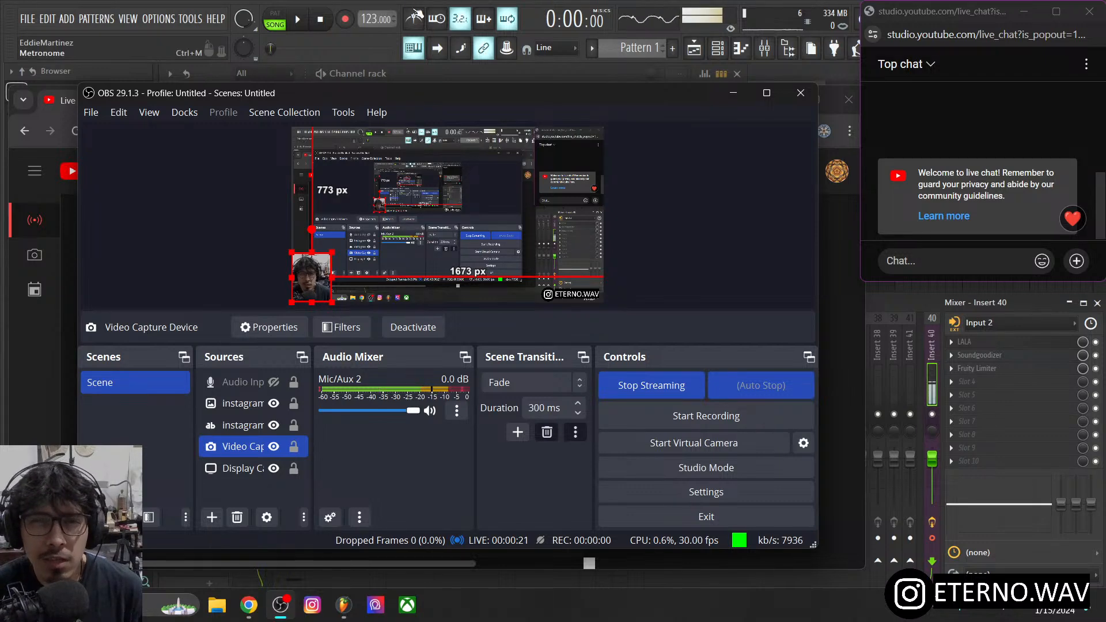
# - Enlarge the Video Capture Device source slightly in the OBS preview, minimize OBS and switch to FL Studio
pyautogui.click(637, 201)
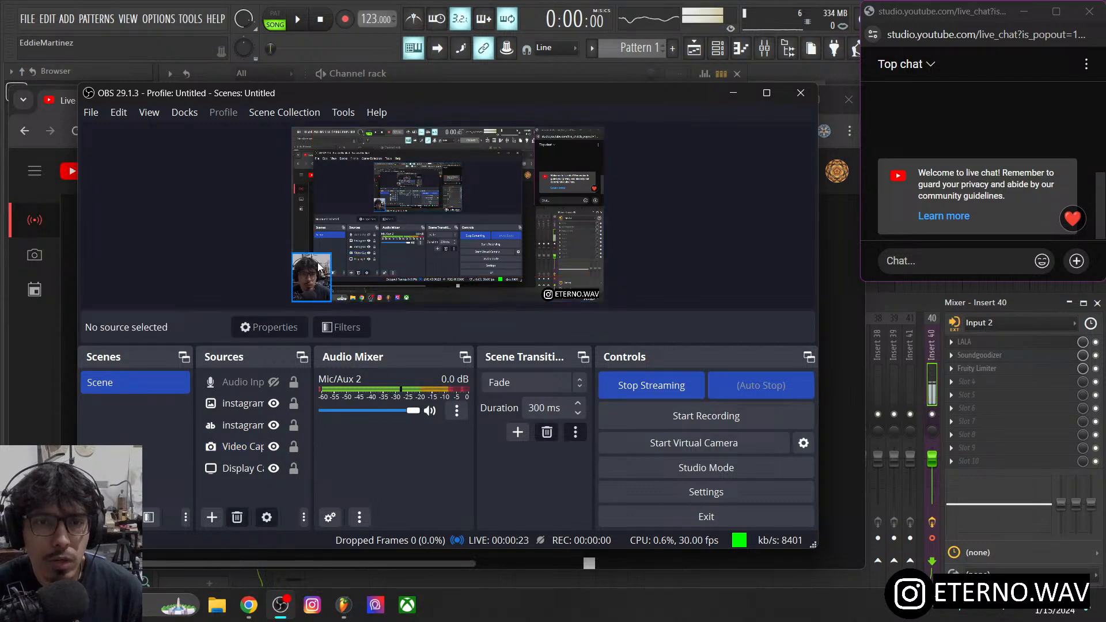
pyautogui.click(314, 279)
pyautogui.moveTo(331, 253); pyautogui.dragTo(335, 250)
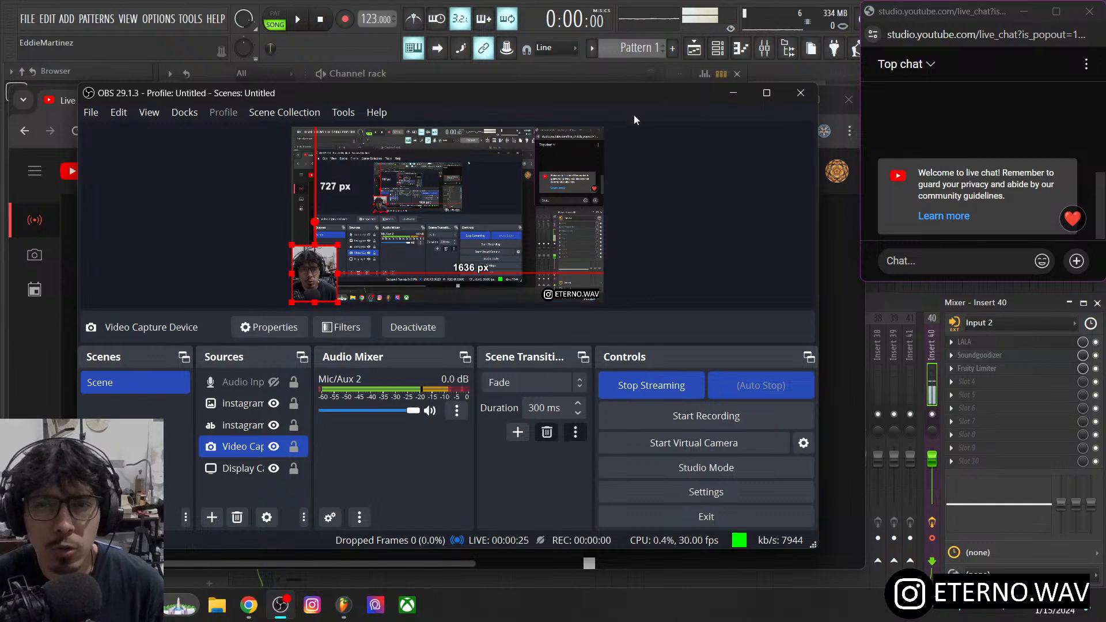
pyautogui.click(732, 94)
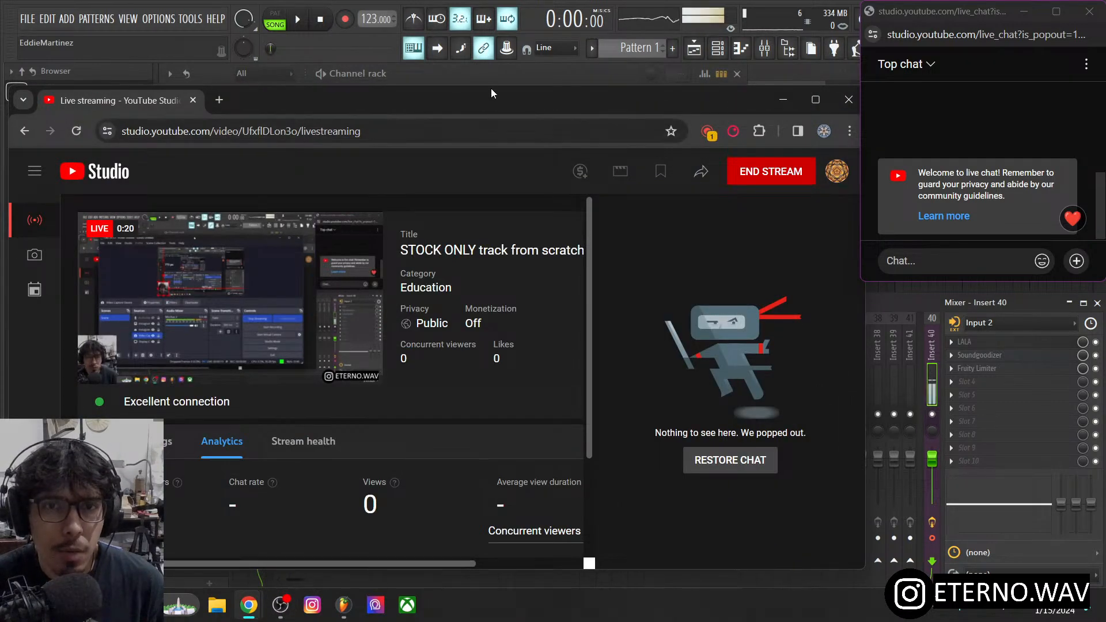
pyautogui.click(897, 299)
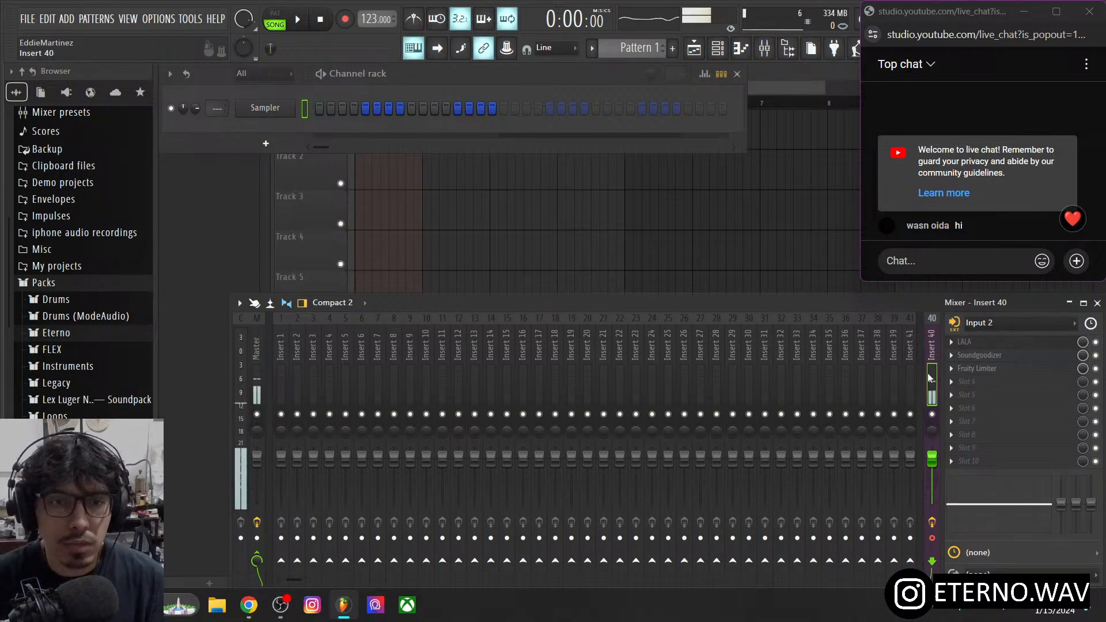
# - Inspect the Fruity Limiter, Soundgoodizer and LALA effects on mixer Insert 40 and close their windows
pyautogui.click(992, 369)
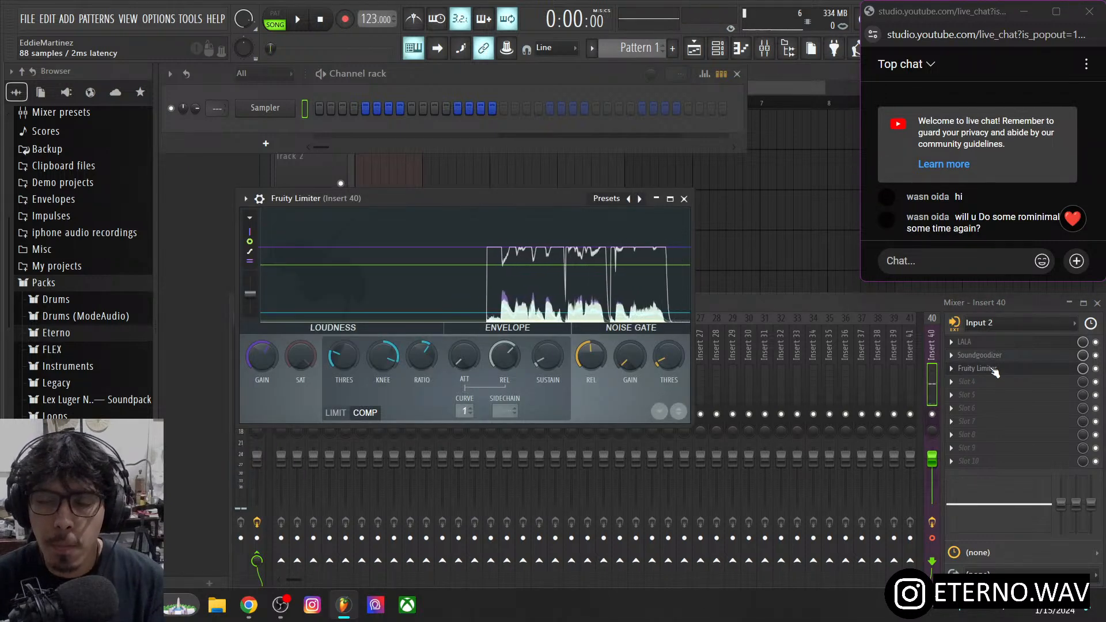
pyautogui.click(995, 371)
pyautogui.click(992, 356)
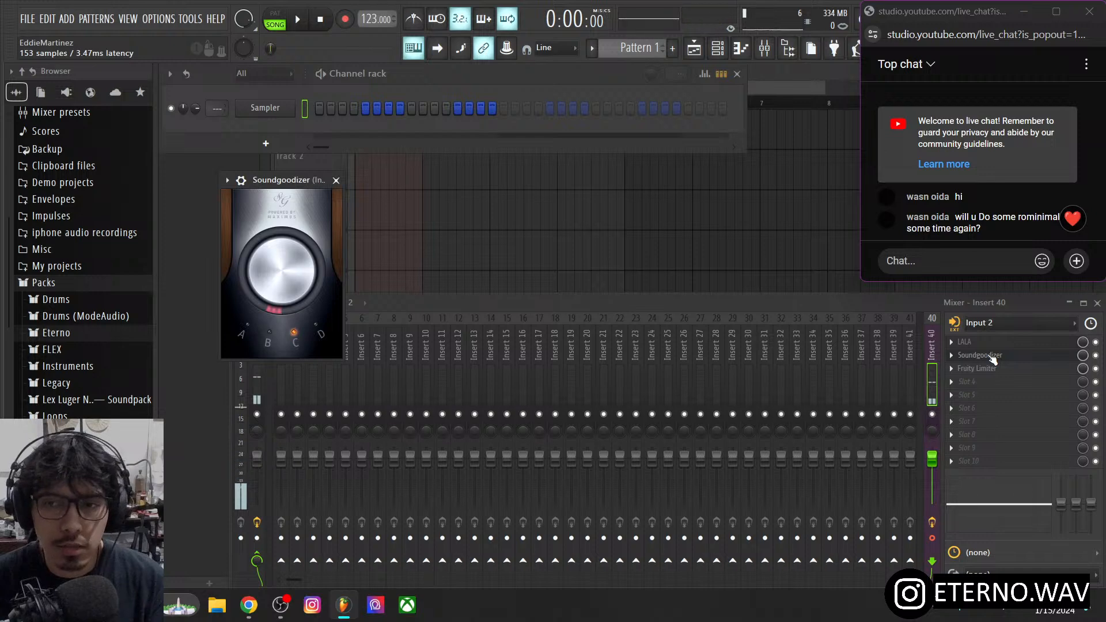
pyautogui.click(986, 343)
pyautogui.click(986, 345)
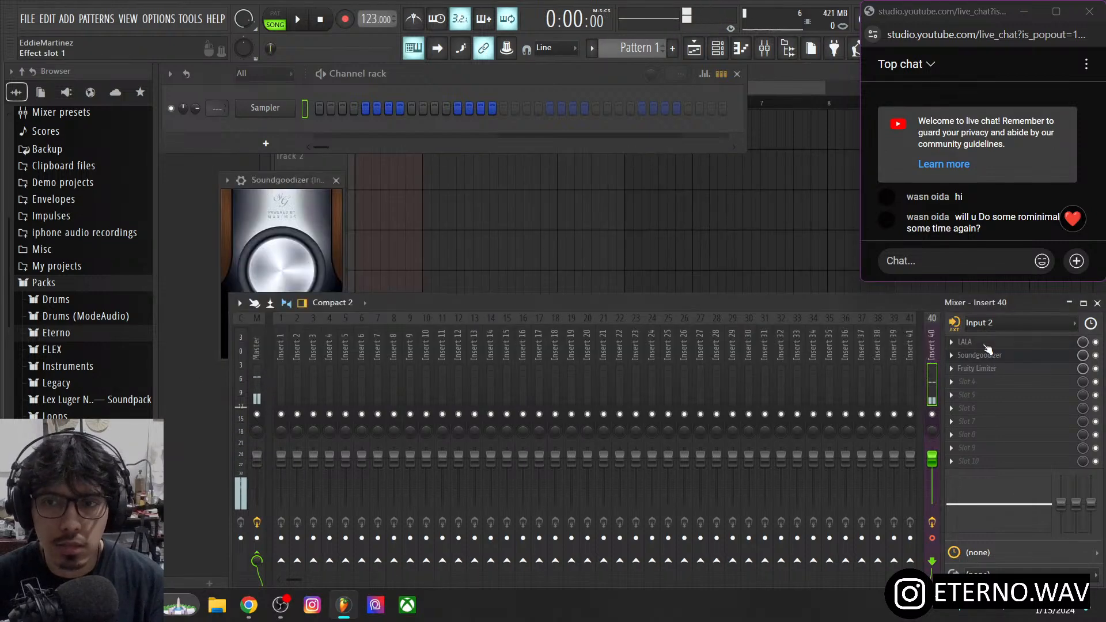
pyautogui.click(987, 355)
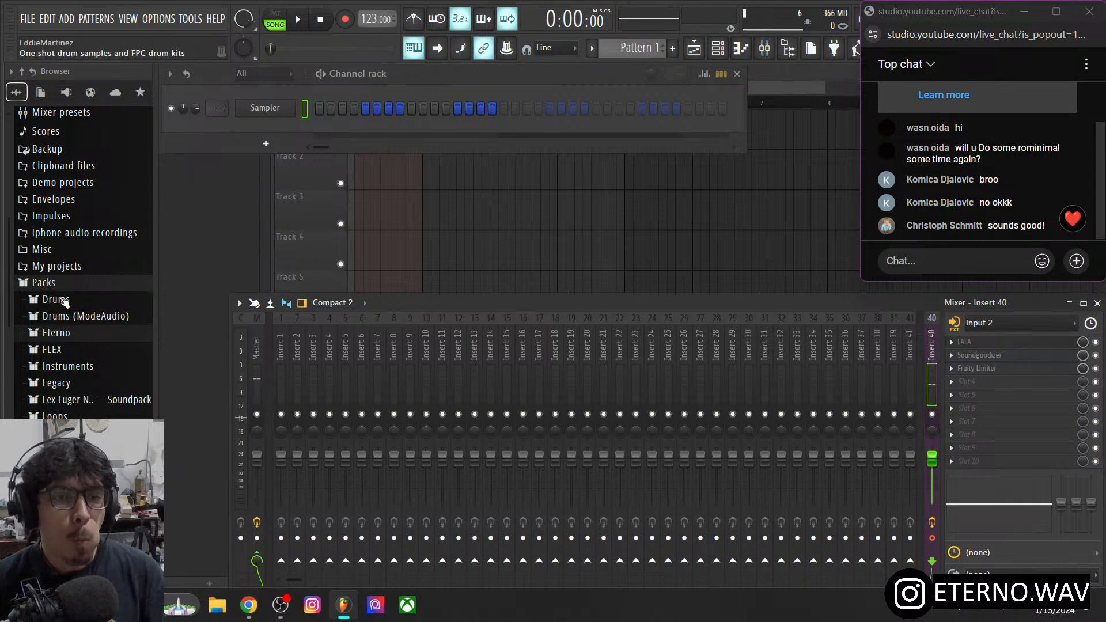
# - Open the Kicks folder of the Drums (ModeAudio) pack in the browser
pyautogui.scroll(-3, 69, 323)
pyautogui.scroll(4, 88, 351)
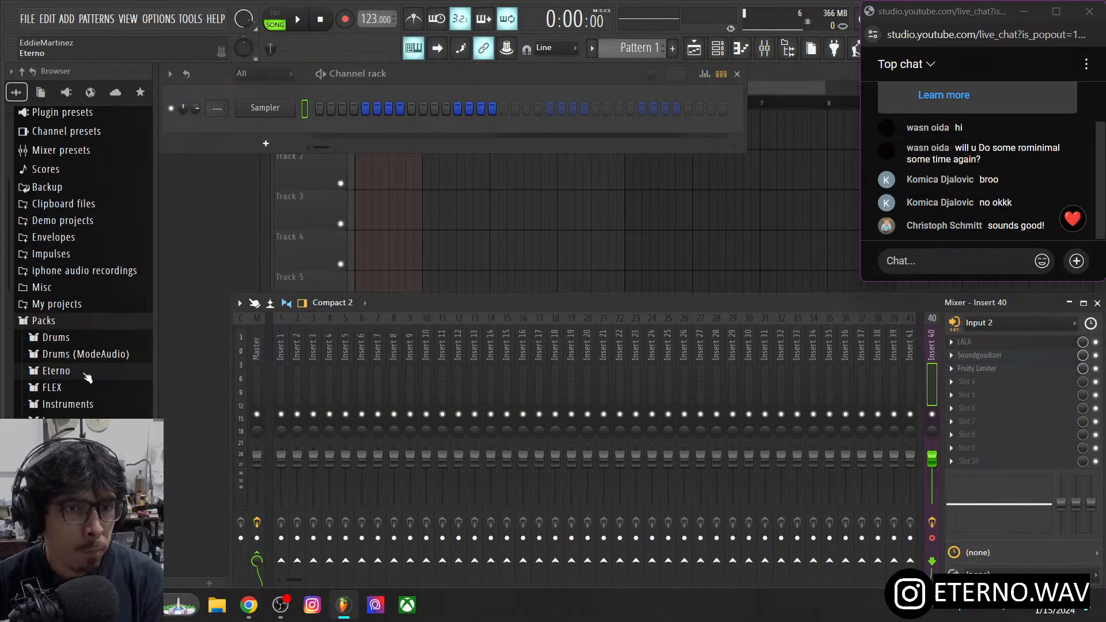
pyautogui.scroll(-2, 76, 373)
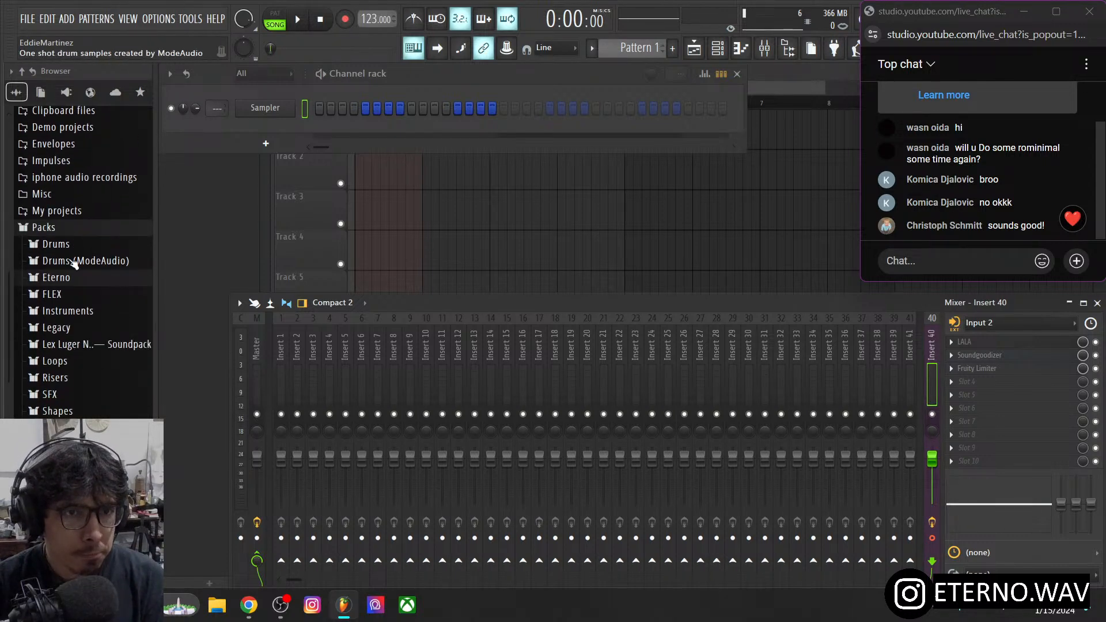
pyautogui.click(72, 262)
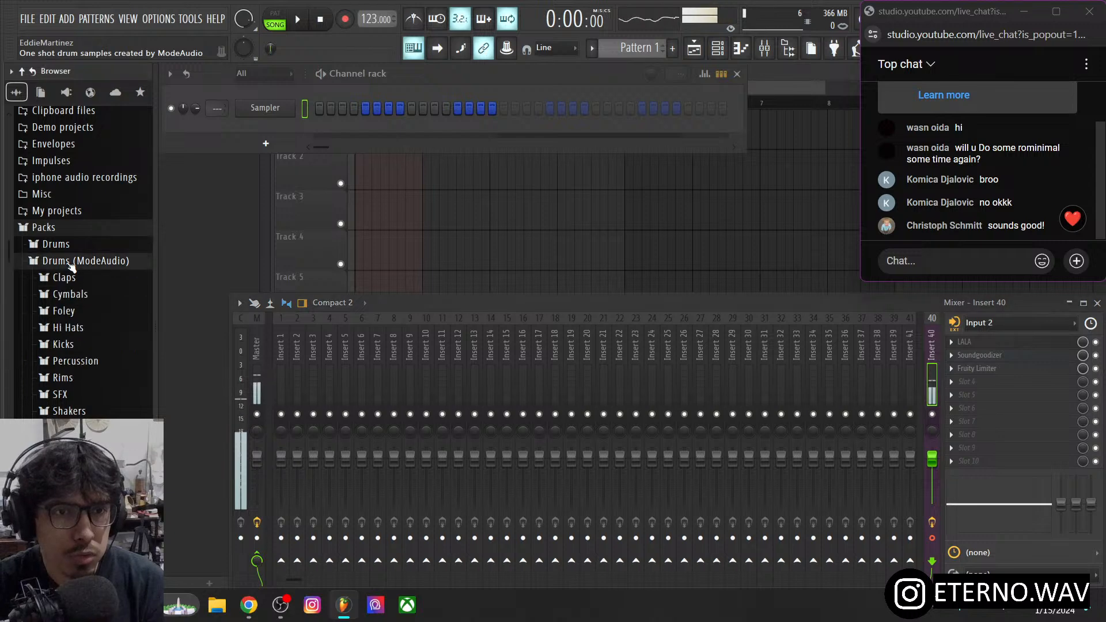
pyautogui.click(78, 348)
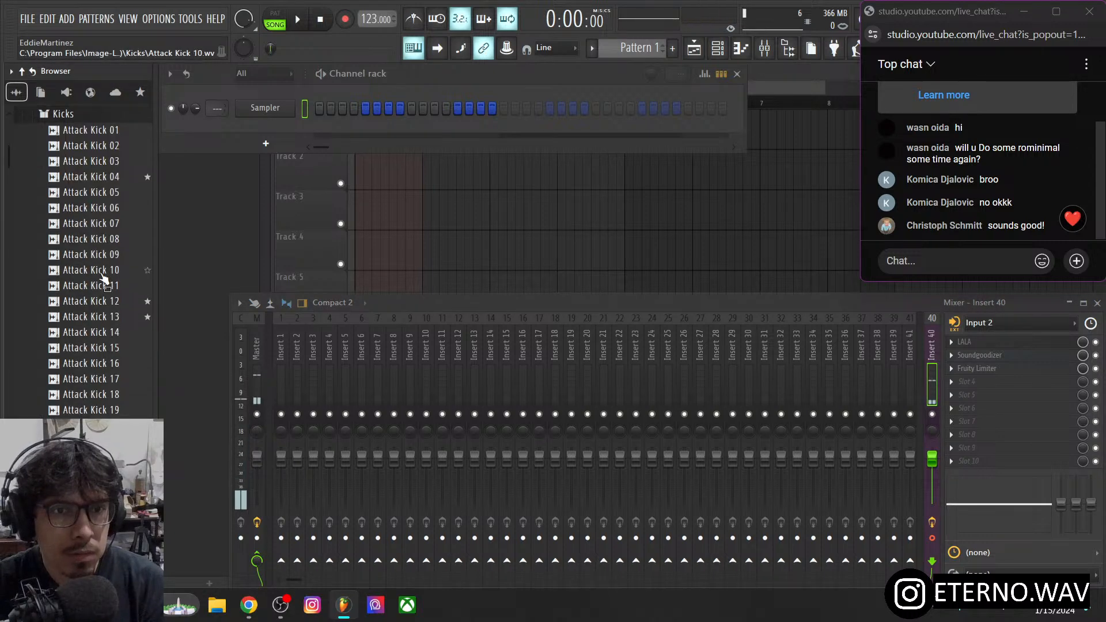
# - Audition the Attack Kick 12, Attack Kick 13 and Attack Kick 04 samples, comparing 12 and 04 repeatedly
pyautogui.click(115, 305)
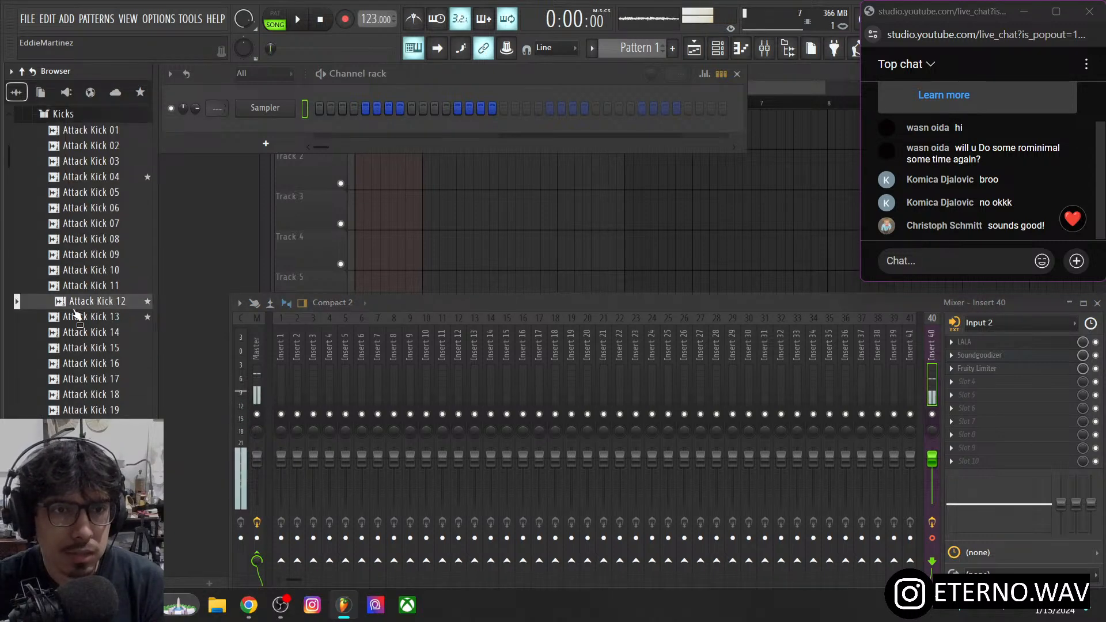
pyautogui.click(105, 316)
pyautogui.click(126, 178)
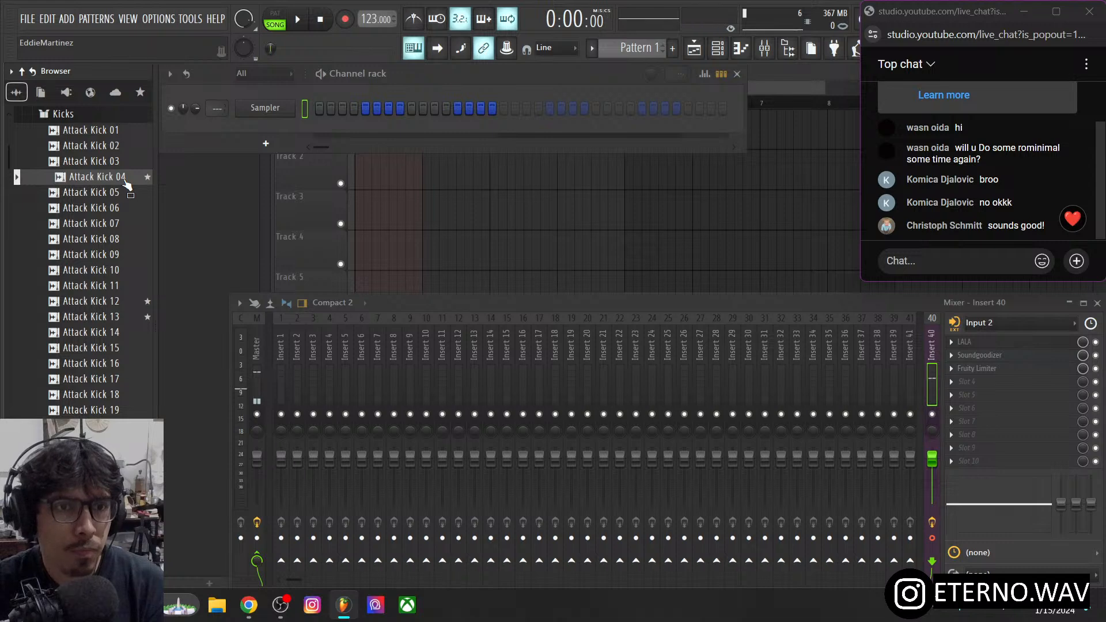
pyautogui.click(124, 301)
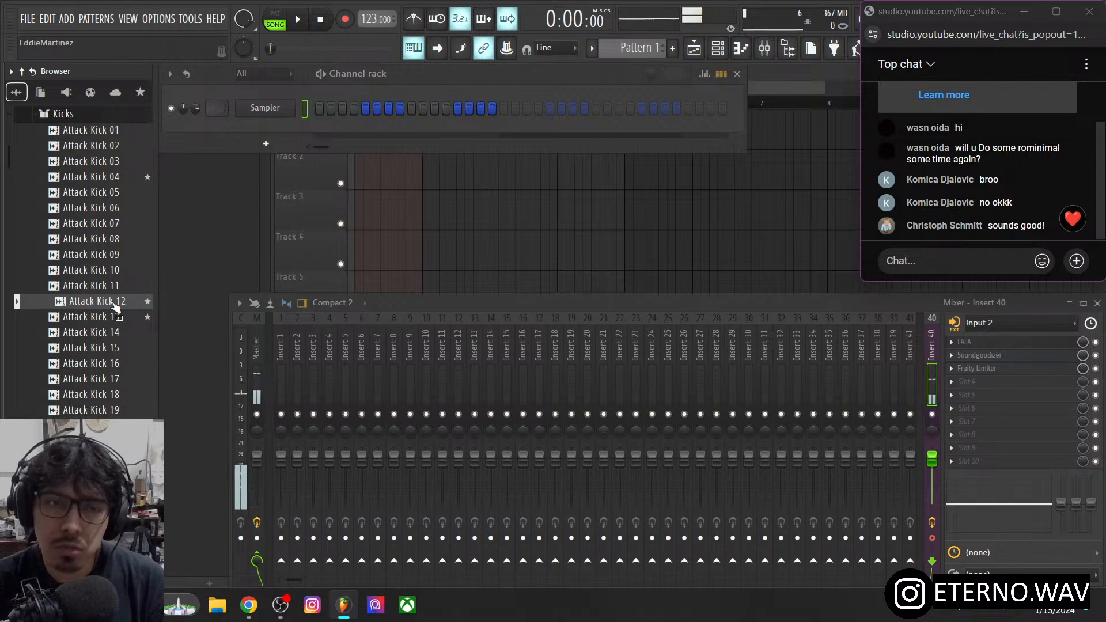
pyautogui.click(113, 303)
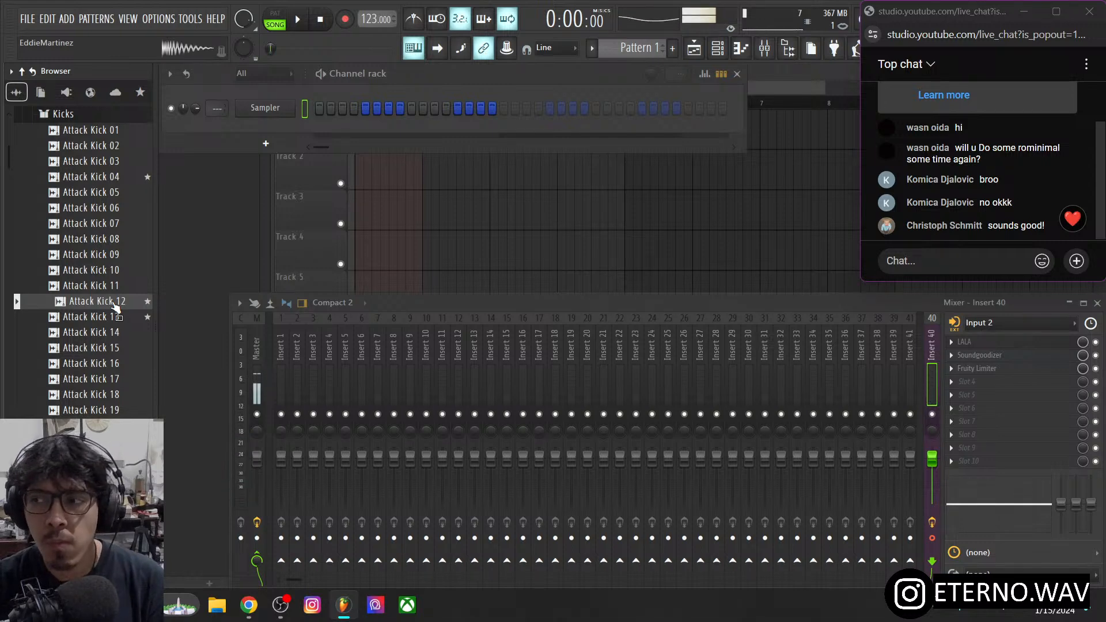
pyautogui.click(114, 303)
pyautogui.click(94, 178)
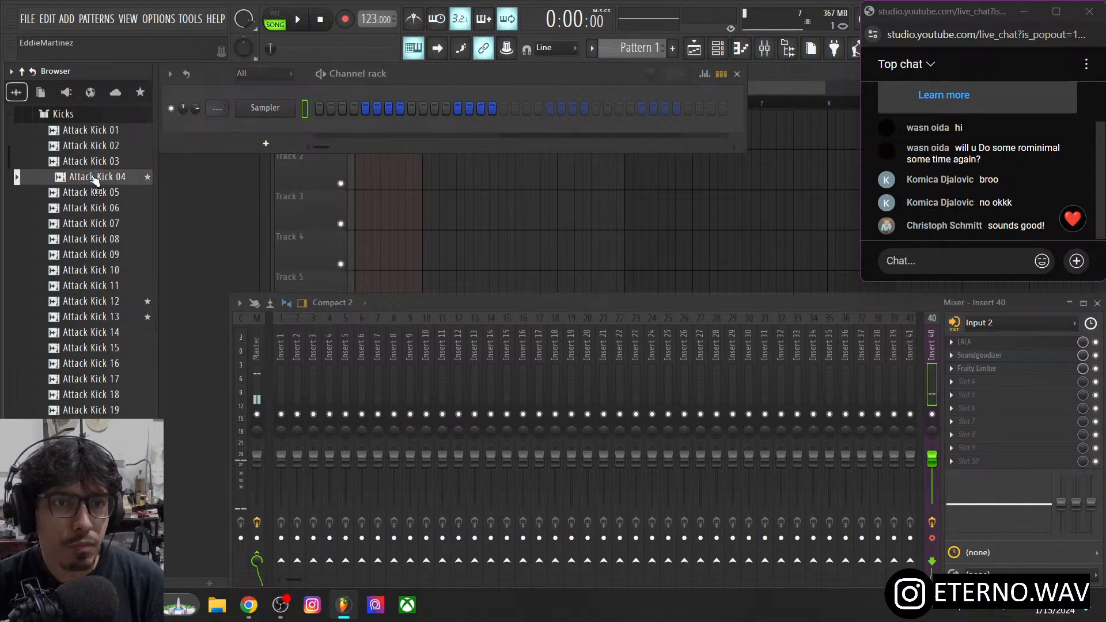
pyautogui.click(94, 178)
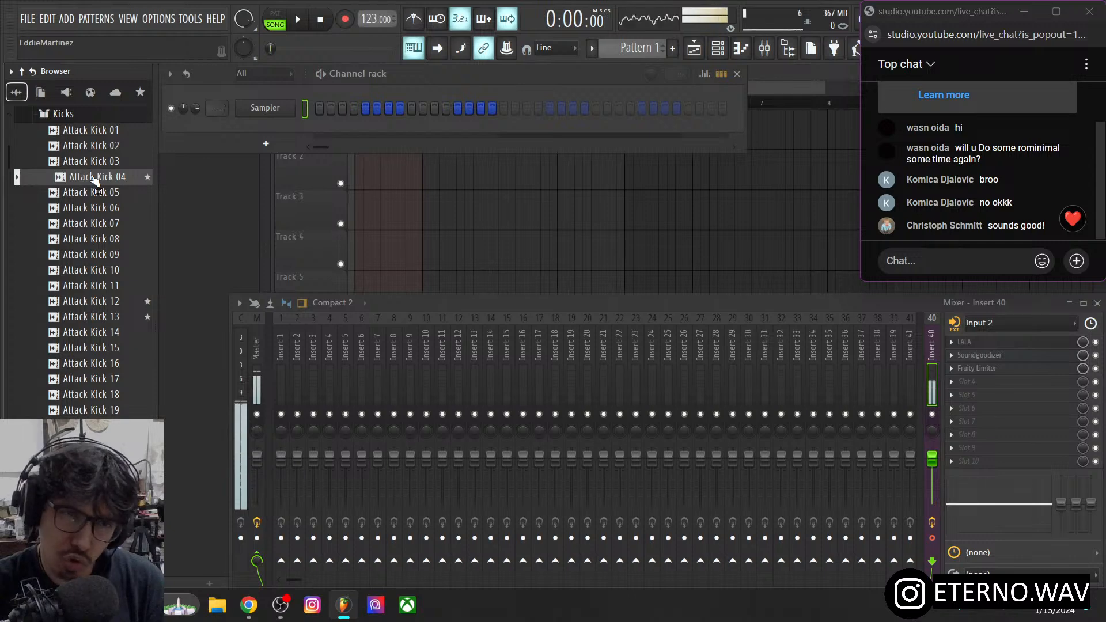
pyautogui.click(94, 179)
pyautogui.click(93, 179)
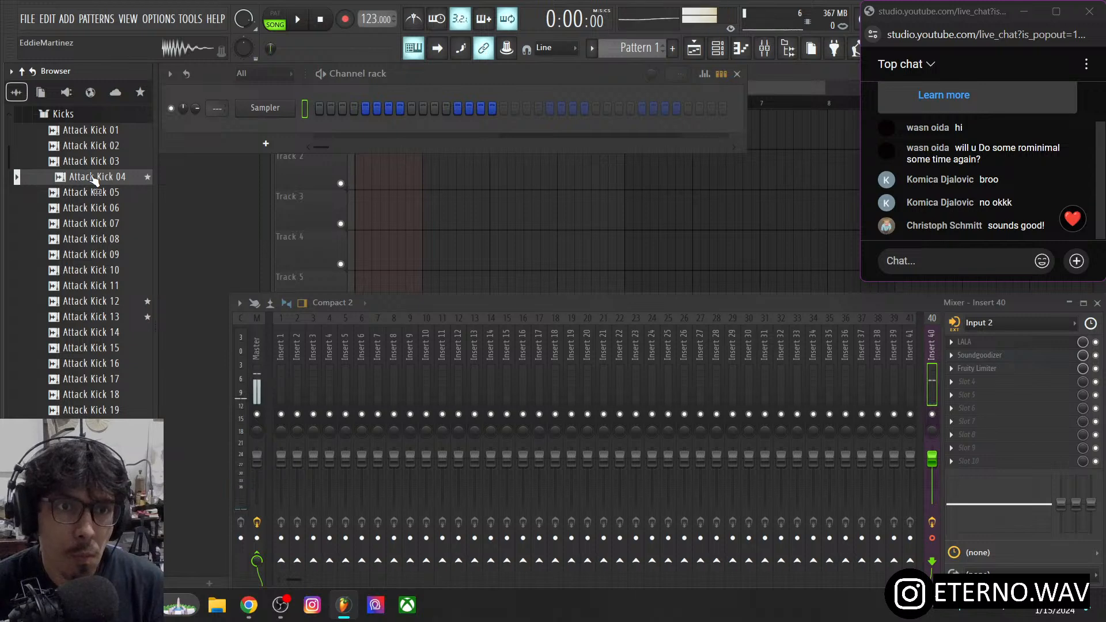
# - Load Attack Kick 04 into the Sampler channel and fill each 4 steps with a hit
pyautogui.moveTo(94, 179); pyautogui.dragTo(268, 110)
pyautogui.rightClick(267, 109)
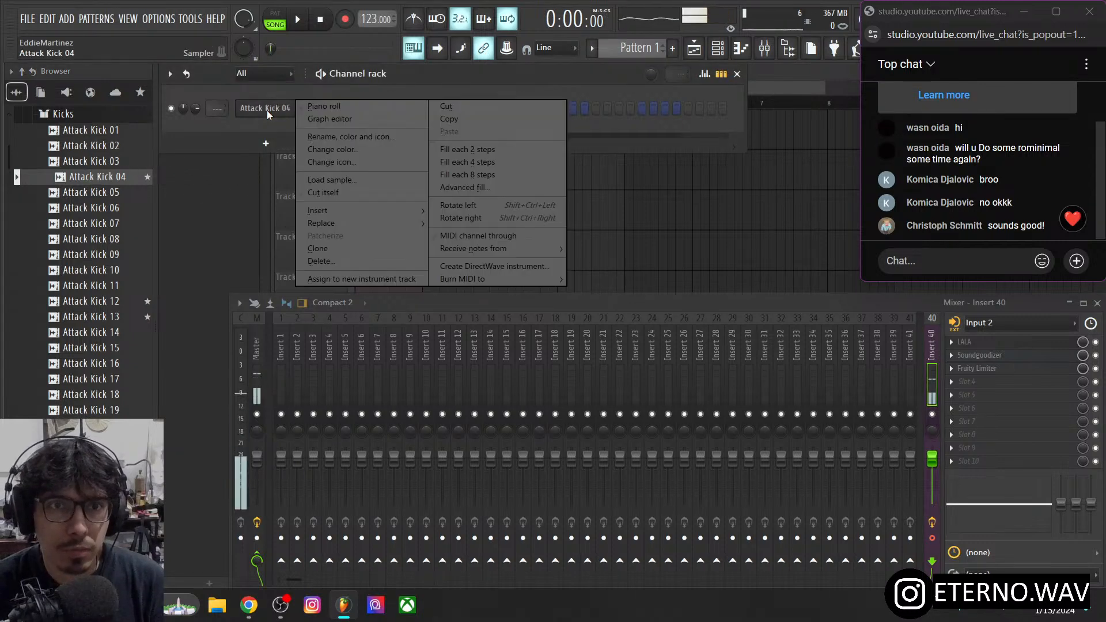
pyautogui.click(454, 164)
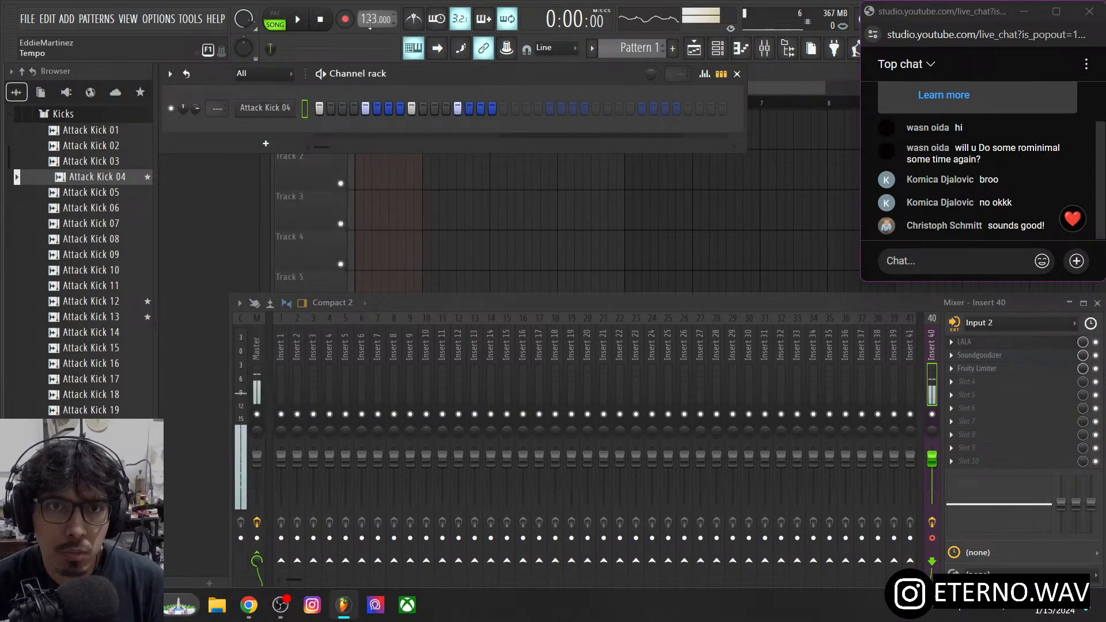
# - Set the tempo to 126 and extend the playlist's loop selection to cover bars 1 and 2
pyautogui.scroll(3, 369, 20)
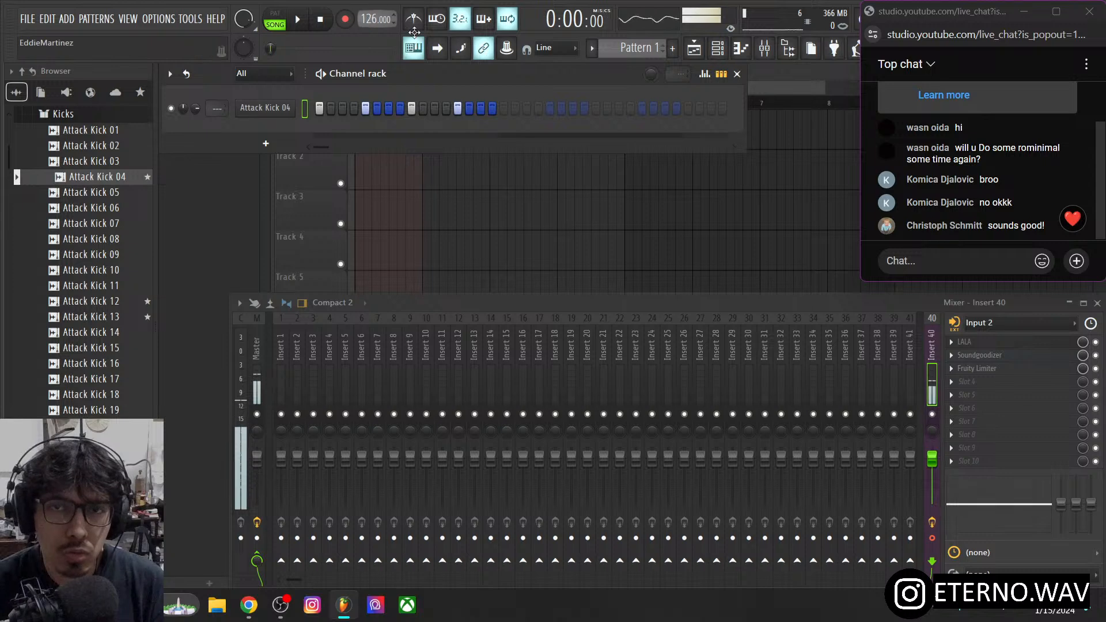
pyautogui.click(319, 176)
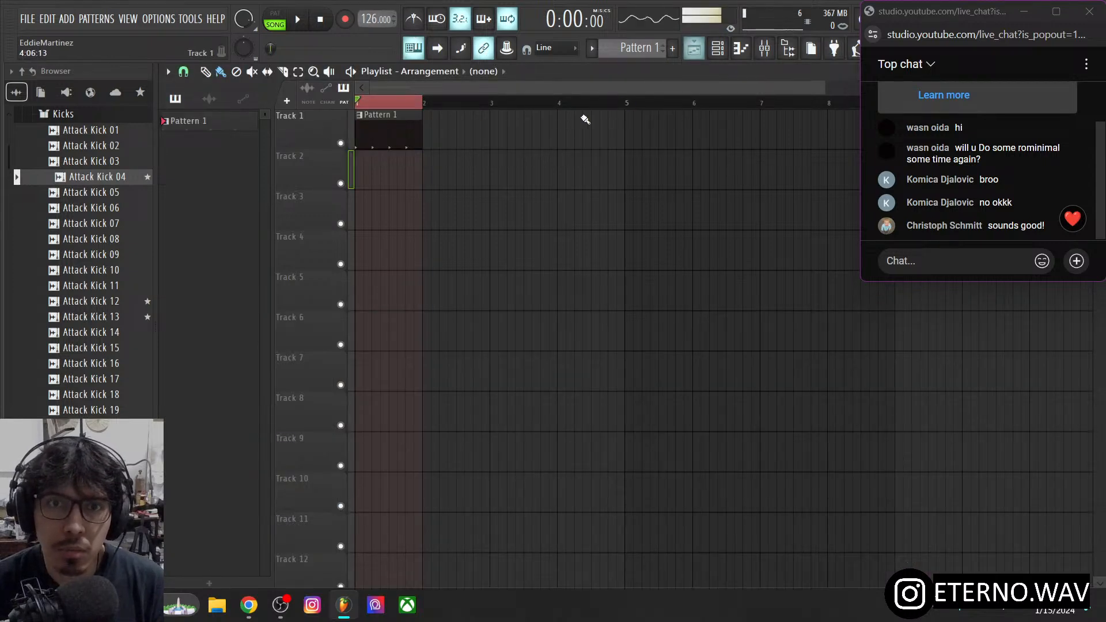
pyautogui.rightClick(491, 105)
# - Enable advanced looping in the channel rack and add kick hits on steps 17, 21, 25 and 29
pyautogui.click(728, 51)
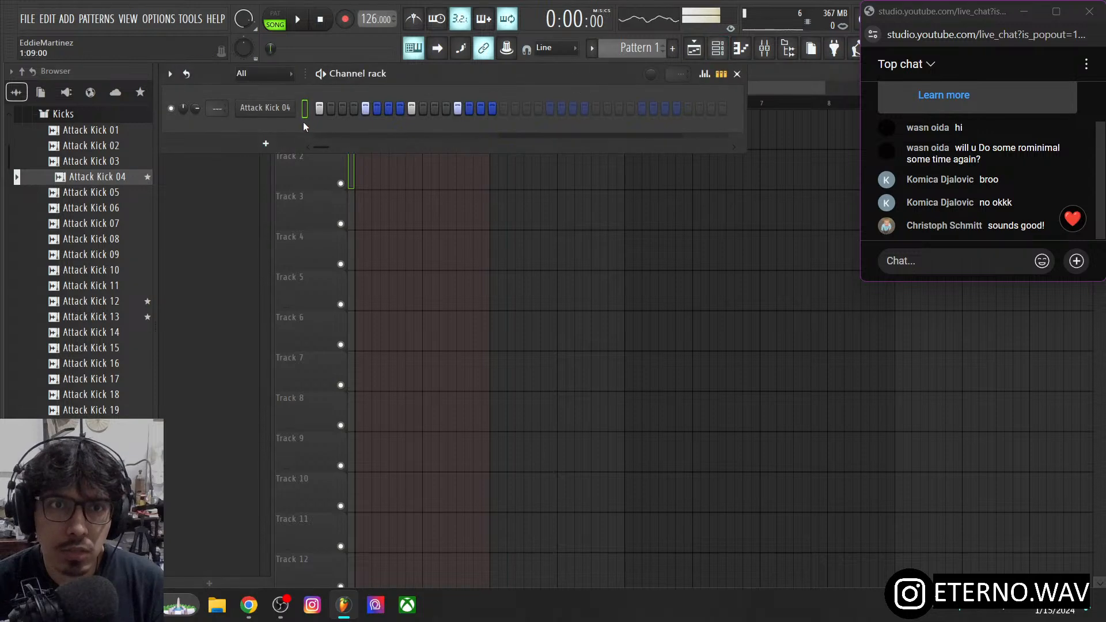
pyautogui.click(183, 76)
pyautogui.click(227, 106)
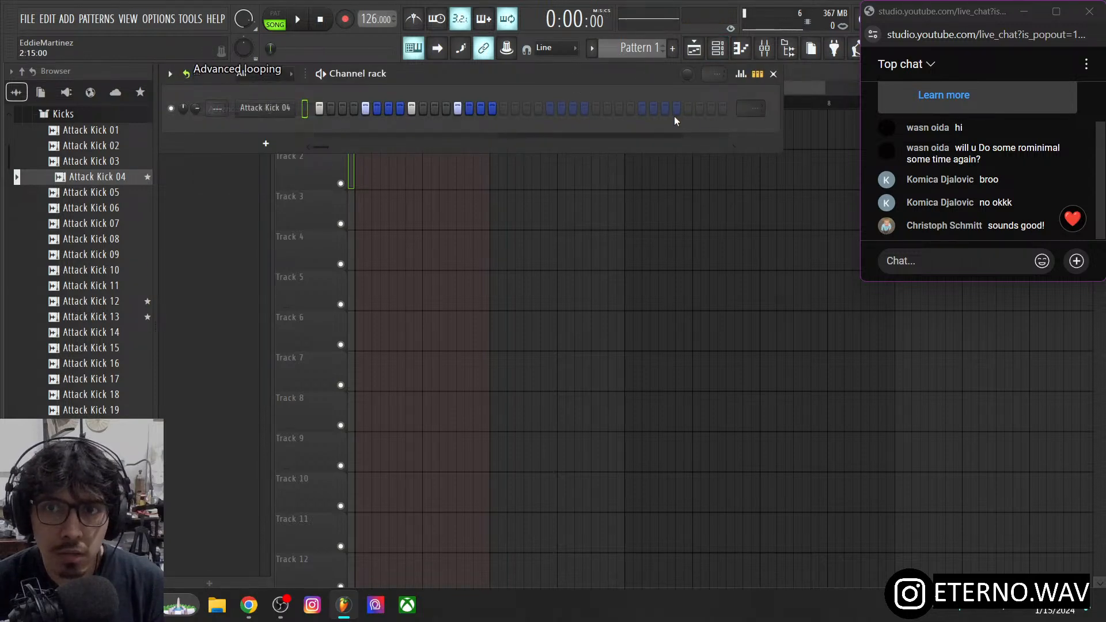
pyautogui.click(504, 108)
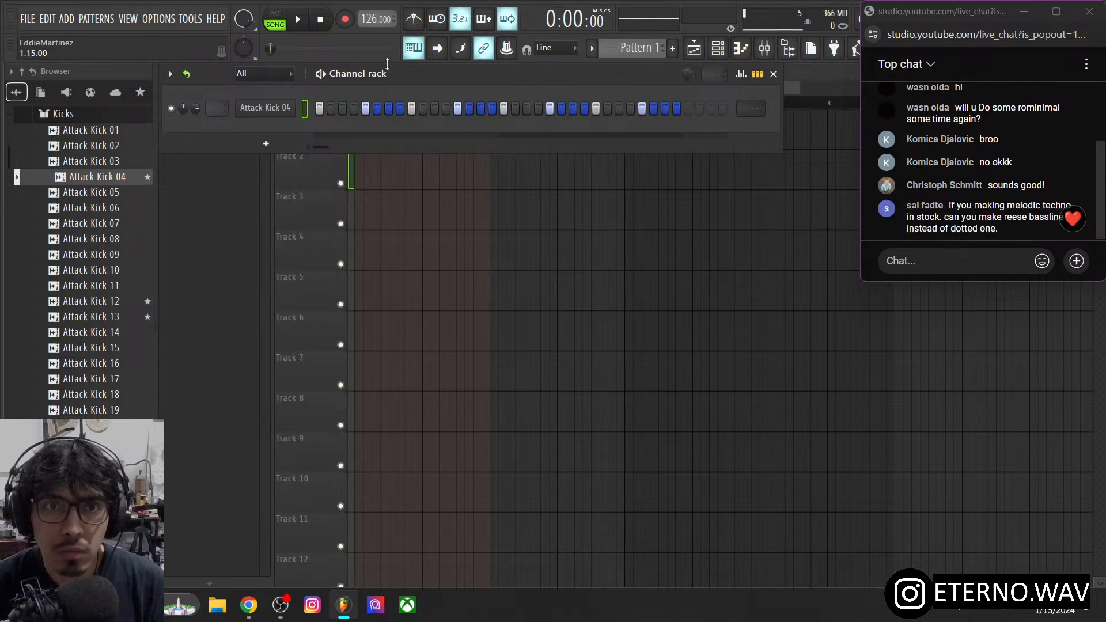
# - Play the song from the start to hear the two-bar kick pattern in the playlist
pyautogui.click(305, 174)
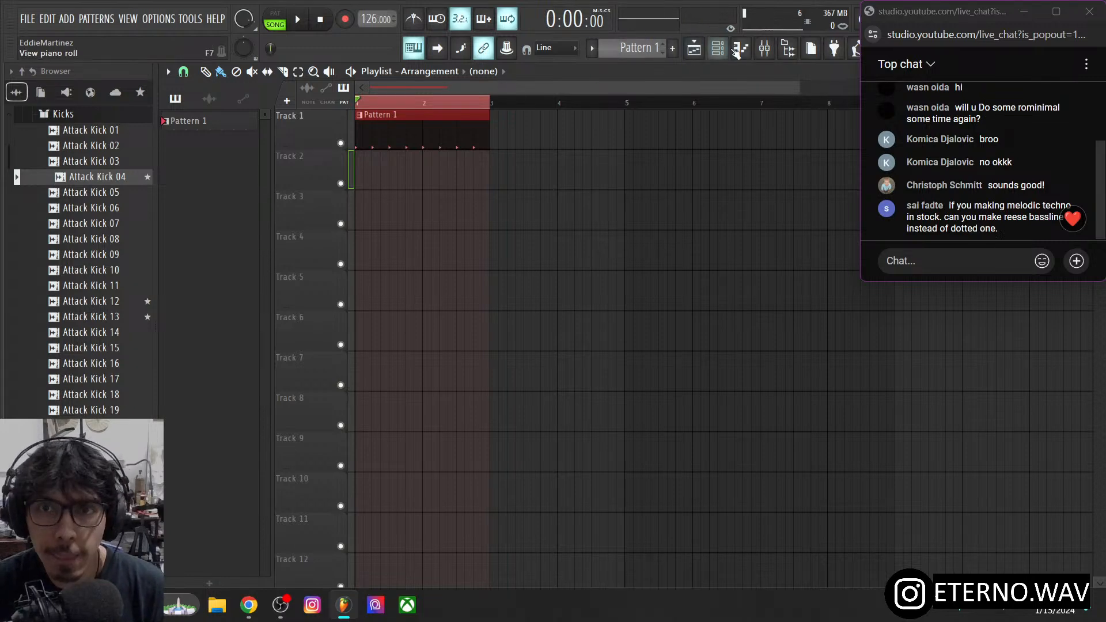
pyautogui.click(717, 51)
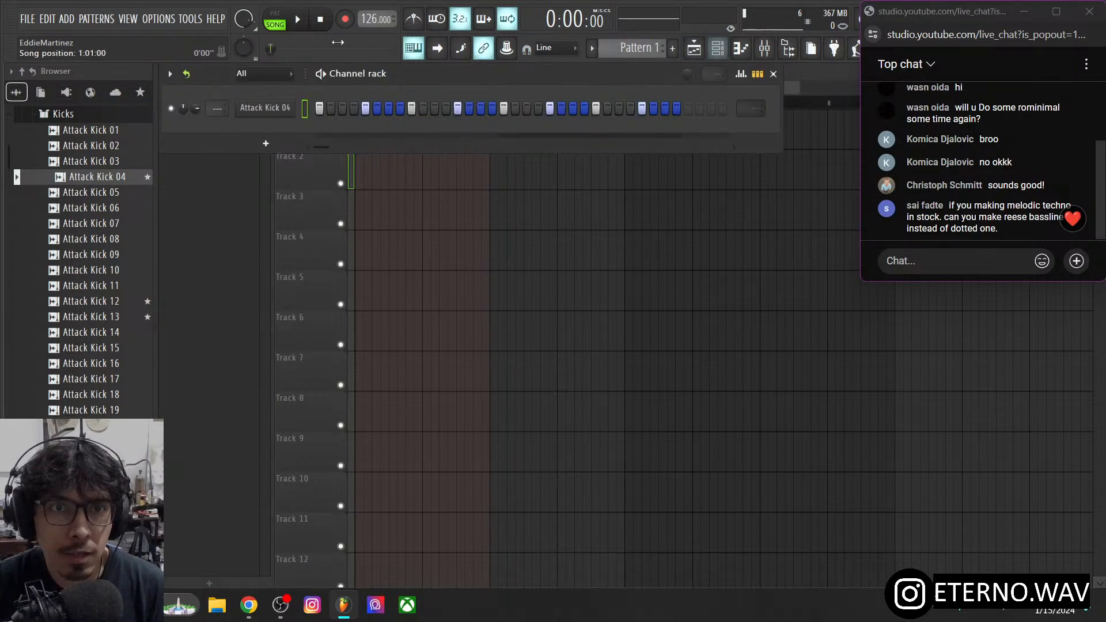
pyautogui.click(306, 22)
pyautogui.click(312, 160)
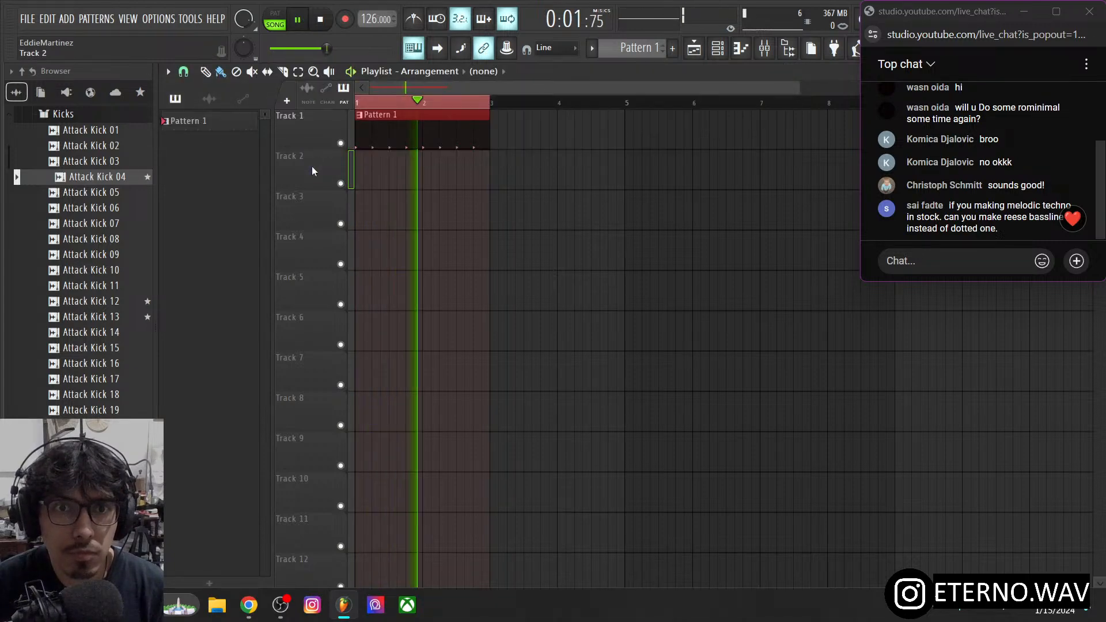
# - Add extra kick hits on steps 3 and 28 of the channel rack pattern
pyautogui.click(717, 49)
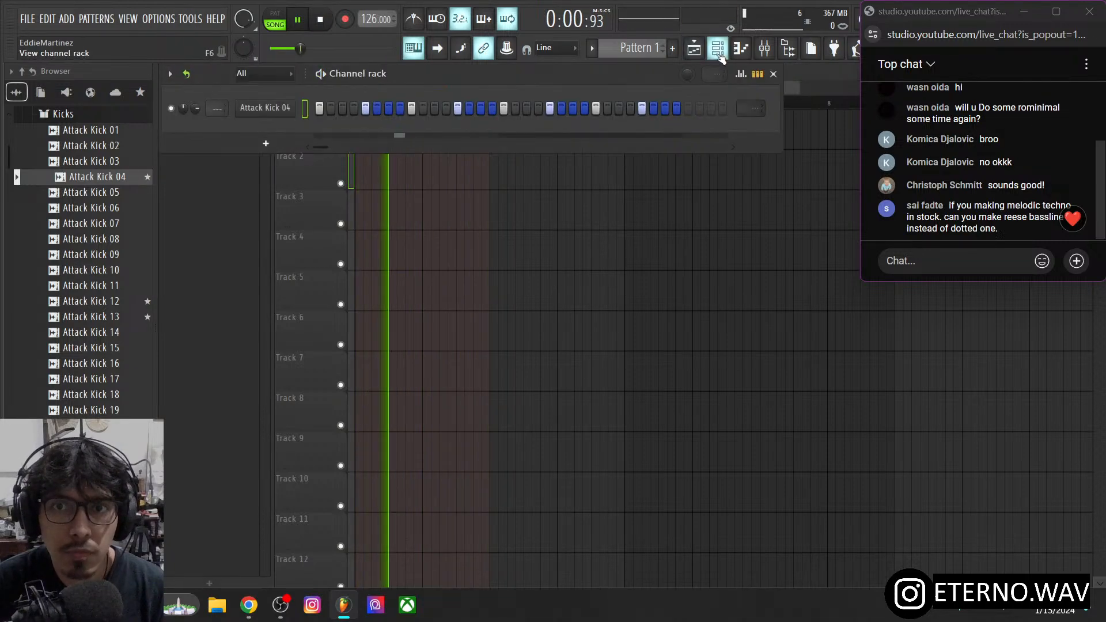
pyautogui.click(342, 107)
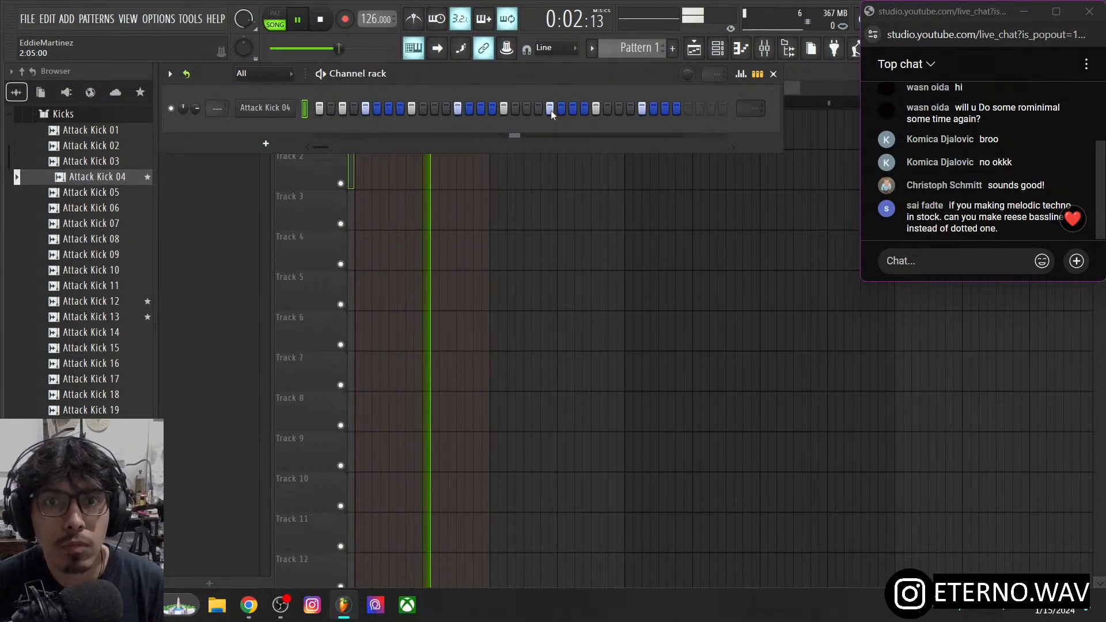
pyautogui.click(630, 109)
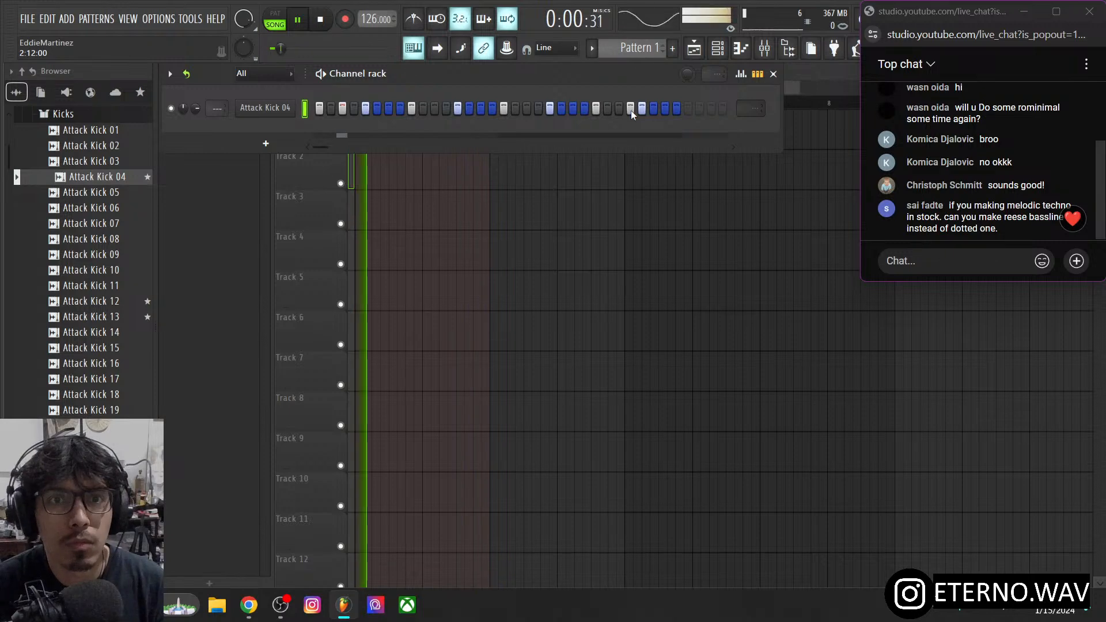
# - Turn on Cut itself for the kick channel and replace its sample with Attack Kick 12
pyautogui.rightClick(282, 111)
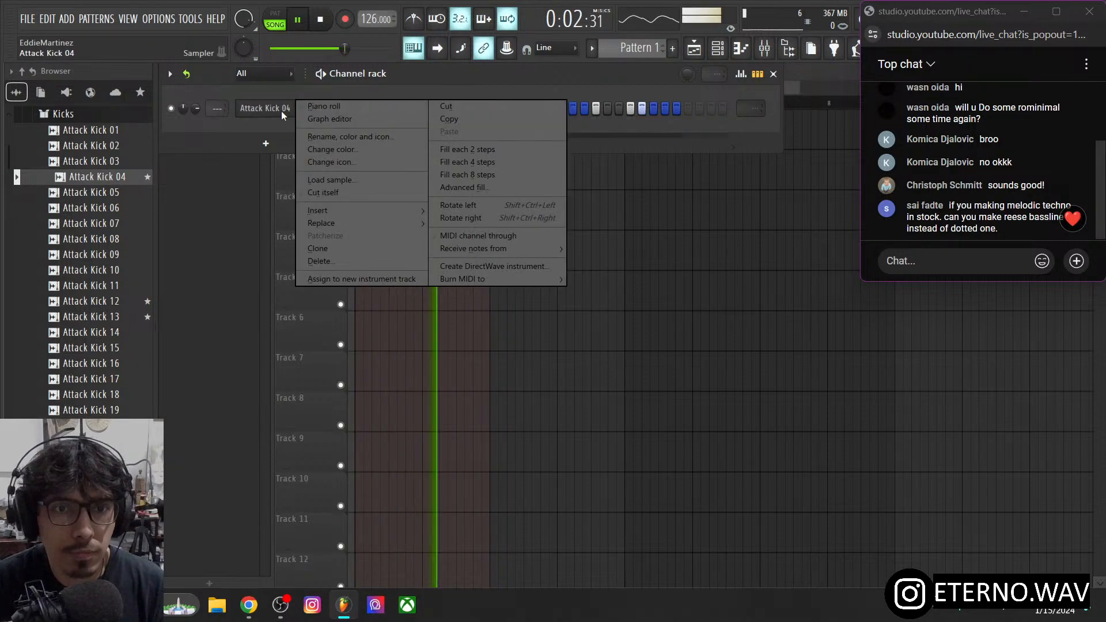
pyautogui.click(326, 194)
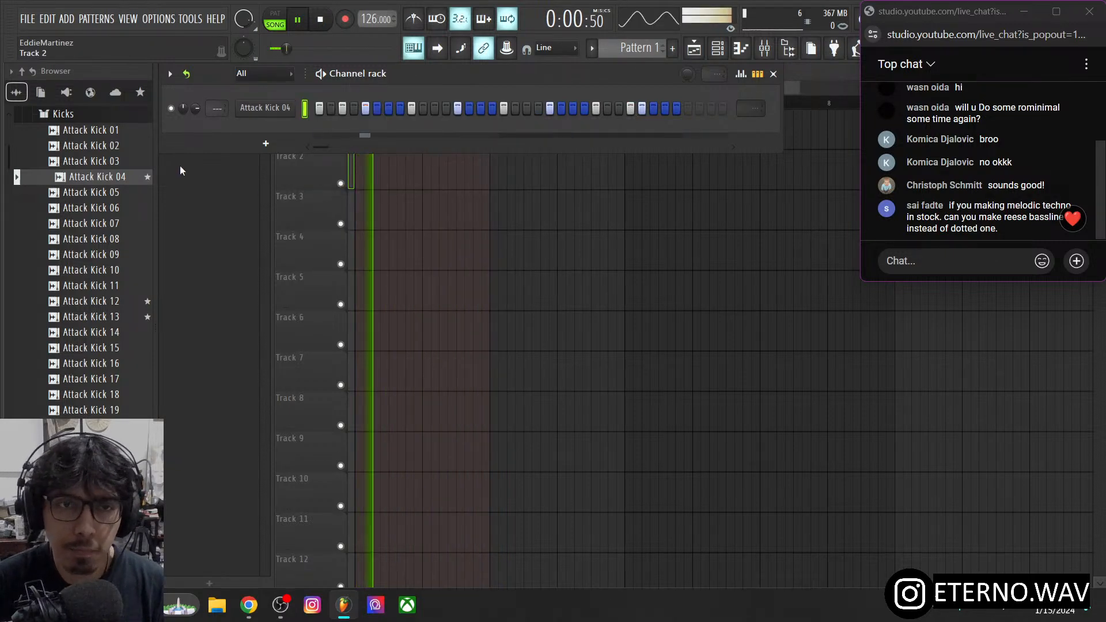
pyautogui.click(112, 306)
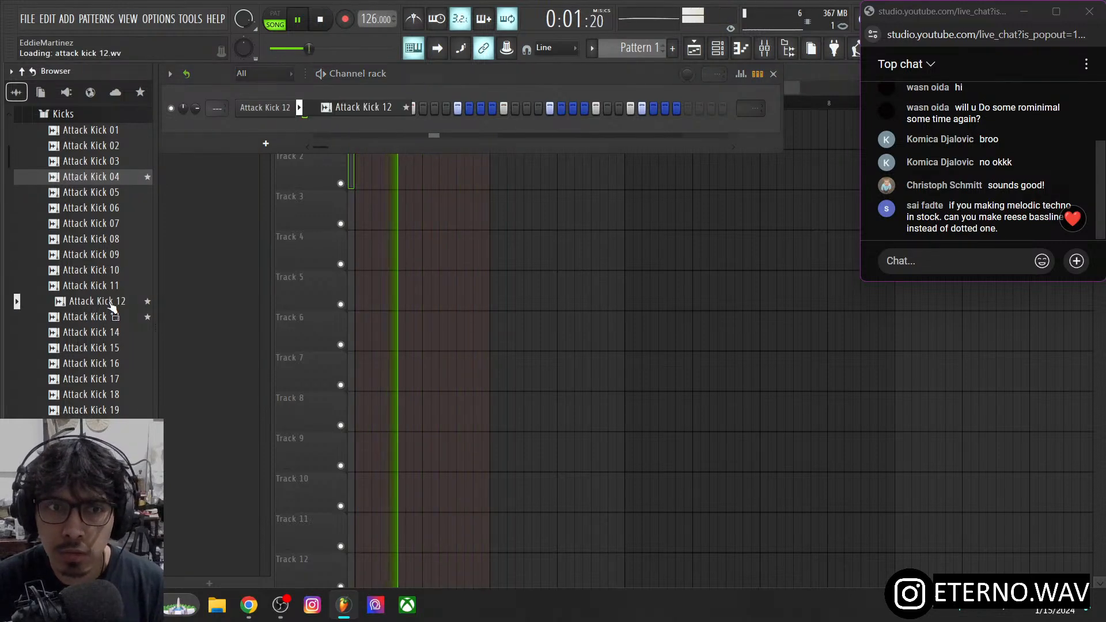
# - Replace the kick channel's sample with Attack Kick 04 and collapse the Kicks folder
pyautogui.click(114, 179)
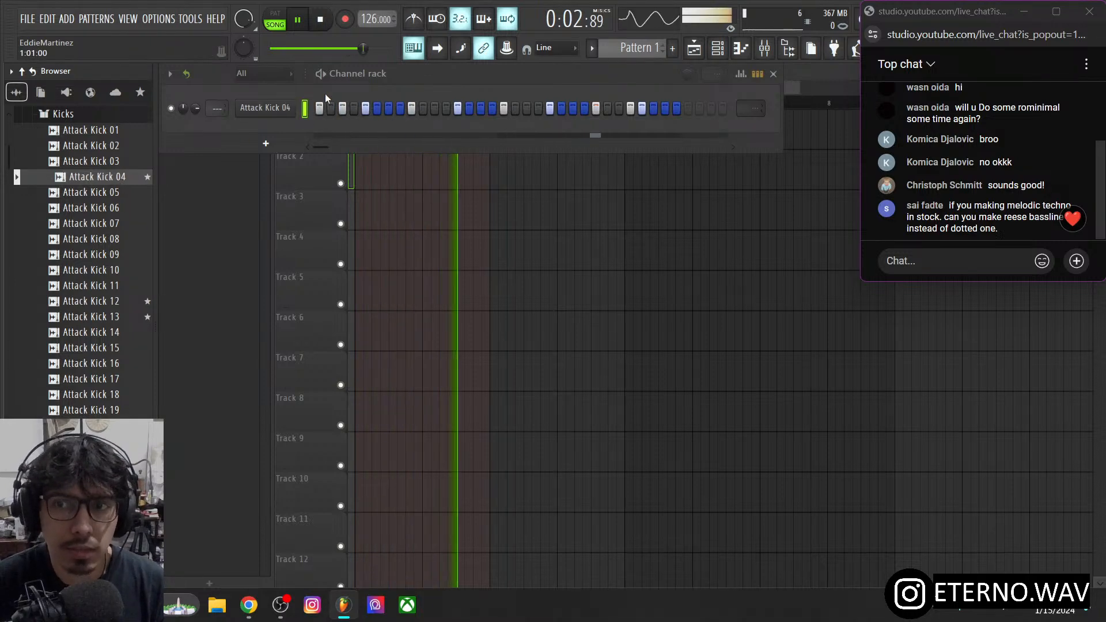
pyautogui.click(65, 115)
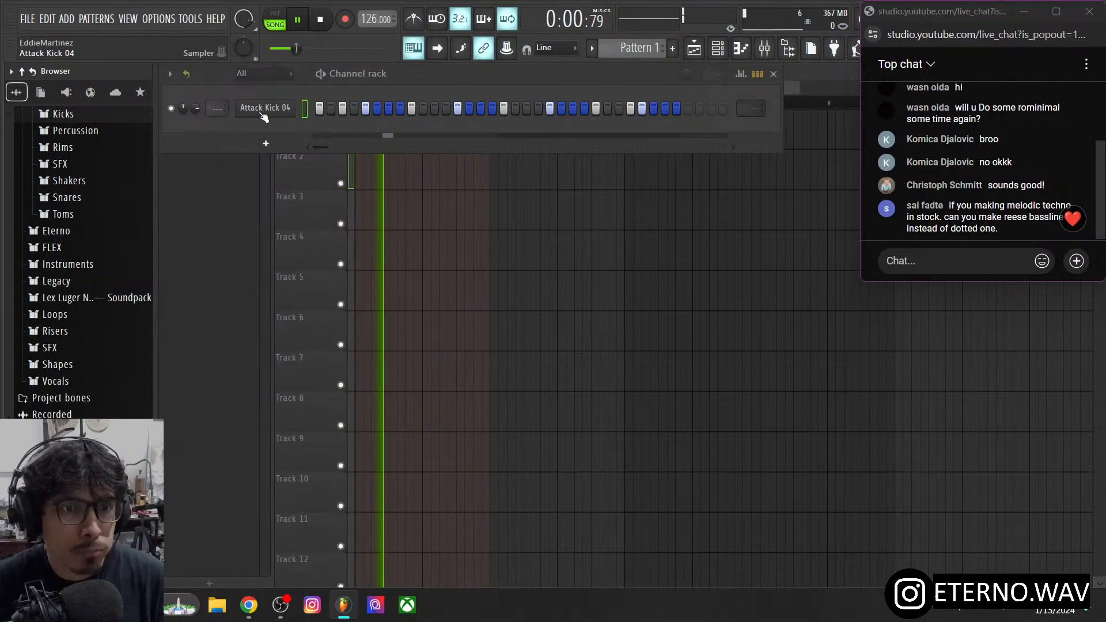
pyautogui.scroll(2, 92, 345)
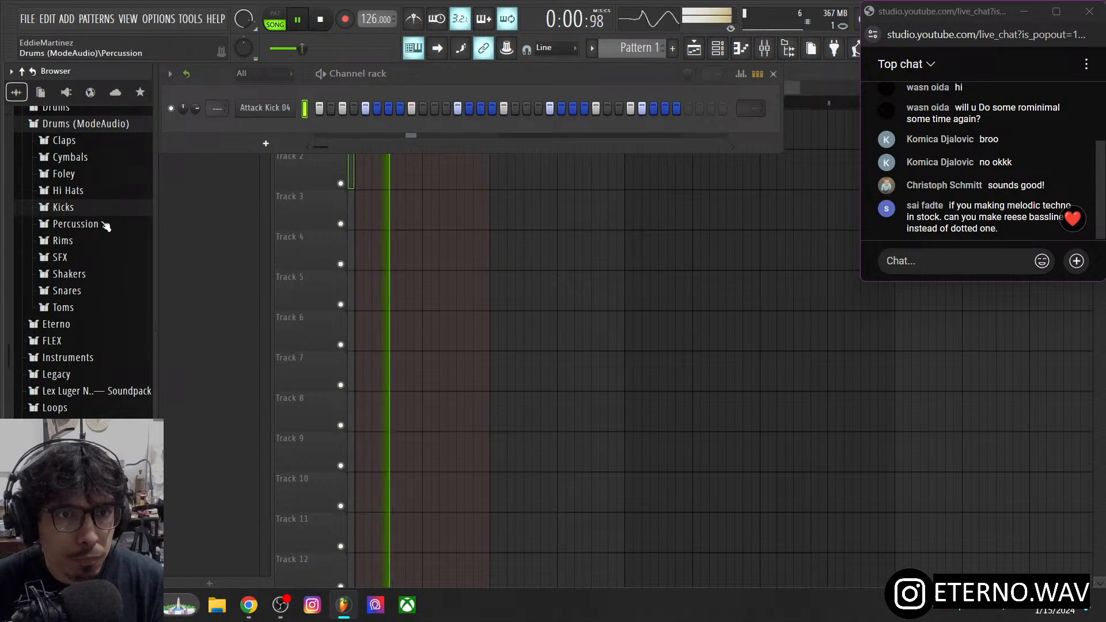
pyautogui.scroll(-3, 105, 229)
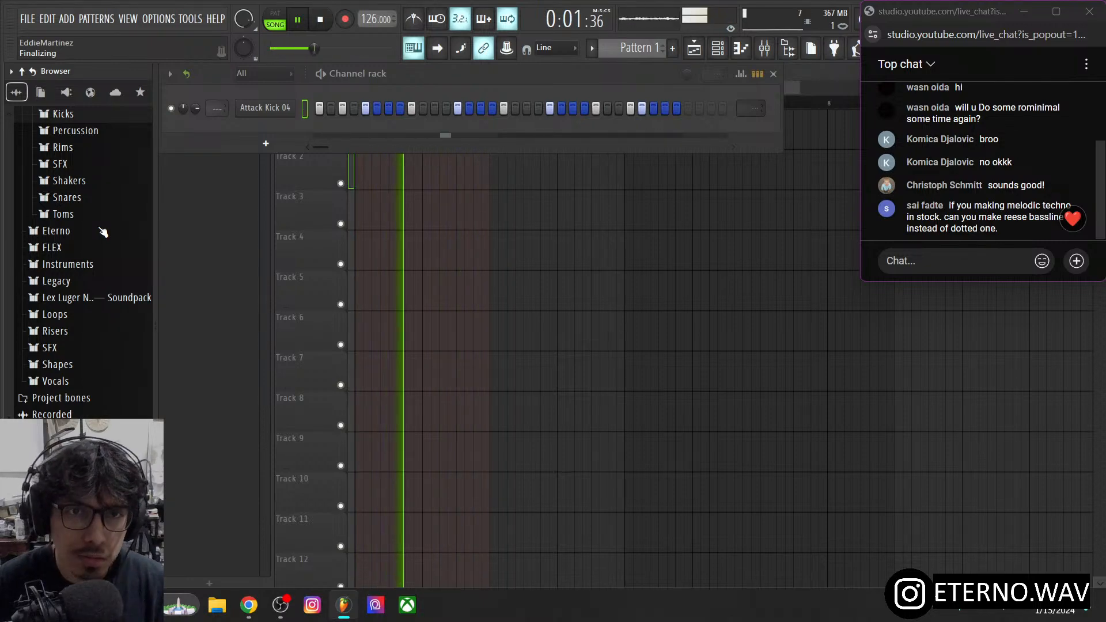
# - Insert a Sytrus synth channel from the Synth classic group and move its window higher over the workspace
pyautogui.rightClick(288, 108)
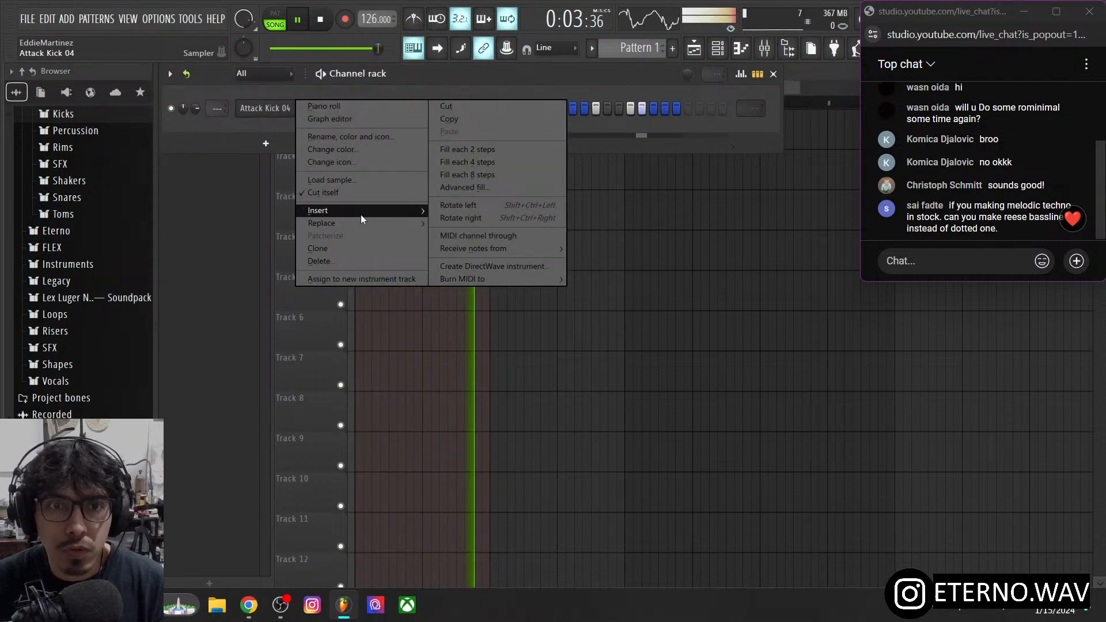
pyautogui.moveTo(361, 215)
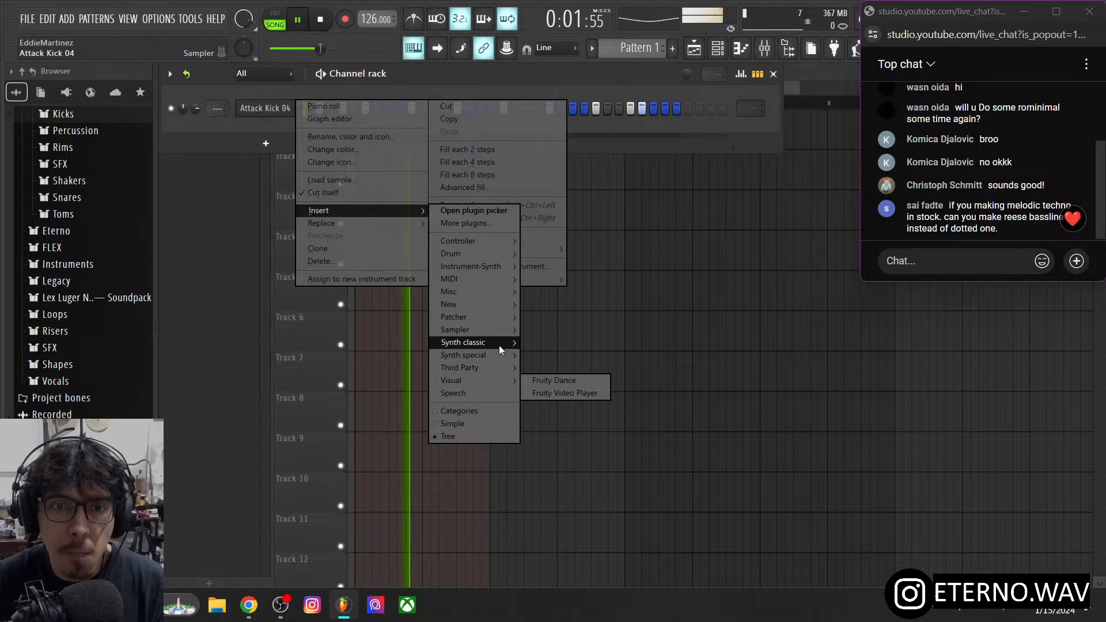
pyautogui.moveTo(499, 346)
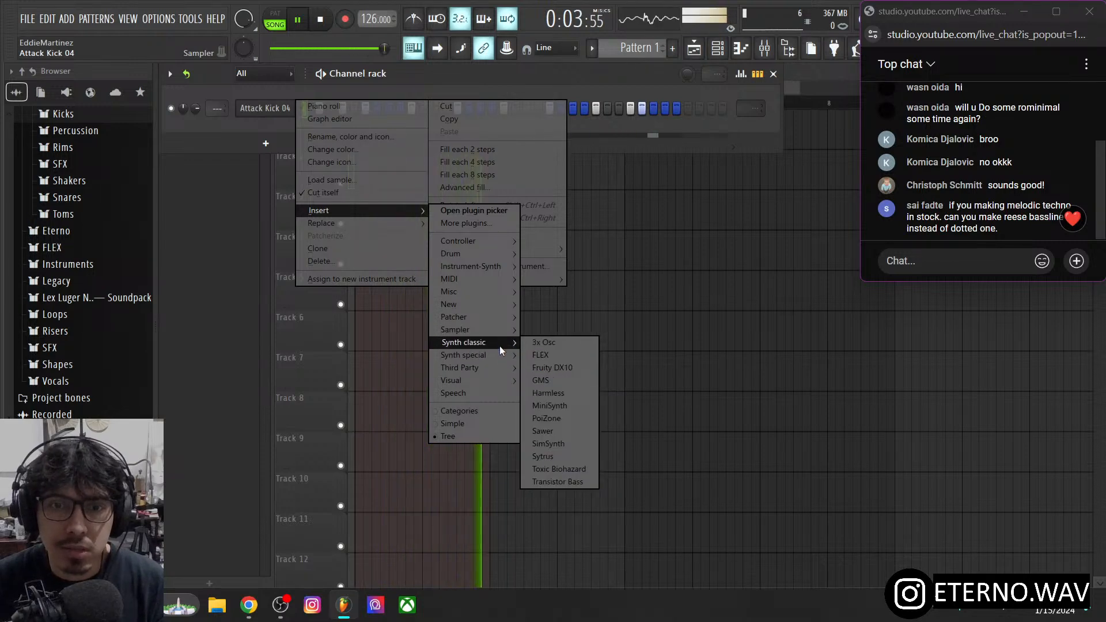
pyautogui.click(548, 456)
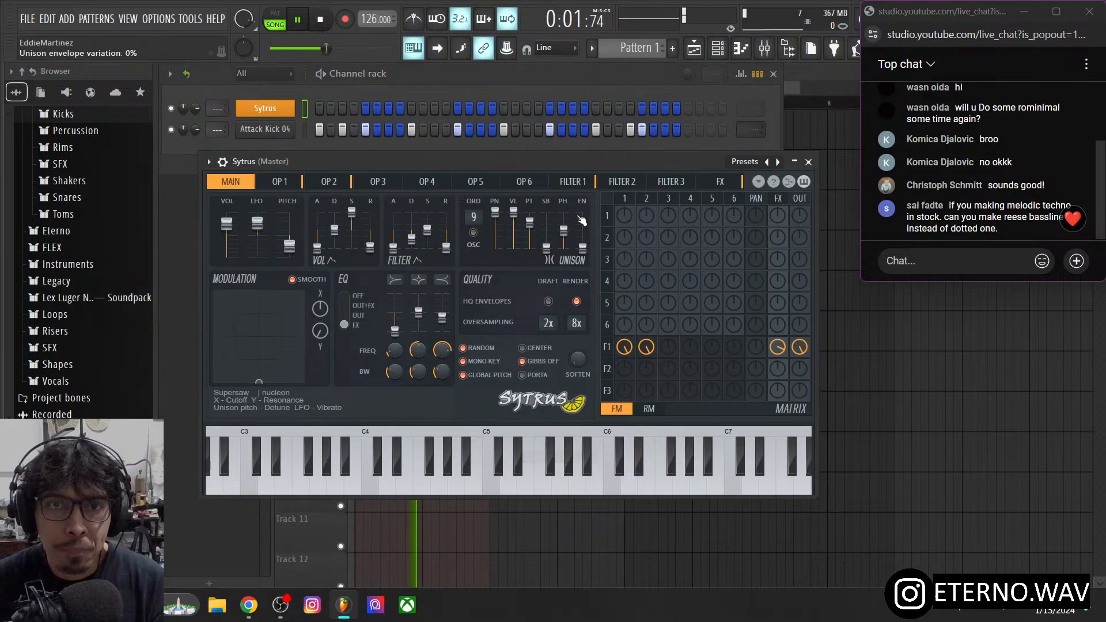
pyautogui.moveTo(565, 161); pyautogui.dragTo(589, 130)
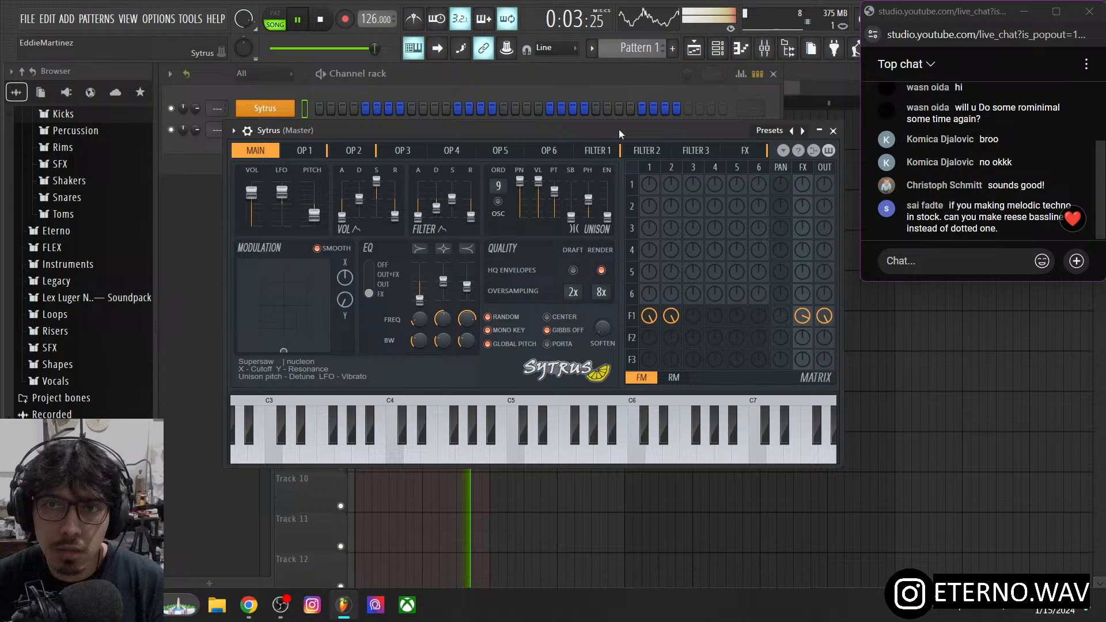
# - Load the Dawn pad preset in Sytrus and try raising its X and Y modulation
pyautogui.rightClick(793, 132)
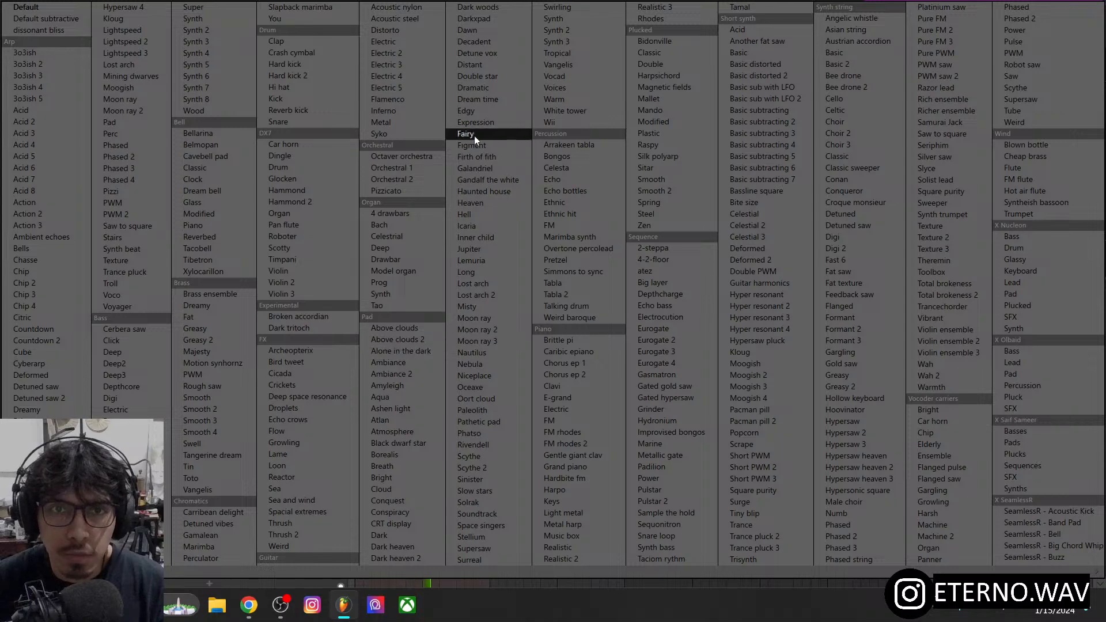
pyautogui.click(484, 30)
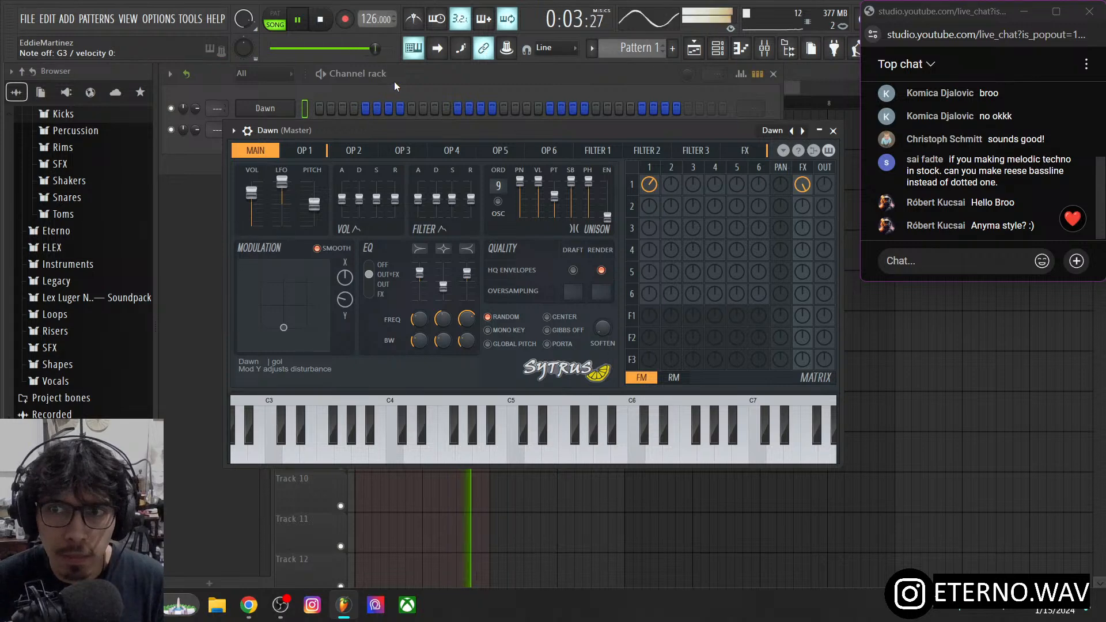
pyautogui.click(417, 82)
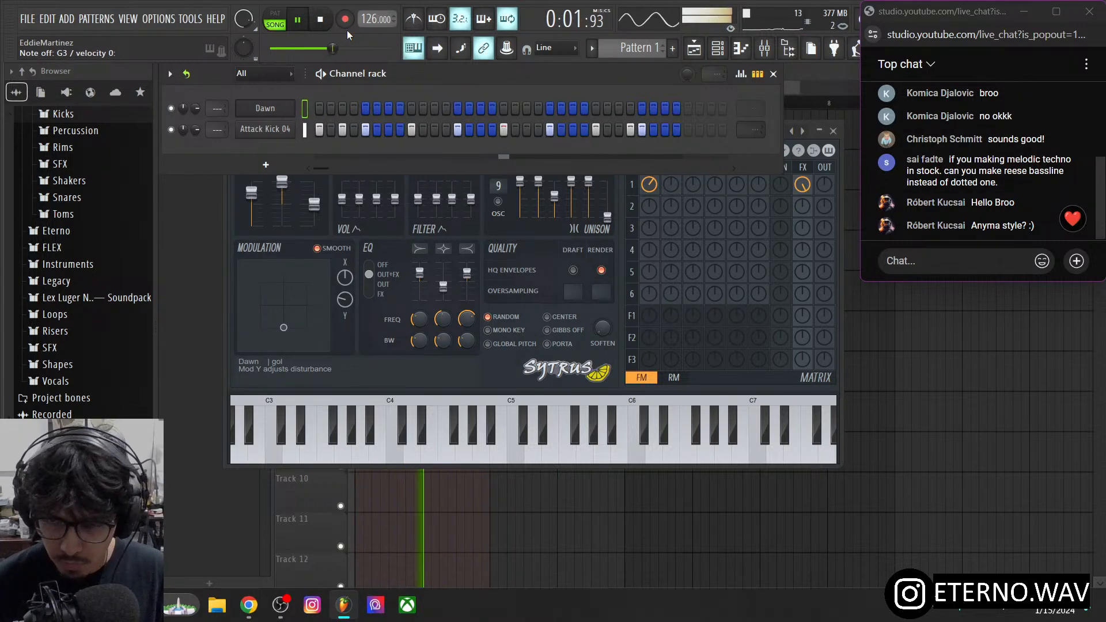
pyautogui.moveTo(283, 327)
pyautogui.mouseDown()
pyautogui.moveTo(313, 271)
pyautogui.moveTo(282, 278)
pyautogui.moveTo(316, 275)
pyautogui.mouseUp()
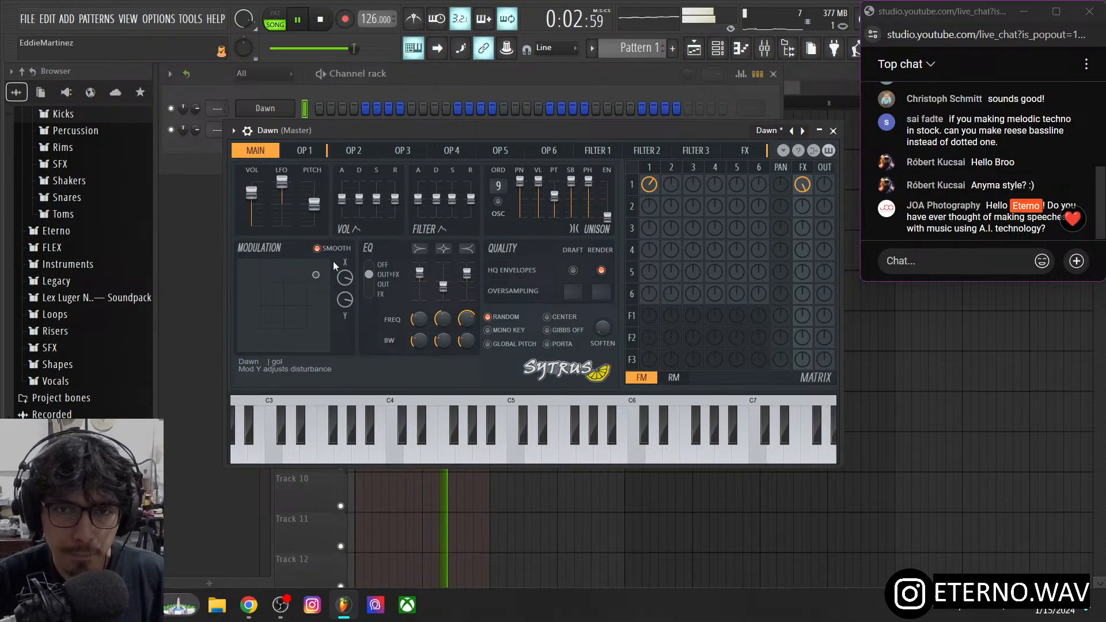
# - Try the Detune vox and Distant presets, moving Distant's modulation point to low X and high Y
pyautogui.click(802, 131)
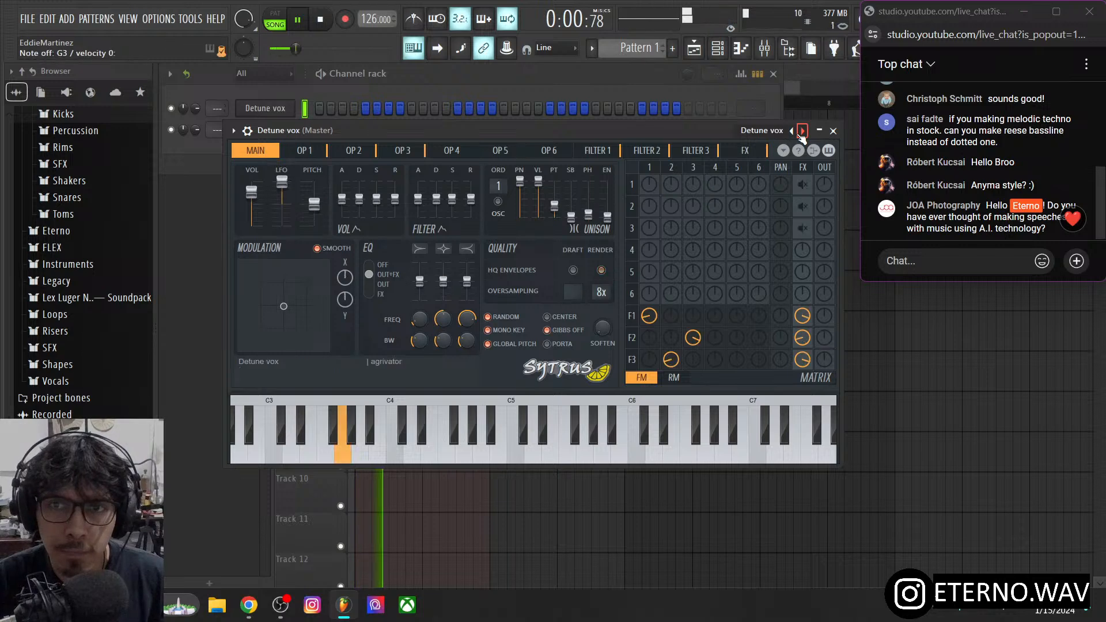
pyautogui.click(802, 131)
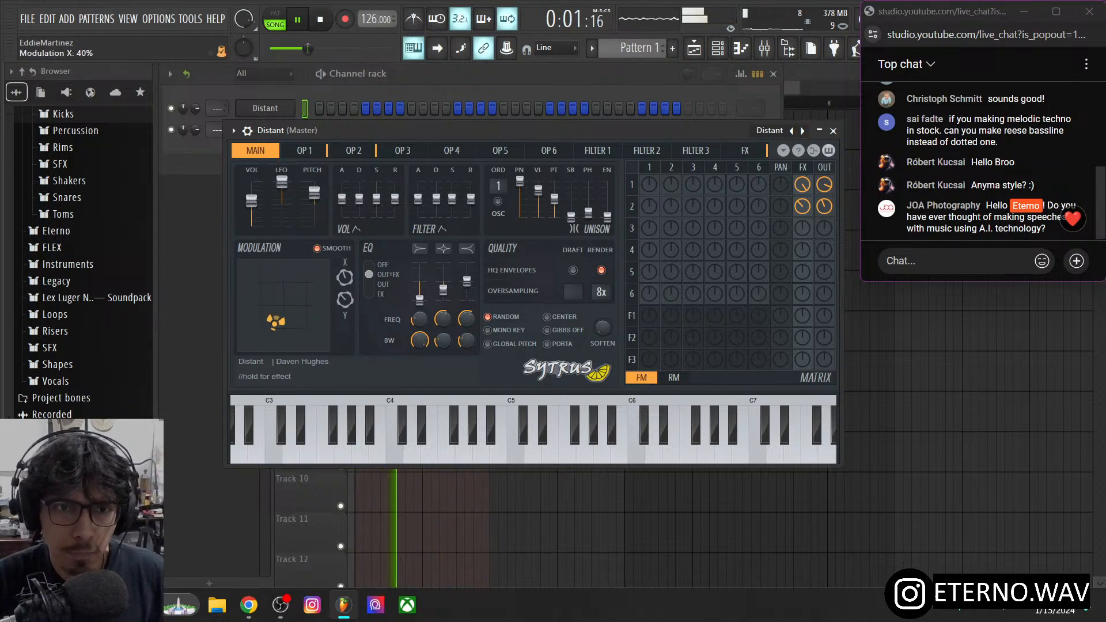
pyautogui.moveTo(284, 305); pyautogui.dragTo(238, 269)
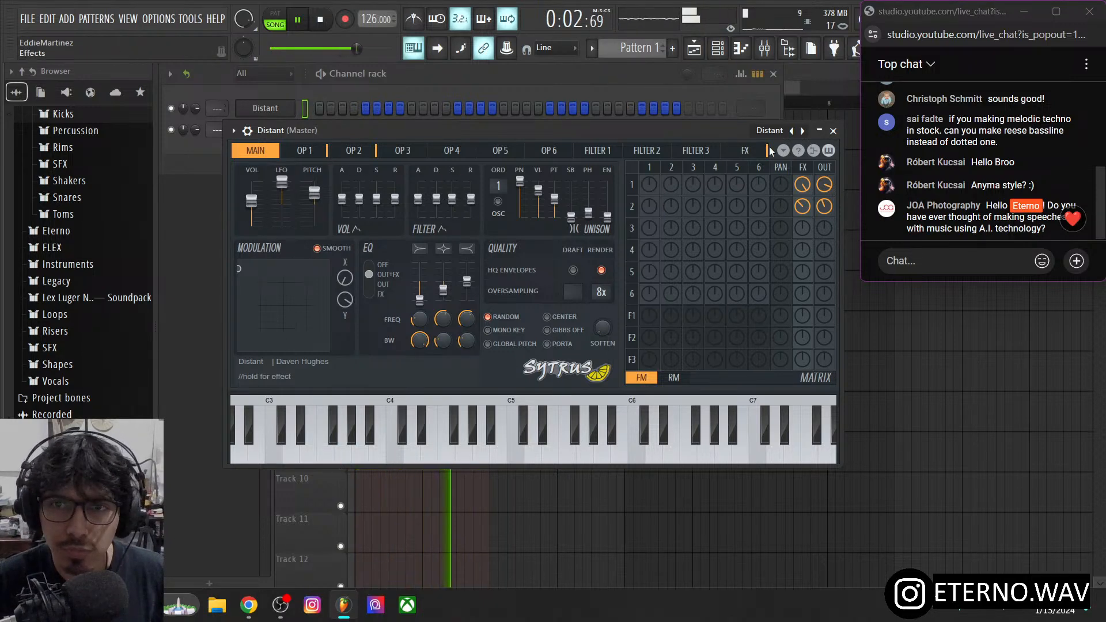
# - Step through the following pad presets, settle on Firth of fith, and set its modulation point to low X and low Y
pyautogui.click(802, 130)
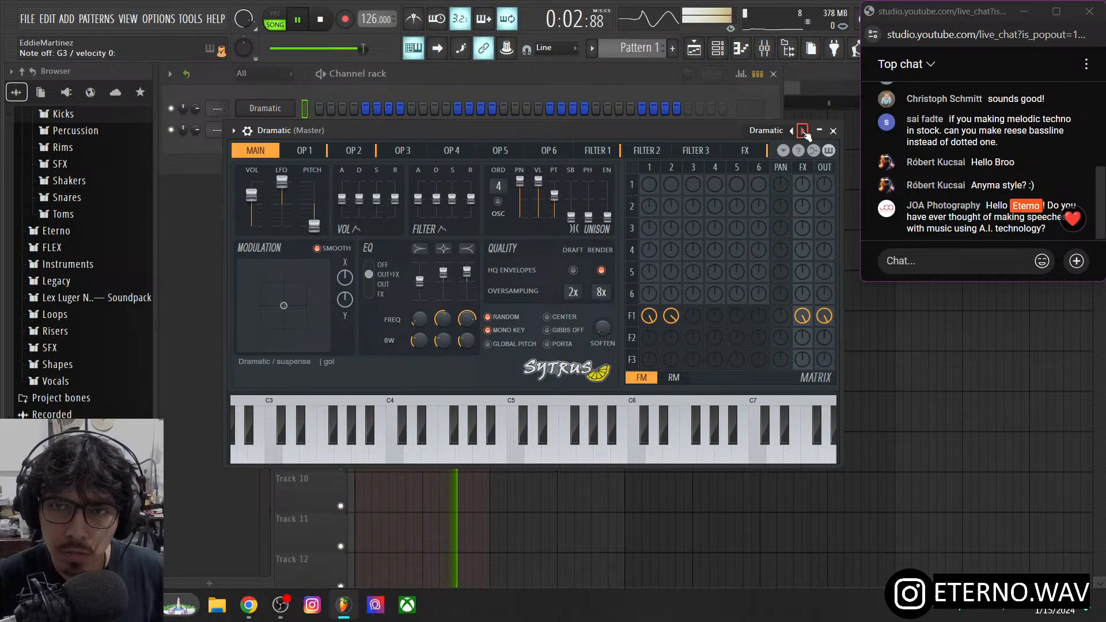
pyautogui.click(802, 131)
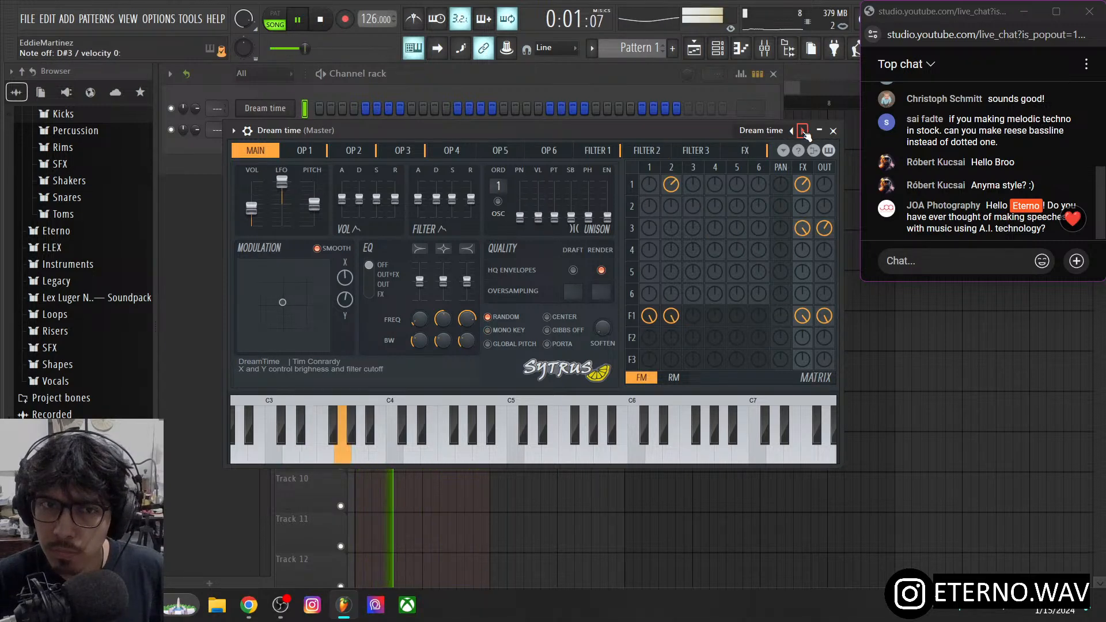
pyautogui.click(803, 131)
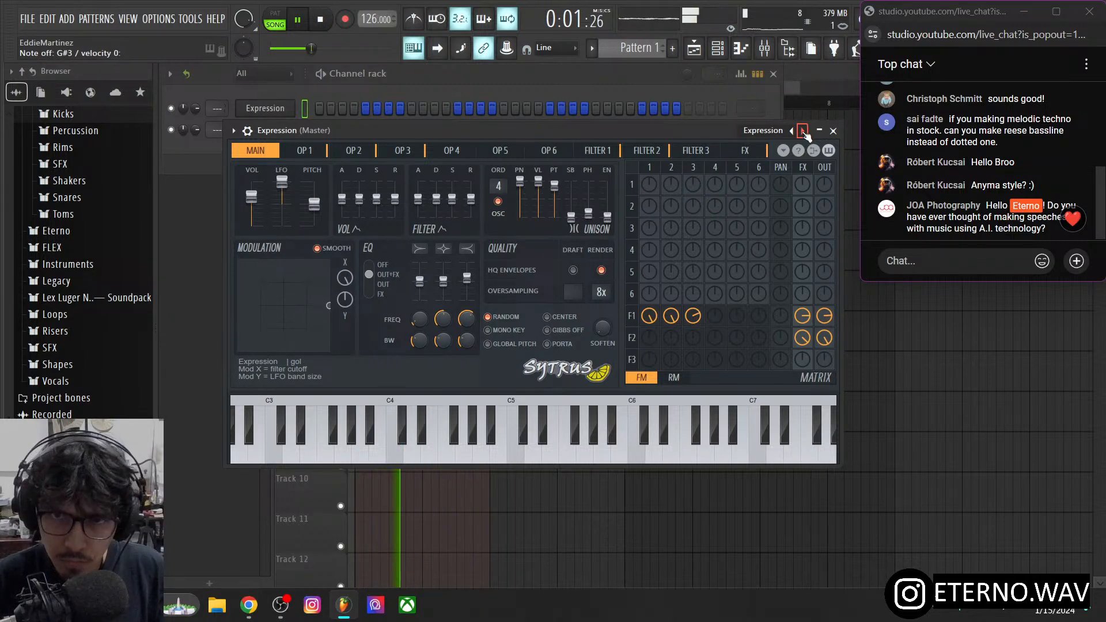
pyautogui.click(803, 131)
pyautogui.click(802, 131)
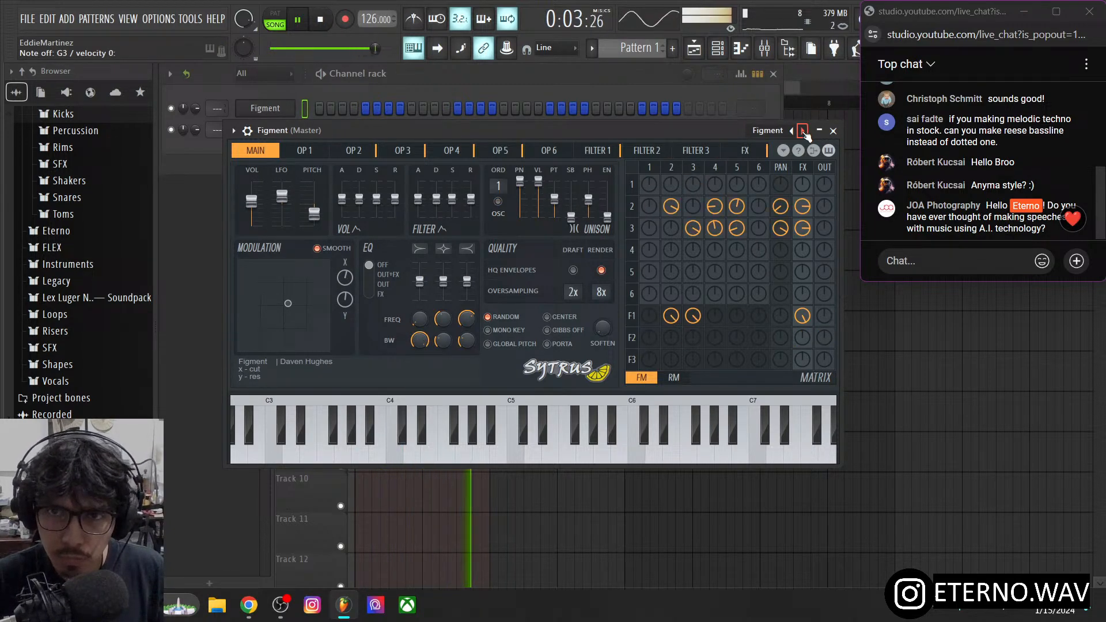
pyautogui.click(802, 132)
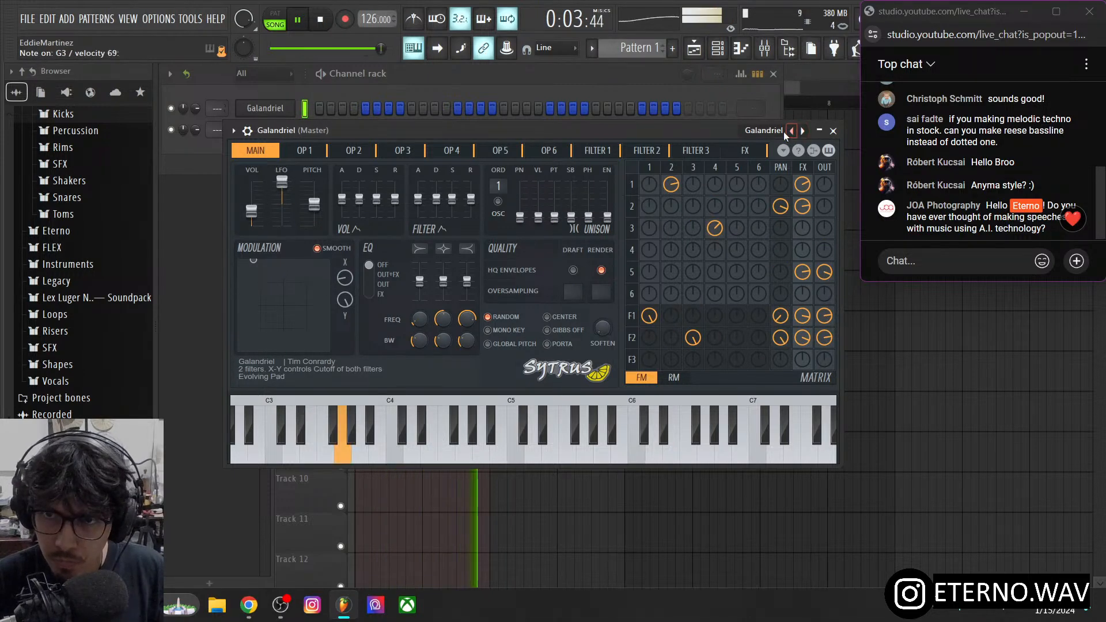
pyautogui.click(792, 132)
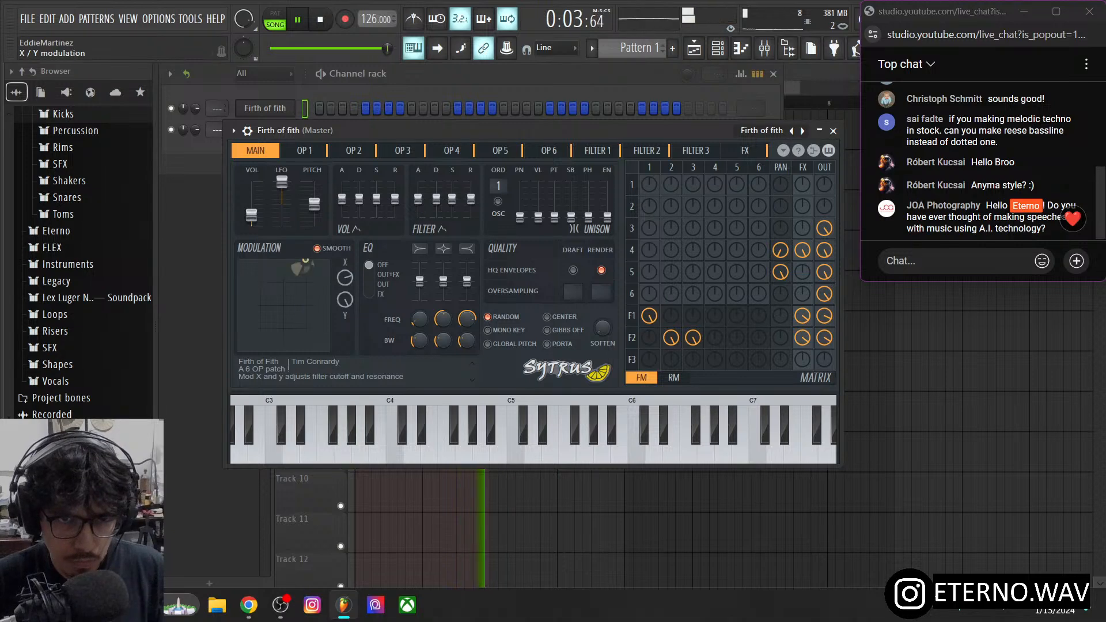
pyautogui.moveTo(306, 260); pyautogui.dragTo(261, 340)
# - Record a rhythmic two-bar G3 part with Firth of fith while the song loops
pyautogui.moveTo(361, 48); pyautogui.dragTo(304, 49)
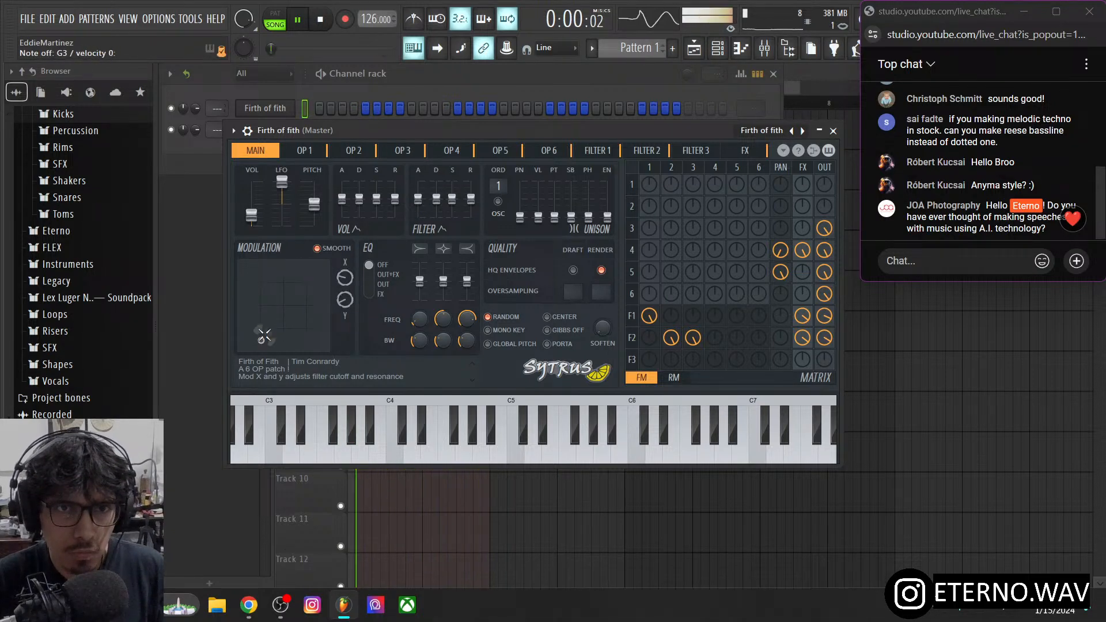
pyautogui.click(347, 21)
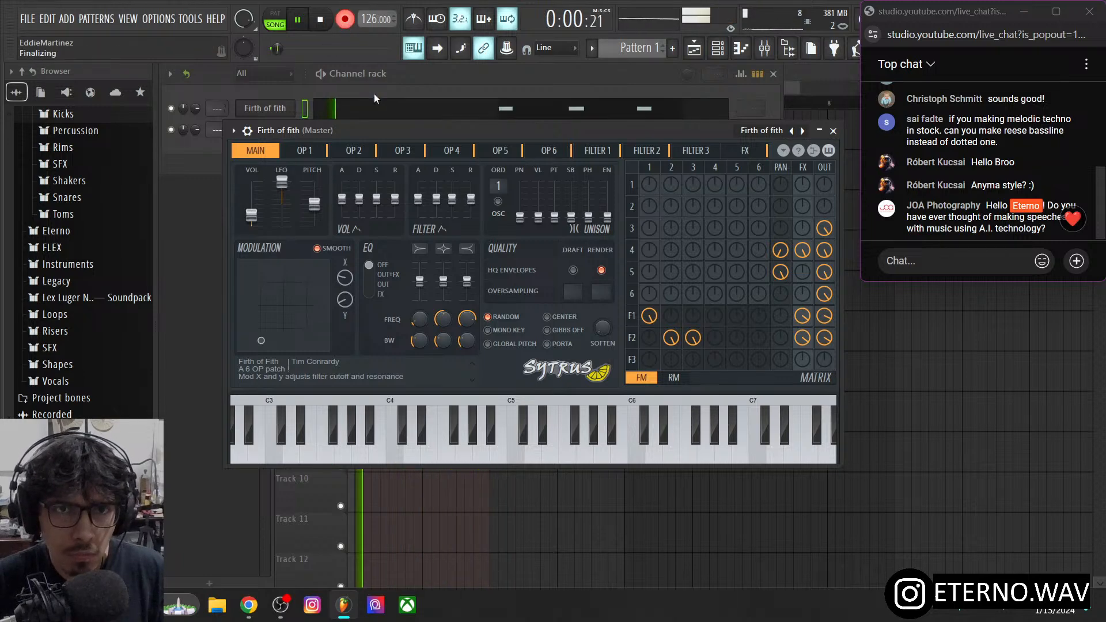
pyautogui.click(347, 20)
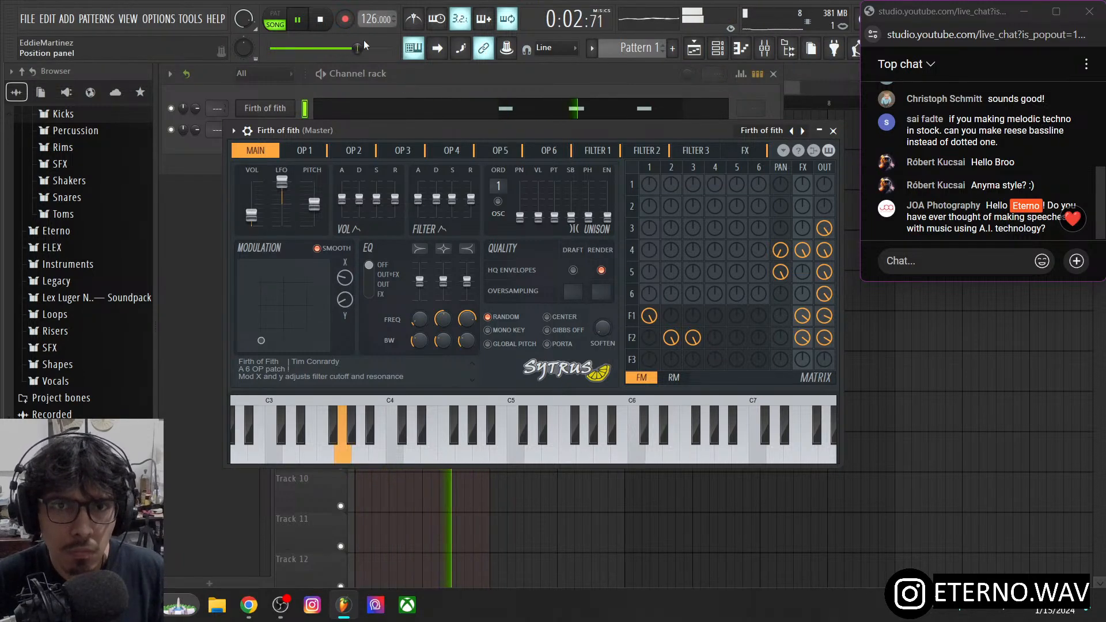
# - Open Firth of fith's recorded part in the piano roll and check its notes
pyautogui.click(438, 105)
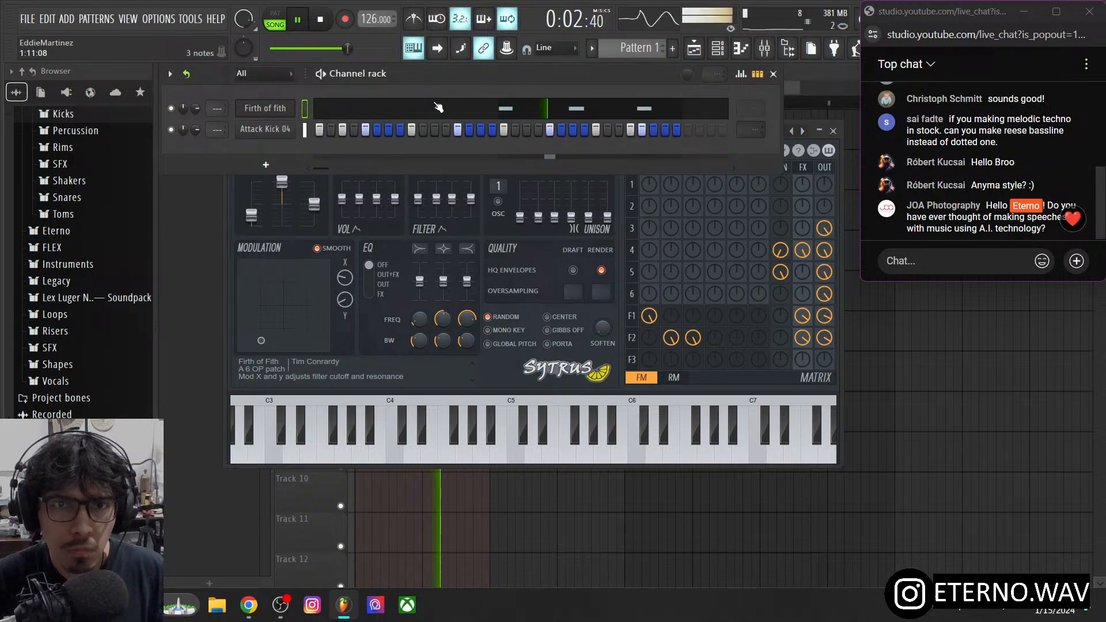
pyautogui.click(438, 110)
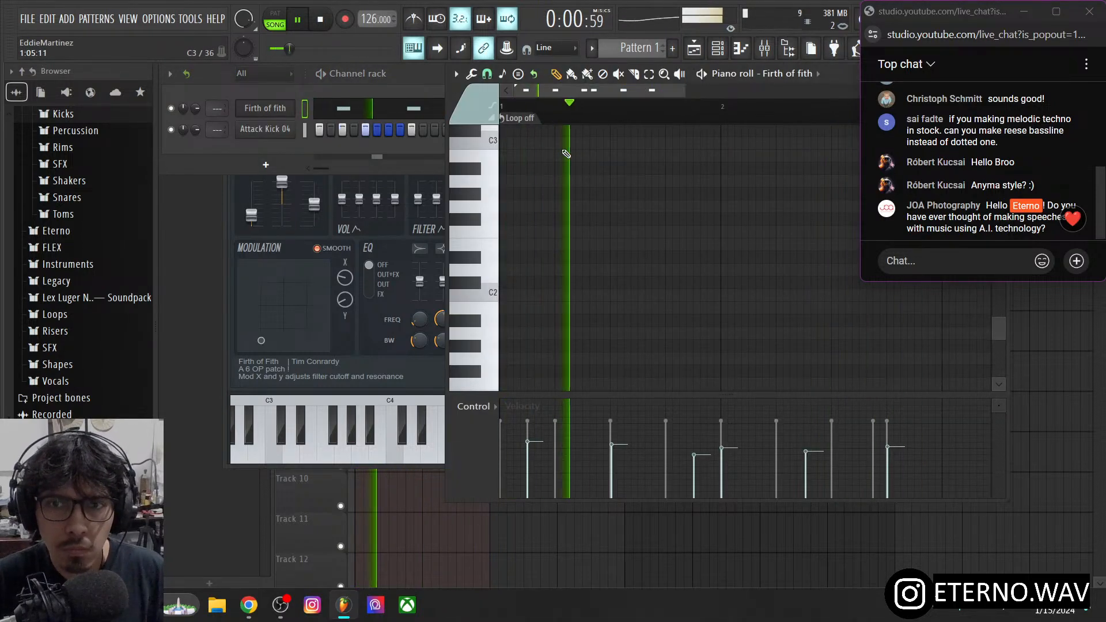
pyautogui.scroll(-5, 580, 178)
pyautogui.scroll(7, 580, 178)
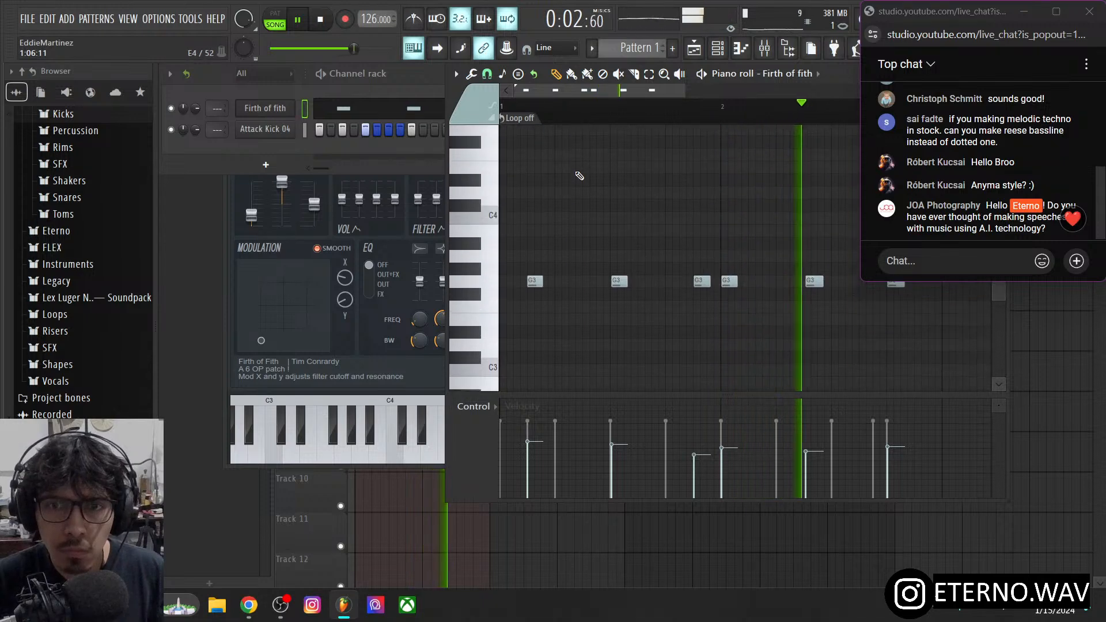
pyautogui.scroll(-2, 549, 96)
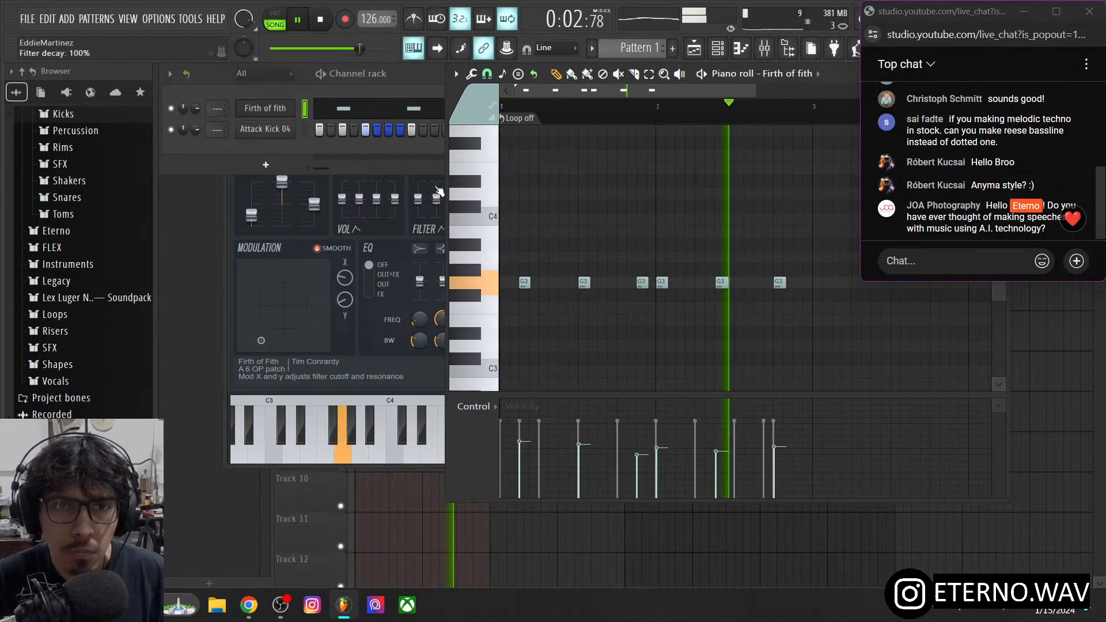
# - Raise the X modulation of Firth of fith, keeping Y low, and close the Sytrus window
pyautogui.moveTo(264, 339); pyautogui.dragTo(312, 344)
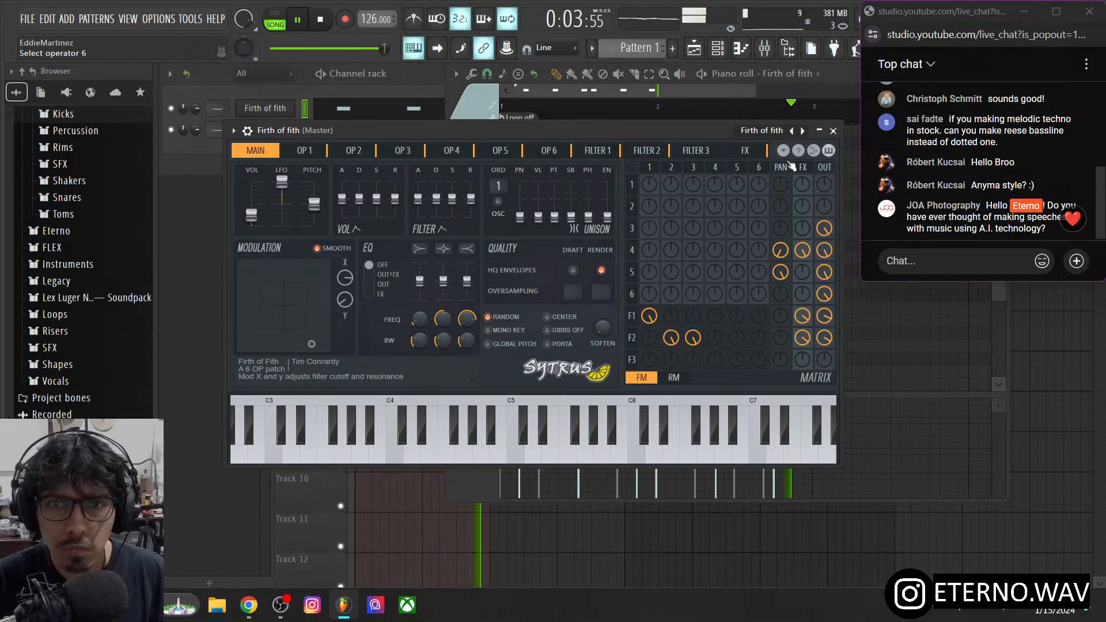
pyautogui.click(834, 130)
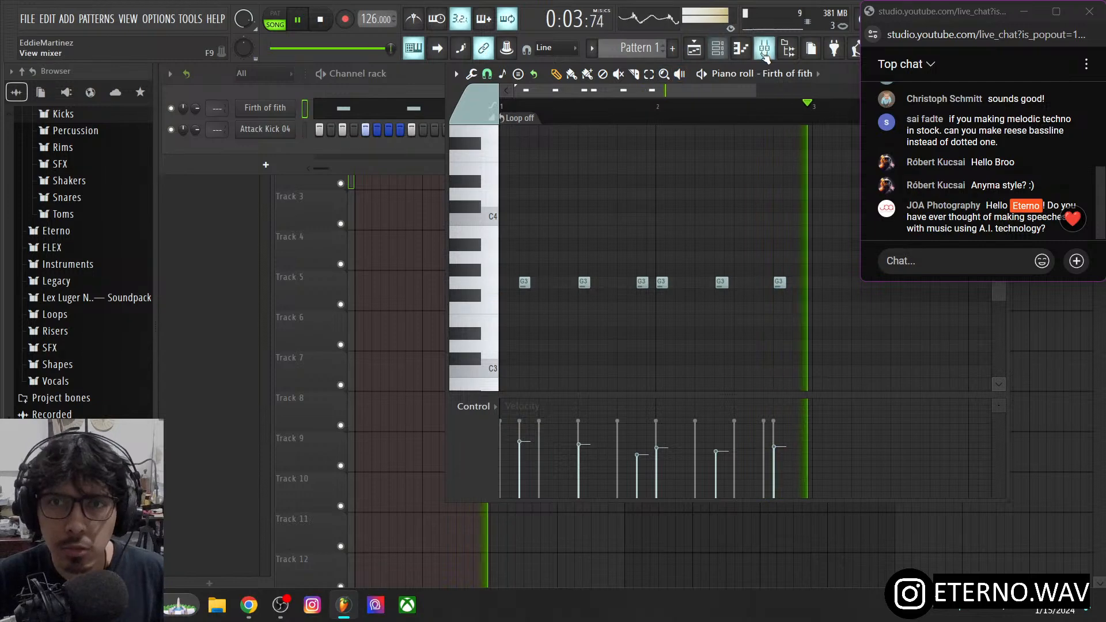
# - Route the Firth of fith channel to mixer track Insert 22
pyautogui.press('F9')
pyautogui.rightClick(618, 368)
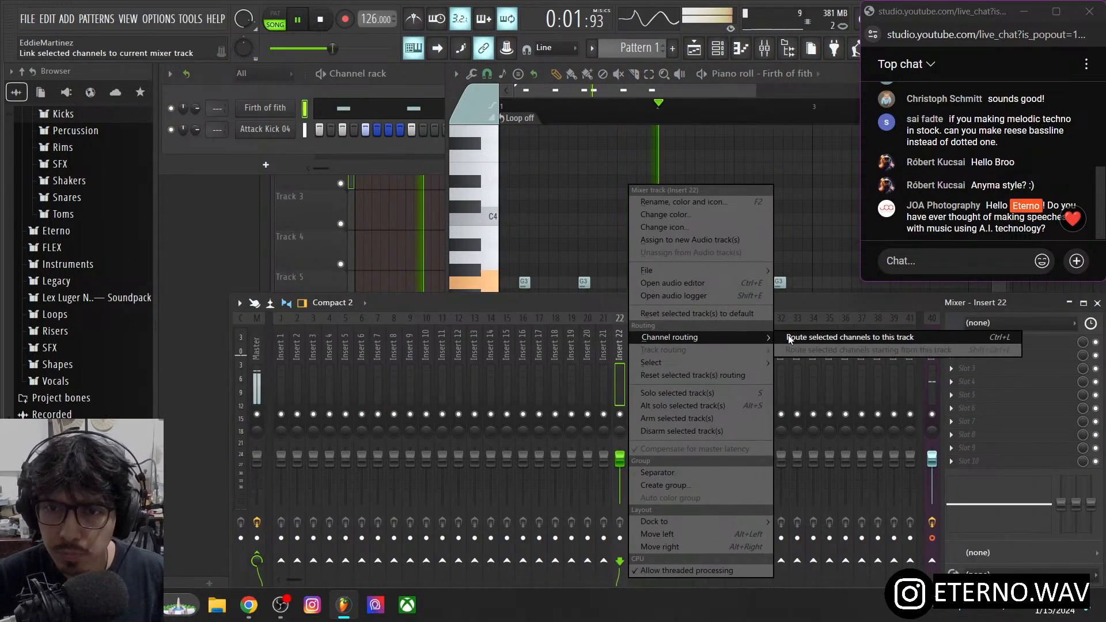
pyautogui.click(798, 336)
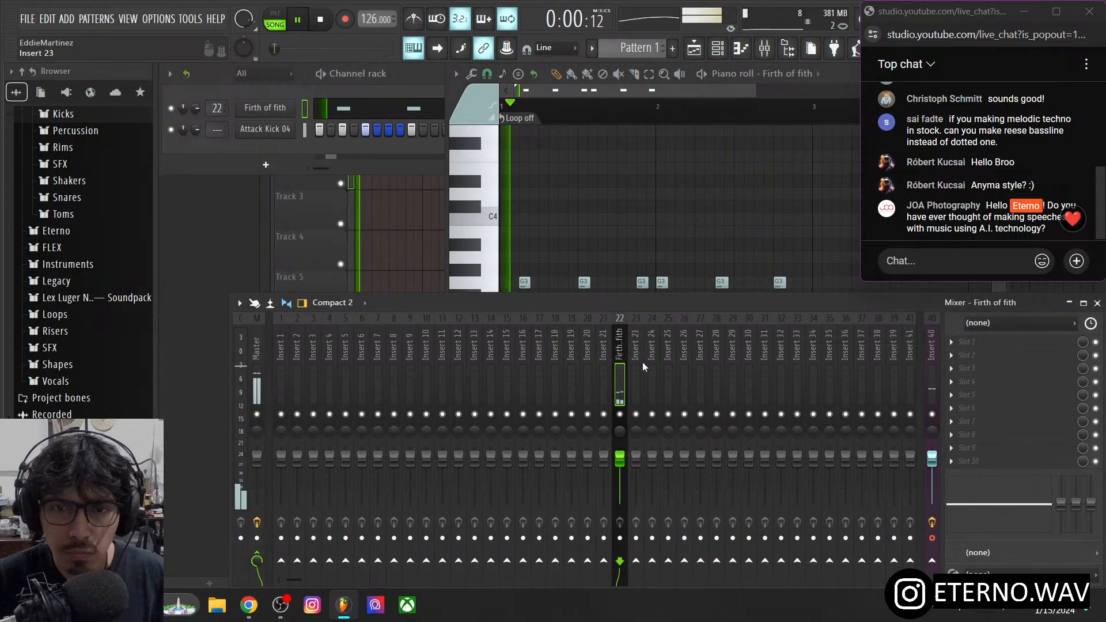
# - Route the Attack Kick 04 channel to mixer track Insert 1
pyautogui.click(305, 129)
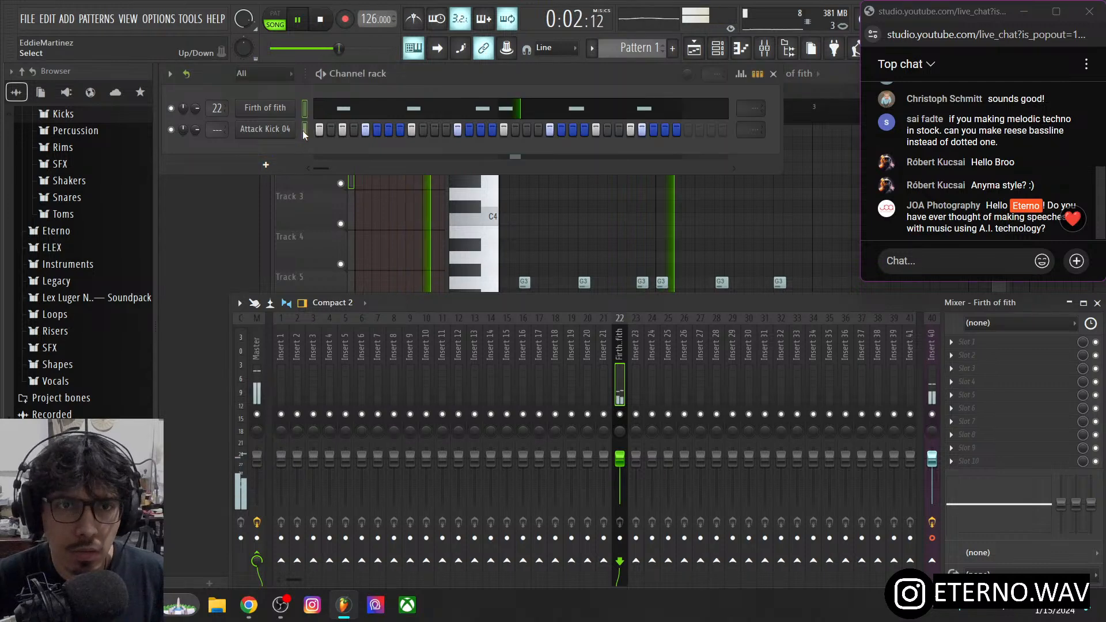
pyautogui.rightClick(288, 367)
pyautogui.moveTo(410, 337)
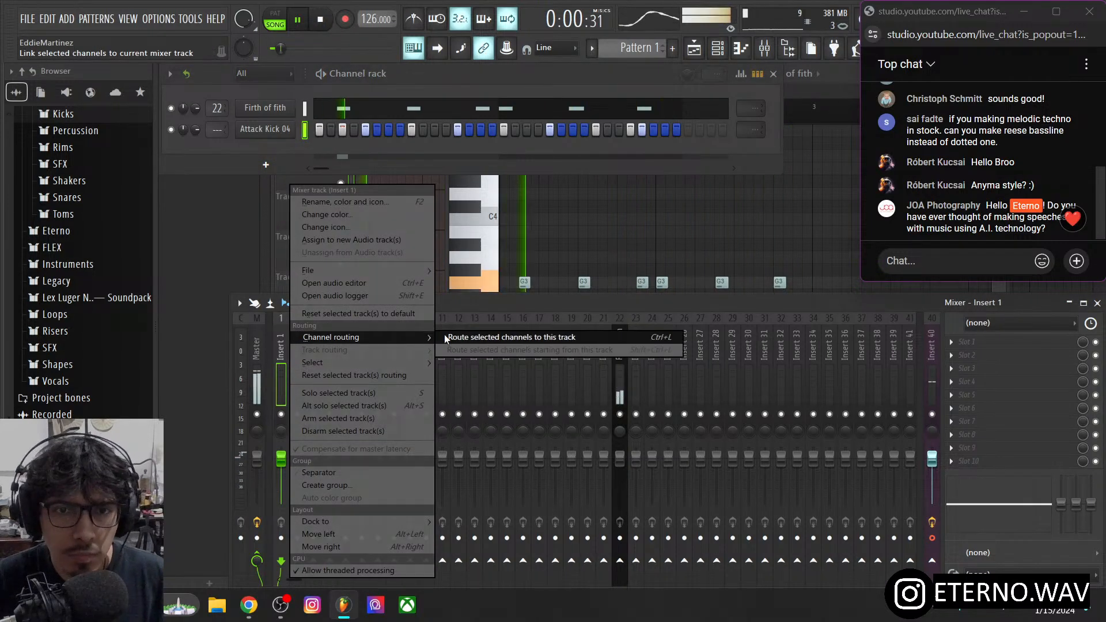
pyautogui.click(445, 335)
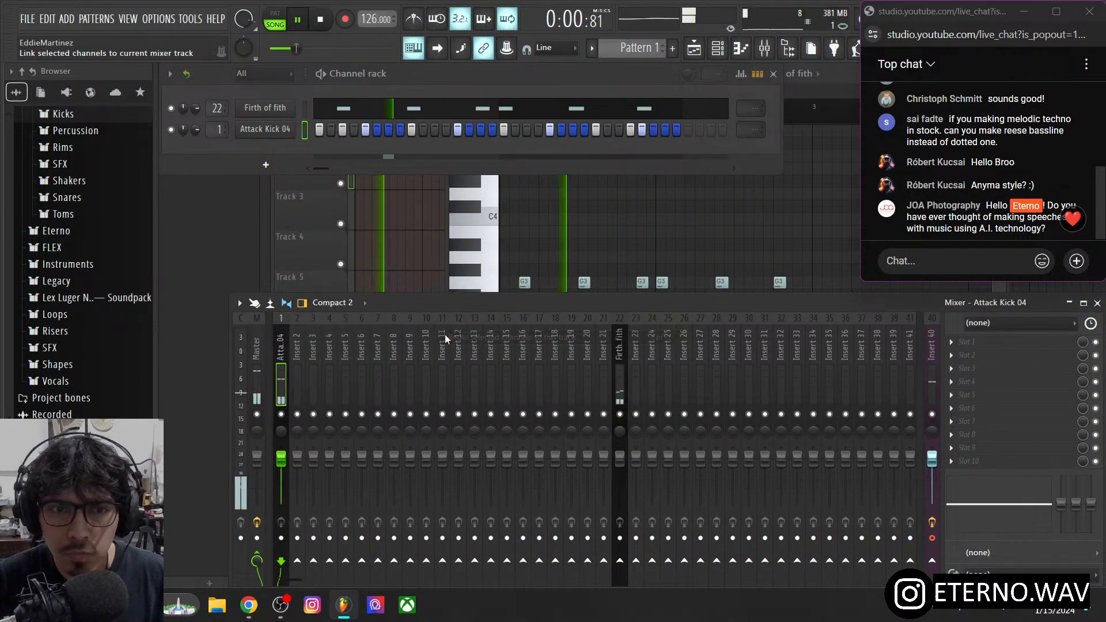
# - Insert a new Sytrus channel above Firth of fith and load the pad preset Alone in the dark
pyautogui.rightClick(293, 105)
pyautogui.moveTo(362, 199)
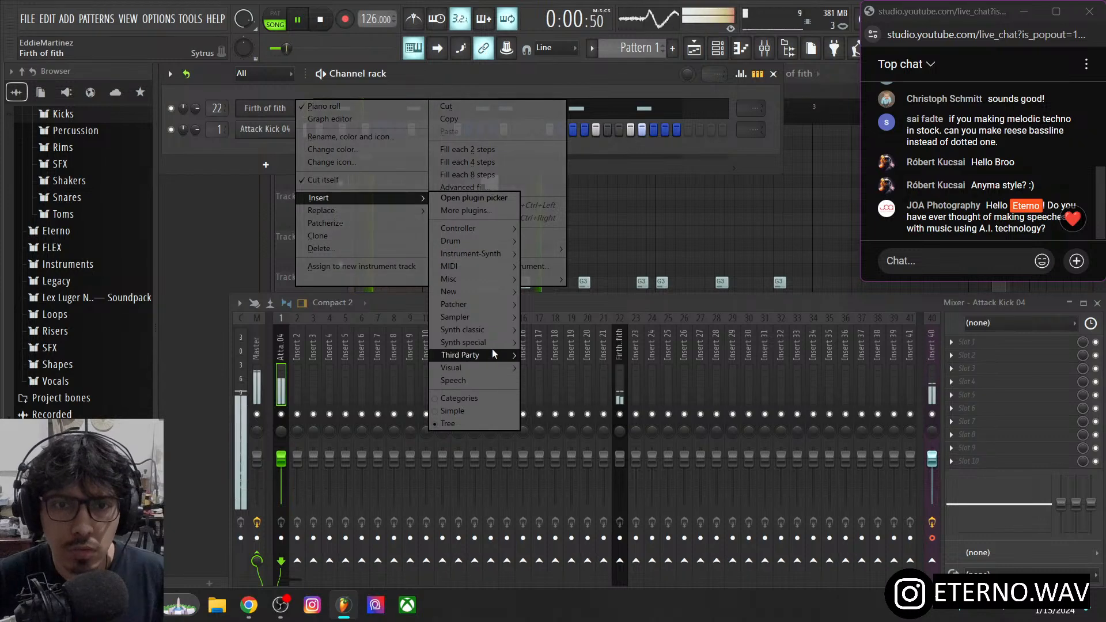
pyautogui.moveTo(493, 332)
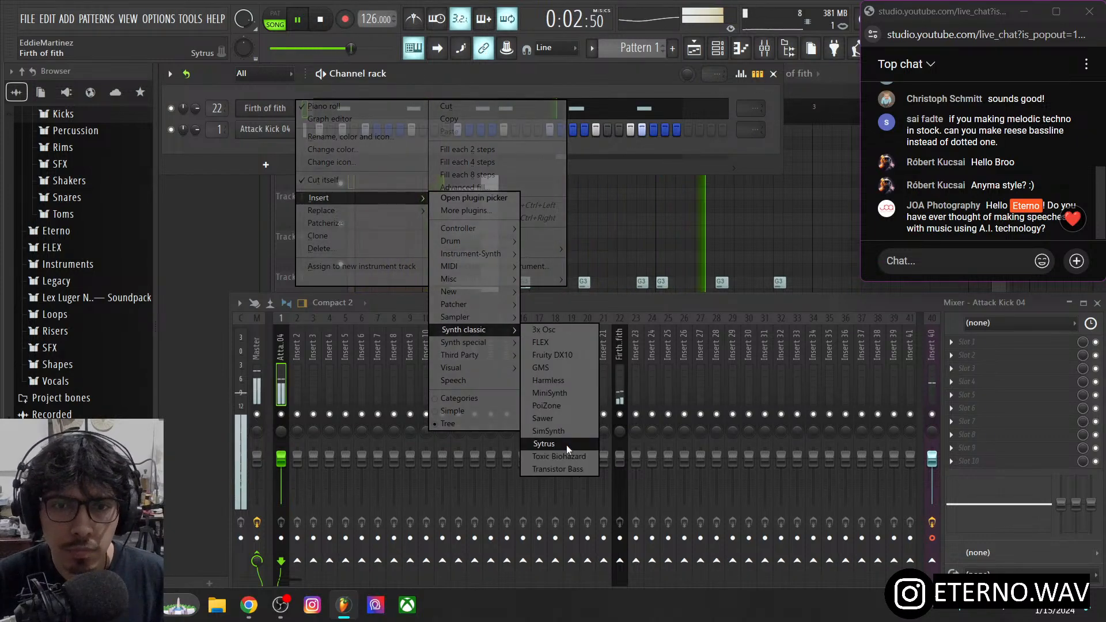
pyautogui.click(566, 446)
pyautogui.click(787, 183)
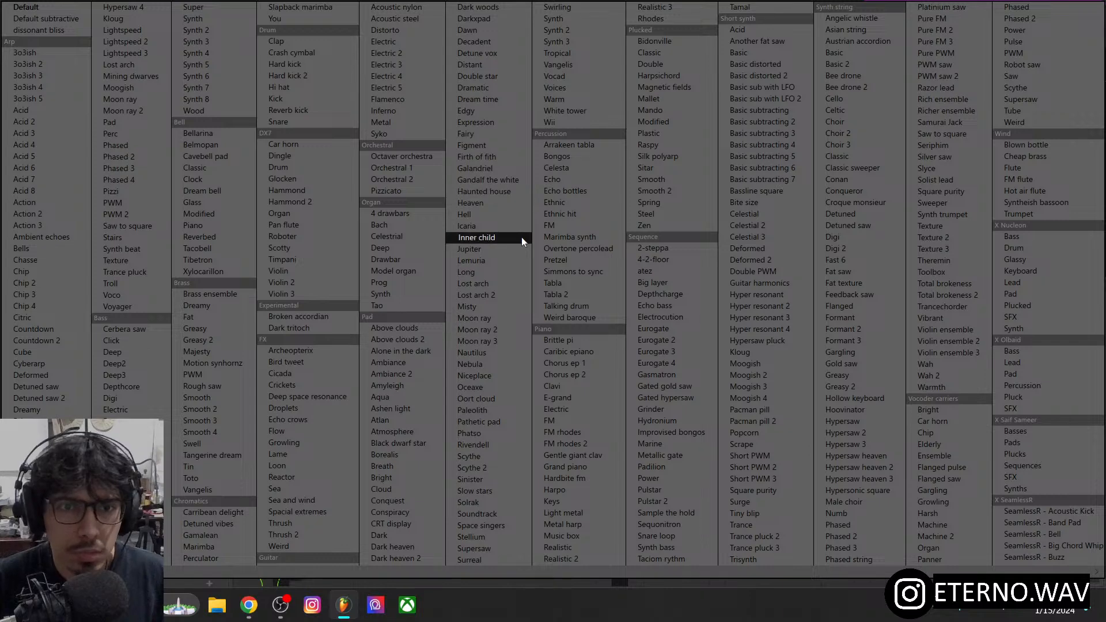
pyautogui.click(416, 352)
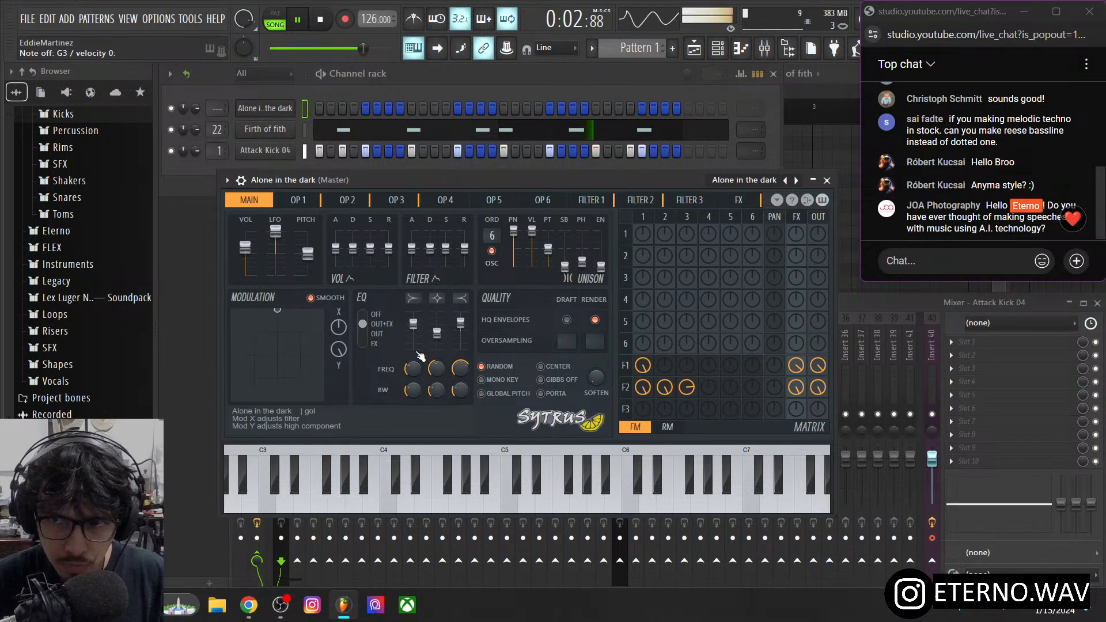
# - Audition the following Sytrus pad presets, from Ambiance through Aqua, and settle on Atlan
pyautogui.click(797, 181)
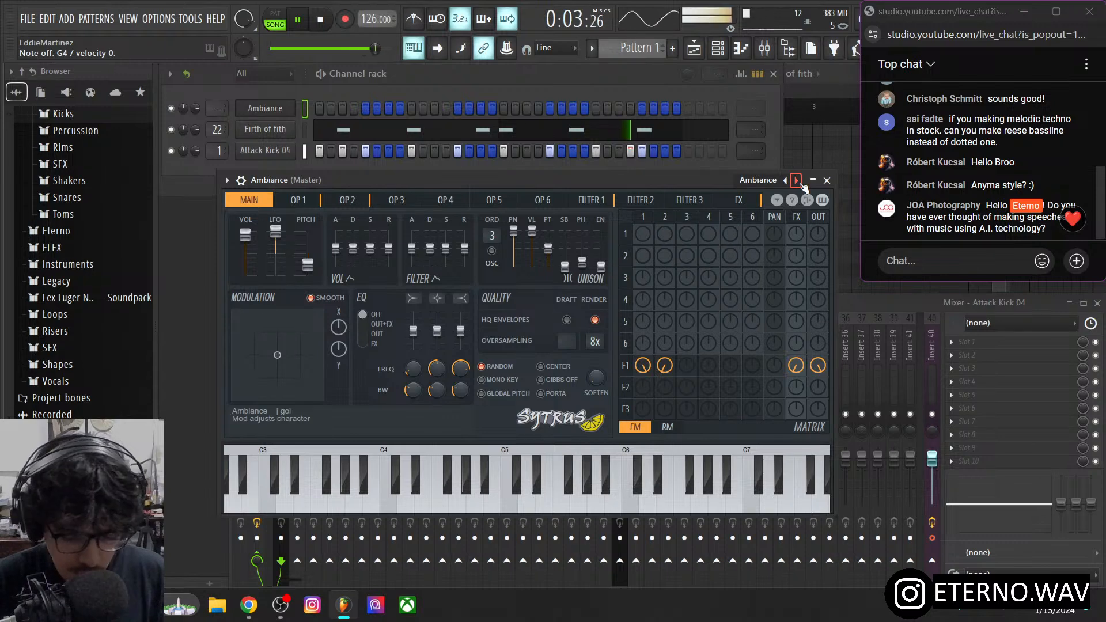
pyautogui.click(796, 180)
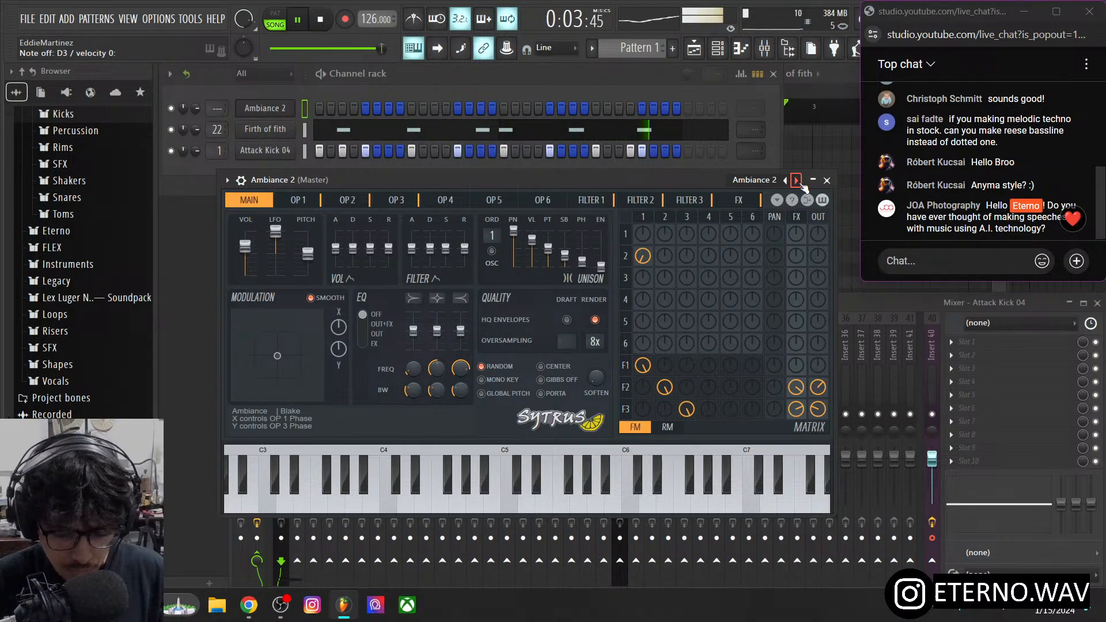
pyautogui.click(796, 180)
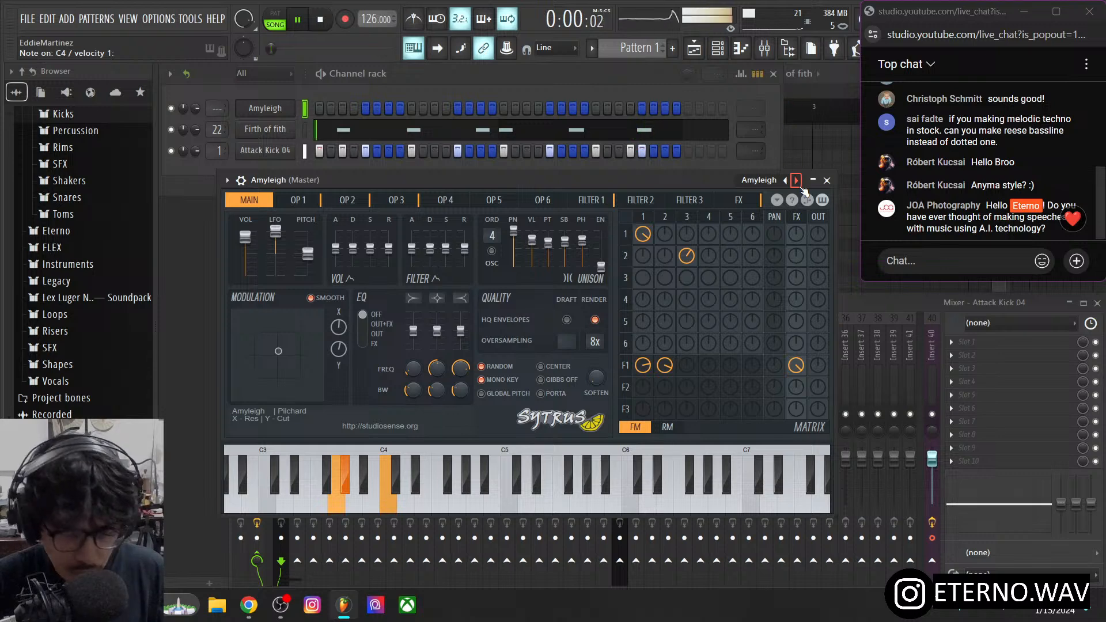
pyautogui.click(796, 180)
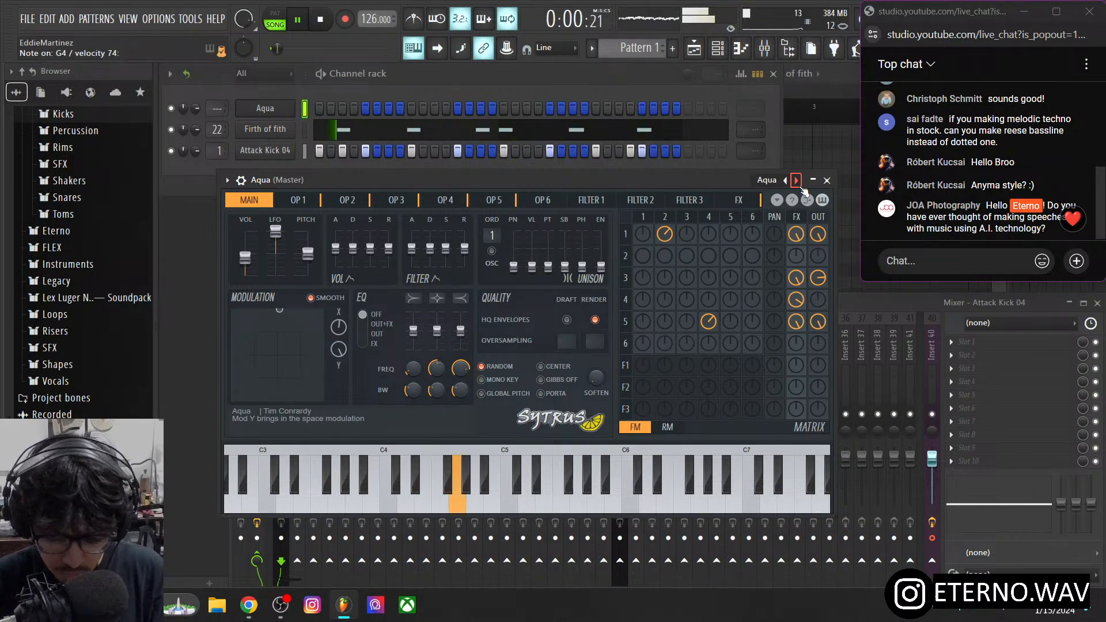
pyautogui.click(801, 184)
pyautogui.click(797, 181)
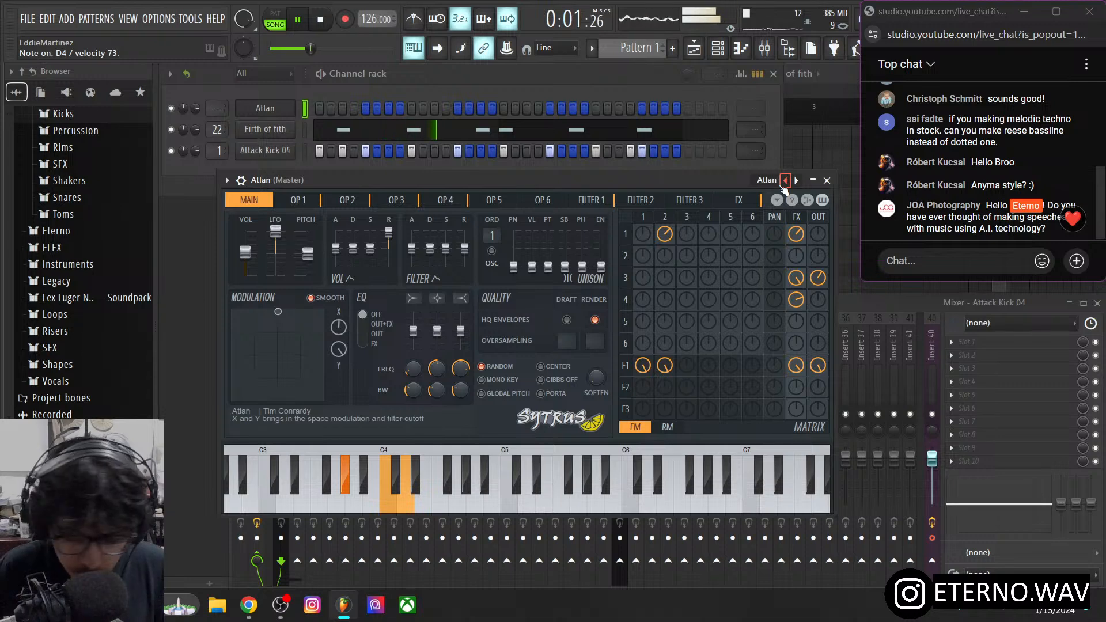
# - Add a second Pattern 1 clip at bar 3 on Track 1 and place a new Pattern 2 clip on Track 2
pyautogui.click(707, 52)
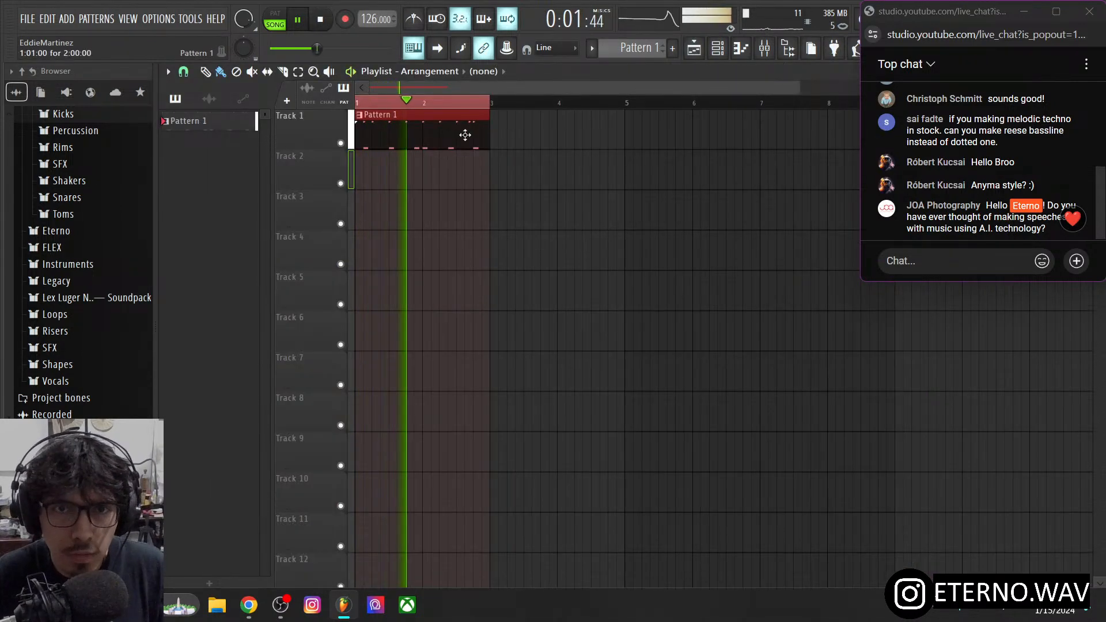
pyautogui.click(496, 136)
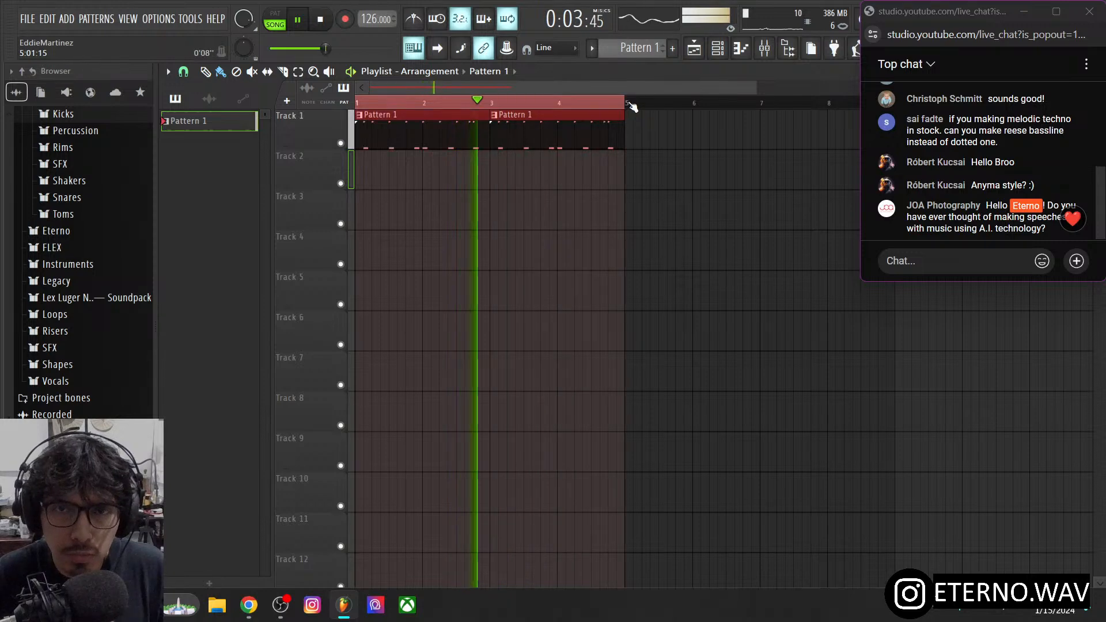
pyautogui.click(659, 47)
pyautogui.click(377, 170)
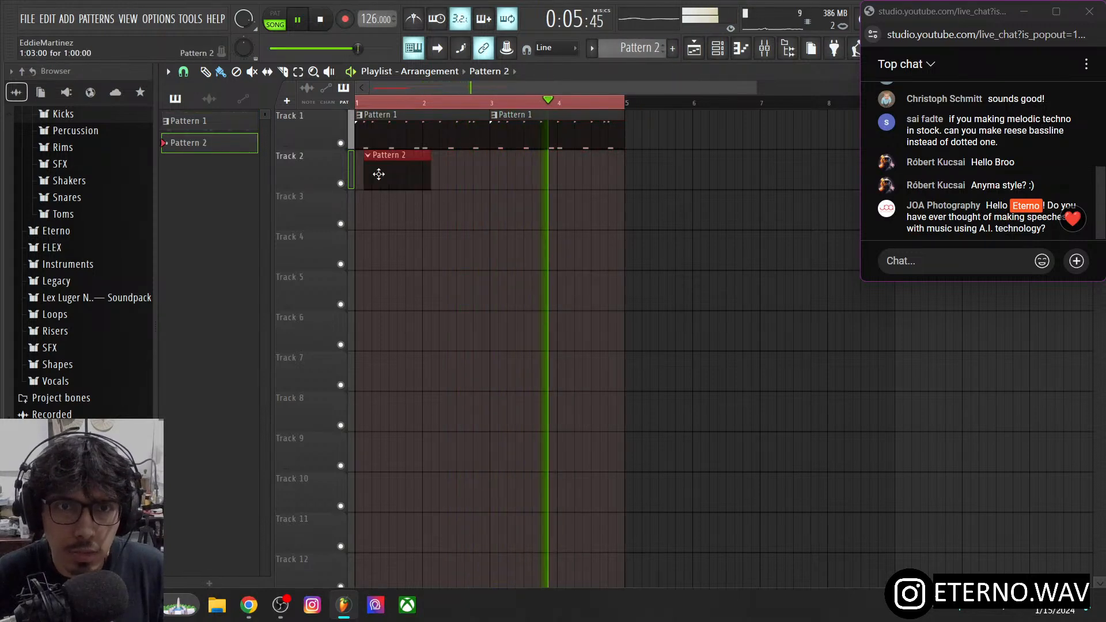
# - Record a sparse chord part with Atlan in Pattern 2 while the song loops
pyautogui.click(718, 50)
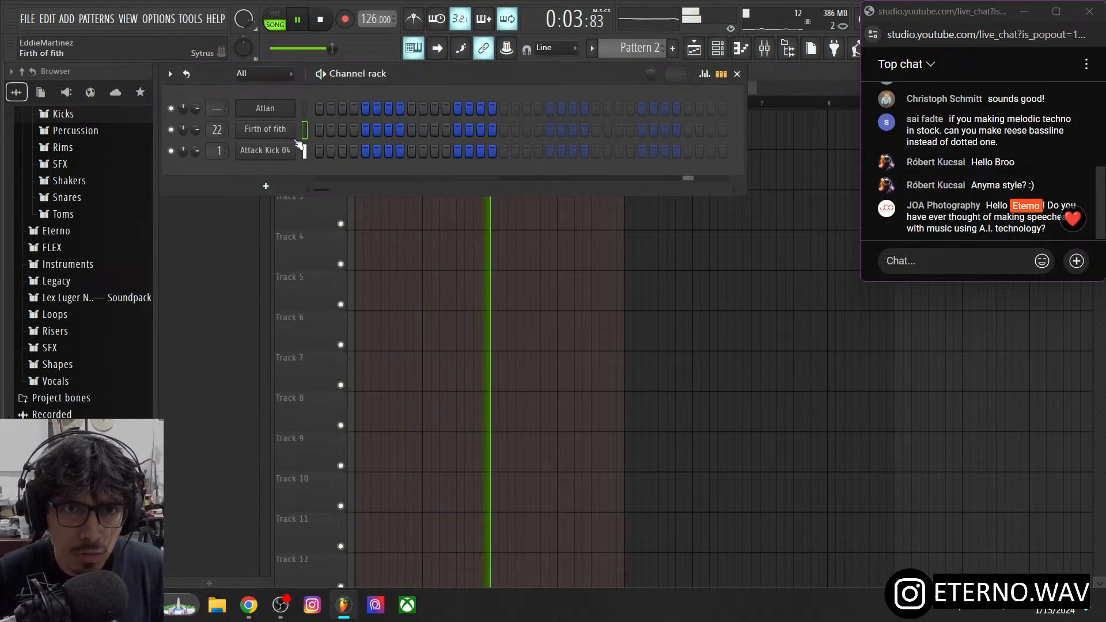
pyautogui.click(302, 112)
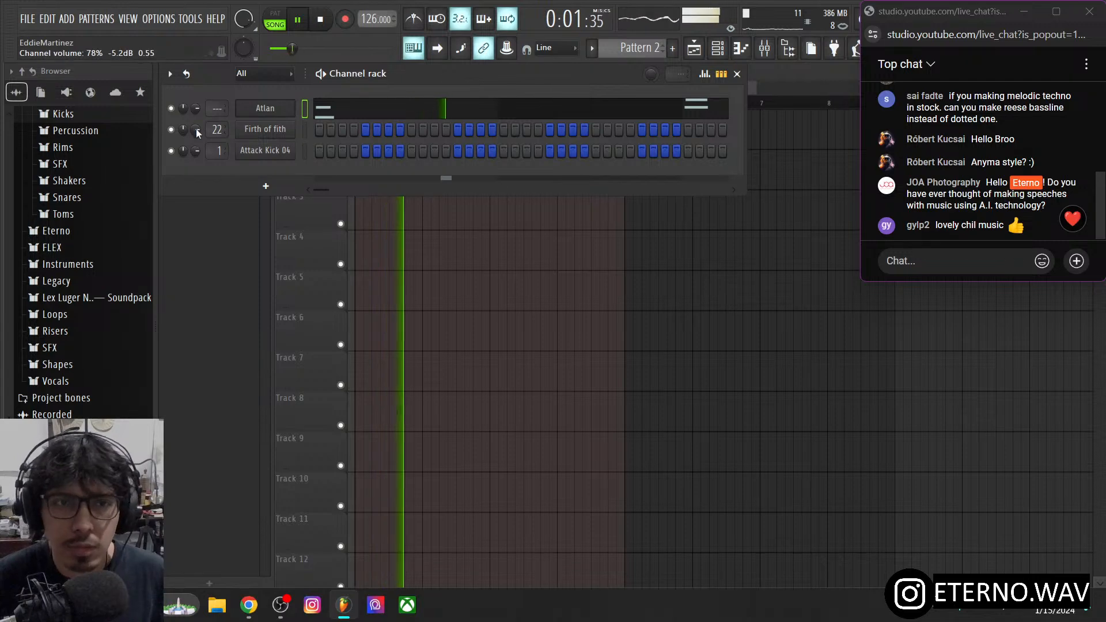
# - Set Atlan's Sytrus master level to 73% and close its window
pyautogui.moveTo(196, 129)
pyautogui.mouseDown()
pyautogui.moveTo(196, 143)
pyautogui.moveTo(196, 129)
pyautogui.mouseUp()
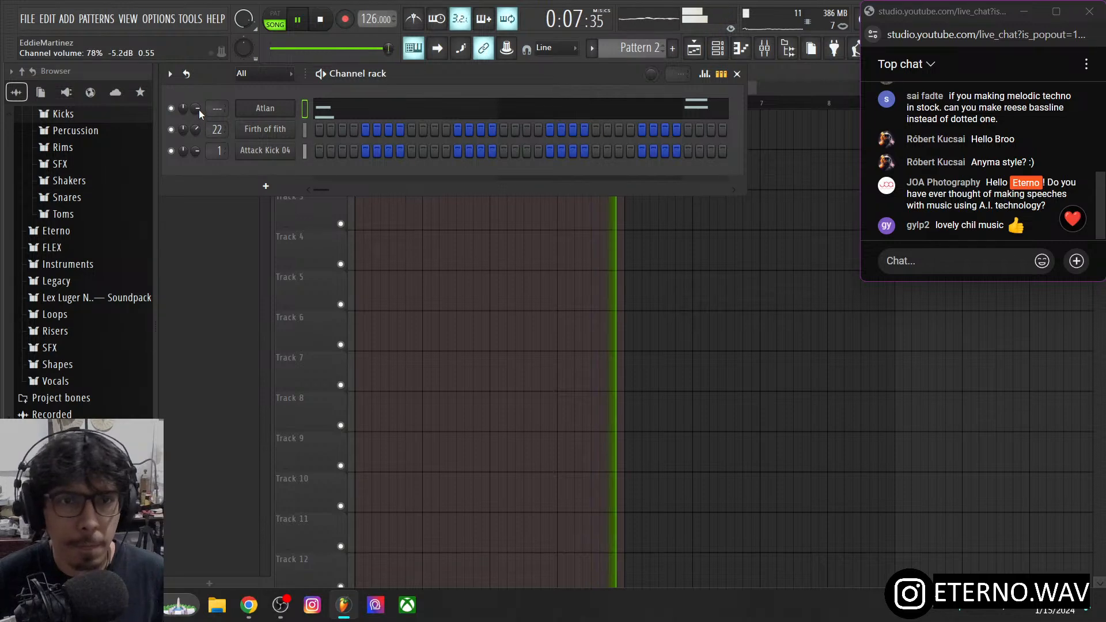
pyautogui.click(255, 109)
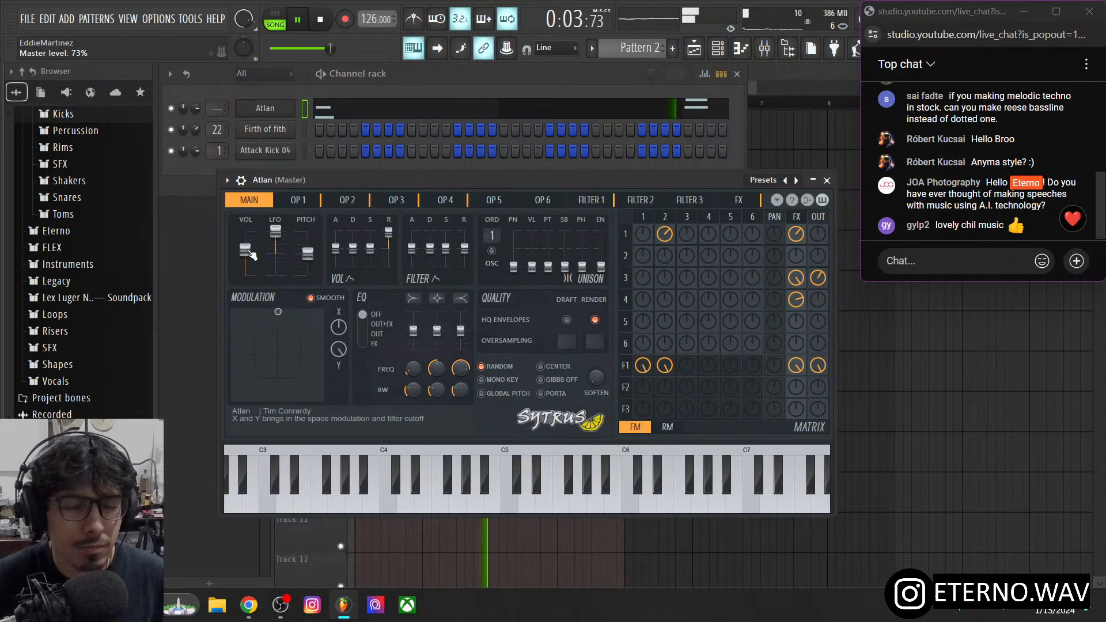
pyautogui.click(827, 180)
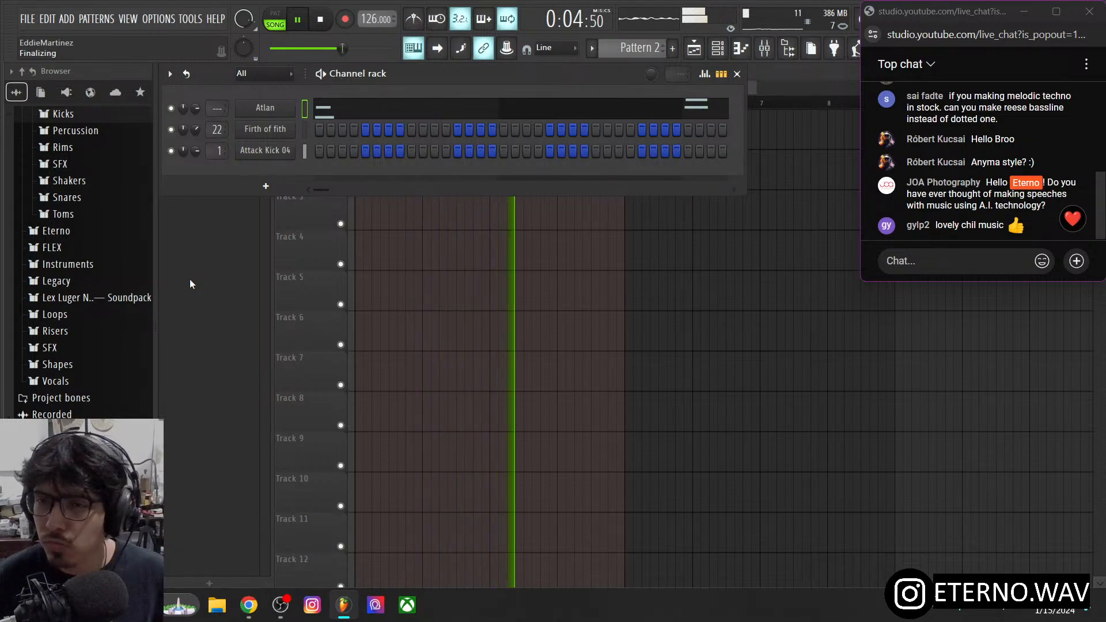
# - Return to the playlist and open the stock Percussion sample folder under Drums (ModeAudio)
pyautogui.click(304, 219)
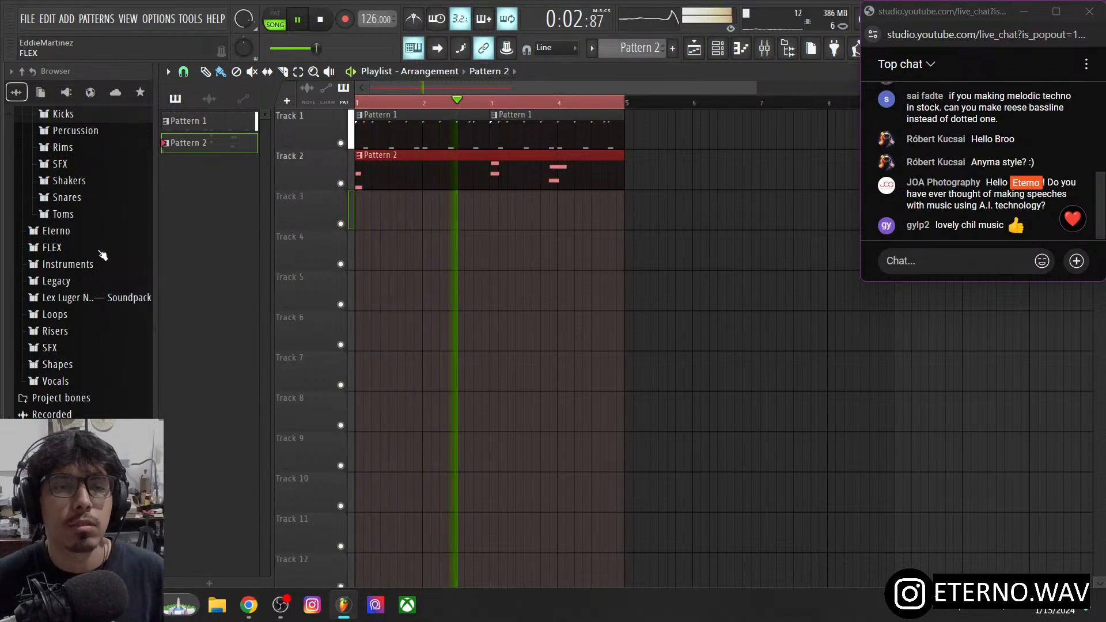
pyautogui.scroll(2, 91, 242)
pyautogui.click(88, 226)
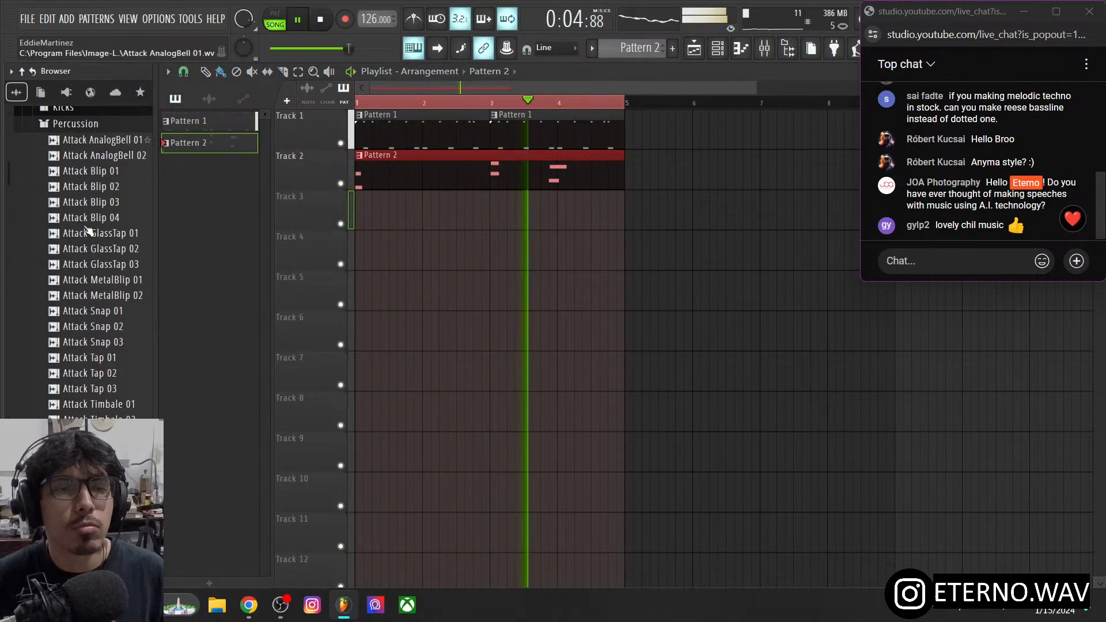
pyautogui.scroll(3, 91, 287)
pyautogui.scroll(-2, 91, 278)
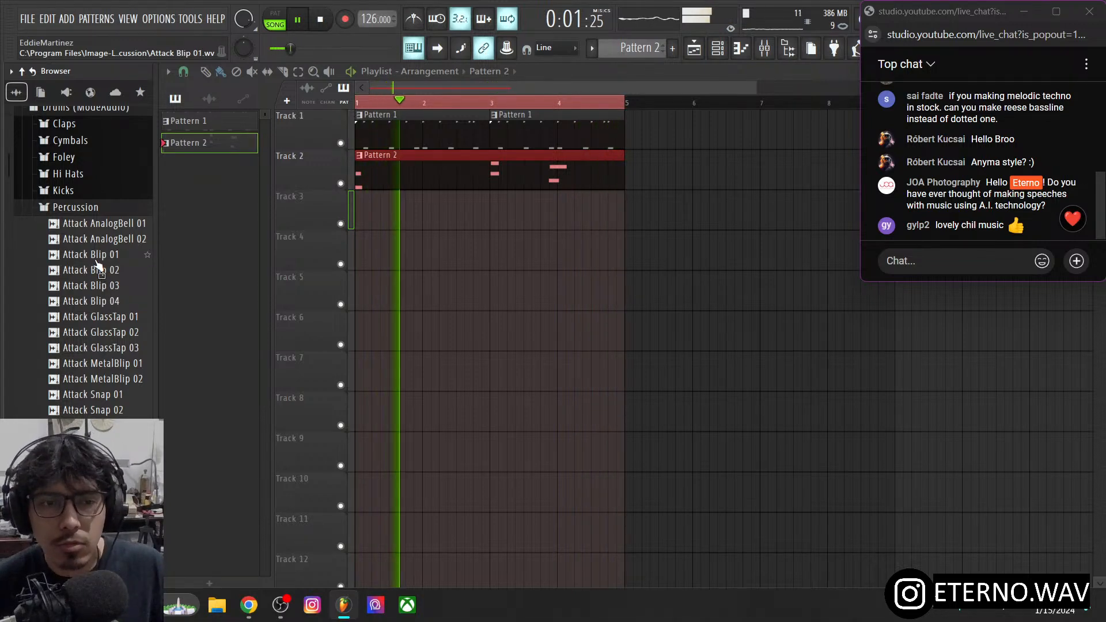
# - Audition the Attack GlassTap and Attack MetalBlip samples, and add Attack Snap 03 as a new channel
pyautogui.click(115, 318)
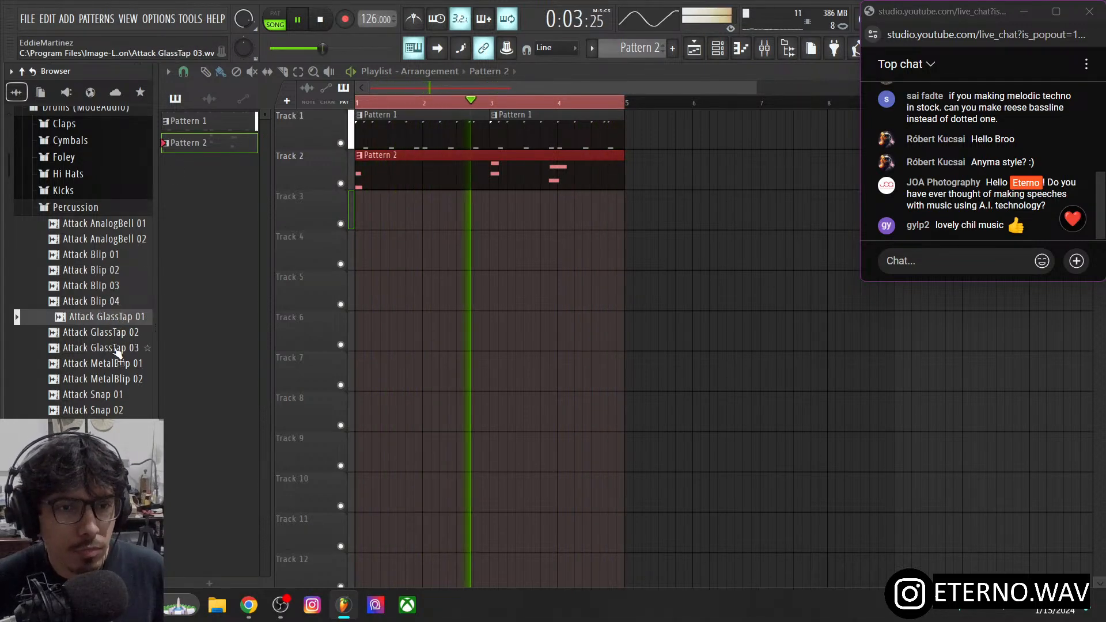
pyautogui.click(116, 332)
pyautogui.click(115, 348)
pyautogui.click(116, 364)
pyautogui.click(115, 379)
pyautogui.click(116, 425)
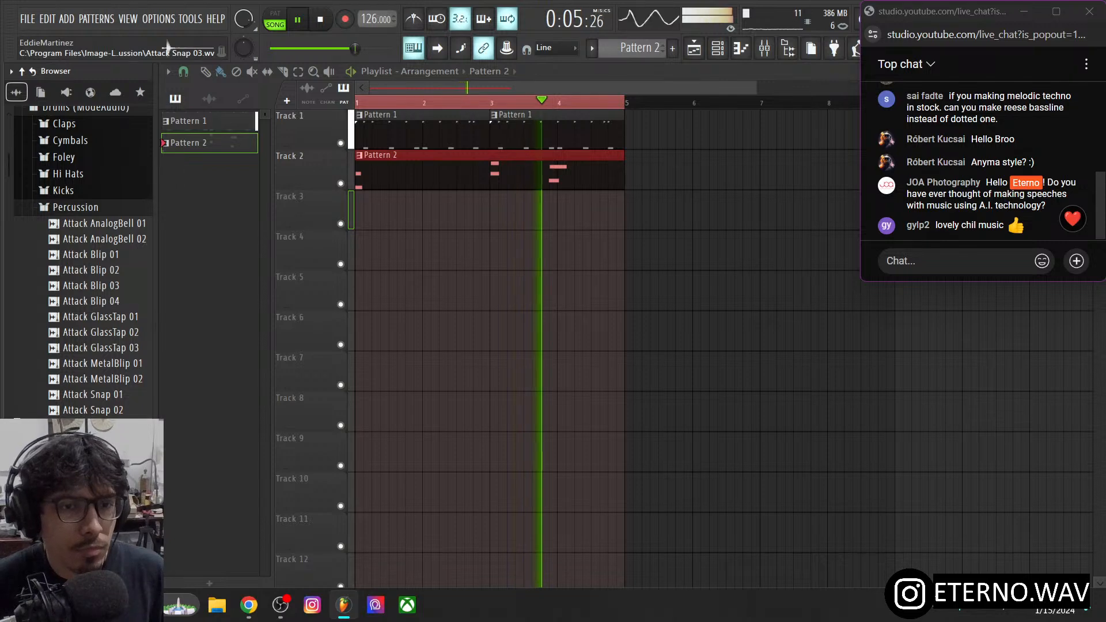
pyautogui.moveTo(116, 425); pyautogui.dragTo(276, 178)
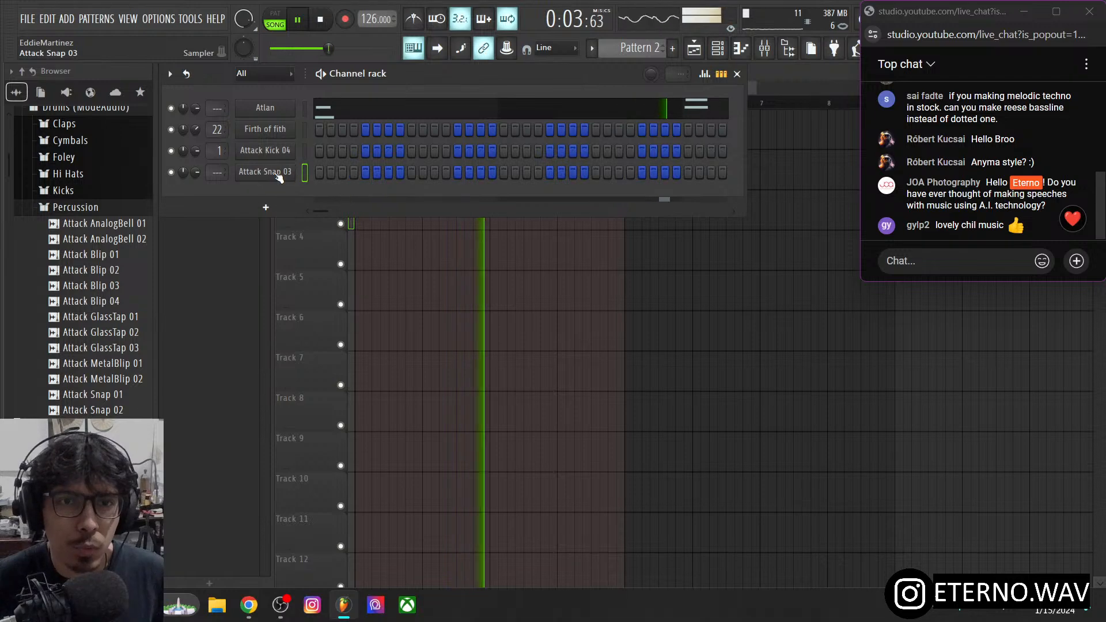
# - Switch the active pattern to Pattern 1 and review its channels and playlist clips during song playback
pyautogui.click(620, 48)
pyautogui.click(623, 57)
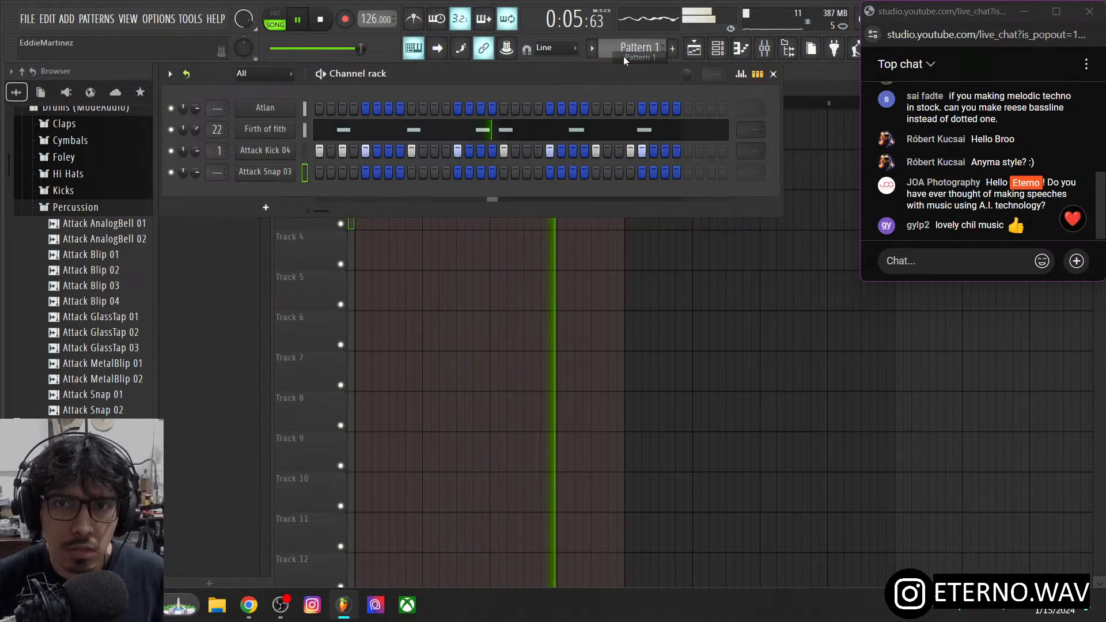
pyautogui.click(313, 247)
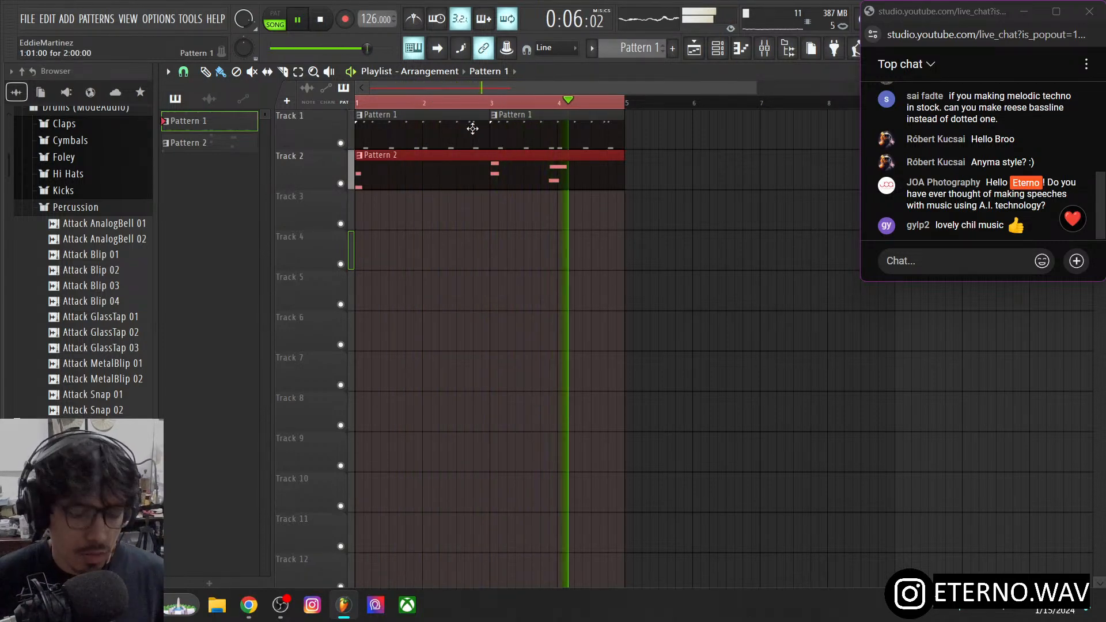
pyautogui.press('space')
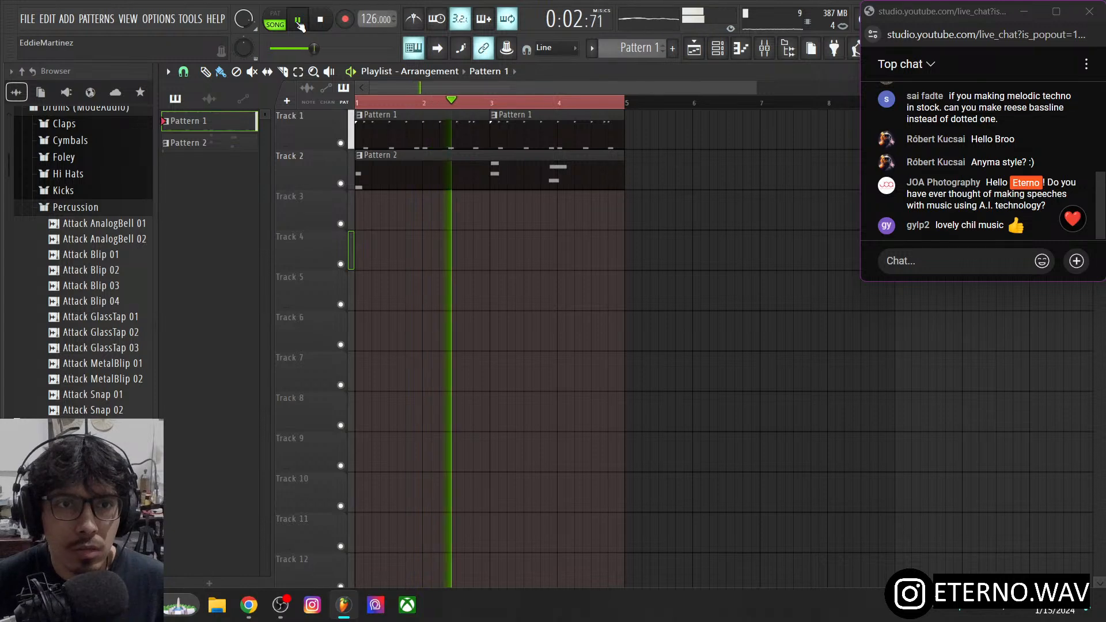
pyautogui.click(720, 51)
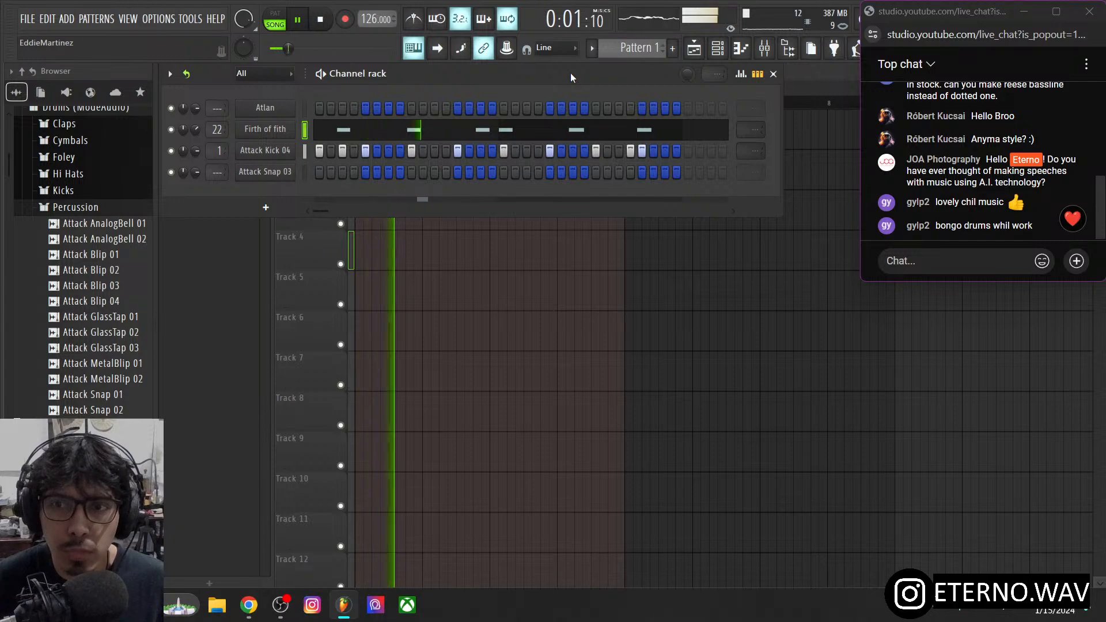
pyautogui.click(628, 47)
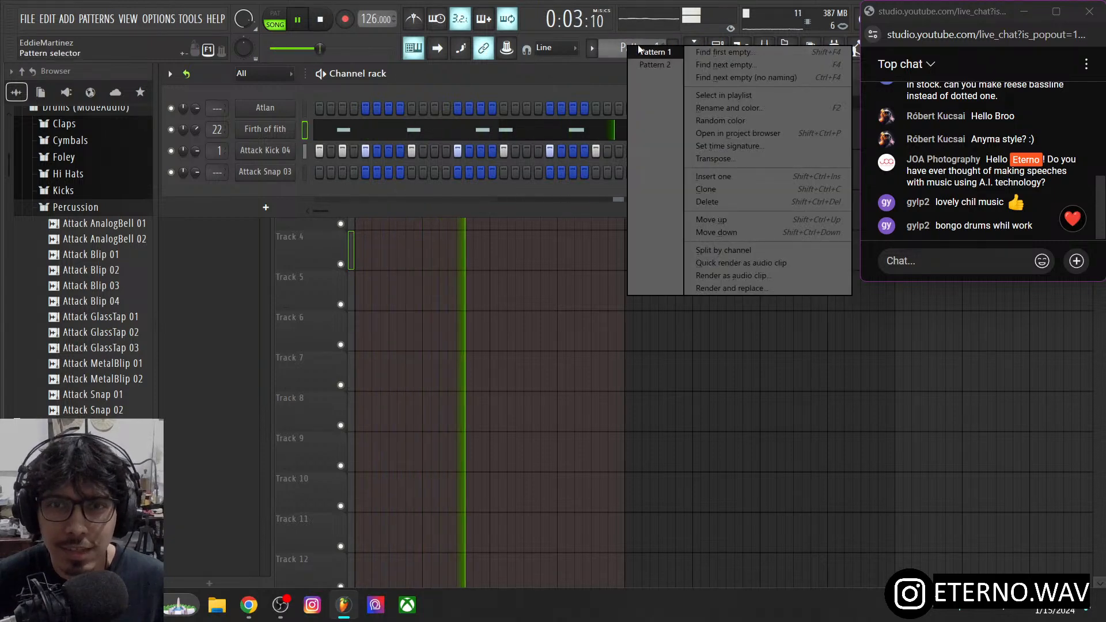
pyautogui.click(649, 52)
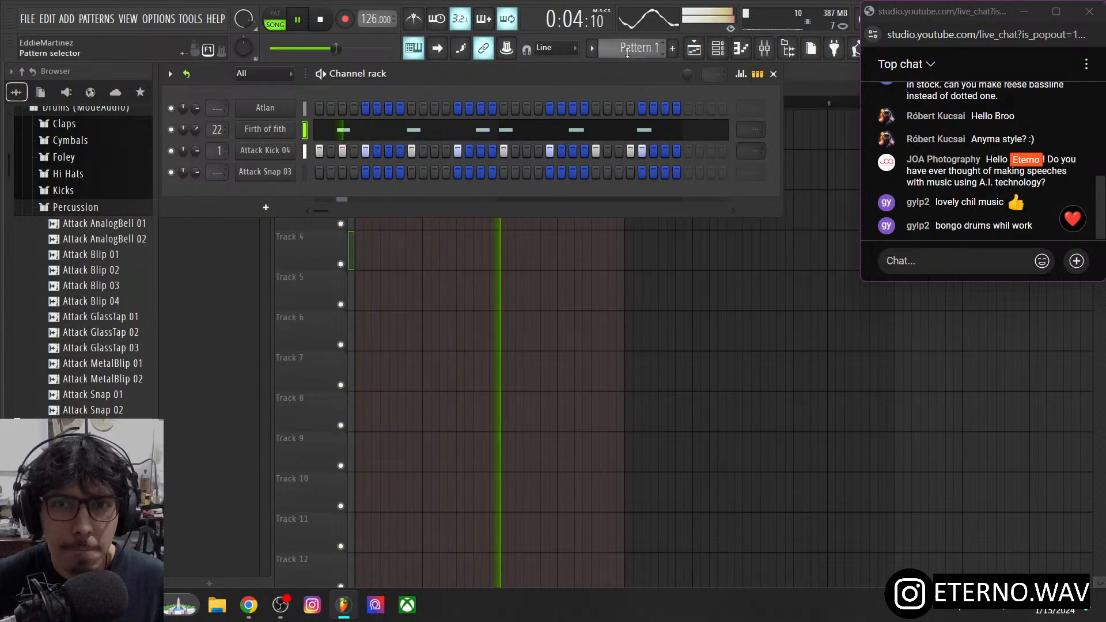
# - Mute the Attack Snap 03, Attack Kick 04 and Atlan channels, leaving only Firth of fith active
pyautogui.click(172, 172)
pyautogui.click(172, 151)
pyautogui.click(171, 108)
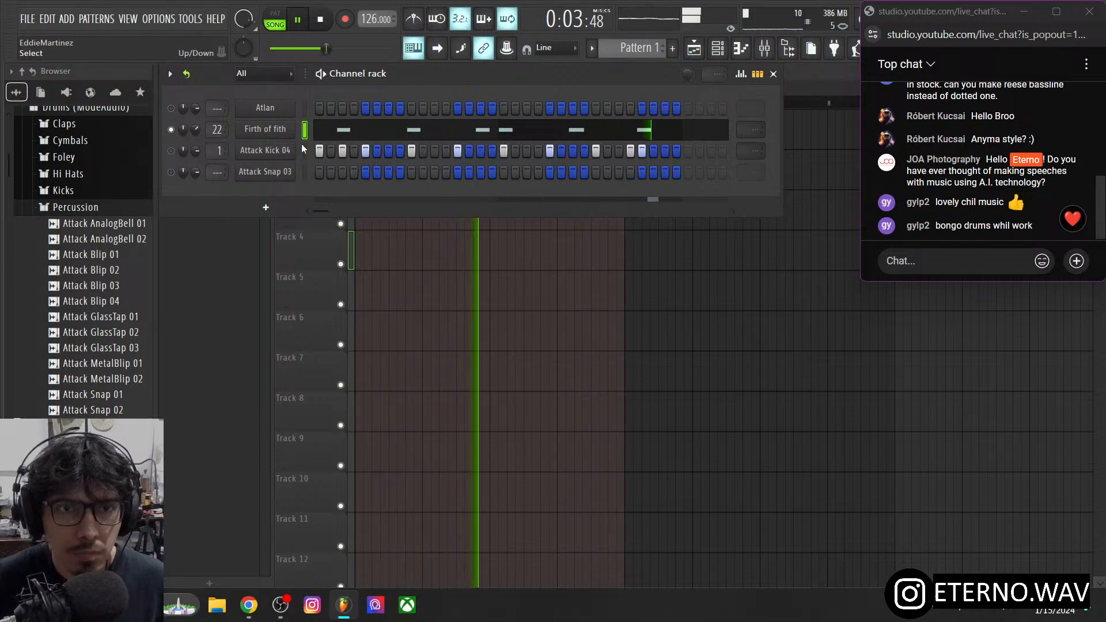
# - Split Pattern 1 by channel in the playlist so Firth of fith and Attack Kick 04 get separate patterns
pyautogui.click(314, 238)
pyautogui.rightClick(224, 141)
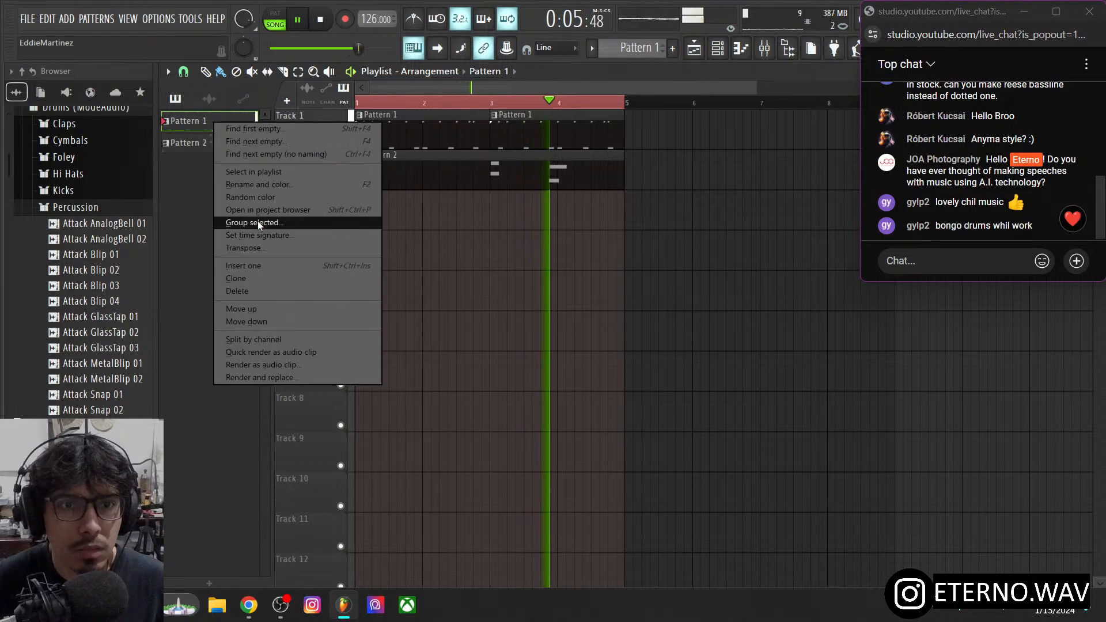
pyautogui.click(264, 337)
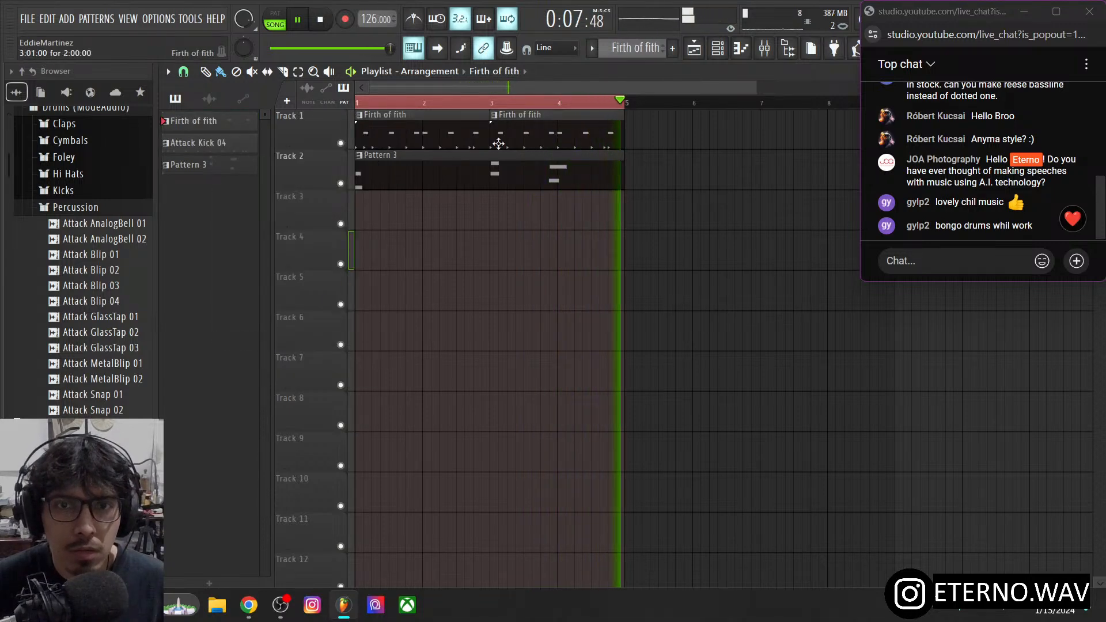
# - Delete the second Firth of fith clip, and arrange Attack Kick 04 on Track 2 and Pattern 3 on Track 3 from bar 1
pyautogui.moveTo(637, 123); pyautogui.dragTo(591, 129)
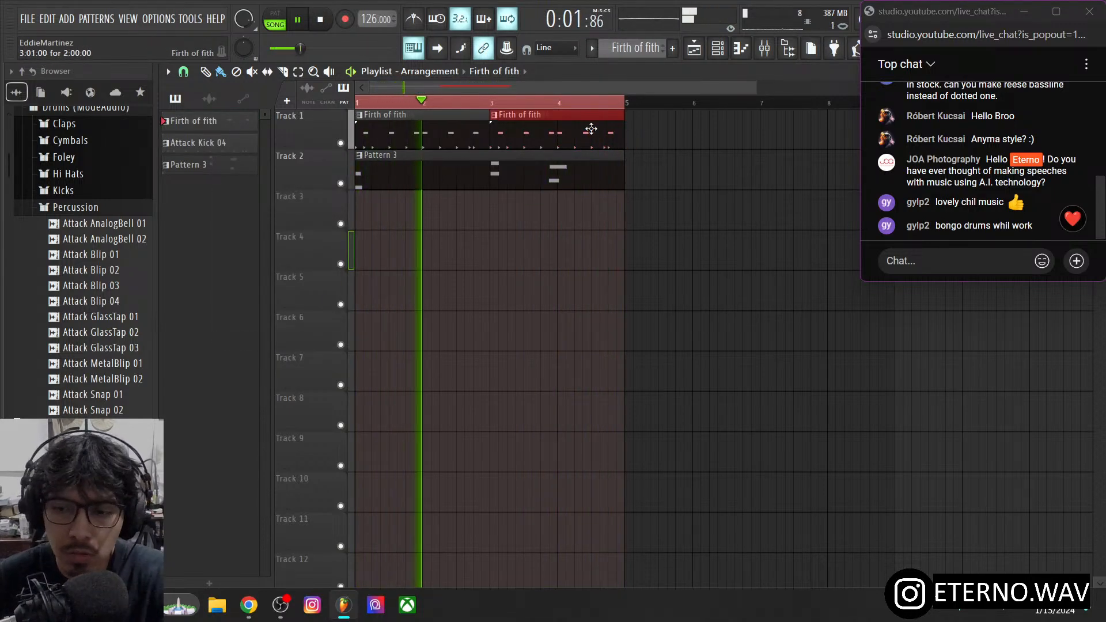
pyautogui.press('Delete')
pyautogui.moveTo(481, 154); pyautogui.dragTo(397, 269)
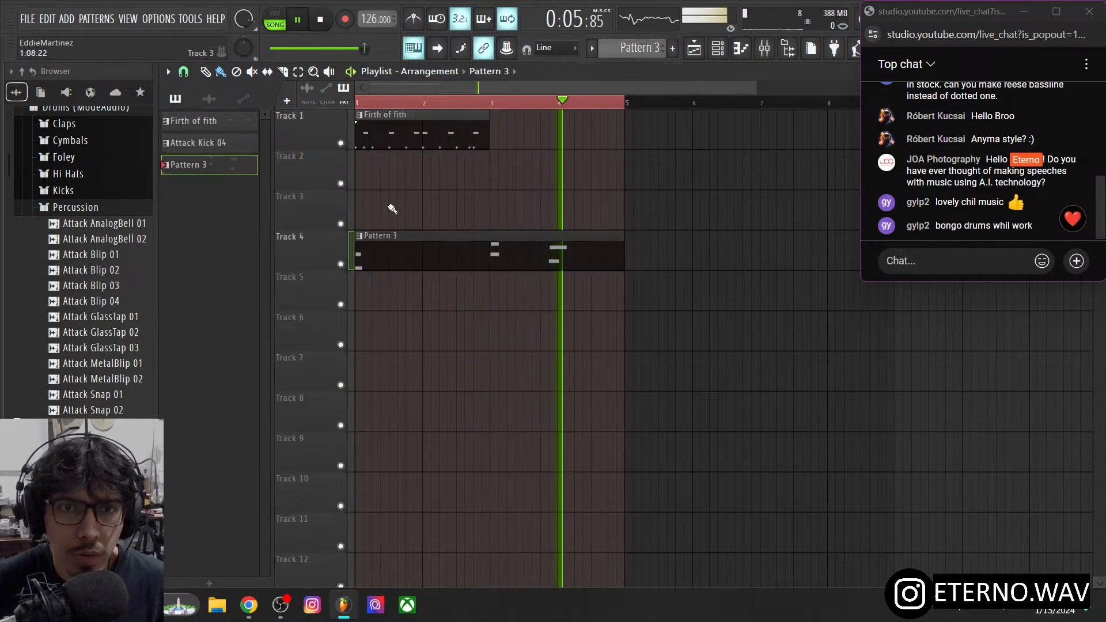
pyautogui.moveTo(390, 123); pyautogui.dragTo(376, 234)
pyautogui.scroll(-3, 551, 185)
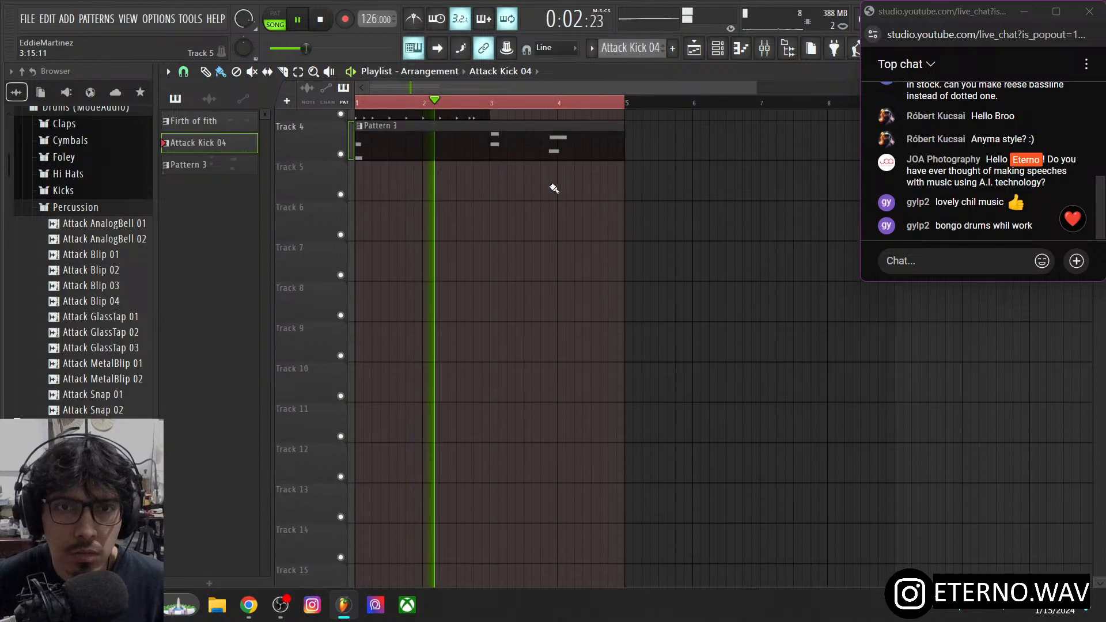
pyautogui.moveTo(430, 144)
pyautogui.mouseDown()
pyautogui.moveTo(428, 202)
pyautogui.moveTo(421, 134)
pyautogui.mouseUp()
pyautogui.scroll(3, 428, 204)
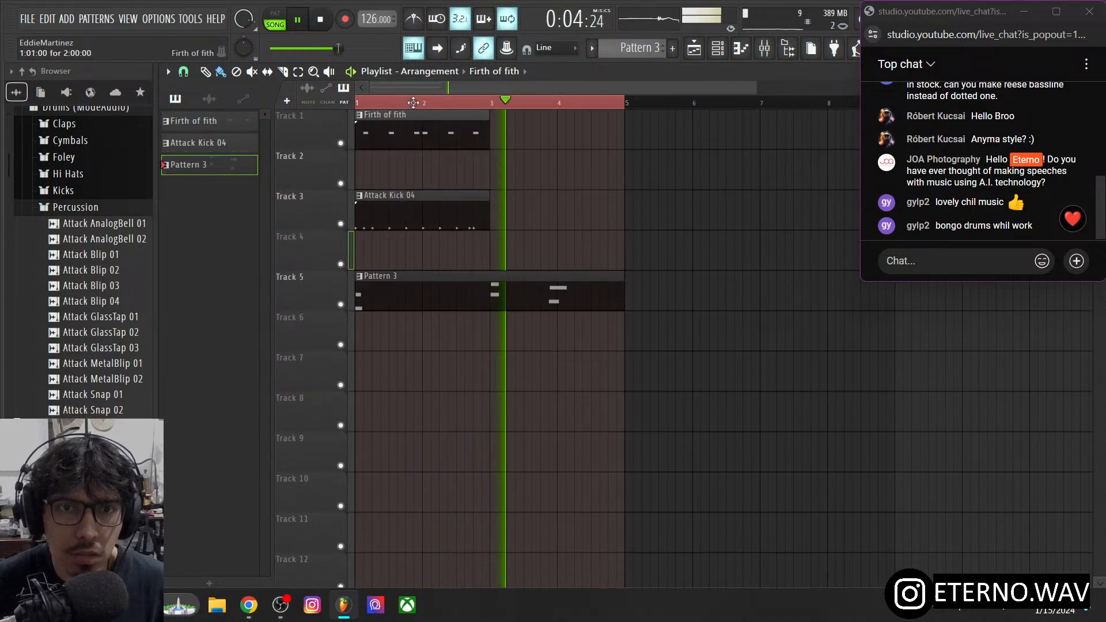
pyautogui.moveTo(415, 206); pyautogui.dragTo(372, 162)
pyautogui.moveTo(410, 271); pyautogui.dragTo(375, 191)
pyautogui.click(355, 176)
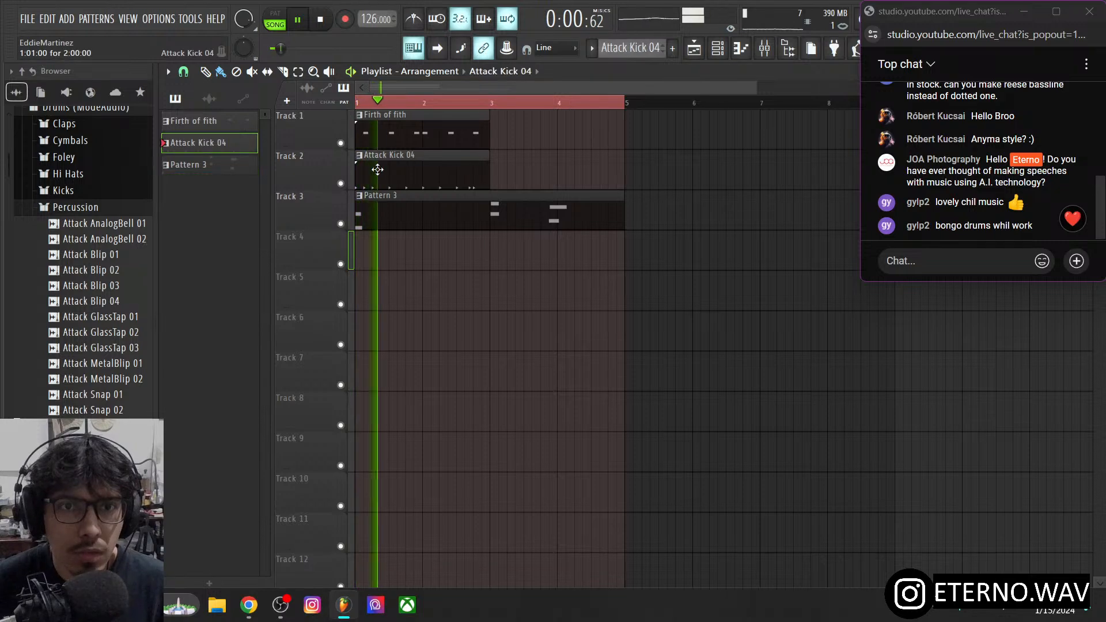
# - Clone the Attack Kick 04 pattern and rename the original as introkick
pyautogui.rightClick(209, 142)
pyautogui.click(242, 307)
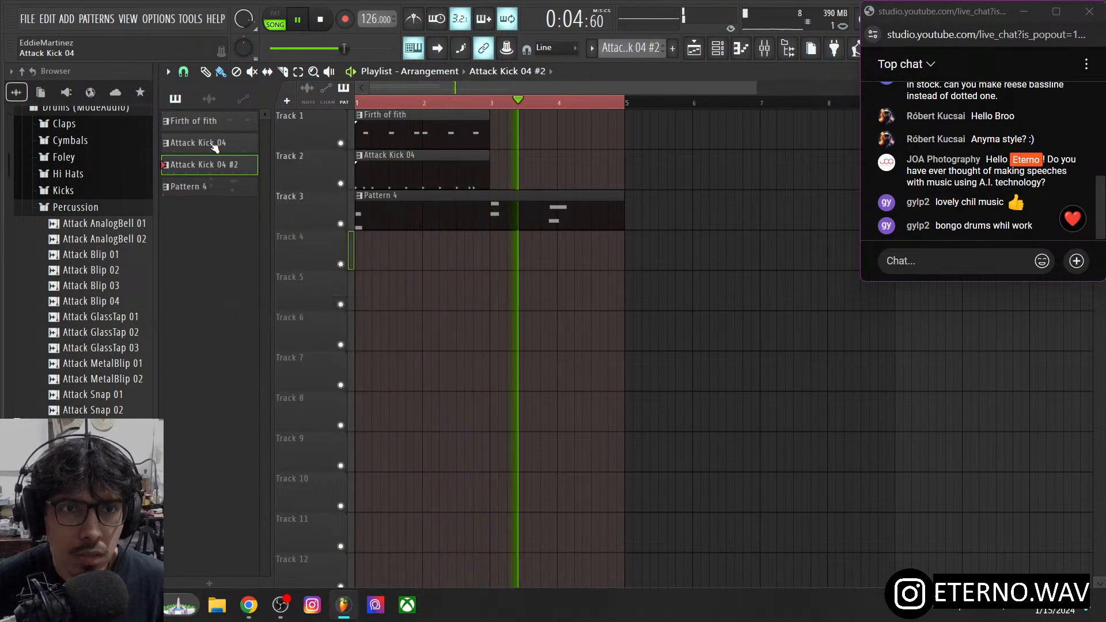
pyautogui.doubleClick(196, 143)
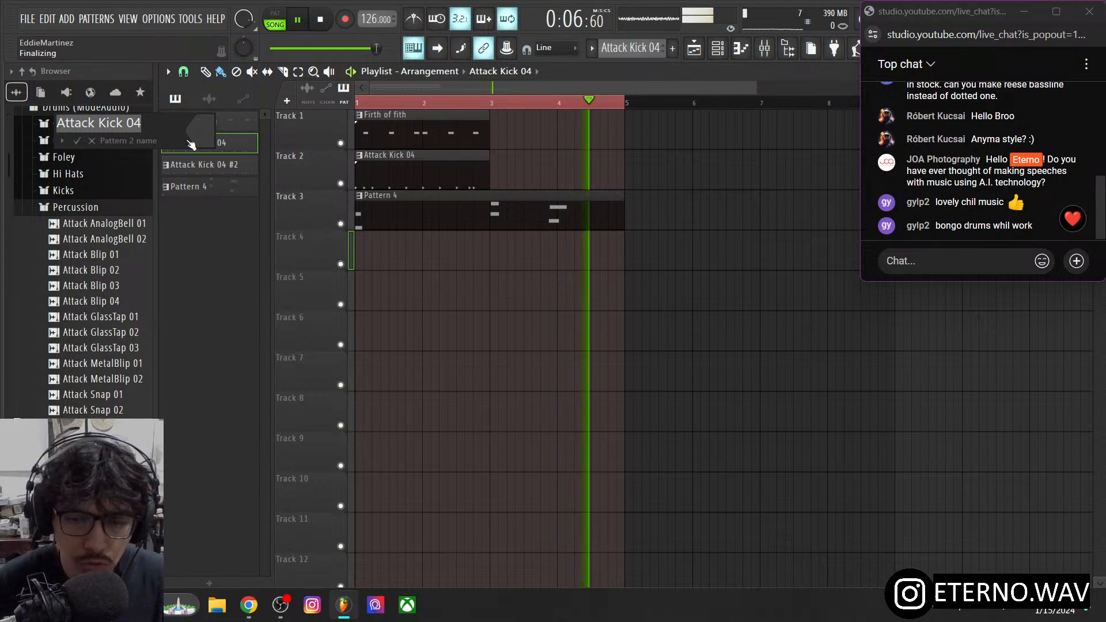
pyautogui.write('introkick')
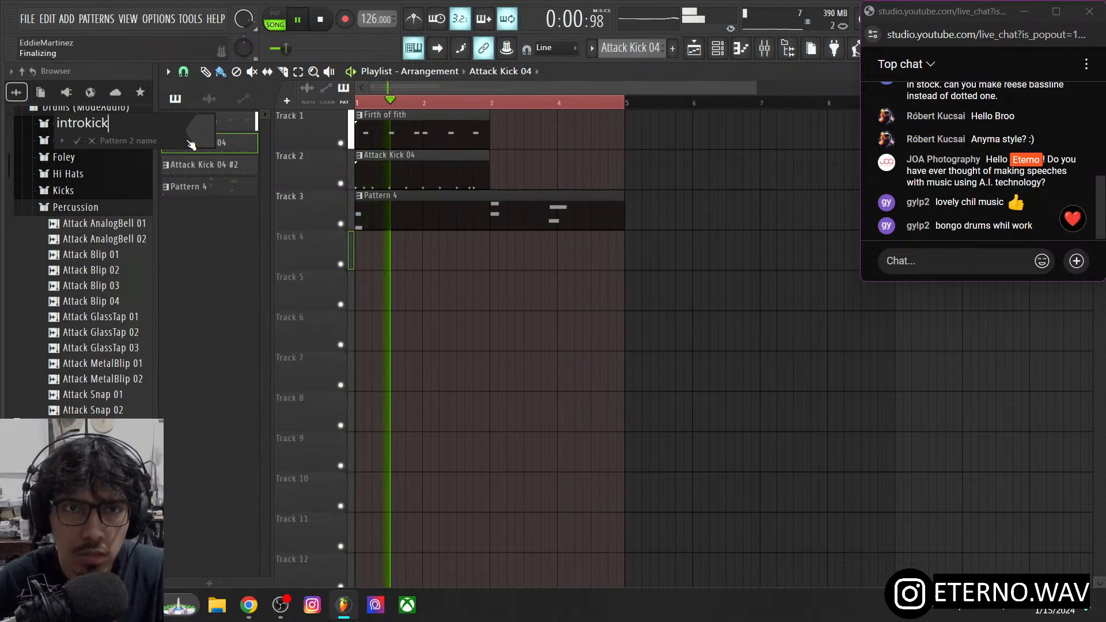
pyautogui.press('Return')
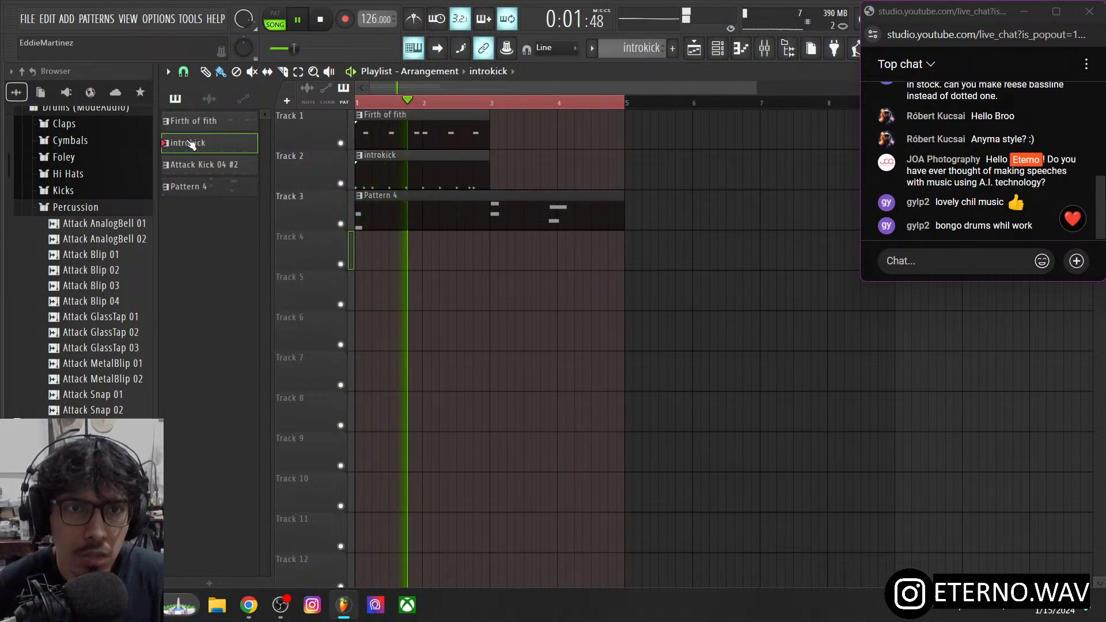
# - Edit the introkick pattern so Attack Kick 04 hits only on every fourth step
pyautogui.click(740, 51)
pyautogui.click(342, 151)
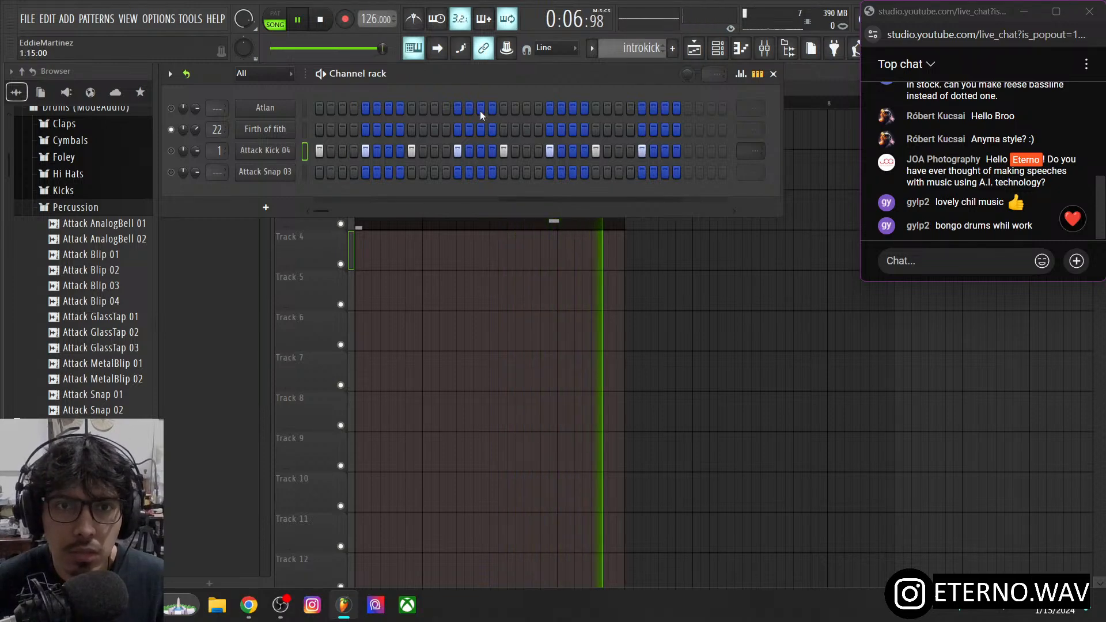
pyautogui.click(334, 227)
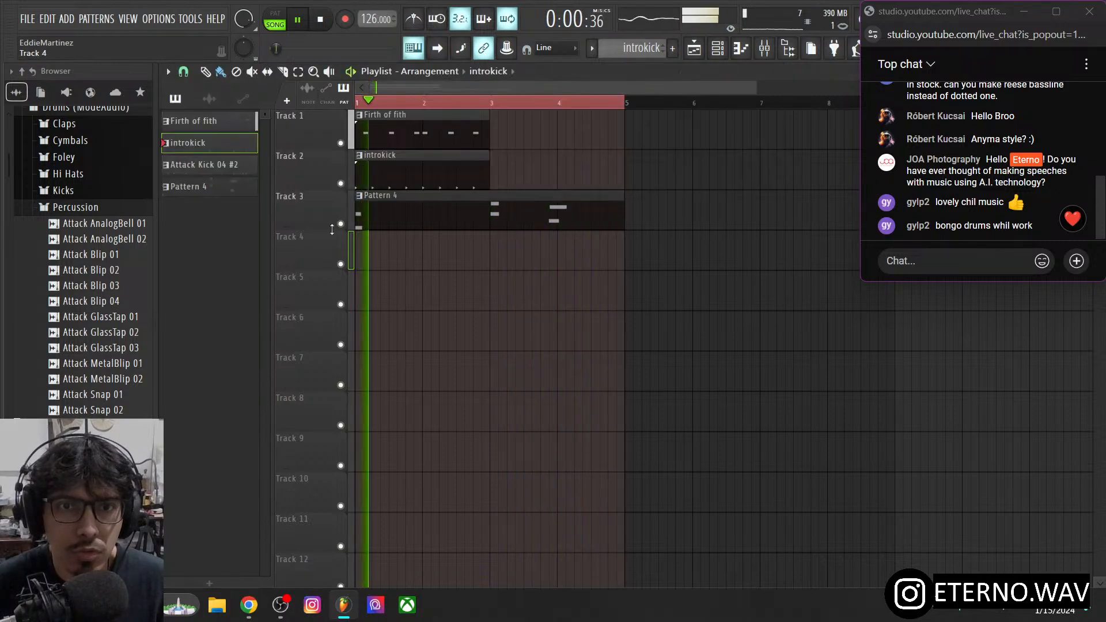
# - Add second introkick and Firth of fith clips at bar 3 on their tracks, and unmute the Attack Kick 04 channel
pyautogui.click(493, 168)
pyautogui.click(718, 49)
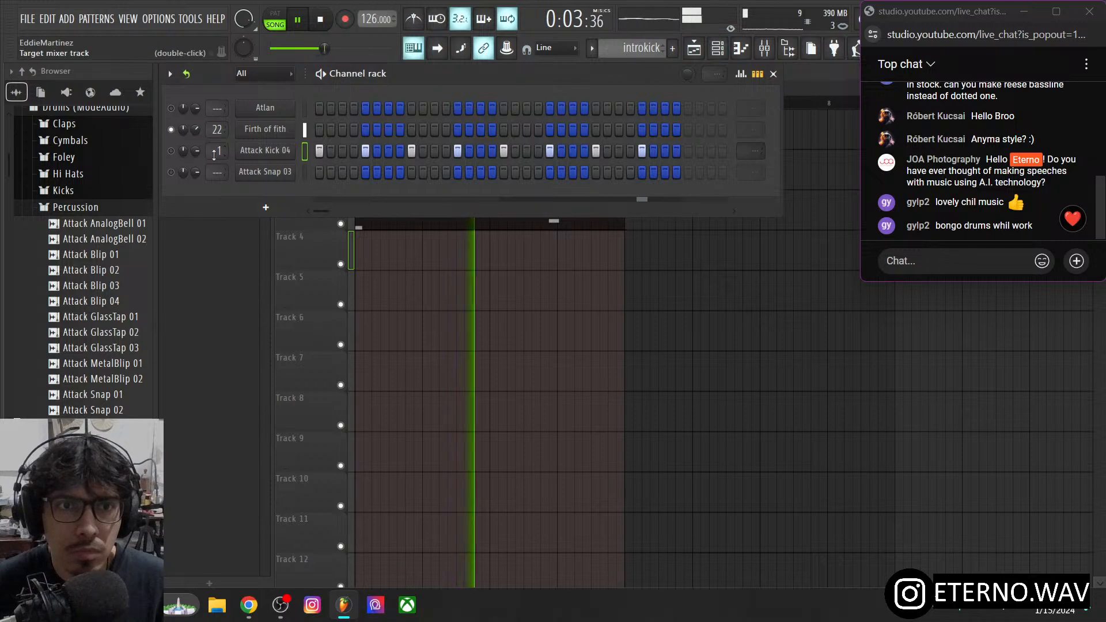
pyautogui.click(170, 151)
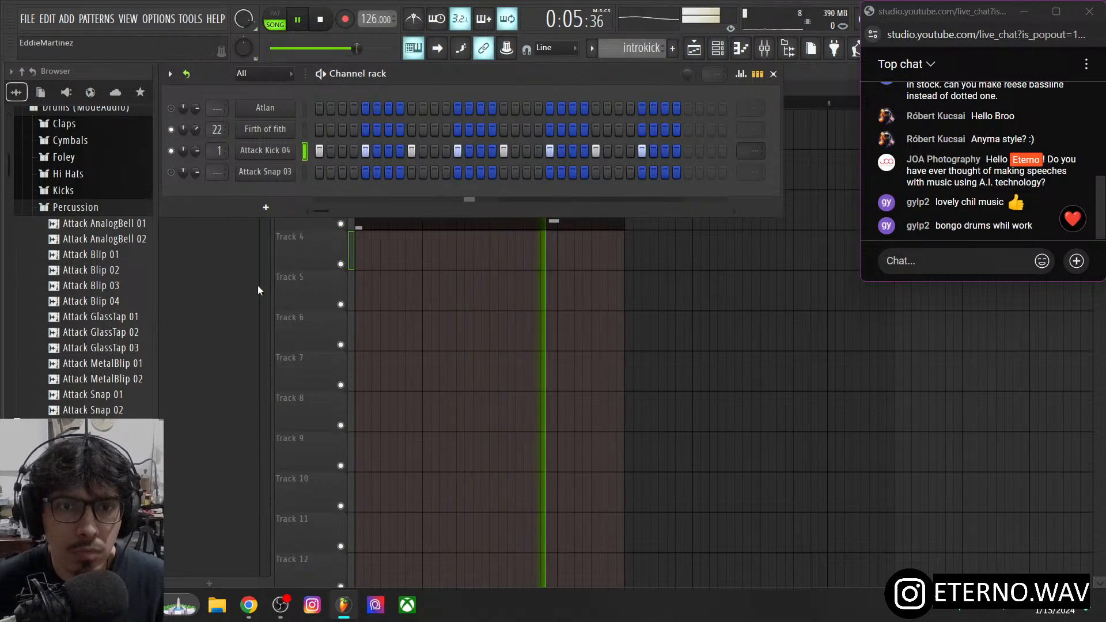
pyautogui.click(309, 254)
pyautogui.click(424, 130)
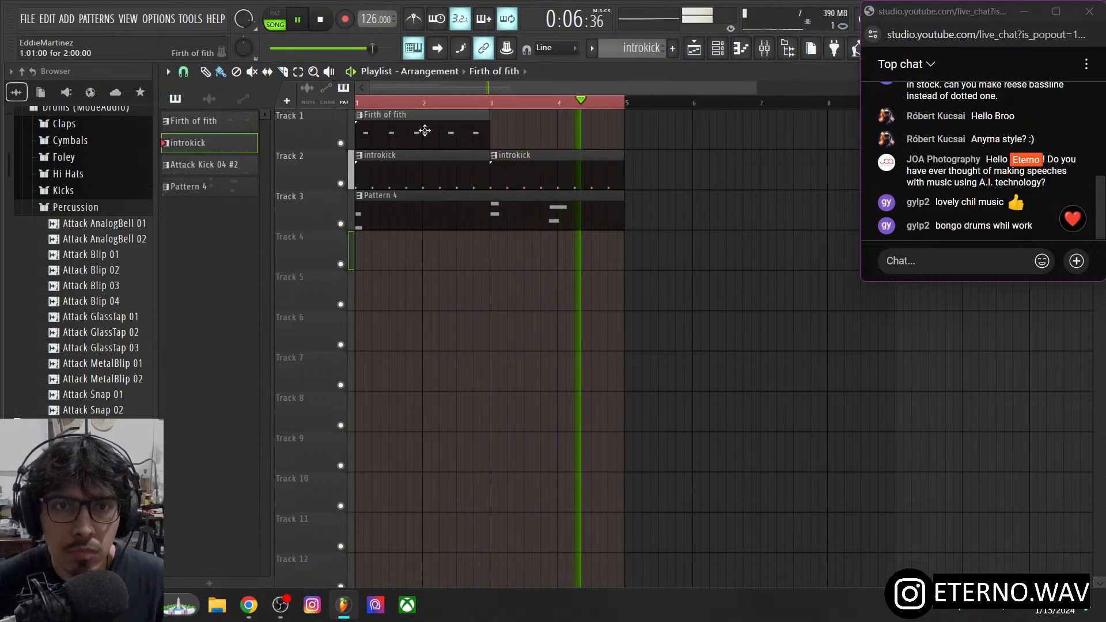
pyautogui.click(494, 134)
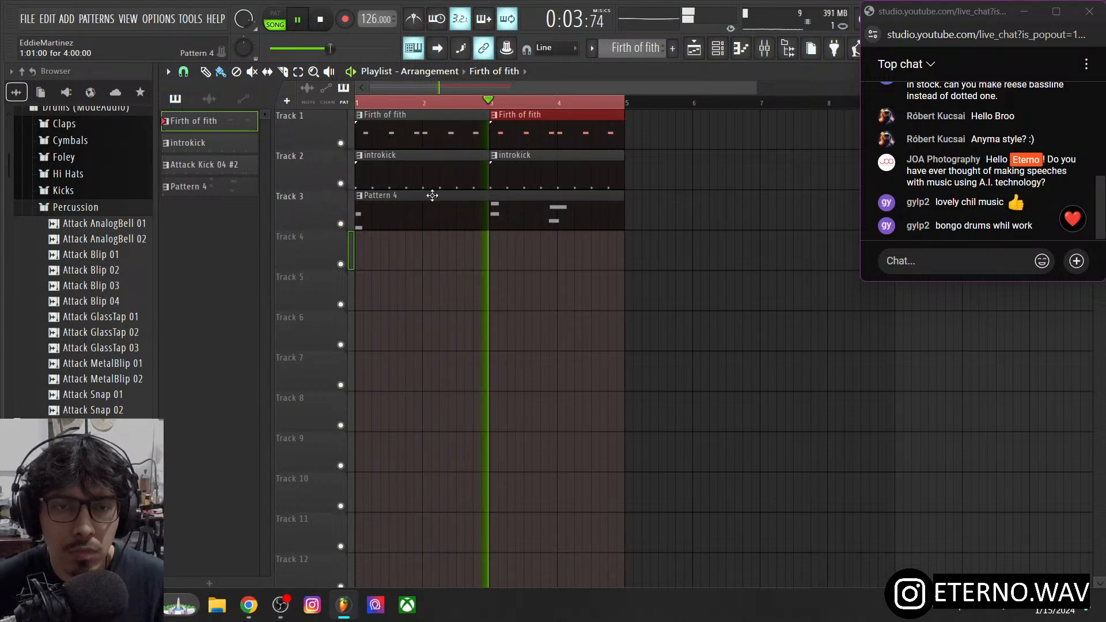
# - Duplicate the Firth of fith and introkick clips into bars 5 to 8, and set the loop region to bars 1 to 8
pyautogui.scroll(-2, 558, 92)
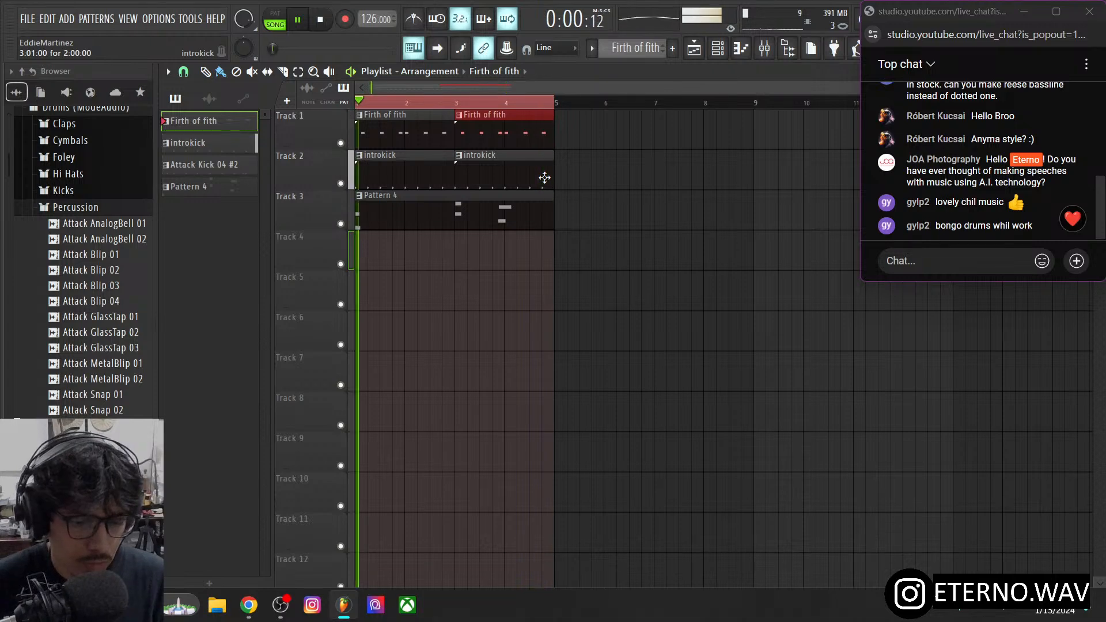
pyautogui.moveTo(574, 111); pyautogui.dragTo(419, 161)
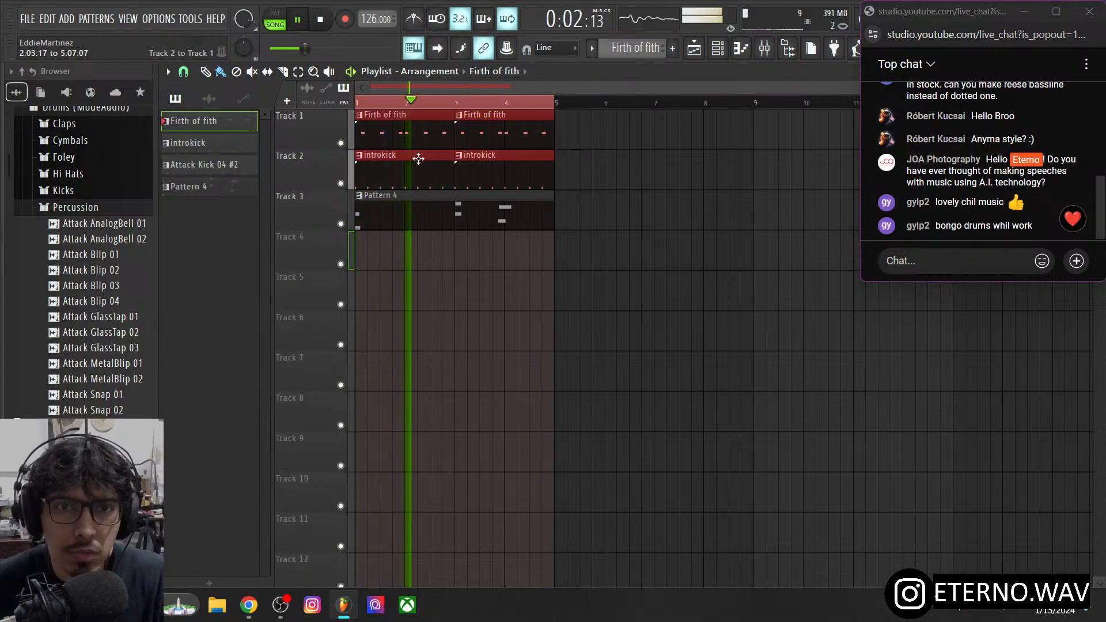
pyautogui.hotkey('ctrl', 'b')
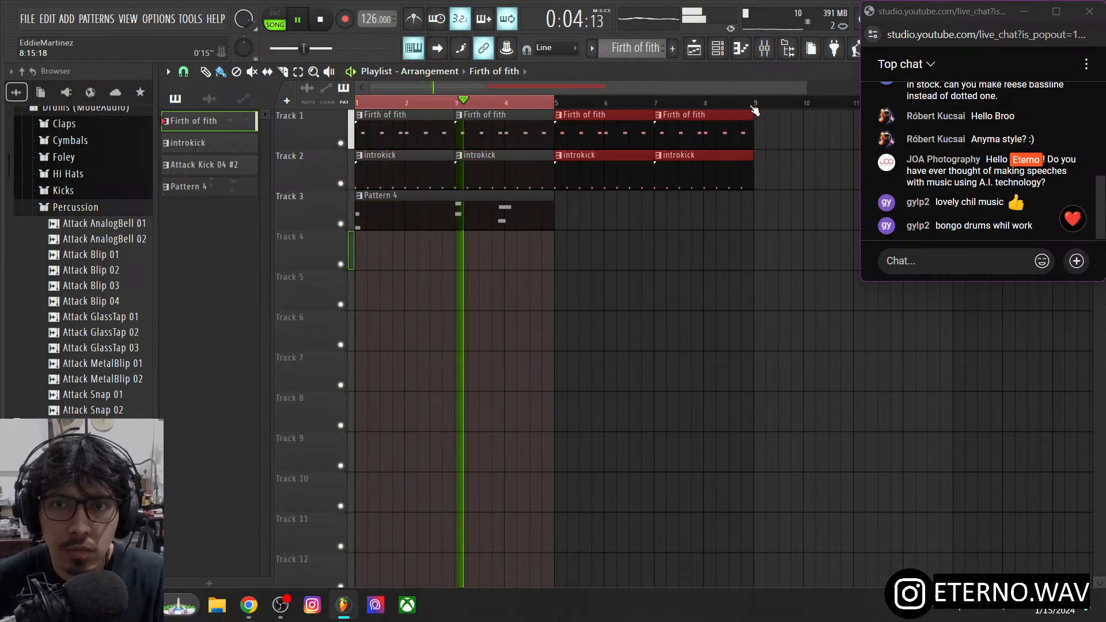
pyautogui.moveTo(754, 104); pyautogui.dragTo(358, 105)
pyautogui.keyDown('ctrl'); pyautogui.click(593, 212); pyautogui.keyUp('ctrl')
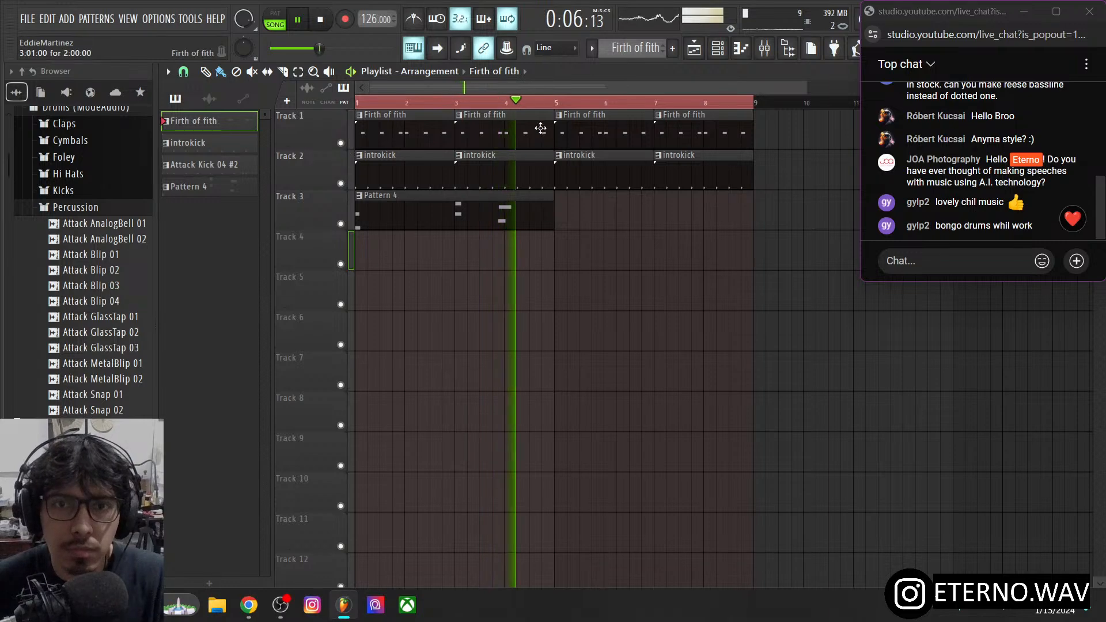
# - Copy the first four bars of all three tracks to bar 9, delete the opening Pattern 4 clip, and loop bars 9 to 12
pyautogui.moveTo(541, 128); pyautogui.dragTo(374, 185)
pyautogui.moveTo(488, 129); pyautogui.dragTo(787, 183)
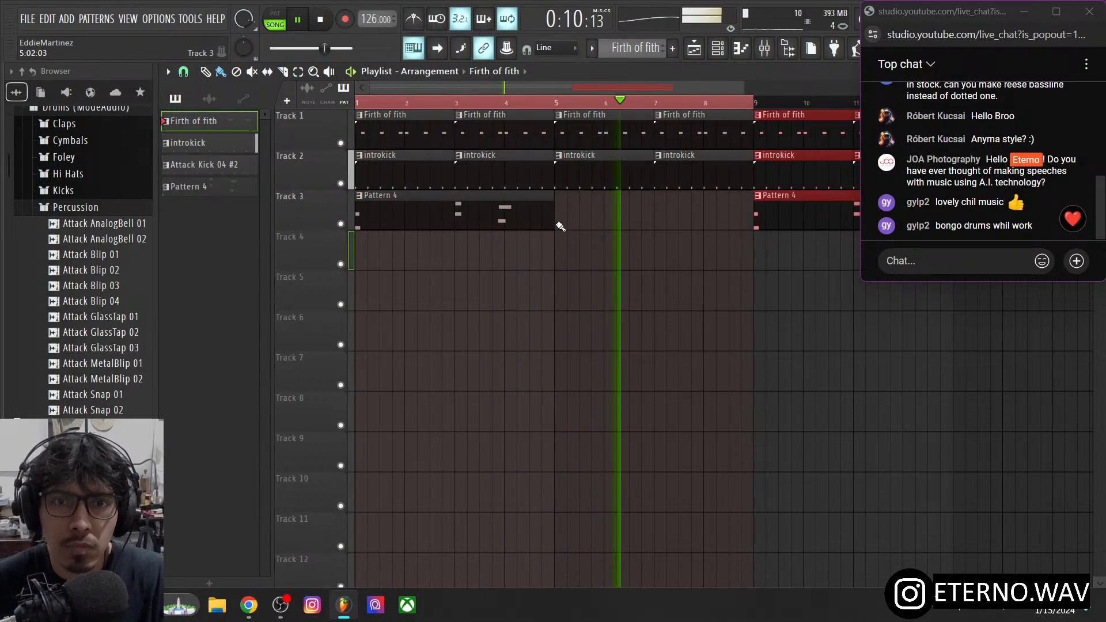
pyautogui.rightClick(539, 214)
pyautogui.scroll(-3, 465, 118)
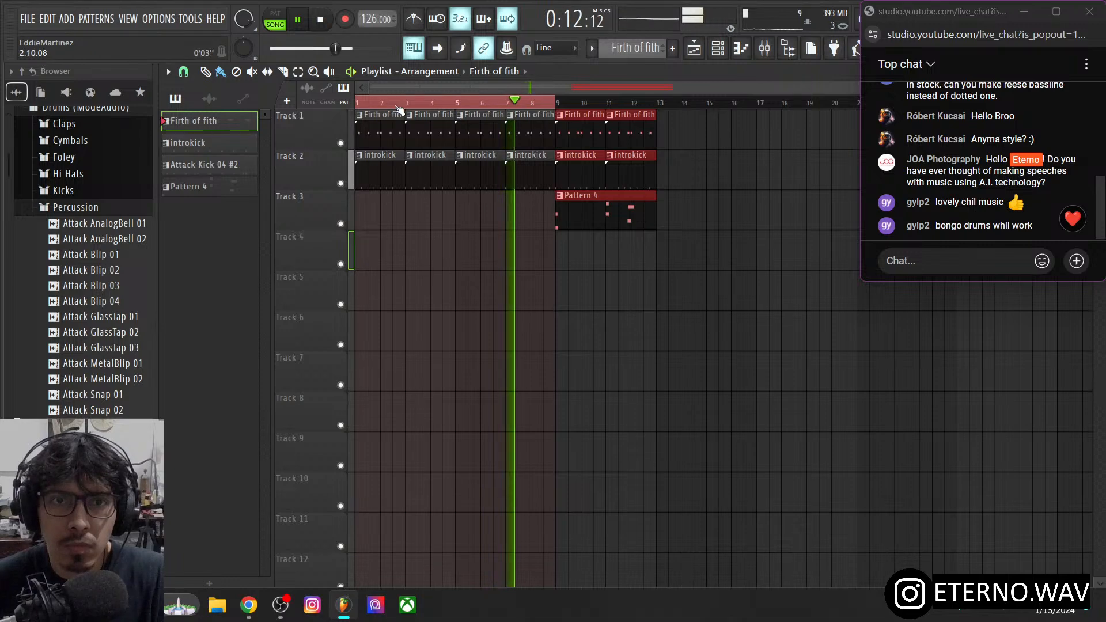
pyautogui.moveTo(557, 103); pyautogui.dragTo(657, 104)
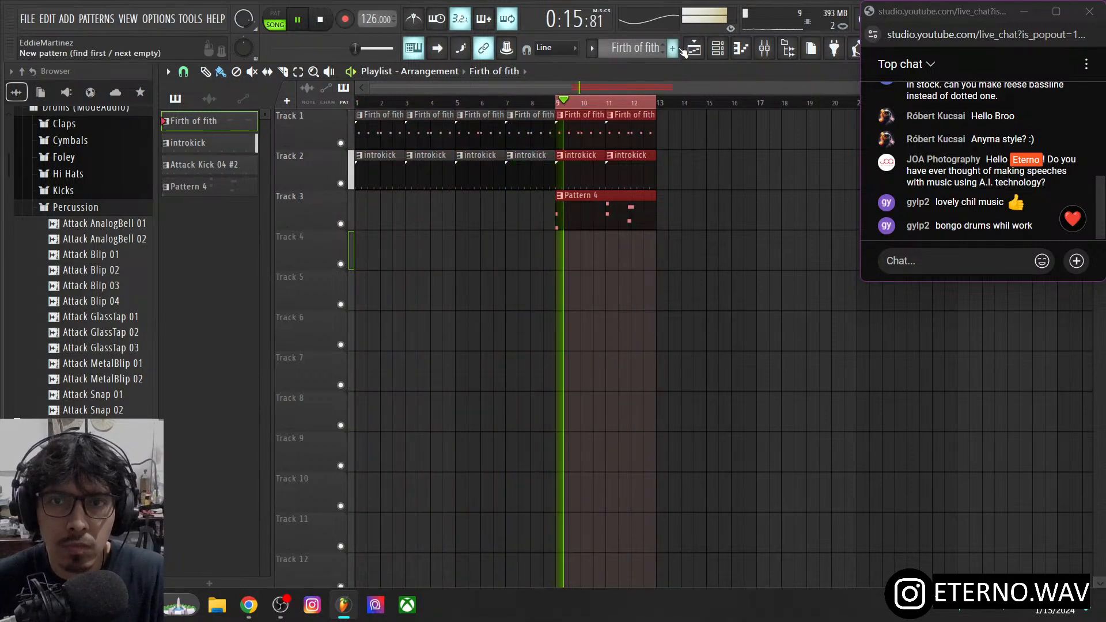
# - Unmute the Atlan channel
pyautogui.click(718, 48)
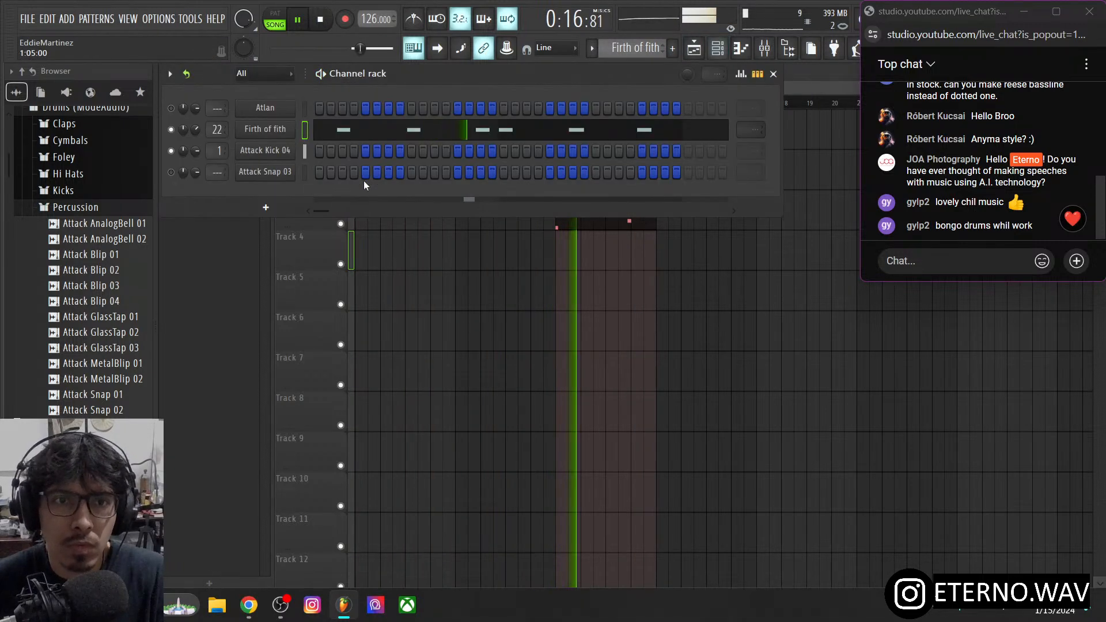
pyautogui.click(171, 107)
pyautogui.click(303, 255)
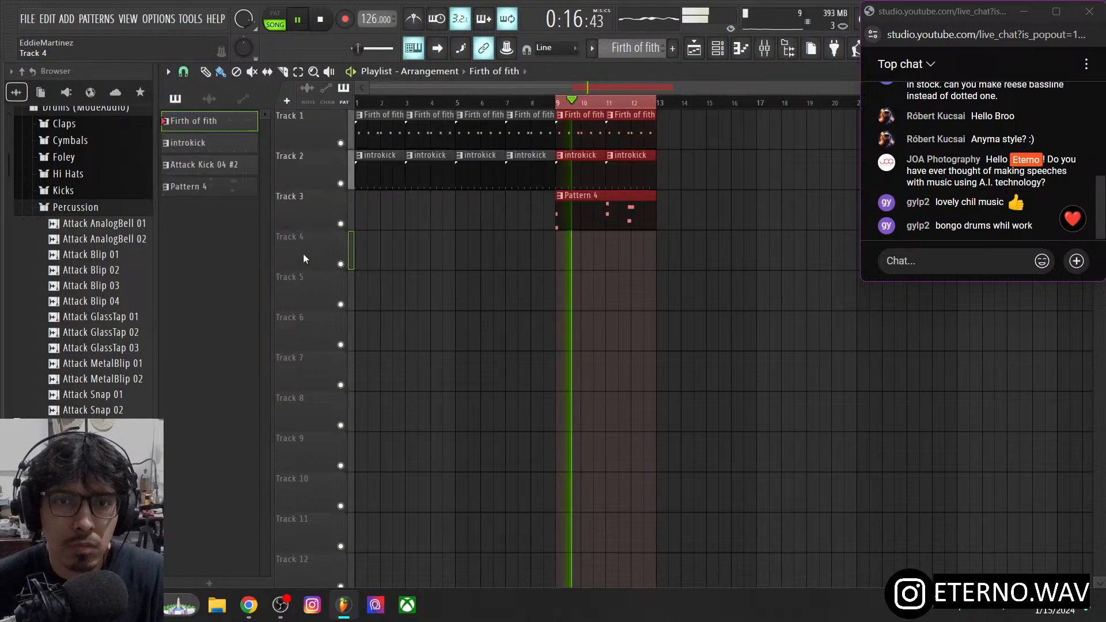
# - Duplicate the bar 9 to 12 clips on all three tracks to bar 13, and extend the loop region through bar 16
pyautogui.moveTo(668, 128); pyautogui.dragTo(560, 208)
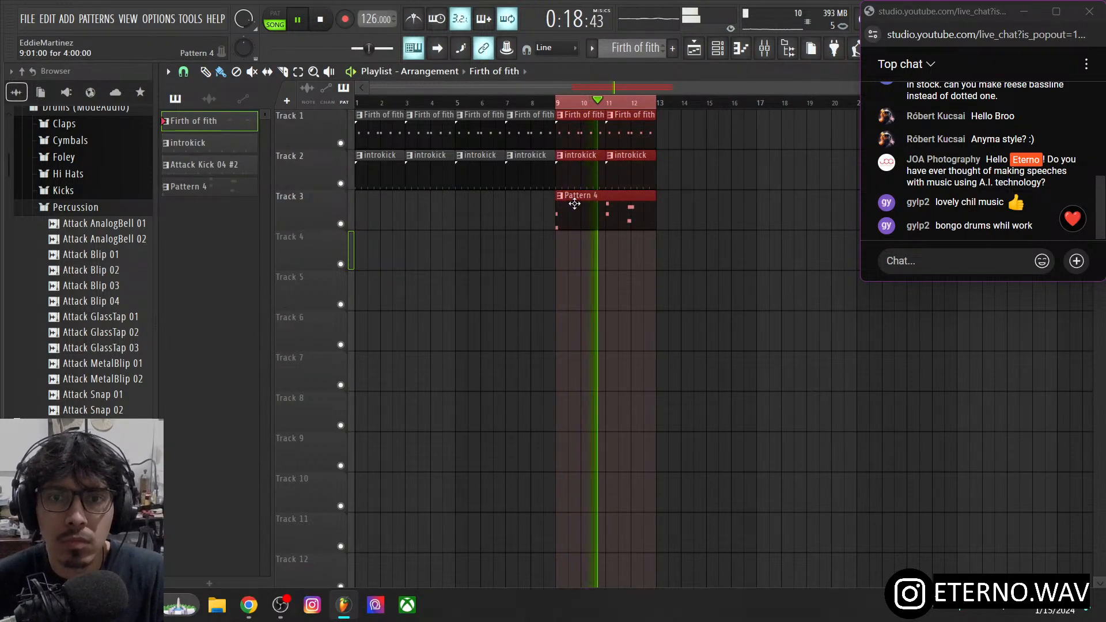
pyautogui.hotkey('ctrl', 'b')
pyautogui.keyDown('ctrl'); pyautogui.keyDown('shift'); pyautogui.click(761, 106); pyautogui.keyUp('shift'); pyautogui.keyUp('ctrl')
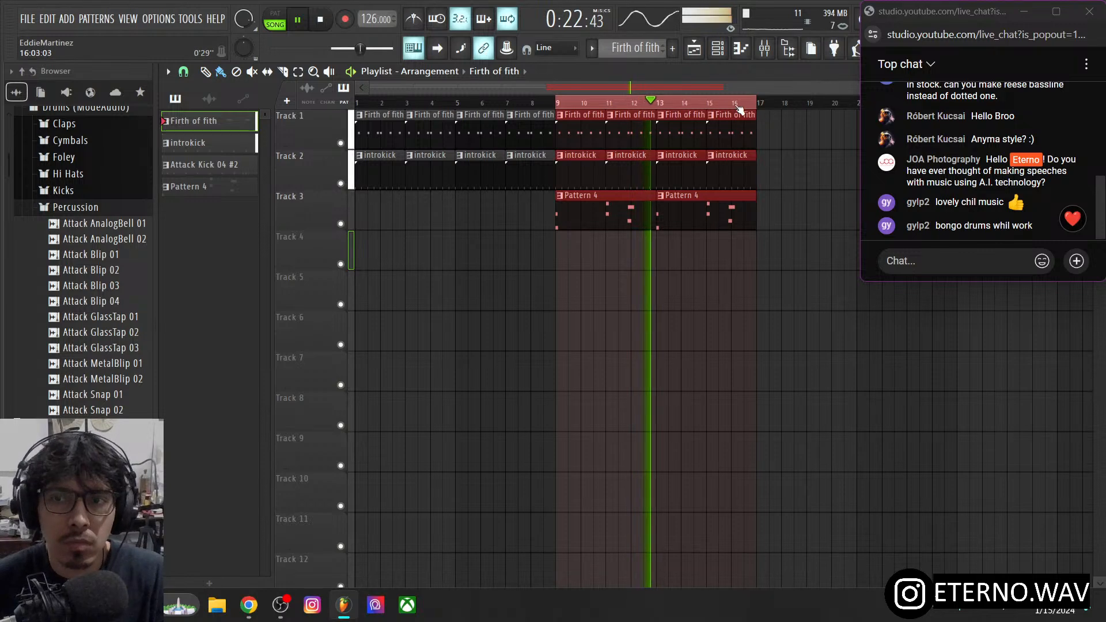
# - Duplicate the bar 9 to 16 section of all three tracks to bar 17
pyautogui.moveTo(608, 90); pyautogui.dragTo(500, 197)
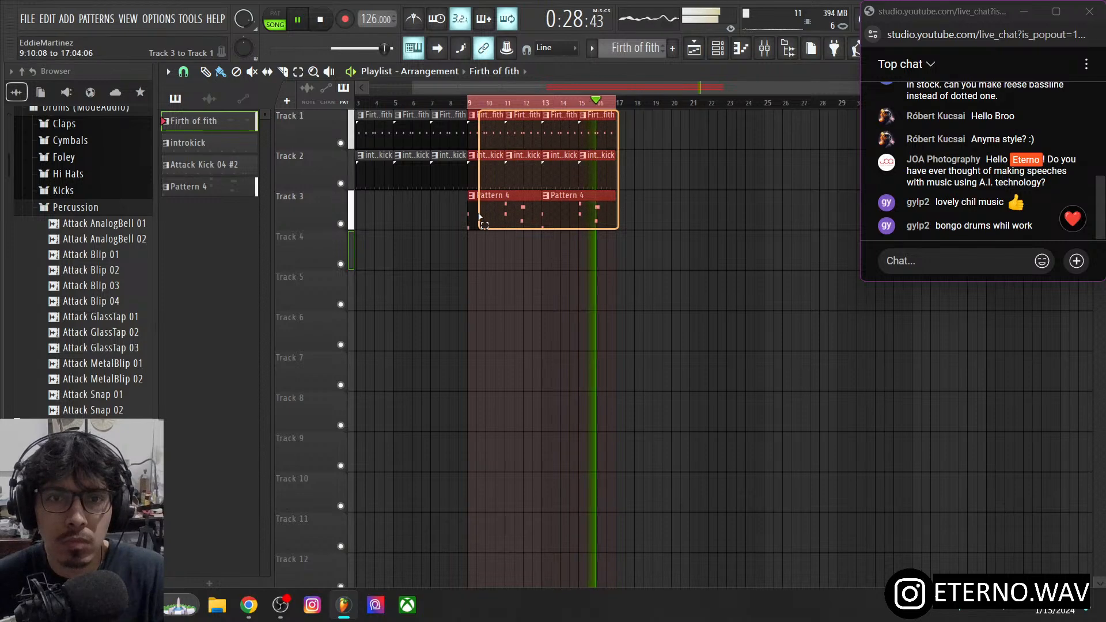
pyautogui.hotkey('ctrl', 'b')
pyautogui.press('space')
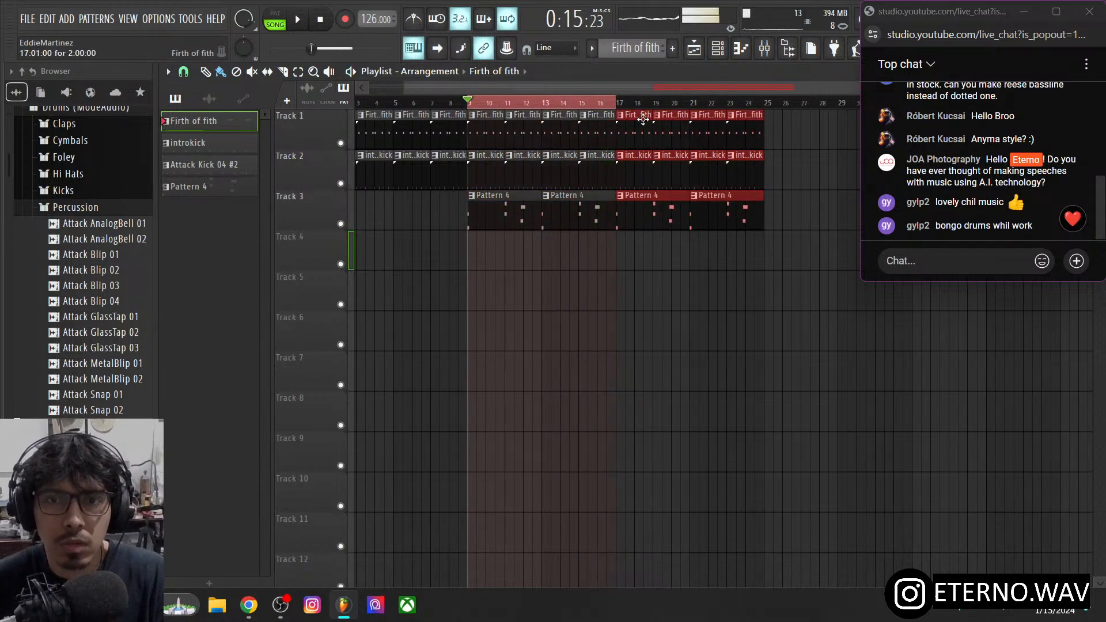
# - Replace the four introkick clips from bar 17 with Attack Kick 04 #2 clips, and loop bars 17 to 24
pyautogui.rightClick(636, 164)
pyautogui.rightClick(673, 166)
pyautogui.rightClick(710, 168)
pyautogui.rightClick(747, 170)
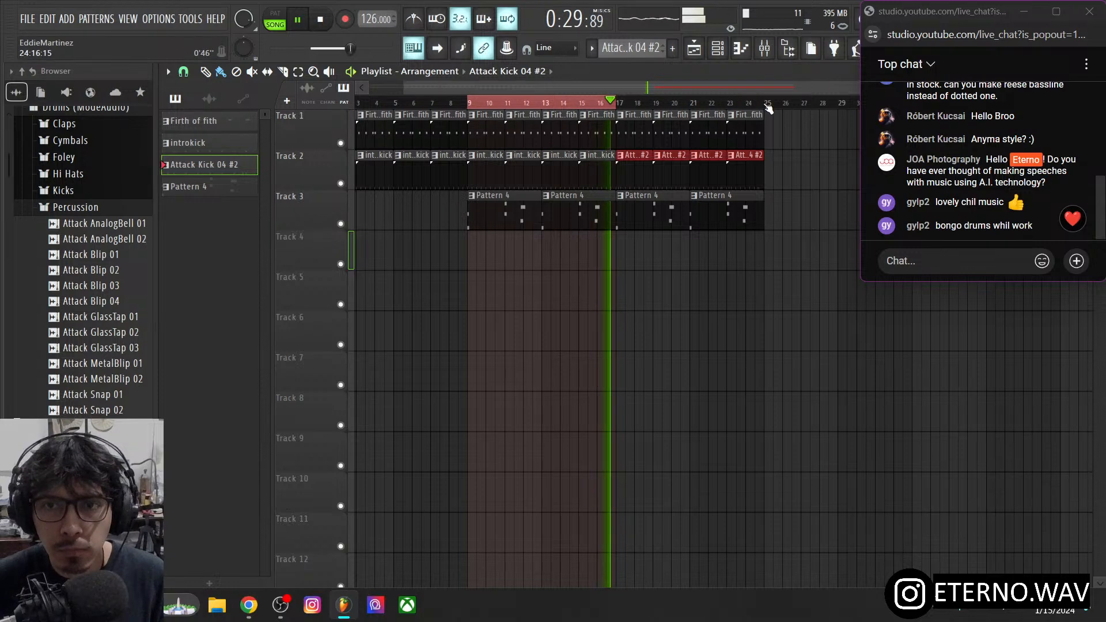
pyautogui.moveTo(770, 103); pyautogui.dragTo(618, 104)
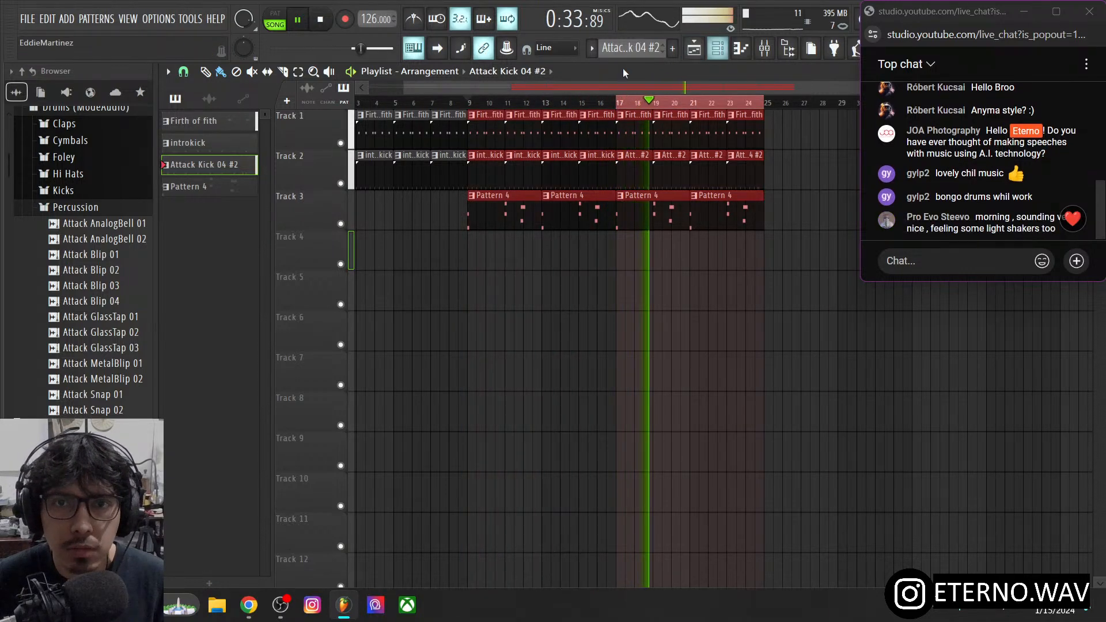
# - Rename Pattern 4 as chords and return to the playlist
pyautogui.click(231, 186)
pyautogui.click(718, 49)
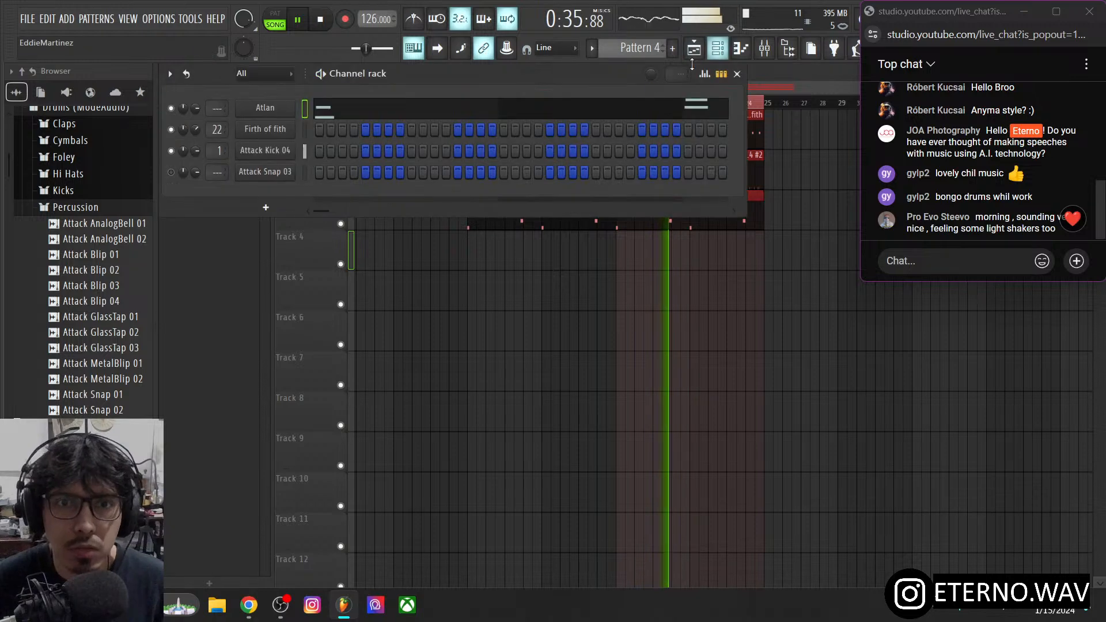
pyautogui.middleClick(624, 49)
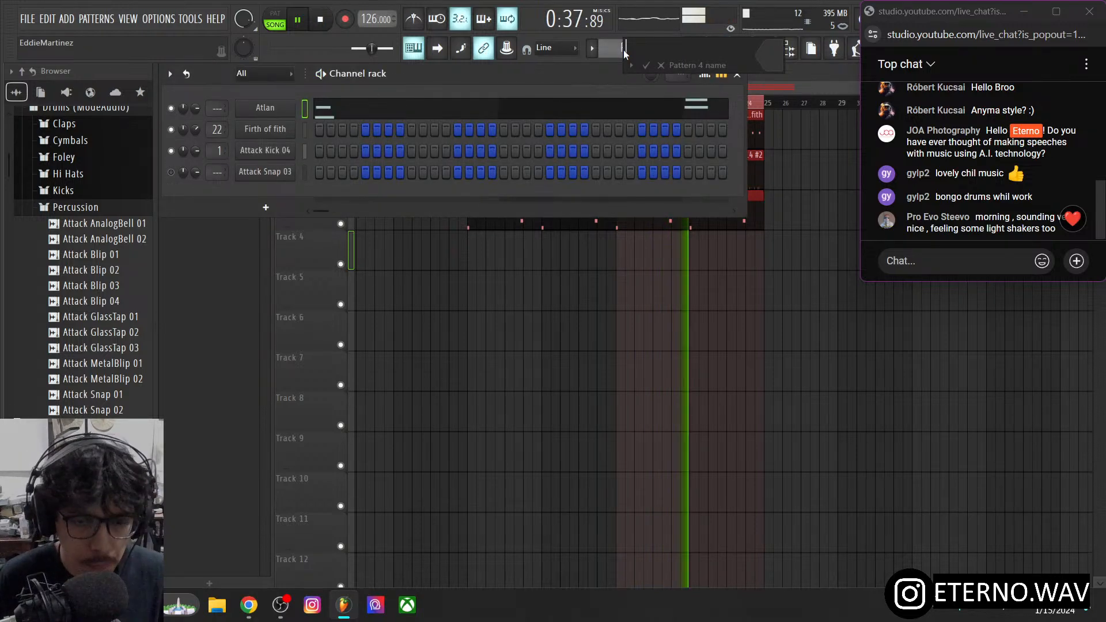
pyautogui.write('chords')
pyautogui.press('Return')
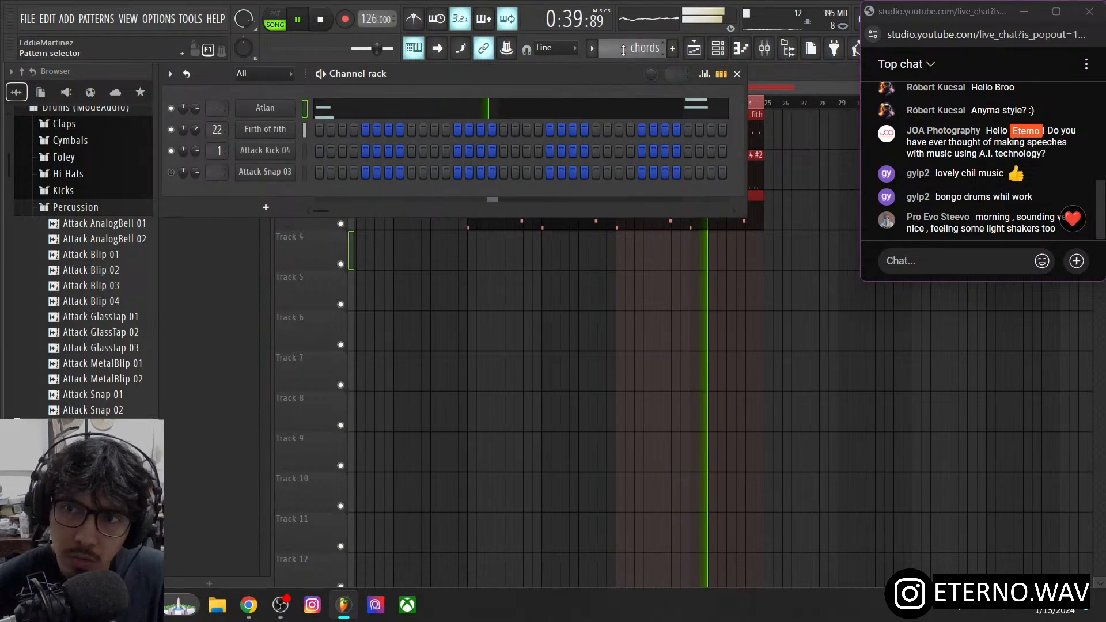
pyautogui.click(694, 48)
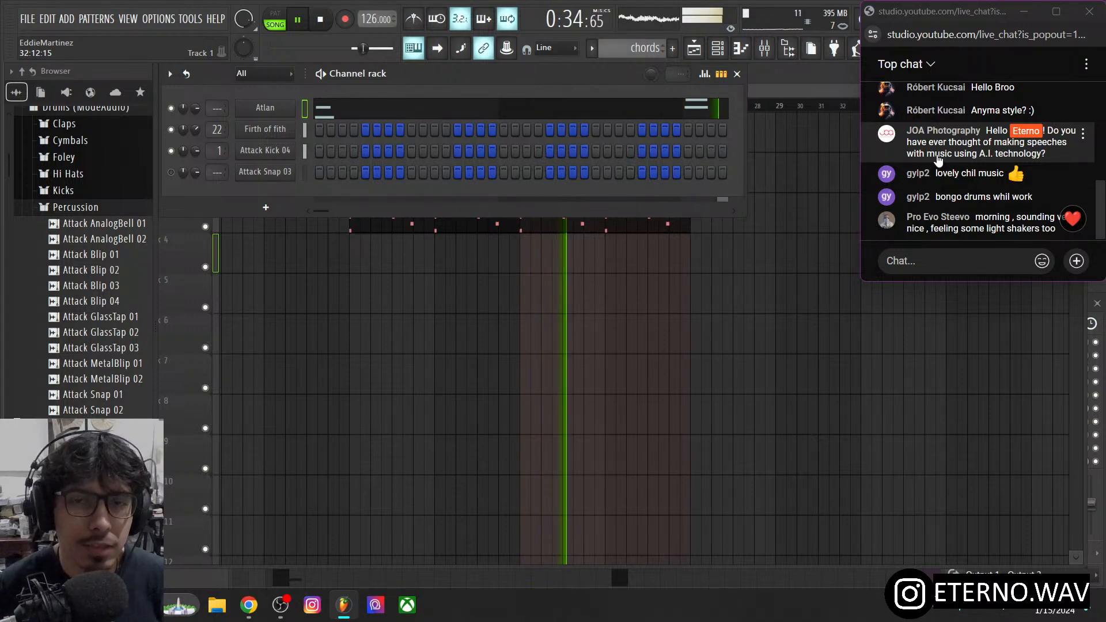
pyautogui.rightClick(618, 303)
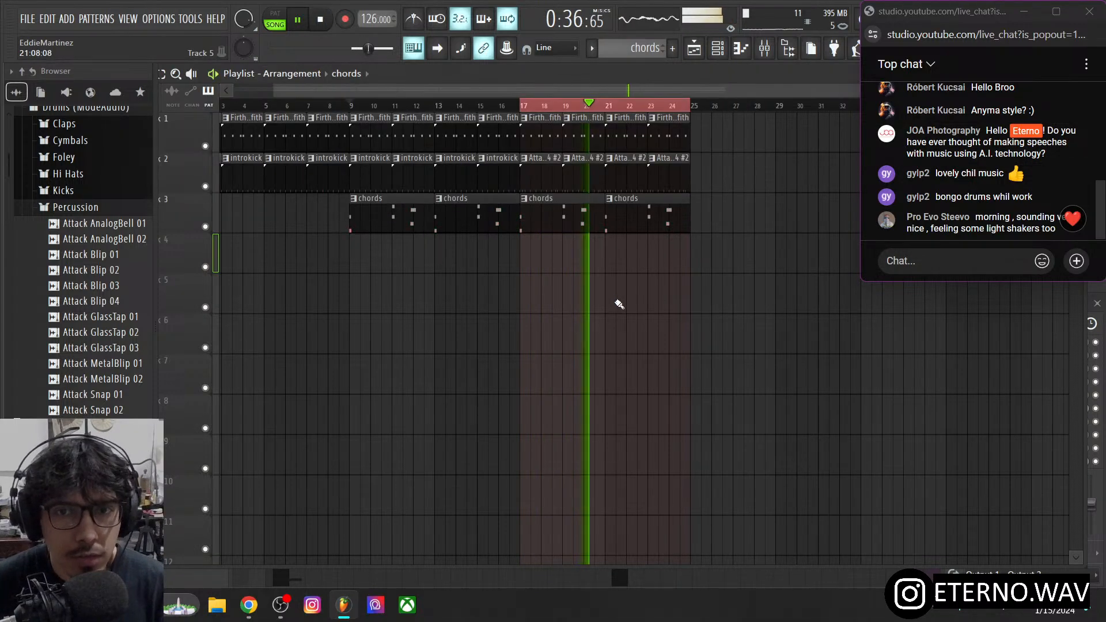
# - Create a new pattern named snap and place it on track 4 at bar 17
pyautogui.click(674, 49)
pyautogui.write('snap')
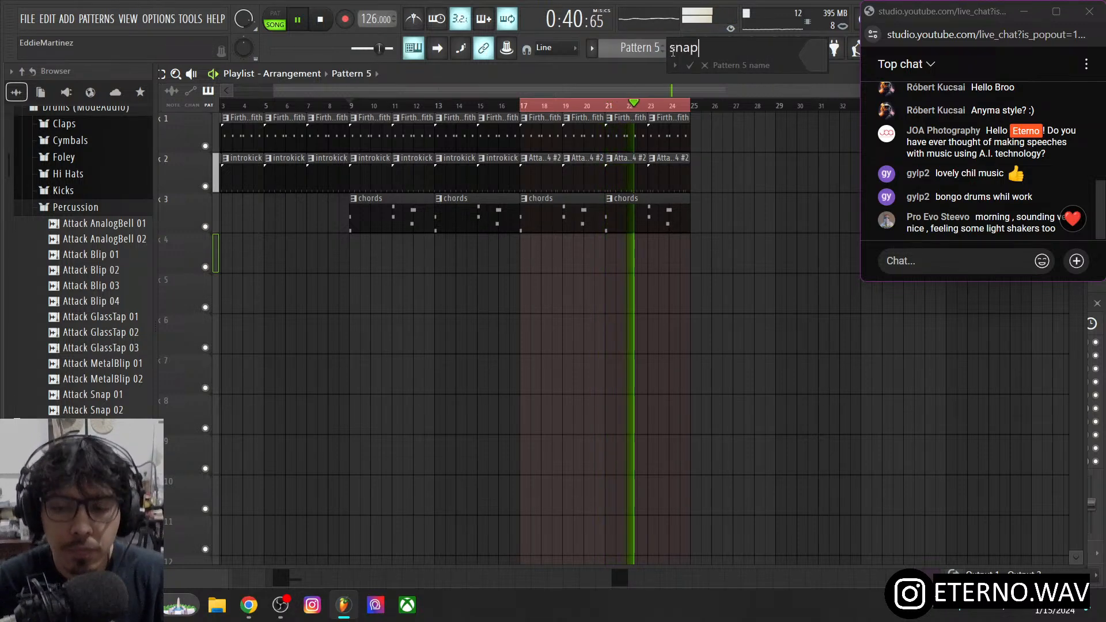
pyautogui.press('Return')
pyautogui.click(527, 249)
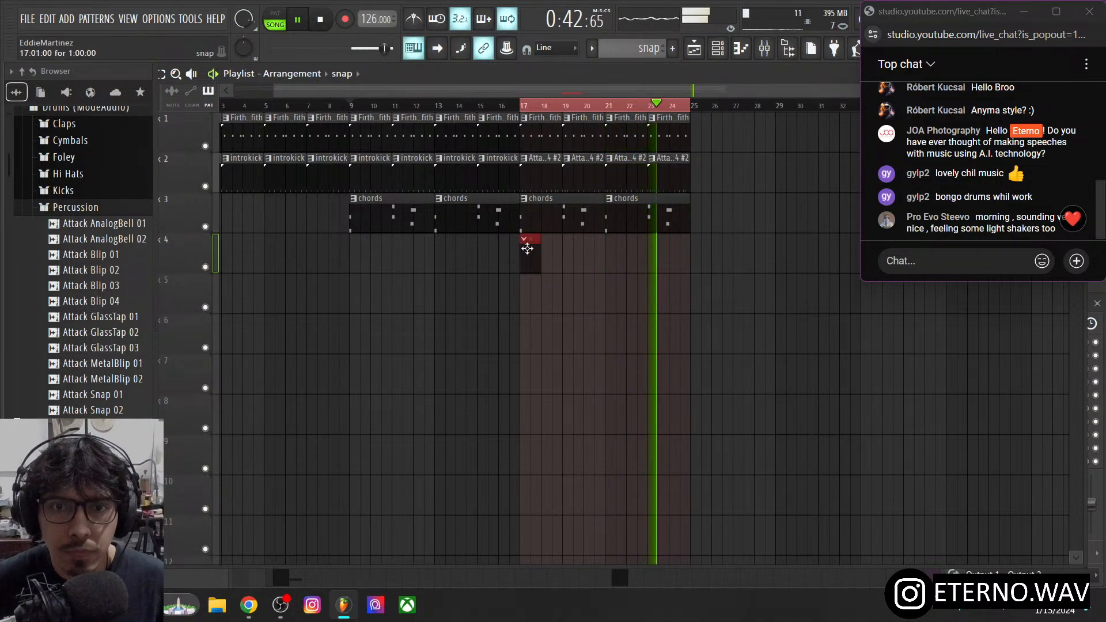
# - Program Attack Snap 03 hits on steps 5, 13, 21 and 29, and repeat the snap clip on track 4 through bar 24
pyautogui.press('F6')
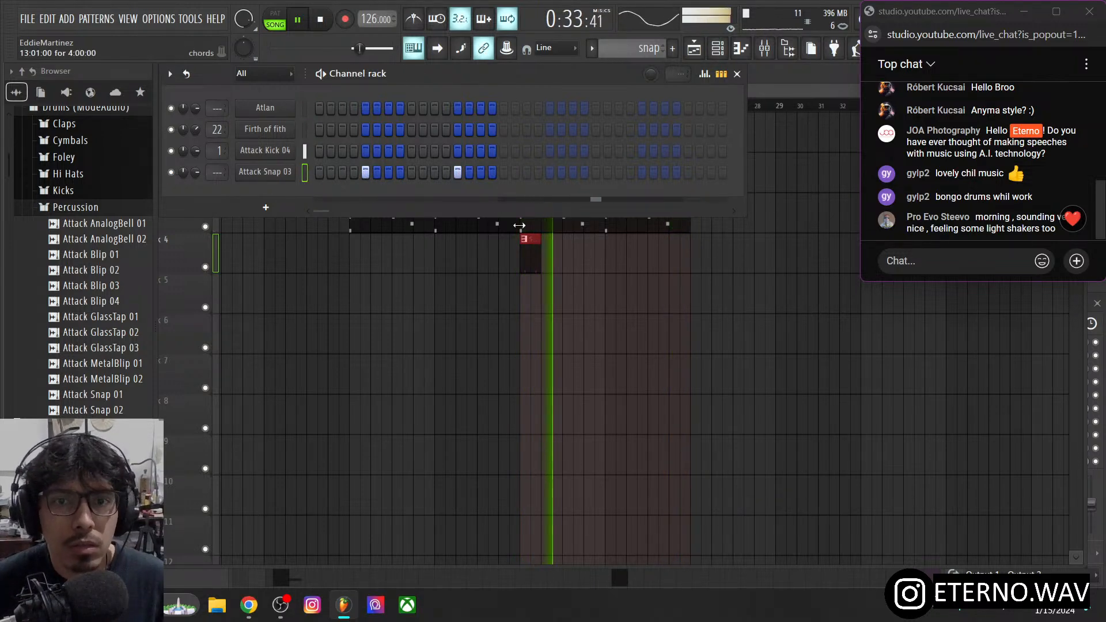
pyautogui.click(549, 171)
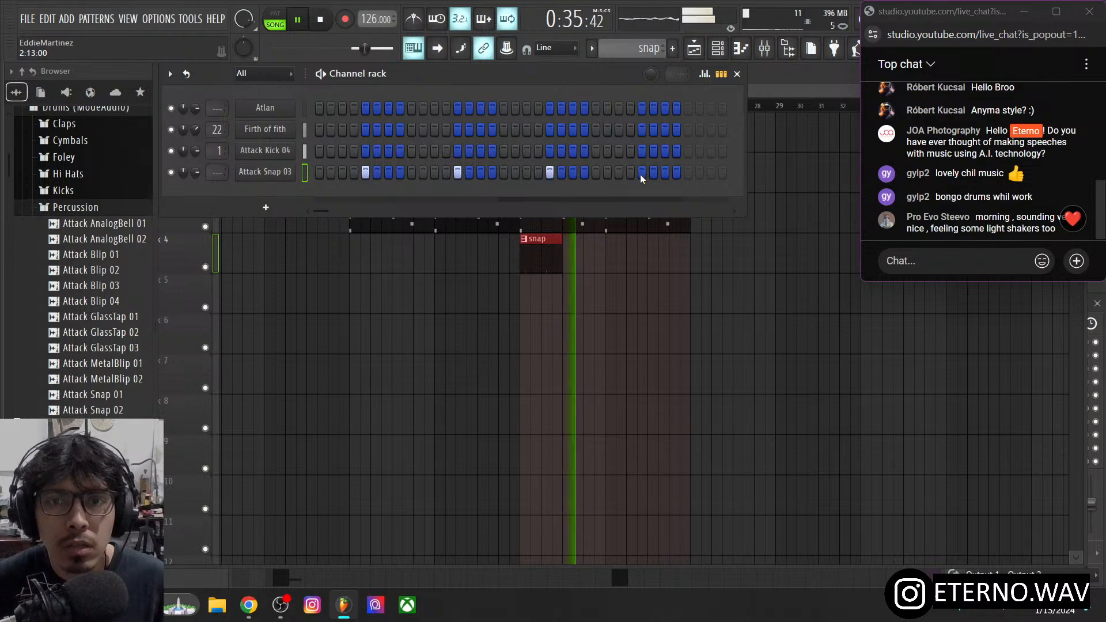
pyautogui.click(536, 262)
pyautogui.moveTo(572, 264); pyautogui.dragTo(660, 259)
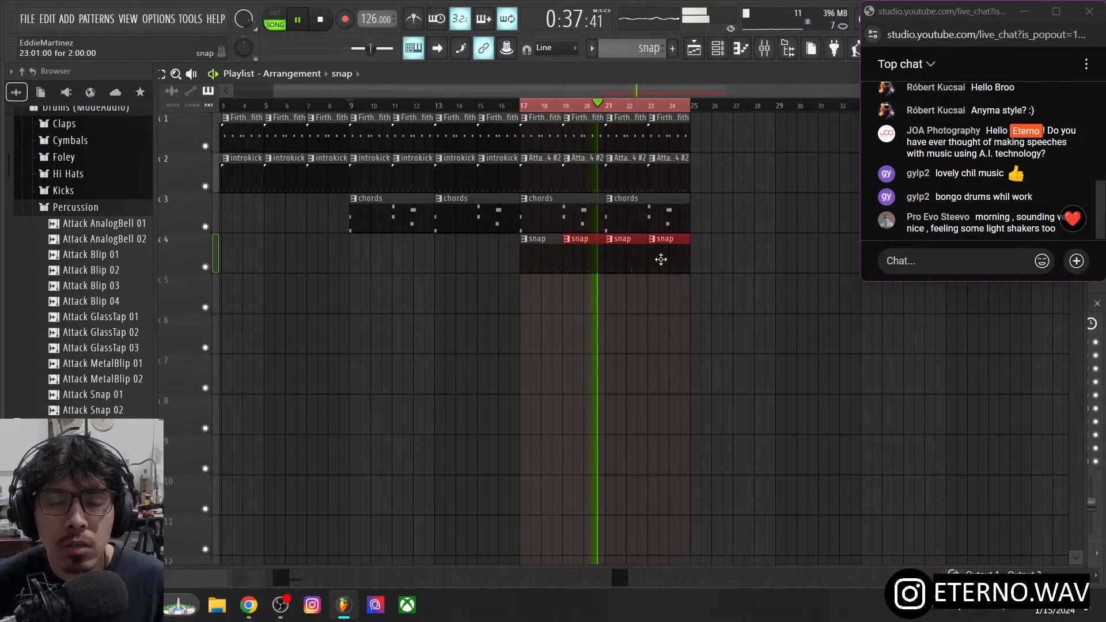
# - Audition the stock hi-hat samples, add Attack Hat 11 as a channel in the snap pattern, and lower its volume to 62%
pyautogui.click(718, 48)
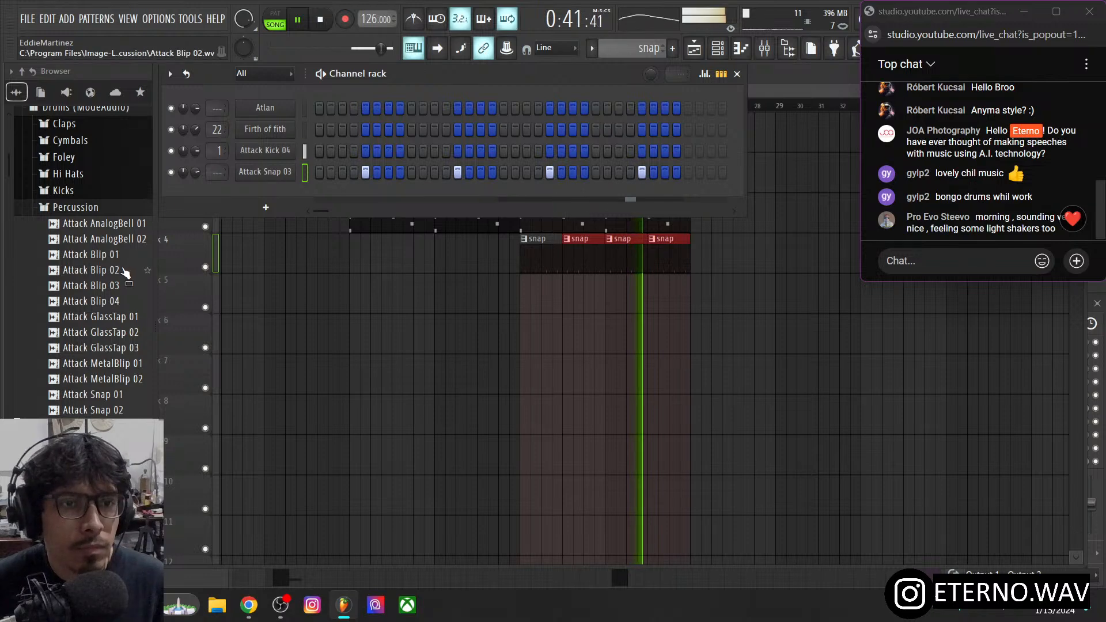
pyautogui.click(81, 207)
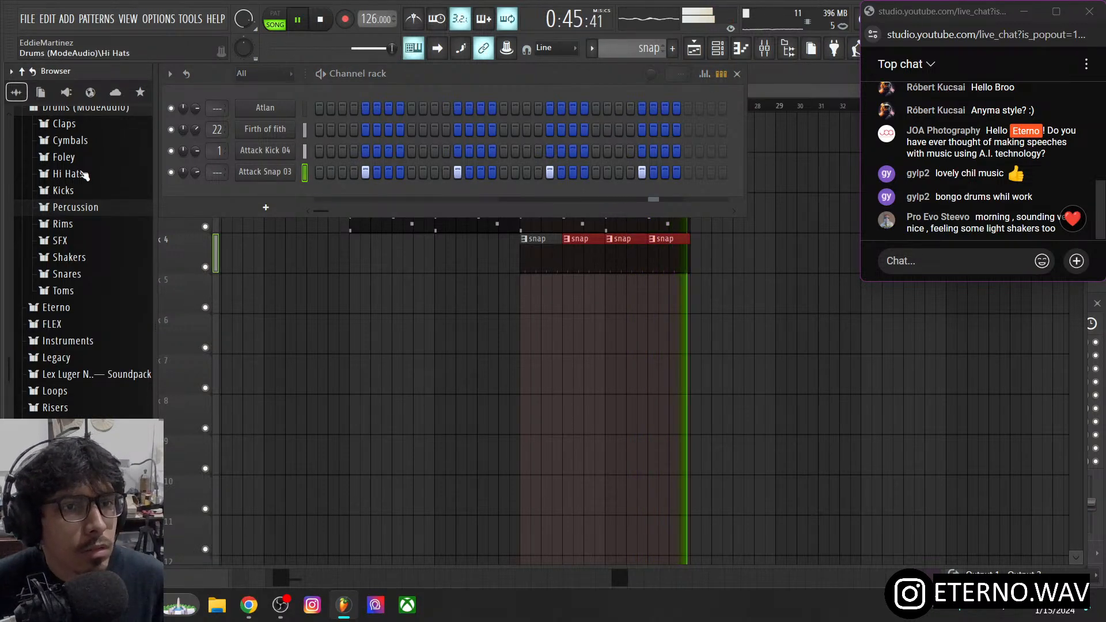
pyautogui.click(84, 174)
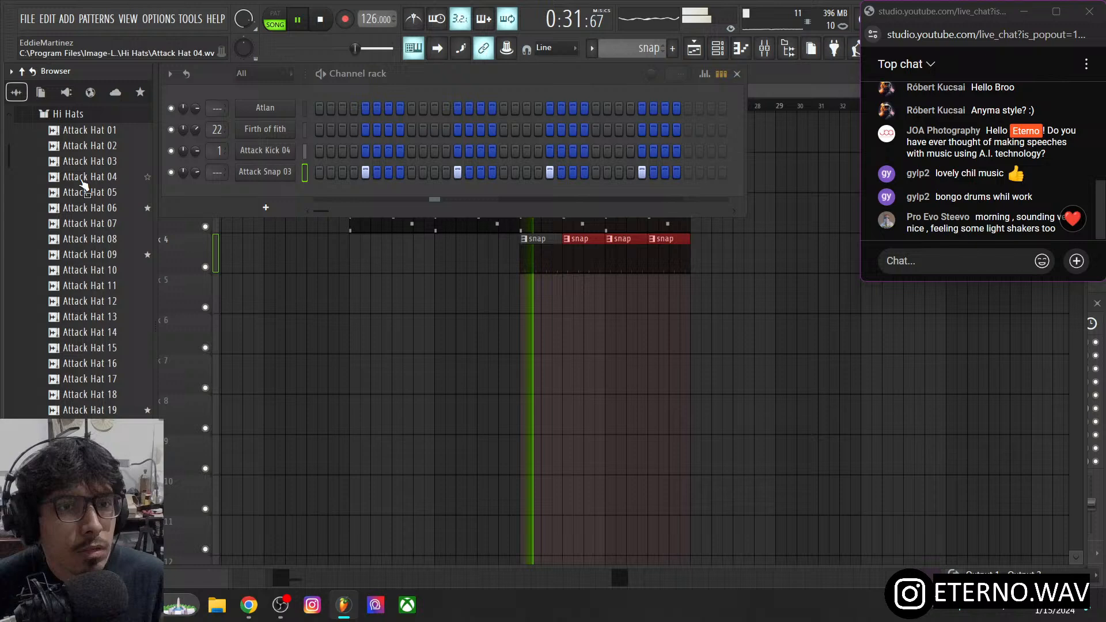
pyautogui.click(93, 213)
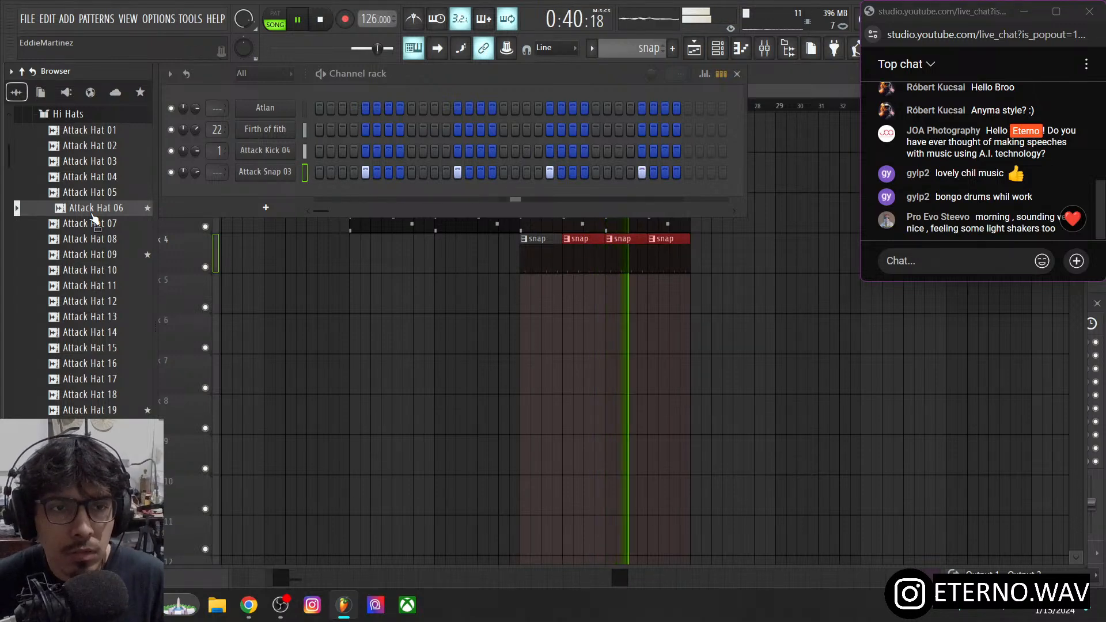
pyautogui.click(95, 260)
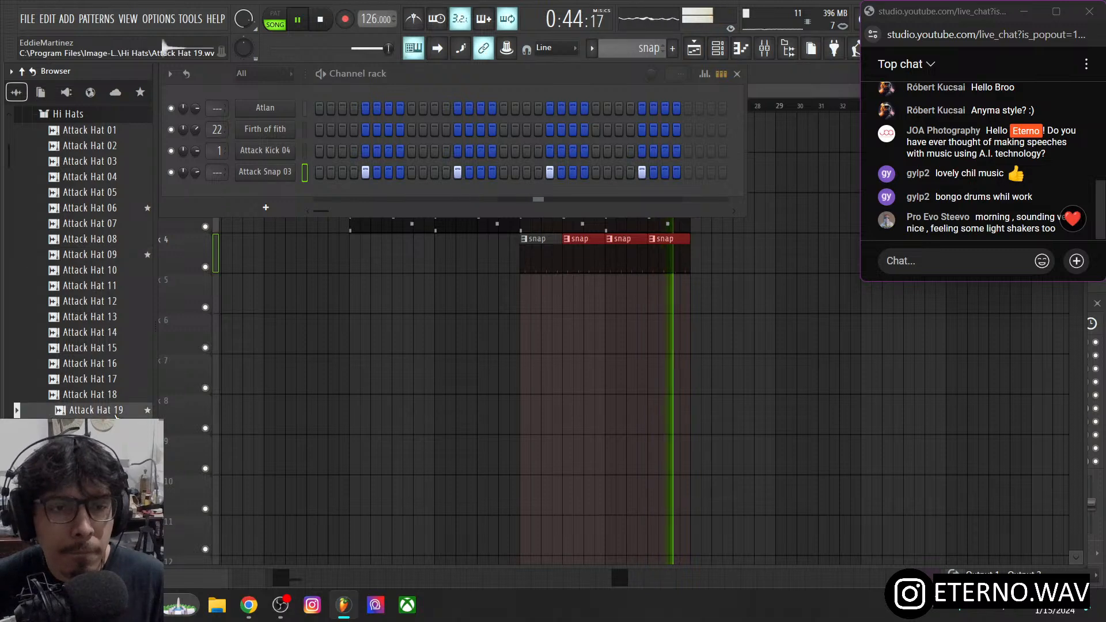
pyautogui.click(114, 307)
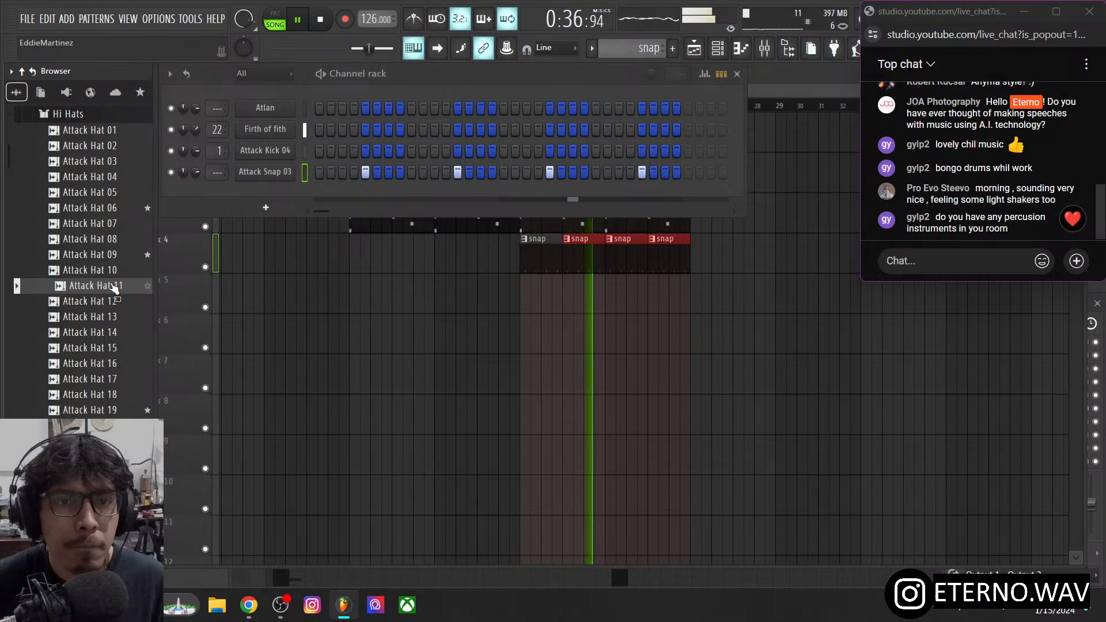
pyautogui.moveTo(113, 288); pyautogui.dragTo(258, 194)
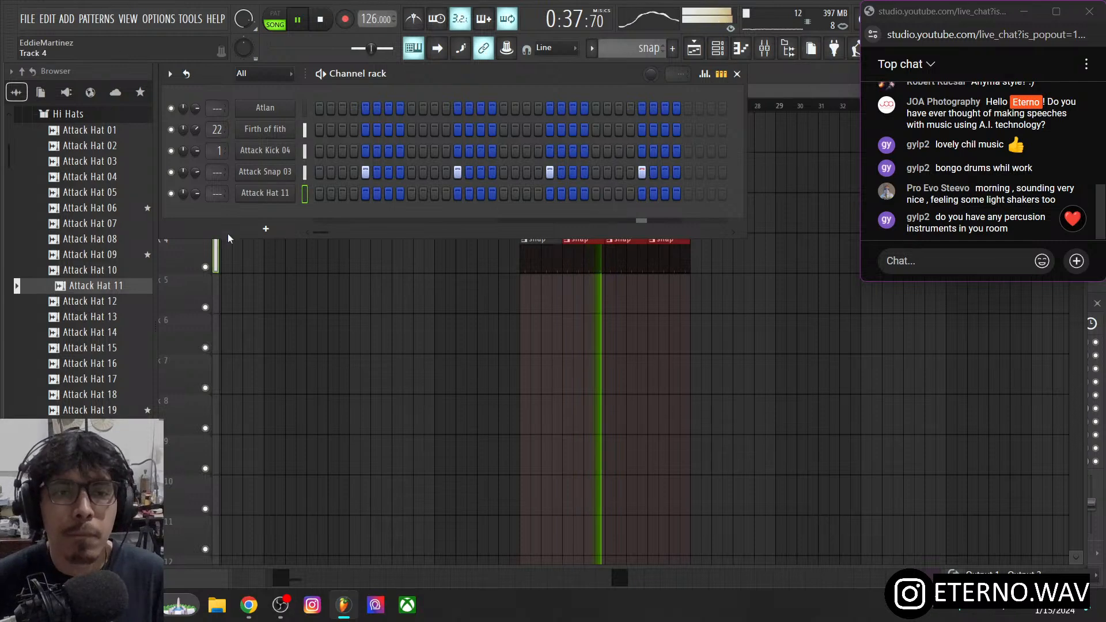
pyautogui.scroll(-5, 196, 193)
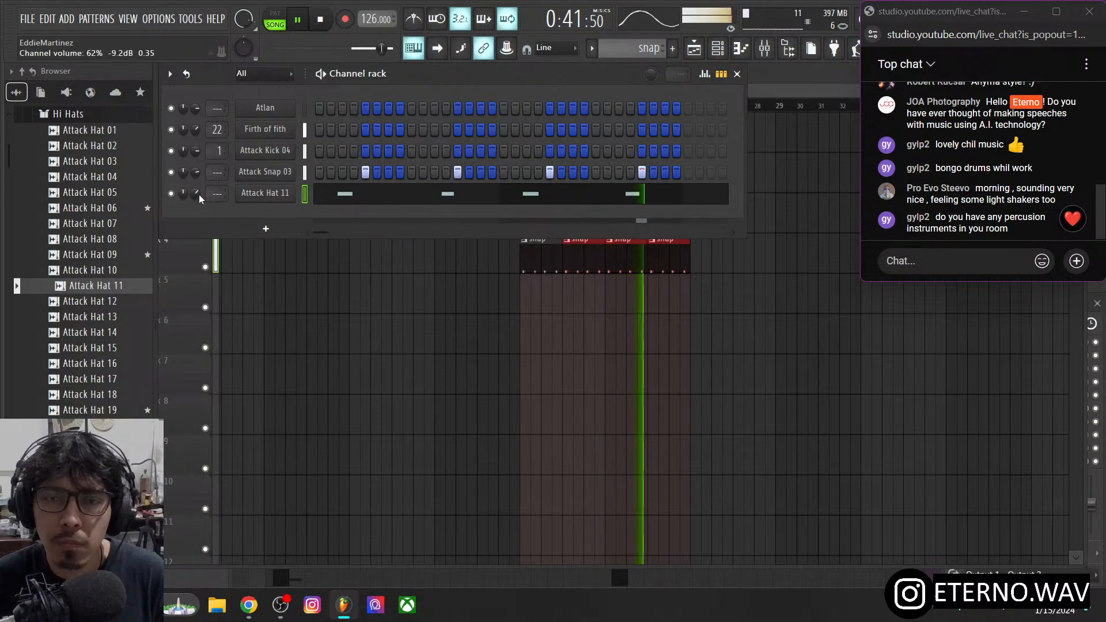
# - Duplicate the bar 17 to 24 clips on all four tracks to bar 25, and loop bars 25 to 32
pyautogui.press('F6')
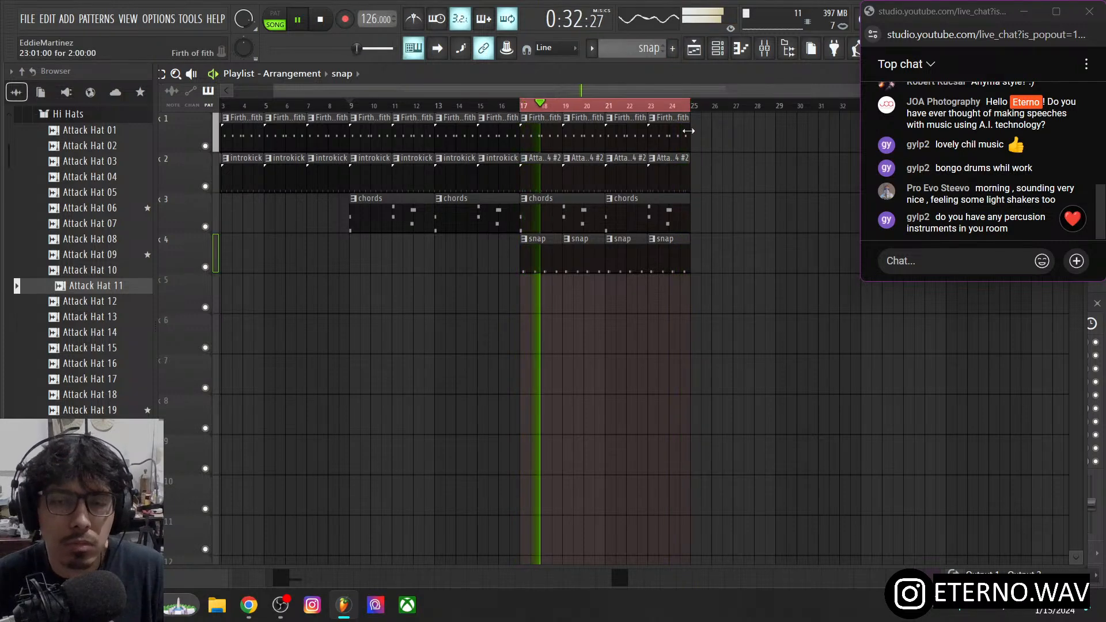
pyautogui.moveTo(703, 135); pyautogui.dragTo(719, 248)
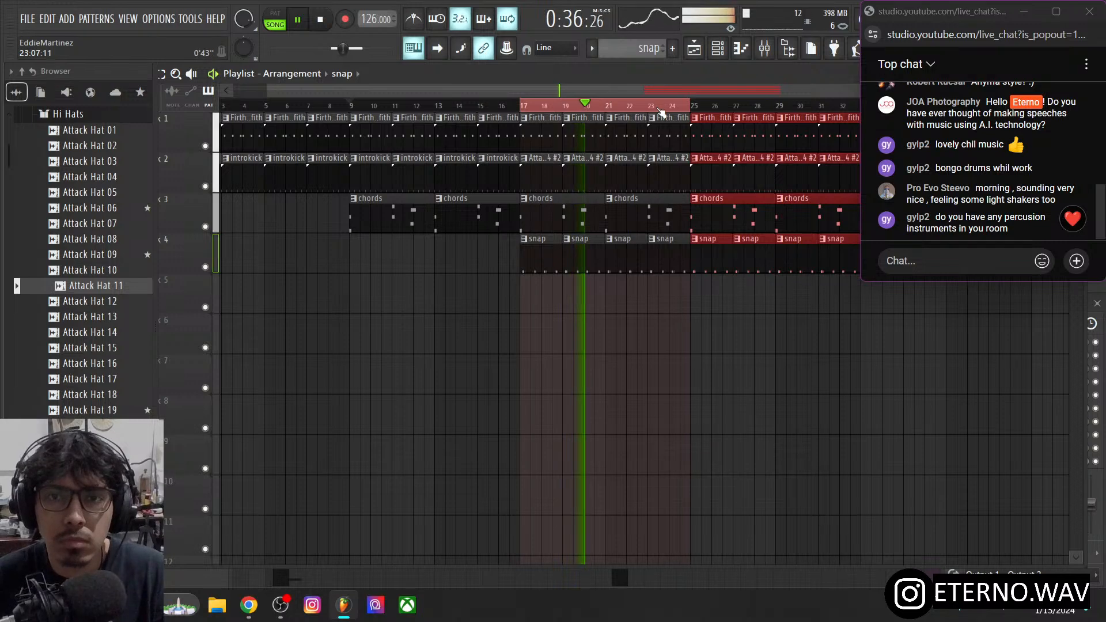
pyautogui.moveTo(657, 93); pyautogui.dragTo(731, 94)
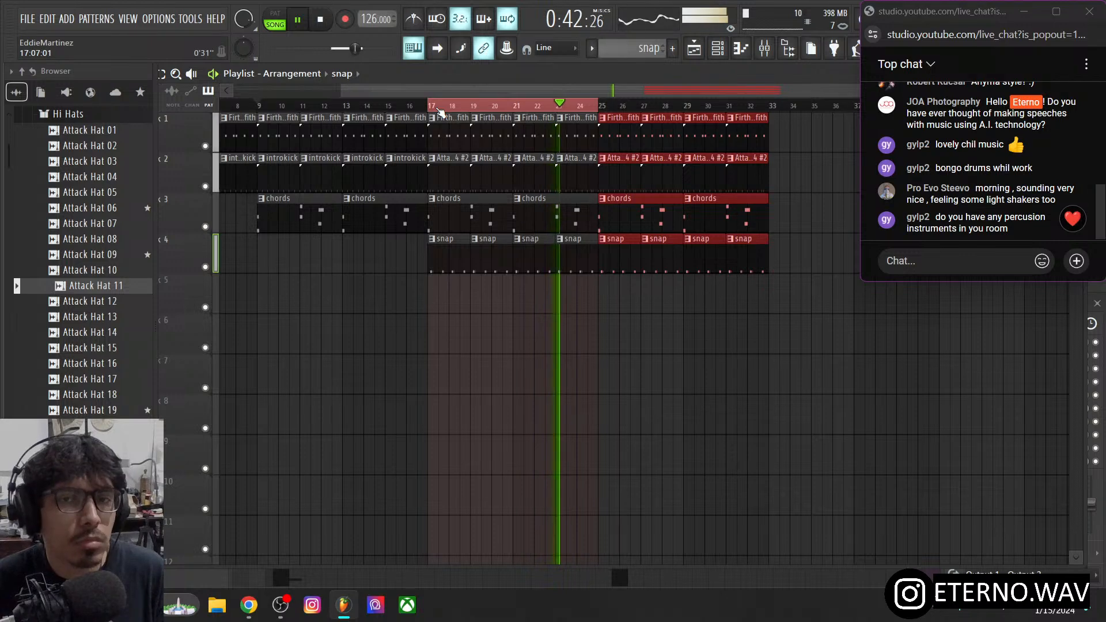
pyautogui.moveTo(600, 107); pyautogui.dragTo(769, 108)
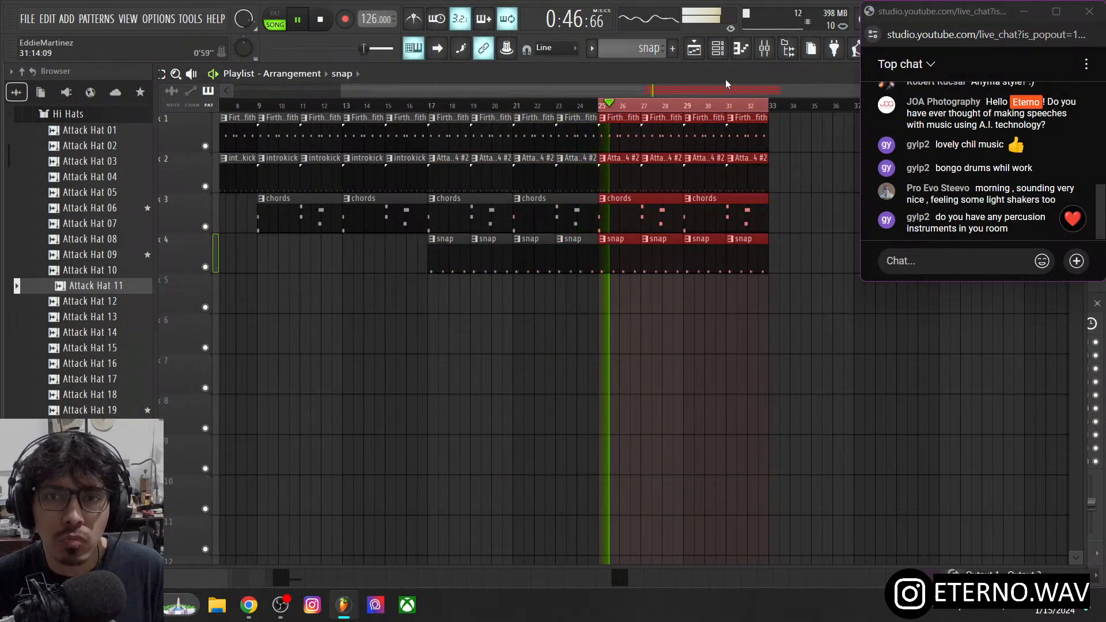
# - Create a new pattern named bass
pyautogui.click(670, 50)
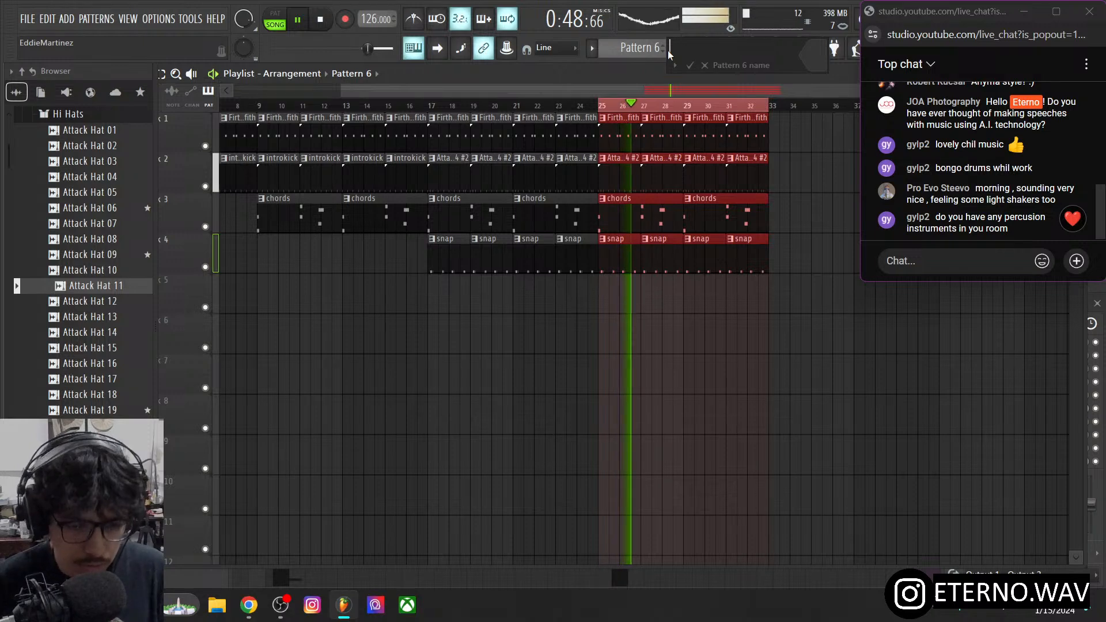
pyautogui.write('bass')
pyautogui.press('Return')
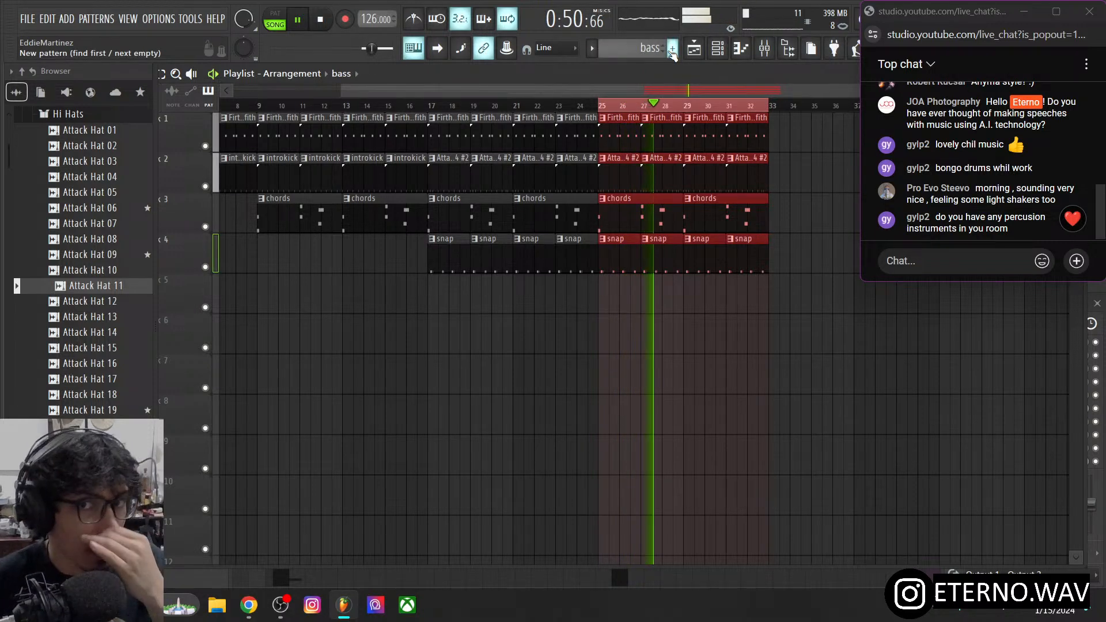
# - Insert a Fruity DX10 synth channel above Attack Hat 11 and load its eFlute preset
pyautogui.click(719, 50)
pyautogui.rightClick(276, 193)
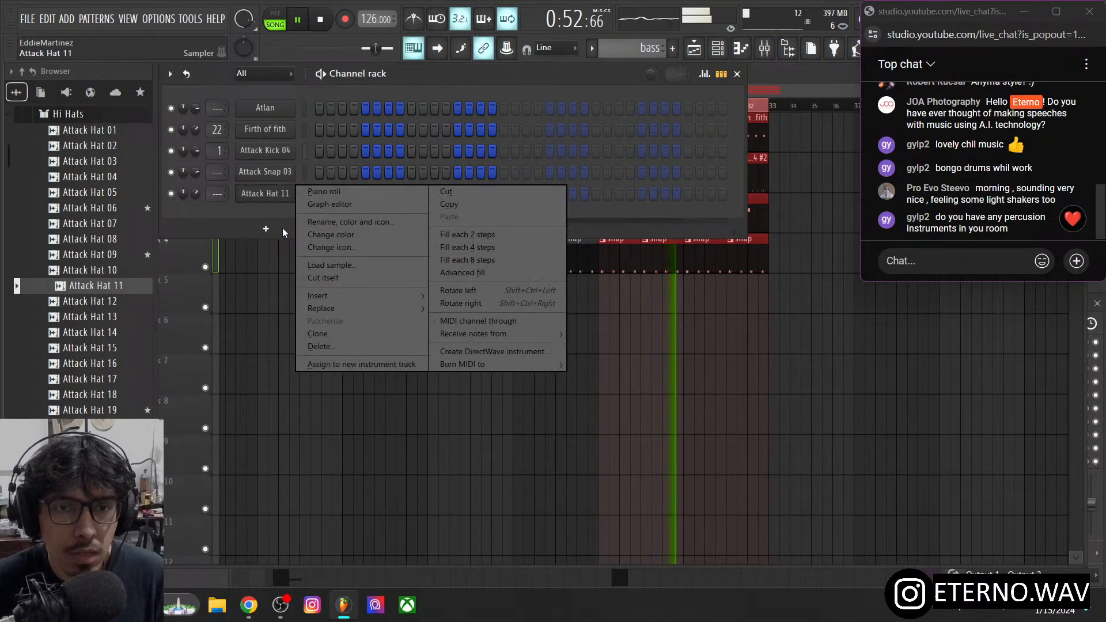
pyautogui.moveTo(324, 295)
pyautogui.moveTo(475, 430)
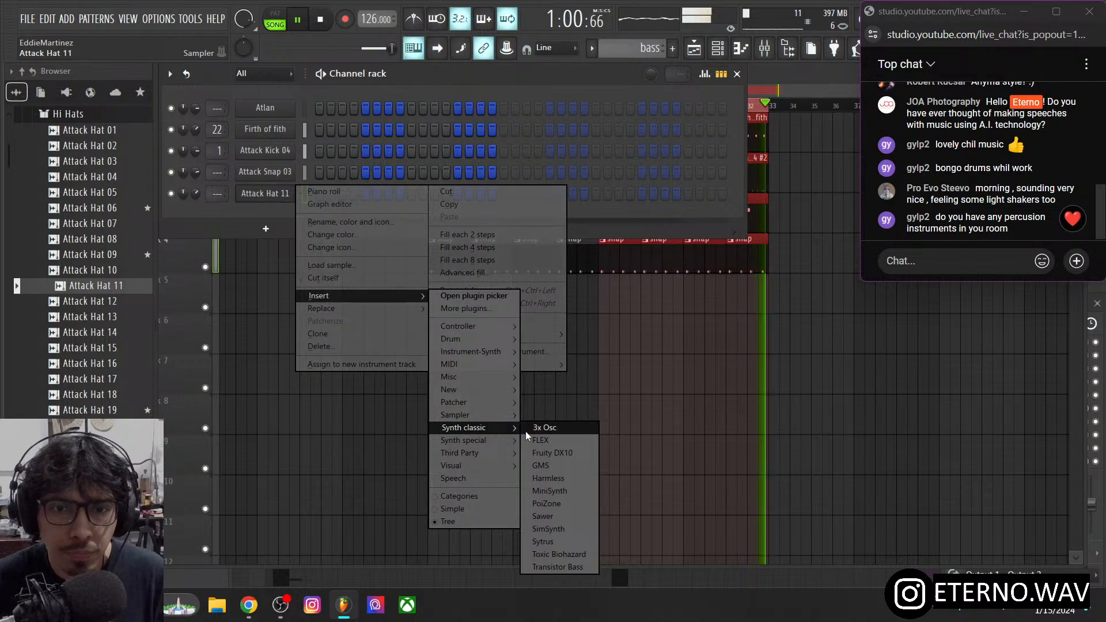
pyautogui.click(548, 453)
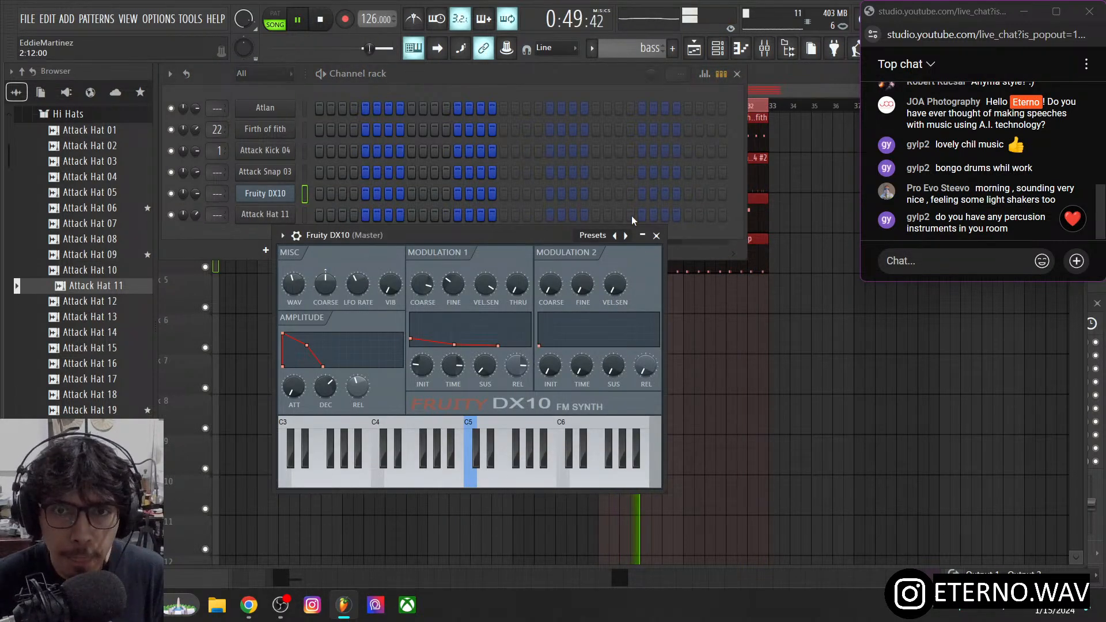
pyautogui.click(625, 236)
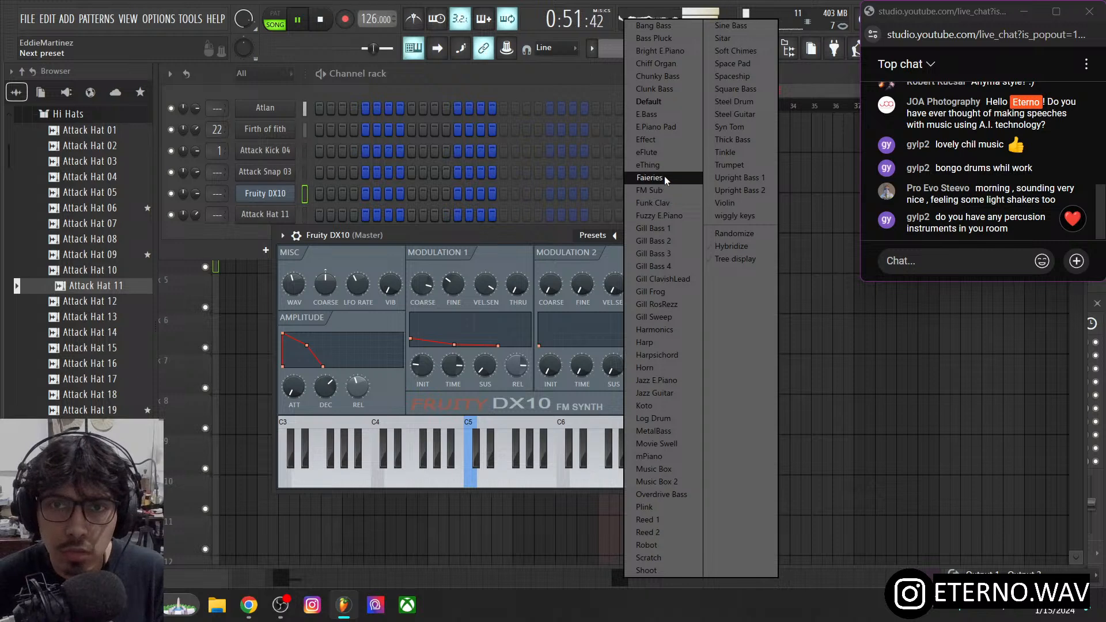
pyautogui.click(659, 153)
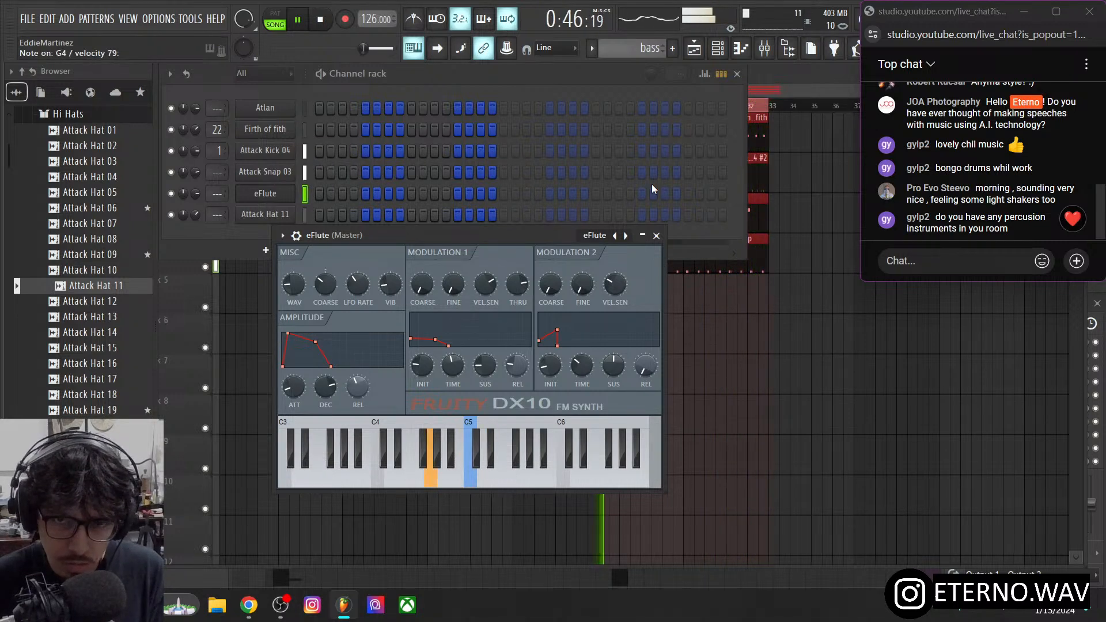
# - Switch to the chords pattern and review the Atlan chord notes in the piano roll
pyautogui.click(654, 48)
pyautogui.click(667, 93)
pyautogui.press('F7')
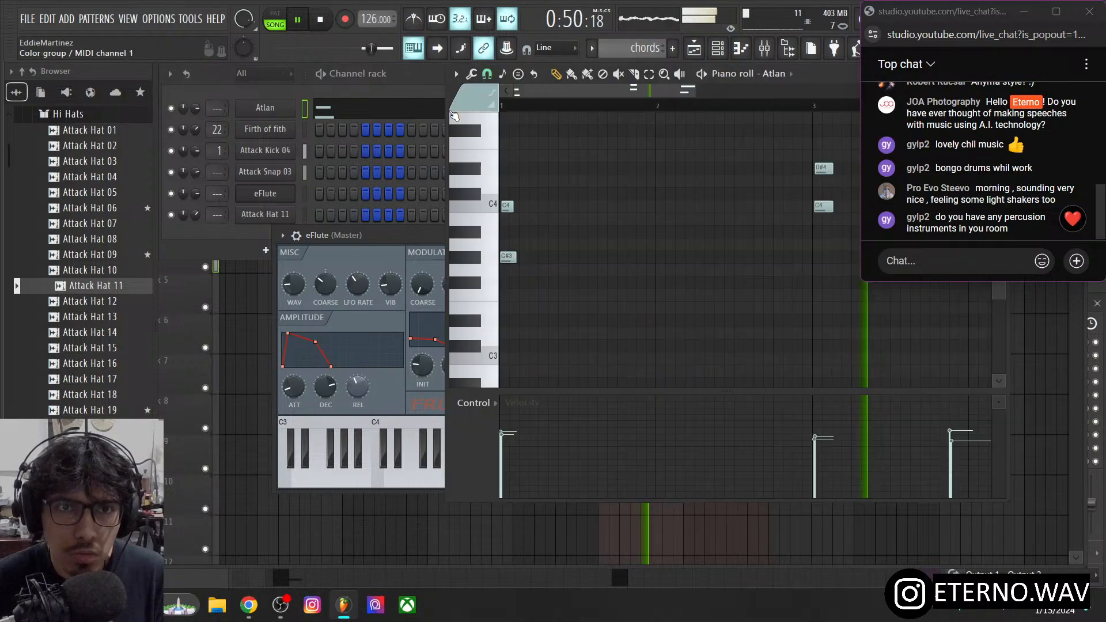
pyautogui.scroll(3, 582, 261)
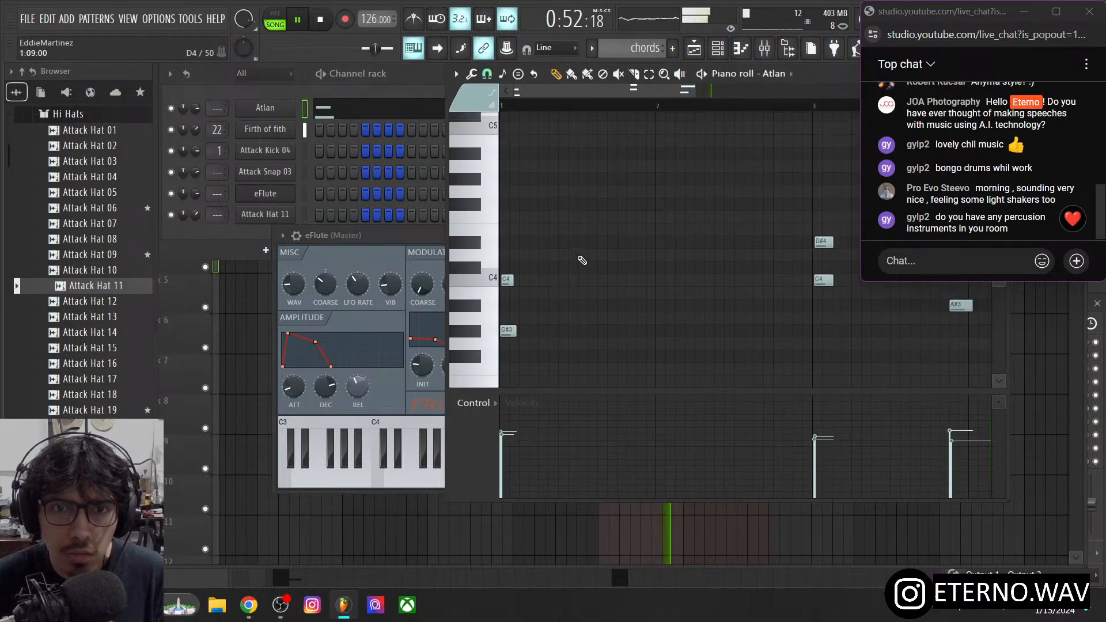
pyautogui.scroll(-3, 582, 260)
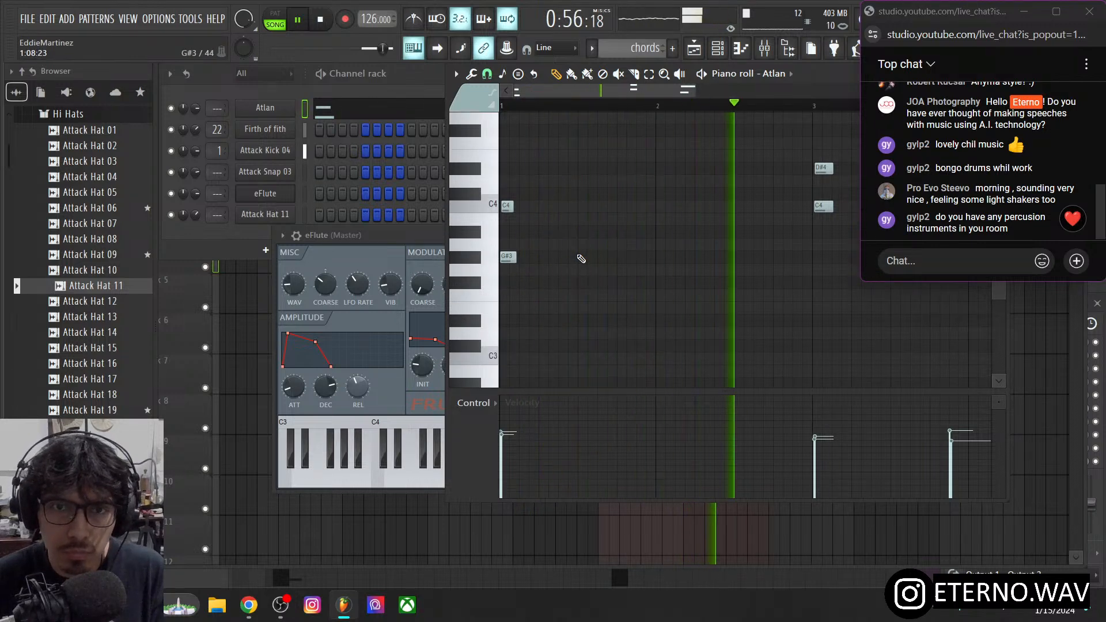
# - Reopen the Fruity DX10 synth and try its eThing and FM Sub presets
pyautogui.click(306, 193)
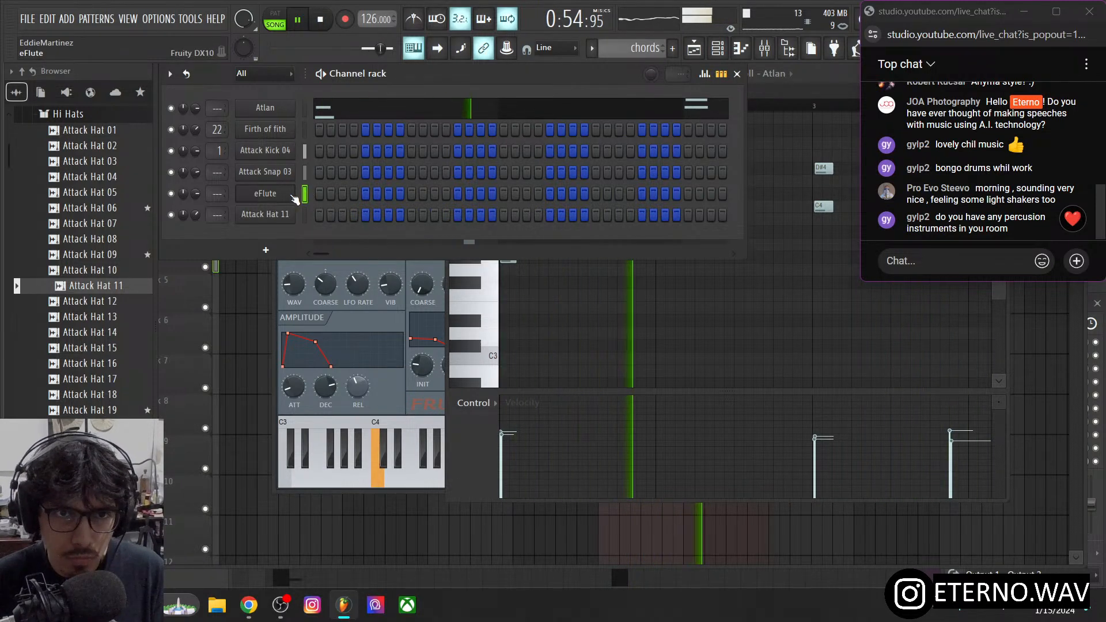
pyautogui.click(293, 196)
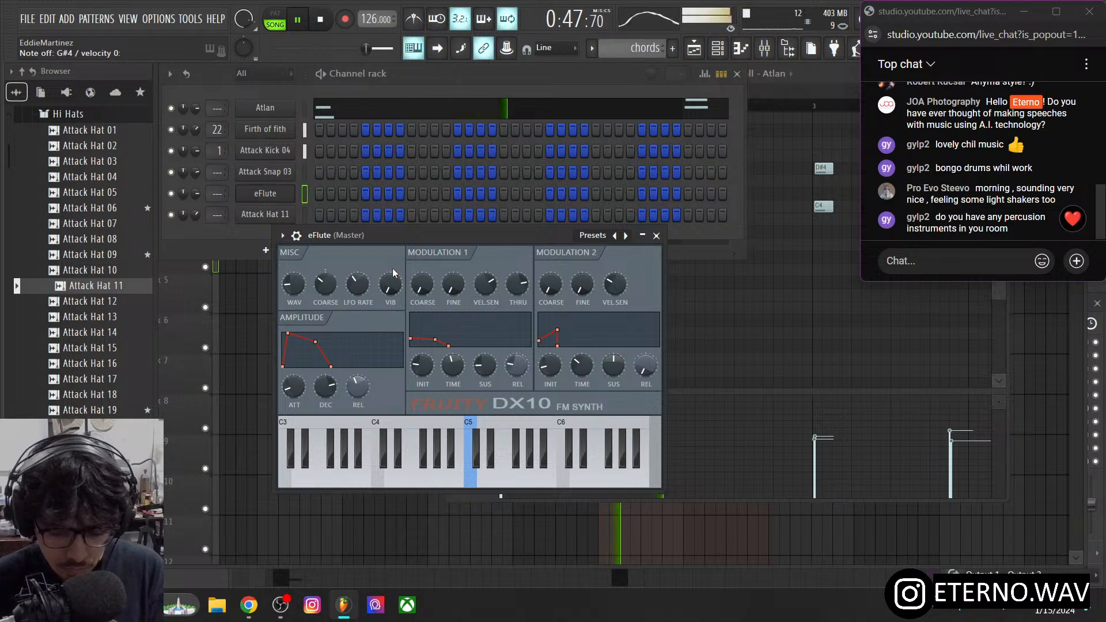
pyautogui.click(627, 235)
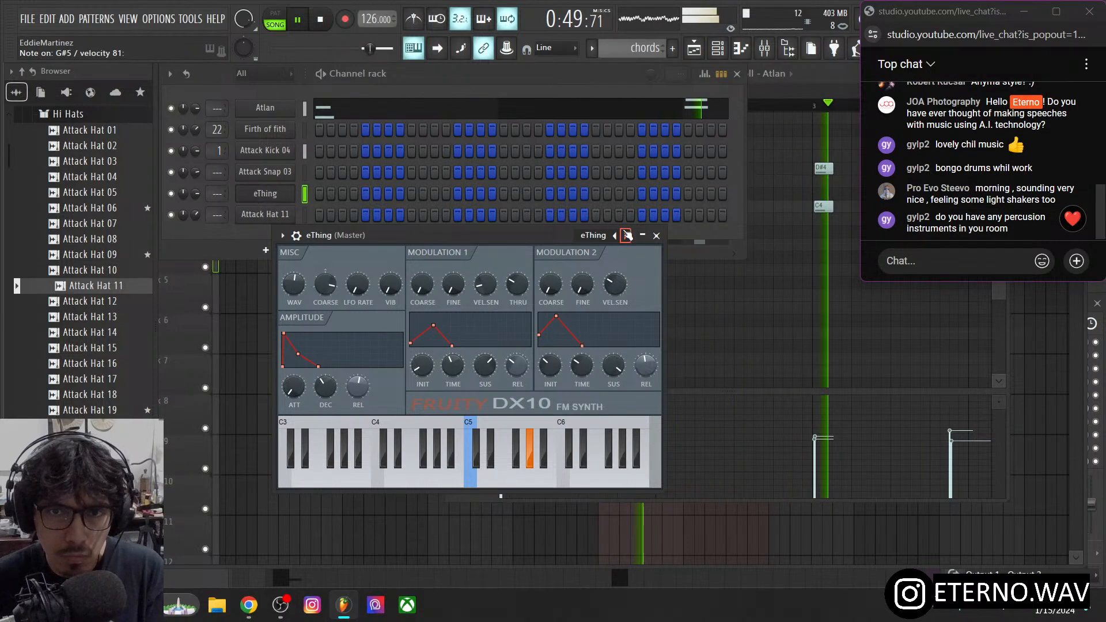
pyautogui.click(627, 236)
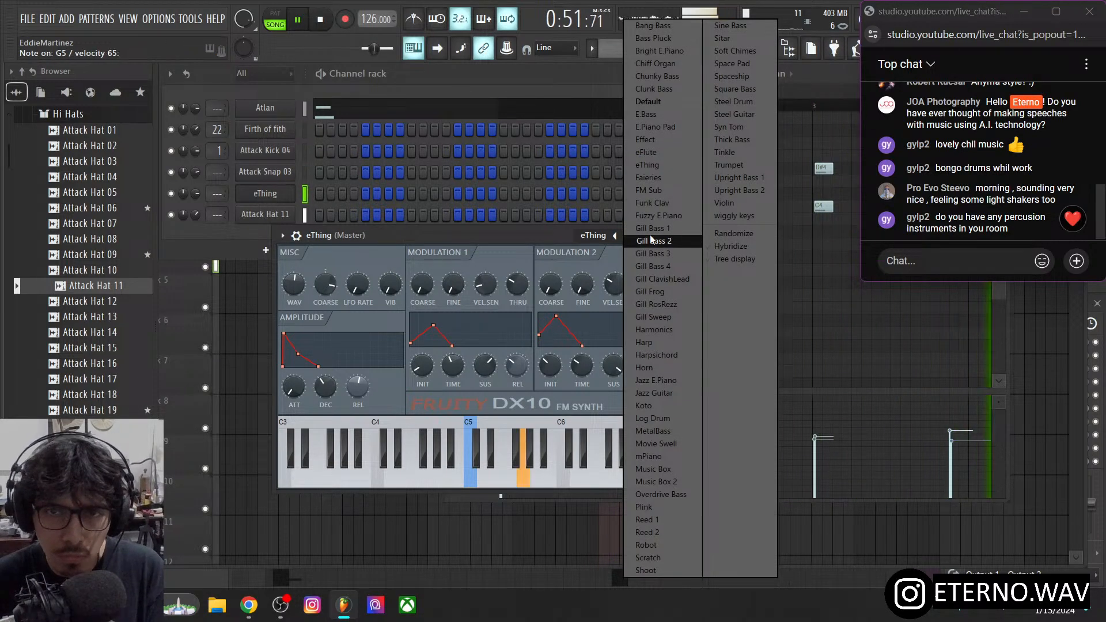
pyautogui.click(650, 193)
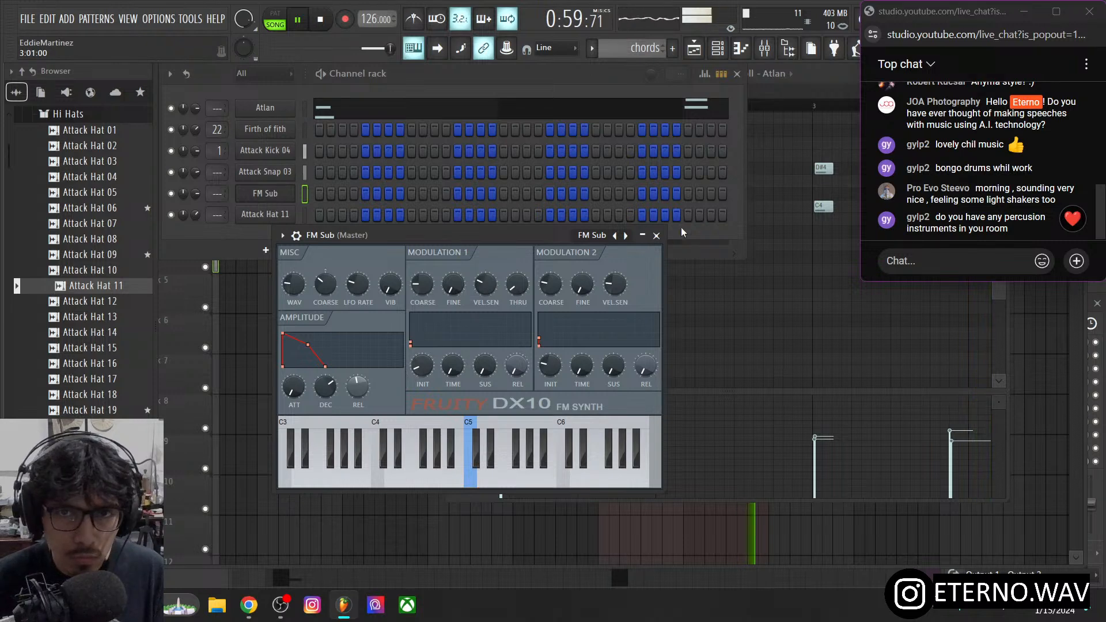
# - Load the Log Drum preset in the Fruity DX10 and shorten its amplitude decay
pyautogui.rightClick(628, 239)
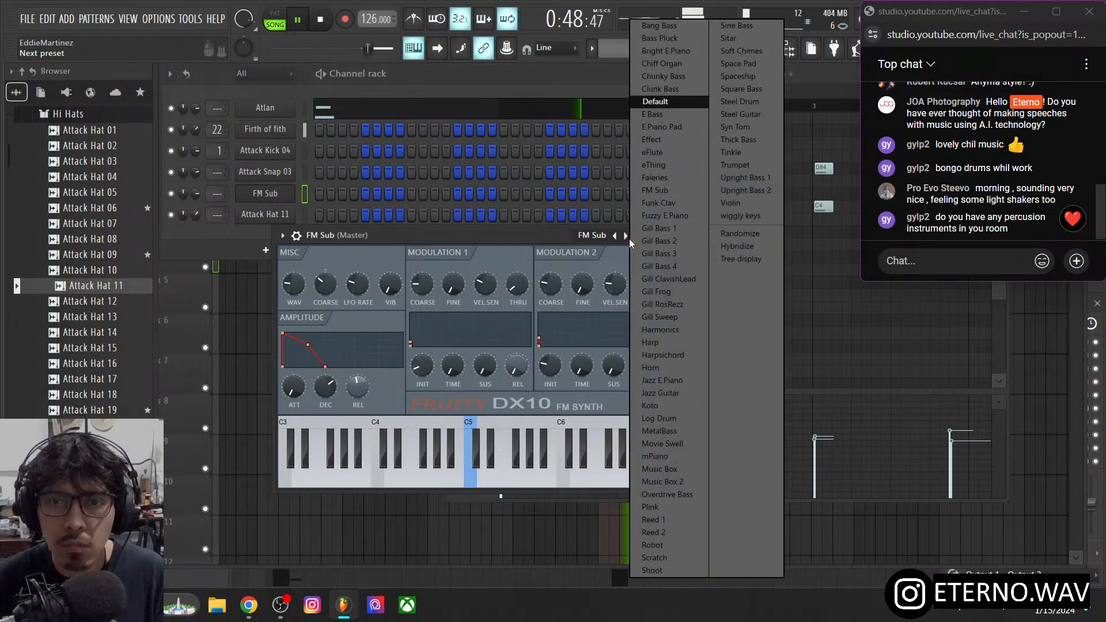
pyautogui.click(686, 418)
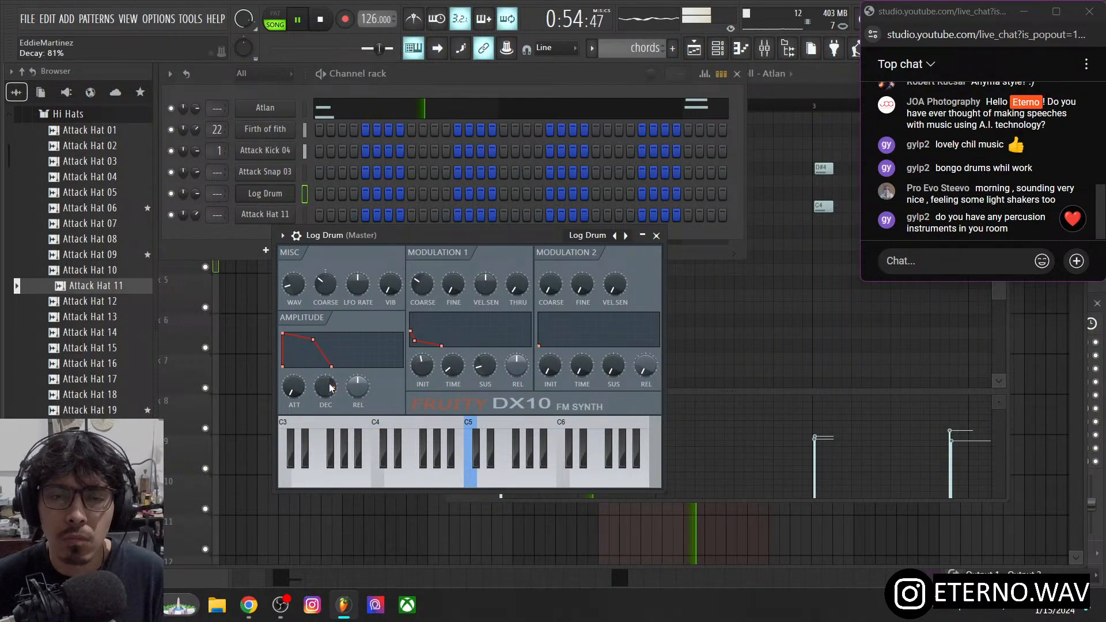
pyautogui.moveTo(331, 389); pyautogui.dragTo(331, 394)
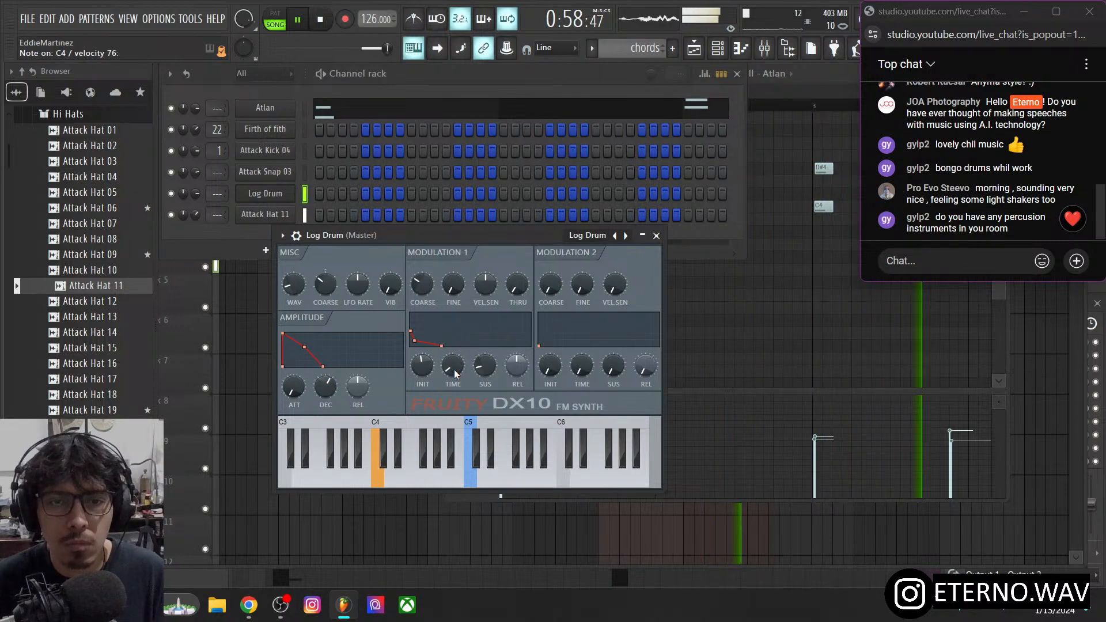
# - Adjust the Log Drum's Modulation 1 time and replace the Fruity DX10 preset with FM Sub
pyautogui.moveTo(454, 368); pyautogui.dragTo(453, 363)
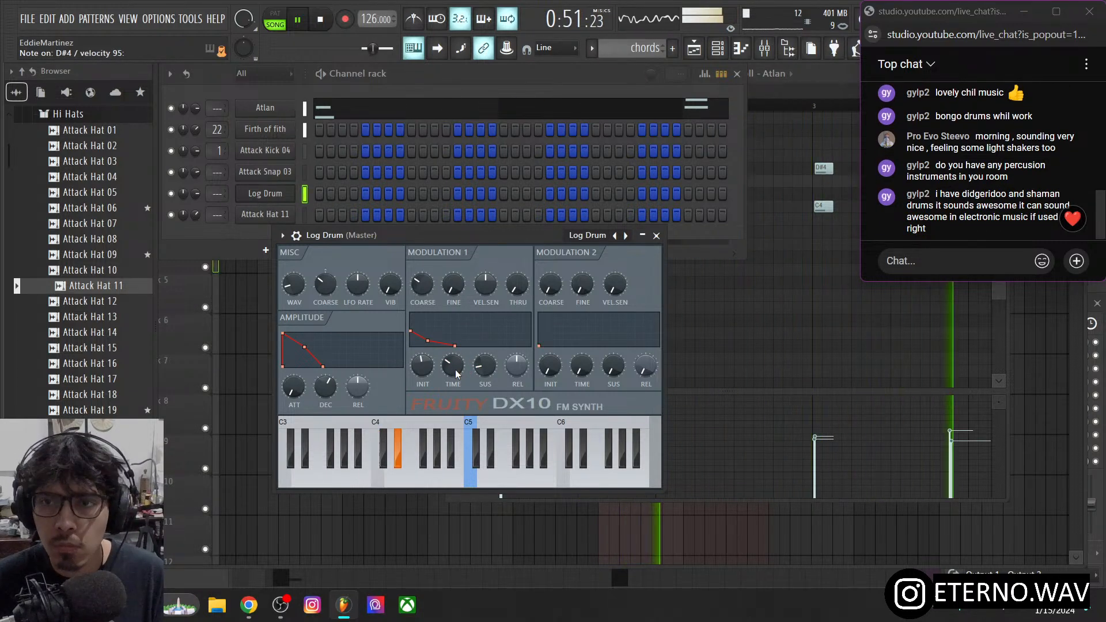
pyautogui.scroll(-2, 455, 369)
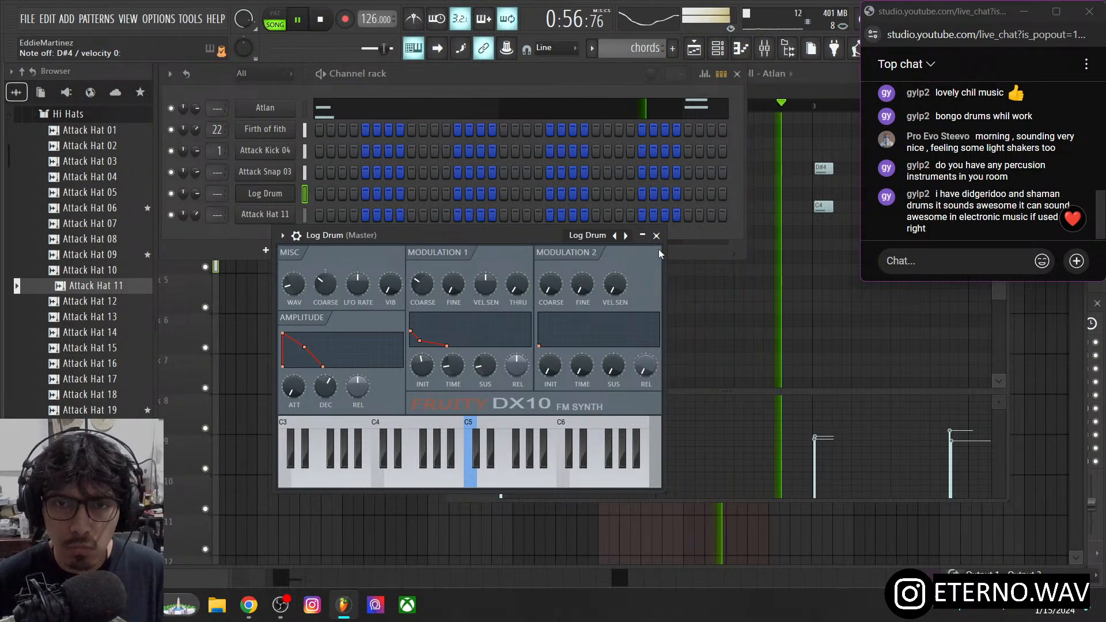
pyautogui.click(625, 236)
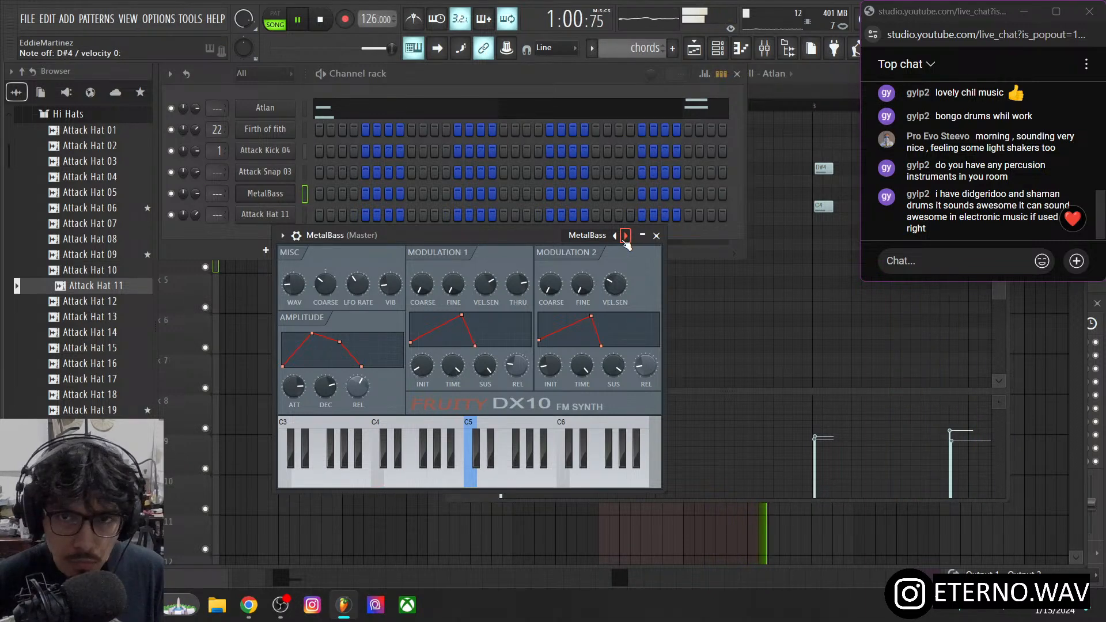
pyautogui.click(627, 237)
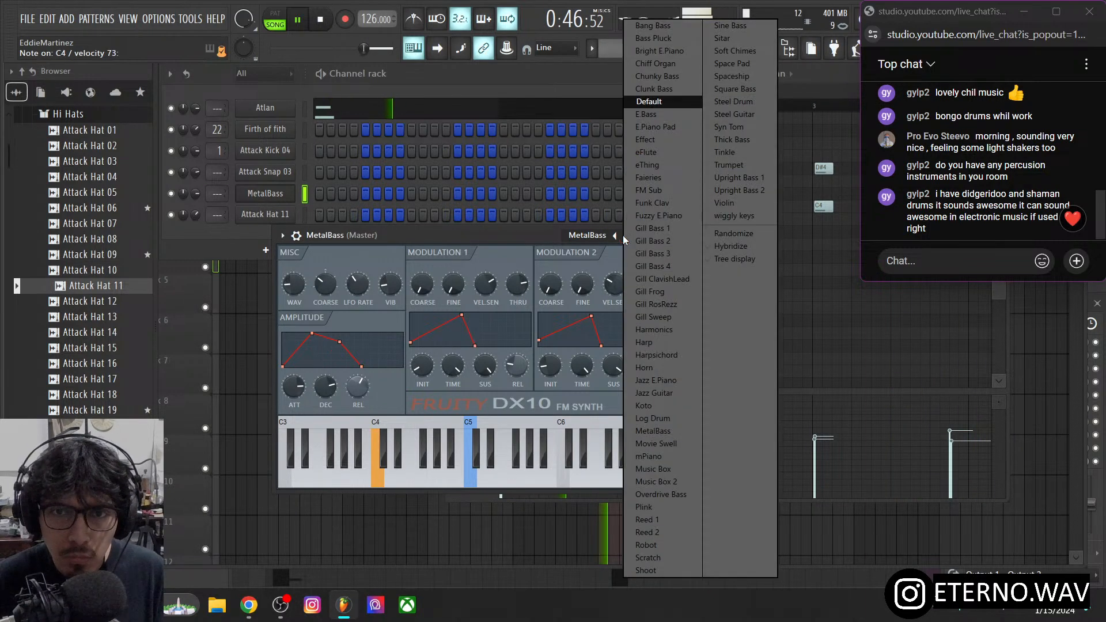
pyautogui.click(665, 197)
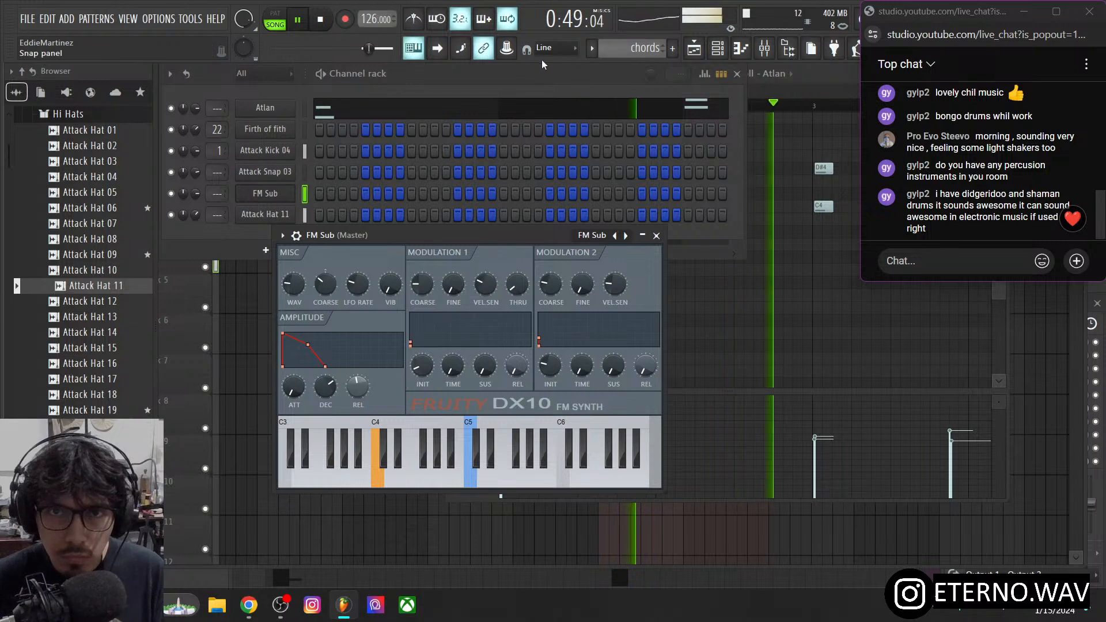
# - Place the bass pattern on playlist track 5 at bar 25 and record an FM Sub bass line into it
pyautogui.click(634, 48)
pyautogui.click(680, 121)
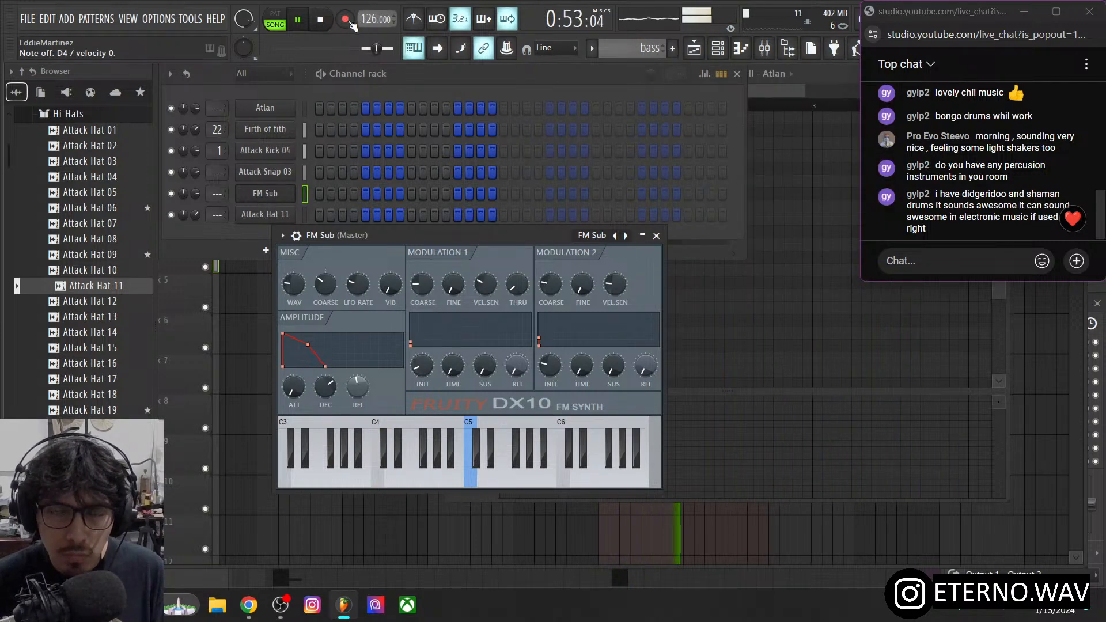
pyautogui.click(837, 237)
pyautogui.click(694, 48)
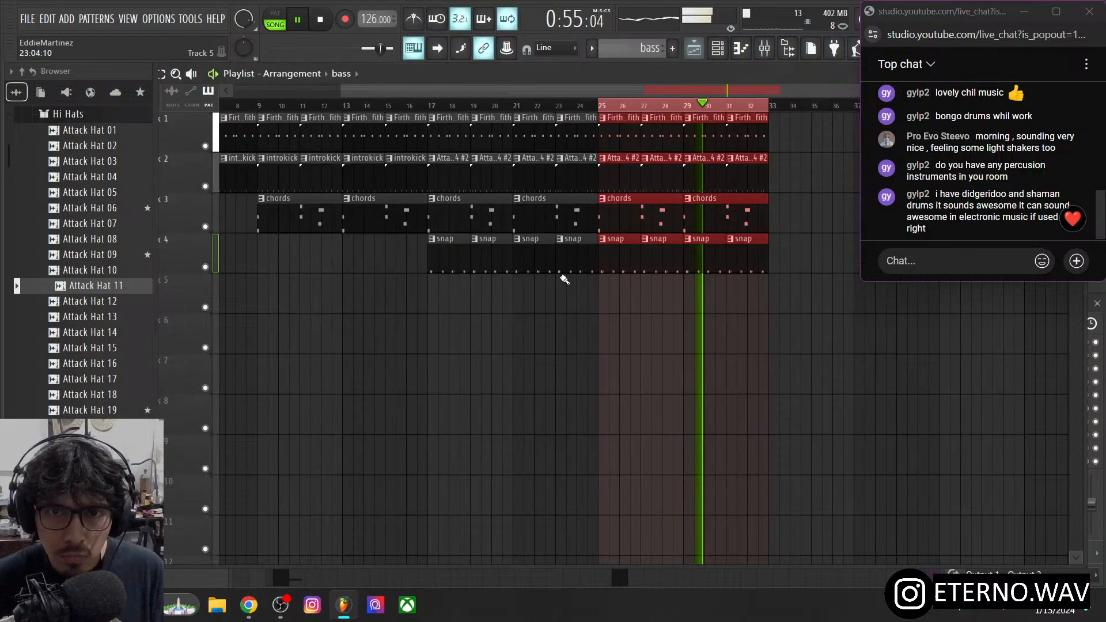
pyautogui.click(605, 288)
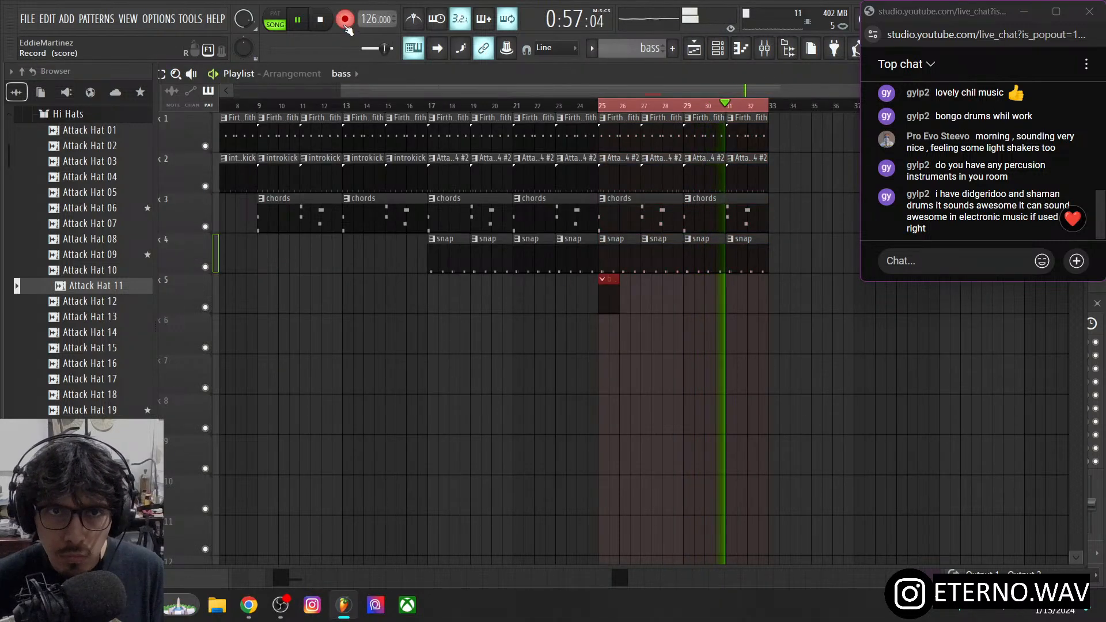
pyautogui.click(718, 50)
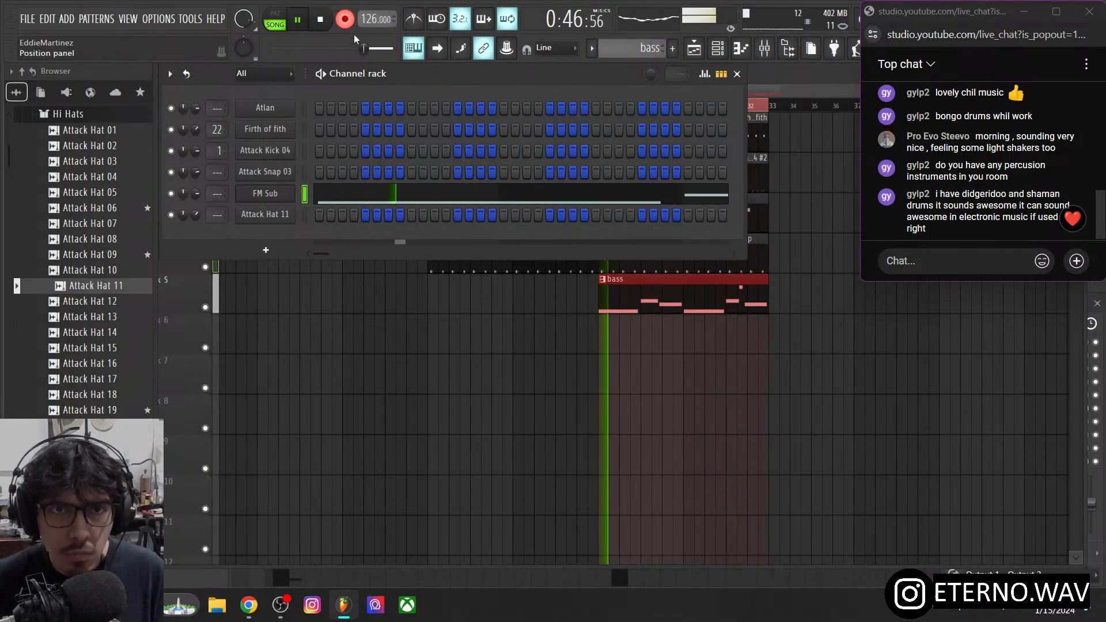
pyautogui.click(345, 19)
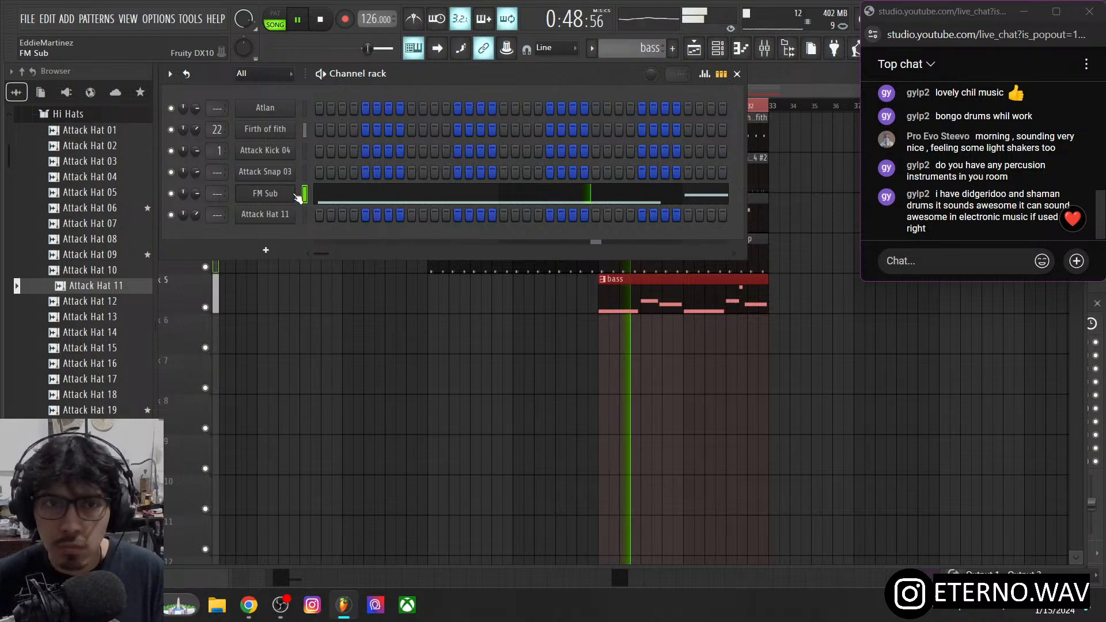
# - Route the FM Sub channel to mixer insert 23 and load Soundgoodizer in its first effect slot
pyautogui.press('F9')
pyautogui.rightClick(635, 373)
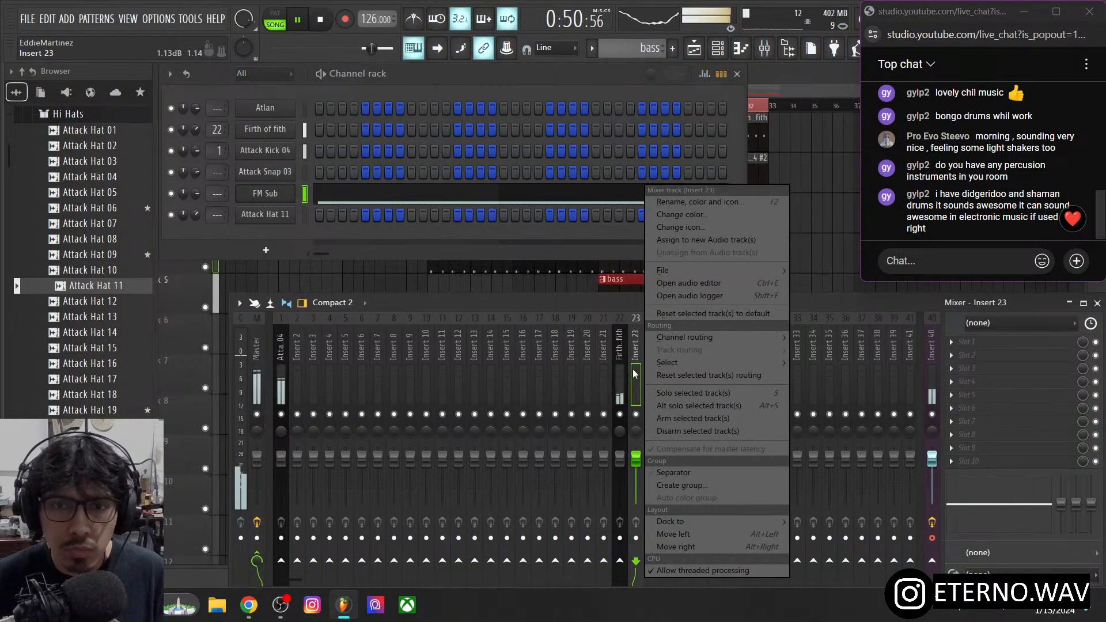
pyautogui.click(835, 338)
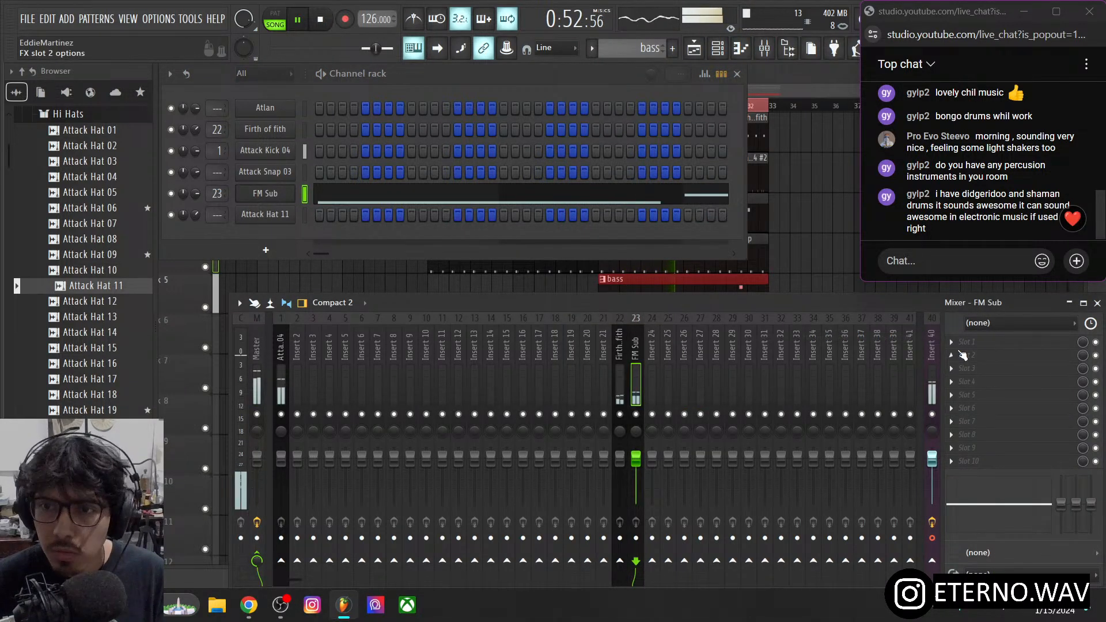
pyautogui.click(962, 346)
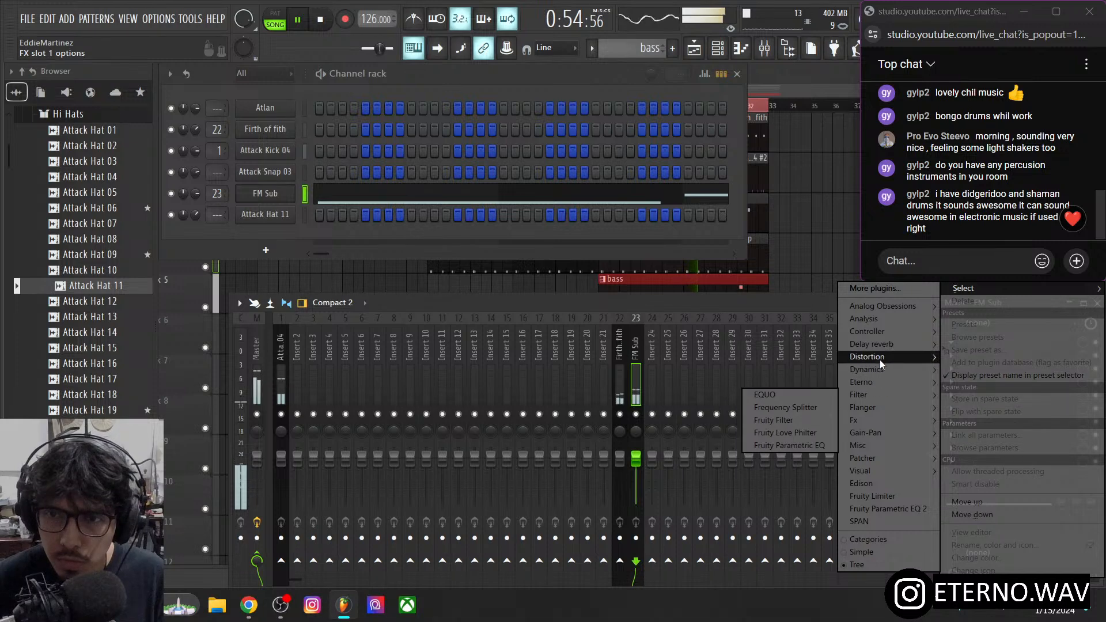
pyautogui.moveTo(873, 370)
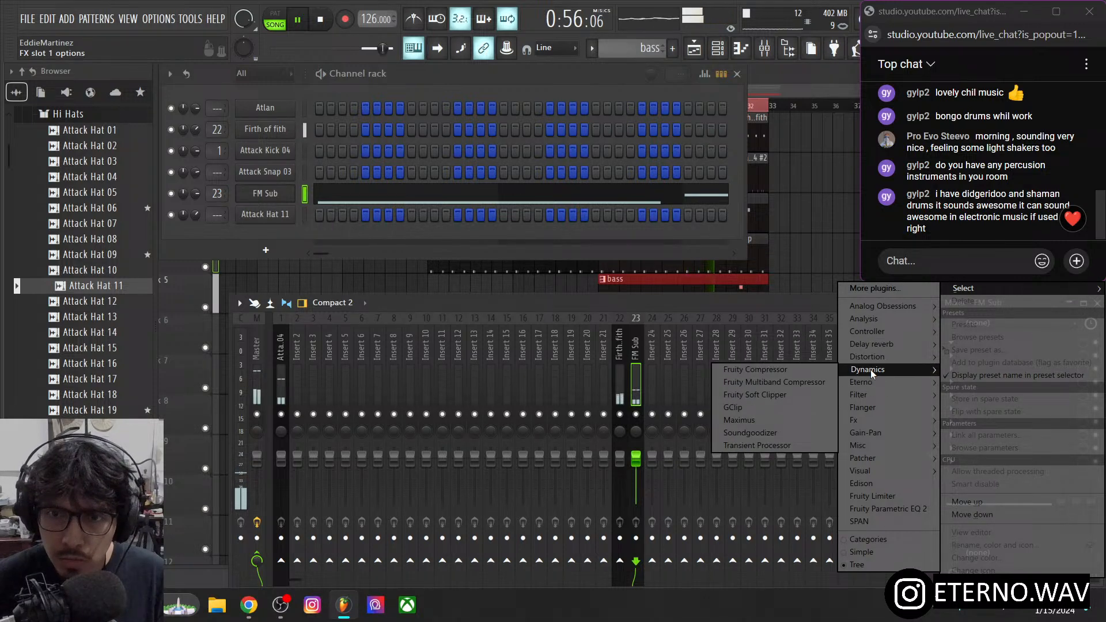
pyautogui.click(759, 433)
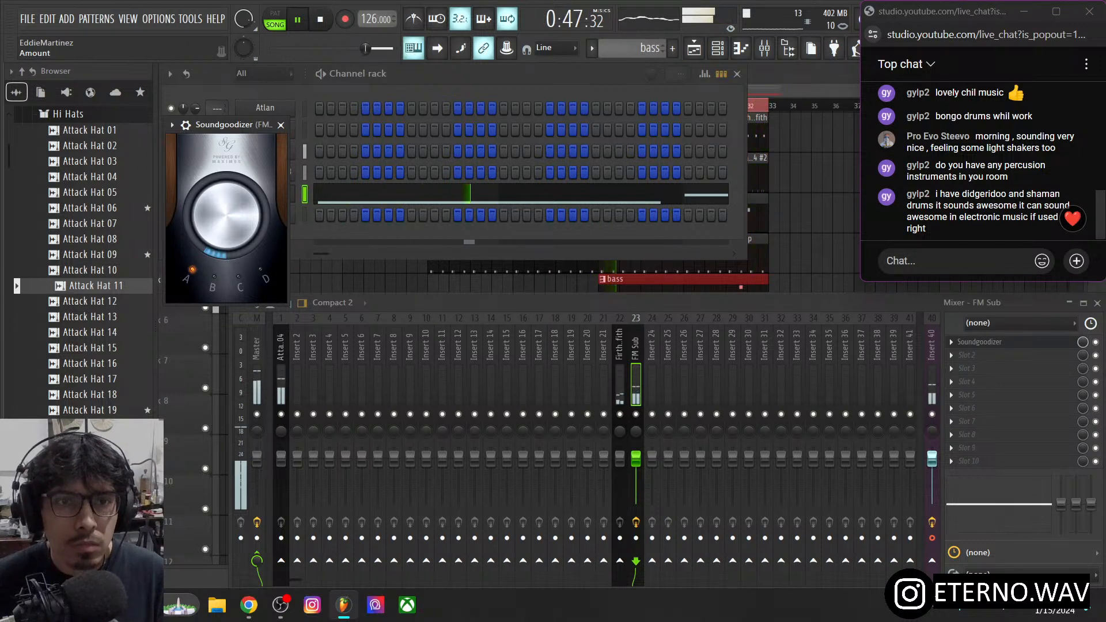
# - Route the Attack Snap 03 and Attack Hat 11 channels to consecutive mixer tracks starting from insert 2
pyautogui.click(513, 235)
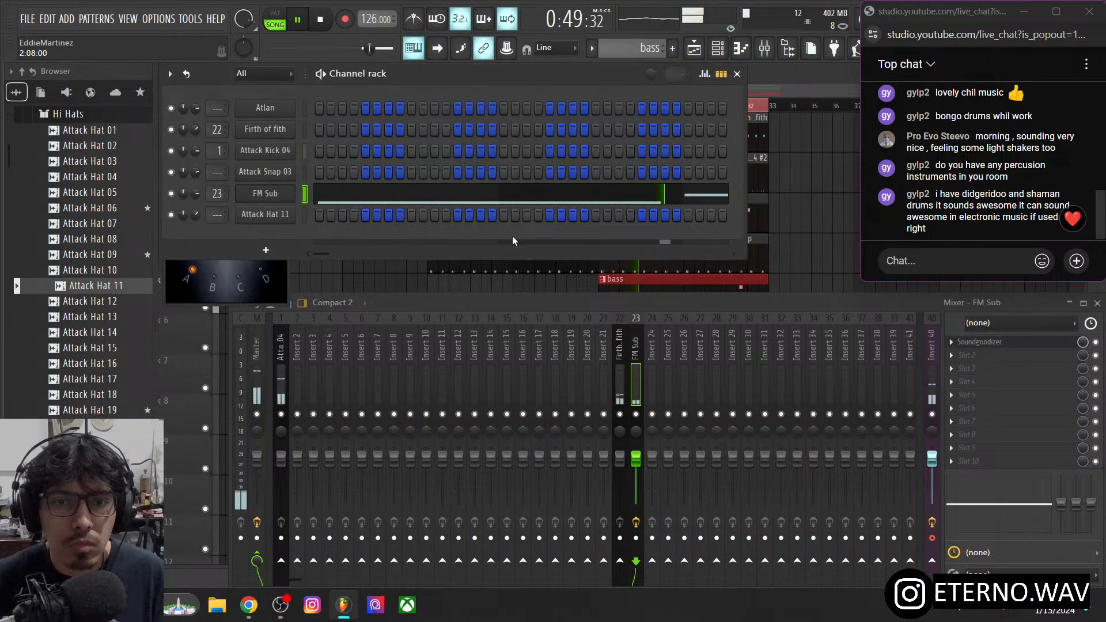
pyautogui.click(304, 172)
pyautogui.click(304, 214)
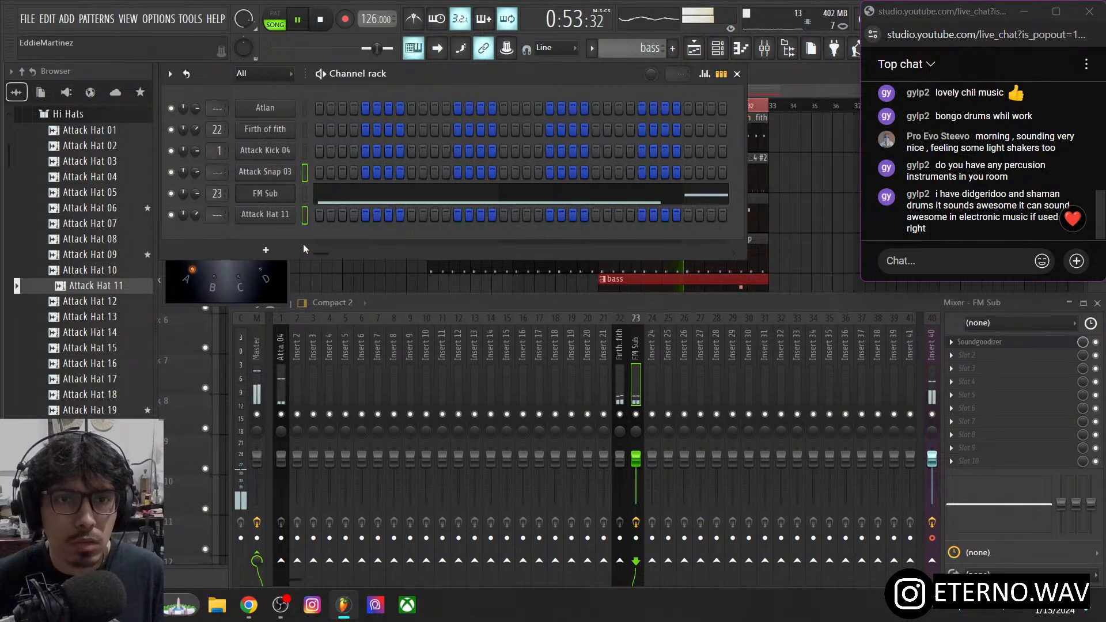
pyautogui.rightClick(302, 360)
pyautogui.moveTo(403, 339)
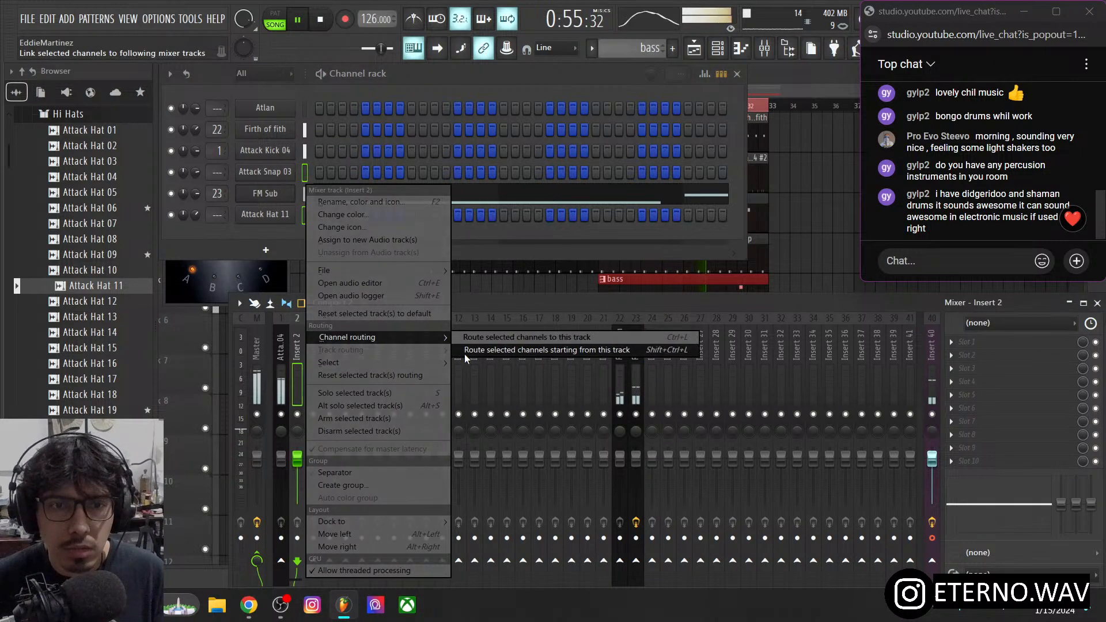
pyautogui.click(465, 354)
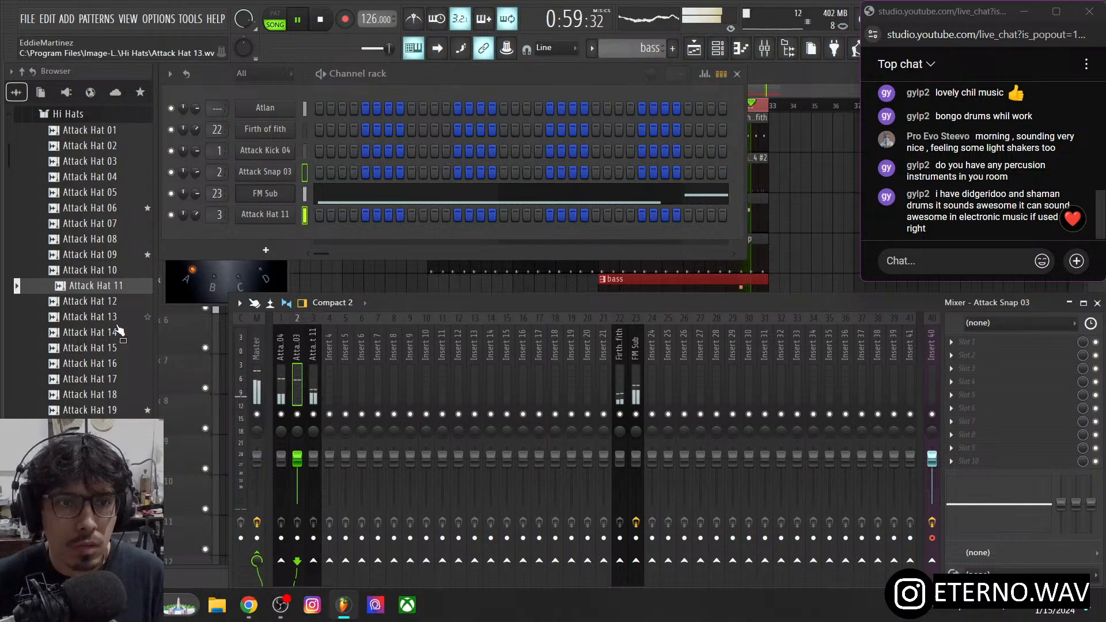
# - Collapse the Hi Hats sample folder and create a new pattern named shaker
pyautogui.scroll(4, 110, 323)
pyautogui.click(94, 305)
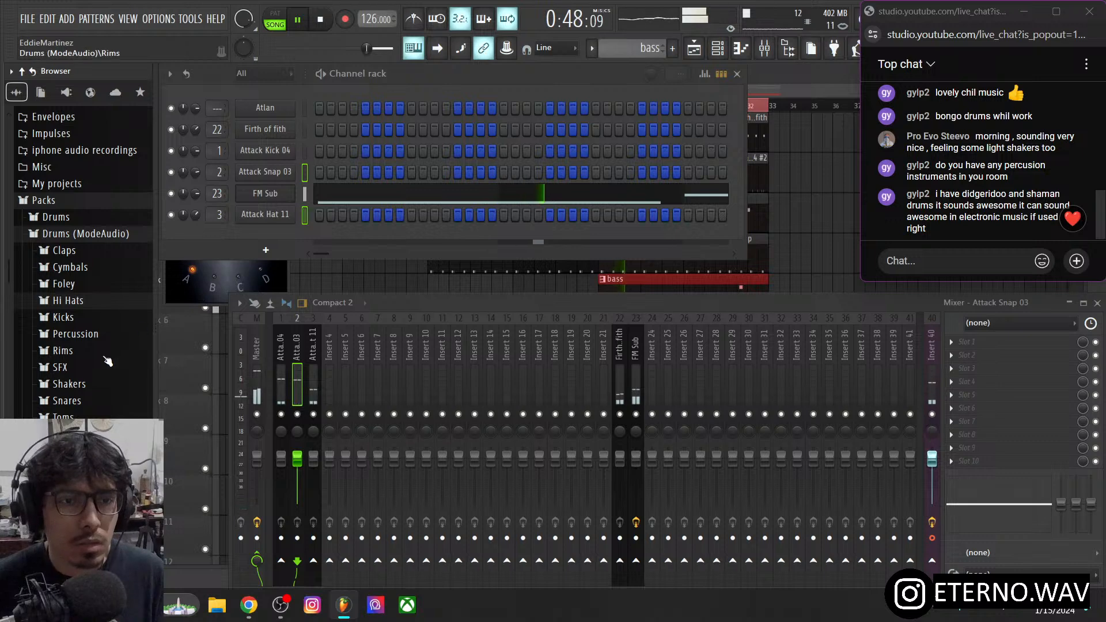
pyautogui.rightClick(275, 221)
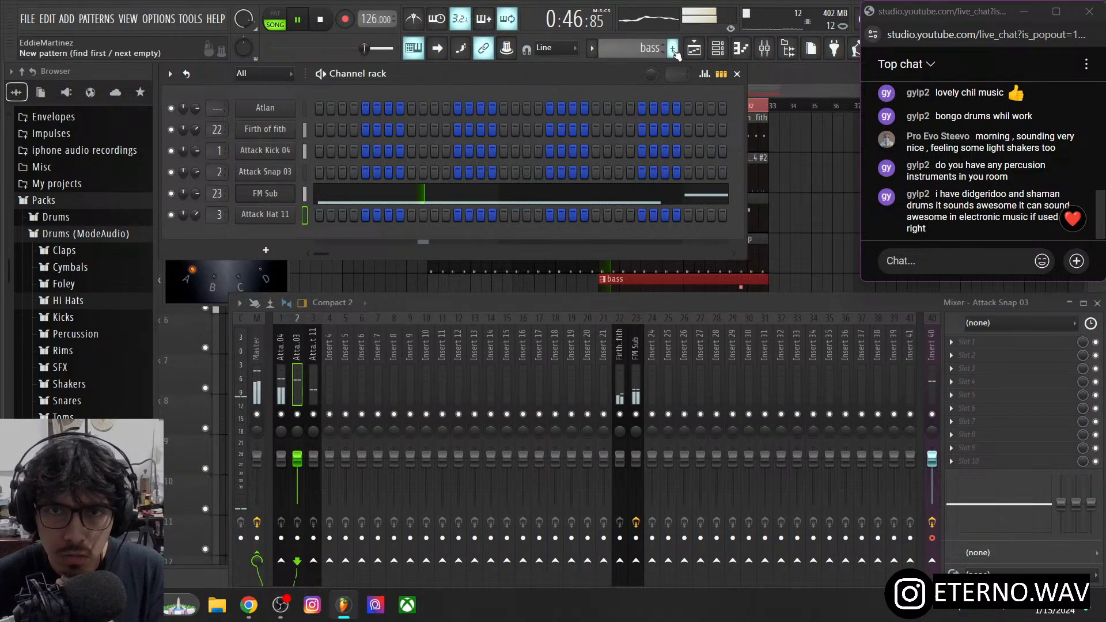
pyautogui.write('er')
pyautogui.press('Return')
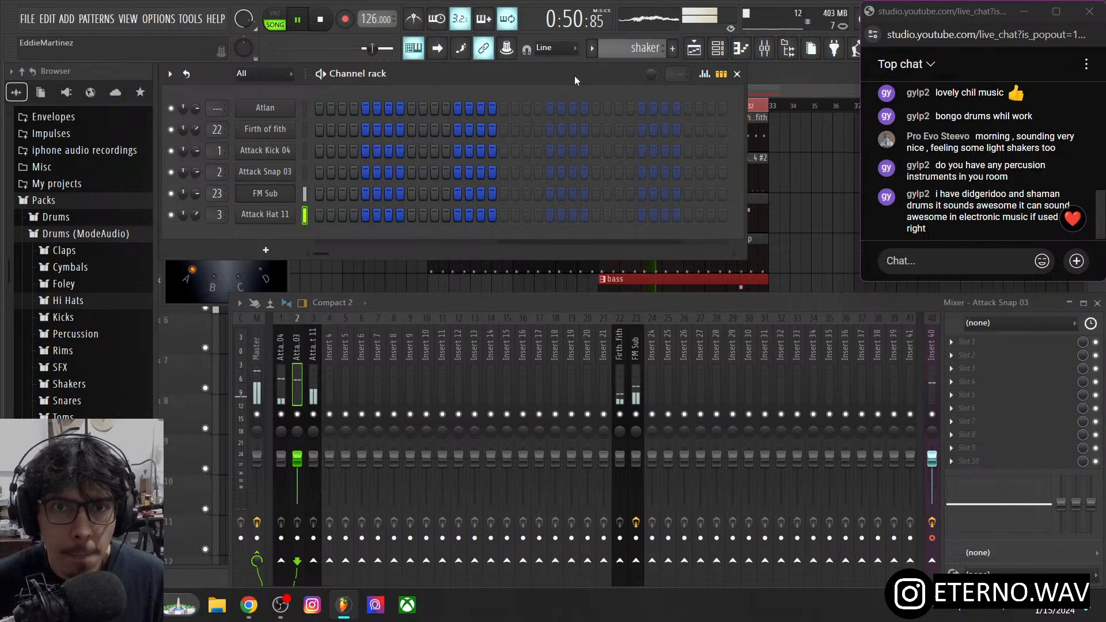
pyautogui.rightClick(646, 47)
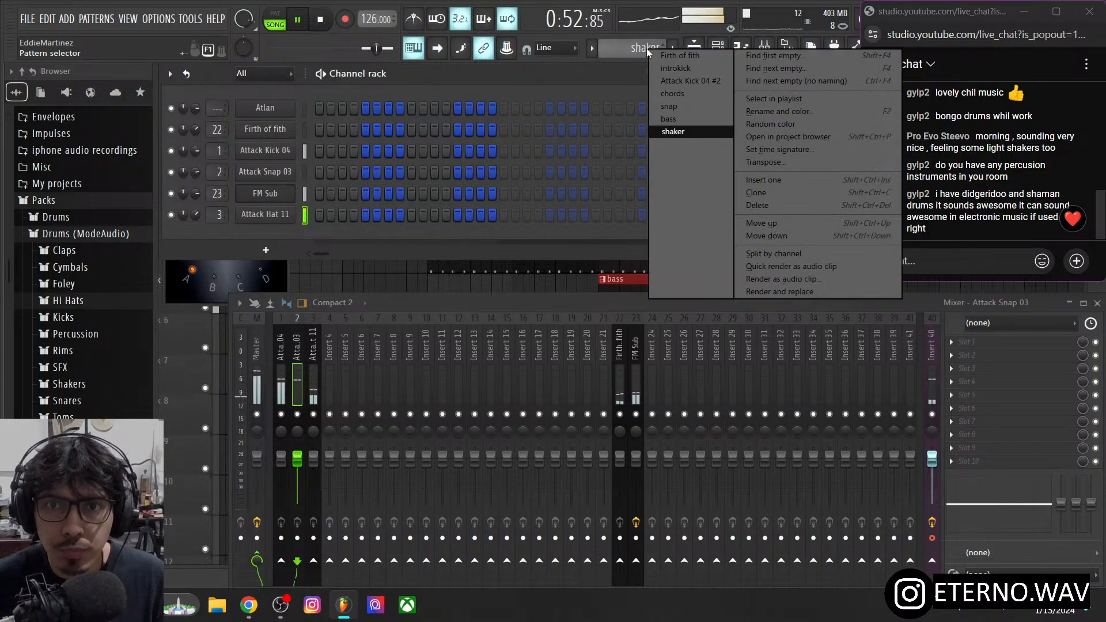
pyautogui.click(621, 76)
# - Play back the arrangement in the playlist from about bar 16 and loop the bass section from bar 25 to 33
pyautogui.click(737, 55)
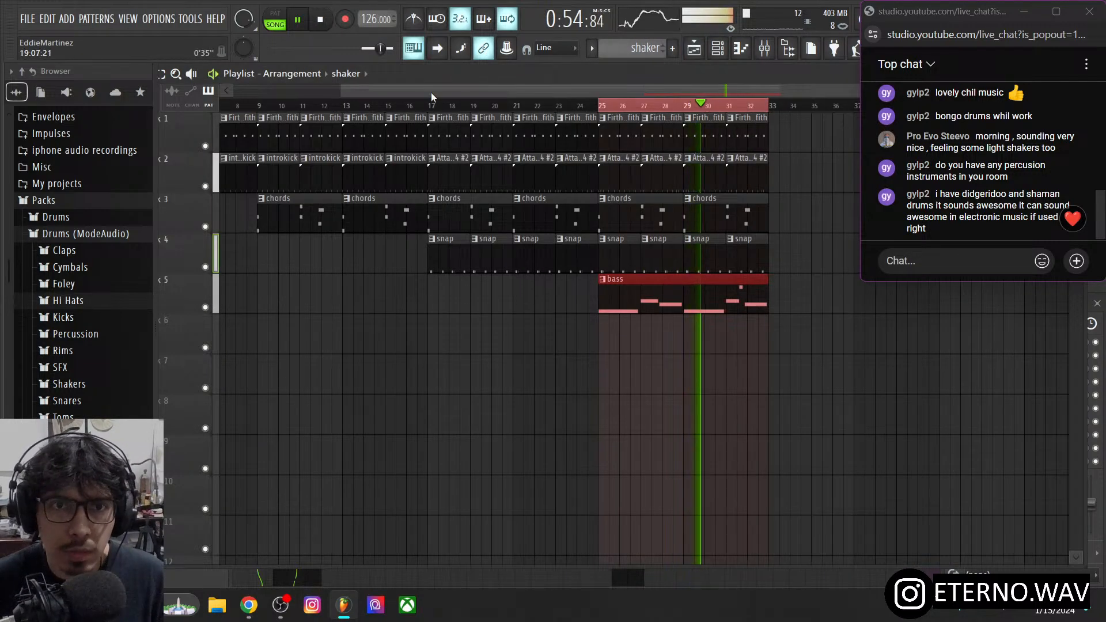
pyautogui.click(321, 19)
pyautogui.scroll(-2, 625, 92)
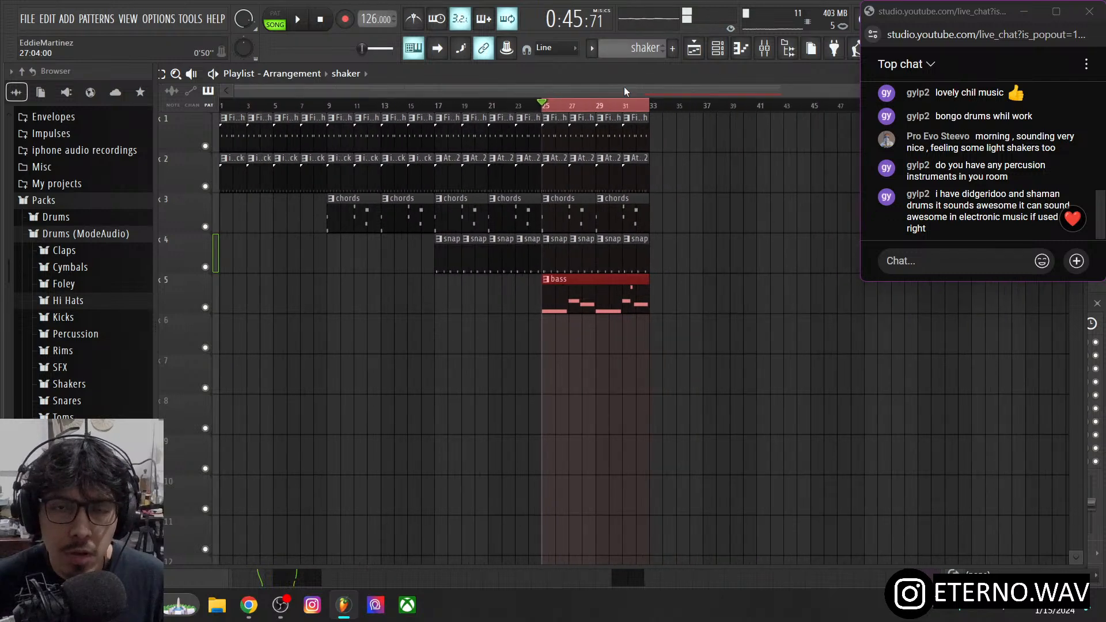
pyautogui.click(422, 107)
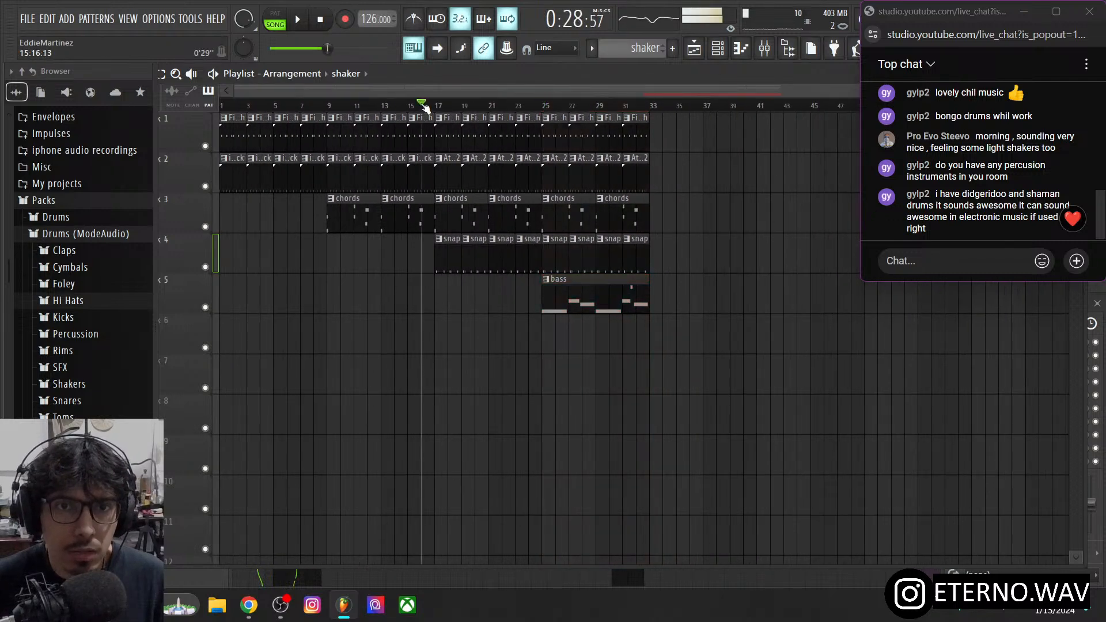
pyautogui.click(307, 19)
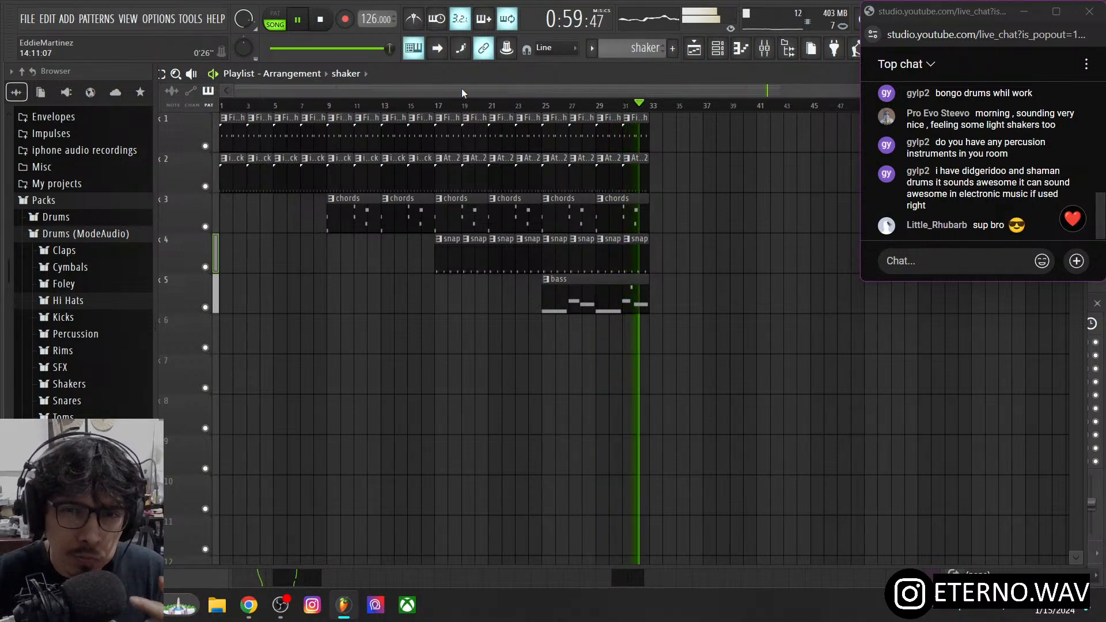
pyautogui.click(544, 107)
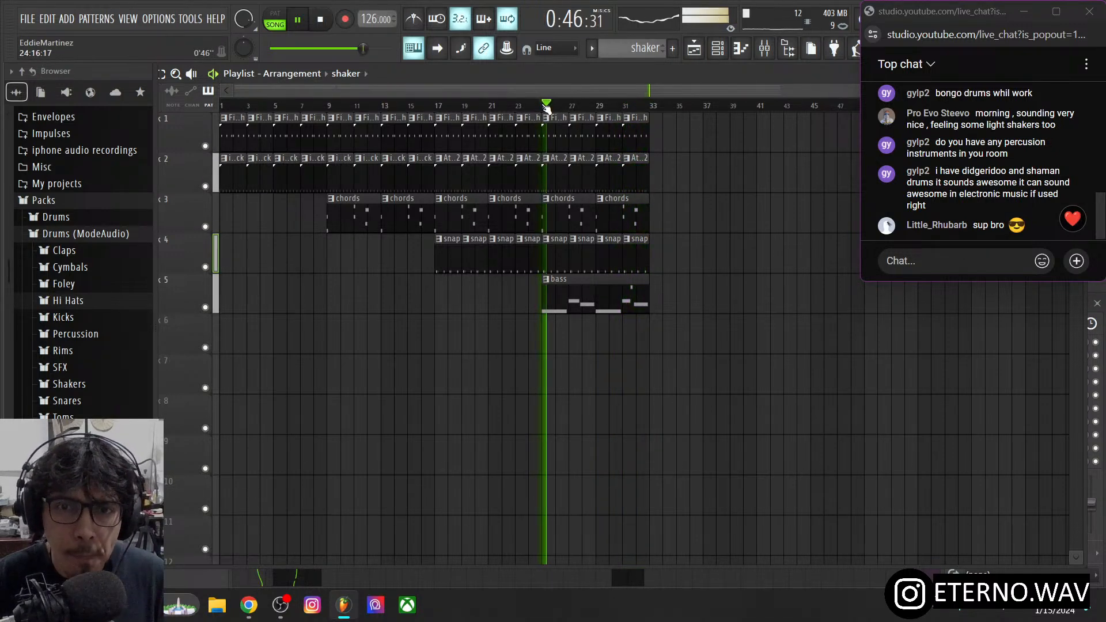
pyautogui.moveTo(545, 107); pyautogui.dragTo(652, 111)
# - Transpose the bass pattern's FM Sub notes down one octave and cut them all from the piano roll
pyautogui.click(718, 47)
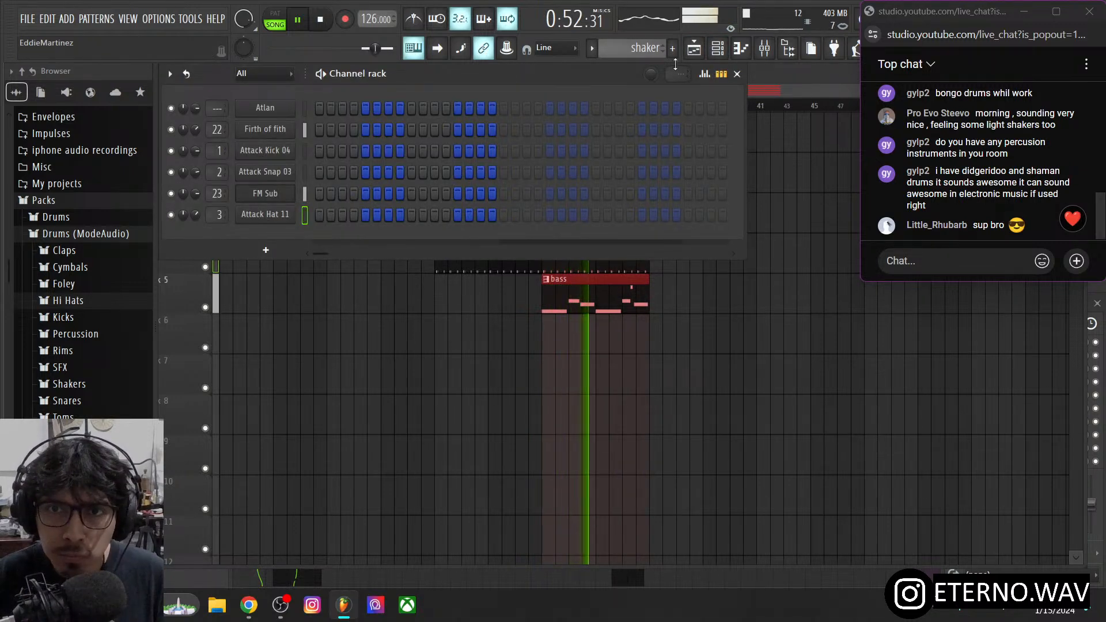
pyautogui.click(649, 50)
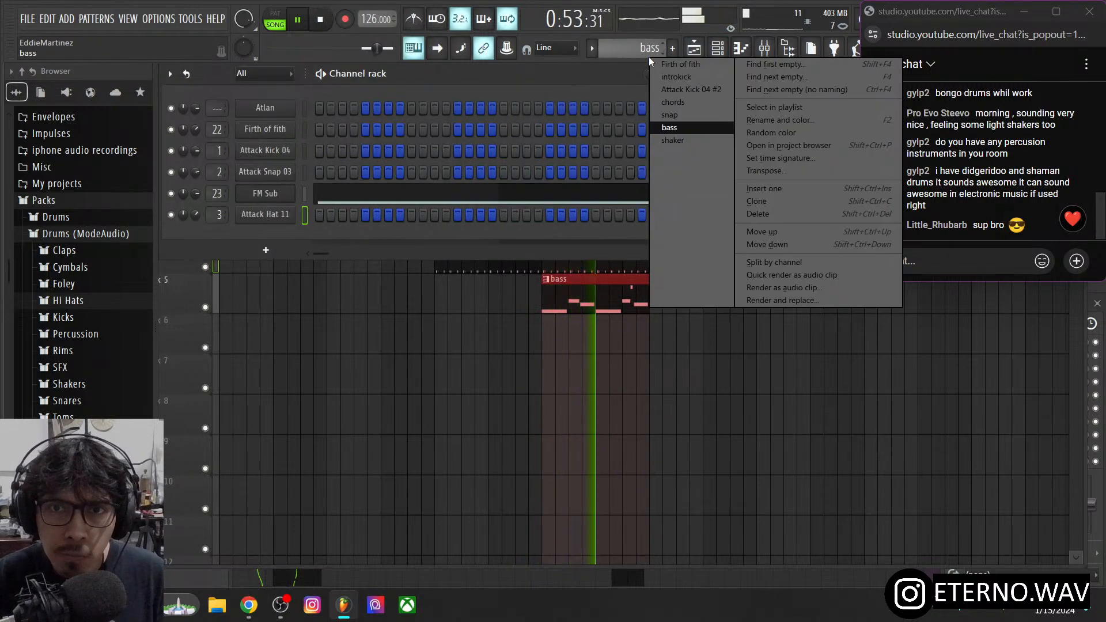
pyautogui.click(680, 129)
pyautogui.click(396, 197)
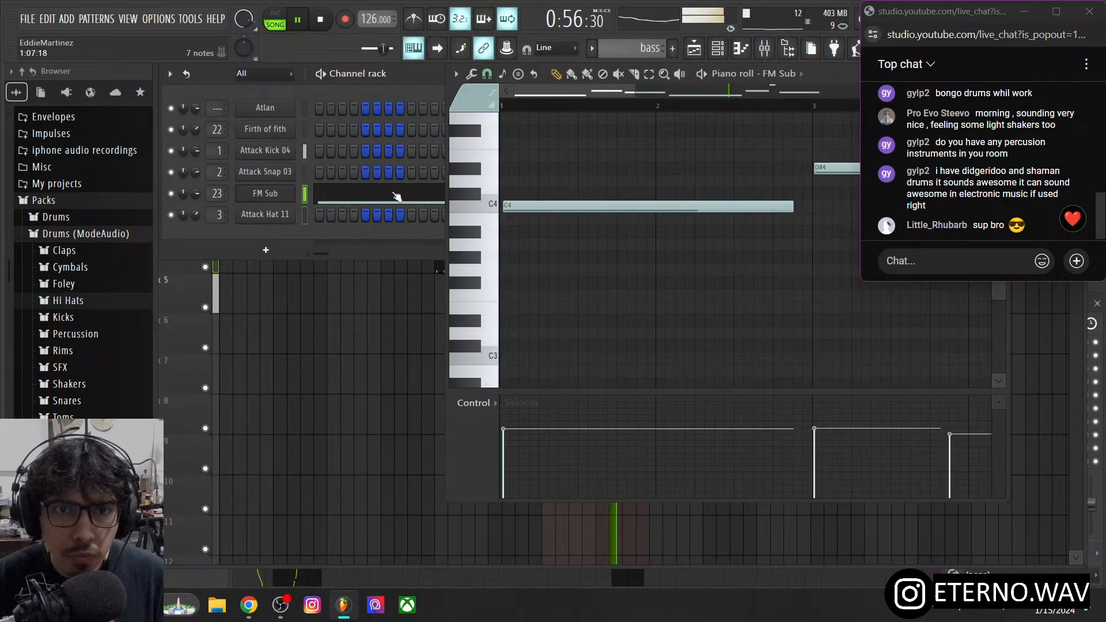
pyautogui.hotkey('ctrl', 'Down')
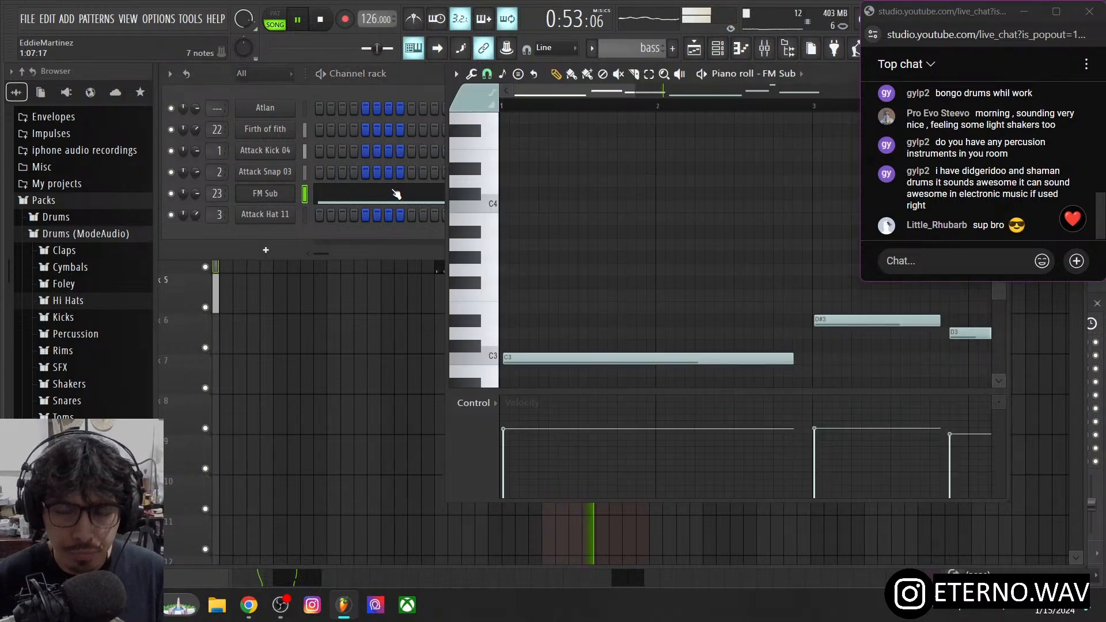
pyautogui.hotkey('ctrl', 'x')
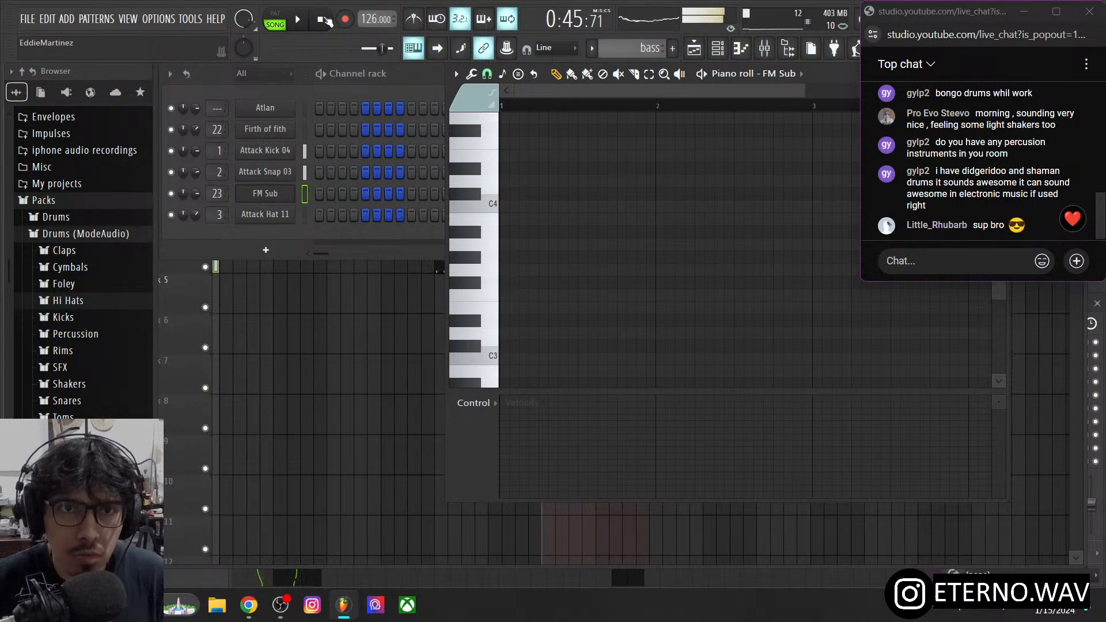
# - Return to the chords pattern and examine the opening Atlan notes as reference for the bass
pyautogui.click(627, 50)
pyautogui.click(658, 94)
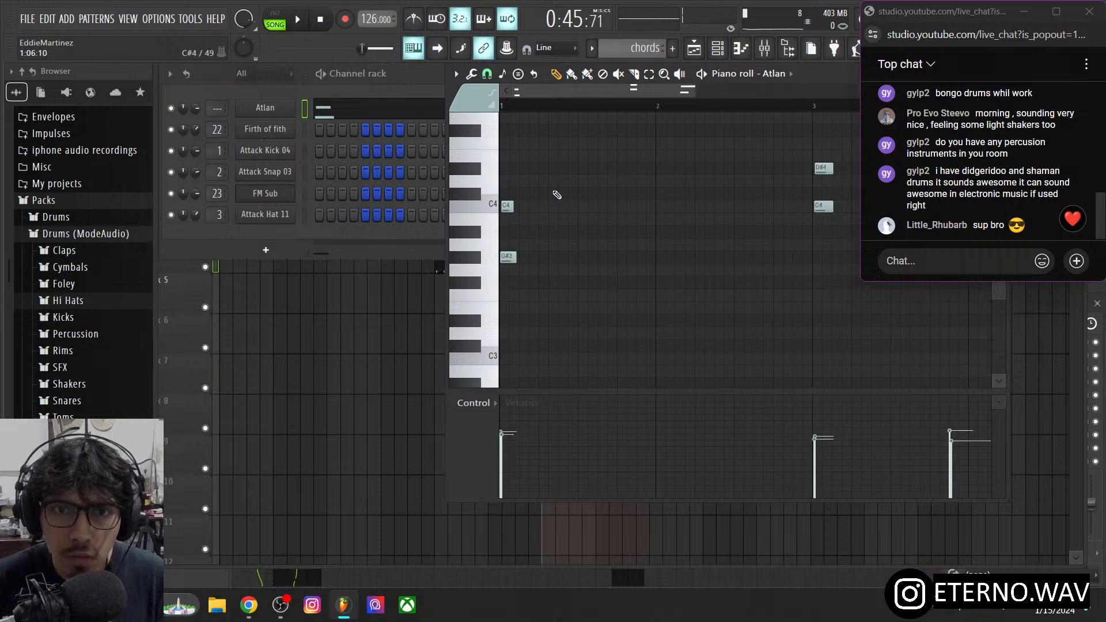
pyautogui.moveTo(557, 90); pyautogui.dragTo(446, 131)
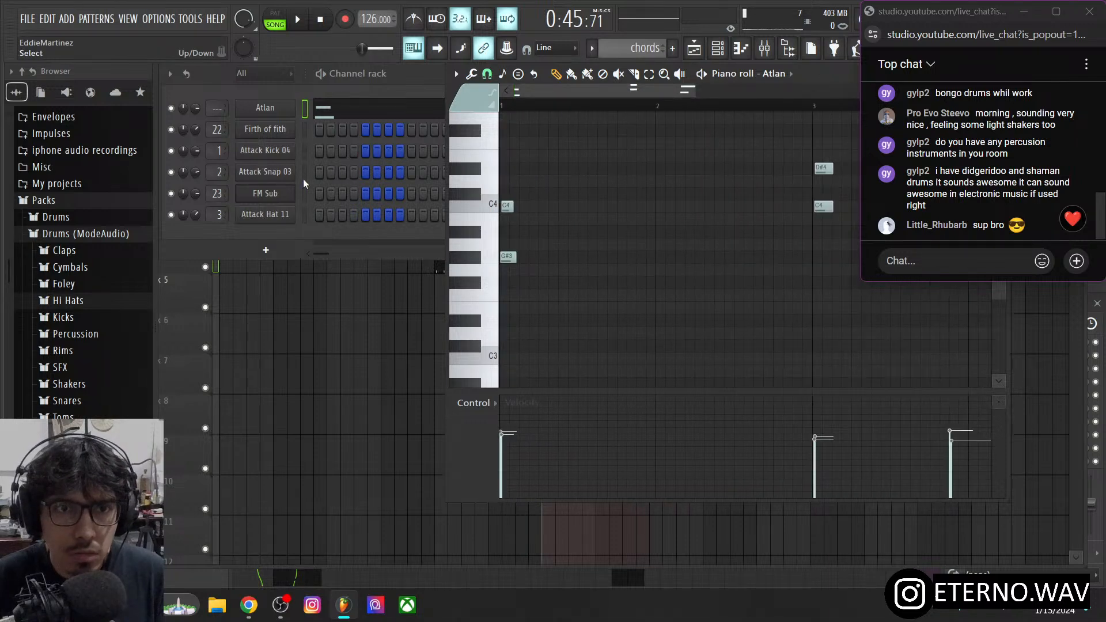
# - Play the looped section with only the Atlan and FM Sub channels audible to work out matching bass notes
pyautogui.click(307, 27)
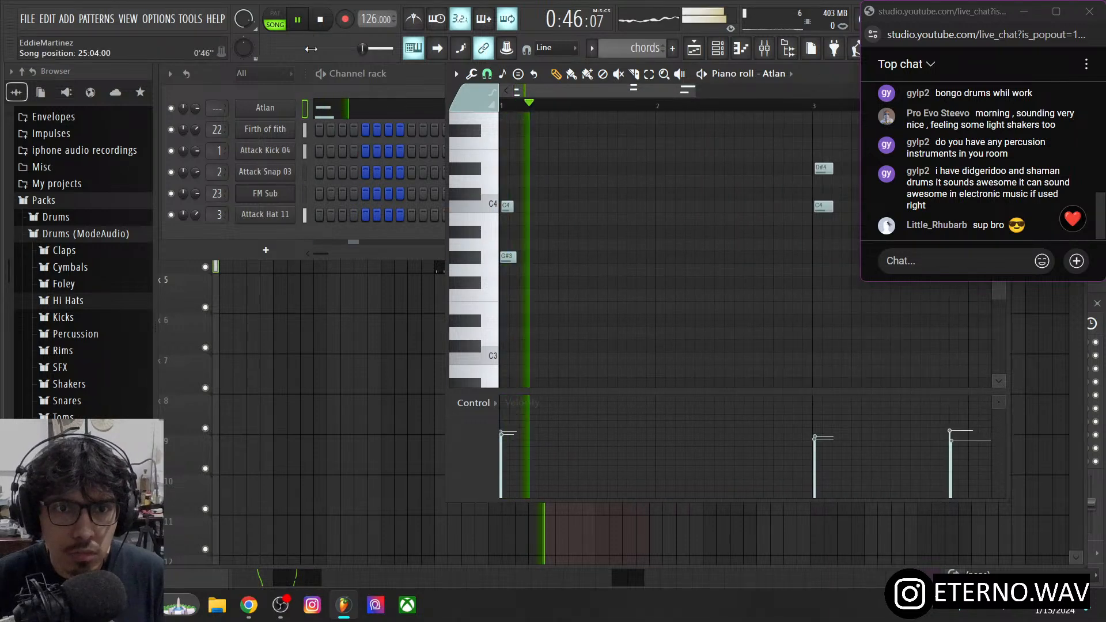
pyautogui.click(173, 109)
pyautogui.rightClick(173, 109)
pyautogui.click(184, 115)
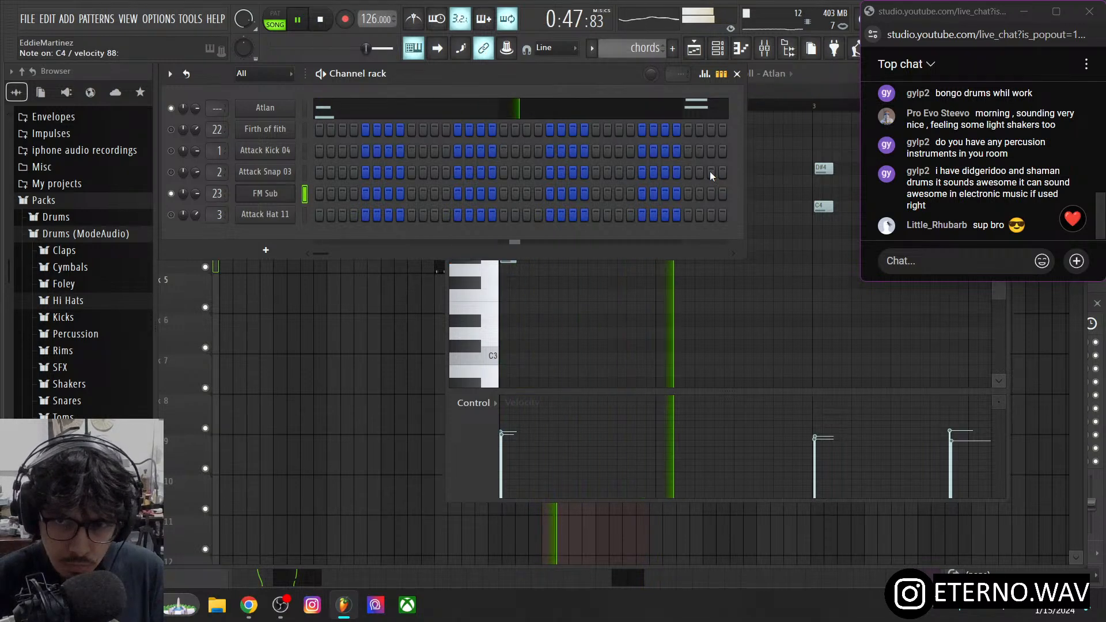
pyautogui.click(808, 85)
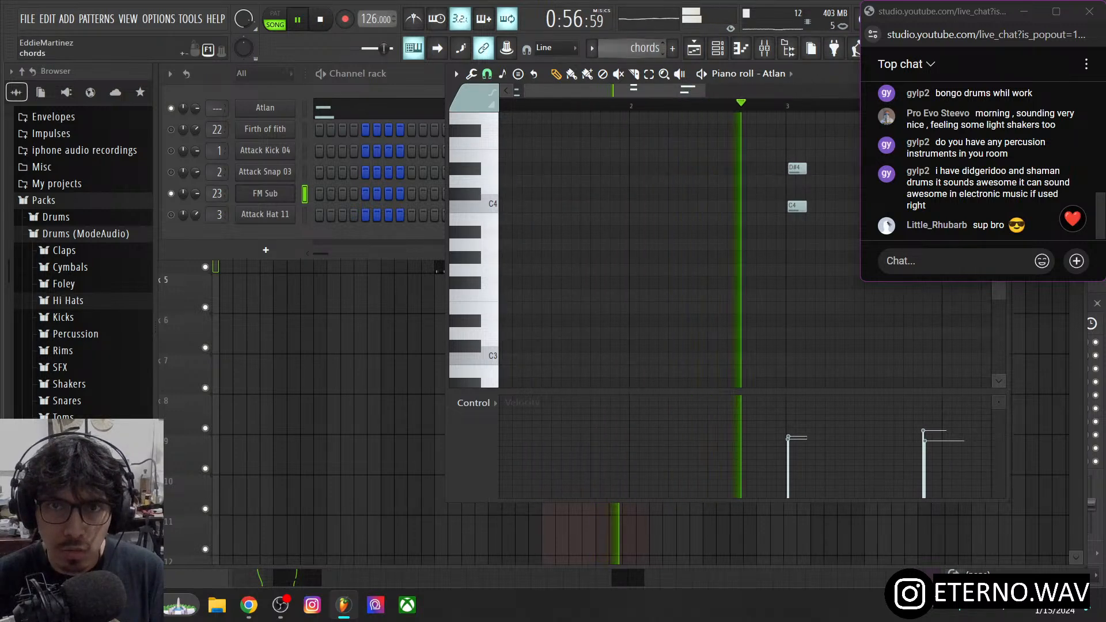
# - Switch to the bass pattern and make all the channels audible again
pyautogui.click(602, 50)
pyautogui.click(659, 119)
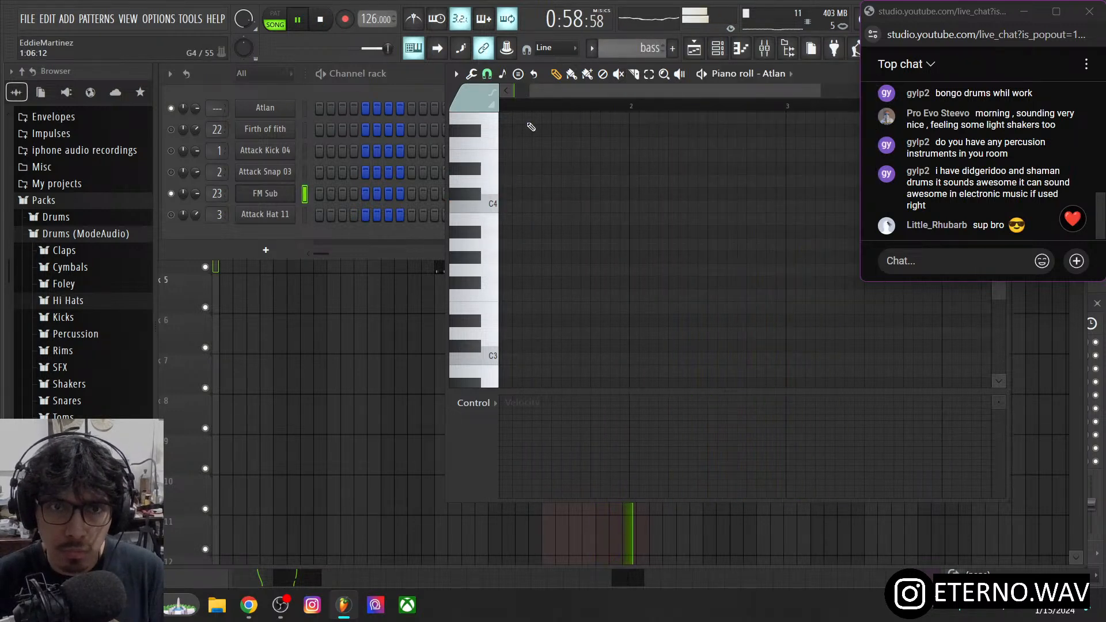
pyautogui.rightClick(173, 193)
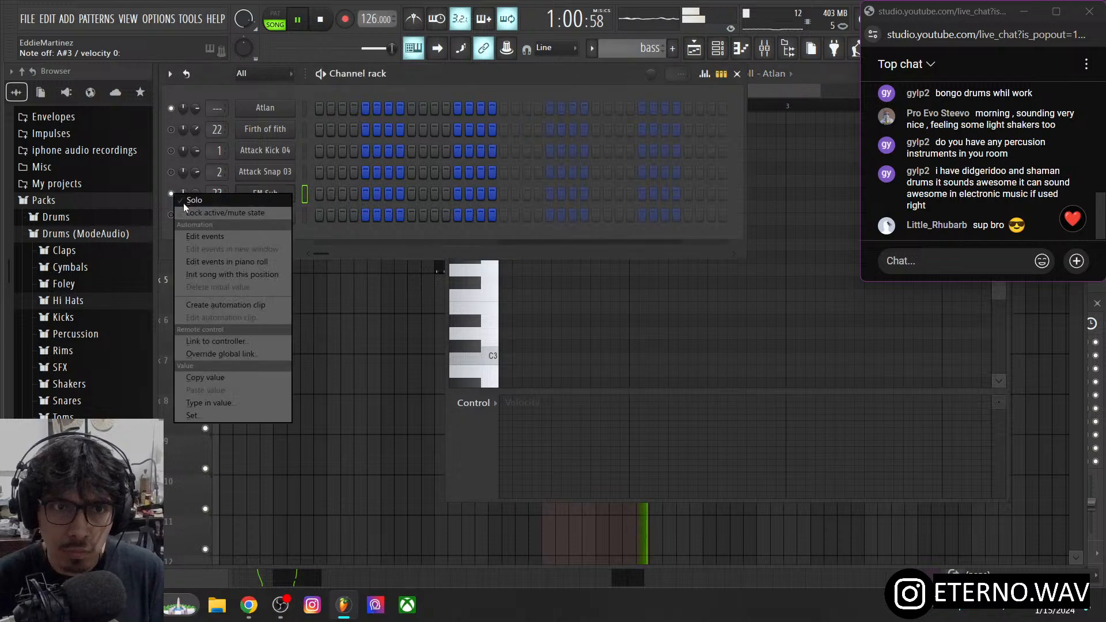
pyautogui.click(183, 202)
pyautogui.rightClick(171, 190)
pyautogui.click(179, 198)
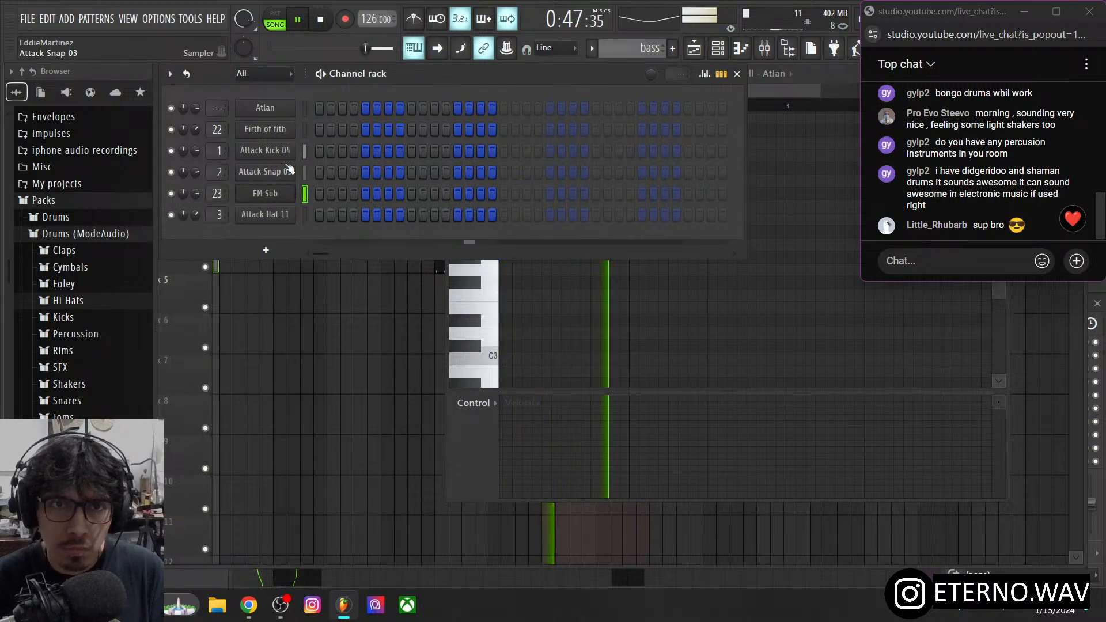
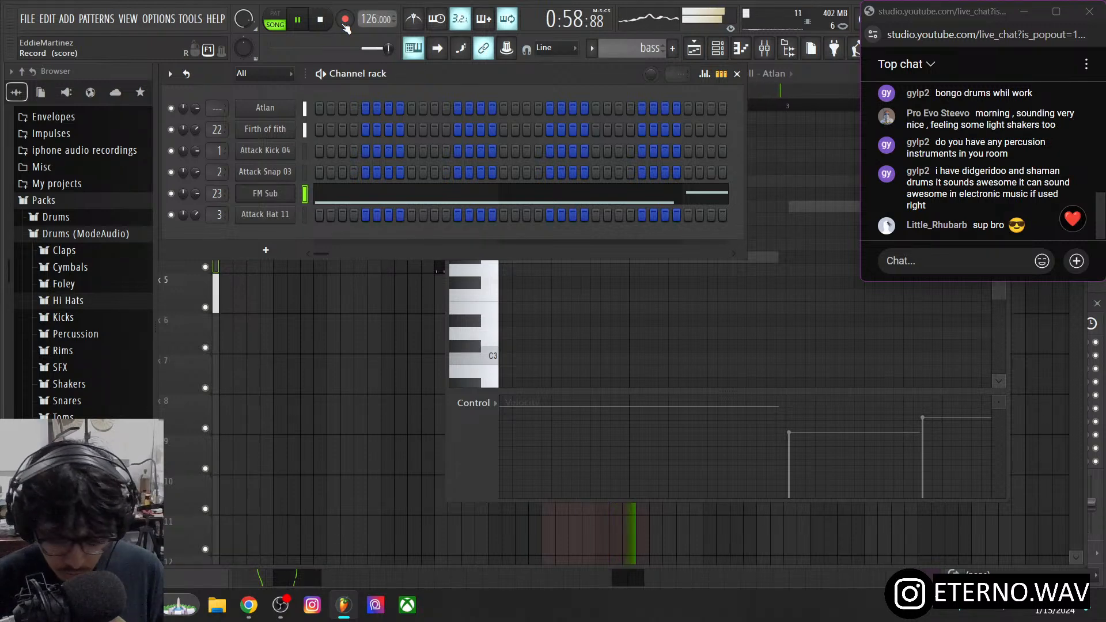
# - Open the Firth of fith pattern, try its G3 notes one octave and one semitone higher, and return them to G3
pyautogui.click(620, 39)
pyautogui.click(641, 46)
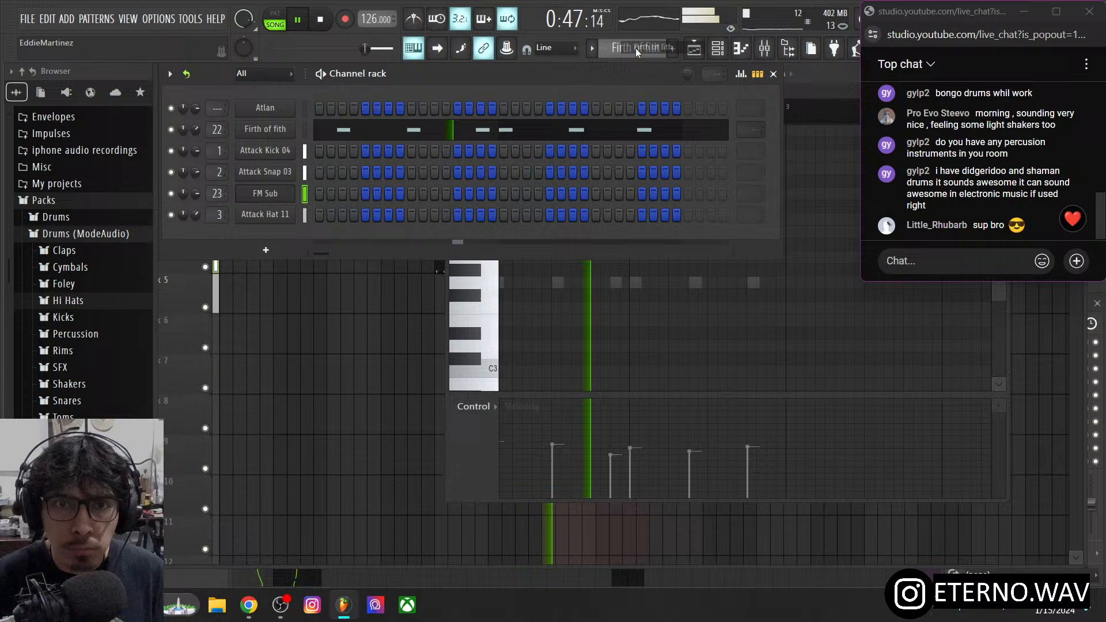
pyautogui.click(476, 143)
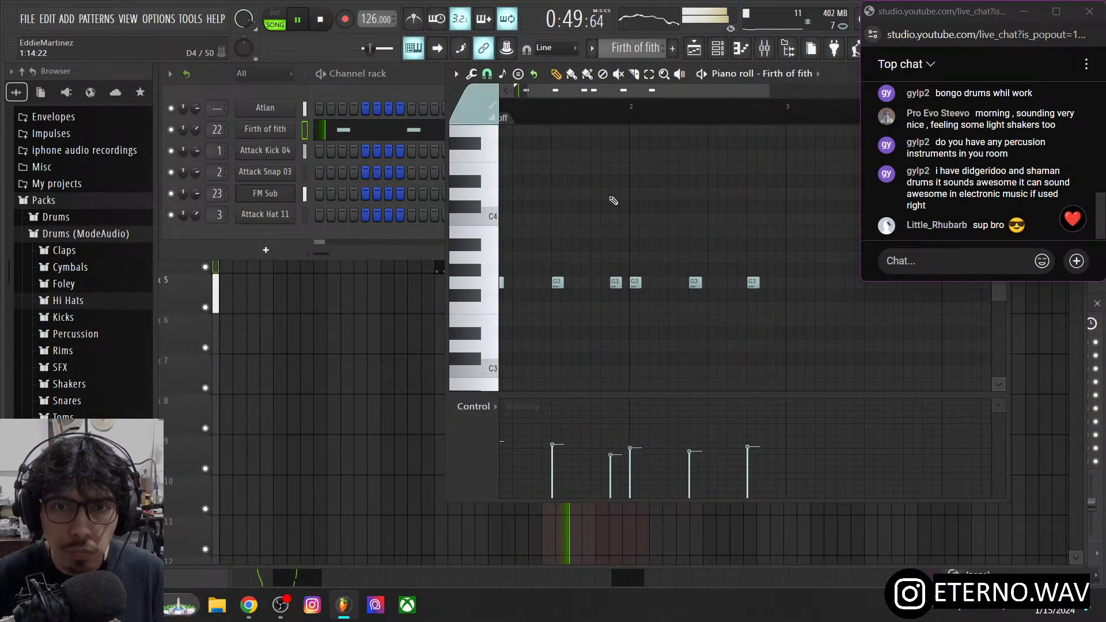
pyautogui.moveTo(616, 92); pyautogui.dragTo(460, 101)
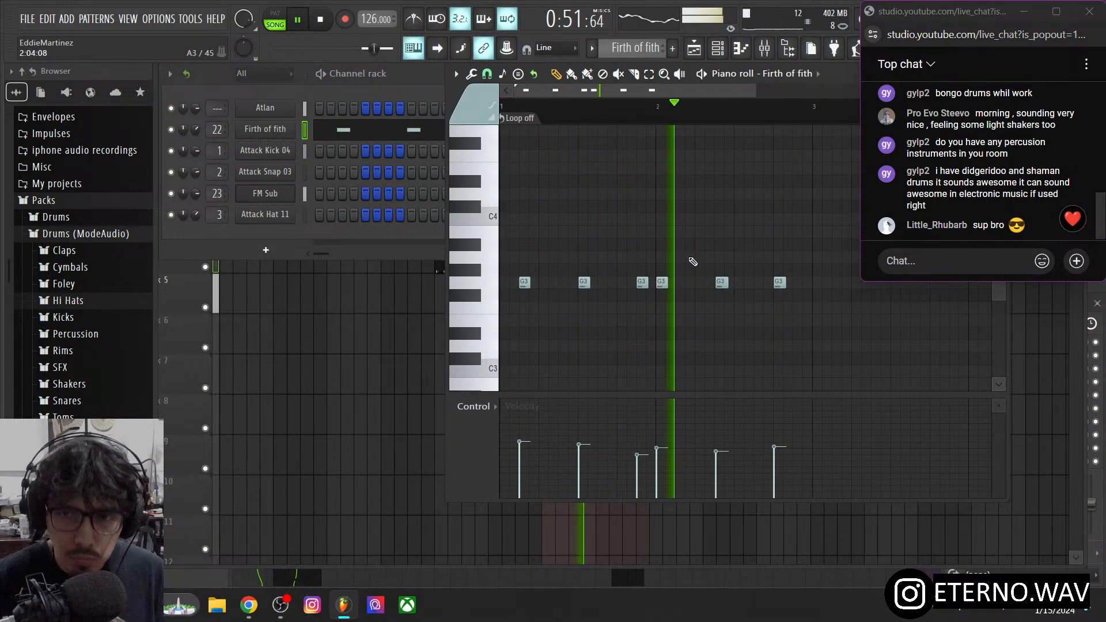
pyautogui.hotkey('ctrl', 'Up')
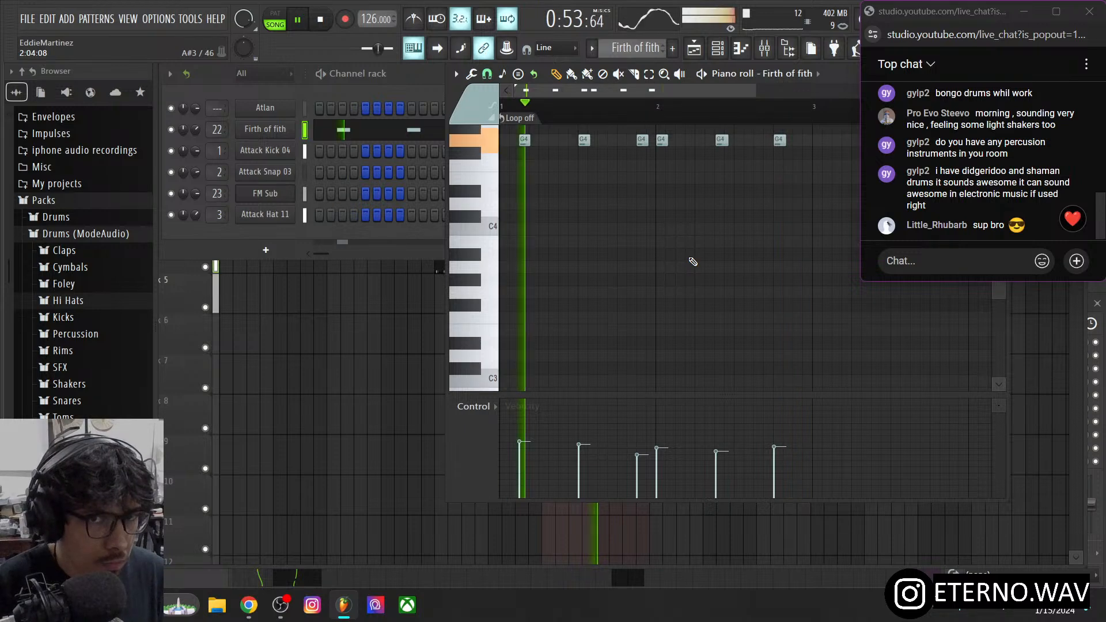
pyautogui.hotkey('ctrl', 'Down')
pyautogui.press('Up')
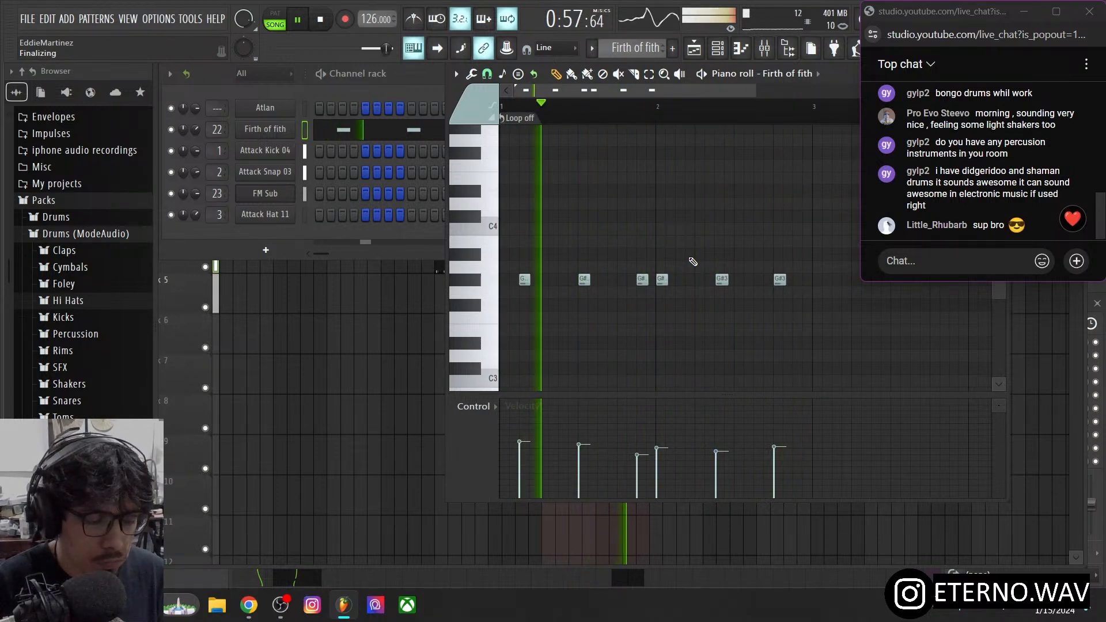
pyautogui.press('Down')
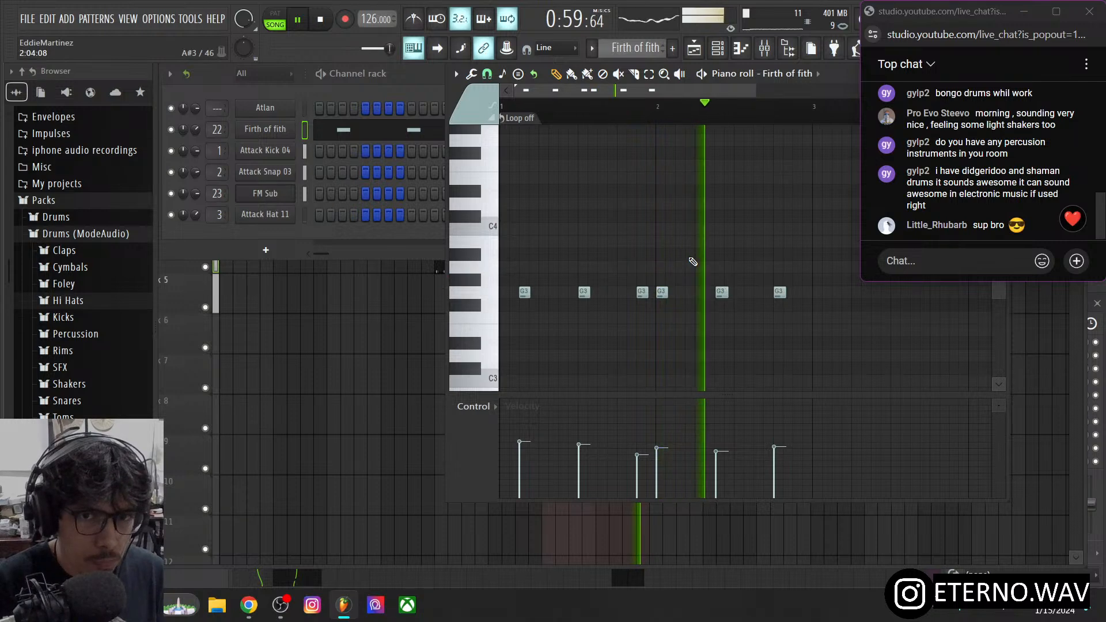
# - Try the Firth of fith notes four semitones lower at D#3 and return them to G3
pyautogui.press('Down')
pyautogui.press('Down')
pyautogui.press('Down')
pyautogui.press('Down')
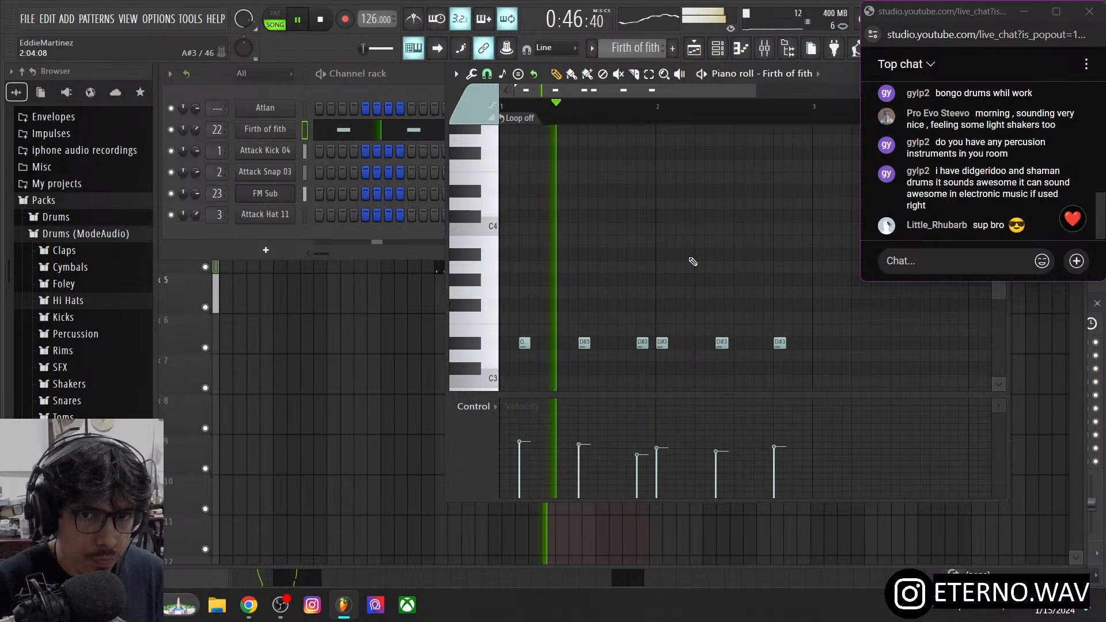
pyautogui.press('Up')
pyautogui.press('Up')
pyautogui.press('Up')
pyautogui.press('Up')
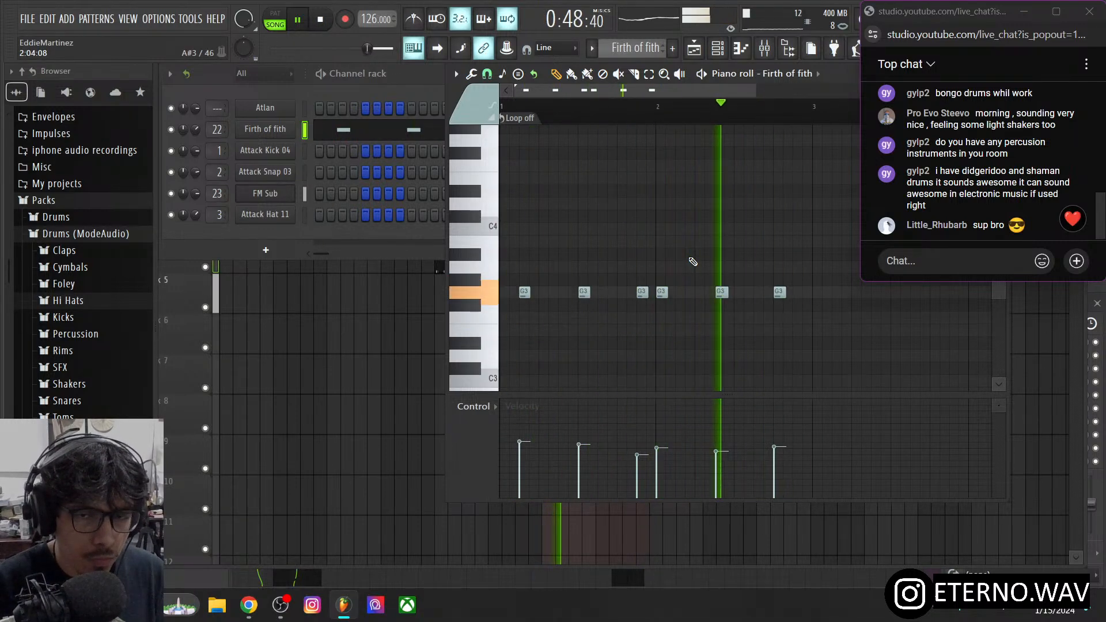
# - Try the Firth of fith notes at G#3 and up to C4, and return them to G3
pyautogui.press('Up')
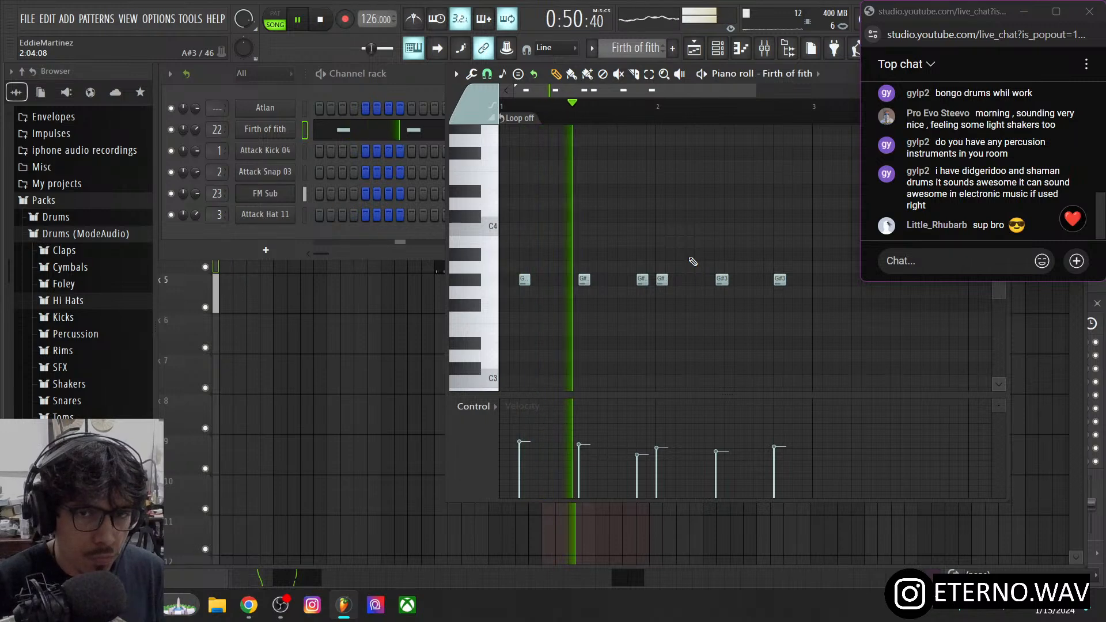
pyautogui.press('Up')
pyautogui.press('Up')
pyautogui.press('Up')
pyautogui.press('Up')
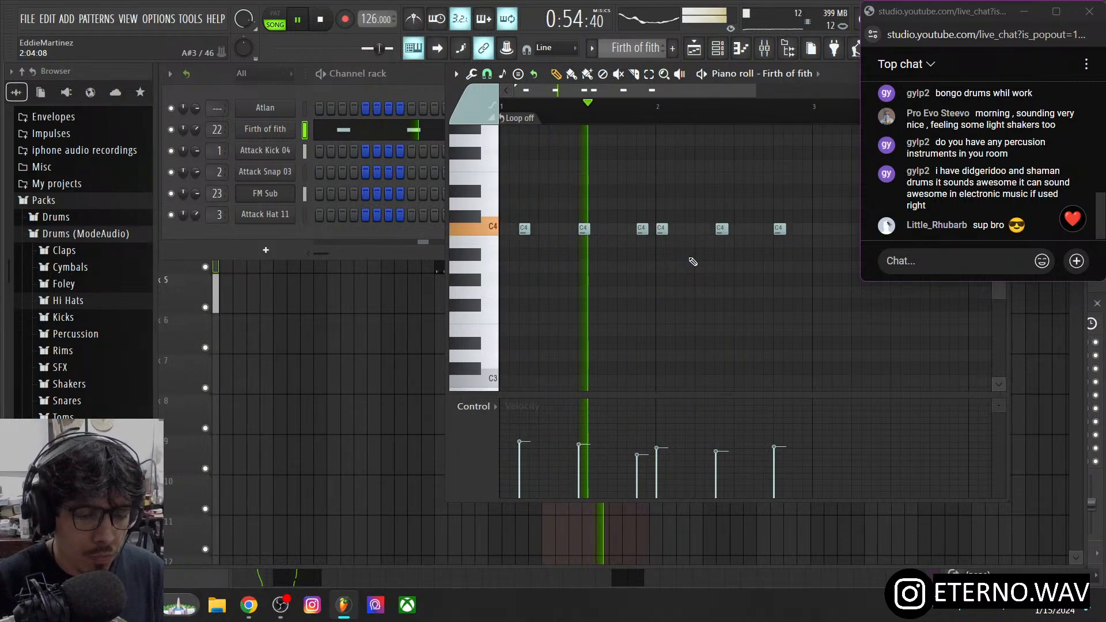
pyautogui.press('Down')
pyautogui.press('Down')
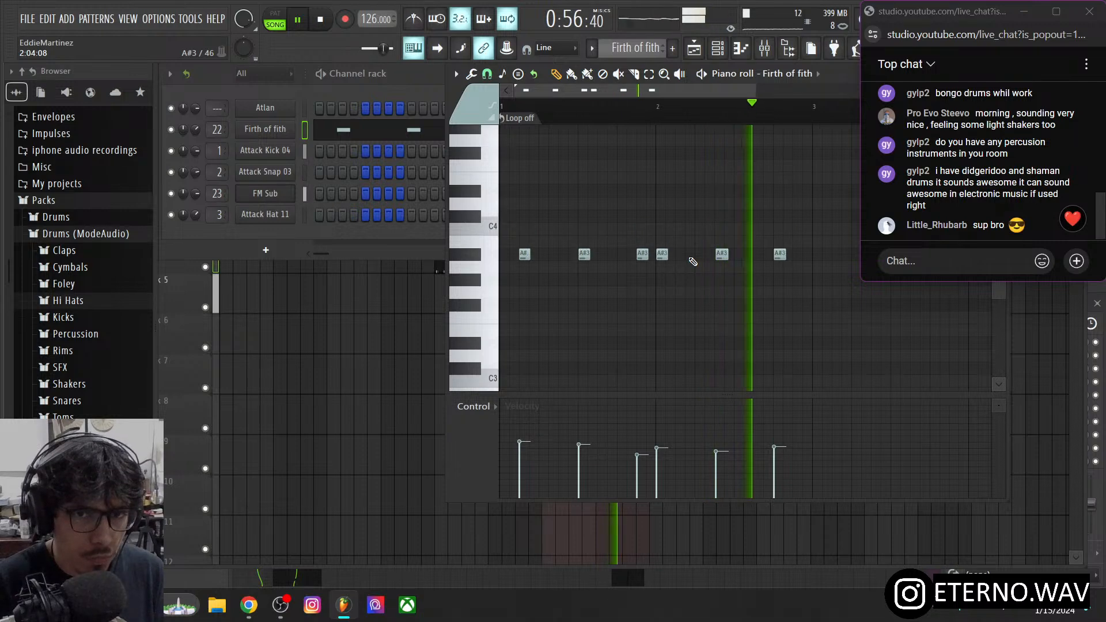
pyautogui.press('Down')
pyautogui.press('Down')
pyautogui.press('Down')
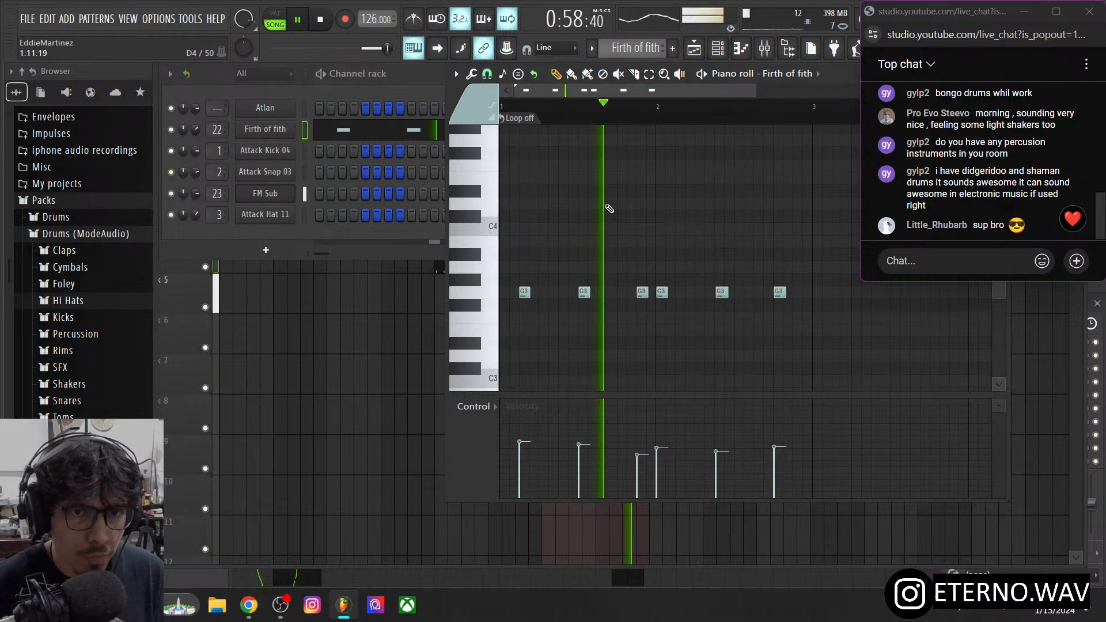
# - Set the Firth of fith channel volume to 64% and inspect its Sytrus synth settings
pyautogui.moveTo(196, 130); pyautogui.dragTo(196, 132)
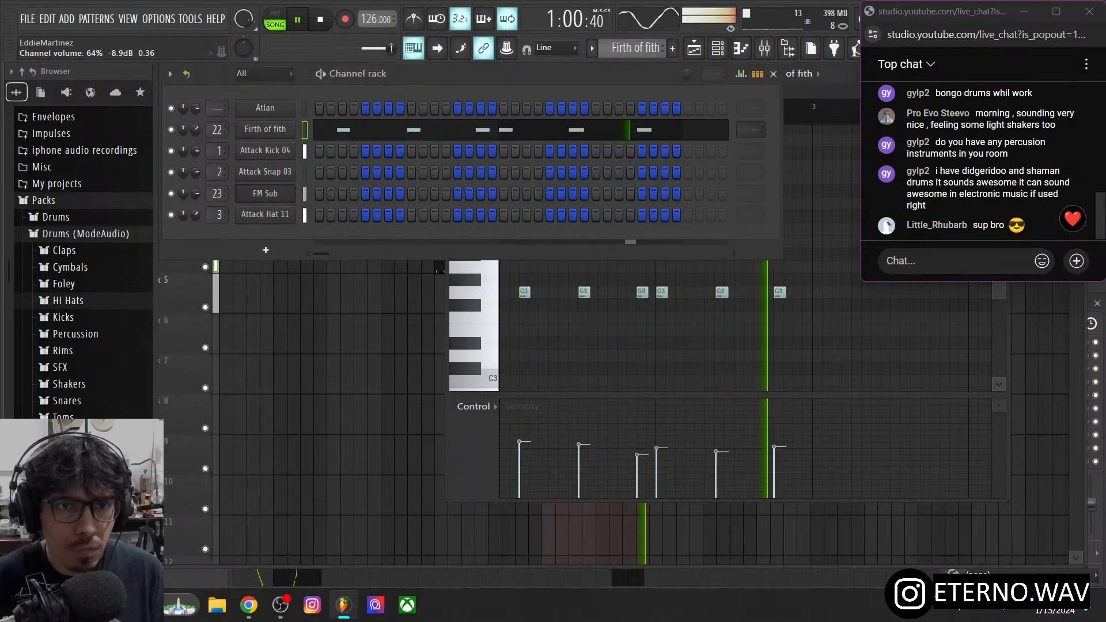
pyautogui.click(251, 133)
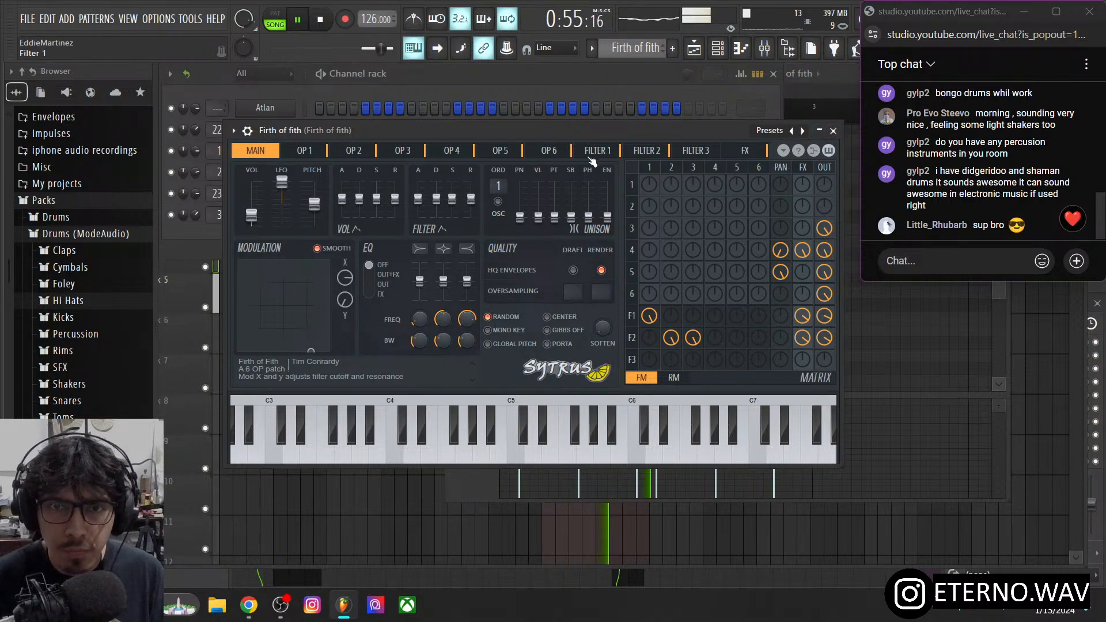
pyautogui.click(833, 131)
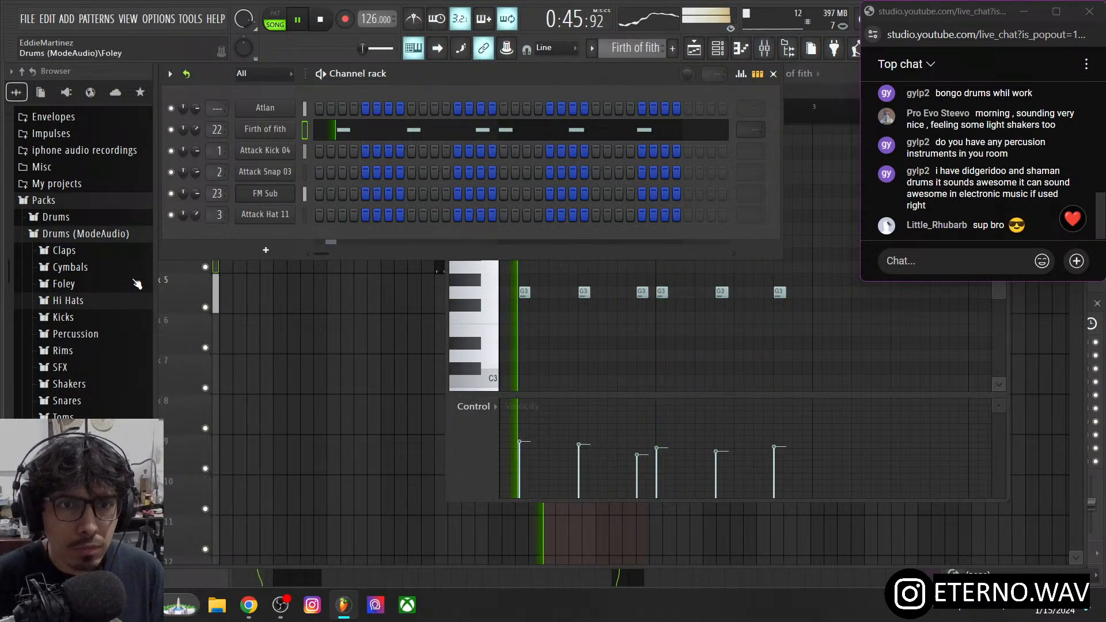
# - Select the shaker pattern and paint it along playlist track 6 from bar 25 to bar 33
pyautogui.rightClick(275, 225)
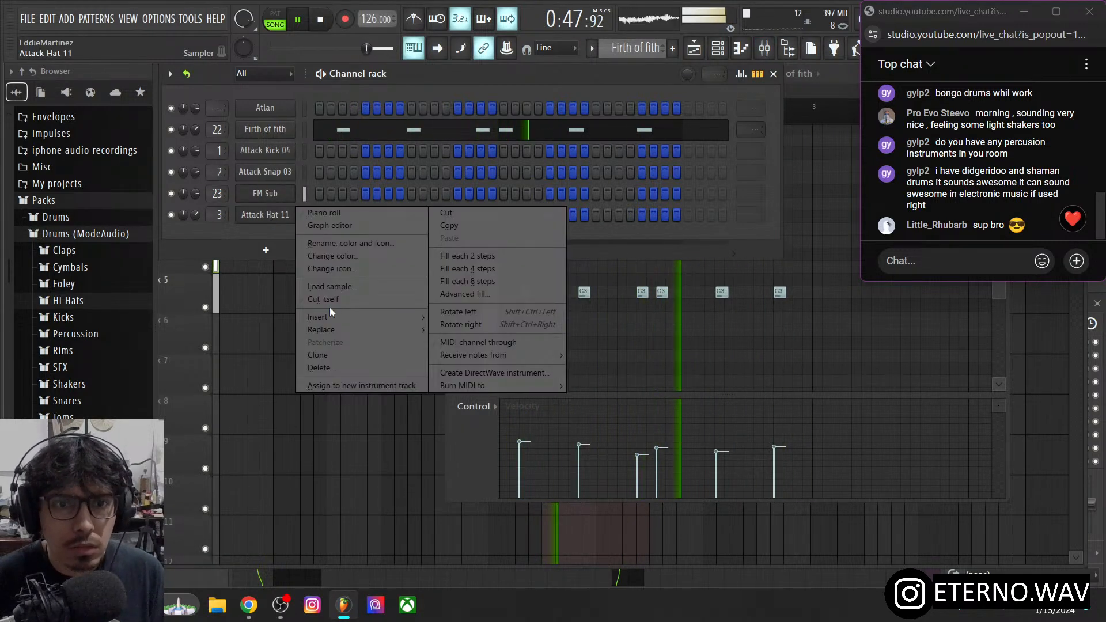
pyautogui.click(283, 227)
pyautogui.click(639, 46)
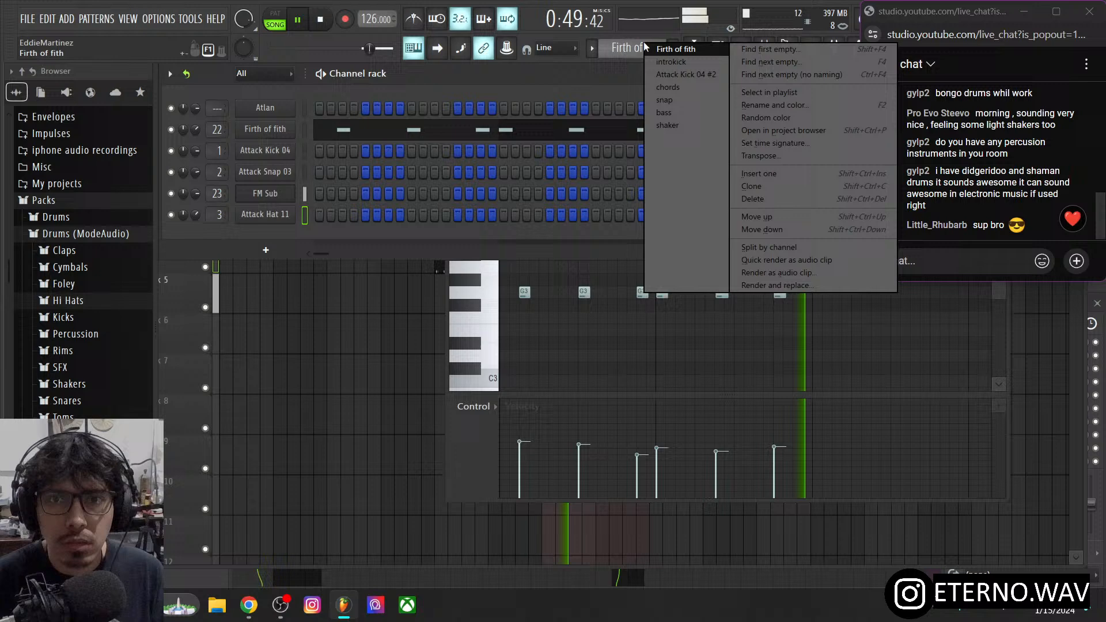
pyautogui.click(662, 124)
pyautogui.press('F5')
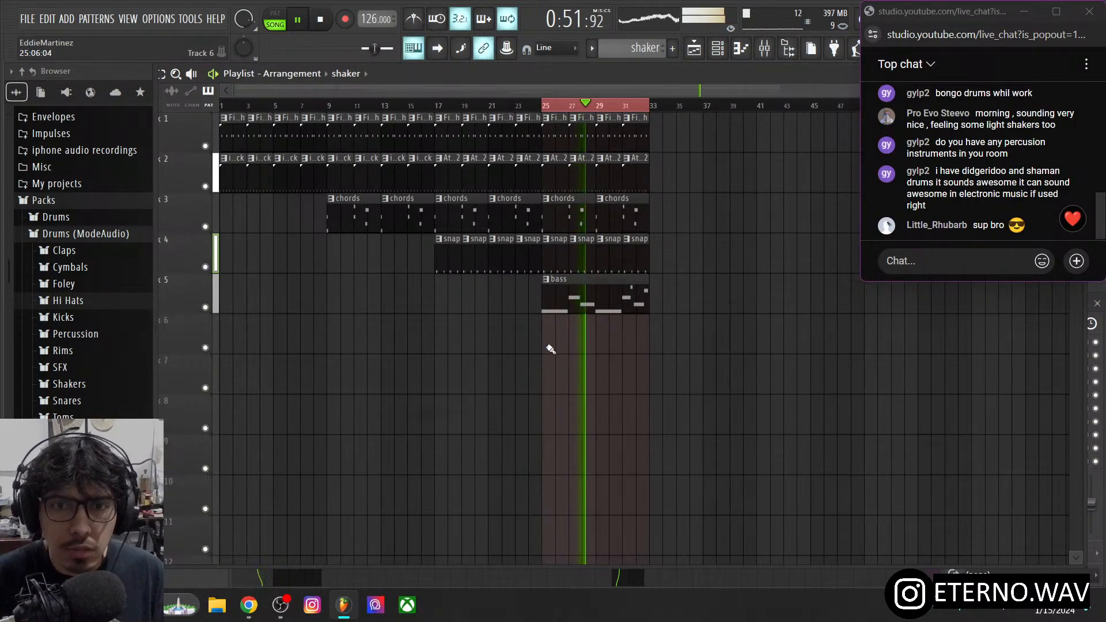
pyautogui.moveTo(551, 349); pyautogui.dragTo(638, 343)
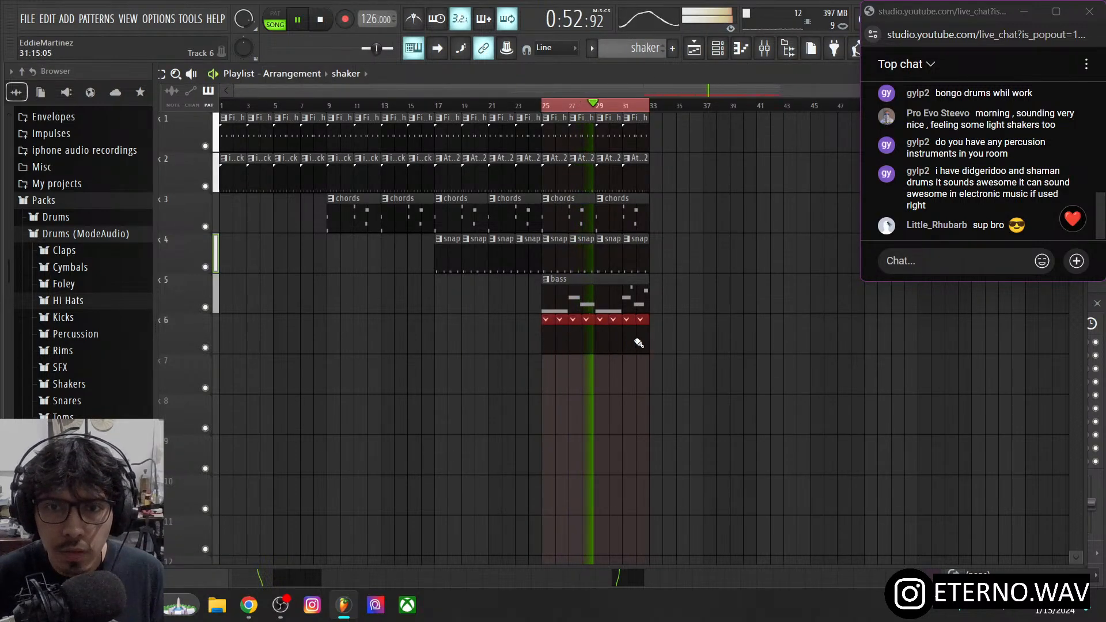
# - Insert a 3x Osc channel above Attack Hat 11 and set its oscillator 1 to the noise waveform
pyautogui.click(718, 48)
pyautogui.rightClick(281, 218)
pyautogui.moveTo(334, 319)
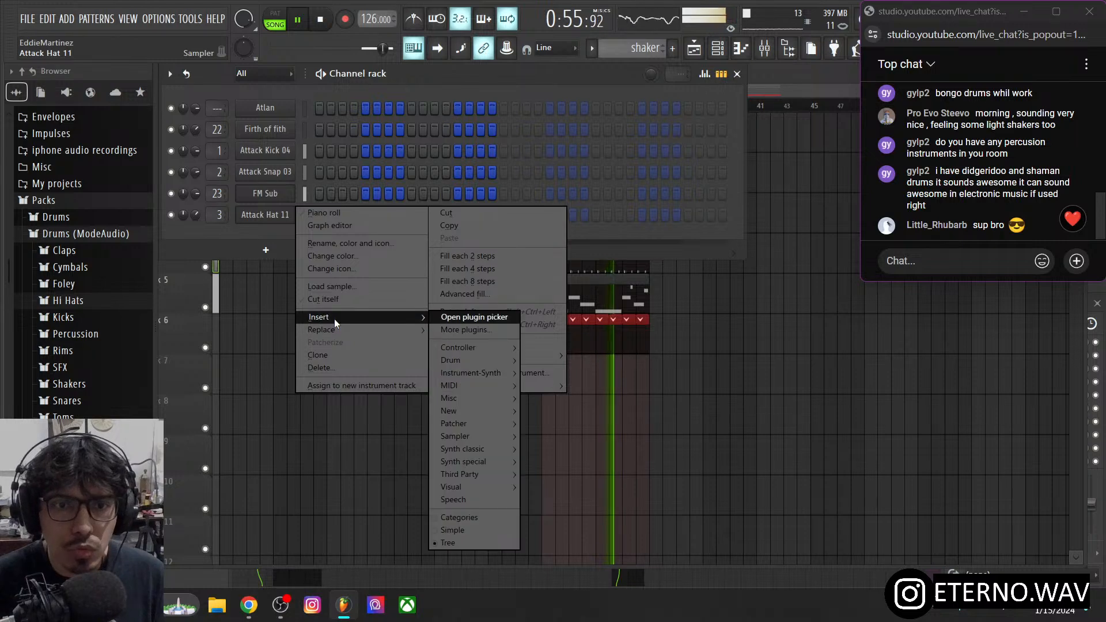
pyautogui.moveTo(502, 397)
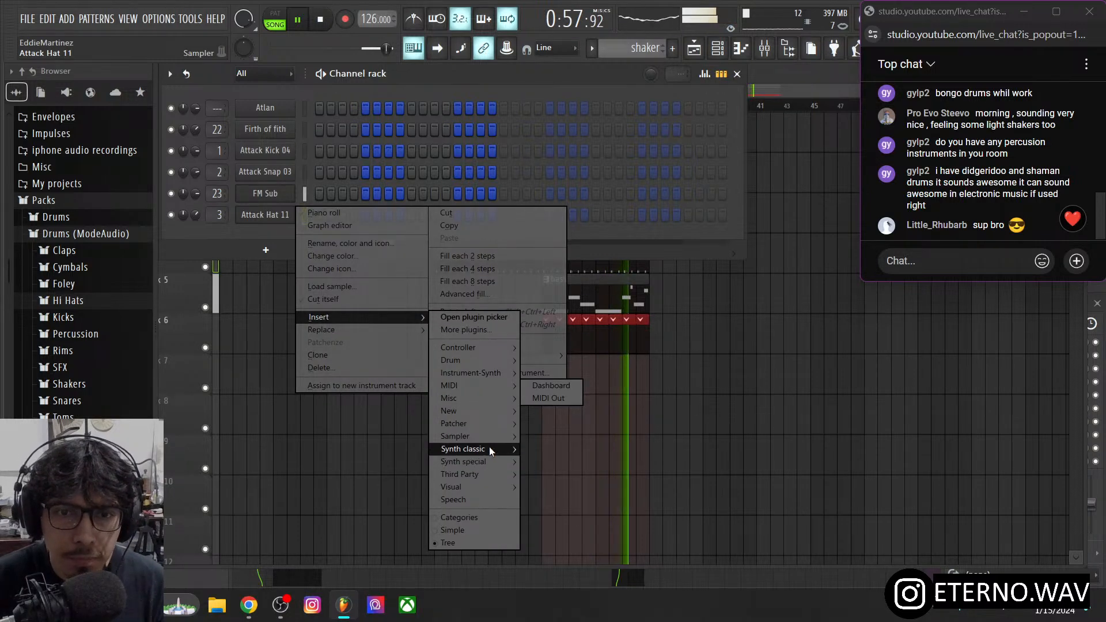
pyautogui.moveTo(489, 448)
pyautogui.click(544, 433)
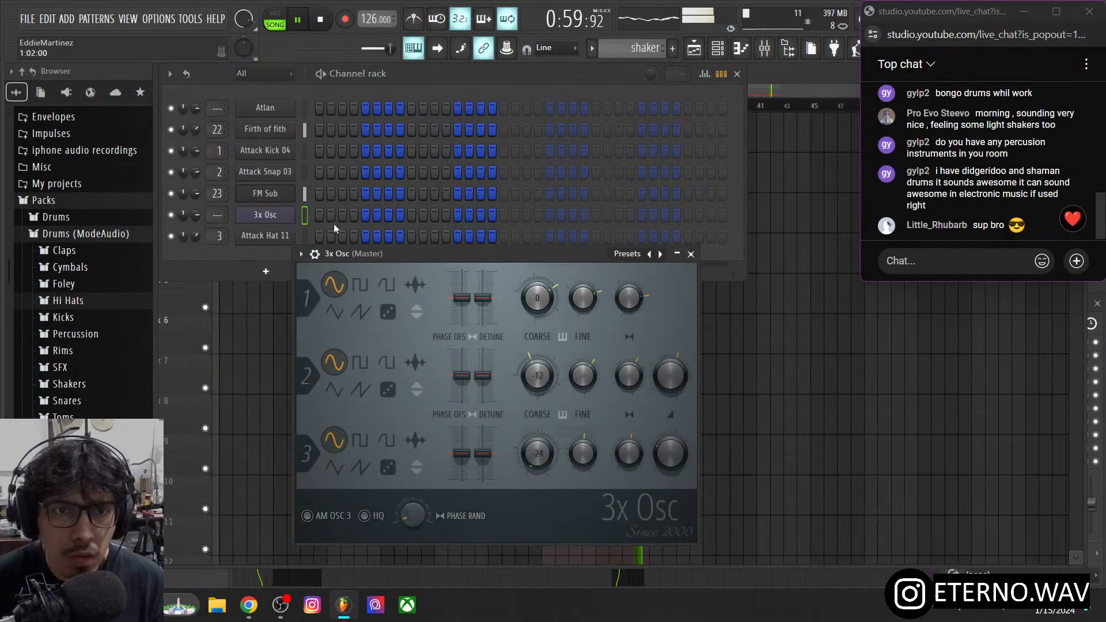
pyautogui.moveTo(395, 255); pyautogui.dragTo(479, 163)
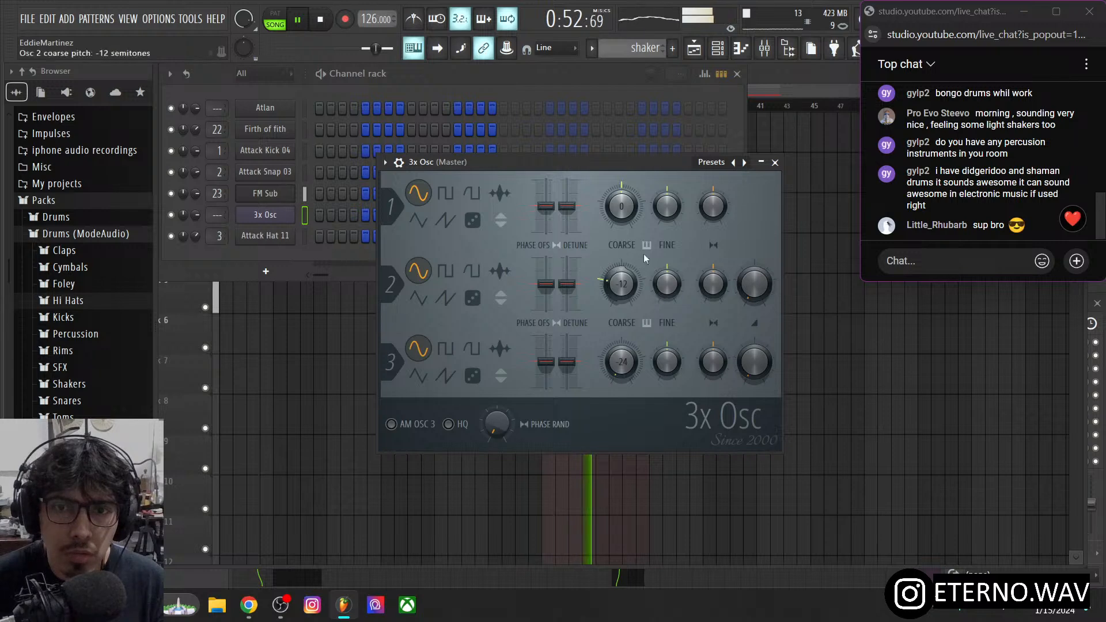
pyautogui.click(472, 221)
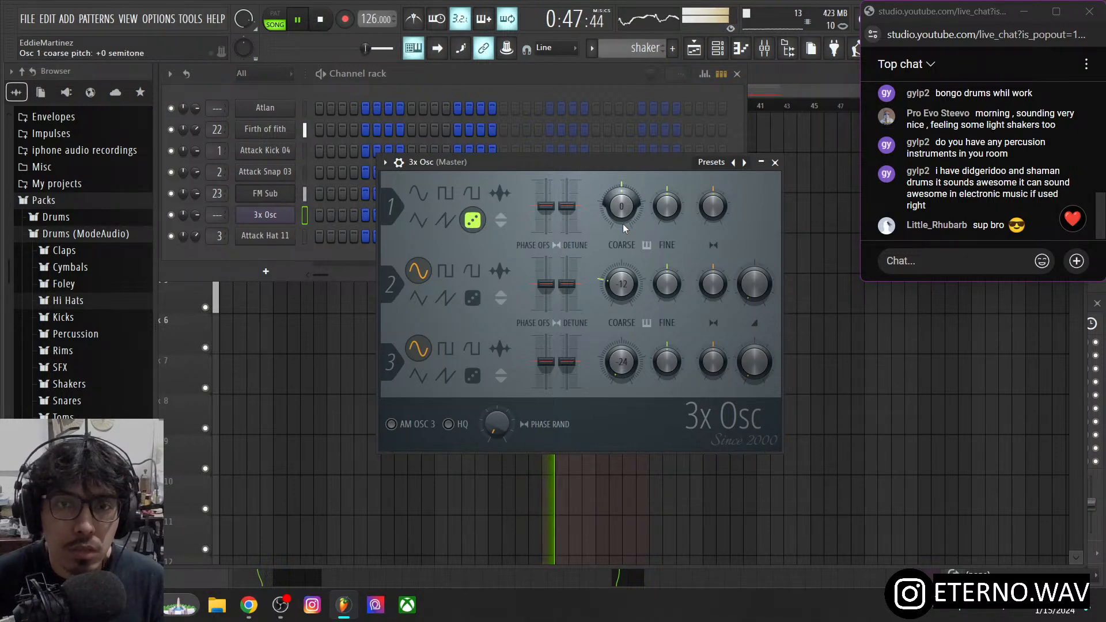
# - Enable the 3x Osc volume envelope, shape it into a very short hit, and set the channel volume to 54%
pyautogui.click(398, 163)
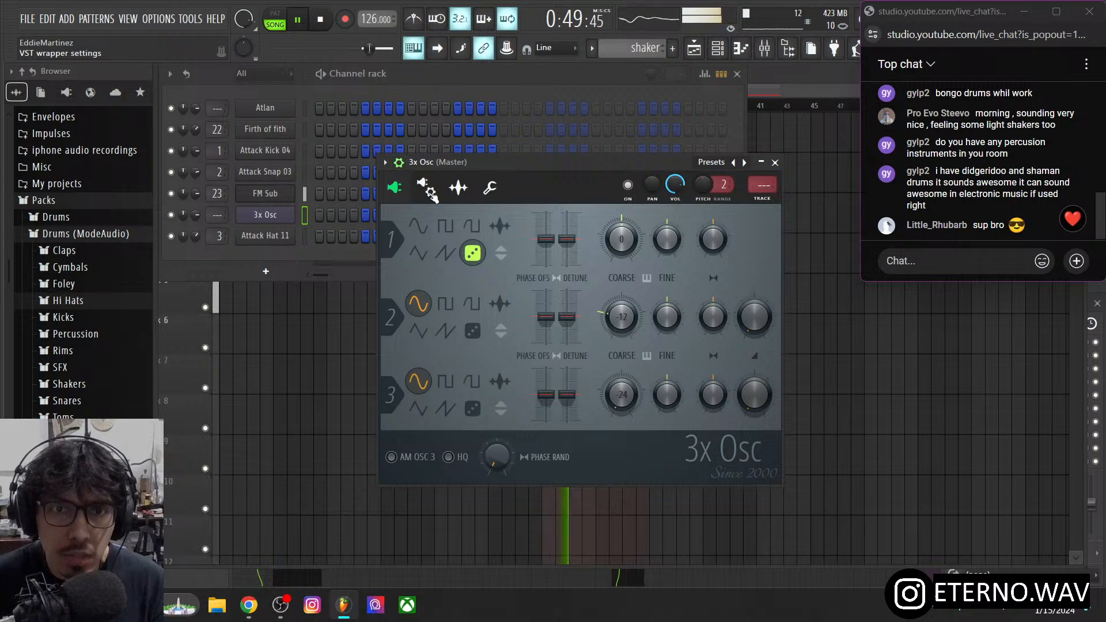
pyautogui.click(427, 186)
pyautogui.click(394, 241)
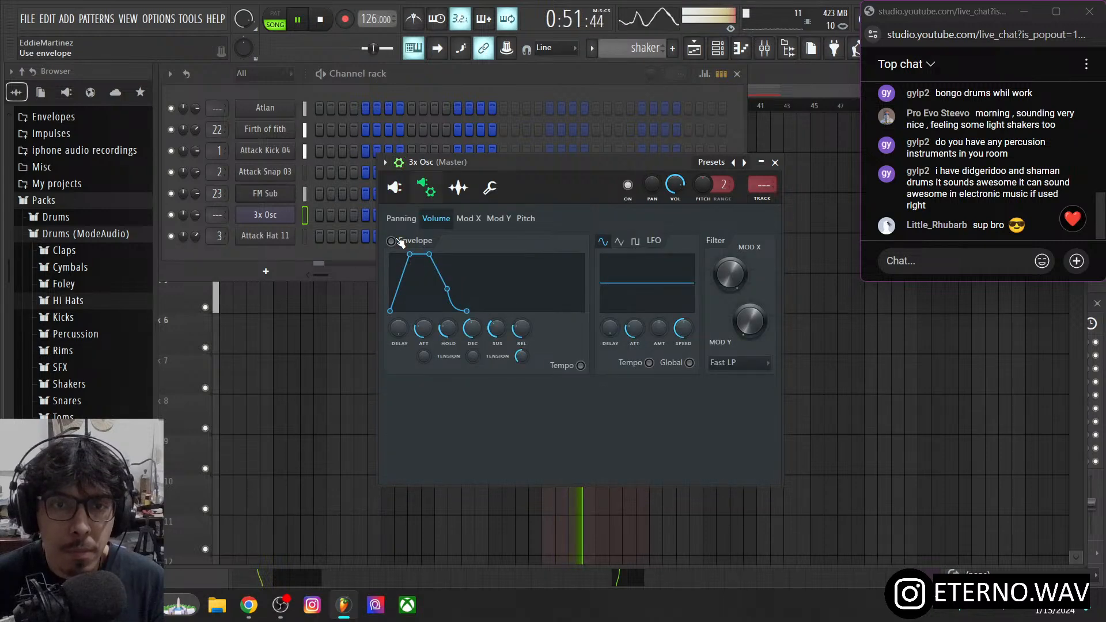
pyautogui.moveTo(424, 327); pyautogui.dragTo(472, 337)
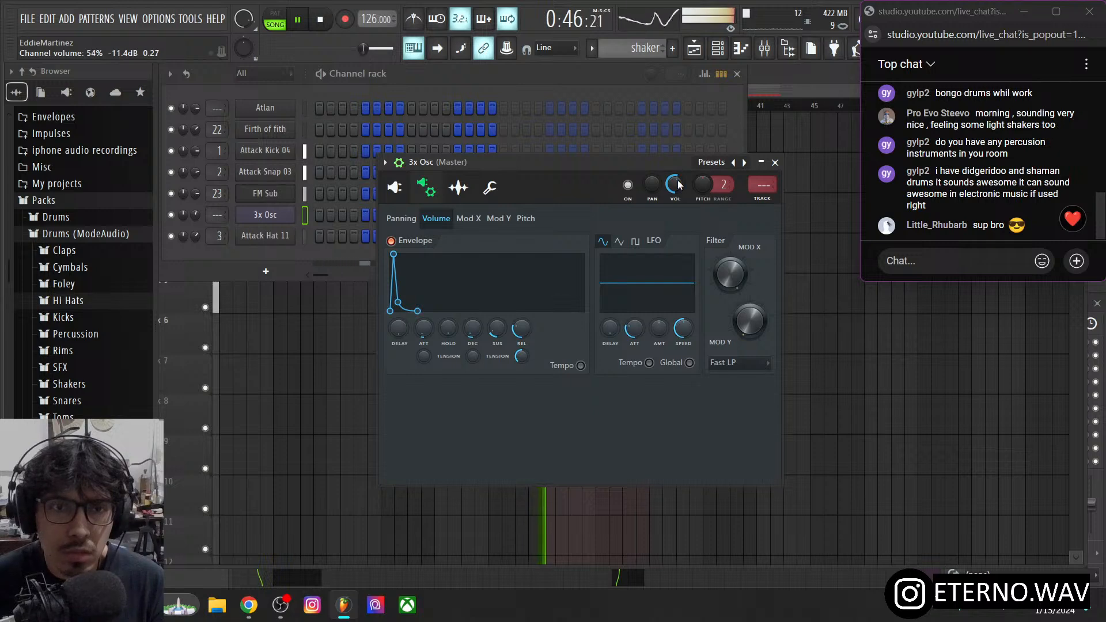
pyautogui.click(340, 257)
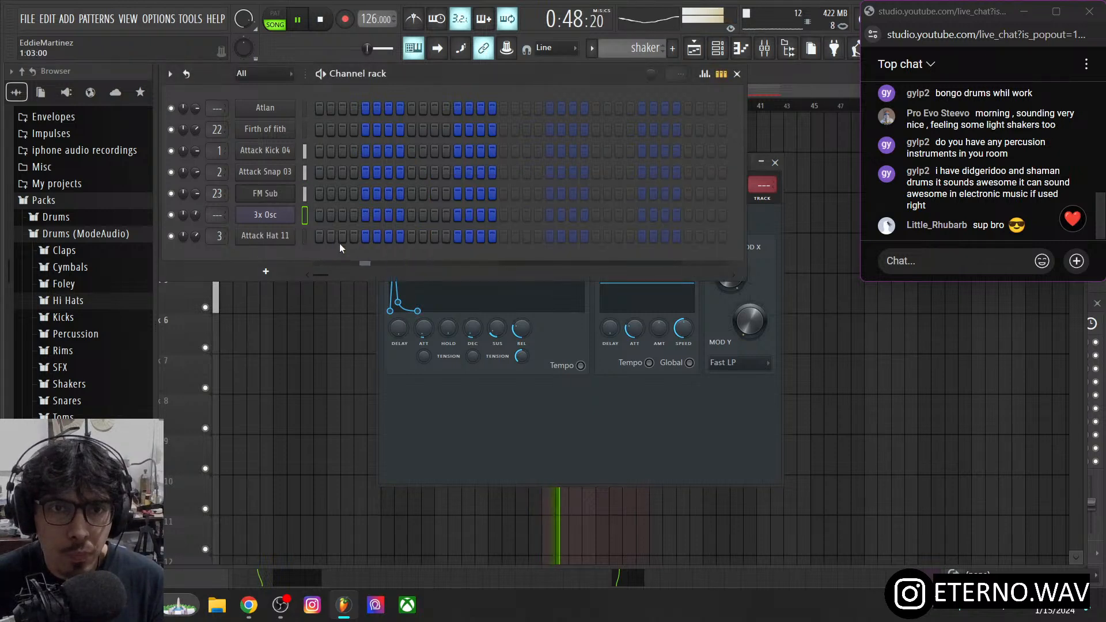
# - Fill the first sixteen steps of the 3x Osc channel and remove the sustain from its volume envelope
pyautogui.moveTo(318, 217); pyautogui.dragTo(488, 217)
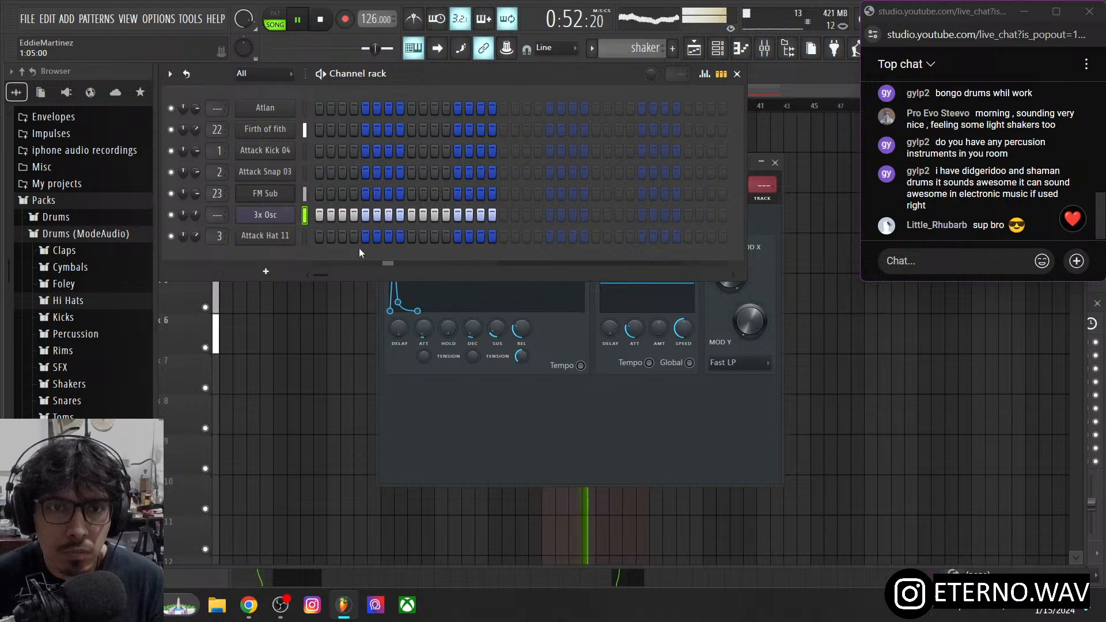
pyautogui.click(495, 331)
pyautogui.moveTo(497, 331); pyautogui.dragTo(497, 337)
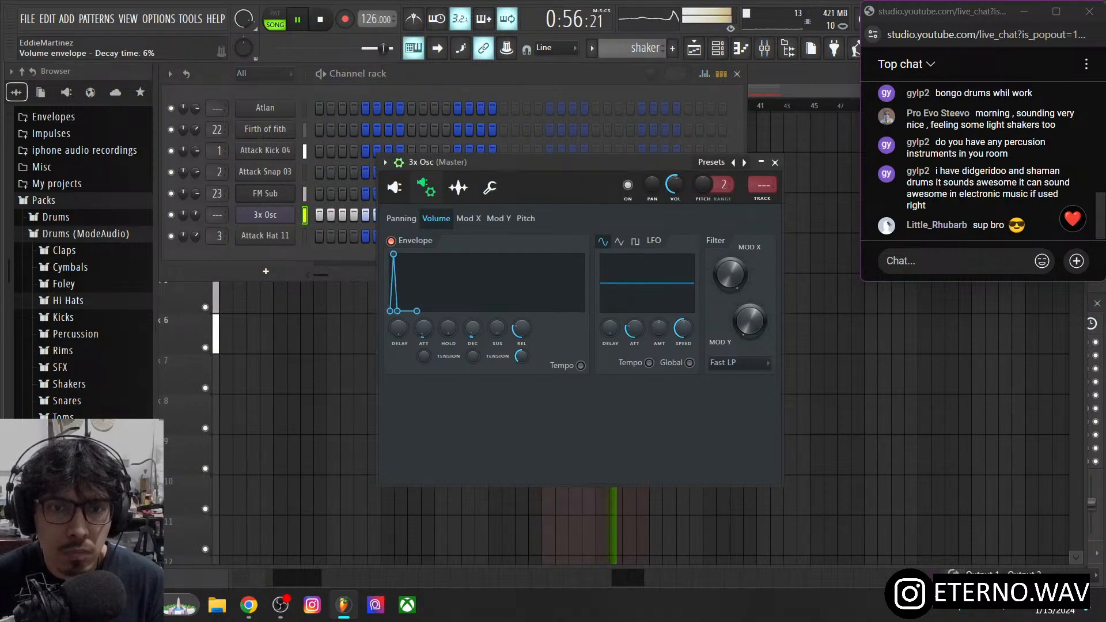
# - Shorten the volume envelope's decay, reduce its attack to 0%, and lower the 3x Osc channel volume
pyautogui.moveTo(479, 334); pyautogui.dragTo(479, 340)
pyautogui.moveTo(675, 191); pyautogui.dragTo(675, 214)
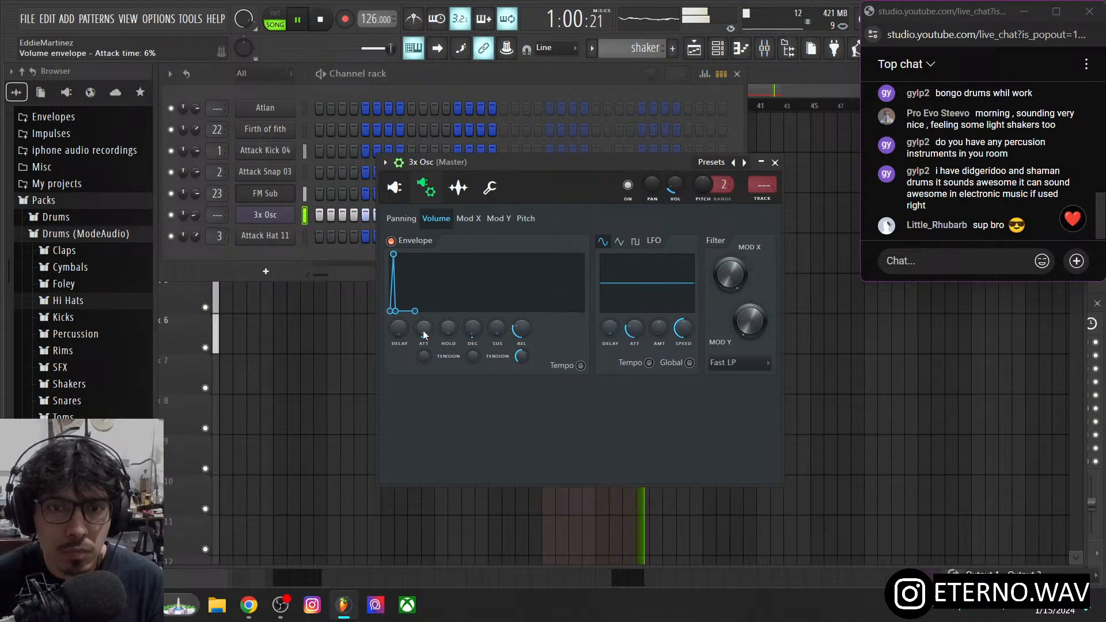
pyautogui.moveTo(424, 331); pyautogui.dragTo(475, 328)
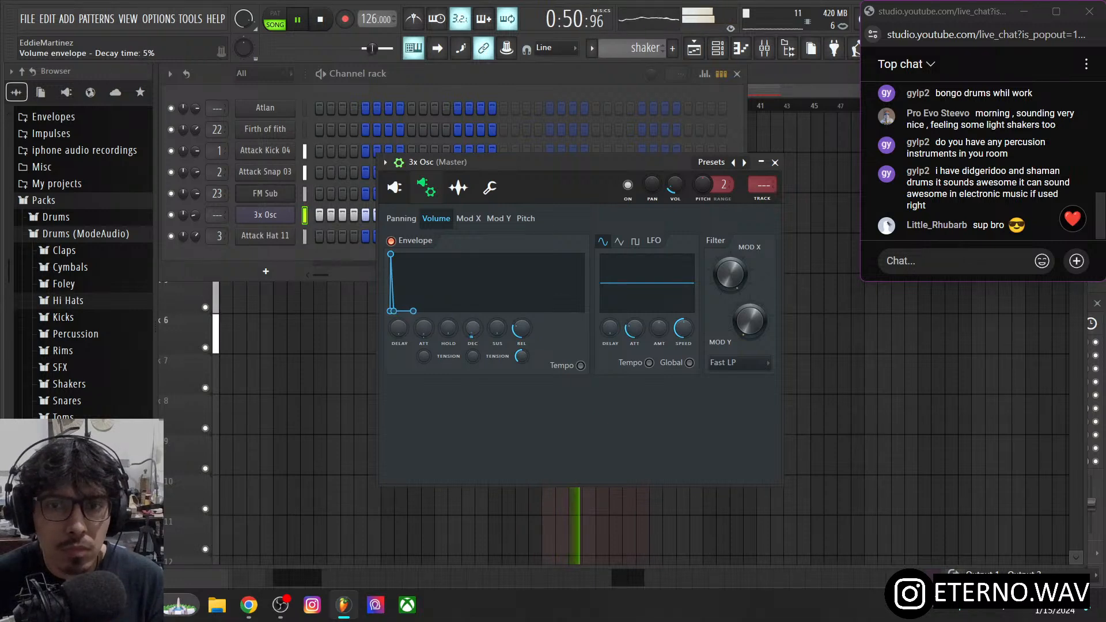
pyautogui.moveTo(474, 328); pyautogui.dragTo(425, 337)
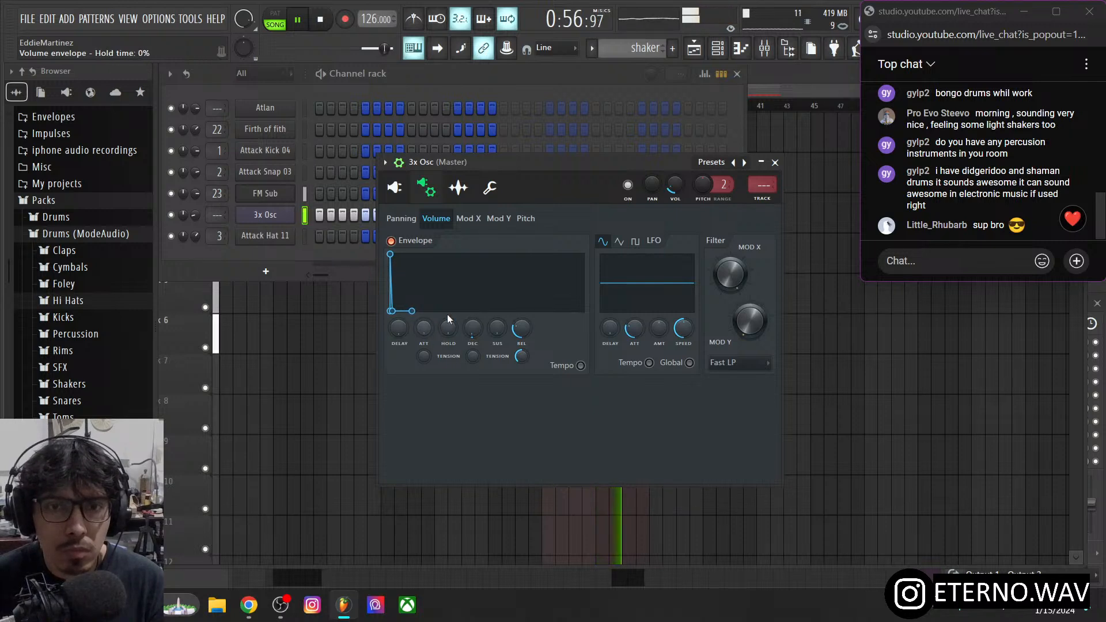
# - Set the 3x Osc stereo phase randomness to 80%, recheck the volume envelope's attack, and stop playback
pyautogui.click(395, 187)
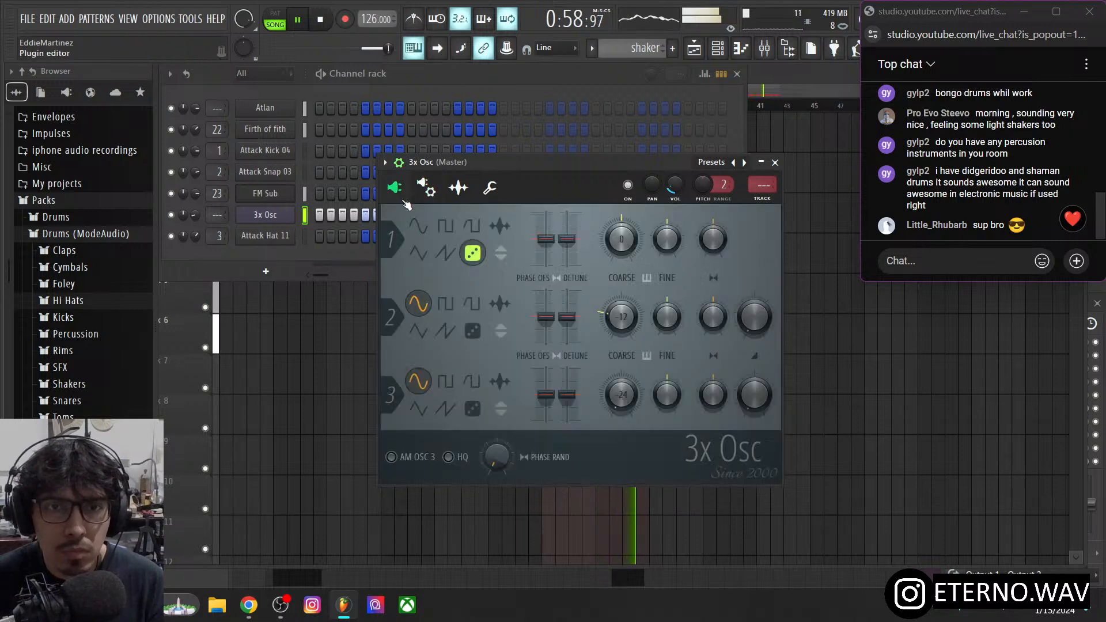
pyautogui.moveTo(504, 453); pyautogui.dragTo(503, 434)
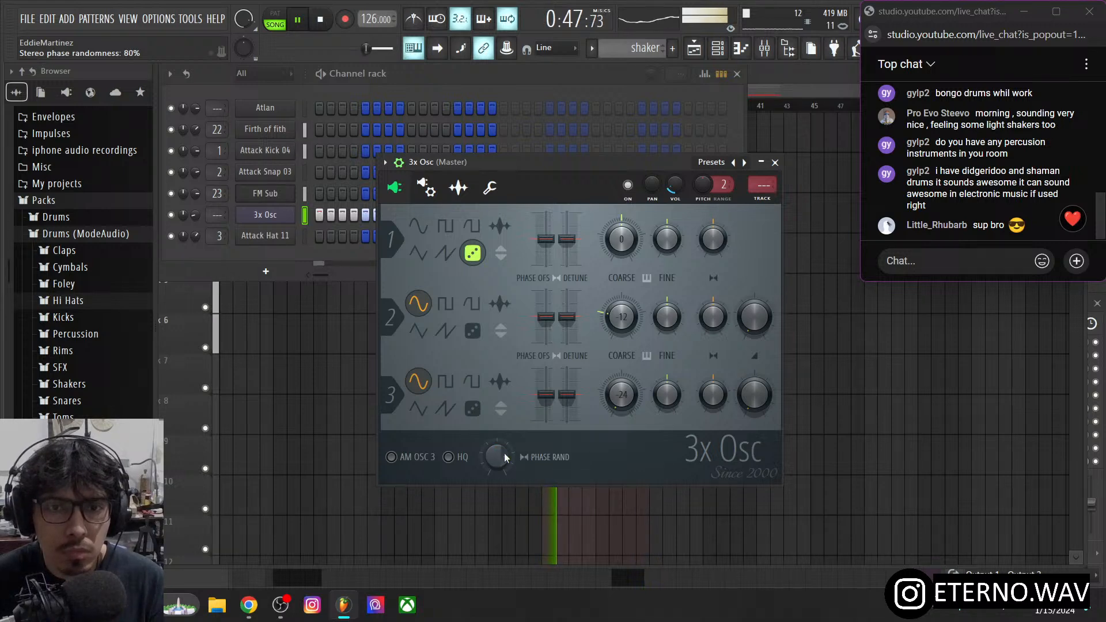
pyautogui.moveTo(621, 239)
pyautogui.mouseDown()
pyautogui.moveTo(621, 251)
pyautogui.moveTo(621, 239)
pyautogui.mouseUp()
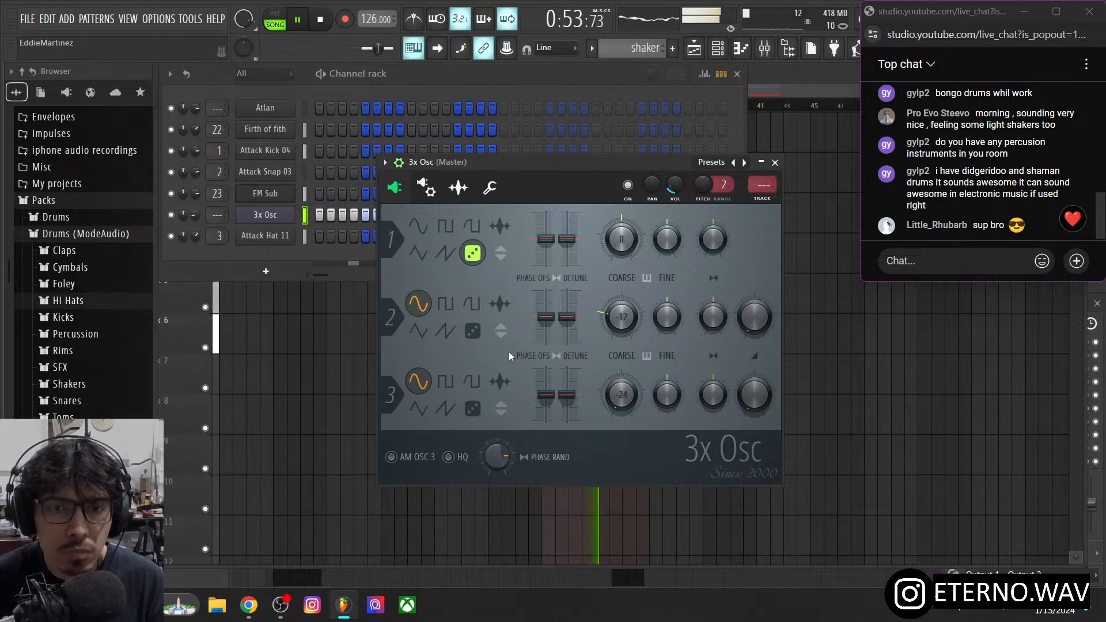
pyautogui.click(437, 192)
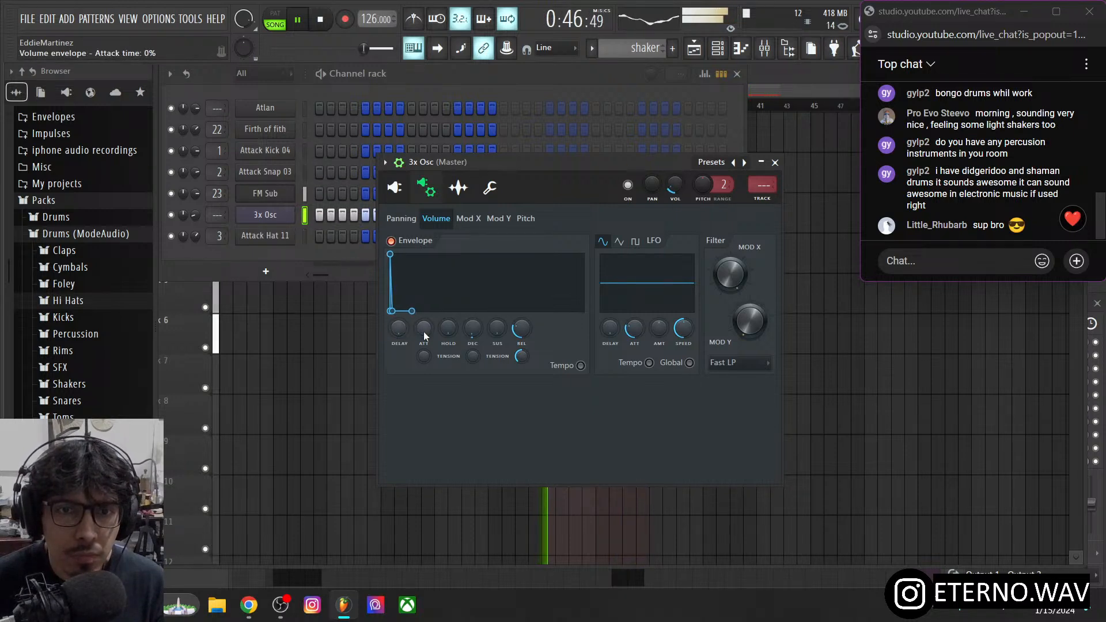
pyautogui.moveTo(424, 332); pyautogui.dragTo(424, 332)
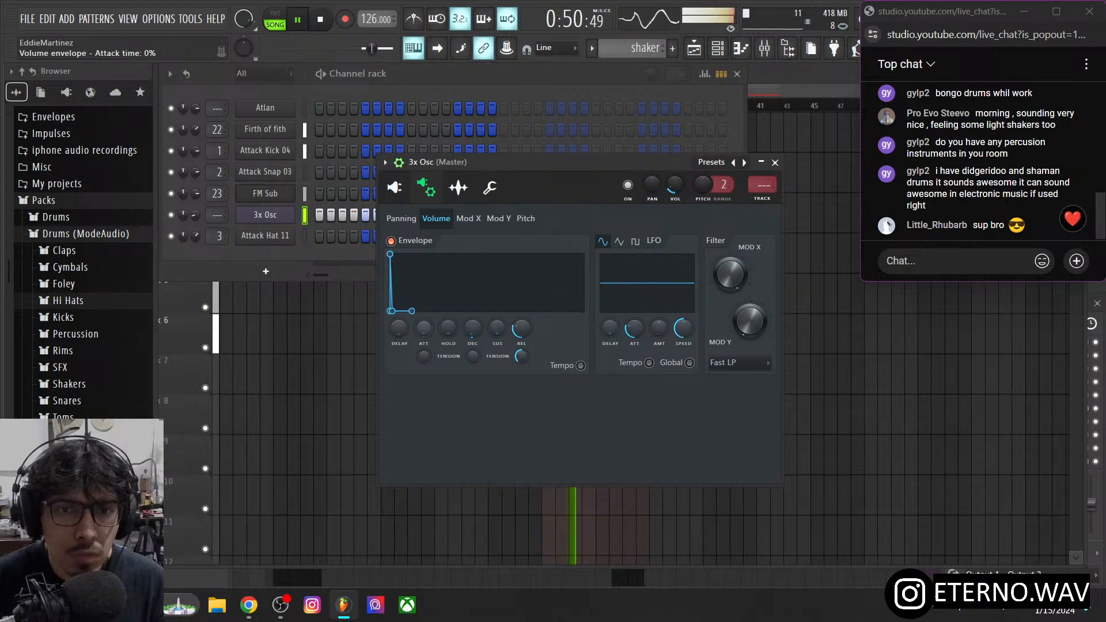
pyautogui.click(325, 25)
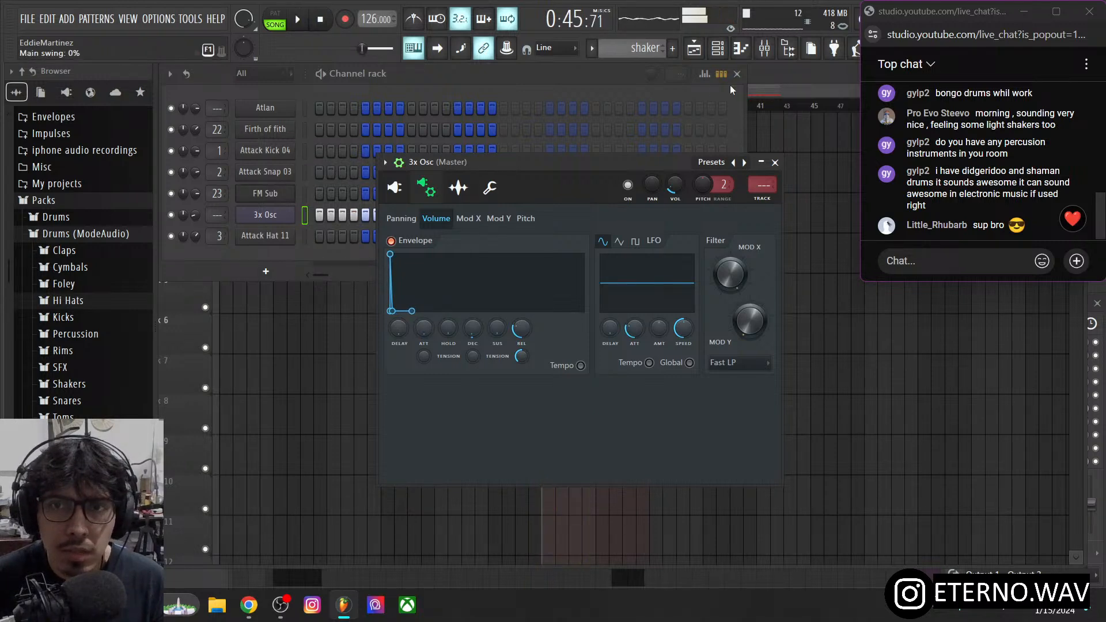
# - Rename the 3x Osc channel to shaker and route it to mixer Insert 4
pyautogui.click(764, 48)
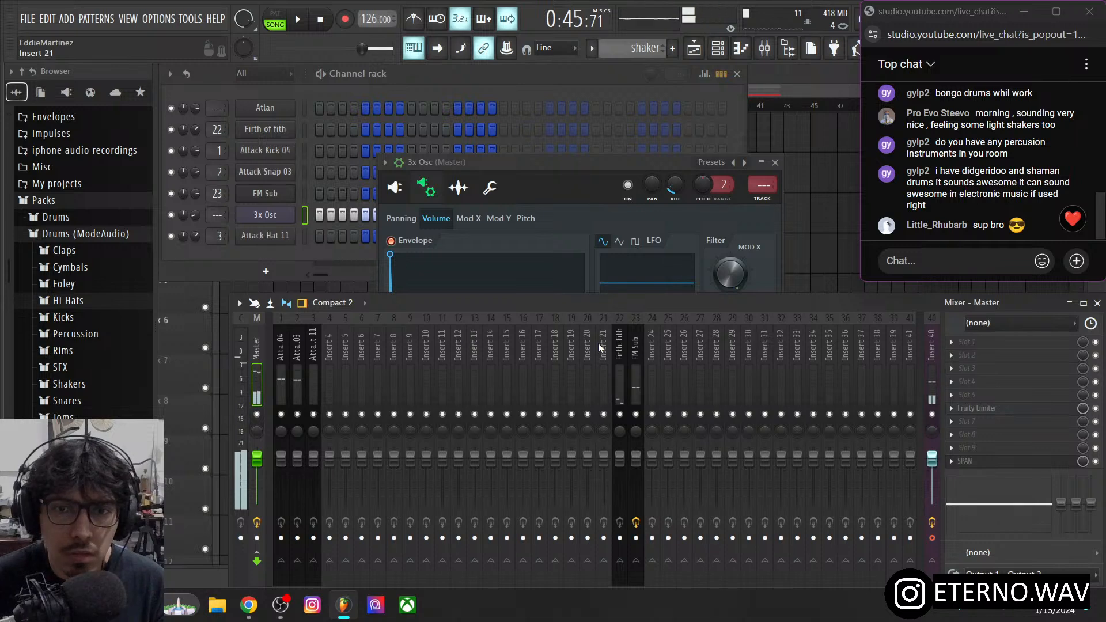
pyautogui.keyDown('shift'); pyautogui.click(277, 213); pyautogui.keyUp('shift')
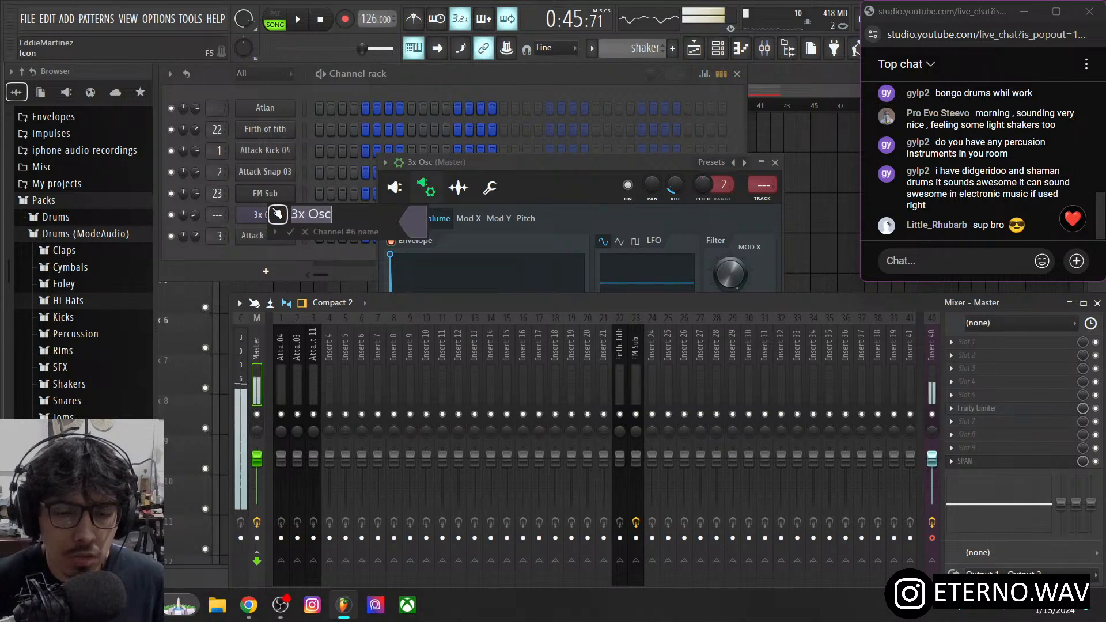
pyautogui.write('shaker')
pyautogui.press('Return')
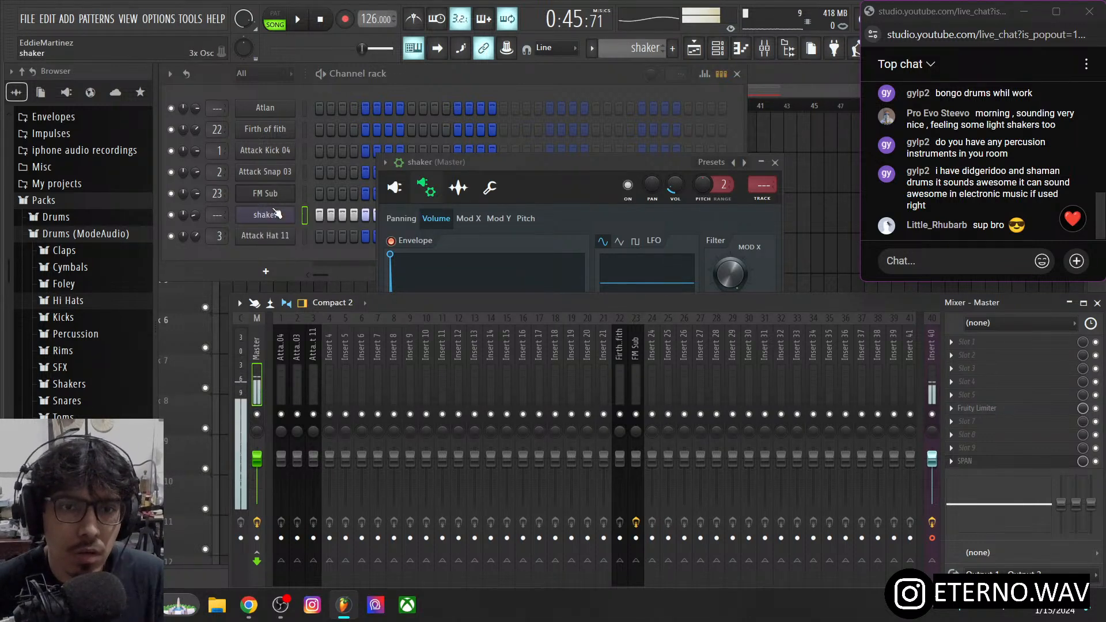
pyautogui.rightClick(326, 369)
pyautogui.moveTo(421, 339)
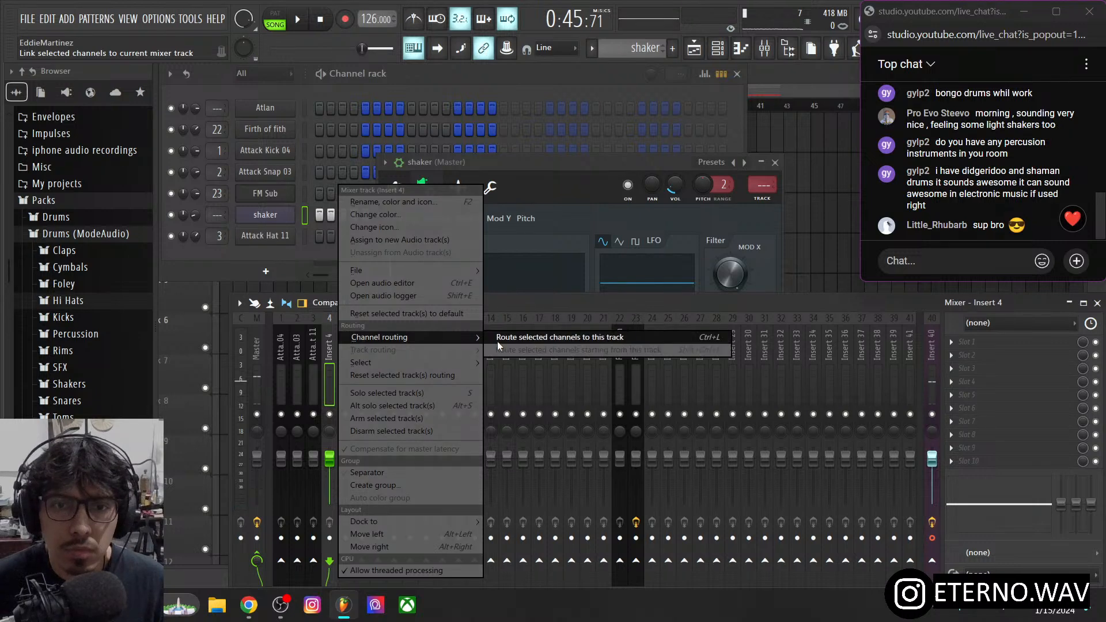
pyautogui.click(496, 338)
# - Load a Fruity Peak Controller in effect slots 3 and 4 of the shaker mixer track and close both plugin windows
pyautogui.click(957, 368)
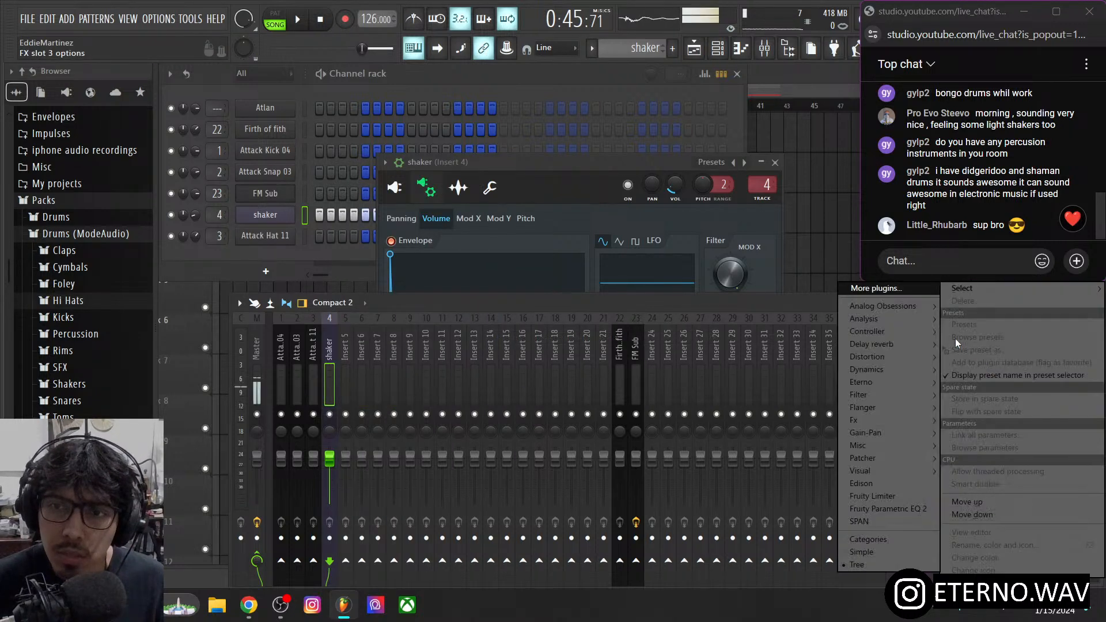
pyautogui.moveTo(901, 334)
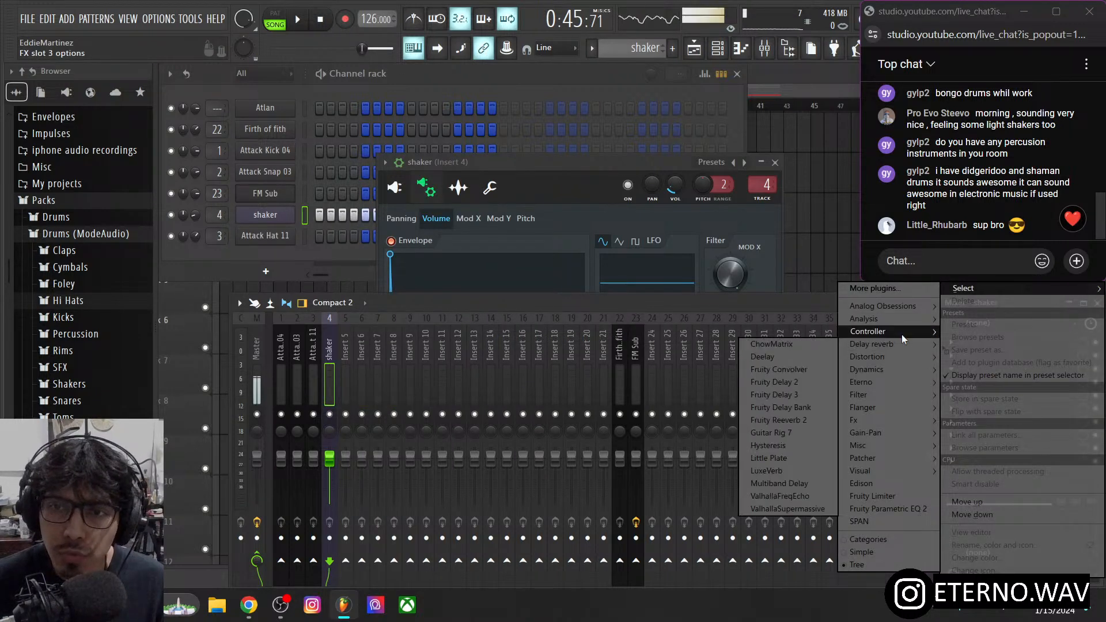
pyautogui.click(801, 356)
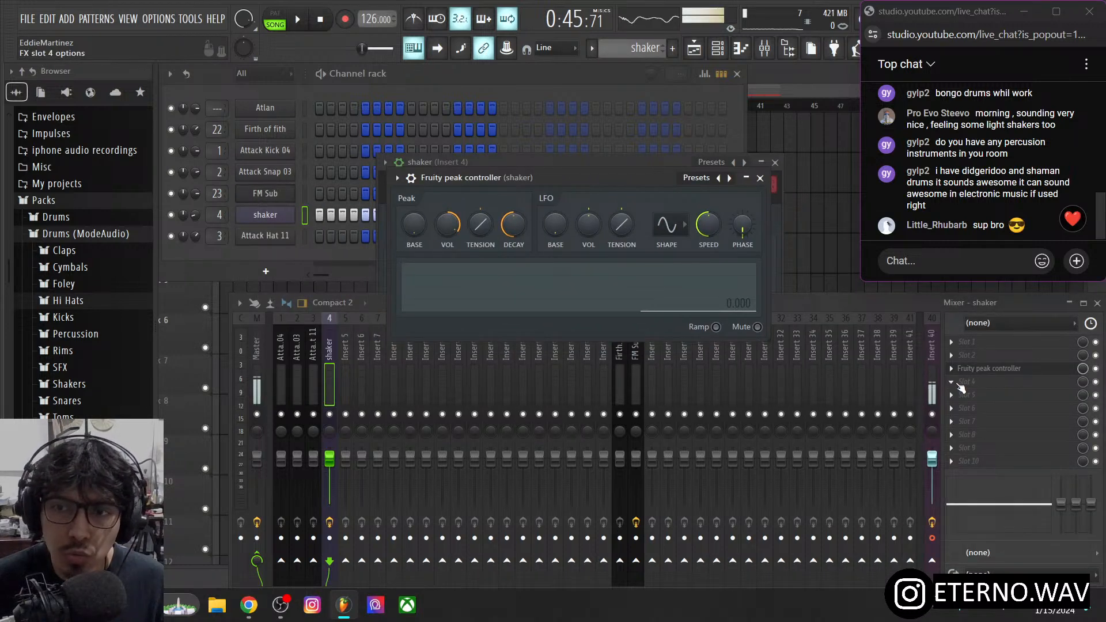
pyautogui.click(961, 387)
pyautogui.moveTo(957, 289)
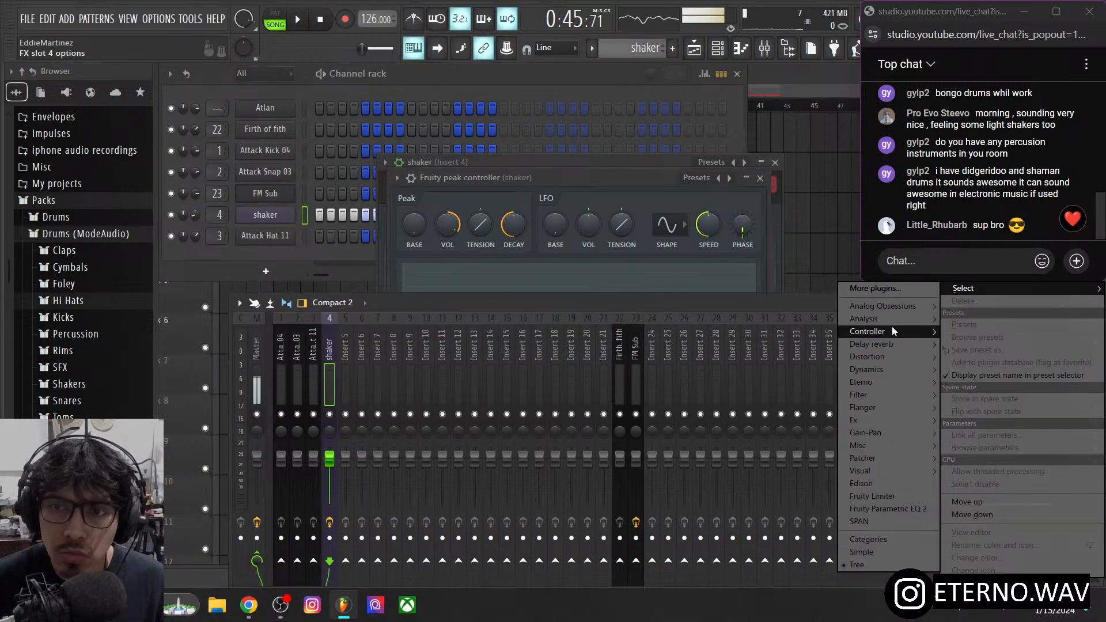
pyautogui.moveTo(890, 330)
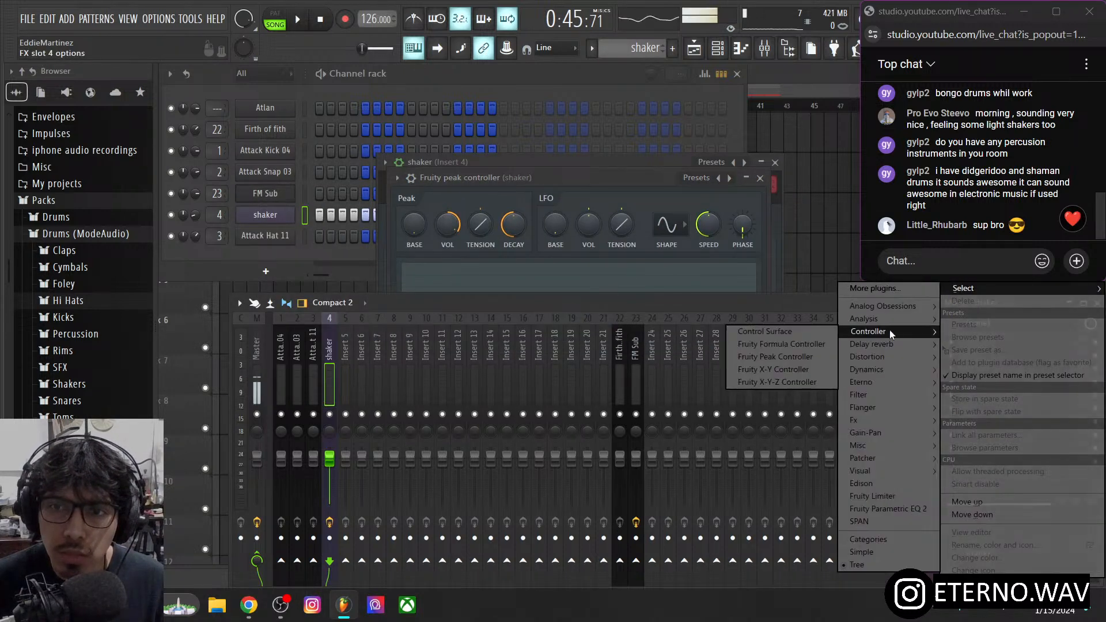
pyautogui.click(786, 354)
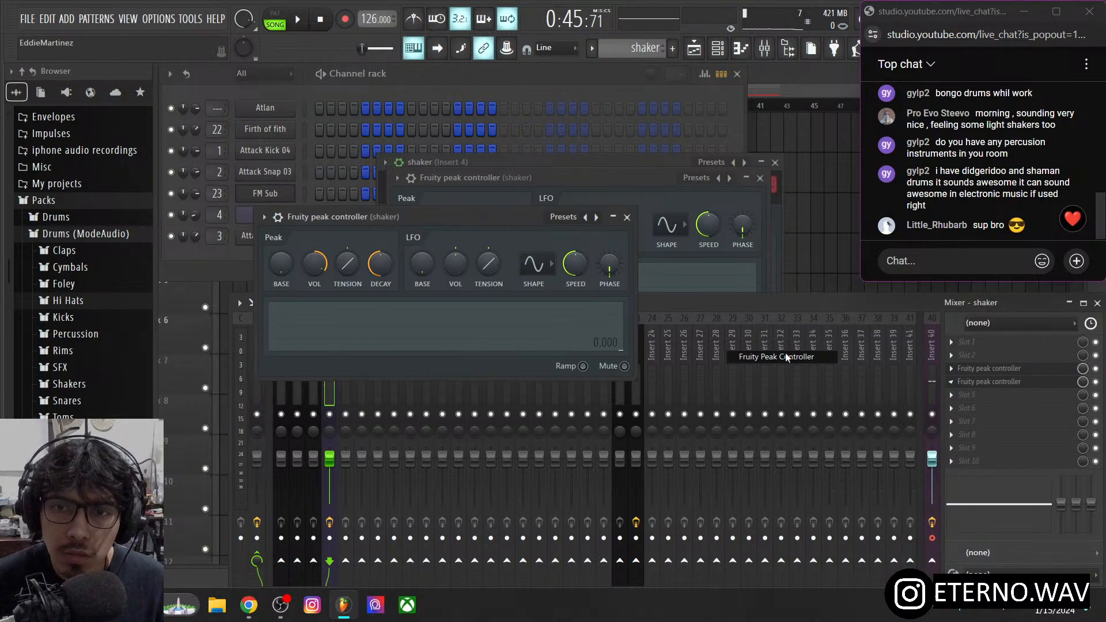
pyautogui.moveTo(541, 220); pyautogui.dragTo(715, 279)
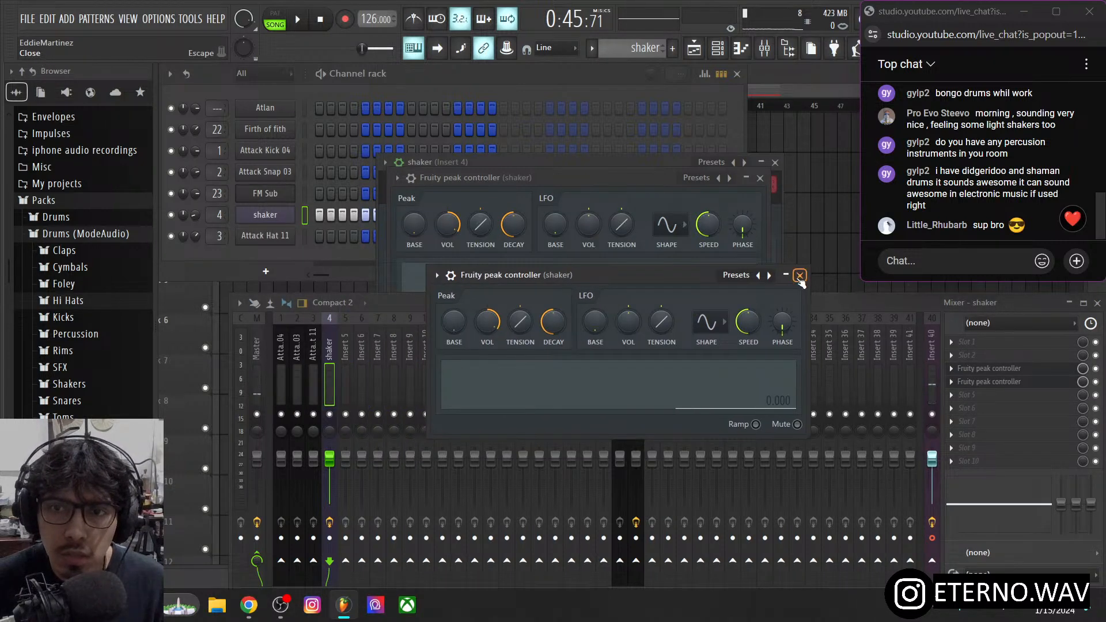
pyautogui.click(801, 276)
pyautogui.click(761, 178)
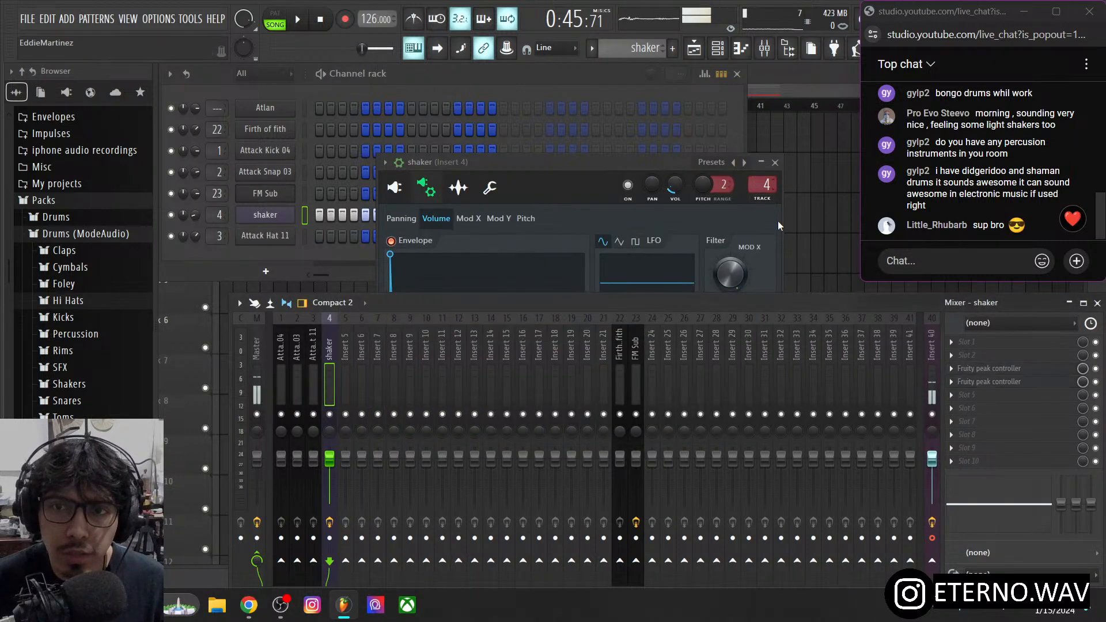
# - Rename the slot 3 controller "attack lfo control" and the slot 4 controller "decay lfo control"
pyautogui.rightClick(1003, 373)
pyautogui.write('attack lfo contro')
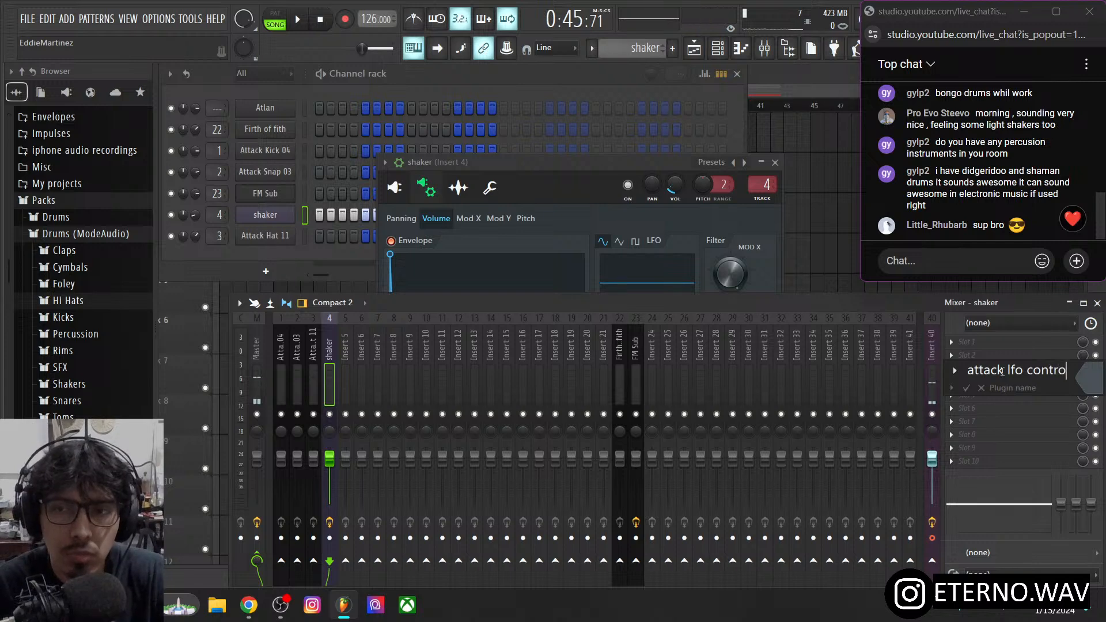
pyautogui.write('l')
pyautogui.press('Return')
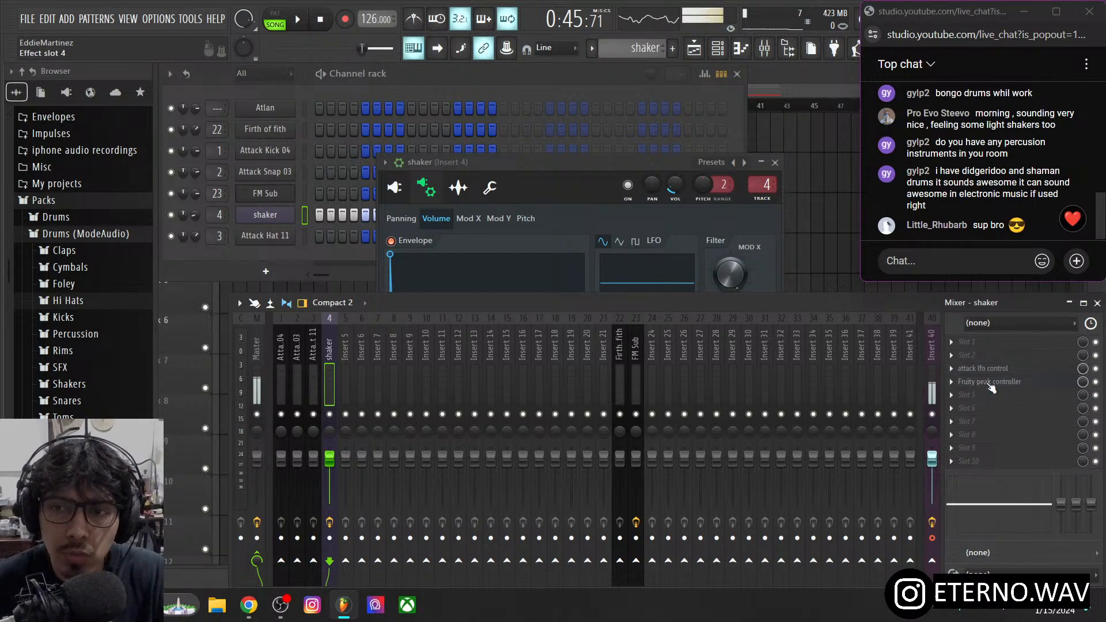
pyautogui.rightClick(989, 385)
pyautogui.write('decay lfo contro')
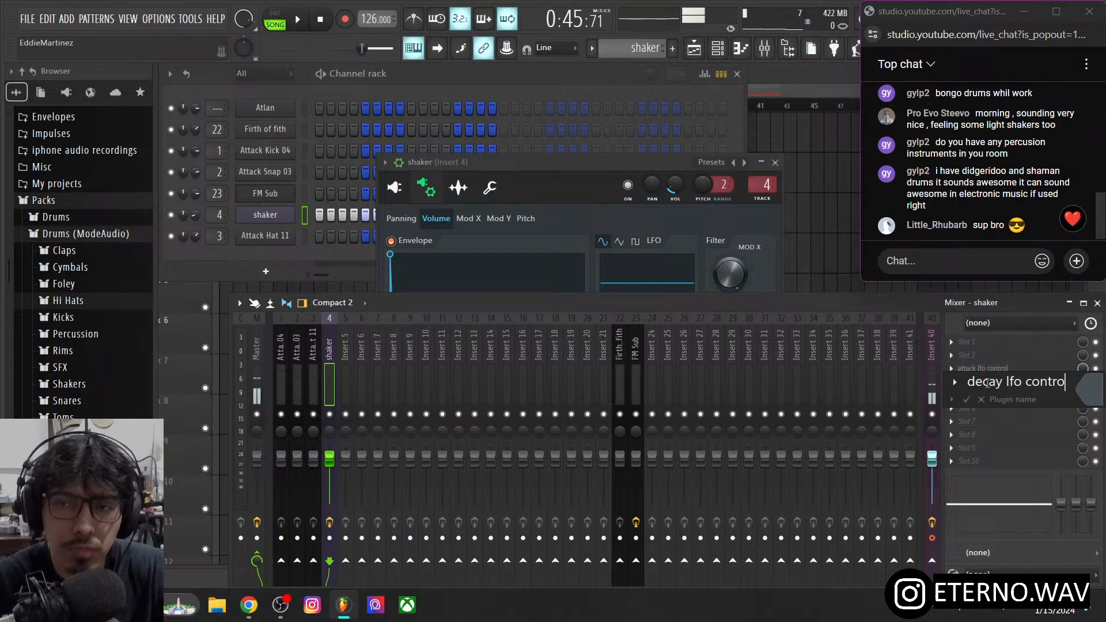
pyautogui.press('Return')
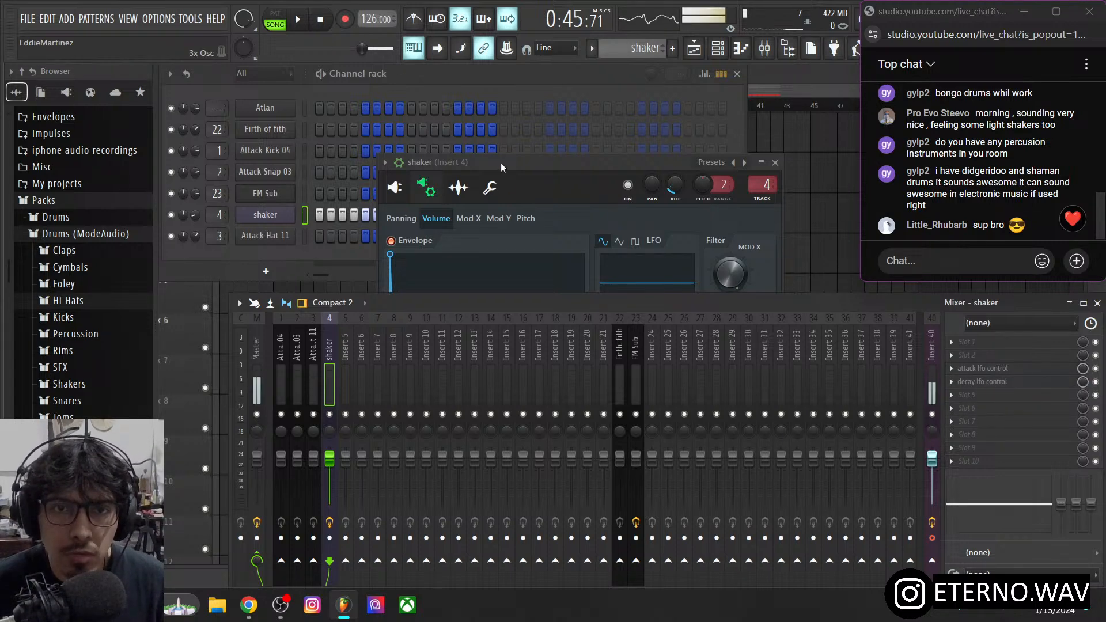
# - Link the shaker's volume envelope attack time to the internal controller "attack lfo control - LFO"
pyautogui.moveTo(500, 162); pyautogui.dragTo(515, 143)
pyautogui.rightClick(441, 314)
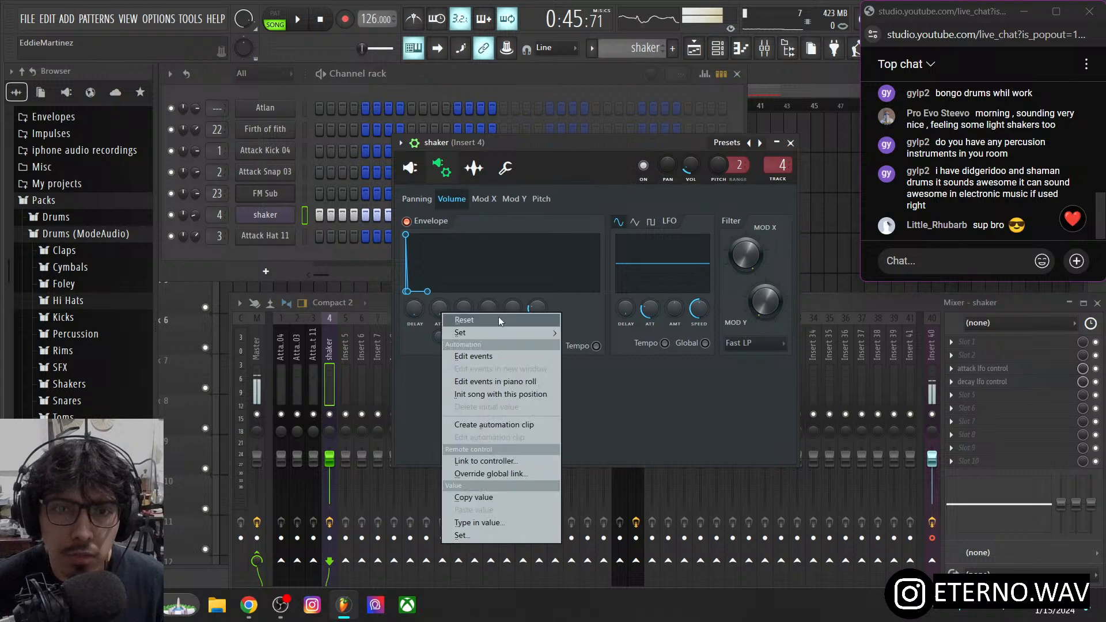
pyautogui.click(485, 462)
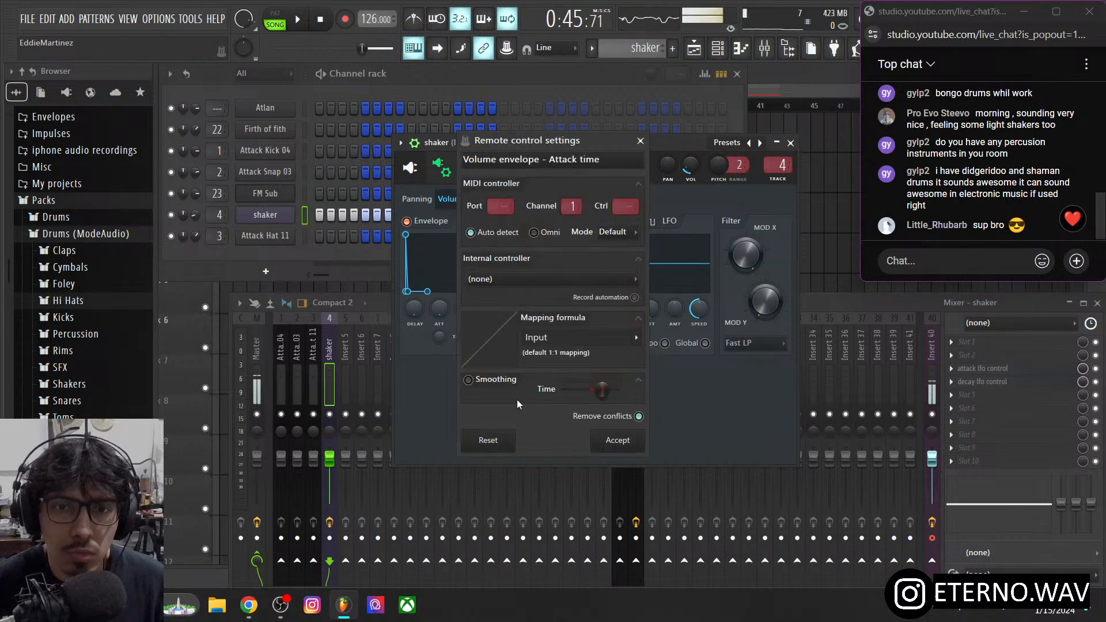
pyautogui.click(518, 280)
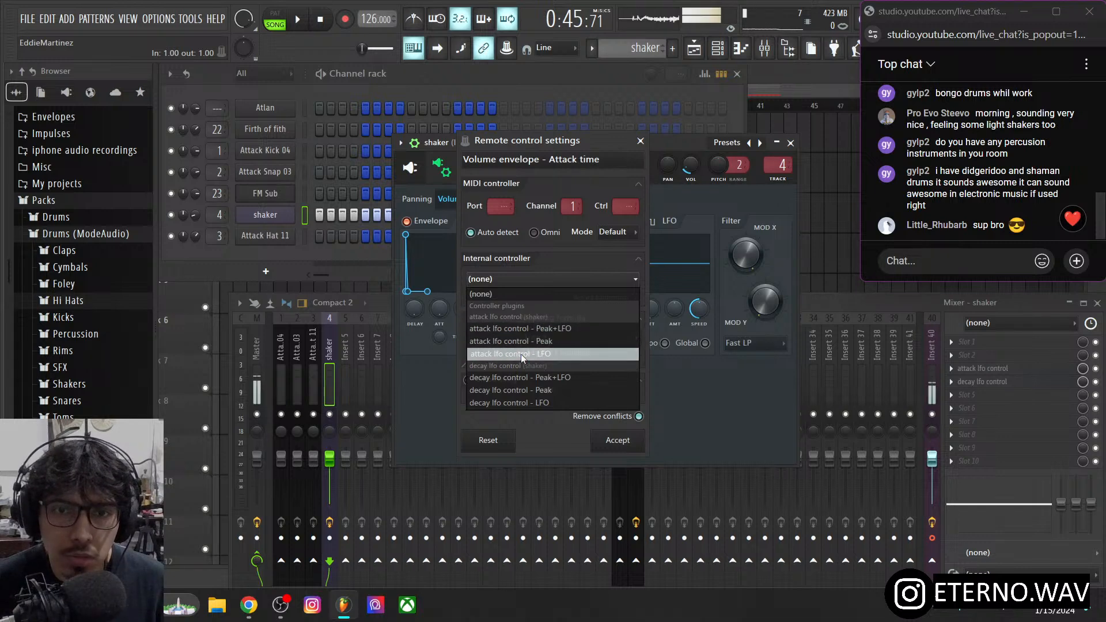
pyautogui.click(543, 354)
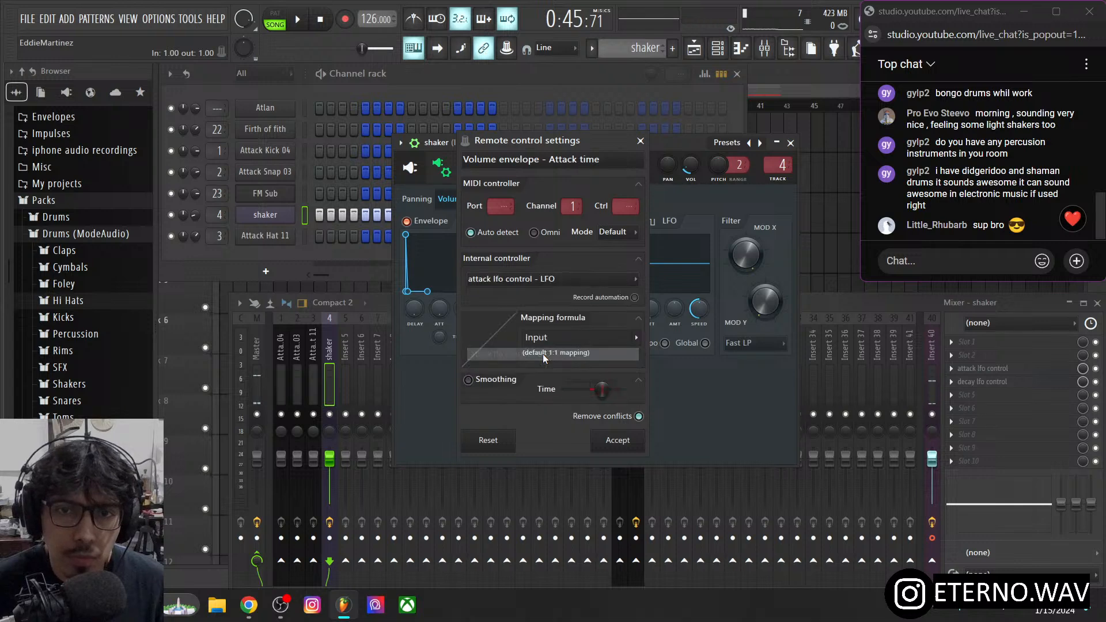
pyautogui.click(605, 443)
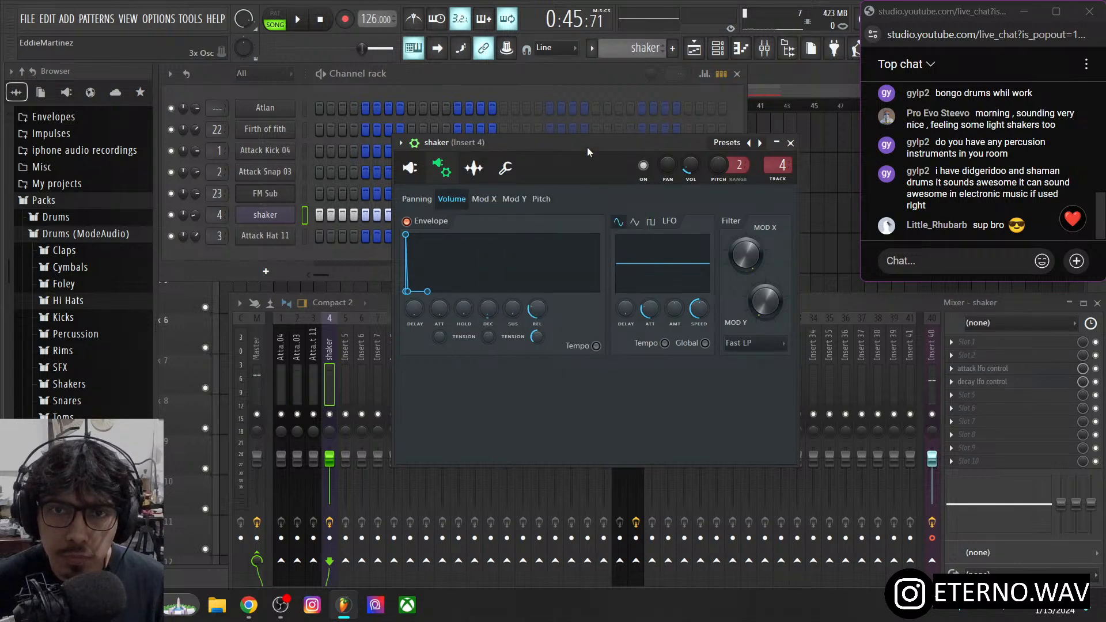
# - Open attack lfo control, arrange it below the shaker window, and raise its LFO amount slightly above 0%
pyautogui.moveTo(587, 148); pyautogui.dragTo(471, 131)
pyautogui.click(988, 368)
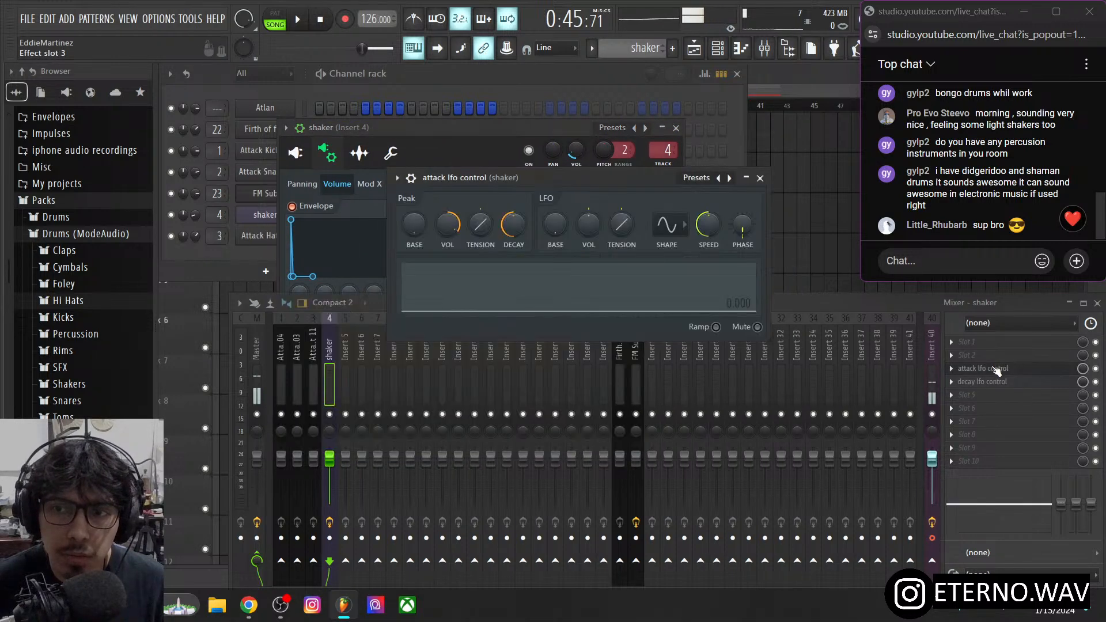
pyautogui.moveTo(586, 179); pyautogui.dragTo(586, 288)
pyautogui.moveTo(495, 128); pyautogui.dragTo(445, 108)
pyautogui.moveTo(659, 281); pyautogui.dragTo(564, 332)
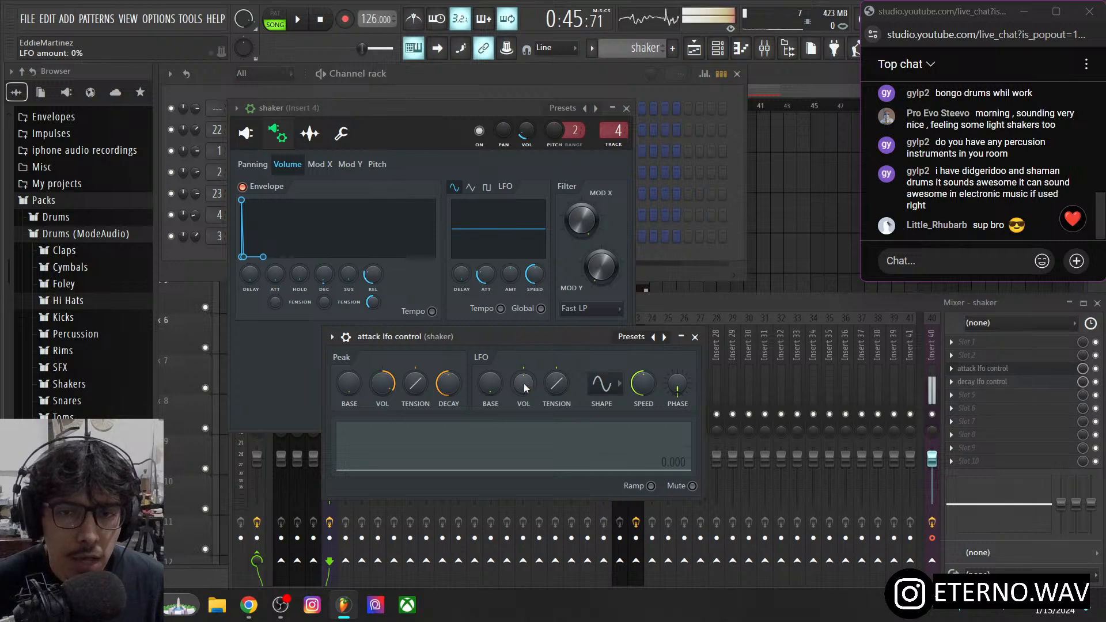
pyautogui.moveTo(523, 384); pyautogui.dragTo(525, 386)
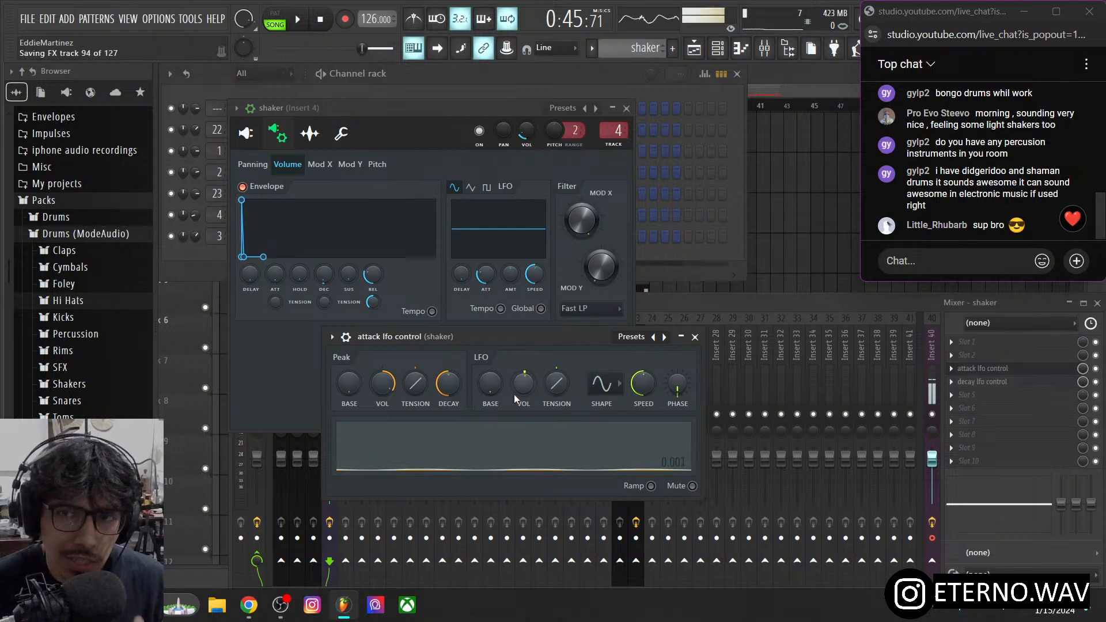
# - Set the LFO shape of attack lfo control to Random and start song playback
pyautogui.click(611, 390)
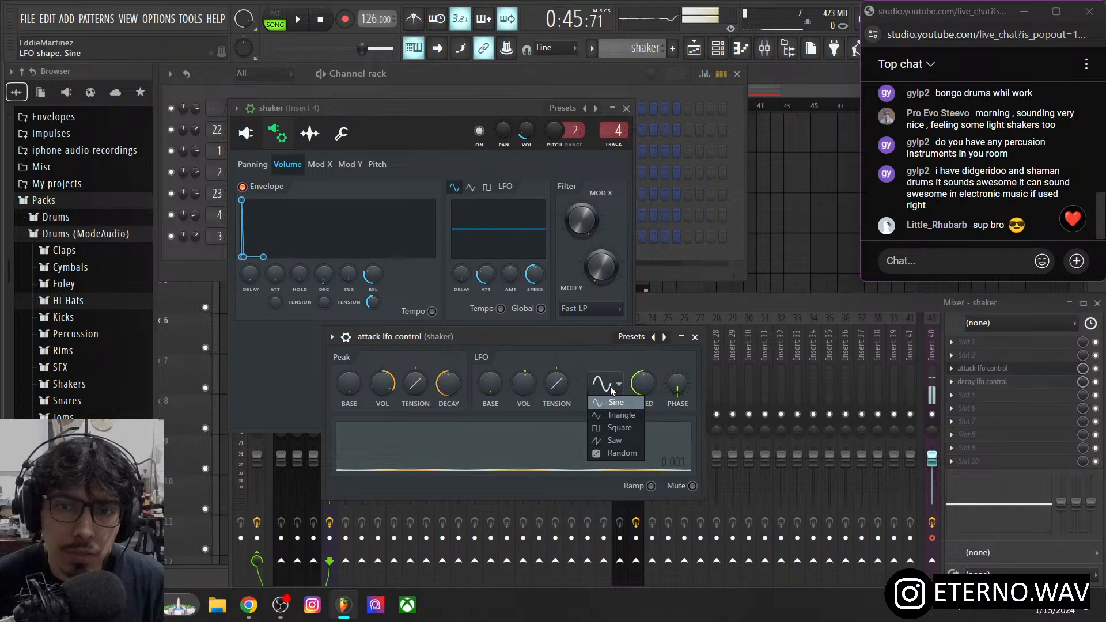
pyautogui.click(622, 453)
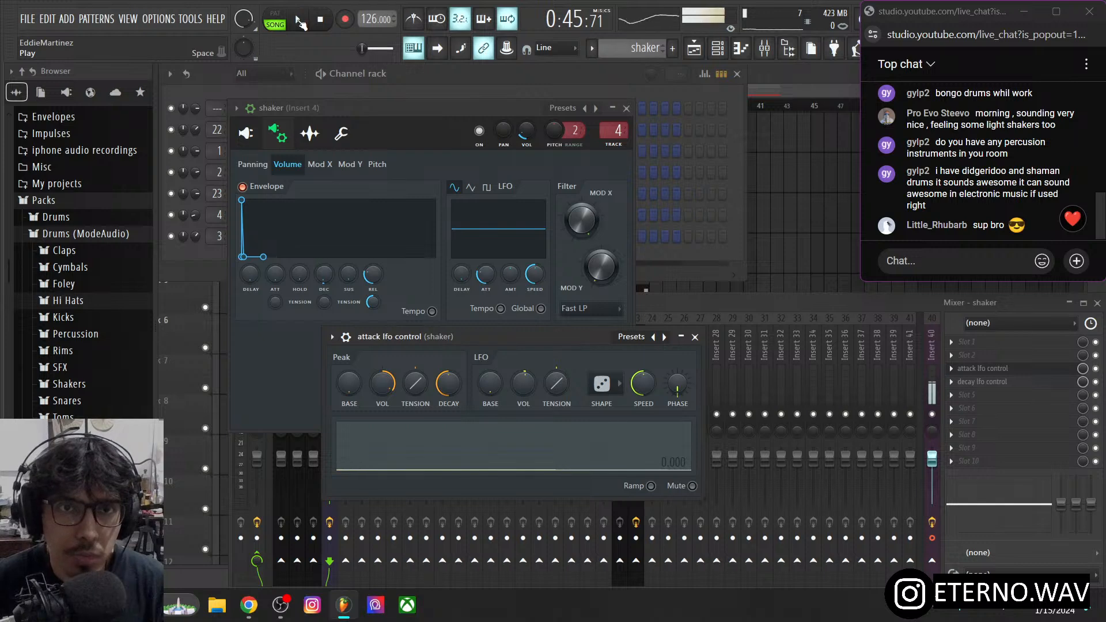
pyautogui.click(299, 20)
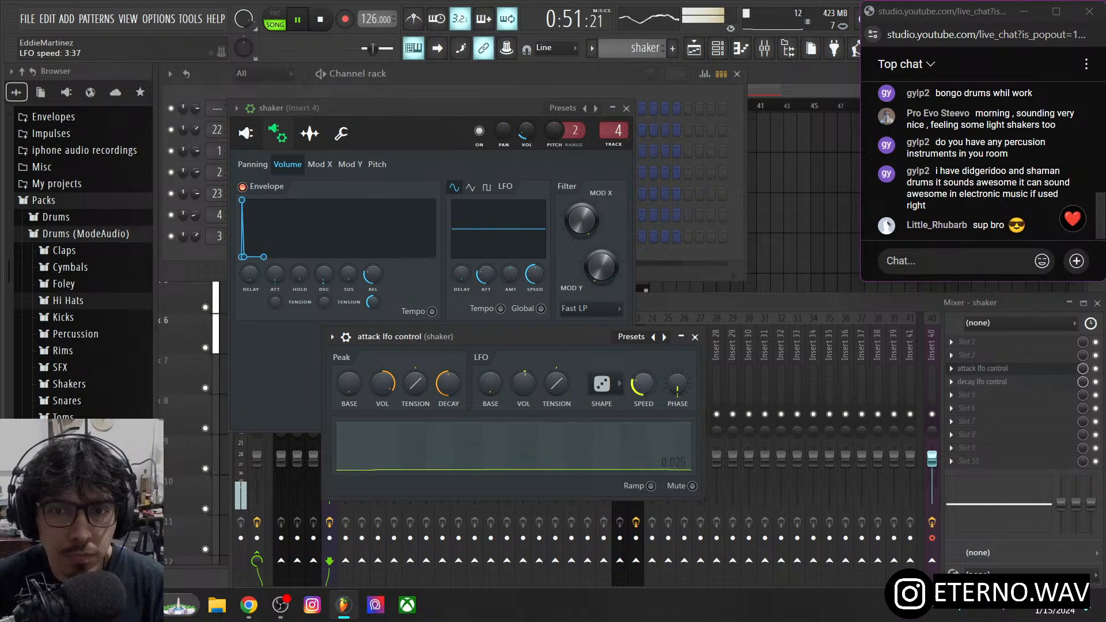
# - Fine-tune the LFO amount of attack lfo control, slow its LFO speed well down, and close the controller window
pyautogui.moveTo(523, 387); pyautogui.dragTo(524, 382)
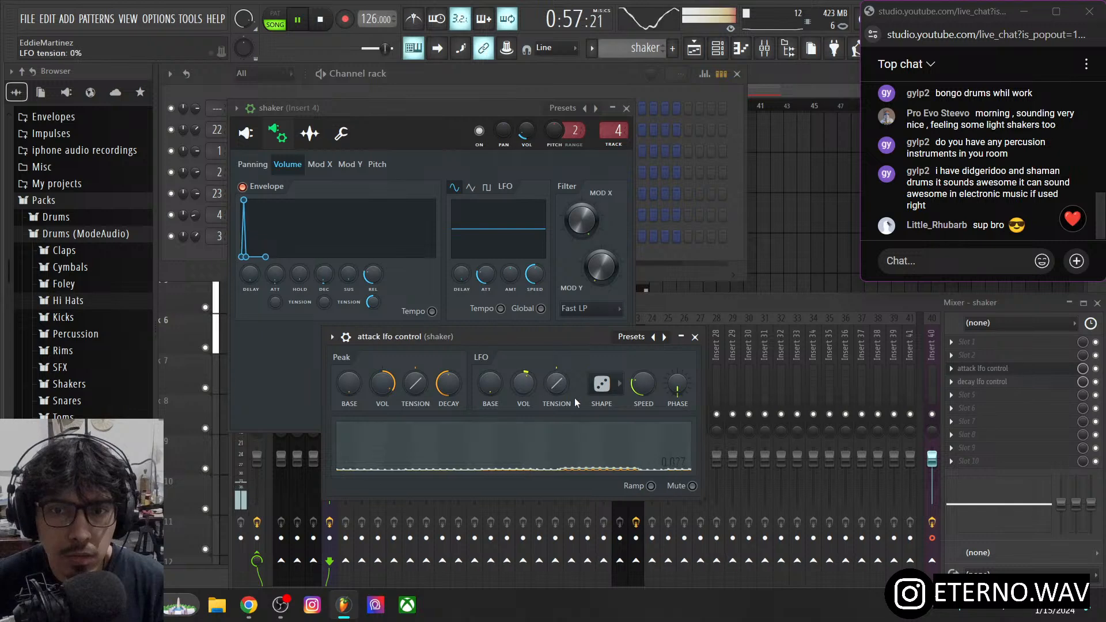
pyautogui.moveTo(650, 394); pyautogui.dragTo(650, 398)
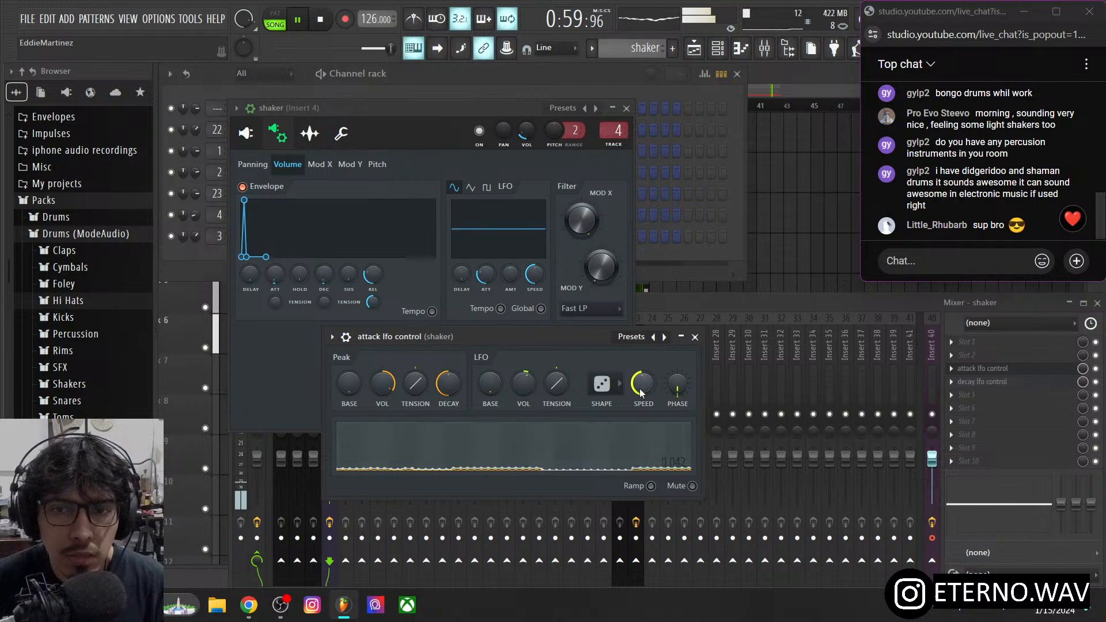
pyautogui.moveTo(644, 384); pyautogui.dragTo(644, 412)
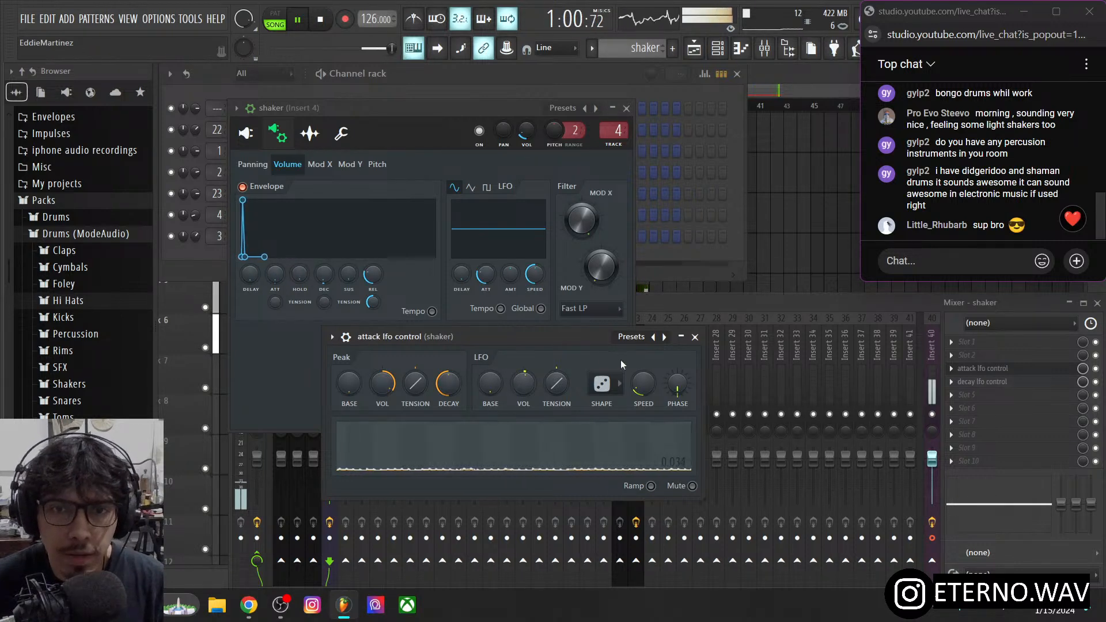
pyautogui.click(696, 337)
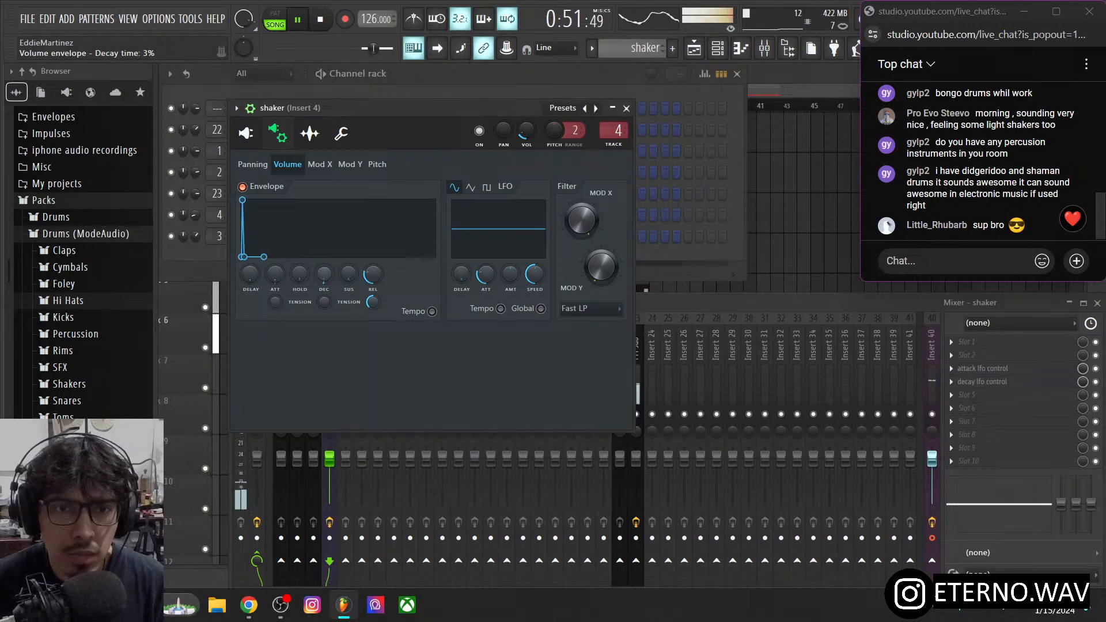
# - Copy the value of the decay time in the shaker's volume envelope
pyautogui.rightClick(326, 281)
pyautogui.click(325, 279)
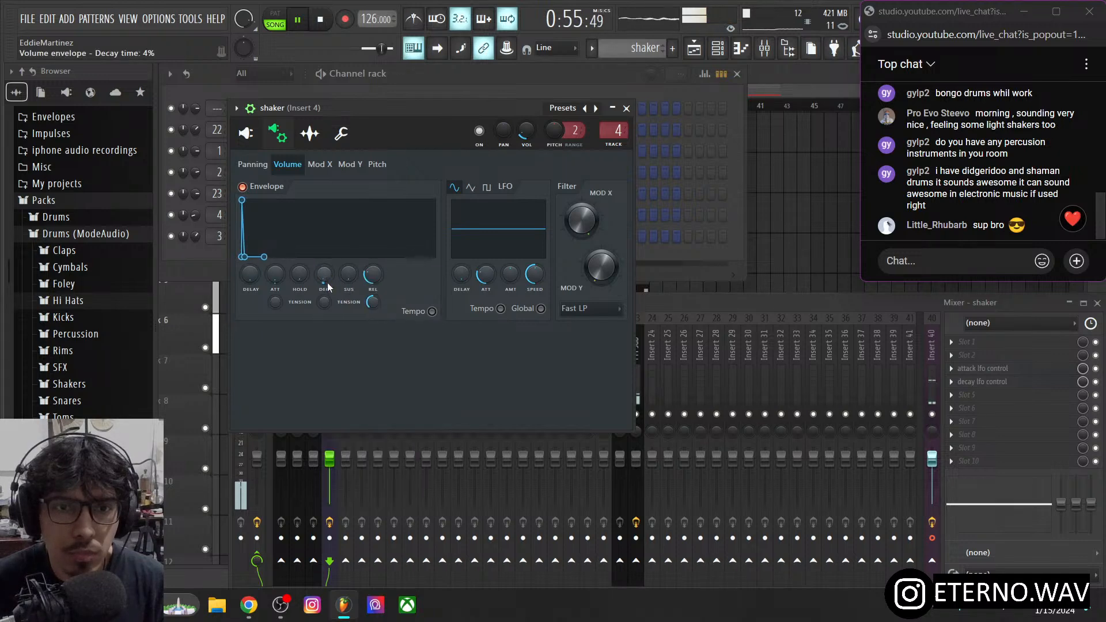
pyautogui.rightClick(324, 287)
pyautogui.click(360, 454)
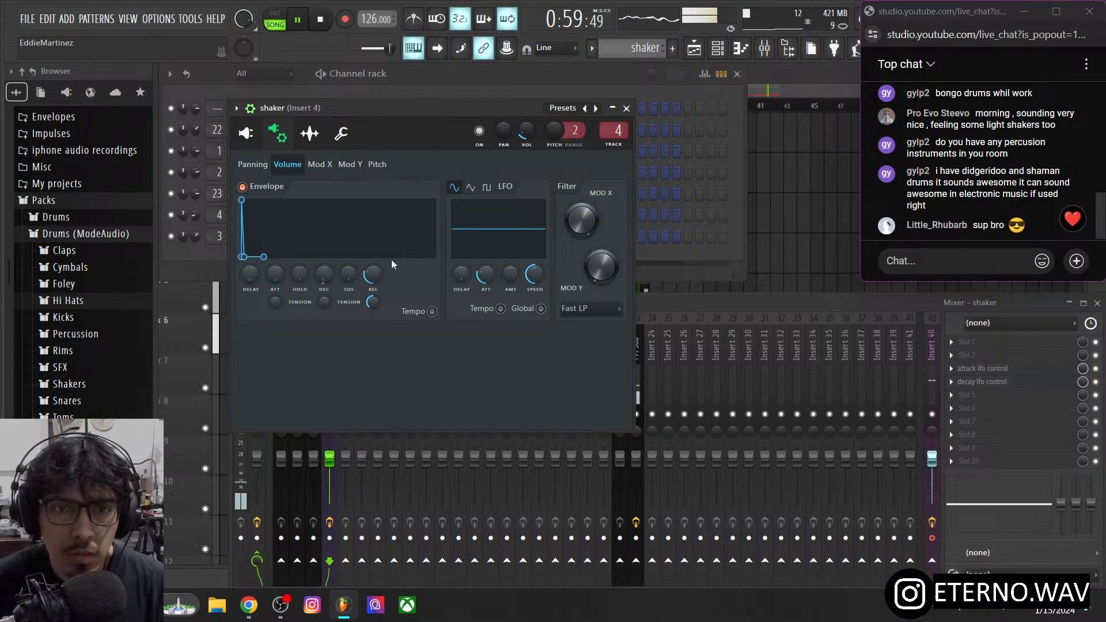
# - Link the shaker's volume envelope decay time to the internal controller "decay lfo control - LFO"
pyautogui.rightClick(321, 278)
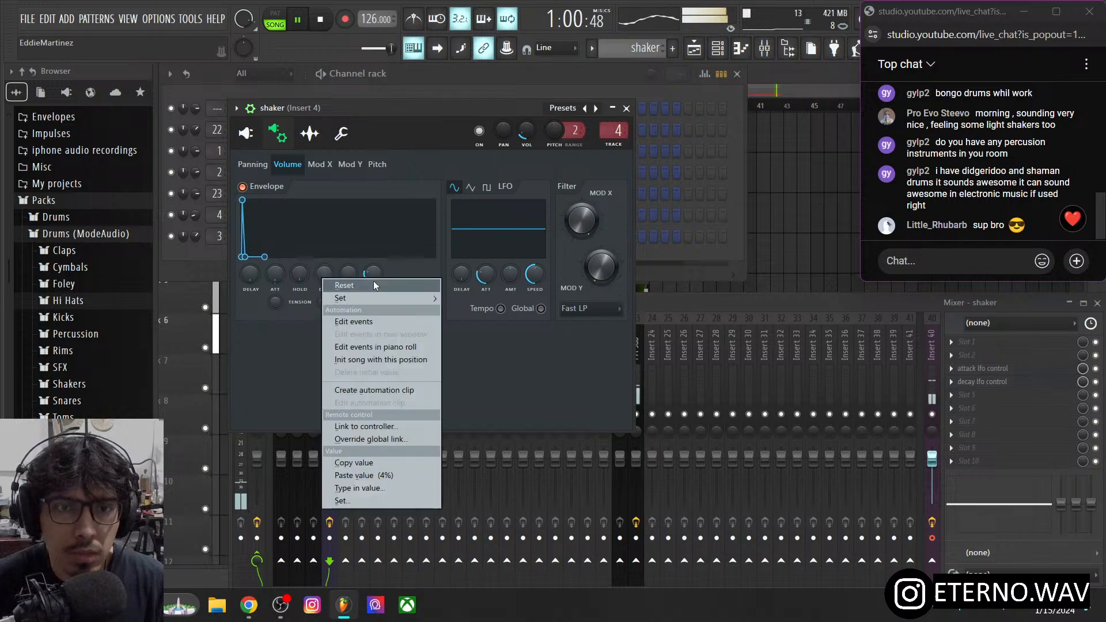
pyautogui.click(380, 423)
pyautogui.click(503, 280)
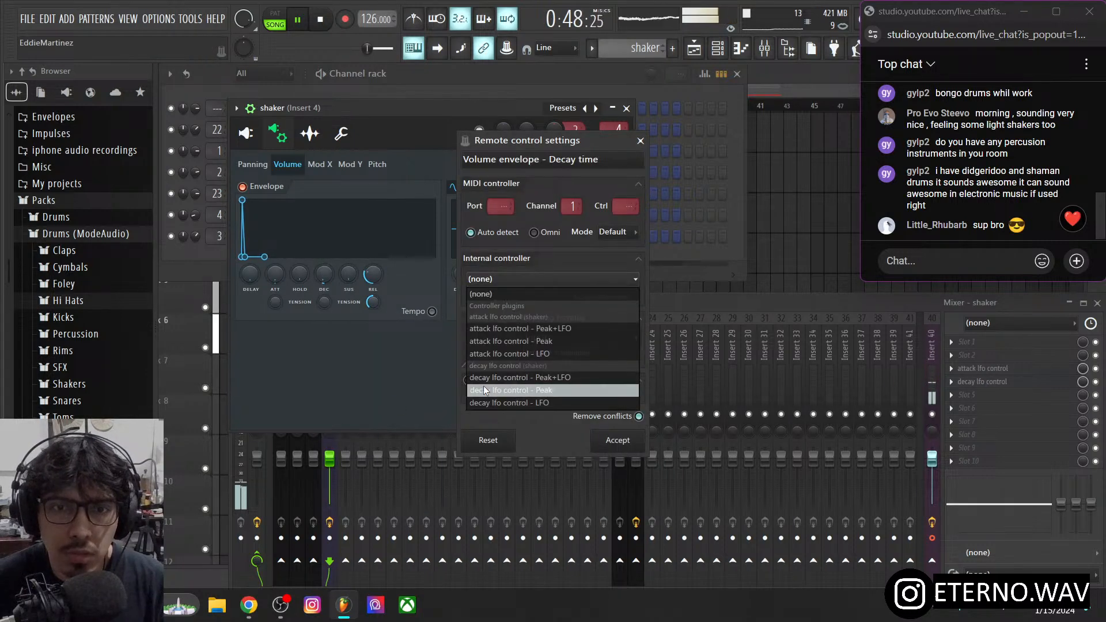
pyautogui.click(543, 404)
pyautogui.click(619, 441)
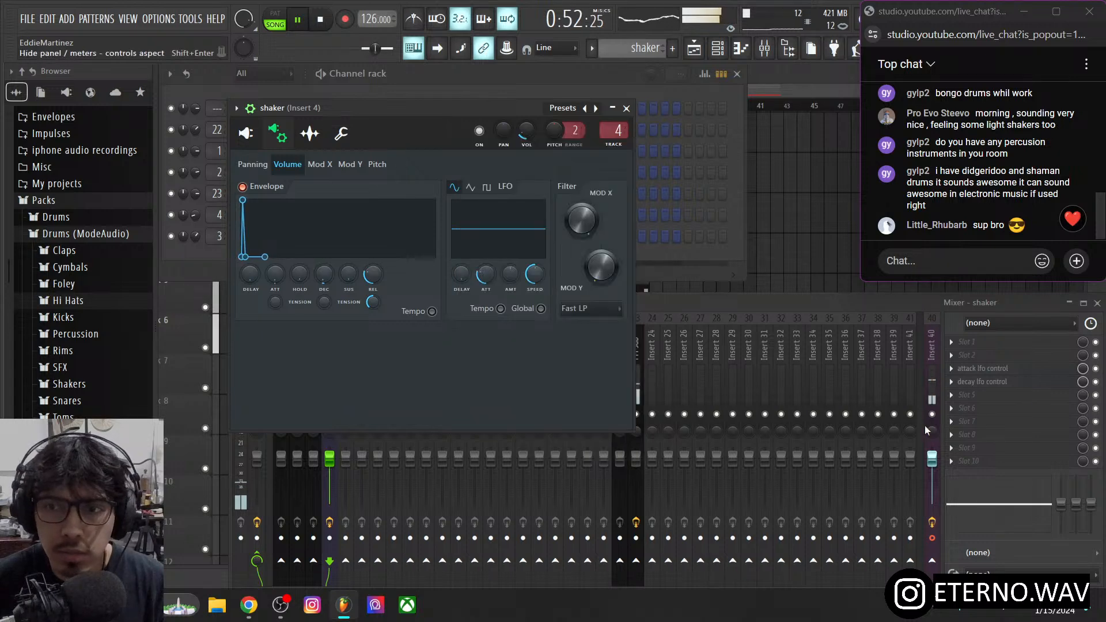
# - Open decay lfo control beside the shaker window, paste 4% into its LFO base, and raise its LFO amount to 4%
pyautogui.click(999, 383)
pyautogui.moveTo(632, 278); pyautogui.dragTo(673, 244)
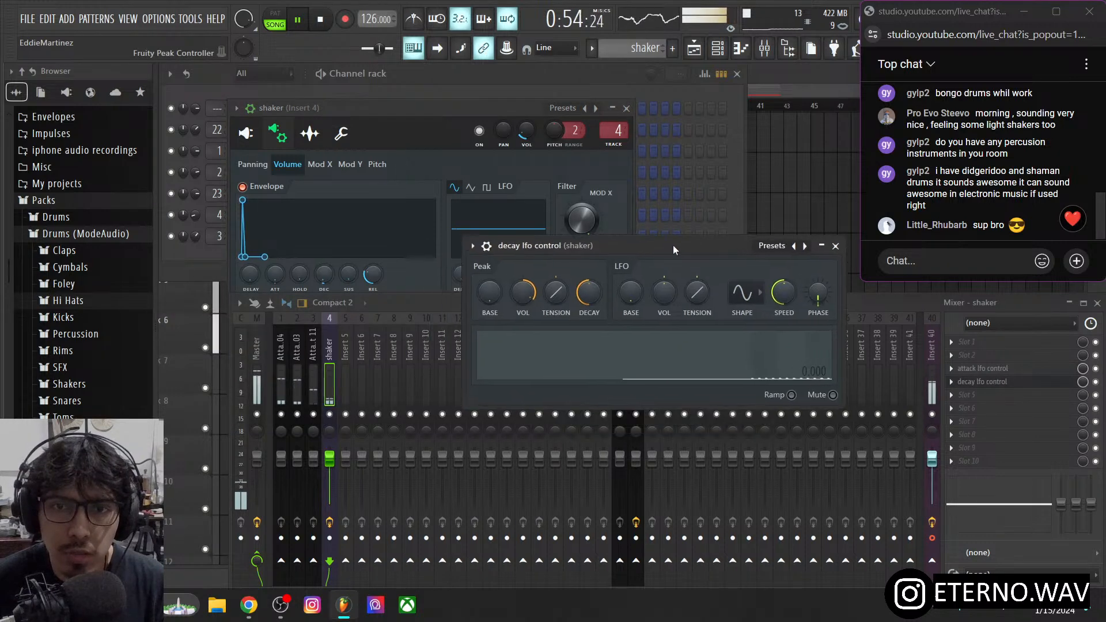
pyautogui.moveTo(400, 109); pyautogui.dragTo(369, 73)
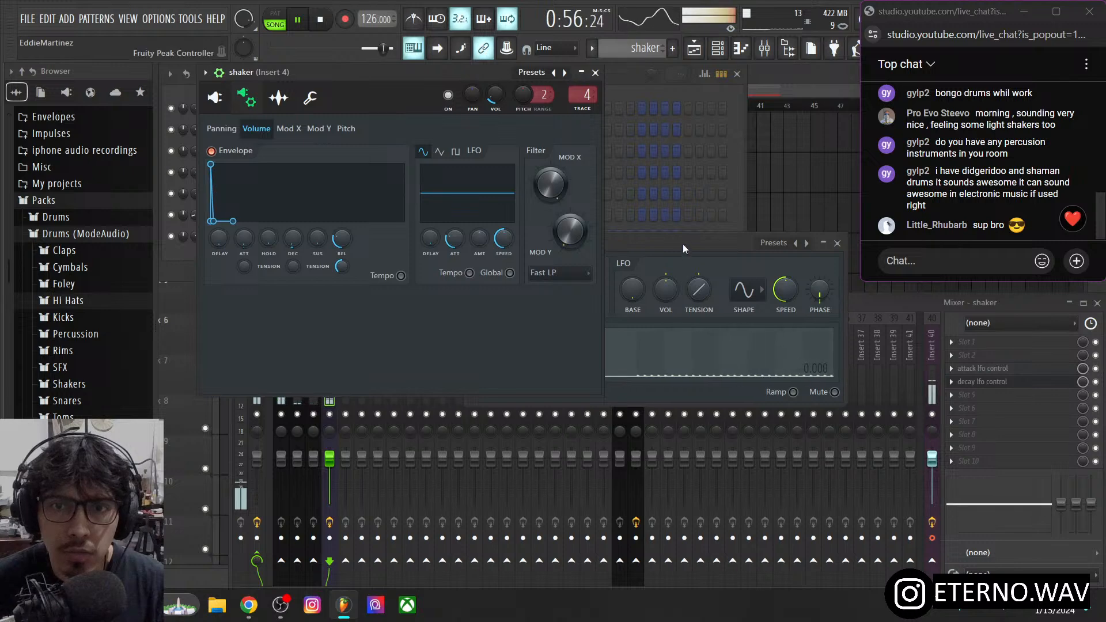
pyautogui.moveTo(683, 244); pyautogui.dragTo(697, 227)
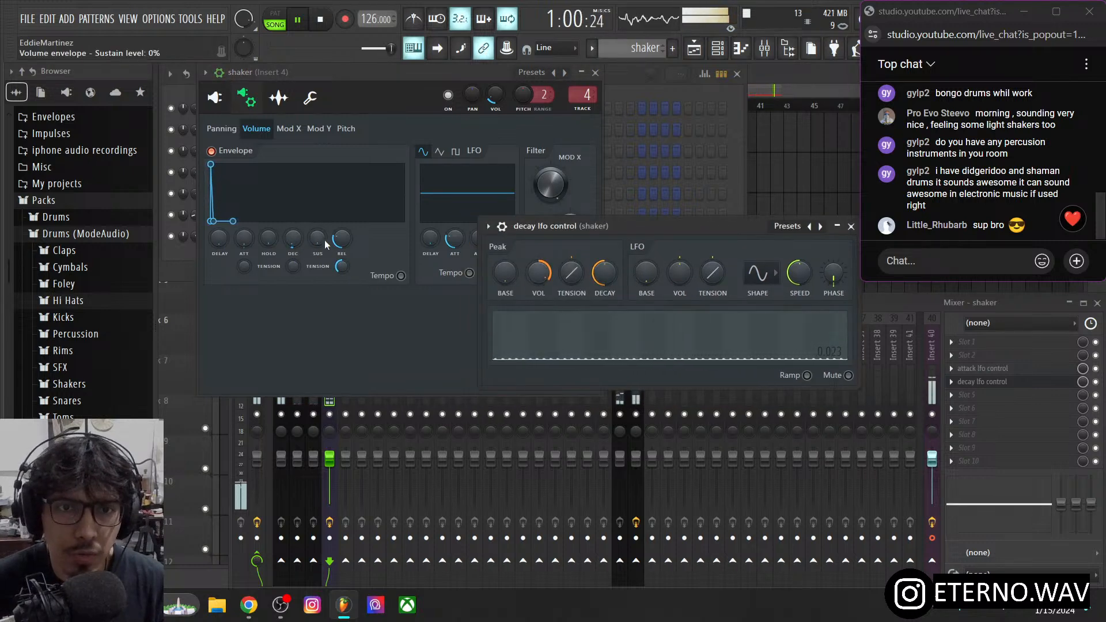
pyautogui.rightClick(644, 277)
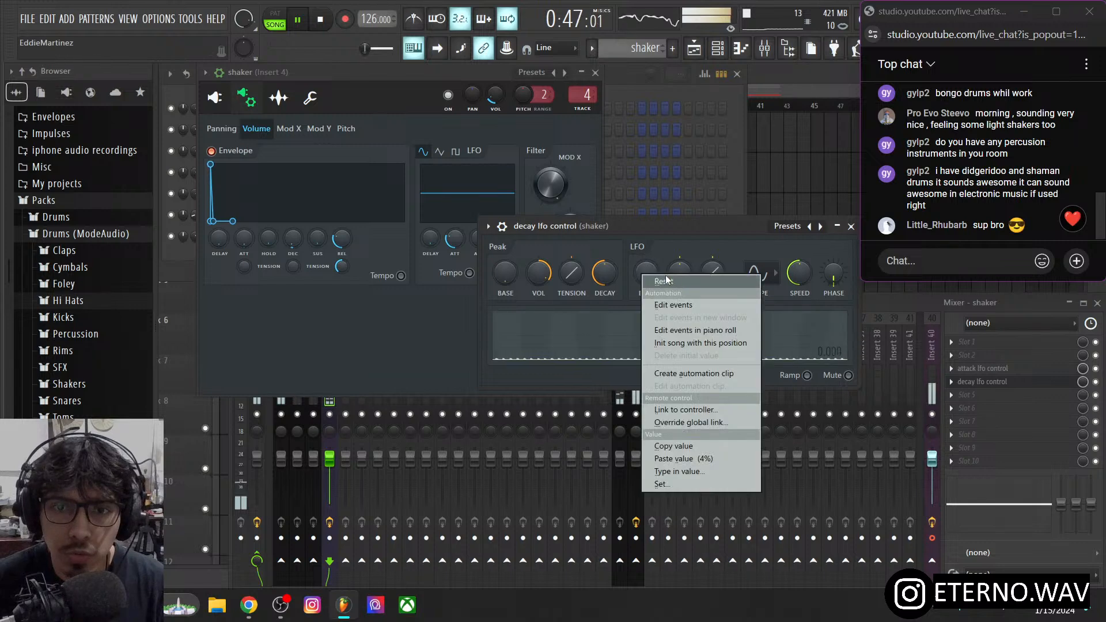
pyautogui.click(686, 459)
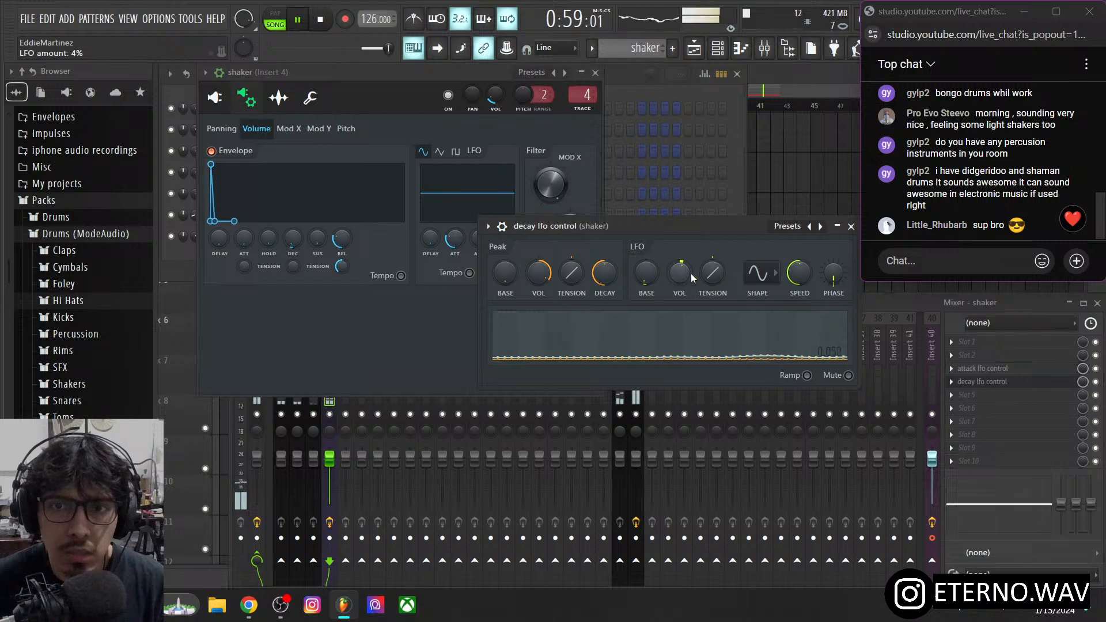
# - Set decay lfo control's LFO shape to Random and phase to 16%, and open attack lfo control for comparison
pyautogui.click(772, 284)
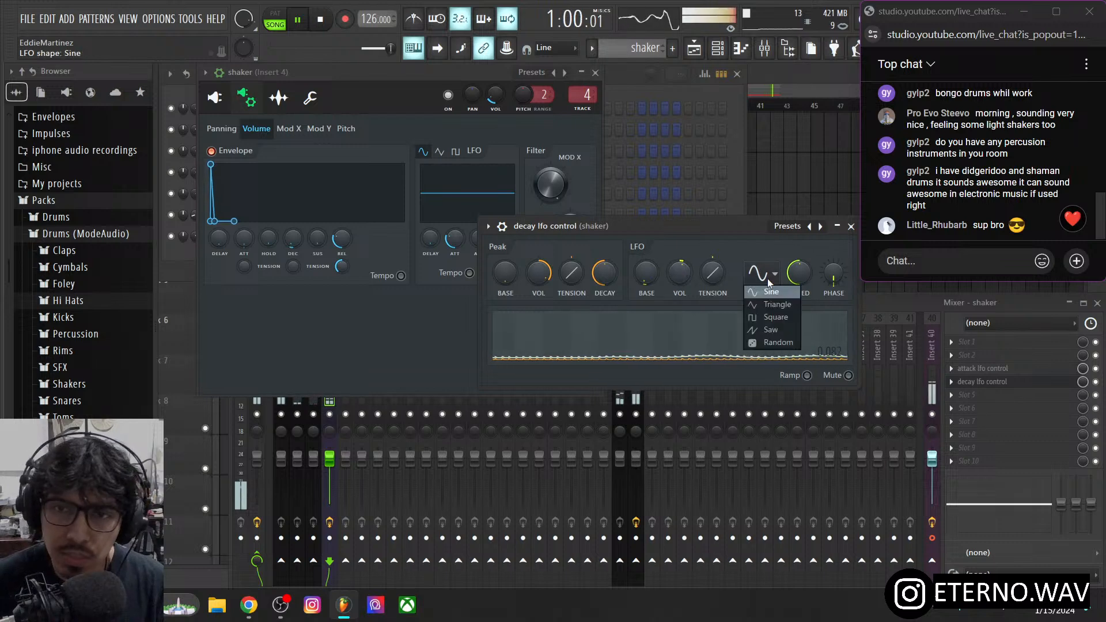
pyautogui.click(768, 342)
pyautogui.moveTo(735, 227); pyautogui.dragTo(694, 240)
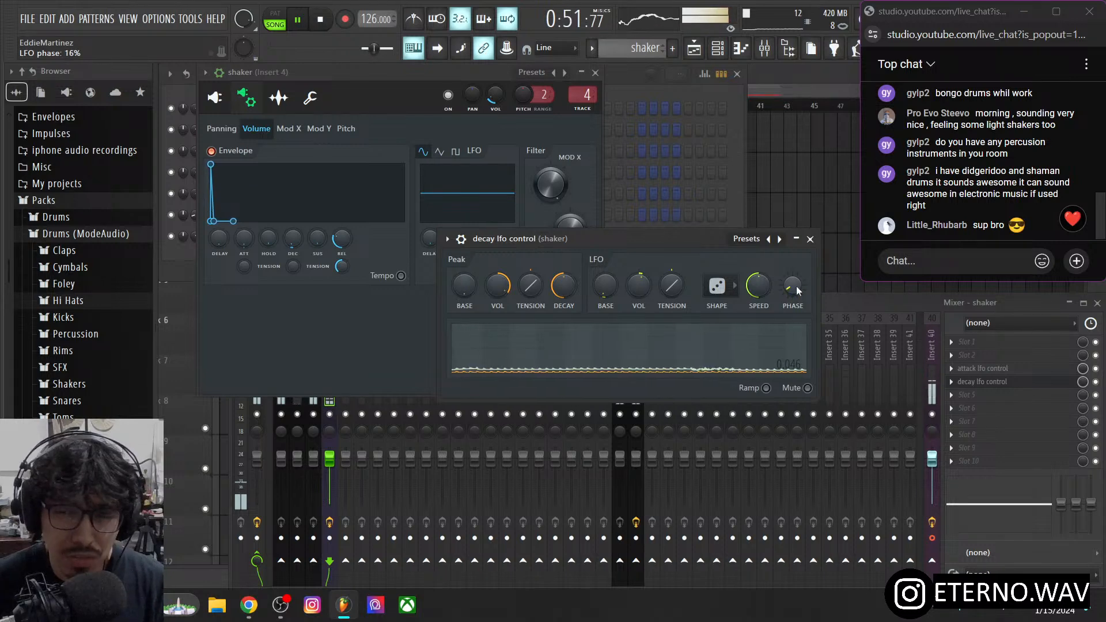
pyautogui.click(997, 374)
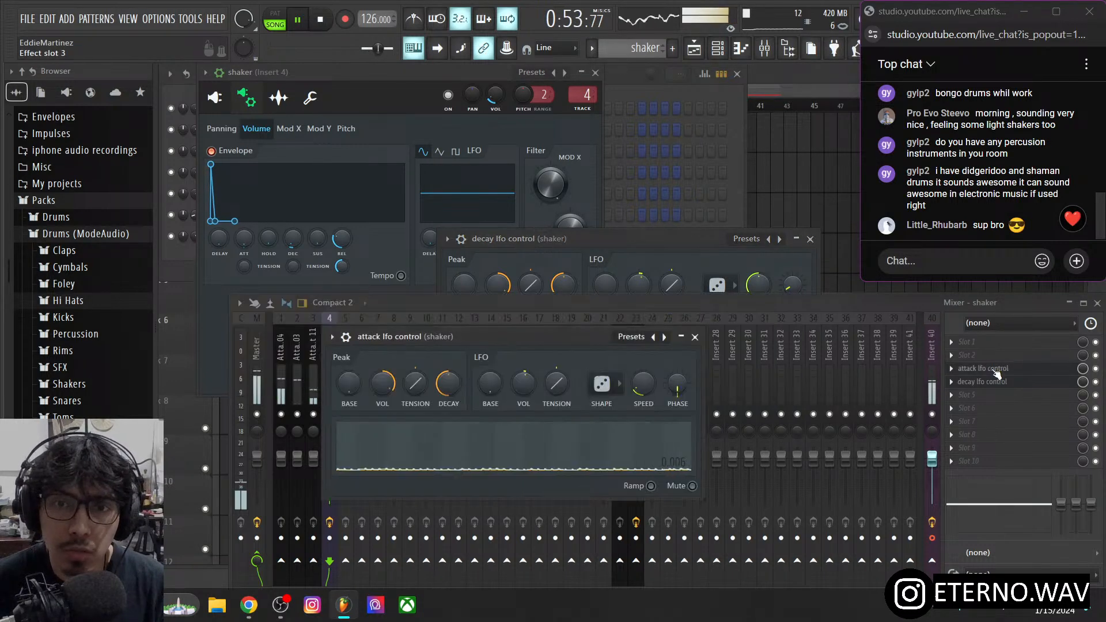
# - Lower the LFO speed of decay lfo control to 0:20 and close the controller window
pyautogui.moveTo(704, 238); pyautogui.dragTo(690, 246)
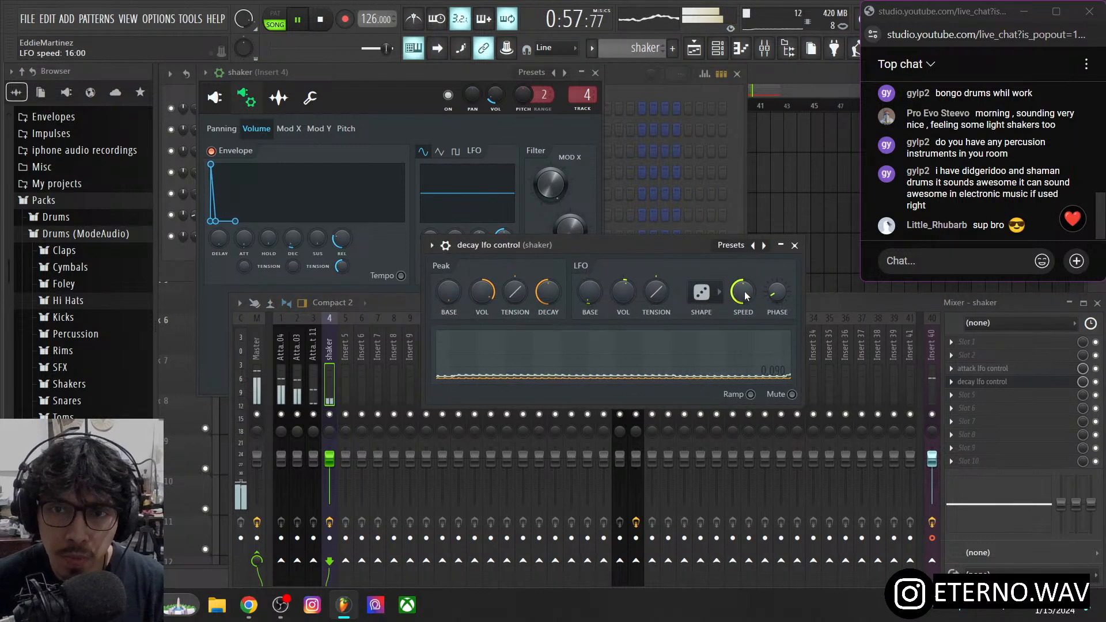
pyautogui.moveTo(743, 292)
pyautogui.mouseDown()
pyautogui.moveTo(743, 334)
pyautogui.moveTo(743, 304)
pyautogui.mouseUp()
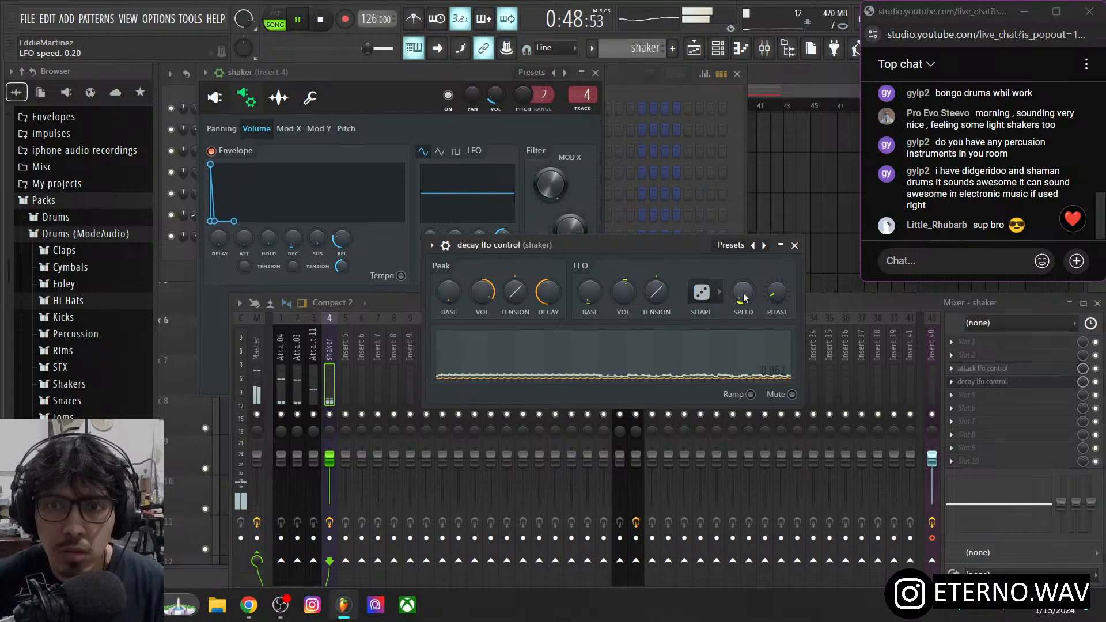
pyautogui.click(795, 245)
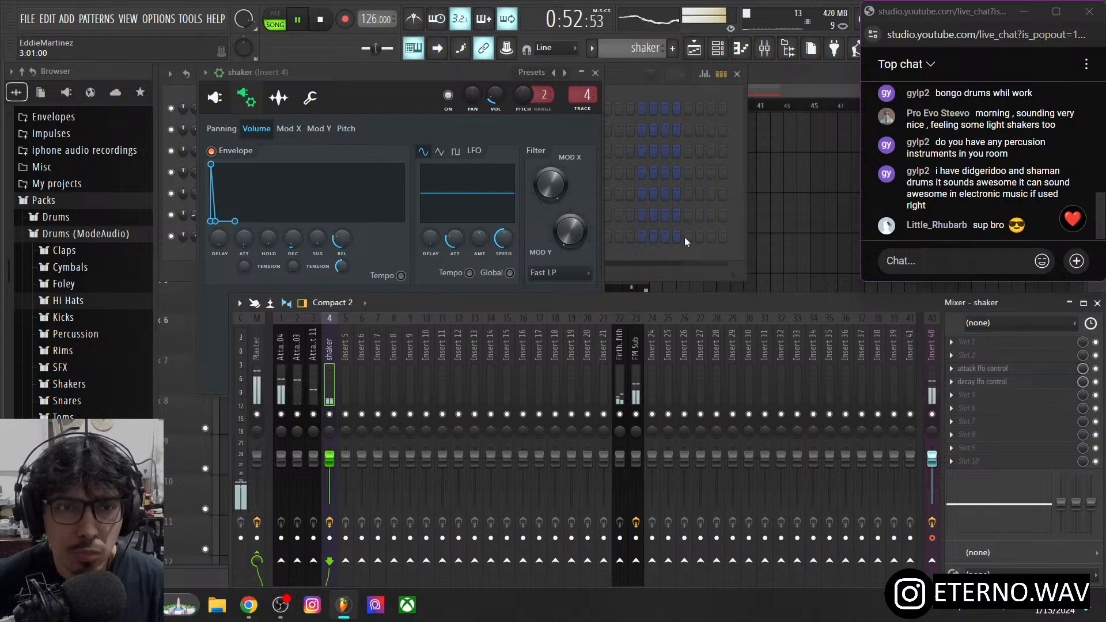
# - Close the shaker window, show the channel rack's velocity graph, and lower shaker steps 1, 5, 9 and 13 to about 25%
pyautogui.click(596, 73)
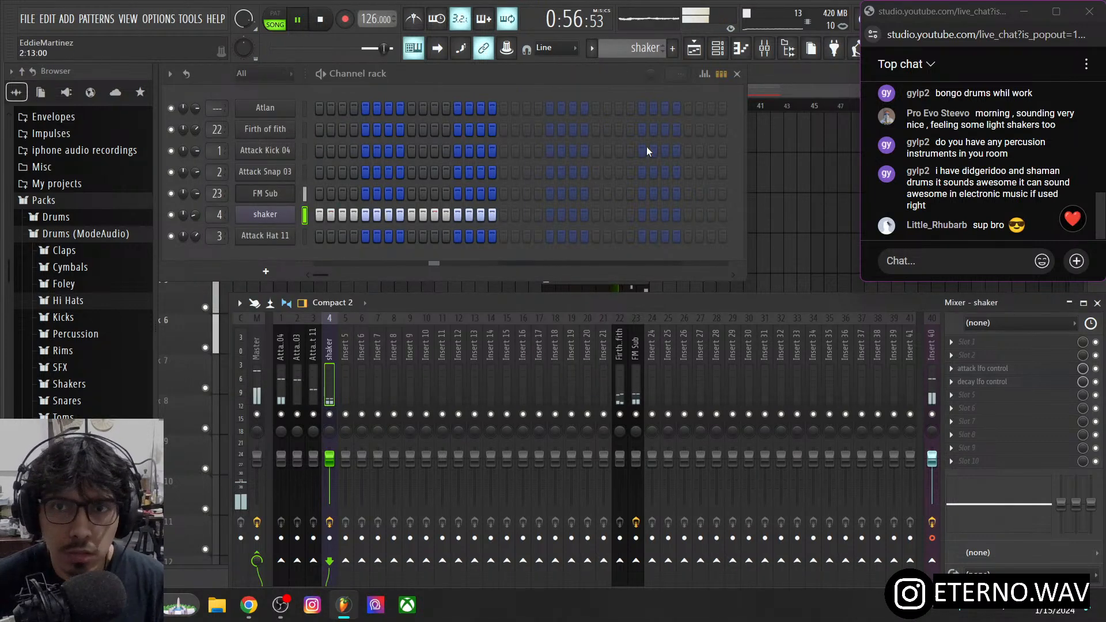
pyautogui.click(704, 74)
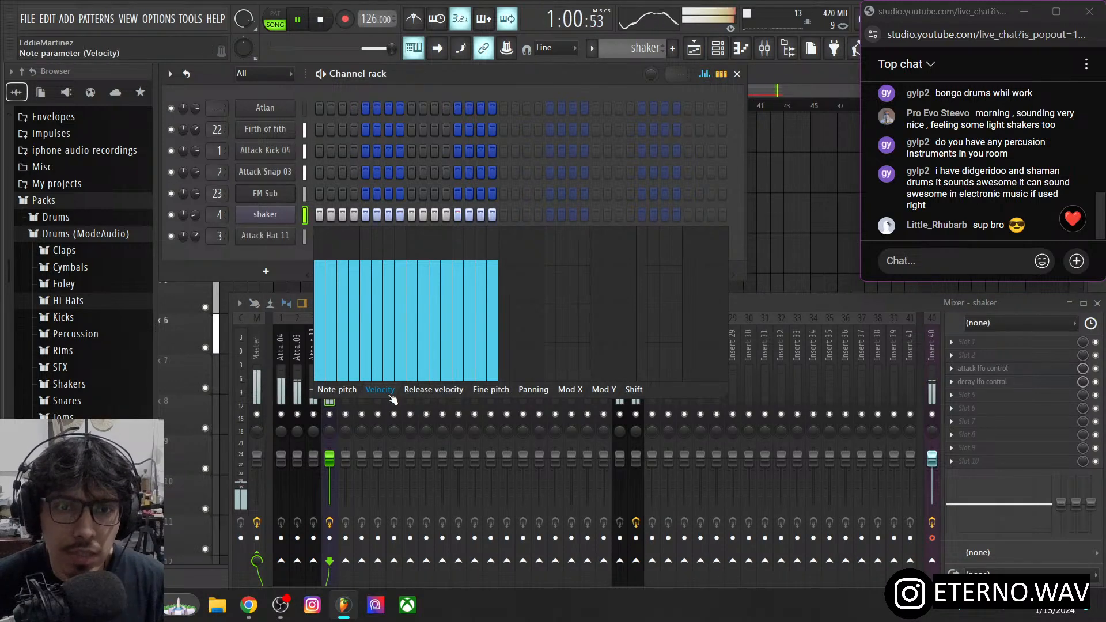
pyautogui.click(321, 329)
pyautogui.click(365, 330)
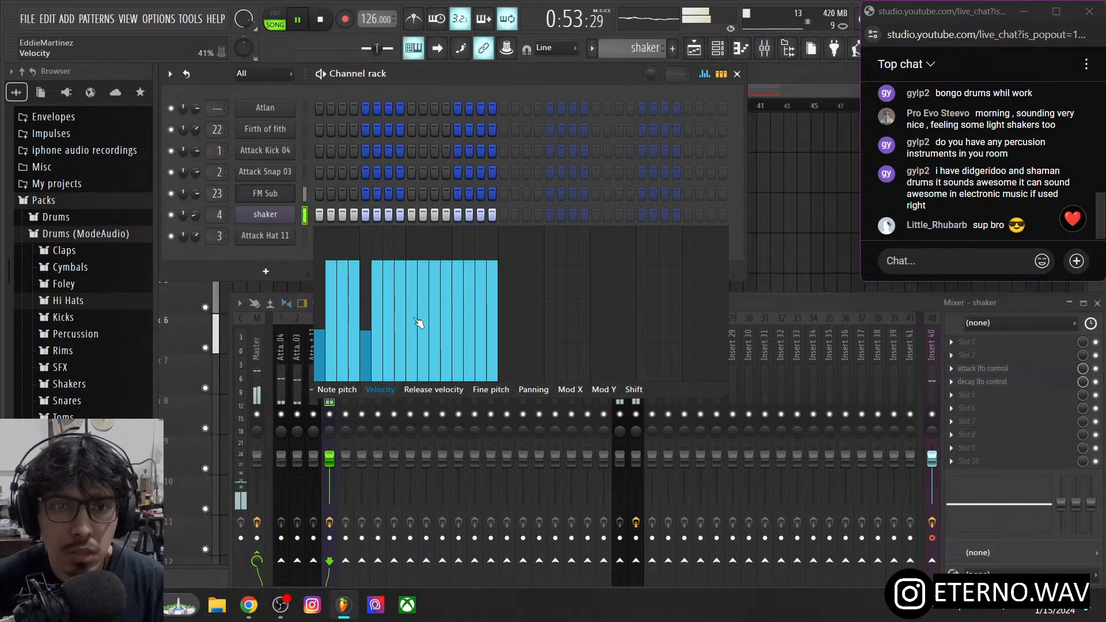
pyautogui.click(411, 324)
pyautogui.moveTo(453, 317); pyautogui.dragTo(458, 347)
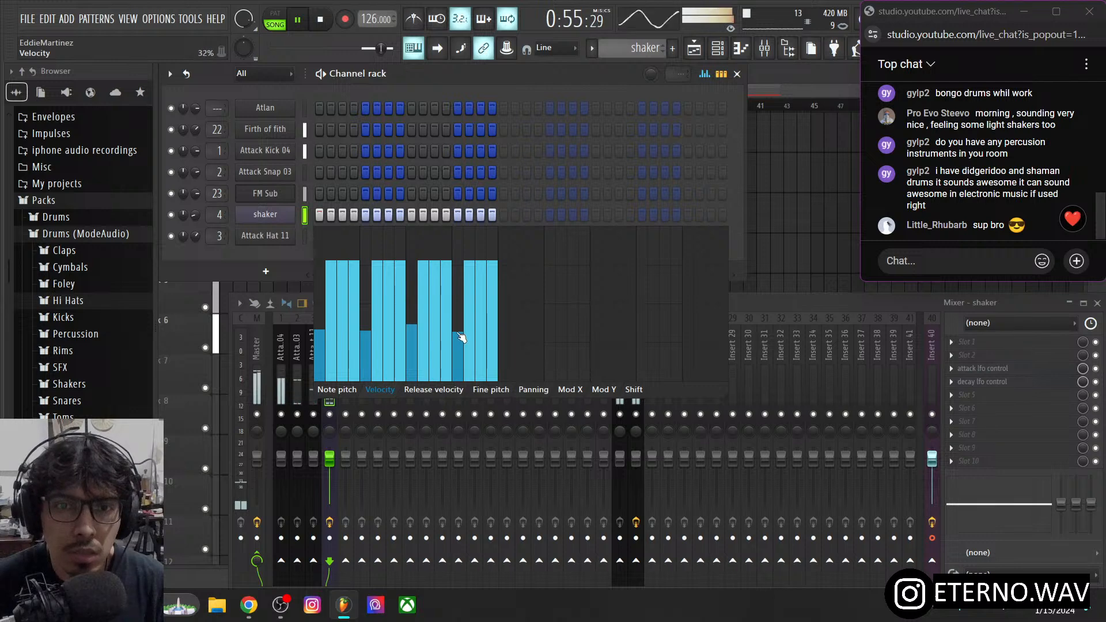
pyautogui.click(412, 347)
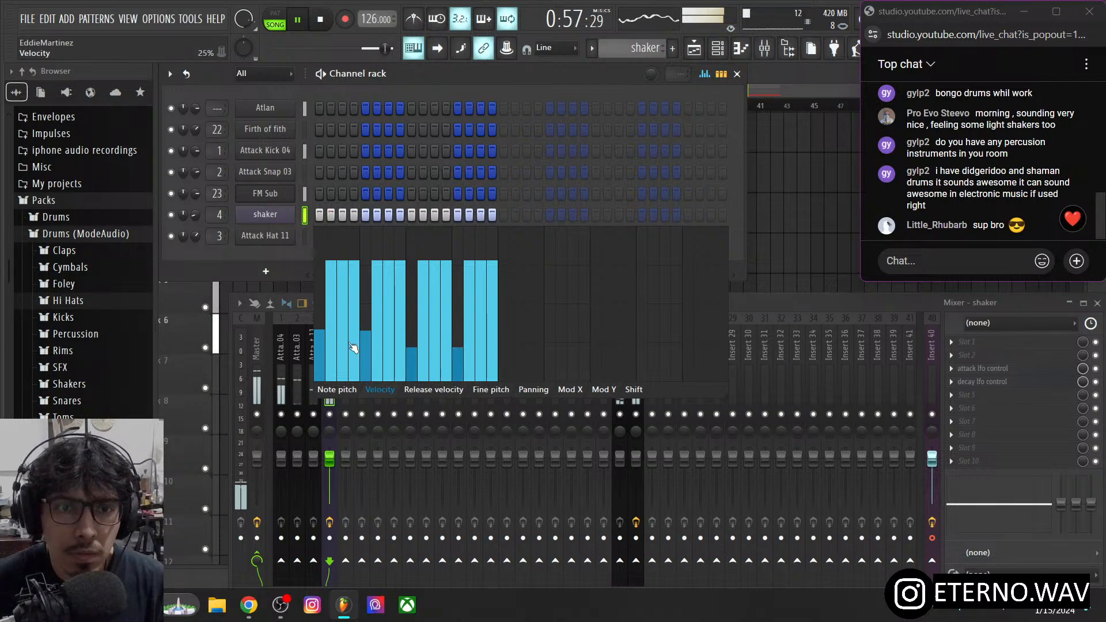
pyautogui.click(320, 349)
pyautogui.moveTo(366, 342); pyautogui.dragTo(370, 348)
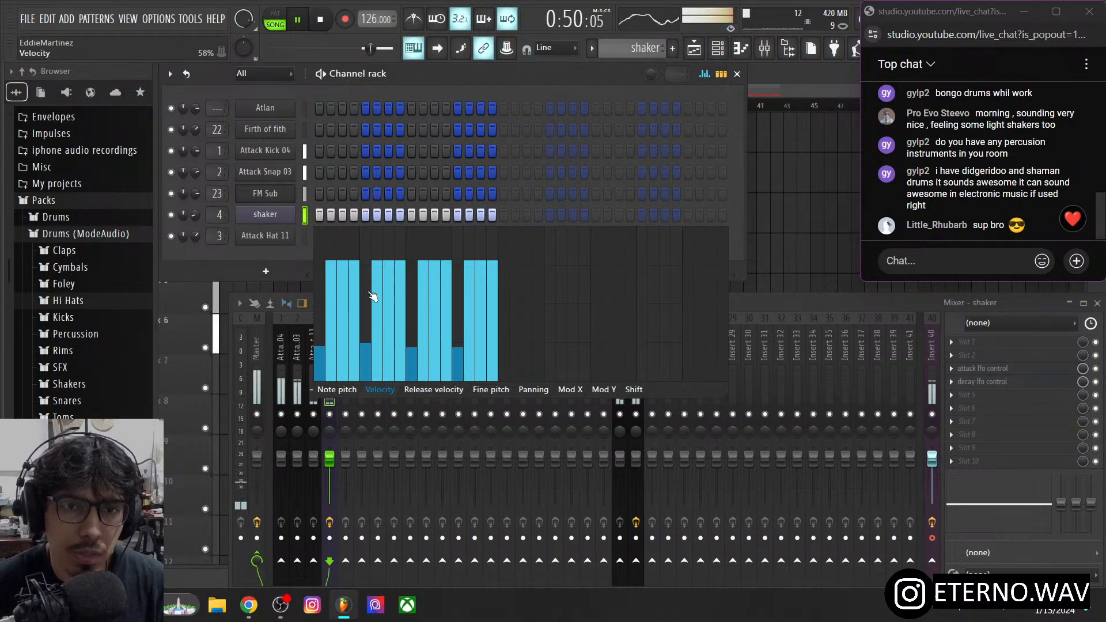
# - Vary the velocities of shaker steps 2–4 and 6–8 between about 45% and 65%
pyautogui.click(332, 312)
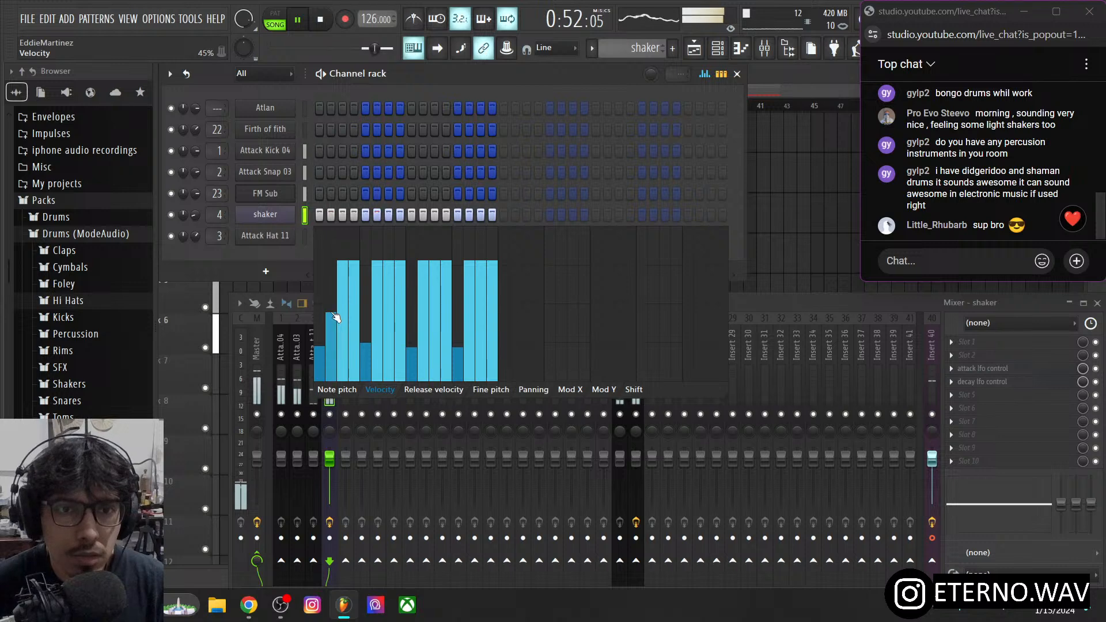
pyautogui.click(344, 331)
pyautogui.click(355, 300)
pyautogui.click(389, 310)
pyautogui.click(377, 281)
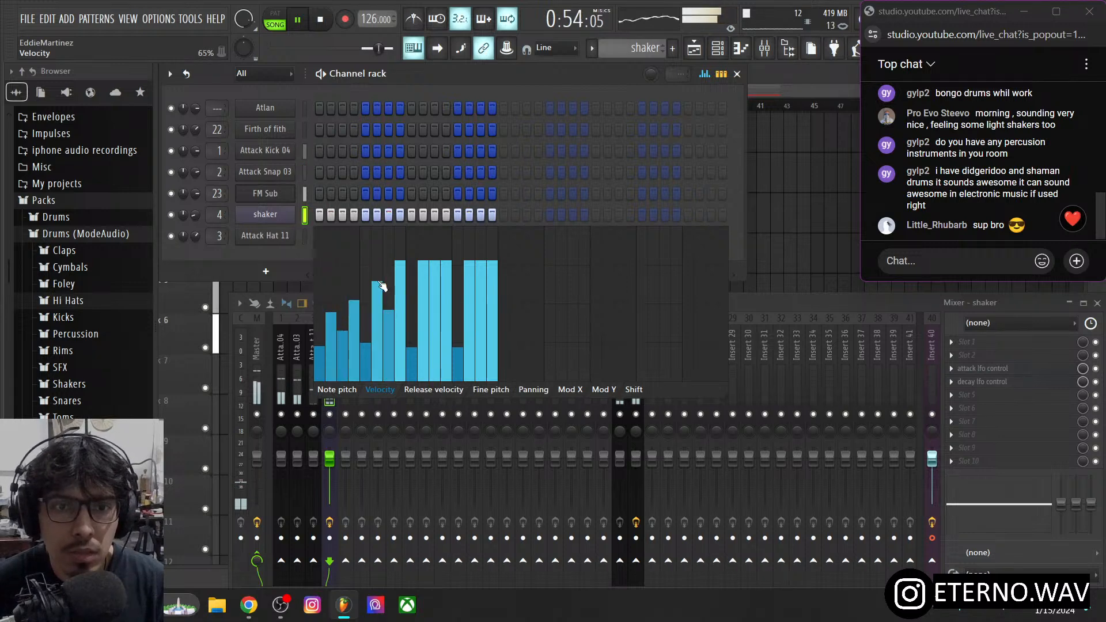
pyautogui.click(400, 298)
pyautogui.click(343, 291)
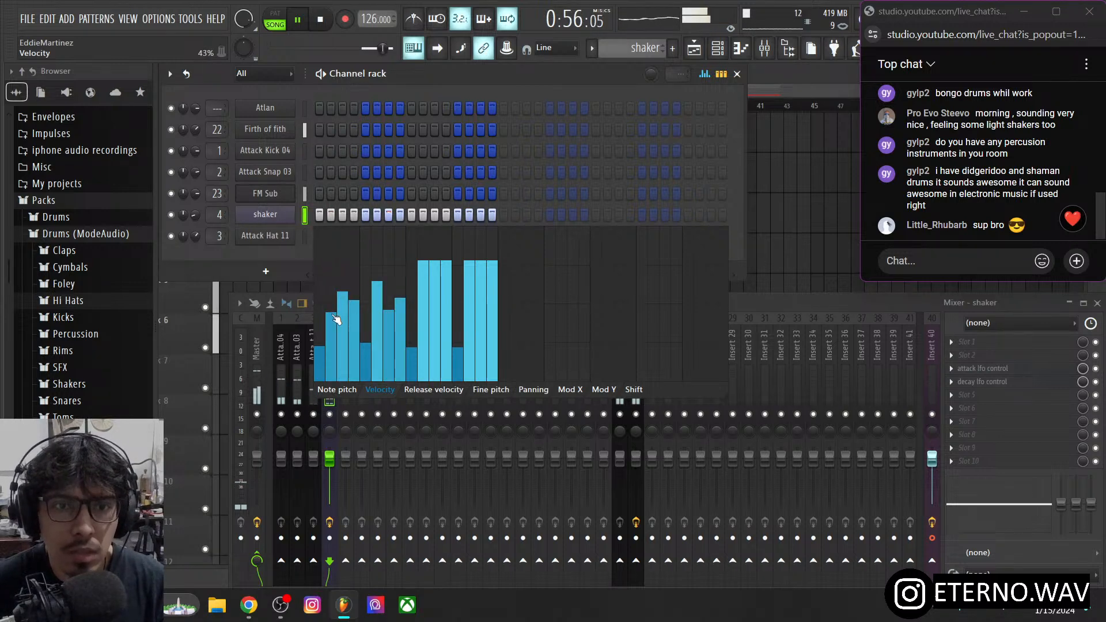
# - Vary the velocities of shaker steps 10–12 and 14–16 between about 40% and 65%
pyautogui.click(435, 304)
pyautogui.click(423, 281)
pyautogui.click(469, 318)
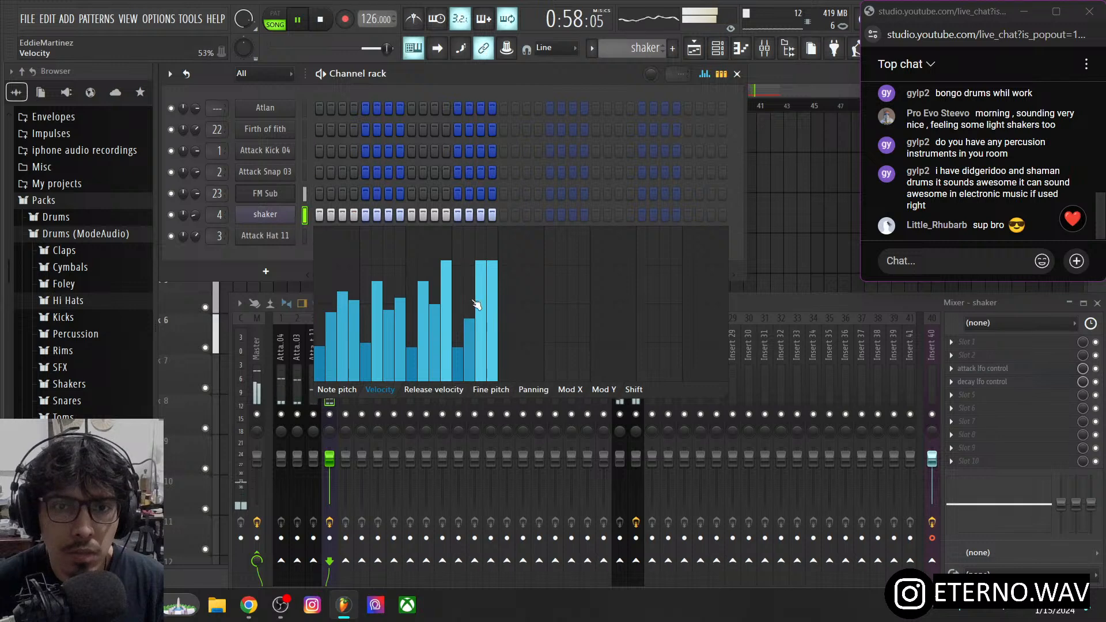
pyautogui.click(481, 292)
pyautogui.click(493, 319)
pyautogui.click(446, 289)
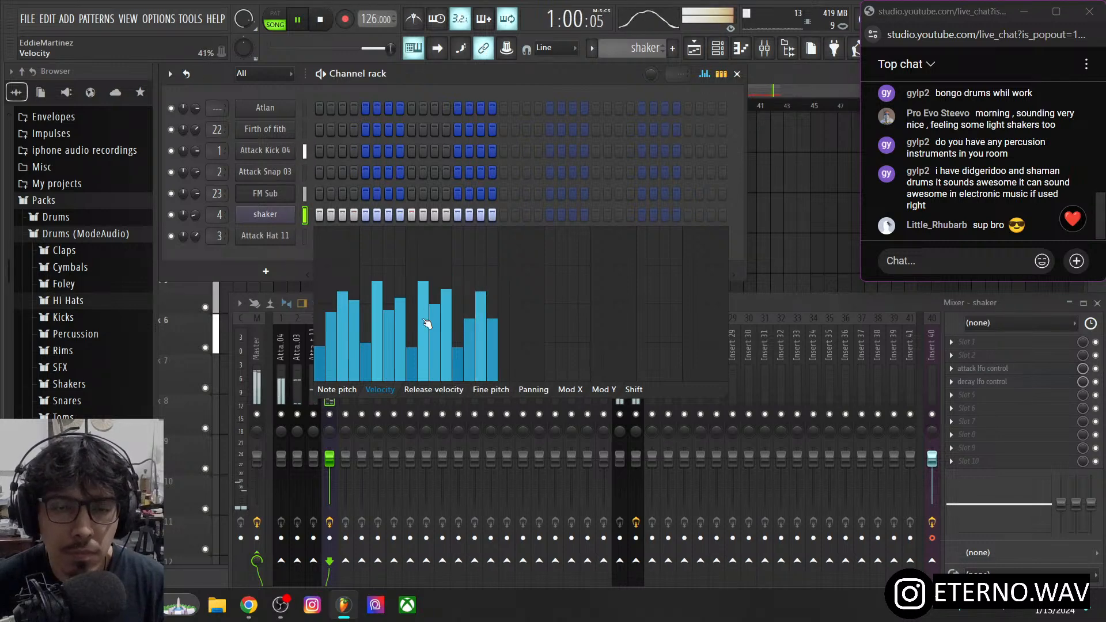
pyautogui.click(436, 314)
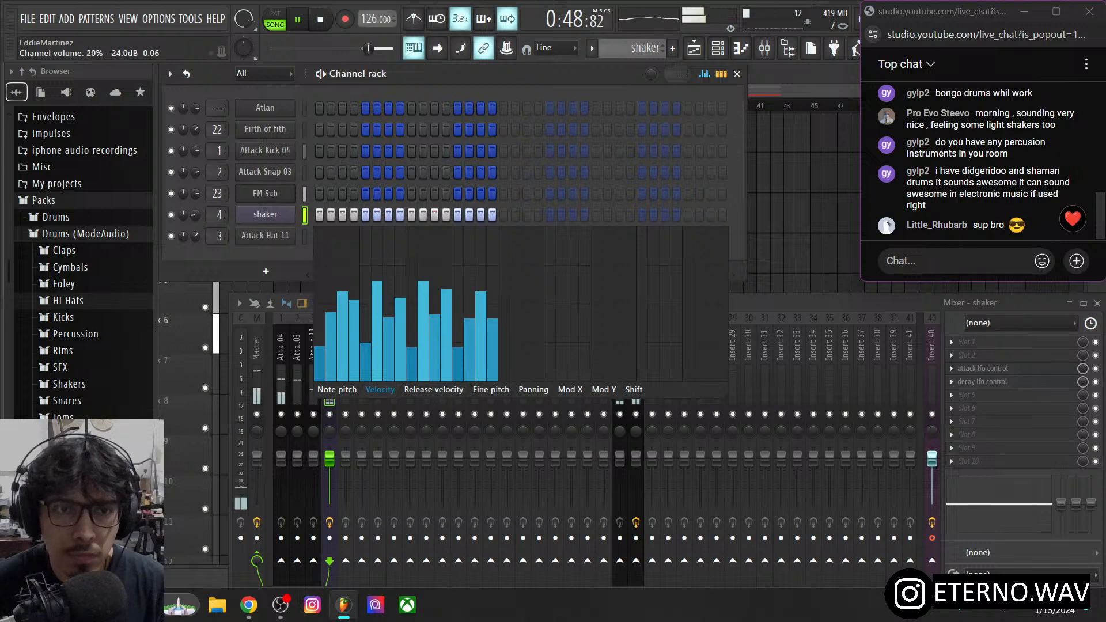
# - Set the LFO amount of decay lfo control to about 6%, raise its LFO speed slightly, and close the controller window
pyautogui.click(282, 215)
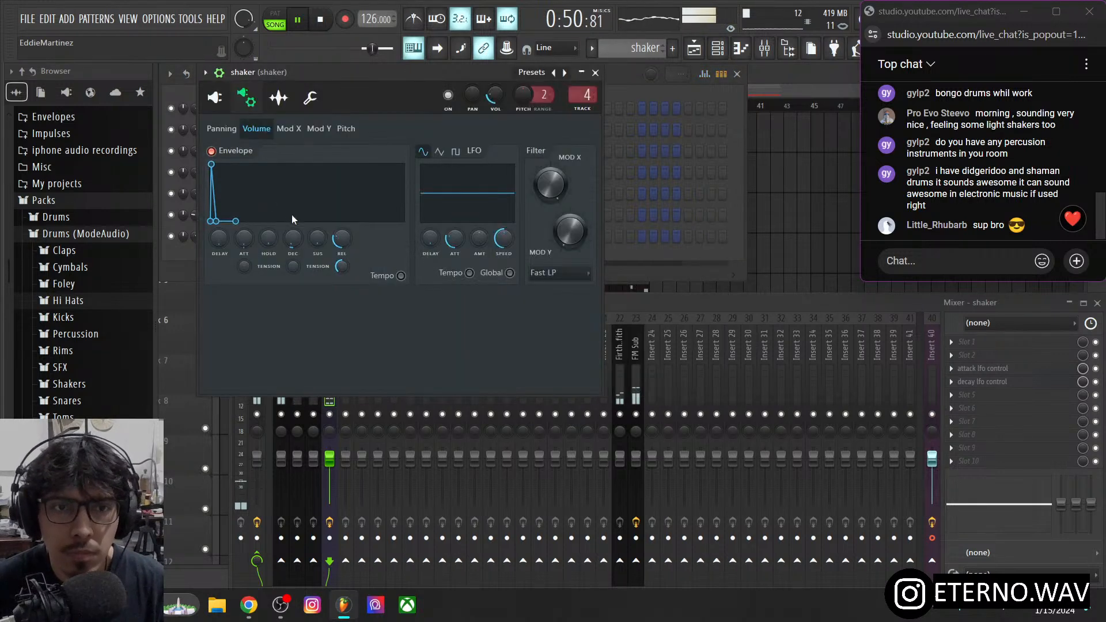
pyautogui.click(596, 72)
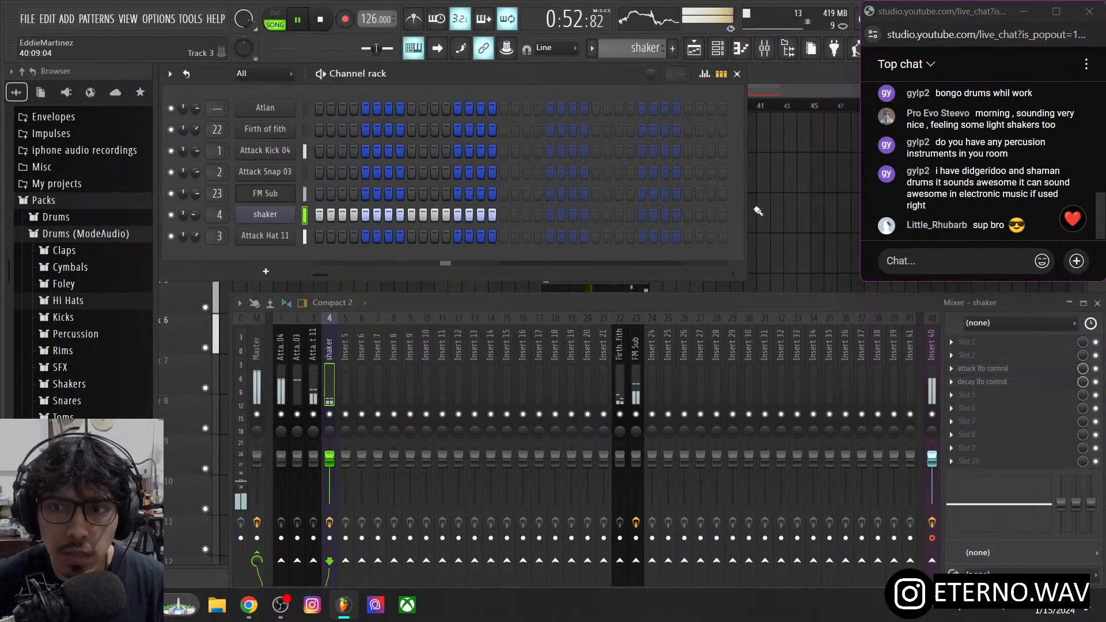
pyautogui.click(985, 381)
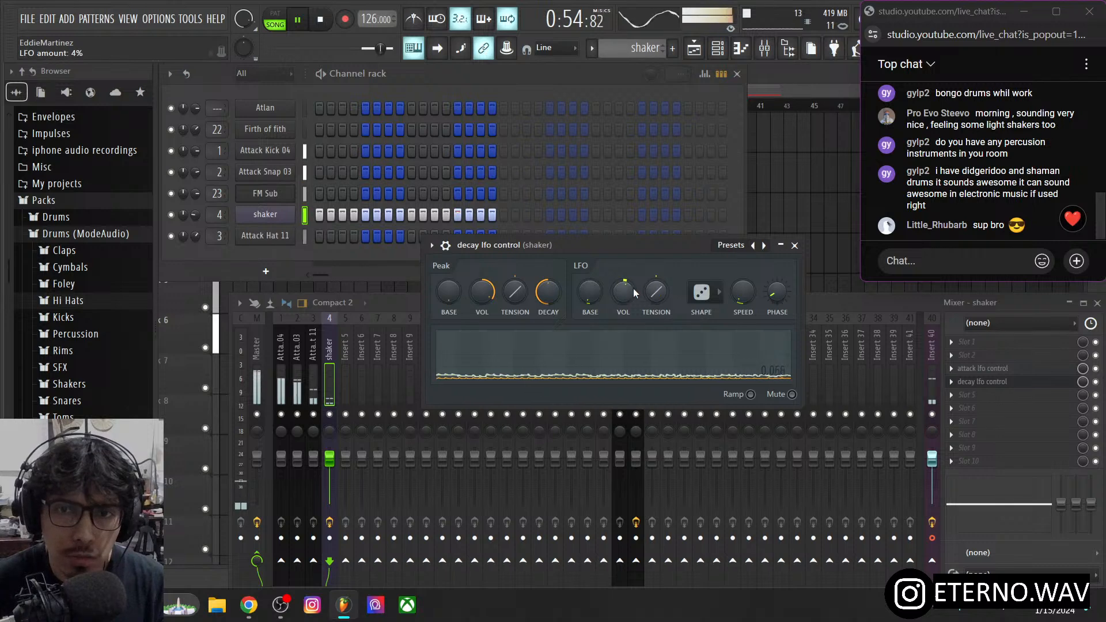
pyautogui.moveTo(630, 290); pyautogui.dragTo(631, 286)
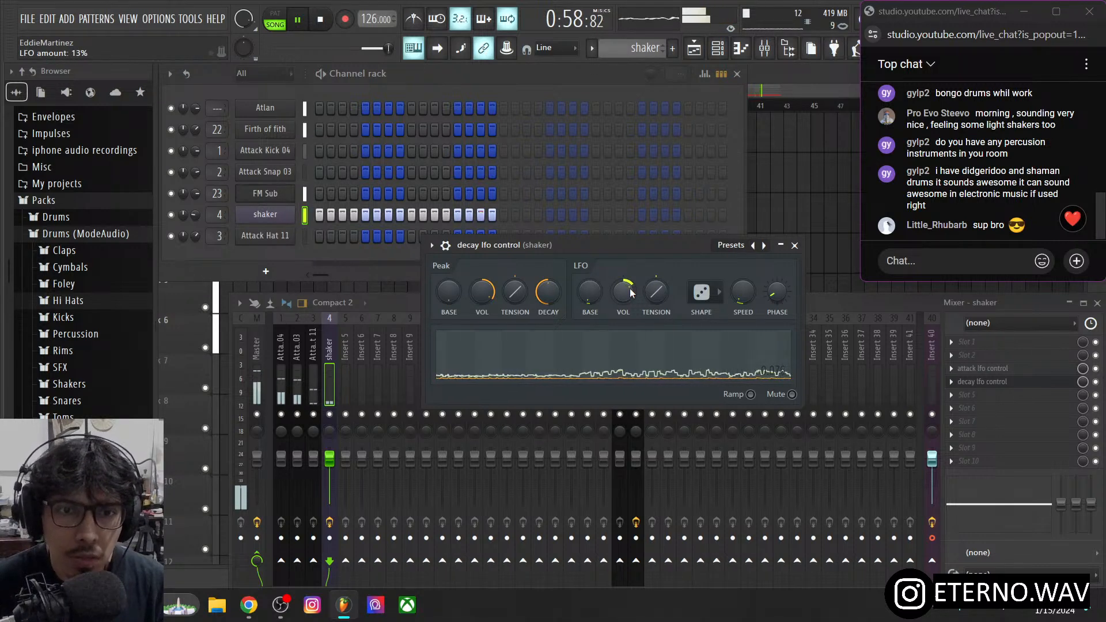
pyautogui.moveTo(630, 292); pyautogui.dragTo(630, 303)
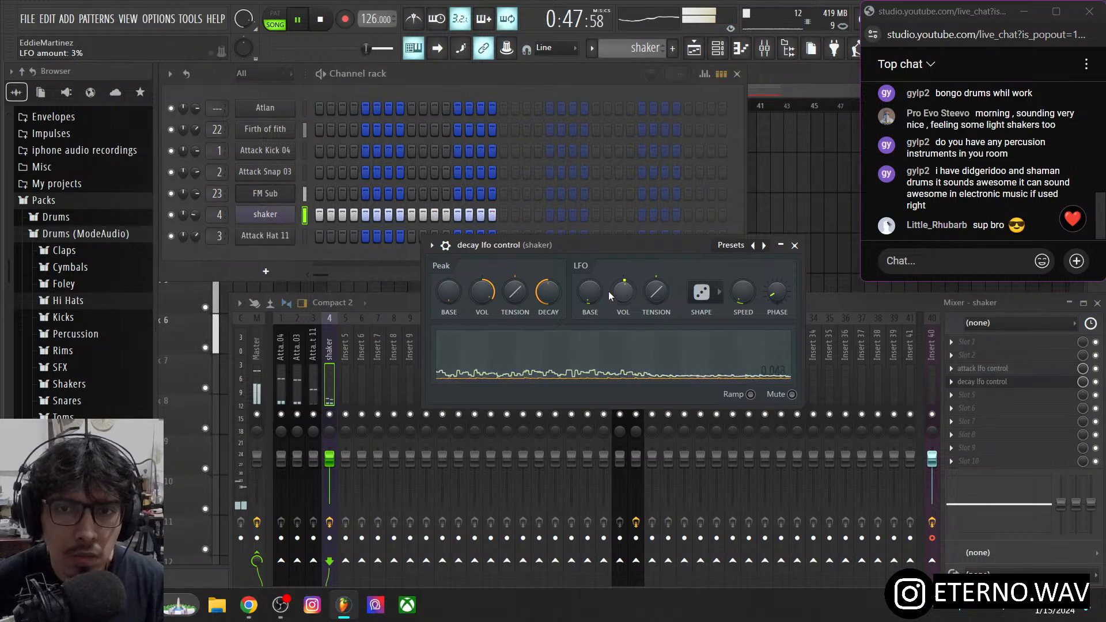
pyautogui.scroll(4, 590, 292)
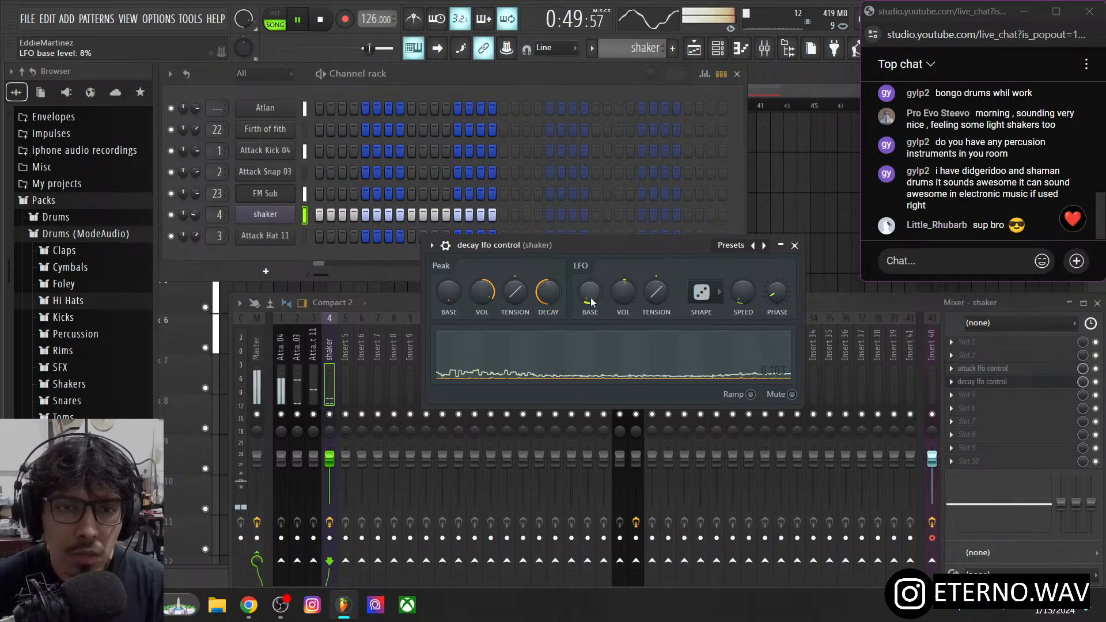
pyautogui.scroll(-7, 590, 300)
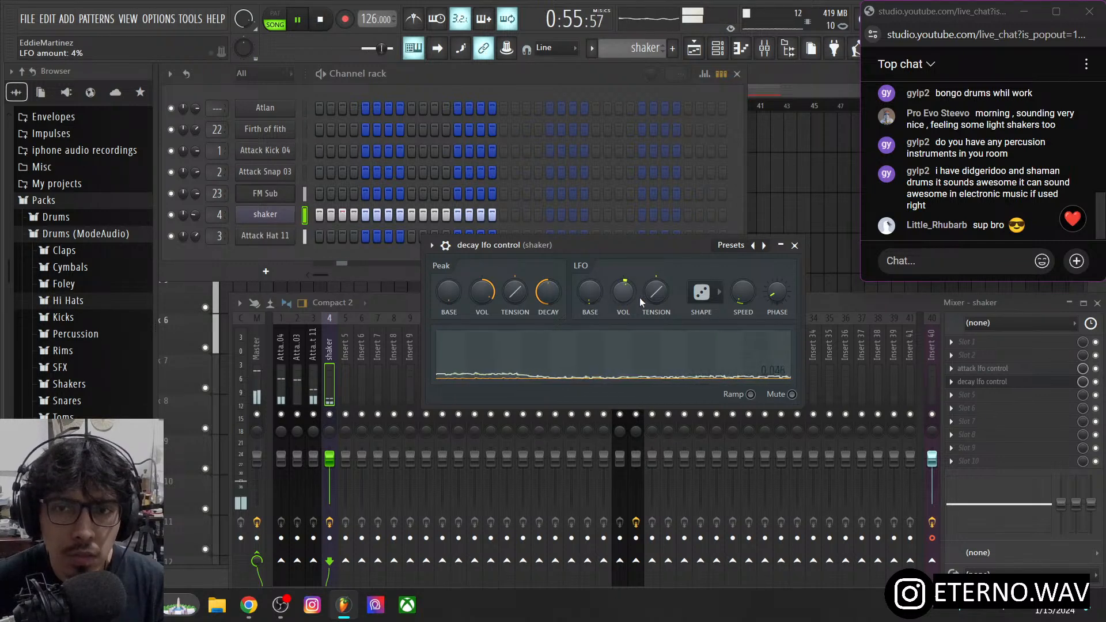
pyautogui.scroll(5, 753, 295)
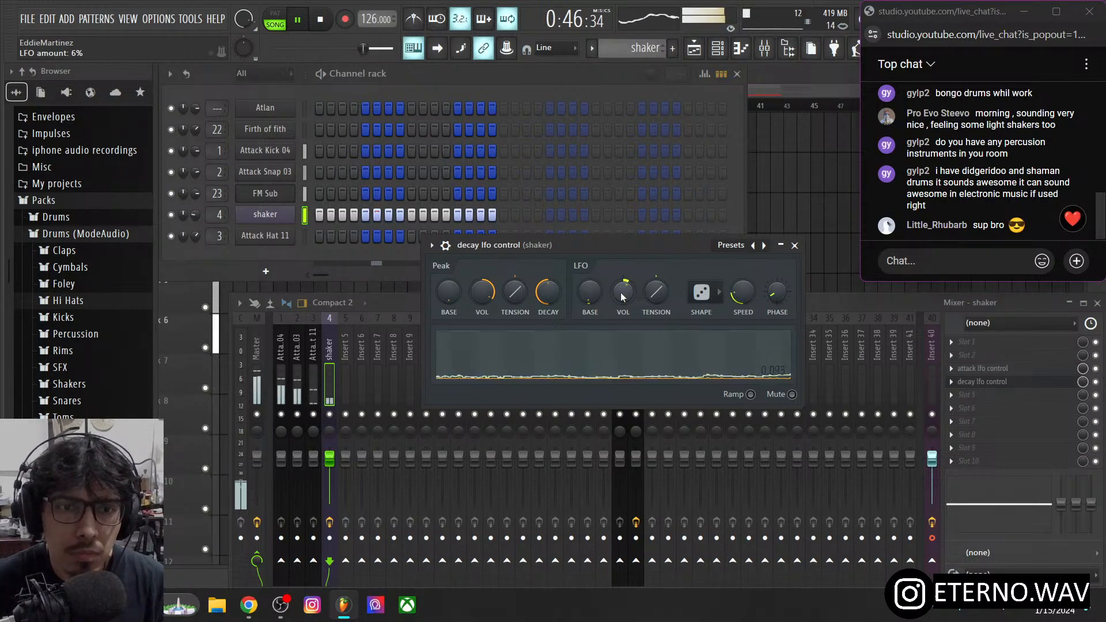
pyautogui.click(795, 246)
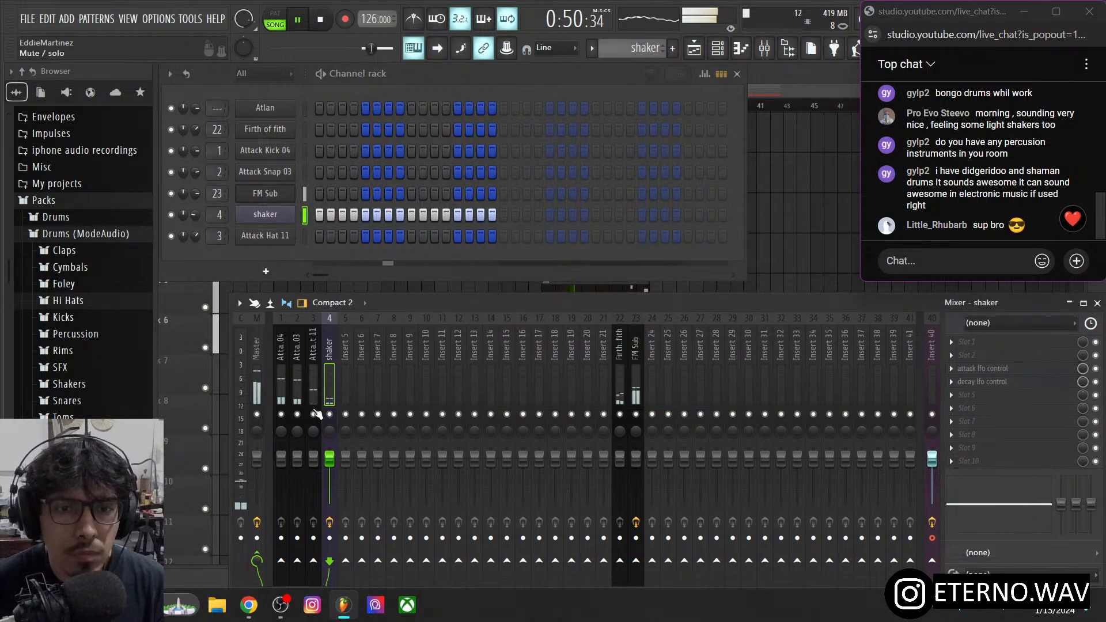
pyautogui.click(281, 414)
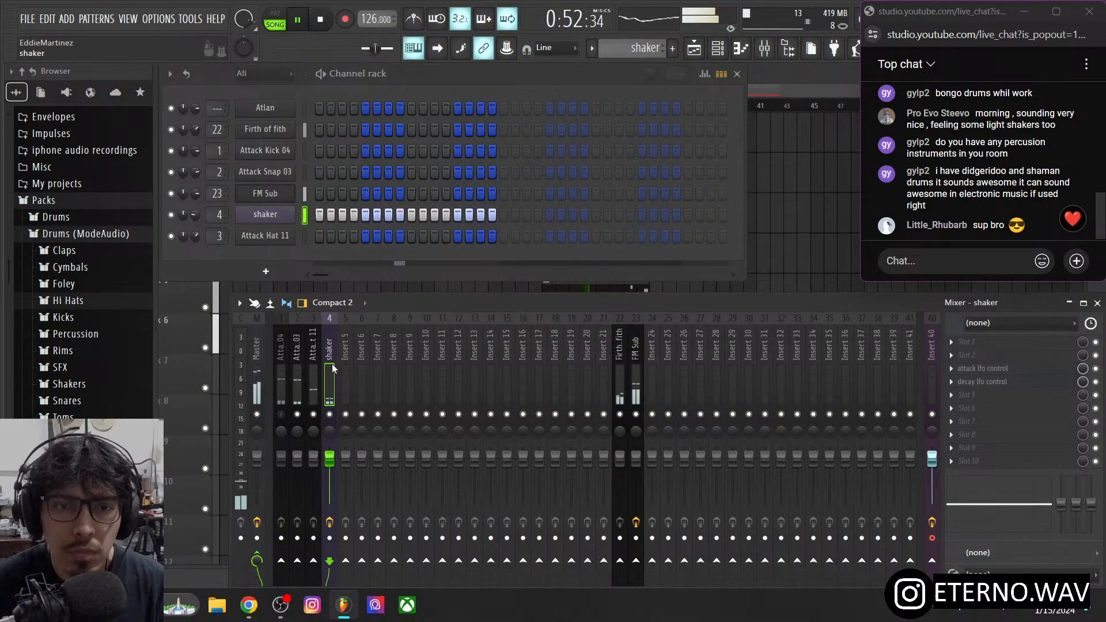
pyautogui.click(981, 396)
pyautogui.click(862, 490)
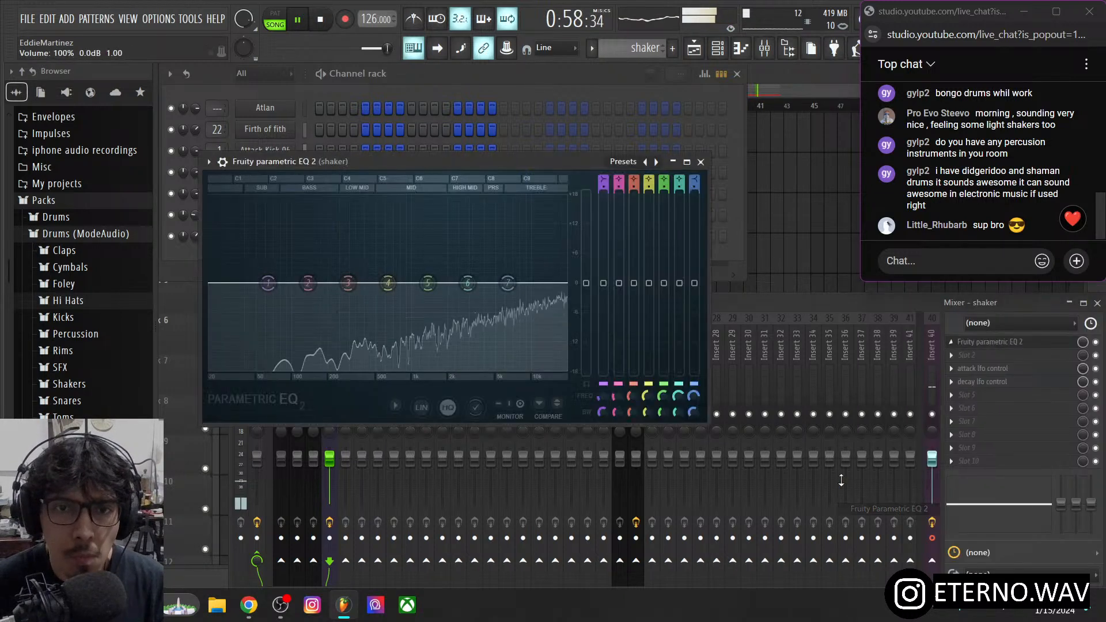
pyautogui.click(952, 342)
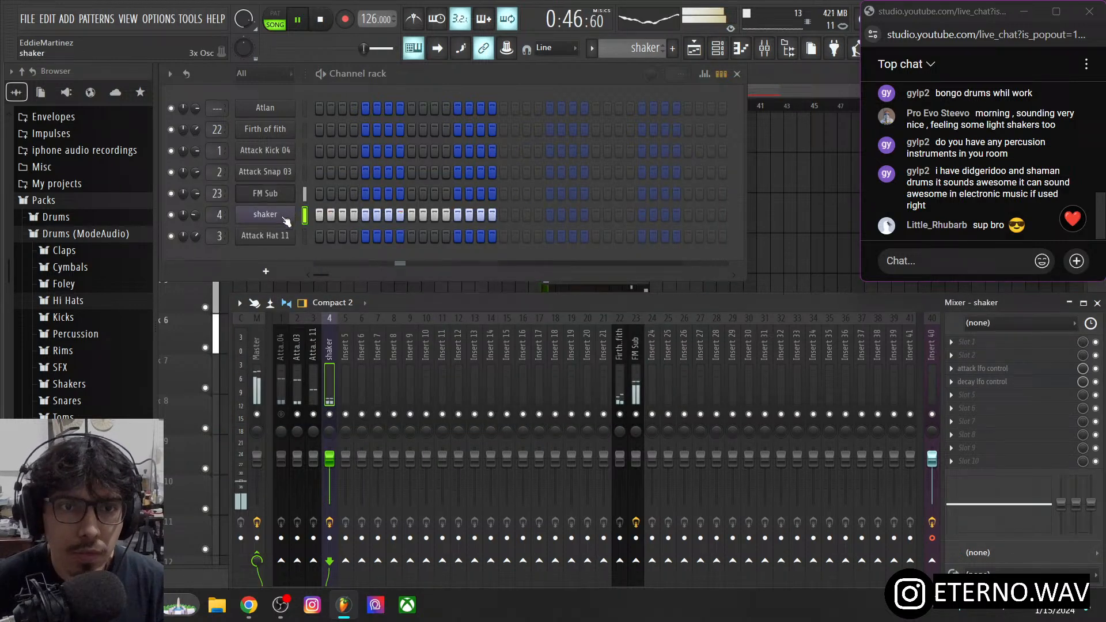
# - Add a panning LFO to the shaker by adjusting its amount and speed in the channel's panning modulation settings
pyautogui.click(278, 219)
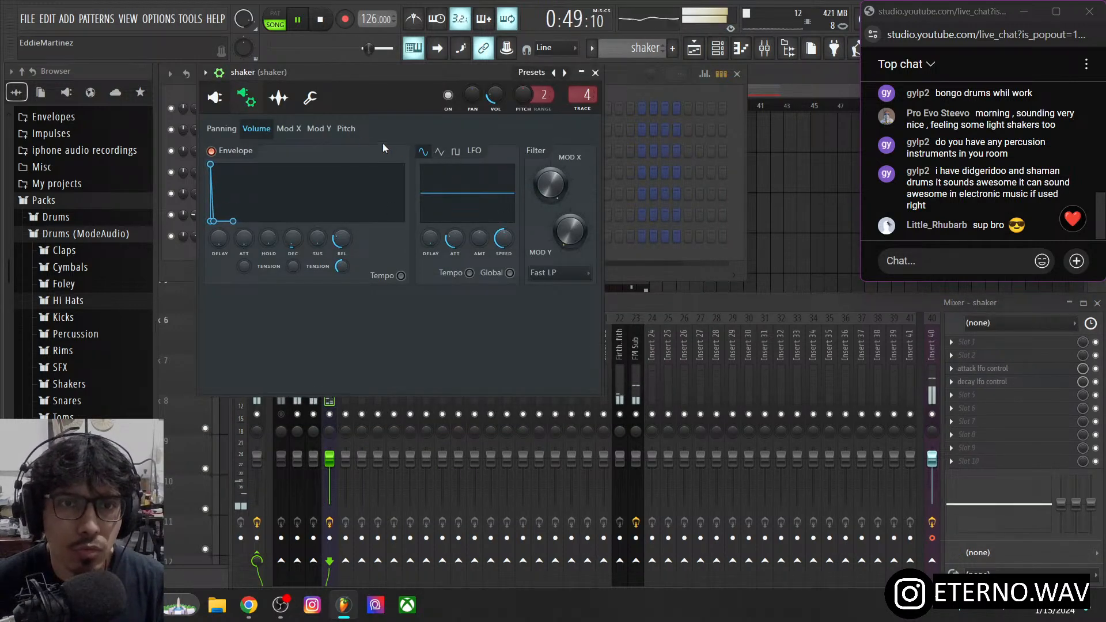
pyautogui.click(230, 133)
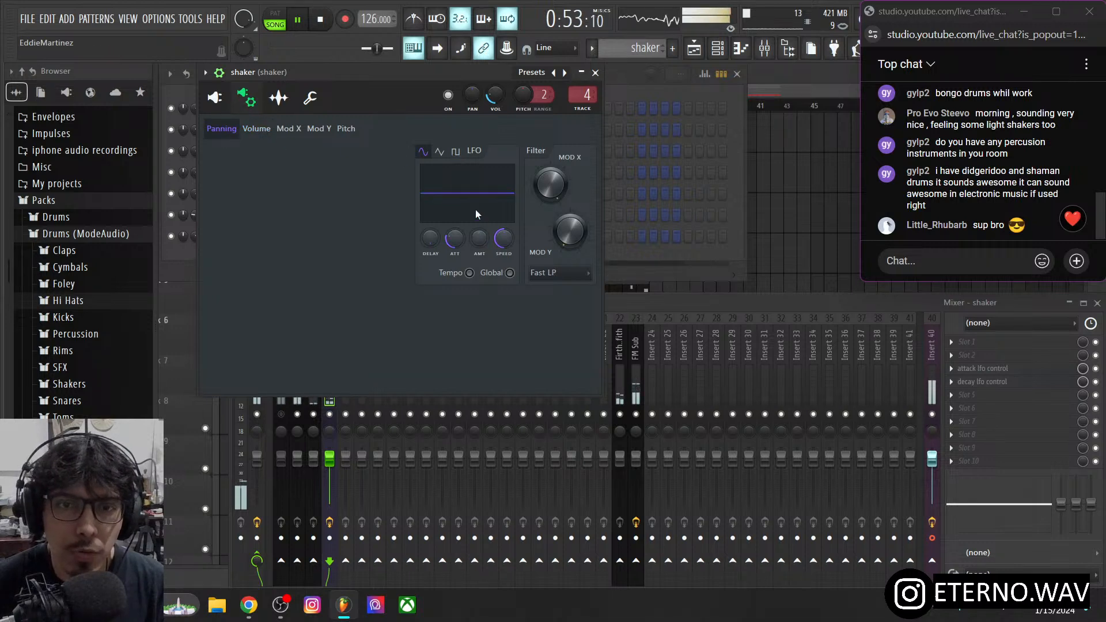
pyautogui.moveTo(480, 238); pyautogui.dragTo(454, 277)
pyautogui.moveTo(503, 243)
pyautogui.mouseDown()
pyautogui.moveTo(503, 256)
pyautogui.moveTo(502, 210)
pyautogui.moveTo(480, 219)
pyautogui.moveTo(504, 271)
pyautogui.moveTo(502, 247)
pyautogui.mouseUp()
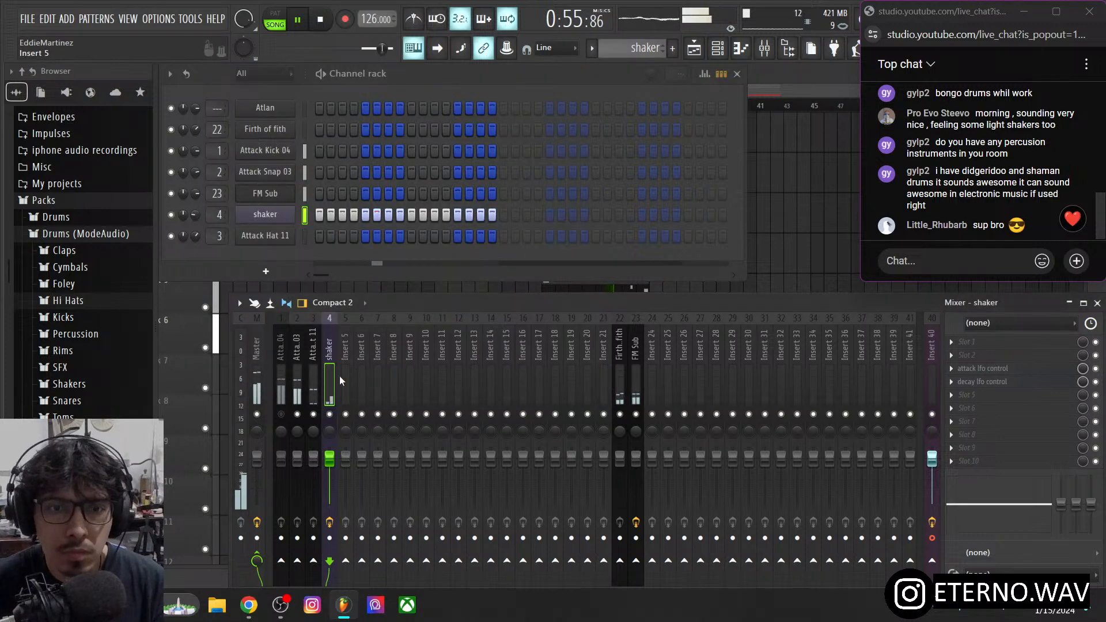
# - Load Fruity Convolver into the shaker's fifth mixer effect slot and close its window
pyautogui.click(991, 402)
pyautogui.moveTo(897, 347)
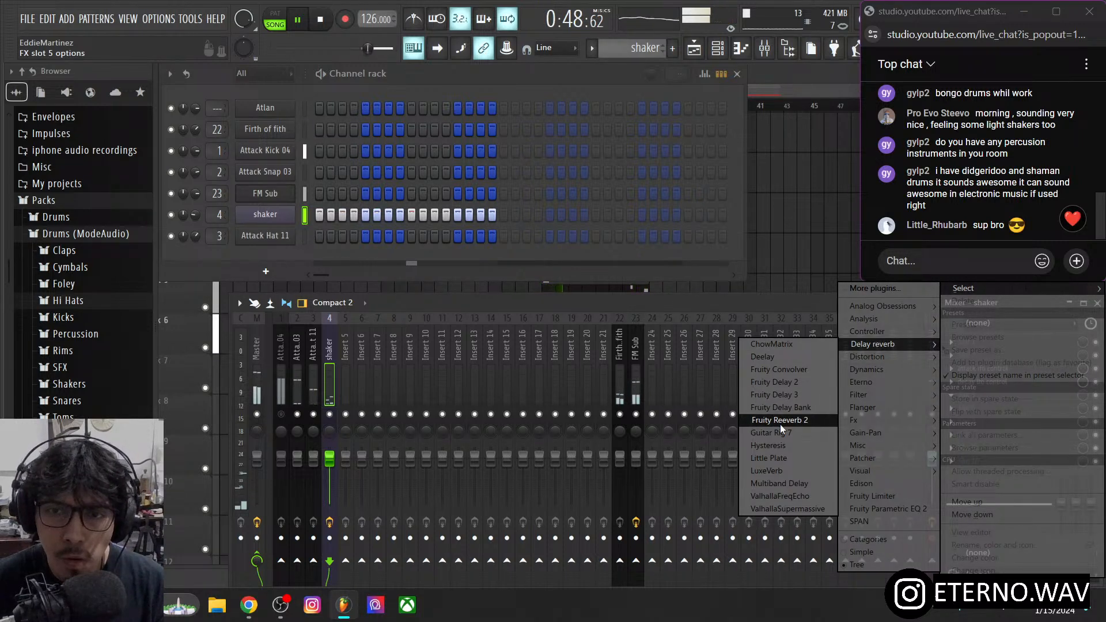
pyautogui.click(789, 373)
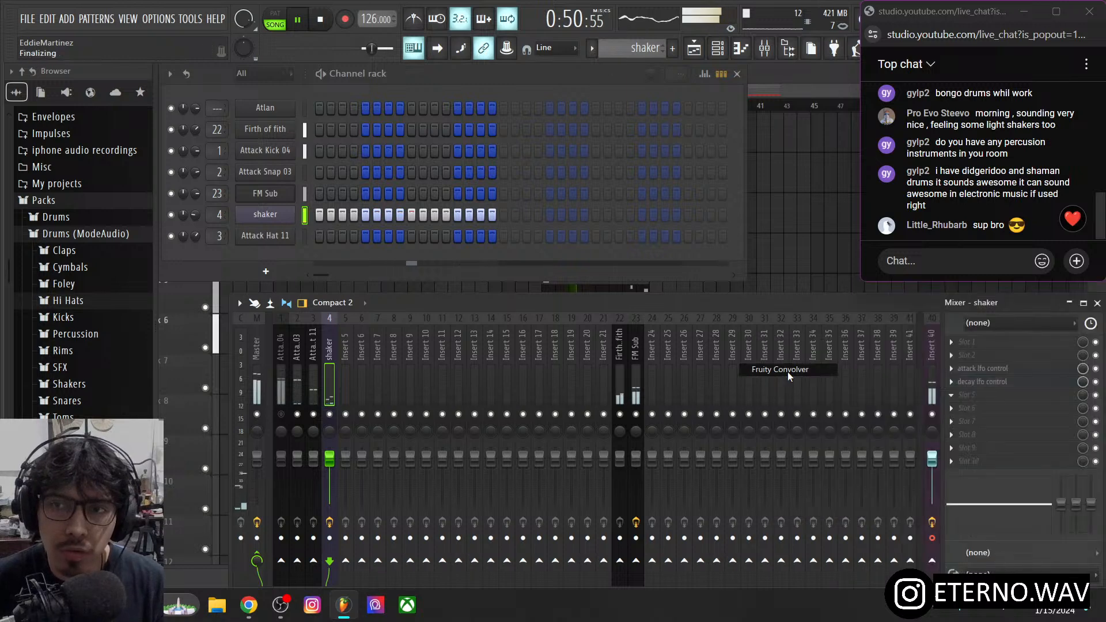
pyautogui.moveTo(534, 235); pyautogui.dragTo(554, 219)
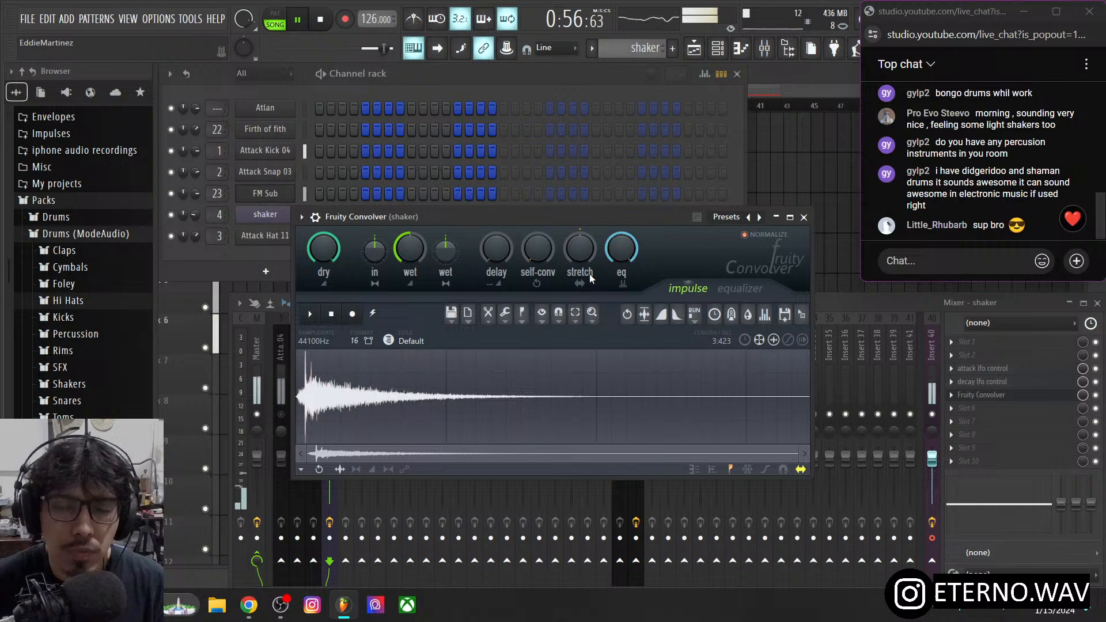
pyautogui.click(805, 219)
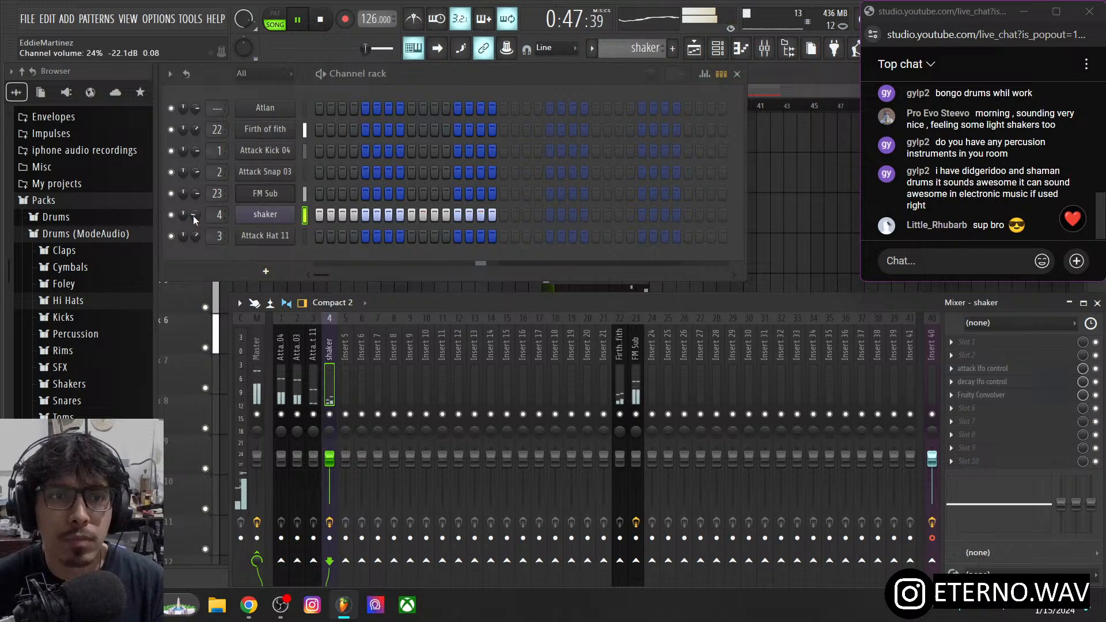
# - Adjust the amount and speed of the shaker's panning LFO, lower its channel volume to 10%, and close the channel window
pyautogui.moveTo(192, 216); pyautogui.dragTo(193, 226)
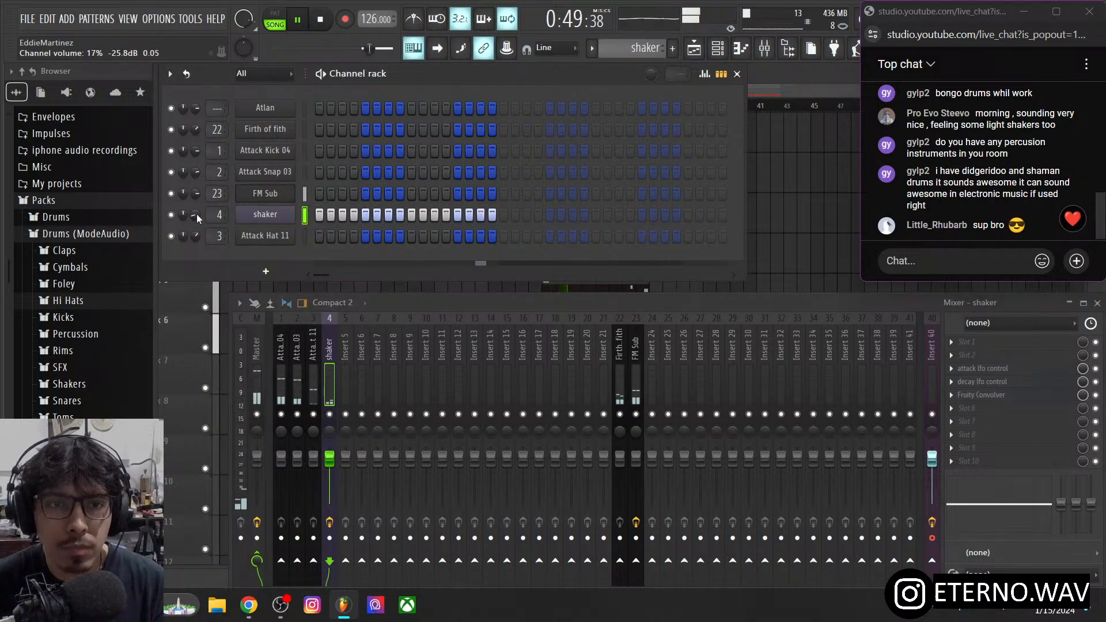
pyautogui.click(251, 219)
pyautogui.moveTo(481, 238); pyautogui.dragTo(481, 250)
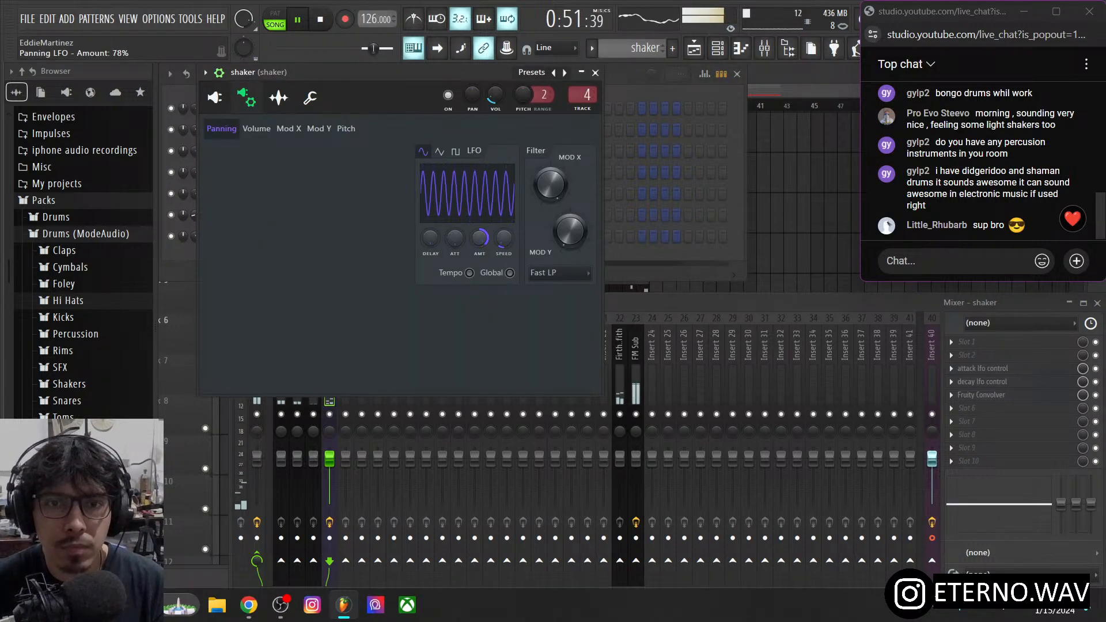
pyautogui.scroll(6, 507, 245)
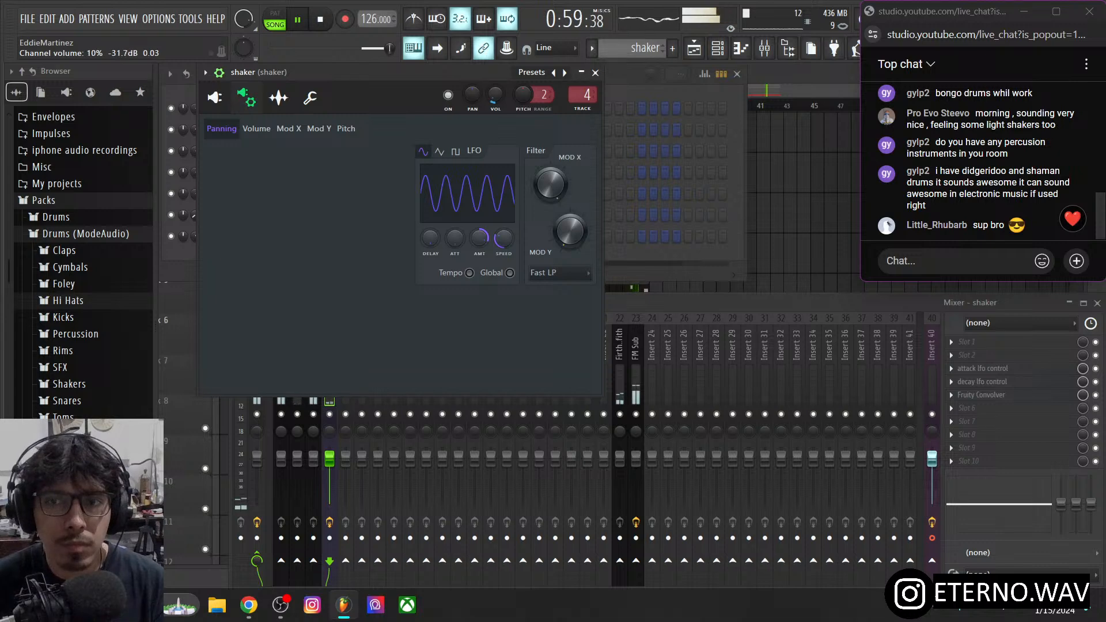
pyautogui.scroll(2, 494, 95)
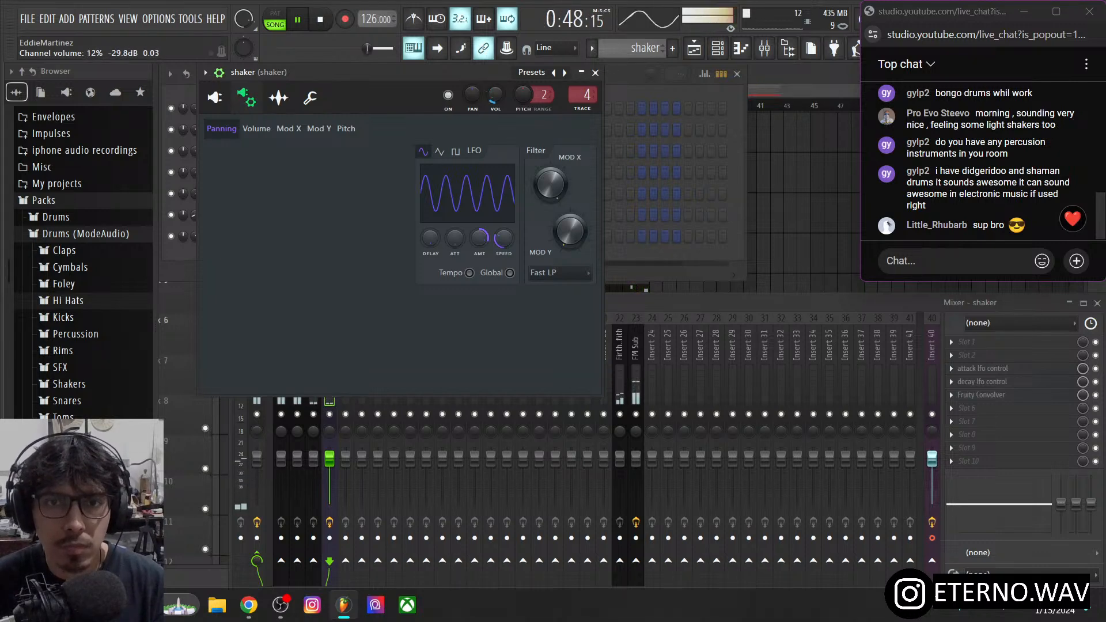
pyautogui.moveTo(495, 95); pyautogui.dragTo(495, 94)
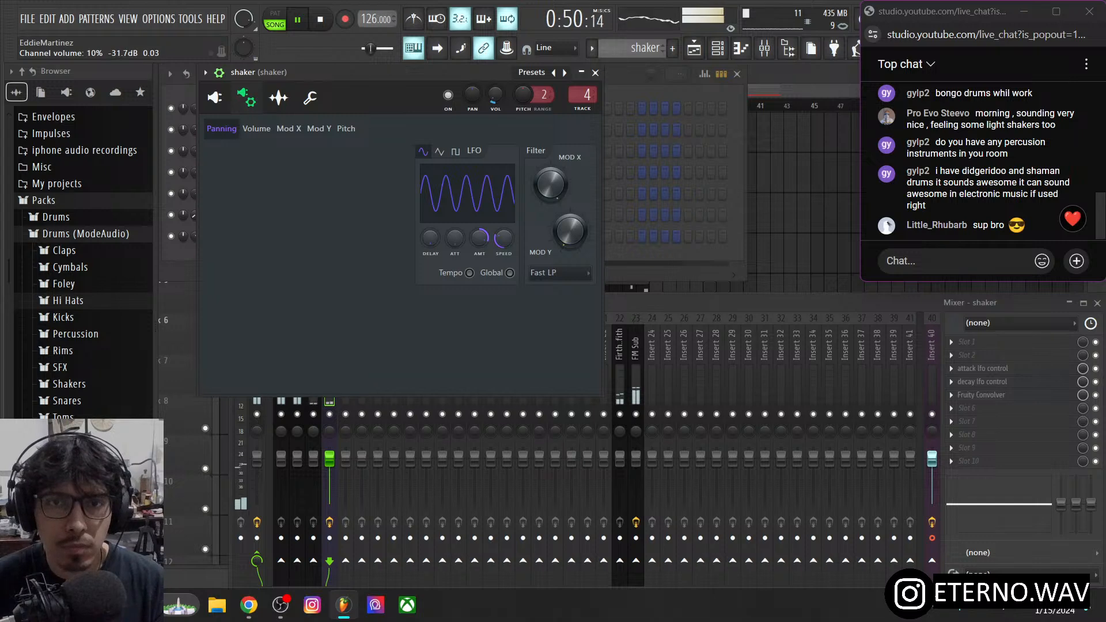
pyautogui.click(596, 73)
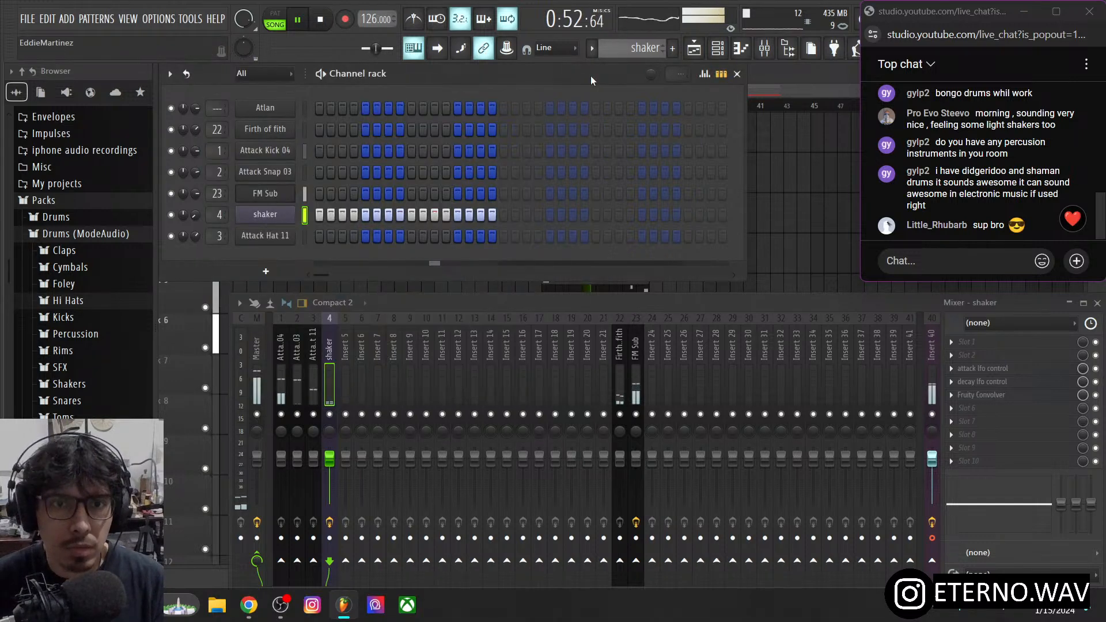
# - Try a volume LFO on the shaker with 0% attack and 17% speed, and reset its amount to zero
pyautogui.rightClick(295, 208)
pyautogui.click(268, 246)
pyautogui.click(265, 217)
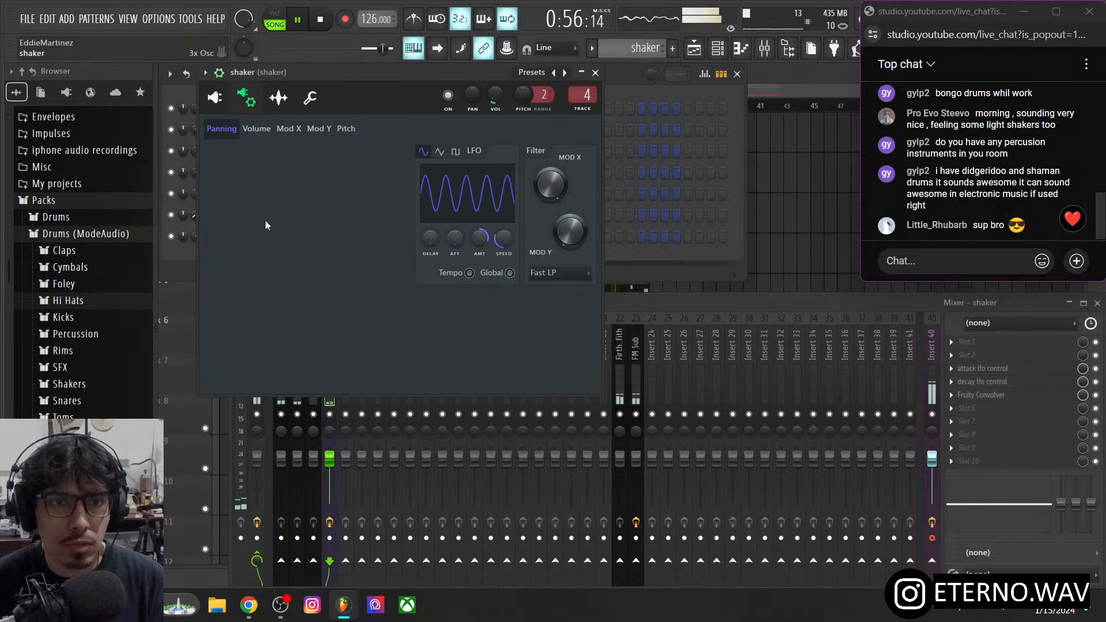
pyautogui.click(215, 97)
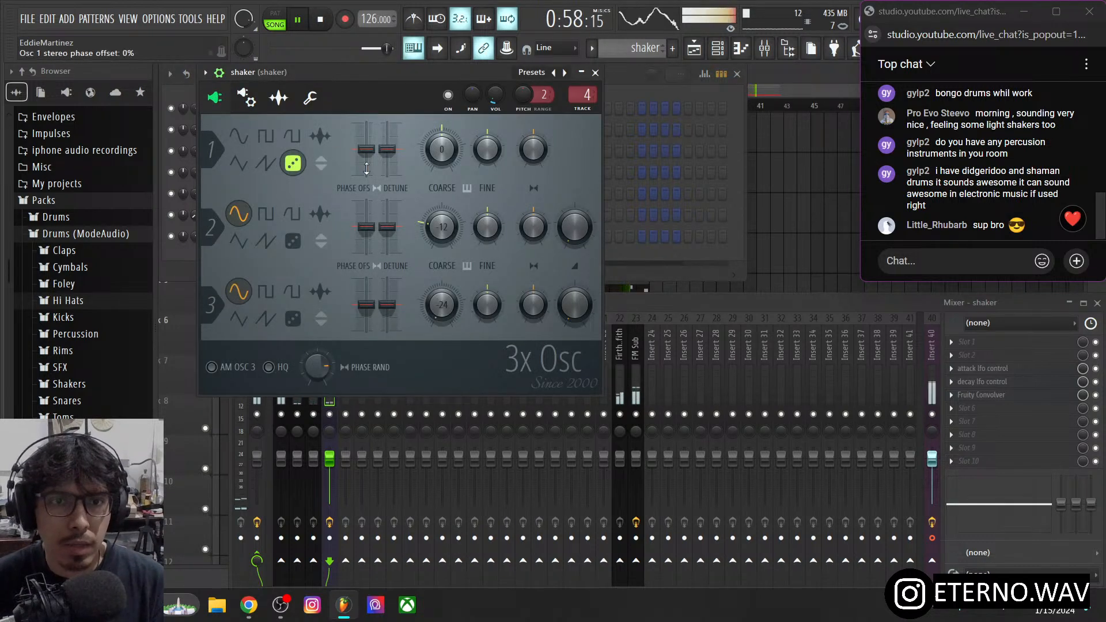
pyautogui.click(252, 100)
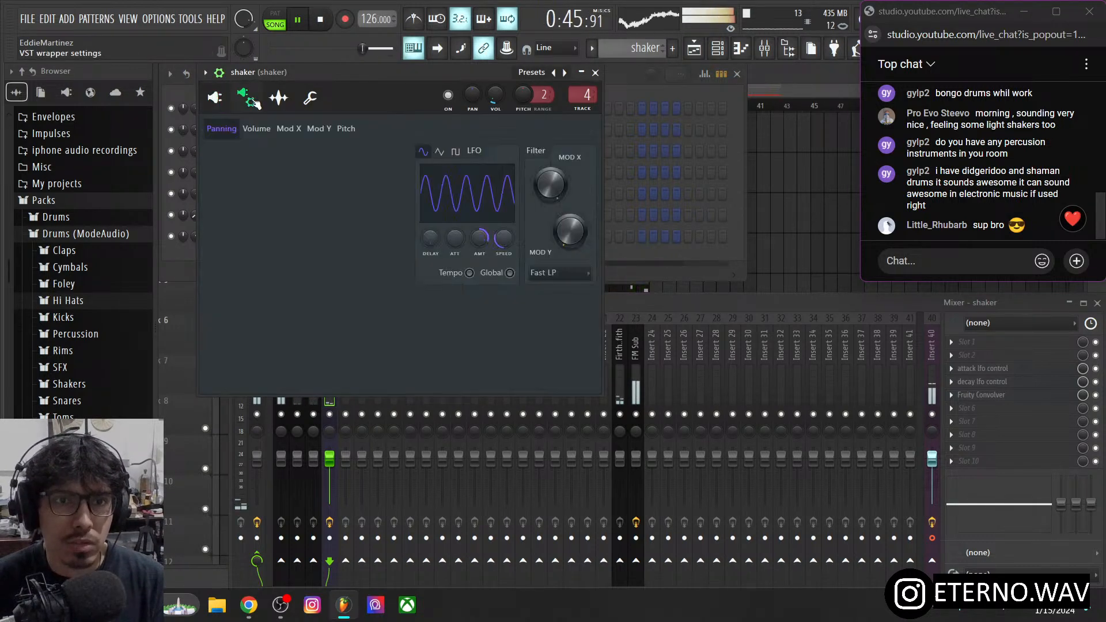
pyautogui.click(262, 130)
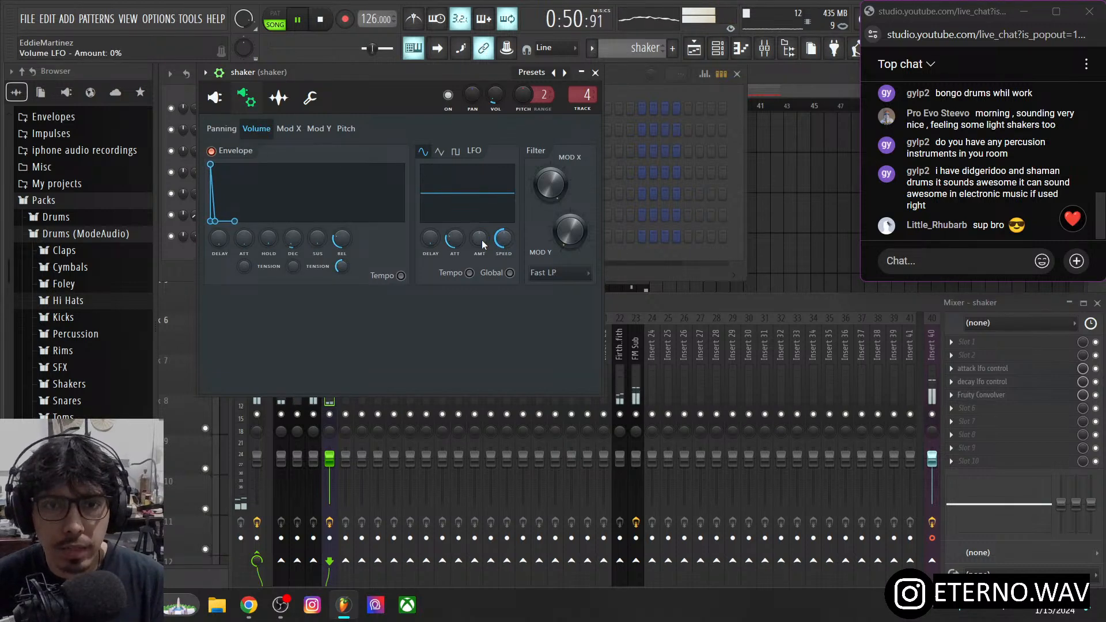
pyautogui.moveTo(483, 245); pyautogui.dragTo(494, 283)
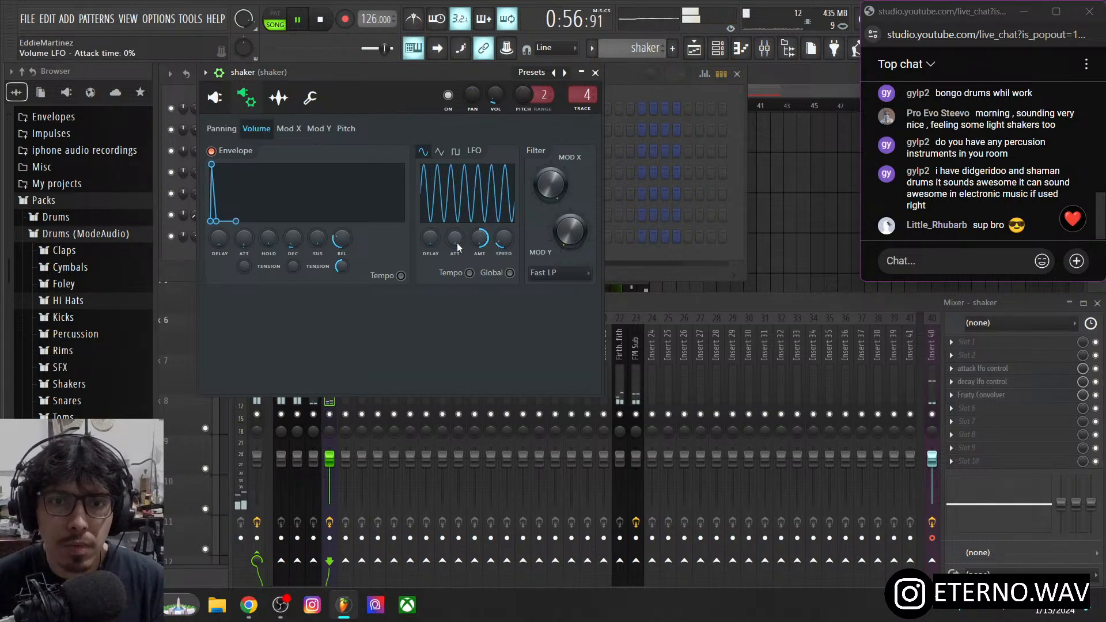
pyautogui.rightClick(481, 244)
pyautogui.click(493, 245)
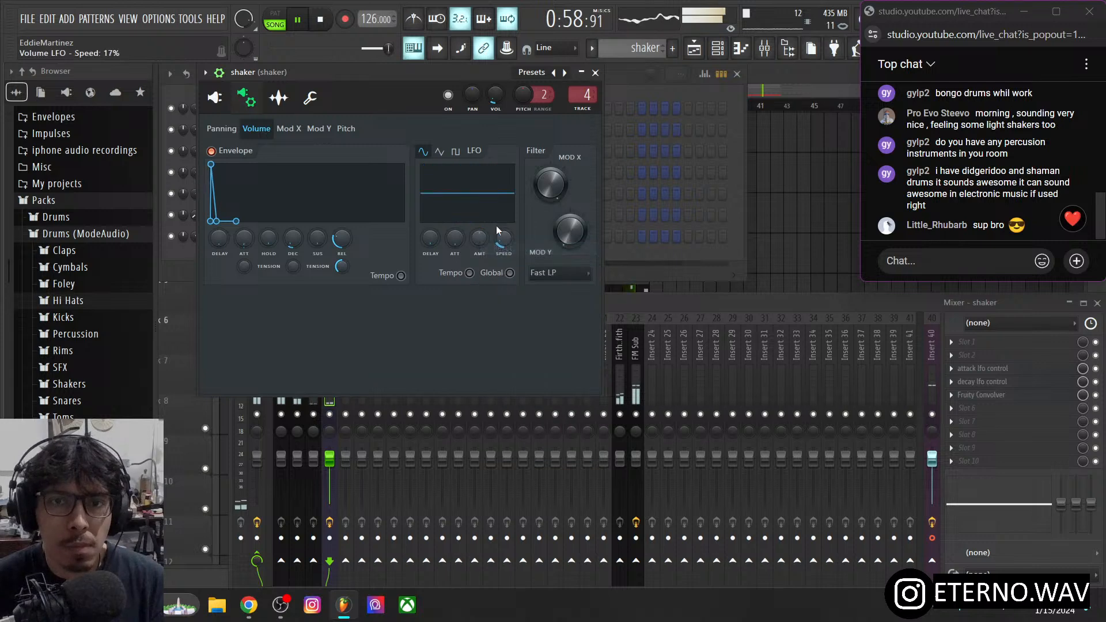
# - Try the HP and BP filter types on the shaker with different cutoff frequencies, and switch the filter back to Fast LP
pyautogui.moveTo(551, 185)
pyautogui.mouseDown()
pyautogui.moveTo(551, 216)
pyautogui.moveTo(570, 229)
pyautogui.moveTo(558, 190)
pyautogui.mouseUp()
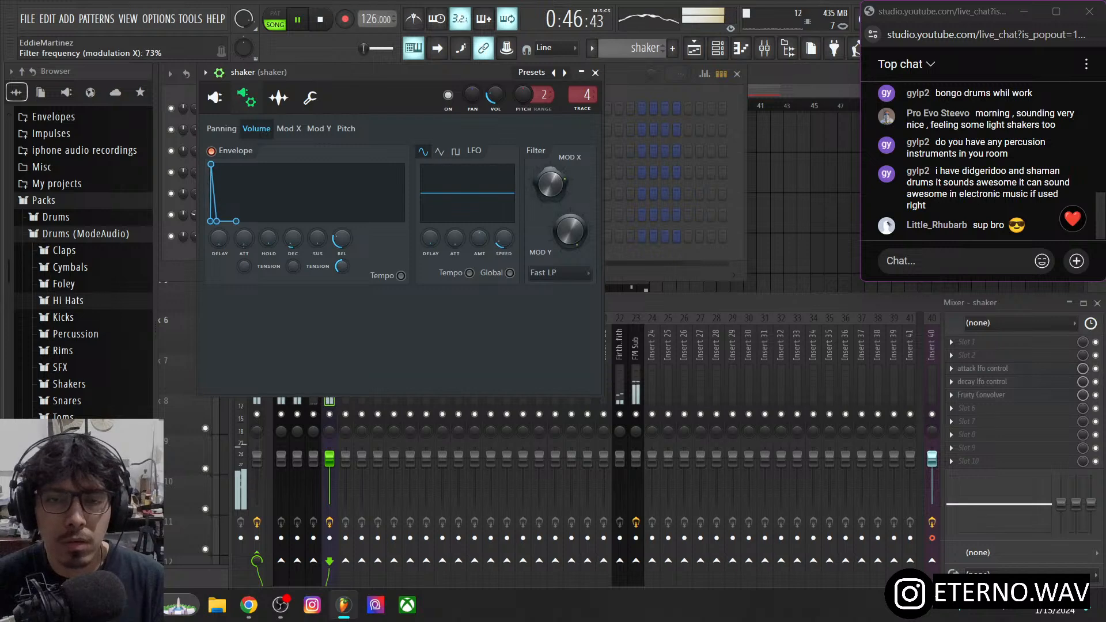
pyautogui.click(576, 282)
pyautogui.click(551, 328)
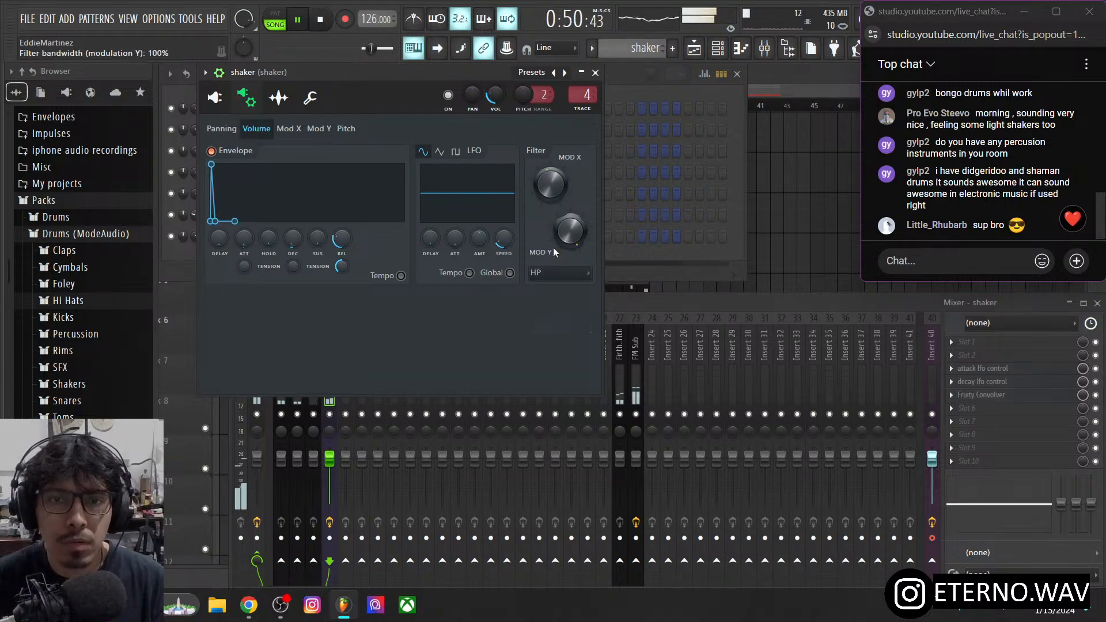
pyautogui.click(558, 273)
pyautogui.click(544, 311)
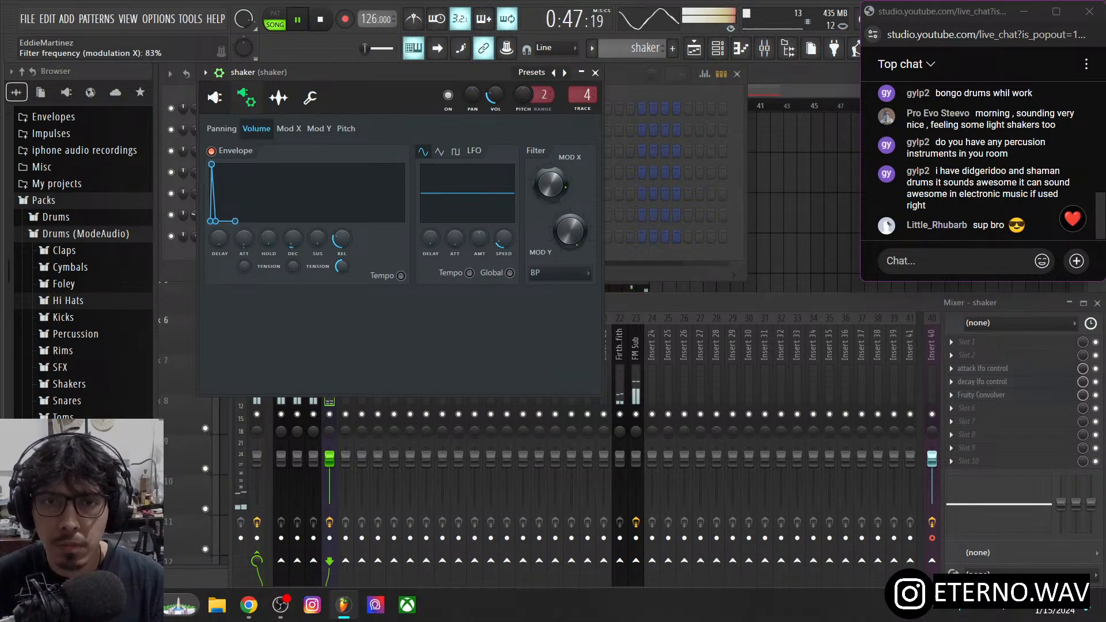
pyautogui.click(569, 275)
pyautogui.click(560, 288)
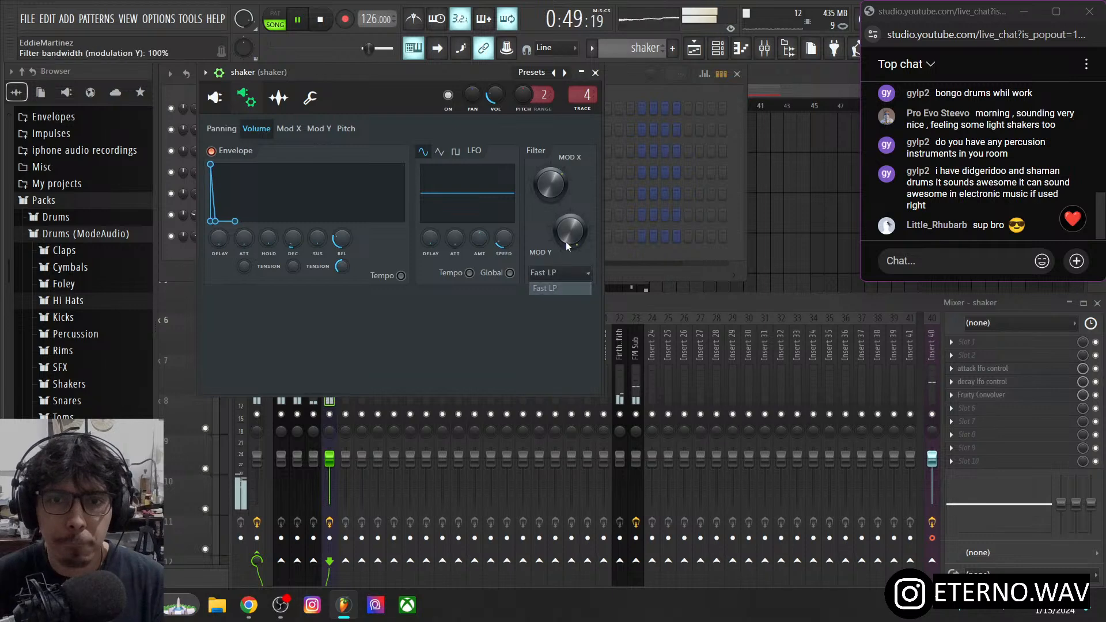
# - Adjust the shaker's filter cutoff and bandwidth, set its channel volume to 16%, and close the channel window
pyautogui.moveTo(551, 184); pyautogui.dragTo(551, 187)
pyautogui.moveTo(578, 231); pyautogui.dragTo(578, 299)
pyautogui.moveTo(551, 185); pyautogui.dragTo(551, 144)
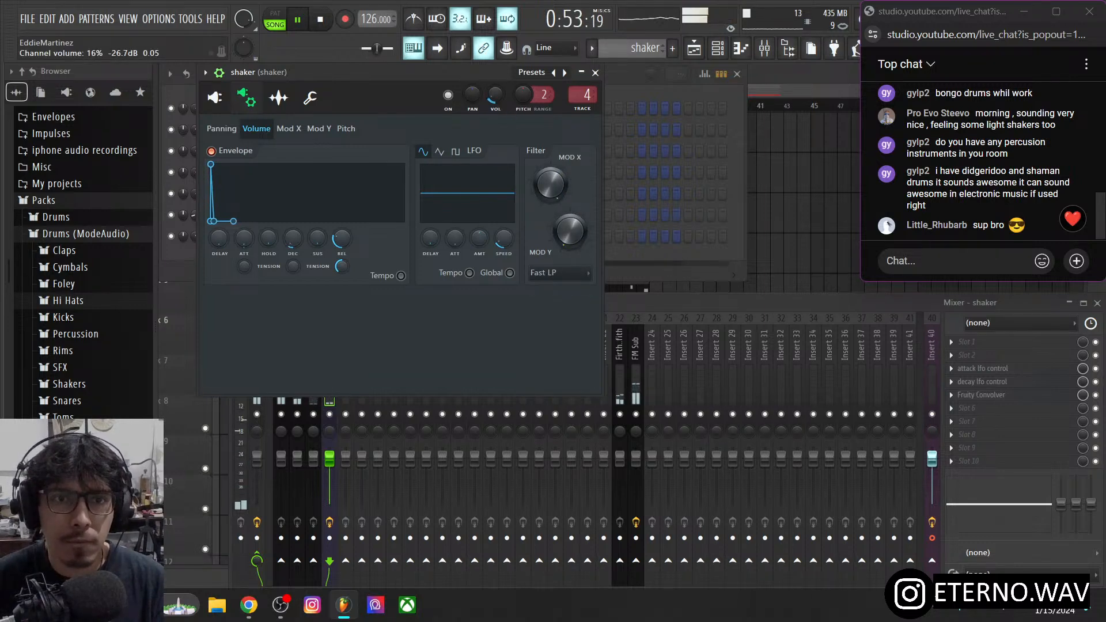
pyautogui.click(595, 73)
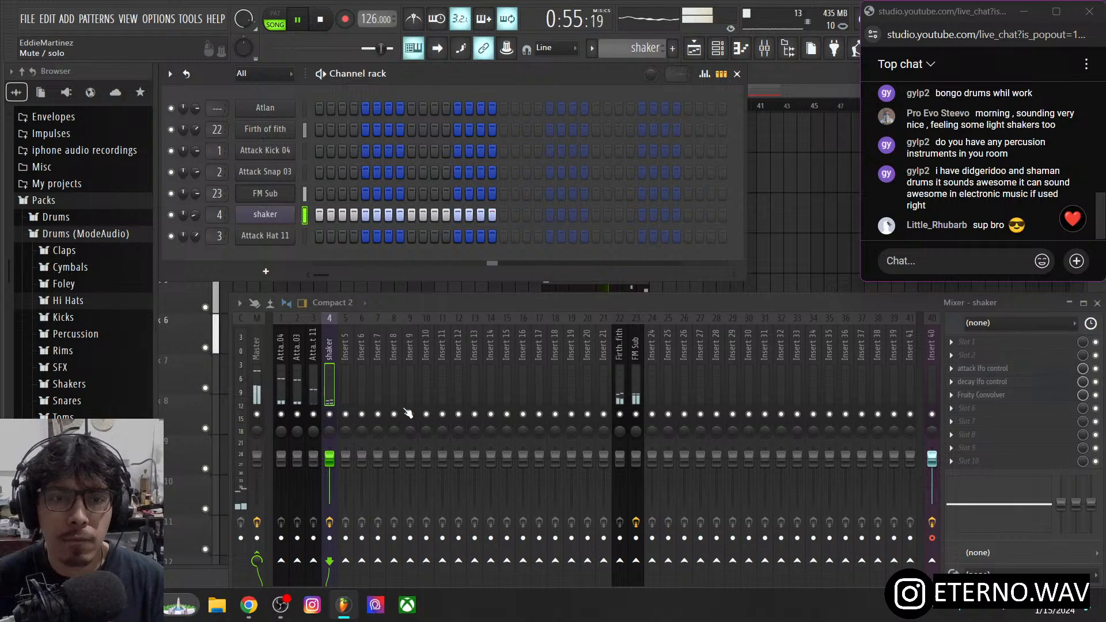
# - Load Fruity Convolver into the third effect slot of Attack Snap 03, set its wet level to -54.4 dB, and close its window
pyautogui.click(298, 367)
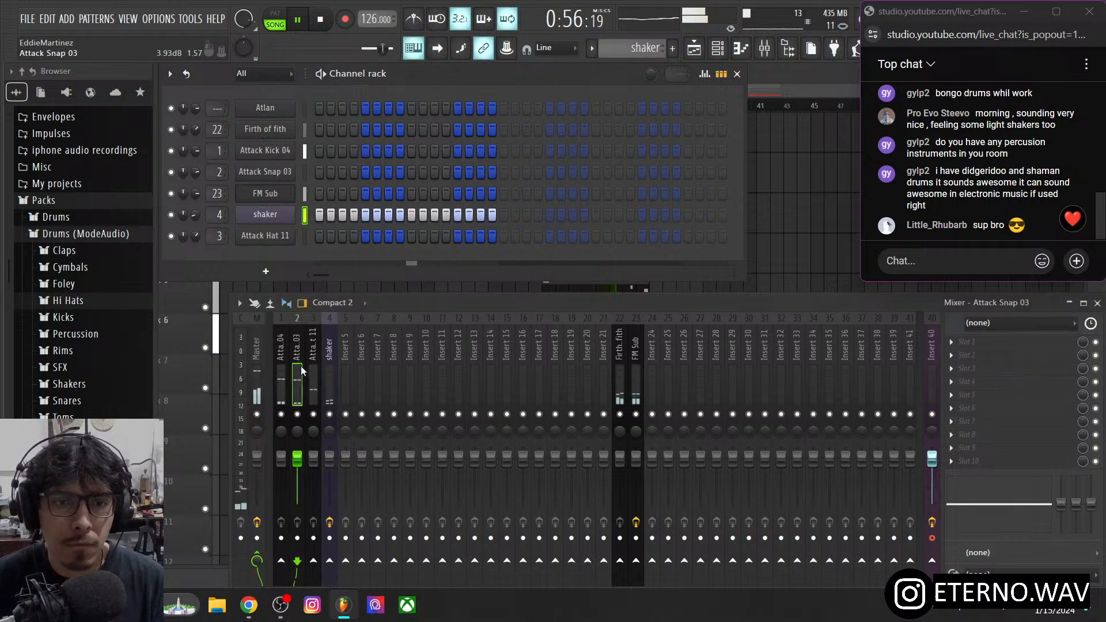
pyautogui.click(952, 369)
pyautogui.moveTo(891, 344)
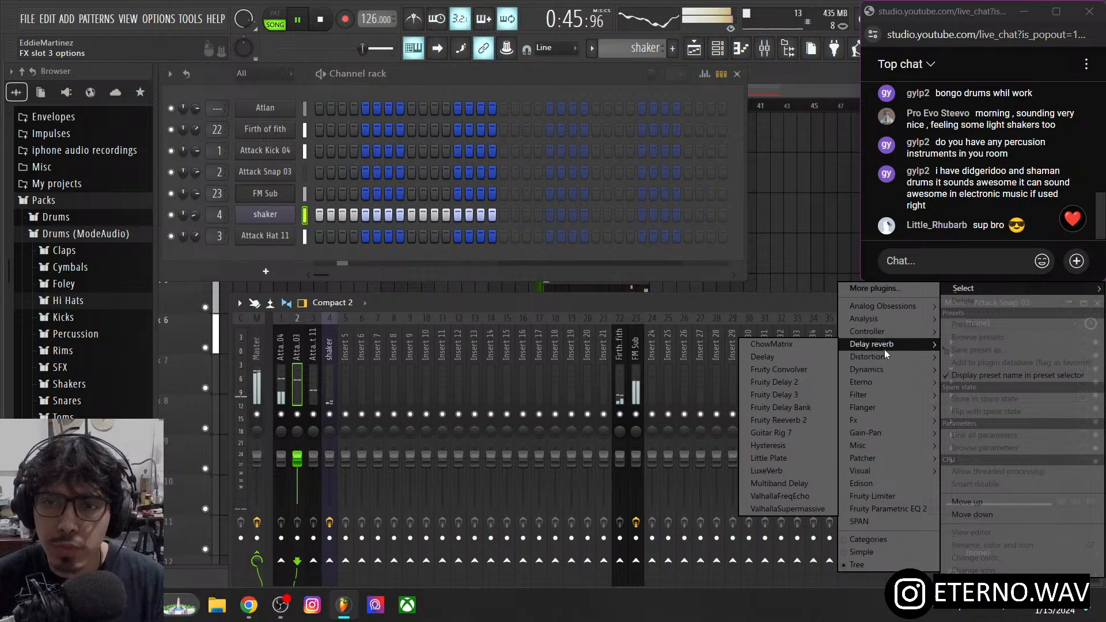
pyautogui.click(797, 368)
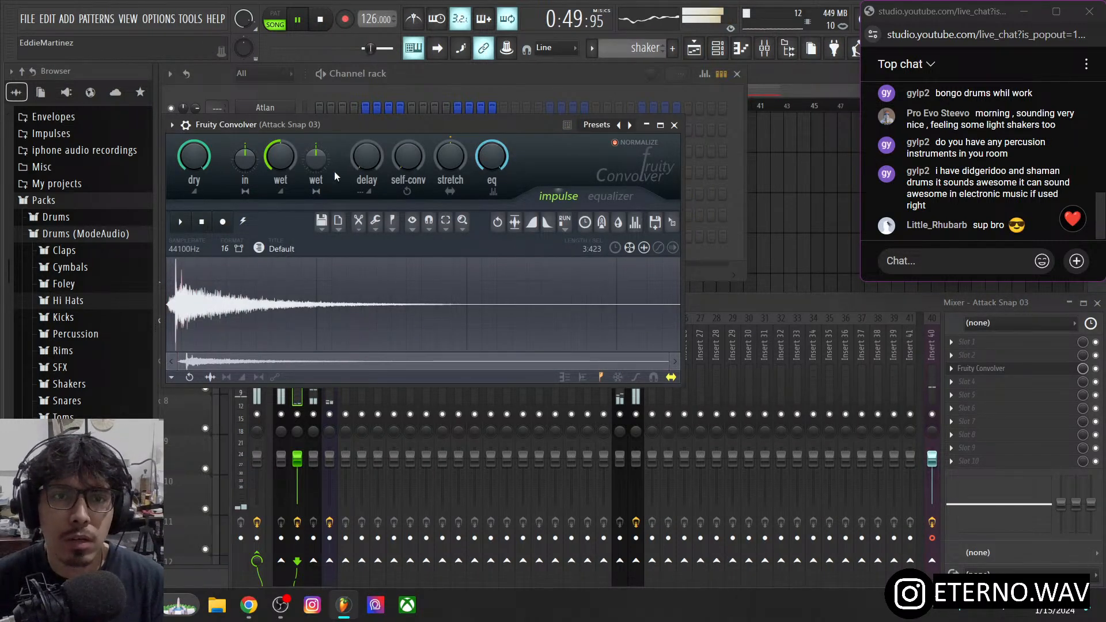
pyautogui.moveTo(281, 157); pyautogui.dragTo(283, 168)
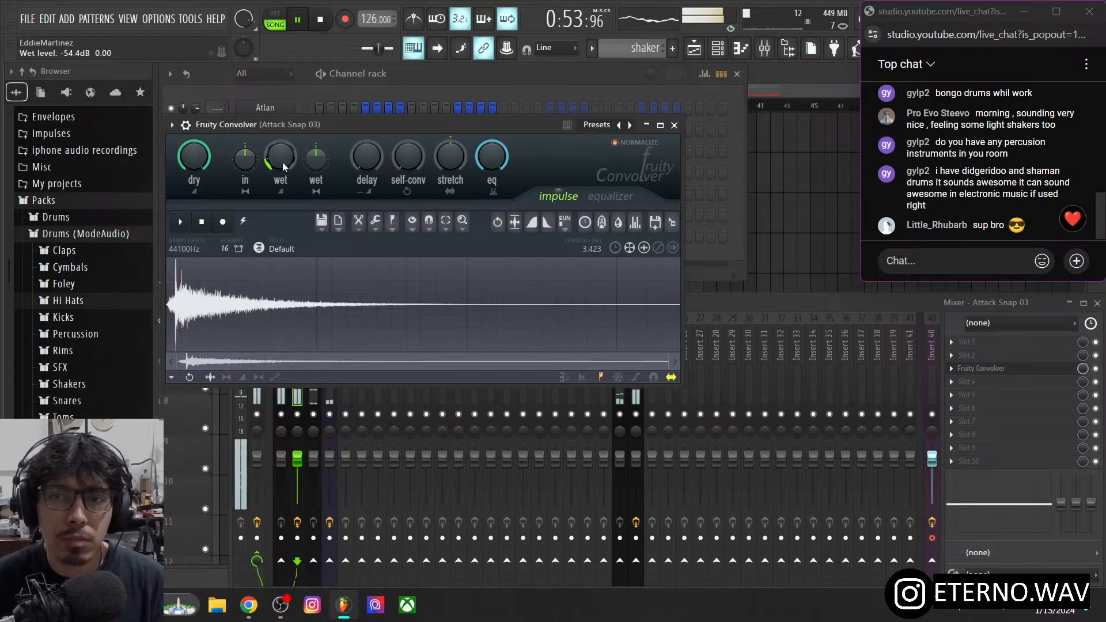
pyautogui.click(674, 124)
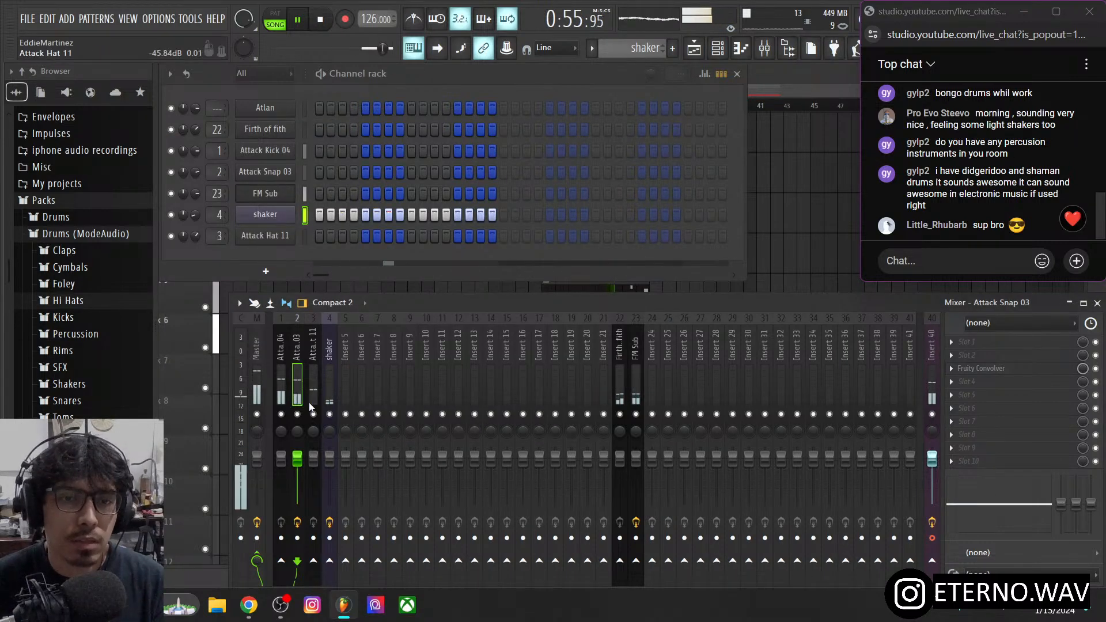
# - Sidechain the Attack Kick 04 mixer track to the FM Sub and Firth of fith tracks
pyautogui.click(524, 367)
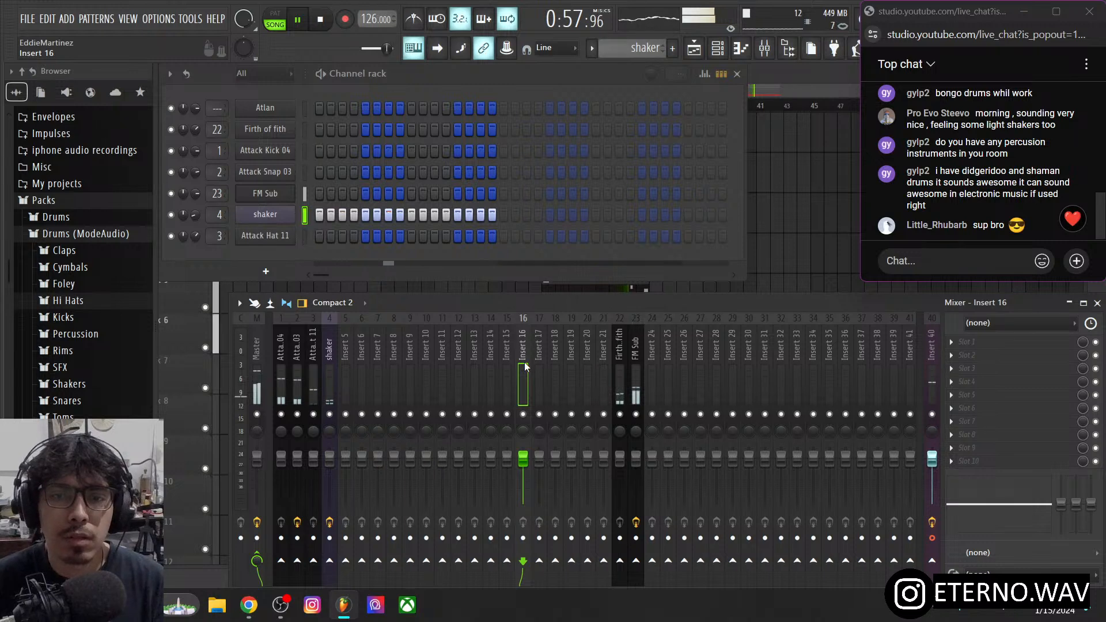
pyautogui.click(282, 380)
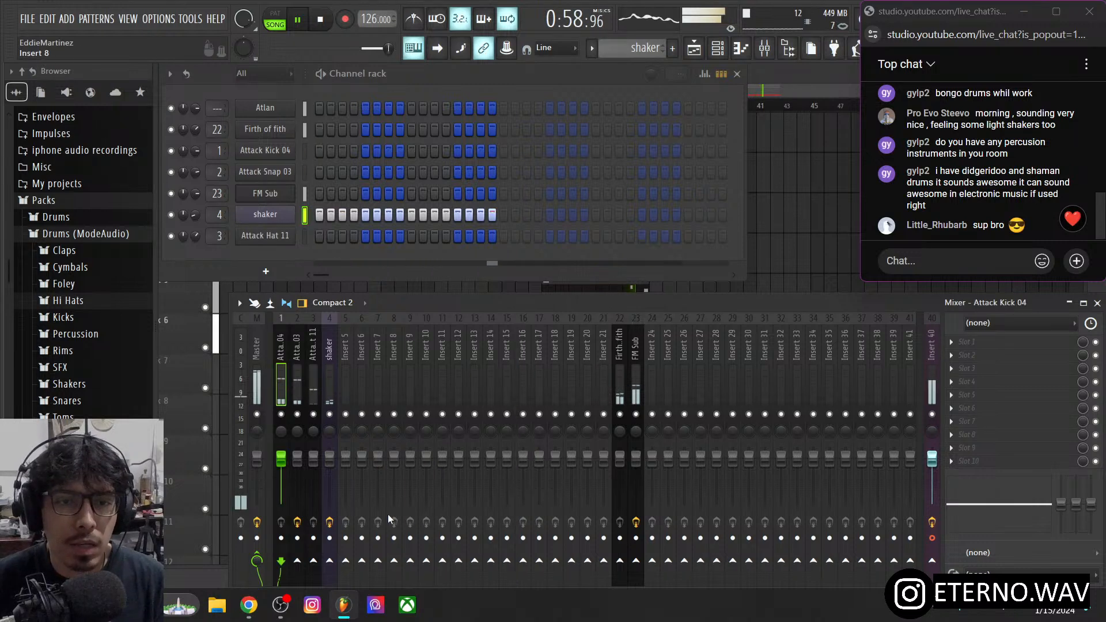
pyautogui.rightClick(635, 562)
pyautogui.click(674, 557)
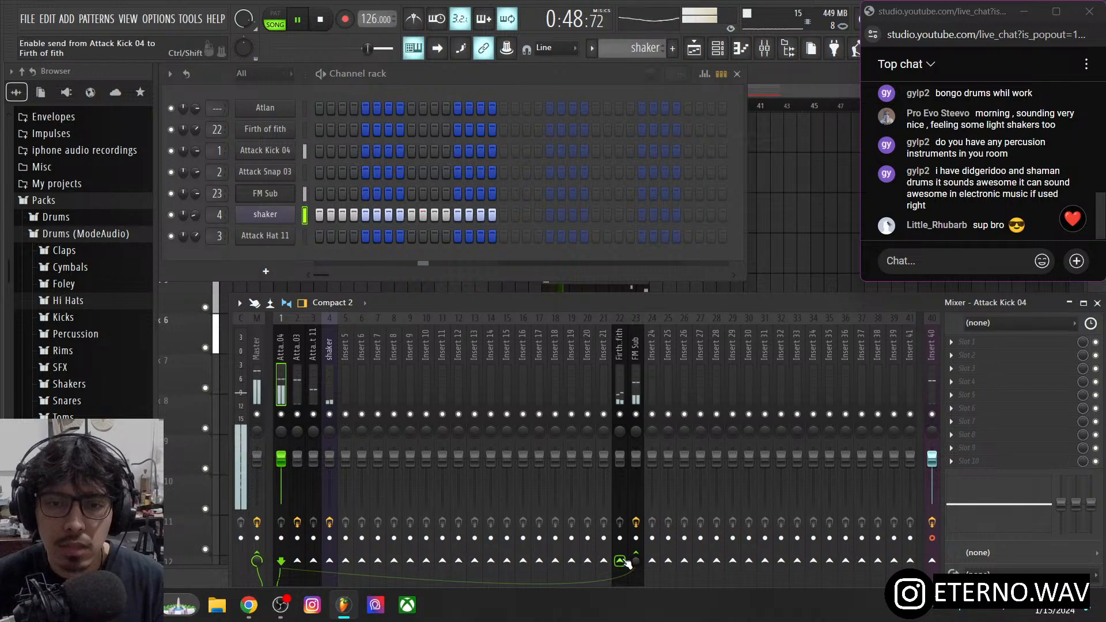
pyautogui.rightClick(621, 561)
pyautogui.click(654, 559)
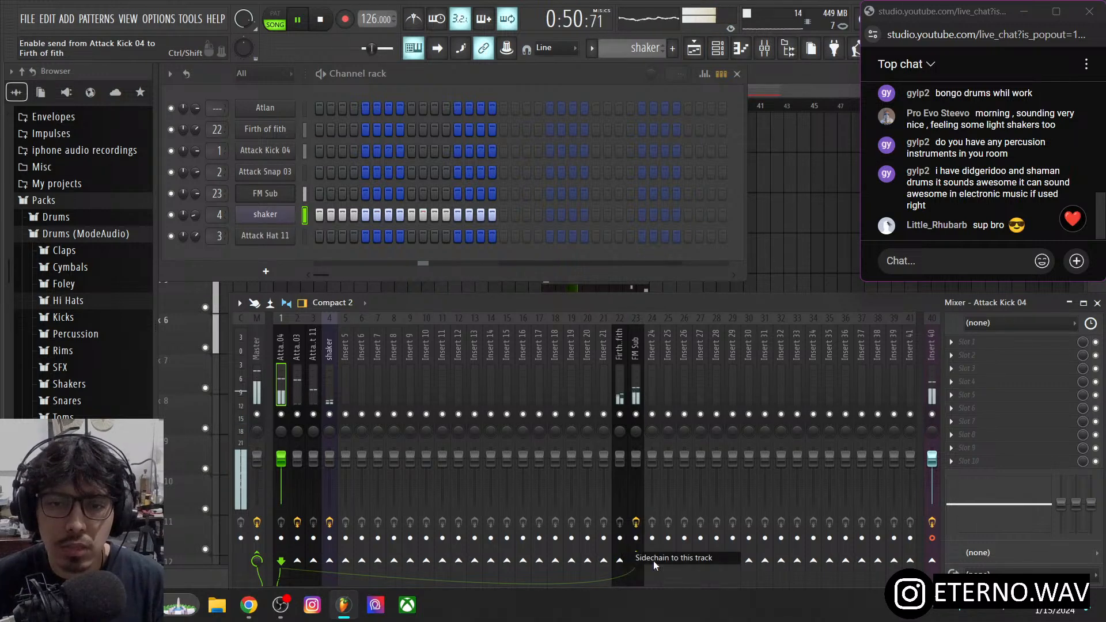
# - Load Fruity Limiter into the FM Sub track's fifth effect slot and apply its Sidechain preset
pyautogui.click(635, 380)
pyautogui.click(620, 371)
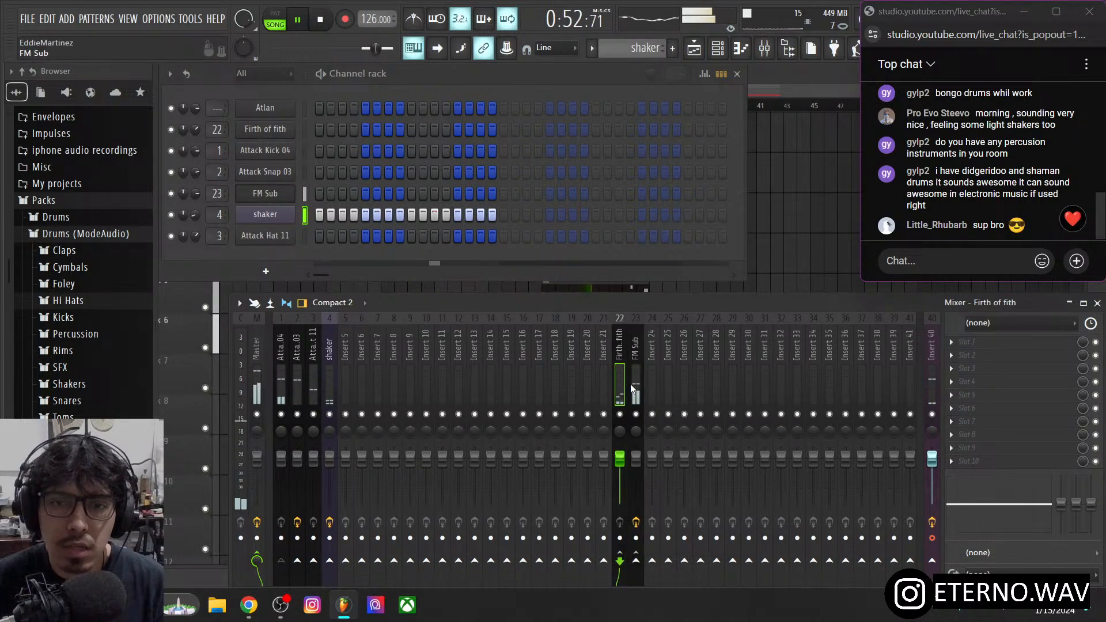
pyautogui.click(634, 383)
pyautogui.click(980, 395)
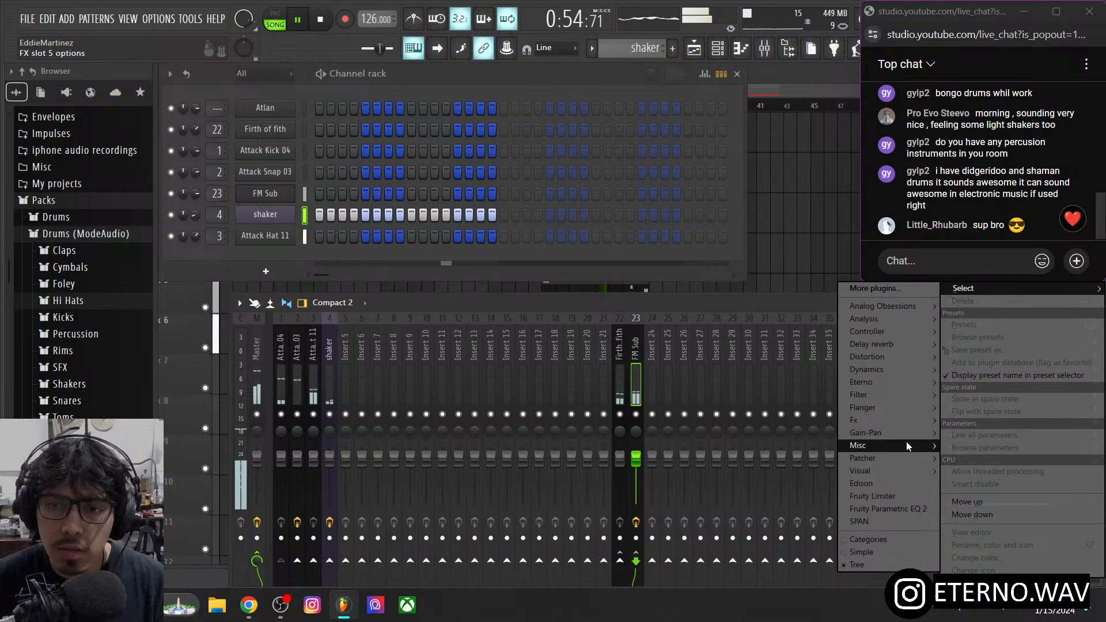
pyautogui.click(887, 496)
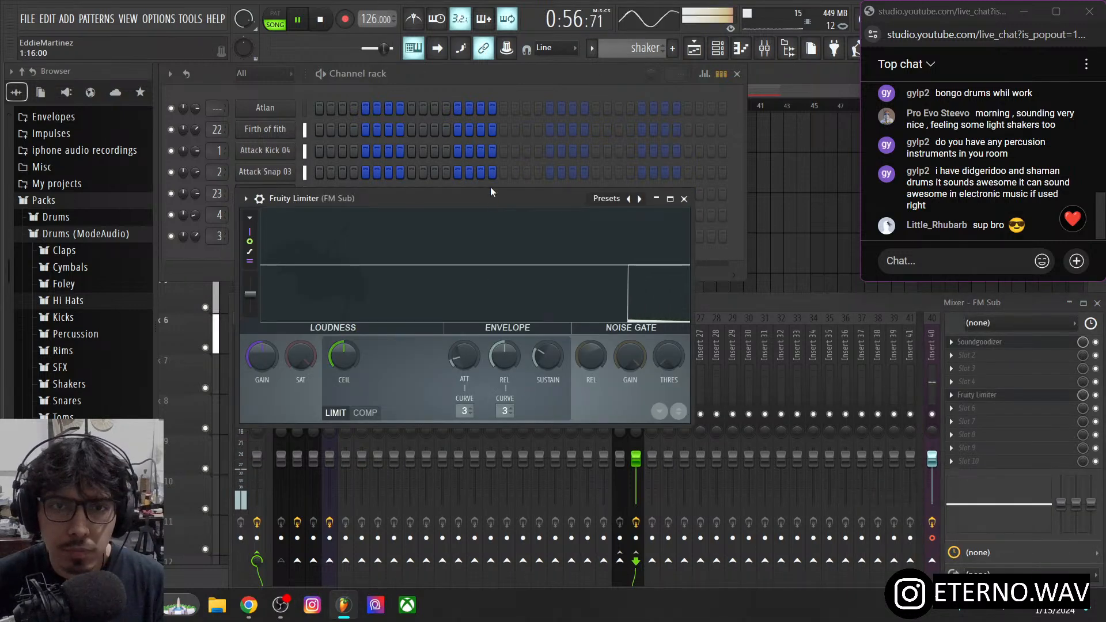
pyautogui.moveTo(471, 201); pyautogui.dragTo(492, 215)
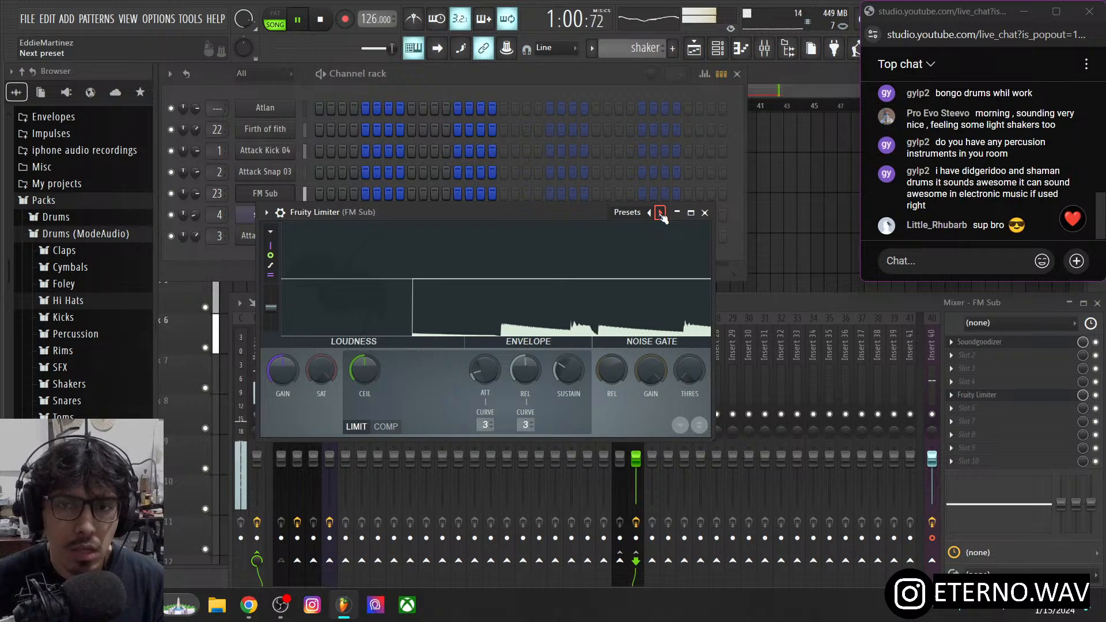
pyautogui.click(661, 213)
pyautogui.click(693, 385)
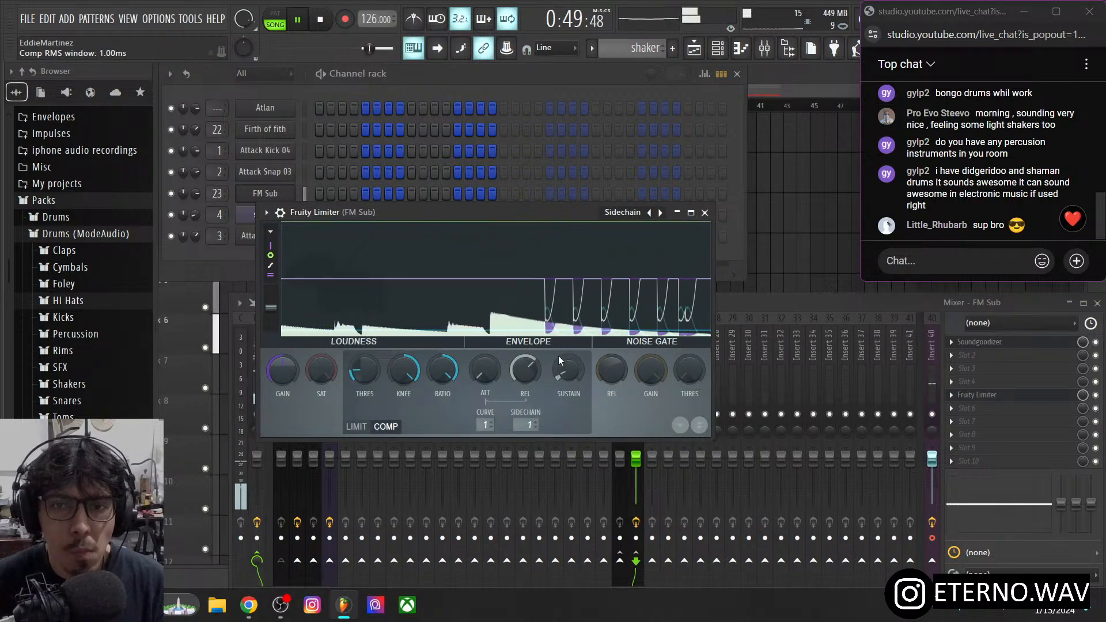
# - Set the FM Sub limiter's sidechain input to 1 and its compressor threshold to -45.6 dB
pyautogui.rightClick(518, 422)
pyautogui.click(609, 428)
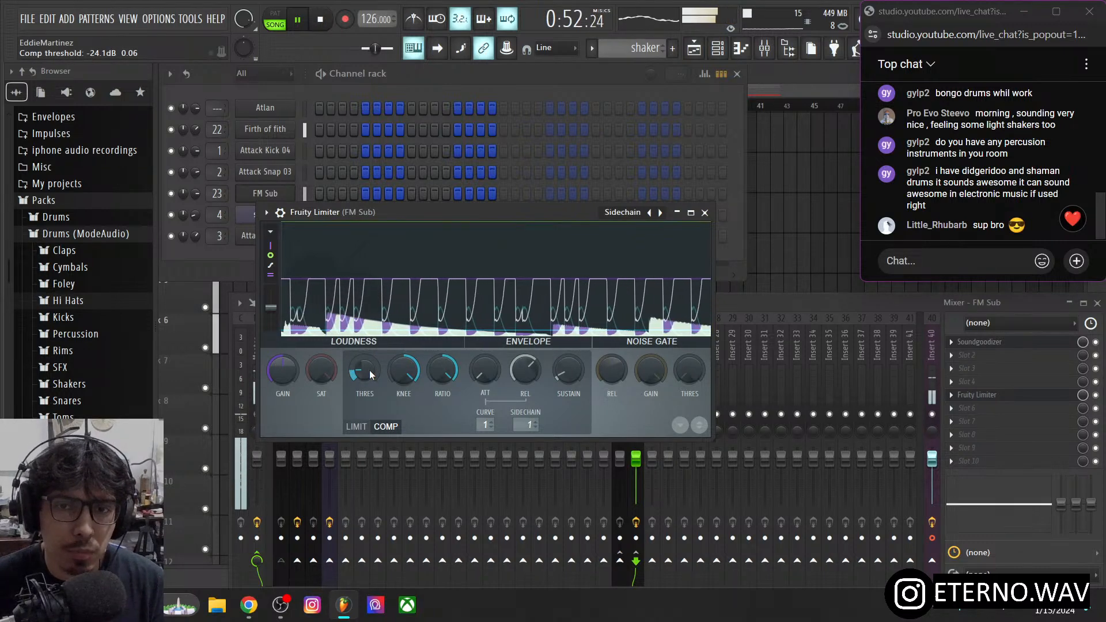
pyautogui.moveTo(368, 370); pyautogui.dragTo(369, 413)
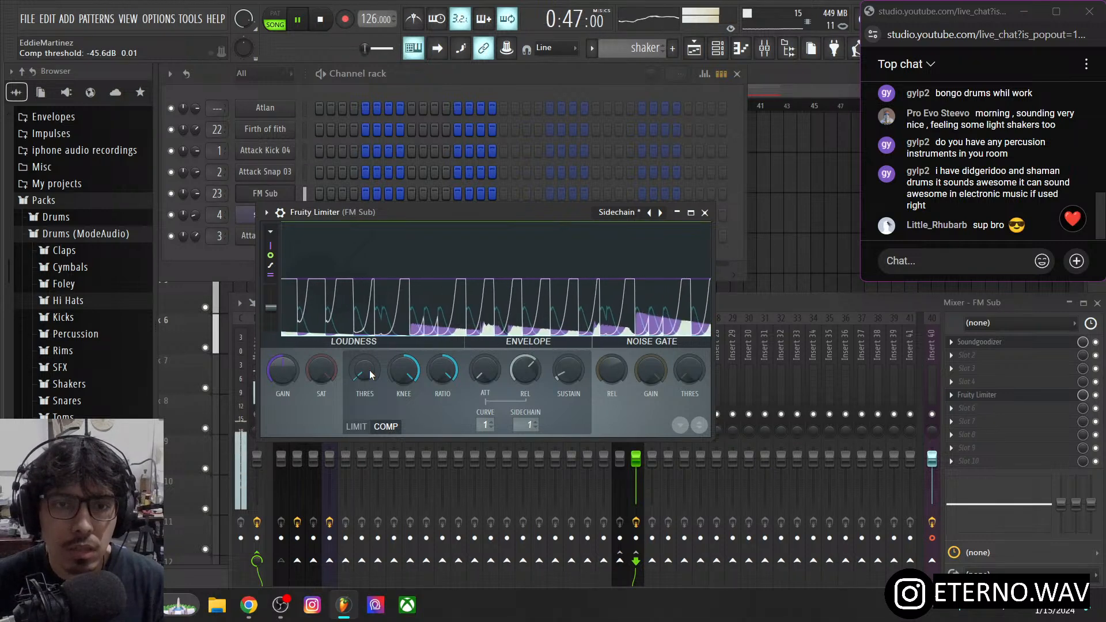
# - Raise the compressor threshold in the FM Sub track's Fruity Limiter to about -20.7 dB
pyautogui.moveTo(369, 370)
pyautogui.mouseDown()
pyautogui.moveTo(369, 357)
pyautogui.moveTo(369, 368)
pyautogui.mouseUp()
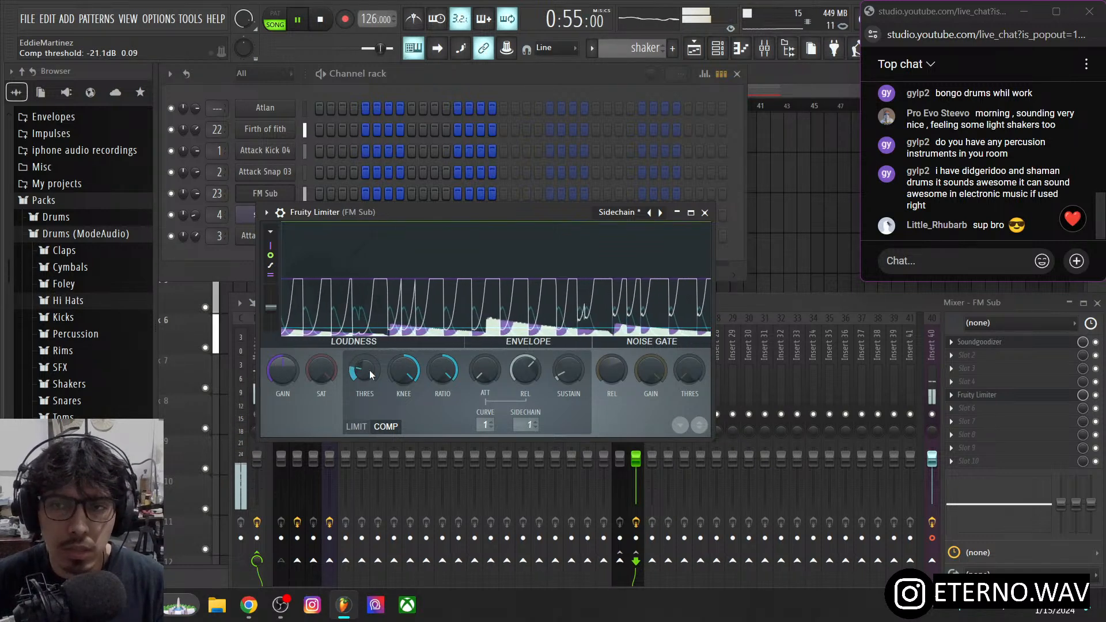
pyautogui.moveTo(369, 370); pyautogui.dragTo(369, 370)
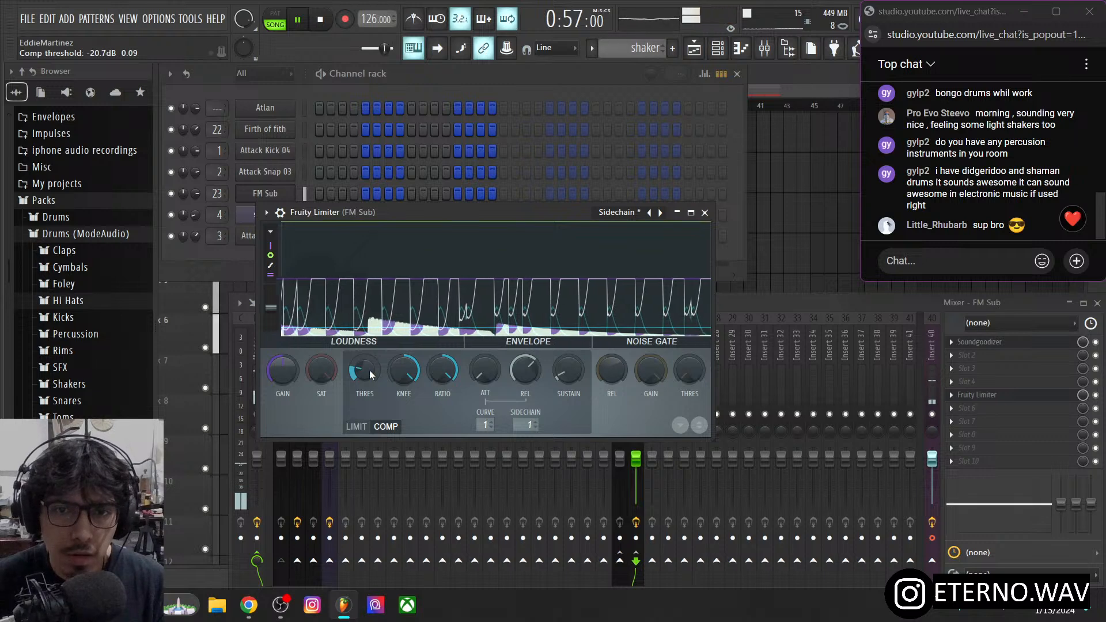
pyautogui.click(266, 212)
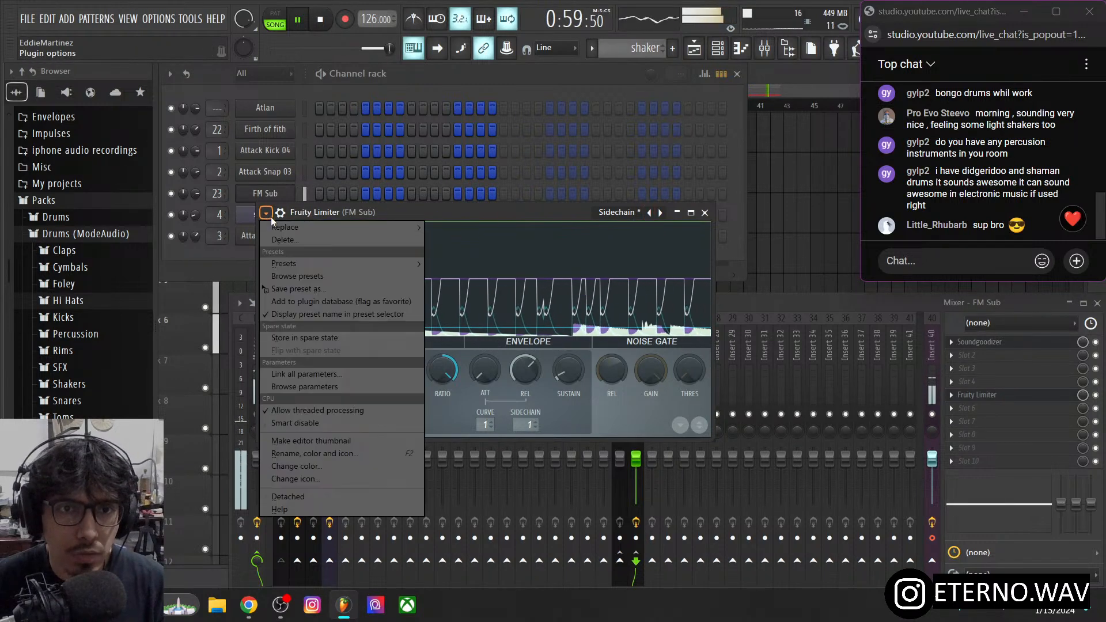
pyautogui.click(479, 213)
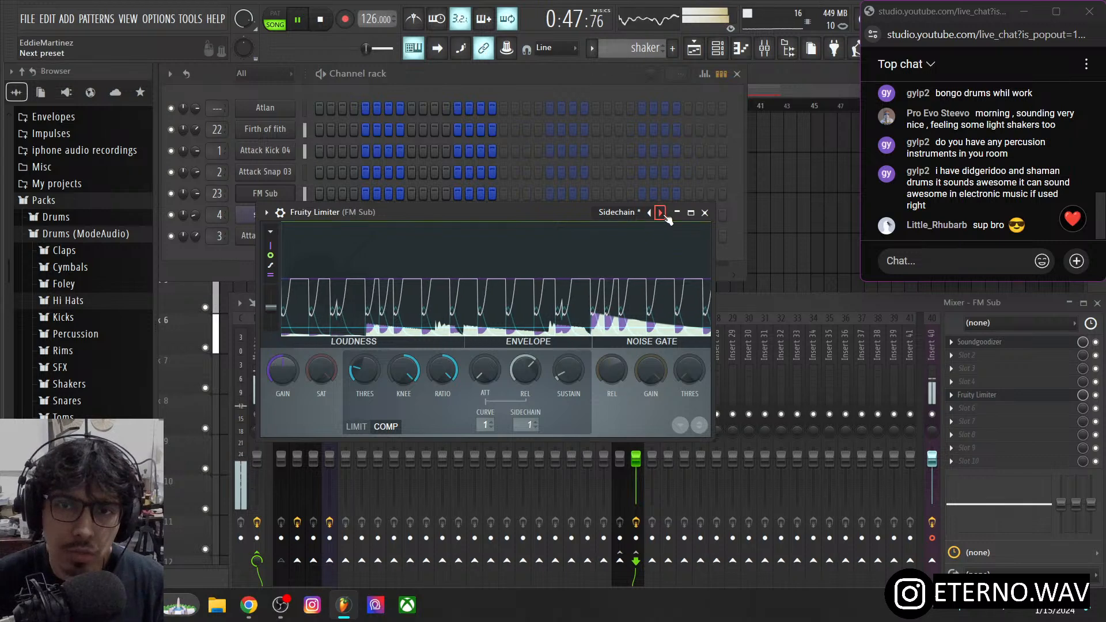
pyautogui.rightClick(662, 215)
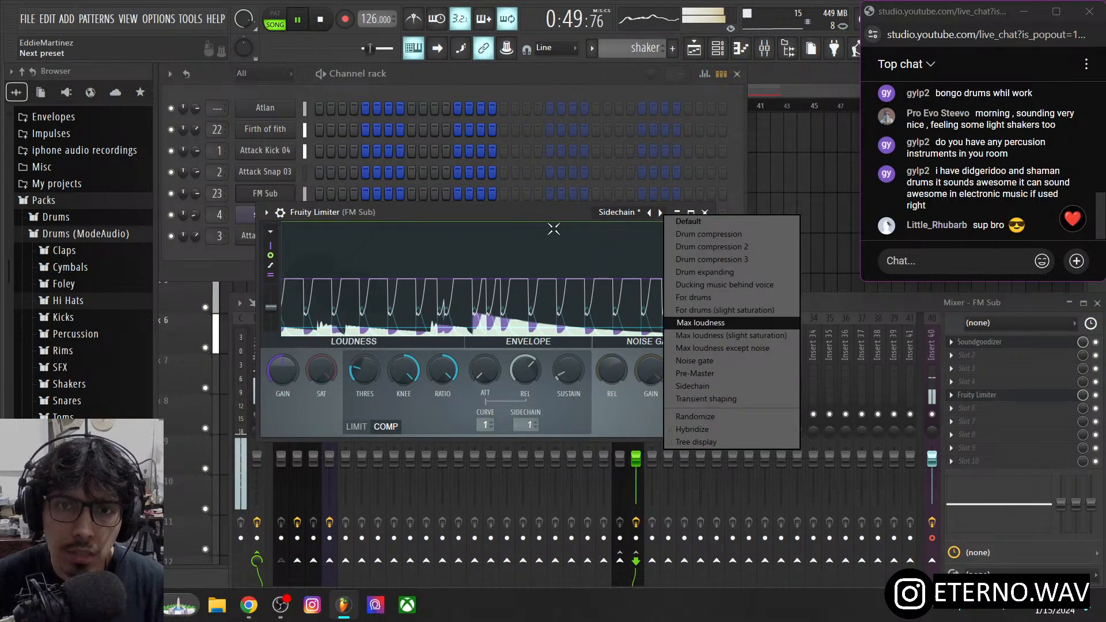
pyautogui.click(544, 217)
# - Copy FM Sub's Fruity Limiter preset into slot 9 of the Firth of fith mixer track, and select the Attack Kick 04 track
pyautogui.click(706, 212)
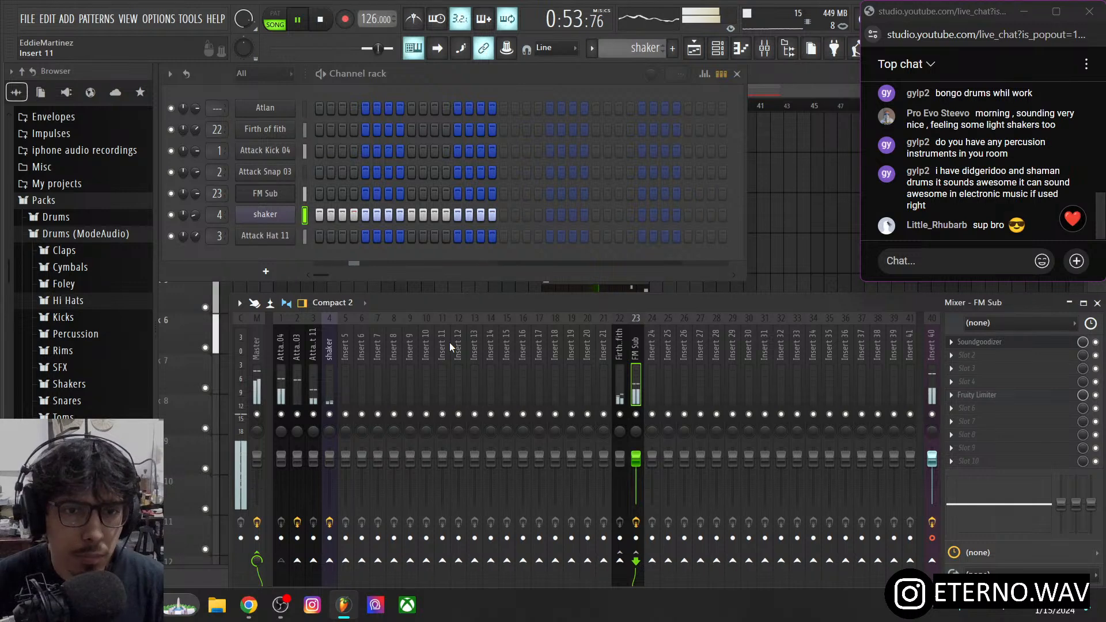
pyautogui.rightClick(955, 402)
pyautogui.click(898, 309)
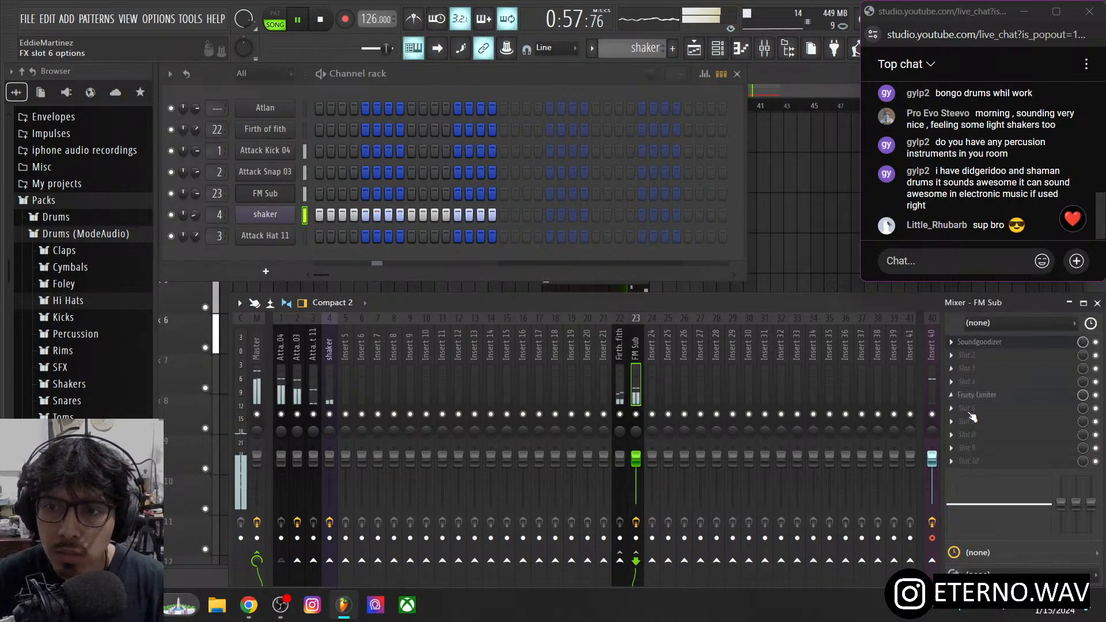
pyautogui.rightClick(951, 400)
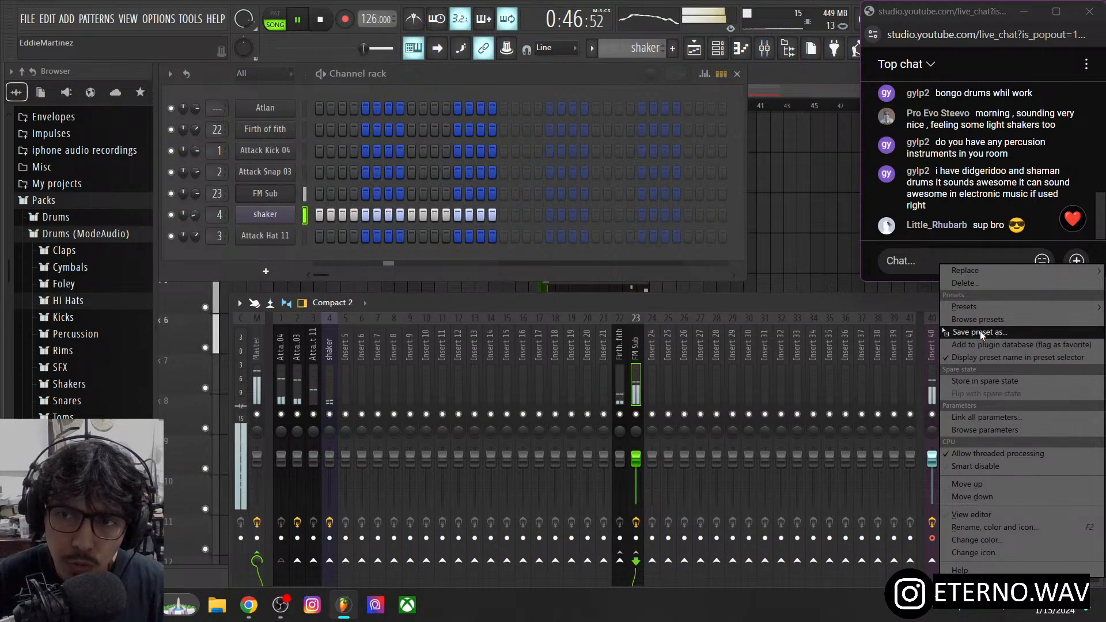
pyautogui.moveTo(980, 331); pyautogui.dragTo(618, 356)
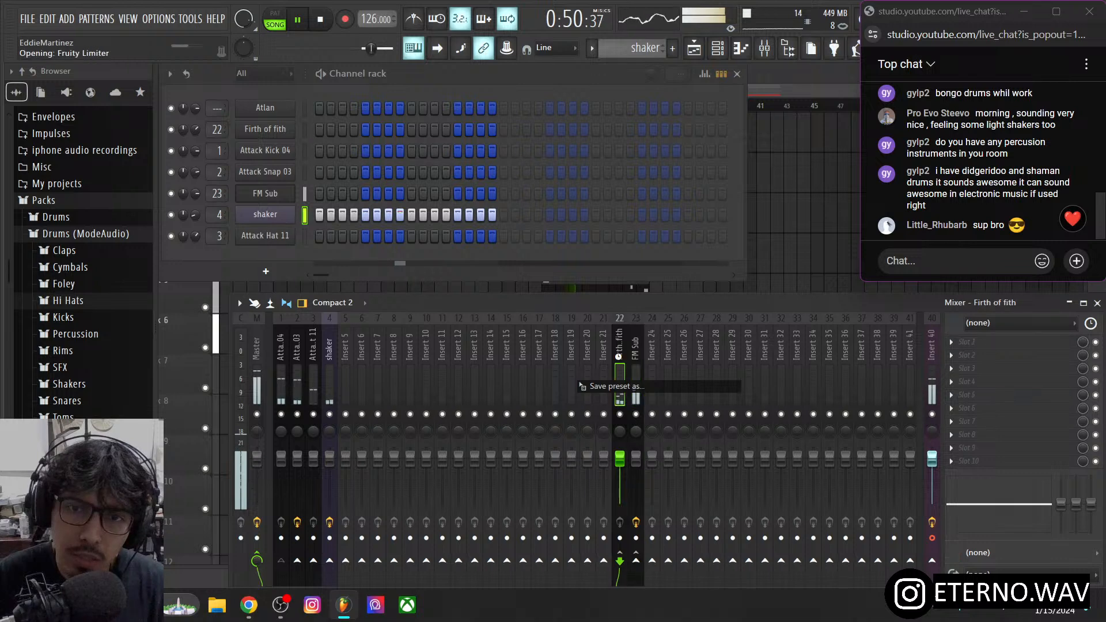
pyautogui.click(721, 236)
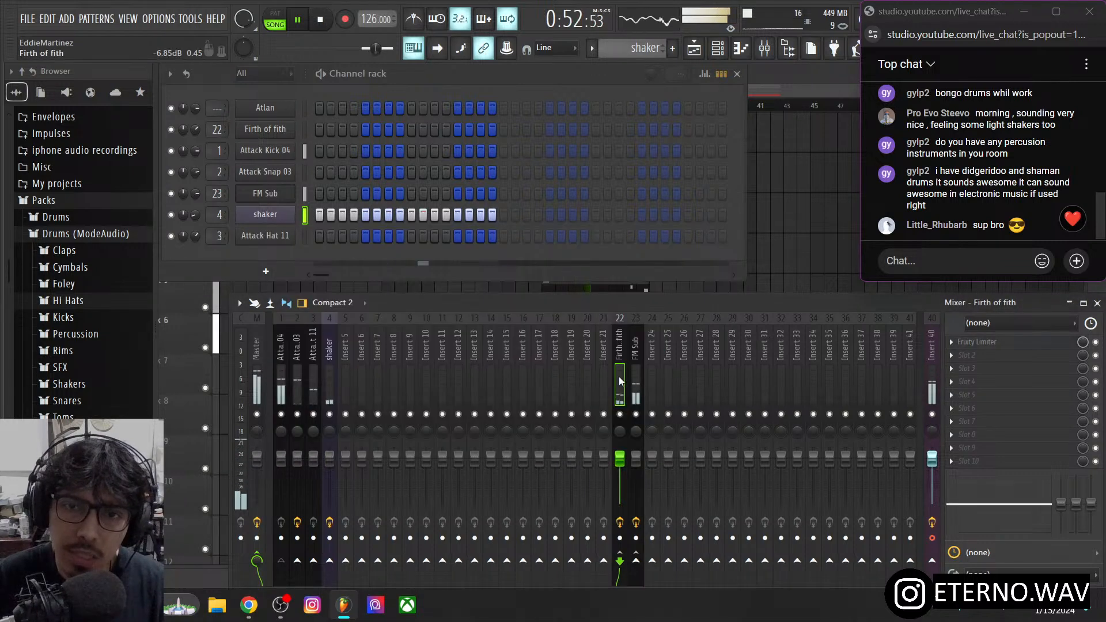
pyautogui.click(983, 450)
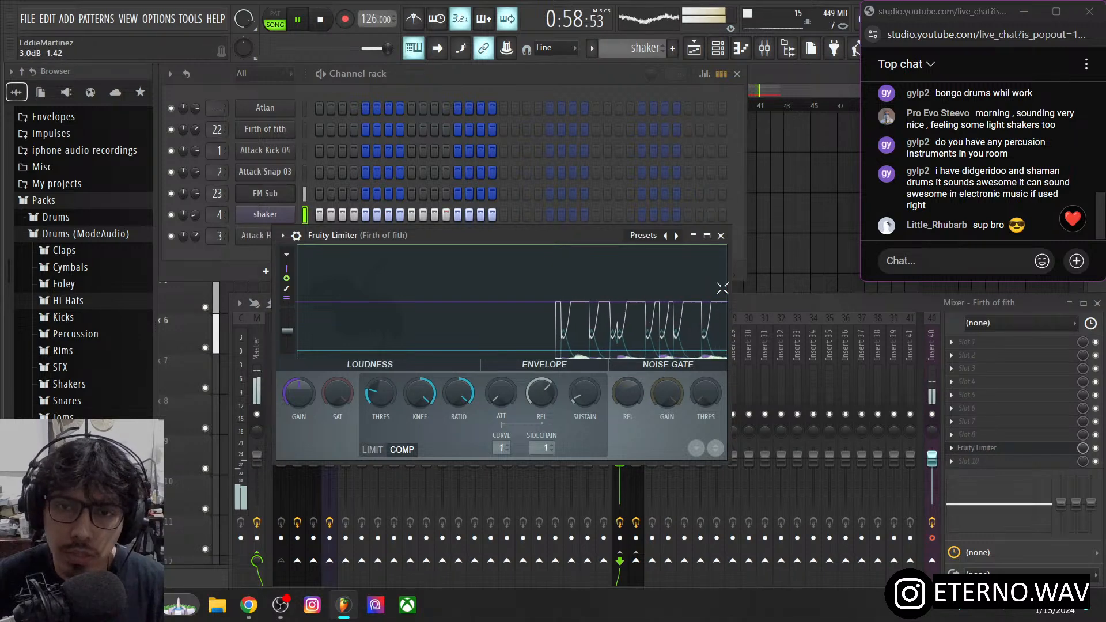
pyautogui.click(720, 235)
pyautogui.click(281, 380)
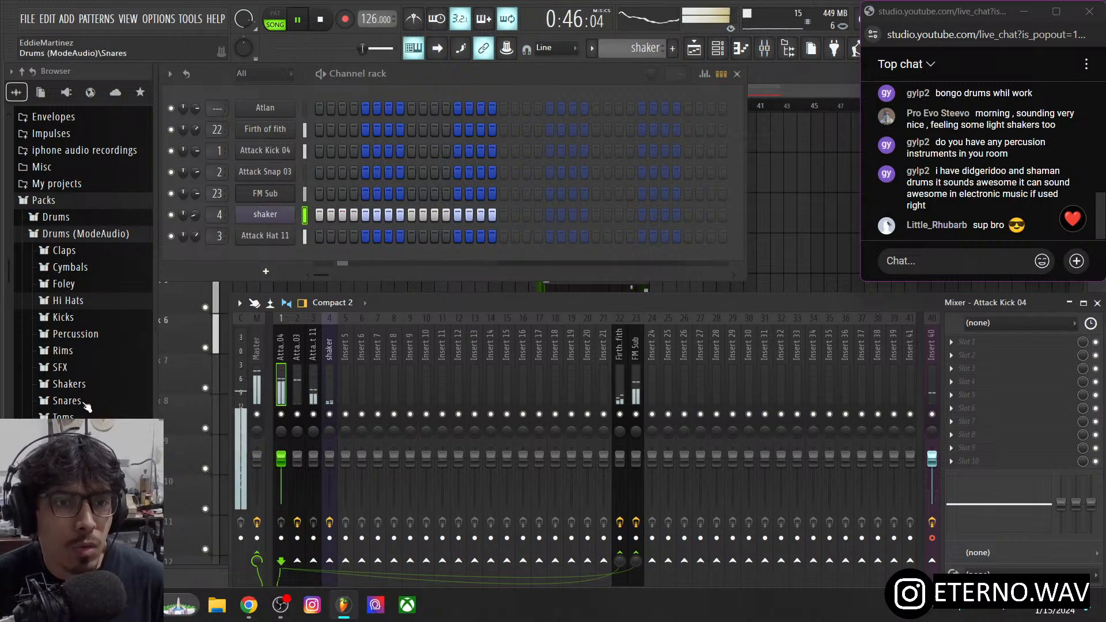
# - Audition the Attack MidTom and Collider Boom samples in the Toms folder of the Drums (ModeAudio) pack
pyautogui.click(65, 420)
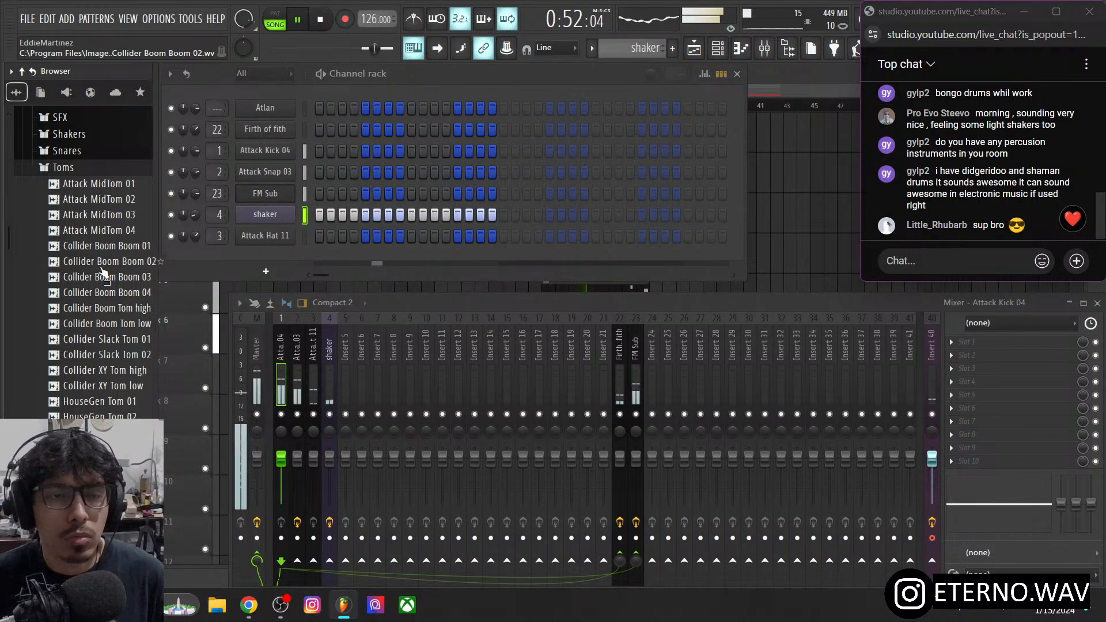
pyautogui.click(102, 266)
pyautogui.click(107, 280)
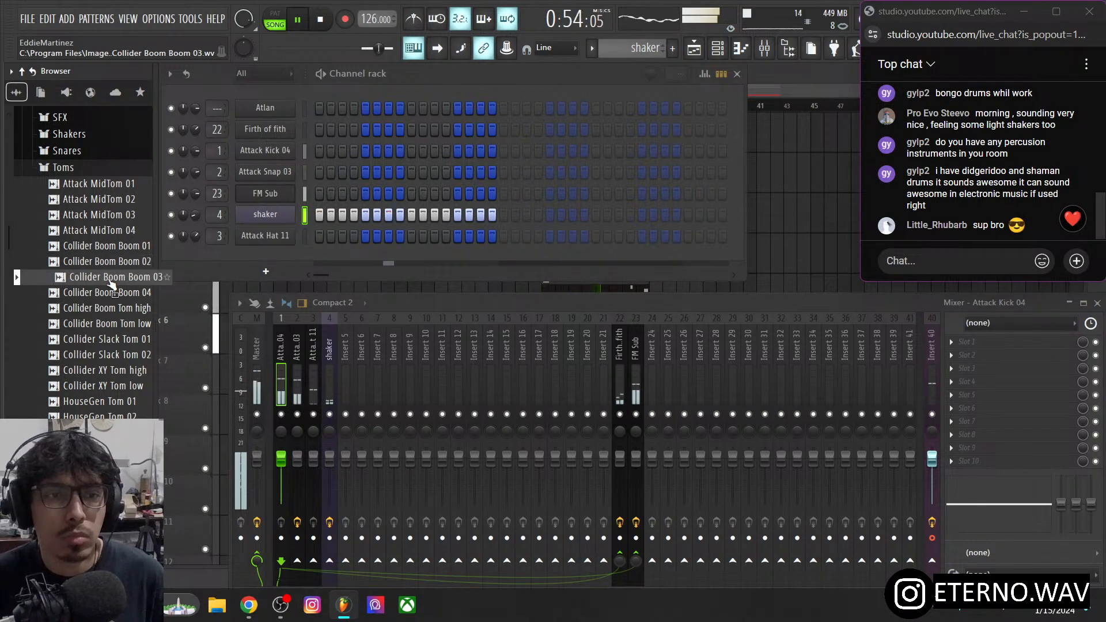
pyautogui.click(107, 294)
pyautogui.click(109, 311)
pyautogui.click(110, 294)
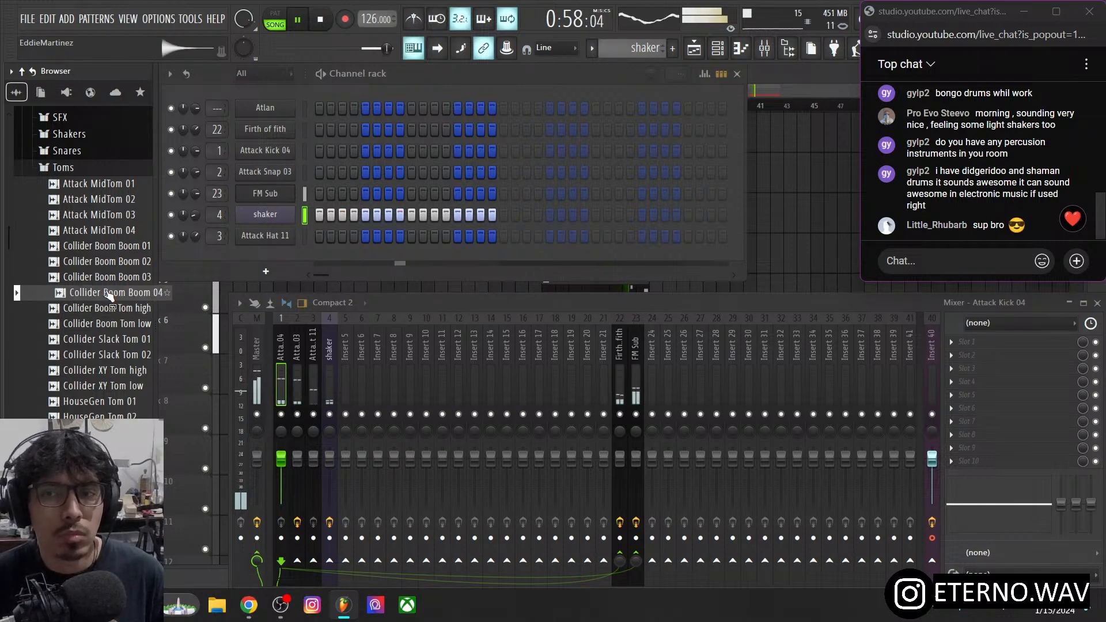
pyautogui.click(107, 230)
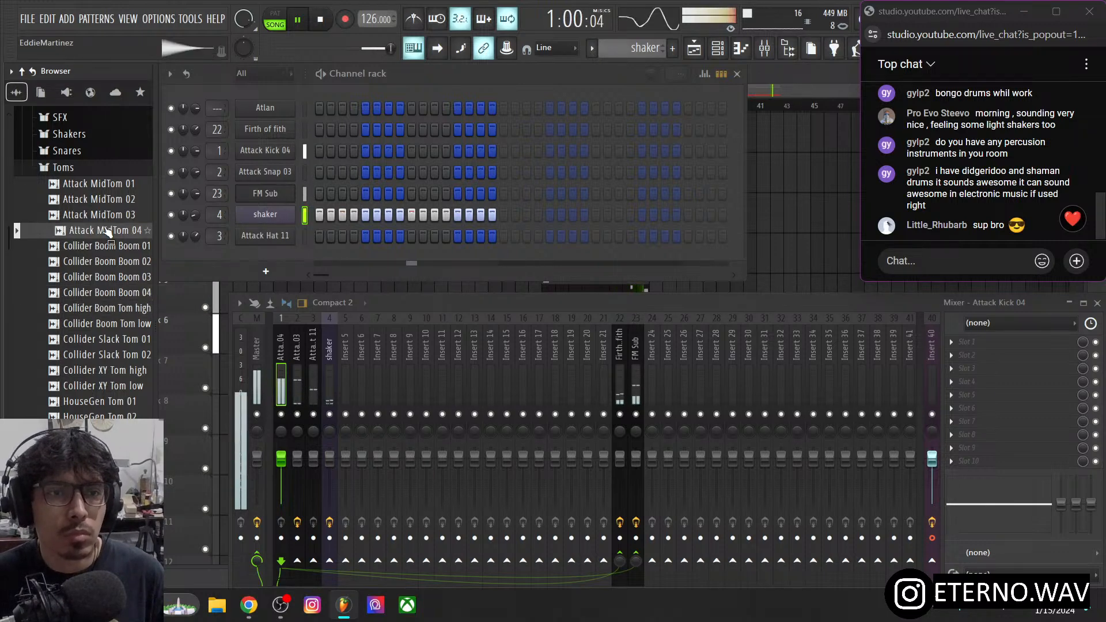
pyautogui.click(105, 215)
pyautogui.click(104, 199)
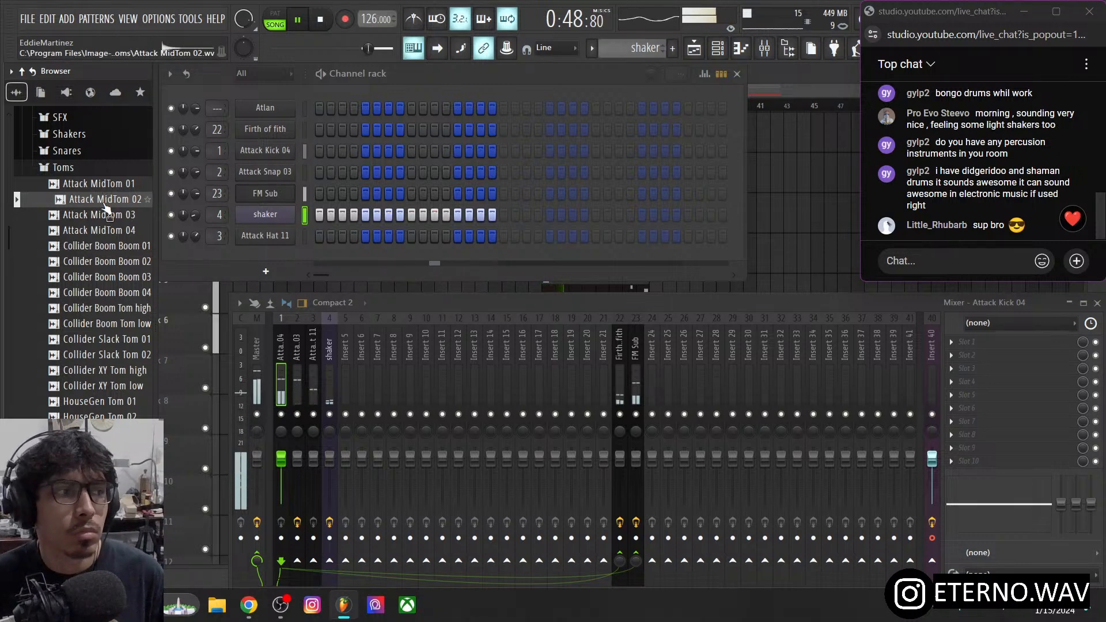
pyautogui.click(102, 185)
pyautogui.click(103, 199)
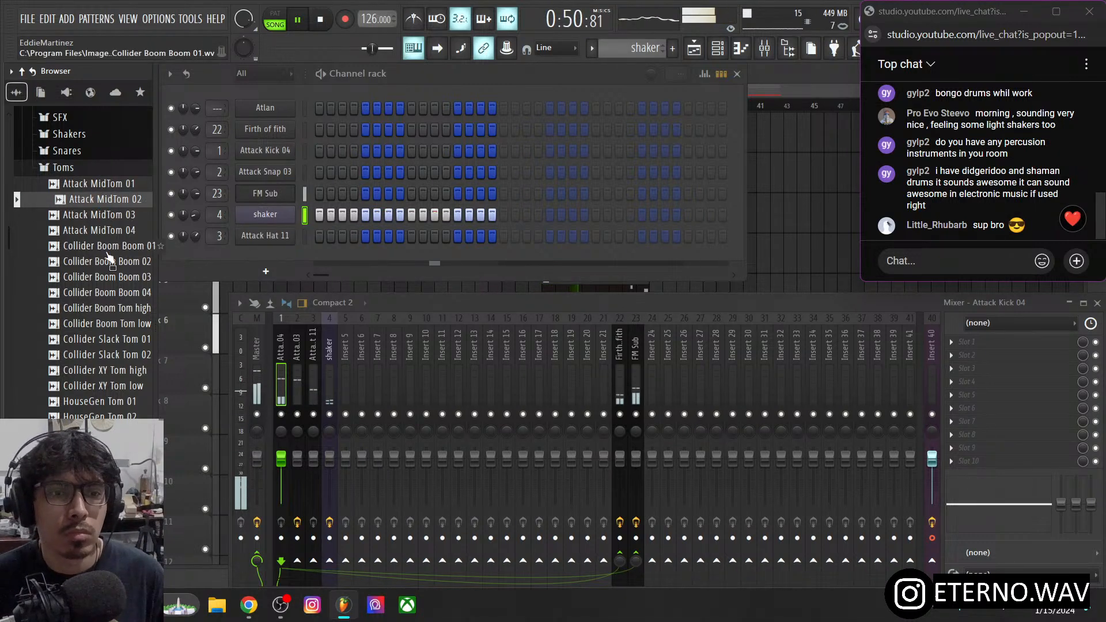
# - Audition the HouseGen and Hyper toms and add the MA DarkStare Tom sample as a new channel below Attack Hat 11
pyautogui.click(104, 402)
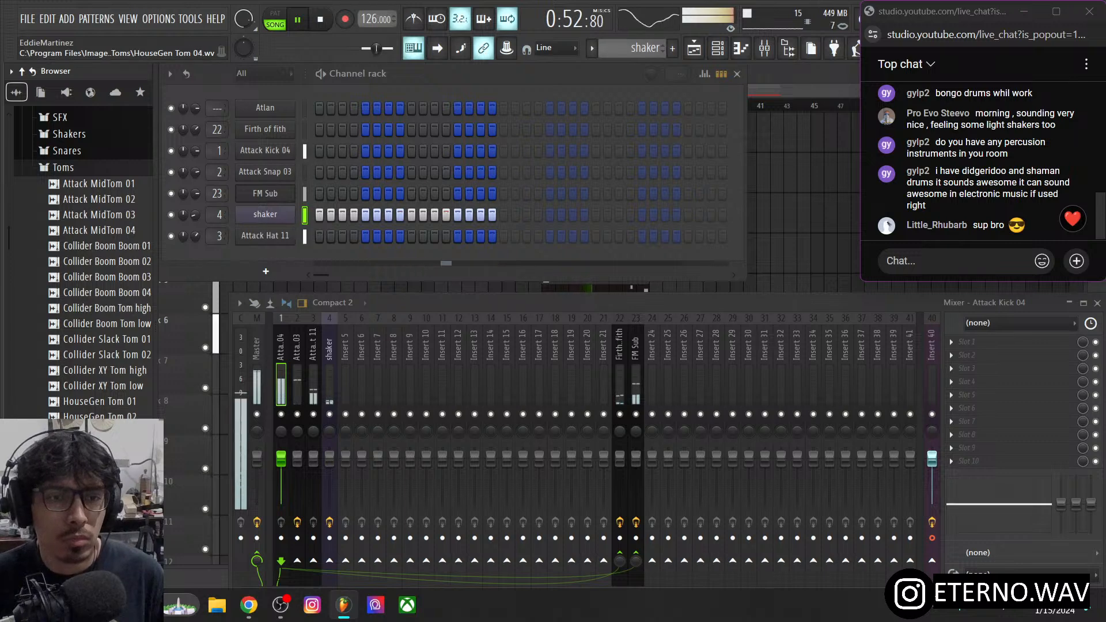
pyautogui.scroll(-2, 114, 374)
pyautogui.click(113, 390)
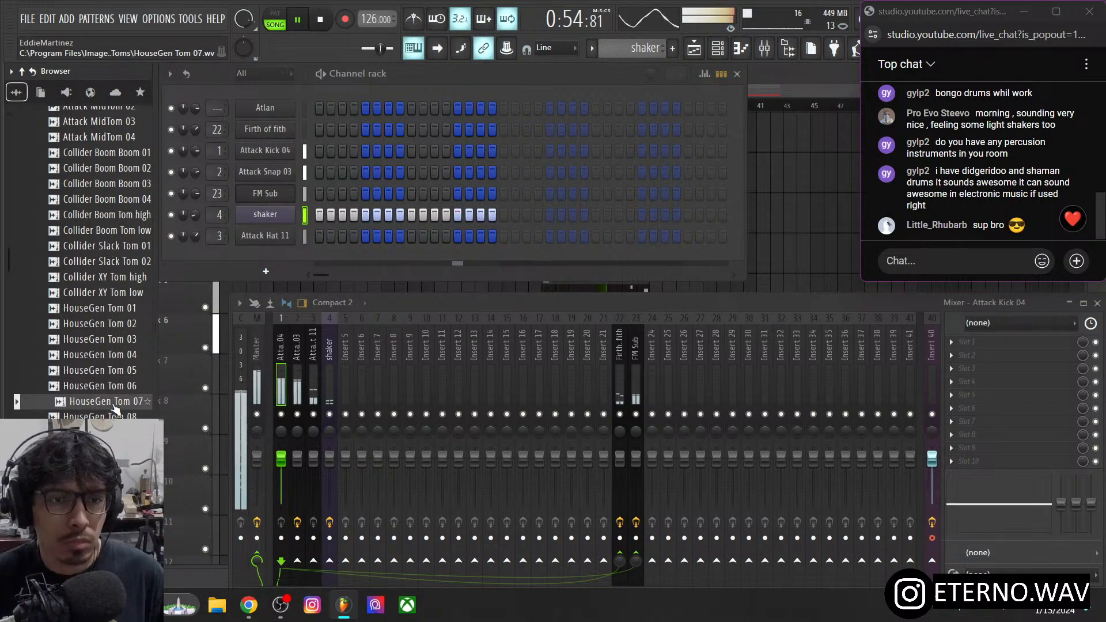
pyautogui.scroll(-6, 107, 403)
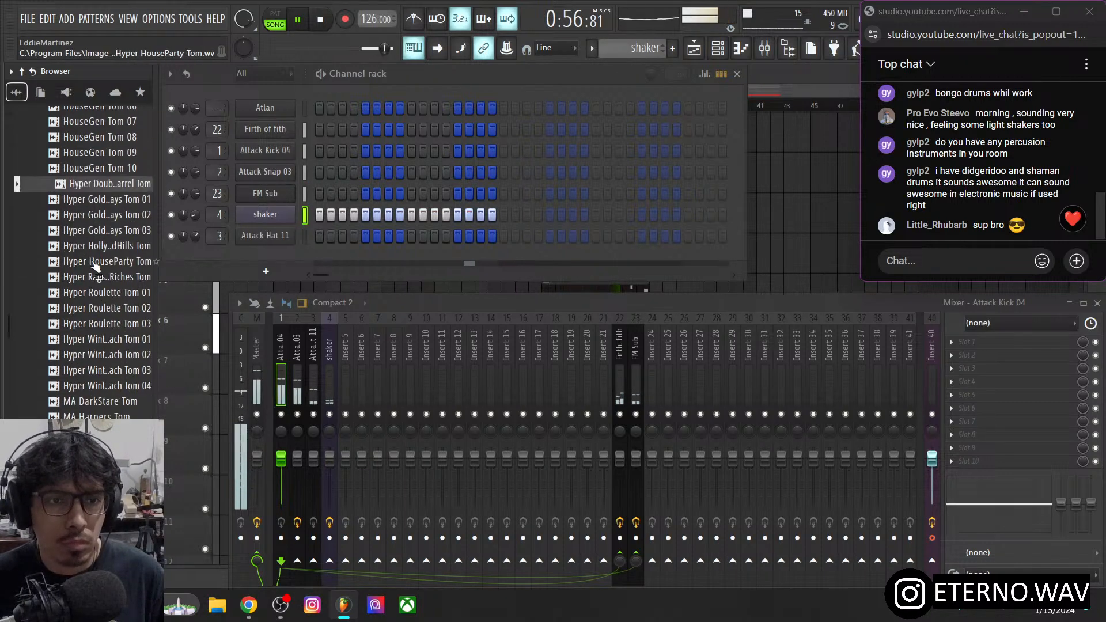
pyautogui.click(105, 248)
pyautogui.click(109, 280)
pyautogui.click(109, 247)
pyautogui.click(106, 308)
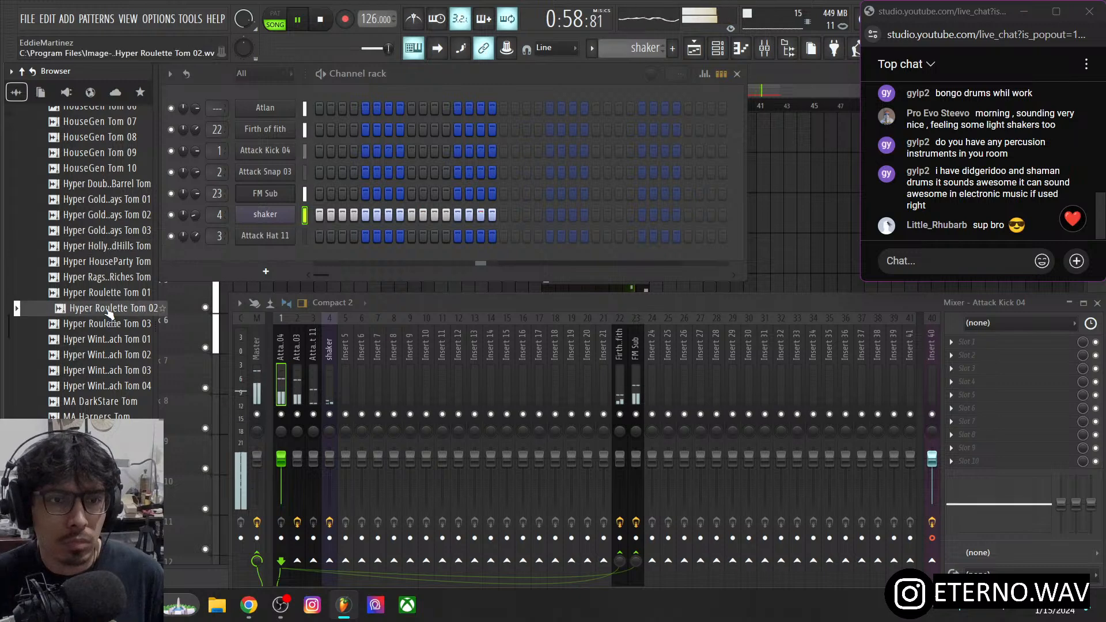
pyautogui.click(107, 339)
pyautogui.click(106, 386)
pyautogui.click(102, 416)
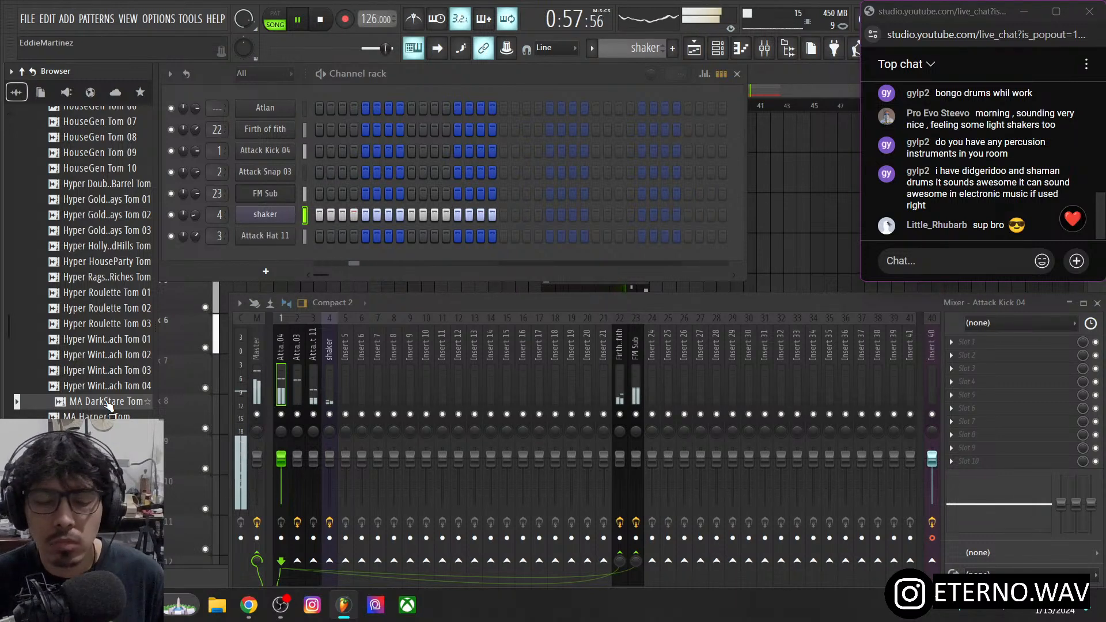
pyautogui.moveTo(204, 346); pyautogui.dragTo(271, 257)
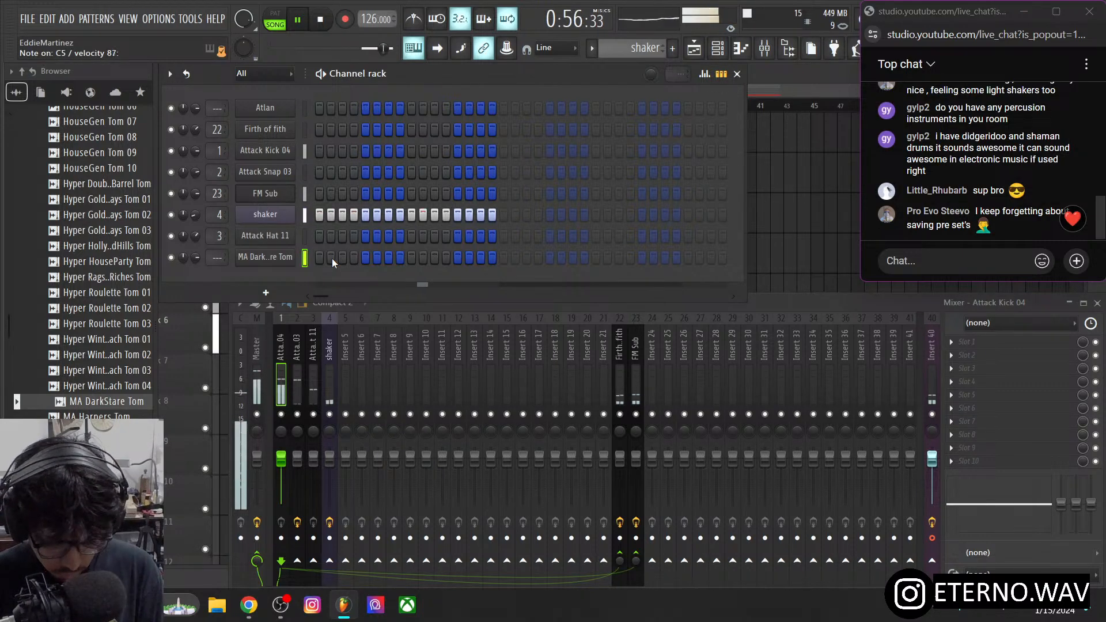
# - Create a new pattern named tom
pyautogui.click(673, 49)
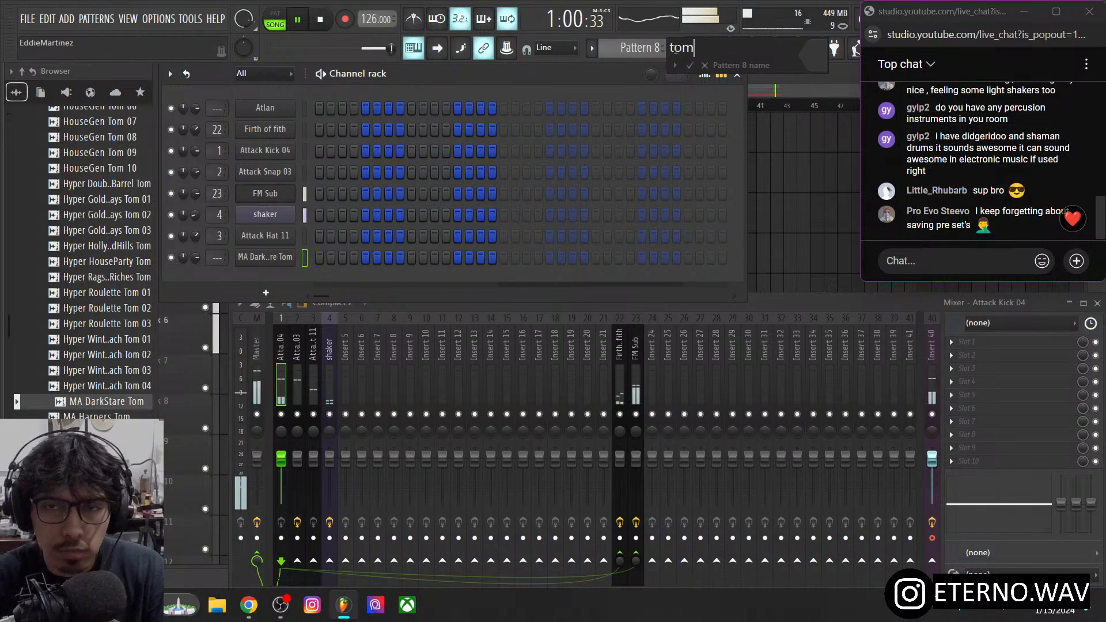
pyautogui.write('tom')
pyautogui.press('Return')
# - Place four tom pattern clips on playlist track 7, starting at bars 25, 27, 29 and 31
pyautogui.click(717, 50)
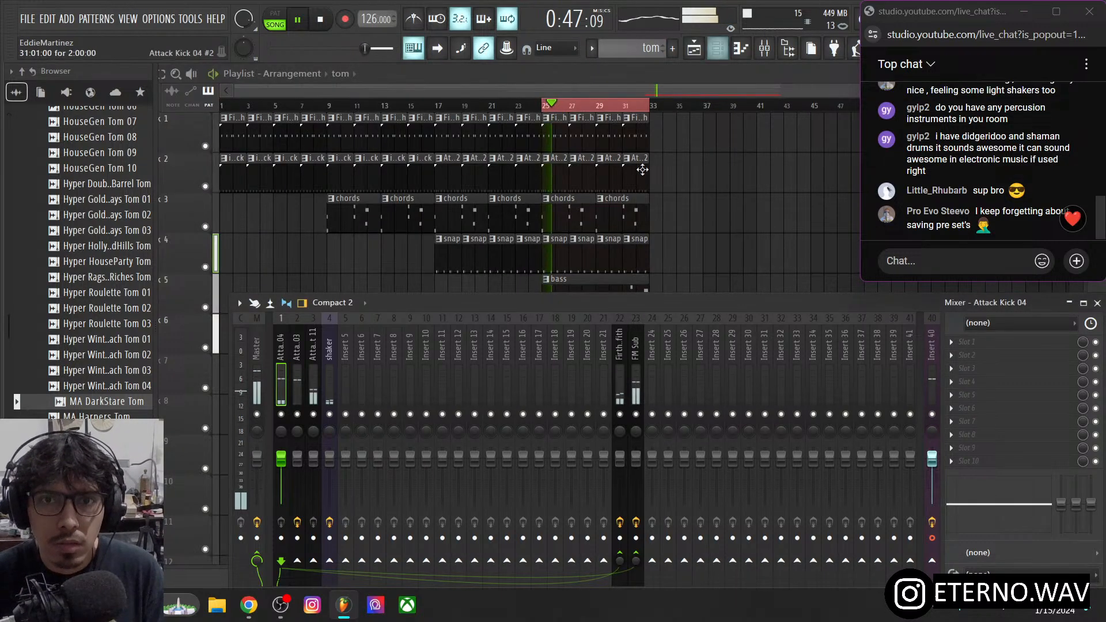
pyautogui.scroll(-4, 663, 173)
pyautogui.click(548, 215)
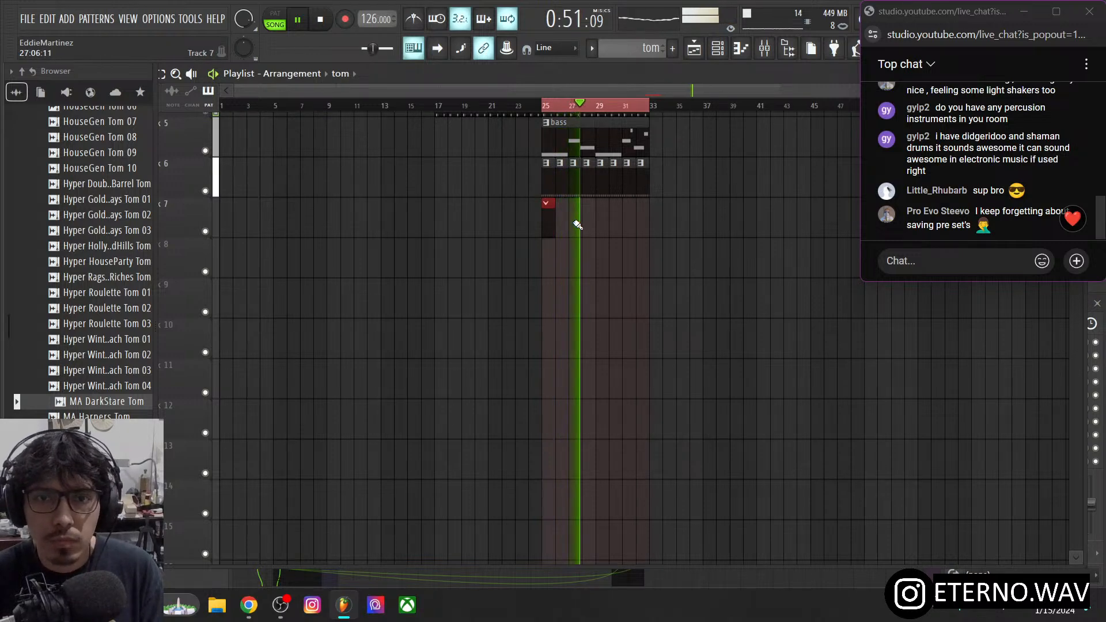
pyautogui.click(575, 222)
pyautogui.click(600, 221)
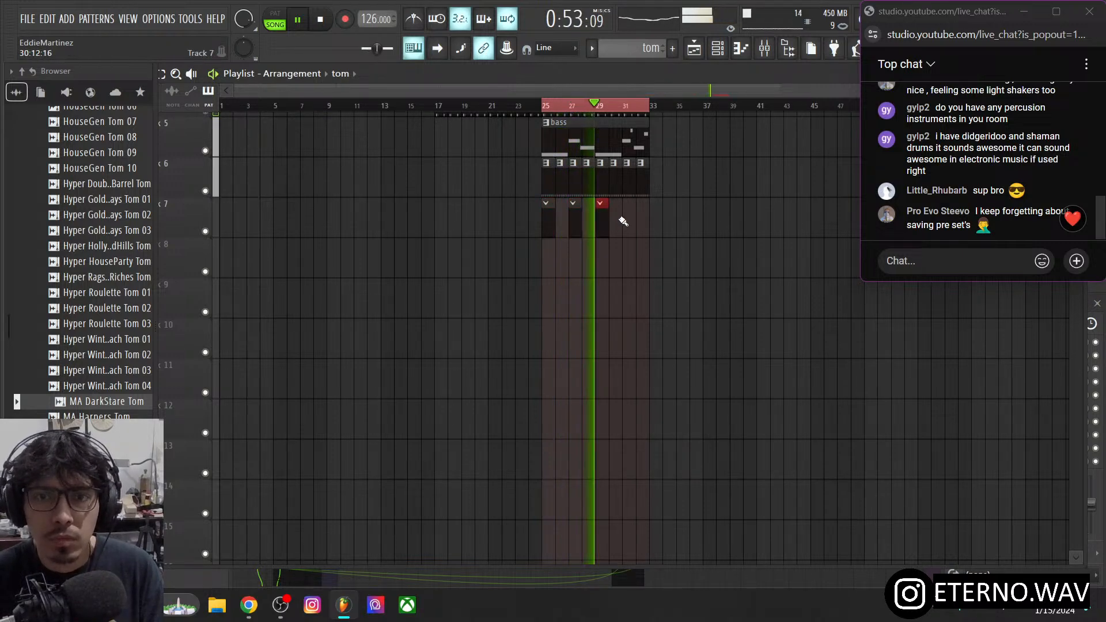
pyautogui.click(625, 221)
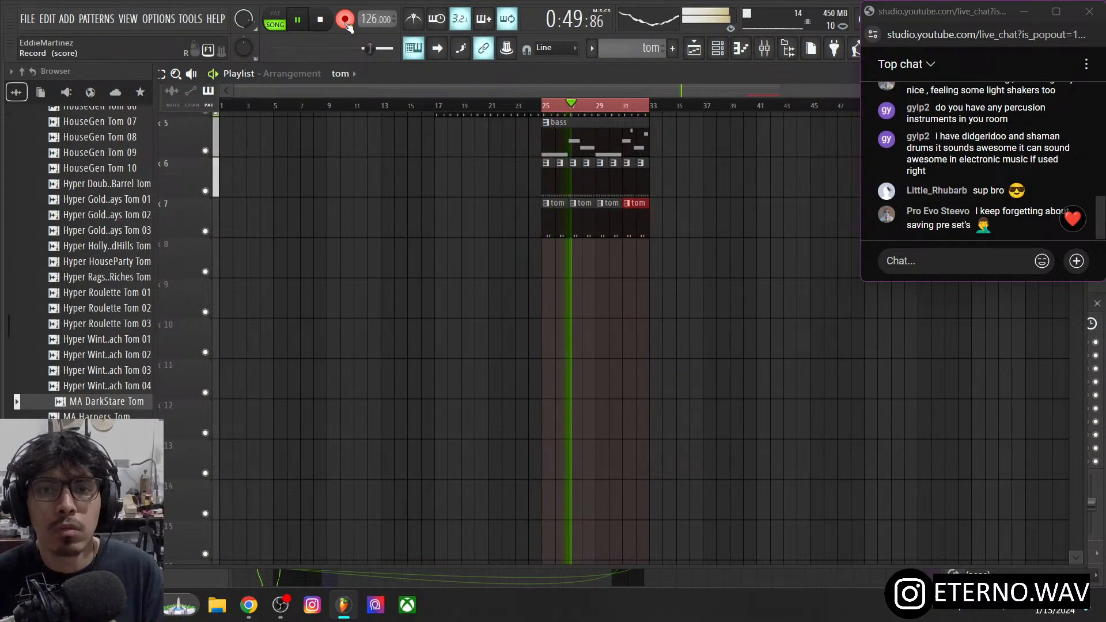
# - Lower the MA DarkStare Tom channel's volume to 71%
pyautogui.click(717, 50)
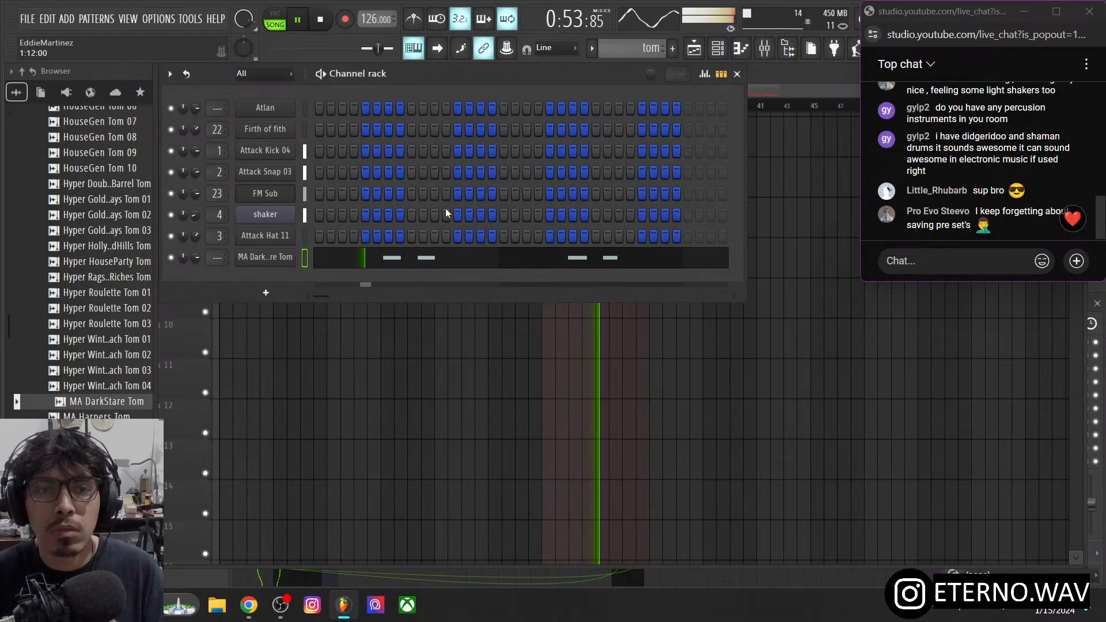
pyautogui.moveTo(195, 261); pyautogui.dragTo(194, 267)
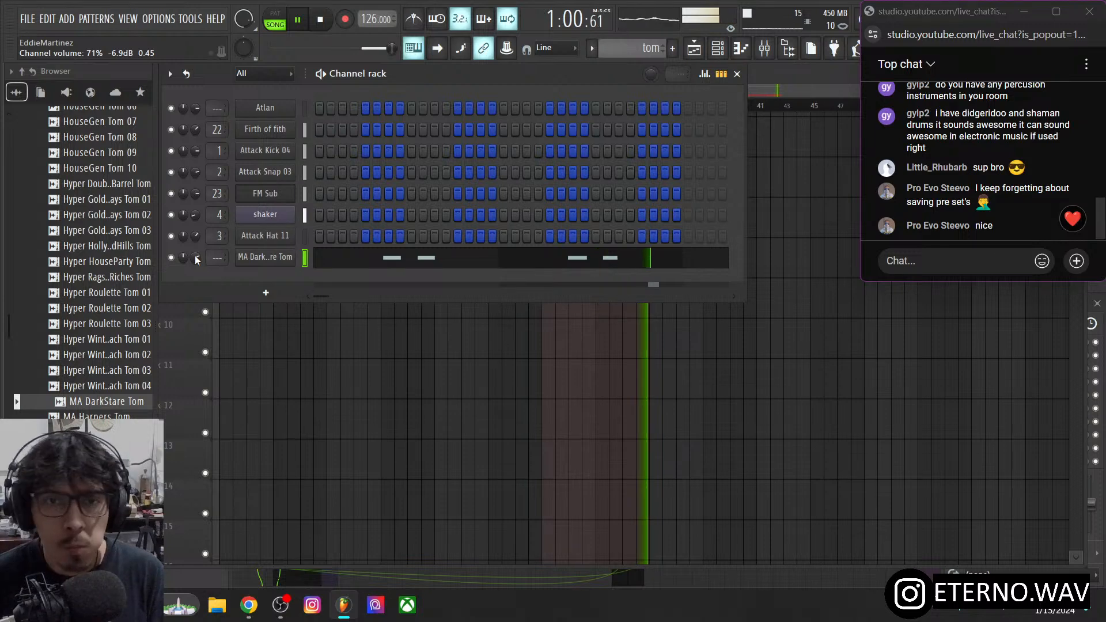
# - Audition the remaining samples in the Toms folder, from the Power Tom sounds through the Volt Clean toms
pyautogui.press('Down')
pyautogui.press('Down')
pyautogui.press('Down')
pyautogui.press('Down')
pyautogui.press('Down')
pyautogui.press('Down')
pyautogui.press('Down')
pyautogui.press('Down')
pyautogui.press('Down')
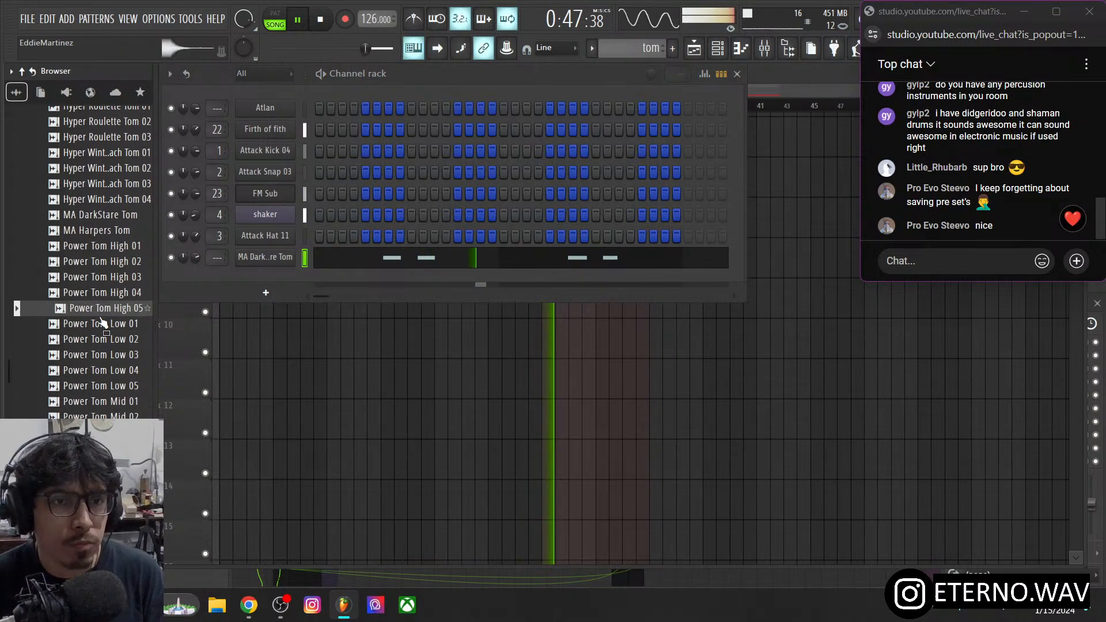
pyautogui.press('Down')
pyautogui.press('Down')
pyautogui.press('Down')
pyautogui.press('Down')
pyautogui.press('Down')
pyautogui.press('Down')
pyautogui.press('Down')
pyautogui.press('Down')
pyautogui.press('Down')
pyautogui.press('Down')
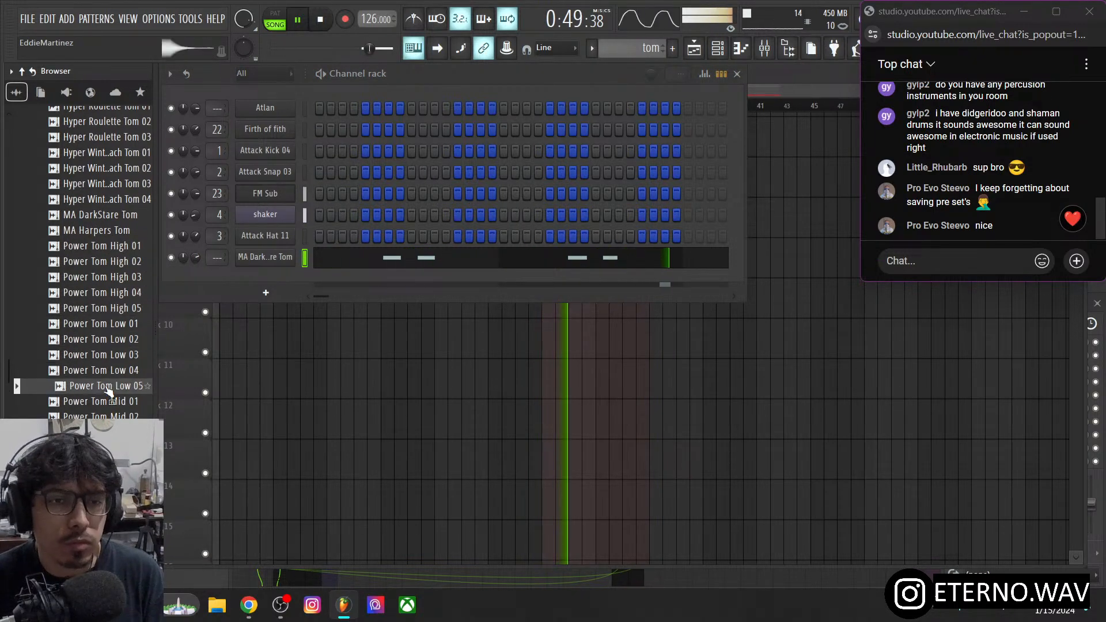
pyautogui.press('Down')
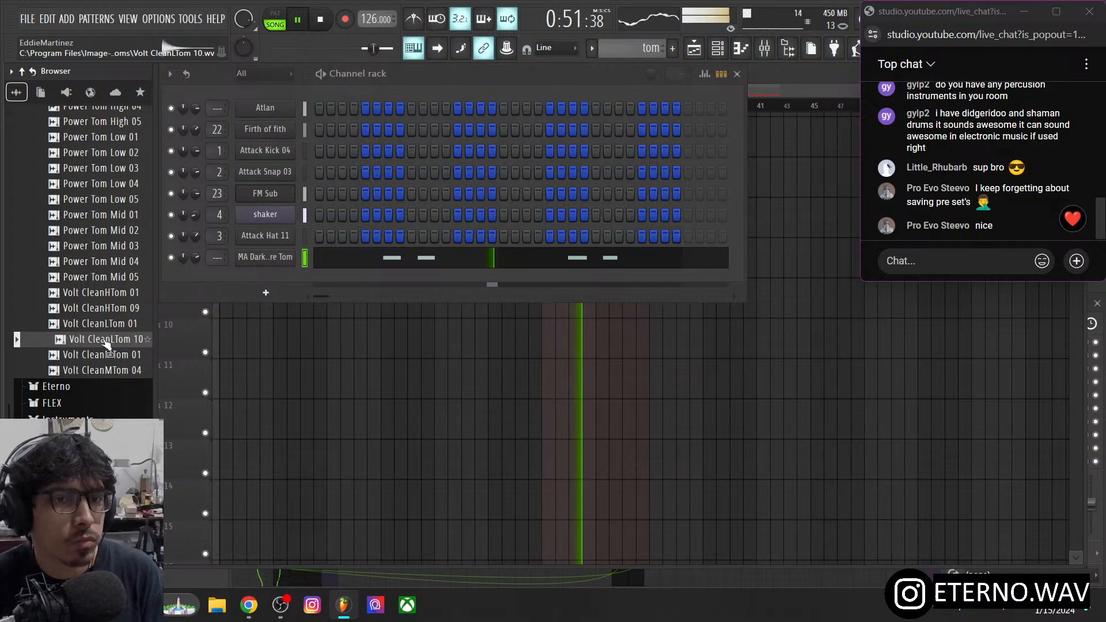
pyautogui.press('Up')
pyautogui.press('Down')
pyautogui.press('Down')
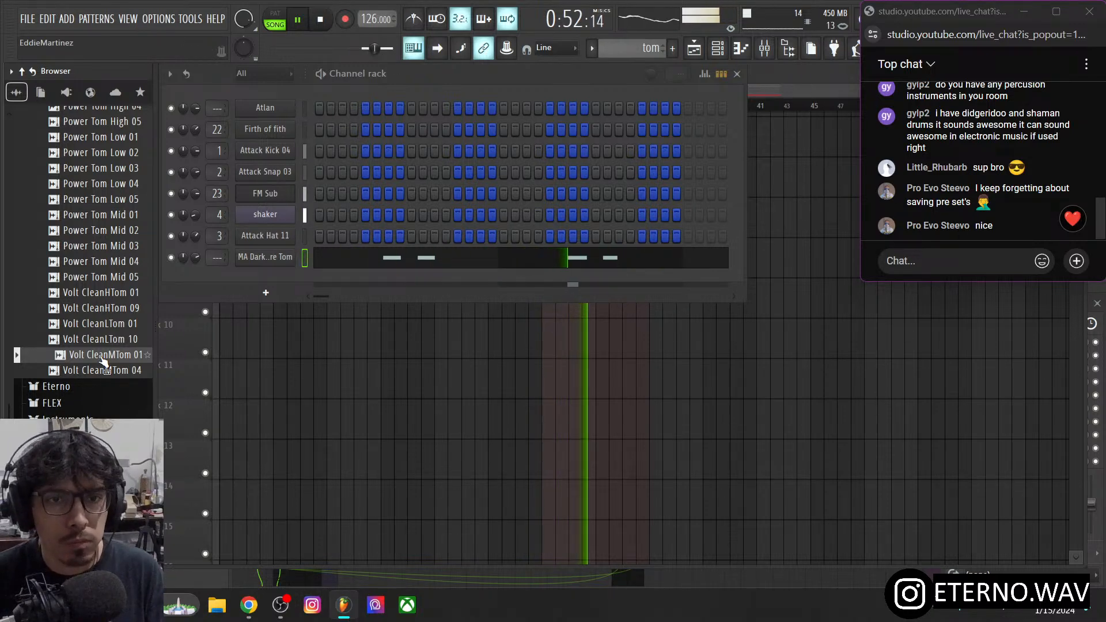
# - Add the Volt CleanMTom 01 sample as a new channel and collapse the Toms folder
pyautogui.moveTo(102, 360); pyautogui.dragTo(241, 277)
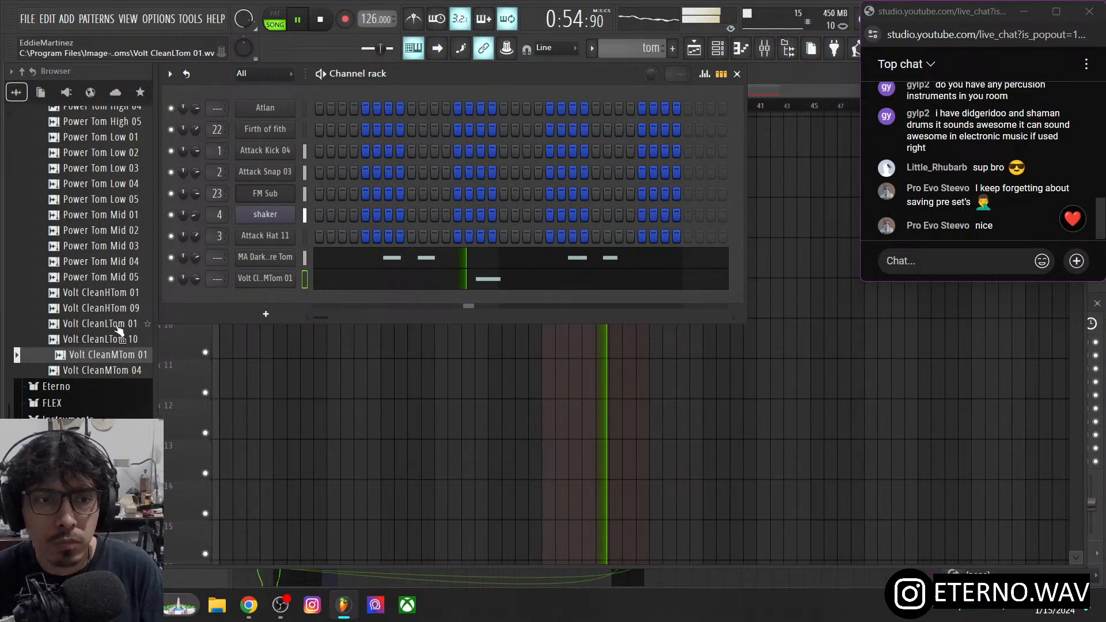
pyautogui.scroll(-4, 118, 329)
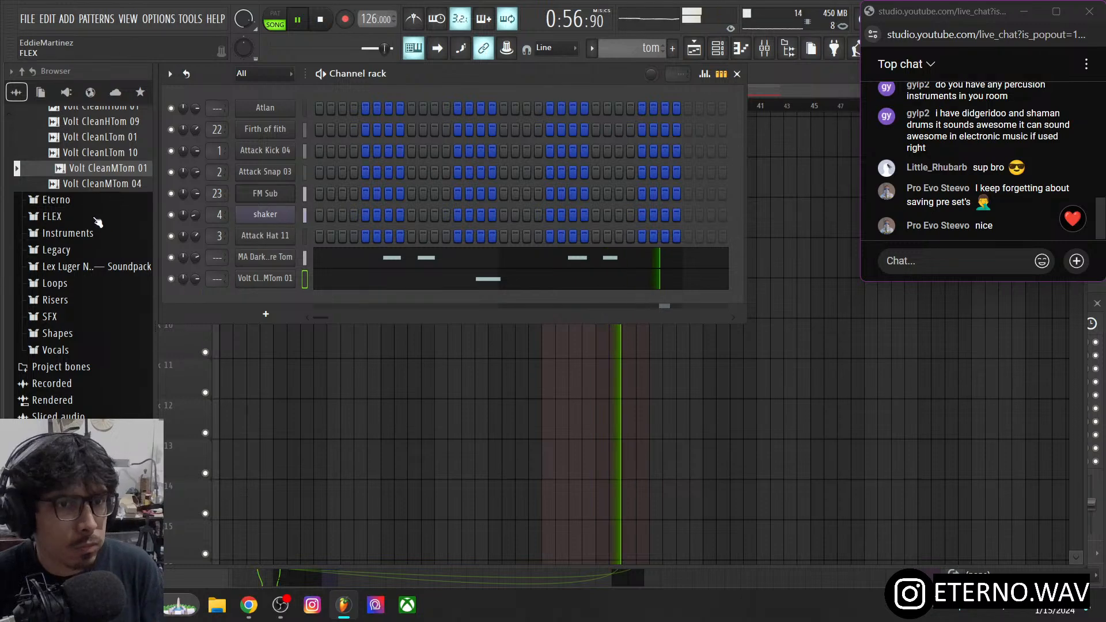
pyautogui.scroll(10, 107, 245)
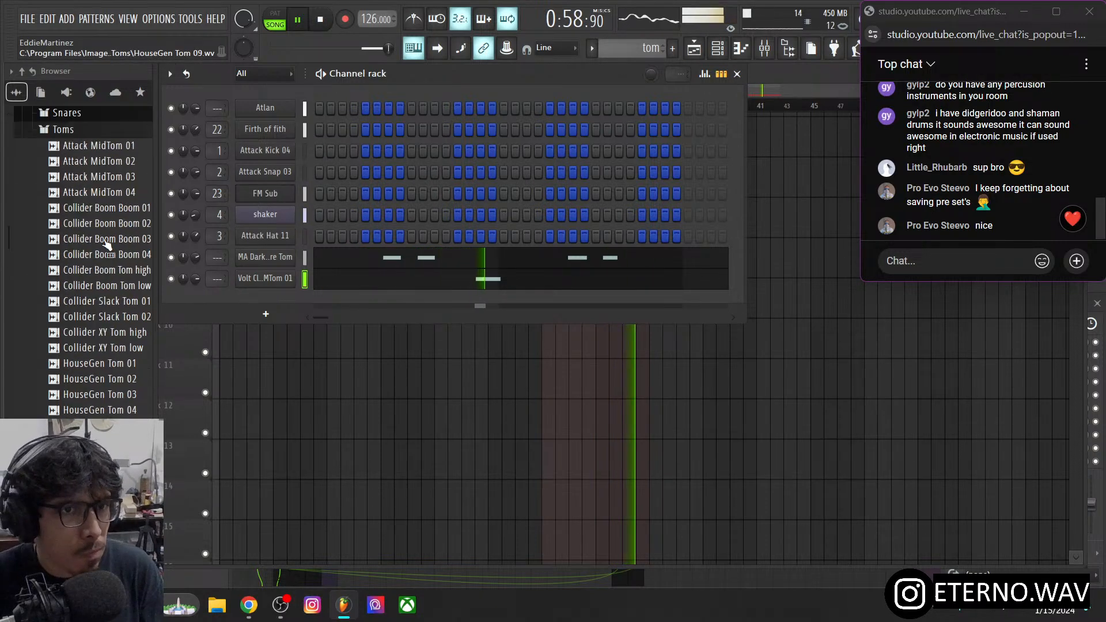
pyautogui.scroll(1, 107, 244)
pyautogui.click(94, 169)
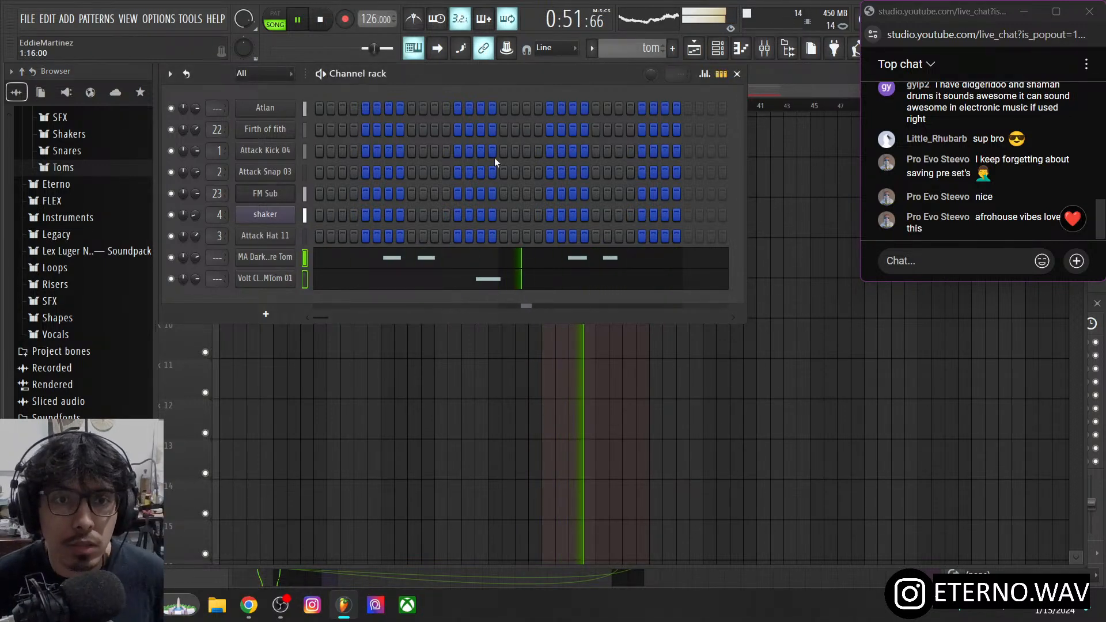
# - Route the MA DarkStare Tom and Volt CleanMTom 01 channels to mixer inserts 5 and 6
pyautogui.click(764, 48)
pyautogui.rightClick(348, 369)
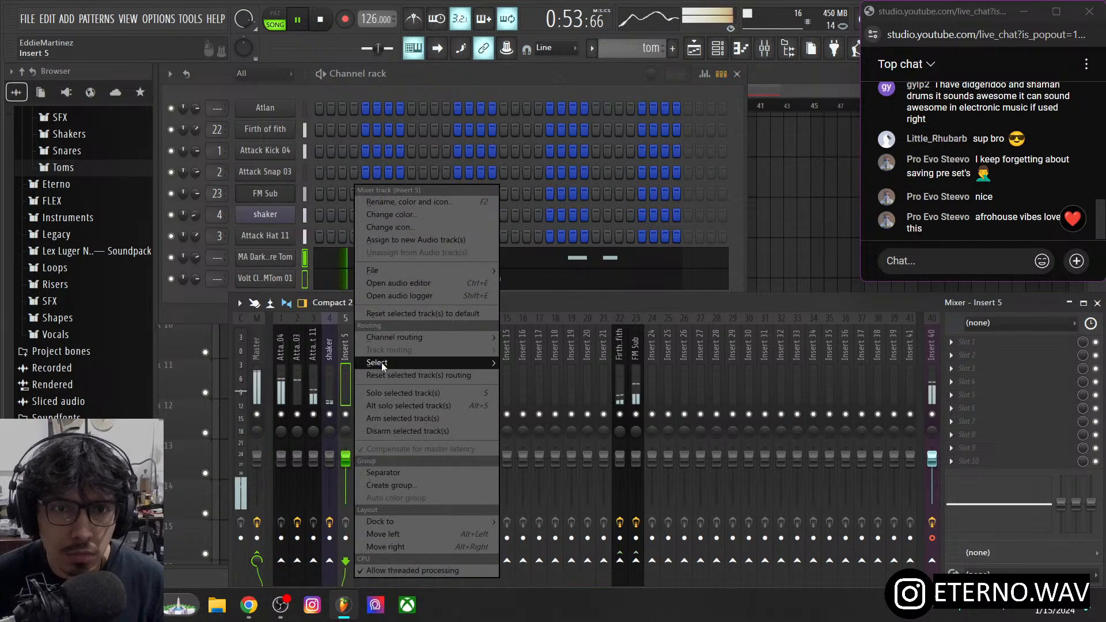
pyautogui.click(525, 346)
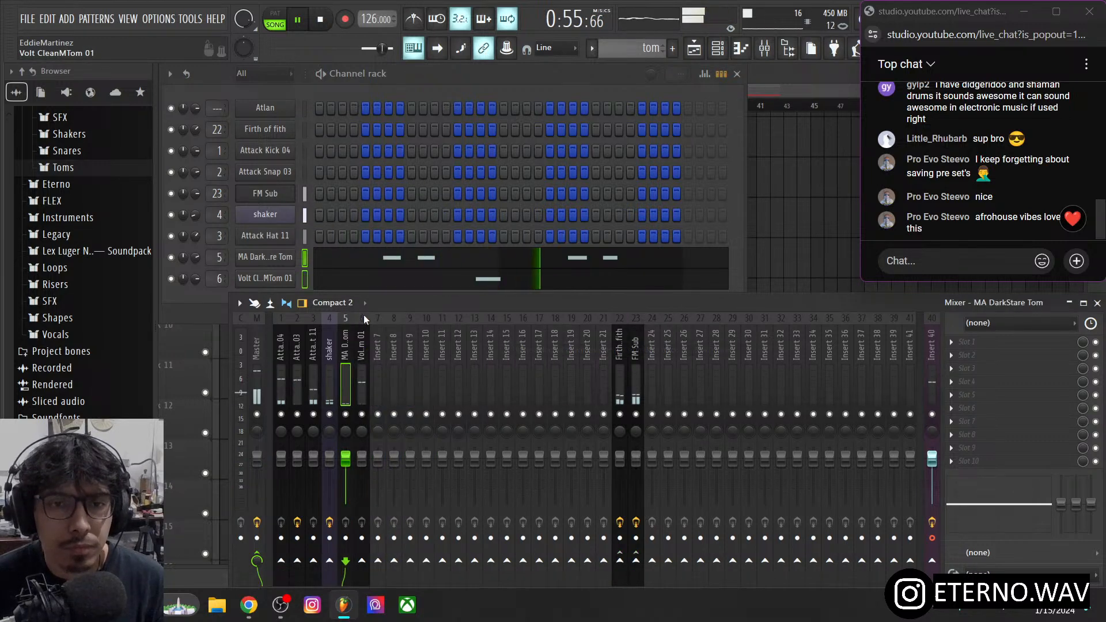
# - Route the Atlan channel to mixer insert 21
pyautogui.click(215, 299)
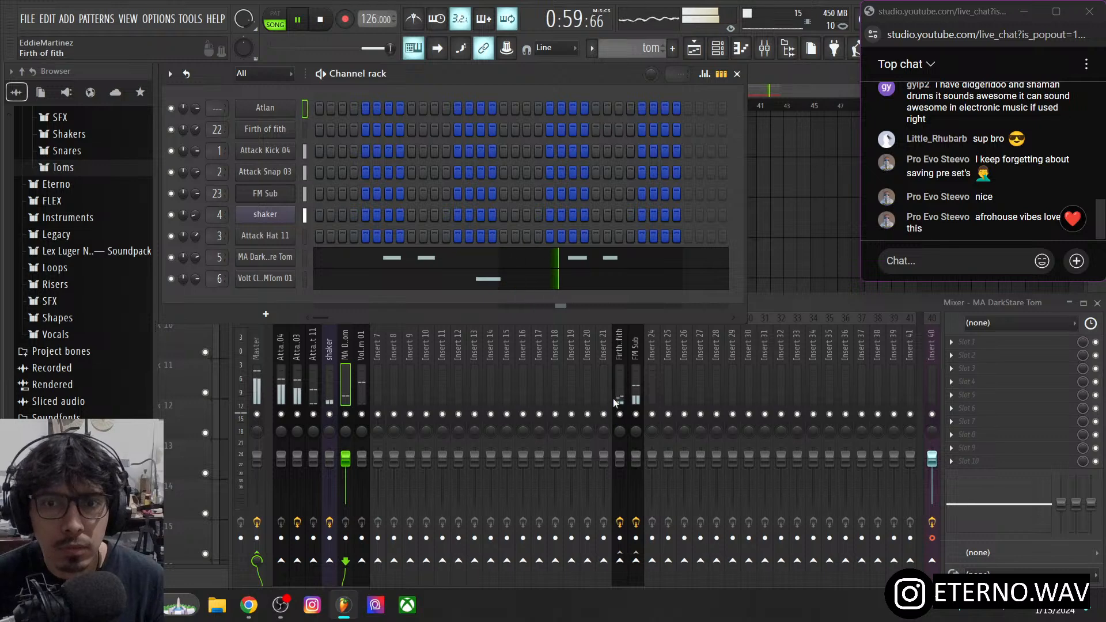
pyautogui.rightClick(605, 368)
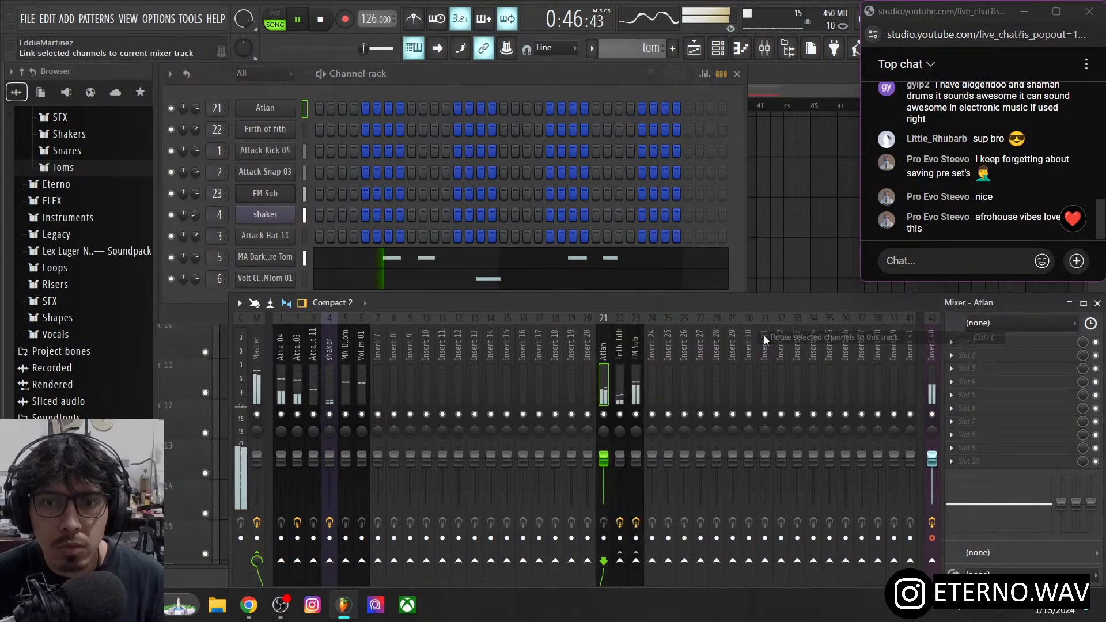
pyautogui.click(764, 337)
pyautogui.click(200, 302)
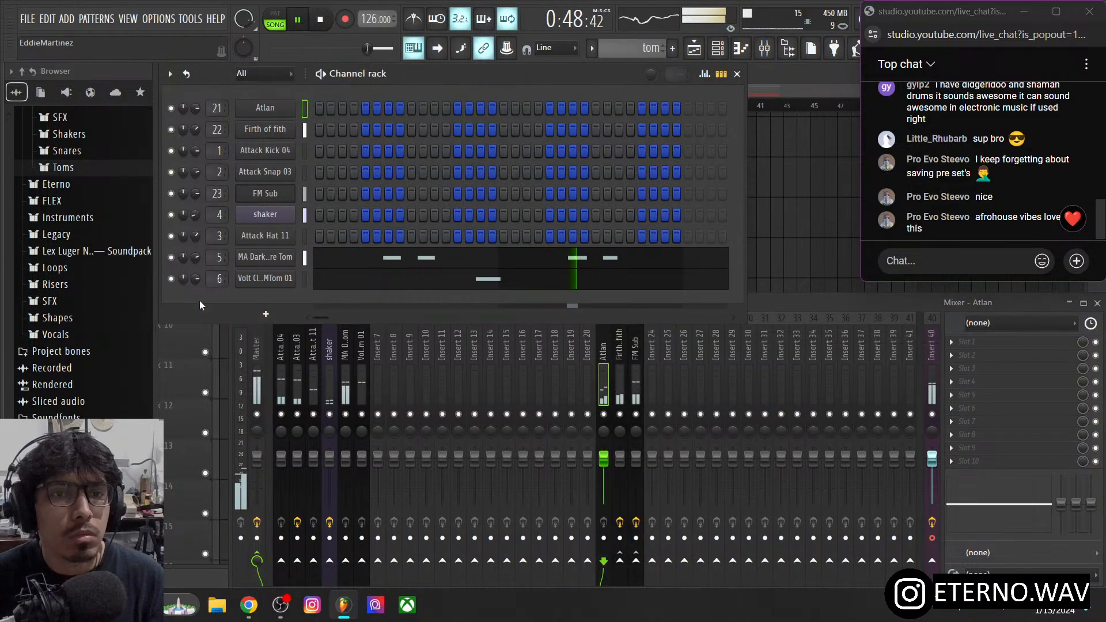
pyautogui.rightClick(264, 277)
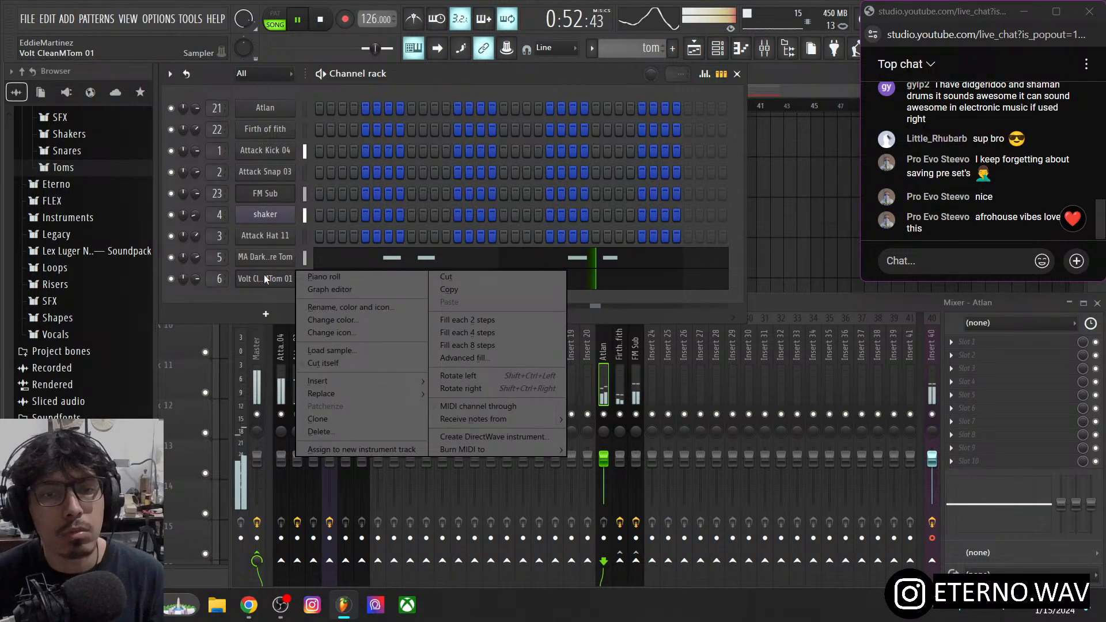
pyautogui.click(830, 369)
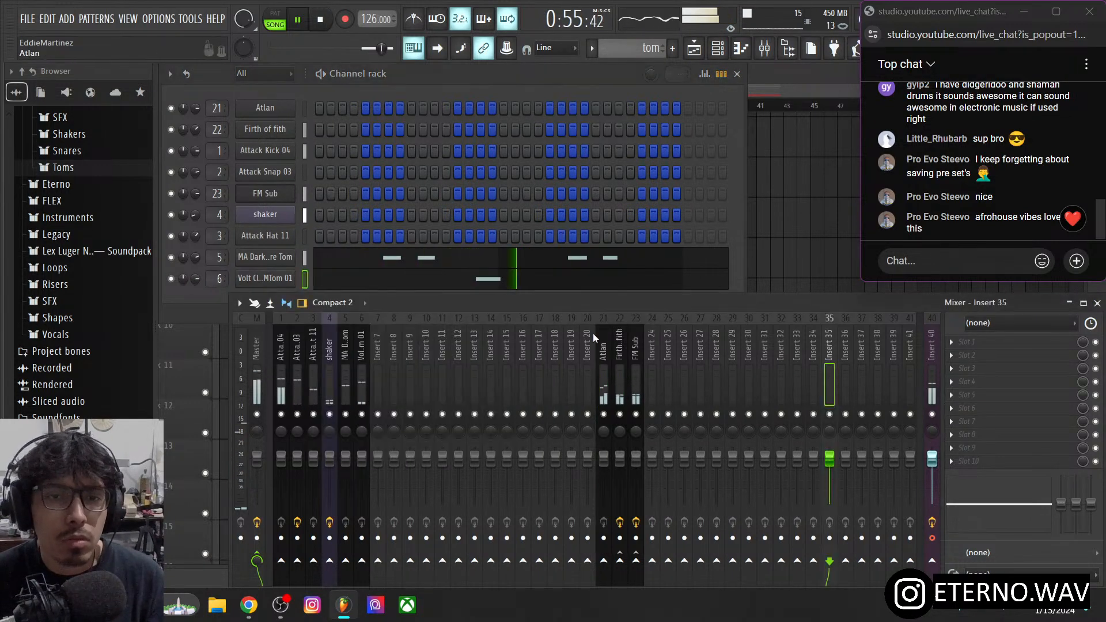
pyautogui.click(190, 299)
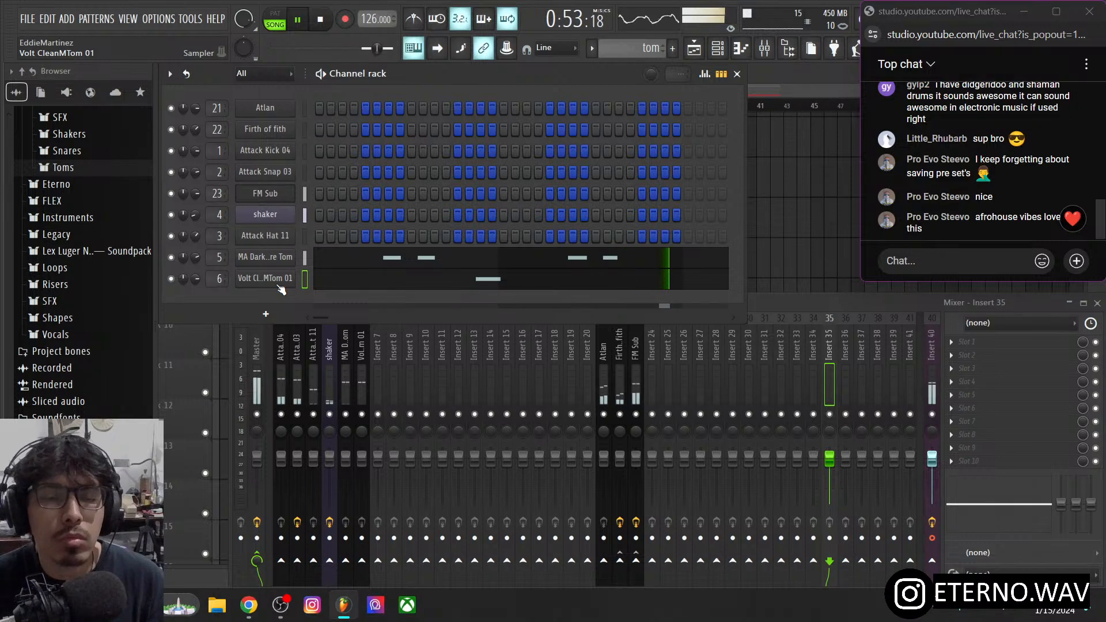
# - Insert a FLEX synth channel before the Volt CleanMTom 01 channel and reposition its plugin window
pyautogui.rightClick(293, 274)
pyautogui.moveTo(333, 379)
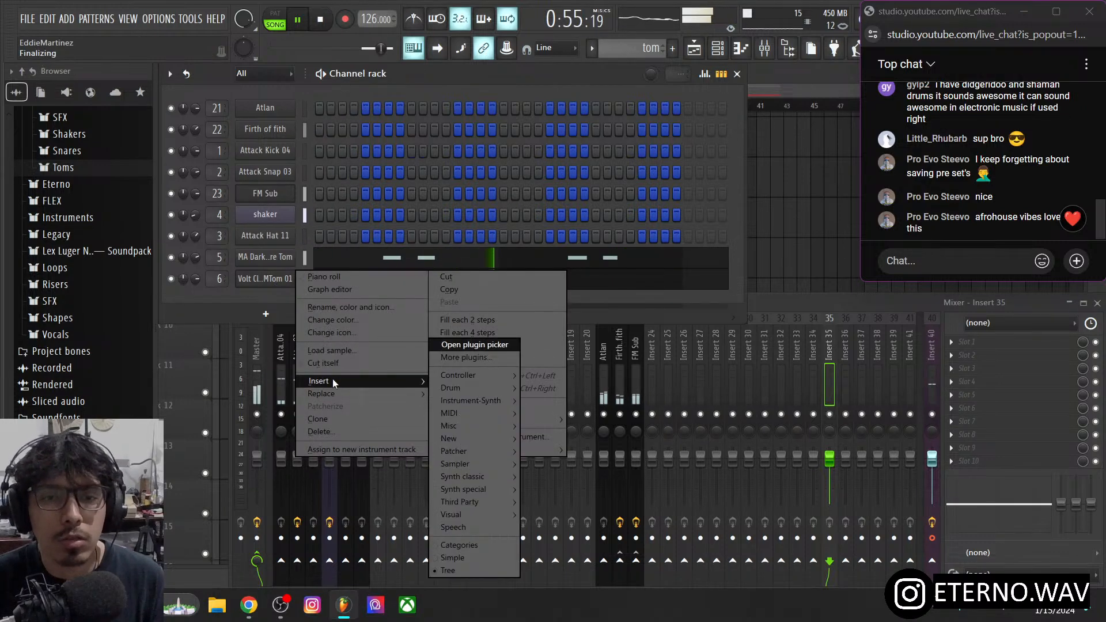
pyautogui.moveTo(499, 476)
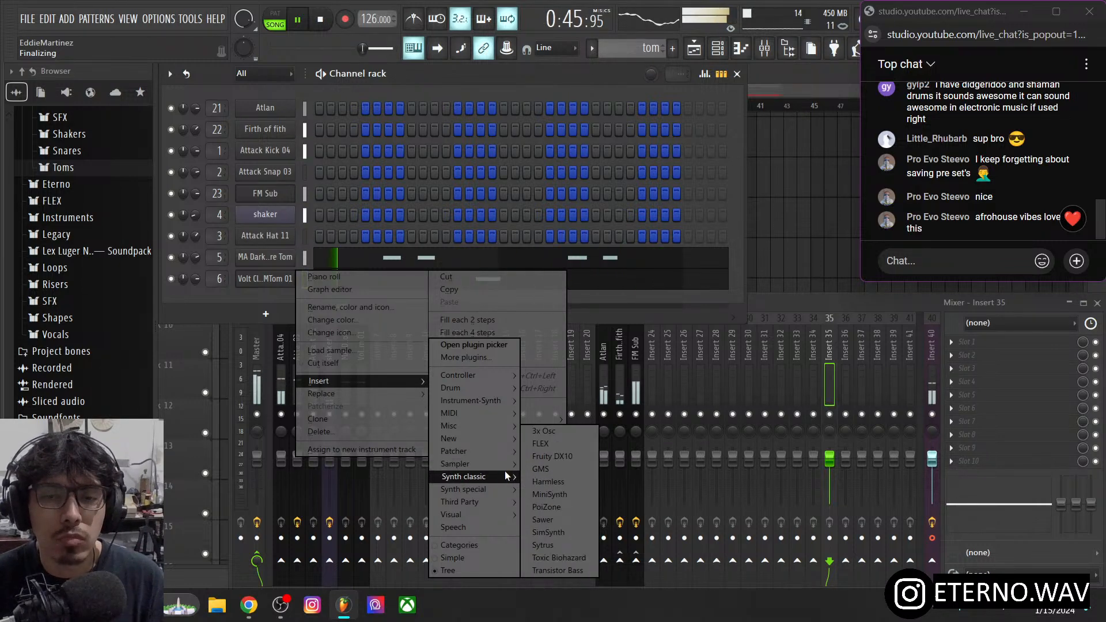
pyautogui.click(558, 447)
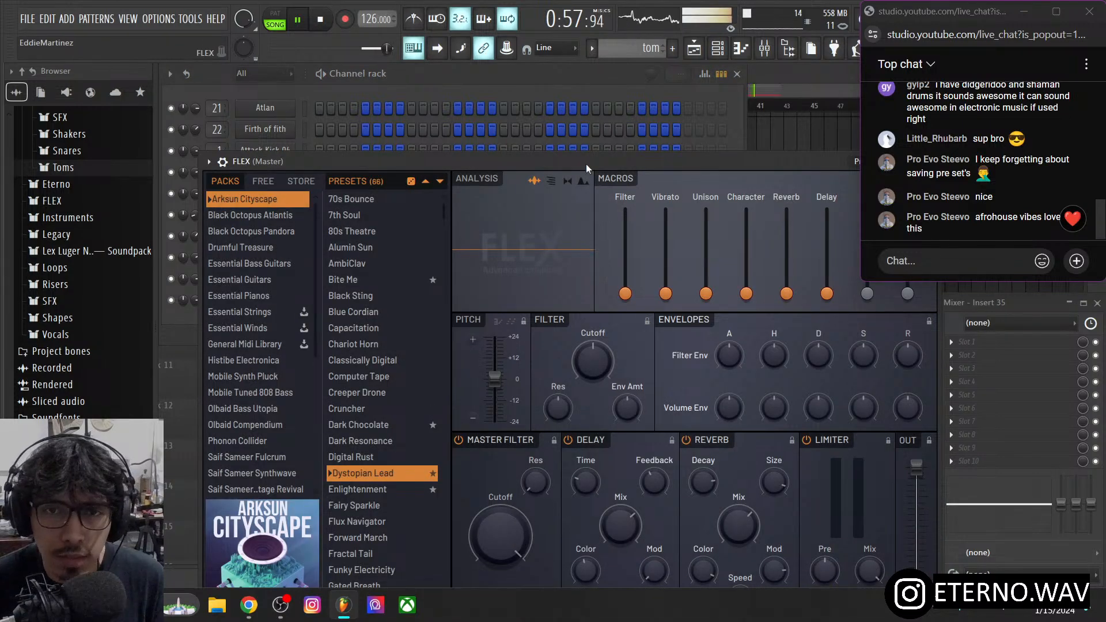
pyautogui.moveTo(586, 164); pyautogui.dragTo(602, 127)
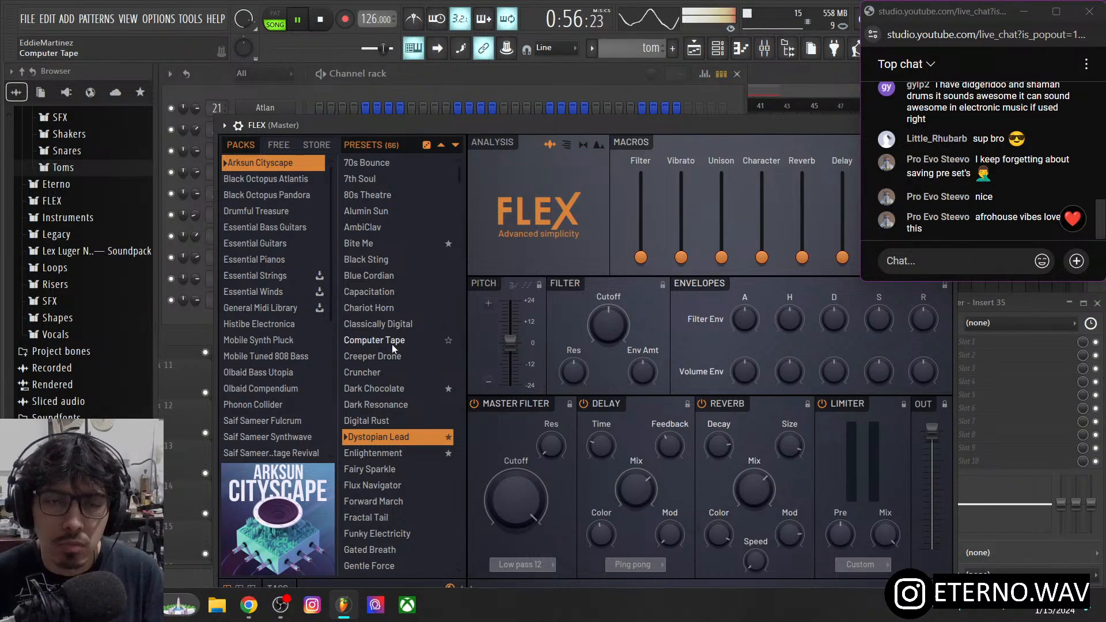
# - Audition Arksun Cityscape presets in FLEX from Bite Me onward and load Dark Resonance
pyautogui.click(393, 245)
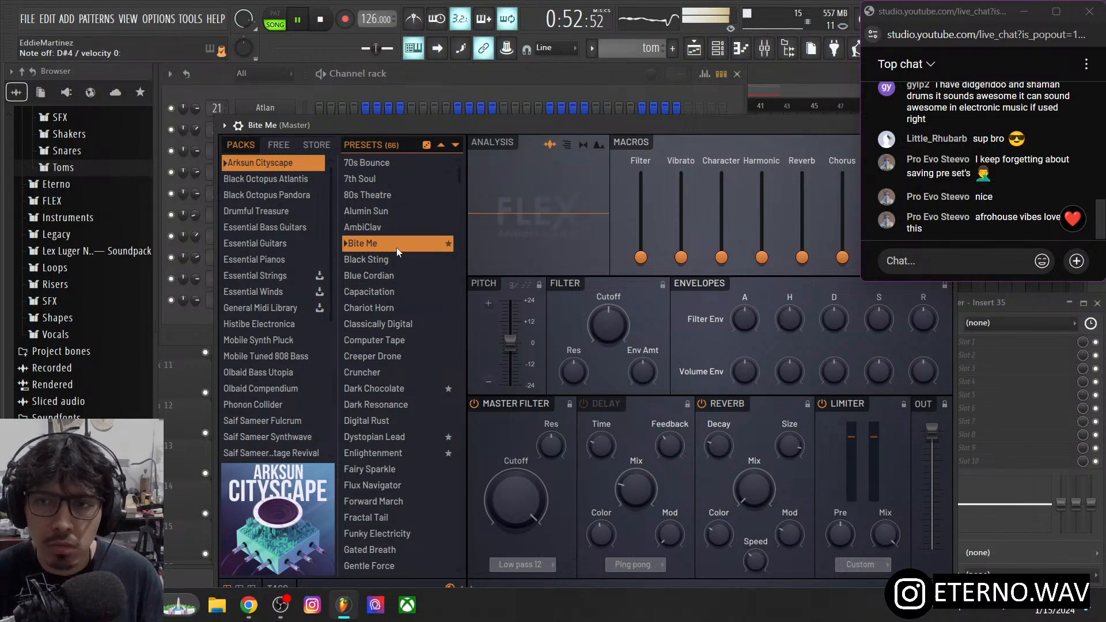
pyautogui.click(402, 260)
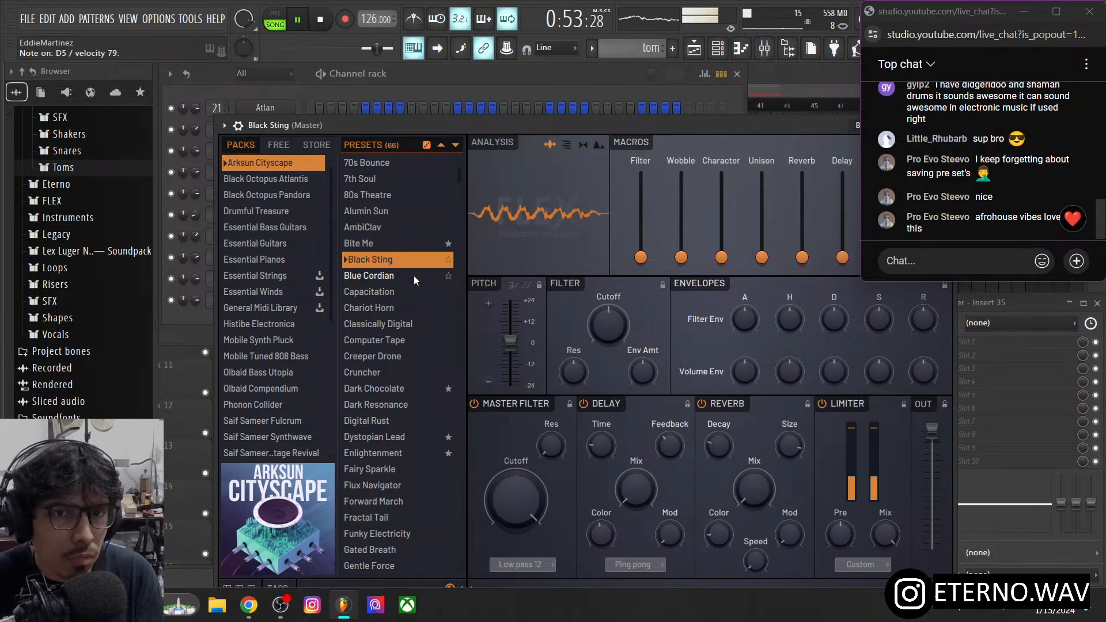
pyautogui.click(381, 341)
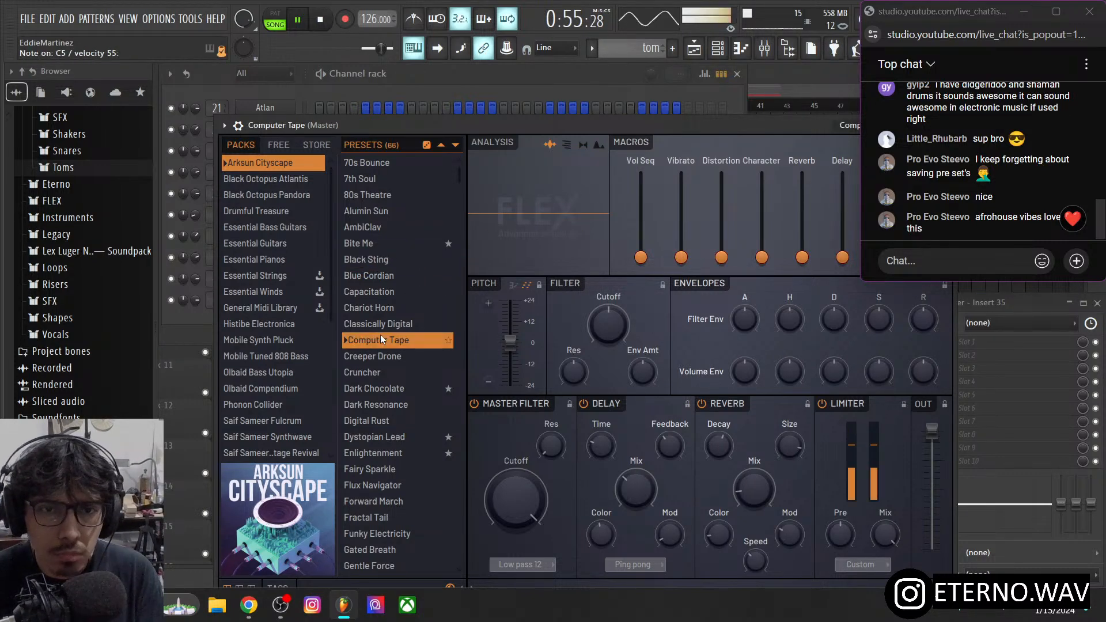
pyautogui.click(380, 326)
pyautogui.click(386, 356)
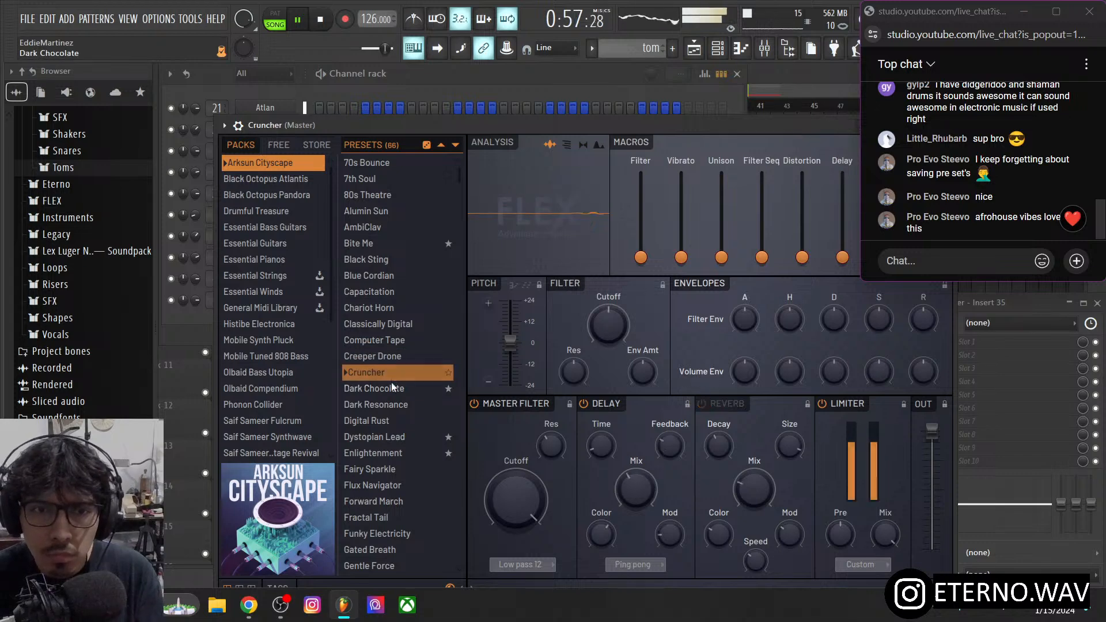
pyautogui.click(393, 376)
pyautogui.click(392, 389)
pyautogui.click(394, 404)
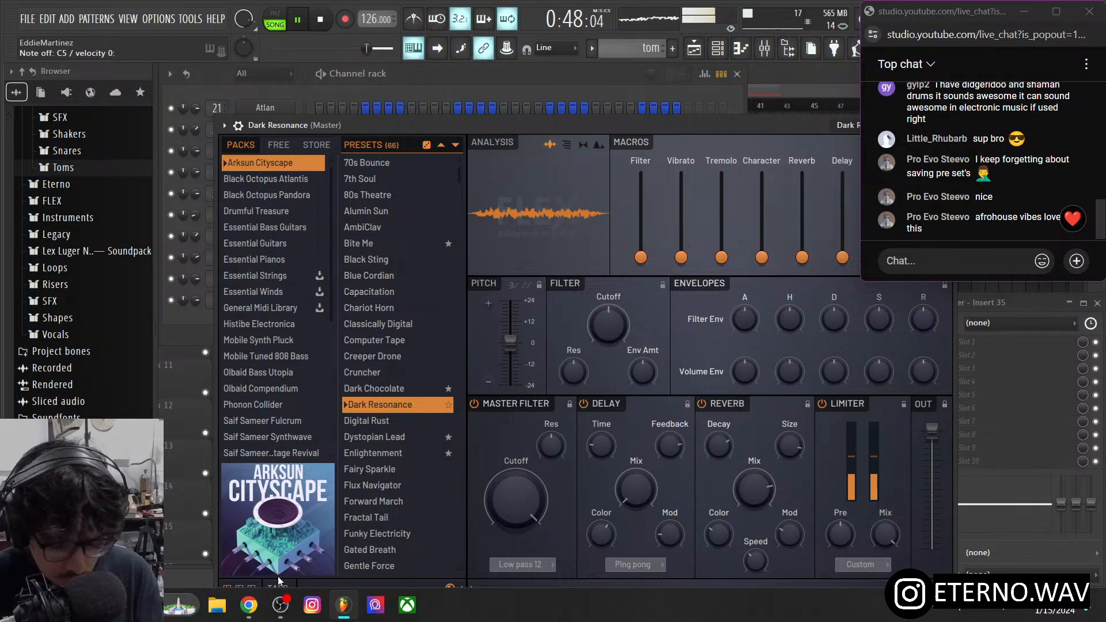
pyautogui.moveTo(280, 573)
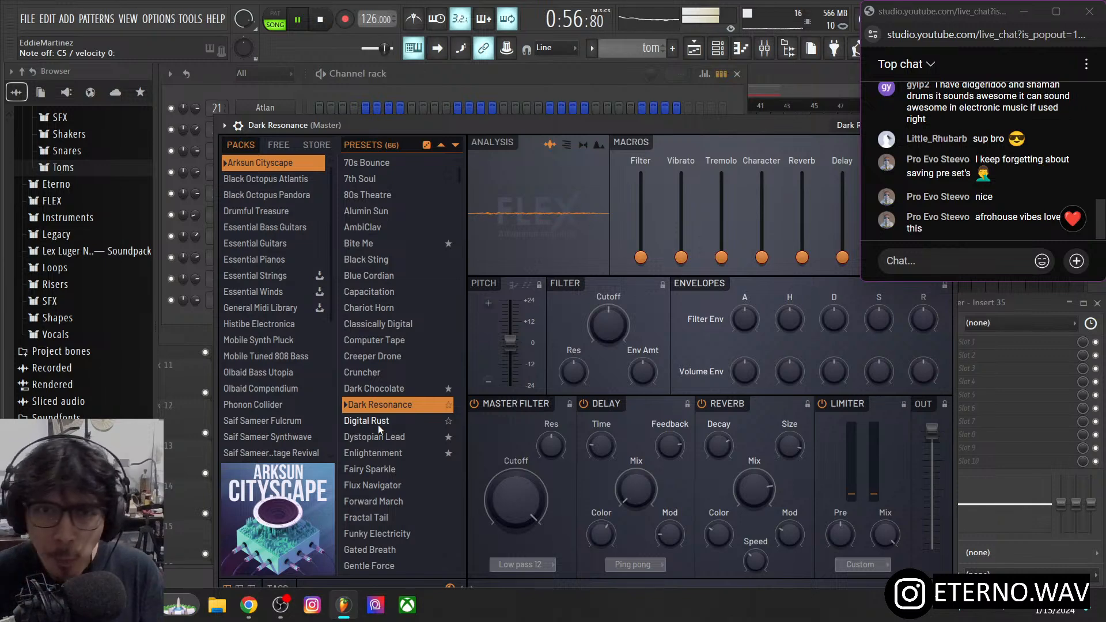
# - Stop playback, bring up the playlist, and play the arrangement from bar 1
pyautogui.click(321, 19)
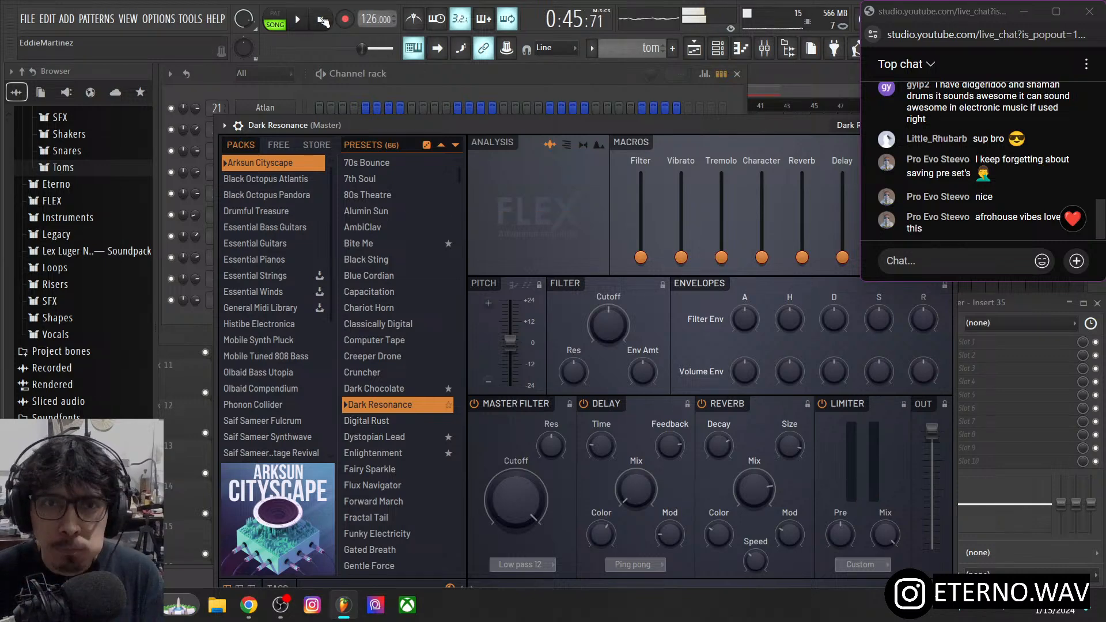
pyautogui.click(696, 57)
pyautogui.click(516, 105)
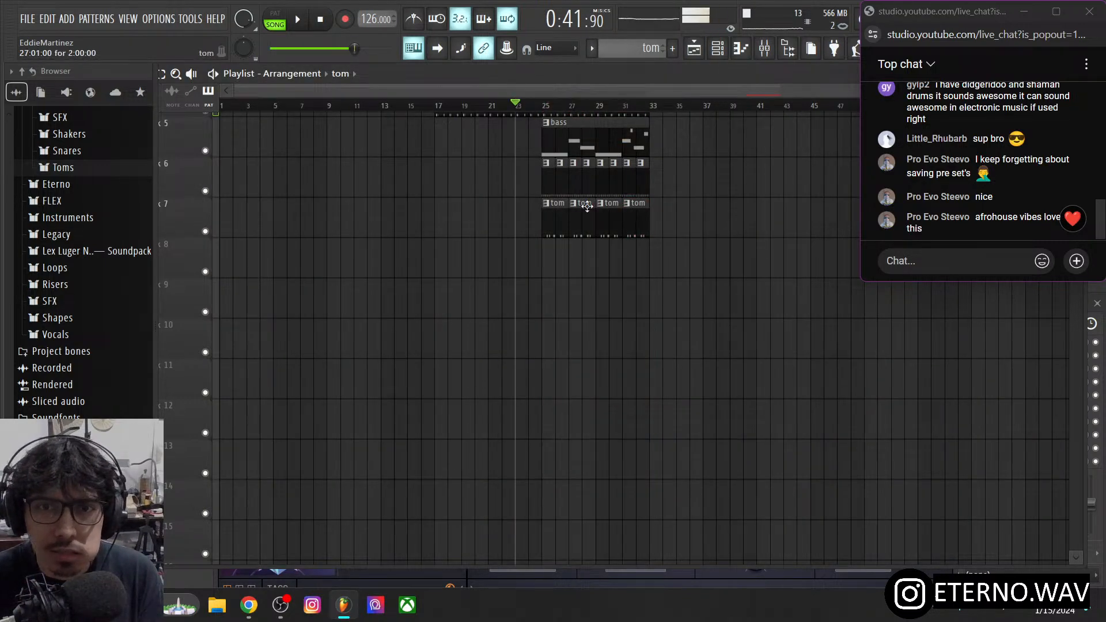
pyautogui.scroll(4, 587, 206)
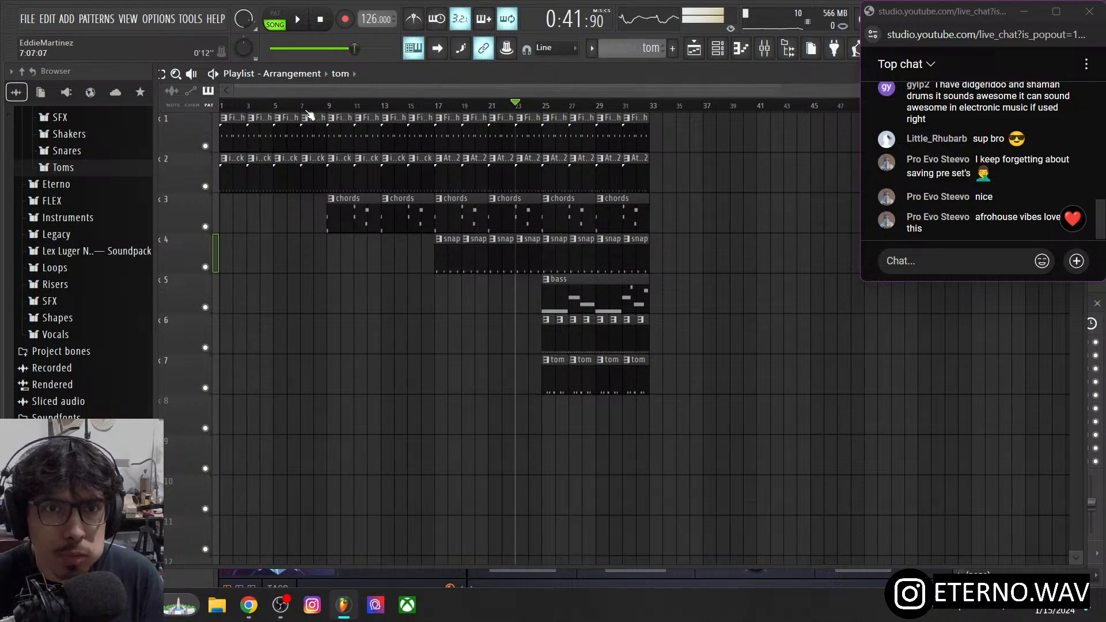
pyautogui.click(270, 110)
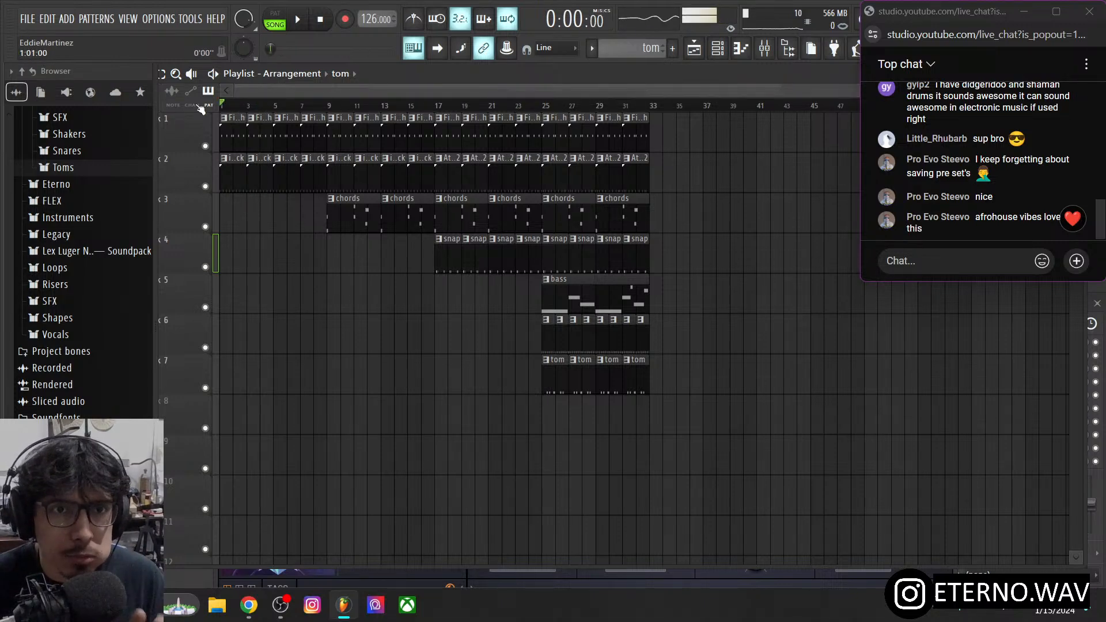
pyautogui.click(298, 19)
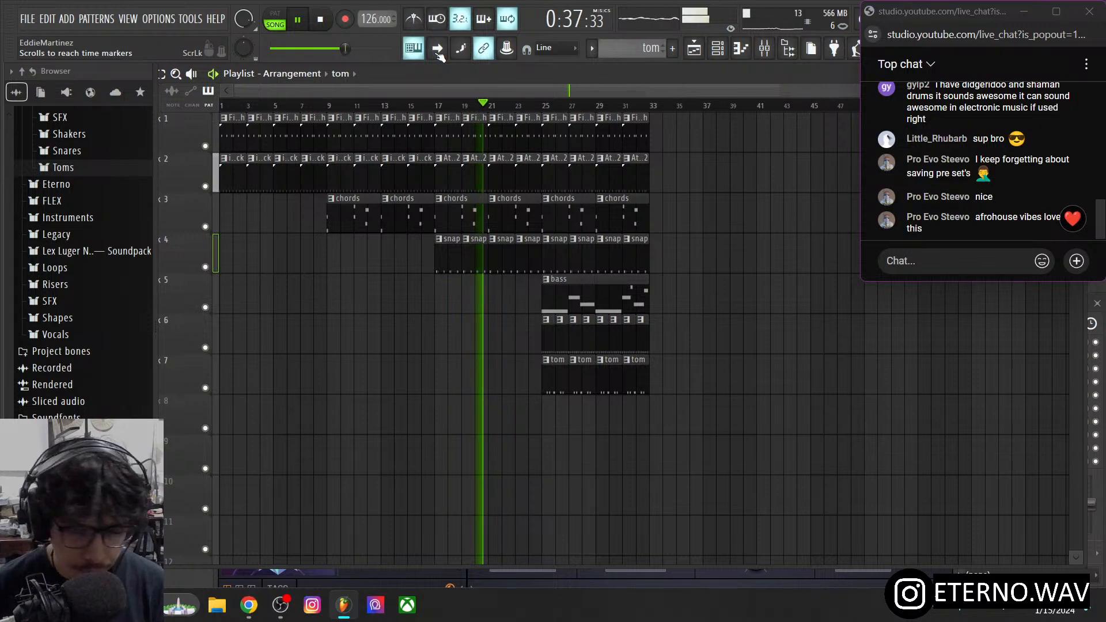
# - Inspect the Fruity Limiter settings on mixer insert 40 and return to the playlist
pyautogui.click(718, 49)
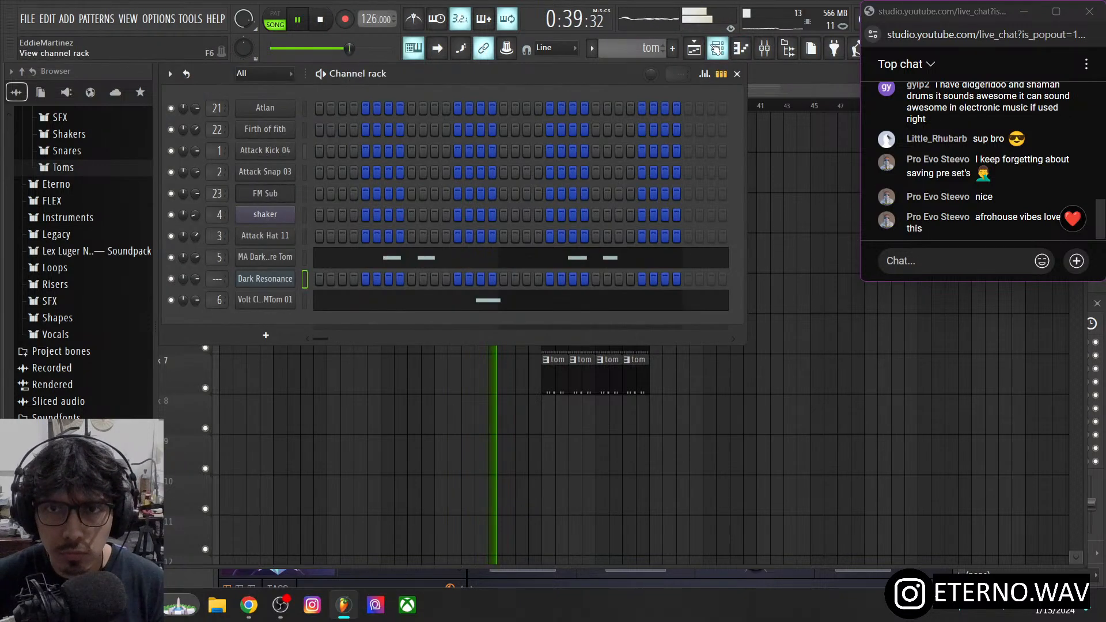
pyautogui.click(764, 48)
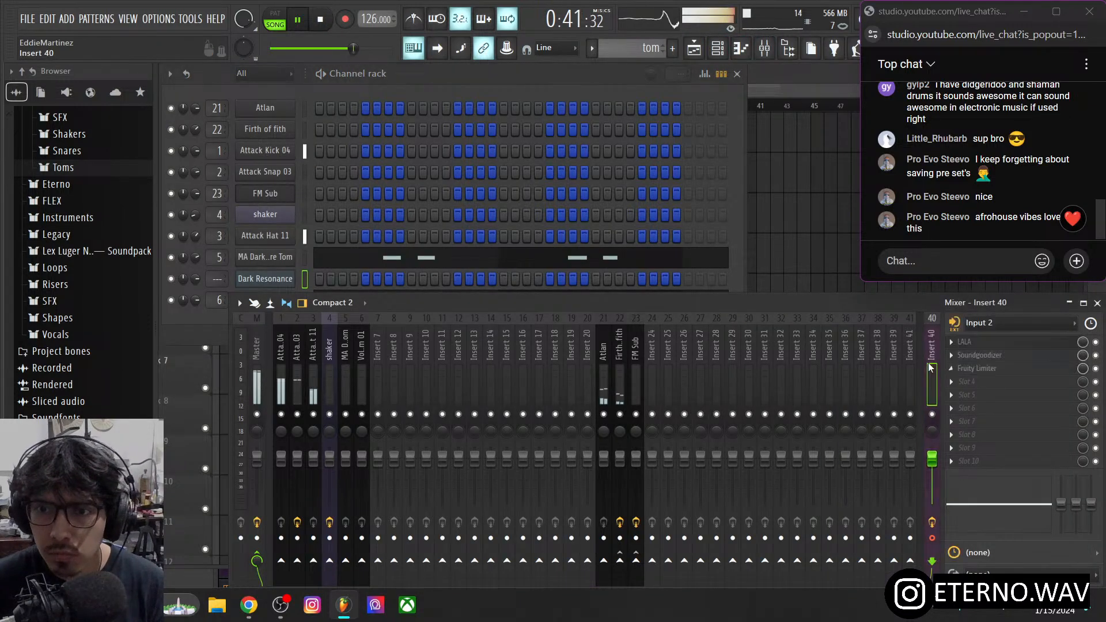
pyautogui.click(988, 371)
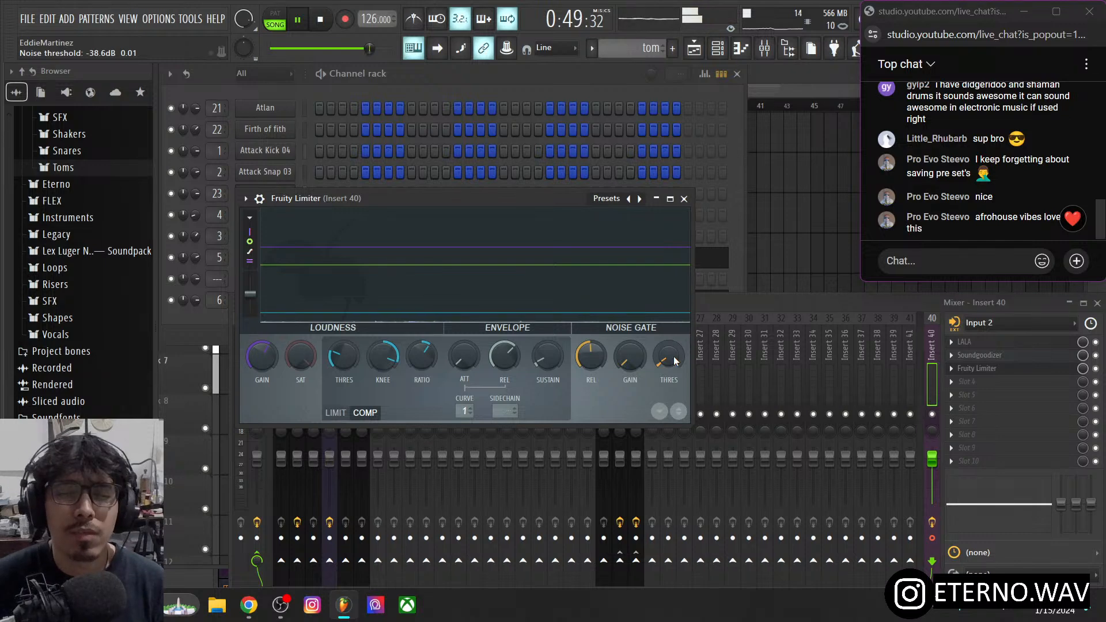
pyautogui.click(767, 88)
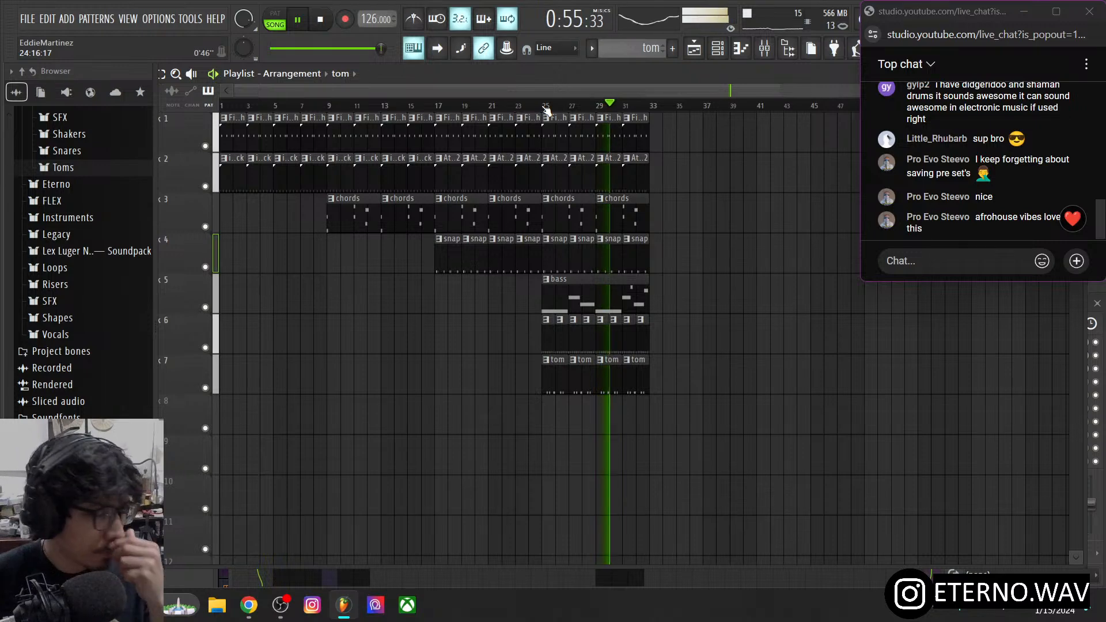
# - Replay the arrangement from bar 17 and from bar 23 while trying out notes on the Dark Resonance synth
pyautogui.click(437, 105)
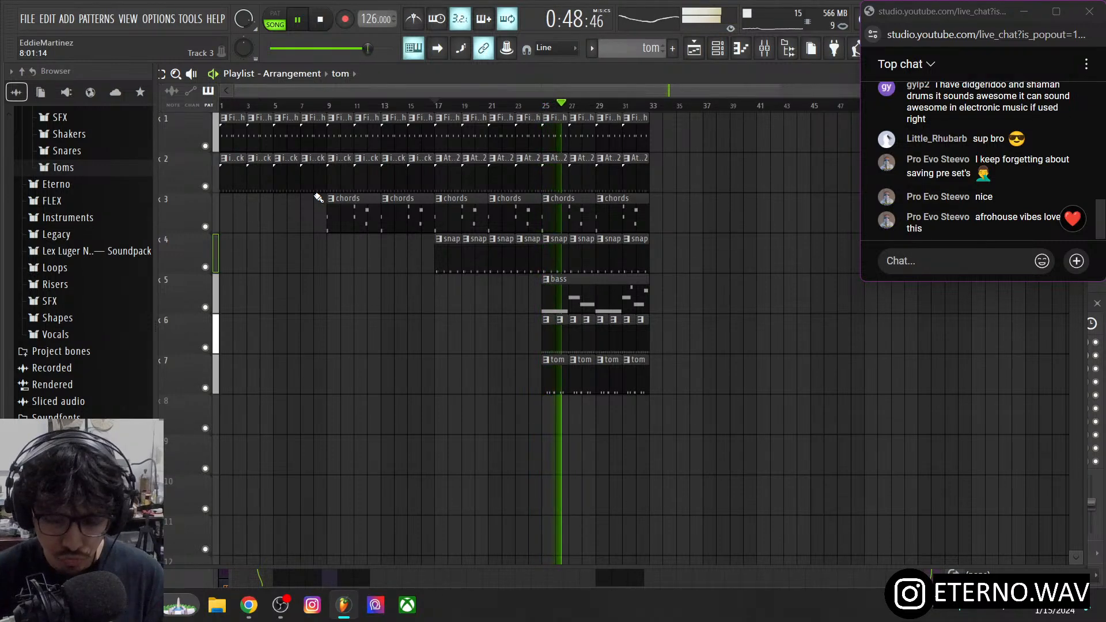
pyautogui.click(516, 106)
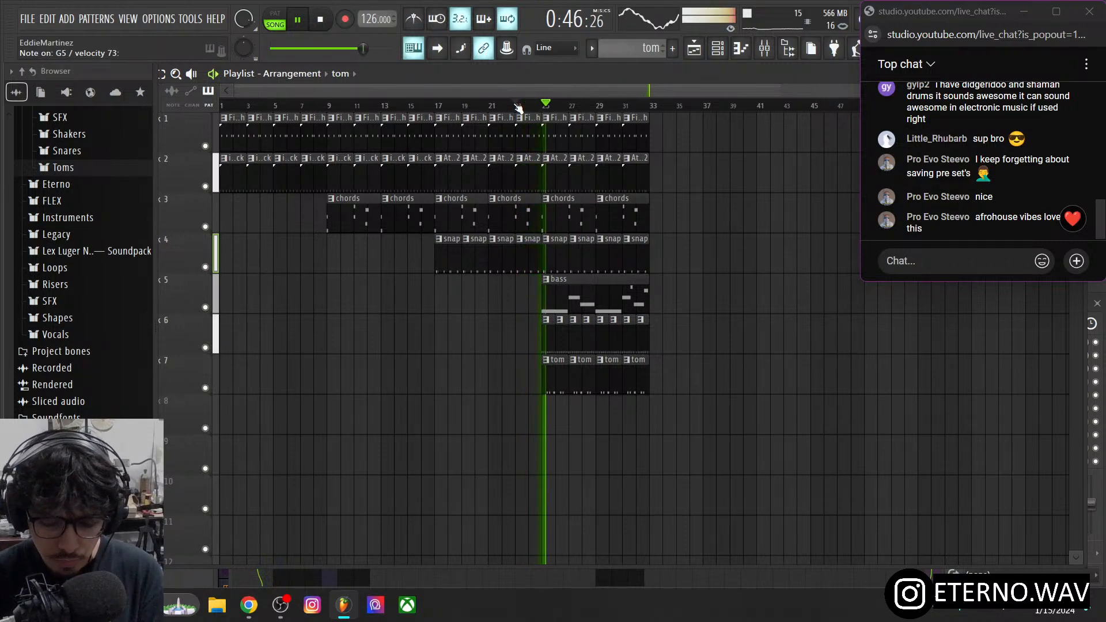
pyautogui.click(322, 19)
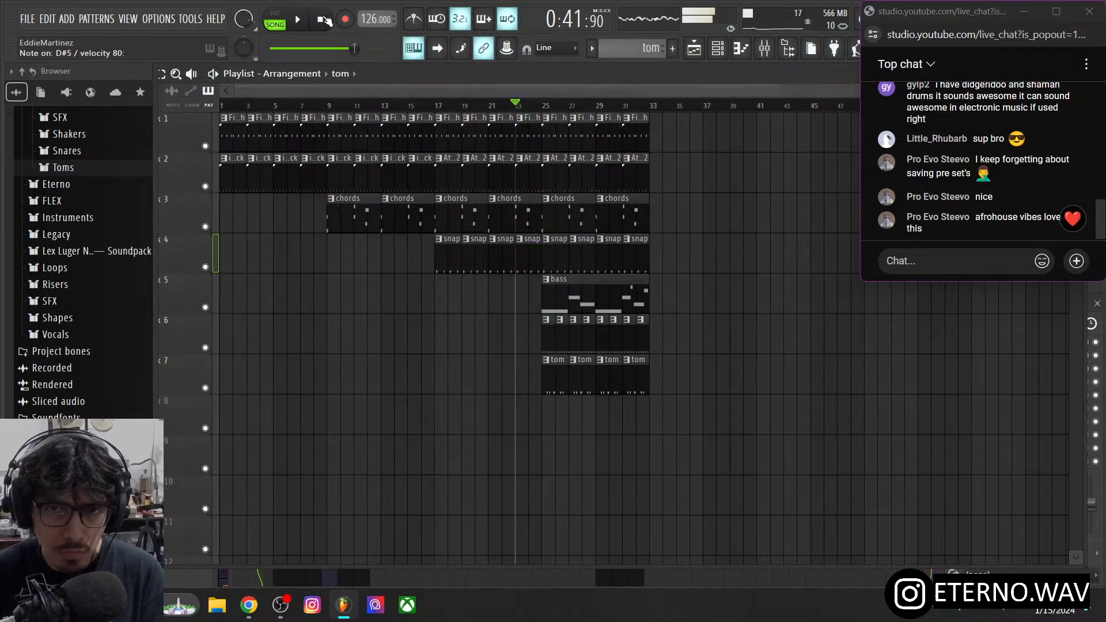
pyautogui.click(298, 22)
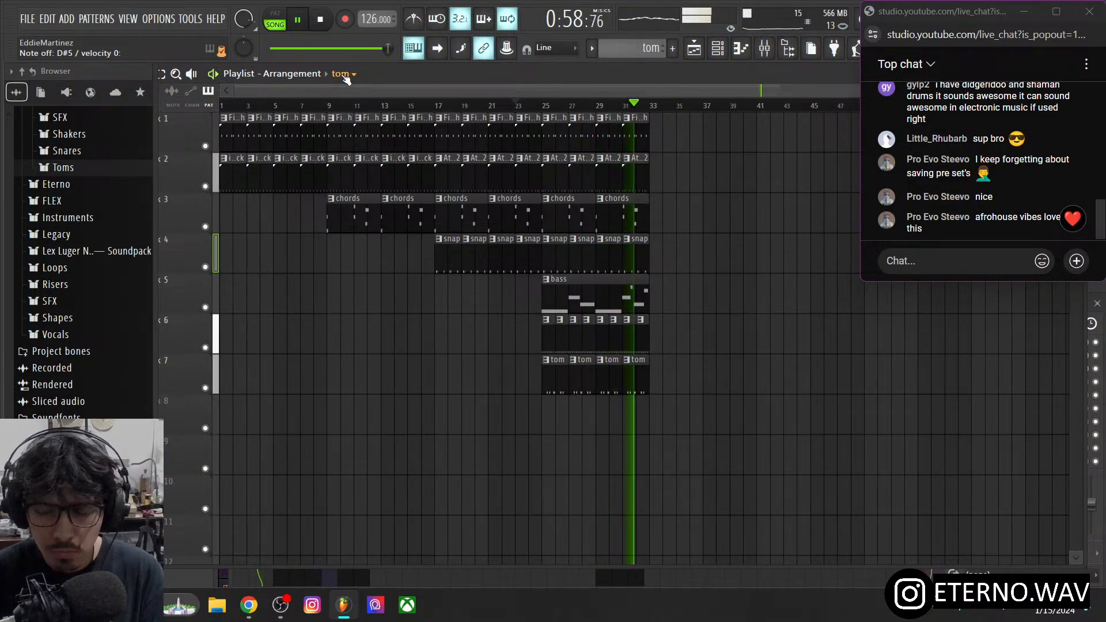
# - Create a new empty pattern named darkres for the Dark Resonance channel
pyautogui.click(672, 50)
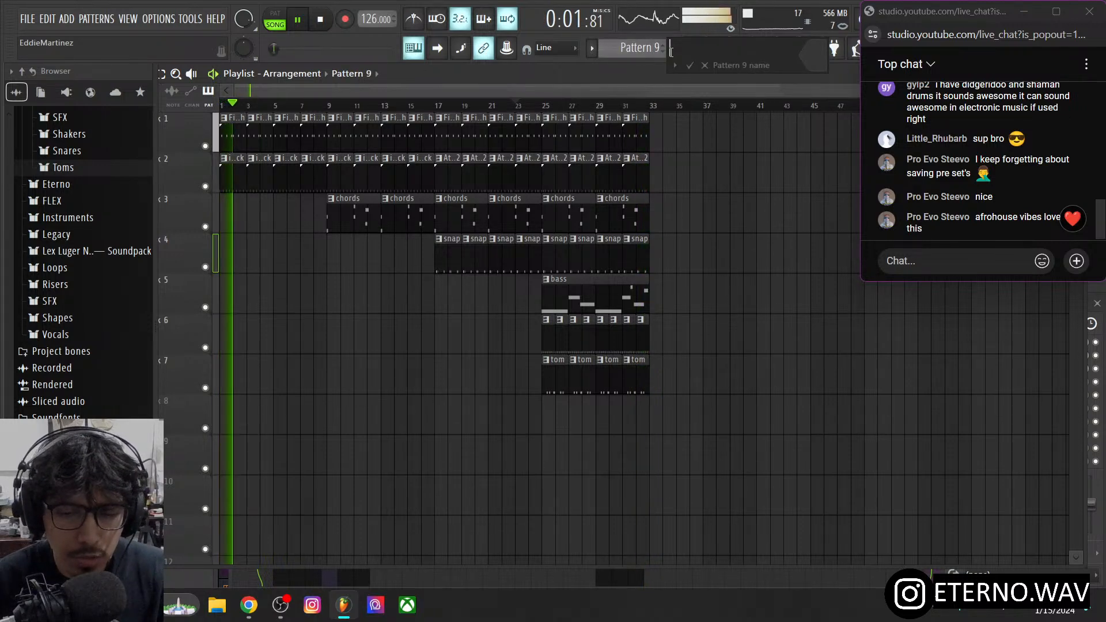
pyautogui.click(704, 65)
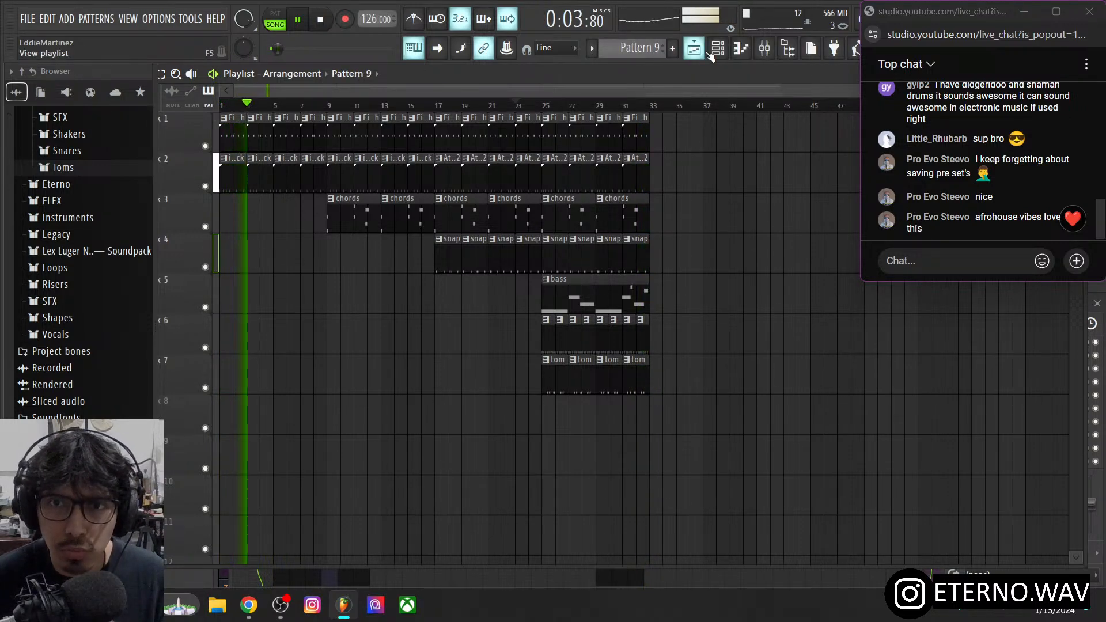
pyautogui.press('F6')
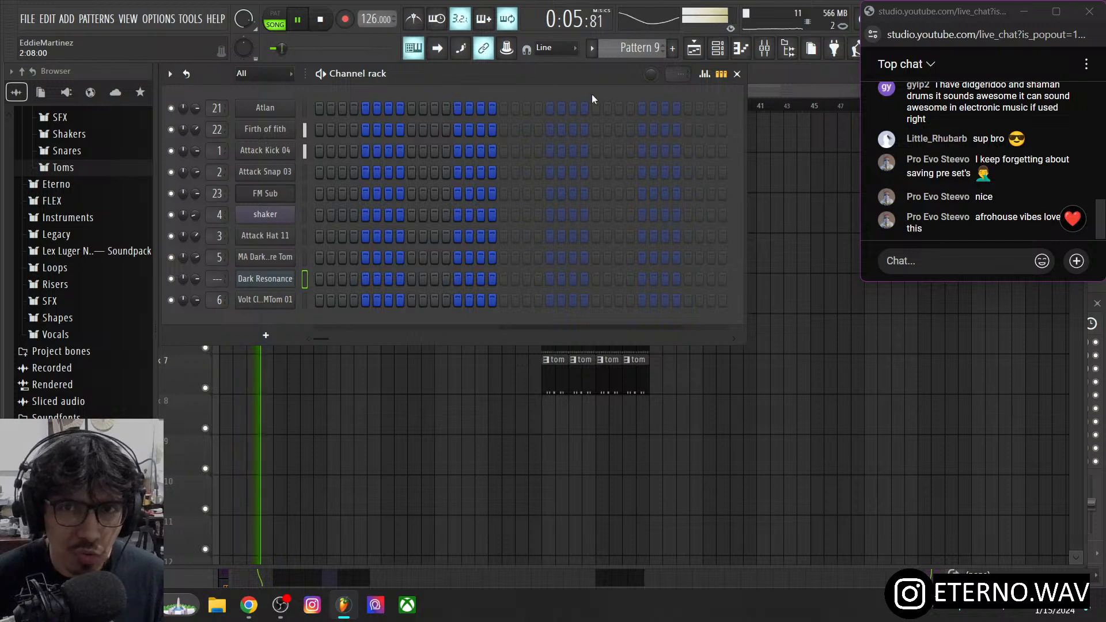
pyautogui.press('F2')
pyautogui.write('da')
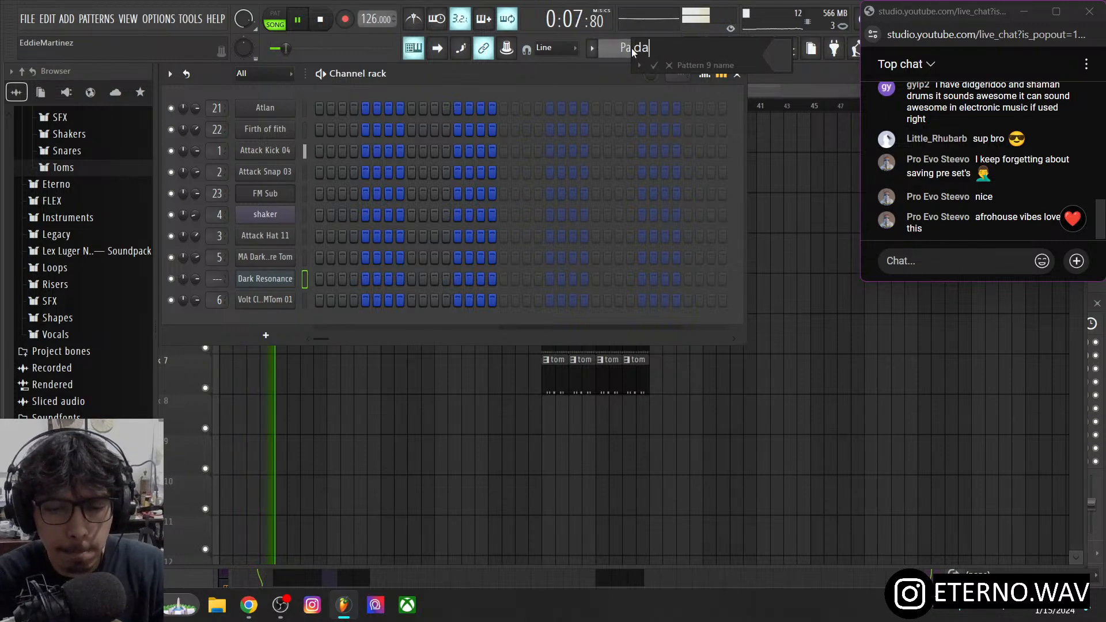
pyautogui.write('rkres')
pyautogui.press('Return')
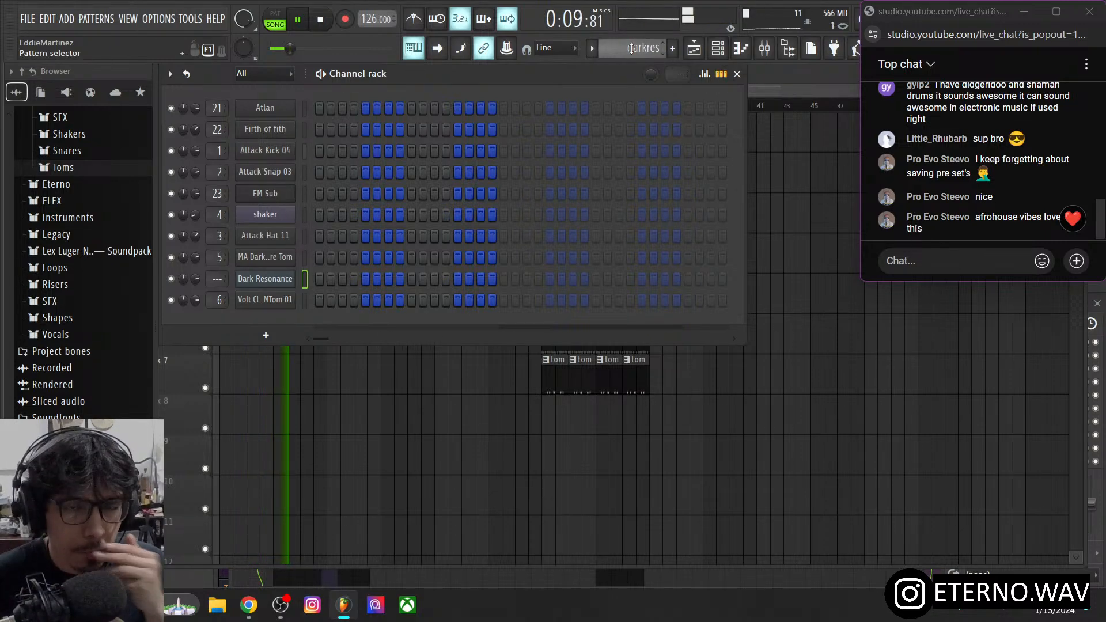
# - Select bars 25 to 32 as the playlist loop range and place the darkres pattern at bar 25 on track 8
pyautogui.rightClick(546, 446)
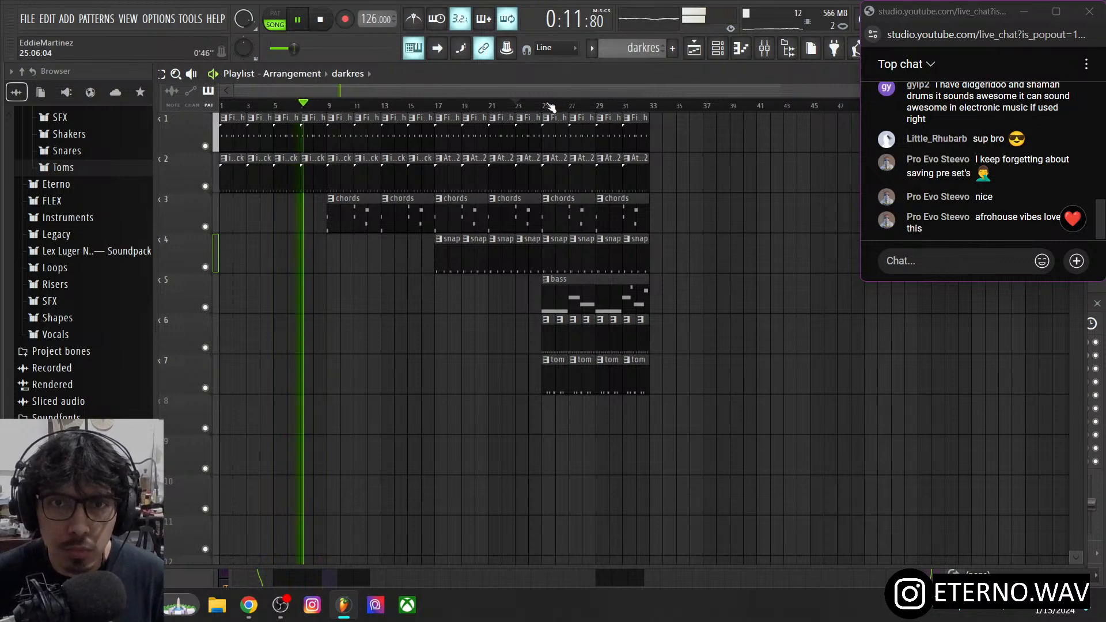
pyautogui.moveTo(548, 106); pyautogui.dragTo(649, 119)
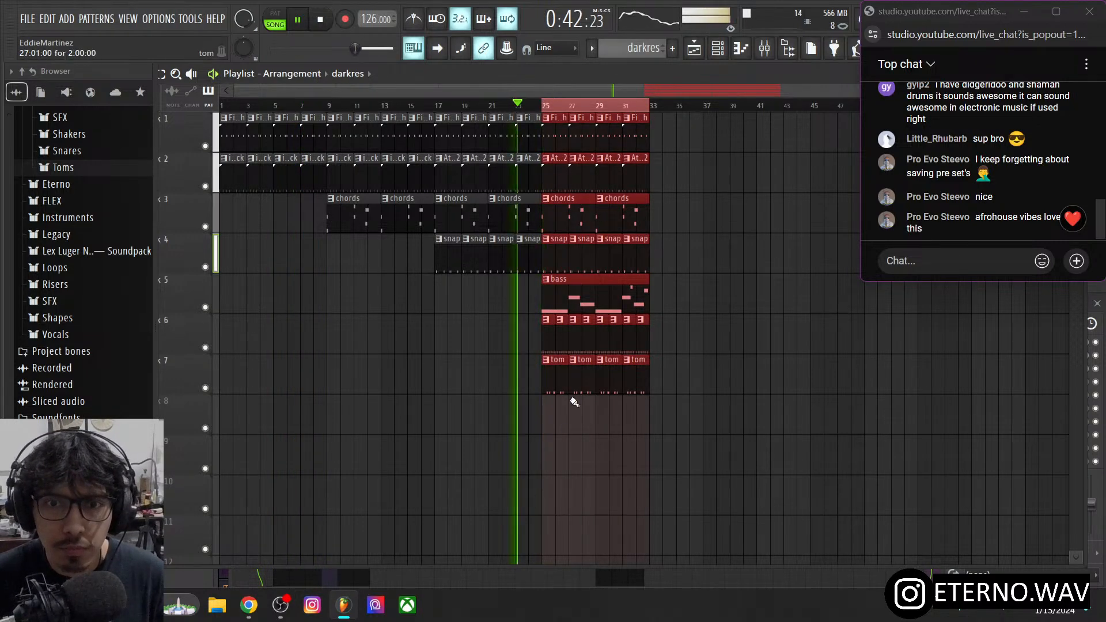
pyautogui.click(547, 415)
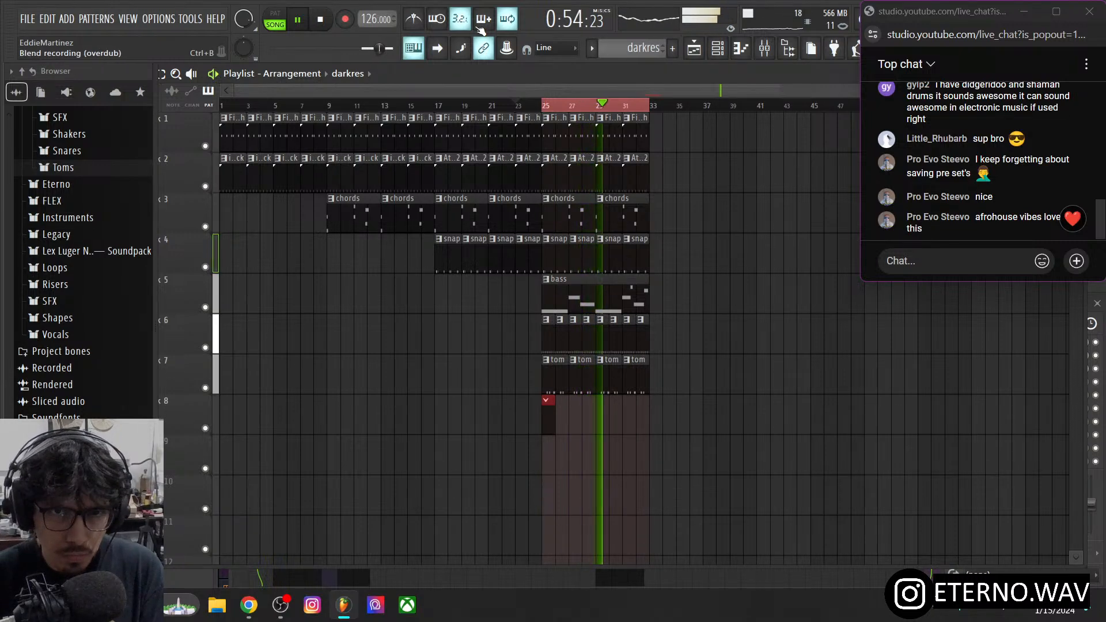
# - Record a Dark Resonance melody into the darkres pattern over the looped bars
pyautogui.click(321, 21)
pyautogui.click(345, 19)
pyautogui.press('space')
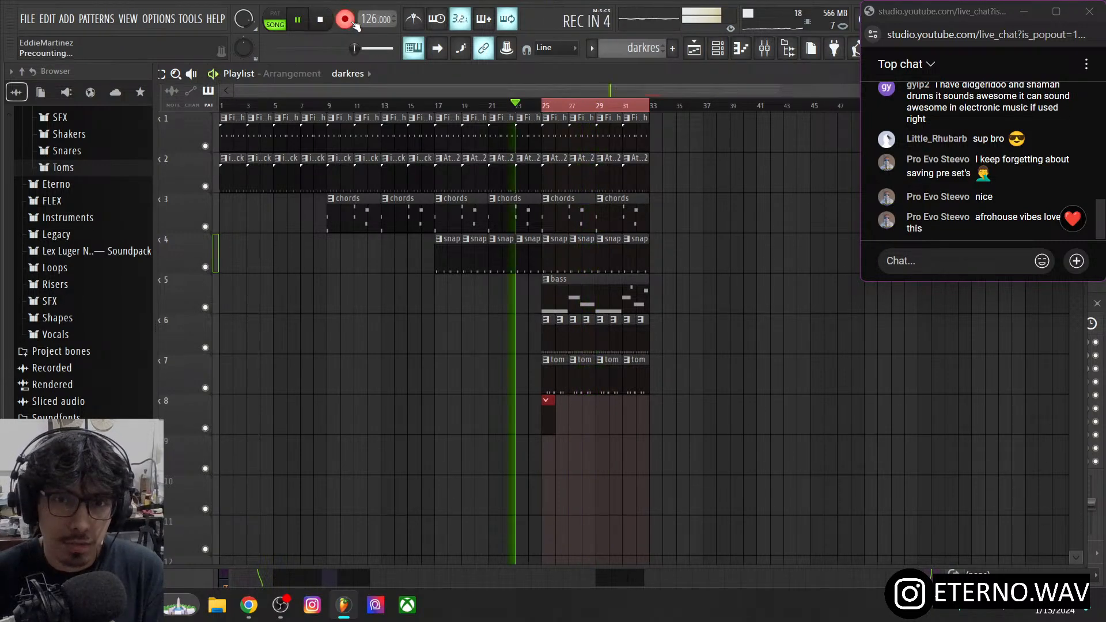
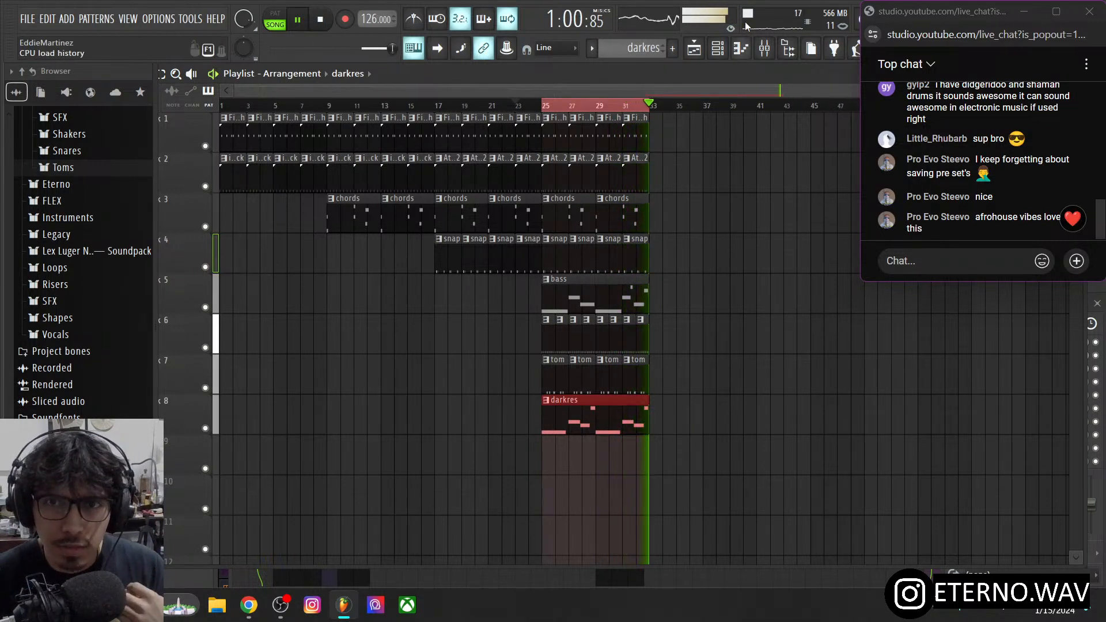
# - Bring up the mixer and check the Fruity Limiter on insert 40 against the incoming signal
pyautogui.click(765, 47)
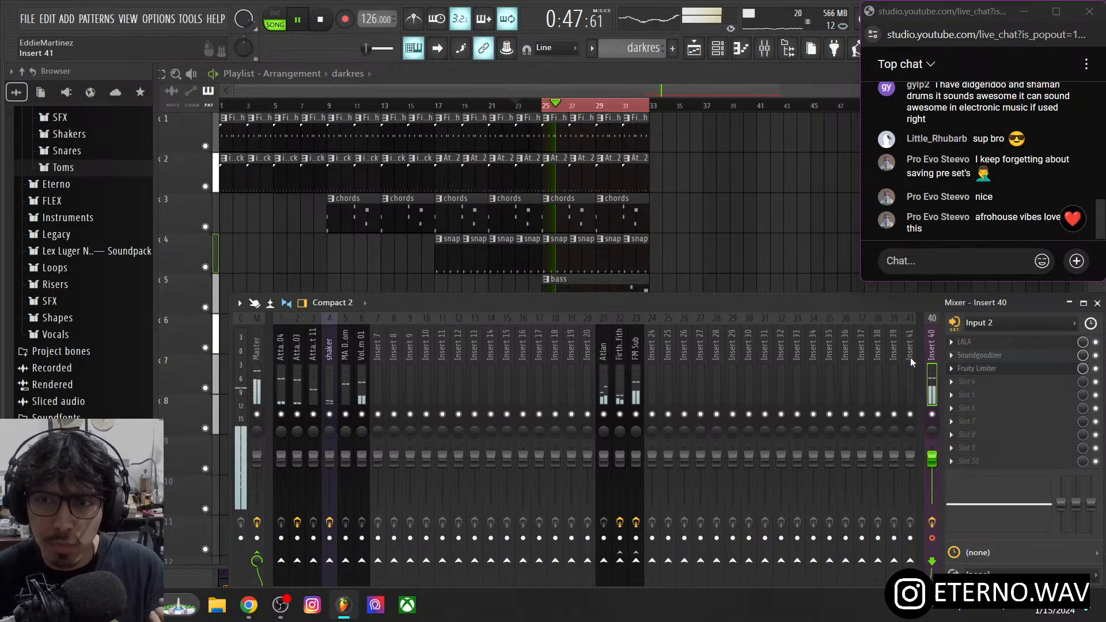
pyautogui.click(1006, 370)
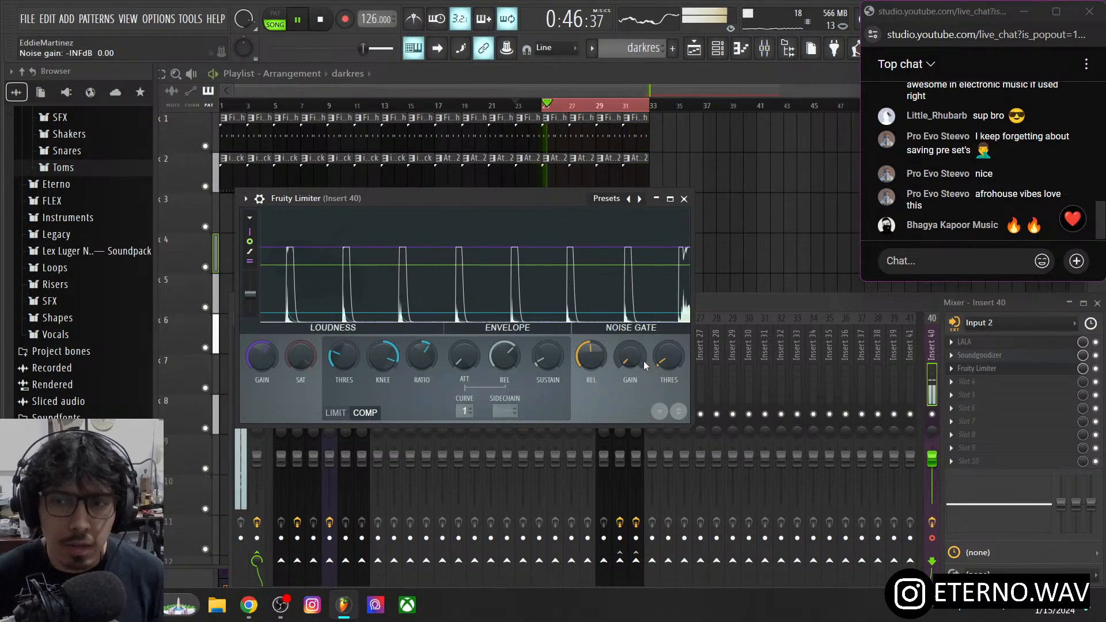
pyautogui.click(888, 307)
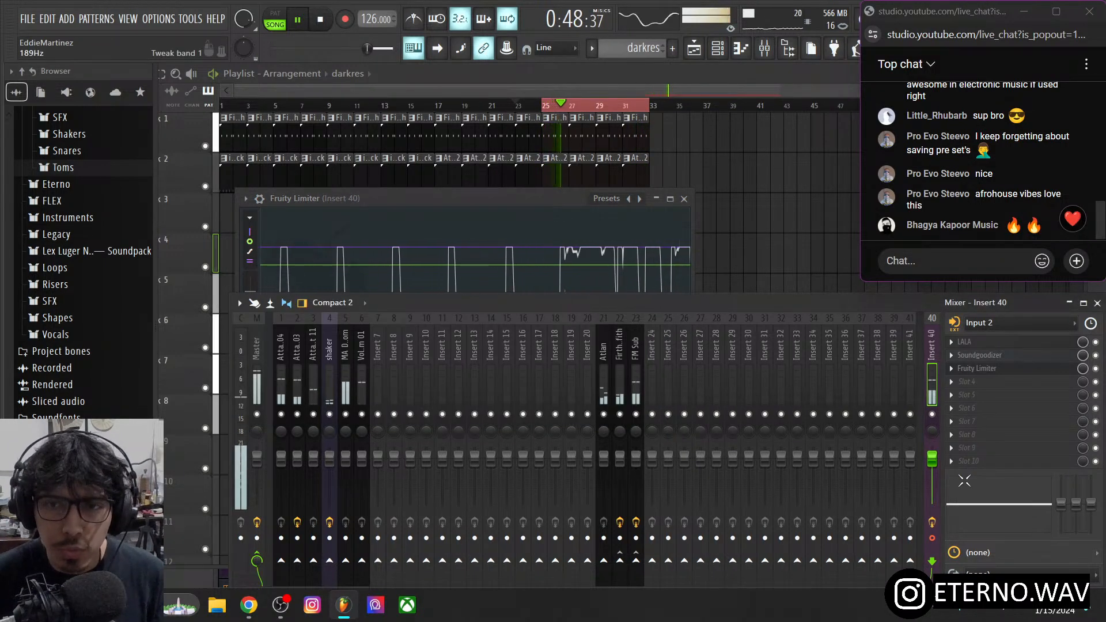
# - Include audio in the recording filter and record the insert 40 input over the looped section
pyautogui.click(349, 21)
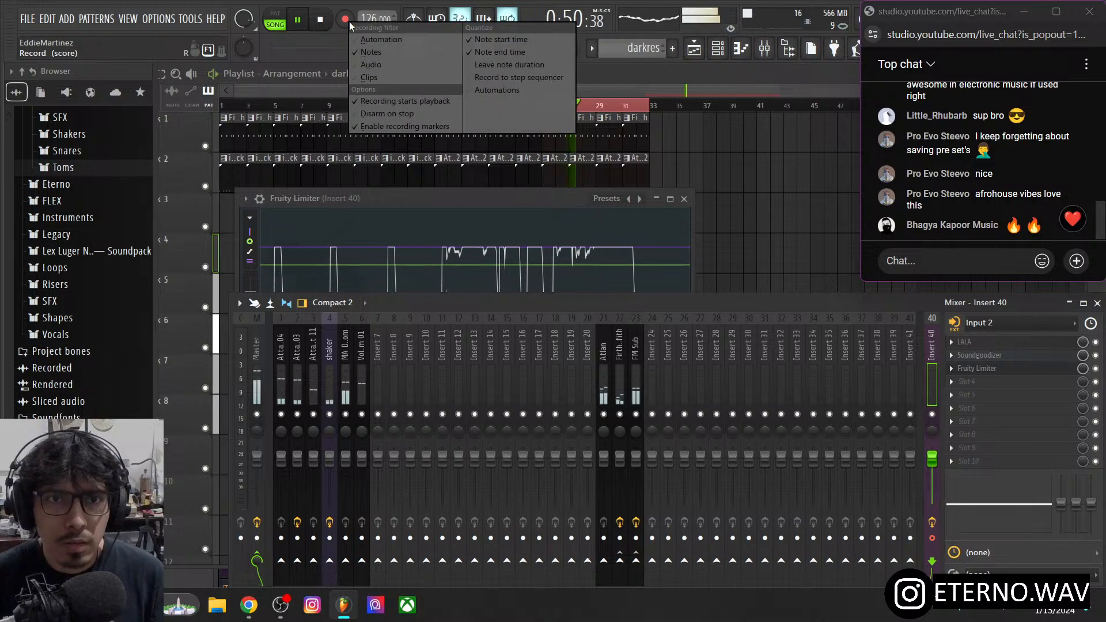
pyautogui.click(363, 64)
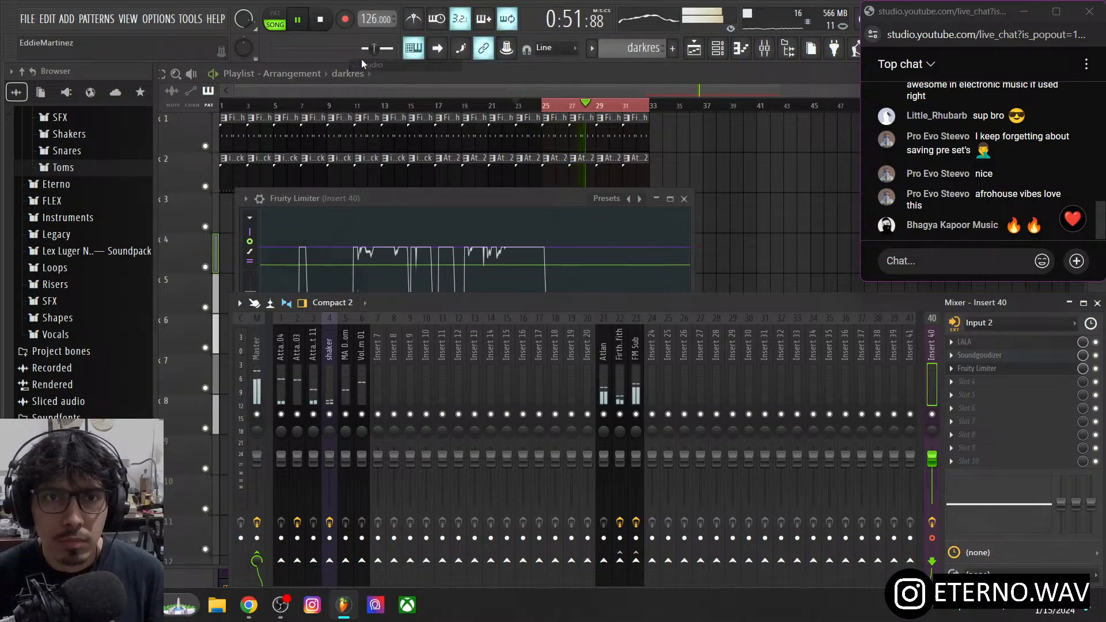
pyautogui.click(346, 21)
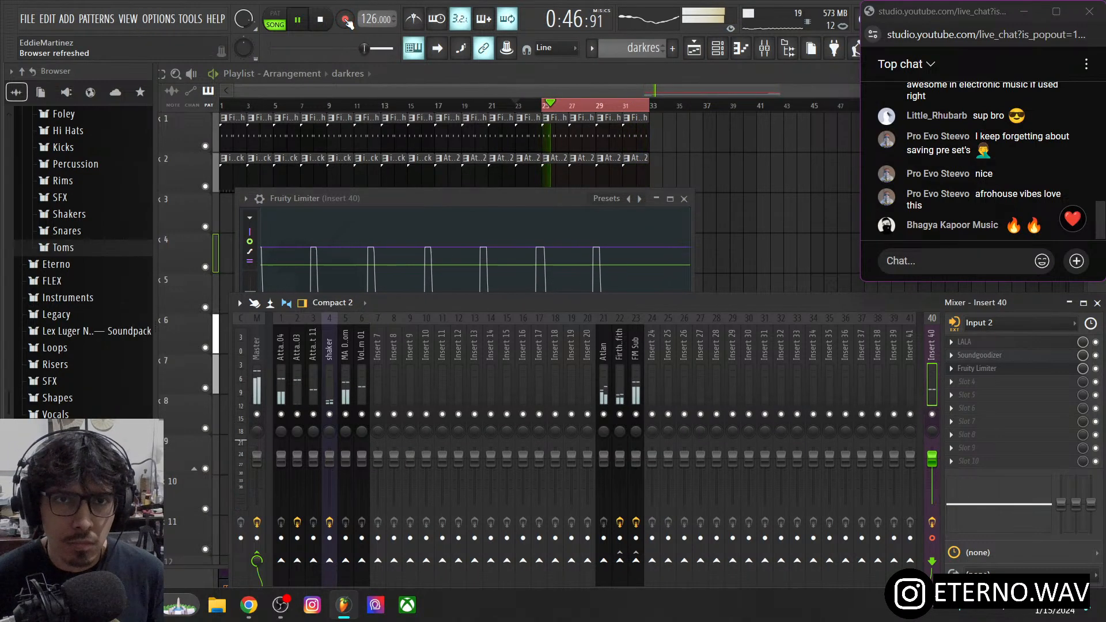
# - List the recorded audio clips in the playlist picker and delete the two short partial takes, keeping the full-length Insert 40_2 take
pyautogui.click(657, 89)
pyautogui.scroll(-3, 667, 427)
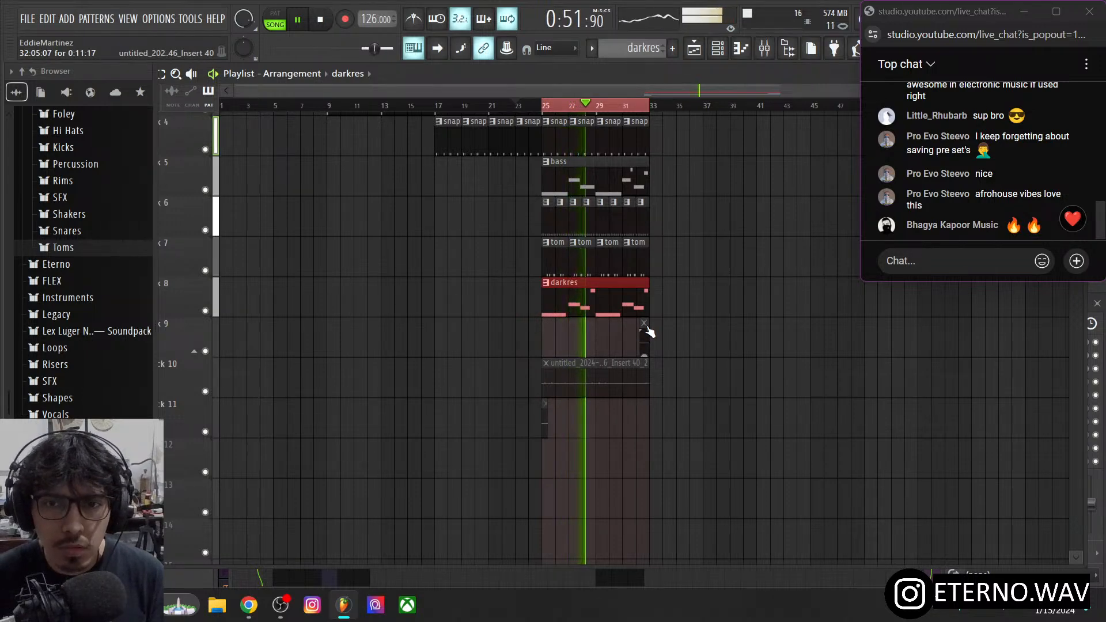
pyautogui.scroll(4, 670, 107)
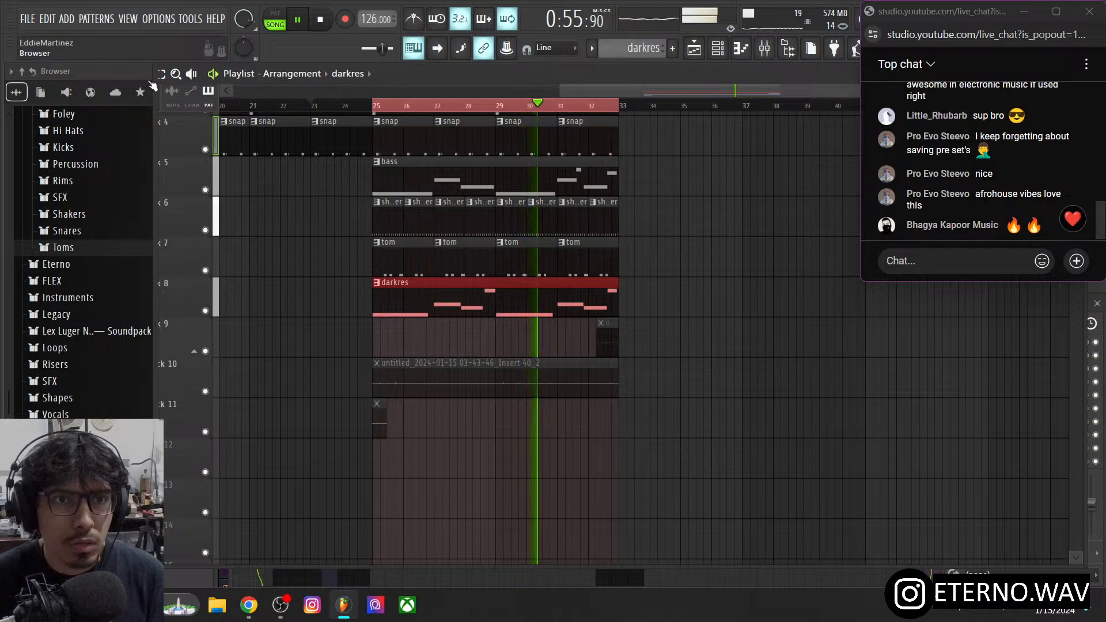
pyautogui.doubleClick(393, 75)
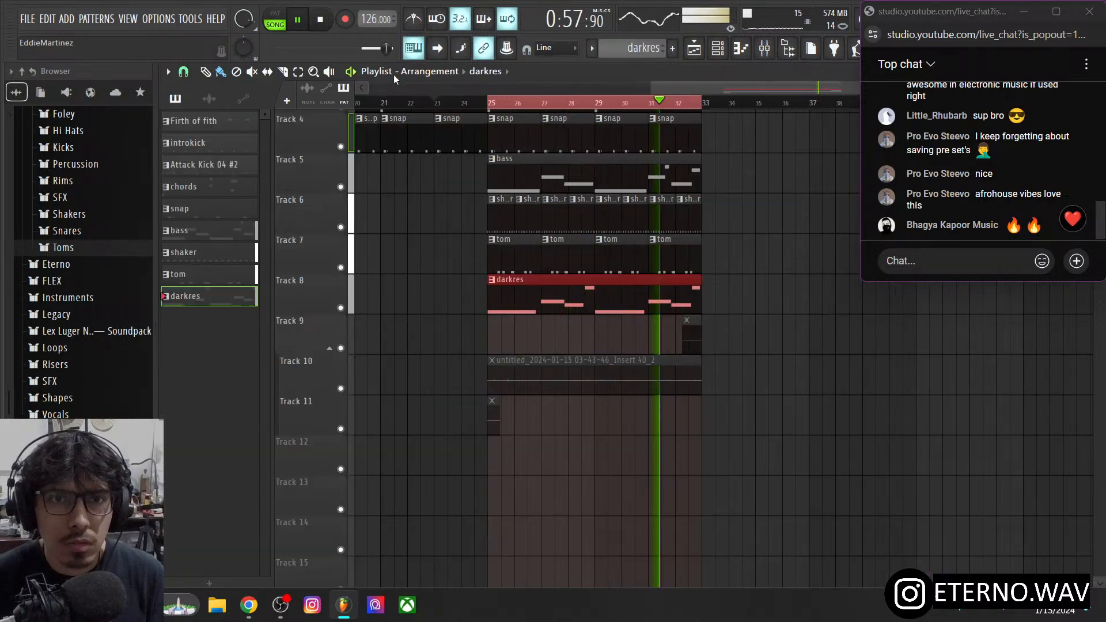
pyautogui.click(209, 98)
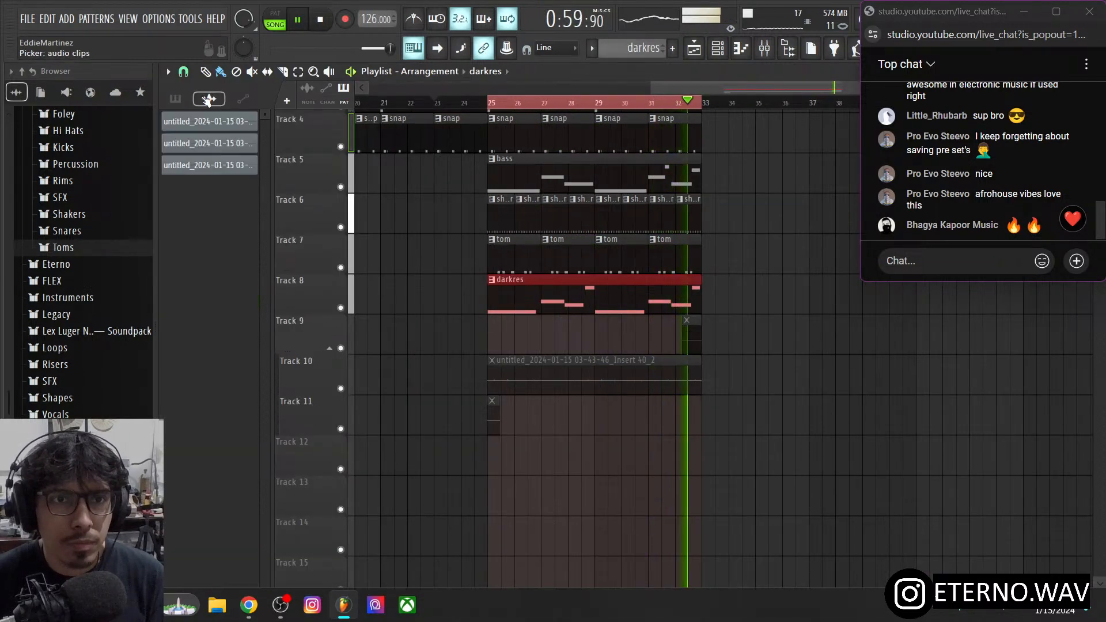
pyautogui.rightClick(217, 125)
pyautogui.click(248, 269)
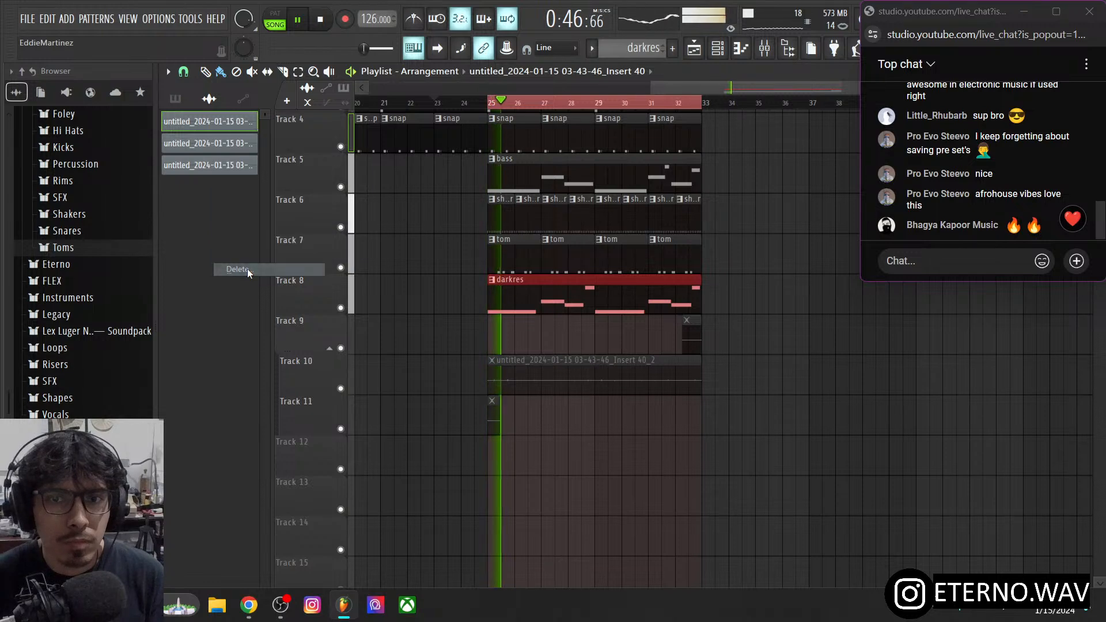
pyautogui.rightClick(210, 144)
pyautogui.click(237, 293)
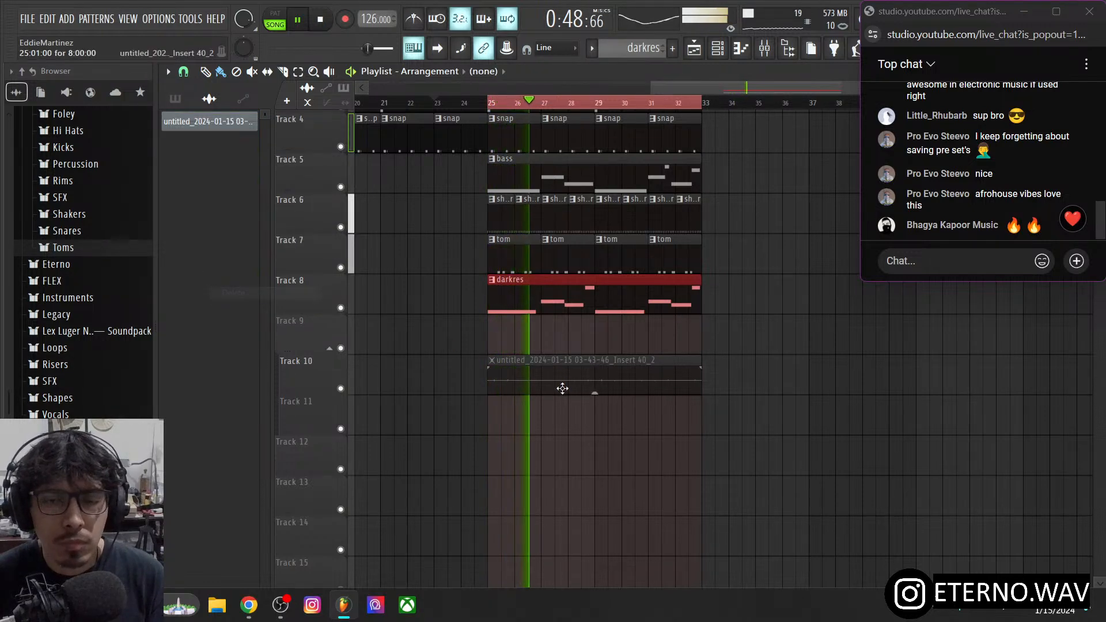
# - Move the remaining Insert 40_2 take from track 10 up to track 9 and unmute it
pyautogui.moveTo(577, 363); pyautogui.dragTo(578, 316)
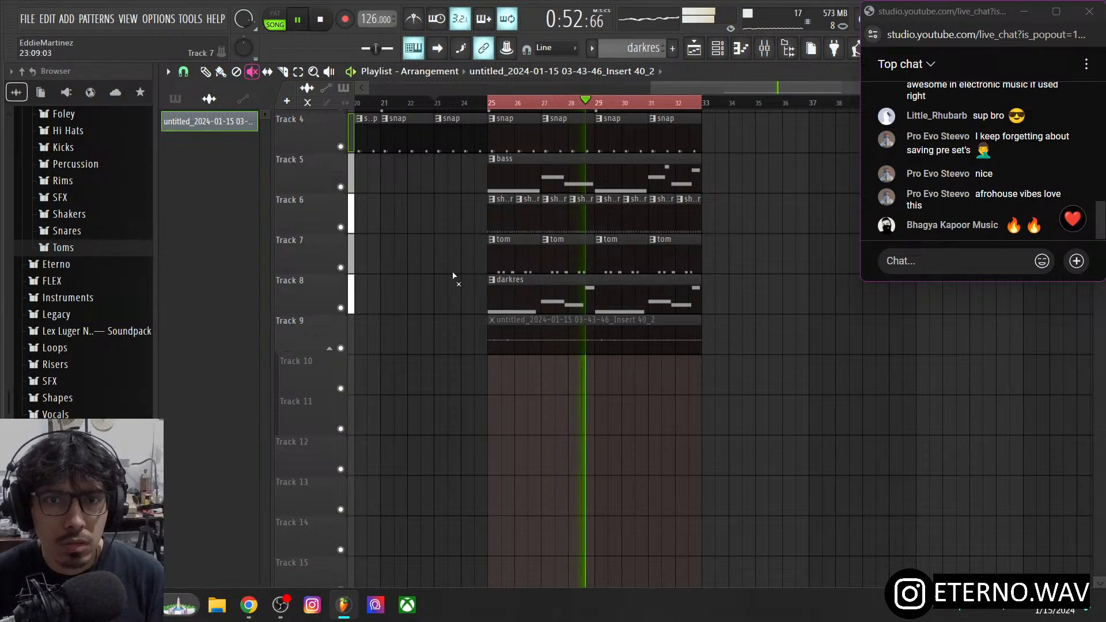
pyautogui.click(533, 332)
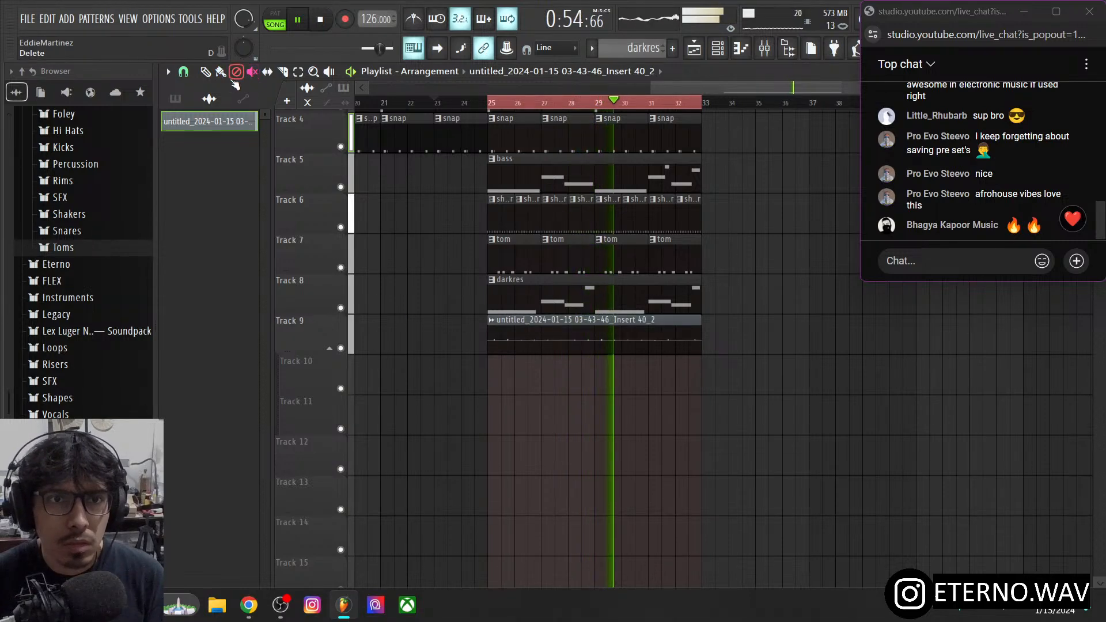
pyautogui.moveTo(689, 88); pyautogui.dragTo(728, 104)
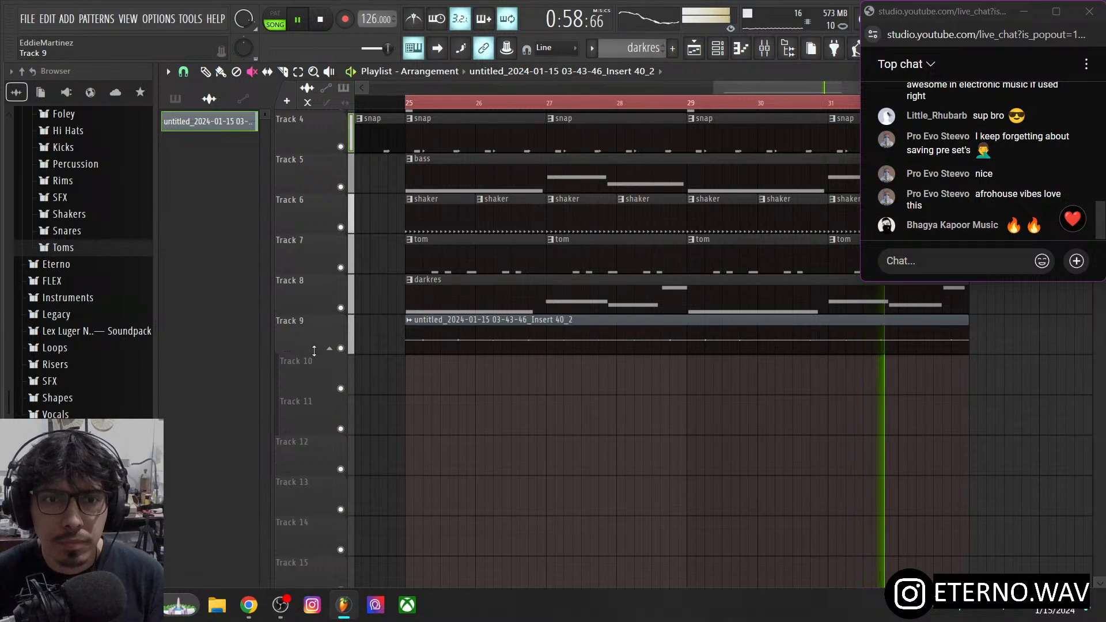
# - Ungroup playlist tracks 10 and 11 from track 9
pyautogui.rightClick(327, 376)
pyautogui.click(351, 406)
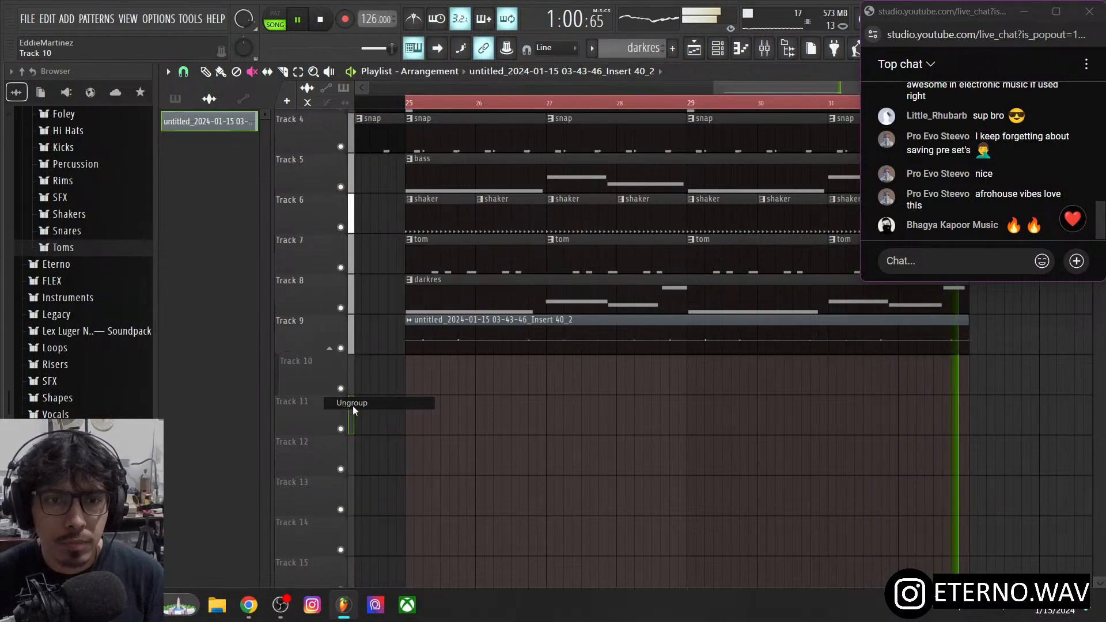
pyautogui.rightClick(316, 372)
pyautogui.click(350, 403)
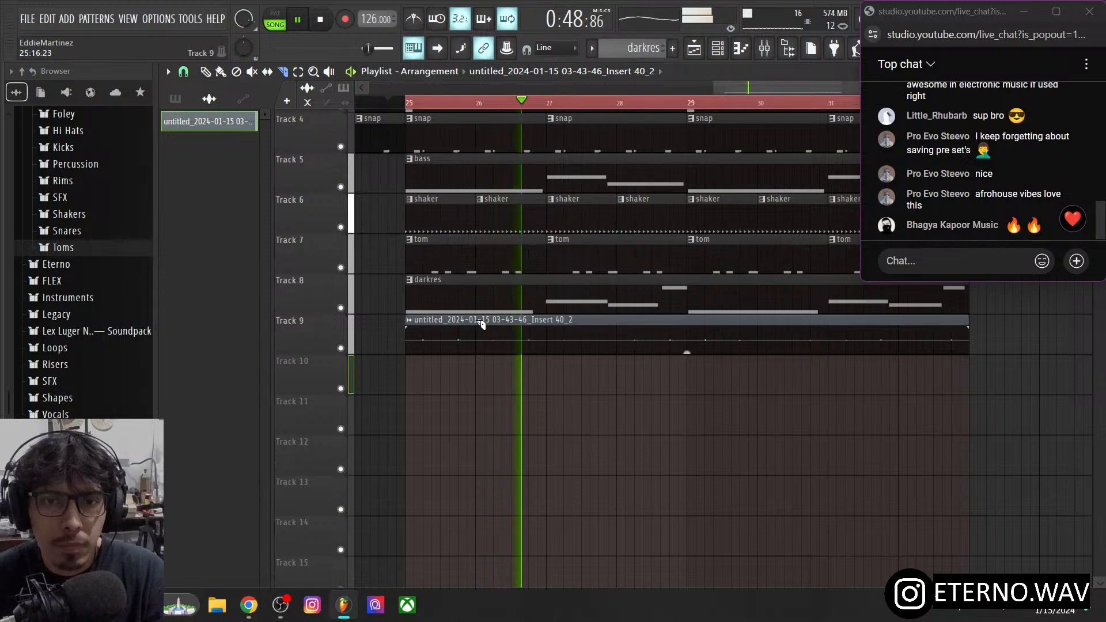
# - Slice the recorded clip at bars 26 and 28, delete the outer pieces, and move the two-bar middle piece to bar 25
pyautogui.press('space')
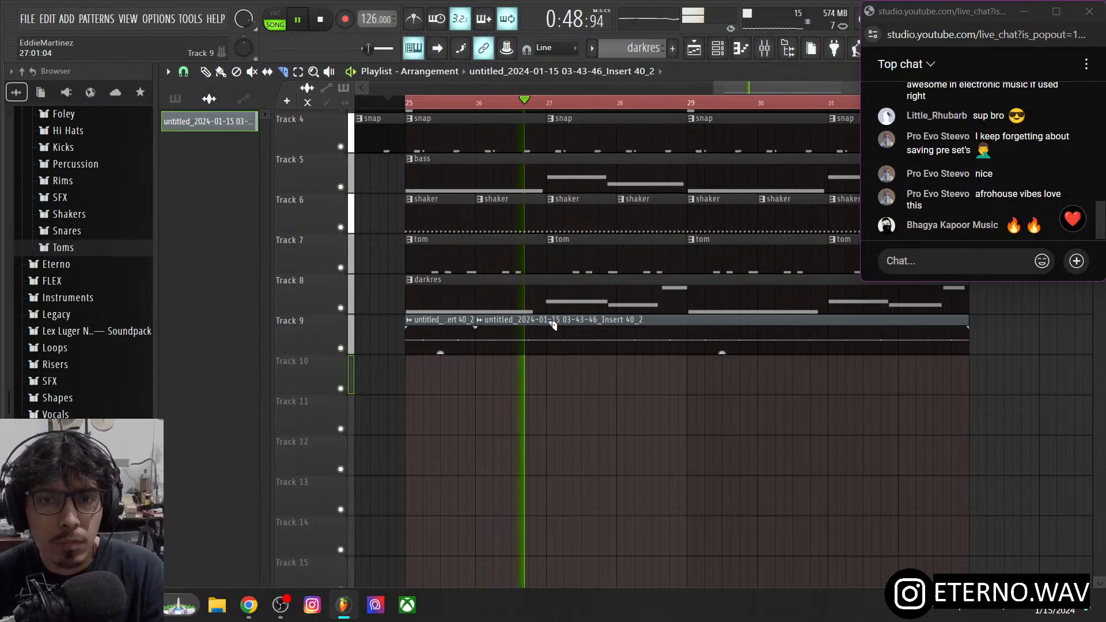
pyautogui.click(618, 322)
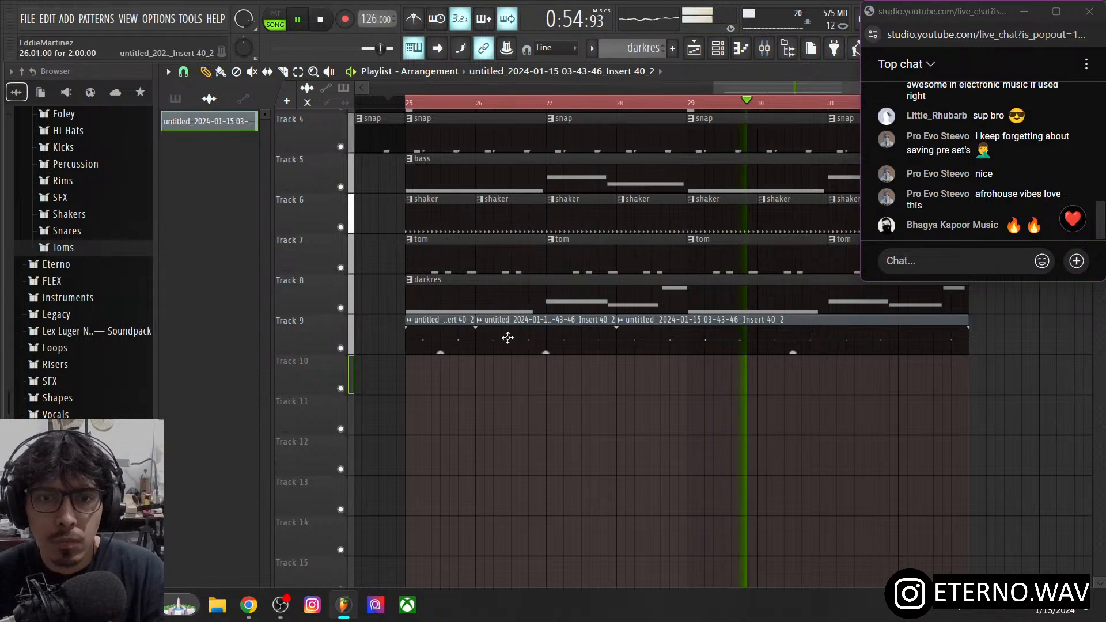
pyautogui.rightClick(443, 329)
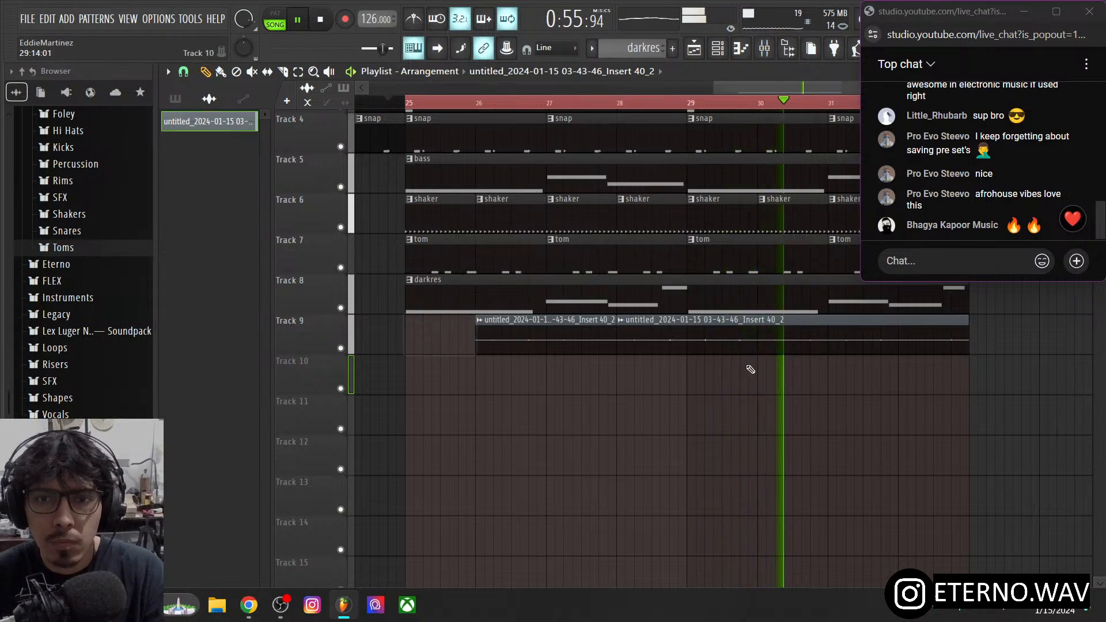
pyautogui.rightClick(764, 326)
pyautogui.press('space')
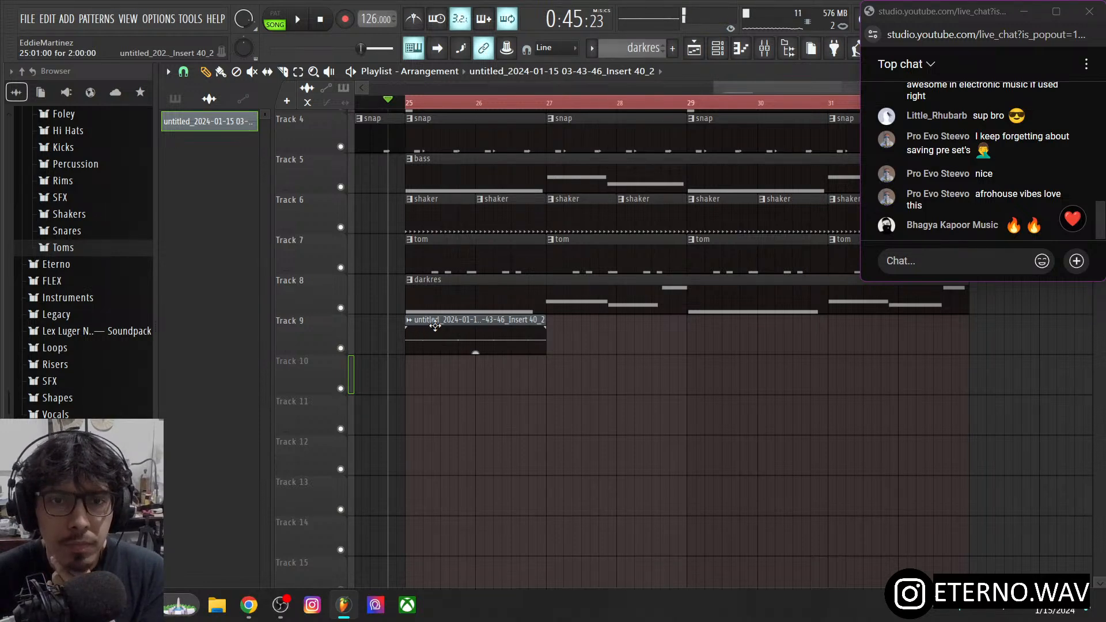
# - Rename the recorded audio clip as rec snaps and play it back with track 9 soloed
pyautogui.press('F2')
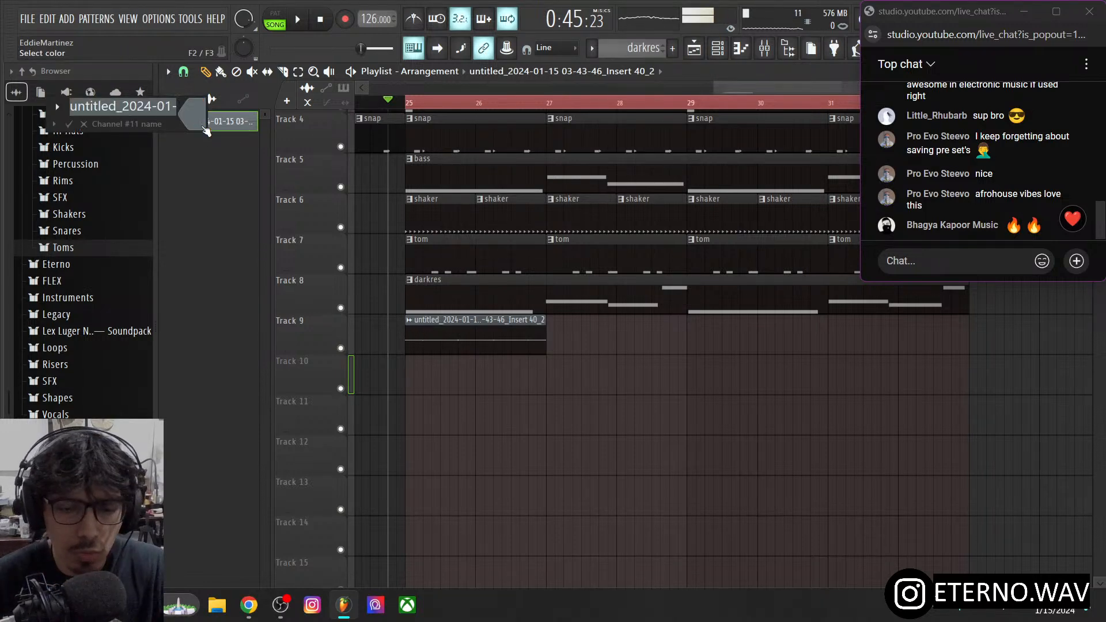
pyautogui.write('rec snaps')
pyautogui.press('Return')
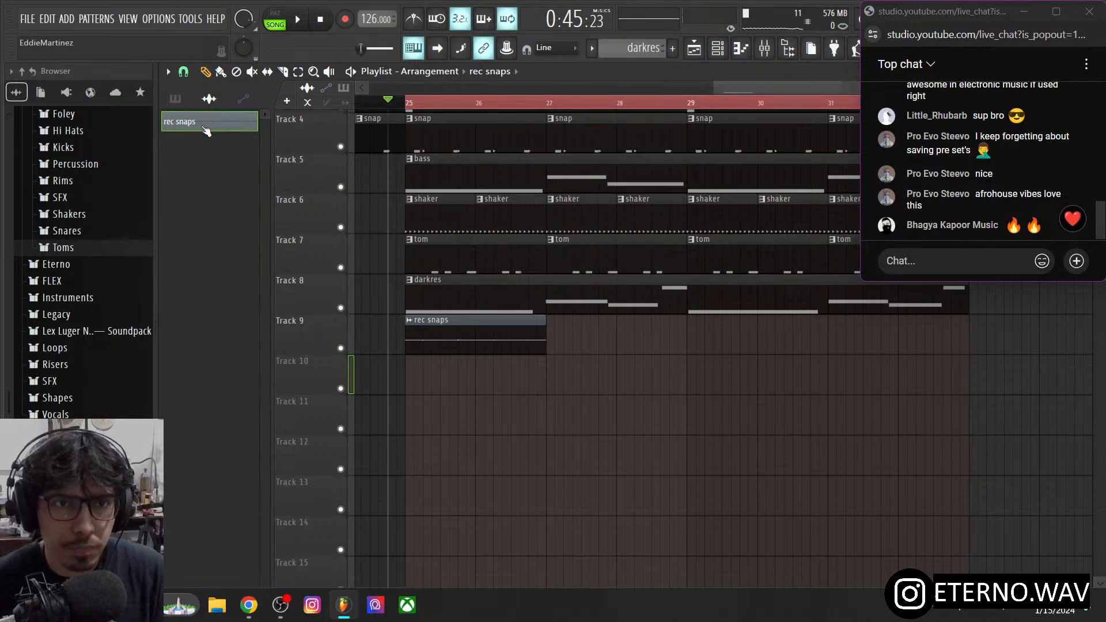
pyautogui.rightClick(341, 349)
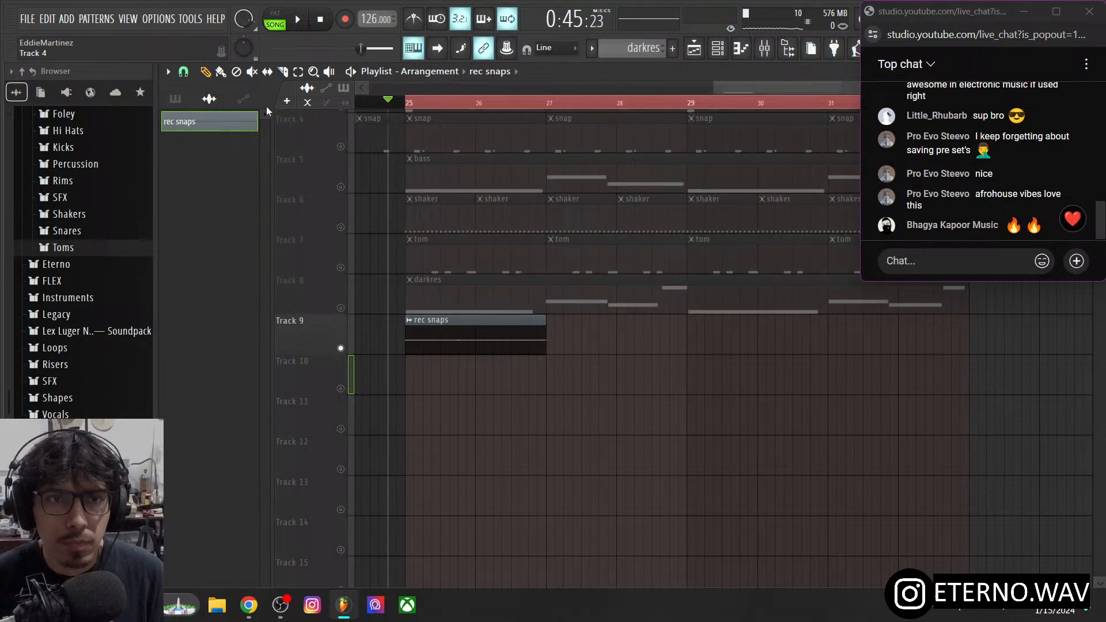
pyautogui.click(307, 21)
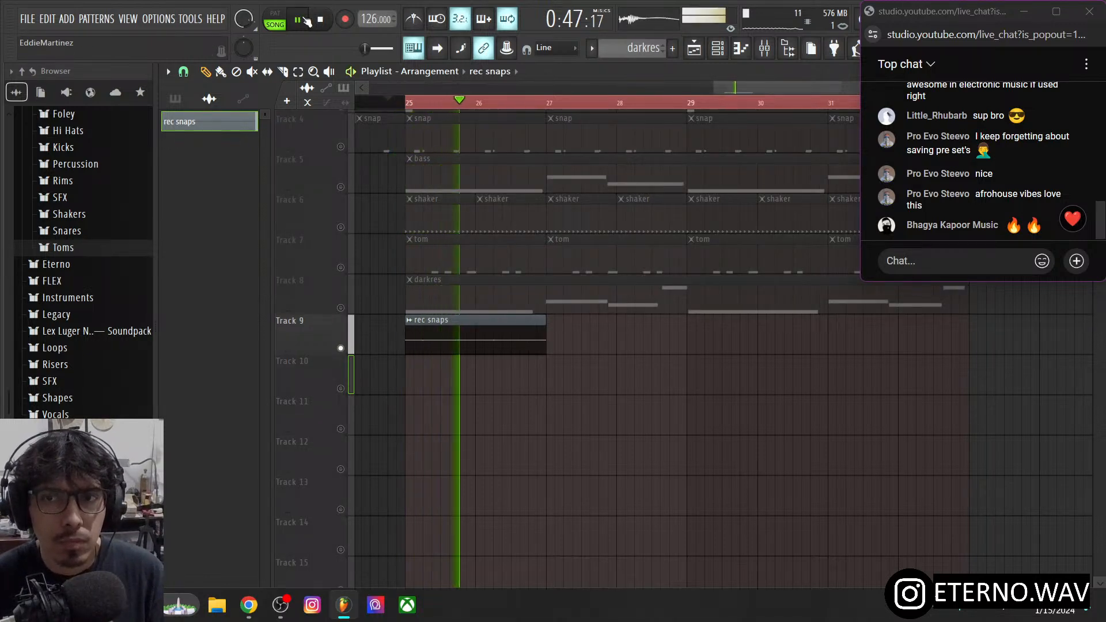
# - Route the rec snaps channel to the empty mixer insert 29
pyautogui.click(766, 50)
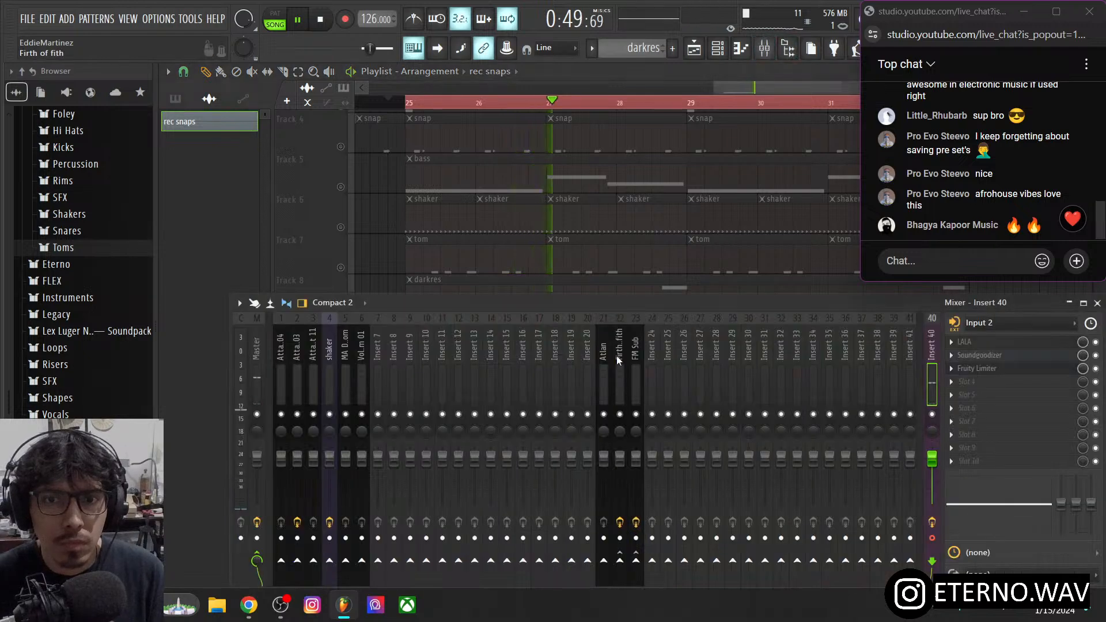
pyautogui.rightClick(381, 369)
pyautogui.moveTo(474, 338)
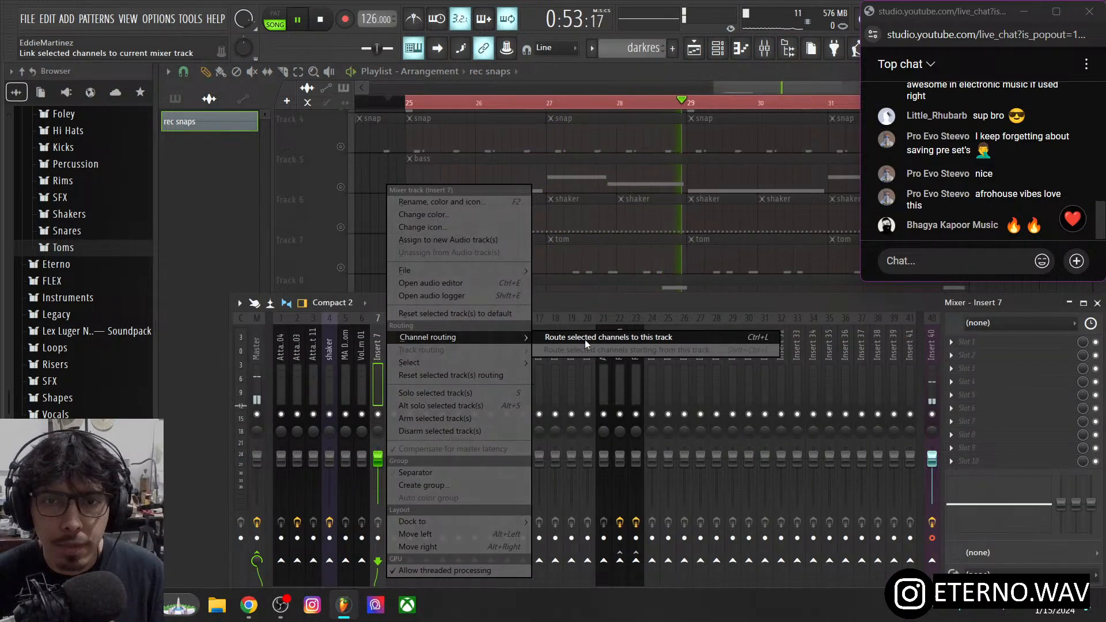
pyautogui.click(575, 321)
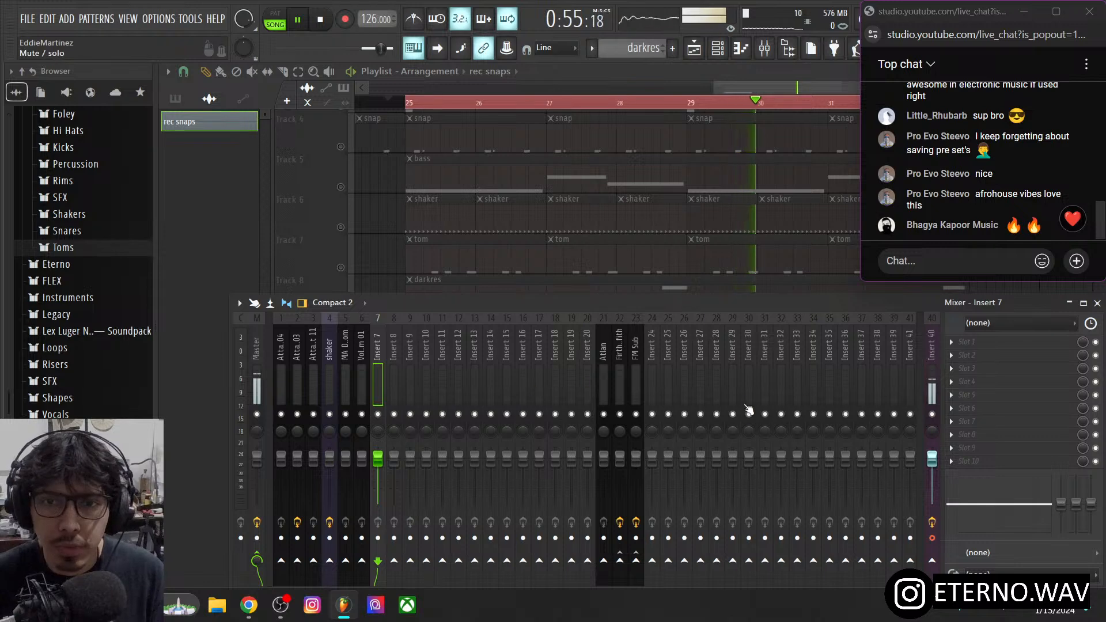
pyautogui.rightClick(736, 375)
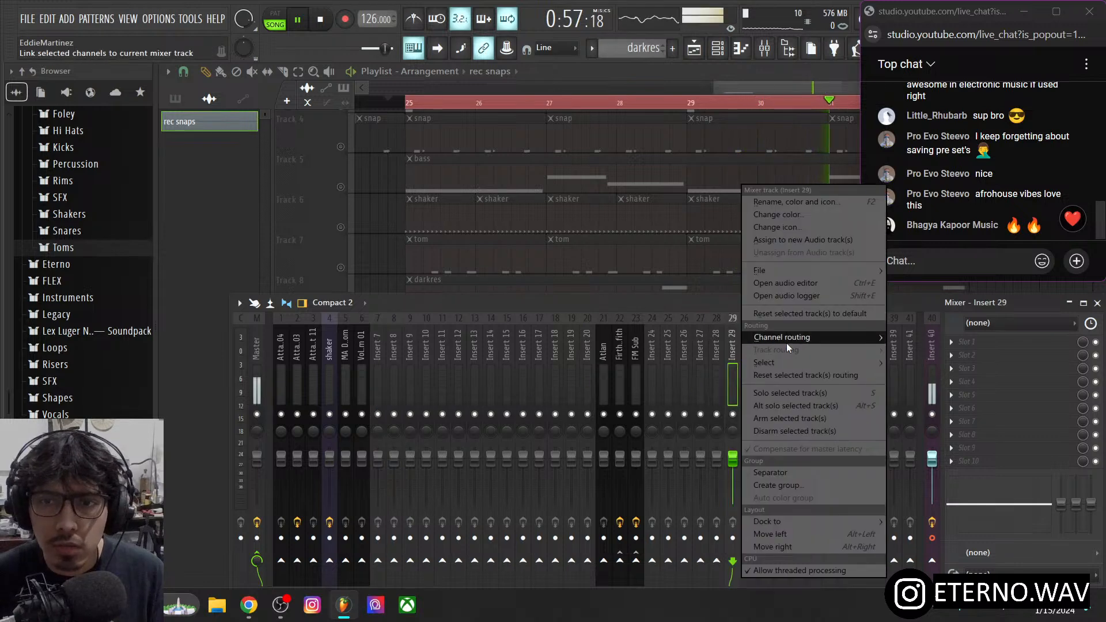
pyautogui.moveTo(787, 343)
pyautogui.click(703, 337)
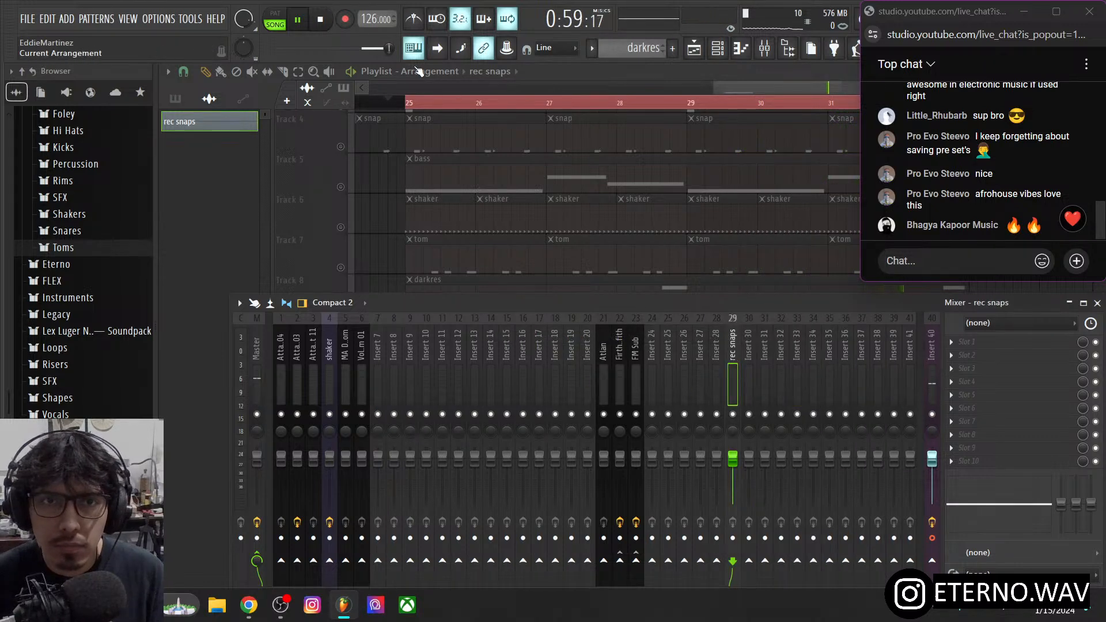
pyautogui.press('F9')
# - Place copies of the two-bar rec snaps clip at bars 27, 29 and 31 on track 9
pyautogui.scroll(-3, 758, 88)
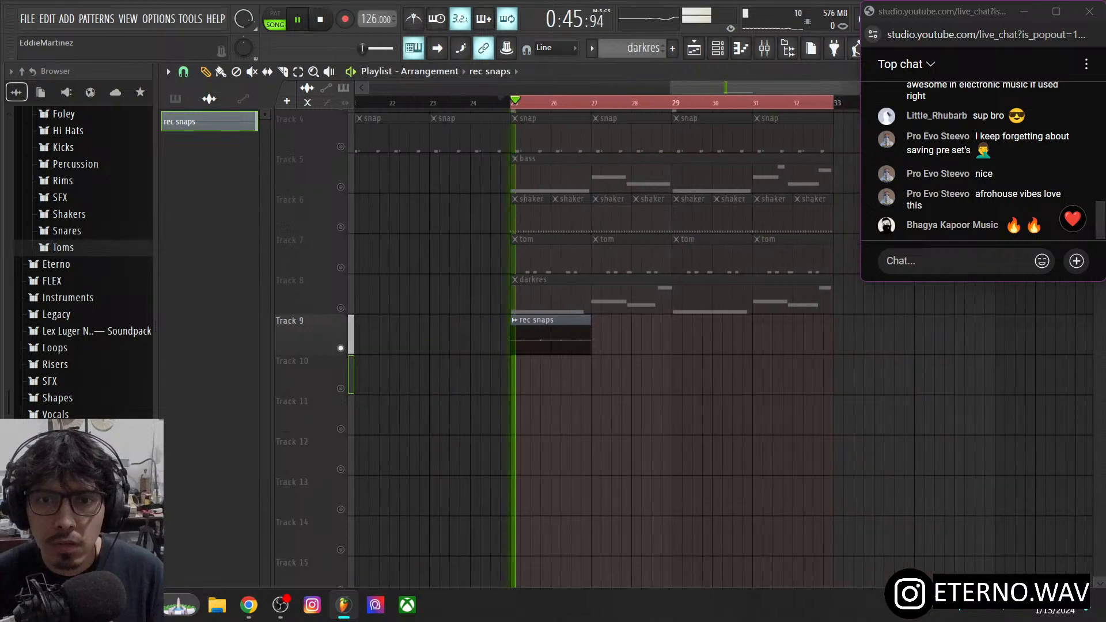
pyautogui.click(567, 328)
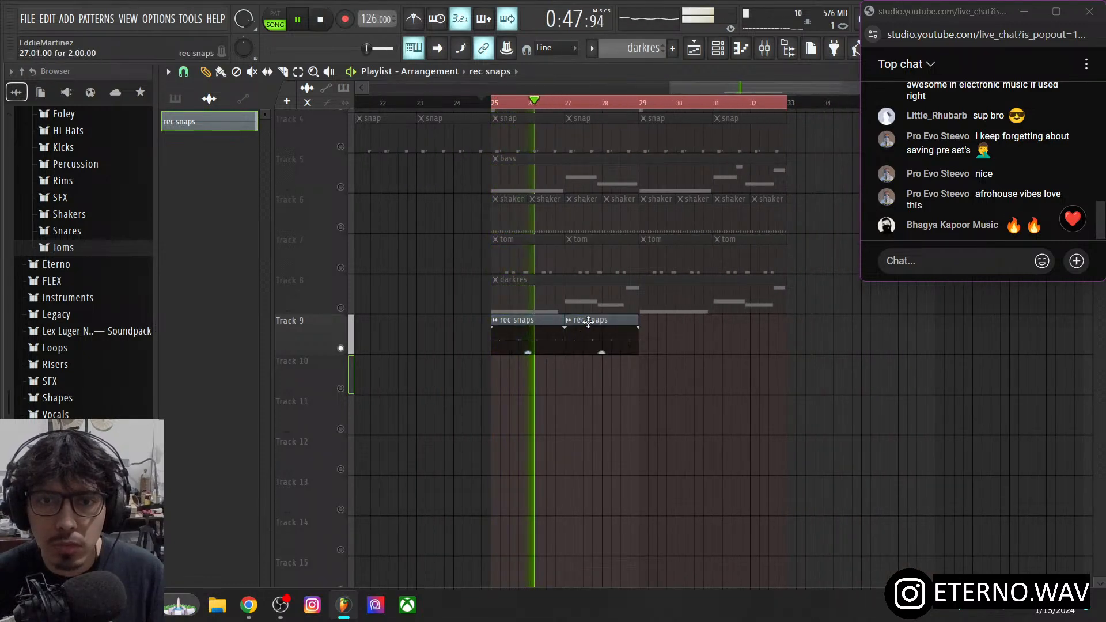
pyautogui.click(648, 328)
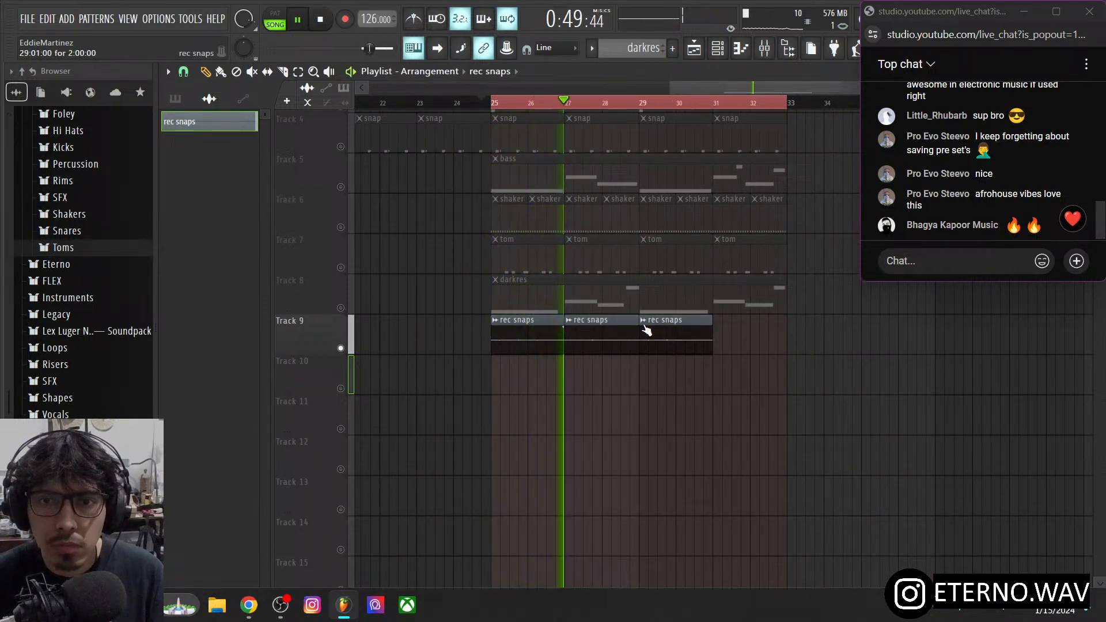
pyautogui.click(718, 326)
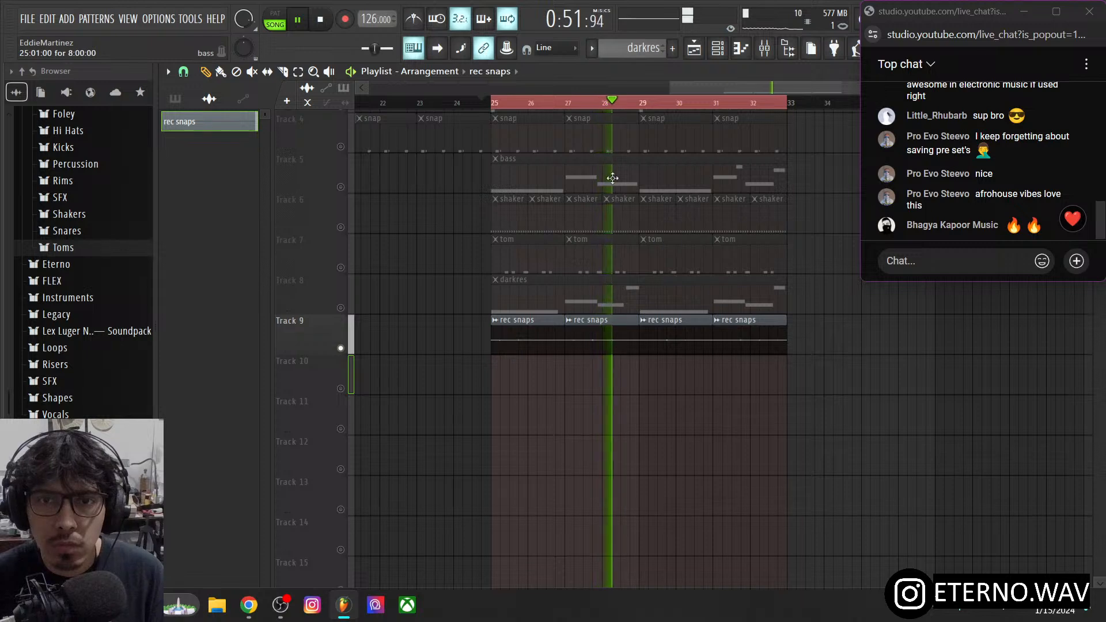
# - Enlarge the height of playlist track 9 to show the rec snaps waveform in more detail
pyautogui.moveTo(709, 84); pyautogui.dragTo(742, 104)
pyautogui.moveTo(321, 355); pyautogui.dragTo(311, 565)
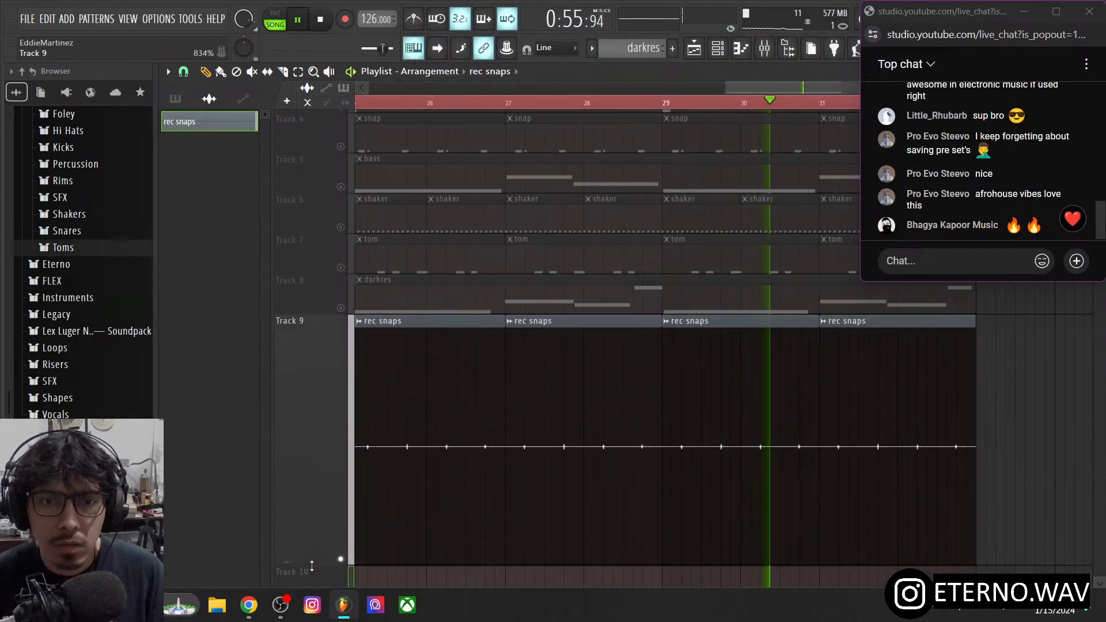
pyautogui.scroll(1, 497, 389)
pyautogui.scroll(-2, 497, 389)
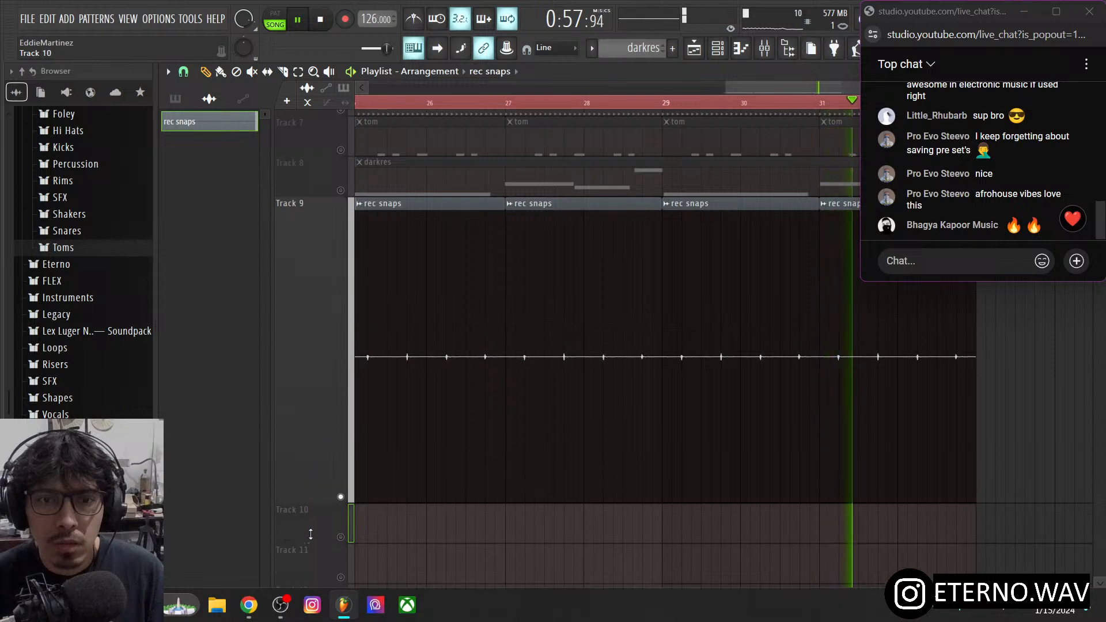
pyautogui.moveTo(752, 91)
pyautogui.mouseDown()
pyautogui.moveTo(744, 85)
pyautogui.moveTo(750, 89)
pyautogui.mouseUp()
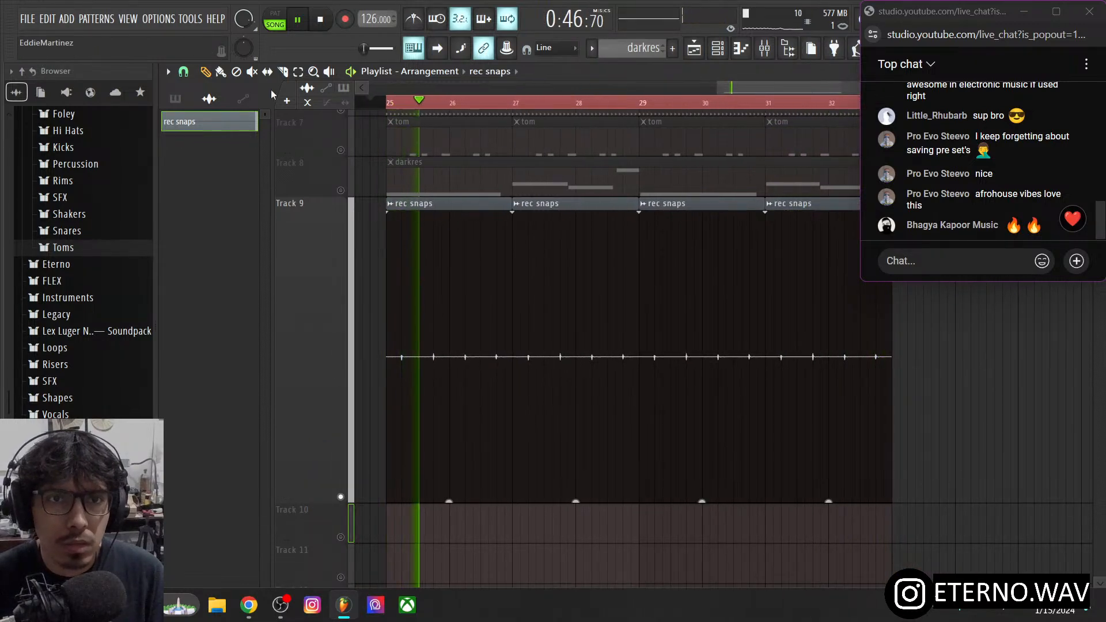
# - Delete the rec snaps copies at bars 27, 29 and 31, keeping only the clip at bar 25
pyautogui.click(207, 73)
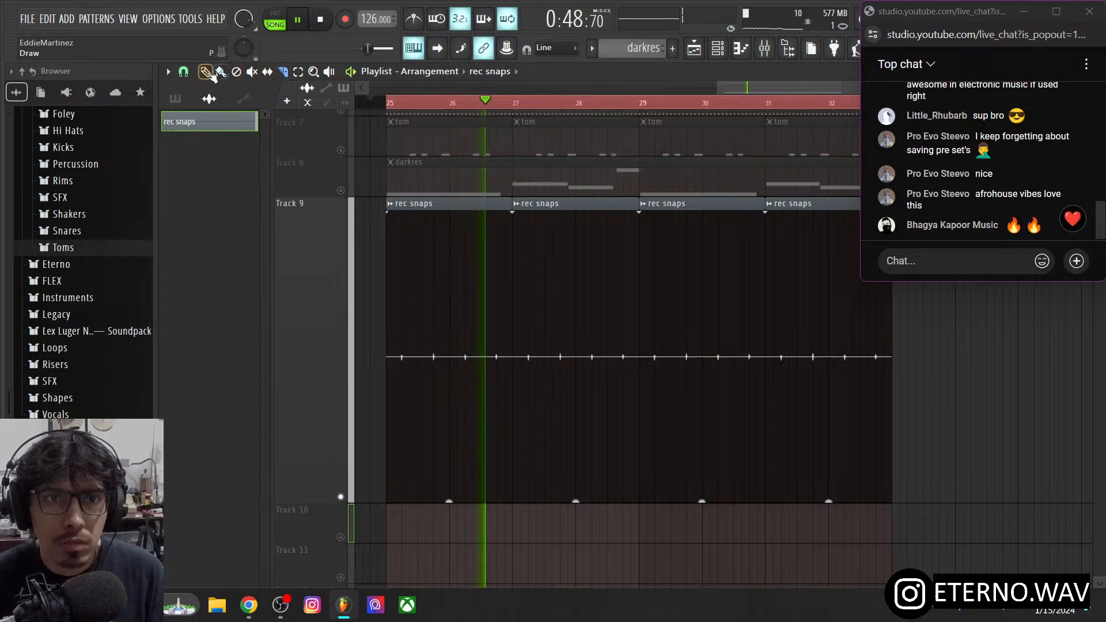
pyautogui.rightClick(654, 215)
pyautogui.rightClick(825, 227)
pyautogui.rightClick(636, 215)
pyautogui.click(602, 206)
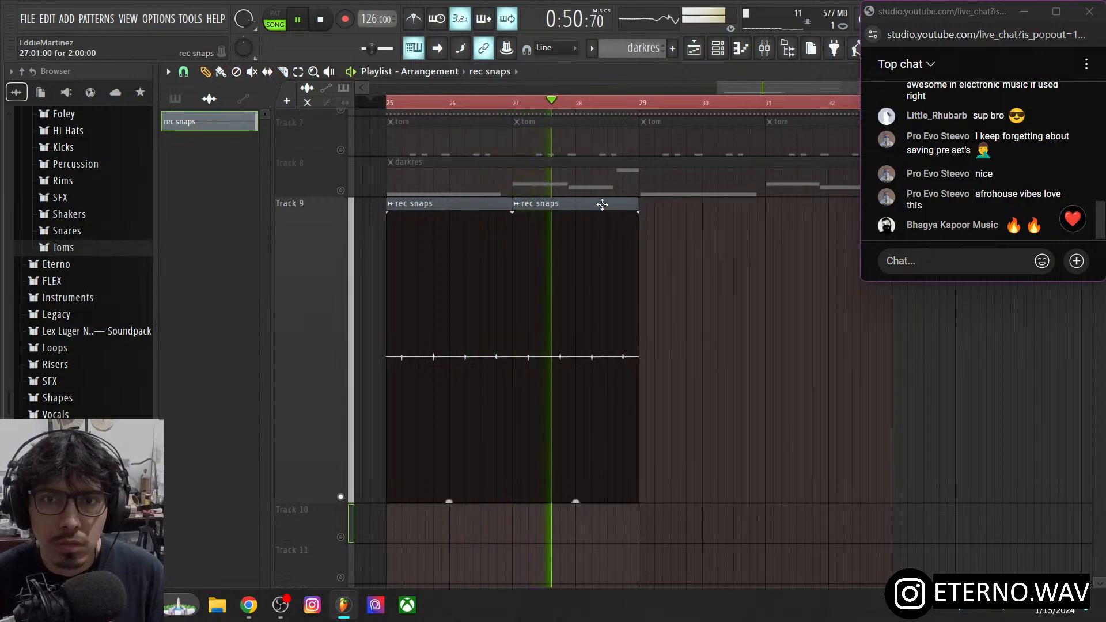
pyautogui.click(602, 206)
pyautogui.rightClick(549, 215)
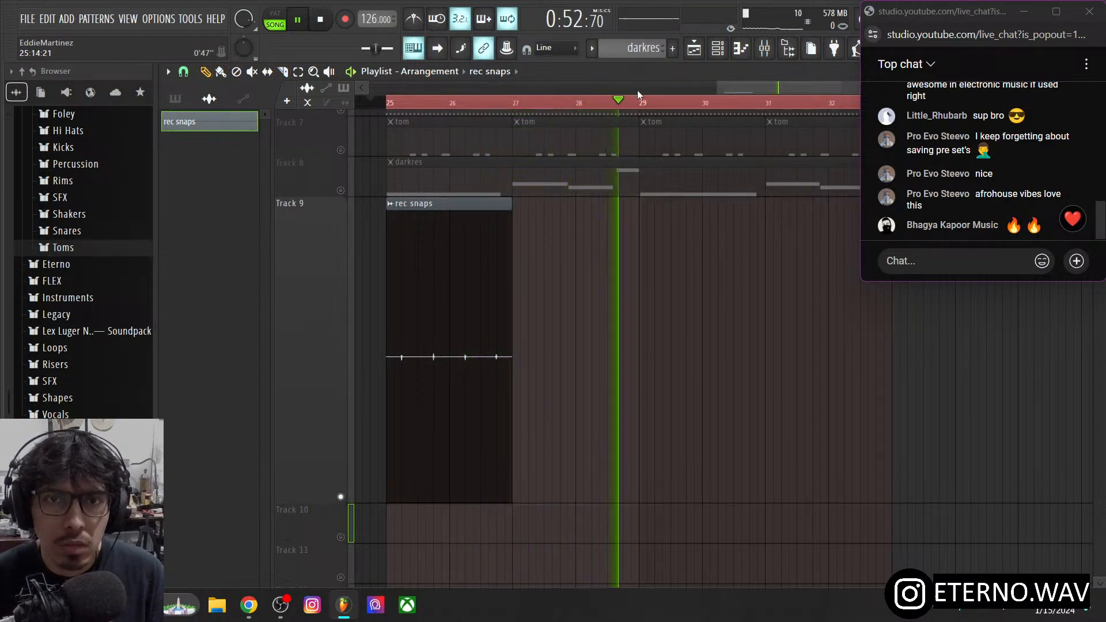
# - Slice the rec snaps clip into four half-bar pieces and trim each to a short section around its snap
pyautogui.scroll(4, 727, 94)
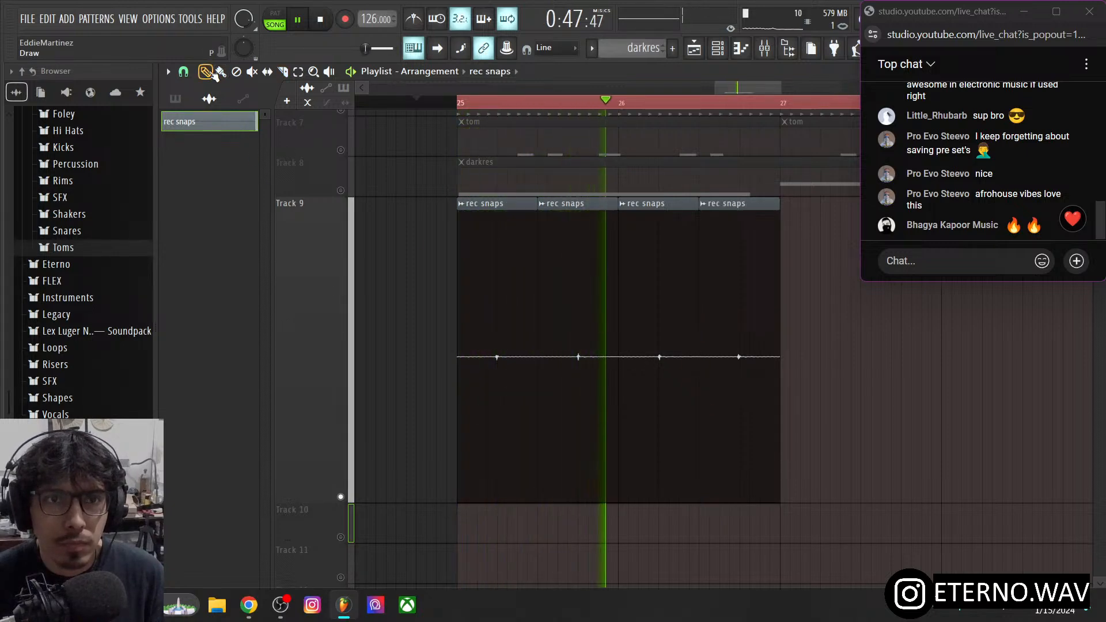
pyautogui.moveTo(537, 204); pyautogui.dragTo(490, 202)
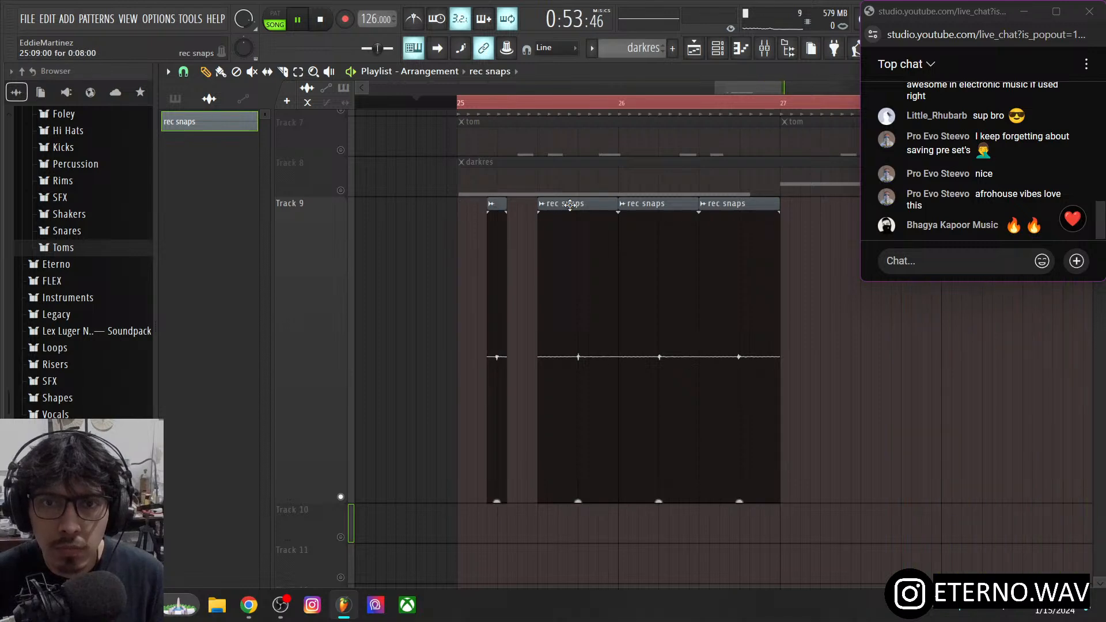
pyautogui.moveTo(536, 202); pyautogui.dragTo(595, 203)
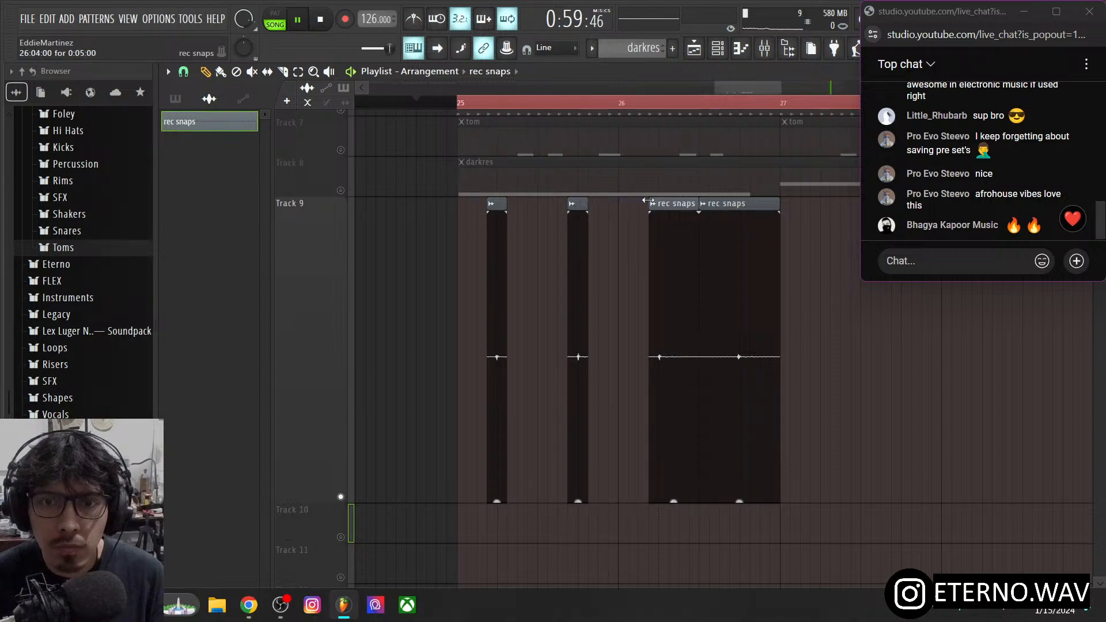
pyautogui.moveTo(698, 203); pyautogui.dragTo(759, 203)
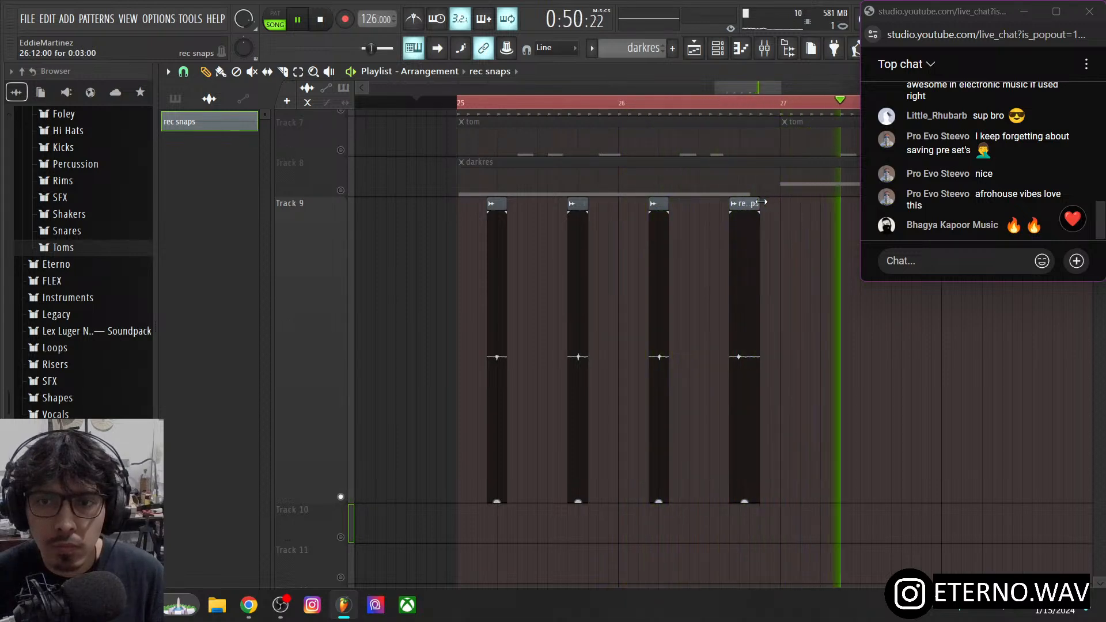
# - Tighten the start of each of the four rec snaps slices so it begins right at the snap's transient
pyautogui.scroll(5, 731, 89)
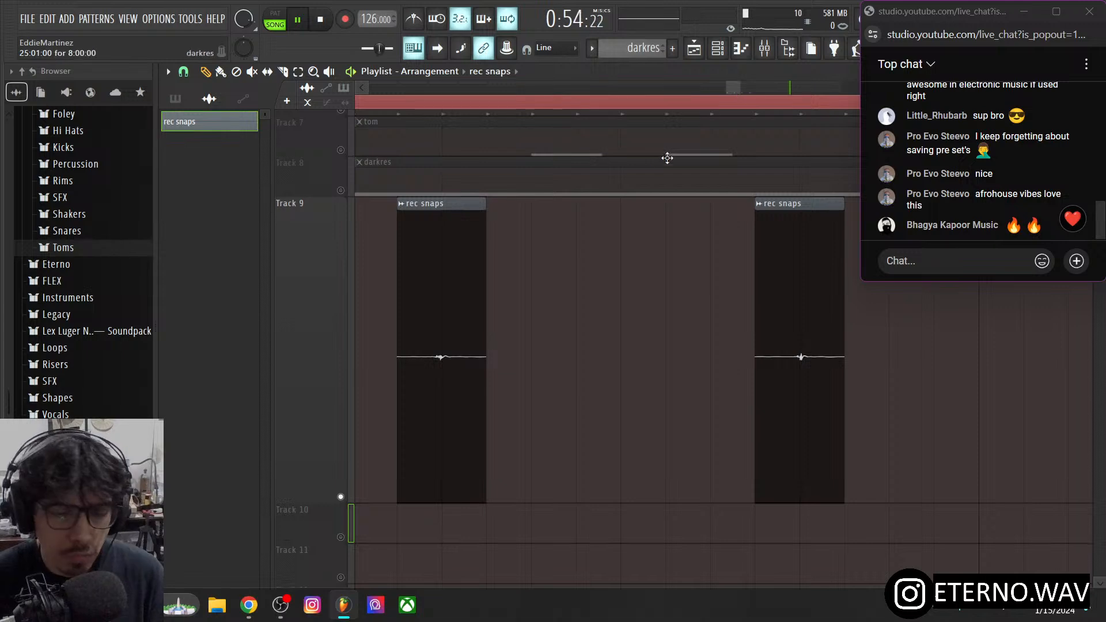
pyautogui.moveTo(395, 225); pyautogui.dragTo(432, 228)
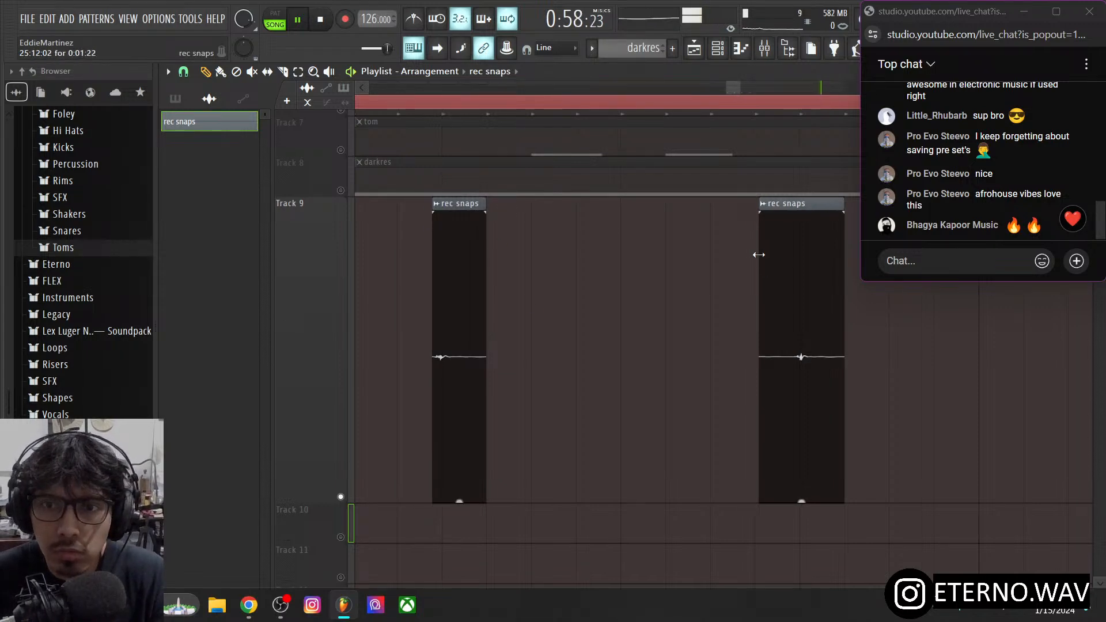
pyautogui.moveTo(759, 255); pyautogui.dragTo(792, 257)
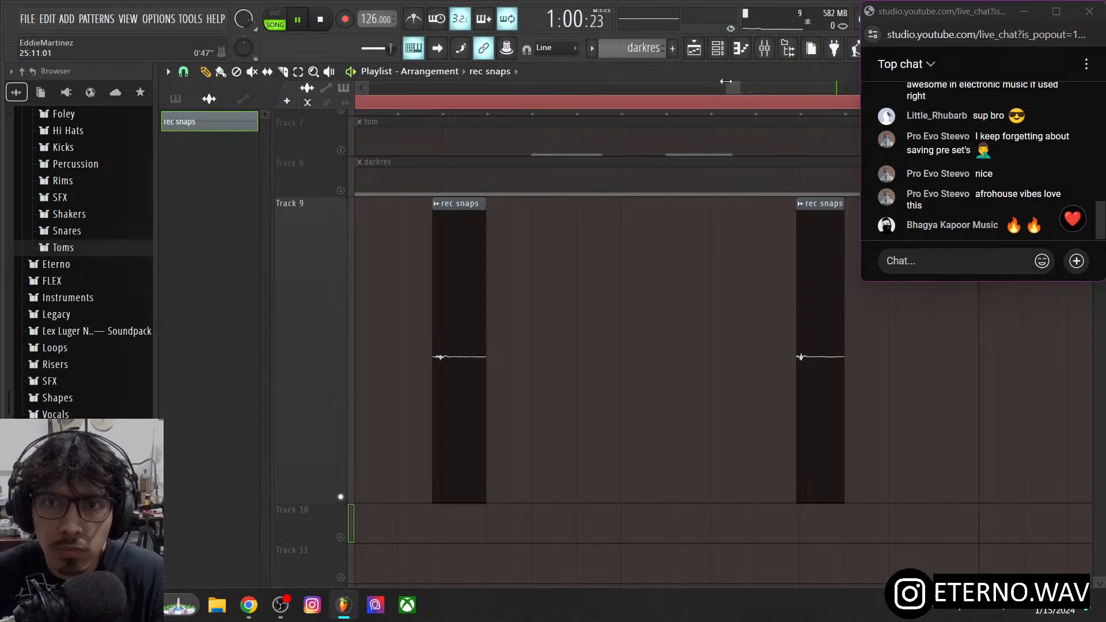
pyautogui.moveTo(732, 89); pyautogui.dragTo(745, 92)
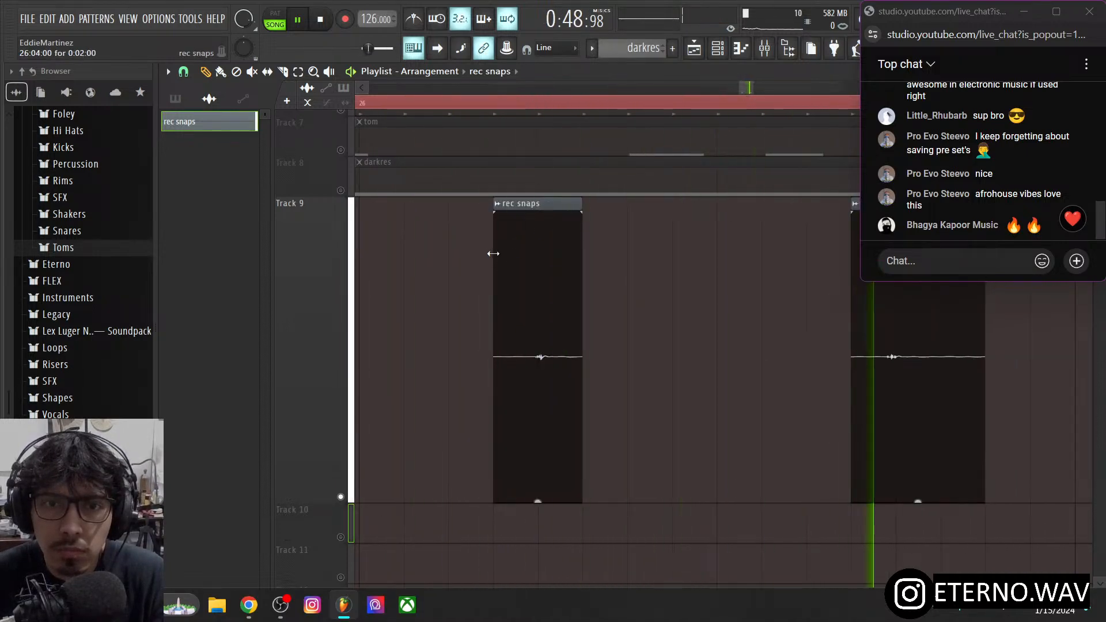
pyautogui.moveTo(493, 253); pyautogui.dragTo(533, 254)
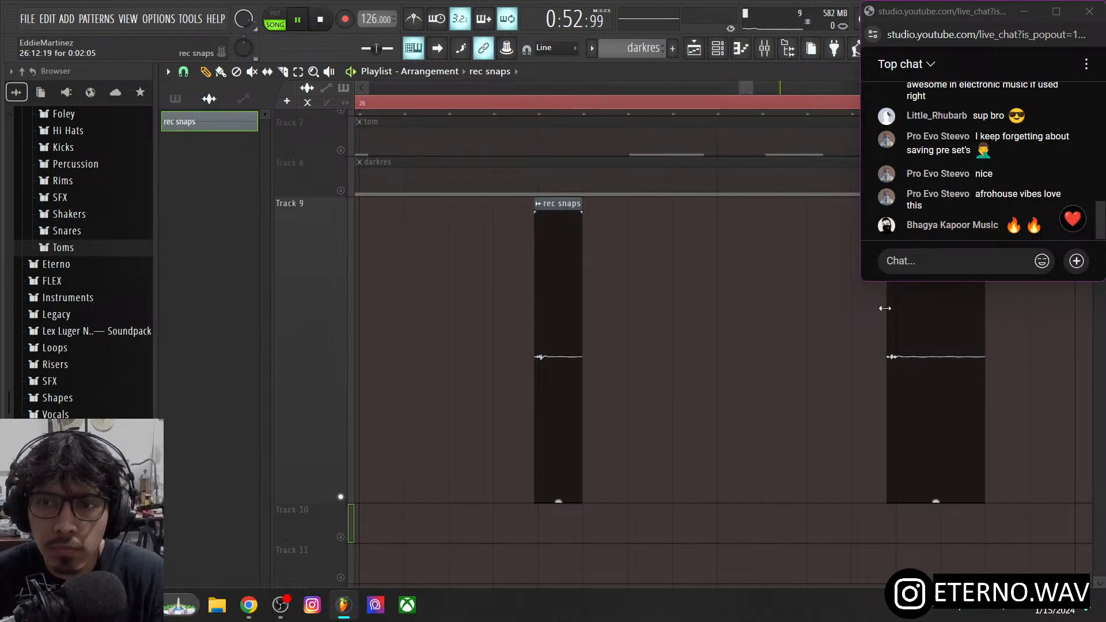
pyautogui.moveTo(745, 88); pyautogui.dragTo(724, 88)
# - Select bars 25 and 26 and consolidate track 9 over that time selection into a 16-bit stereo WAV
pyautogui.press('space')
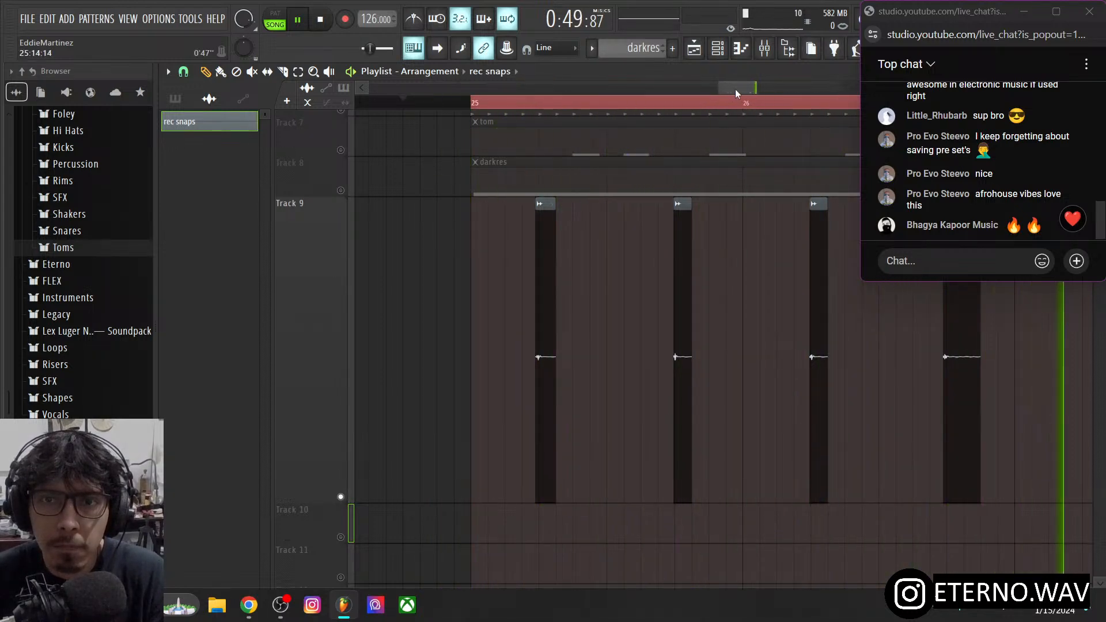
pyautogui.scroll(-8, 701, 254)
pyautogui.scroll(-3, 735, 89)
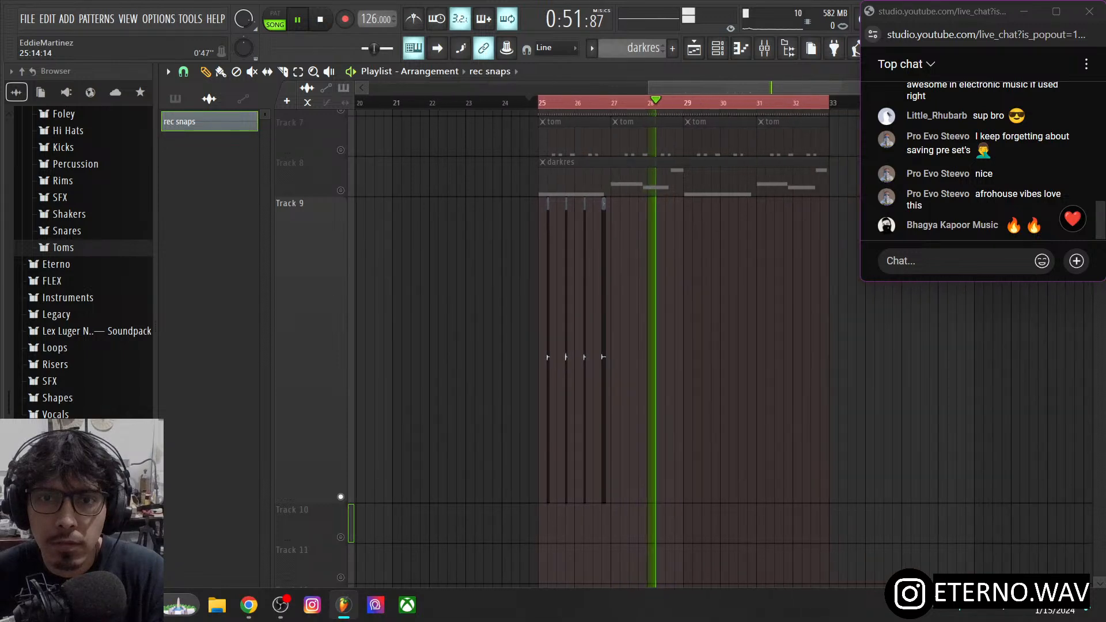
pyautogui.scroll(10, 735, 89)
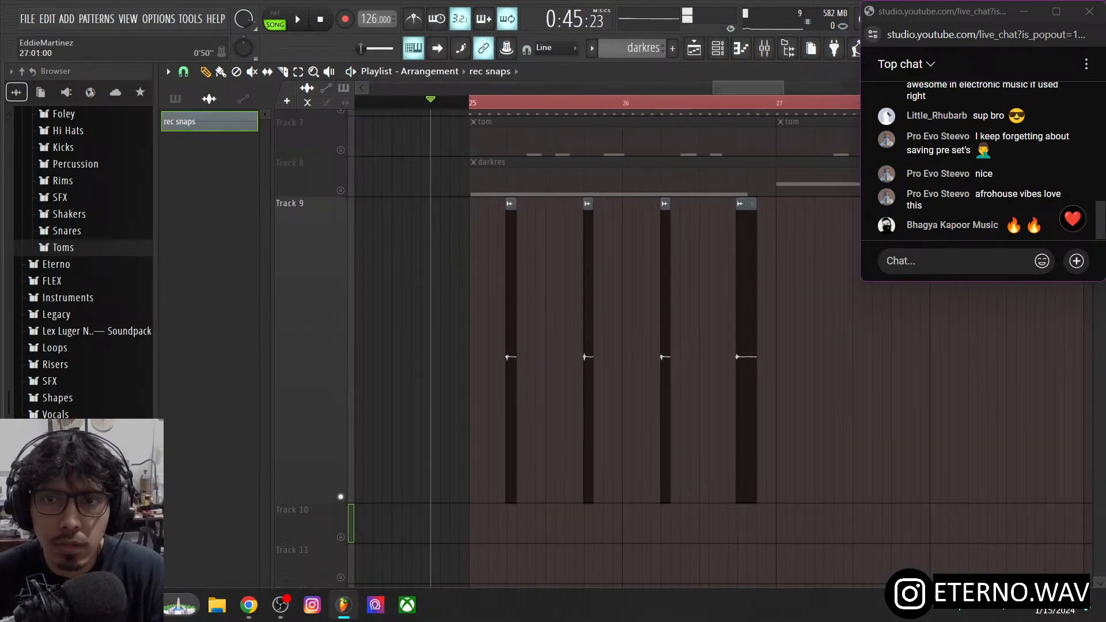
pyautogui.scroll(-8, 736, 89)
pyautogui.moveTo(840, 108); pyautogui.dragTo(836, 108)
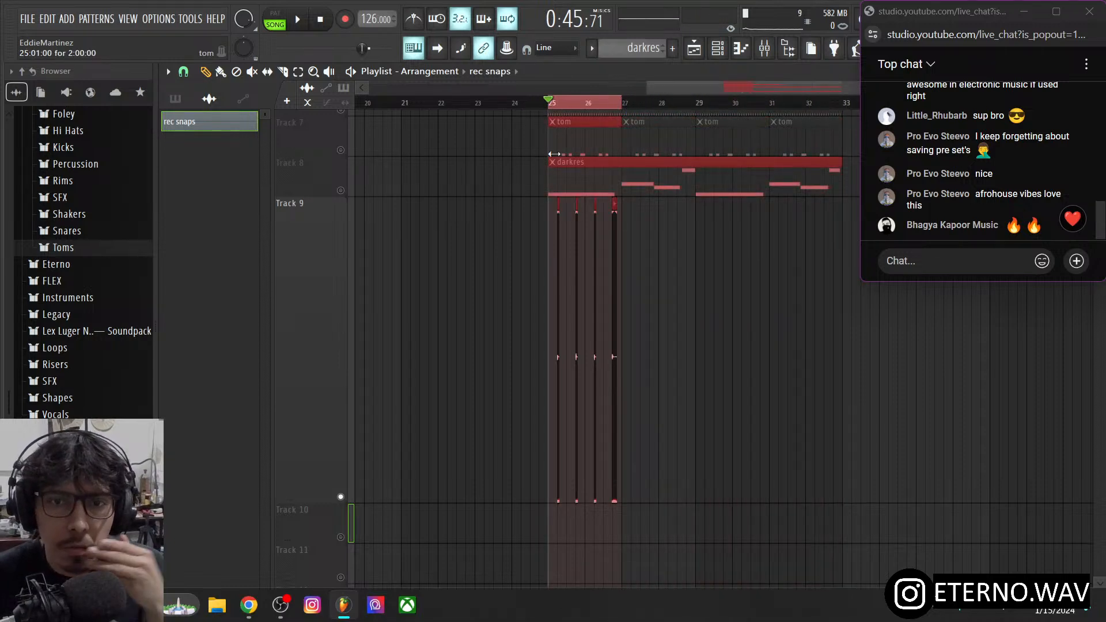
pyautogui.rightClick(329, 318)
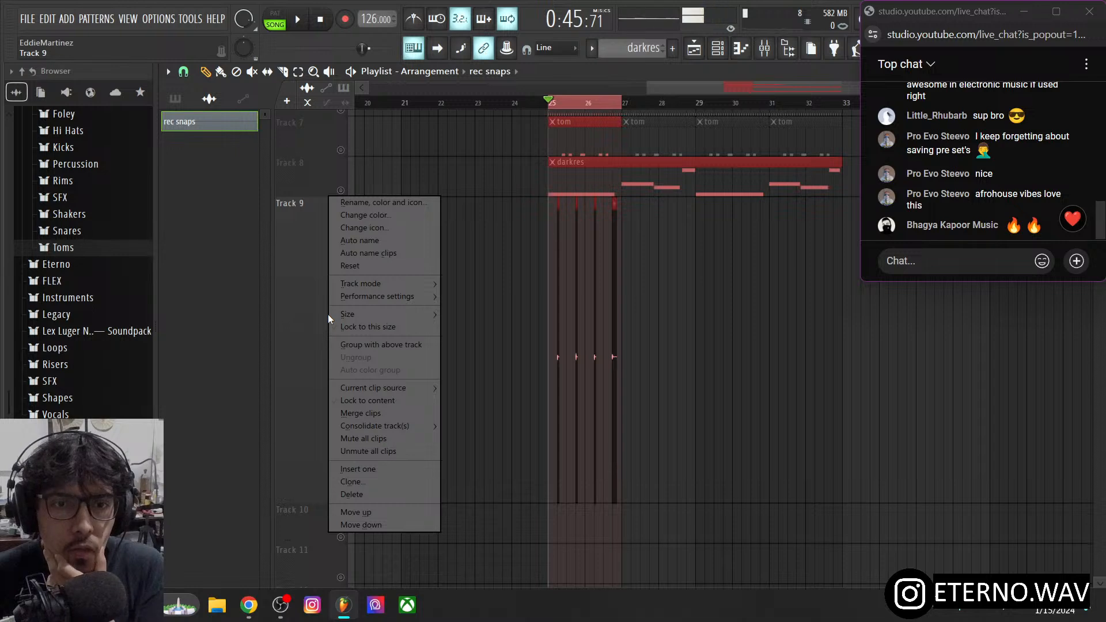
pyautogui.moveTo(399, 424)
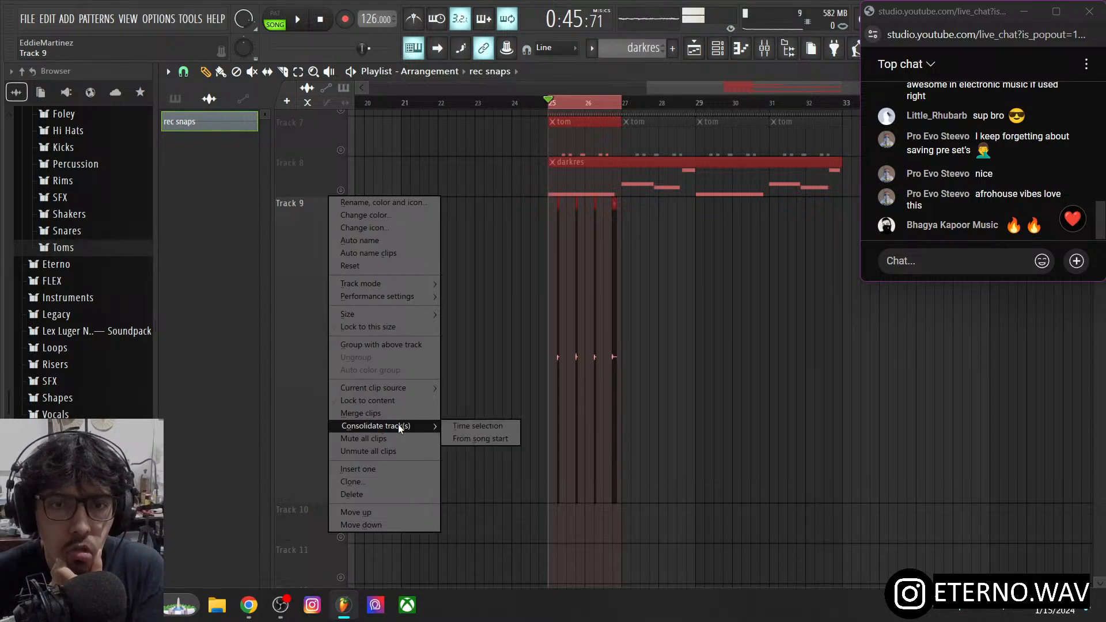
pyautogui.click(467, 426)
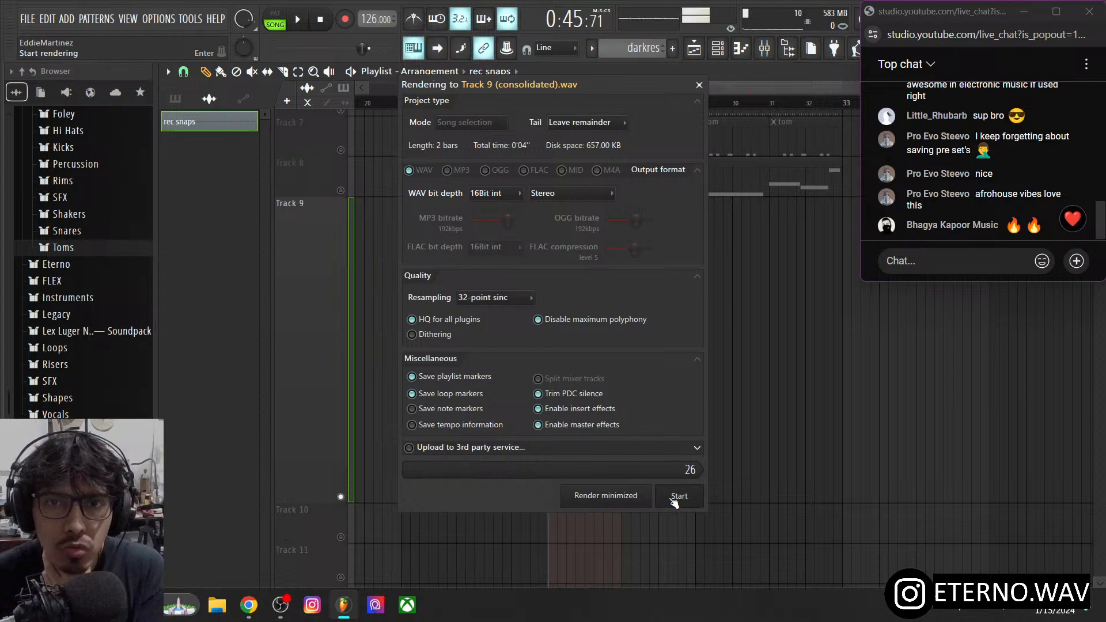
pyautogui.click(675, 498)
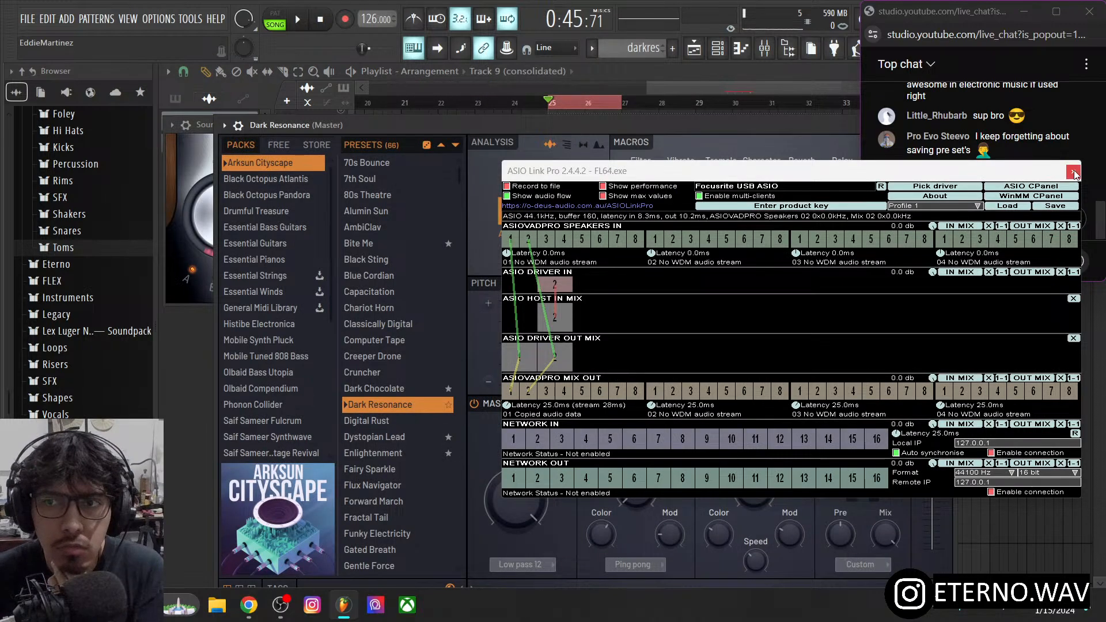
# - Close the ASIO Link Pro window and the Dark Resonance, FM Sub and Limiter plugin windows
pyautogui.click(1073, 172)
pyautogui.moveTo(752, 130); pyautogui.dragTo(589, 137)
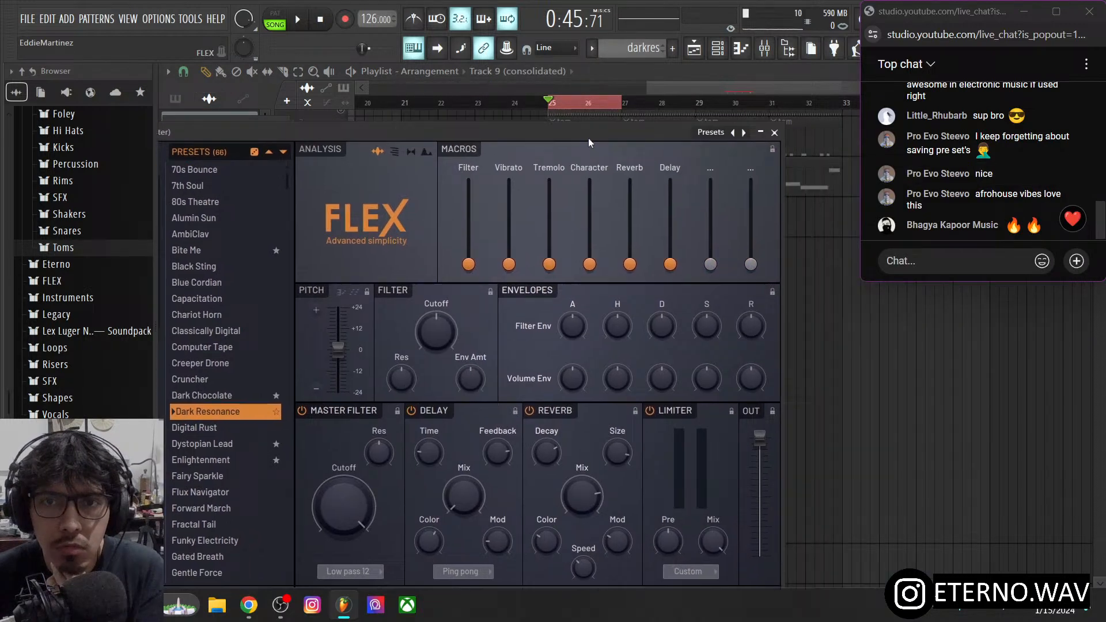
pyautogui.click(765, 133)
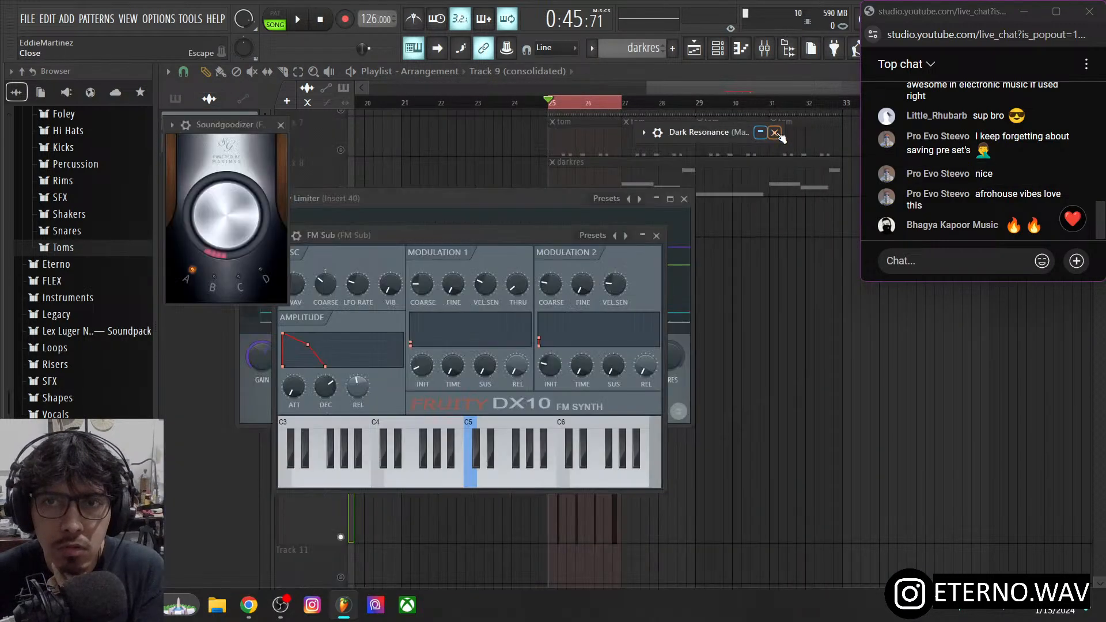
pyautogui.click(657, 235)
pyautogui.click(684, 199)
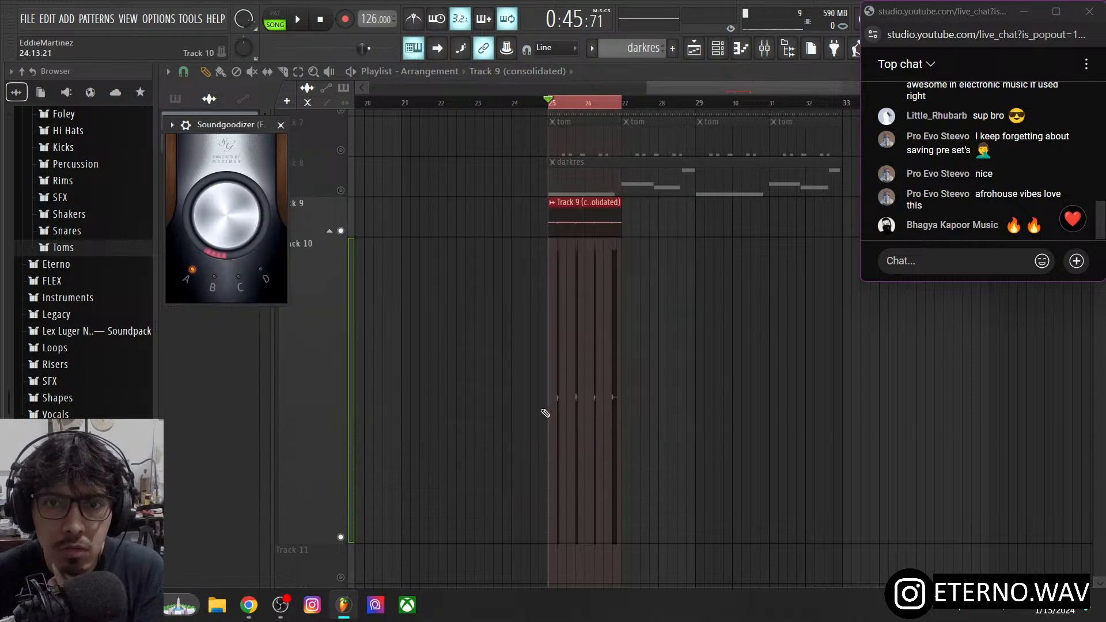
# - Delete the four muted snap slices left on track 10, keeping the consolidated clip on track 9
pyautogui.doubleClick(587, 208)
pyautogui.moveTo(691, 312); pyautogui.dragTo(514, 336)
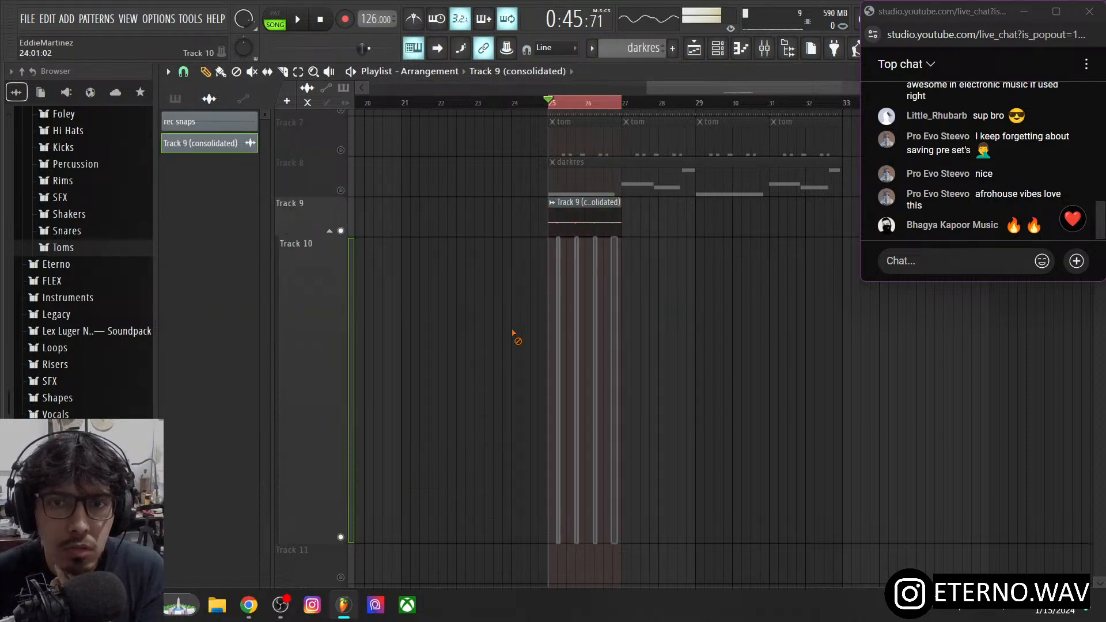
pyautogui.scroll(2, 671, 206)
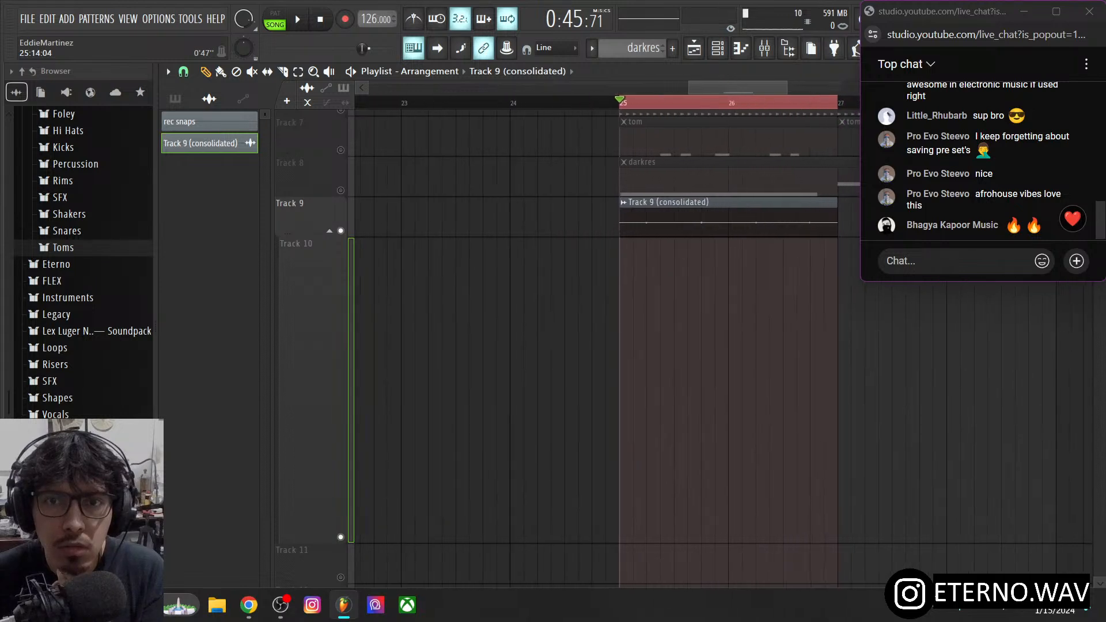
# - Rename the consolidated audio clip as snapsrec
pyautogui.press('F2')
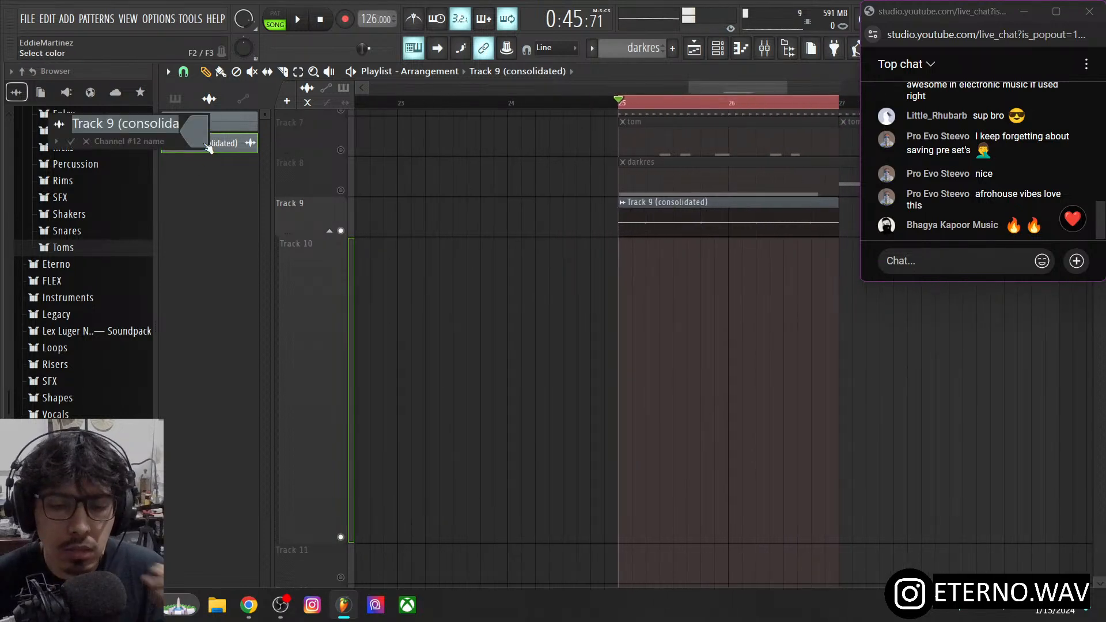
pyautogui.write('snapsre')
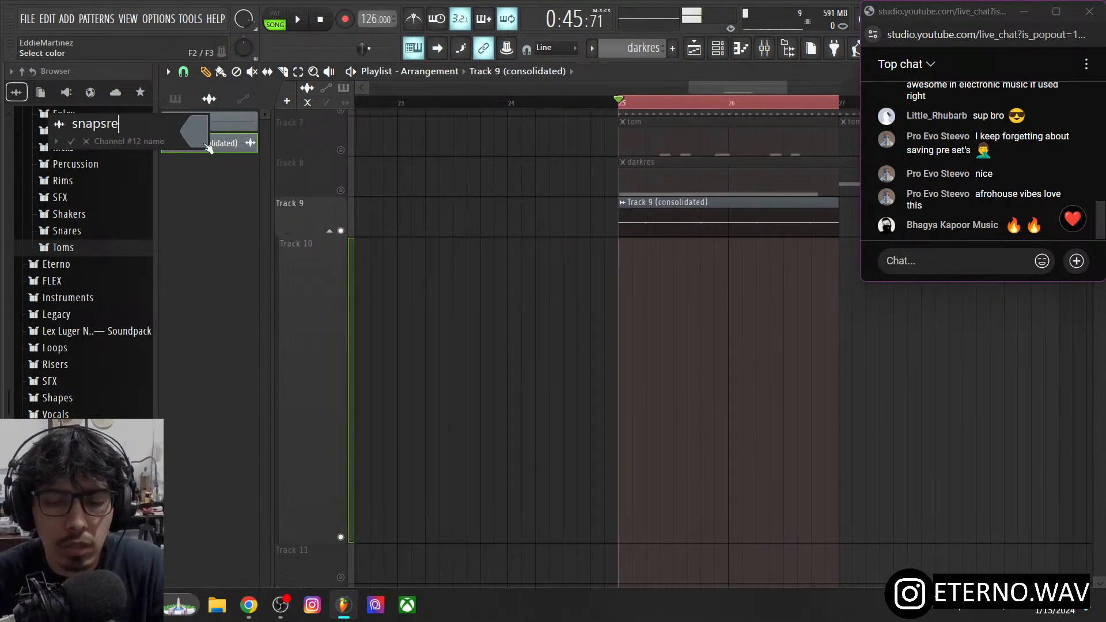
pyautogui.write('c')
pyautogui.press('Return')
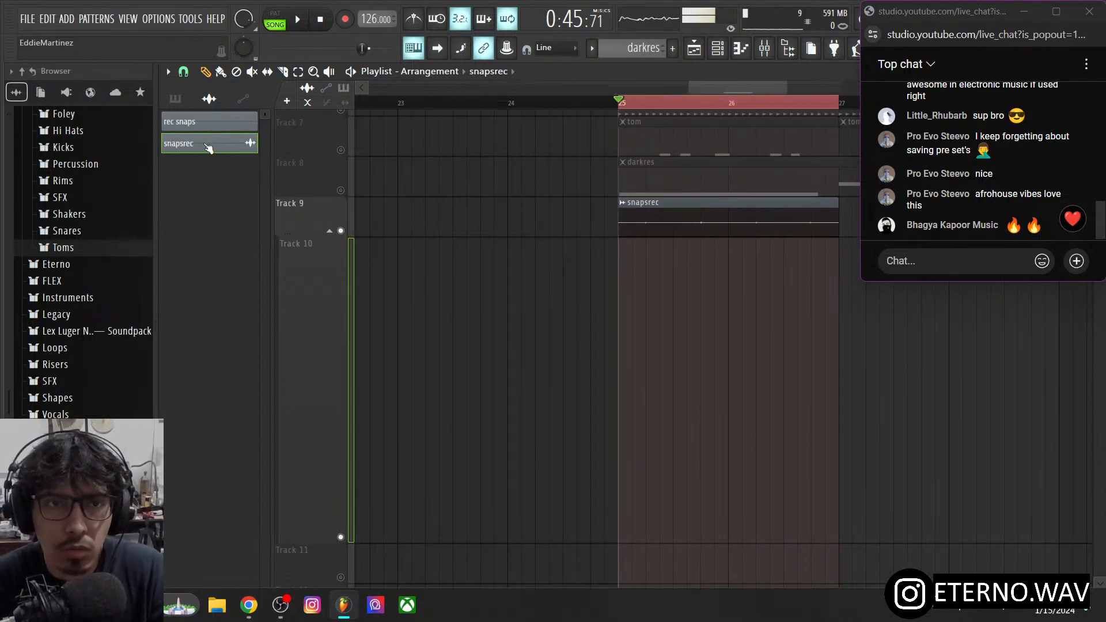
# - During playback, fade out roughly the last third of a bar of the snapsrec clip, enlarging track 9 only while editing
pyautogui.click(296, 20)
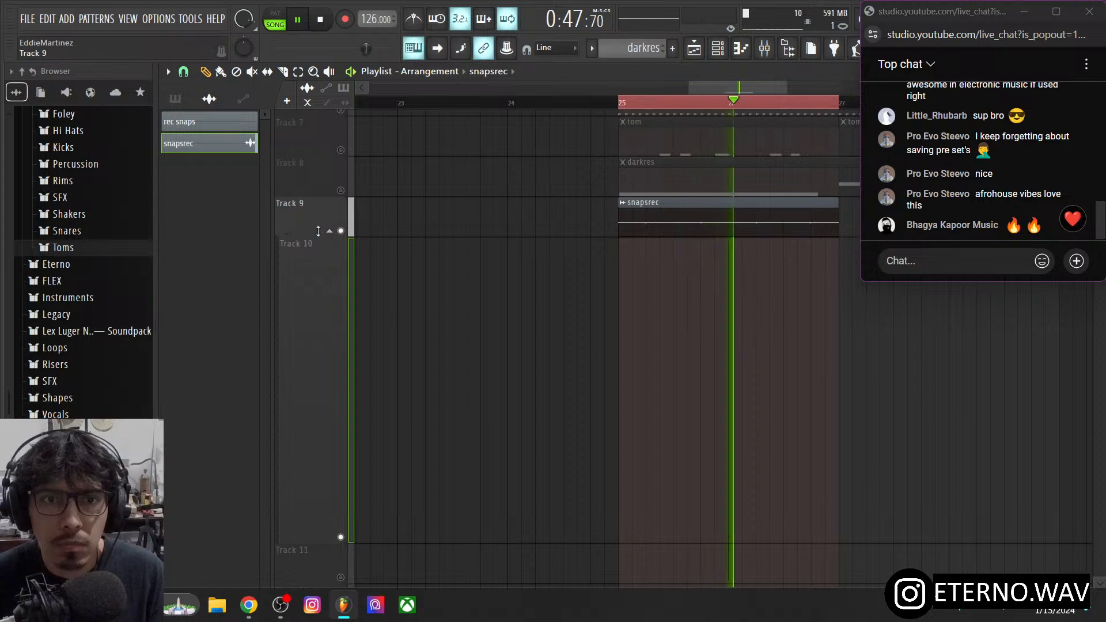
pyautogui.moveTo(318, 231); pyautogui.dragTo(289, 369)
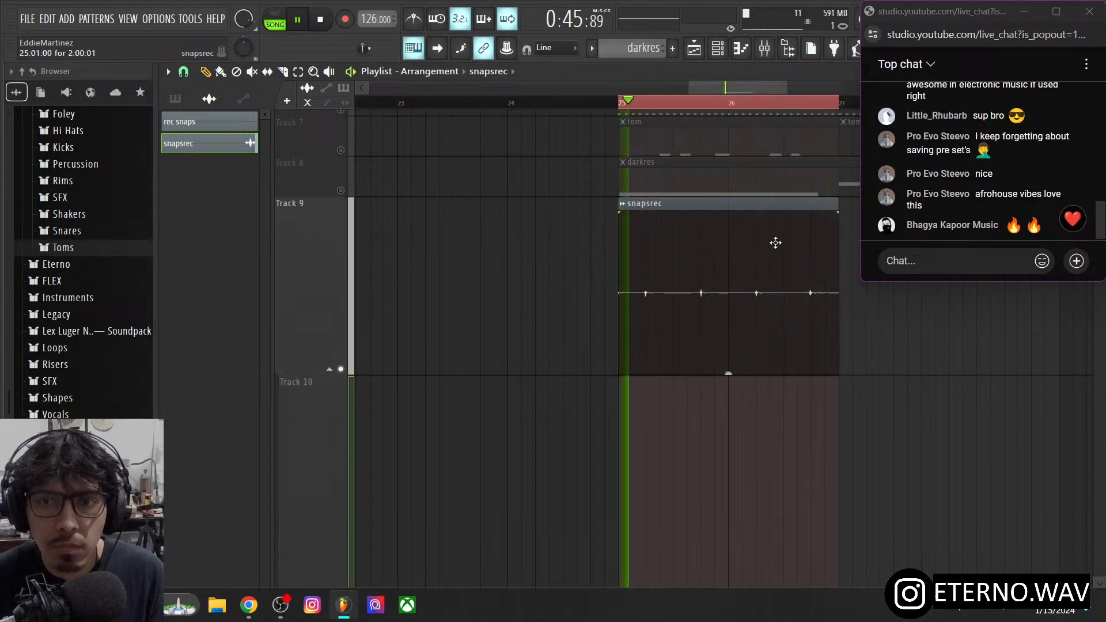
pyautogui.moveTo(837, 212); pyautogui.dragTo(796, 214)
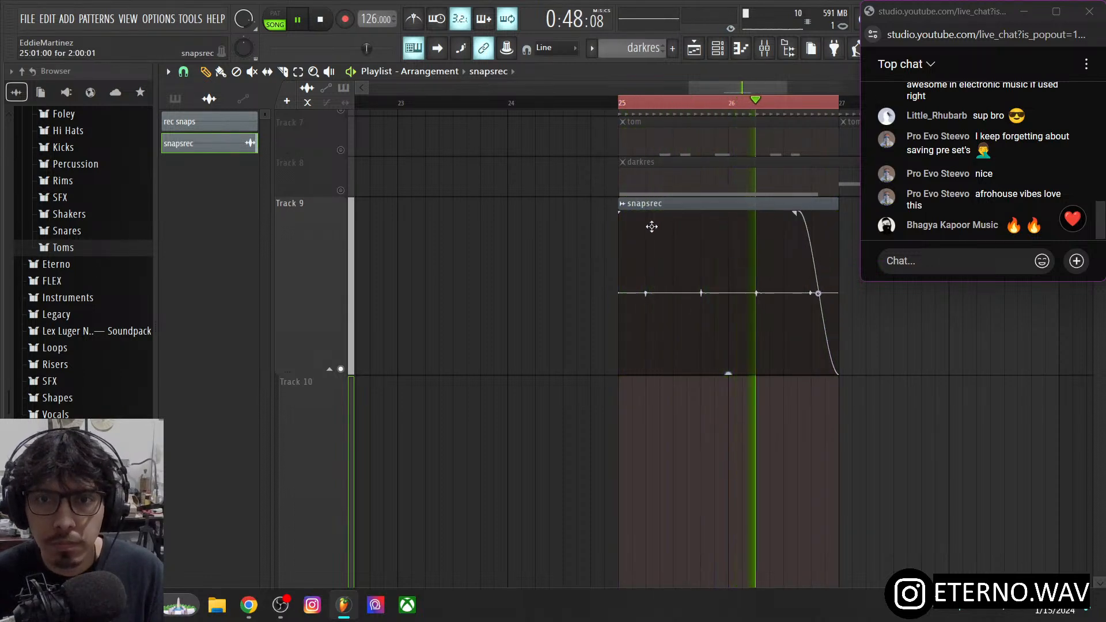
pyautogui.moveTo(306, 374); pyautogui.dragTo(307, 224)
# - Ungroup track 10 from track 9 and shrink the empty track to a minimal height
pyautogui.rightClick(314, 364)
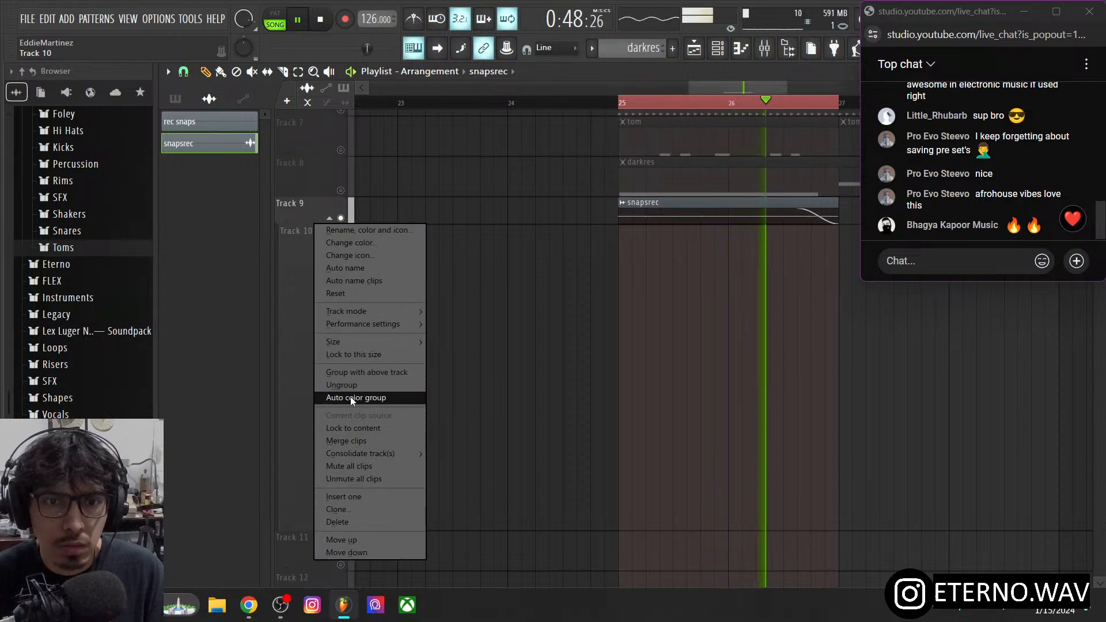
pyautogui.click(357, 385)
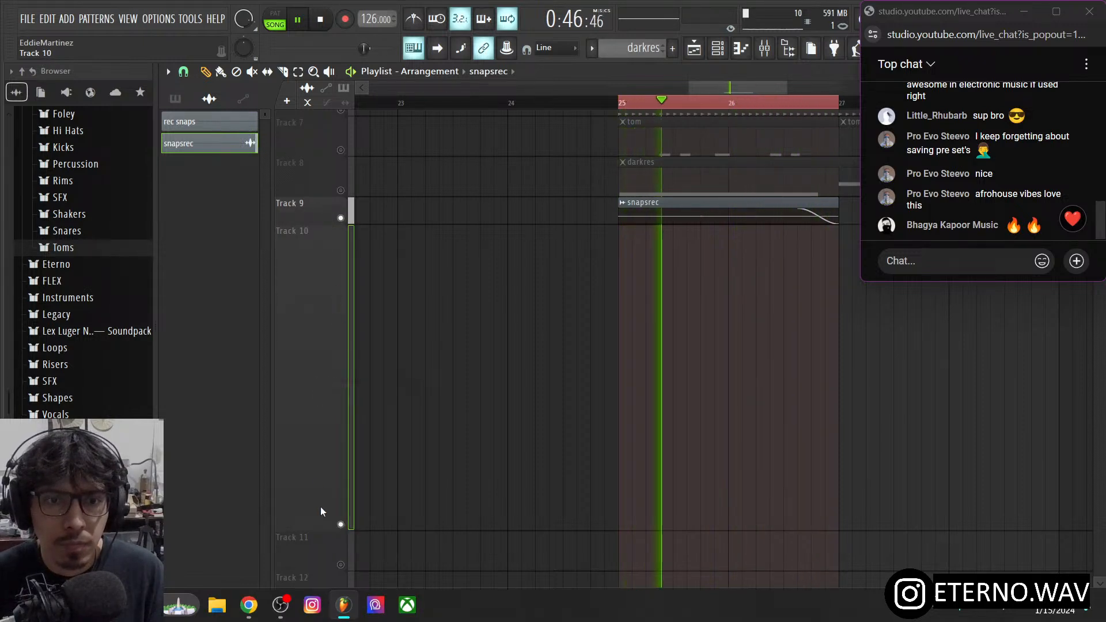
pyautogui.moveTo(321, 529); pyautogui.dragTo(309, 245)
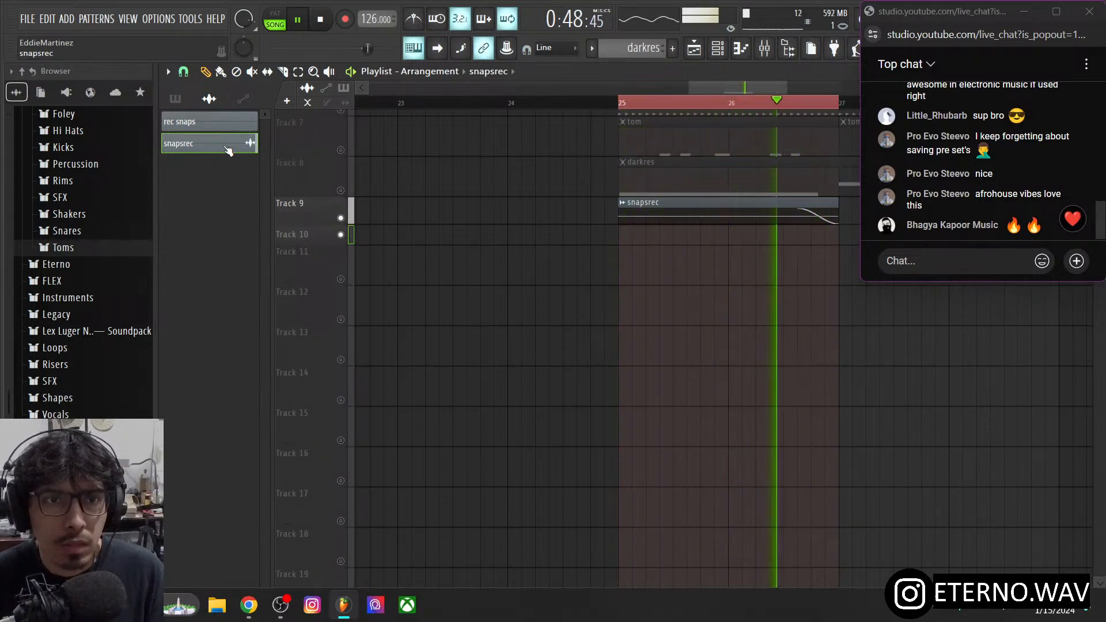
# - Delete the unused rec snaps audio clip from the project and set track 10's height to about 156%
pyautogui.rightClick(204, 126)
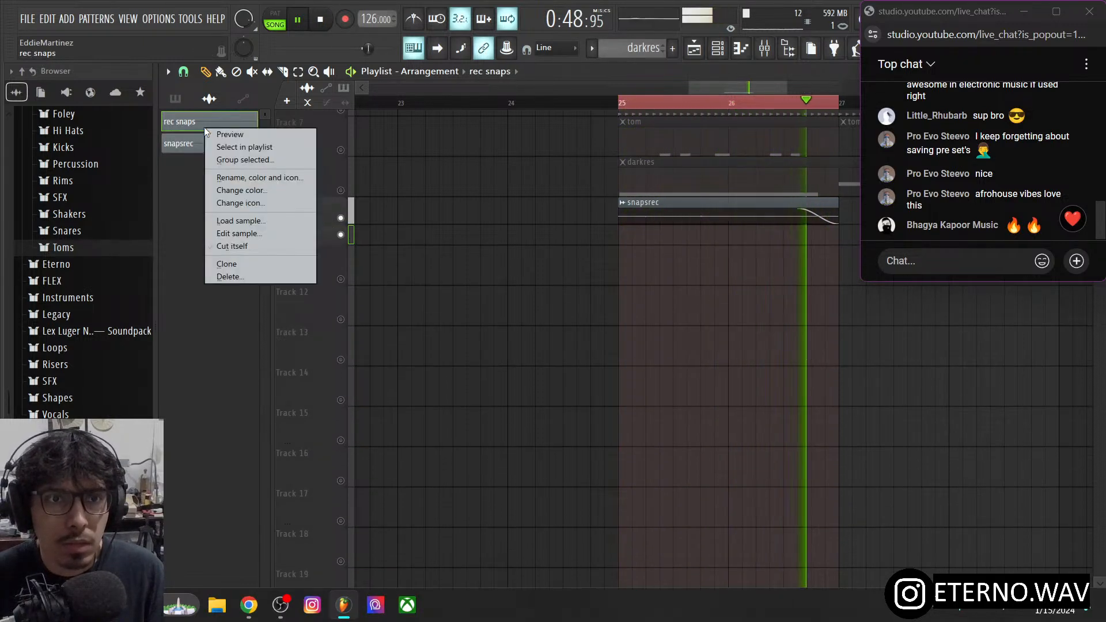
pyautogui.click(234, 277)
pyautogui.moveTo(318, 245); pyautogui.dragTo(317, 281)
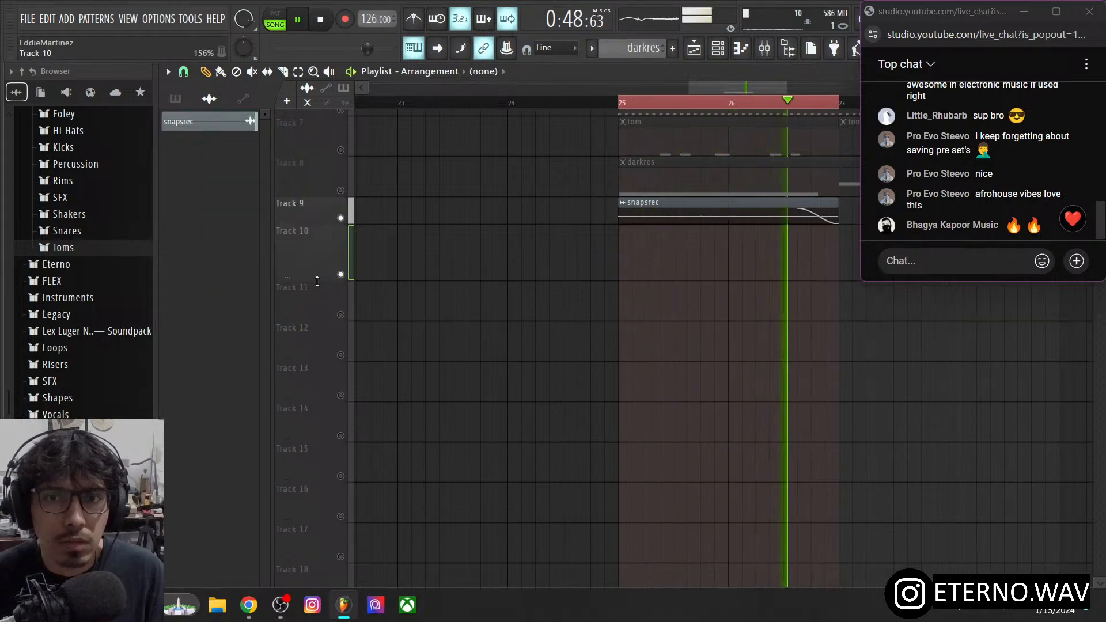
pyautogui.moveTo(752, 89); pyautogui.dragTo(808, 80)
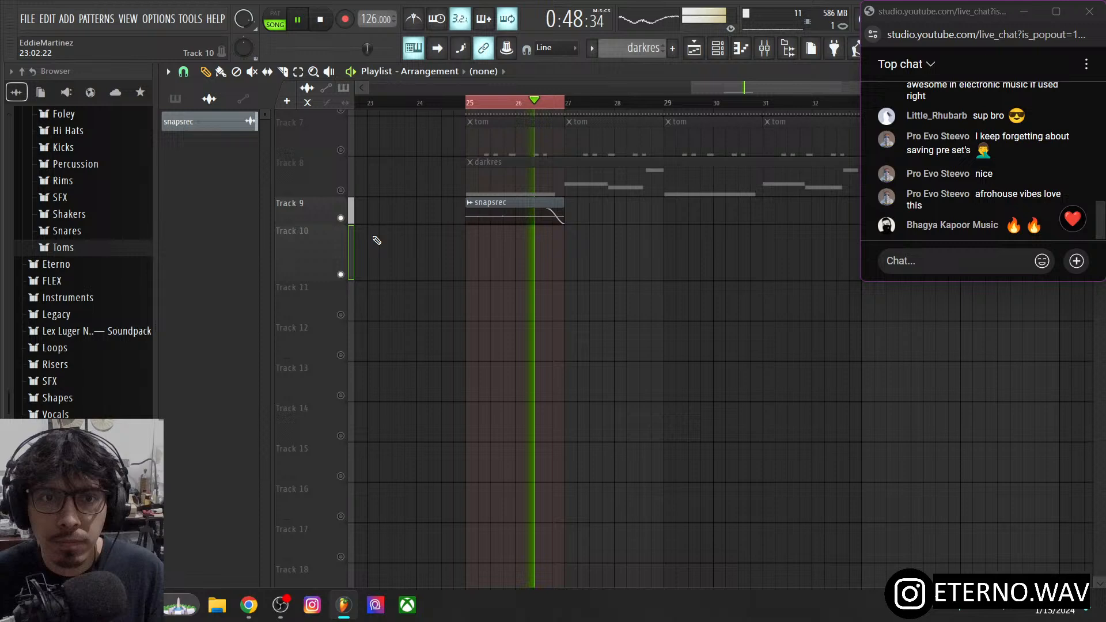
# - Take track 9 out of solo, and briefly mute and unmute it to compare the mix with and without the snaps
pyautogui.rightClick(340, 219)
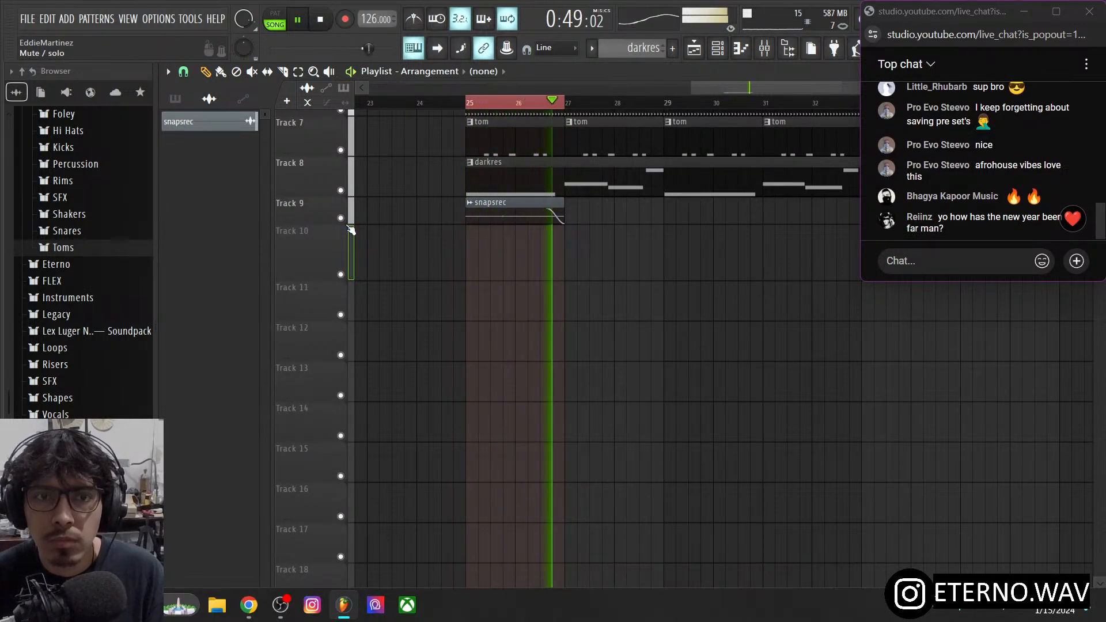
pyautogui.click(341, 217)
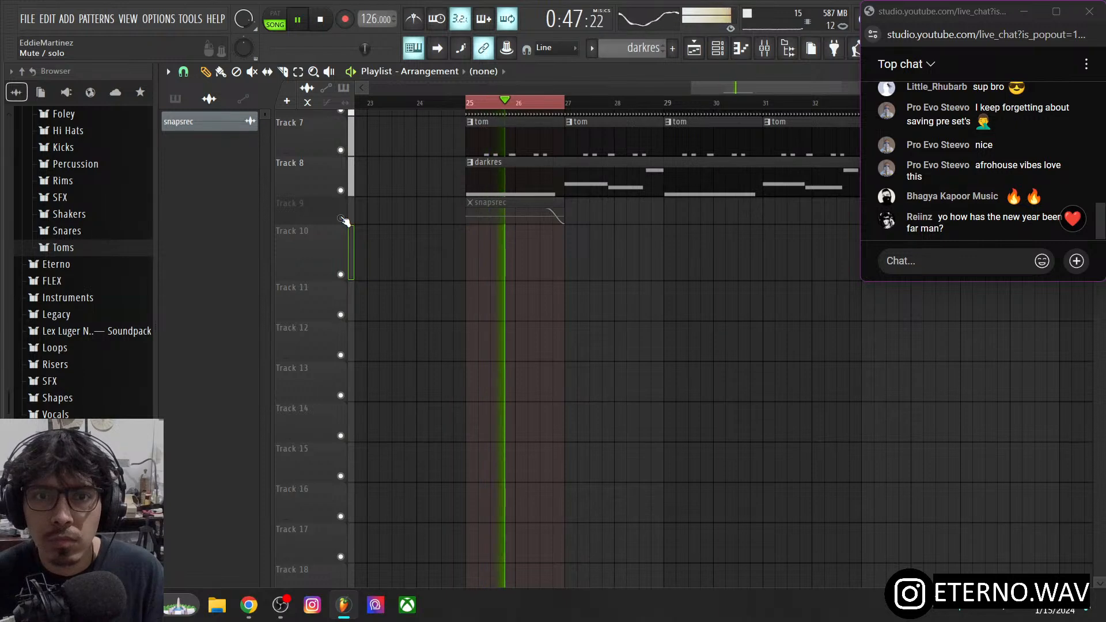
pyautogui.click(340, 218)
# - Try normalizing the snapsrec sample in its channel settings
pyautogui.doubleClick(515, 211)
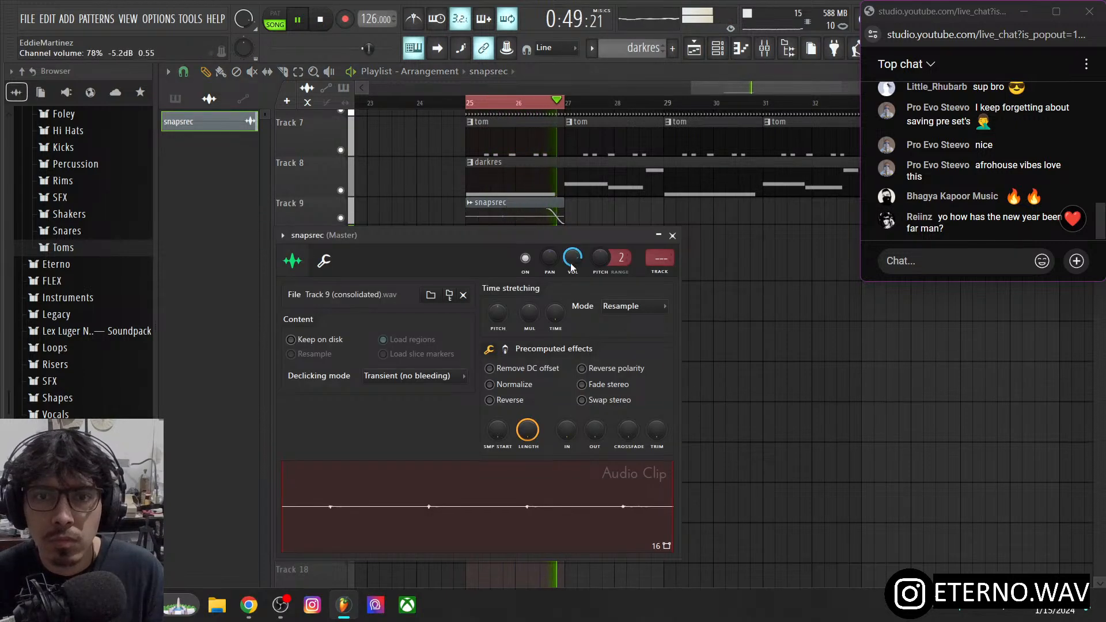
pyautogui.click(501, 385)
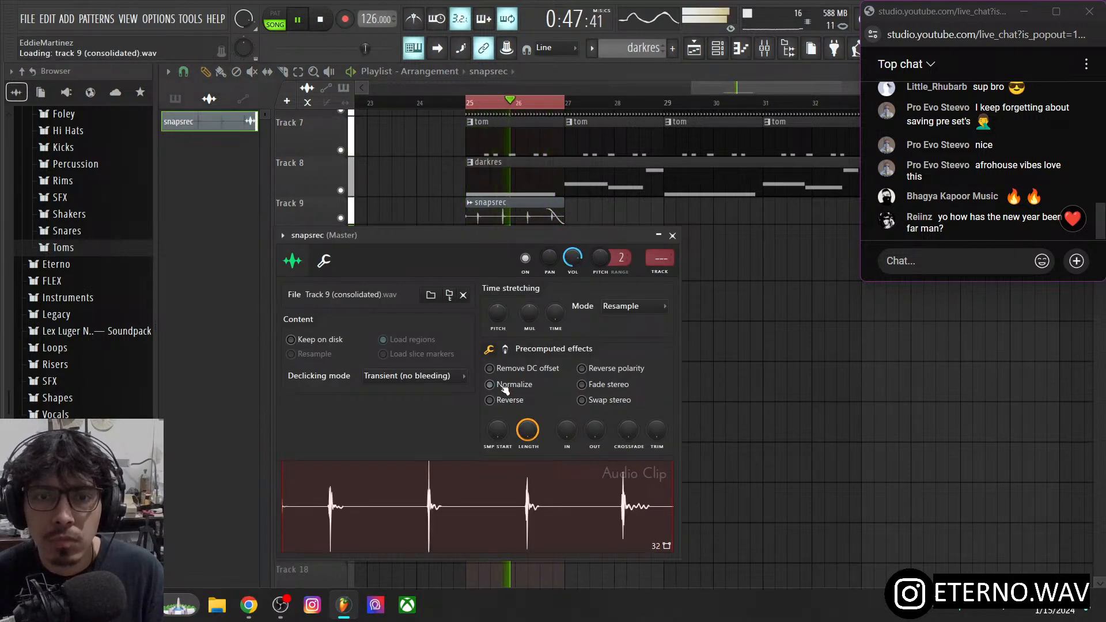
pyautogui.click(503, 385)
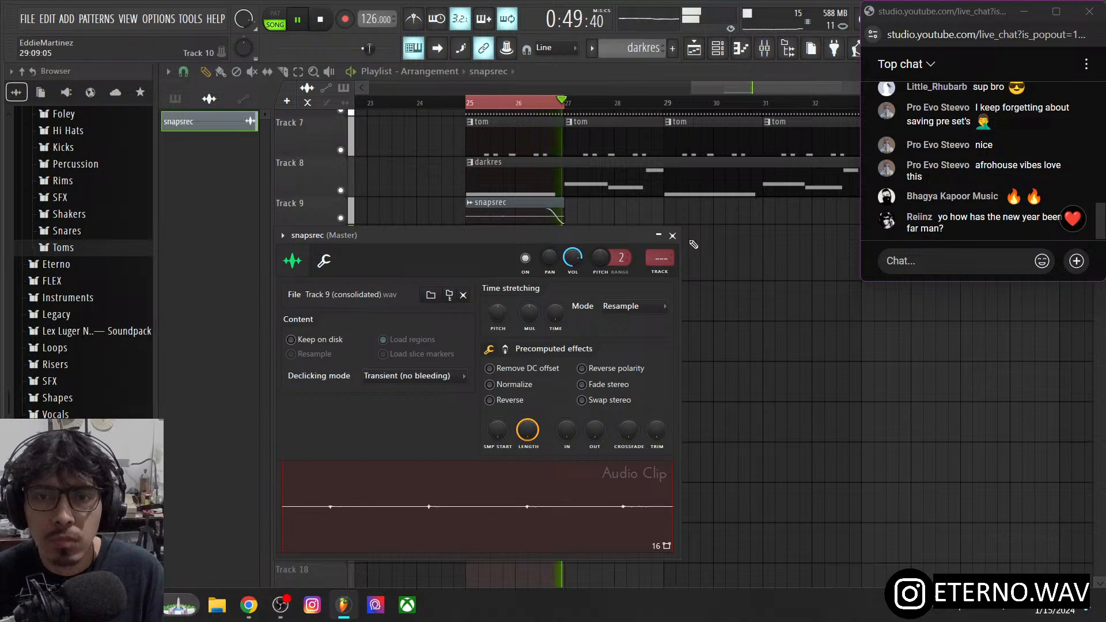
pyautogui.click(672, 236)
# - Route the snapsrec channel to the rec snaps mixer track, insert 29
pyautogui.click(764, 48)
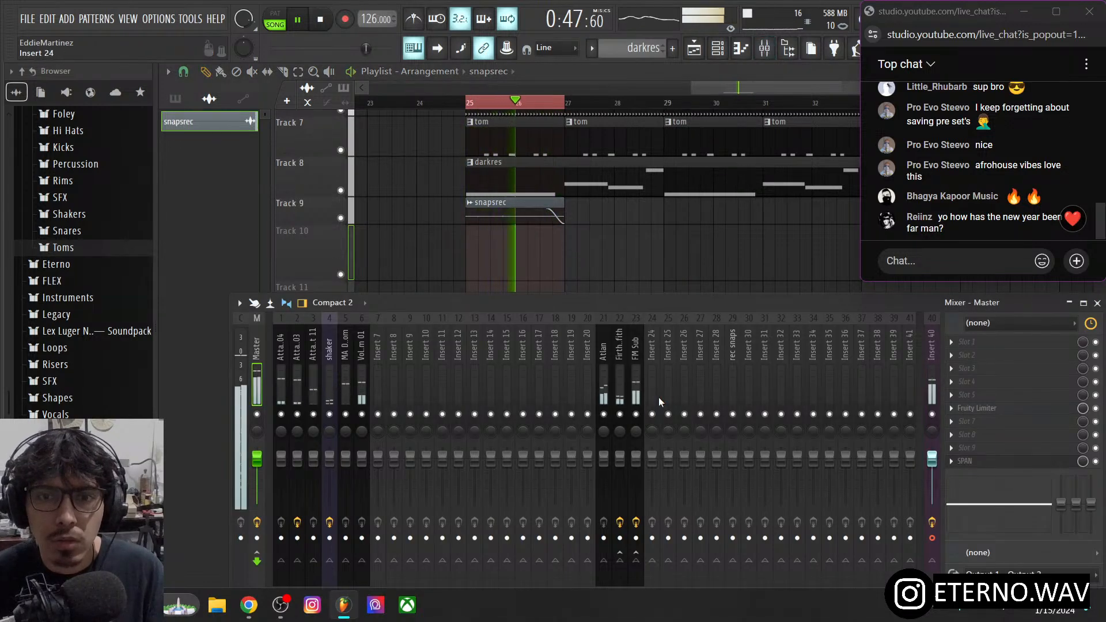
pyautogui.rightClick(733, 366)
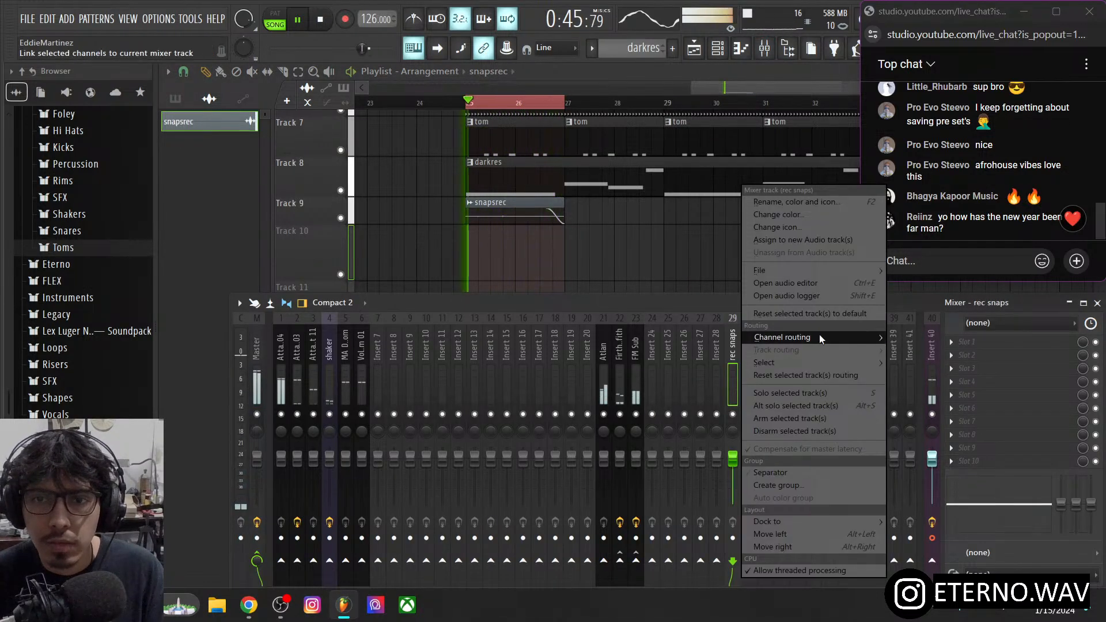
pyautogui.moveTo(820, 337)
pyautogui.click(723, 339)
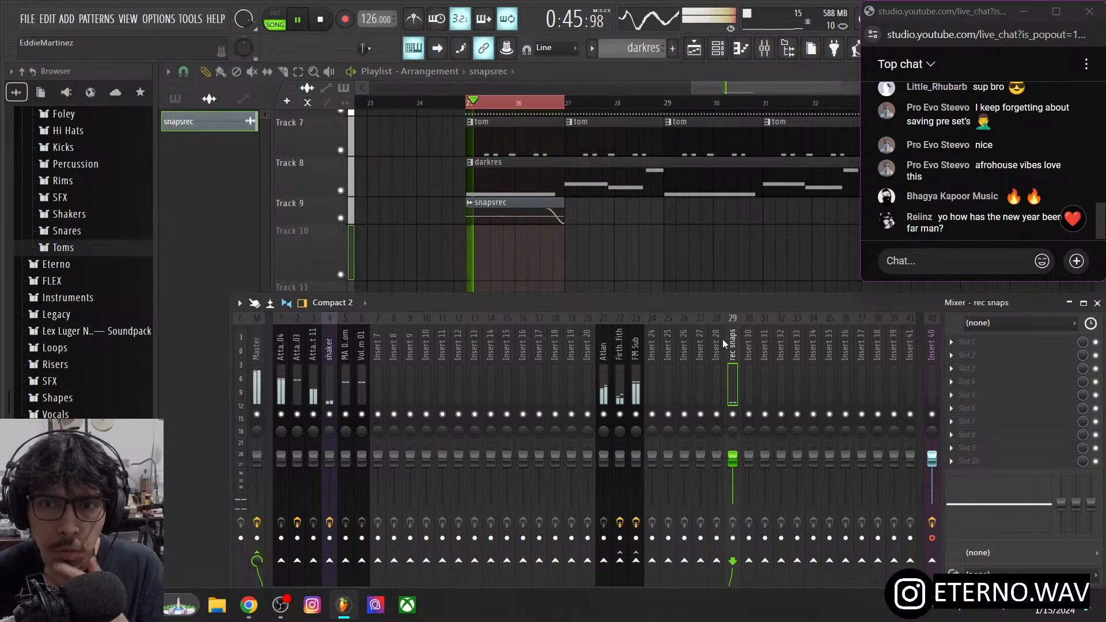
# - Add Fruity Parametric EQ 2 with the LOW CUT preset to rec snaps, raise the cut to about 400 Hz and boost band 5 near 1 kHz
pyautogui.click(976, 342)
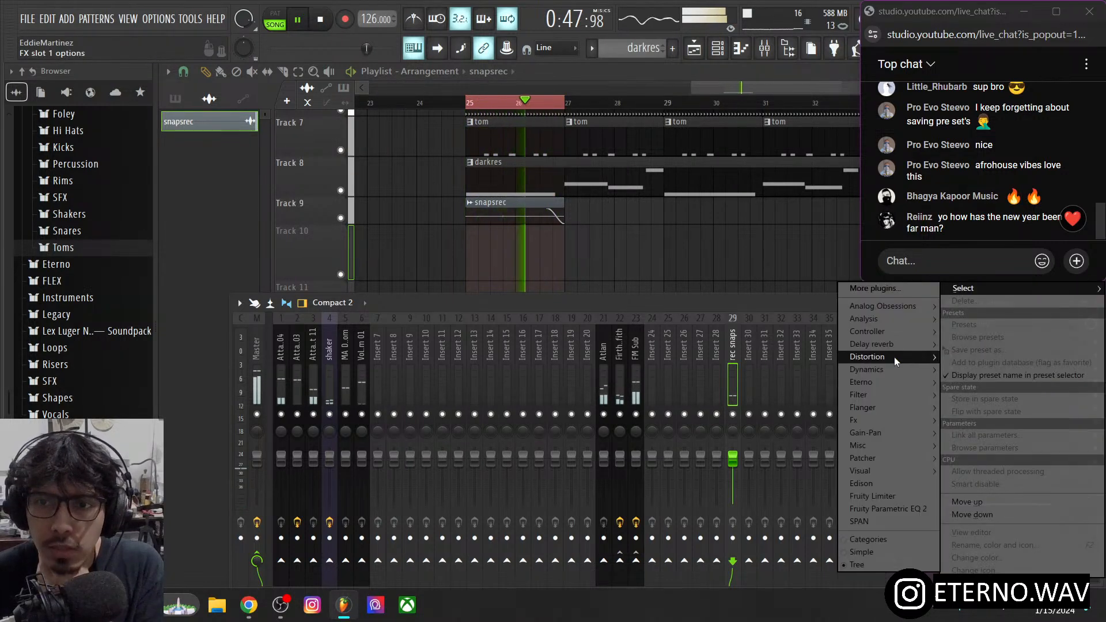
pyautogui.click(897, 509)
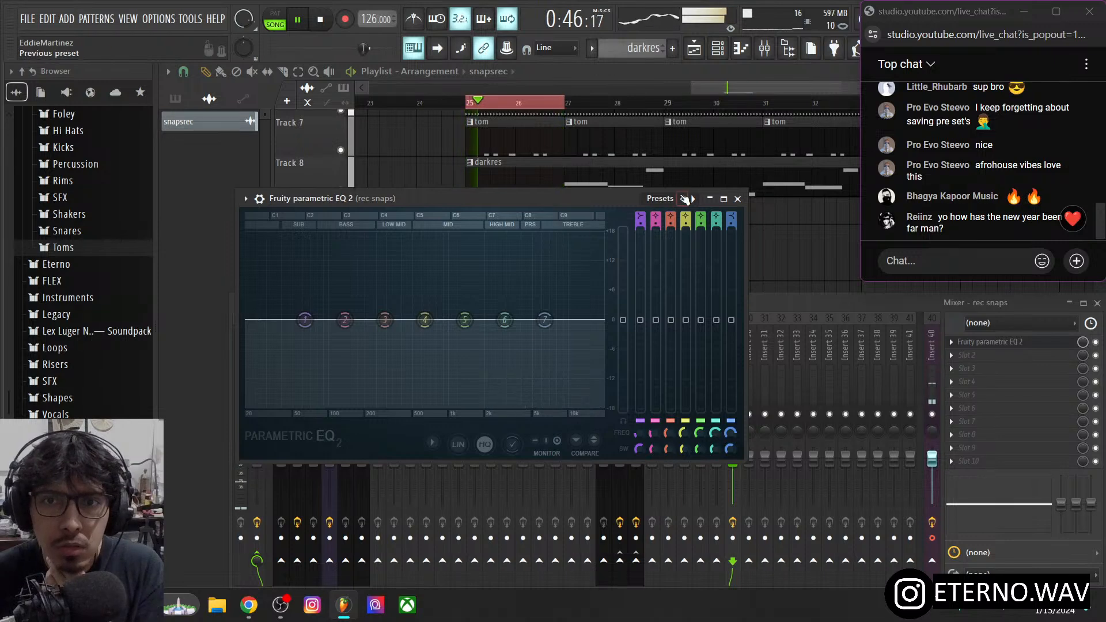
pyautogui.click(686, 199)
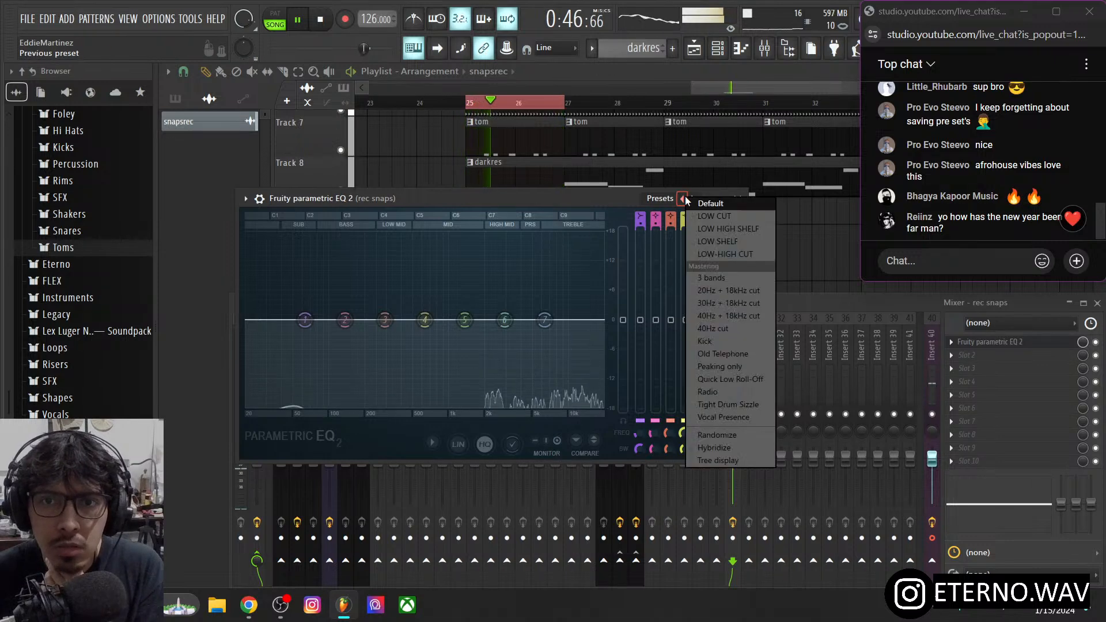
pyautogui.click(739, 222)
pyautogui.moveTo(271, 318); pyautogui.dragTo(453, 277)
pyautogui.click(805, 302)
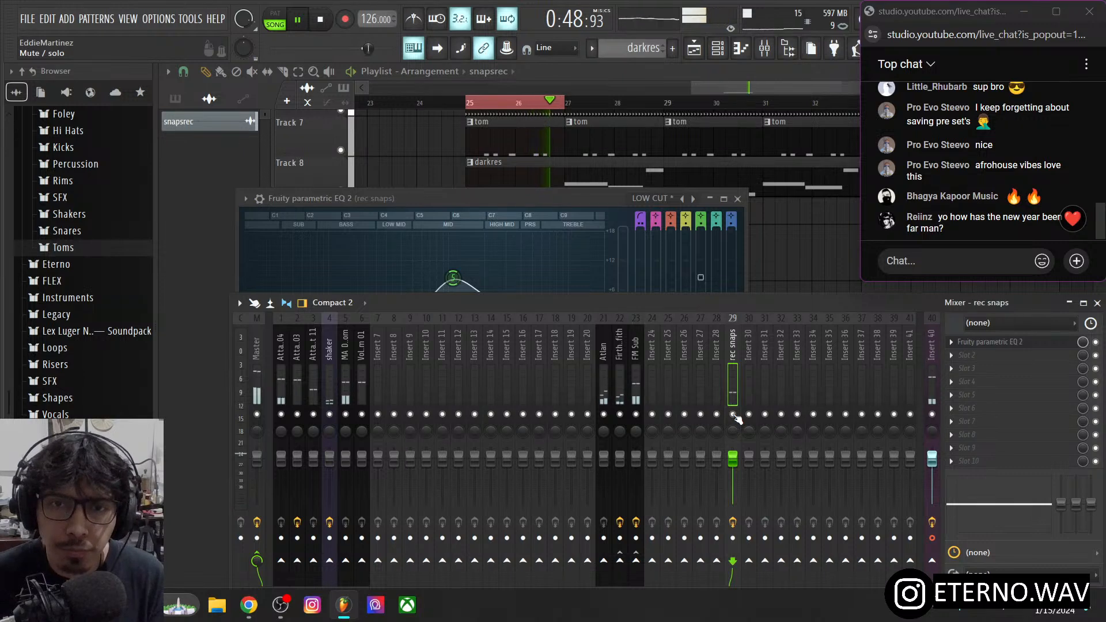
# - In the rec snaps EQ, boost band 6 by about 7 dB near 7 kHz and reduce band 5's boost to about 2 dB
pyautogui.click(991, 342)
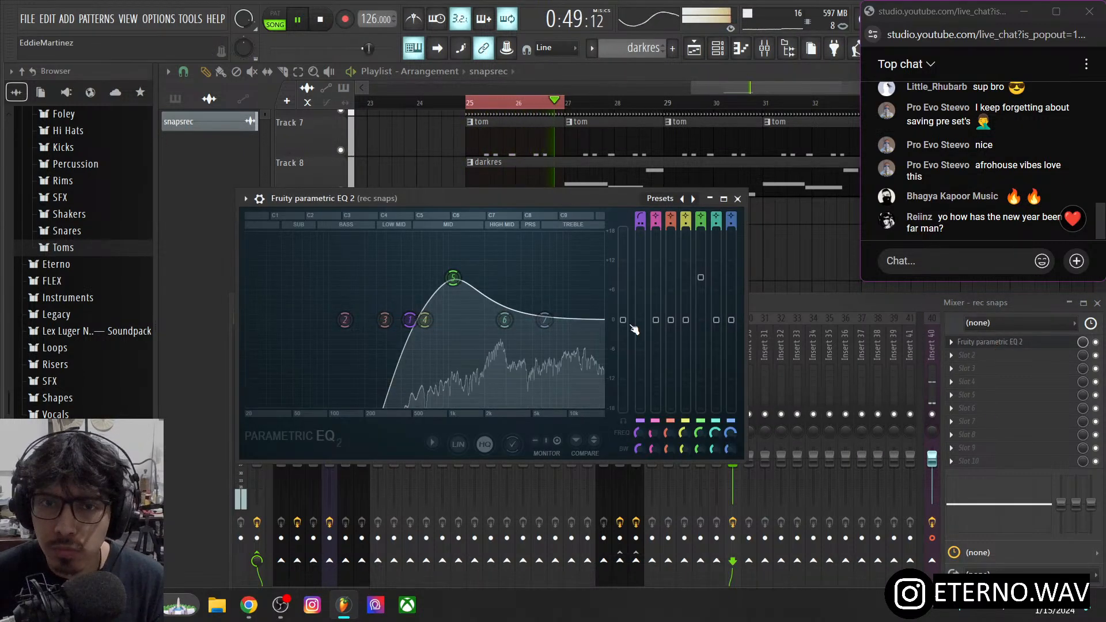
pyautogui.moveTo(505, 319); pyautogui.dragTo(555, 285)
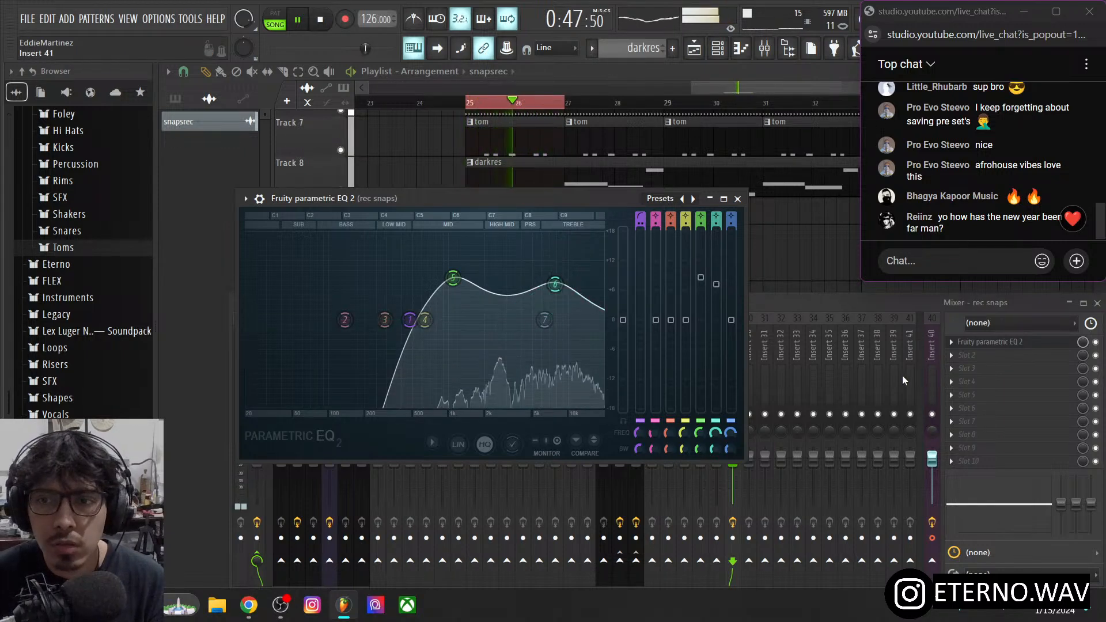
pyautogui.moveTo(454, 278); pyautogui.dragTo(453, 311)
pyautogui.click(823, 305)
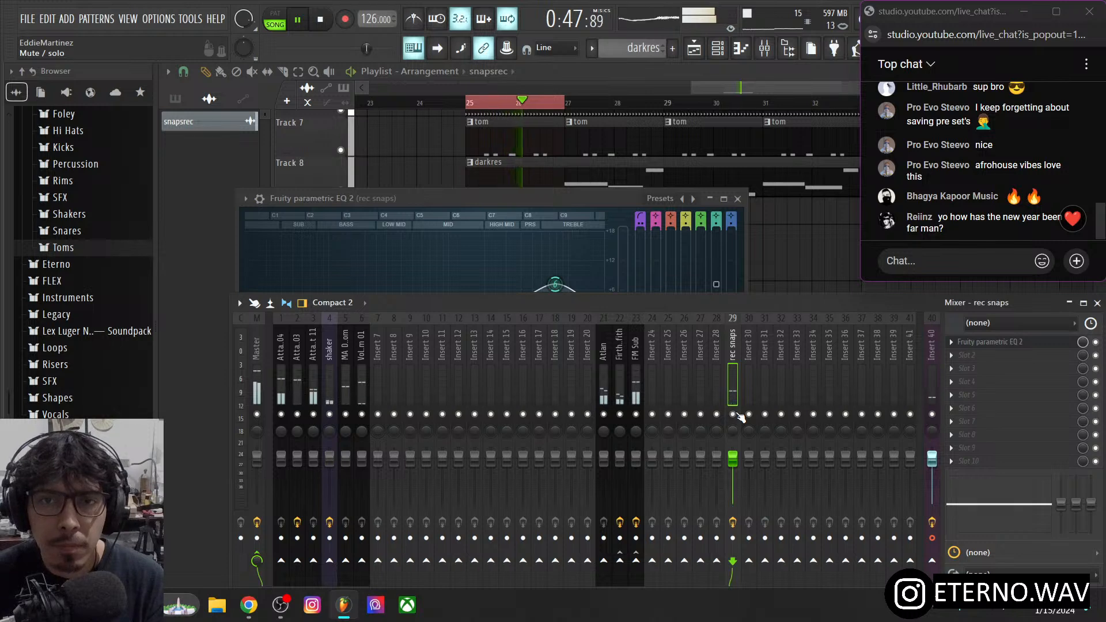
# - Clear the time selection and play the song from about bar 21, reviewing the whole arrangement across all nine tracks
pyautogui.rightClick(452, 163)
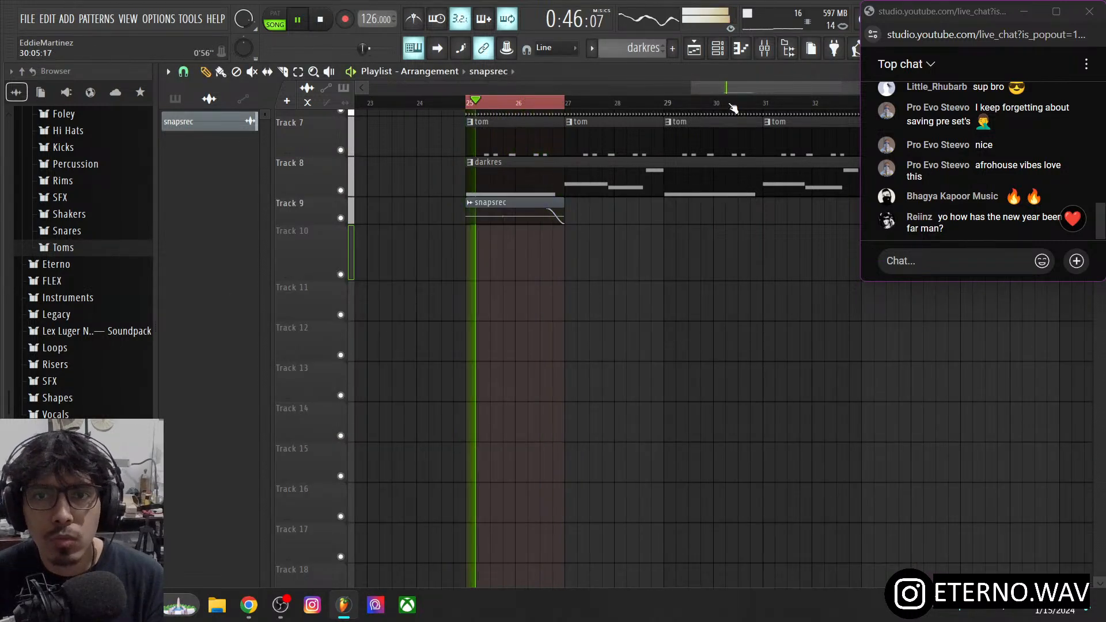
pyautogui.scroll(-6, 732, 107)
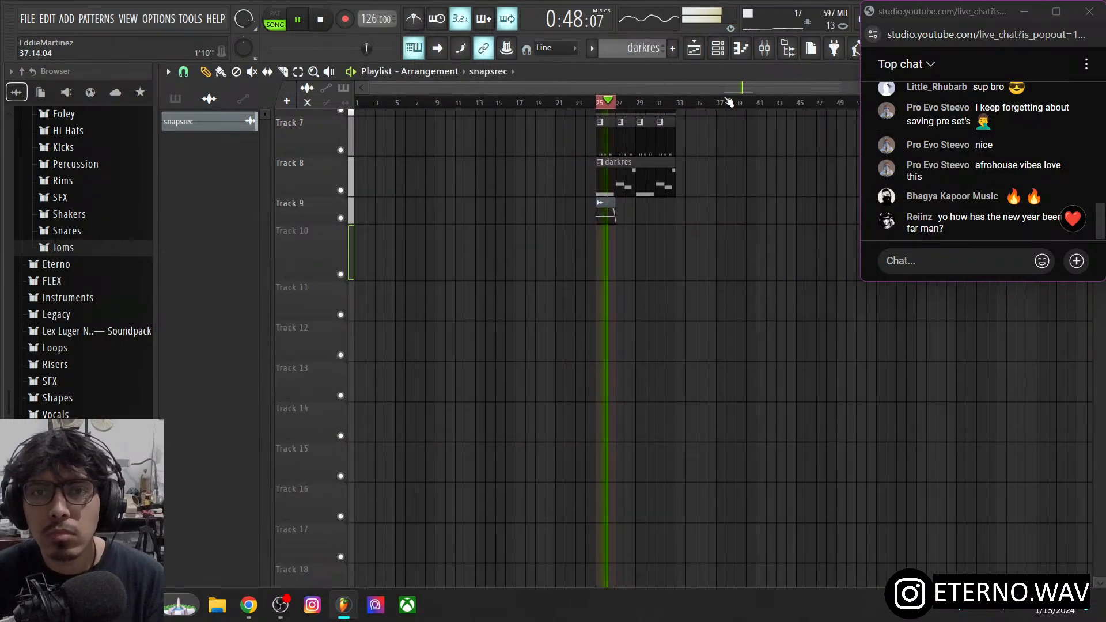
pyautogui.click(557, 102)
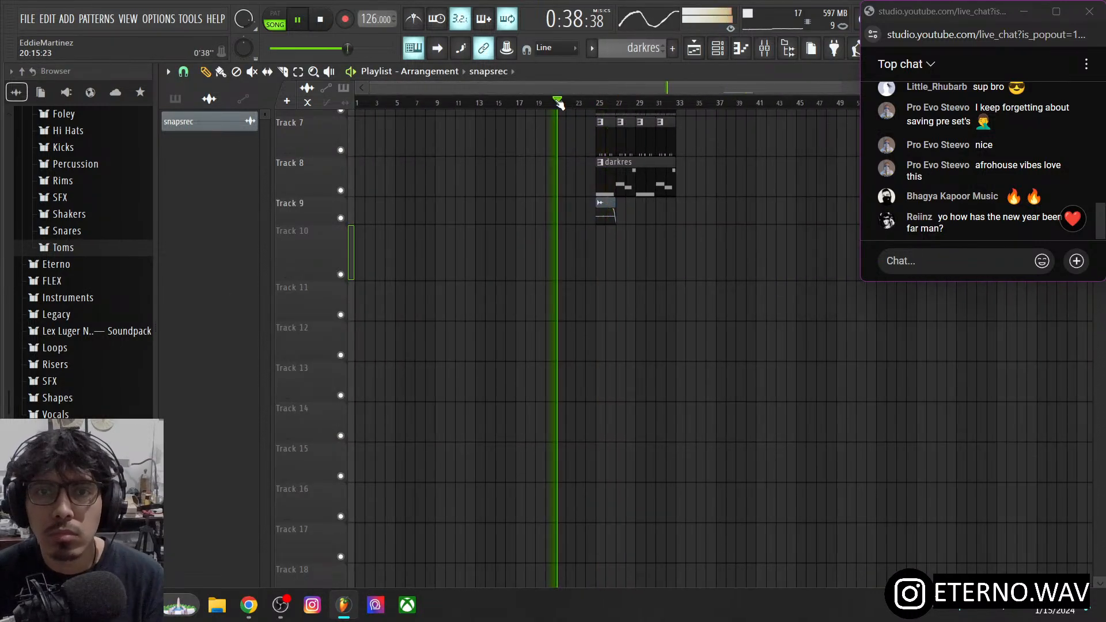
pyautogui.click(763, 50)
pyautogui.scroll(1, 364, 225)
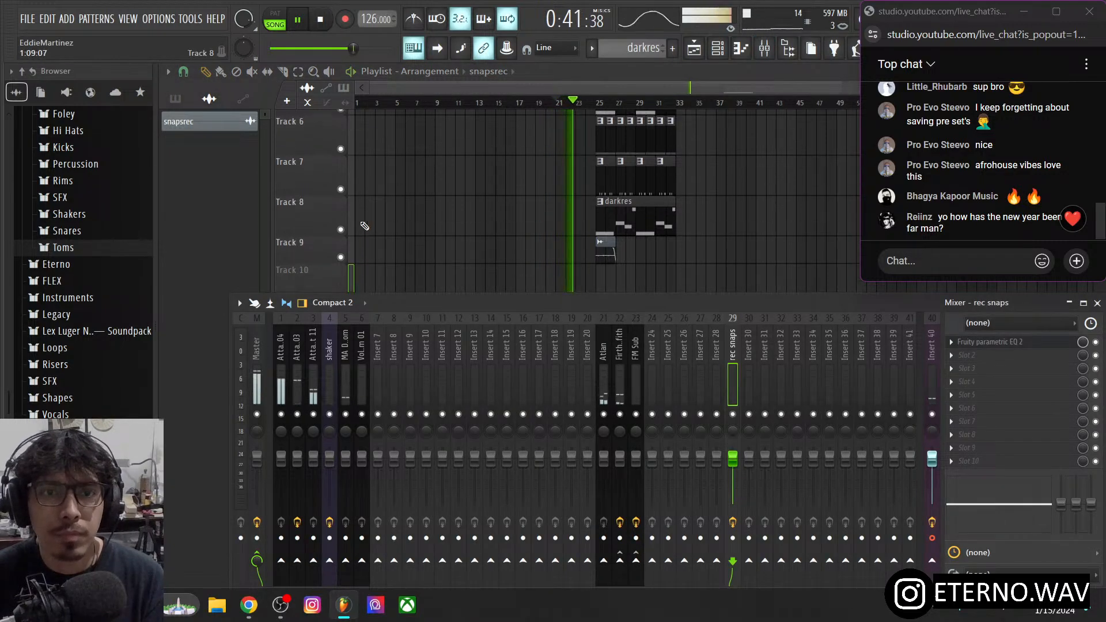
pyautogui.press('F9')
pyautogui.scroll(1, 793, 290)
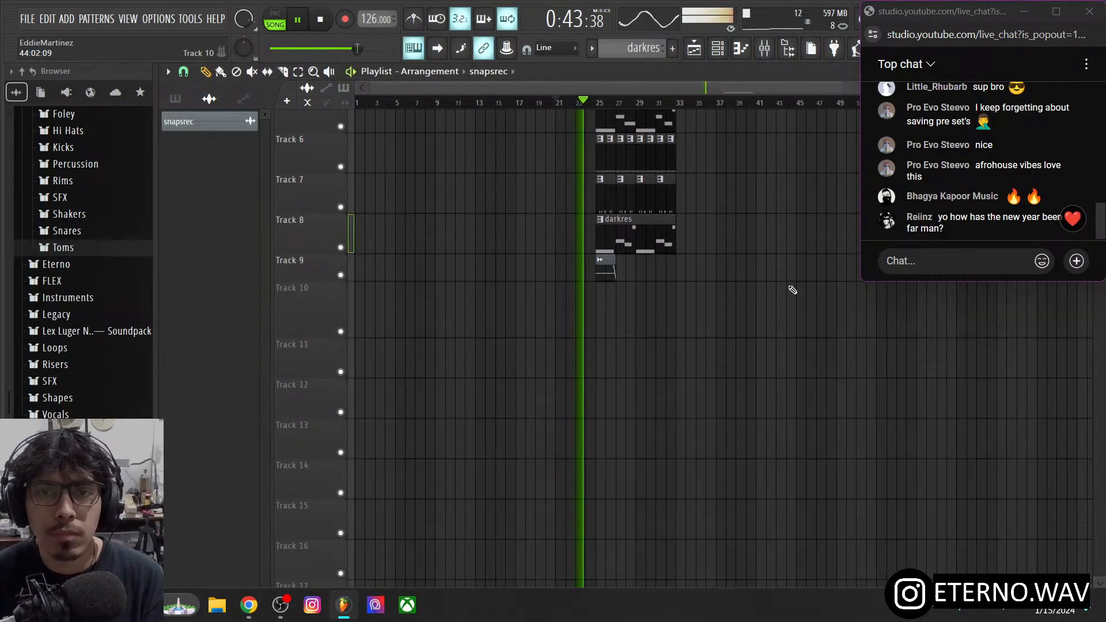
pyautogui.scroll(5, 793, 290)
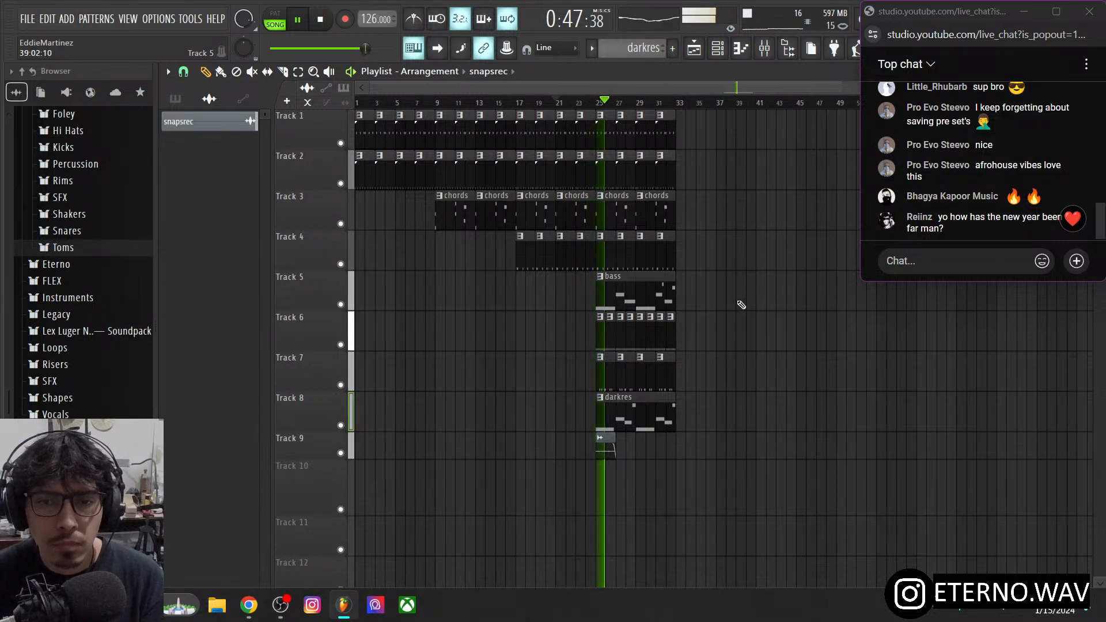
# - Add three more snapsrec clips on Track 9 at bars 27, 29 and 31, filling the section through bar 33
pyautogui.scroll(-3, 740, 303)
pyautogui.scroll(4, 700, 90)
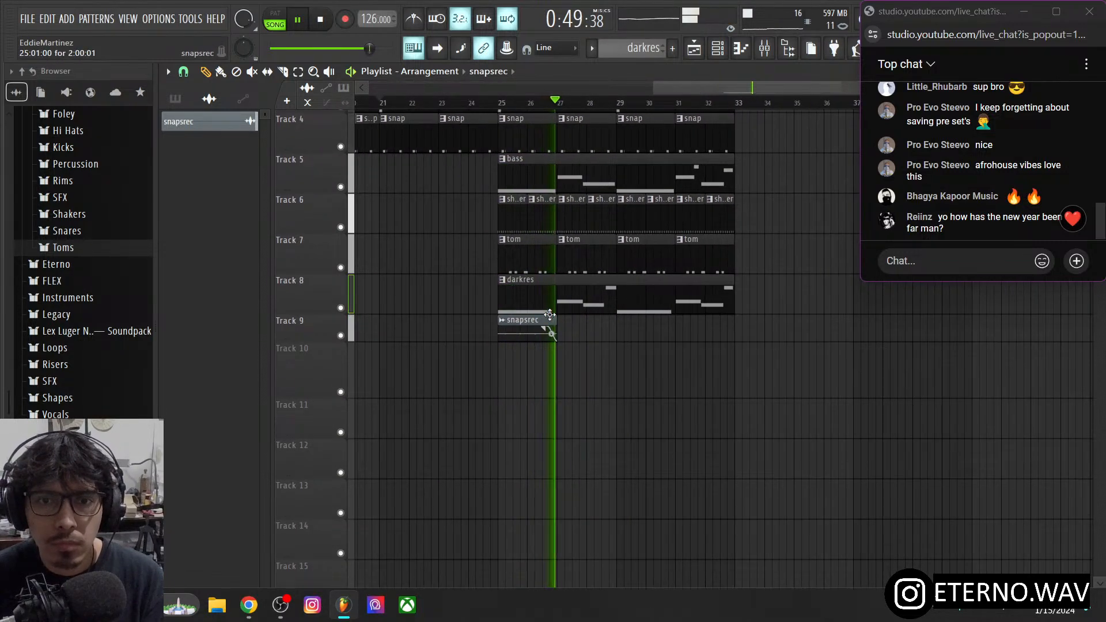
pyautogui.click(566, 328)
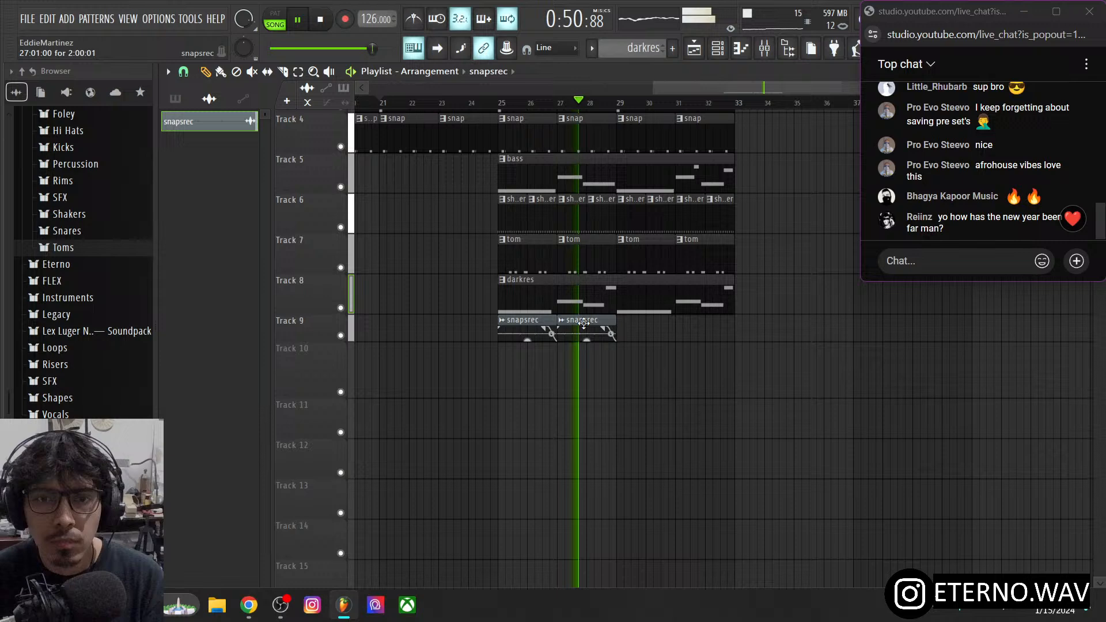
pyautogui.click(625, 328)
pyautogui.click(682, 328)
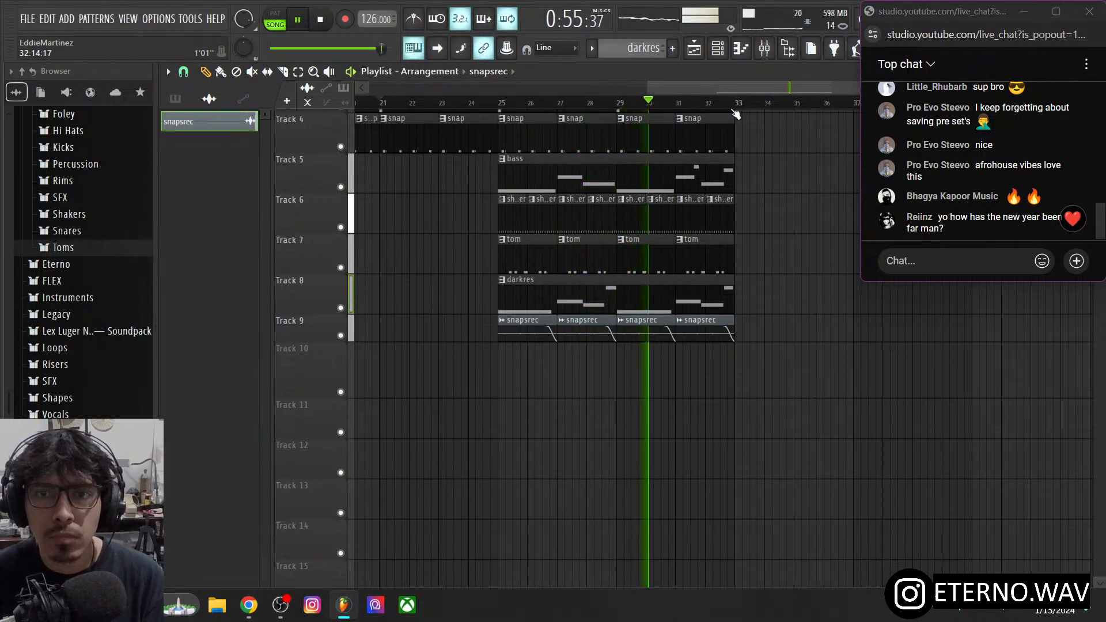
pyautogui.scroll(2, 760, 326)
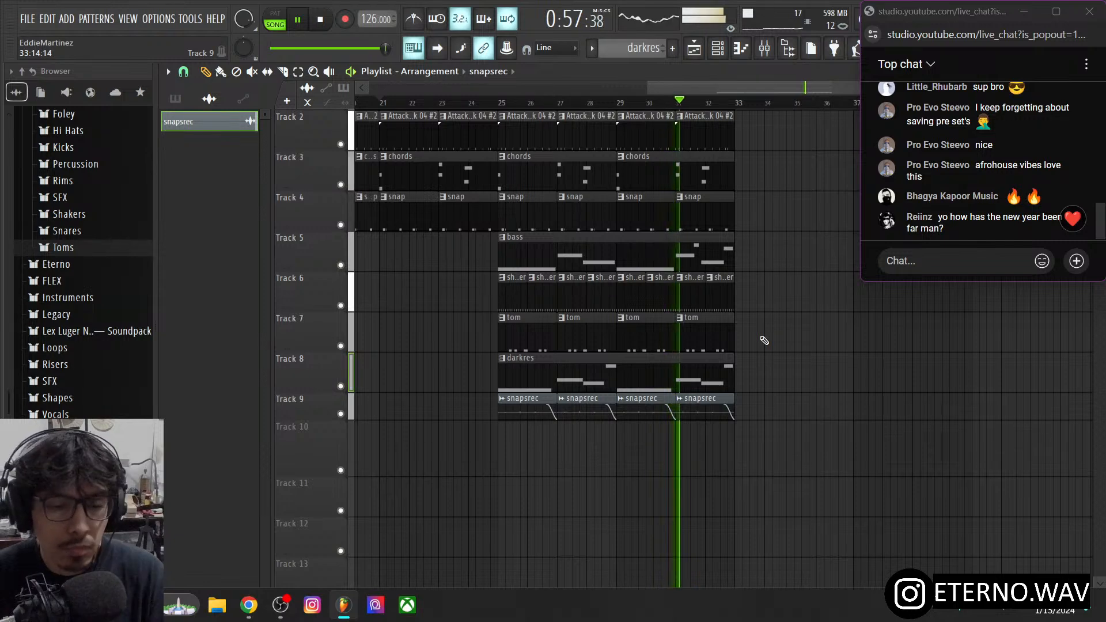
# - Duplicate the clips of bars 25 to 33 on tracks 2 to 9 so the section repeats from bar 33 to 41
pyautogui.moveTo(743, 419); pyautogui.dragTo(525, 116)
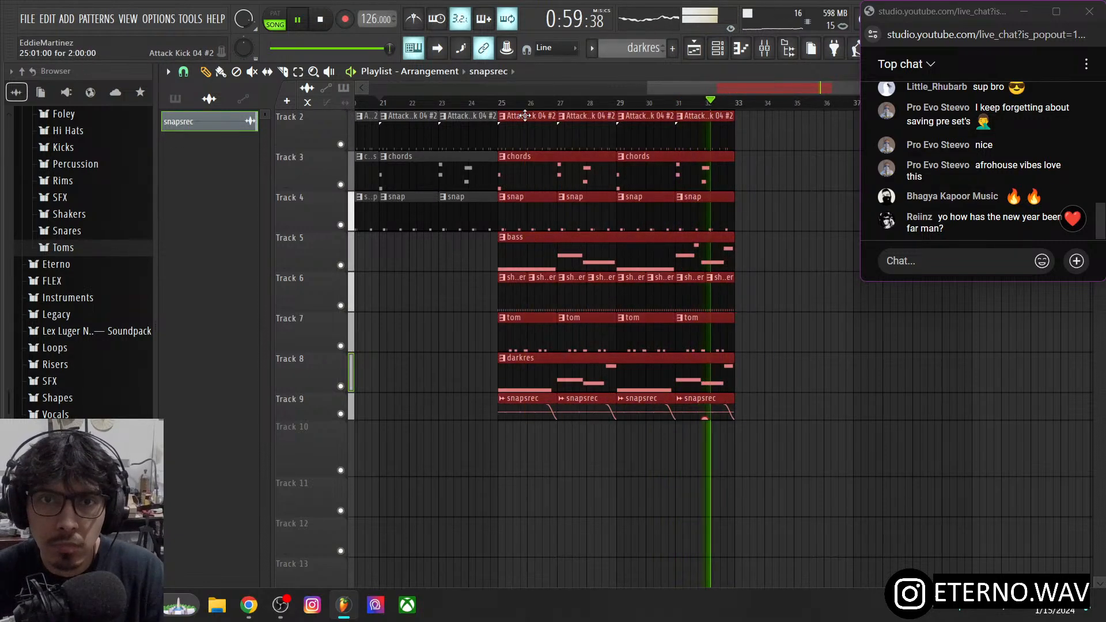
pyautogui.hotkey('ctrl', 'b')
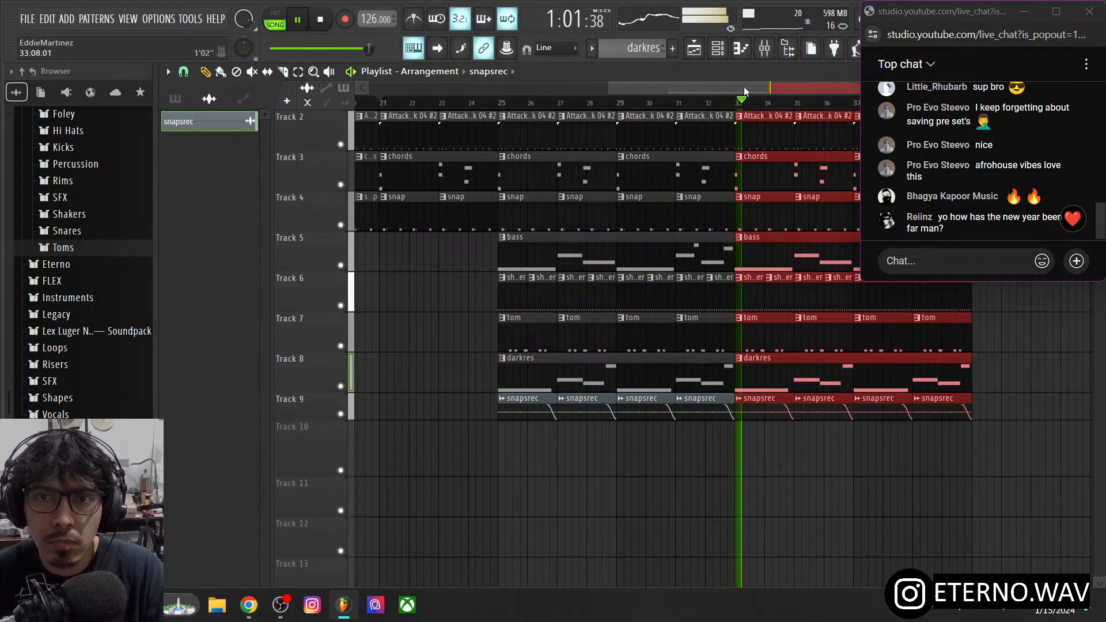
pyautogui.scroll(-5, 745, 91)
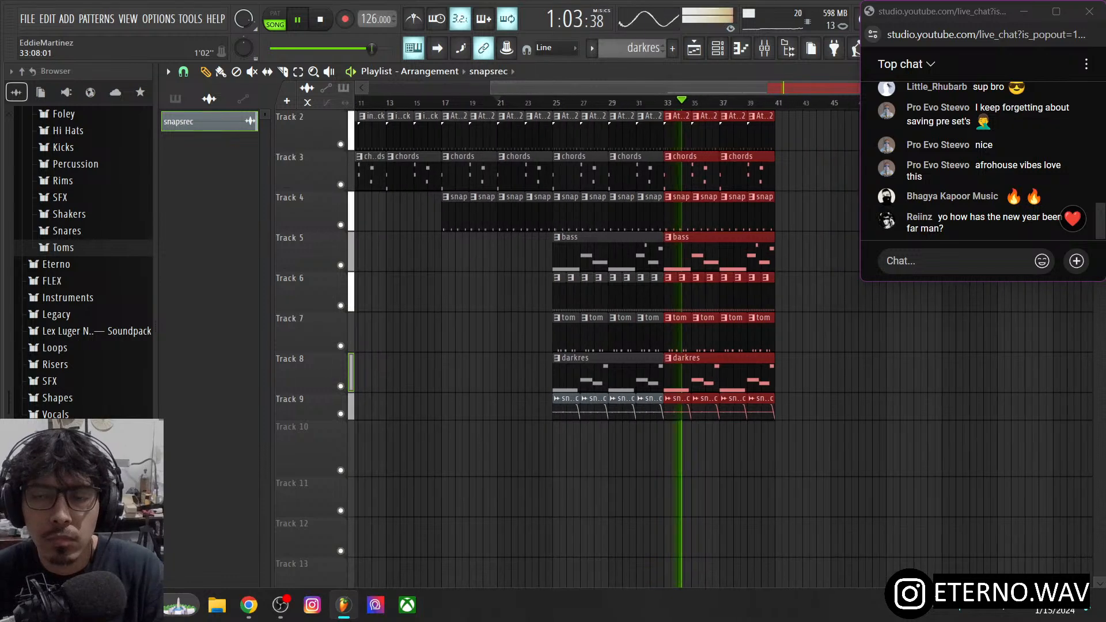
# - Play the song from about bar 21 and set a time selection from bar 25 to 33 for looping
pyautogui.press('space')
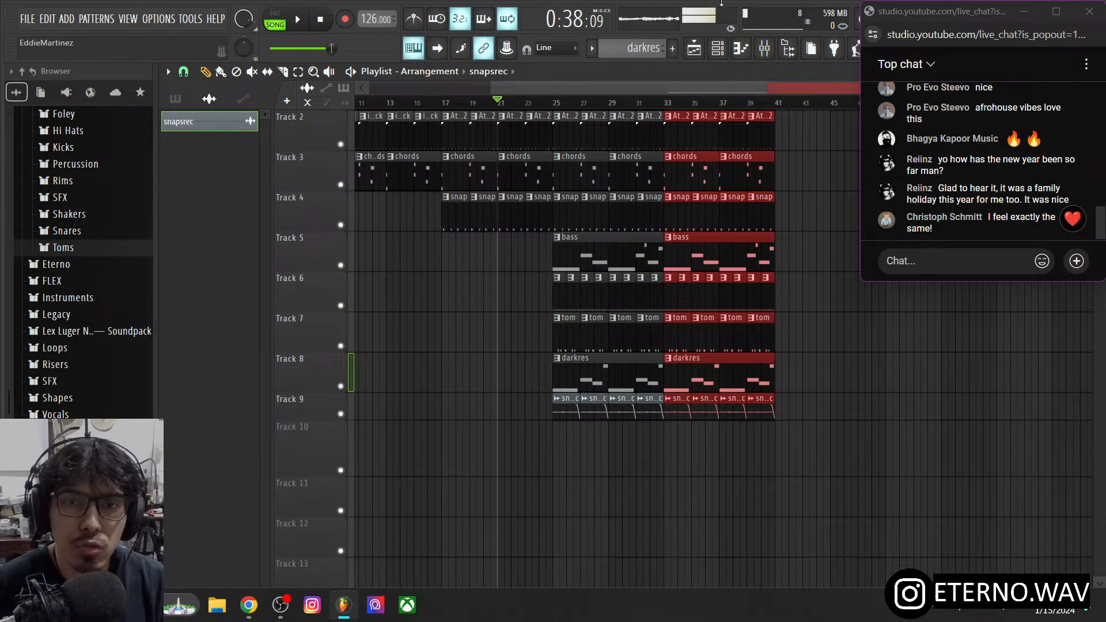
pyautogui.click(298, 21)
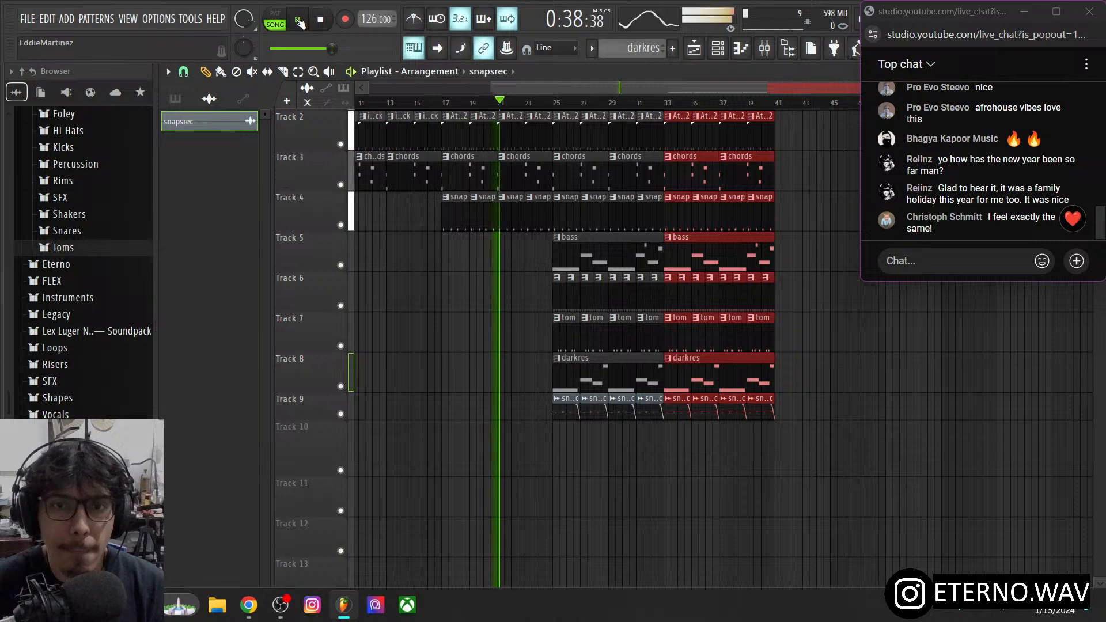
pyautogui.click(530, 104)
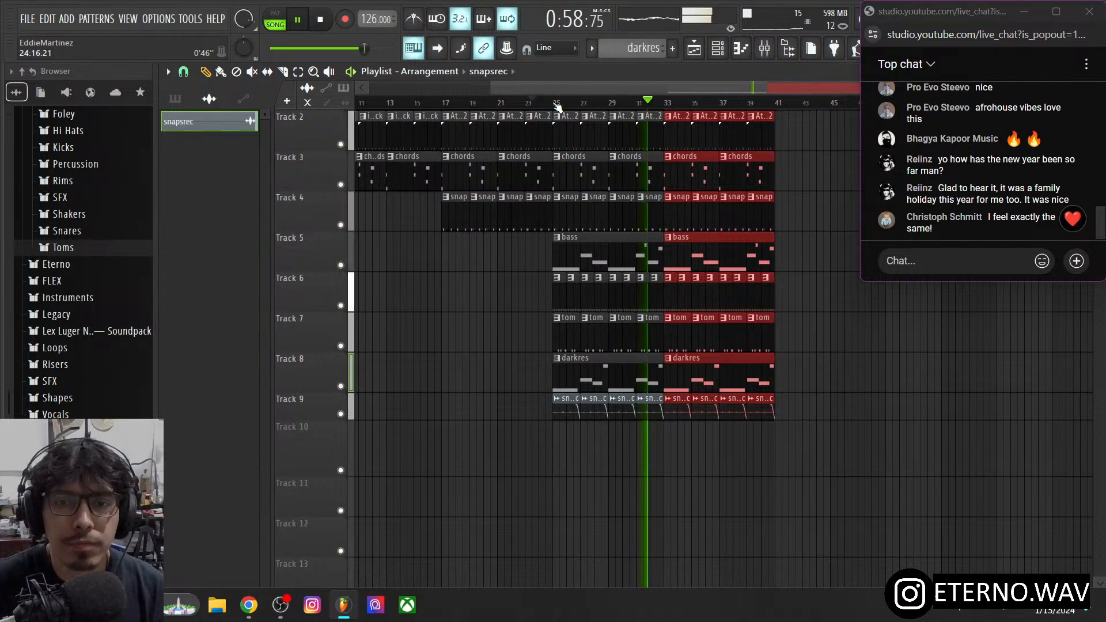
pyautogui.moveTo(556, 107); pyautogui.dragTo(666, 114)
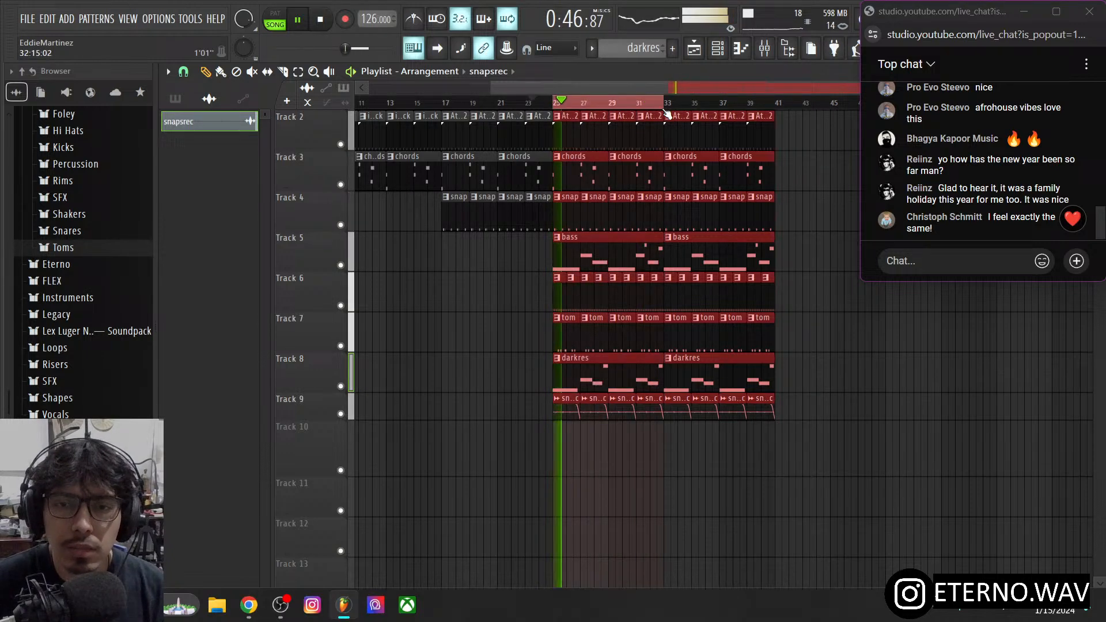
# - Lower the velocity of the darkres pattern's note at bar 7 in the Dark Resonance piano roll
pyautogui.doubleClick(626, 378)
pyautogui.scroll(-6, 743, 96)
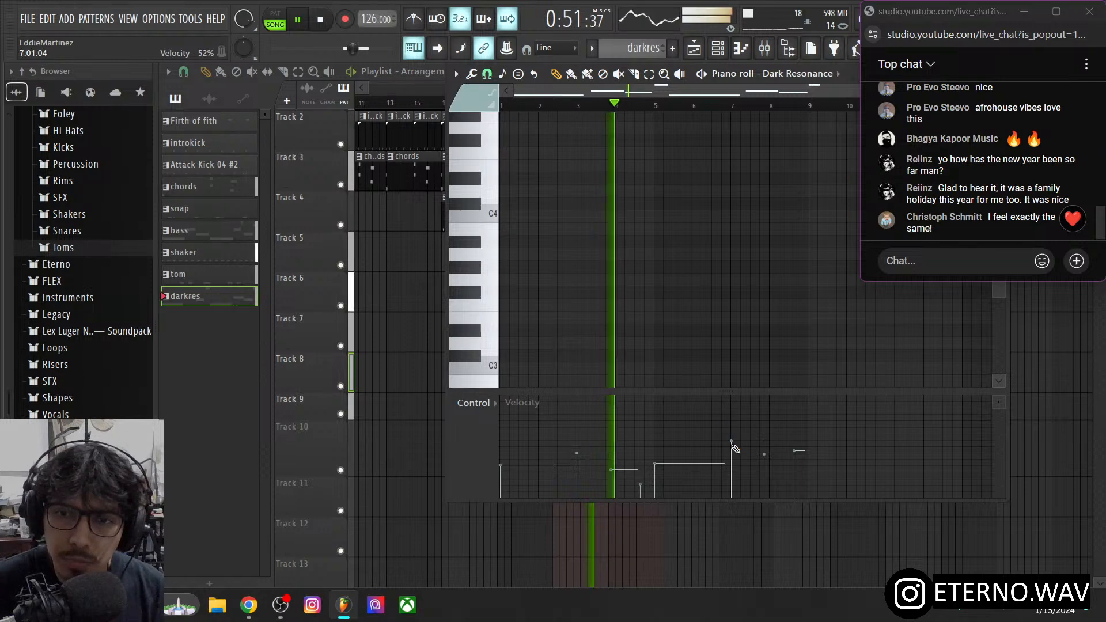
pyautogui.click(732, 451)
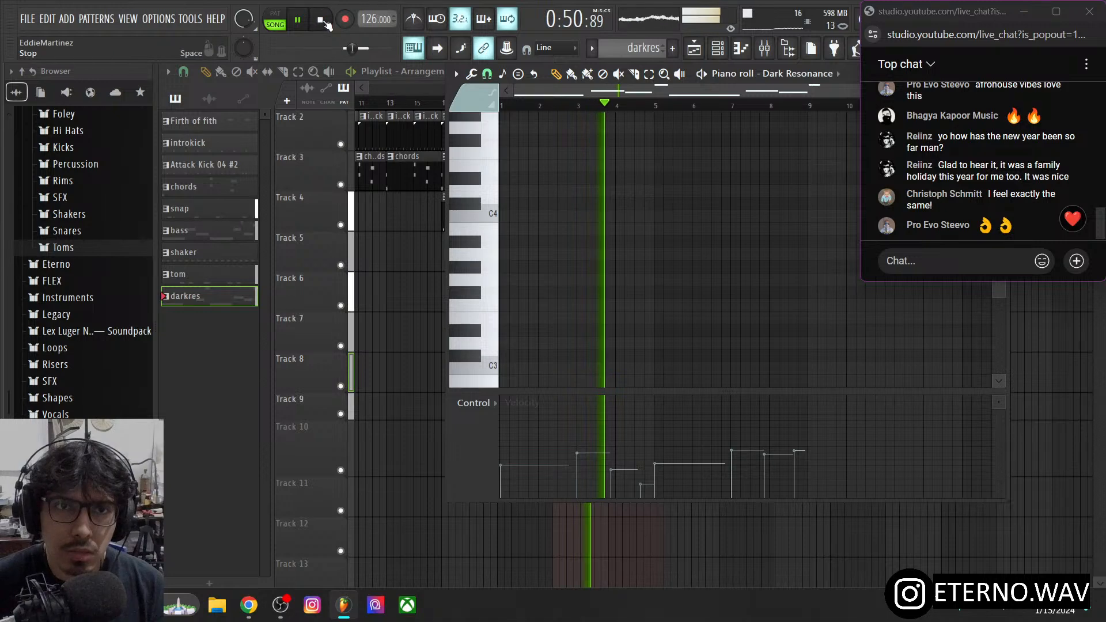
# - Stop playback and load the Reverb send mixer track state onto Insert 35
pyautogui.click(321, 19)
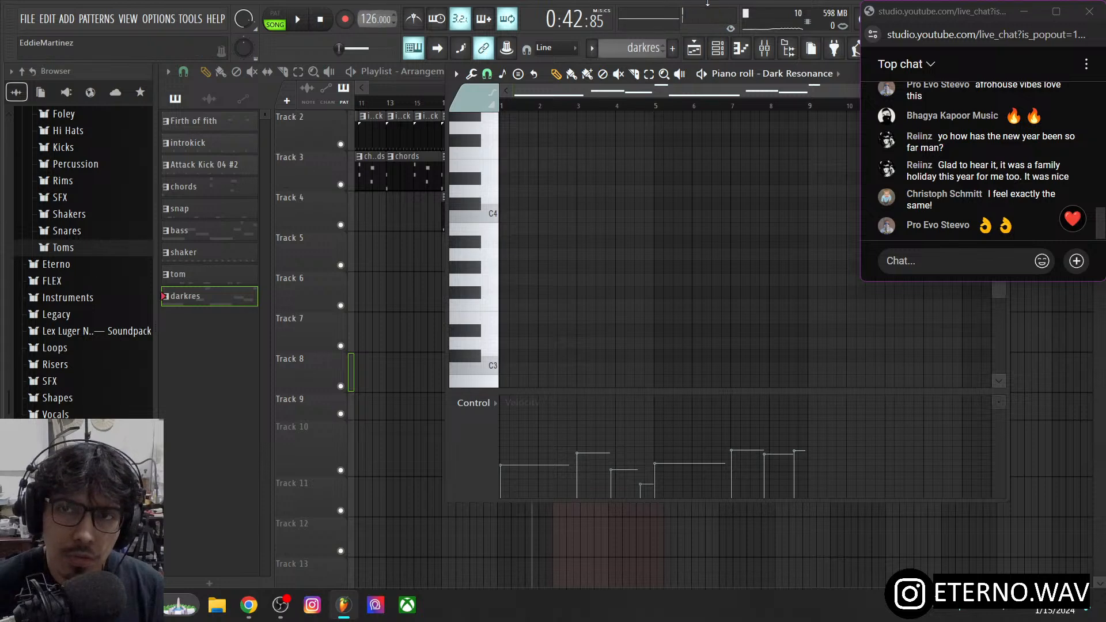
pyautogui.click(764, 48)
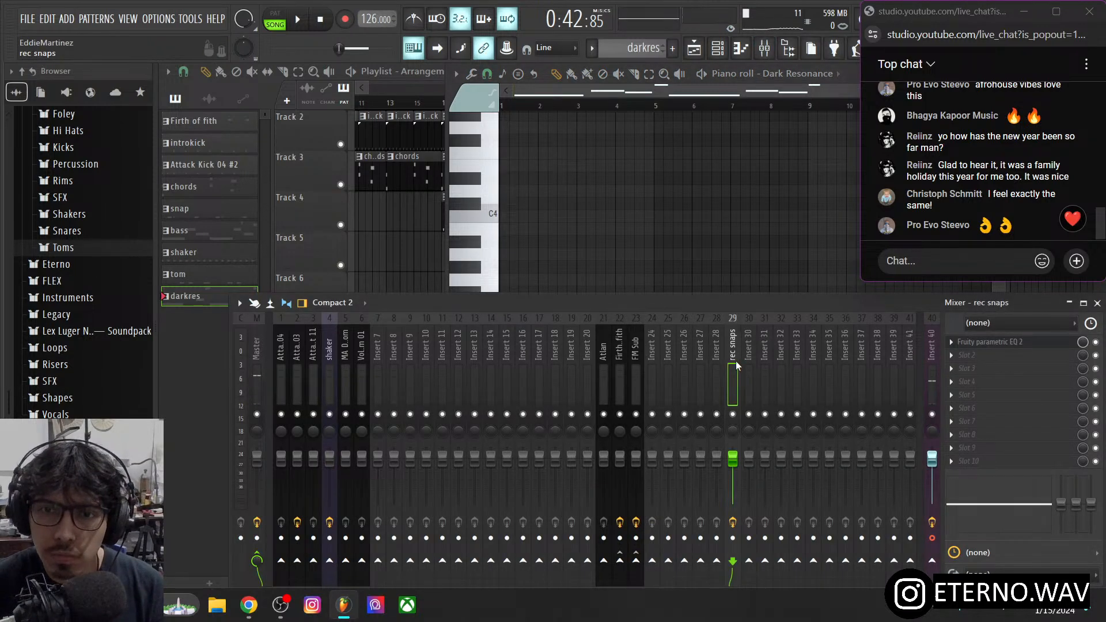
pyautogui.click(933, 372)
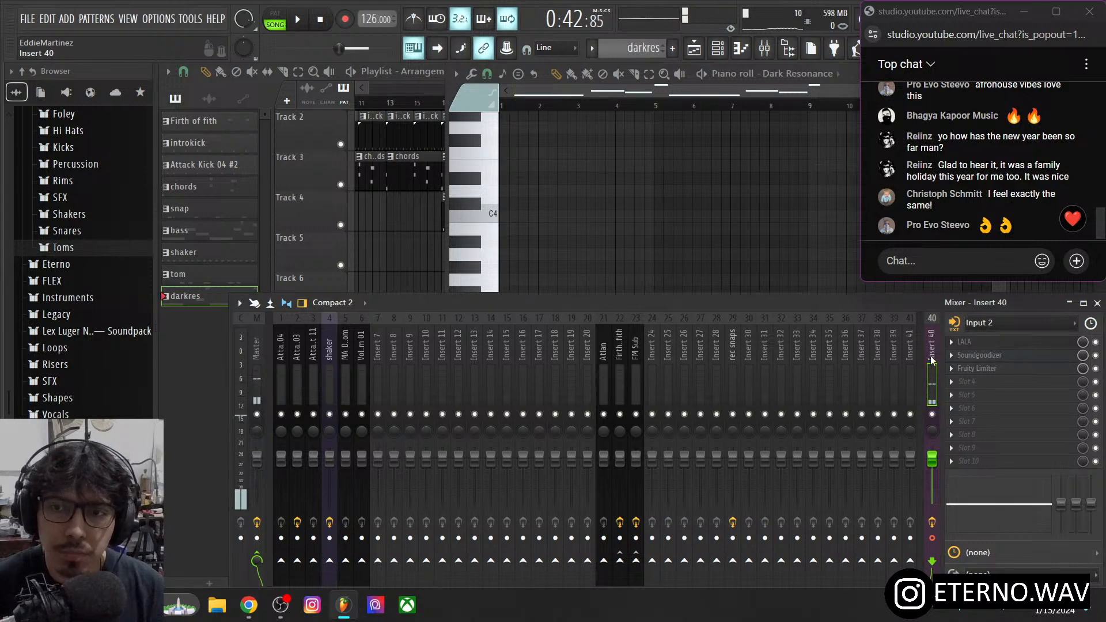
pyautogui.rightClick(831, 349)
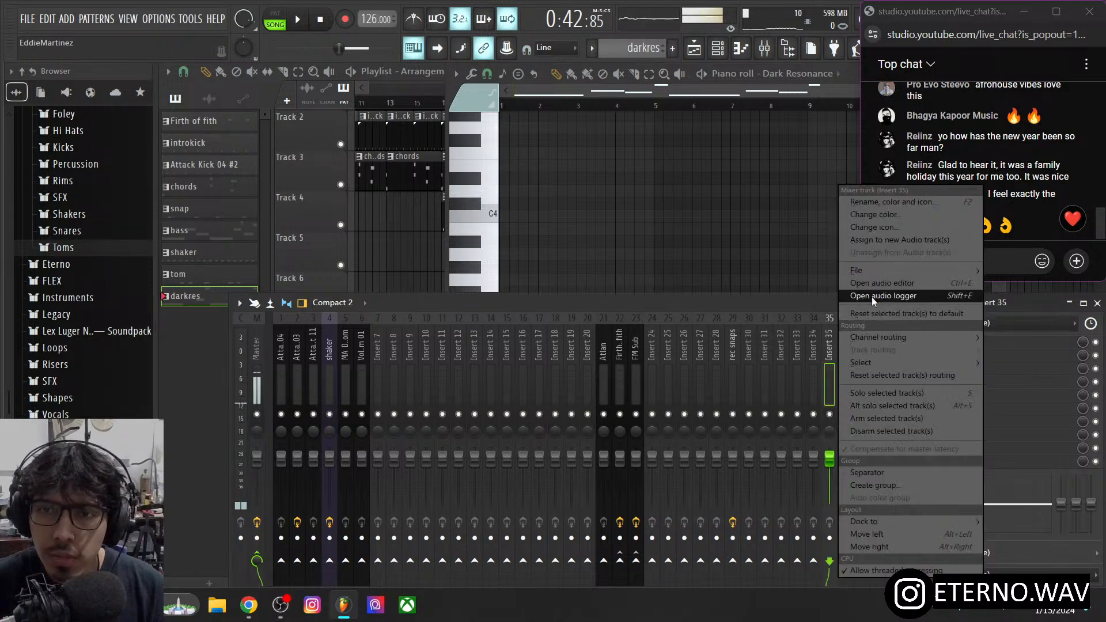
pyautogui.moveTo(896, 268)
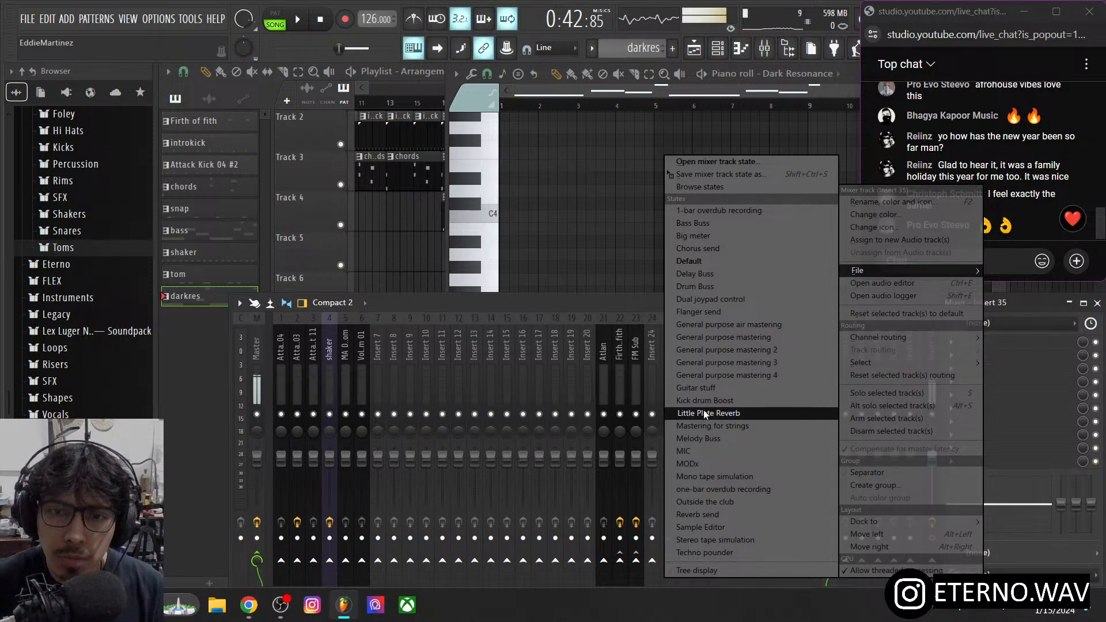
pyautogui.click(713, 514)
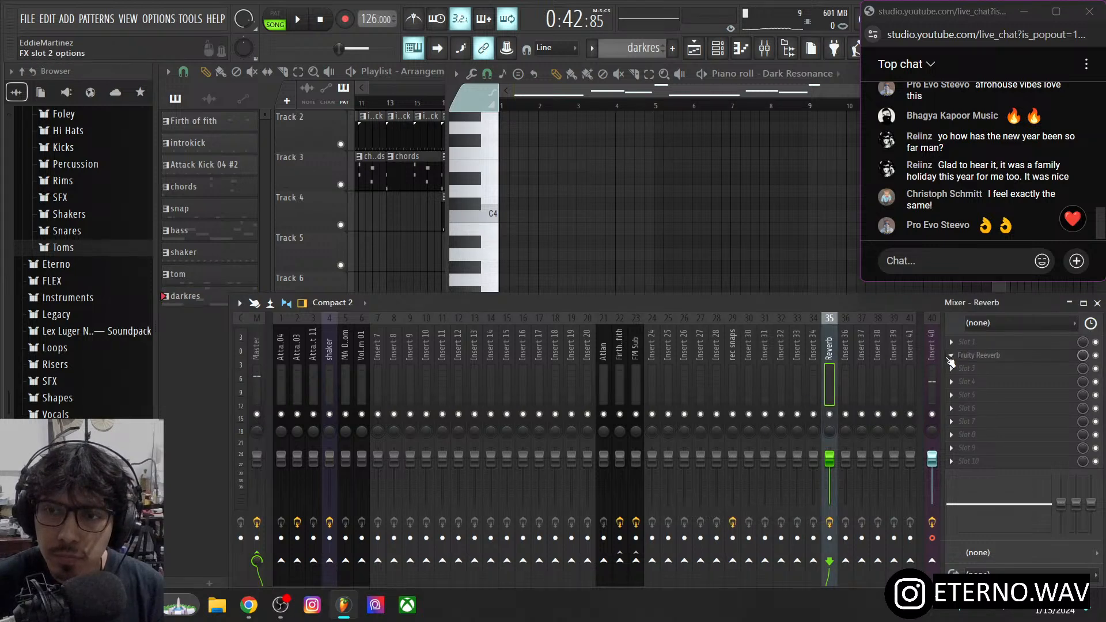
# - Replace the Reverb track's slot 2 effect with Fruity Convolver, turn its dry level down and raise its wet level
pyautogui.rightClick(951, 361)
pyautogui.moveTo(976, 274)
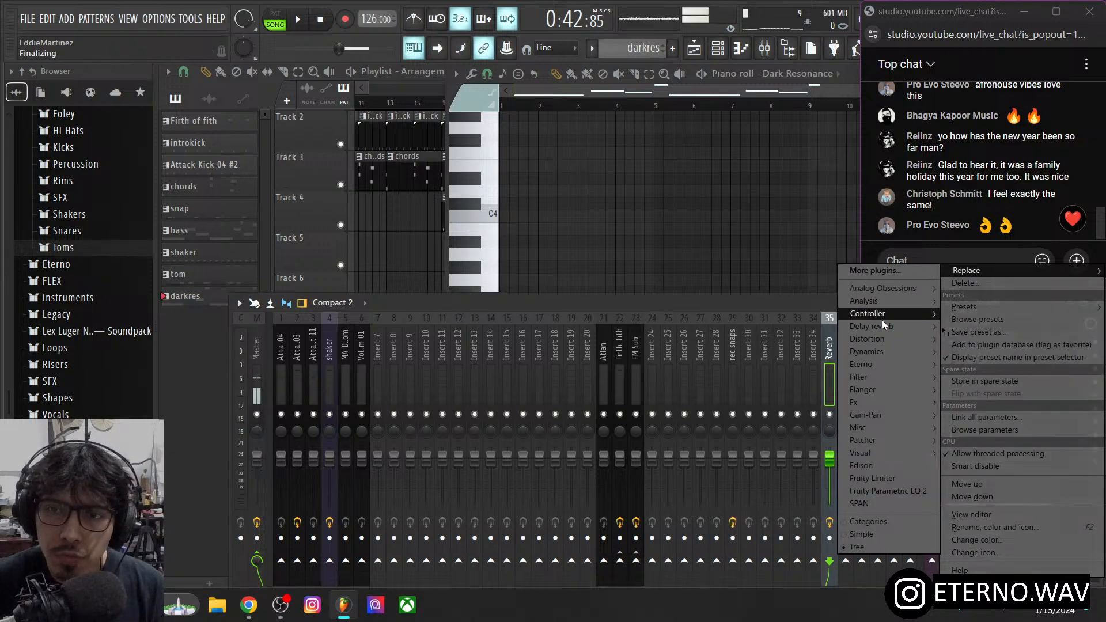
pyautogui.moveTo(881, 326)
pyautogui.click(806, 351)
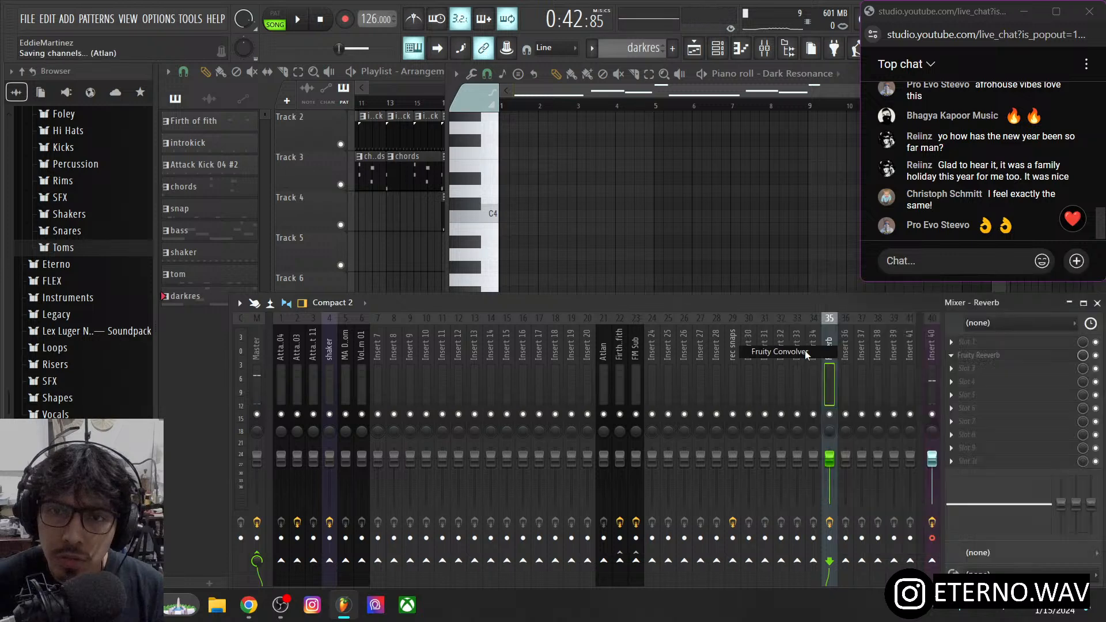
pyautogui.moveTo(417, 218); pyautogui.dragTo(498, 203)
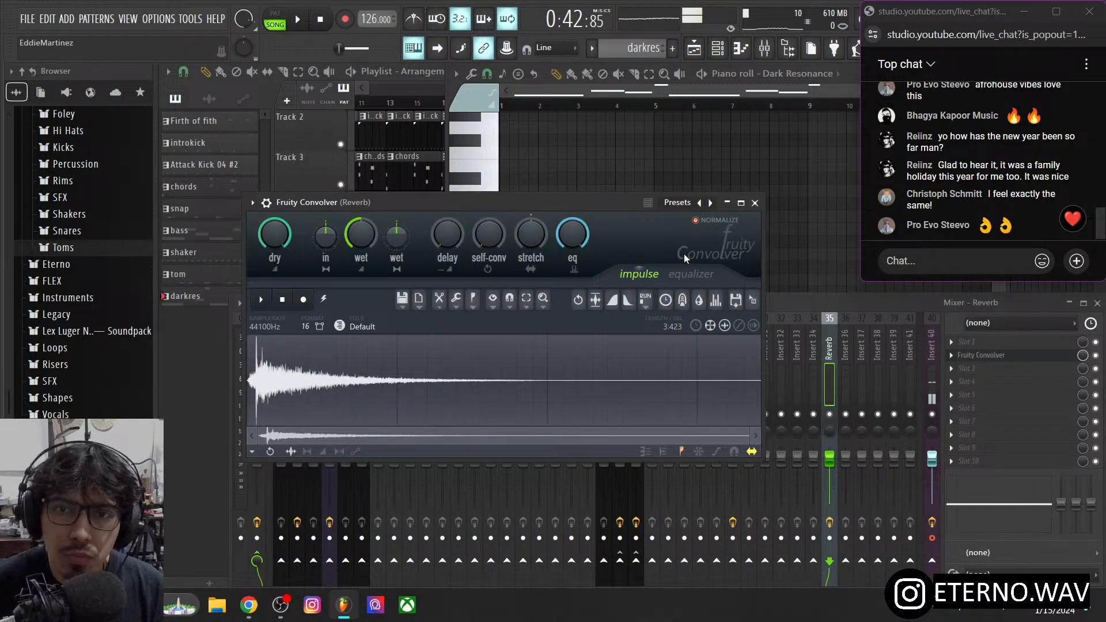
pyautogui.moveTo(276, 241); pyautogui.dragTo(277, 248)
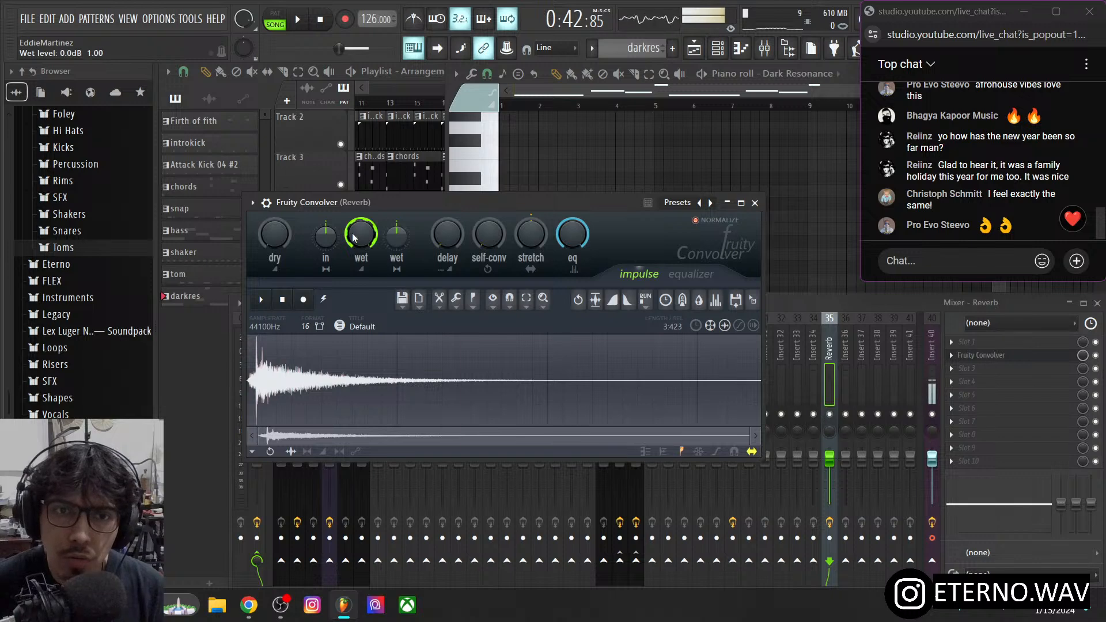
pyautogui.click(754, 203)
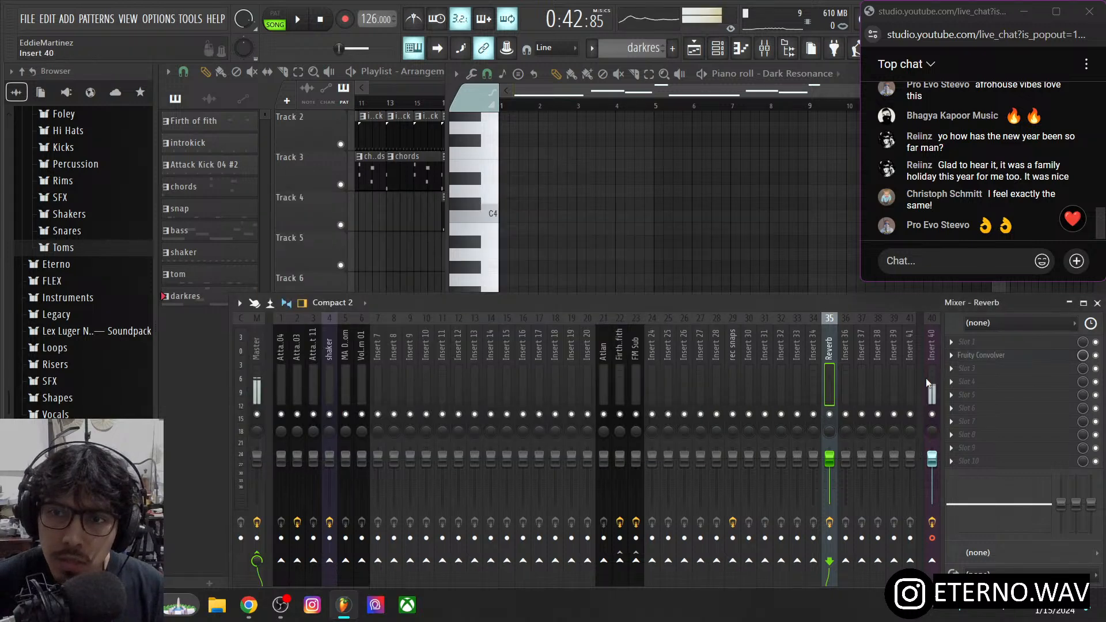
# - Send Insert 40 to the Reverb mixer track and adjust the send level to about 29%
pyautogui.click(929, 404)
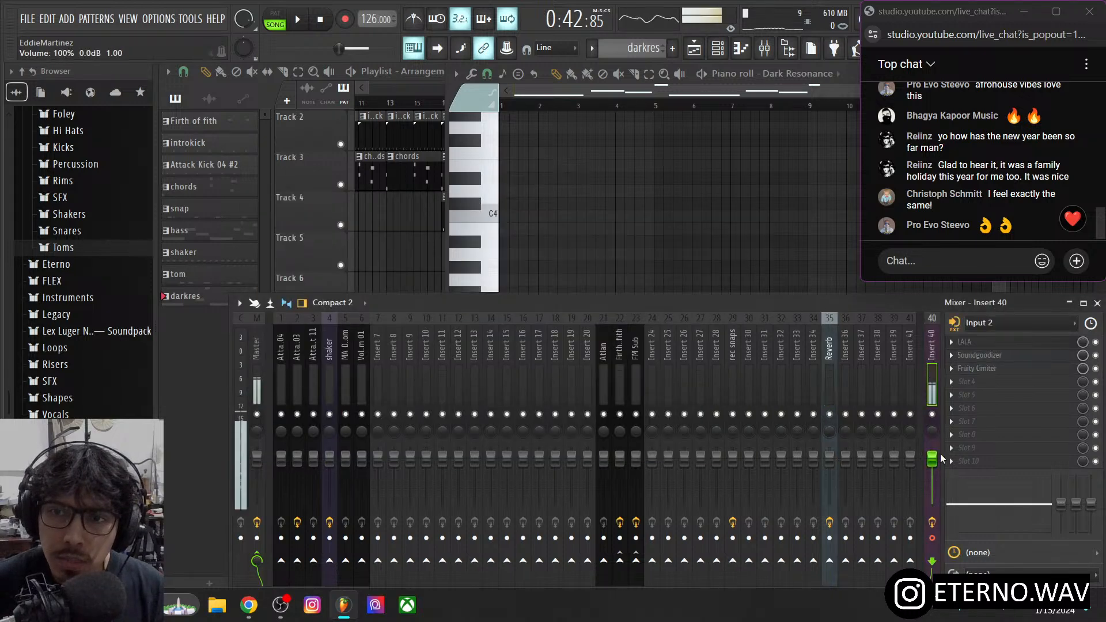
pyautogui.click(830, 562)
pyautogui.moveTo(830, 562); pyautogui.dragTo(830, 577)
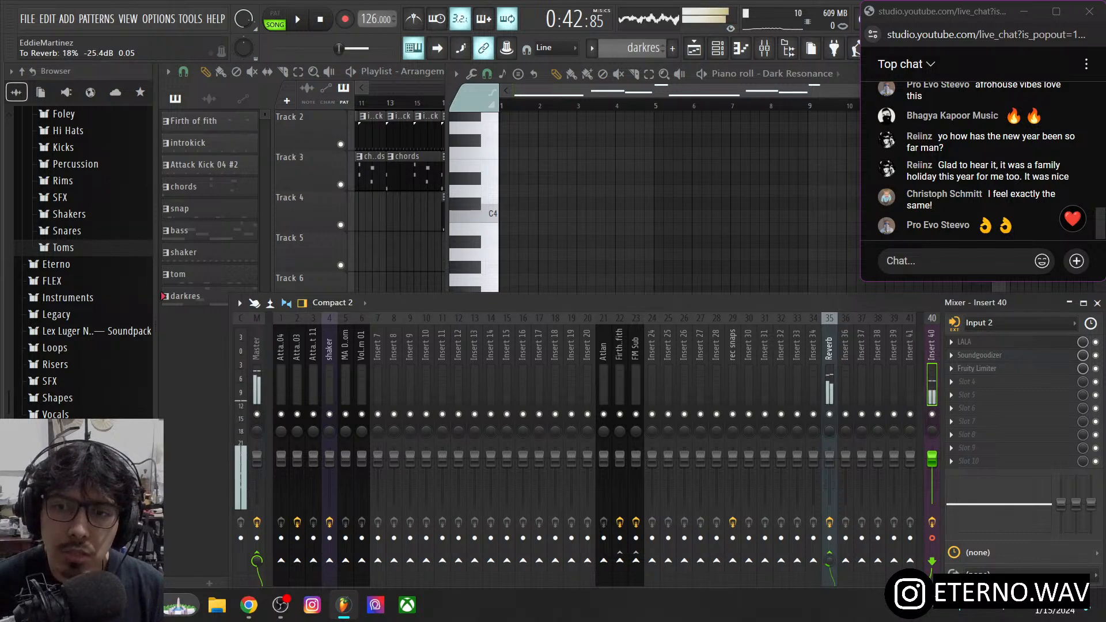
pyautogui.click(831, 384)
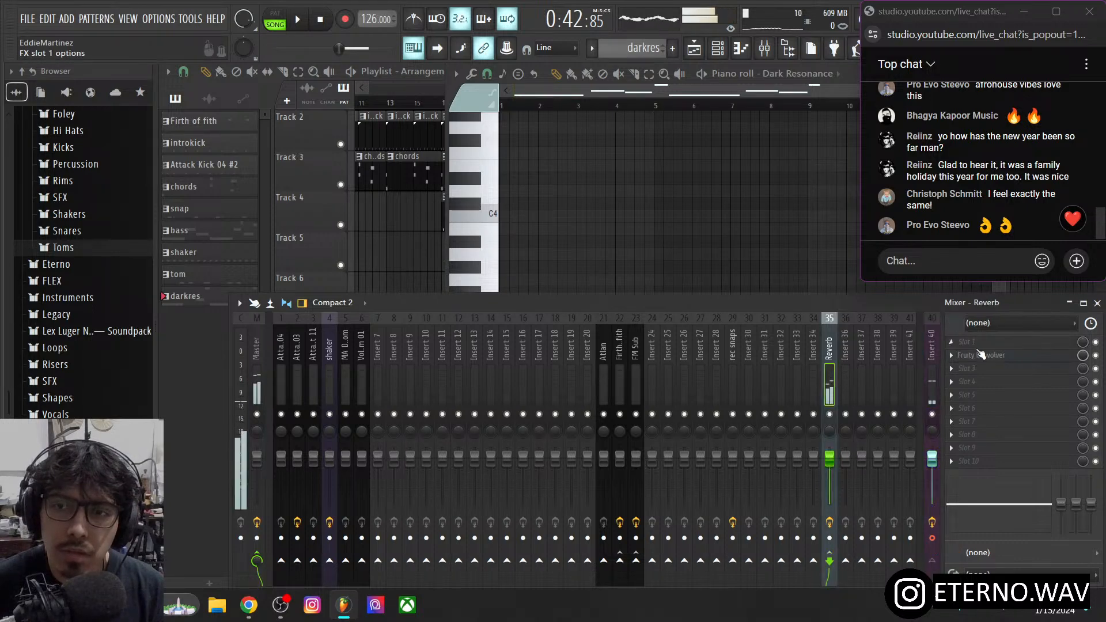
pyautogui.click(981, 355)
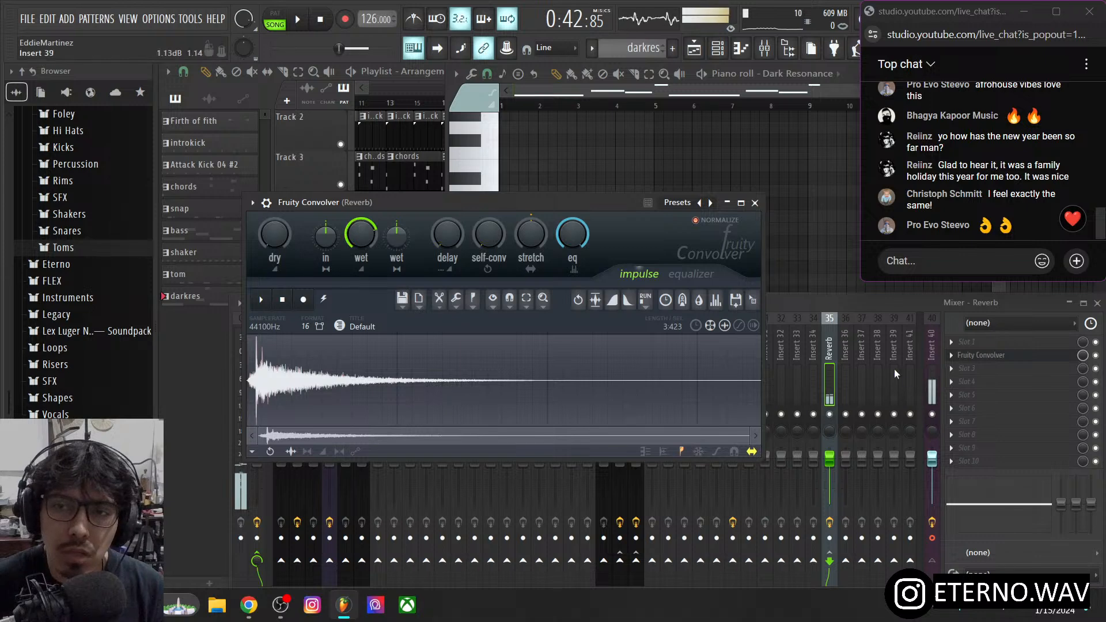
pyautogui.click(939, 378)
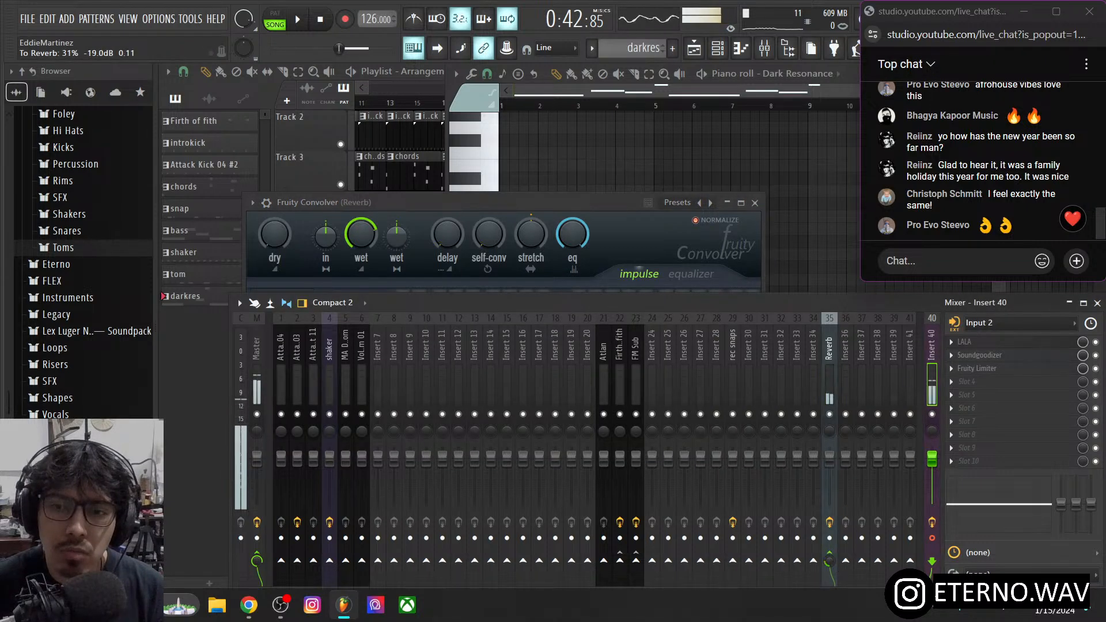
pyautogui.moveTo(830, 561); pyautogui.dragTo(830, 565)
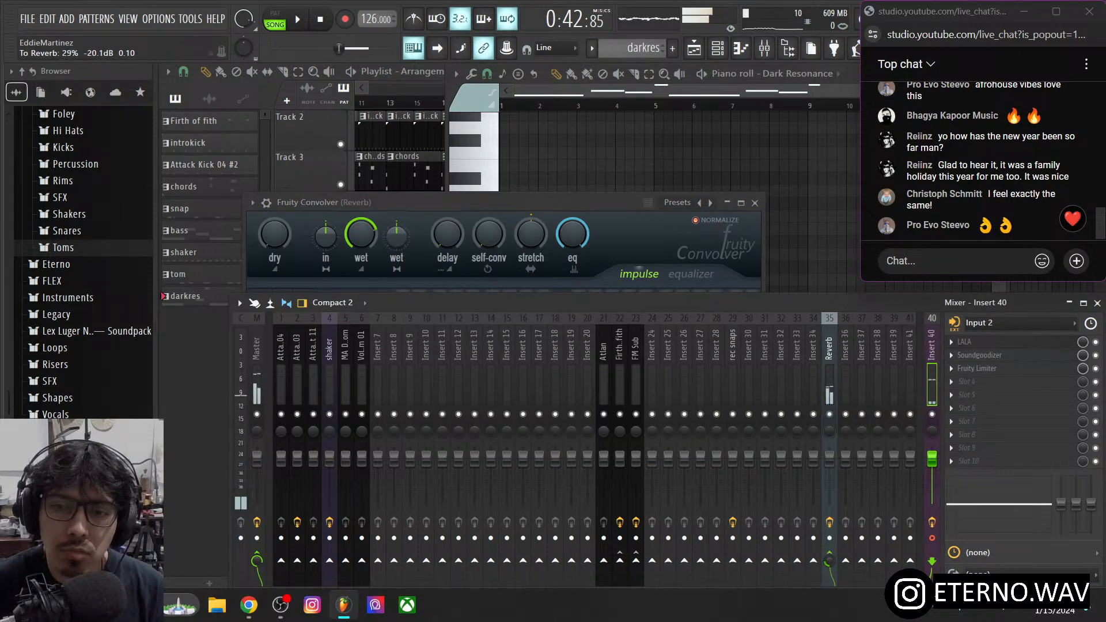
# - Load the Cathedral Waldsassen (Clear) preset in the Reverb track's Fruity Convolver and raise its wet level
pyautogui.click(824, 364)
pyautogui.click(1012, 356)
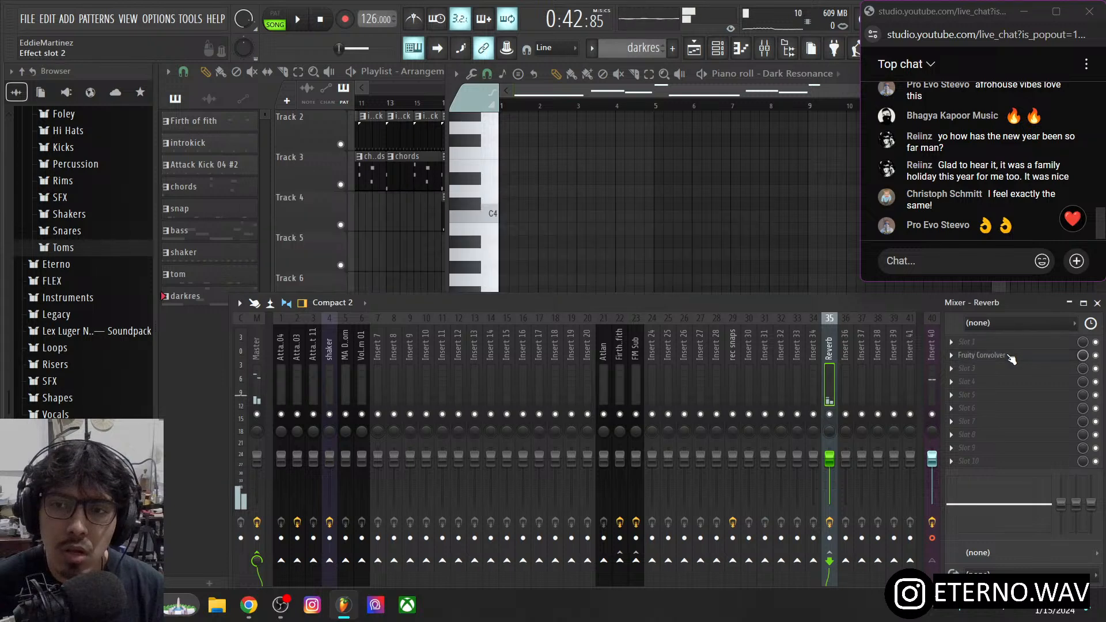
pyautogui.click(1010, 356)
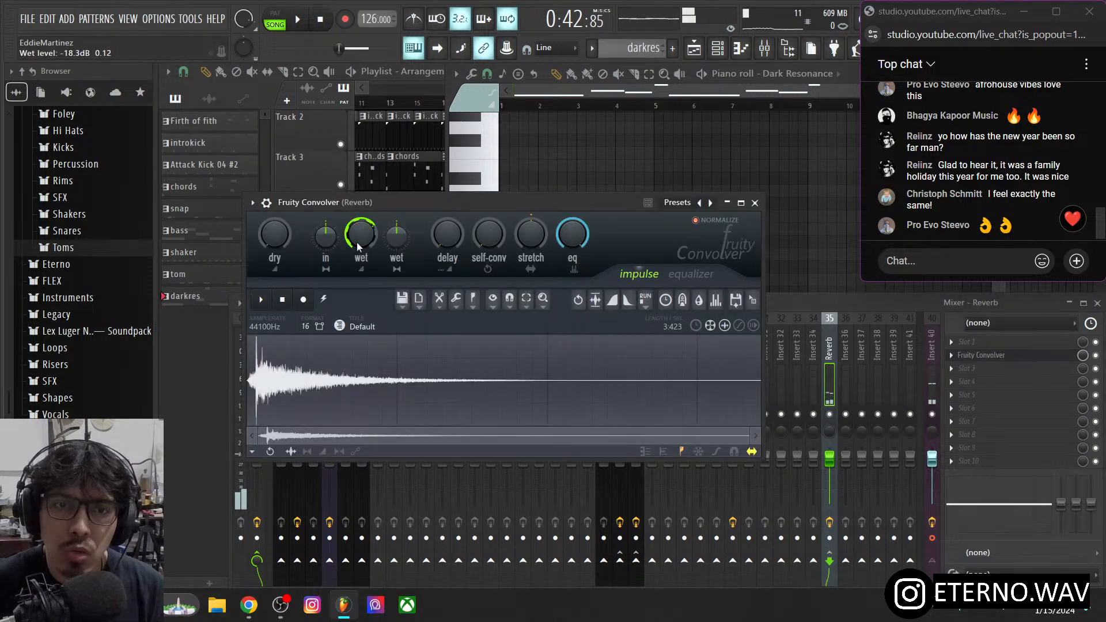
pyautogui.rightClick(711, 203)
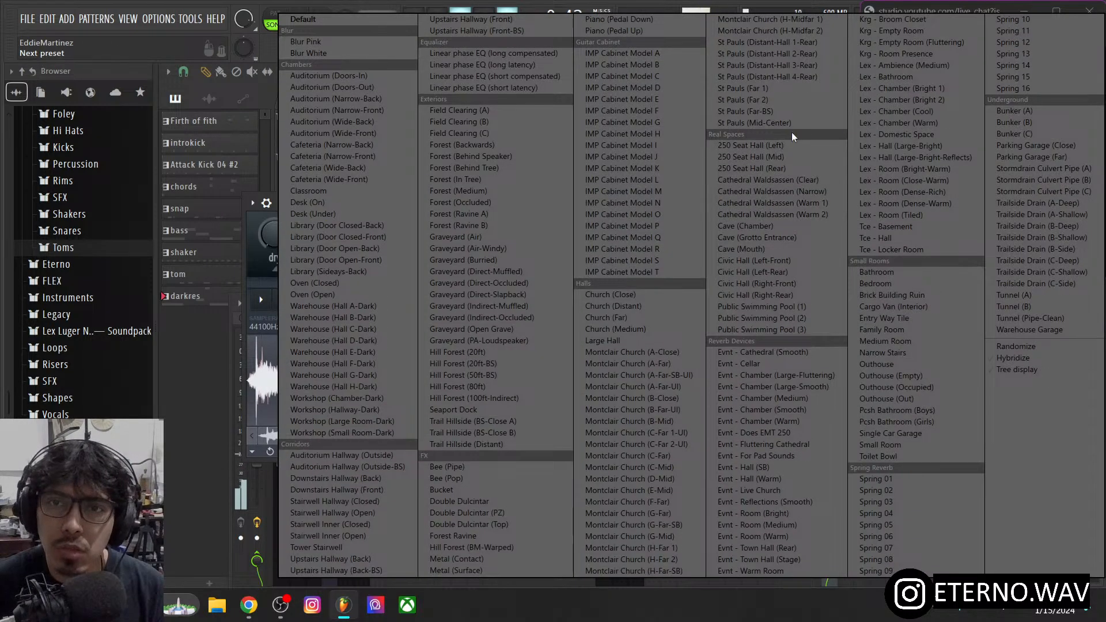
pyautogui.click(793, 180)
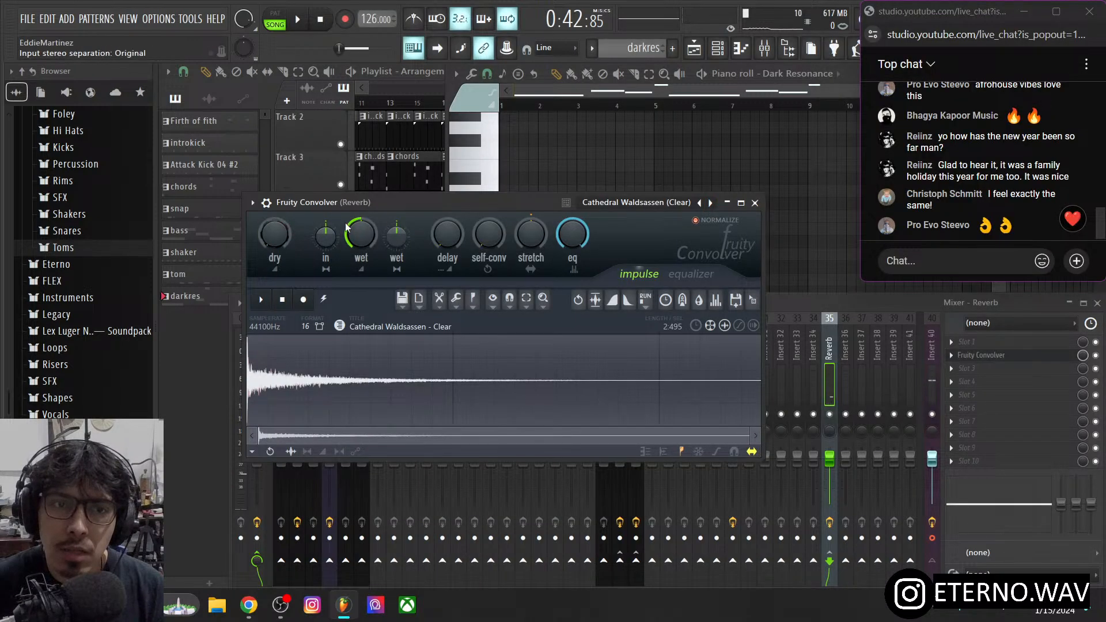
pyautogui.moveTo(361, 234)
pyautogui.mouseDown()
pyautogui.moveTo(361, 219)
pyautogui.moveTo(361, 228)
pyautogui.mouseUp()
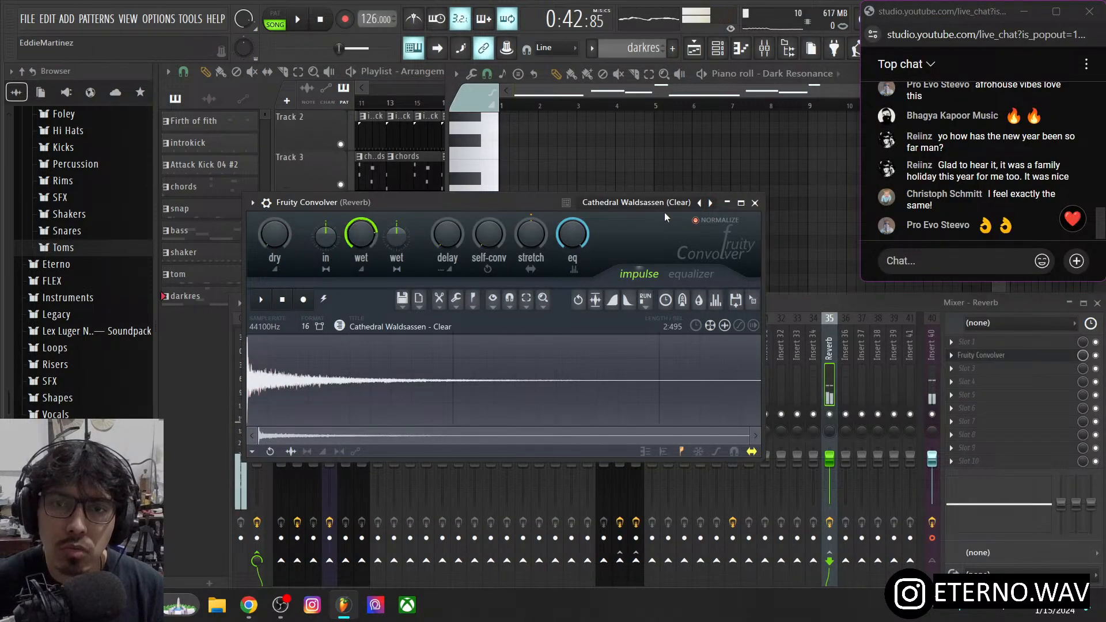
# - Try the Spring 02 preset in the Reverb track's Fruity Convolver with dry down and wet raised, and switch to Spring 03
pyautogui.rightClick(710, 204)
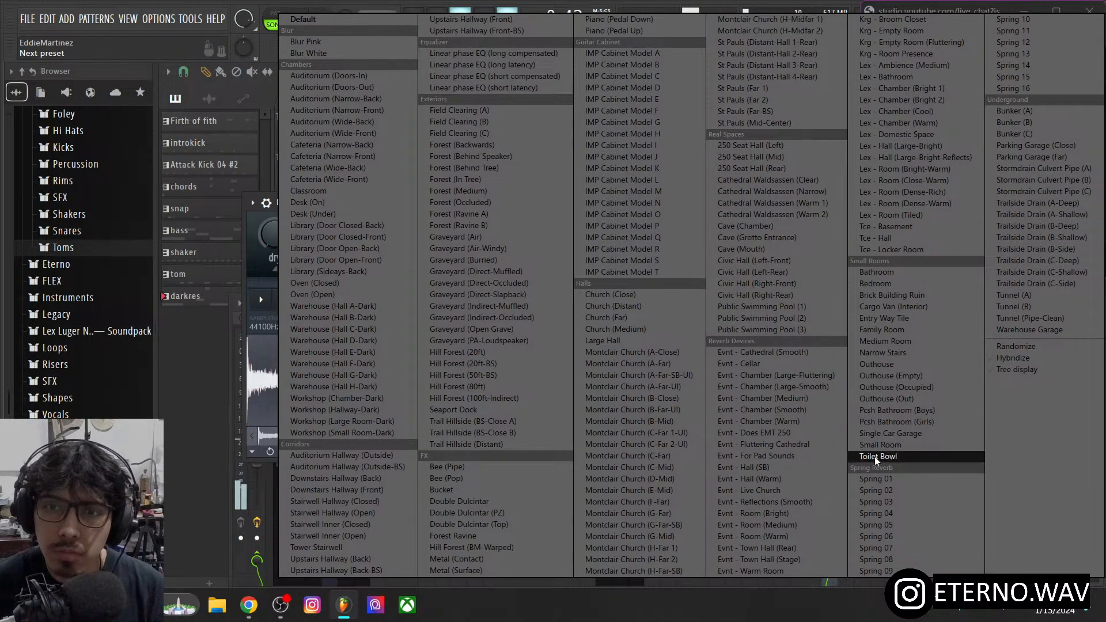
pyautogui.click(882, 491)
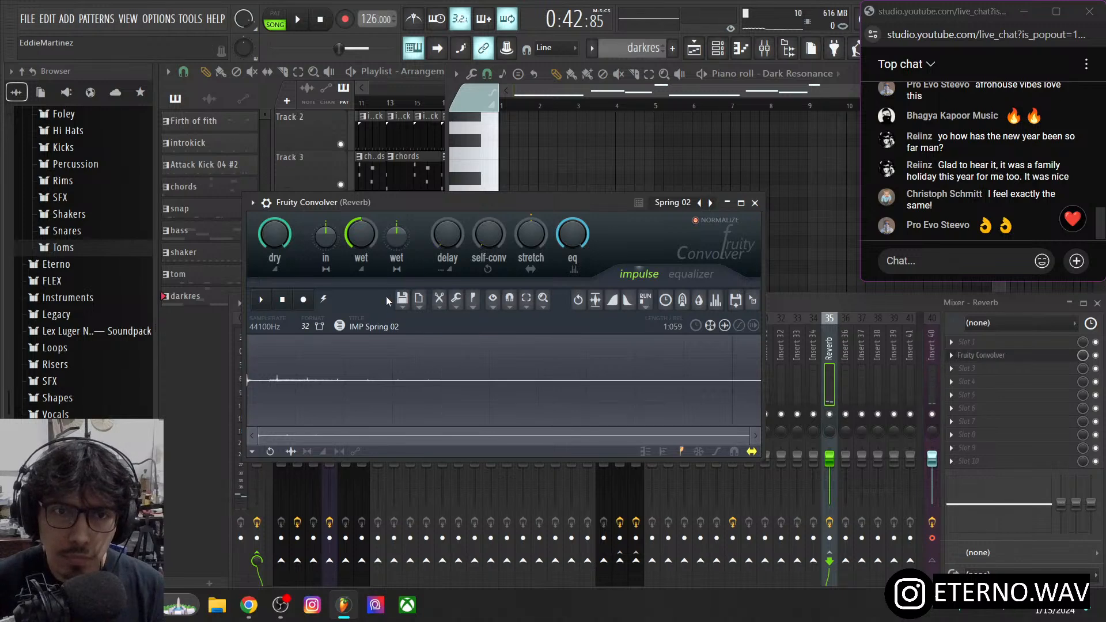
pyautogui.moveTo(285, 236); pyautogui.dragTo(285, 237)
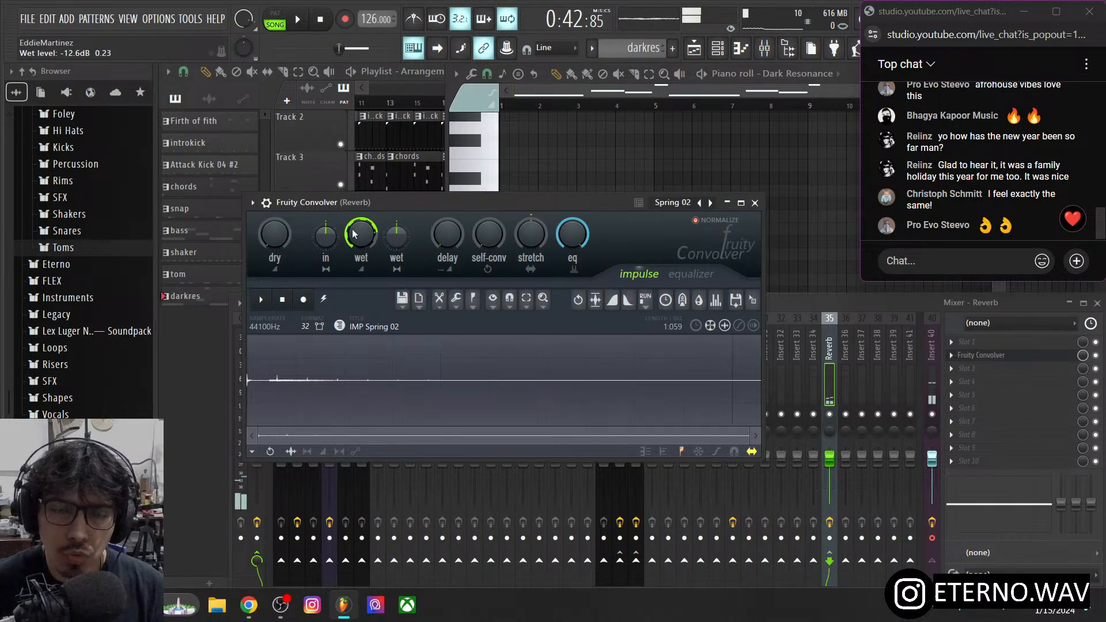
pyautogui.moveTo(361, 233); pyautogui.dragTo(355, 232)
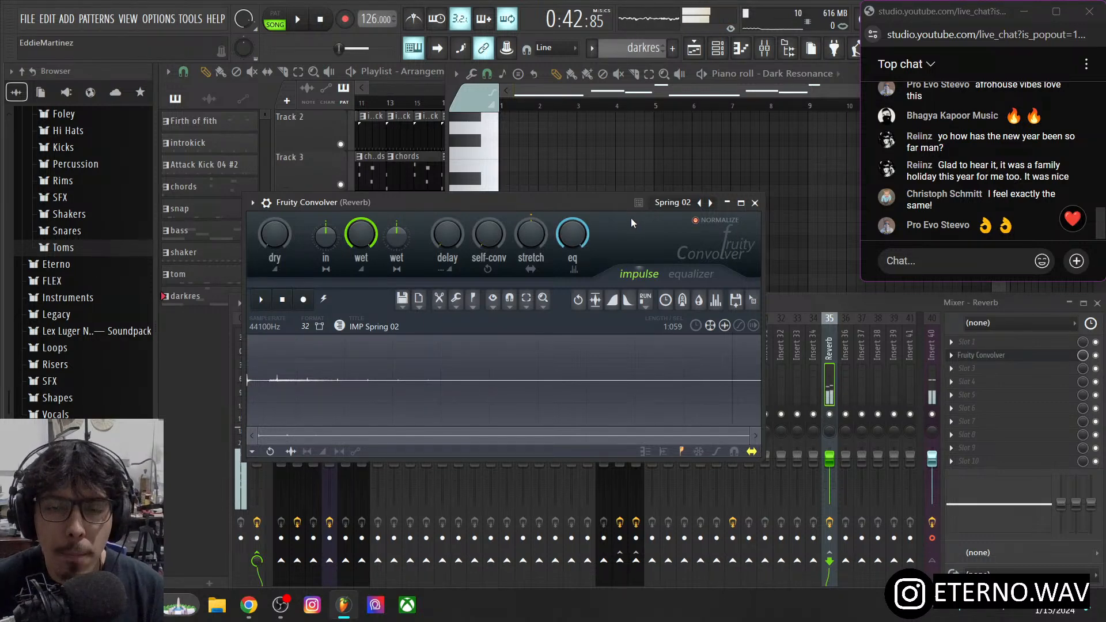
pyautogui.click(712, 203)
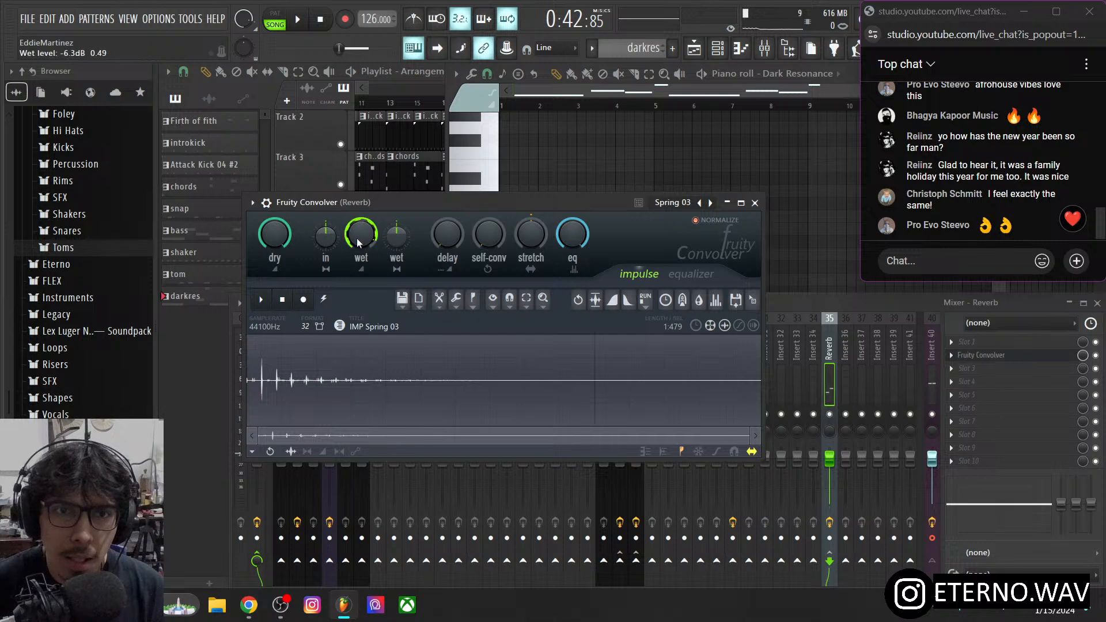
# - Load the Evnt - Room (Warm) preset in Fruity Convolver, turn its dry level fully down and raise its wet level
pyautogui.rightClick(713, 203)
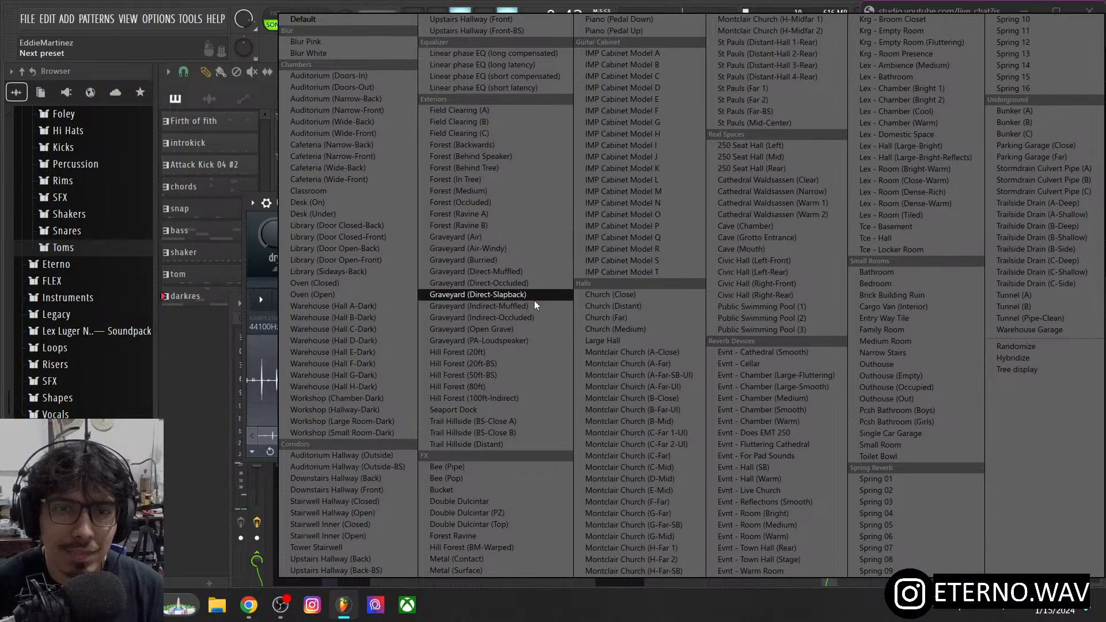
pyautogui.click(784, 537)
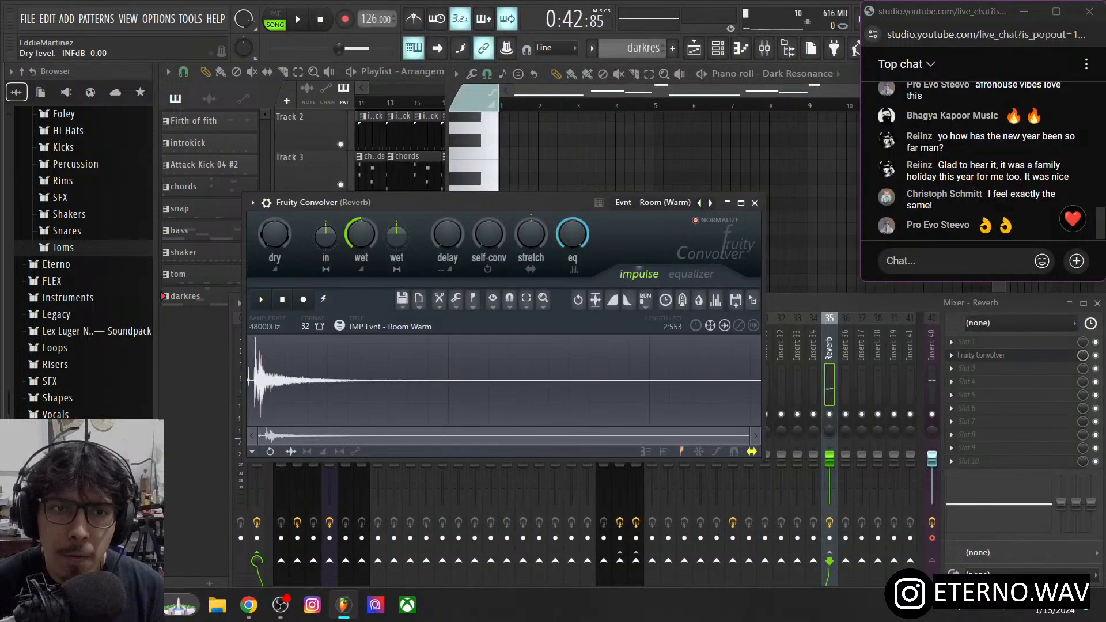
pyautogui.moveTo(357, 230); pyautogui.dragTo(358, 233)
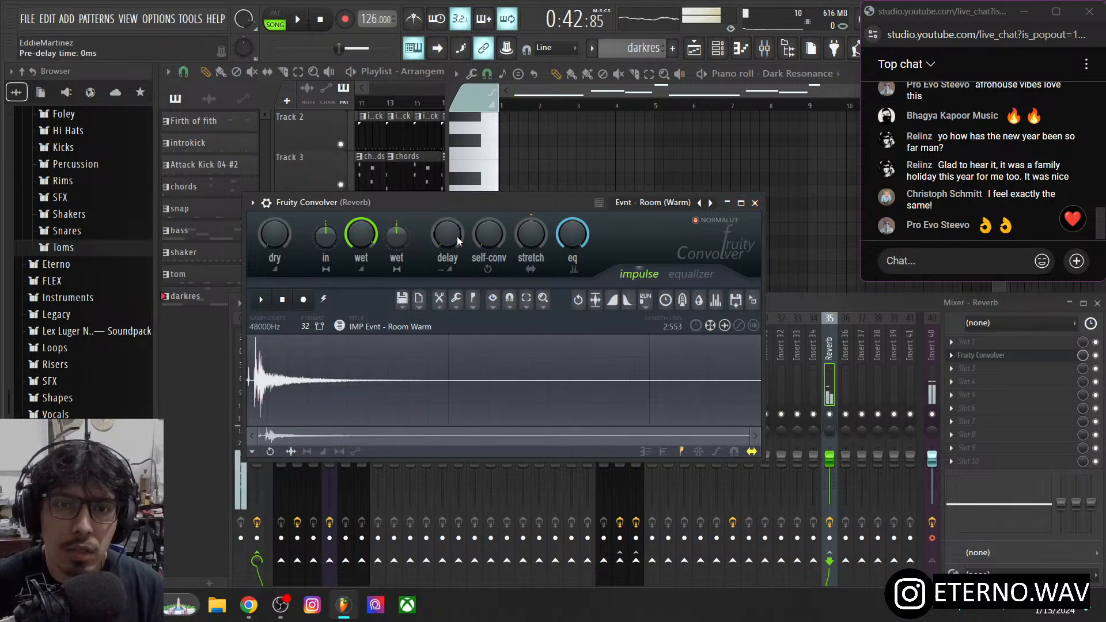
# - Shape the convolver reverb with about 200% stretch, no self-convolution, a short pre-delay and a high wet level
pyautogui.scroll(5, 493, 240)
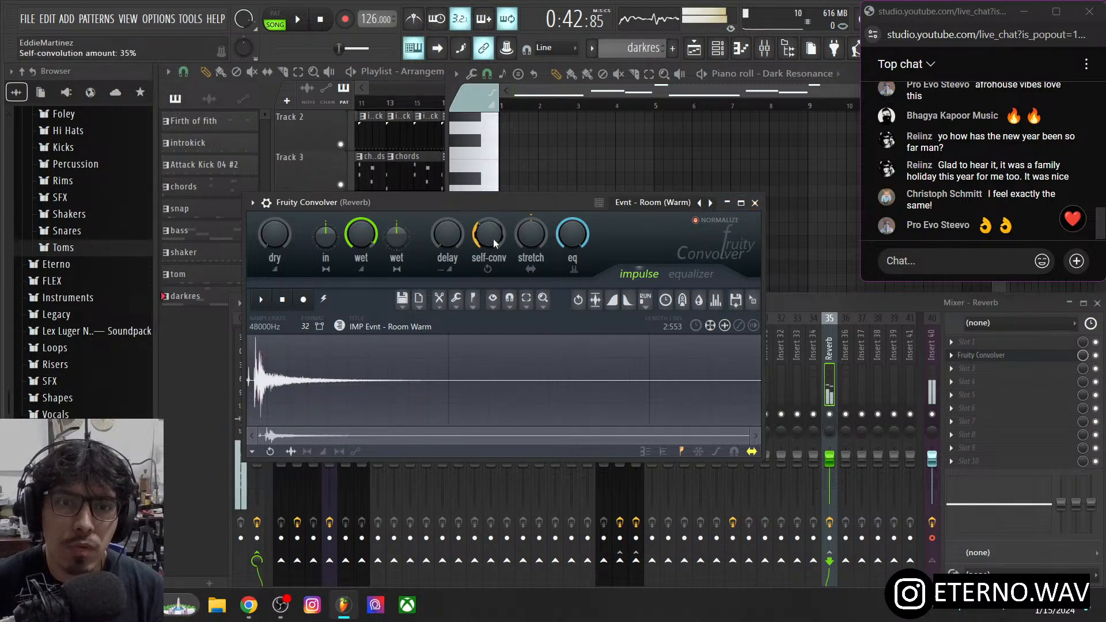
pyautogui.moveTo(493, 239); pyautogui.dragTo(522, 226)
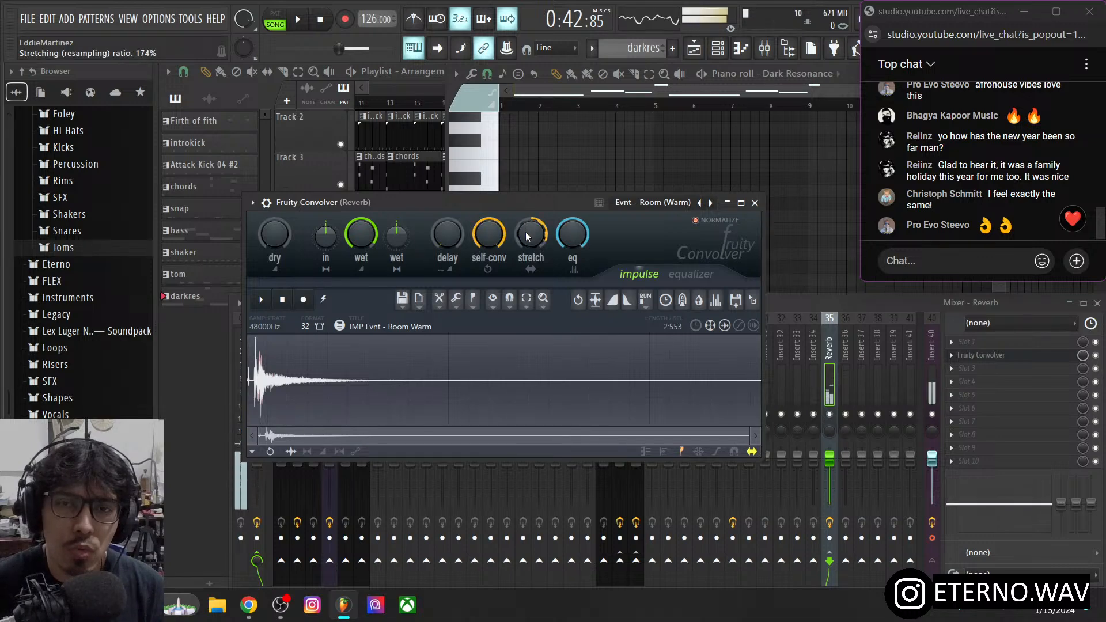
pyautogui.moveTo(525, 233); pyautogui.dragTo(525, 227)
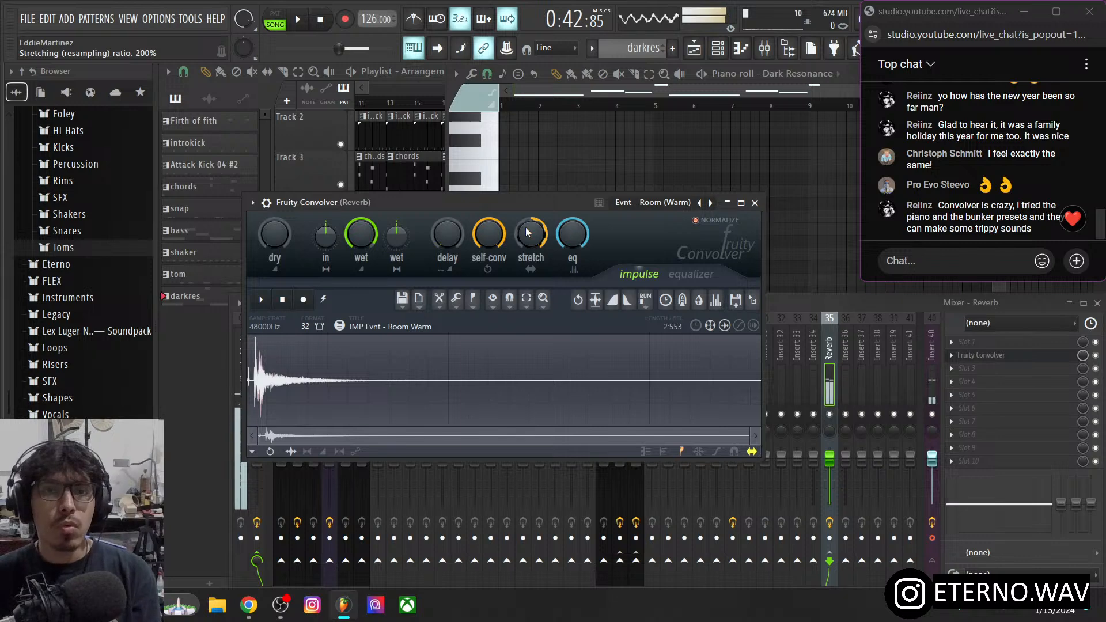
pyautogui.moveTo(526, 227); pyautogui.dragTo(489, 253)
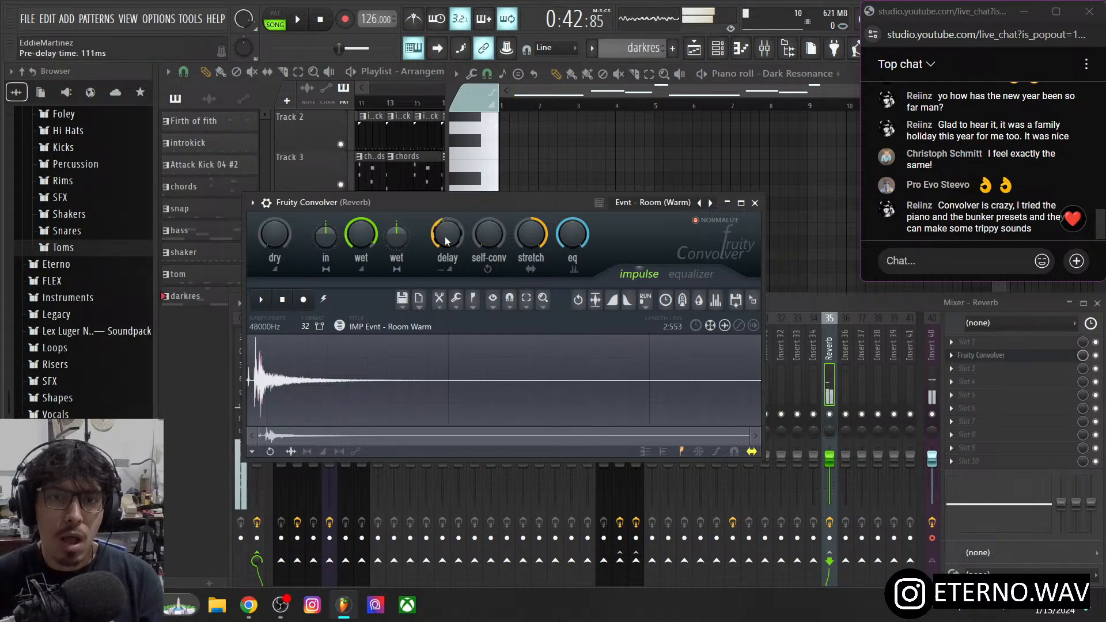
pyautogui.moveTo(445, 236); pyautogui.dragTo(444, 259)
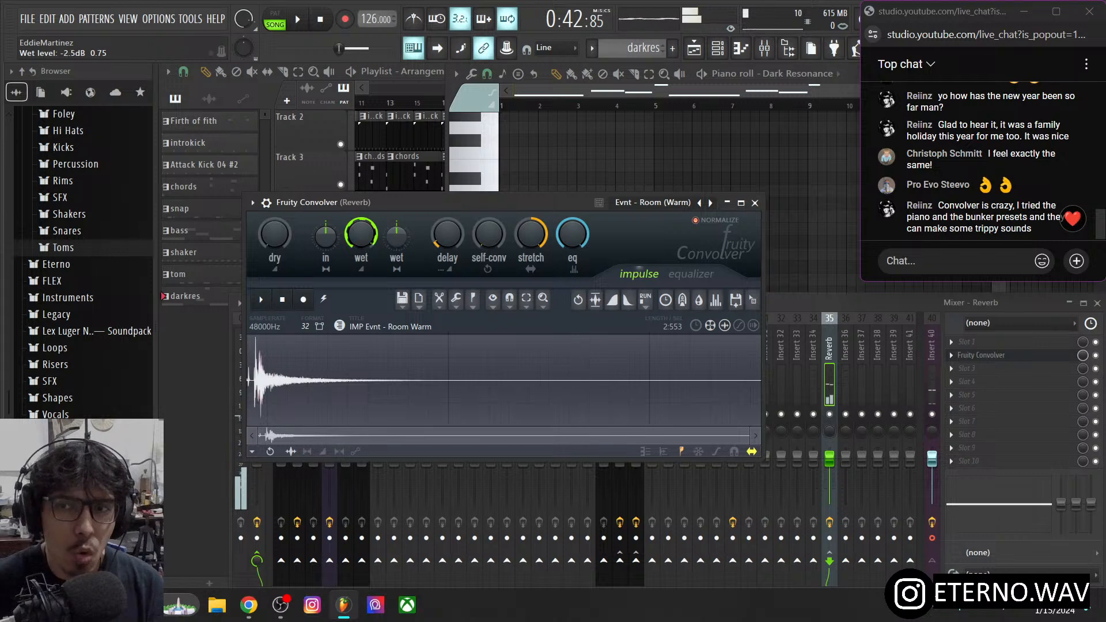
pyautogui.moveTo(354, 233); pyautogui.dragTo(355, 230)
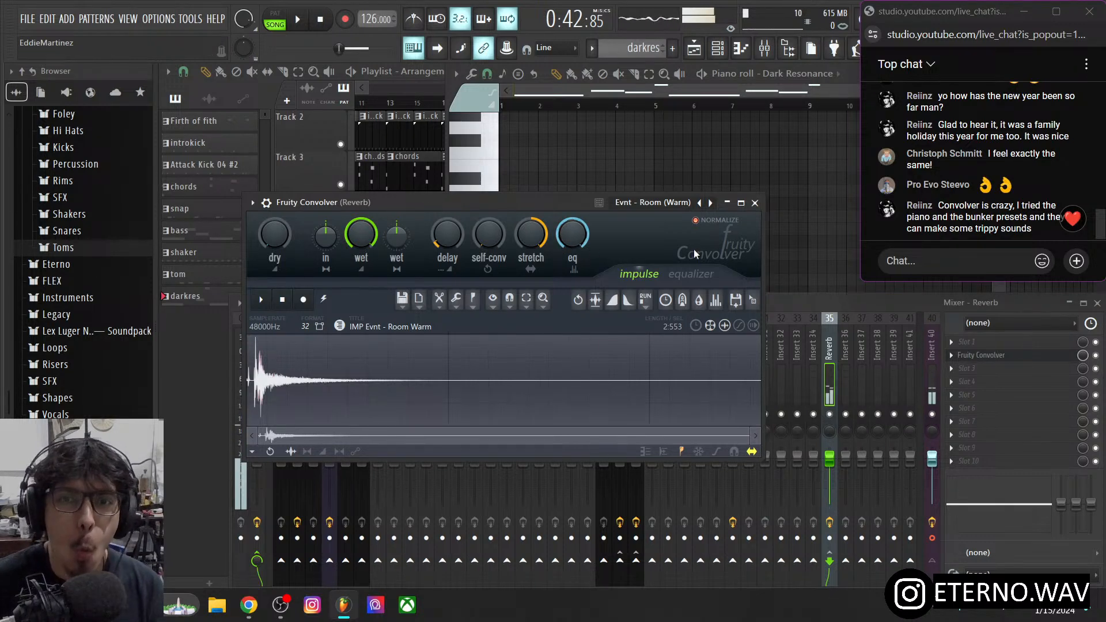
pyautogui.click(755, 204)
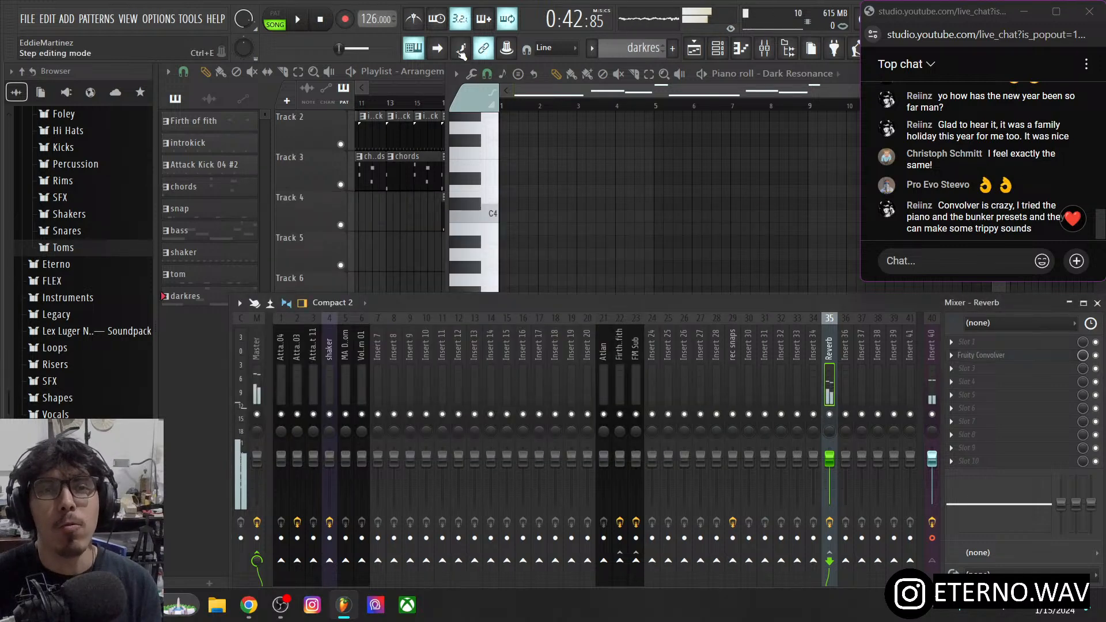
# - During playback, lower the Reverb convolver's wet level to about -26.5 dB and raise Insert 40's send to Reverb to about 93%
pyautogui.click(299, 21)
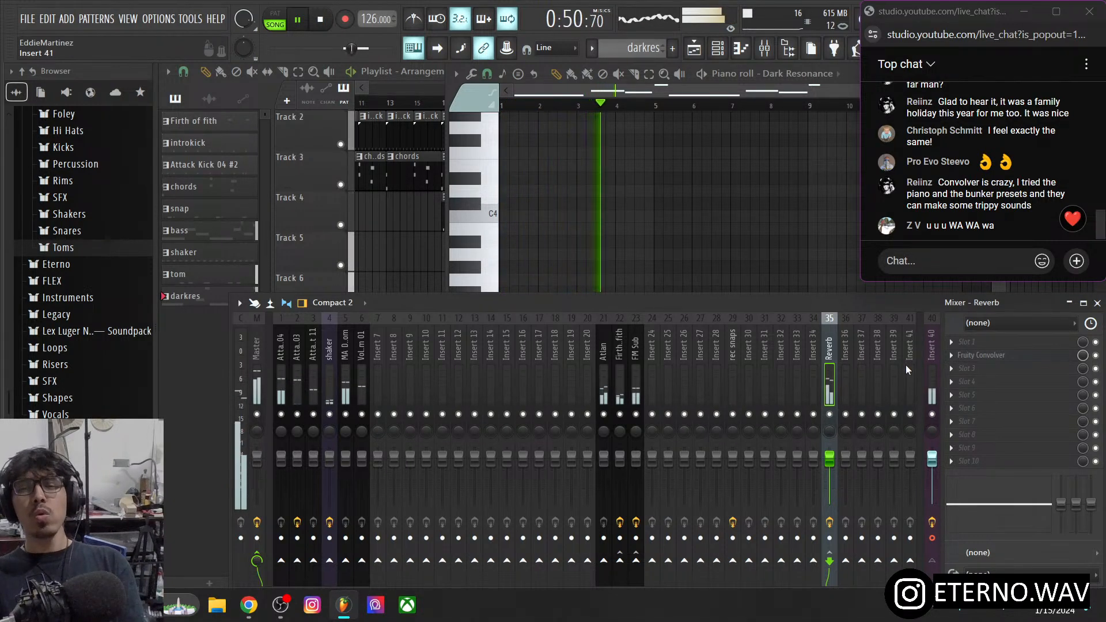
pyautogui.click(929, 378)
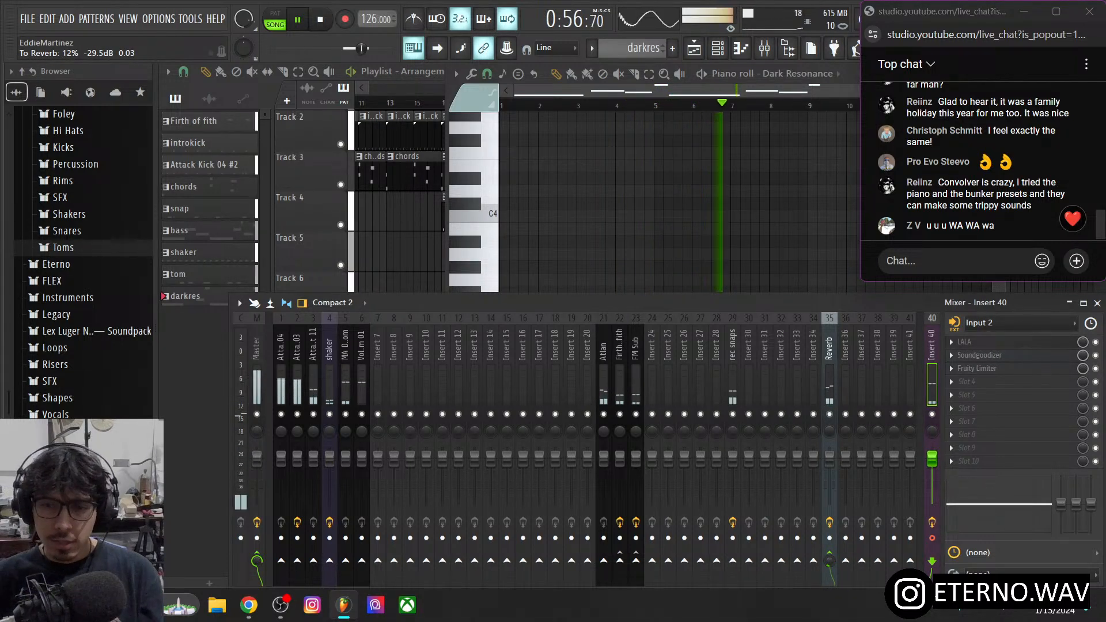
pyautogui.click(827, 380)
pyautogui.click(1012, 357)
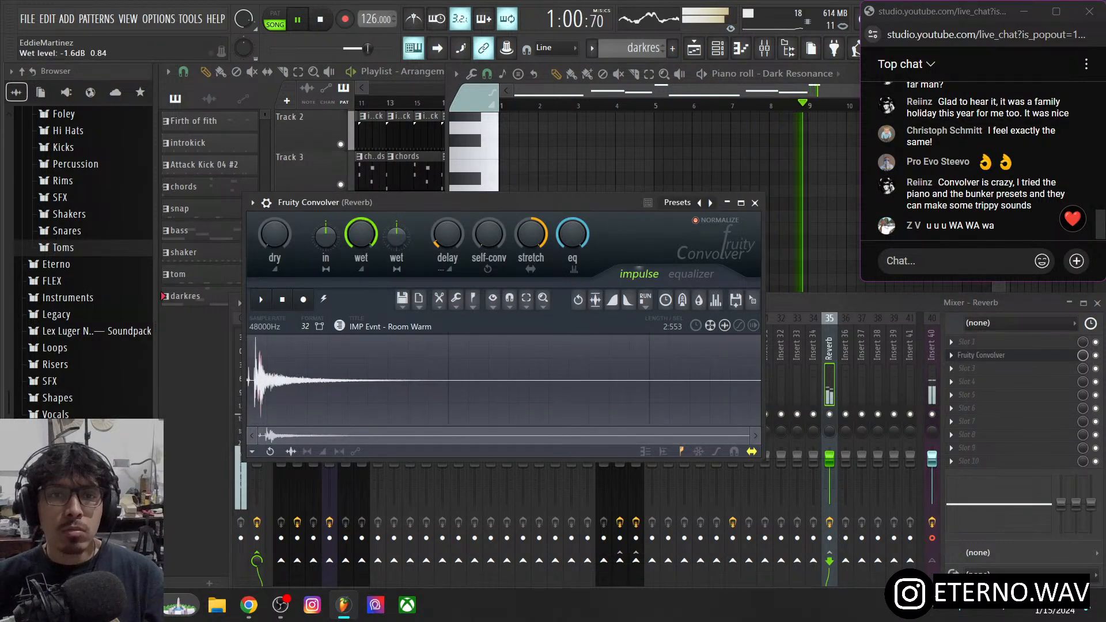
pyautogui.moveTo(361, 235); pyautogui.dragTo(361, 254)
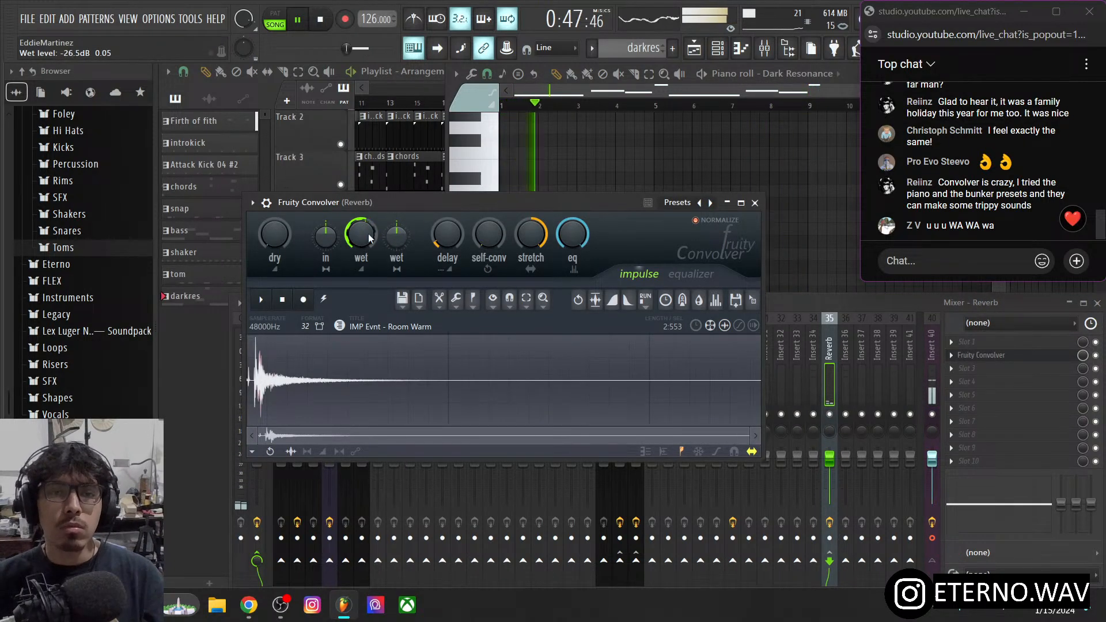
pyautogui.click(728, 203)
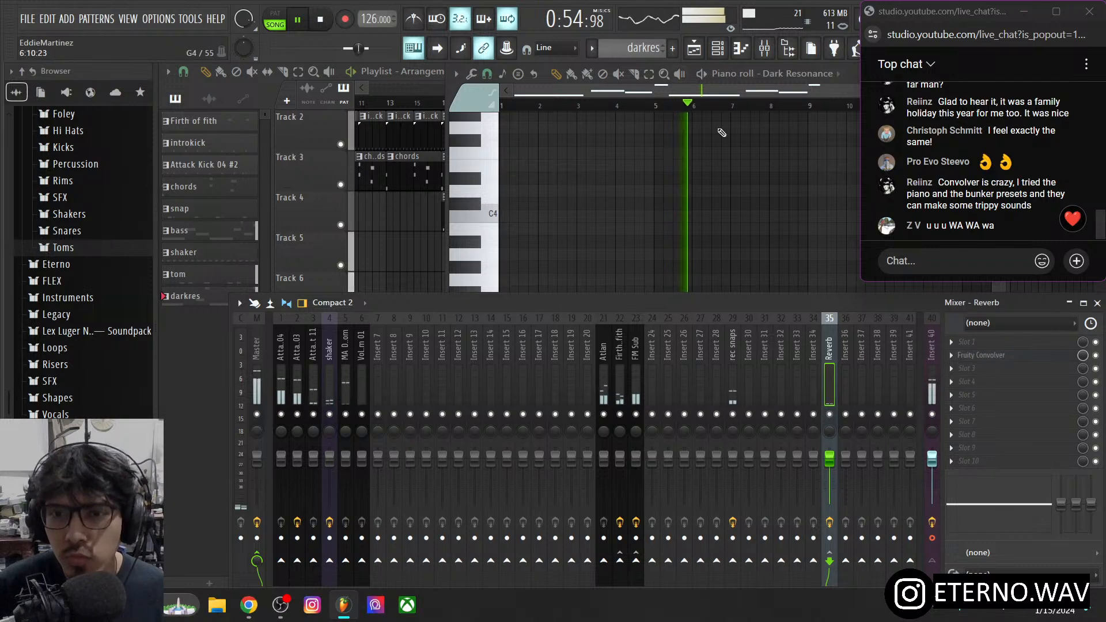
pyautogui.click(928, 374)
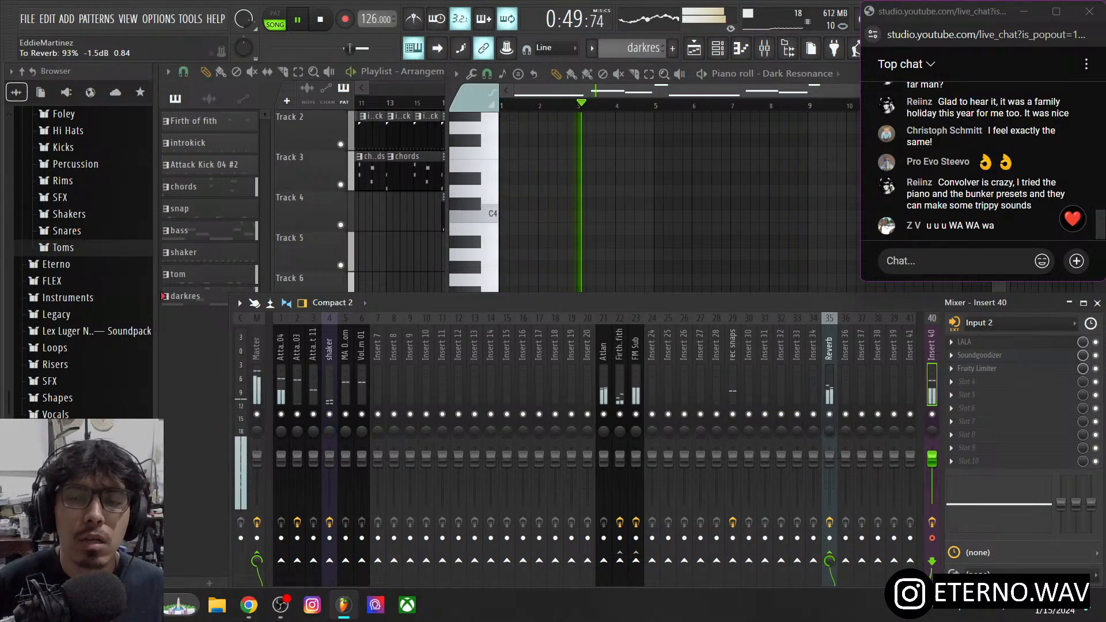
# - Load the Delay Buss mixer track state onto Insert 36, stop playback and delete its ValhallaSupermassive effect
pyautogui.rightClick(844, 361)
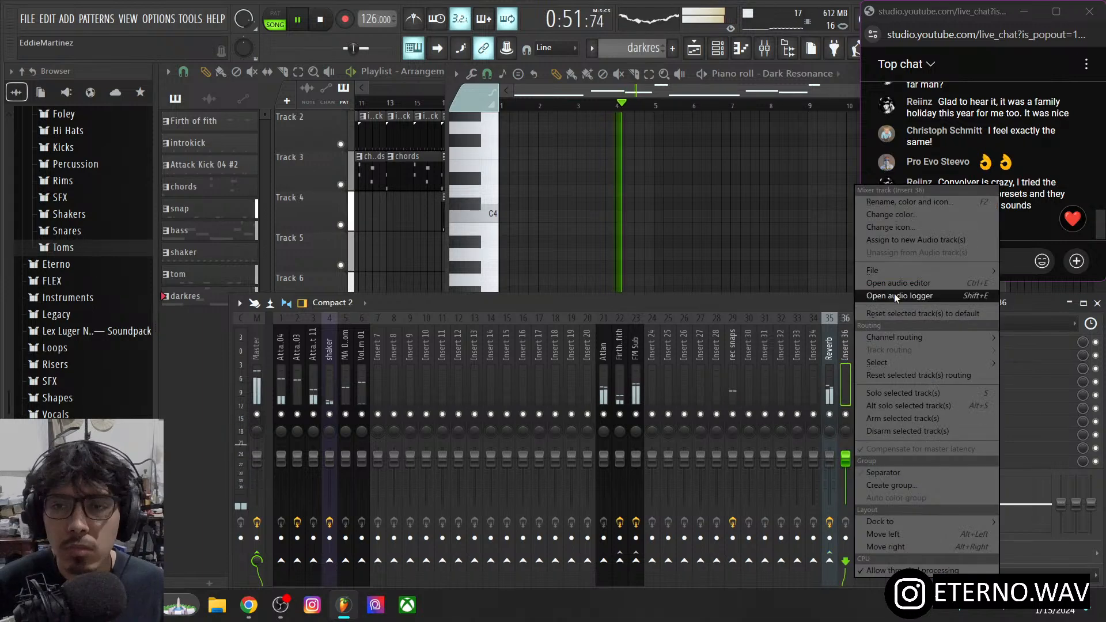
pyautogui.moveTo(905, 270)
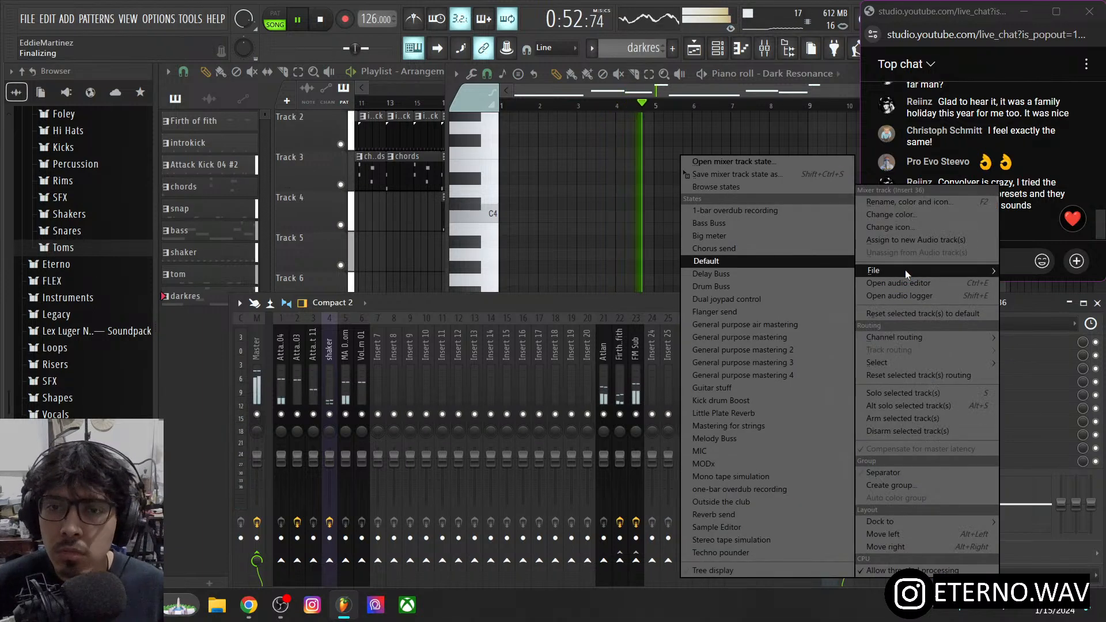
pyautogui.click(744, 274)
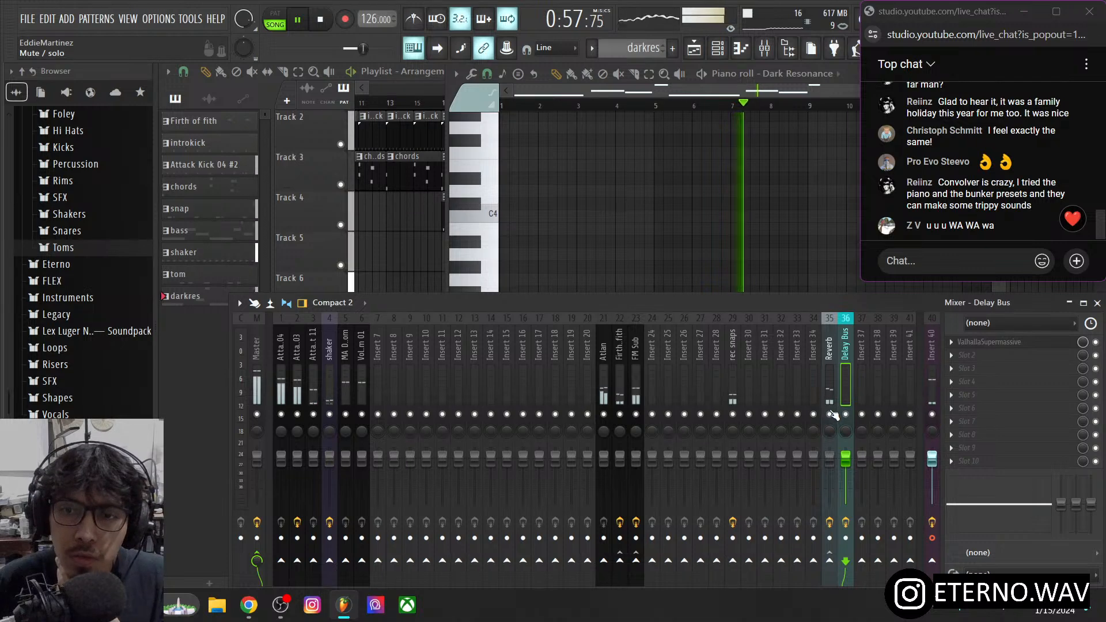
pyautogui.press('space')
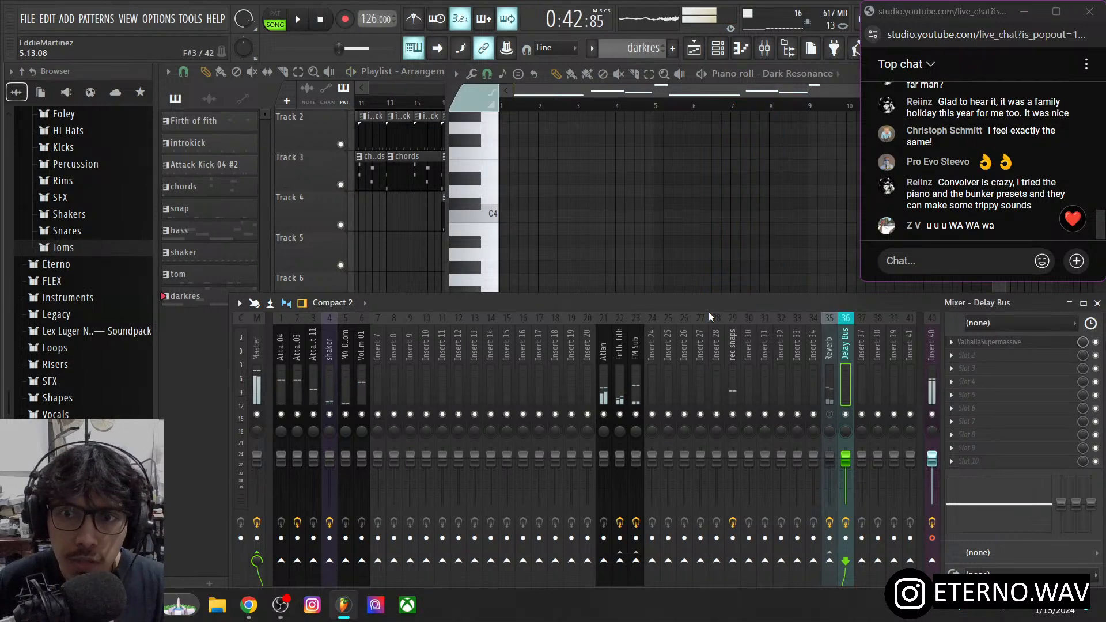
pyautogui.click(949, 343)
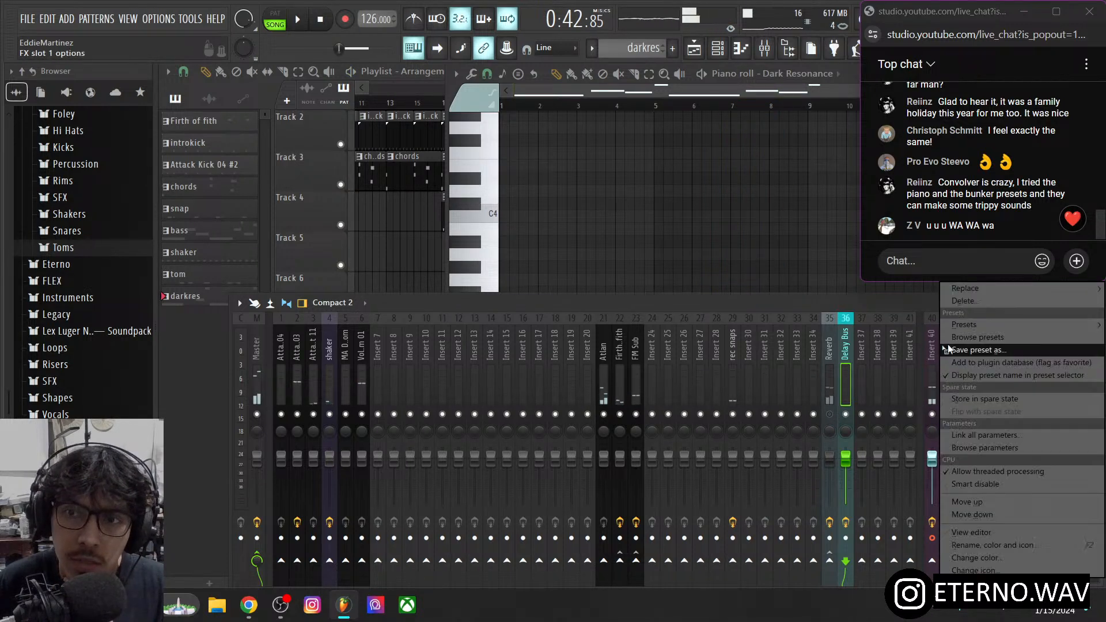
pyautogui.click(967, 302)
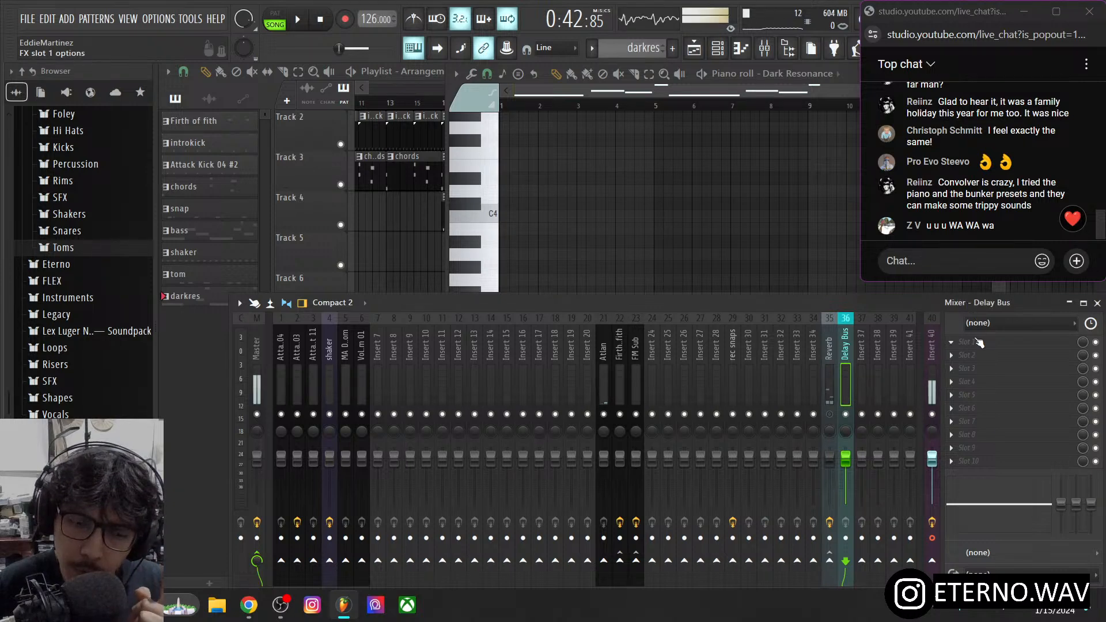
# - Load the Dimension 333 delay effect from the Eterno category into slot 2 of the Delay Bus track
pyautogui.click(831, 353)
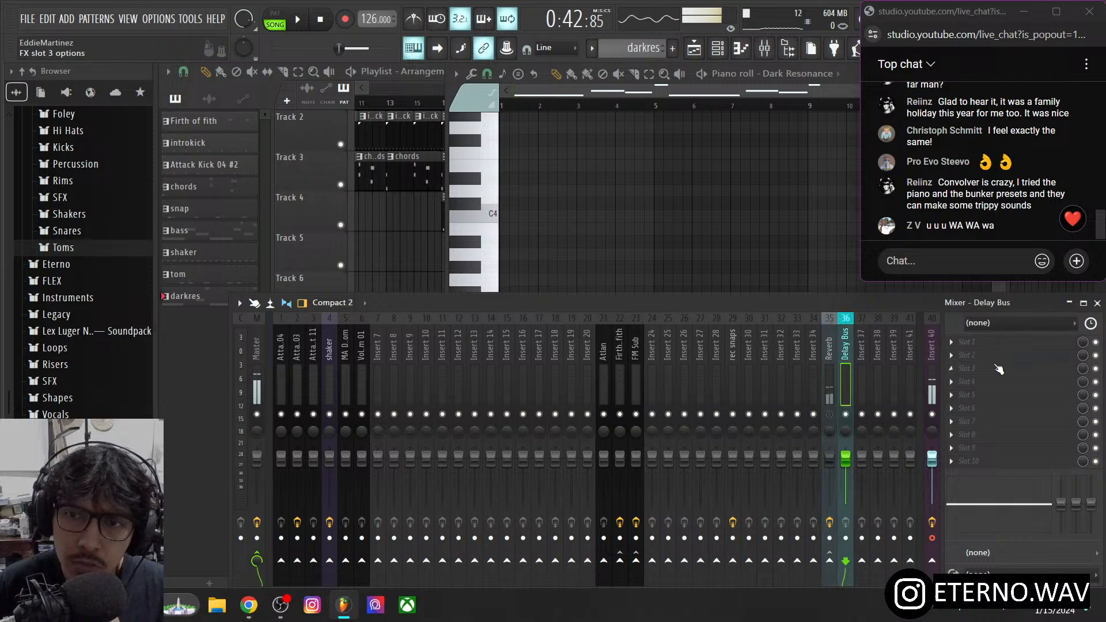
pyautogui.click(985, 355)
pyautogui.moveTo(903, 347)
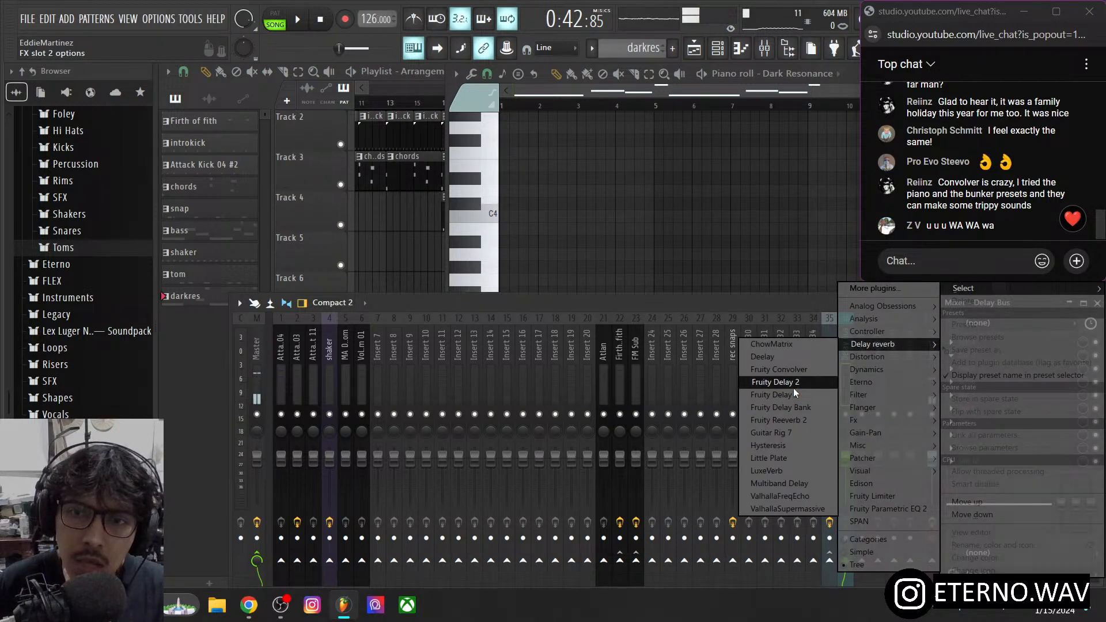
pyautogui.moveTo(876, 405)
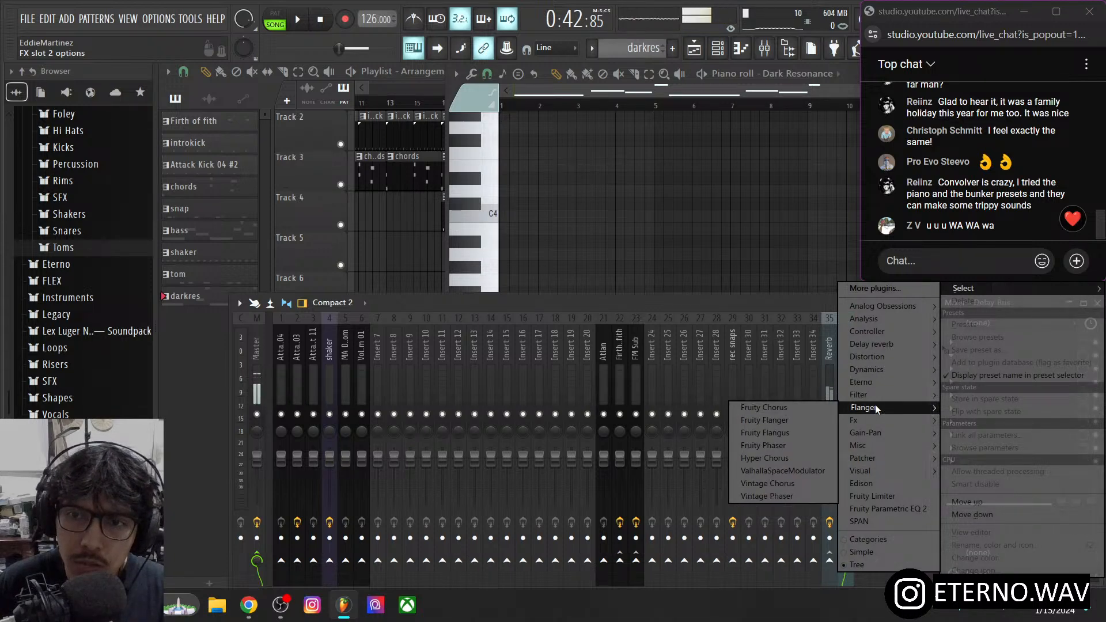
pyautogui.moveTo(878, 385)
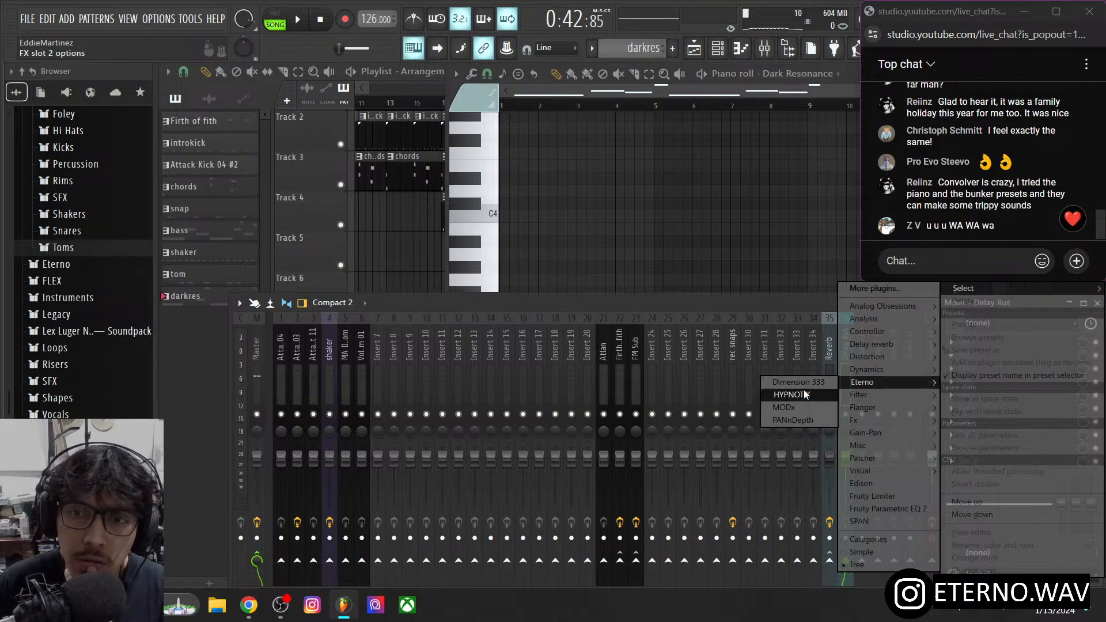
pyautogui.click(804, 383)
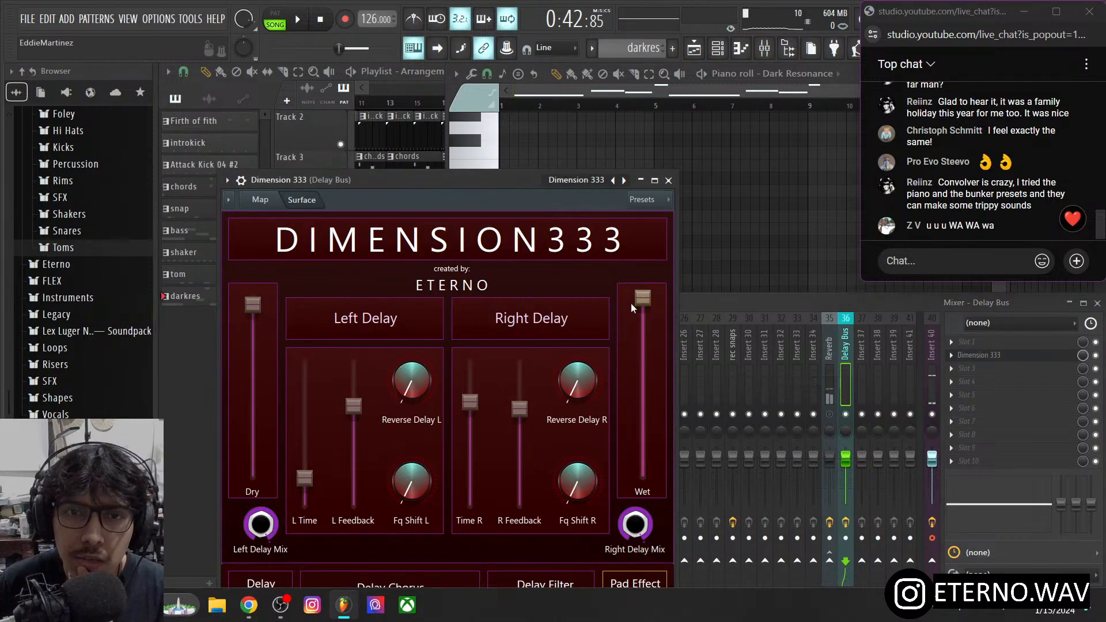
# - Reposition Dimension 333 for a full view and examine the internal Patcher map of its delay routing
pyautogui.moveTo(492, 181); pyautogui.dragTo(658, 81)
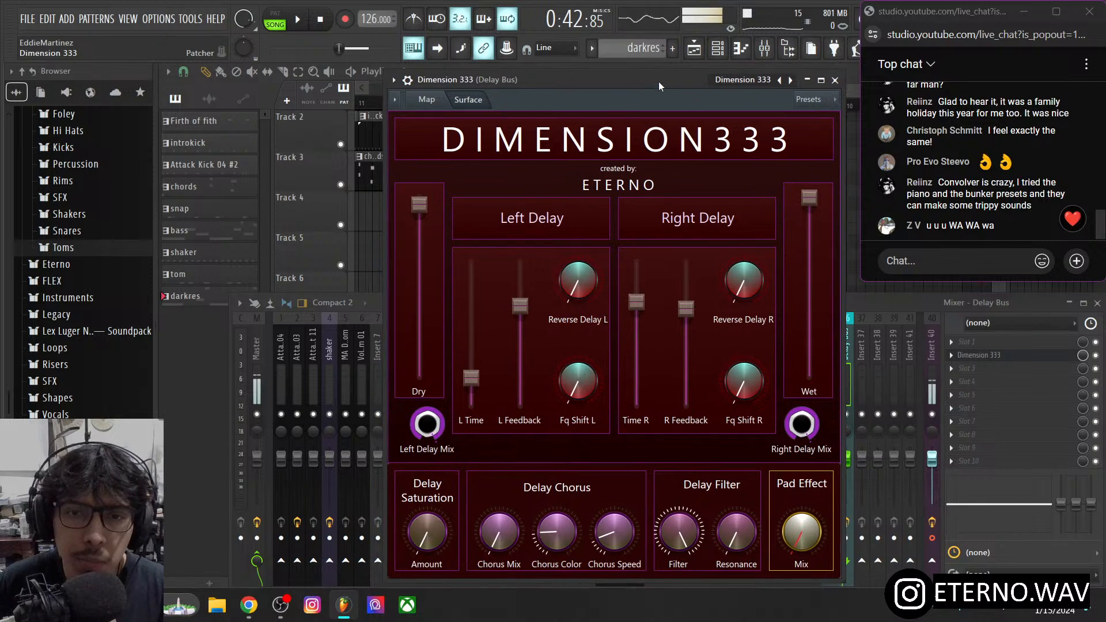
pyautogui.click(427, 100)
pyautogui.moveTo(733, 79); pyautogui.dragTo(530, 85)
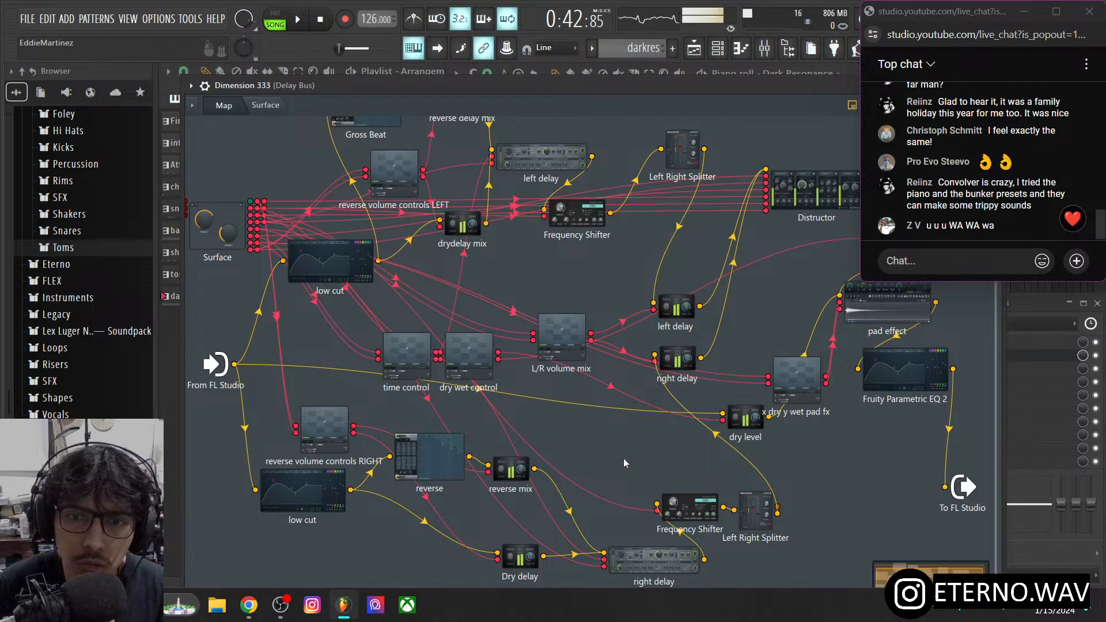
pyautogui.scroll(3, 624, 458)
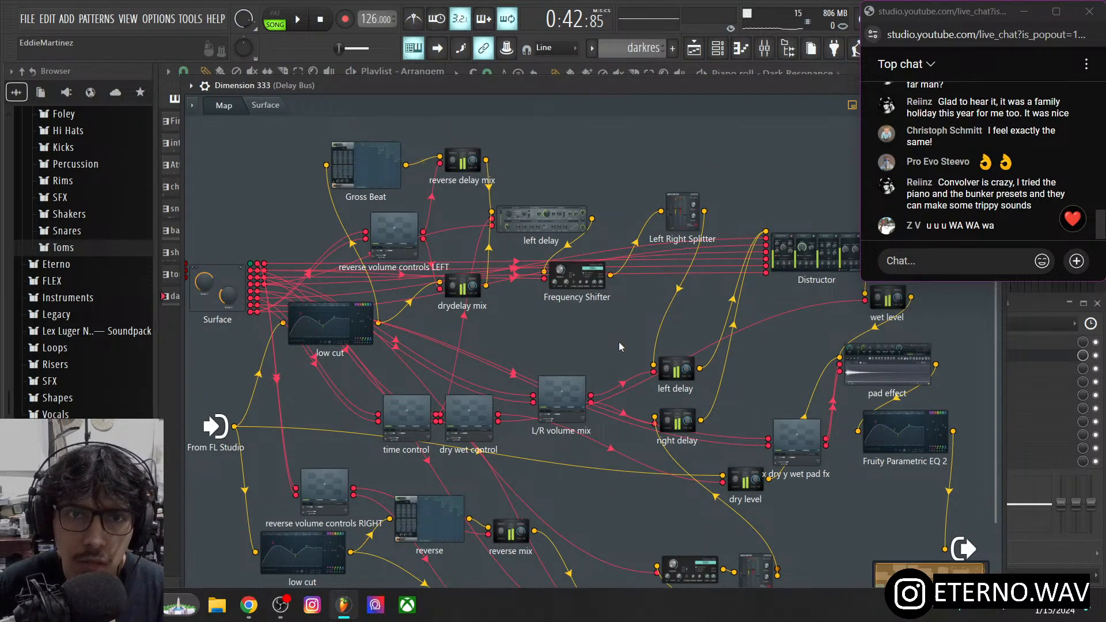
# - Examine the rest of Dimension 333's map, switch to its Surface controls and reposition the window so all controls show
pyautogui.scroll(-3, 619, 346)
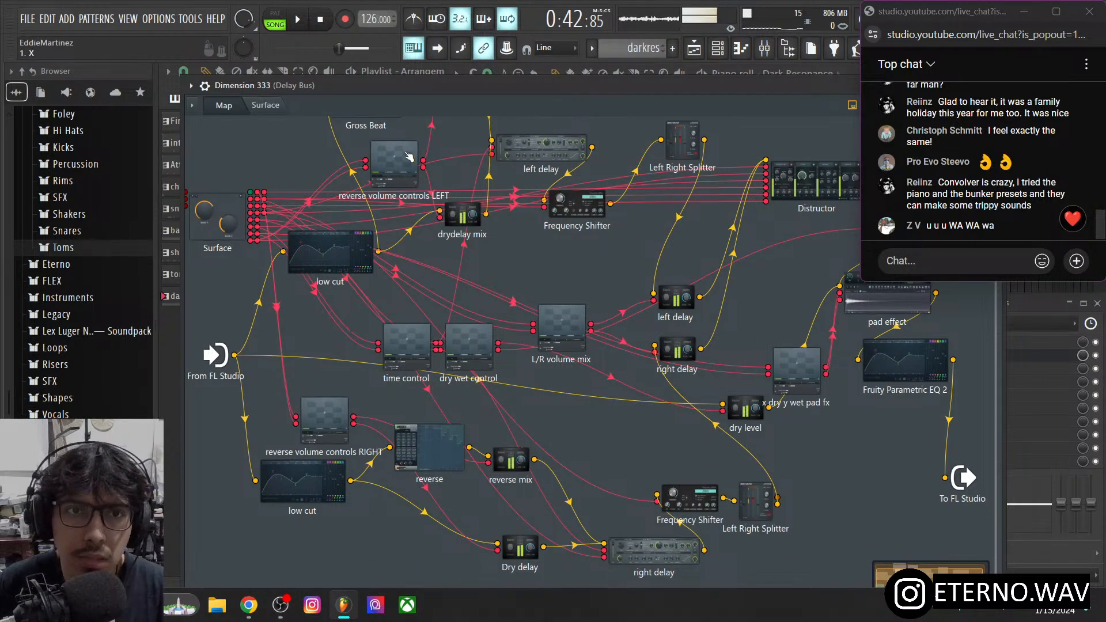
pyautogui.click(262, 109)
pyautogui.moveTo(444, 85); pyautogui.dragTo(632, 93)
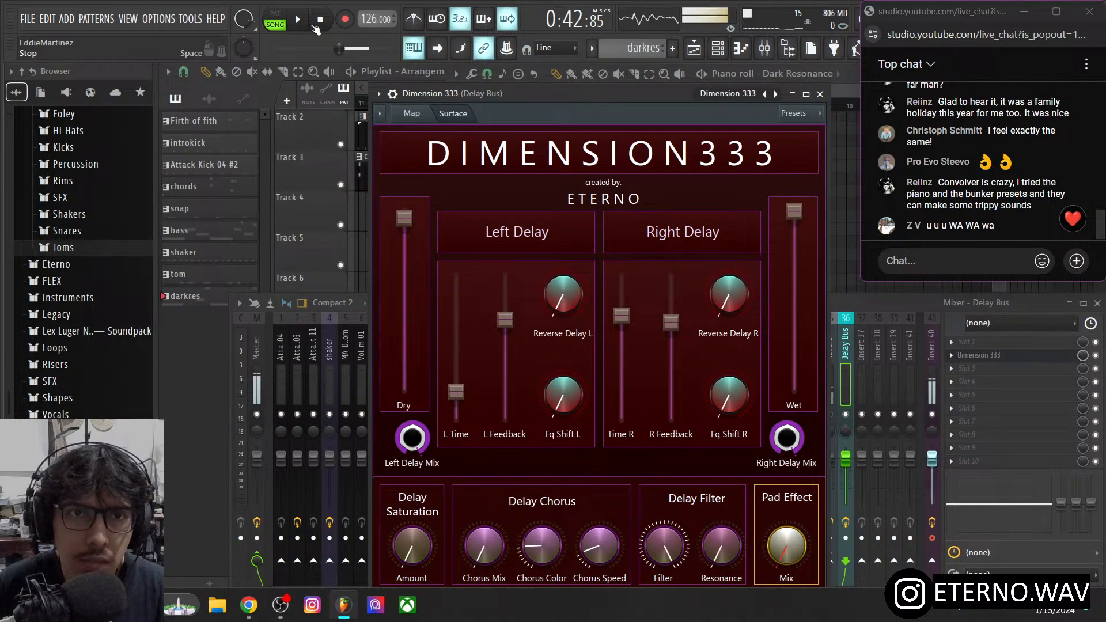
pyautogui.moveTo(607, 95); pyautogui.dragTo(620, 95)
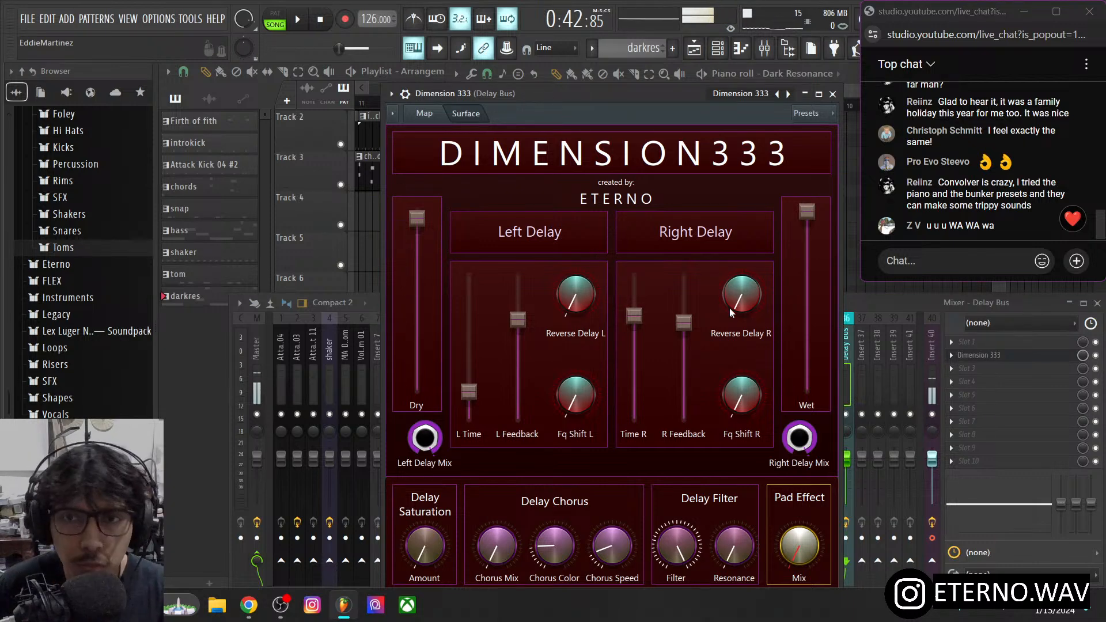
pyautogui.moveTo(576, 99); pyautogui.dragTo(576, 69)
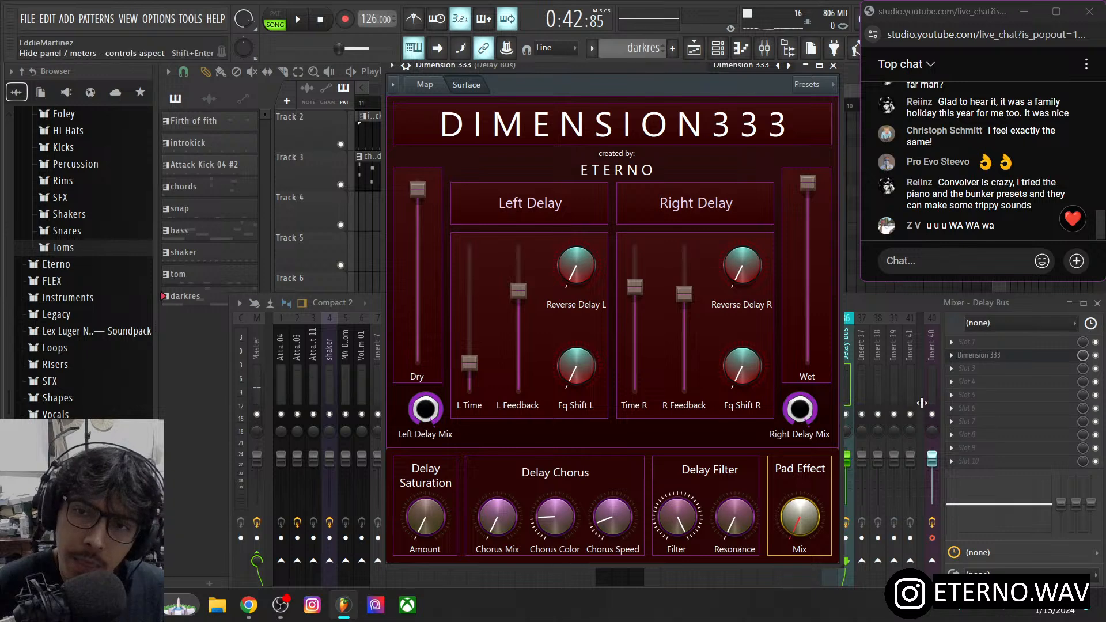
# - Route Insert 40 to the Delay Bus as a send and select the Delay Bus track
pyautogui.click(936, 370)
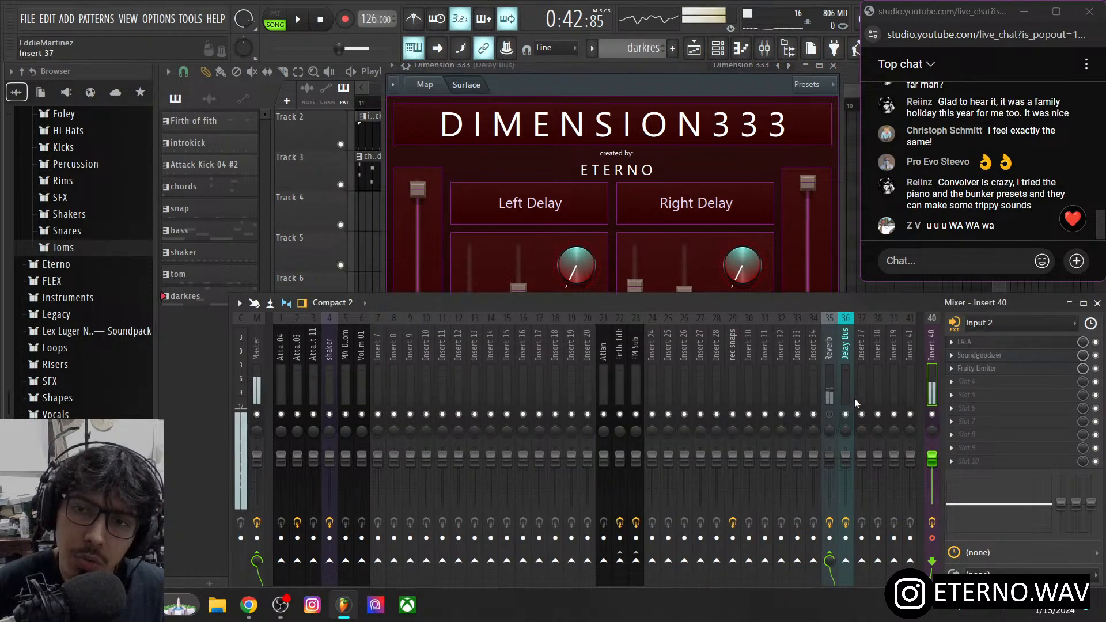
pyautogui.click(846, 560)
pyautogui.click(847, 363)
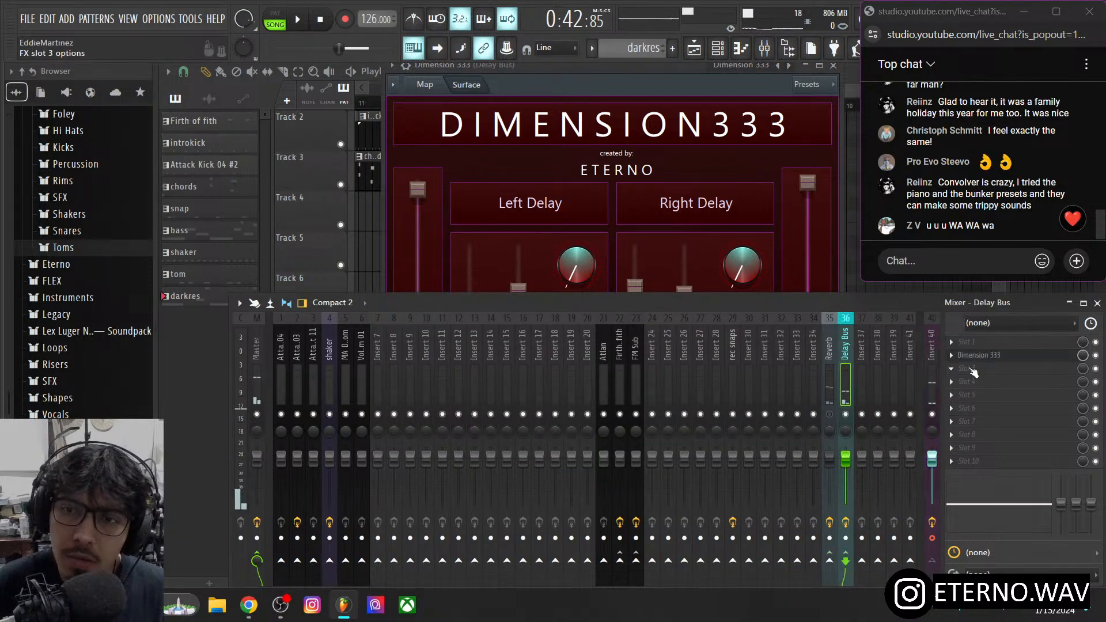
# - Turn Dimension 333's Dry level fully down, keep Wet at maximum, and add slight delay saturation and moderate delay chorus
pyautogui.click(981, 357)
pyautogui.click(981, 356)
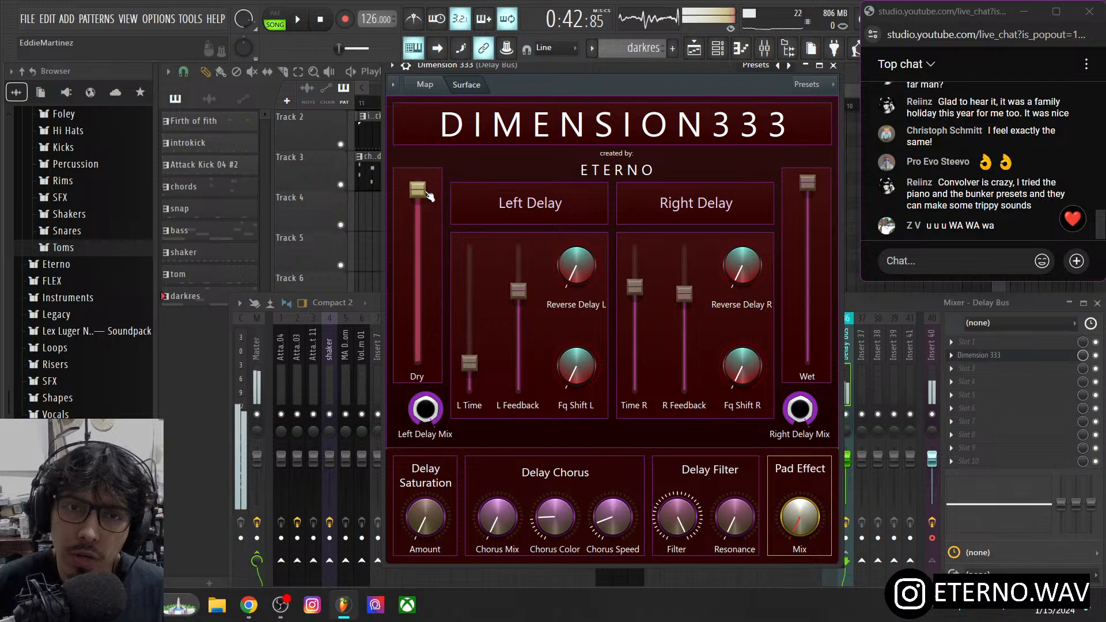
pyautogui.moveTo(418, 190); pyautogui.dragTo(418, 361)
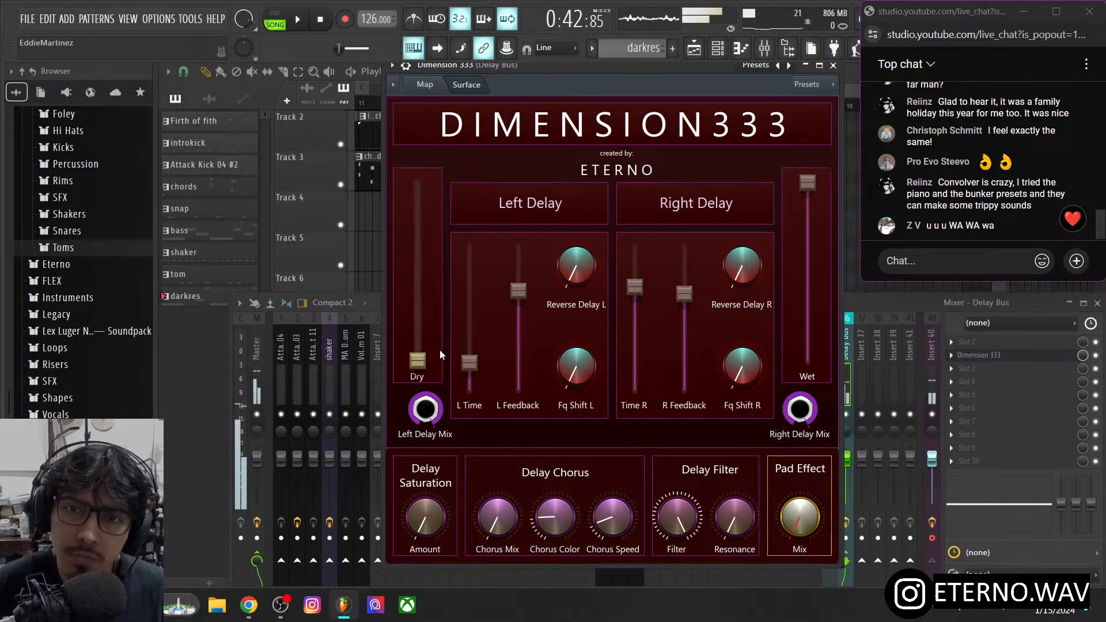
pyautogui.moveTo(807, 183); pyautogui.dragTo(808, 209)
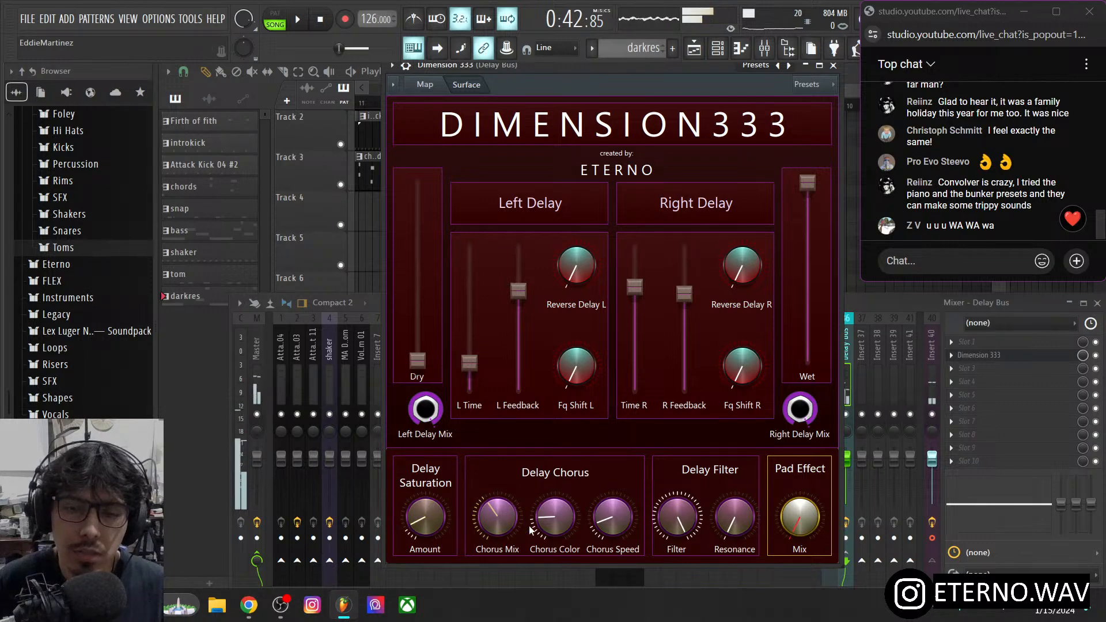
pyautogui.moveTo(566, 524)
pyautogui.mouseDown()
pyautogui.moveTo(566, 513)
pyautogui.moveTo(566, 524)
pyautogui.mouseUp()
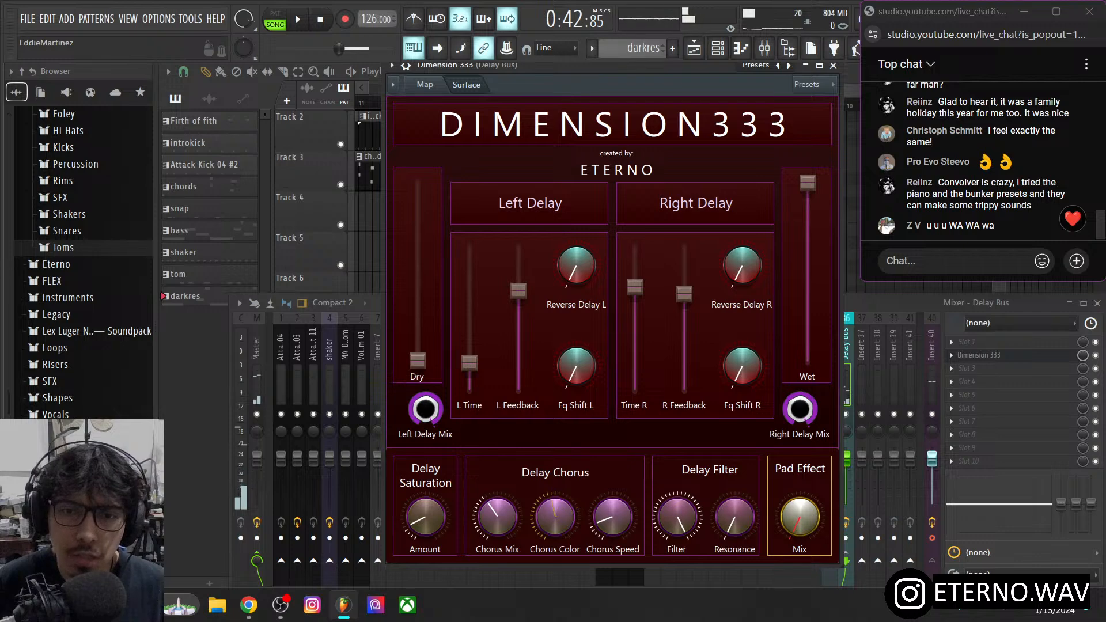
pyautogui.moveTo(554, 517); pyautogui.dragTo(555, 510)
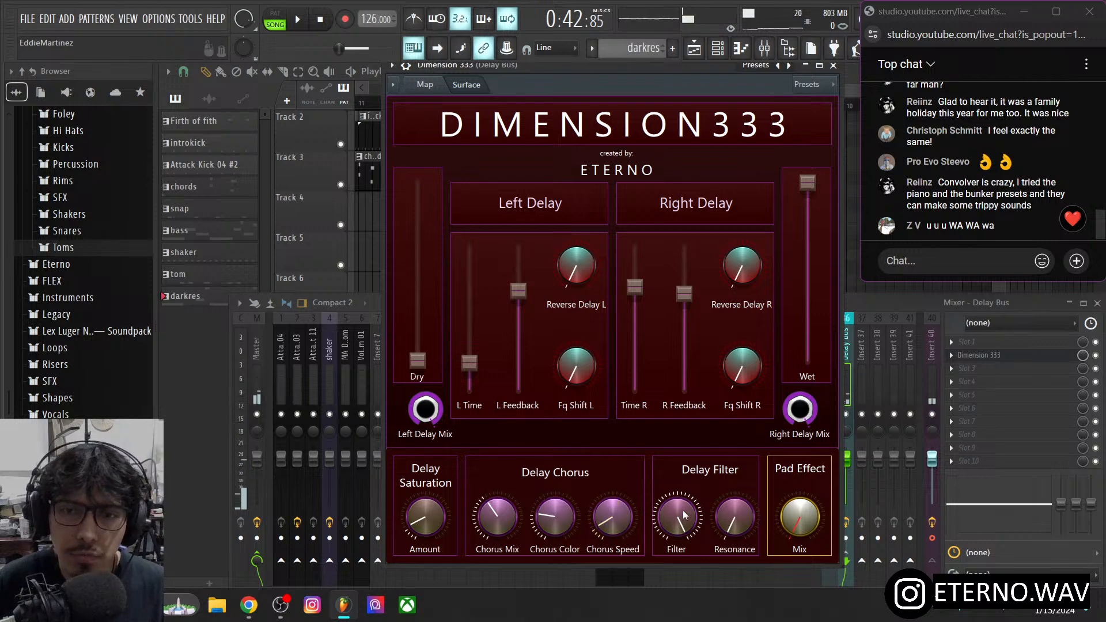
# - Try a lower Delay Filter cutoff with raised Resonance, returning both knobs to their original positions
pyautogui.moveTo(677, 516); pyautogui.dragTo(678, 538)
pyautogui.moveTo(734, 517); pyautogui.dragTo(734, 501)
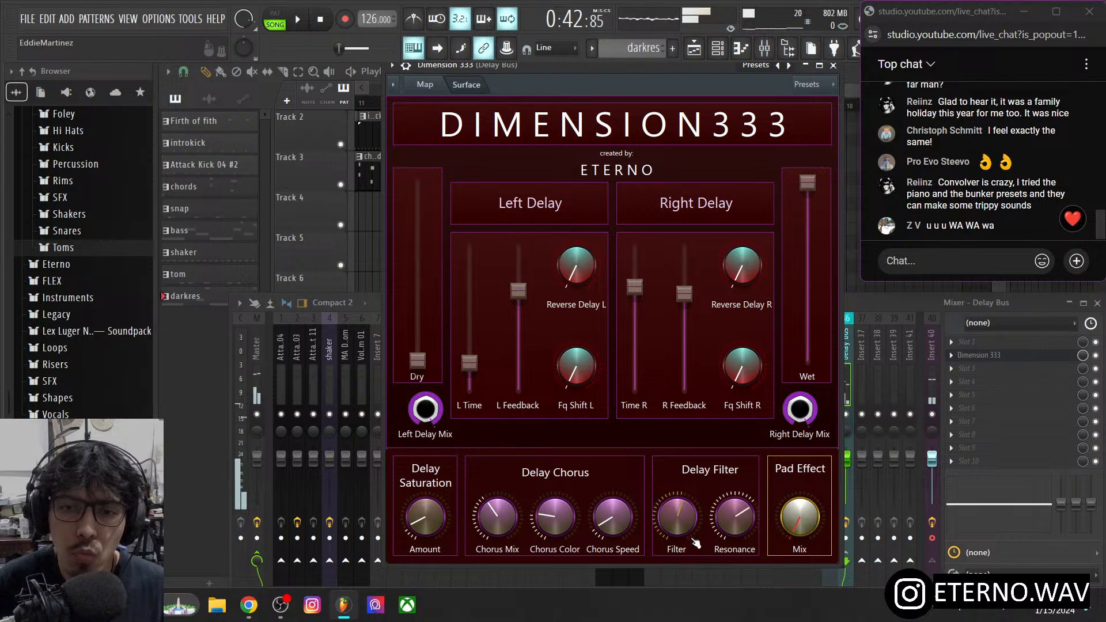
pyautogui.moveTo(735, 518); pyautogui.dragTo(738, 532)
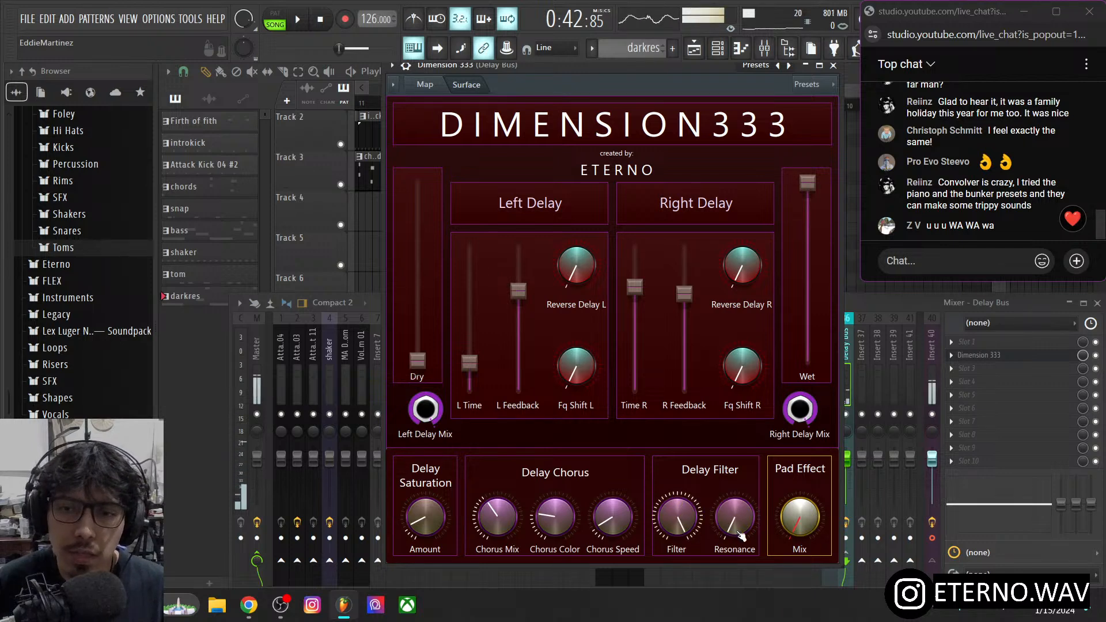
# - Try a high Pad Effect mix and briefly mute Insert 40 to compare the sound
pyautogui.moveTo(800, 517); pyautogui.dragTo(801, 490)
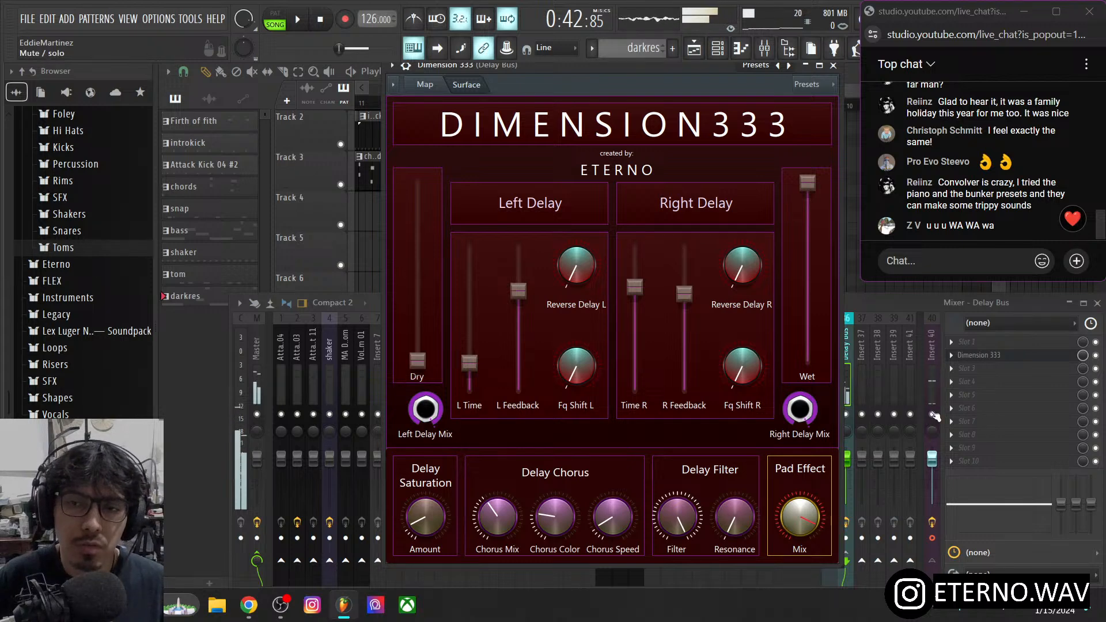
pyautogui.click(934, 416)
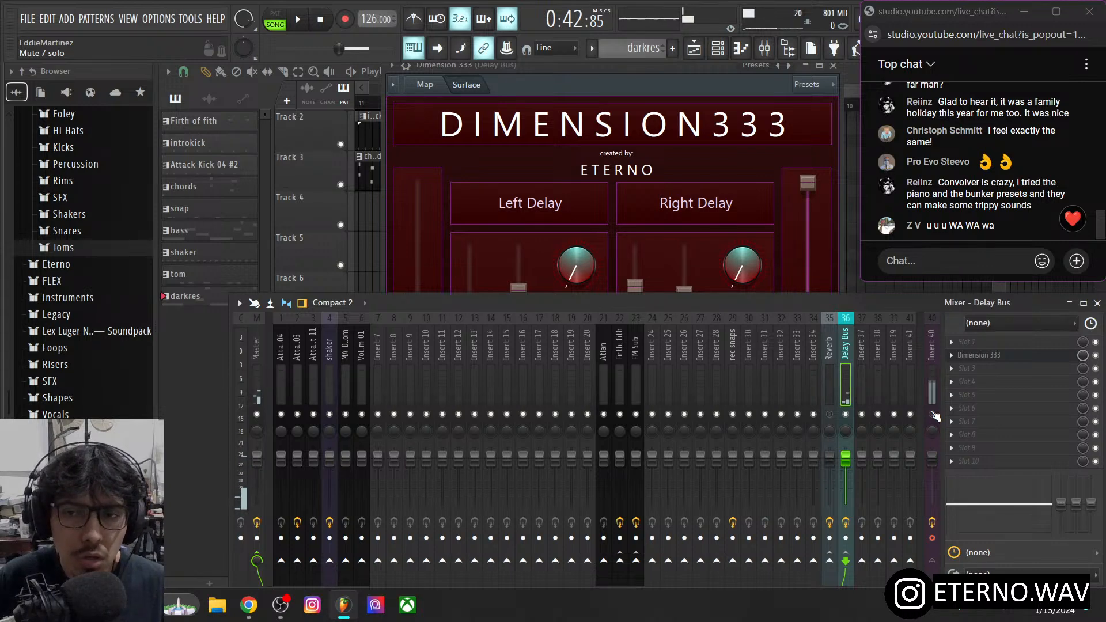
pyautogui.click(933, 412)
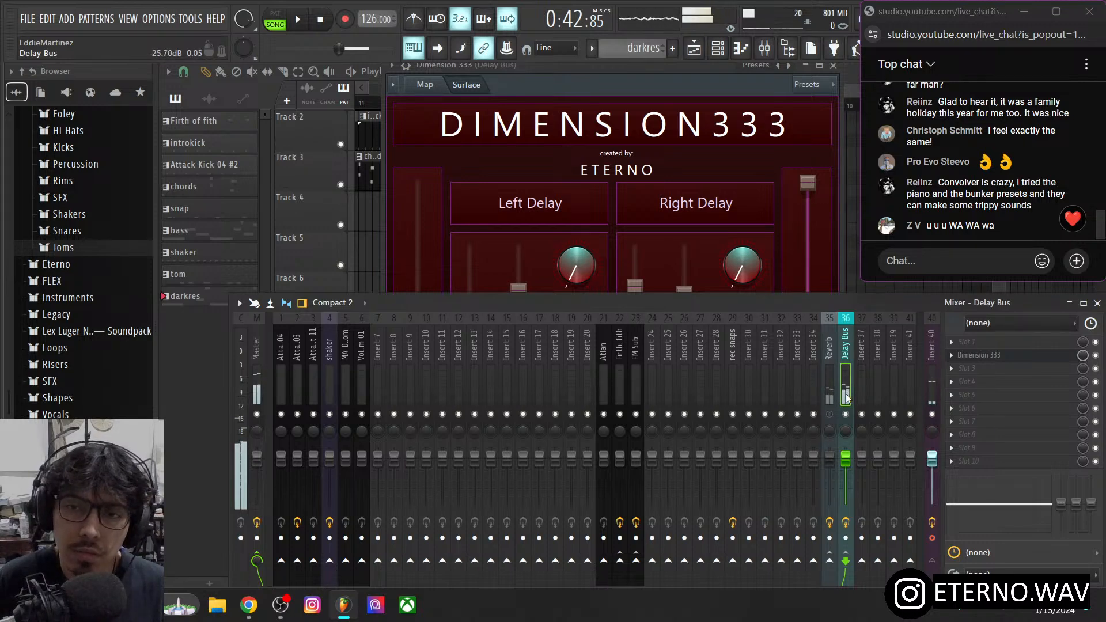
pyautogui.rightClick(980, 367)
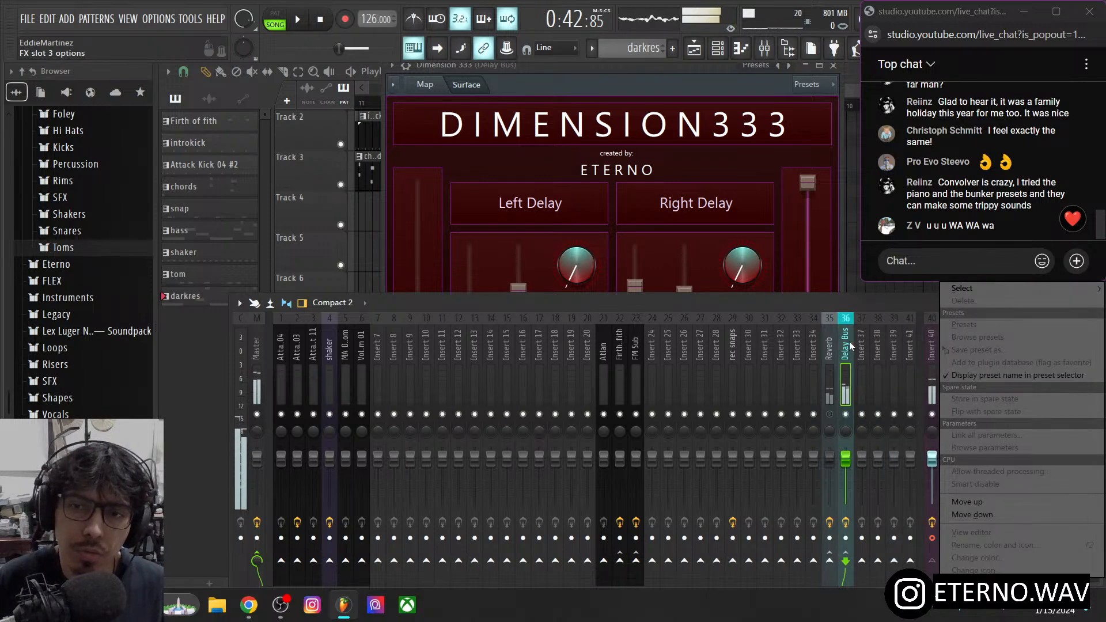
pyautogui.click(850, 341)
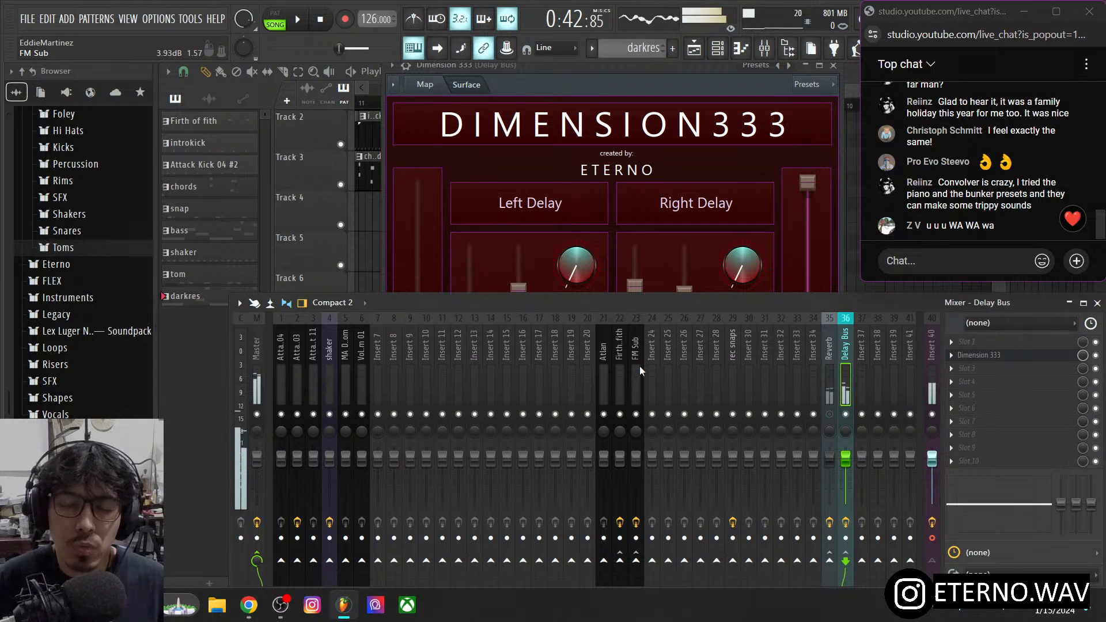
pyautogui.click(1011, 357)
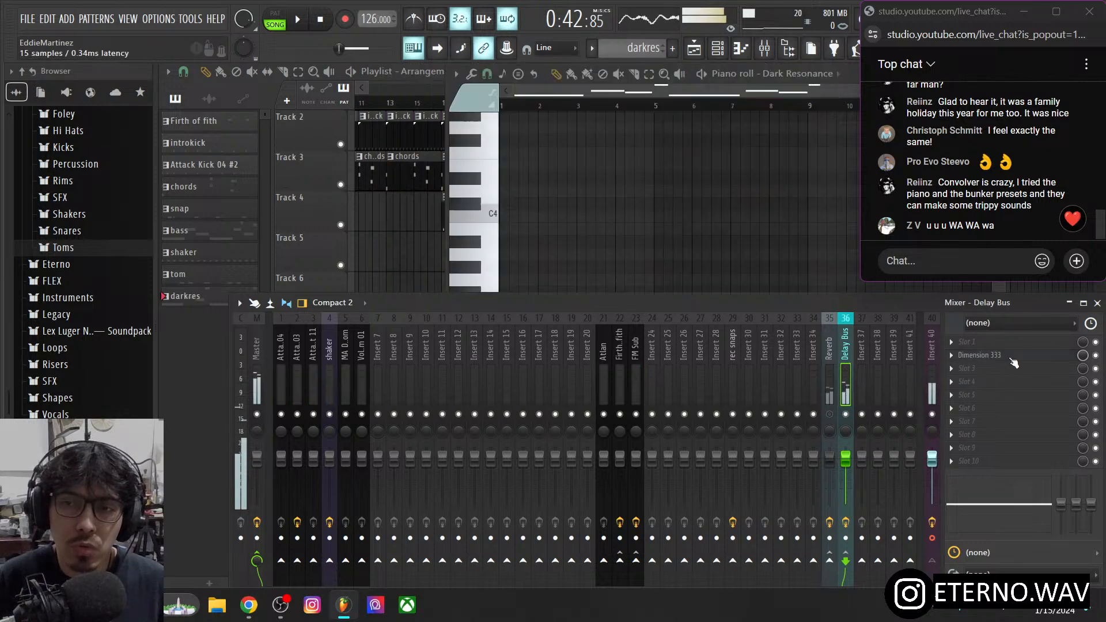
# - Raise Dimension 333's Reverse Delay L slightly and increase its Chorus Mix and Delay Saturation amount
pyautogui.click(1011, 357)
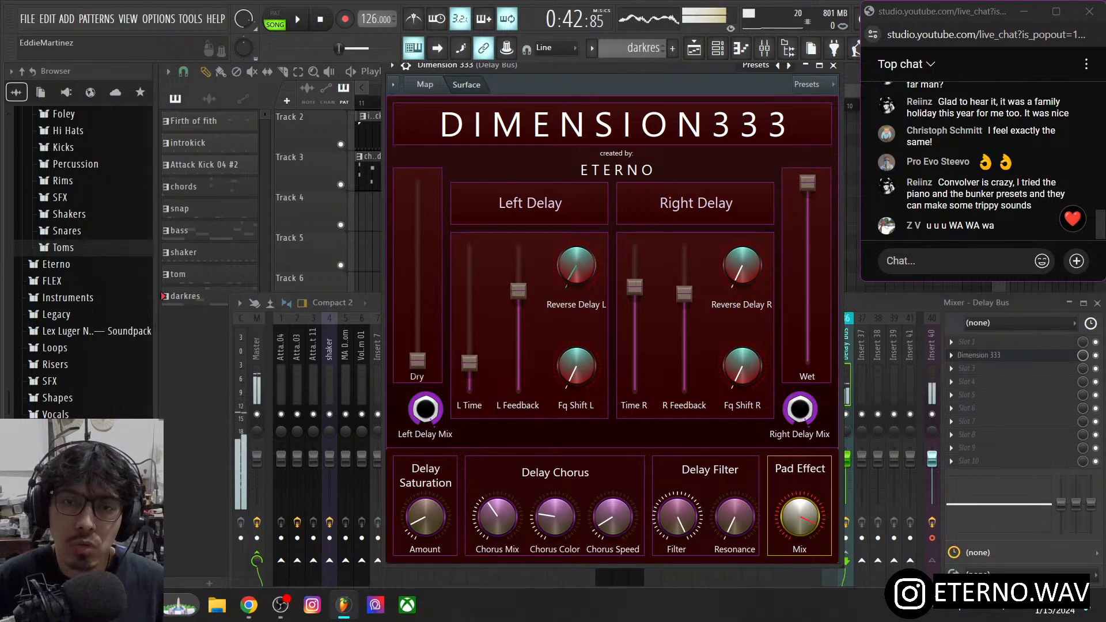
pyautogui.moveTo(579, 272); pyautogui.dragTo(579, 289)
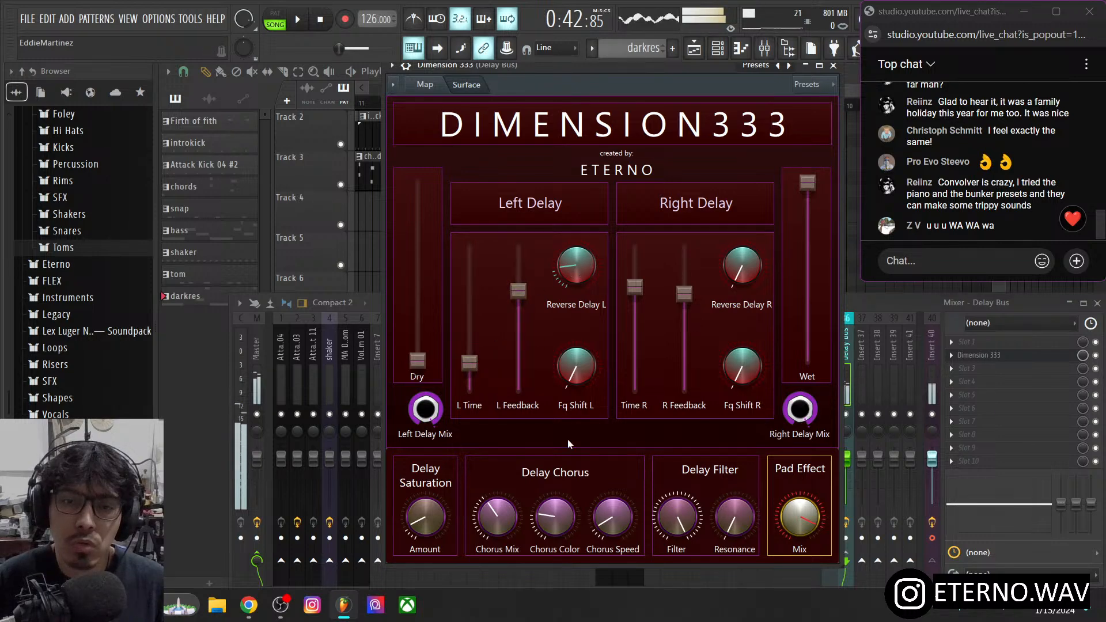
pyautogui.moveTo(497, 515); pyautogui.dragTo(497, 501)
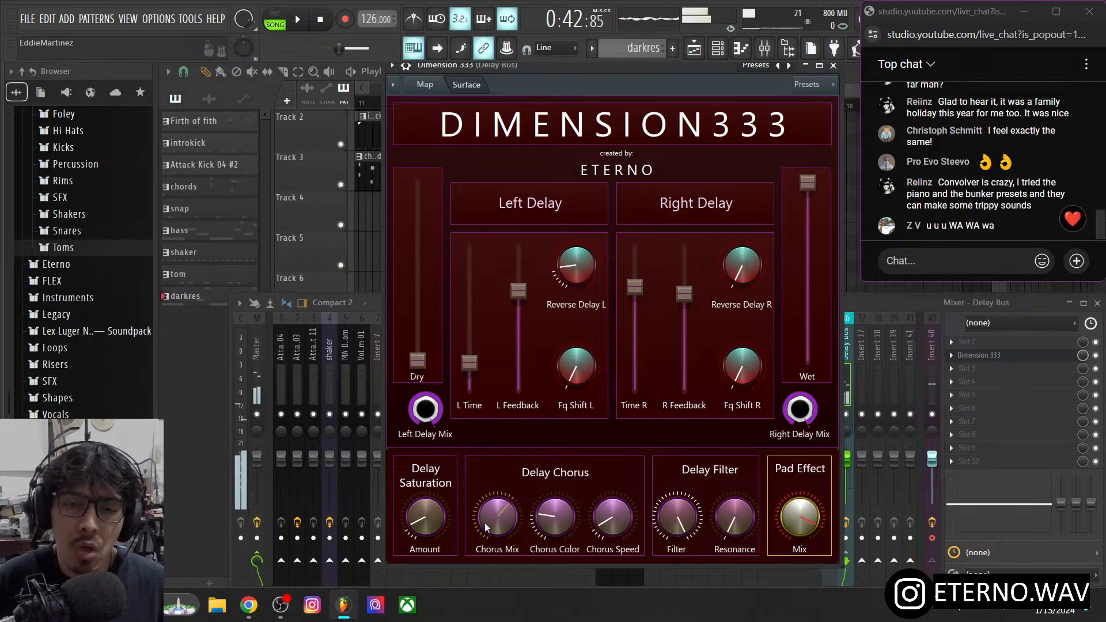
pyautogui.moveTo(426, 516); pyautogui.dragTo(426, 507)
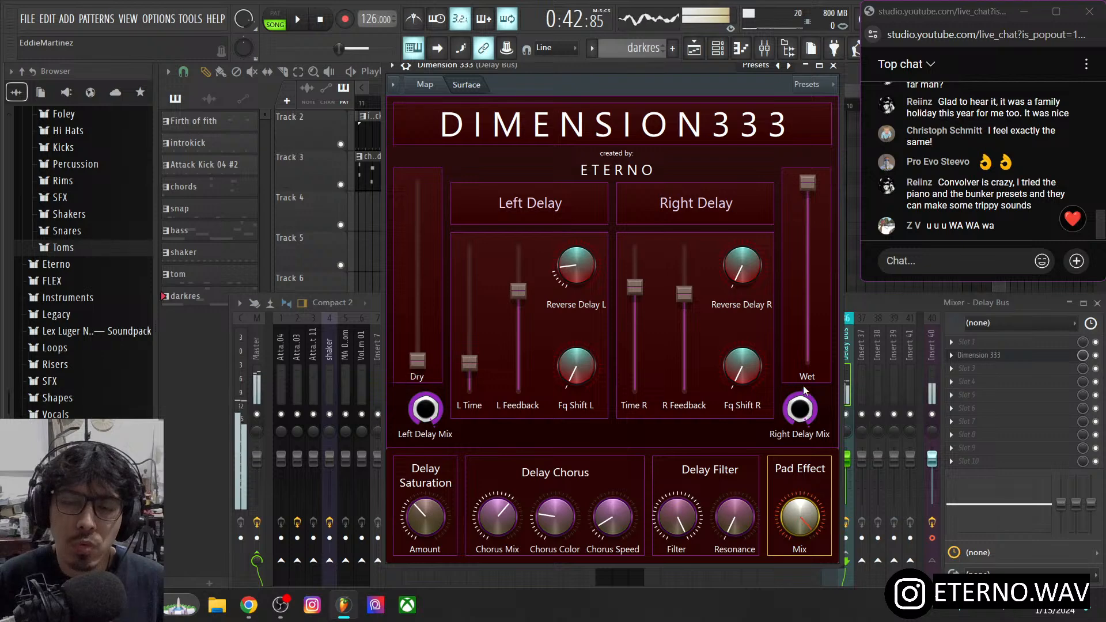
# - Compare Insert 40's sound with the Delay Bus muted and active, and recheck the Dimension 333 settings
pyautogui.click(928, 346)
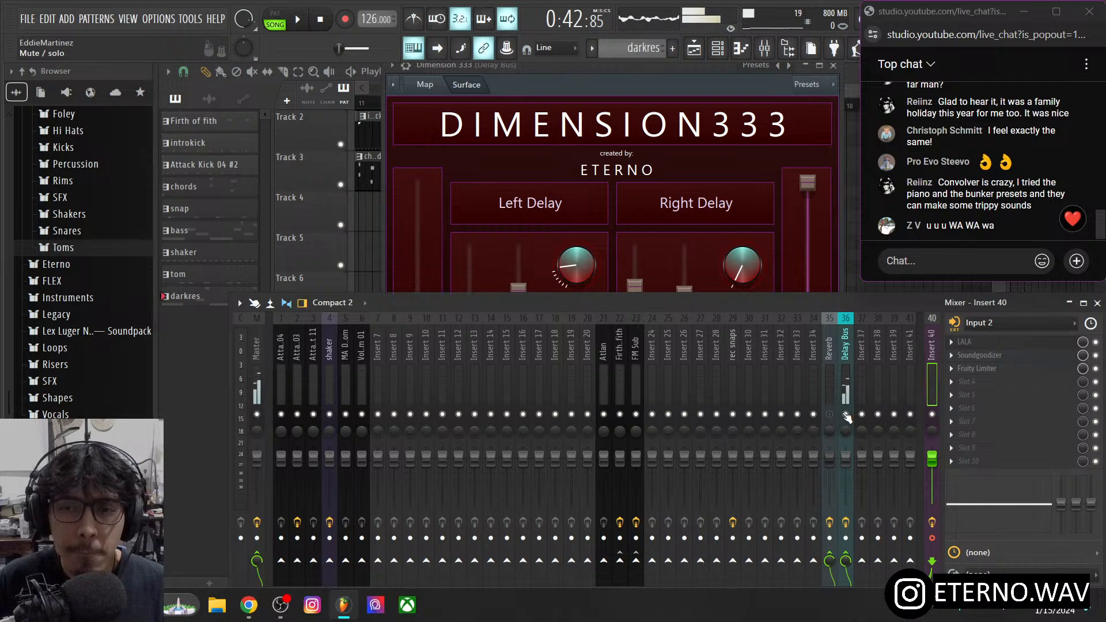
pyautogui.click(843, 390)
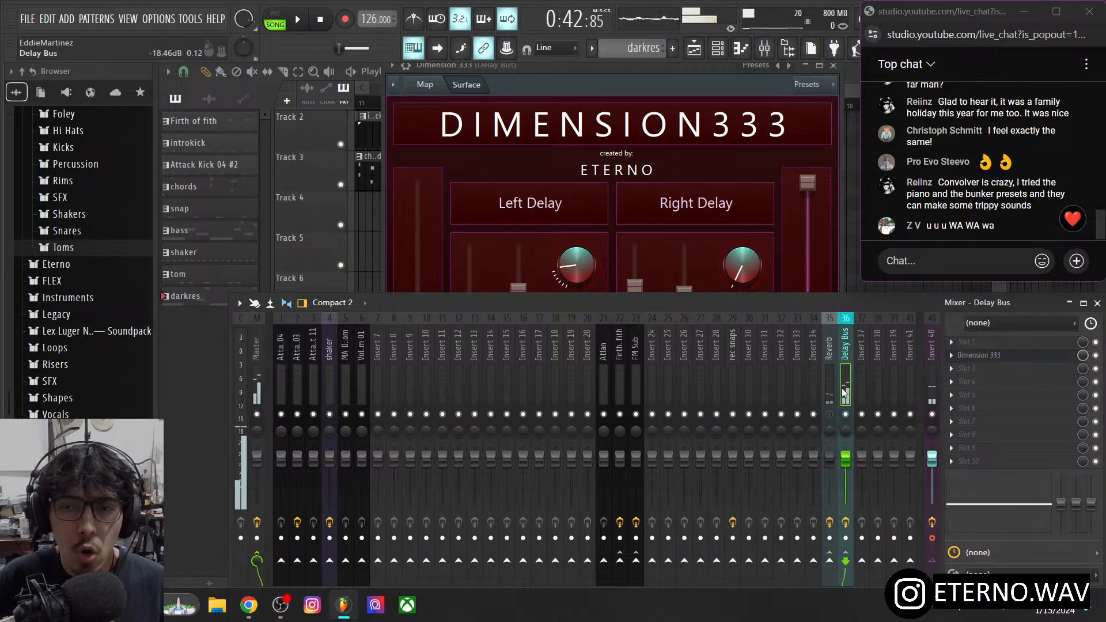
pyautogui.click(981, 357)
pyautogui.click(980, 356)
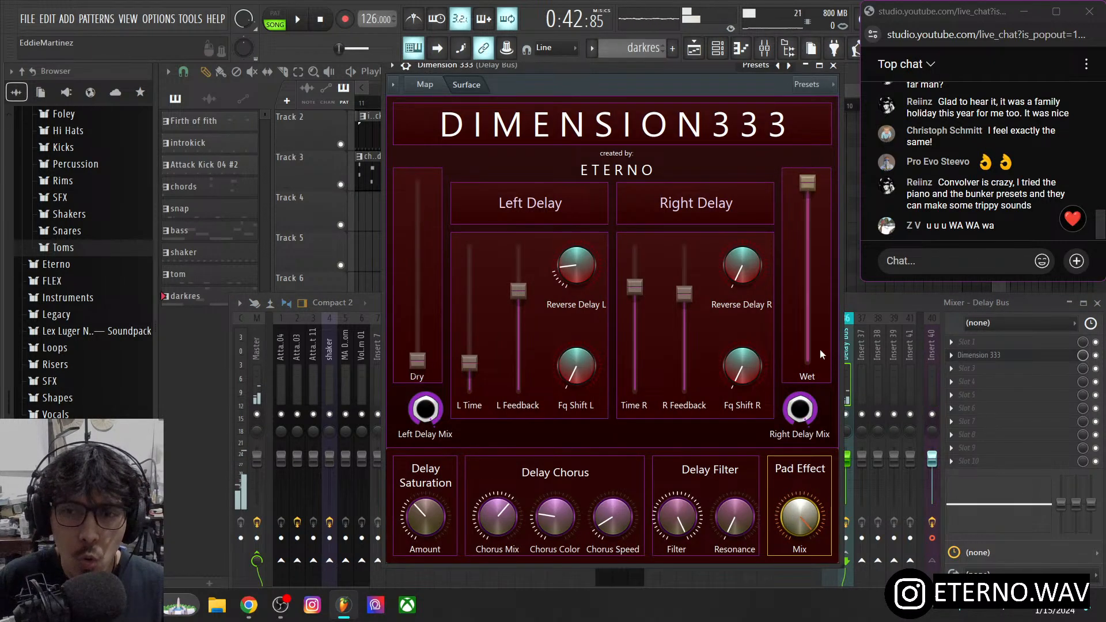
pyautogui.click(869, 302)
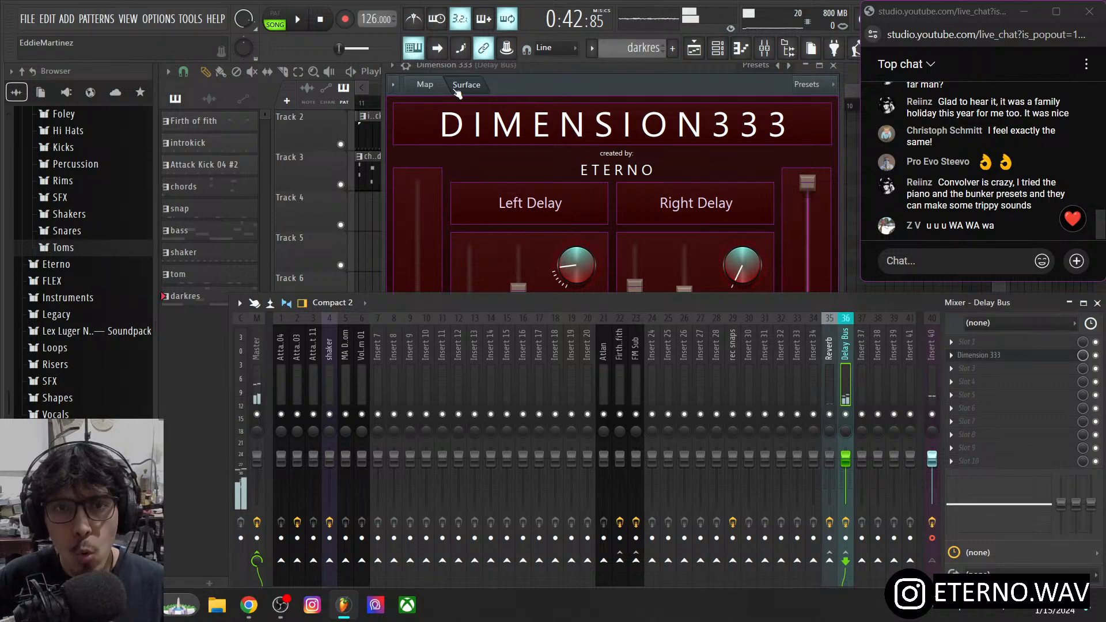
# - During song playback, turn Dimension 333's Pad Effect mix fully down and raise the Delay Saturation amount
pyautogui.press('space')
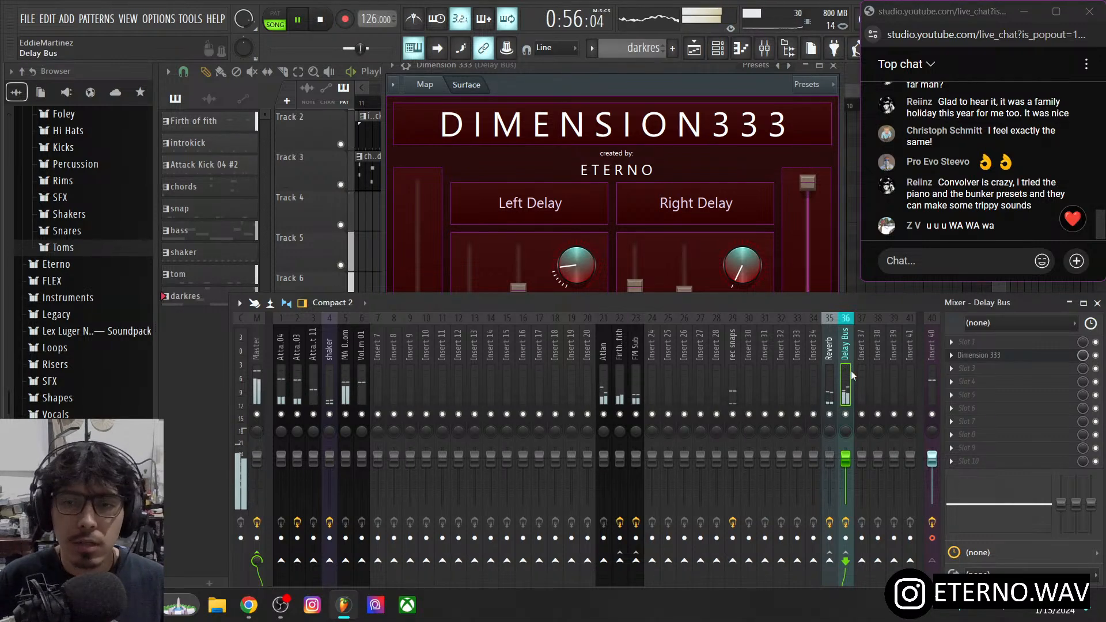
pyautogui.click(988, 357)
pyautogui.click(987, 356)
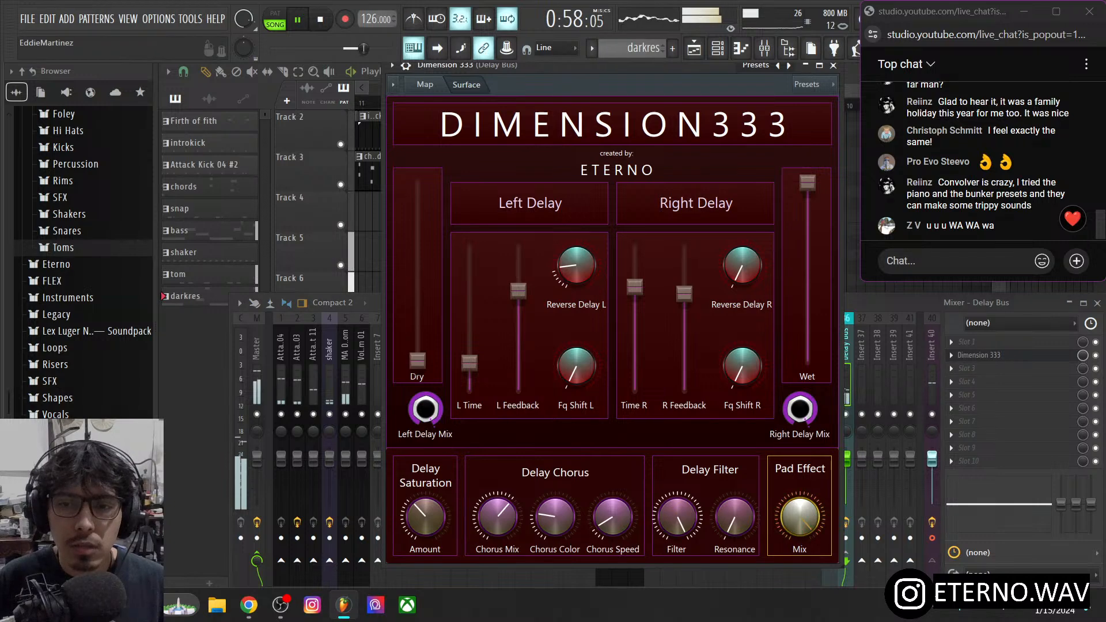
pyautogui.moveTo(799, 514); pyautogui.dragTo(785, 527)
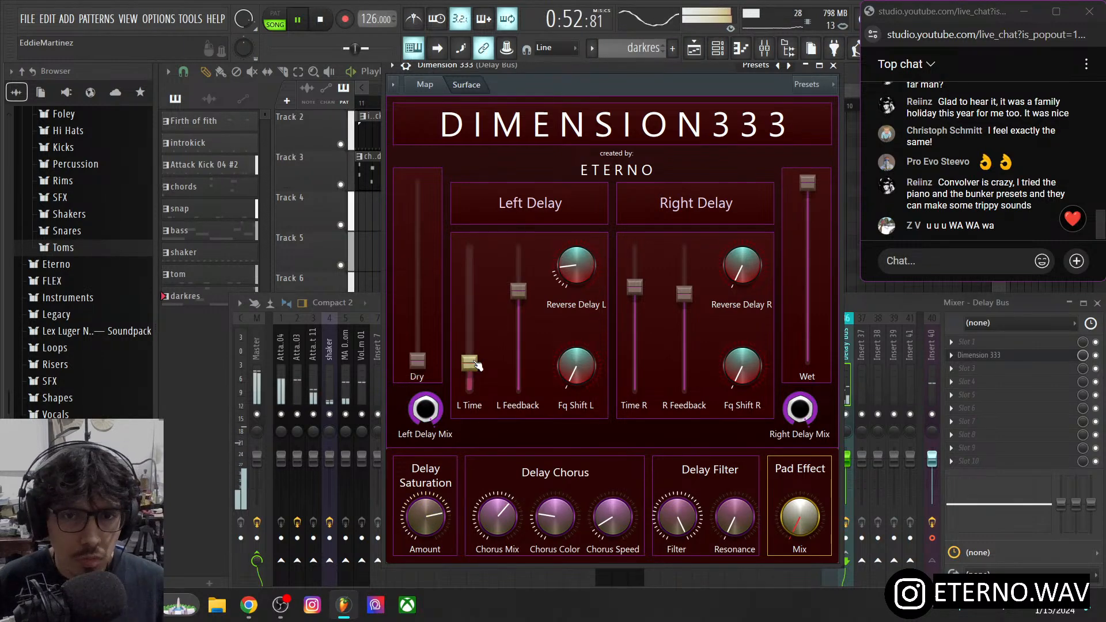
# - Raise the left delay's time and feedback, set Reverse Delay L to maximum and Reverse Delay R to a low level
pyautogui.moveTo(476, 365); pyautogui.dragTo(476, 318)
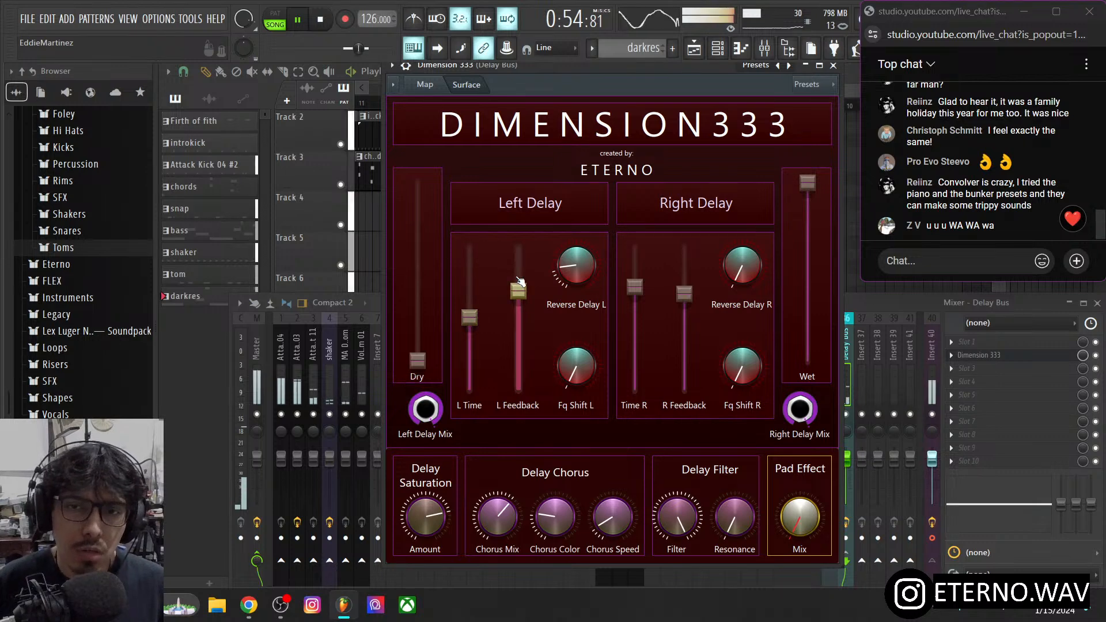
pyautogui.moveTo(520, 281); pyautogui.dragTo(578, 248)
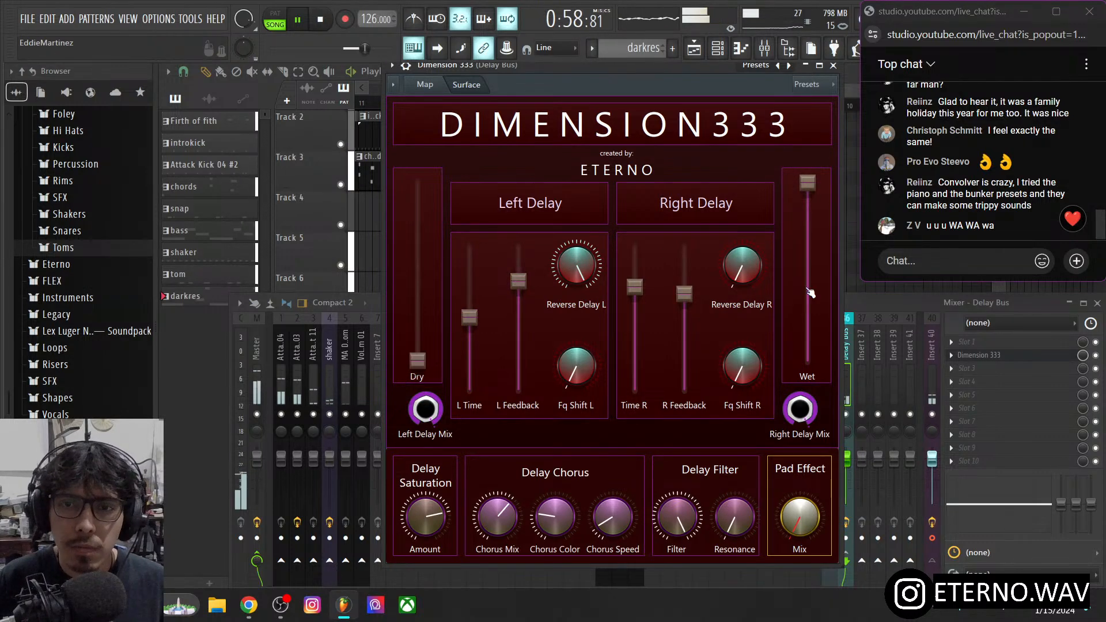
pyautogui.moveTo(736, 272); pyautogui.dragTo(736, 258)
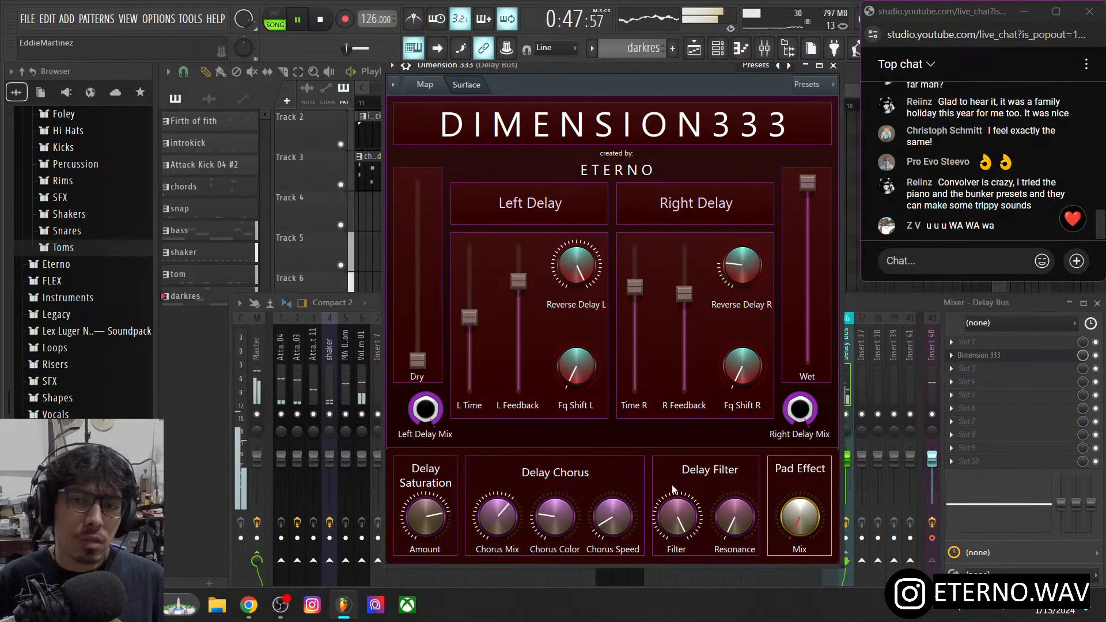
# - Lower the Delay Filter cutoff, raise Chorus Color and reduce Chorus Mix to a low level
pyautogui.moveTo(679, 532); pyautogui.dragTo(679, 542)
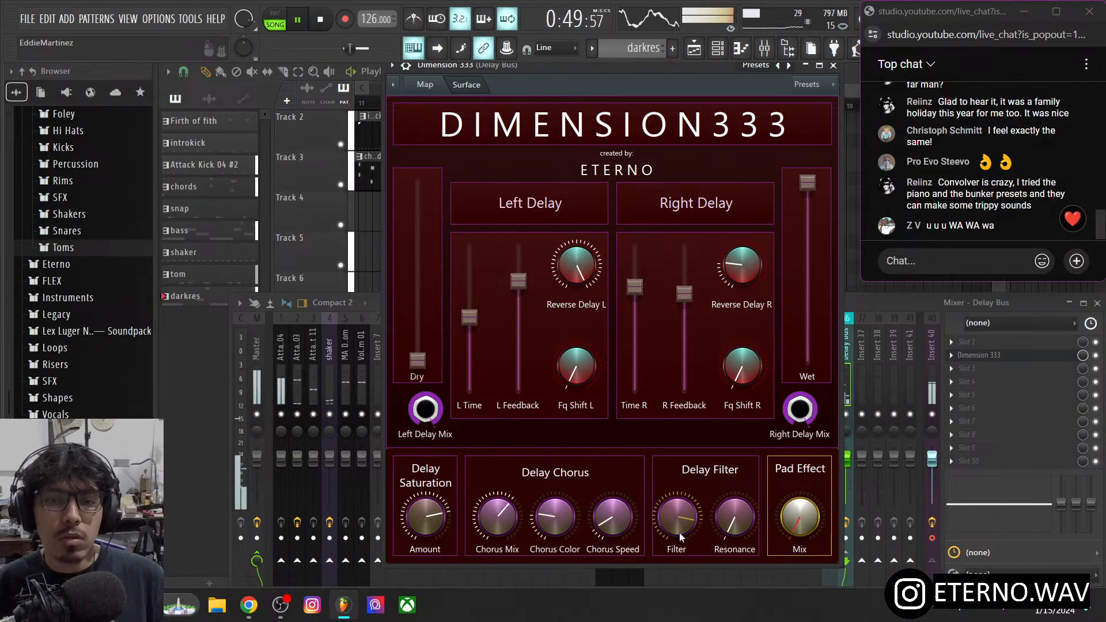
pyautogui.moveTo(549, 526); pyautogui.dragTo(498, 527)
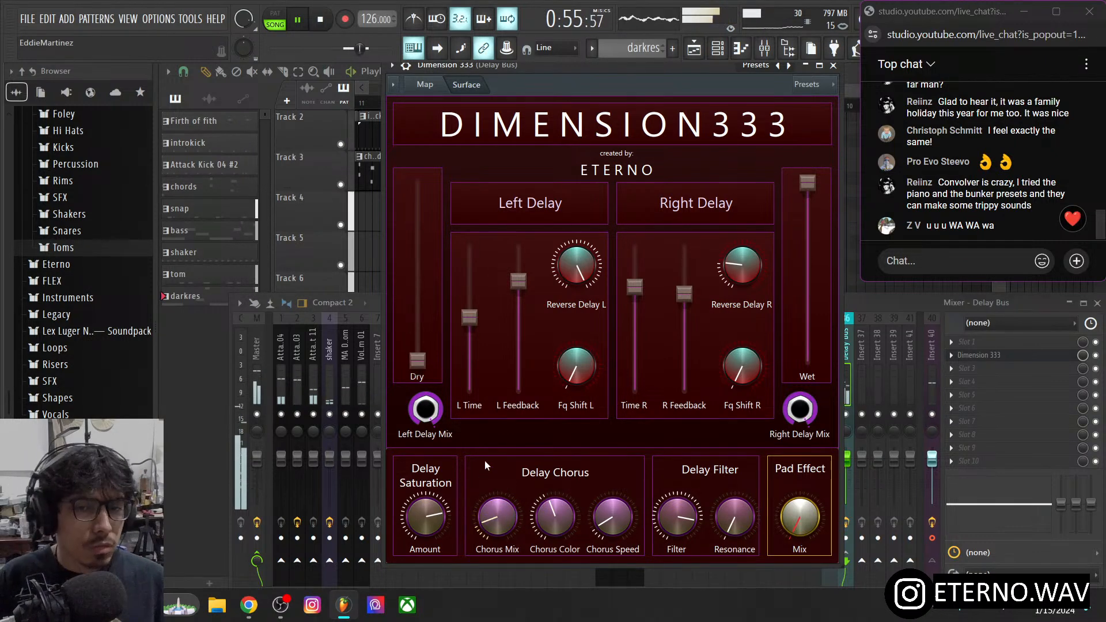
# - Raise Dimension 333's Delay Saturation slightly, lower the Wet level, and reduce Reverse Delay L and the left feedback
pyautogui.moveTo(426, 517); pyautogui.dragTo(425, 512)
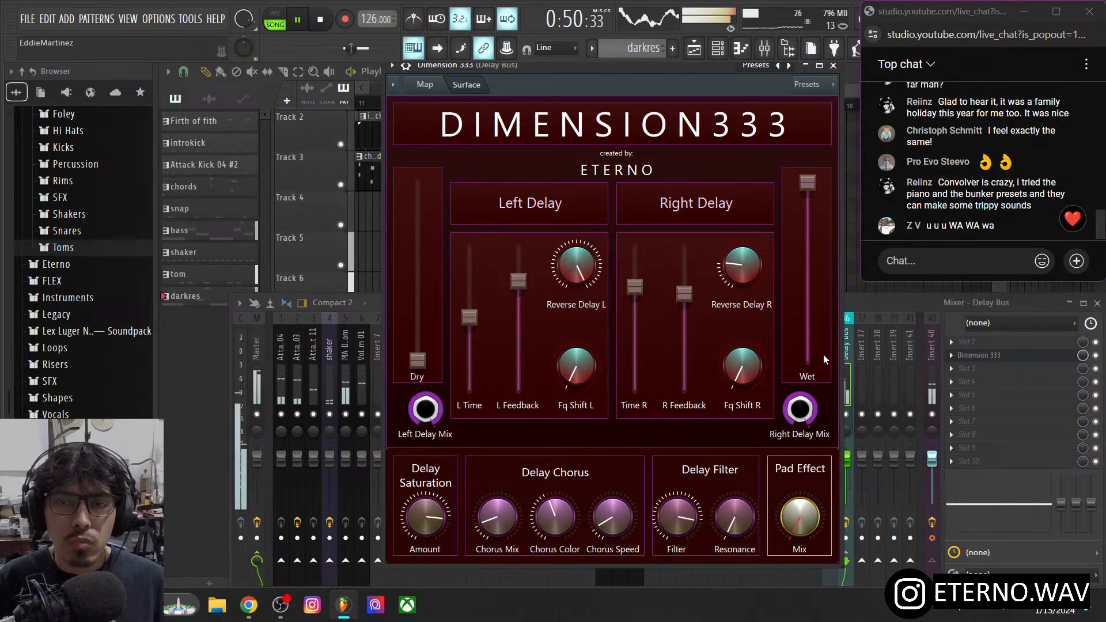
pyautogui.moveTo(808, 182); pyautogui.dragTo(808, 238)
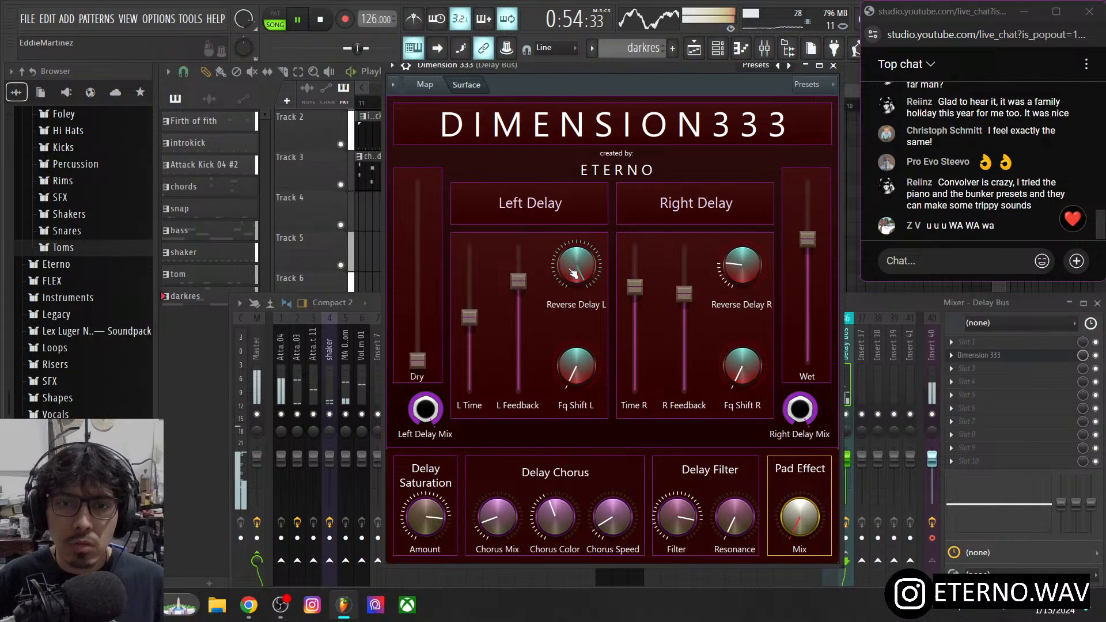
pyautogui.moveTo(571, 269); pyautogui.dragTo(518, 311)
# - Lower the right delay's time, set the Delay Filter to maximum and turn Chorus Mix down to minimum
pyautogui.moveTo(634, 286); pyautogui.dragTo(635, 340)
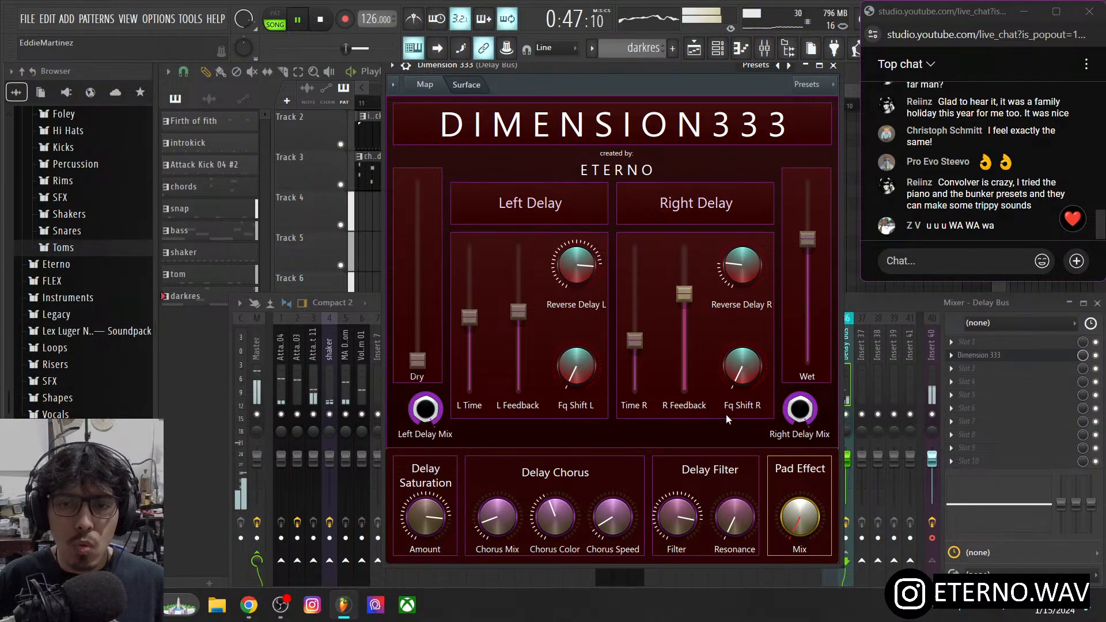
pyautogui.moveTo(677, 517); pyautogui.dragTo(678, 487)
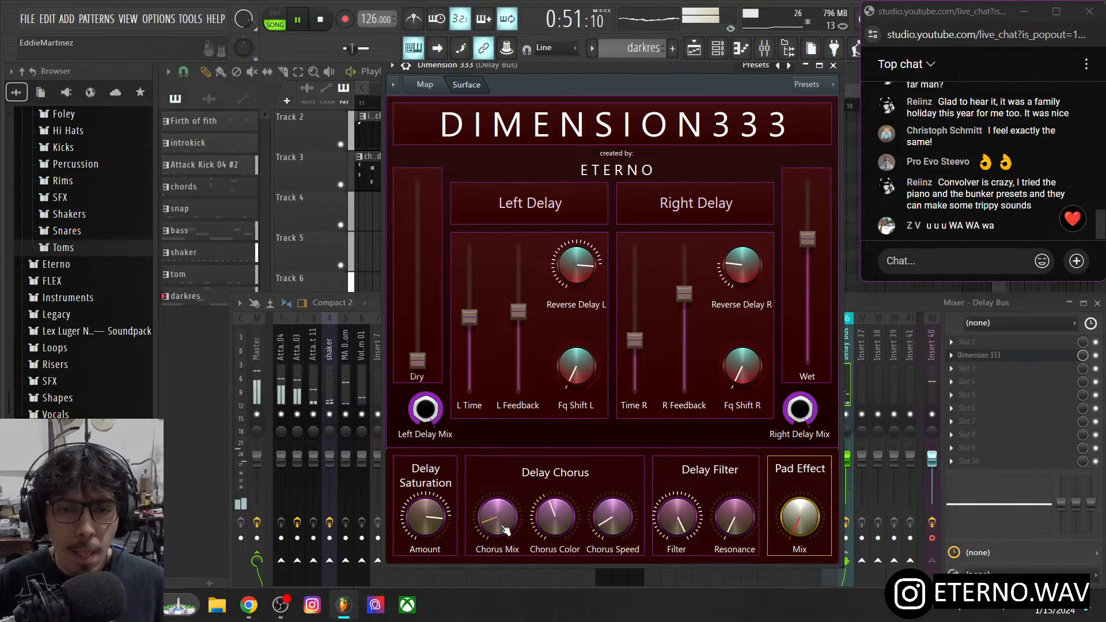
pyautogui.moveTo(509, 519); pyautogui.dragTo(510, 537)
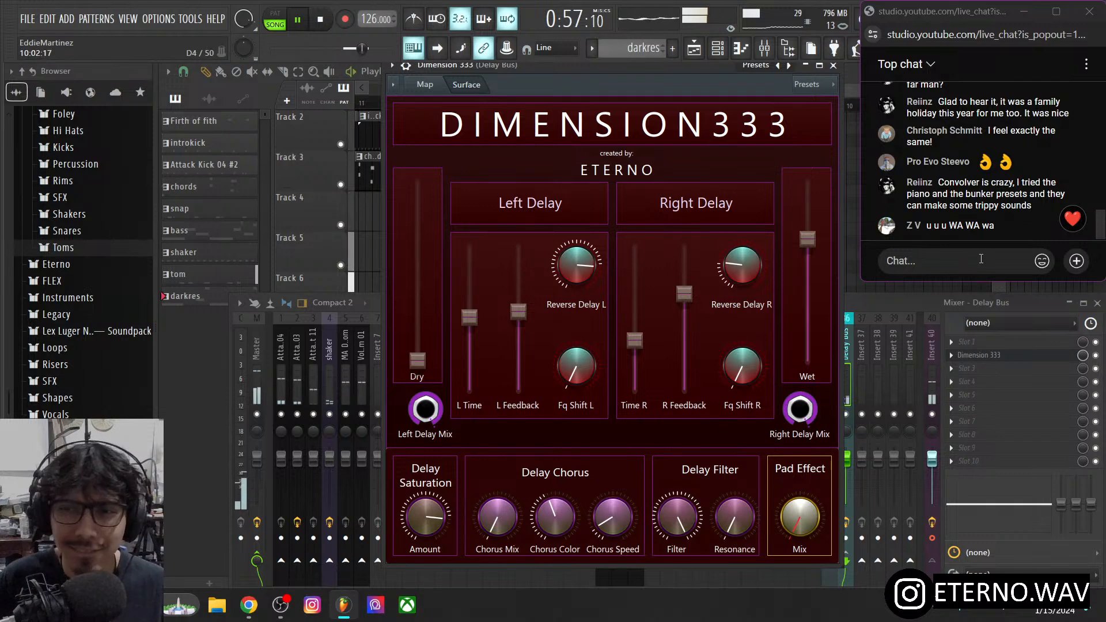
# - Delete Dimension 333 from slot 2 of the Delay Bus, stop playback and load Eterno's MODx in its place
pyautogui.click(945, 354)
pyautogui.click(952, 355)
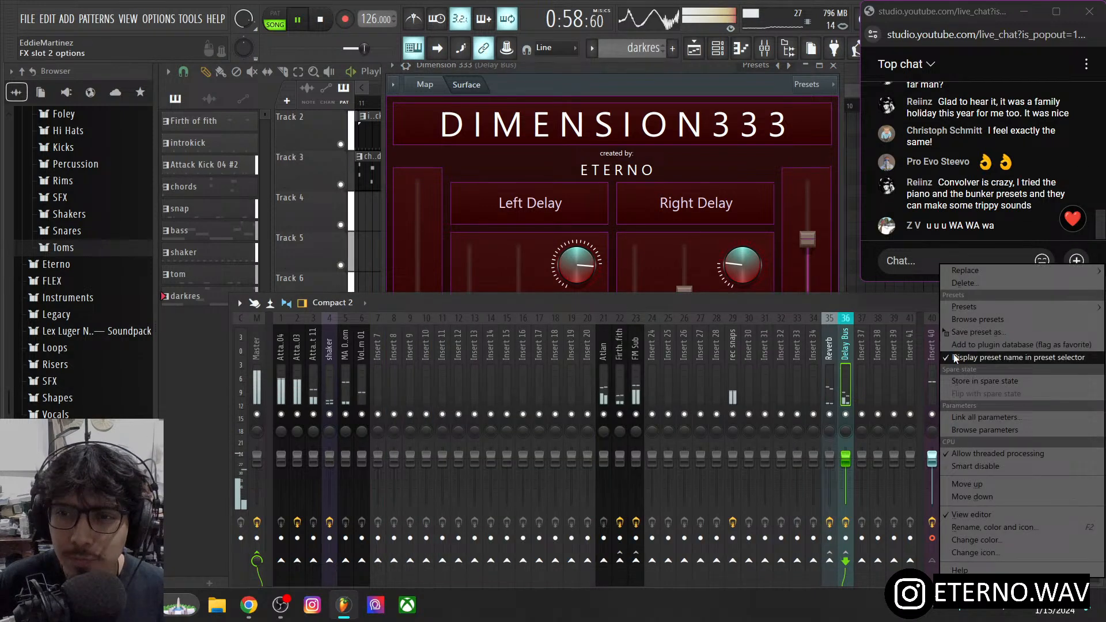
pyautogui.click(966, 285)
pyautogui.press('space')
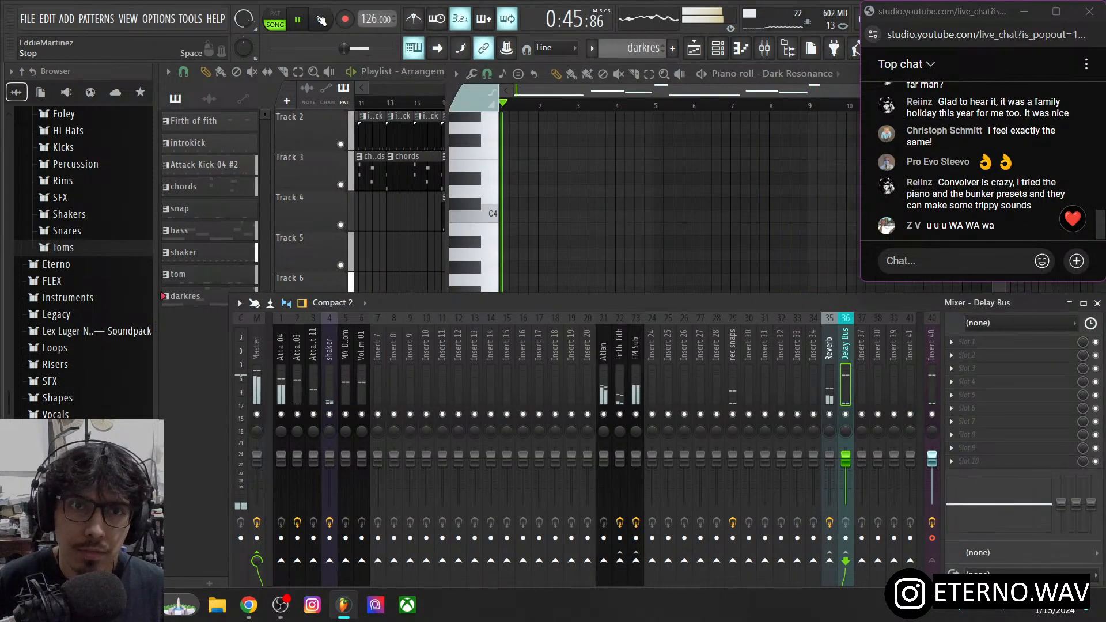
pyautogui.click(994, 354)
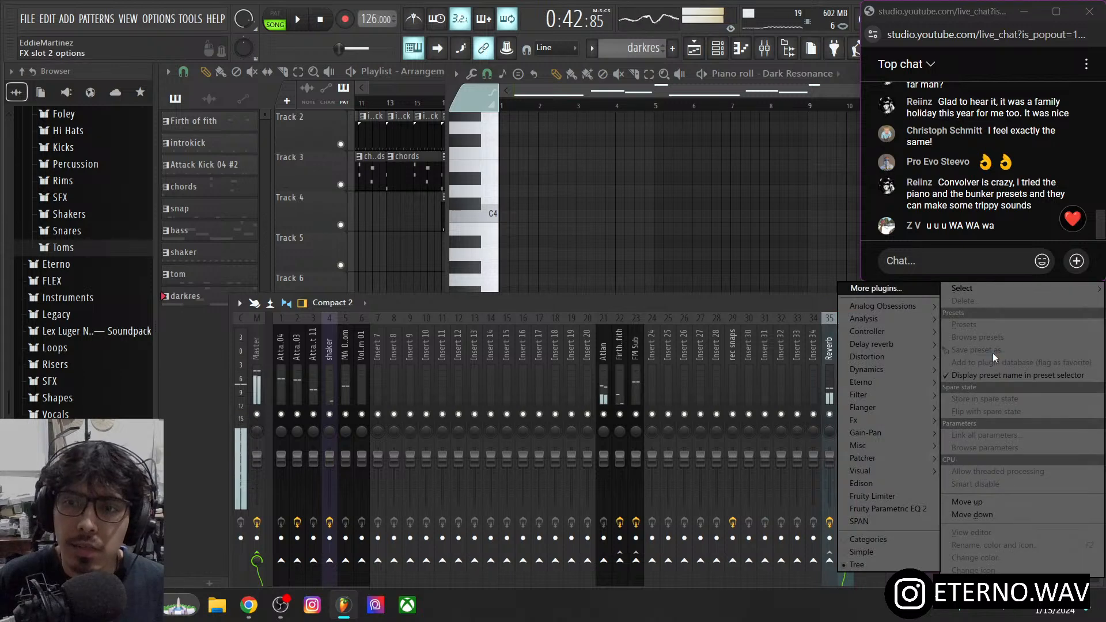
pyautogui.moveTo(908, 343)
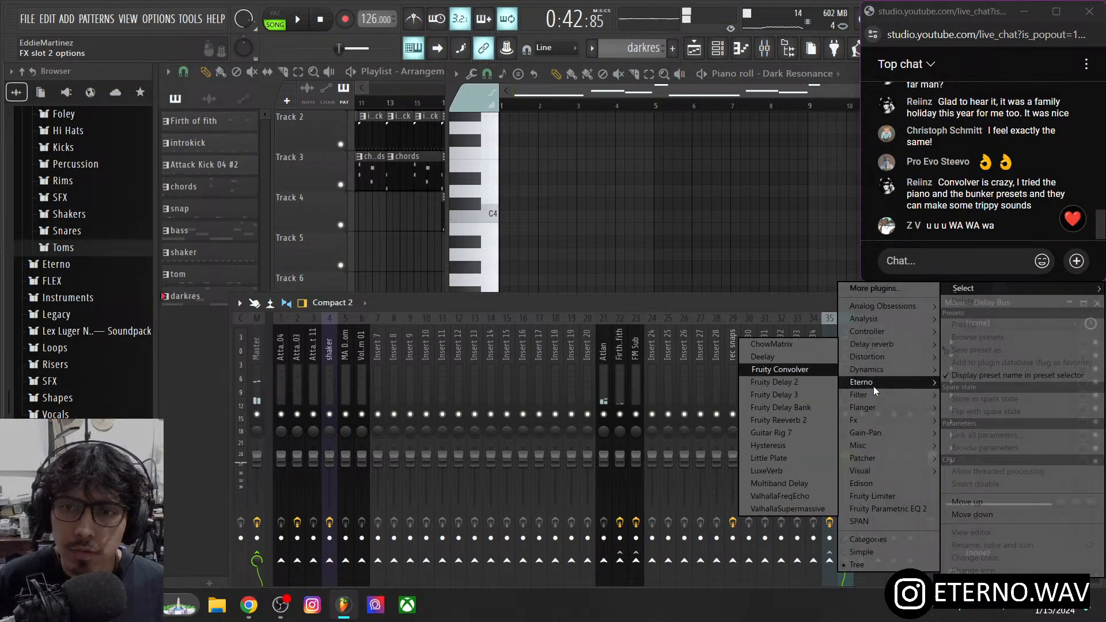
pyautogui.moveTo(870, 382)
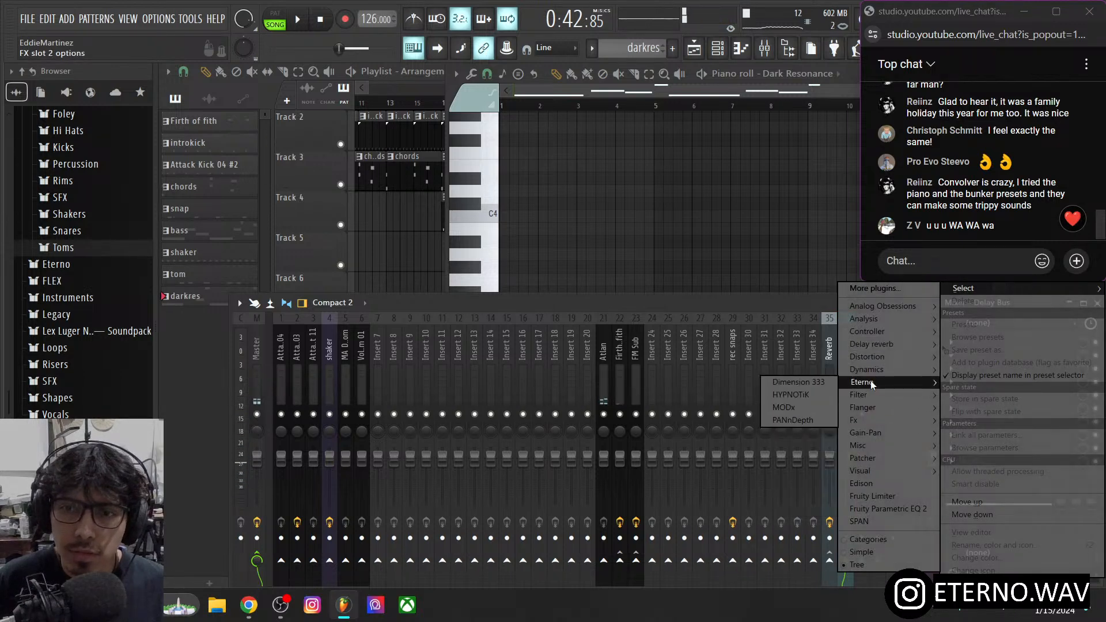
pyautogui.click(805, 406)
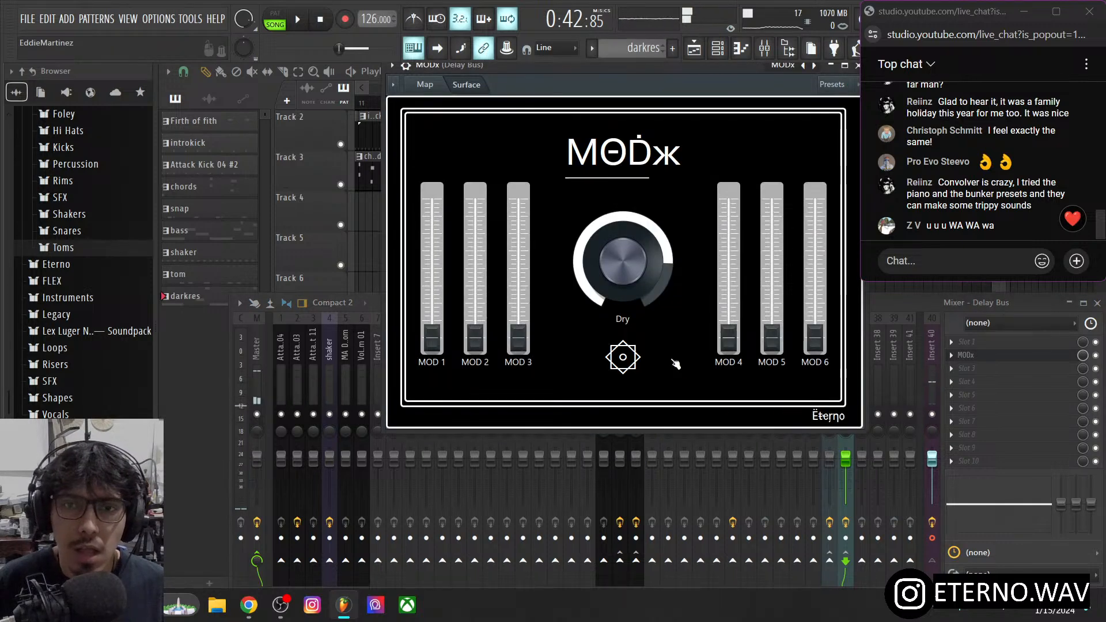
pyautogui.moveTo(684, 69); pyautogui.dragTo(579, 129)
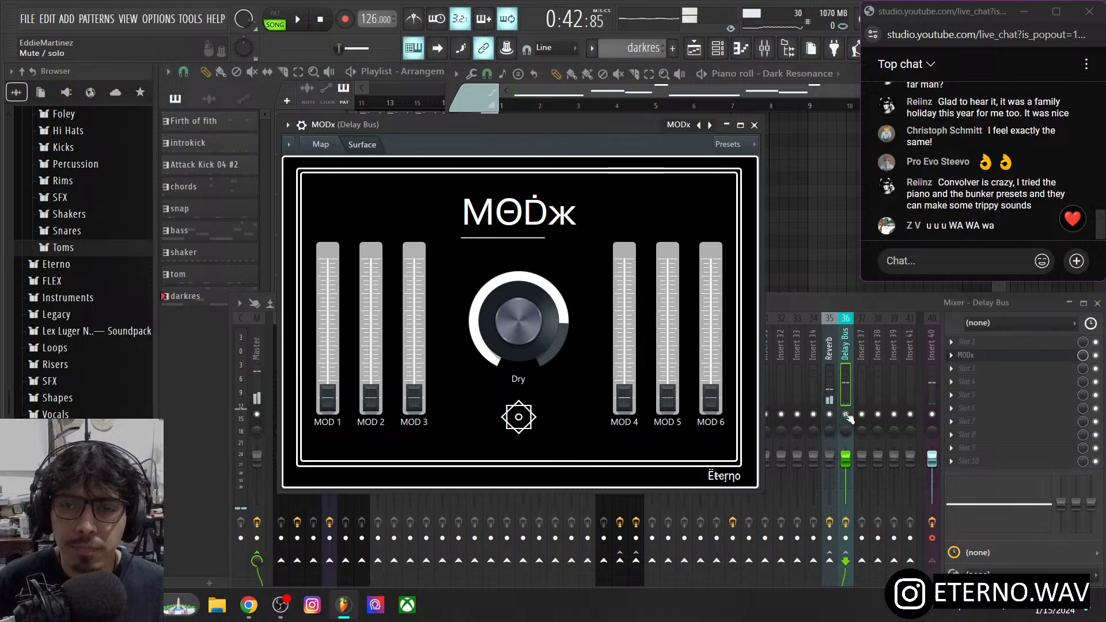
# - Mute the Reverb bus, toggle the Delay Bus mute off and on, and turn MODx's Dry level fully down
pyautogui.click(846, 414)
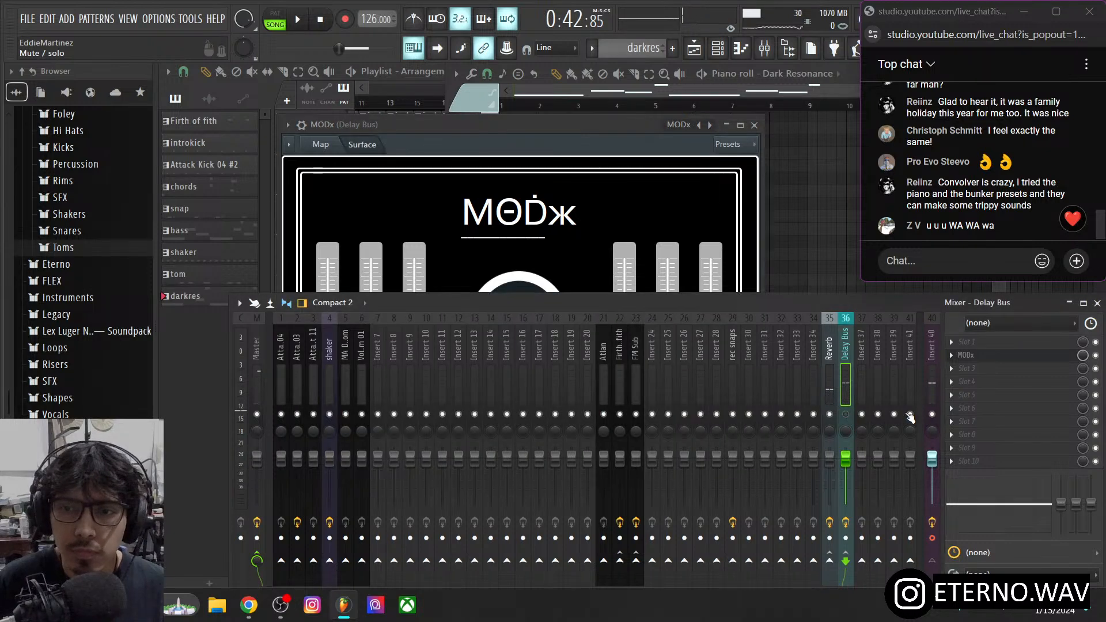
pyautogui.click(830, 414)
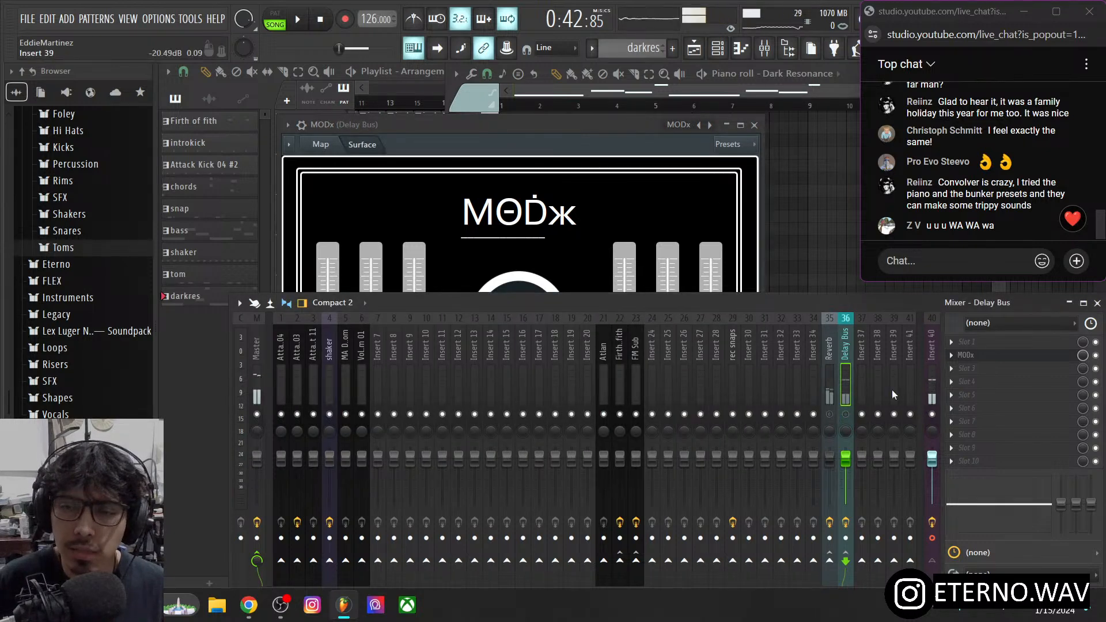
pyautogui.click(963, 356)
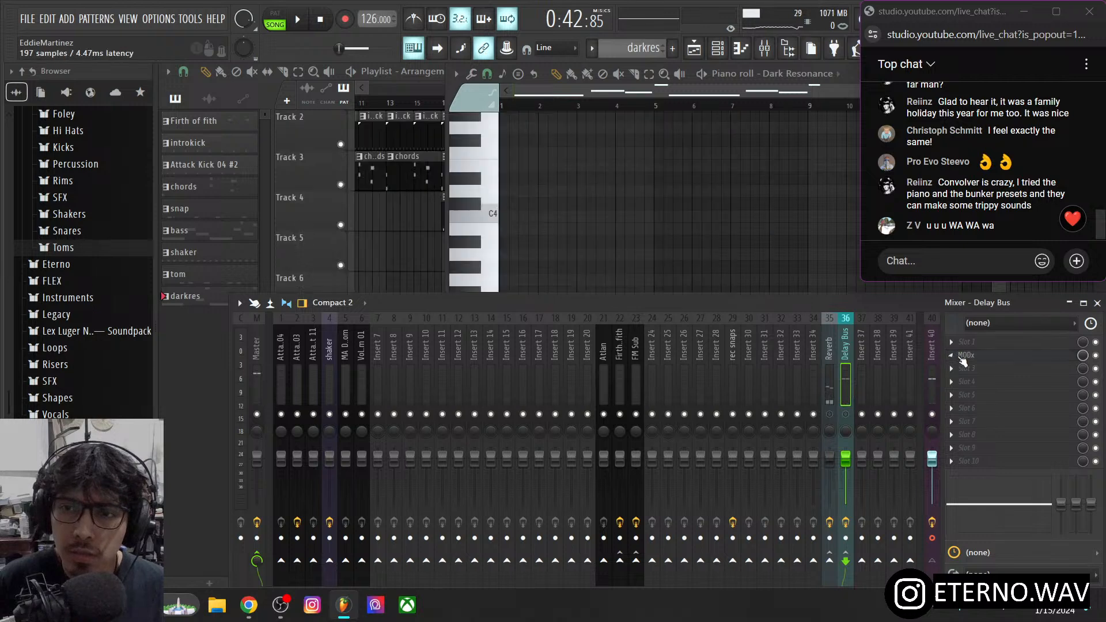
pyautogui.click(964, 357)
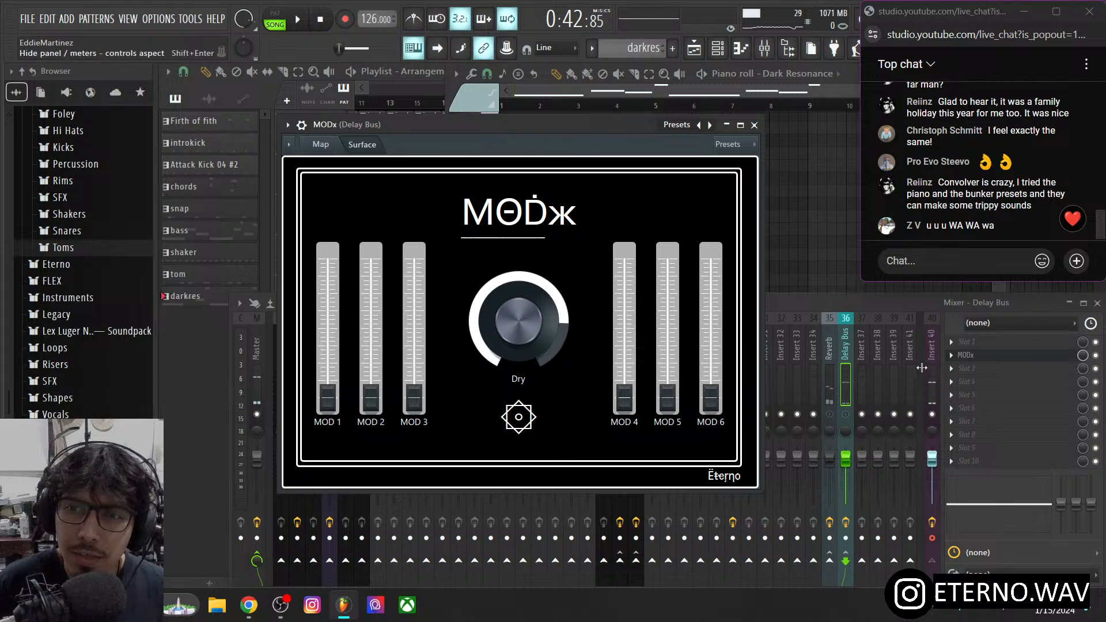
pyautogui.click(851, 419)
pyautogui.click(481, 178)
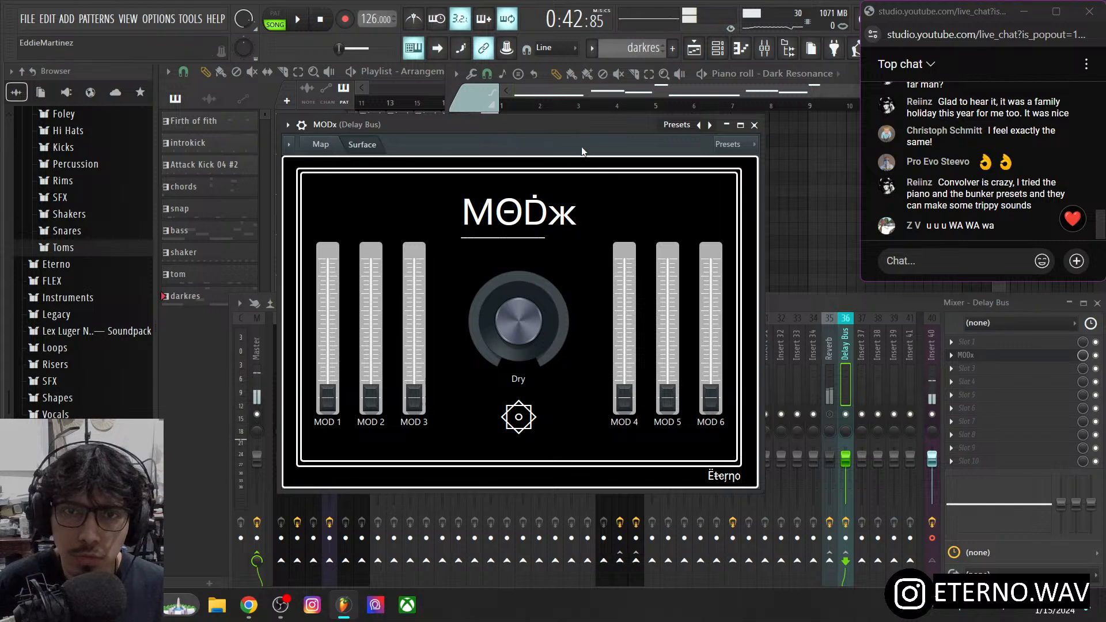
pyautogui.moveTo(574, 126); pyautogui.dragTo(613, 116)
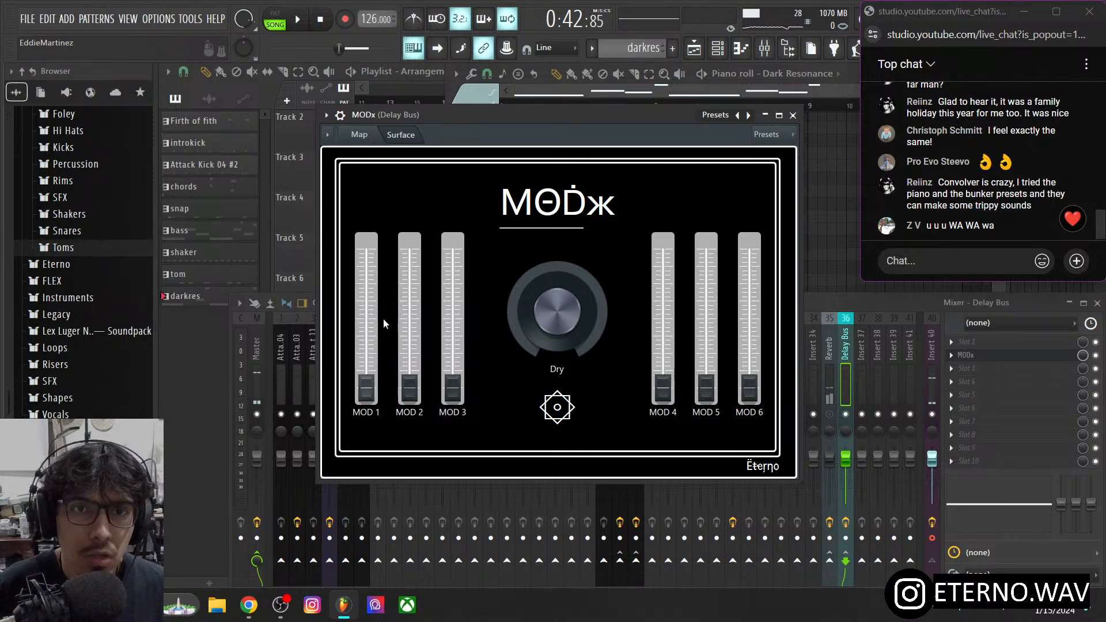
# - Examine MODx's internal effect chain on its routing map and return to the control surface
pyautogui.click(359, 134)
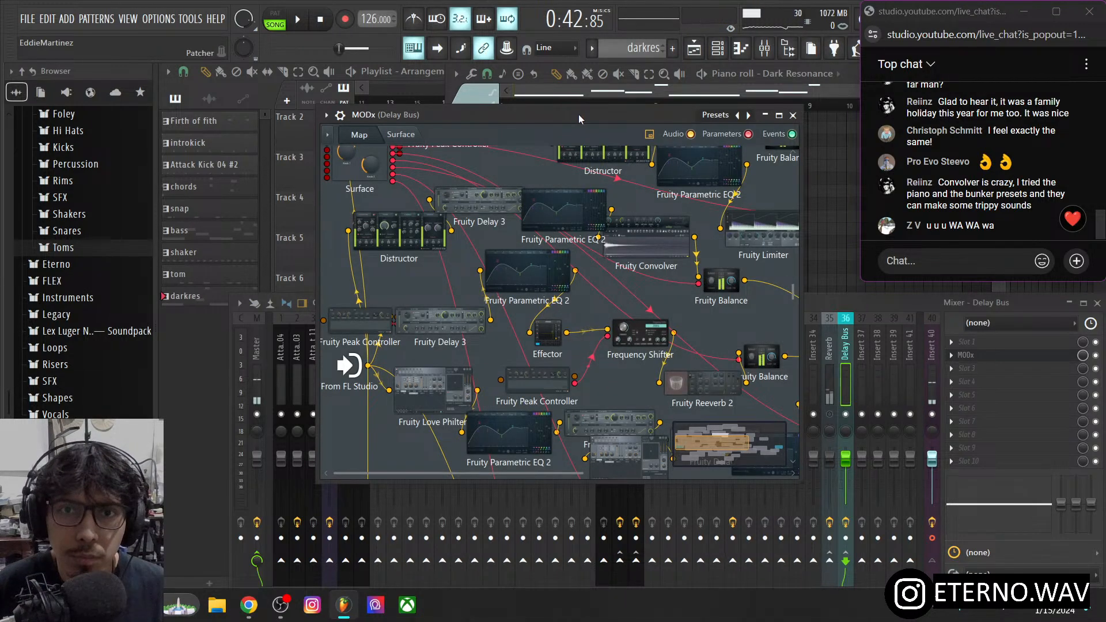
pyautogui.moveTo(578, 114); pyautogui.dragTo(580, 140)
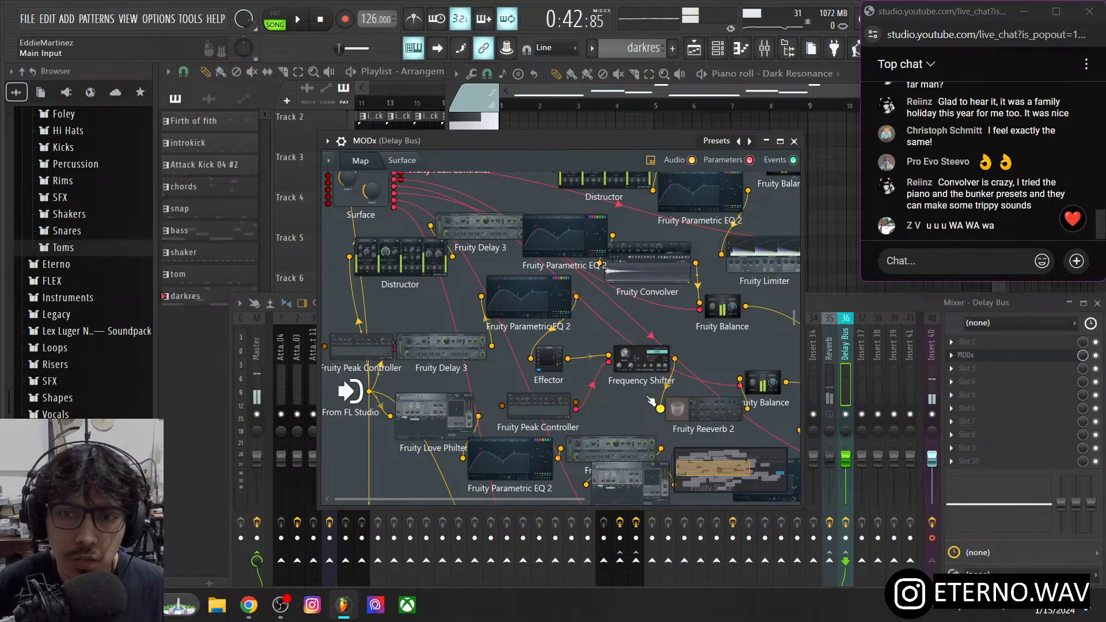
pyautogui.scroll(-4, 632, 399)
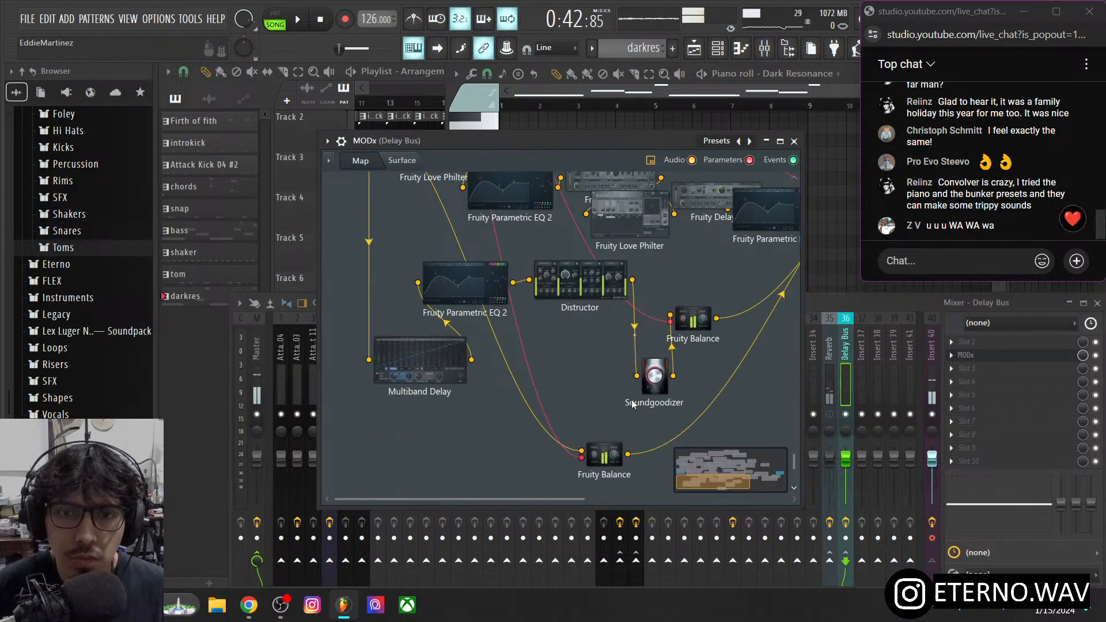
pyautogui.scroll(5, 678, 408)
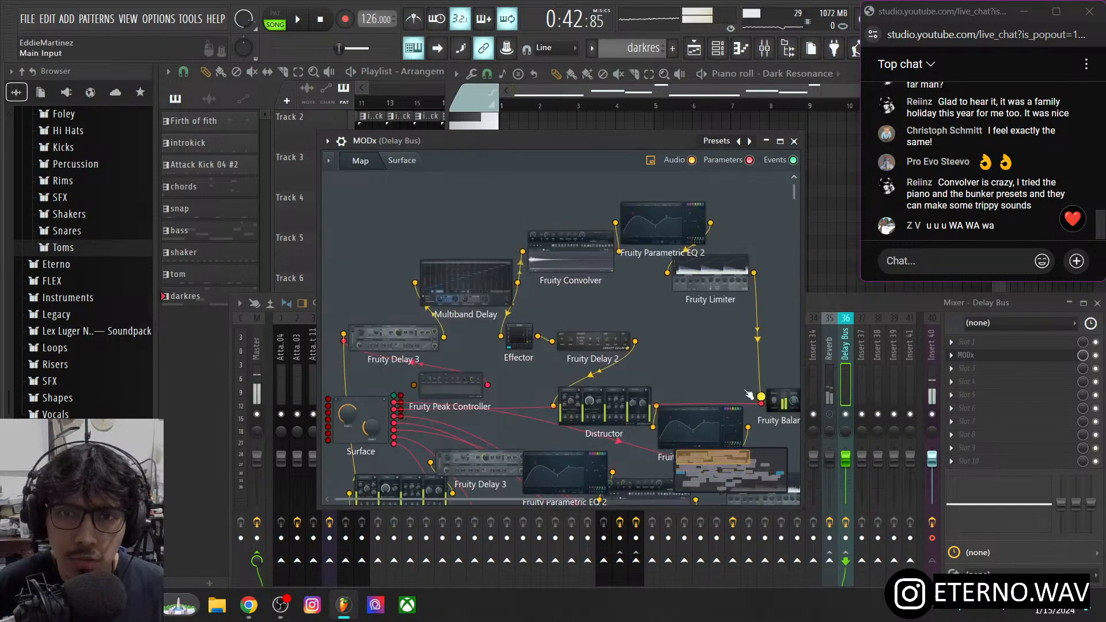
pyautogui.scroll(-5, 749, 394)
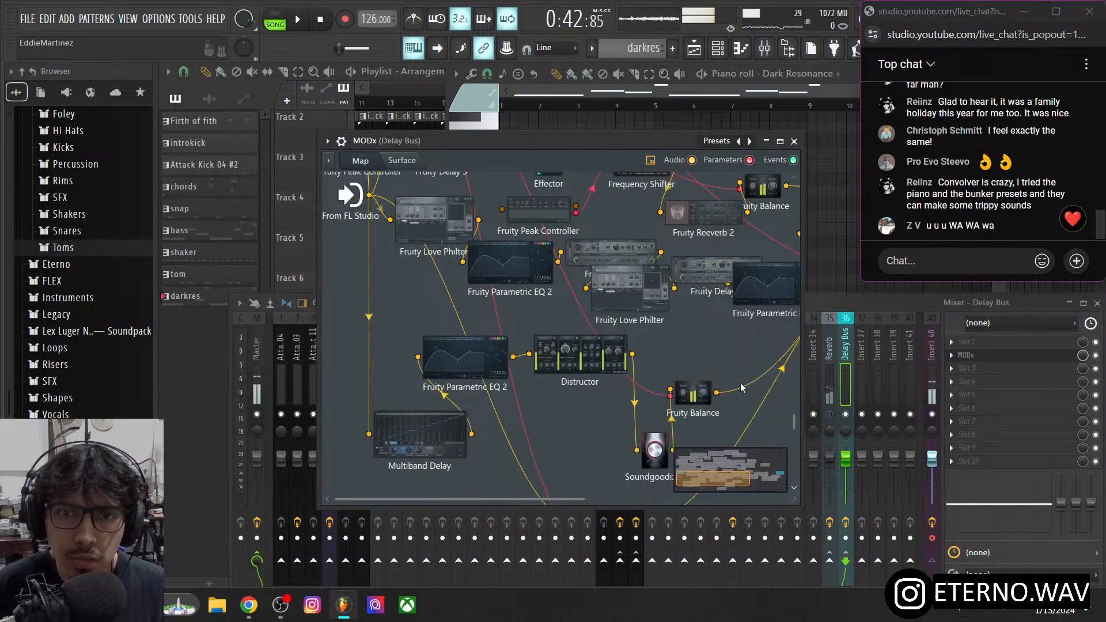
pyautogui.click(404, 162)
# - Audition MODx's MOD 1 to MOD 6 levels in turn, returning each one to minimum
pyautogui.moveTo(367, 413); pyautogui.dragTo(378, 350)
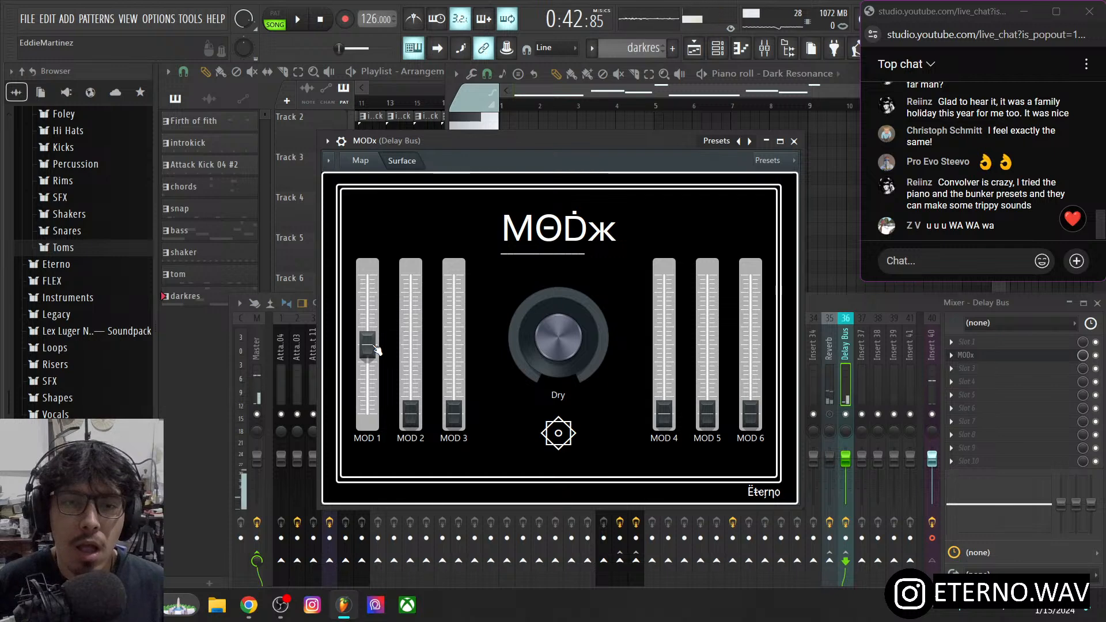
pyautogui.moveTo(377, 350)
pyautogui.mouseDown()
pyautogui.moveTo(377, 319)
pyautogui.moveTo(377, 356)
pyautogui.mouseUp()
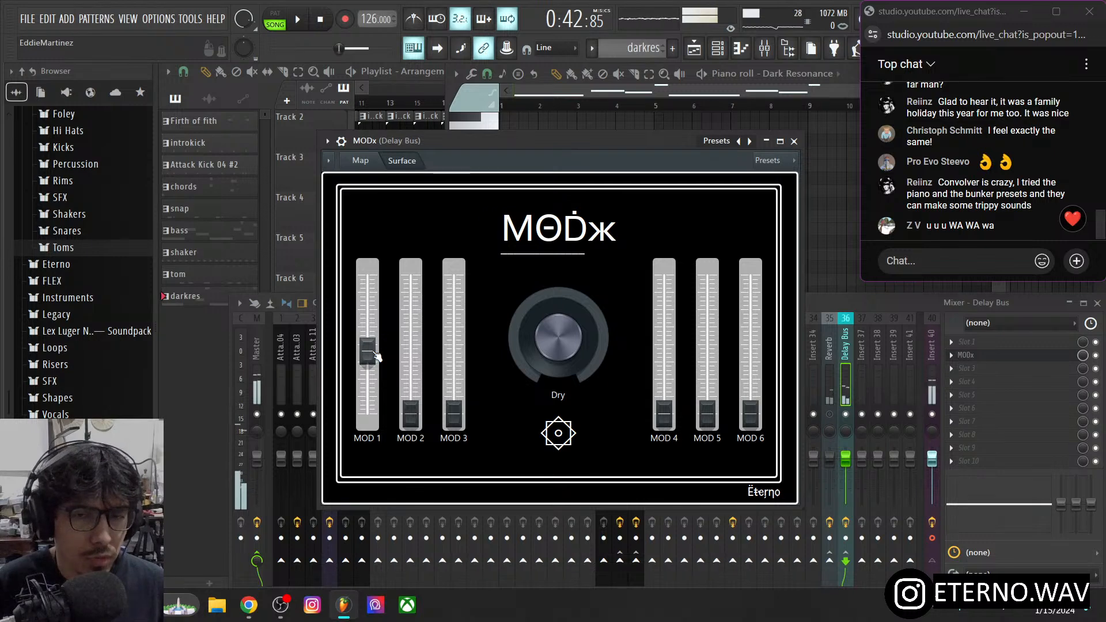
pyautogui.moveTo(377, 356); pyautogui.dragTo(377, 321)
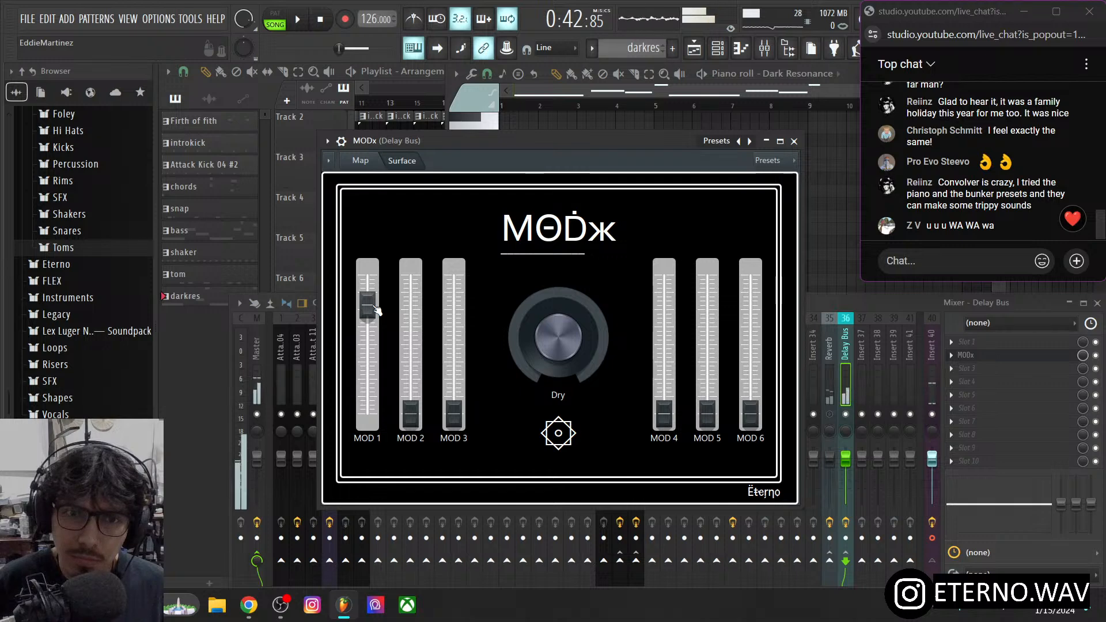
pyautogui.moveTo(378, 311); pyautogui.dragTo(455, 411)
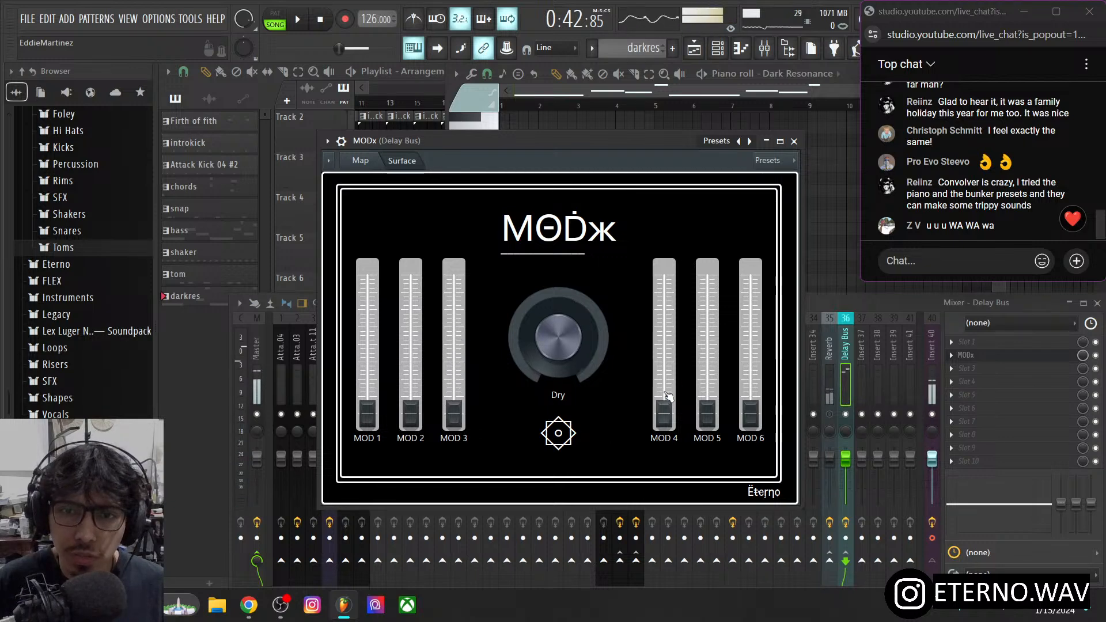
pyautogui.moveTo(673, 409); pyautogui.dragTo(755, 420)
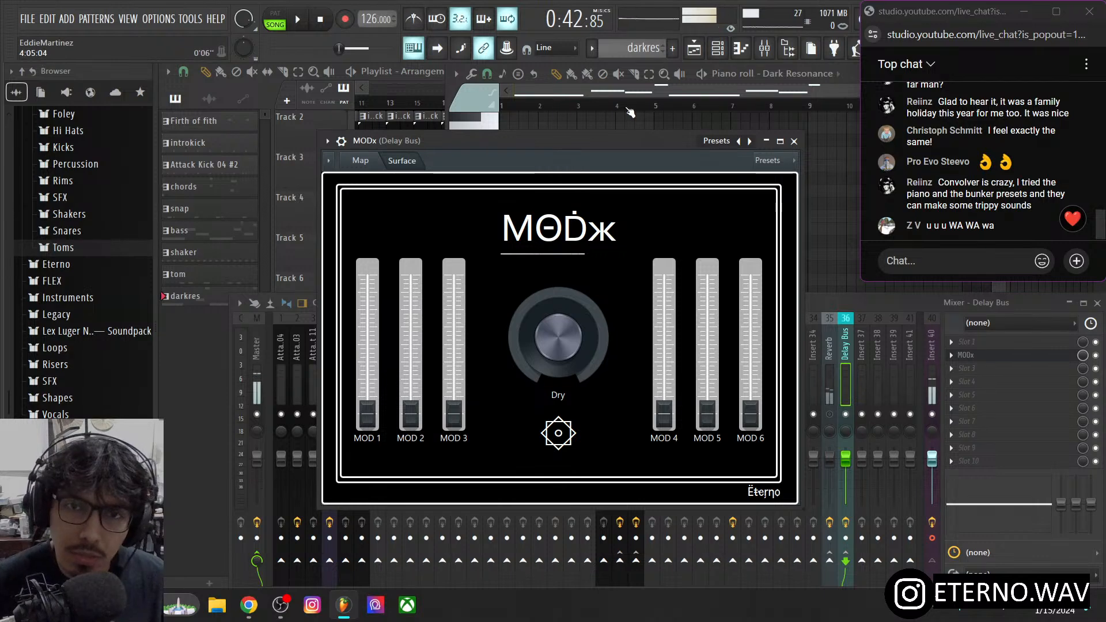
# - Trace the parameter links from MODx's surface controls to the effects on its routing map
pyautogui.click(367, 166)
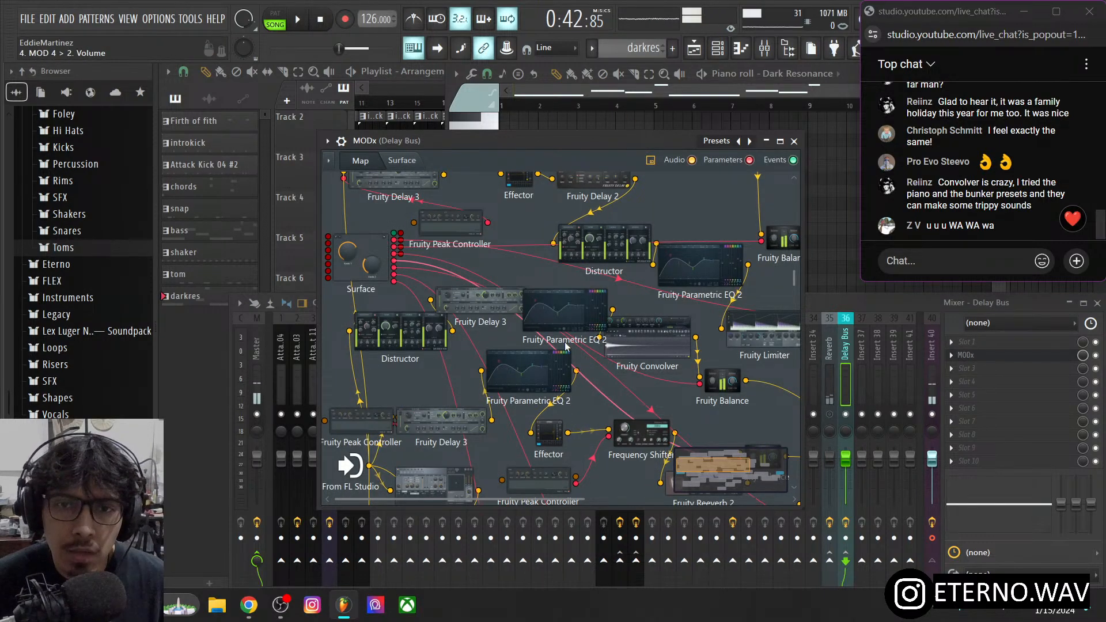
pyautogui.scroll(-6, 611, 293)
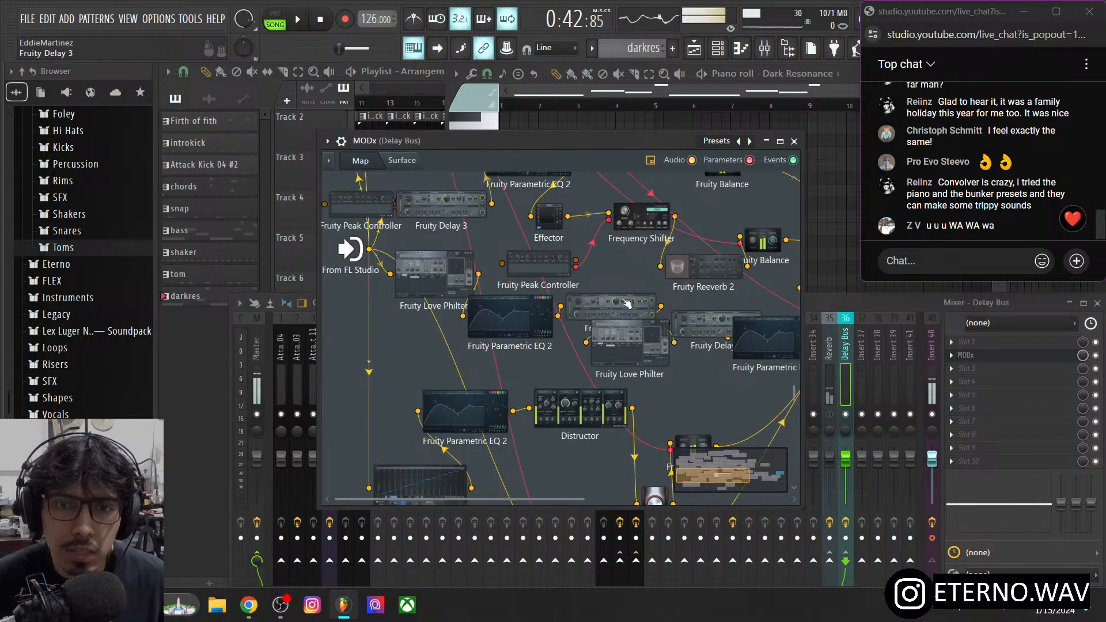
pyautogui.scroll(4, 773, 353)
pyautogui.scroll(6, 773, 352)
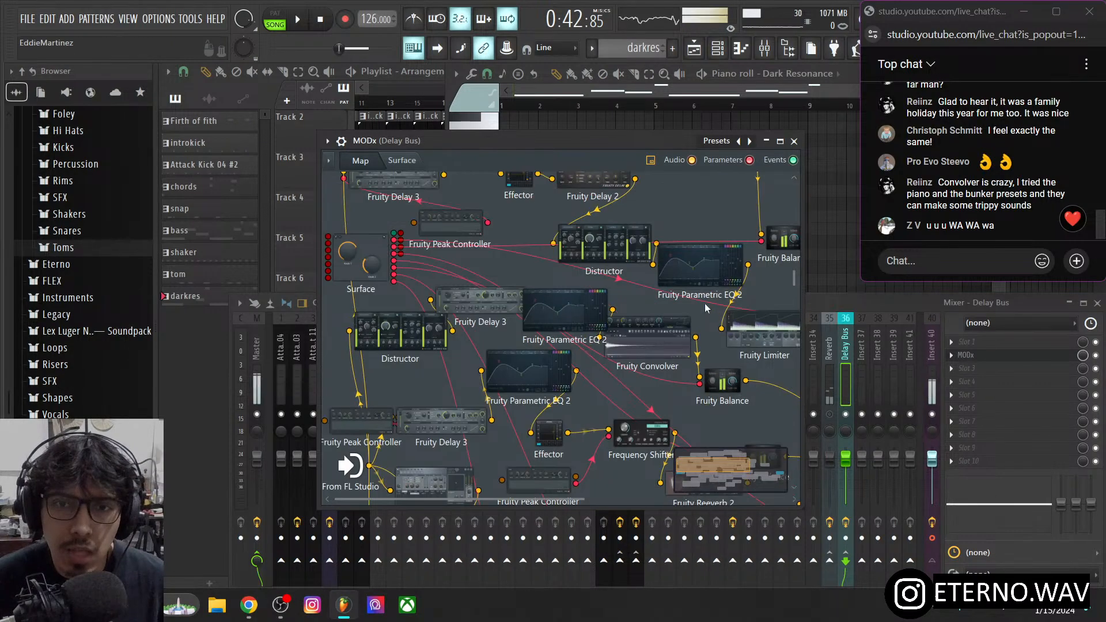
pyautogui.click(401, 161)
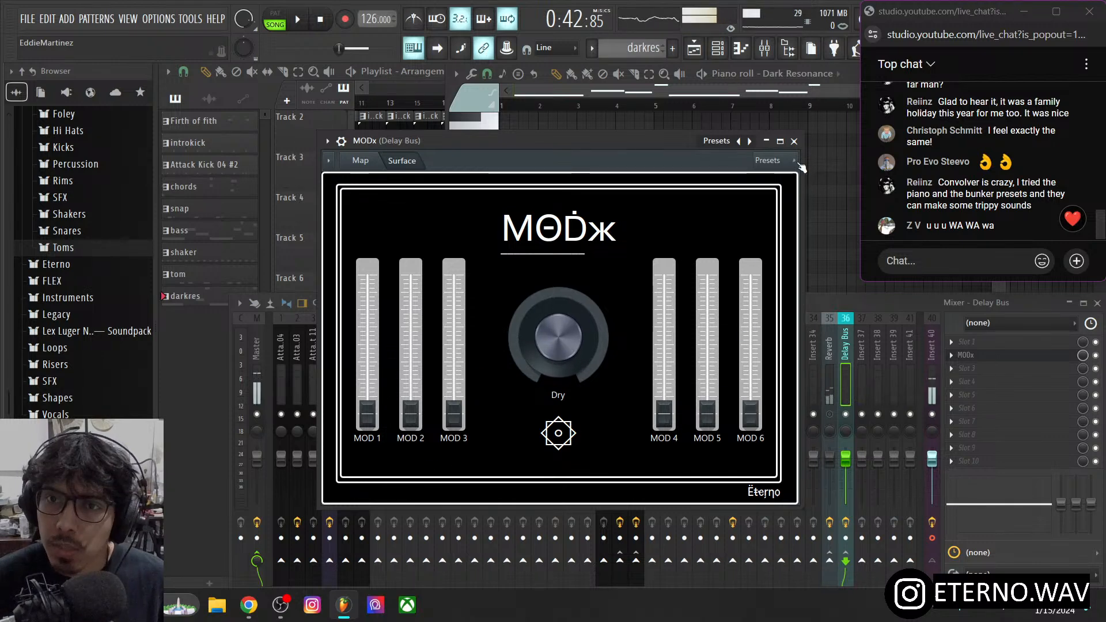
# - Unmute the Reverb bus, check Insert 40's sends, restart song playback and reopen MODx on the Delay Bus
pyautogui.click(836, 418)
pyautogui.click(924, 374)
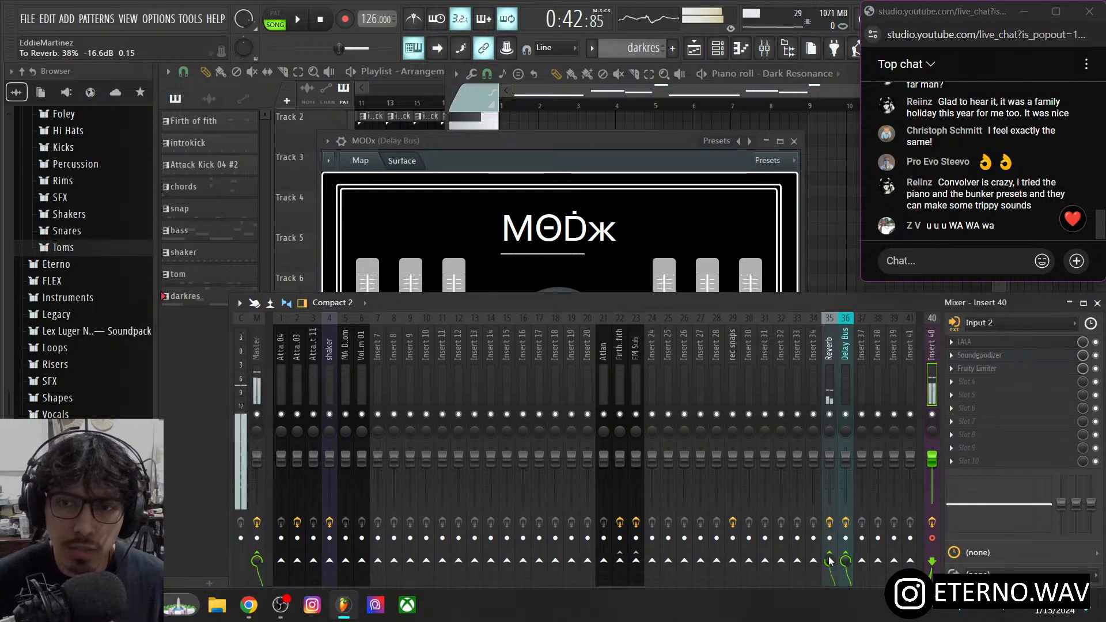
pyautogui.press('space')
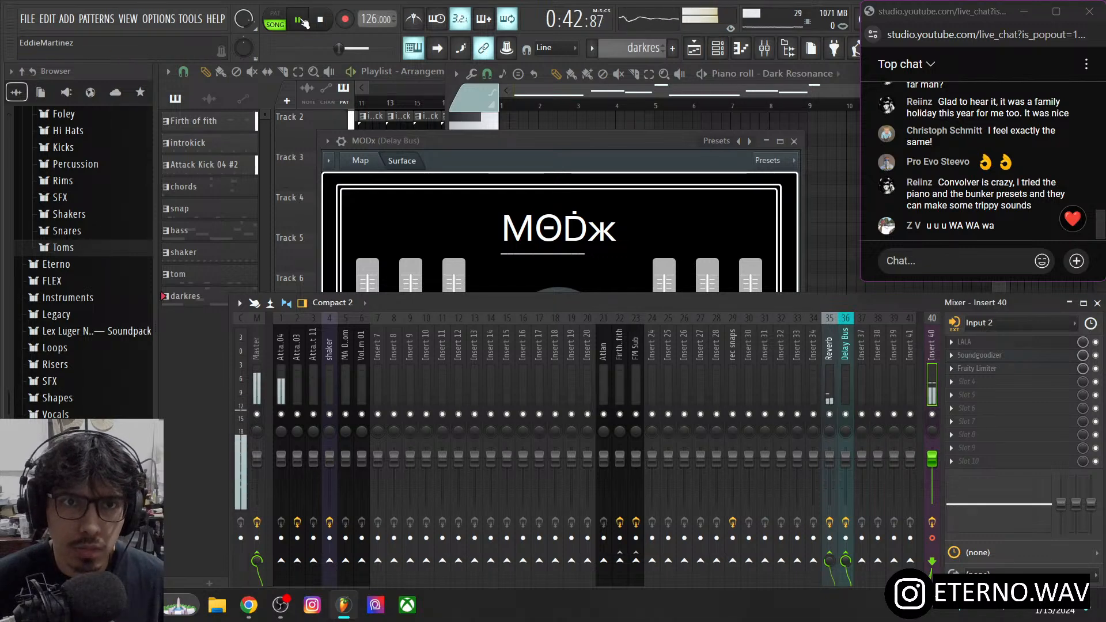
pyautogui.click(847, 371)
pyautogui.click(991, 358)
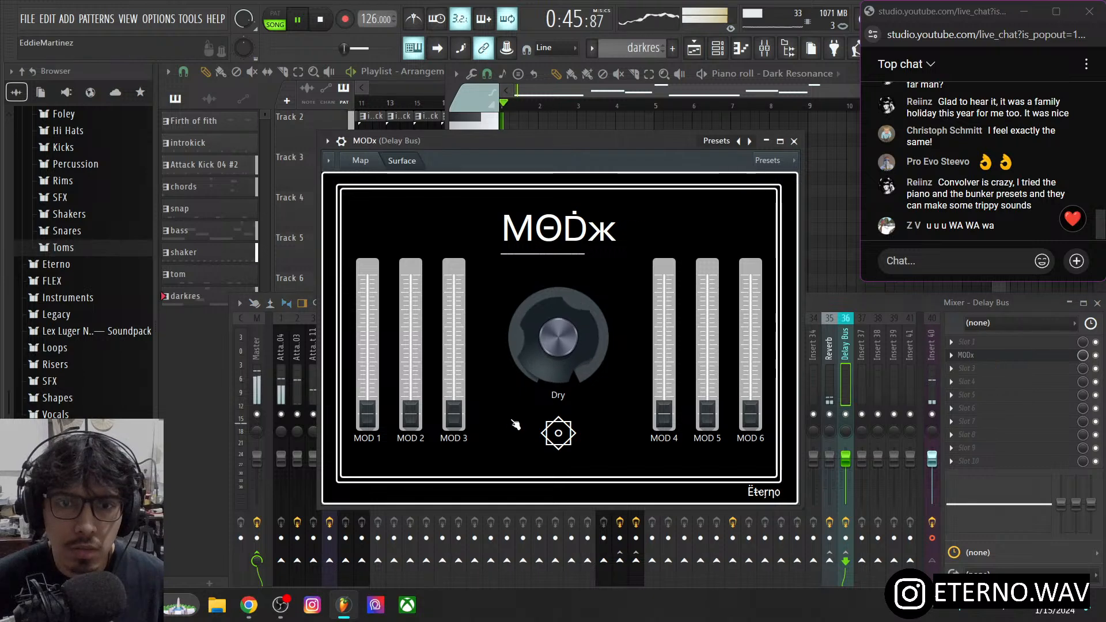
# - Raise MODx's MOD 1 to MOD 6 faders partway in turn, auditioning each against the playing song
pyautogui.moveTo(410, 415)
pyautogui.mouseDown()
pyautogui.moveTo(410, 372)
pyautogui.moveTo(411, 403)
pyautogui.mouseUp()
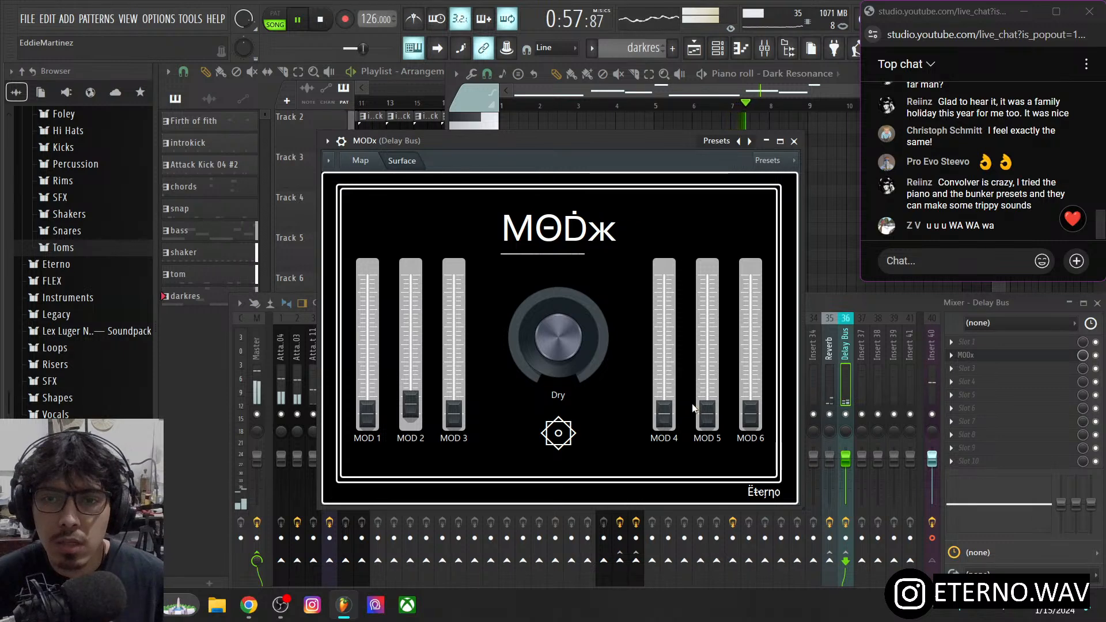
pyautogui.moveTo(708, 413); pyautogui.dragTo(708, 387)
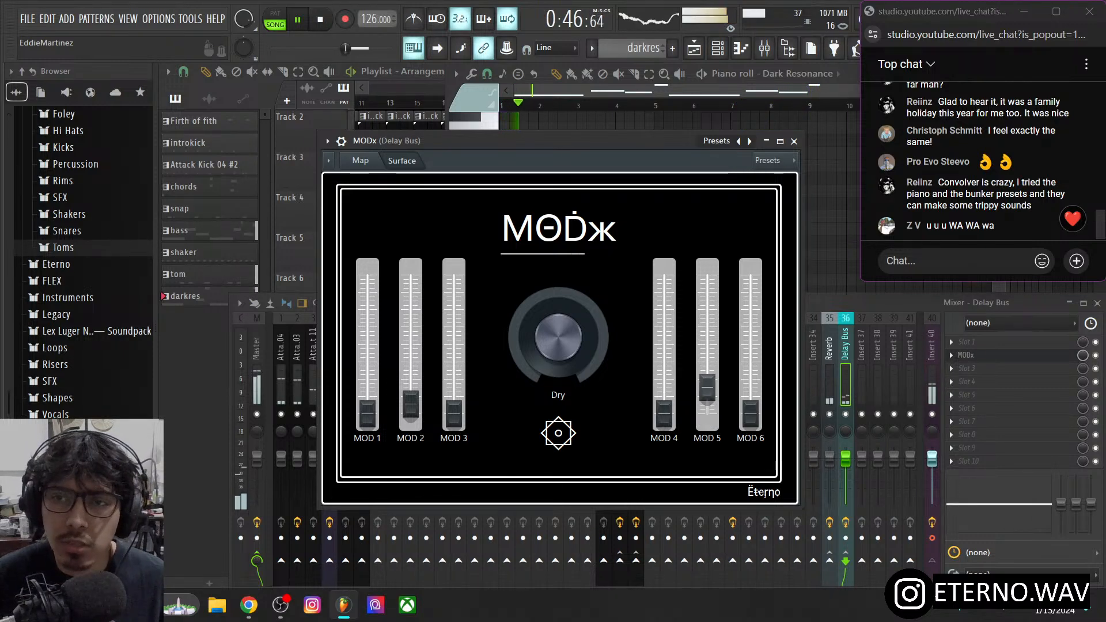
pyautogui.moveTo(665, 413); pyautogui.dragTo(665, 374)
pyautogui.moveTo(454, 414); pyautogui.dragTo(454, 387)
pyautogui.moveTo(368, 414); pyautogui.dragTo(367, 382)
pyautogui.moveTo(751, 415); pyautogui.dragTo(752, 344)
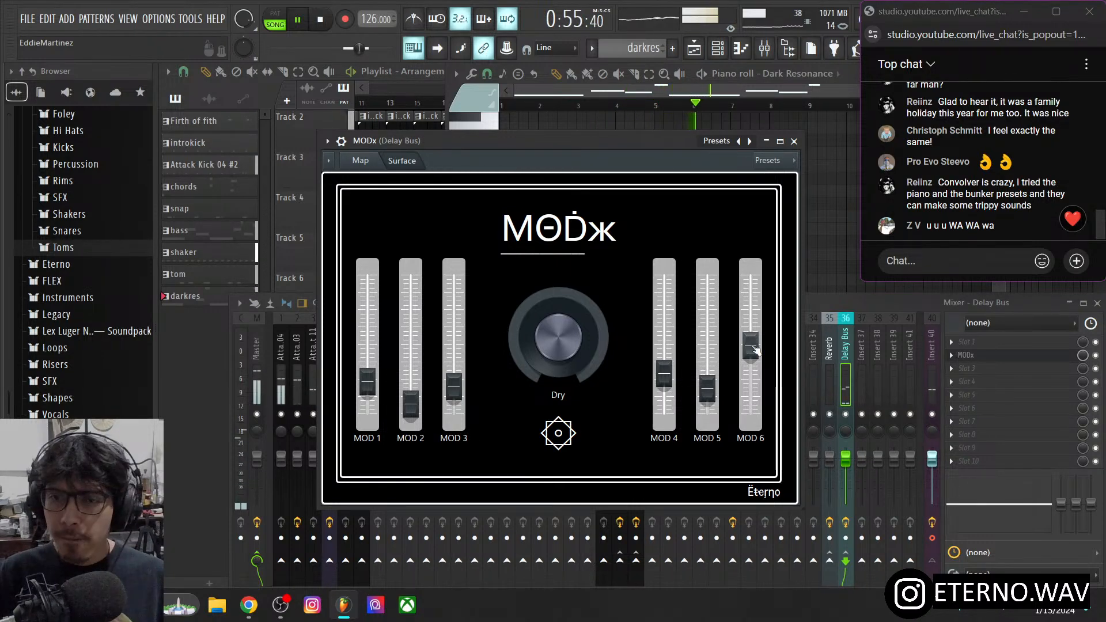
# - Stop playback and replace MODx with the Eterno HYPNOTiK preset in slot 2 of the Delay Bus
pyautogui.click(933, 395)
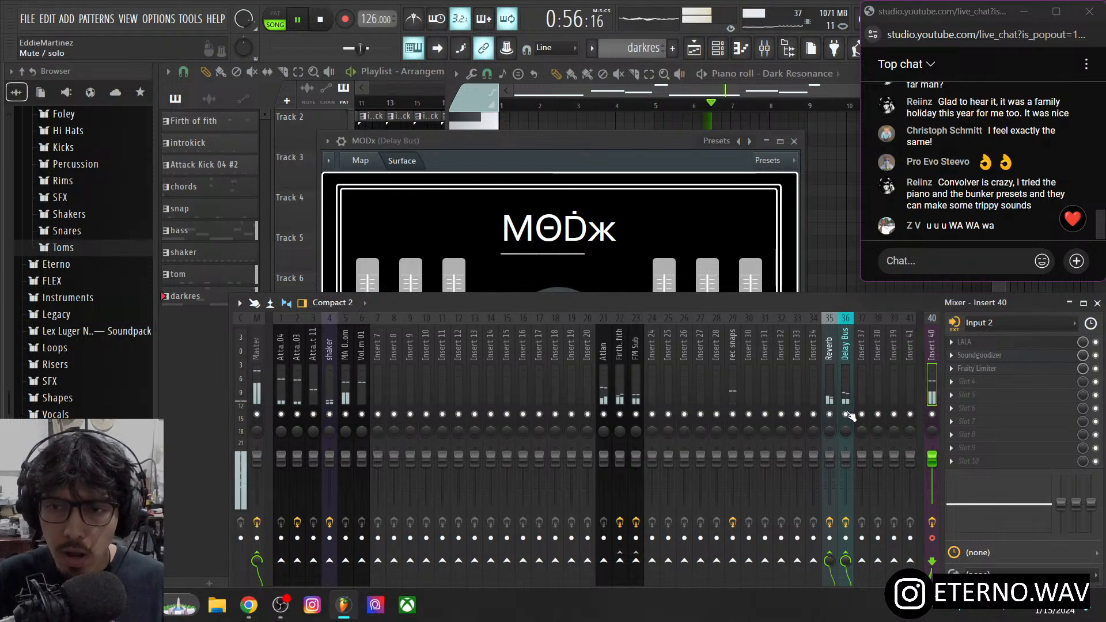
pyautogui.click(850, 390)
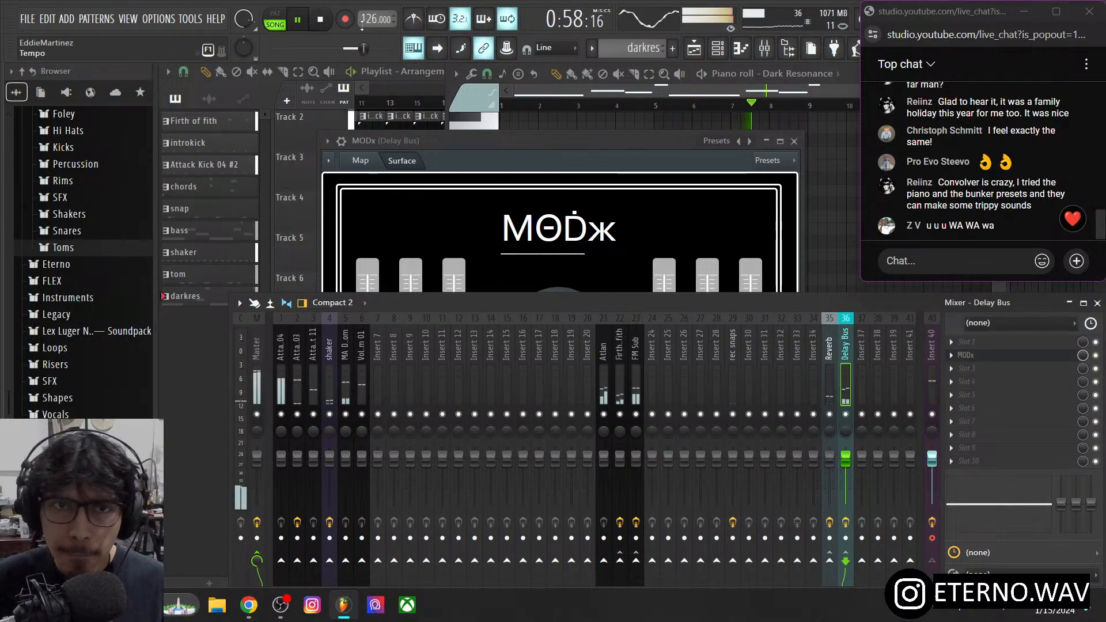
pyautogui.press('space')
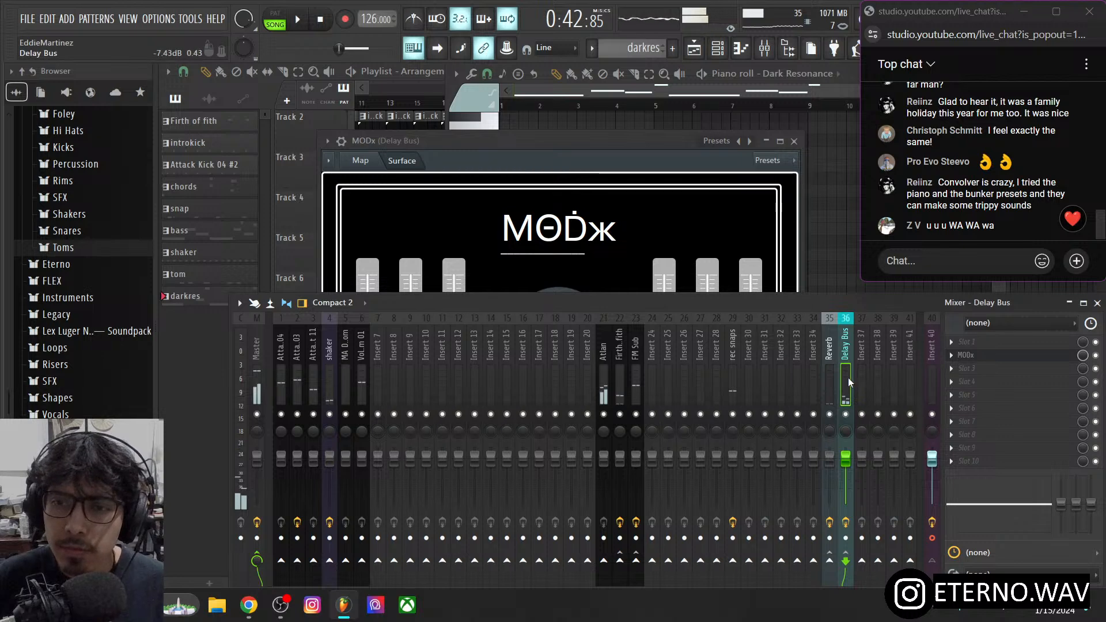
pyautogui.click(952, 355)
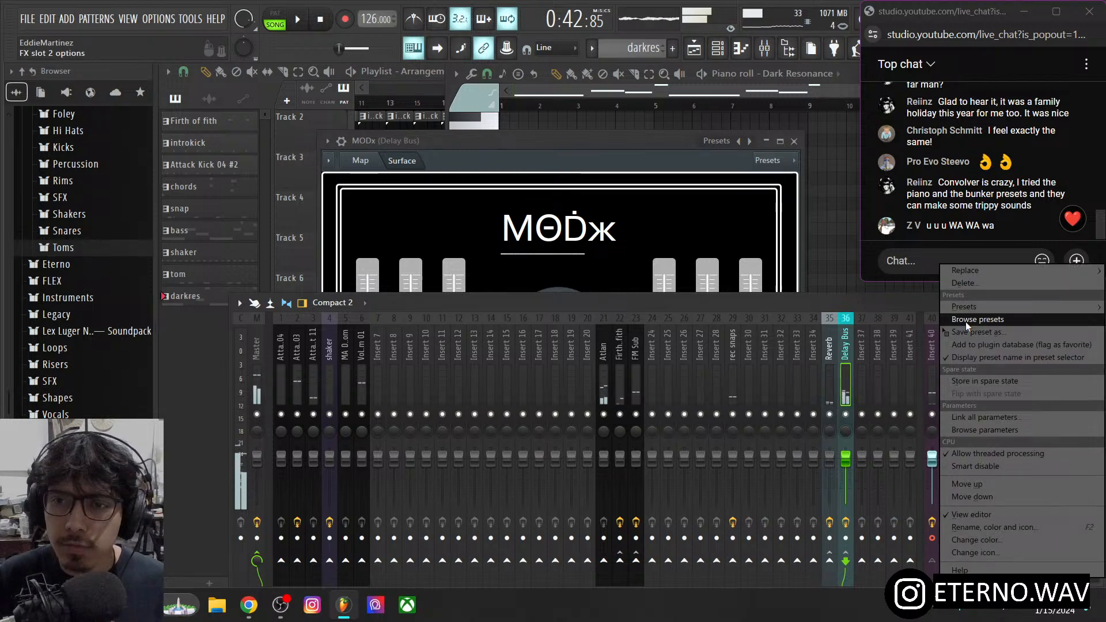
pyautogui.click(963, 283)
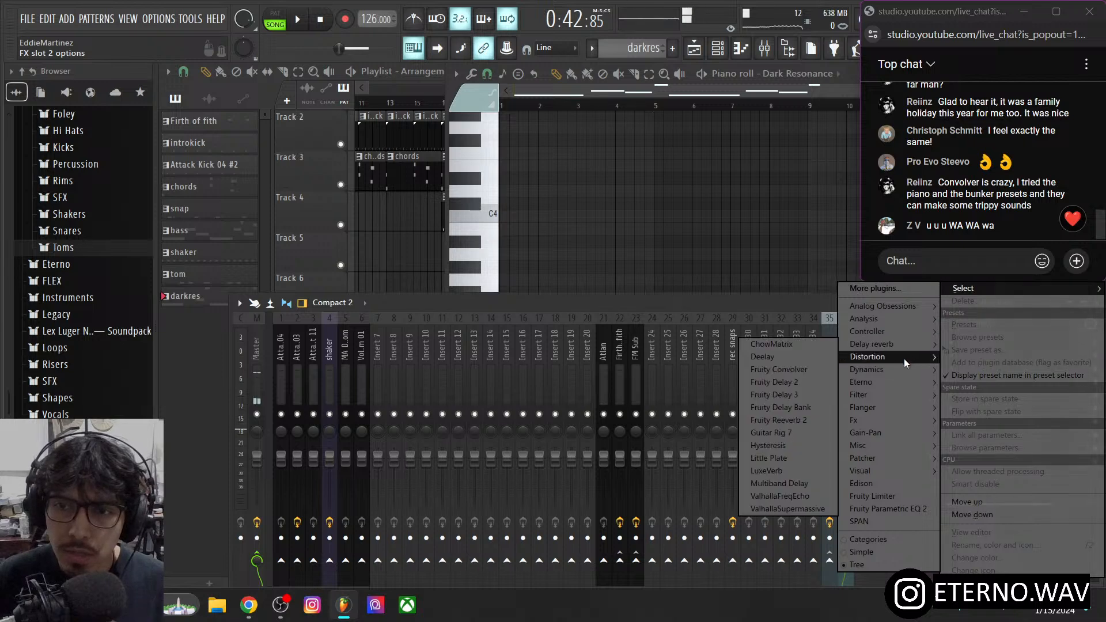
pyautogui.moveTo(891, 381)
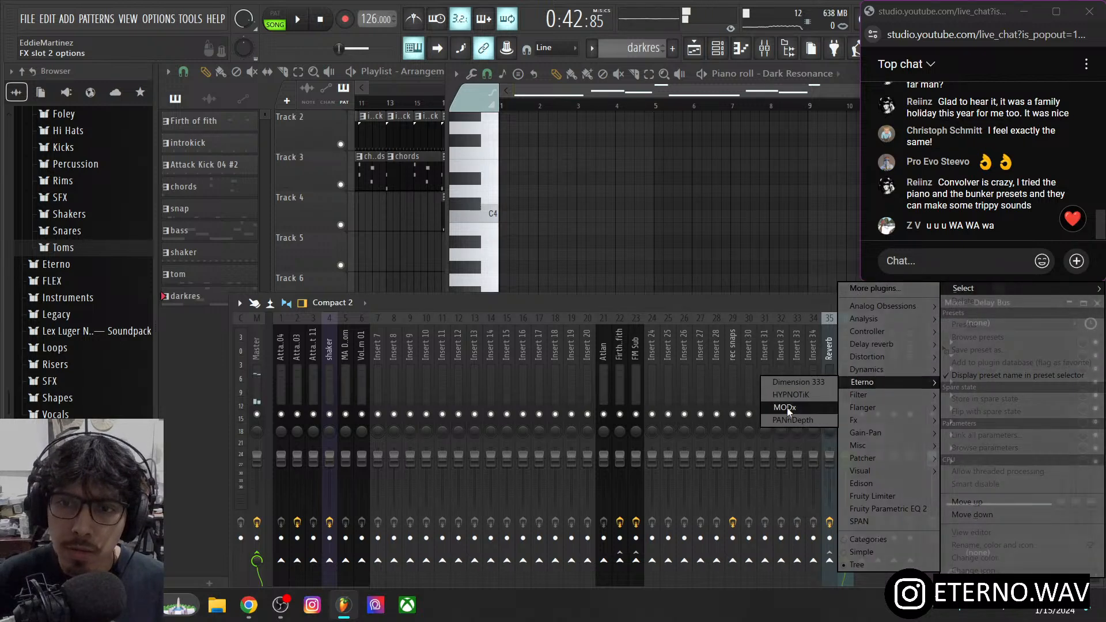
pyautogui.click(792, 396)
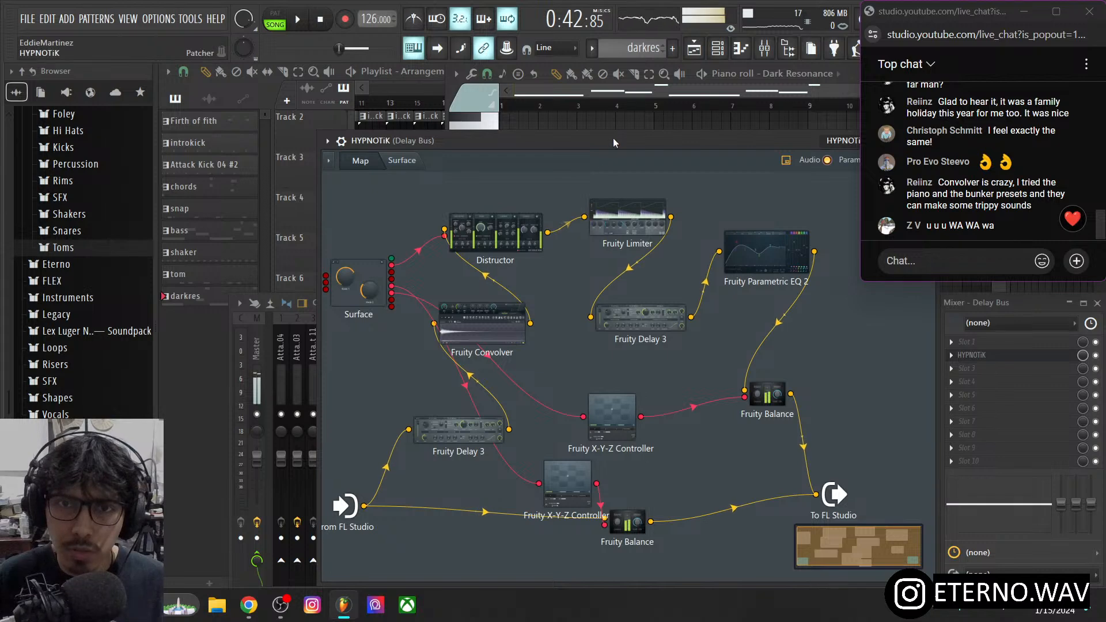
# - Mute the Reverb and Delay buses and turn HYPNOTiK's Dry level down to minimum on its control surface
pyautogui.moveTo(612, 138); pyautogui.dragTo(582, 113)
pyautogui.click(383, 139)
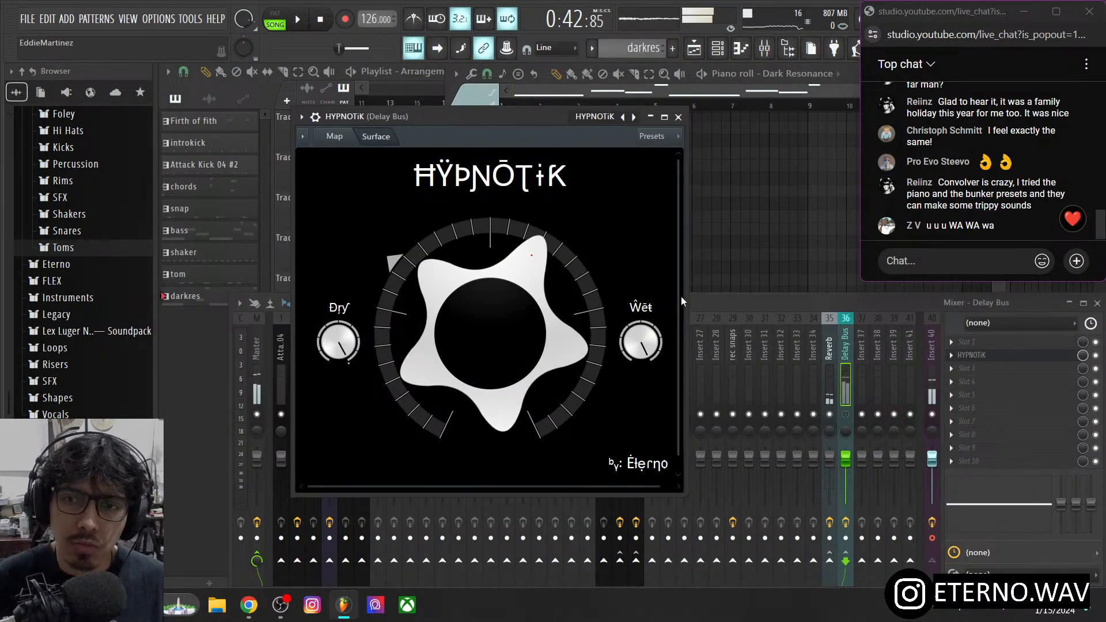
pyautogui.click(829, 415)
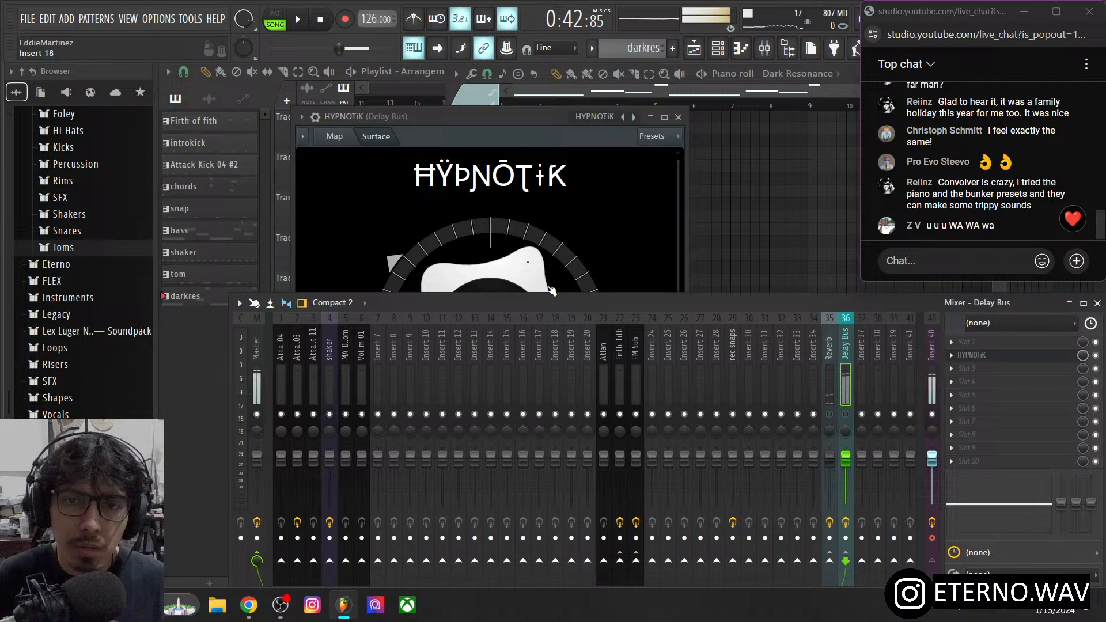
pyautogui.click(475, 114)
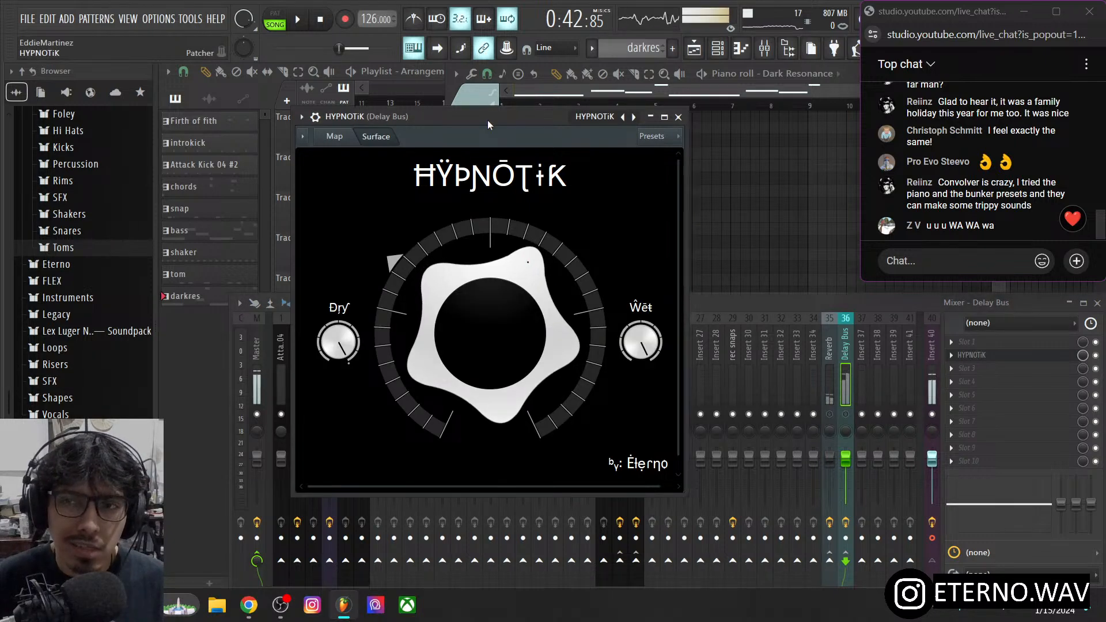
pyautogui.moveTo(488, 120); pyautogui.dragTo(573, 142)
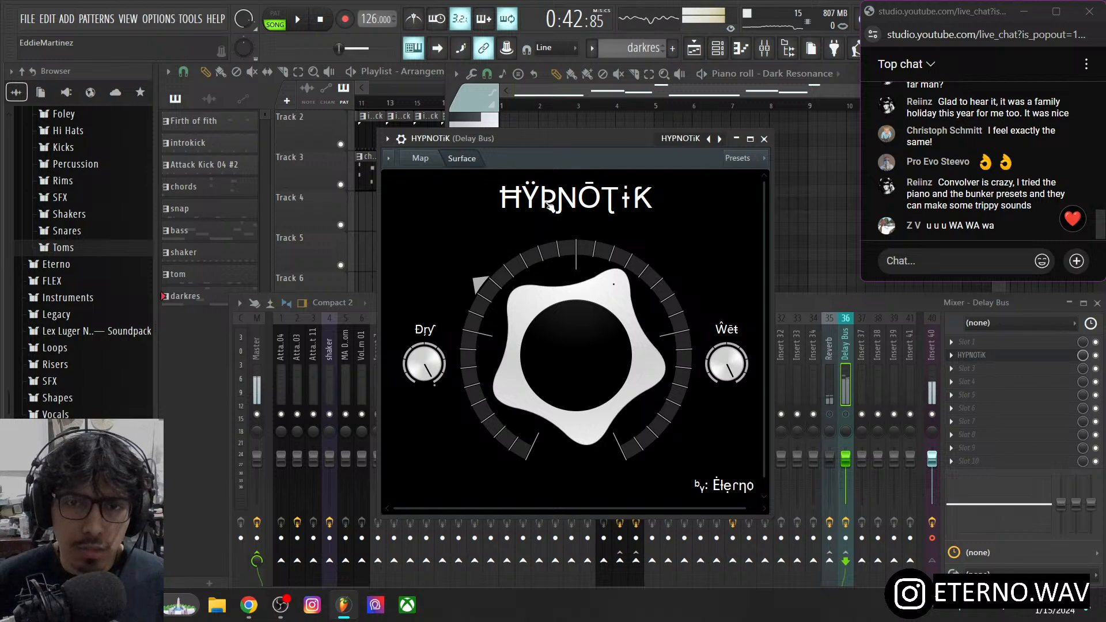
pyautogui.moveTo(582, 143); pyautogui.dragTo(600, 147)
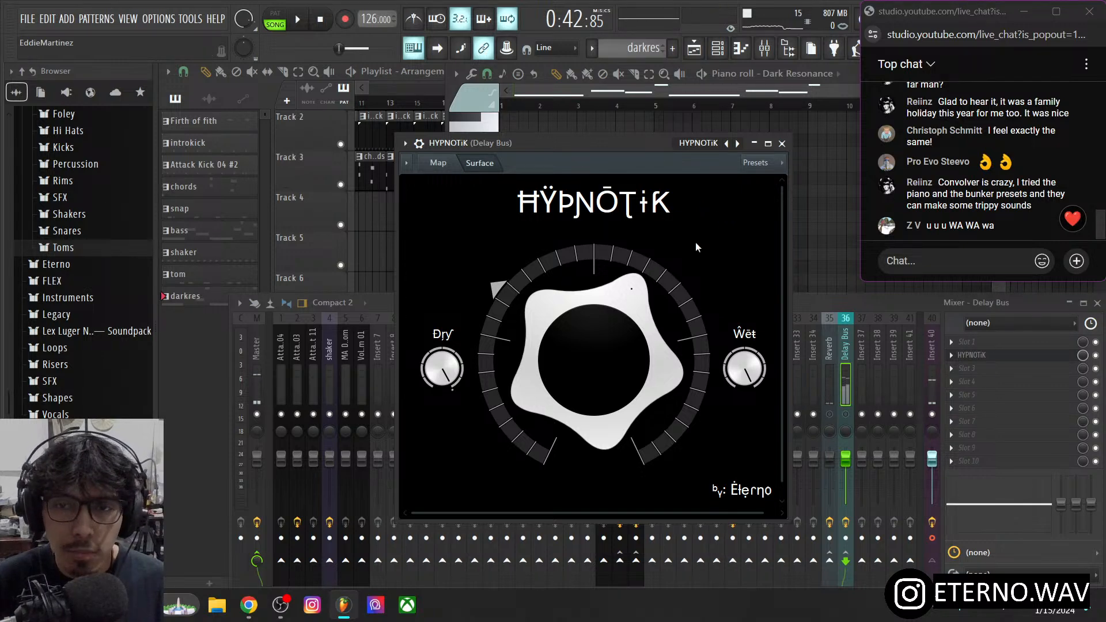
pyautogui.moveTo(442, 369); pyautogui.dragTo(442, 403)
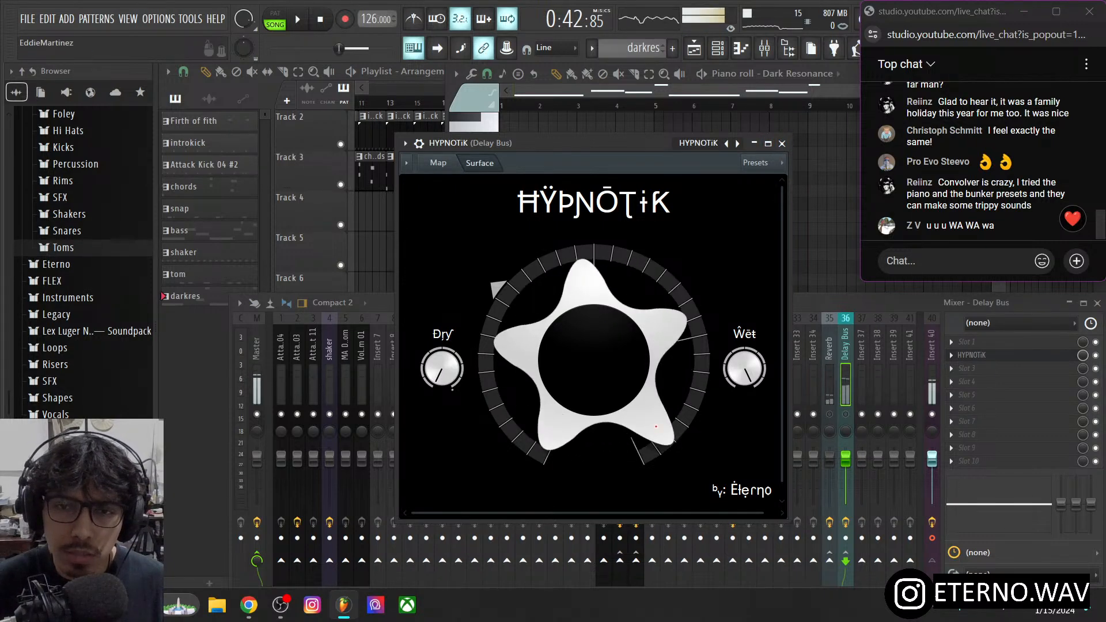
# - Examine the Distructor inside HYPNOTiK's effect chain on the routing map and return to the control surface
pyautogui.click(438, 163)
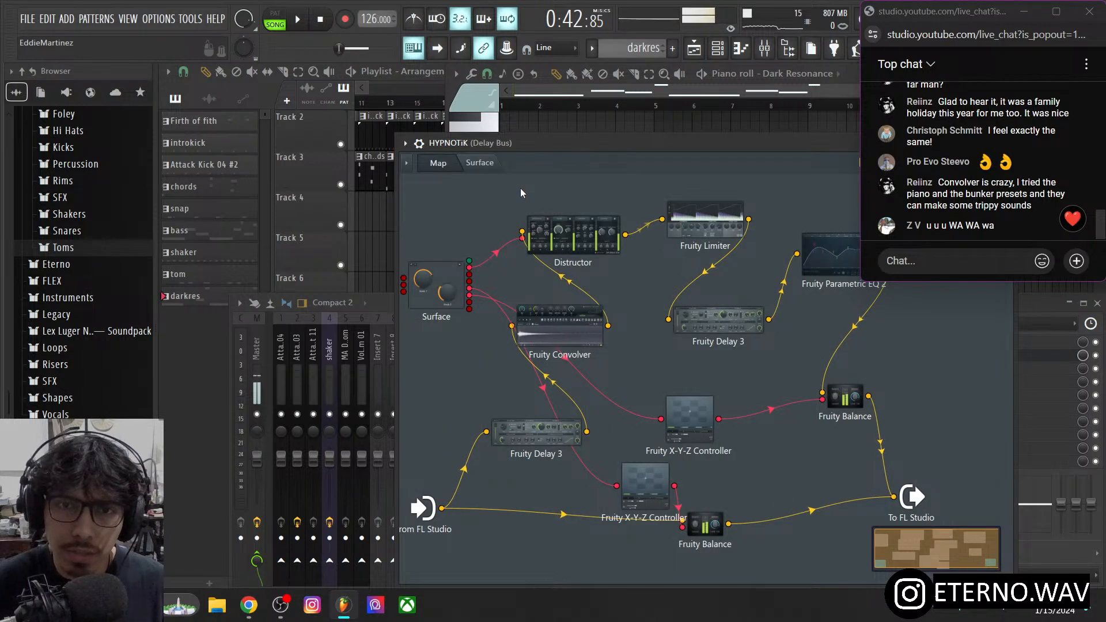
pyautogui.click(567, 229)
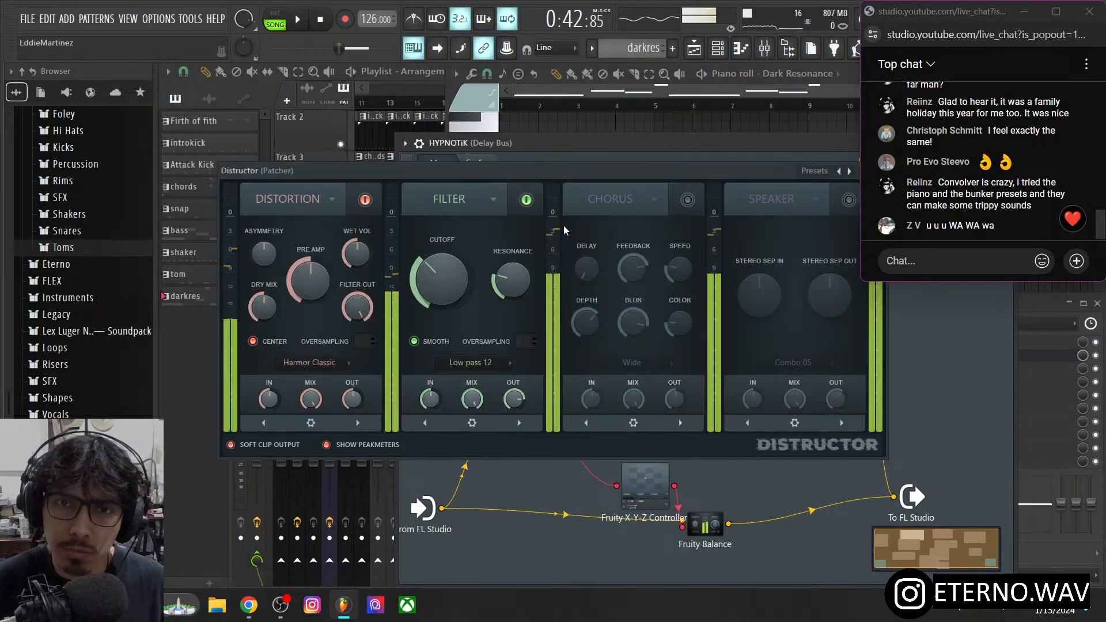
pyautogui.moveTo(554, 168); pyautogui.dragTo(449, 186)
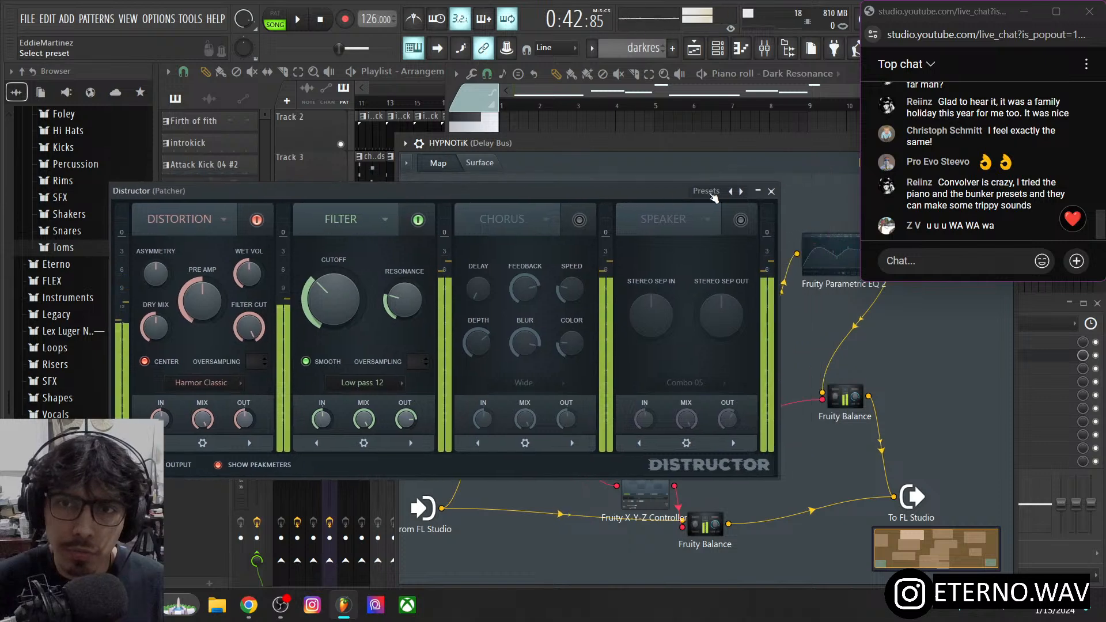
pyautogui.click(776, 189)
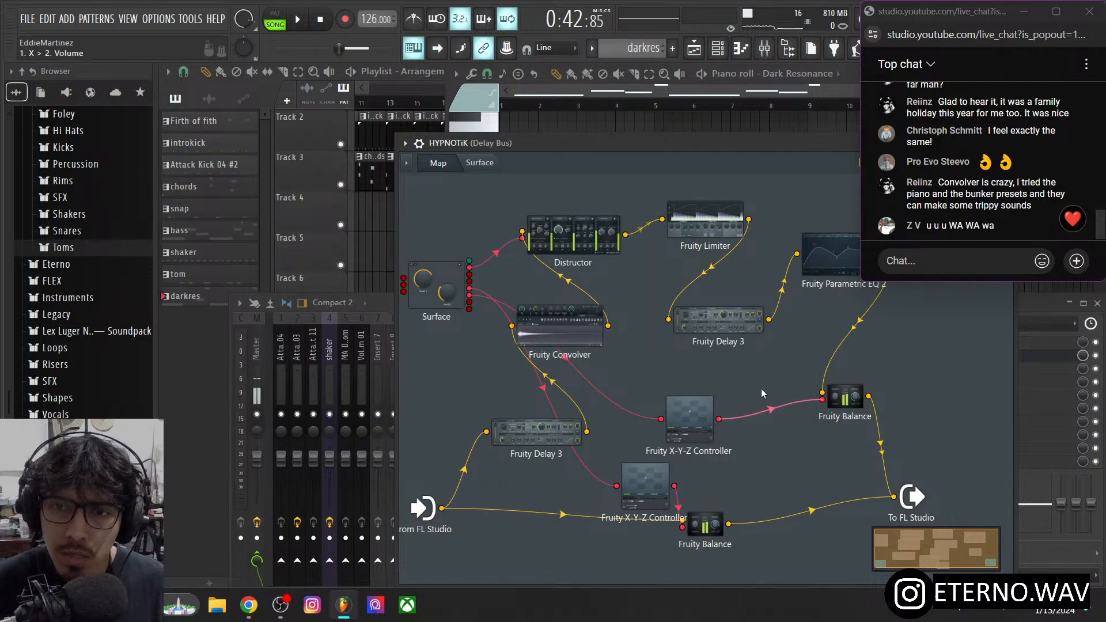
pyautogui.click(479, 163)
# - Turn HYPNOTiK's Wet level down, play the song briefly, and raise Wet again past the middle
pyautogui.click(852, 299)
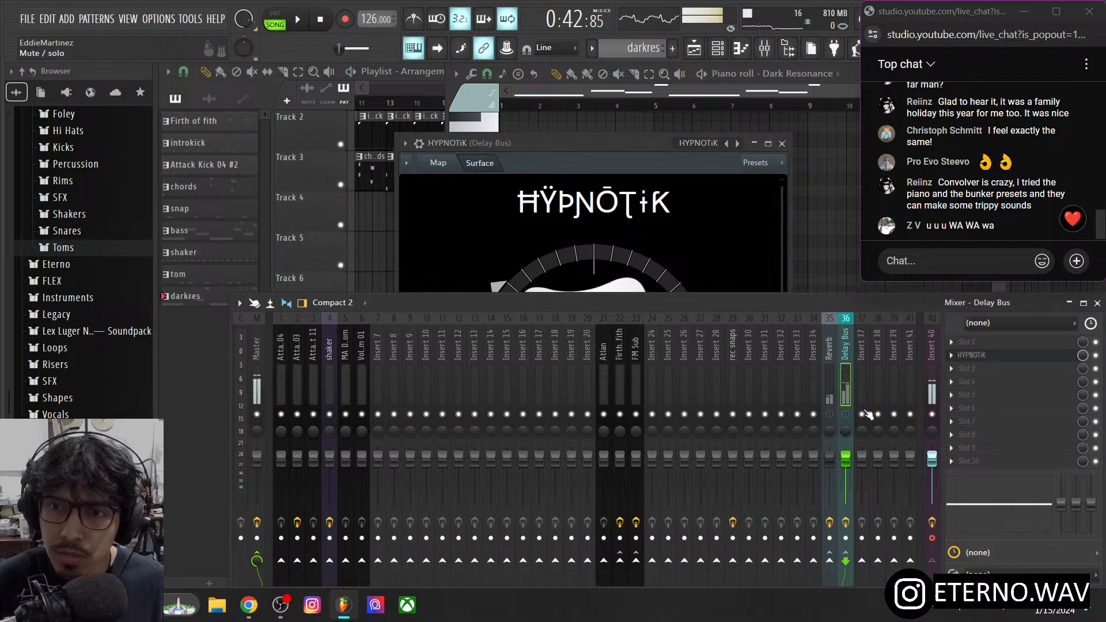
pyautogui.click(738, 280)
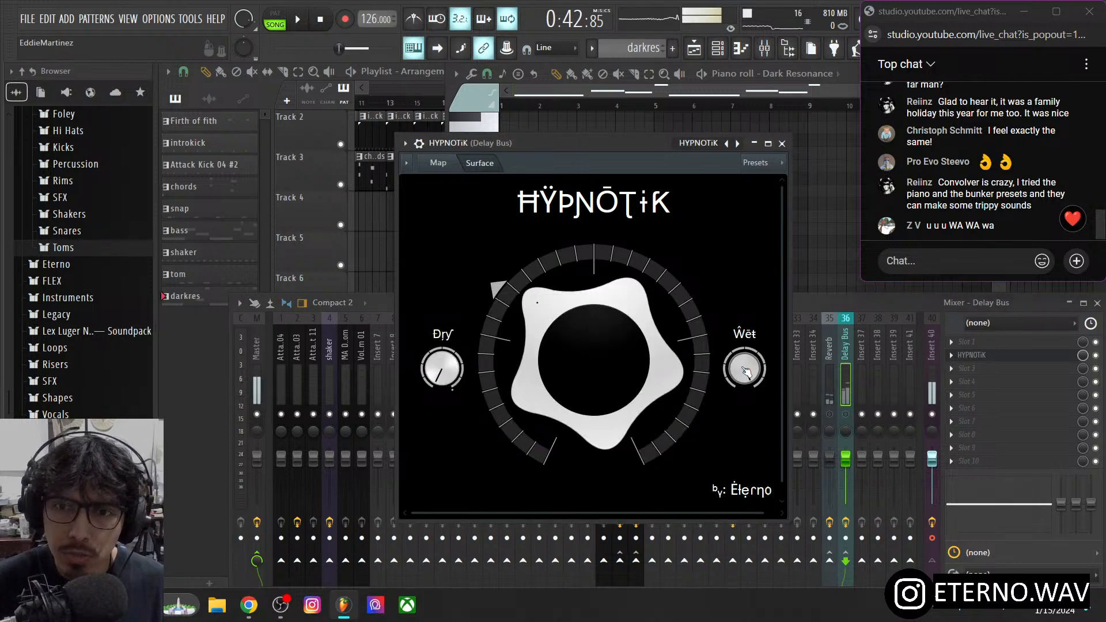
pyautogui.moveTo(745, 368); pyautogui.dragTo(745, 427)
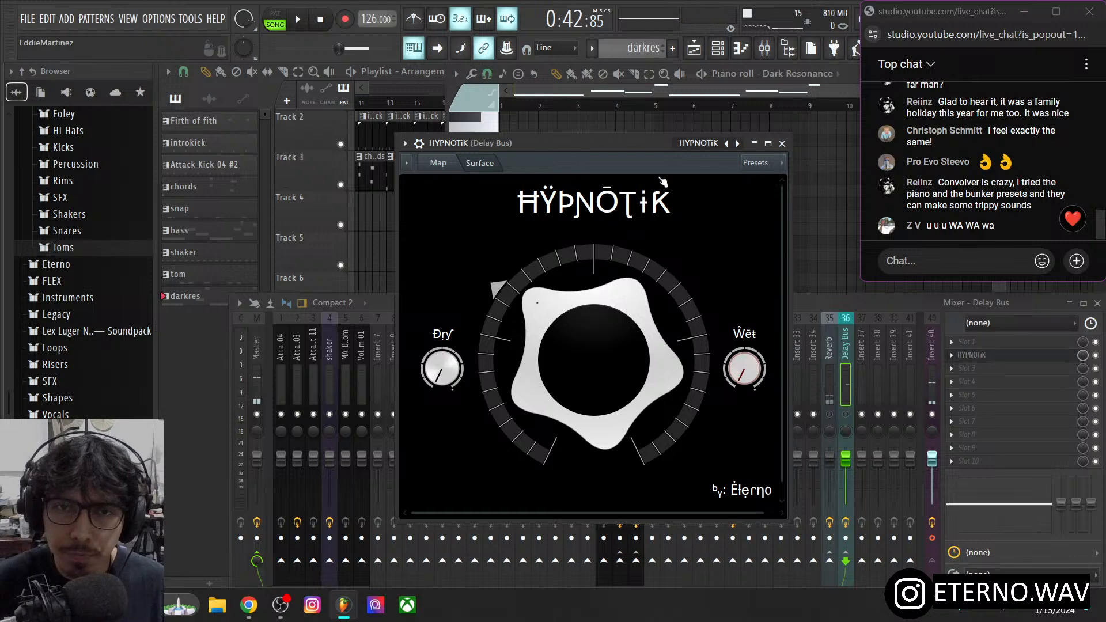
pyautogui.press('space')
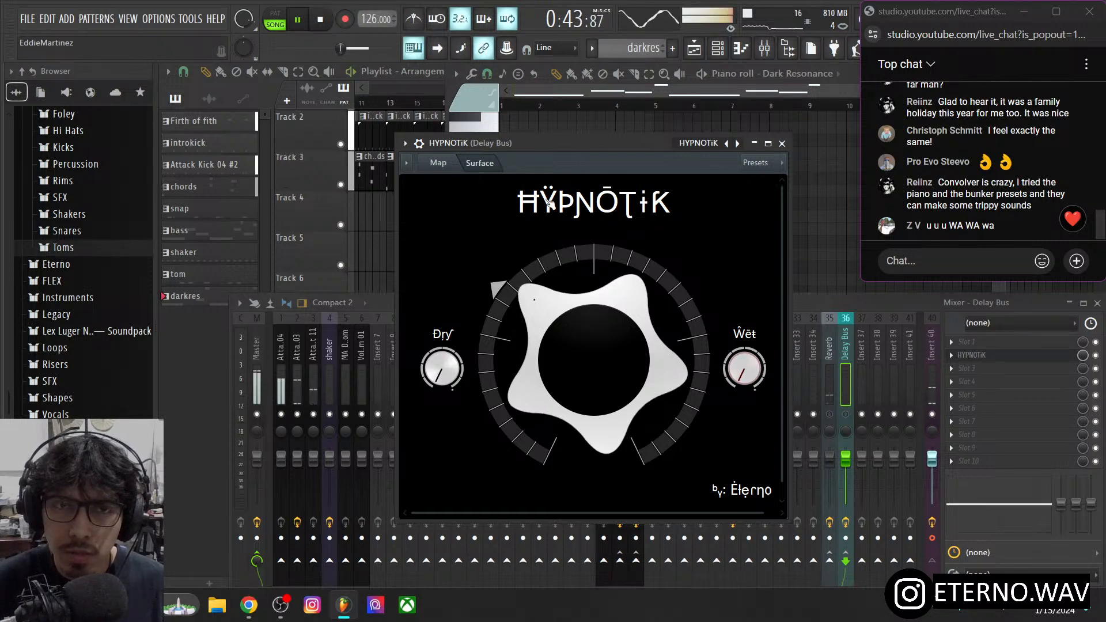
pyautogui.press('space')
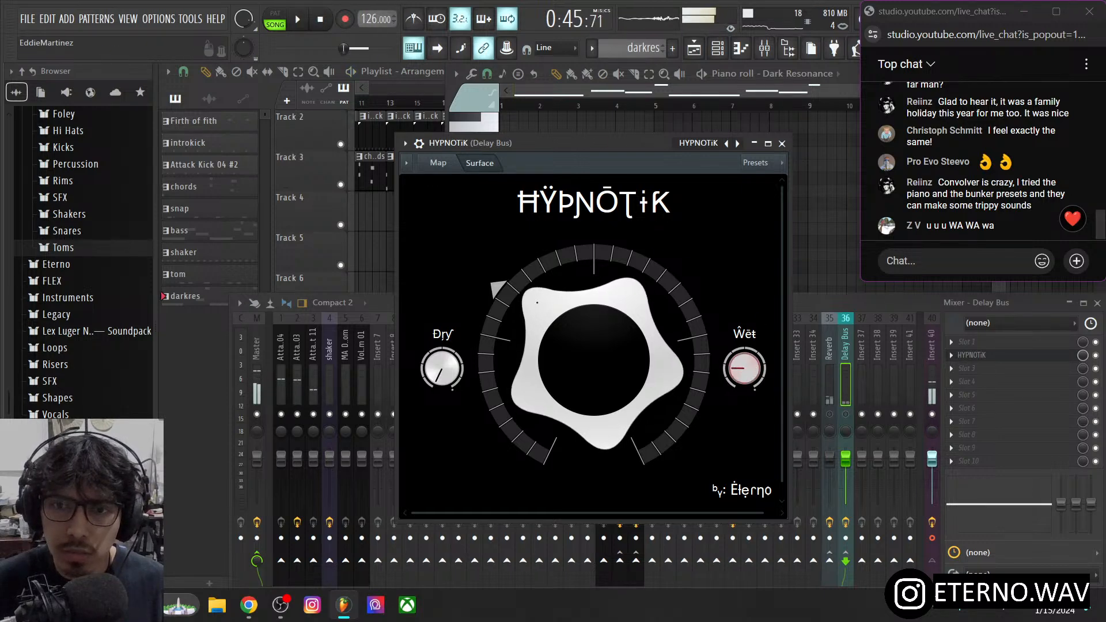
pyautogui.moveTo(745, 368); pyautogui.dragTo(745, 363)
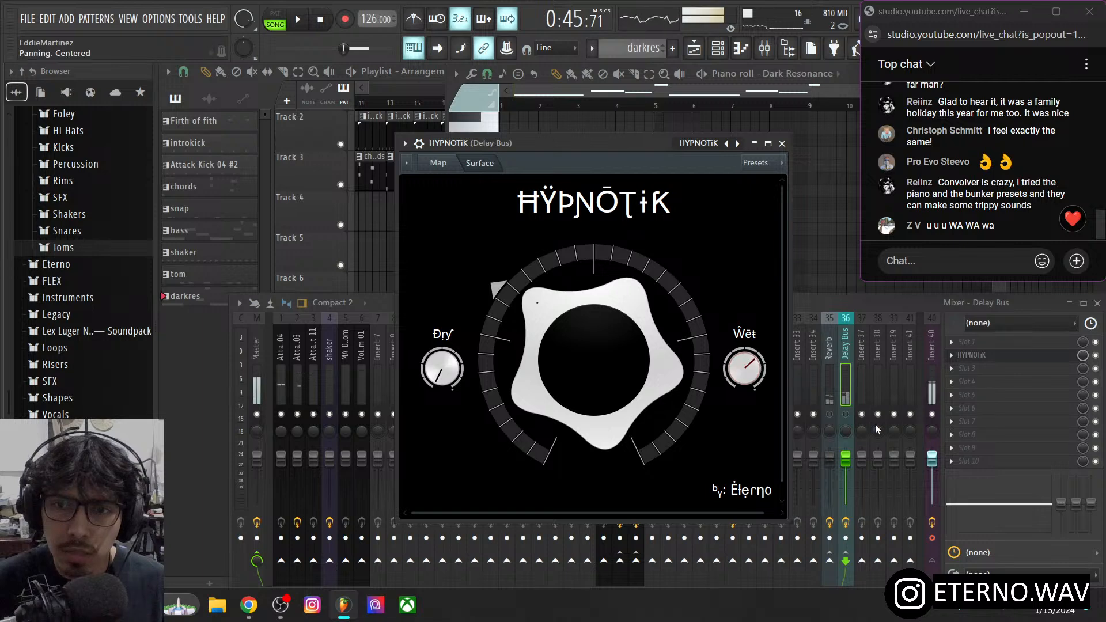
# - Unmute the Delay Bus and audition HYPNOTiK with the song playing, lowering its Wet level slightly before stopping
pyautogui.click(846, 414)
pyautogui.click(635, 146)
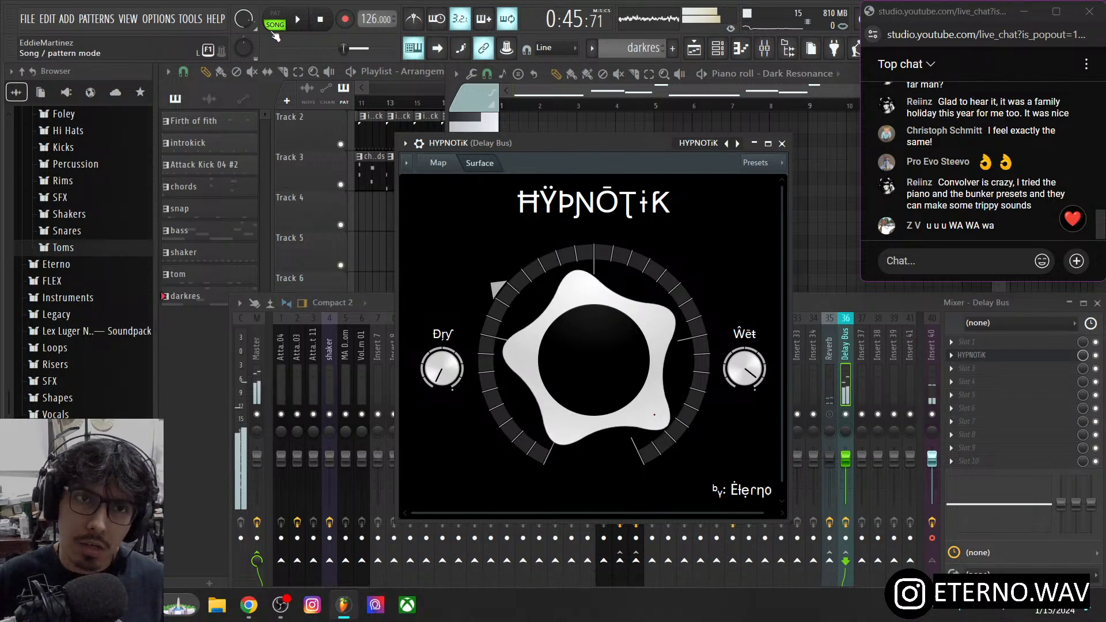
pyautogui.click(304, 20)
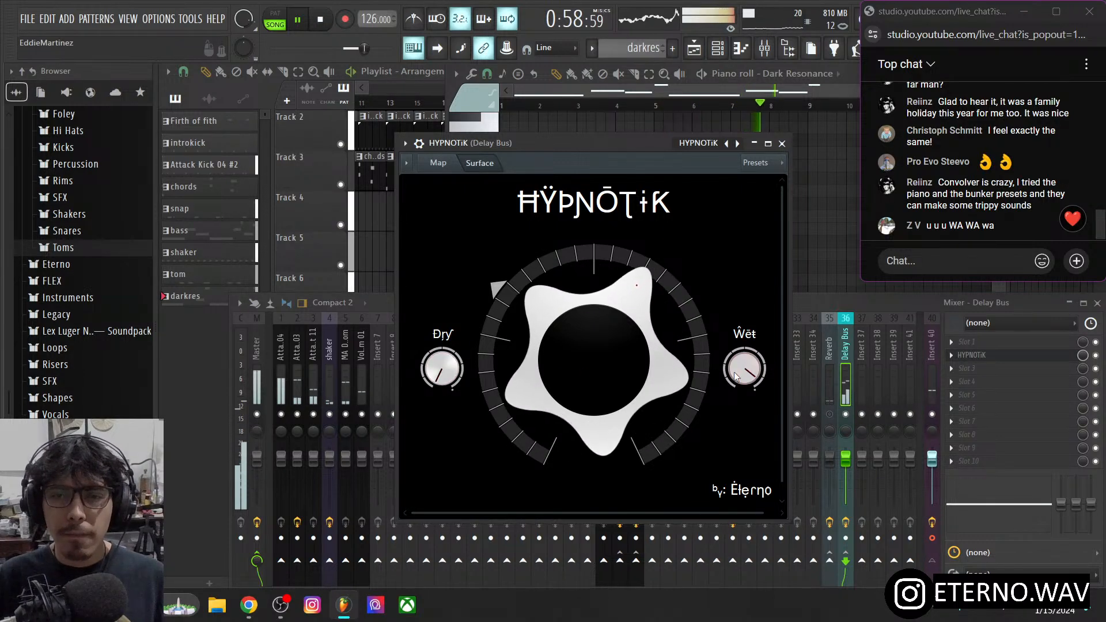
pyautogui.moveTo(734, 372); pyautogui.dragTo(734, 383)
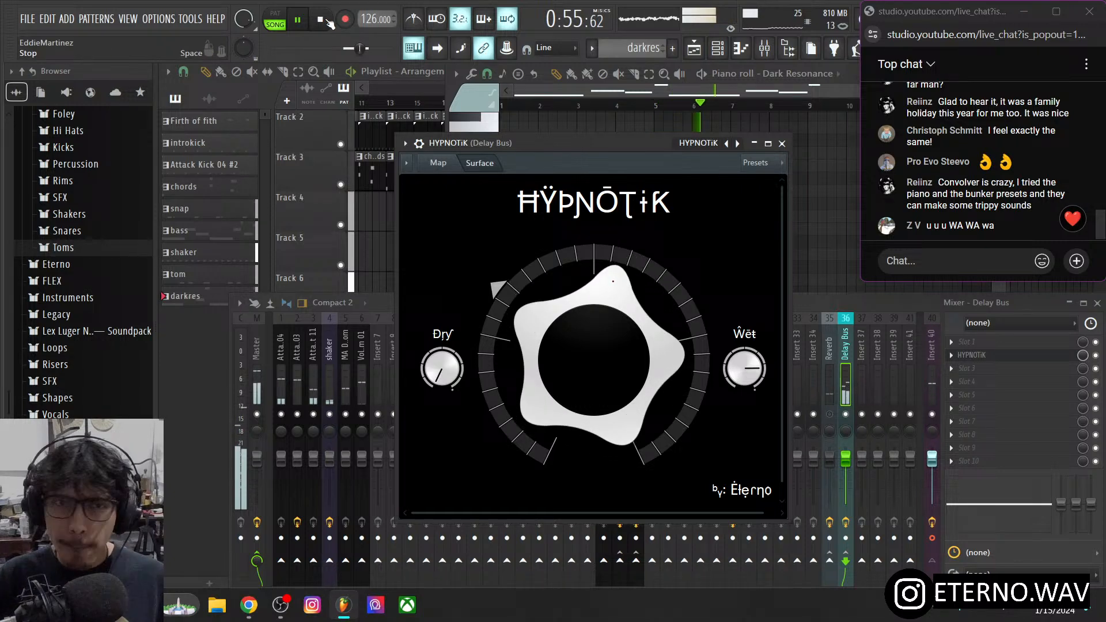
pyautogui.click(322, 19)
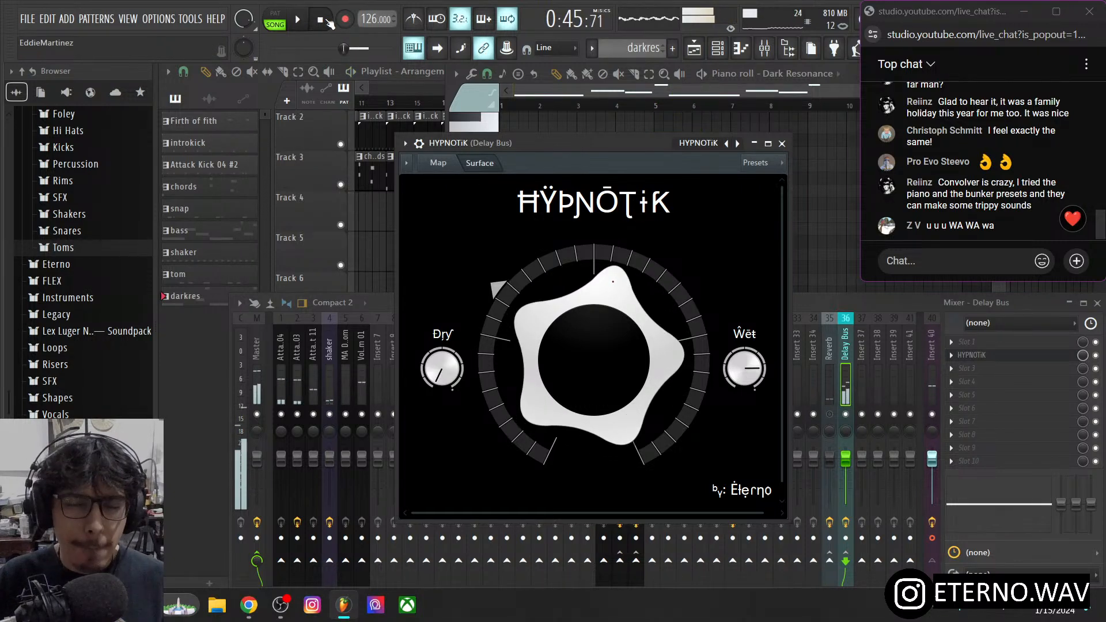
# - Mute the Delay Bus and look through the plugin choices for its empty third effect slot, keeping HYPNOTiK's control surface in view
pyautogui.click(846, 414)
pyautogui.click(555, 147)
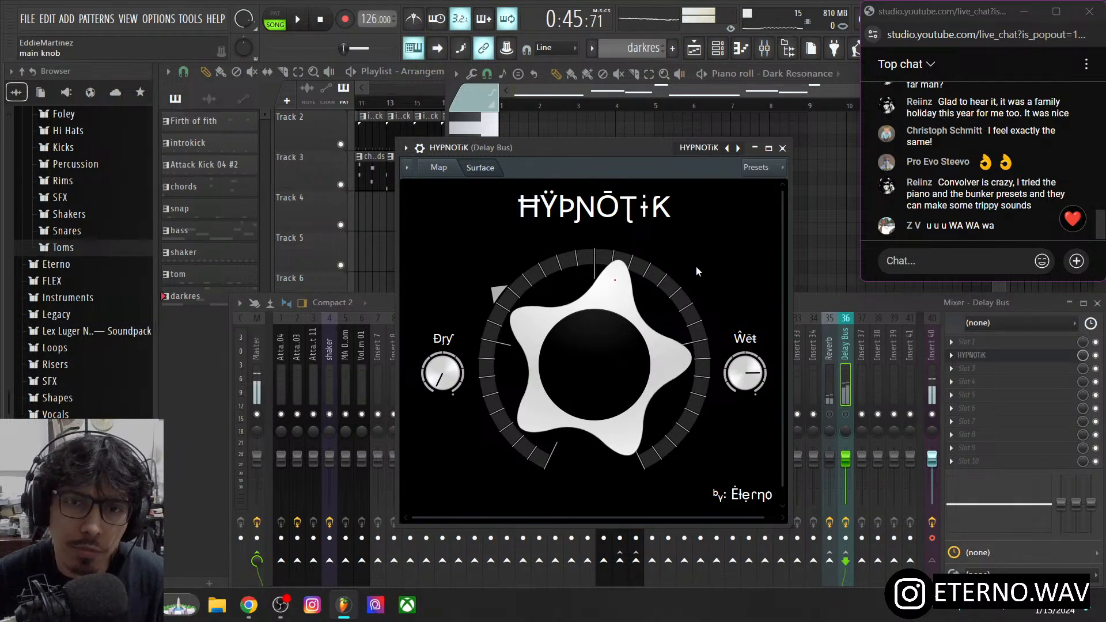
pyautogui.click(974, 368)
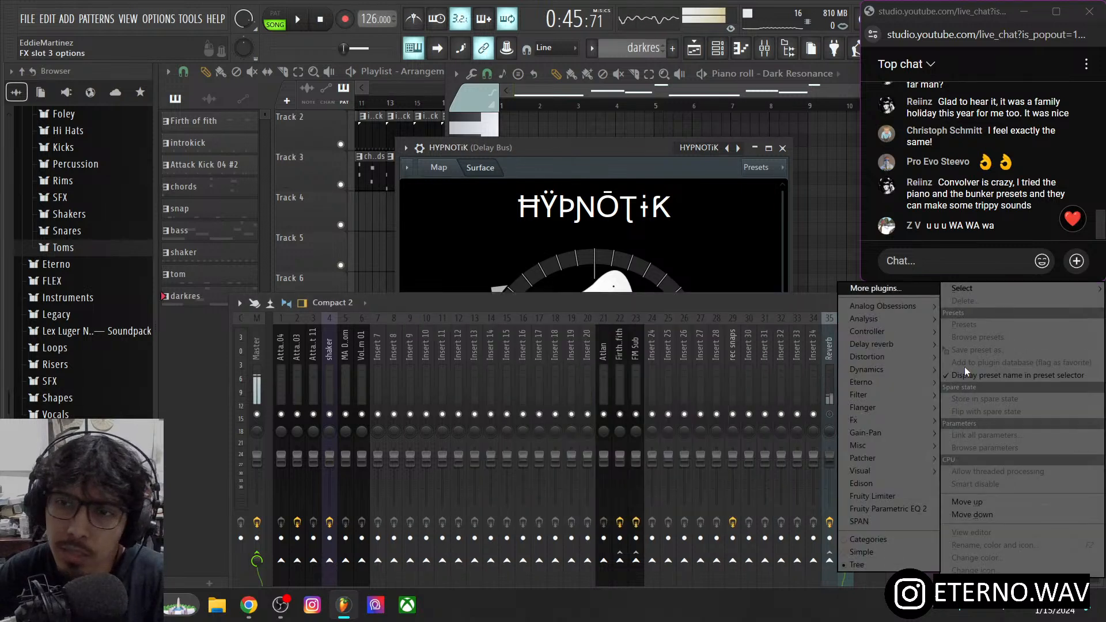
pyautogui.click(966, 364)
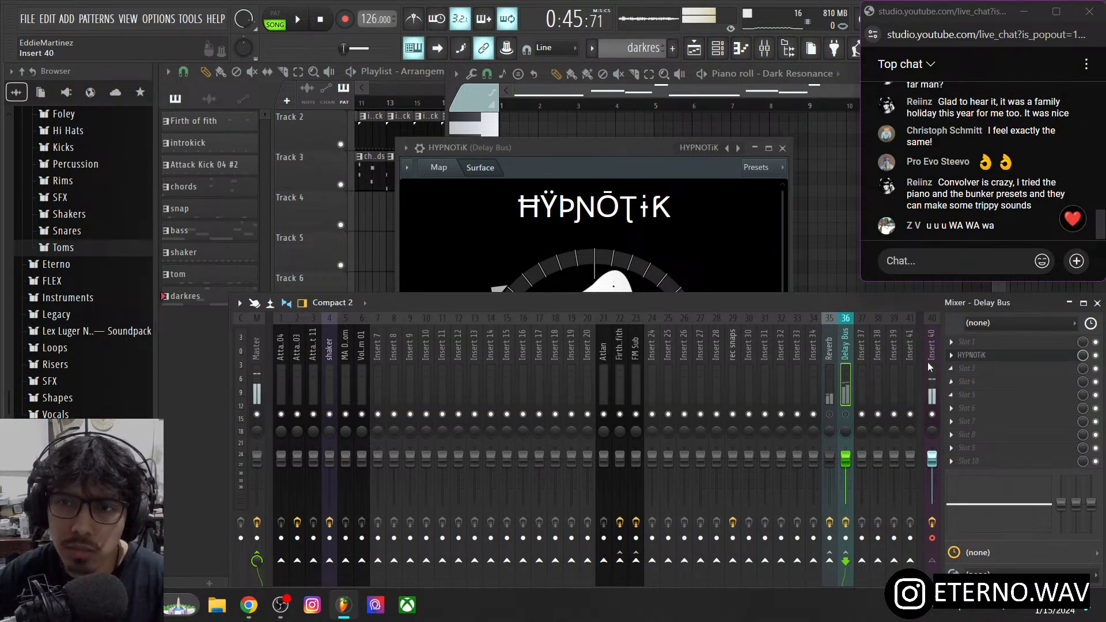
pyautogui.click(628, 148)
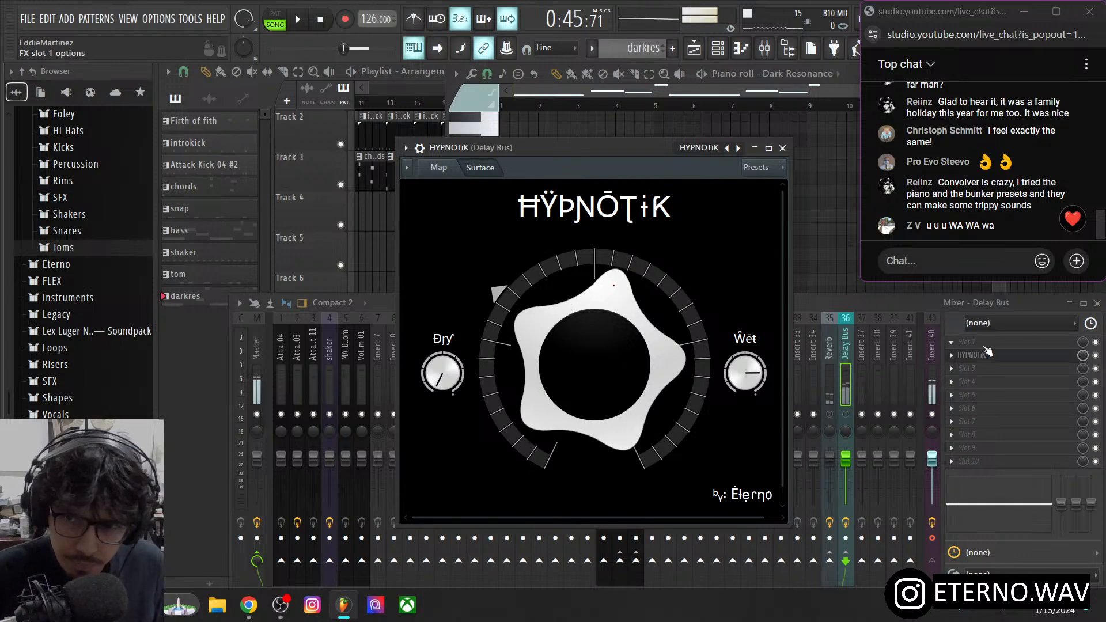
pyautogui.rightClick(978, 369)
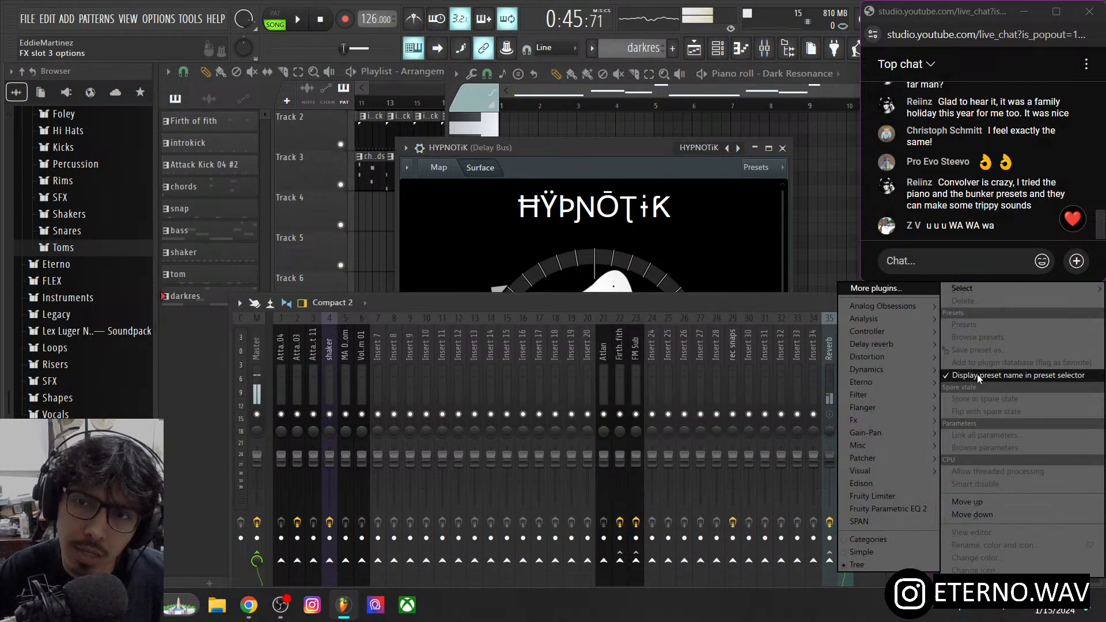
pyautogui.click(713, 306)
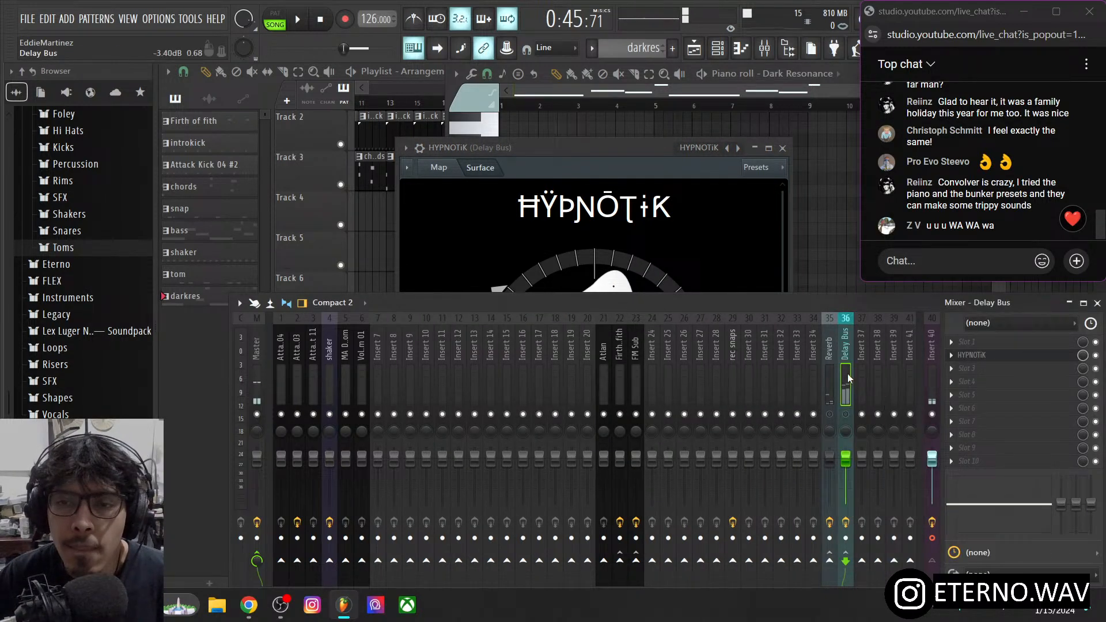
pyautogui.click(556, 144)
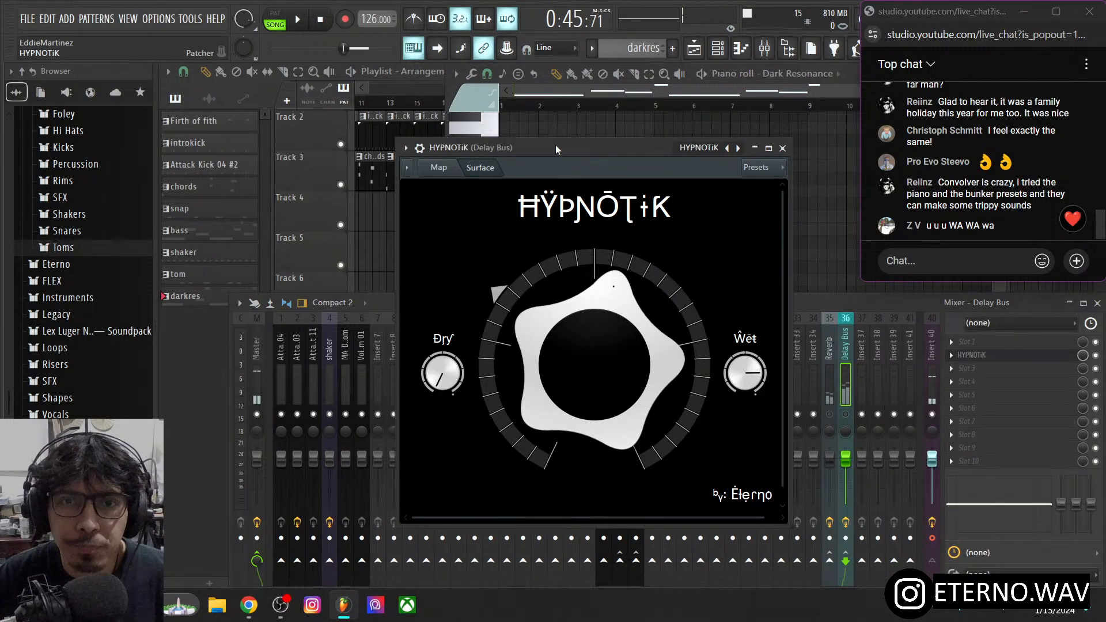
# - Replace HYPNOTiK on the Delay Bus with the Eterno effect PANnDepth, unmute the bus and show the effect's control surface
pyautogui.rightClick(956, 355)
pyautogui.moveTo(975, 272)
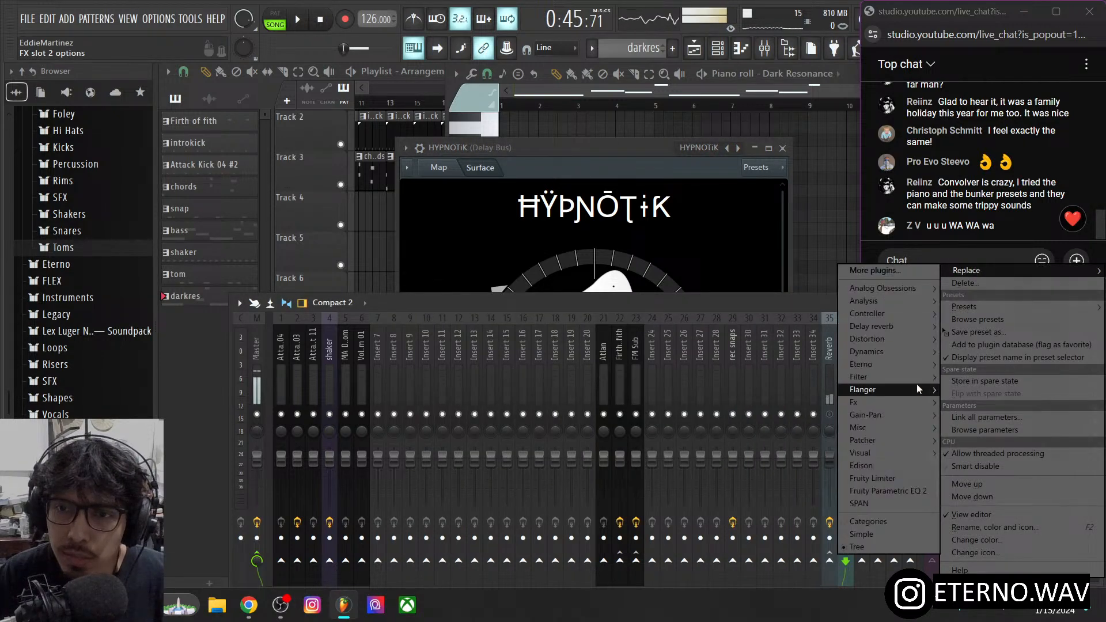
pyautogui.moveTo(898, 365)
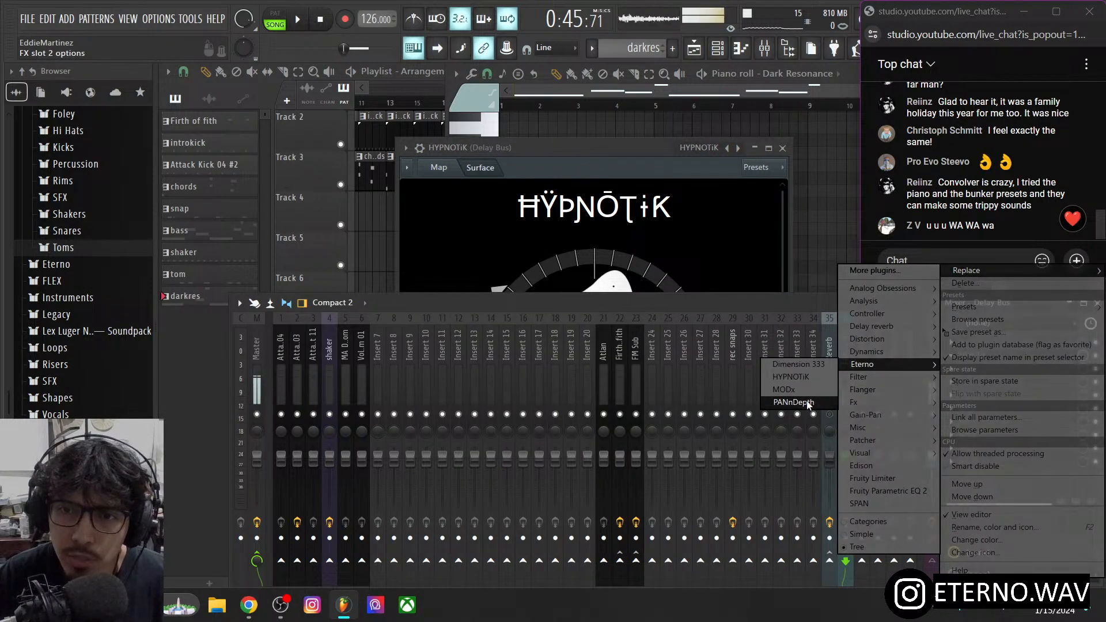
pyautogui.click(807, 402)
pyautogui.click(855, 416)
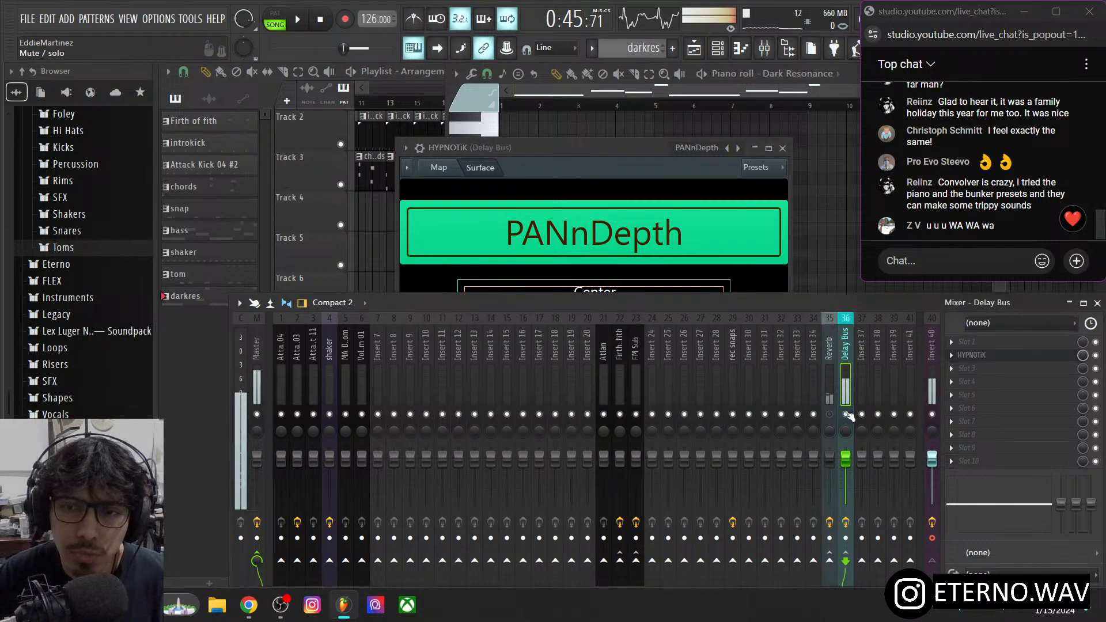
pyautogui.click(570, 148)
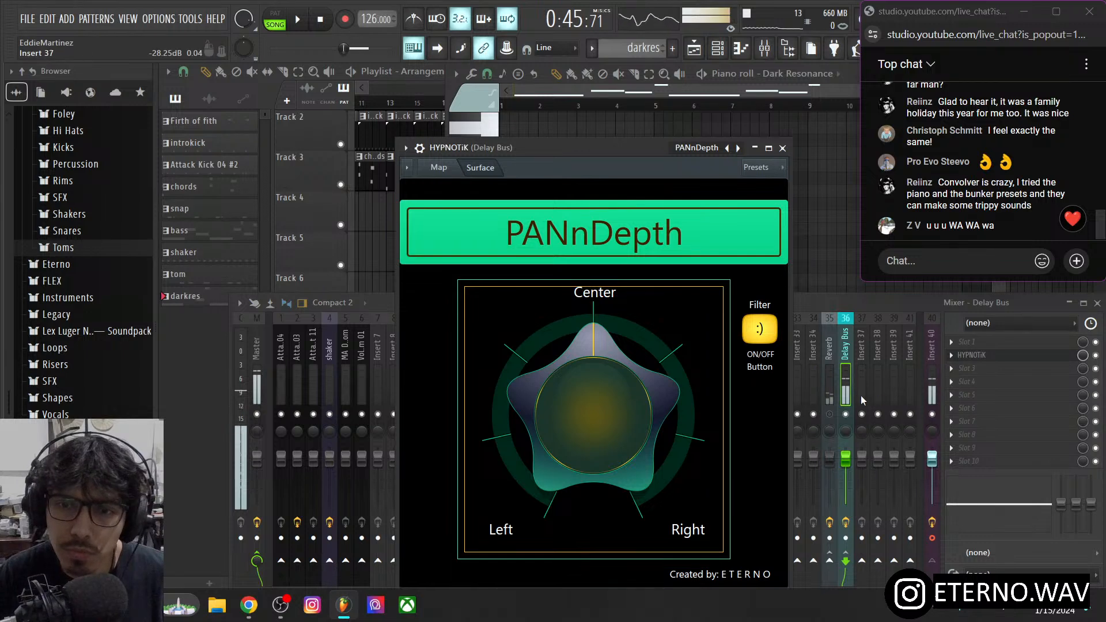
# - Delete the effect from the Delay Bus's second effect slot
pyautogui.click(851, 378)
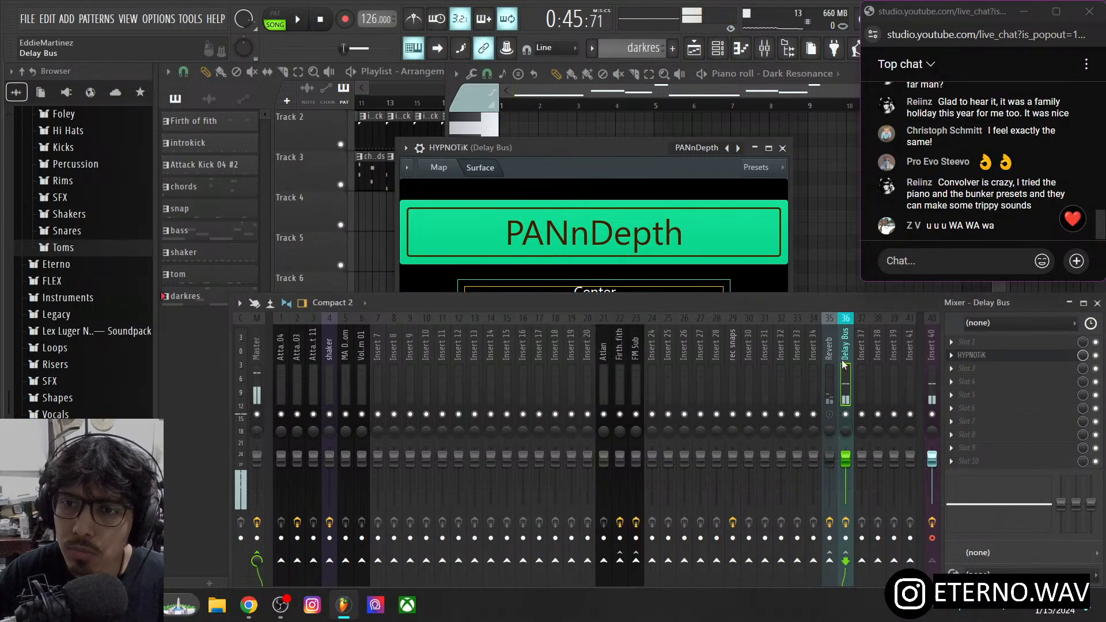
pyautogui.click(952, 356)
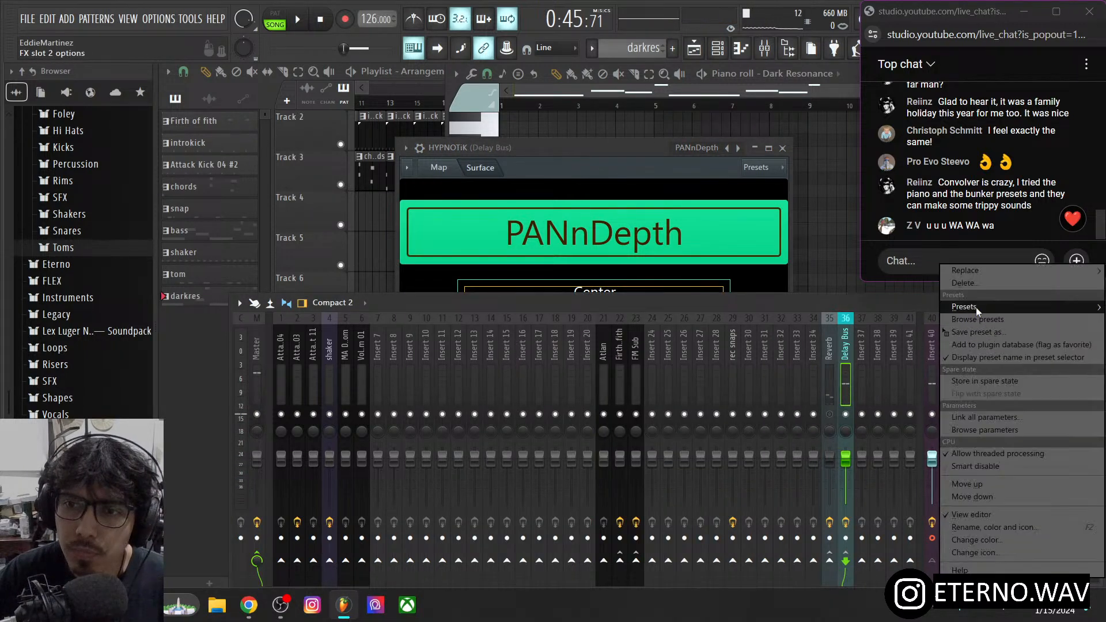
pyautogui.click(974, 284)
pyautogui.click(952, 356)
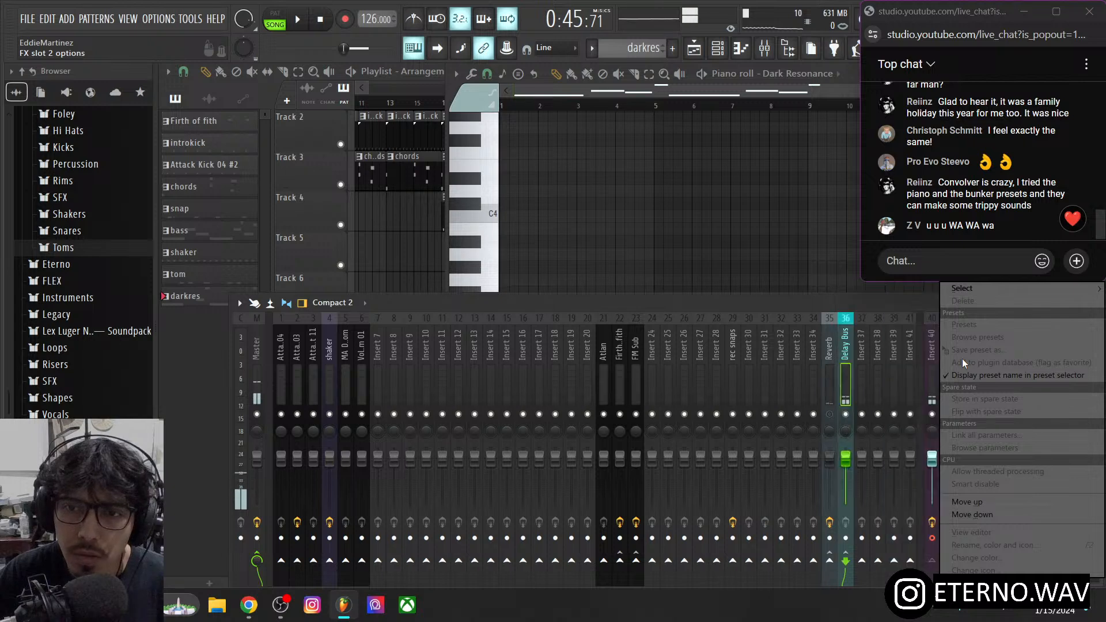
pyautogui.click(849, 412)
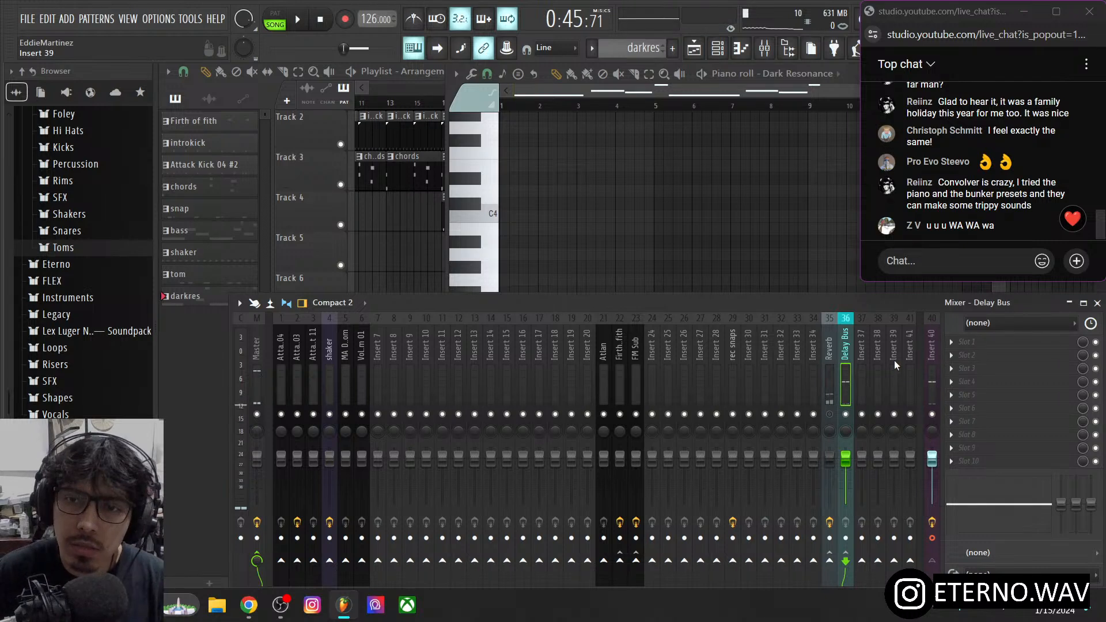
# - Try Fruity Formula Controller in the Delay Bus's first effect slot and delete it again
pyautogui.click(952, 343)
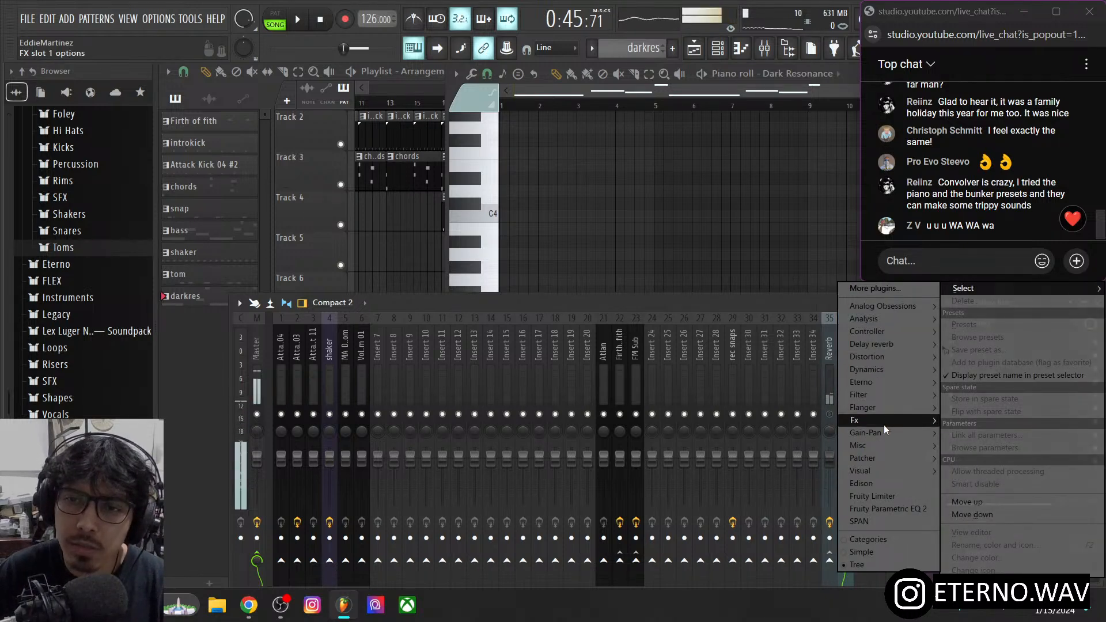
pyautogui.moveTo(873, 395)
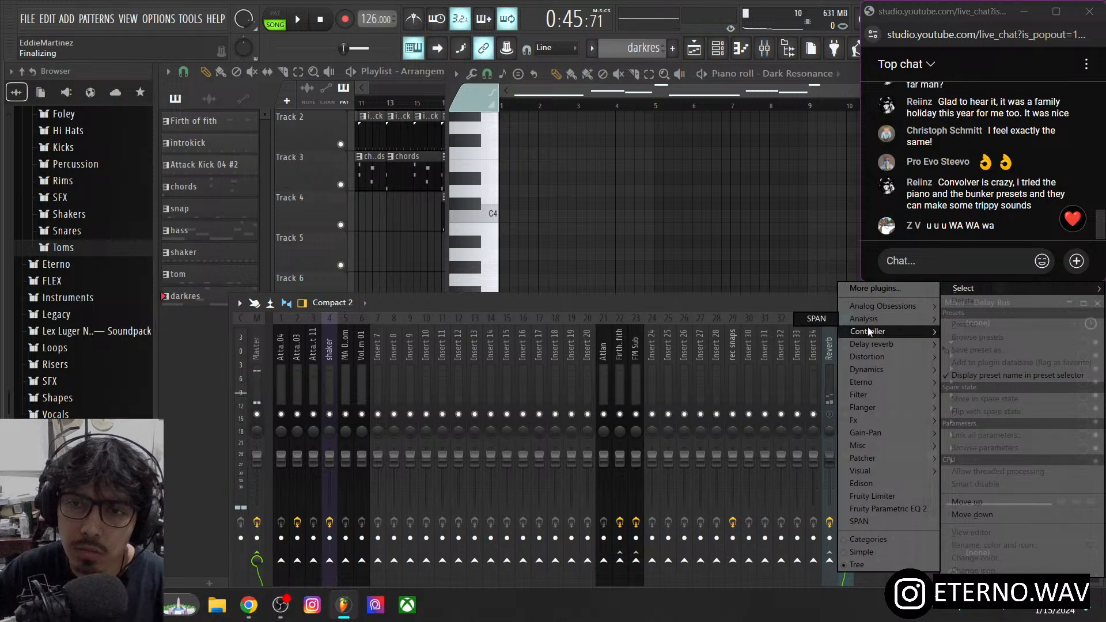
pyautogui.moveTo(869, 329)
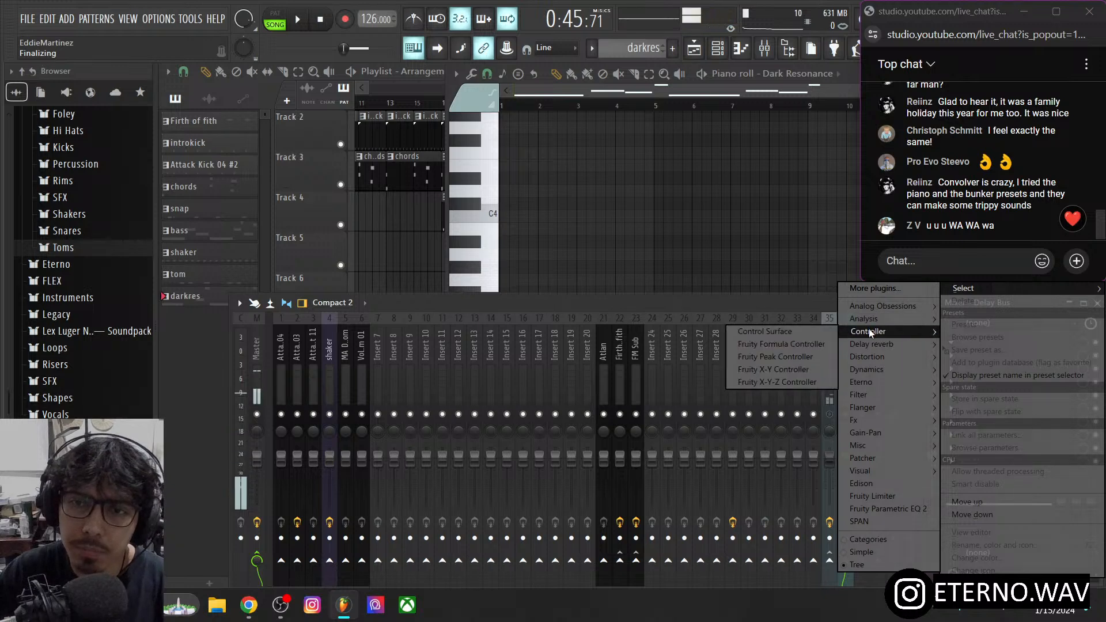
pyautogui.click(811, 344)
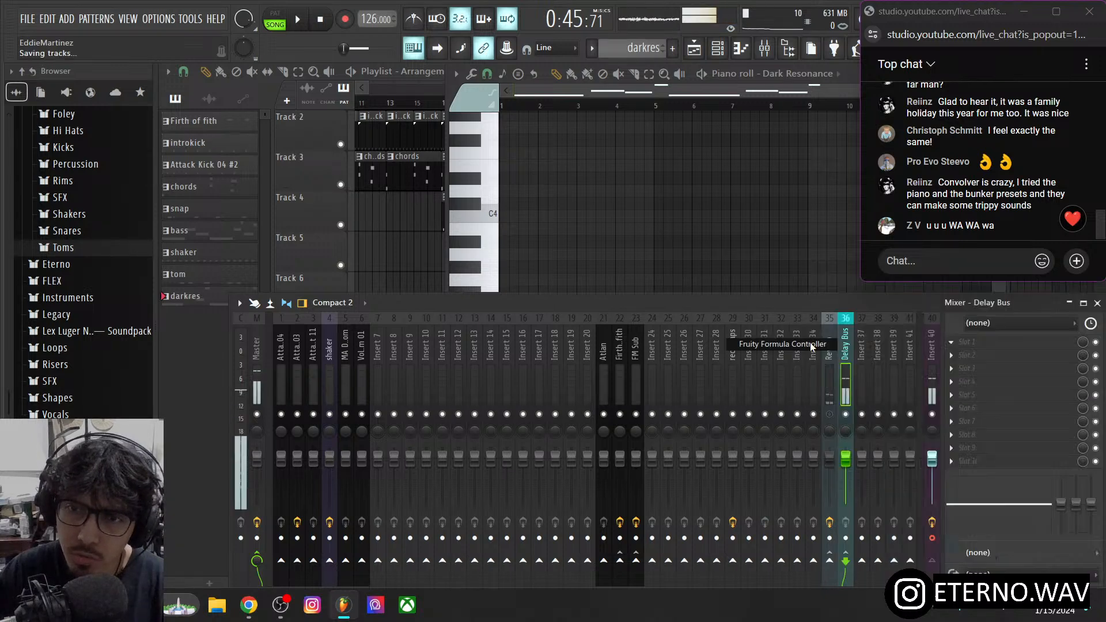
pyautogui.moveTo(285, 178); pyautogui.dragTo(514, 180)
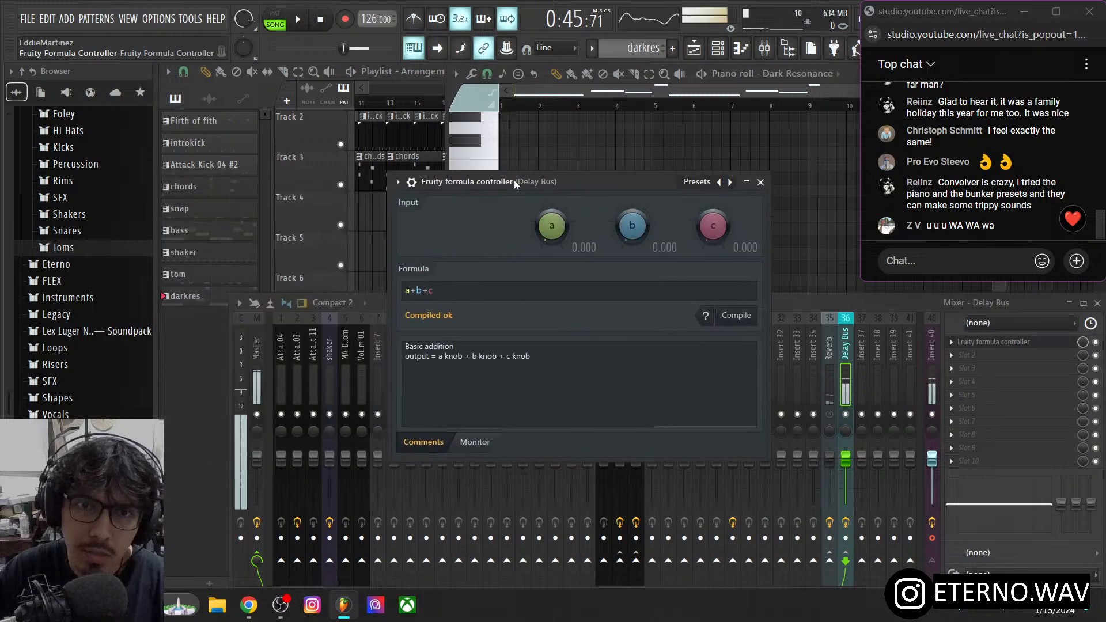
pyautogui.click(950, 343)
pyautogui.click(970, 281)
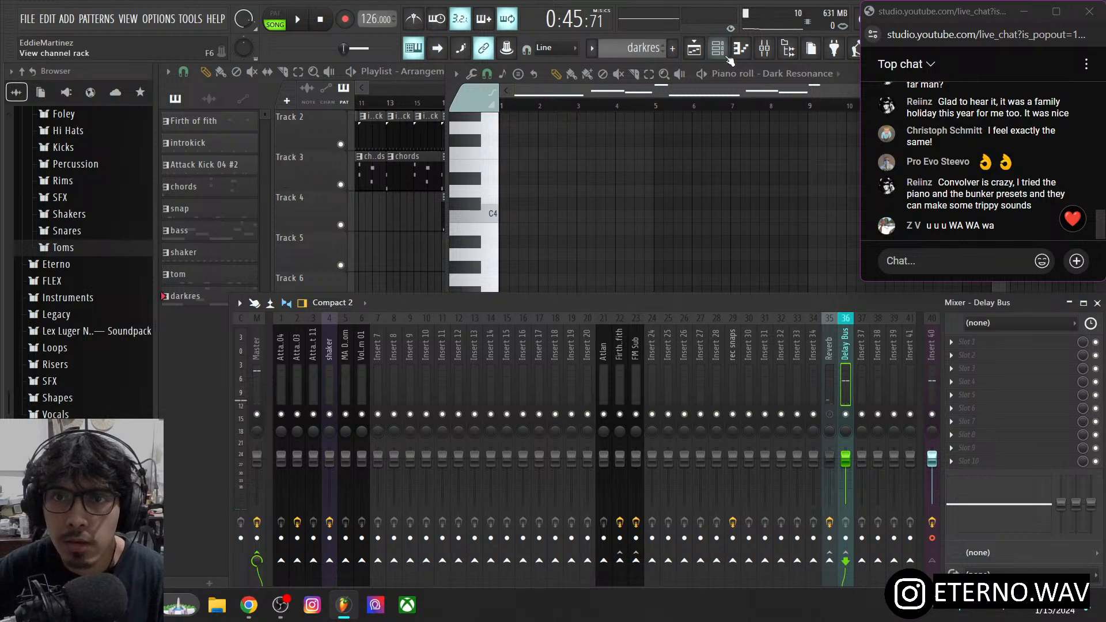
# - Show the playlist arrangement and move the playhead to bar 24, just before the bass enters
pyautogui.click(694, 48)
pyautogui.doubleClick(540, 101)
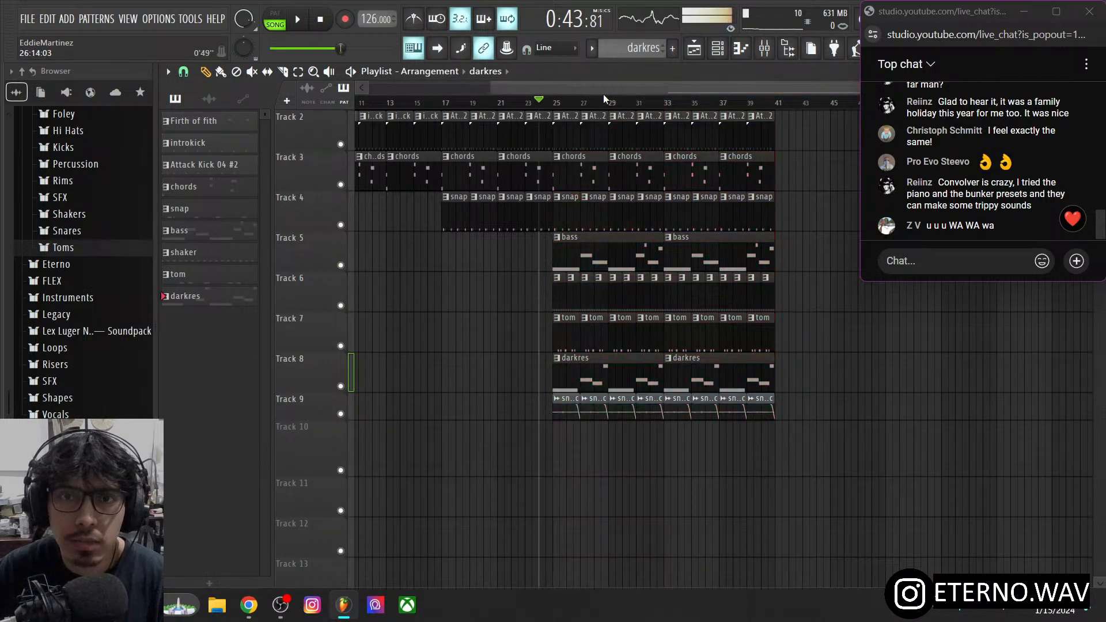
# - Play the arrangement from bar 1
pyautogui.scroll(-3, 605, 99)
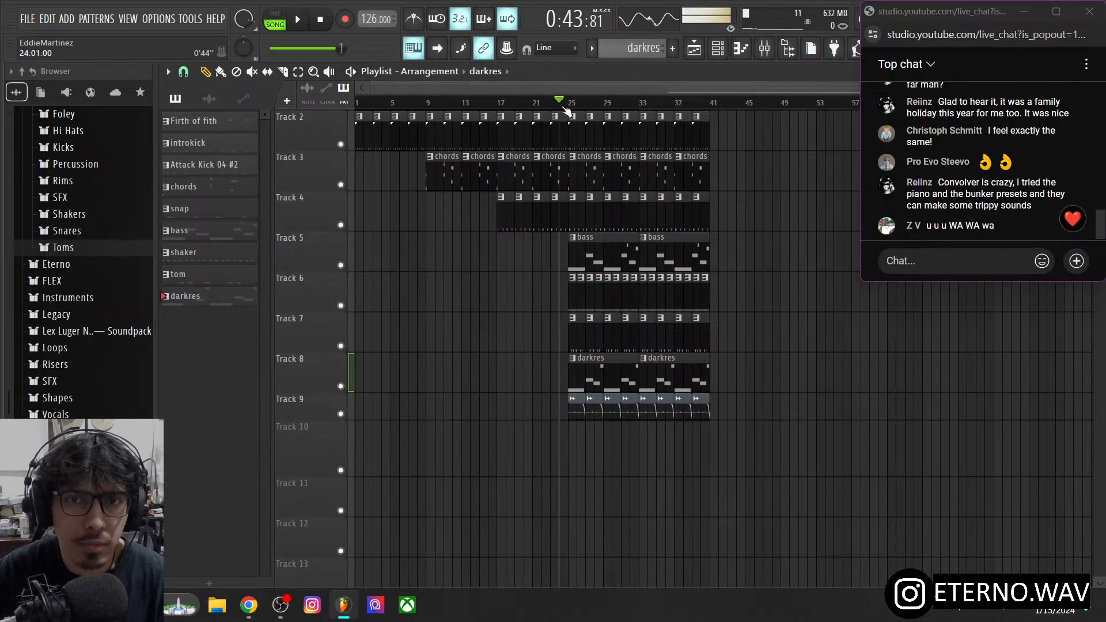
pyautogui.moveTo(565, 107); pyautogui.dragTo(354, 105)
pyautogui.click(296, 21)
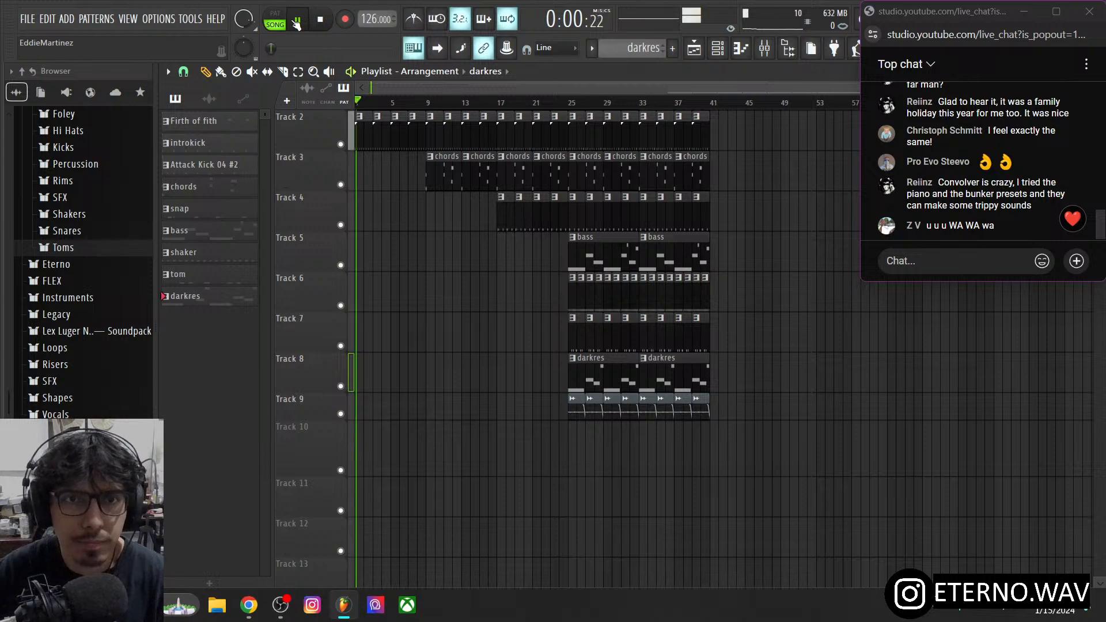
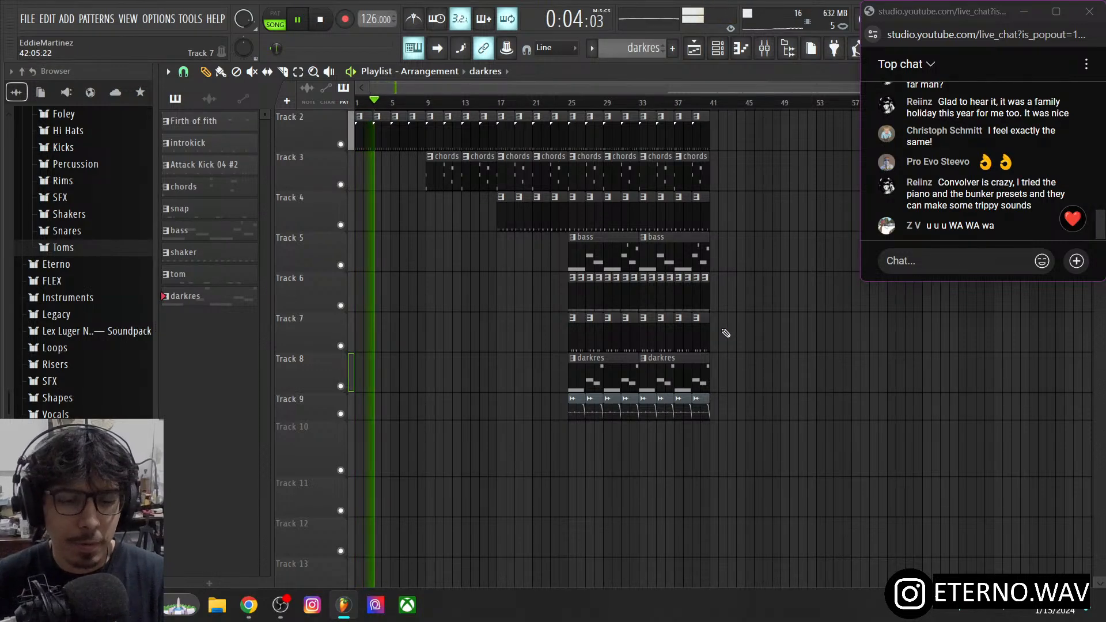
# - Duplicate the Track 2 to Track 7 clips of bars 25–41 into bars 41–57 and play from about bar 39
pyautogui.moveTo(716, 329); pyautogui.dragTo(719, 141)
pyautogui.click(695, 104)
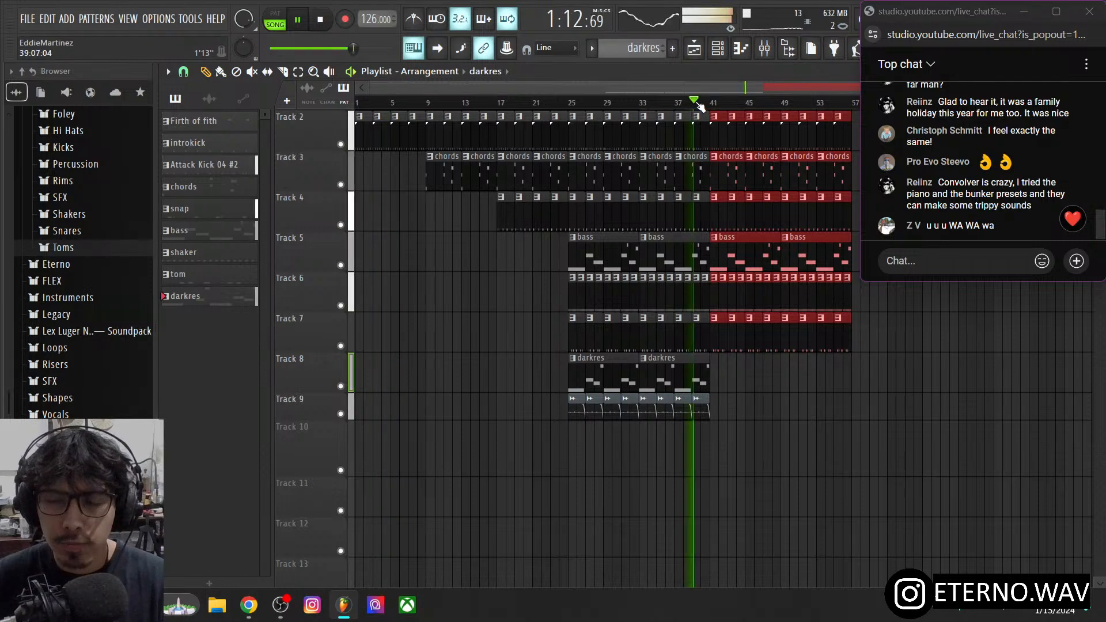
# - Delete the duplicated shaker clips on Track 6 from bar 41 onward
pyautogui.scroll(5, 712, 95)
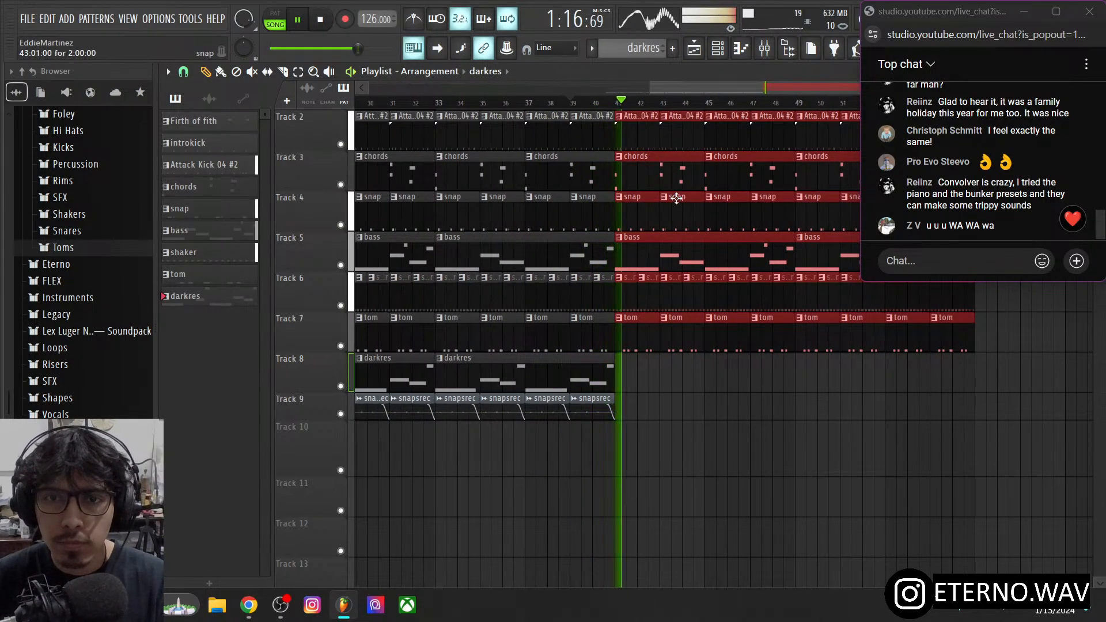
pyautogui.rightClick(649, 301)
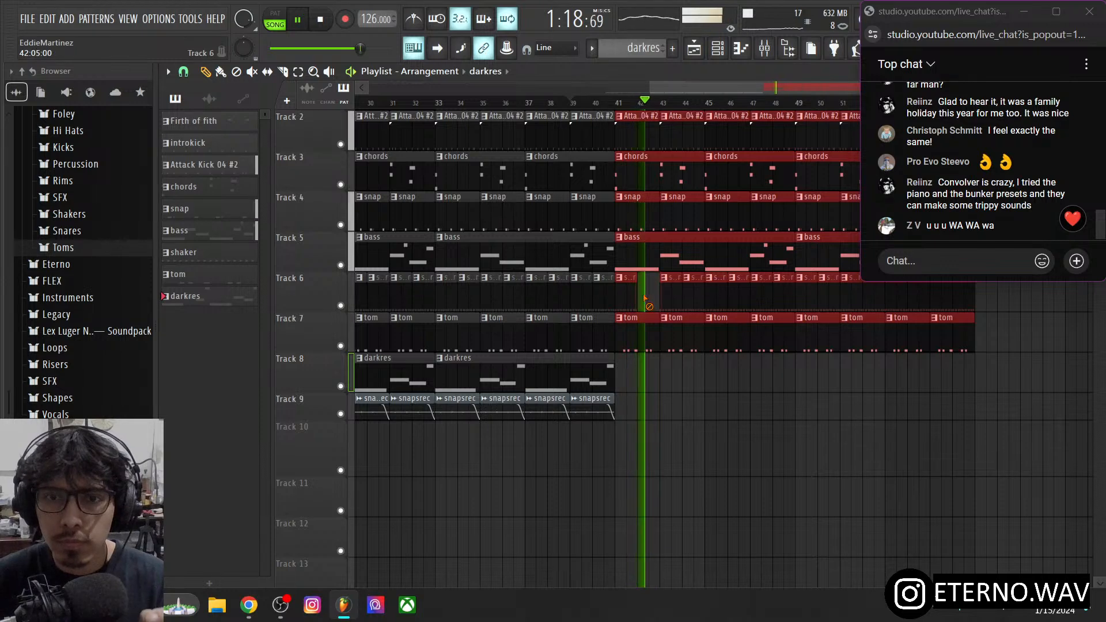
pyautogui.moveTo(775, 304); pyautogui.dragTo(1007, 308)
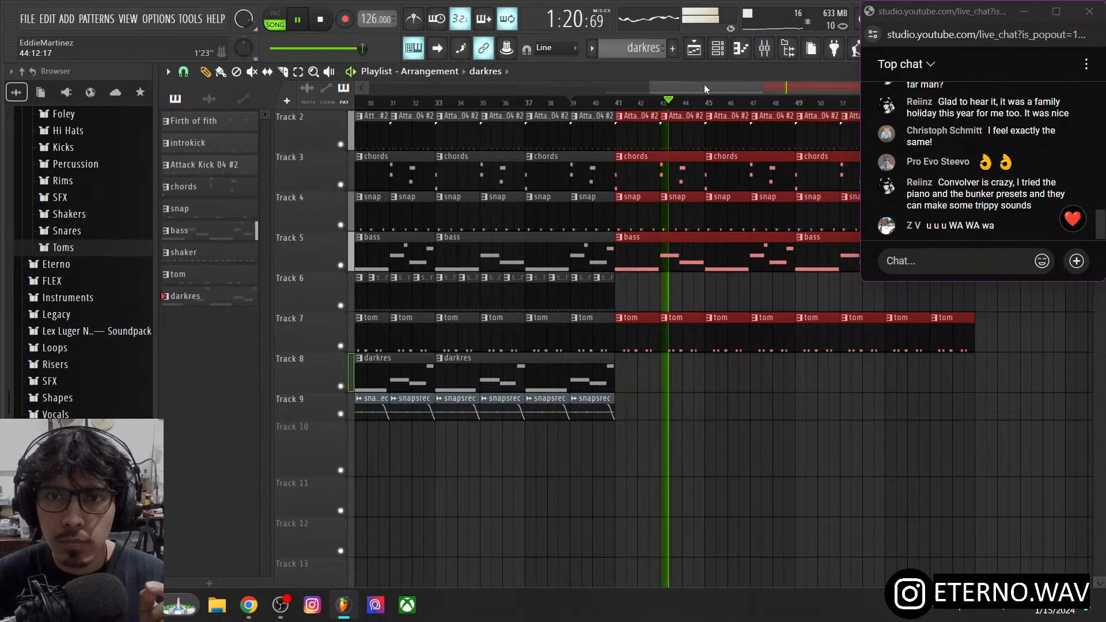
# - Listen to the duplicated section while checking the mixer tracks, stop playback and clear the clip selection
pyautogui.scroll(-2, 714, 99)
pyautogui.scroll(-2, 708, 323)
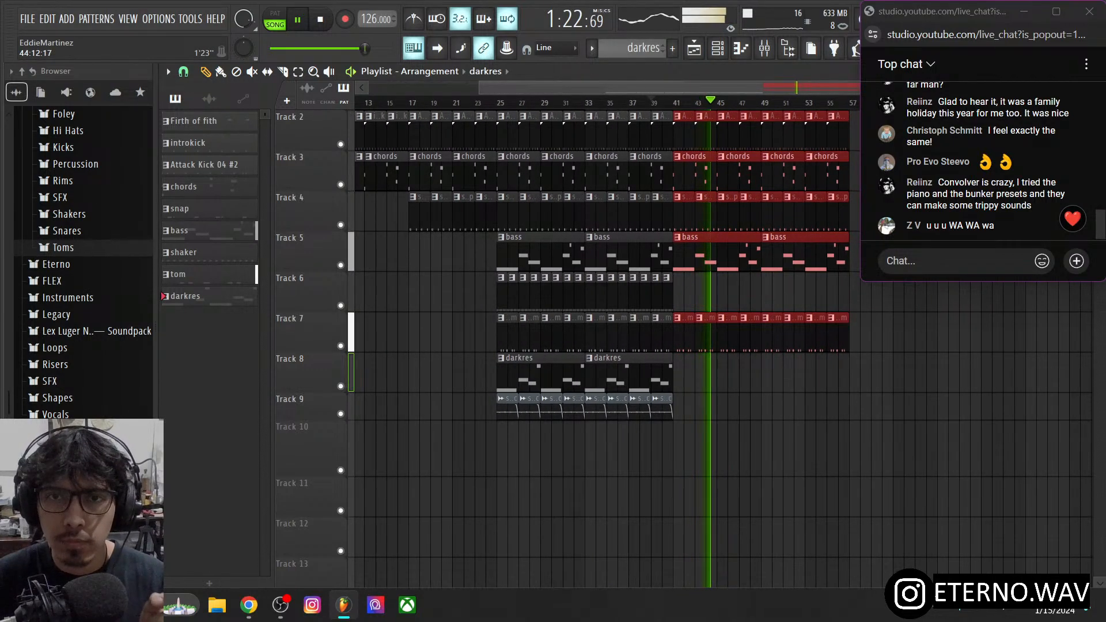
pyautogui.moveTo(704, 85); pyautogui.dragTo(722, 84)
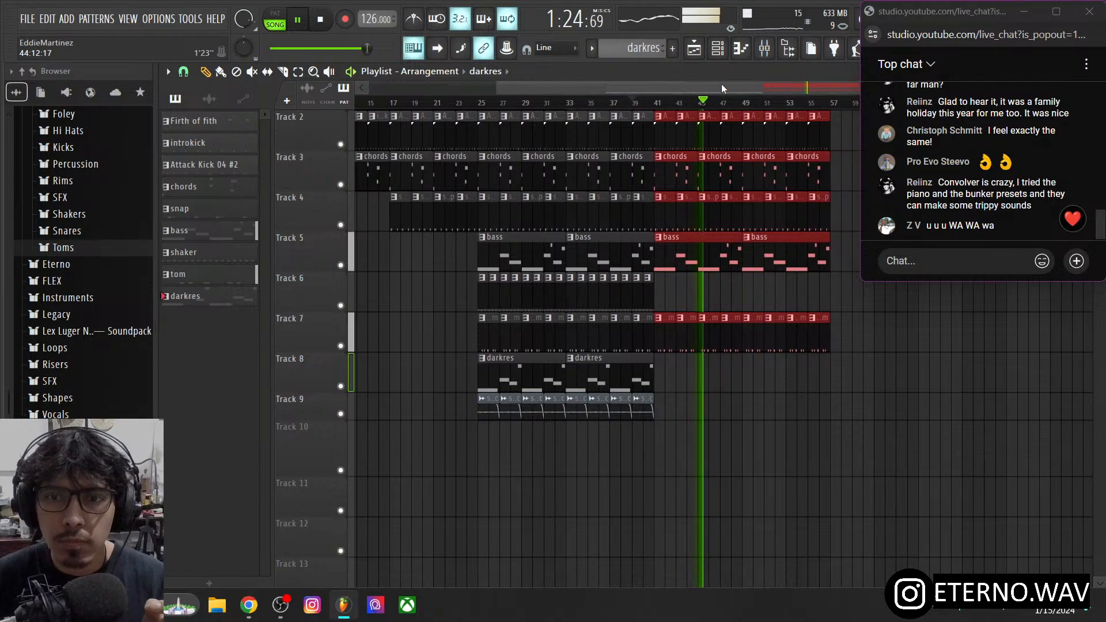
pyautogui.click(765, 48)
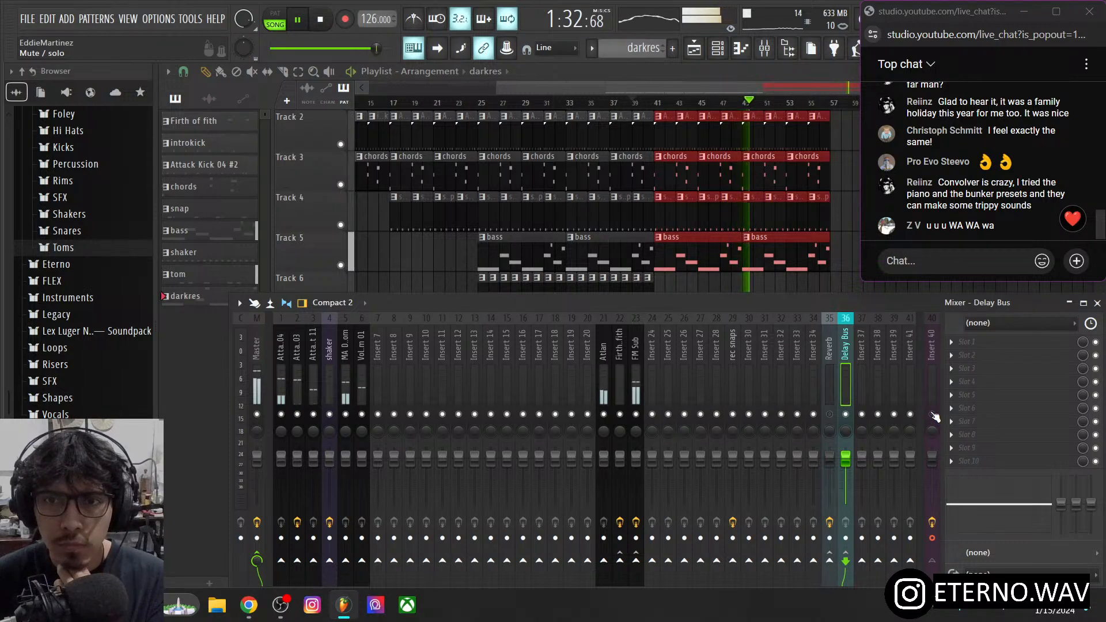
pyautogui.click(759, 93)
pyautogui.scroll(4, 757, 91)
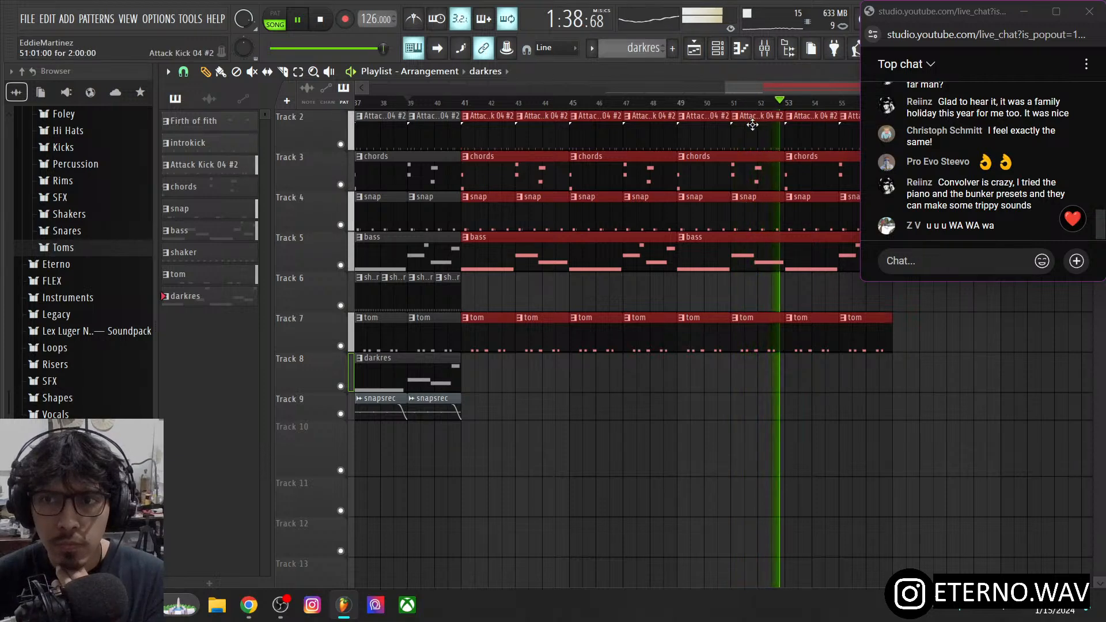
pyautogui.click(321, 20)
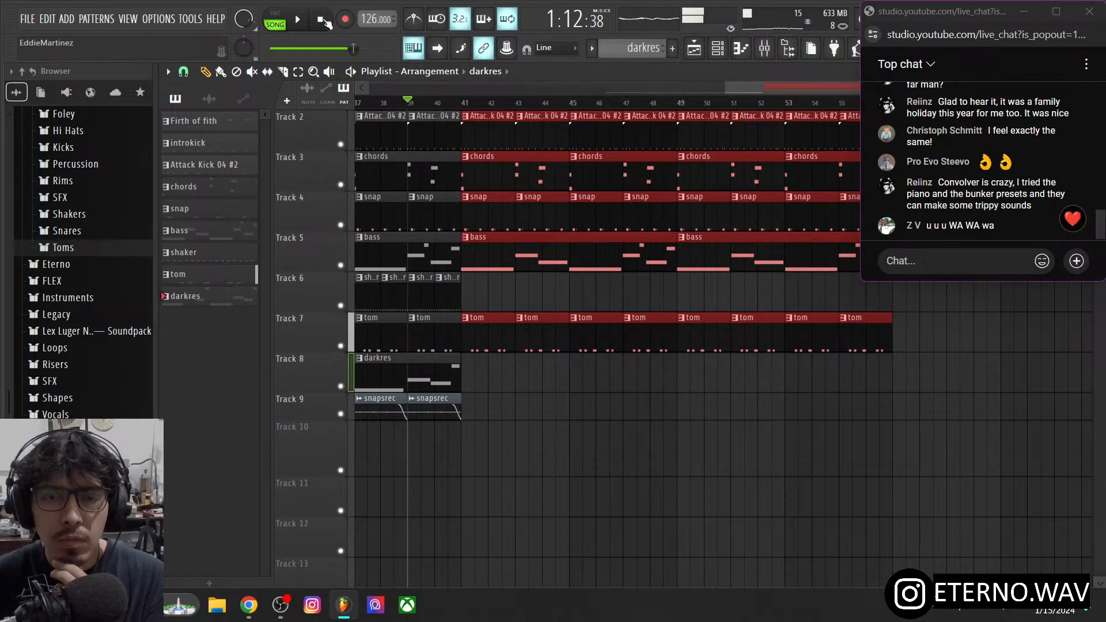
pyautogui.click(765, 49)
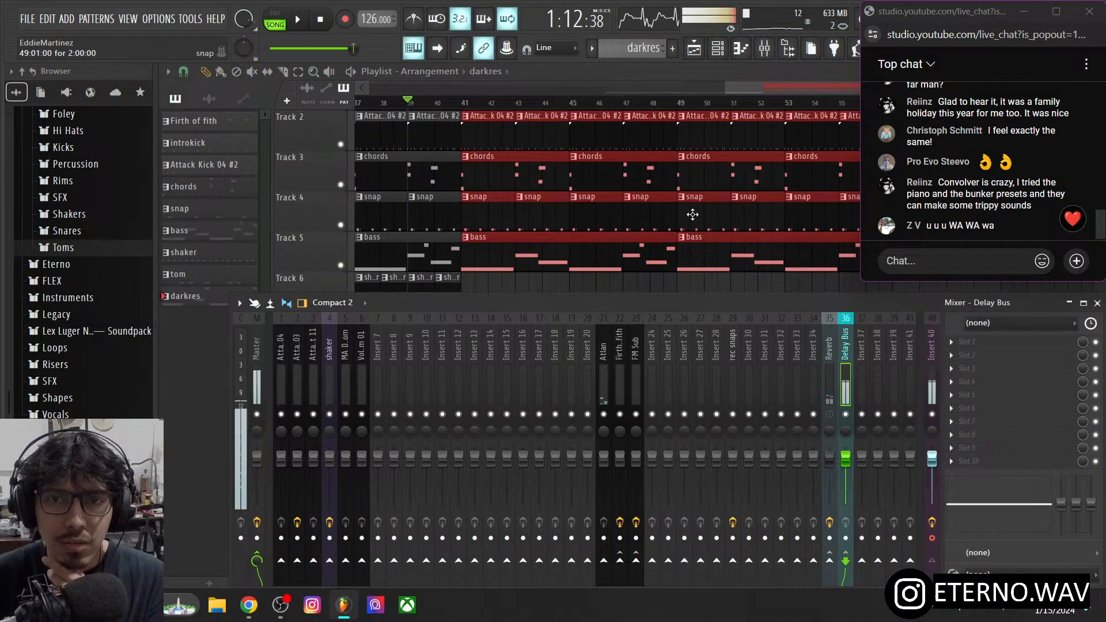
pyautogui.click(643, 289)
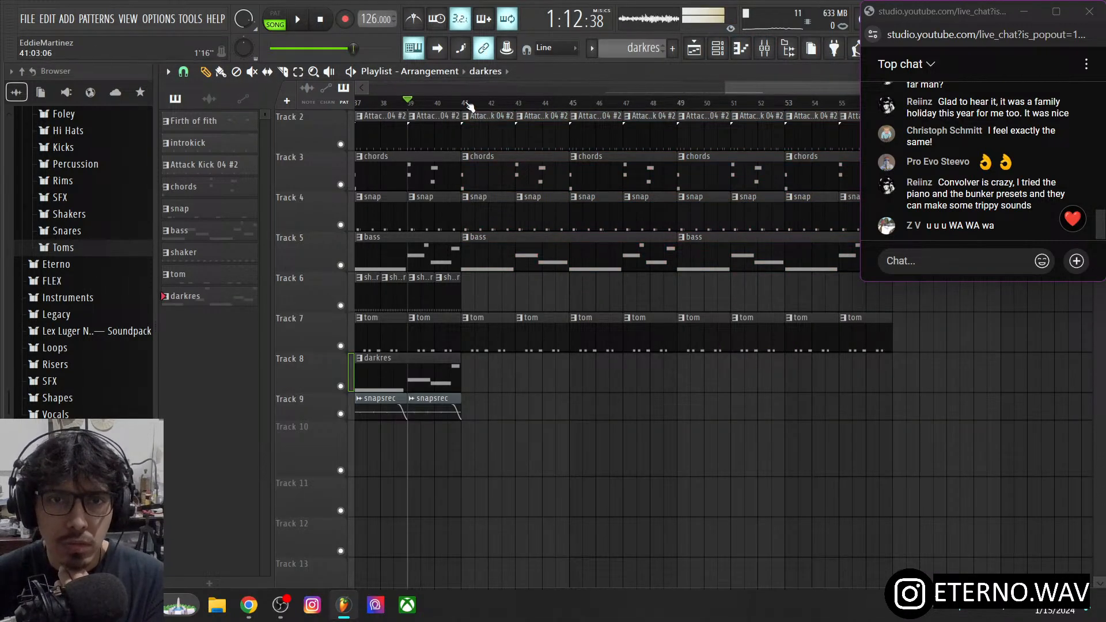
# - Play from bar 41 with Track 7 soloed and open the MA DarkStare Tom channel's settings
pyautogui.press('space')
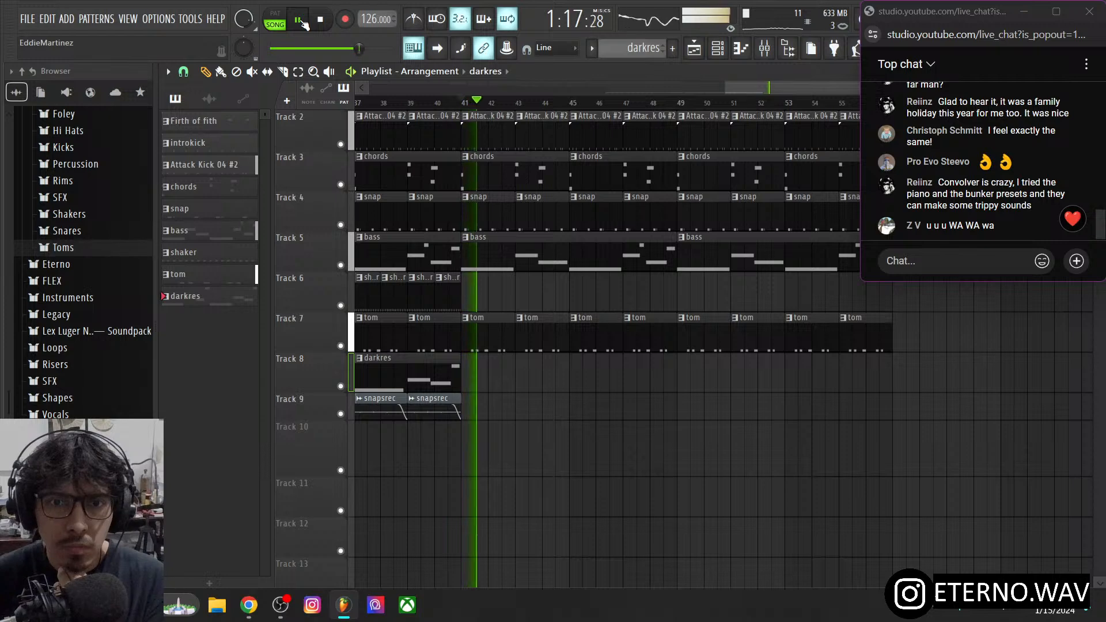
pyautogui.rightClick(341, 346)
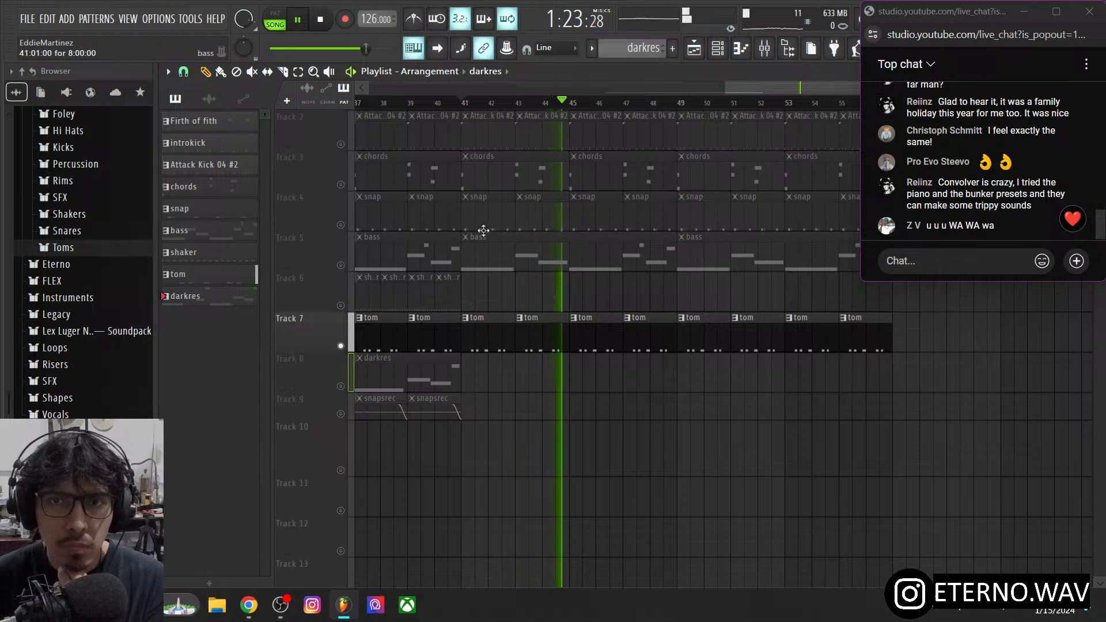
pyautogui.click(719, 60)
pyautogui.click(273, 264)
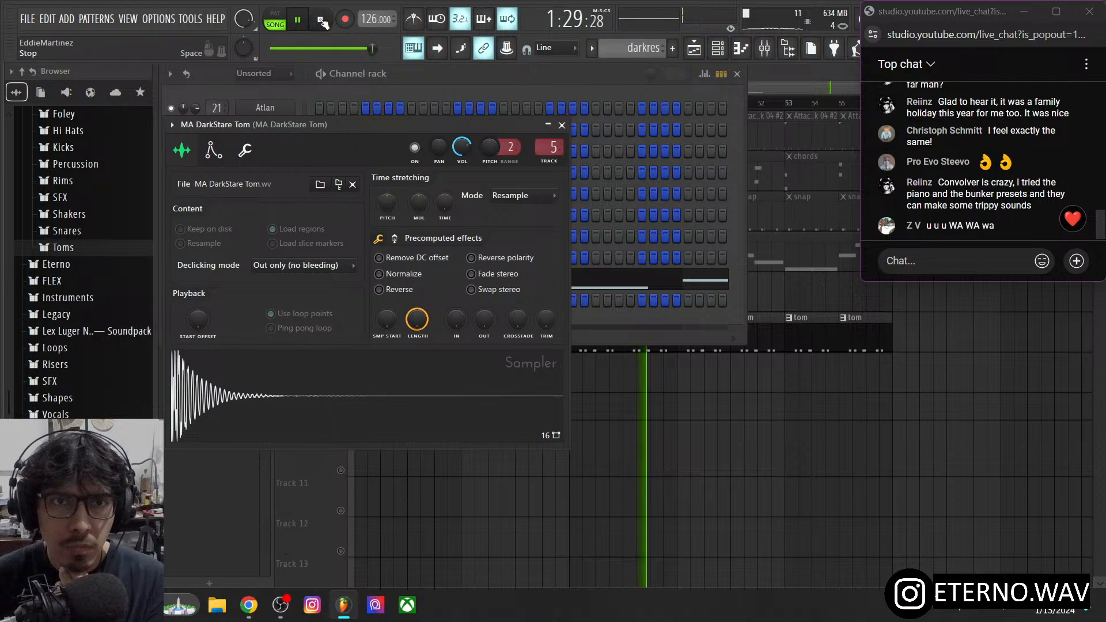
# - Stop playback and look through the sample, envelope and miscellaneous settings of the MA DarkStare Tom channel
pyautogui.press('space')
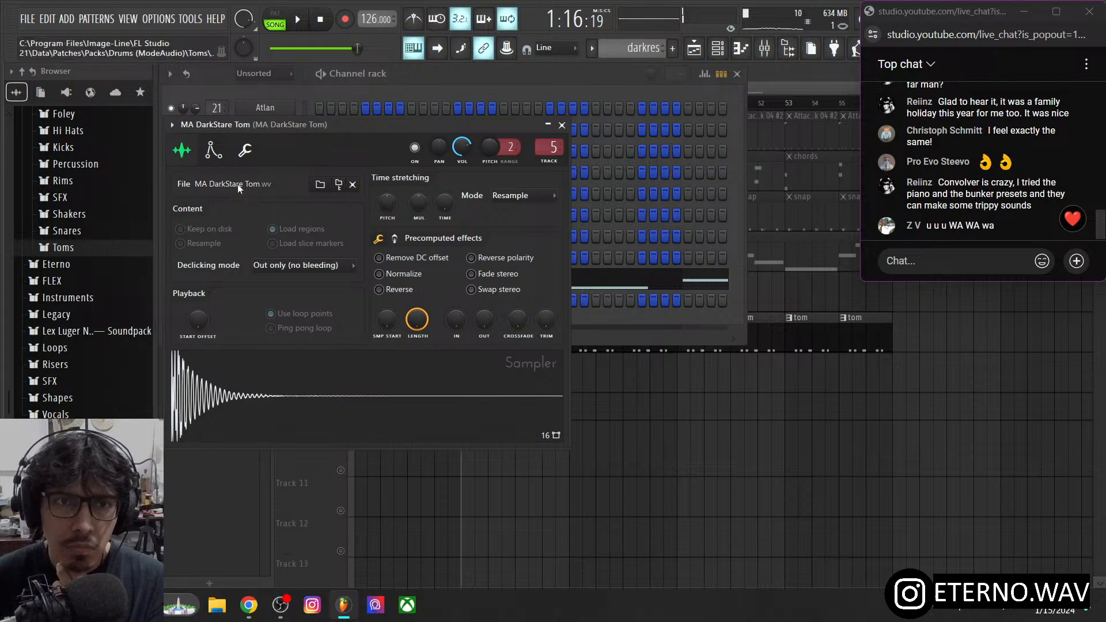
pyautogui.click(214, 151)
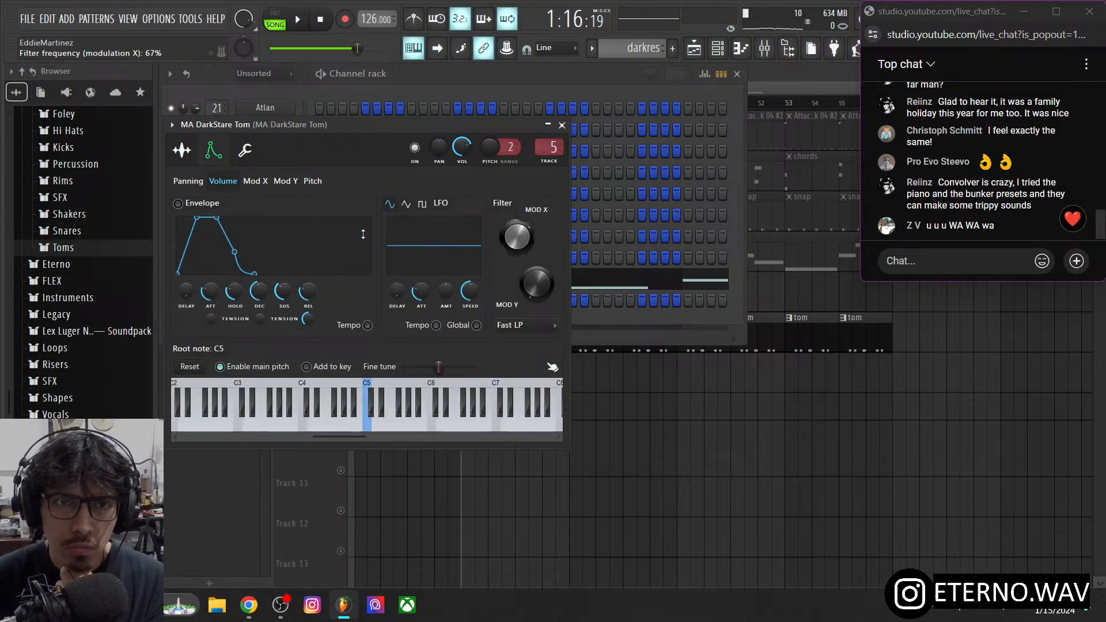
pyautogui.click(186, 152)
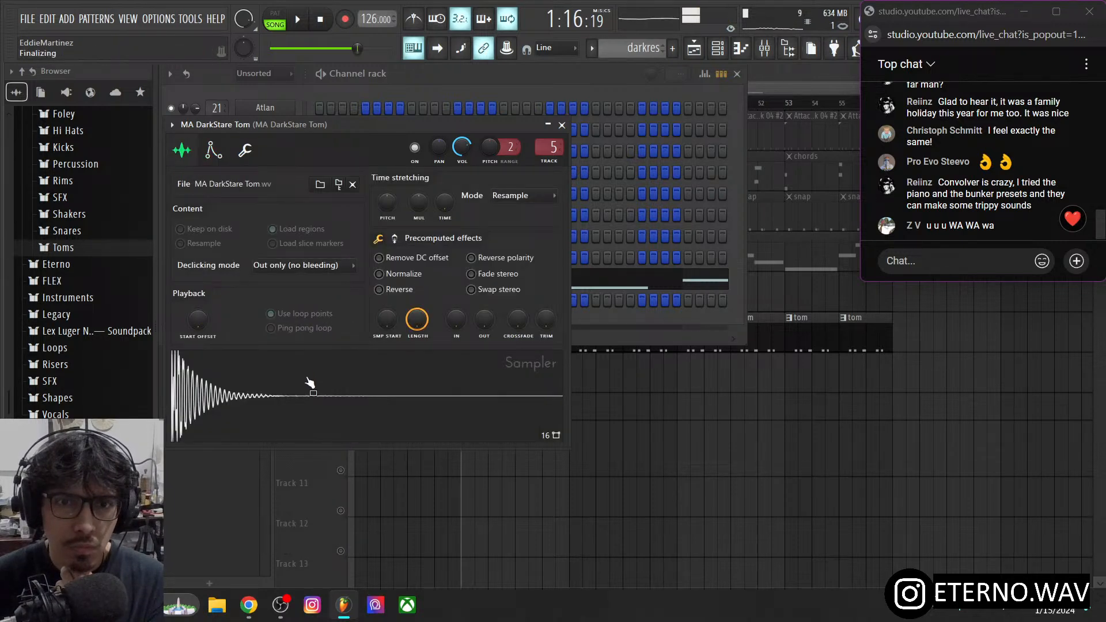
pyautogui.click(247, 159)
pyautogui.click(182, 151)
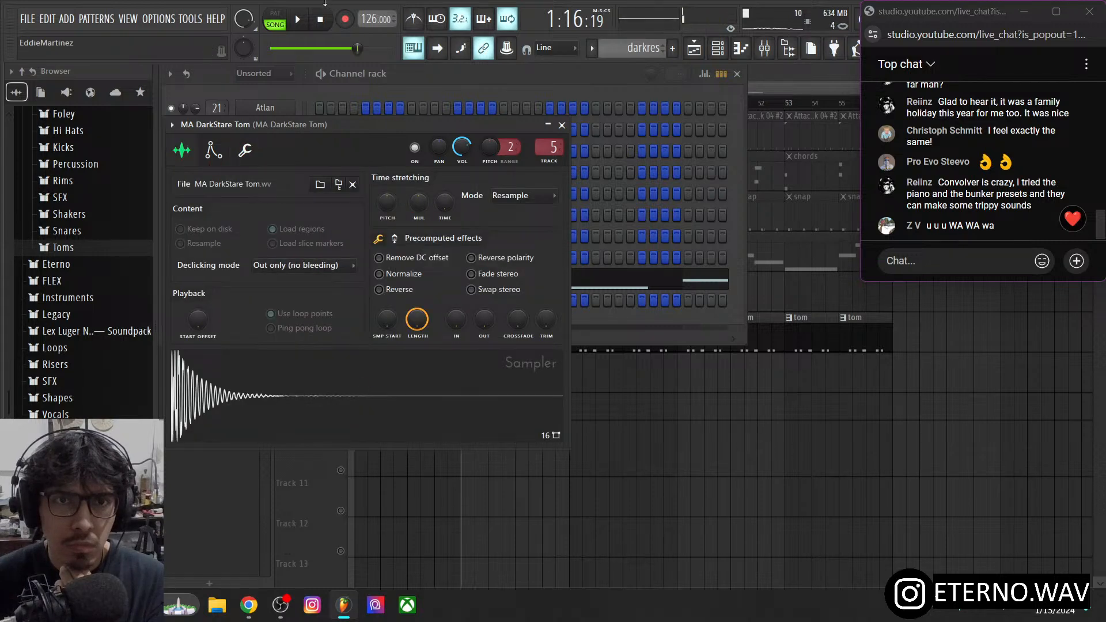
pyautogui.click(247, 152)
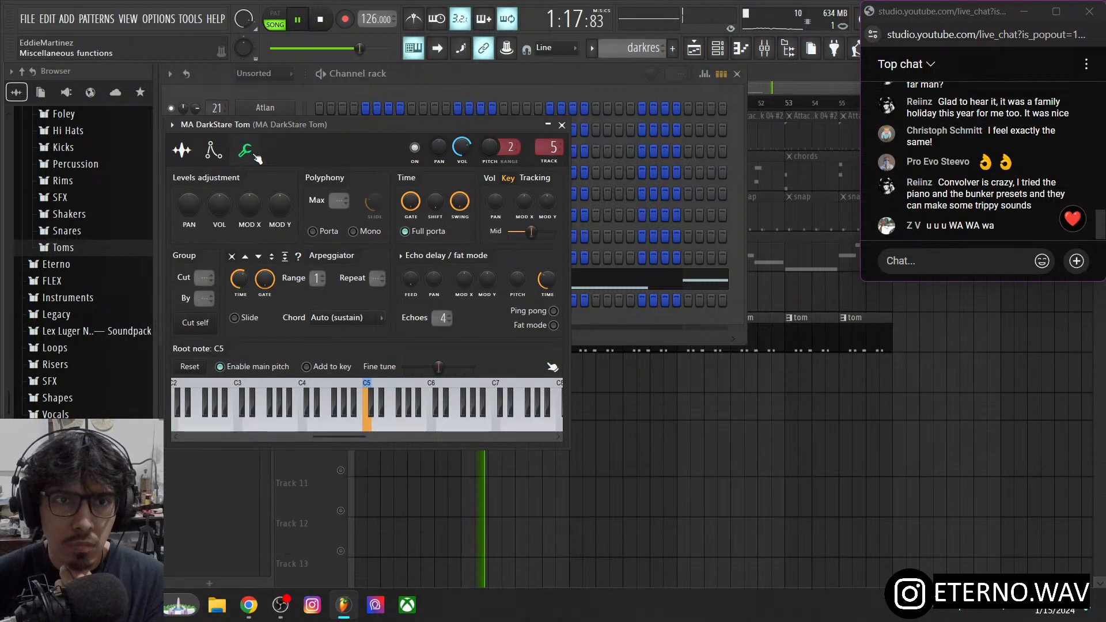
# - Set the tom channel's filter type to LPx2 and its Mod X filter frequency to about 73%
pyautogui.click(213, 151)
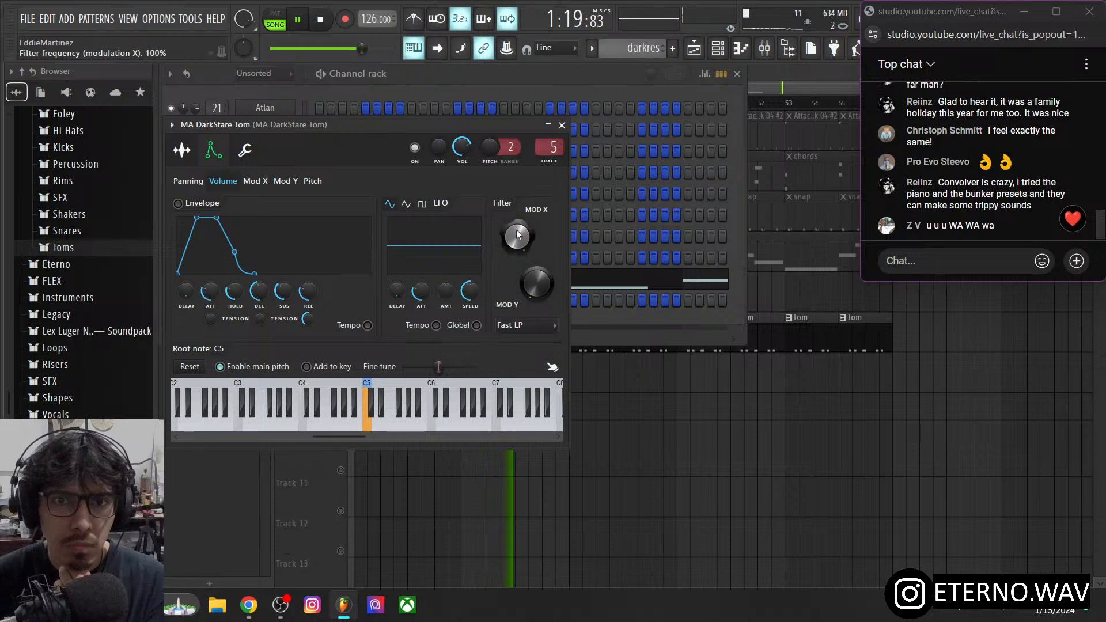
pyautogui.click(525, 325)
pyautogui.click(514, 400)
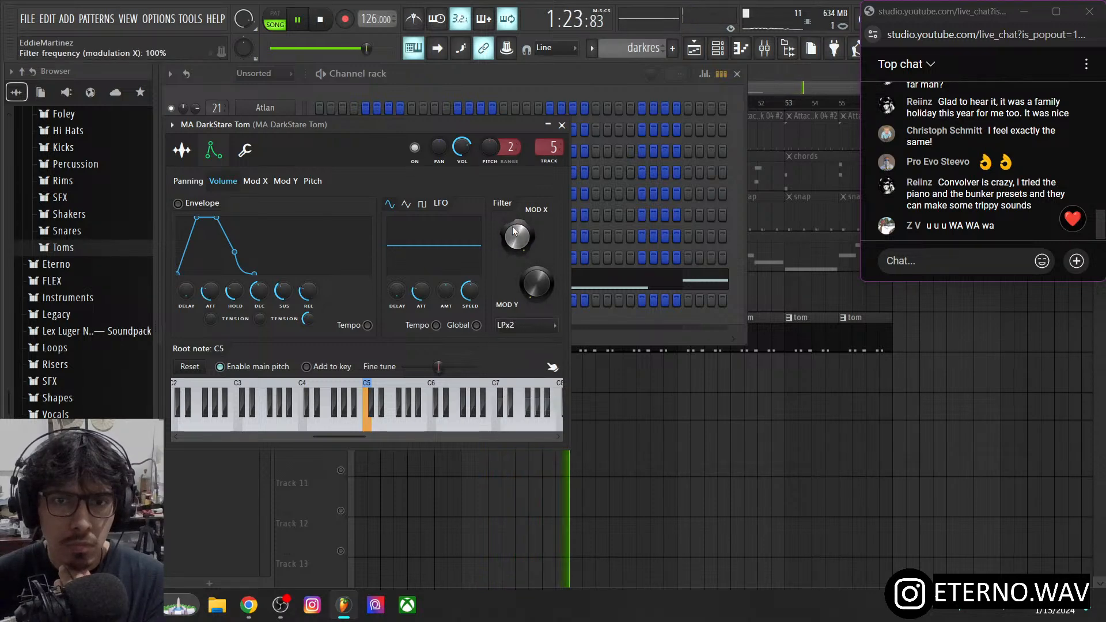
pyautogui.moveTo(517, 236)
pyautogui.mouseDown()
pyautogui.moveTo(517, 227)
pyautogui.moveTo(514, 238)
pyautogui.mouseUp()
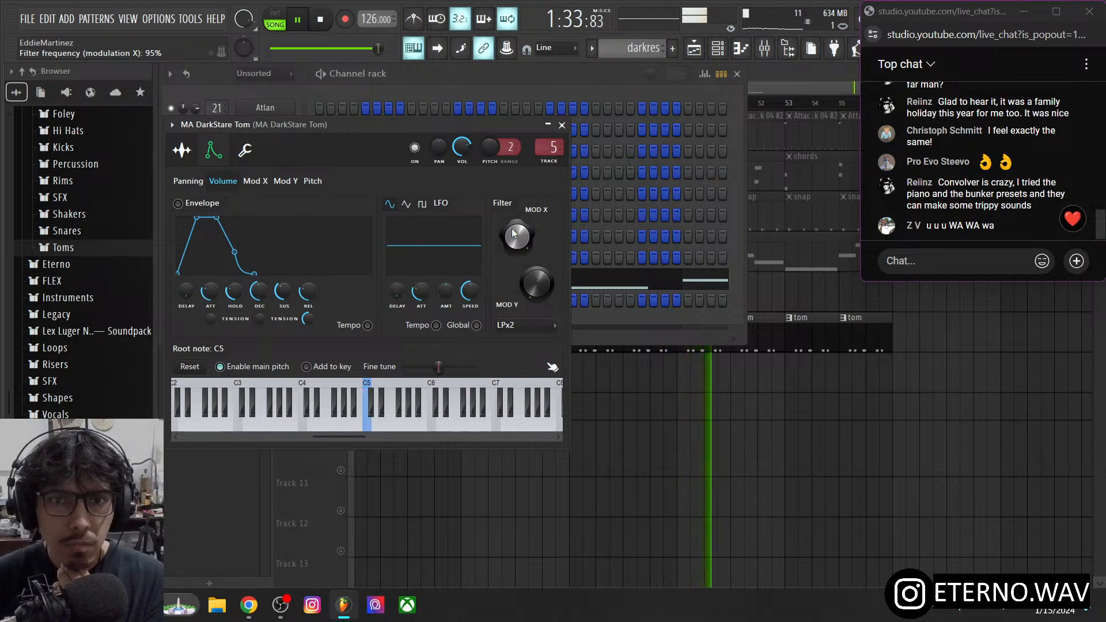
pyautogui.moveTo(514, 233); pyautogui.dragTo(524, 234)
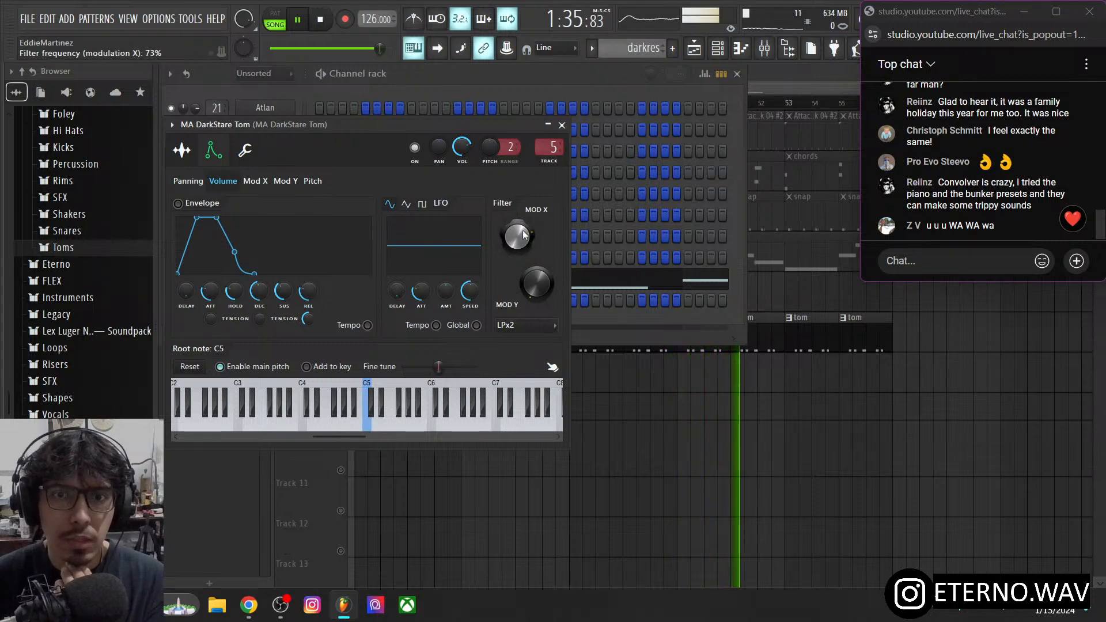
# - Close the tom channel settings and the channel rack, and unsolo Track 7
pyautogui.click(561, 125)
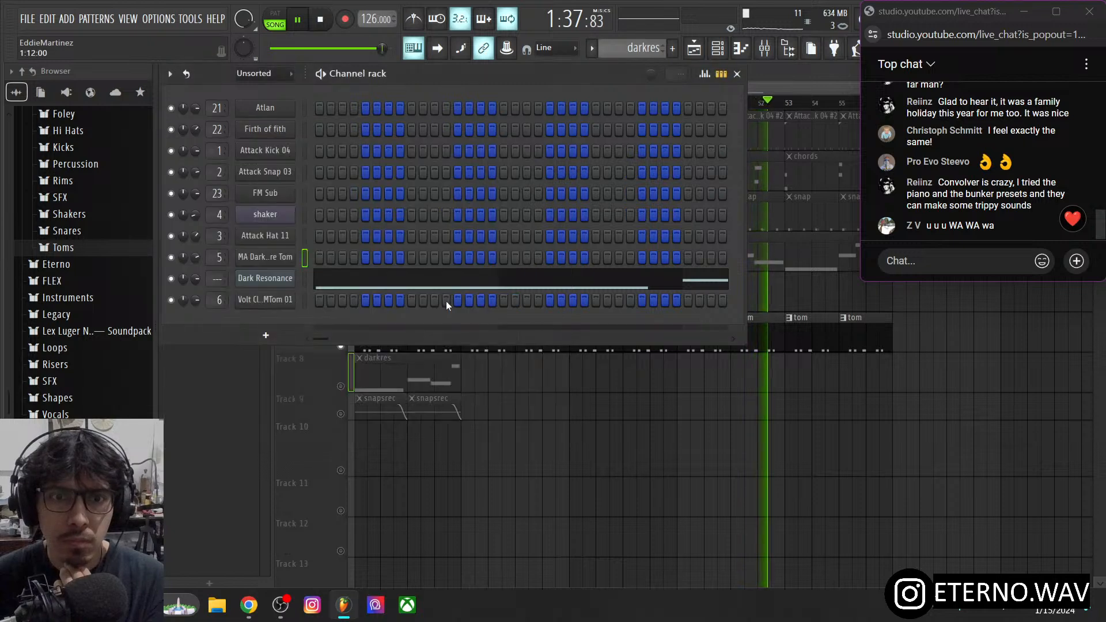
pyautogui.click(330, 369)
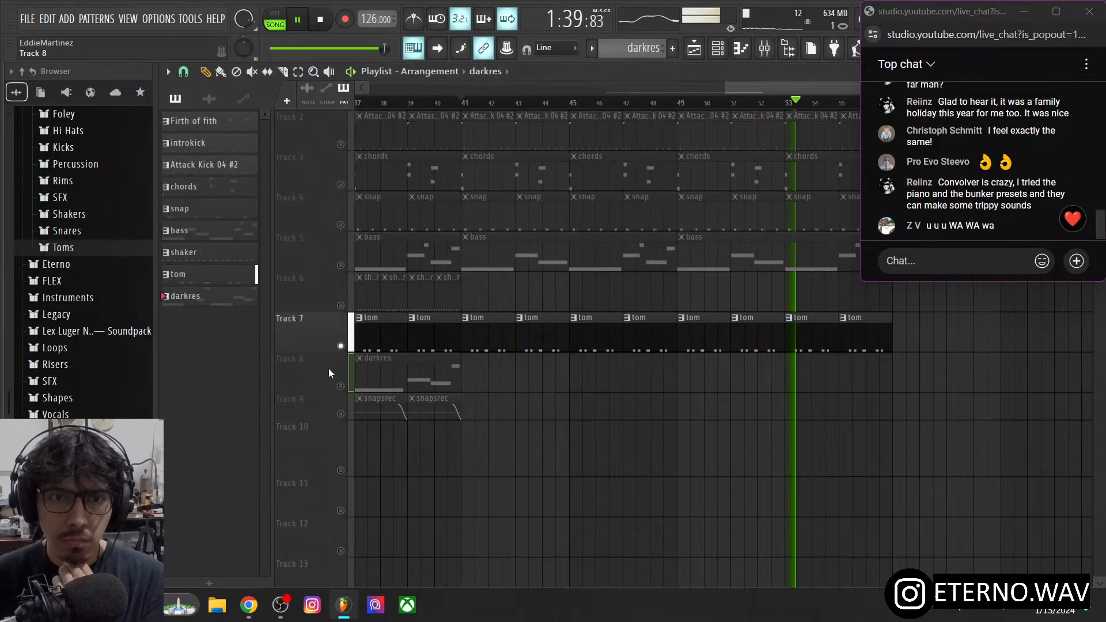
pyautogui.rightClick(342, 348)
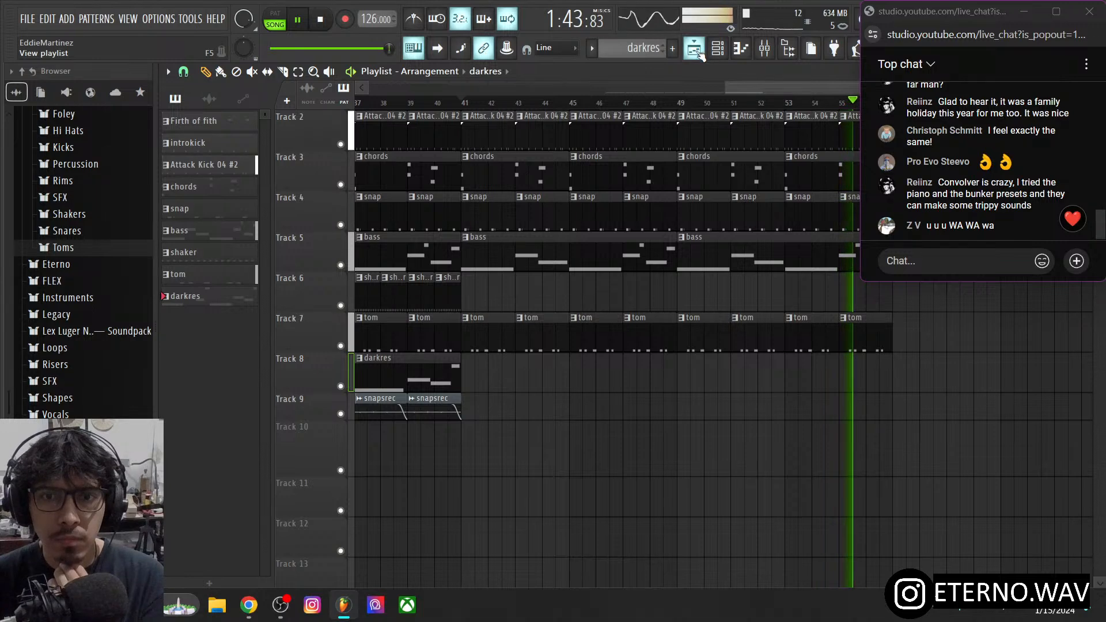
# - Listen to the full arrangement from about bar 39, and again from about bar 15
pyautogui.moveTo(726, 88); pyautogui.dragTo(620, 90)
pyautogui.click(576, 103)
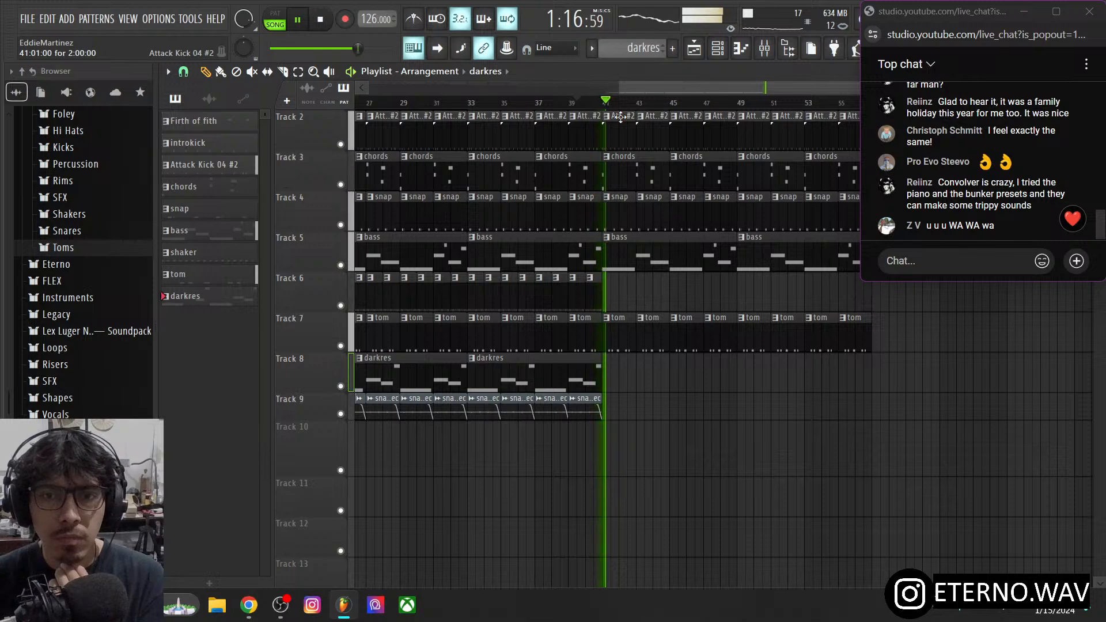
pyautogui.moveTo(667, 89); pyautogui.dragTo(599, 90)
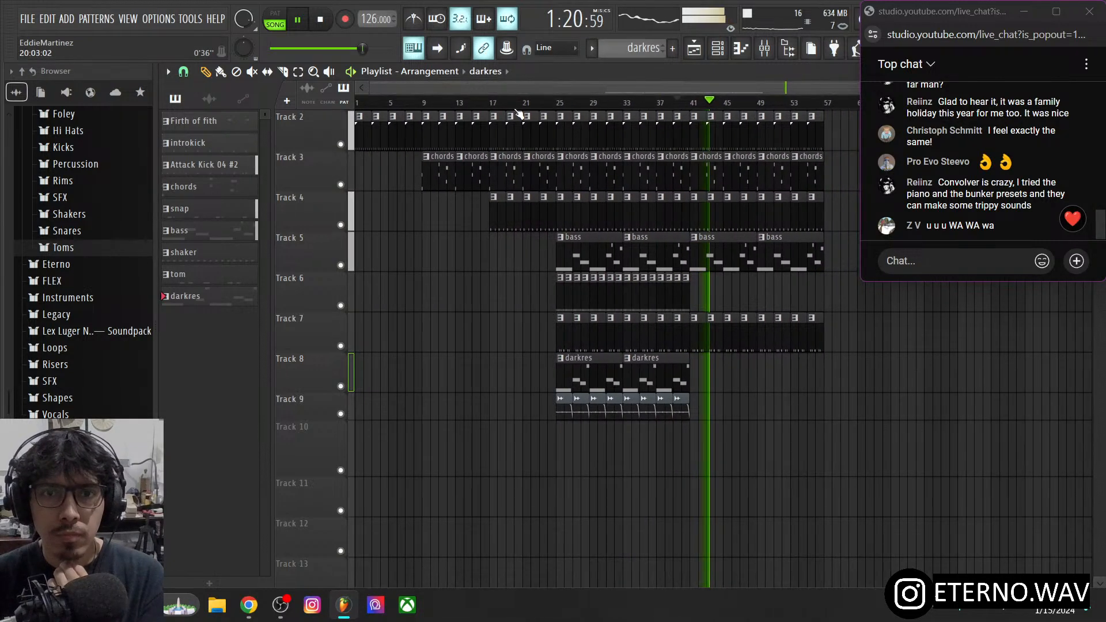
pyautogui.click(480, 104)
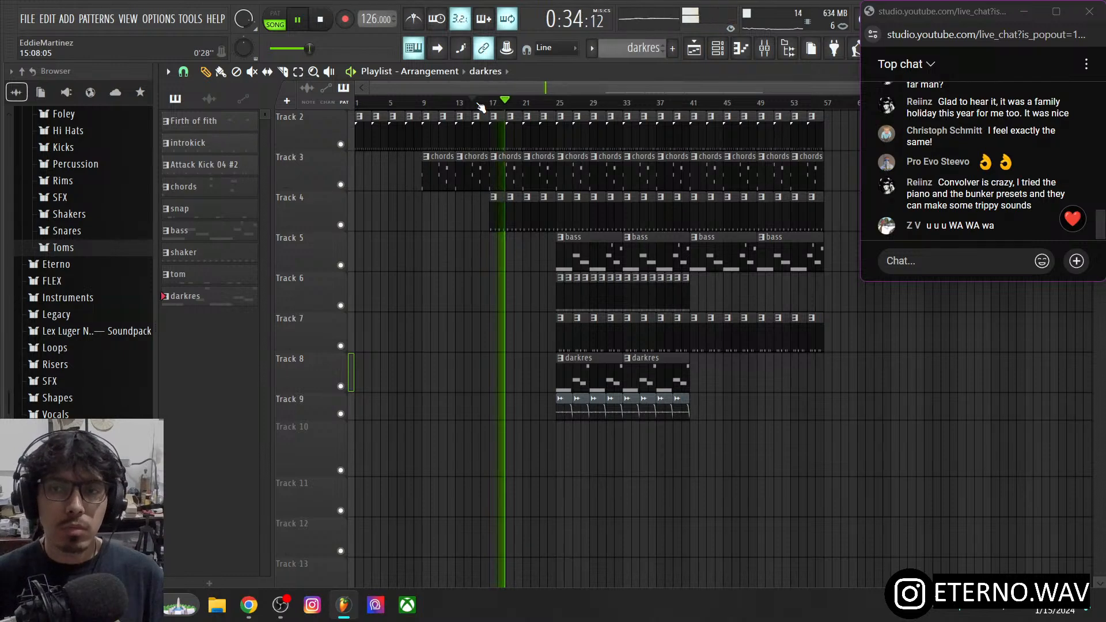
# - Load the HYPNOTiK effect into slot 2 of the Delay Bus mixer track during playback
pyautogui.press('F9')
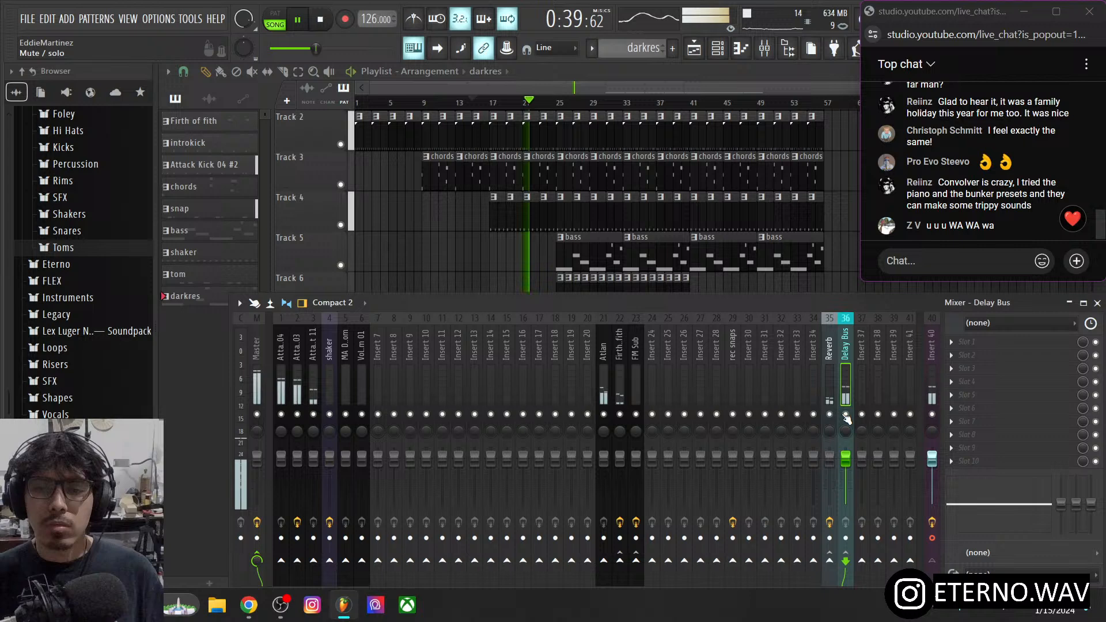
pyautogui.click(933, 397)
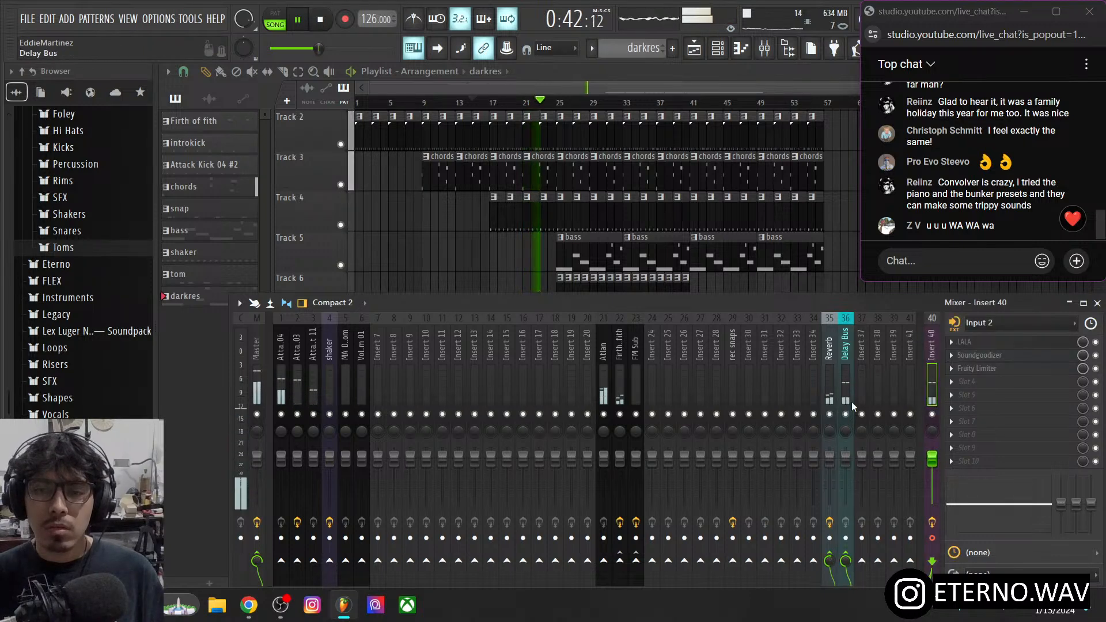
pyautogui.click(850, 386)
pyautogui.click(1001, 359)
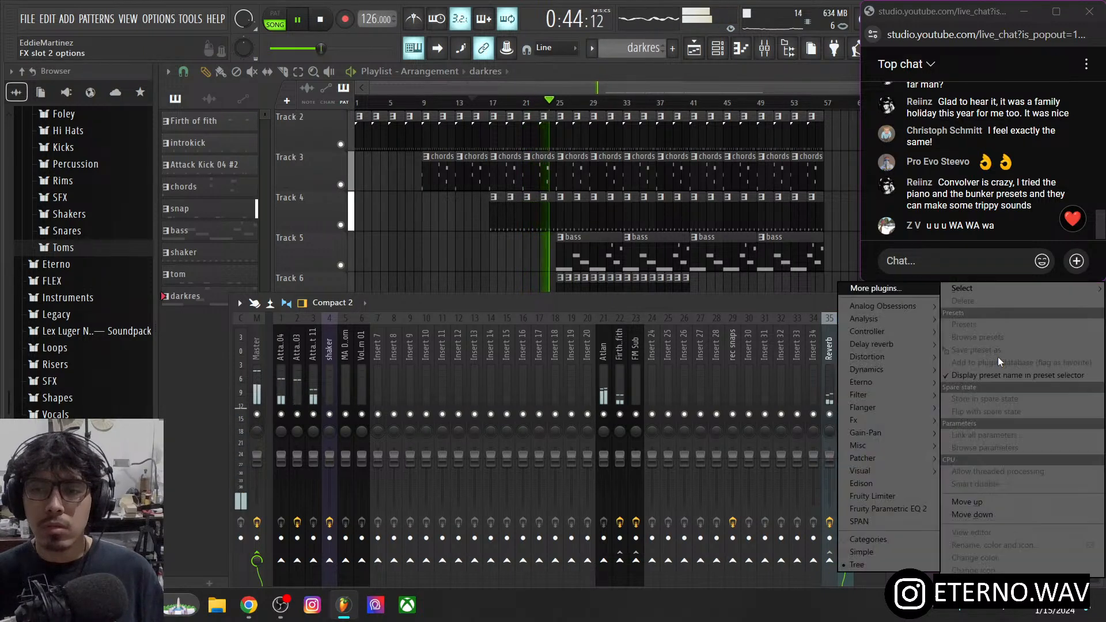
pyautogui.moveTo(958, 293)
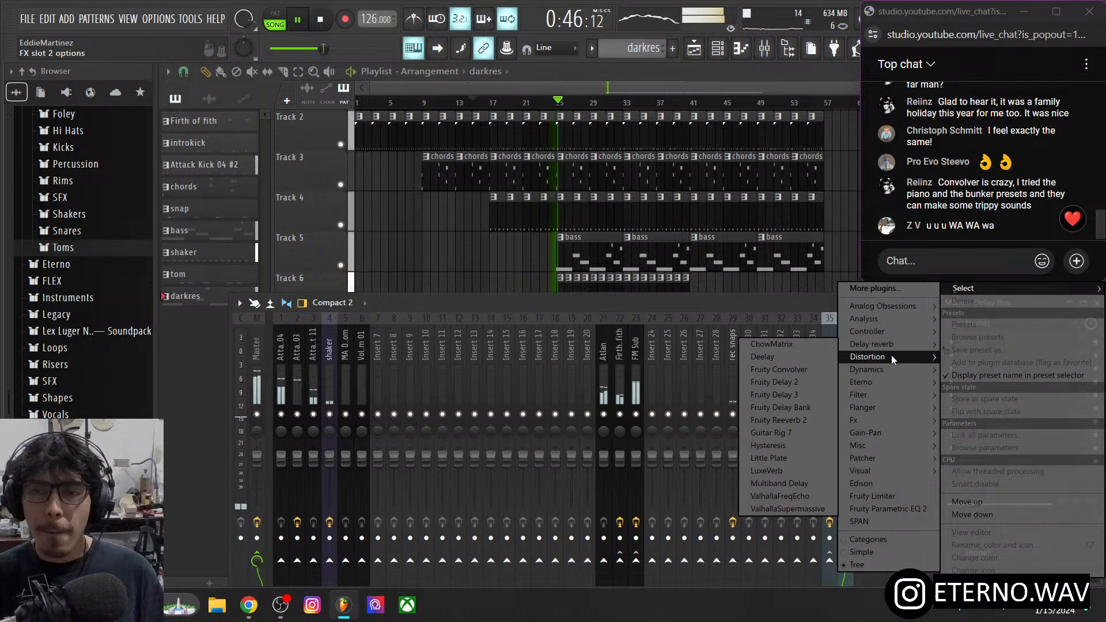
pyautogui.moveTo(881, 384)
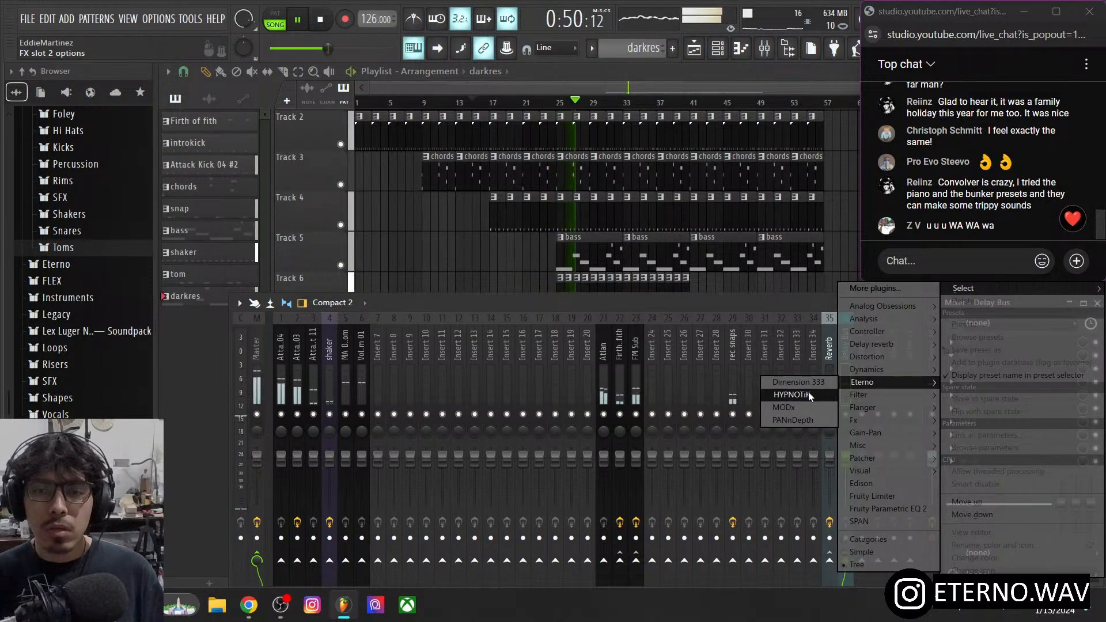
pyautogui.click(806, 395)
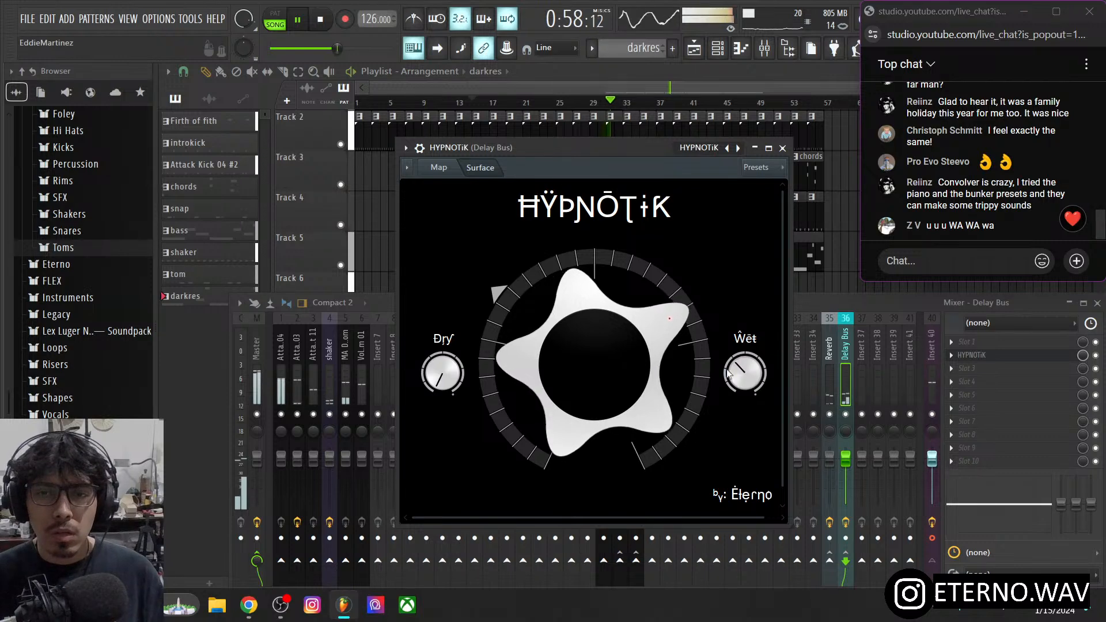
pyautogui.click(928, 363)
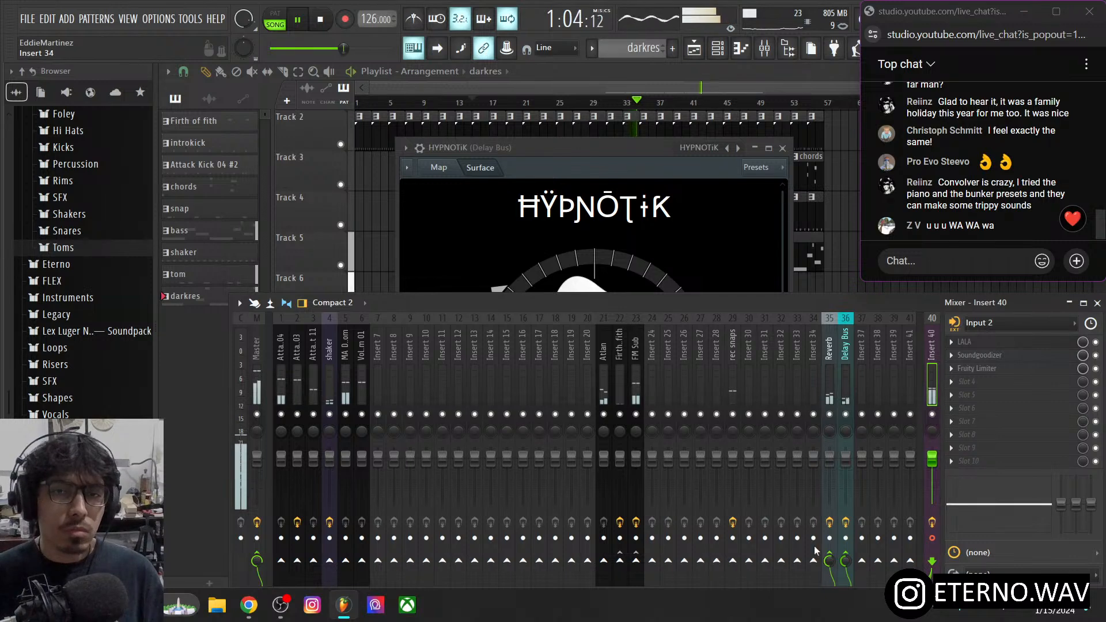
# - Listen to the playlist arrangement up to bar 41, stop playback and check the section around bars 25 to 41
pyautogui.click(575, 88)
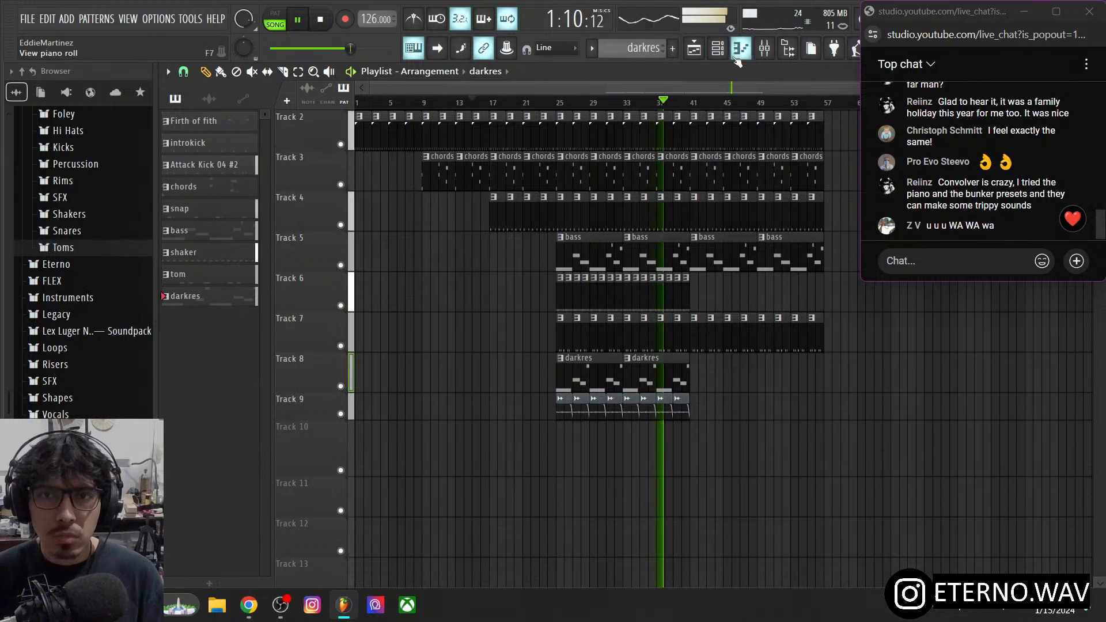
pyautogui.scroll(5, 700, 85)
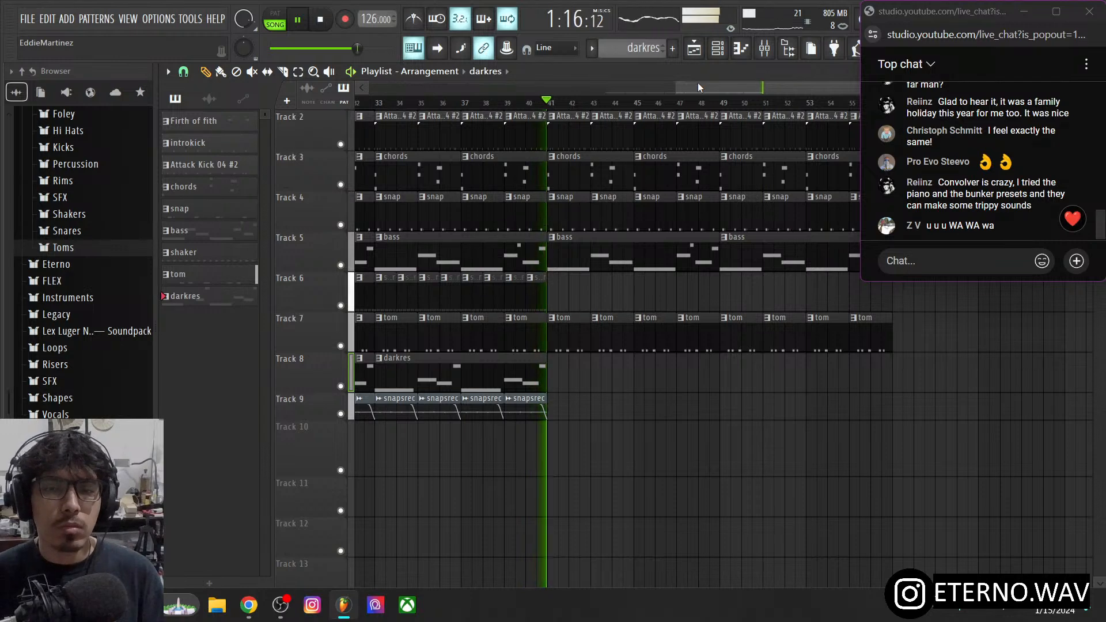
pyautogui.press('space')
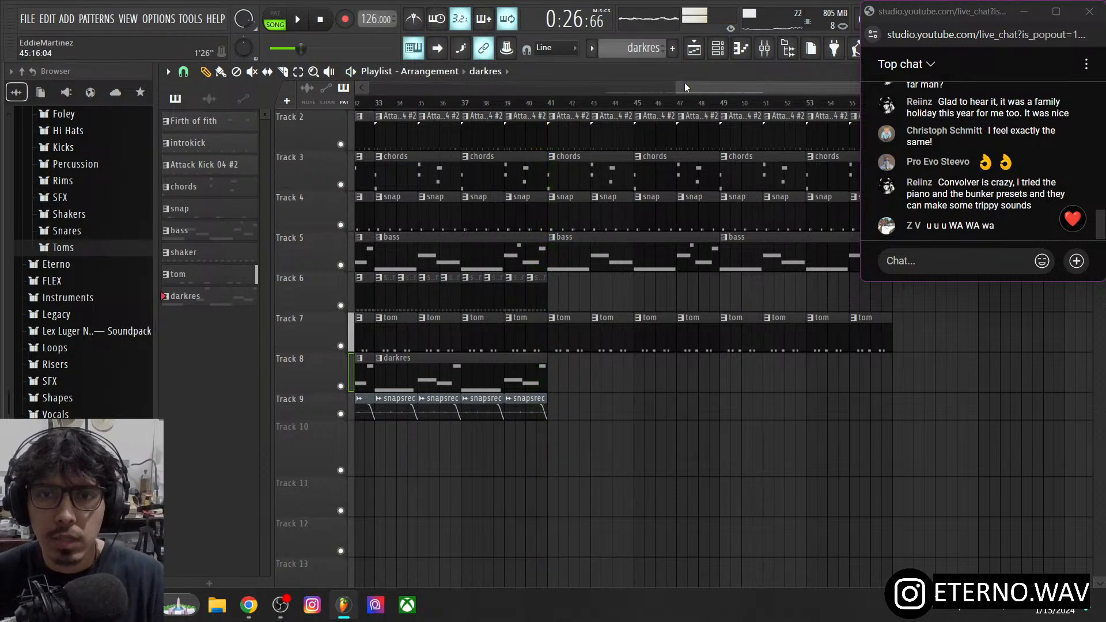
pyautogui.moveTo(685, 88); pyautogui.dragTo(559, 87)
pyautogui.click(765, 48)
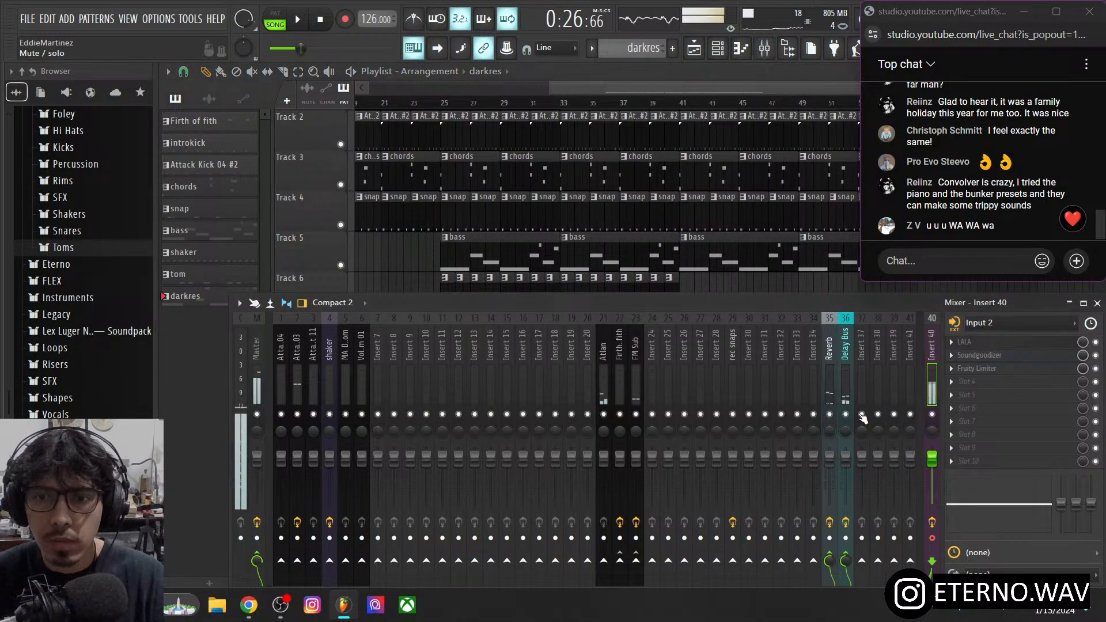
pyautogui.press('F9')
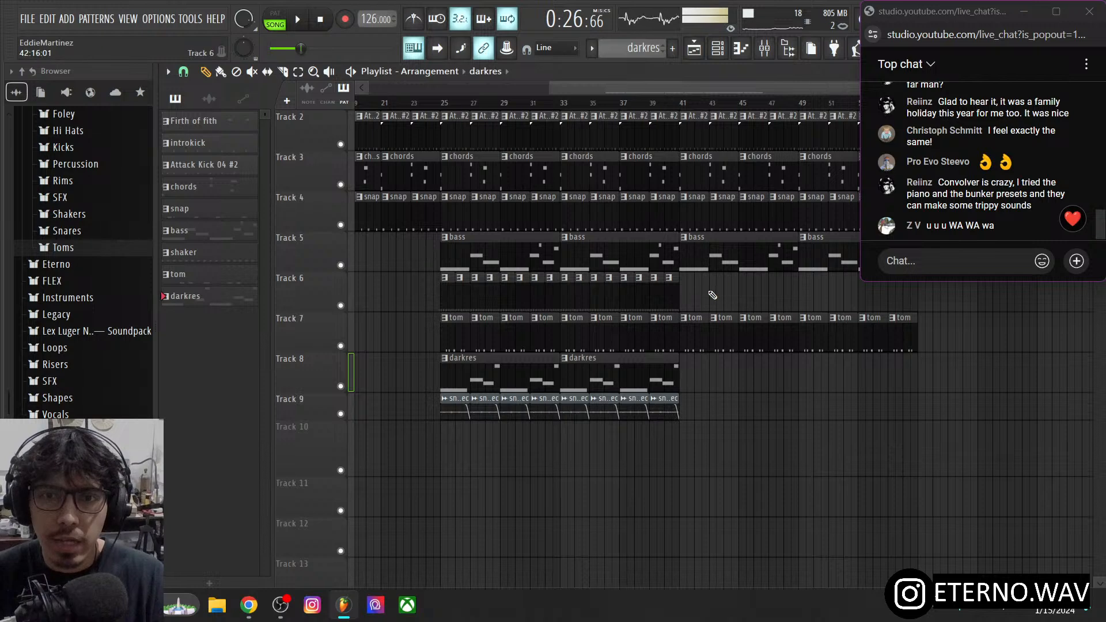
# - Duplicate the shaker clips on Track 6 and the clips on Tracks 8 and 9 into bars 41 to 57, and play that section
pyautogui.moveTo(696, 291); pyautogui.dragTo(442, 291)
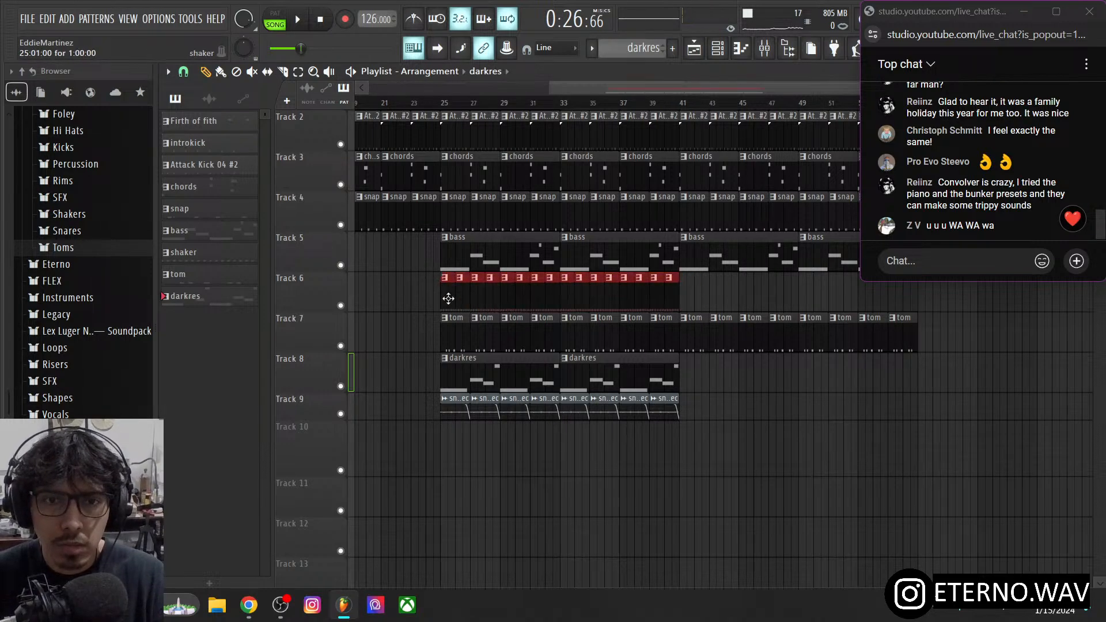
pyautogui.hotkey('ctrl', 'b')
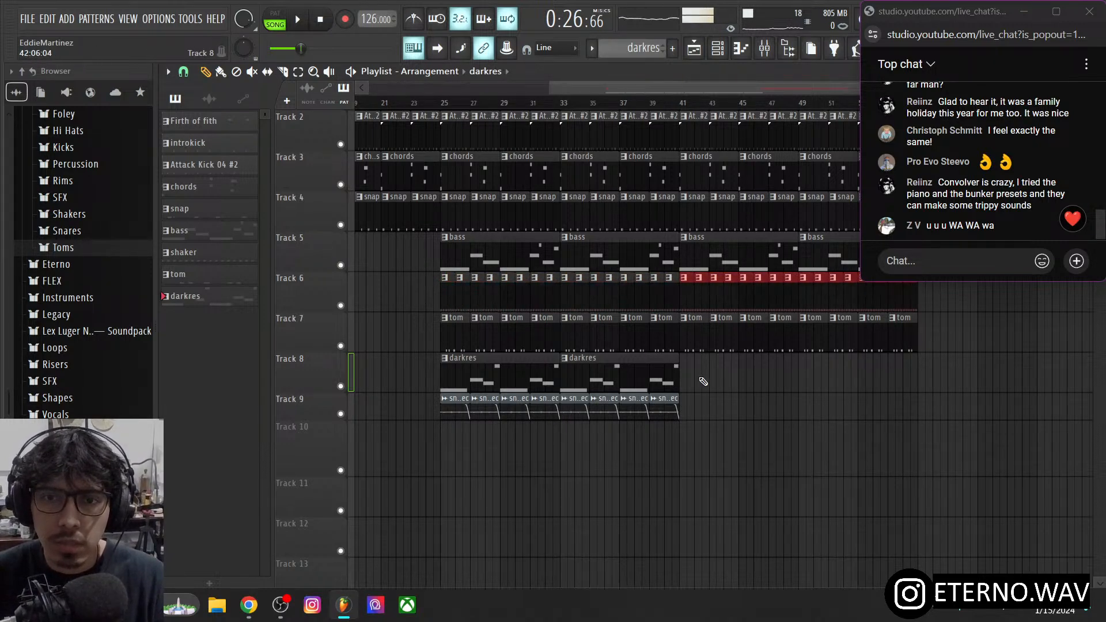
pyautogui.moveTo(704, 382); pyautogui.dragTo(452, 400)
pyautogui.hotkey('ctrl', 'b')
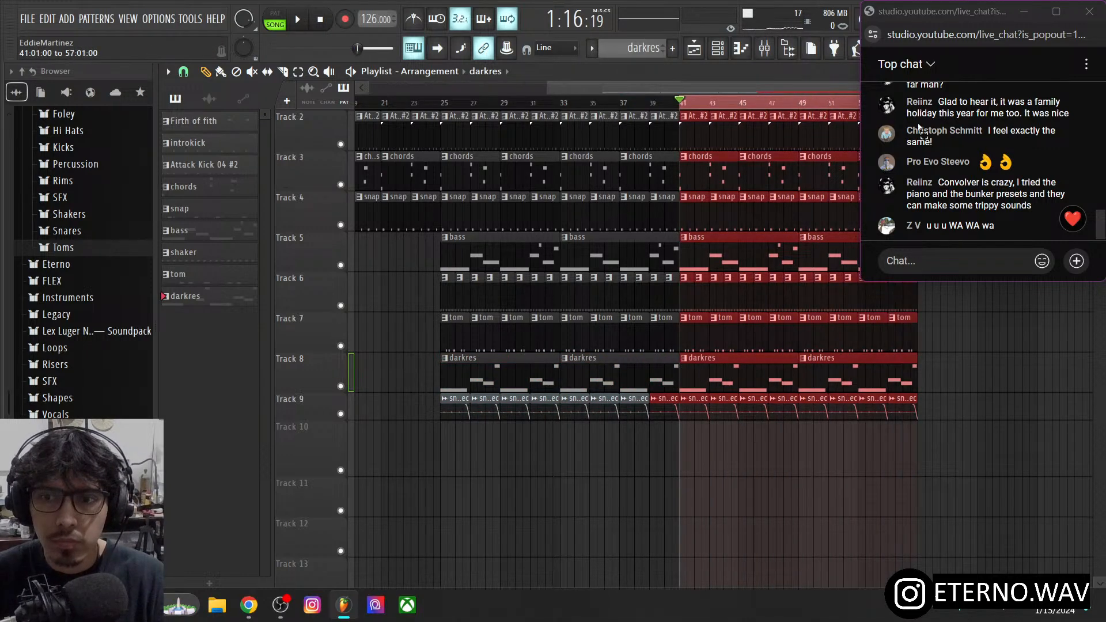
pyautogui.press('space')
pyautogui.moveTo(741, 87); pyautogui.dragTo(789, 88)
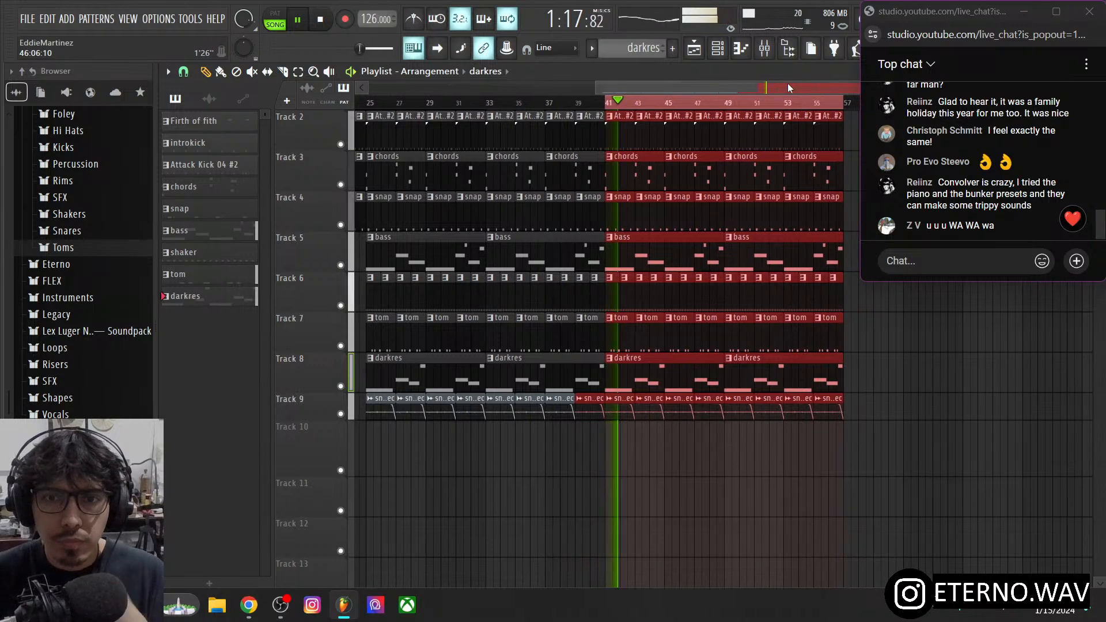
# - Route the Dark Resonance channel to mixer track 24
pyautogui.click(718, 50)
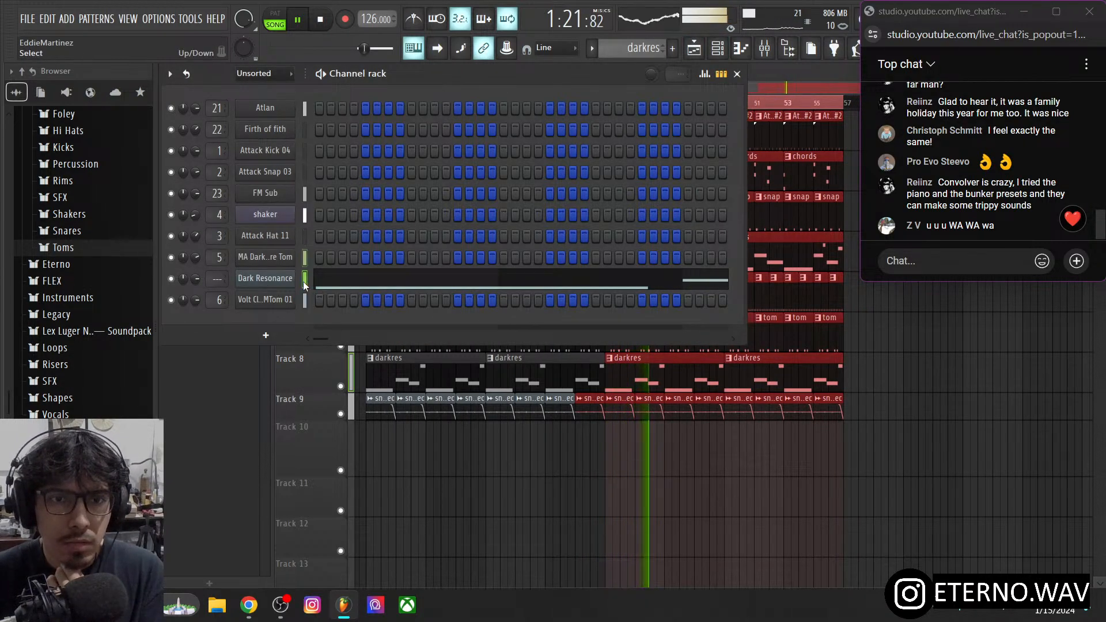
pyautogui.click(772, 58)
pyautogui.rightClick(648, 374)
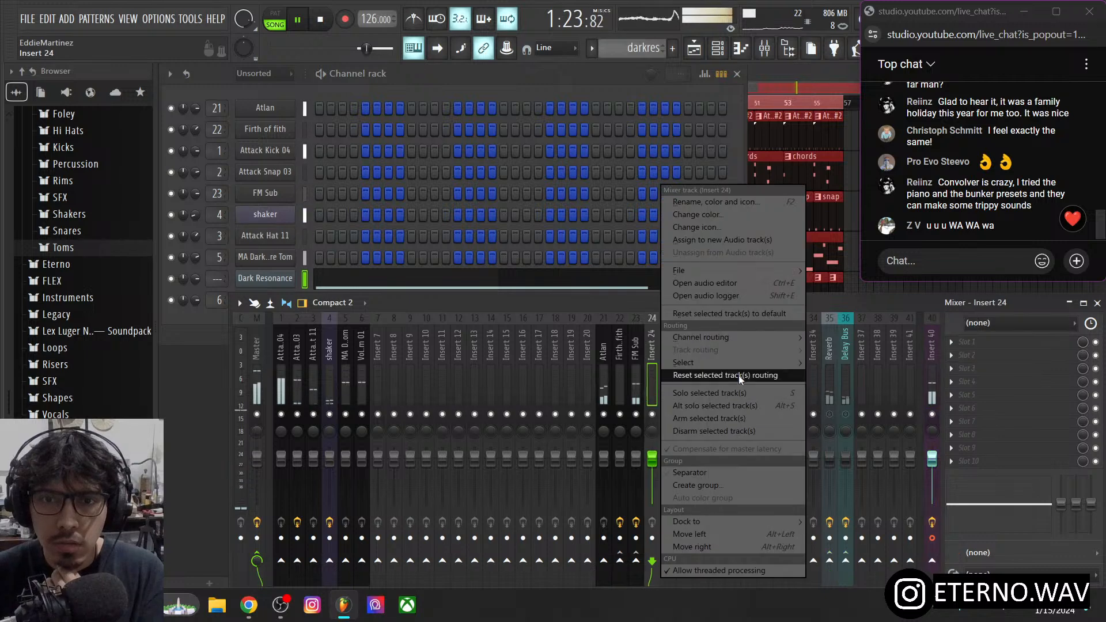
pyautogui.moveTo(771, 337)
pyautogui.click(822, 337)
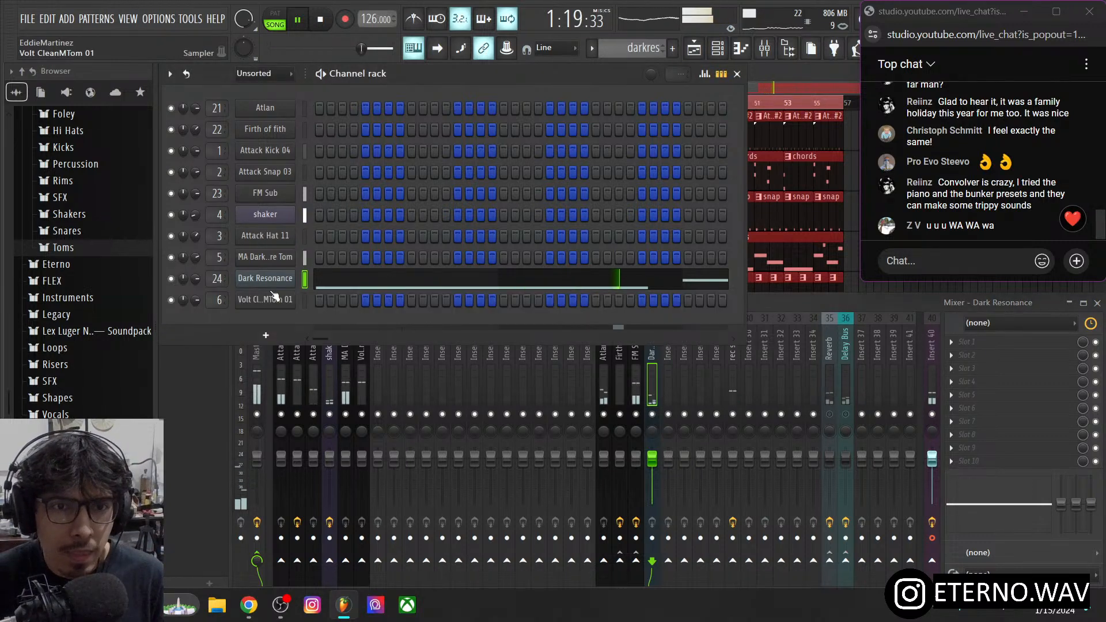
# - Insert a new FLEX instrument channel above Dark Resonance and filter its Arksun Cityscape presets by the Lead type
pyautogui.rightClick(291, 277)
pyautogui.moveTo(345, 368)
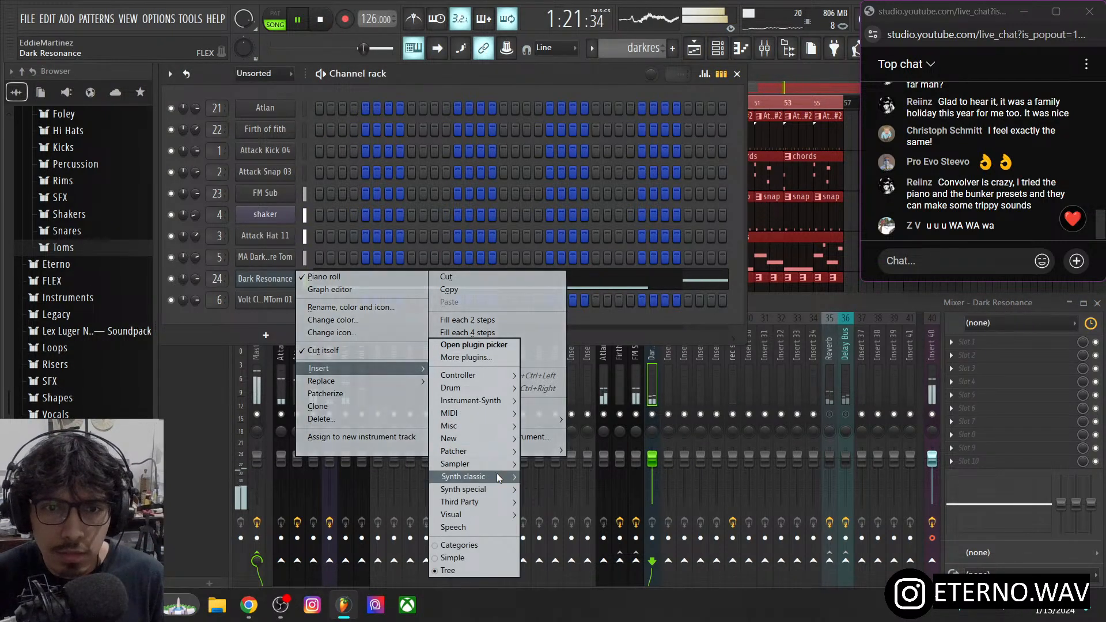
pyautogui.moveTo(516, 430)
pyautogui.click(567, 447)
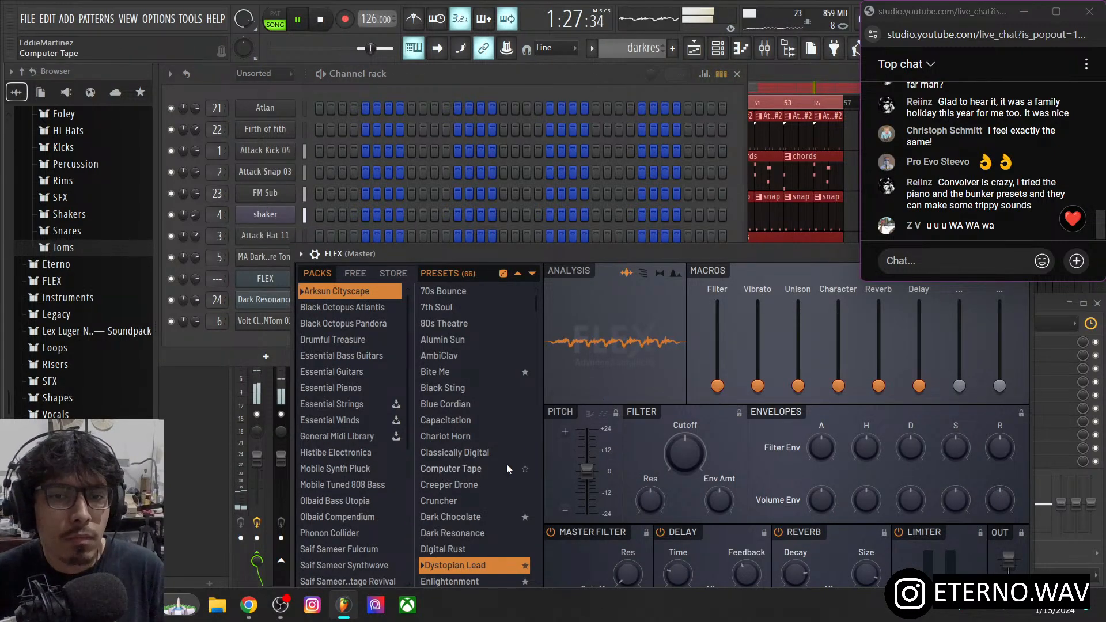
pyautogui.moveTo(524, 251); pyautogui.dragTo(531, 66)
pyautogui.click(363, 526)
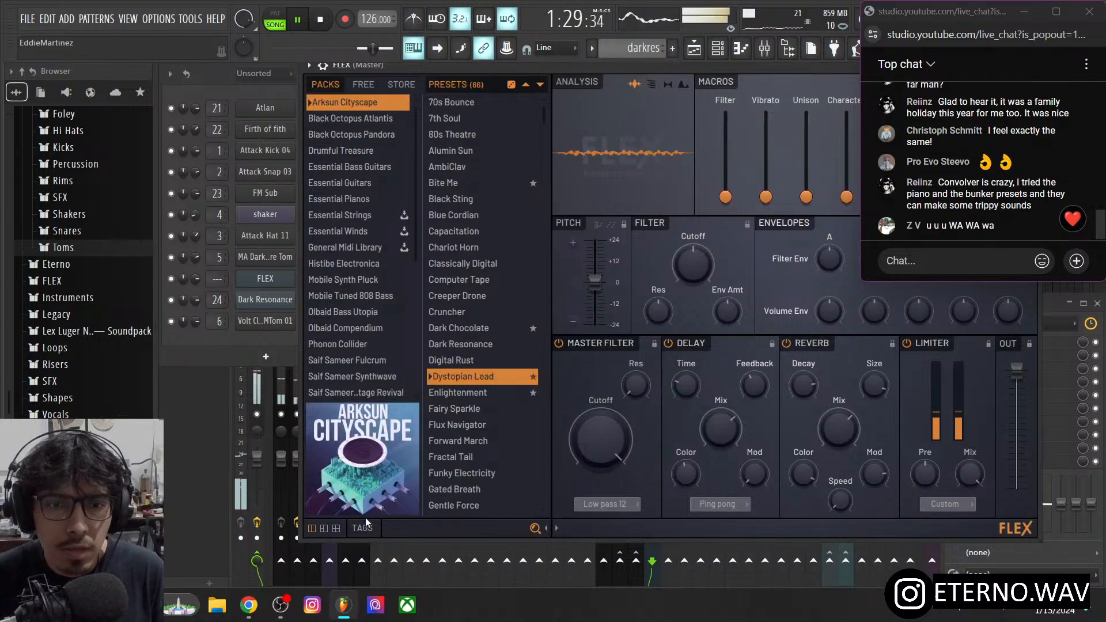
pyautogui.click(323, 451)
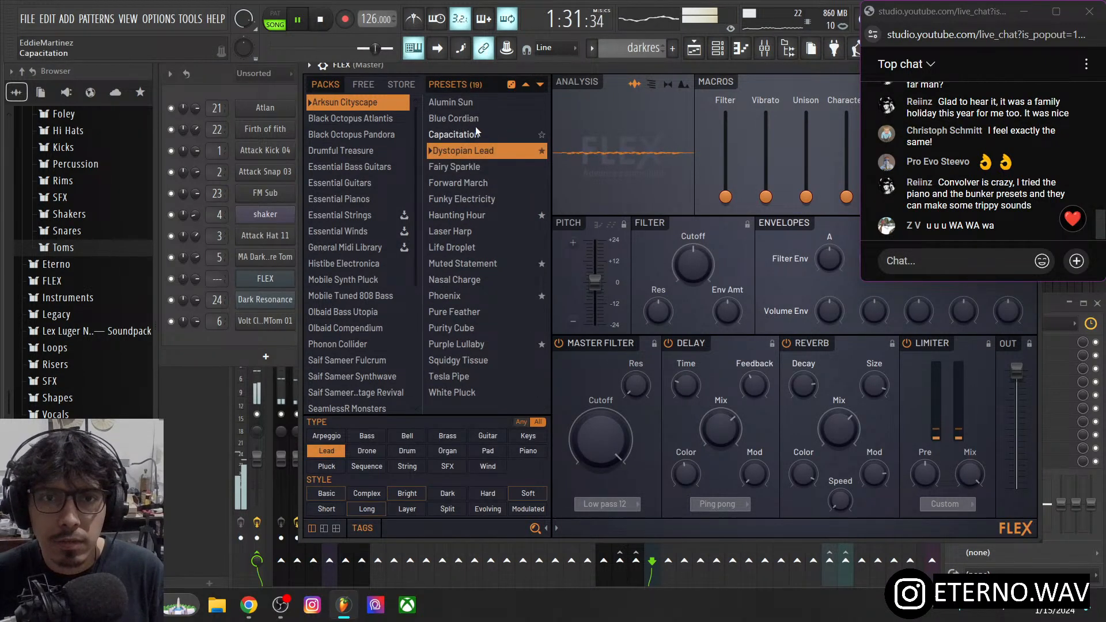
# - Audition the FLEX lead presets Alumin Sun, Blue Cordian, Capacitation and Fairy Sparkle over the looping section
pyautogui.click(473, 102)
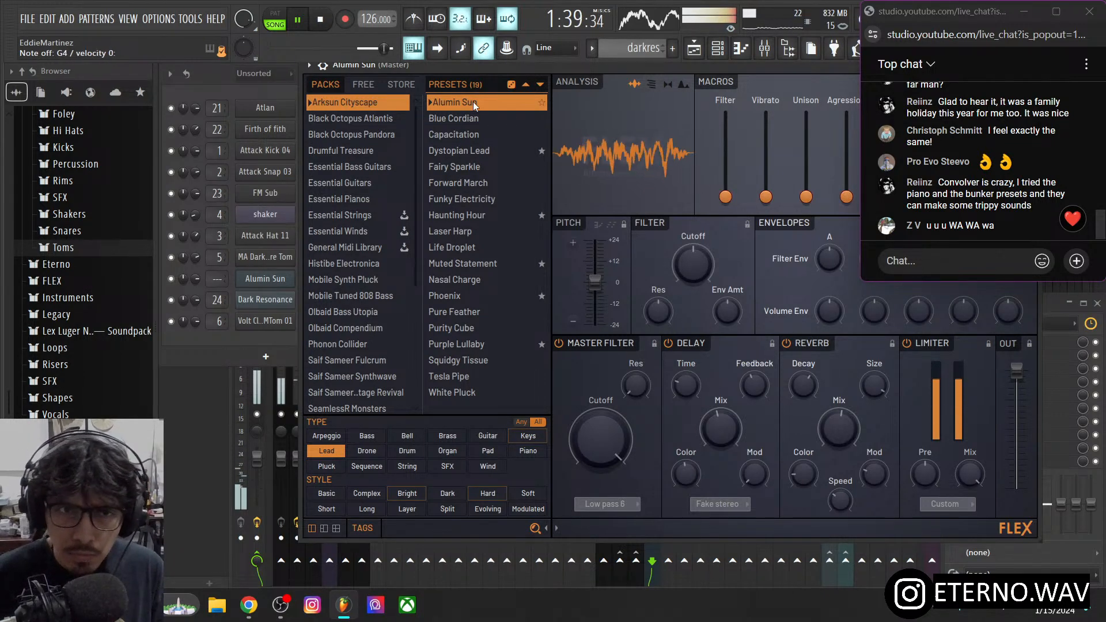
pyautogui.moveTo(193, 281); pyautogui.dragTo(194, 282)
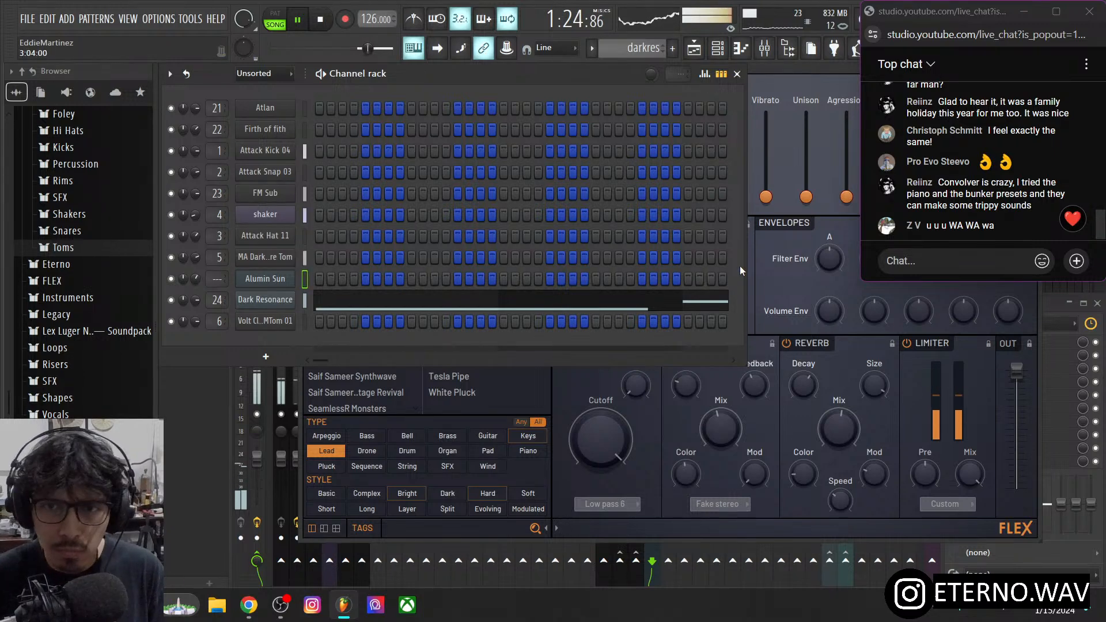
pyautogui.click(758, 281)
pyautogui.moveTo(755, 74); pyautogui.dragTo(677, 89)
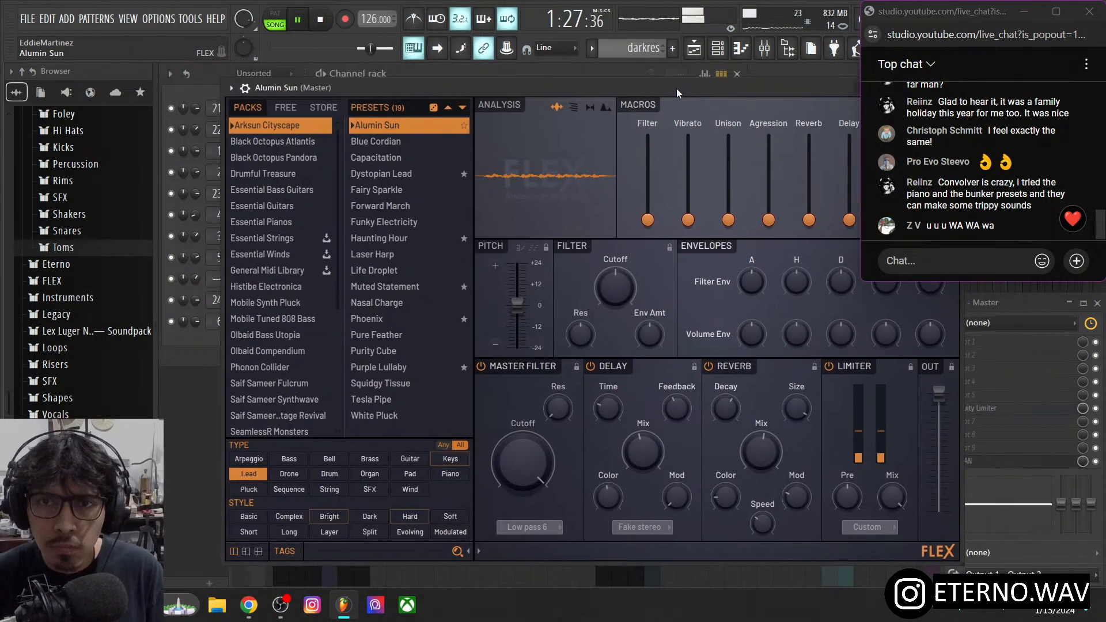
pyautogui.click(399, 142)
pyautogui.click(400, 158)
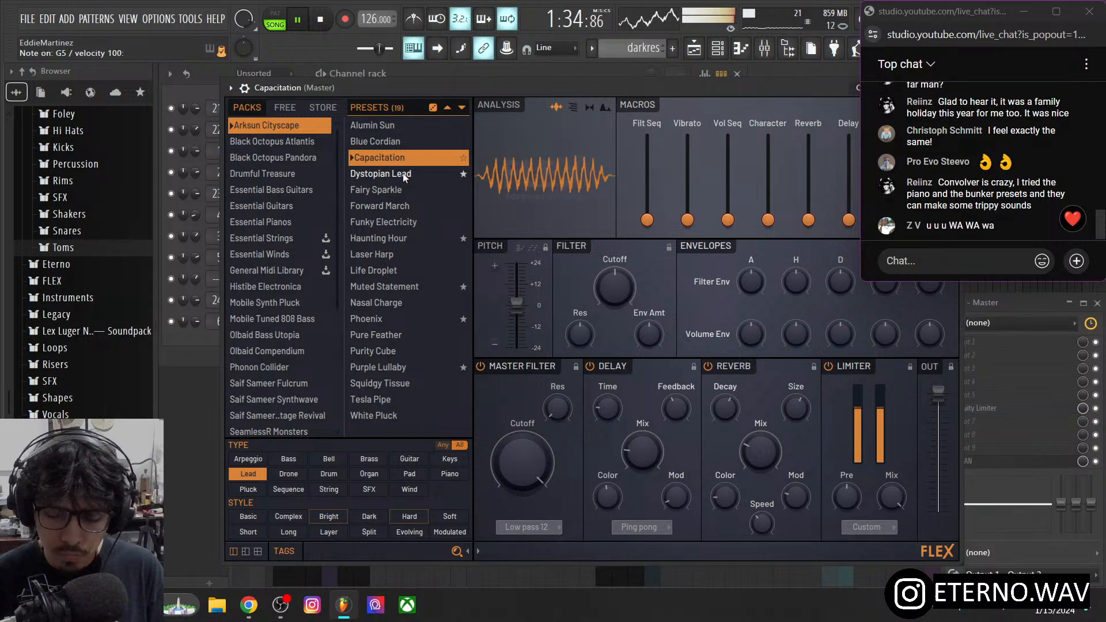
pyautogui.click(430, 189)
# - Audition the lead presets from Forward March through Muted Statement, including Funky Electricity, Haunting Hour, Laser Harp and Life Droplet
pyautogui.click(414, 209)
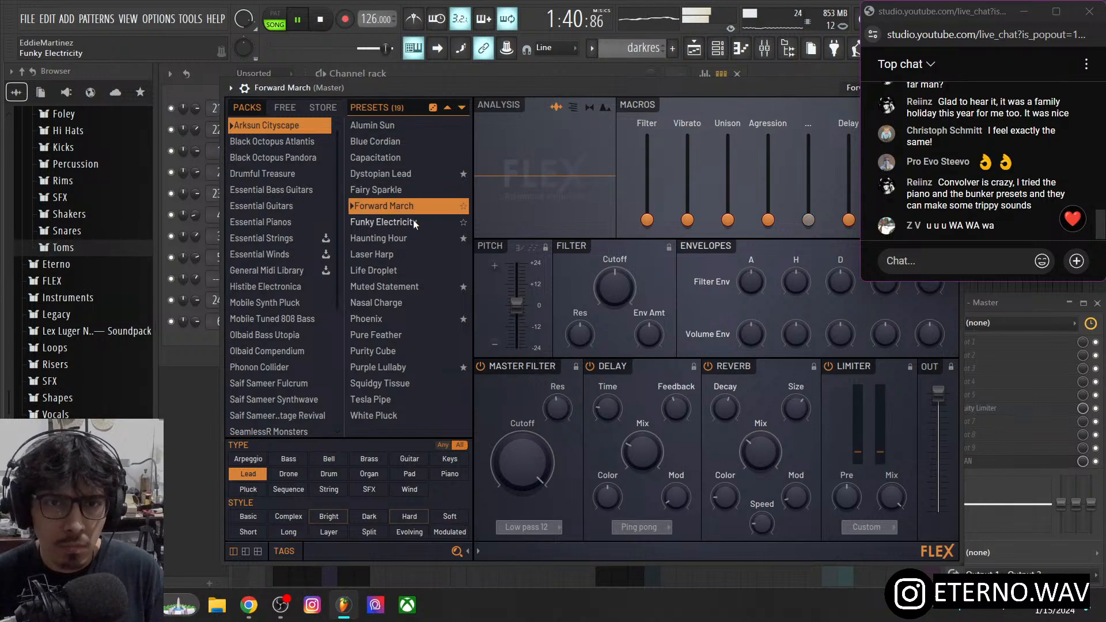
pyautogui.click(413, 221)
pyautogui.click(410, 238)
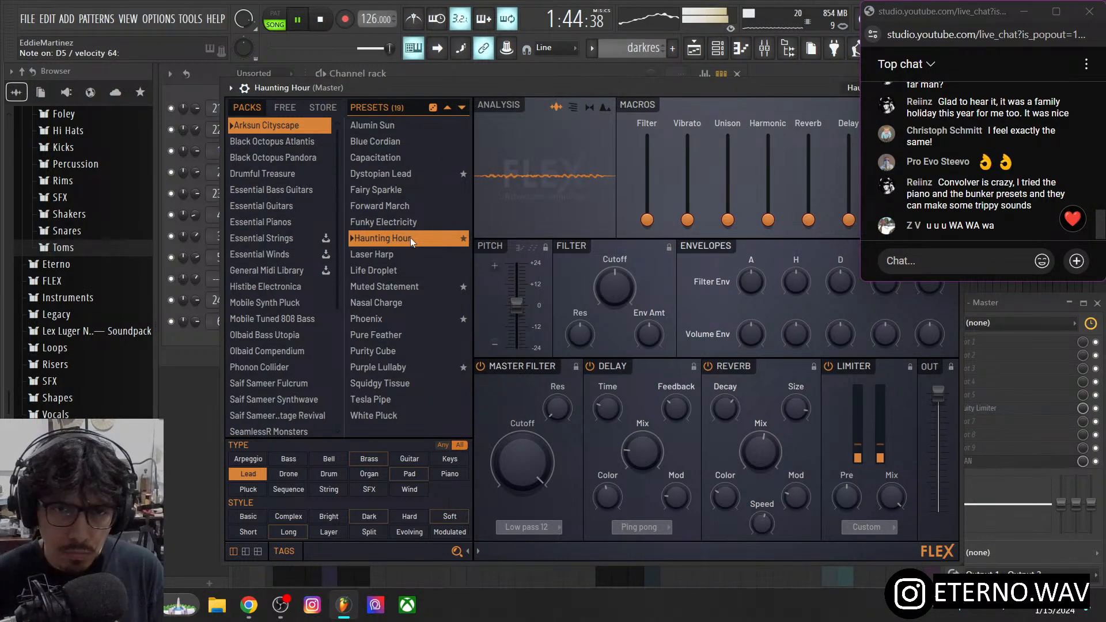
pyautogui.click(409, 253)
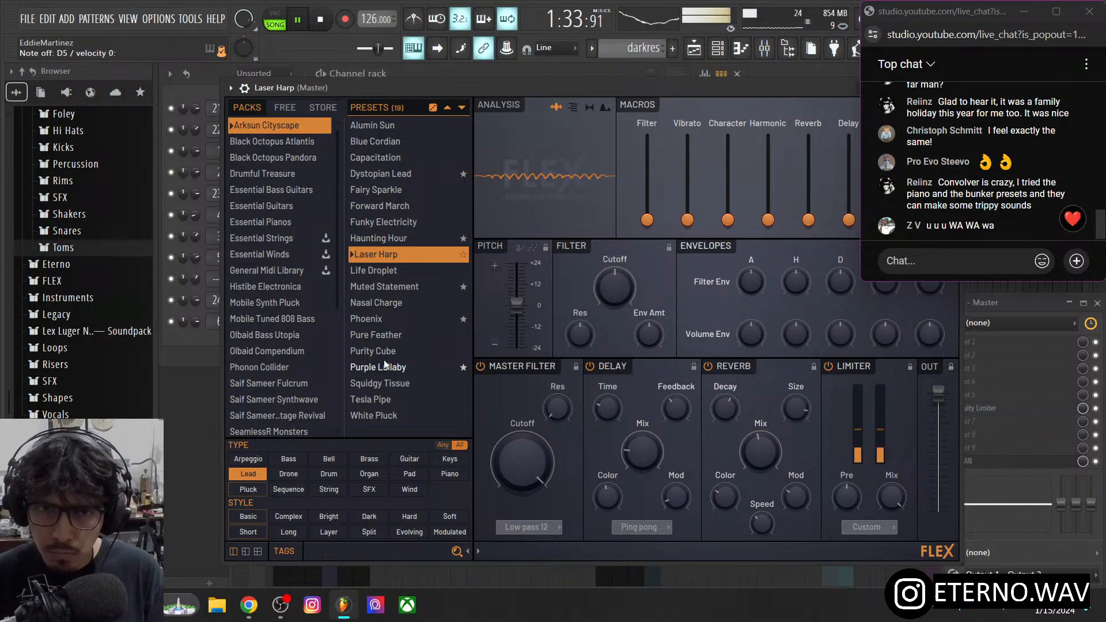
pyautogui.click(396, 273)
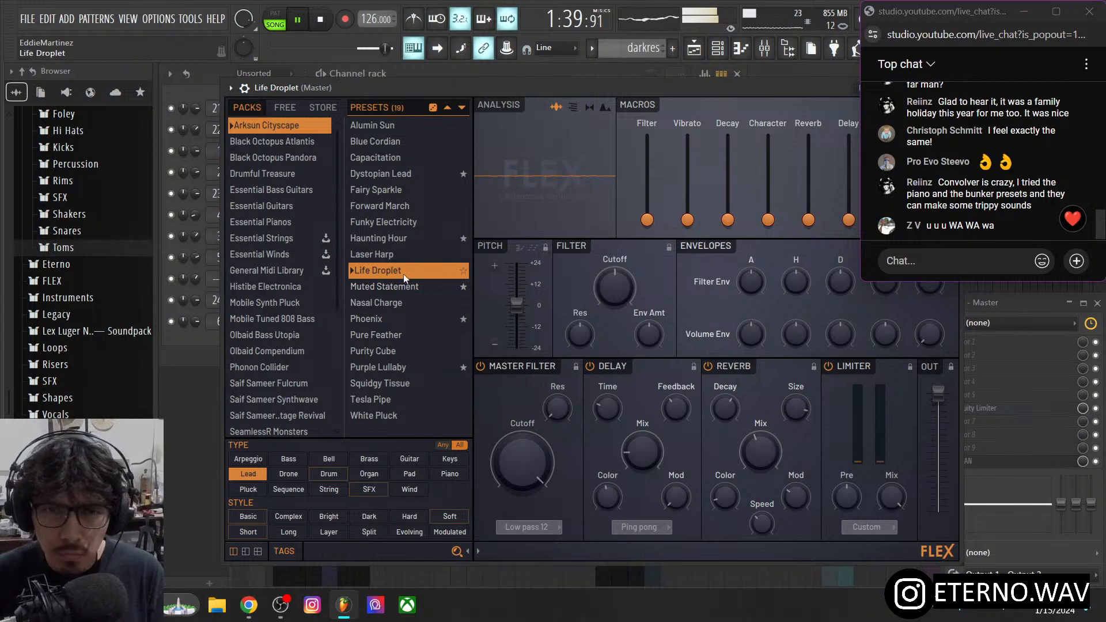
pyautogui.click(406, 286)
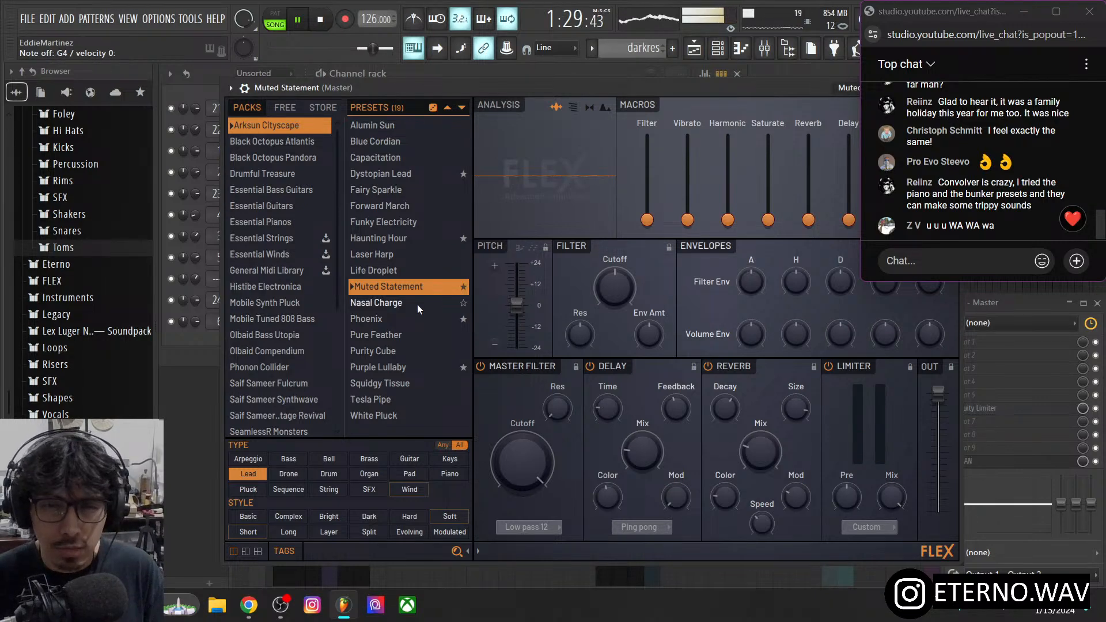
# - Audition Nasal Charge, Phoenix, Pure Feather and Purity Cube, and load the Purple Lullaby preset
pyautogui.click(427, 302)
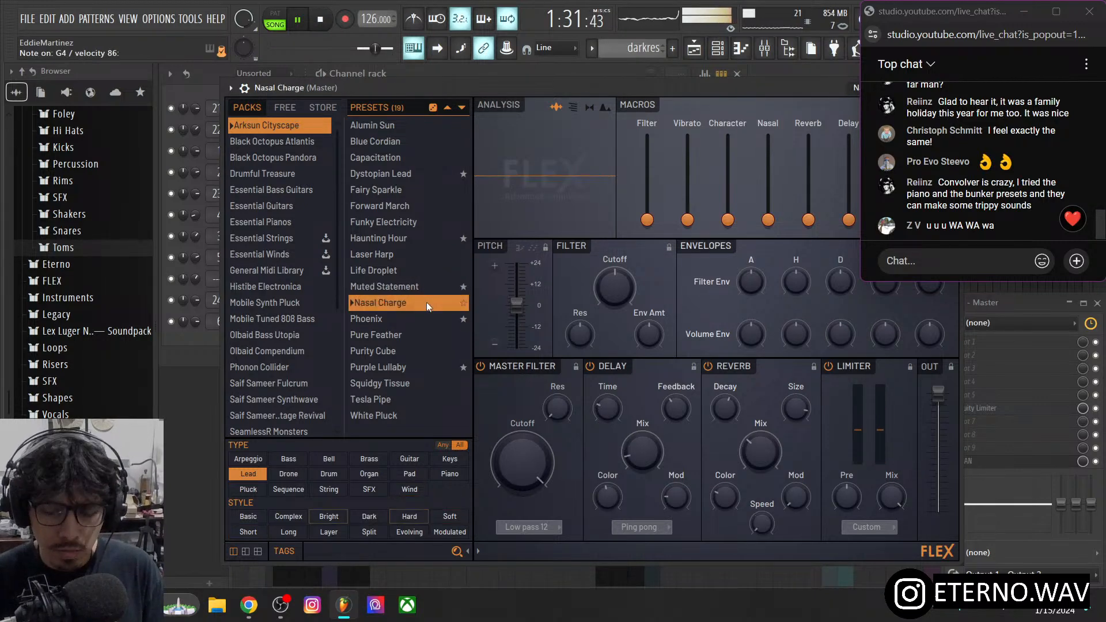
pyautogui.click(416, 318)
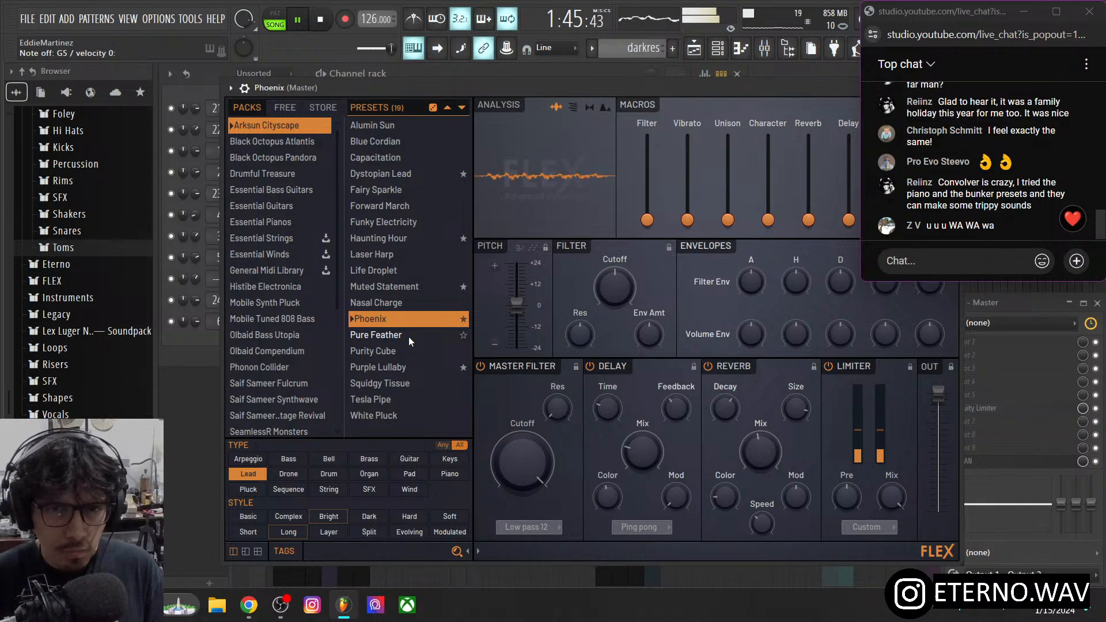
pyautogui.click(409, 337)
pyautogui.click(402, 352)
pyautogui.click(405, 367)
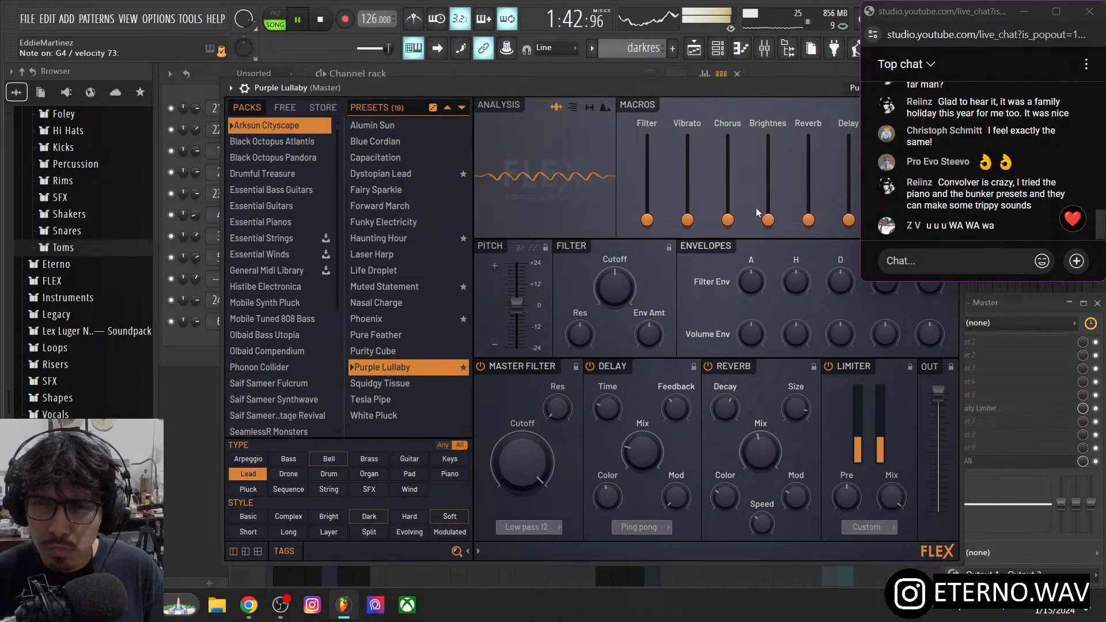
# - Audition Purple Lullaby with a raised Brightness macro against Phoenix, and load the Muted Statement preset
pyautogui.moveTo(768, 220); pyautogui.dragTo(768, 179)
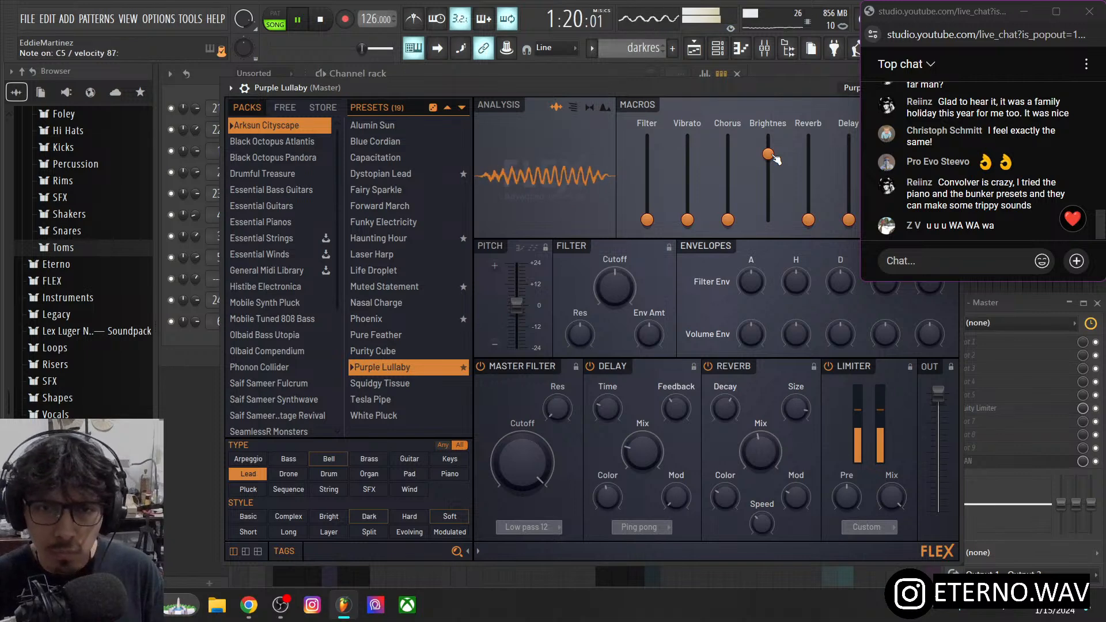
pyautogui.click(401, 319)
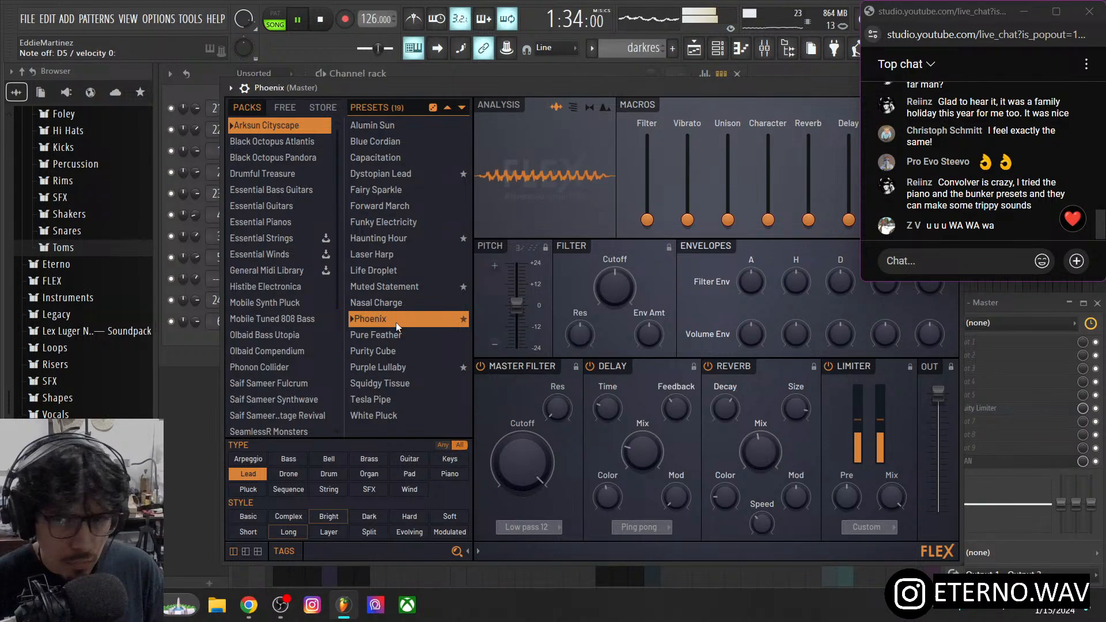
pyautogui.click(404, 289)
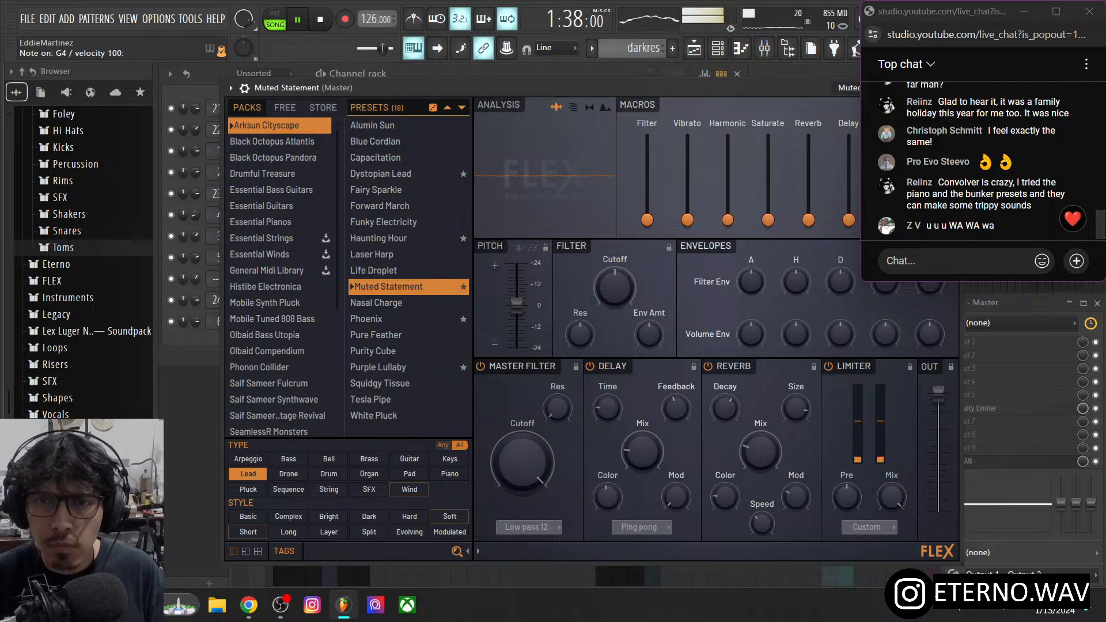
# - Raise the Saturate macro of Muted Statement and try out its Delay and Harmonic macros, returning both to 0%
pyautogui.moveTo(728, 219); pyautogui.dragTo(769, 193)
pyautogui.moveTo(753, 87); pyautogui.dragTo(664, 86)
pyautogui.moveTo(719, 218); pyautogui.dragTo(759, 217)
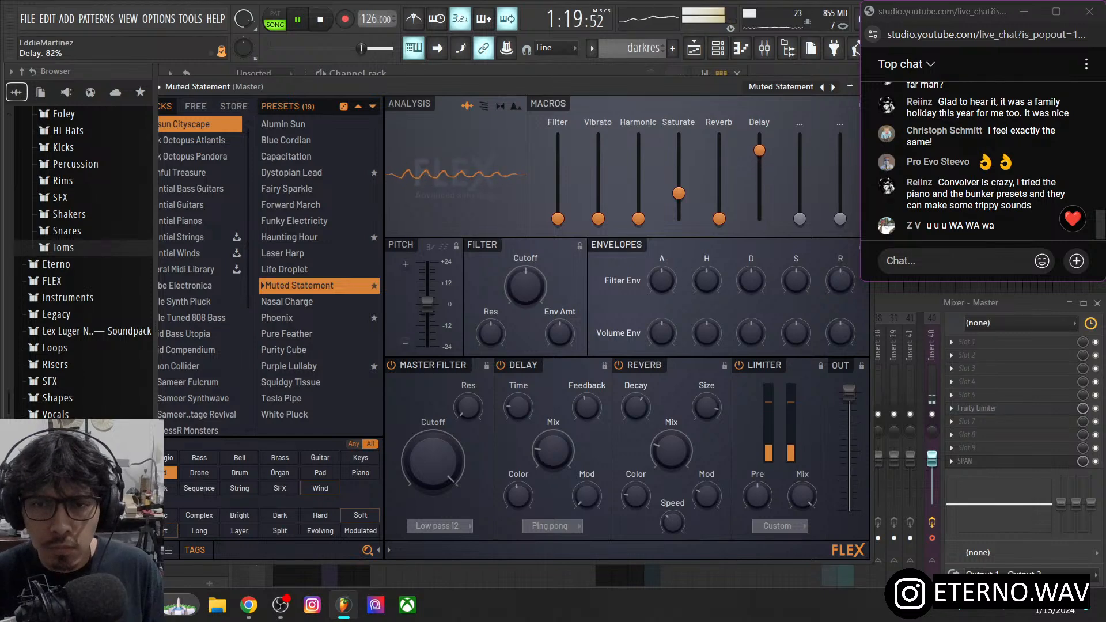
pyautogui.moveTo(759, 151); pyautogui.dragTo(760, 219)
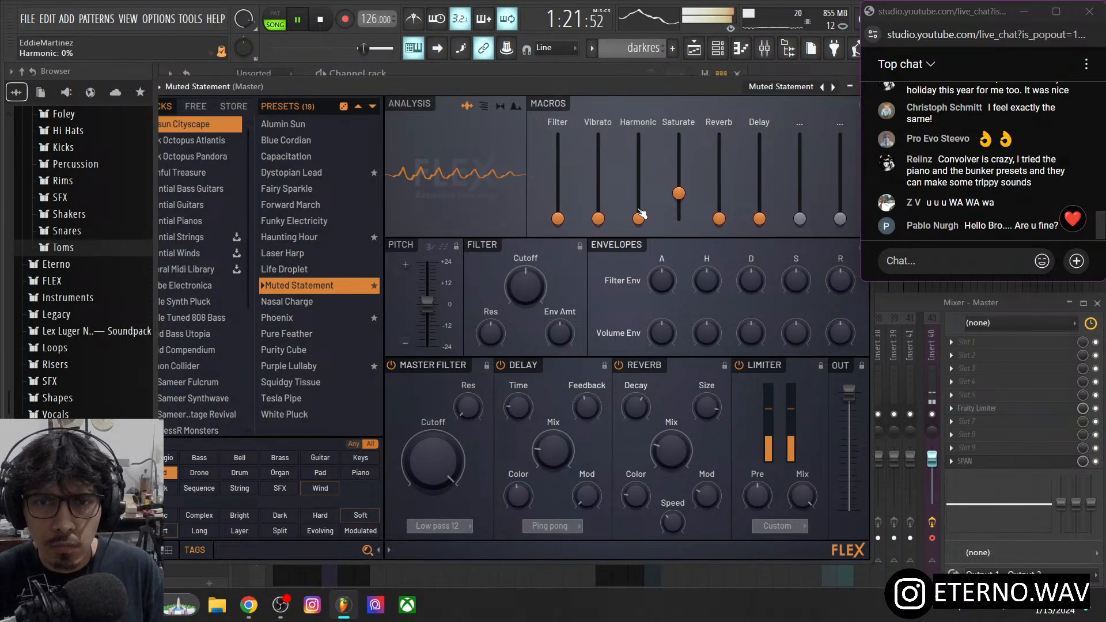
pyautogui.moveTo(639, 218); pyautogui.dragTo(638, 213)
pyautogui.moveTo(639, 173); pyautogui.dragTo(638, 158)
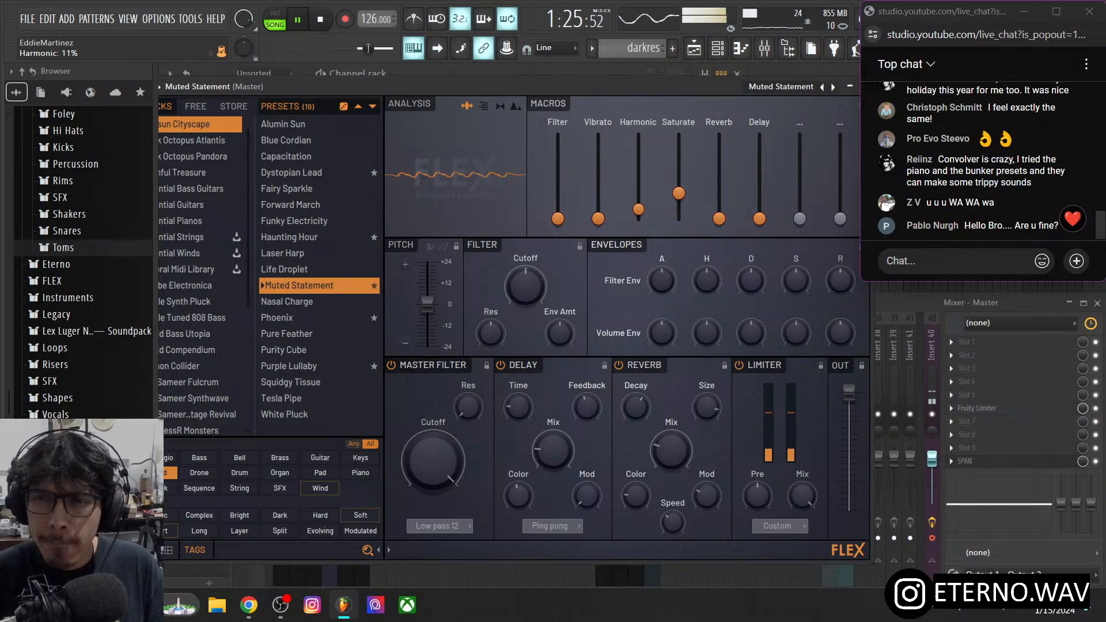
pyautogui.moveTo(638, 209); pyautogui.dragTo(639, 217)
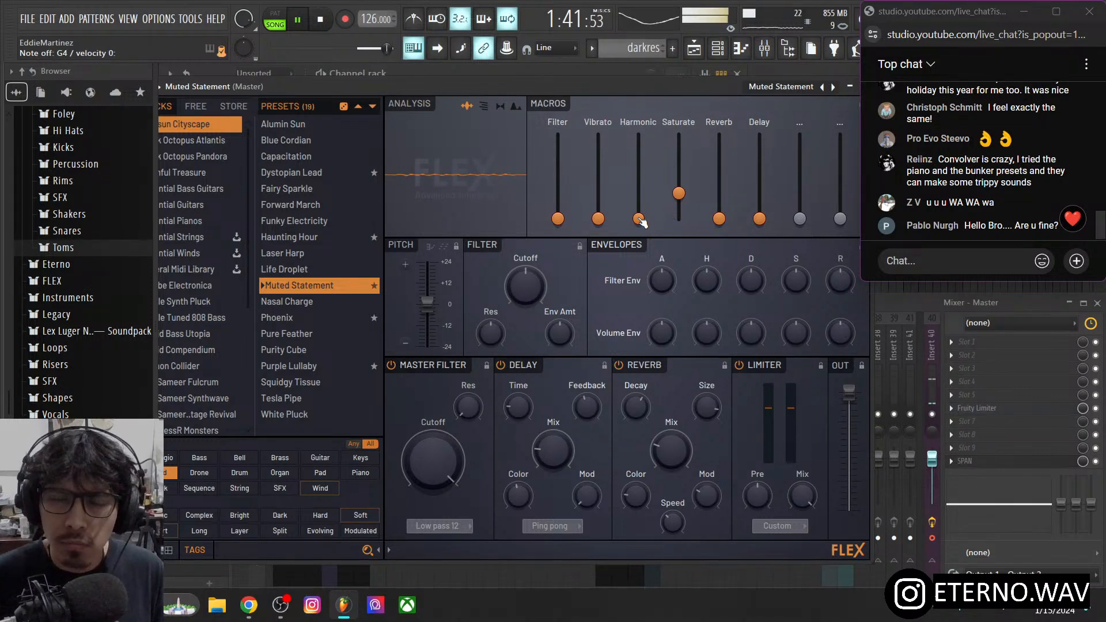
# - Create a new empty pattern, place it at bar 41 on Track 10, and stop the recording
pyautogui.click(695, 49)
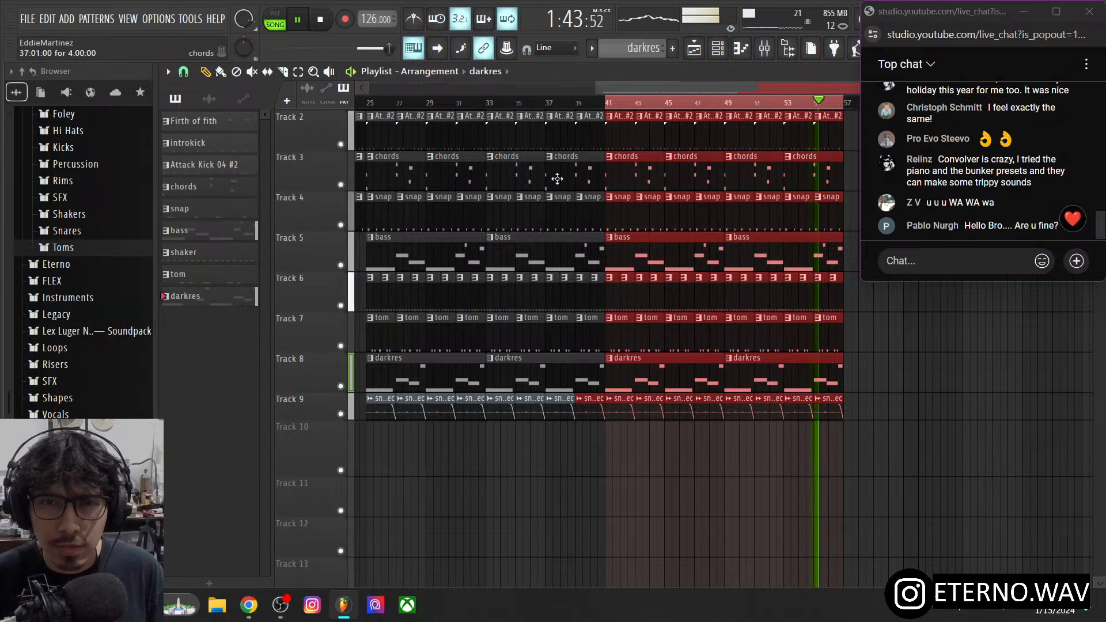
pyautogui.click(672, 49)
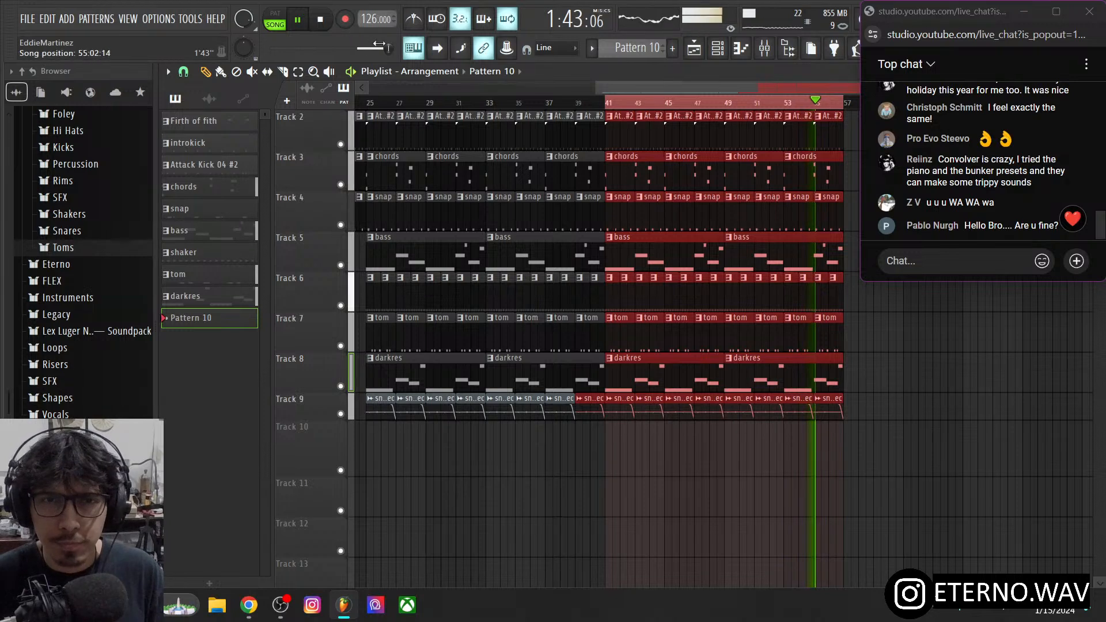
pyautogui.click(607, 450)
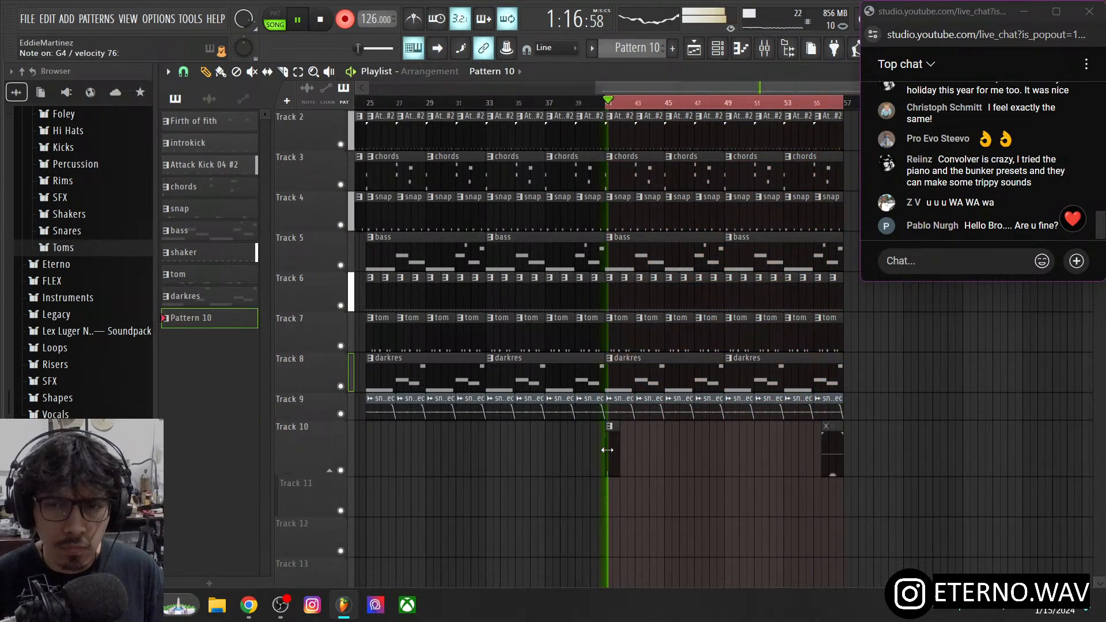
pyautogui.click(320, 19)
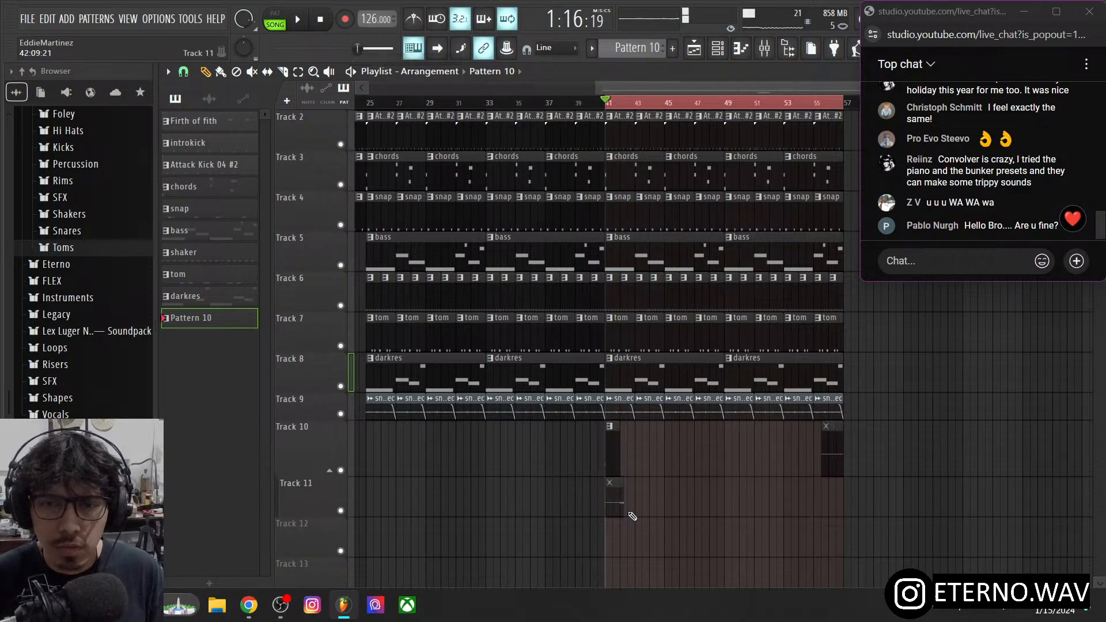
# - Delete the two unwanted untitled audio recordings from the project and ungroup Track 11
pyautogui.click(209, 99)
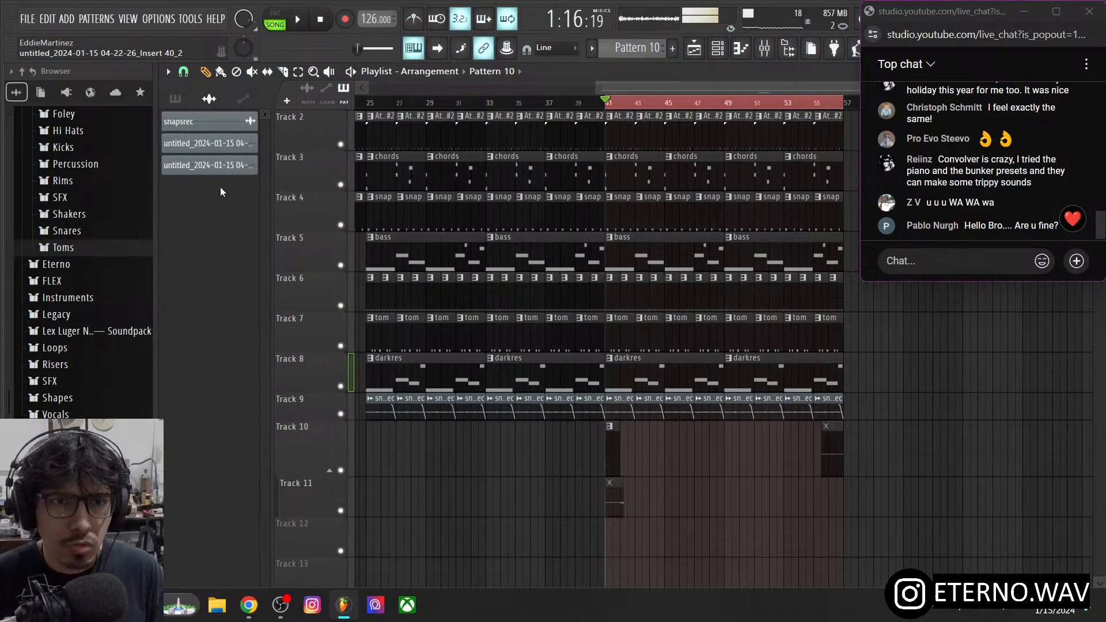
pyautogui.click(220, 145)
pyautogui.rightClick(213, 168)
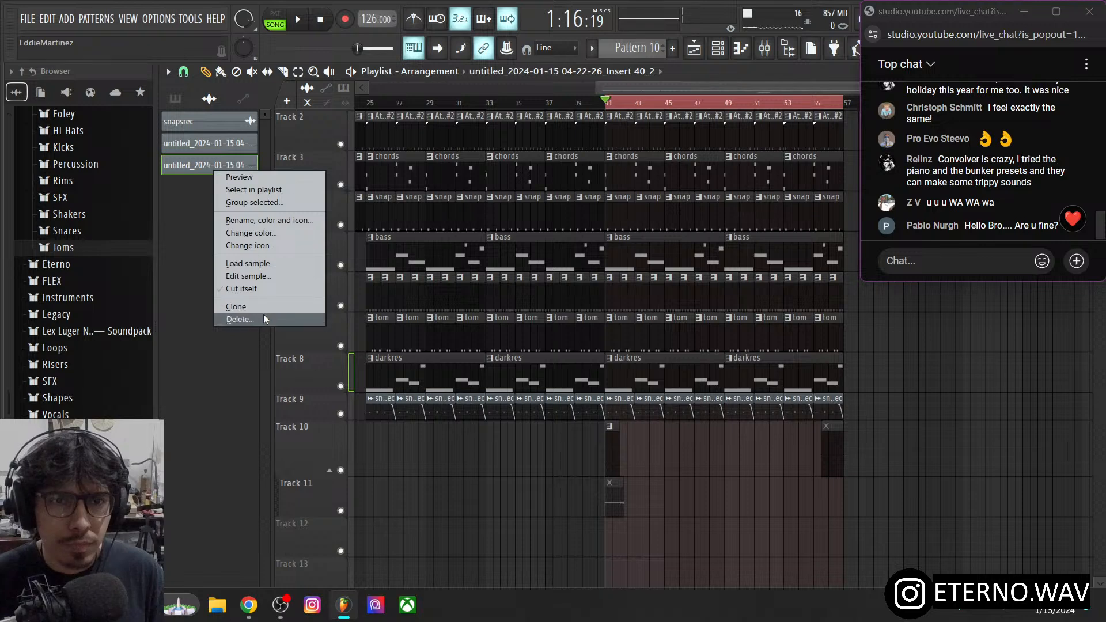
pyautogui.click(264, 319)
pyautogui.rightClick(215, 146)
pyautogui.click(239, 297)
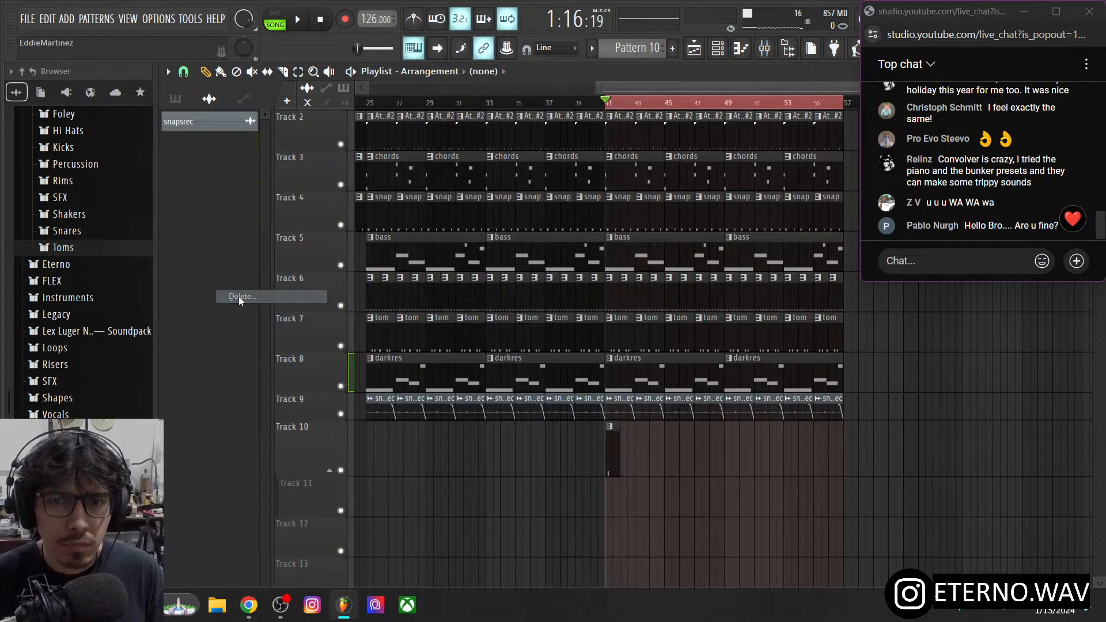
pyautogui.rightClick(324, 497)
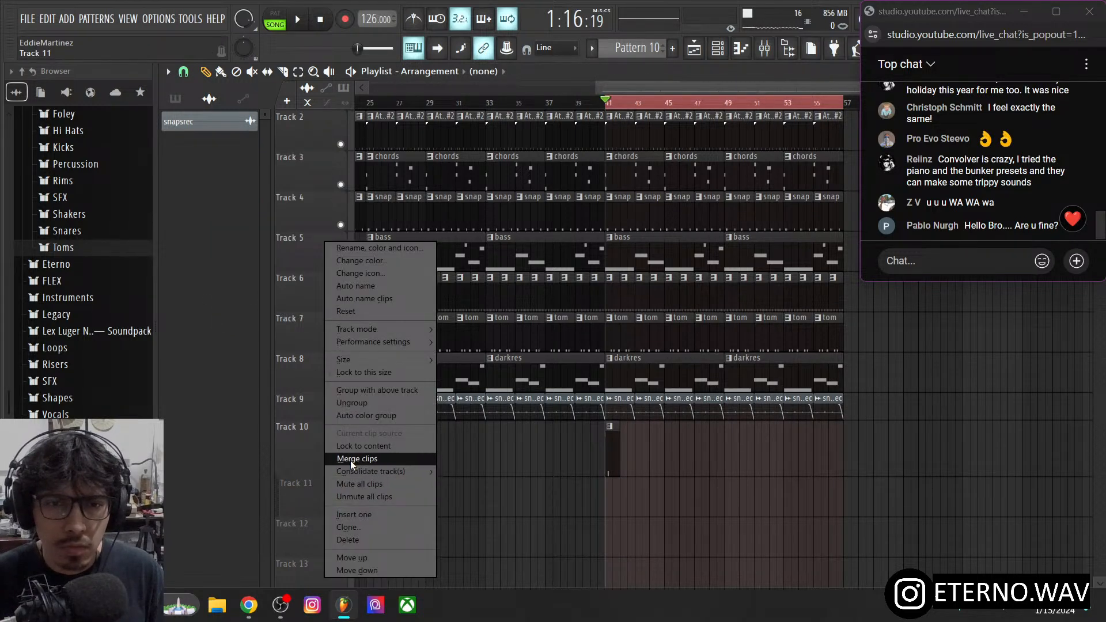
pyautogui.click(363, 403)
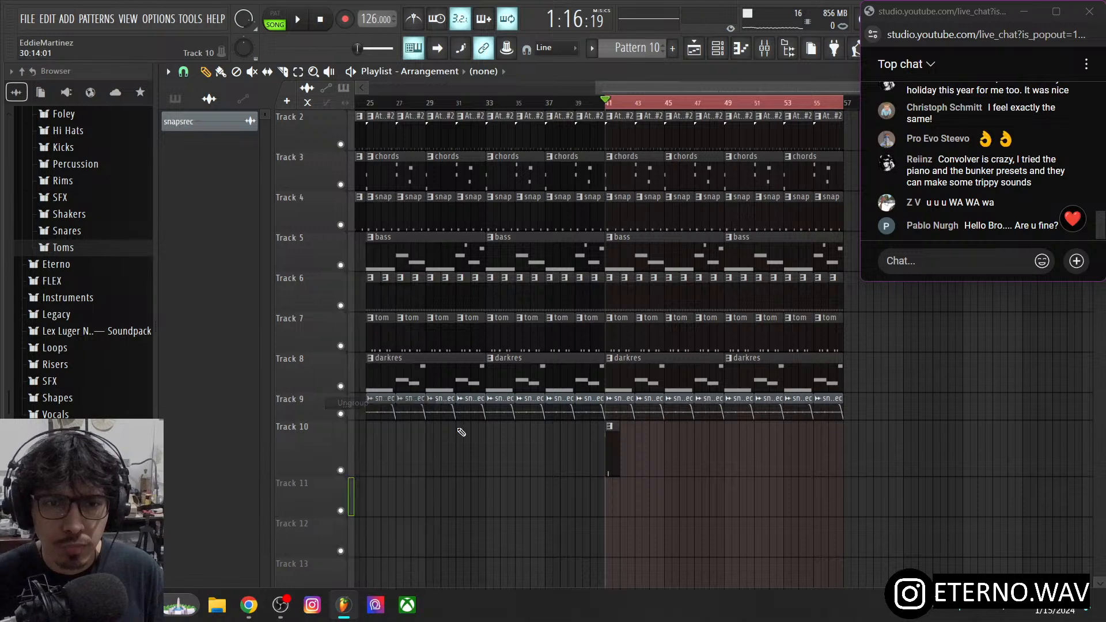
# - Inspect the snapsrec channel's note in Pattern 10 and return to the playlist
pyautogui.scroll(-1, 655, 455)
pyautogui.click(614, 411)
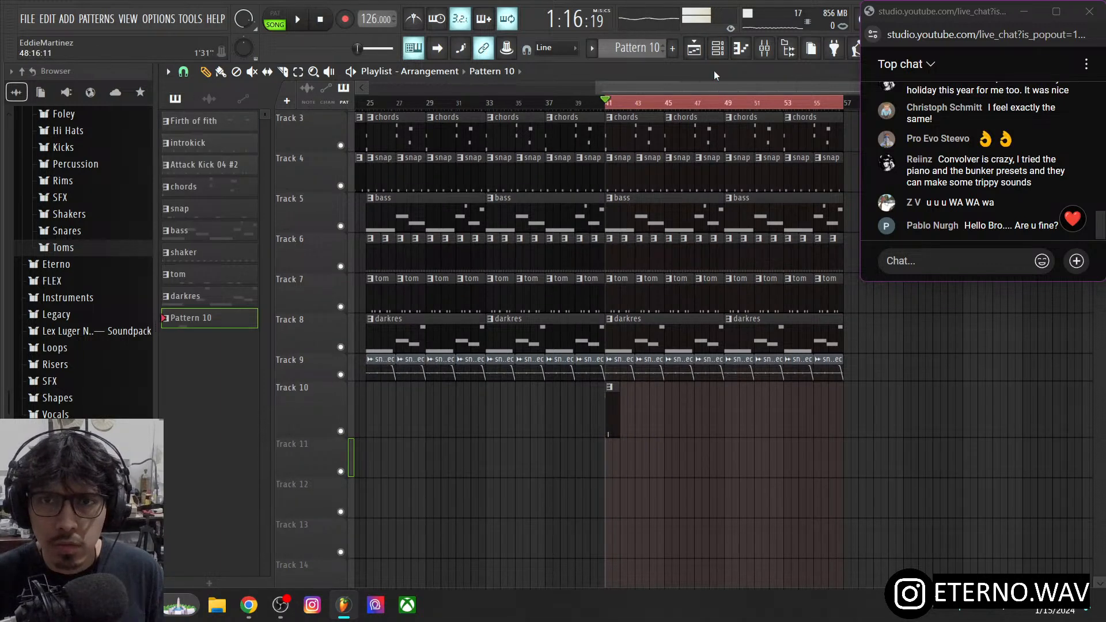
pyautogui.click(718, 48)
pyautogui.click(392, 113)
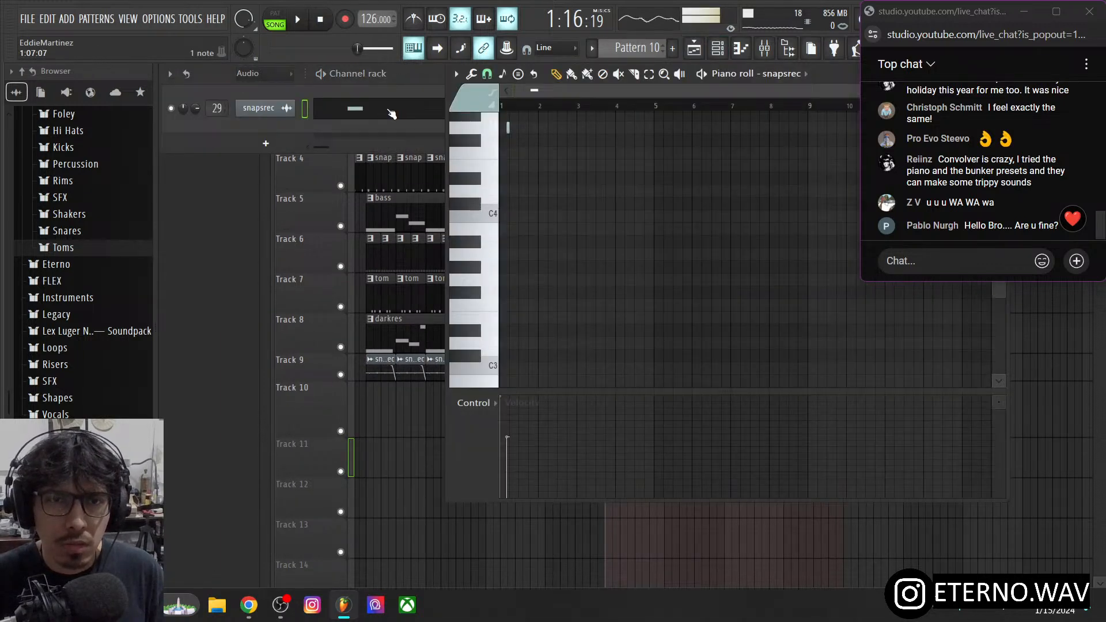
pyautogui.click(392, 96)
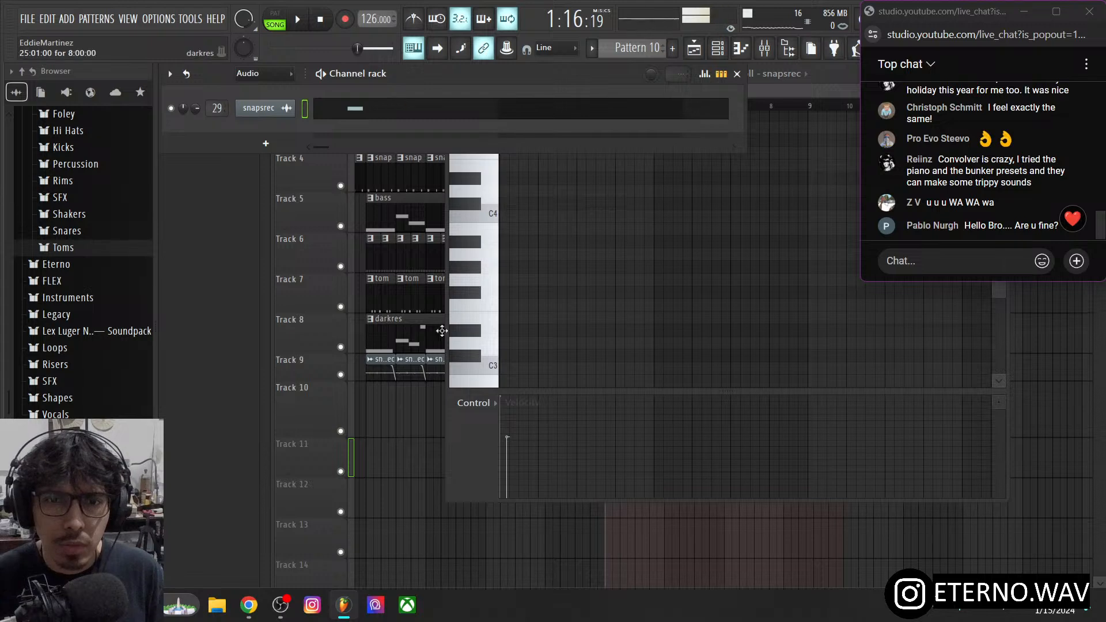
pyautogui.click(405, 436)
# - Delete the stray note at the start of the Muted Statement channel in Pattern 10
pyautogui.click(611, 421)
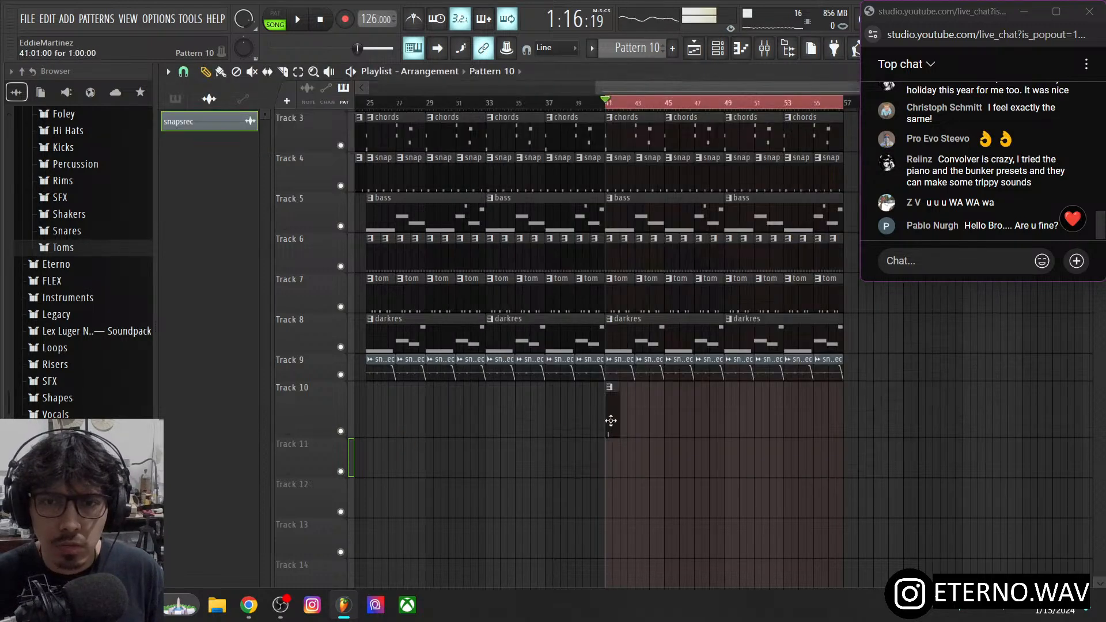
pyautogui.doubleClick(615, 411)
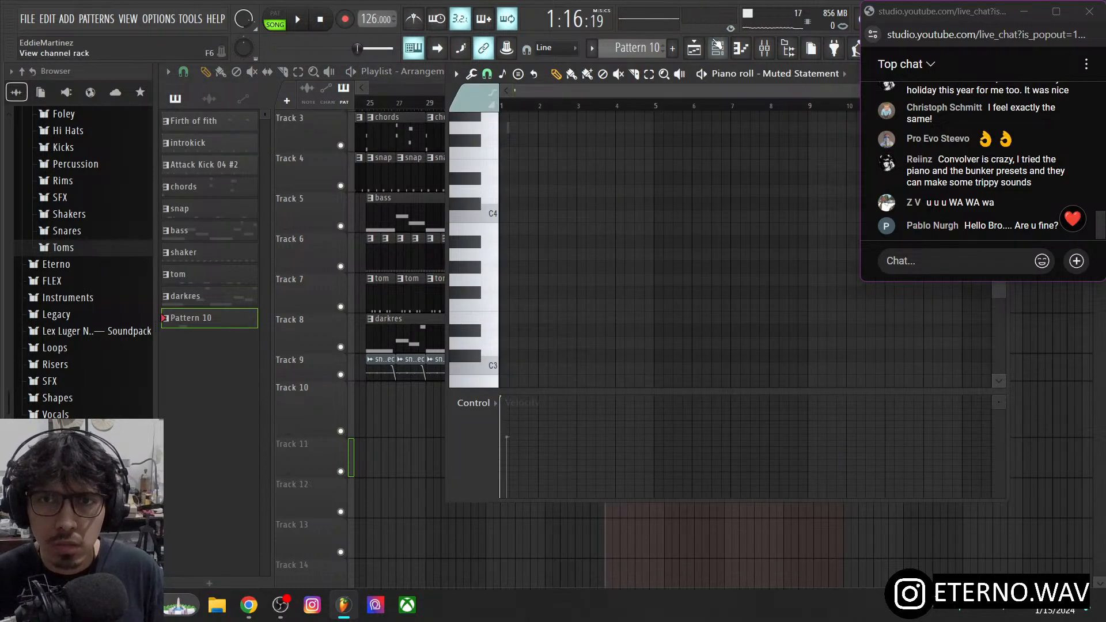
pyautogui.click(718, 47)
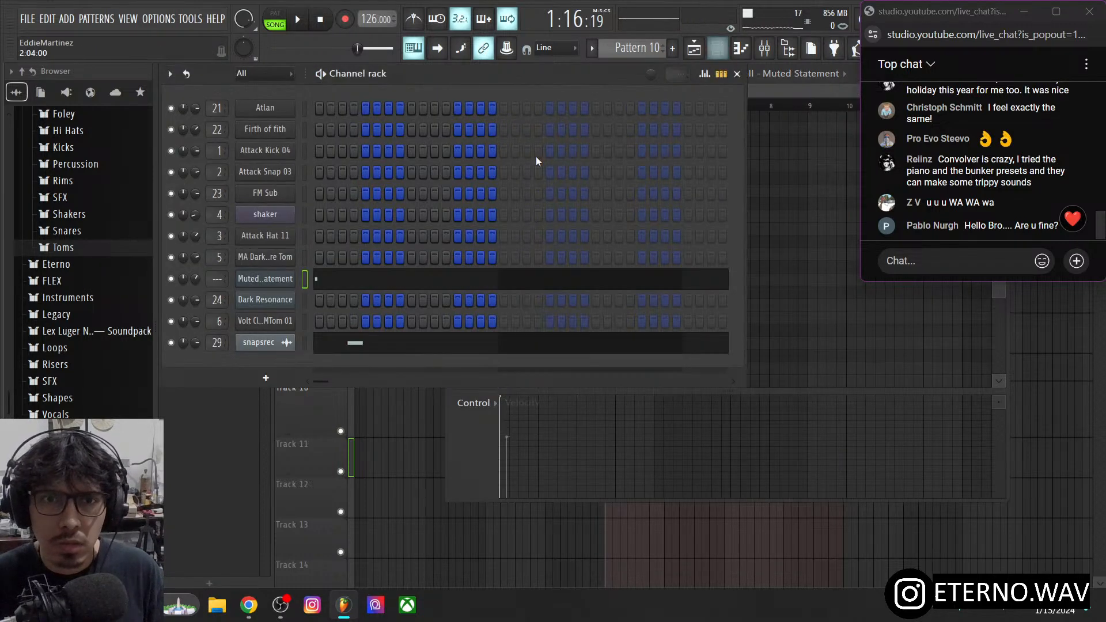
pyautogui.click(346, 281)
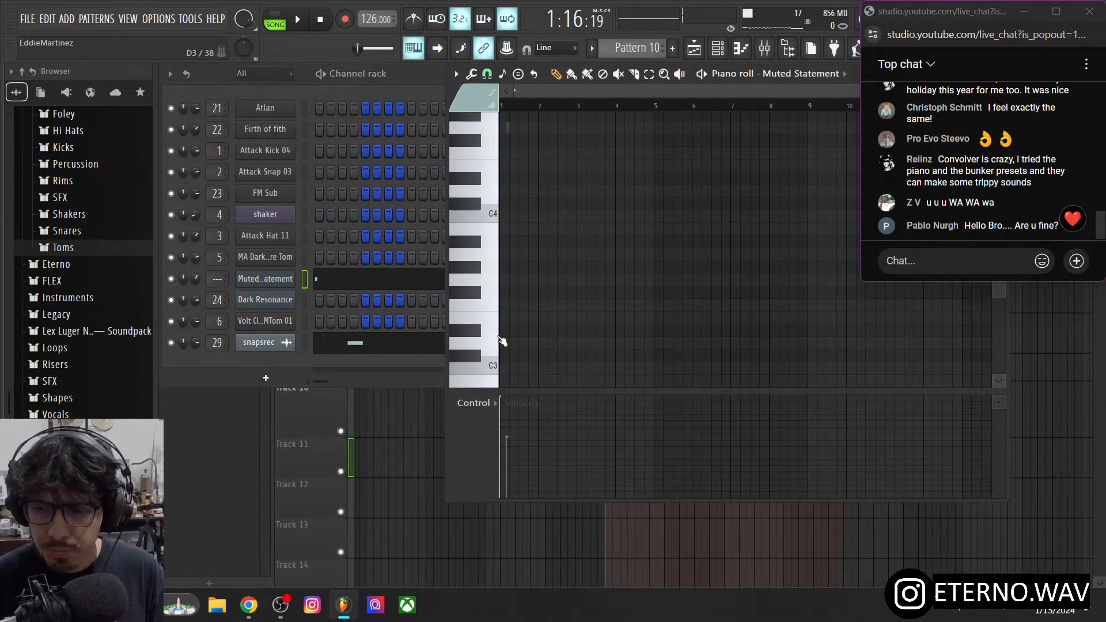
pyautogui.rightClick(501, 341)
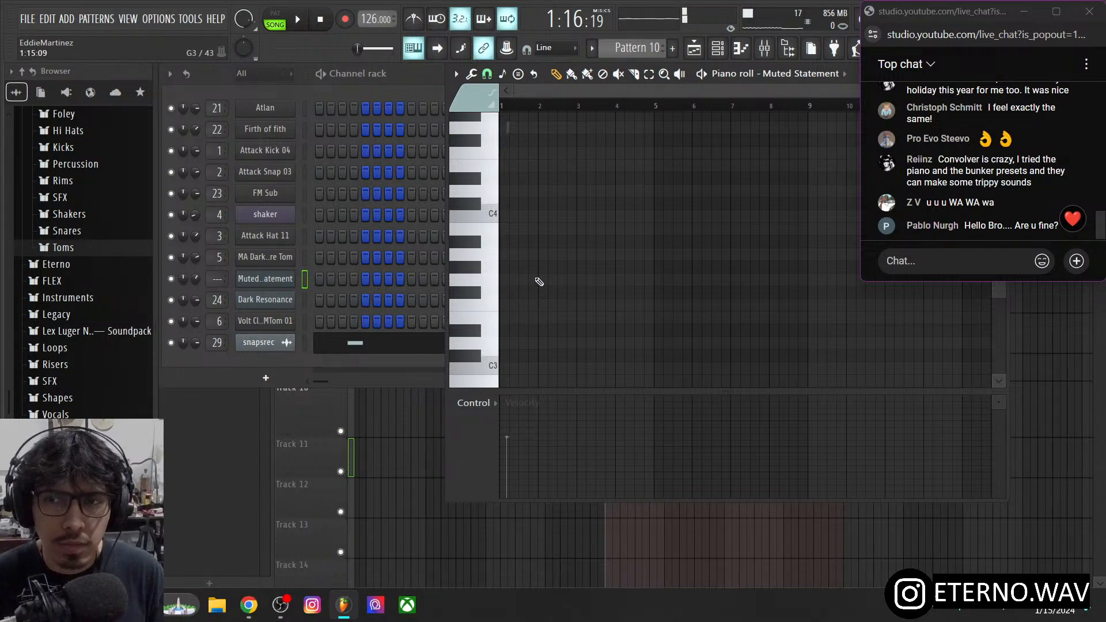
# - Play the section from bar 41 and remove the stray snapsrec note from Pattern 10
pyautogui.click(321, 423)
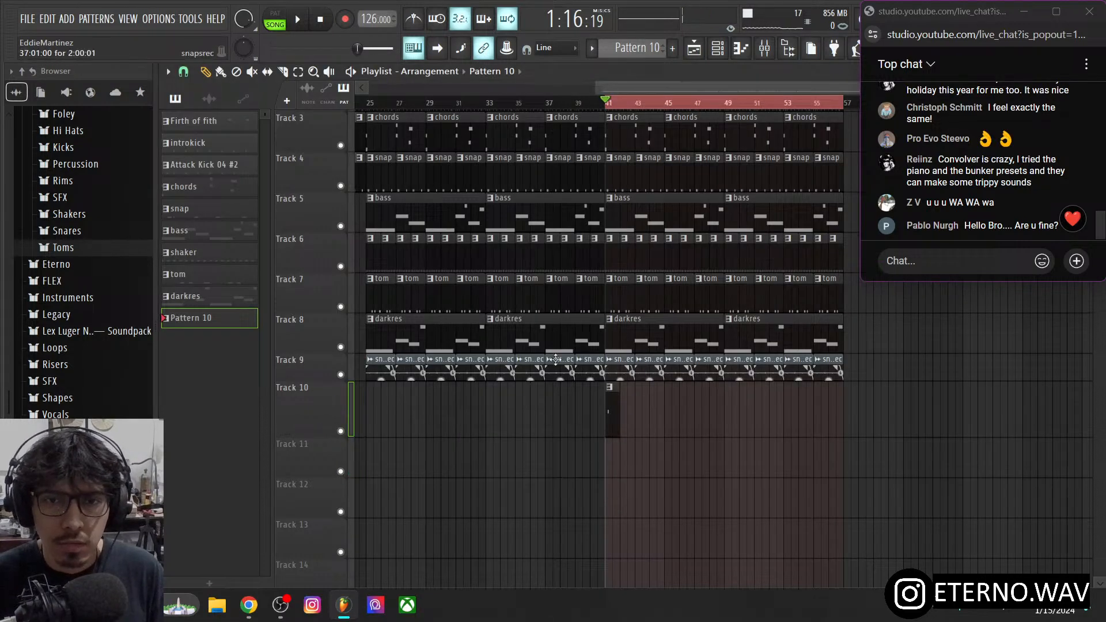
pyautogui.moveTo(677, 88)
pyautogui.mouseDown()
pyautogui.moveTo(807, 96)
pyautogui.moveTo(676, 90)
pyautogui.mouseUp()
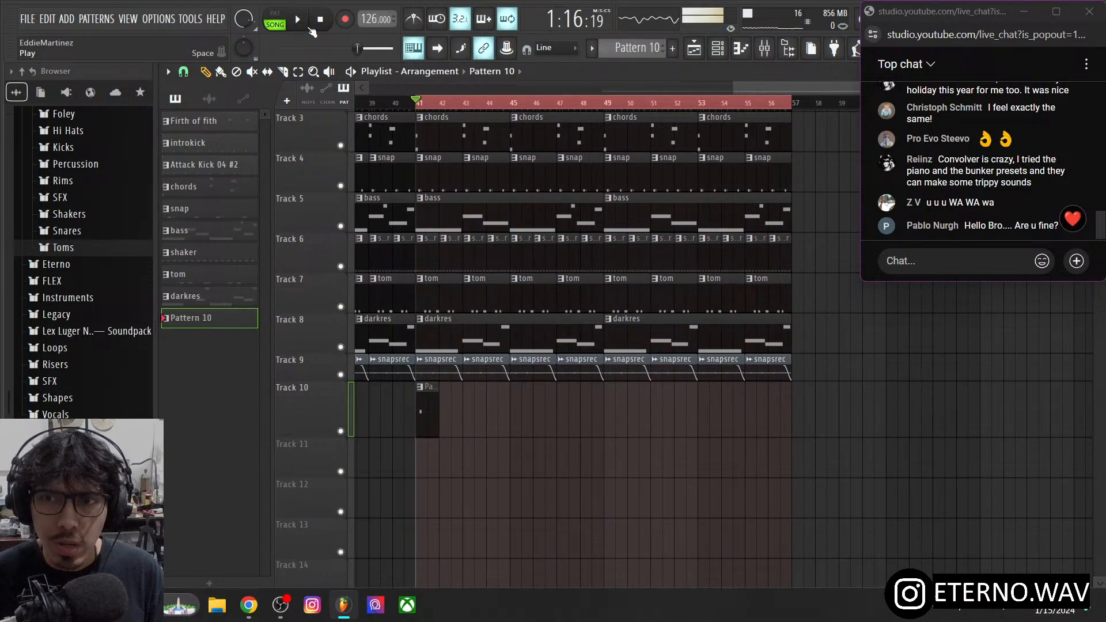
pyautogui.click(297, 19)
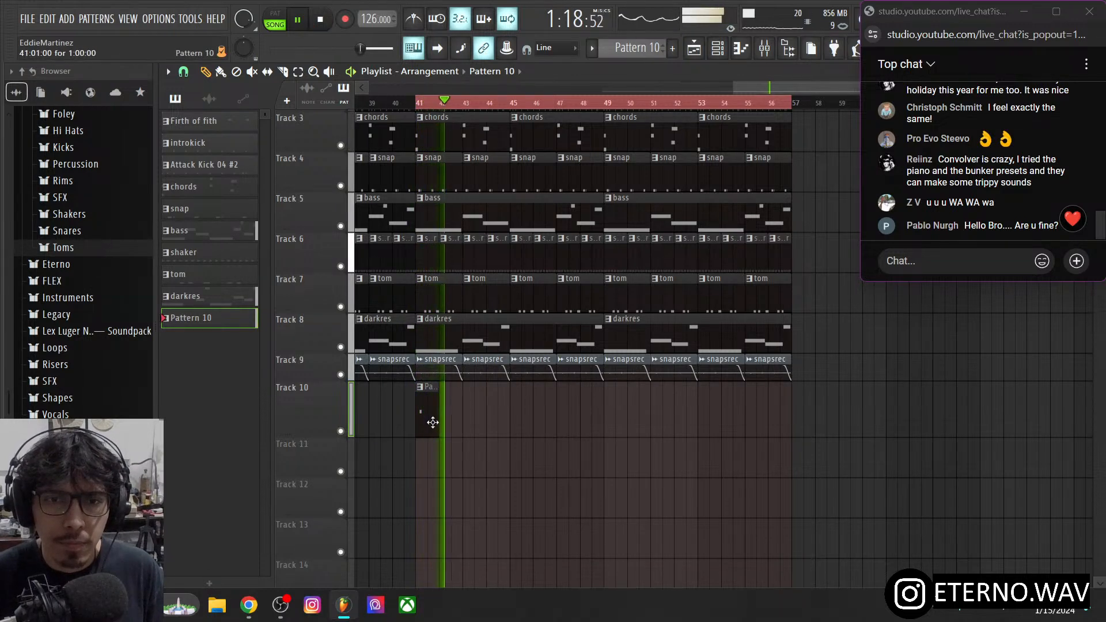
pyautogui.click(718, 49)
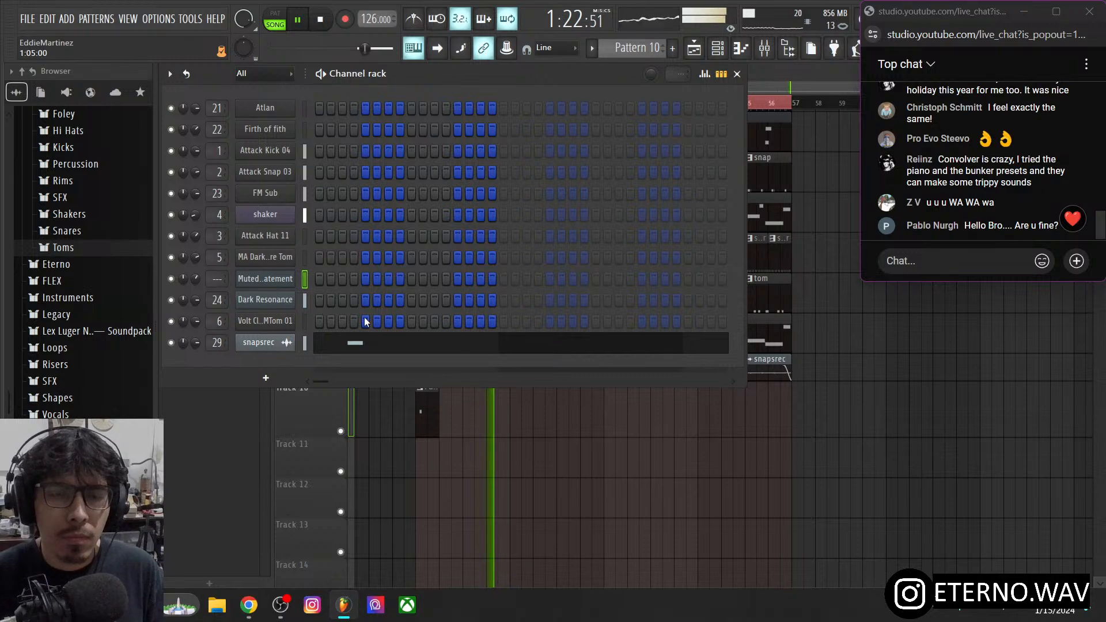
pyautogui.press('F6')
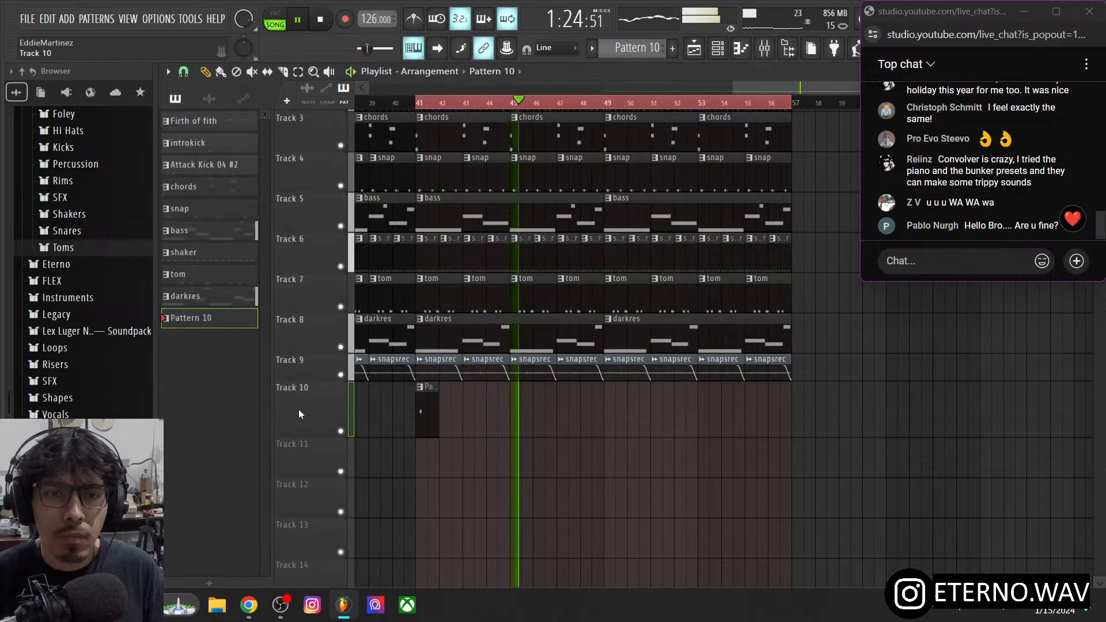
pyautogui.click(722, 48)
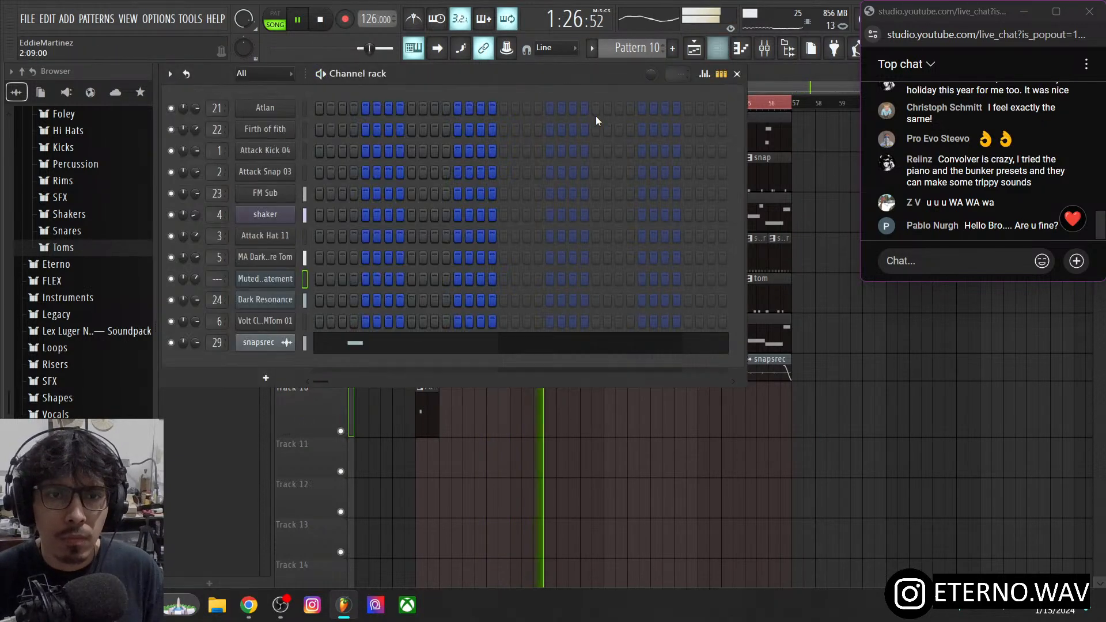
pyautogui.click(360, 344)
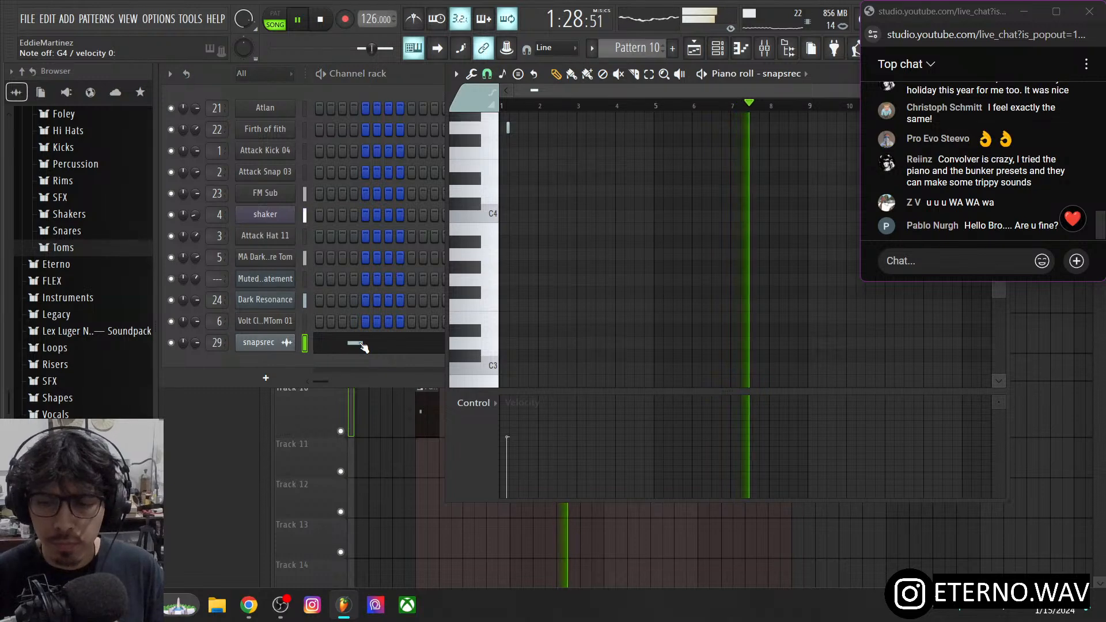
pyautogui.hotkey('ctrl', 'x')
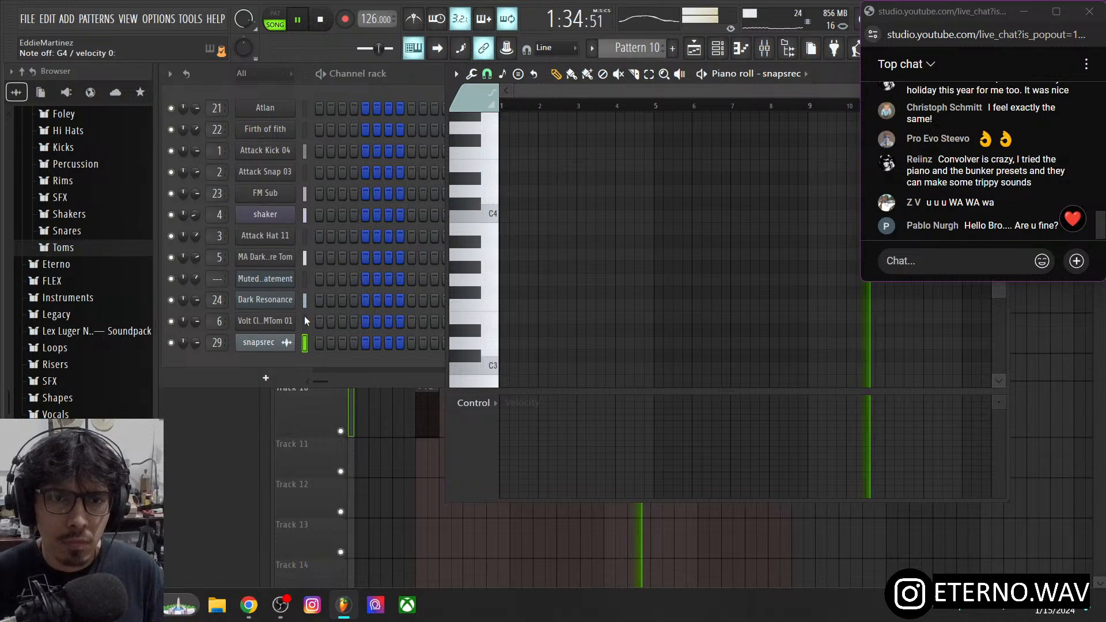
# - Check the snapsrec audio clip's channel settings while replaying the section from bar 41
pyautogui.click(283, 343)
pyautogui.click(328, 20)
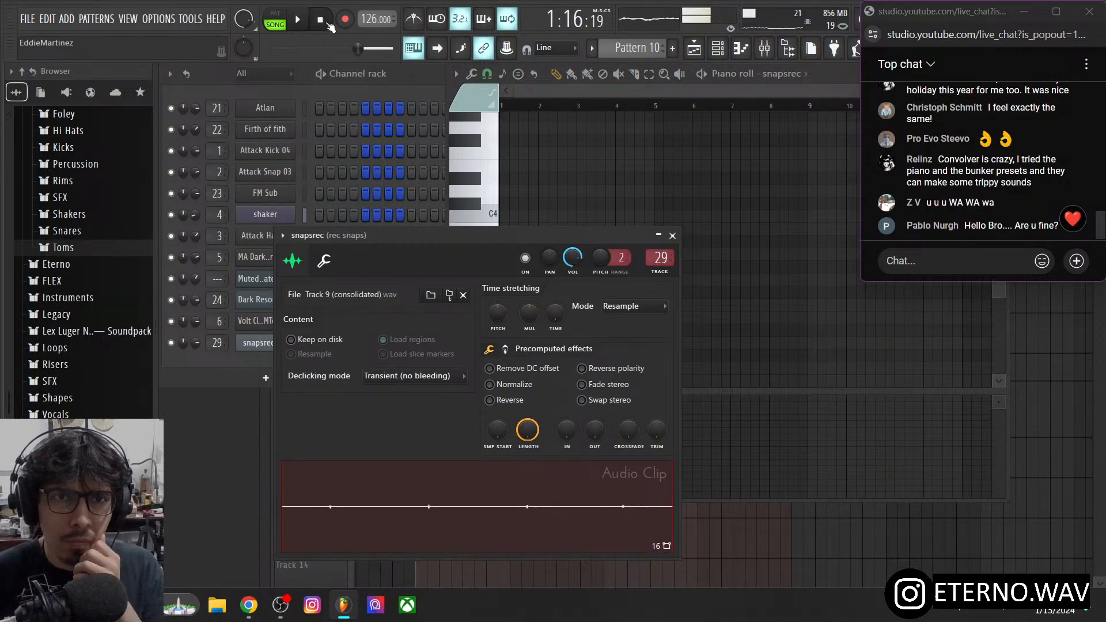
pyautogui.click(302, 22)
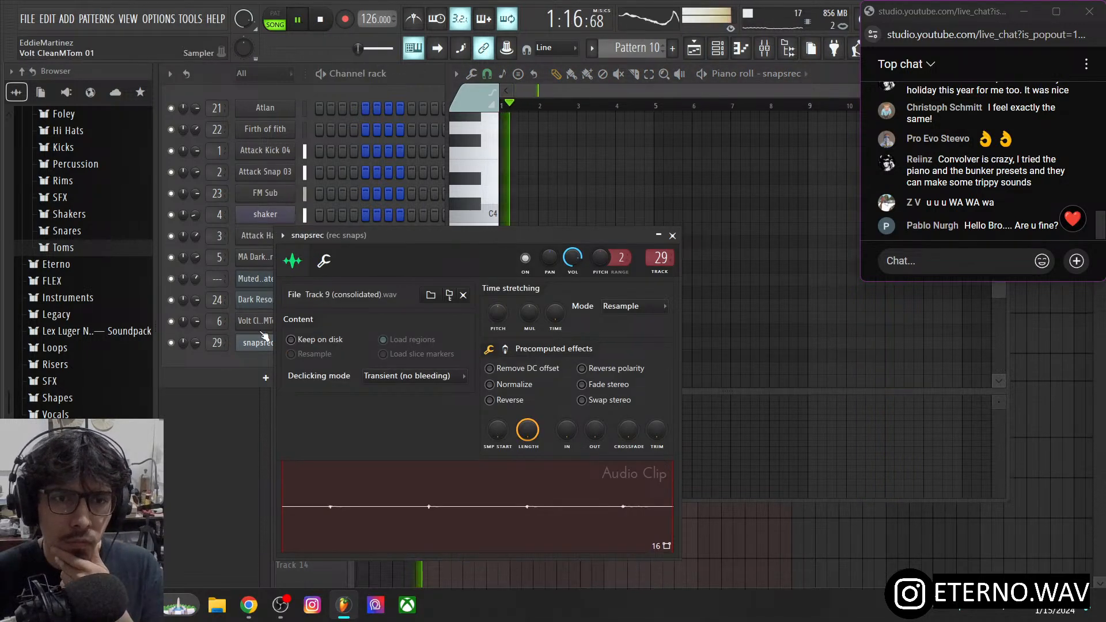
pyautogui.click(248, 365)
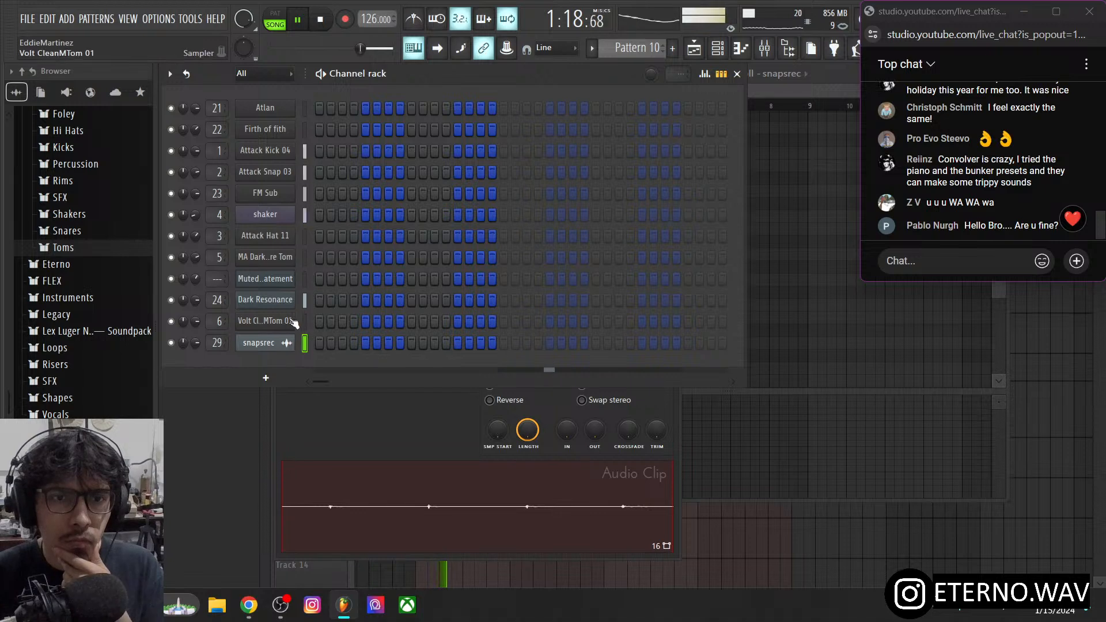
# - Stop playback, check the Muted Statement channel's FLEX preset, and mute that channel in the channel rack
pyautogui.click(302, 280)
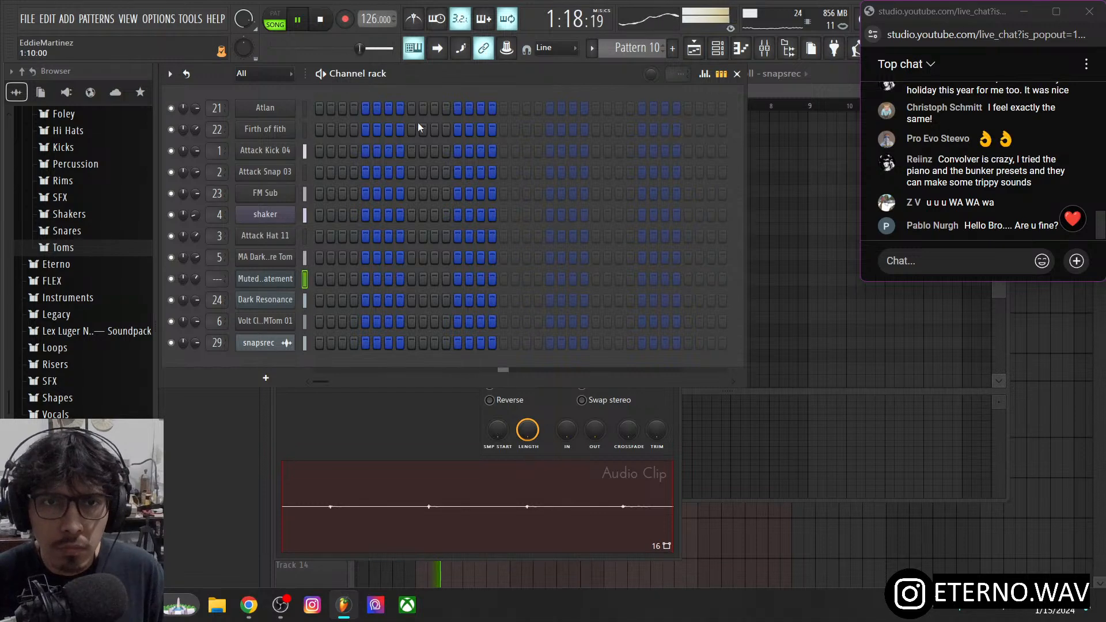
pyautogui.click(324, 23)
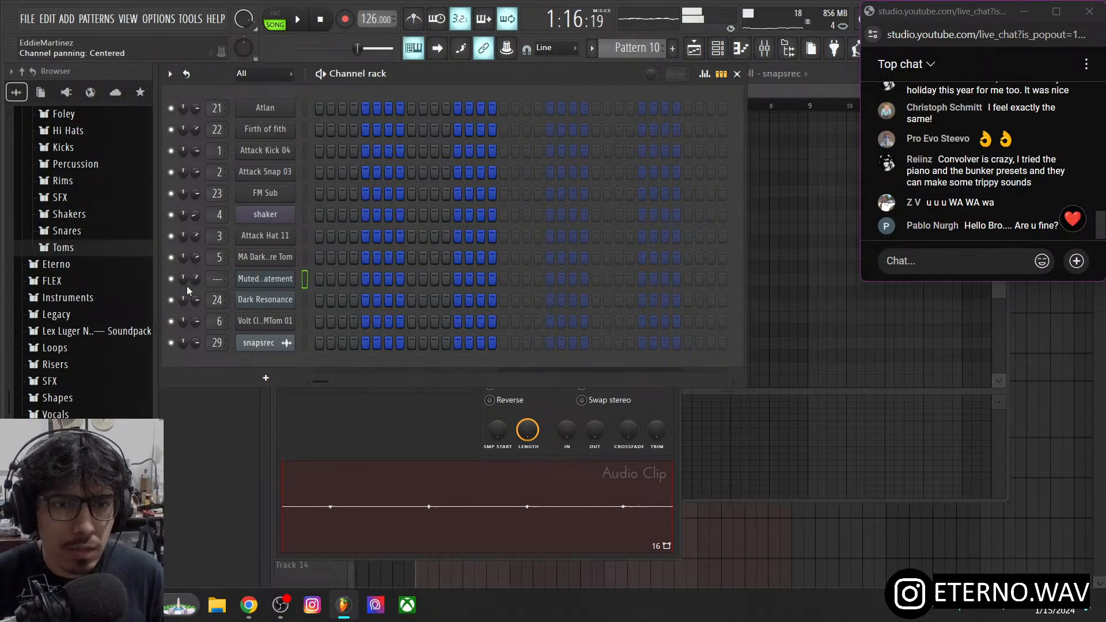
pyautogui.click(290, 282)
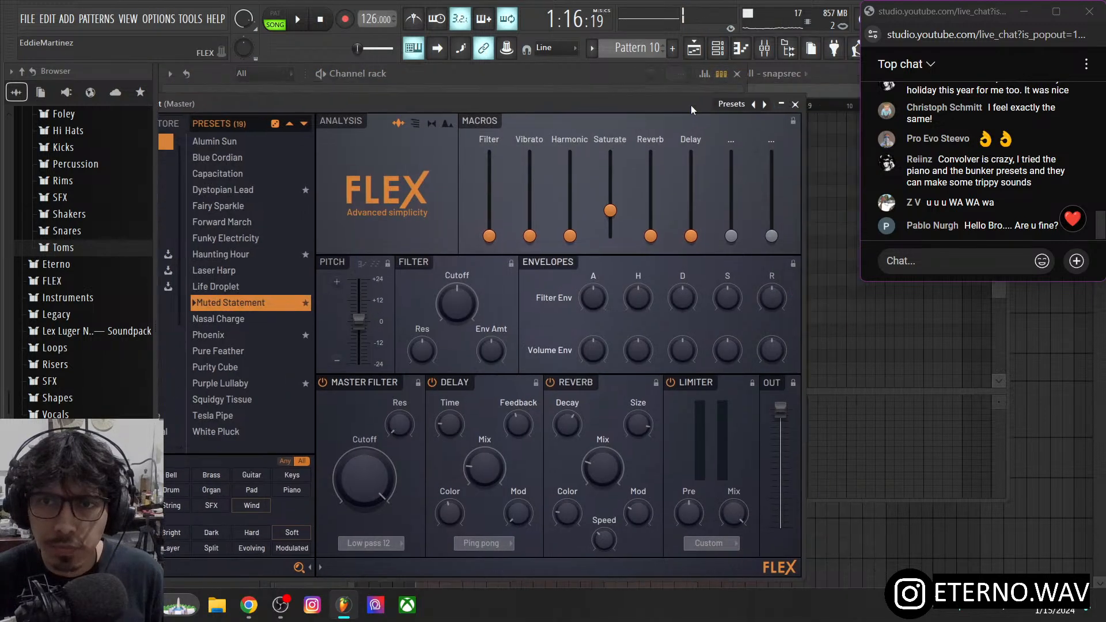
pyautogui.click(795, 104)
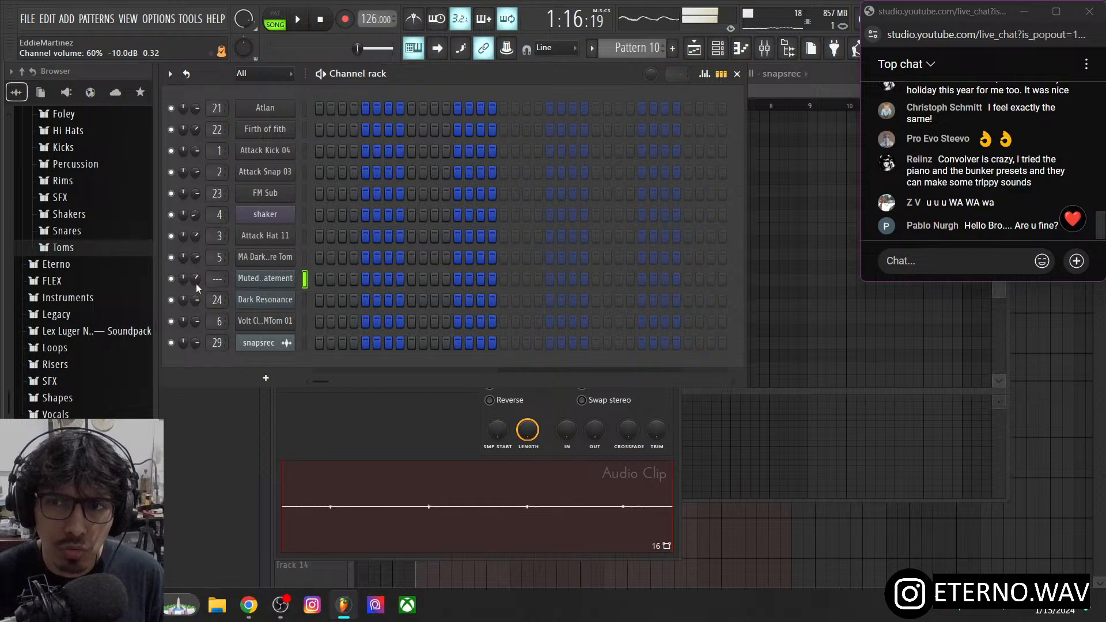
pyautogui.click(171, 278)
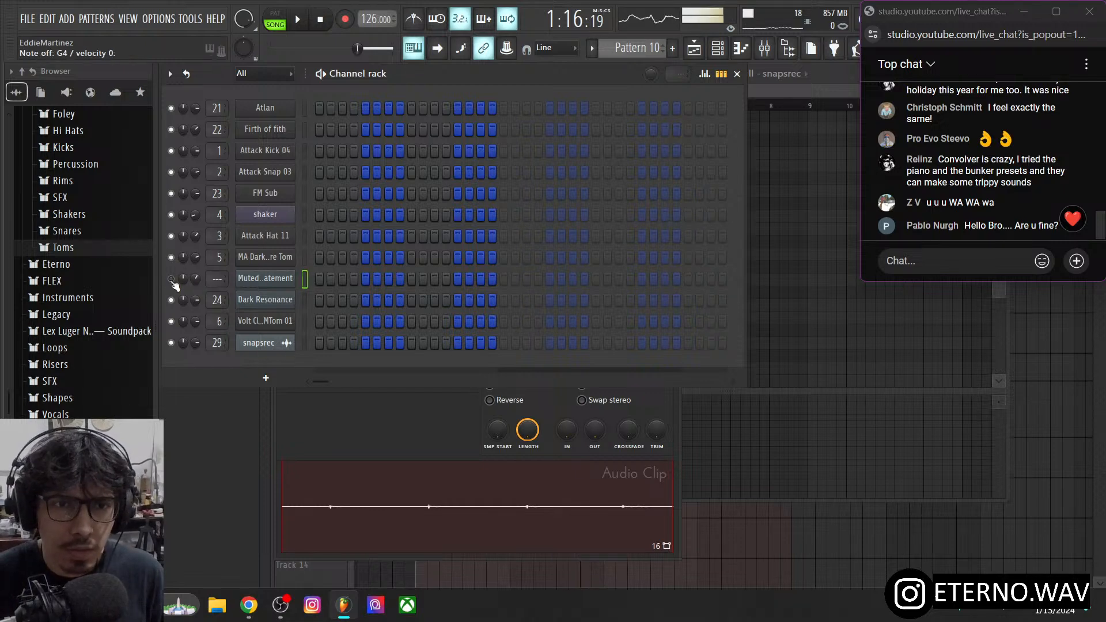
# - Insert a new 3x Osc instrument channel above the snapsrec channel
pyautogui.rightClick(293, 340)
pyautogui.moveTo(347, 445)
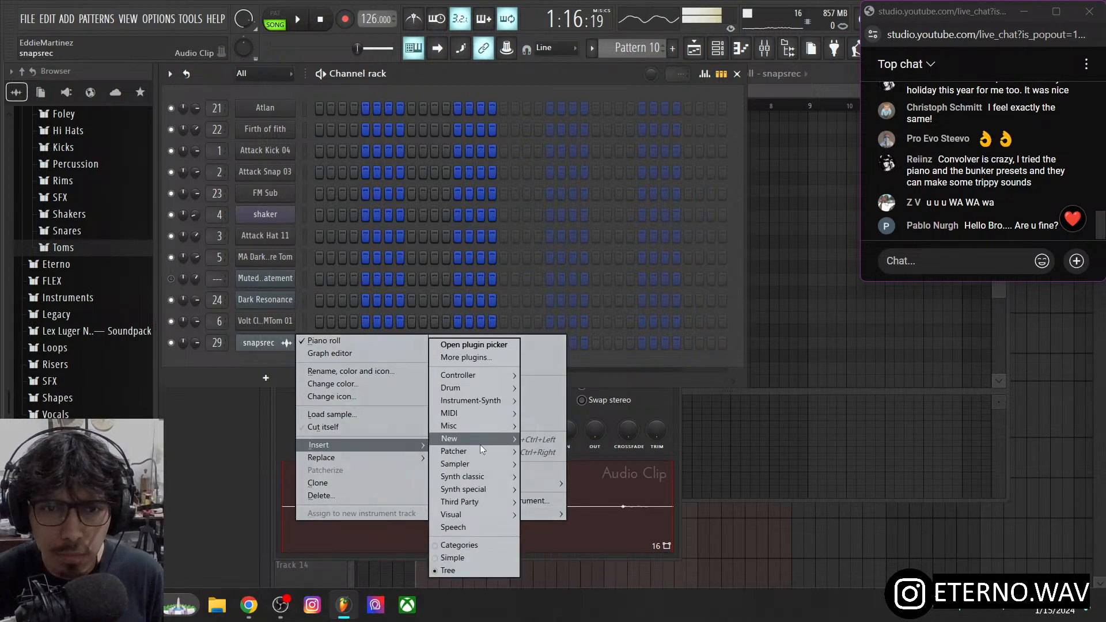
pyautogui.moveTo(496, 478)
pyautogui.click(554, 434)
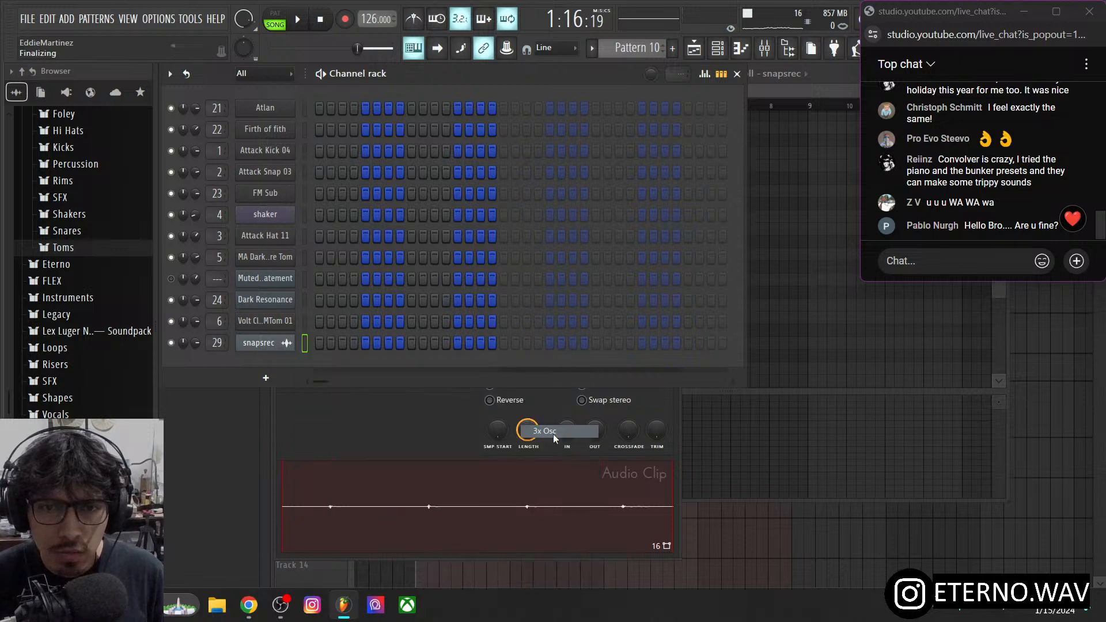
pyautogui.moveTo(396, 168); pyautogui.dragTo(483, 141)
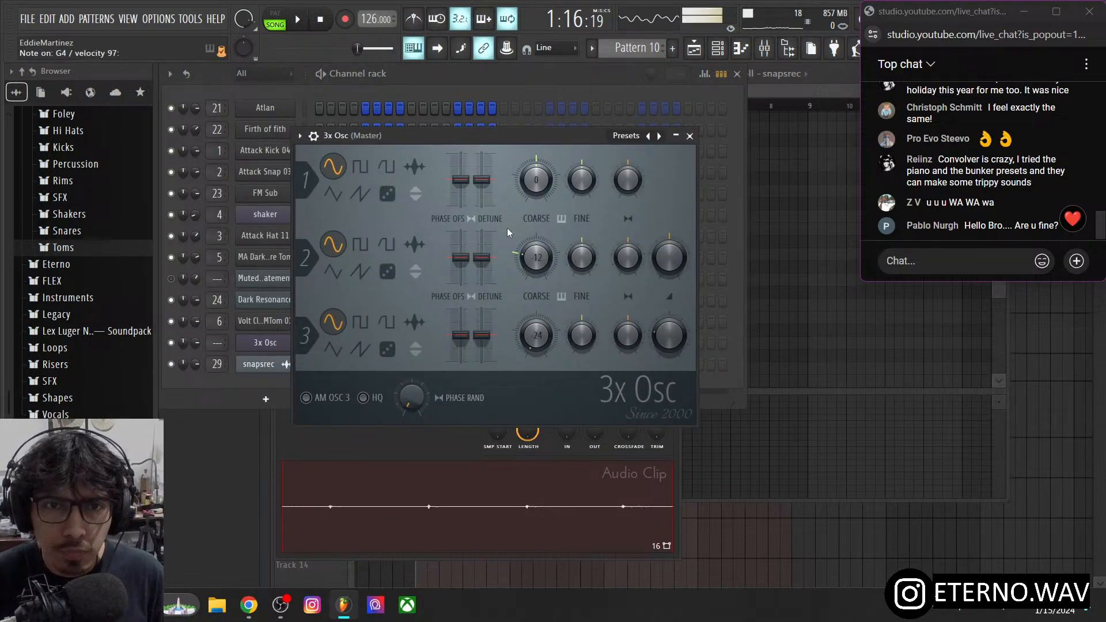
# - Try the triangle and square shapes on 3x Osc oscillator 1, and choose the waveform next to square
pyautogui.click(333, 194)
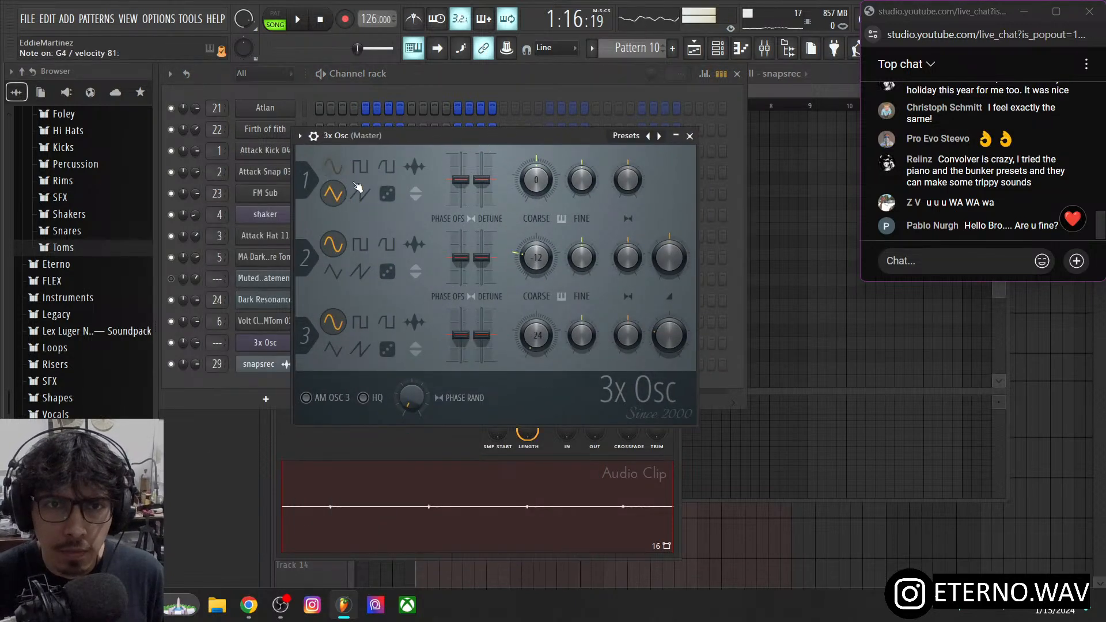
pyautogui.click(361, 167)
pyautogui.click(387, 168)
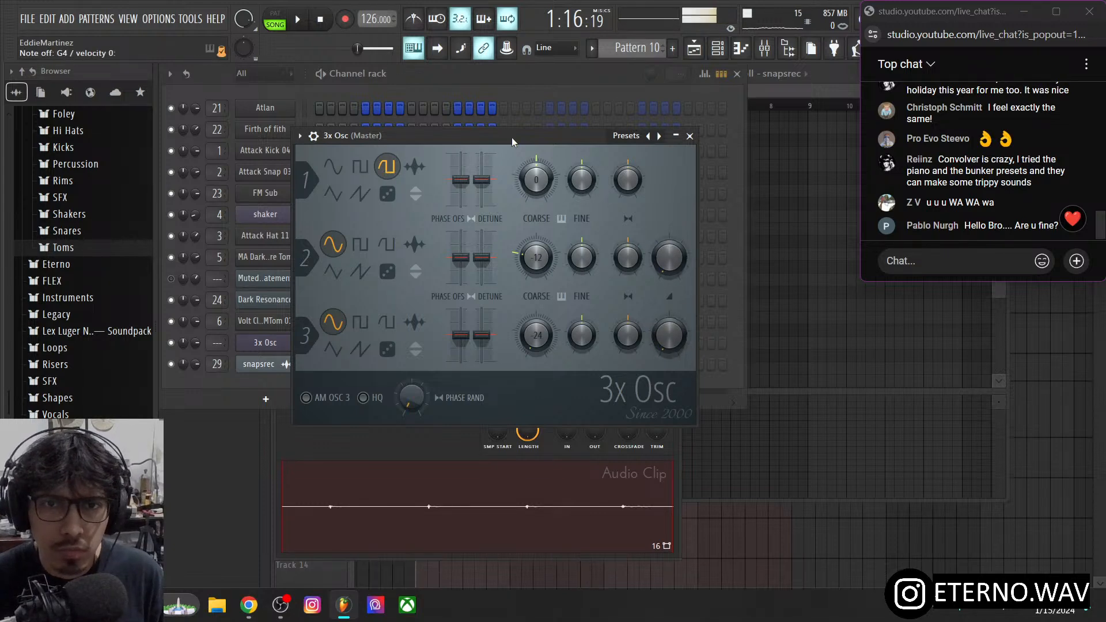
pyautogui.moveTo(512, 137); pyautogui.dragTo(646, 179)
# - Compare 3x Osc with the Muted Statement channel and set oscillator 1's coarse pitch to -12
pyautogui.click(305, 279)
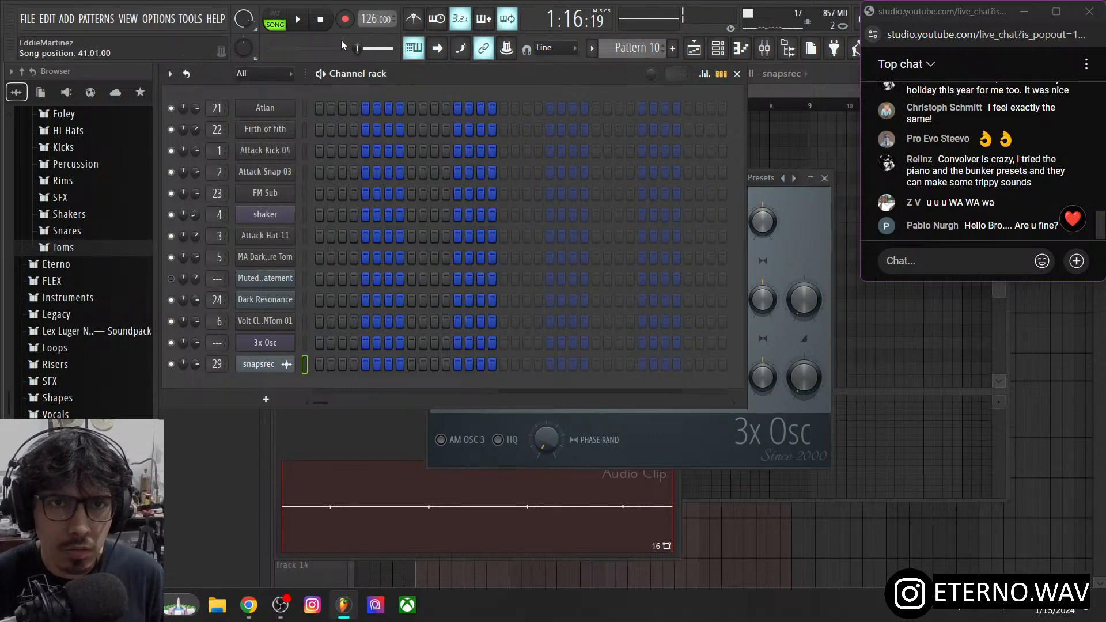
pyautogui.click(305, 281)
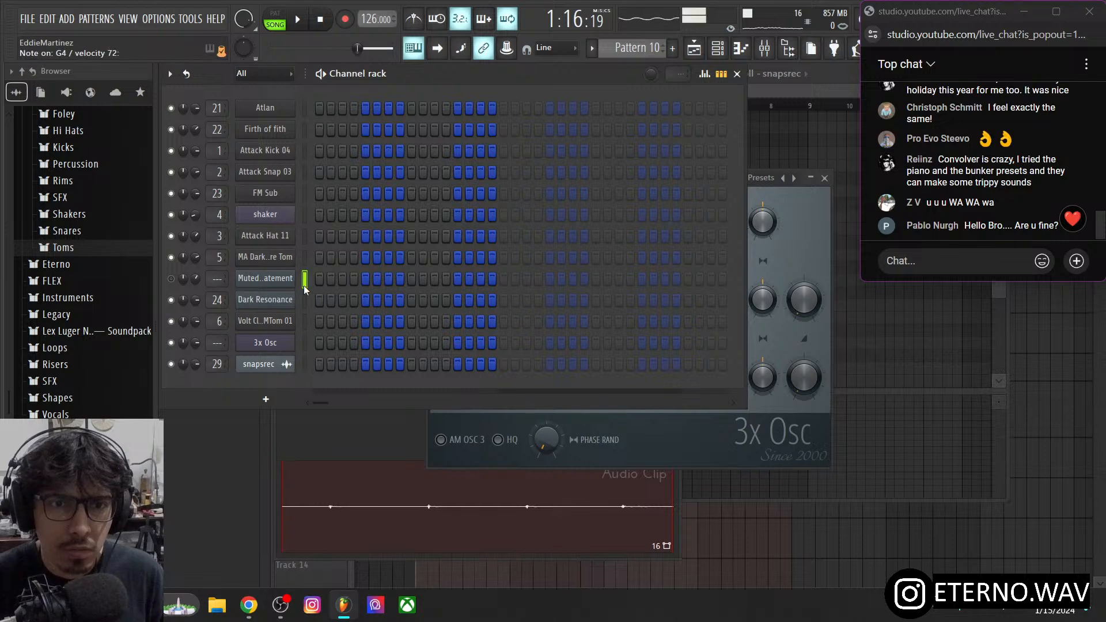
pyautogui.click(305, 342)
pyautogui.click(767, 194)
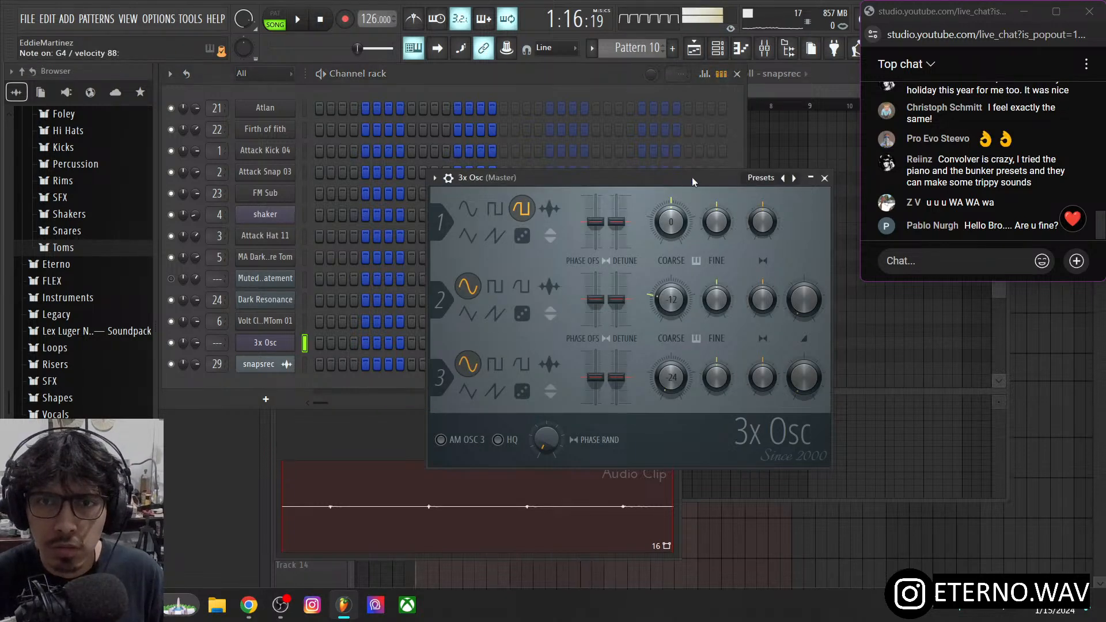
pyautogui.moveTo(692, 176); pyautogui.dragTo(656, 190)
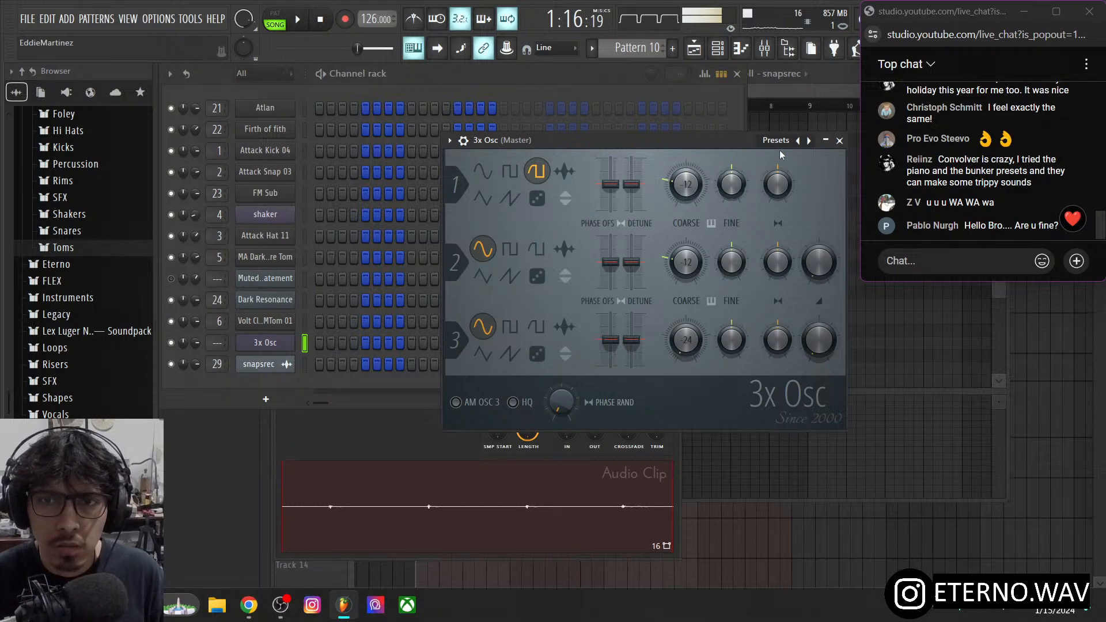
pyautogui.moveTo(628, 147); pyautogui.dragTo(545, 137)
# - Show the 3x Osc channel settings and audition the channel alternately with Muted Statement
pyautogui.click(366, 129)
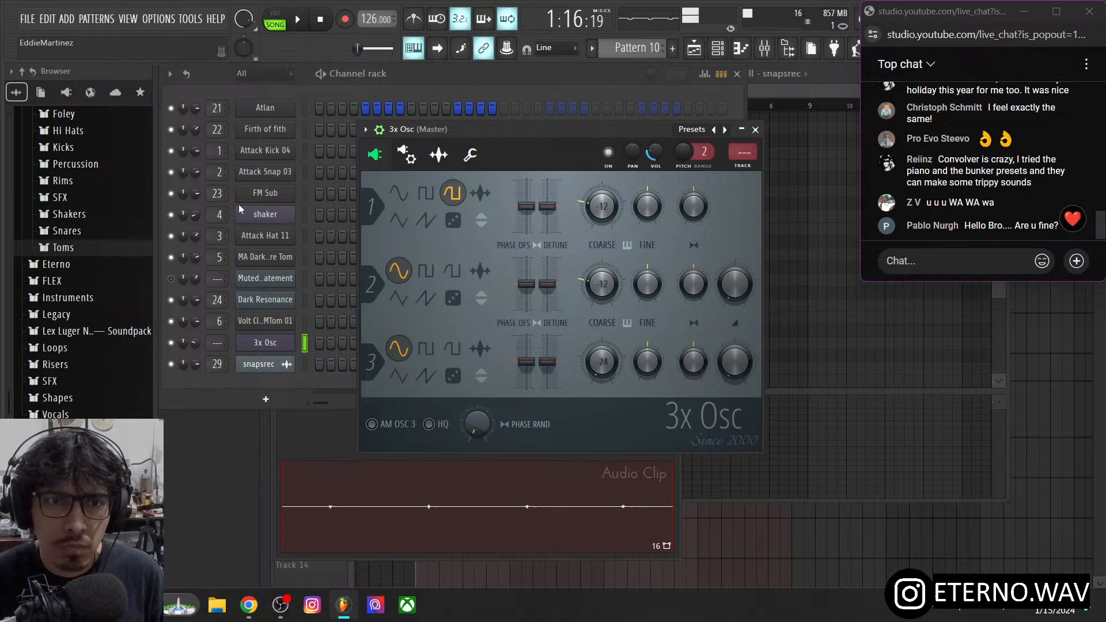
pyautogui.click(755, 130)
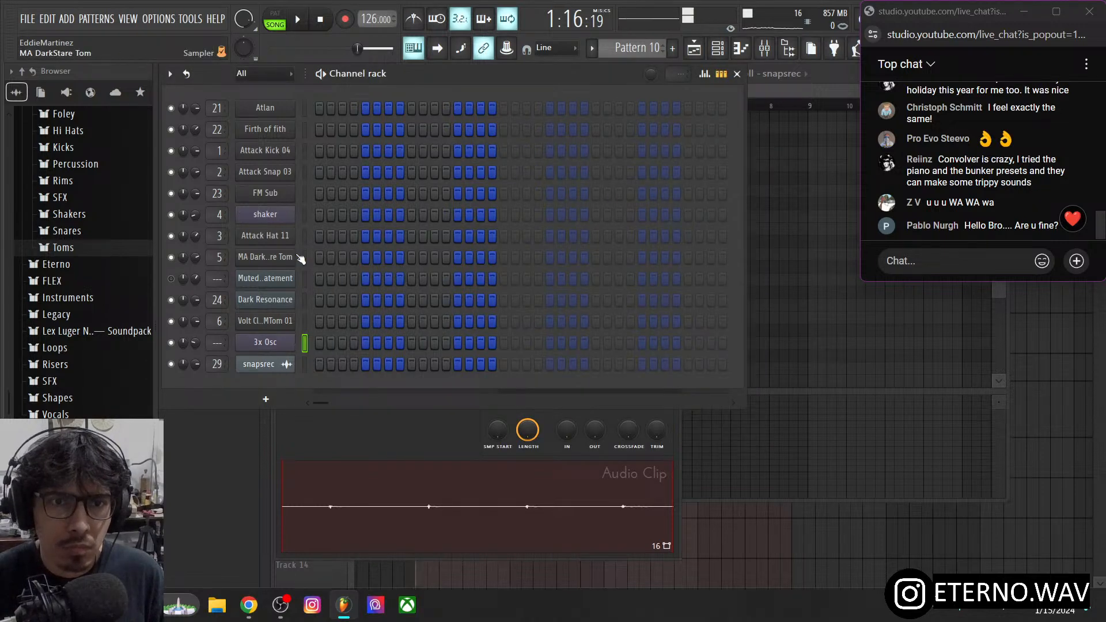
pyautogui.click(304, 279)
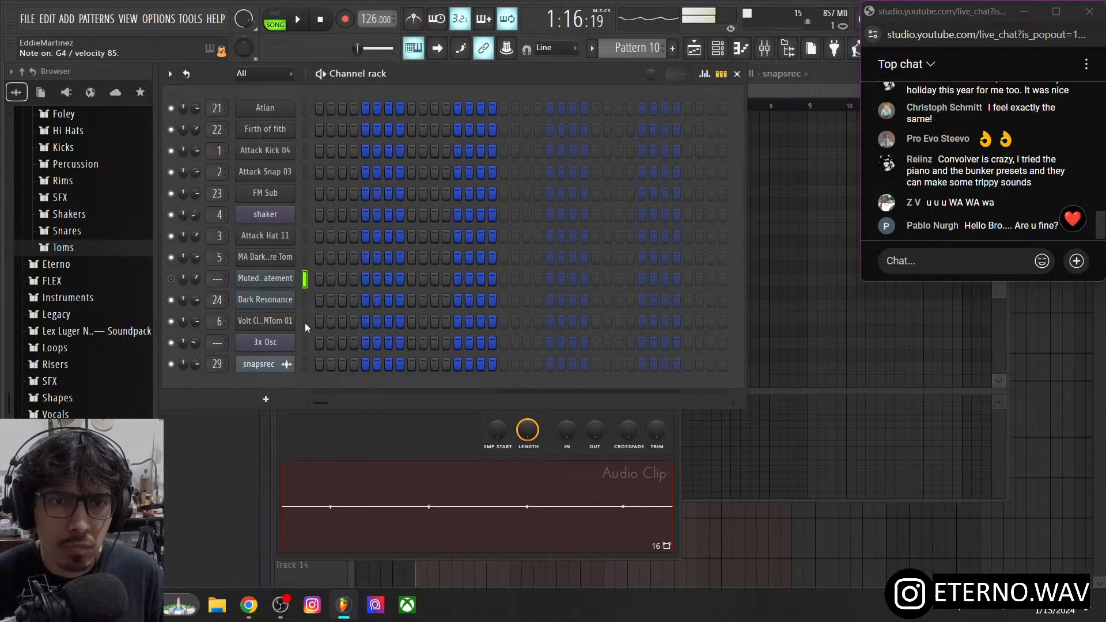
pyautogui.click(304, 341)
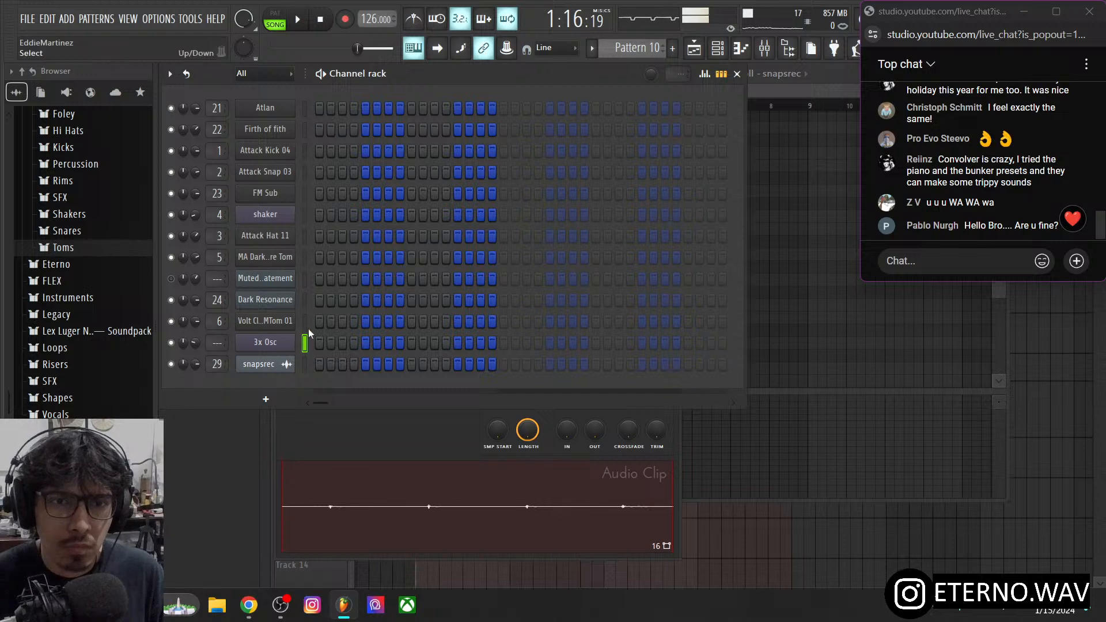
pyautogui.click(305, 343)
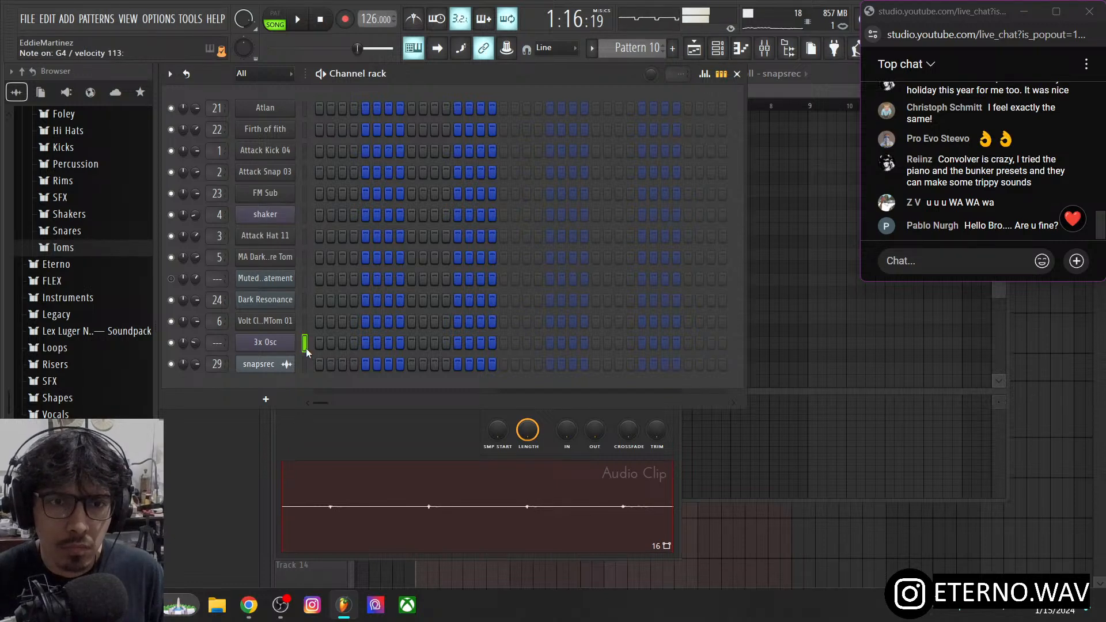
pyautogui.click(285, 348)
pyautogui.click(304, 280)
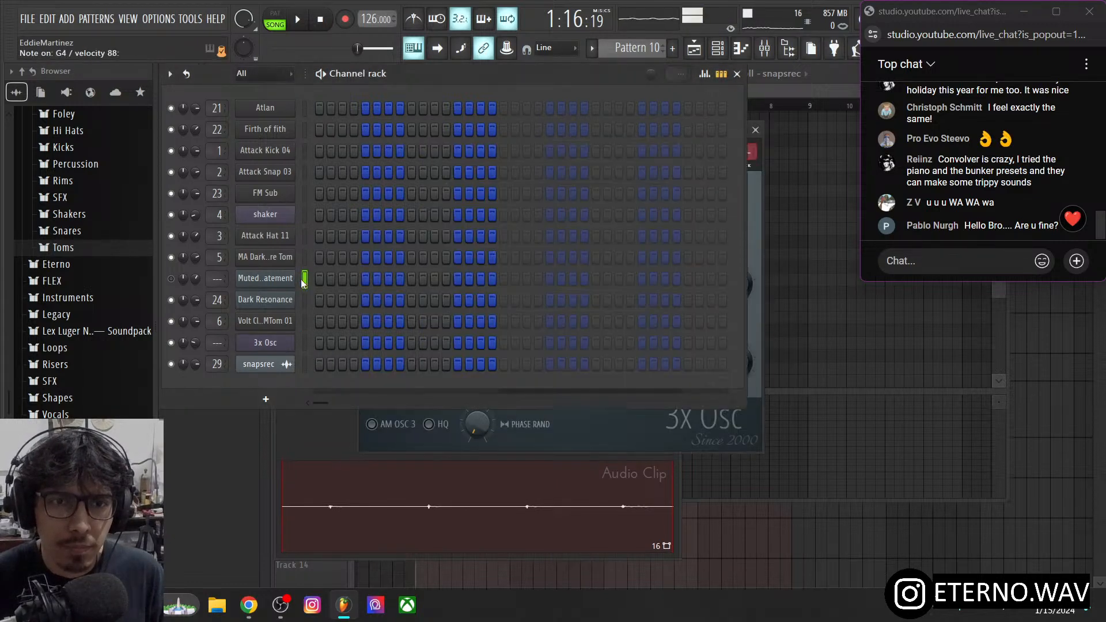
pyautogui.click(304, 342)
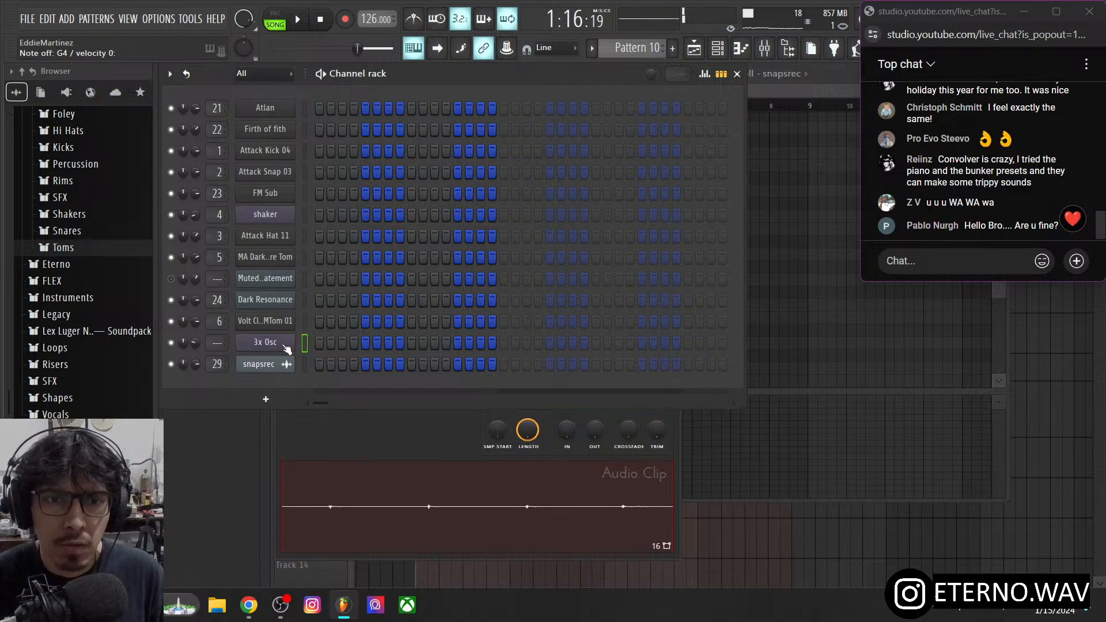
# - Lower the Mod X filter frequency of the 3x Osc channel to about 28%
pyautogui.click(286, 349)
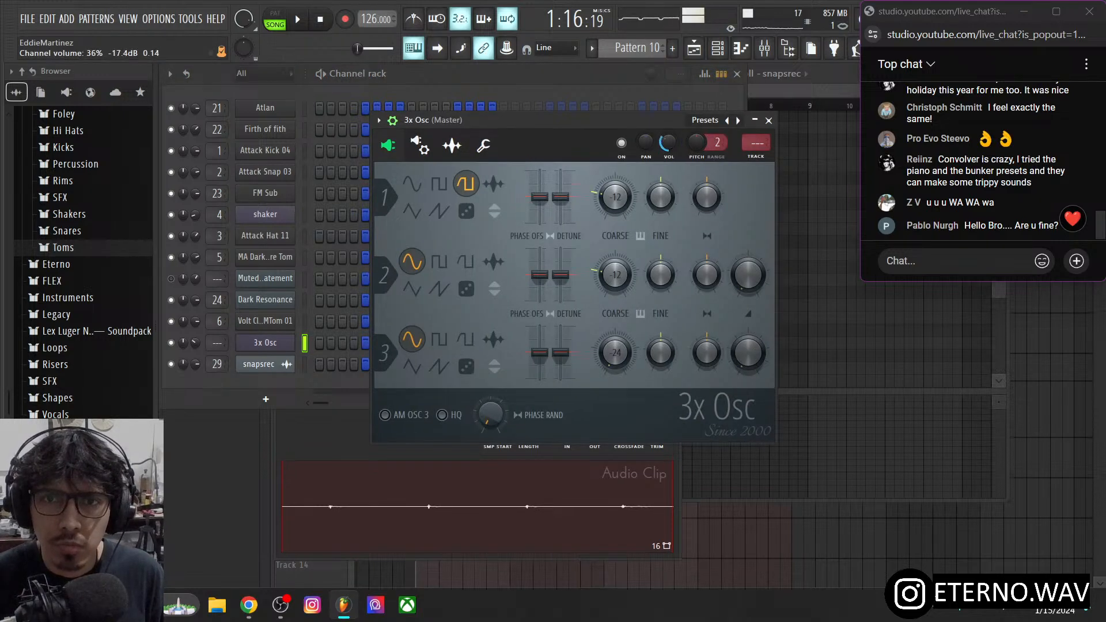
pyautogui.click(452, 145)
pyautogui.click(419, 145)
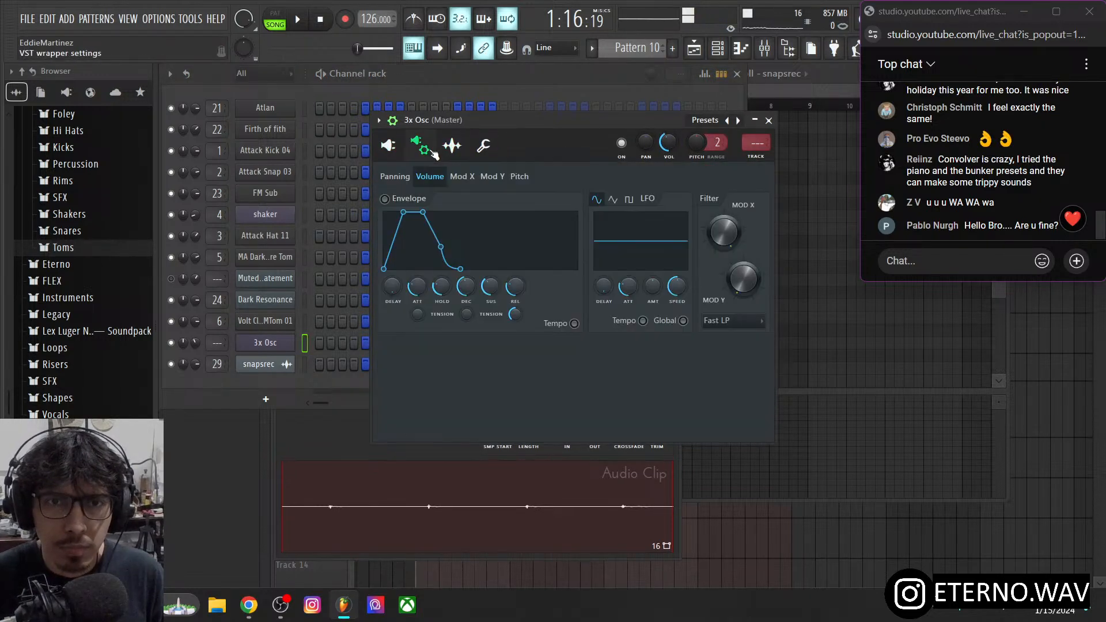
pyautogui.moveTo(724, 232); pyautogui.dragTo(724, 247)
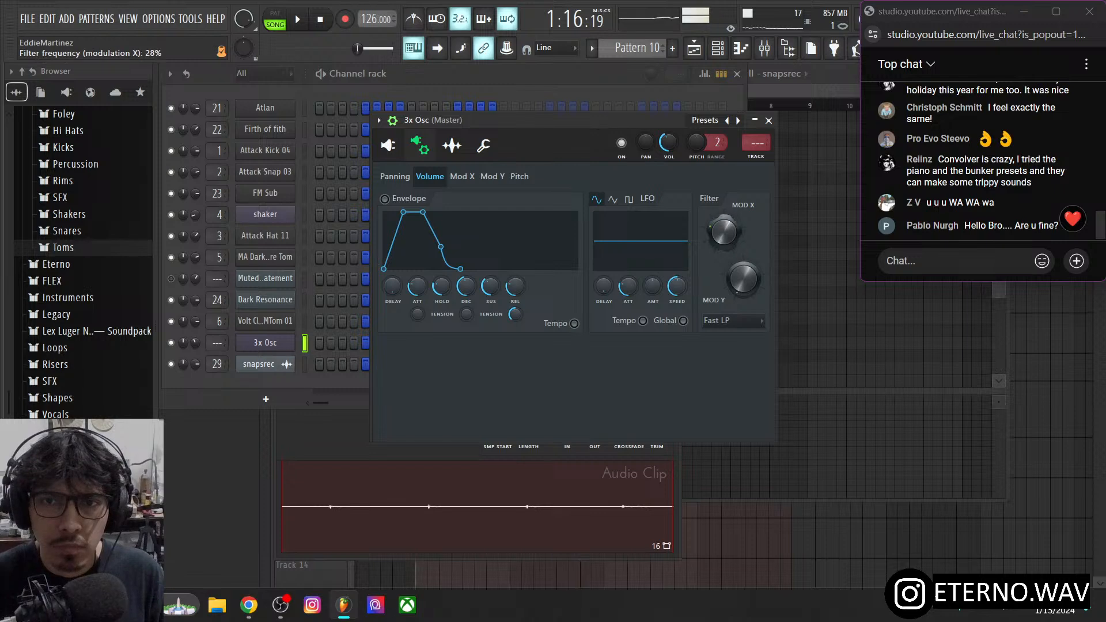
# - Compare 3x Osc with Muted Statement again and change the 3x Osc filter type to LPx2
pyautogui.click(304, 279)
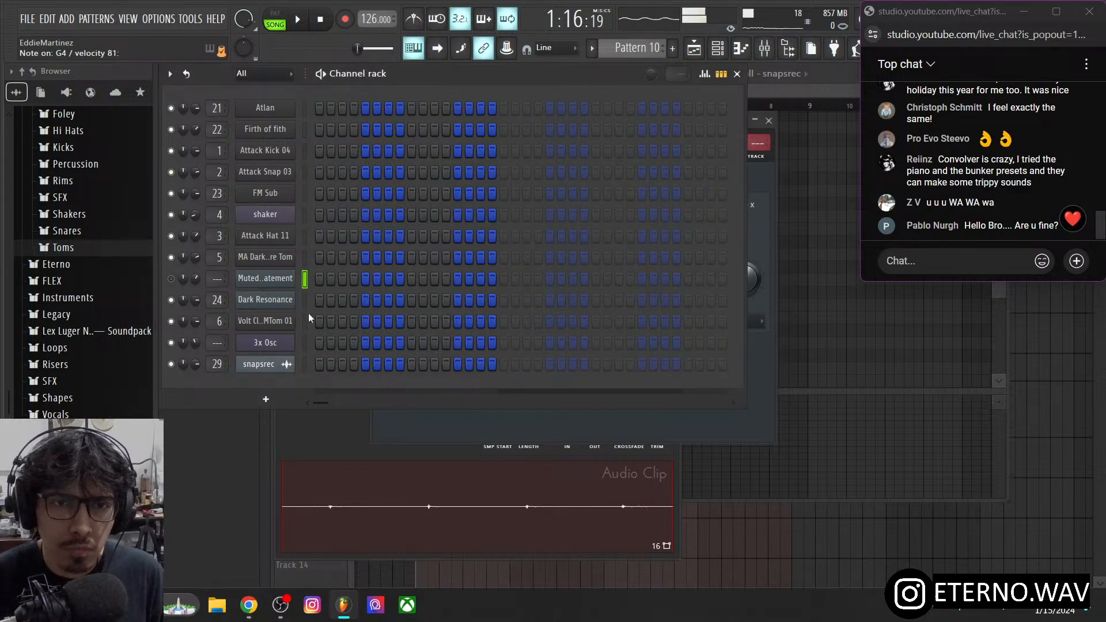
pyautogui.click(304, 343)
pyautogui.click(271, 343)
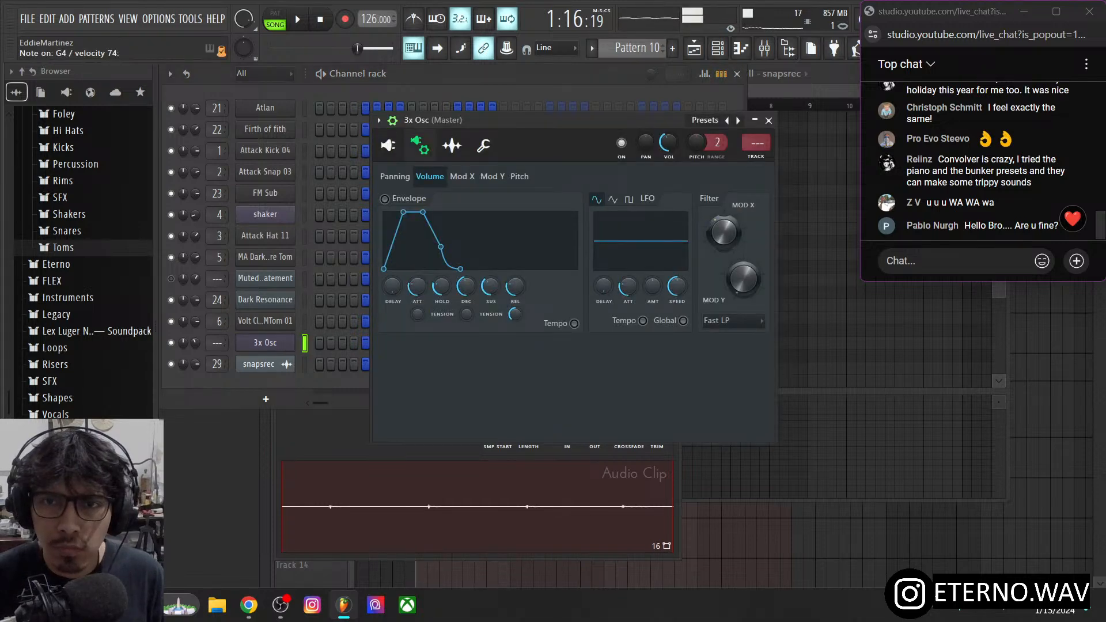
pyautogui.click(732, 320)
pyautogui.click(729, 400)
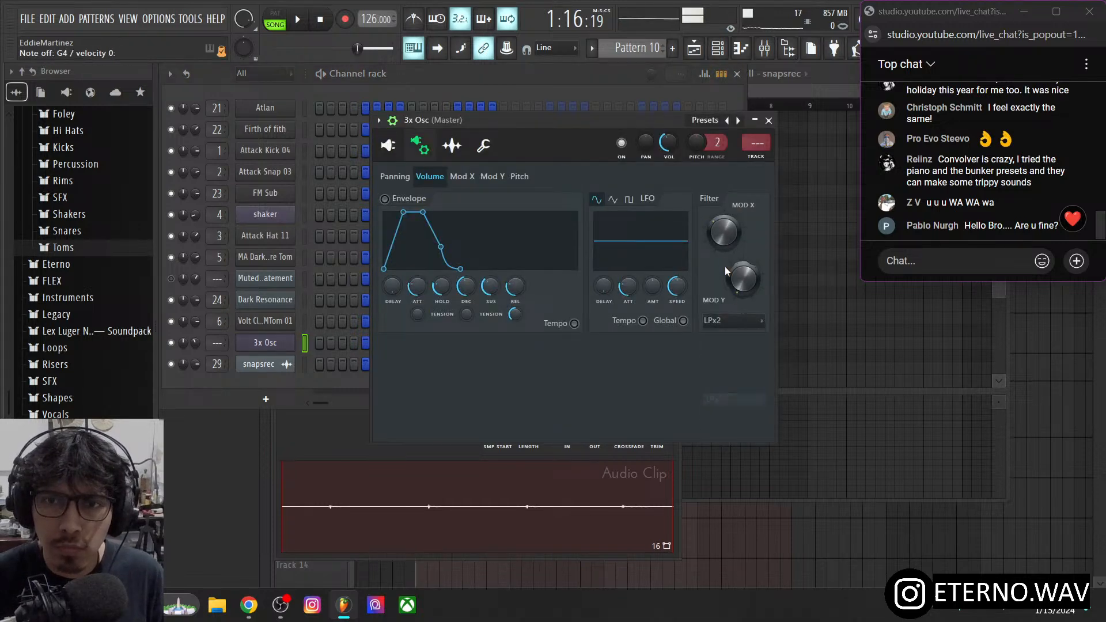
# - Enable the 3x Osc Mod X envelope with a raised amount, minimal attack and hold, short decay and low sustain
pyautogui.click(462, 177)
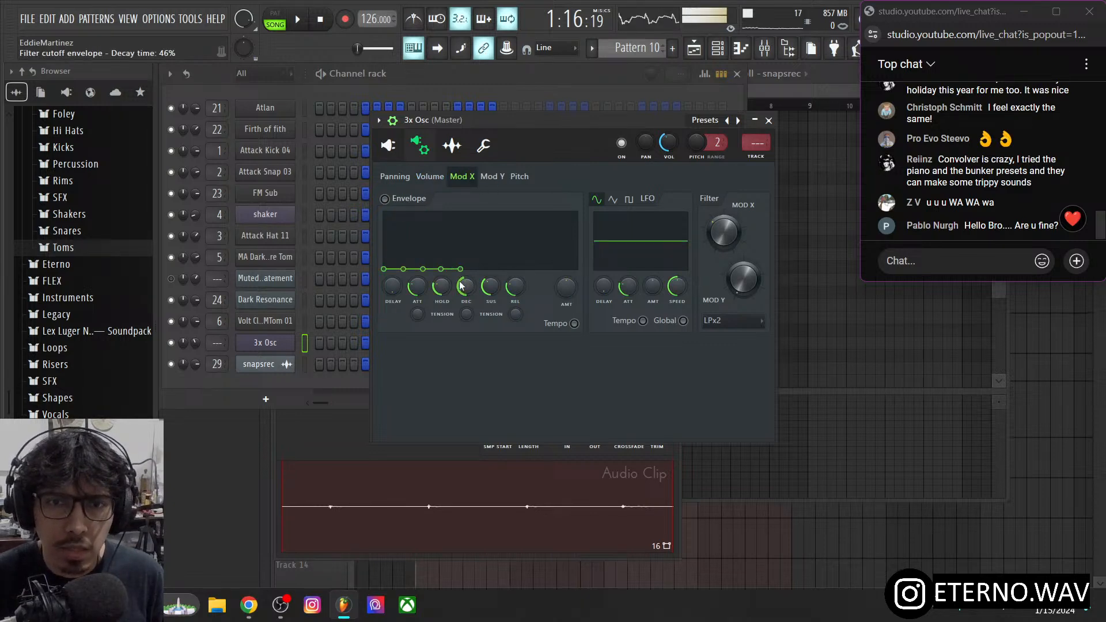
pyautogui.moveTo(567, 288); pyautogui.dragTo(567, 253)
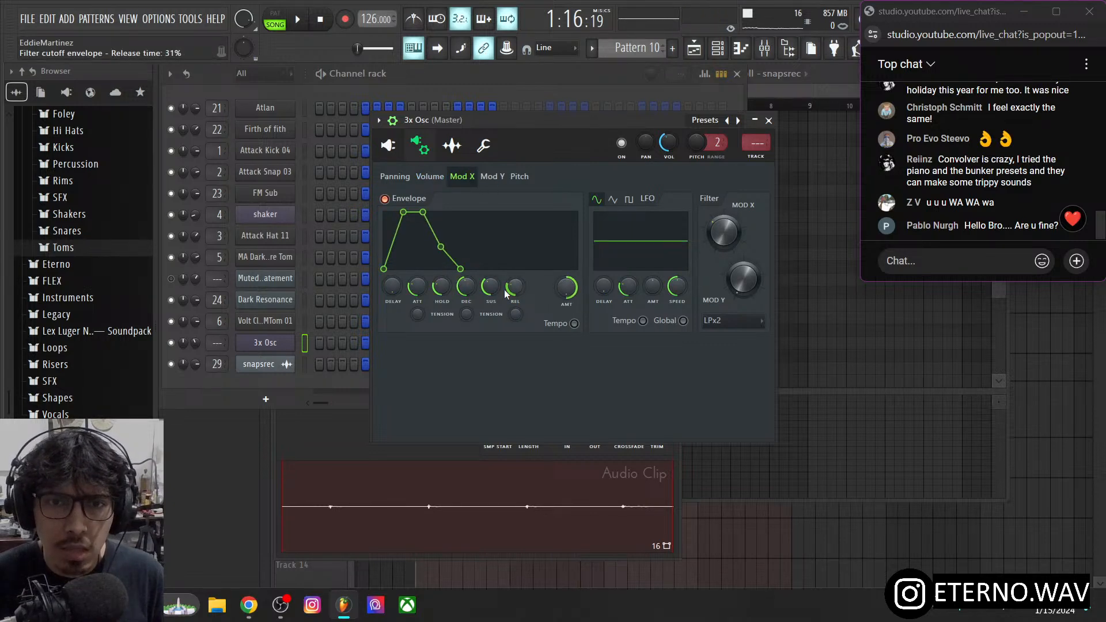
pyautogui.moveTo(418, 286); pyautogui.dragTo(468, 295)
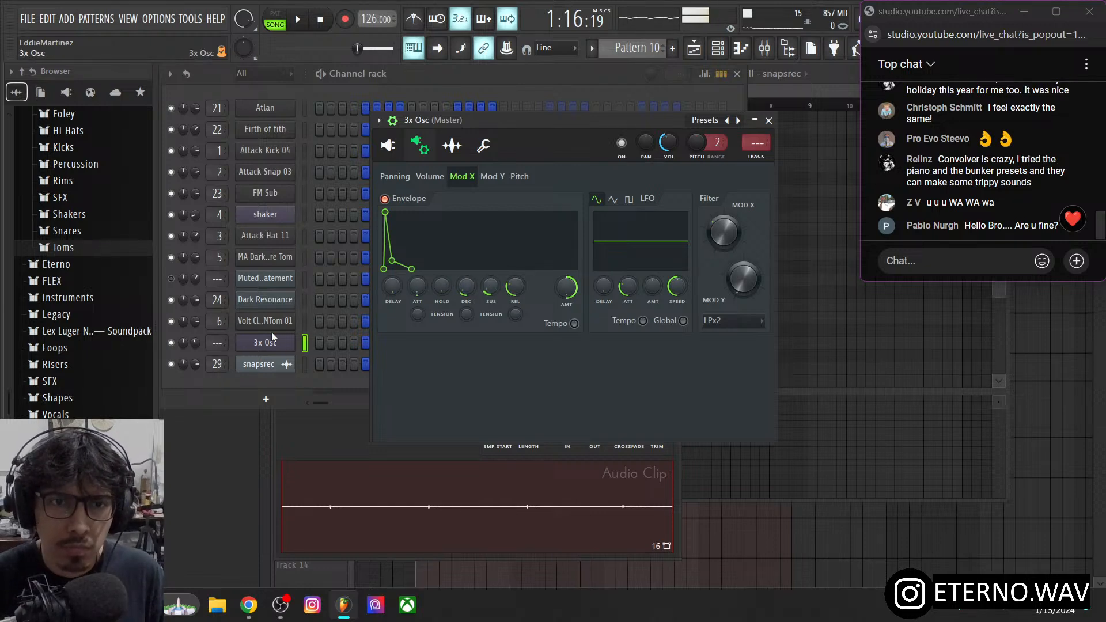
# - Slightly lengthen the attack and decay and raise the sustain of the 3x Osc filter cutoff envelope, comparing the sound with Muted Statement
pyautogui.click(307, 280)
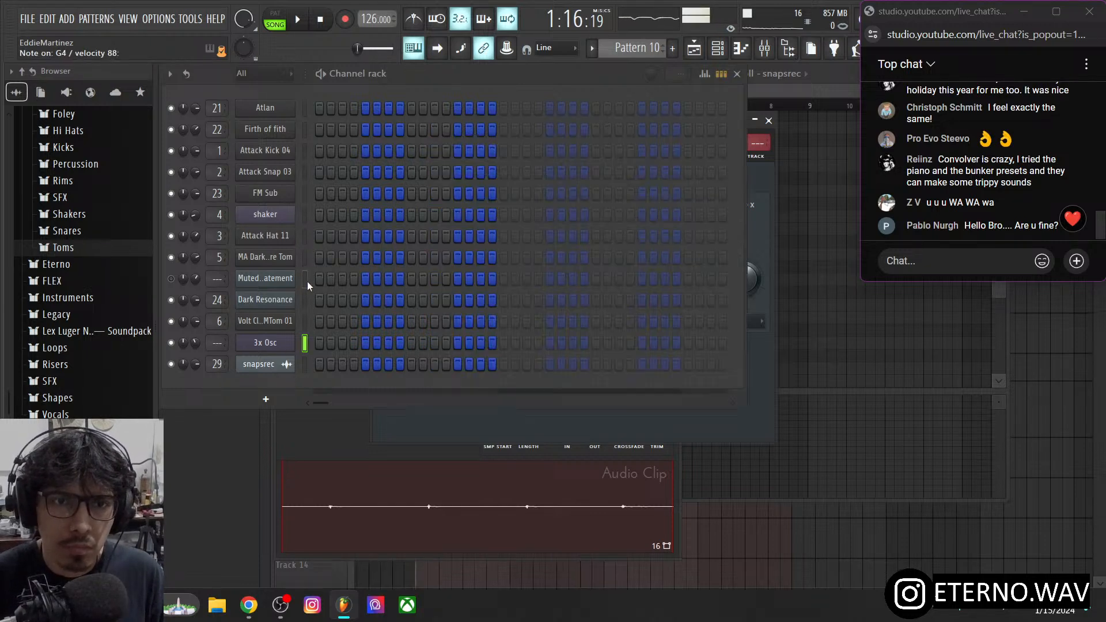
pyautogui.click(303, 341)
pyautogui.click(275, 340)
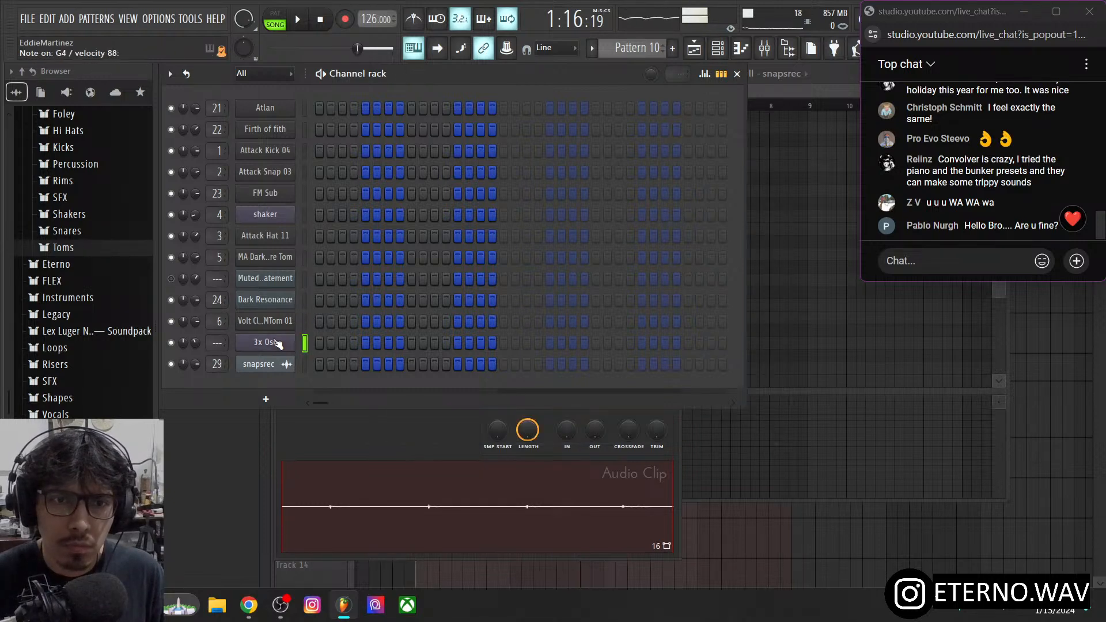
pyautogui.click(275, 340)
pyautogui.moveTo(385, 213); pyautogui.dragTo(386, 213)
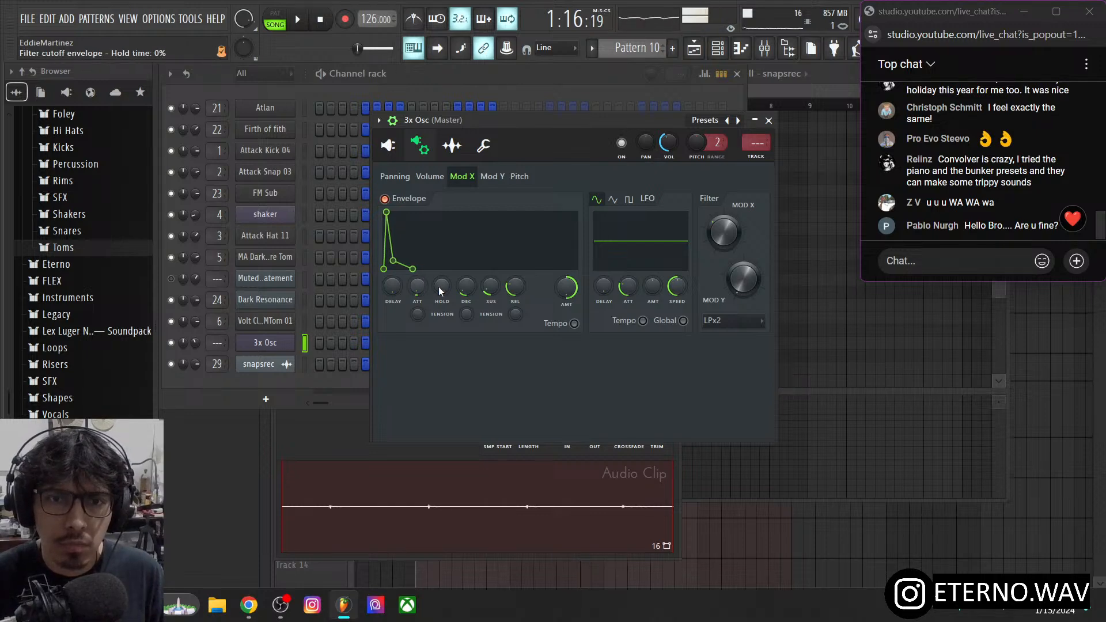
pyautogui.moveTo(466, 289); pyautogui.dragTo(496, 292)
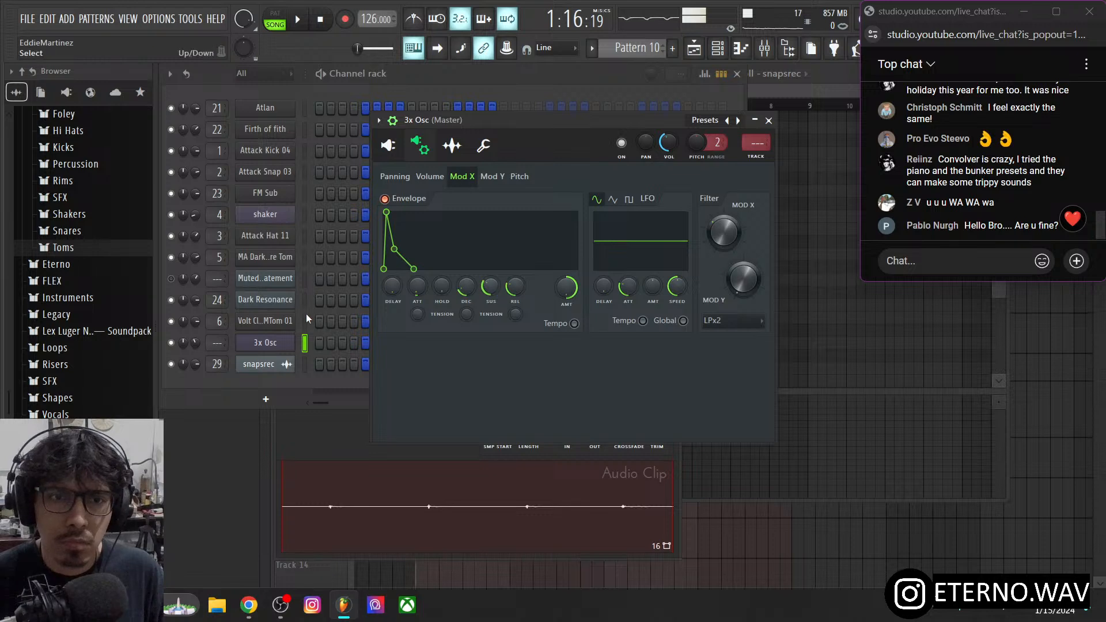
pyautogui.click(300, 278)
pyautogui.click(303, 278)
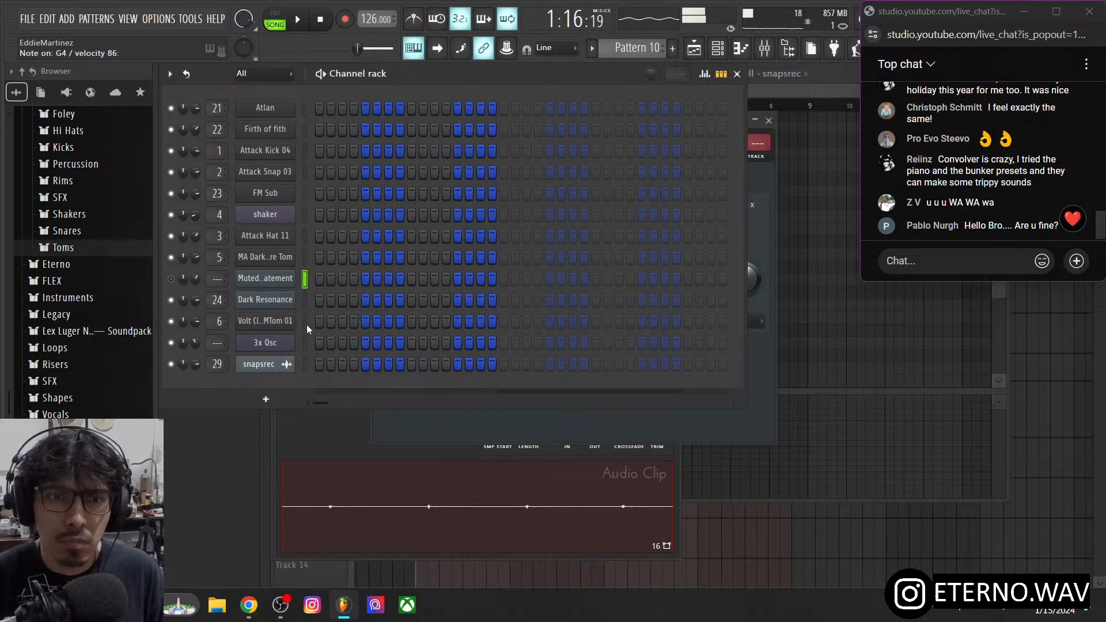
# - Lower the sustain of the 3x Osc filter cutoff envelope
pyautogui.click(280, 344)
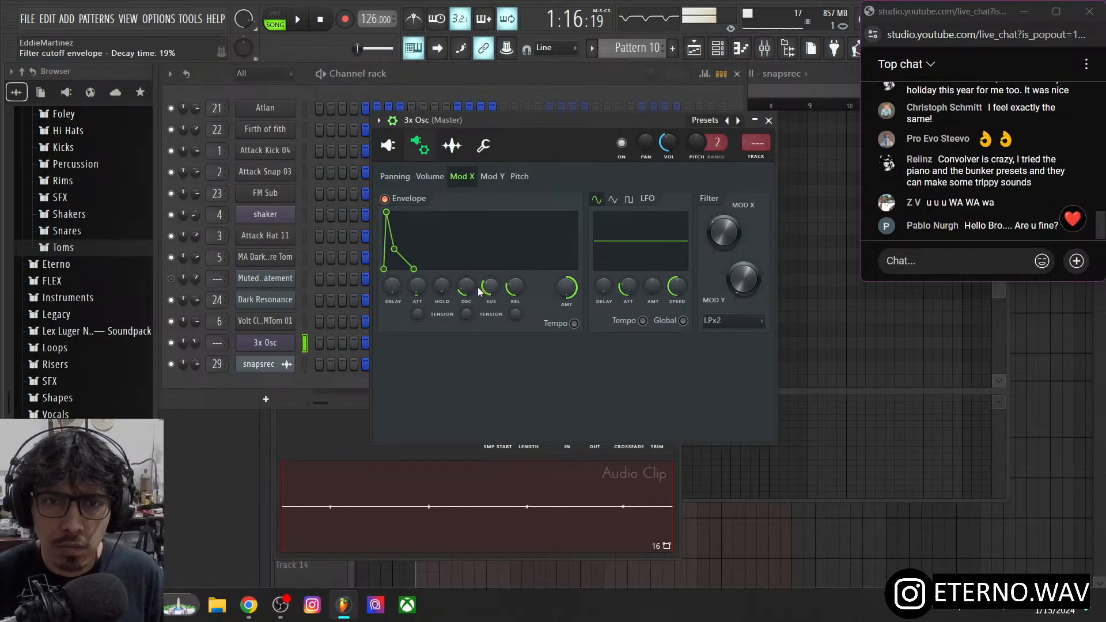
pyautogui.moveTo(491, 287); pyautogui.dragTo(491, 301)
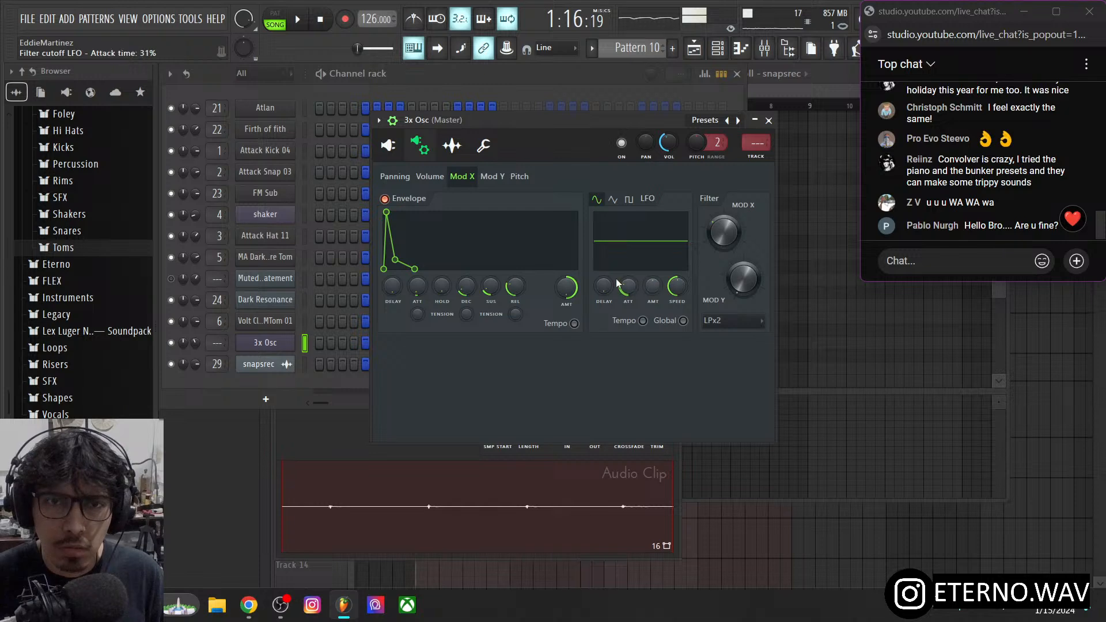
# - Try a slow volume LFO with a raised amount on 3x Osc and compare the result with Muted Statement
pyautogui.click(431, 177)
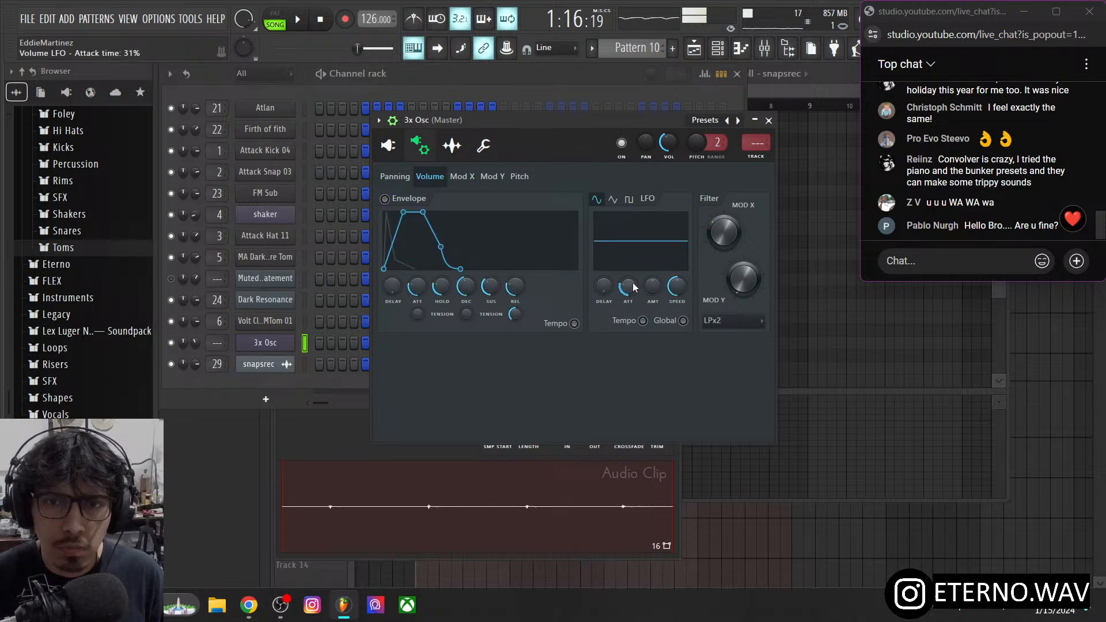
pyautogui.moveTo(655, 285)
pyautogui.mouseDown()
pyautogui.moveTo(654, 271)
pyautogui.moveTo(677, 285)
pyautogui.moveTo(677, 273)
pyautogui.moveTo(653, 276)
pyautogui.mouseUp()
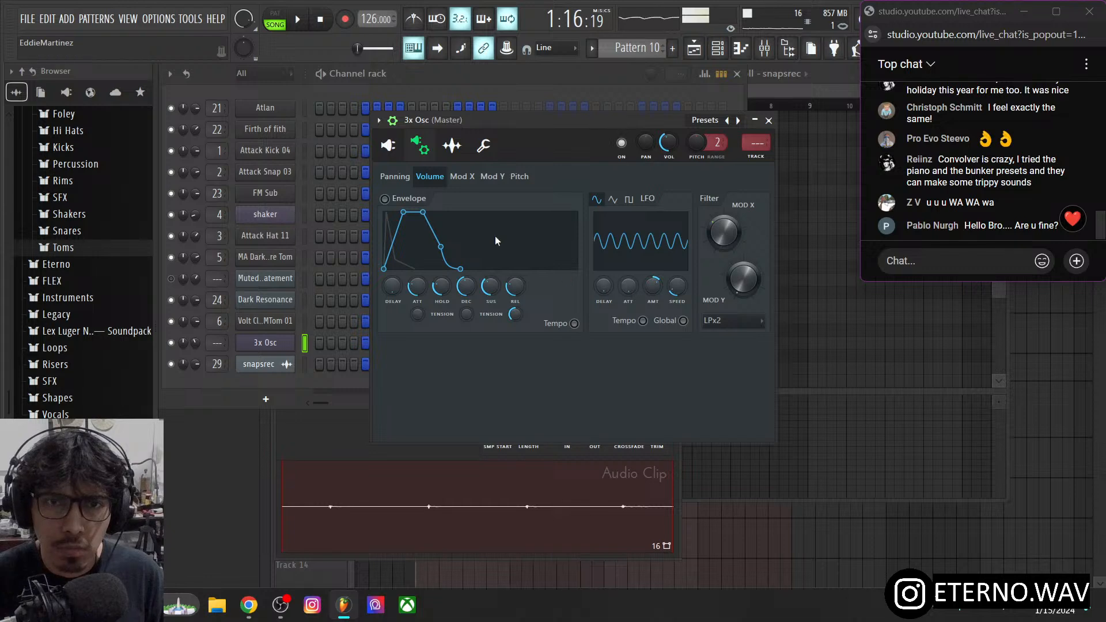
pyautogui.click(304, 279)
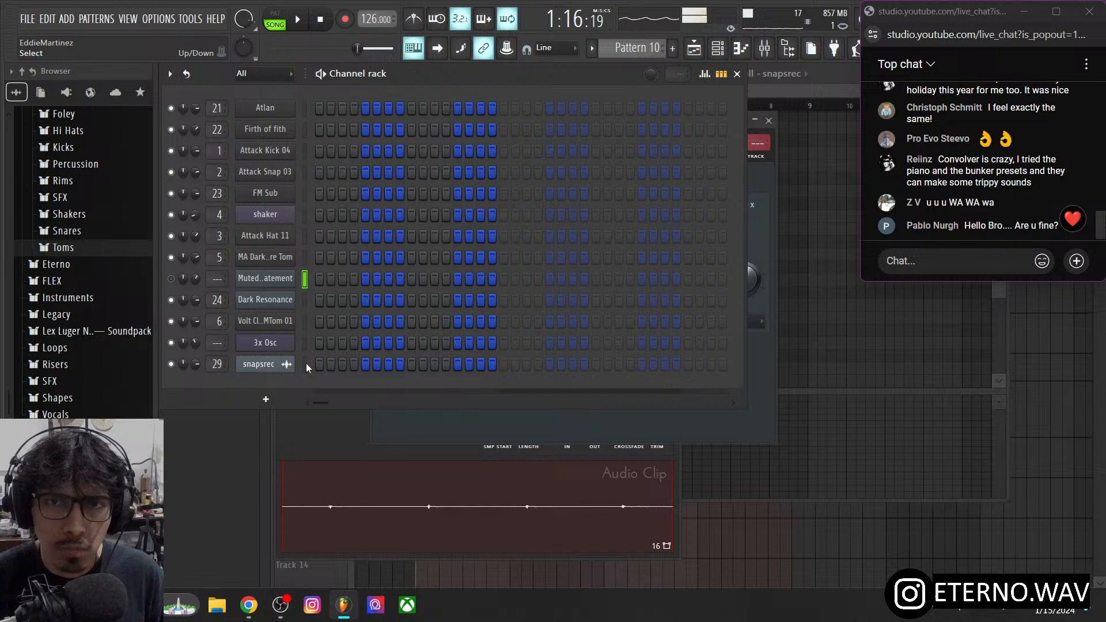
pyautogui.click(304, 330)
pyautogui.click(304, 339)
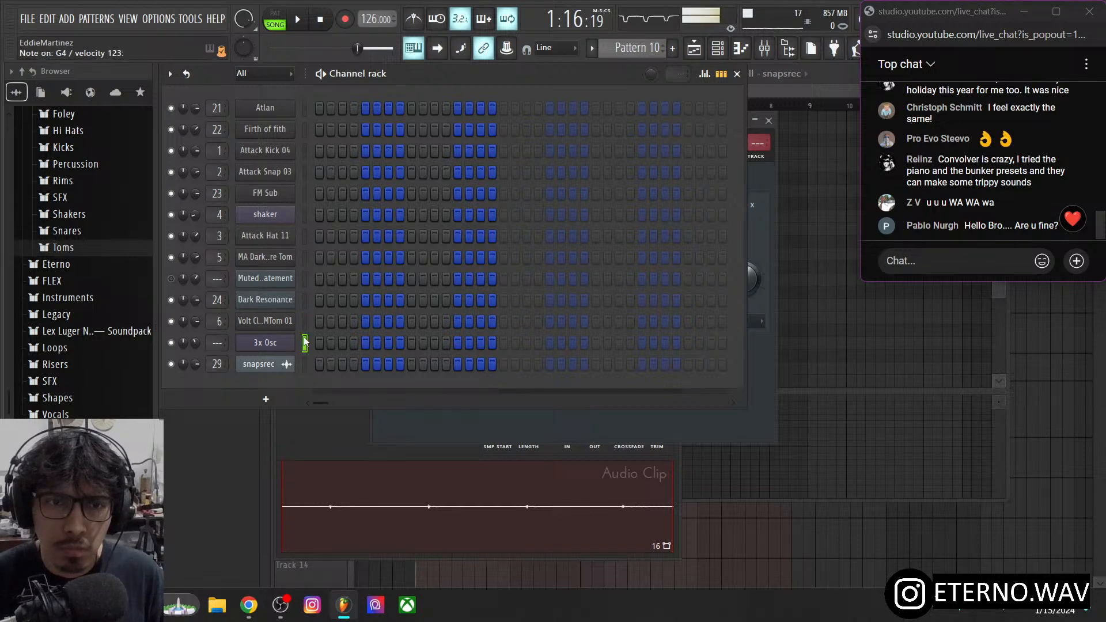
pyautogui.click(306, 329)
pyautogui.click(275, 343)
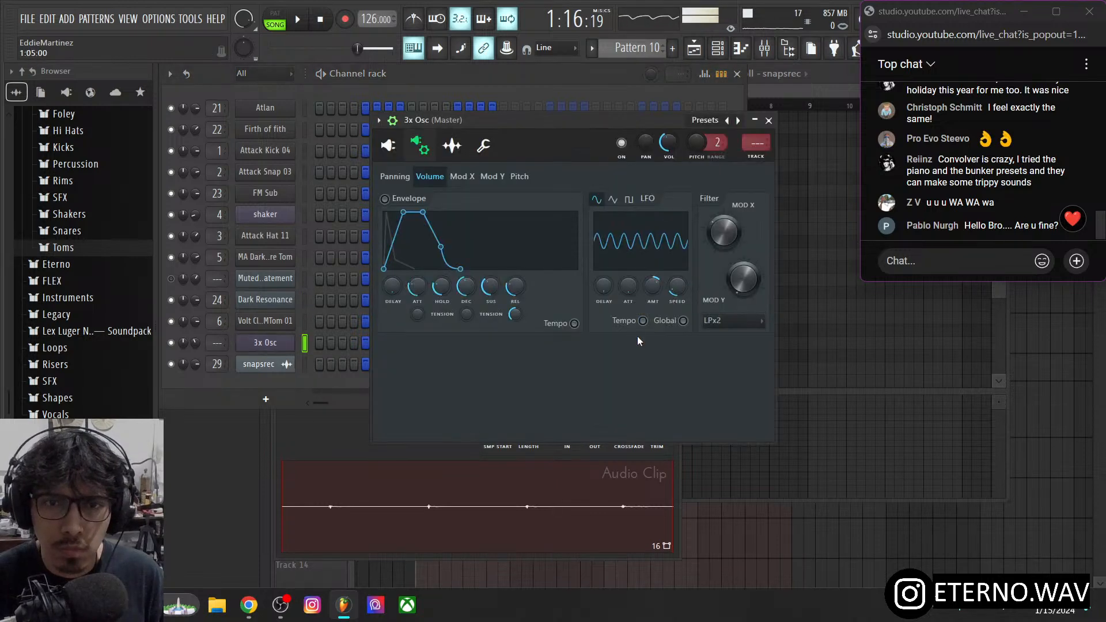
# - Add a subtle filter cutoff LFO at about 30% speed to 3x Osc and reset the volume LFO amount to 0%
pyautogui.click(467, 177)
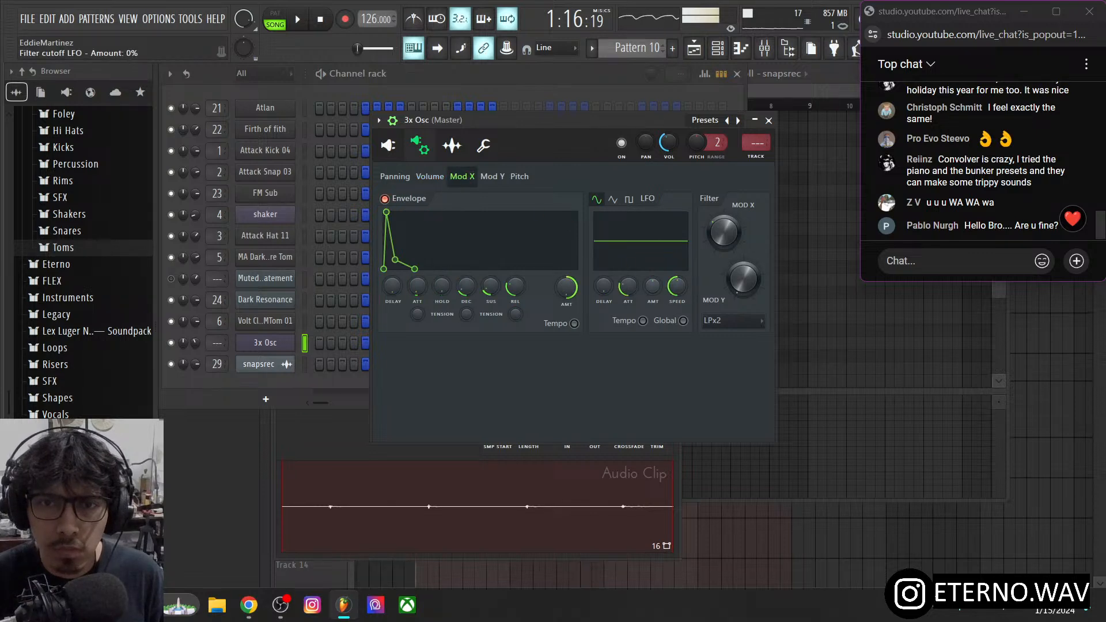
pyautogui.moveTo(653, 286)
pyautogui.mouseDown()
pyautogui.moveTo(653, 271)
pyautogui.moveTo(677, 295)
pyautogui.moveTo(628, 293)
pyautogui.moveTo(653, 290)
pyautogui.mouseUp()
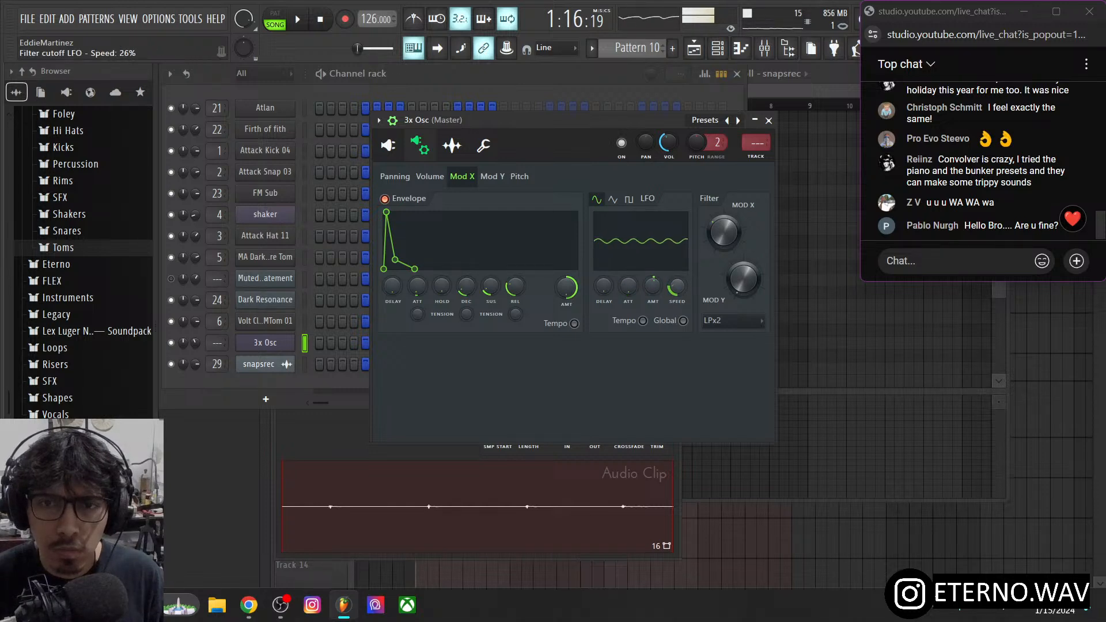
pyautogui.moveTo(677, 288); pyautogui.dragTo(677, 286)
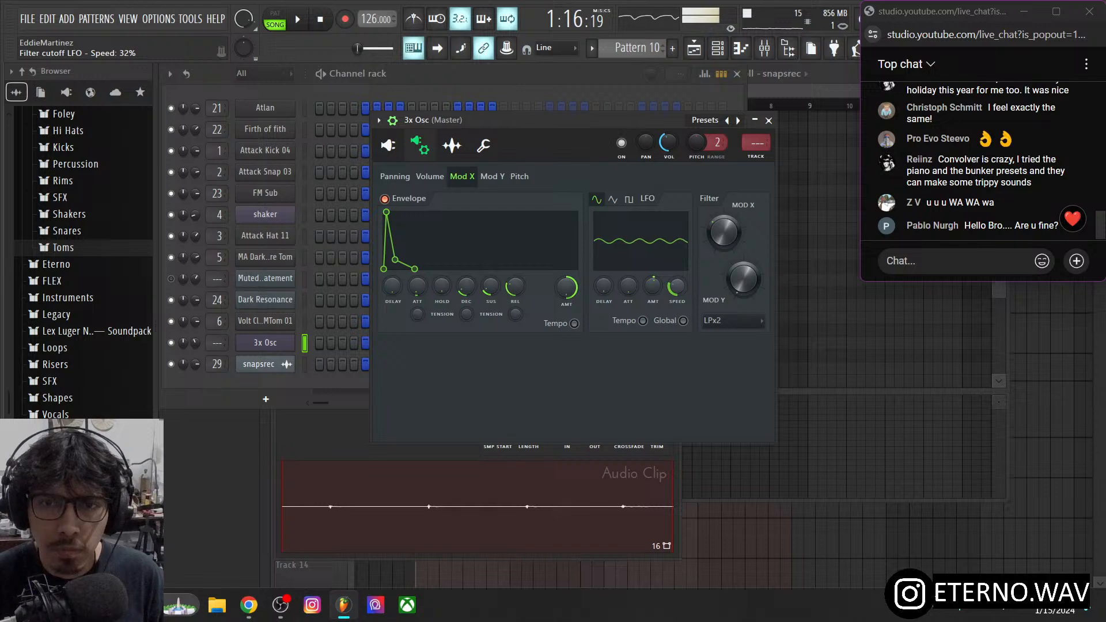
pyautogui.click(431, 177)
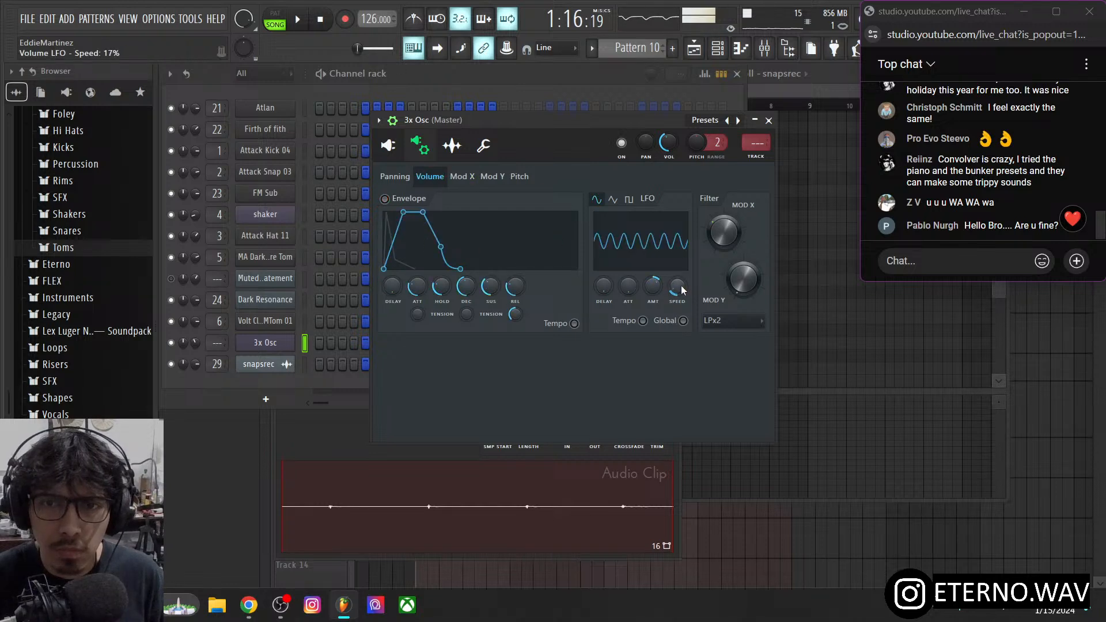
pyautogui.moveTo(654, 288); pyautogui.dragTo(656, 292)
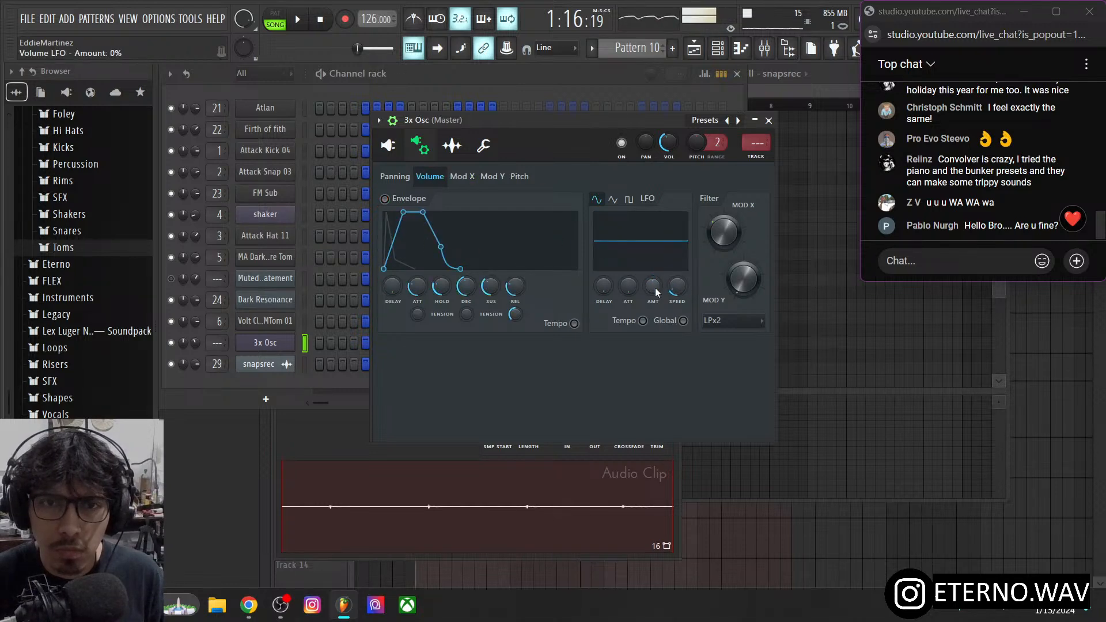
# - Set the 3x Osc filter cutoff LFO to a triangle shape with 20% speed and a very small amount
pyautogui.click(468, 180)
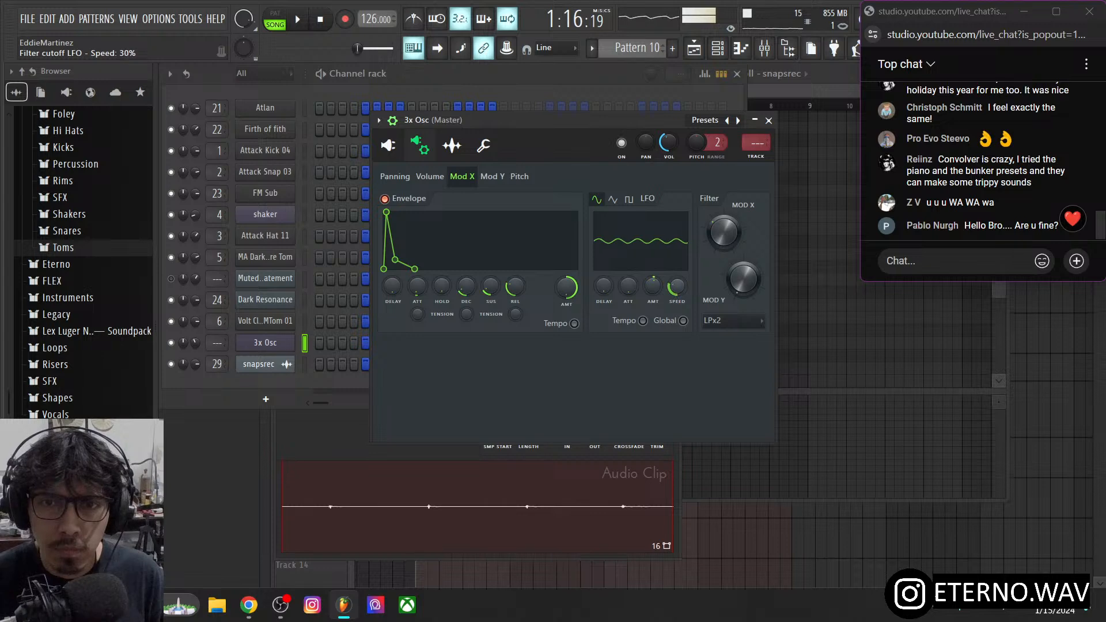
pyautogui.moveTo(677, 287); pyautogui.dragTo(677, 296)
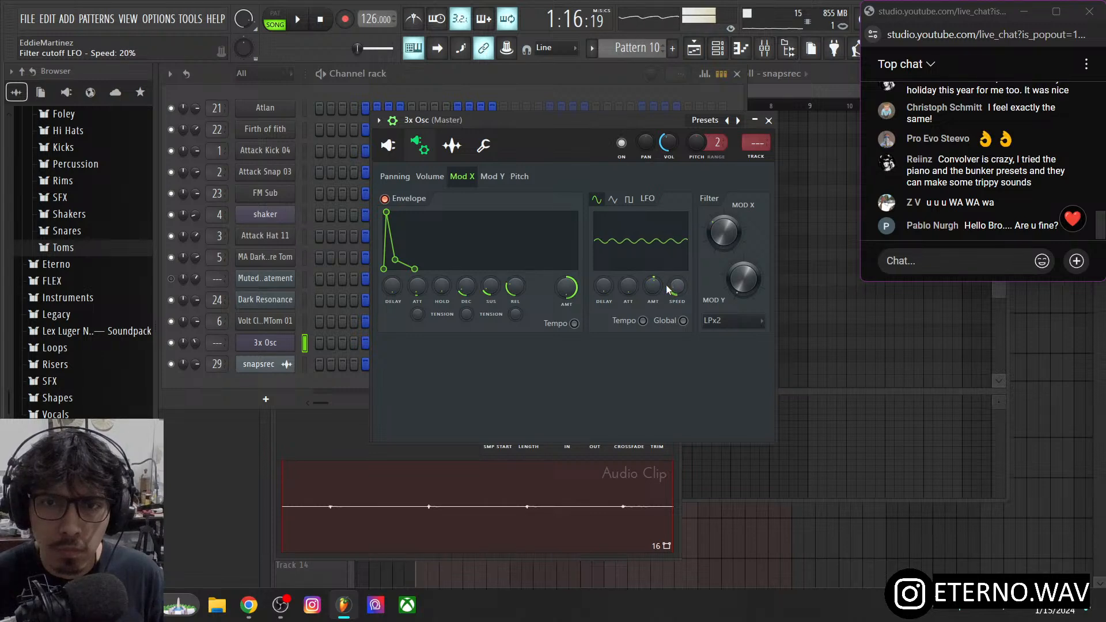
pyautogui.click(615, 201)
pyautogui.click(628, 200)
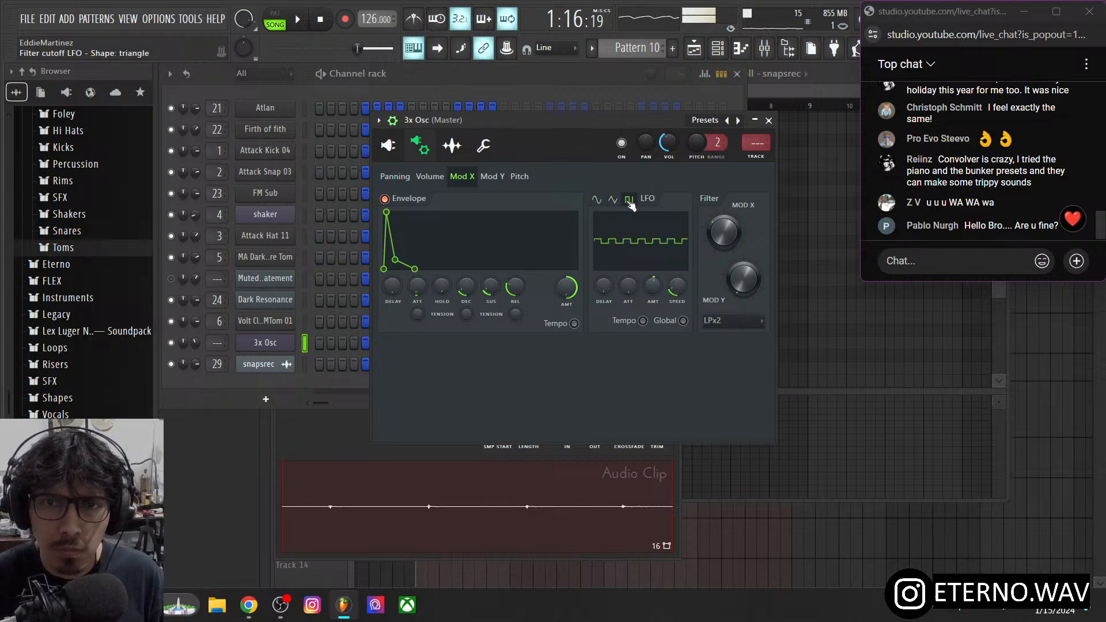
pyautogui.click(613, 200)
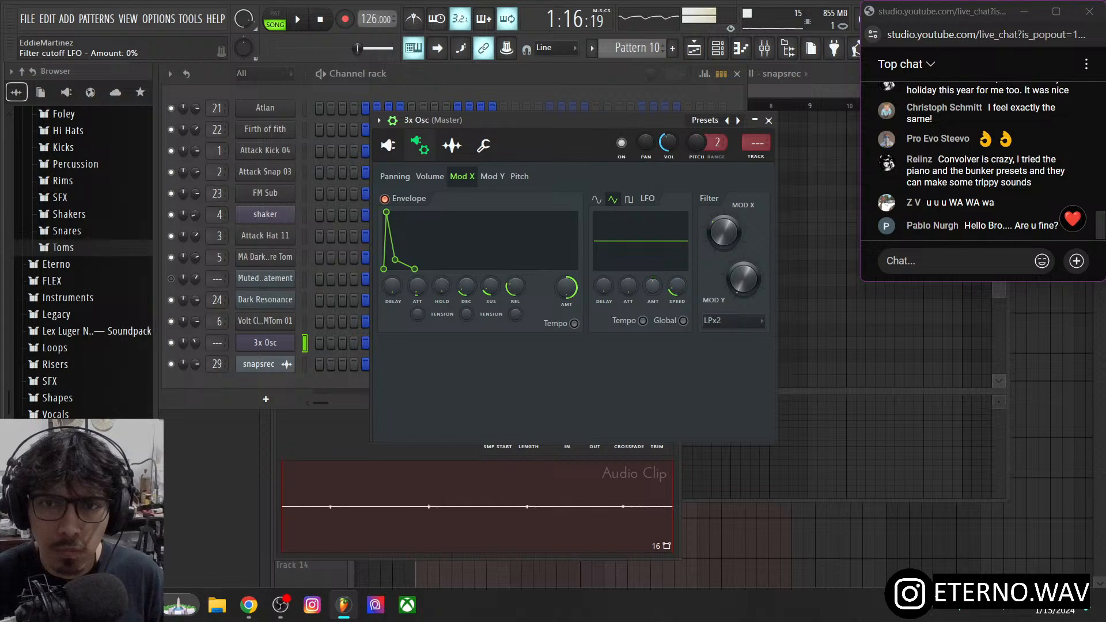
pyautogui.moveTo(653, 287)
pyautogui.mouseDown()
pyautogui.moveTo(653, 265)
pyautogui.moveTo(652, 292)
pyautogui.mouseUp()
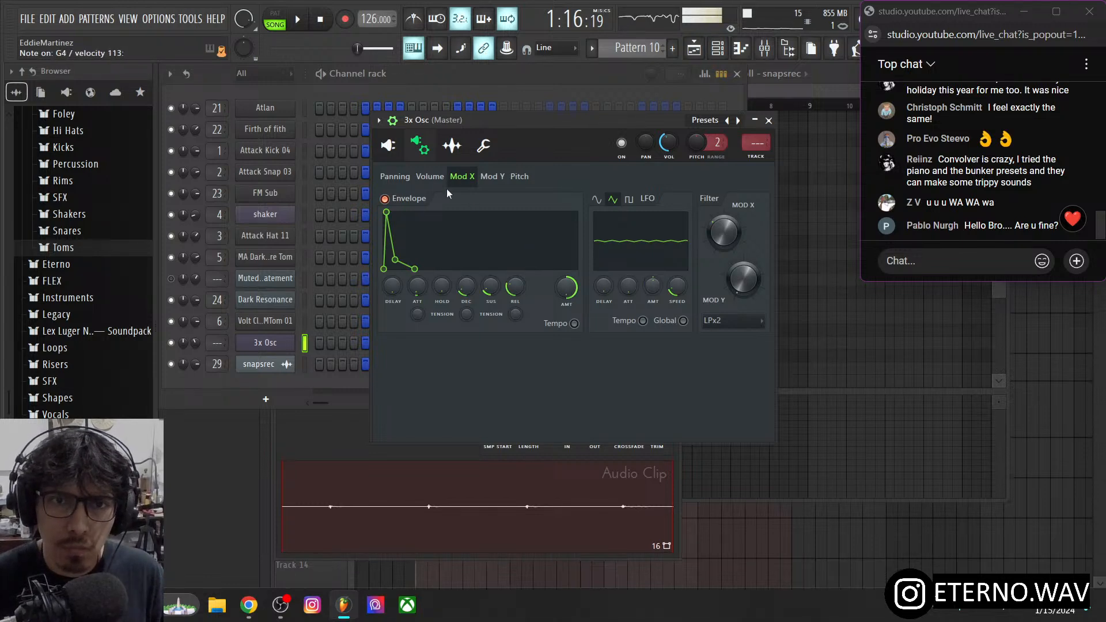
# - Compare 3x Osc with Muted Statement and reduce the amount and sustain of the 3x Osc filter cutoff envelope
pyautogui.click(302, 300)
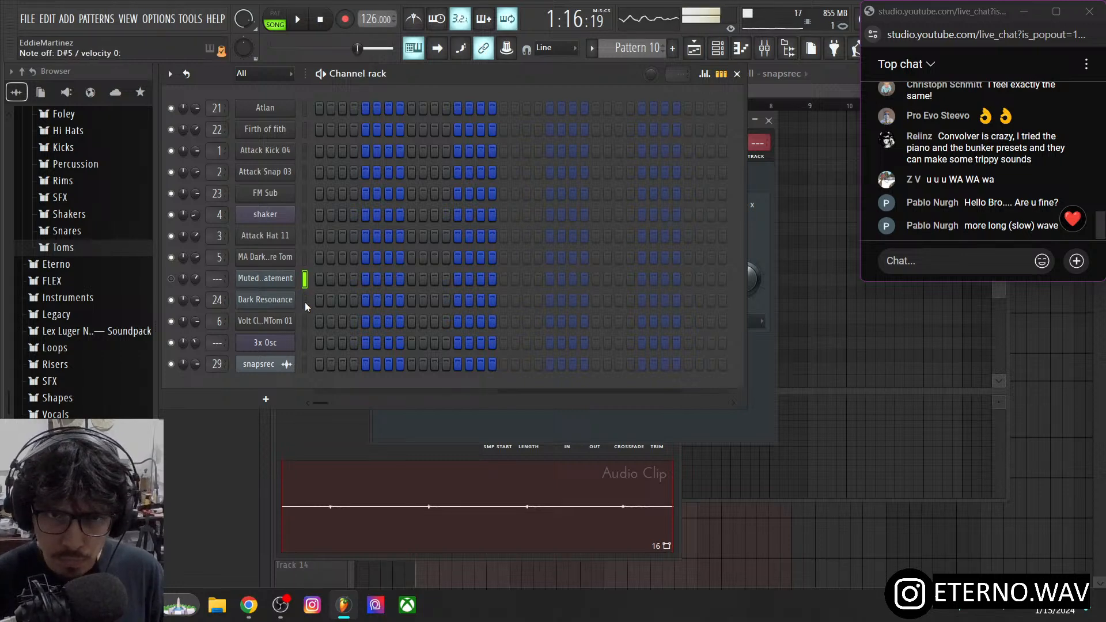
pyautogui.click(294, 346)
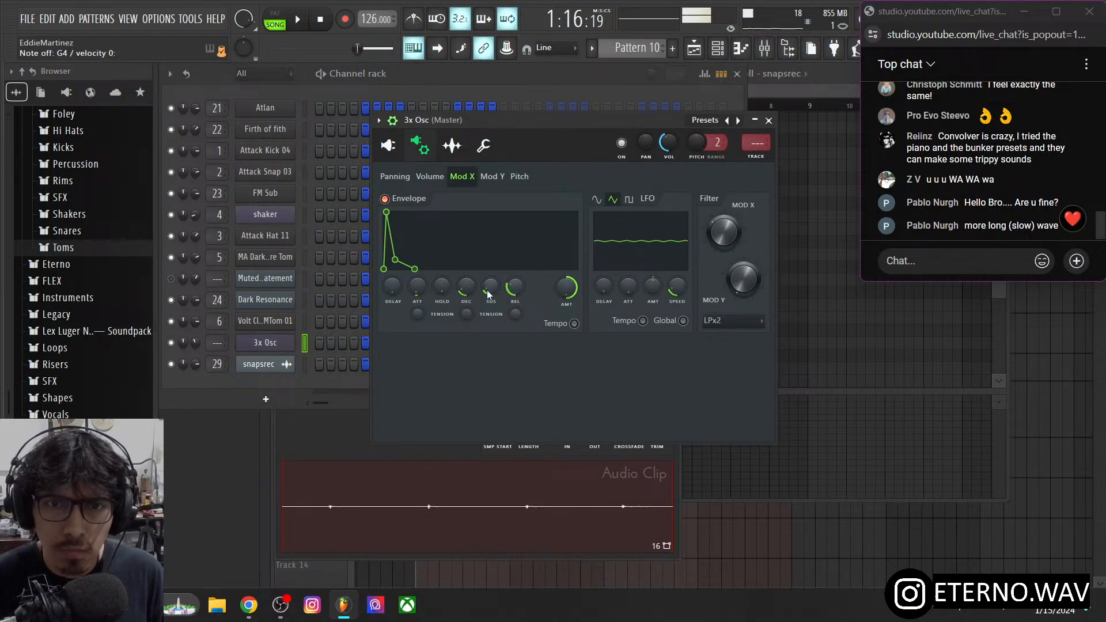
pyautogui.scroll(-8, 566, 291)
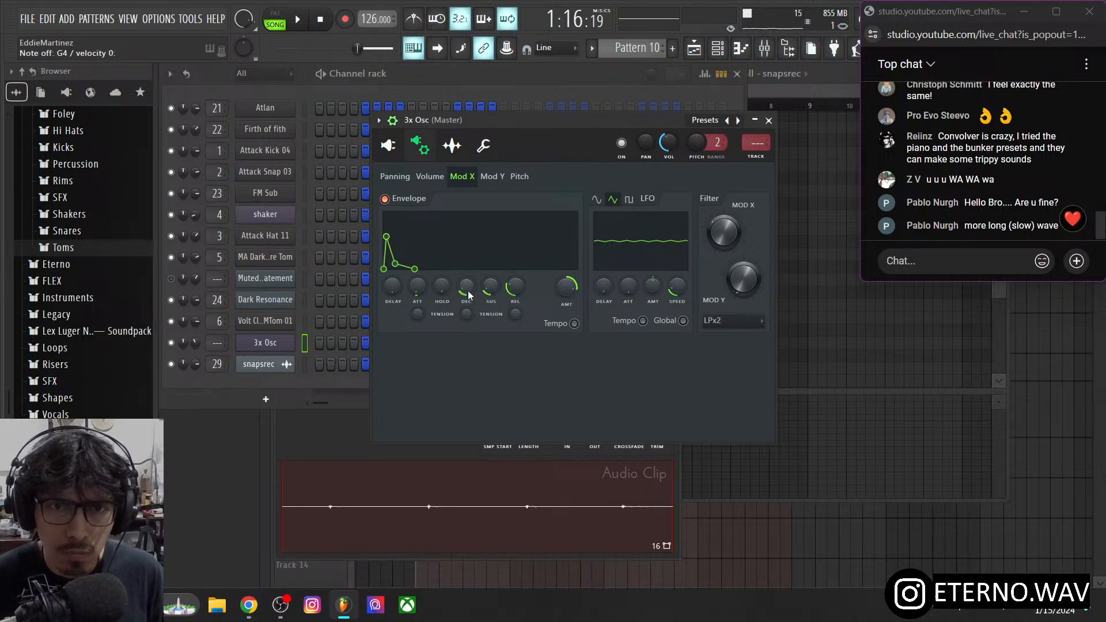
# - Recheck Muted Statement and fine-tune the 3x Osc filter cutoff envelope's release and decay, with sustain at about 27%
pyautogui.click(304, 279)
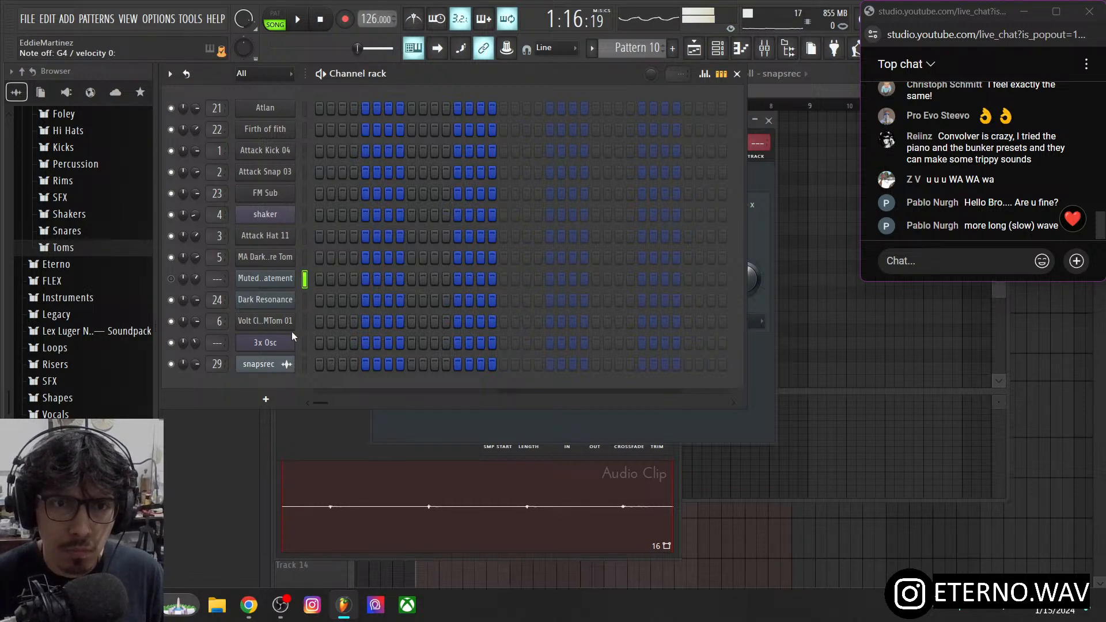
pyautogui.click(282, 343)
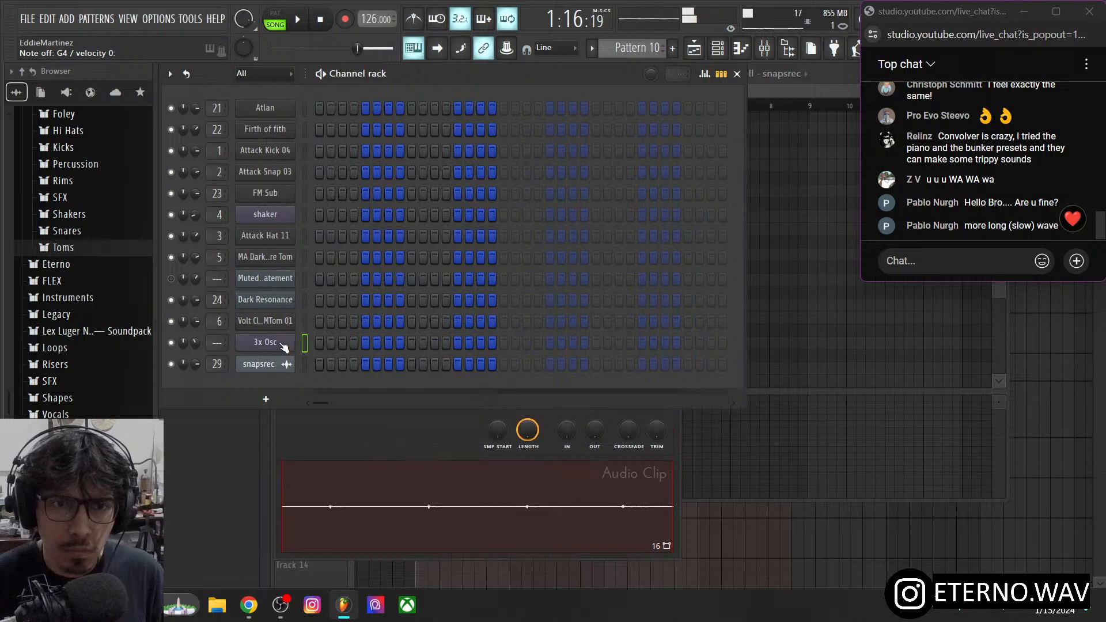
pyautogui.moveTo(516, 291); pyautogui.dragTo(517, 302)
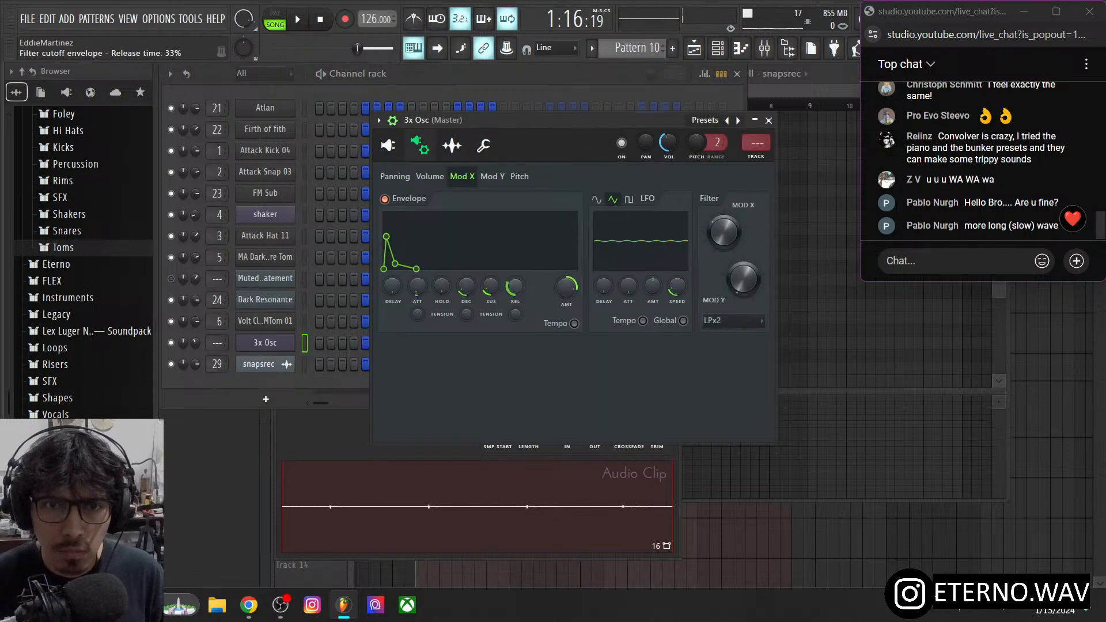
pyautogui.scroll(5, 484, 293)
pyautogui.scroll(3, 484, 294)
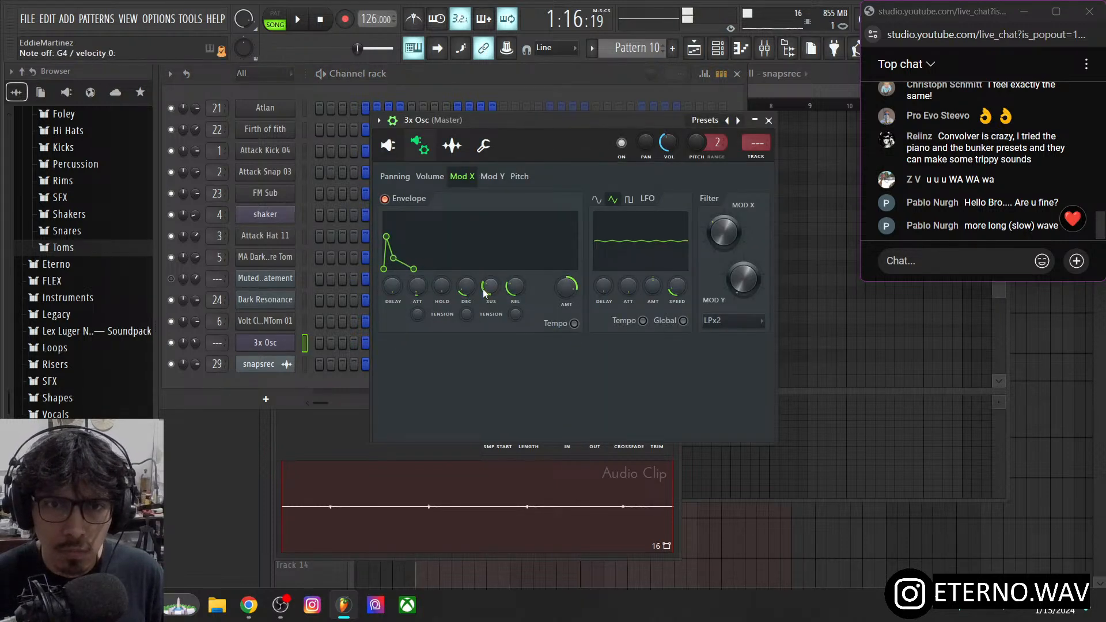
pyautogui.scroll(2, 484, 293)
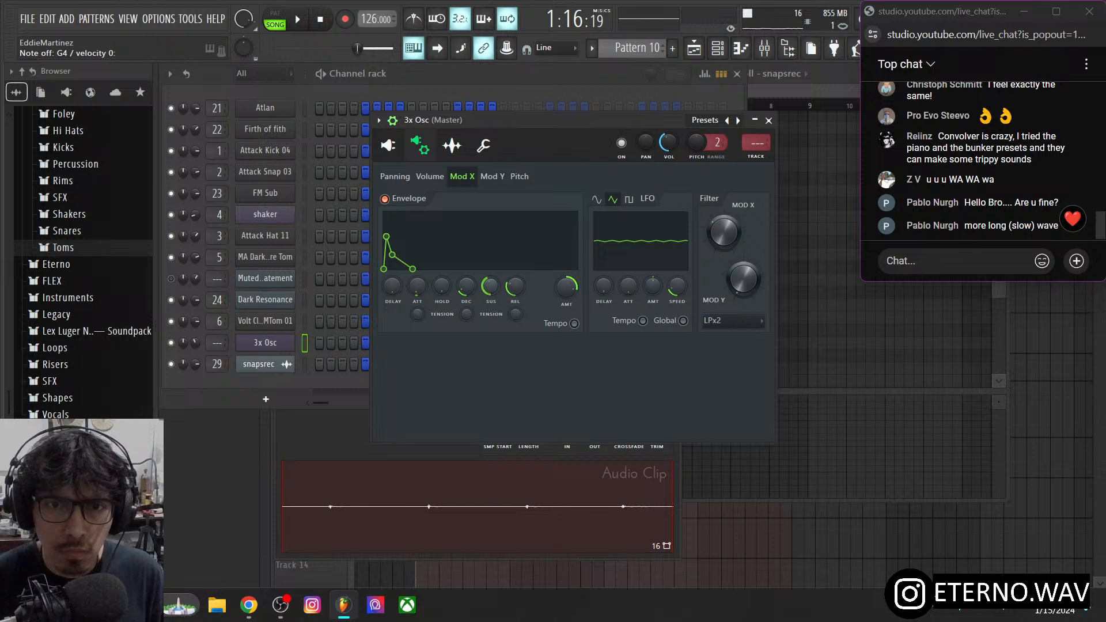
pyautogui.moveTo(485, 292); pyautogui.dragTo(485, 298)
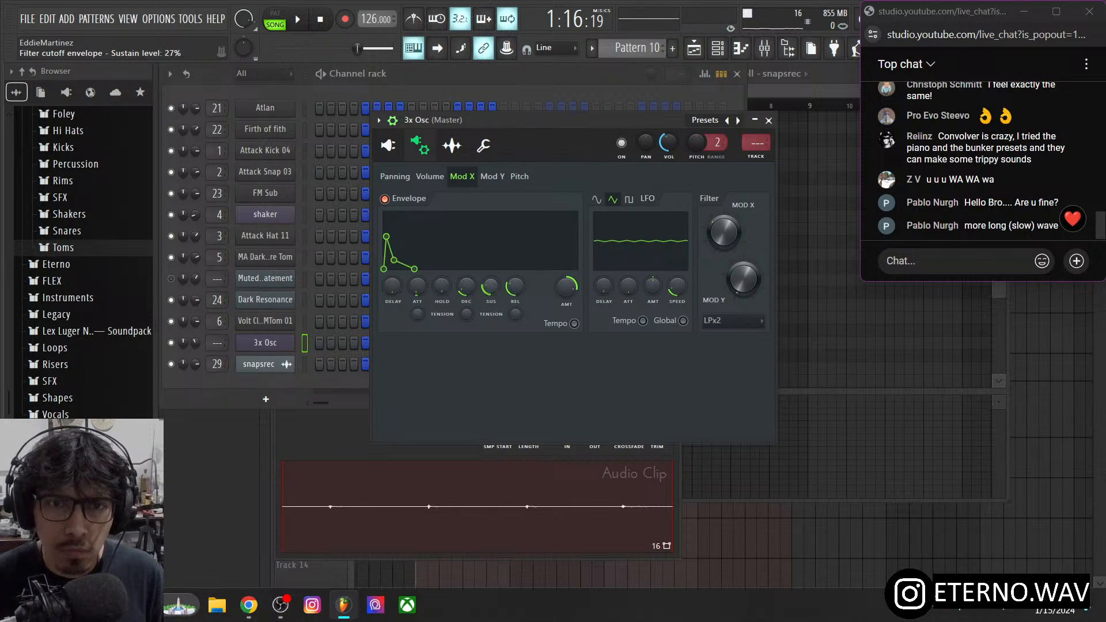
# - Enable the 3x Osc volume envelope and cut its attack and hold to nearly zero
pyautogui.click(431, 176)
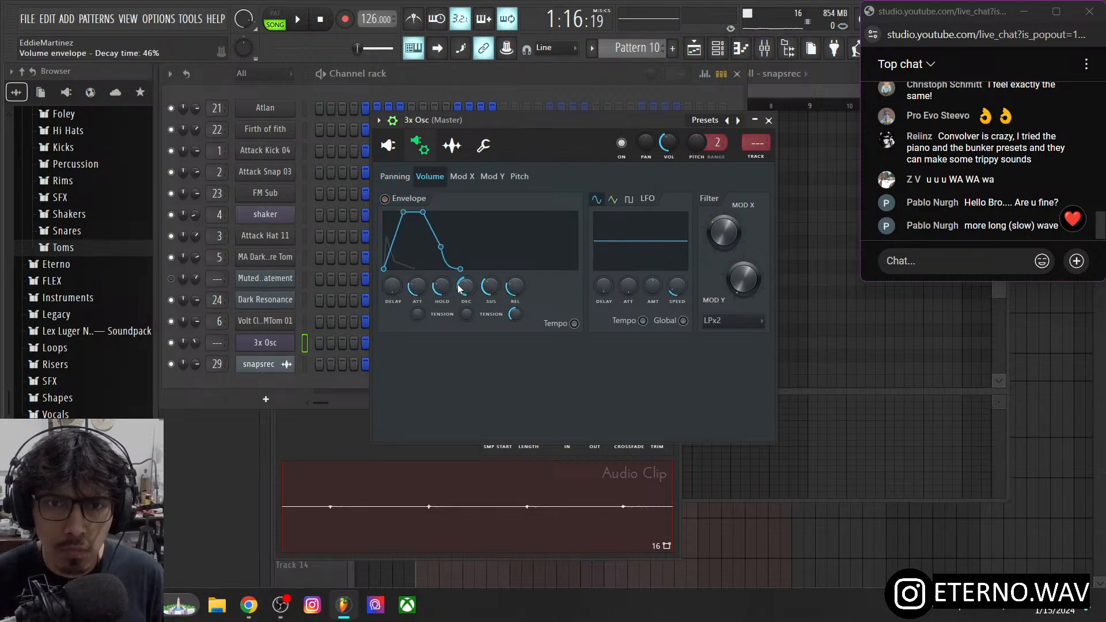
pyautogui.scroll(3, 512, 287)
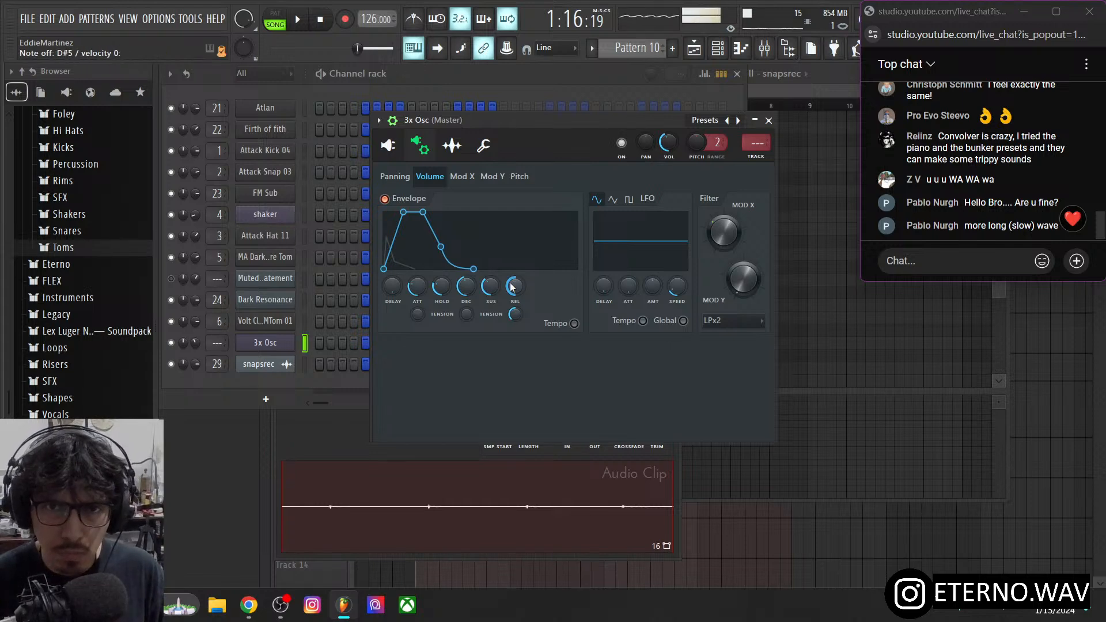
pyautogui.scroll(-3, 513, 287)
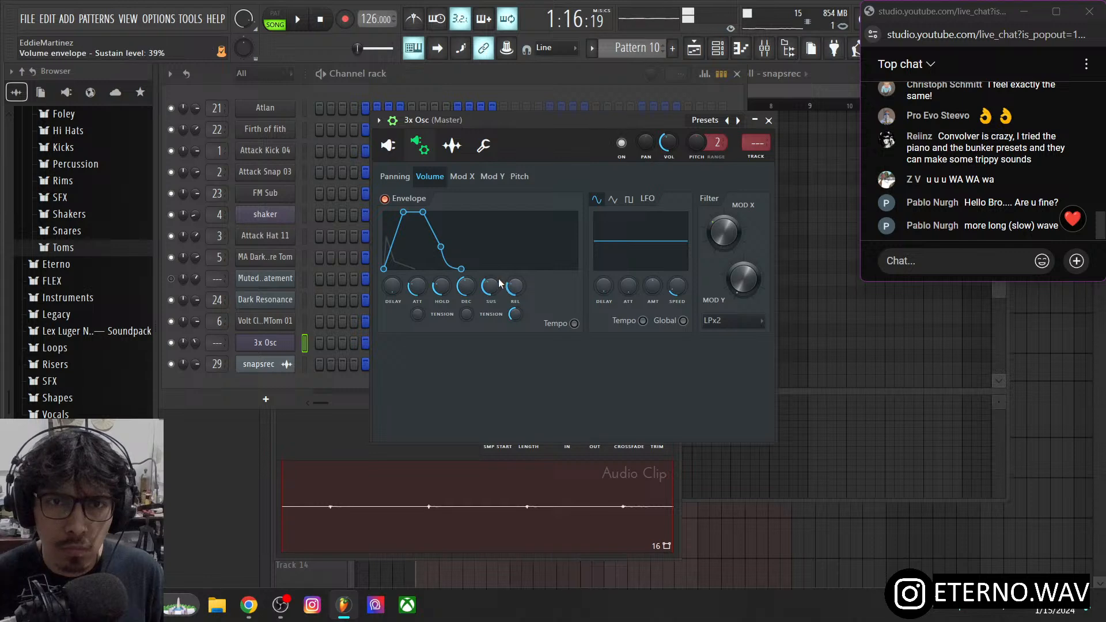
pyautogui.moveTo(425, 293); pyautogui.dragTo(425, 318)
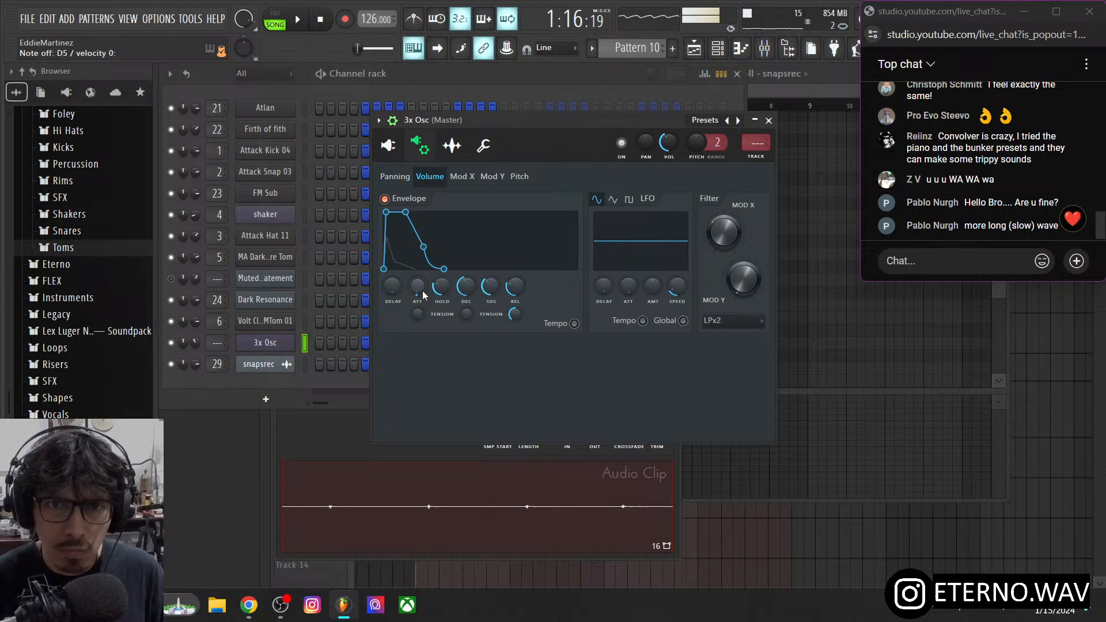
pyautogui.moveTo(442, 286); pyautogui.dragTo(444, 294)
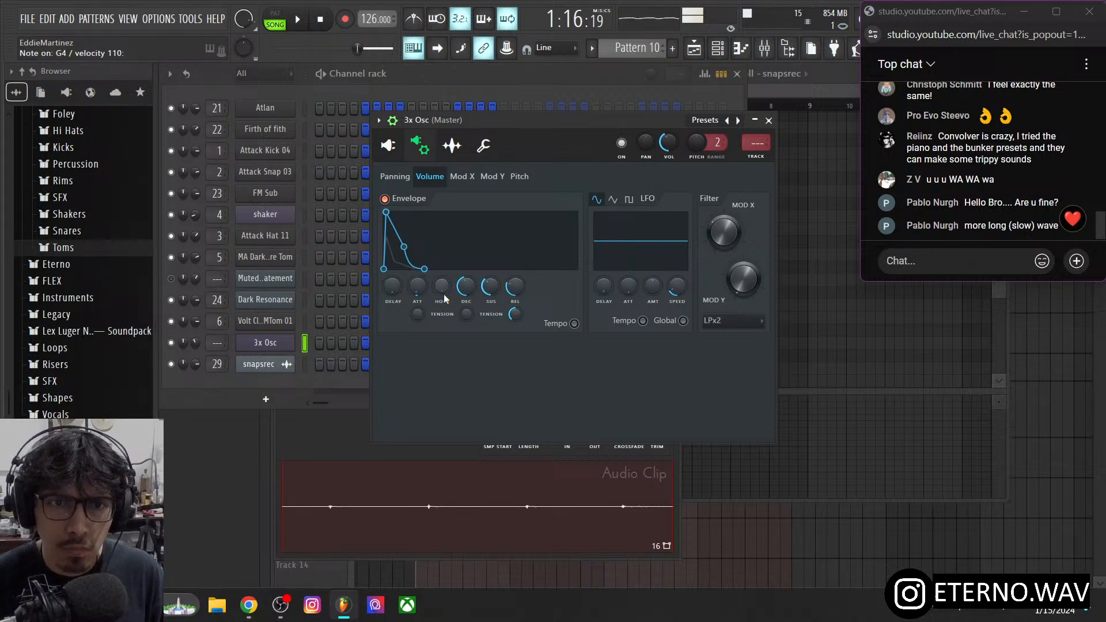
# - Compare with Muted Statement, raise the 3x Osc volume envelope's sustain and hold slightly, and return to the Mod X settings
pyautogui.click(301, 279)
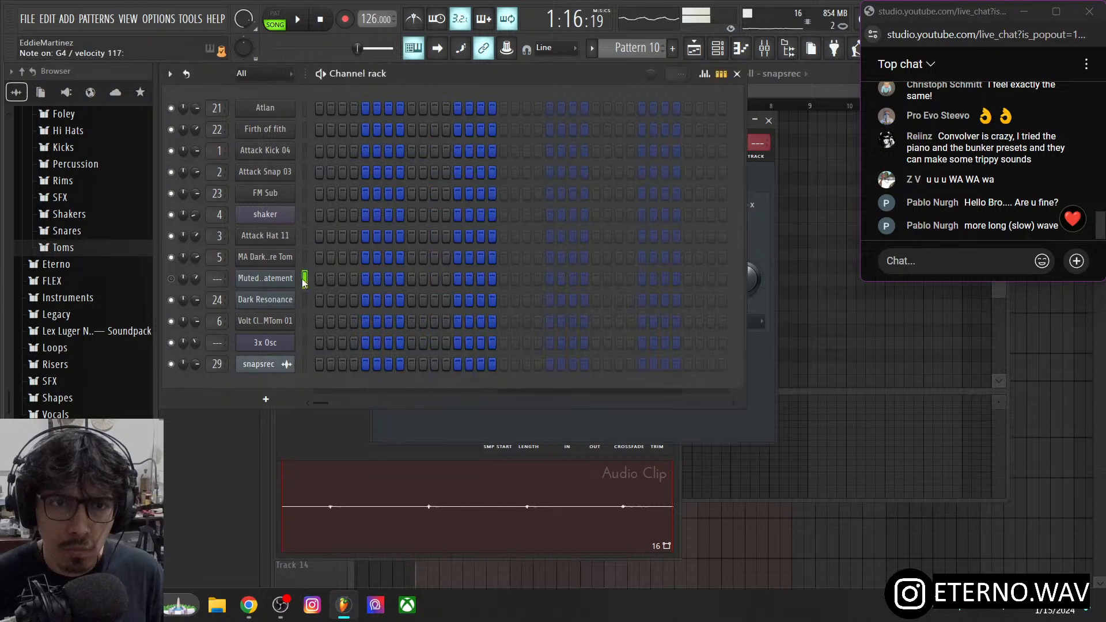
pyautogui.click(303, 340)
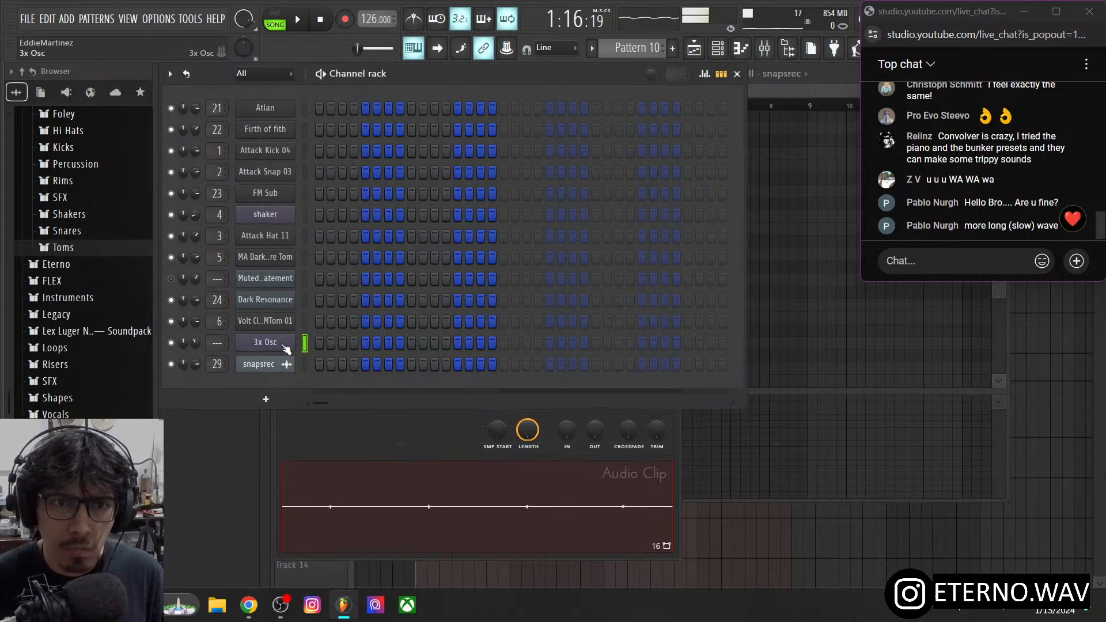
pyautogui.moveTo(491, 286); pyautogui.dragTo(418, 286)
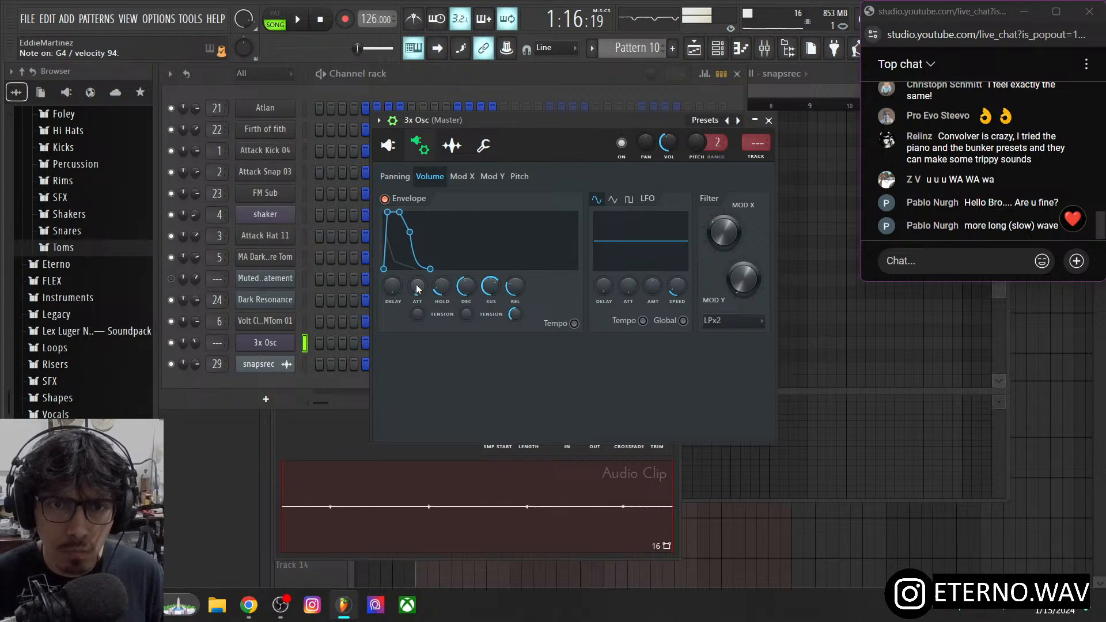
pyautogui.click(463, 176)
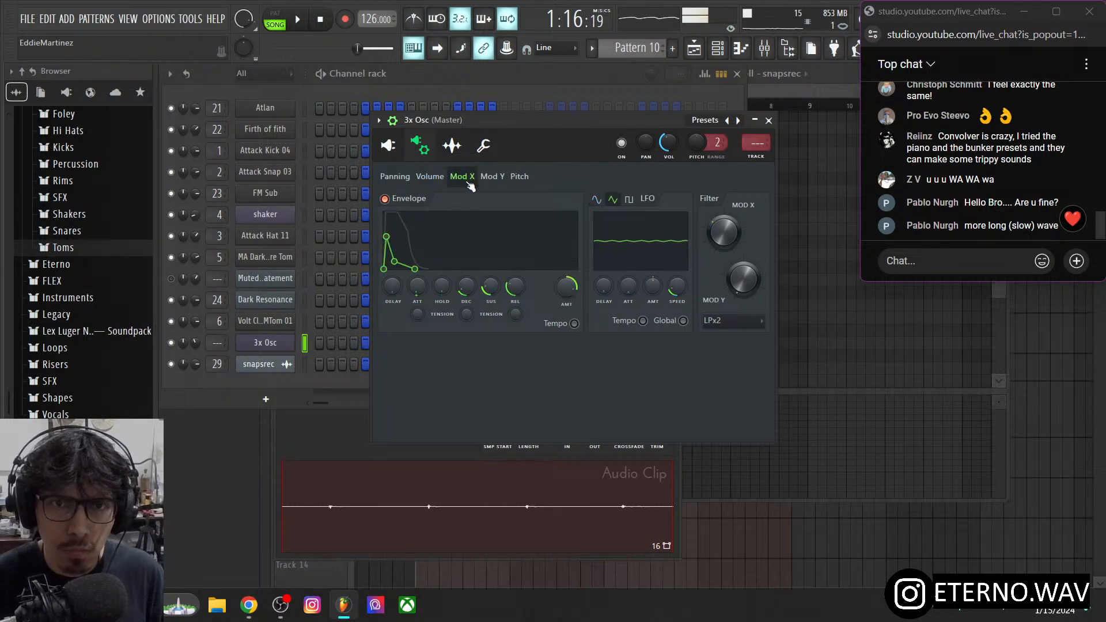
# - Fine-tune the 3x Osc filter cutoff envelope's amount, lengthen its decay slightly, and compare the sound with Muted Statement
pyautogui.moveTo(464, 291); pyautogui.dragTo(420, 288)
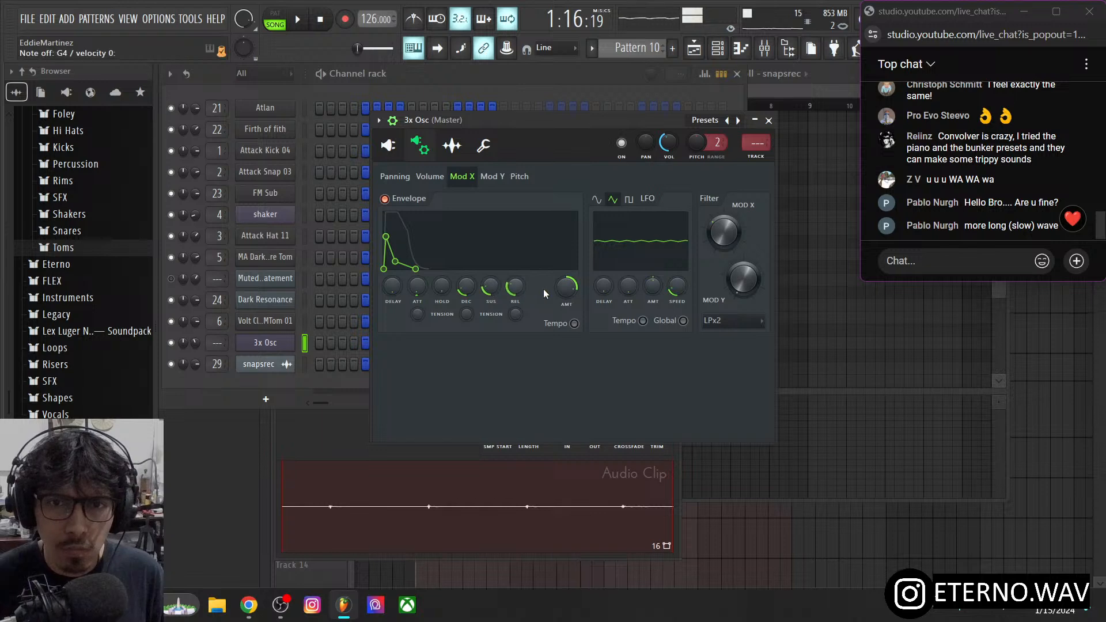
pyautogui.moveTo(567, 287); pyautogui.dragTo(567, 289)
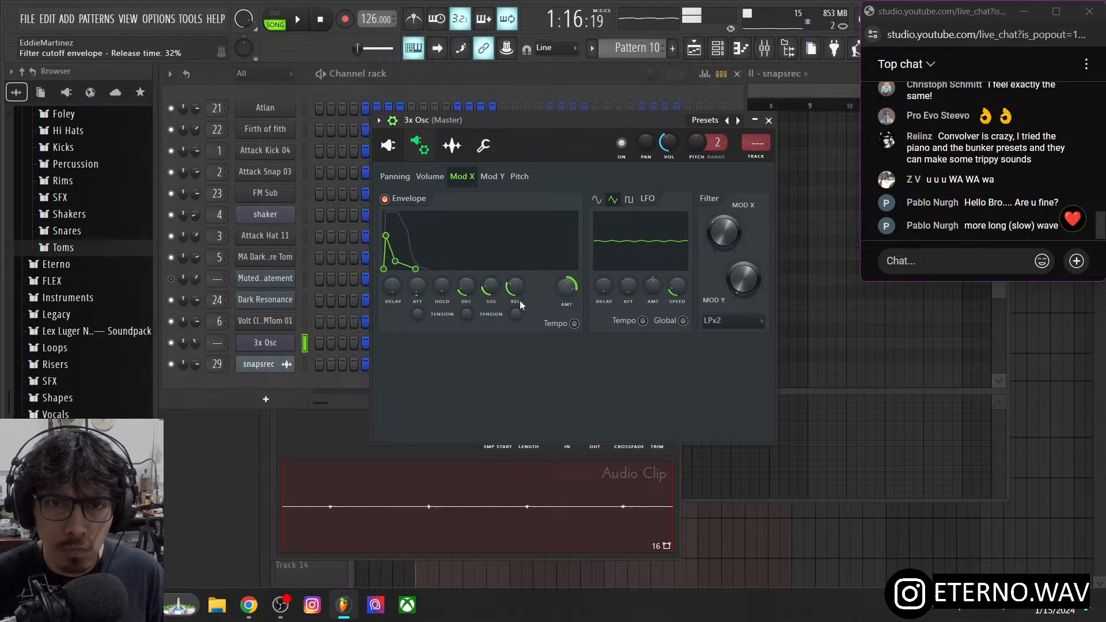
pyautogui.moveTo(476, 293); pyautogui.dragTo(476, 288)
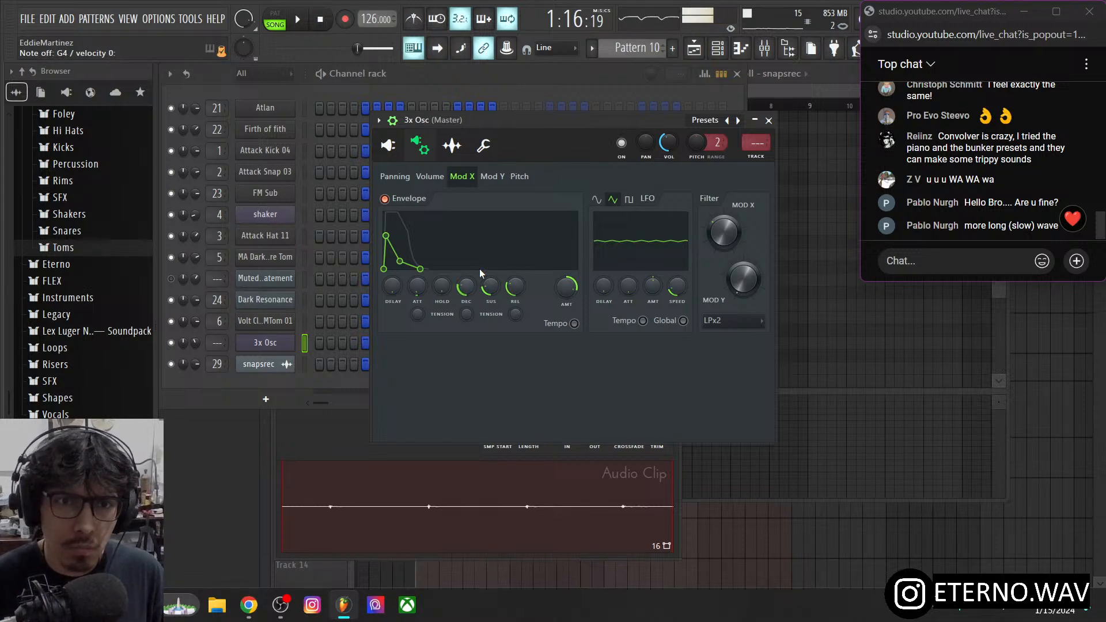
pyautogui.click(306, 279)
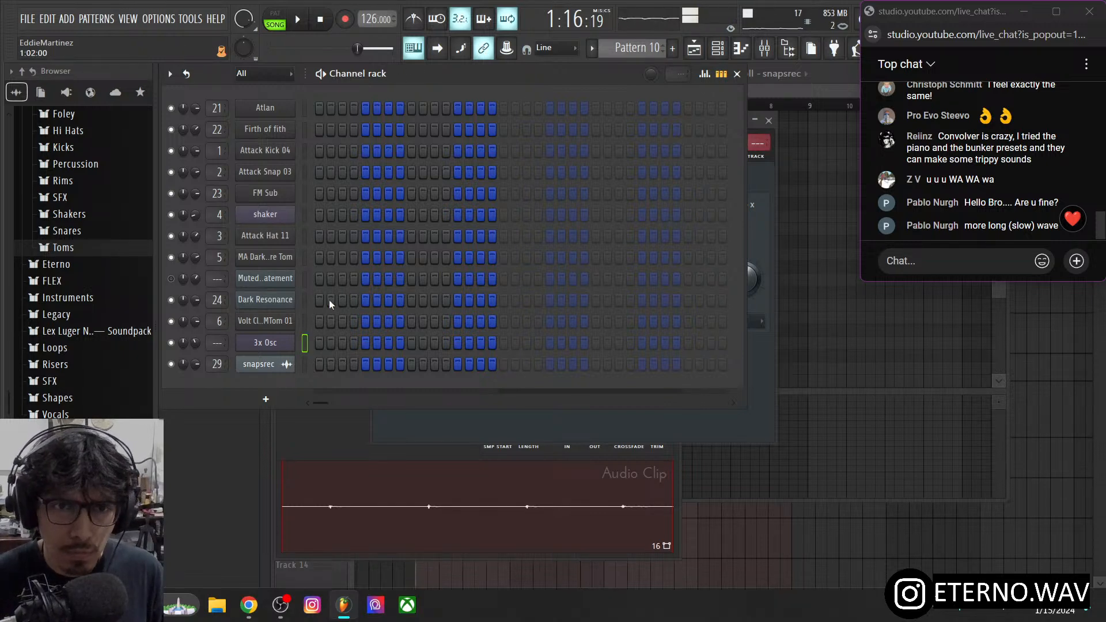
# - Return to the 3x Osc oscillator settings and raise oscillator 1's stereo detune slightly
pyautogui.click(291, 347)
pyautogui.click(291, 347)
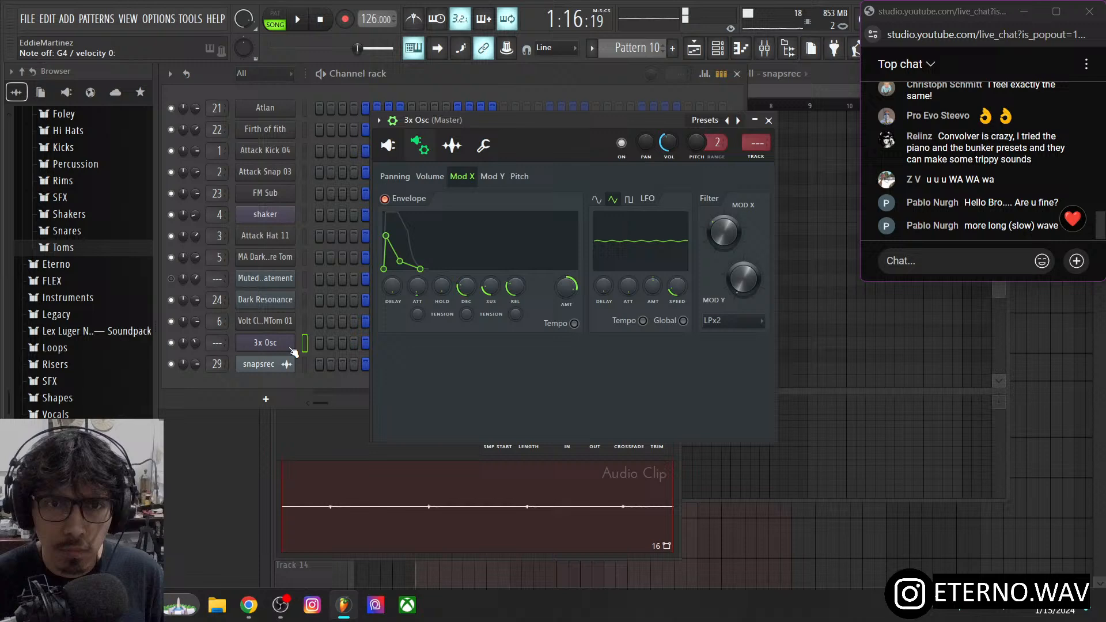
pyautogui.click(397, 149)
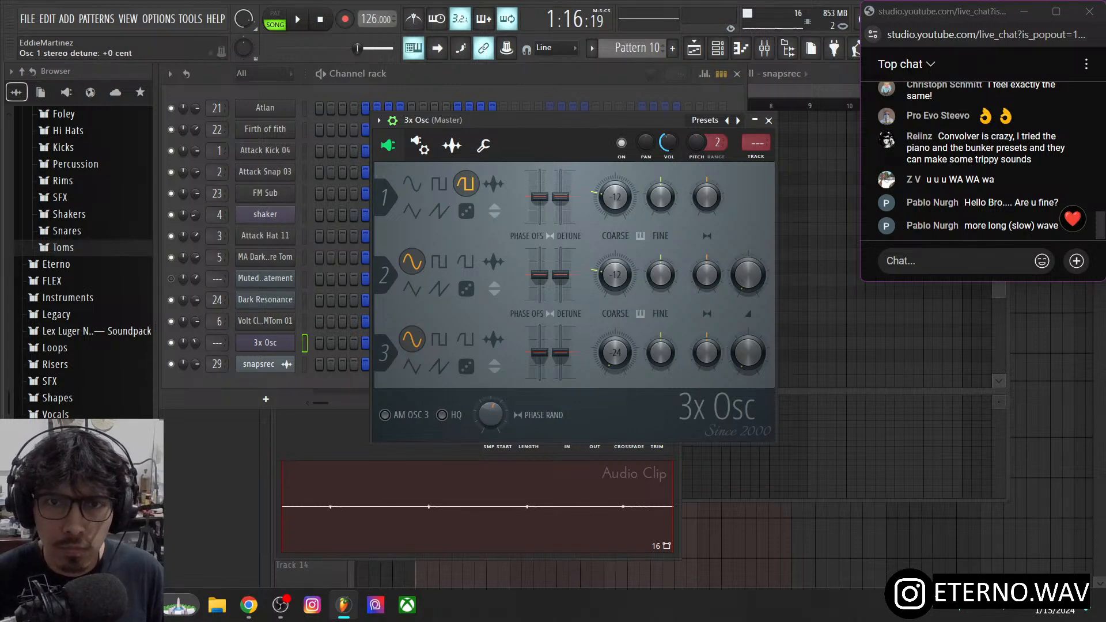
pyautogui.moveTo(567, 195)
pyautogui.mouseDown()
pyautogui.moveTo(572, 184)
pyautogui.moveTo(572, 199)
pyautogui.mouseUp()
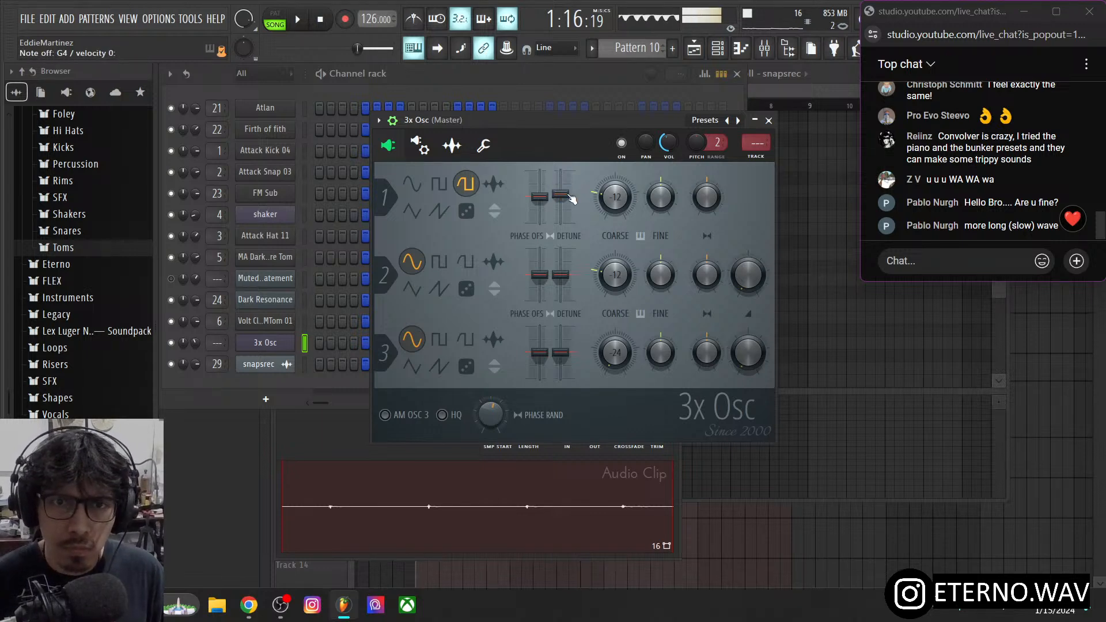
# - Route the 3x Osc channel to mixer Insert 26, naming and coloring the track after it
pyautogui.click(755, 120)
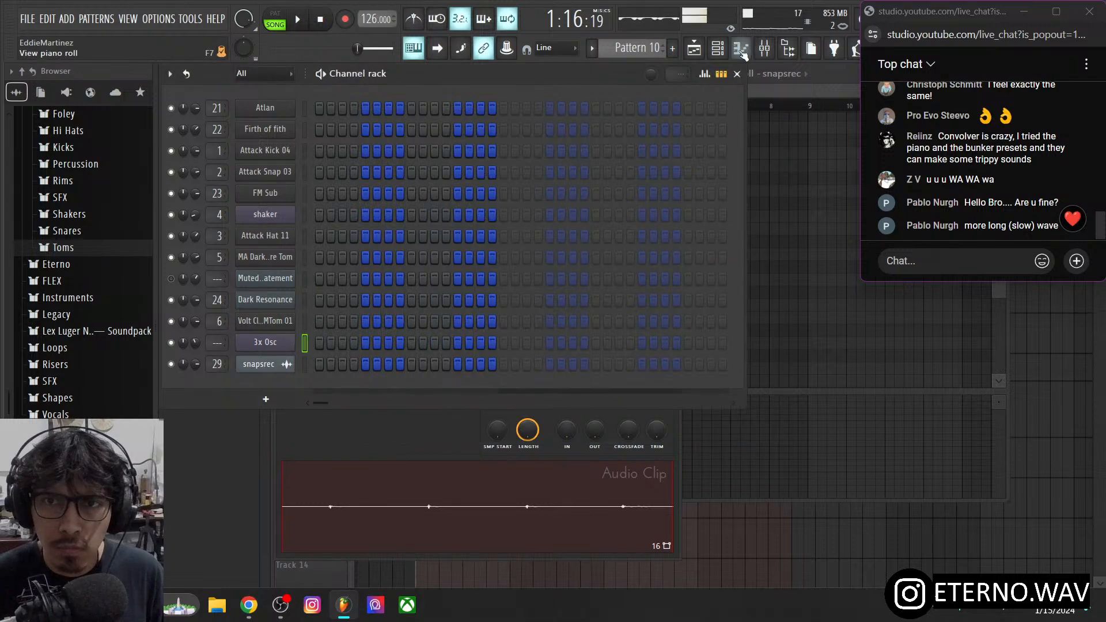
pyautogui.click(765, 48)
pyautogui.rightClick(679, 372)
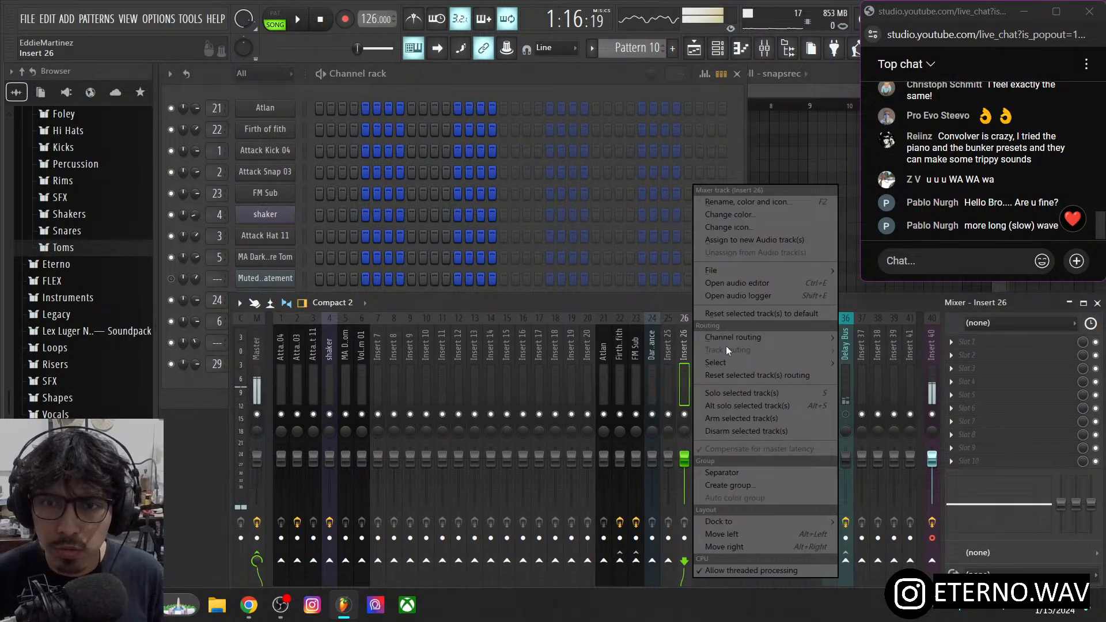
pyautogui.moveTo(847, 336)
pyautogui.click(899, 337)
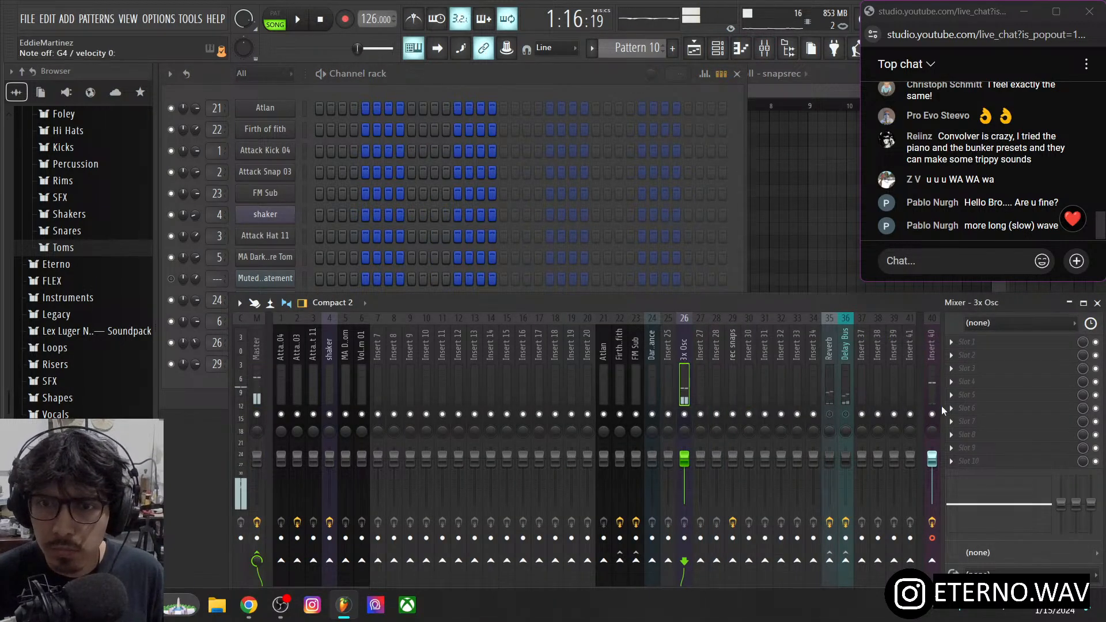
pyautogui.rightClick(702, 369)
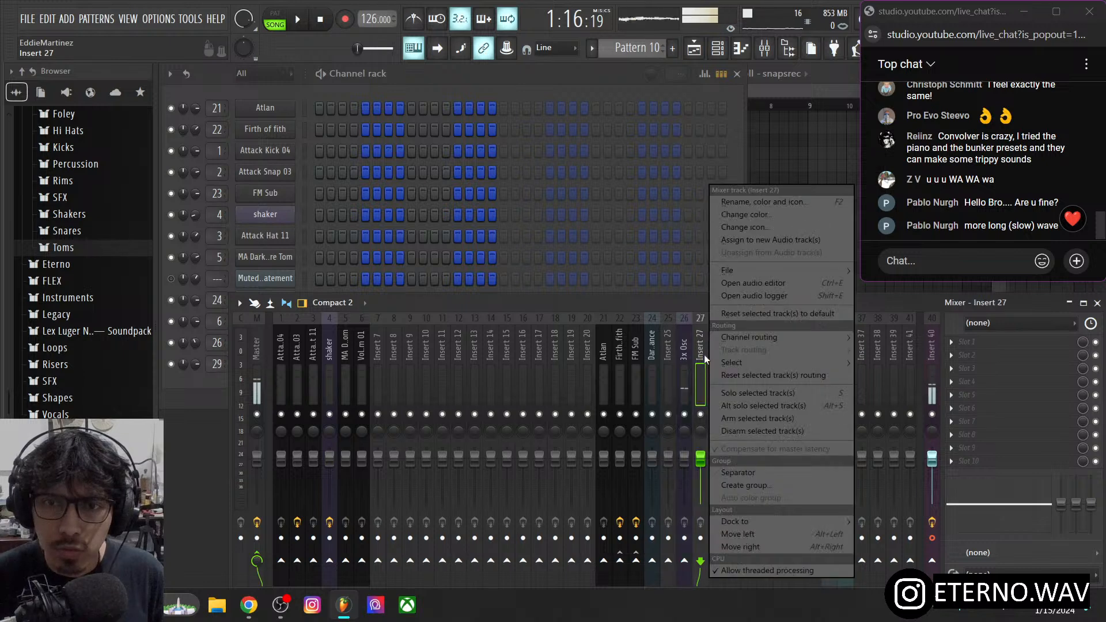
pyautogui.moveTo(735, 272)
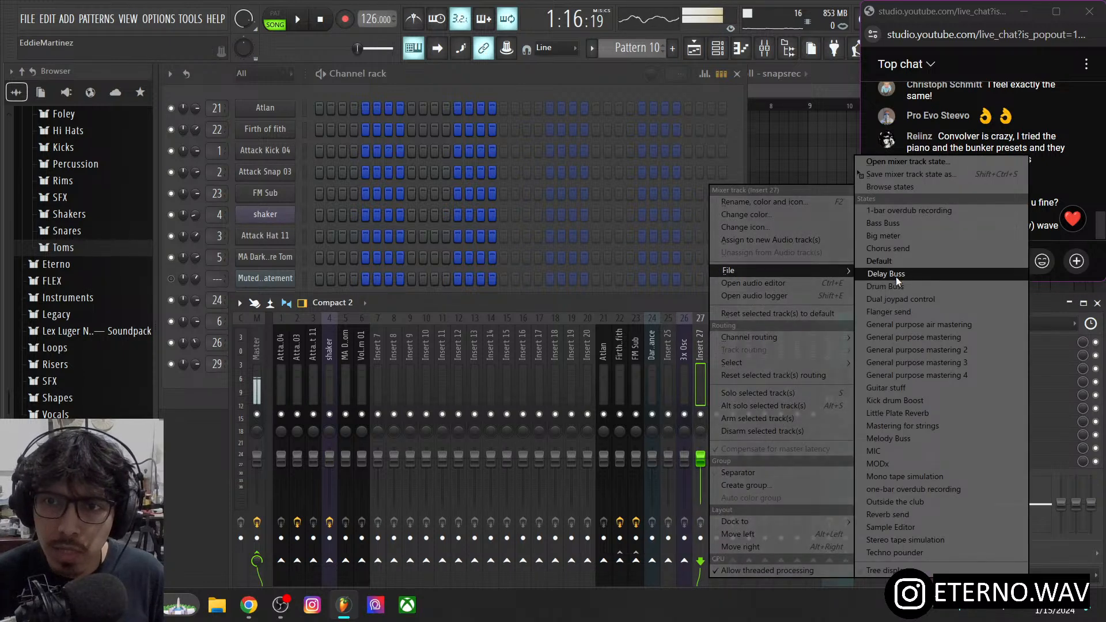
pyautogui.click(684, 357)
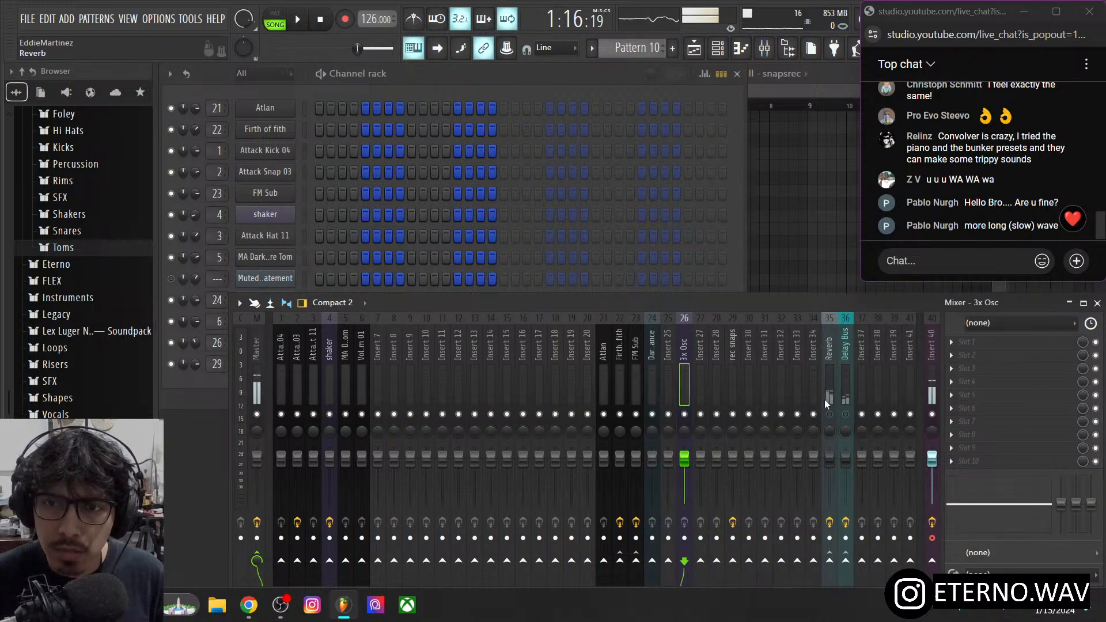
pyautogui.click(930, 383)
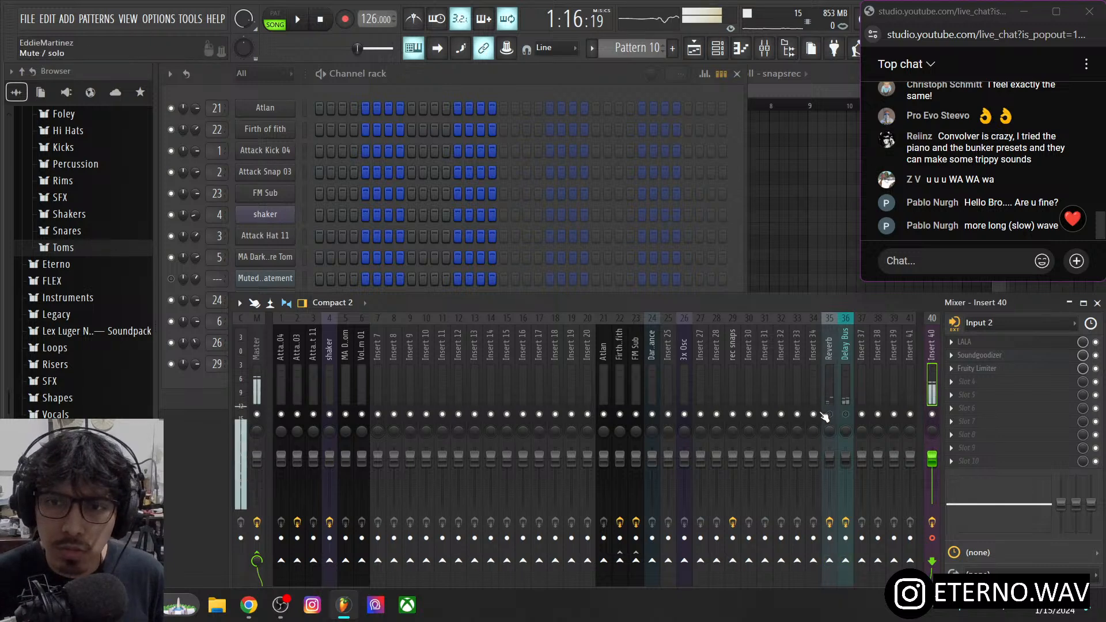
# - Send the 3x Osc mixer track to the Reverb bus and lower the delay and stretch of that bus's Fruity Convolver
pyautogui.click(685, 366)
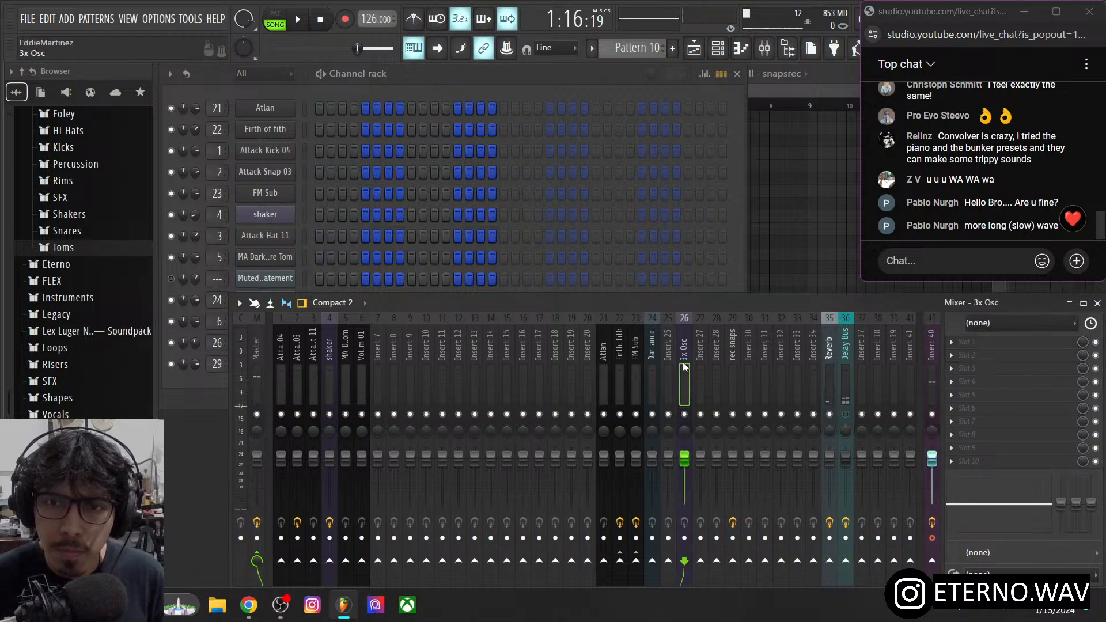
pyautogui.click(828, 562)
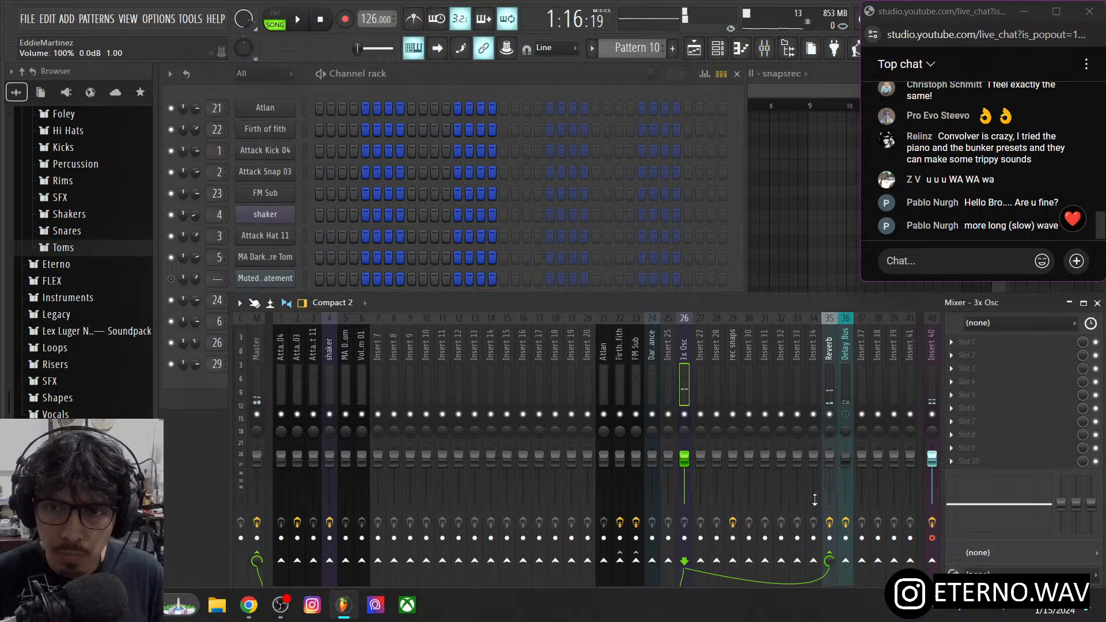
pyautogui.click(829, 380)
pyautogui.click(987, 356)
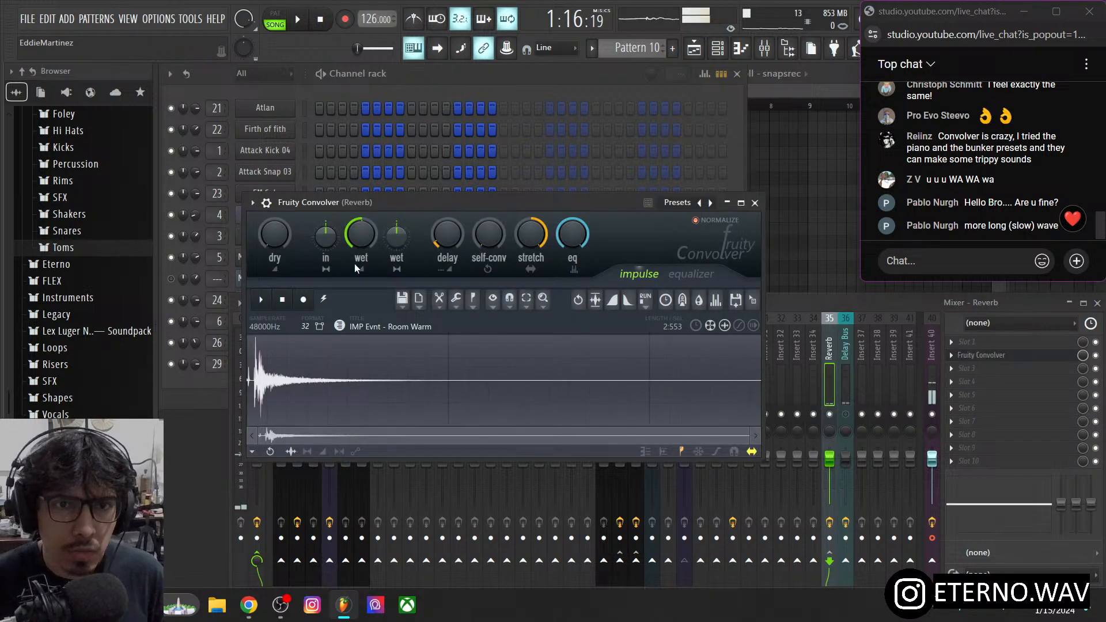
pyautogui.moveTo(443, 244); pyautogui.dragTo(442, 268)
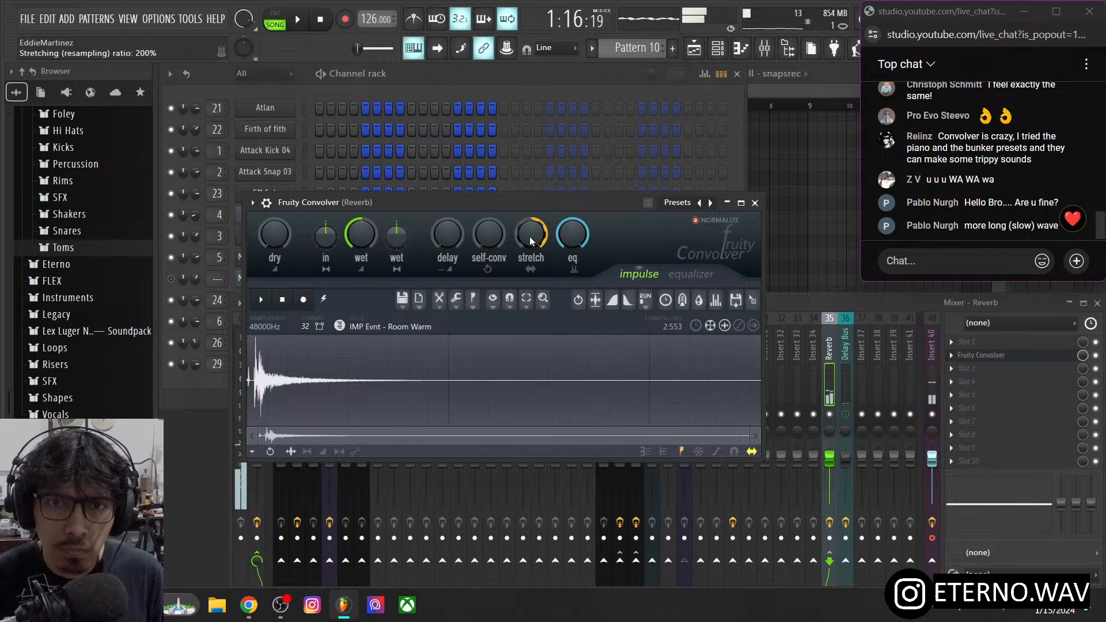
pyautogui.moveTo(530, 236); pyautogui.dragTo(530, 260)
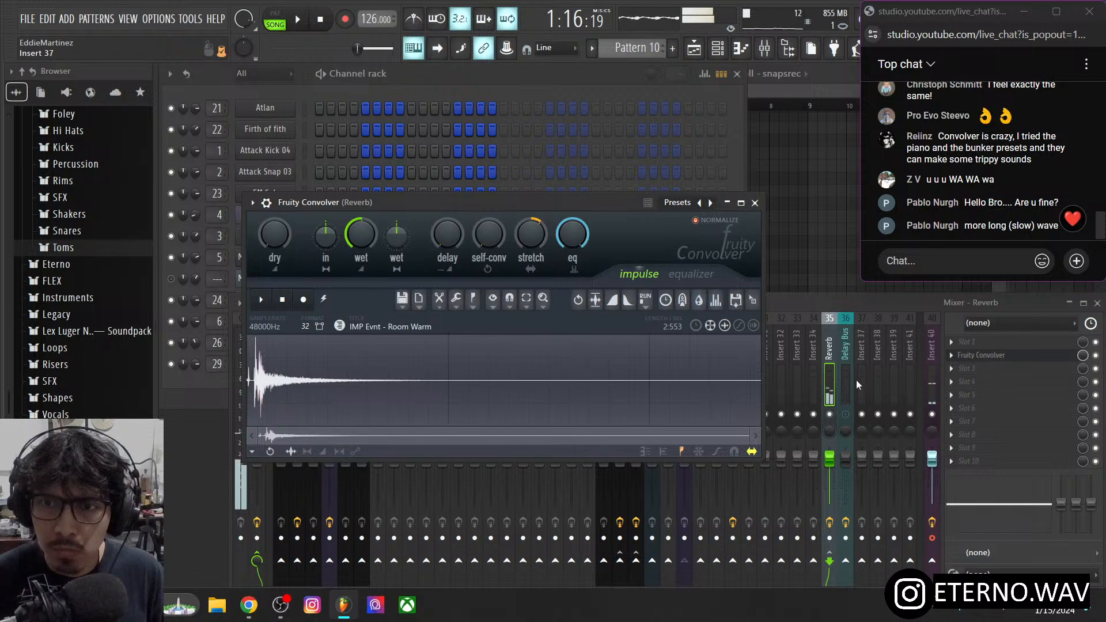
# - Unmute the Delay Bus and send the 3x Osc track to it at 34%
pyautogui.click(846, 414)
pyautogui.click(684, 366)
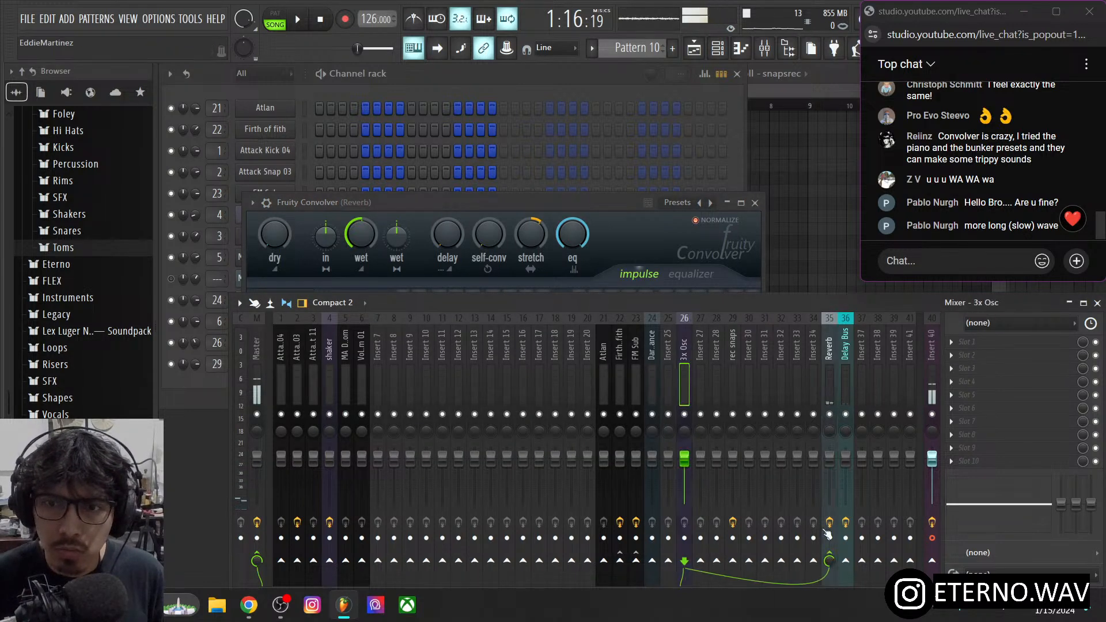
pyautogui.click(846, 561)
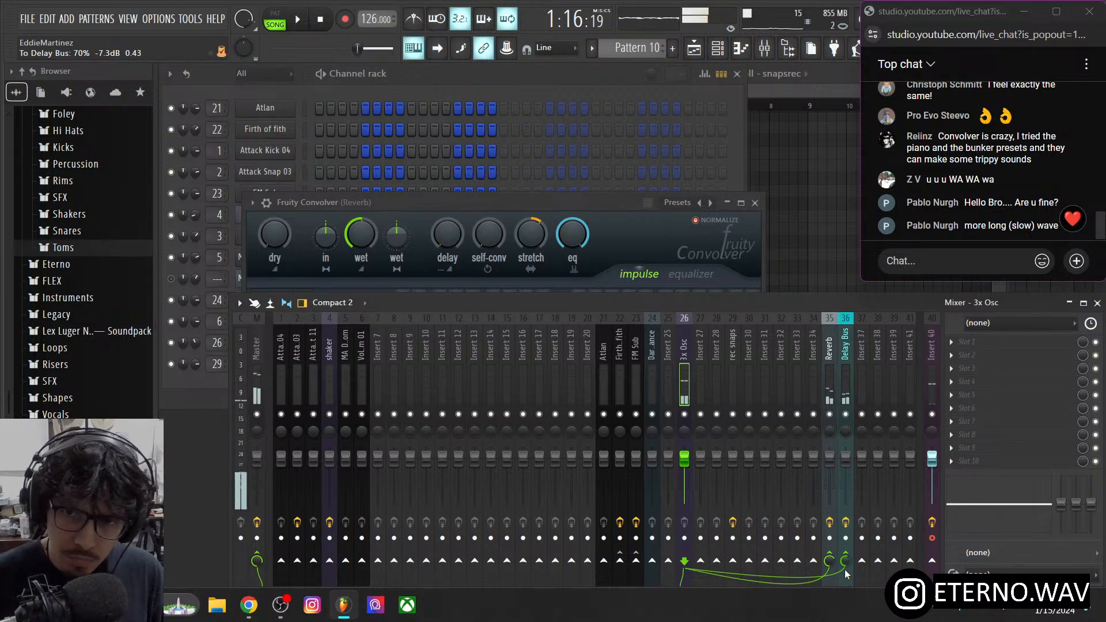
pyautogui.moveTo(843, 569); pyautogui.dragTo(844, 585)
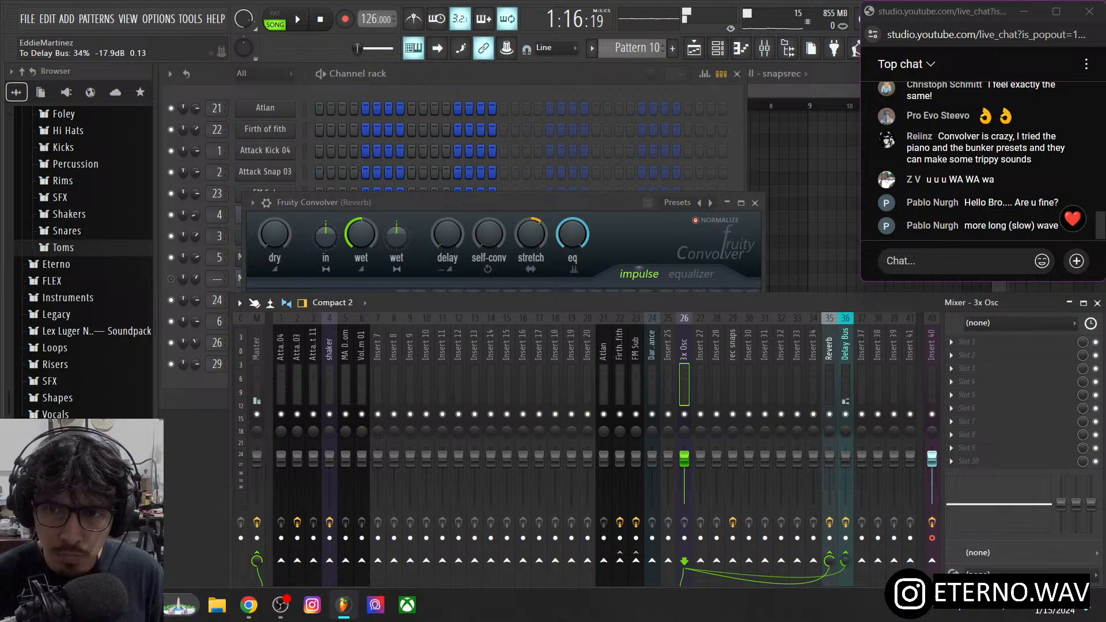
# - Replace the effect in slot 2 of the Delay Bus with Fruity Delay 3
pyautogui.click(850, 385)
pyautogui.click(951, 355)
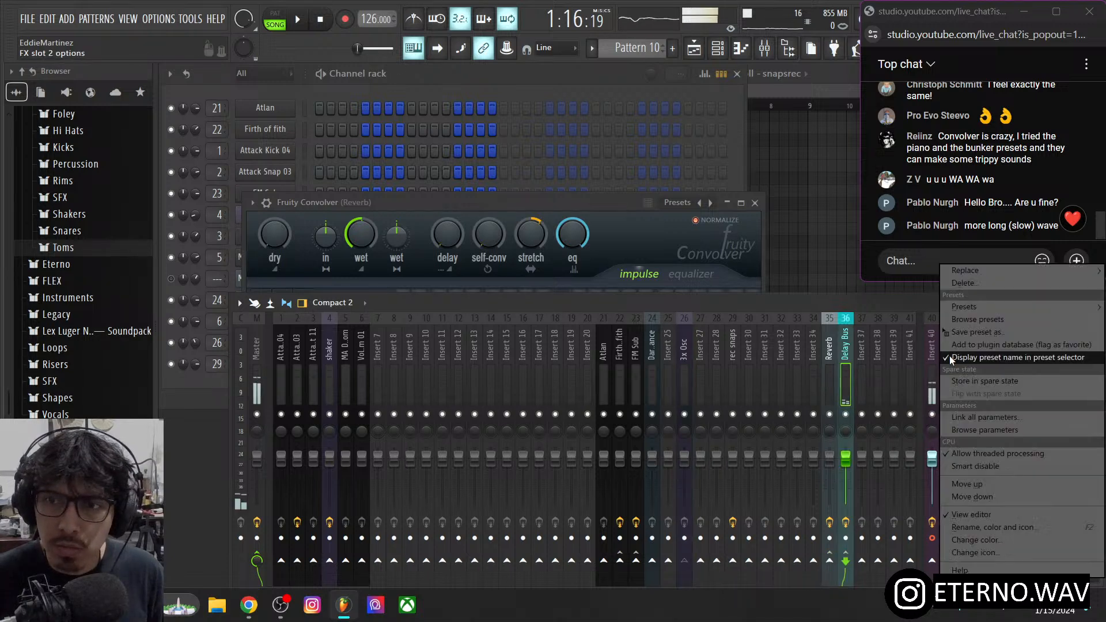
pyautogui.moveTo(1000, 275)
pyautogui.moveTo(894, 326)
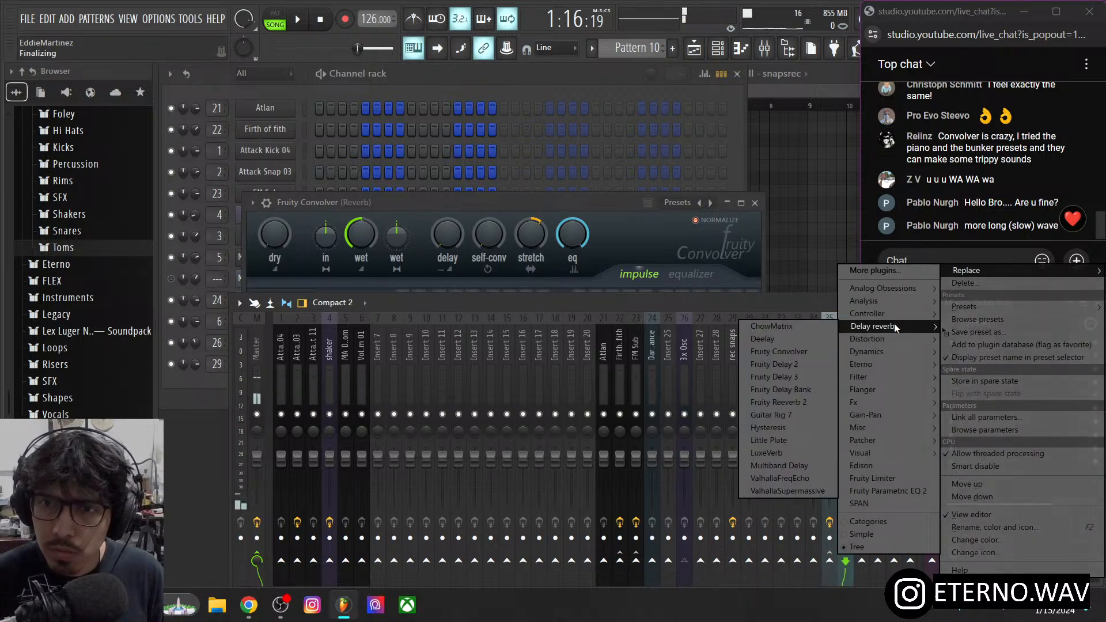
pyautogui.click(784, 376)
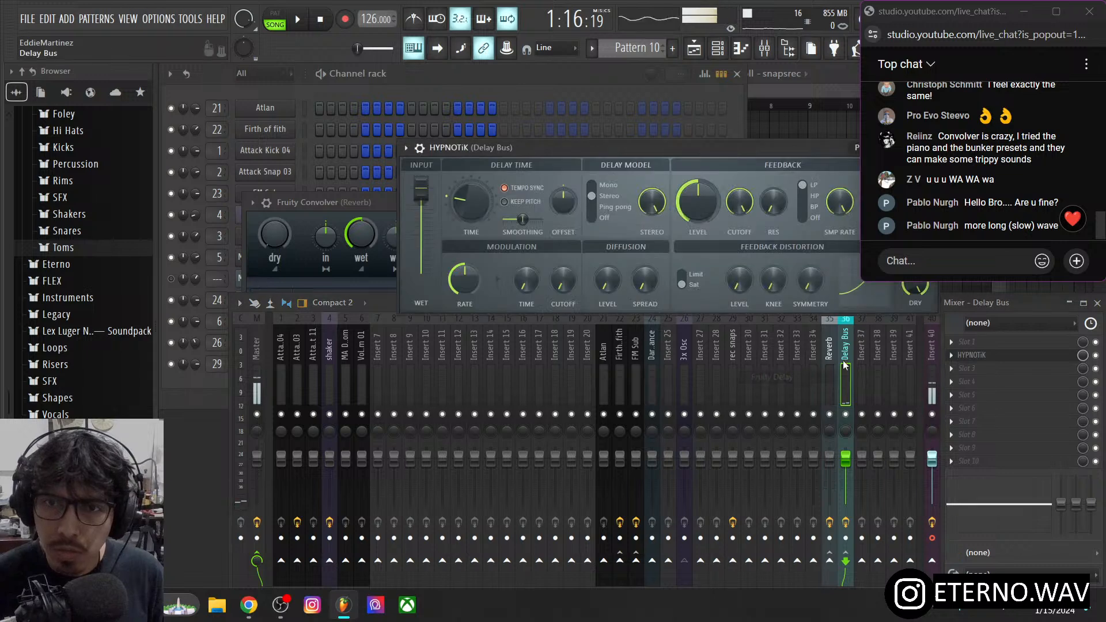
# - Set the delay to ping pong with 0% dry output, raise its pan and feedback level, and shorten the delay time
pyautogui.moveTo(748, 151); pyautogui.dragTo(554, 208)
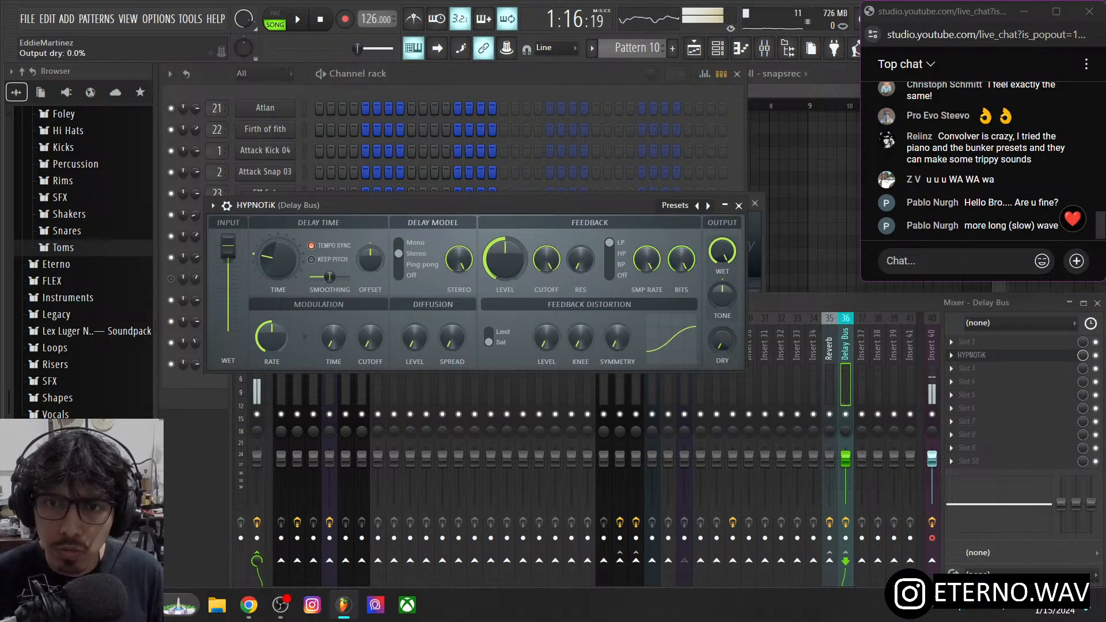
pyautogui.moveTo(628, 205); pyautogui.dragTo(724, 206)
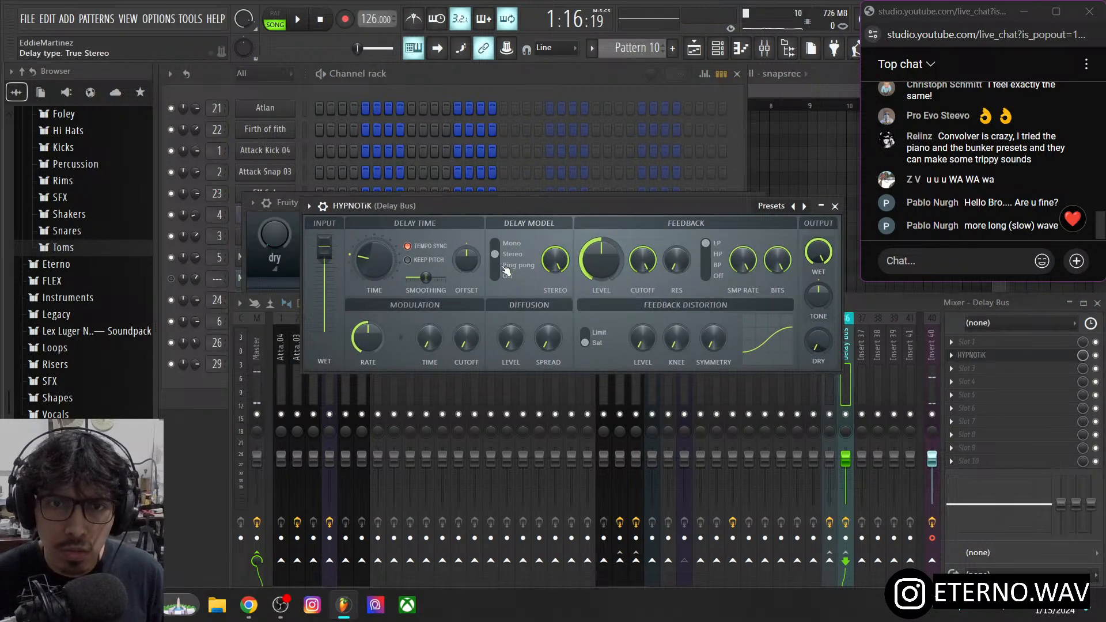
pyautogui.click(399, 266)
pyautogui.moveTo(466, 260); pyautogui.dragTo(467, 236)
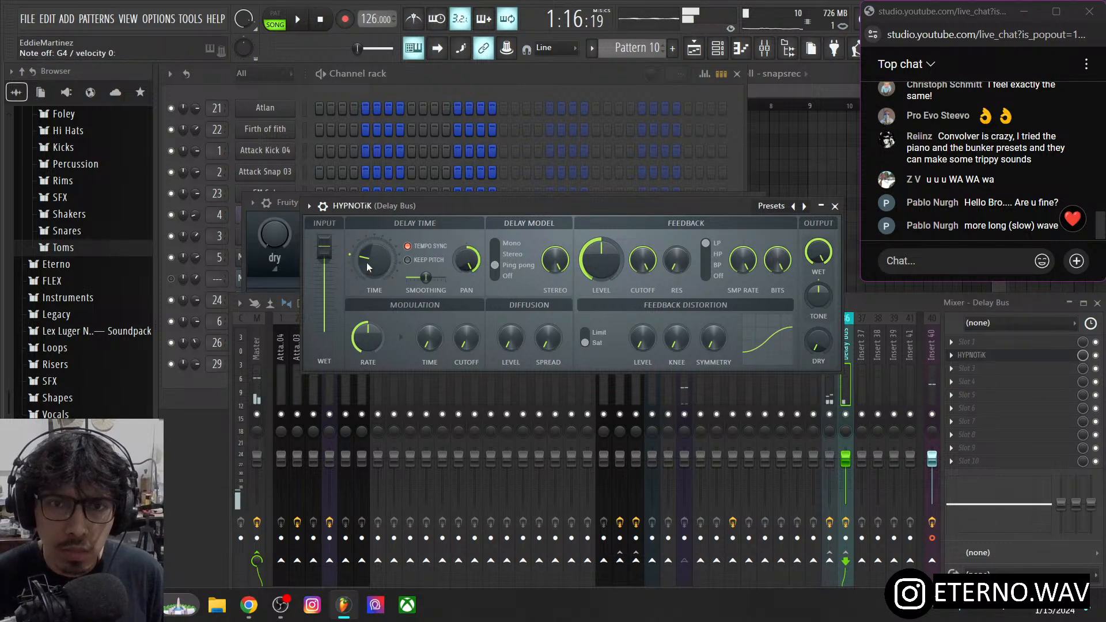
pyautogui.moveTo(375, 259); pyautogui.dragTo(374, 265)
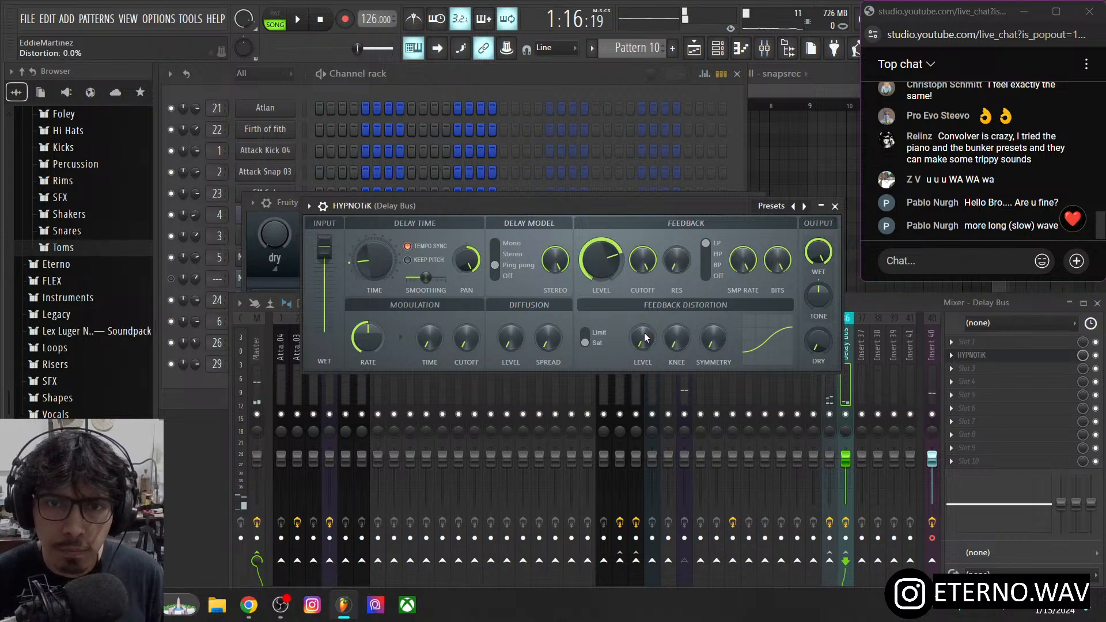
# - Raise the 3x Osc send to the Delay Bus to 60% and lower the delay's feedback level to 58.6%
pyautogui.click(874, 305)
pyautogui.click(682, 359)
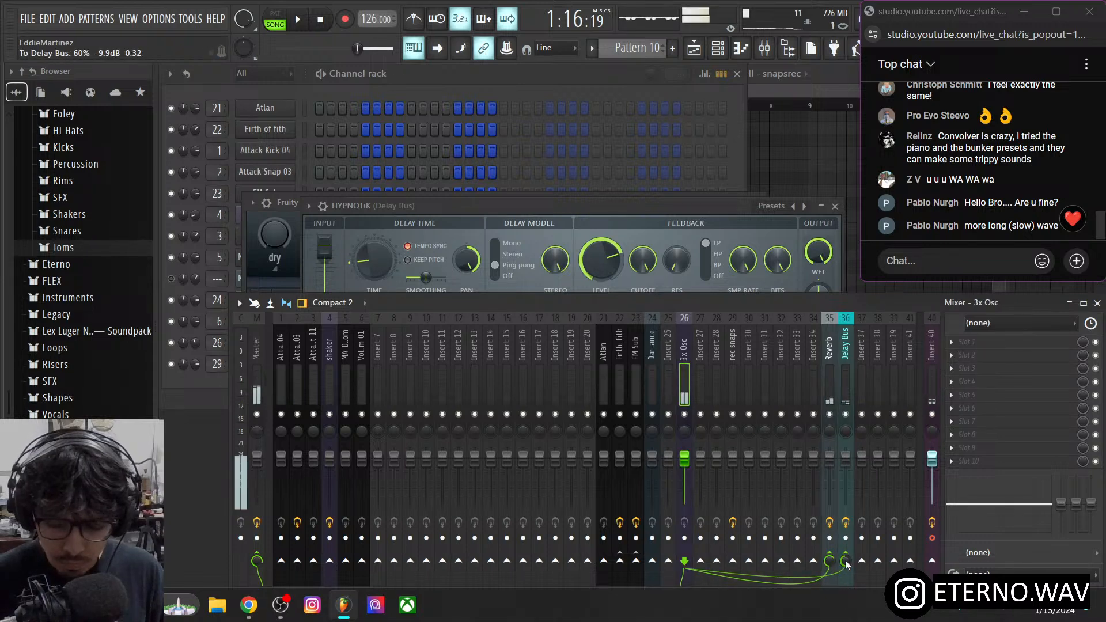
pyautogui.click(846, 371)
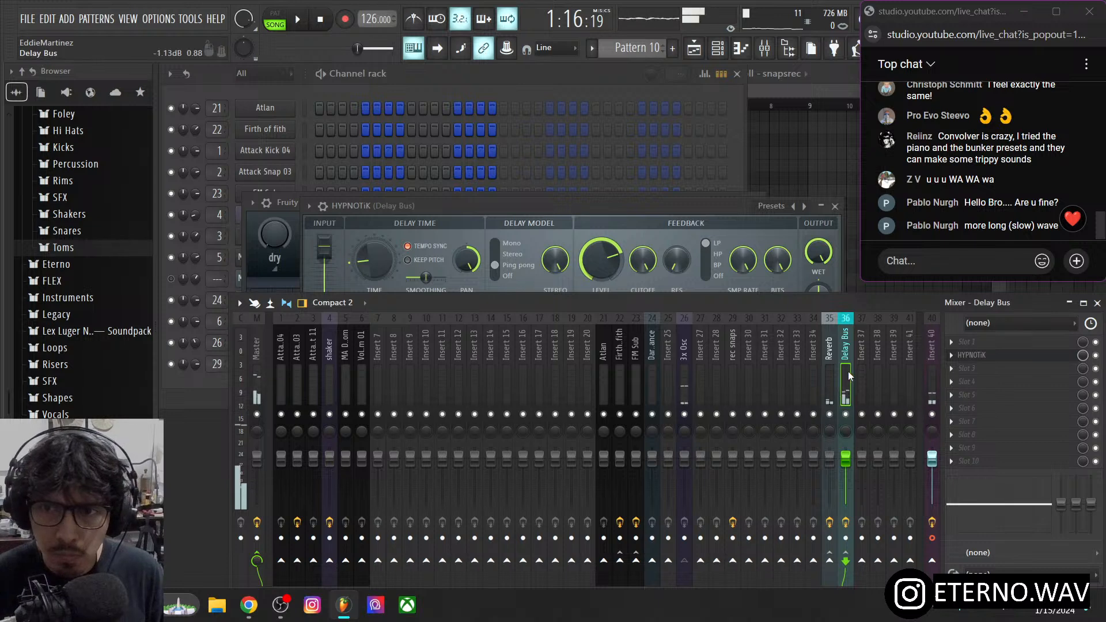
pyautogui.click(978, 356)
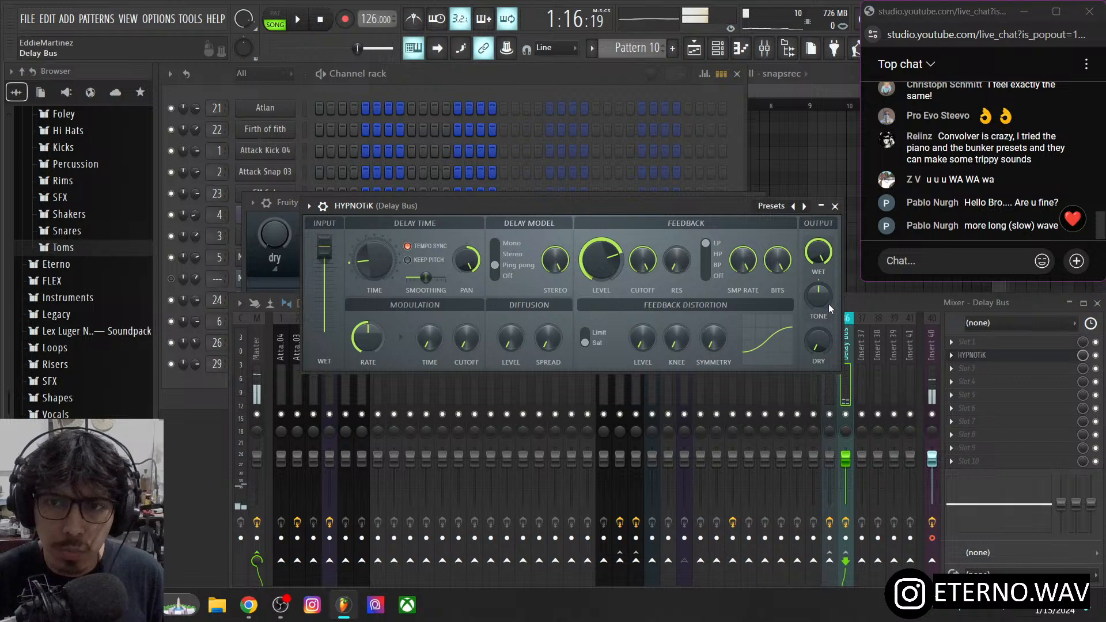
pyautogui.moveTo(702, 210); pyautogui.dragTo(716, 269)
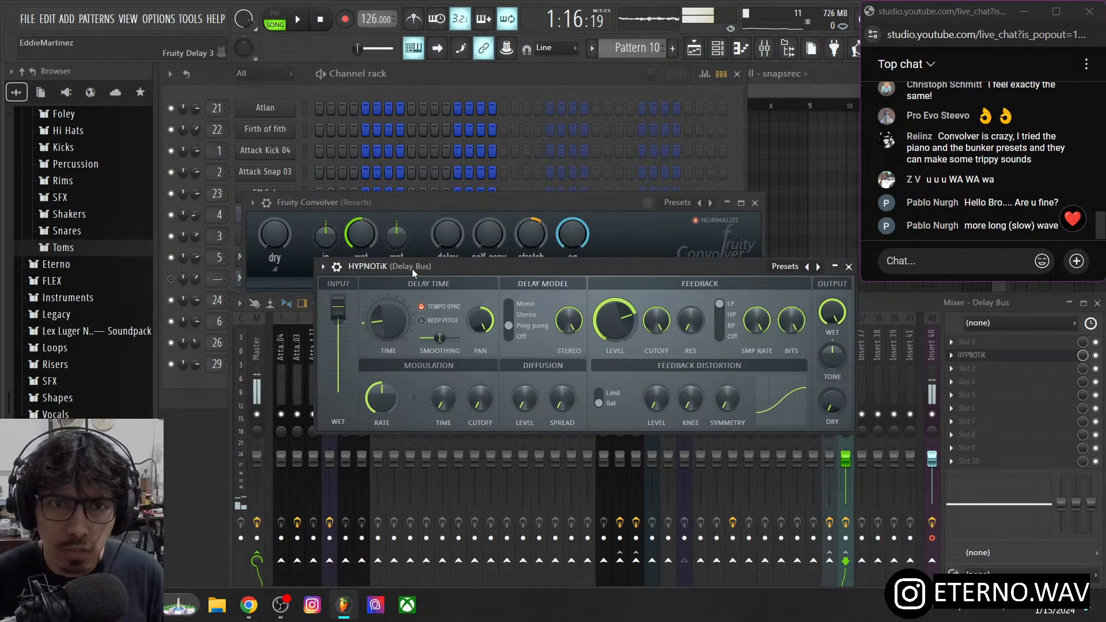
pyautogui.moveTo(620, 322); pyautogui.dragTo(620, 355)
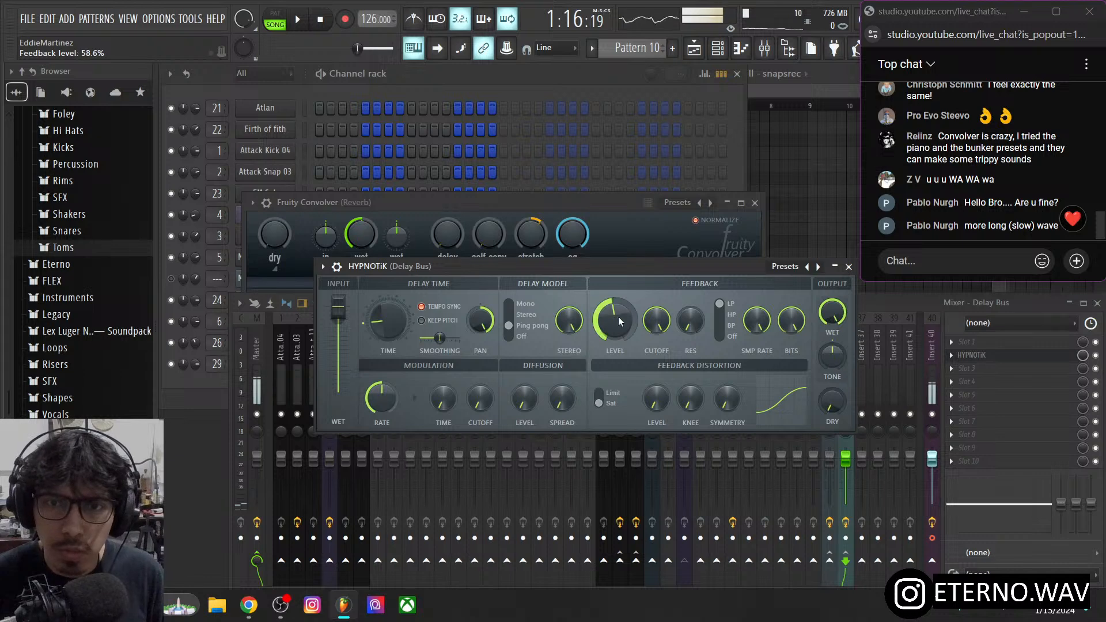
pyautogui.click(848, 266)
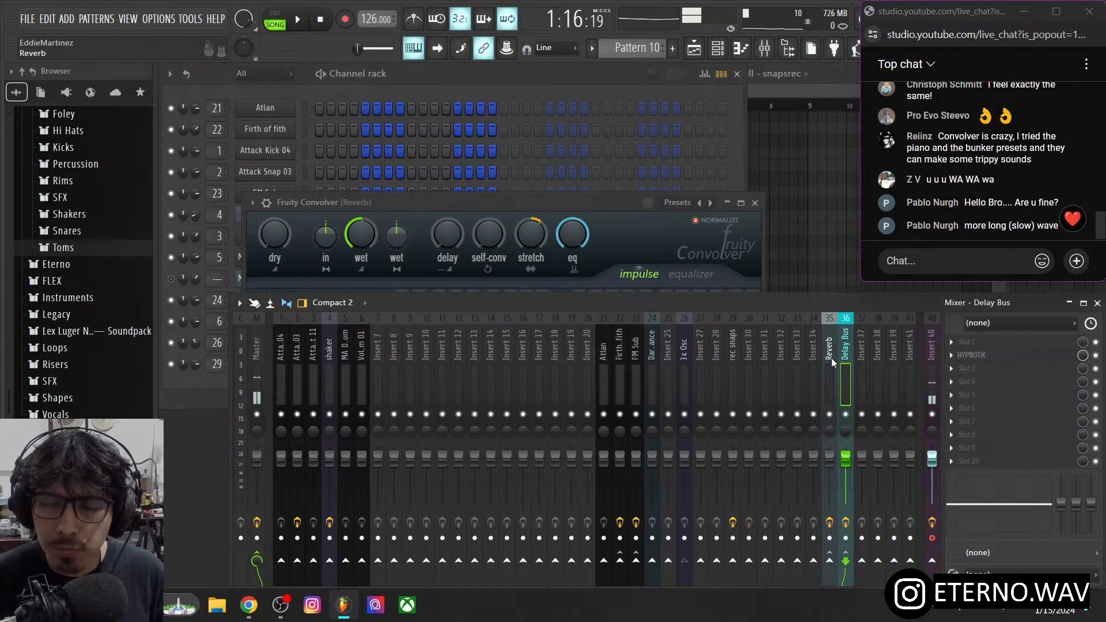
# - Add Fruity WaveShaper to slot 2 of the 3x Osc mixer track and raise its curve's low end with a point at about 0.10, 0.16
pyautogui.click(680, 369)
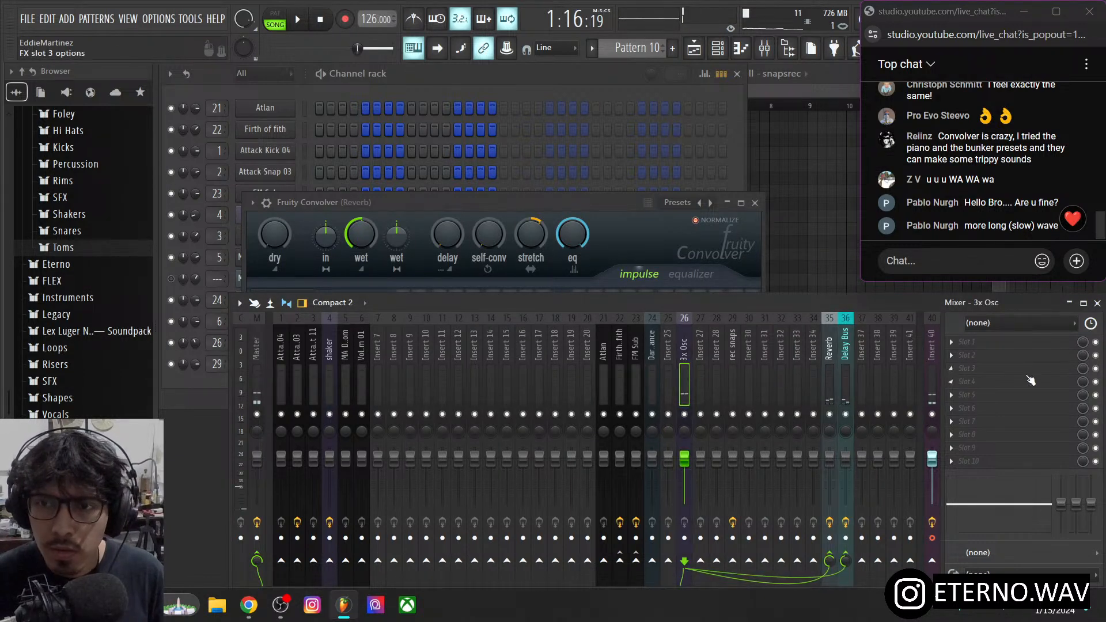
pyautogui.click(975, 354)
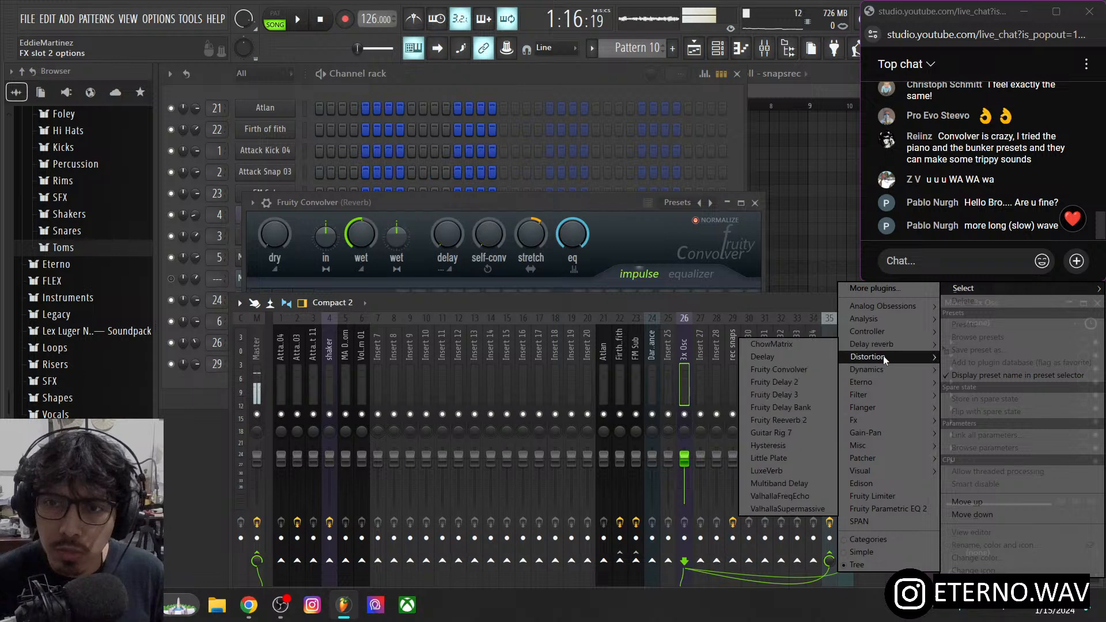
pyautogui.moveTo(885, 357)
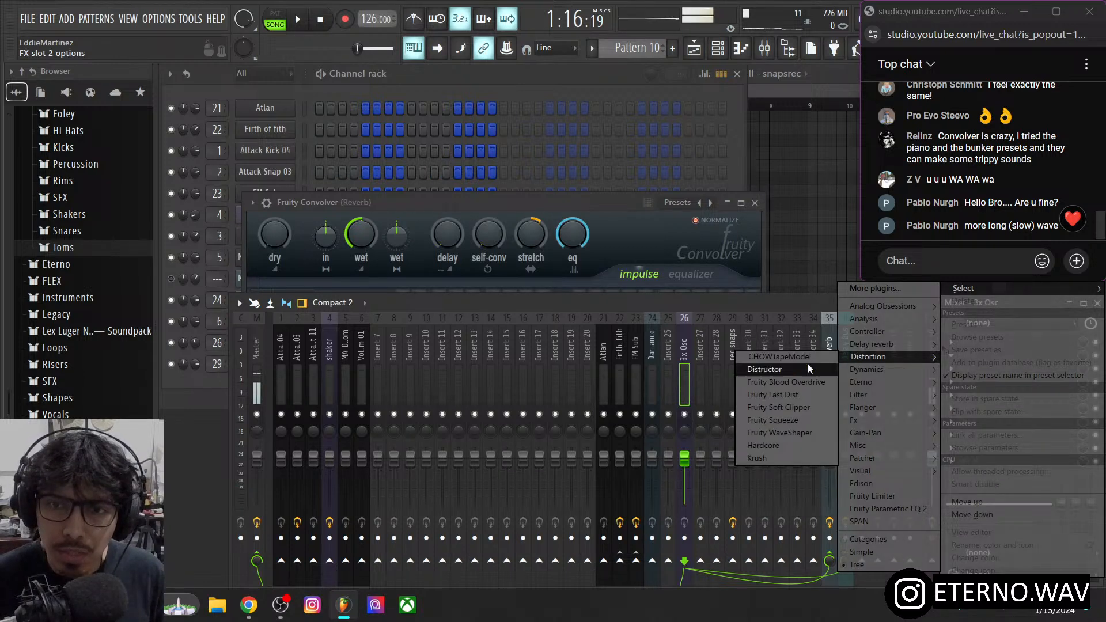
pyautogui.click(804, 432)
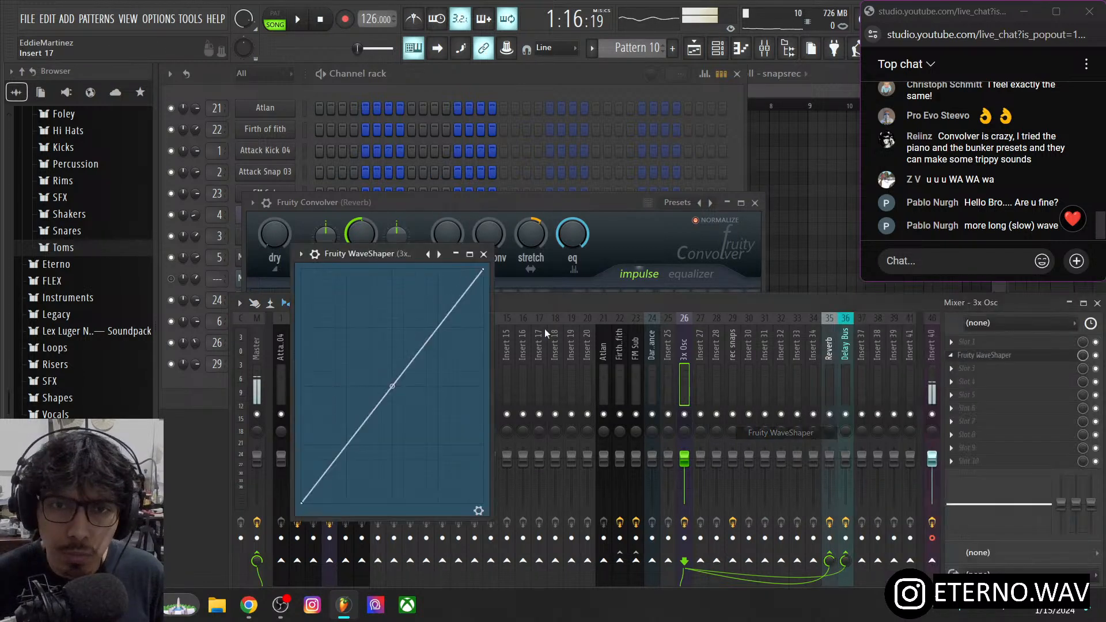
pyautogui.moveTo(397, 254); pyautogui.dragTo(519, 229)
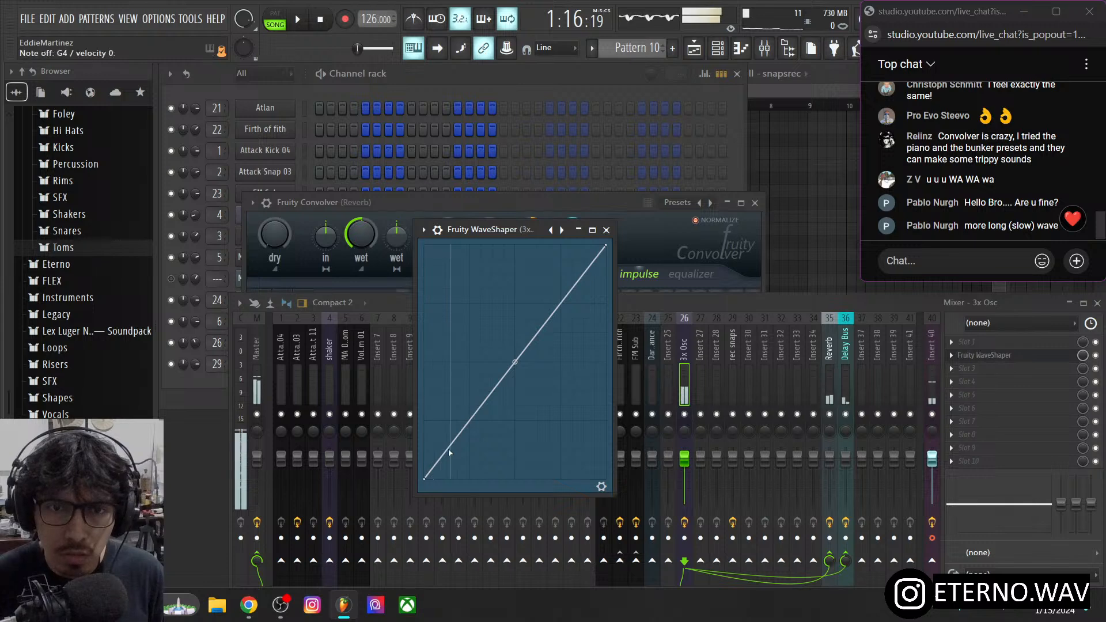
pyautogui.moveTo(450, 453)
pyautogui.mouseDown()
pyautogui.moveTo(435, 416)
pyautogui.moveTo(444, 443)
pyautogui.mouseUp()
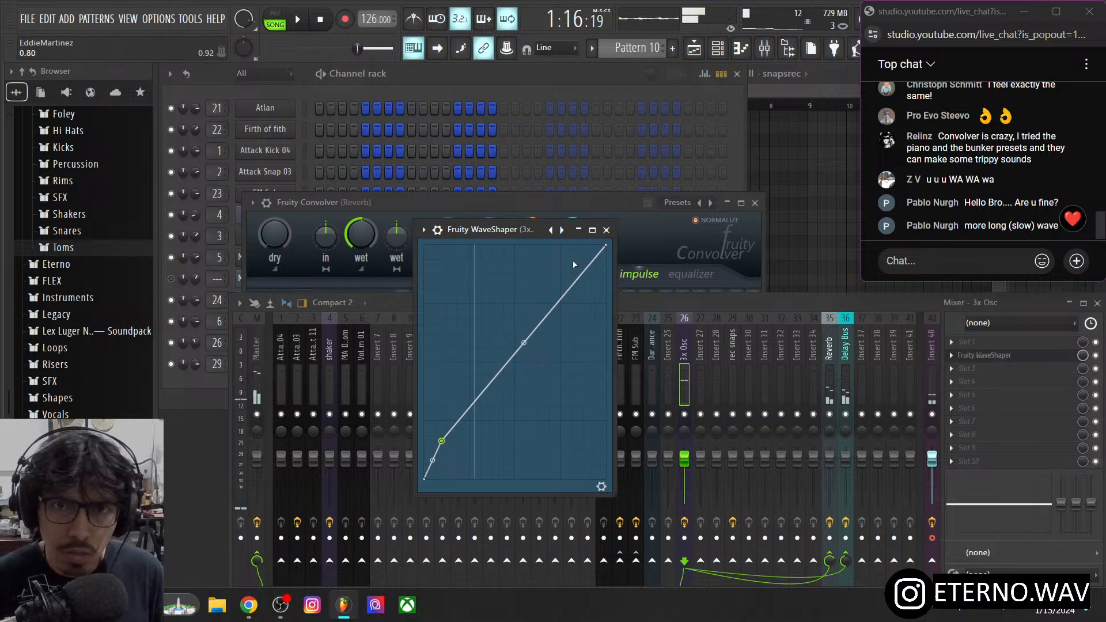
pyautogui.click(608, 230)
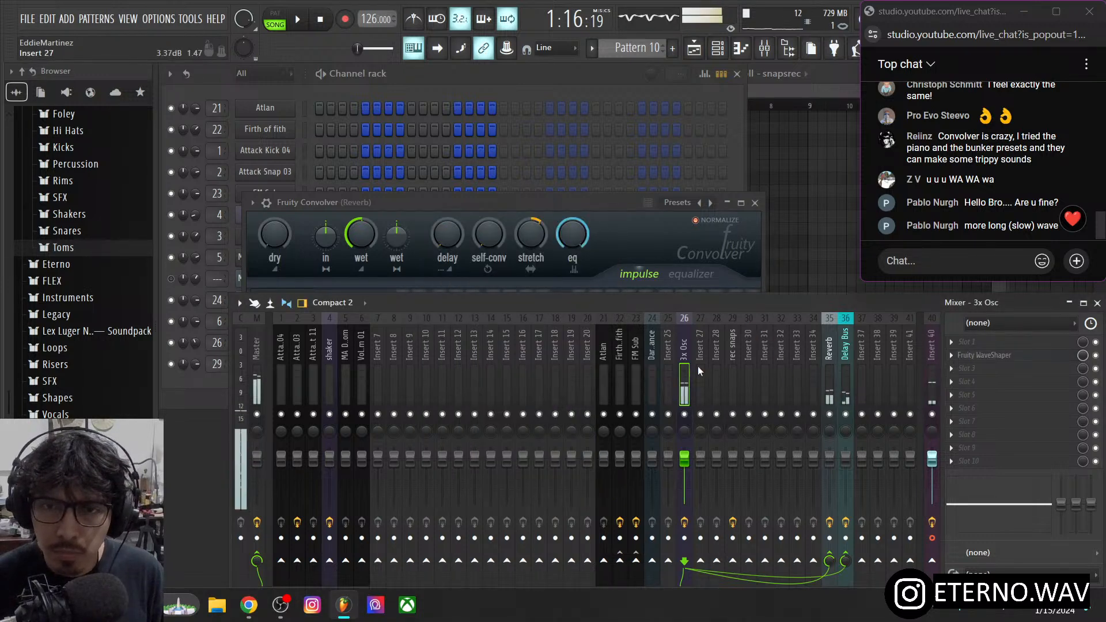
# - Open the 3x Osc from the channel rack and show its Mod X envelope and filter settings
pyautogui.click(303, 92)
pyautogui.click(270, 343)
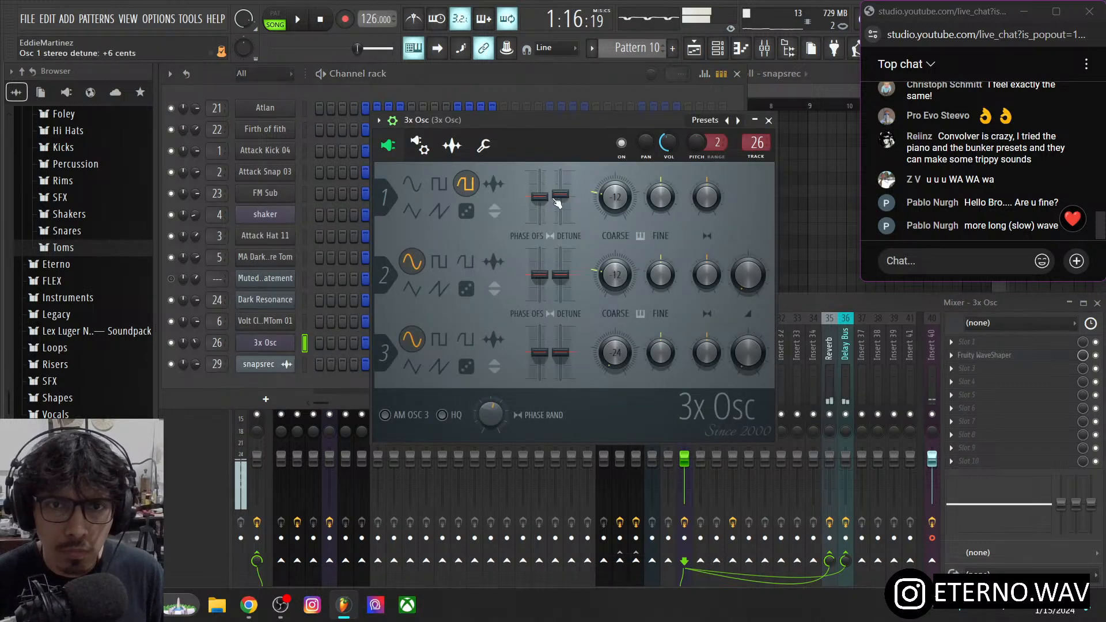
pyautogui.click(420, 146)
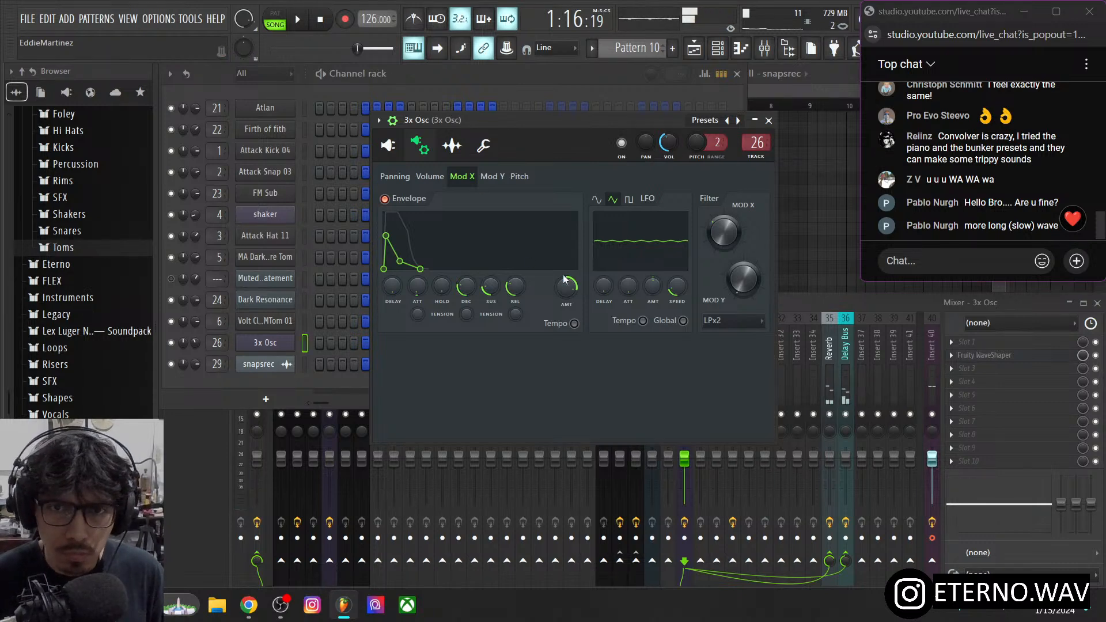
# - Soften the distortion by lowering the added WaveShaper curve point slightly towards the straight line on the 3x Osc track
pyautogui.click(845, 371)
pyautogui.click(688, 365)
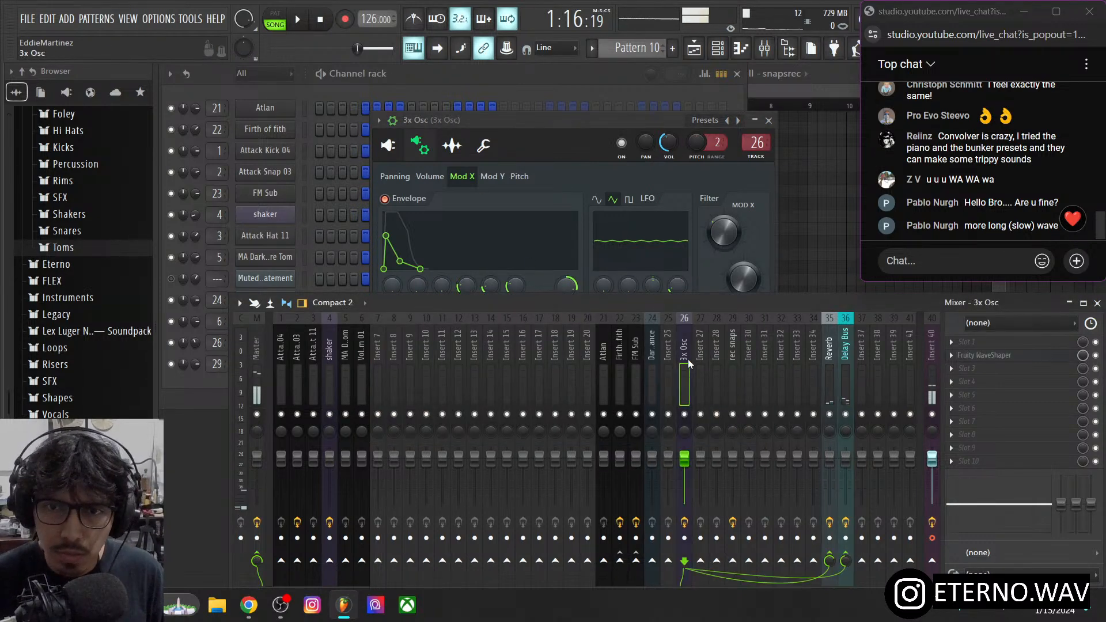
pyautogui.click(984, 355)
pyautogui.rightClick(442, 442)
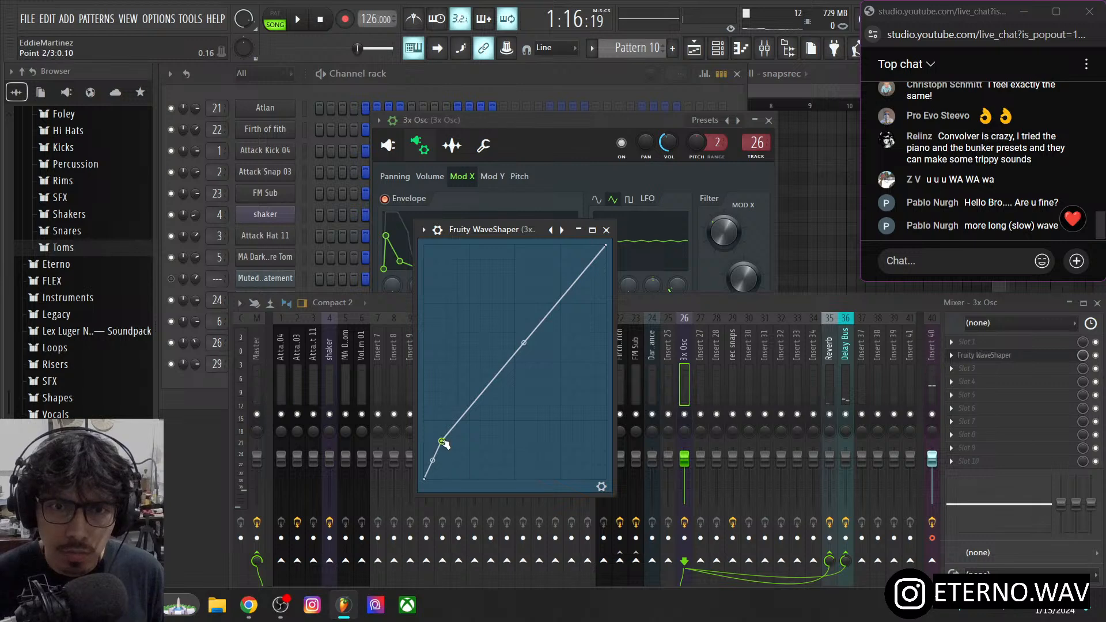
pyautogui.moveTo(443, 441); pyautogui.dragTo(446, 445)
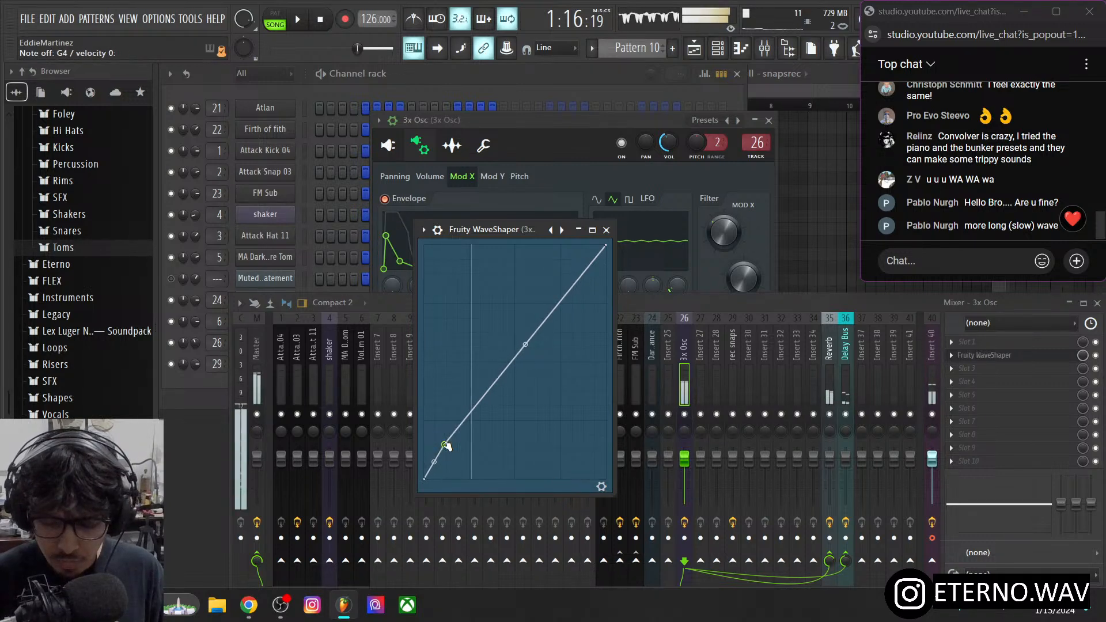
pyautogui.click(607, 230)
# - Fine-tune the 3x Osc's Mod X filter frequency, and change its polyphony mode from Mono to Porta with a longer slide time
pyautogui.click(515, 123)
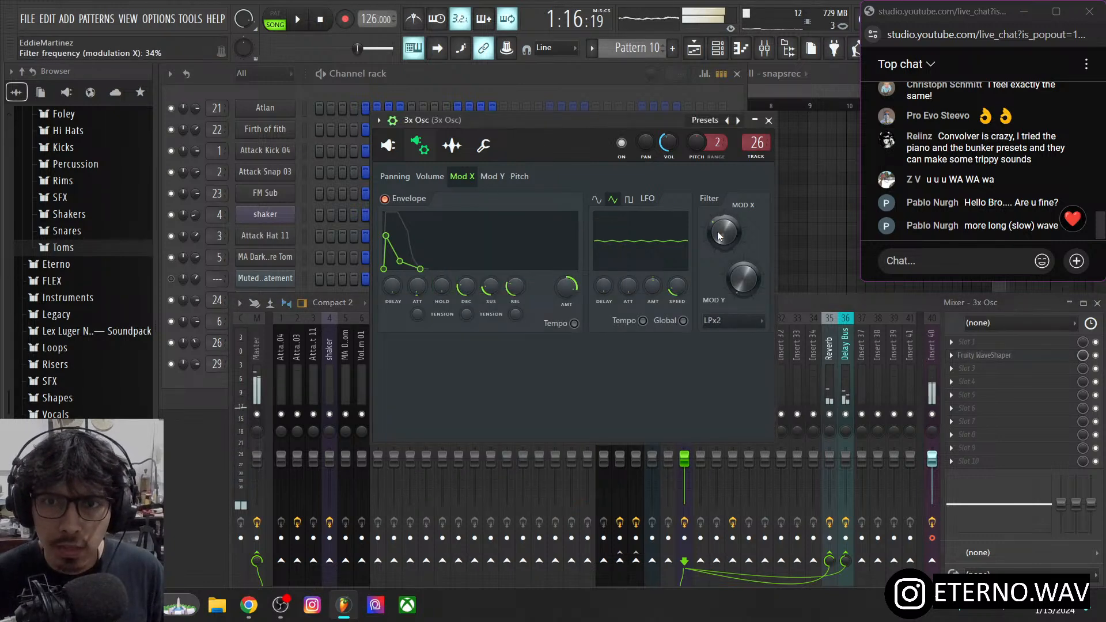
pyautogui.moveTo(725, 232)
pyautogui.mouseDown()
pyautogui.moveTo(724, 219)
pyautogui.moveTo(720, 237)
pyautogui.moveTo(734, 240)
pyautogui.mouseUp()
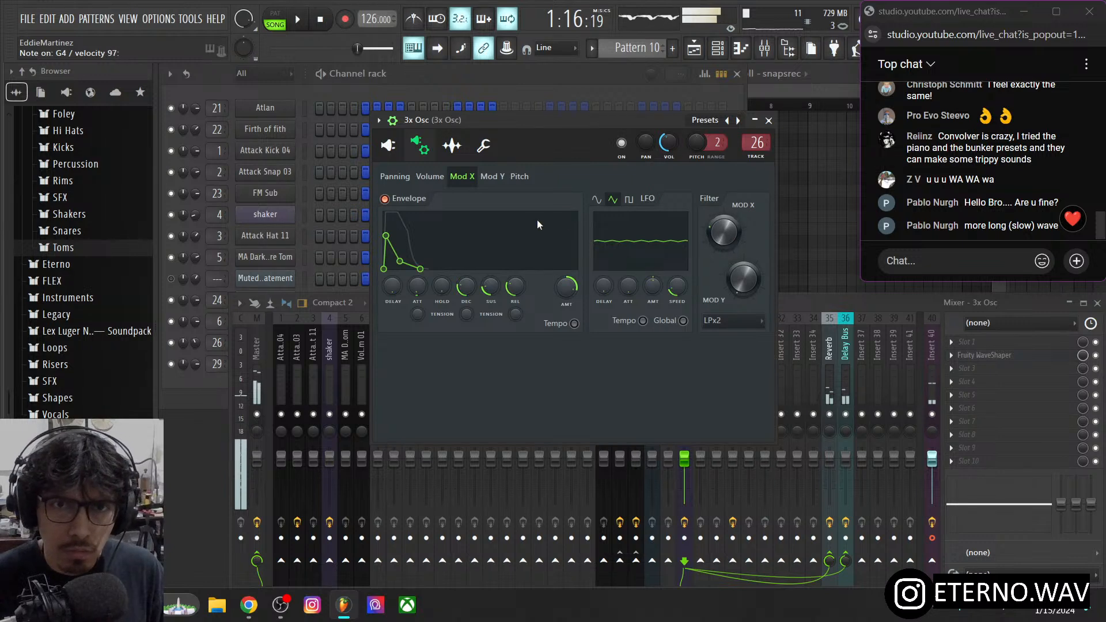
pyautogui.click(484, 145)
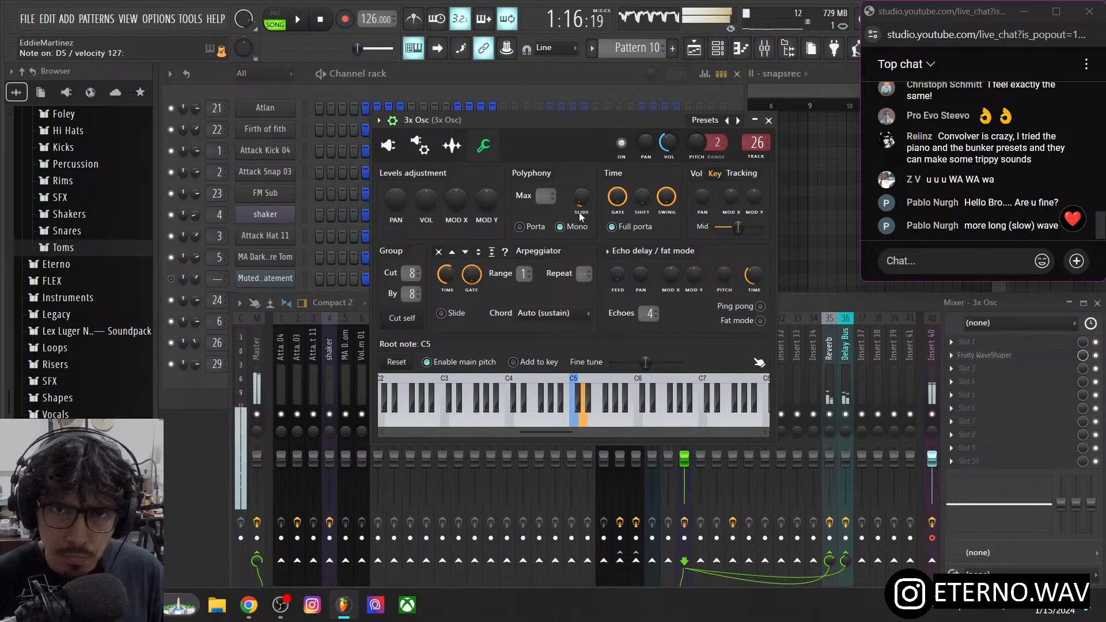
pyautogui.click(562, 227)
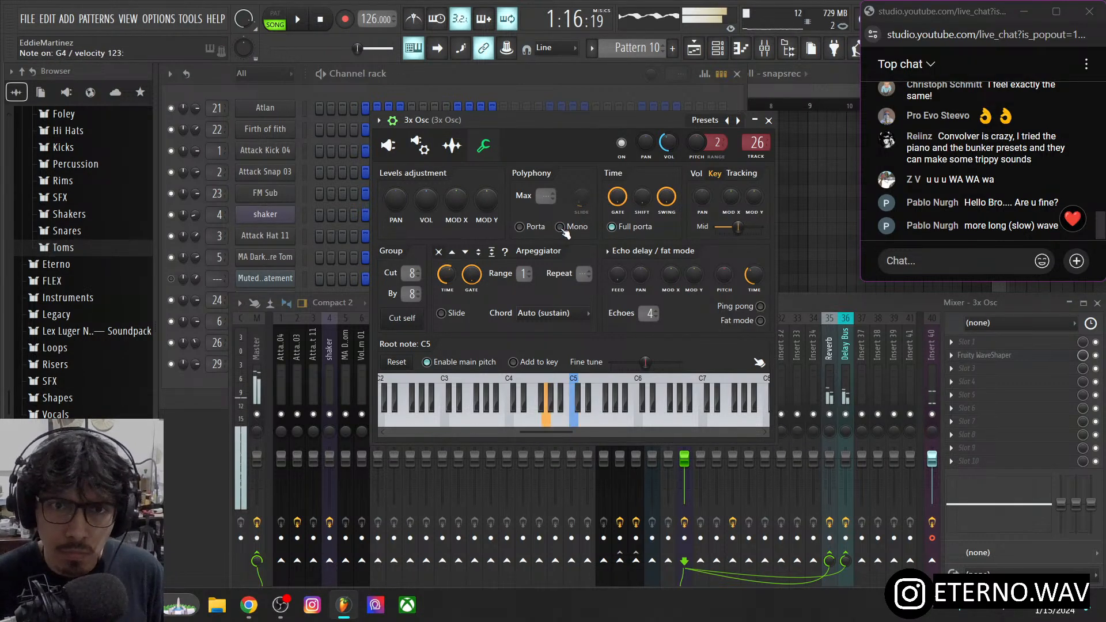
pyautogui.click(537, 228)
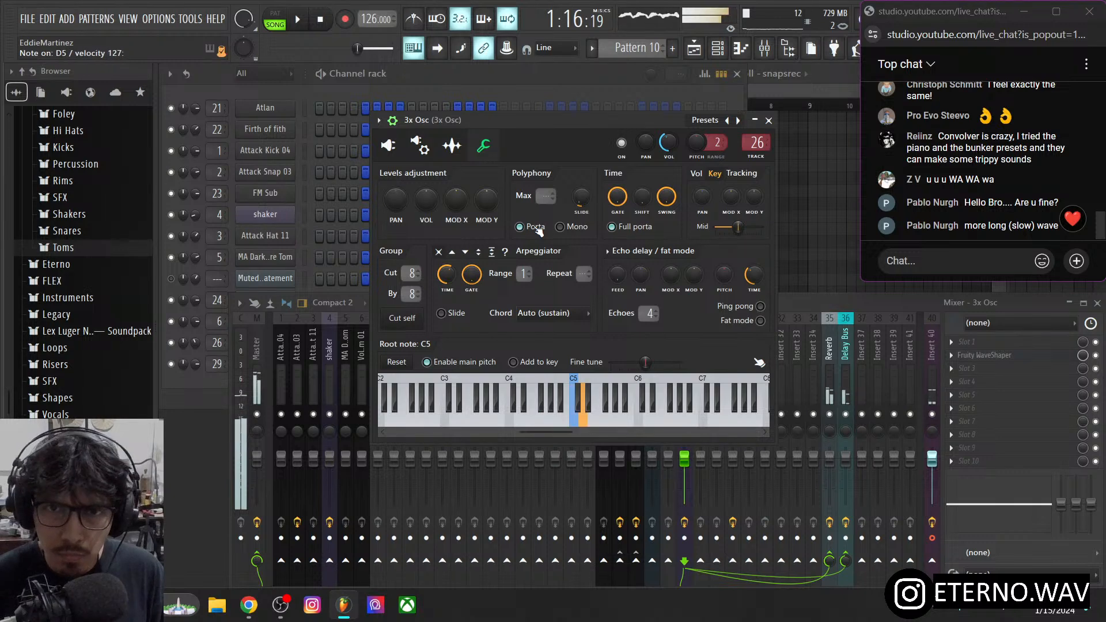
pyautogui.moveTo(584, 198)
pyautogui.mouseDown()
pyautogui.moveTo(585, 183)
pyautogui.moveTo(580, 193)
pyautogui.mouseUp()
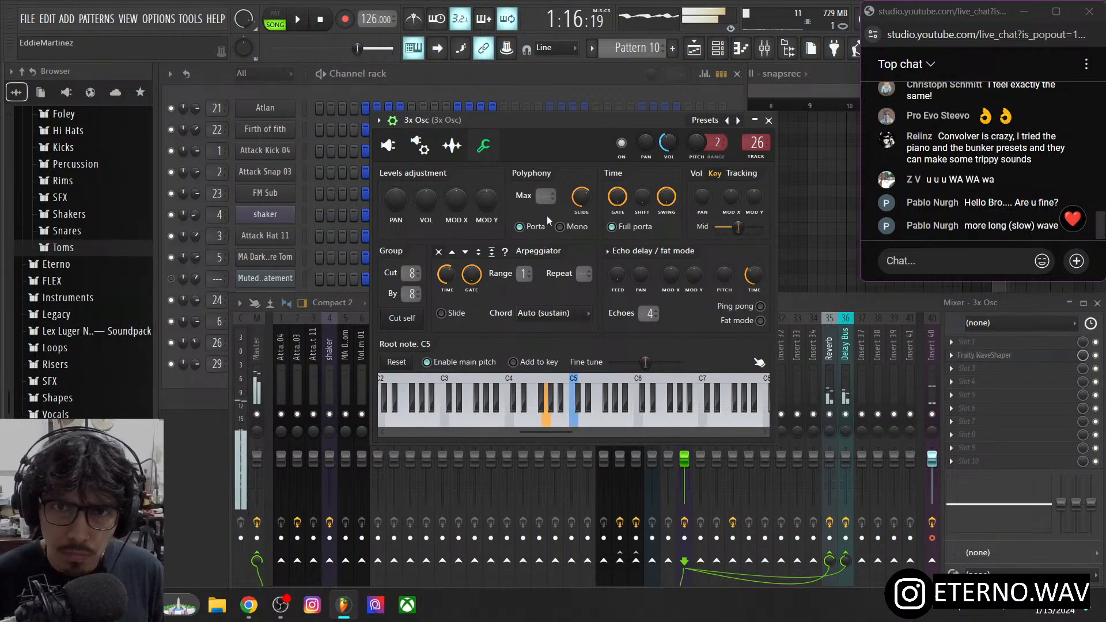
pyautogui.moveTo(580, 197); pyautogui.dragTo(580, 195)
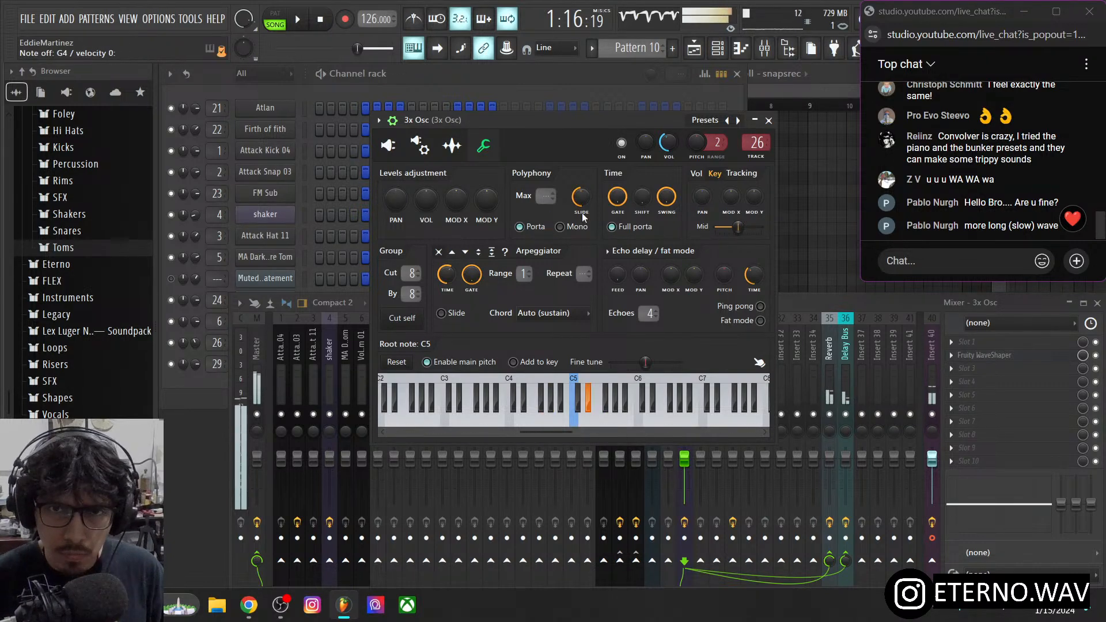
# - Slightly lengthen the decay of the 3x Osc's Mod X envelope and raise the envelope amount
pyautogui.click(392, 147)
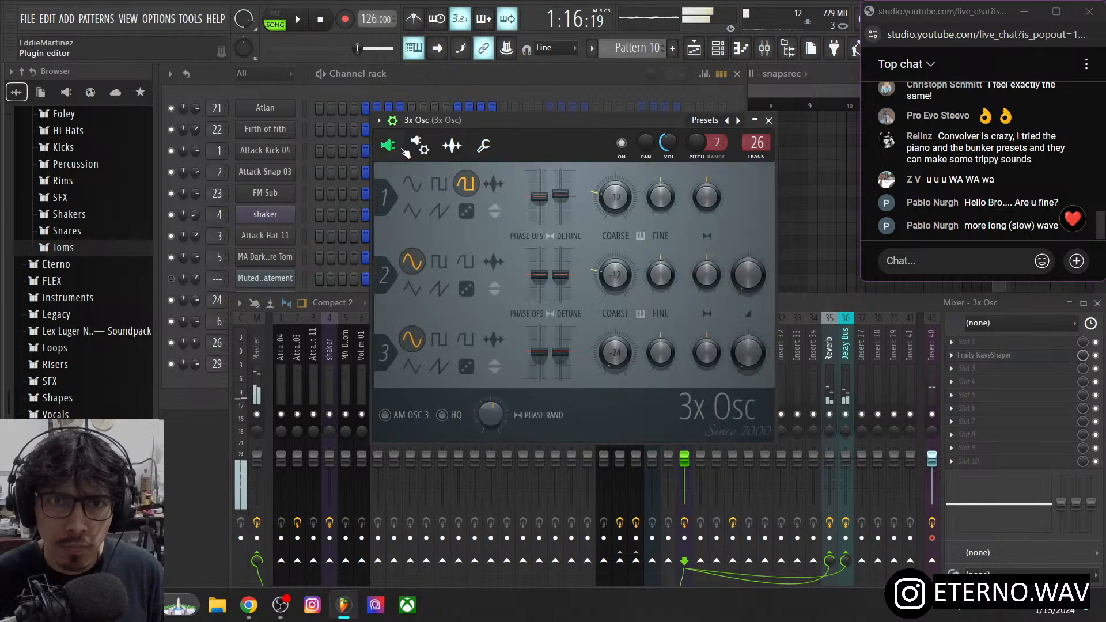
pyautogui.click(453, 145)
pyautogui.click(420, 145)
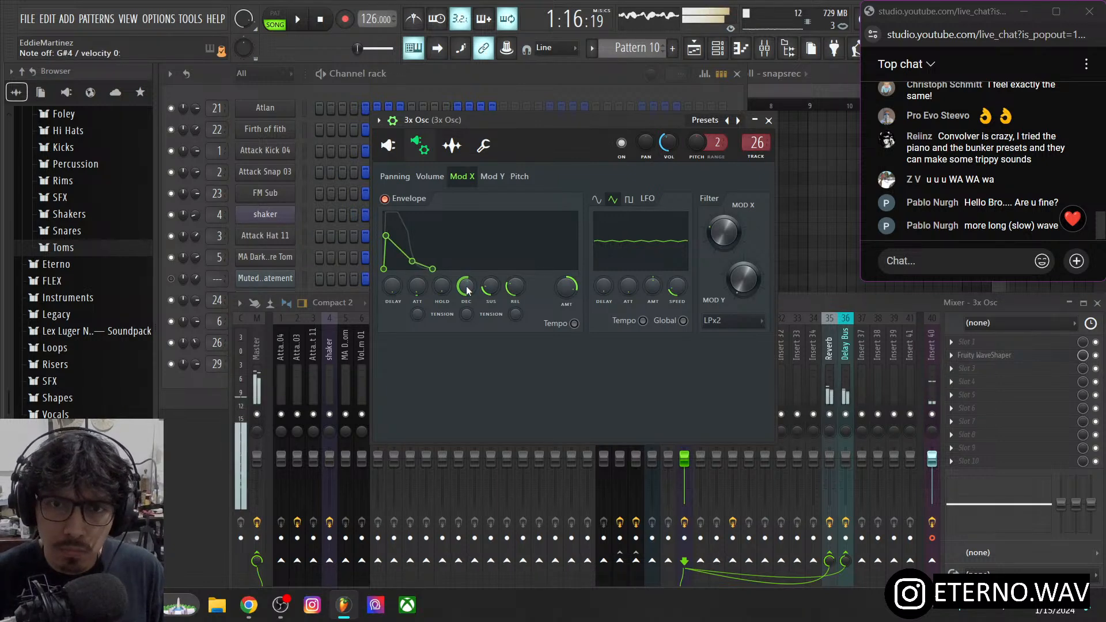
pyautogui.moveTo(466, 290); pyautogui.dragTo(467, 297)
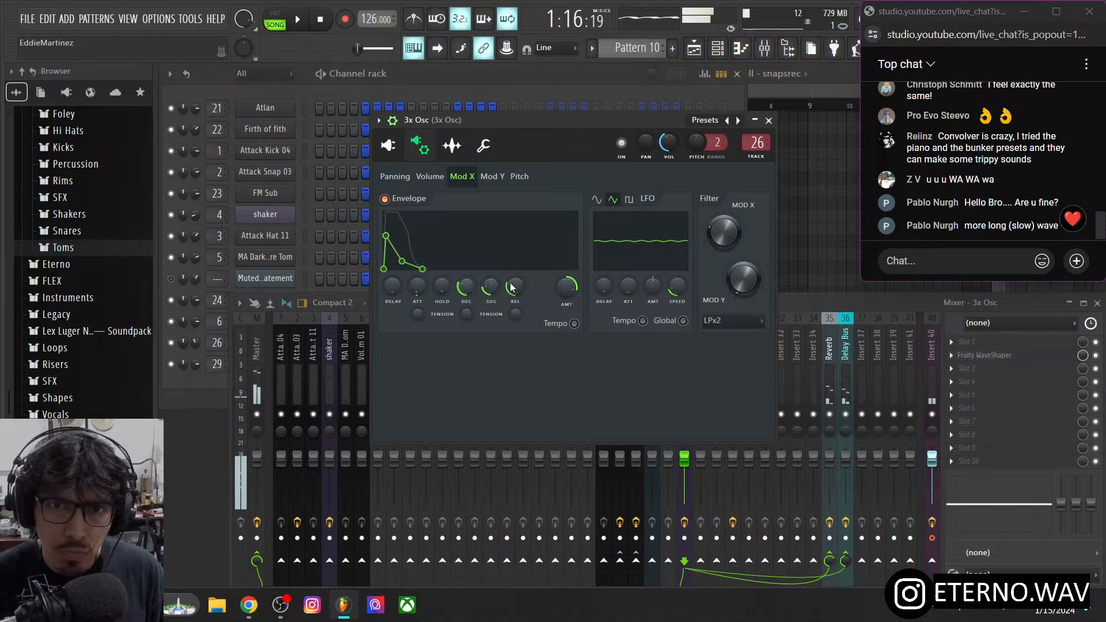
pyautogui.moveTo(564, 290); pyautogui.dragTo(564, 279)
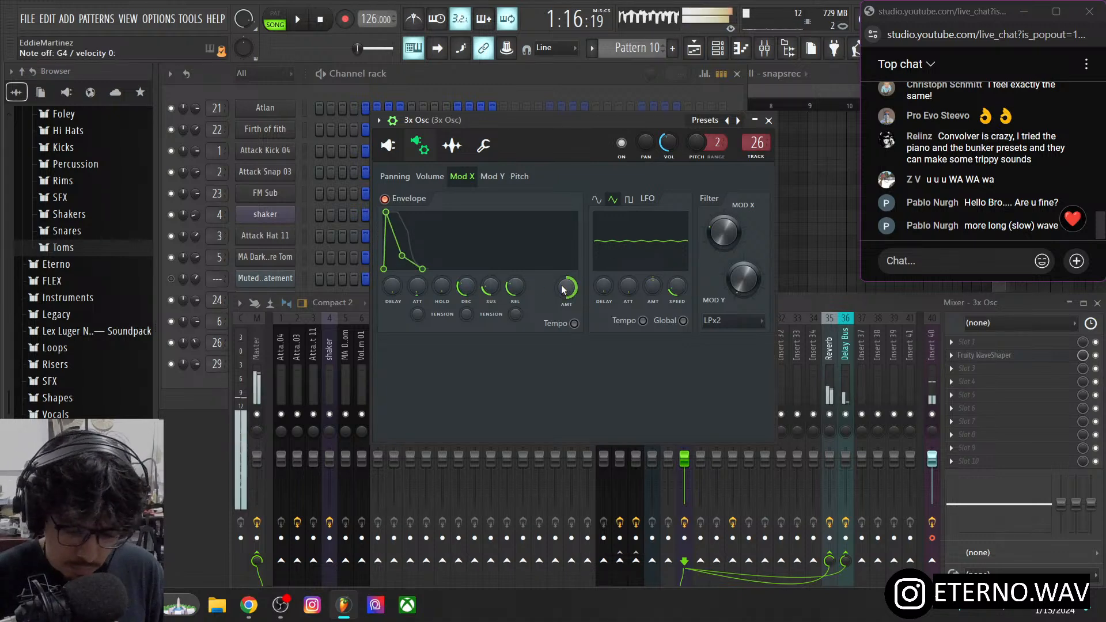
pyautogui.moveTo(563, 289)
pyautogui.mouseDown()
pyautogui.moveTo(562, 260)
pyautogui.moveTo(562, 277)
pyautogui.mouseUp()
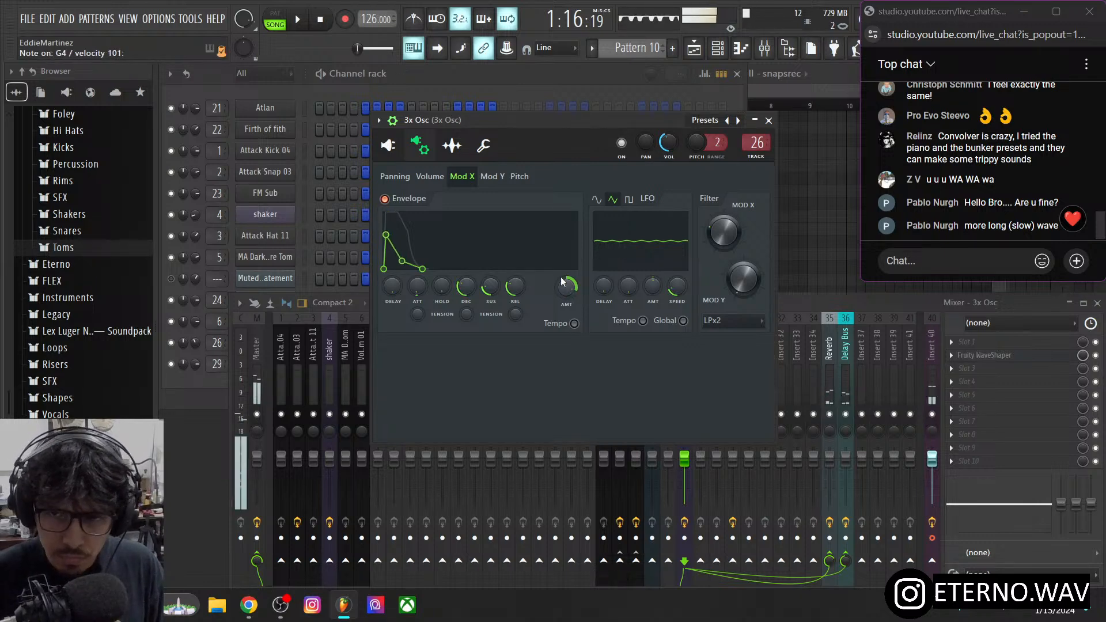
pyautogui.moveTo(562, 282); pyautogui.dragTo(561, 282)
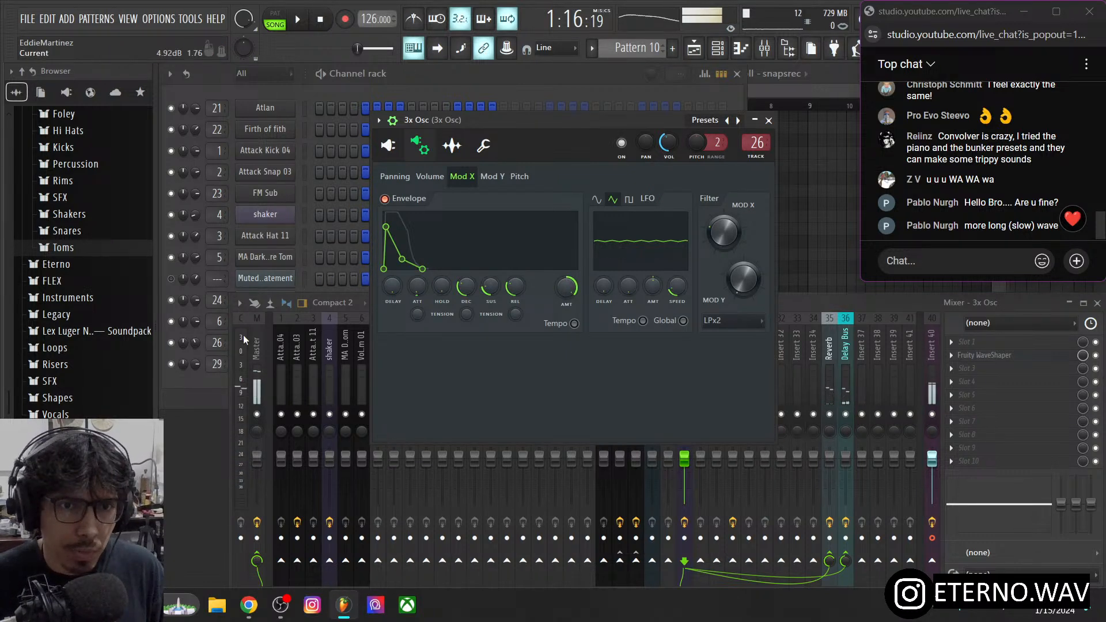
# - Select the Muted Statement channel for comparison and raise its Saturate macro in FLEX to maximum
pyautogui.click(213, 389)
pyautogui.click(305, 279)
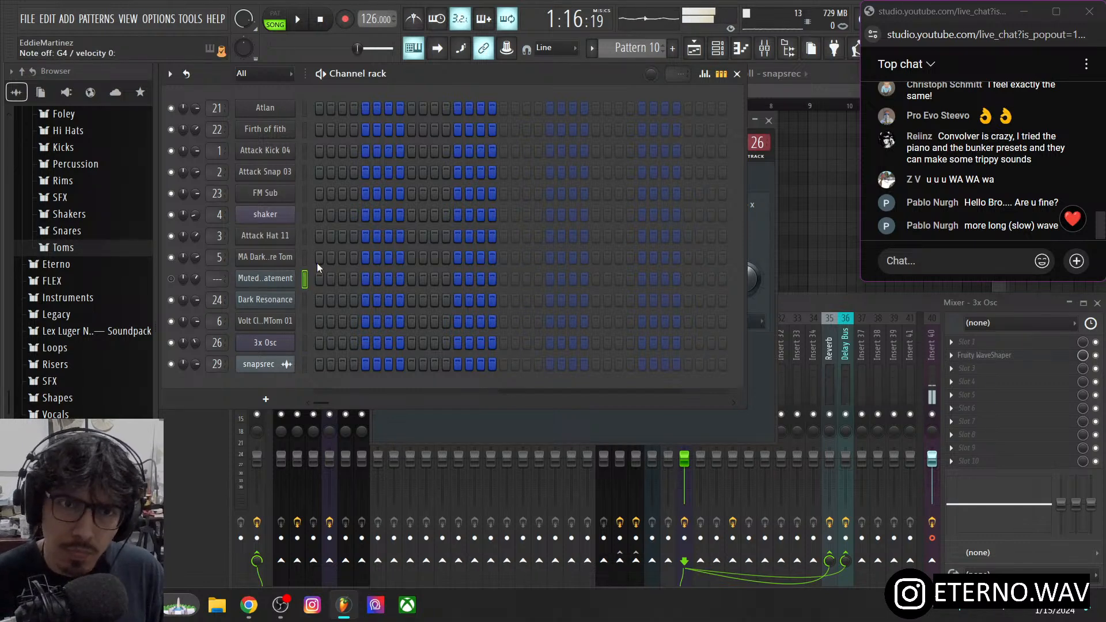
pyautogui.click(282, 279)
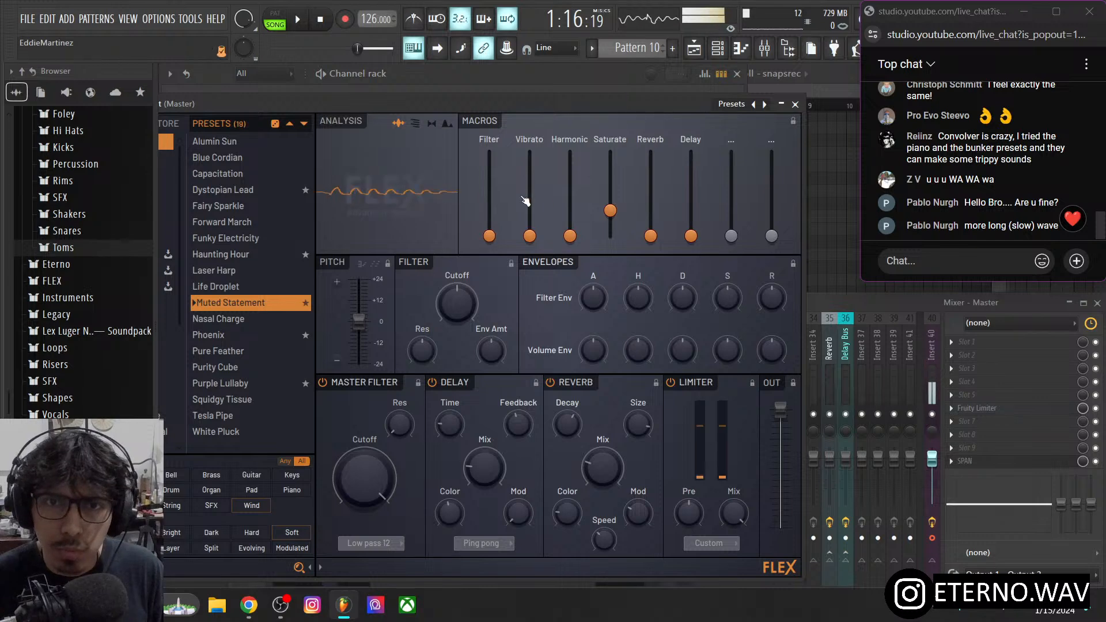
pyautogui.moveTo(610, 210); pyautogui.dragTo(610, 153)
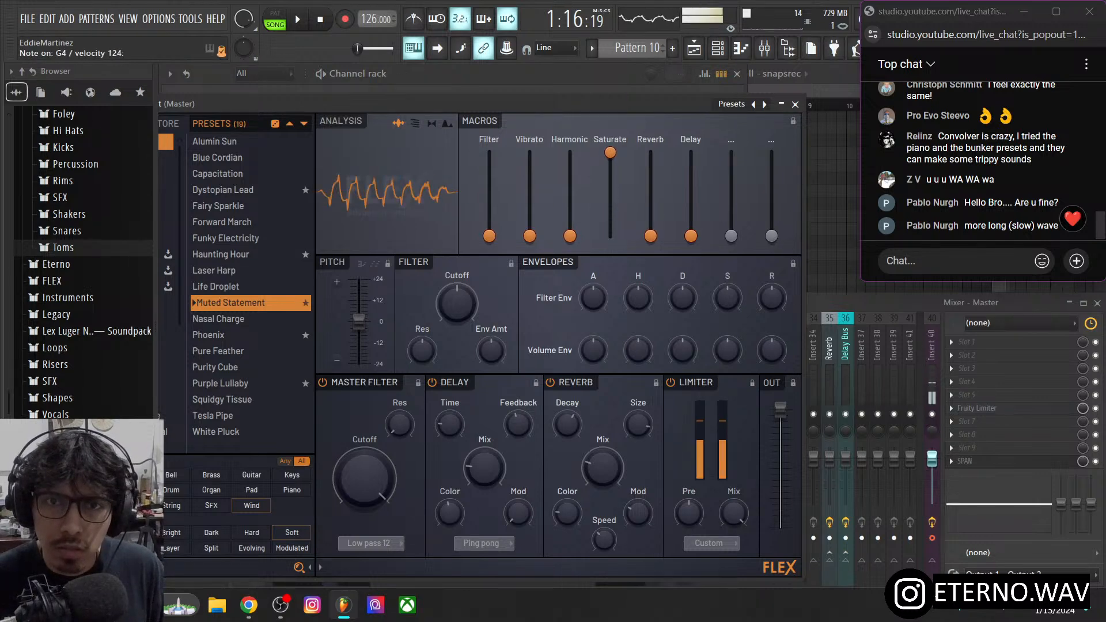
pyautogui.click(456, 75)
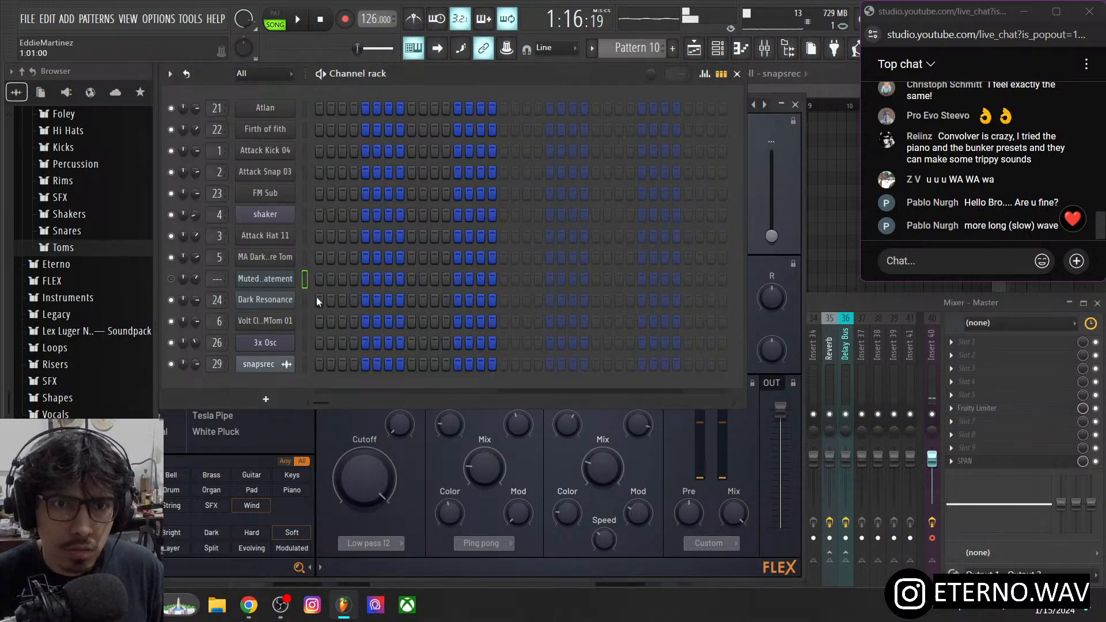
# - Return to the 3x Osc and readjust its Mod X filter frequency by ear
pyautogui.click(305, 342)
pyautogui.click(288, 343)
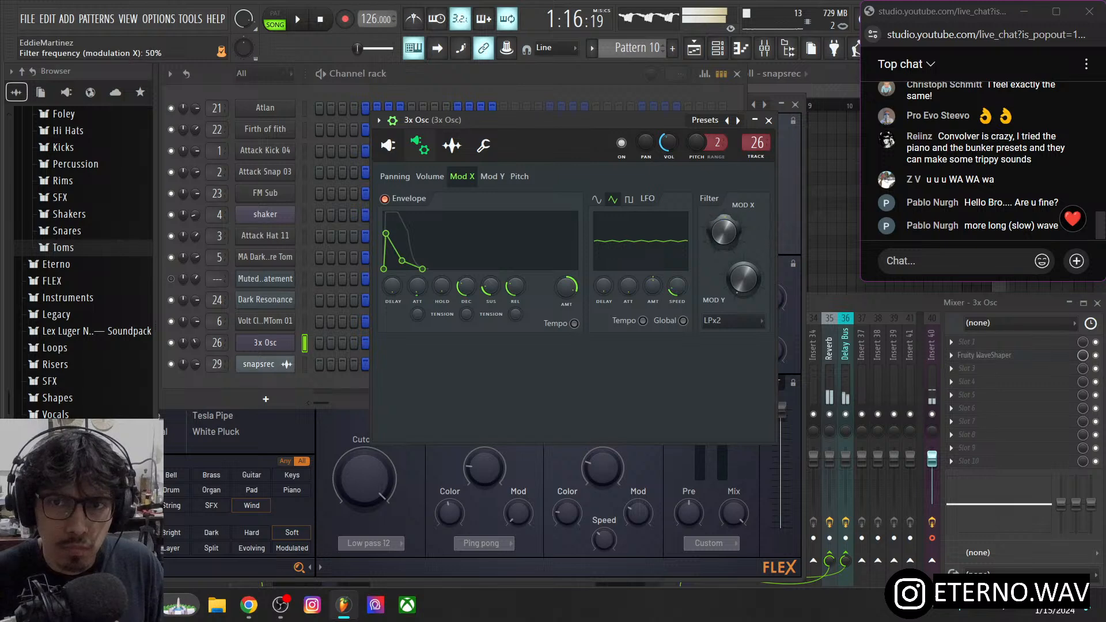
pyautogui.moveTo(724, 232); pyautogui.dragTo(724, 237)
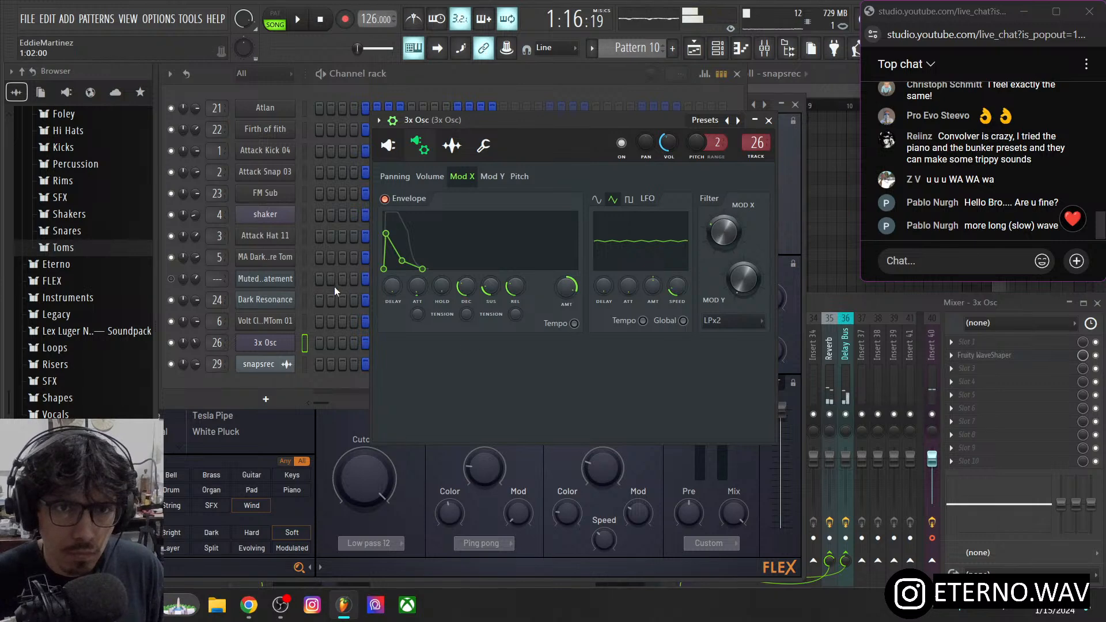
# - Compare the sound of the Muted Statement FLEX preset with the 3x Osc lead
pyautogui.click(305, 280)
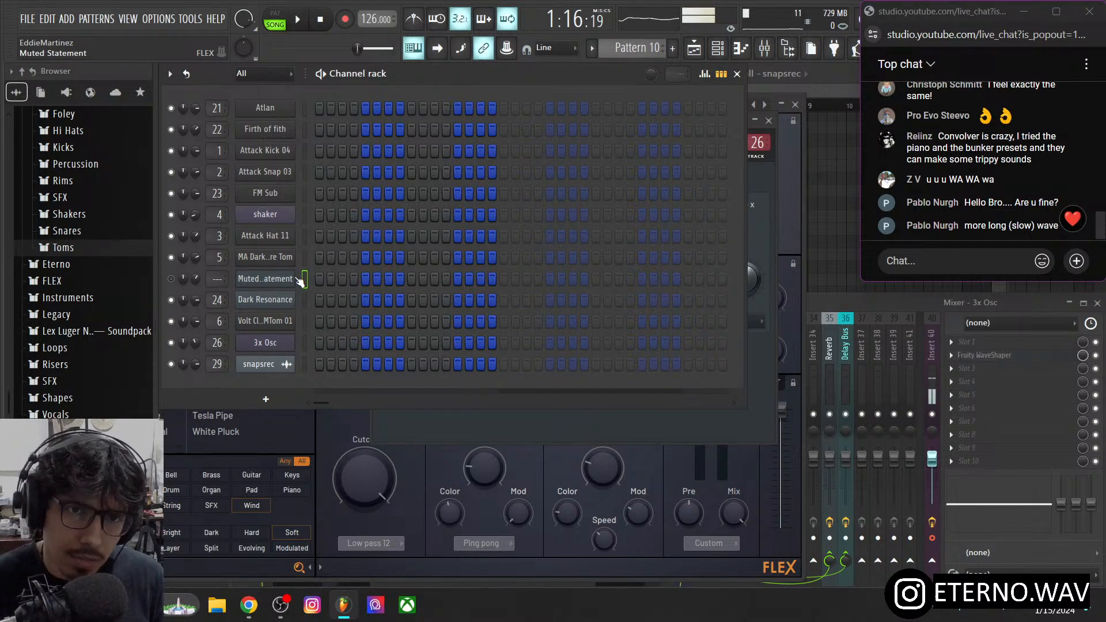
pyautogui.click(279, 282)
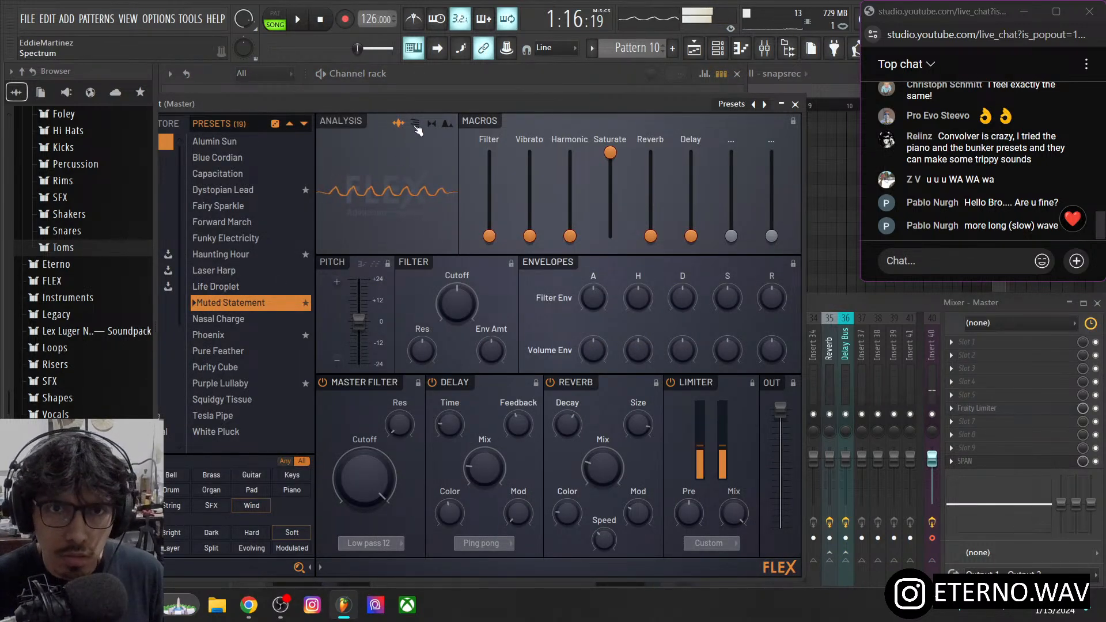
pyautogui.click(445, 80)
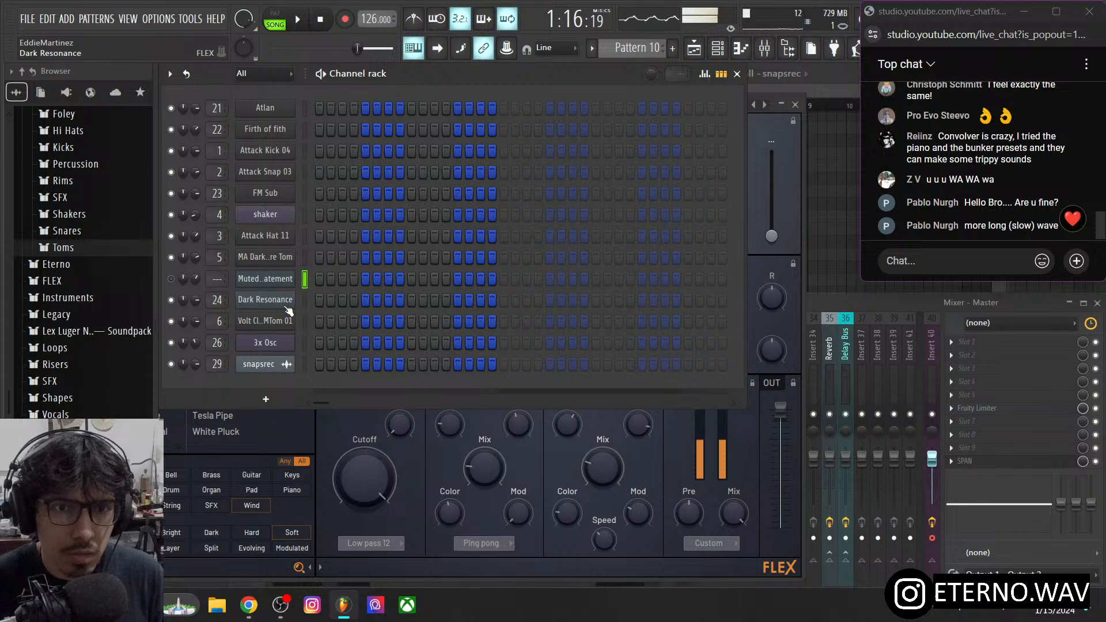
pyautogui.click(304, 344)
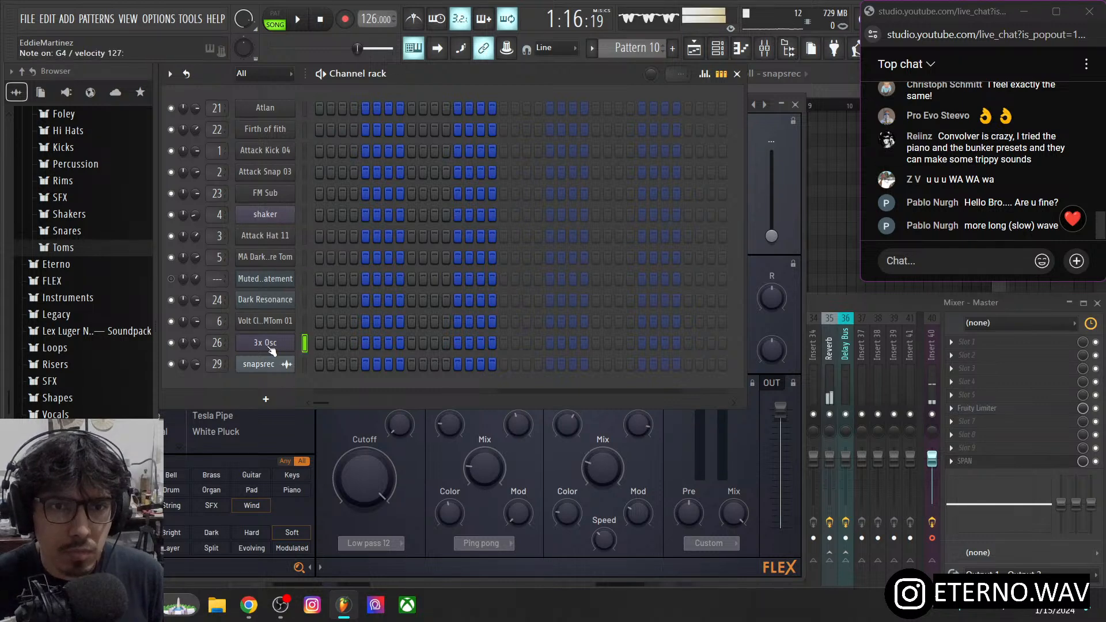
# - Return to the 3x Osc and readjust the speed of its Mod X LFO by ear
pyautogui.click(269, 345)
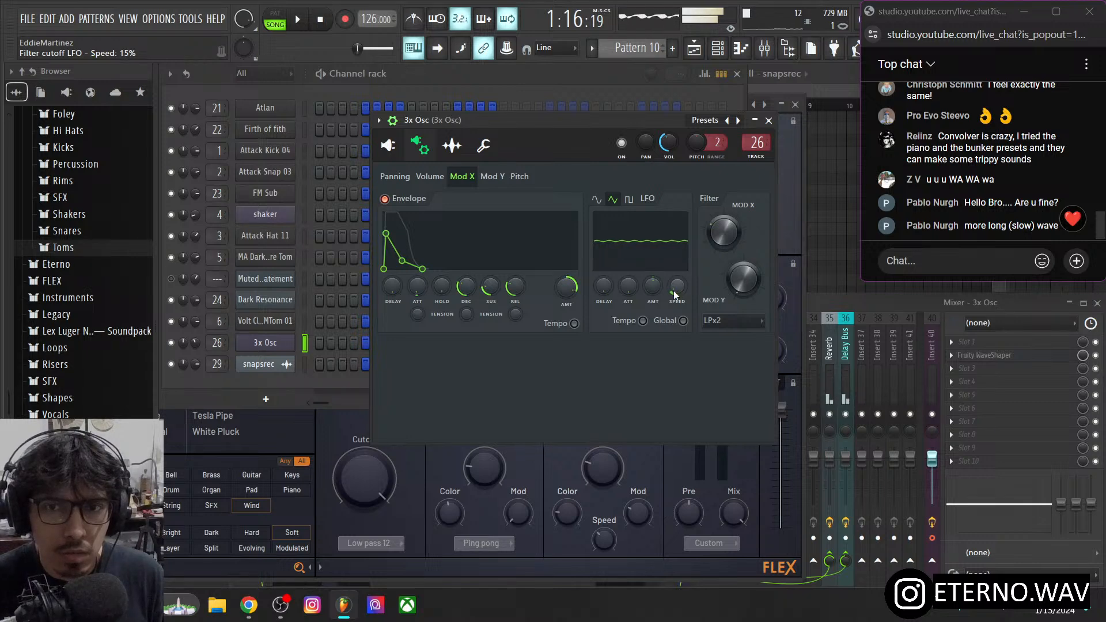
pyautogui.moveTo(676, 294); pyautogui.dragTo(675, 277)
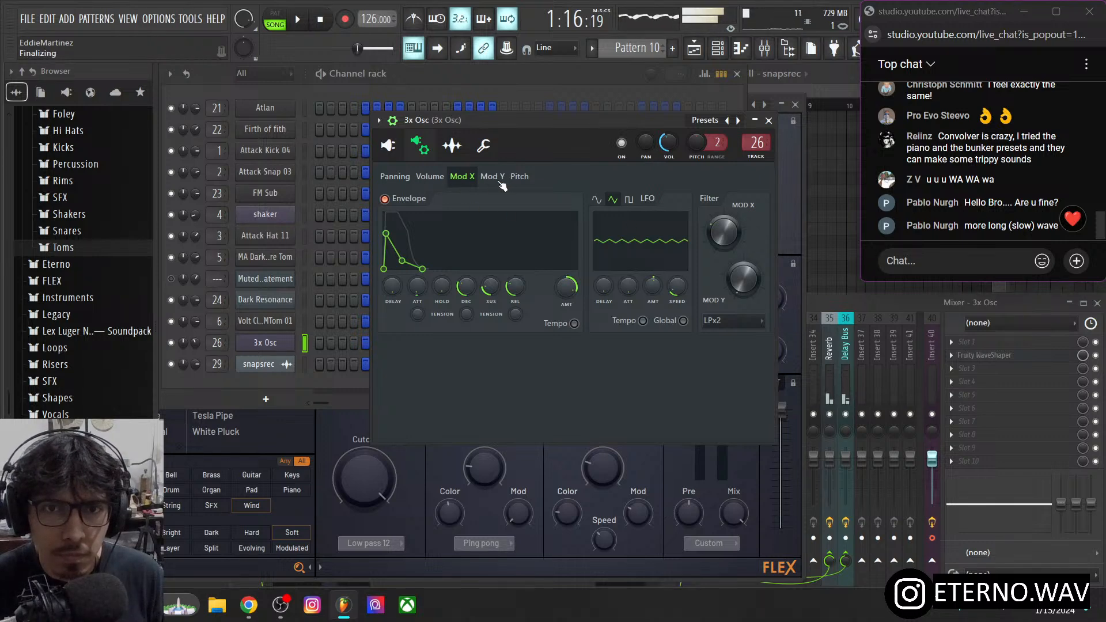
# - Give the 3x Osc a triangle-wave panning LFO with no attack time and an amount of 48%
pyautogui.click(398, 177)
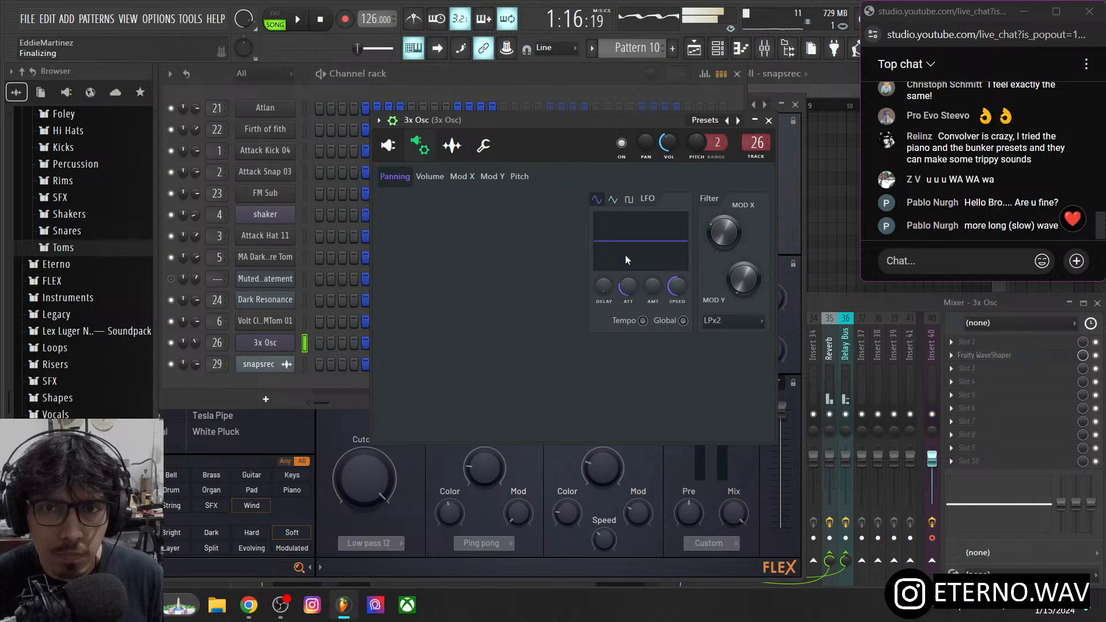
pyautogui.moveTo(662, 292); pyautogui.dragTo(662, 287)
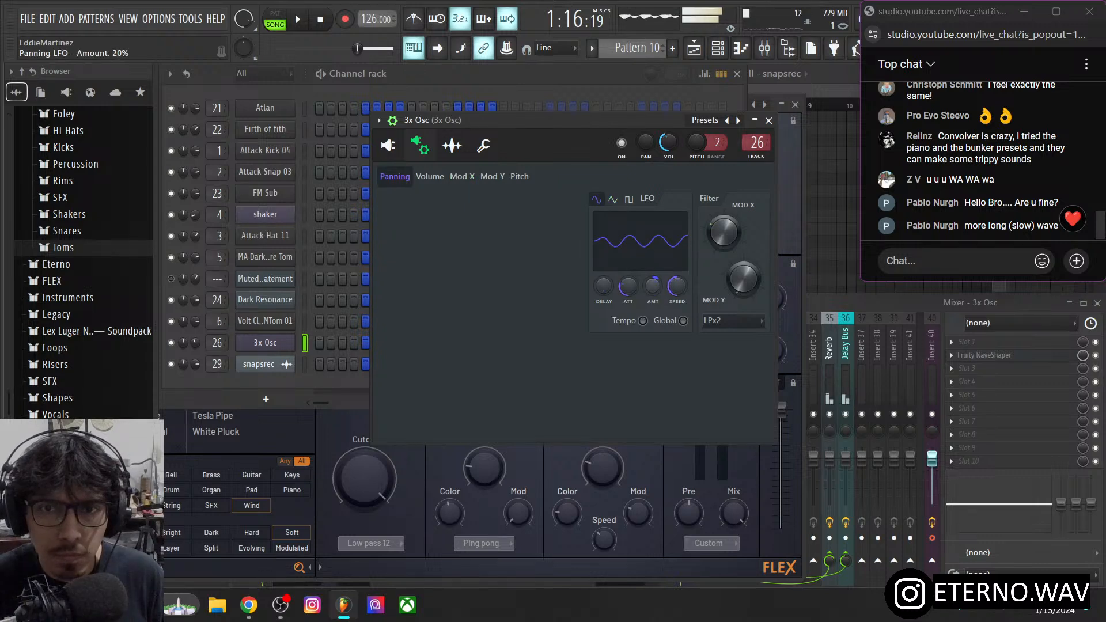
pyautogui.click(612, 199)
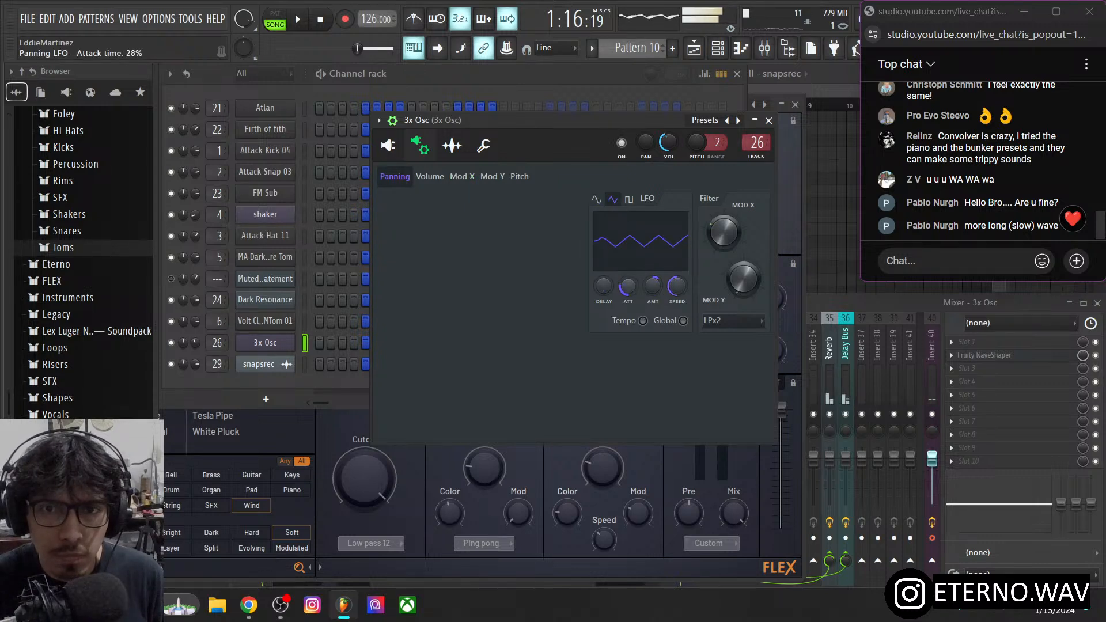
pyautogui.moveTo(629, 288); pyautogui.dragTo(677, 248)
pyautogui.moveTo(653, 285); pyautogui.dragTo(652, 277)
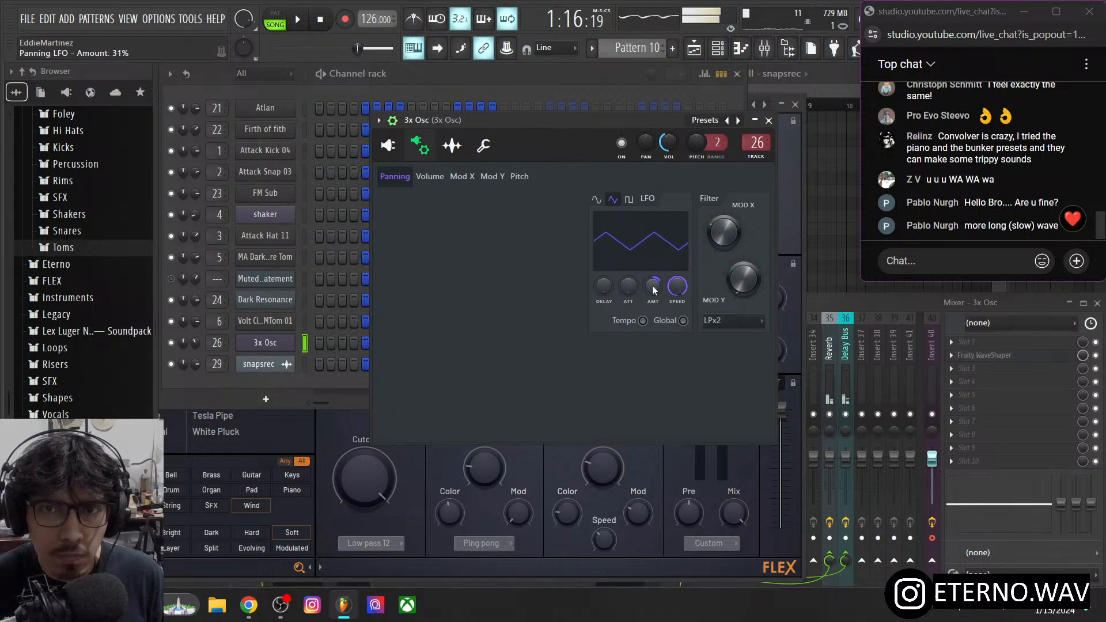
pyautogui.moveTo(678, 286); pyautogui.dragTo(653, 271)
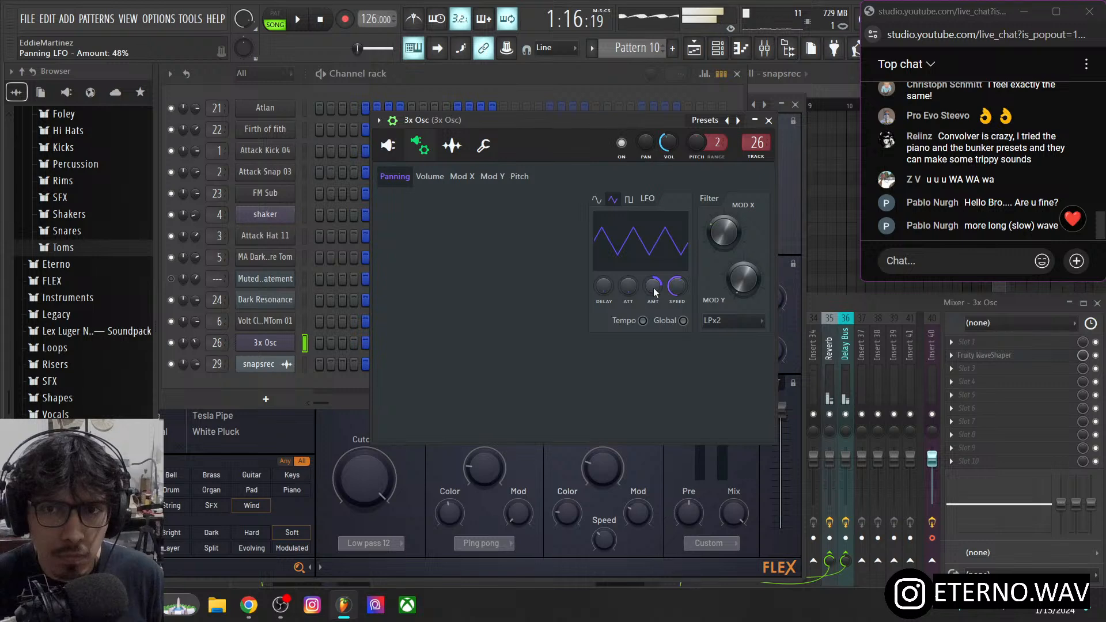
pyautogui.press('z')
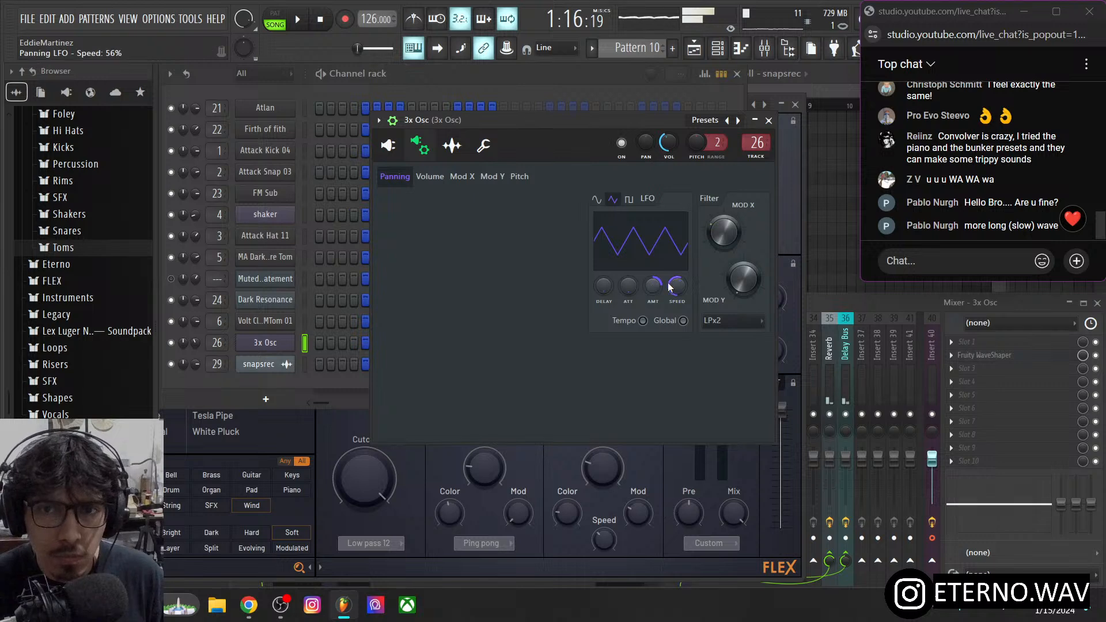
# - Switch the panning LFO to a sine wave and tune its speed by ear
pyautogui.moveTo(677, 288)
pyautogui.mouseDown()
pyautogui.moveTo(677, 322)
pyautogui.moveTo(677, 293)
pyautogui.mouseUp()
pyautogui.click(602, 202)
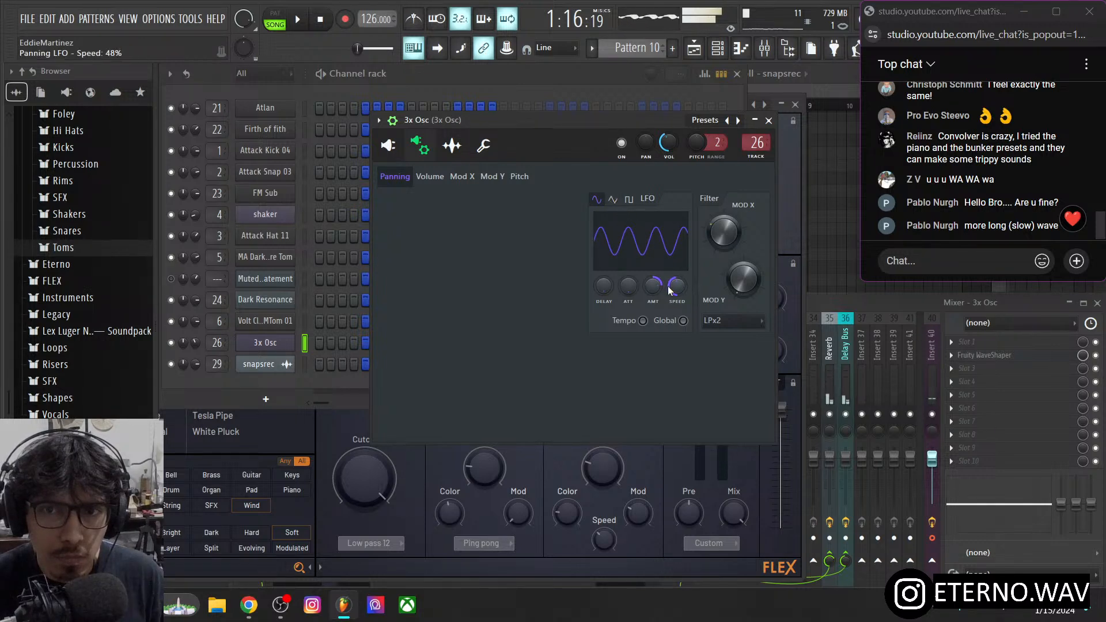
pyautogui.moveTo(673, 289); pyautogui.dragTo(673, 278)
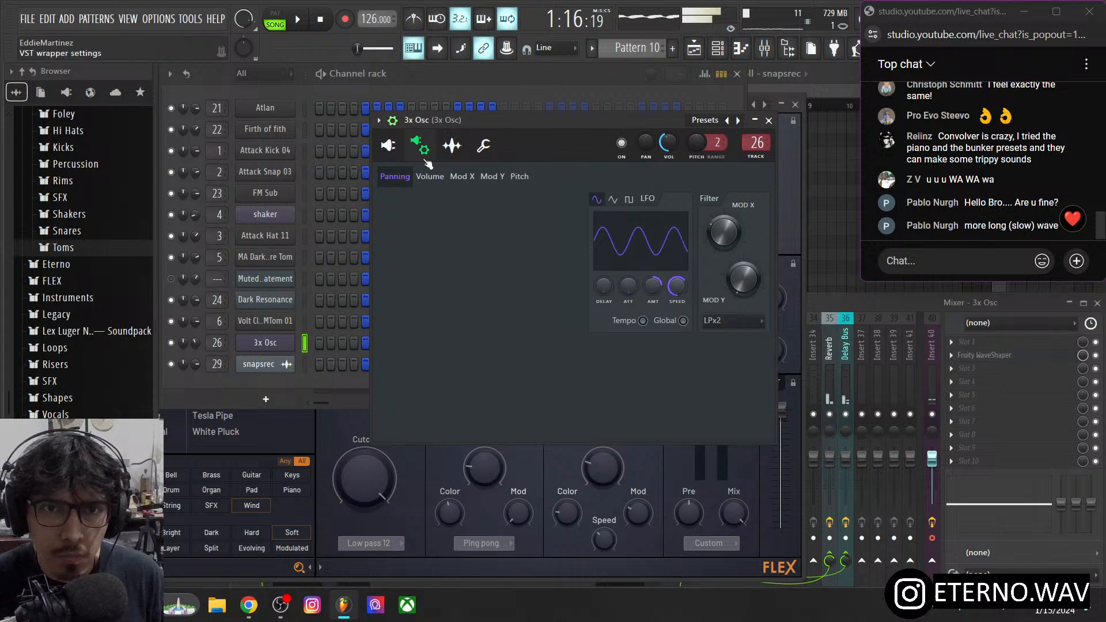
# - Add a triangle-wave volume LFO to the 3x Osc and tune its amount and speed by ear
pyautogui.click(461, 177)
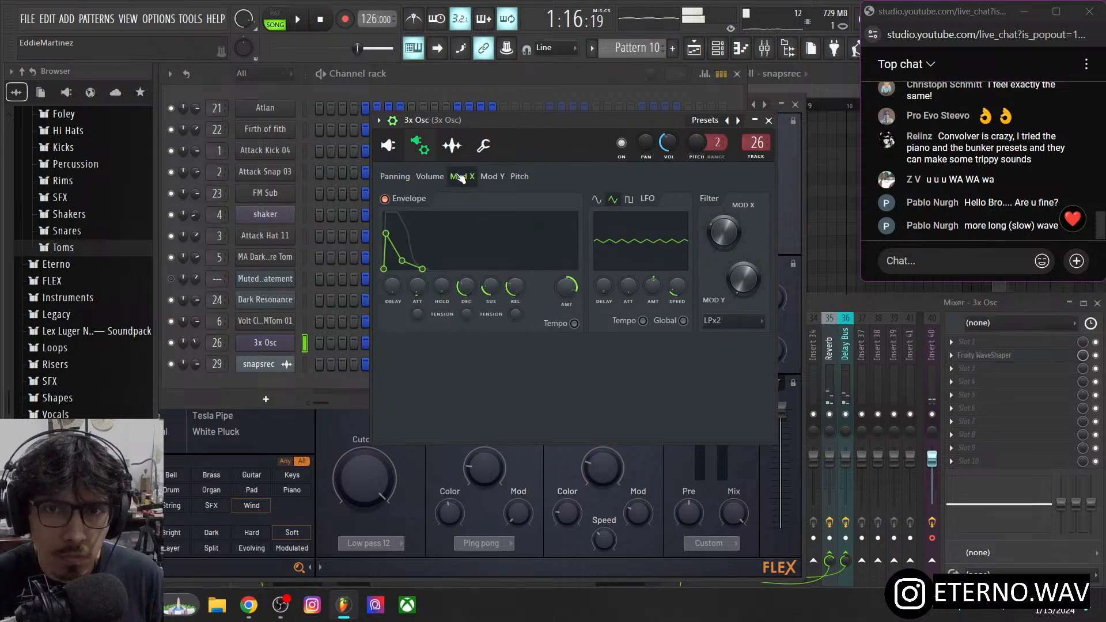
pyautogui.click(437, 178)
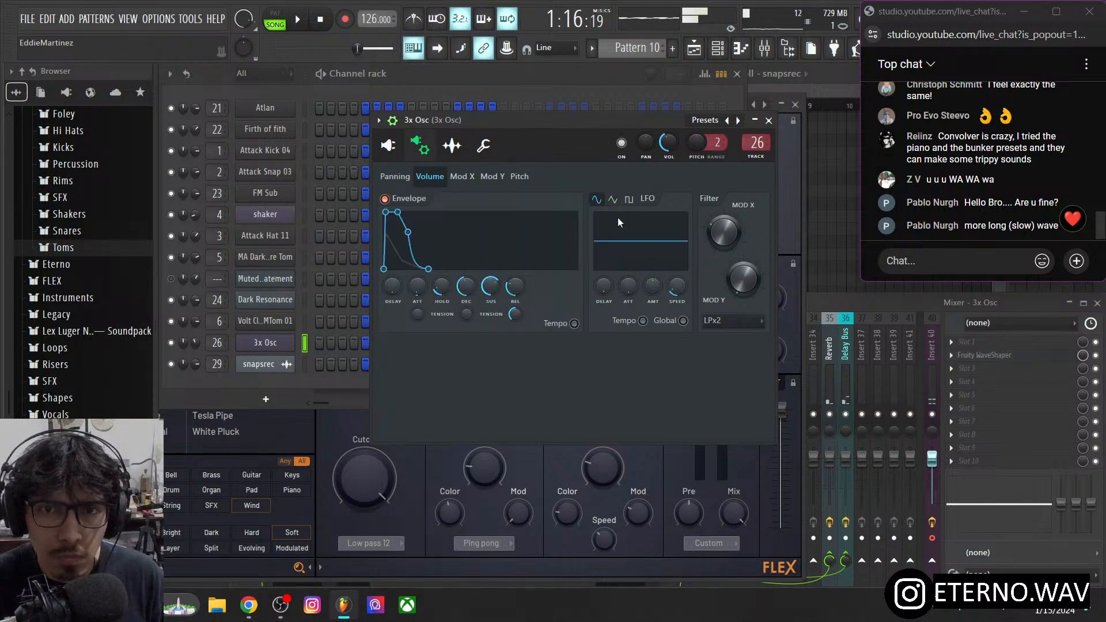
pyautogui.moveTo(654, 288); pyautogui.dragTo(671, 296)
pyautogui.click(616, 201)
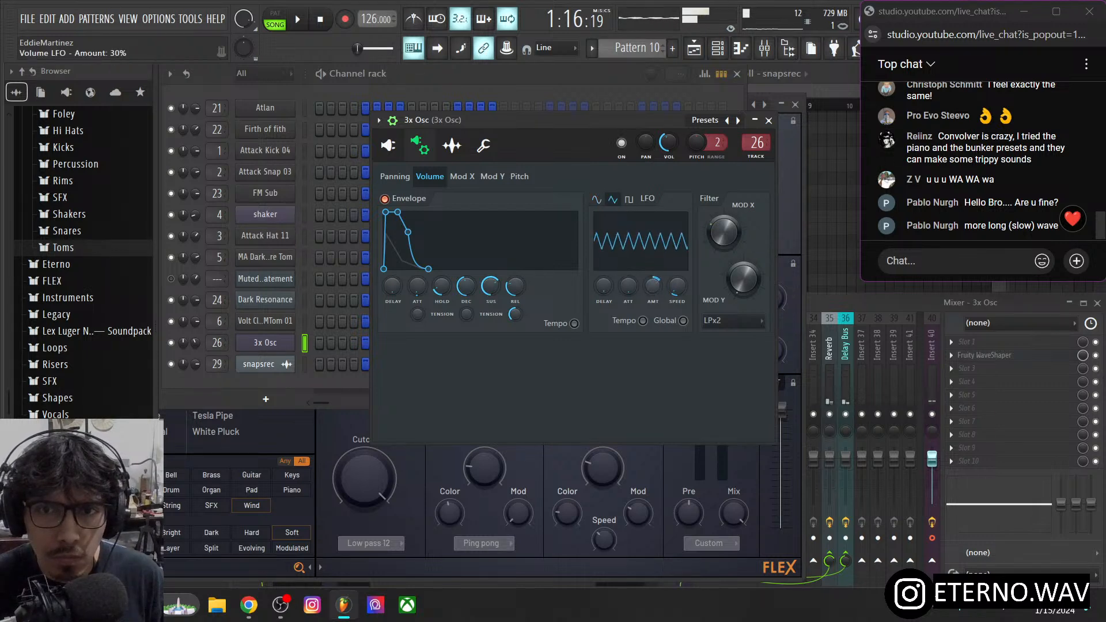
pyautogui.moveTo(677, 295); pyautogui.dragTo(676, 288)
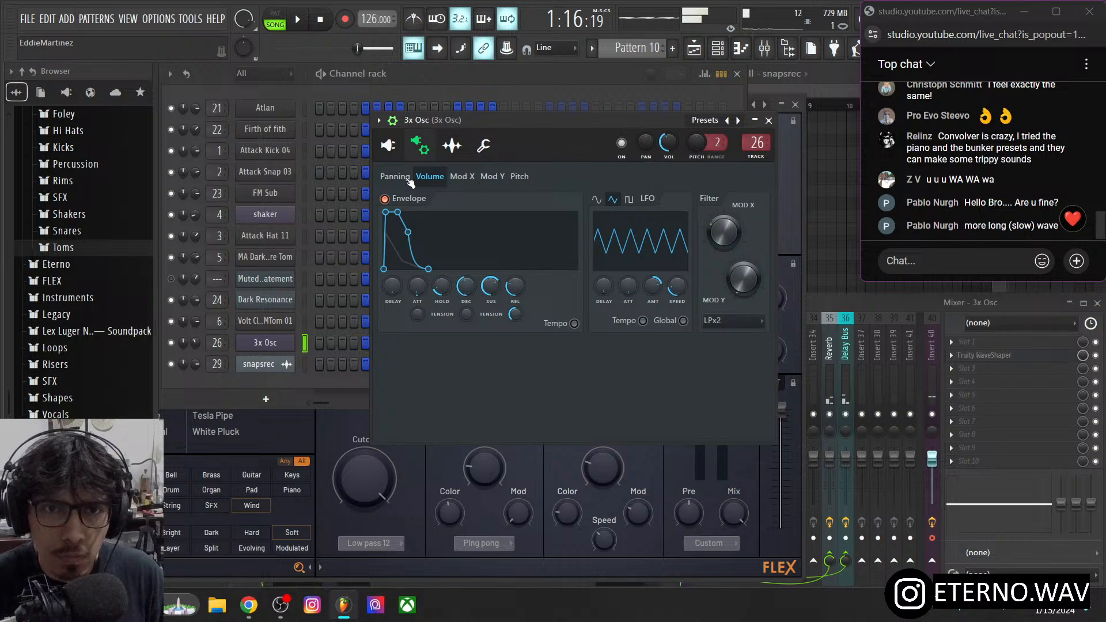
# - Lower the Mod X envelope amount slightly and readjust the filter's Mod X frequency and Mod Y bandwidth by ear
pyautogui.click(460, 177)
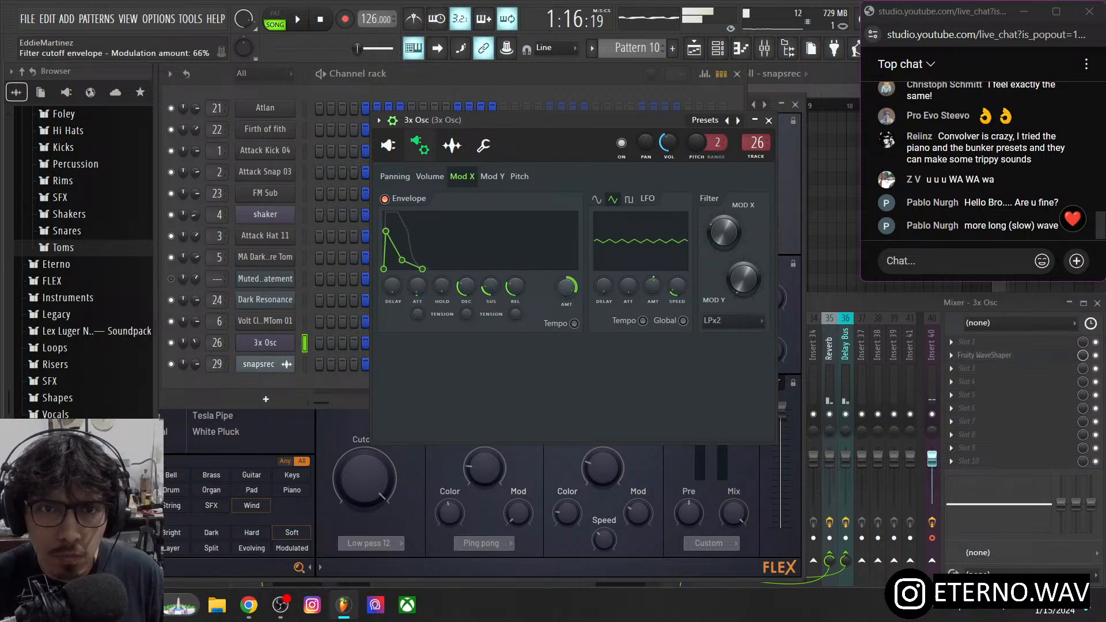
pyautogui.moveTo(566, 286)
pyautogui.mouseDown()
pyautogui.moveTo(566, 273)
pyautogui.moveTo(567, 294)
pyautogui.mouseUp()
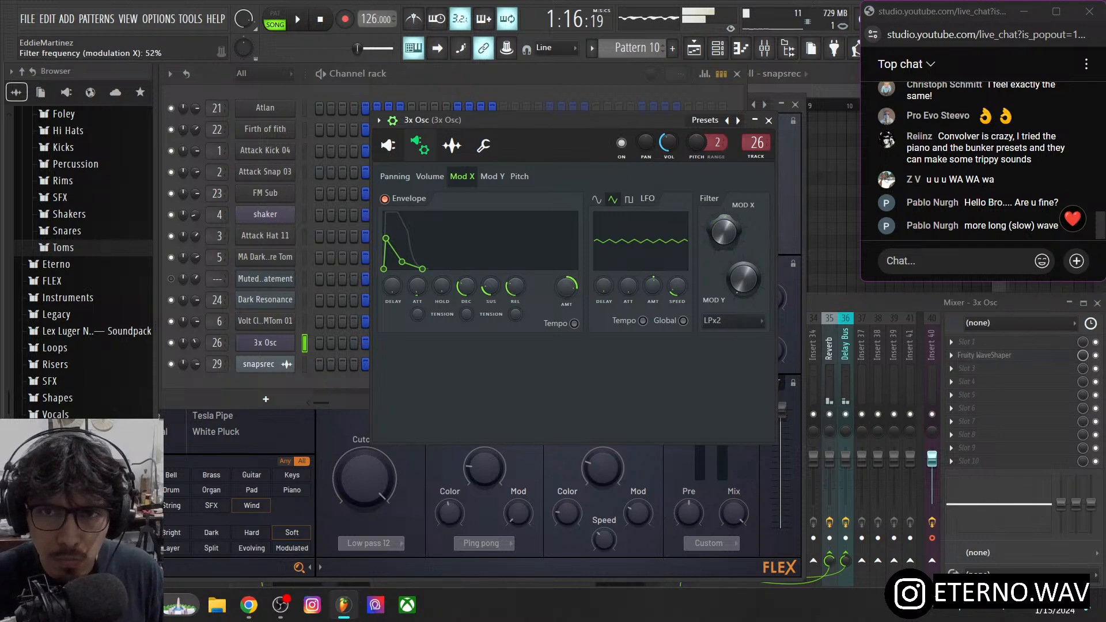
pyautogui.moveTo(723, 232); pyautogui.dragTo(724, 224)
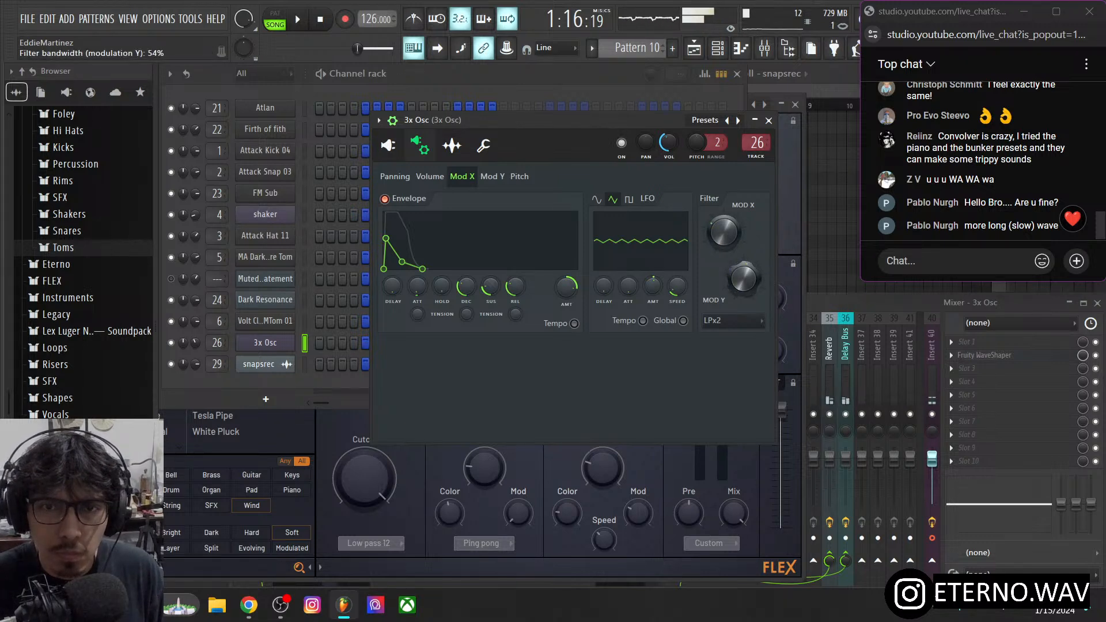
pyautogui.moveTo(743, 279); pyautogui.dragTo(743, 291)
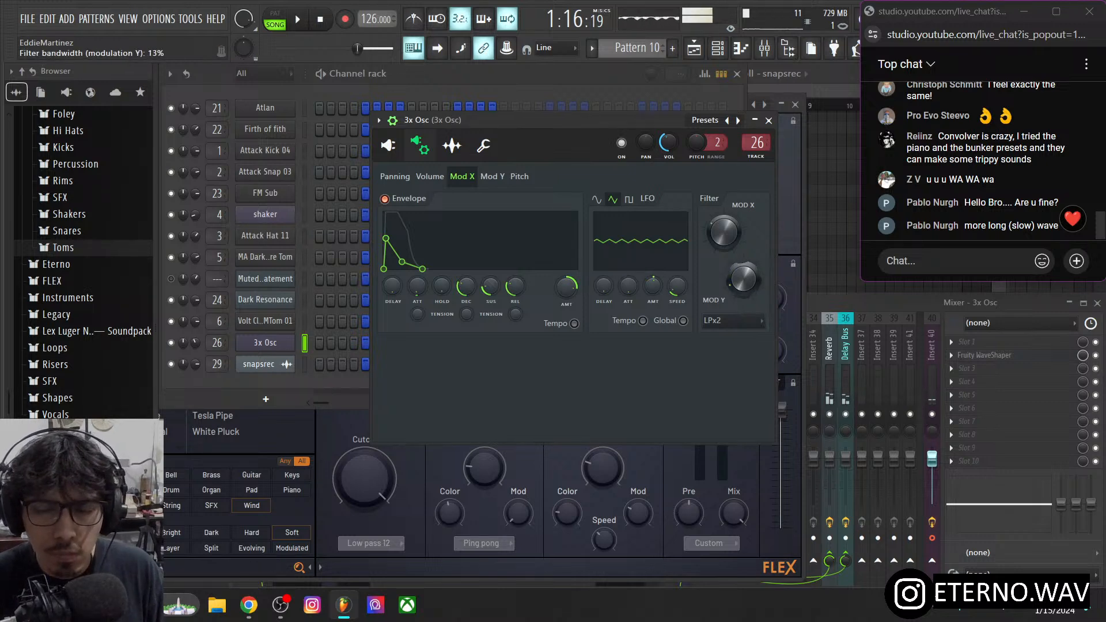
# - Rename the 3x Osc channel in the channel rack to "lead"
pyautogui.click(829, 346)
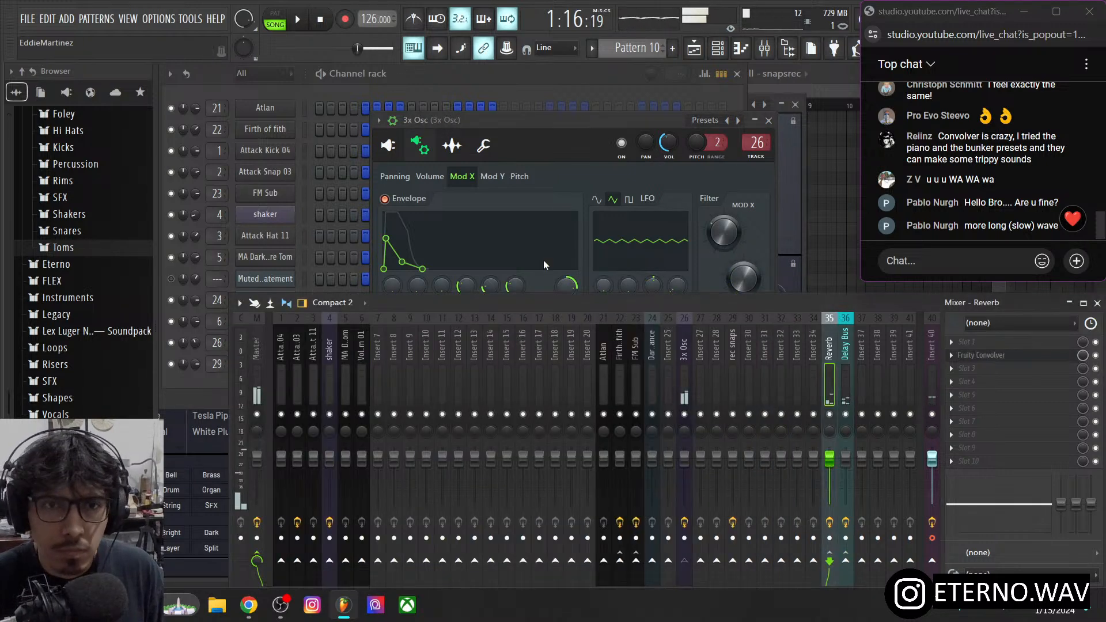
pyautogui.click(202, 389)
pyautogui.click(268, 344)
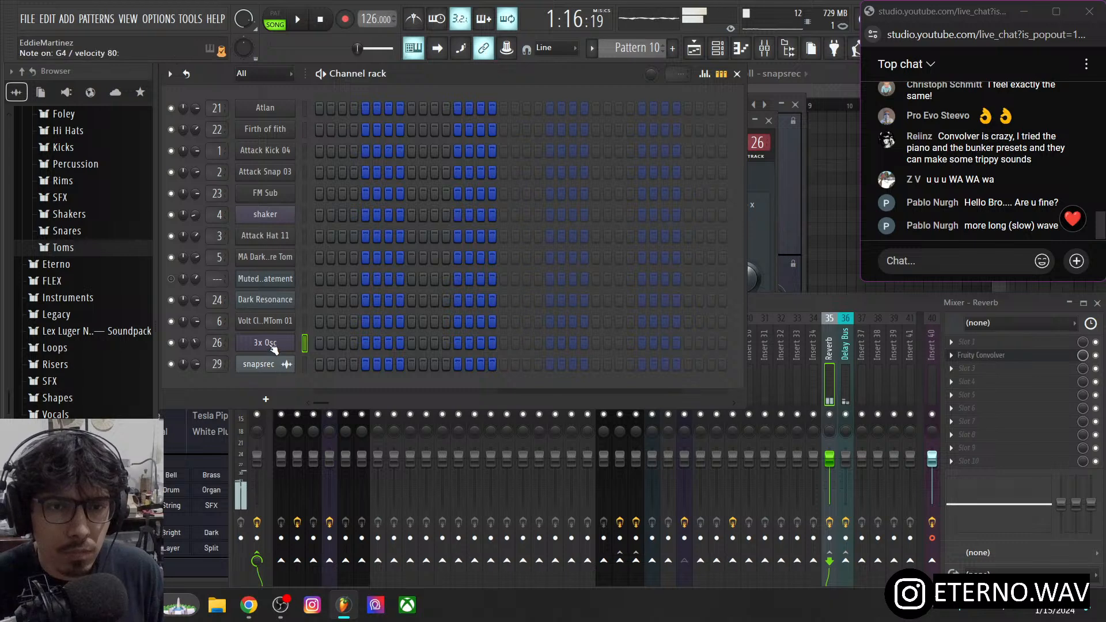
pyautogui.press('F2')
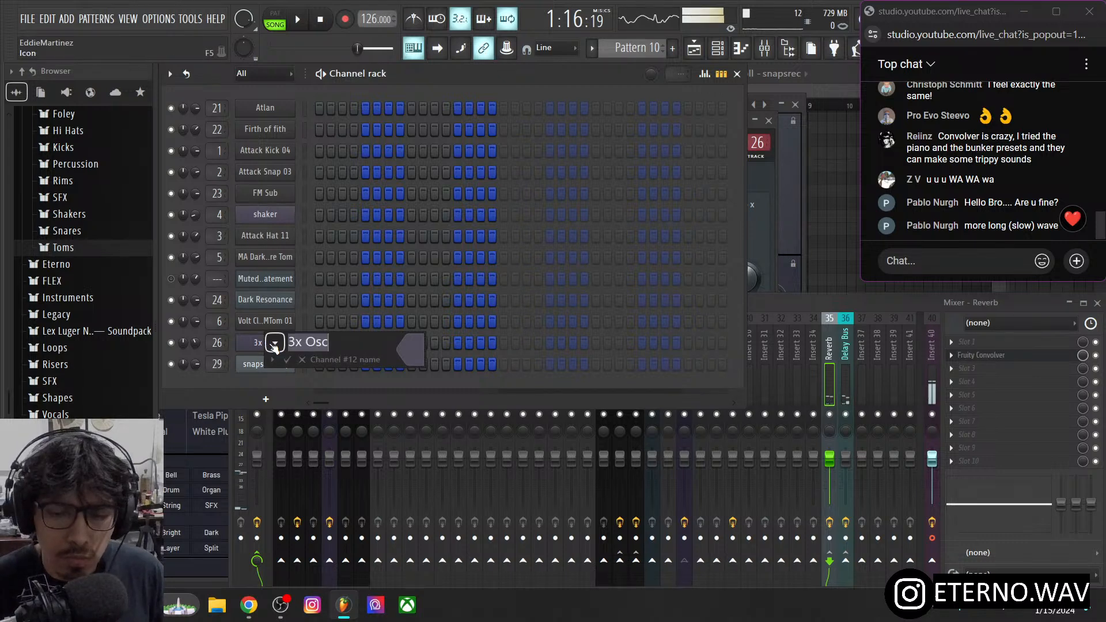
pyautogui.write('lead')
pyautogui.press('Return')
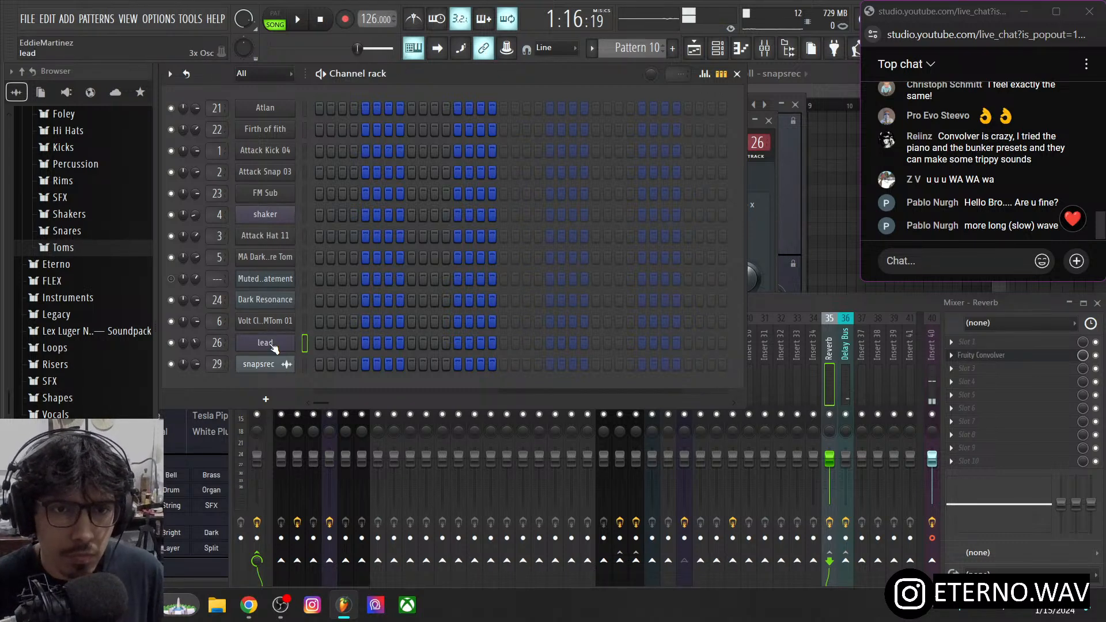
# - Save the lead channel's 3x Osc settings as a preset named "warm buzz" and check the preset list for it
pyautogui.click(268, 344)
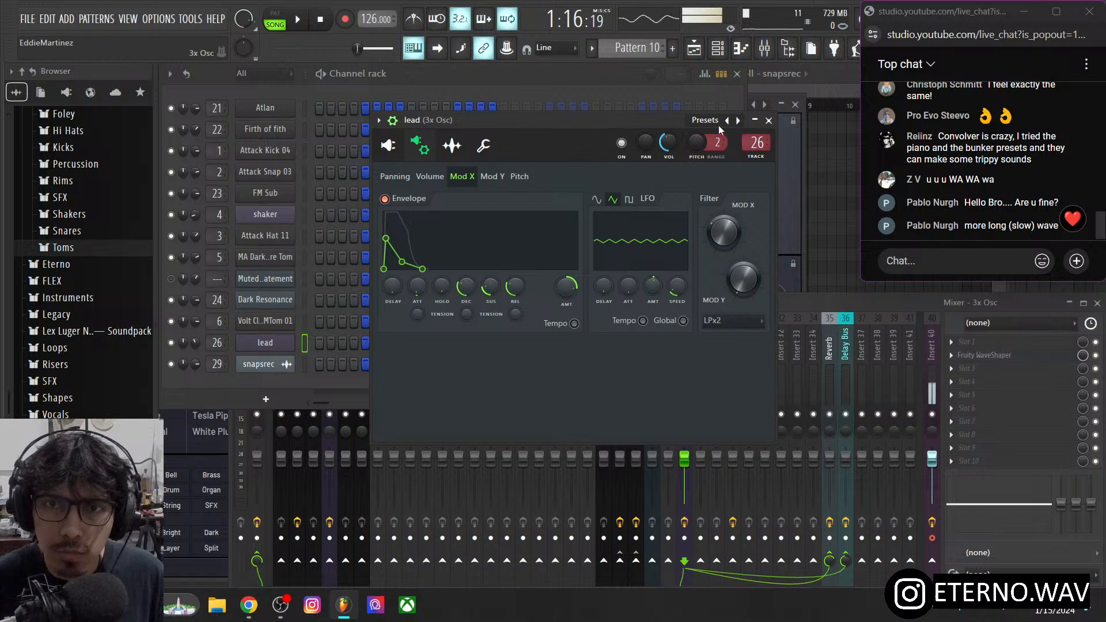
pyautogui.click(388, 145)
pyautogui.click(379, 121)
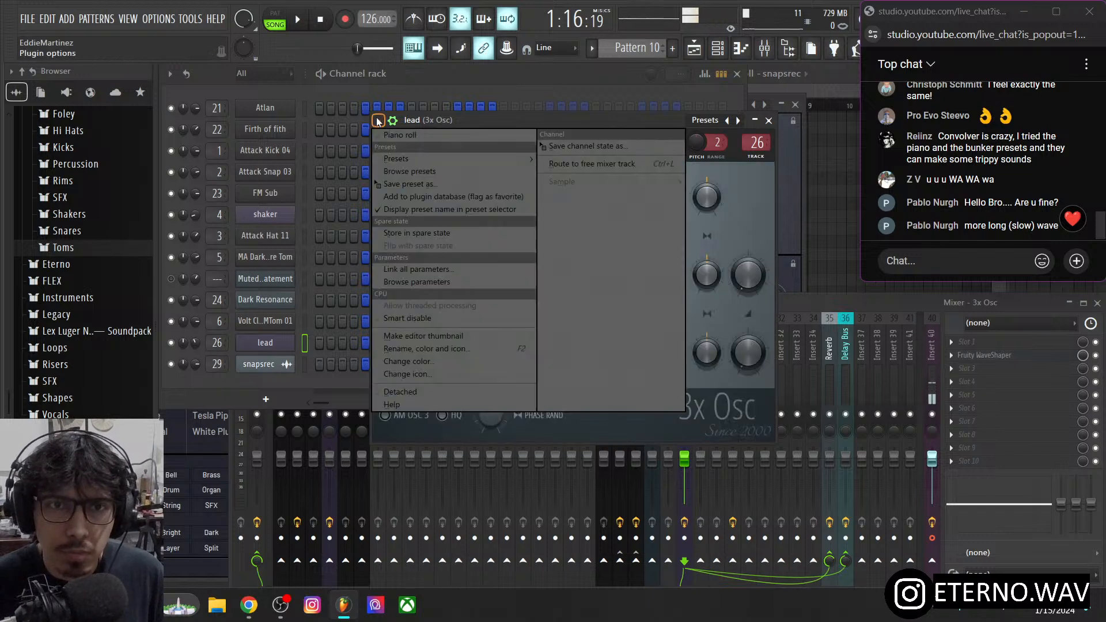
pyautogui.click(395, 184)
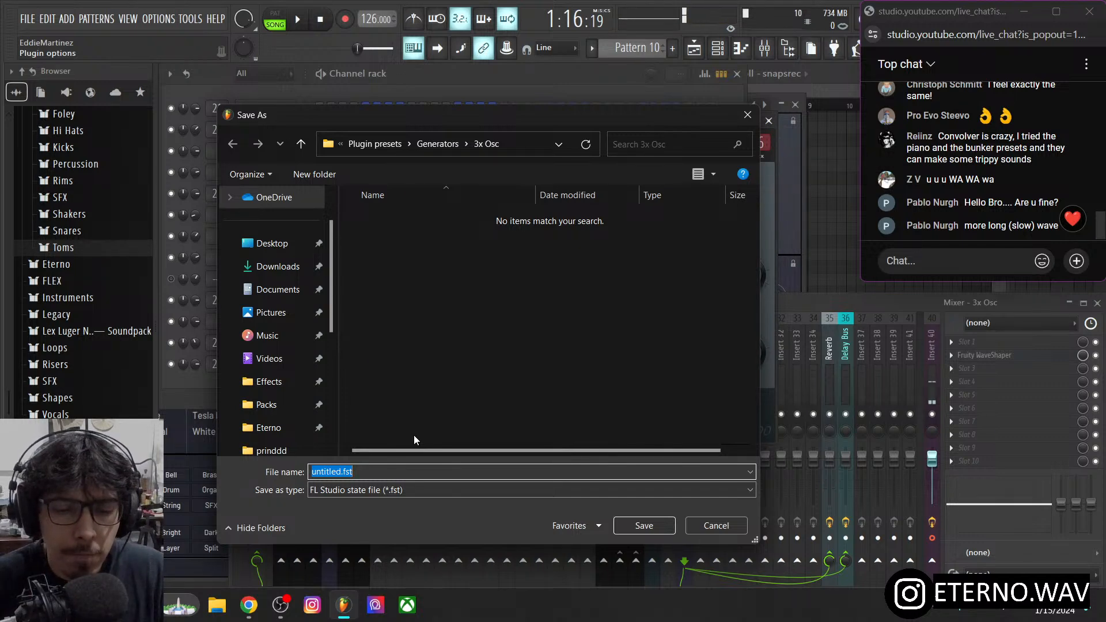
pyautogui.write('warm')
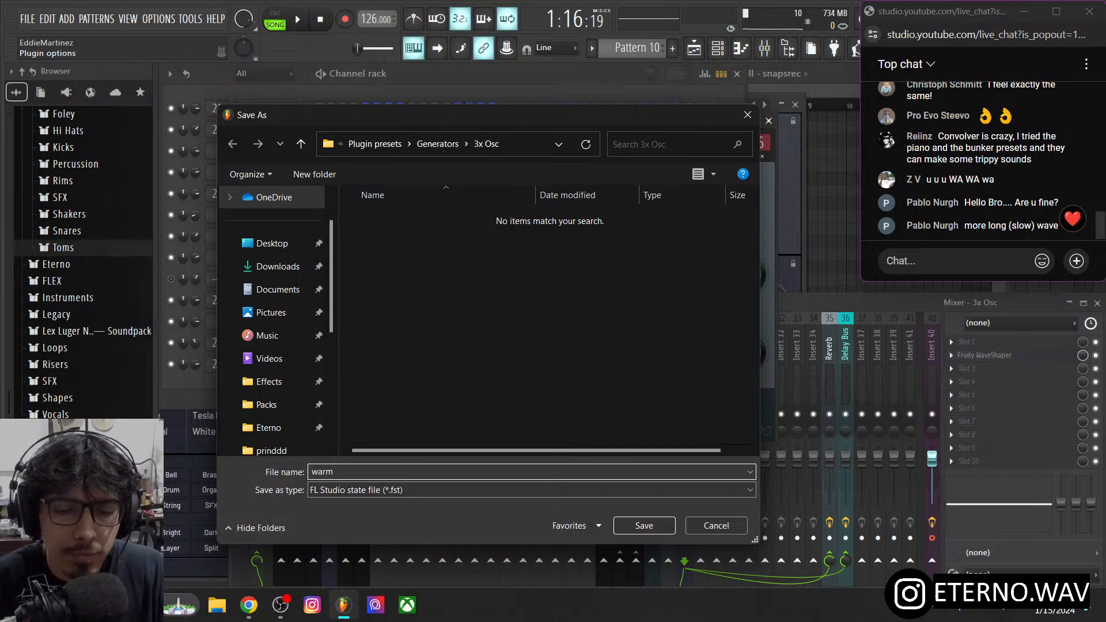
pyautogui.write(' buzz')
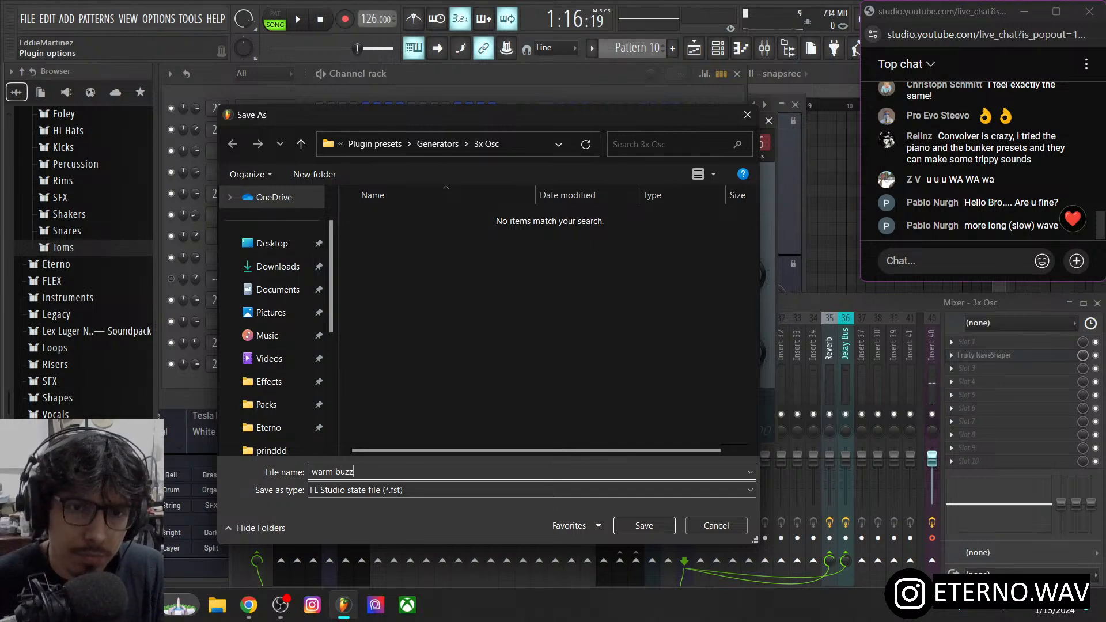
pyautogui.click(647, 526)
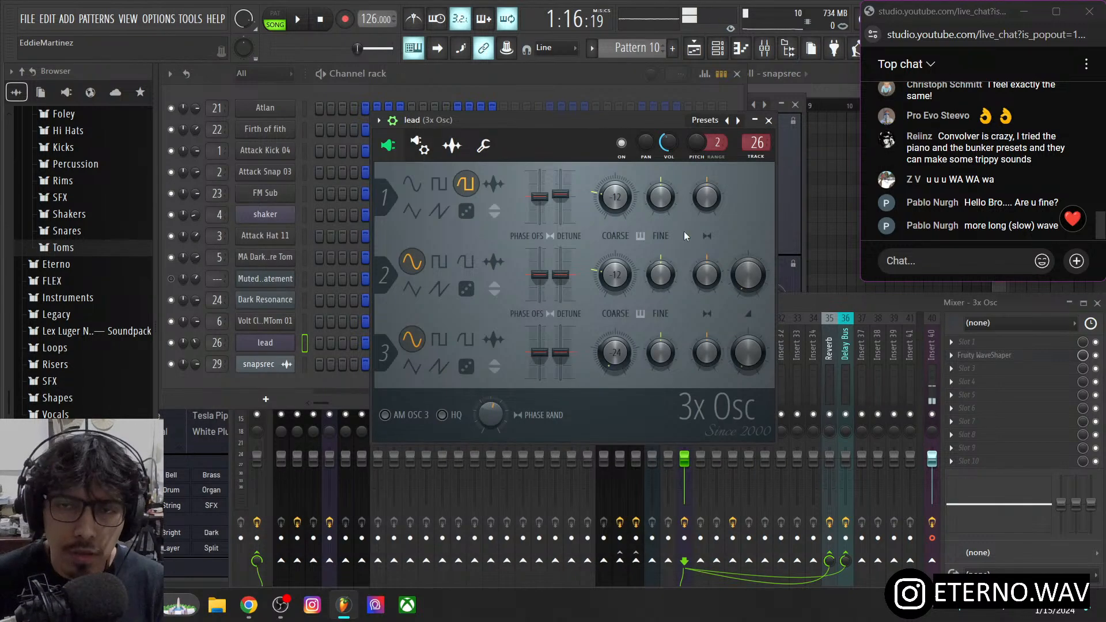
pyautogui.click(737, 121)
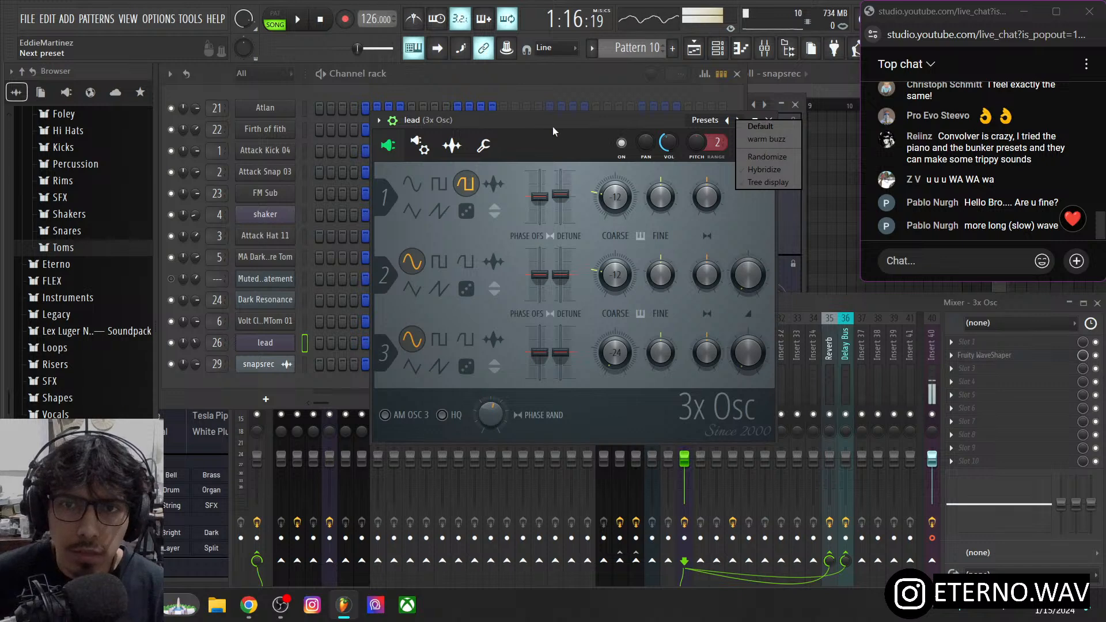
pyautogui.click(552, 126)
pyautogui.click(770, 120)
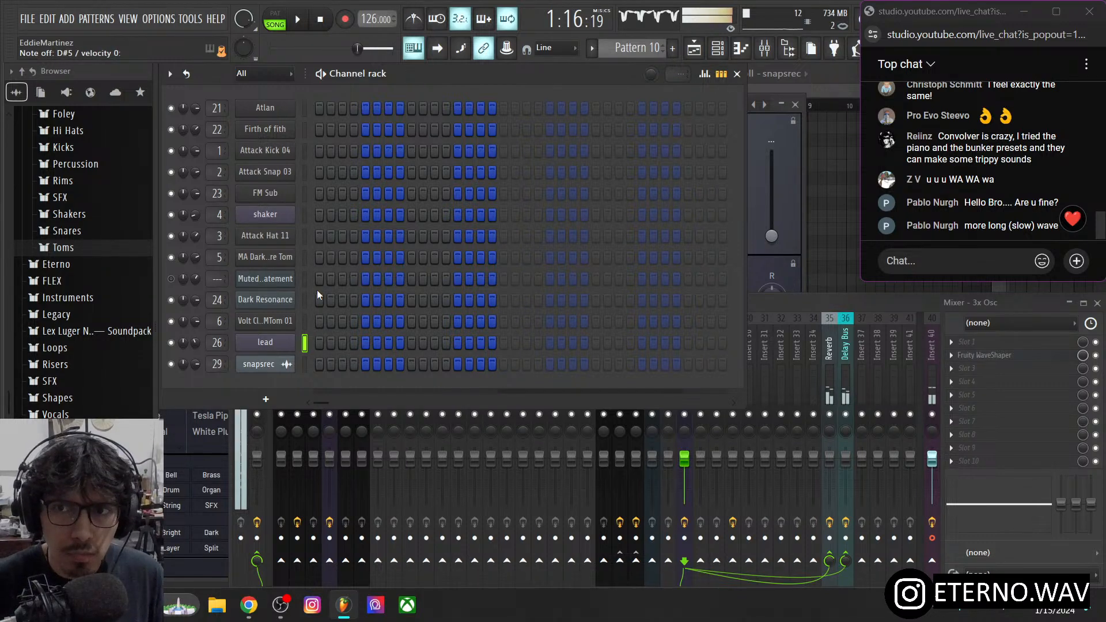
# - Play the song and set the lead's mixer send to the Delay Bus to 42%
pyautogui.click(298, 19)
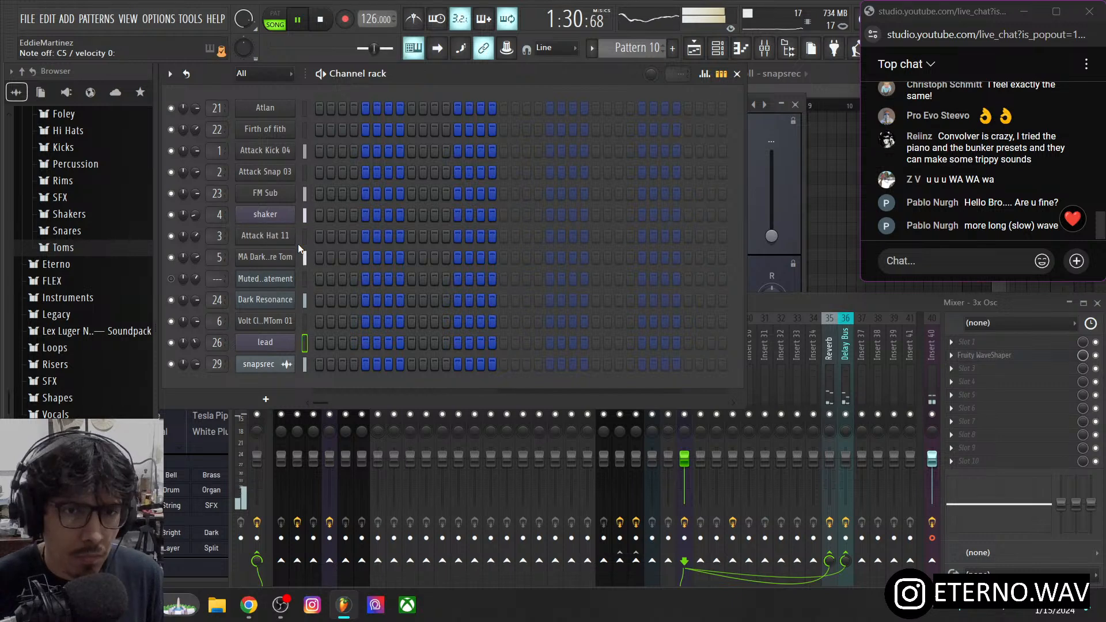
pyautogui.click(278, 342)
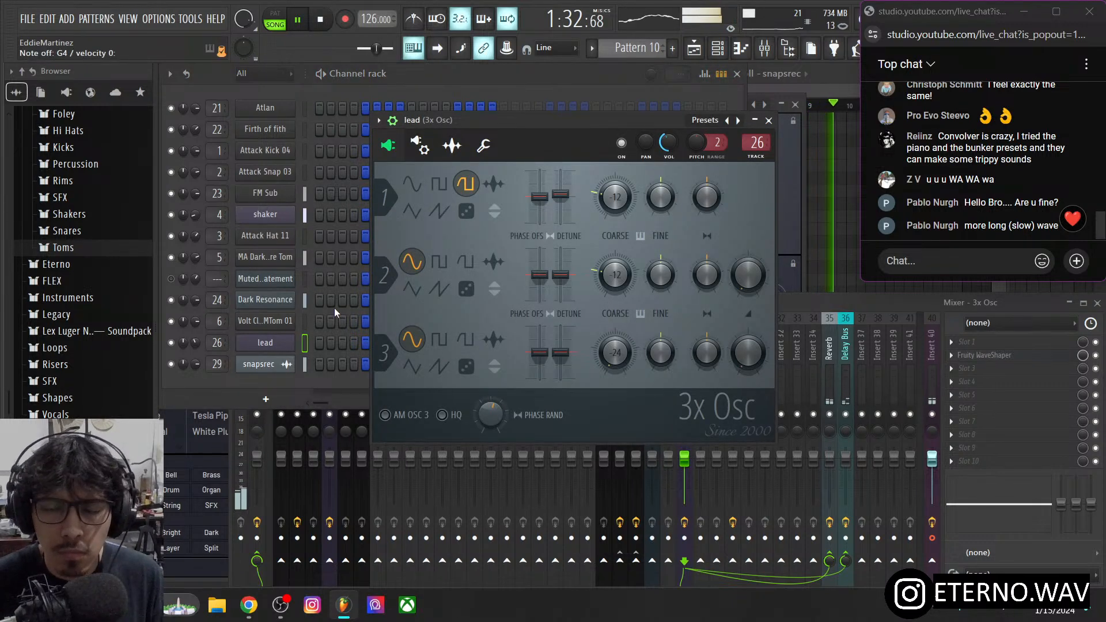
pyautogui.click(829, 308)
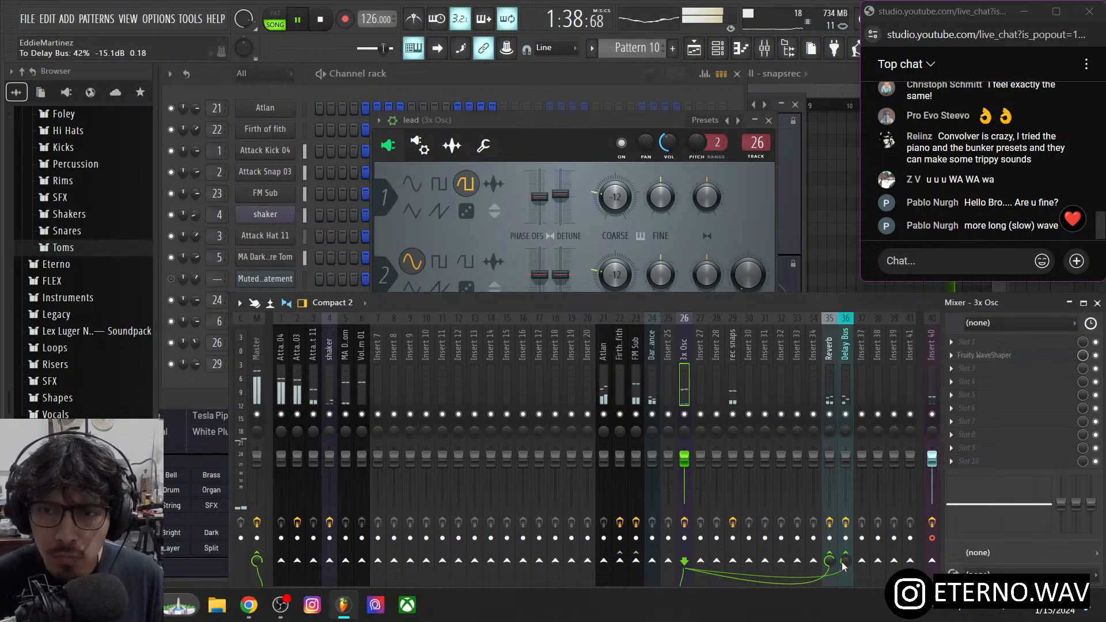
pyautogui.click(559, 134)
# - Fine-tune the lead's Mod X filter cutoff by ear during playback and turn off Porta in its polyphony settings
pyautogui.click(453, 147)
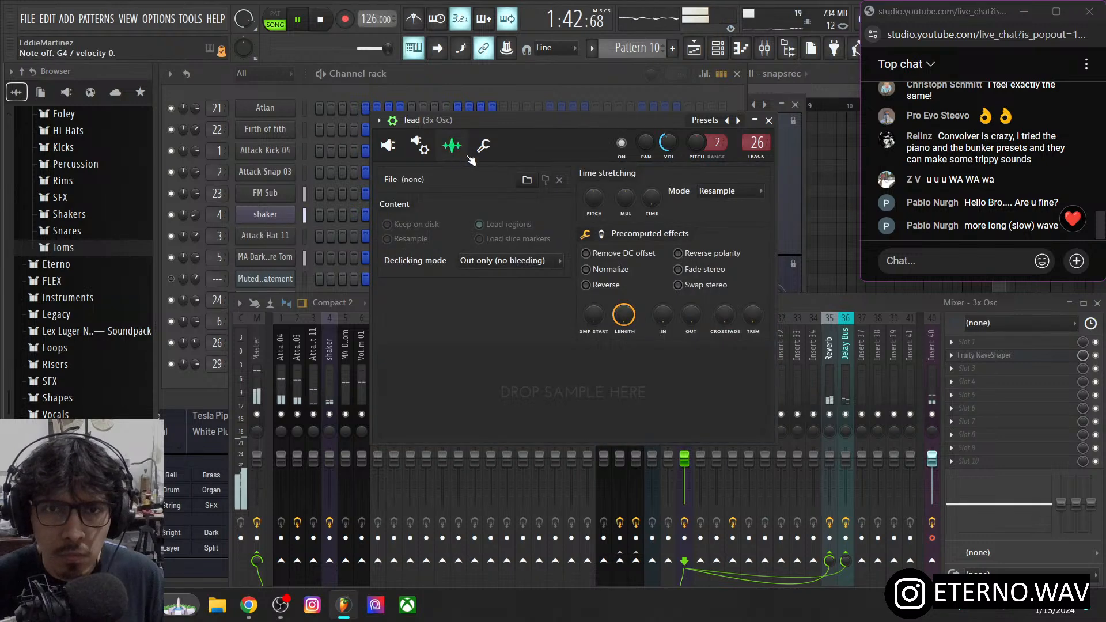
pyautogui.click(419, 145)
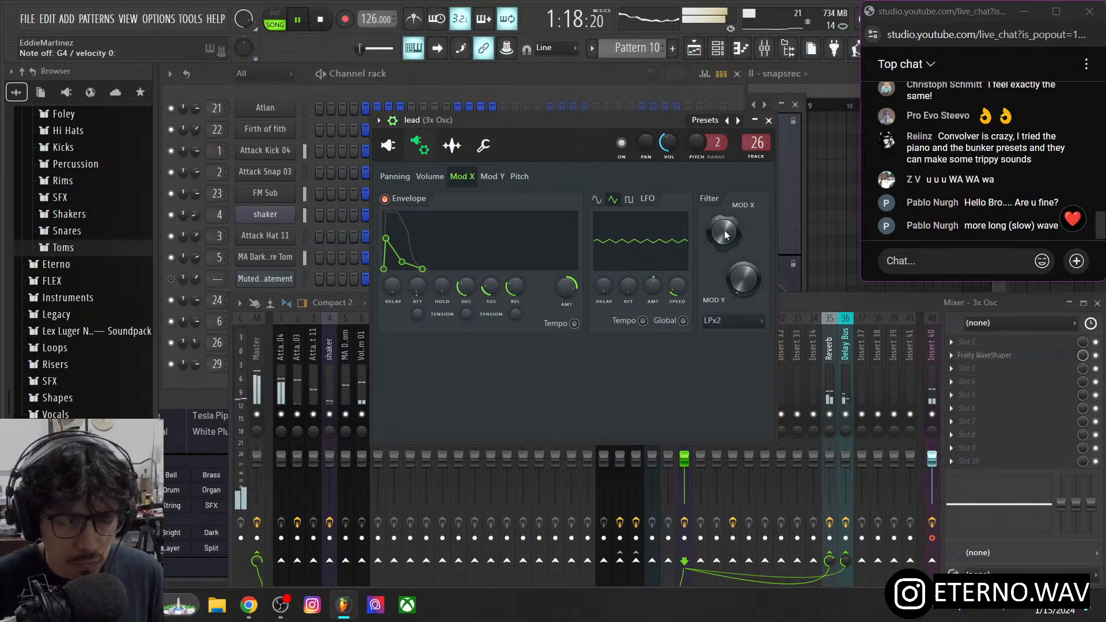
pyautogui.moveTo(725, 234); pyautogui.dragTo(725, 235)
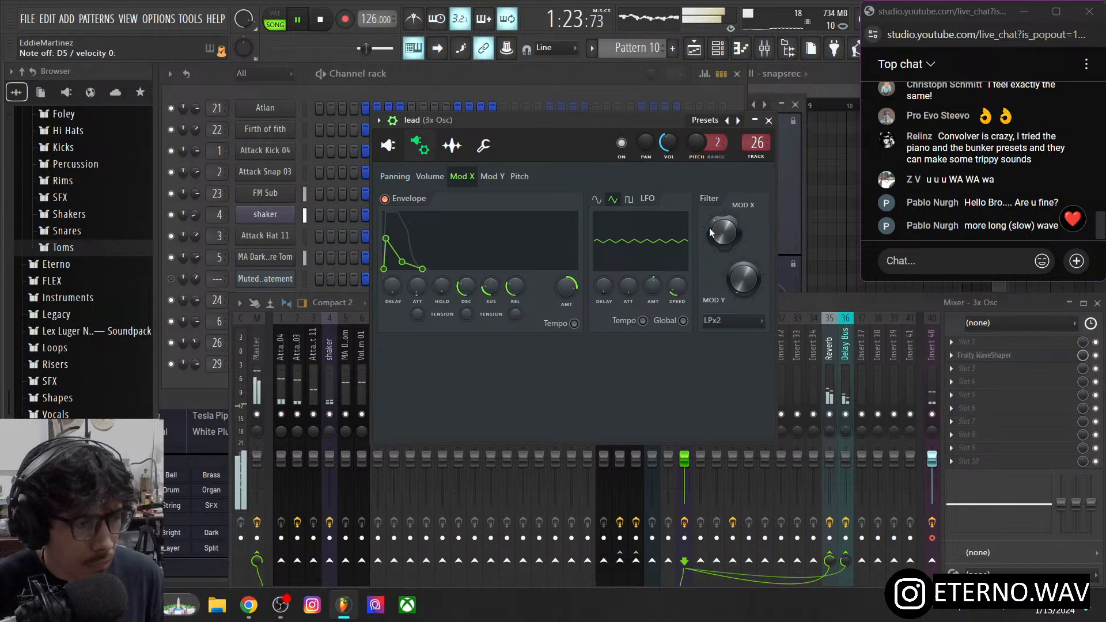
pyautogui.moveTo(710, 227); pyautogui.dragTo(724, 236)
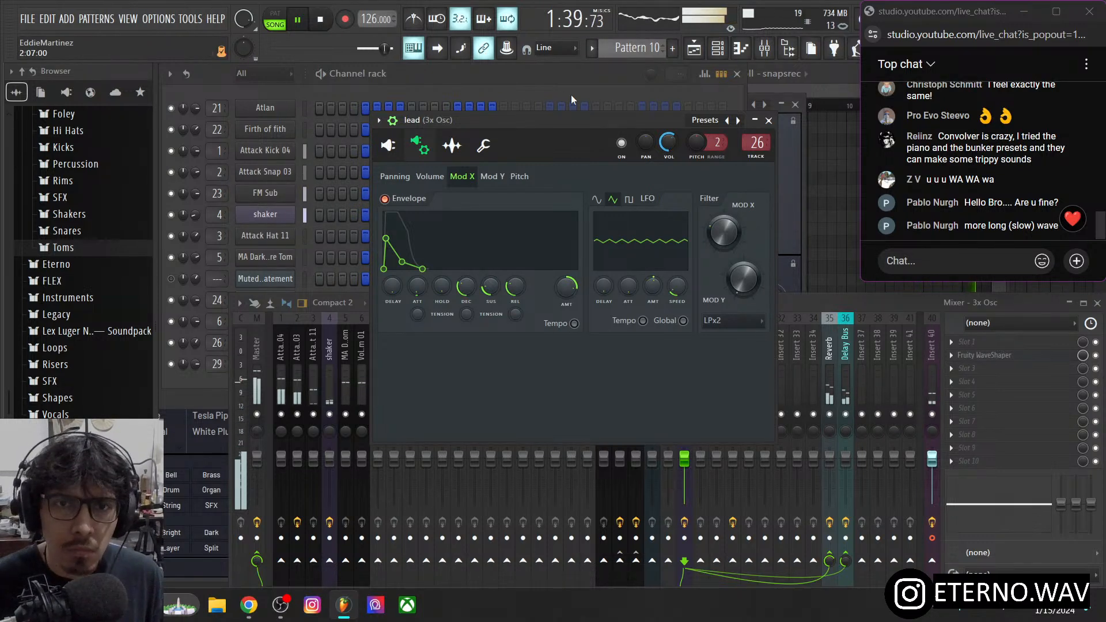
pyautogui.click(483, 145)
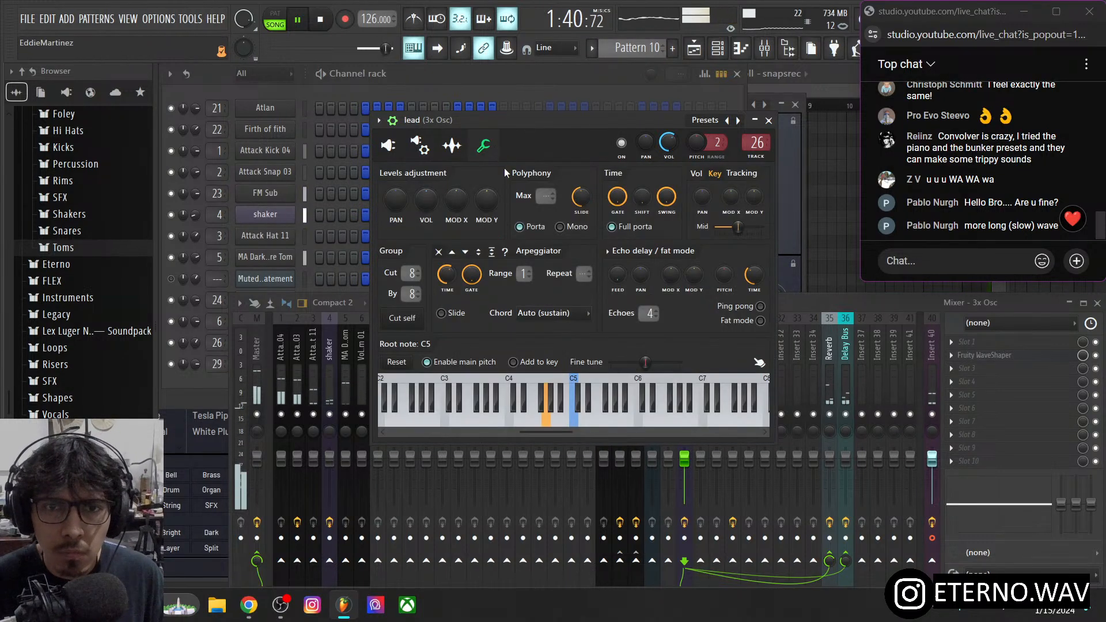
pyautogui.click(530, 228)
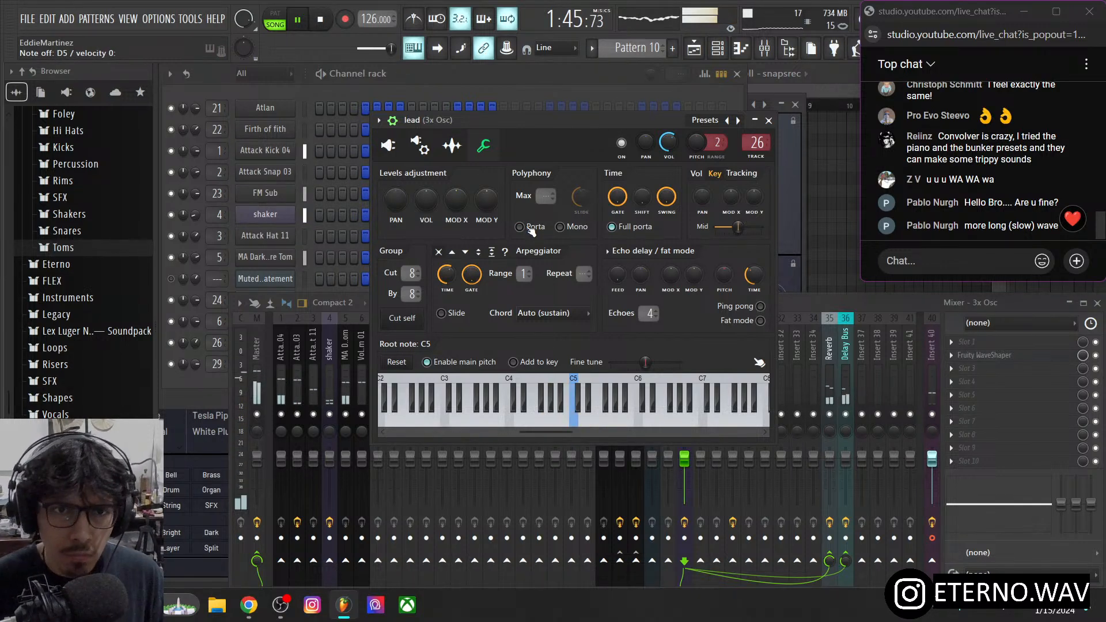
# - Lower the Saturate macro of the Muted Statement FLEX channel to roughly a third
pyautogui.click(304, 280)
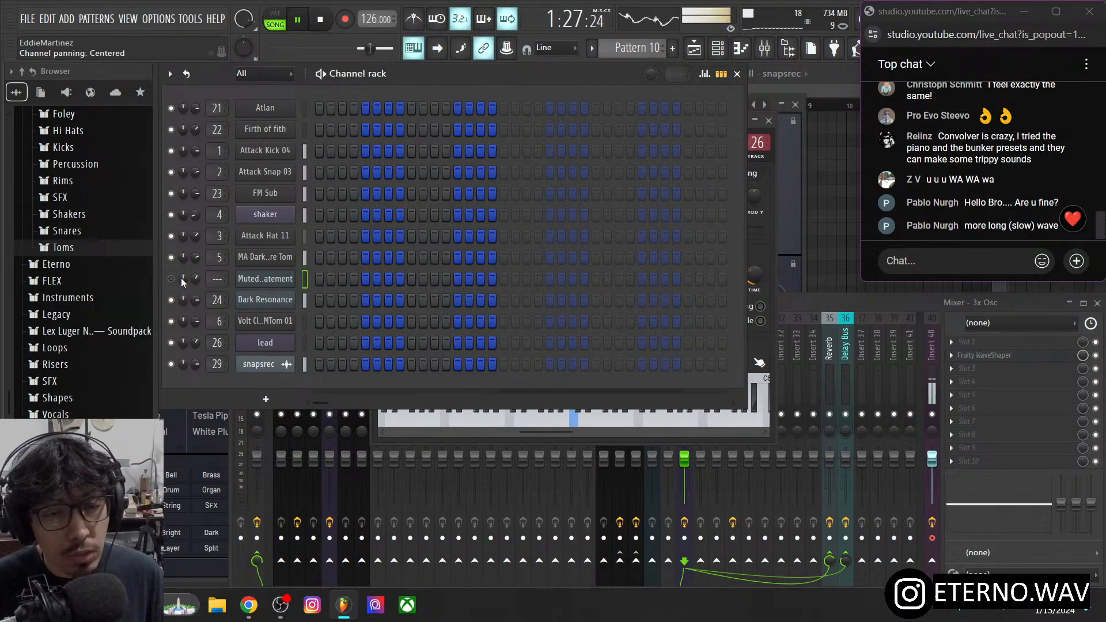
pyautogui.click(265, 278)
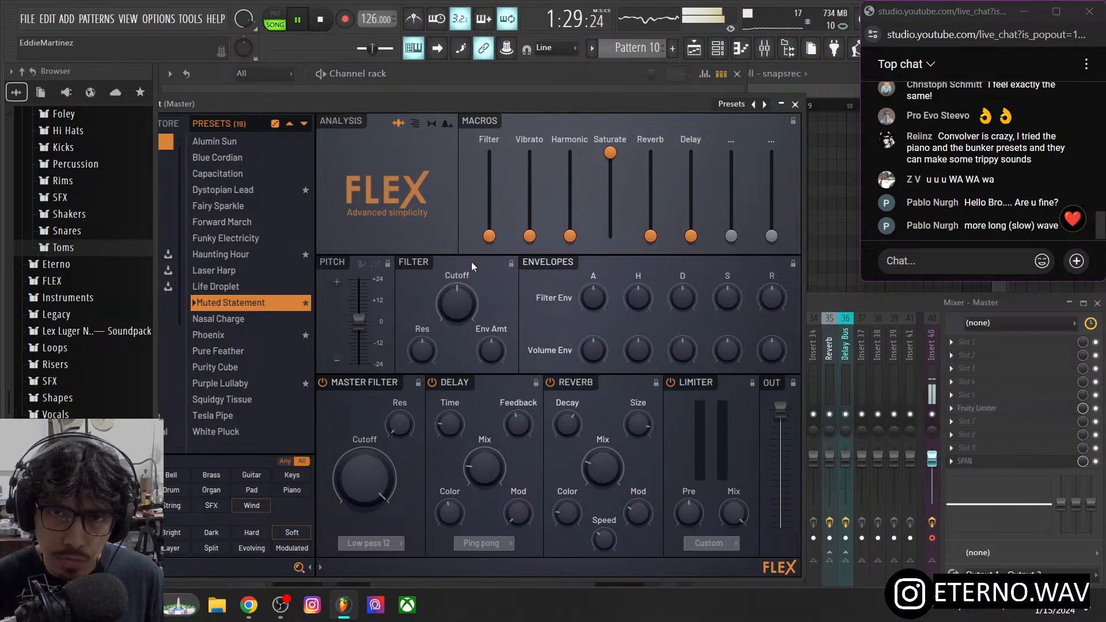
pyautogui.moveTo(607, 177); pyautogui.dragTo(611, 216)
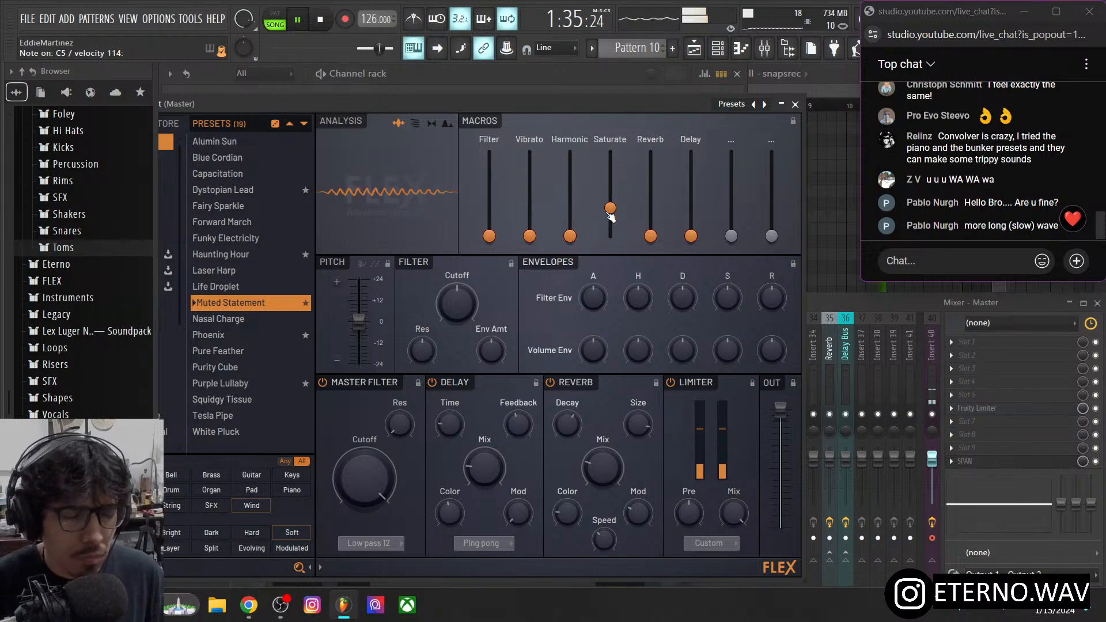
# - Return to the lead channel in the channel rack and view its 3x Osc oscillator settings
pyautogui.click(580, 75)
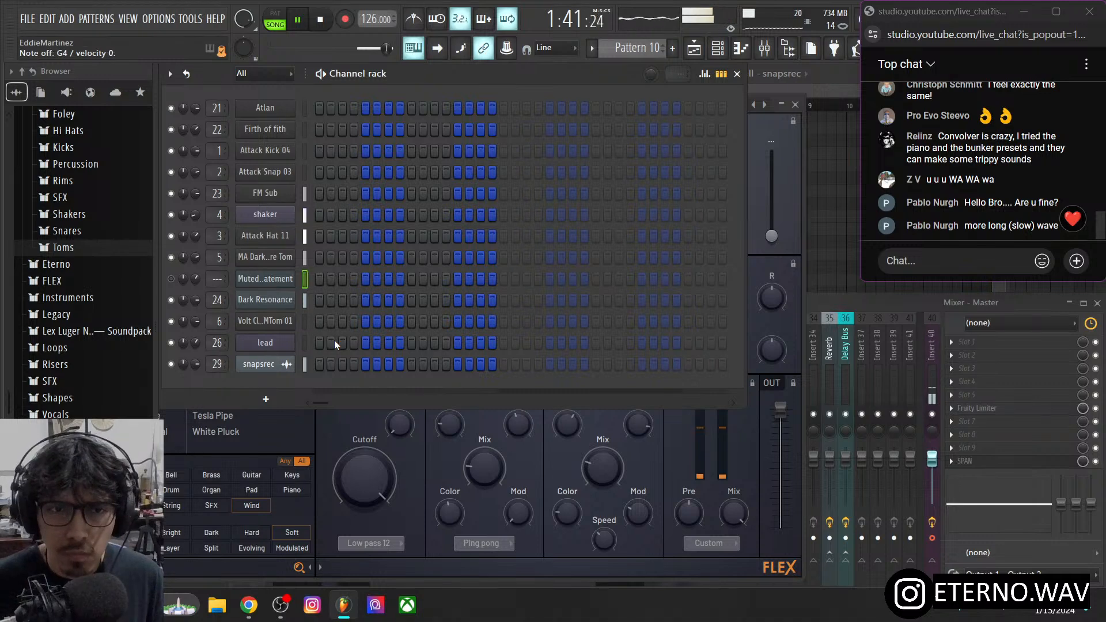
pyautogui.click(298, 340)
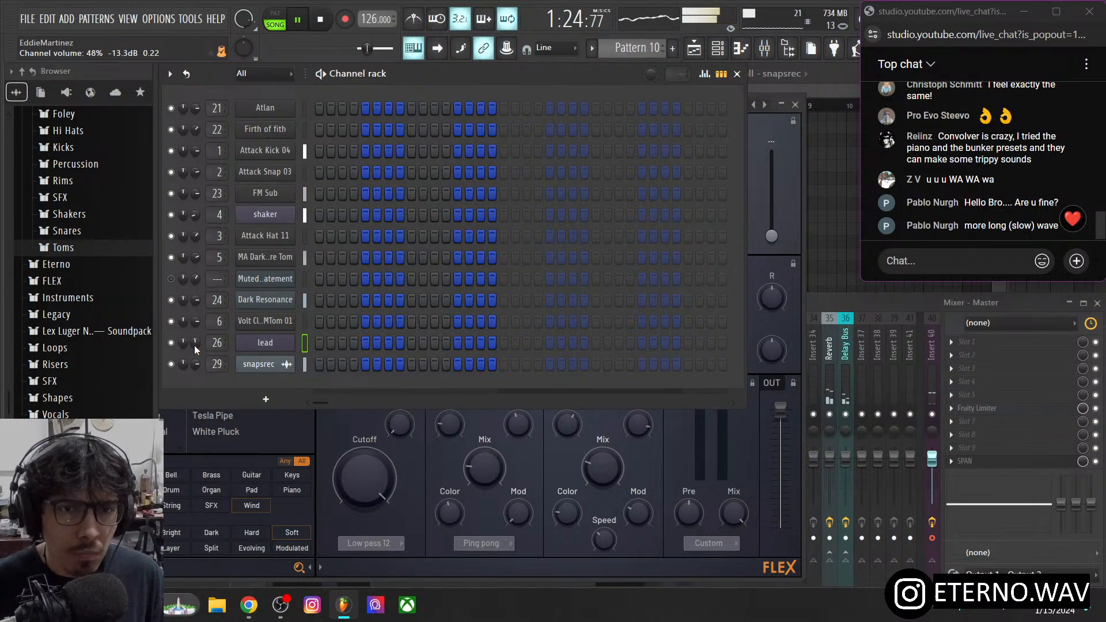
pyautogui.click(252, 342)
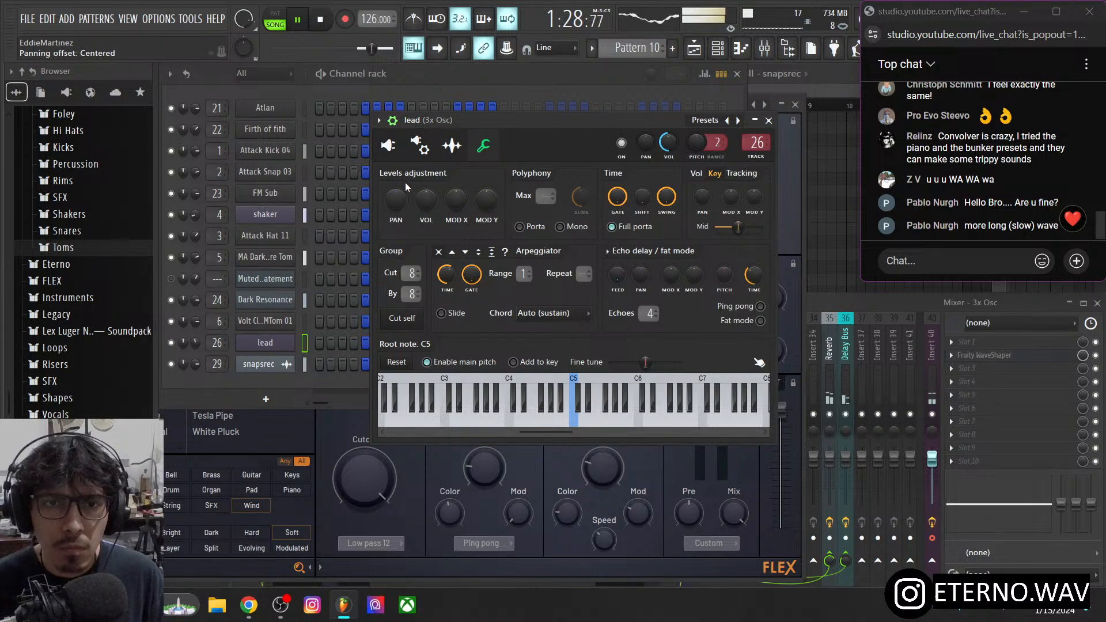
pyautogui.click(388, 145)
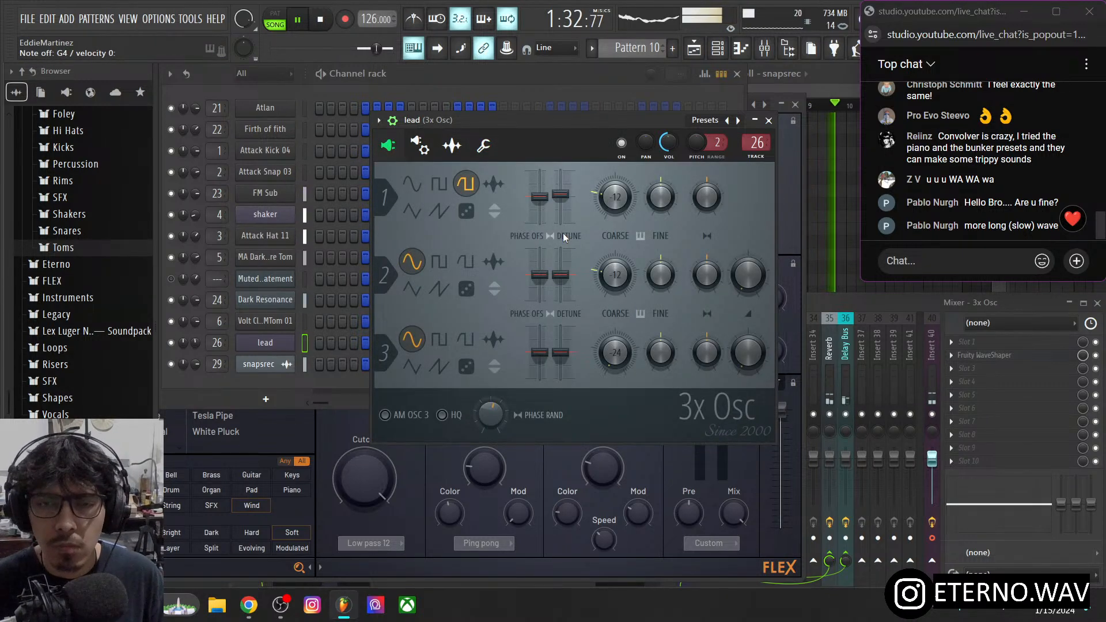
# - Audition the arrangement in the playlist from around bar 23, then stop playback
pyautogui.click(709, 53)
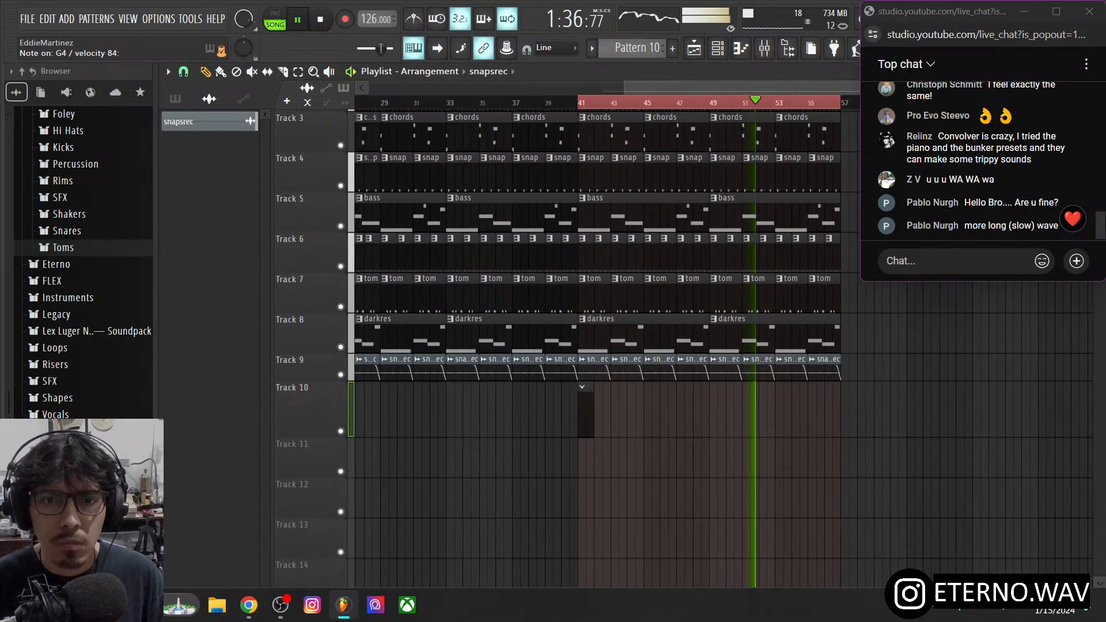
pyautogui.scroll(-4, 519, 104)
pyautogui.click(512, 103)
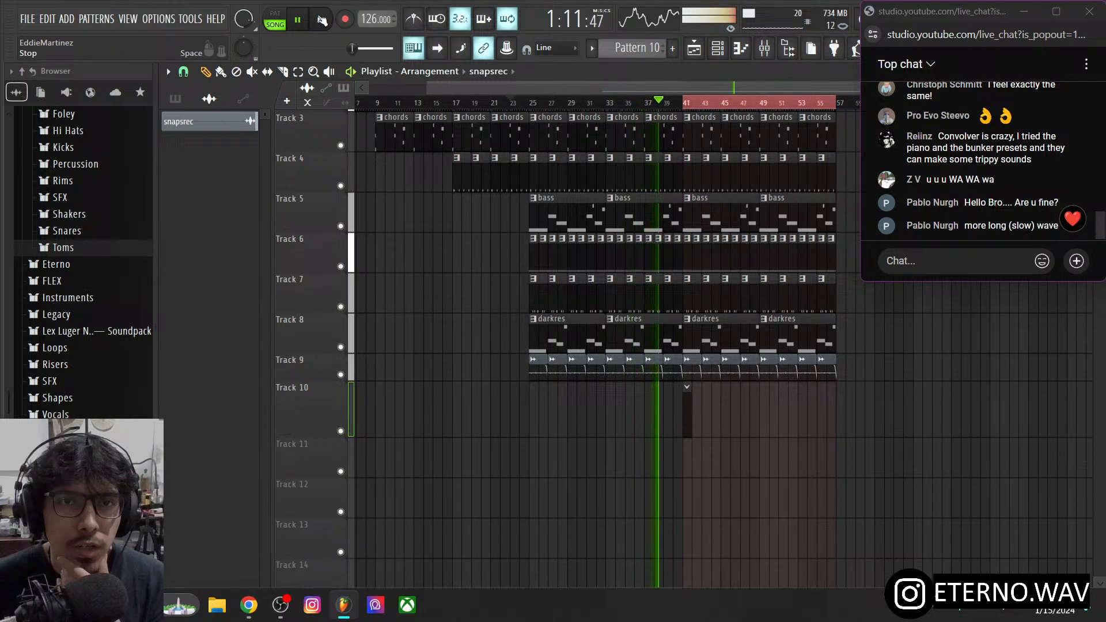
pyautogui.click(321, 20)
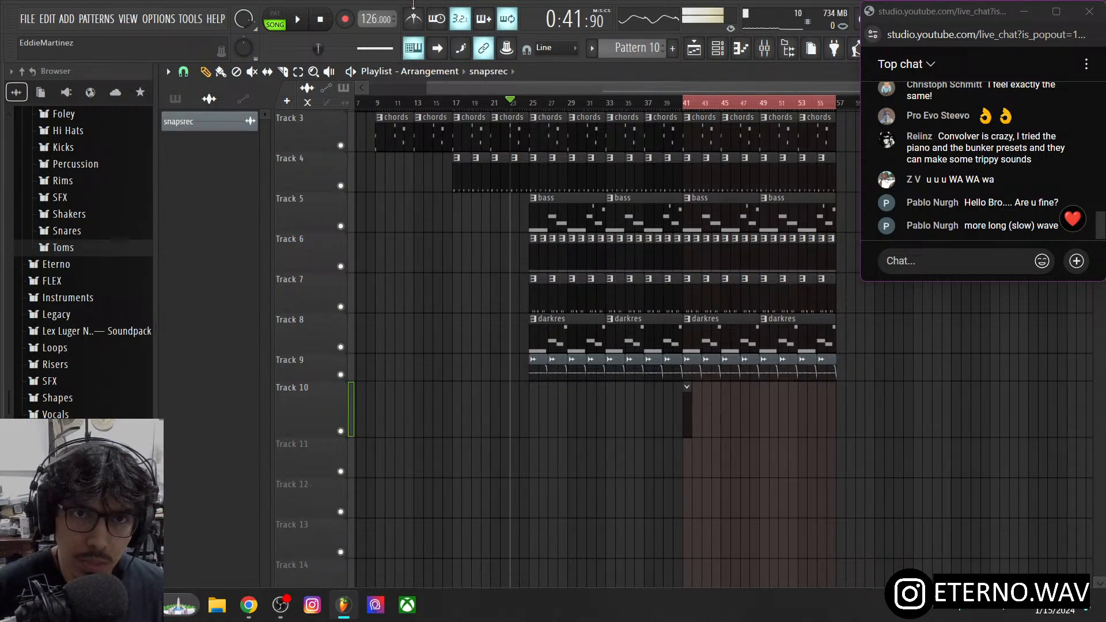
# - Clear the playlist's time selection over bars 41–57 and play the arrangement from the beginning
pyautogui.click(321, 19)
pyautogui.click(423, 103)
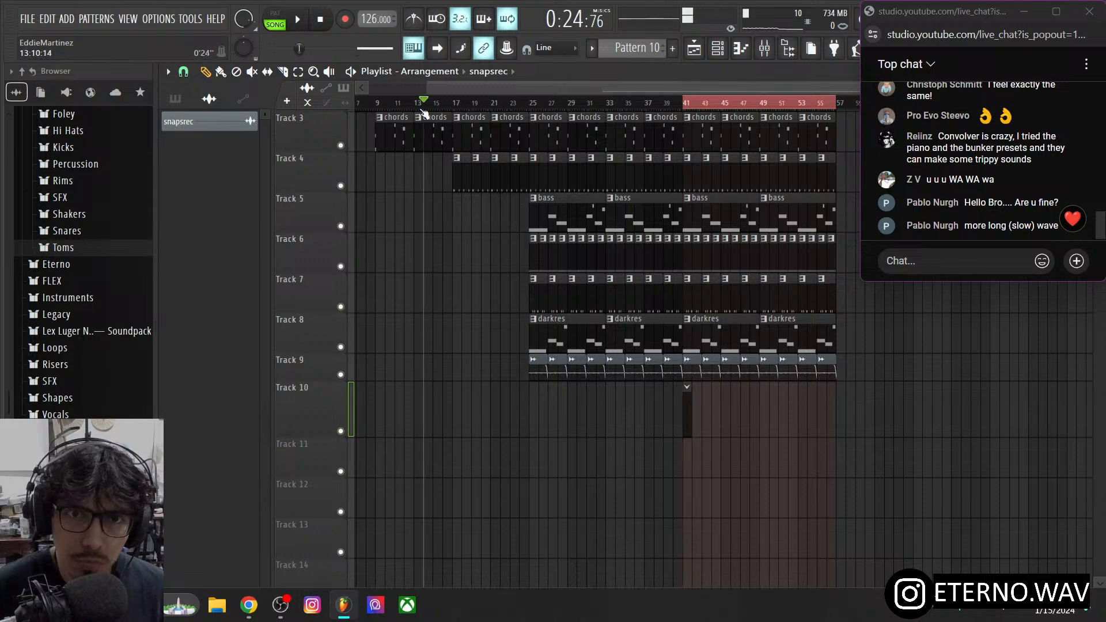
pyautogui.doubleClick(423, 105)
pyautogui.moveTo(423, 105); pyautogui.dragTo(284, 41)
pyautogui.scroll(-2, 392, 93)
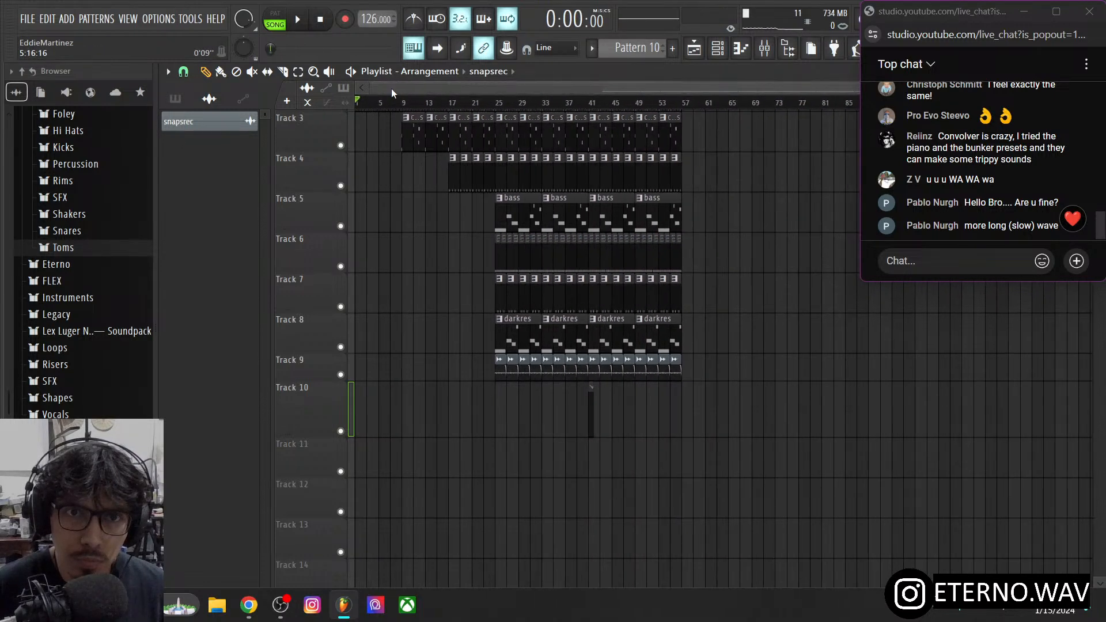
pyautogui.click(298, 21)
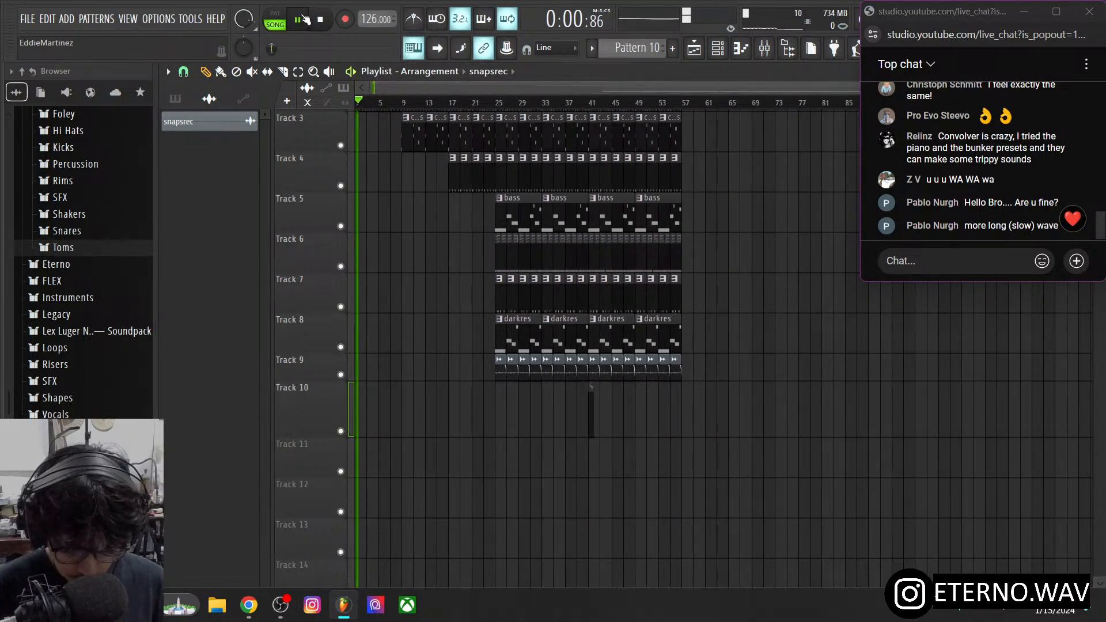
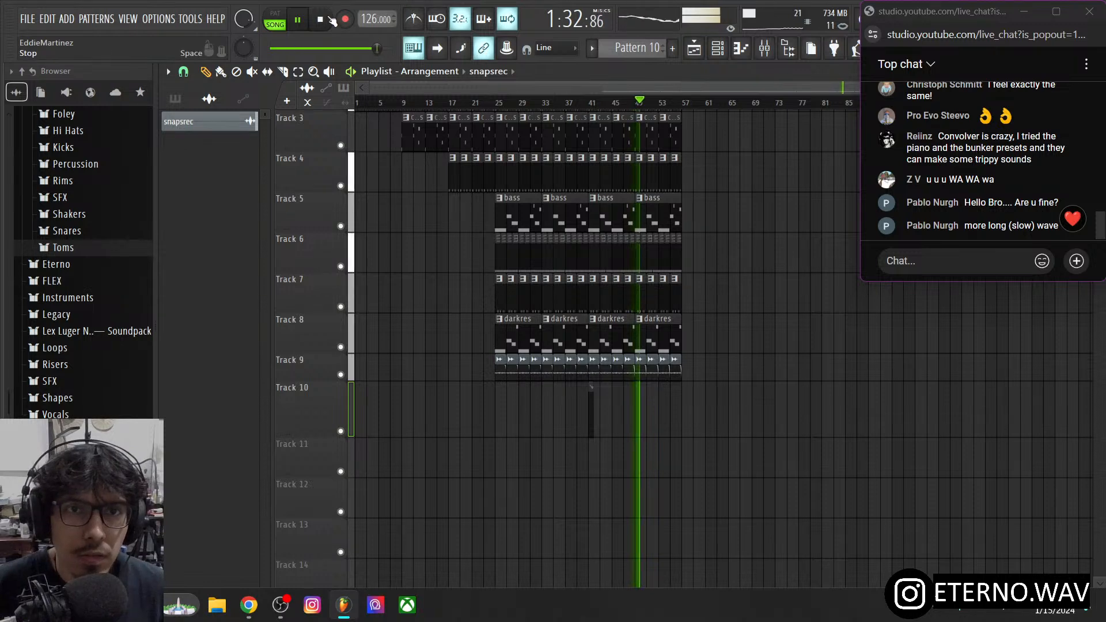
pyautogui.click(321, 19)
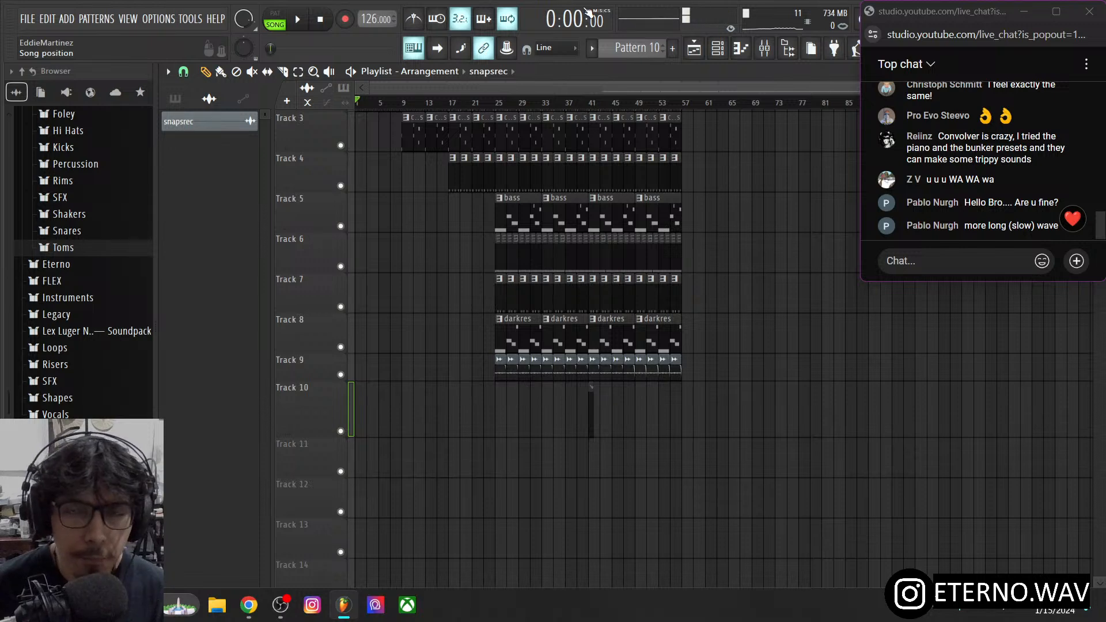
# - Insert a Fruity Envelope Controller channel directly above the lead in the channel rack
pyautogui.click(717, 47)
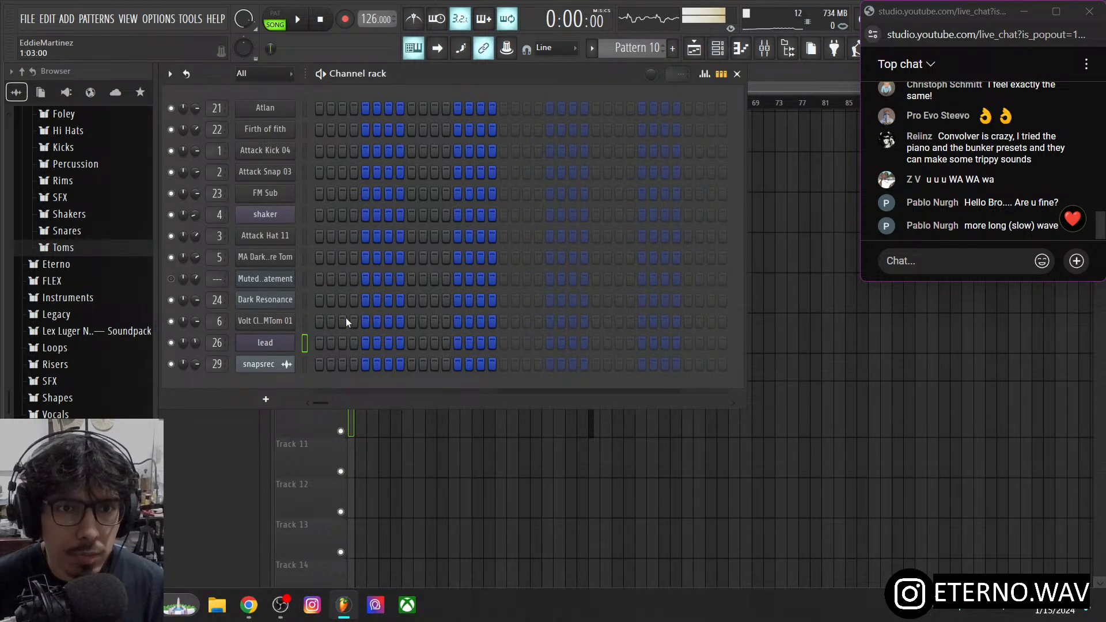
pyautogui.rightClick(271, 342)
pyautogui.moveTo(345, 448)
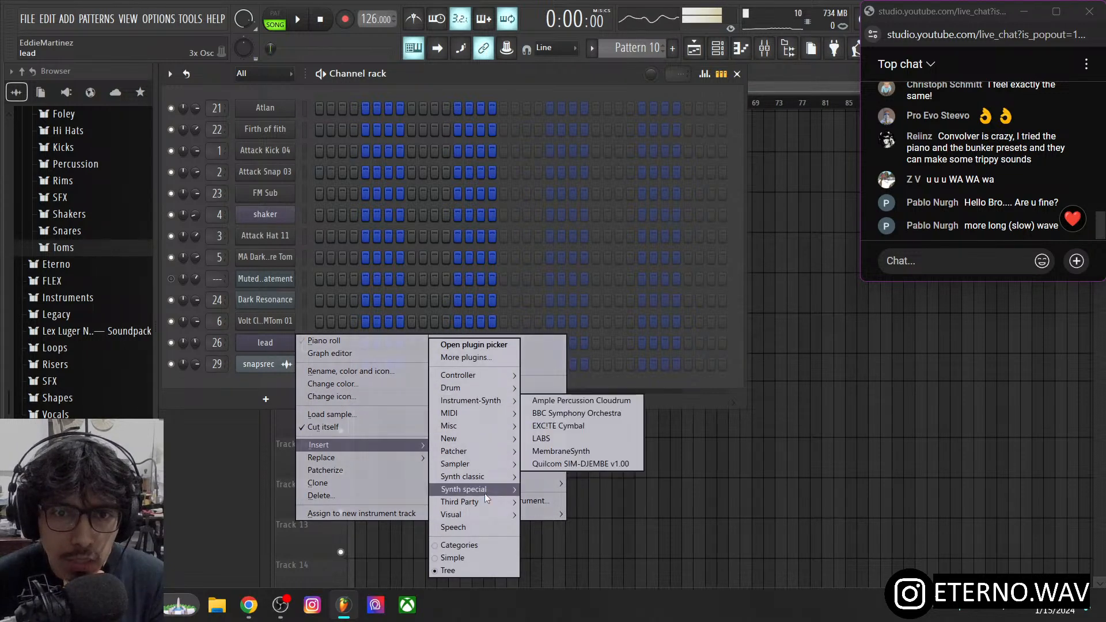
pyautogui.moveTo(489, 497)
pyautogui.moveTo(492, 376)
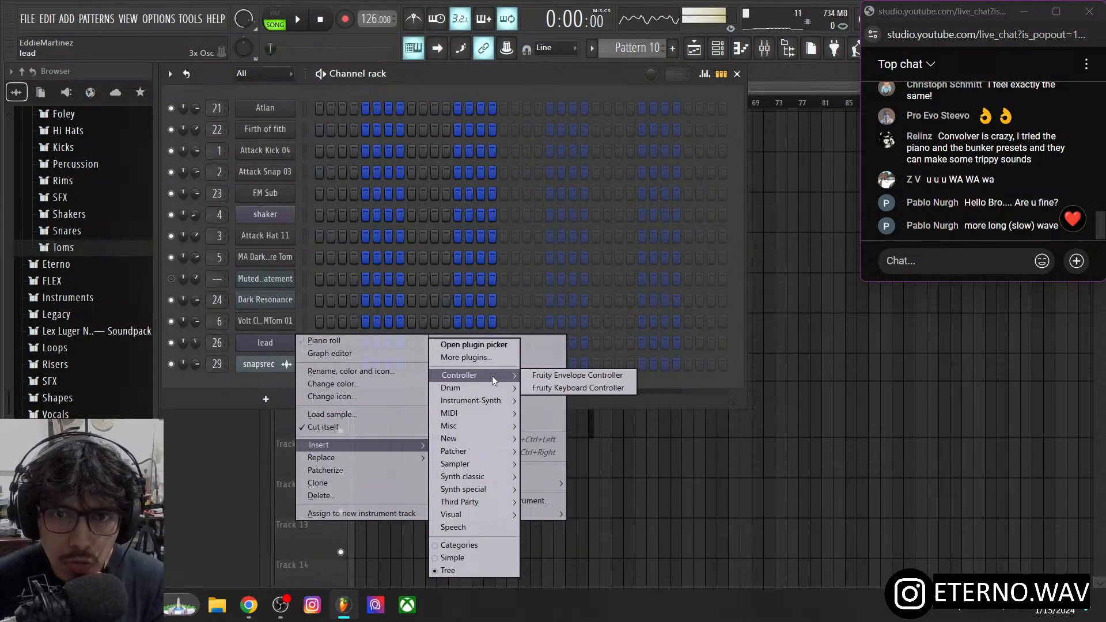
pyautogui.click(545, 376)
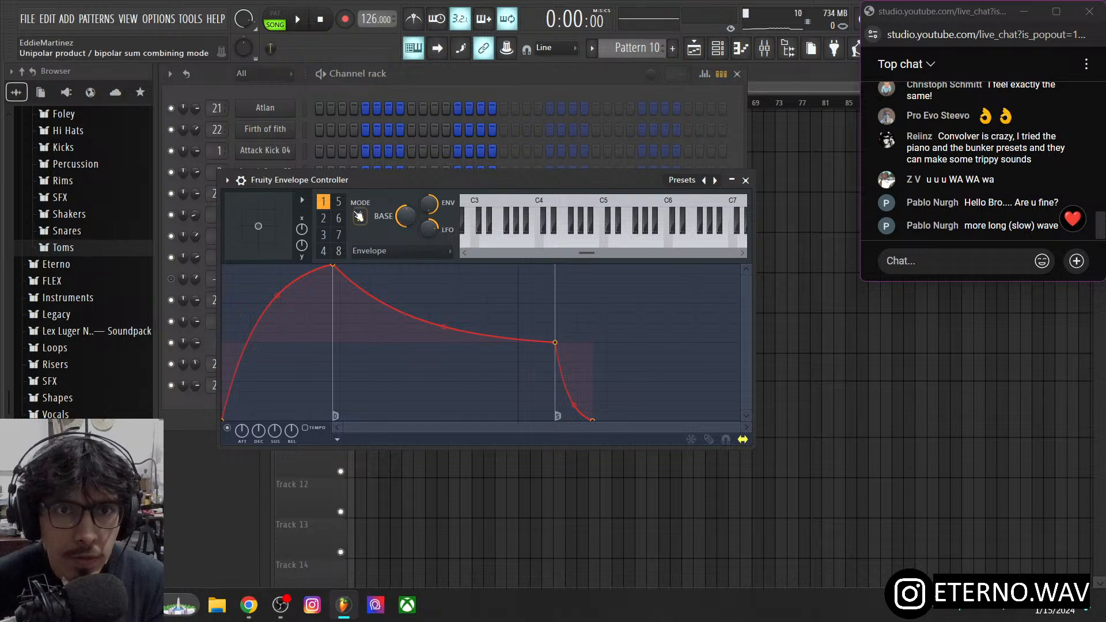
# - Switch the envelope controller's first articulator to velocity mapping and shape a slightly curved ramp rising from zero to the middle
pyautogui.moveTo(357, 178); pyautogui.dragTo(406, 180)
pyautogui.click(444, 252)
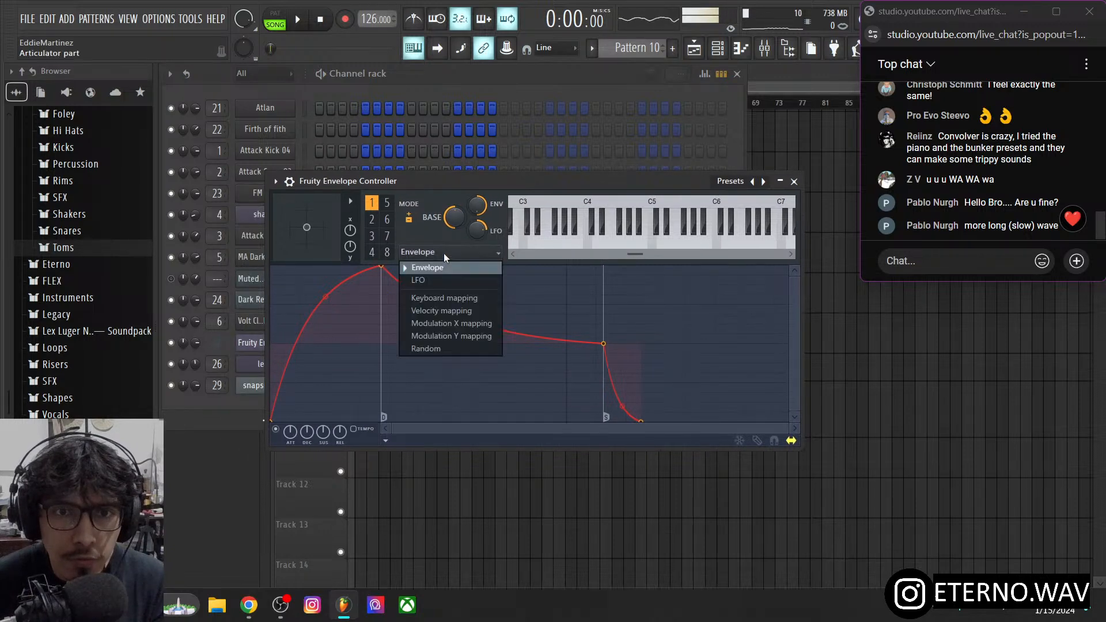
pyautogui.click(451, 311)
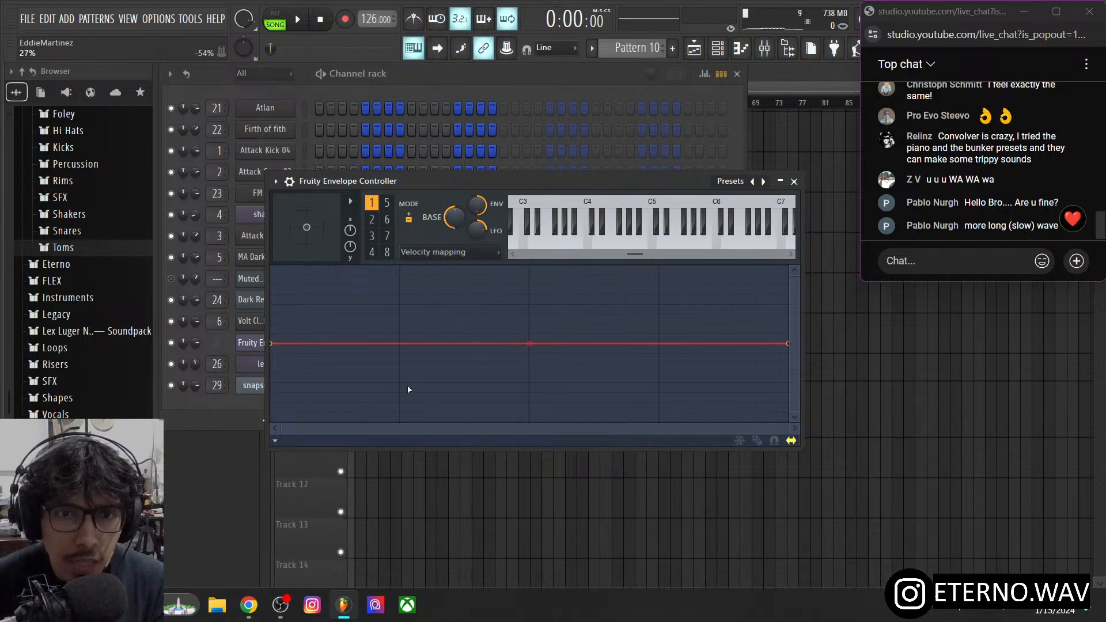
pyautogui.moveTo(272, 342); pyautogui.dragTo(271, 438)
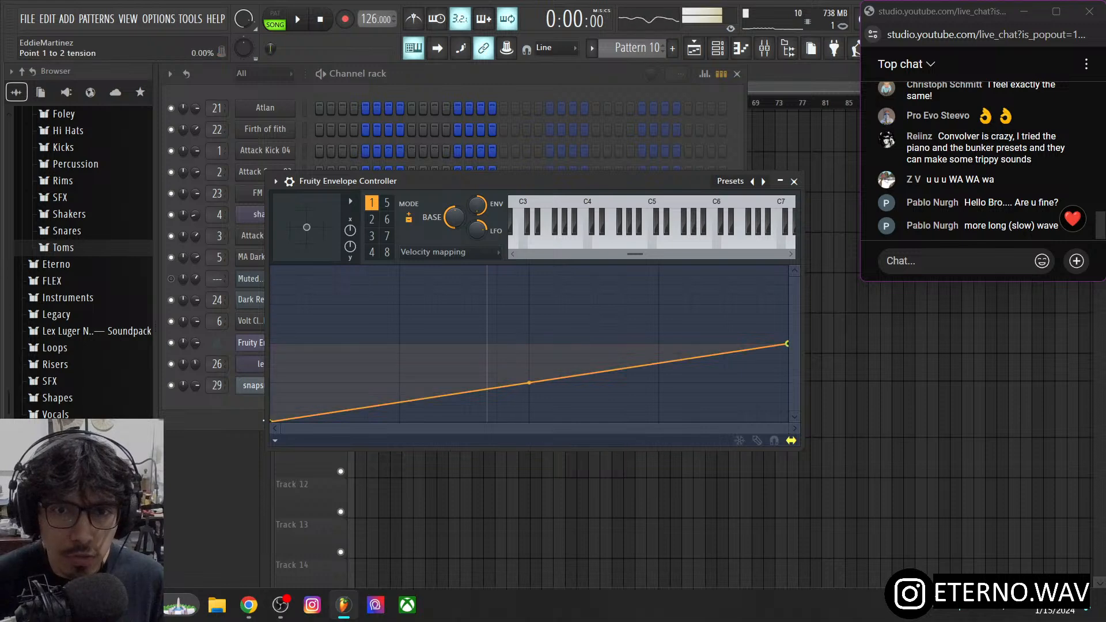
pyautogui.moveTo(529, 382); pyautogui.dragTo(529, 393)
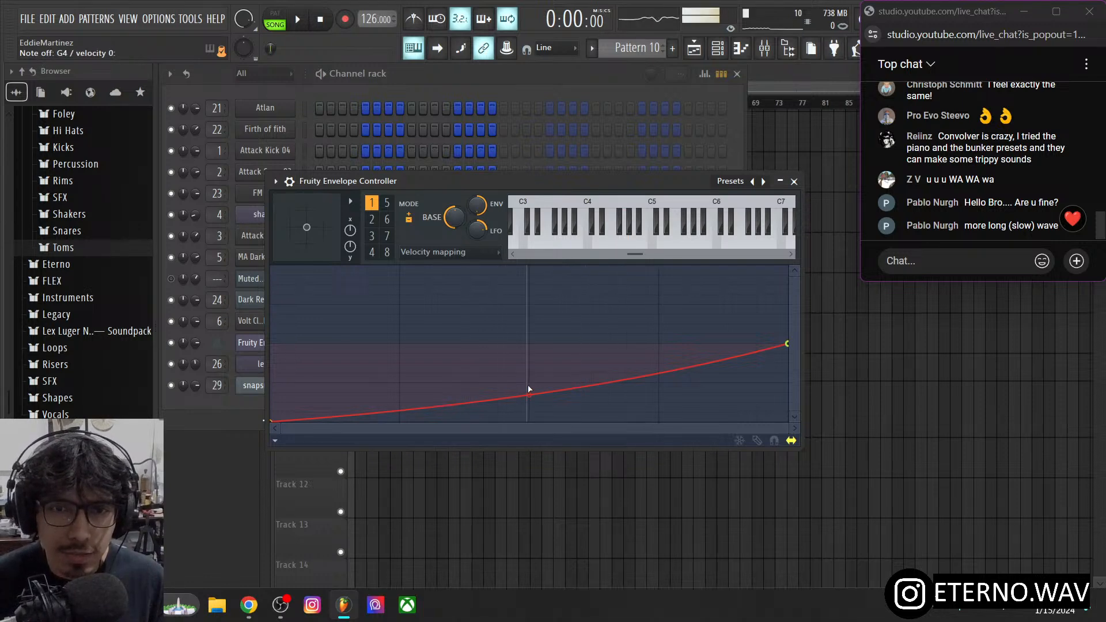
pyautogui.click(794, 181)
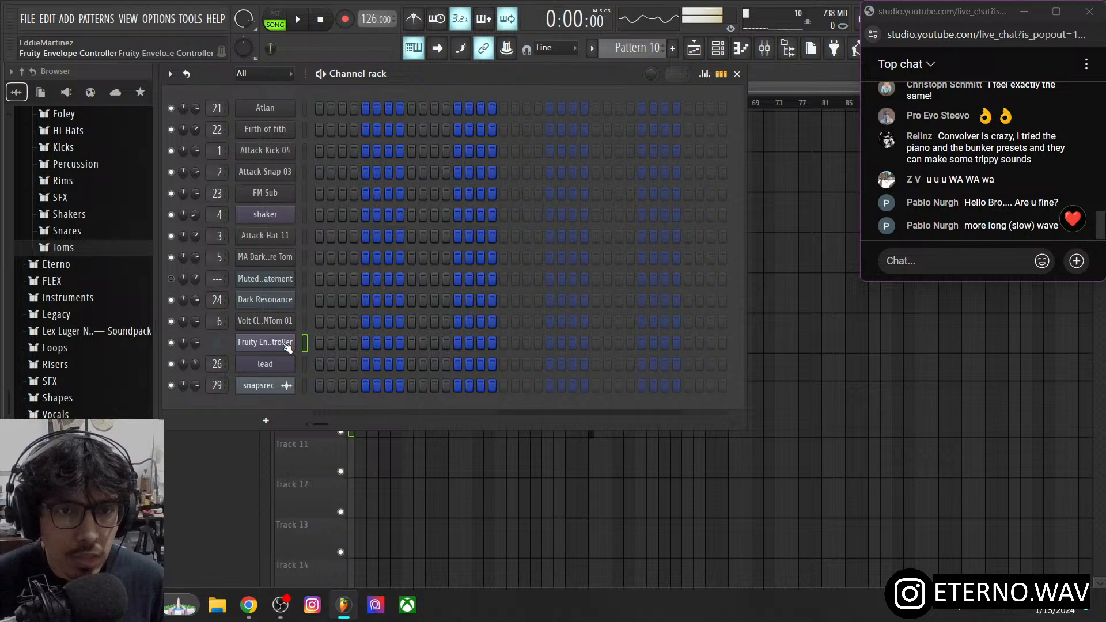
# - Slightly lengthen the decay of the lead's Mod X filter cutoff envelope and set its modulation amount to 54%
pyautogui.click(270, 365)
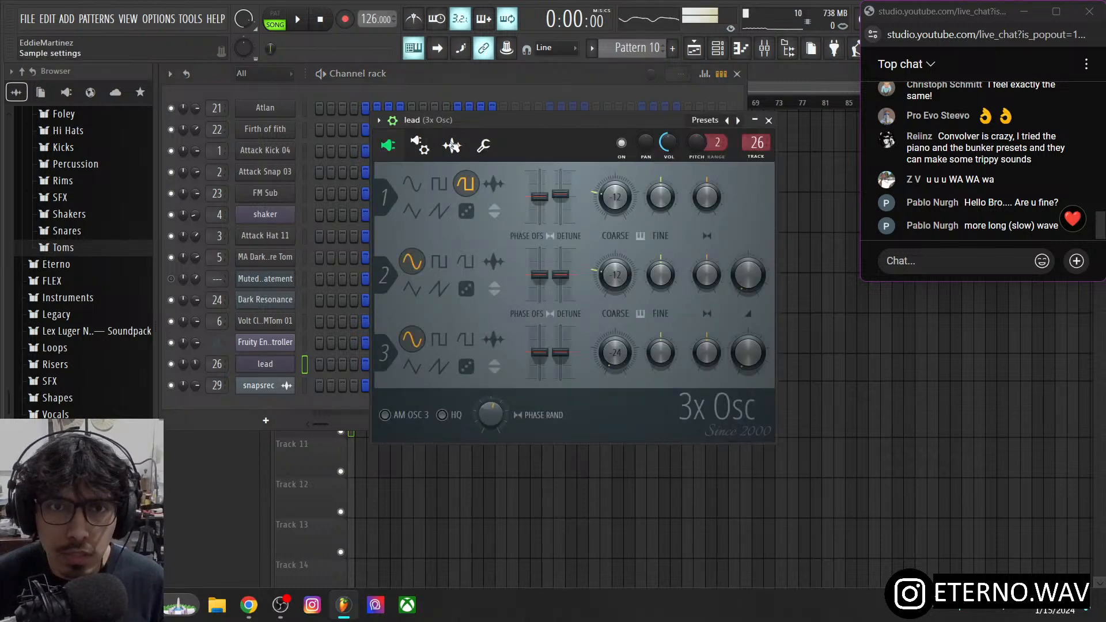
pyautogui.click(419, 145)
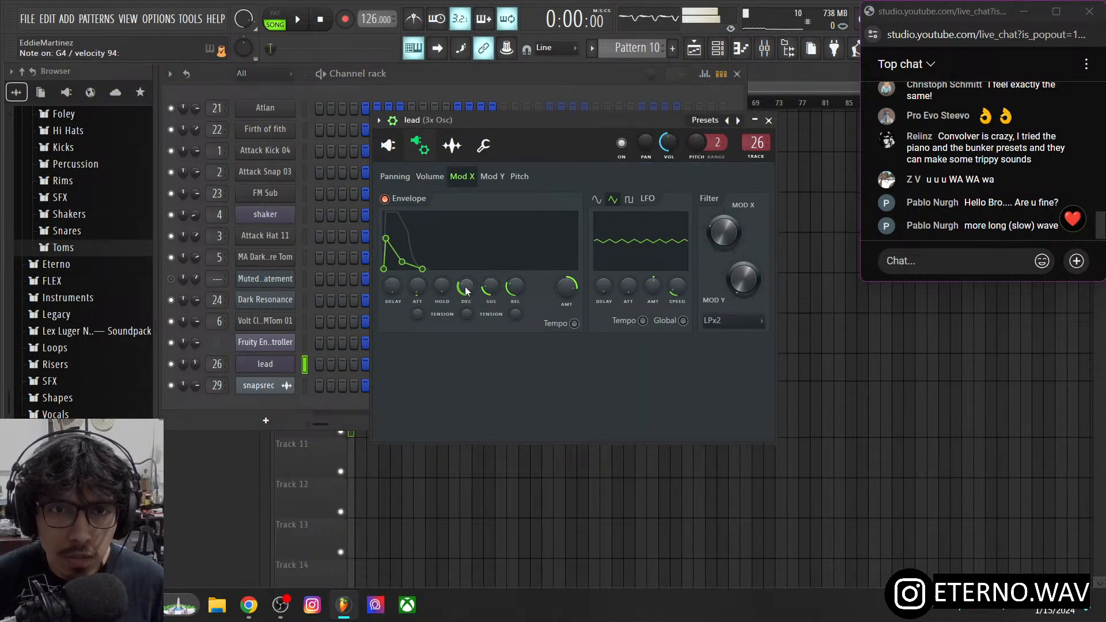
pyautogui.moveTo(464, 290)
pyautogui.mouseDown()
pyautogui.moveTo(464, 268)
pyautogui.moveTo(465, 282)
pyautogui.mouseUp()
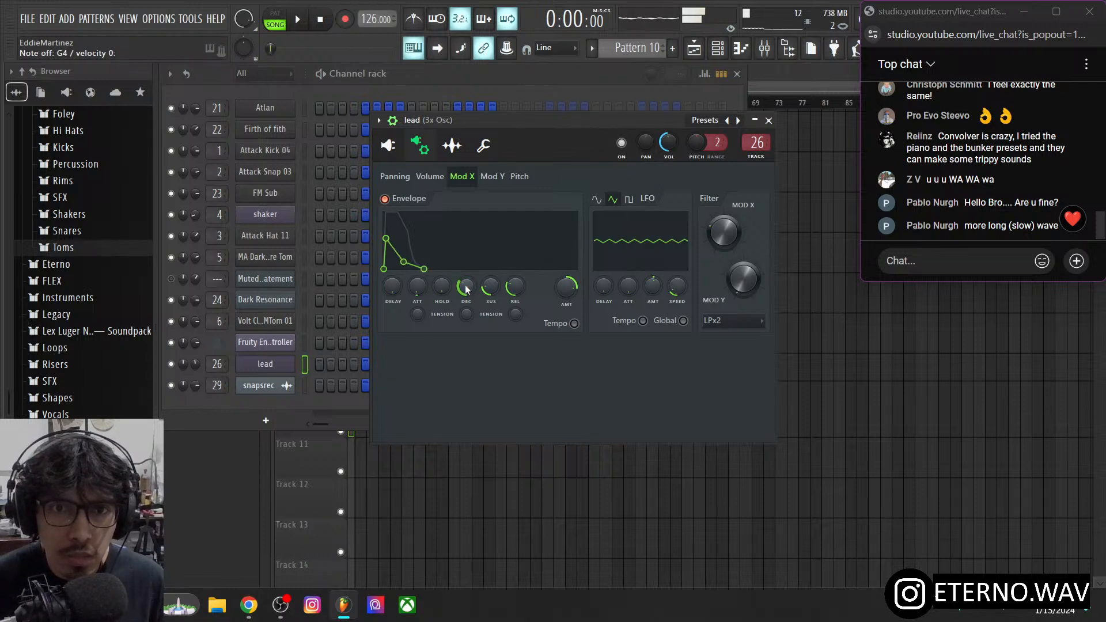
pyautogui.click(430, 176)
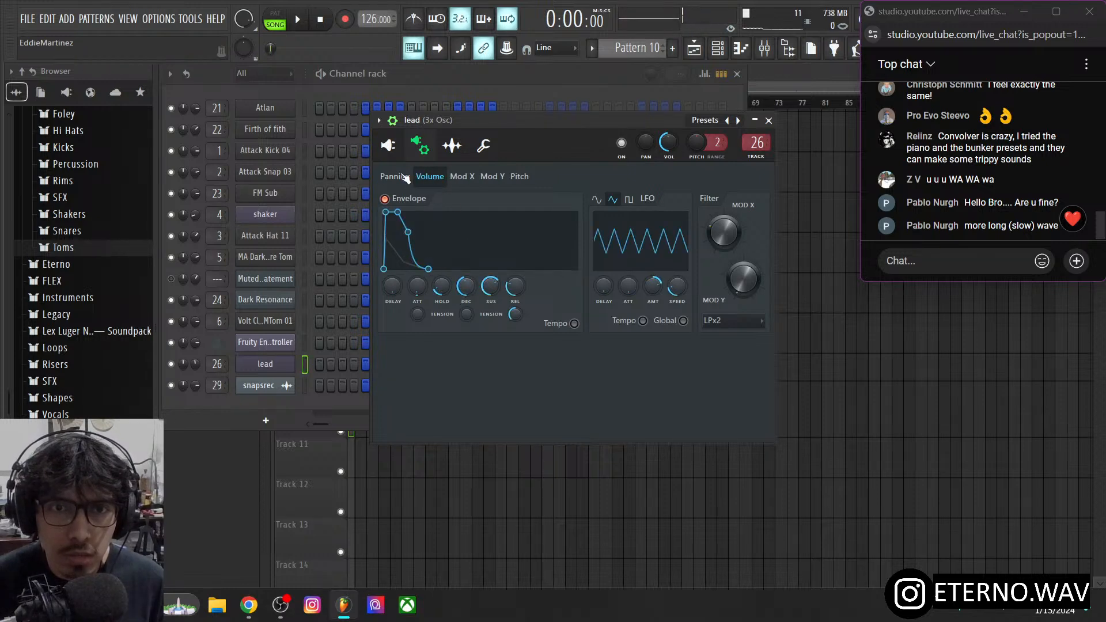
pyautogui.click(460, 178)
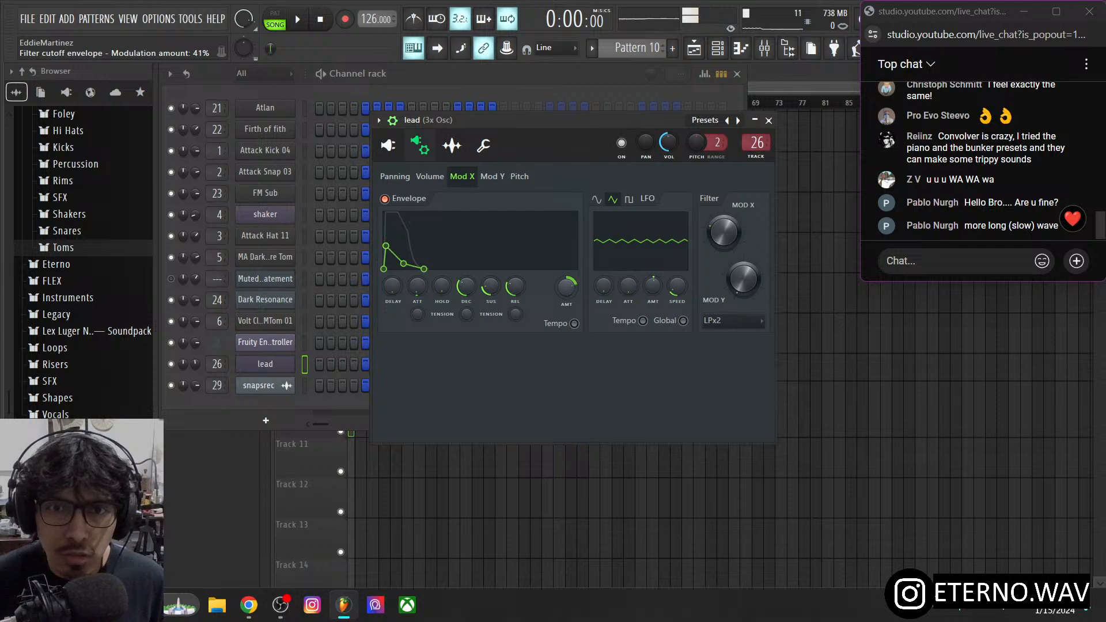
pyautogui.moveTo(567, 287)
pyautogui.mouseDown()
pyautogui.moveTo(567, 265)
pyautogui.moveTo(566, 290)
pyautogui.mouseUp()
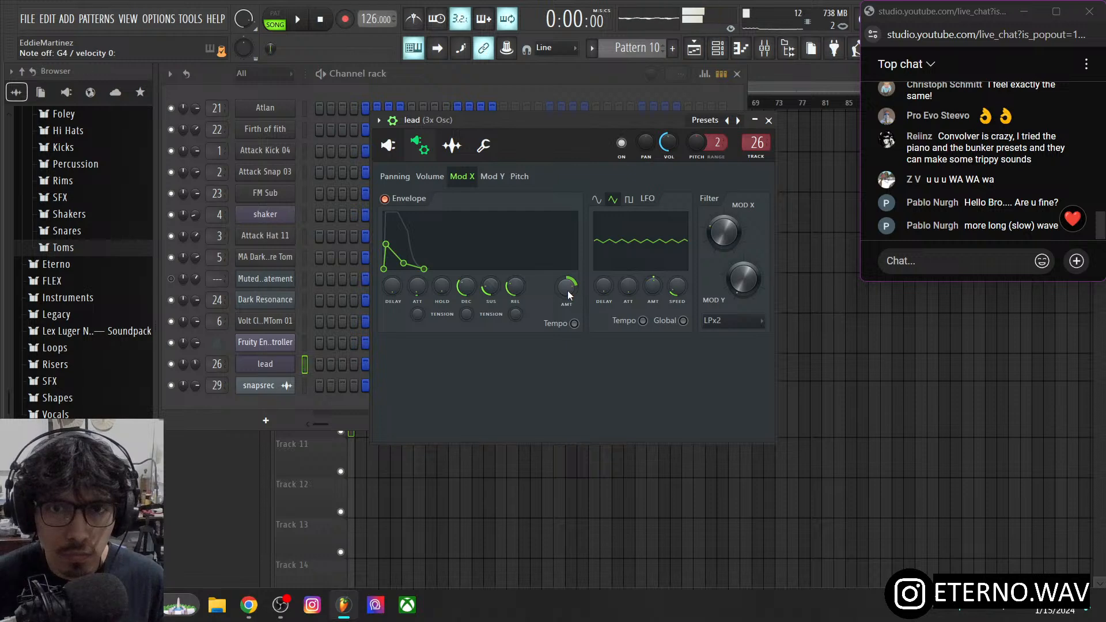
pyautogui.moveTo(569, 294); pyautogui.dragTo(568, 289)
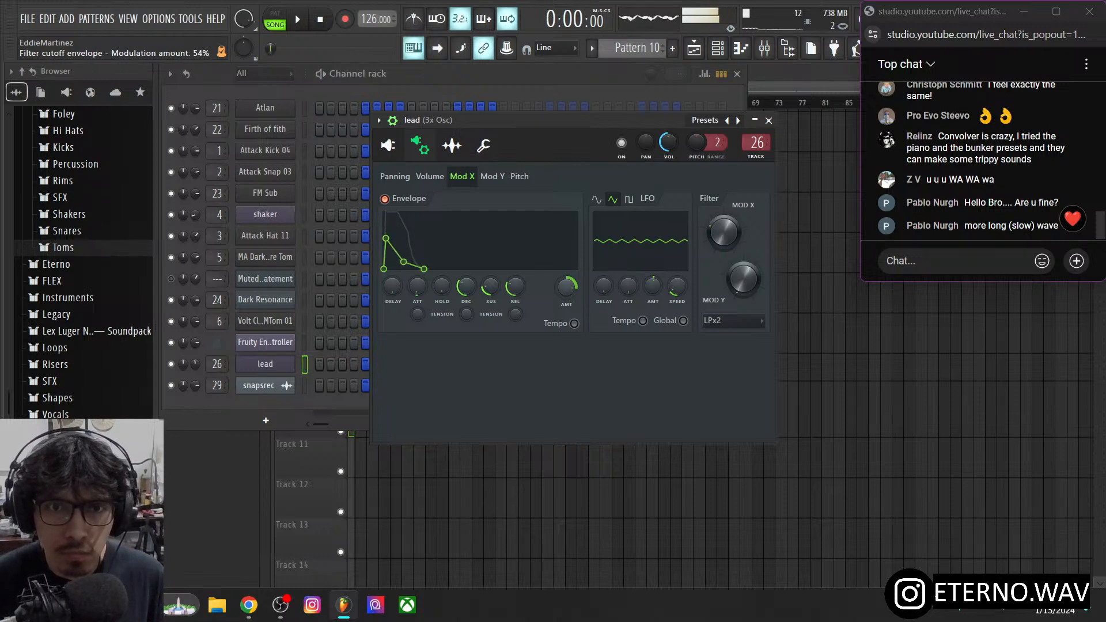
# - Link the filter cutoff envelope's modulation amount to the internal controller Fruity Envelope Controller - Articulator 1
pyautogui.rightClick(568, 292)
pyautogui.click(636, 421)
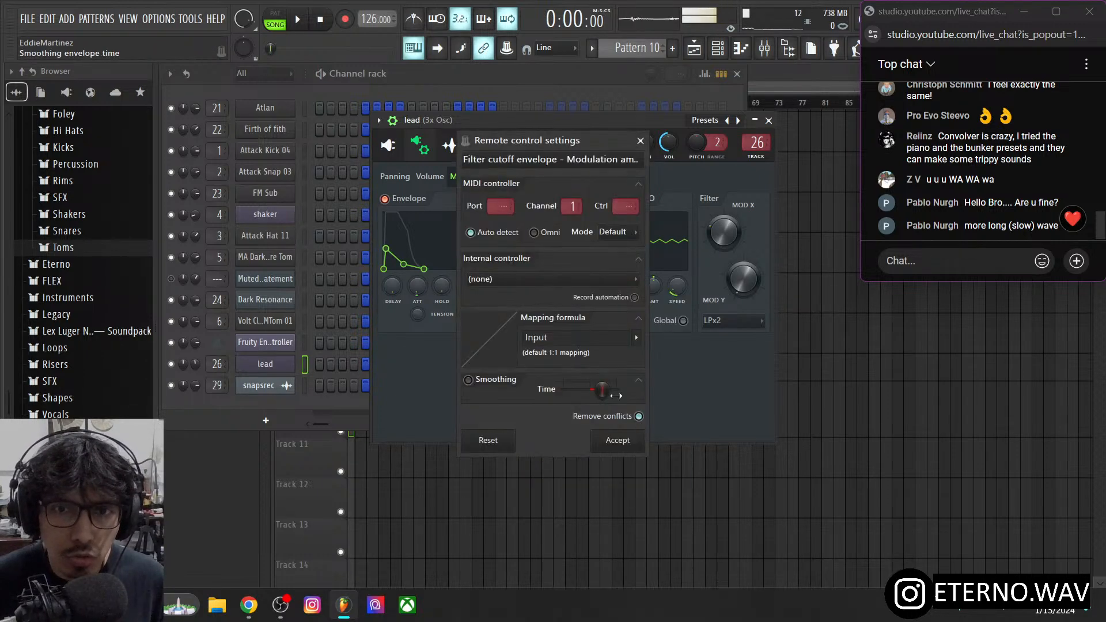
pyautogui.click(527, 281)
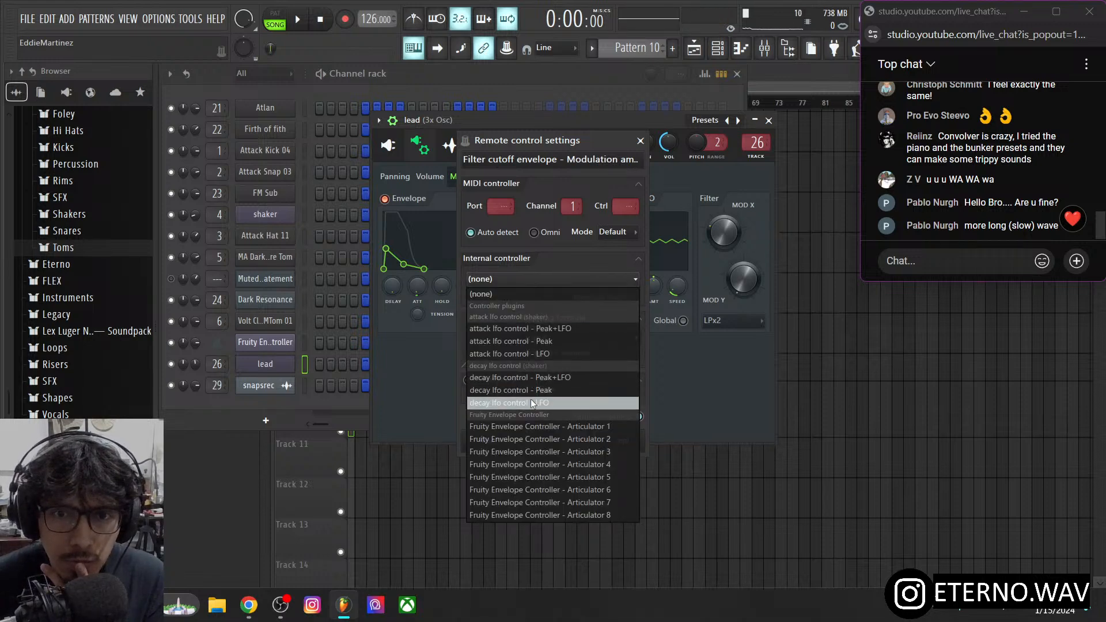
pyautogui.click(593, 427)
pyautogui.click(606, 441)
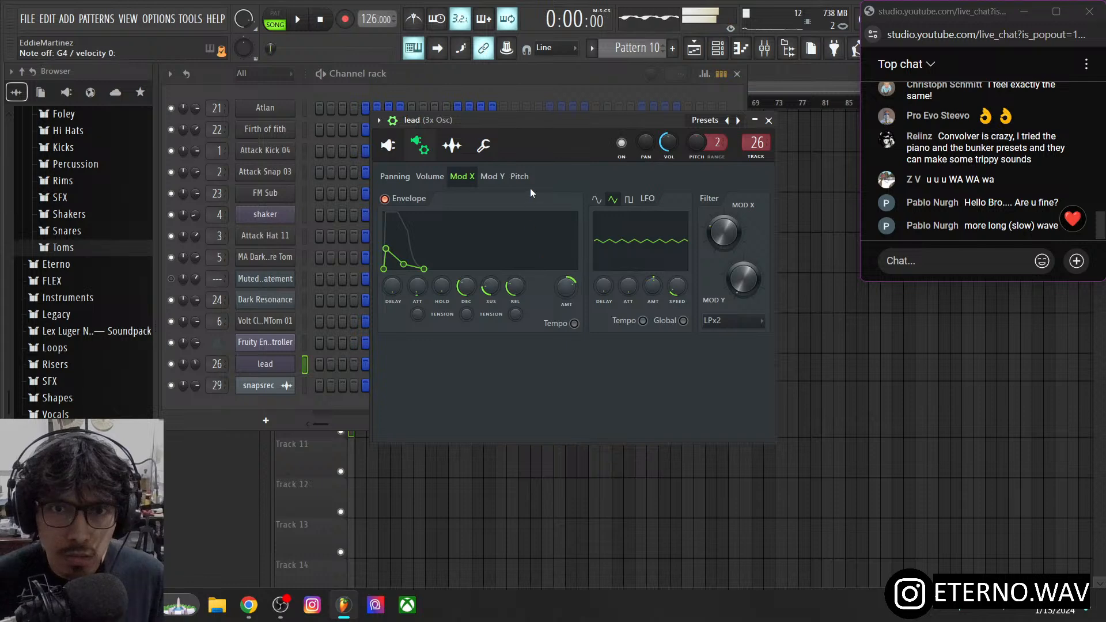
# - Test the velocity link by playing the lead and envelope controller channels in turn, readjusting the lead's filter envelope amount
pyautogui.click(271, 342)
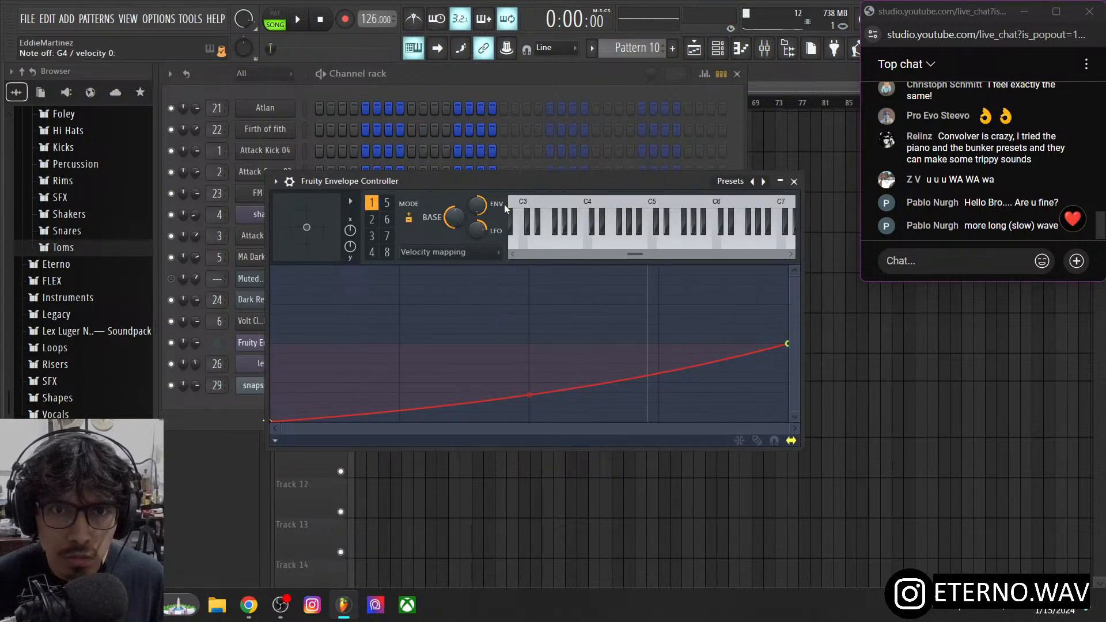
pyautogui.click(257, 400)
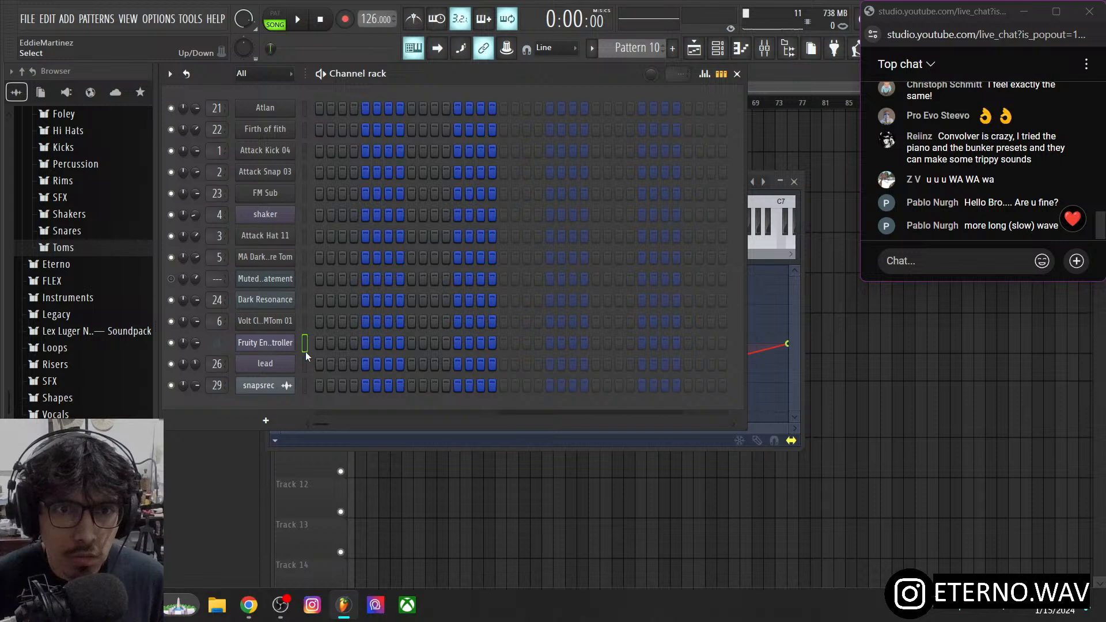
pyautogui.click(305, 363)
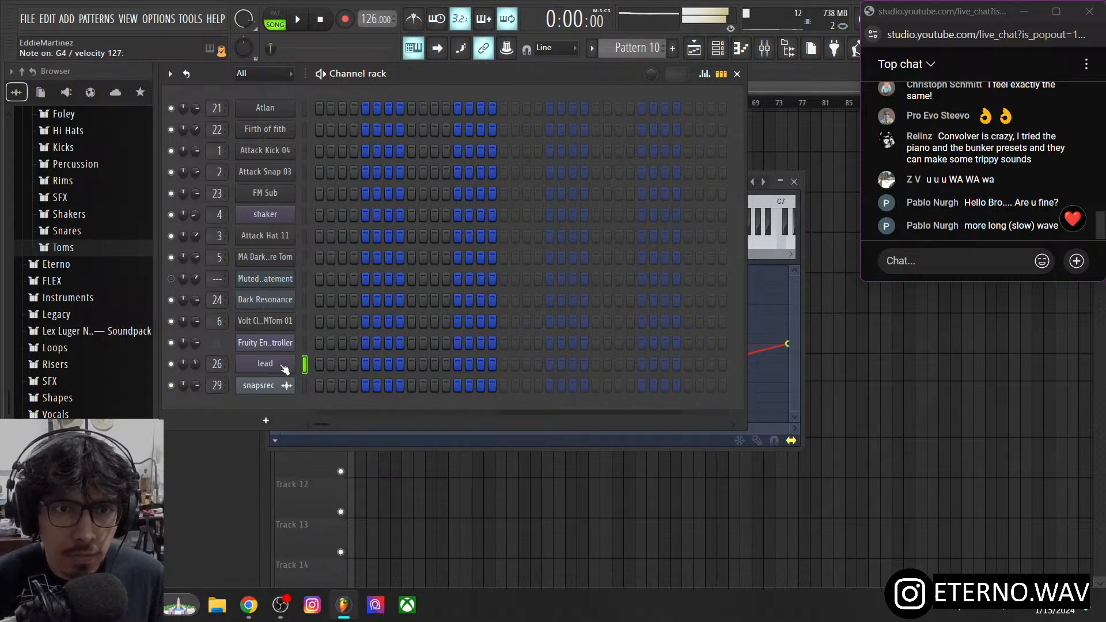
pyautogui.click(283, 365)
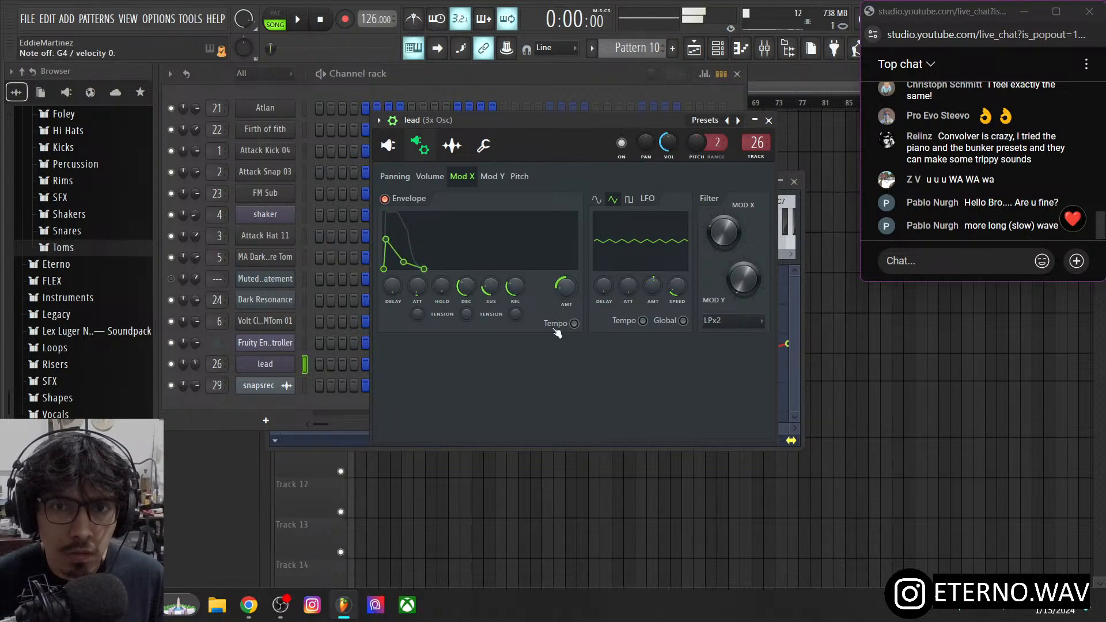
pyautogui.moveTo(565, 286); pyautogui.dragTo(565, 306)
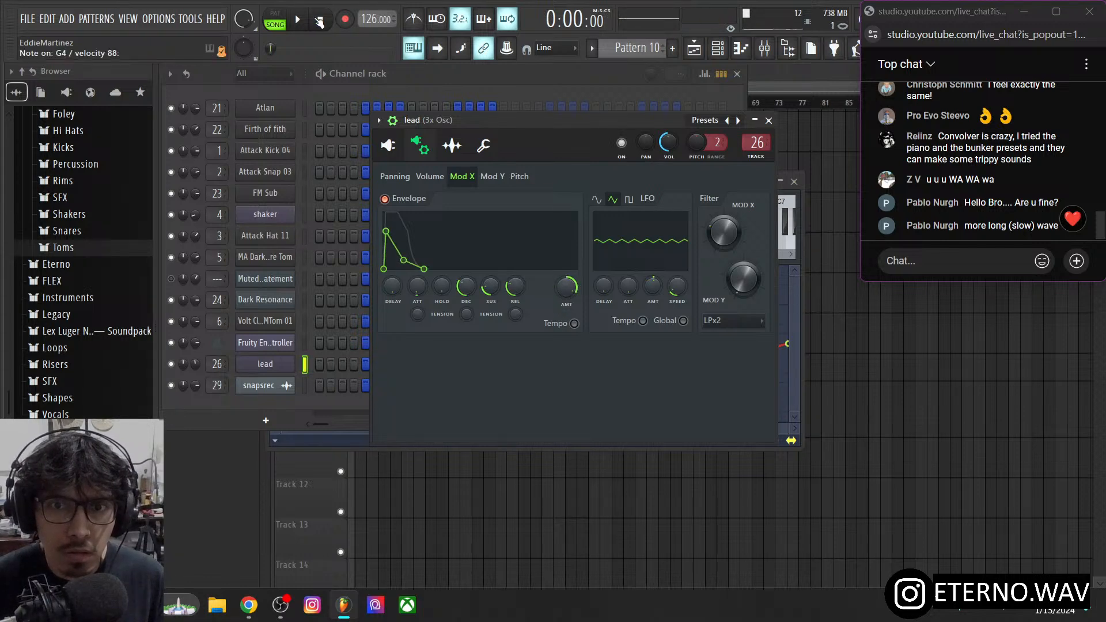
pyautogui.click(305, 341)
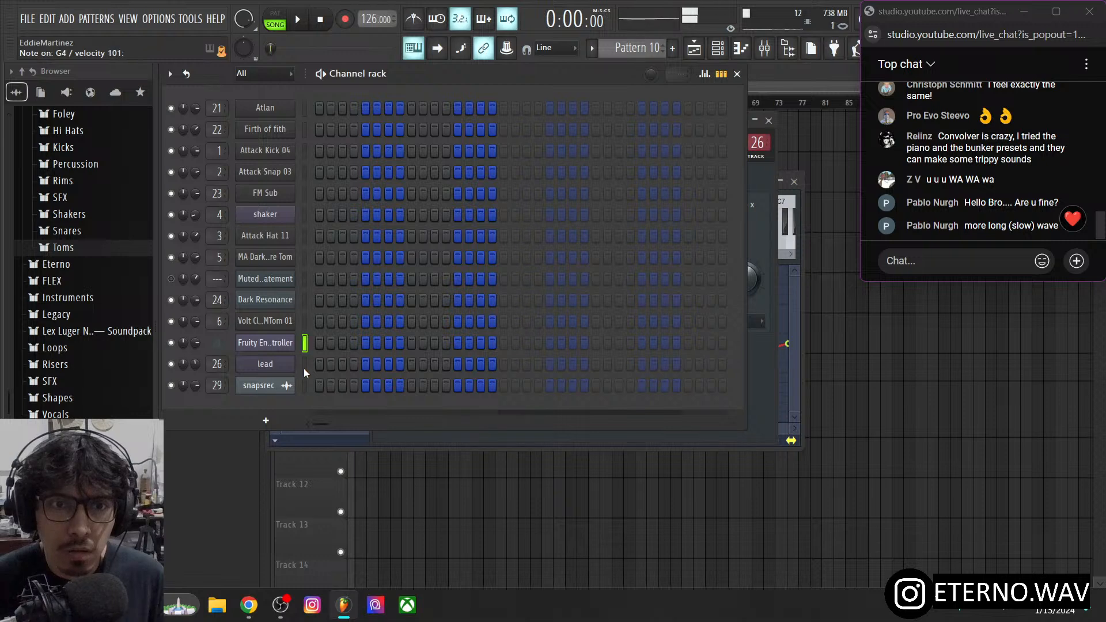
pyautogui.click(281, 365)
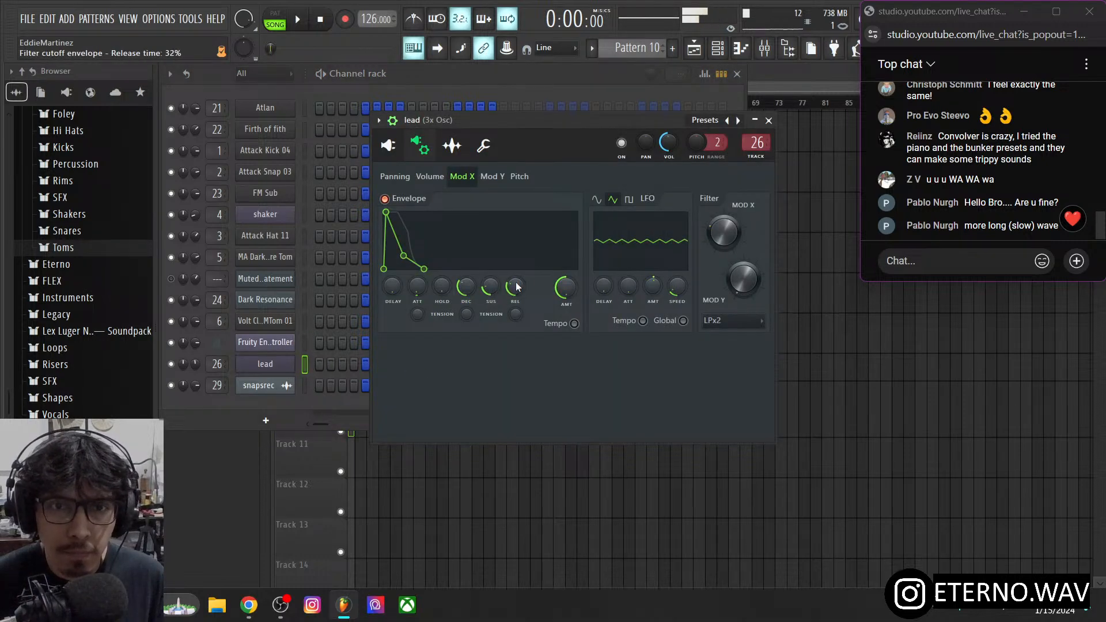
# - Reverse the envelope controller's velocity mapping so it falls in a downward-bowed curve from the middle to zero
pyautogui.click(290, 344)
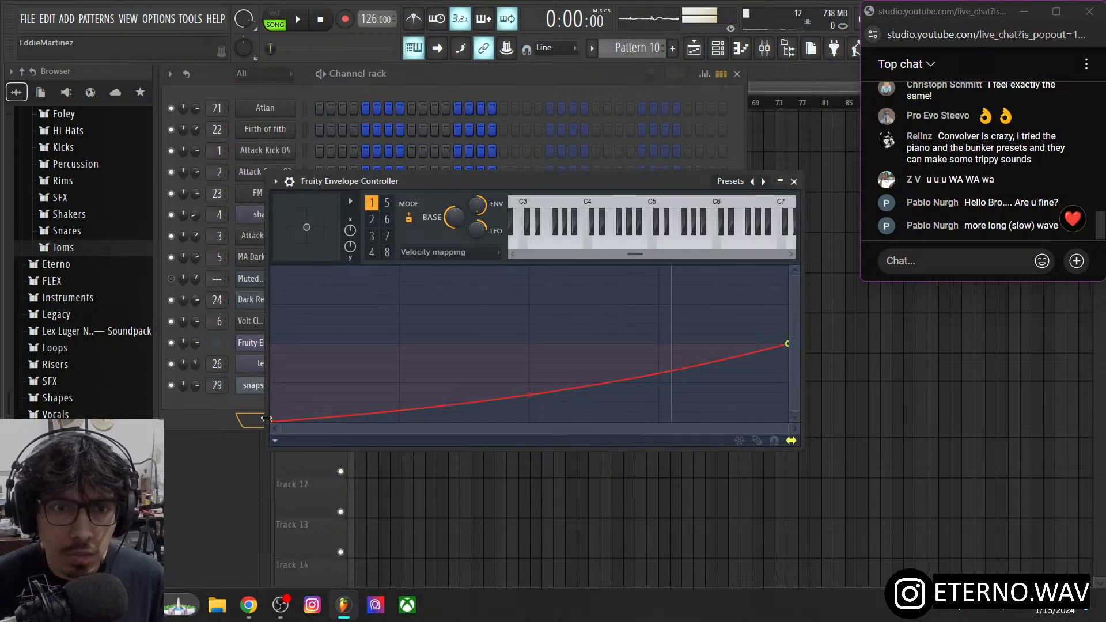
pyautogui.moveTo(273, 423); pyautogui.dragTo(272, 343)
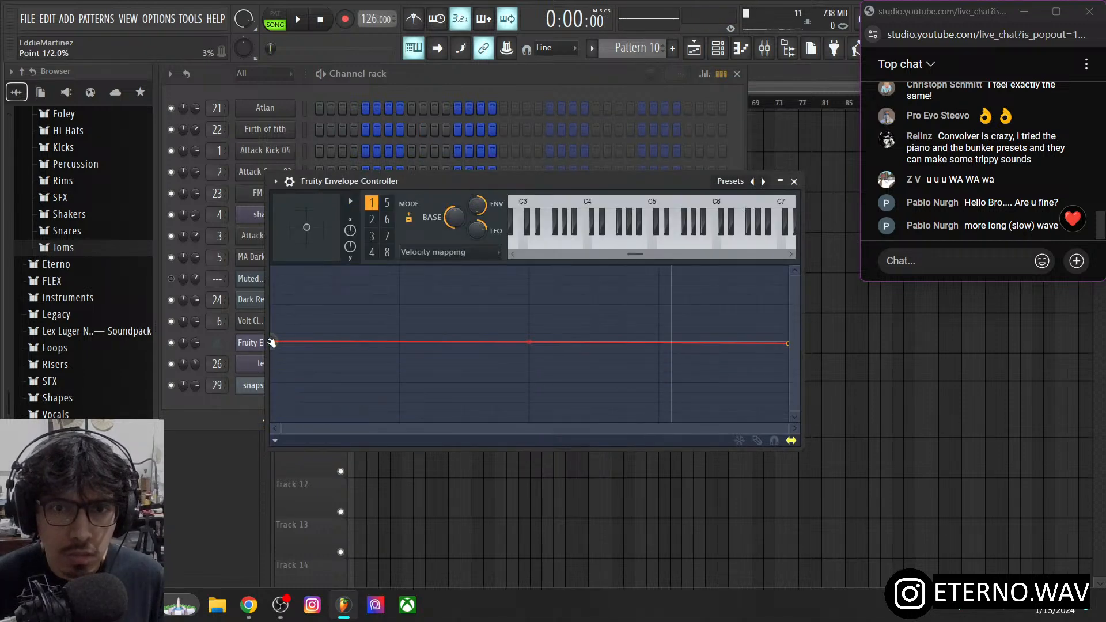
pyautogui.moveTo(789, 344); pyautogui.dragTo(788, 421)
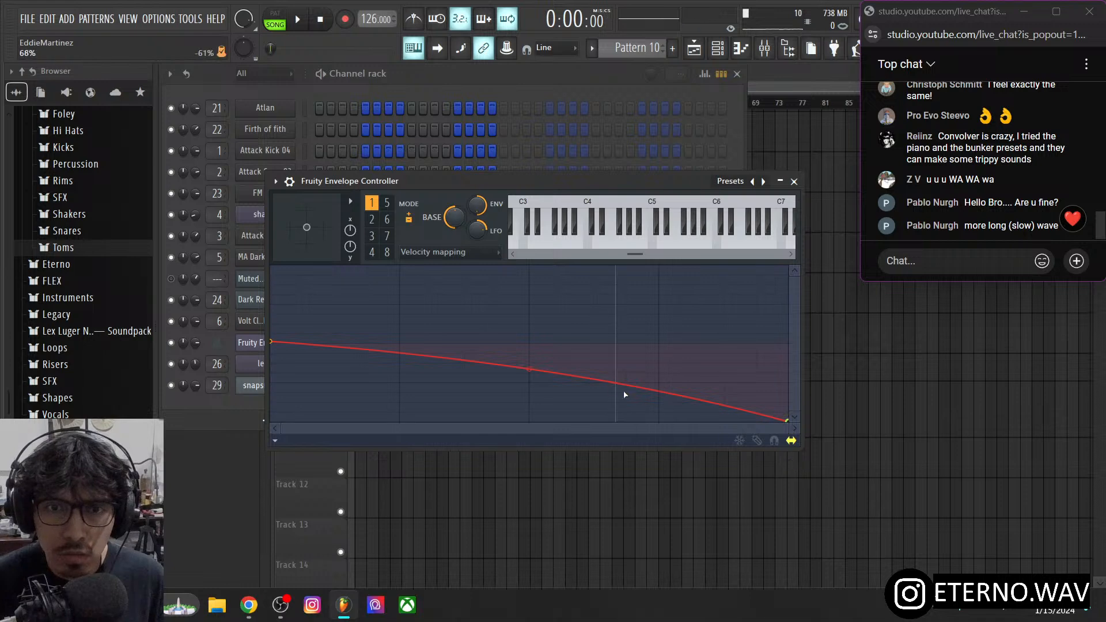
pyautogui.moveTo(527, 369); pyautogui.dragTo(529, 398)
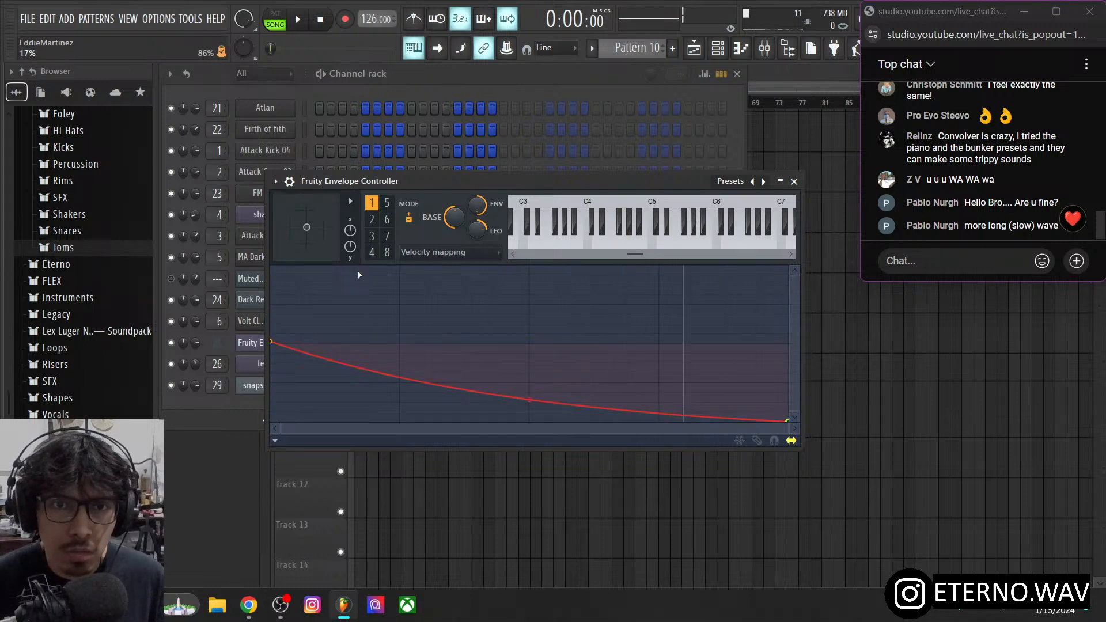
# - Reset the lead's filter cutoff envelope modulation amount and raise it to roughly half of its positive range
pyautogui.click(340, 93)
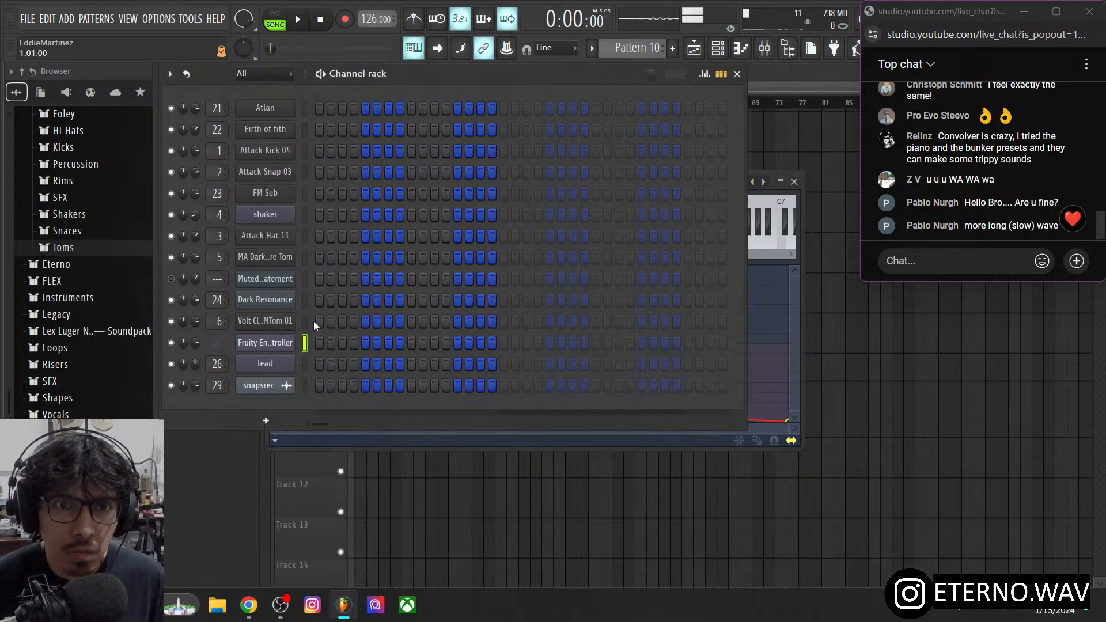
pyautogui.click(293, 367)
pyautogui.rightClick(564, 295)
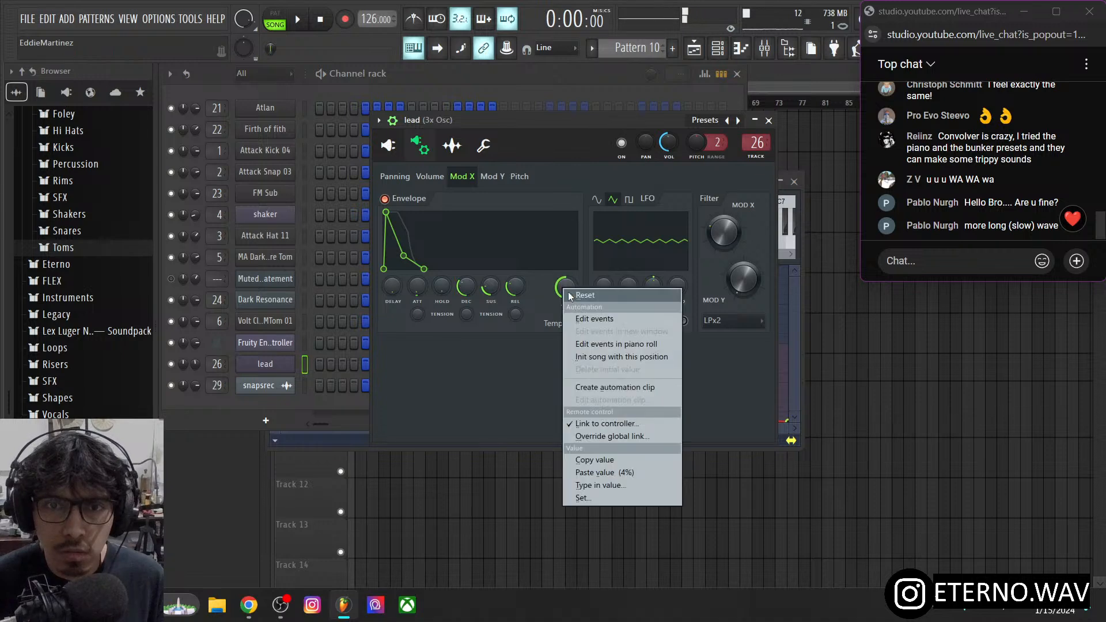
pyautogui.click(573, 297)
pyautogui.moveTo(568, 290); pyautogui.dragTo(568, 271)
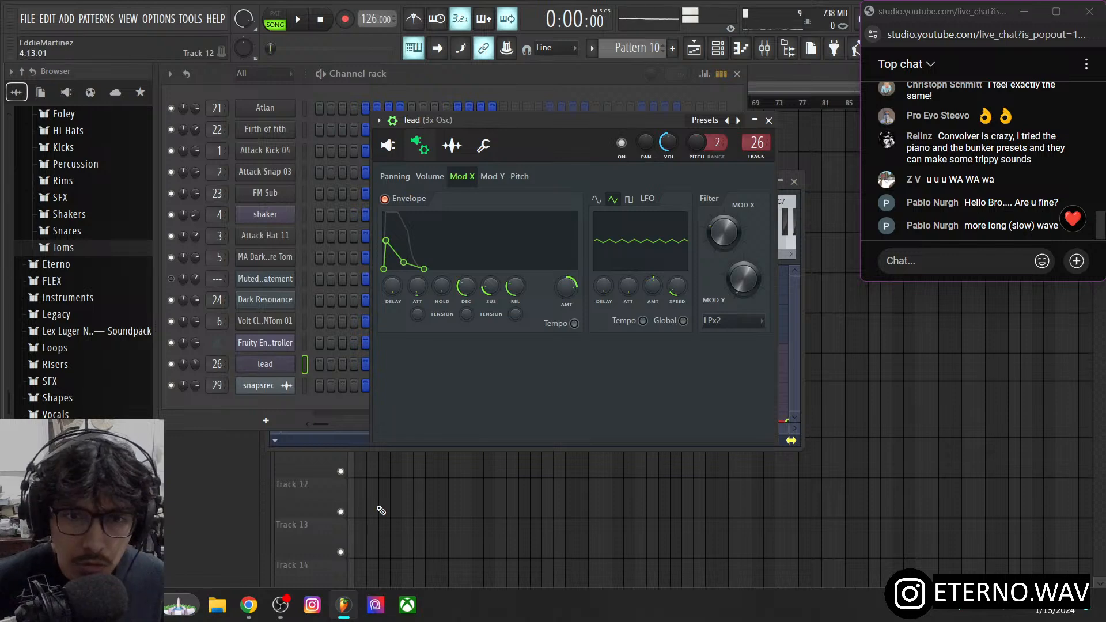
# - Switch to Chrome, open YouTube in a new tab and move the browser window slightly upward
pyautogui.moveTo(249, 605)
pyautogui.click(266, 521)
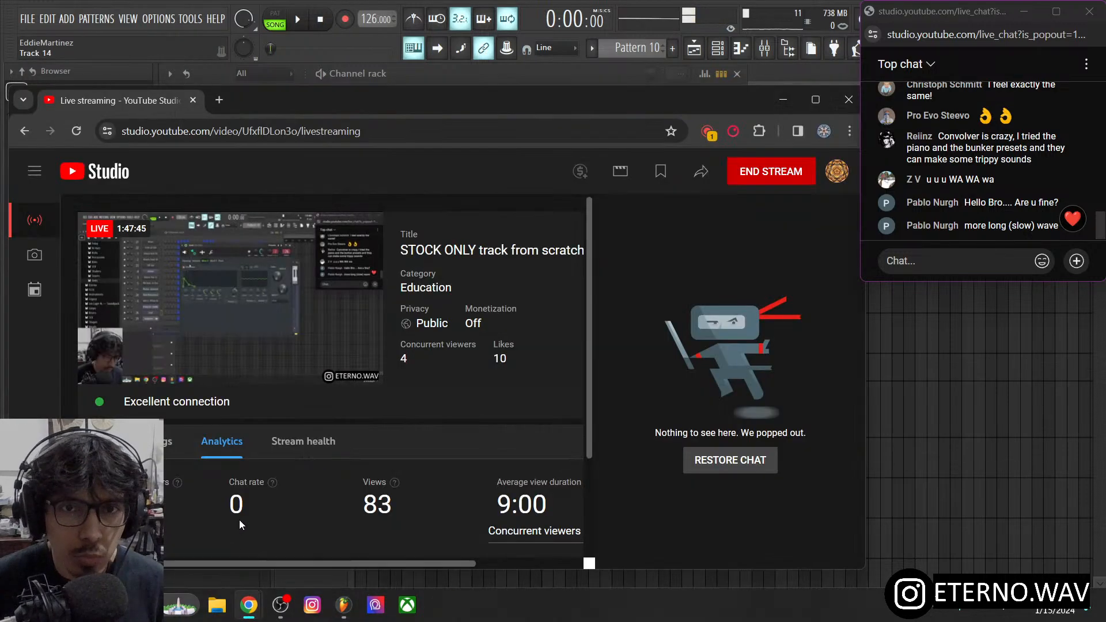
pyautogui.click(219, 100)
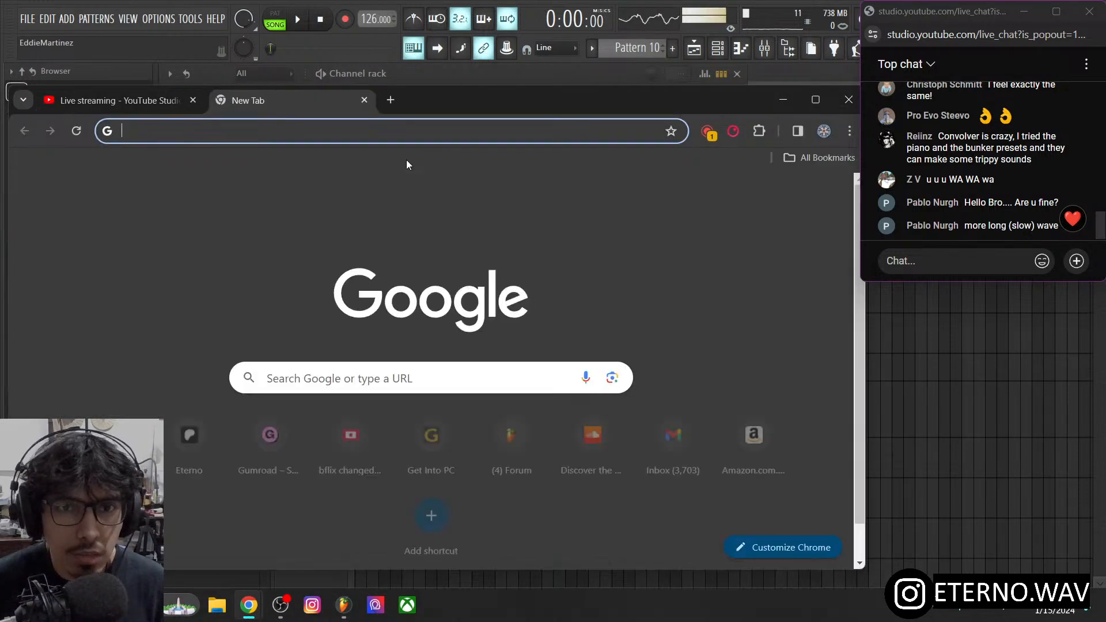
pyautogui.click(171, 100)
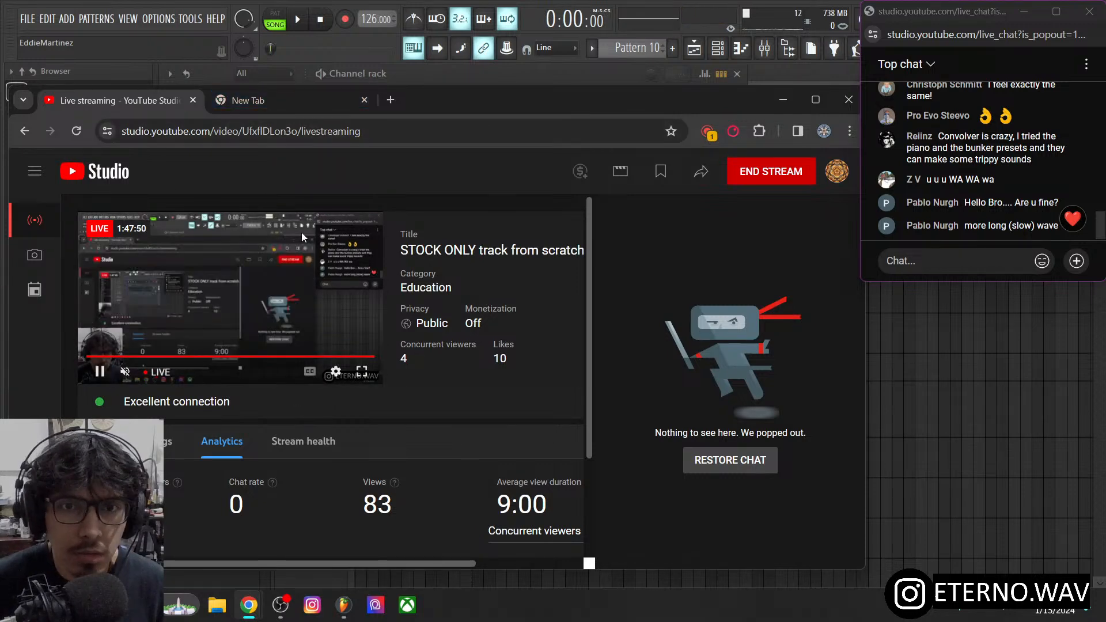
pyautogui.click(281, 106)
pyautogui.click(143, 381)
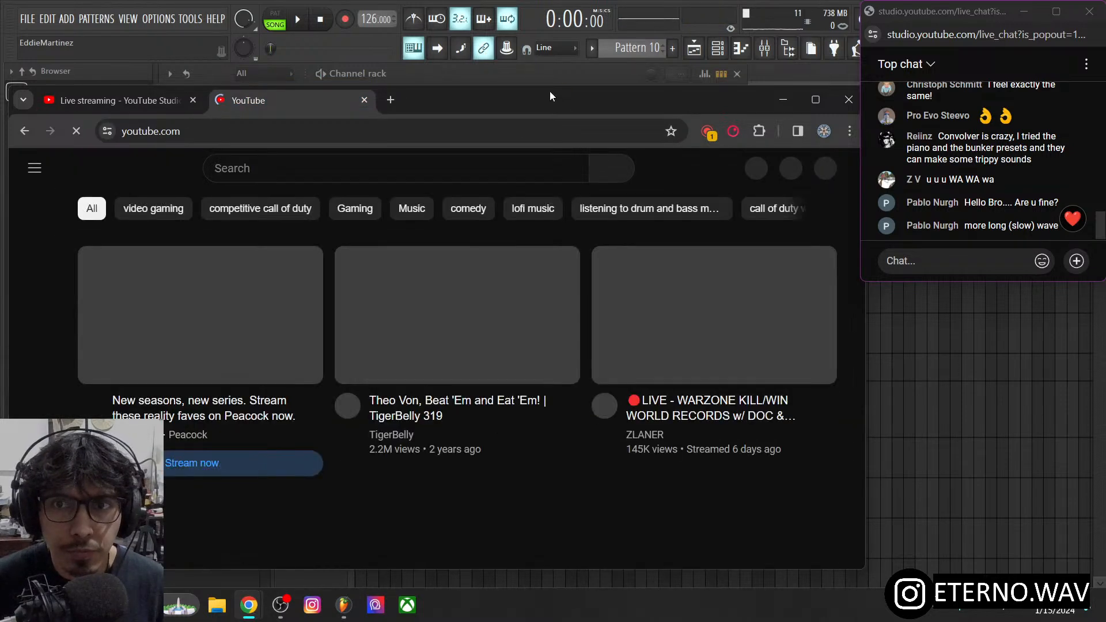
pyautogui.moveTo(550, 91); pyautogui.dragTo(556, 65)
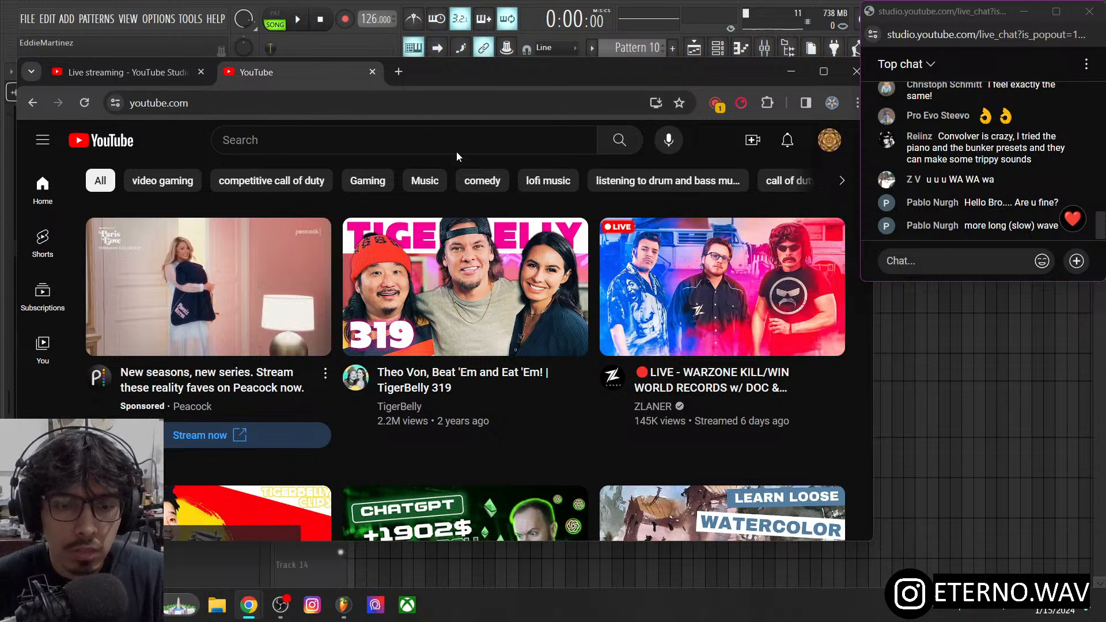
# - Search YouTube for "control parameters with velocity fl studio"
pyautogui.click(418, 140)
pyautogui.write('c')
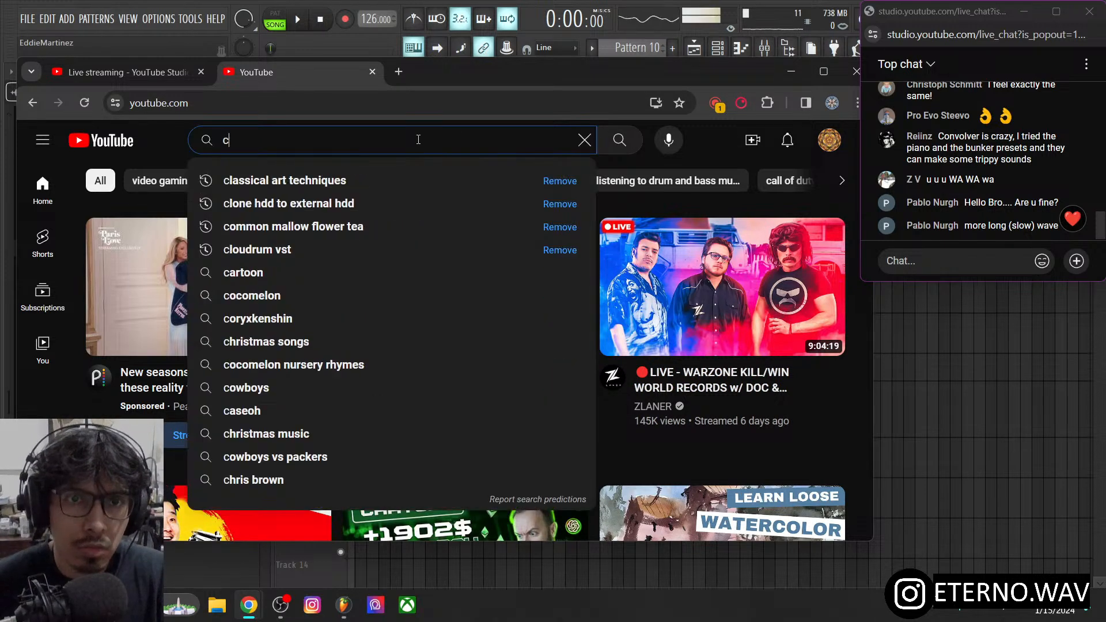
pyautogui.write('ontrol p')
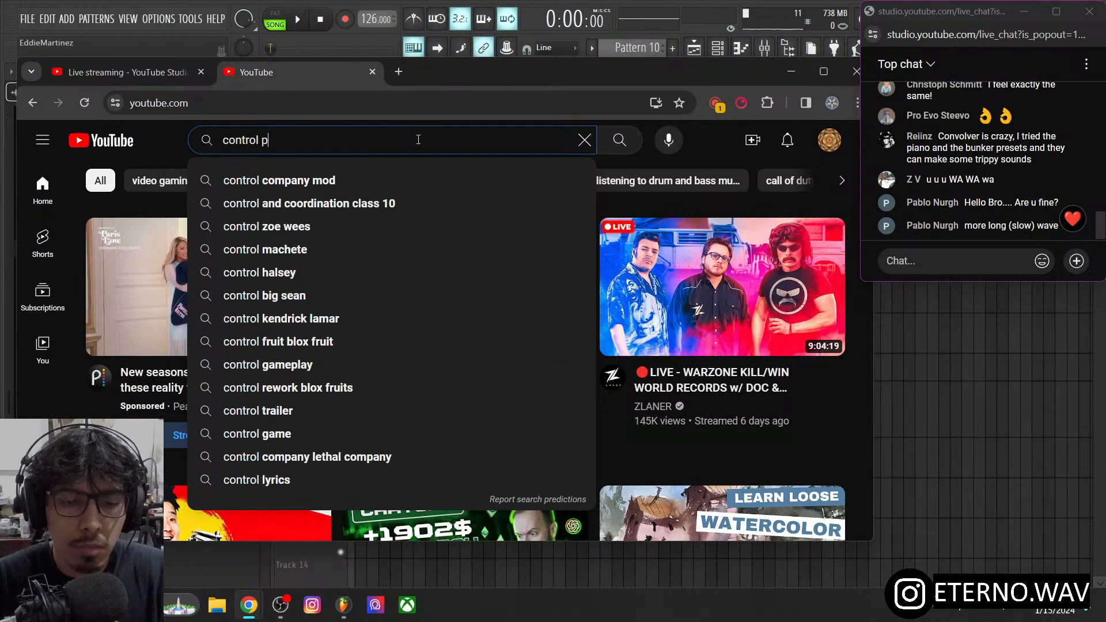
pyautogui.write('arameters ')
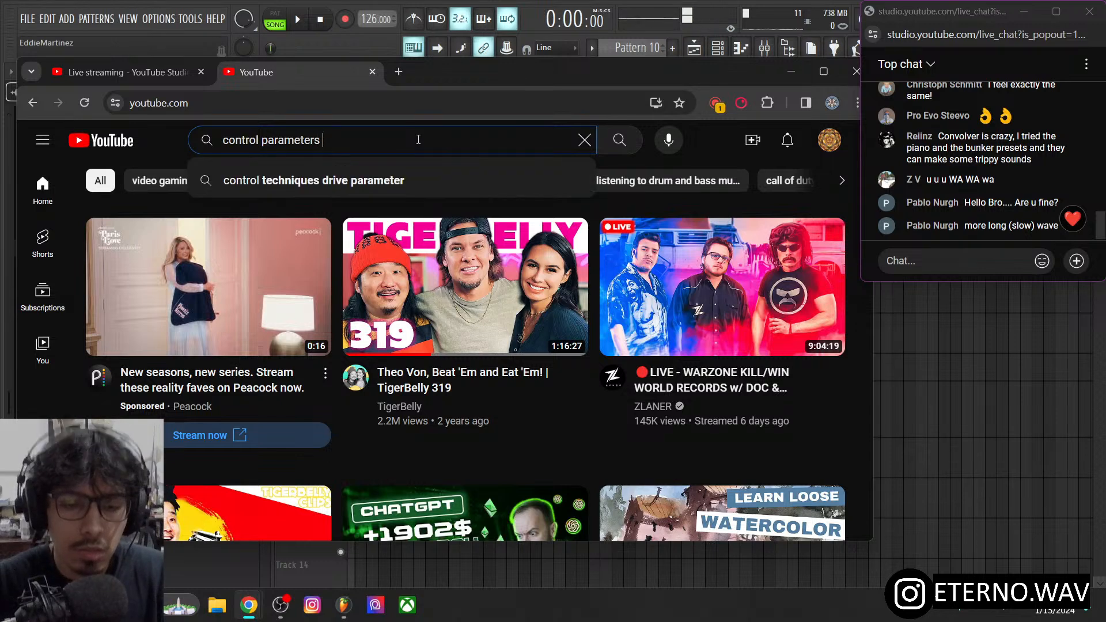
pyautogui.write('with velo')
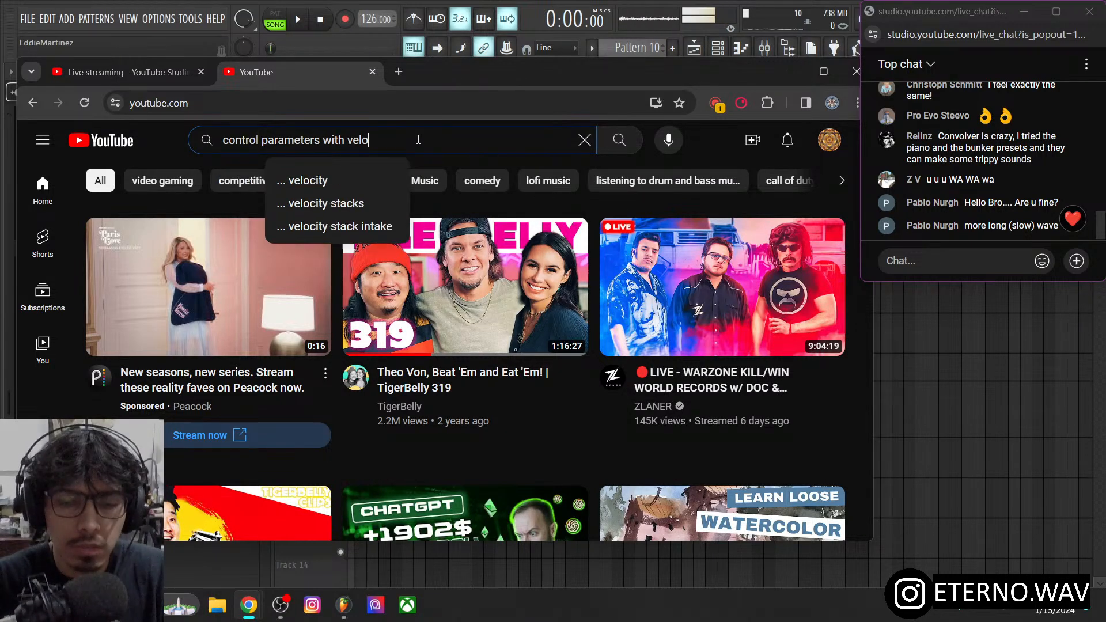
pyautogui.write('city fl studio')
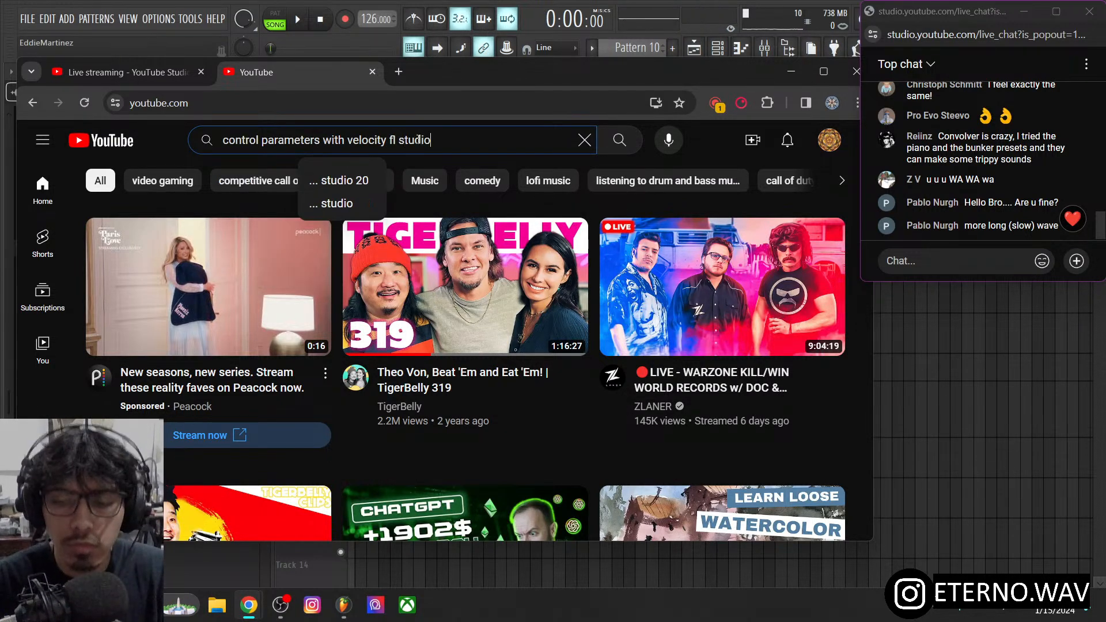
pyautogui.press('Return')
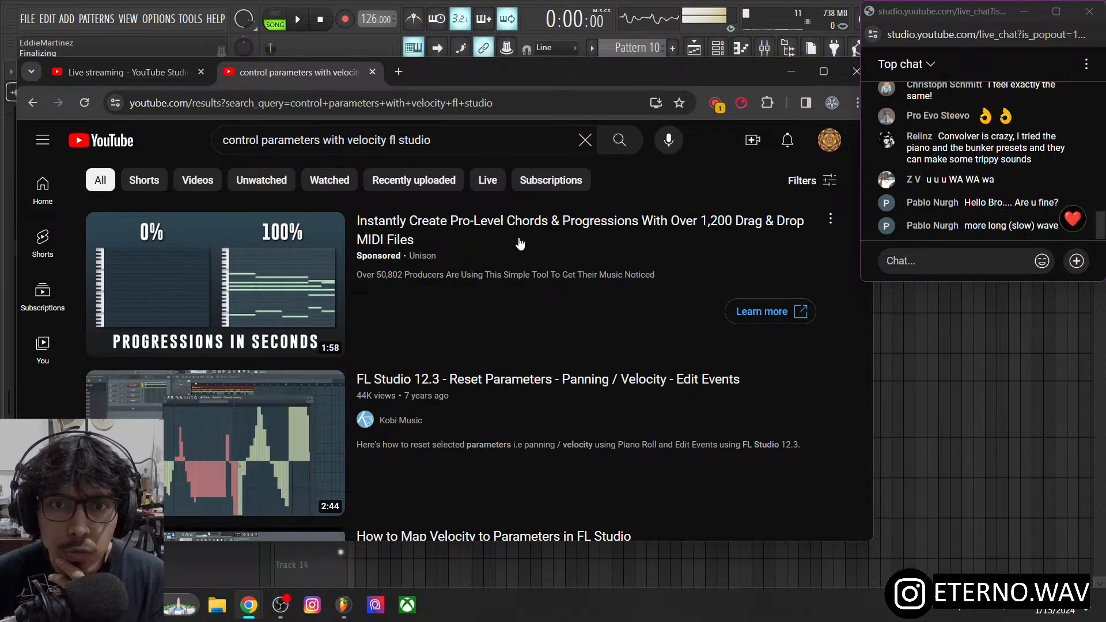
# - Play the video "How to Map Velocity to Parameters in FL Studio" from the results, skipping the ad and declining the YouTube Premium offer
pyautogui.scroll(-1, 559, 281)
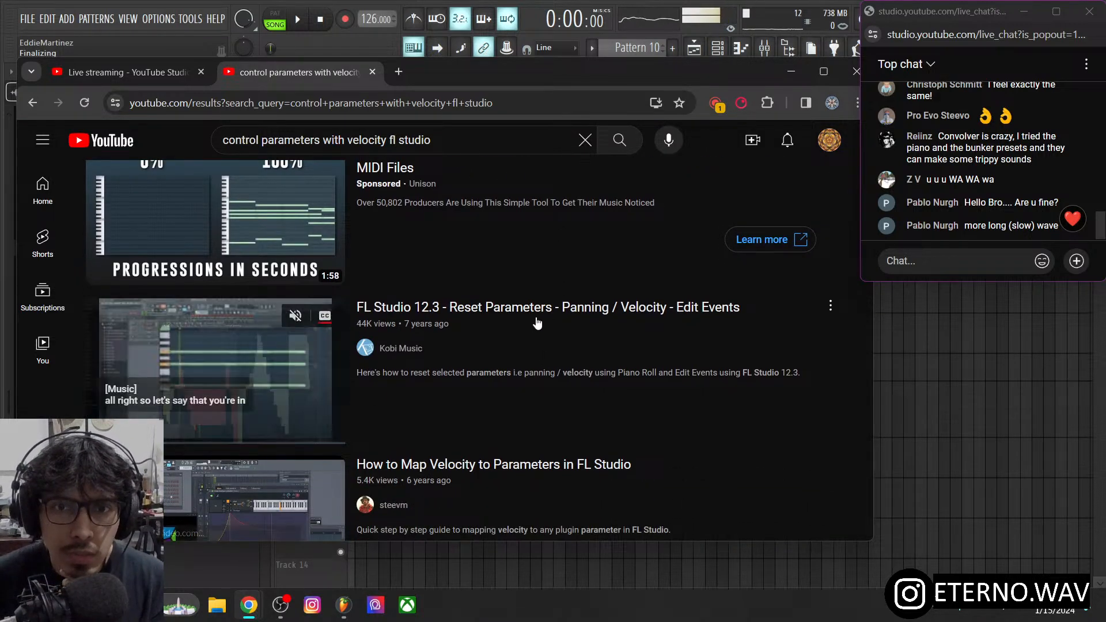
pyautogui.scroll(-1, 533, 345)
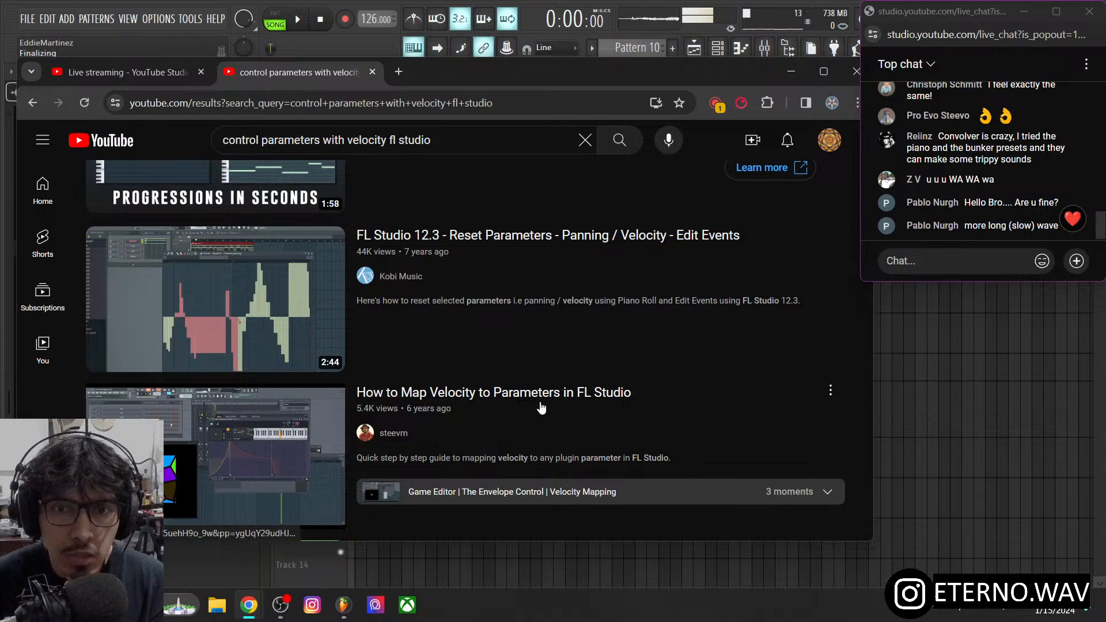
pyautogui.moveTo(510, 406)
pyautogui.scroll(-2, 507, 407)
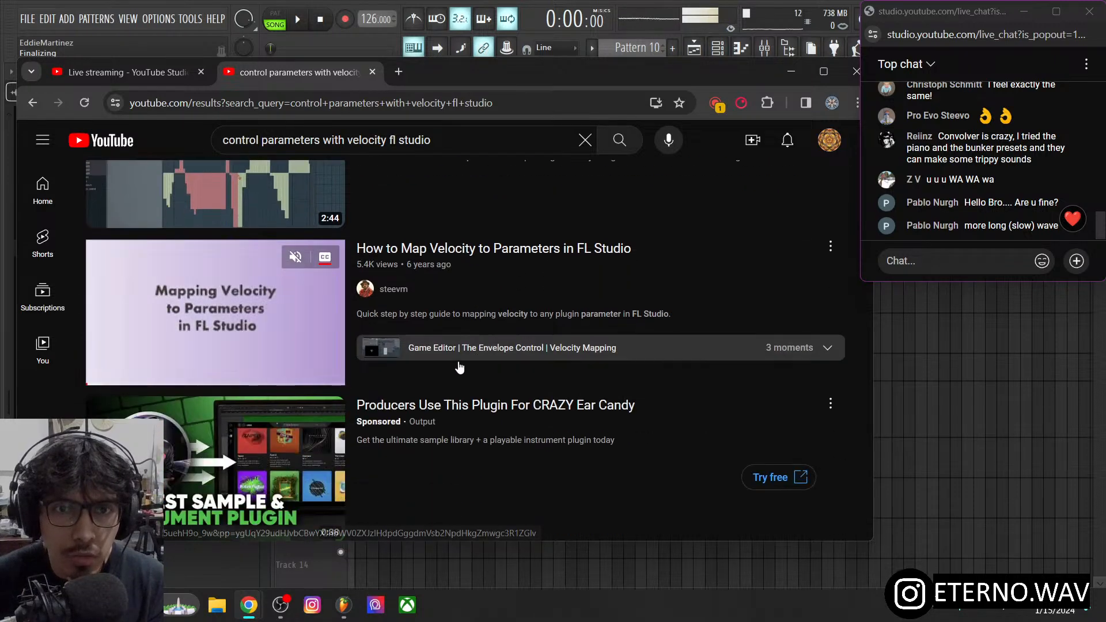
pyautogui.click(320, 316)
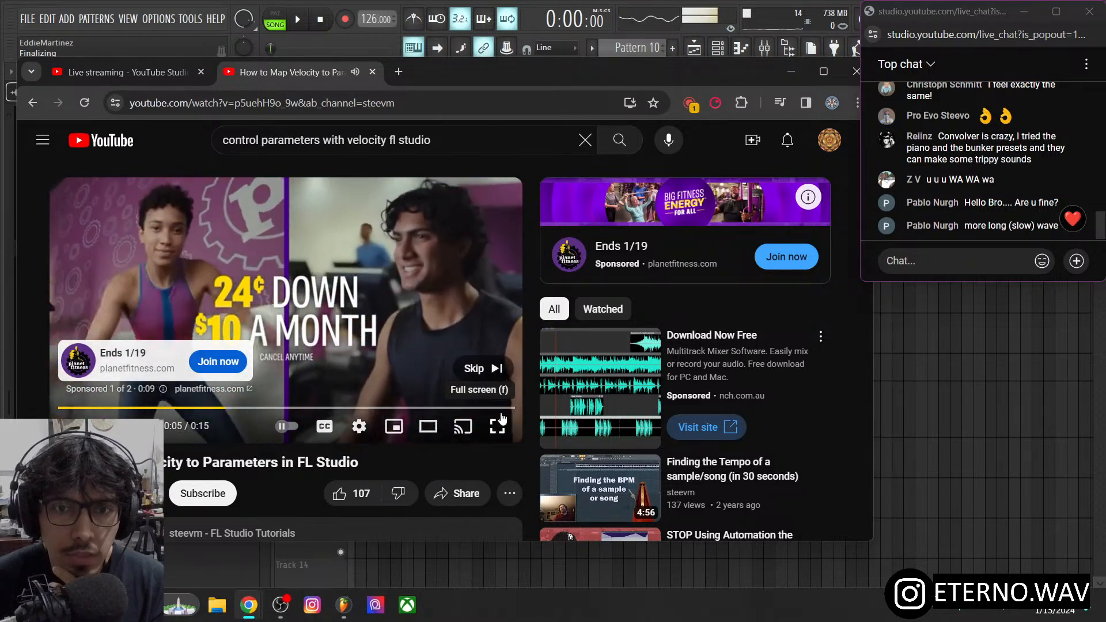
pyautogui.click(494, 368)
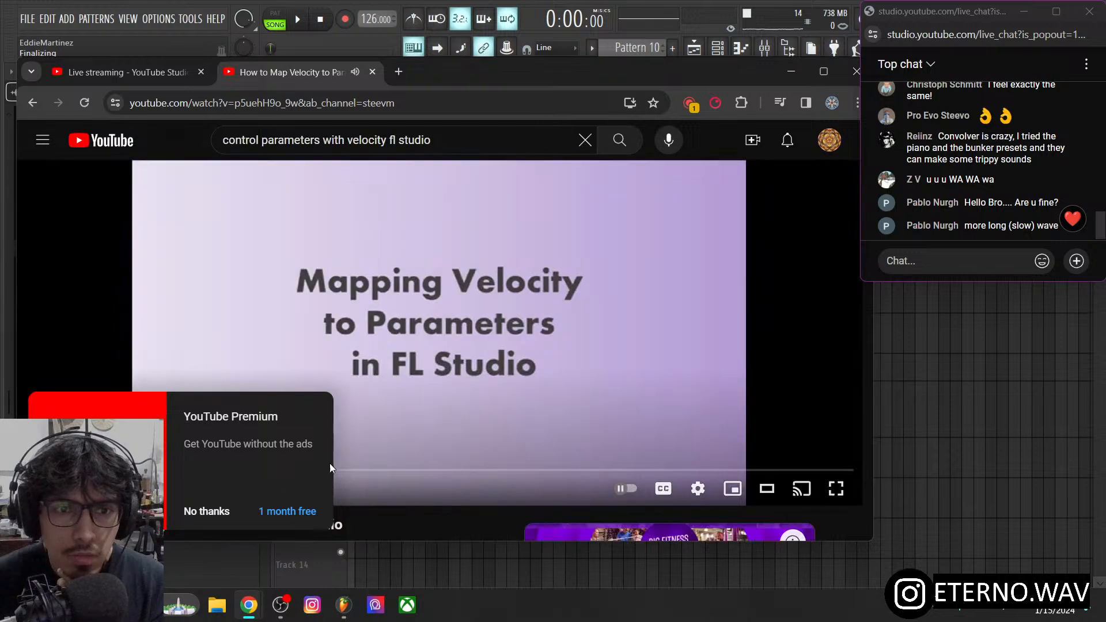
pyautogui.click(206, 511)
pyautogui.click(428, 427)
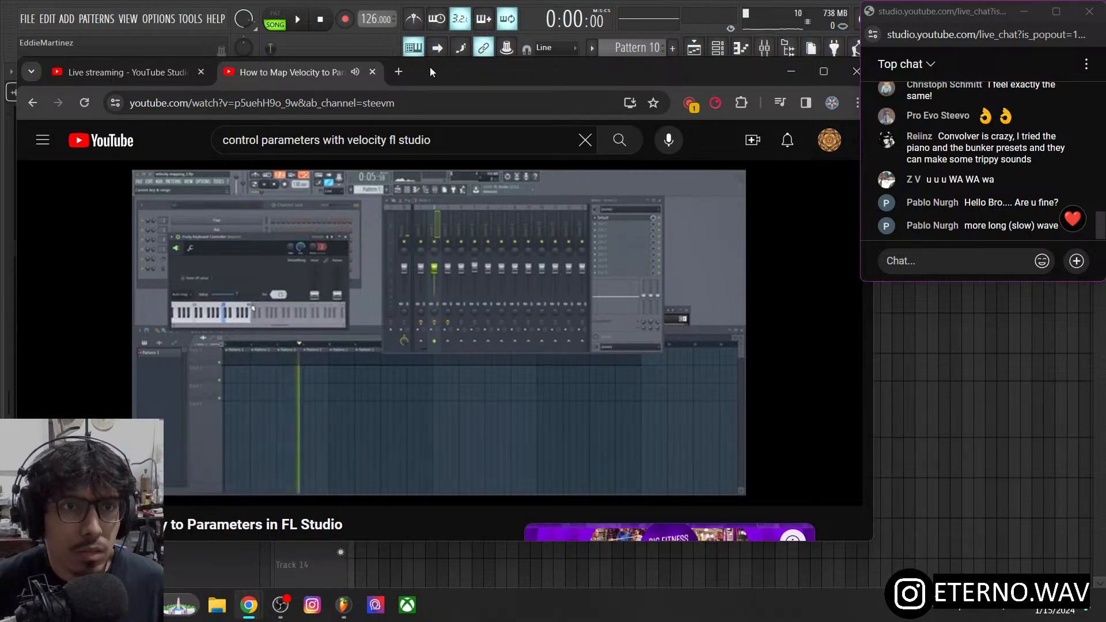
# - Return to the search results and look through the remaining videos for one on controlling plugin parameters with velocity
pyautogui.hotkey('alt', 'Left')
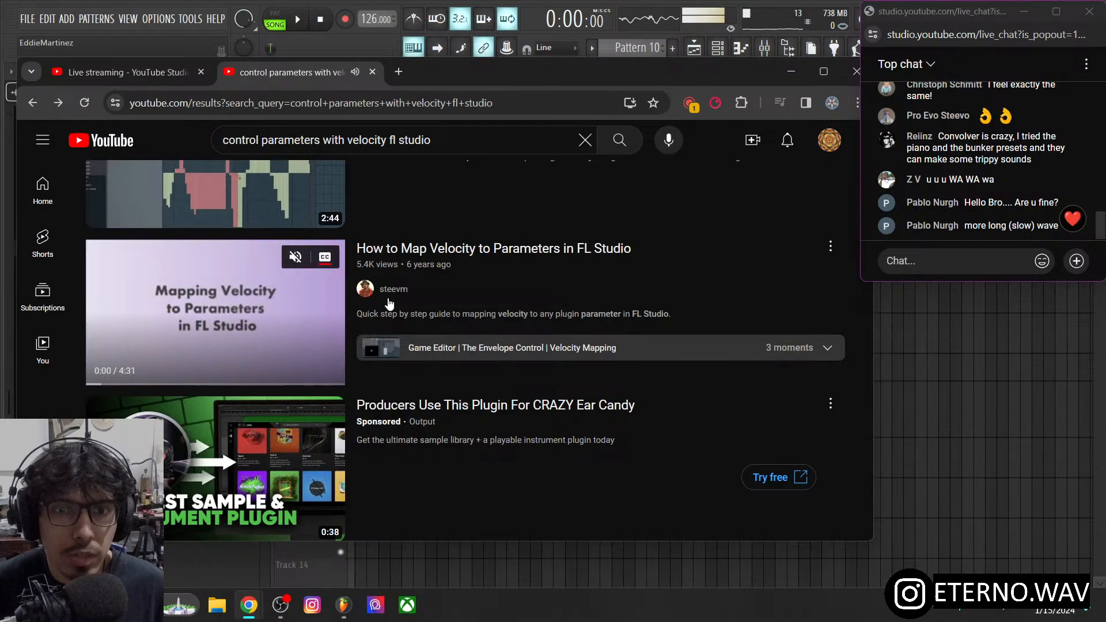
pyautogui.scroll(-8, 531, 289)
pyautogui.scroll(-5, 533, 288)
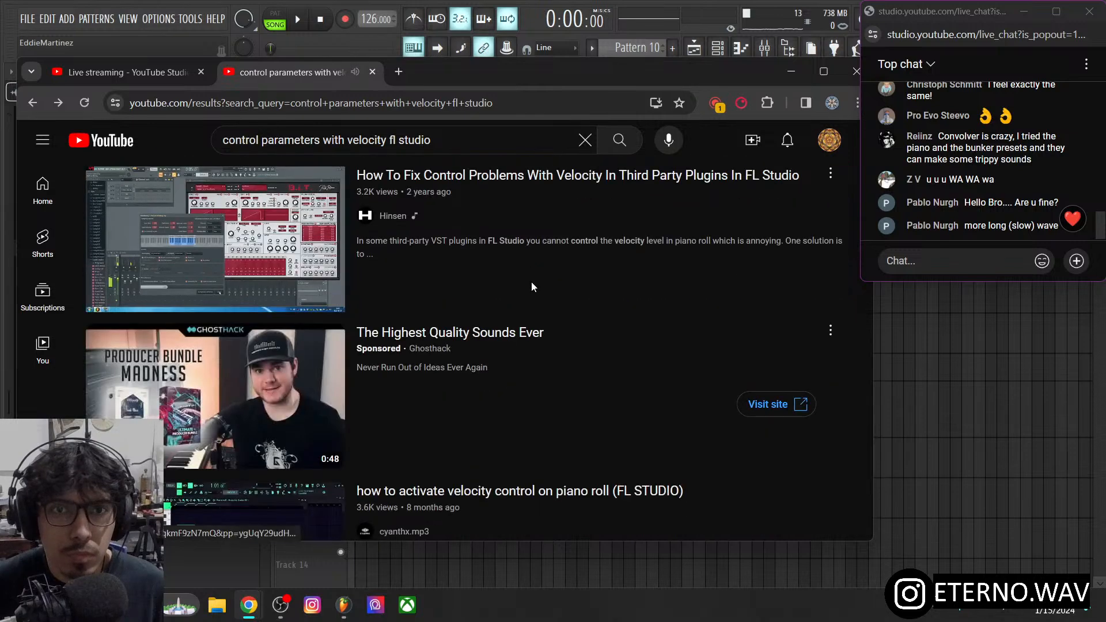
pyautogui.scroll(-4, 533, 287)
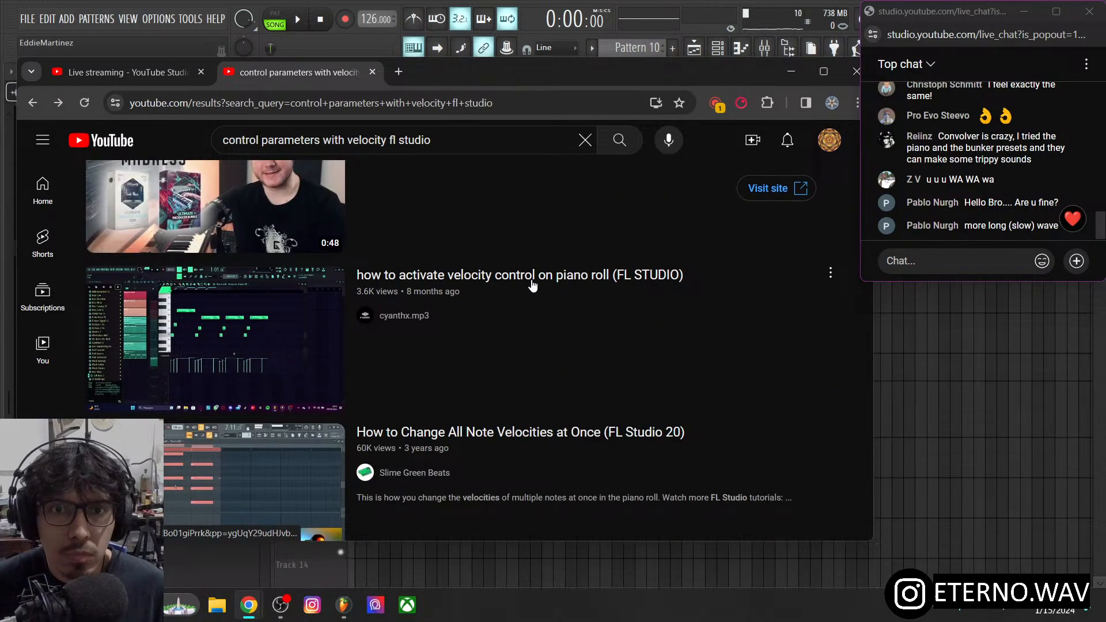
pyautogui.moveTo(533, 286)
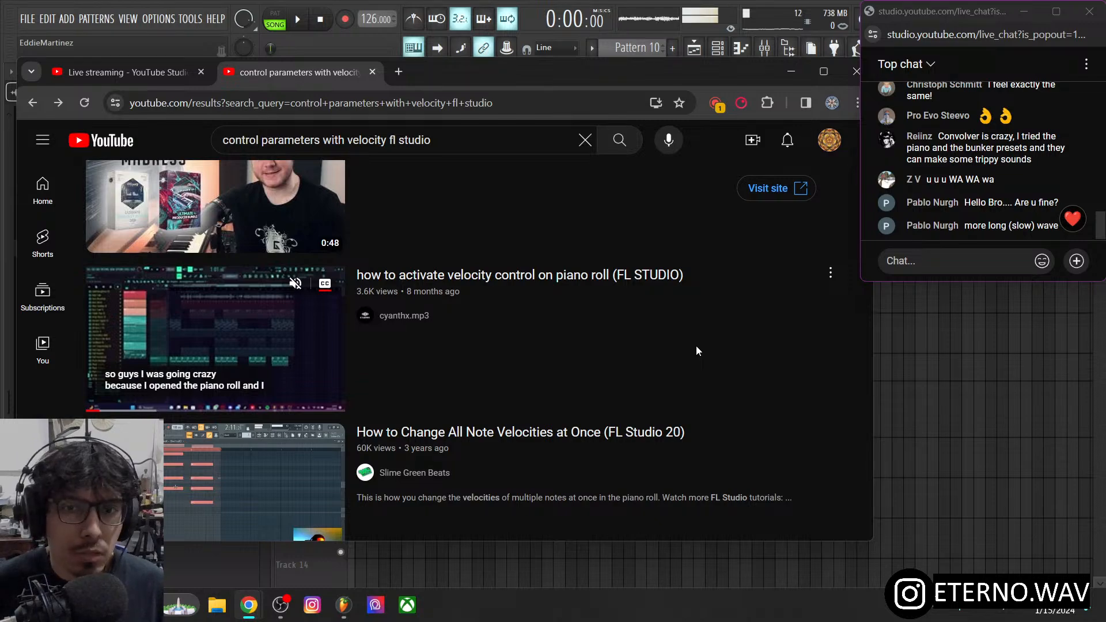
pyautogui.scroll(-3, 696, 346)
pyautogui.scroll(-4, 694, 340)
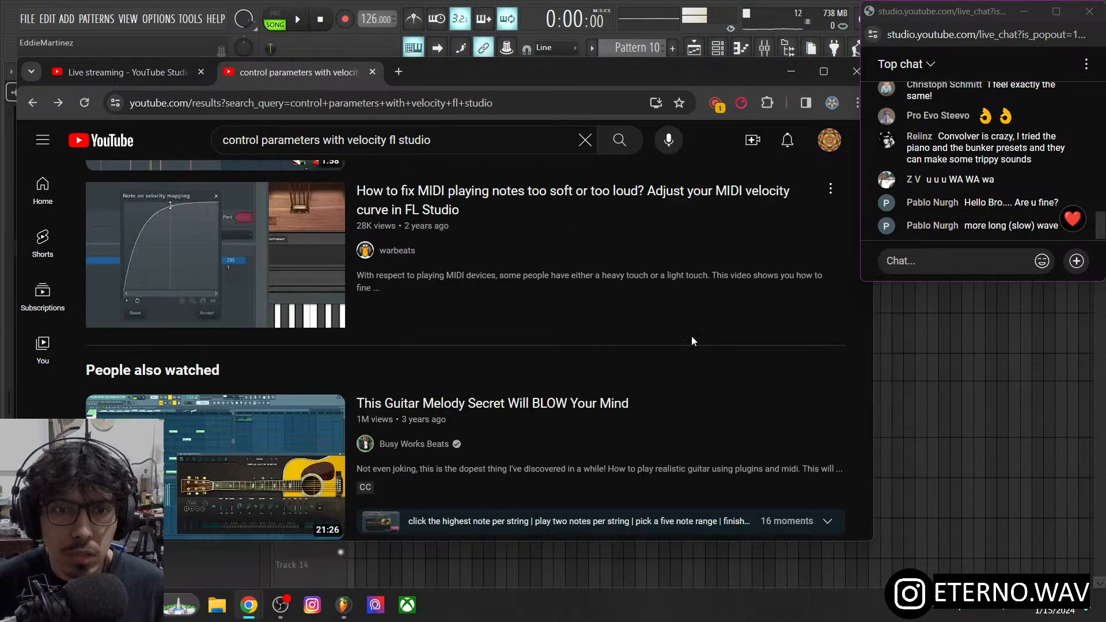
pyautogui.scroll(-4, 692, 337)
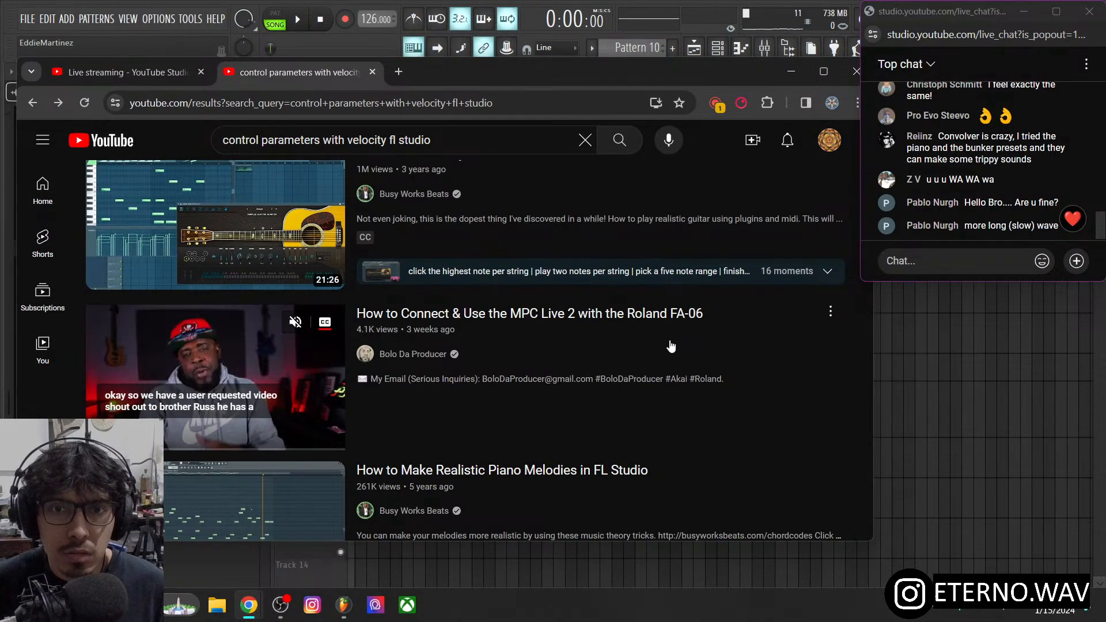
pyautogui.scroll(5, 502, 334)
pyautogui.scroll(-5, 478, 304)
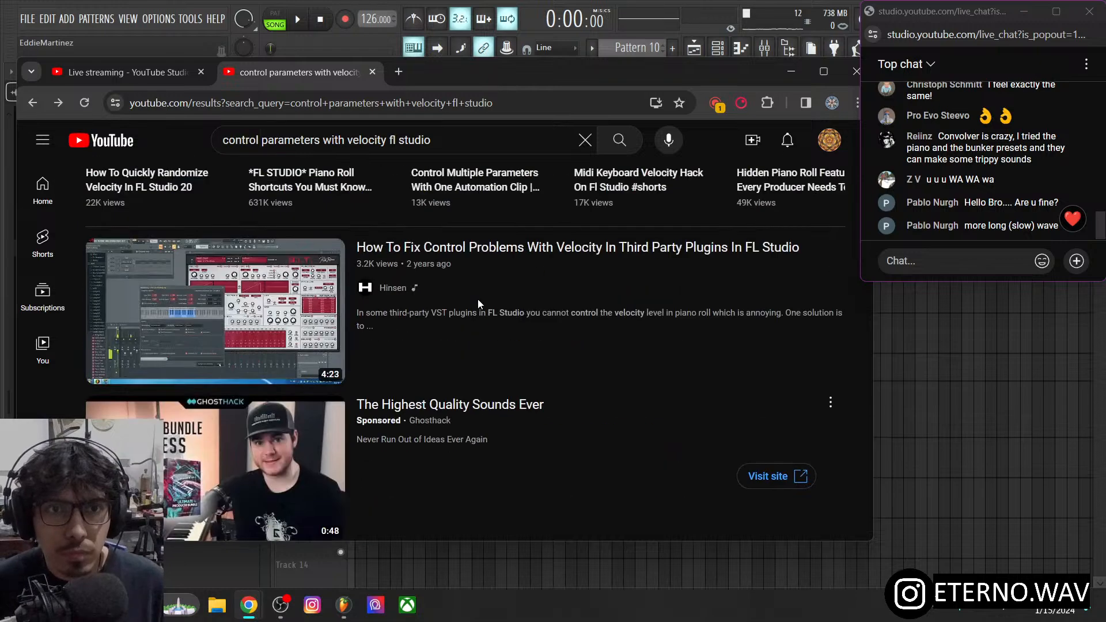
# - Move the browser window slightly downward and search YouTube for "fruity envelope controller velocity"
pyautogui.moveTo(556, 72); pyautogui.dragTo(656, 122)
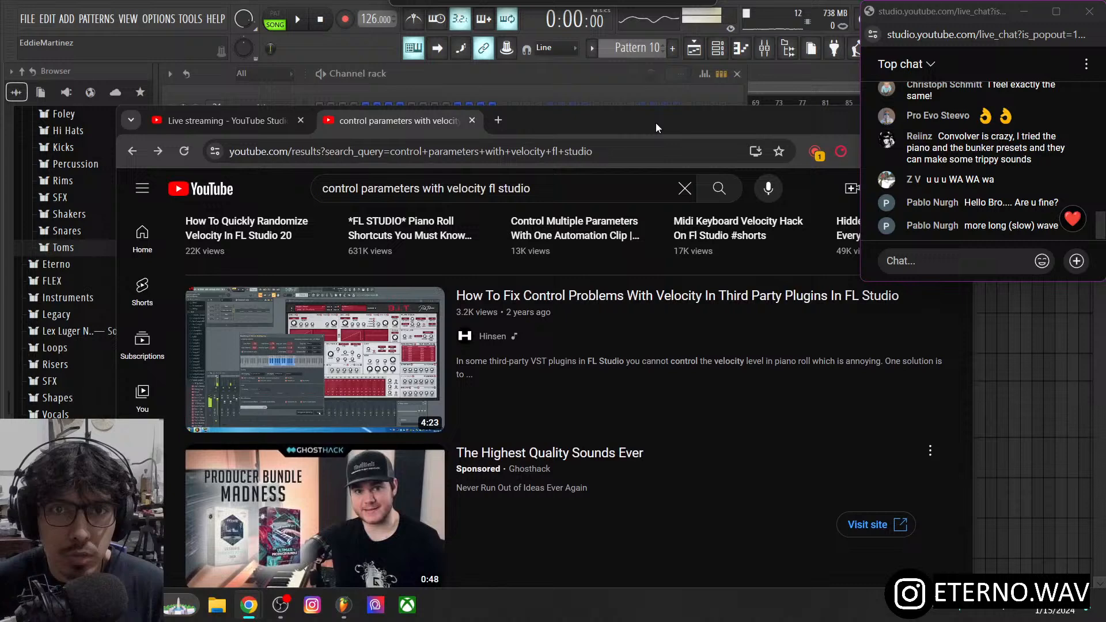
pyautogui.click(686, 190)
pyautogui.write('fr')
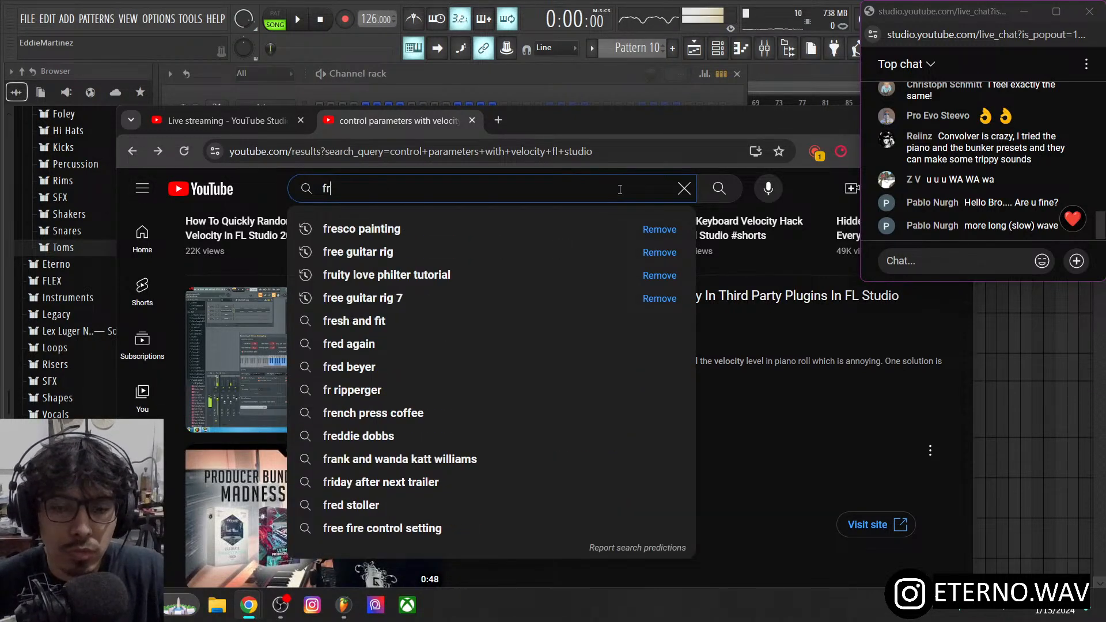
pyautogui.write('uity en')
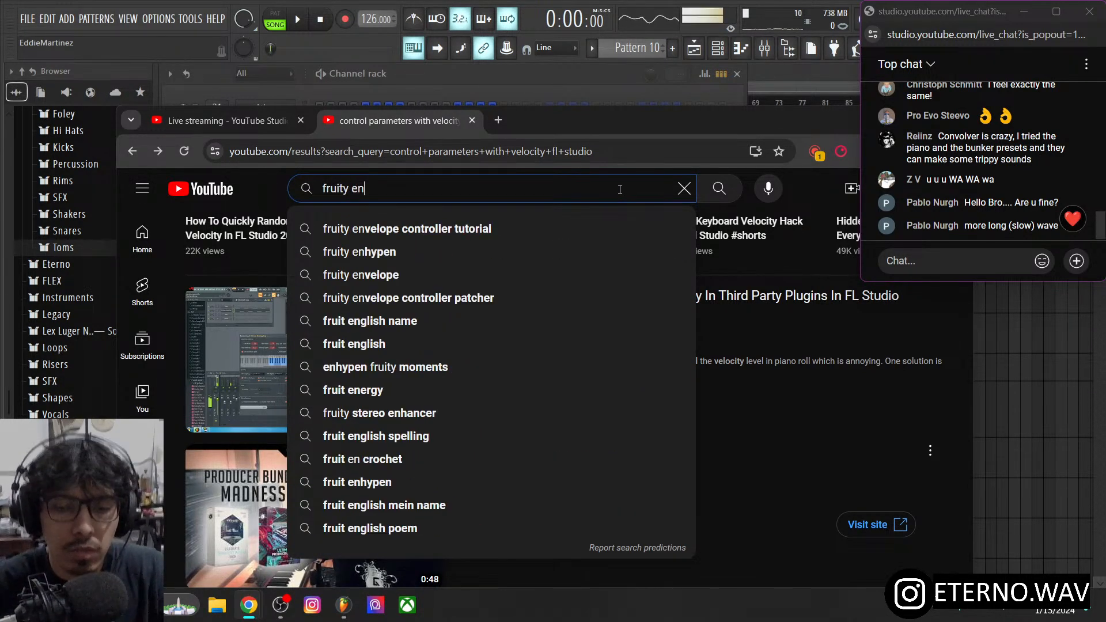
pyautogui.write('velope contr')
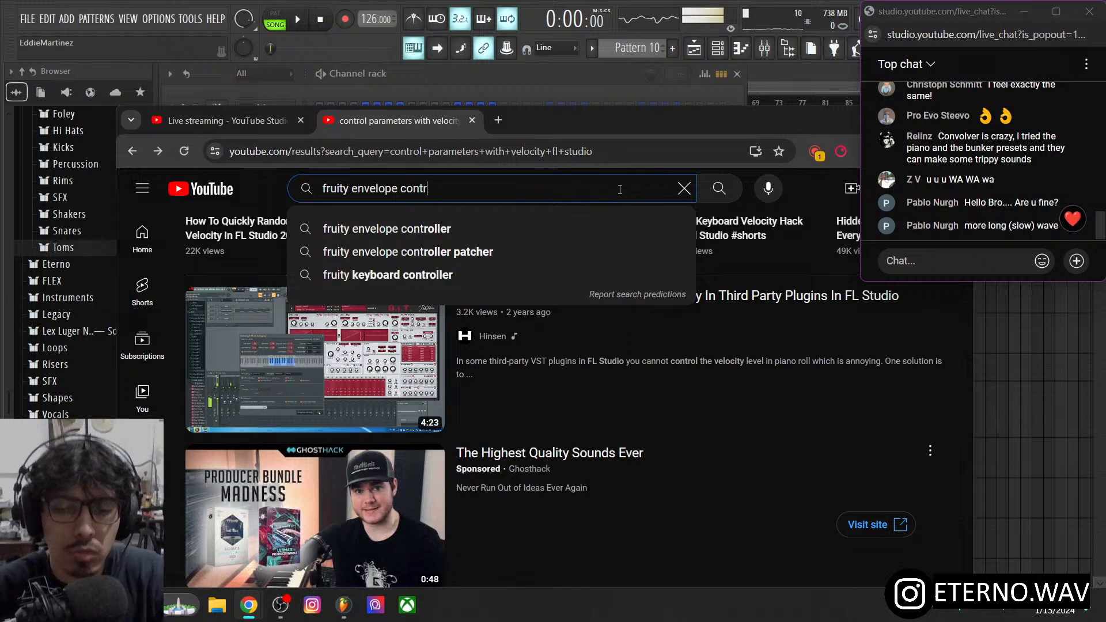
pyautogui.write('oller velocity')
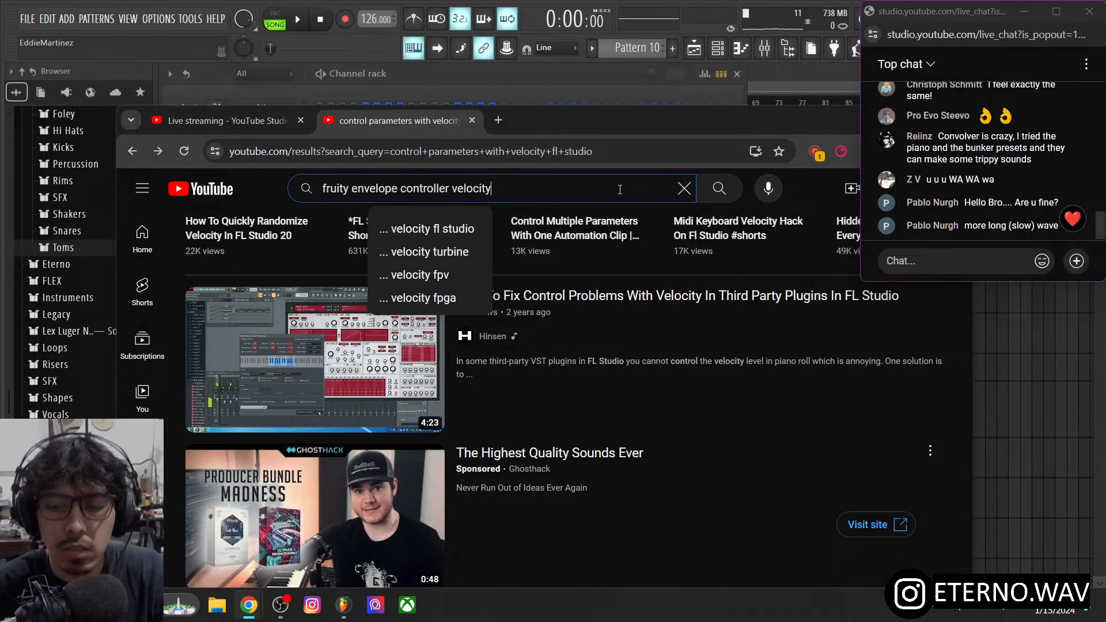
pyautogui.press('Return')
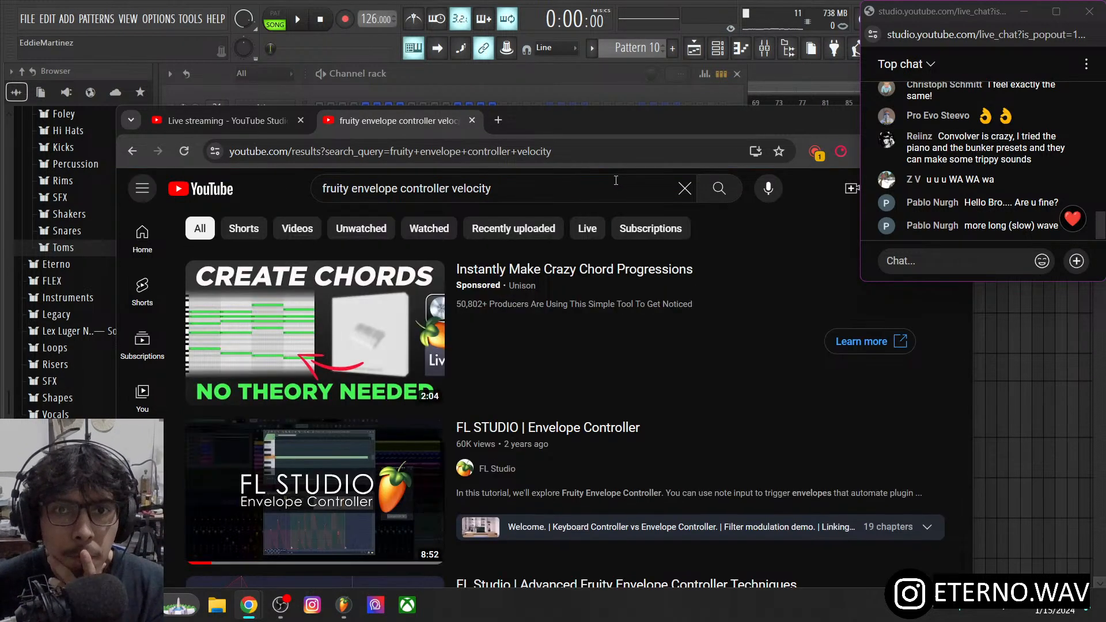
# - Open the video "FL STUDIO | Envelope Controller", show its chapters and play the "Keyboard Controller vs Envelope Controller" chapter
pyautogui.scroll(-2, 602, 269)
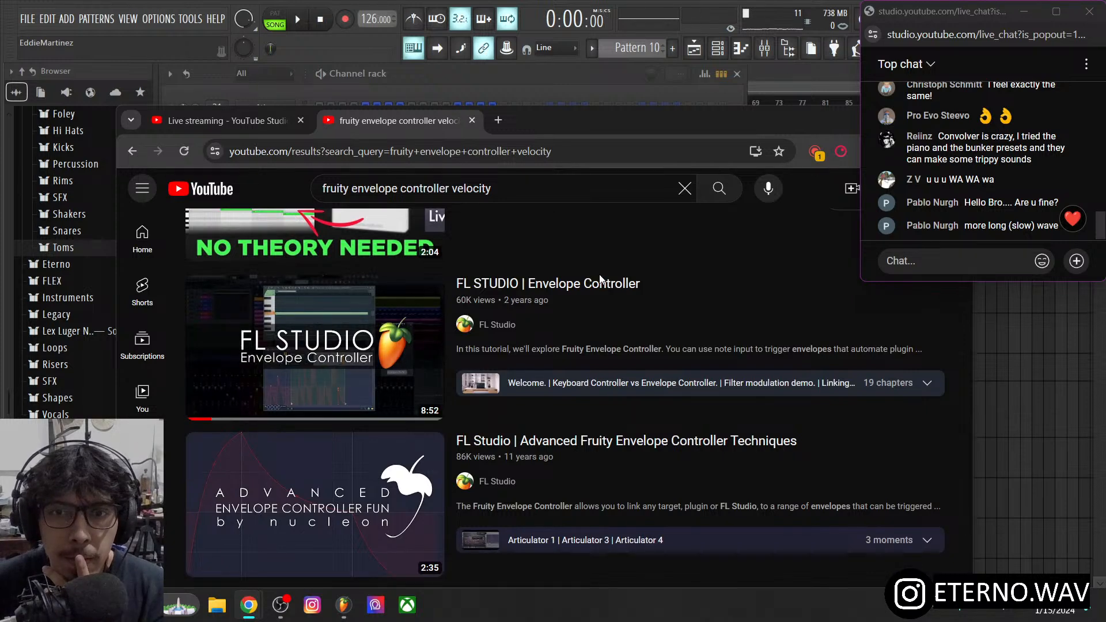
pyautogui.click(547, 287)
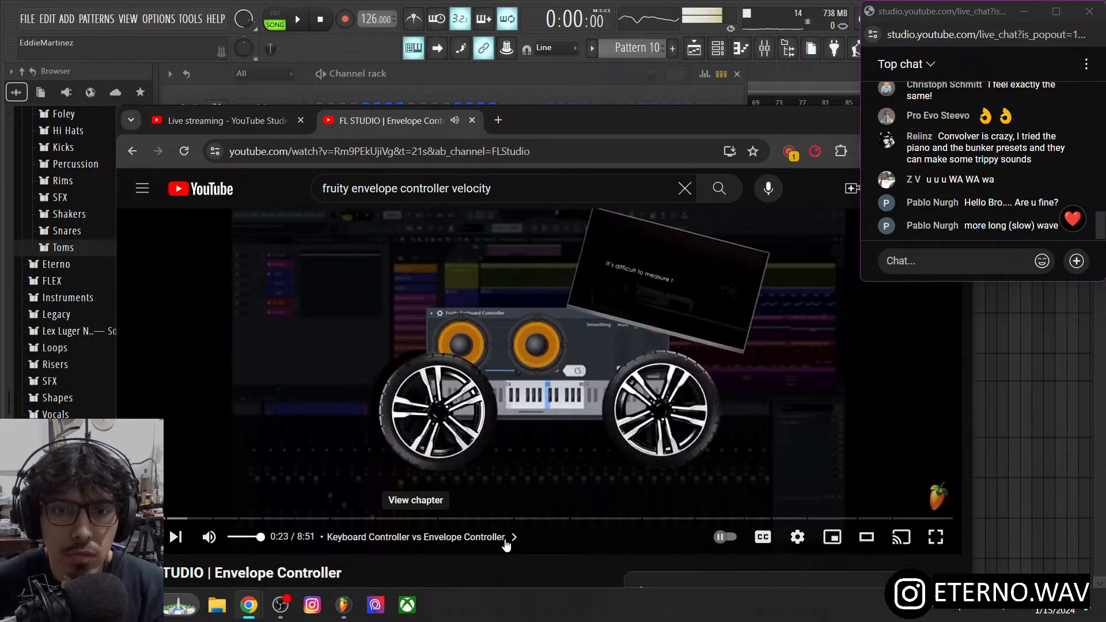
pyautogui.click(506, 538)
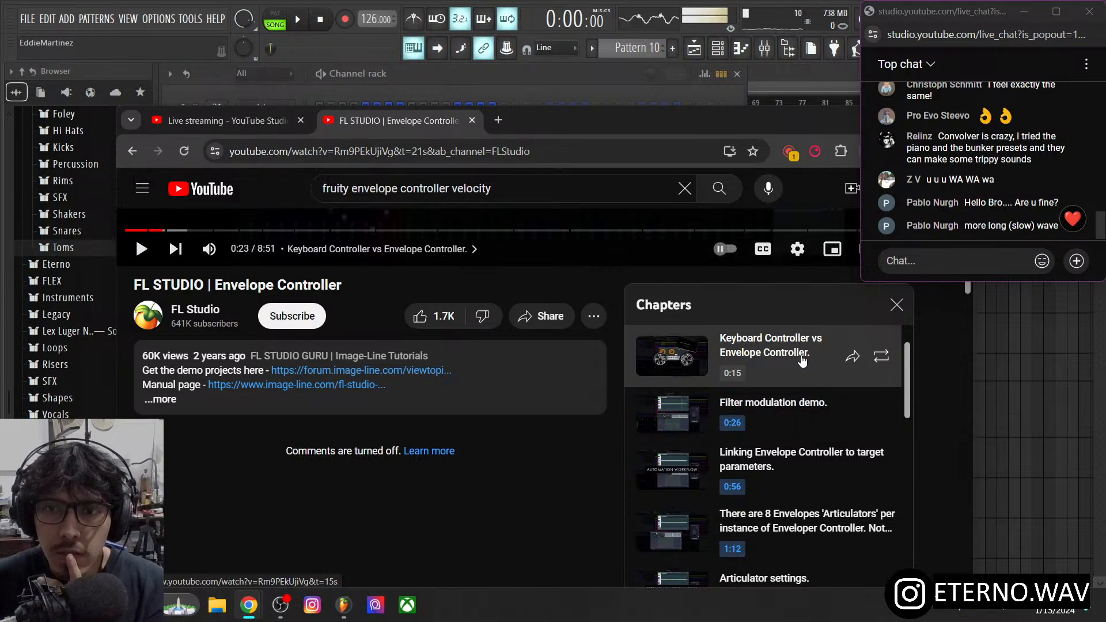
pyautogui.scroll(1, 807, 366)
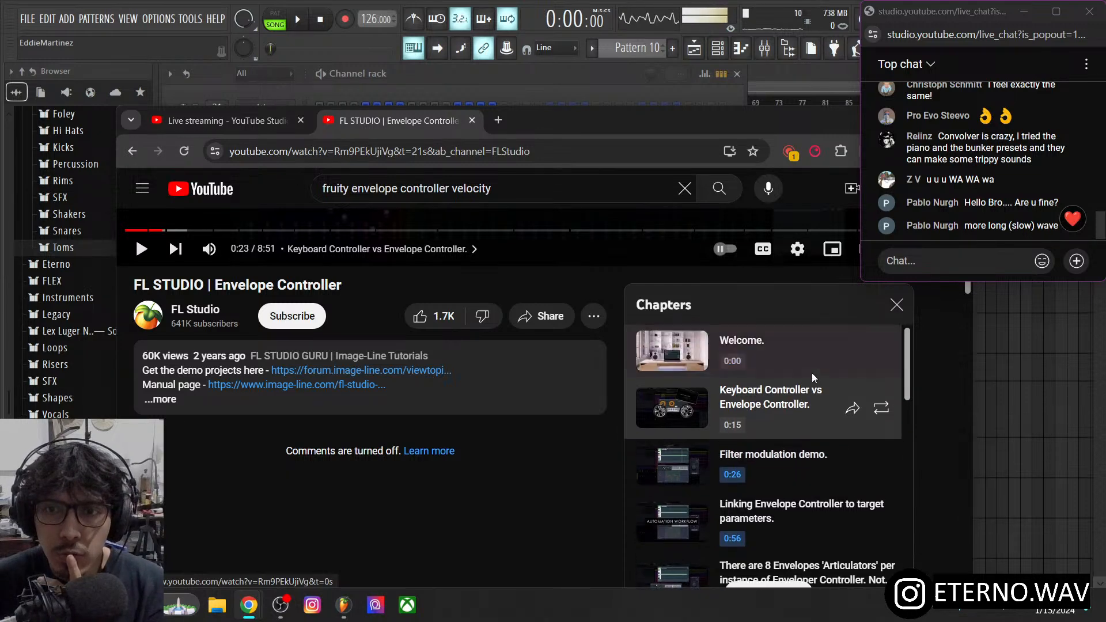
pyautogui.click(807, 414)
pyautogui.click(501, 365)
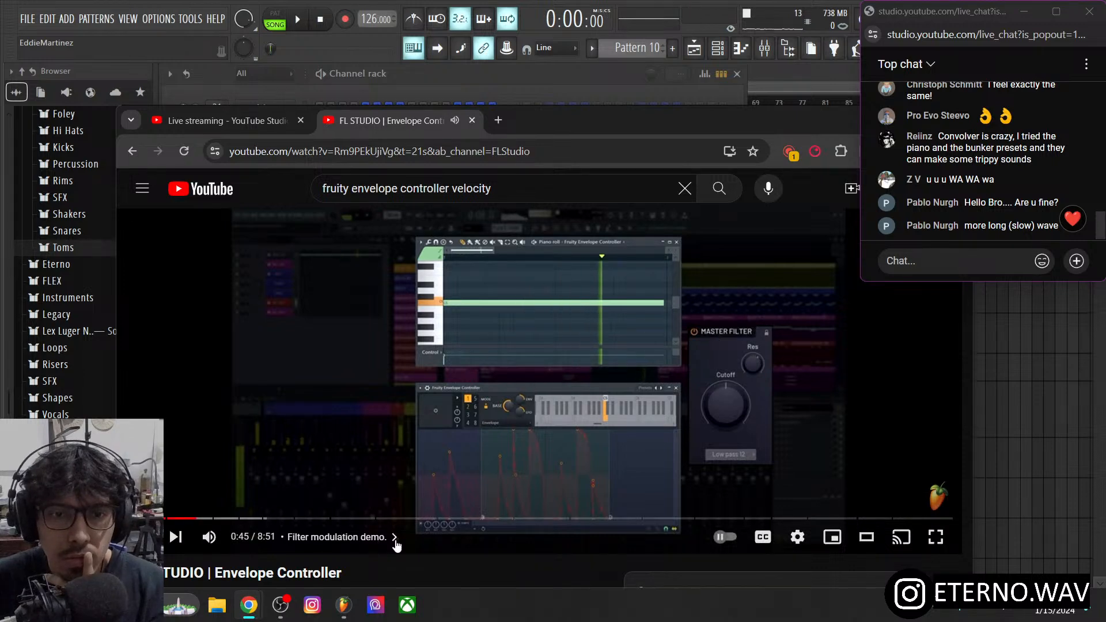
# - Look through the Envelope Controller video's chapter list beyond the "Filter modulation demo" chapter
pyautogui.scroll(-5, 555, 485)
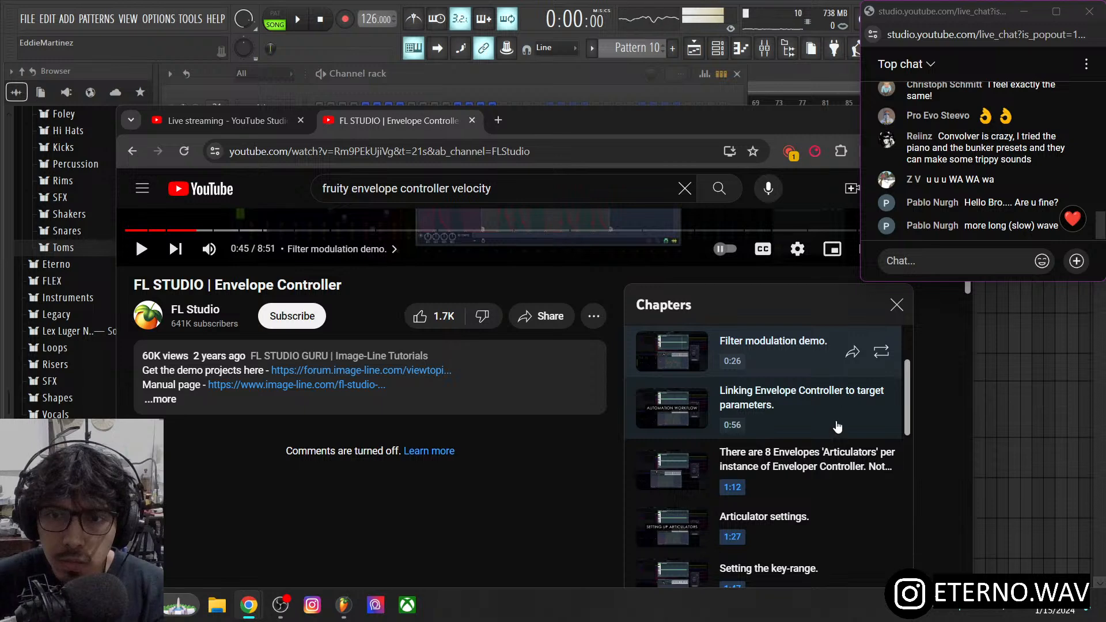
pyautogui.scroll(-1, 832, 438)
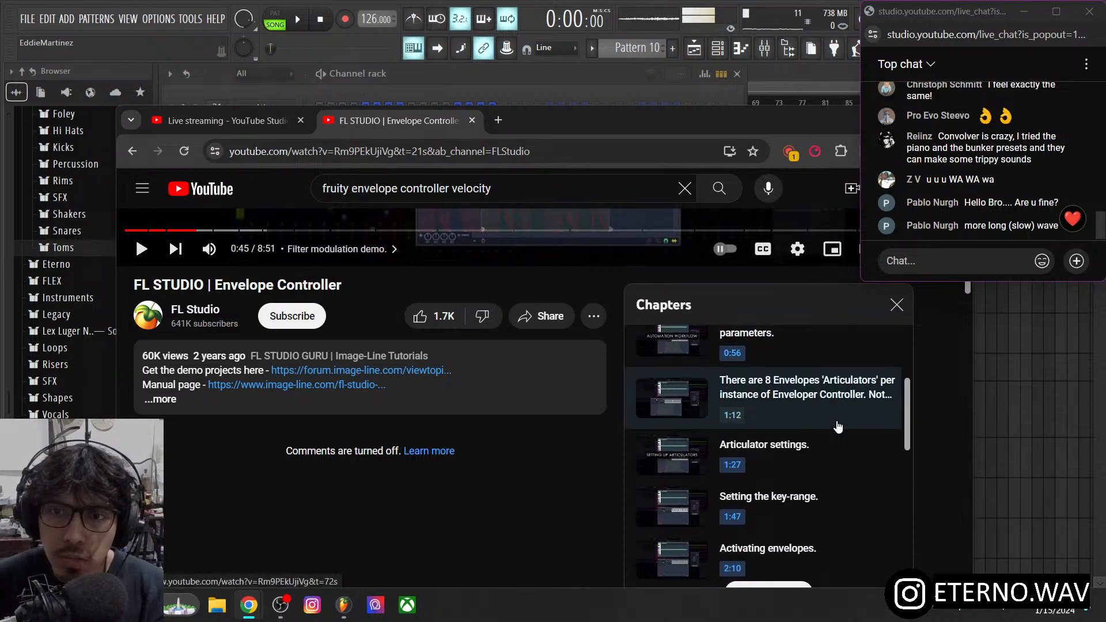
# - Find the "Velocity mapping graph" chapter of the Envelope Controller video and watch from there
pyautogui.scroll(-1, 839, 426)
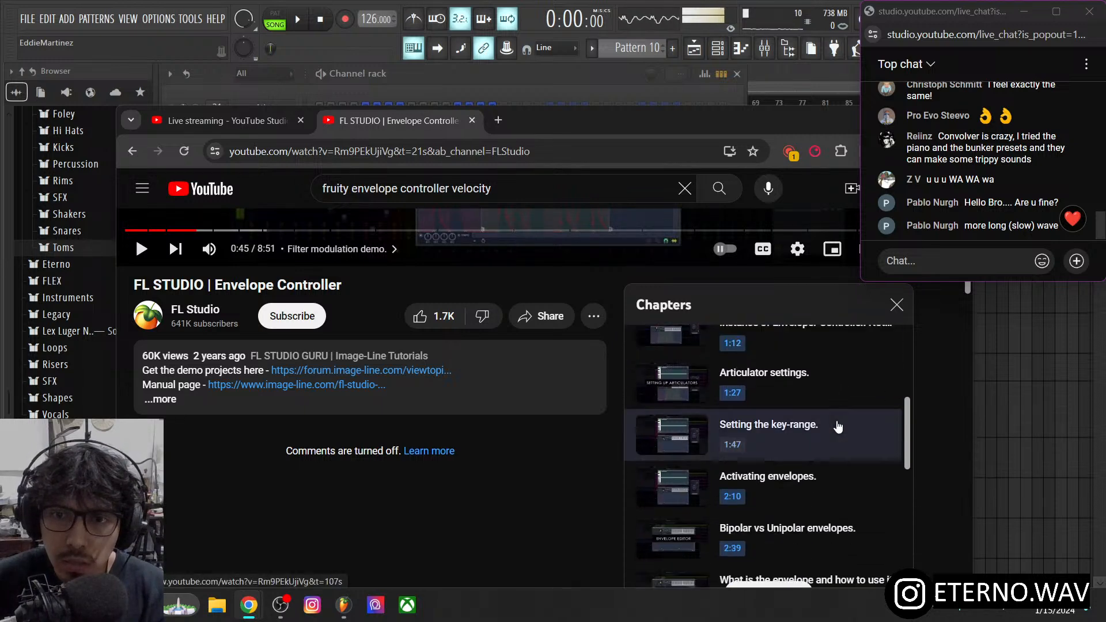
pyautogui.scroll(-1, 838, 427)
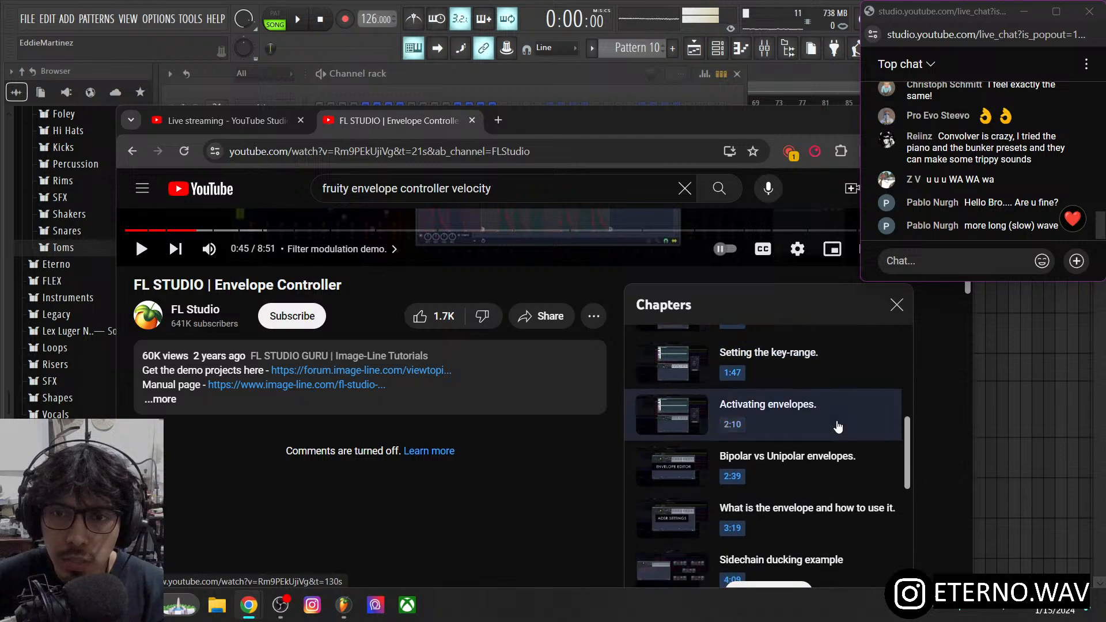
pyautogui.scroll(-1, 838, 426)
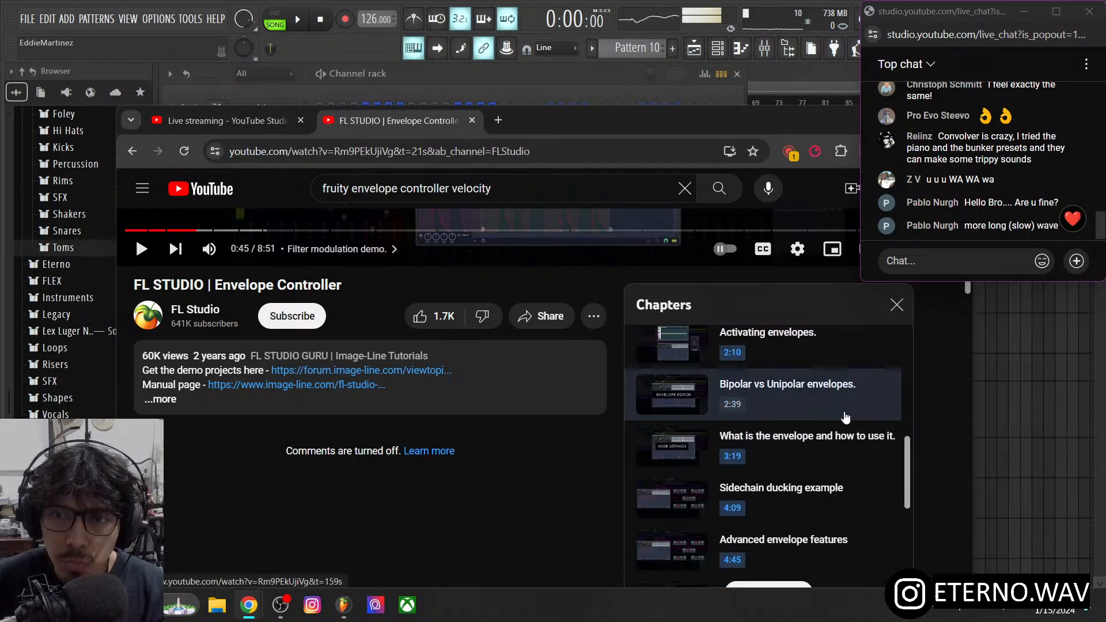
pyautogui.scroll(-2, 845, 417)
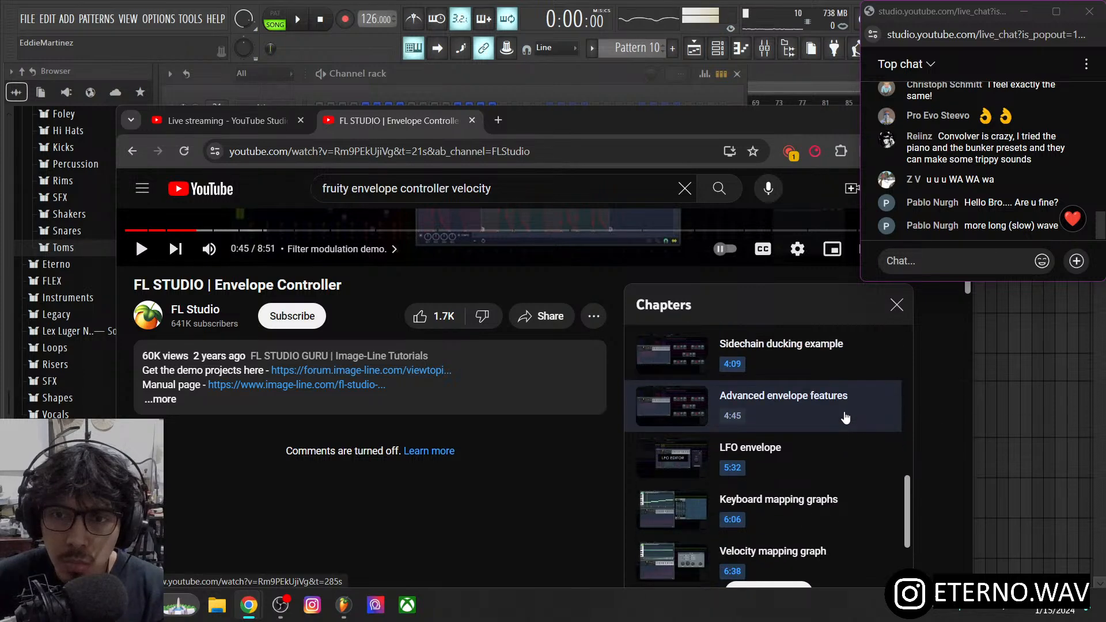
pyautogui.scroll(-1, 845, 417)
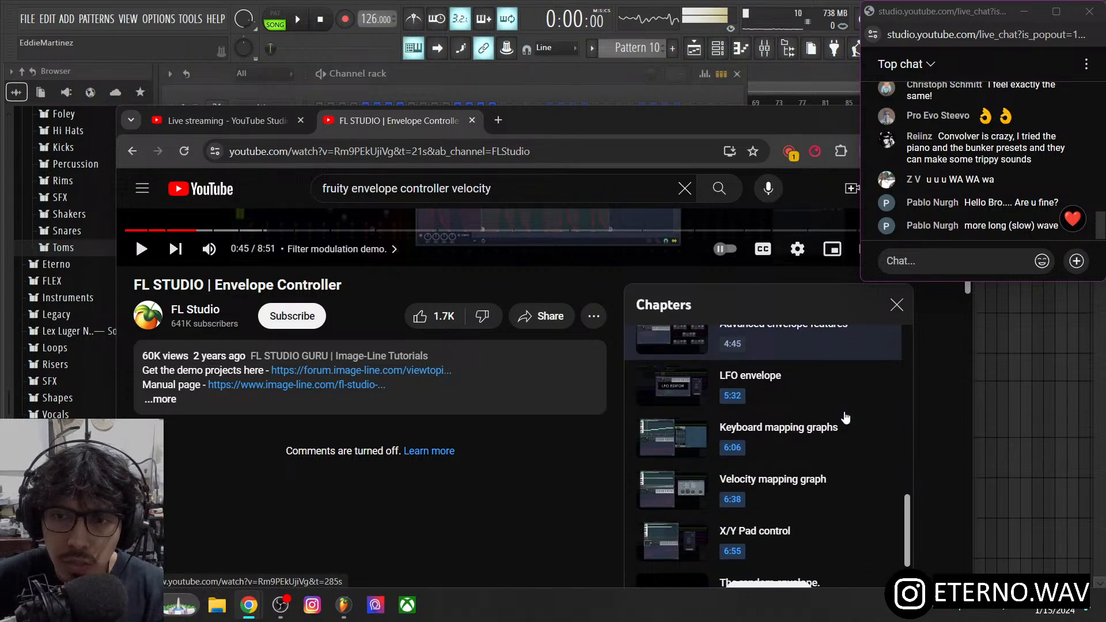
pyautogui.click(790, 482)
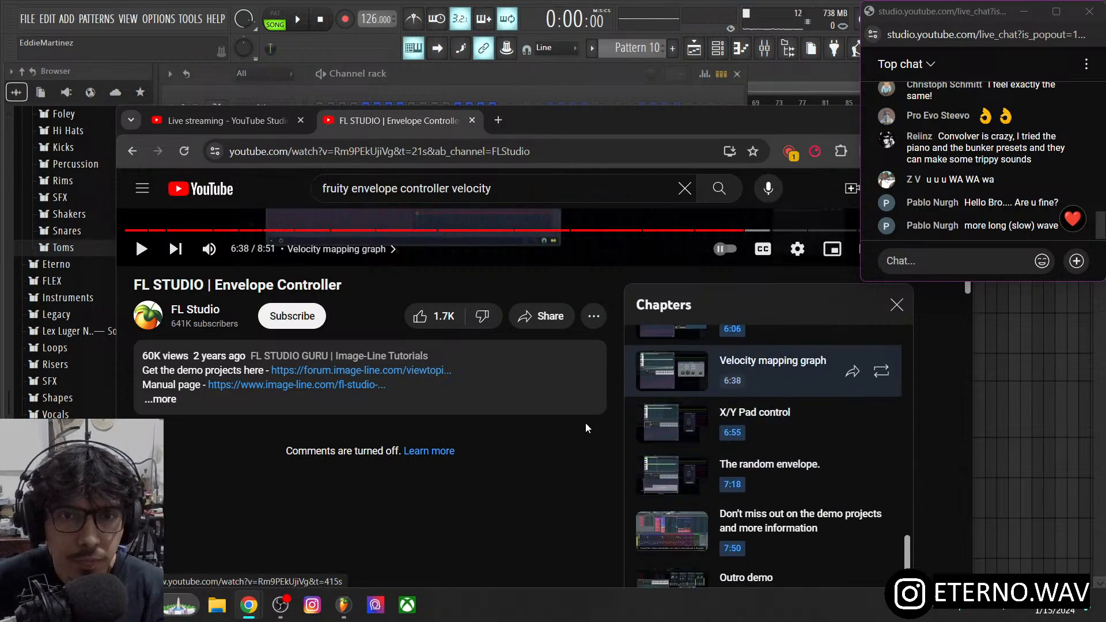
pyautogui.scroll(5, 536, 427)
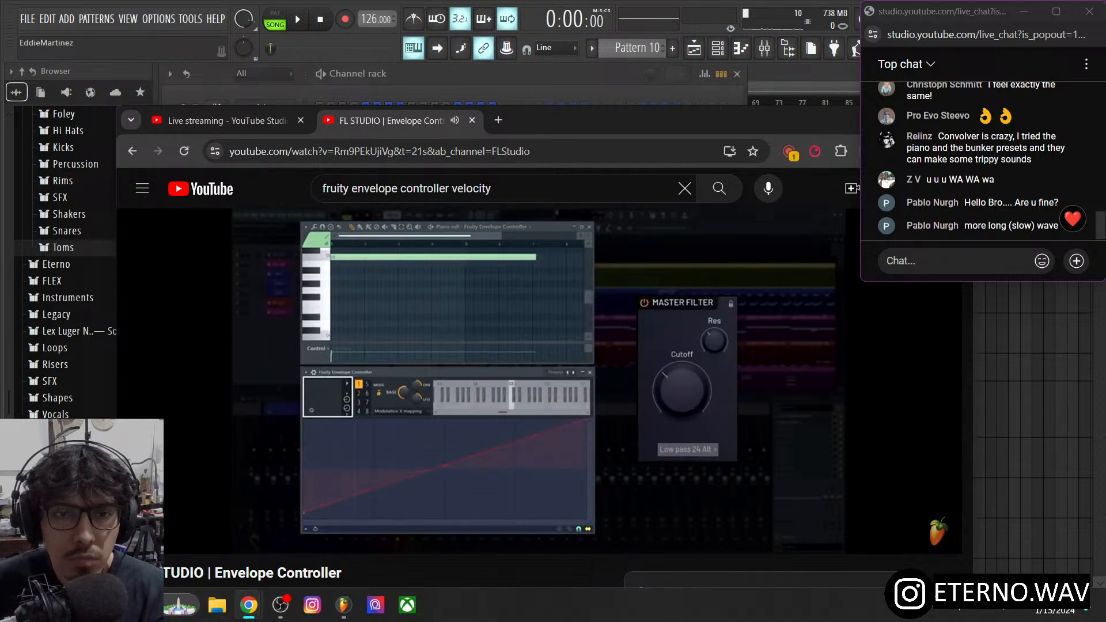
# - Rewatch the X/Y Pad control section of the video from about 7:03 into the random envelope chapter
pyautogui.moveTo(480, 377)
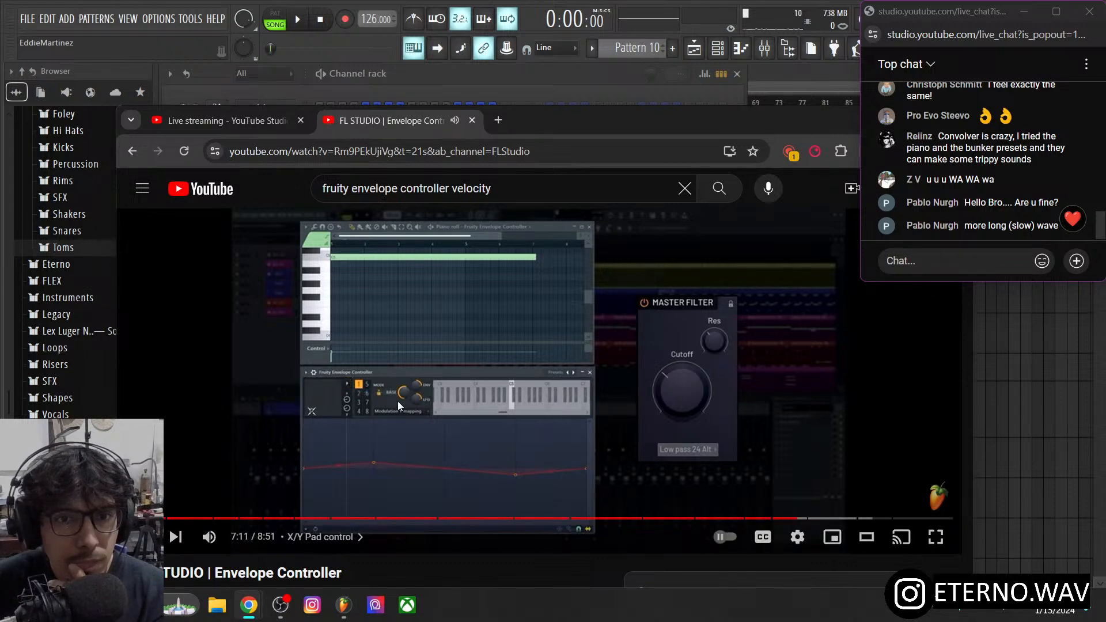
pyautogui.click(793, 518)
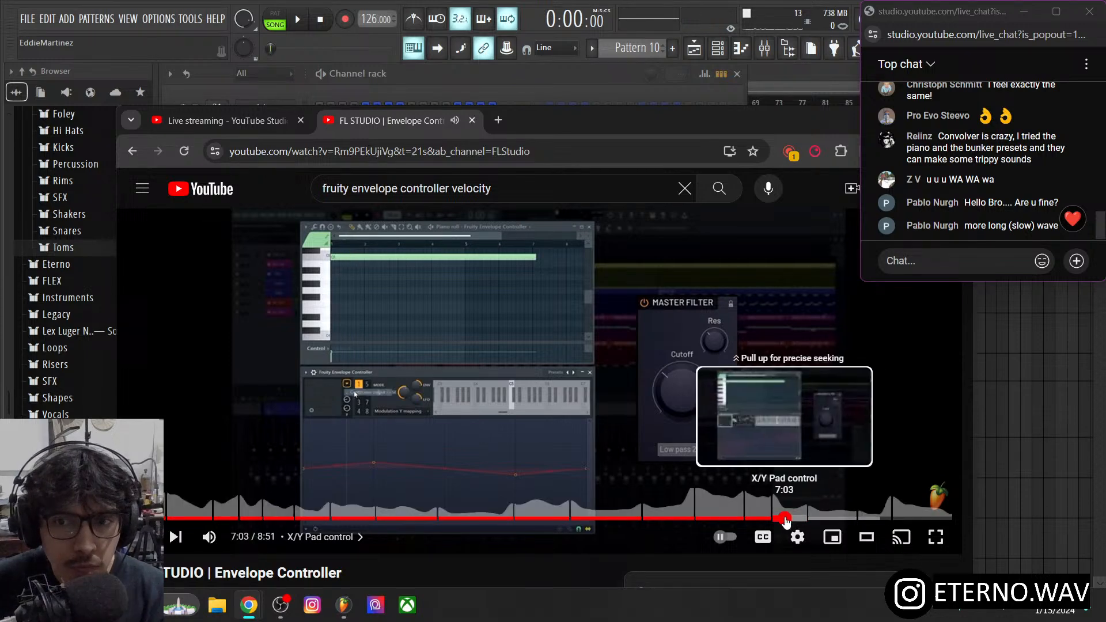
pyautogui.click(787, 519)
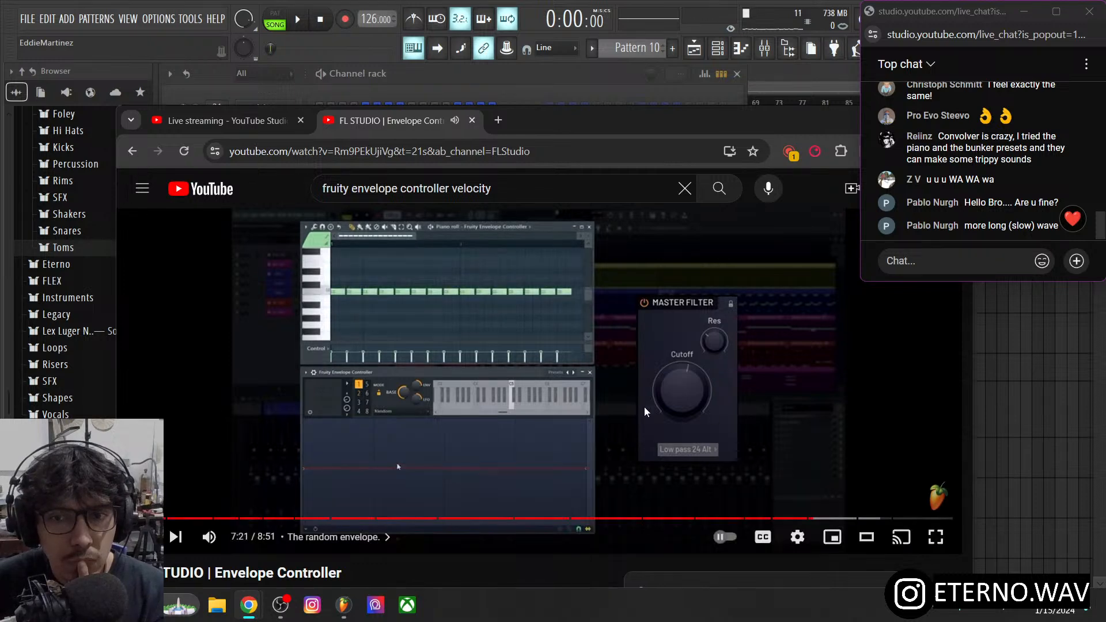
pyautogui.scroll(-3, 752, 411)
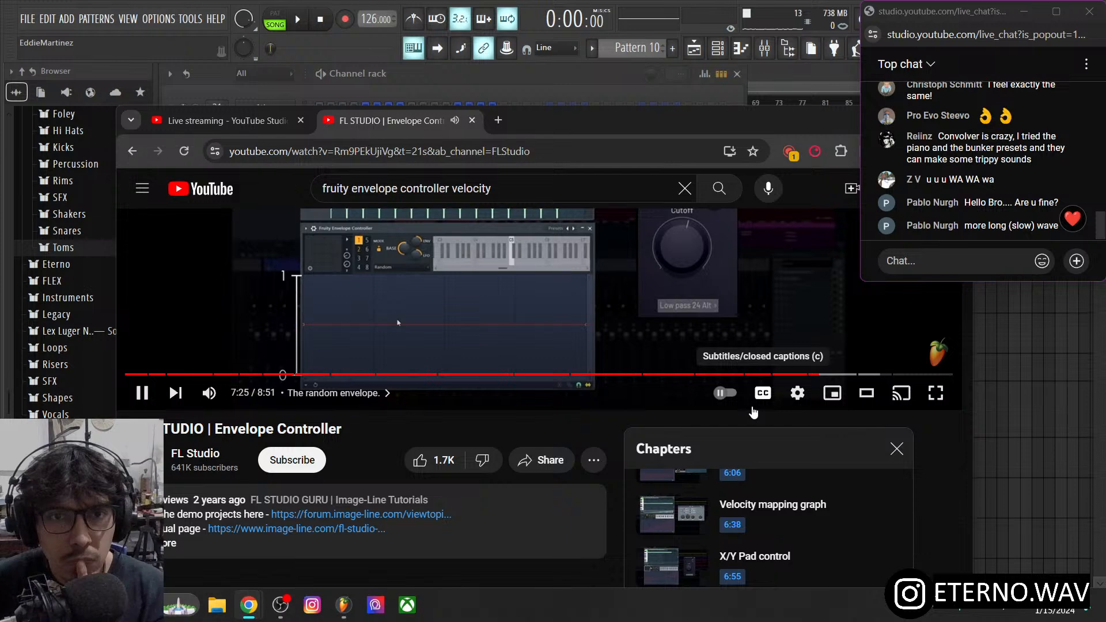
pyautogui.scroll(2, 601, 323)
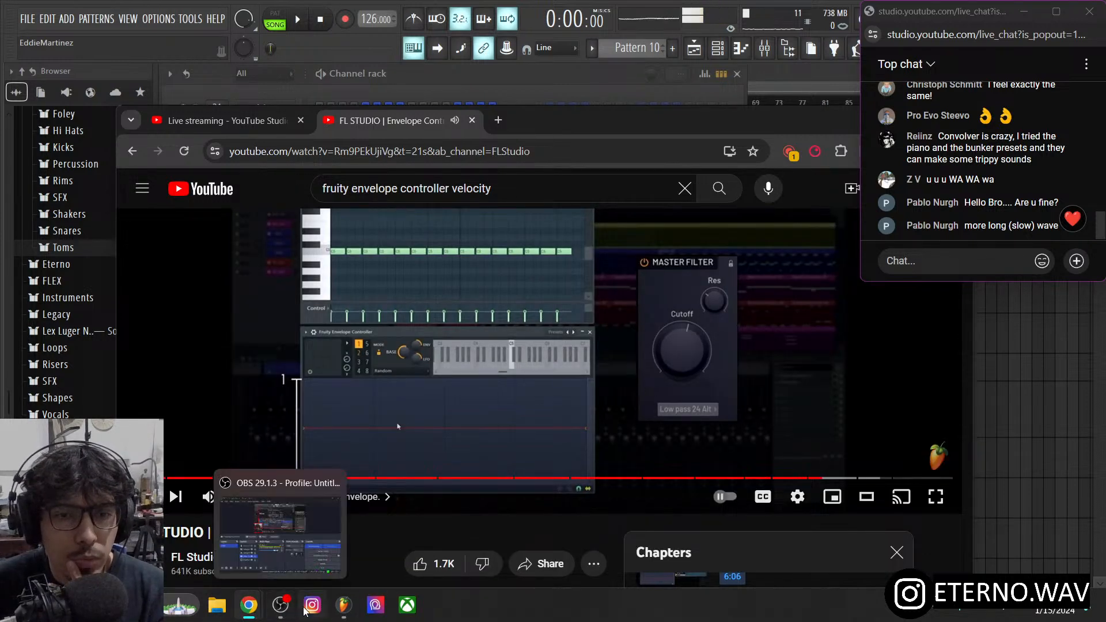
# - Switch to FL Studio, open the Fruity Envelope Controller channel and move its window clear of the channel names
pyautogui.click(343, 605)
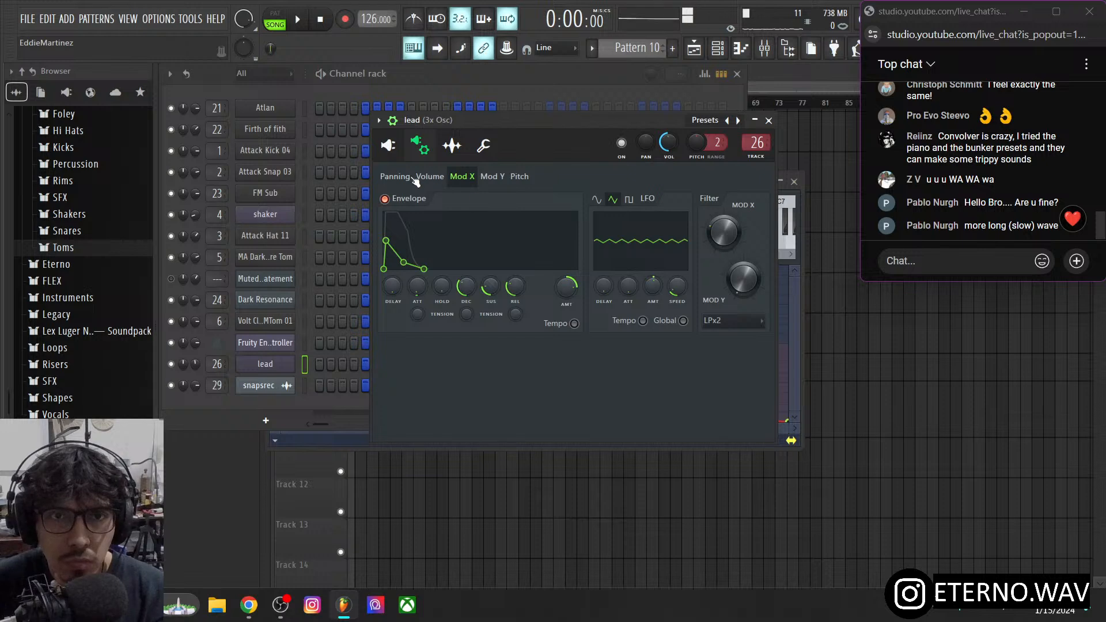
pyautogui.click(265, 343)
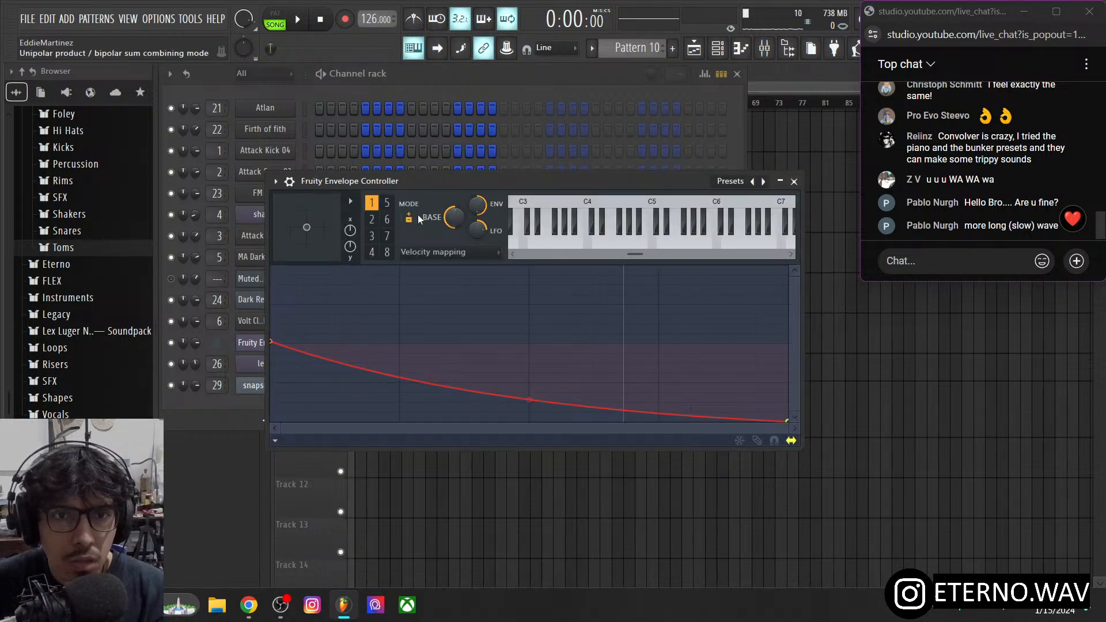
pyautogui.moveTo(441, 183); pyautogui.dragTo(548, 170)
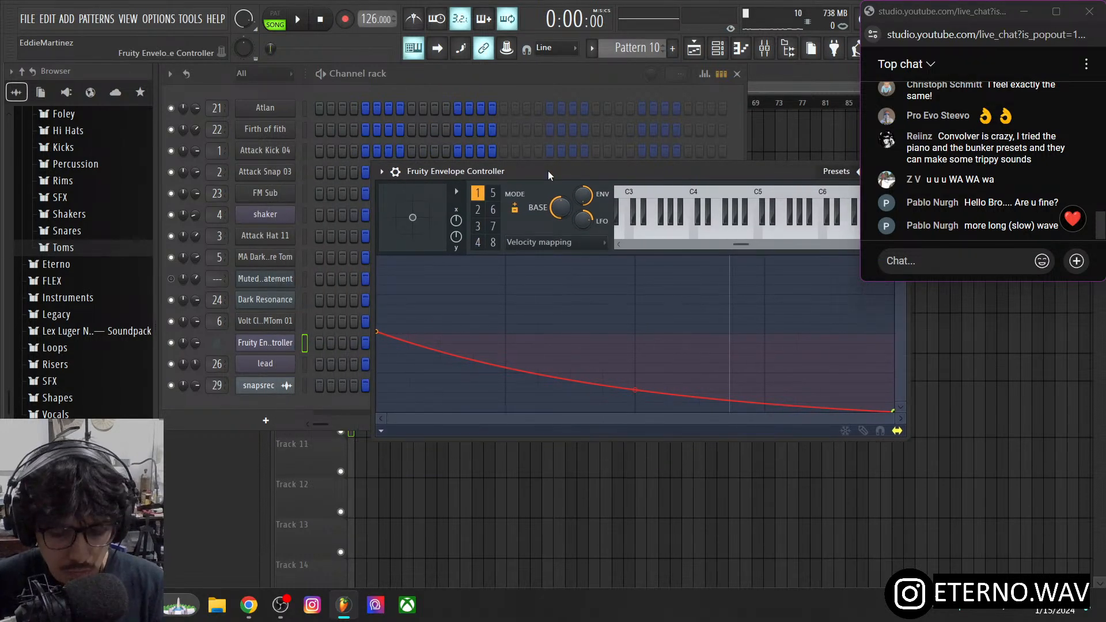
pyautogui.click(458, 191)
pyautogui.click(465, 209)
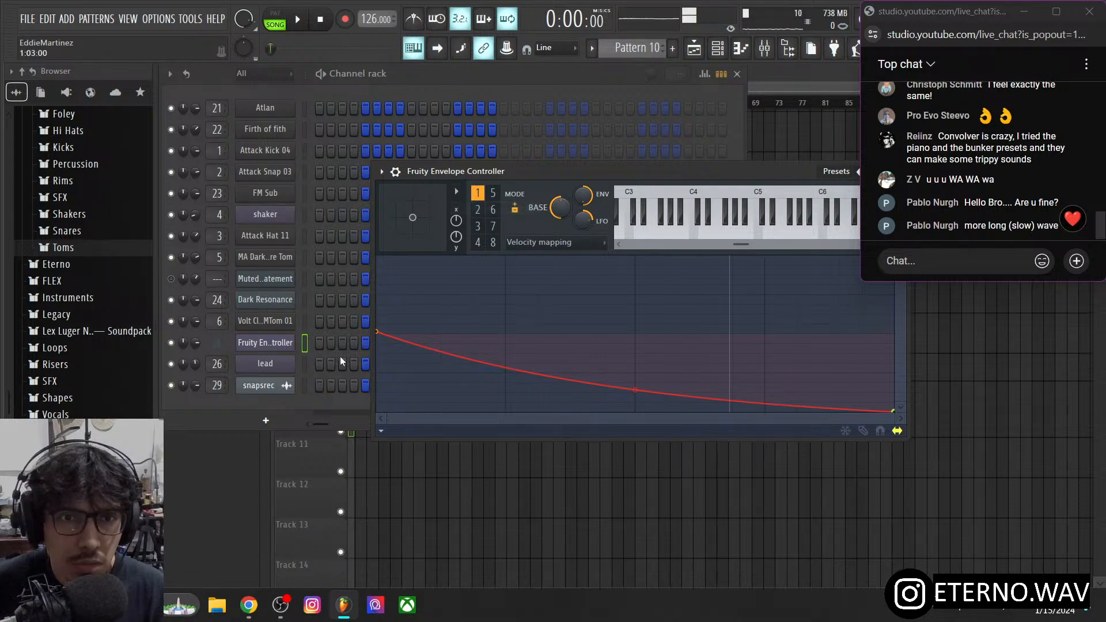
# - Audition the lead channel and check its Mod X envelope settings, then return to the Fruity Envelope Controller
pyautogui.click(304, 366)
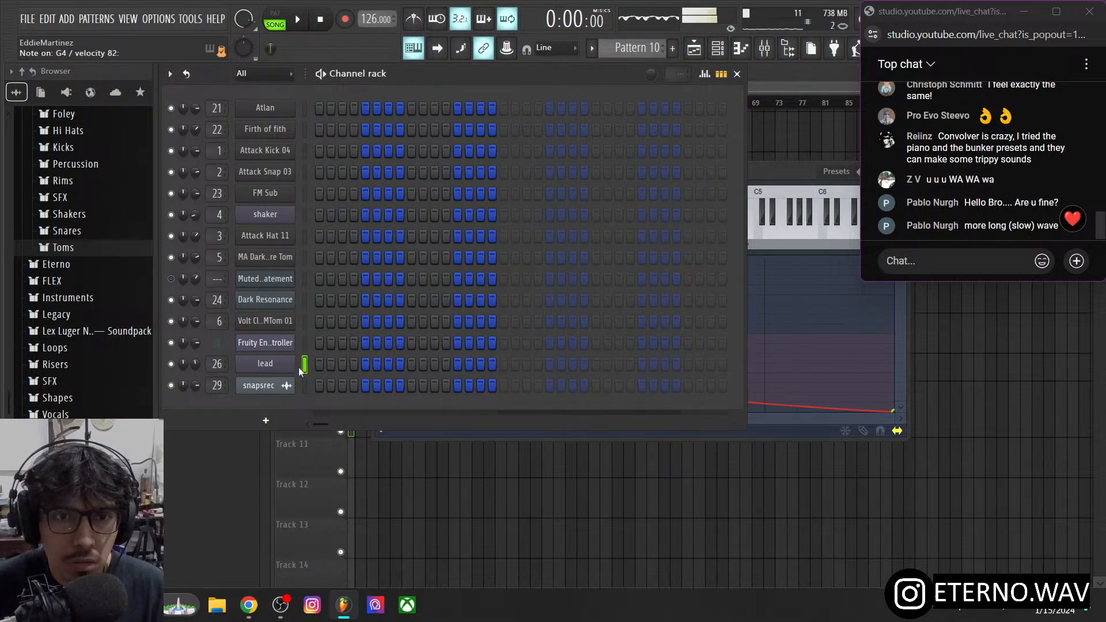
pyautogui.click(294, 369)
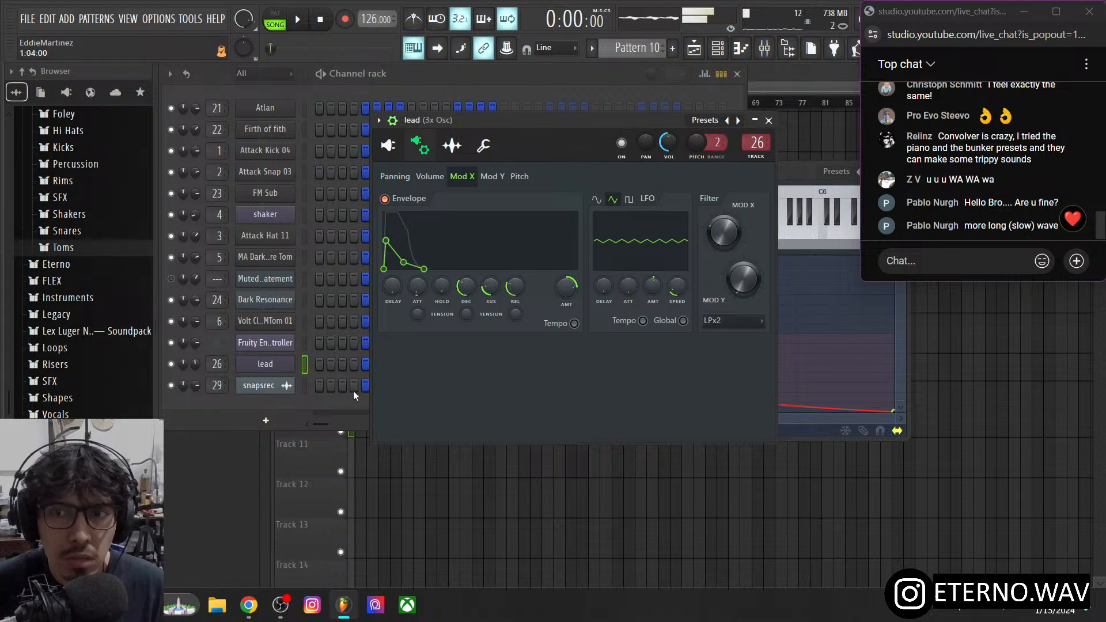
pyautogui.click(828, 429)
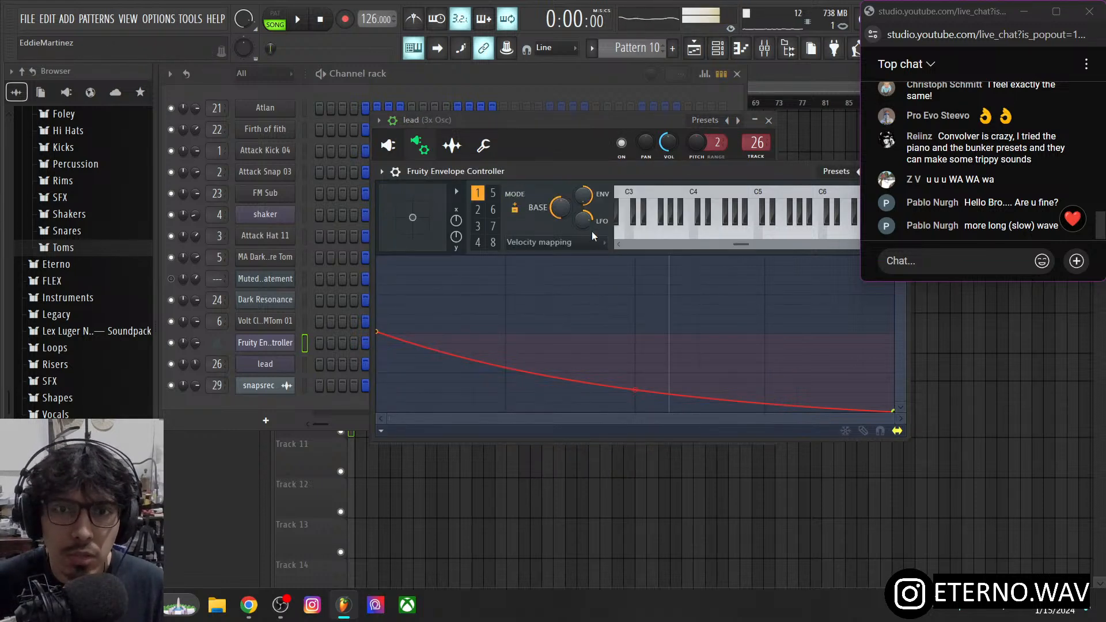
# - Reshape articulator 1's velocity mapping into a nearly straight rise from the minimum at the start to the maximum at the end
pyautogui.moveTo(380, 328); pyautogui.dragTo(375, 413)
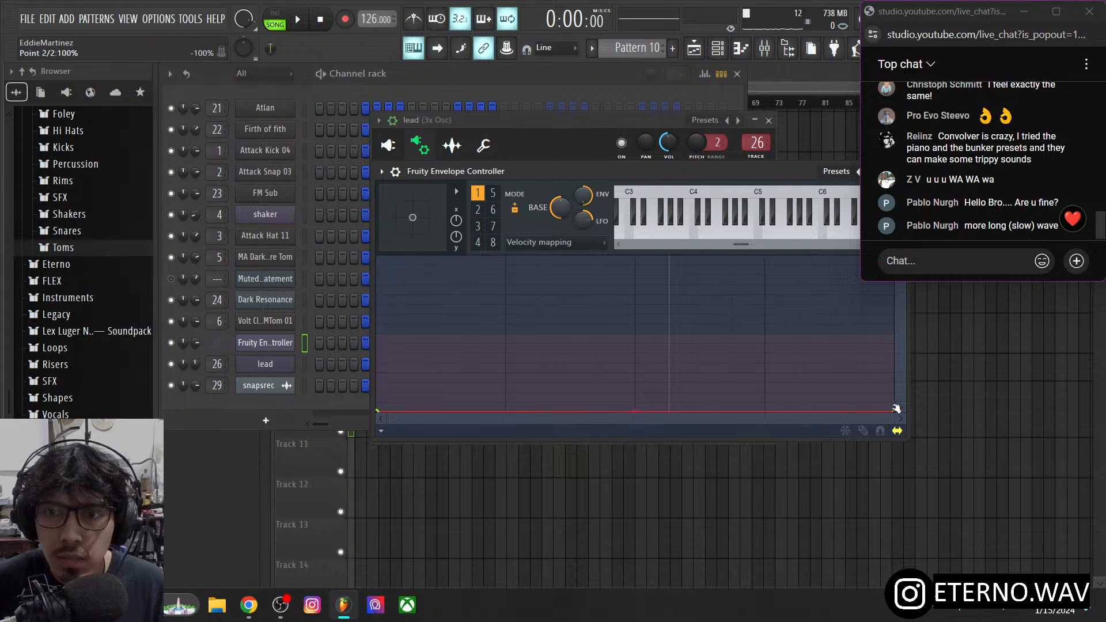
pyautogui.moveTo(896, 408); pyautogui.dragTo(896, 253)
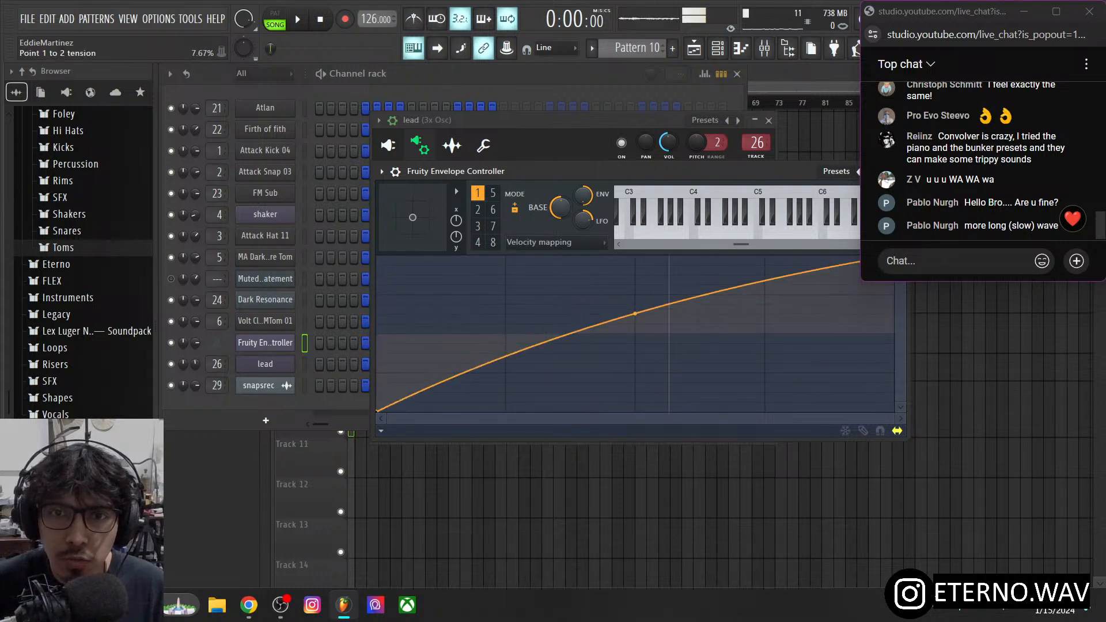
pyautogui.moveTo(635, 313); pyautogui.dragTo(635, 340)
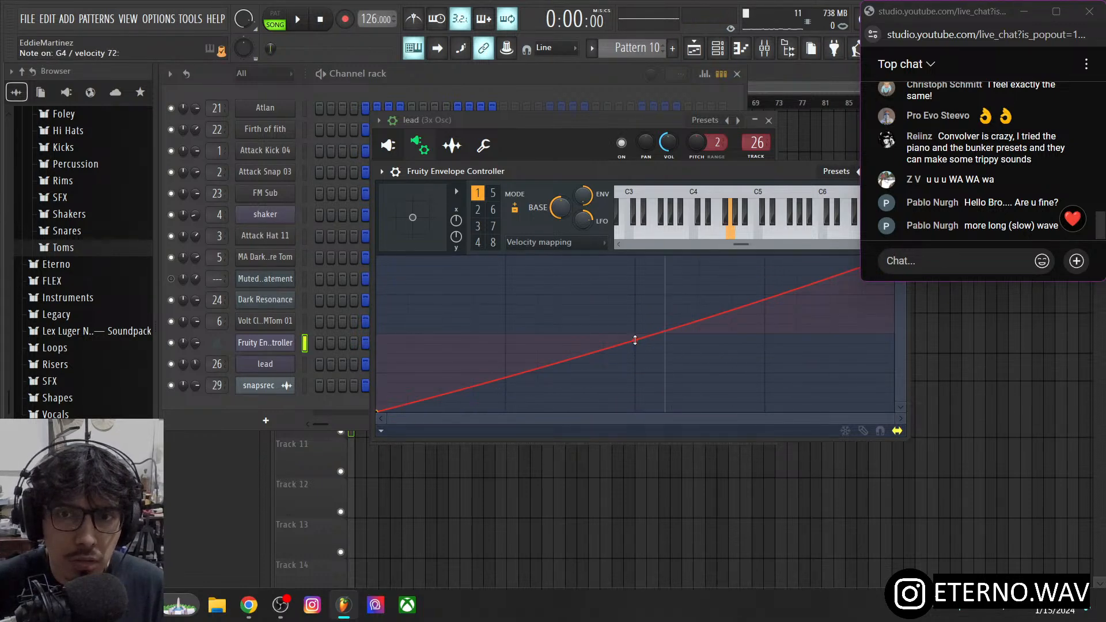
# - Play notes on the lead channel to test the rising velocity mapping, then bring the envelope controller back to the front
pyautogui.click(304, 361)
pyautogui.click(290, 365)
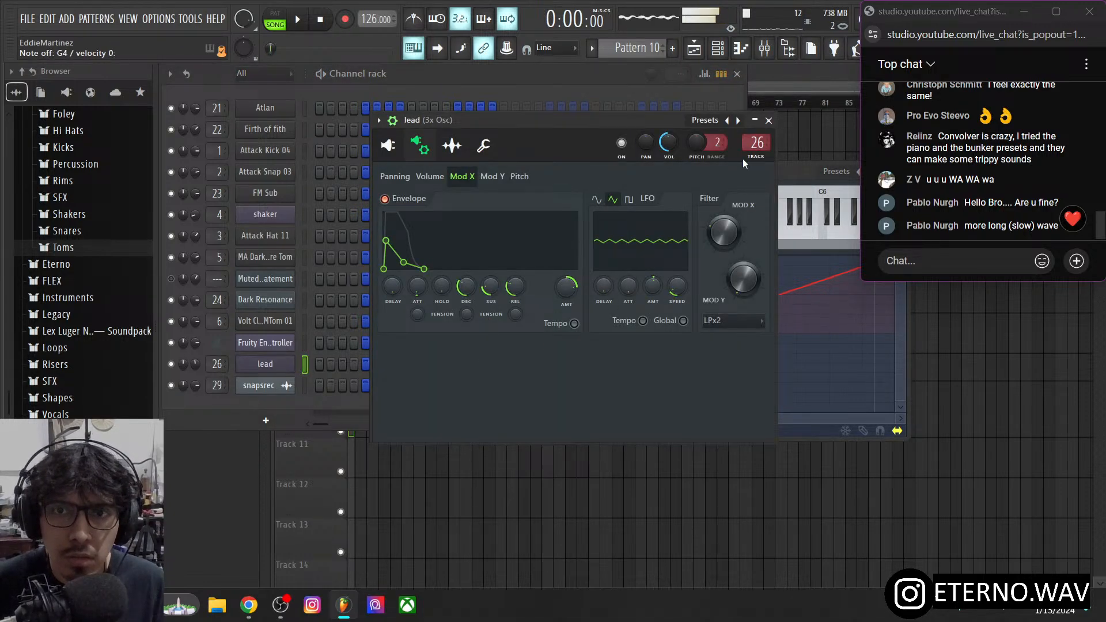
pyautogui.click(793, 171)
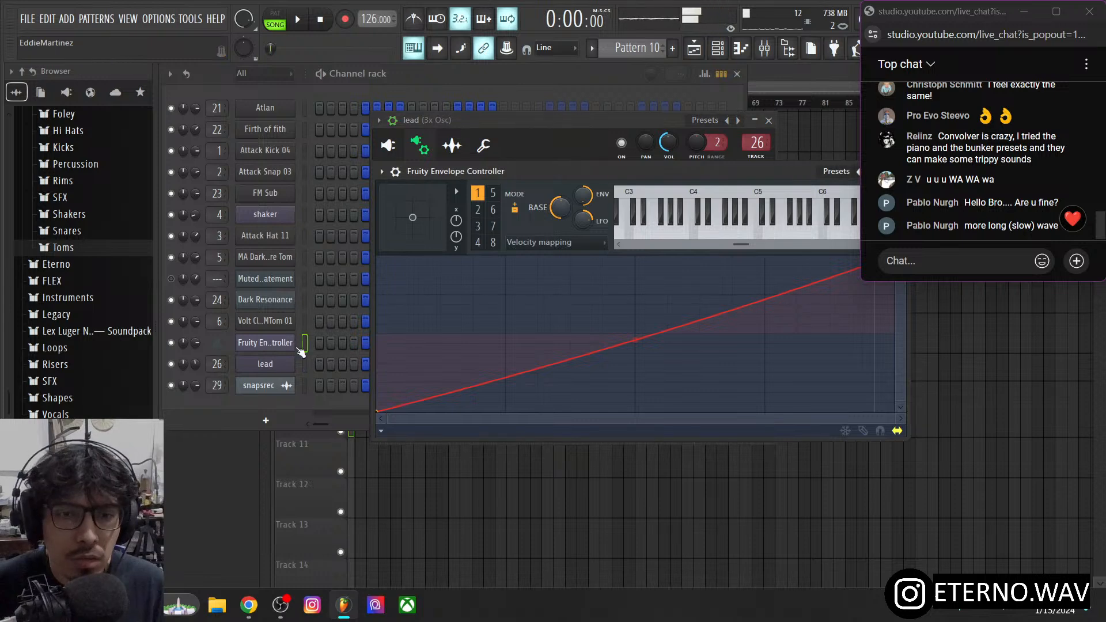
# - Switch to Chrome, shift its window slightly and open a new tab
pyautogui.moveTo(249, 605)
pyautogui.click(236, 513)
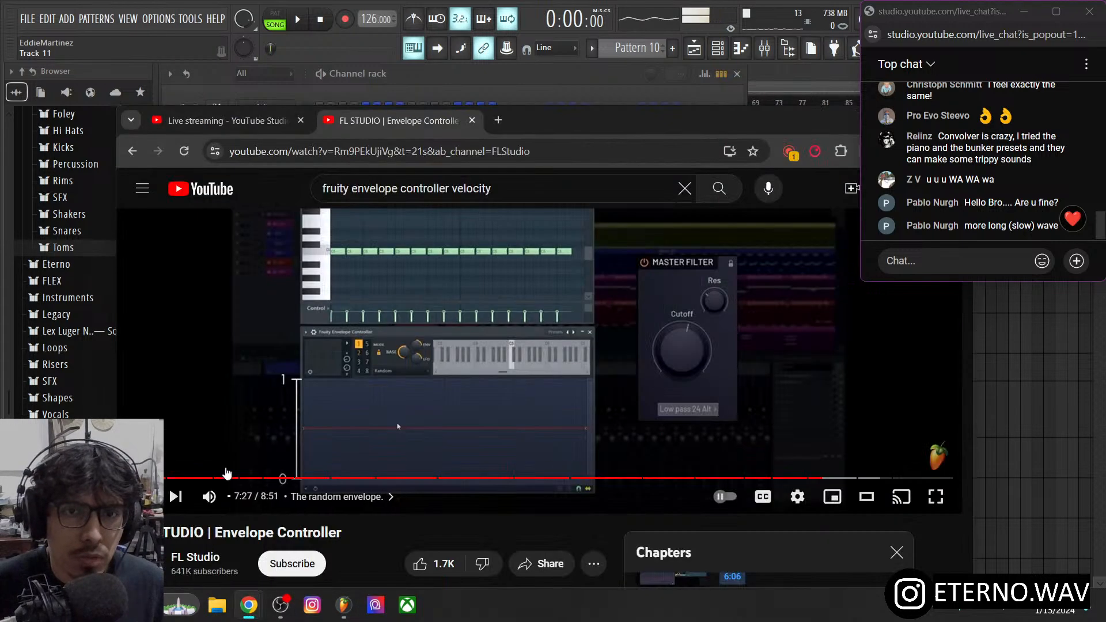
pyautogui.moveTo(575, 122); pyautogui.dragTo(557, 111)
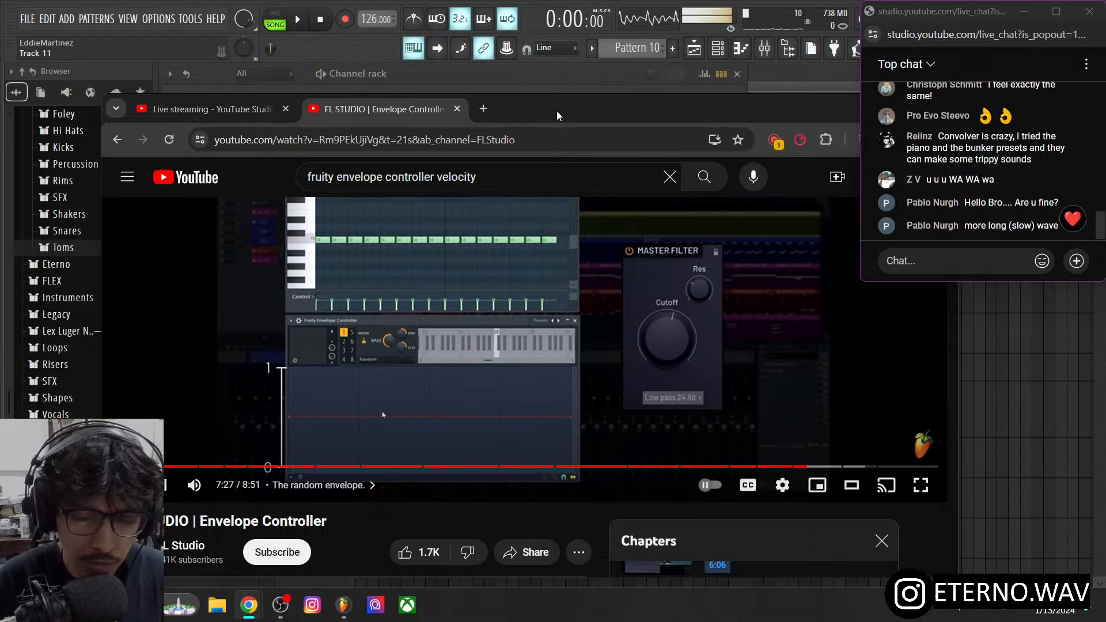
pyautogui.click(482, 109)
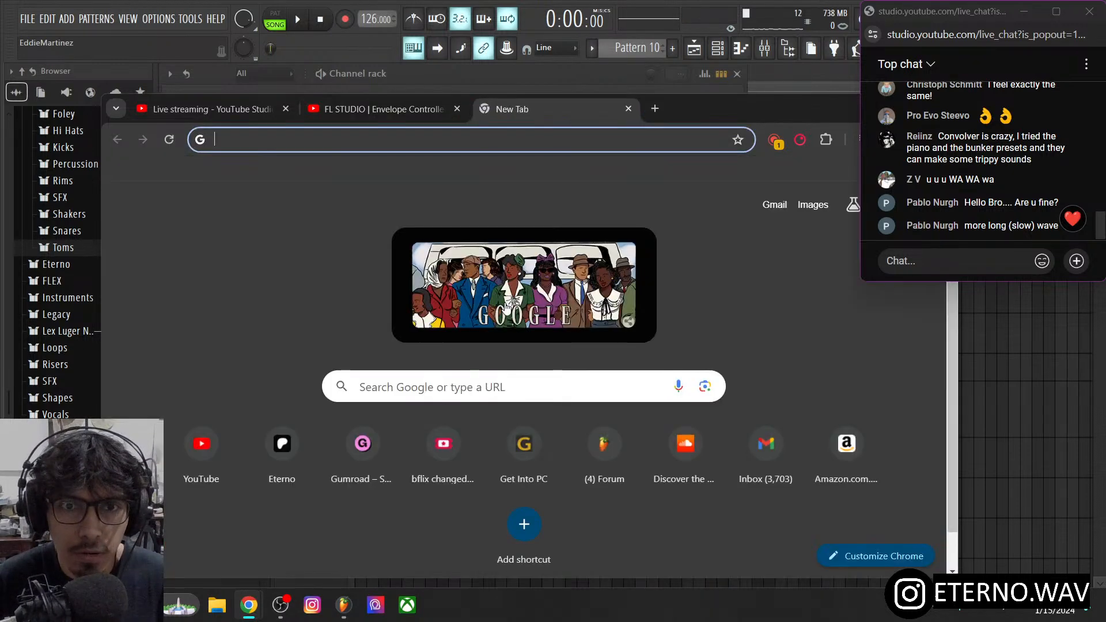
# - Search Google for "how to use fl studio how to control parameters with velocity"
pyautogui.click(461, 391)
pyautogui.write('how')
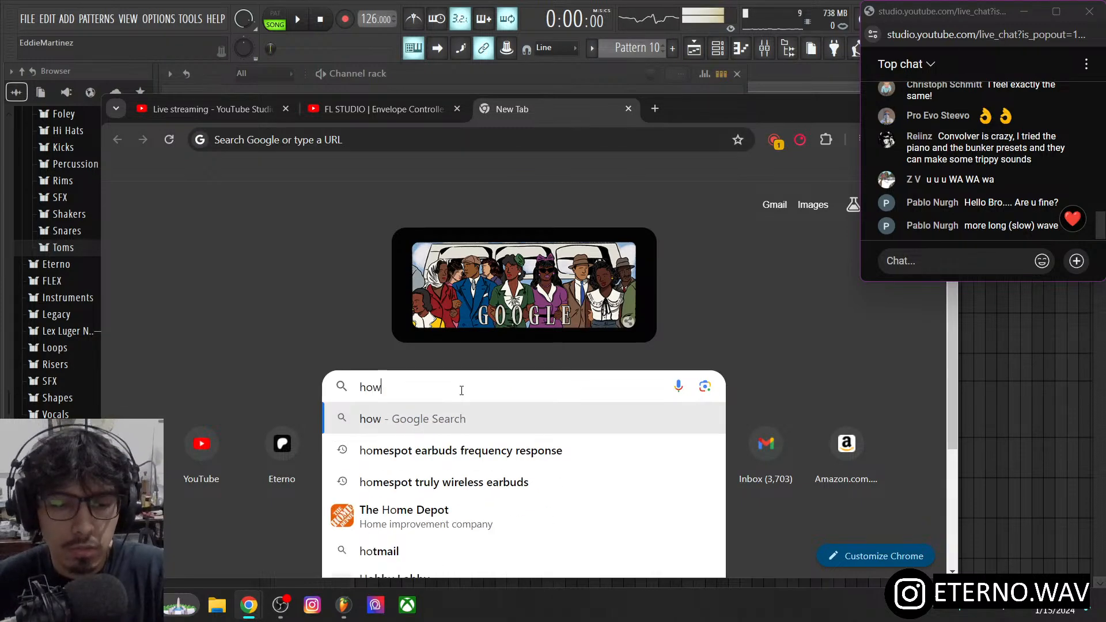
pyautogui.write(' to use')
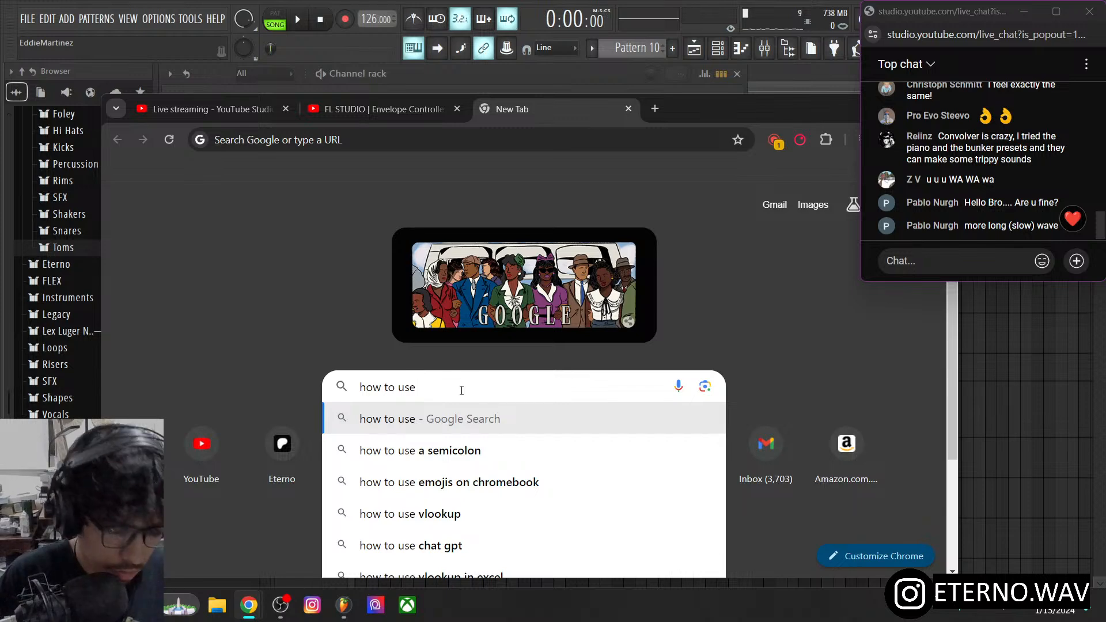
pyautogui.write(' fl studio')
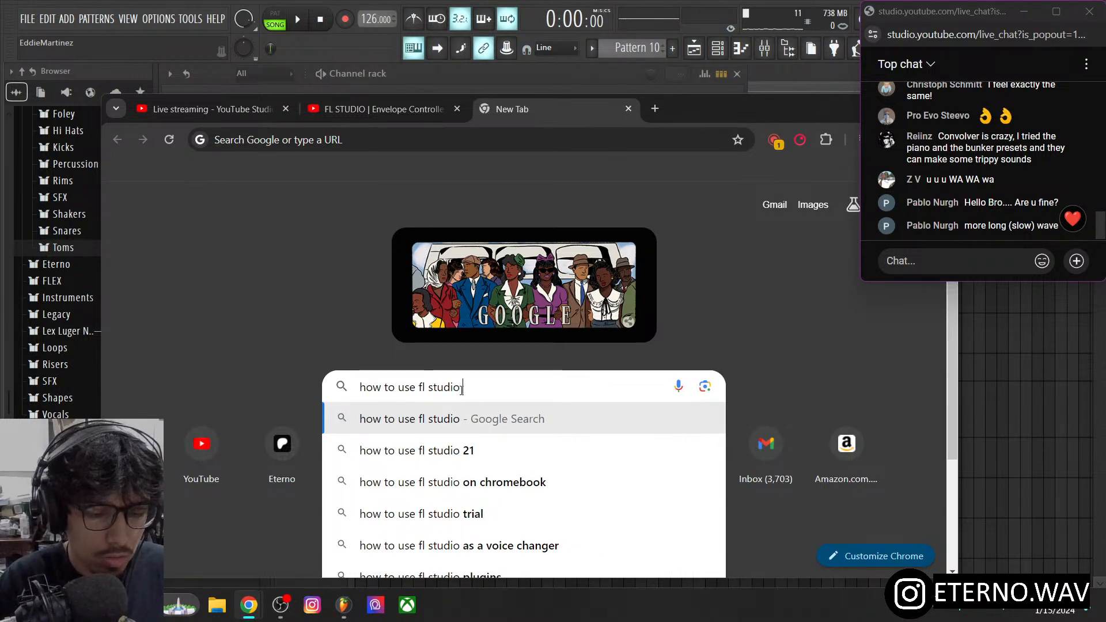
pyautogui.write(' how to')
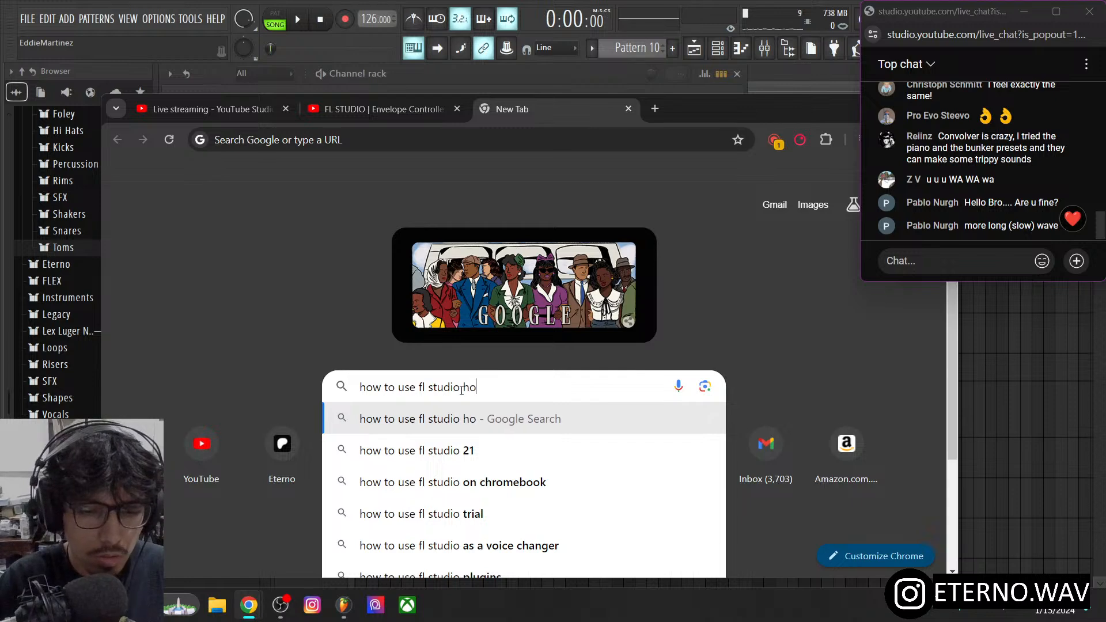
pyautogui.write(' con')
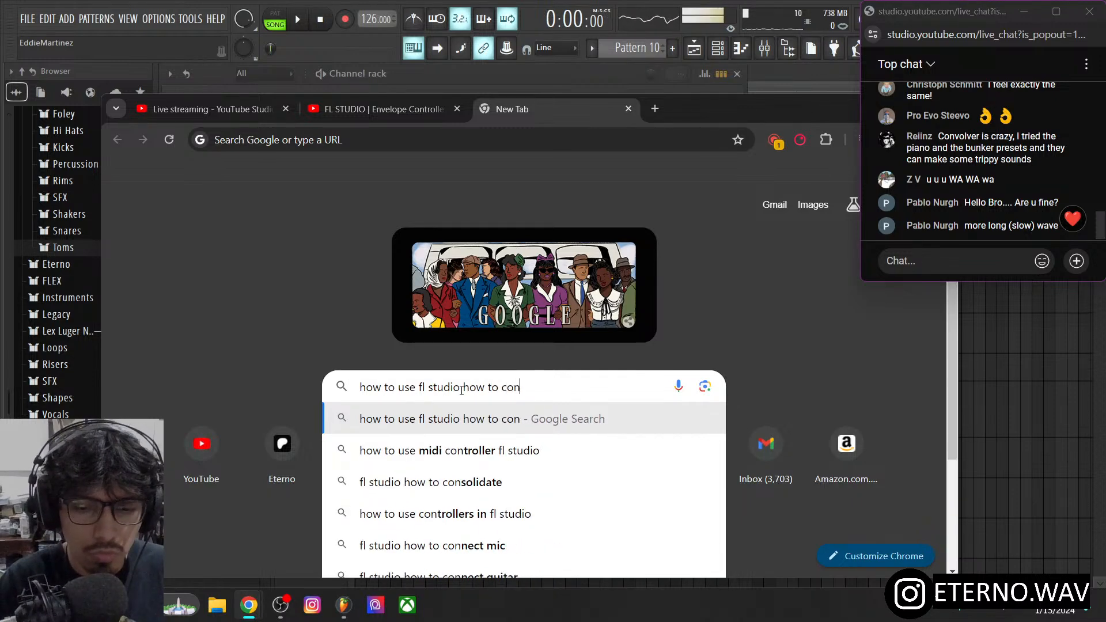
pyautogui.write('trol p')
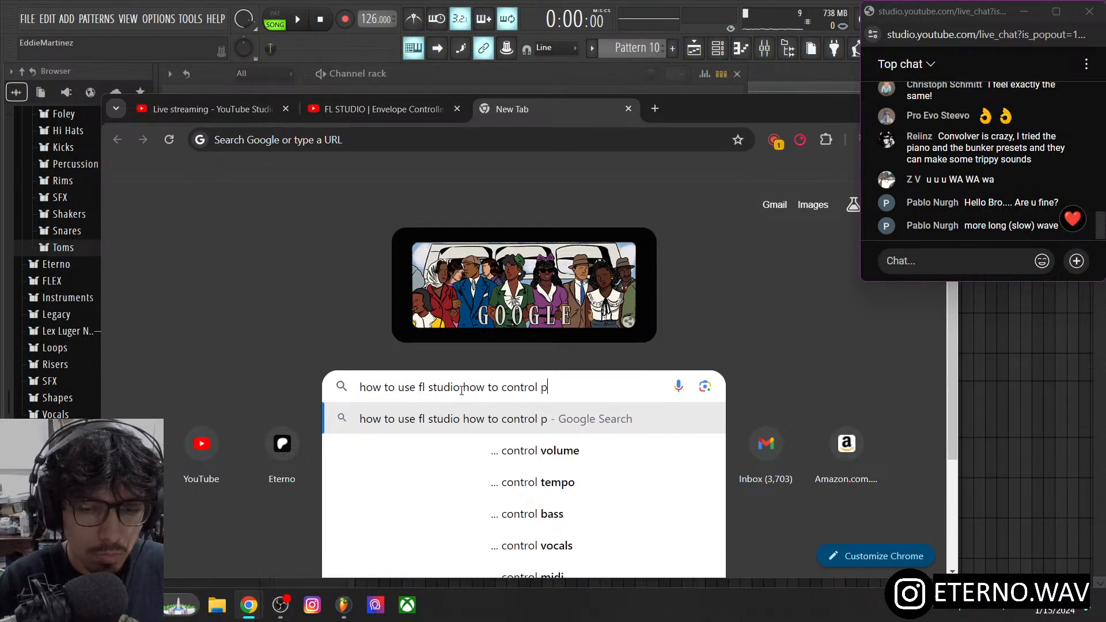
pyautogui.write('arameters')
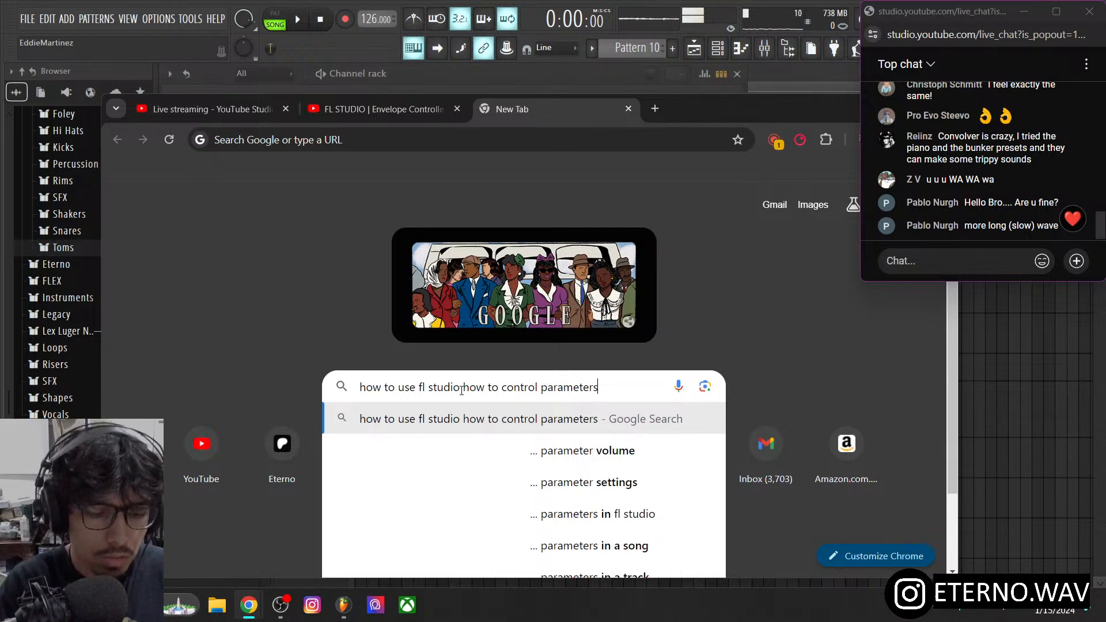
pyautogui.write(' wi')
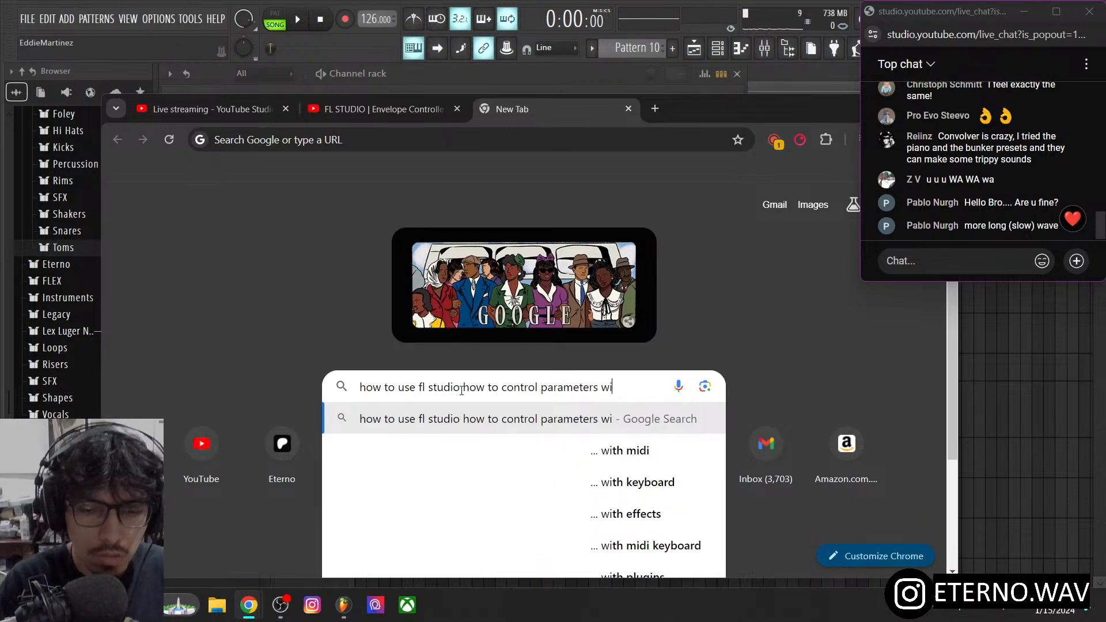
pyautogui.write('th velocity')
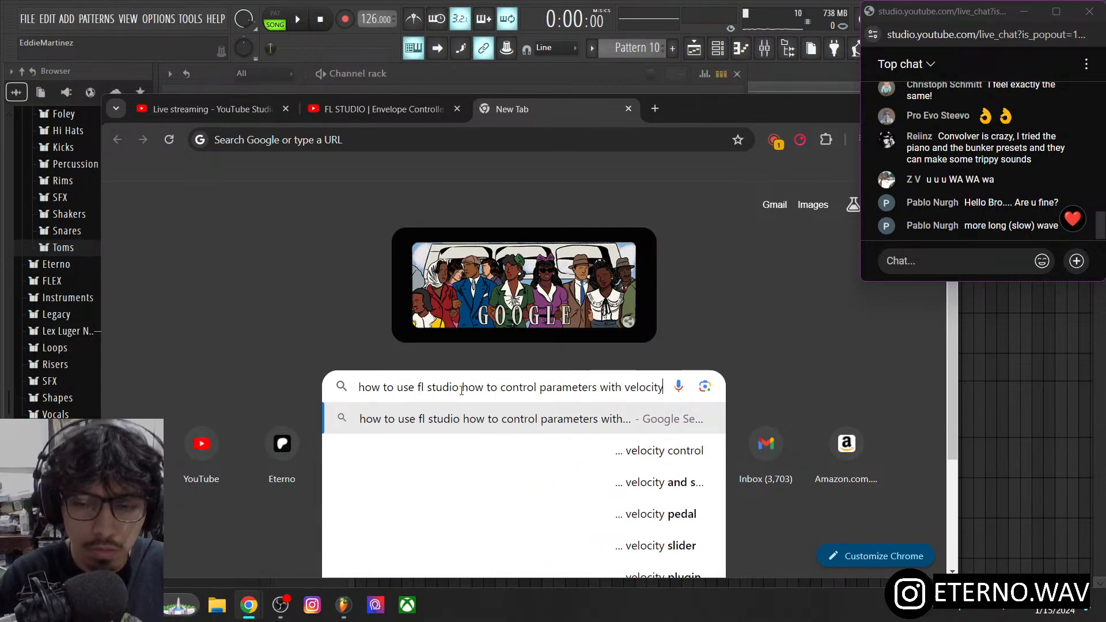
pyautogui.press('Return')
# - Look through the search results, open the Reddit thread on linking velocity with other parameters, and read its replies
pyautogui.scroll(-3, 421, 349)
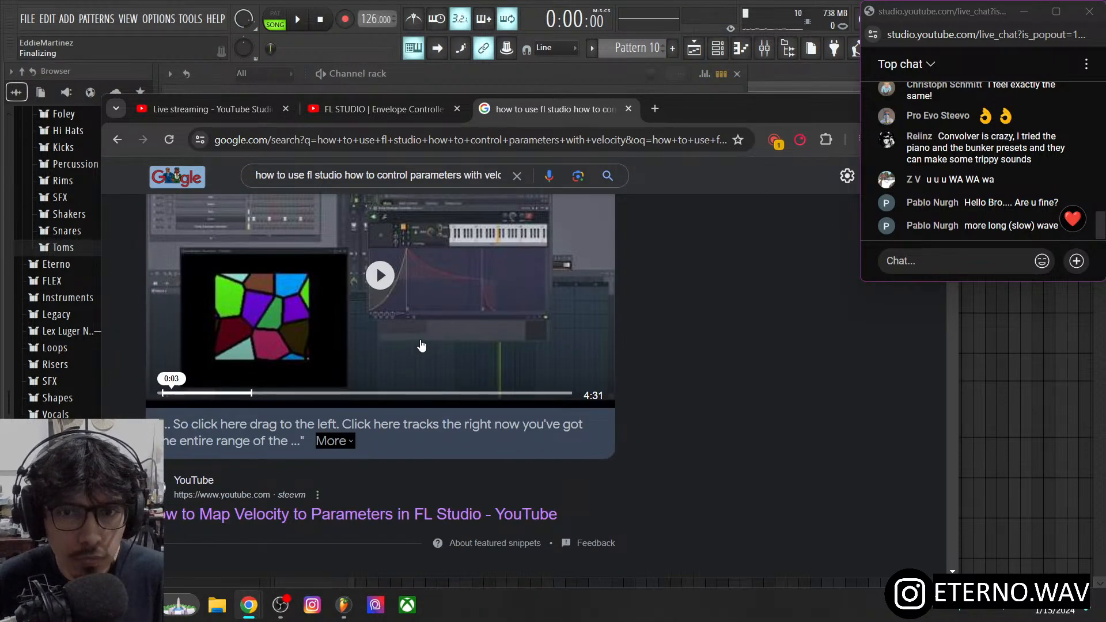
pyautogui.scroll(1, 420, 340)
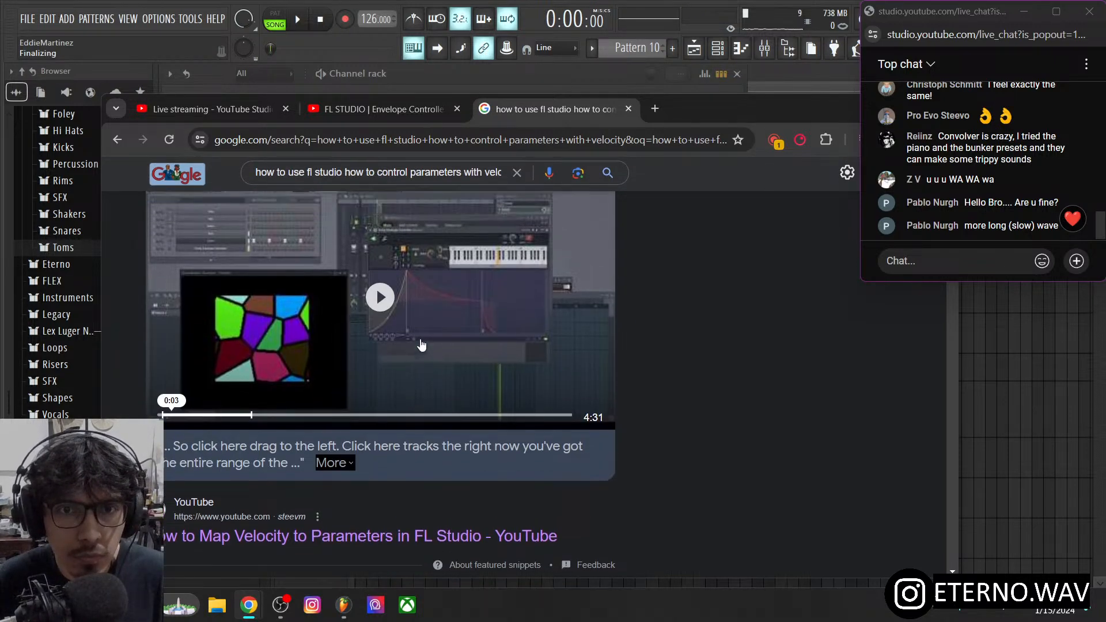
pyautogui.scroll(-2, 422, 345)
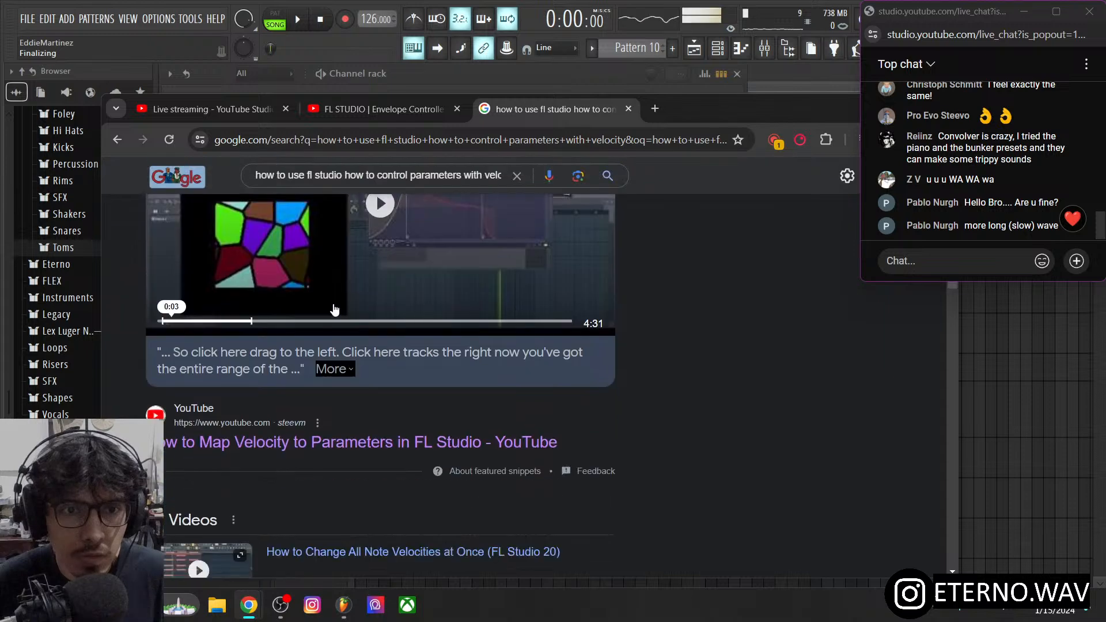
pyautogui.scroll(-2, 369, 311)
pyautogui.scroll(3, 389, 317)
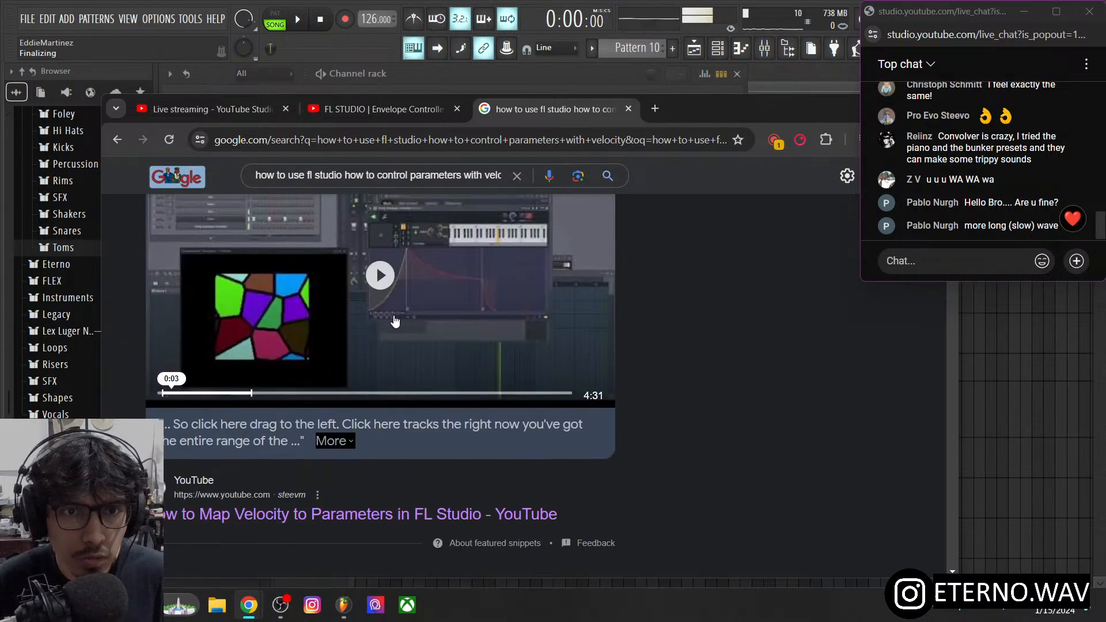
pyautogui.scroll(-4, 391, 320)
pyautogui.scroll(-6, 346, 343)
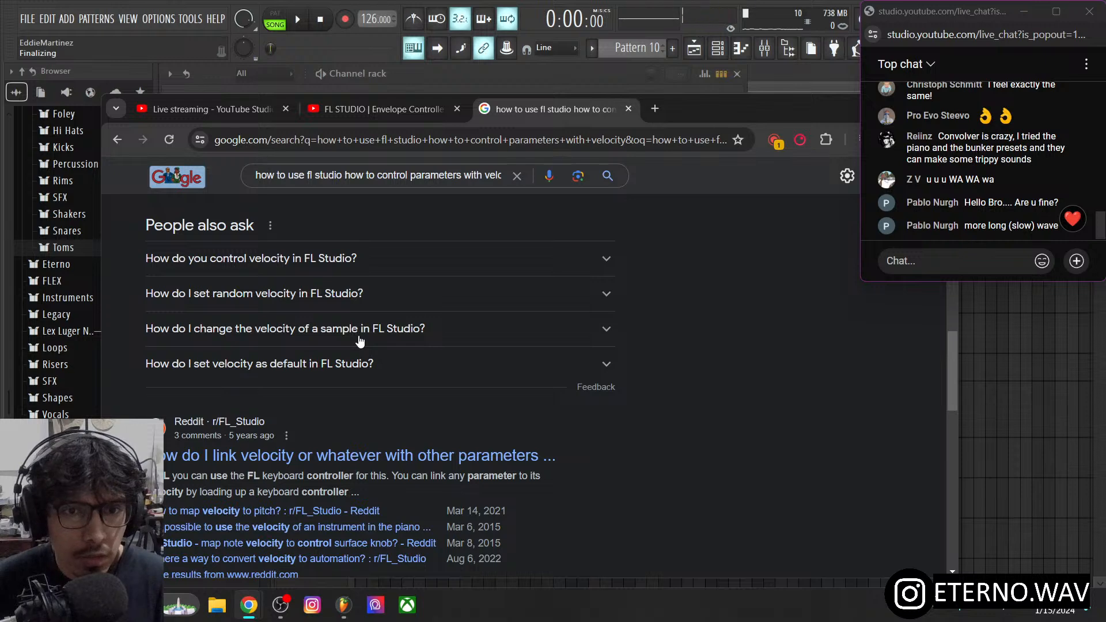
pyautogui.scroll(-1, 359, 341)
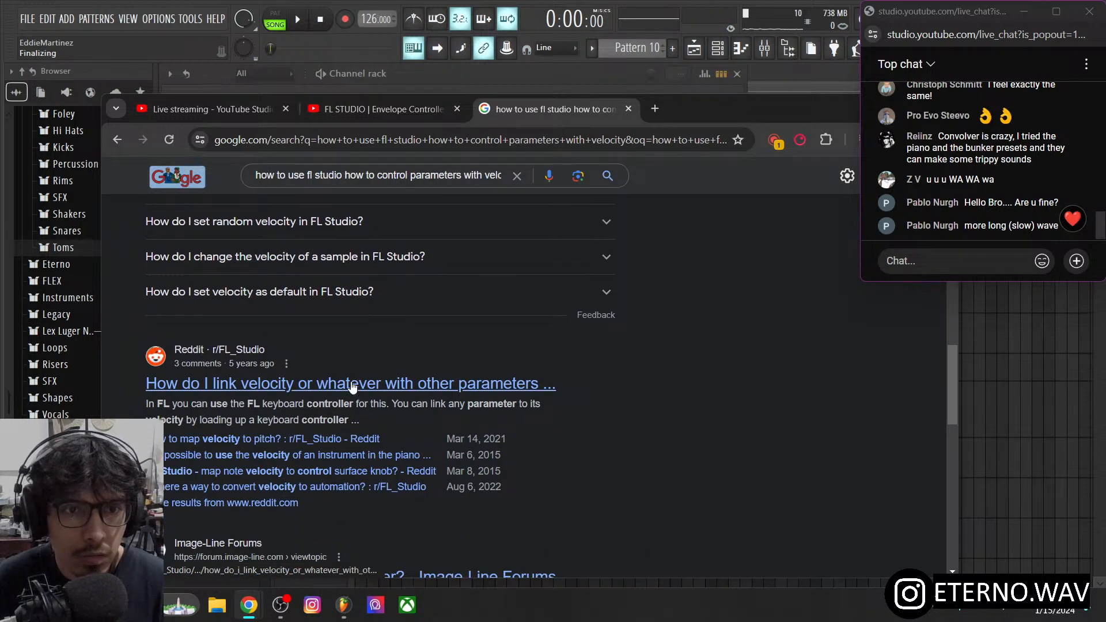
pyautogui.click(211, 385)
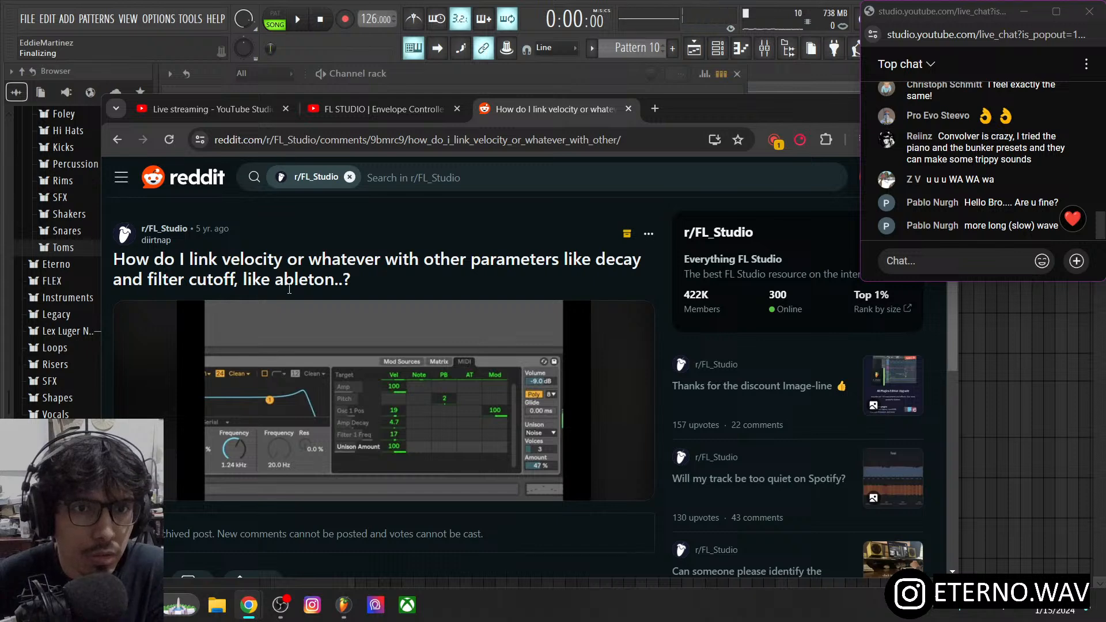
pyautogui.scroll(-5, 290, 289)
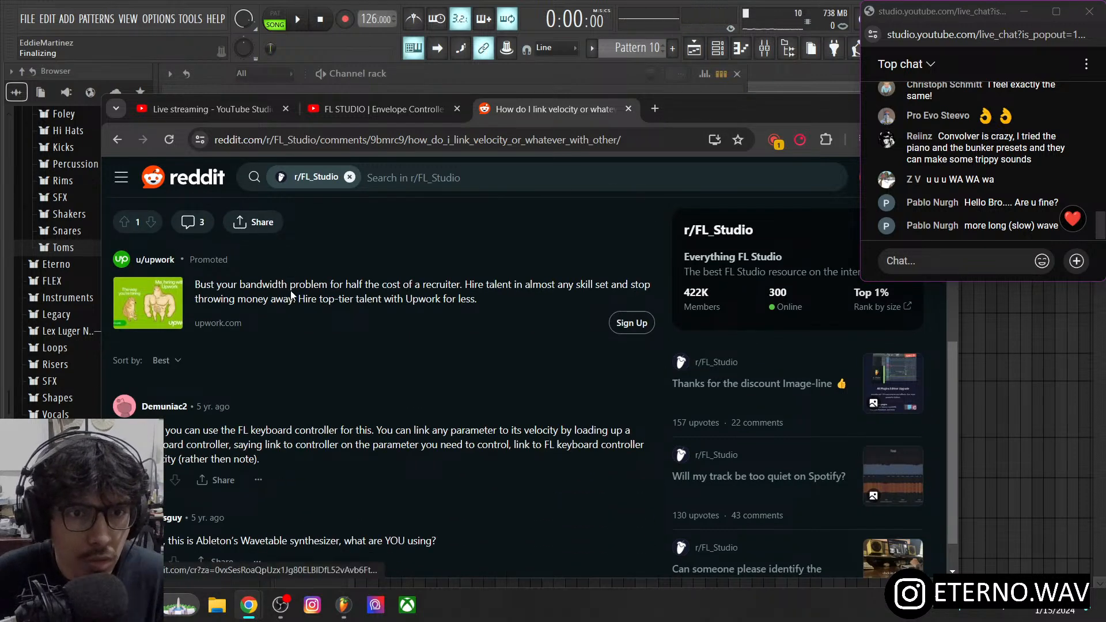
pyautogui.scroll(-1, 300, 300)
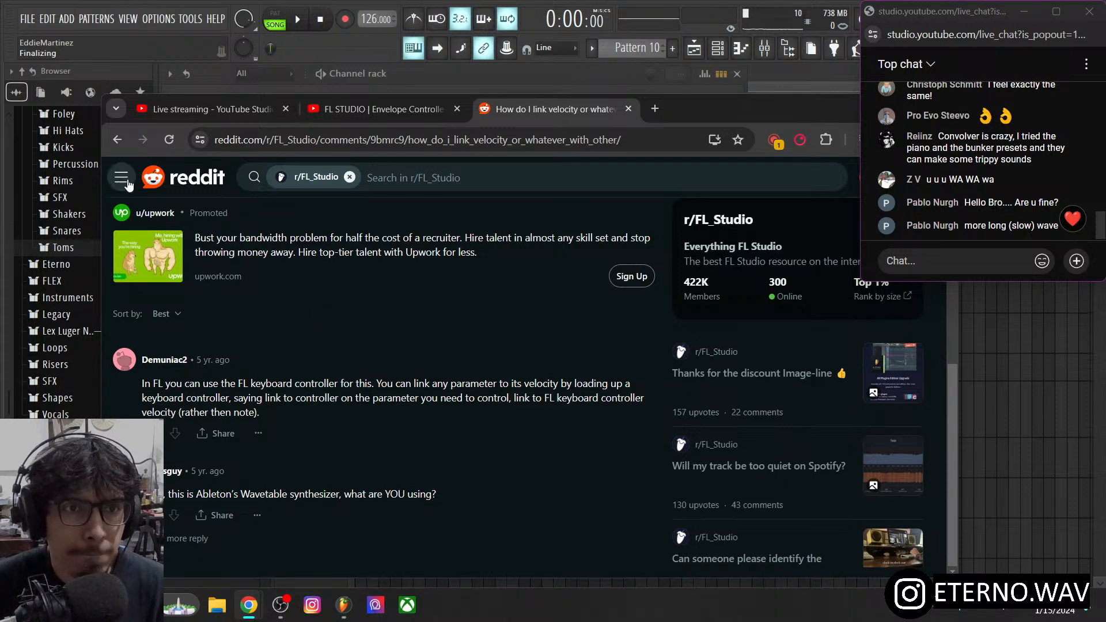
# - Return to the search results, open the Image-Line Forums topic on assigning velocity MIDI to a parameter, and read the question and first reply
pyautogui.click(118, 140)
pyautogui.scroll(-3, 247, 309)
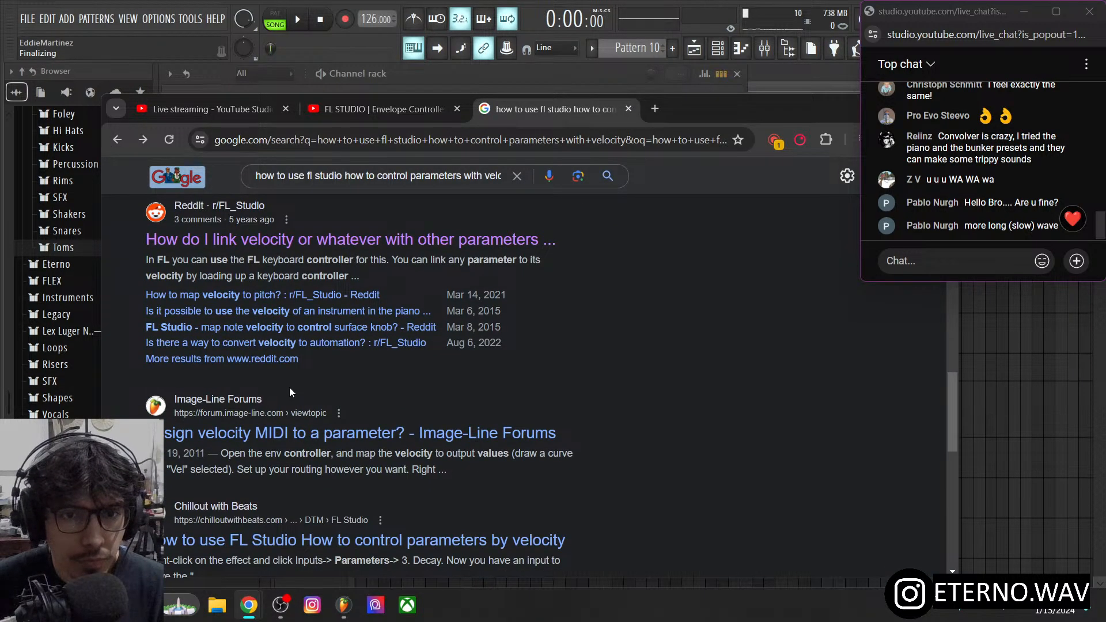
pyautogui.click(293, 438)
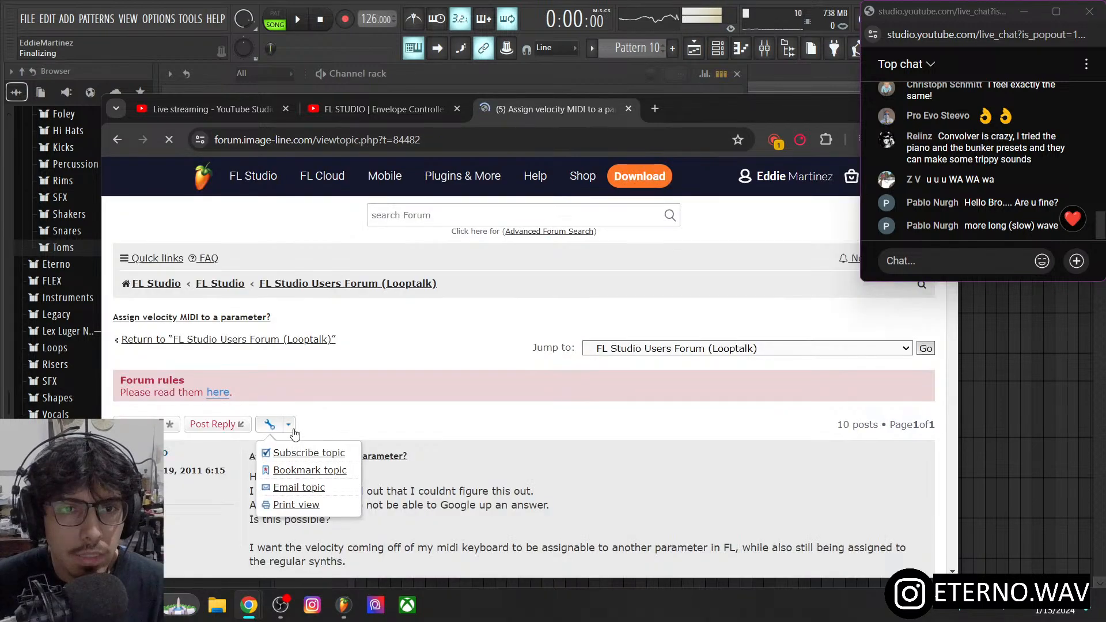
pyautogui.scroll(-1, 455, 373)
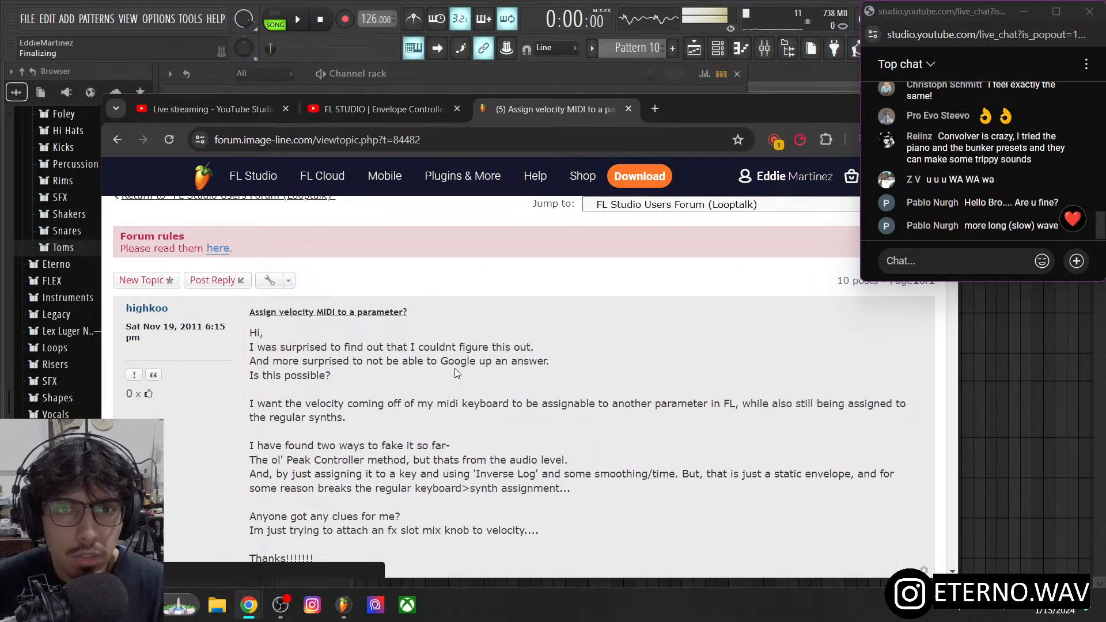
pyautogui.scroll(-4, 455, 369)
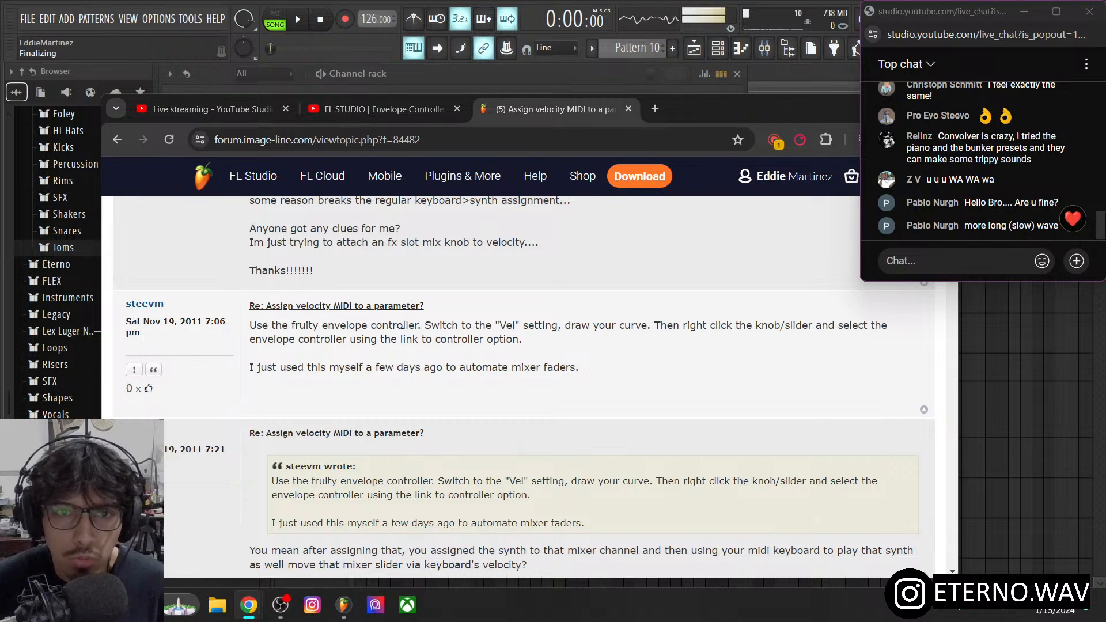
# - Read the remaining forum replies for how to combine a layer, an envelope controller and a synth for velocity control
pyautogui.moveTo(344, 607)
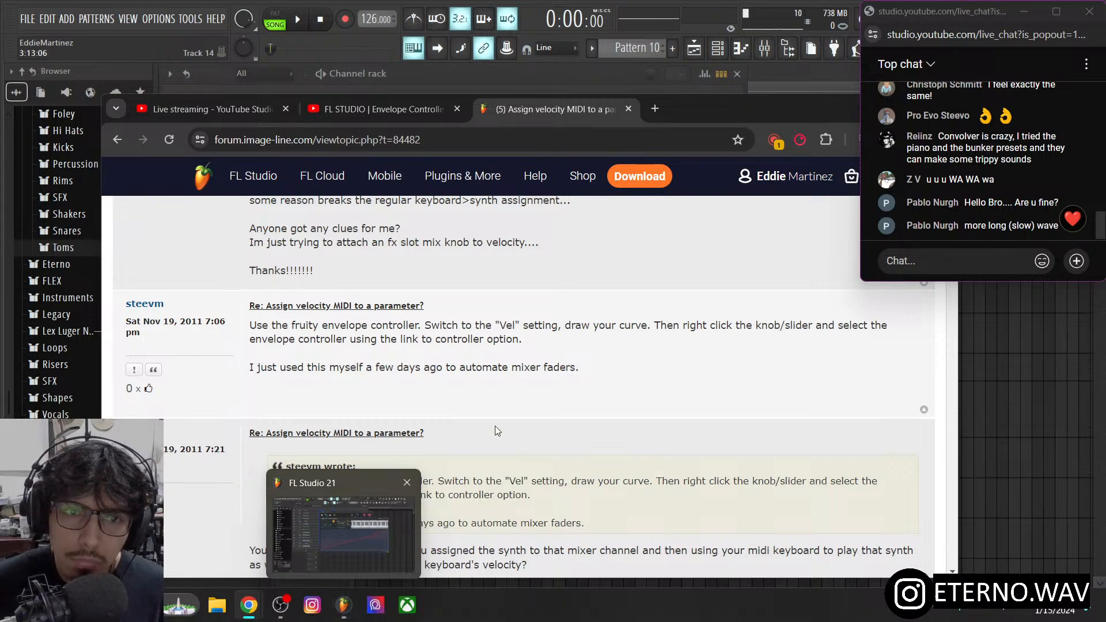
pyautogui.scroll(-1, 497, 427)
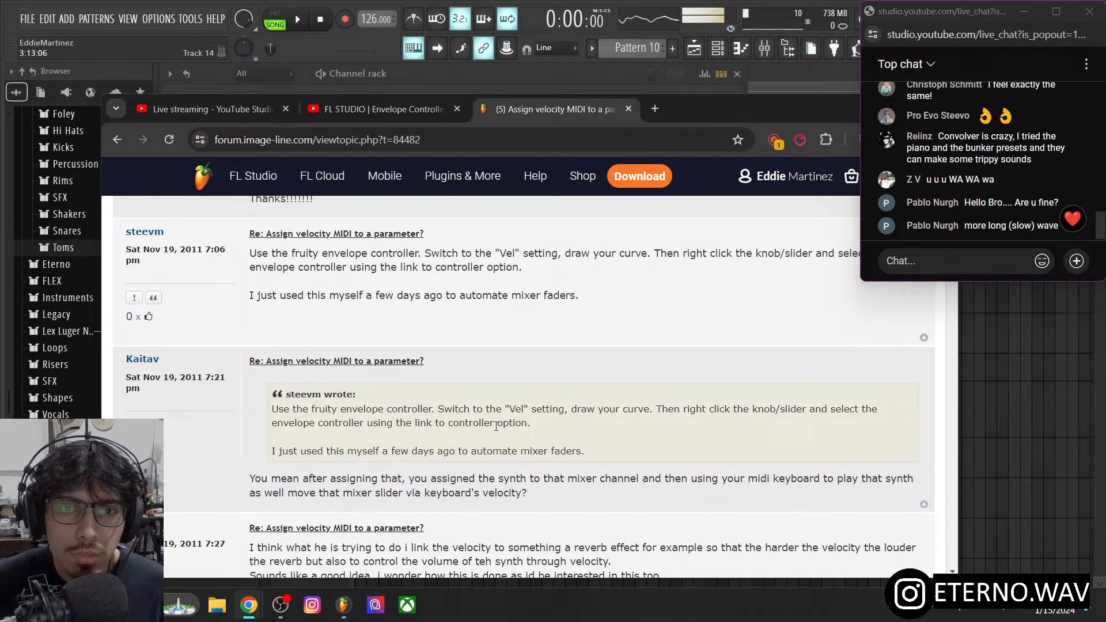
pyautogui.scroll(-2, 497, 426)
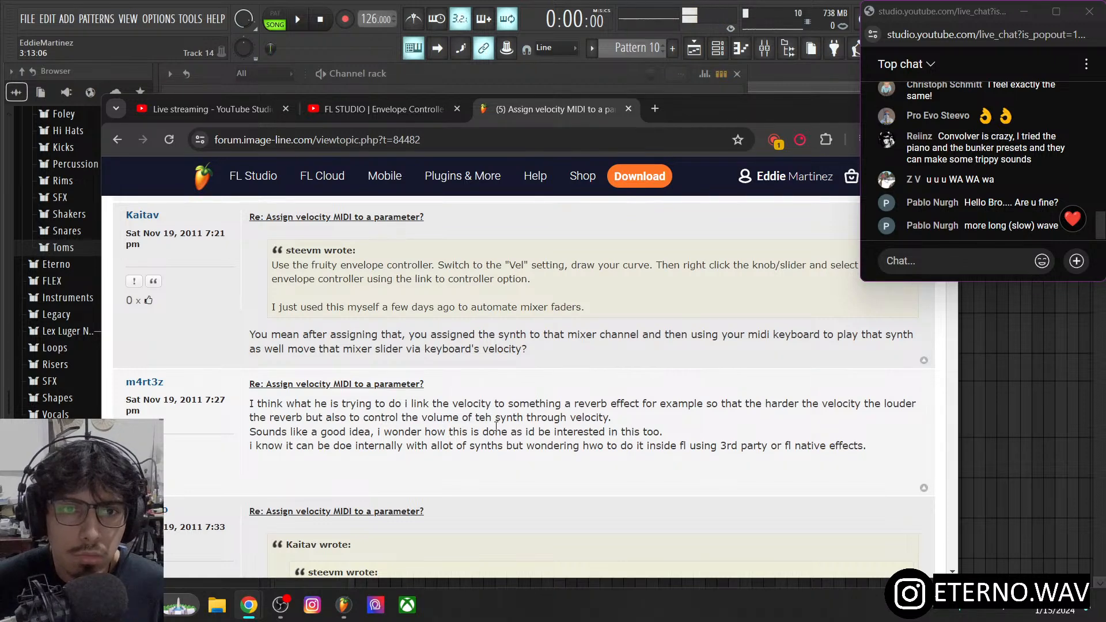
pyautogui.scroll(-1, 496, 426)
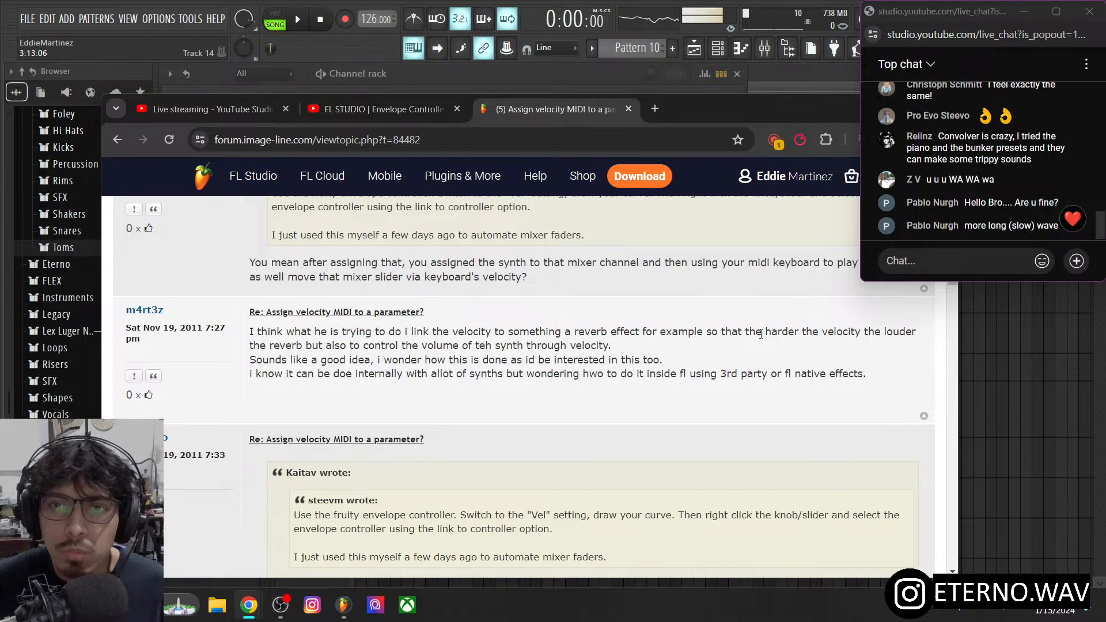
pyautogui.scroll(-3, 390, 375)
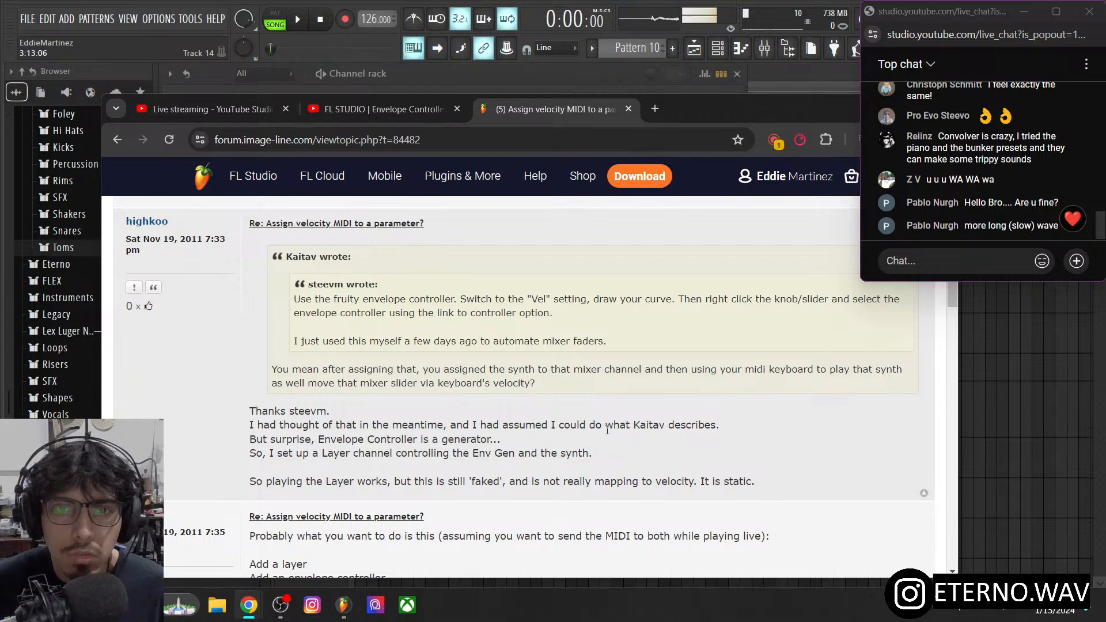
pyautogui.scroll(-1, 435, 431)
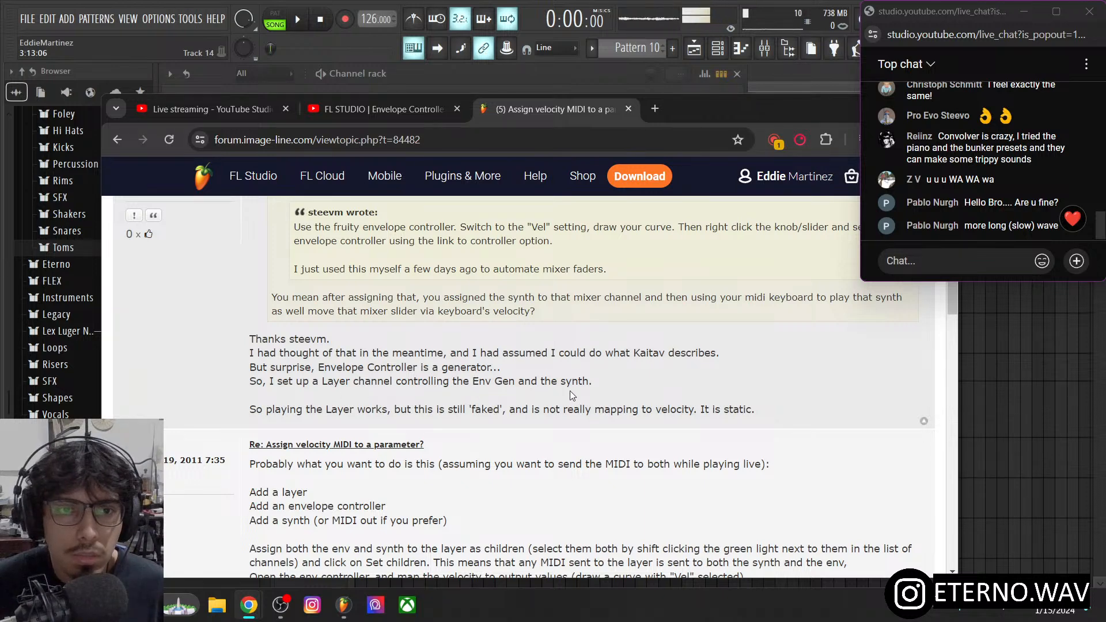
pyautogui.scroll(-1, 394, 406)
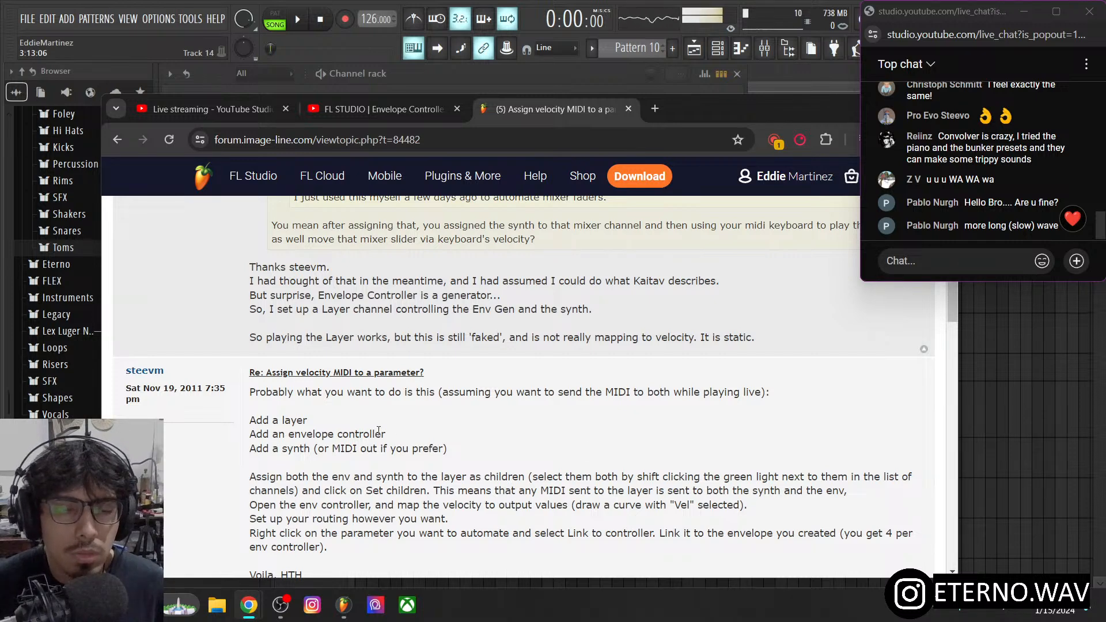
pyautogui.scroll(-1, 379, 431)
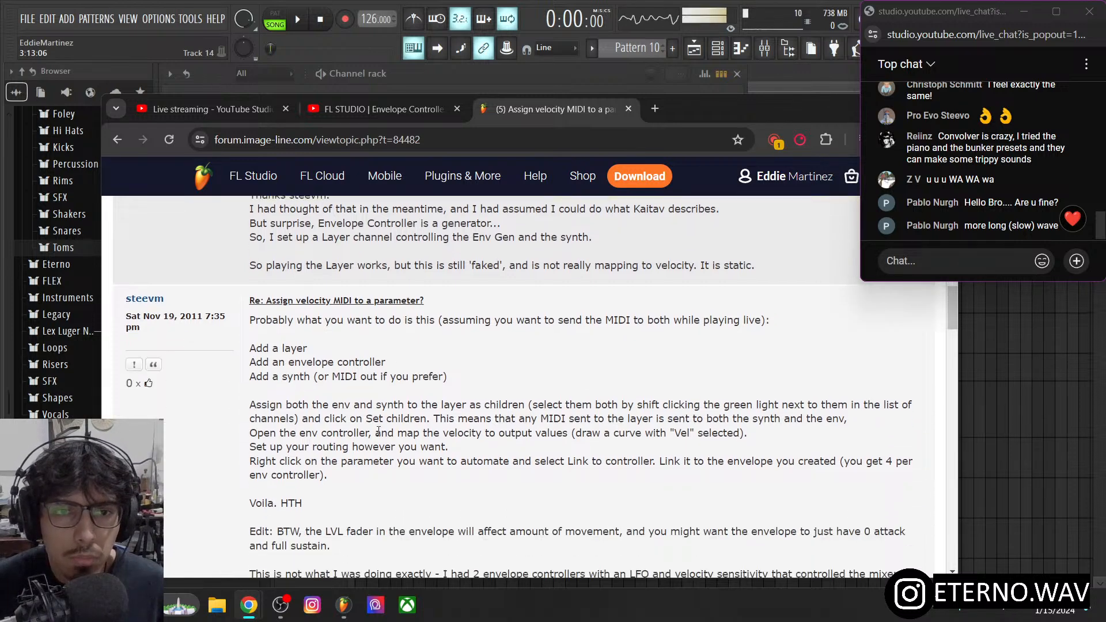
pyautogui.scroll(-3, 379, 431)
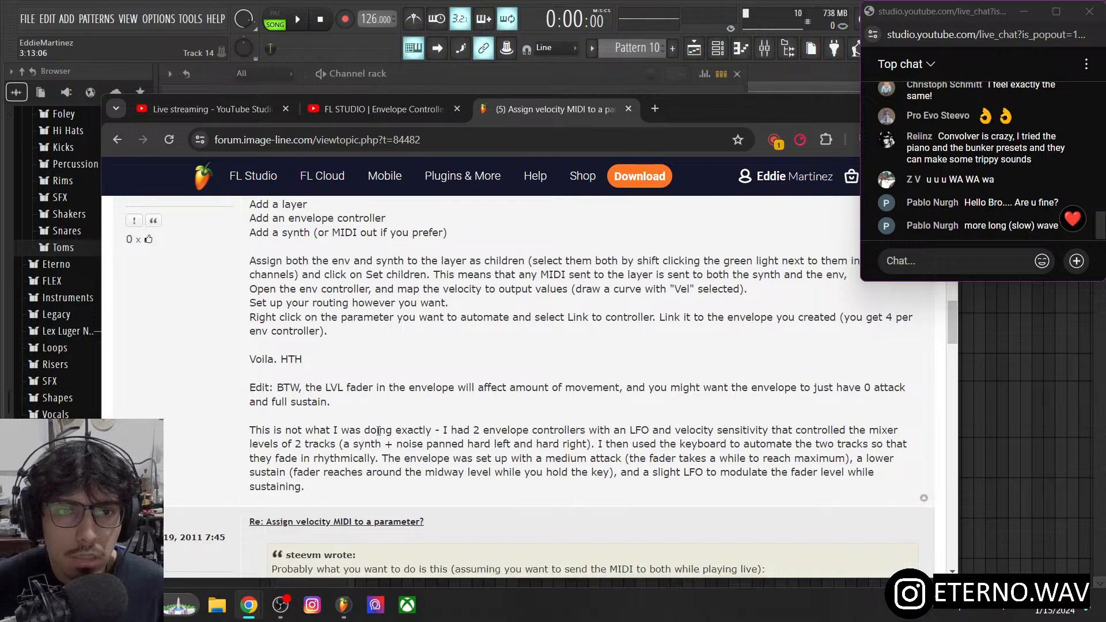
pyautogui.scroll(-7, 378, 430)
pyautogui.scroll(-2, 378, 430)
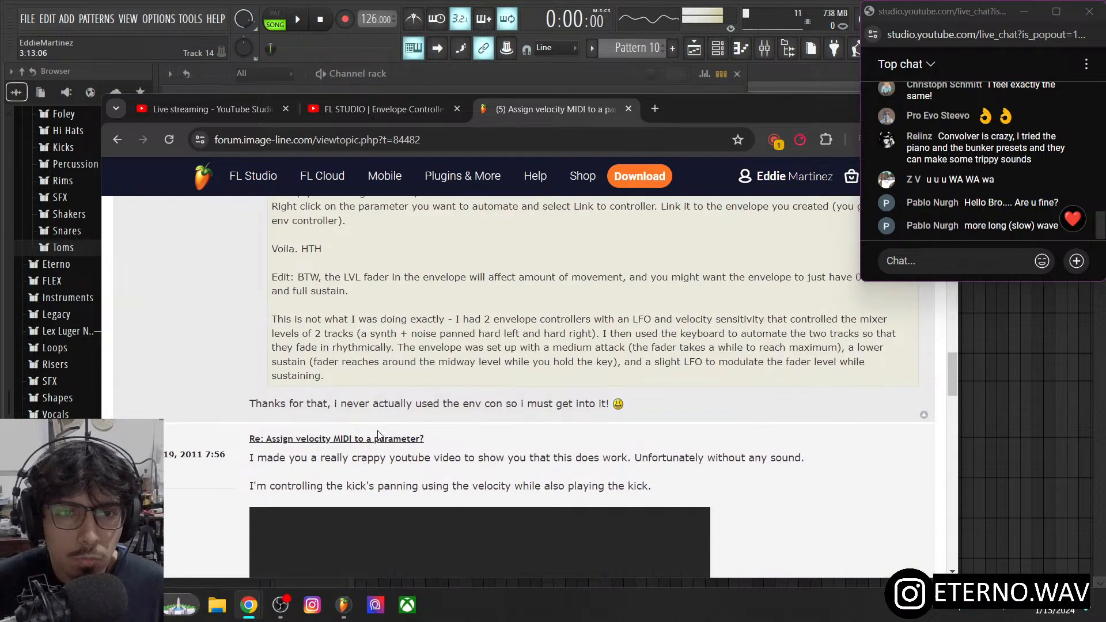
# - Read the rest of the forum topic, including the posts with the embedded videos on mapping velocity to parameters
pyautogui.scroll(-4, 378, 432)
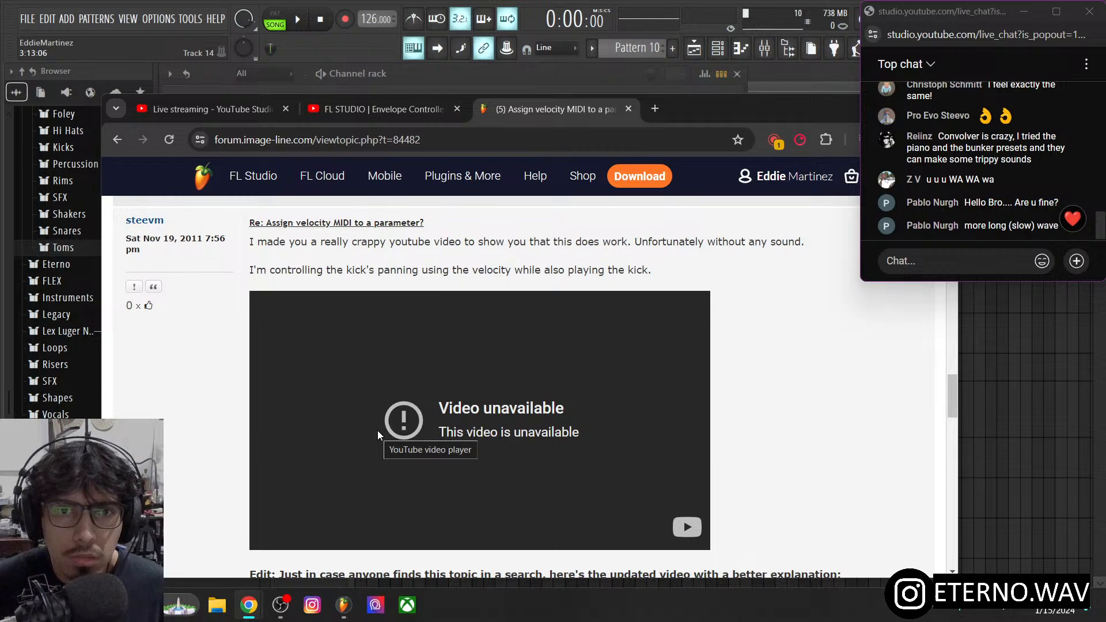
pyautogui.scroll(-4, 572, 430)
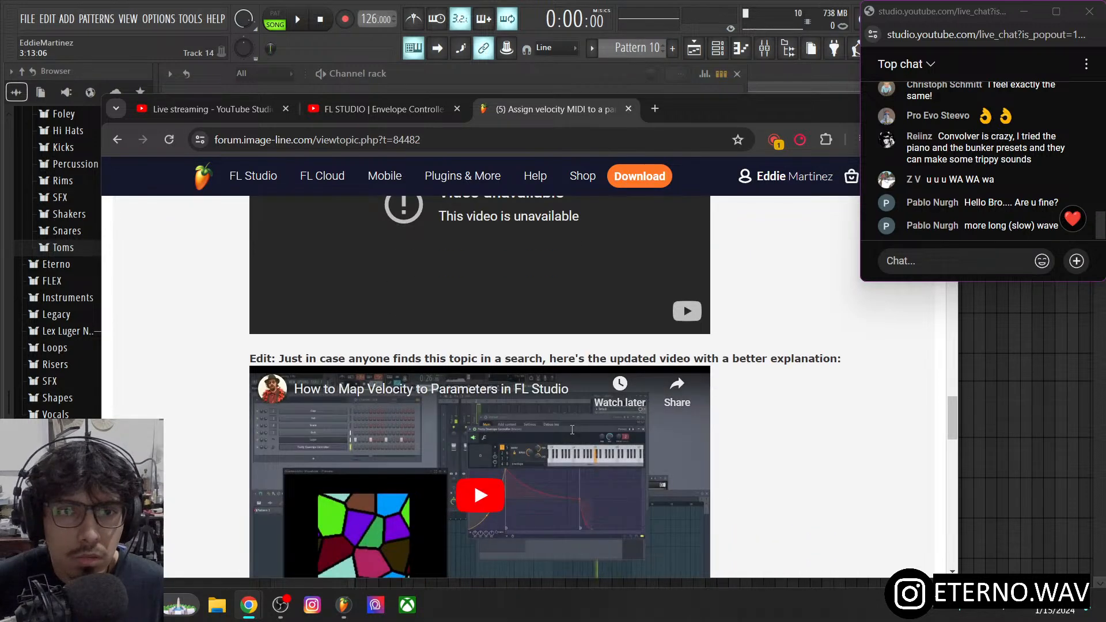
pyautogui.scroll(-1, 572, 430)
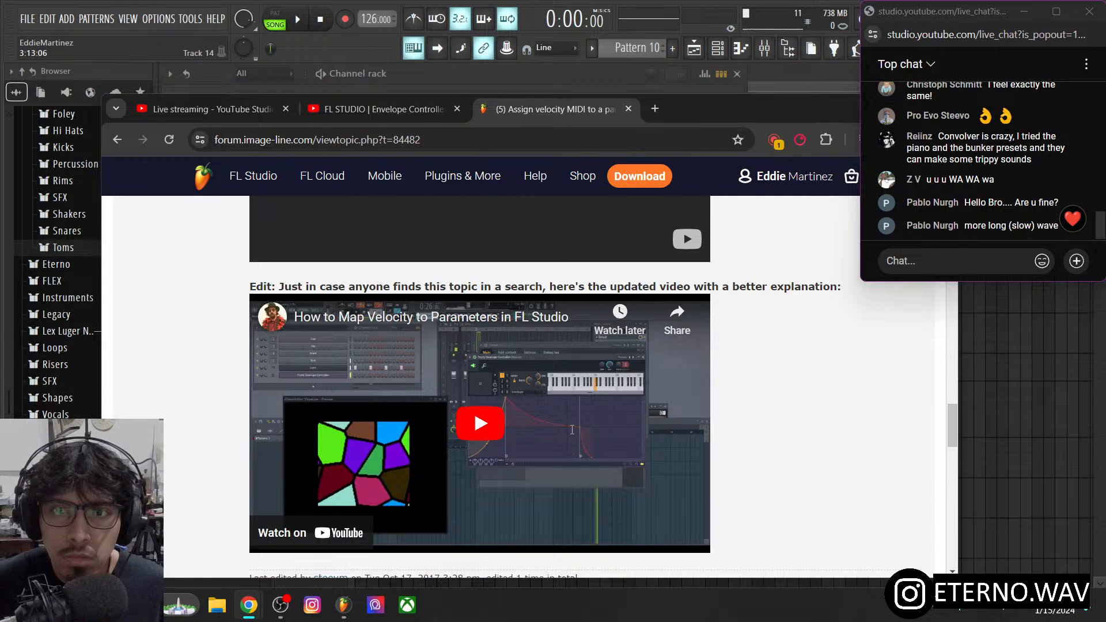
pyautogui.scroll(-2, 572, 430)
pyautogui.scroll(-7, 572, 430)
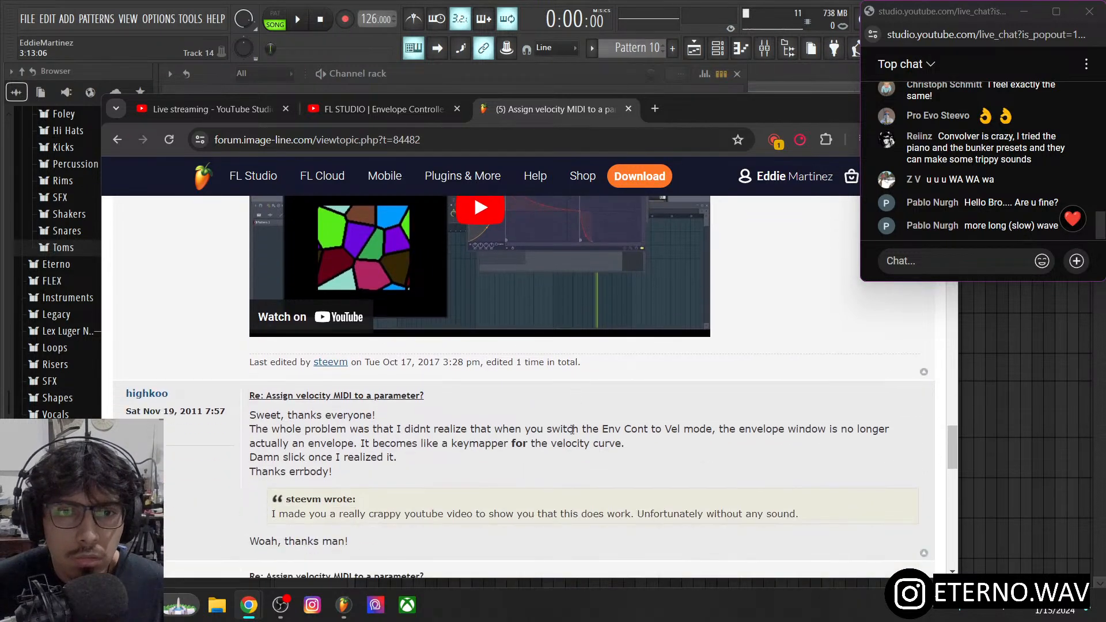
pyautogui.scroll(-3, 572, 430)
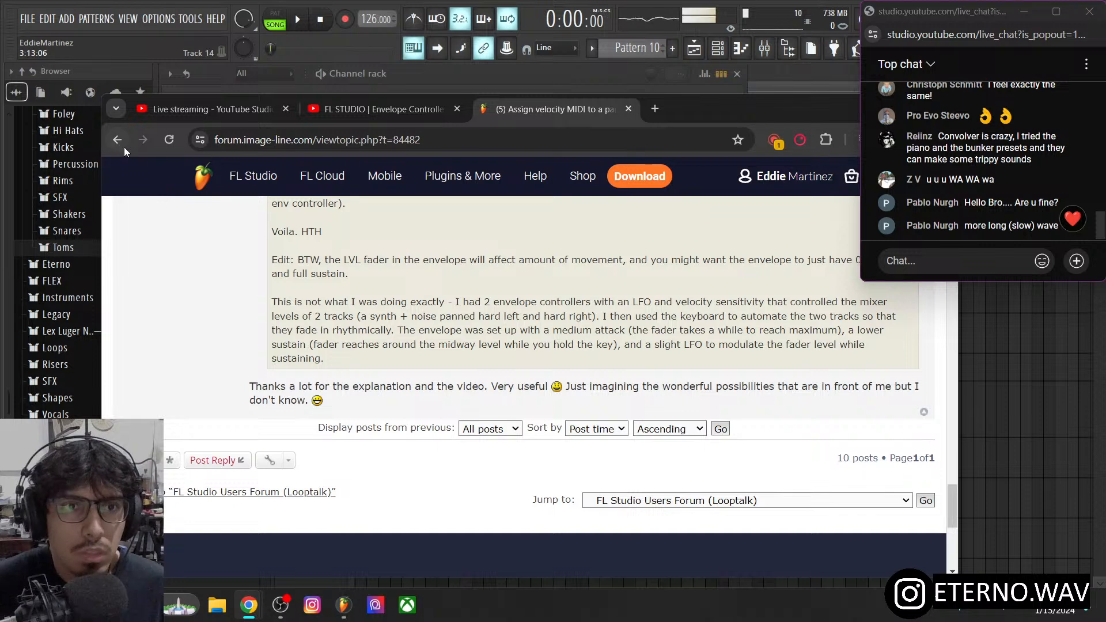
# - Return to the search results, reopen the Reddit thread on linking velocity with other parameters, and read the comment about the keyboard controller
pyautogui.click(394, 110)
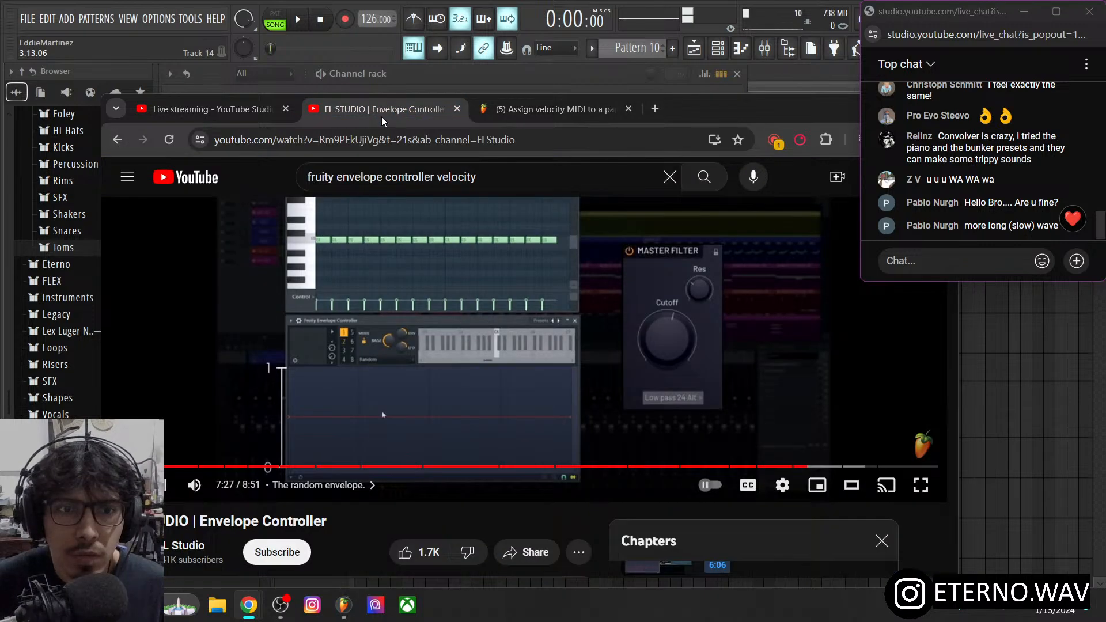
pyautogui.click(526, 110)
pyautogui.click(122, 142)
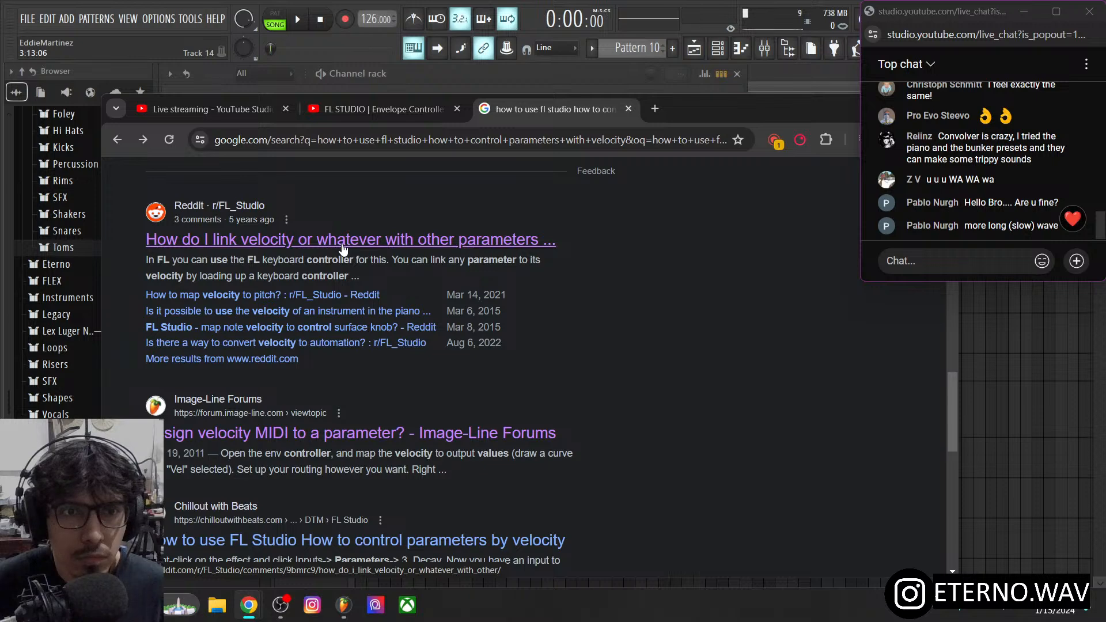
pyautogui.scroll(-2, 342, 246)
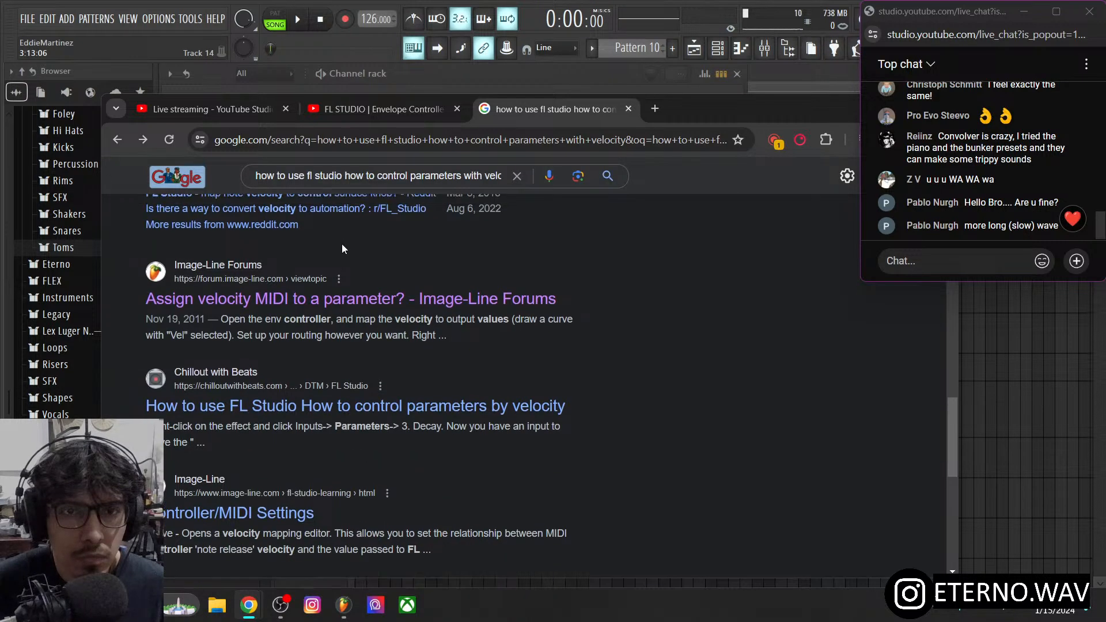
pyautogui.scroll(3, 335, 268)
pyautogui.click(331, 312)
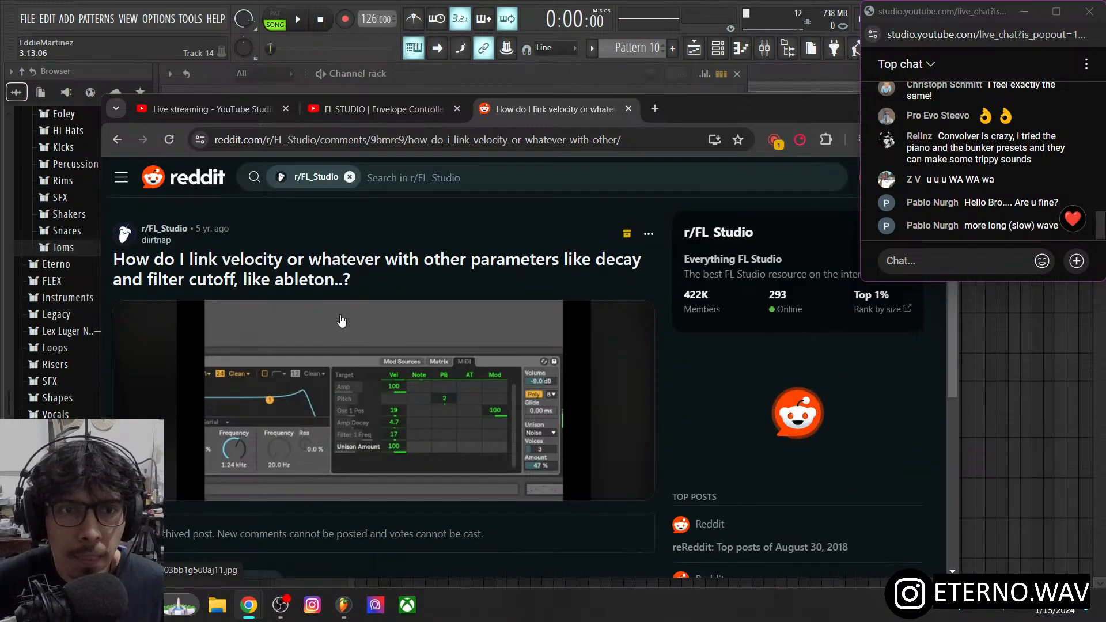
pyautogui.scroll(-5, 339, 317)
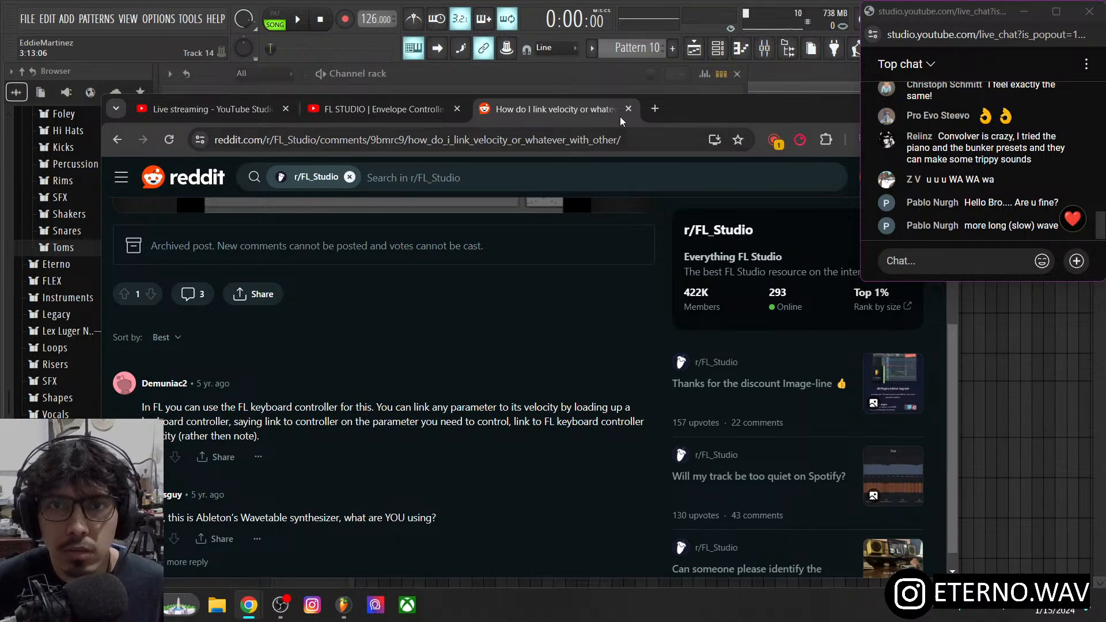
# - Switch to FL Studio and delete the Fruity Envelope Controller channel from the channel rack
pyautogui.click(798, 75)
pyautogui.click(765, 50)
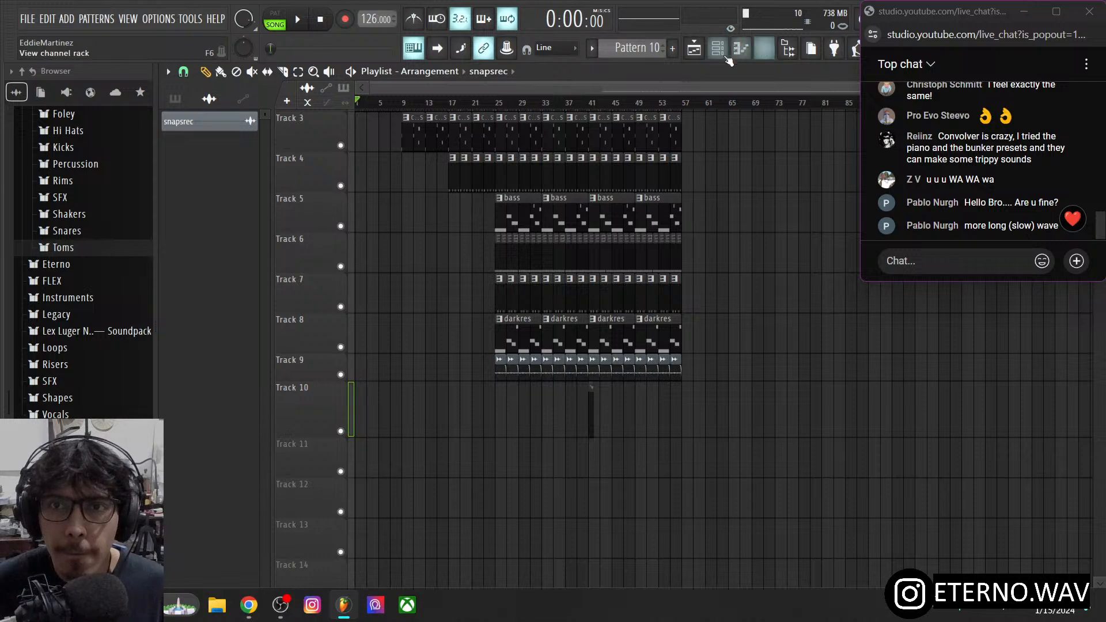
pyautogui.click(724, 55)
pyautogui.rightClick(274, 343)
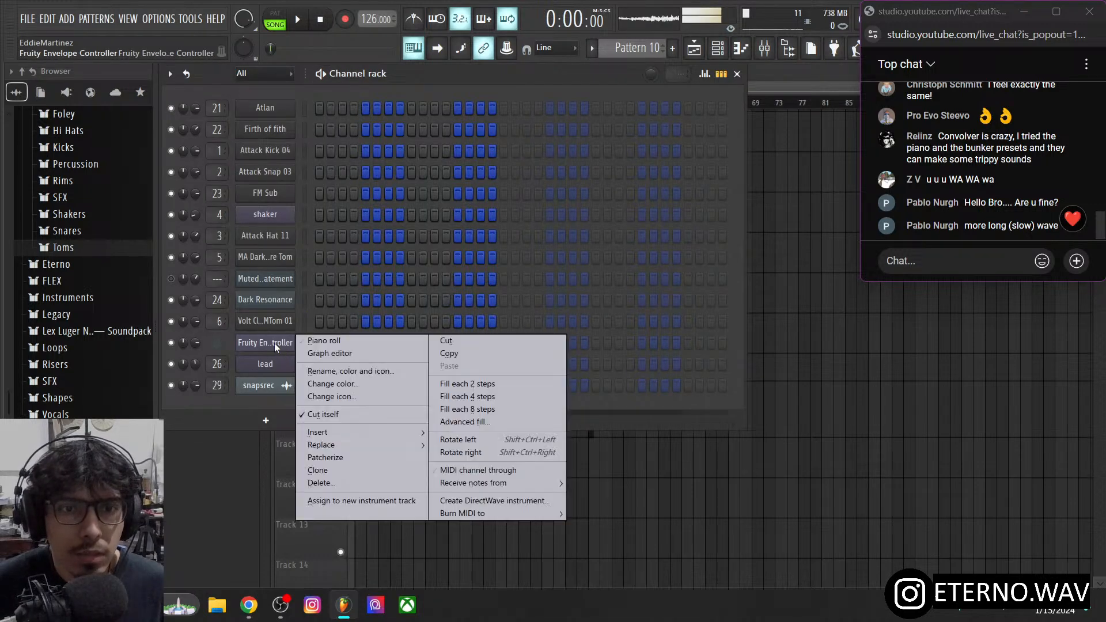
pyautogui.click(358, 486)
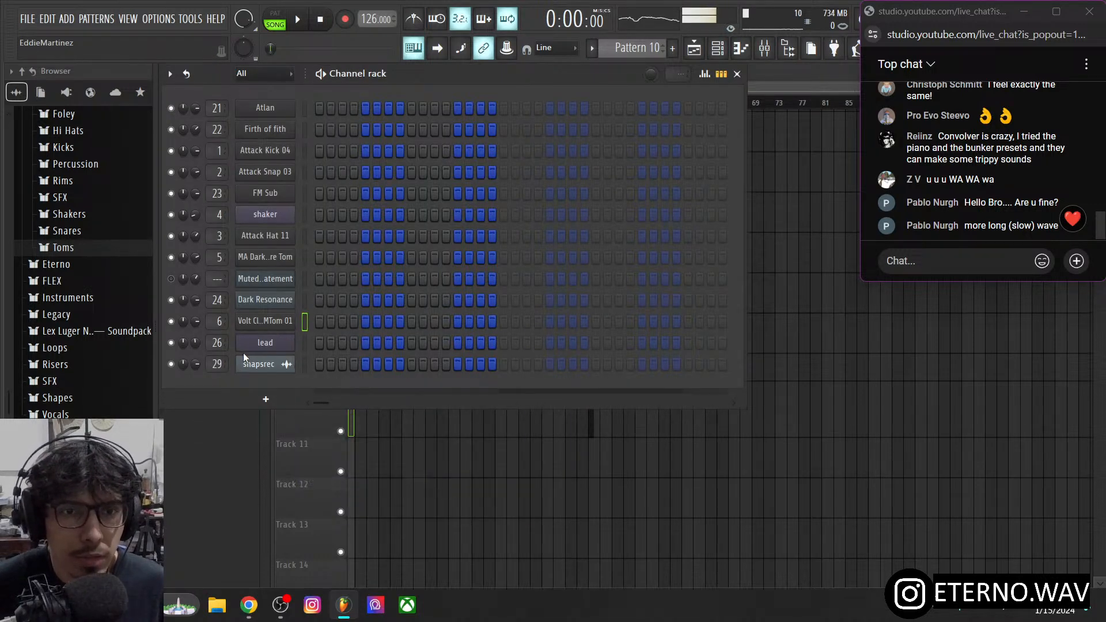
pyautogui.click(247, 345)
pyautogui.rightClick(568, 288)
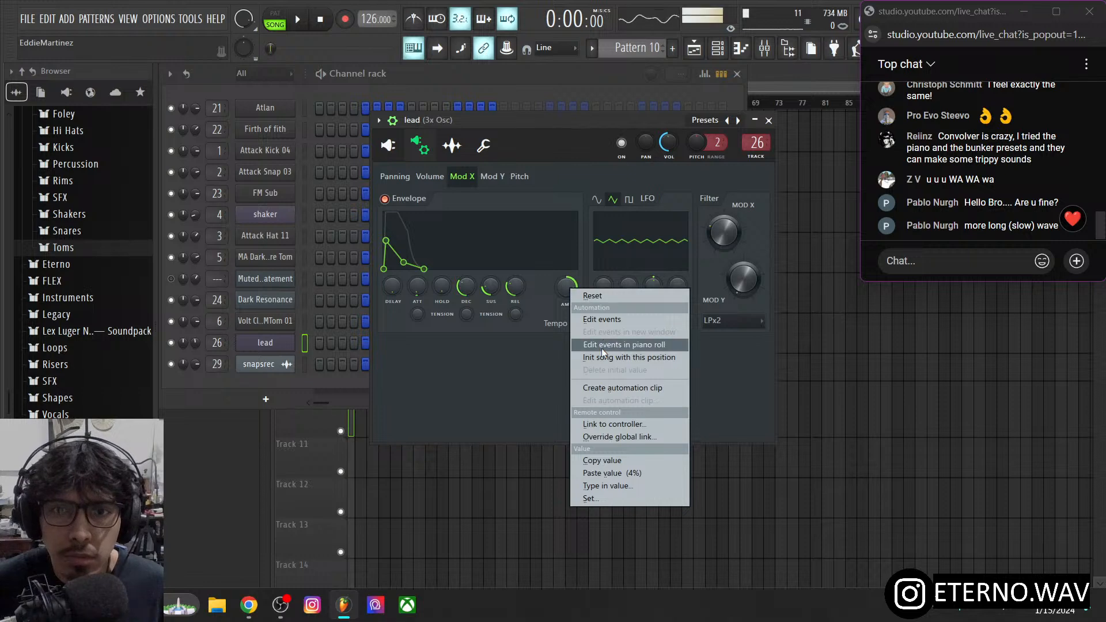
pyautogui.click(512, 381)
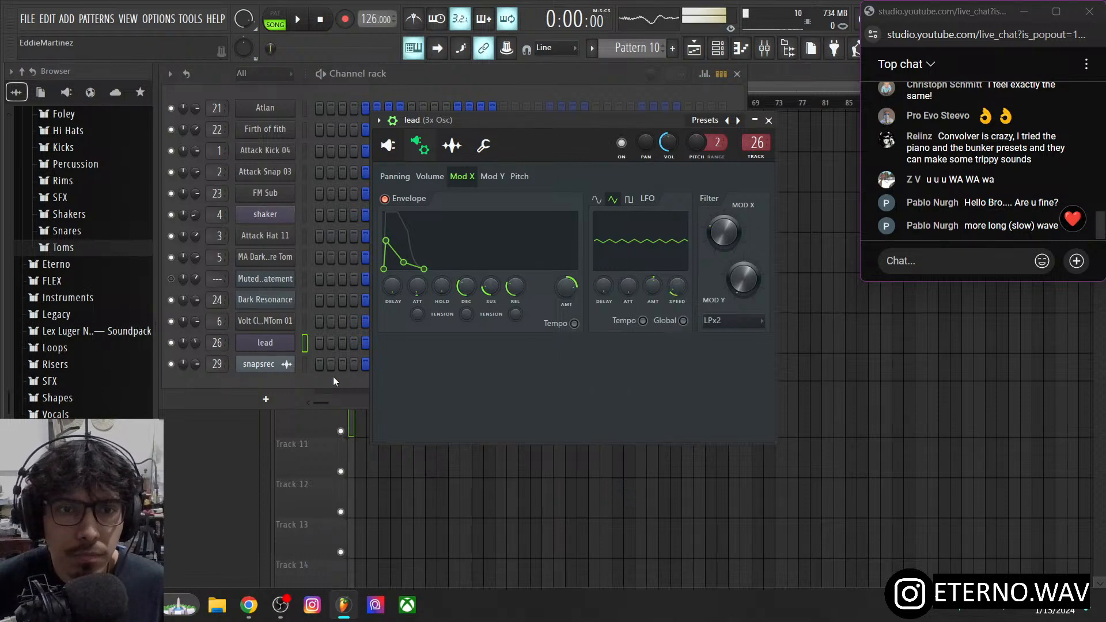
# - Insert a Fruity Keyboard Controller channel above the lead channel, try a note on it, and close its window
pyautogui.click(322, 393)
pyautogui.rightClick(261, 341)
pyautogui.moveTo(358, 448)
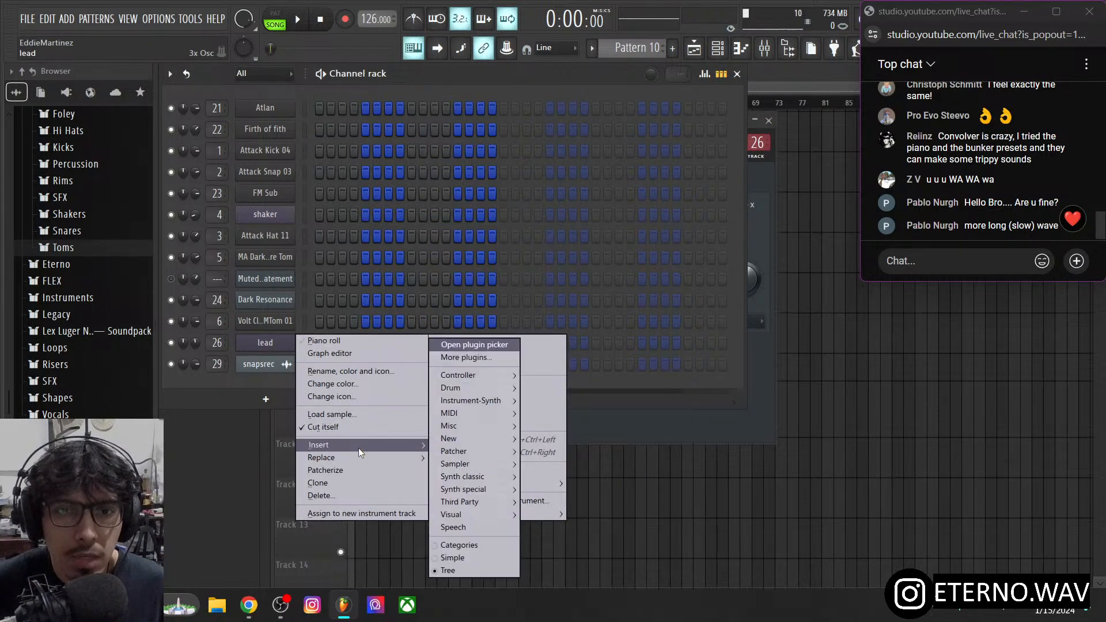
pyautogui.moveTo(492, 374)
pyautogui.click(555, 387)
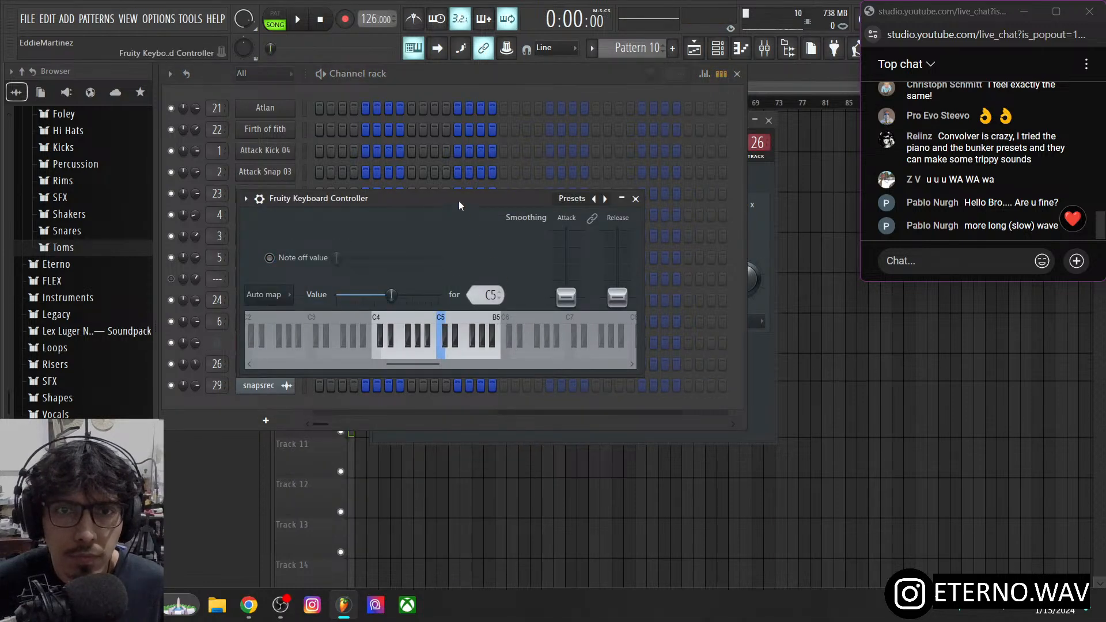
pyautogui.moveTo(458, 198); pyautogui.dragTo(503, 195)
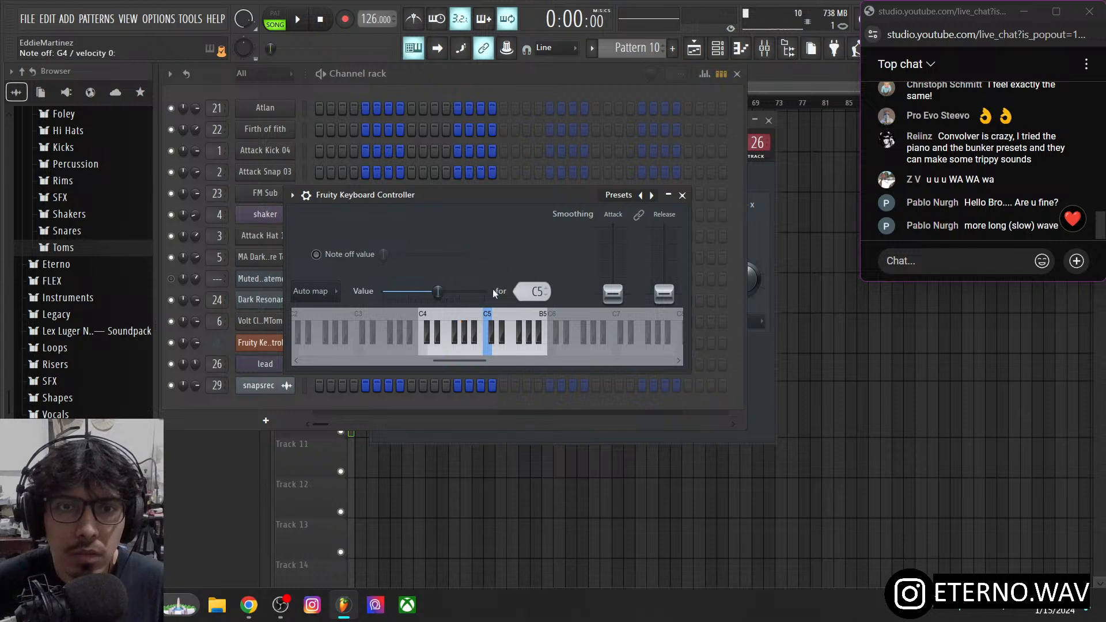
pyautogui.click(683, 195)
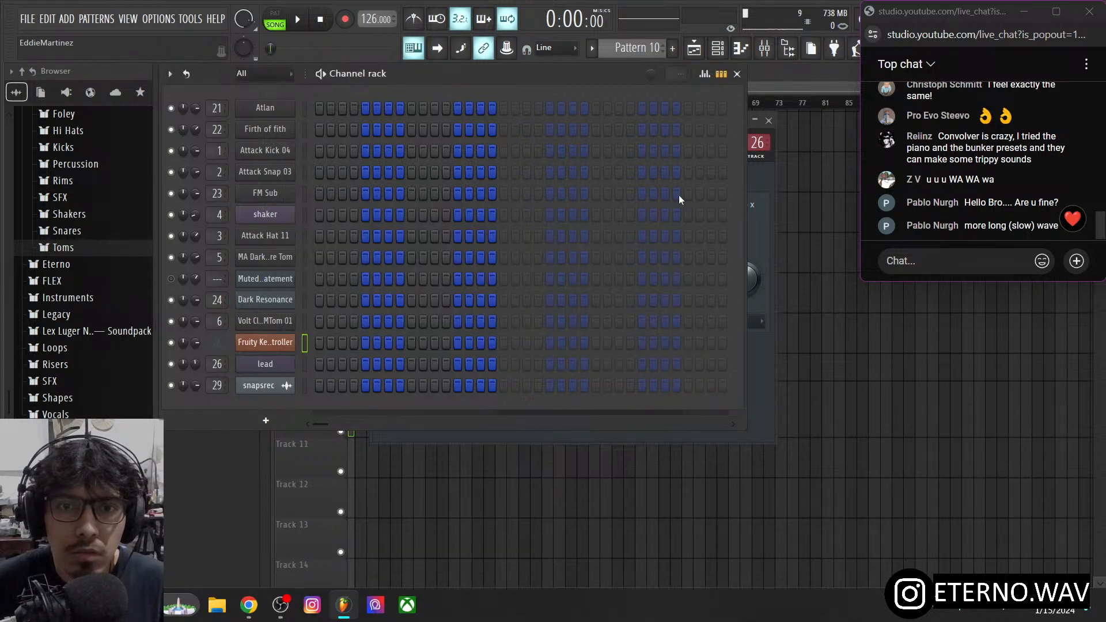
# - Link the lead's Mod X envelope amount to the internal controller "Fruity Keyboard Controller - Velocity"
pyautogui.click(265, 363)
pyautogui.rightClick(566, 286)
pyautogui.click(615, 423)
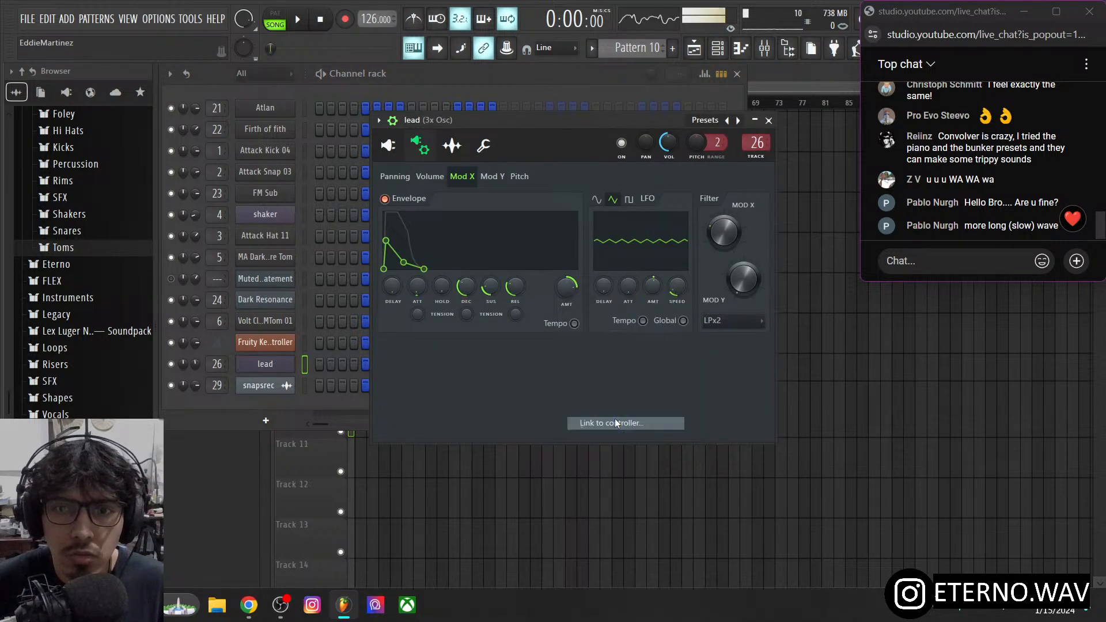
pyautogui.click(532, 280)
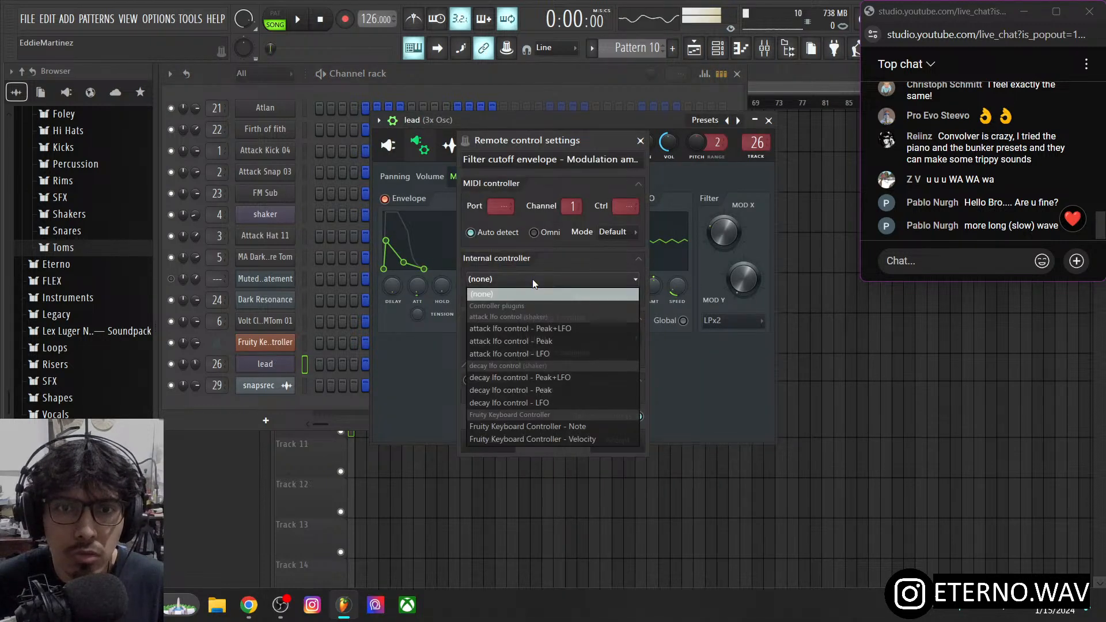
pyautogui.click(582, 439)
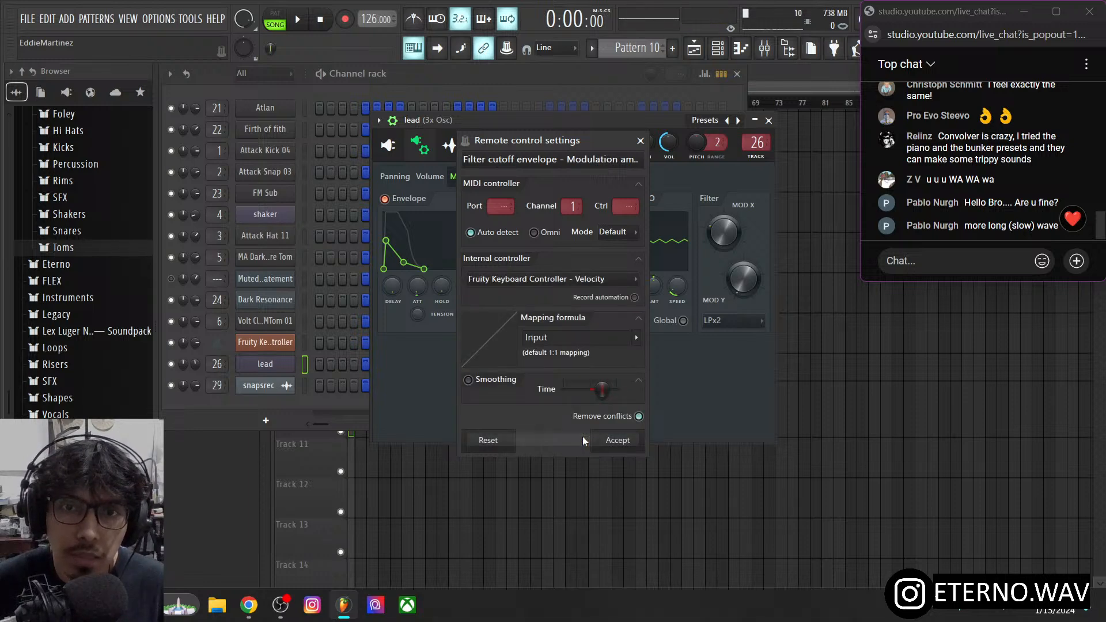
pyautogui.click(625, 445)
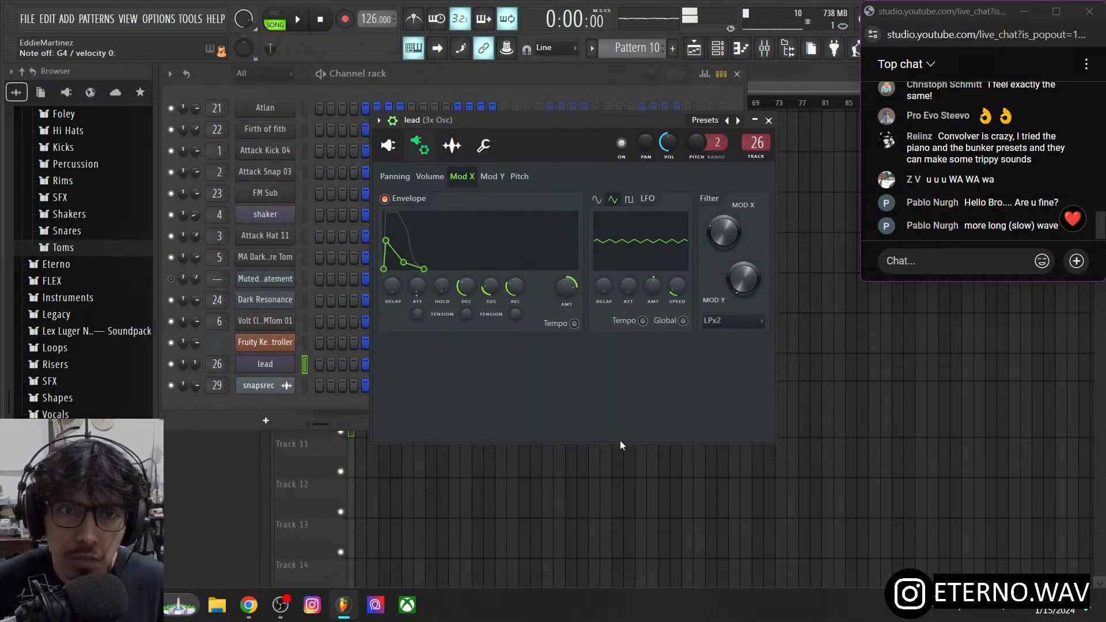
# - Test the velocity link by playing notes with the Fruity Keyboard Controller and lead channels selected in turn
pyautogui.click(316, 401)
pyautogui.click(292, 361)
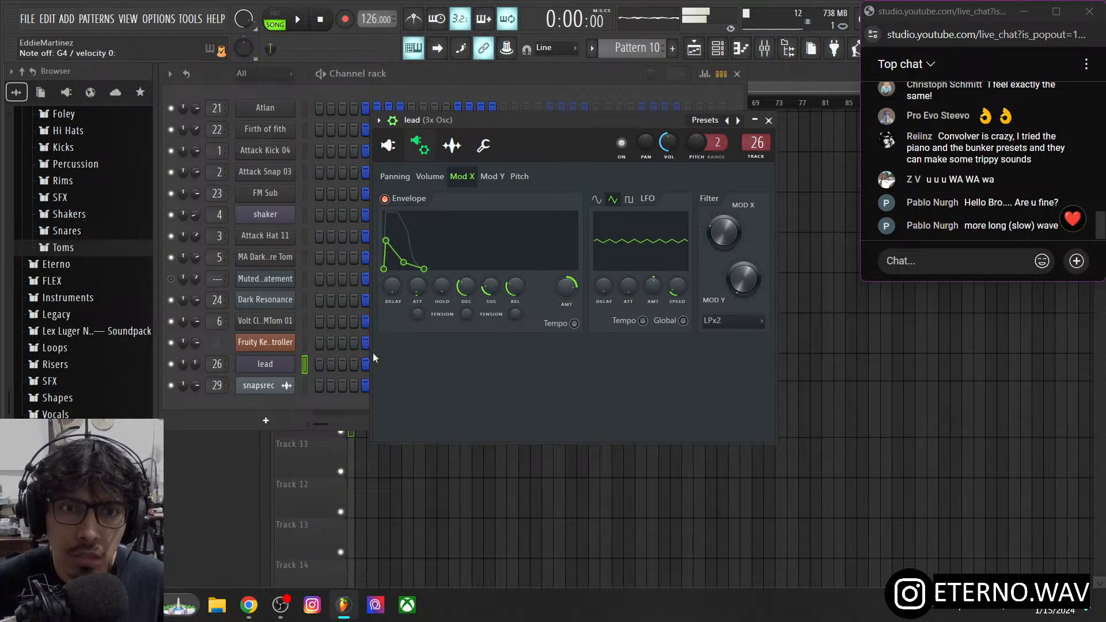
pyautogui.click(305, 348)
pyautogui.click(303, 364)
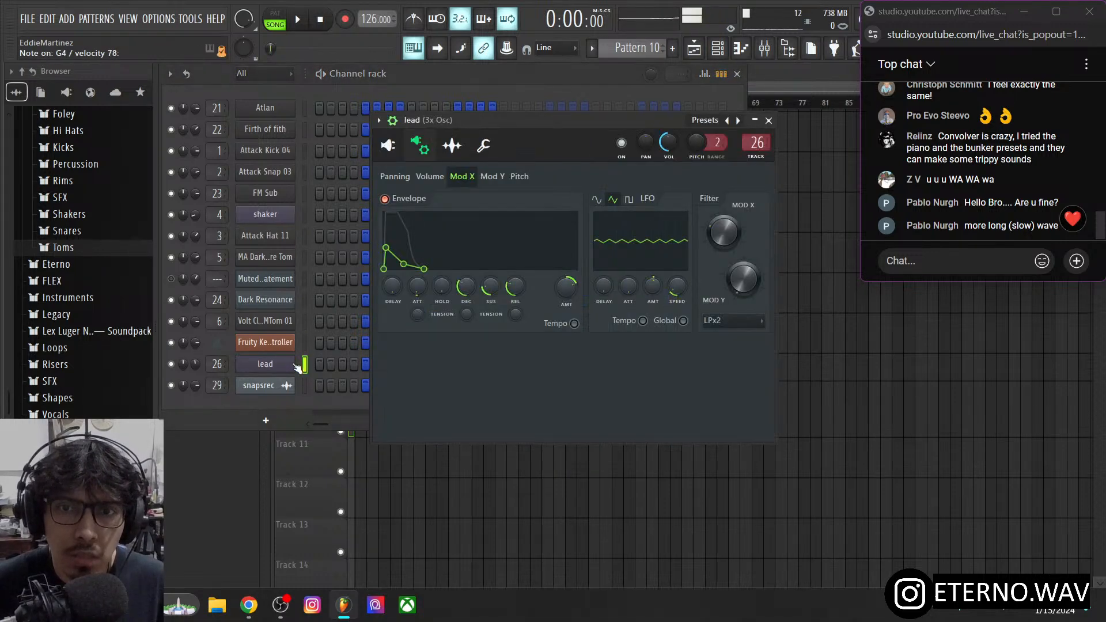
pyautogui.click(304, 362)
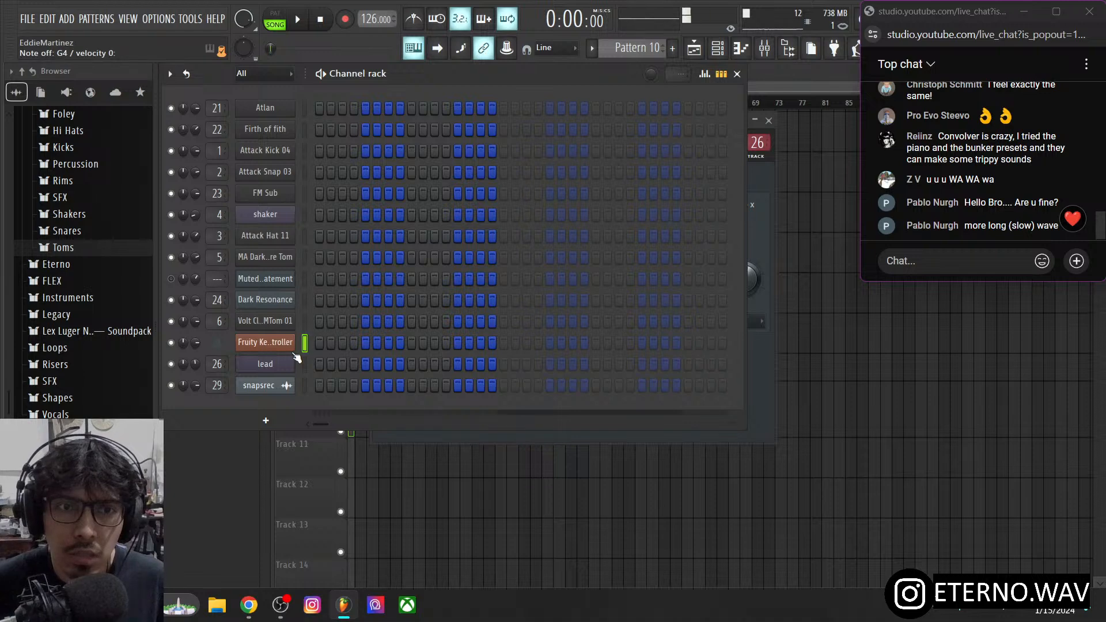
# - Switch back to the browser and reread the Reddit instructions for linking a parameter to the keyboard controller's velocity
pyautogui.moveTo(255, 602)
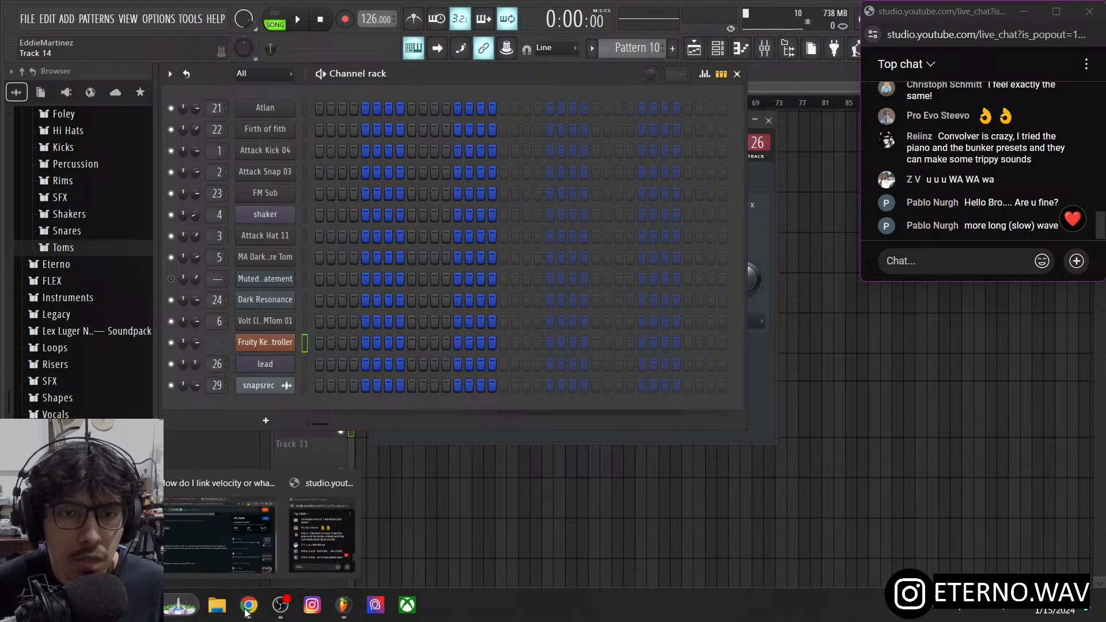
pyautogui.click(253, 548)
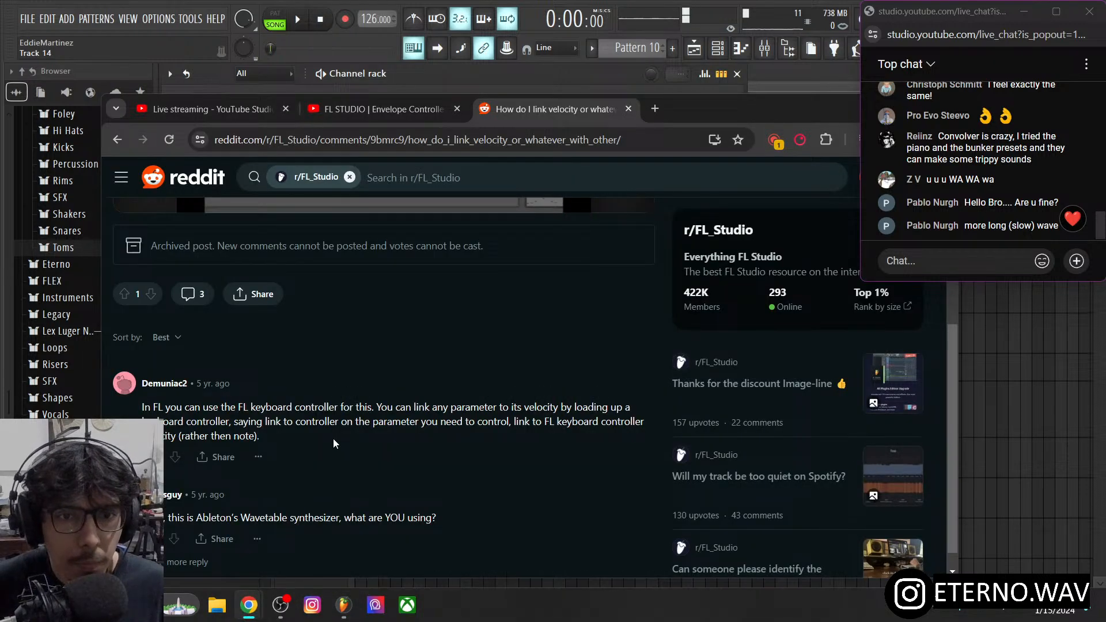
pyautogui.scroll(-1, 334, 442)
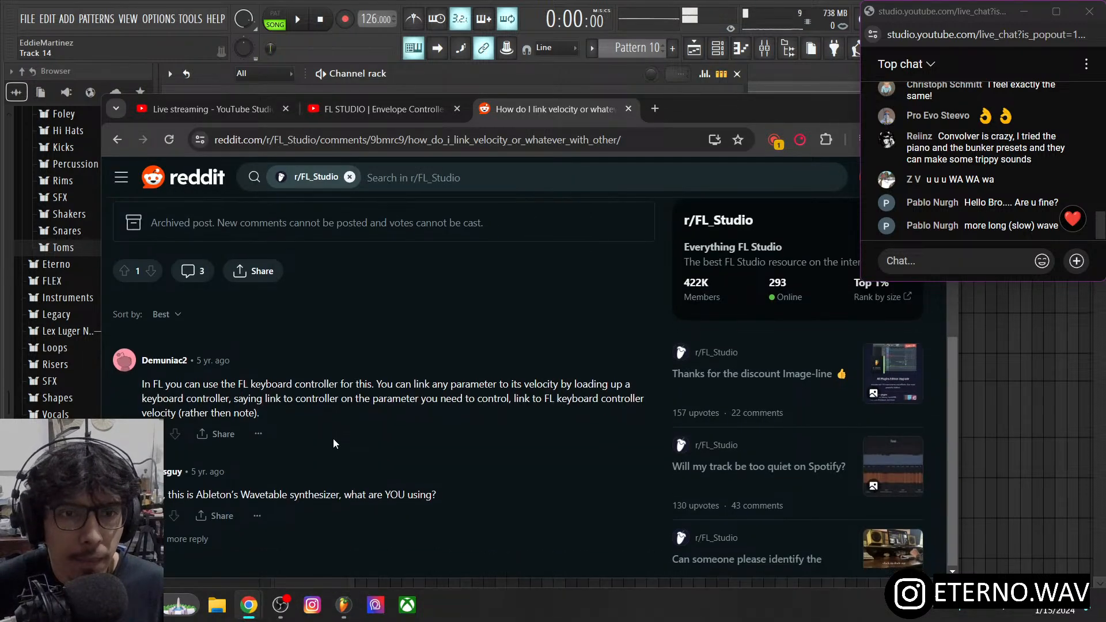
pyautogui.scroll(5, 333, 438)
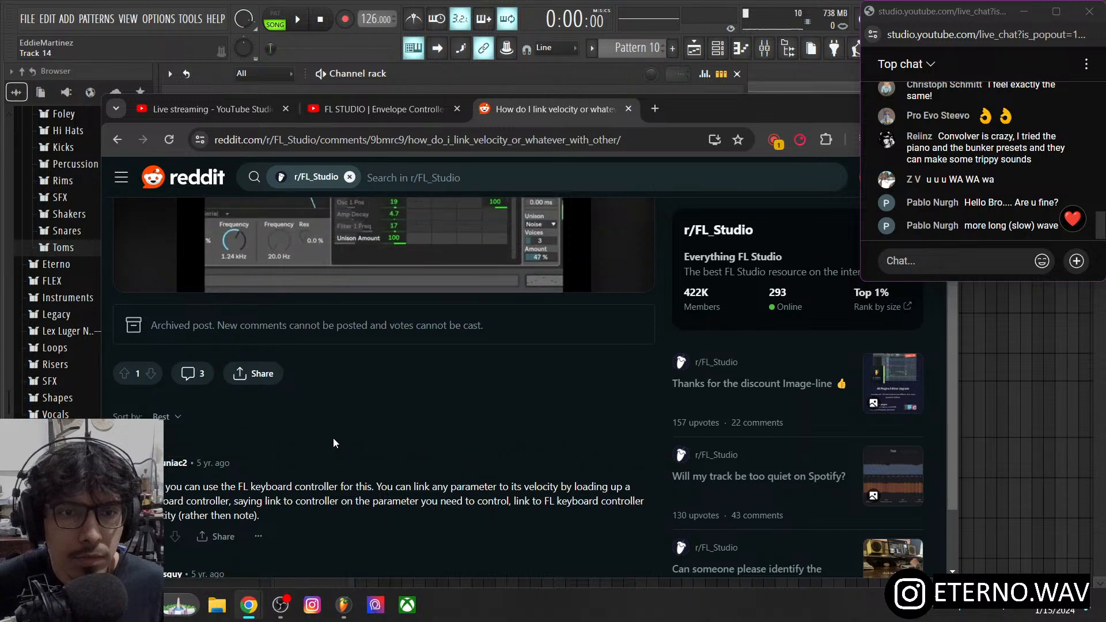
# - Return to the Google results and open the Chillout with Beats article on controlling FL Studio parameters by velocity
pyautogui.click(117, 139)
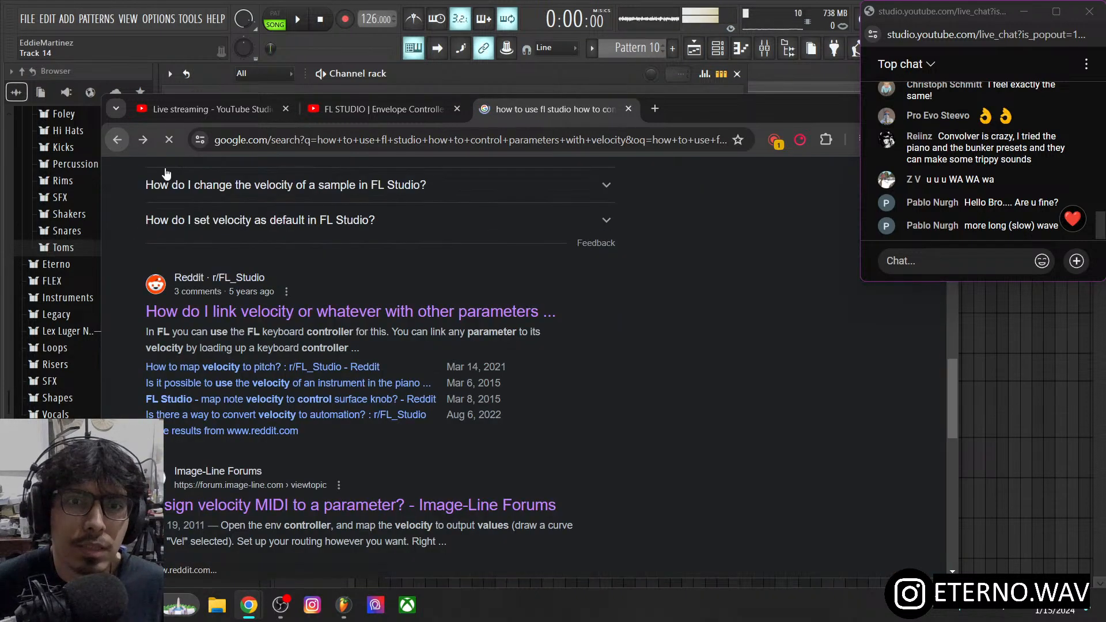
pyautogui.scroll(-4, 413, 366)
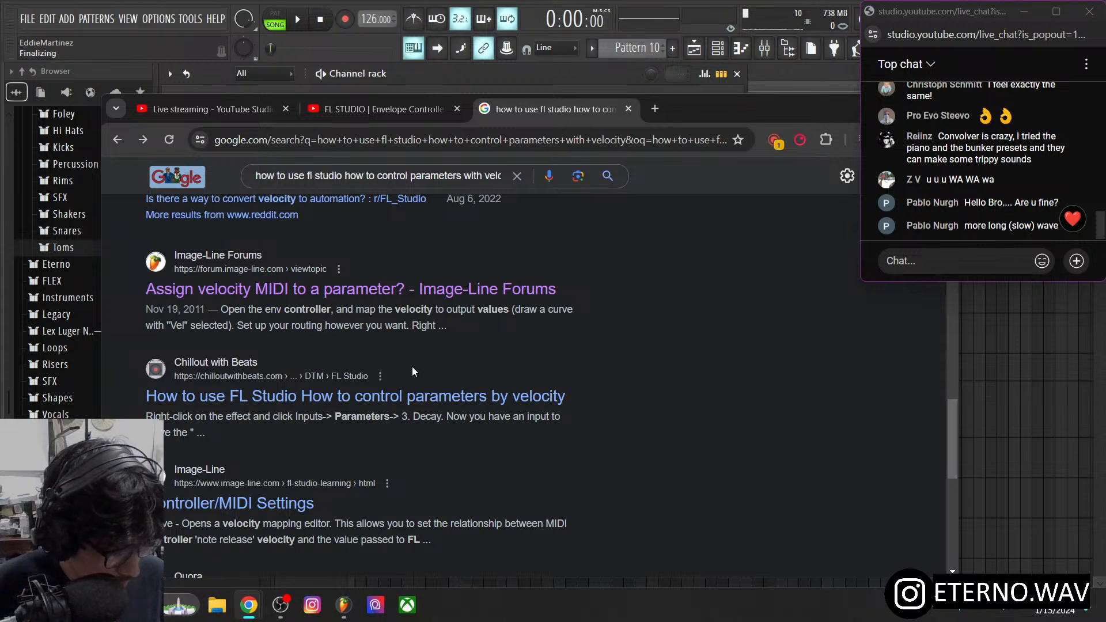
pyautogui.click(344, 398)
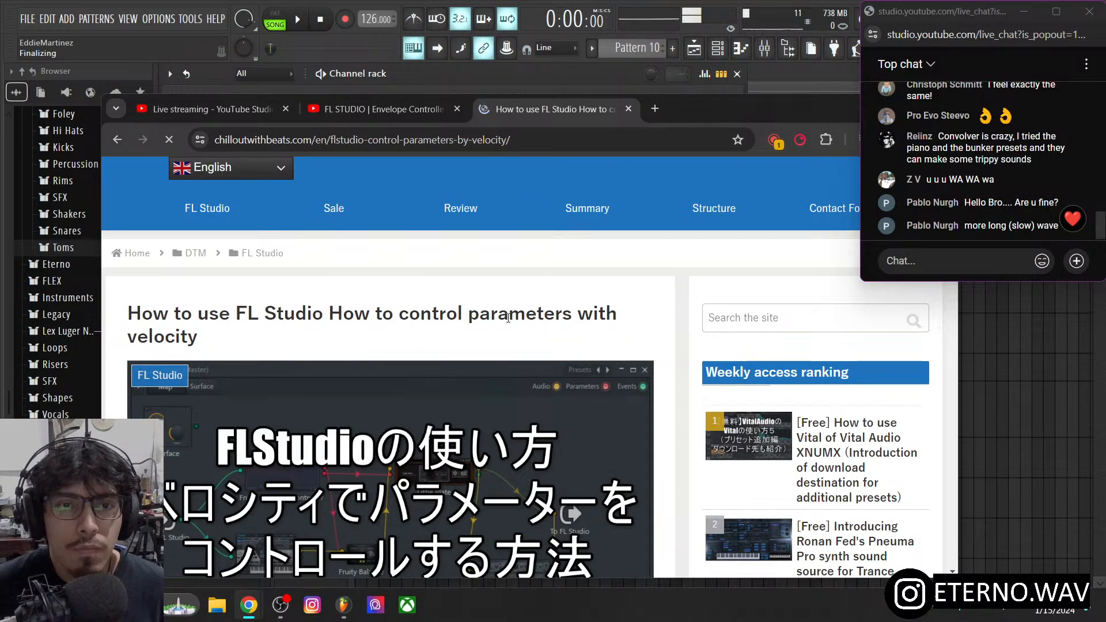
# - Read the article's introduction, its example MIDI notes and the section on the plug-ins needed to control parameters with velocity
pyautogui.scroll(-12, 497, 311)
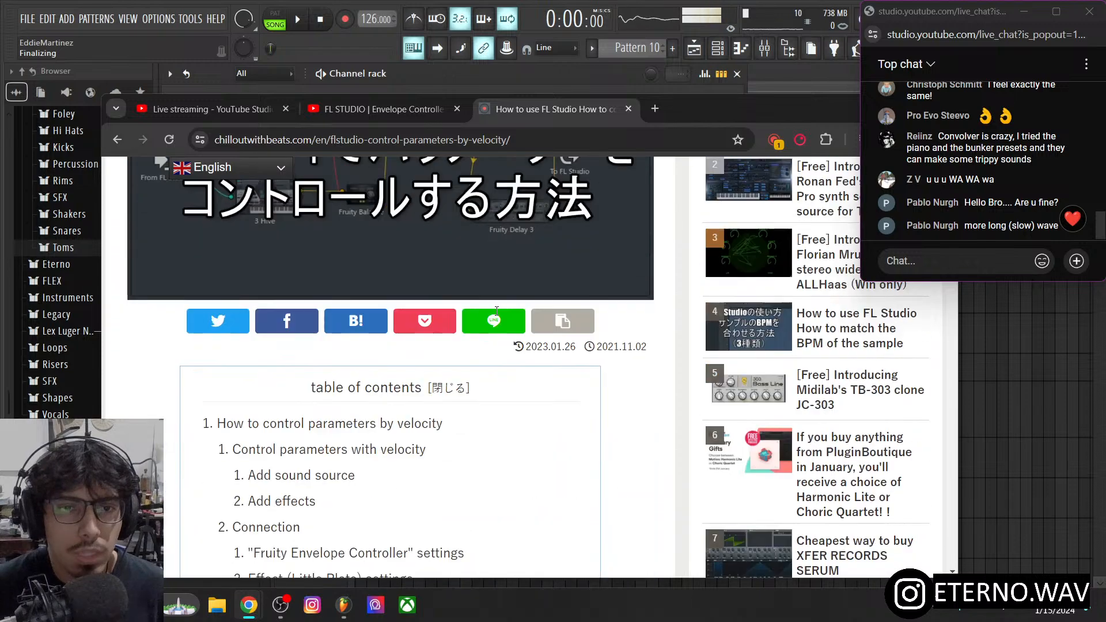
pyautogui.scroll(-1, 496, 310)
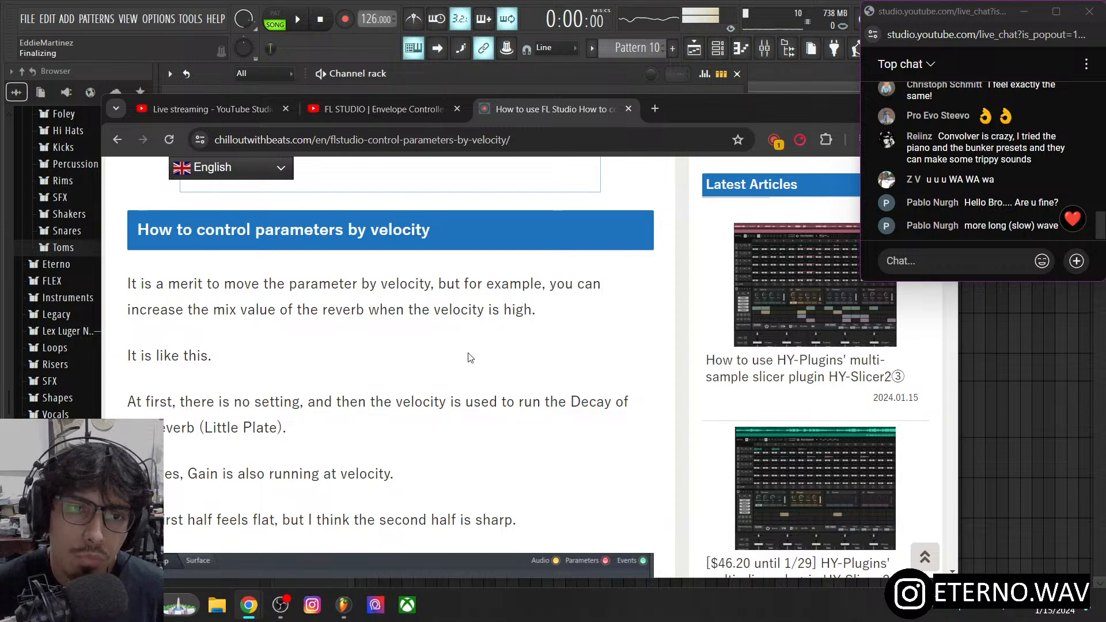
pyautogui.scroll(-2, 470, 357)
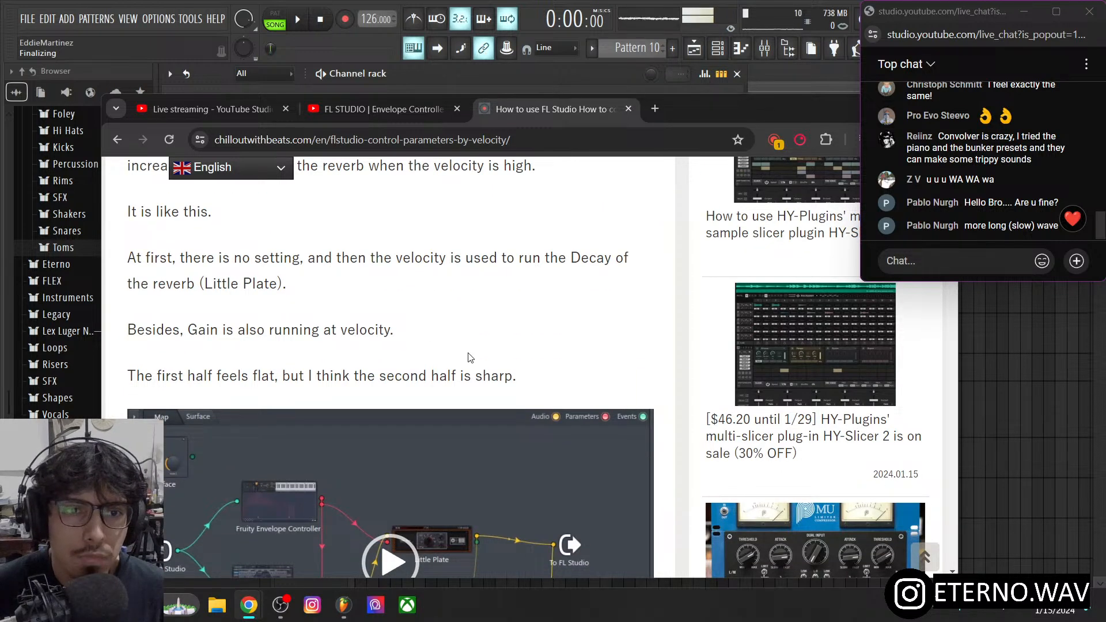
pyautogui.scroll(-4, 476, 391)
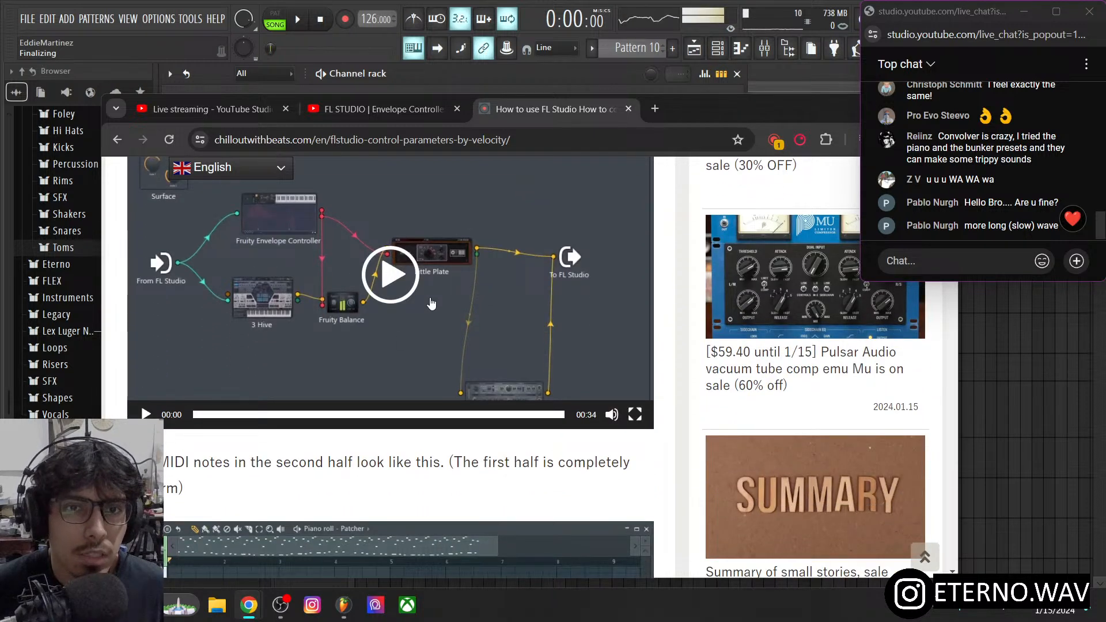
pyautogui.scroll(-2, 353, 395)
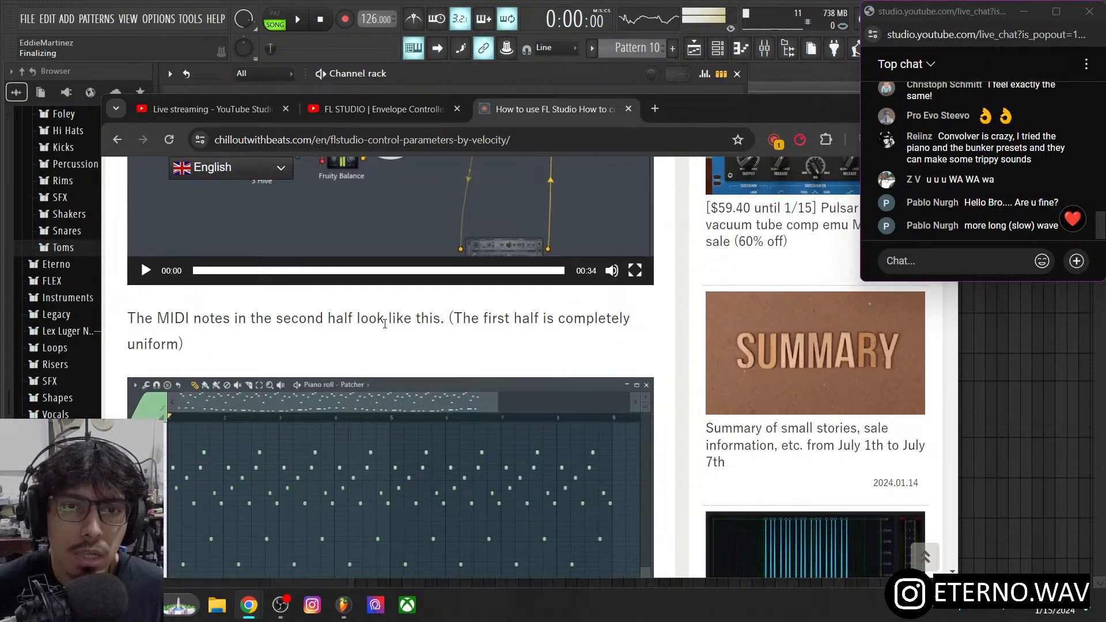
pyautogui.scroll(-5, 401, 340)
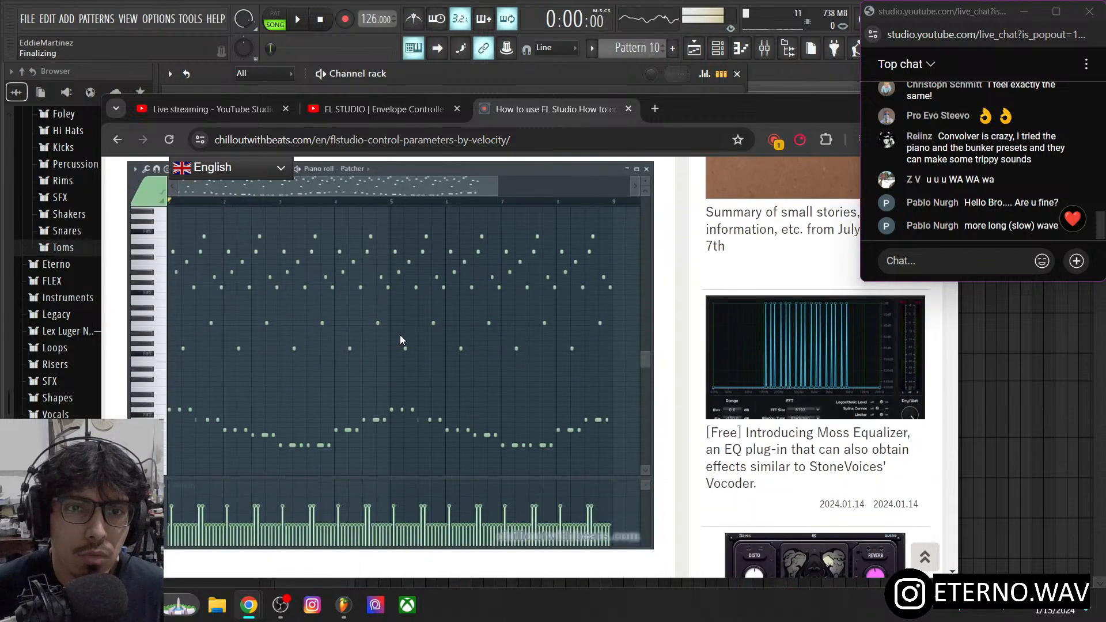
pyautogui.scroll(-1, 401, 340)
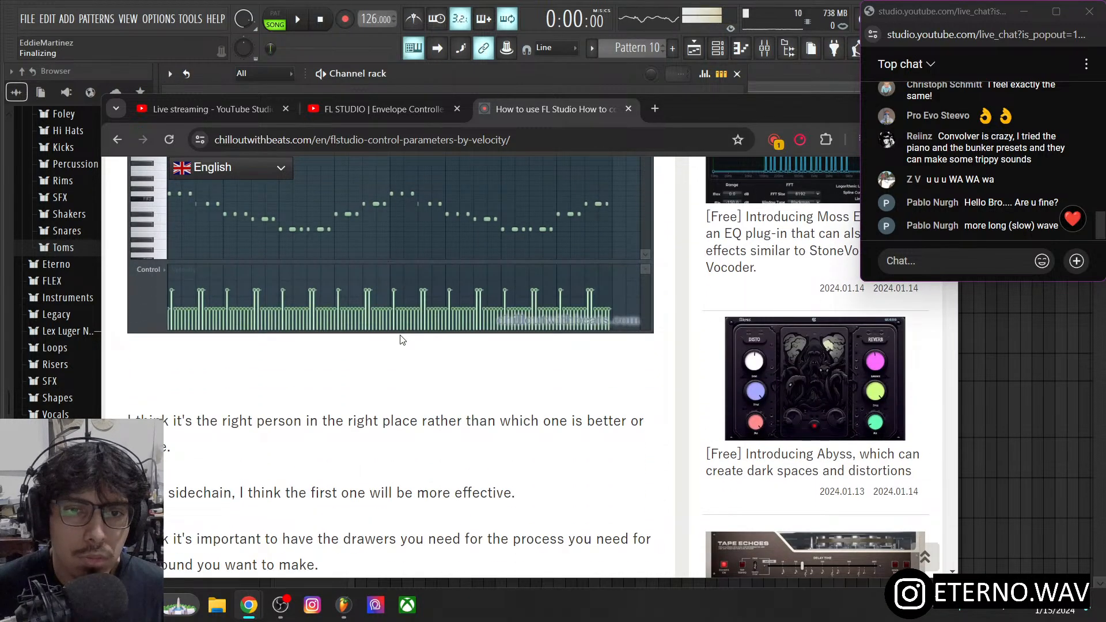
pyautogui.scroll(-3, 402, 340)
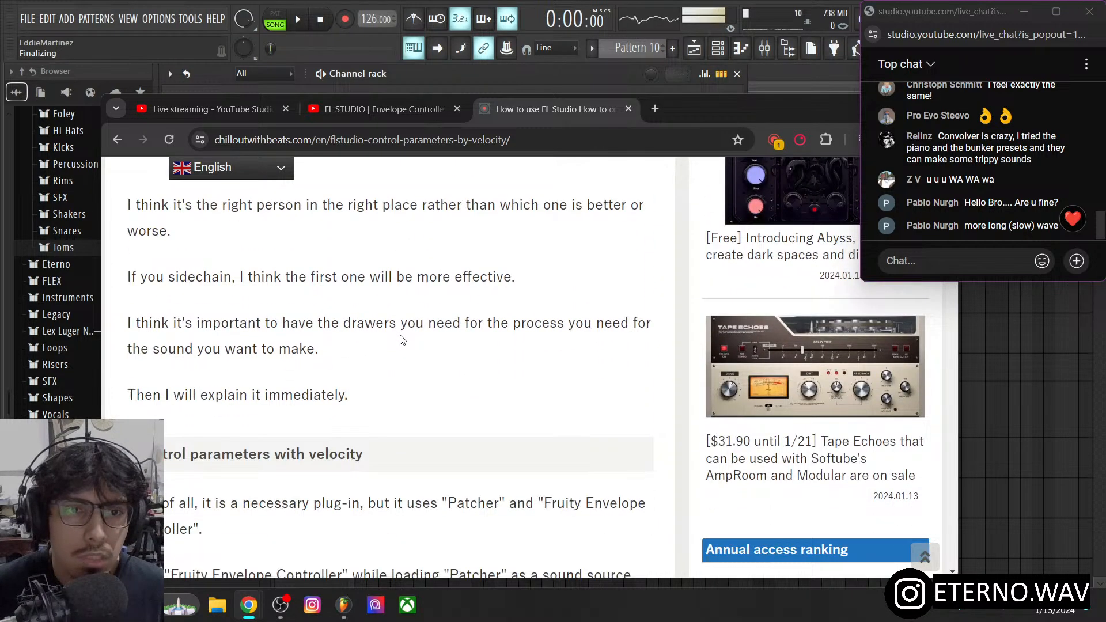
pyautogui.scroll(-2, 402, 340)
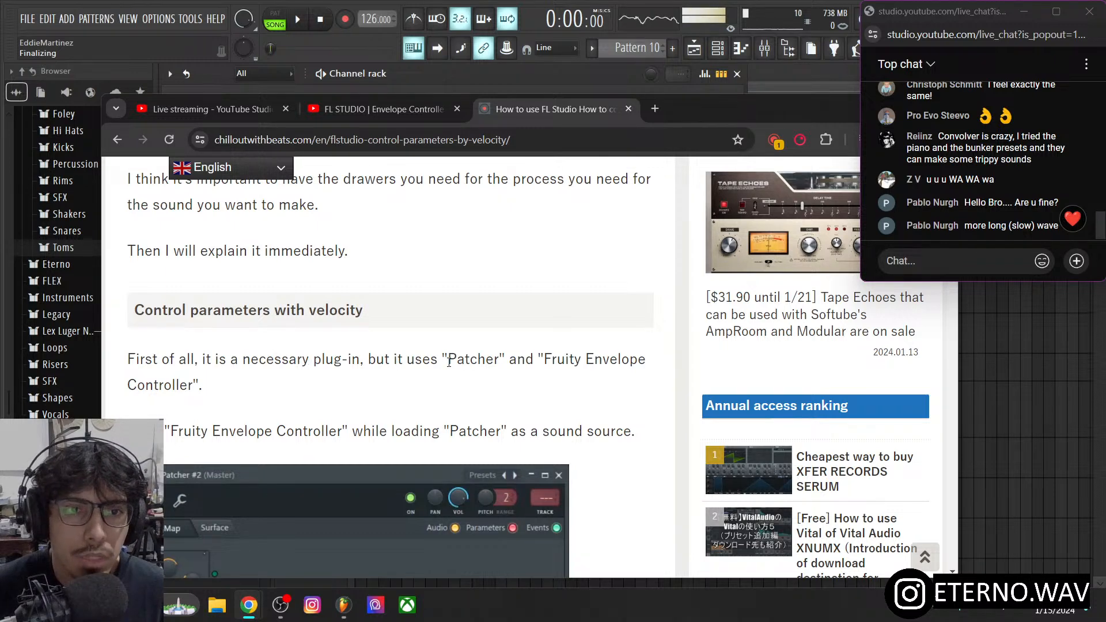
pyautogui.scroll(-2, 449, 362)
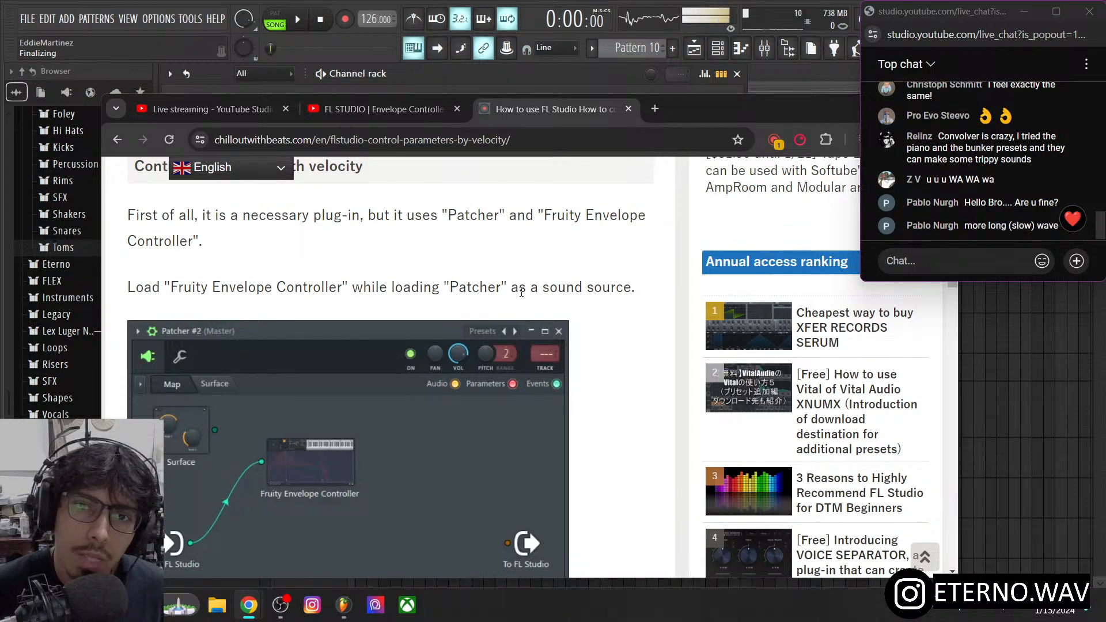
# - Skim the article's "Add sound source" and "Add effects" sections through to the Patcher connection overview
pyautogui.scroll(-8, 563, 292)
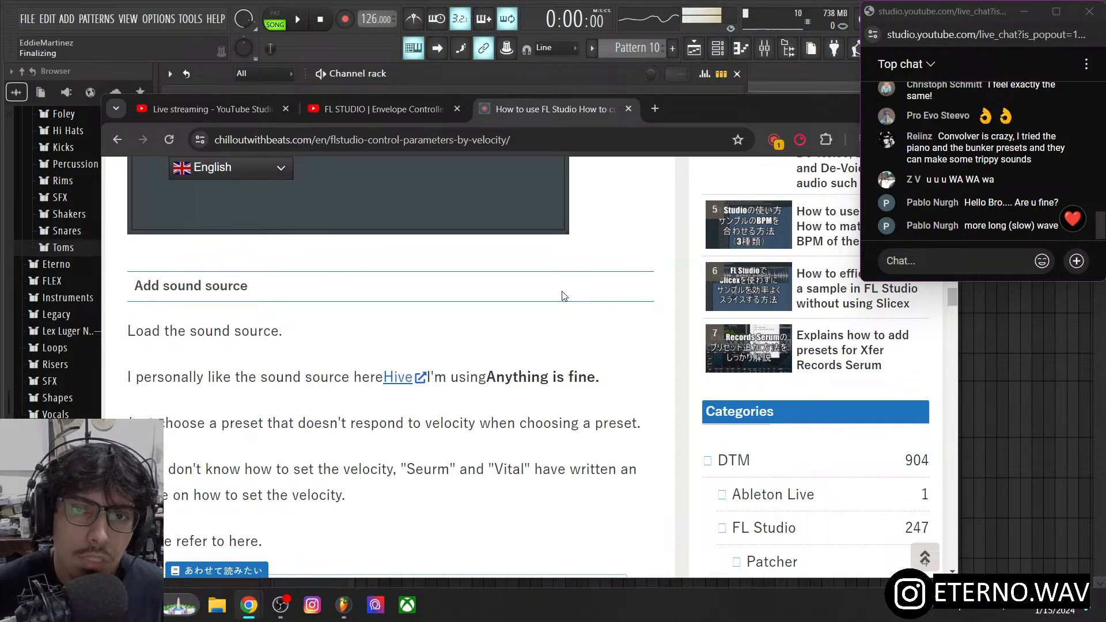
pyautogui.scroll(-1, 302, 351)
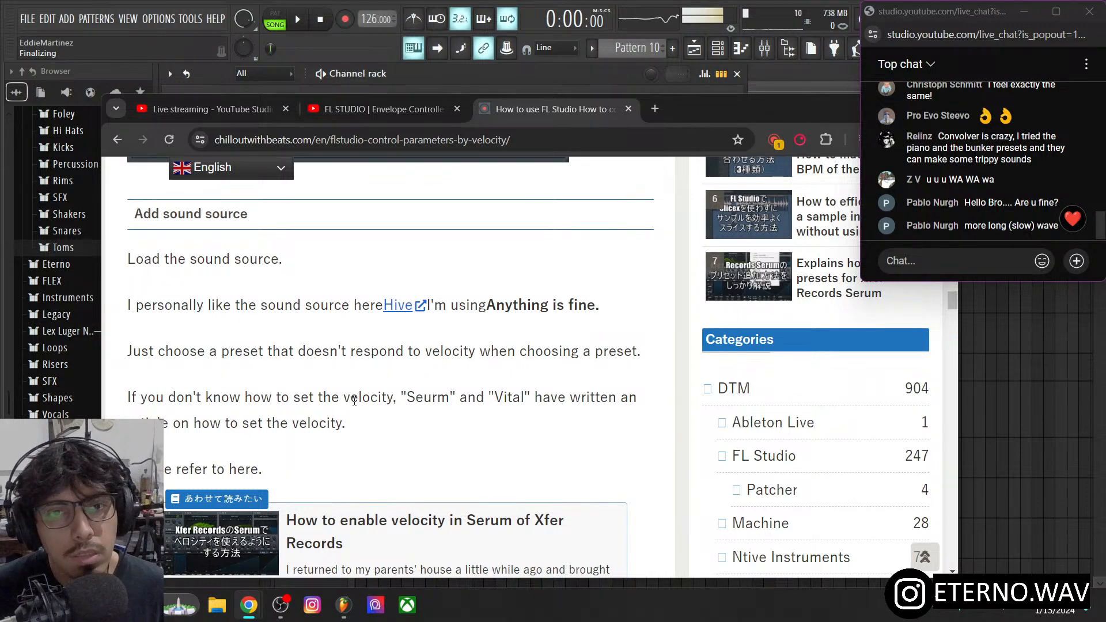
pyautogui.scroll(-1, 294, 445)
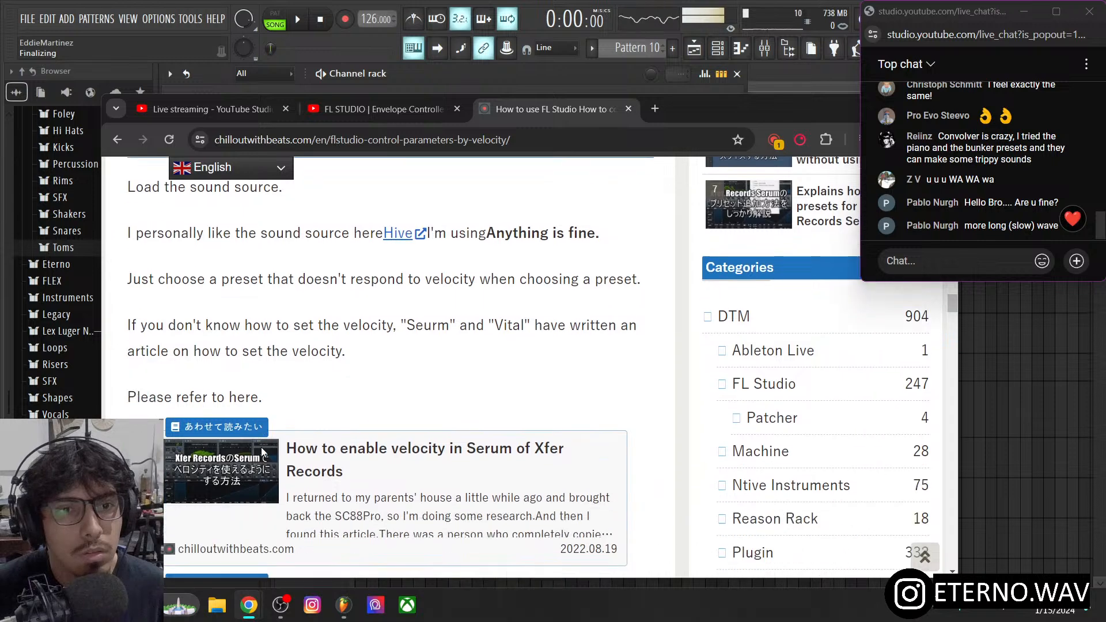
pyautogui.scroll(-2, 329, 399)
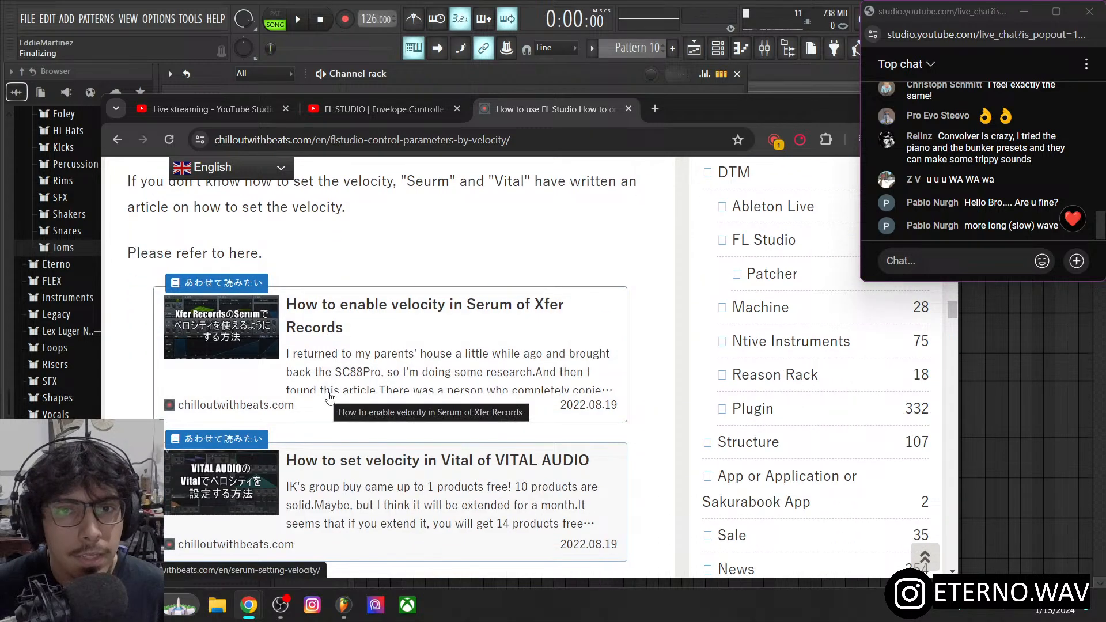
pyautogui.scroll(-5, 330, 398)
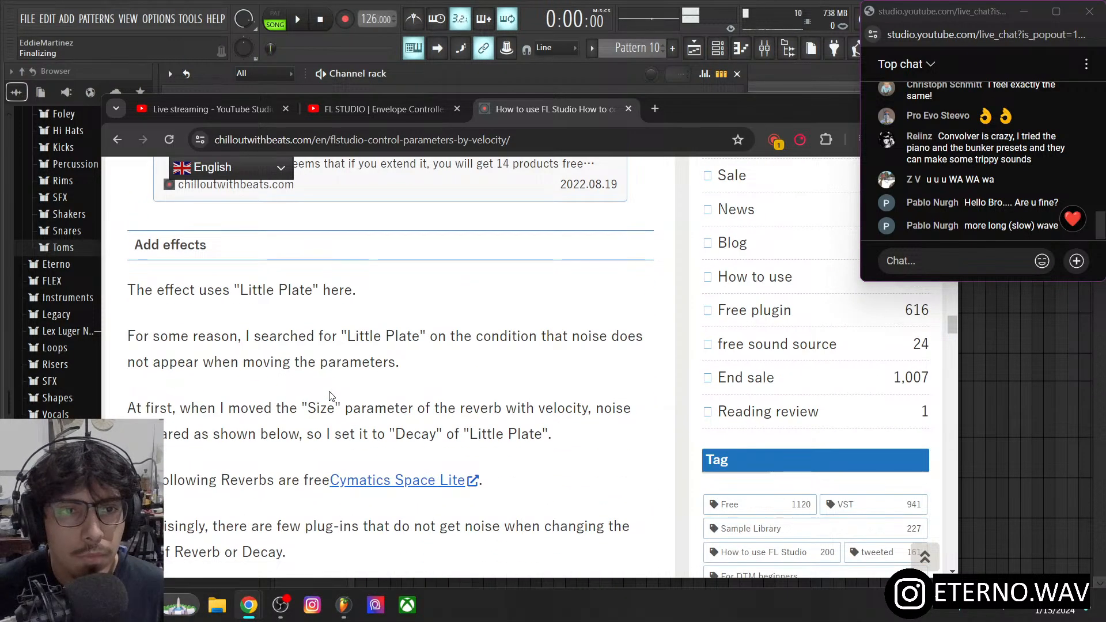
pyautogui.scroll(-3, 329, 396)
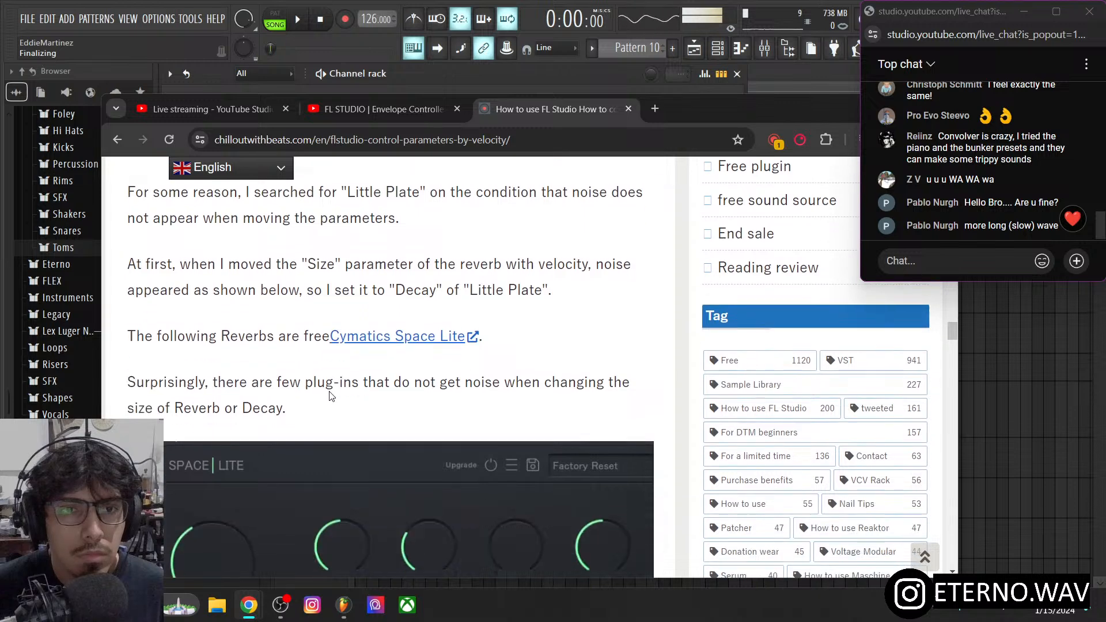
pyautogui.scroll(-7, 331, 398)
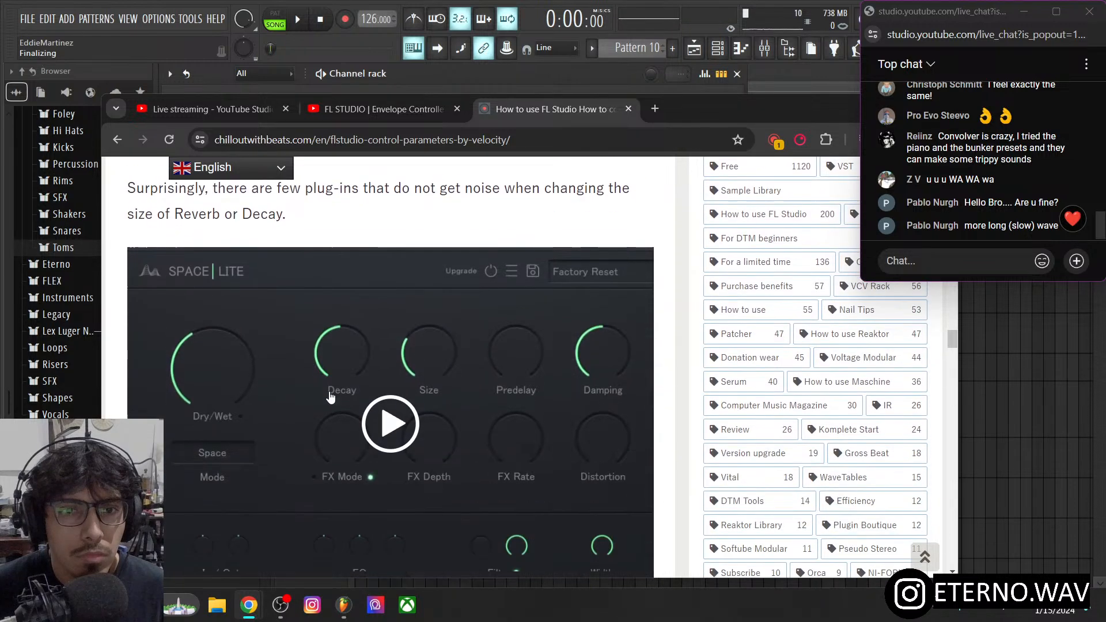
pyautogui.scroll(-2, 329, 396)
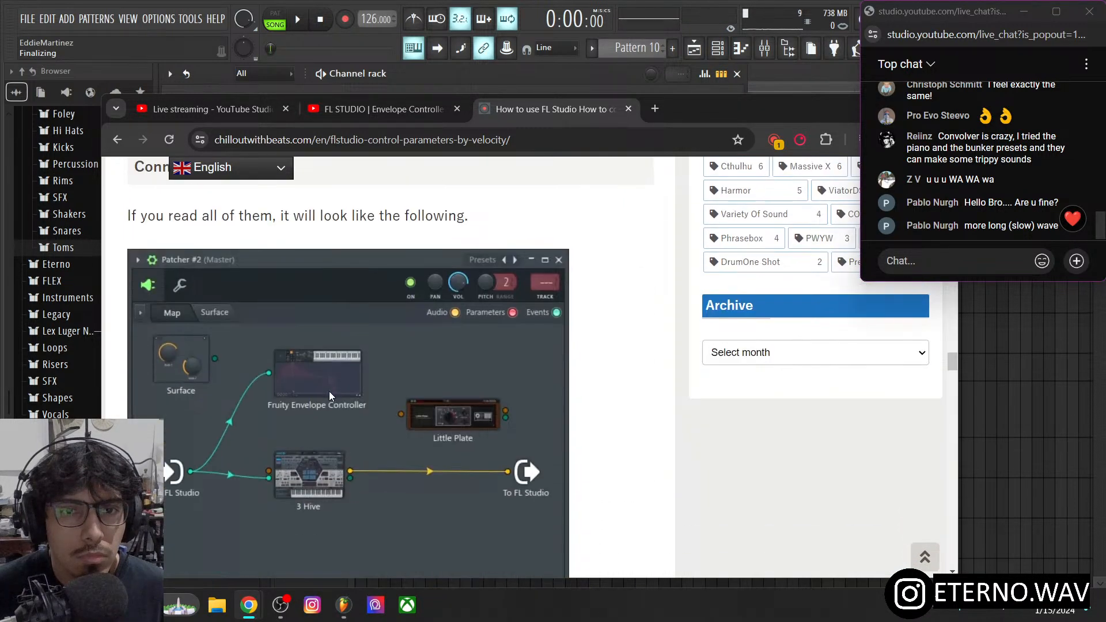
# - Study the article's Patcher connections, the Fruity Envelope Controller velocity mapping setup and the Little Plate effect settings
pyautogui.scroll(-3, 329, 397)
pyautogui.scroll(3, 330, 397)
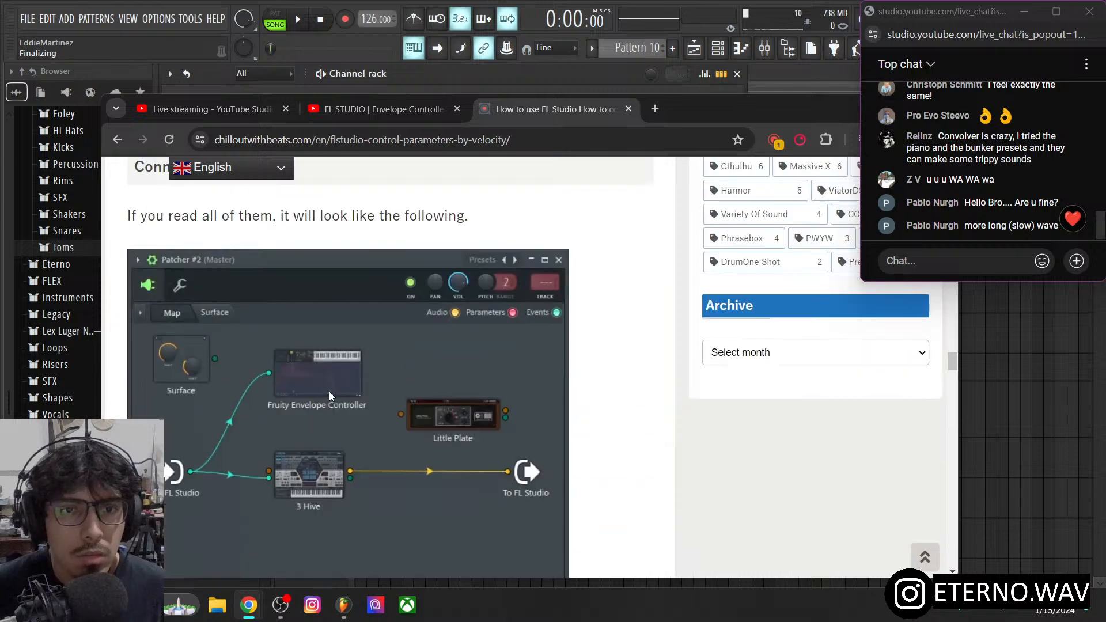
pyautogui.scroll(-5, 337, 390)
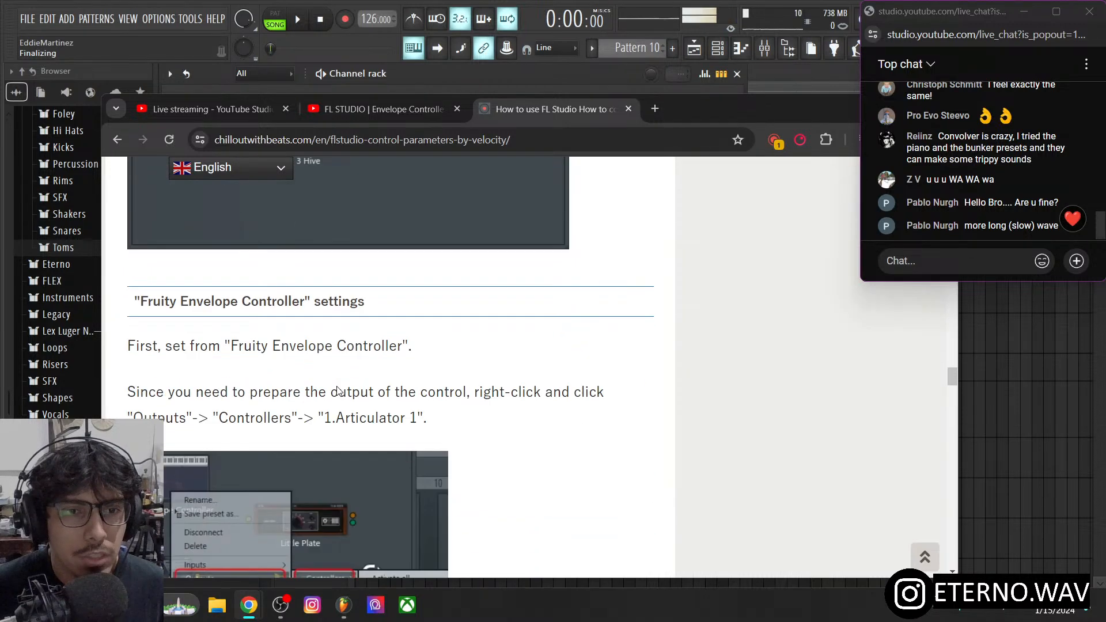
pyautogui.scroll(-6, 337, 391)
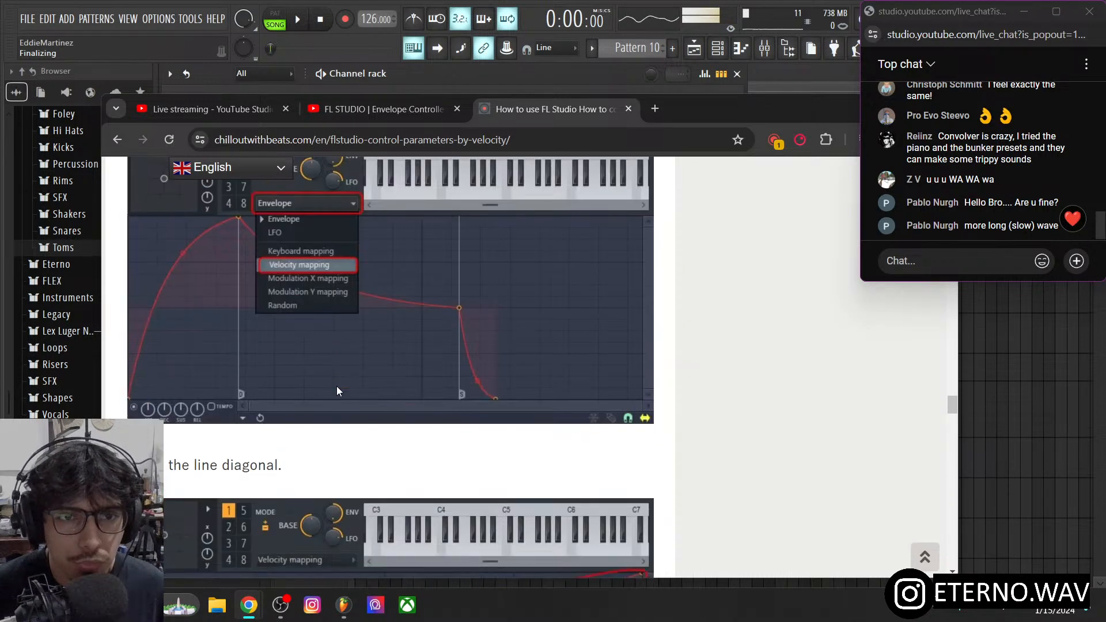
pyautogui.scroll(2, 337, 391)
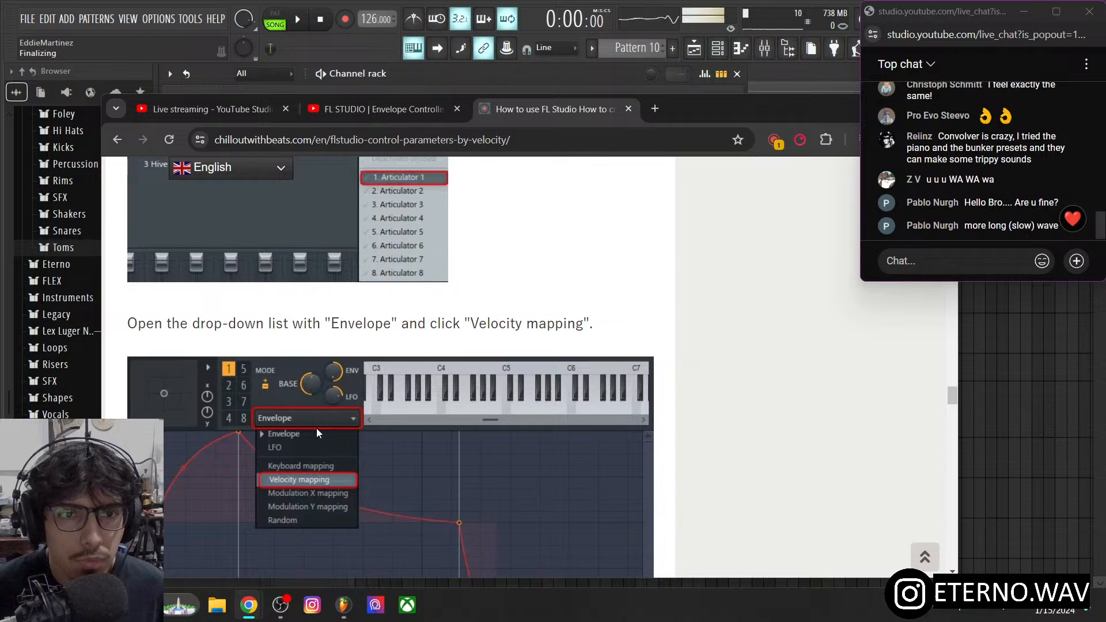
pyautogui.scroll(-7, 317, 428)
pyautogui.scroll(-5, 328, 417)
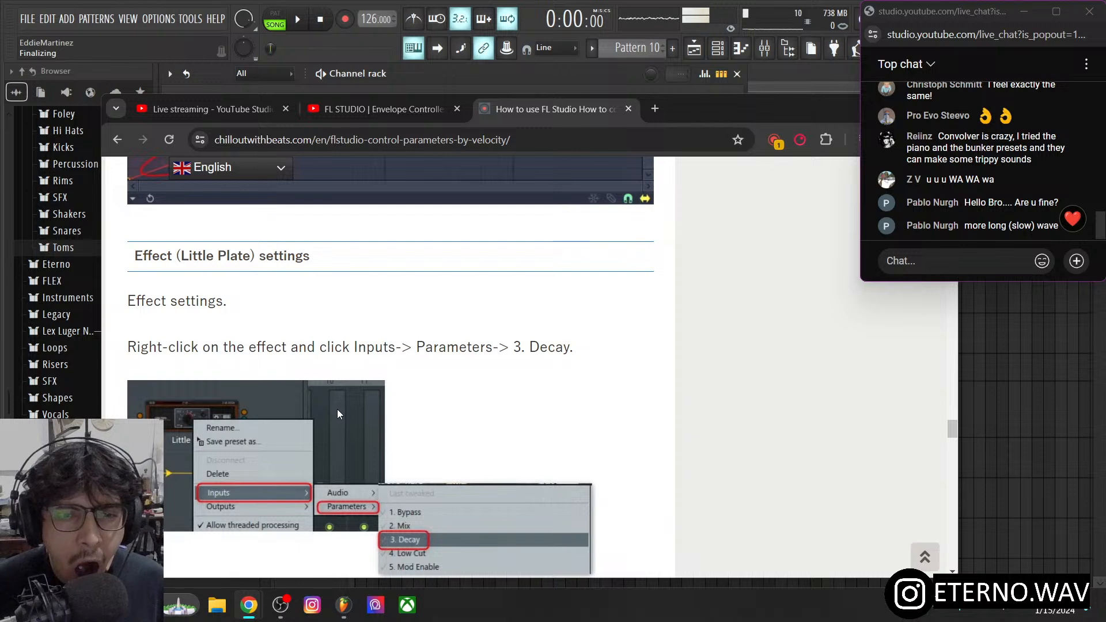
pyautogui.scroll(-4, 337, 410)
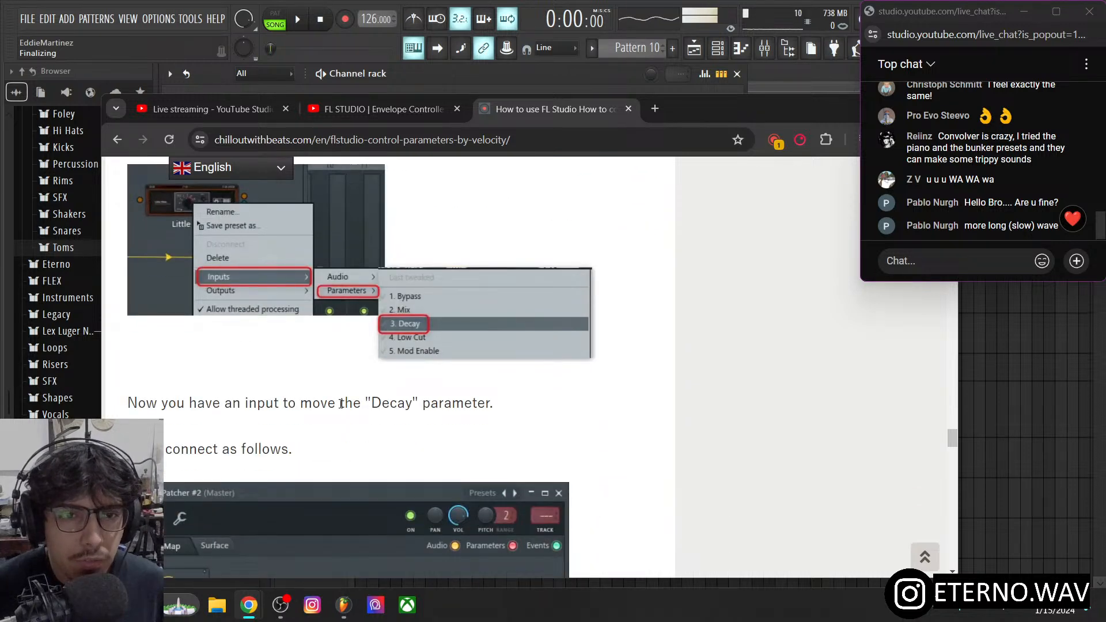
pyautogui.scroll(-5, 341, 404)
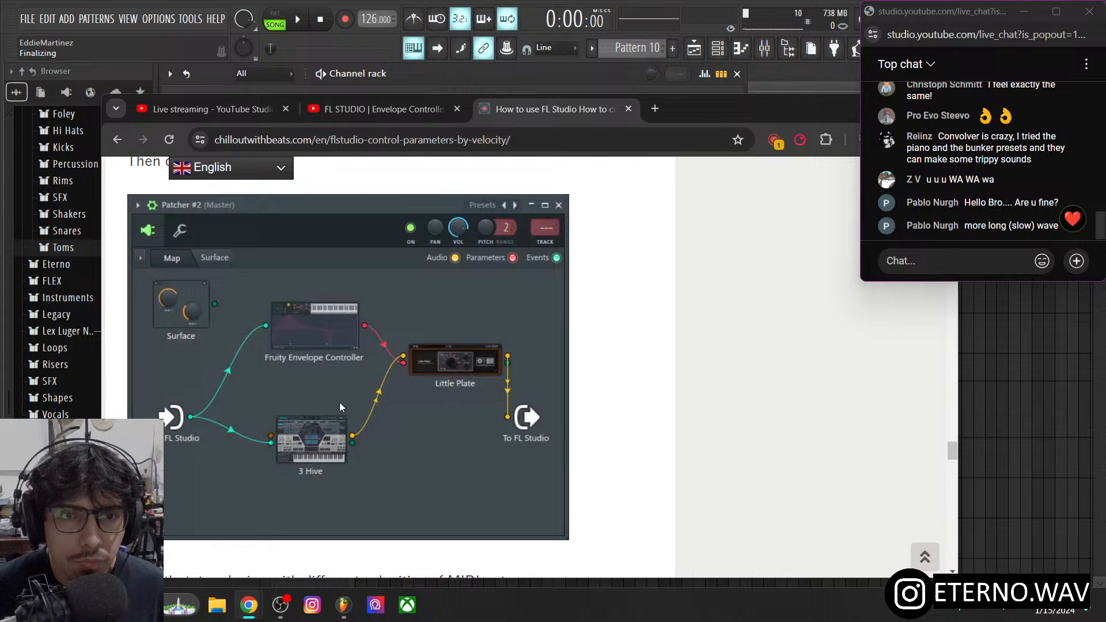
pyautogui.scroll(-4, 340, 402)
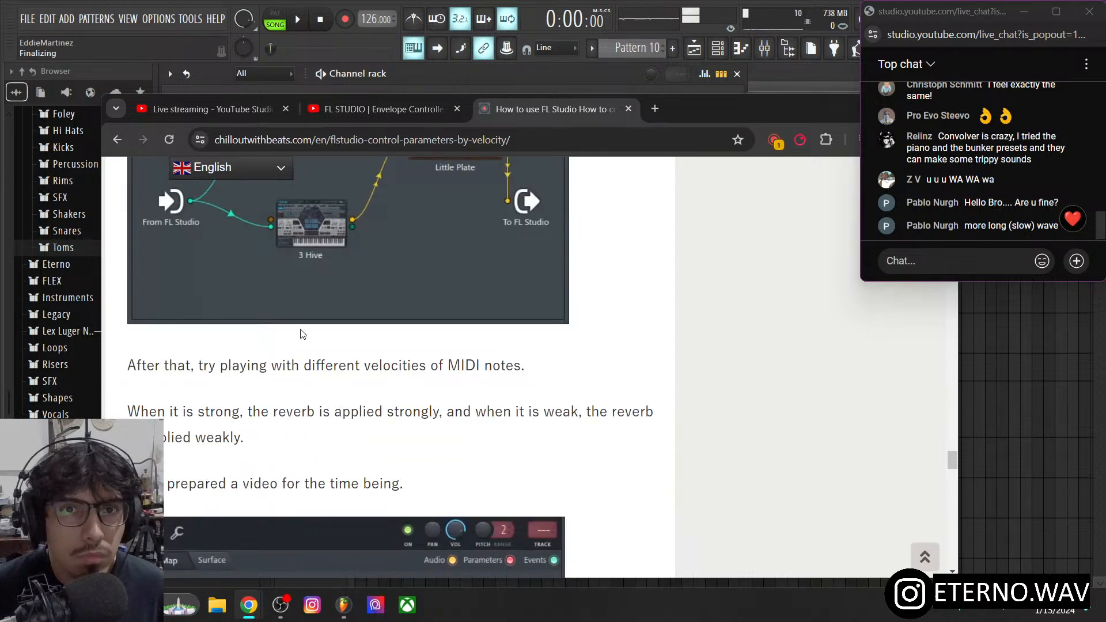
pyautogui.scroll(1, 303, 334)
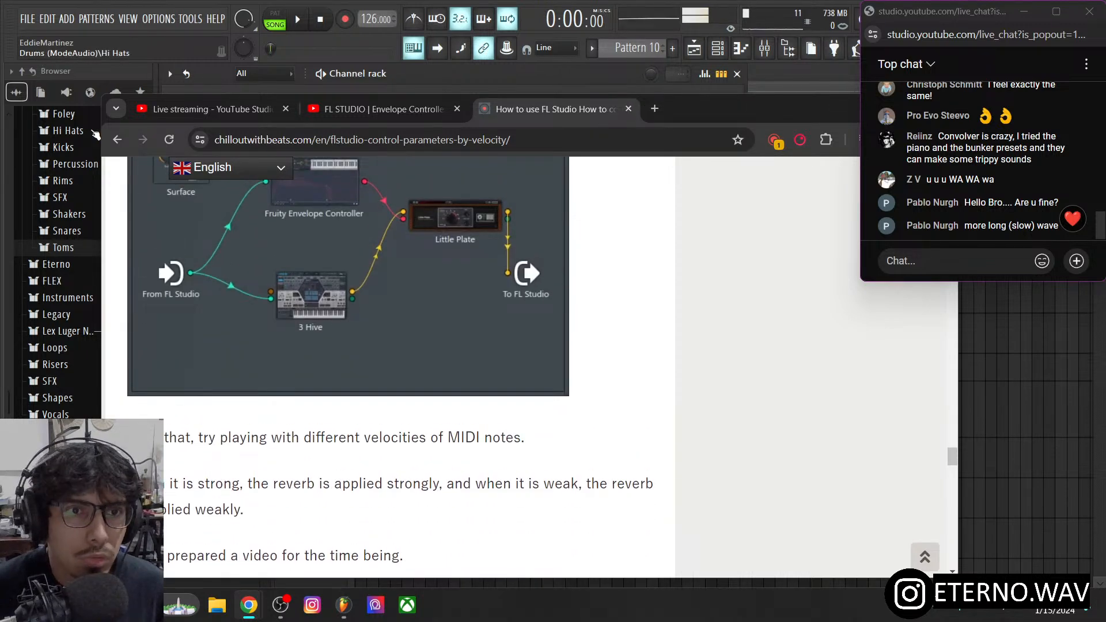
# - Return to the Google results and look through the remaining entries on controlling FL Studio parameters with velocity
pyautogui.click(117, 139)
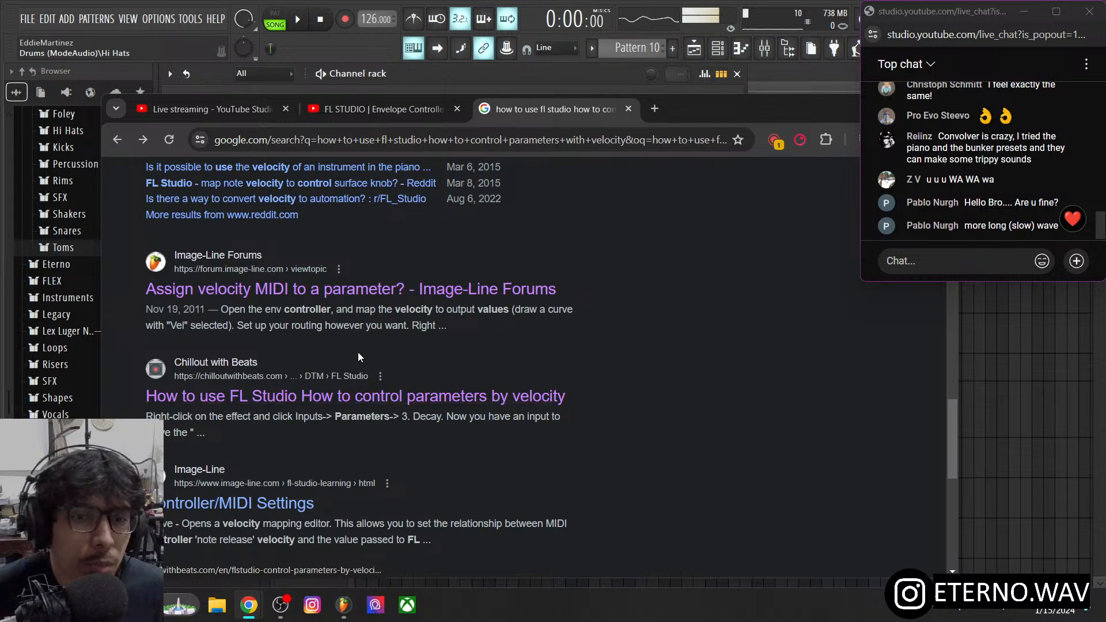
pyautogui.scroll(-1, 358, 353)
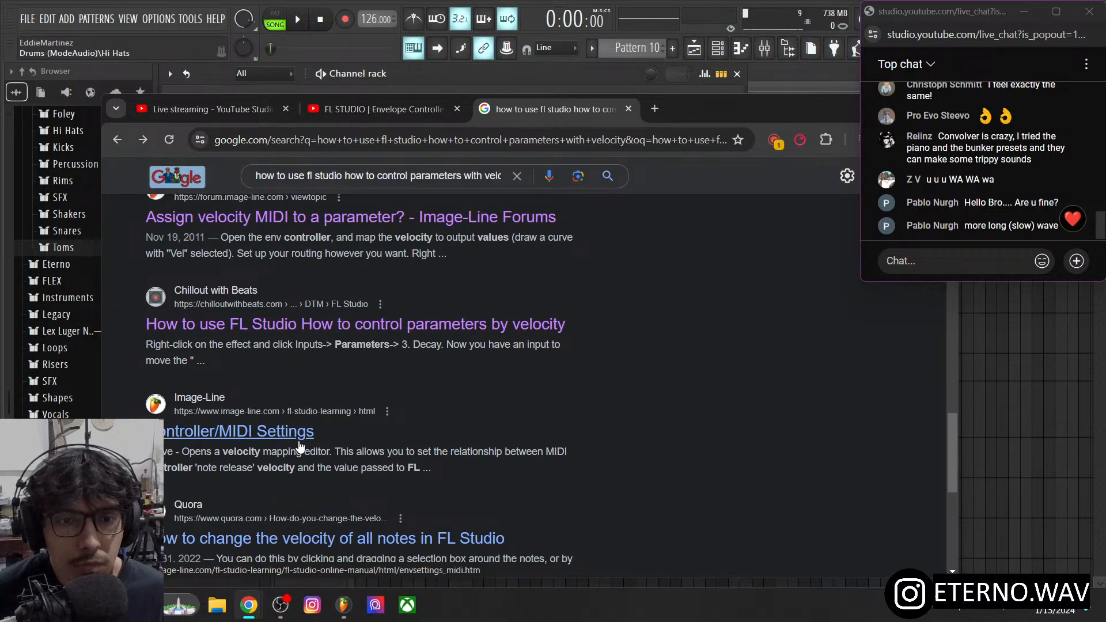
pyautogui.scroll(-1, 311, 455)
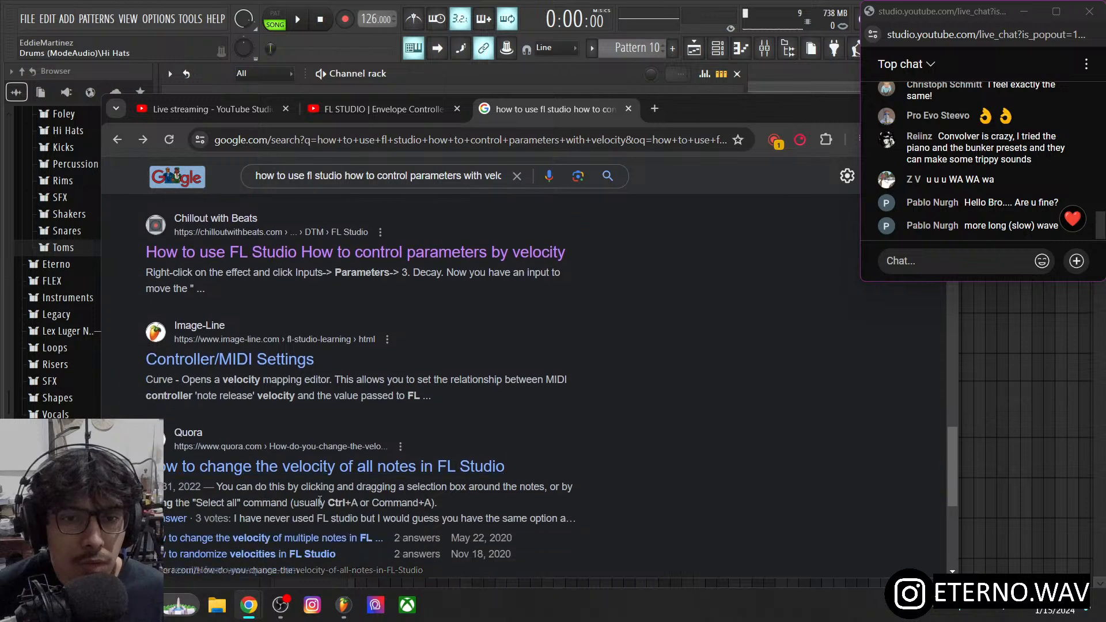
pyautogui.scroll(-2, 333, 472)
pyautogui.scroll(-2, 333, 472)
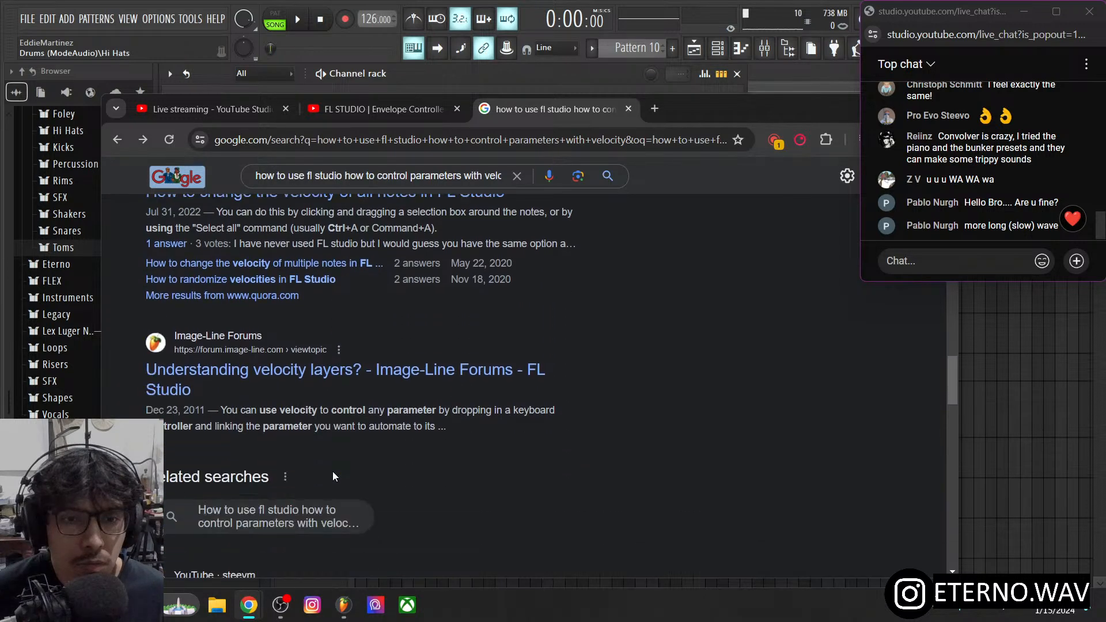
pyautogui.scroll(-3, 333, 476)
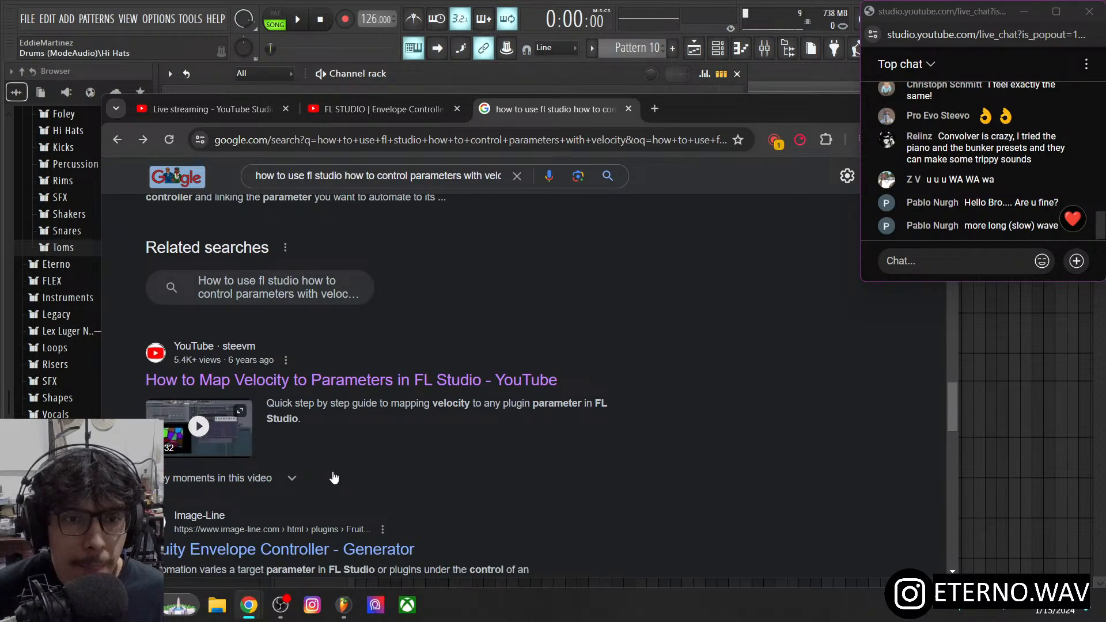
pyautogui.scroll(5, 309, 389)
# - Return from the Envelope Controller video to the YouTube results for "fruity envelope controller velocity" and scan the listed tutorials
pyautogui.click(363, 107)
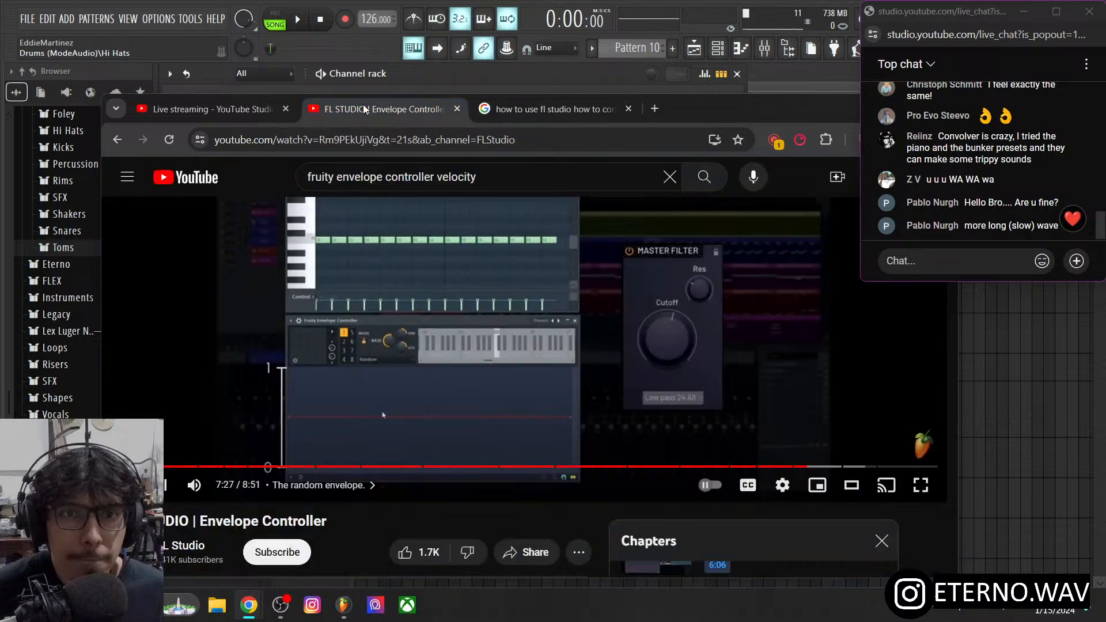
pyautogui.click(117, 140)
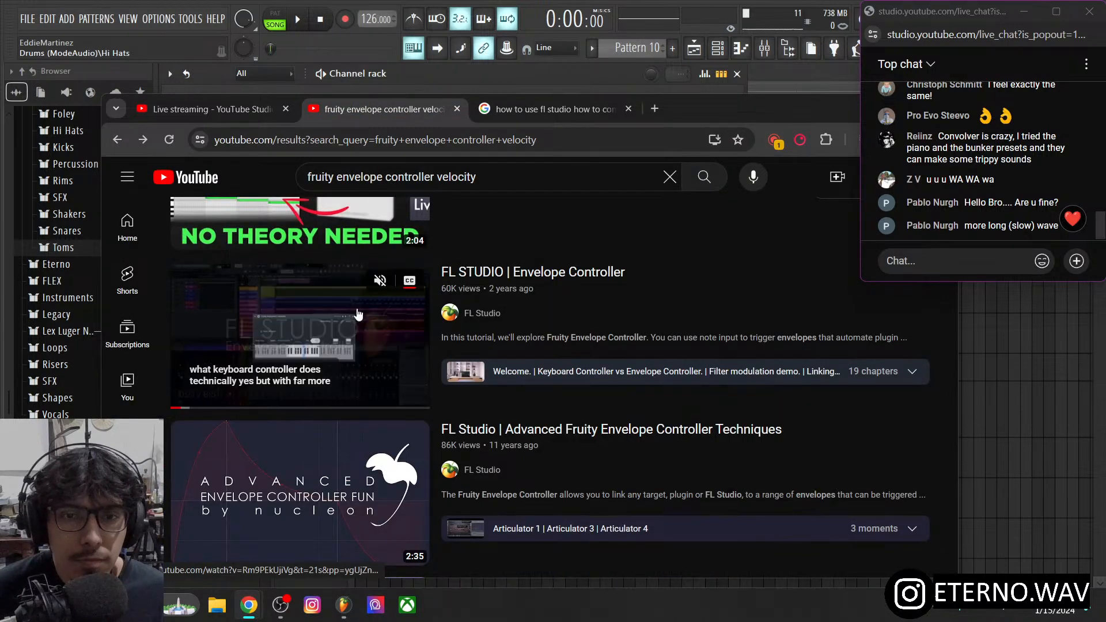
pyautogui.scroll(-3, 372, 316)
pyautogui.scroll(-3, 372, 315)
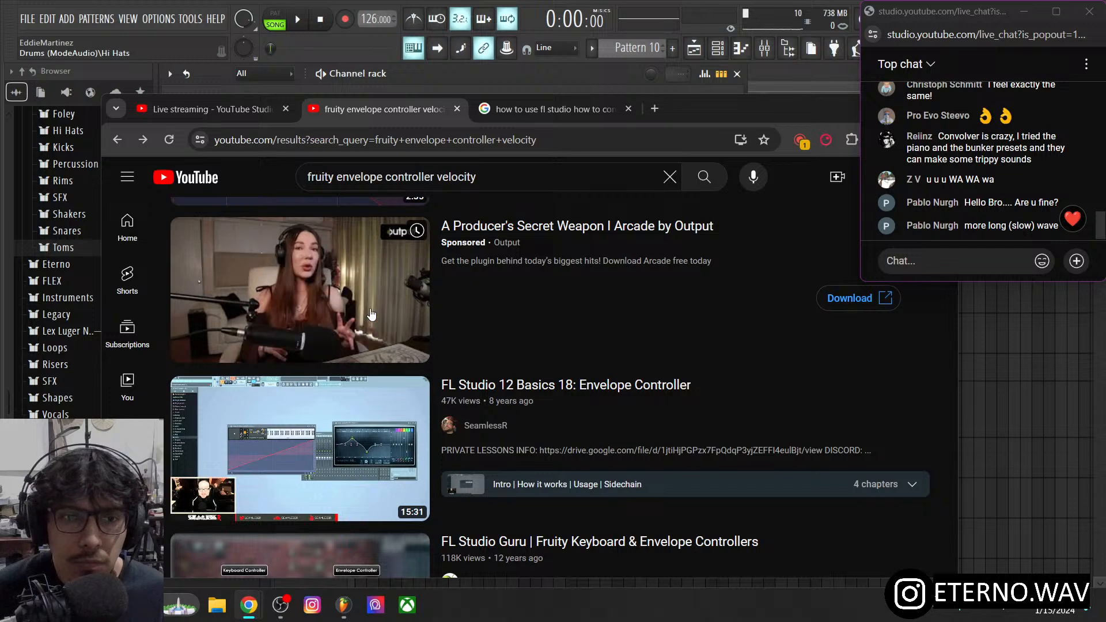
pyautogui.scroll(-3, 371, 314)
pyautogui.scroll(1, 371, 314)
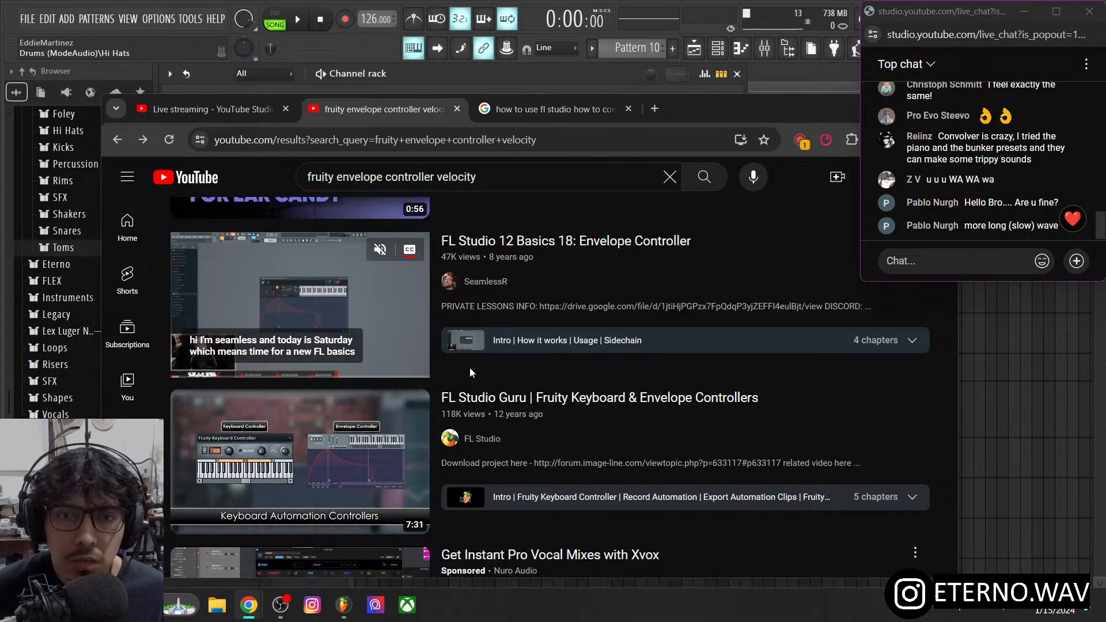
pyautogui.scroll(-3, 469, 367)
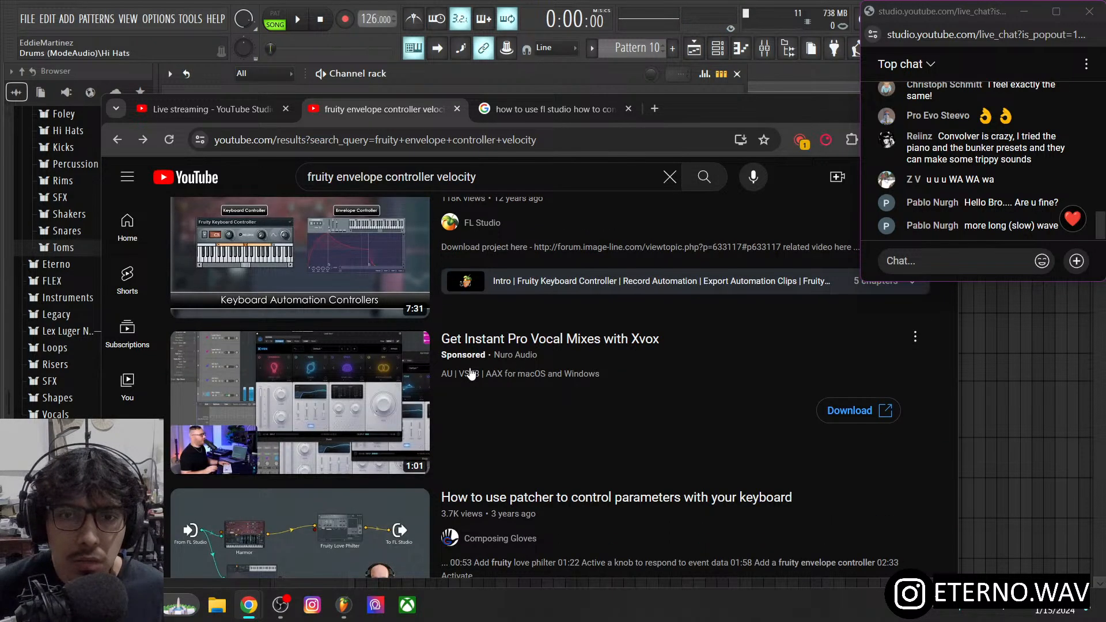
pyautogui.scroll(-2, 469, 373)
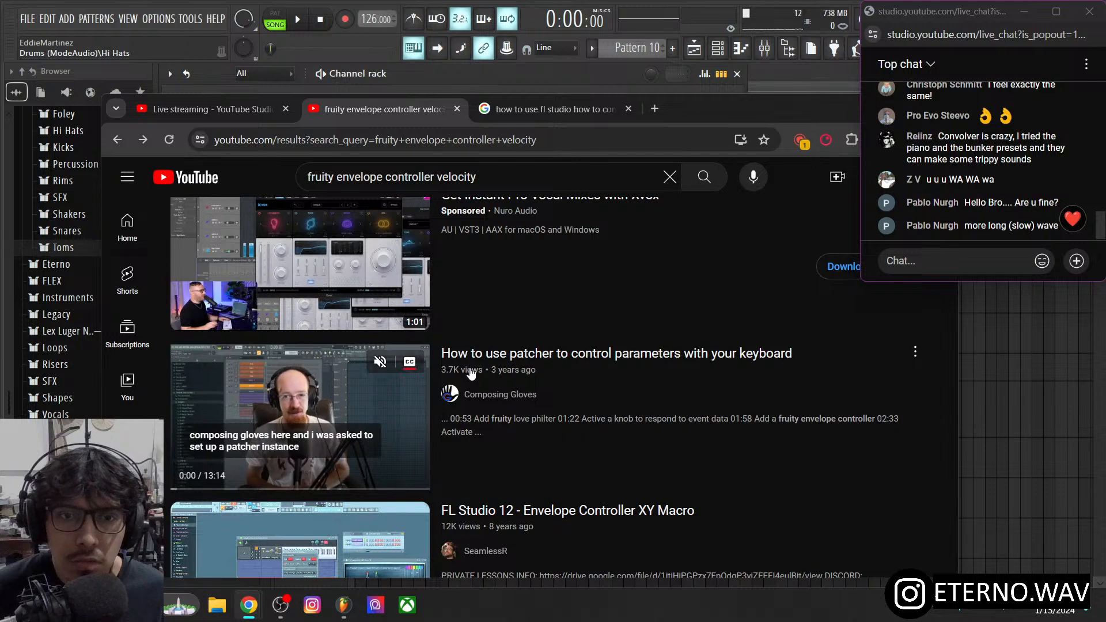
pyautogui.scroll(8, 471, 374)
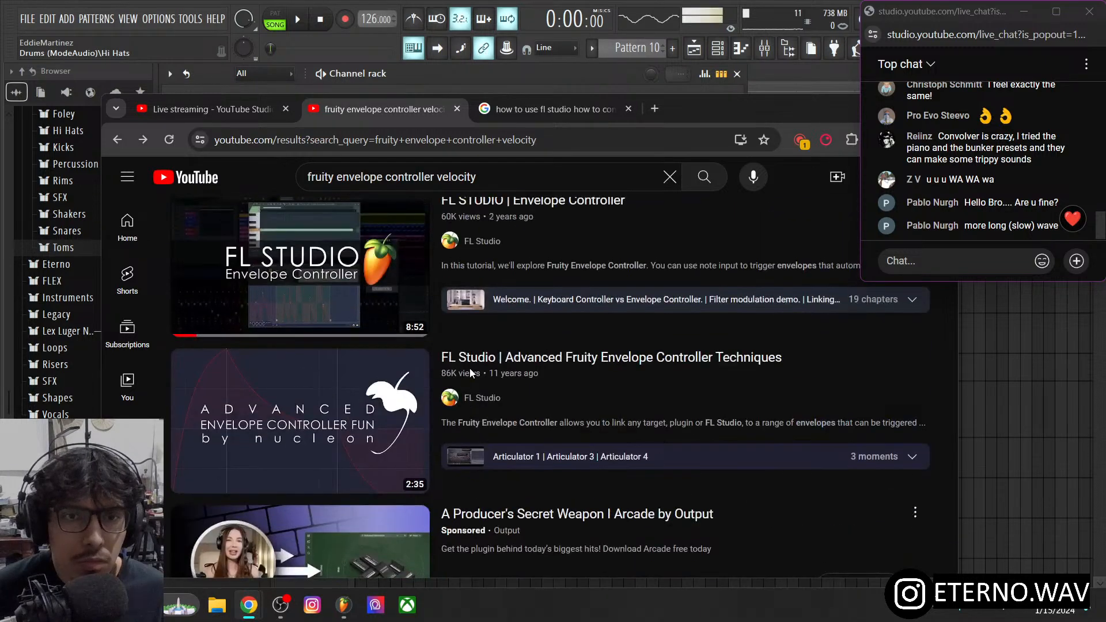
pyautogui.scroll(3, 471, 373)
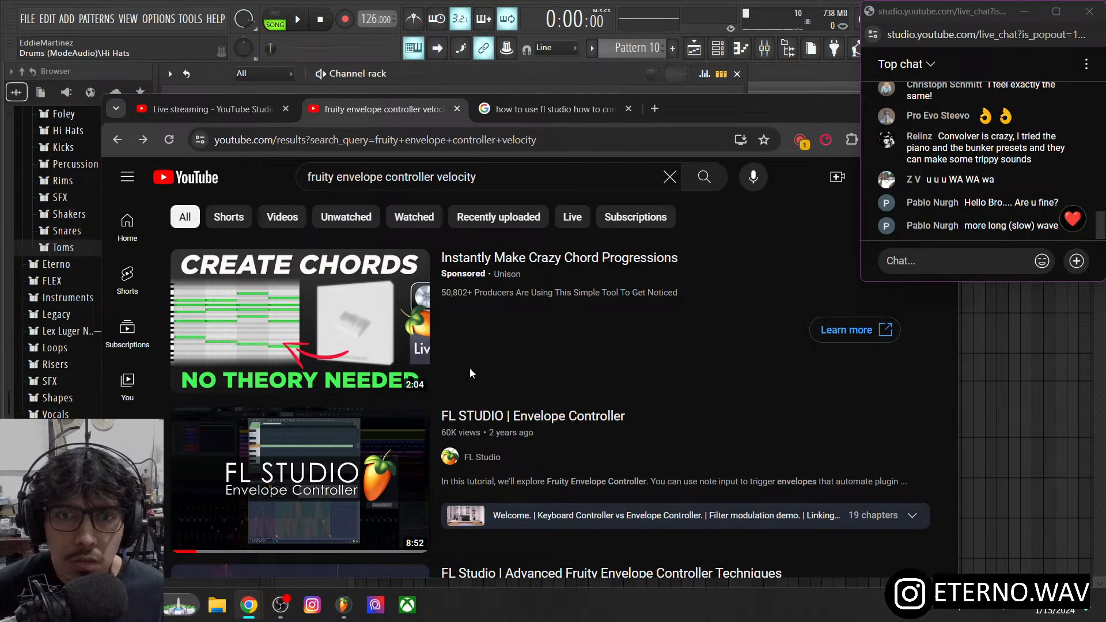
pyautogui.scroll(-9, 470, 374)
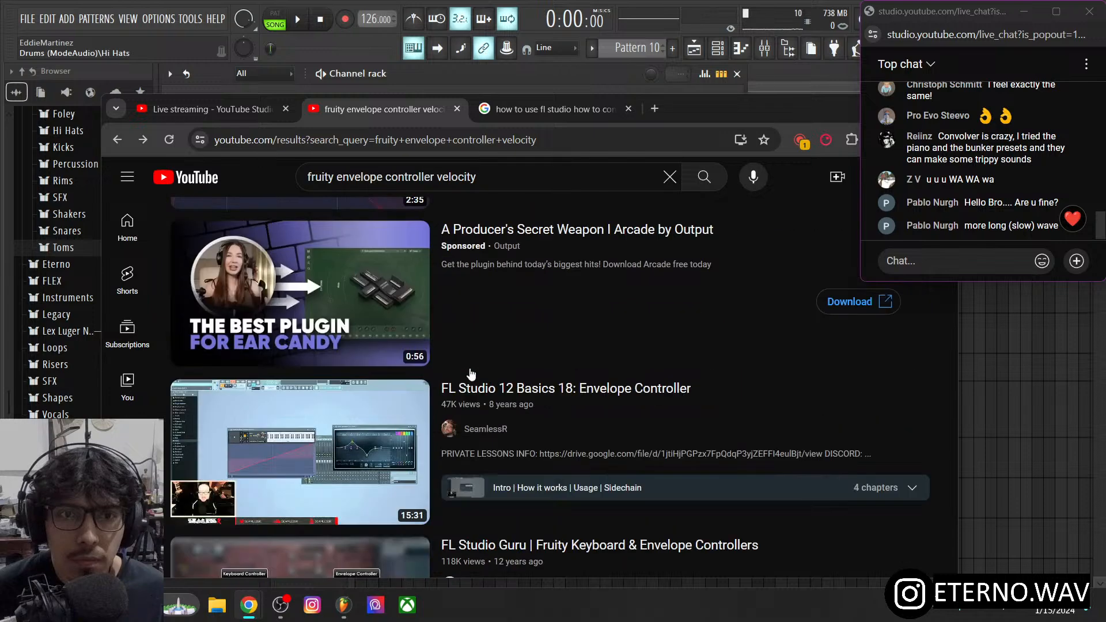
pyautogui.scroll(9, 470, 374)
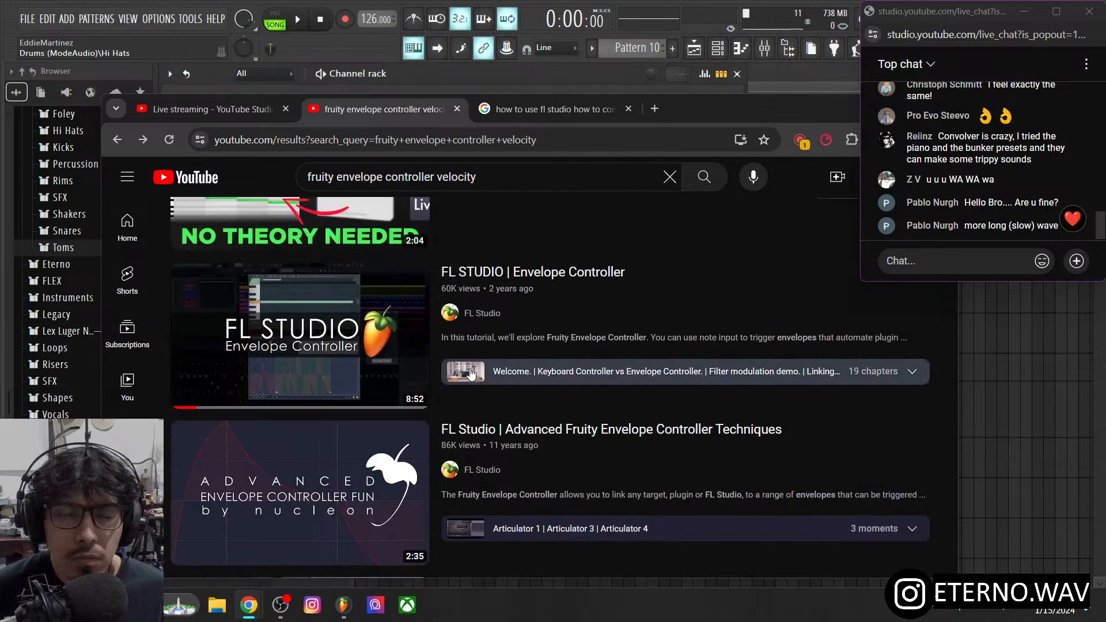
# - Search YouTube for "velocity to control parameters fl studio"
pyautogui.moveTo(439, 178); pyautogui.dragTo(254, 191)
pyautogui.press('BackSpace')
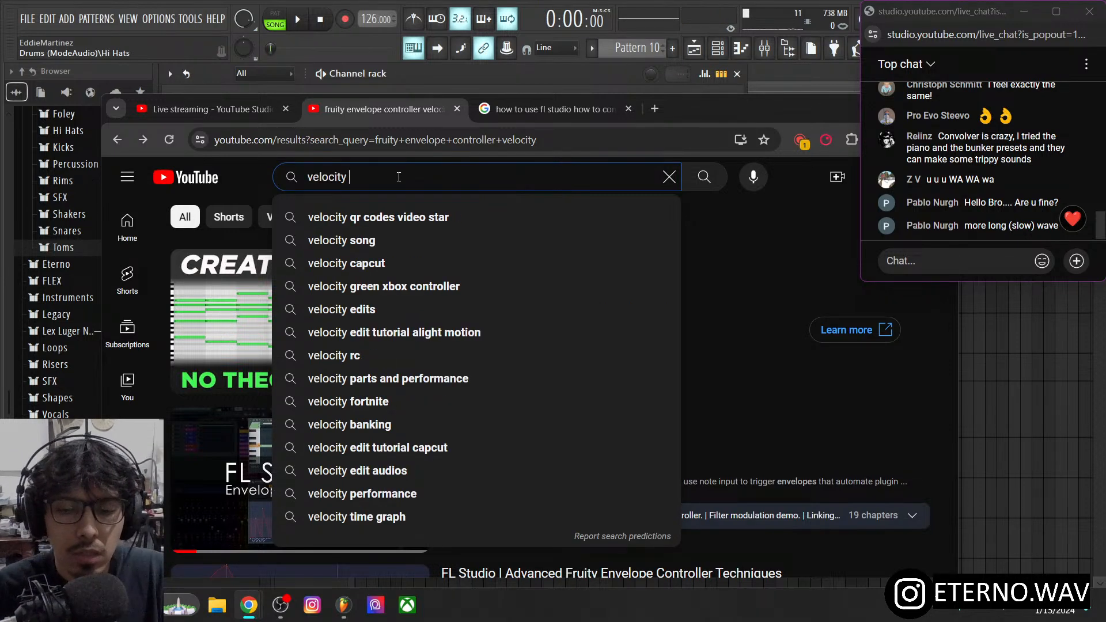
pyautogui.write('to control')
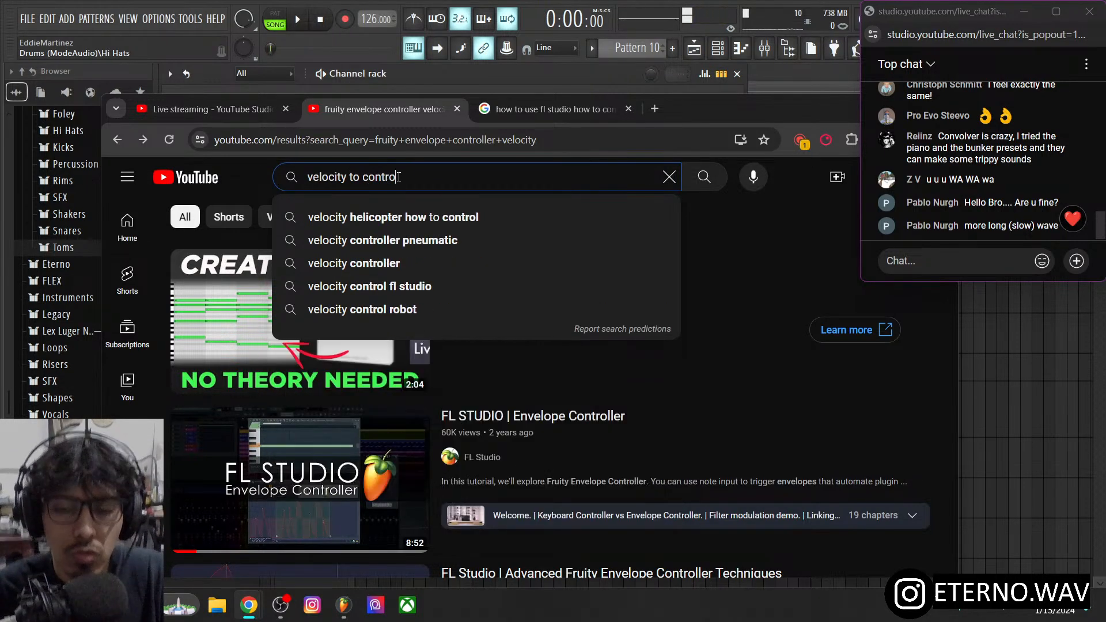
pyautogui.write('ram')
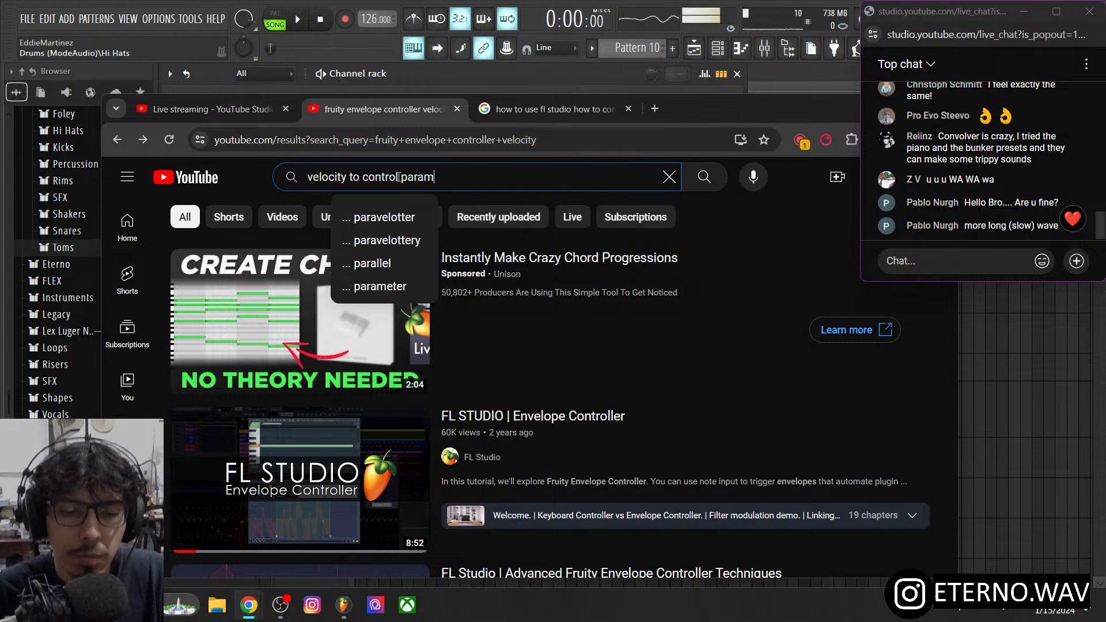
pyautogui.write('eters fl studio')
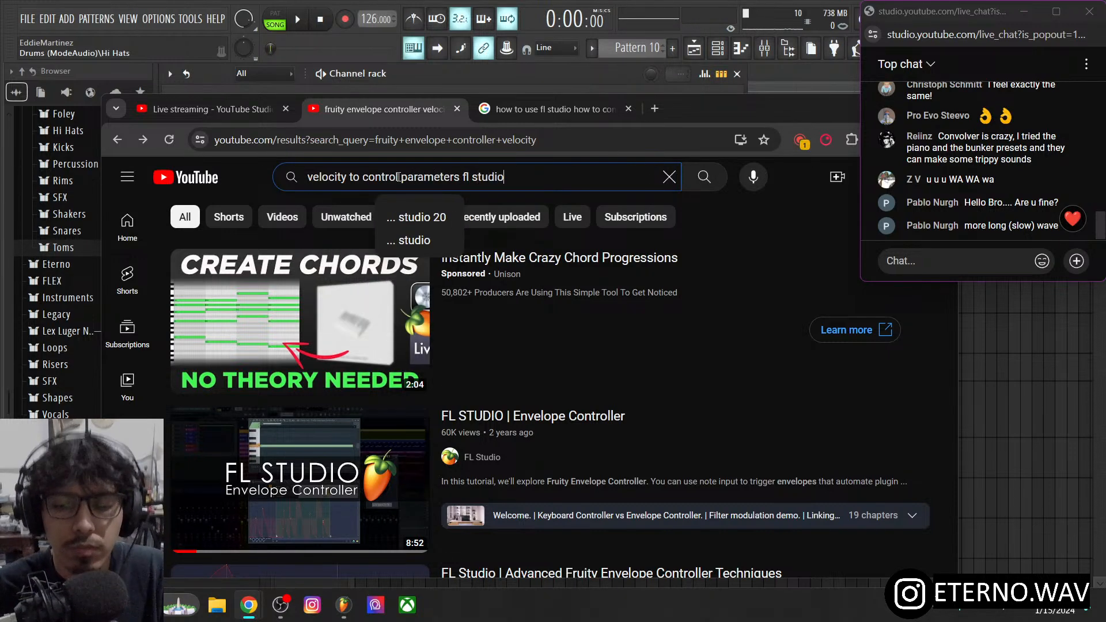
pyautogui.press('Return')
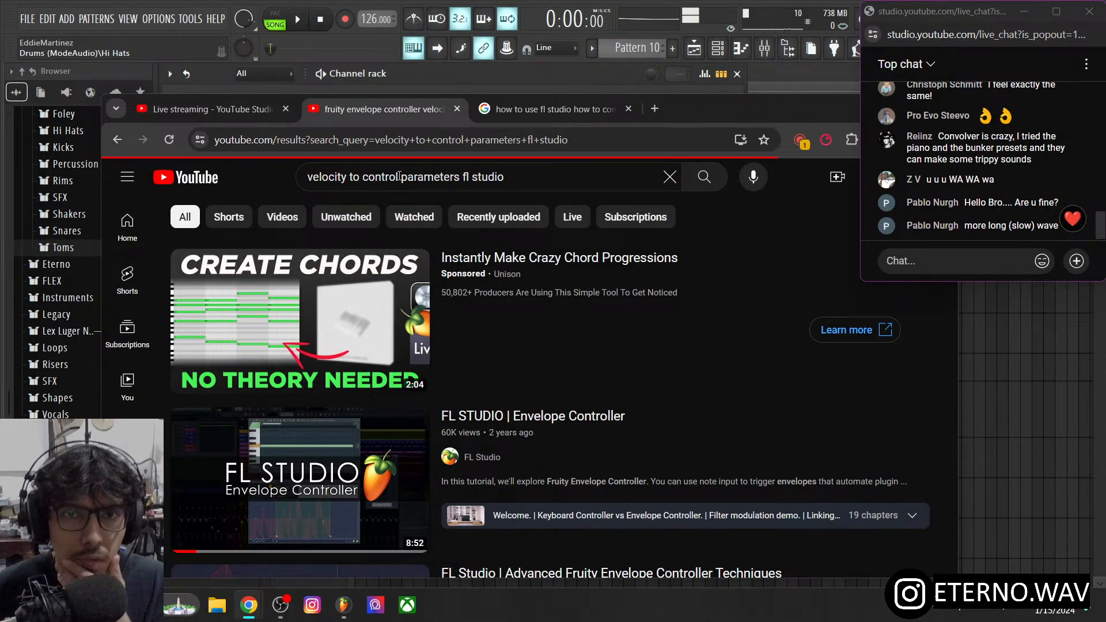
# - Scan the velocity results and open "How To Fix Control Problems With Velocity In Third Party Plugins In FL Studio", skipping its ad
pyautogui.scroll(-2, 509, 344)
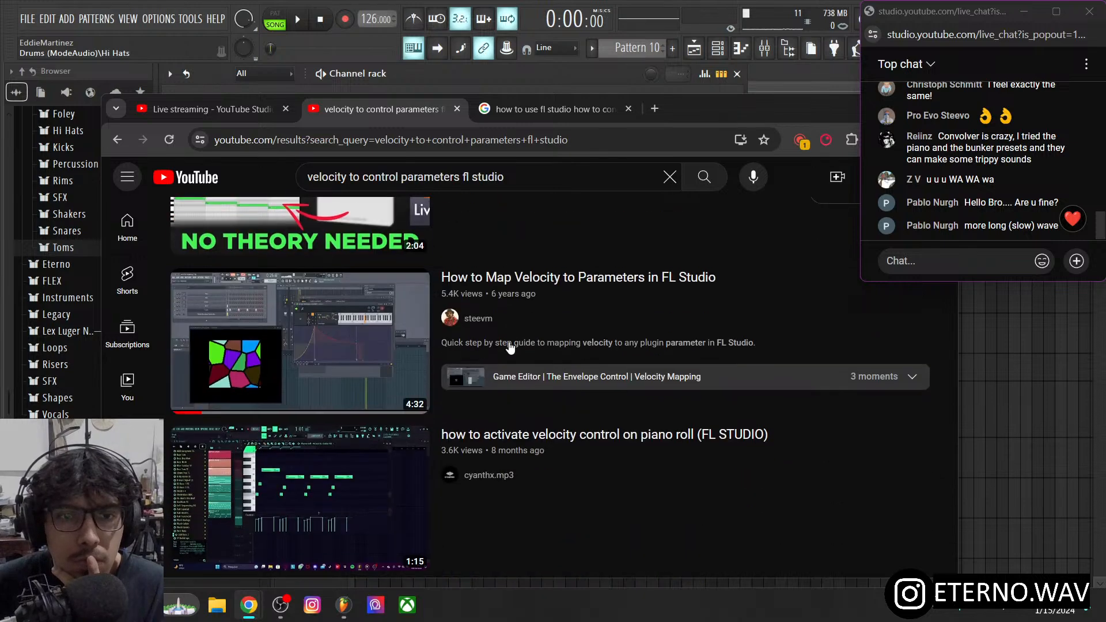
pyautogui.moveTo(369, 339)
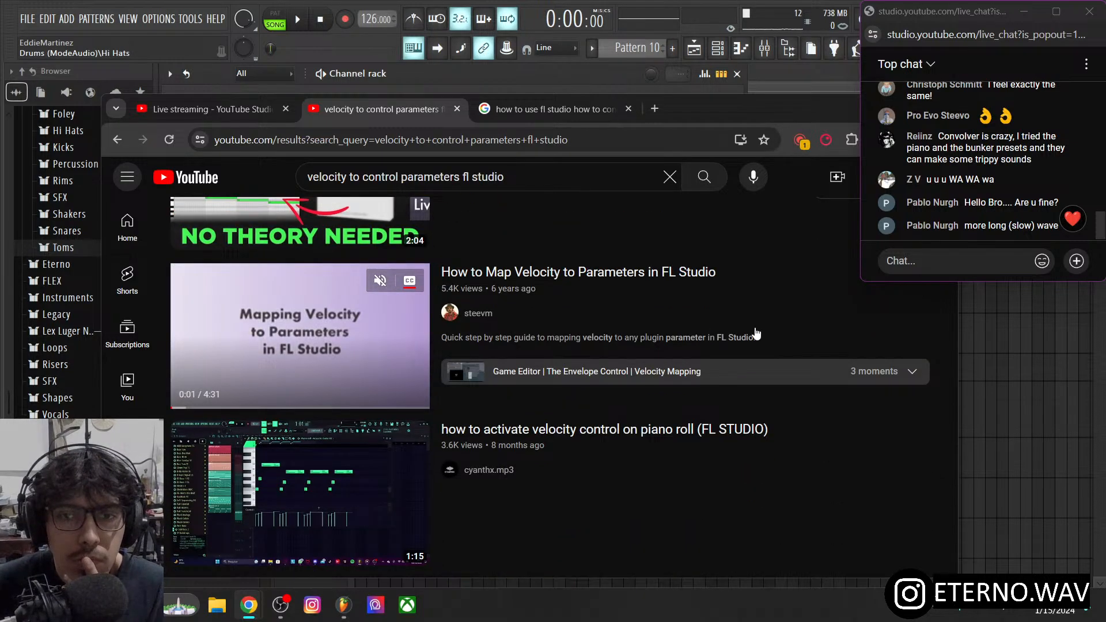
pyautogui.scroll(-3, 755, 335)
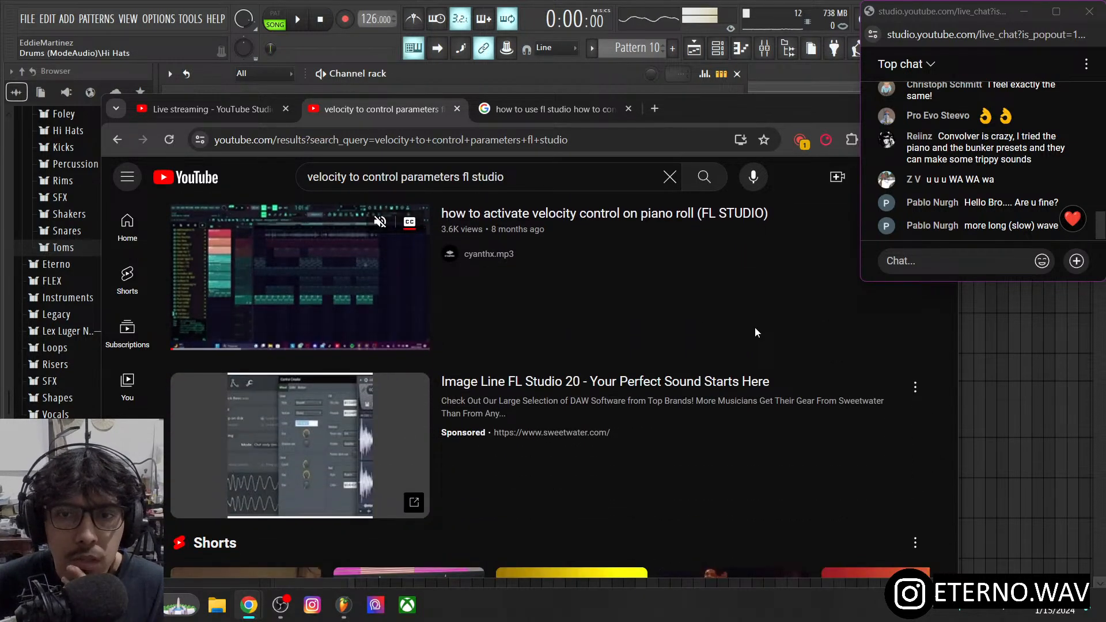
pyautogui.scroll(-10, 755, 333)
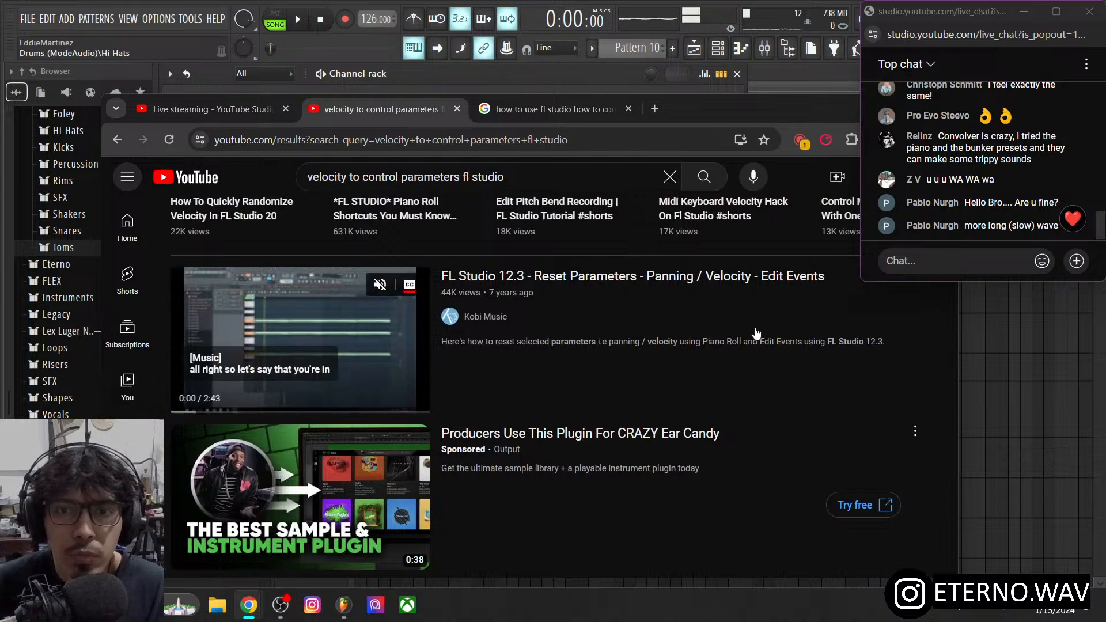
pyautogui.scroll(-3, 757, 334)
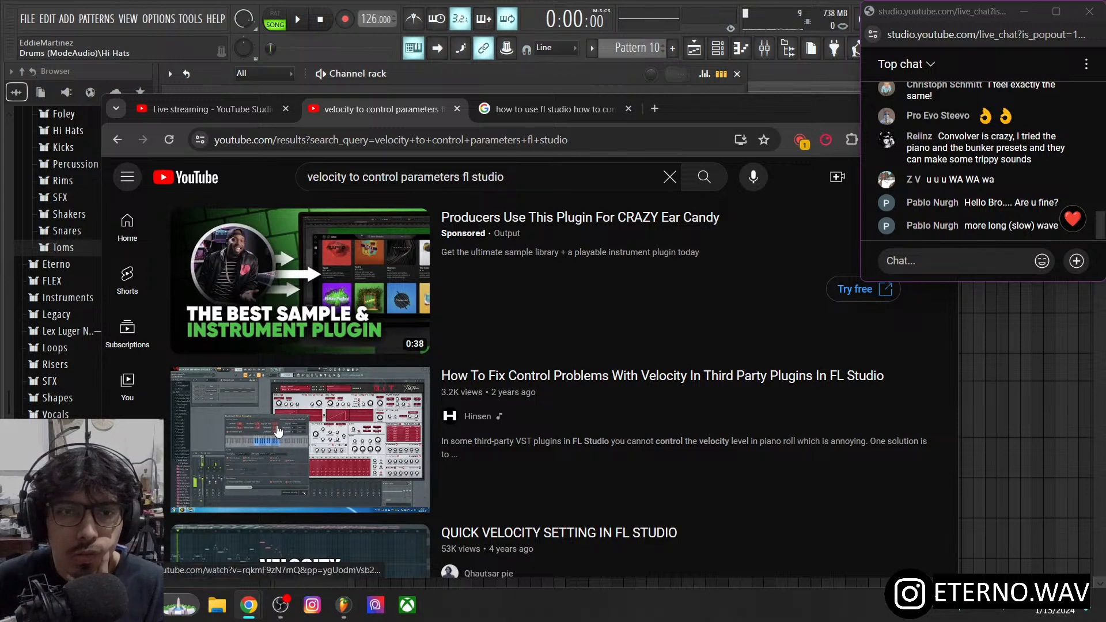
pyautogui.moveTo(273, 433)
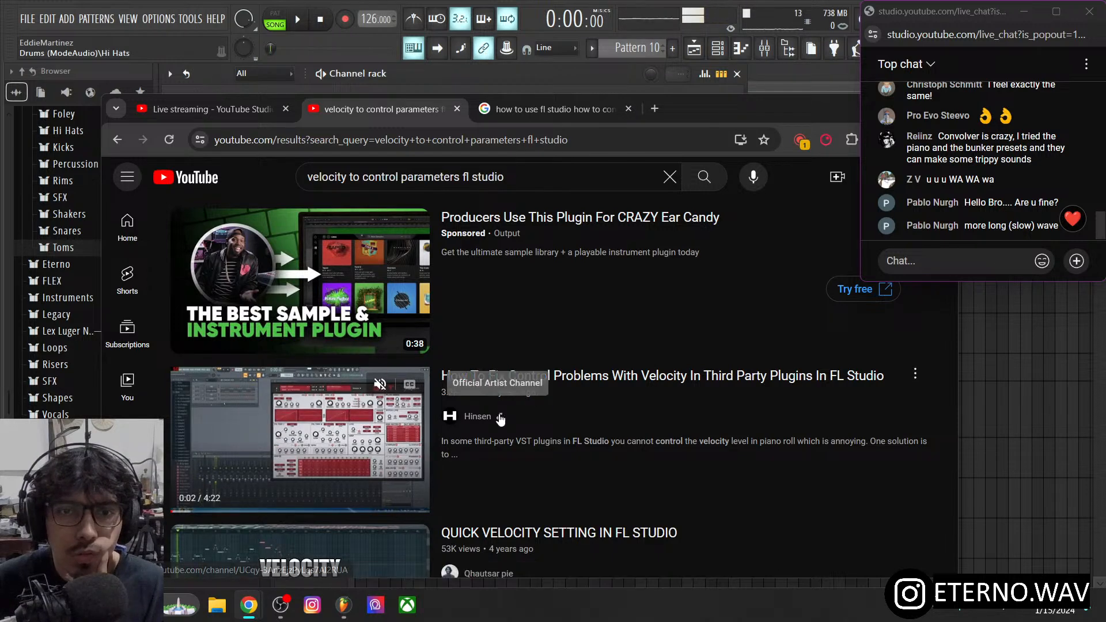
pyautogui.scroll(-1, 592, 418)
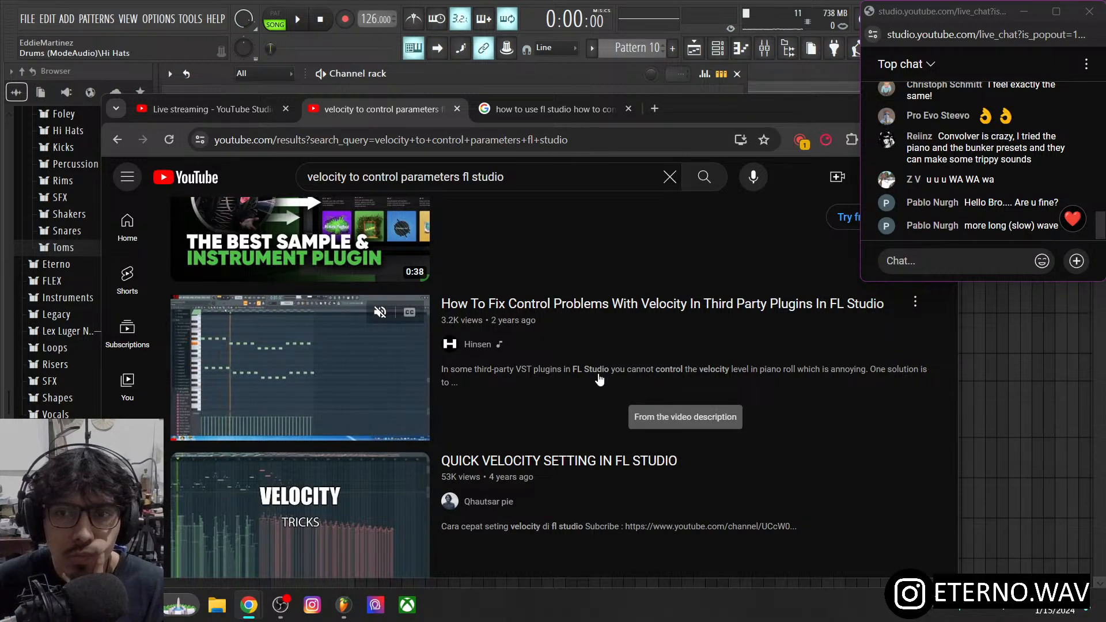
pyautogui.click(503, 370)
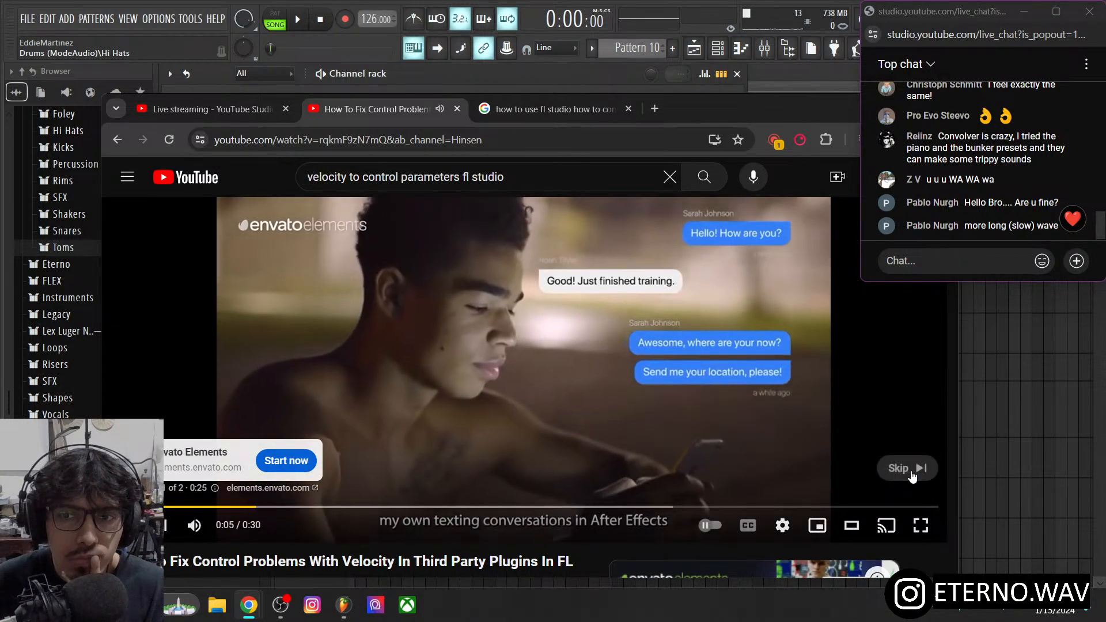
pyautogui.click(911, 468)
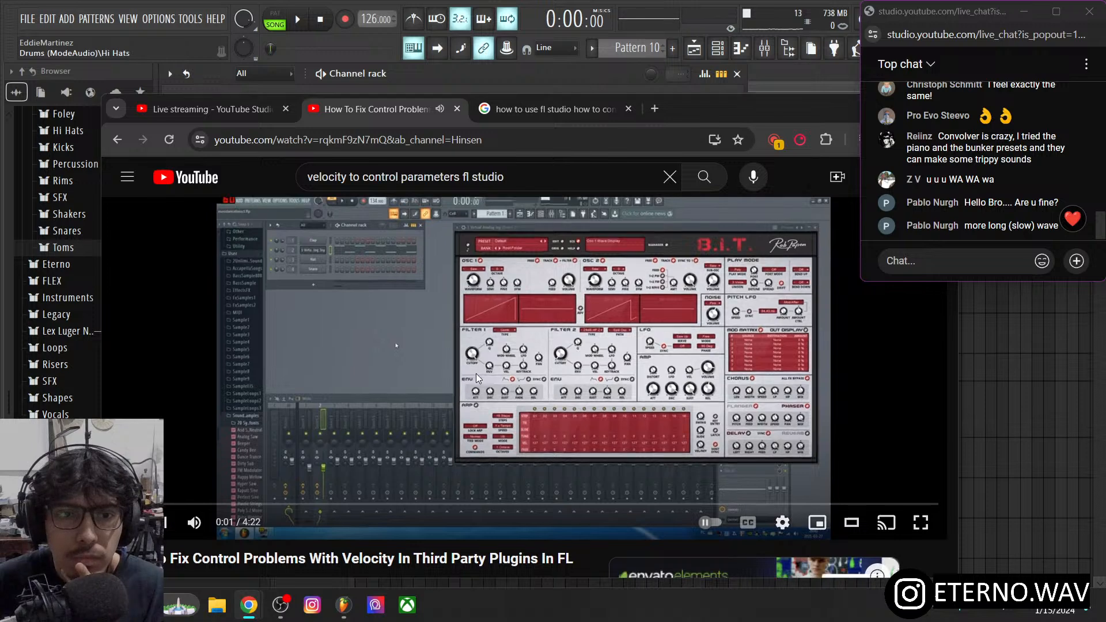
# - Expand and read the video's description for its suggested solution to third-party plugin velocity control
pyautogui.scroll(-1, 476, 373)
pyautogui.scroll(-3, 366, 477)
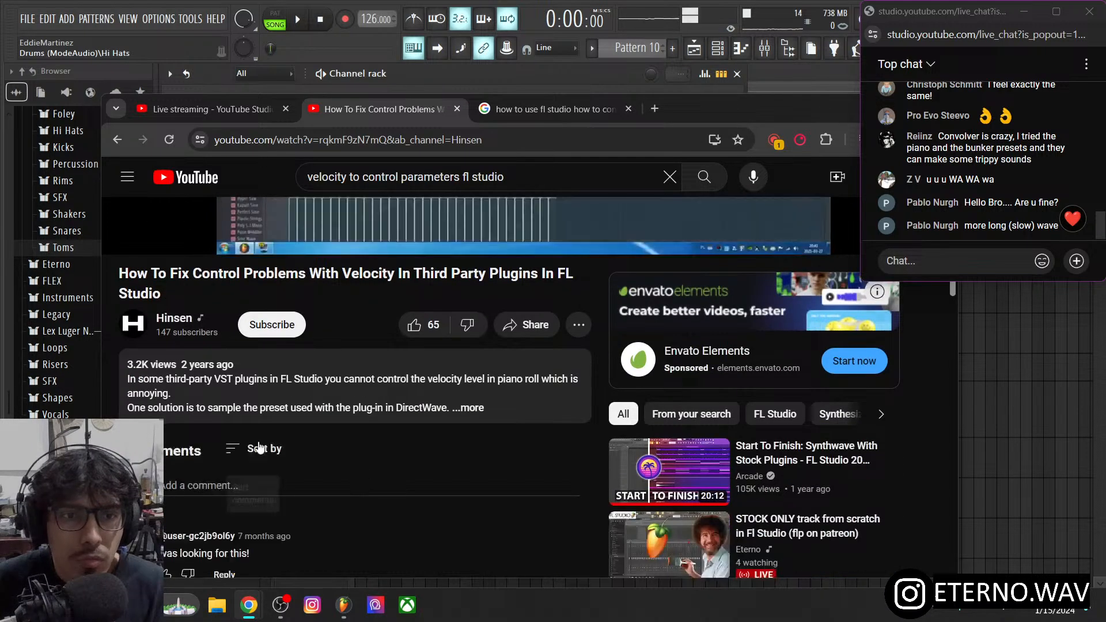
pyautogui.click(475, 410)
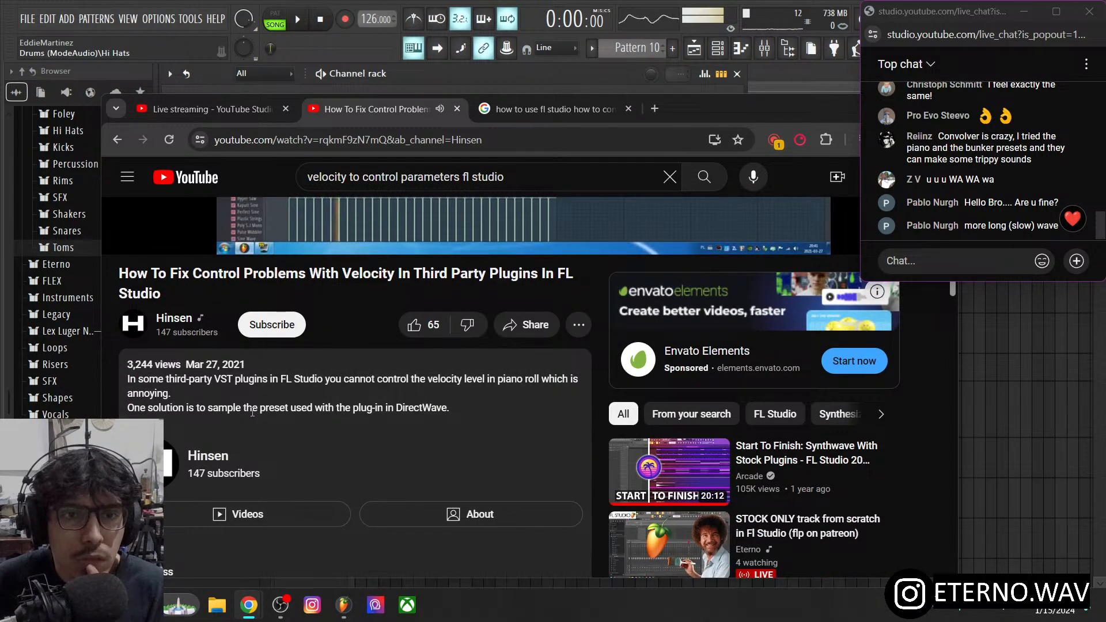
pyautogui.scroll(3, 357, 415)
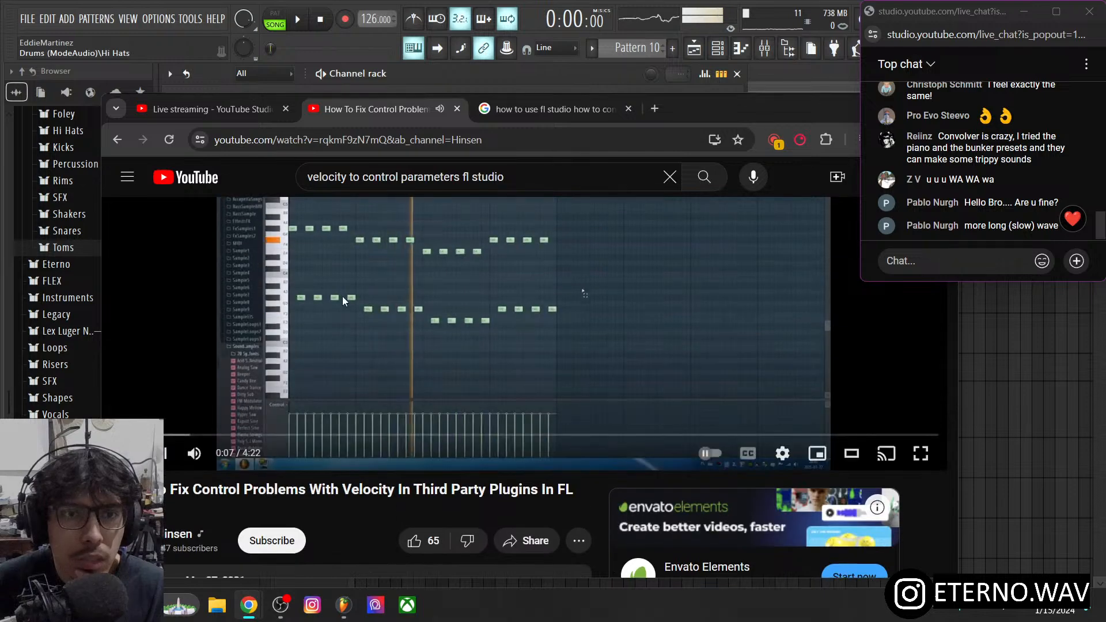
# - Go back to the "velocity to control parameters fl studio" results, scan them, and open "How to Map Velocity to Parameters in FL Studio"
pyautogui.click(114, 139)
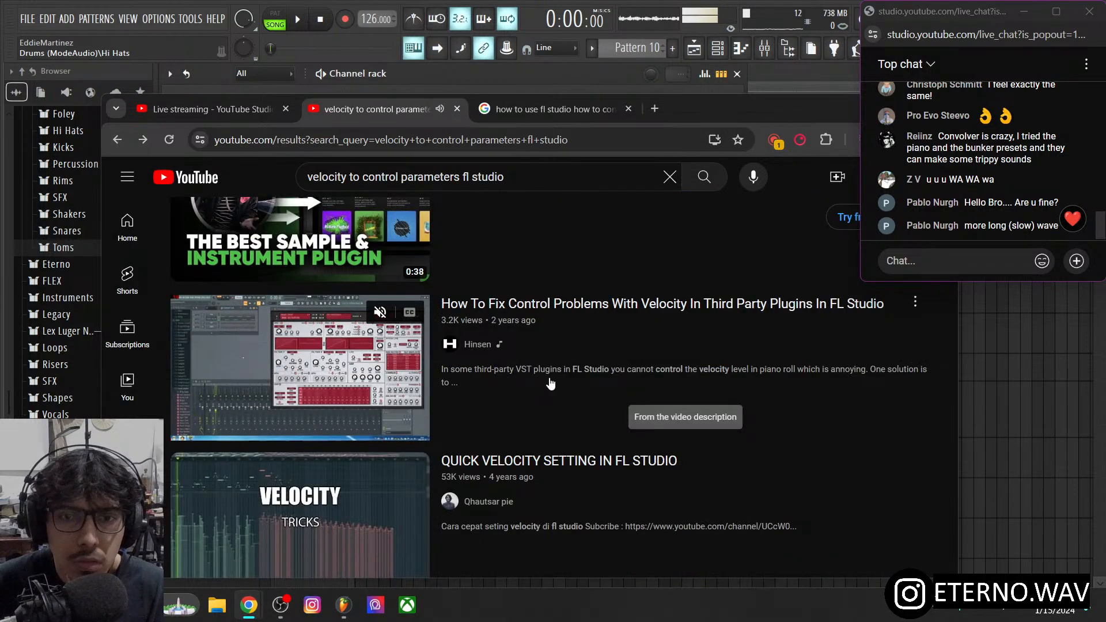
pyautogui.scroll(-4, 551, 378)
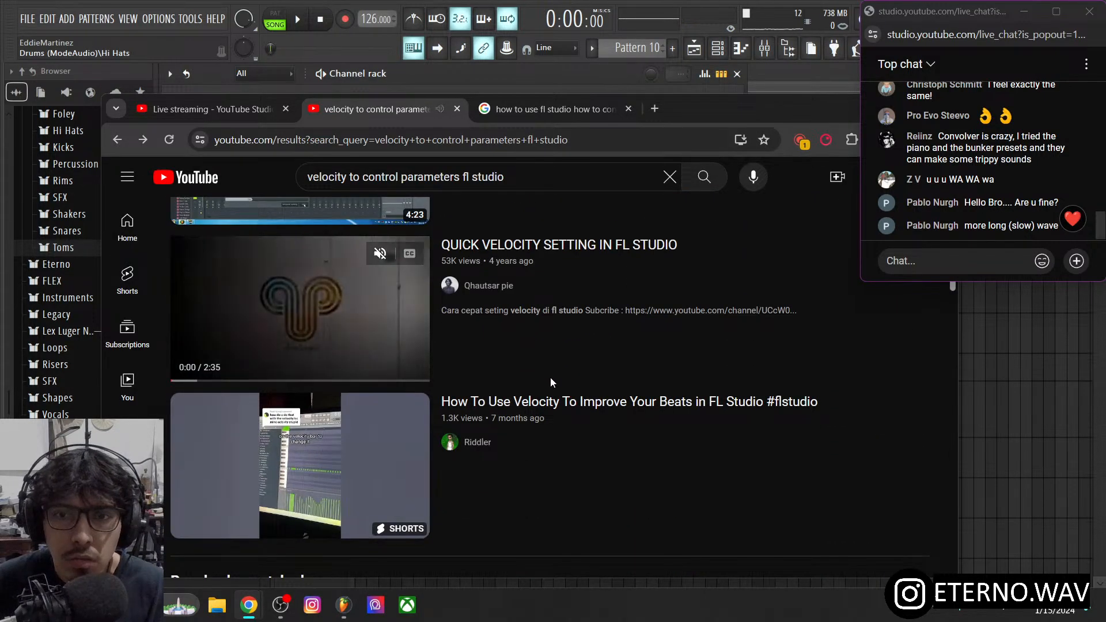
pyautogui.scroll(-4, 551, 378)
pyautogui.scroll(-3, 551, 382)
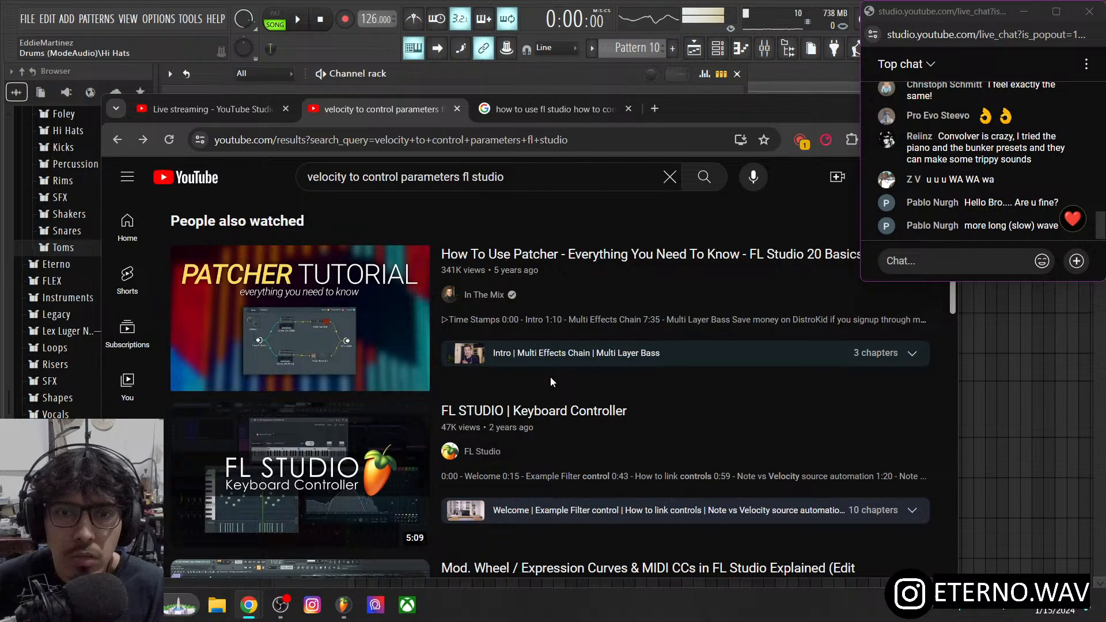
pyautogui.scroll(-4, 550, 382)
pyautogui.scroll(-3, 551, 383)
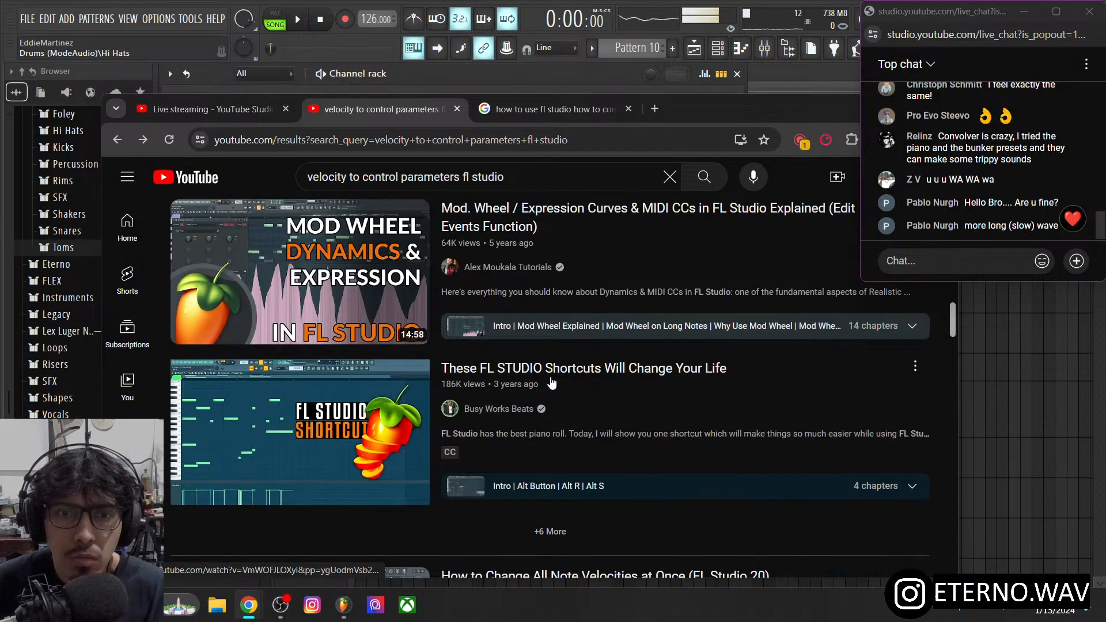
pyautogui.scroll(15, 550, 381)
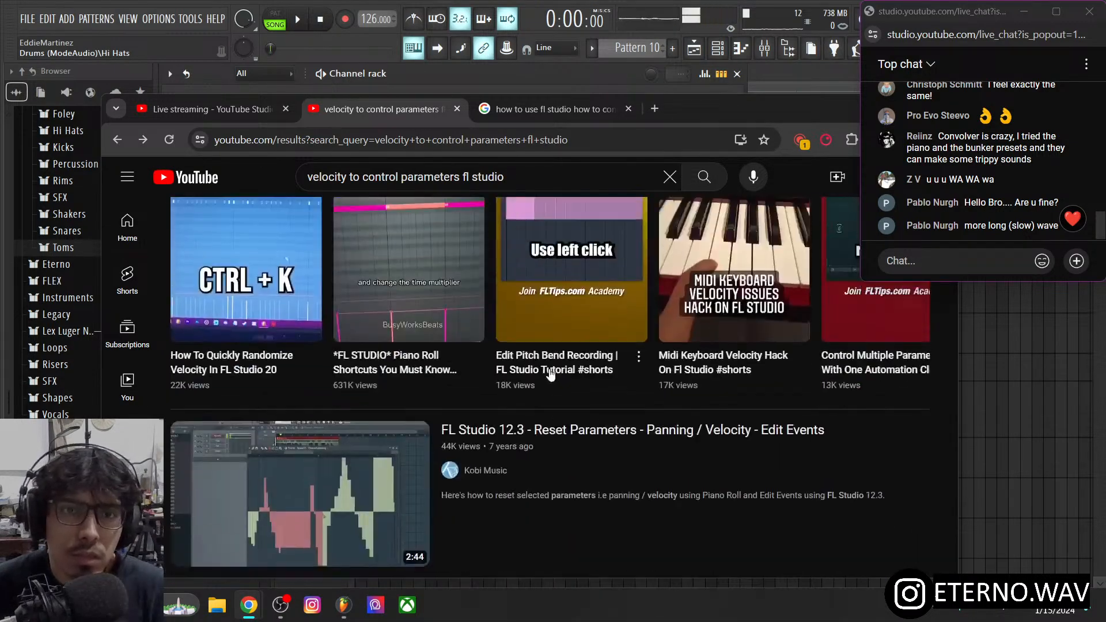
pyautogui.scroll(5, 541, 371)
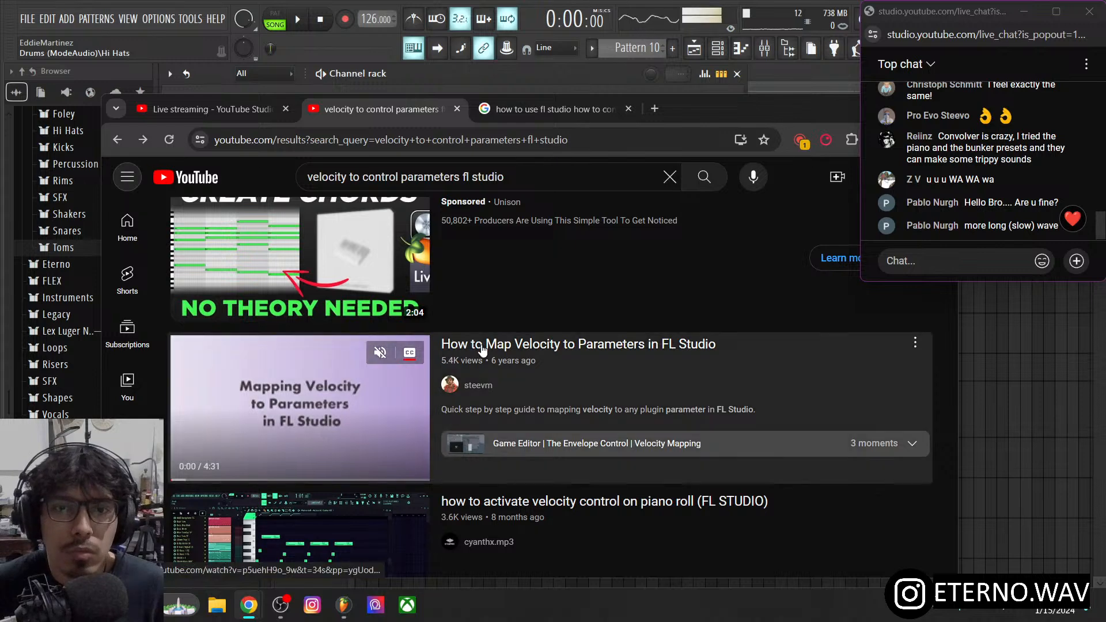
pyautogui.click(480, 349)
# - Read the viewer comments under the velocity mapping video to judge whether its method is useful
pyautogui.scroll(-5, 398, 377)
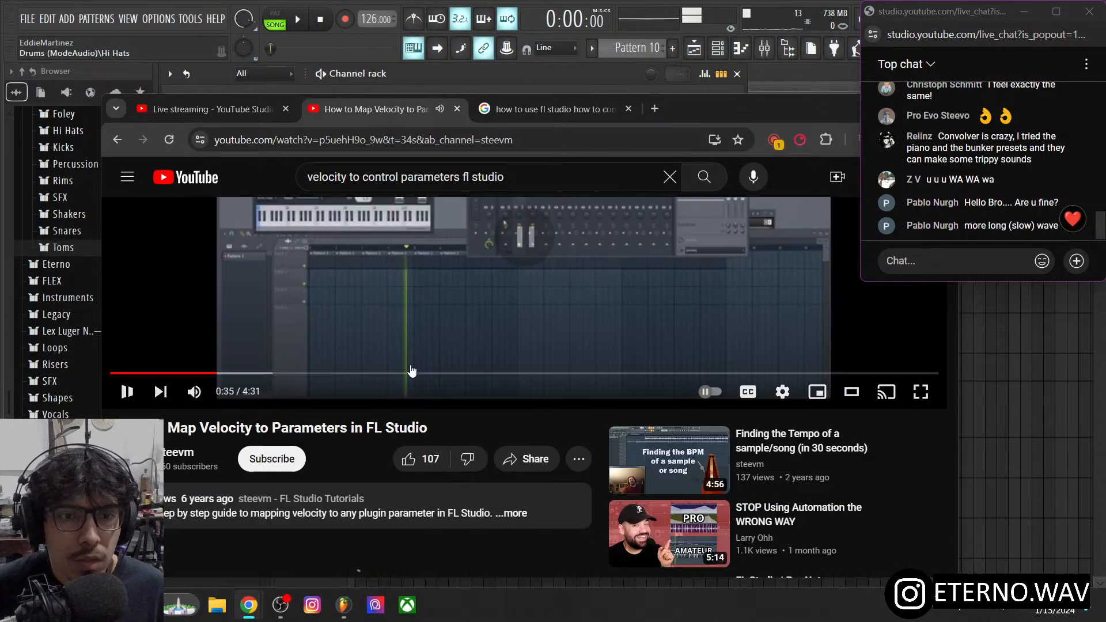
pyautogui.scroll(-1, 376, 381)
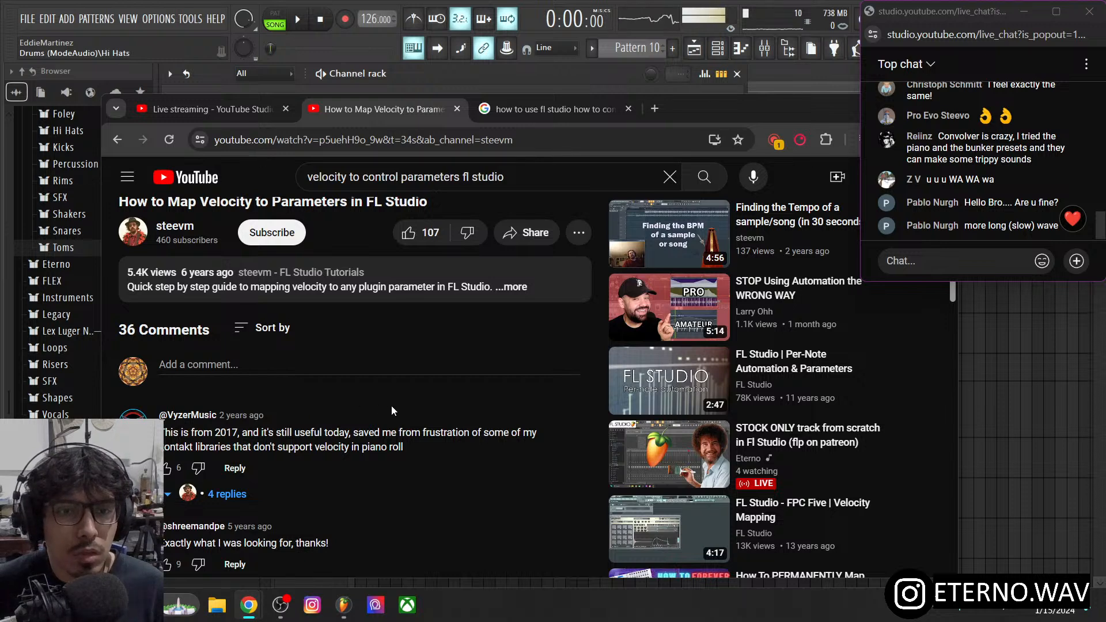
pyautogui.scroll(-3, 392, 406)
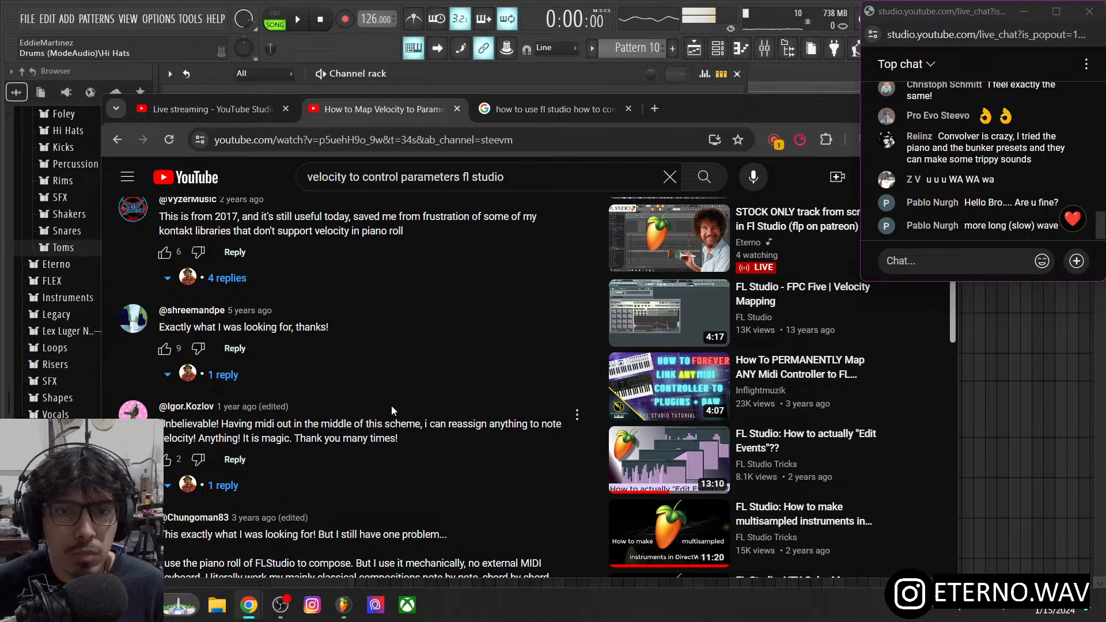
pyautogui.scroll(-3, 392, 406)
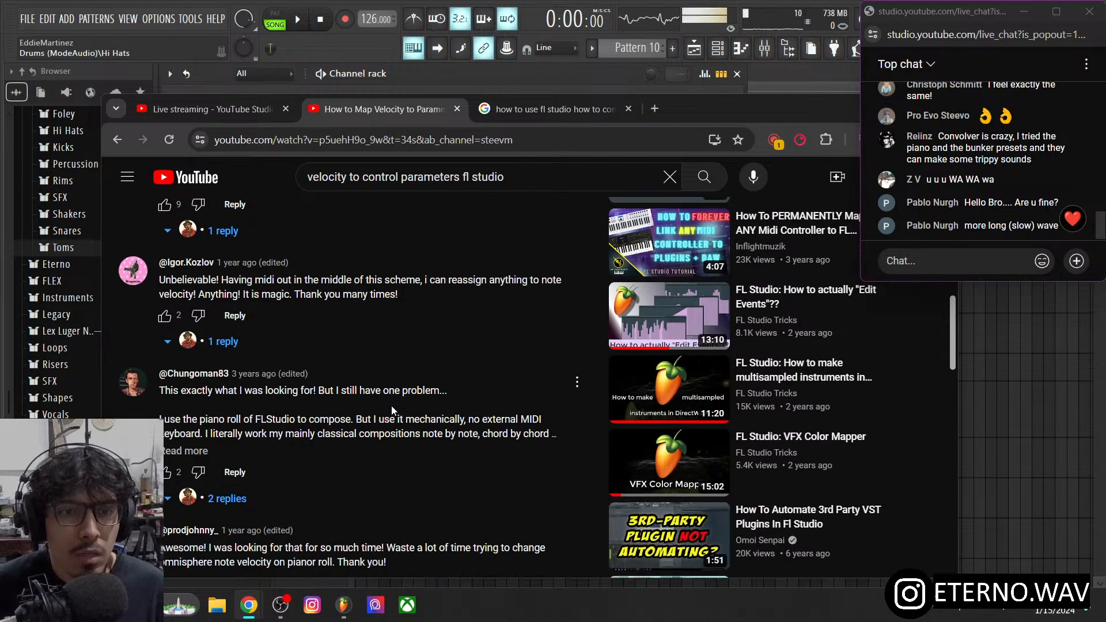
pyautogui.scroll(-2, 392, 406)
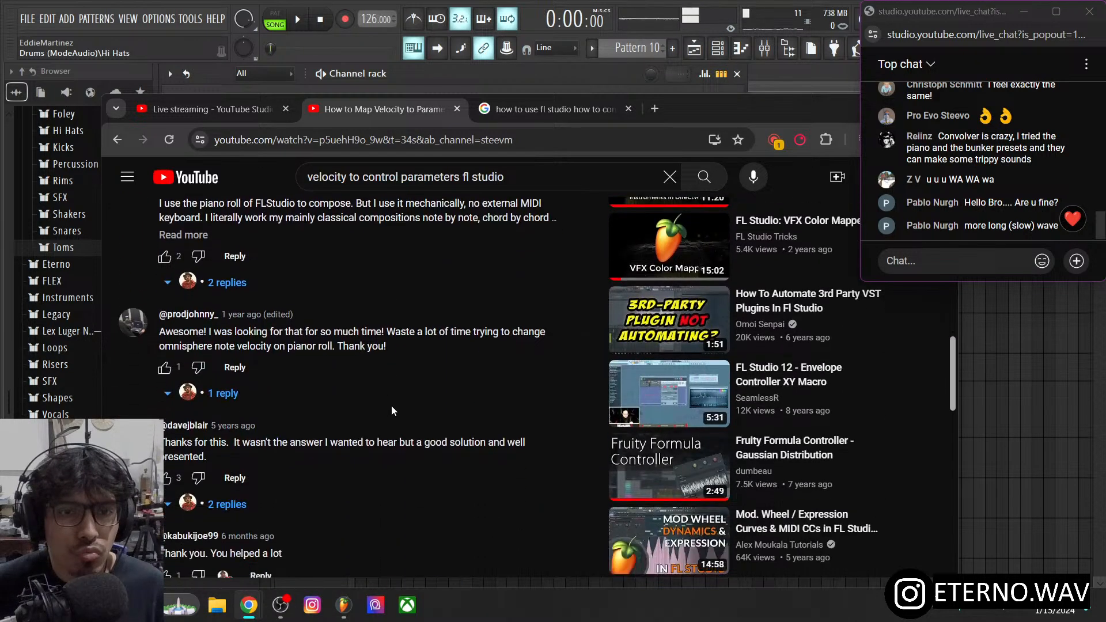
pyautogui.scroll(-1, 391, 406)
pyautogui.scroll(-1, 392, 411)
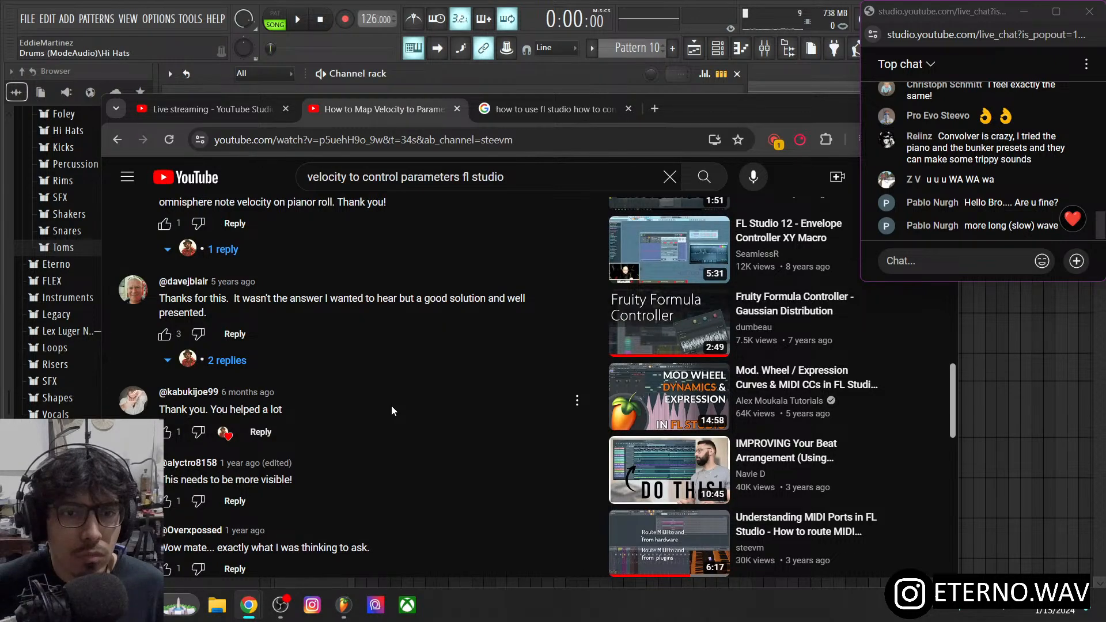
pyautogui.scroll(10, 392, 398)
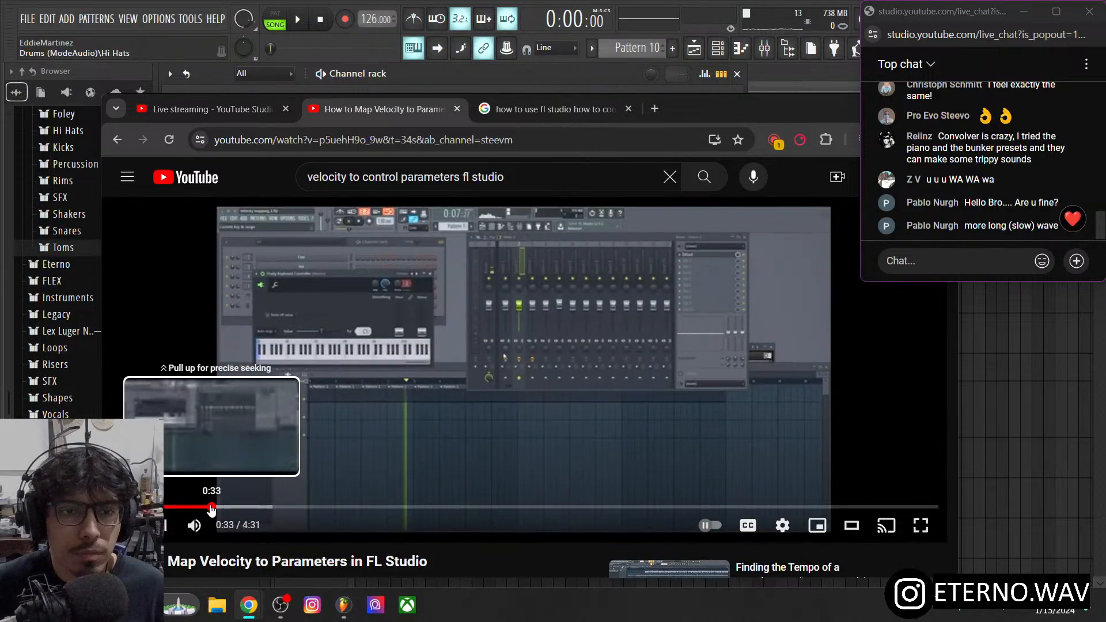
# - Restart the velocity mapping video from the beginning and view it full screen from a maximized browser window
pyautogui.click(170, 507)
pyautogui.click(476, 401)
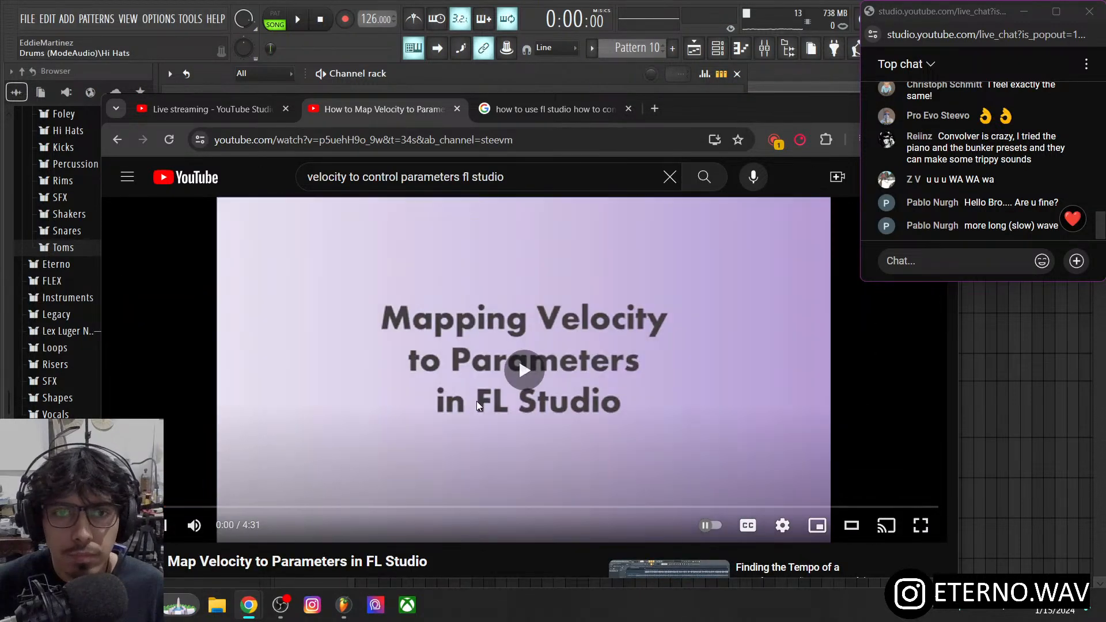
pyautogui.click(919, 527)
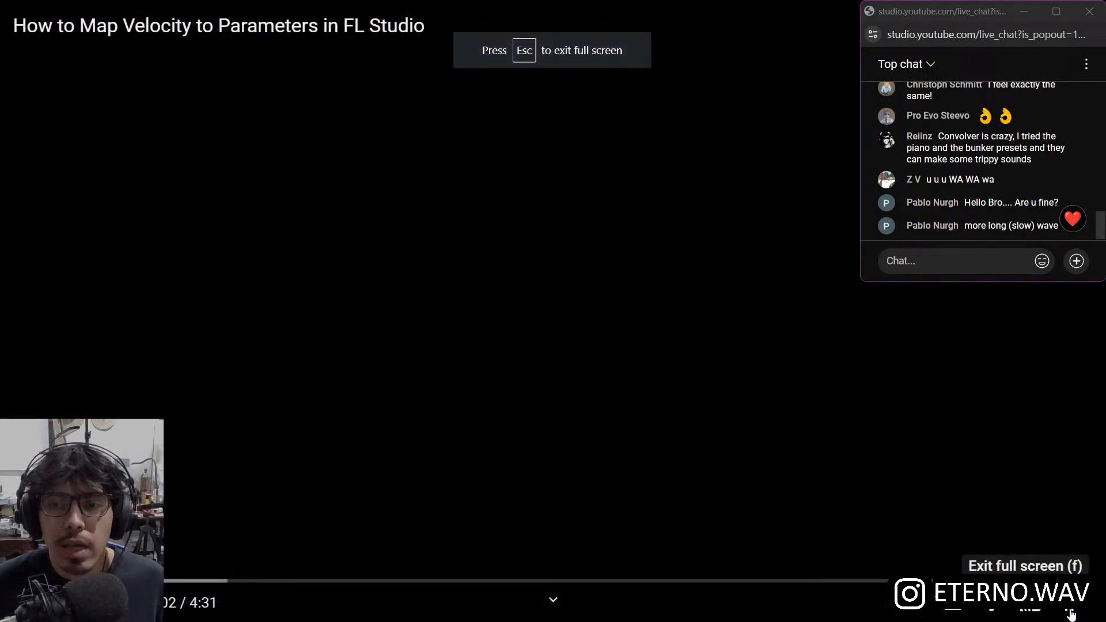
pyautogui.click(1071, 614)
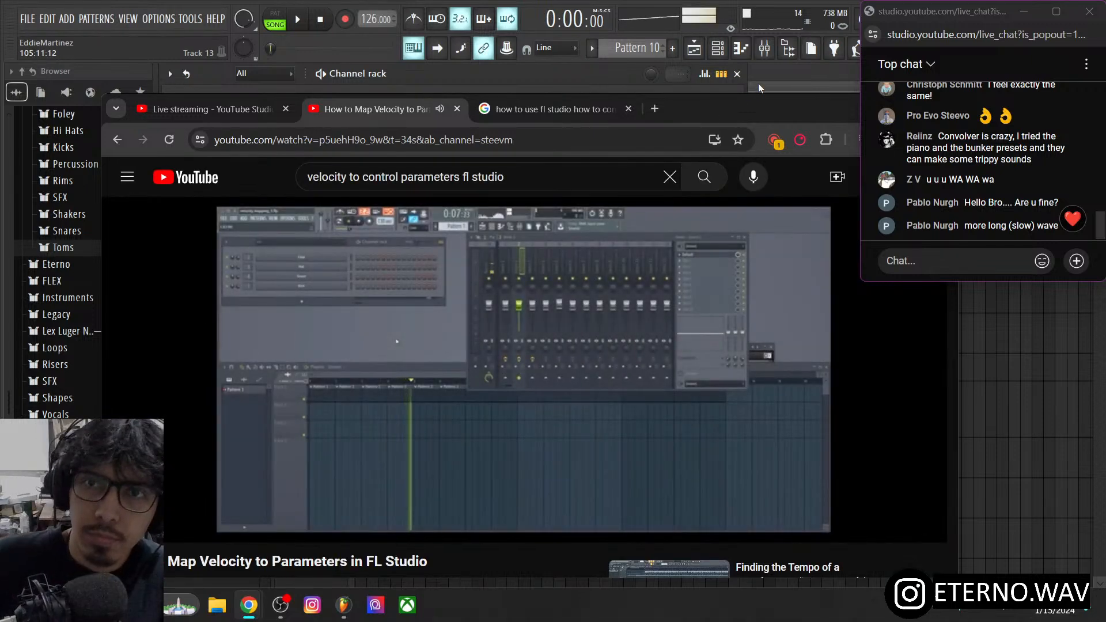
pyautogui.doubleClick(763, 106)
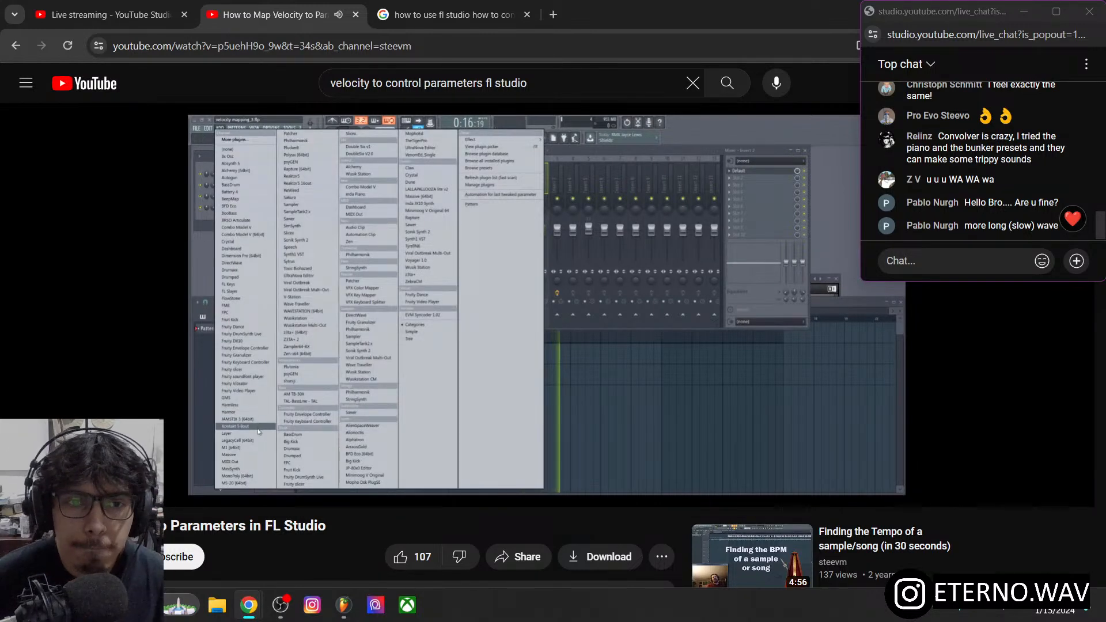
pyautogui.click(1070, 487)
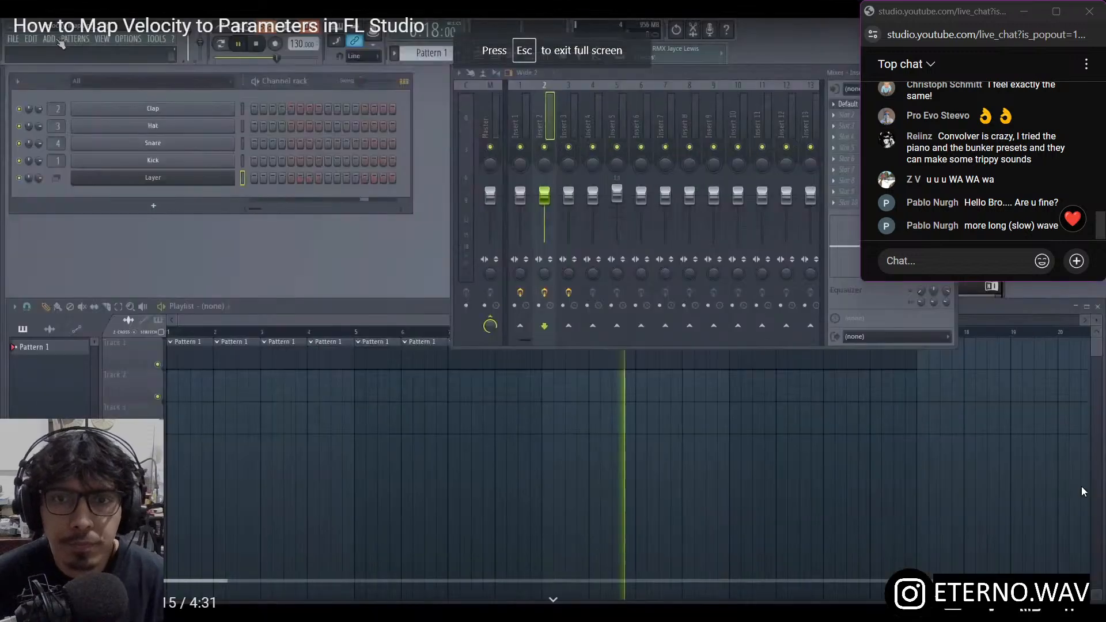
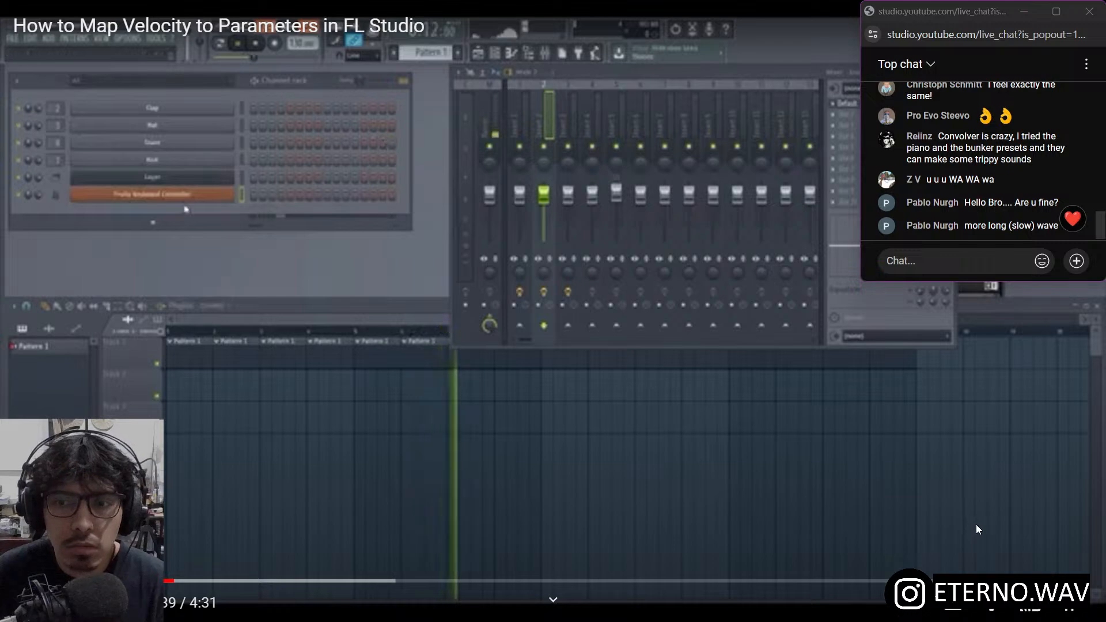
# - Check the full-screen video's playback quality settings and dismiss the open menus
pyautogui.click(991, 602)
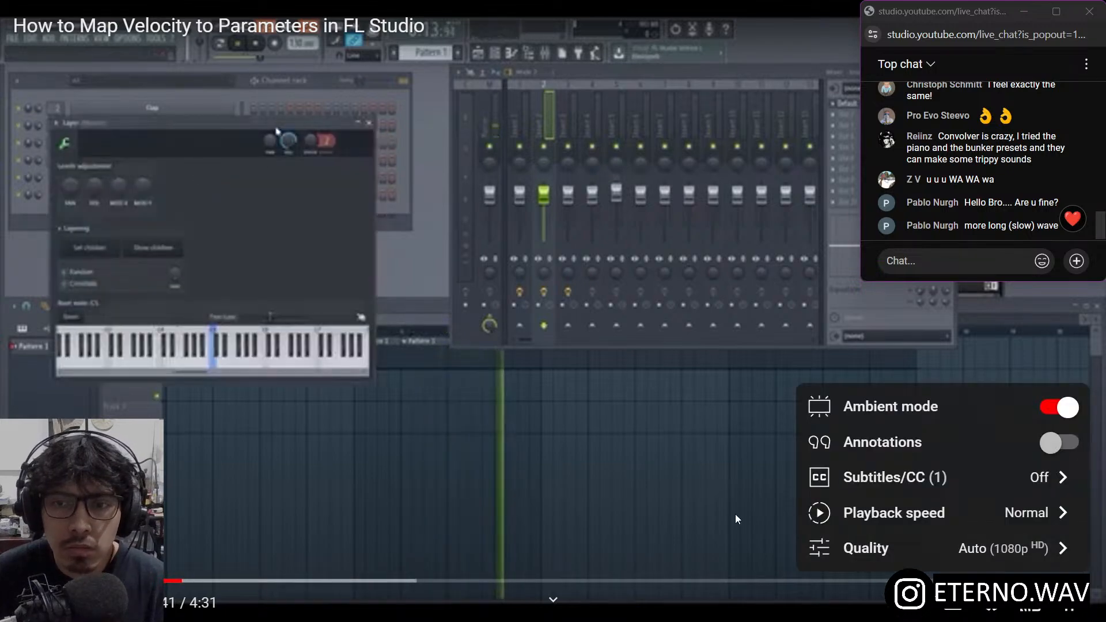
pyautogui.rightClick(595, 410)
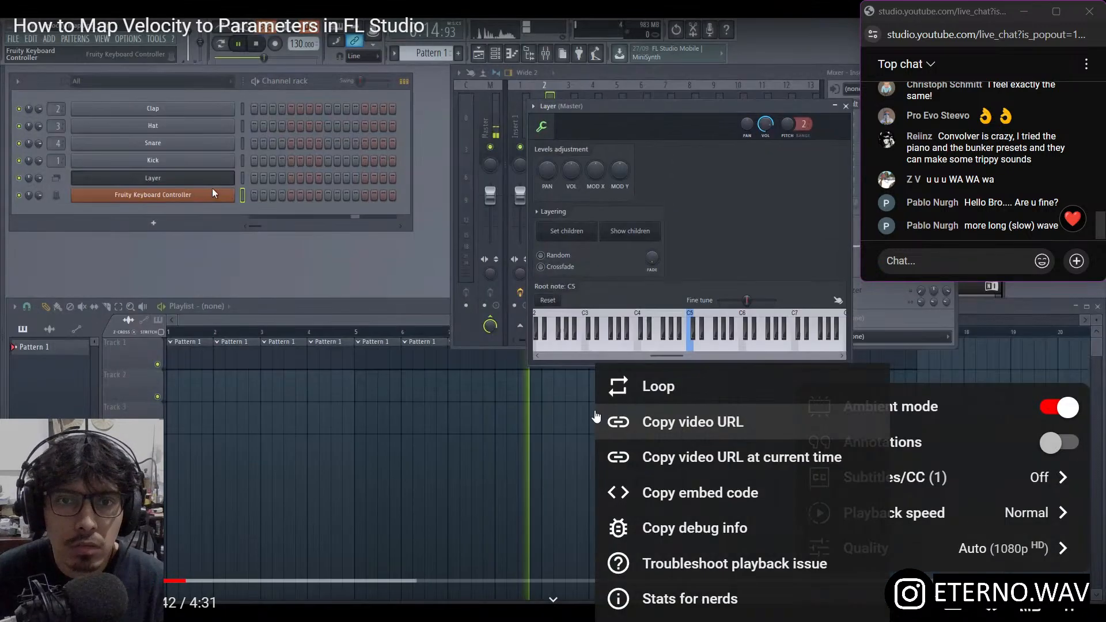
pyautogui.click(476, 537)
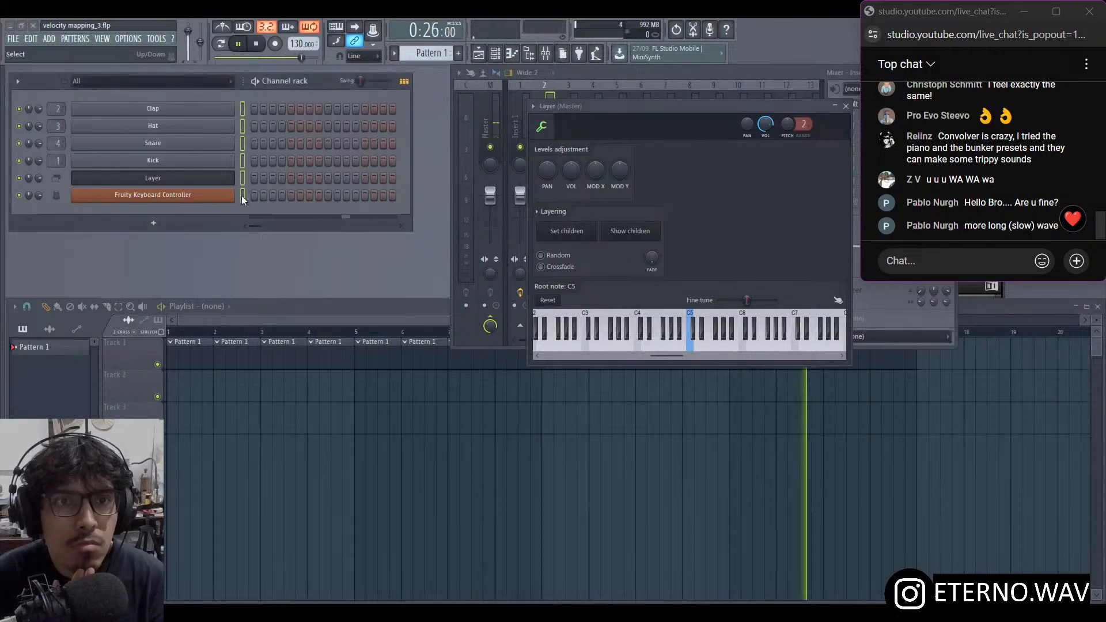
# - Watch how the tutorial sets Kick and Fruity Keyboard Controller as children of a Layer channel and places steps on it
pyautogui.click(242, 159)
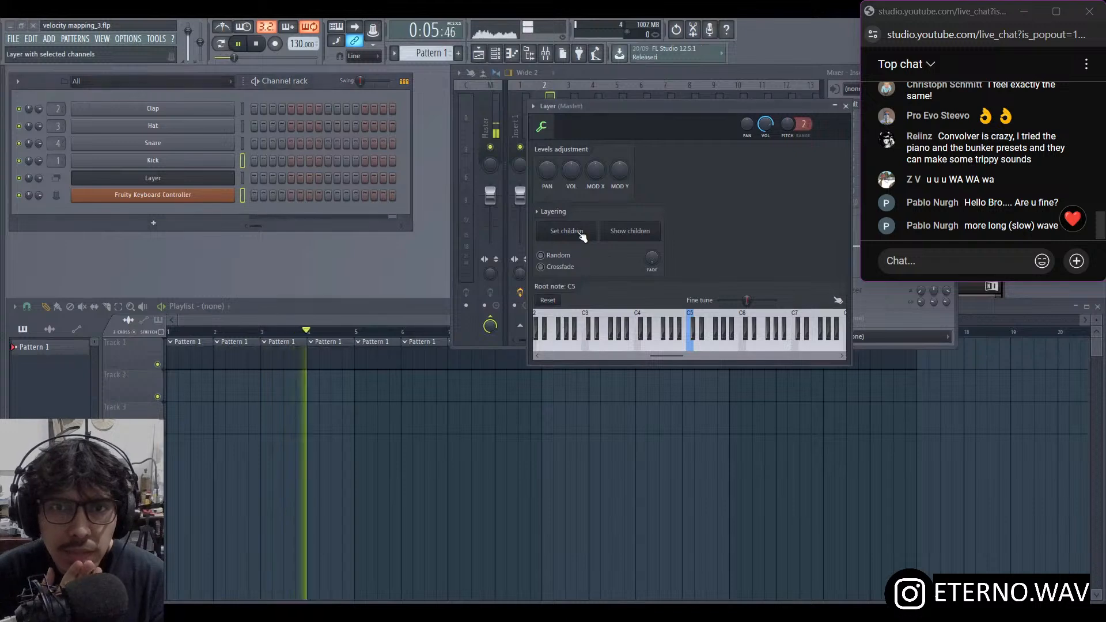
pyautogui.click(243, 178)
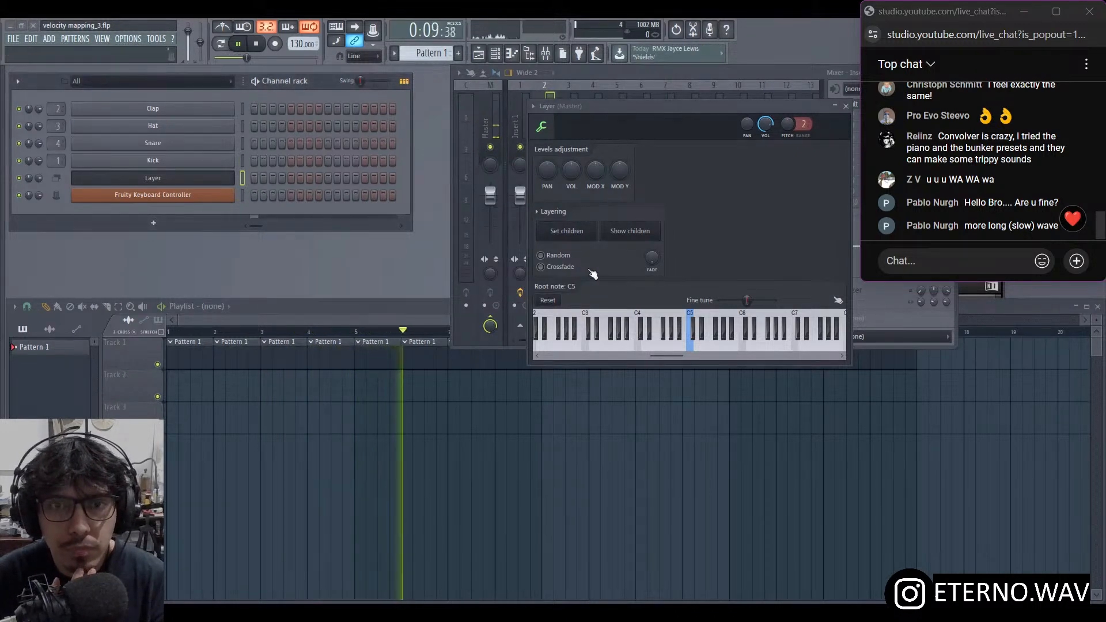
pyautogui.click(639, 234)
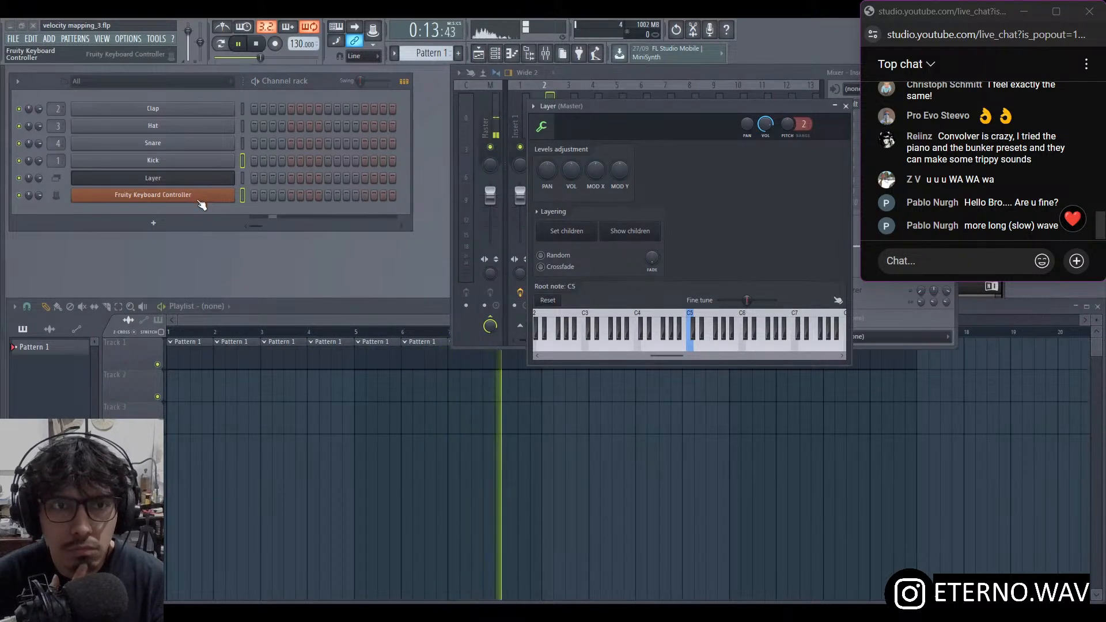
pyautogui.click(208, 178)
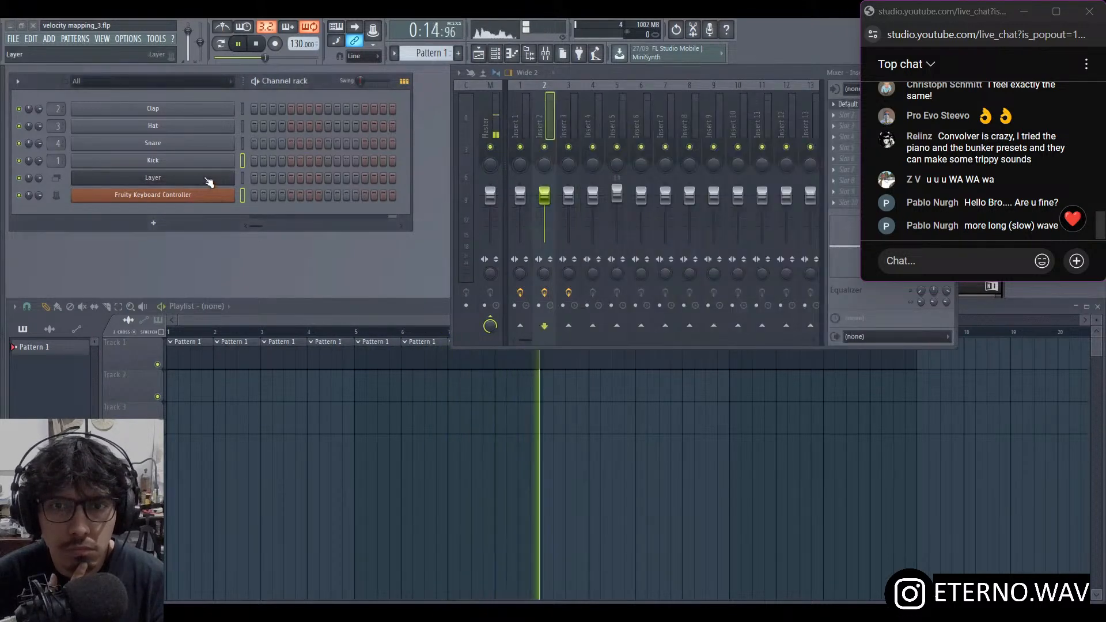
pyautogui.click(254, 178)
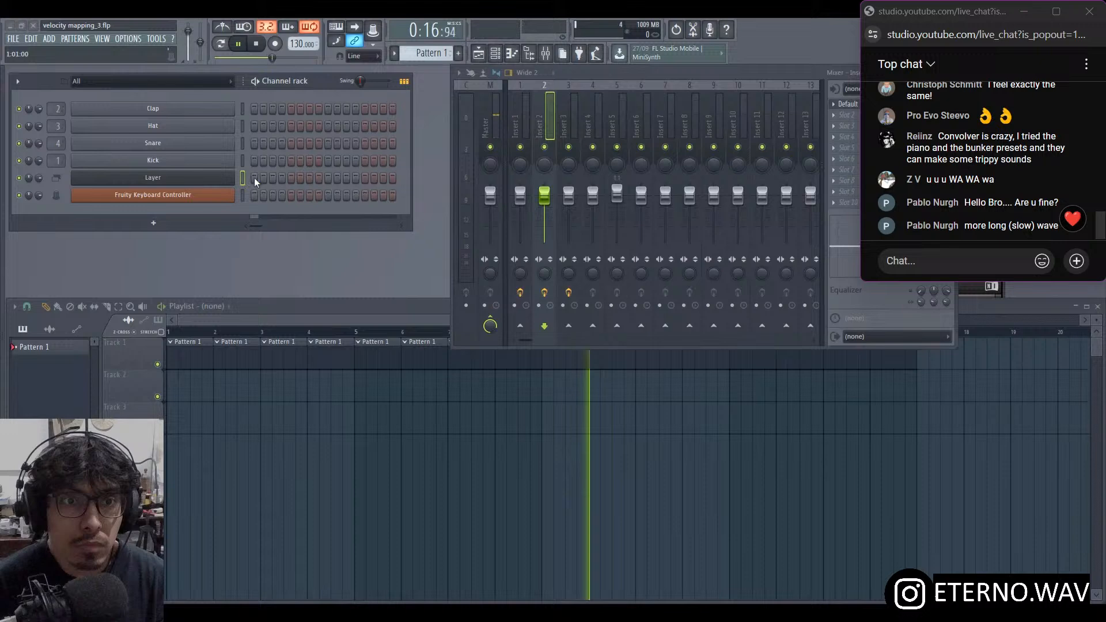
pyautogui.click(291, 178)
pyautogui.click(328, 178)
pyautogui.click(365, 178)
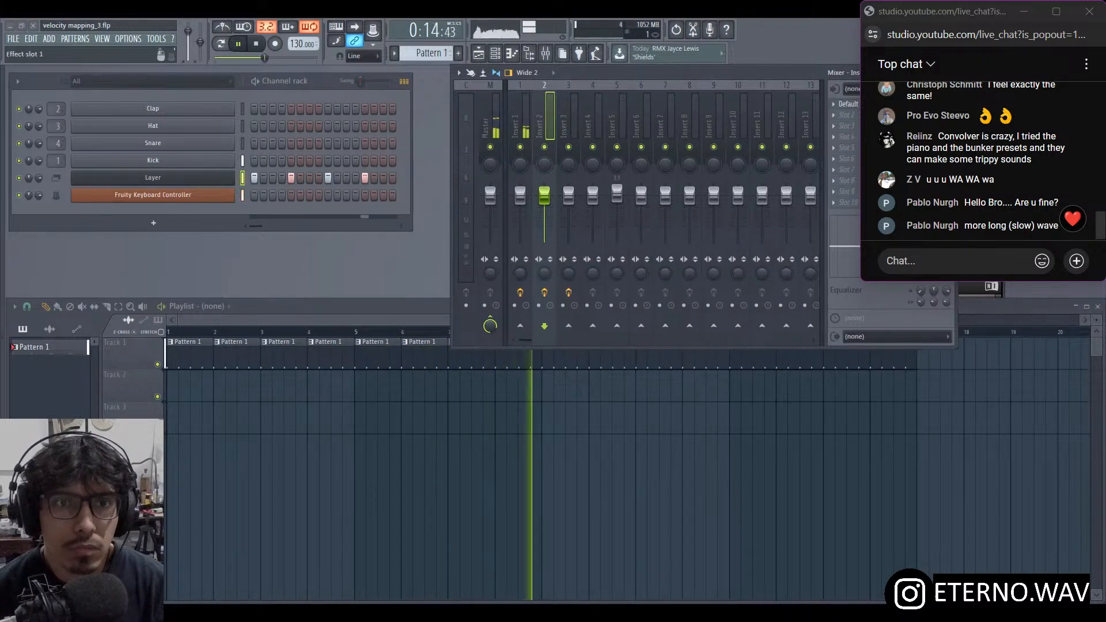
# - Watch how the tutorial links the visualizer image's Size parameter to Fruity Keyboard Controller - Velocity
pyautogui.click(882, 104)
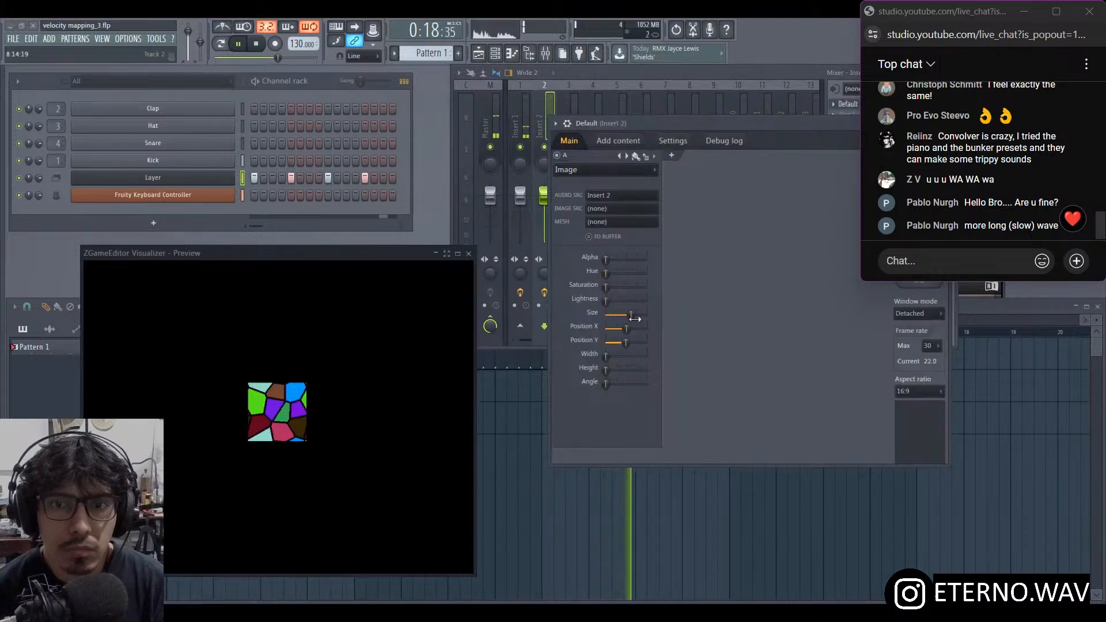
pyautogui.rightClick(633, 315)
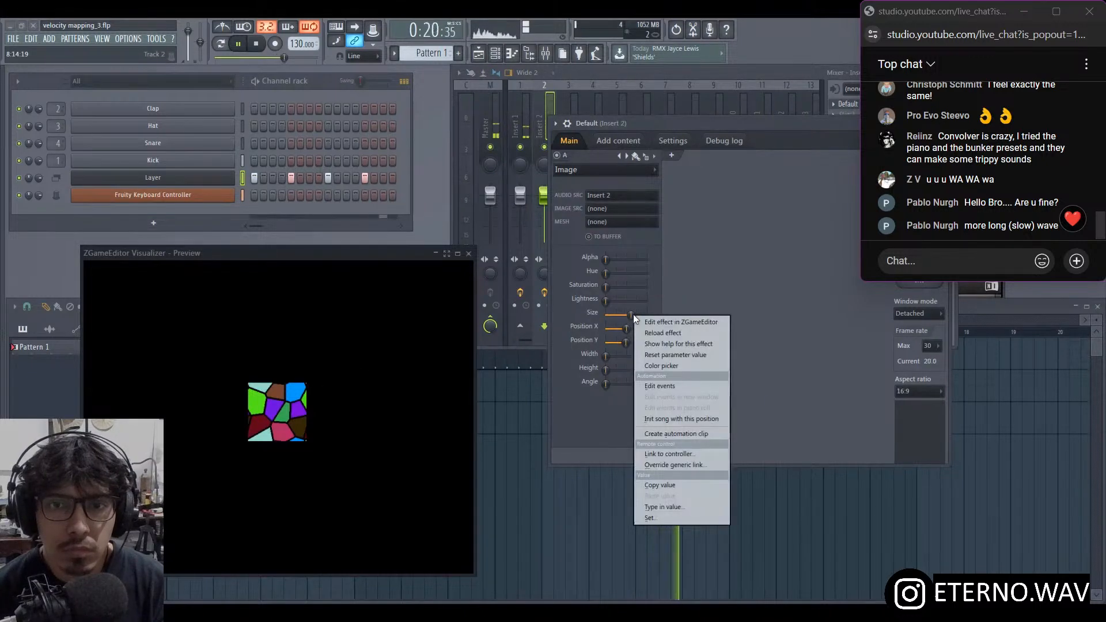
pyautogui.click(658, 457)
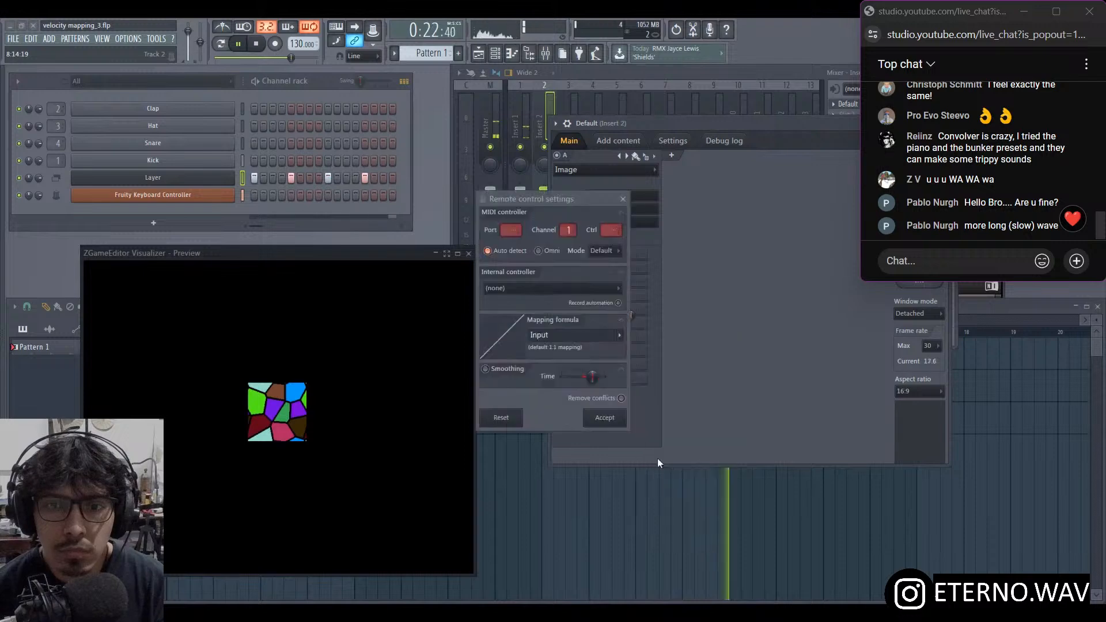
pyautogui.click(579, 289)
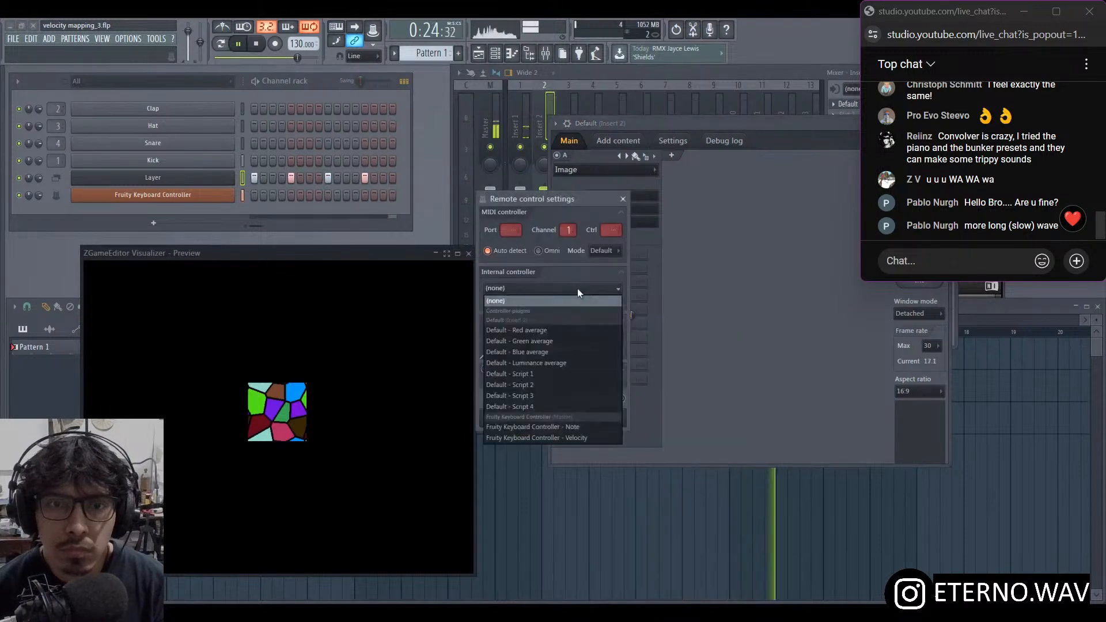
pyautogui.click(550, 439)
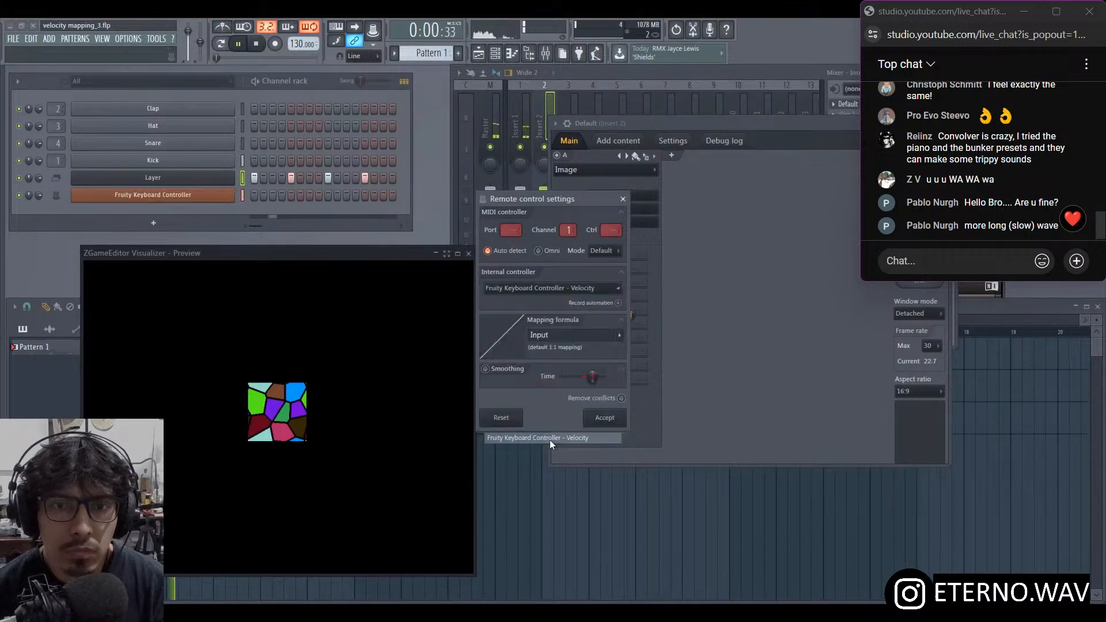
pyautogui.click(605, 419)
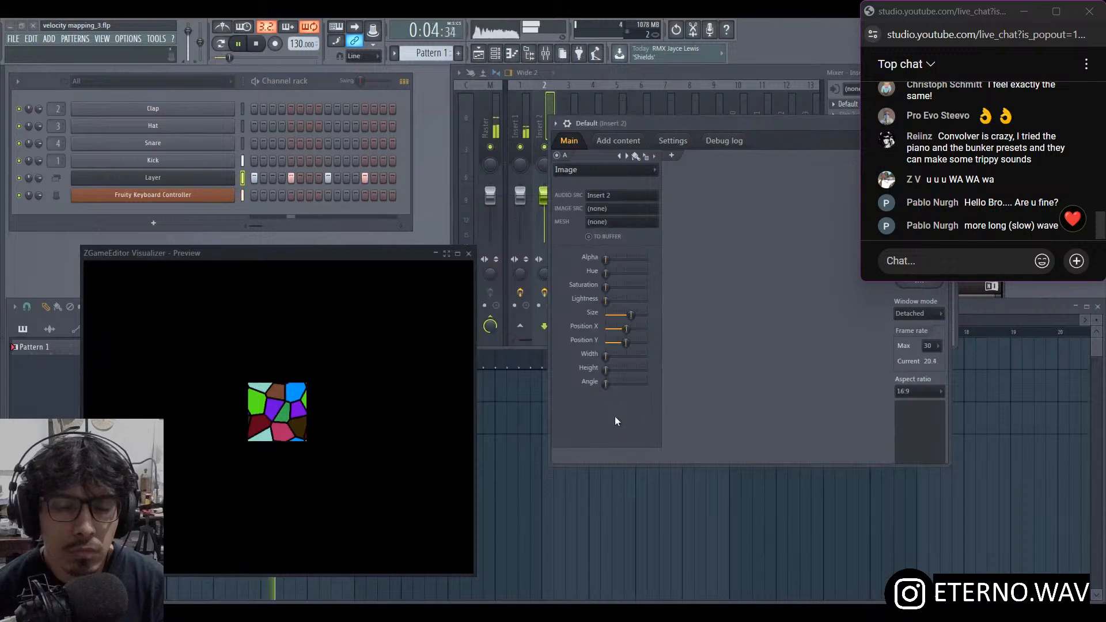
# - Watch how the tutorial varies the Layer channel's note velocities in the piano roll to drive the linked parameter
pyautogui.rightClick(183, 179)
pyautogui.click(270, 180)
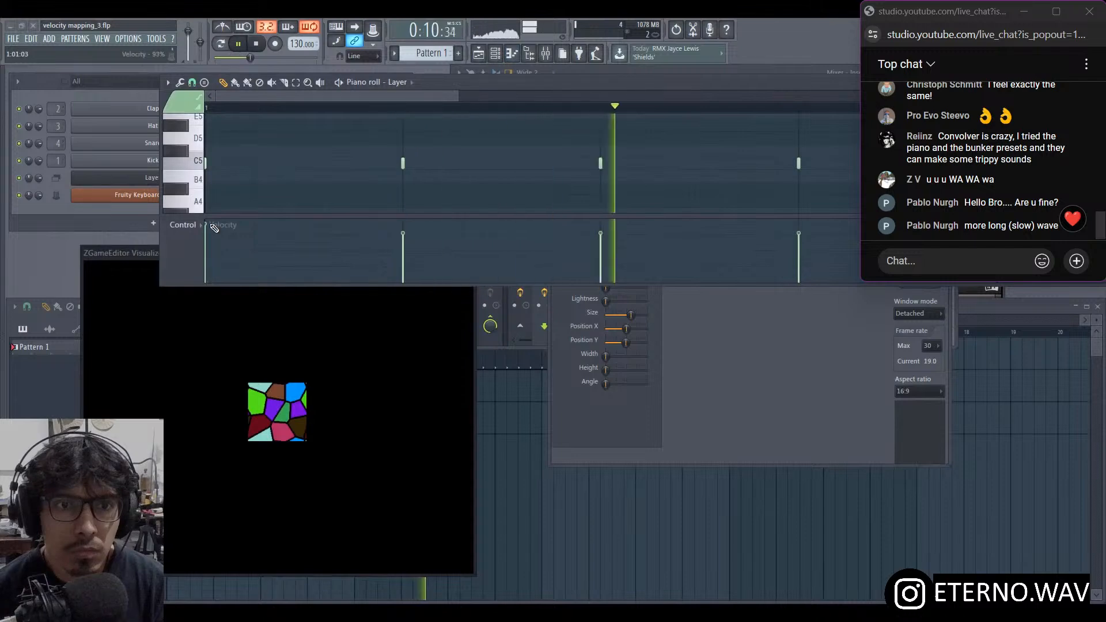
pyautogui.click(399, 250)
pyautogui.moveTo(603, 256)
pyautogui.mouseDown()
pyautogui.moveTo(736, 259)
pyautogui.moveTo(802, 279)
pyautogui.mouseUp()
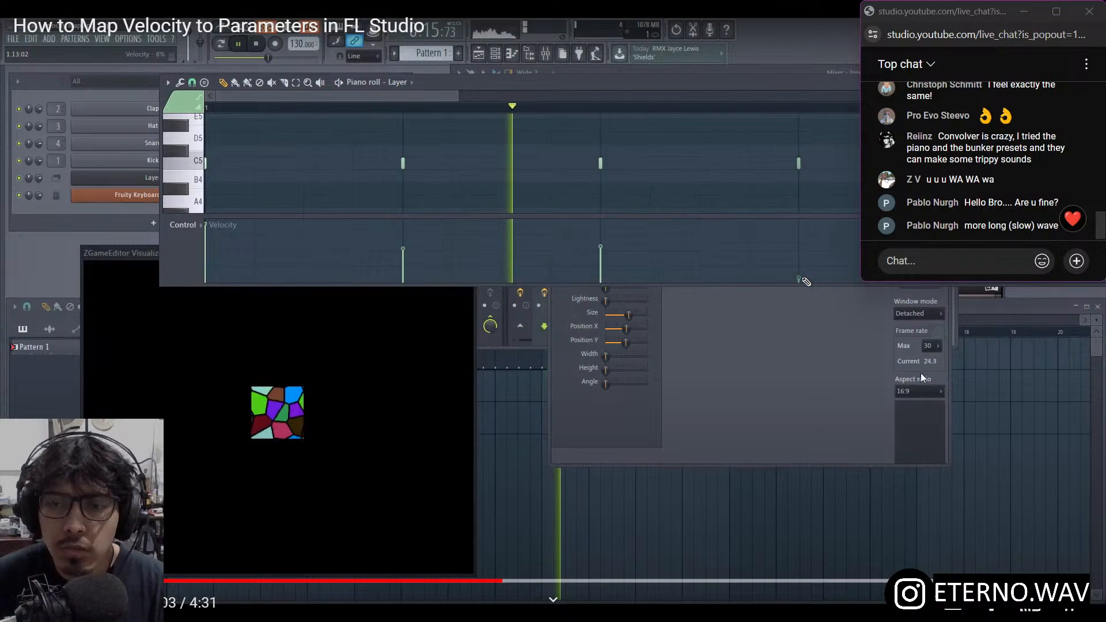
# - Exit the full-screen video and switch from the browser back to the FL Studio project
pyautogui.click(1073, 603)
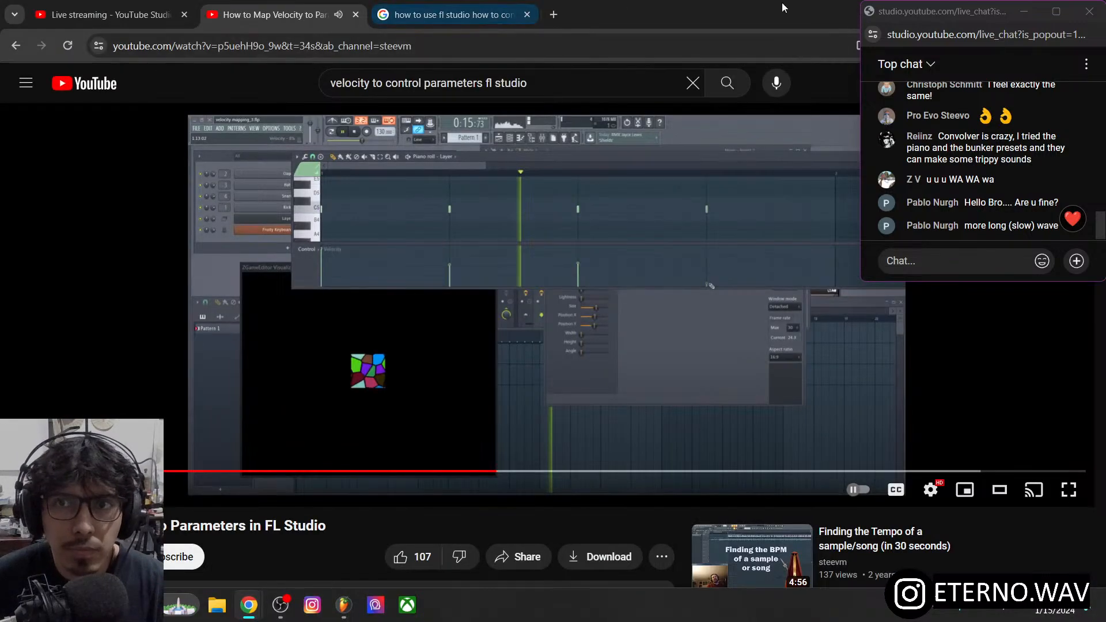
pyautogui.doubleClick(794, 14)
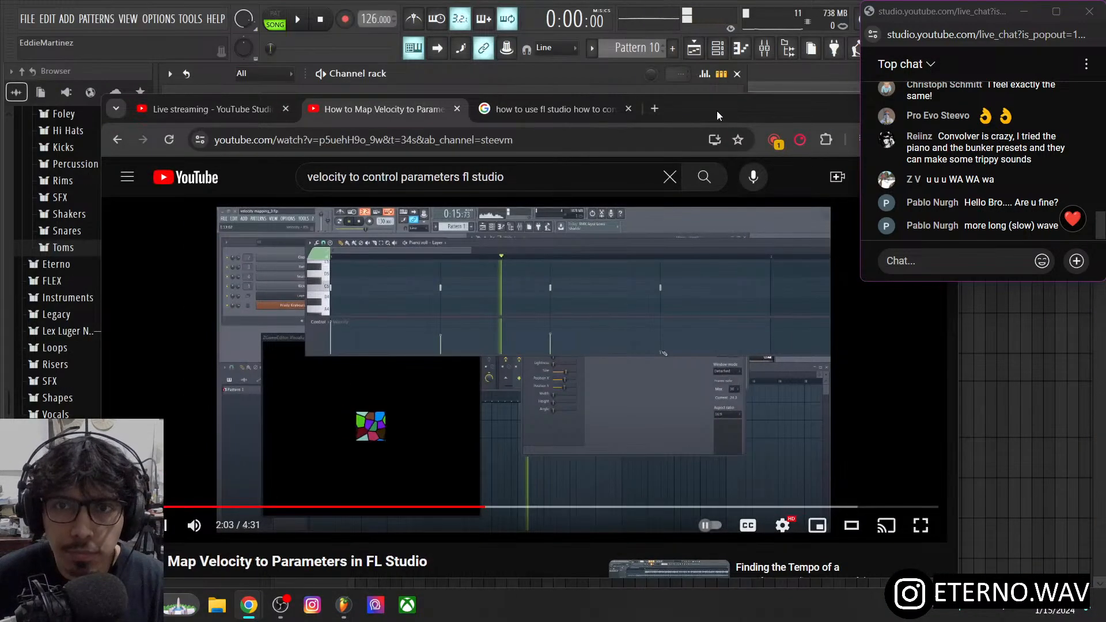
pyautogui.moveTo(716, 111); pyautogui.dragTo(638, 95)
pyautogui.click(792, 92)
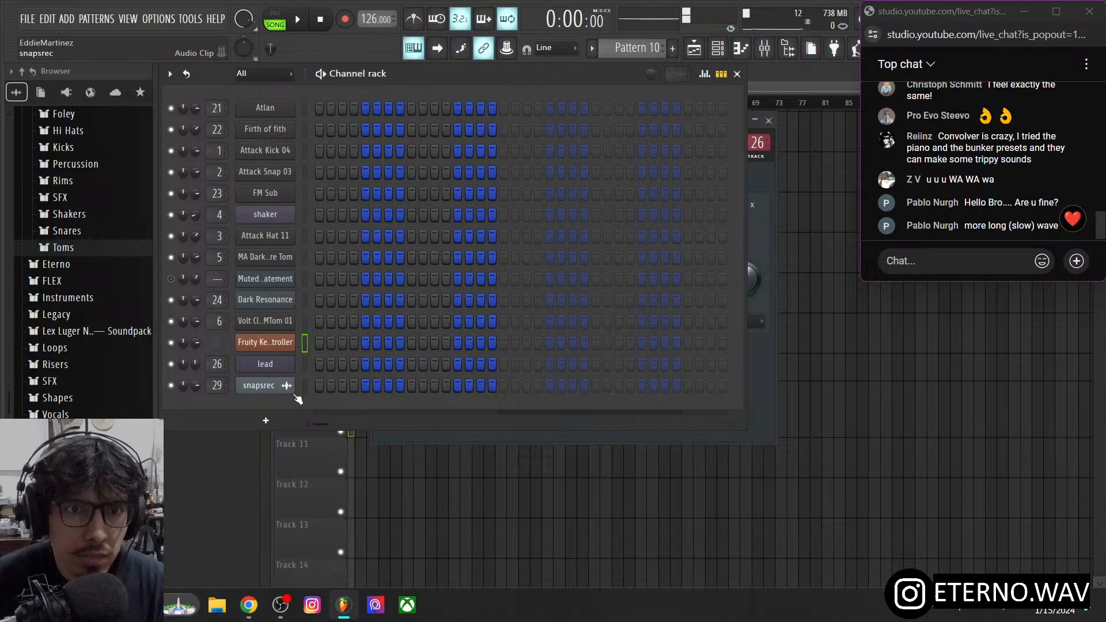
# - Insert a Layer channel next to Fruity Keyboard Controller and move its settings window clear of the channel list
pyautogui.rightClick(288, 342)
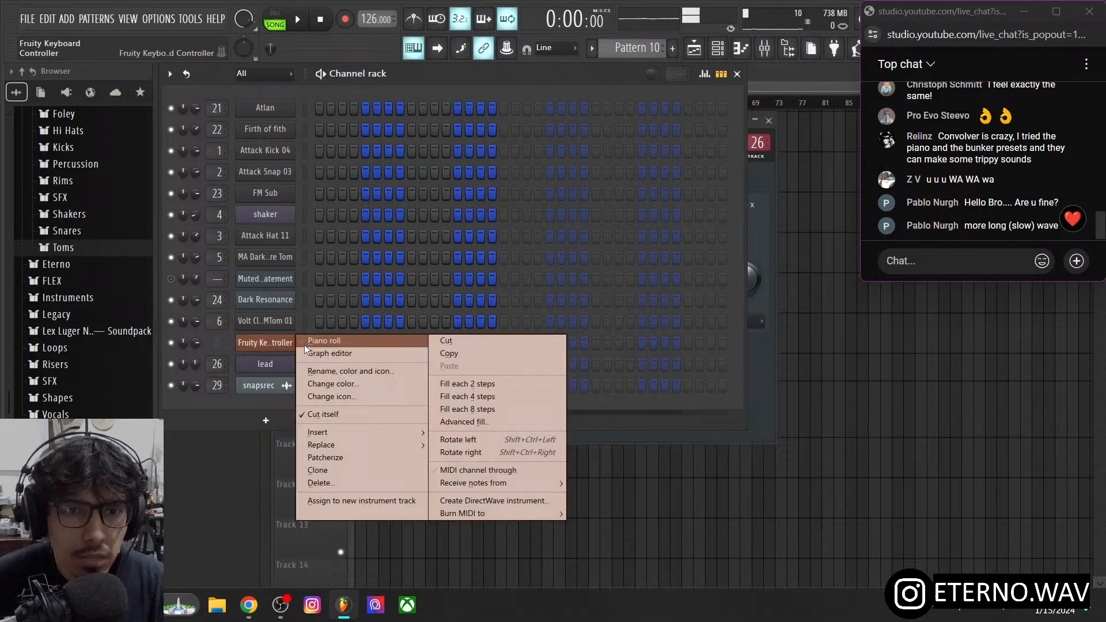
pyautogui.click(268, 345)
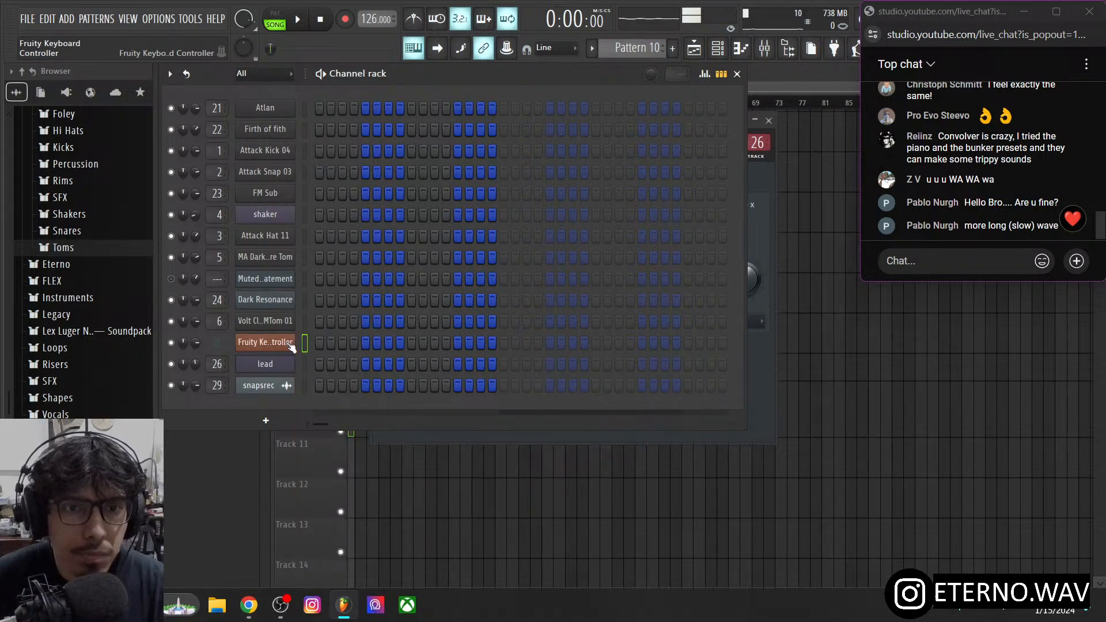
pyautogui.rightClick(293, 341)
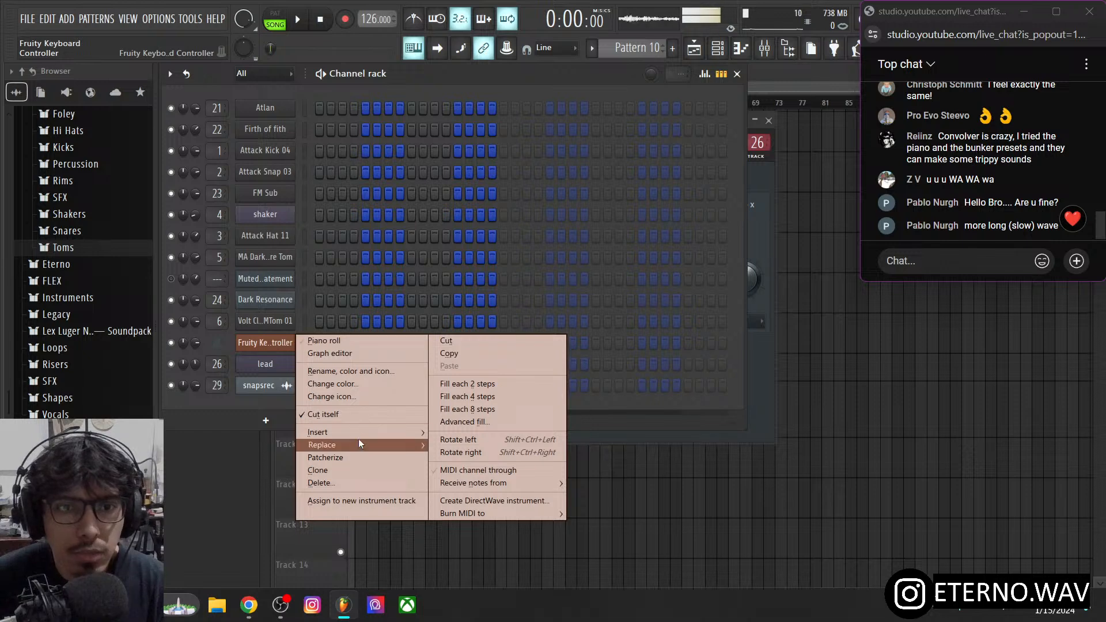
pyautogui.moveTo(360, 433)
pyautogui.moveTo(476, 403)
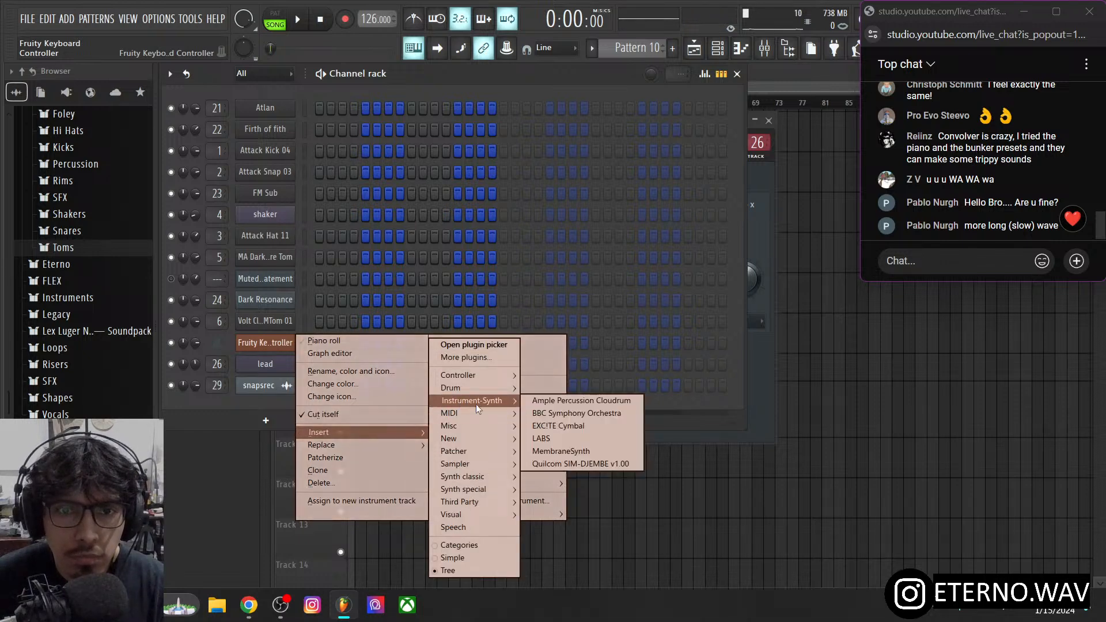
pyautogui.moveTo(500, 425)
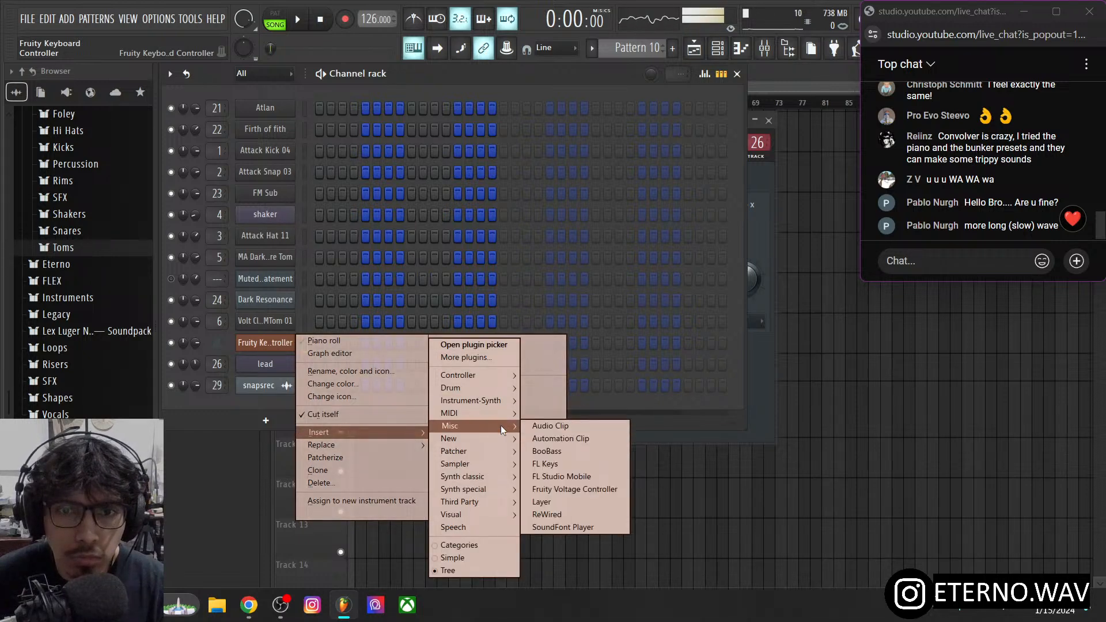
pyautogui.click(558, 502)
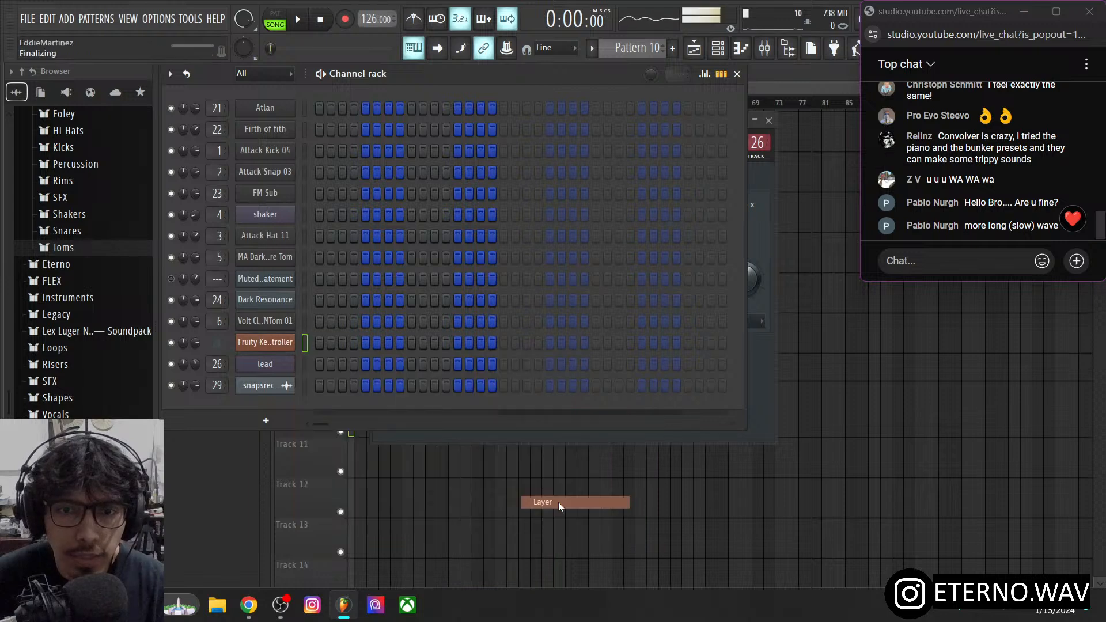
pyautogui.moveTo(409, 222); pyautogui.dragTo(597, 219)
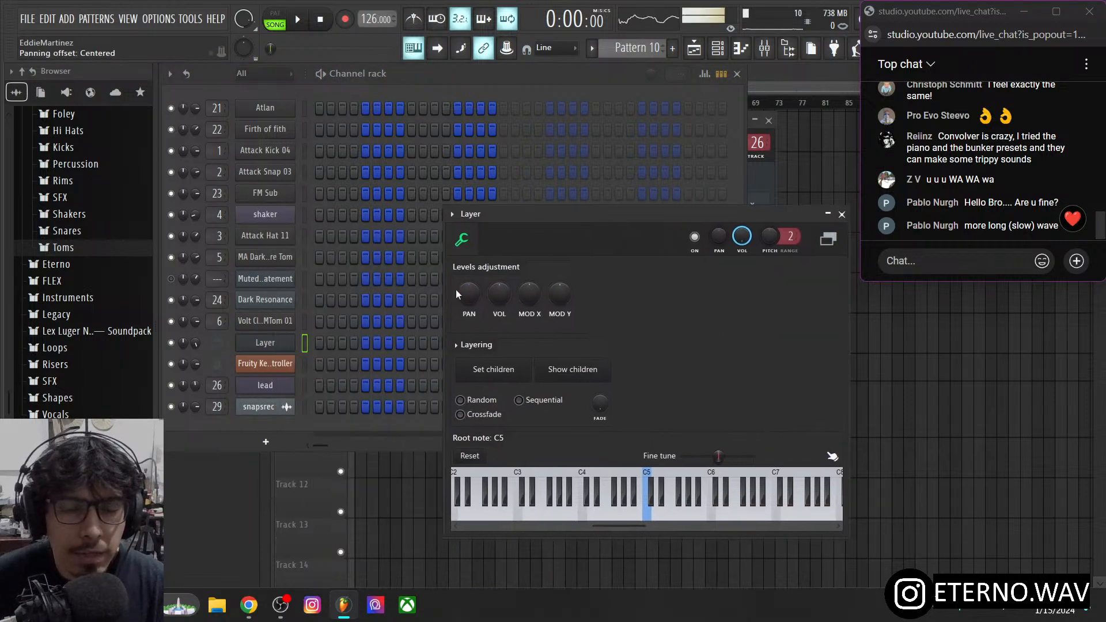
# - Set the Fruity Keyboard Controller and lead channels as children of the Layer channel and check the assignment
pyautogui.click(305, 366)
pyautogui.click(305, 385)
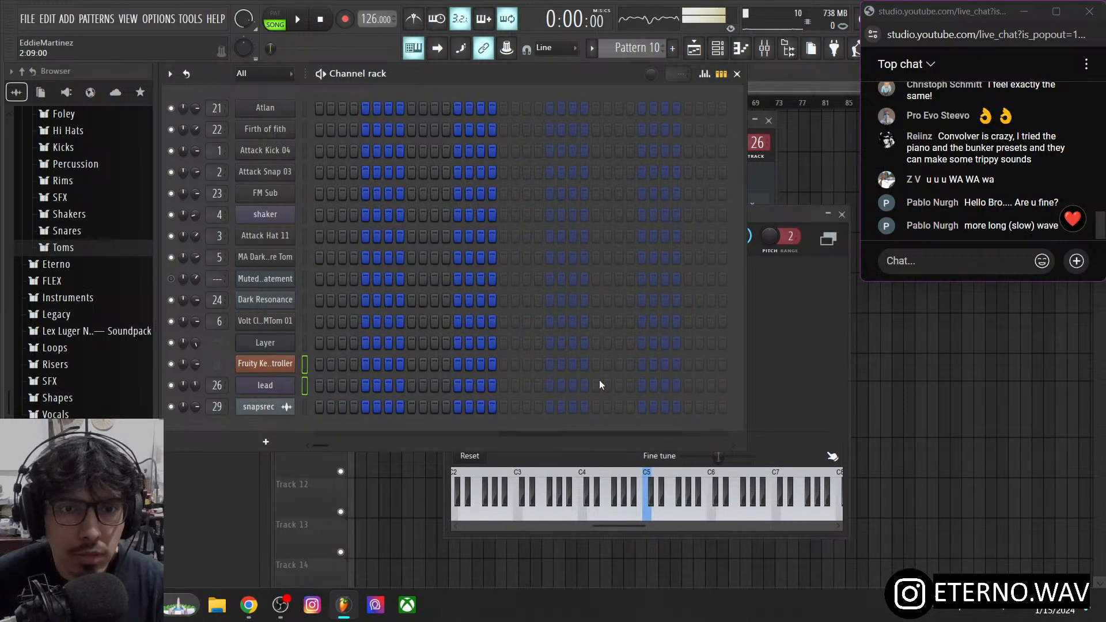
pyautogui.click(796, 379)
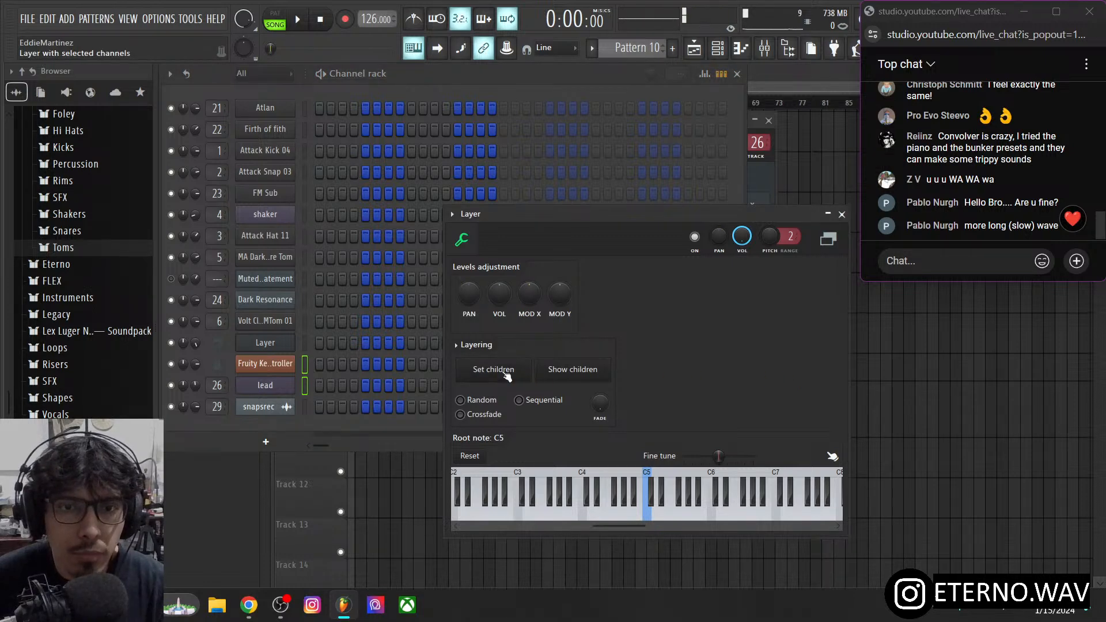
pyautogui.click(317, 428)
pyautogui.click(306, 346)
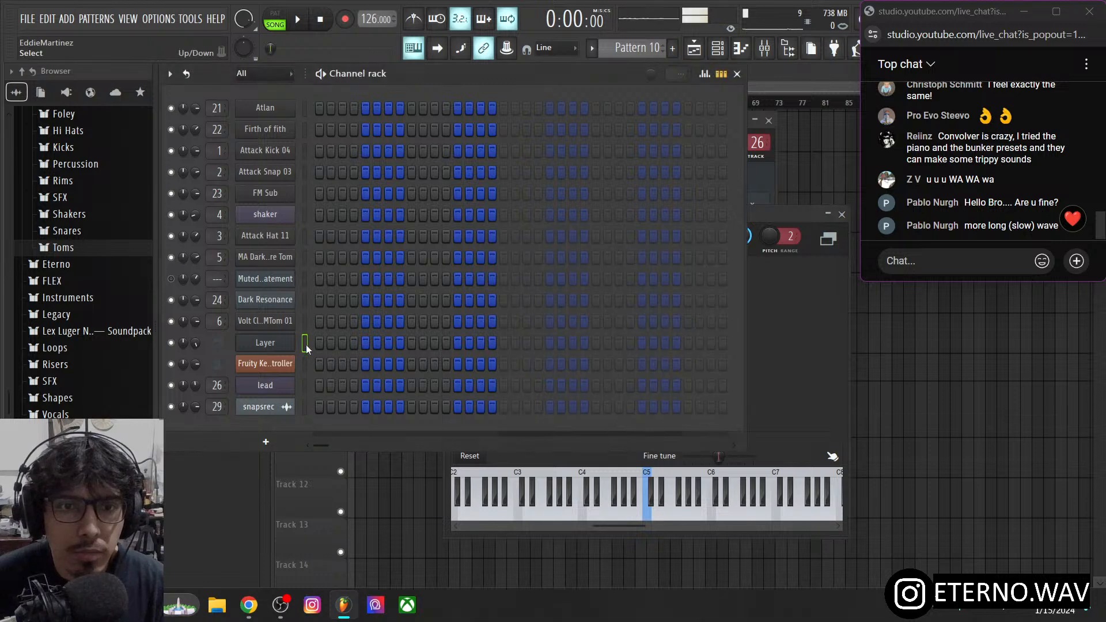
pyautogui.click(793, 389)
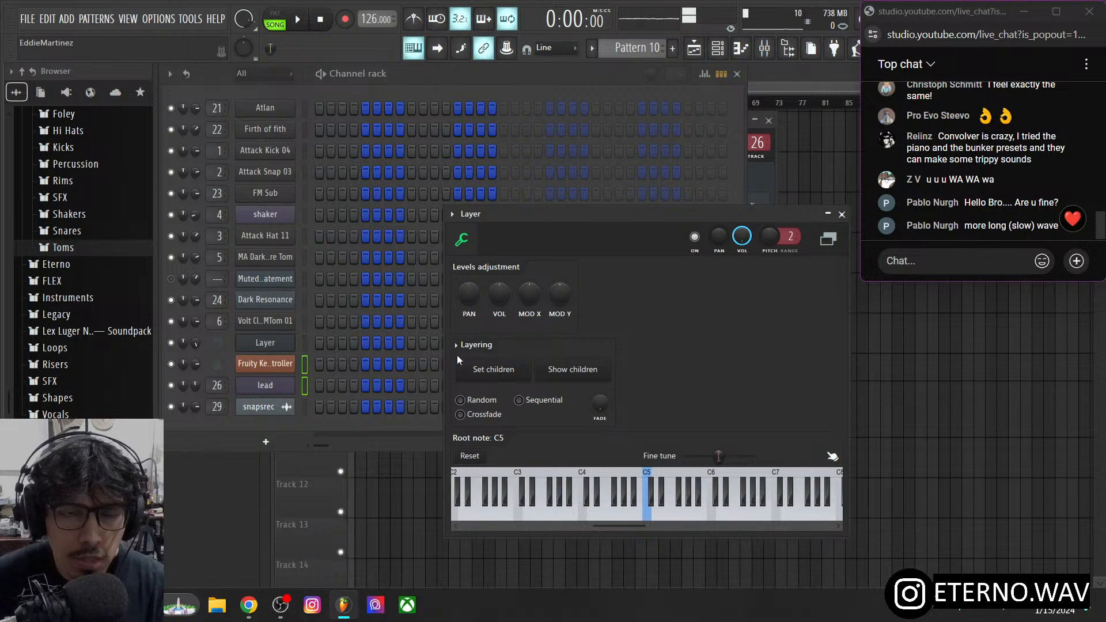
# - Inspect the lead's Mod X envelope and the key range in Fruity Keyboard Controller
pyautogui.click(286, 387)
pyautogui.click(286, 387)
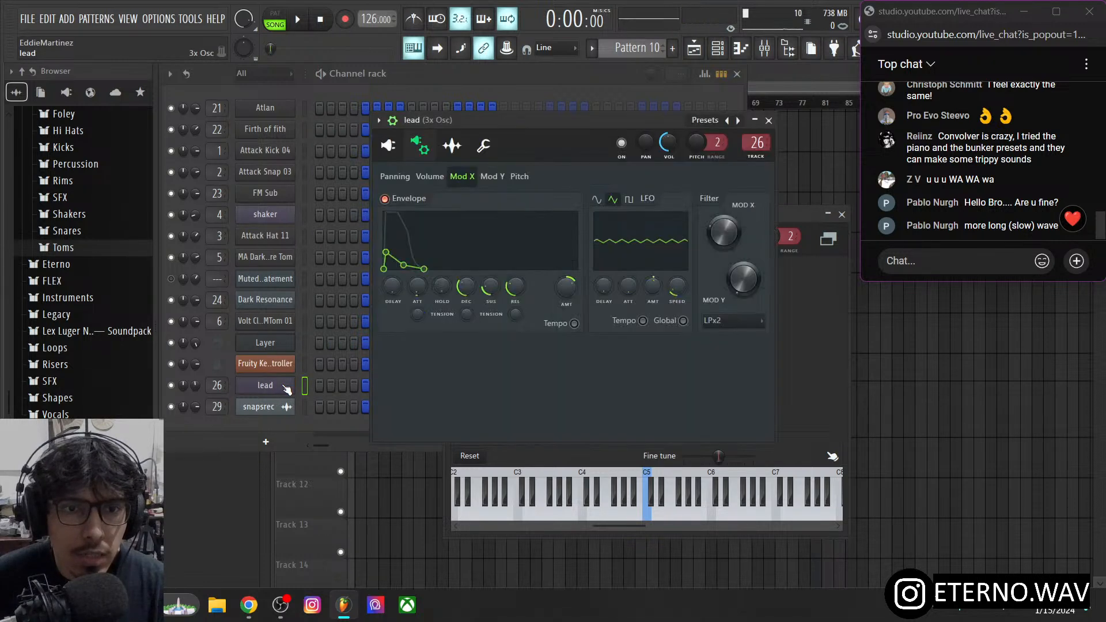
pyautogui.click(278, 364)
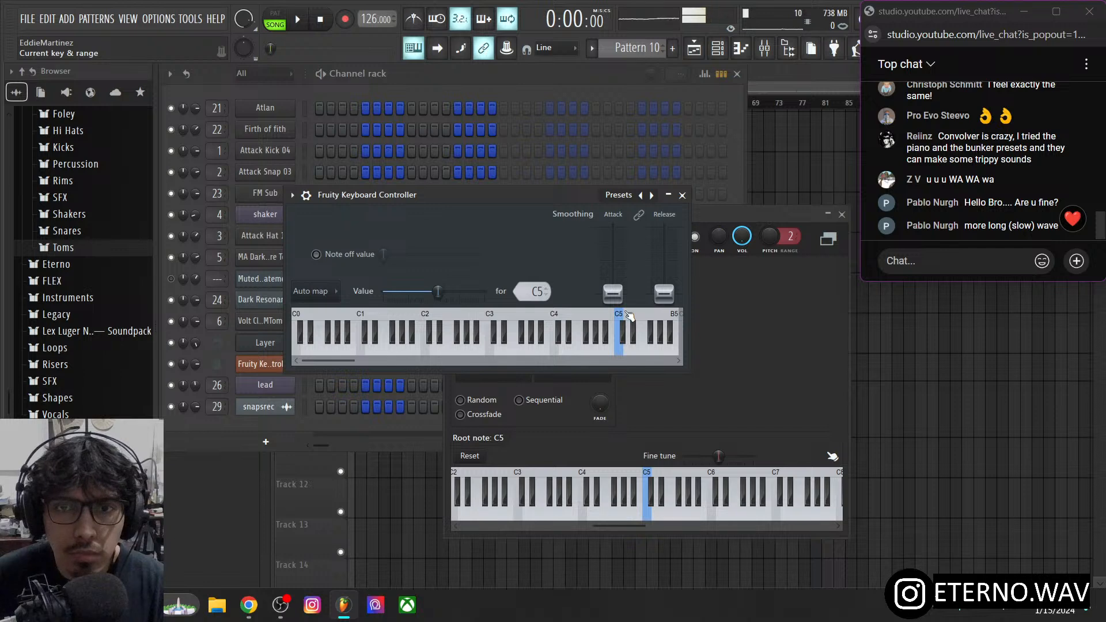
pyautogui.moveTo(673, 315)
pyautogui.mouseDown()
pyautogui.moveTo(835, 321)
pyautogui.moveTo(803, 309)
pyautogui.mouseUp()
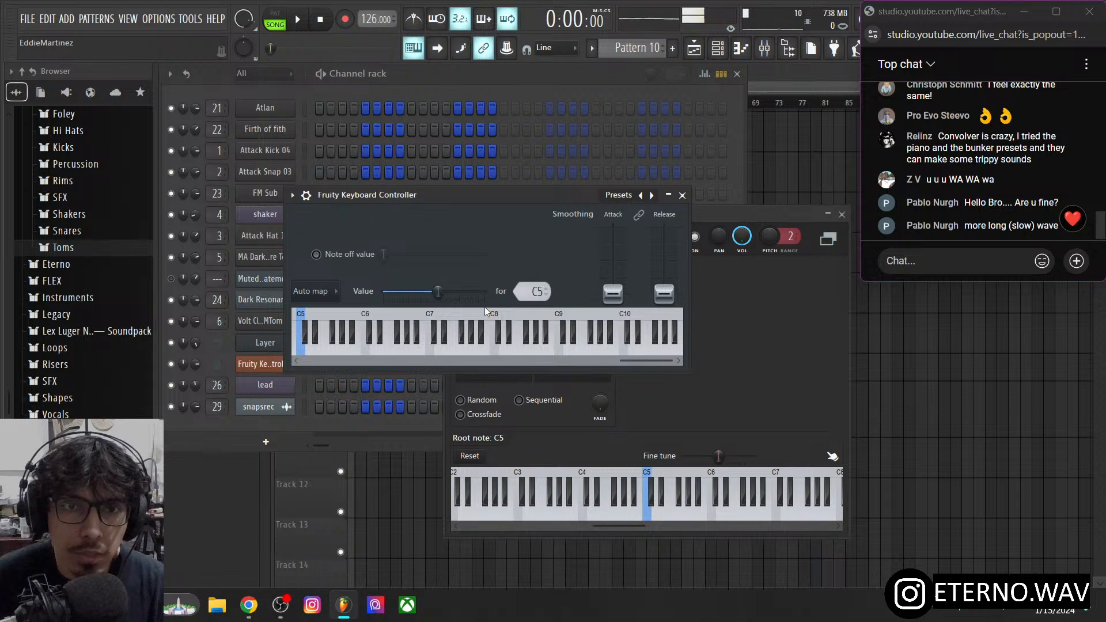
# - Save the Fruity Keyboard Controller settings as a preset named "full keyboard"
pyautogui.click(288, 195)
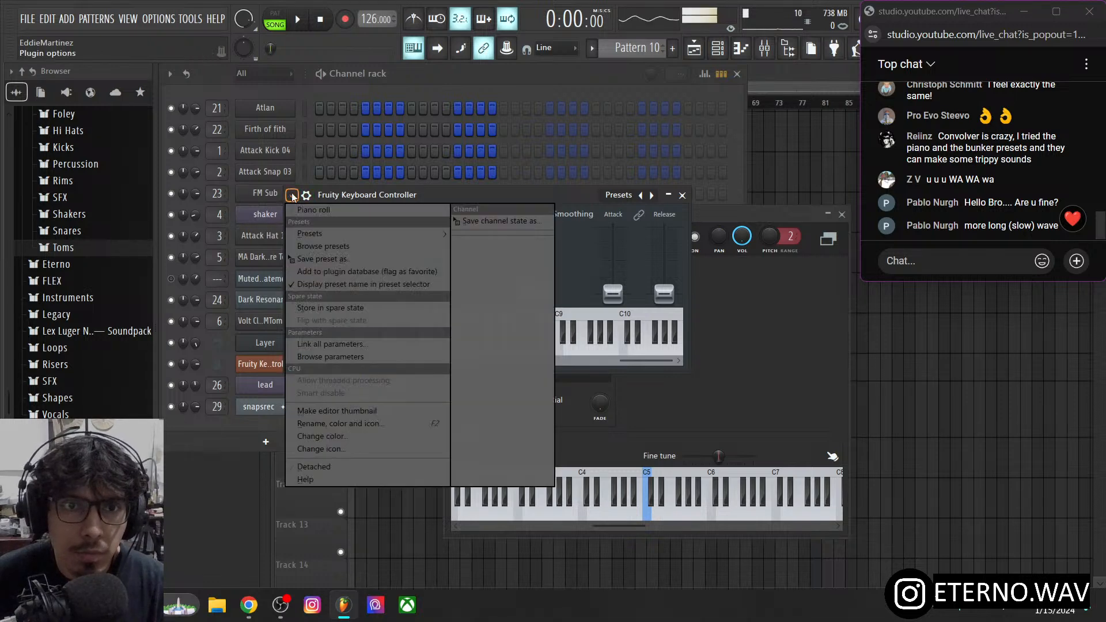
pyautogui.click(327, 259)
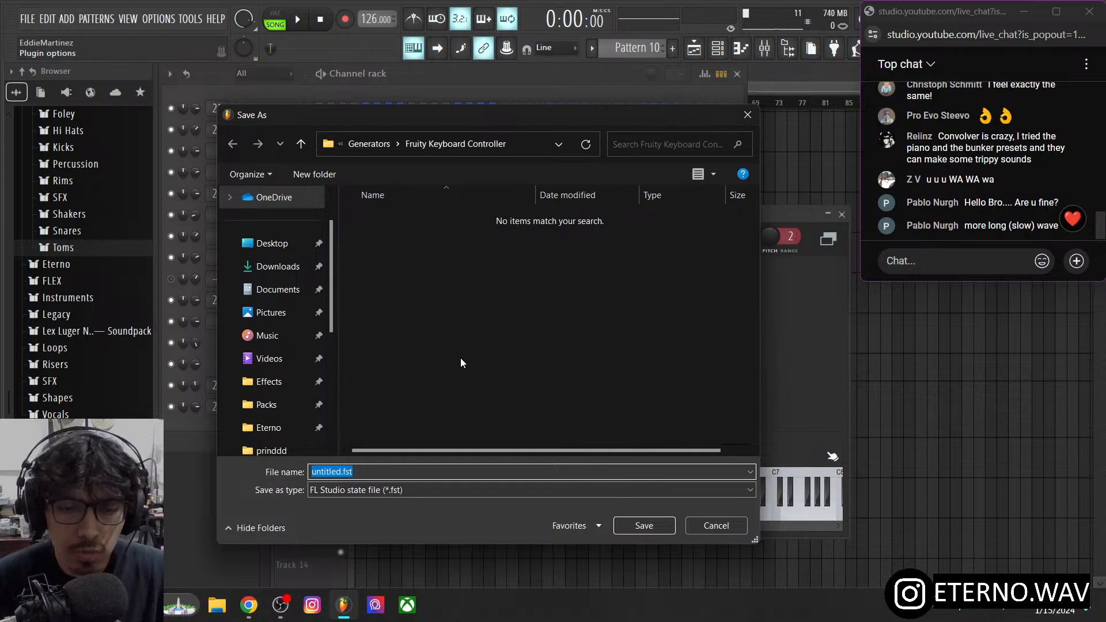
pyautogui.write('full keyboard')
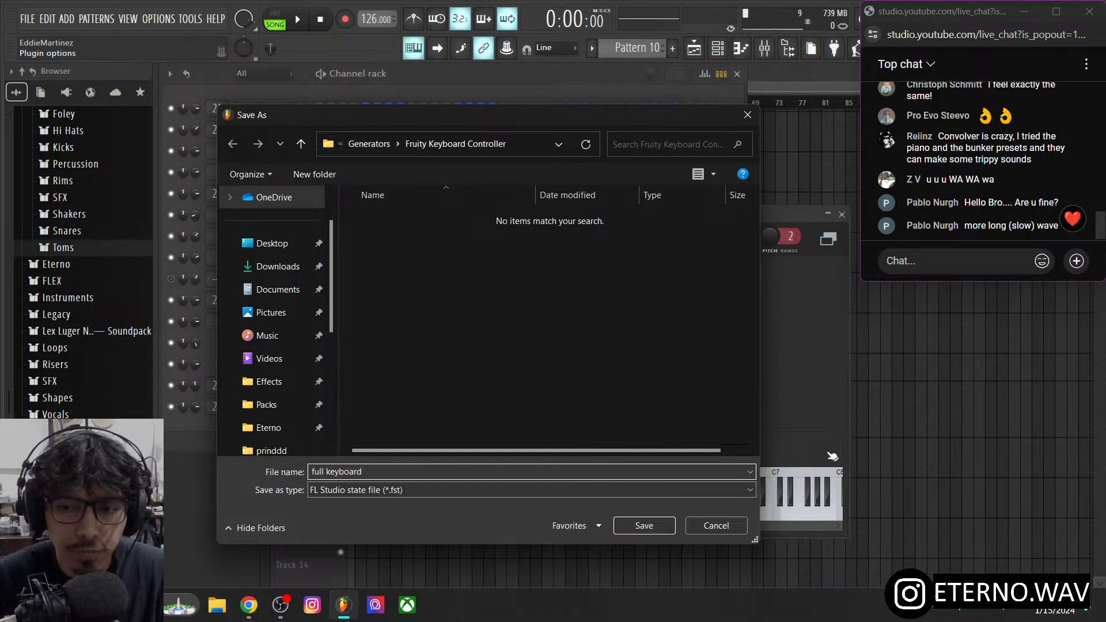
pyautogui.press('Return')
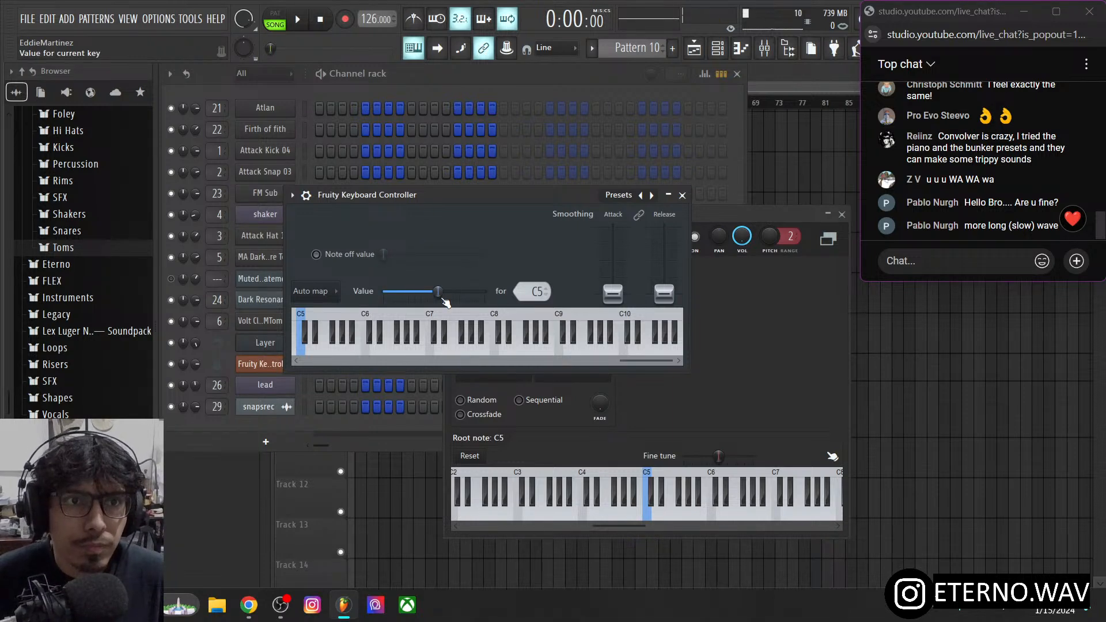
# - Review Fruity Keyboard Controller's auto-mapping options without applying any, and close the plugin window
pyautogui.click(336, 291)
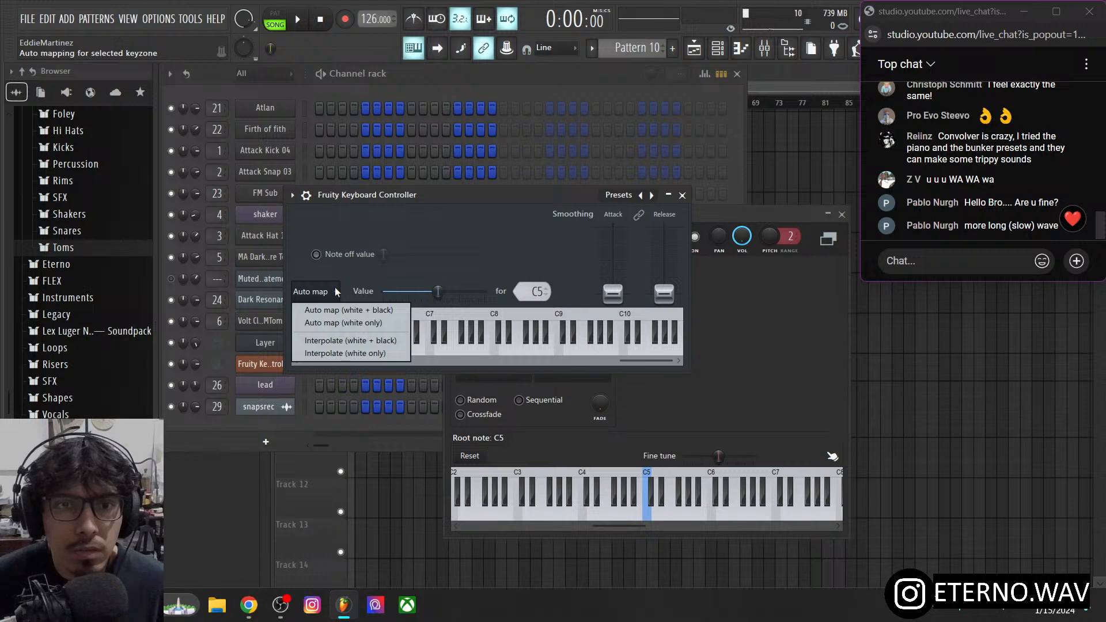
pyautogui.click(358, 218)
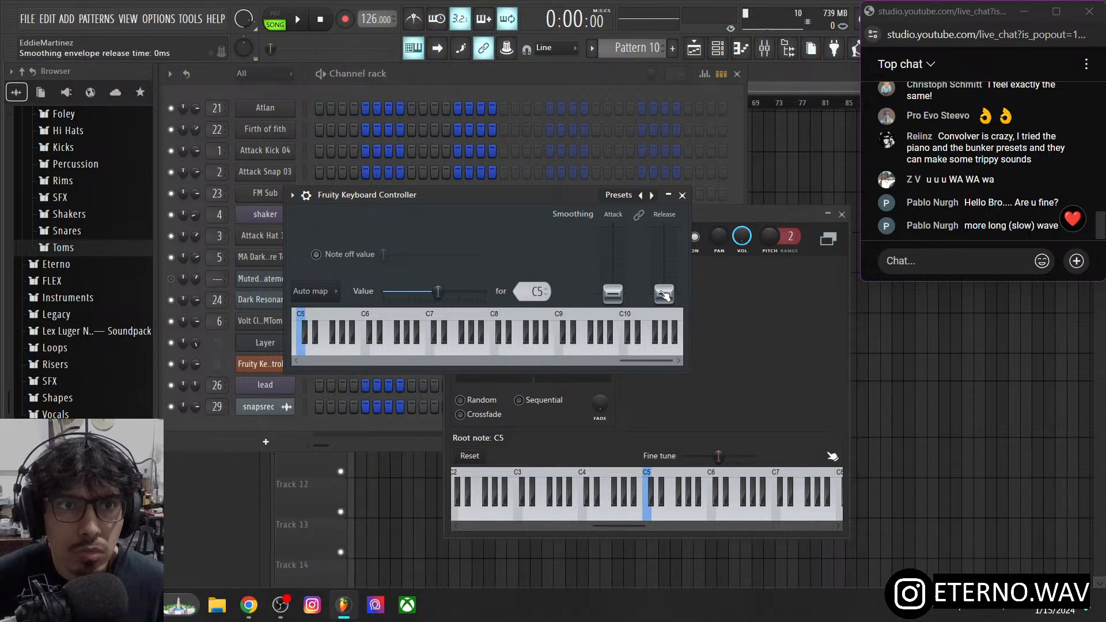
pyautogui.click(683, 196)
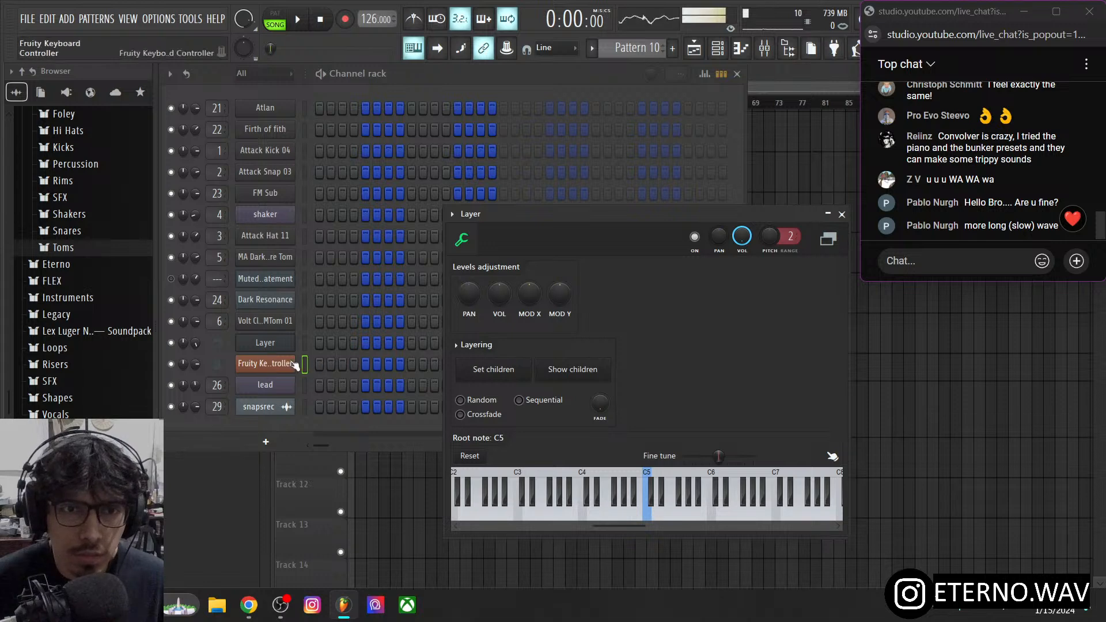
# - Check the controller link of the lead's Mod X envelope amount and keep it on Fruity Keyboard Controller - Velocity
pyautogui.click(280, 382)
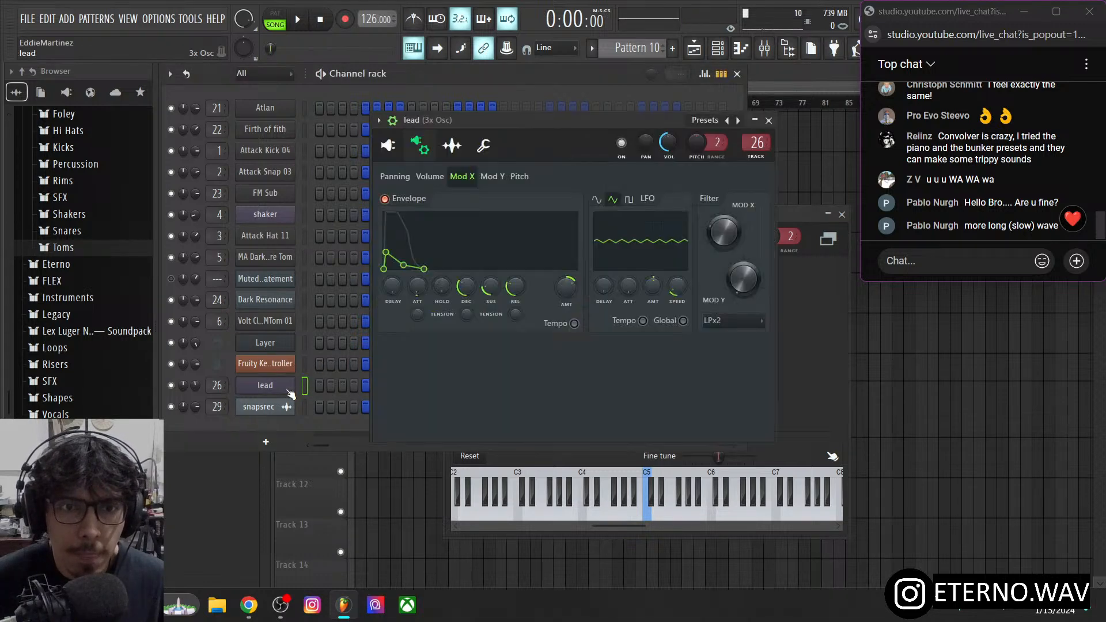
pyautogui.rightClick(573, 293)
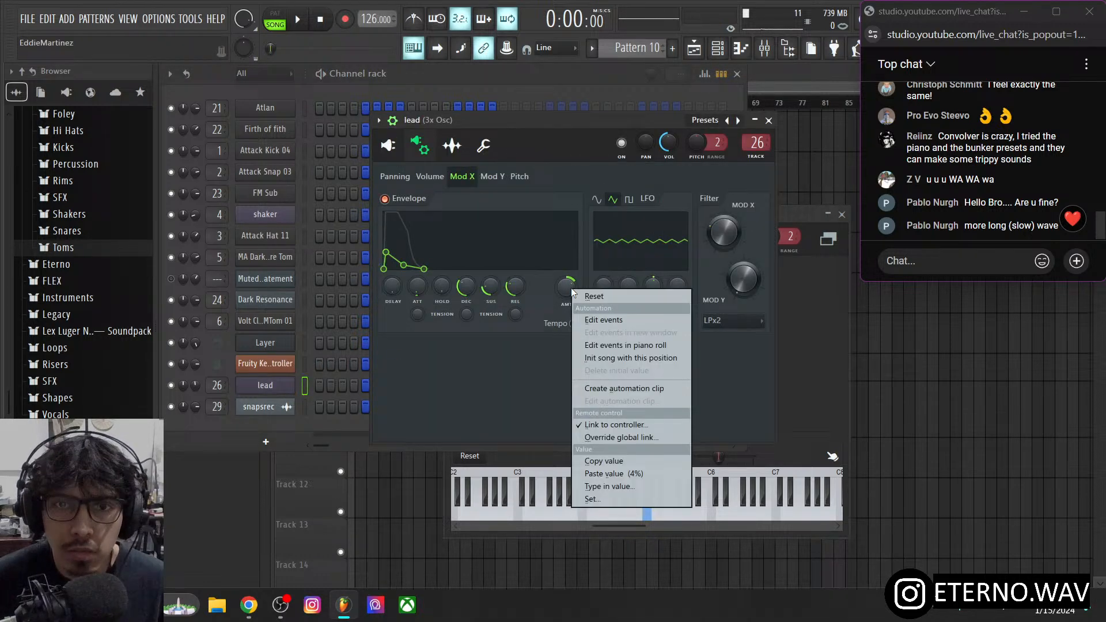
pyautogui.click(612, 425)
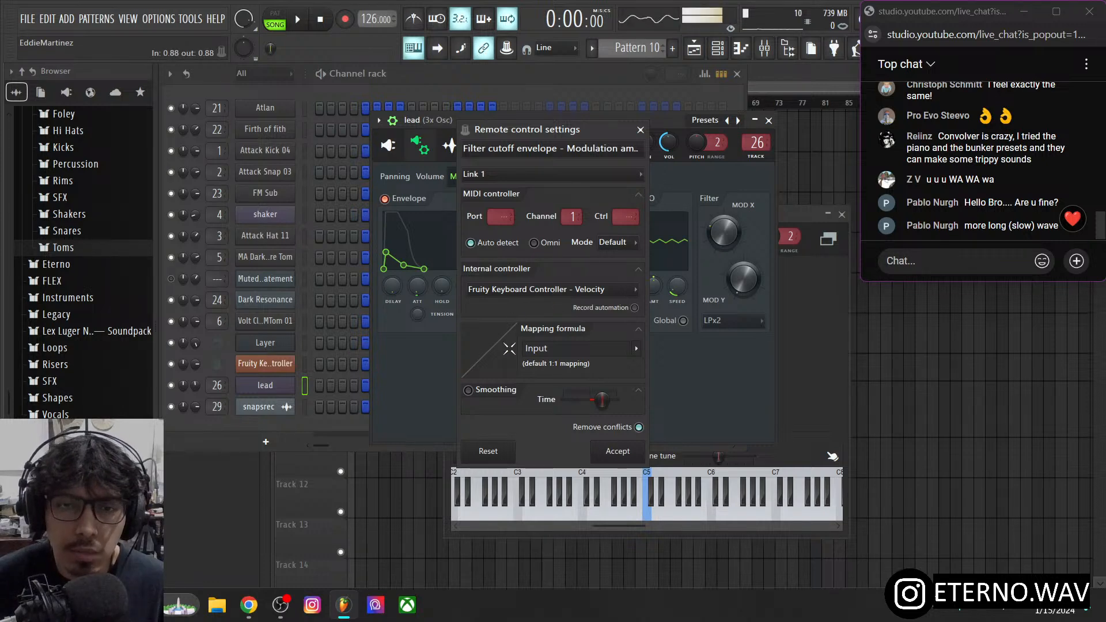
pyautogui.click(612, 456)
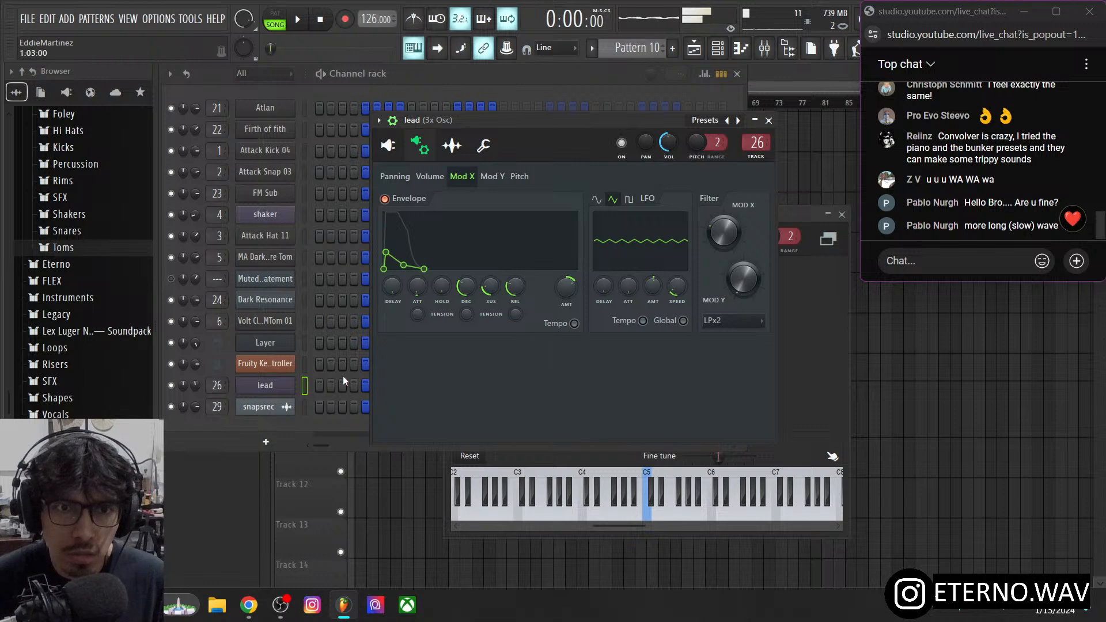
# - Close the Layer channel's window, leaving the lead's Mod X envelope page open
pyautogui.click(305, 343)
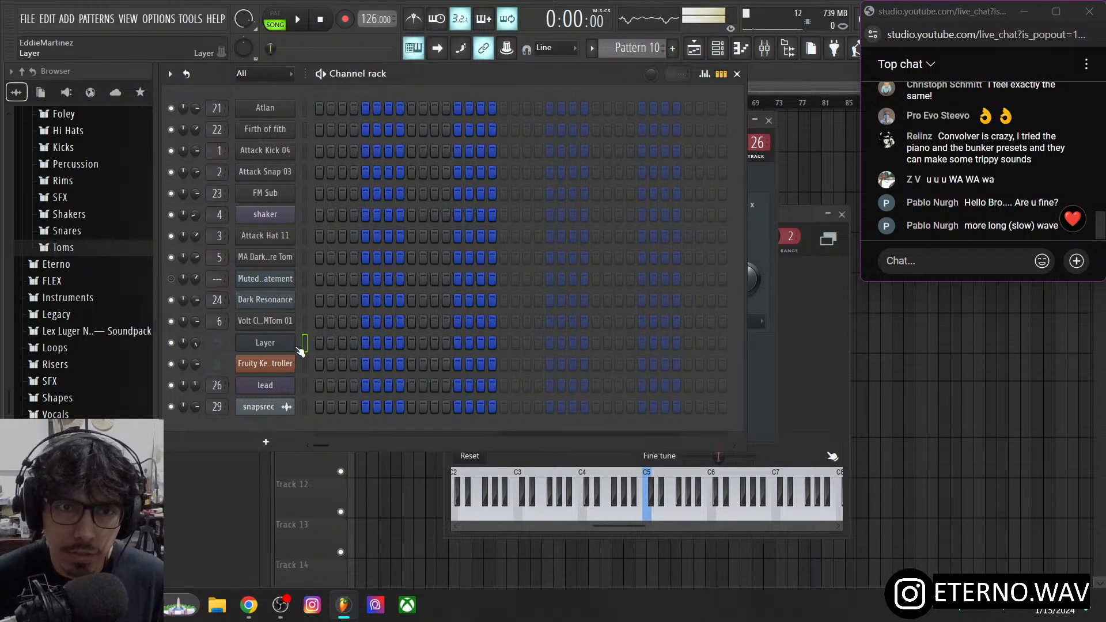
pyautogui.click(818, 379)
pyautogui.click(841, 215)
pyautogui.click(768, 189)
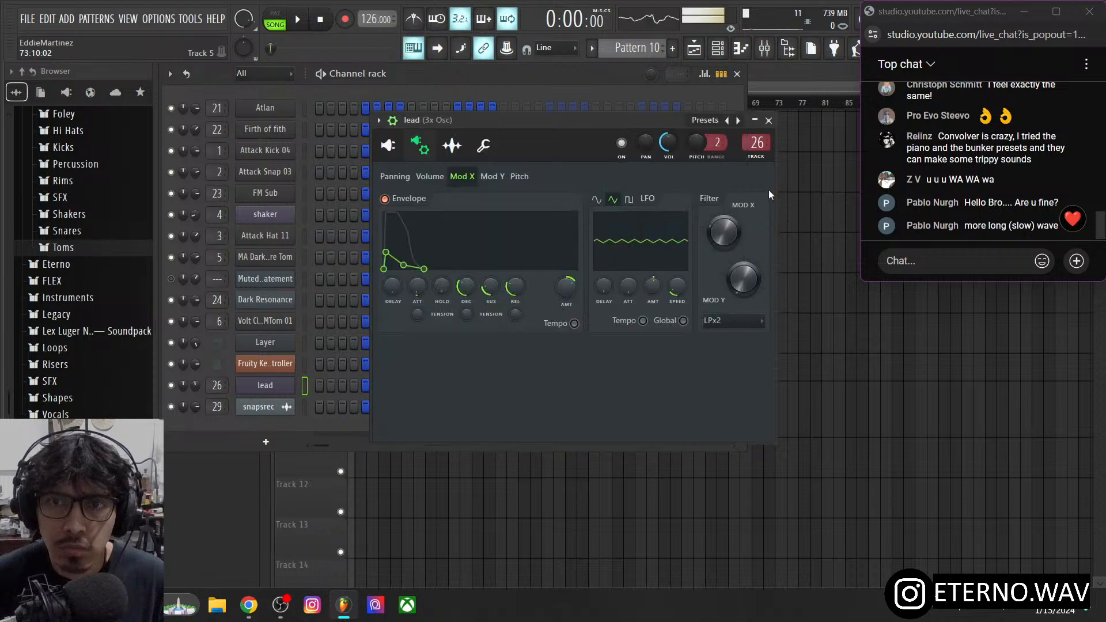
pyautogui.click(304, 337)
pyautogui.click(770, 158)
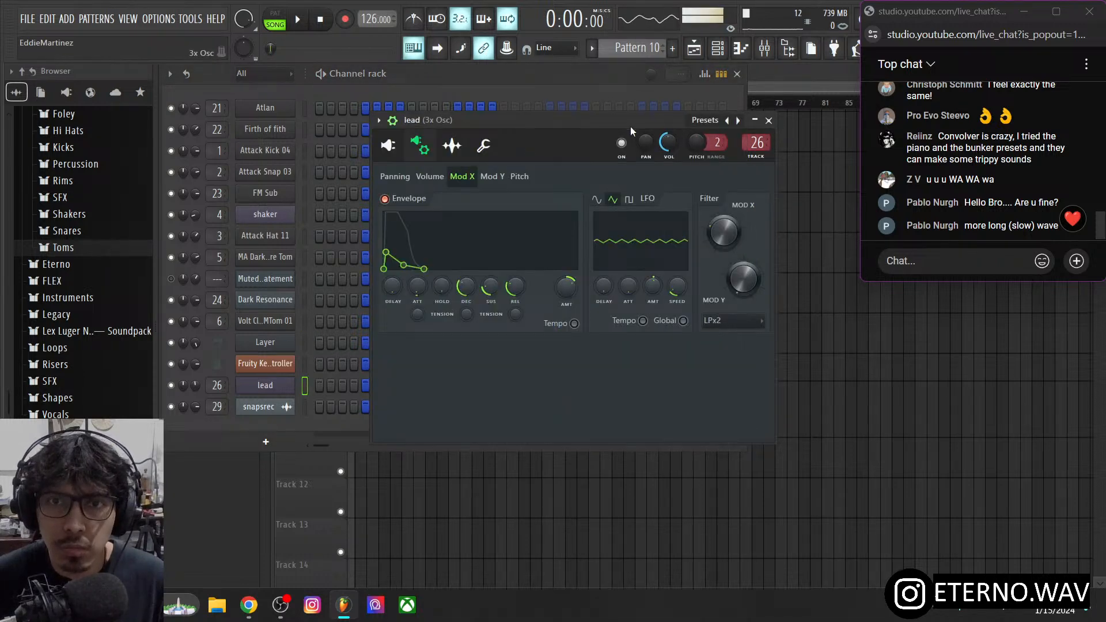
# - Place the lead's window clear of the channel names and select the Layer channel for playing
pyautogui.moveTo(630, 126); pyautogui.dragTo(811, 247)
pyautogui.click(306, 344)
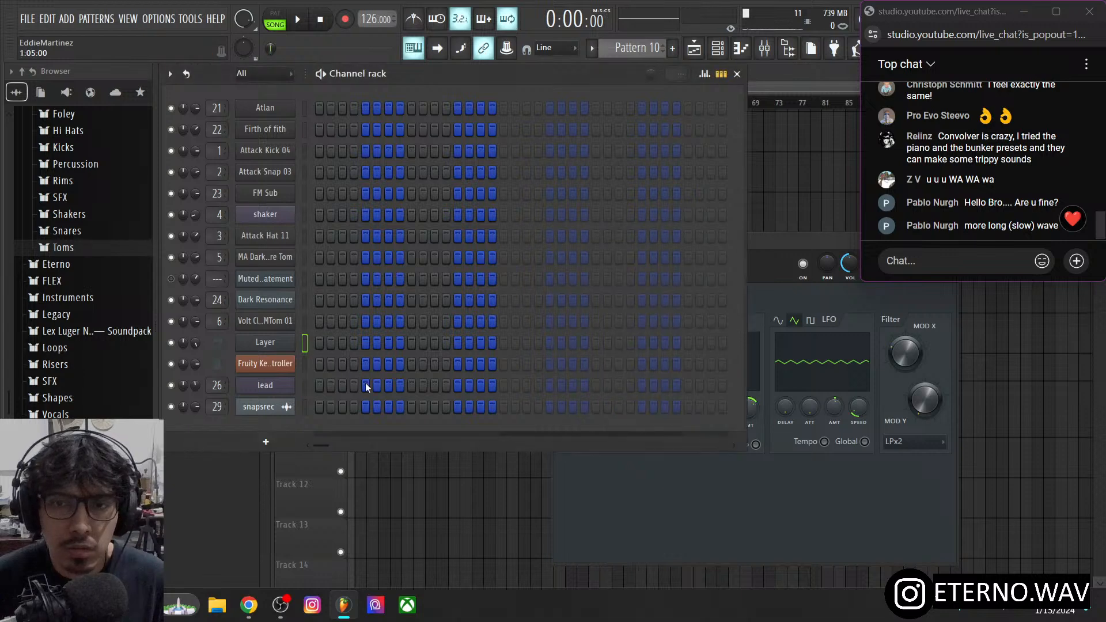
pyautogui.click(763, 378)
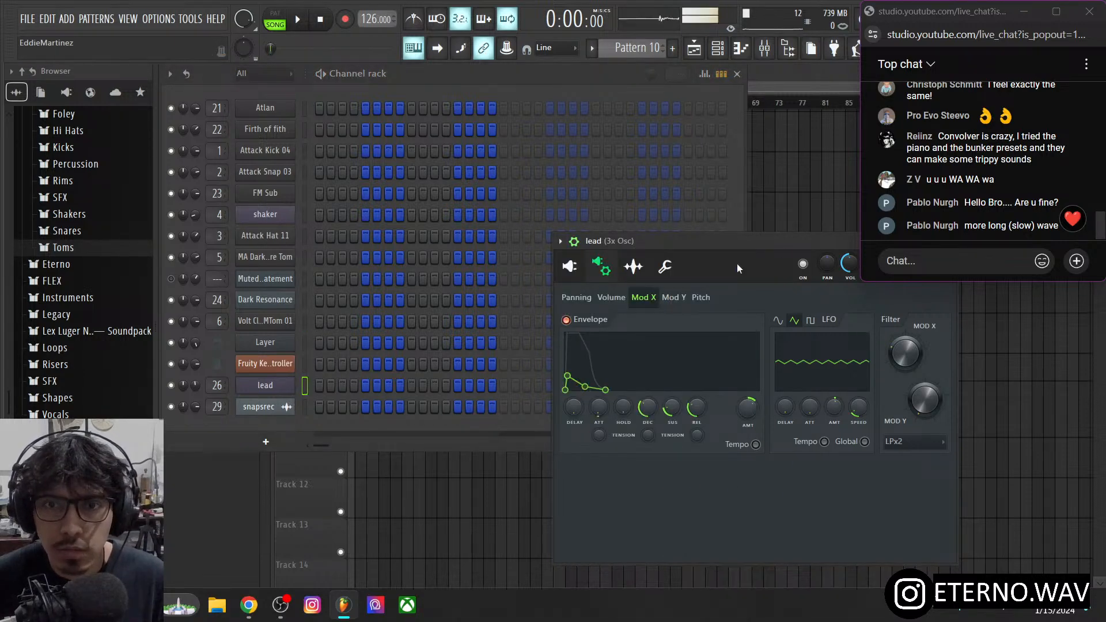
pyautogui.moveTo(770, 241); pyautogui.dragTo(786, 323)
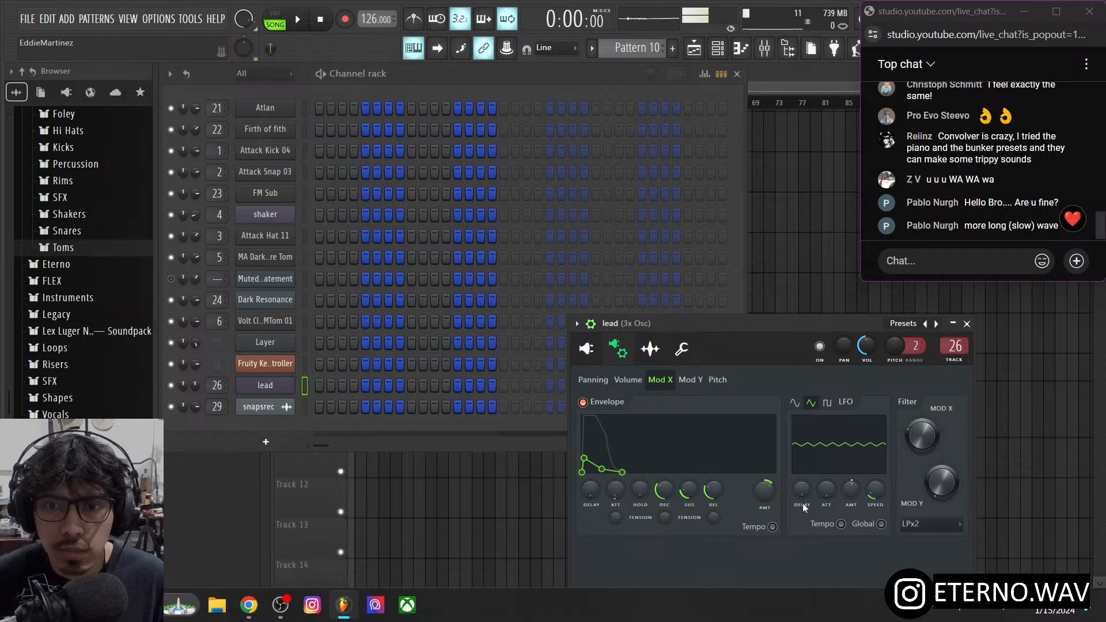
pyautogui.click(305, 344)
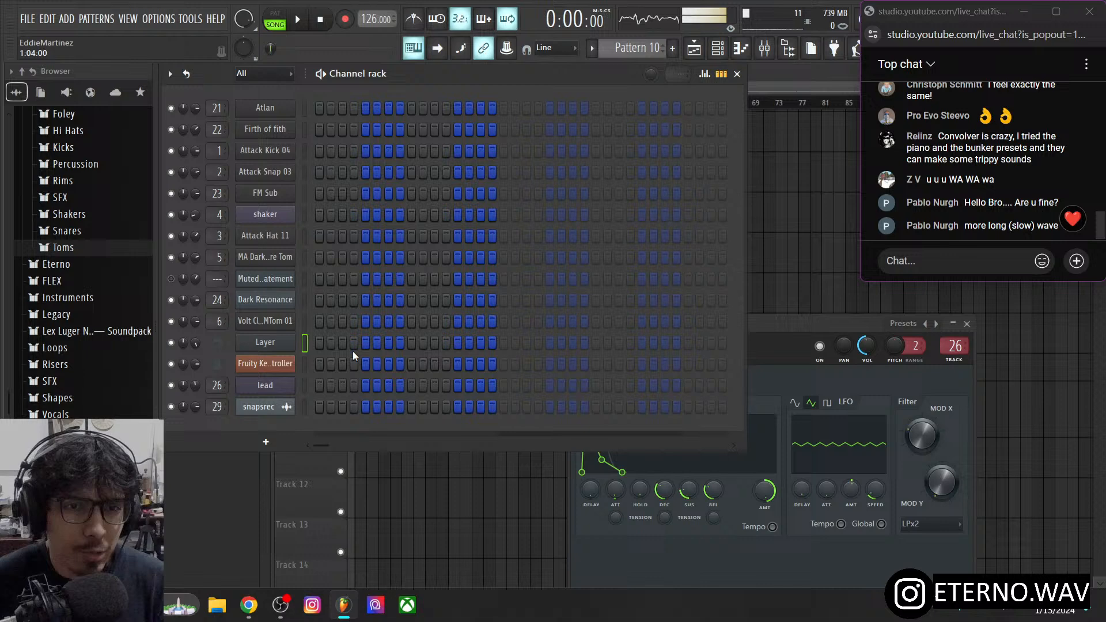
# - Delete the Fruity Keyboard Controller channel and insert a Fruity Envelope Controller channel next to Layer
pyautogui.rightClick(278, 364)
pyautogui.click(326, 504)
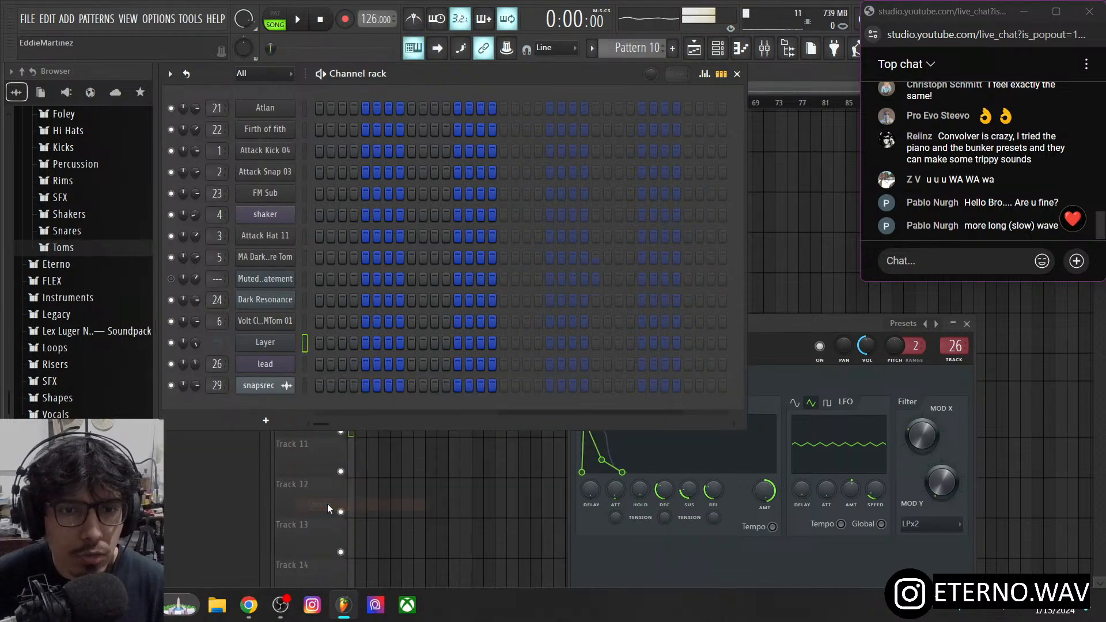
pyautogui.rightClick(279, 343)
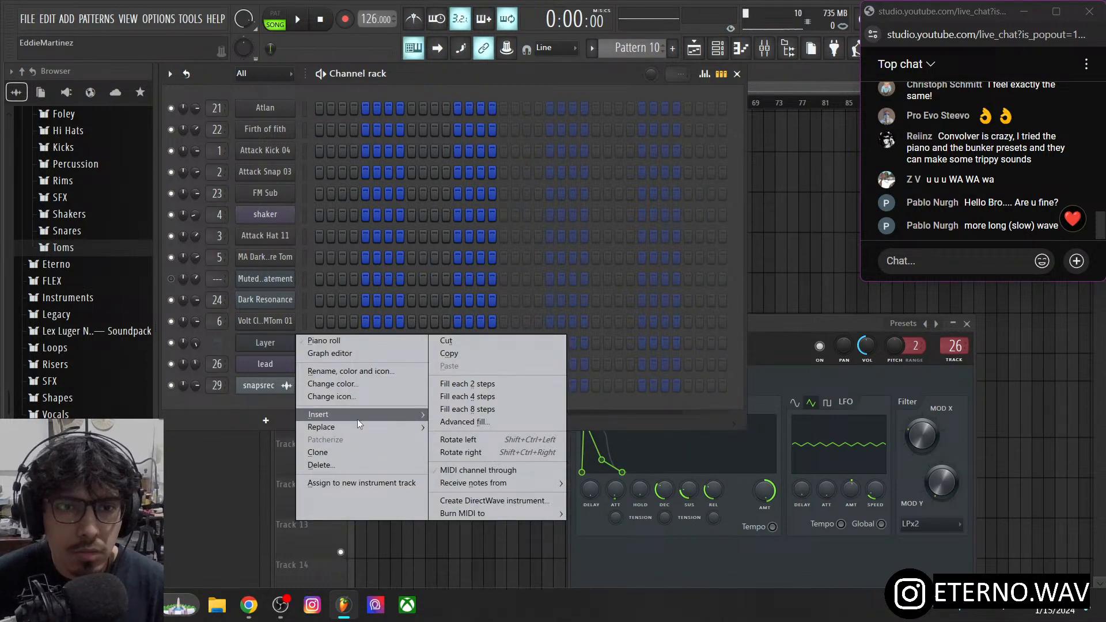
pyautogui.moveTo(358, 417)
pyautogui.moveTo(466, 373)
pyautogui.click(571, 373)
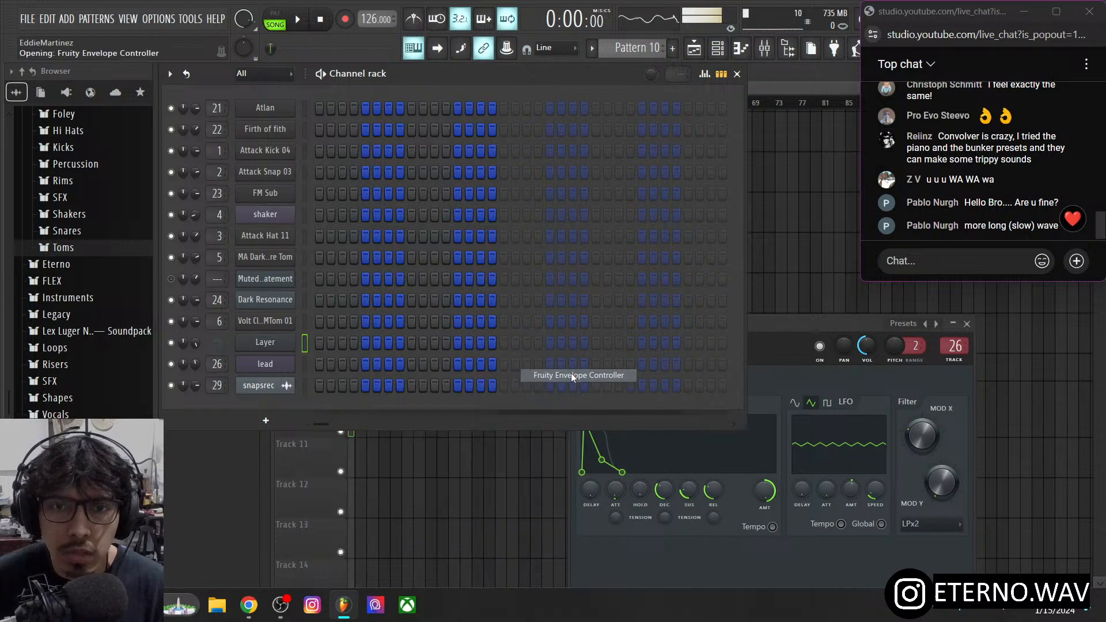
pyautogui.moveTo(433, 189); pyautogui.dragTo(494, 218)
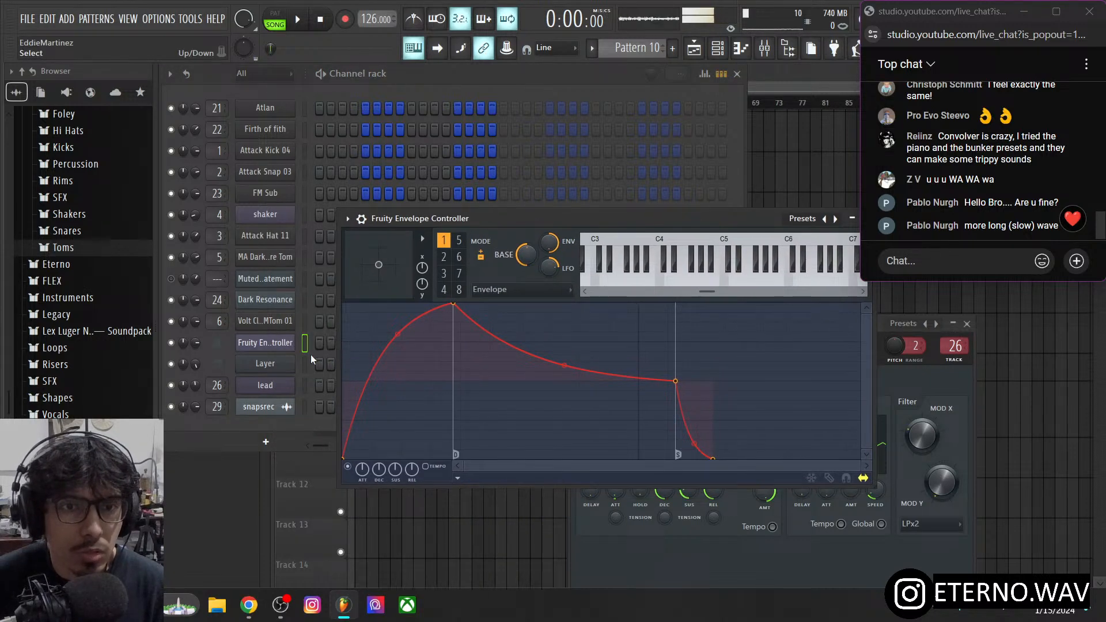
# - Check which channels are assigned as the Layer's children, and reselect the Layer channel
pyautogui.click(290, 365)
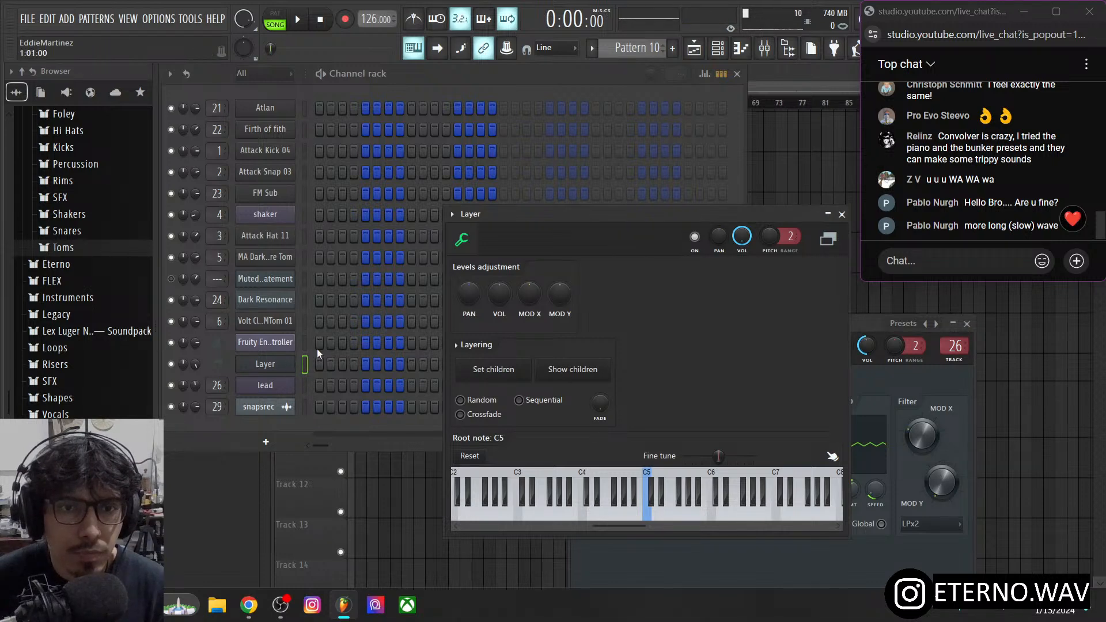
pyautogui.click(584, 371)
pyautogui.click(769, 387)
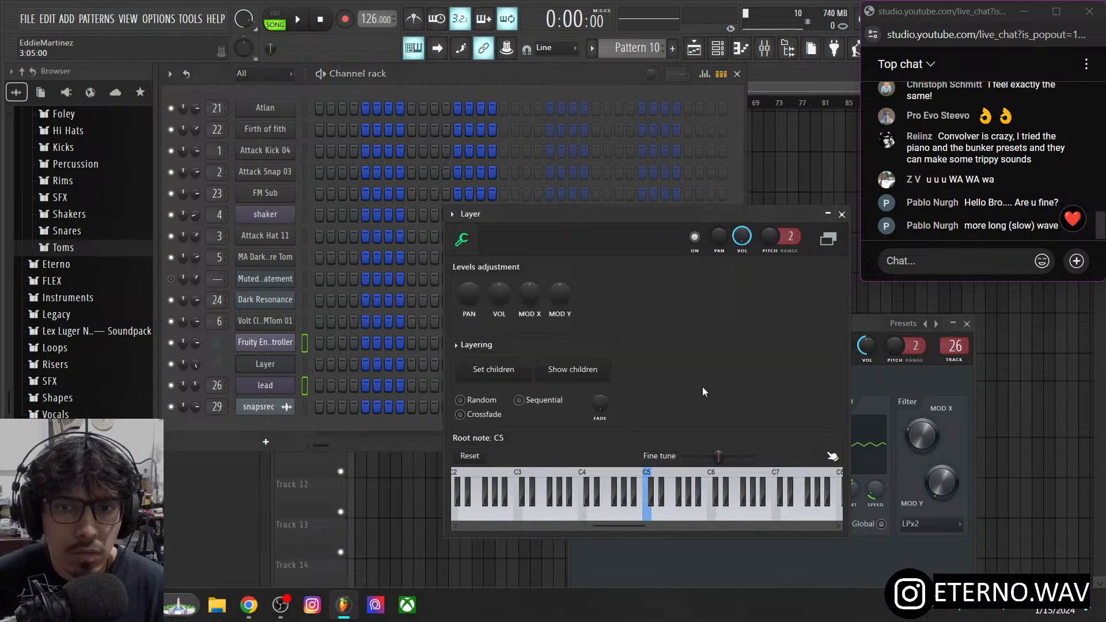
pyautogui.click(303, 369)
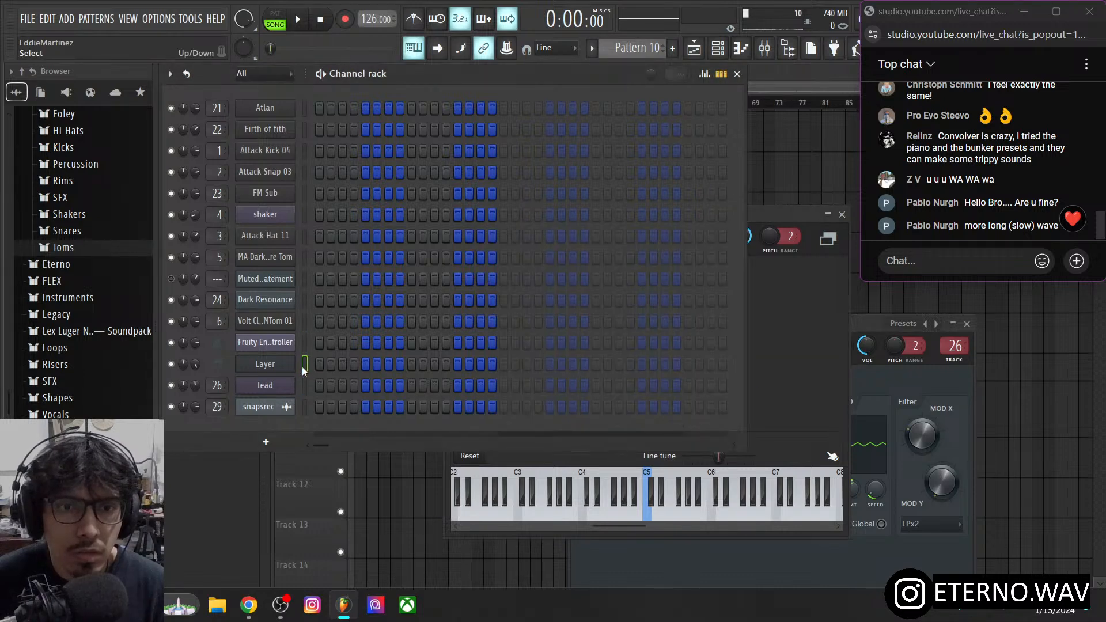
# - Switch Fruity Envelope Controller's articulator 1 to Velocity mapping and shape a straight line rising from -100% to 0%
pyautogui.click(282, 349)
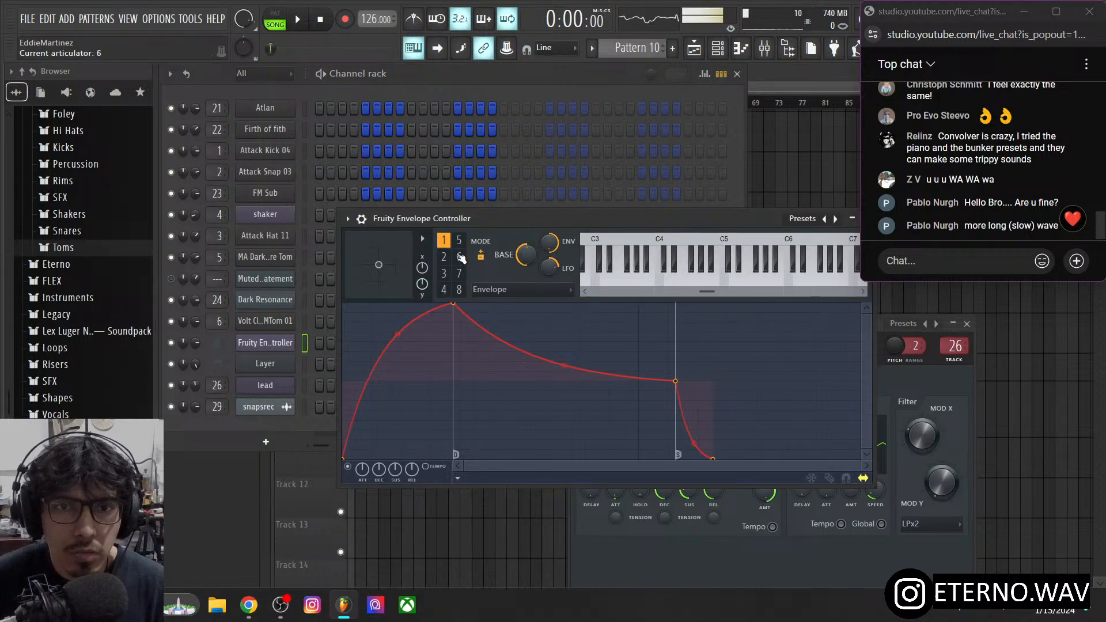
pyautogui.click(510, 291)
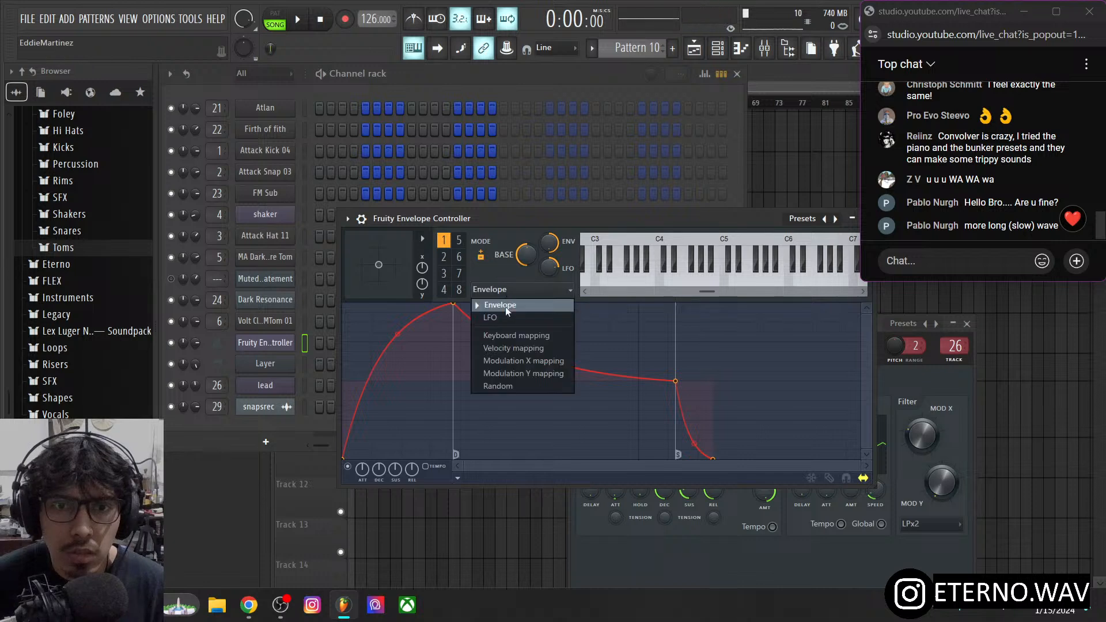
pyautogui.click(526, 349)
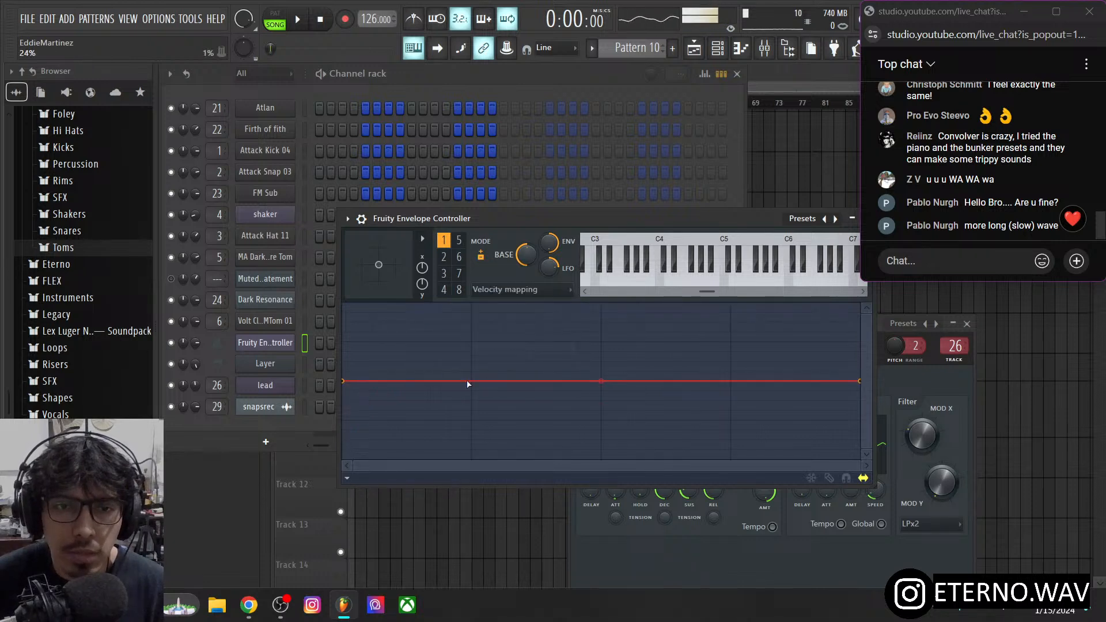
pyautogui.moveTo(344, 381); pyautogui.dragTo(342, 470)
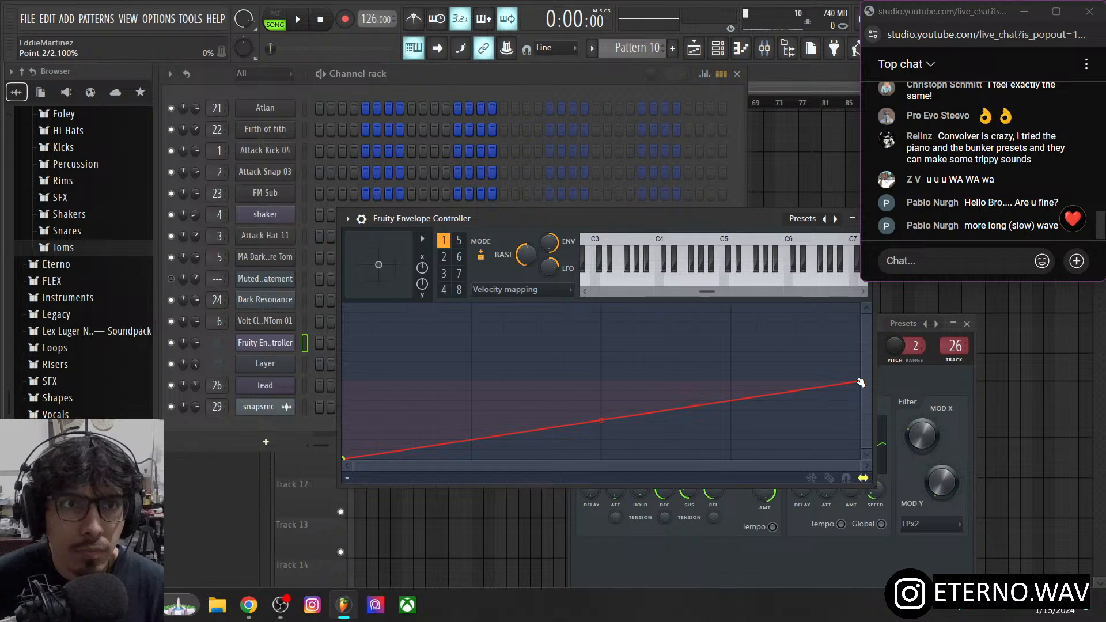
pyautogui.moveTo(860, 382); pyautogui.dragTo(863, 382)
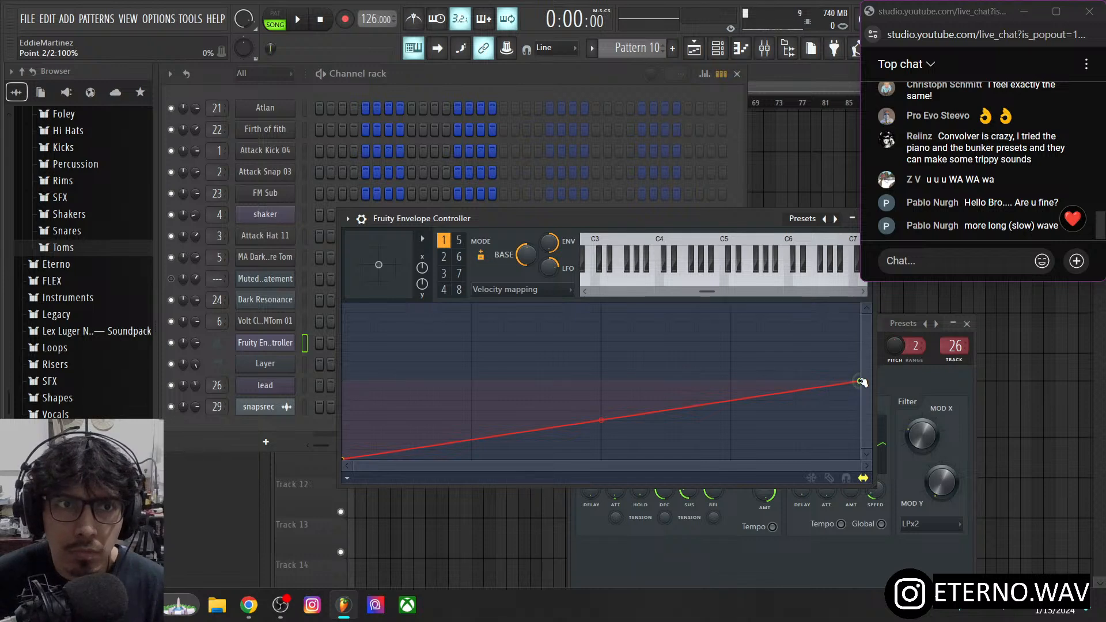
# - Link the lead's Mod X envelope amount to Fruity Envelope Controller - Articulator 1
pyautogui.moveTo(703, 219); pyautogui.dragTo(868, 206)
pyautogui.rightClick(765, 491)
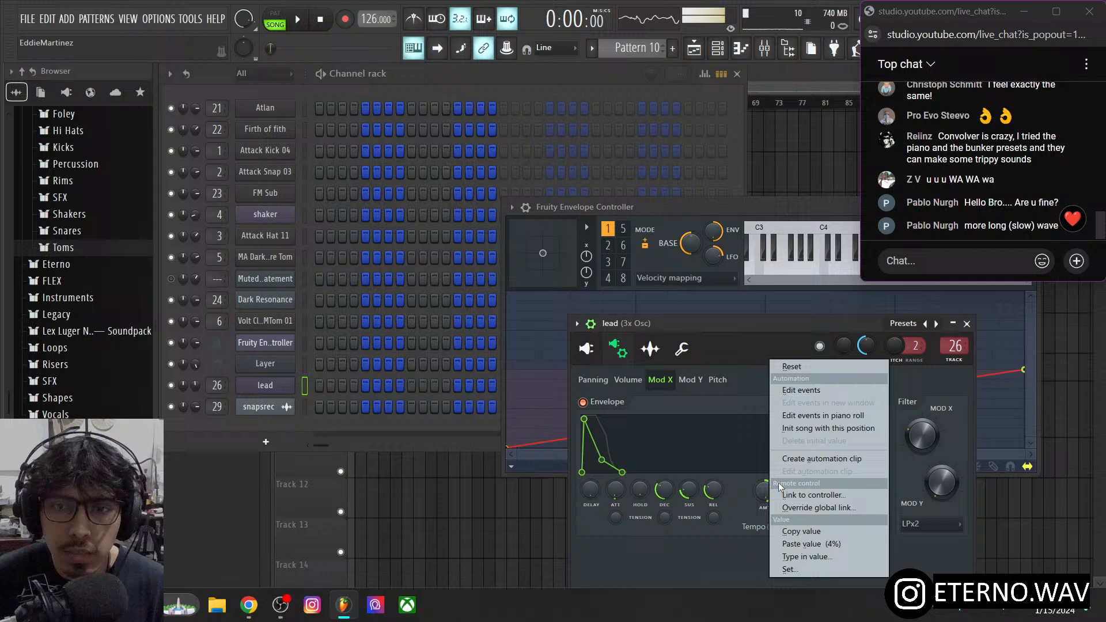
pyautogui.click(815, 495)
pyautogui.click(496, 279)
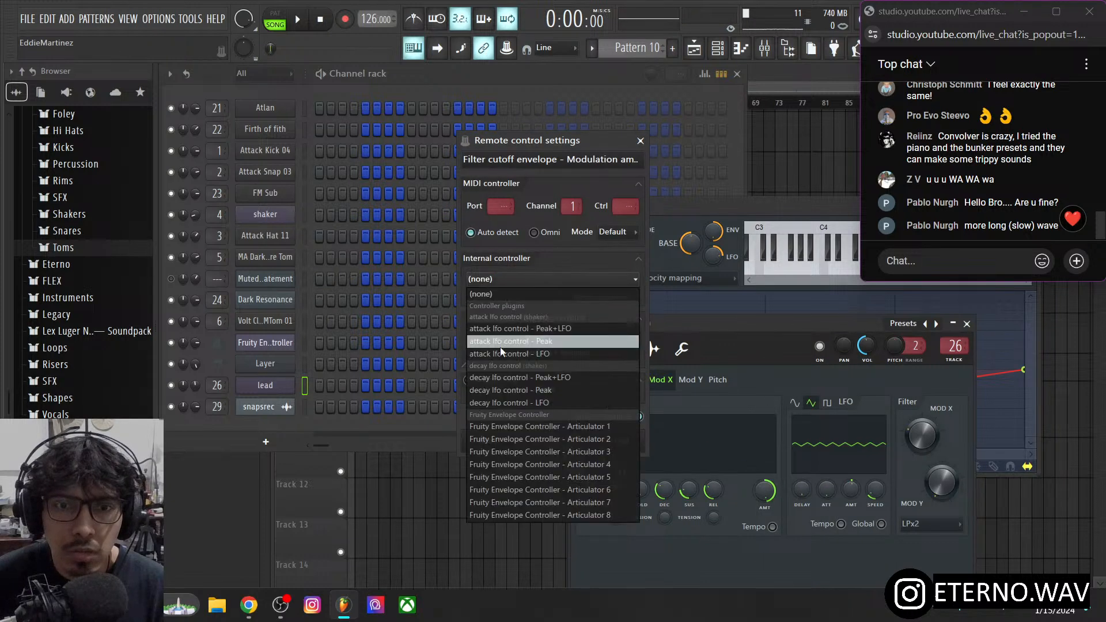
pyautogui.click(510, 427)
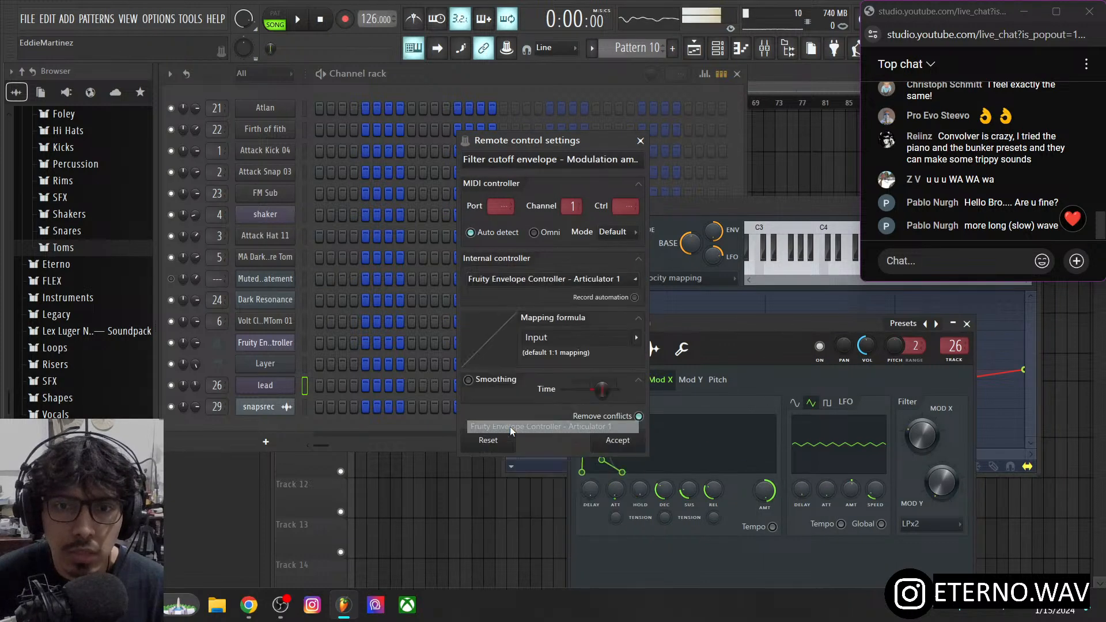
pyautogui.click(605, 442)
# - Move the envelope controller off the lead's envelope and play test notes on Layer to check the velocity response
pyautogui.moveTo(737, 204); pyautogui.dragTo(893, 151)
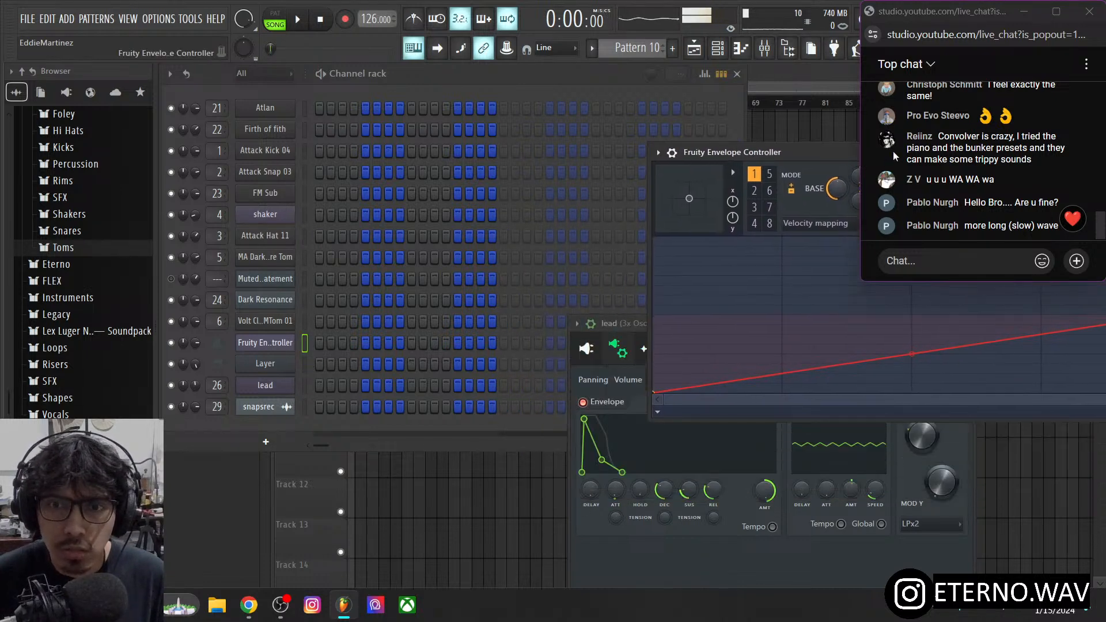
pyautogui.click(304, 365)
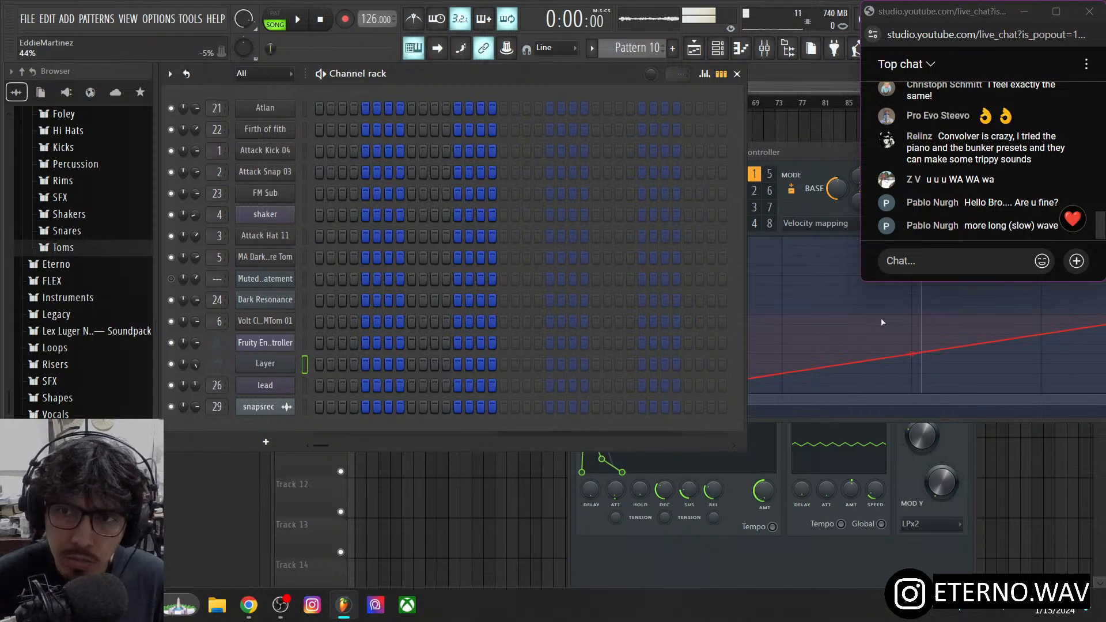
pyautogui.press('b')
pyautogui.press('b')
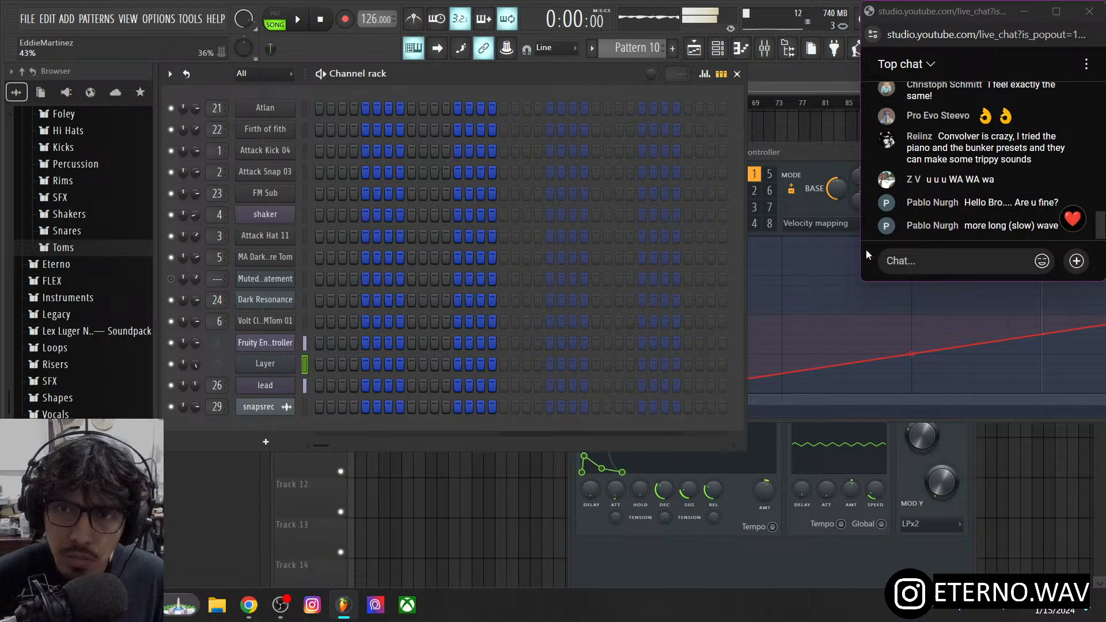
# - Invert the velocity mapping line in Fruity Envelope Controller so it falls from 0% to -100%
pyautogui.moveTo(825, 149); pyautogui.dragTo(643, 254)
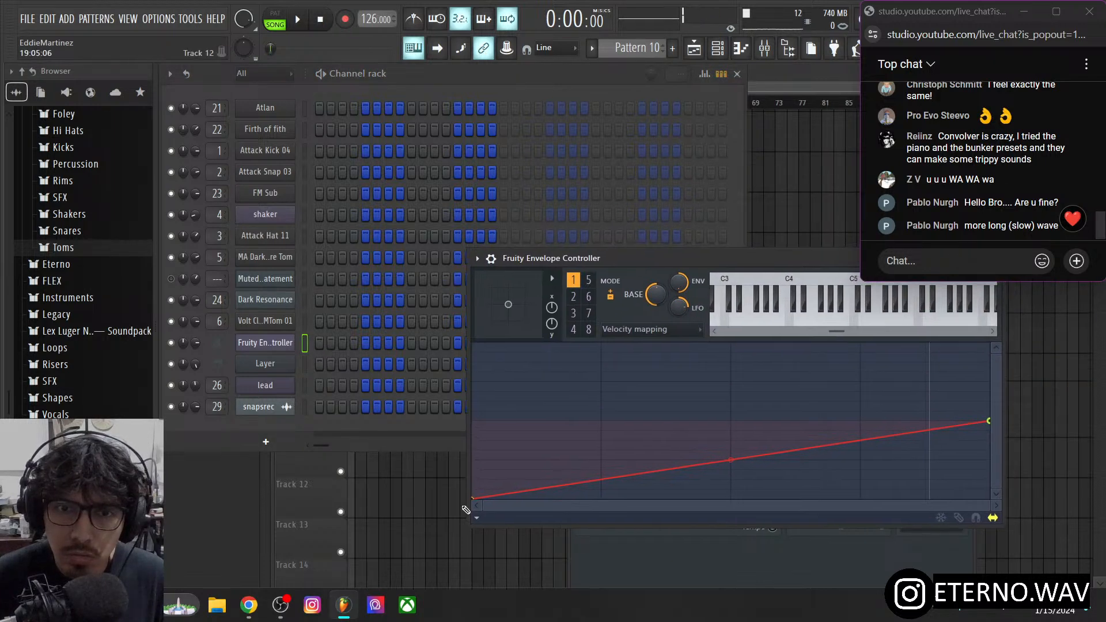
pyautogui.moveTo(473, 499); pyautogui.dragTo(464, 421)
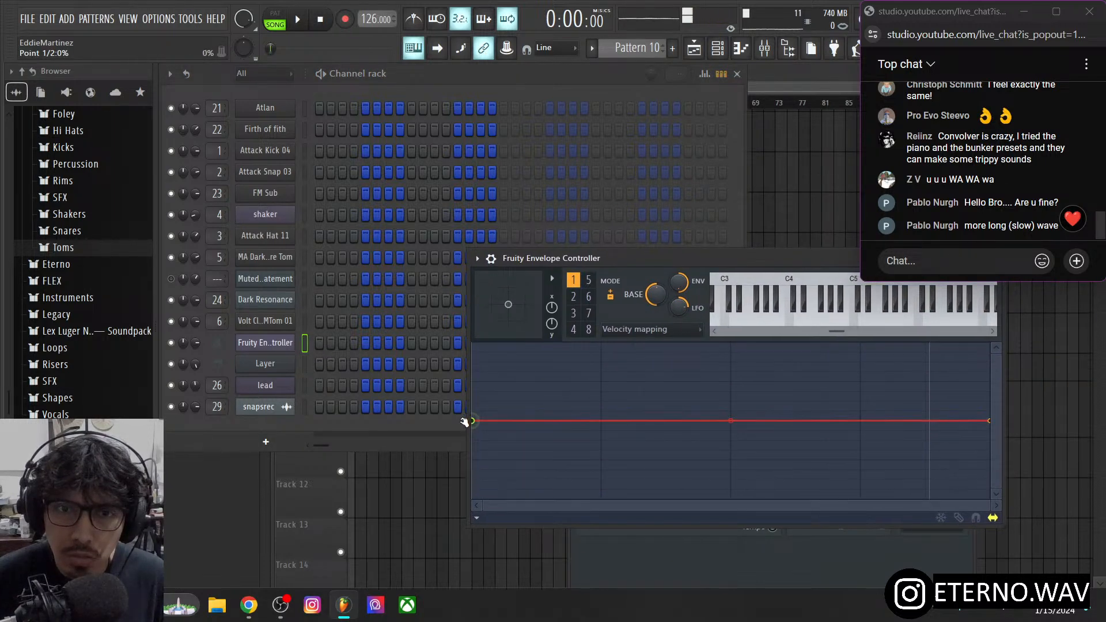
pyautogui.moveTo(991, 424); pyautogui.dragTo(989, 499)
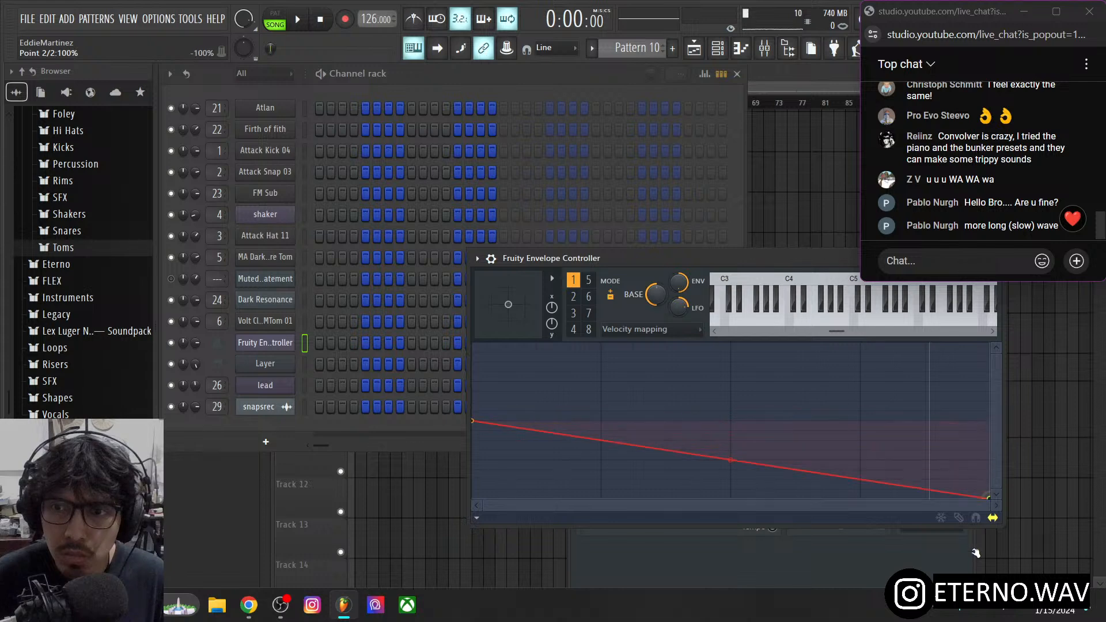
# - Raise the velocity mapping's end point to the top of the graph and move the controller window off the channel names
pyautogui.moveTo(711, 258); pyautogui.dragTo(464, 136)
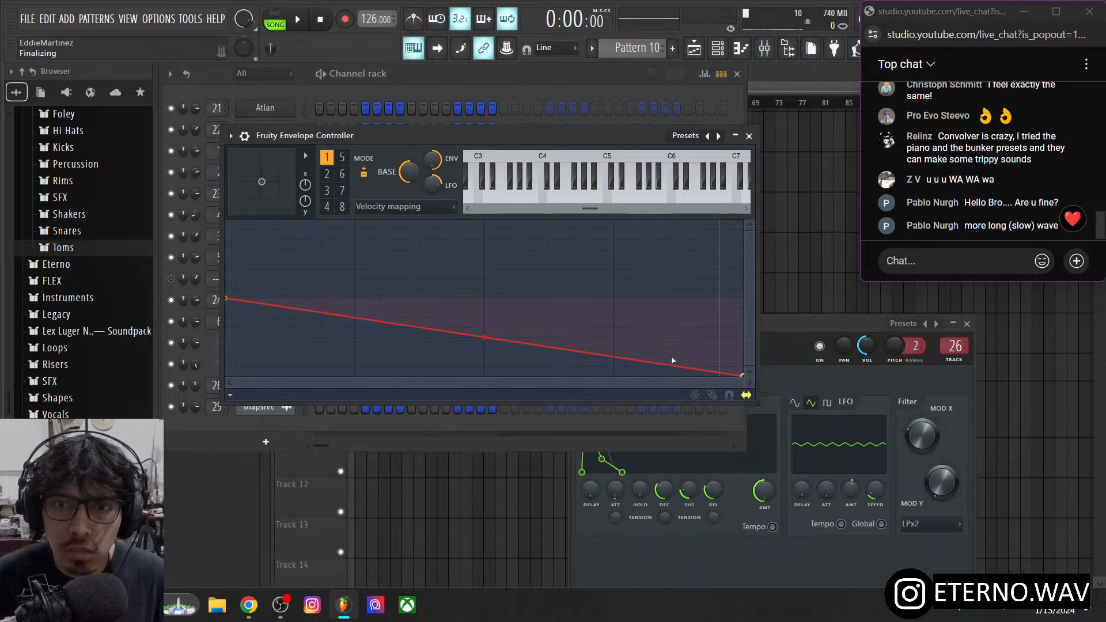
pyautogui.moveTo(742, 375); pyautogui.dragTo(767, 200)
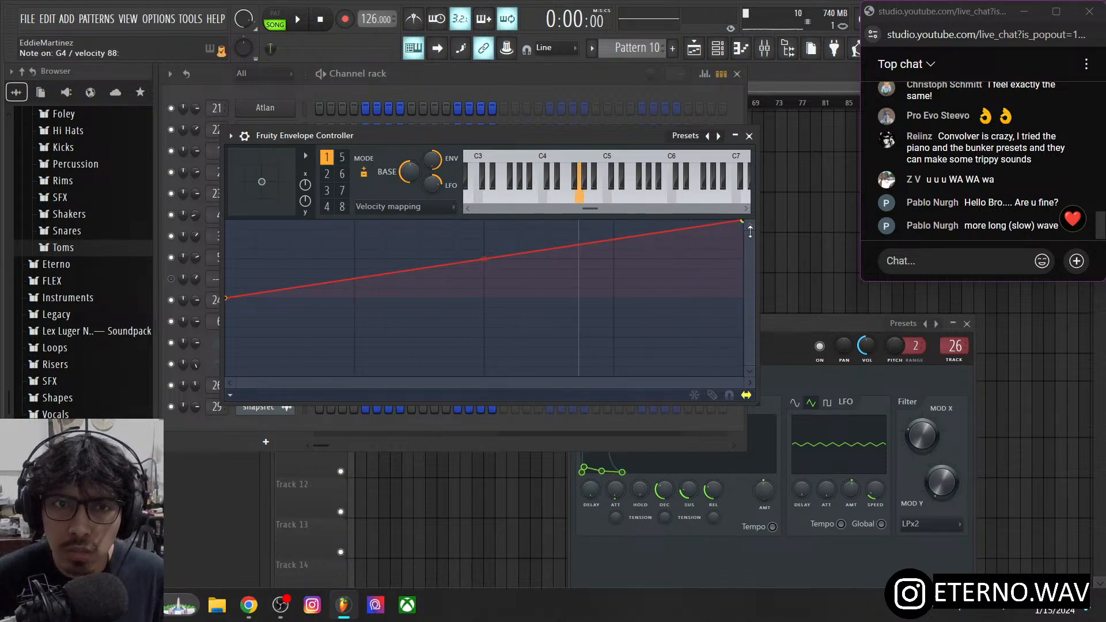
pyautogui.moveTo(494, 132); pyautogui.dragTo(651, 137)
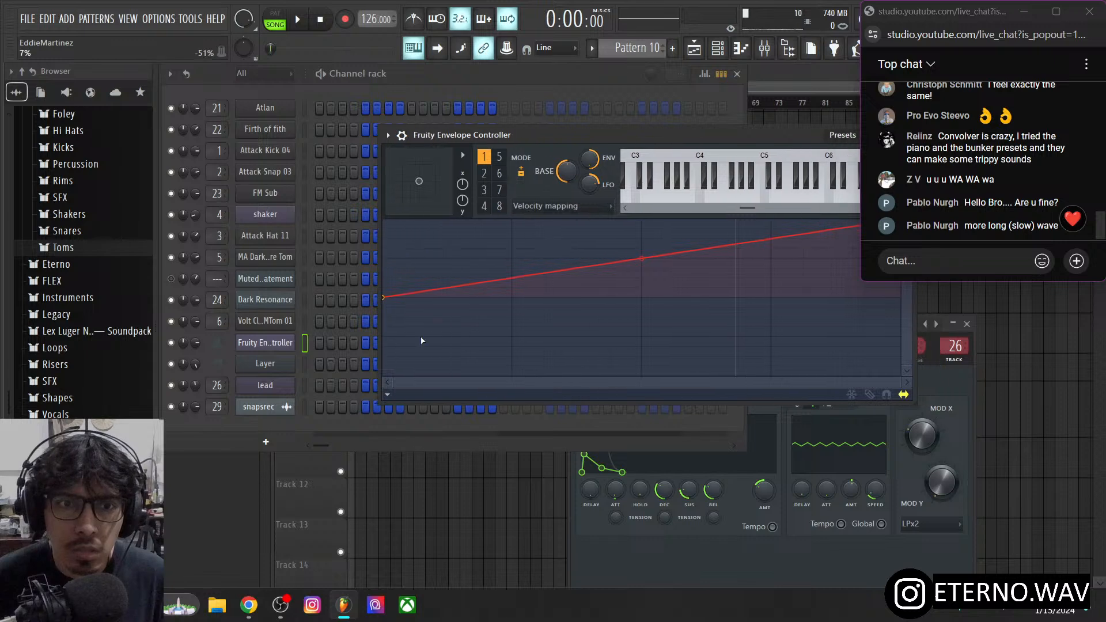
# - Test notes on Layer, shift the envelope controller window, and lower the velocity mapping's start point to -100%
pyautogui.click(305, 364)
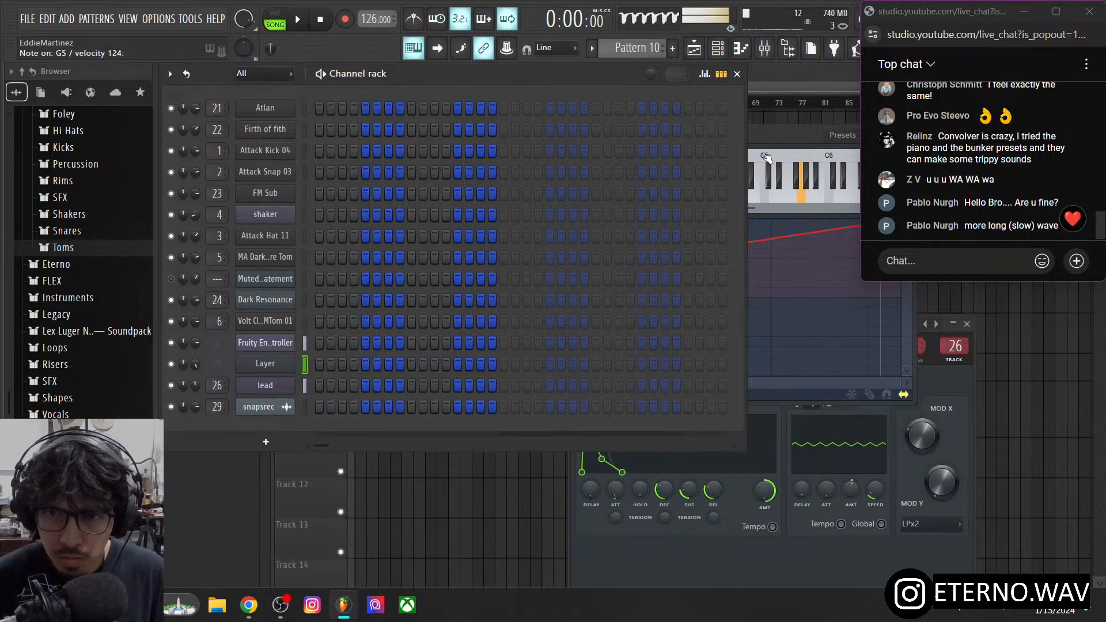
pyautogui.click(786, 135)
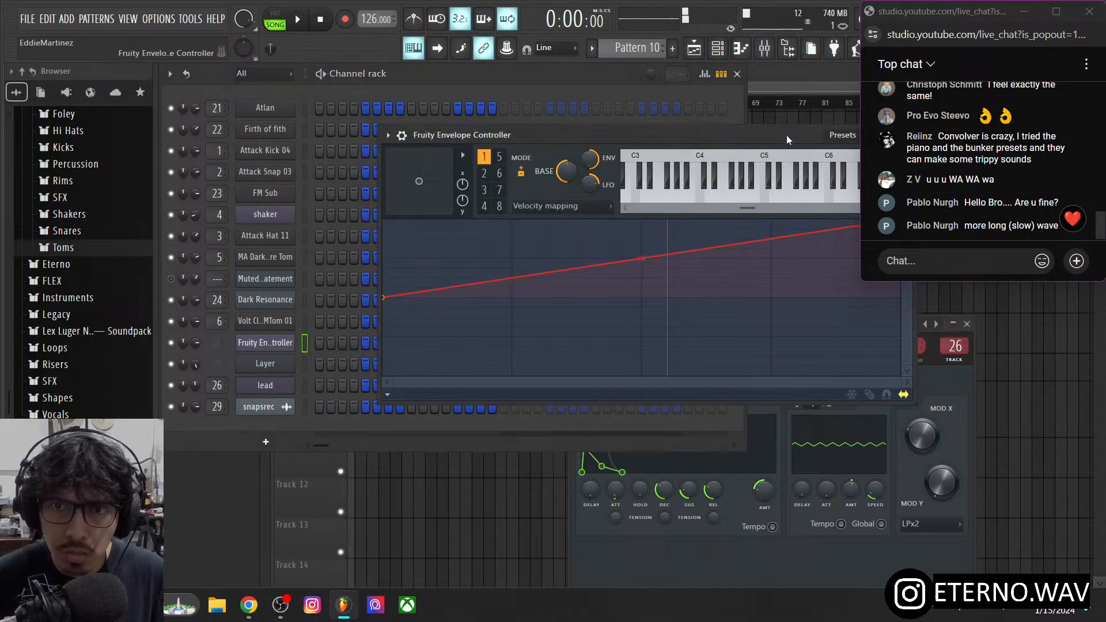
pyautogui.moveTo(786, 136); pyautogui.dragTo(825, 151)
pyautogui.moveTo(423, 315); pyautogui.dragTo(424, 391)
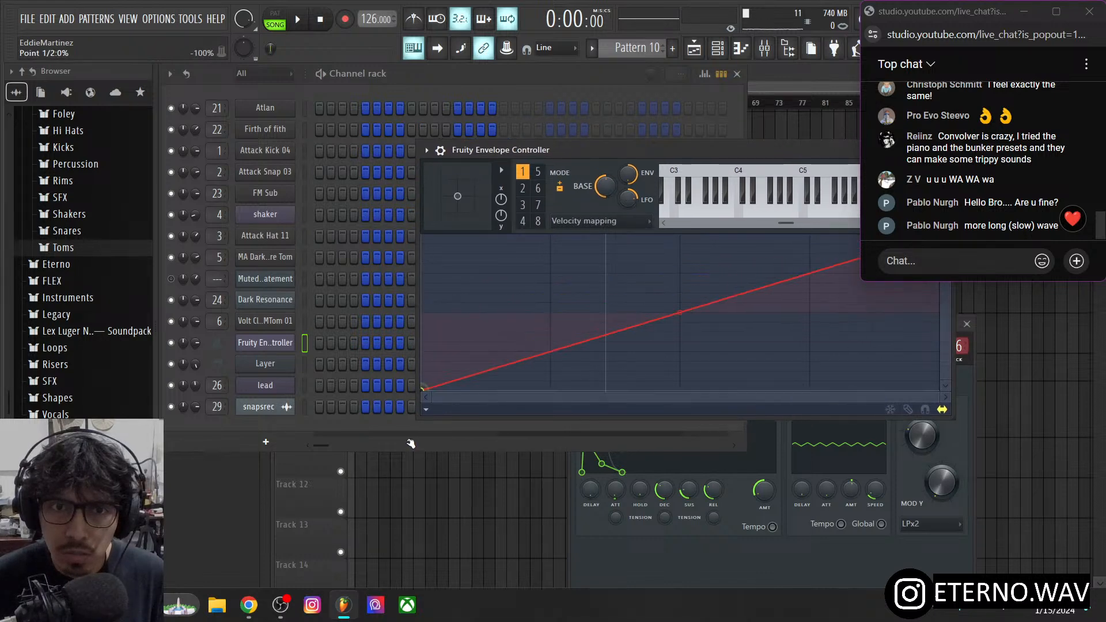
# - Play notes on Layer to check the steeper velocity mapping, repositioning the envelope controller window around the channel rack
pyautogui.click(304, 365)
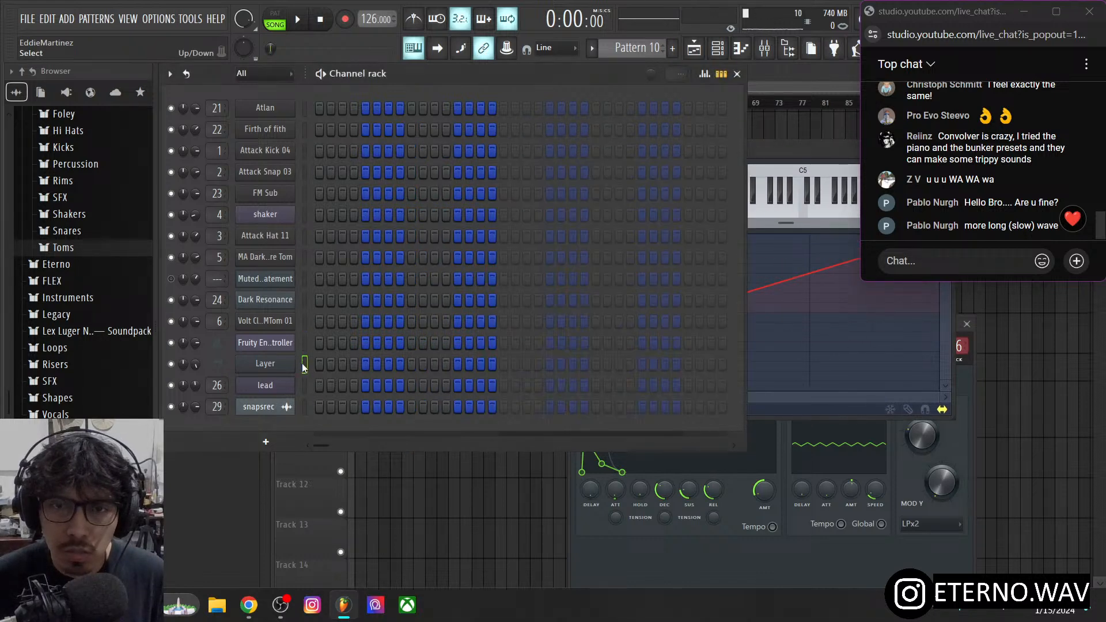
pyautogui.moveTo(806, 148); pyautogui.dragTo(964, 264)
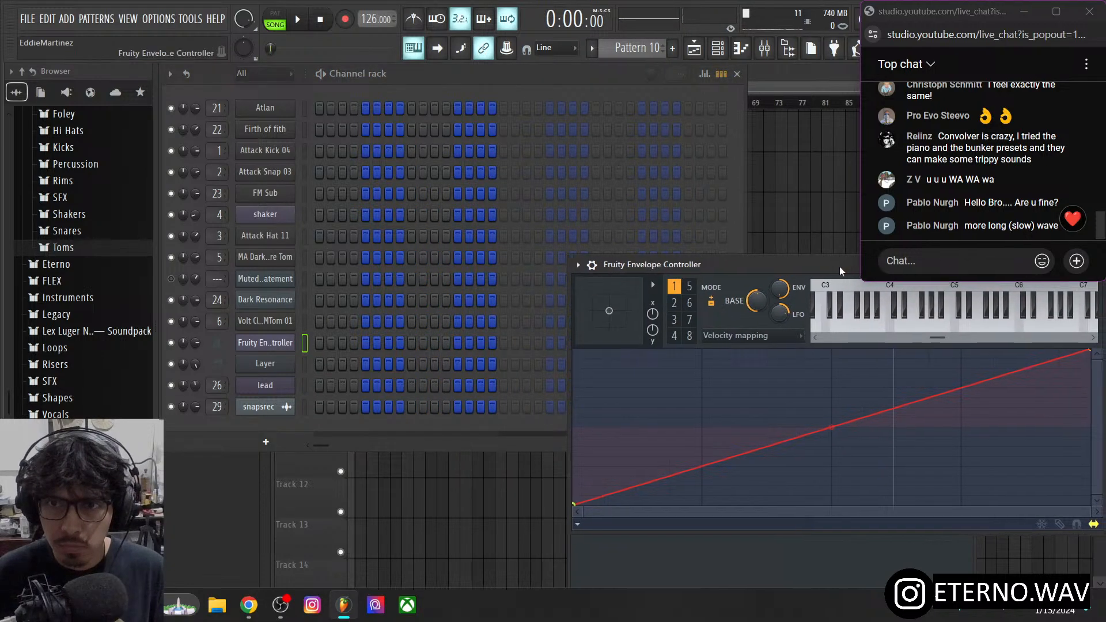
pyautogui.moveTo(839, 266); pyautogui.dragTo(690, 150)
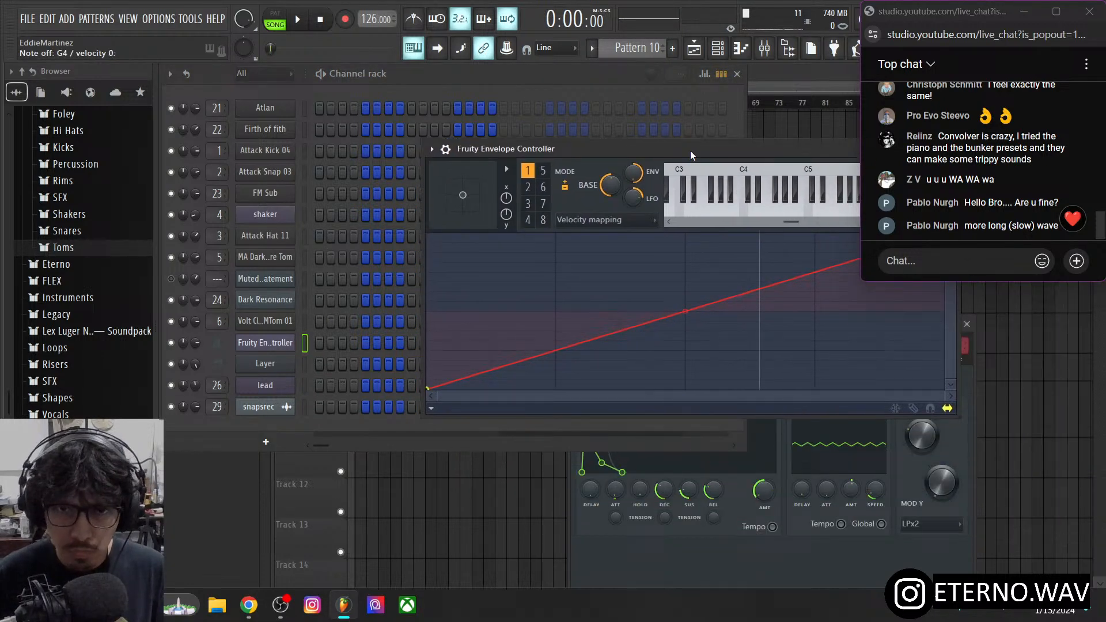
pyautogui.click(305, 365)
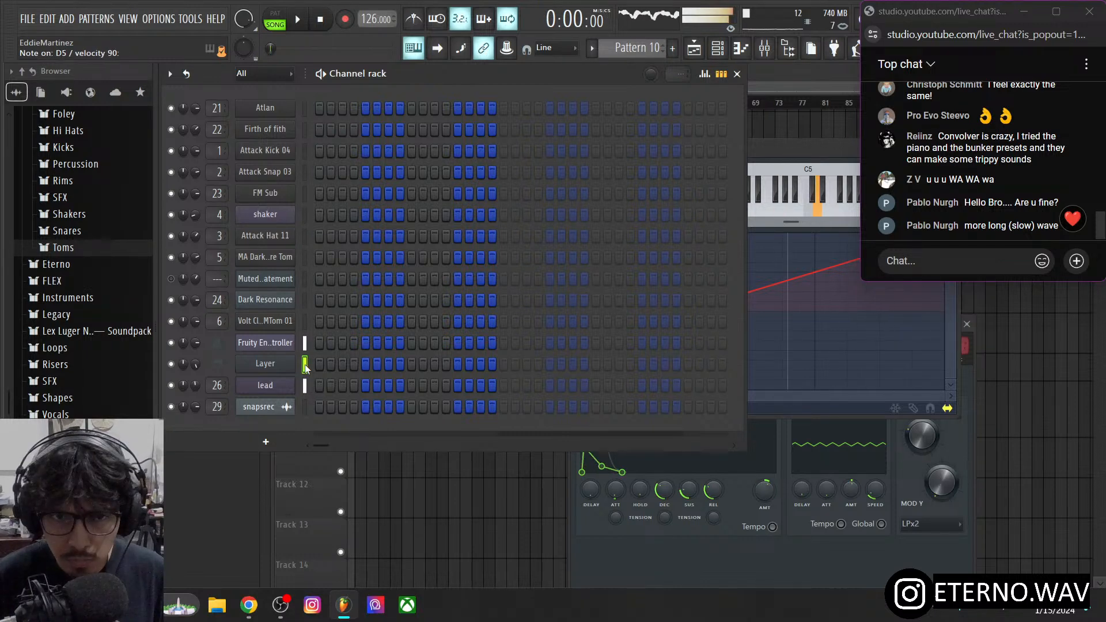
pyautogui.click(795, 149)
pyautogui.moveTo(661, 148); pyautogui.dragTo(651, 191)
pyautogui.moveTo(720, 191); pyautogui.dragTo(654, 140)
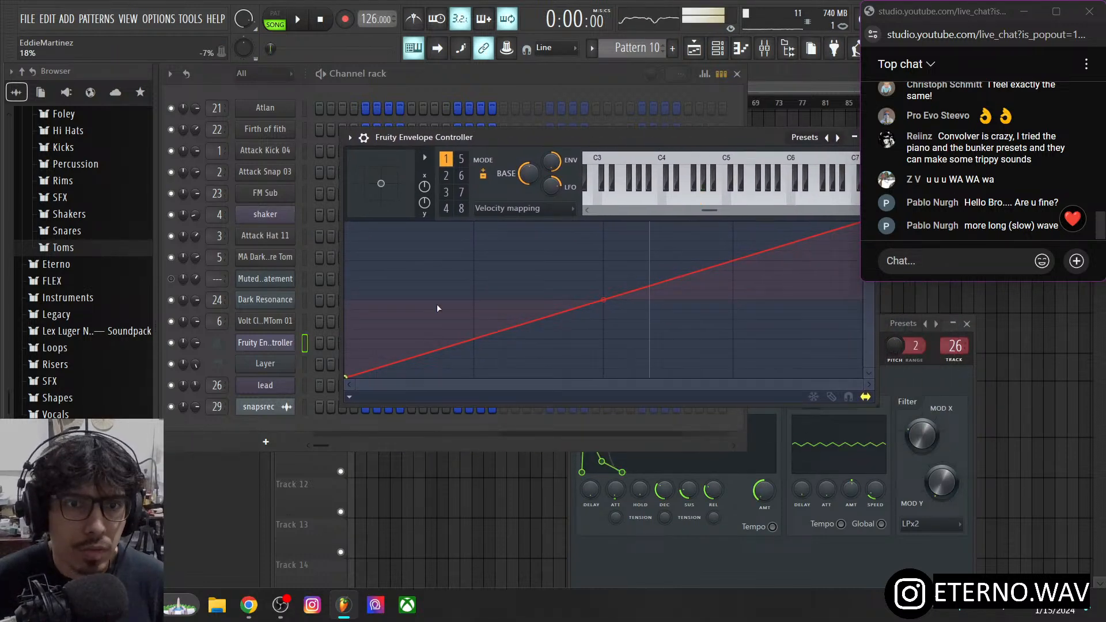
# - Replace the envelope controller channel with Fruity Keyboard Controller, load its full keyboard preset, and close its window
pyautogui.rightClick(265, 343)
pyautogui.moveTo(329, 447)
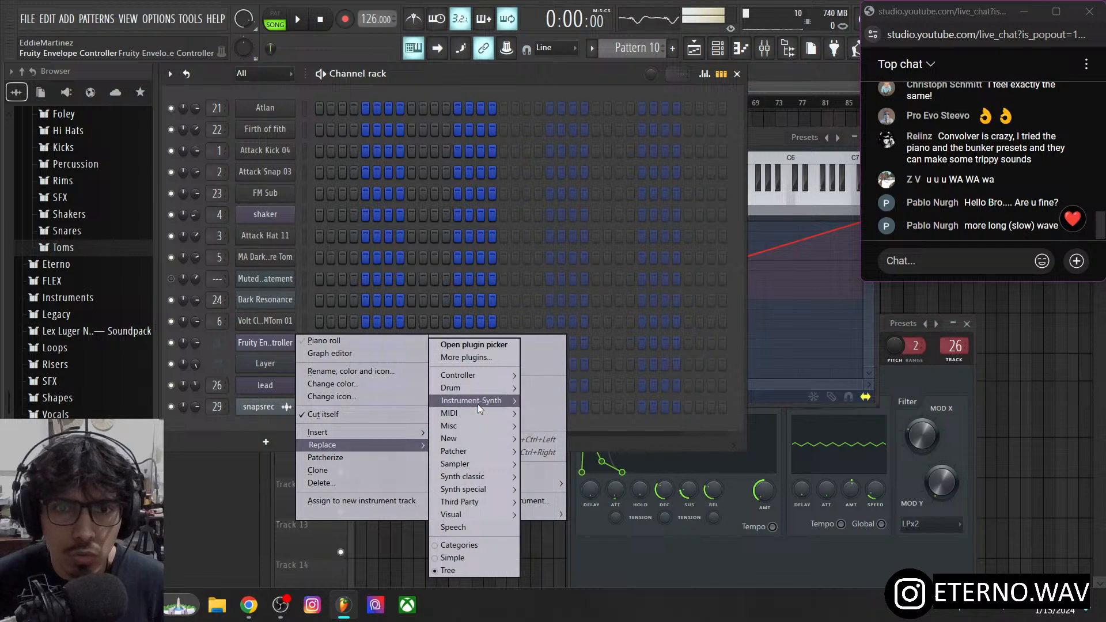
pyautogui.moveTo(497, 375)
pyautogui.click(567, 386)
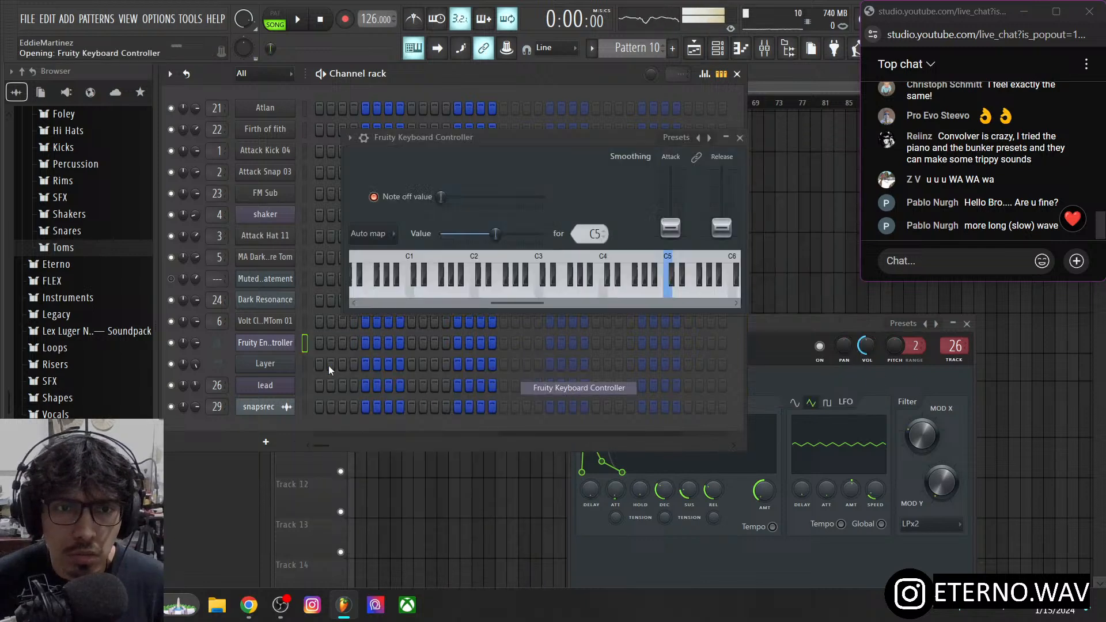
pyautogui.click(705, 138)
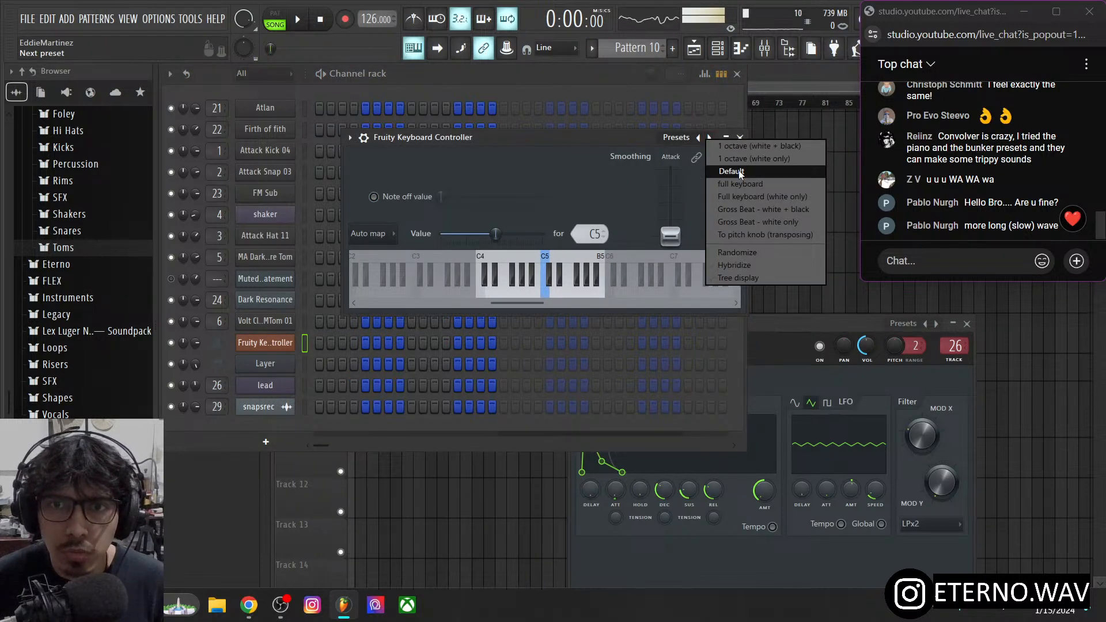
pyautogui.click(751, 184)
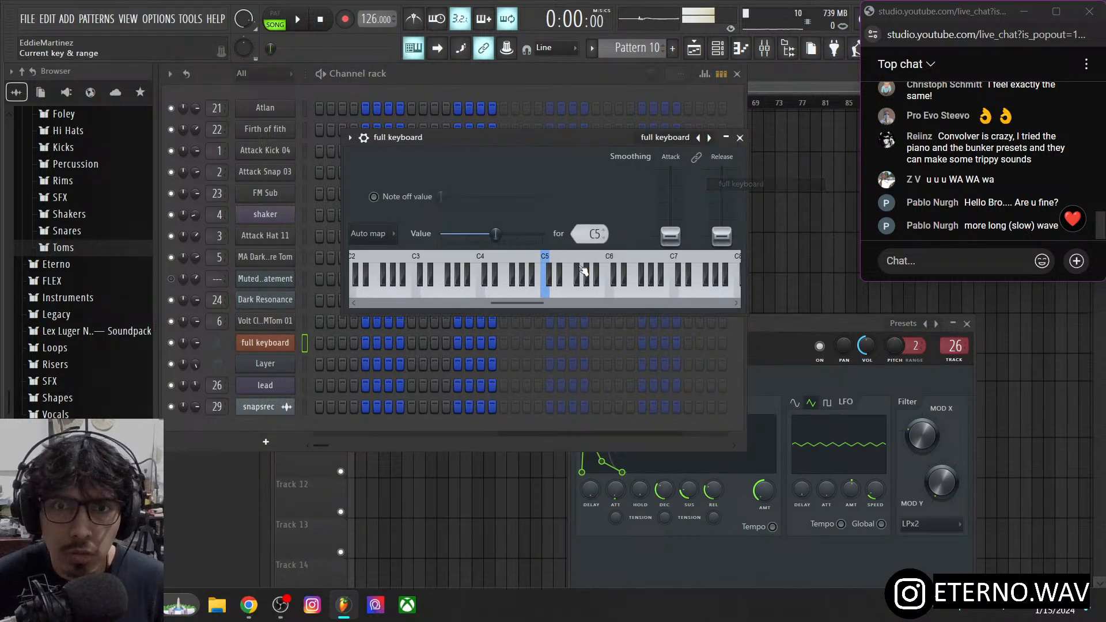
pyautogui.click(740, 138)
# - Link the lead's Mod X envelope amount to the internal controller full keyboard - Velocity
pyautogui.click(289, 381)
pyautogui.rightClick(762, 491)
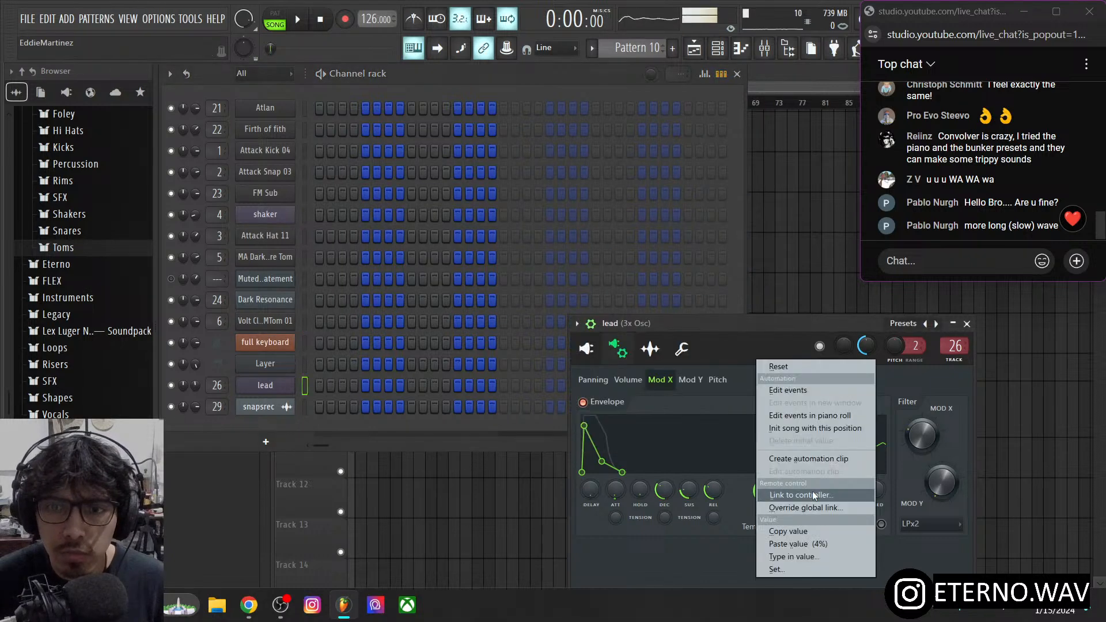
pyautogui.click(814, 499)
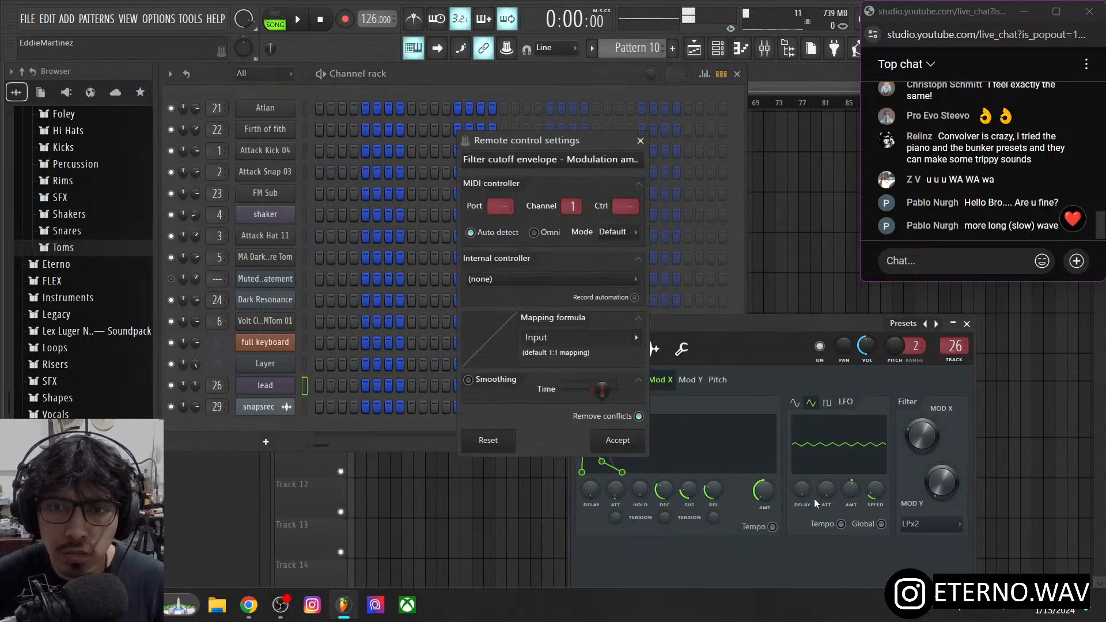
pyautogui.click(526, 288)
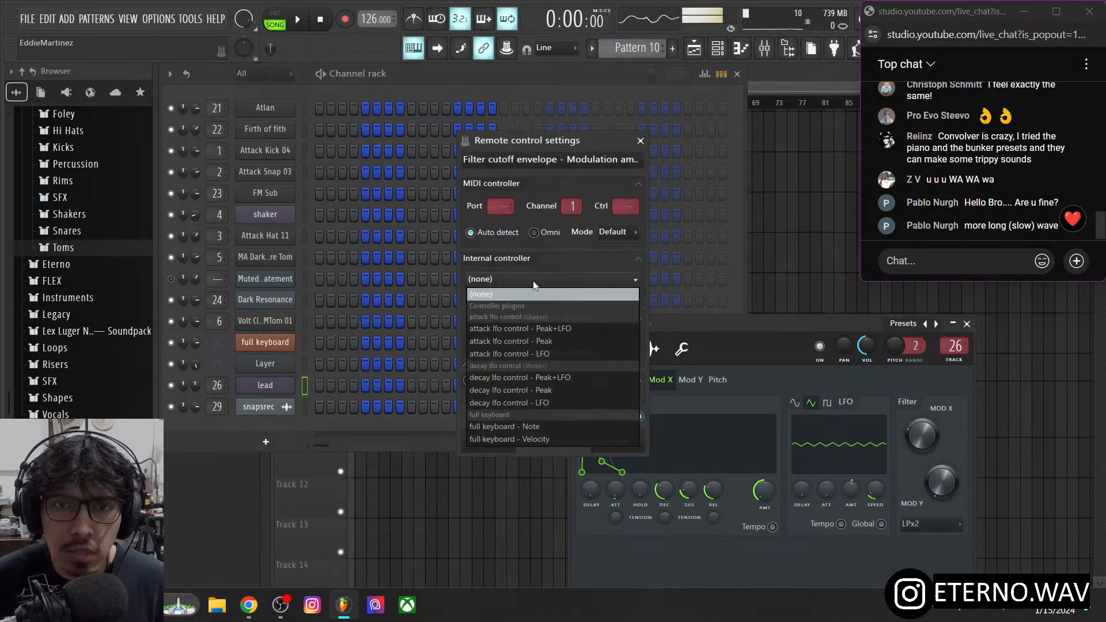
pyautogui.click(537, 438)
pyautogui.click(620, 441)
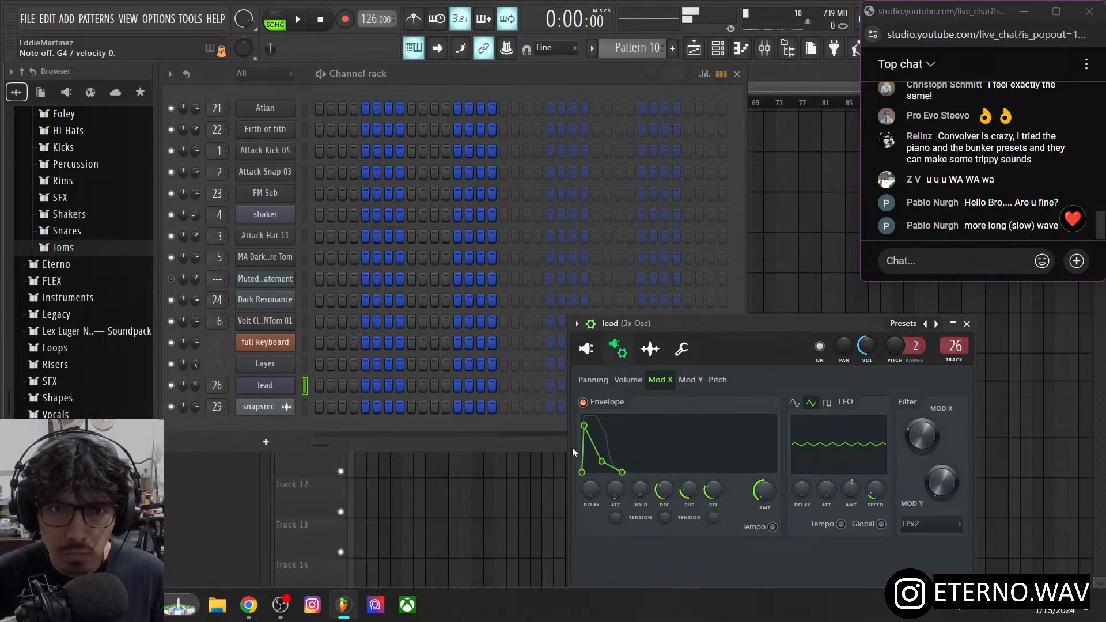
# - Play notes on Layer, then review the Mod X envelope amount's controller link and its mapping formula presets
pyautogui.click(302, 365)
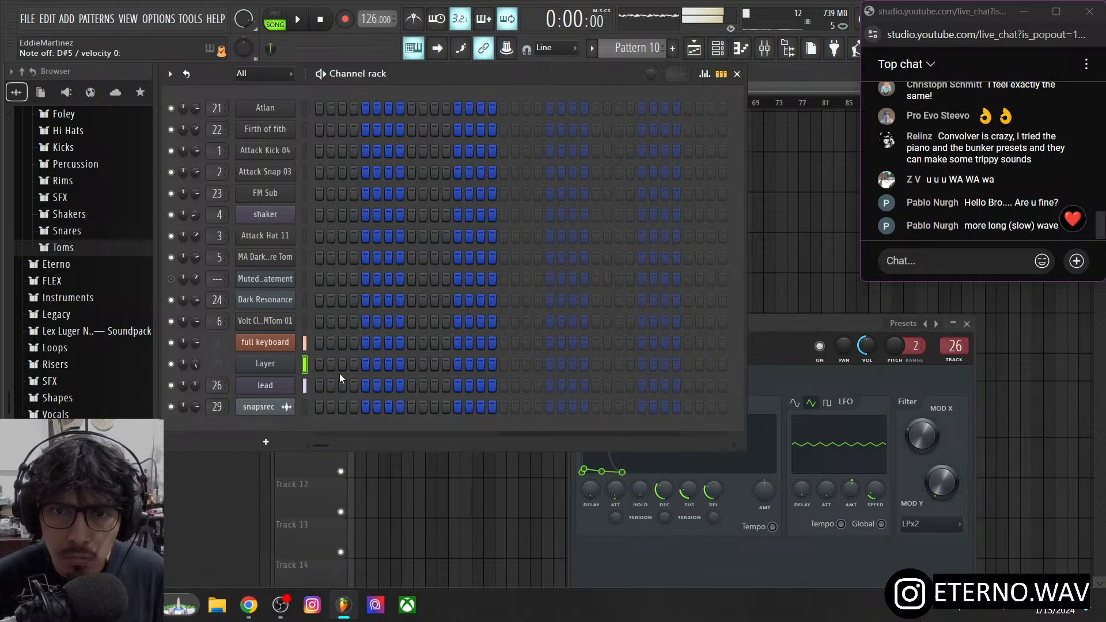
pyautogui.moveTo(764, 491); pyautogui.dragTo(763, 499)
pyautogui.rightClick(764, 496)
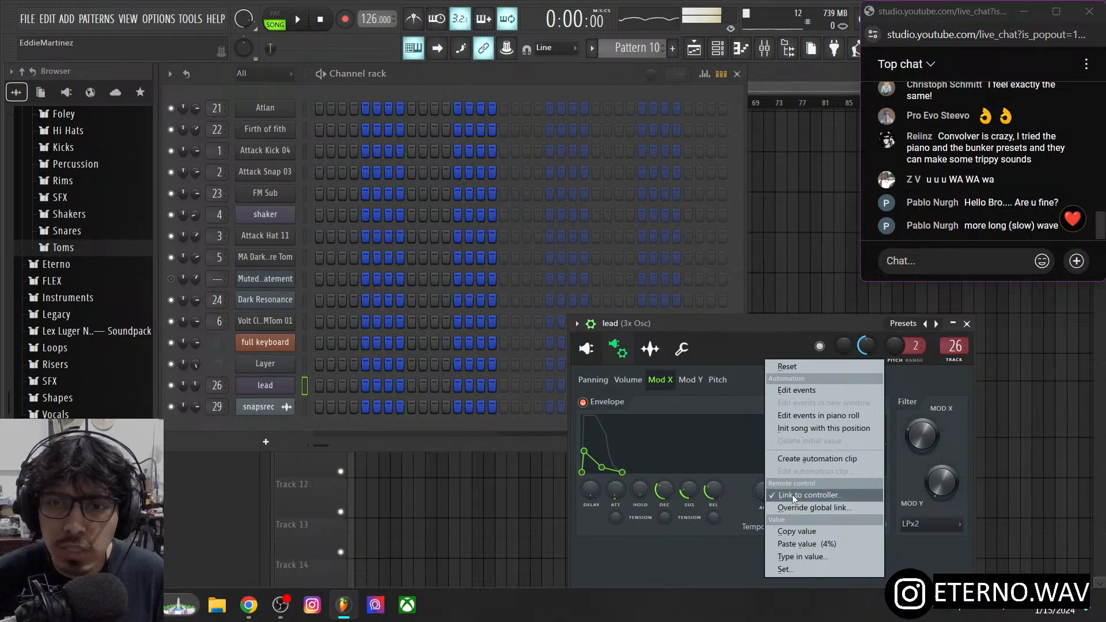
pyautogui.click(793, 494)
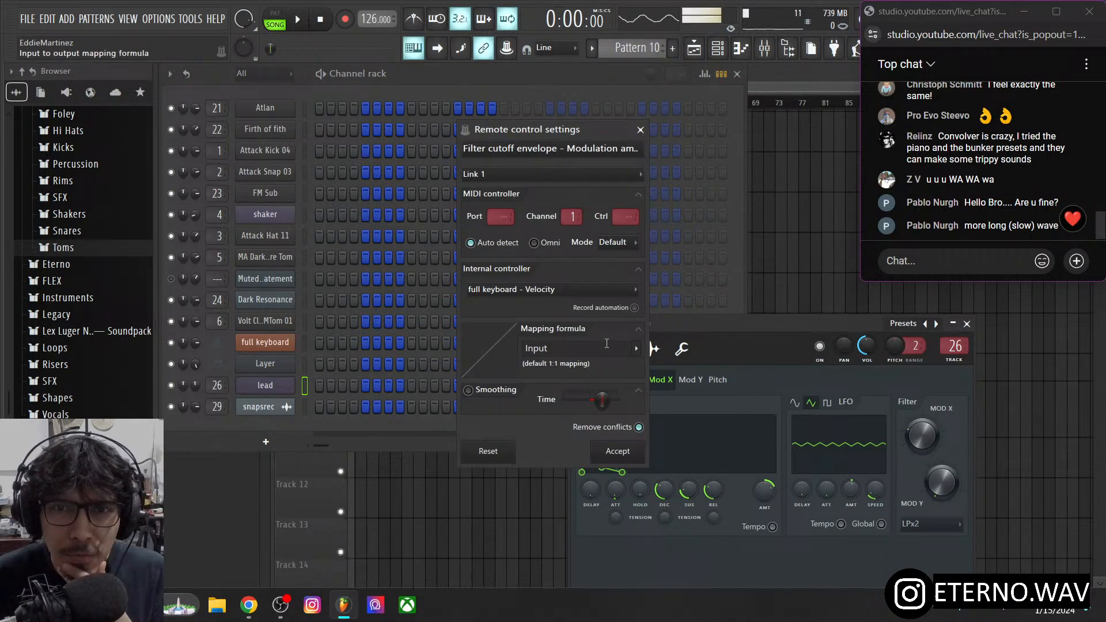
pyautogui.click(636, 350)
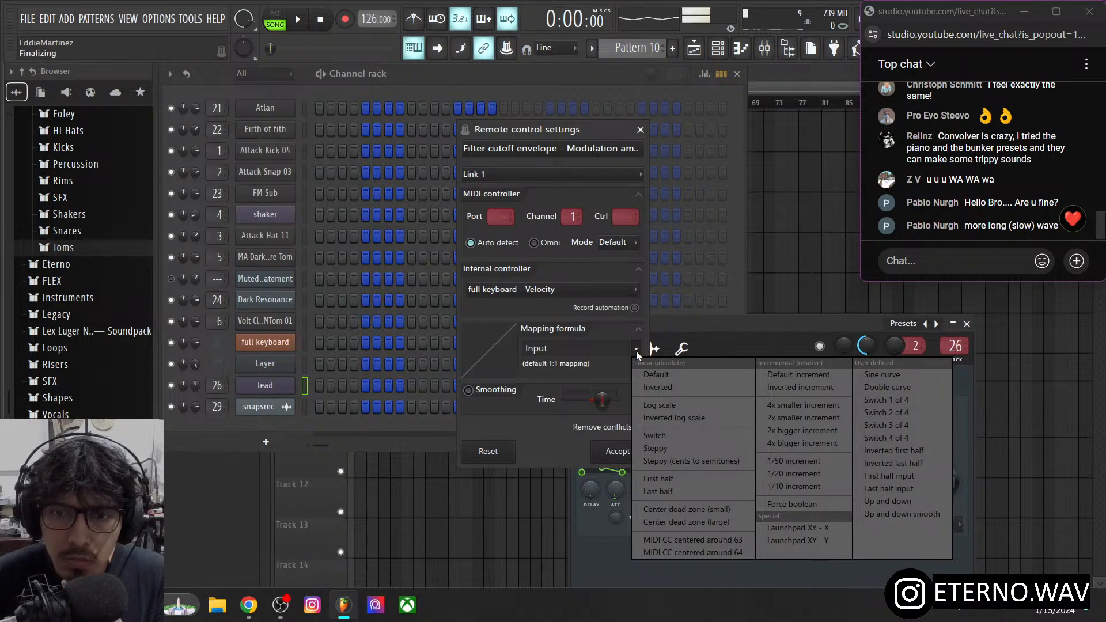
pyautogui.click(728, 328)
pyautogui.click(619, 455)
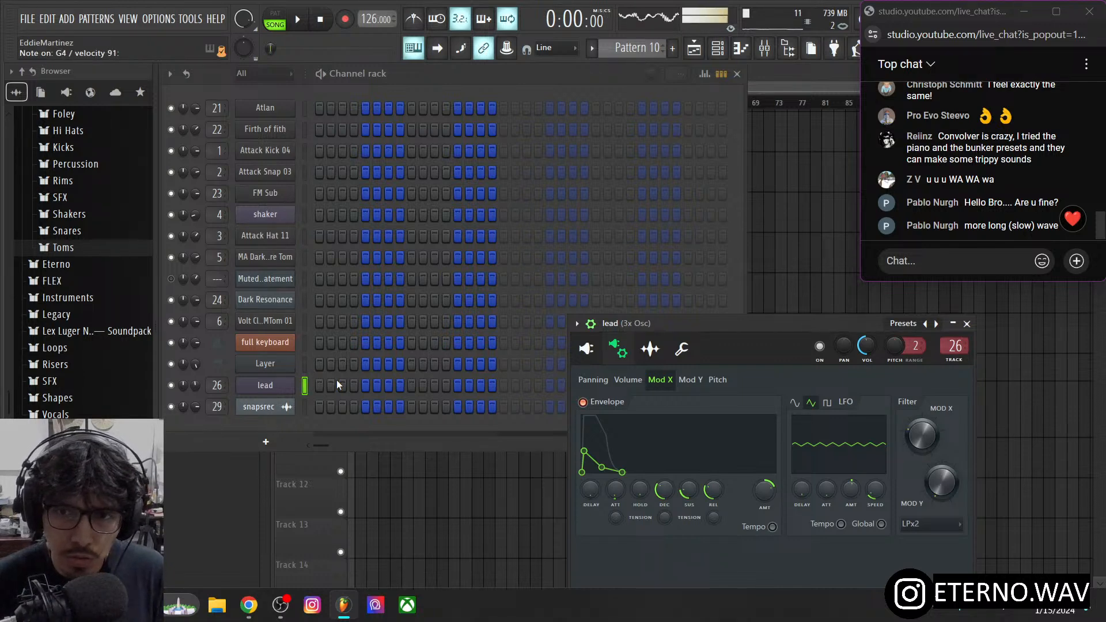
# - Compare how Layer and lead respond to test notes at different velocities with the keyboard controller link
pyautogui.click(307, 358)
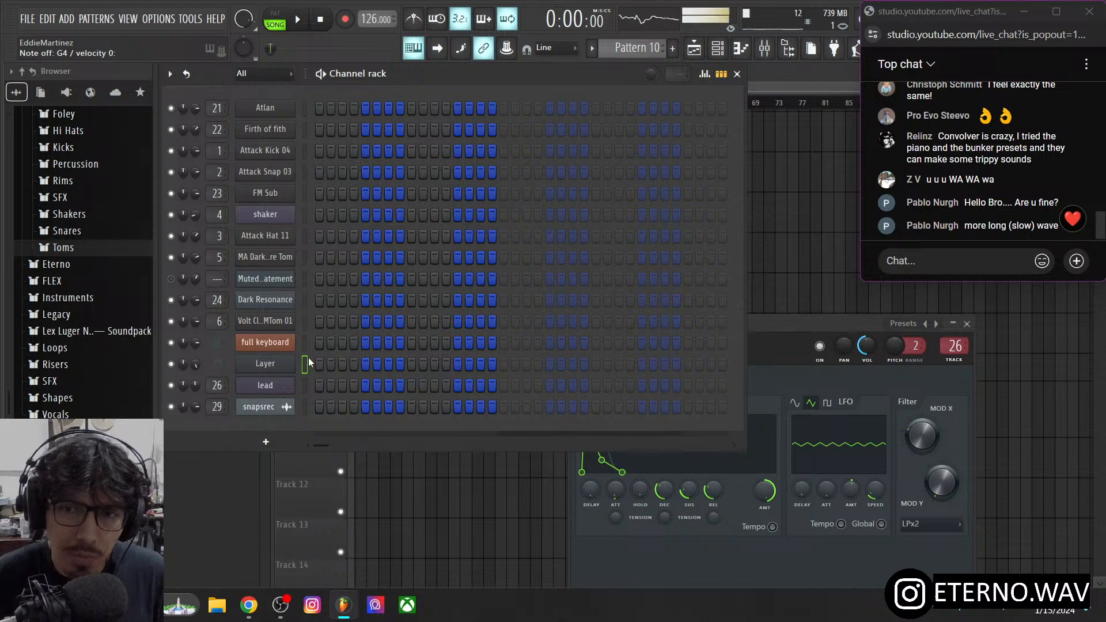
pyautogui.rightClick(768, 502)
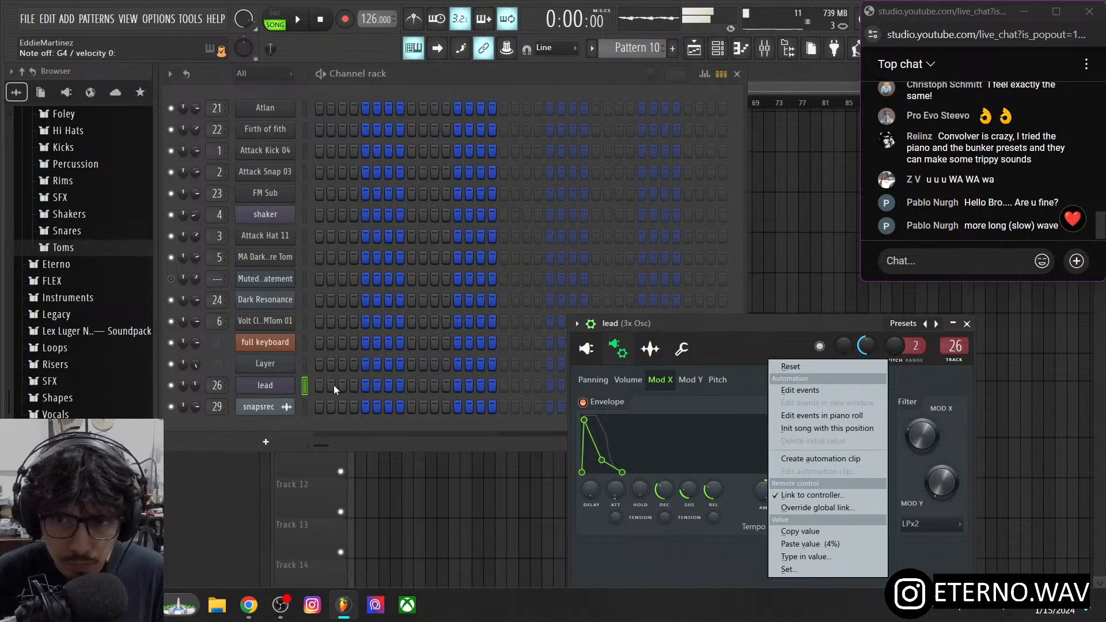
pyautogui.click(772, 324)
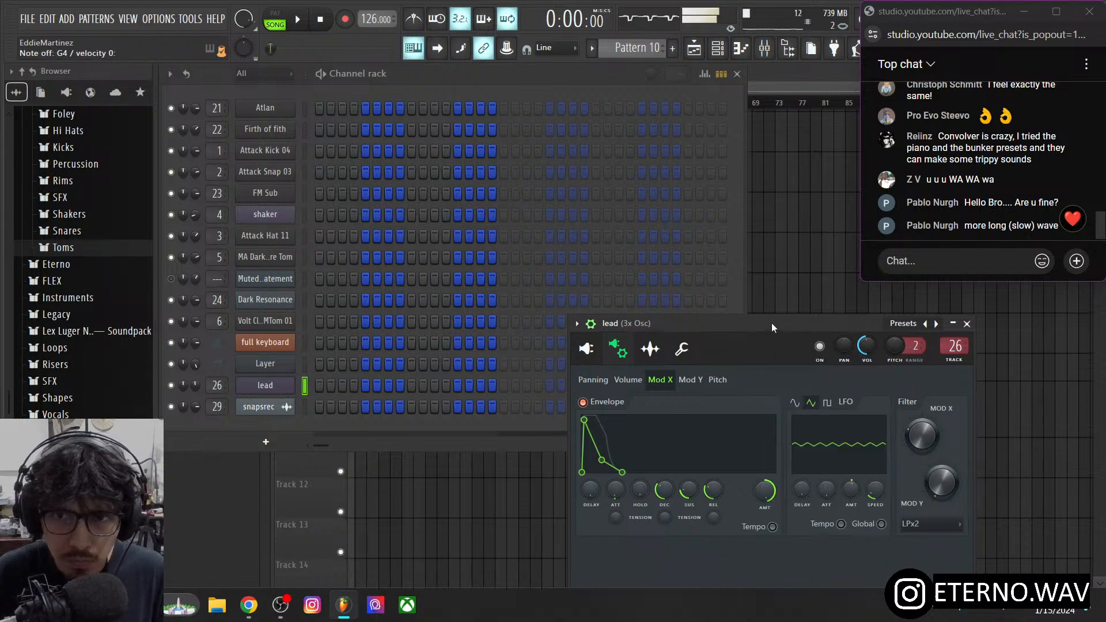
pyautogui.click(301, 365)
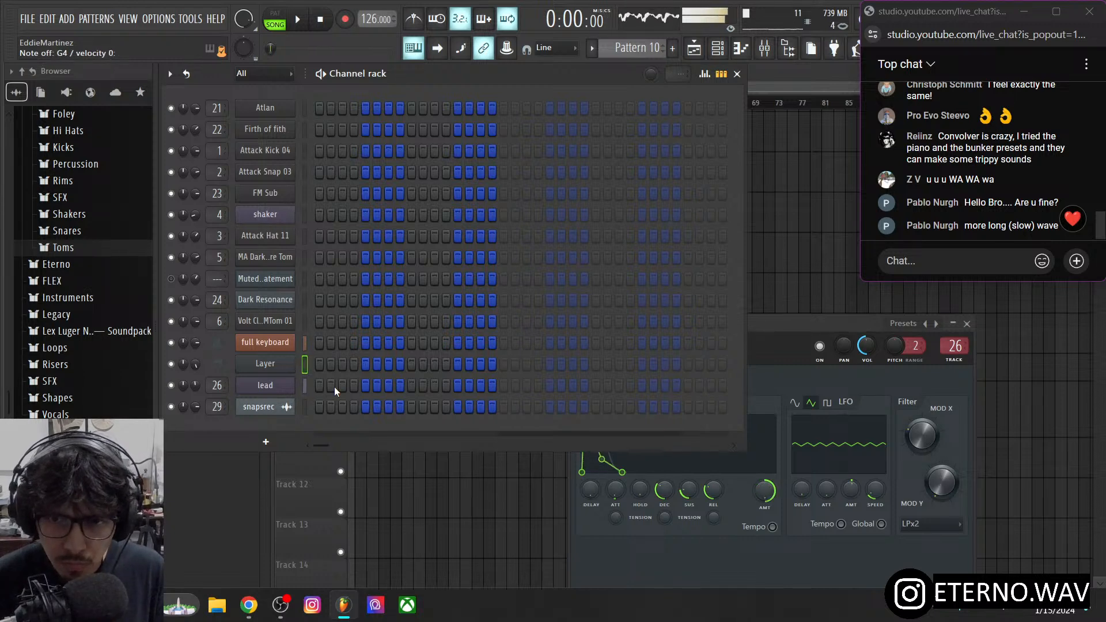
# - Replace the full keyboard channel with Fruity Envelope Controller and move its window clear of the channel names
pyautogui.rightClick(281, 348)
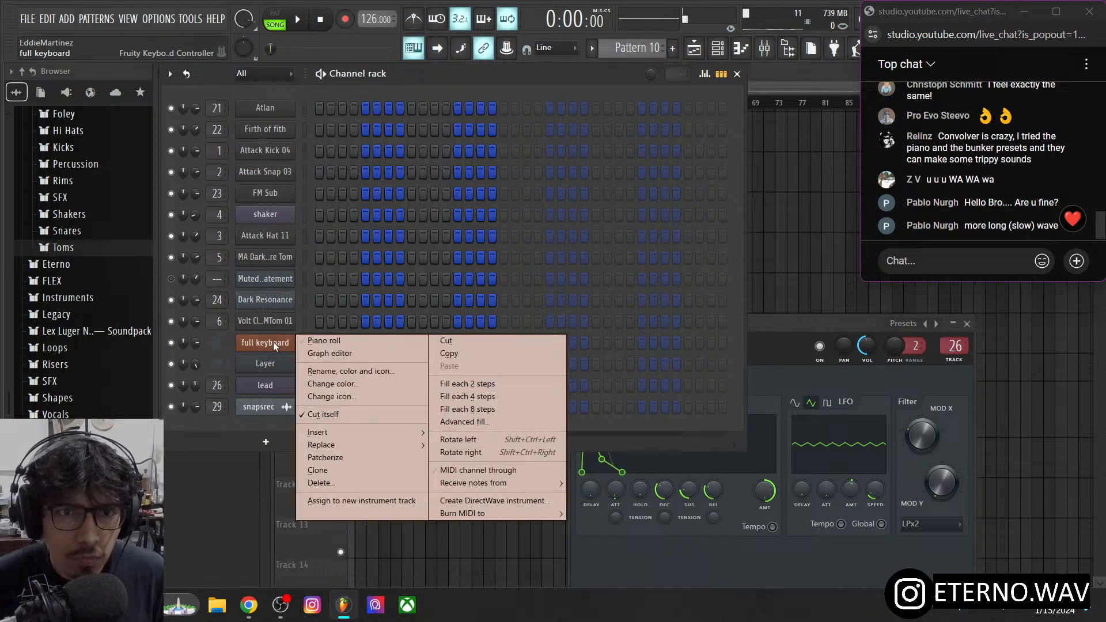
pyautogui.moveTo(341, 444)
pyautogui.moveTo(474, 376)
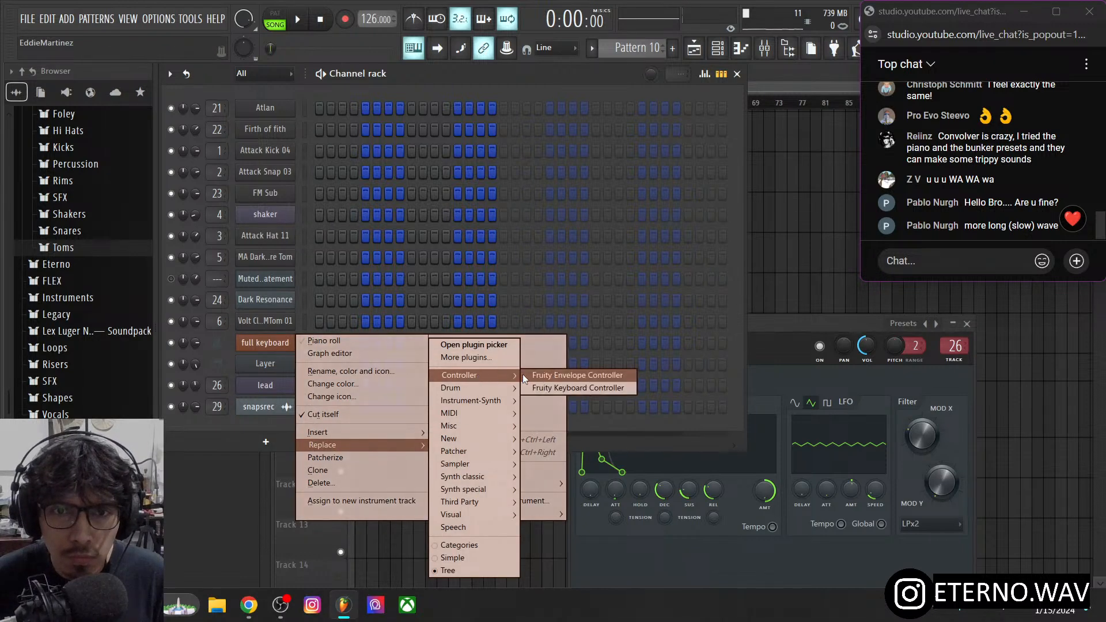
pyautogui.click(570, 378)
pyautogui.click(269, 344)
pyautogui.rightClick(269, 343)
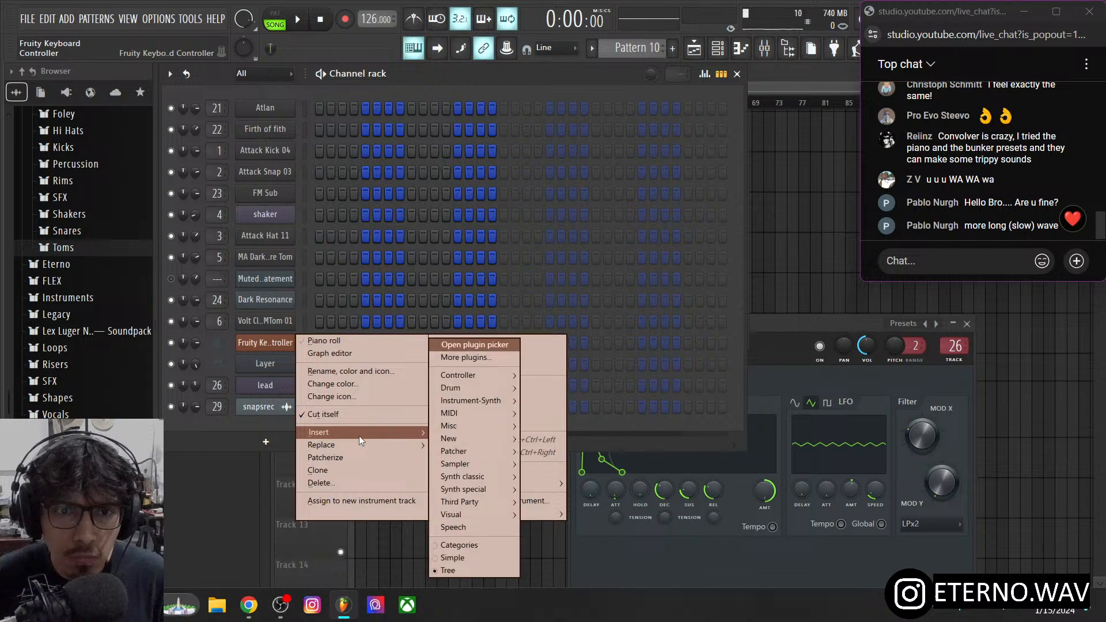
pyautogui.moveTo(383, 442)
pyautogui.moveTo(475, 374)
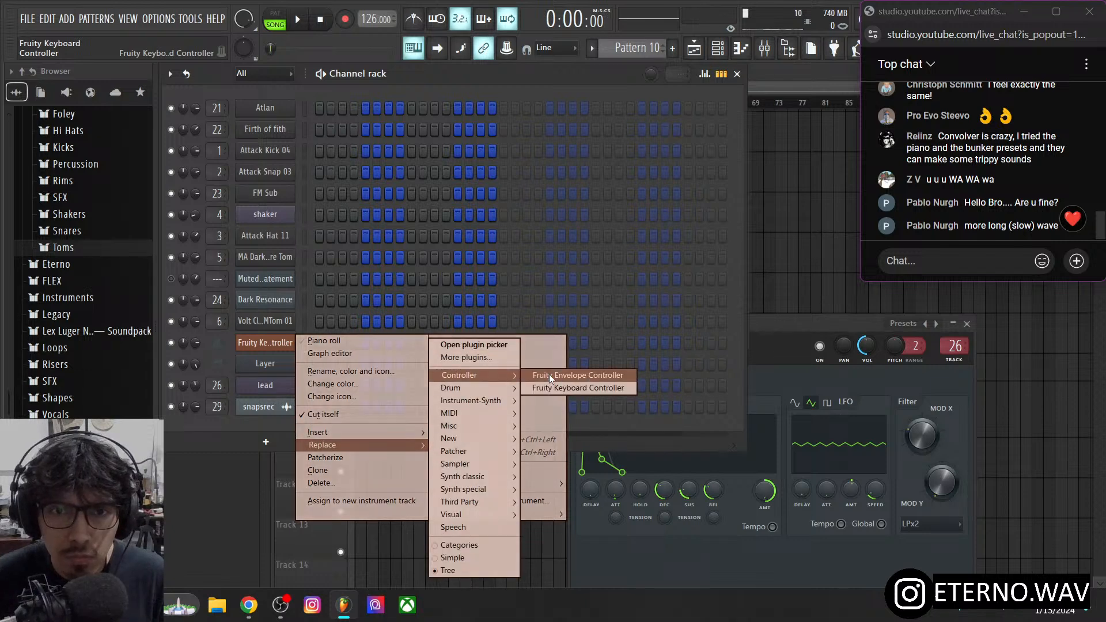
pyautogui.click(570, 389)
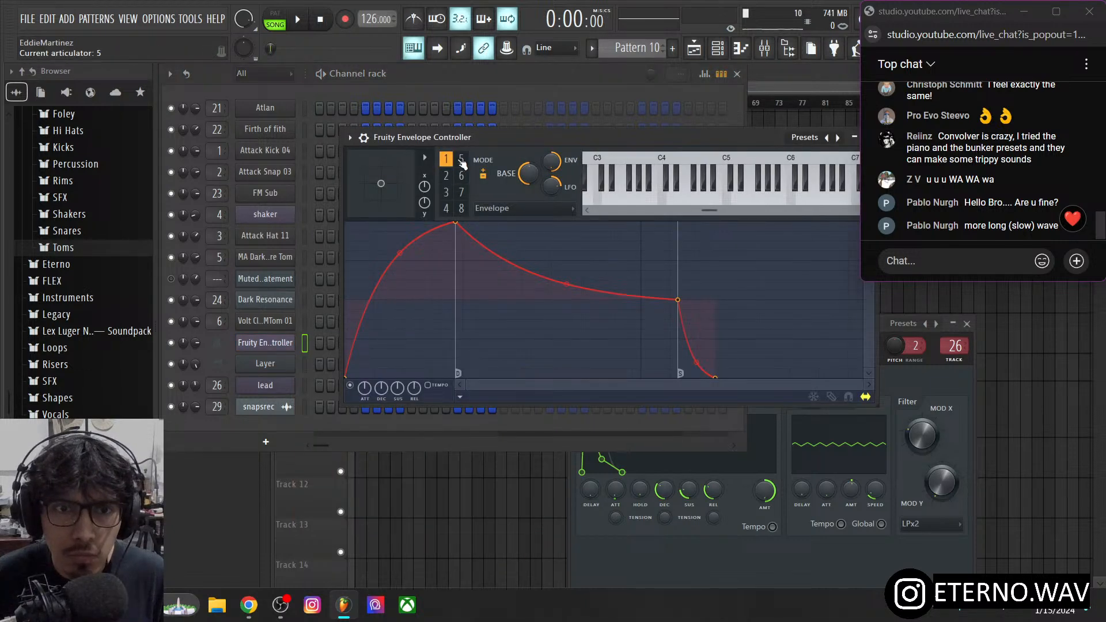
pyautogui.moveTo(510, 139); pyautogui.dragTo(523, 159)
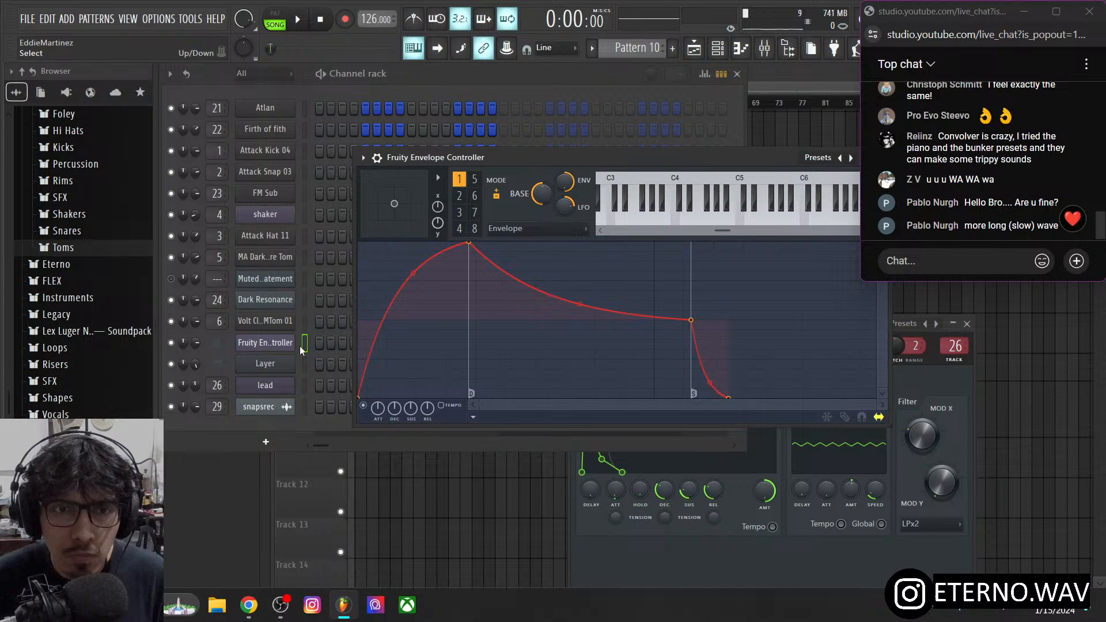
# - Show Layer's children, then switch Fruity Envelope Controller's articulator 1 to Velocity mapping
pyautogui.click(293, 364)
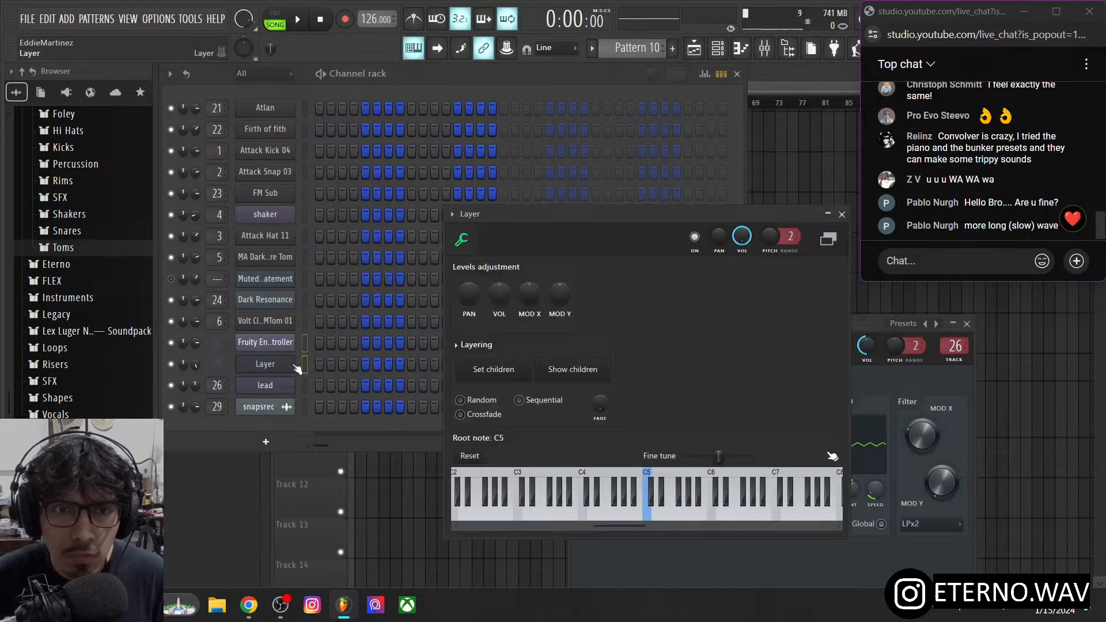
pyautogui.click(573, 369)
pyautogui.click(282, 344)
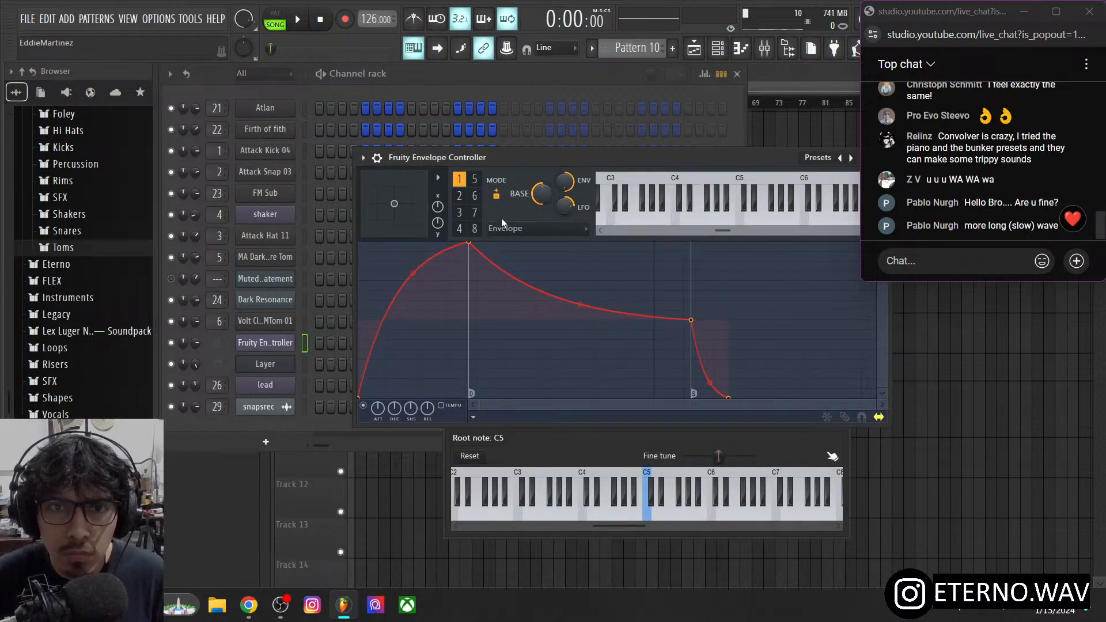
pyautogui.click(524, 228)
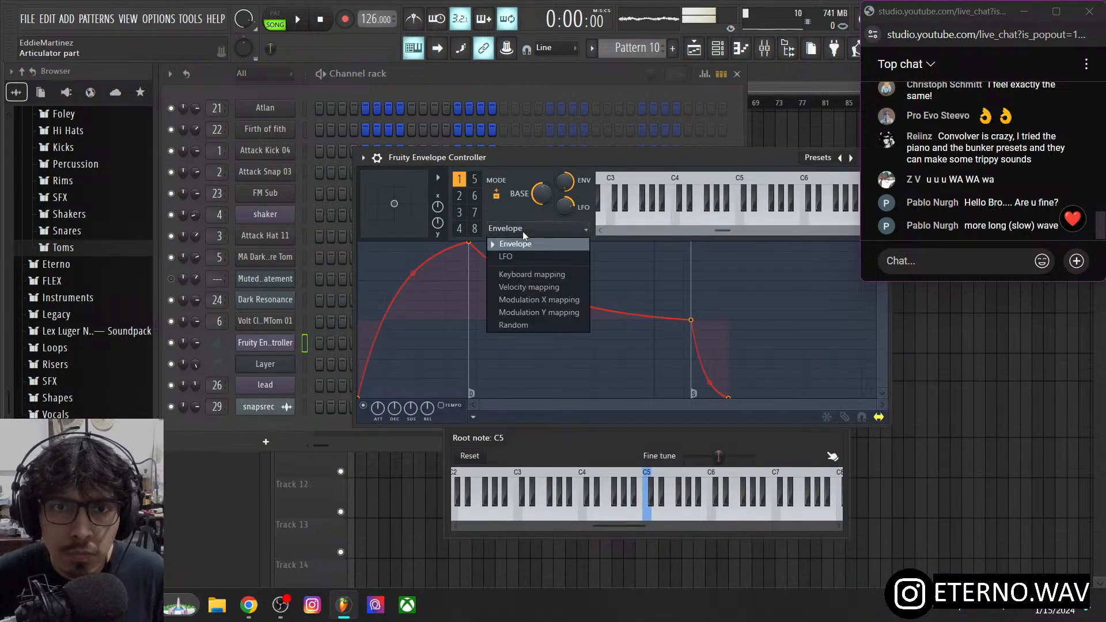
pyautogui.click(536, 287)
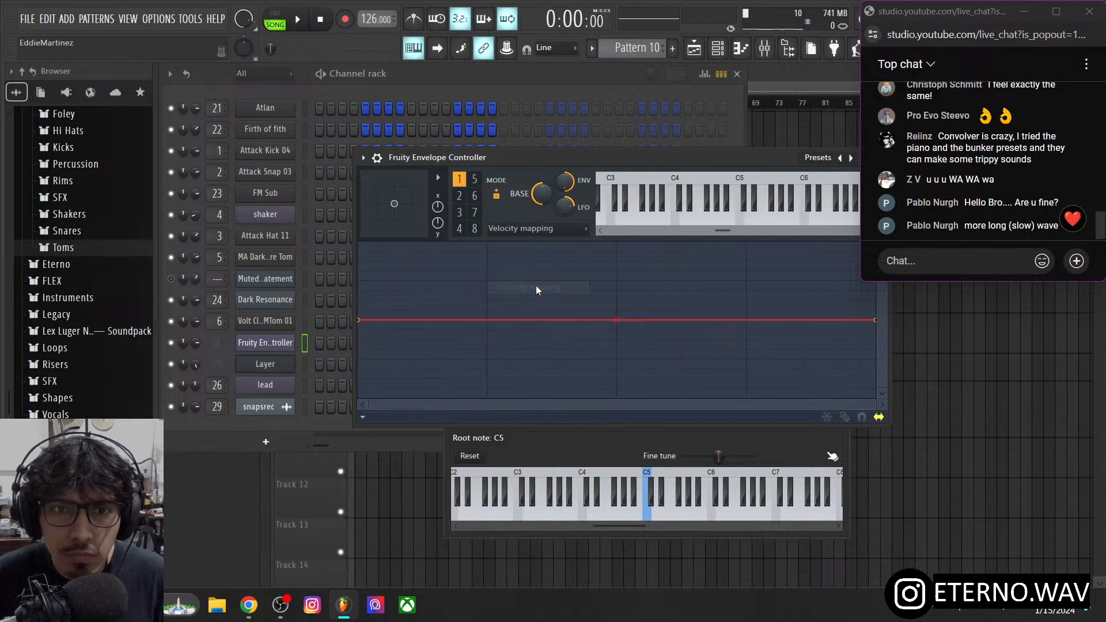
# - Keep articulator 1 on Velocity mapping, then link the lead's Mod X envelope amount to Fruity Envelope Controller - Articulator 1
pyautogui.click(524, 231)
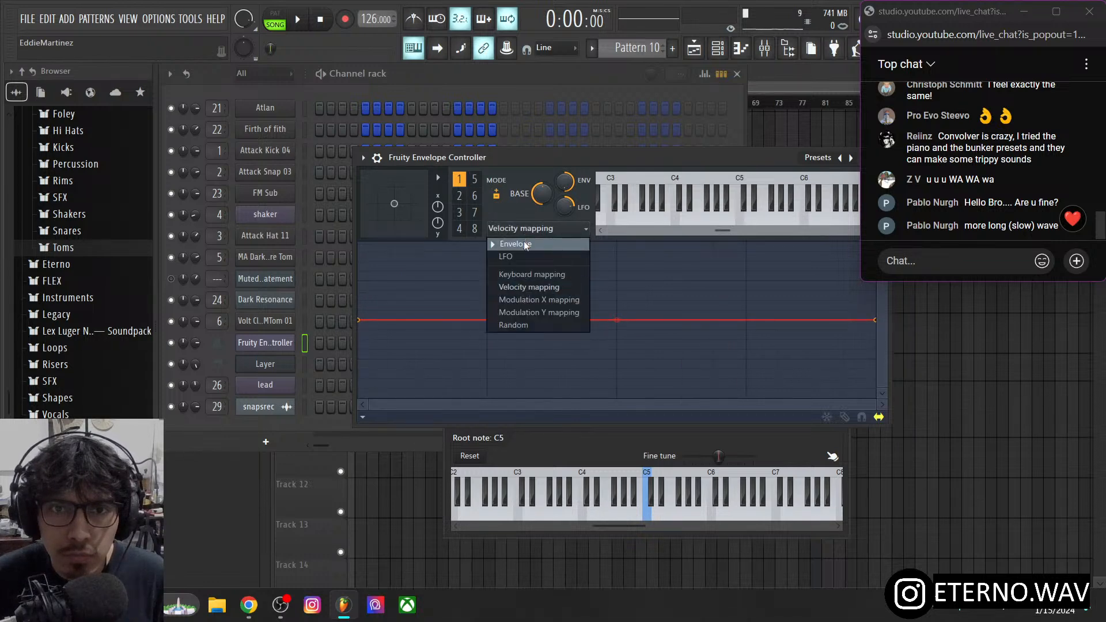
pyautogui.click(523, 288)
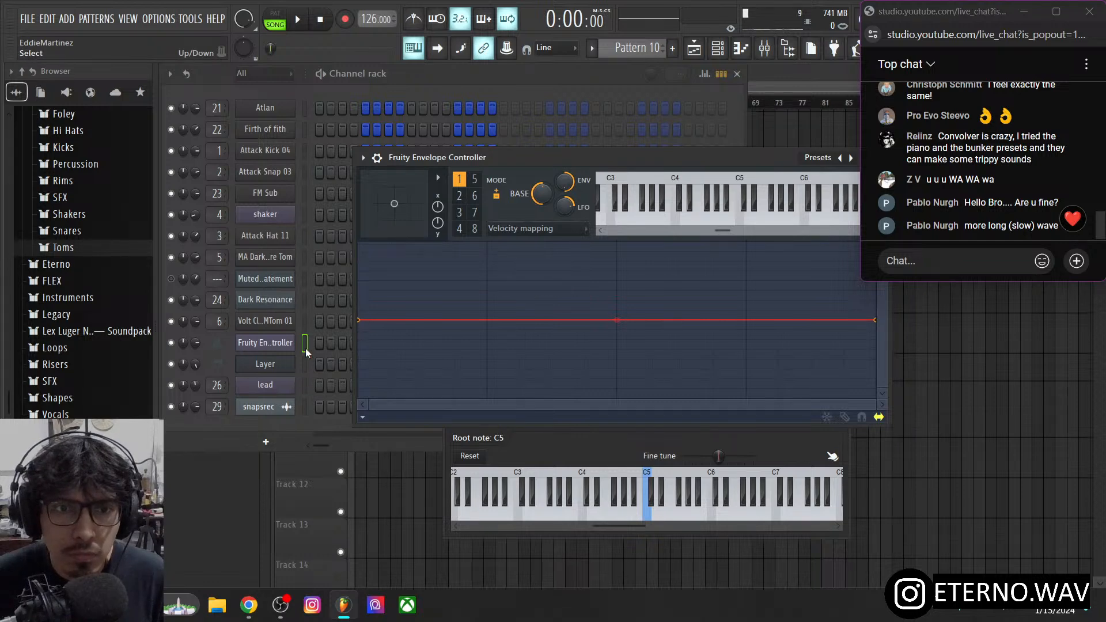
pyautogui.click(288, 368)
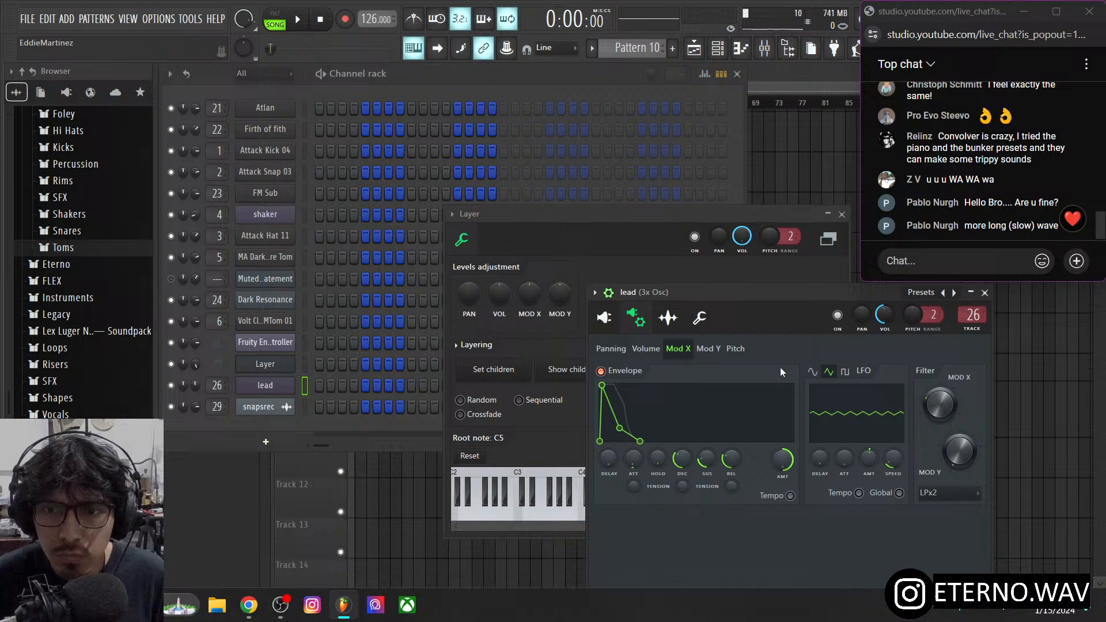
pyautogui.rightClick(783, 459)
pyautogui.click(828, 490)
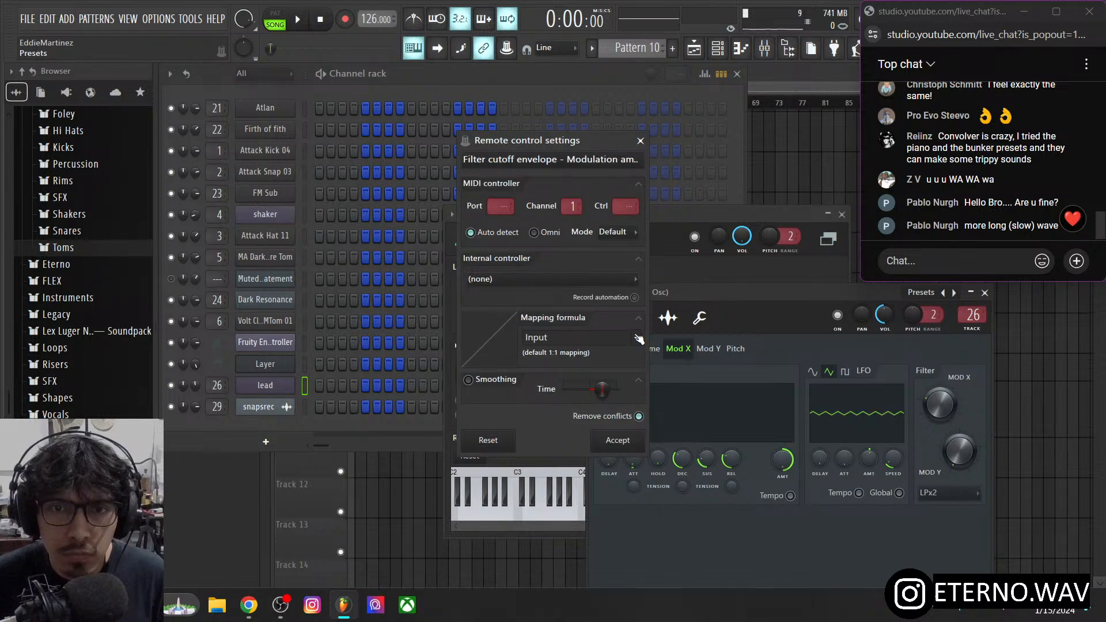
pyautogui.click(565, 275)
pyautogui.click(516, 424)
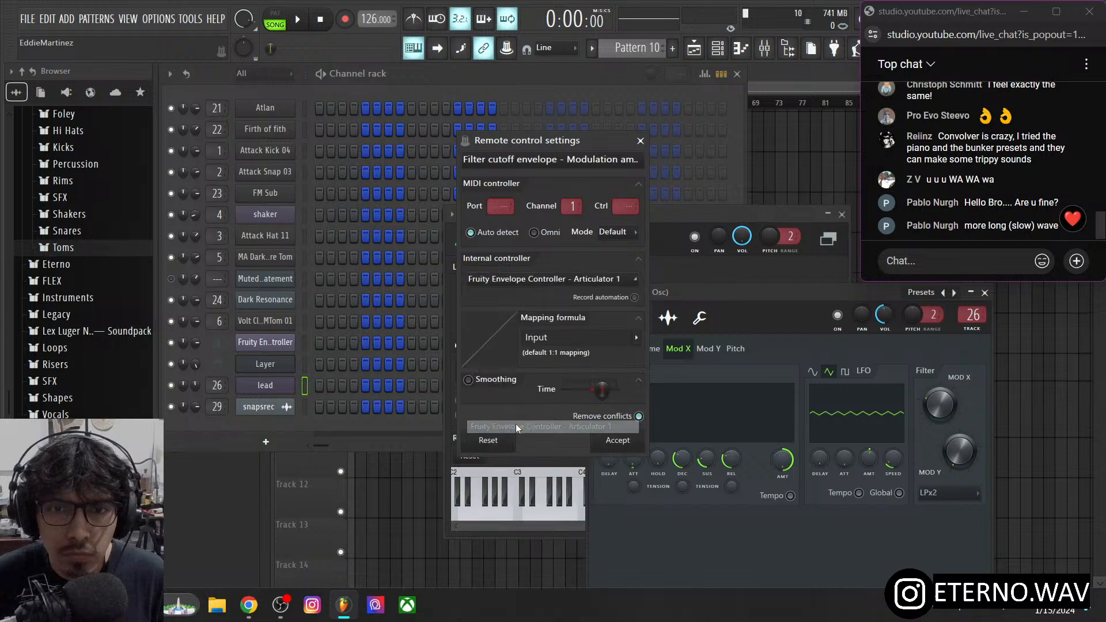
pyautogui.click(628, 441)
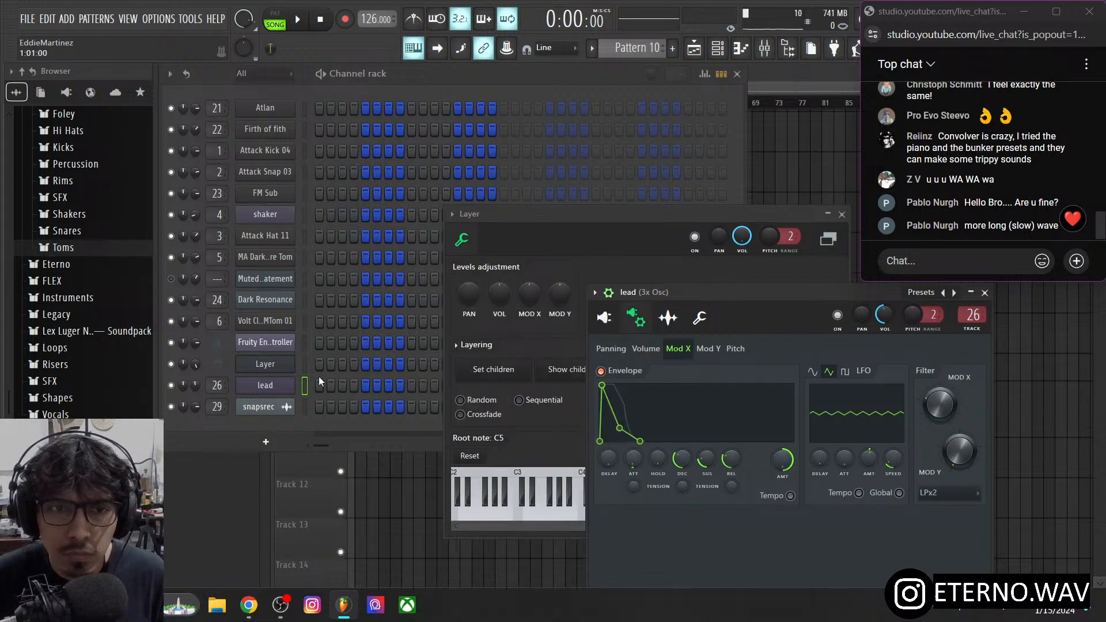
# - Play test notes through Layer, then compare Keyboard mapping with Velocity mapping on Fruity Envelope Controller's articulator 1
pyautogui.click(306, 366)
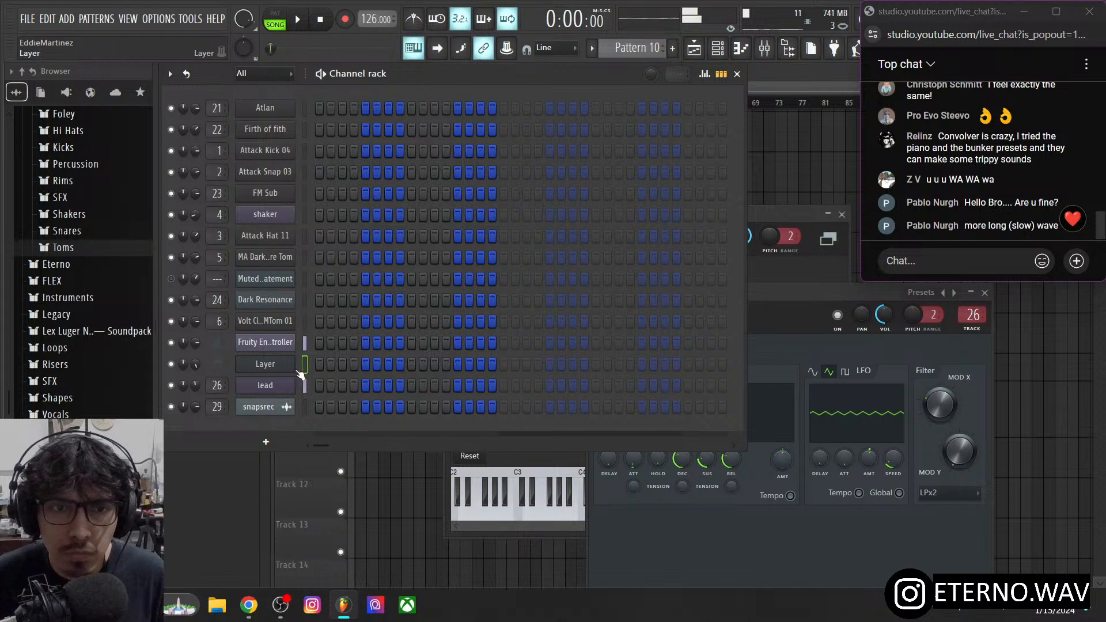
pyautogui.click(276, 364)
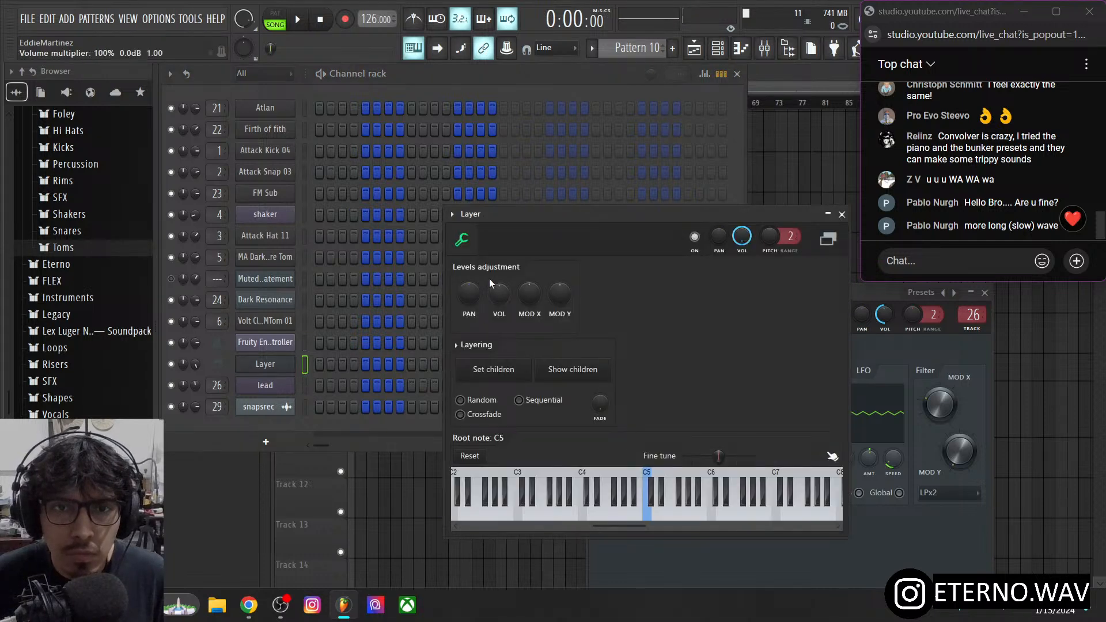
pyautogui.click(287, 344)
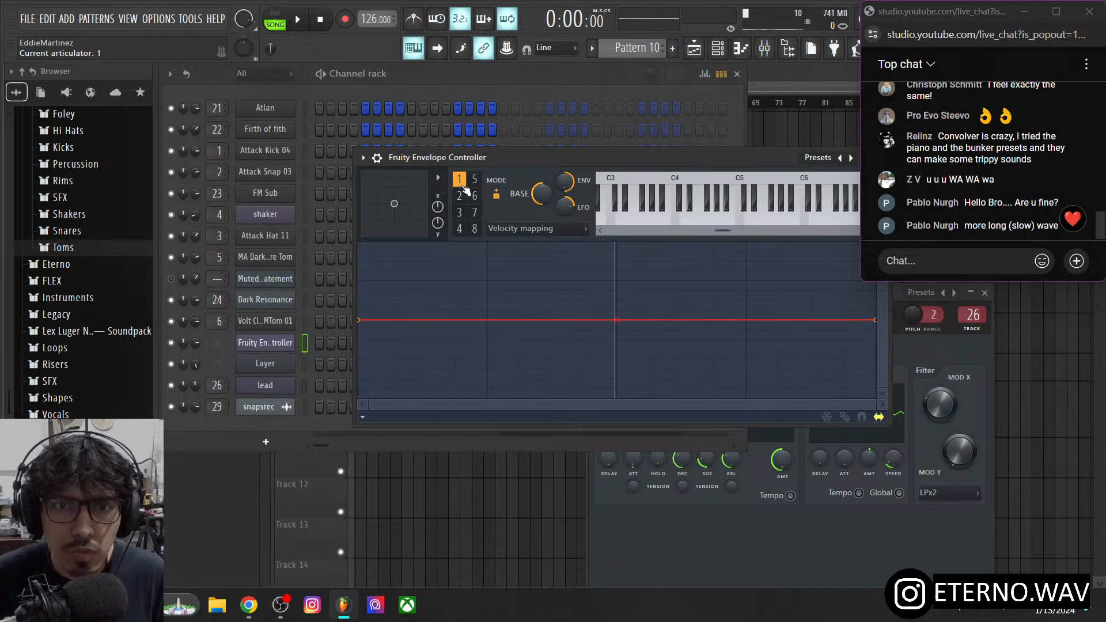
pyautogui.click(509, 227)
pyautogui.click(527, 274)
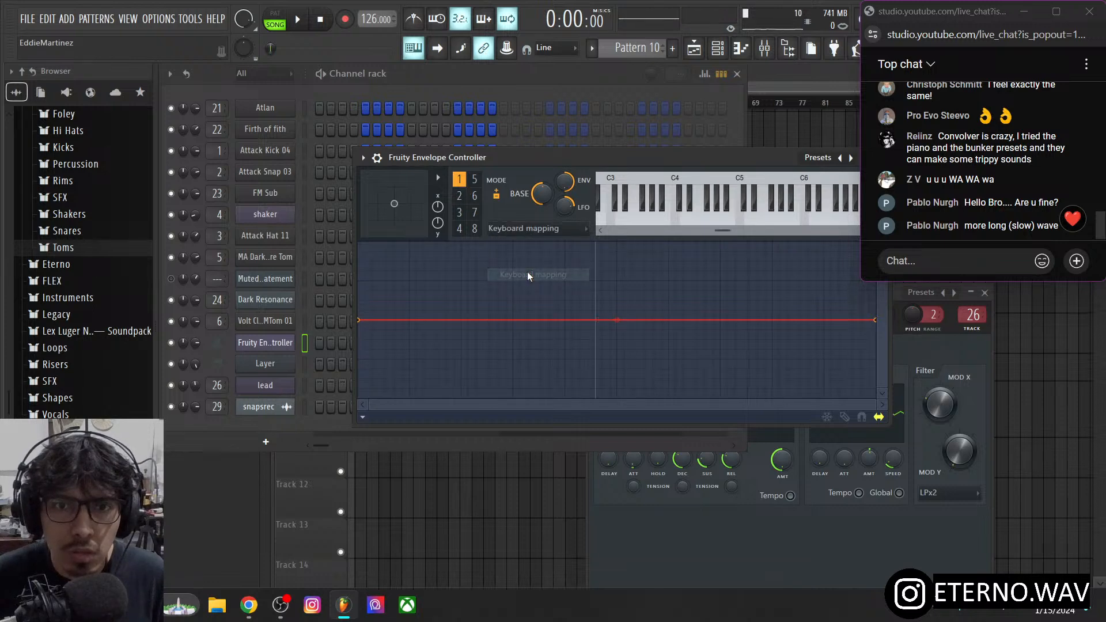
pyautogui.click(521, 228)
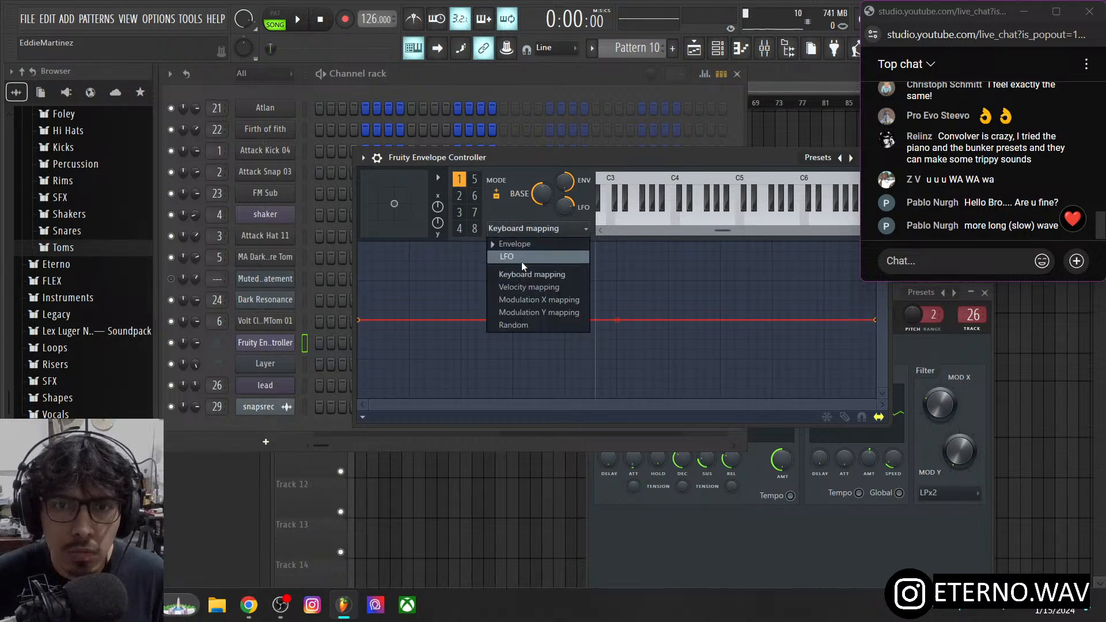
pyautogui.click(524, 287)
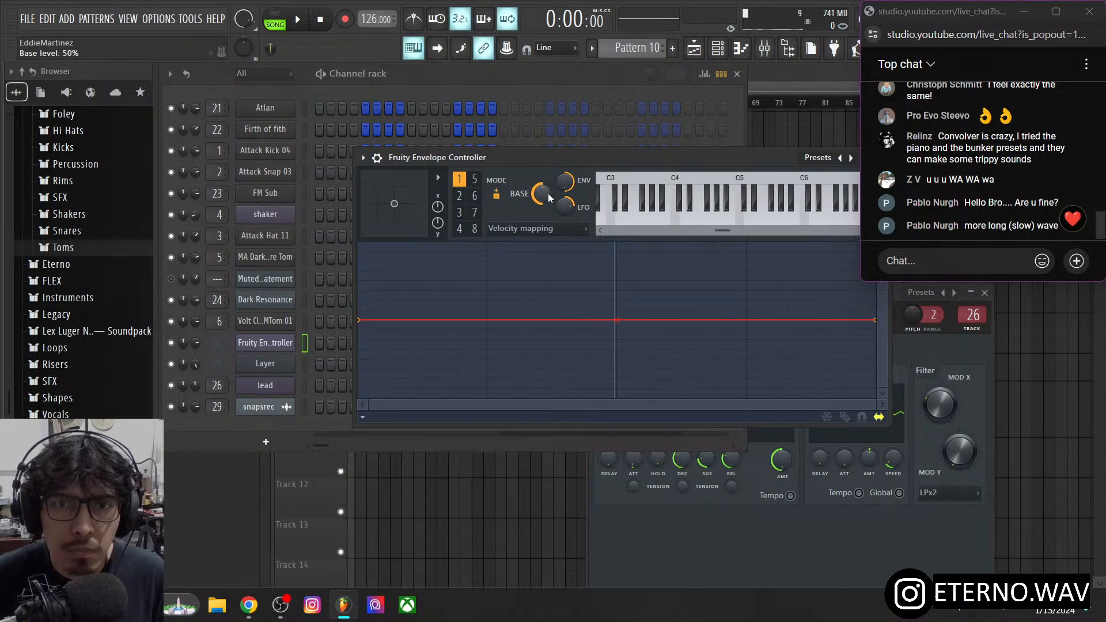
# - Test different base levels on articulator 1, reduce its LFO amount to zero, and return to Velocity mapping
pyautogui.moveTo(548, 193); pyautogui.dragTo(548, 193)
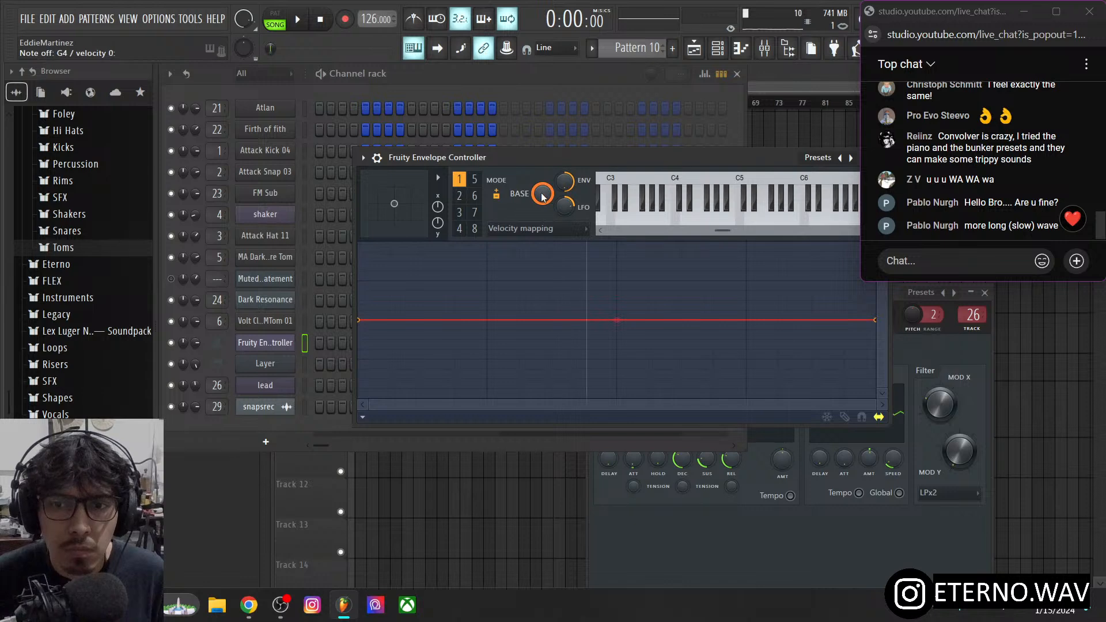
pyautogui.moveTo(541, 194); pyautogui.dragTo(542, 202)
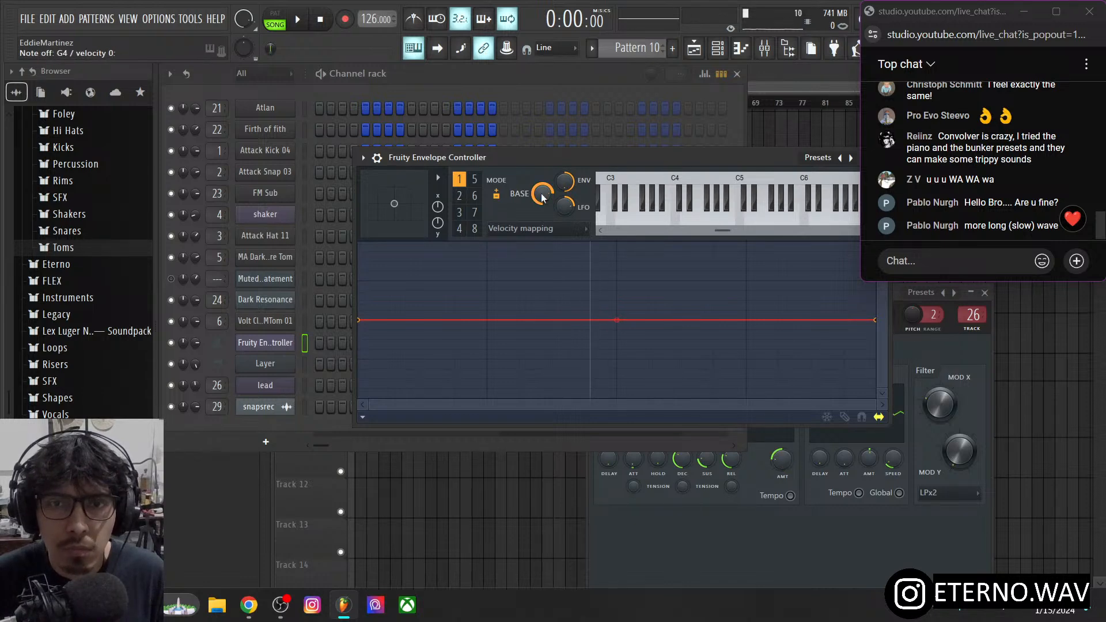
pyautogui.click(562, 185)
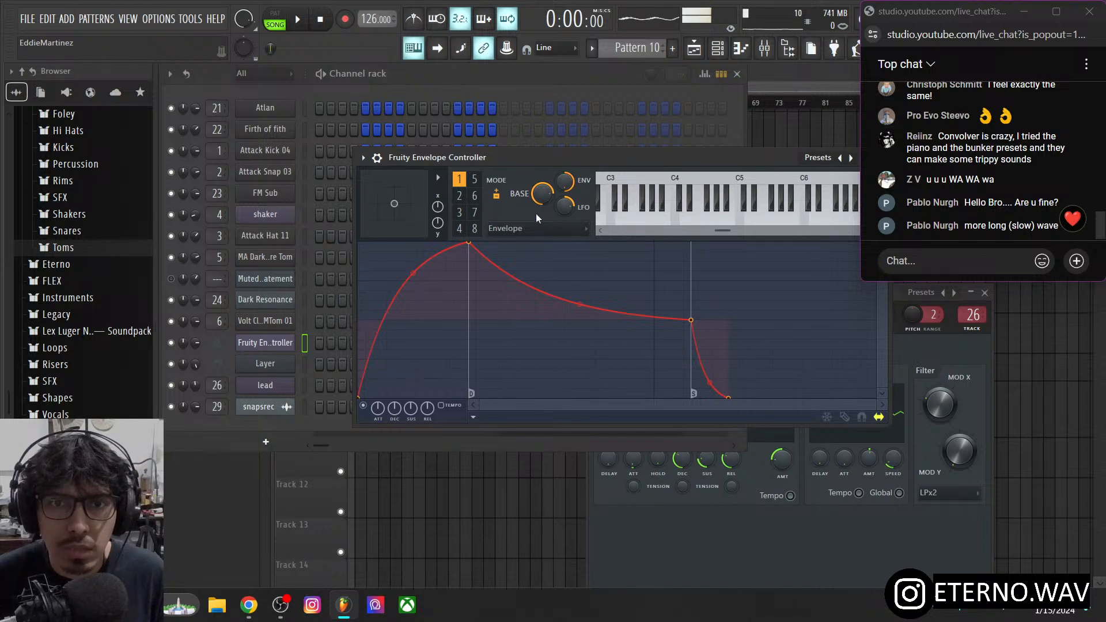
pyautogui.click(564, 211)
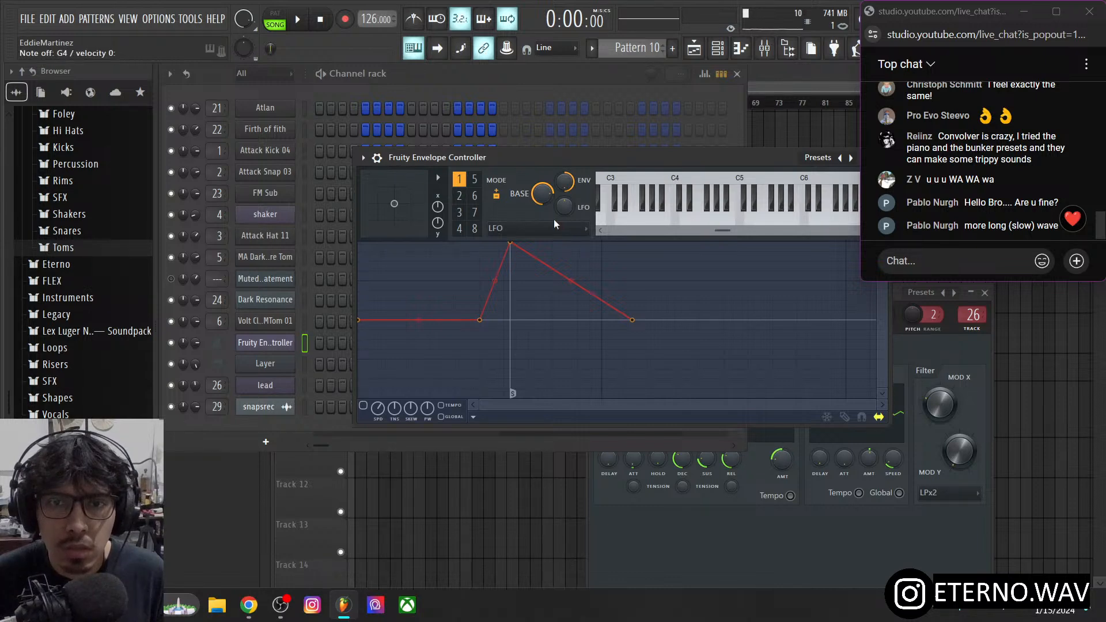
pyautogui.moveTo(550, 191); pyautogui.dragTo(550, 247)
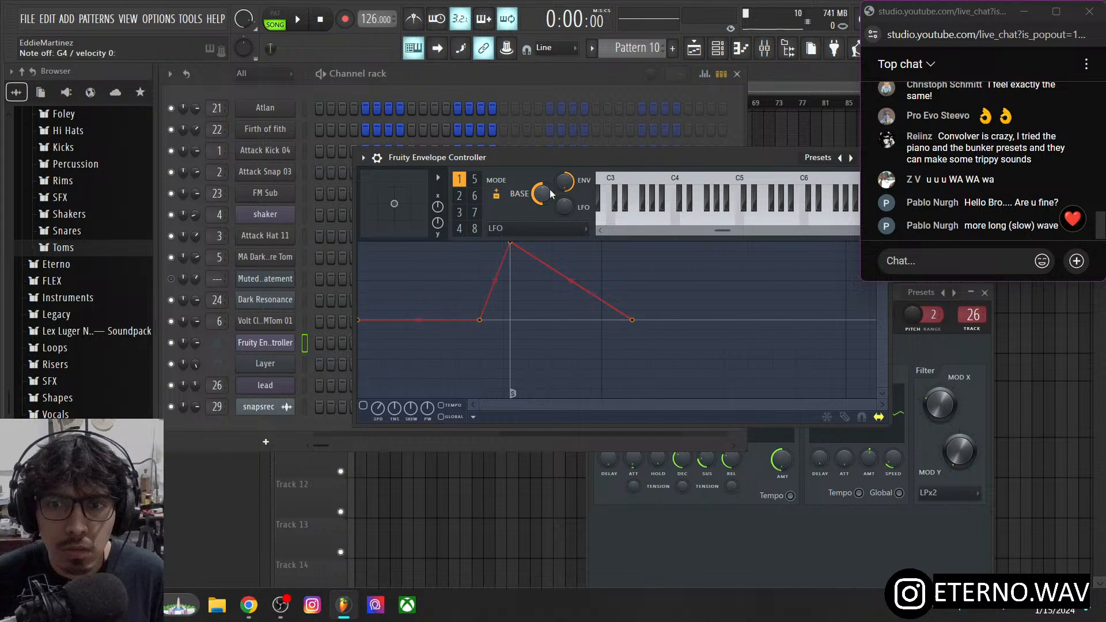
pyautogui.click(522, 228)
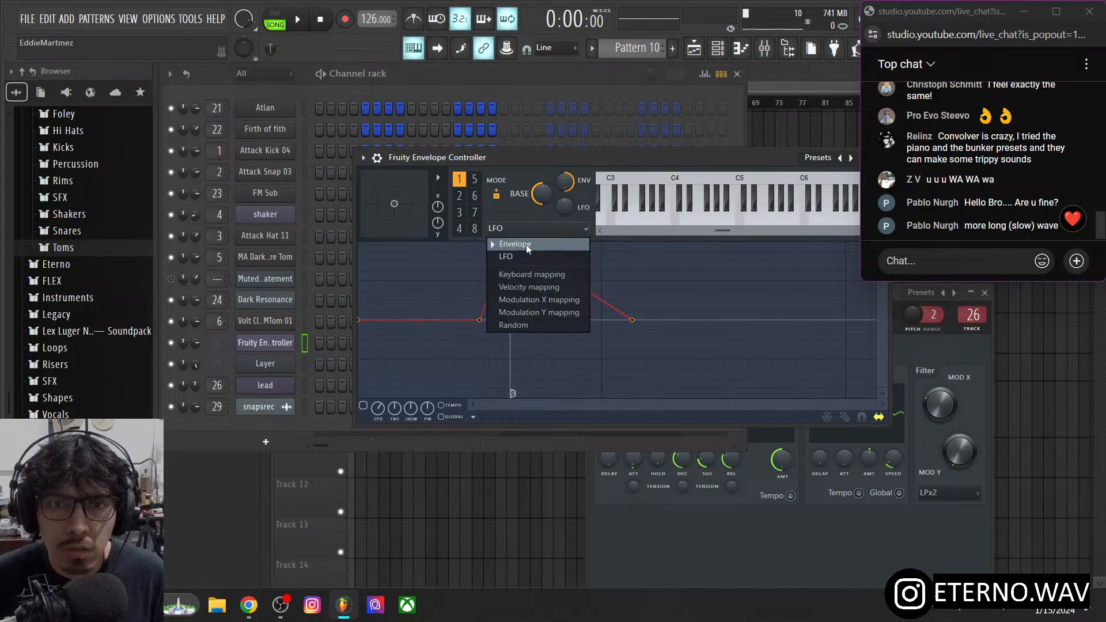
pyautogui.click(525, 287)
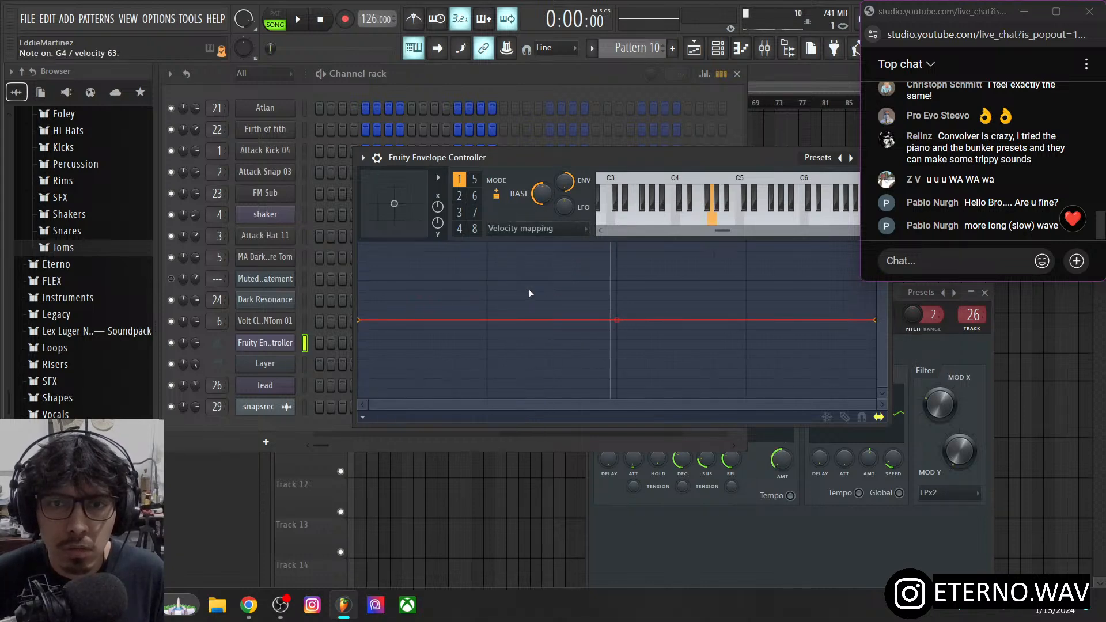
# - Lower the start point of articulator 1's velocity curve to the minimum and test it by playing notes through Layer
pyautogui.moveTo(360, 320); pyautogui.dragTo(360, 399)
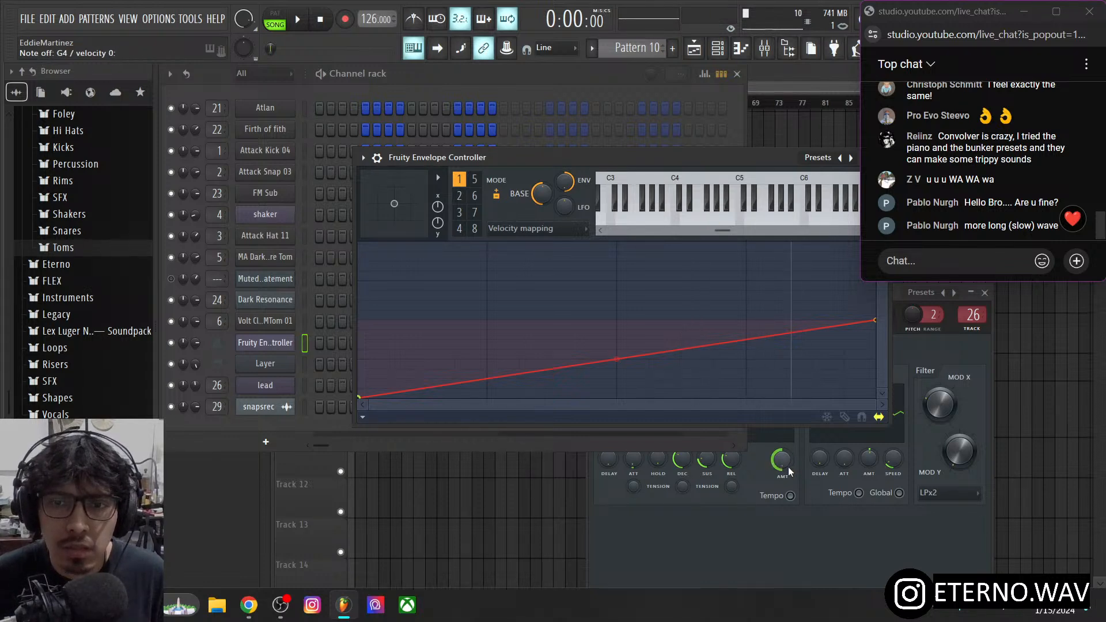
pyautogui.click(305, 364)
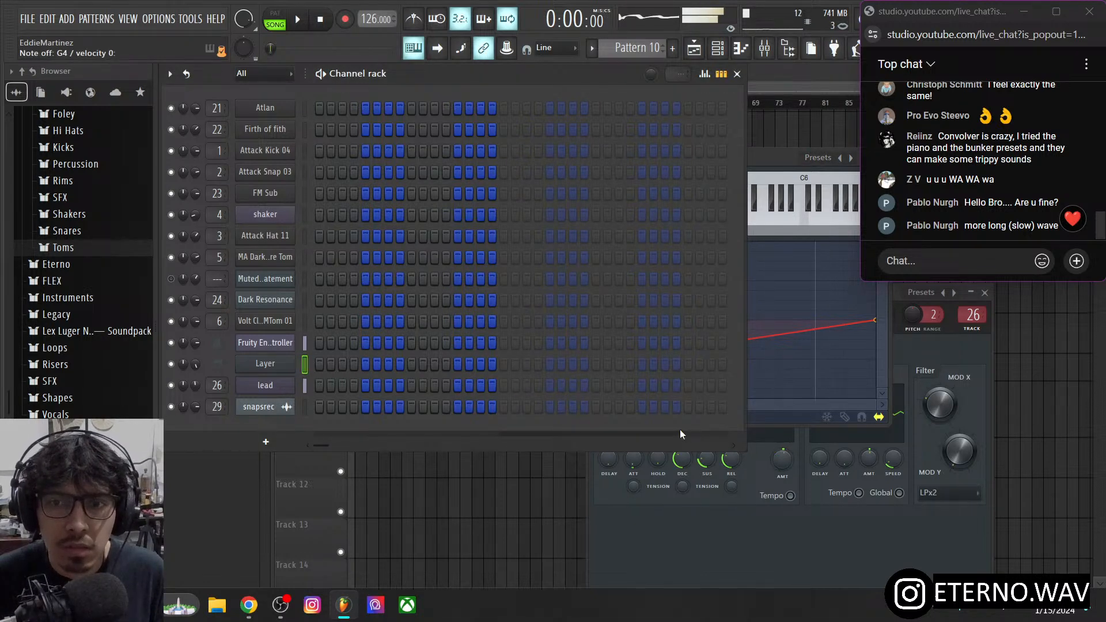
pyautogui.click(877, 331)
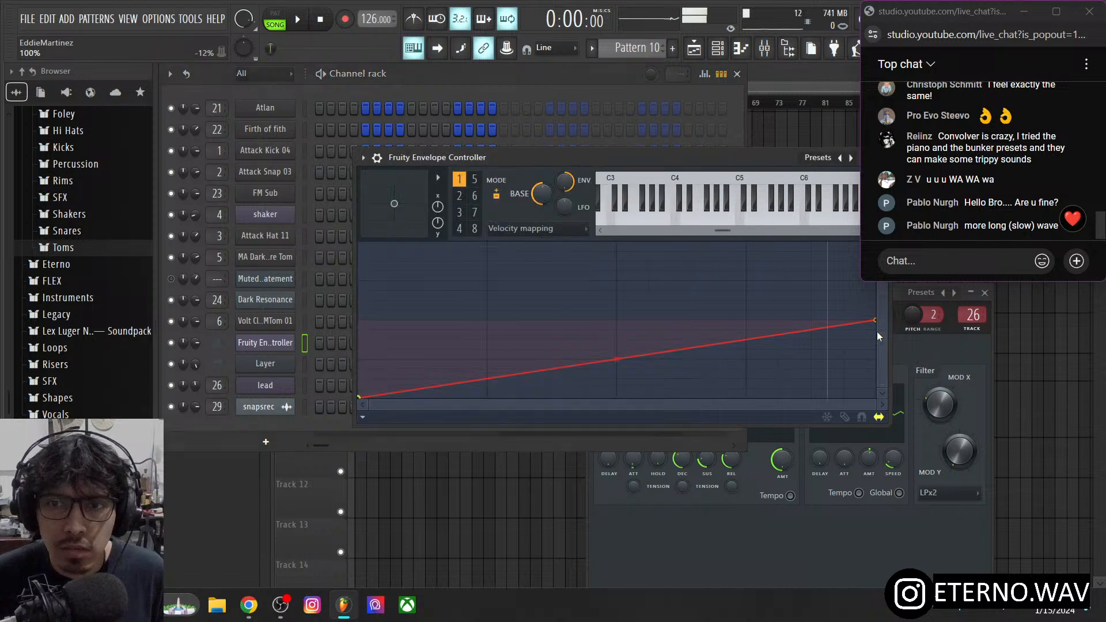
# - Try adjusting articulator 1's envelope amount while playing test notes, then return to the Velocity mapping curve
pyautogui.click(497, 197)
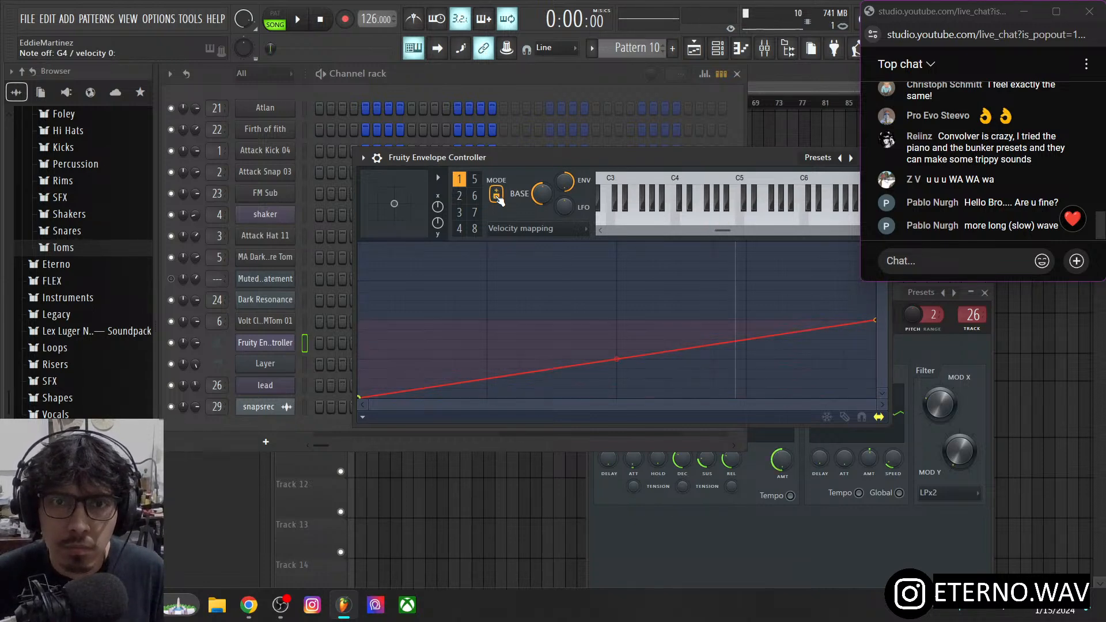
pyautogui.click(439, 177)
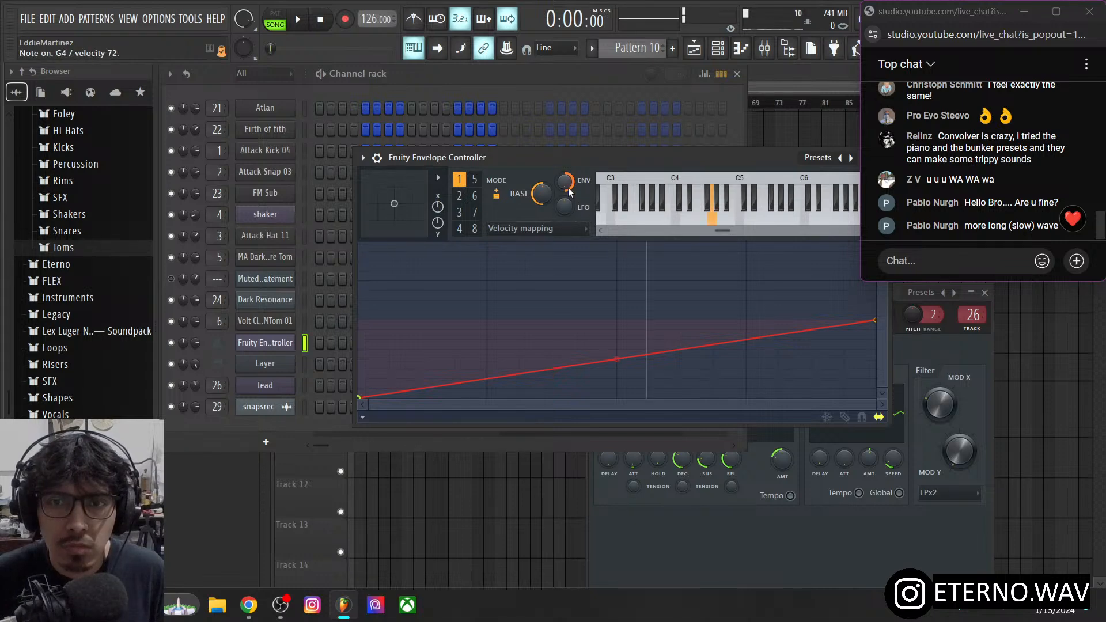
pyautogui.moveTo(568, 189); pyautogui.dragTo(569, 195)
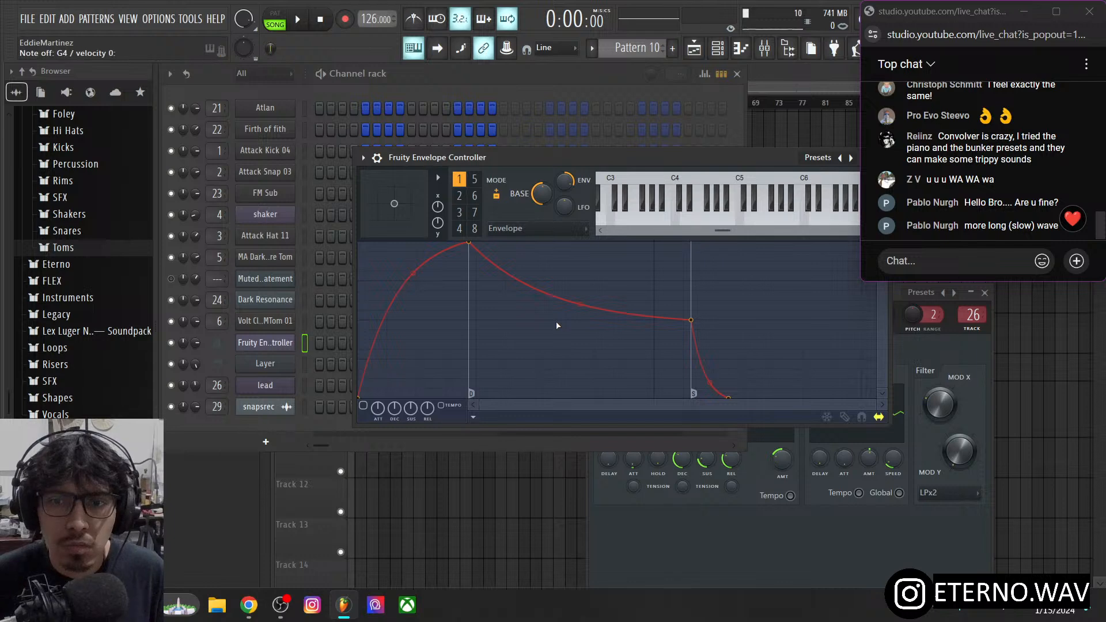
pyautogui.click(540, 232)
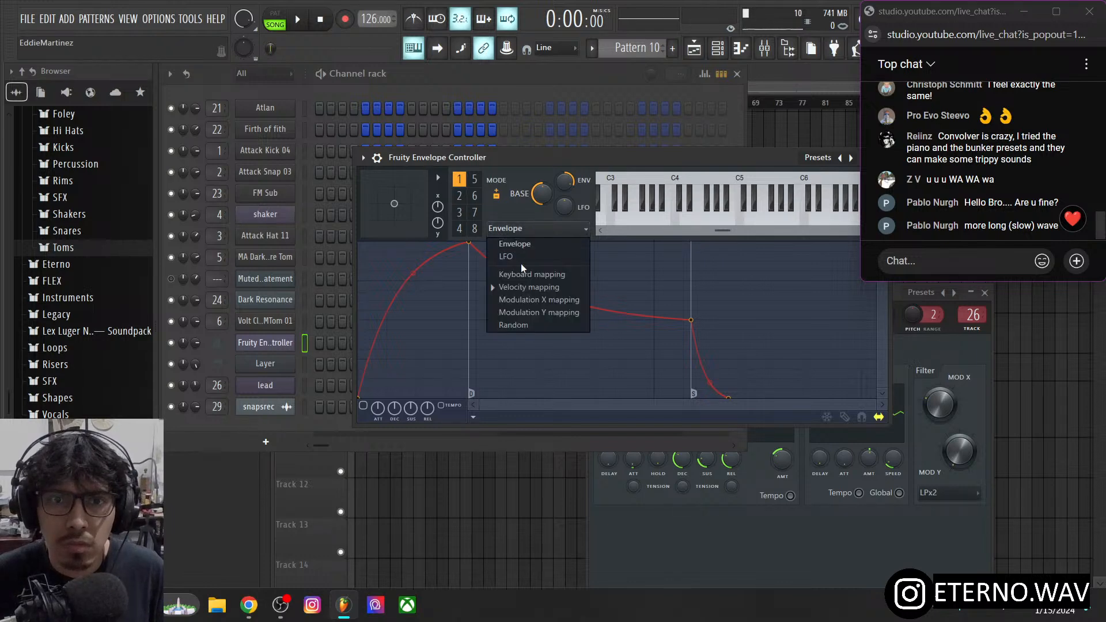
pyautogui.click(520, 284)
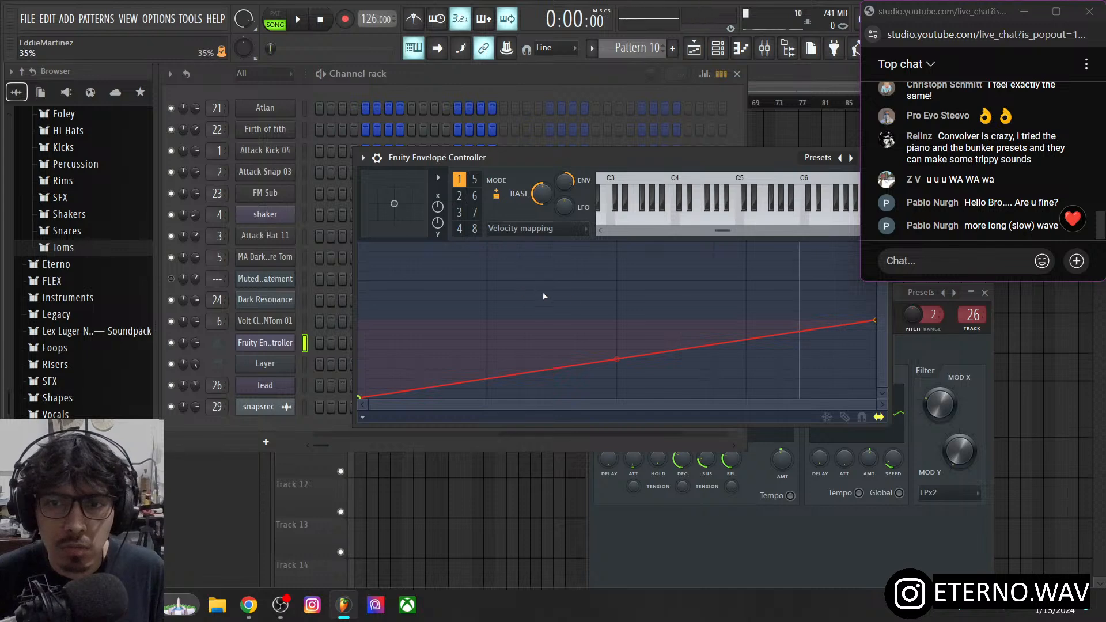
# - Bend the velocity curve downward with about 13.67% tension and fine-tune its end point to slightly below the maximum
pyautogui.moveTo(871, 325); pyautogui.dragTo(840, 277)
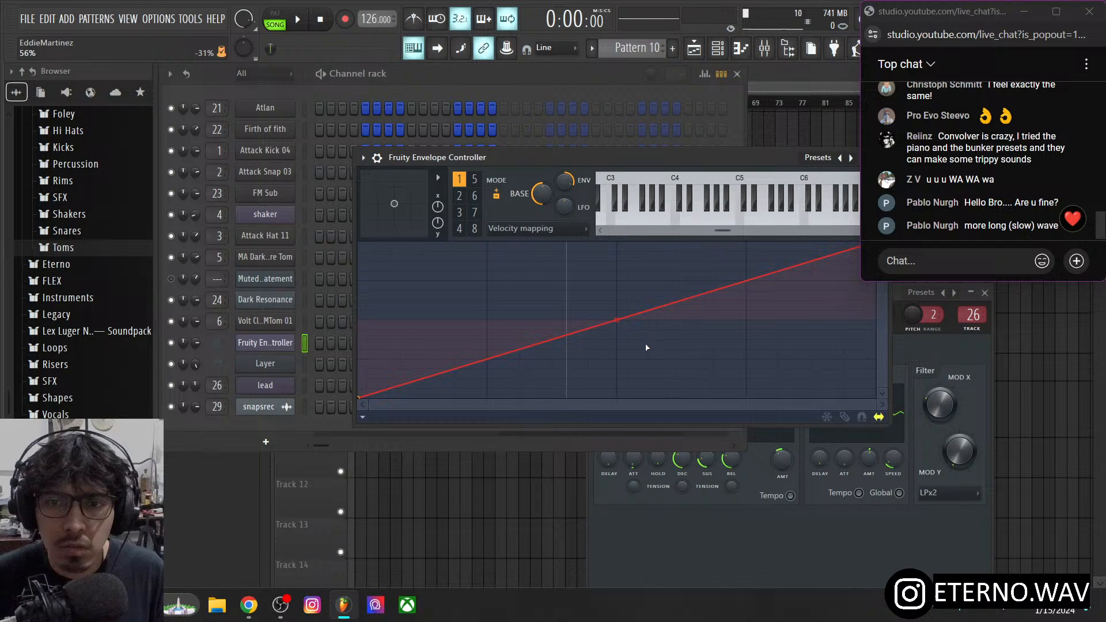
pyautogui.moveTo(617, 320); pyautogui.dragTo(617, 354)
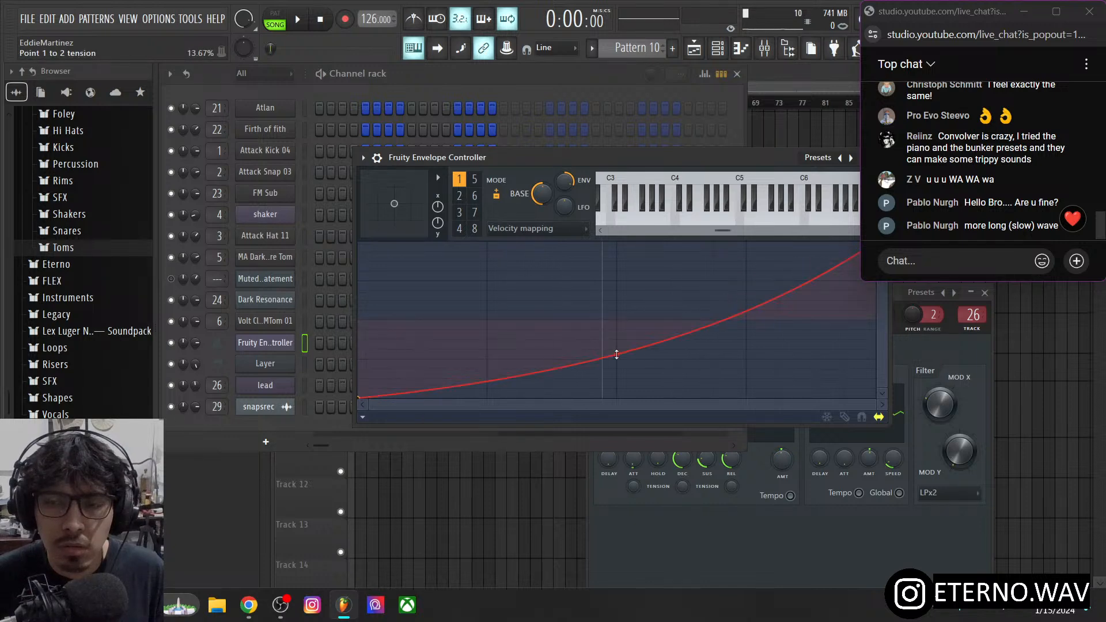
pyautogui.moveTo(738, 155); pyautogui.dragTo(643, 148)
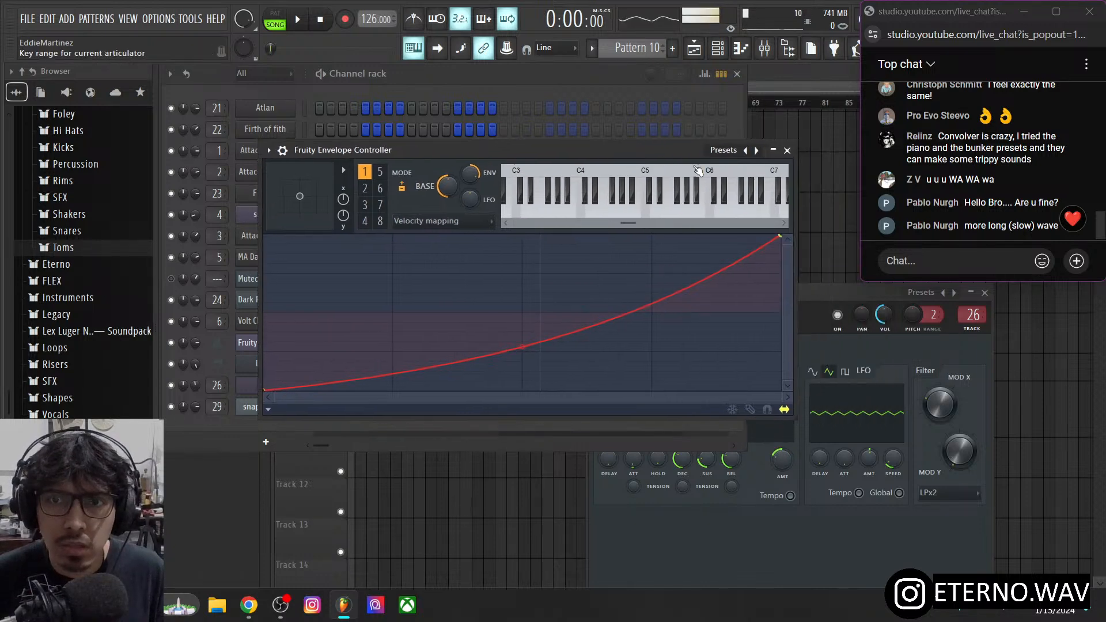
pyautogui.moveTo(781, 238); pyautogui.dragTo(786, 265)
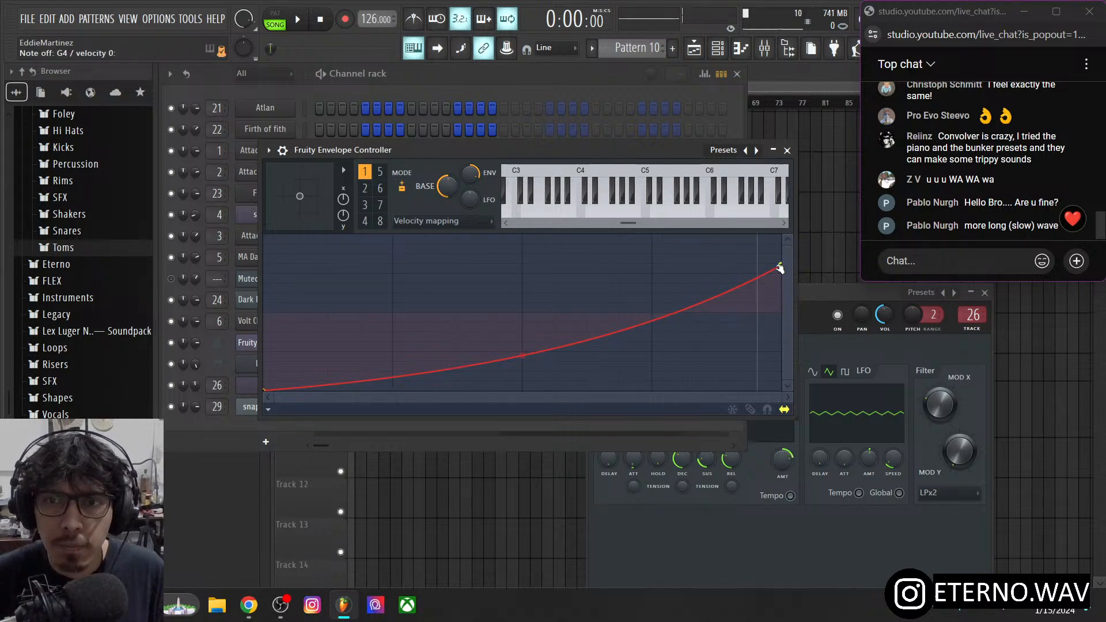
pyautogui.moveTo(781, 267); pyautogui.dragTo(782, 220)
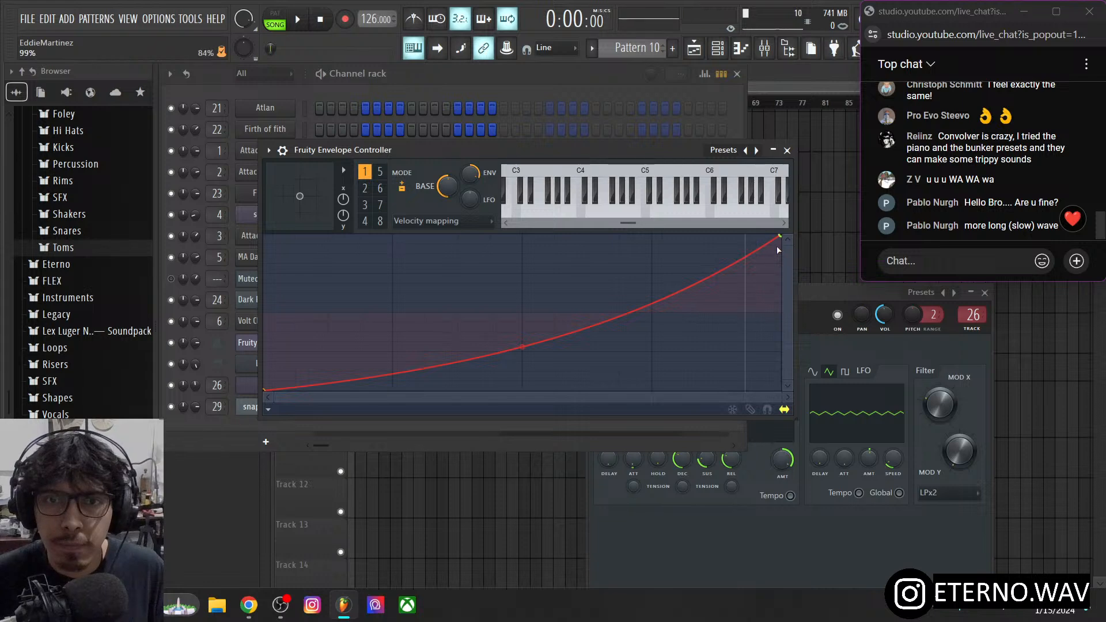
pyautogui.moveTo(782, 238); pyautogui.dragTo(783, 256)
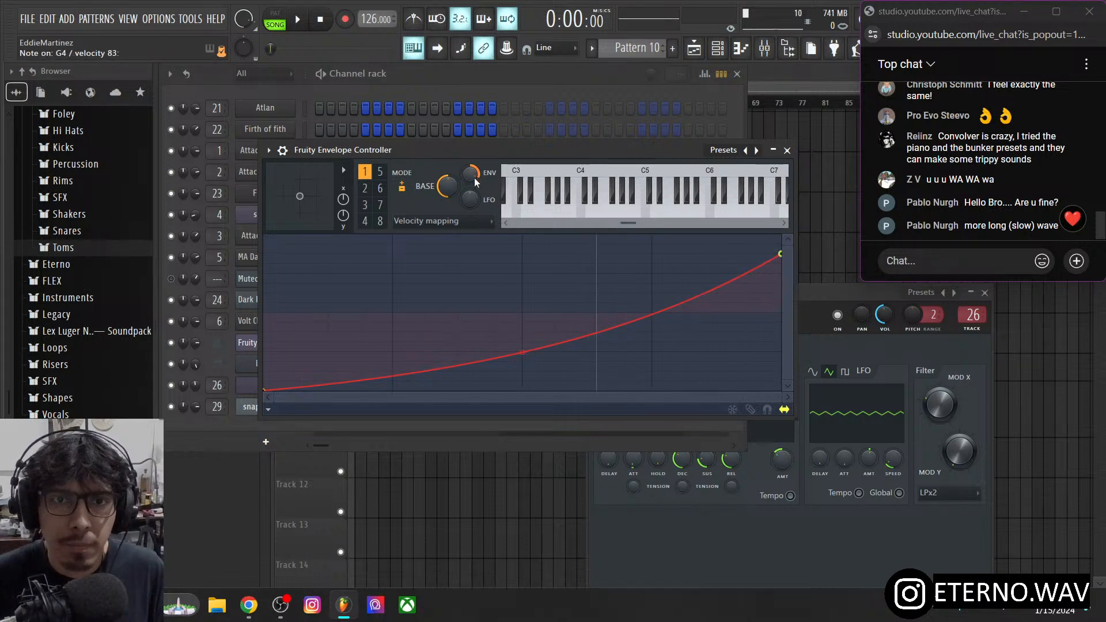
# - Reduce articulator 1's envelope amount to zero with the base level at maximum, then return to Velocity mapping
pyautogui.moveTo(472, 175); pyautogui.dragTo(472, 159)
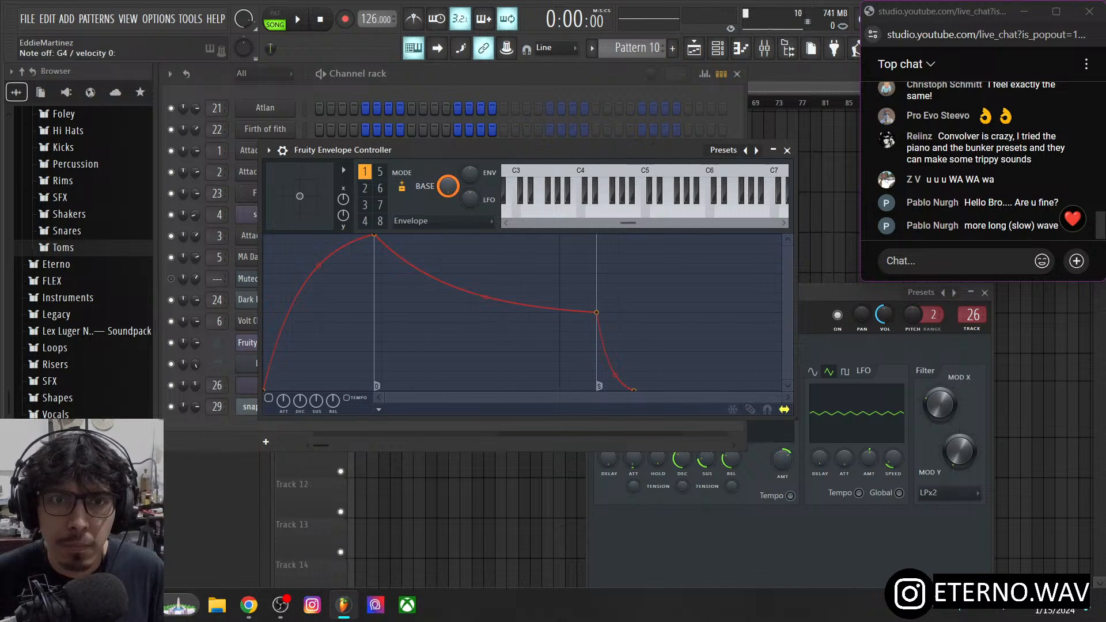
pyautogui.click(452, 222)
pyautogui.click(443, 282)
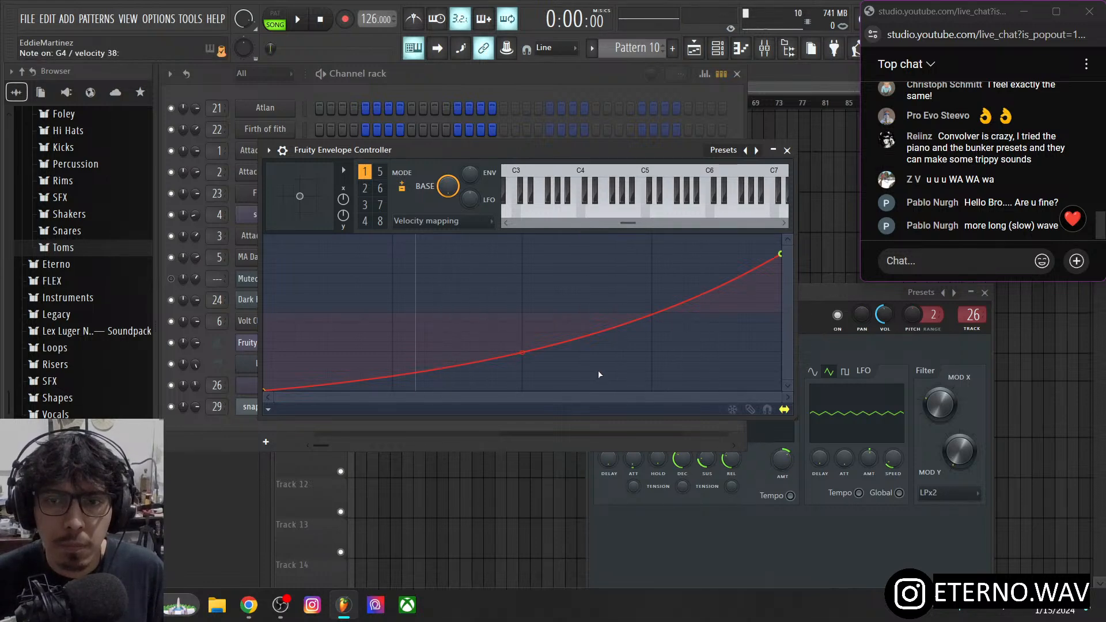
# - Reduce articulator 1's base level to about halfway and make the velocity curve a straight ramp ending below the maximum
pyautogui.moveTo(448, 186); pyautogui.dragTo(448, 153)
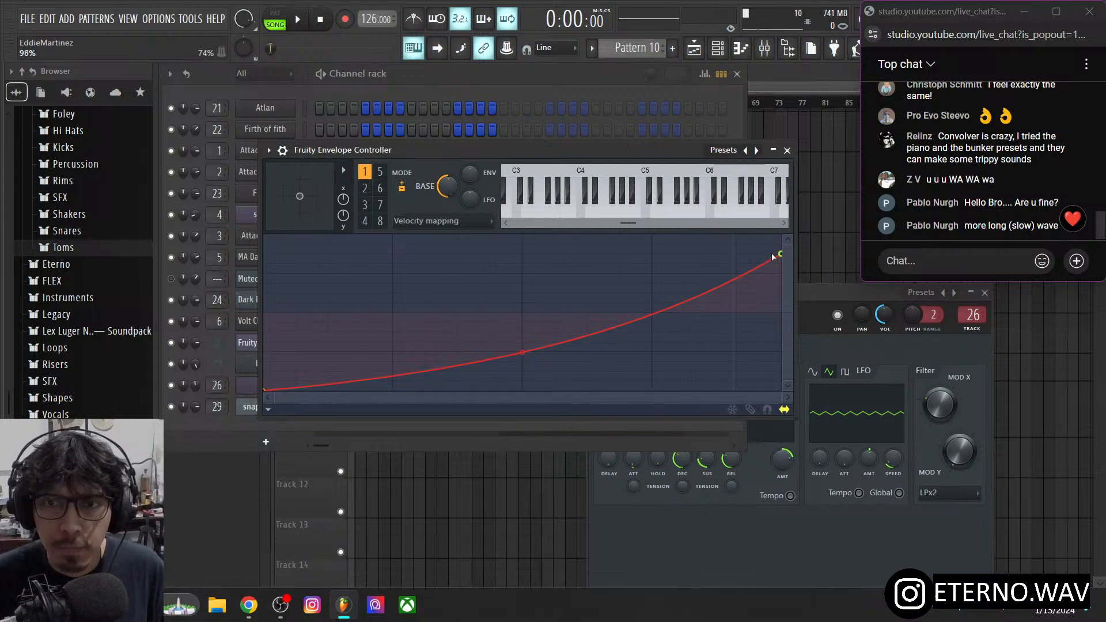
pyautogui.moveTo(774, 255); pyautogui.dragTo(783, 217)
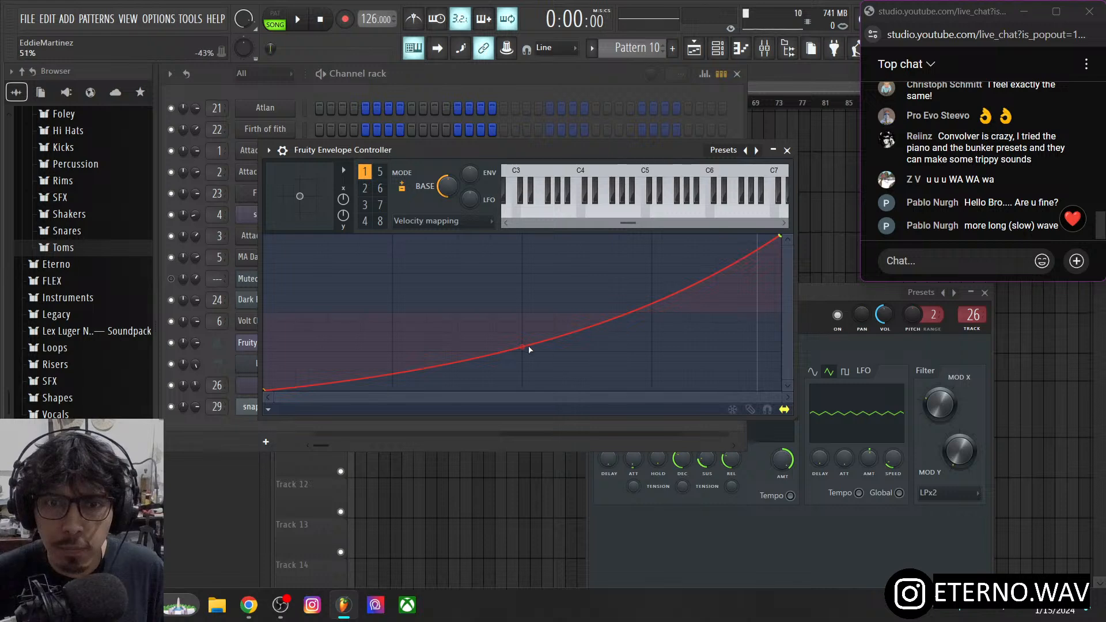
pyautogui.moveTo(529, 349); pyautogui.dragTo(521, 344)
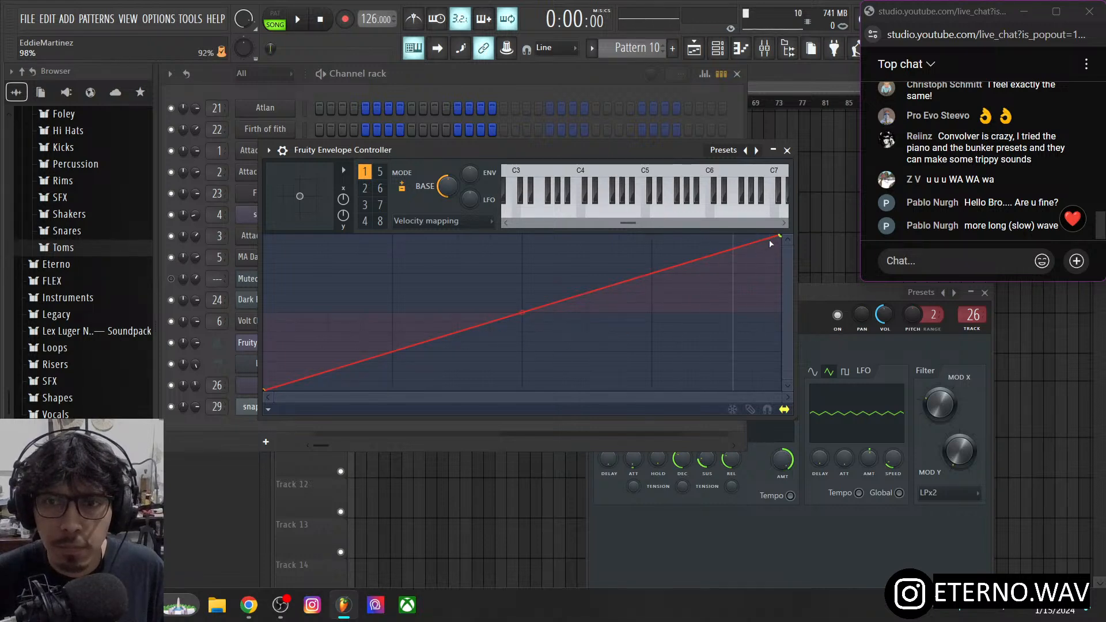
pyautogui.moveTo(781, 237); pyautogui.dragTo(781, 264)
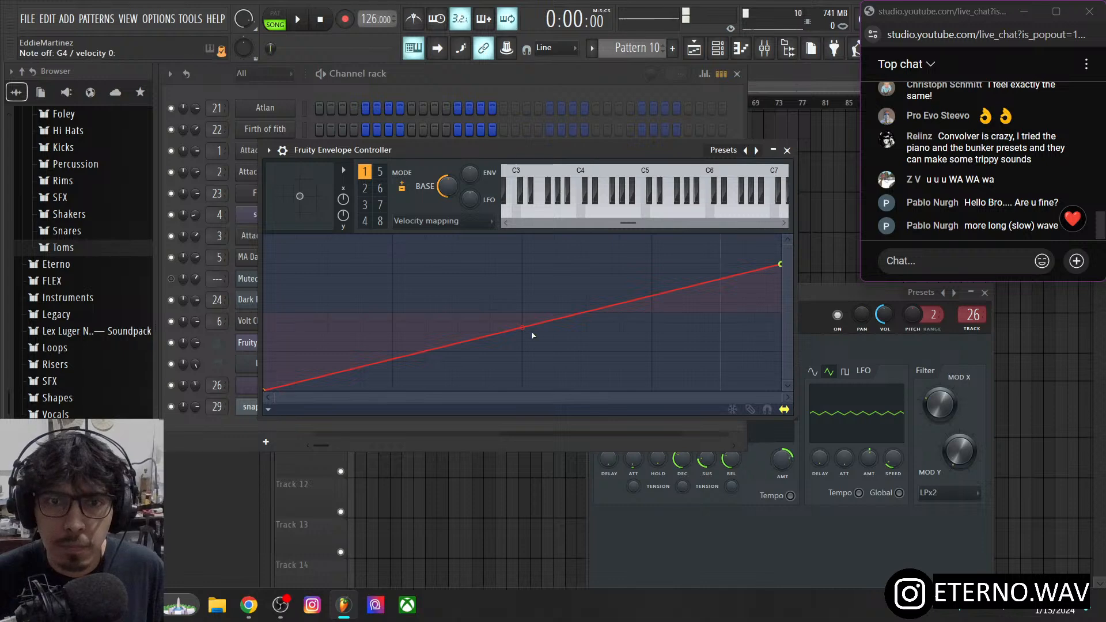
# - Try a slight upward bow on the velocity curve and test it by playing notes through Layer
pyautogui.moveTo(530, 330); pyautogui.dragTo(531, 369)
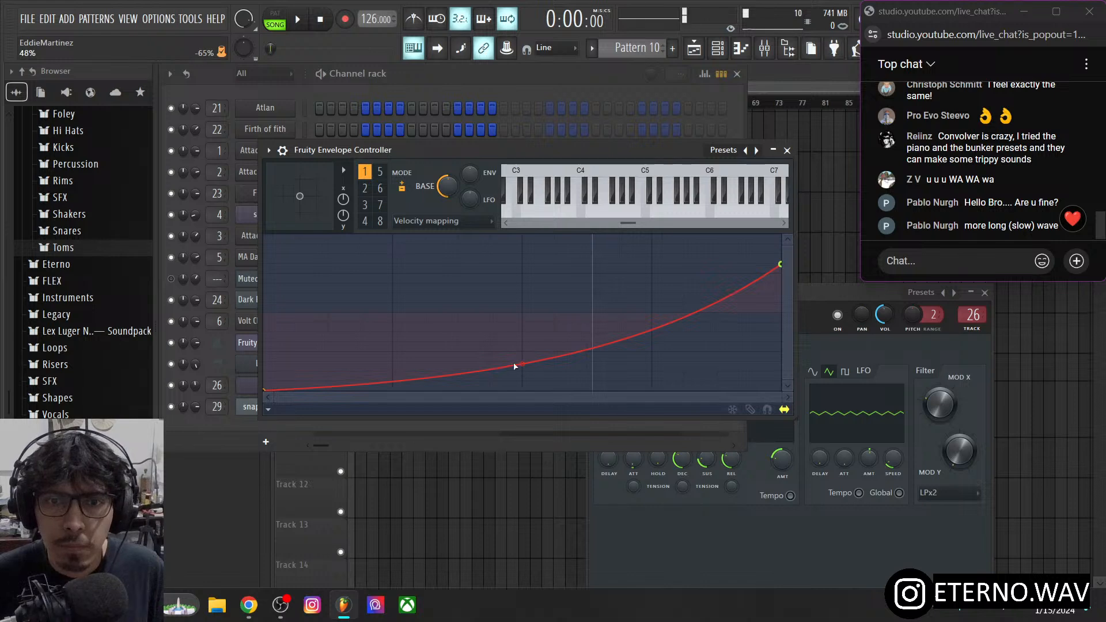
pyautogui.moveTo(522, 364); pyautogui.dragTo(522, 336)
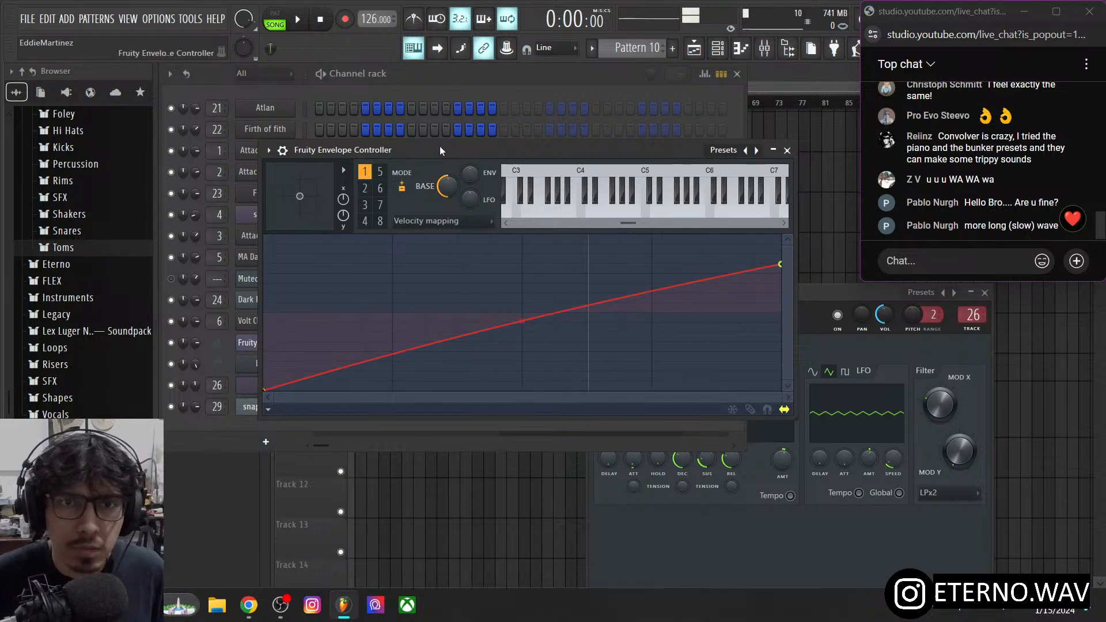
pyautogui.moveTo(441, 146); pyautogui.dragTo(542, 141)
pyautogui.click(305, 365)
pyautogui.press('q')
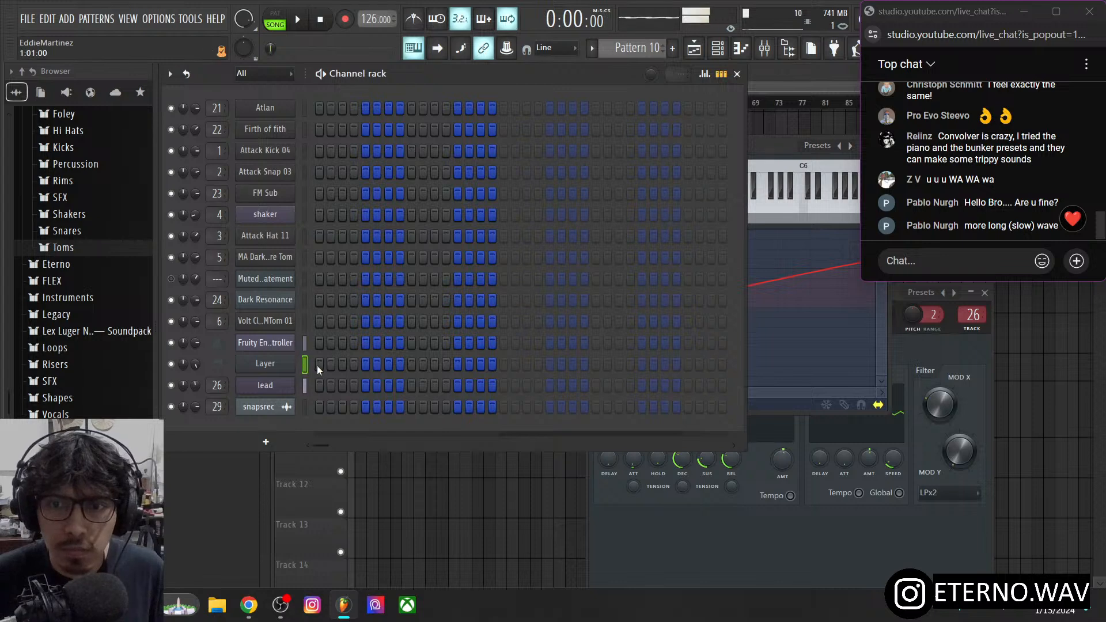
pyautogui.press('q')
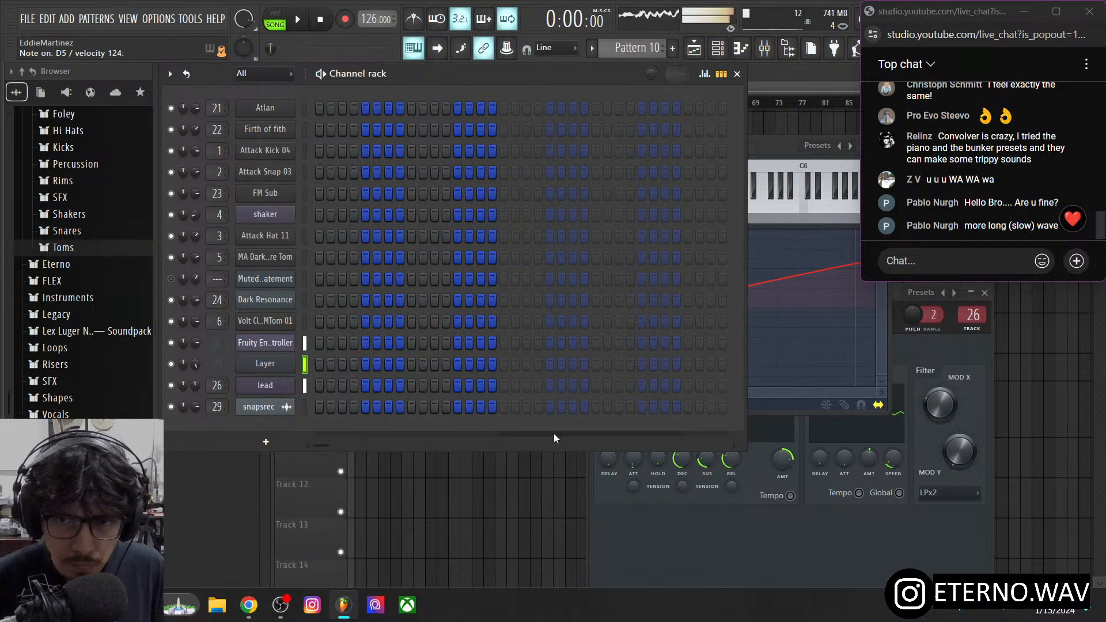
# - Try bending articulator 1's velocity curve strongly downward and test it with notes through Layer
pyautogui.click(761, 154)
pyautogui.moveTo(695, 148); pyautogui.dragTo(545, 136)
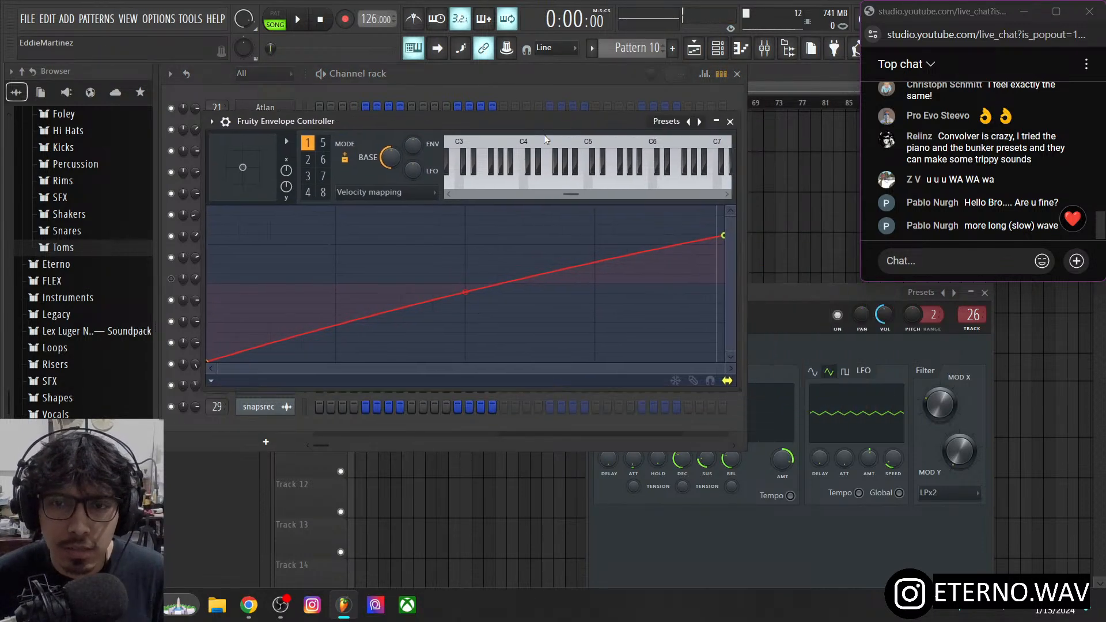
pyautogui.moveTo(464, 295); pyautogui.dragTo(475, 340)
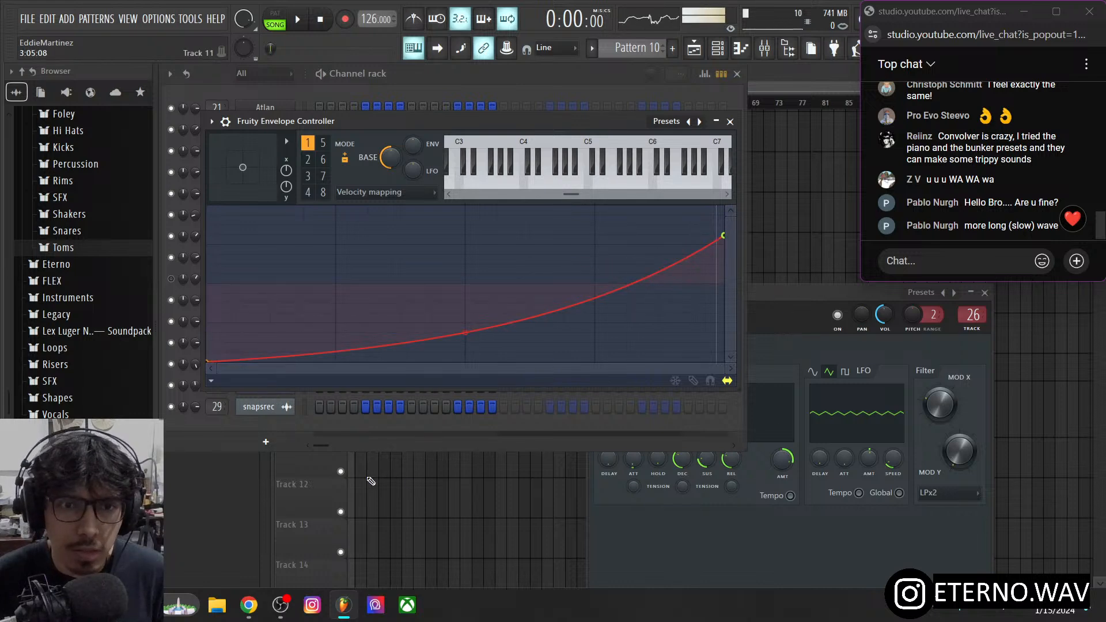
pyautogui.click(322, 487)
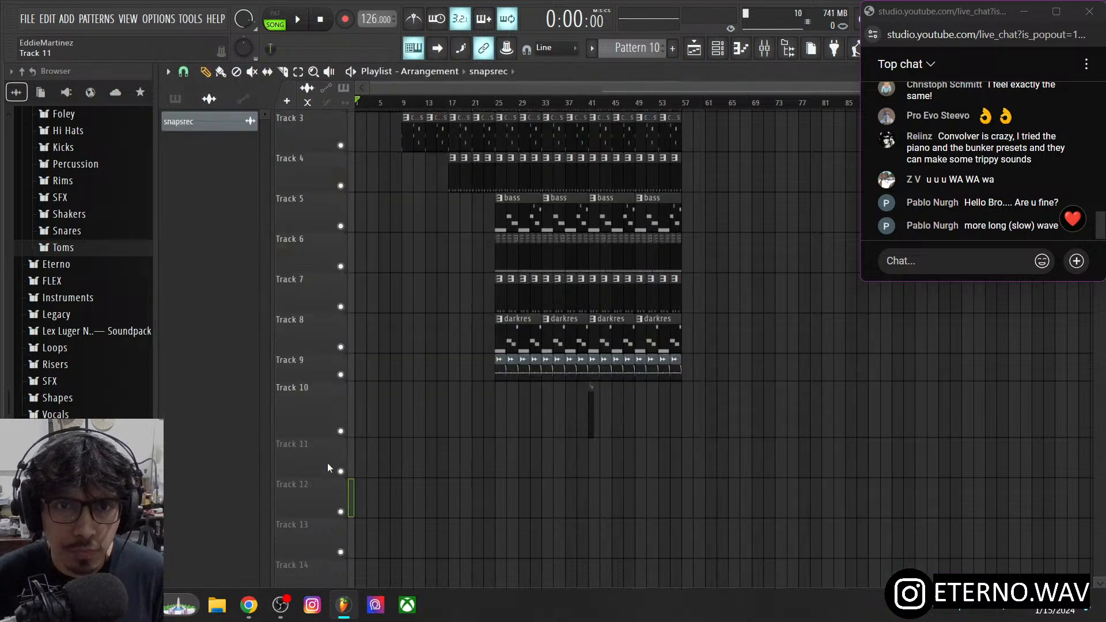
pyautogui.click(716, 50)
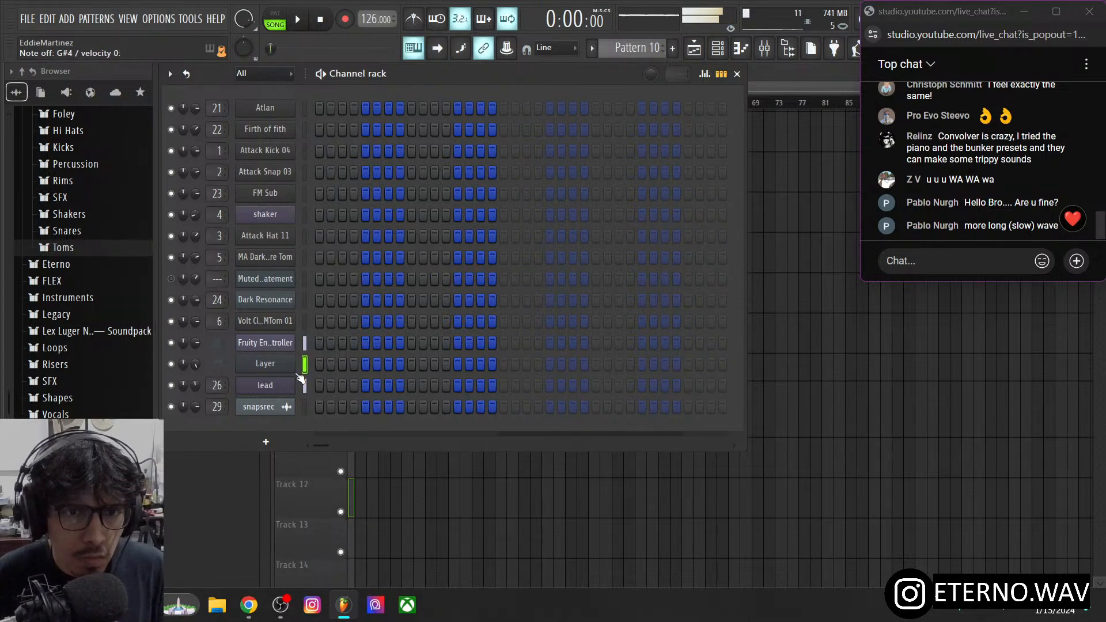
# - Try bowing the velocity curve strongly upward in Fruity Envelope Controller and play test notes
pyautogui.click(288, 342)
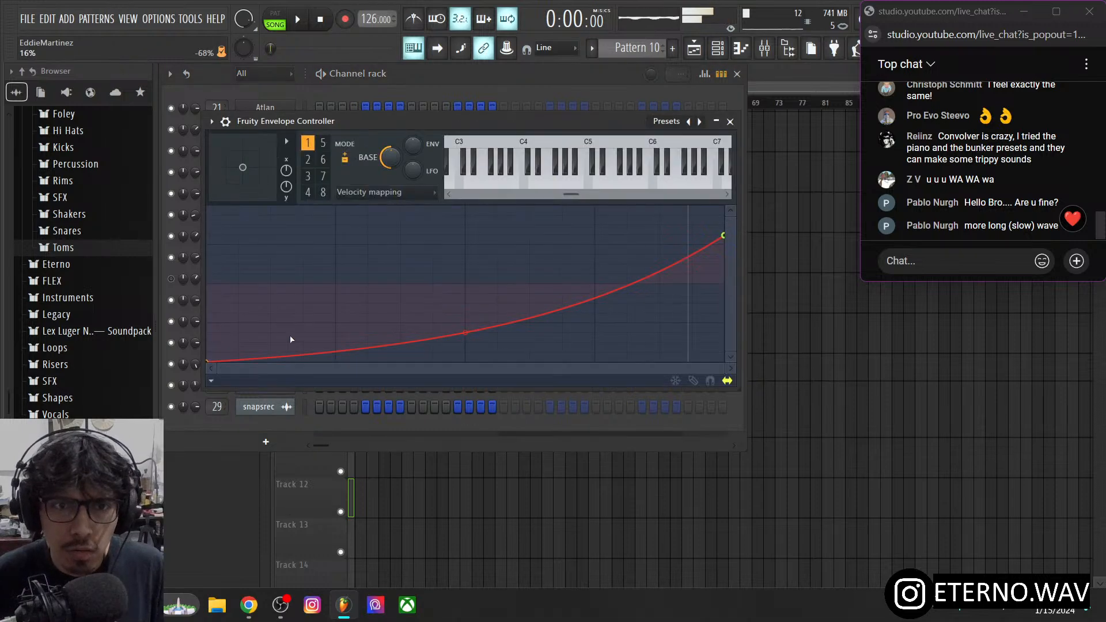
pyautogui.moveTo(466, 332); pyautogui.dragTo(465, 259)
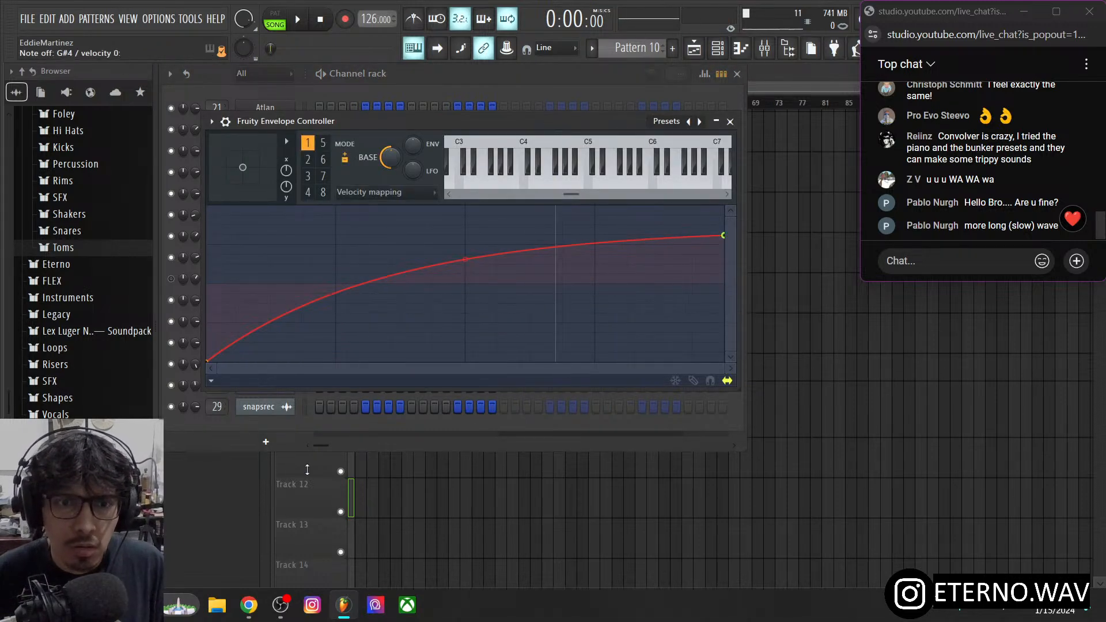
pyautogui.click(533, 78)
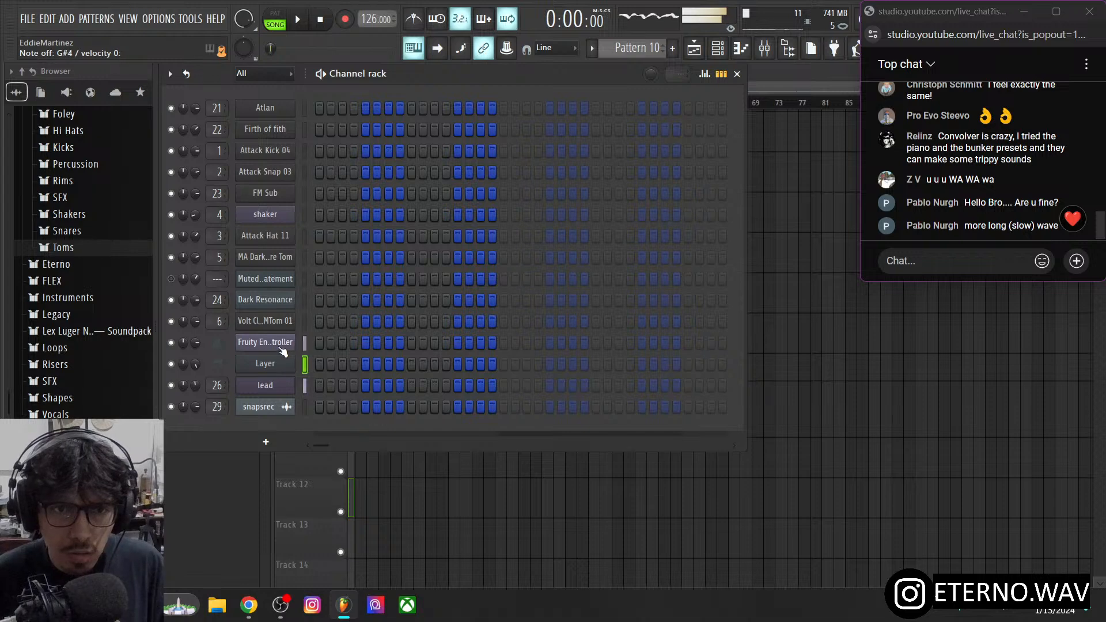
# - Bend the velocity curve to a moderate downward curve and test it by playing notes through Layer
pyautogui.click(279, 347)
pyautogui.moveTo(465, 259); pyautogui.dragTo(465, 316)
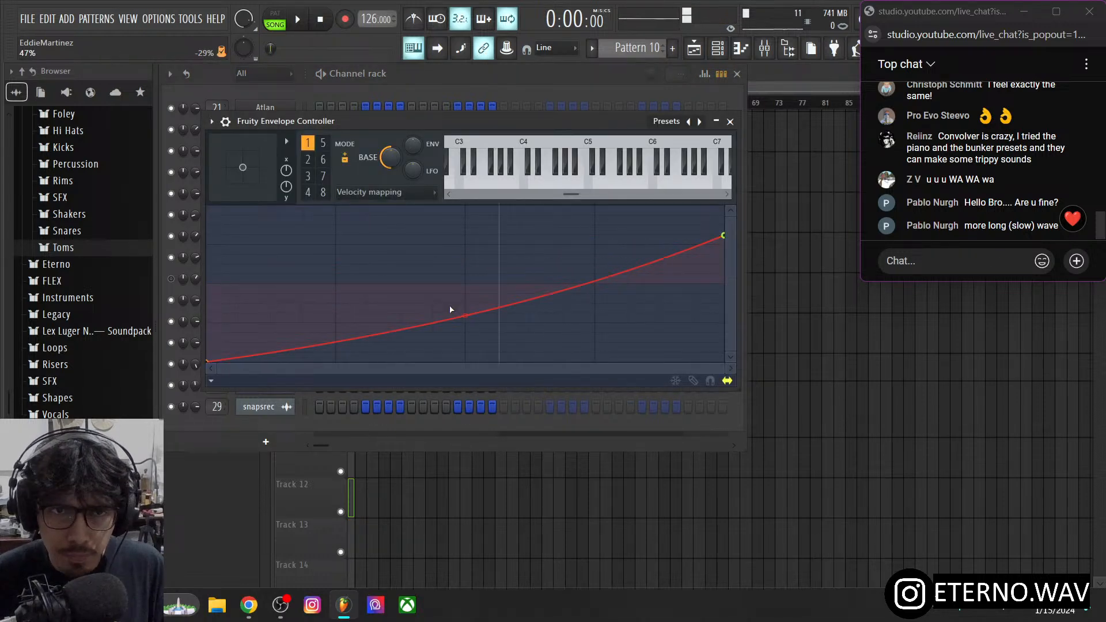
pyautogui.click(414, 99)
pyautogui.click(304, 364)
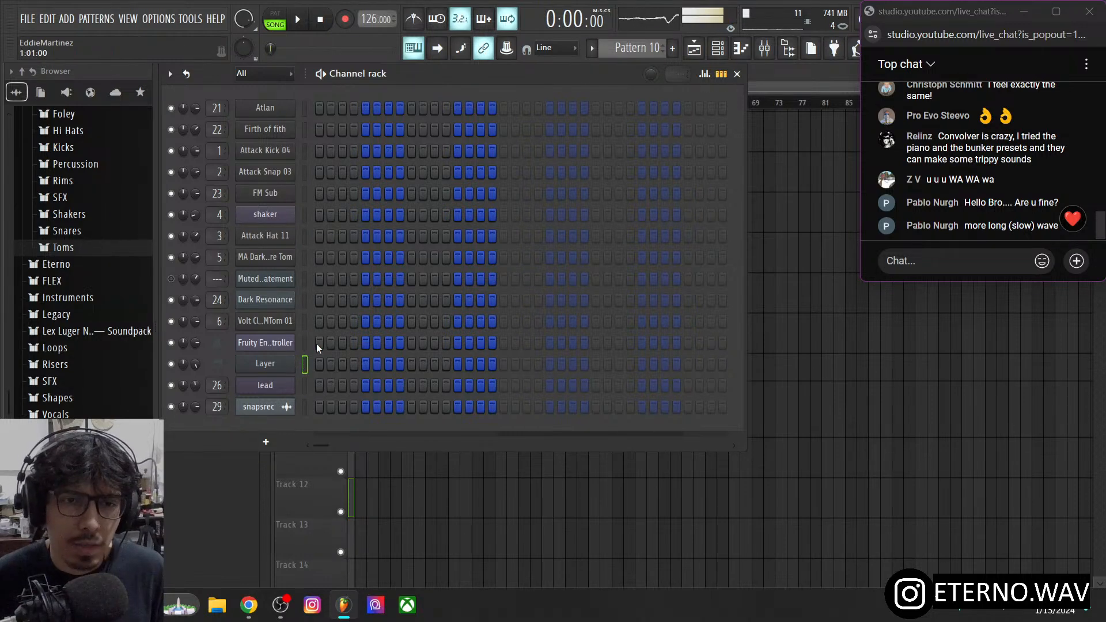
# - Inspect the Layer channel's level and layering settings, then close them
pyautogui.click(284, 370)
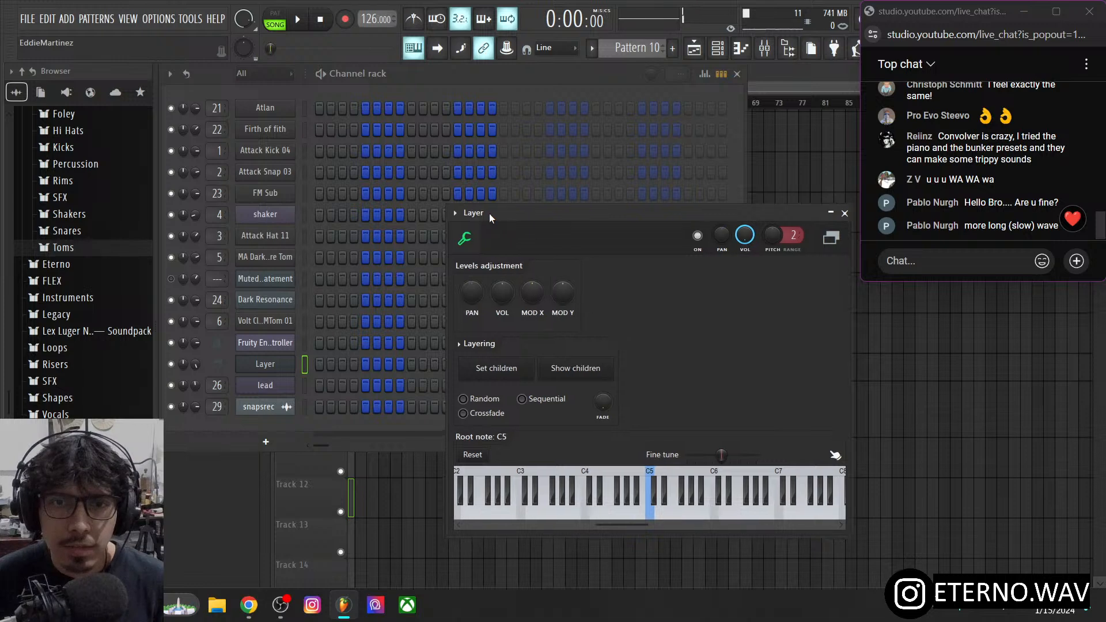
pyautogui.moveTo(490, 213); pyautogui.dragTo(477, 195)
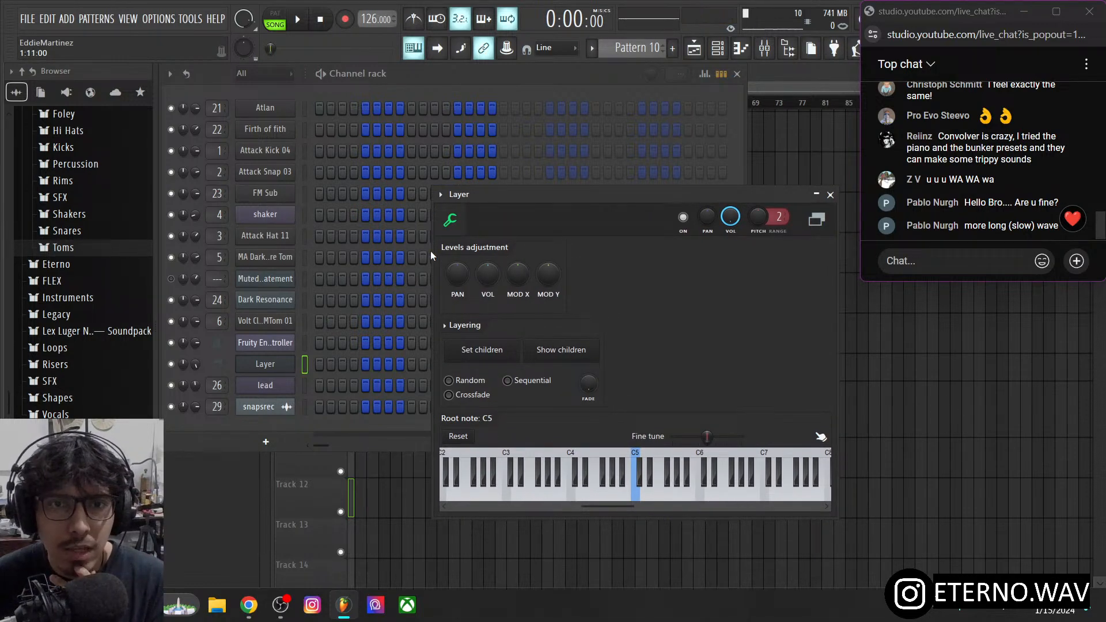
pyautogui.click(831, 194)
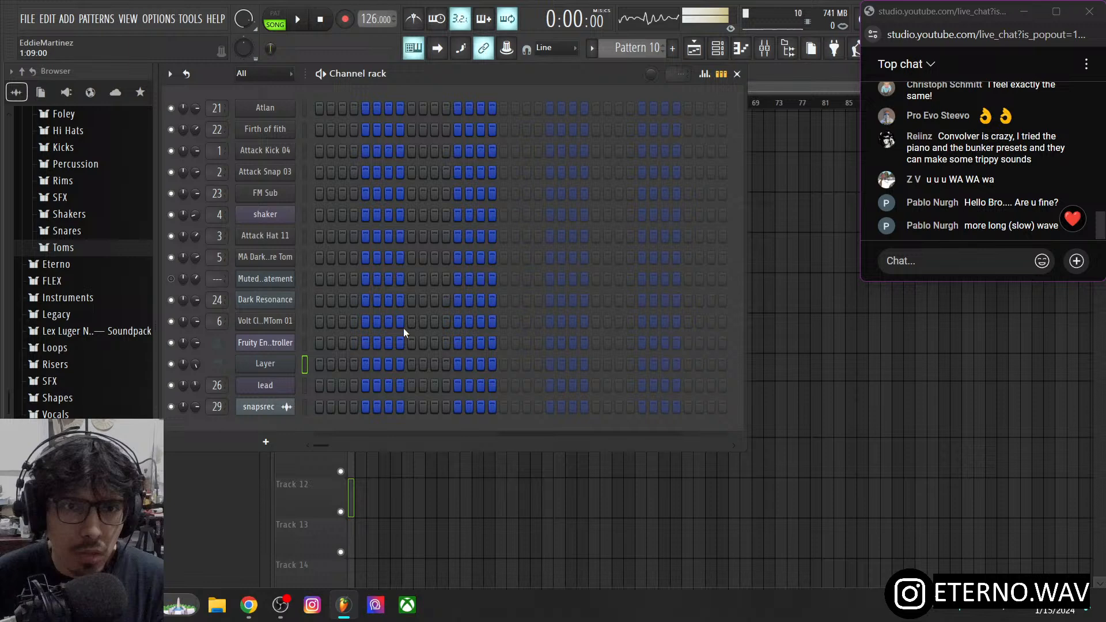
# - Review articulator 1's Keyboard mapping, Envelope and LFO parts in Fruity Envelope Controller, ending back on Velocity mapping
pyautogui.click(279, 341)
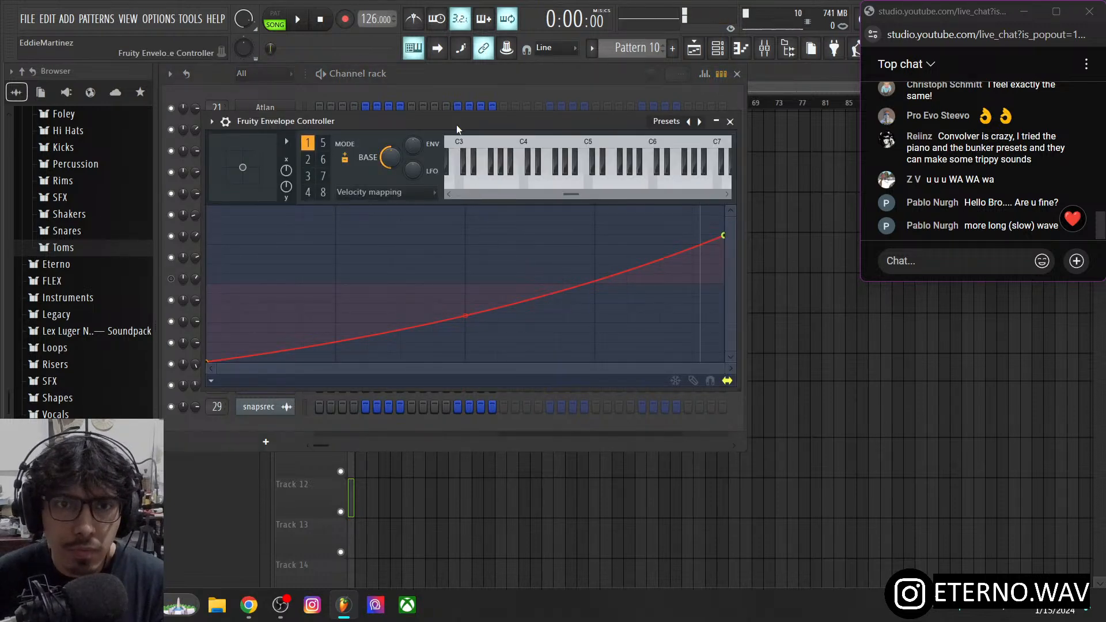
pyautogui.moveTo(456, 125); pyautogui.dragTo(506, 137)
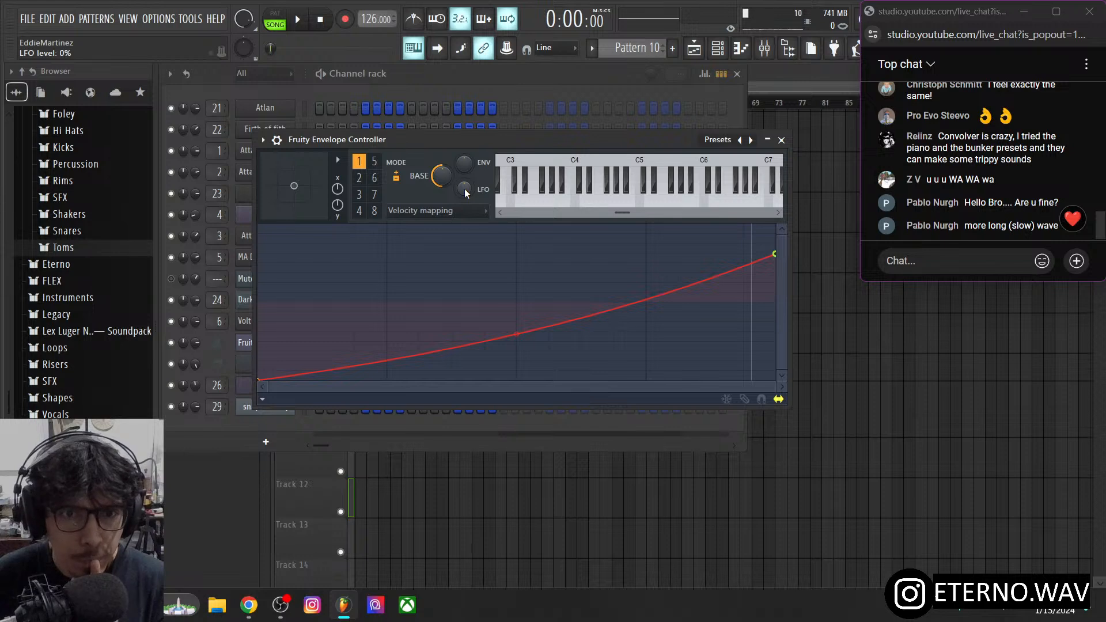
pyautogui.click(436, 211)
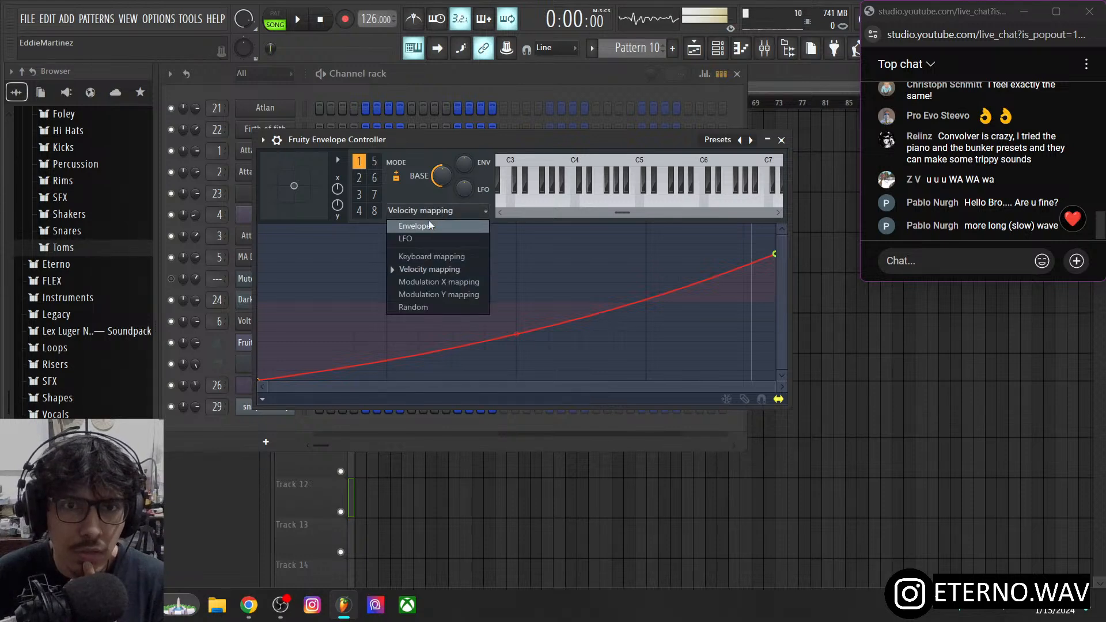
pyautogui.click(434, 254)
pyautogui.click(448, 212)
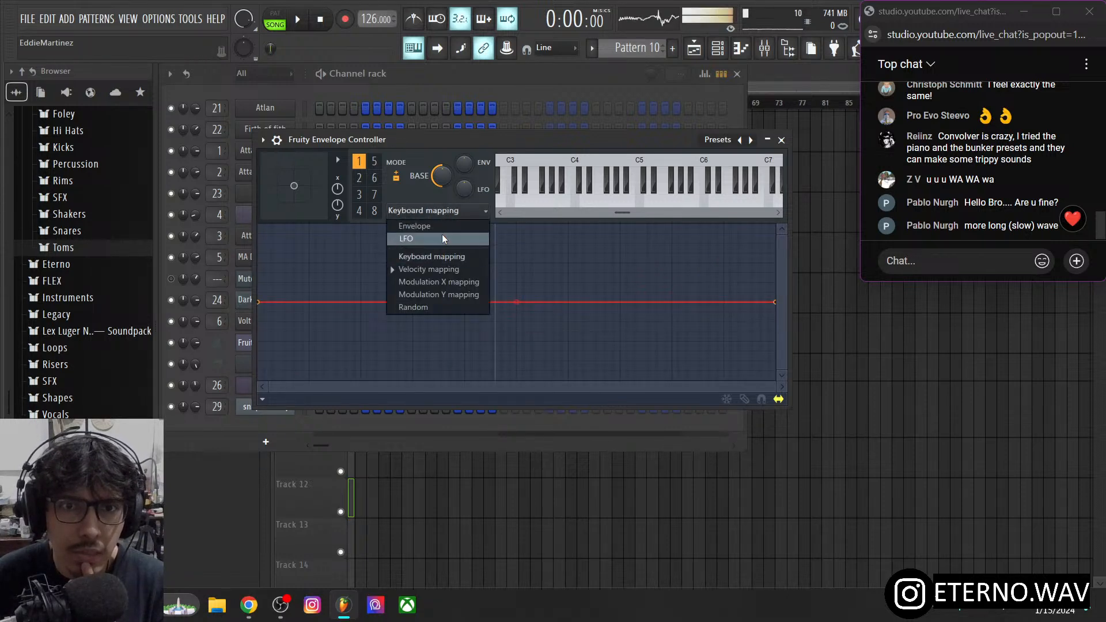
pyautogui.click(438, 227)
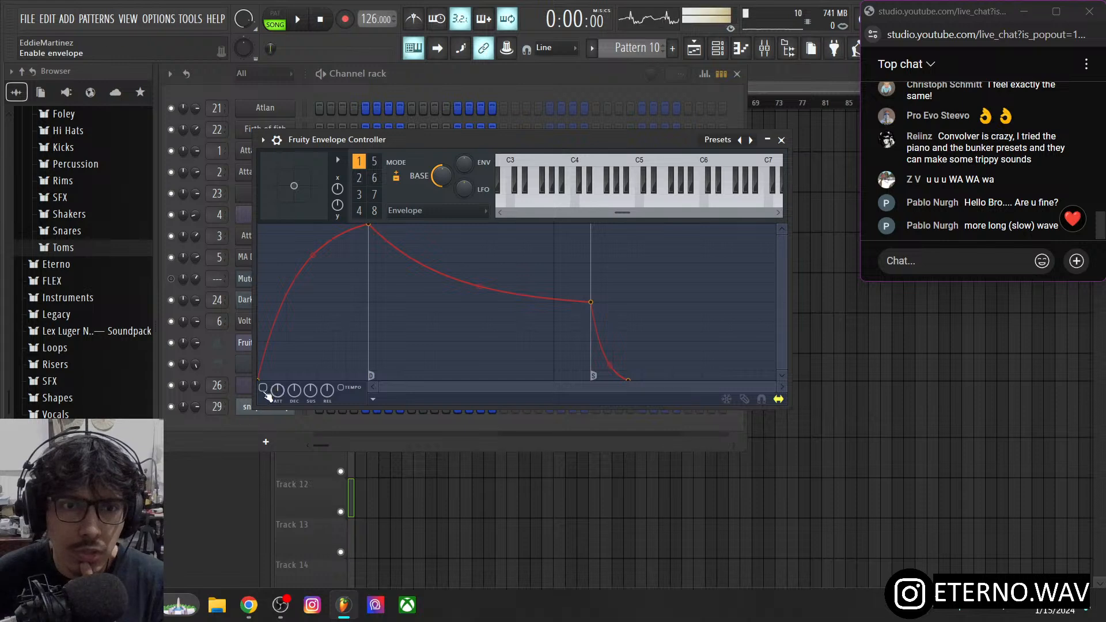
pyautogui.click(445, 210)
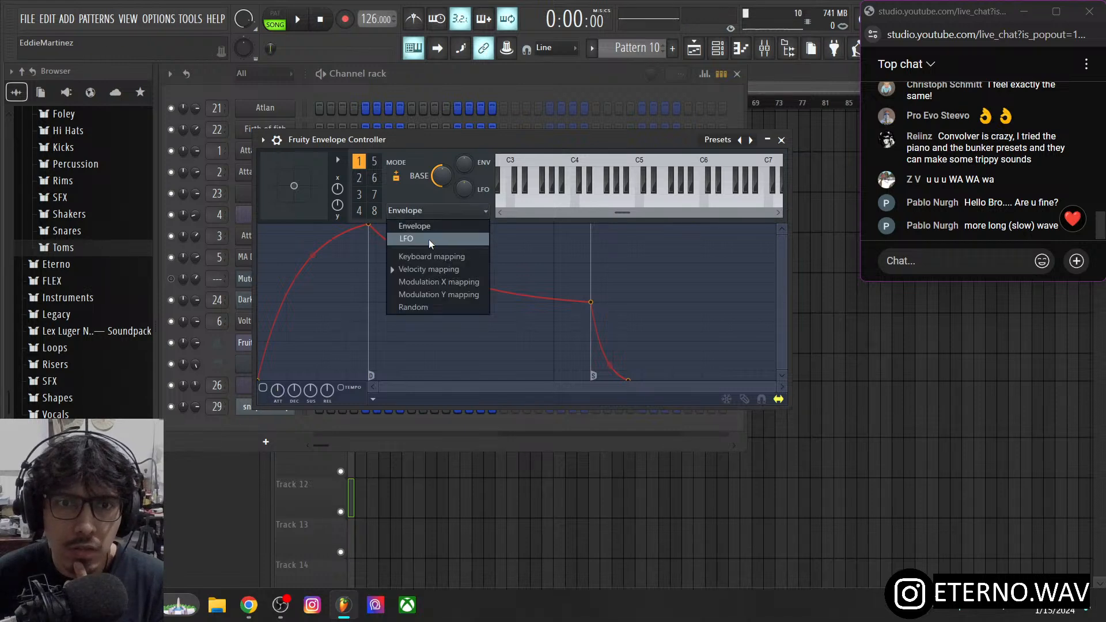
pyautogui.click(429, 239)
pyautogui.click(462, 210)
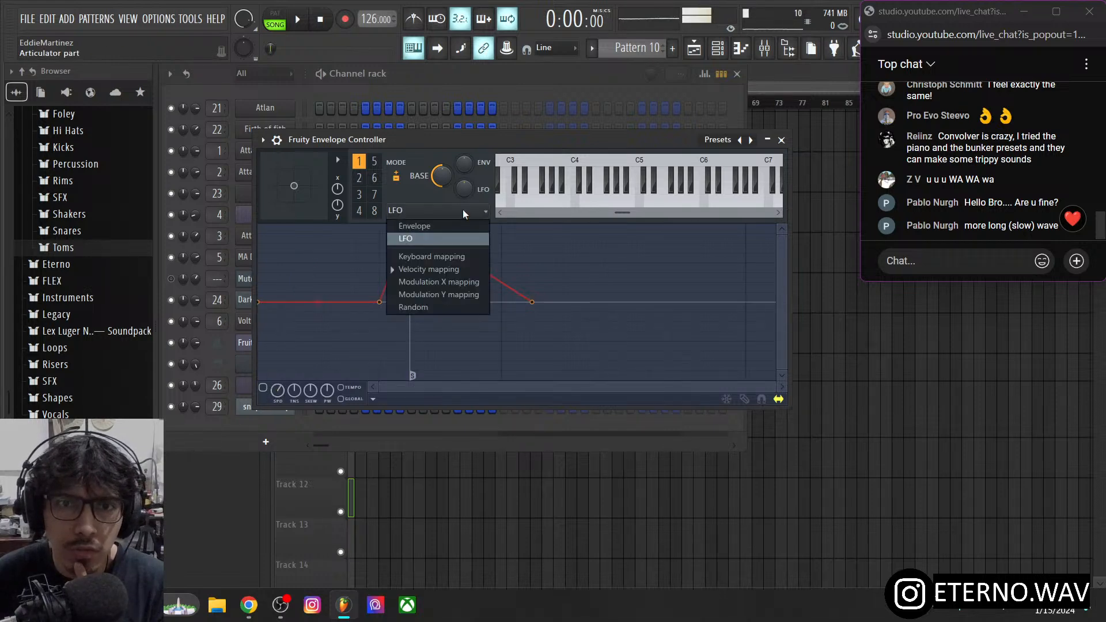
pyautogui.click(427, 269)
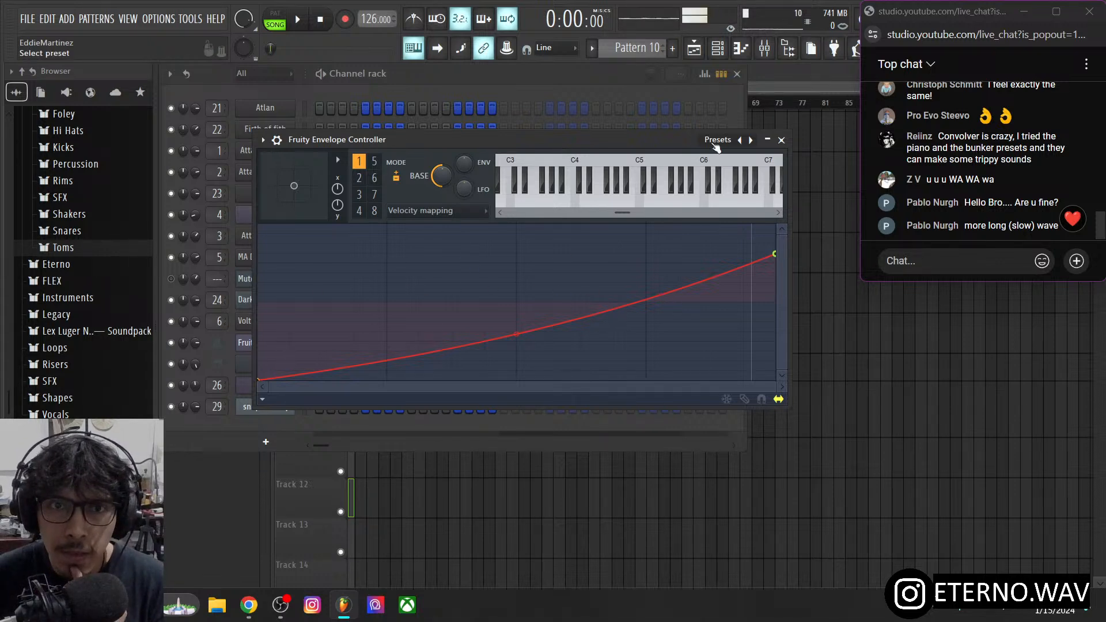
# - Save the Fruity Envelope Controller setup as a preset named Velocity Mapping and close the plugin
pyautogui.rightClick(740, 140)
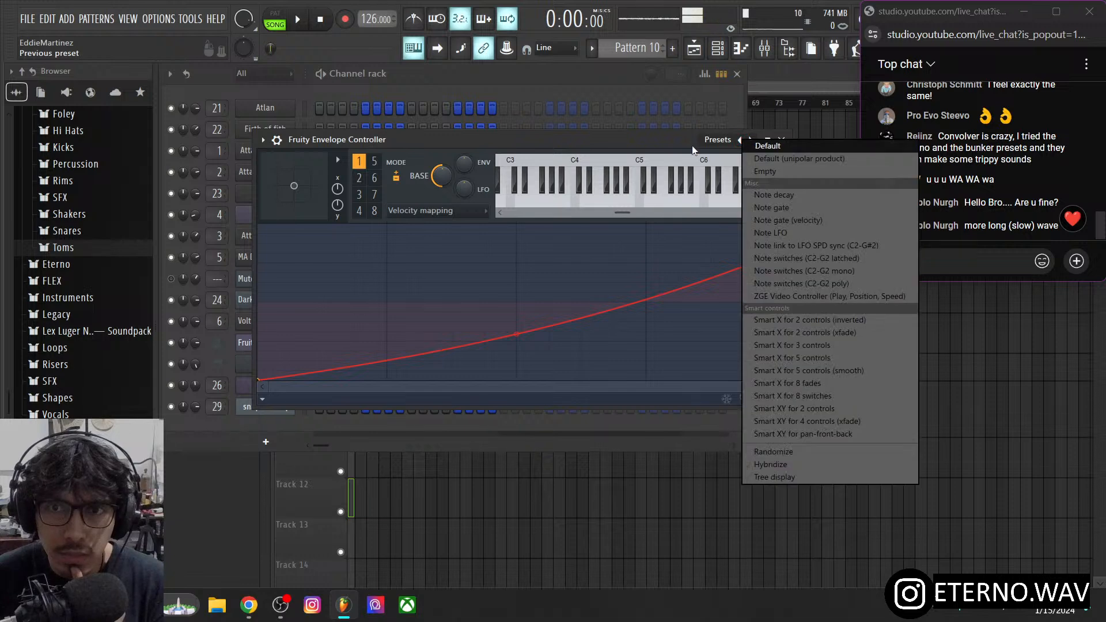
pyautogui.click(475, 146)
pyautogui.click(263, 140)
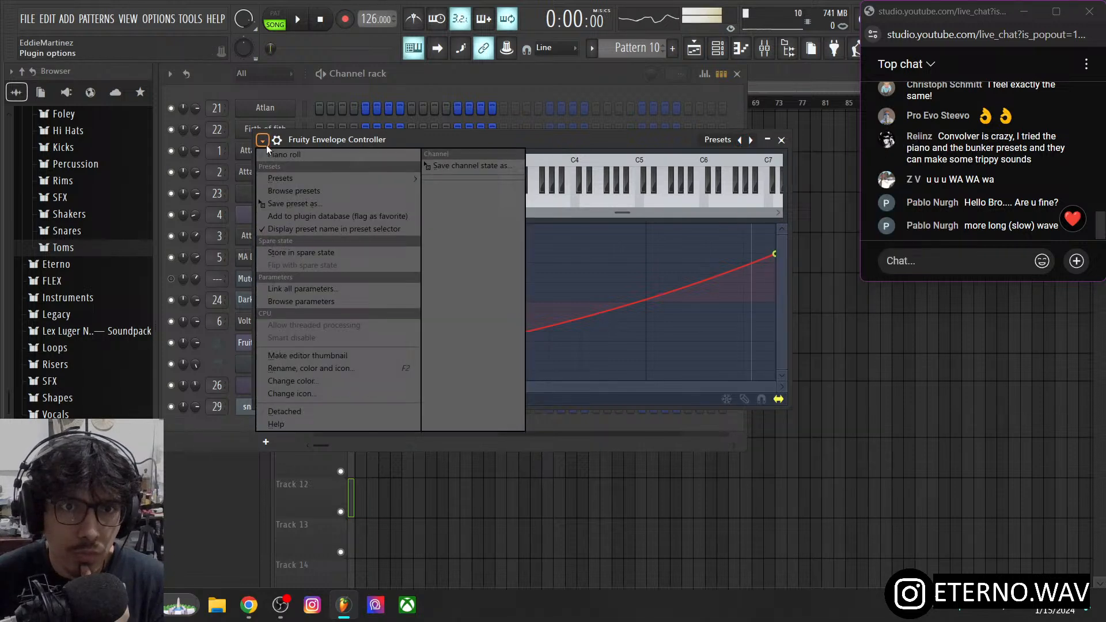
pyautogui.click(281, 204)
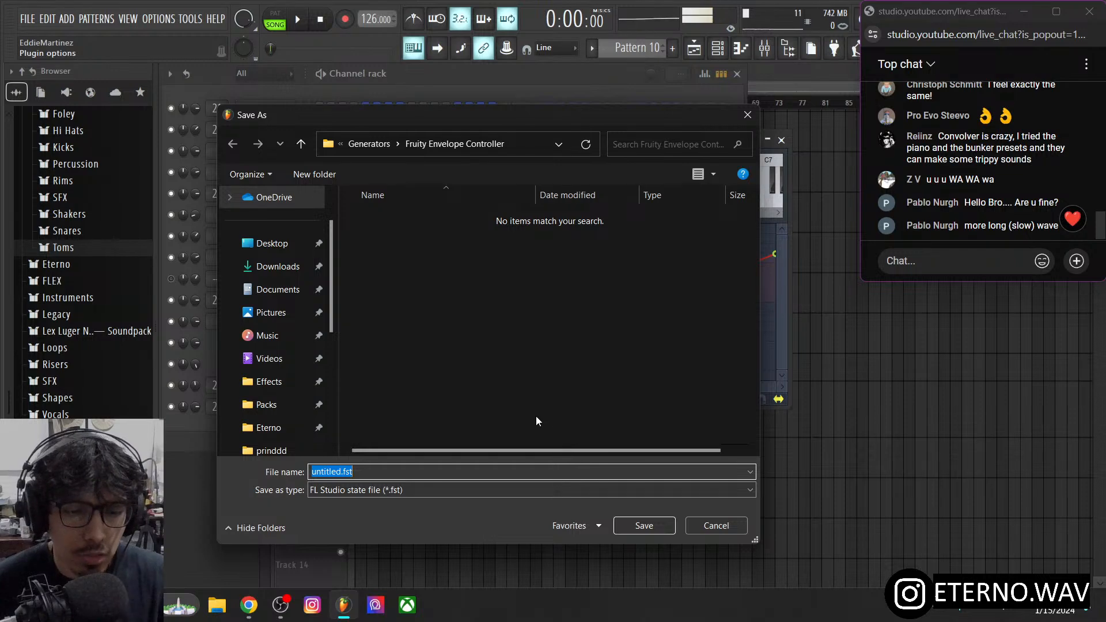
pyautogui.write('Veloci')
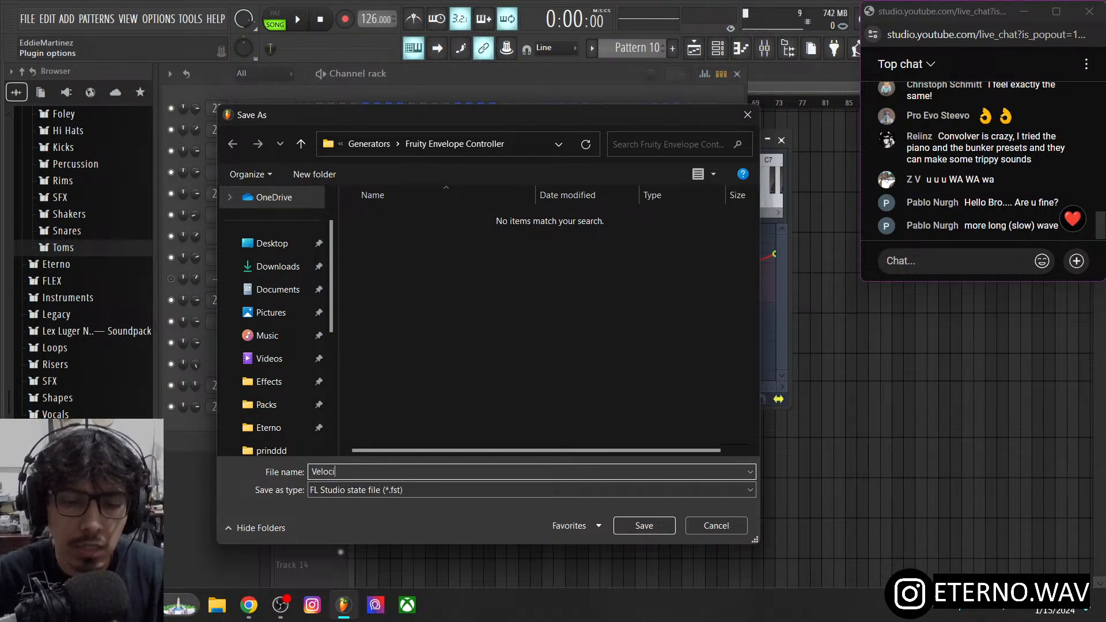
pyautogui.write('ty Mapping')
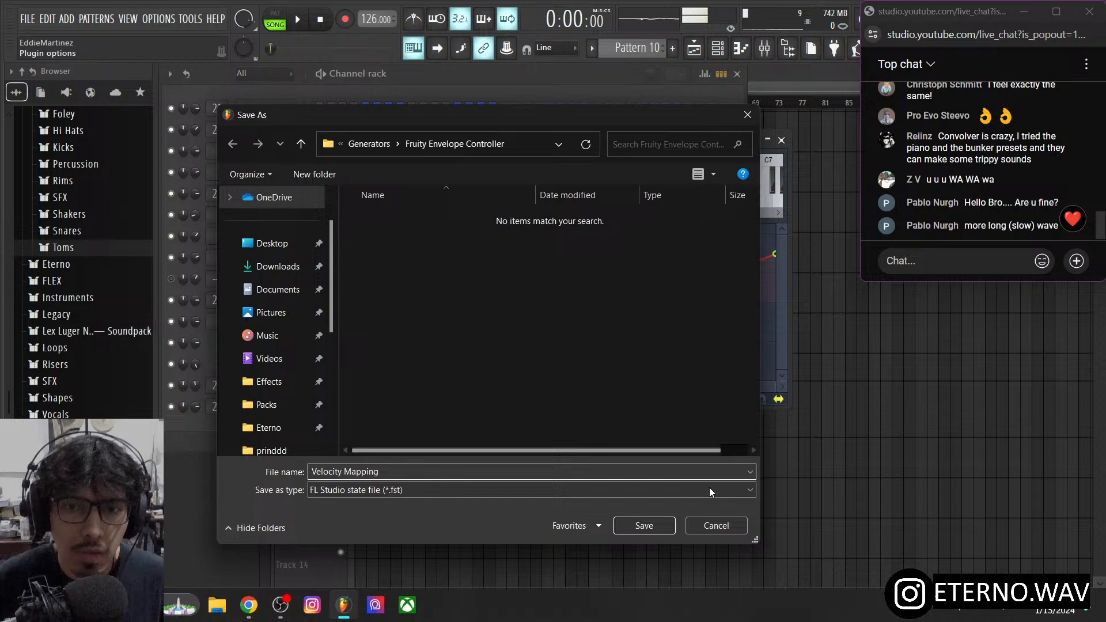
pyautogui.click(633, 525)
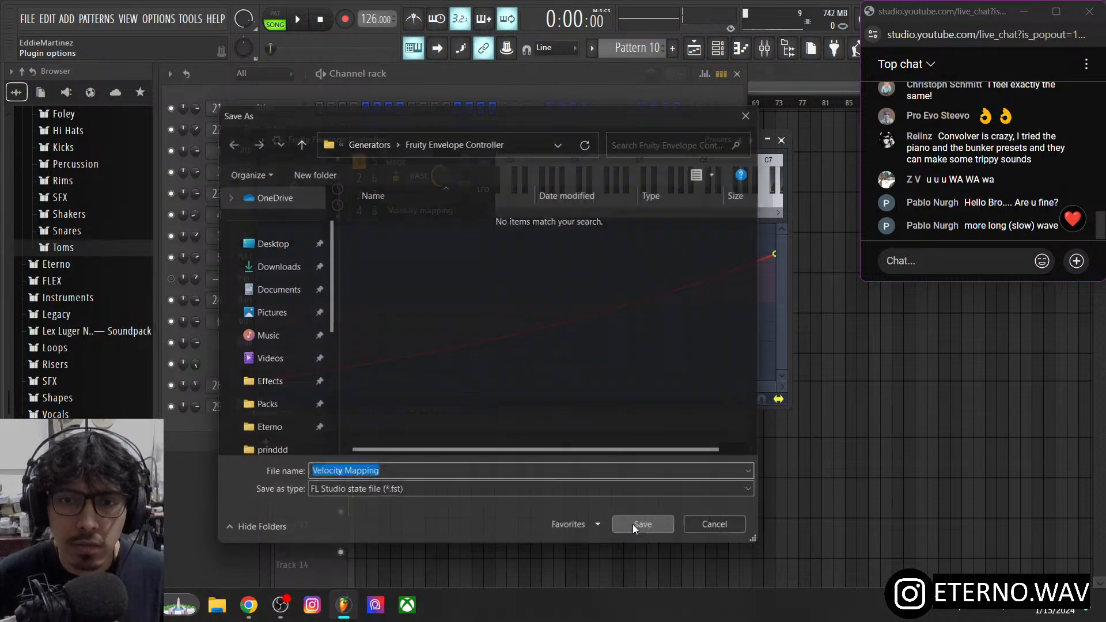
pyautogui.click(781, 140)
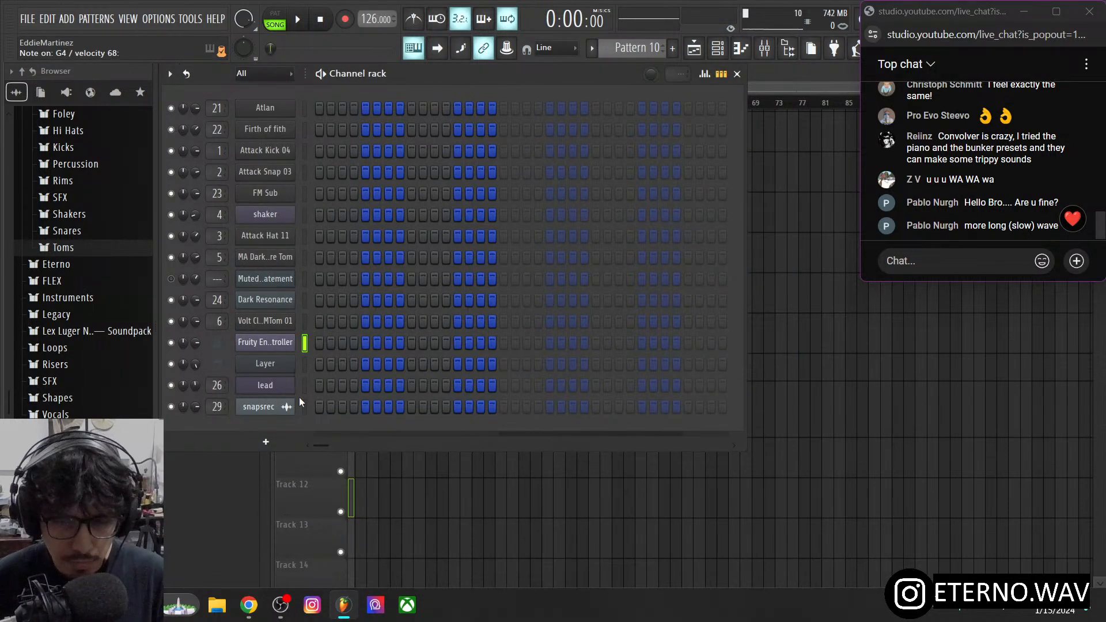
# - Show the lead's Mod X envelope and play notes through the Layer channel to check the velocity response
pyautogui.click(306, 365)
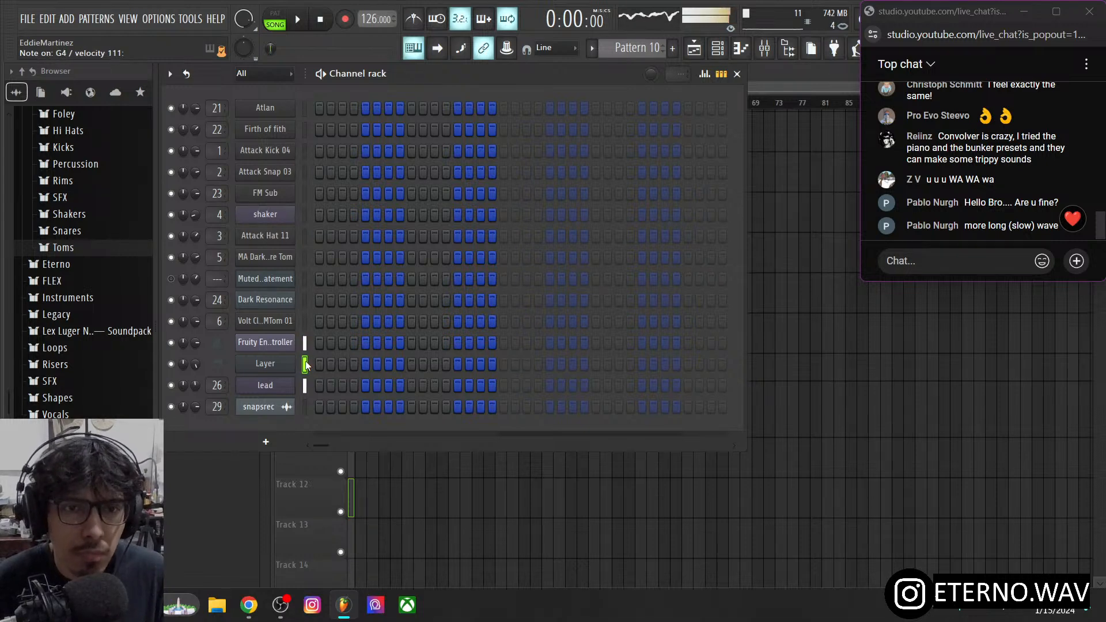
pyautogui.click(265, 385)
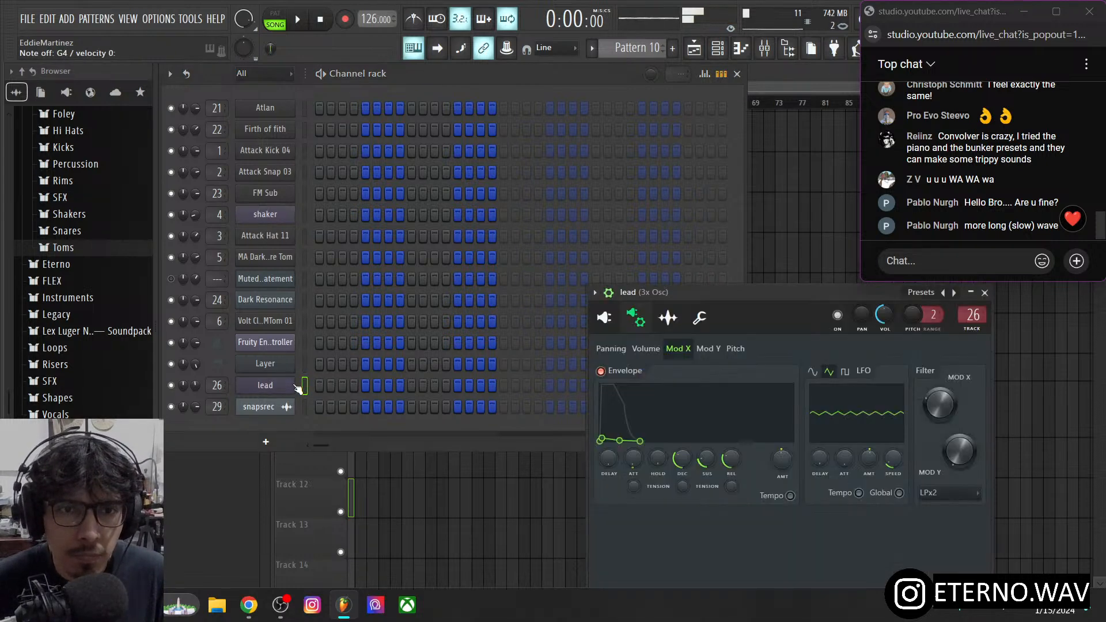
pyautogui.moveTo(697, 296); pyautogui.dragTo(650, 220)
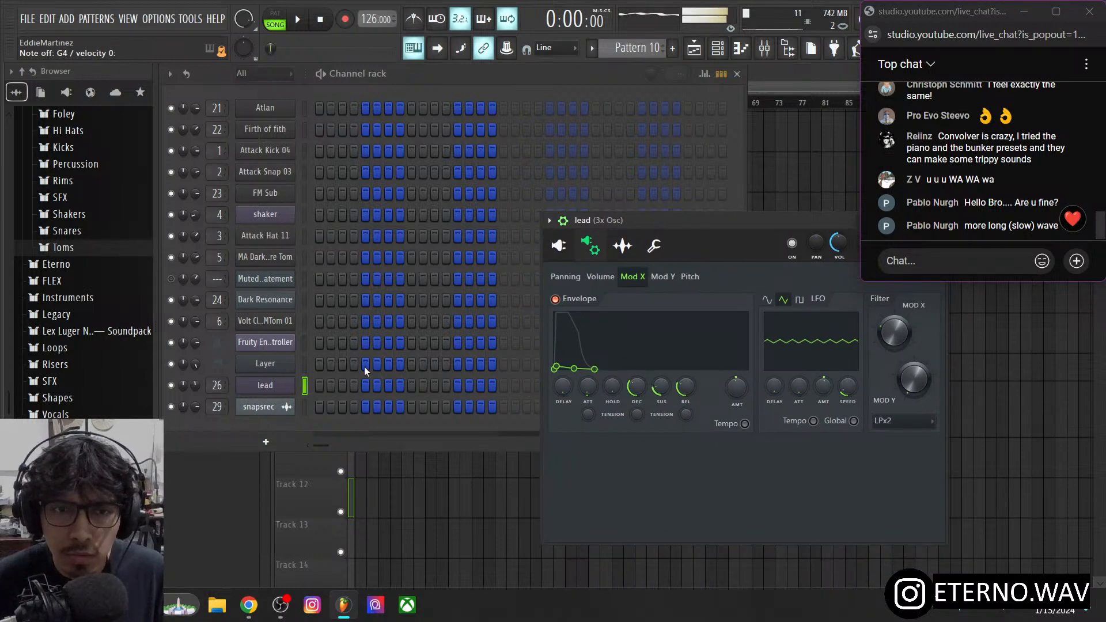
pyautogui.click(305, 365)
pyautogui.click(773, 218)
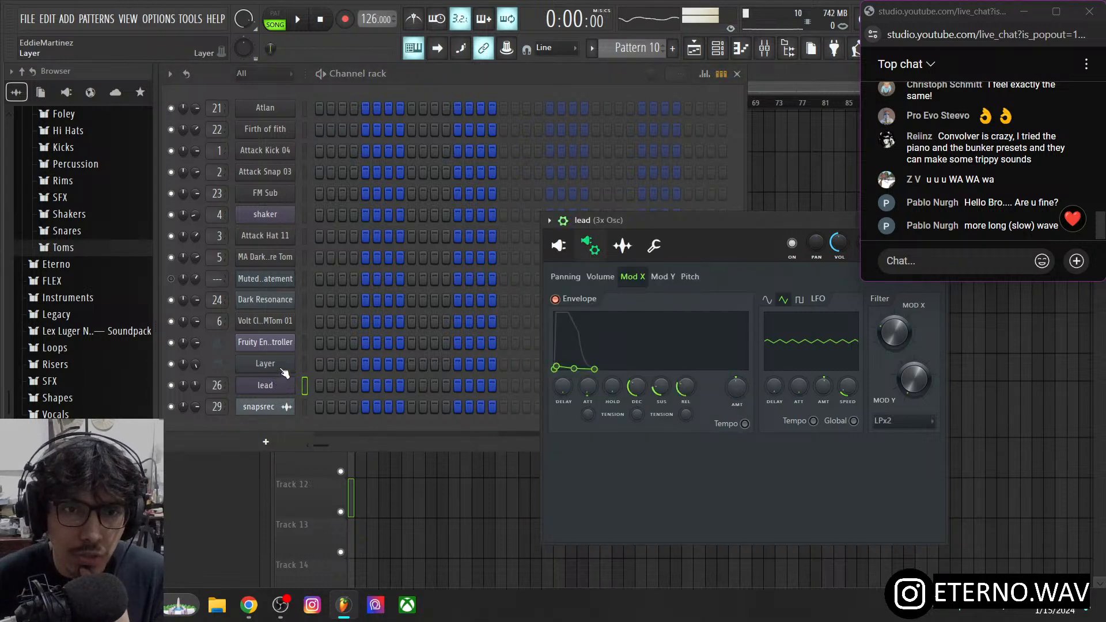
# - Alternate between the Layer and lead channels to compare how played notes affect the lead's Mod X envelope amount
pyautogui.click(305, 364)
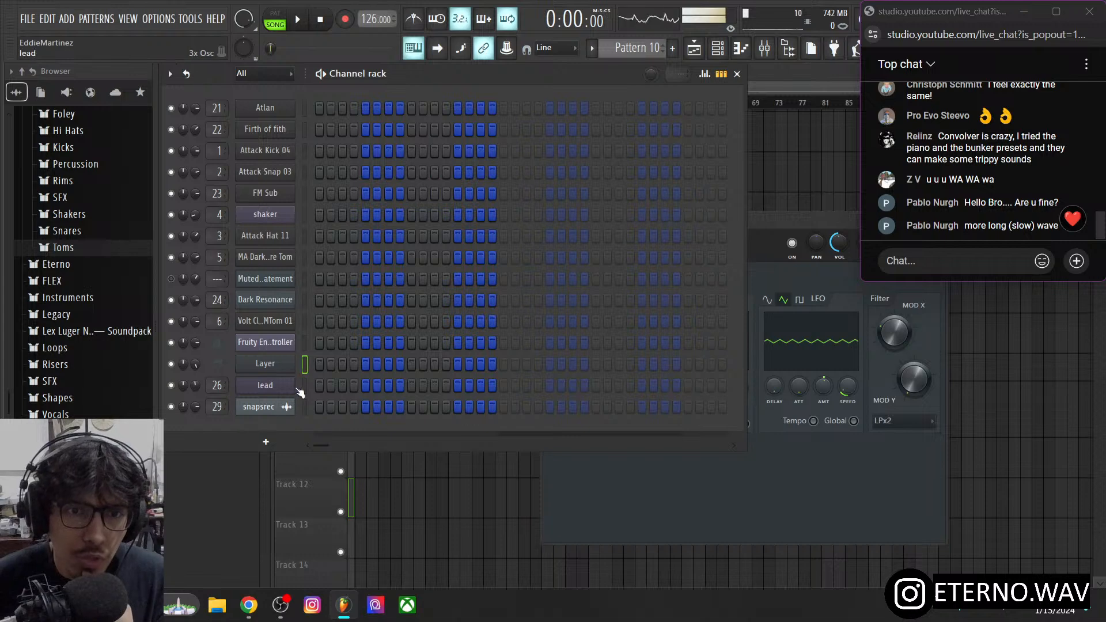
pyautogui.click(304, 386)
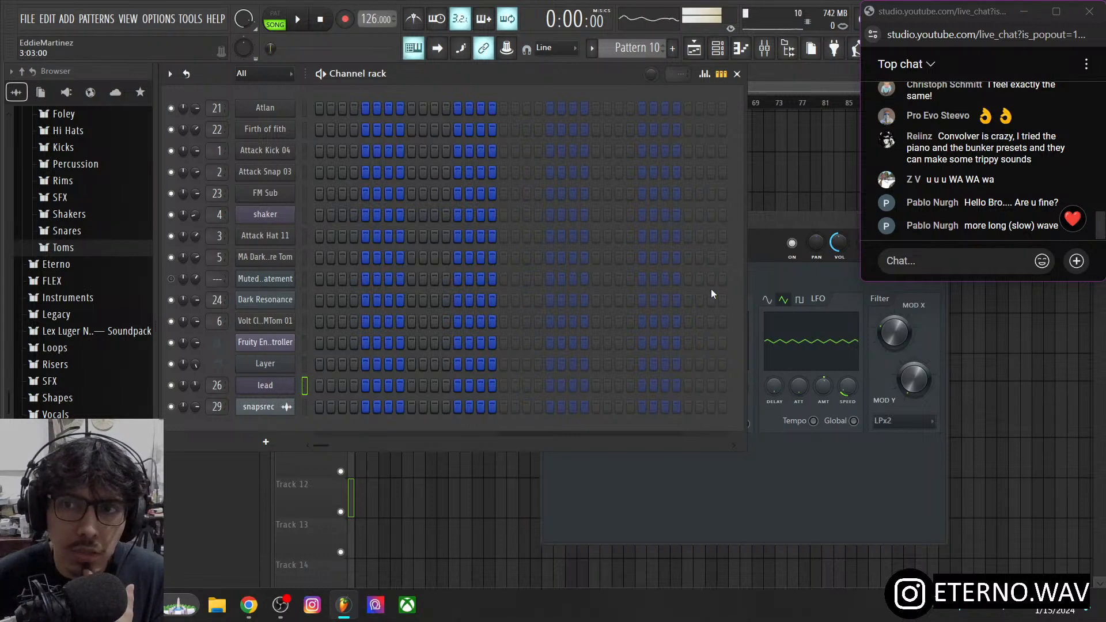
pyautogui.click(306, 365)
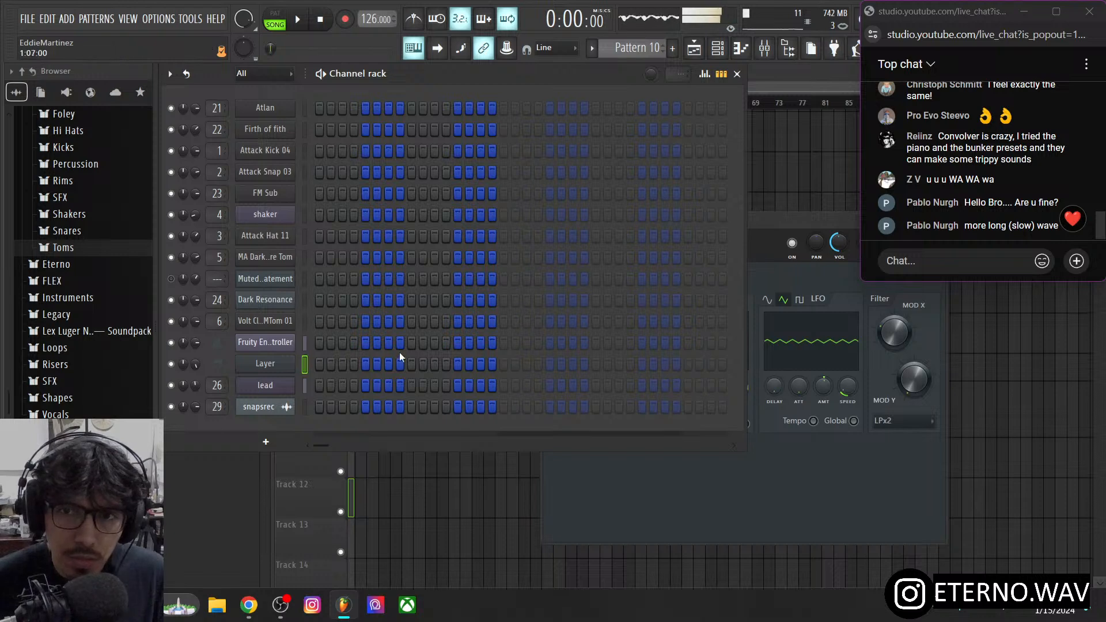
pyautogui.moveTo(788, 222); pyautogui.dragTo(797, 254)
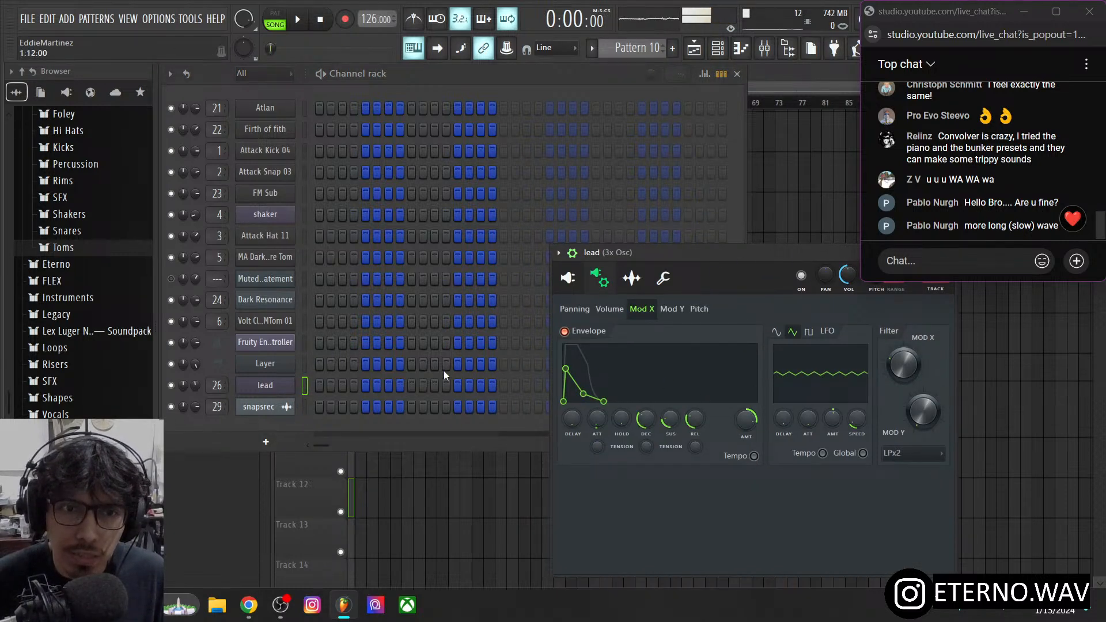
pyautogui.moveTo(680, 258); pyautogui.dragTo(600, 241)
# - Review the lead's 3x Osc oscillator page and the automation and linking options for oscillator 2's coarse pitch
pyautogui.click(430, 264)
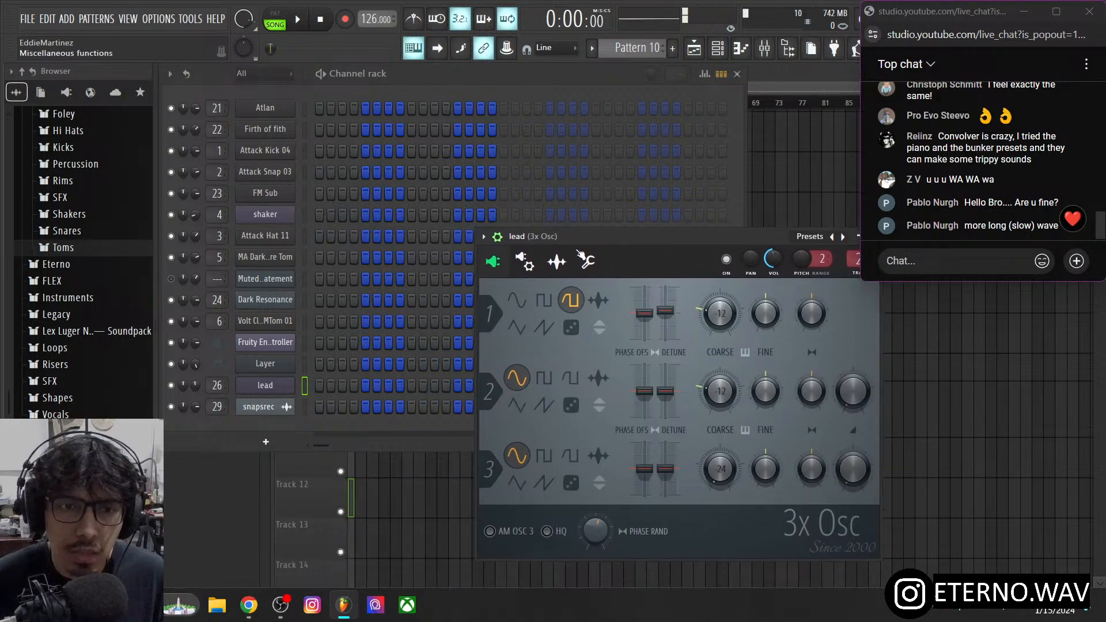
pyautogui.click(307, 369)
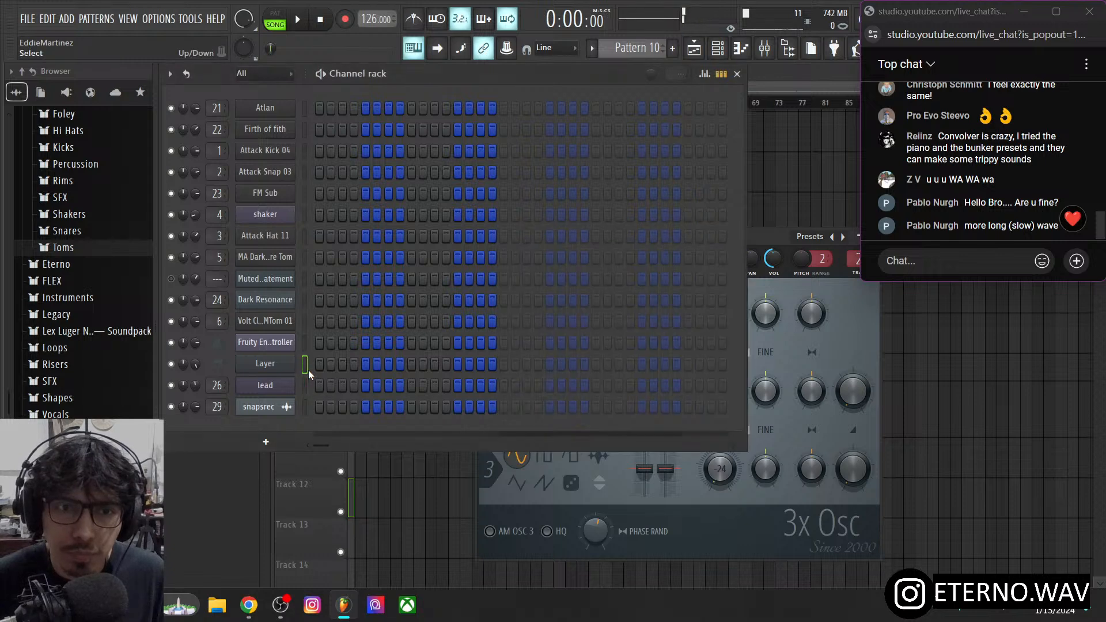
pyautogui.click(763, 234)
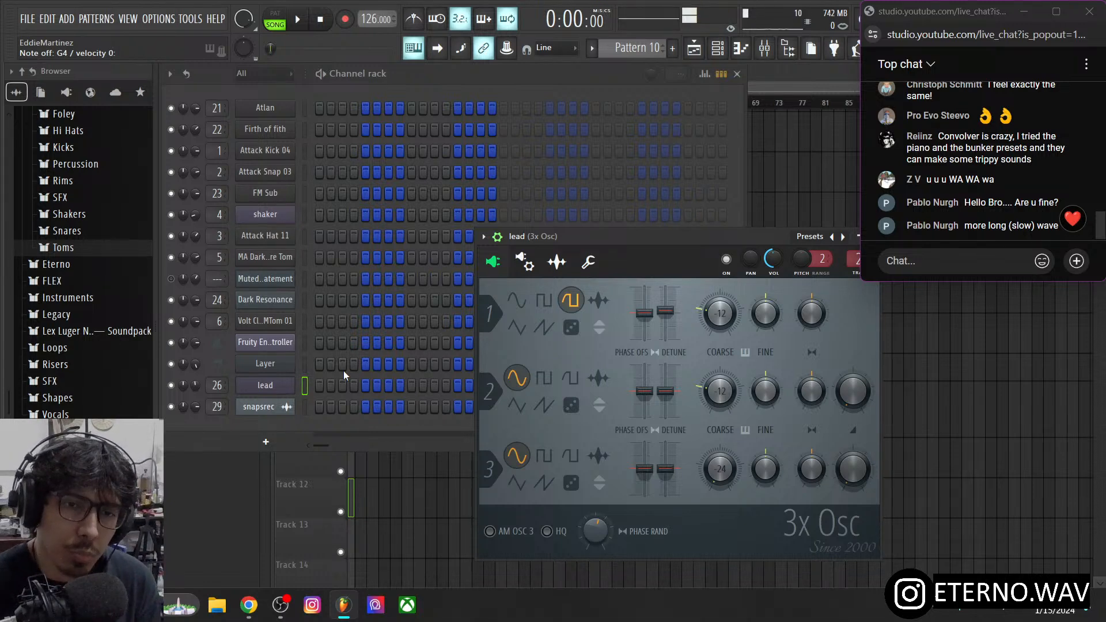
pyautogui.rightClick(717, 380)
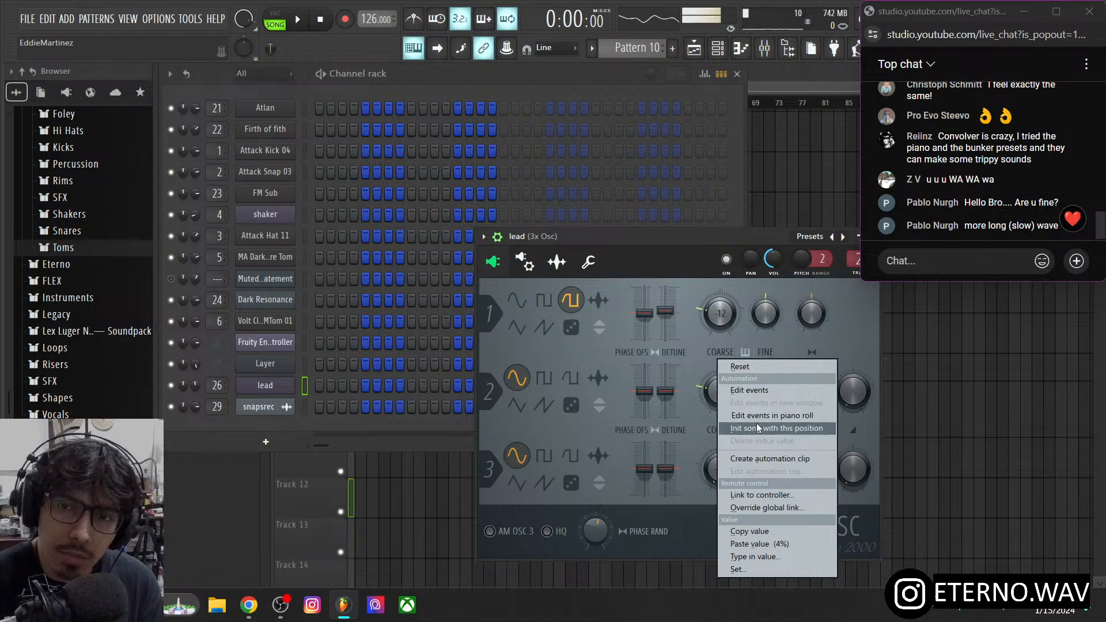
pyautogui.click(850, 322)
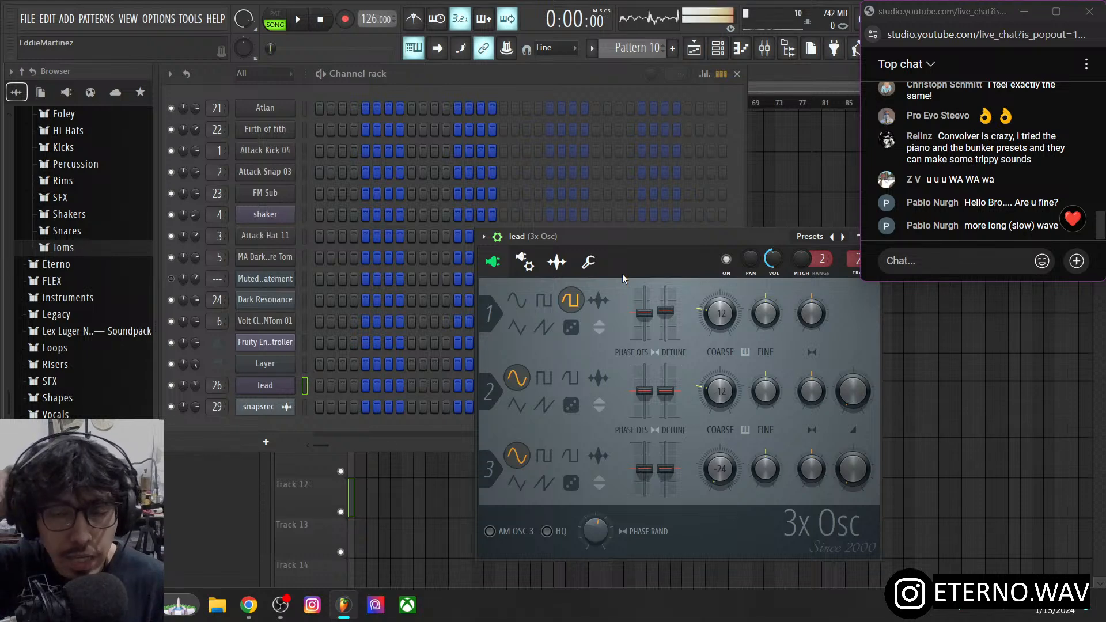
# - Delete the Layer channel from the channel rack
pyautogui.click(414, 82)
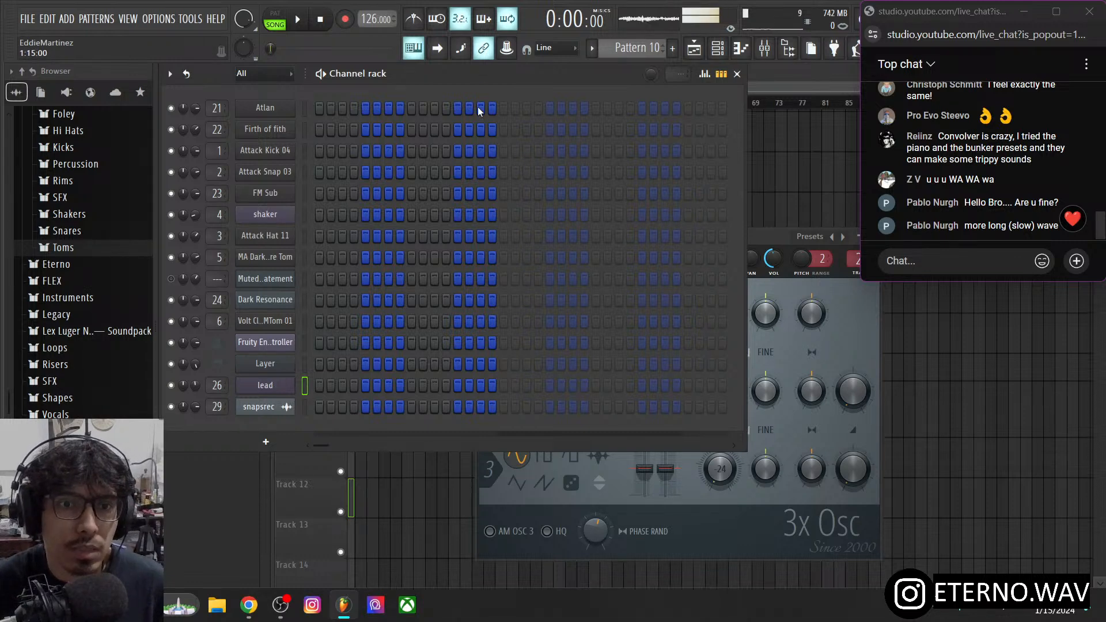
pyautogui.rightClick(279, 369)
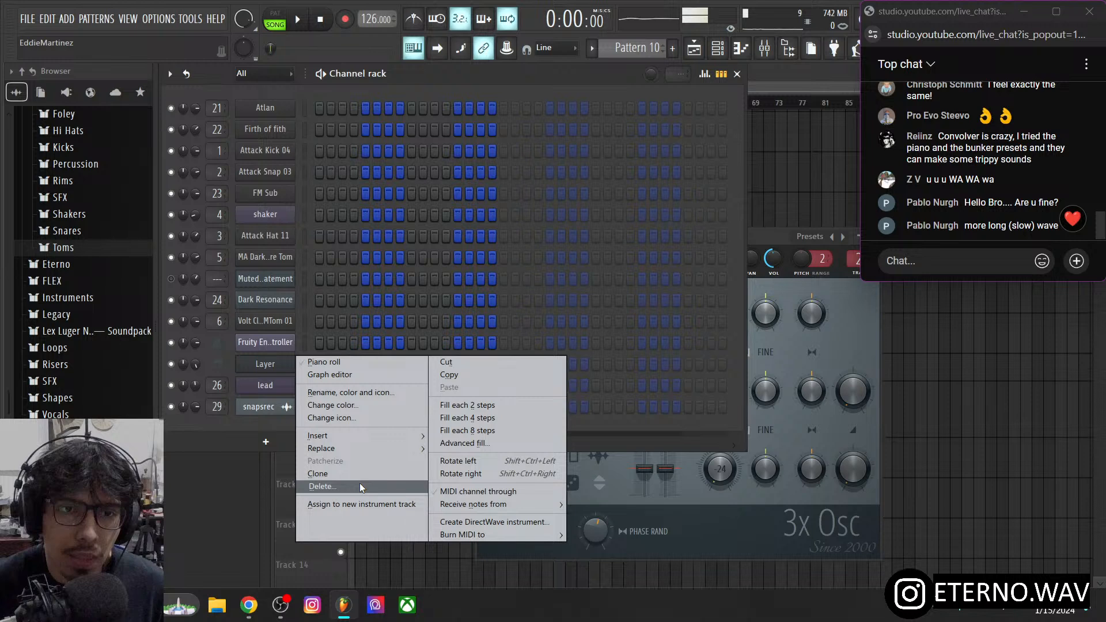
pyautogui.click(360, 486)
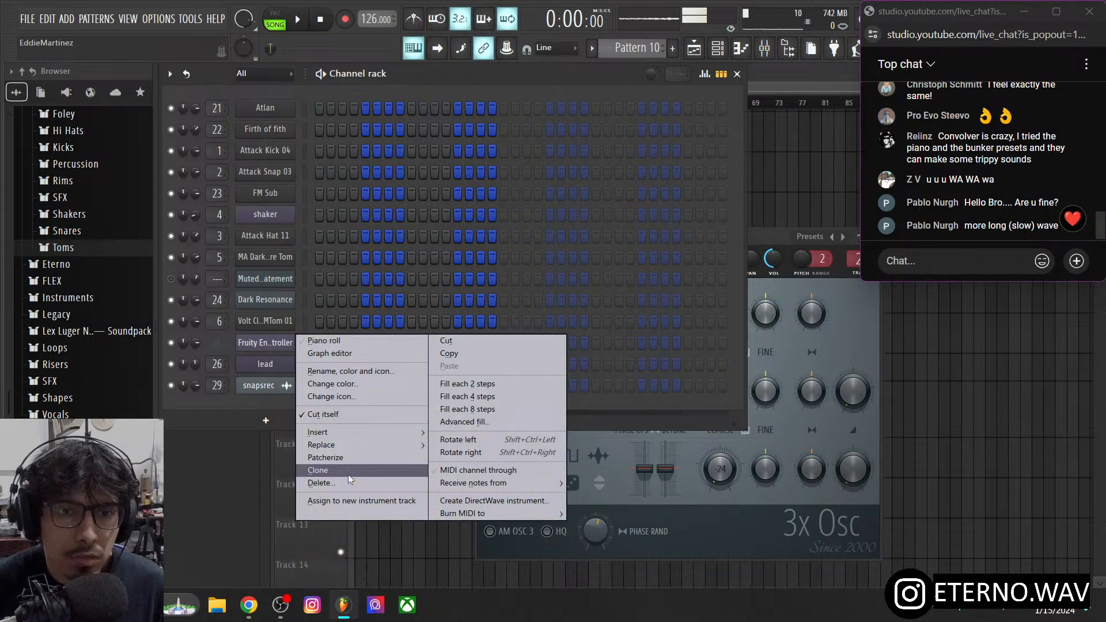
# - Delete the Fruity Envelope Controller channel and patcherize the lead channel, leaving its Patcher map open
pyautogui.click(348, 483)
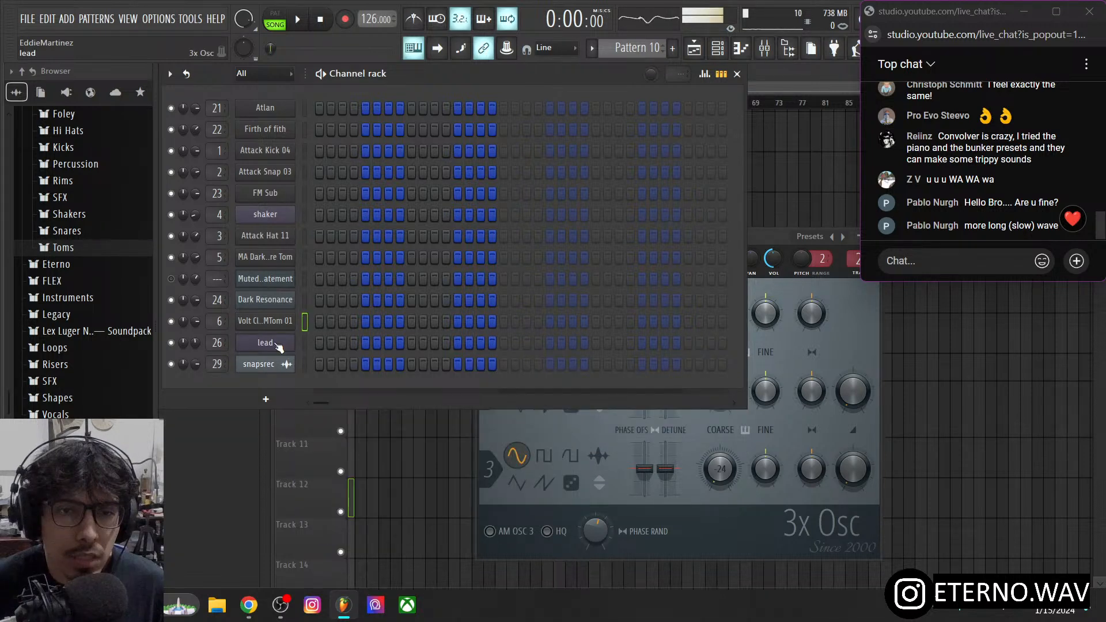
pyautogui.rightClick(277, 344)
pyautogui.click(332, 468)
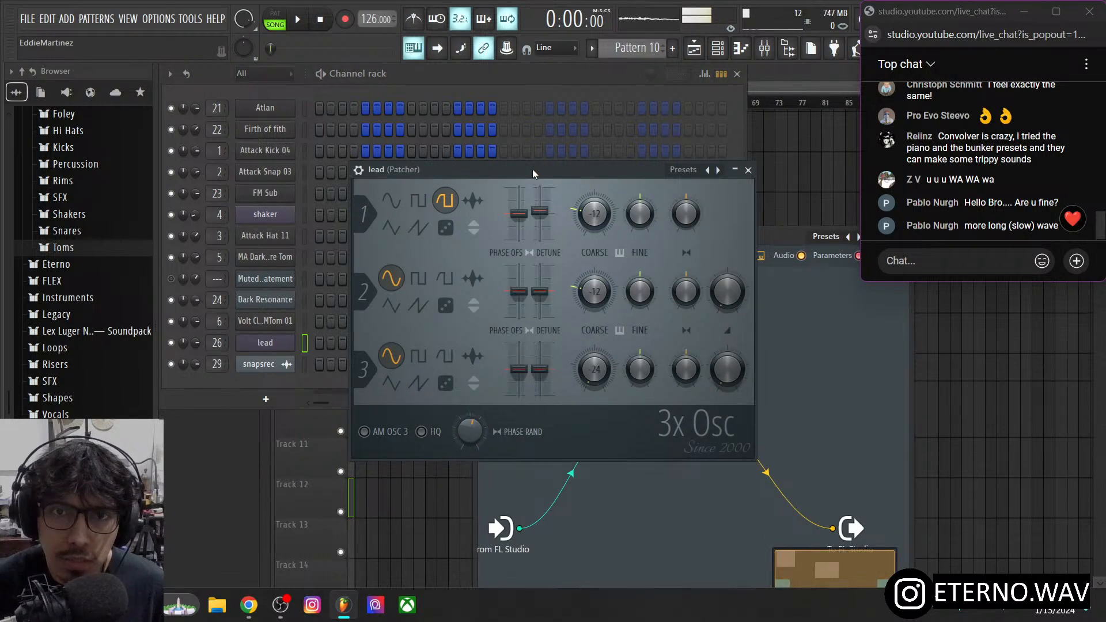
pyautogui.moveTo(697, 235); pyautogui.dragTo(506, 133)
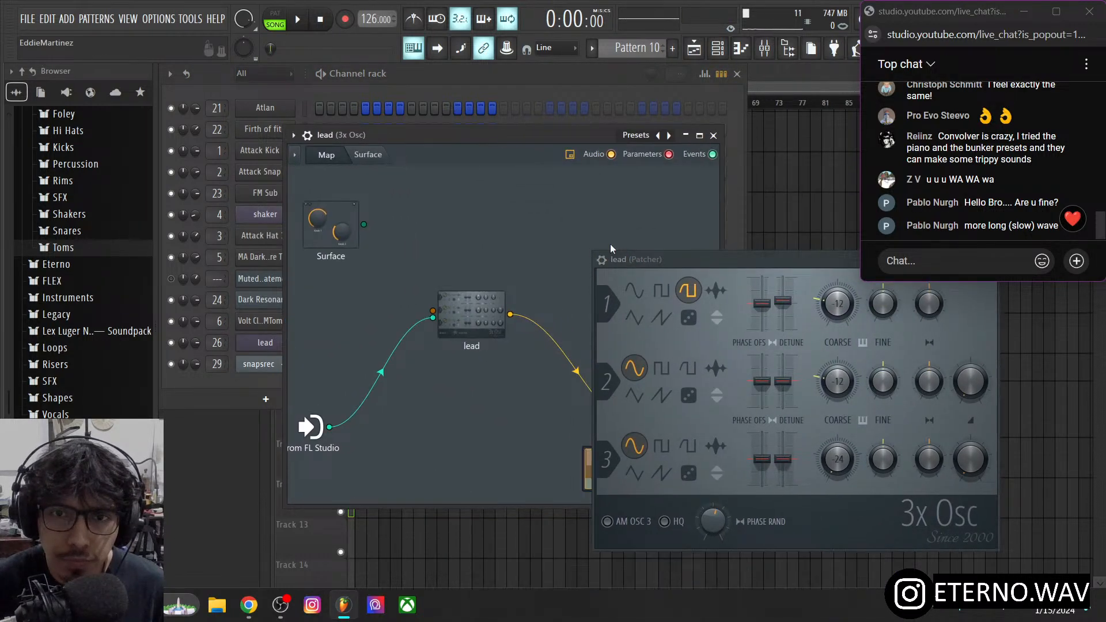
pyautogui.moveTo(724, 252); pyautogui.dragTo(692, 218)
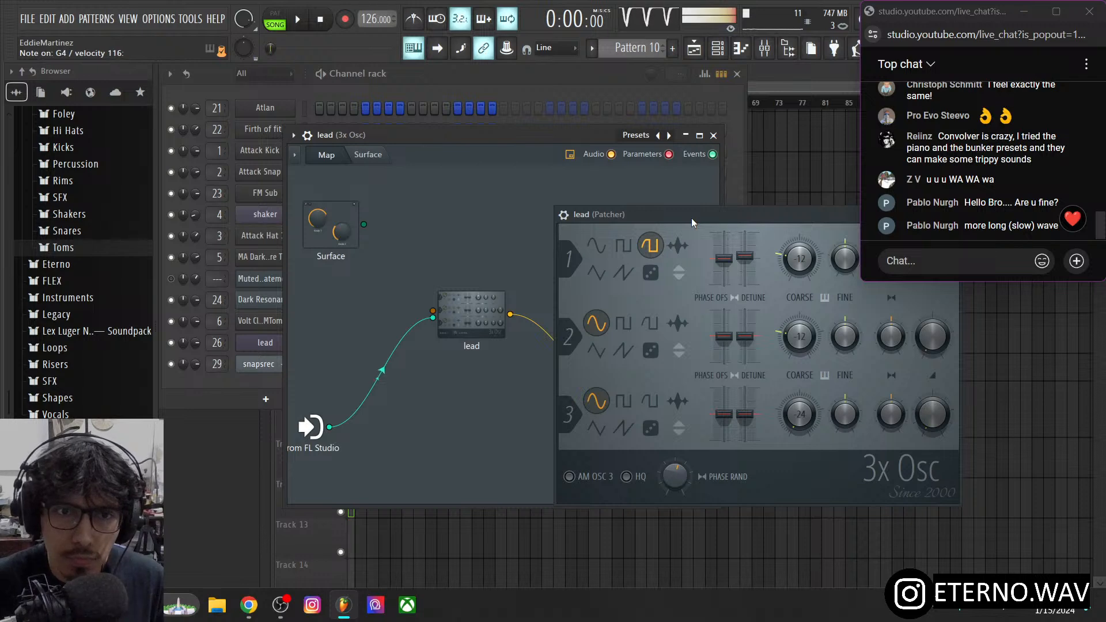
pyautogui.moveTo(505, 136); pyautogui.dragTo(528, 135)
pyautogui.click(824, 208)
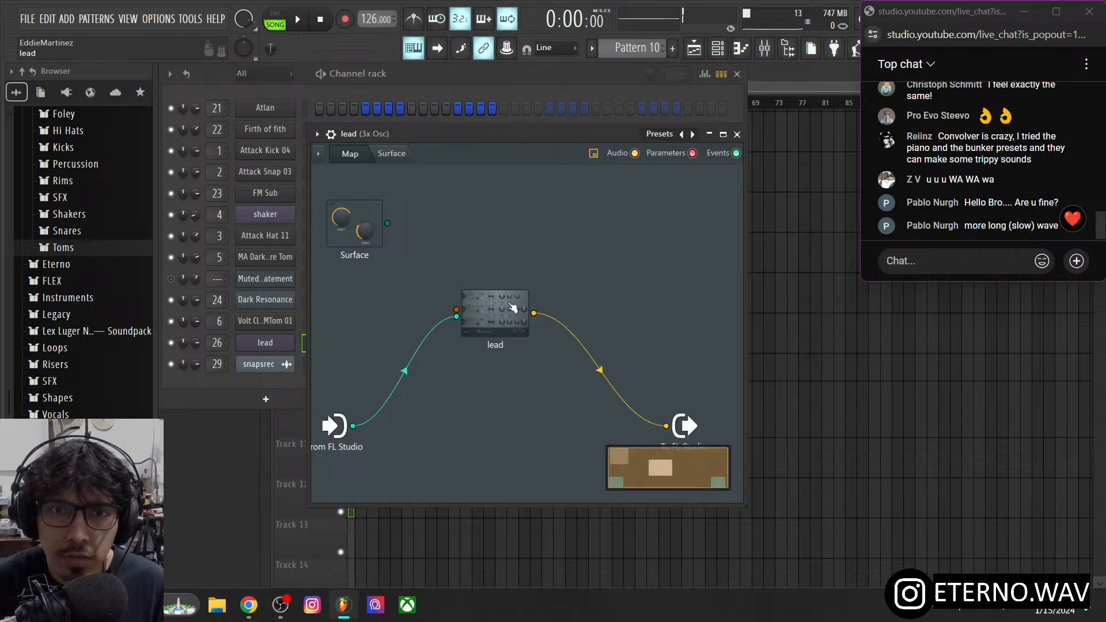
# - Add a Fruity Envelope Controller generator to the lead channel's Patcher map
pyautogui.moveTo(505, 311); pyautogui.dragTo(513, 324)
pyautogui.rightClick(433, 248)
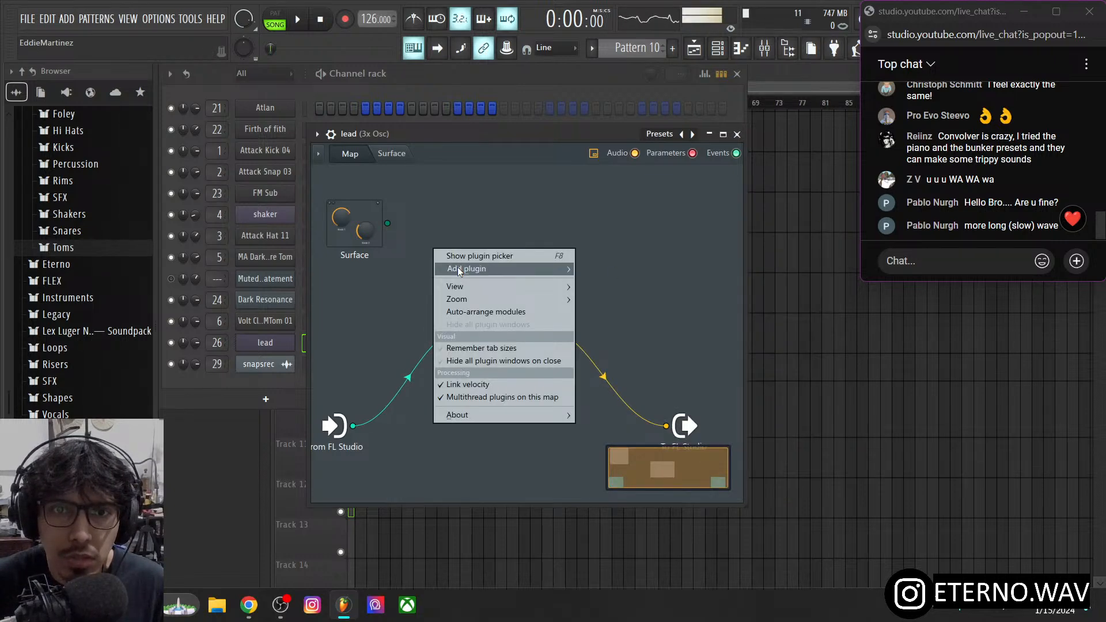
pyautogui.moveTo(558, 269)
pyautogui.moveTo(620, 322)
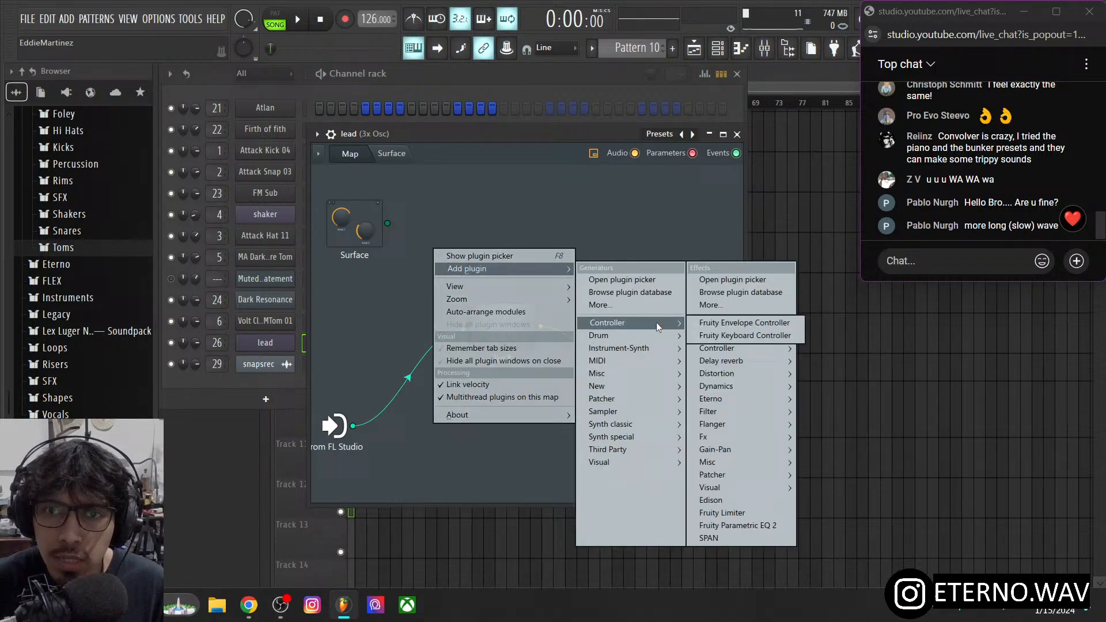
pyautogui.click(726, 323)
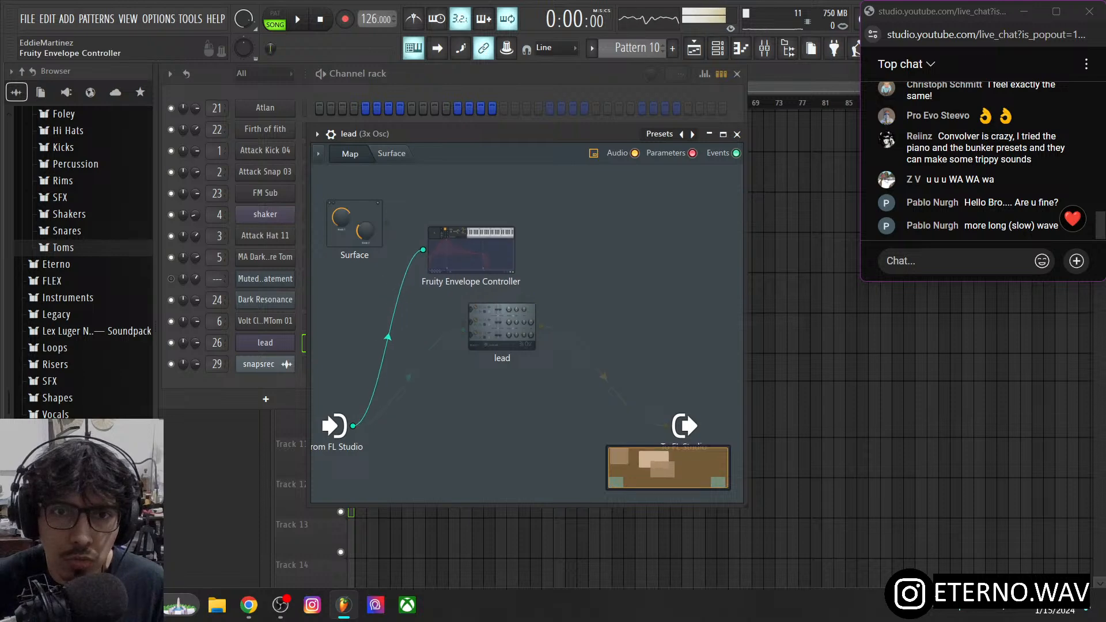
# - Load the Velocity Mapping preset in the Fruity Envelope Controller
pyautogui.click(465, 252)
pyautogui.click(775, 181)
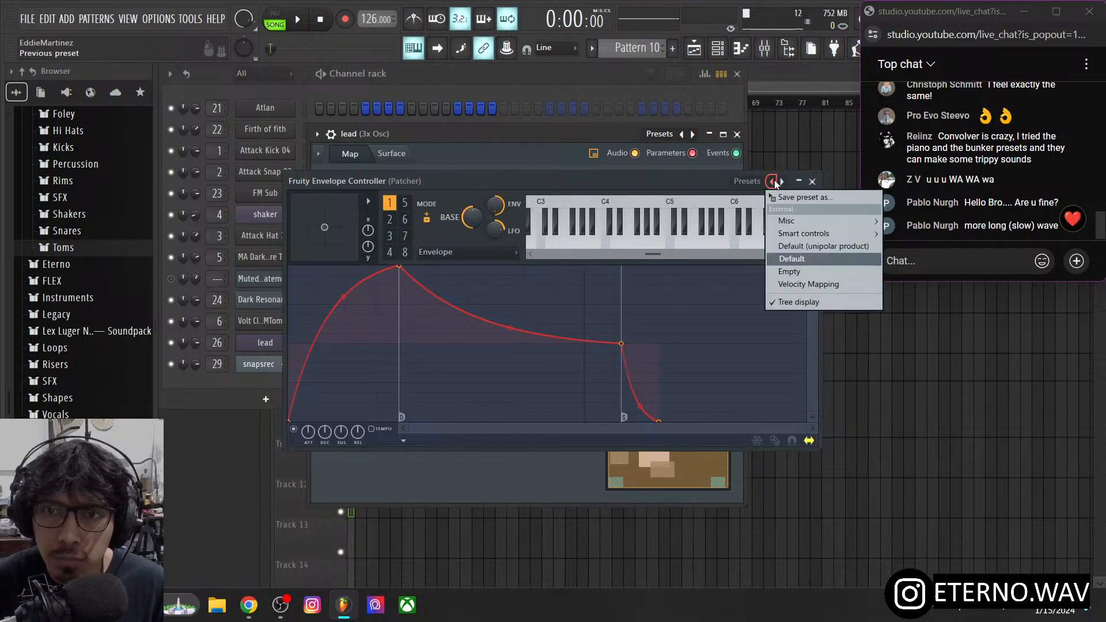
pyautogui.click(807, 284)
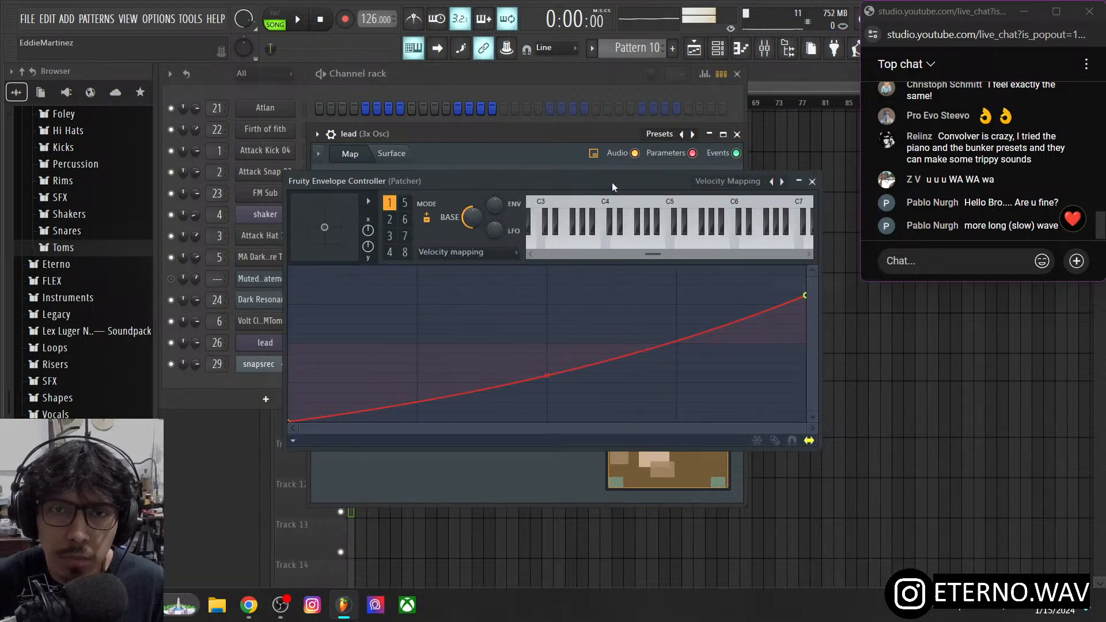
pyautogui.moveTo(556, 181); pyautogui.dragTo(549, 190)
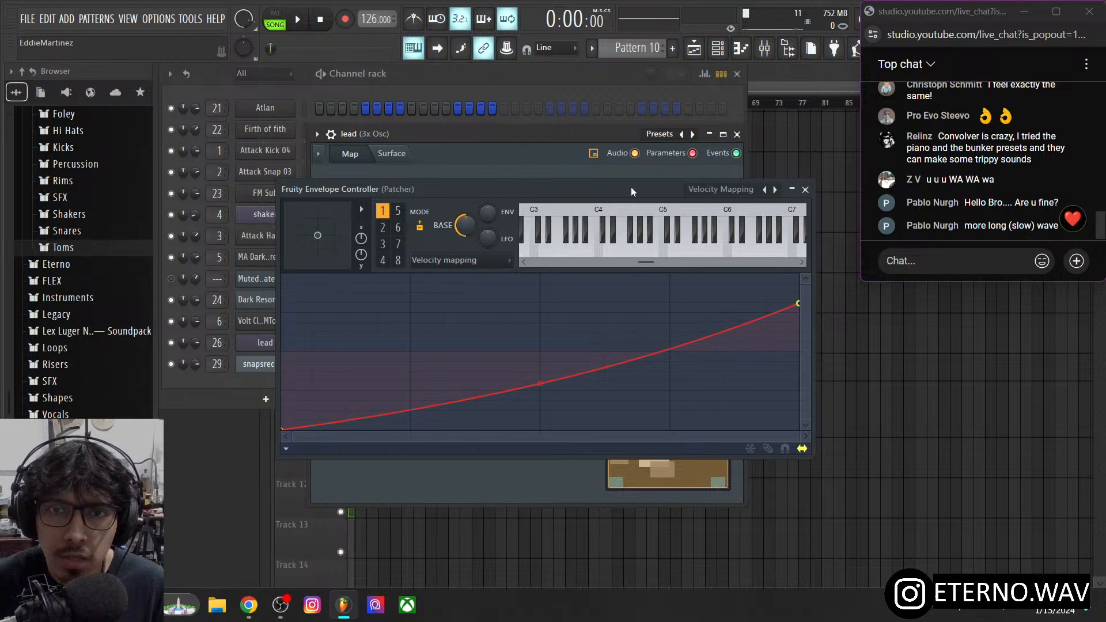
pyautogui.moveTo(631, 187); pyautogui.dragTo(641, 185)
pyautogui.click(815, 186)
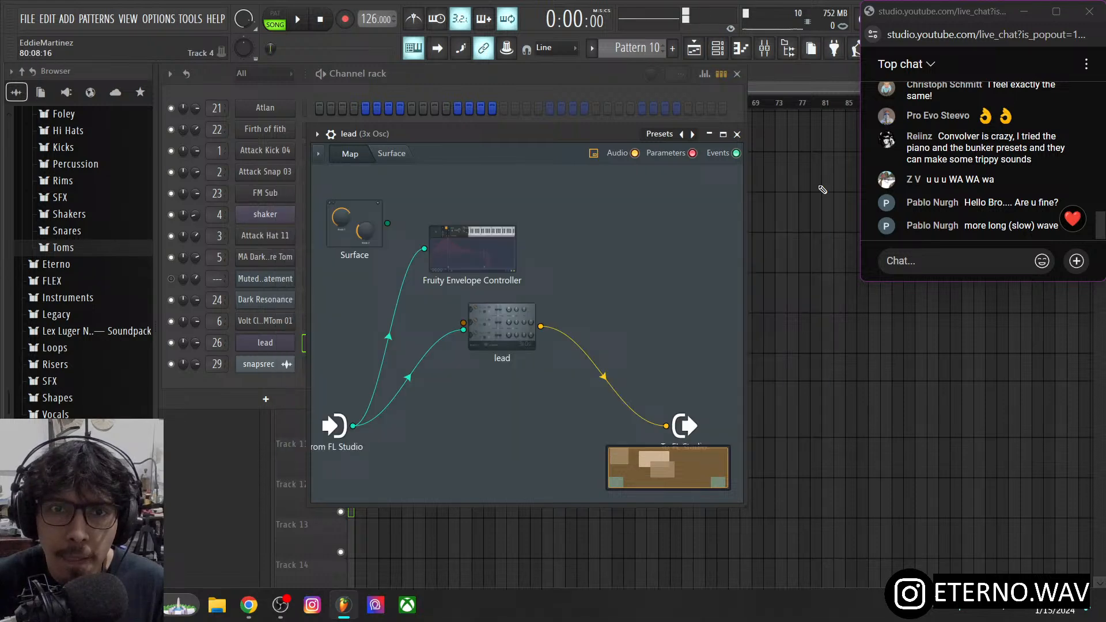
# - Enable the Articulator 1 controller output on the Fruity Envelope Controller and space it apart from the lead module
pyautogui.rightClick(478, 256)
pyautogui.moveTo(523, 334)
pyautogui.moveTo(650, 335)
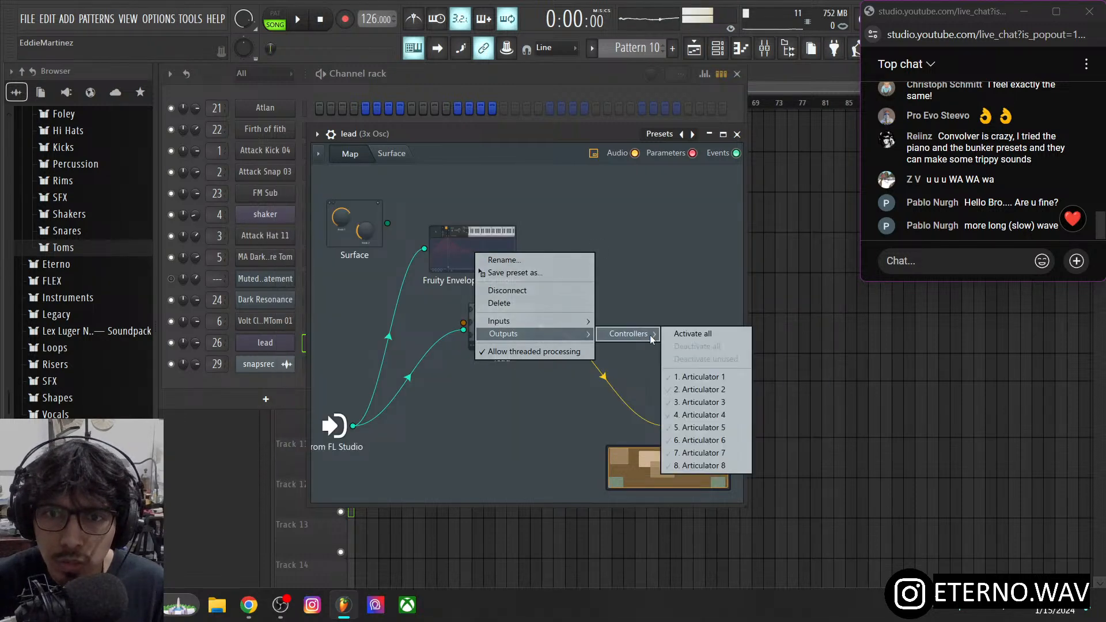
pyautogui.click(700, 378)
pyautogui.moveTo(483, 254); pyautogui.dragTo(406, 291)
pyautogui.moveTo(511, 329); pyautogui.dragTo(534, 307)
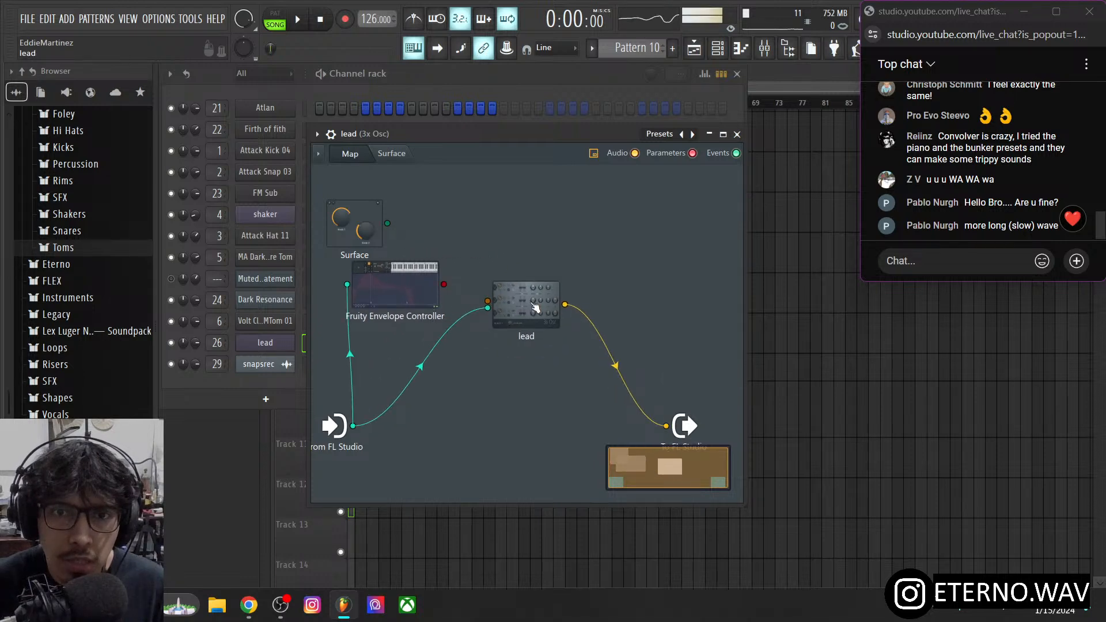
# - Activate the lead synth's Mod X envelope amount as a controllable parameter input in Patcher
pyautogui.doubleClick(534, 307)
pyautogui.click(433, 206)
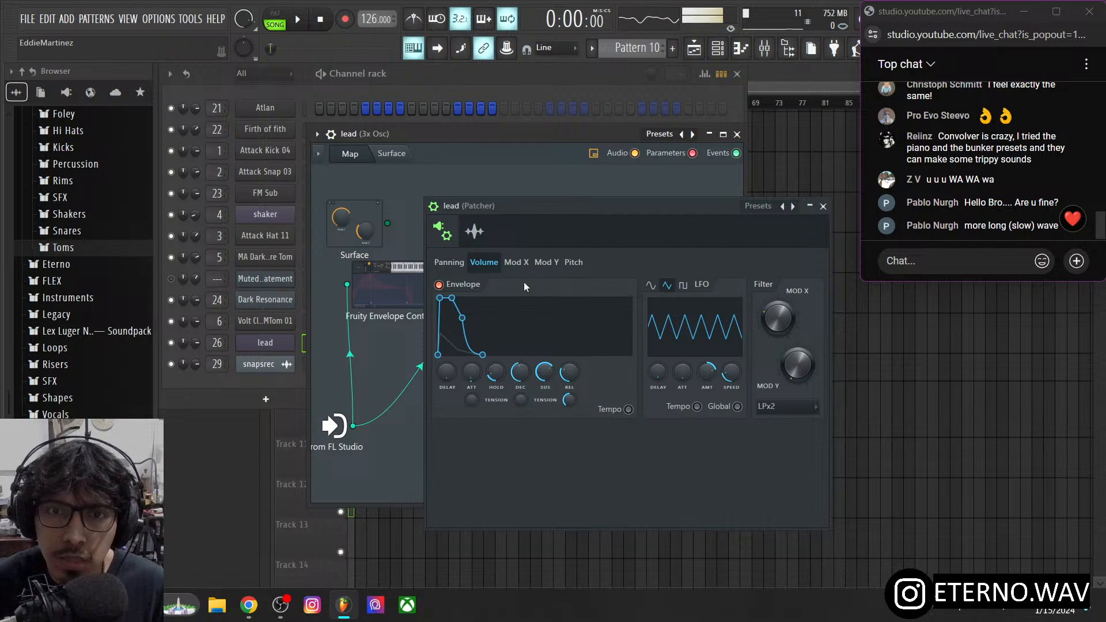
pyautogui.click(517, 262)
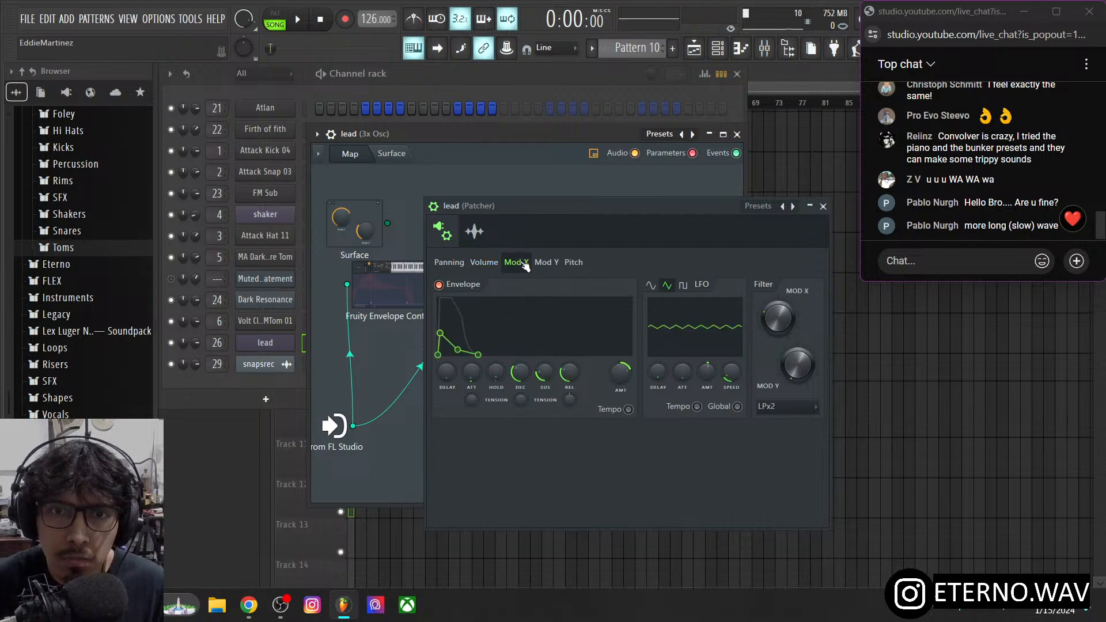
pyautogui.rightClick(624, 376)
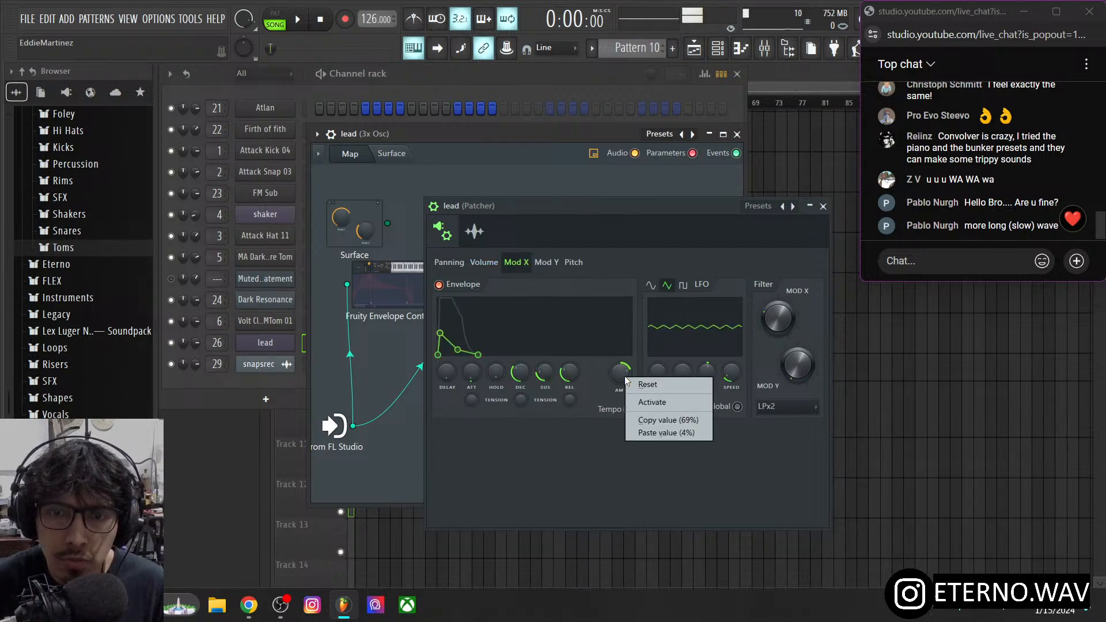
pyautogui.click(659, 403)
pyautogui.click(823, 207)
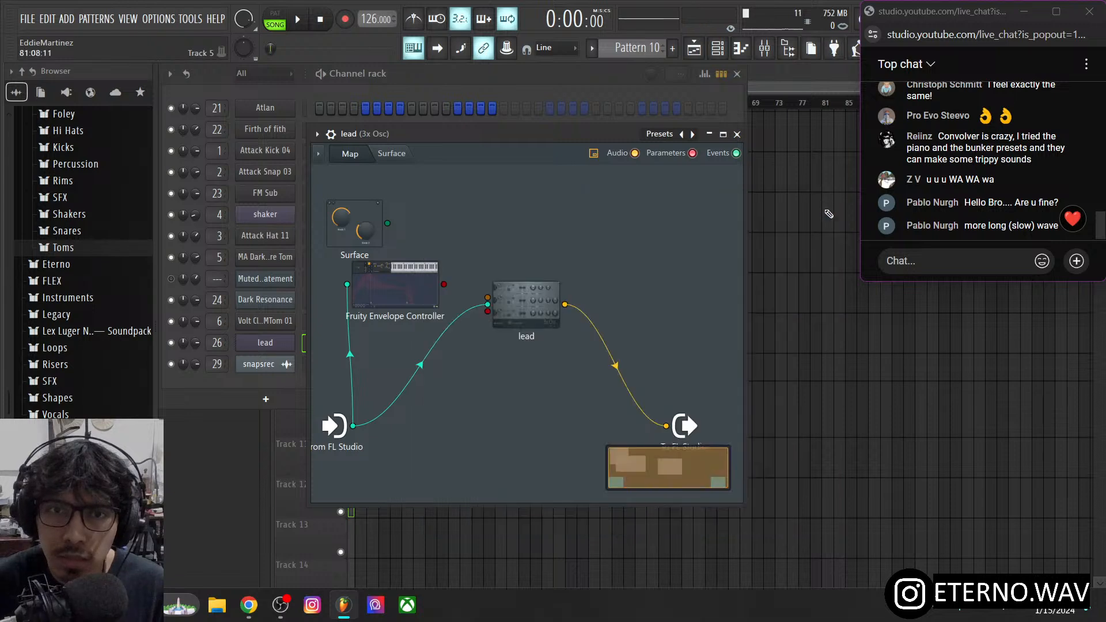
# - Connect the Fruity Envelope Controller's output to the lead module's parameter input and tidy both modules' positions
pyautogui.moveTo(524, 305); pyautogui.dragTo(561, 300)
pyautogui.moveTo(419, 300); pyautogui.dragTo(523, 305)
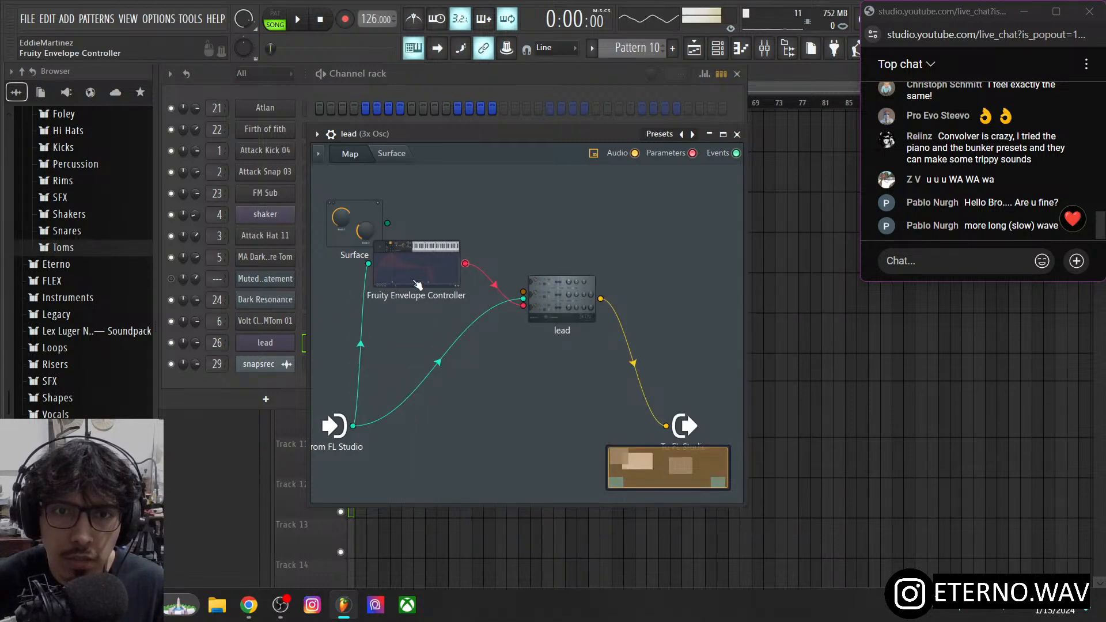
pyautogui.moveTo(418, 285); pyautogui.dragTo(424, 306)
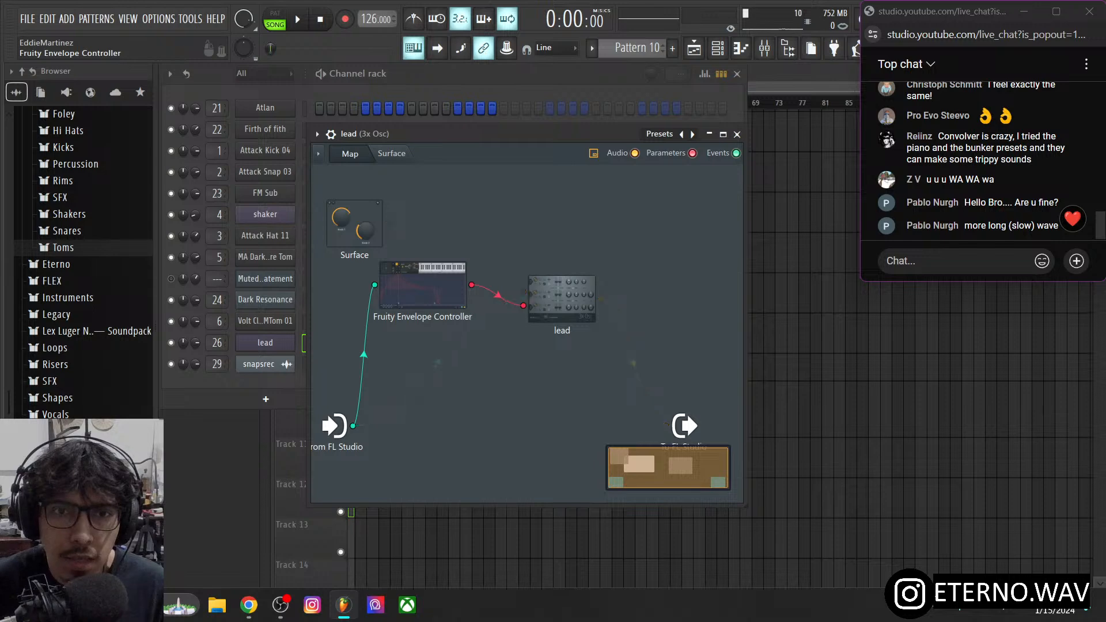
# - Check the envelope controller and watch how the lead's Mod X envelope responds to played note velocities
pyautogui.doubleClick(424, 306)
pyautogui.click(819, 183)
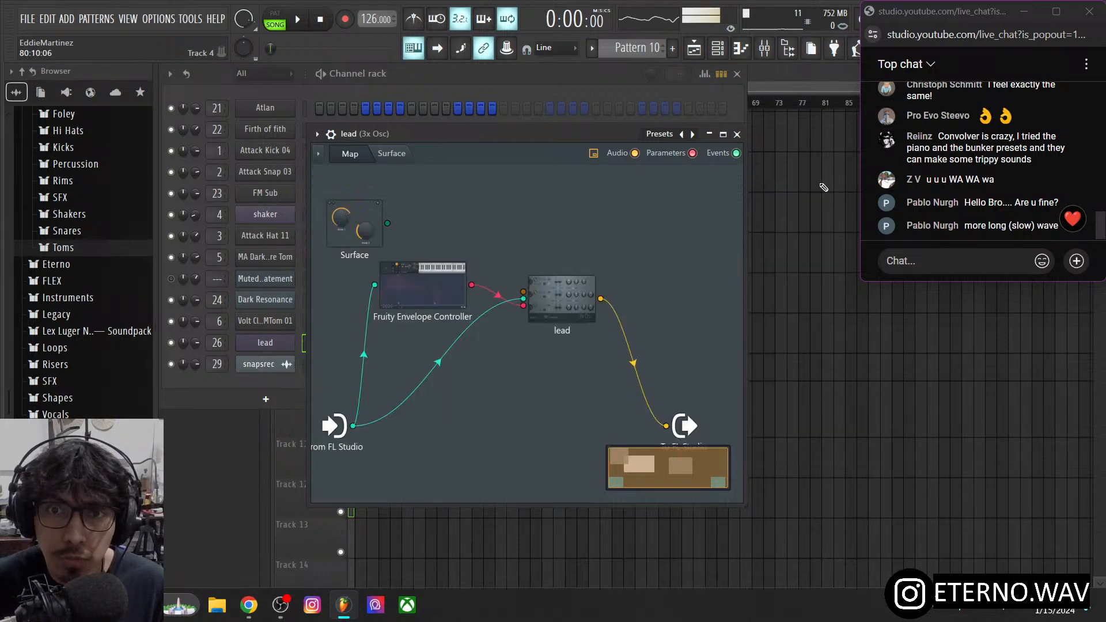
pyautogui.doubleClick(577, 291)
pyautogui.click(433, 206)
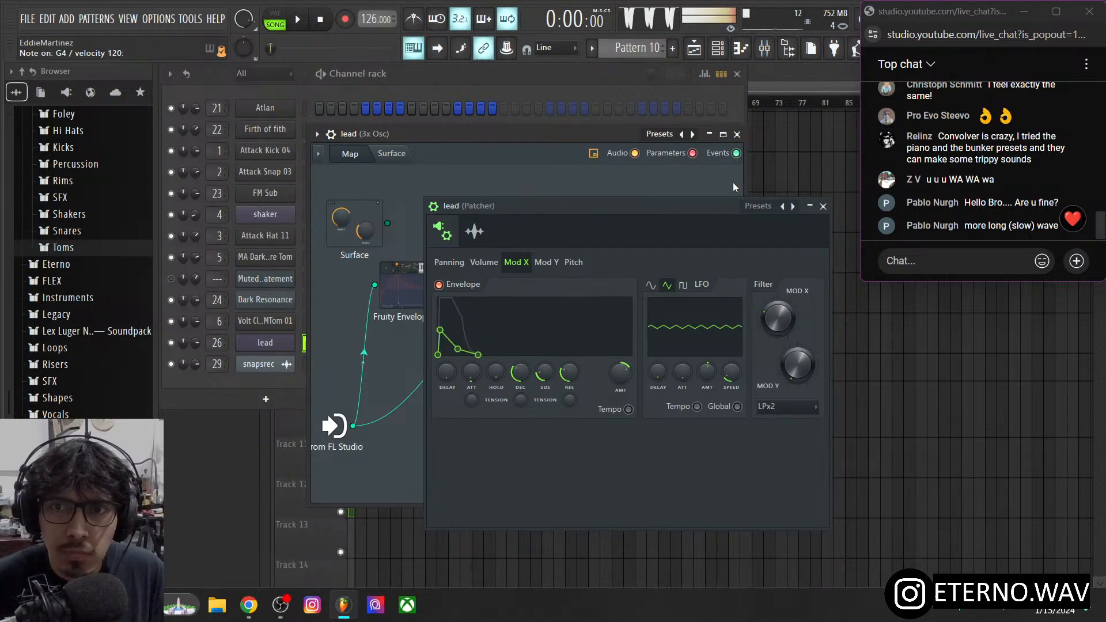
pyautogui.click(823, 207)
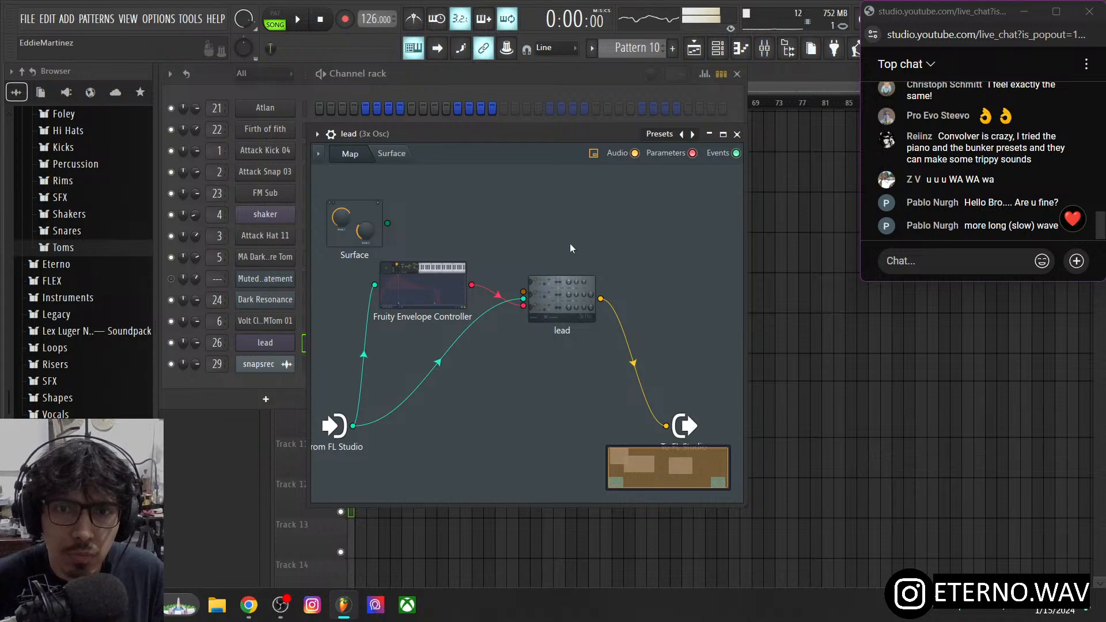
# - Reposition the envelope controller and lead modules in the map and set the lead channel volume to 47%
pyautogui.moveTo(439, 288); pyautogui.dragTo(446, 321)
pyautogui.moveTo(556, 302); pyautogui.dragTo(545, 274)
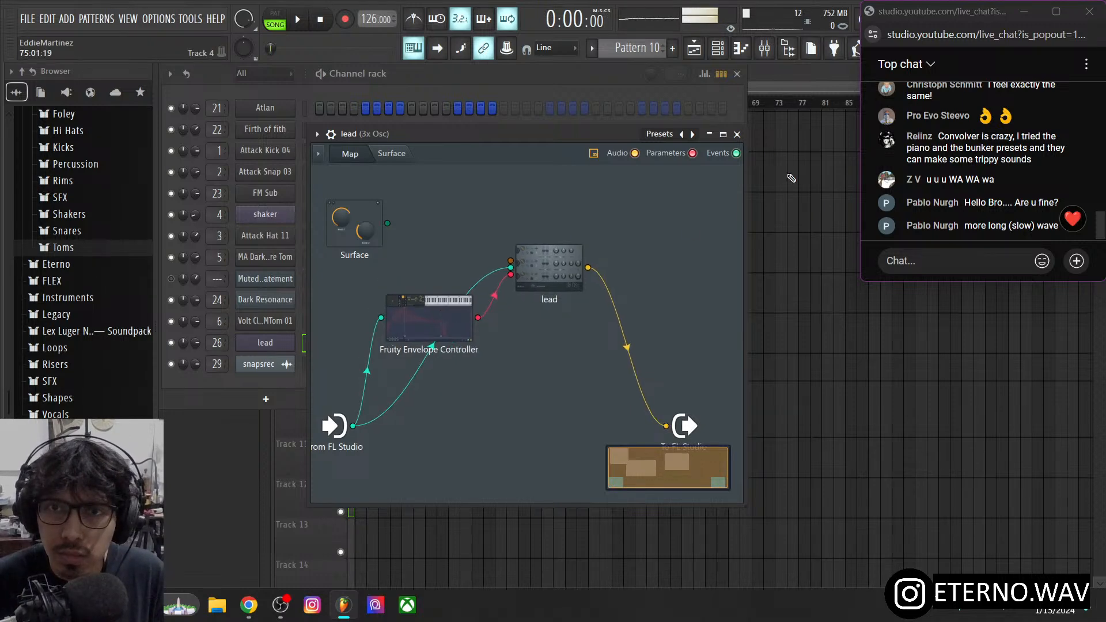
pyautogui.click(737, 133)
pyautogui.moveTo(196, 342); pyautogui.dragTo(195, 344)
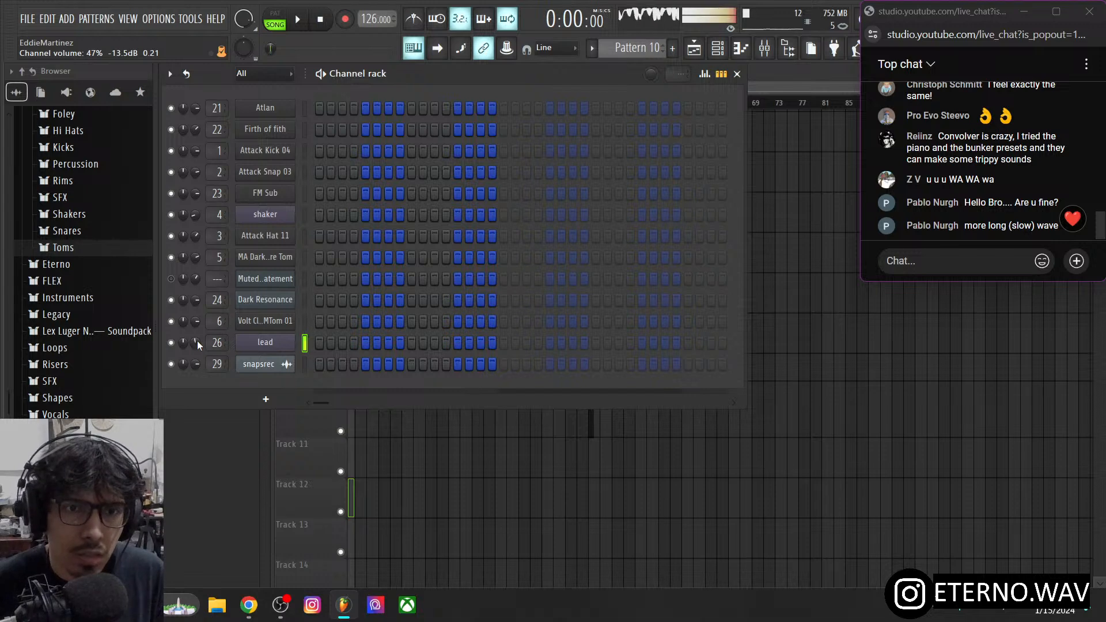
# - Adjust the decay of the lead synth's Mod X envelope and lengthen the decay of its Volume envelope
pyautogui.click(285, 343)
pyautogui.doubleClick(516, 247)
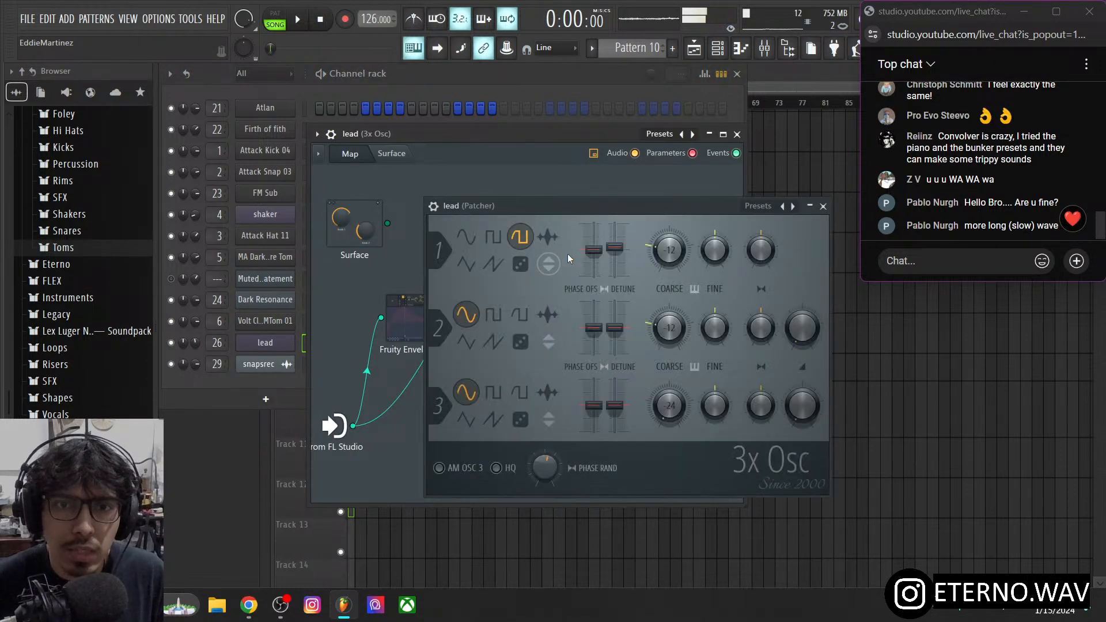
pyautogui.moveTo(626, 211); pyautogui.dragTo(618, 181)
pyautogui.click(427, 176)
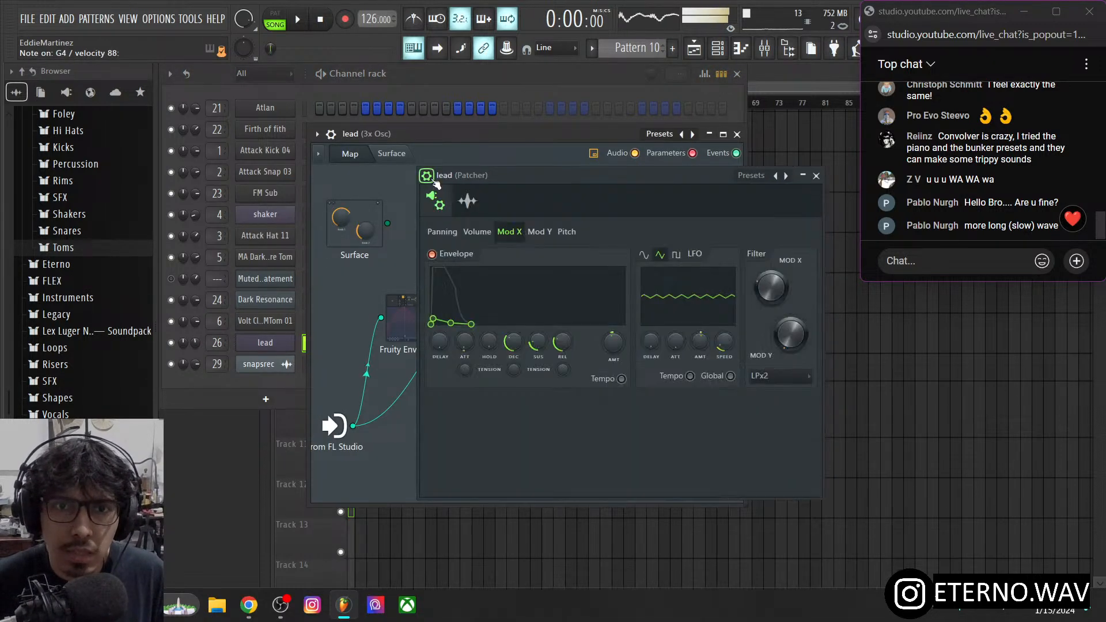
pyautogui.moveTo(513, 341)
pyautogui.mouseDown()
pyautogui.moveTo(513, 325)
pyautogui.moveTo(511, 346)
pyautogui.mouseUp()
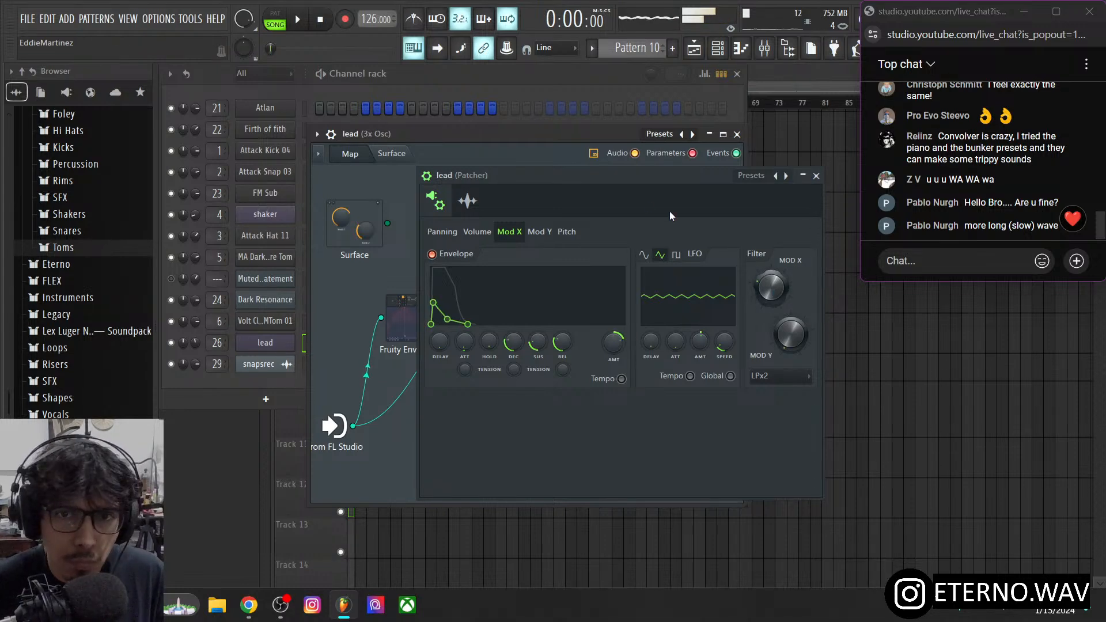
pyautogui.click(477, 231)
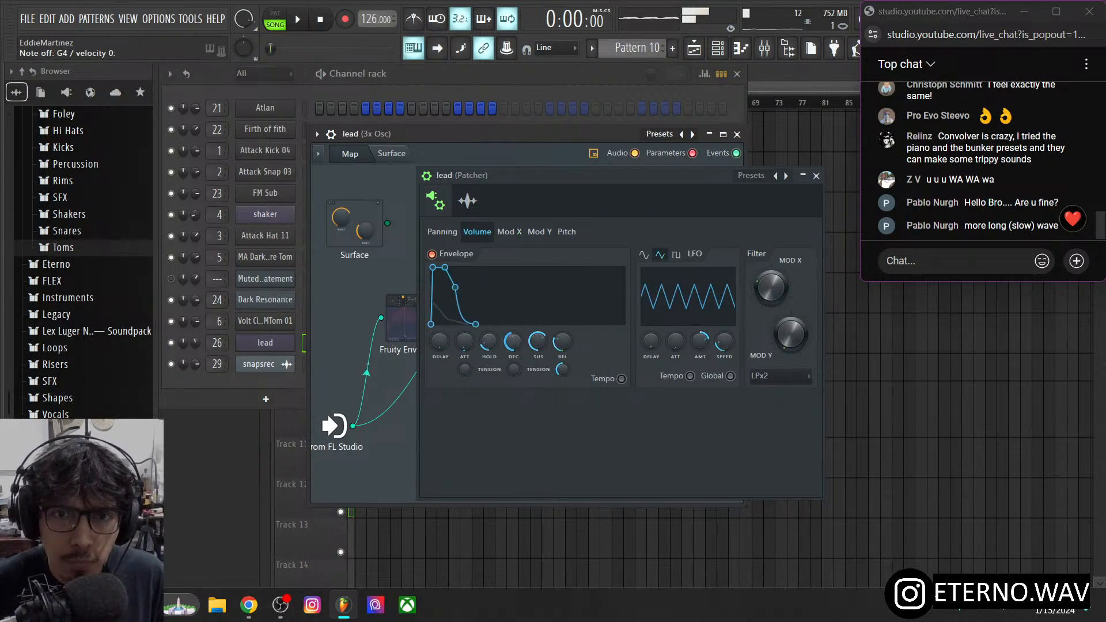
pyautogui.moveTo(513, 342); pyautogui.dragTo(513, 359)
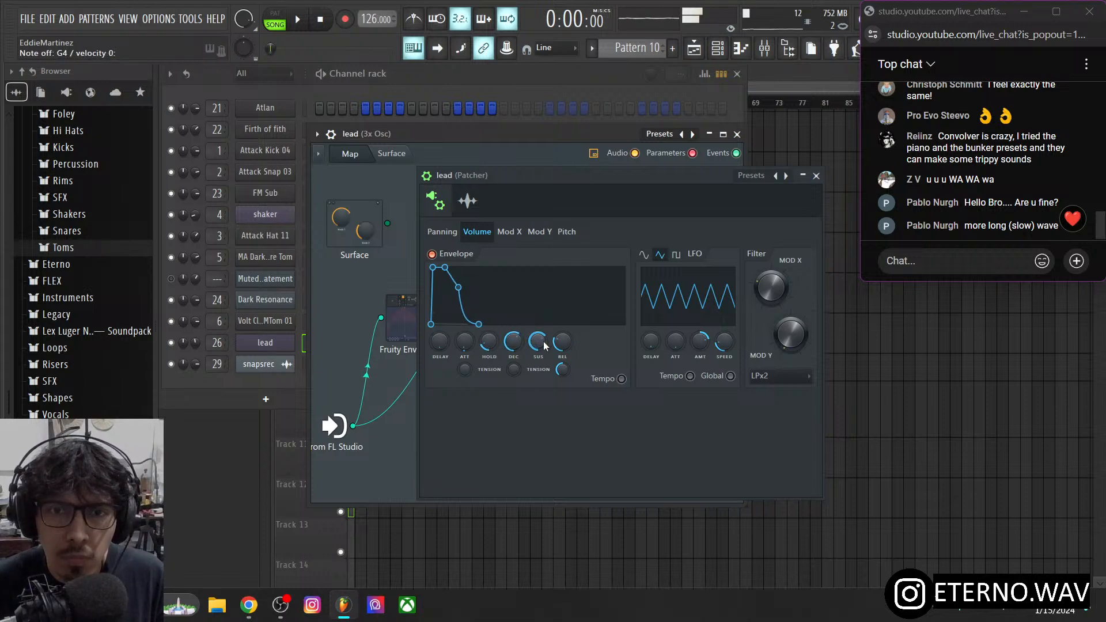
# - Activate the lead filter's Mod Y knob as a controllable parameter input in Patcher
pyautogui.click(509, 232)
pyautogui.moveTo(805, 335); pyautogui.dragTo(805, 326)
pyautogui.rightClick(791, 334)
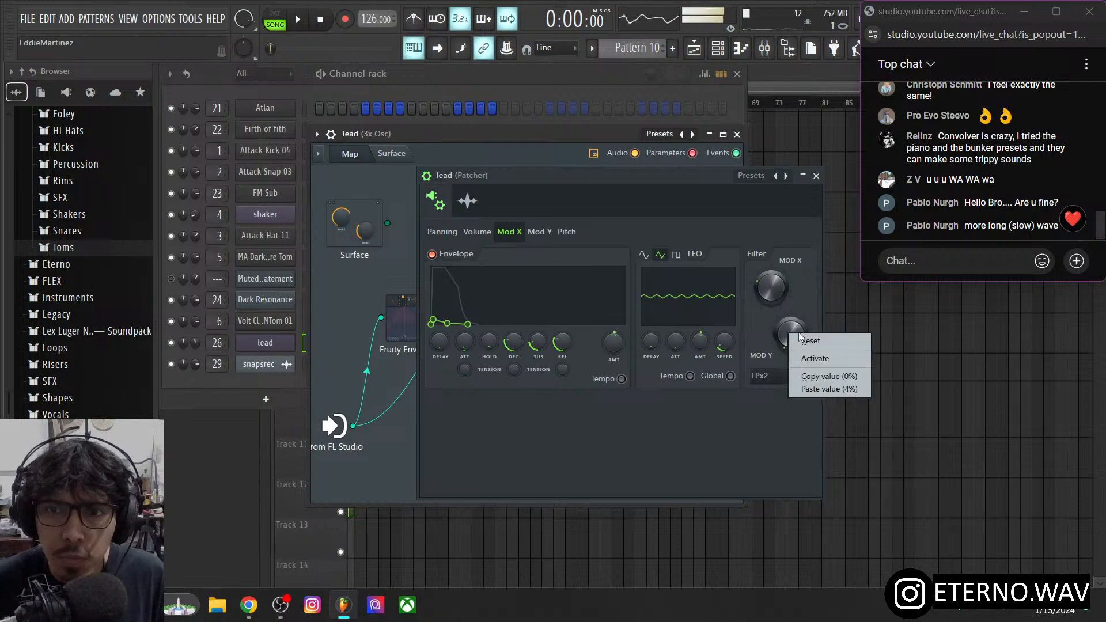
pyautogui.click(821, 363)
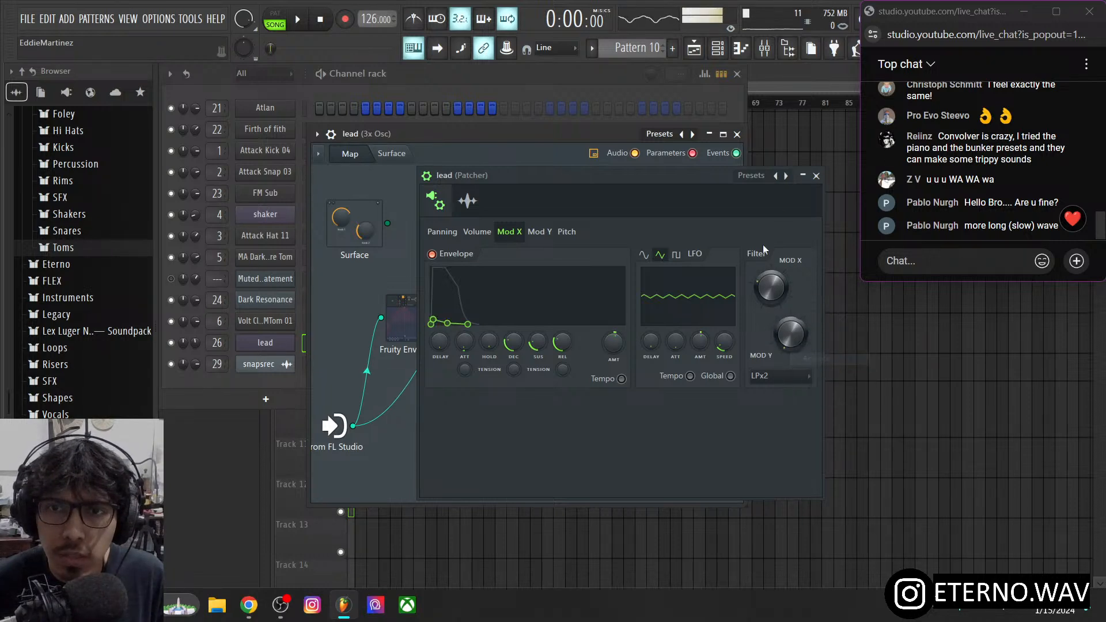
pyautogui.click(816, 176)
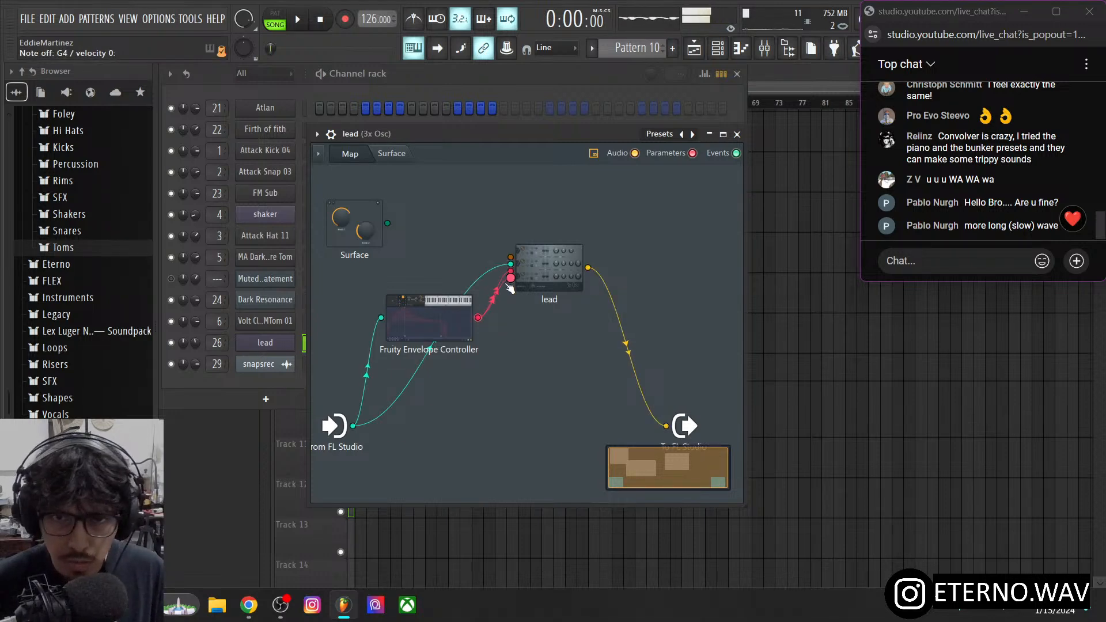
# - Check the lead's Mod X envelope and filter section, and close the synth window
pyautogui.doubleClick(548, 268)
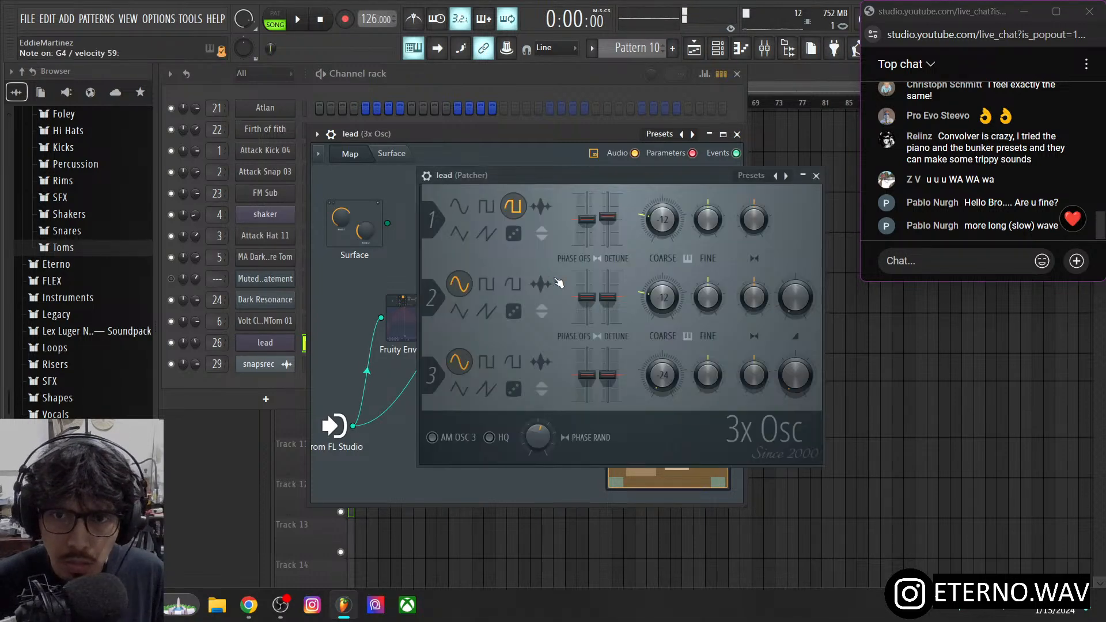
pyautogui.click(427, 176)
pyautogui.click(509, 232)
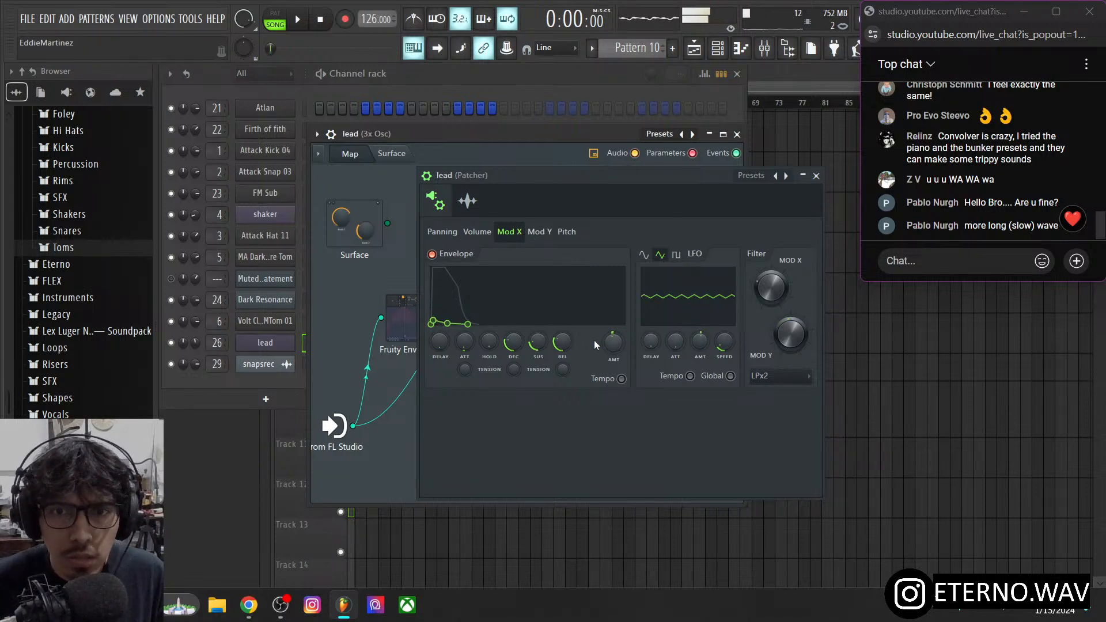
pyautogui.click(816, 176)
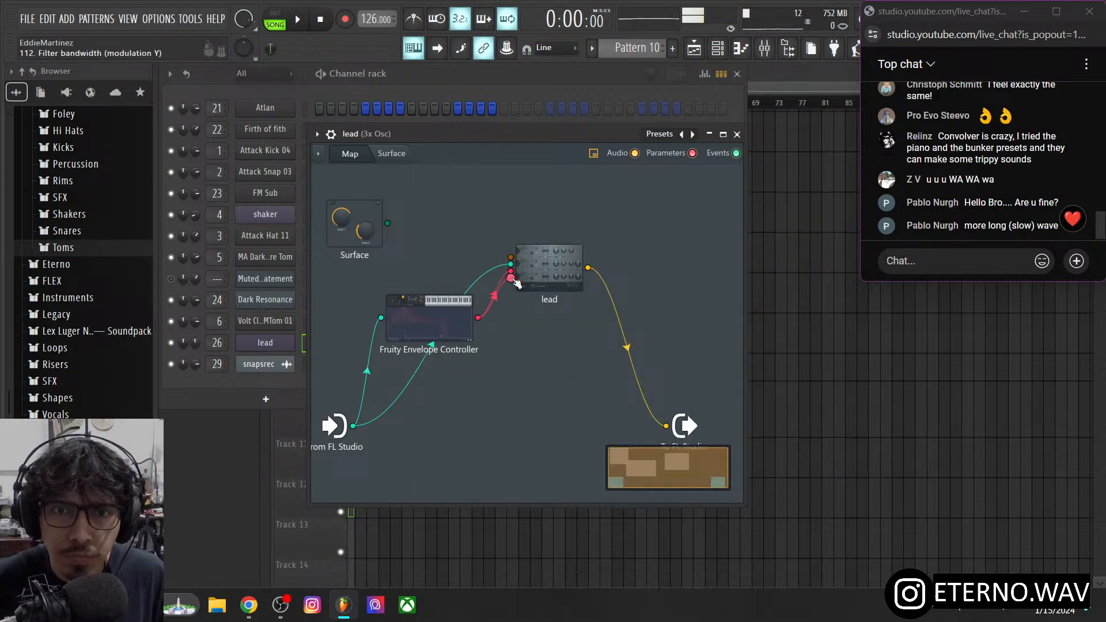
# - Move the lead module farther from the envelope controller and disconnect the controller's link to the filter cutoff envelope amount
pyautogui.moveTo(516, 282); pyautogui.dragTo(540, 290)
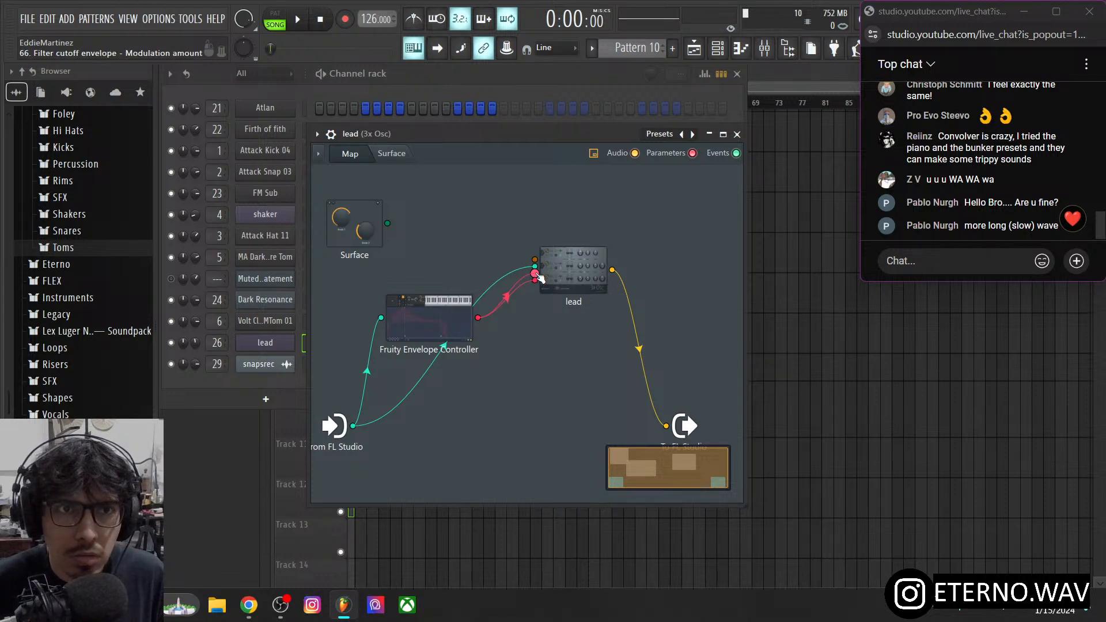
pyautogui.moveTo(536, 281)
pyautogui.mouseDown()
pyautogui.moveTo(533, 300)
pyautogui.moveTo(549, 288)
pyautogui.mouseUp()
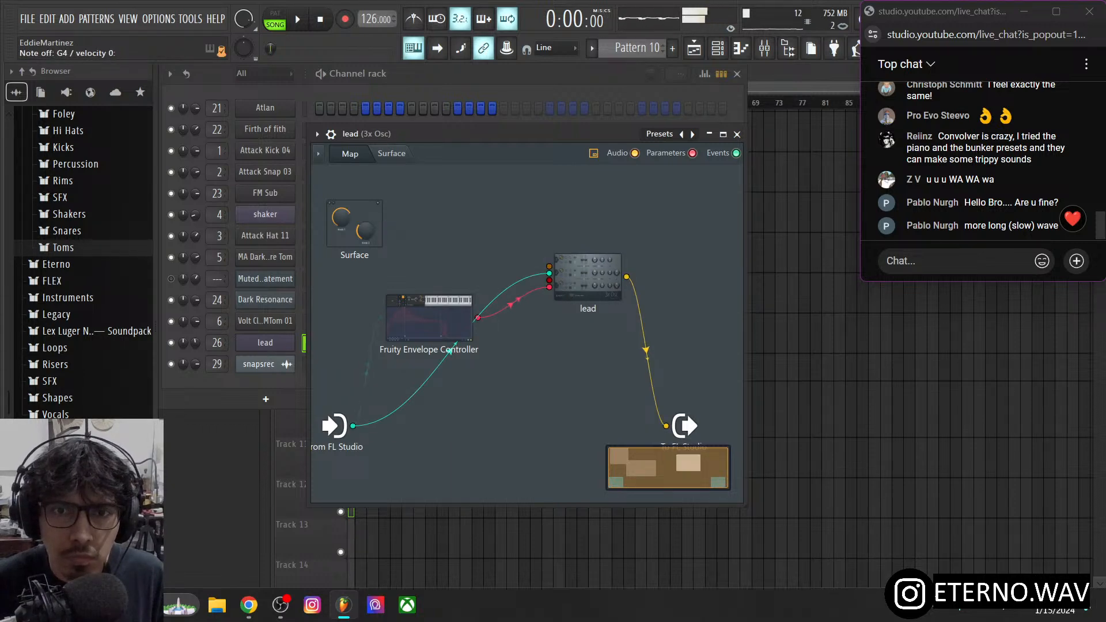
pyautogui.doubleClick(572, 283)
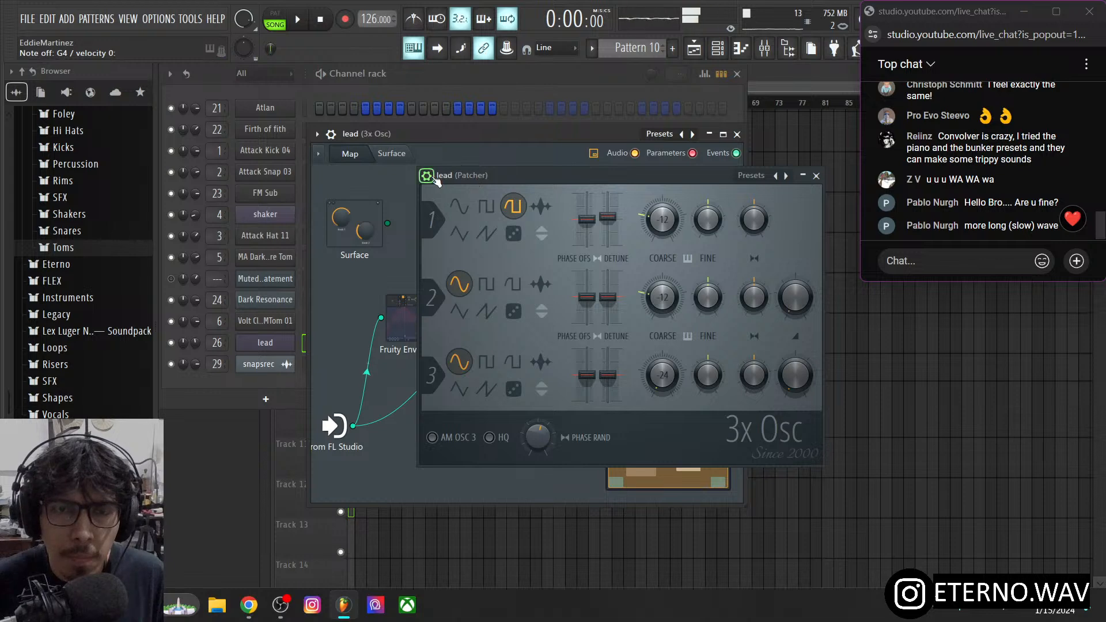
pyautogui.moveTo(678, 176); pyautogui.dragTo(679, 233)
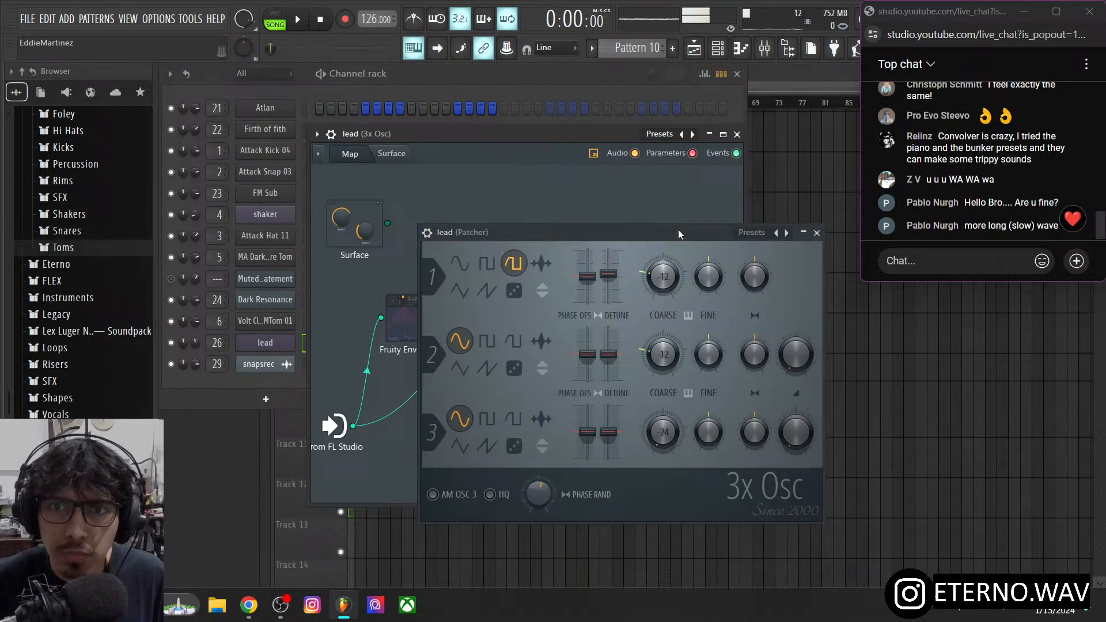
pyautogui.click(814, 233)
# - Zero the ENV and LFO amounts of the envelope controller's articulator 2 and display its Velocity mapping
pyautogui.doubleClick(447, 314)
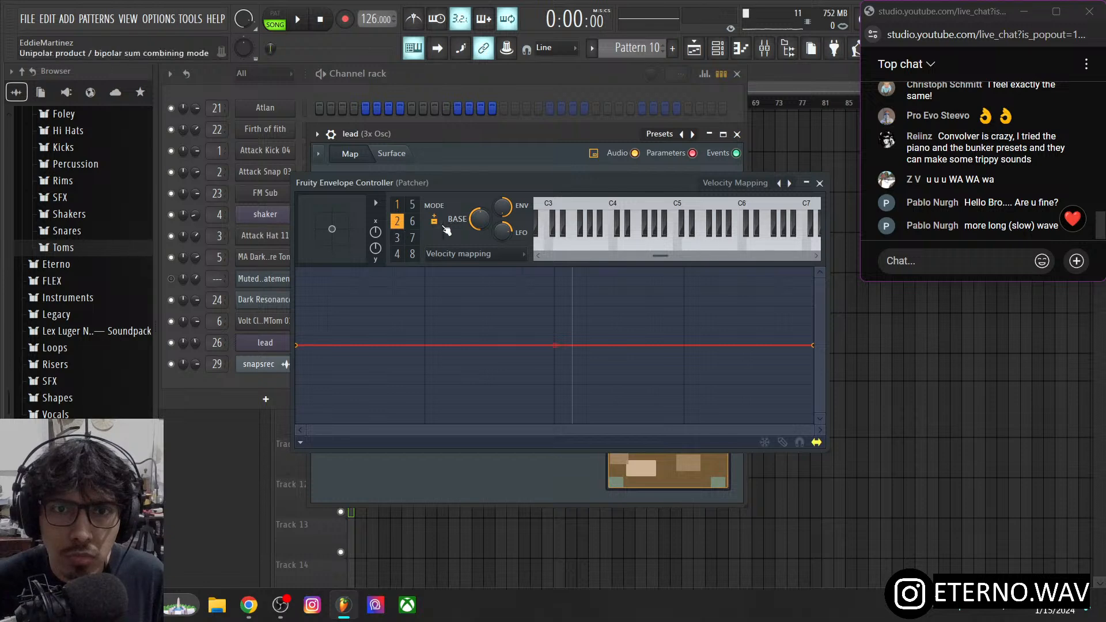
pyautogui.click(397, 222)
pyautogui.click(503, 231)
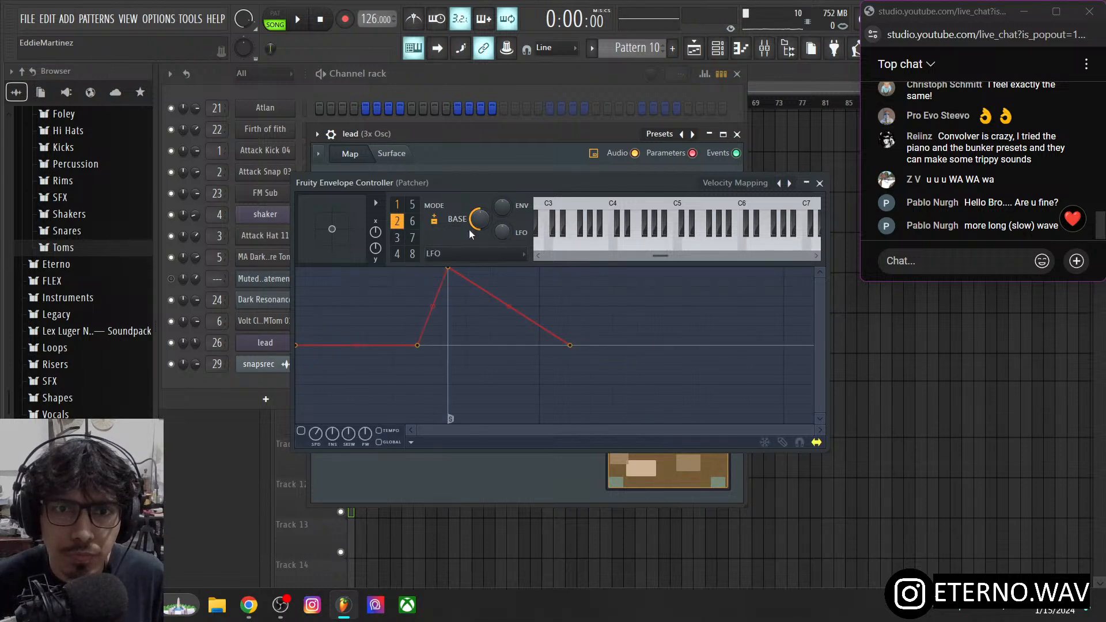
pyautogui.click(442, 258)
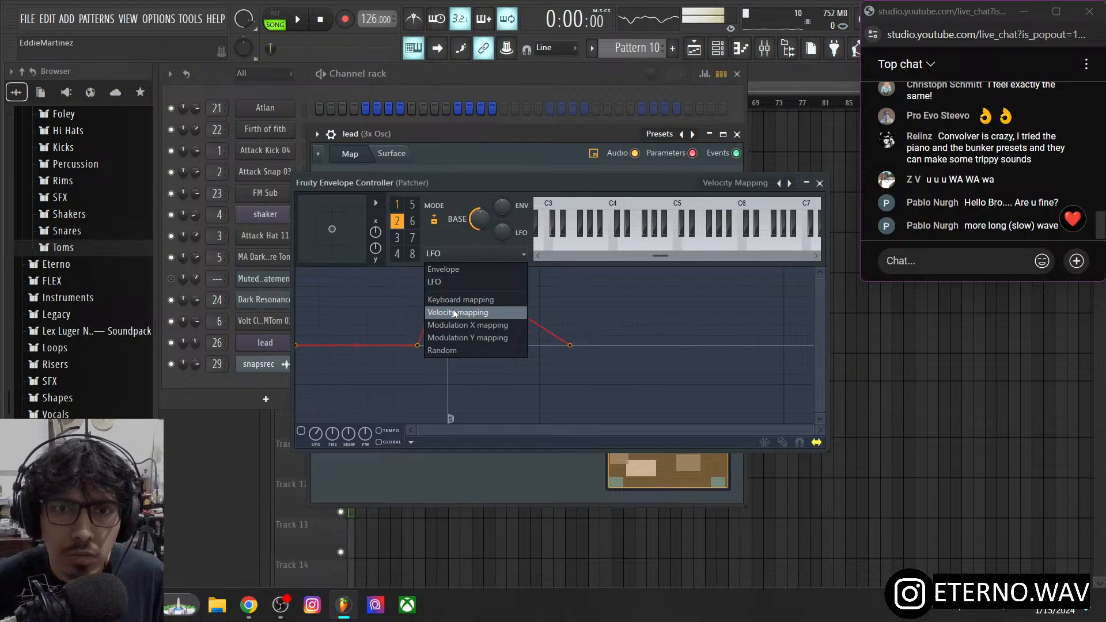
pyautogui.click(453, 309)
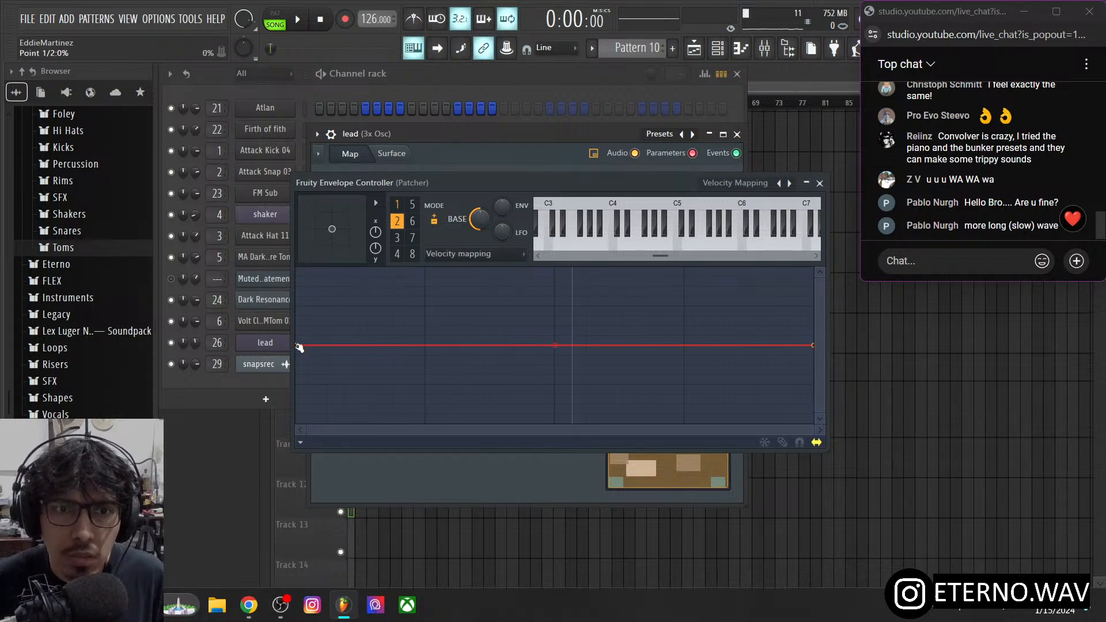
# - Shape articulator 2's velocity mapping as a rising line from the minimum level to 27% at full velocity
pyautogui.moveTo(299, 347); pyautogui.dragTo(297, 423)
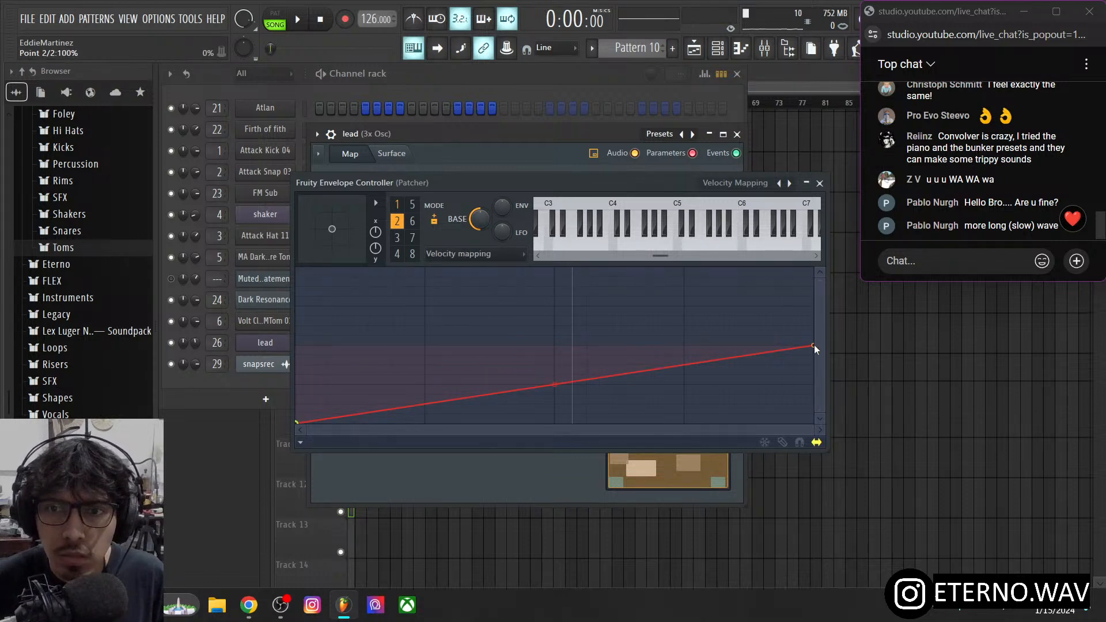
pyautogui.moveTo(814, 345); pyautogui.dragTo(821, 325)
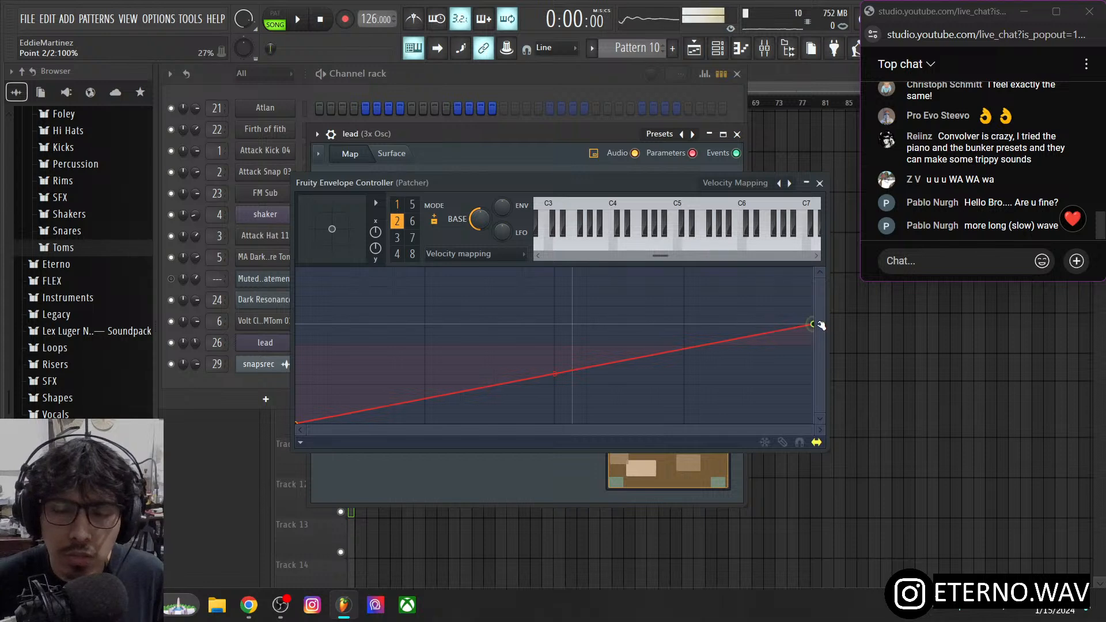
pyautogui.moveTo(551, 183); pyautogui.dragTo(369, 328)
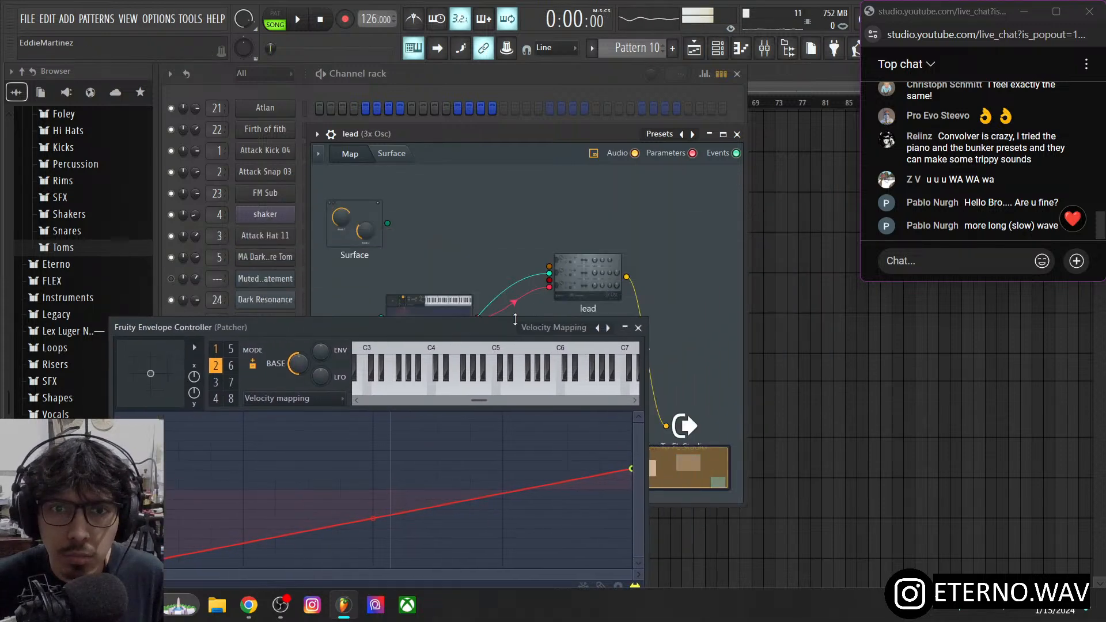
pyautogui.click(639, 328)
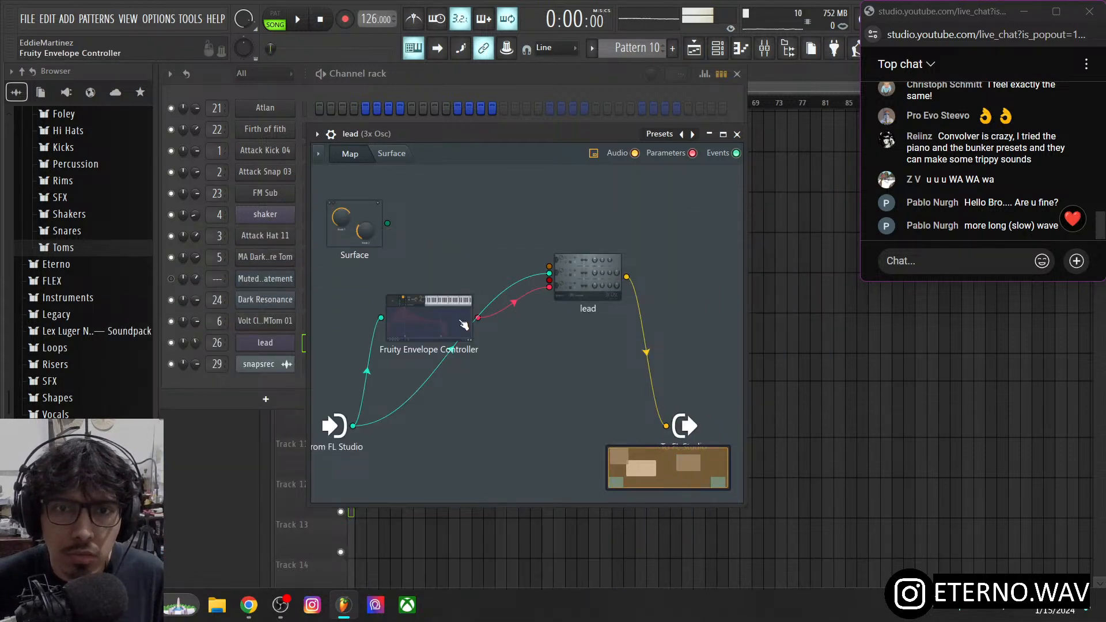
# - Activate the envelope controller's Articulator 2 output and connect it to the lead's filter cutoff envelope amount input
pyautogui.rightClick(464, 326)
pyautogui.moveTo(520, 396)
pyautogui.moveTo(631, 401)
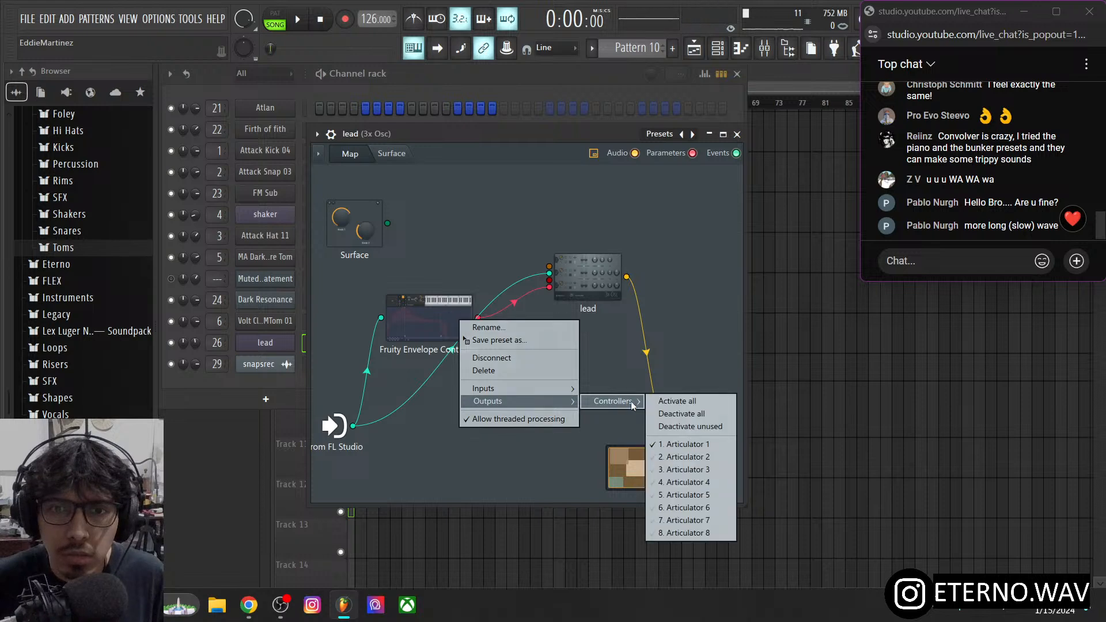
pyautogui.click(697, 456)
pyautogui.moveTo(478, 321); pyautogui.dragTo(549, 280)
# - Open the lead's Mod X envelope and observe how its amount responds to played note velocities
pyautogui.click(587, 277)
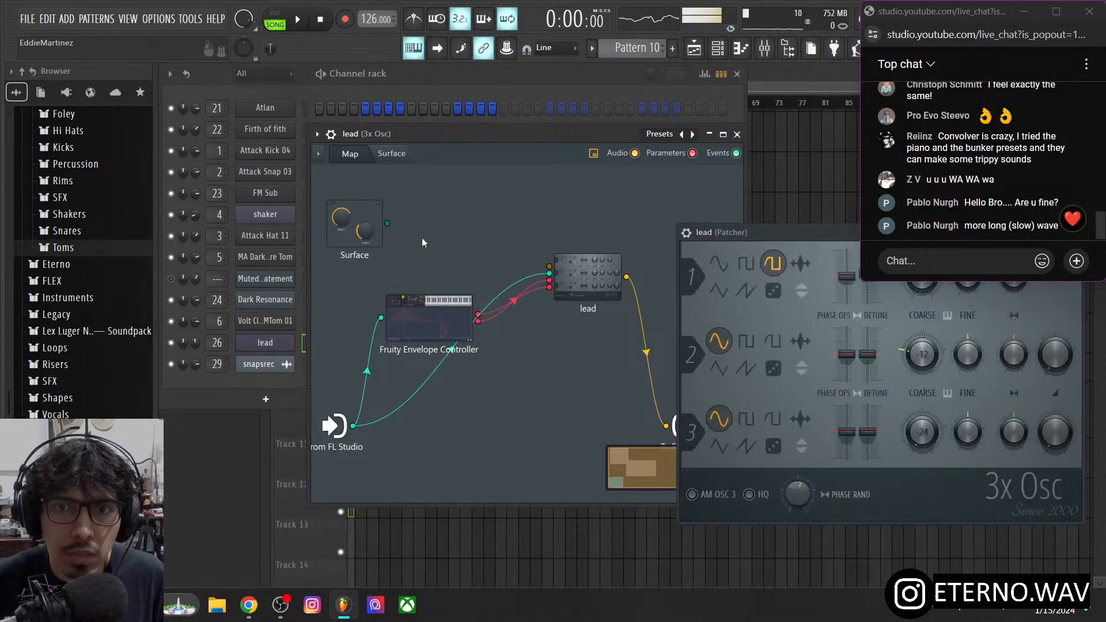
pyautogui.moveTo(738, 231); pyautogui.dragTo(564, 194)
pyautogui.click(512, 196)
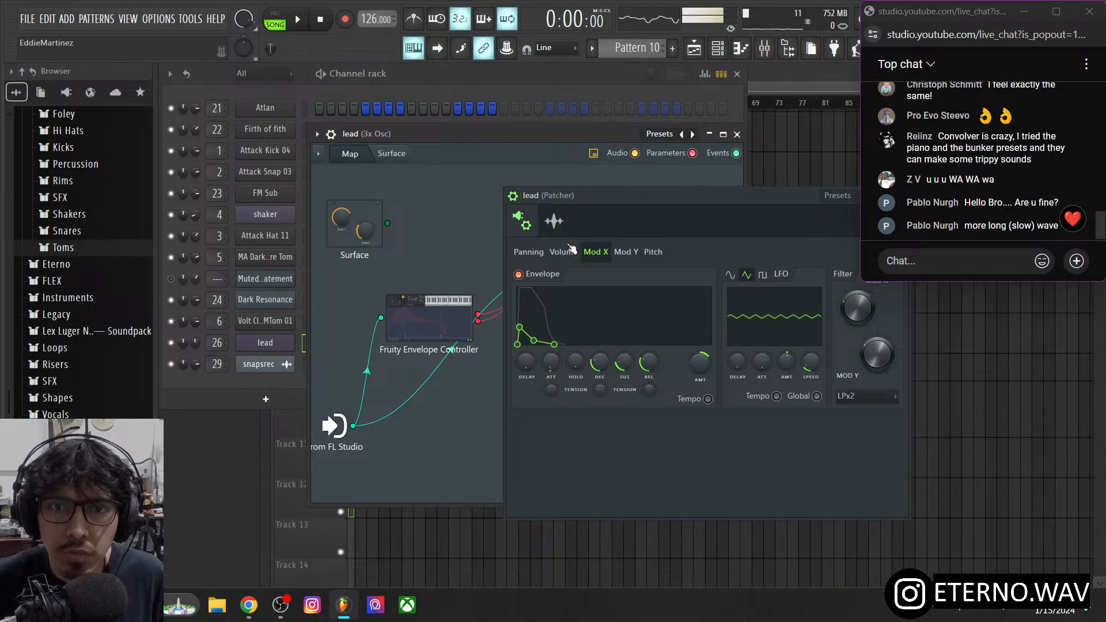
pyautogui.moveTo(670, 203); pyautogui.dragTo(602, 186)
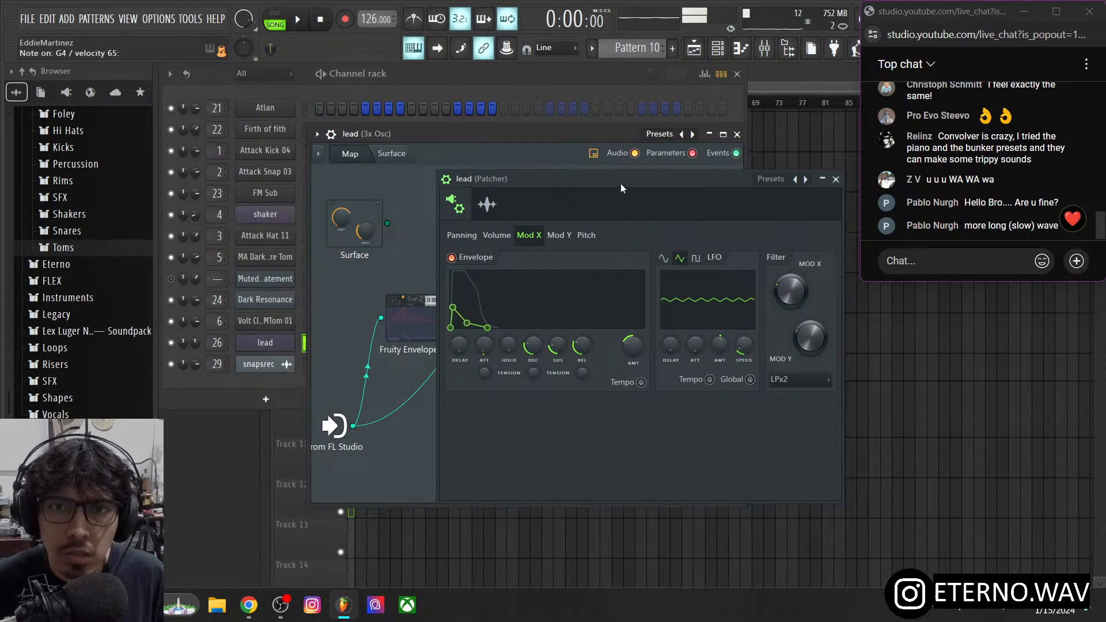
pyautogui.moveTo(620, 180); pyautogui.dragTo(248, 116)
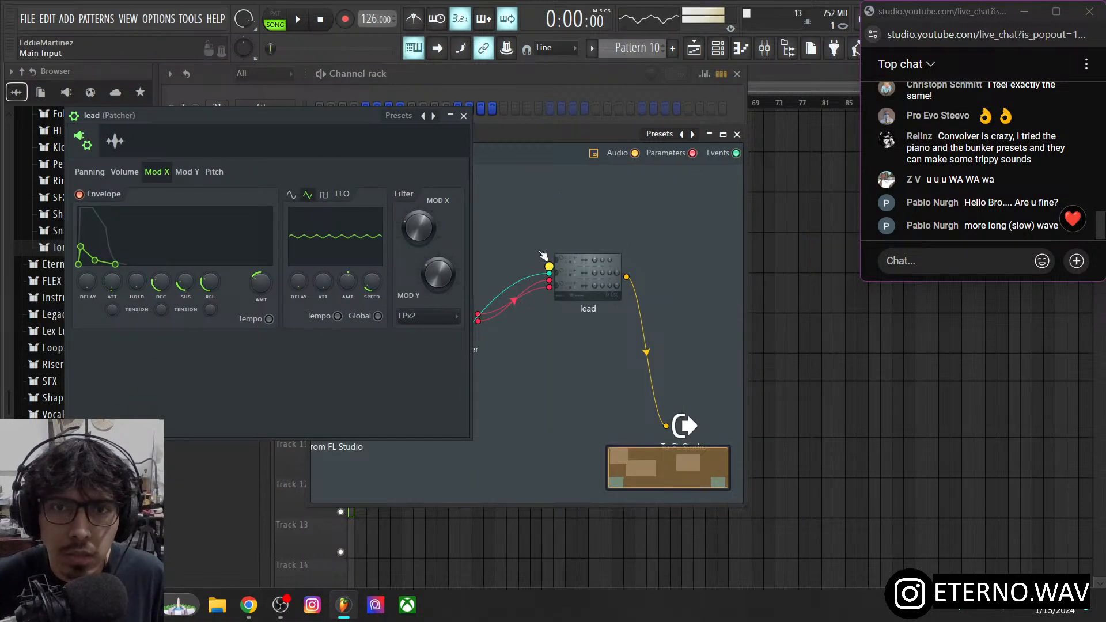
# - Arrange the Patcher, lead and envelope controller windows so the Mod X envelope and the velocity mapping curve show together
pyautogui.moveTo(516, 133); pyautogui.dragTo(689, 172)
pyautogui.click(609, 345)
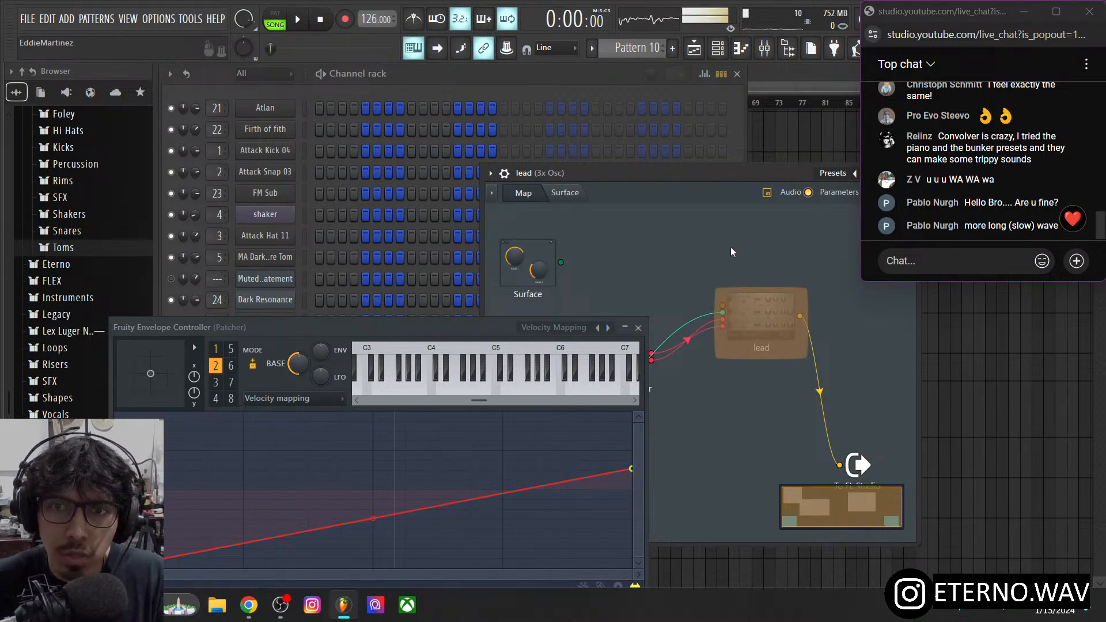
pyautogui.doubleClick(755, 324)
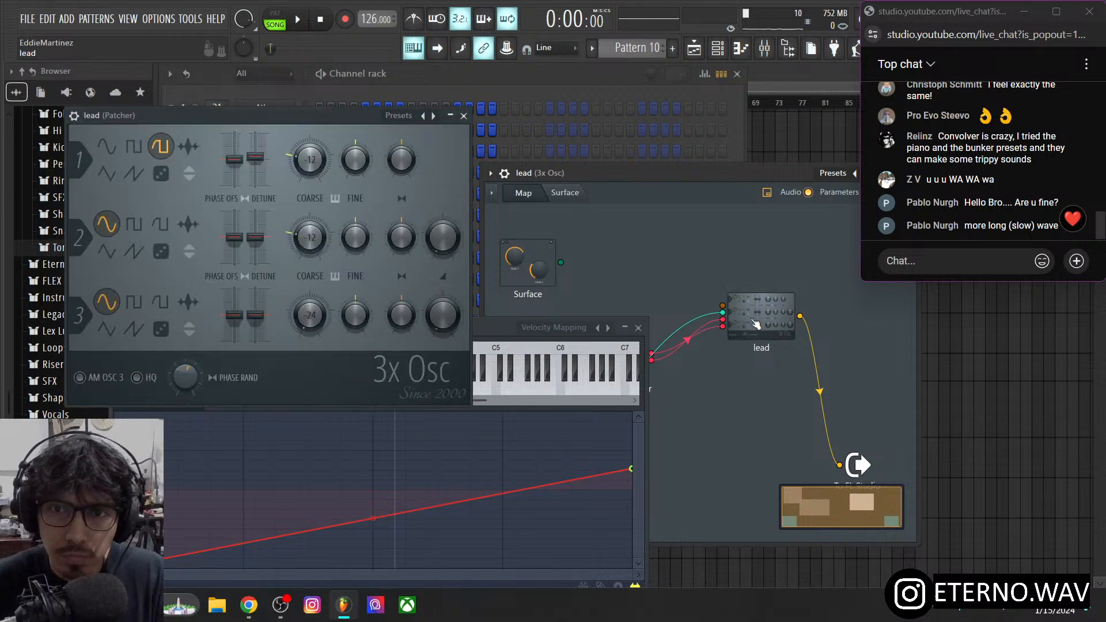
pyautogui.moveTo(504, 333); pyautogui.dragTo(858, 309)
pyautogui.moveTo(359, 116); pyautogui.dragTo(345, 73)
pyautogui.moveTo(661, 306); pyautogui.dragTo(593, 300)
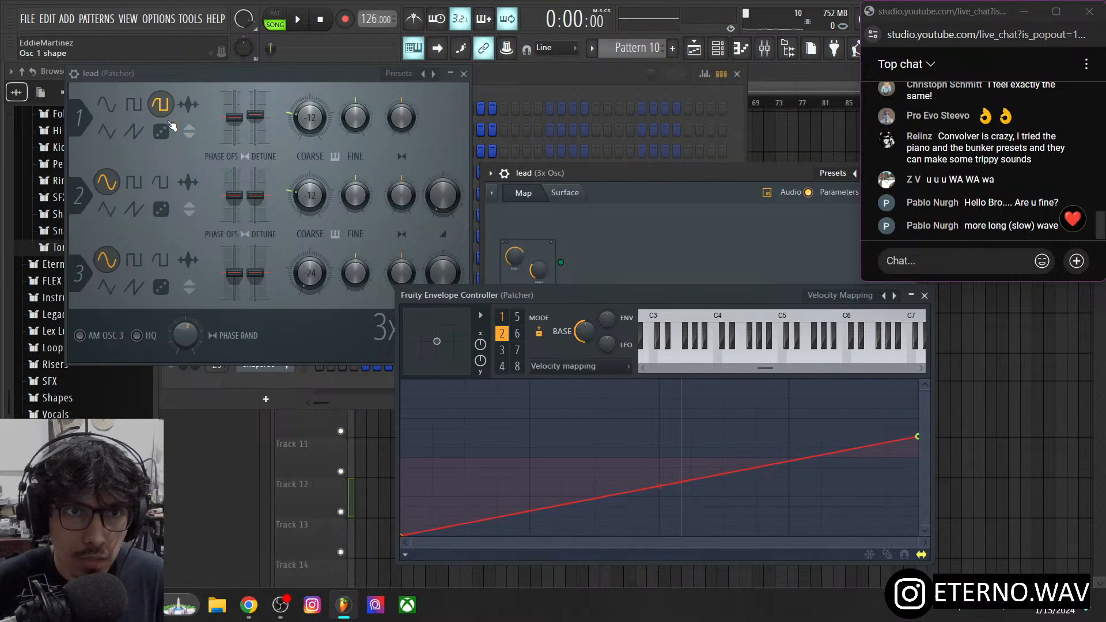
pyautogui.click(74, 73)
pyautogui.click(117, 100)
pyautogui.click(82, 97)
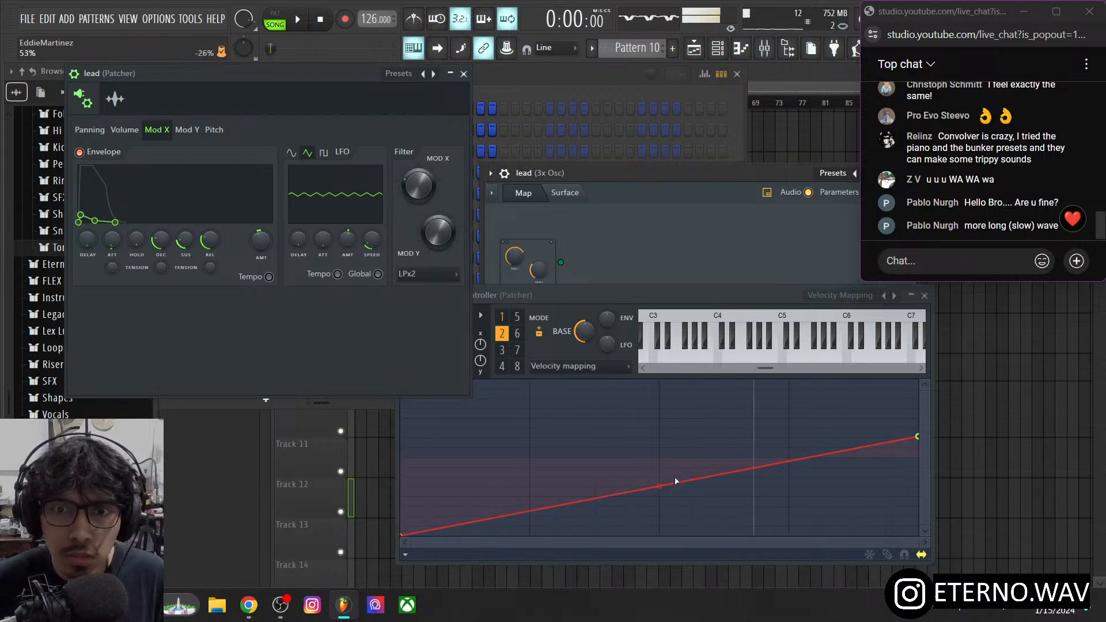
# - Try different bends and end levels on articulator 2's velocity curve, raising the end point to the maximum
pyautogui.moveTo(659, 486); pyautogui.dragTo(660, 516)
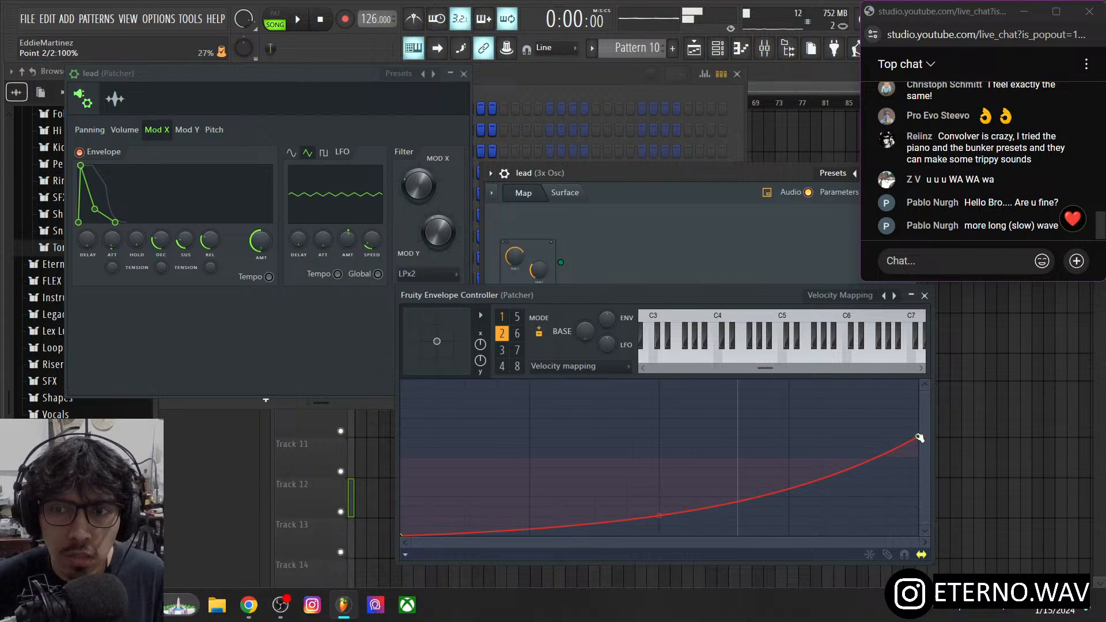
pyautogui.moveTo(918, 436); pyautogui.dragTo(925, 386)
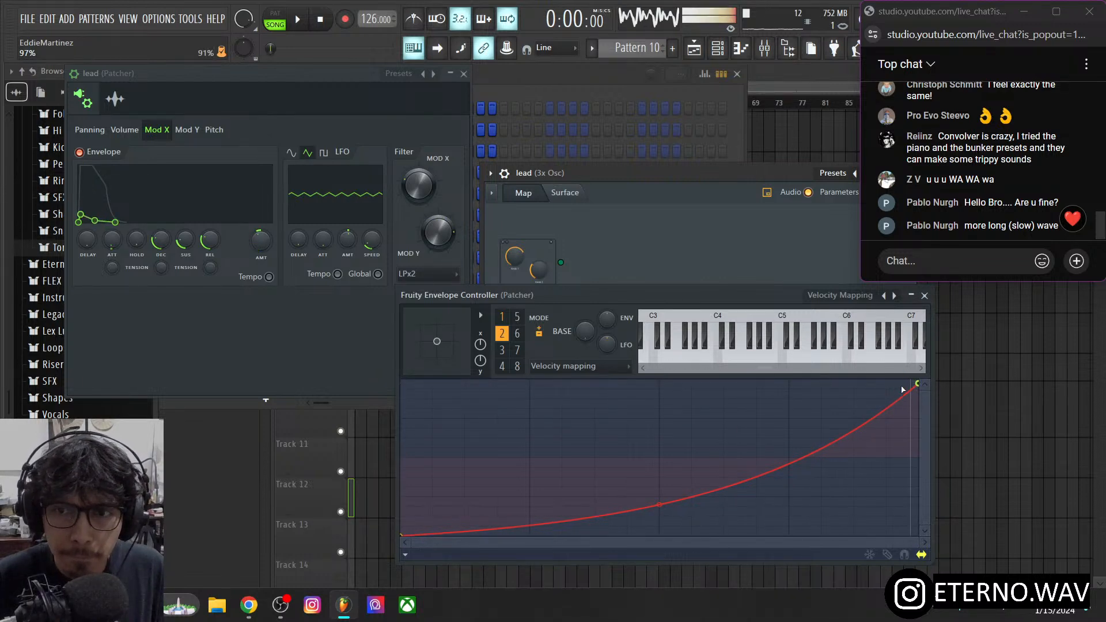
pyautogui.moveTo(920, 390); pyautogui.dragTo(920, 464)
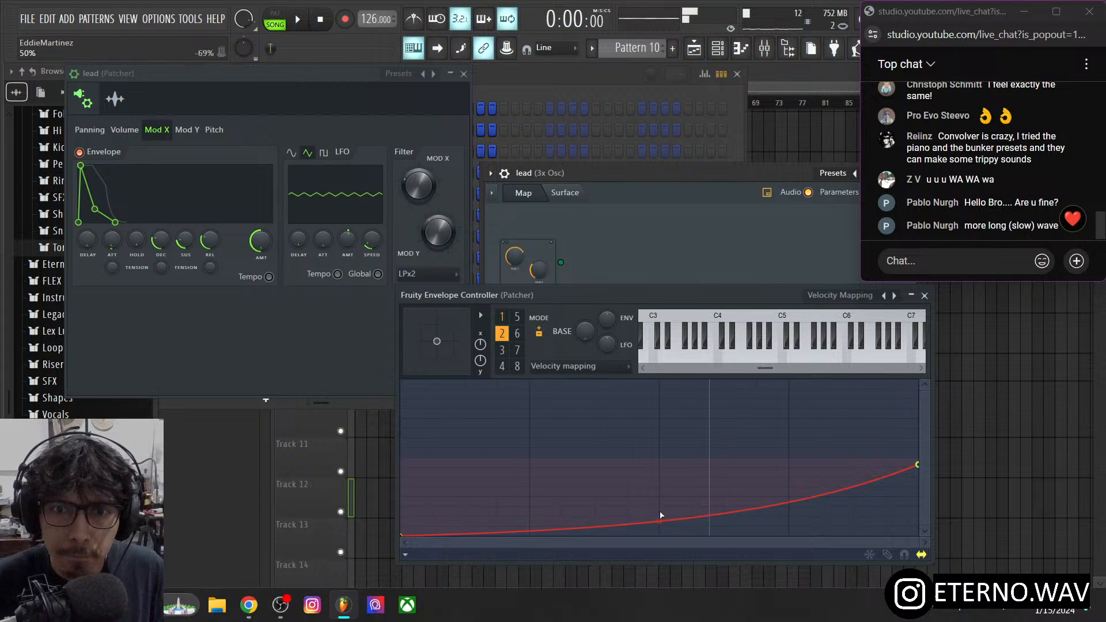
pyautogui.moveTo(661, 517); pyautogui.dragTo(691, 492)
pyautogui.moveTo(918, 466); pyautogui.dragTo(909, 368)
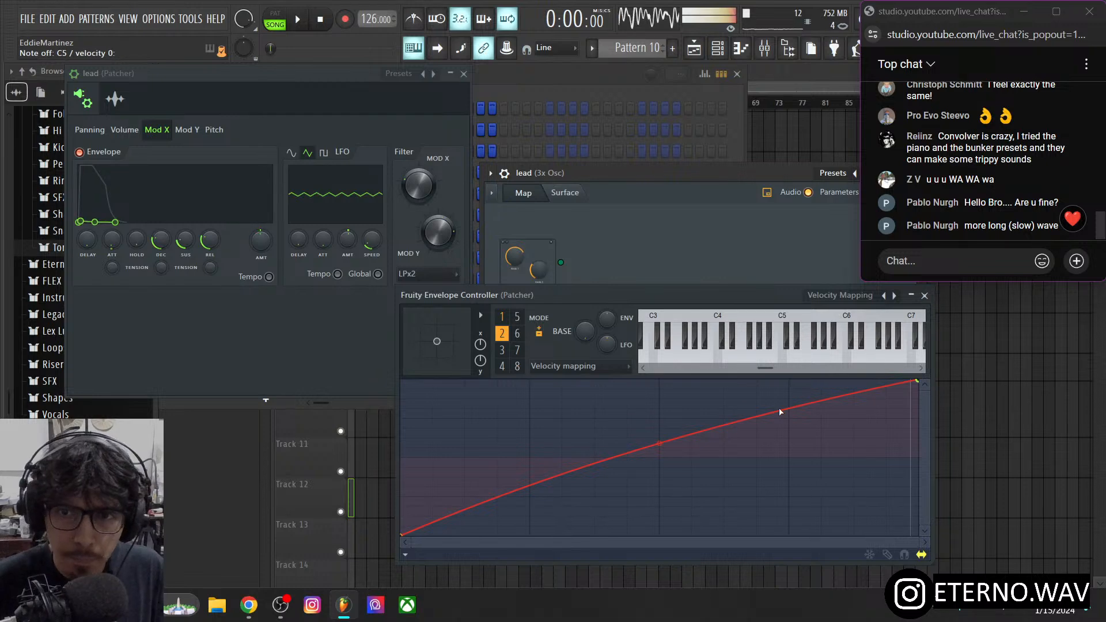
# - Lower the velocity curve's end point to slightly above the midline, raise the Base level, and straighten the curve into a line
pyautogui.moveTo(917, 381); pyautogui.dragTo(917, 428)
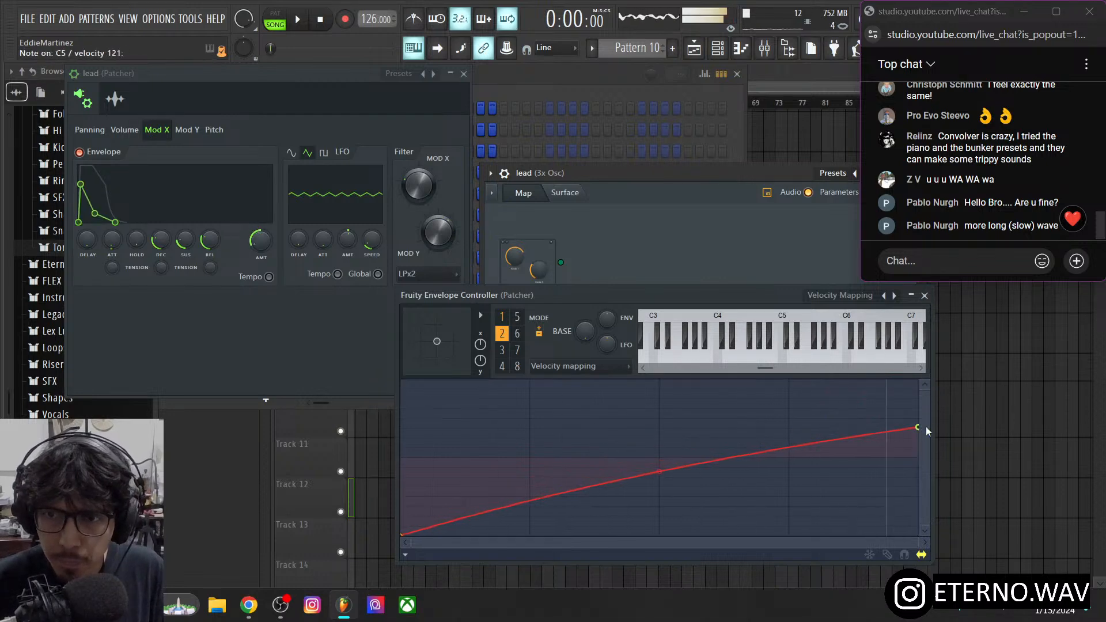
pyautogui.moveTo(660, 471); pyautogui.dragTo(660, 509)
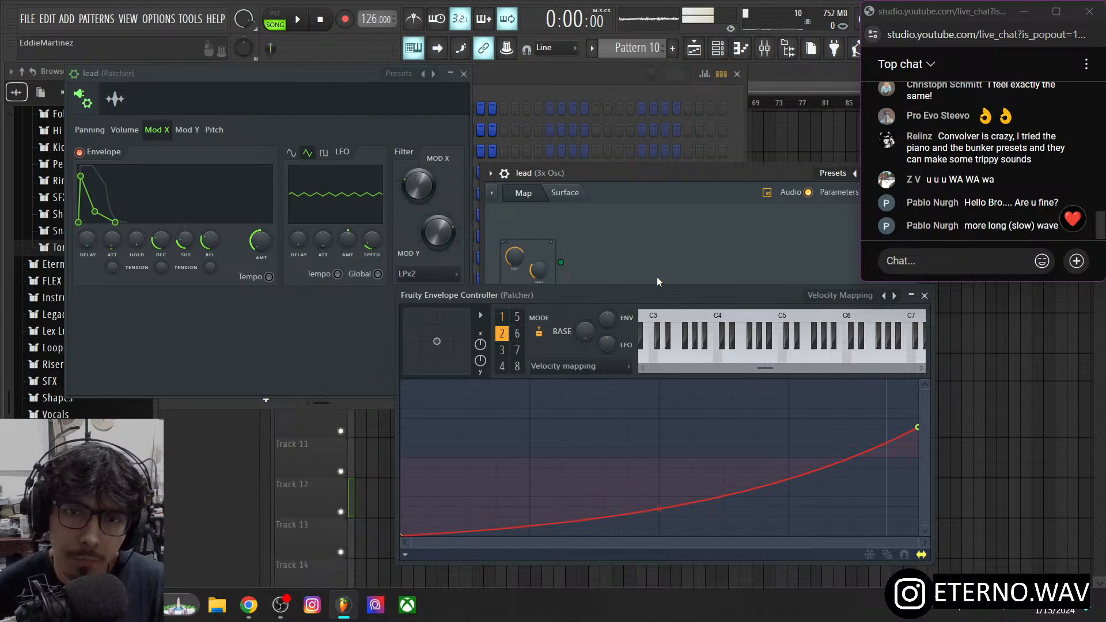
pyautogui.moveTo(579, 340); pyautogui.dragTo(586, 334)
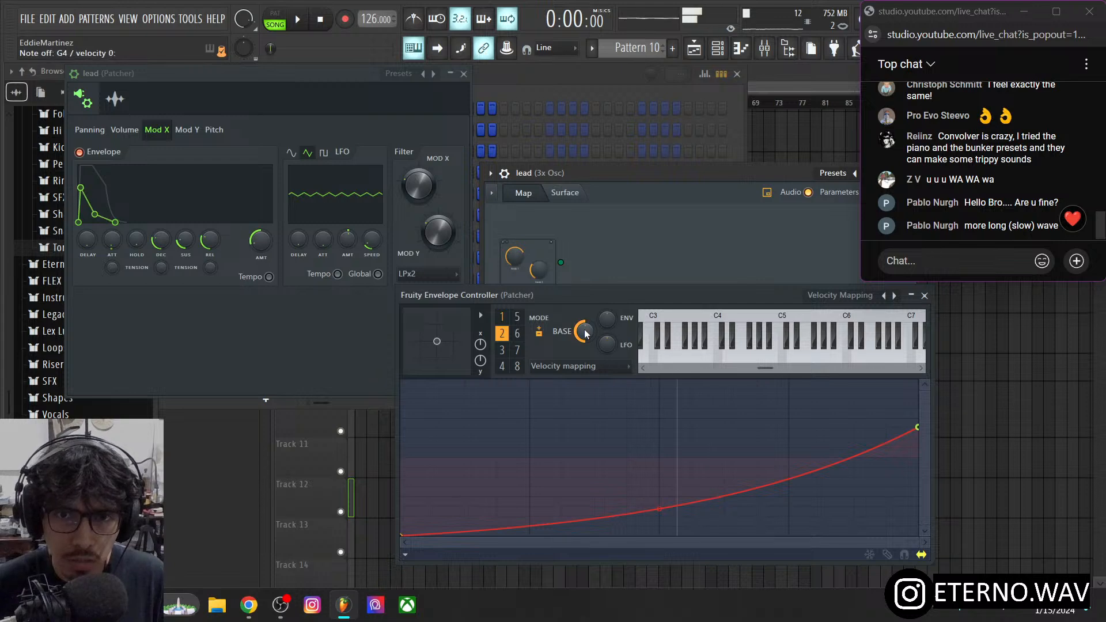
pyautogui.moveTo(657, 507); pyautogui.dragTo(655, 487)
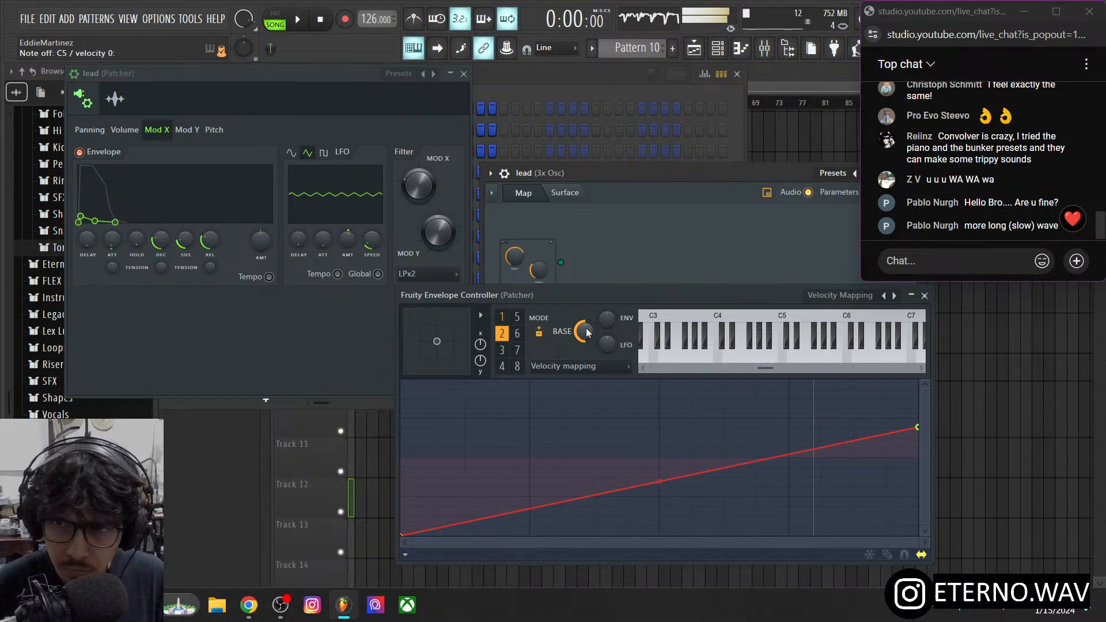
# - Bring the channel rack forward and close the lead and envelope controller windows
pyautogui.click(641, 96)
pyautogui.click(464, 73)
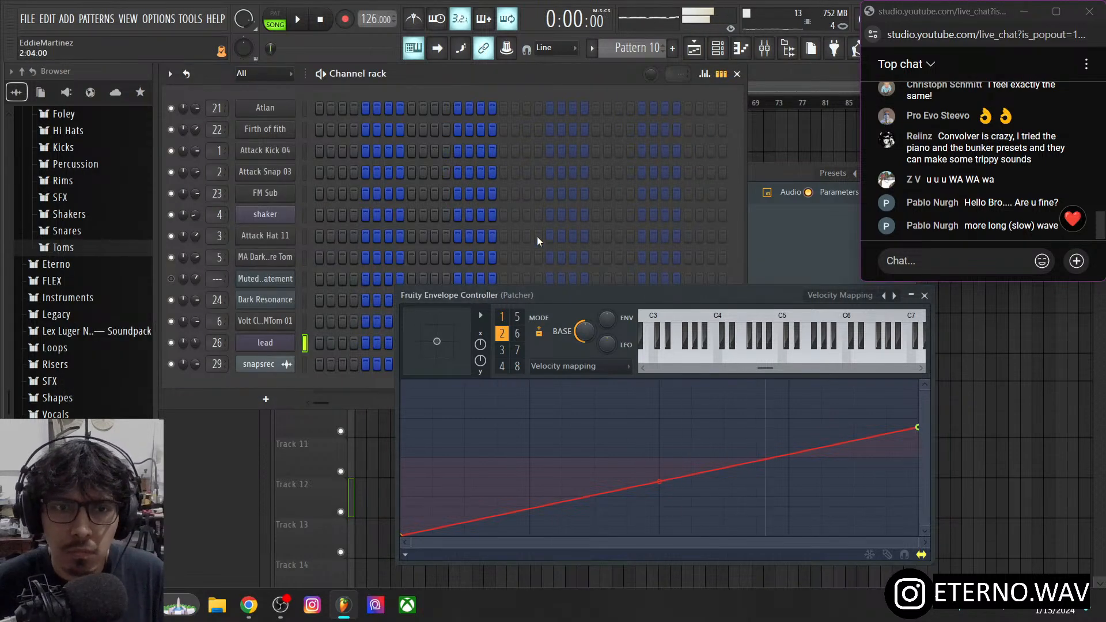
pyautogui.click(925, 296)
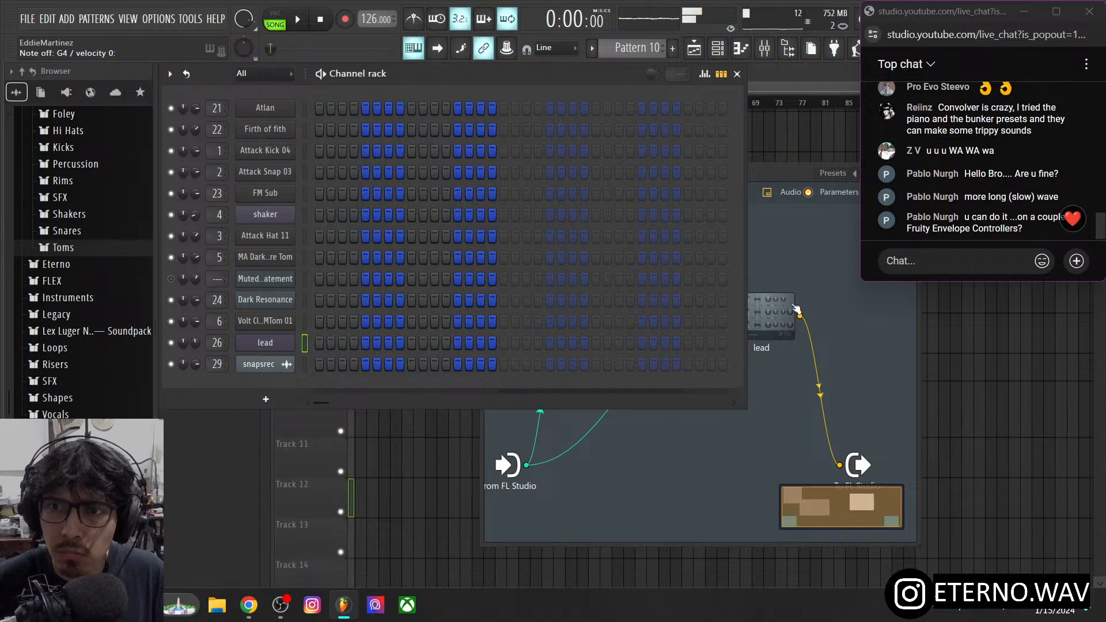
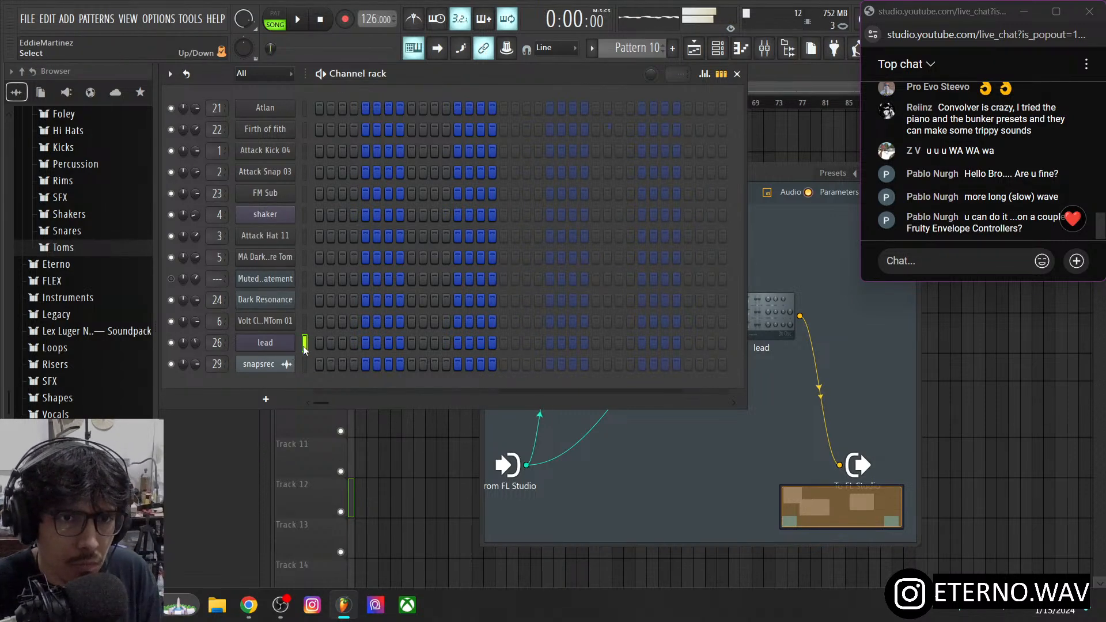
# - Lower the 3x Osc mixer track's send to the Reverb track to 17%
pyautogui.click(764, 51)
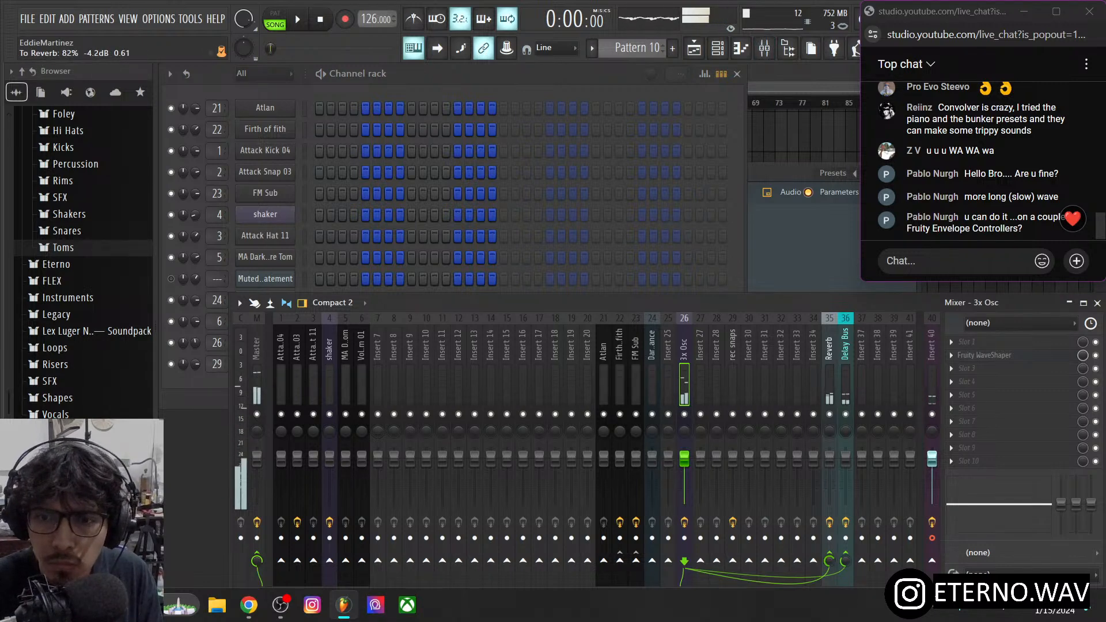
pyautogui.moveTo(841, 563)
pyautogui.mouseDown()
pyautogui.moveTo(841, 577)
pyautogui.moveTo(831, 574)
pyautogui.mouseUp()
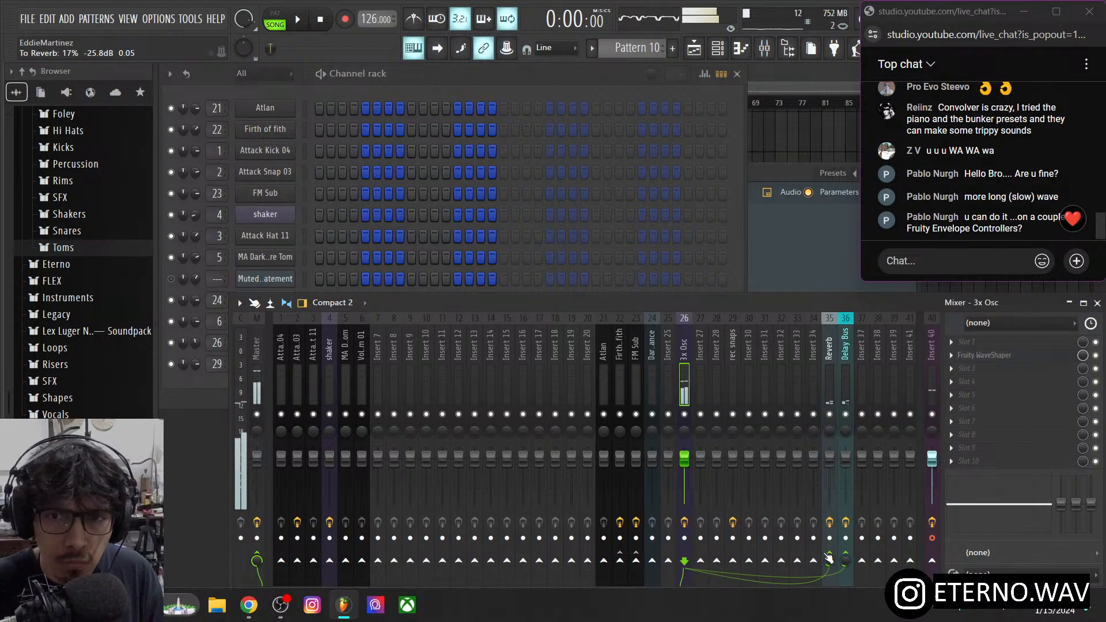
# - Select the playlist range from bar 25 to bar 57 and start song playback over it
pyautogui.press('F5')
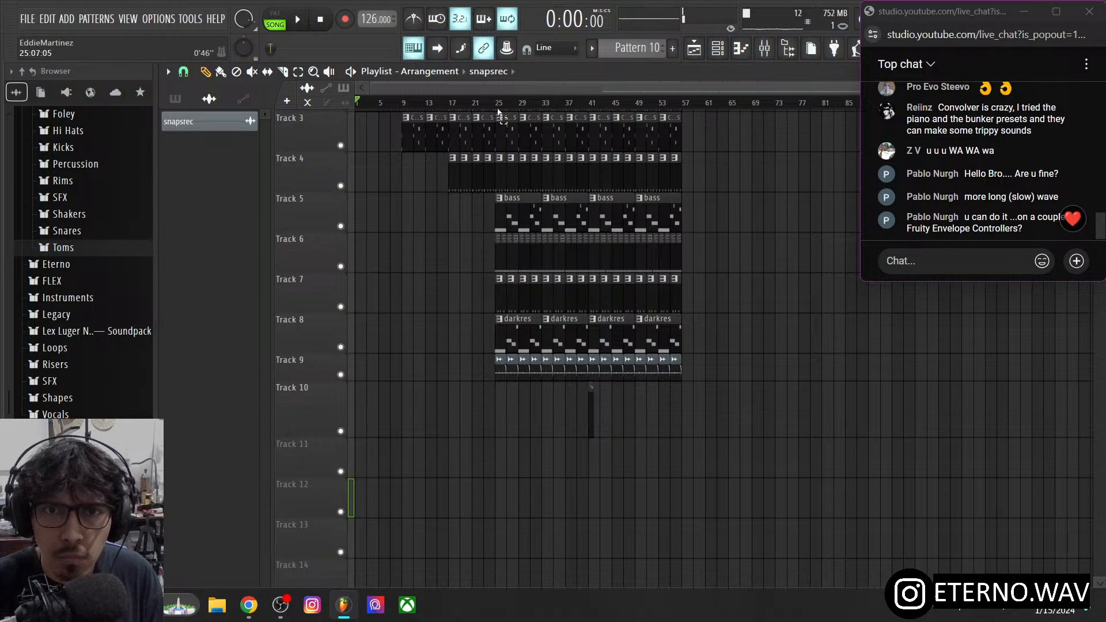
pyautogui.moveTo(499, 110); pyautogui.dragTo(682, 117)
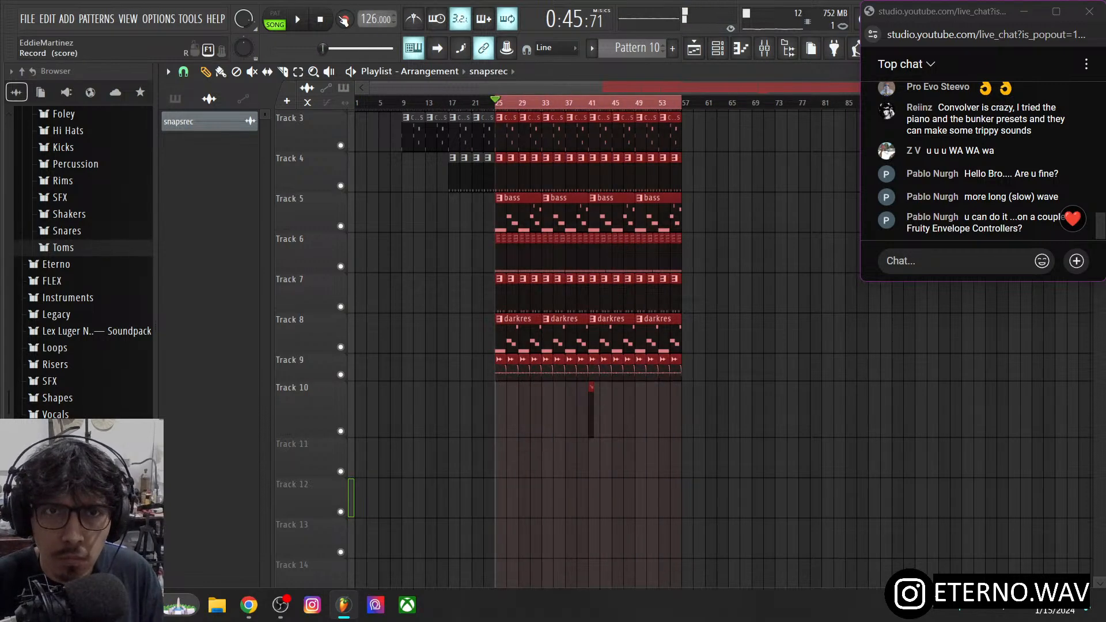
pyautogui.click(344, 20)
pyautogui.click(301, 20)
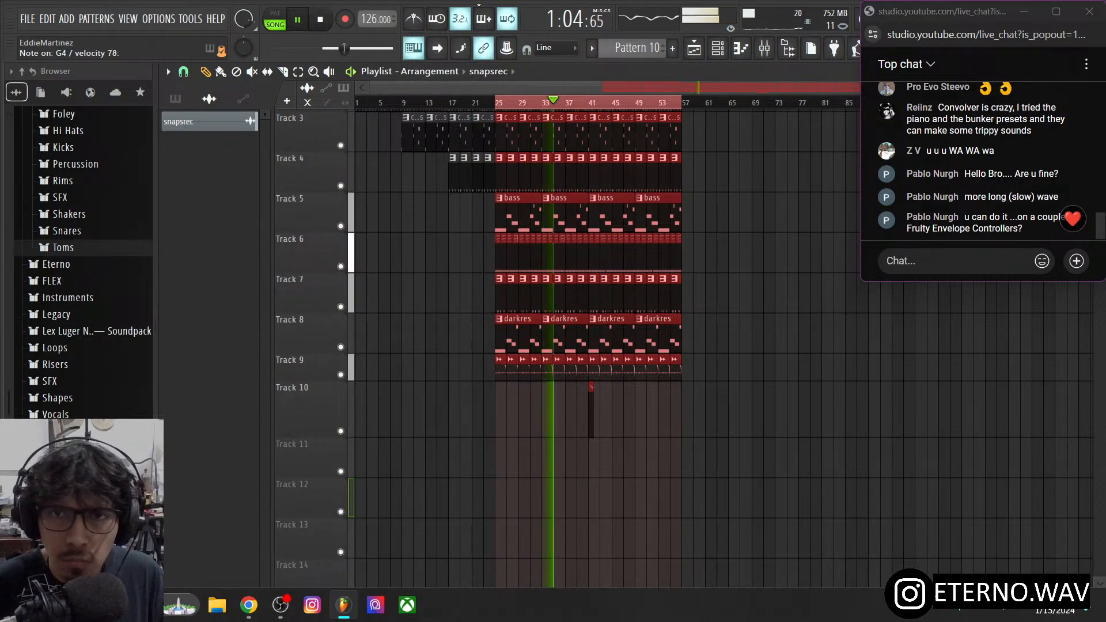
# - Open the lead's filter settings, nudge Mod Y, and disconnect the envelope controller's second link to the lead, ending playback
pyautogui.click(716, 50)
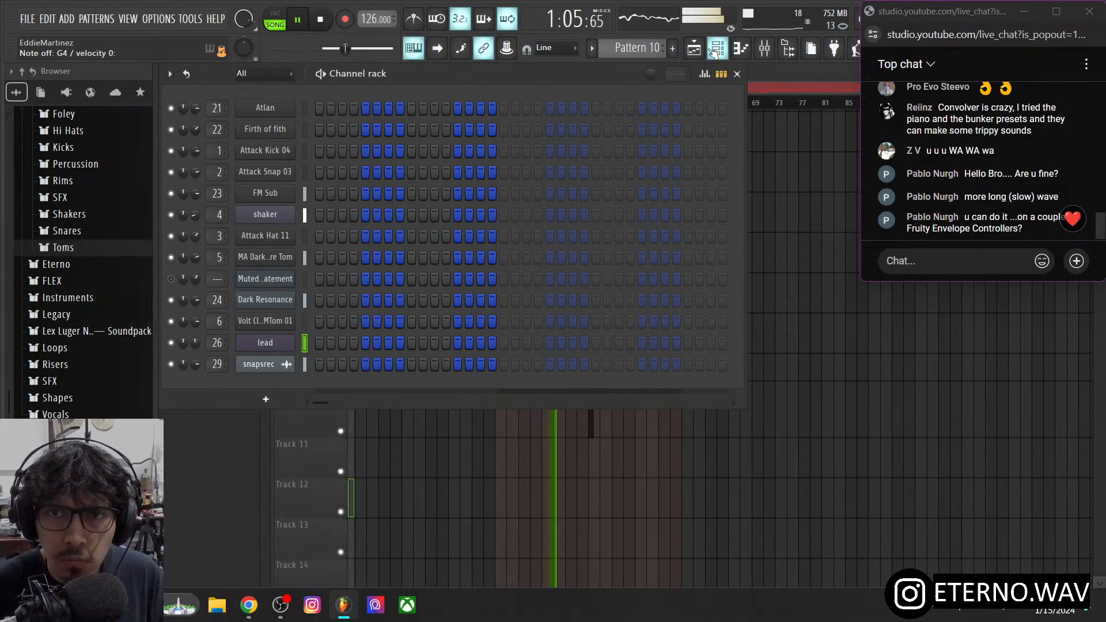
pyautogui.click(266, 343)
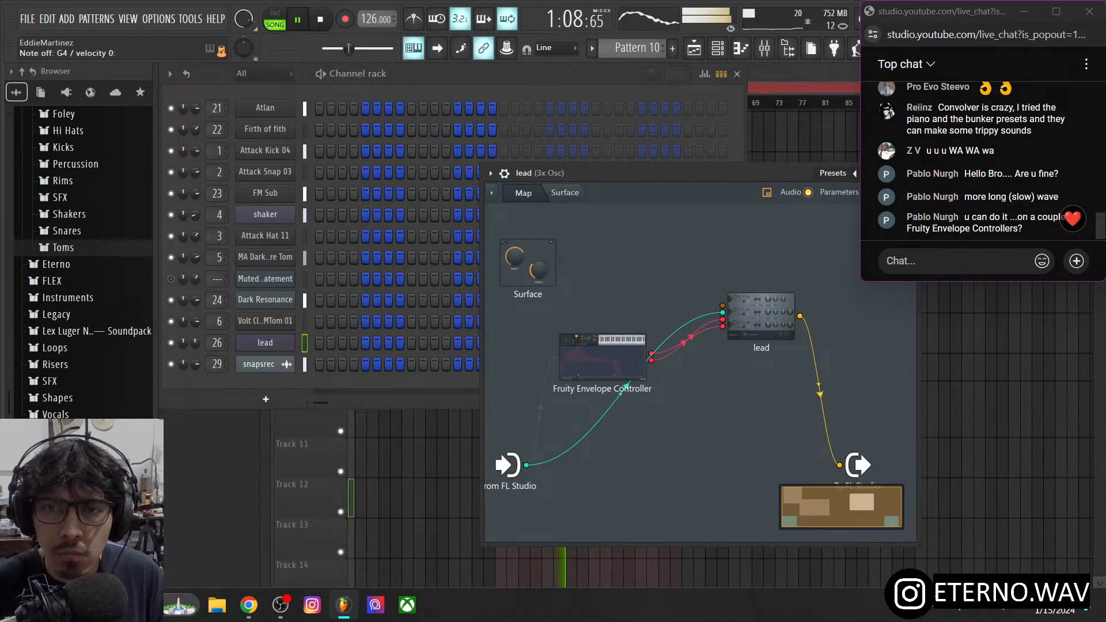
pyautogui.doubleClick(761, 325)
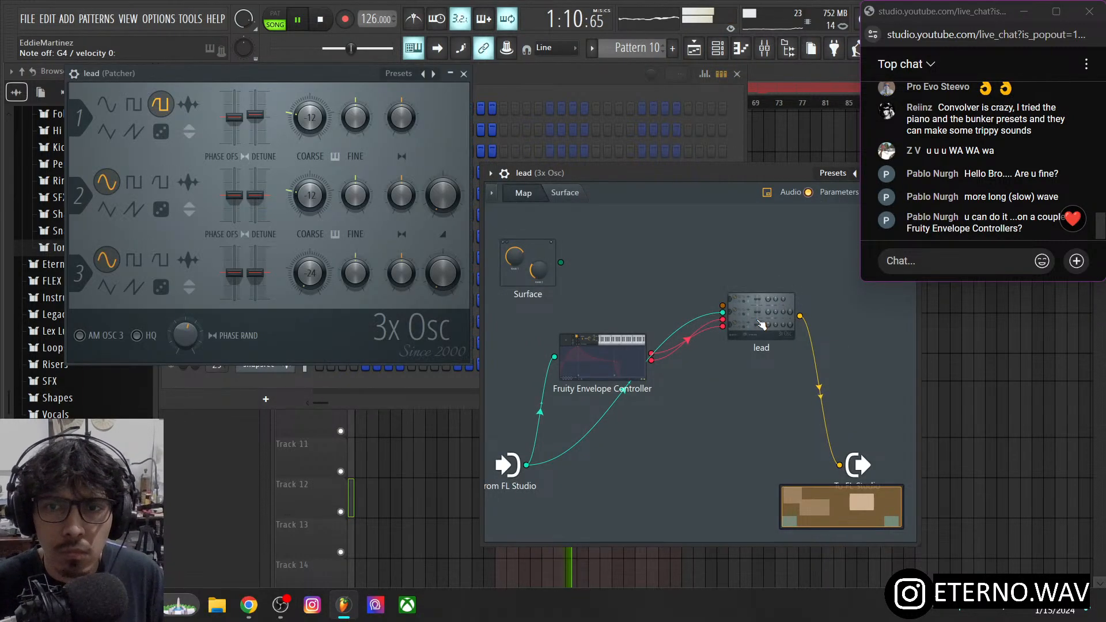
pyautogui.click(88, 77)
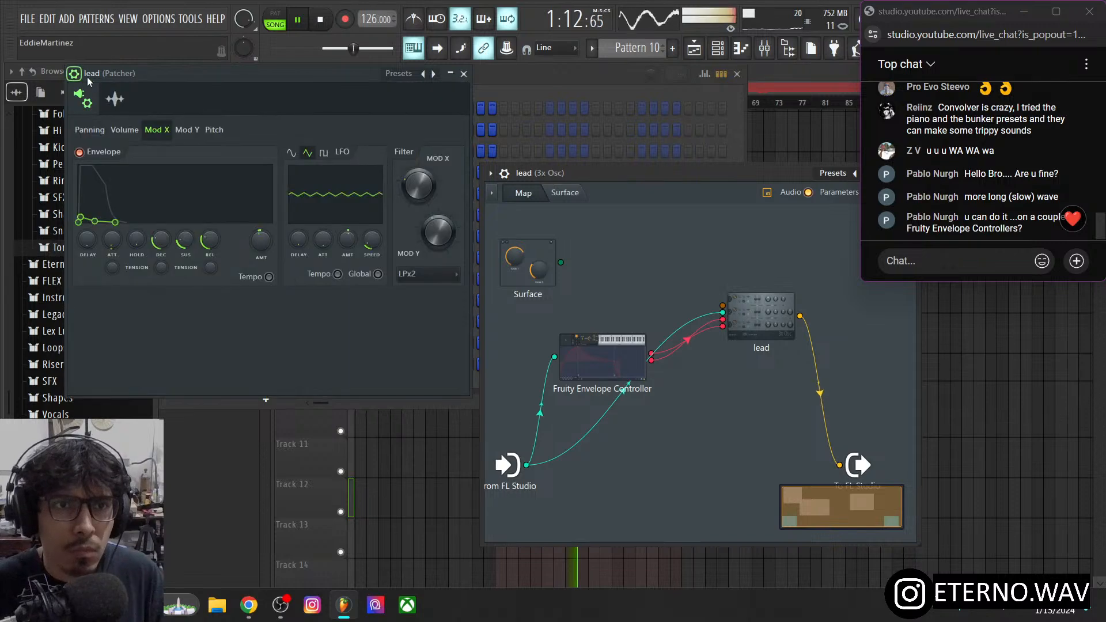
pyautogui.moveTo(447, 237); pyautogui.dragTo(447, 229)
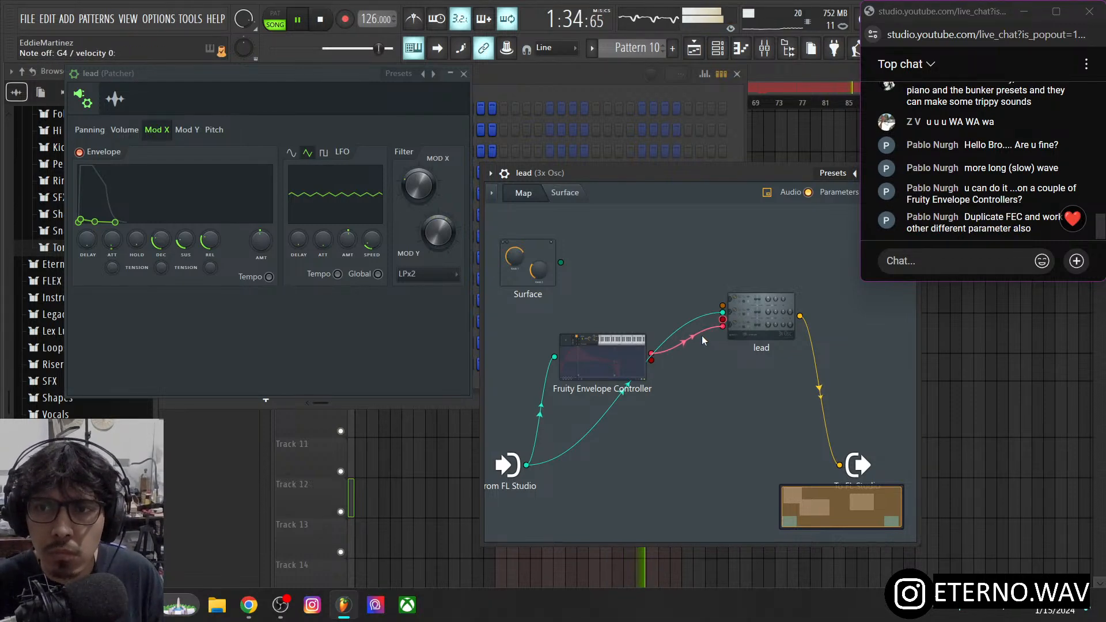
pyautogui.click(321, 22)
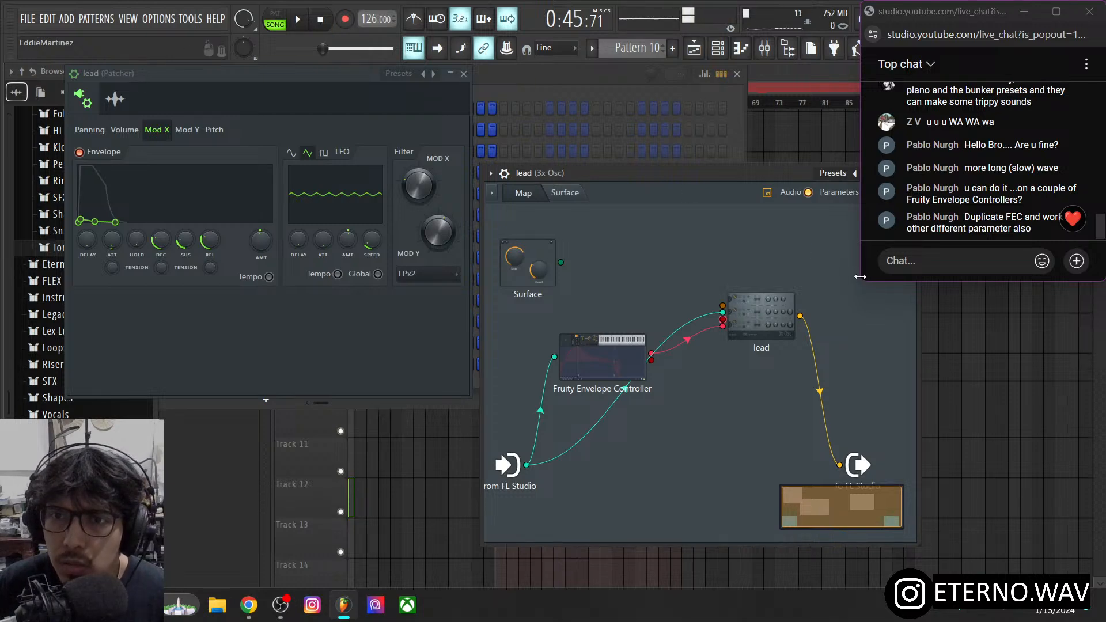
# - Widen the live chat window to read the newest messages in full, dismissing any options opened on them
pyautogui.moveTo(863, 280); pyautogui.dragTo(716, 271)
pyautogui.moveTo(1073, 220)
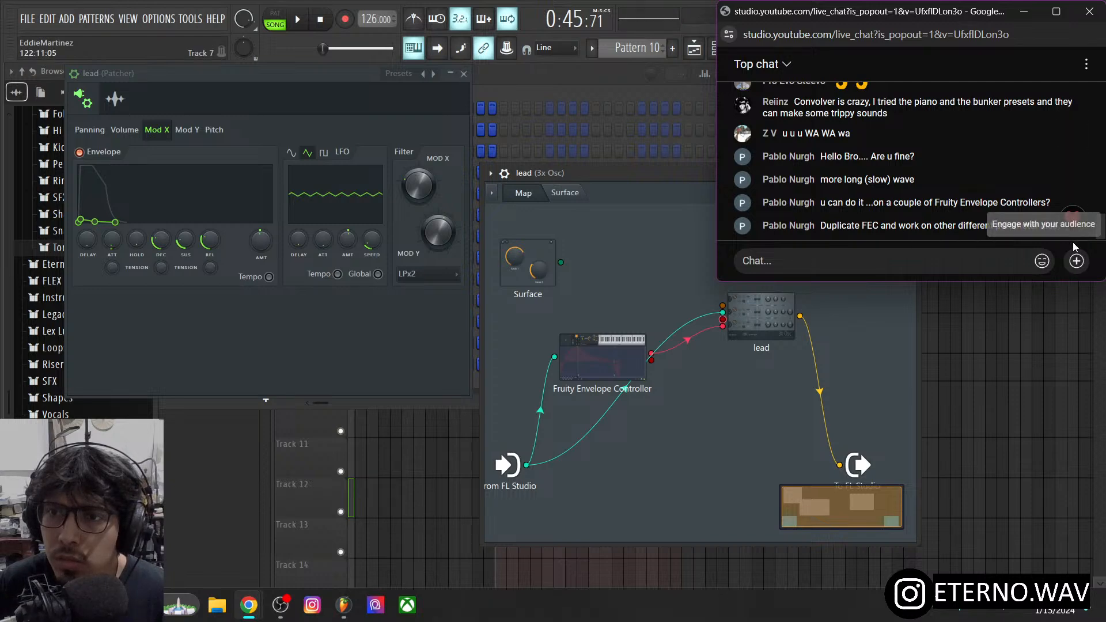
pyautogui.rightClick(1075, 224)
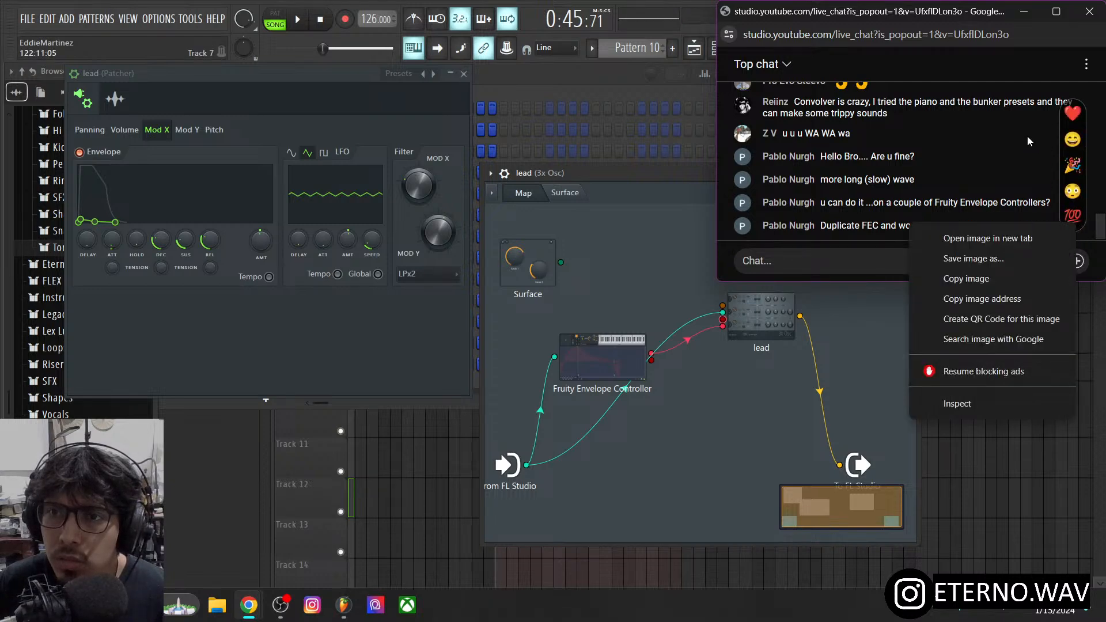
pyautogui.click(1083, 134)
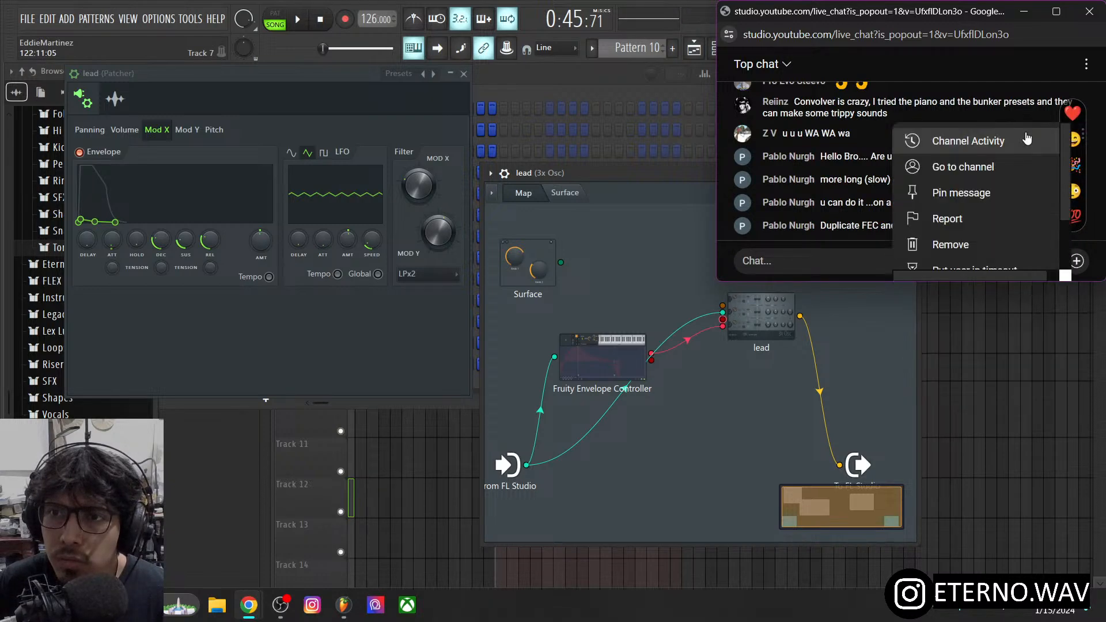
pyautogui.click(943, 78)
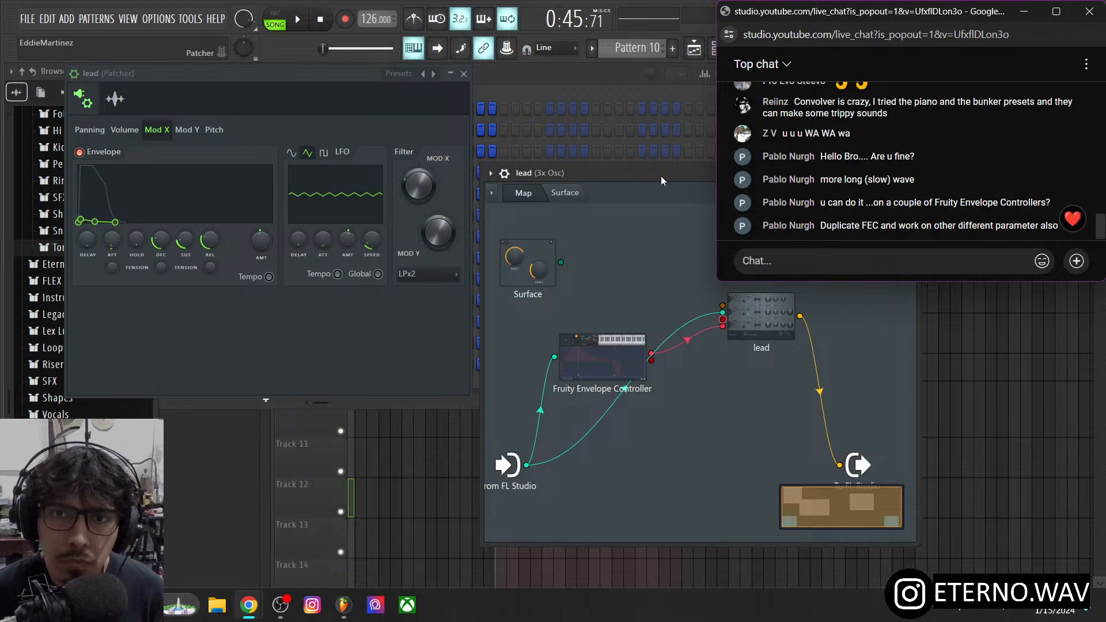
# - Close the lead's settings window, move Patcher clear of the chat window, and shift the Fruity Envelope Controller node up slightly
pyautogui.moveTo(714, 164); pyautogui.dragTo(664, 154)
pyautogui.click(464, 74)
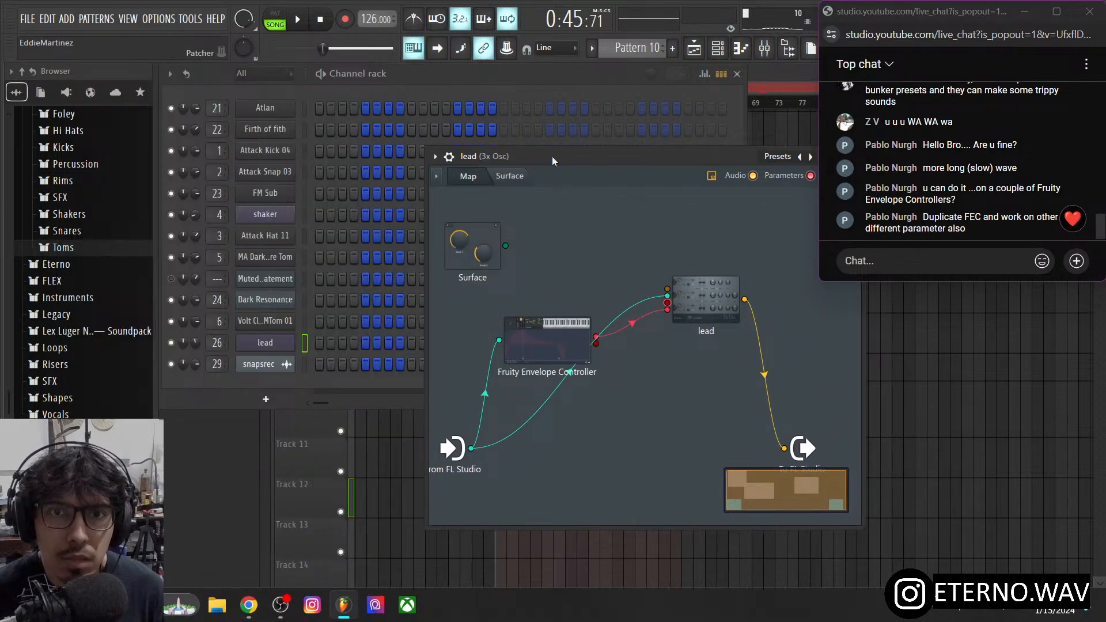
pyautogui.moveTo(552, 157); pyautogui.dragTo(465, 119)
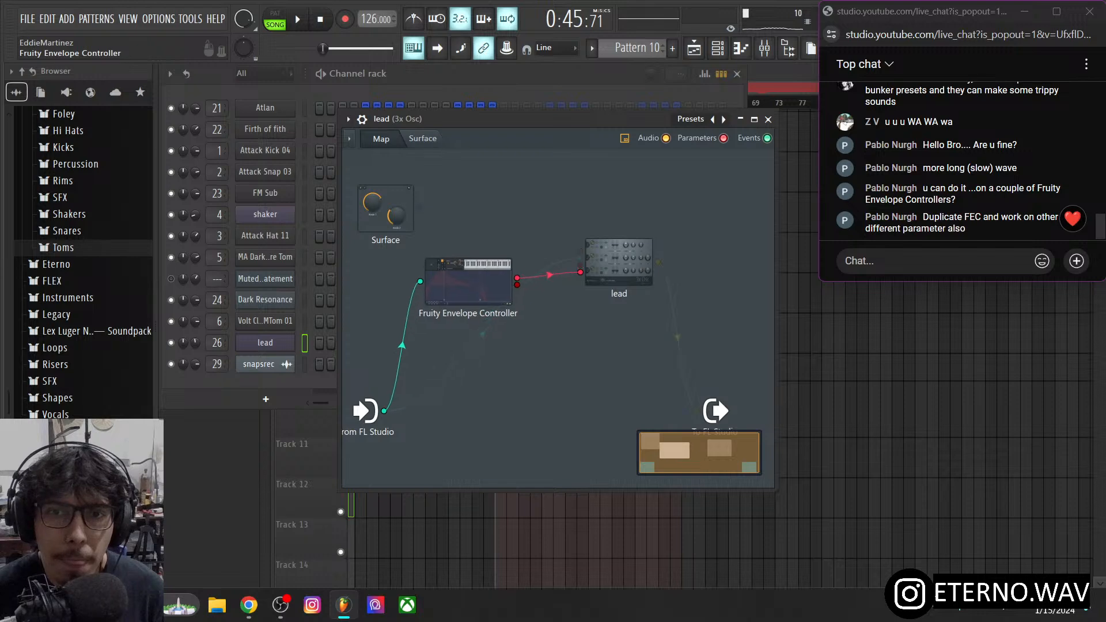
pyautogui.moveTo(479, 284); pyautogui.dragTo(483, 269)
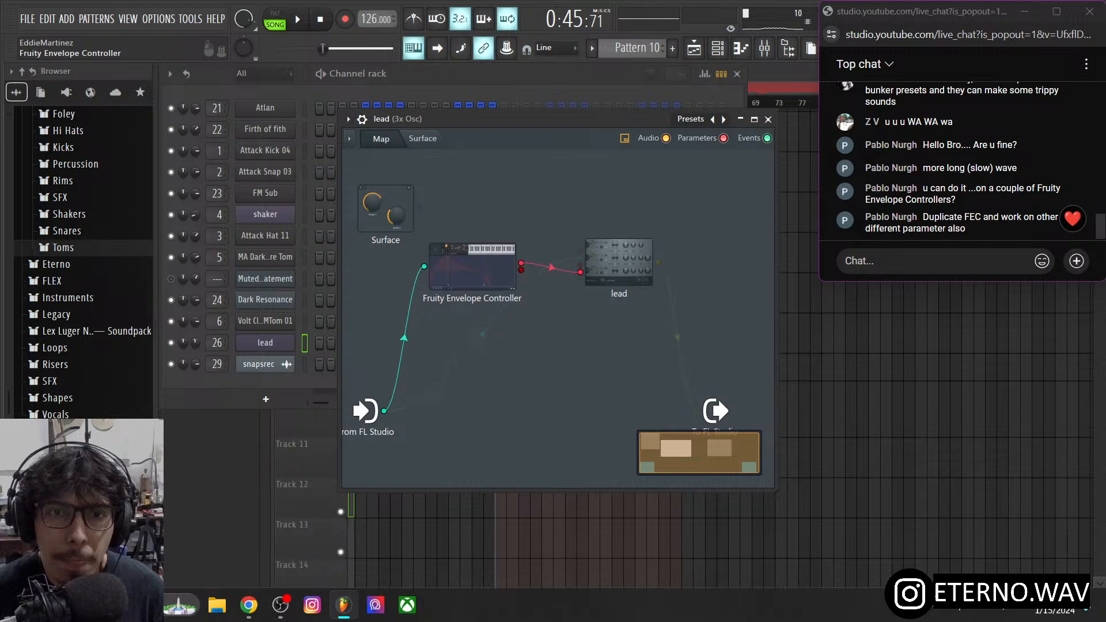
# - Open the Fruity Envelope Controller and compare the velocity mapping curves of articulators 1 and 2
pyautogui.doubleClick(481, 266)
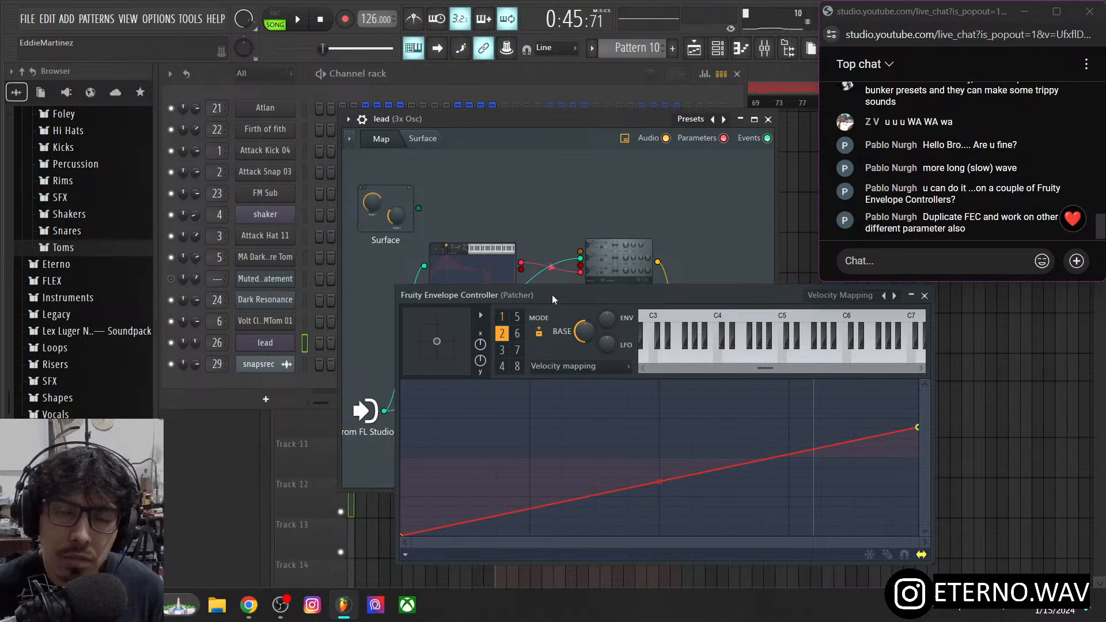
pyautogui.moveTo(552, 295); pyautogui.dragTo(530, 289)
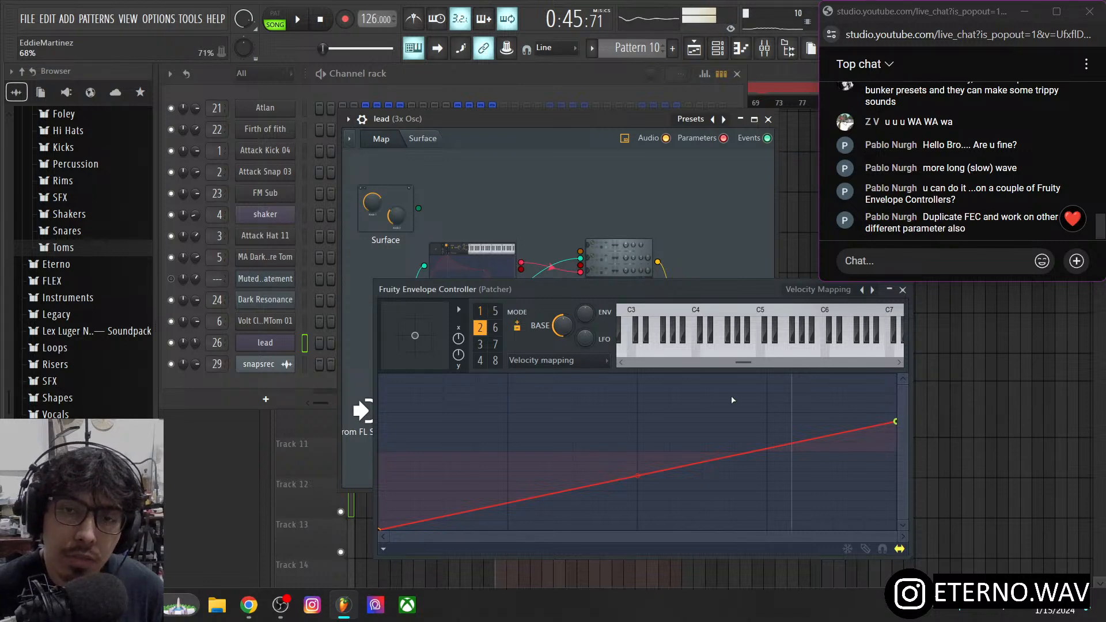
pyautogui.click(480, 311)
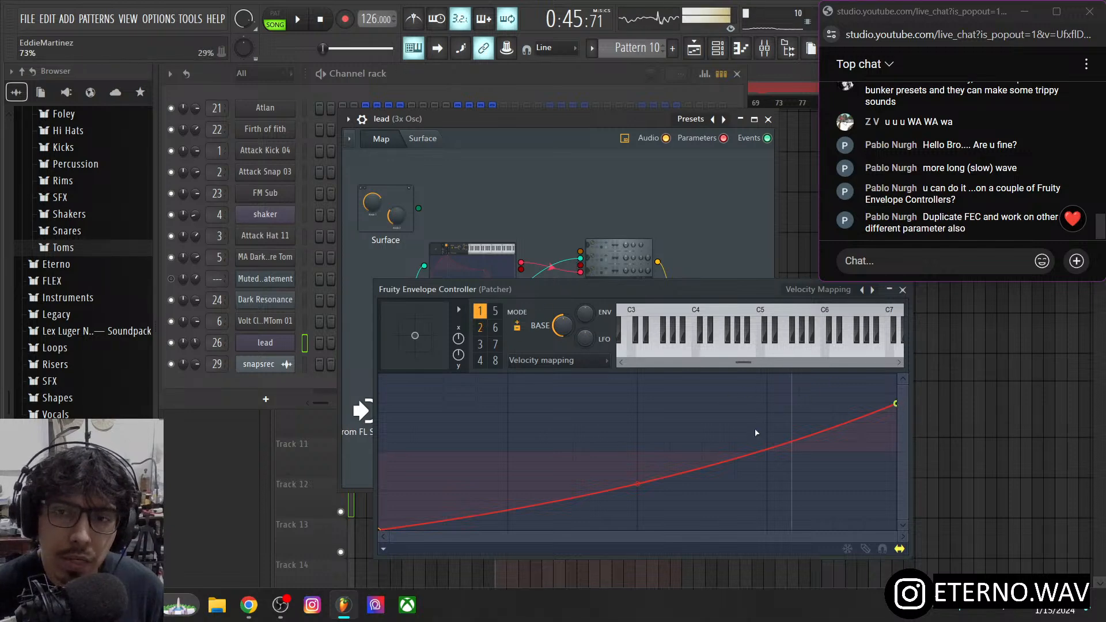
pyautogui.click(480, 329)
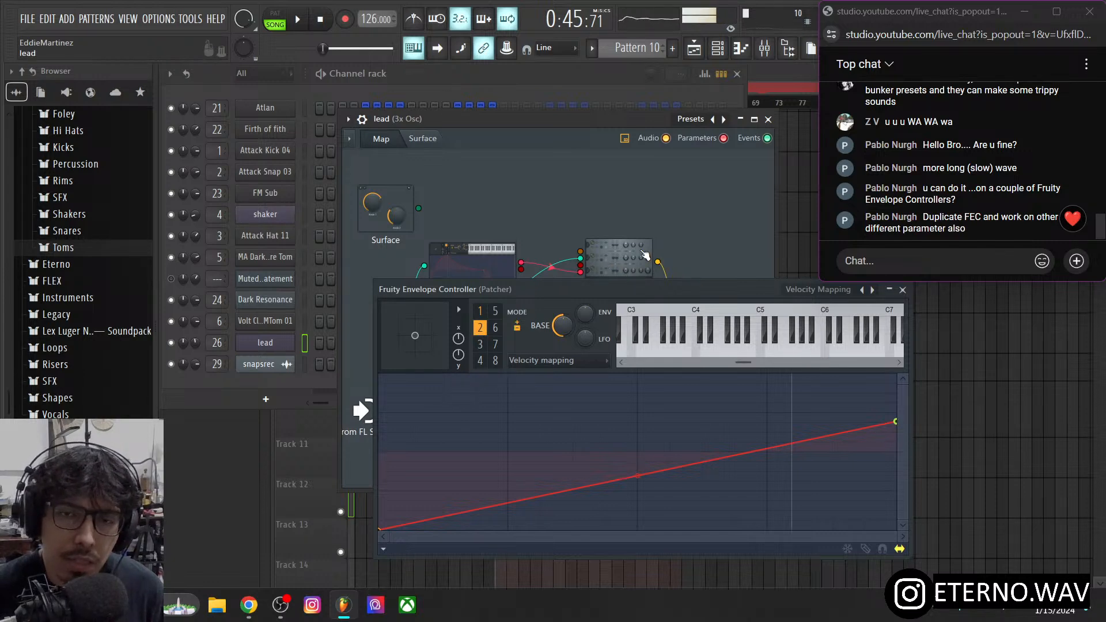
pyautogui.click(480, 311)
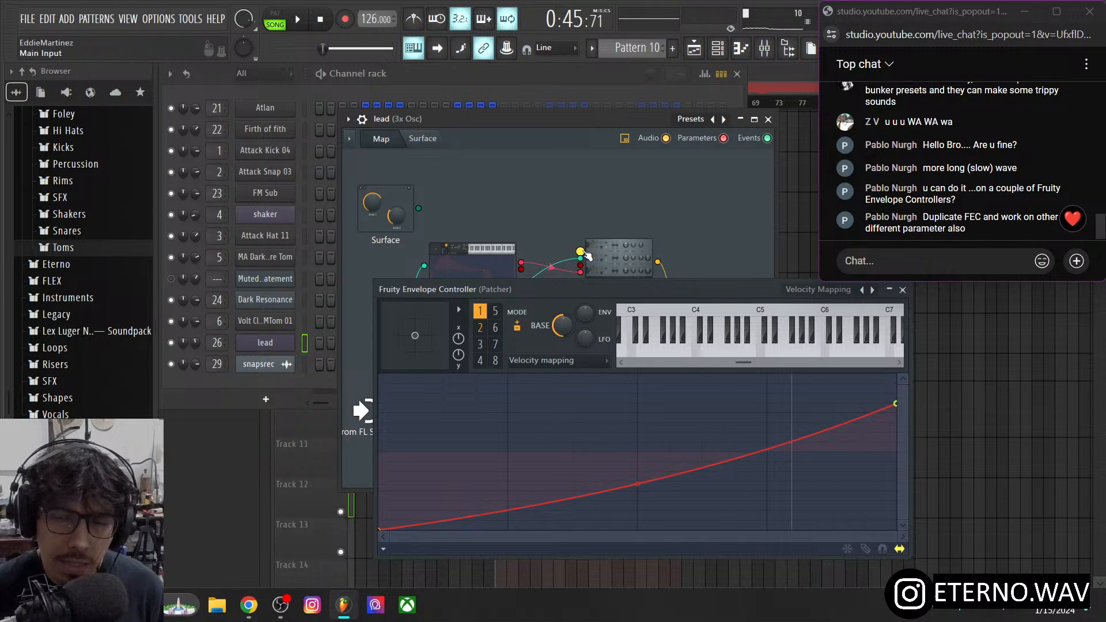
# - Activate oscillator 1's detune in the 3x Osc lead as a controllable Patcher input
pyautogui.moveTo(615, 256); pyautogui.dragTo(615, 236)
pyautogui.doubleClick(616, 236)
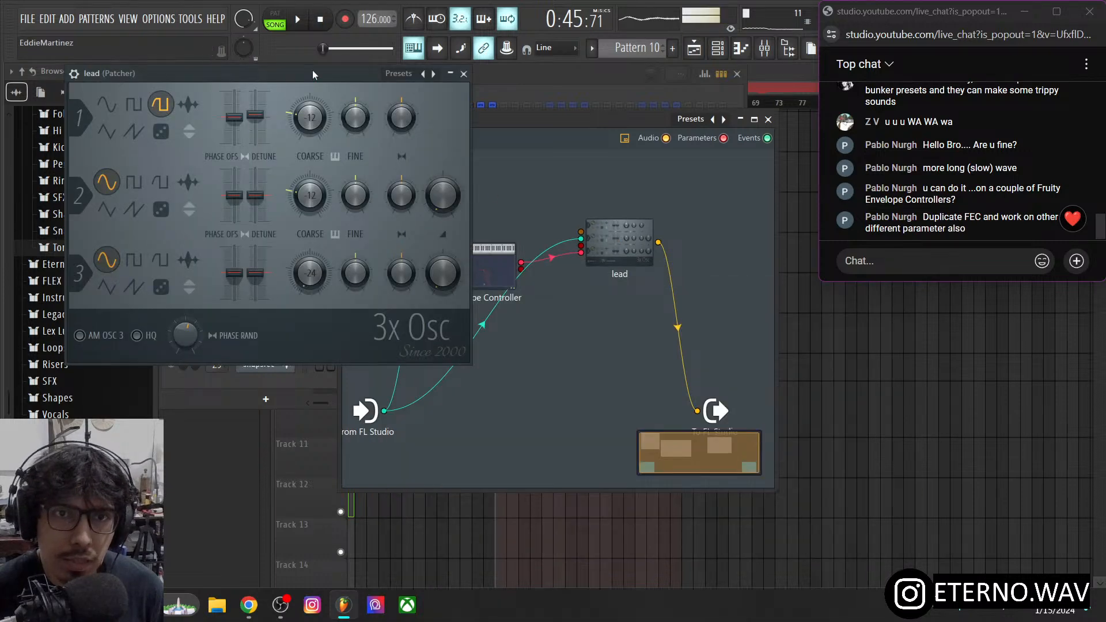
pyautogui.moveTo(312, 70); pyautogui.dragTo(568, 116)
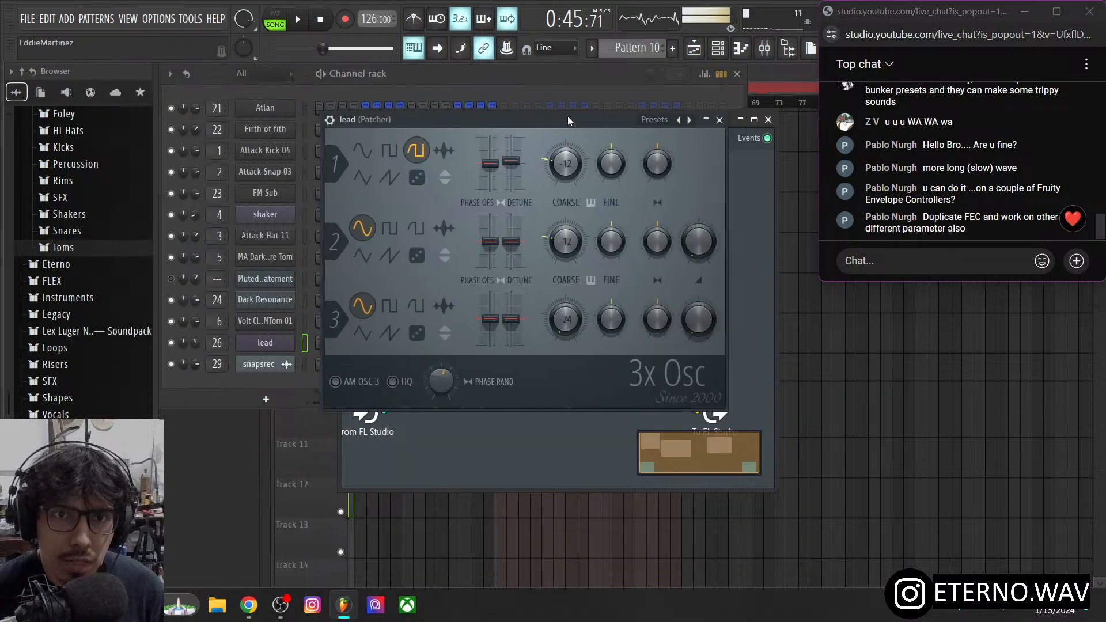
pyautogui.rightClick(514, 163)
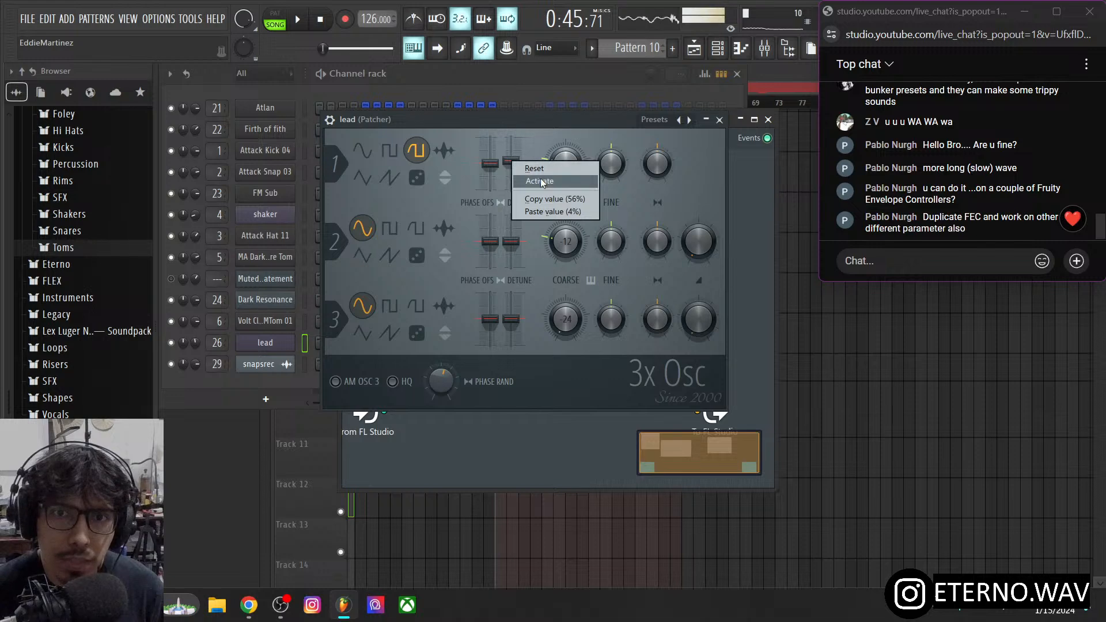
pyautogui.click(545, 186)
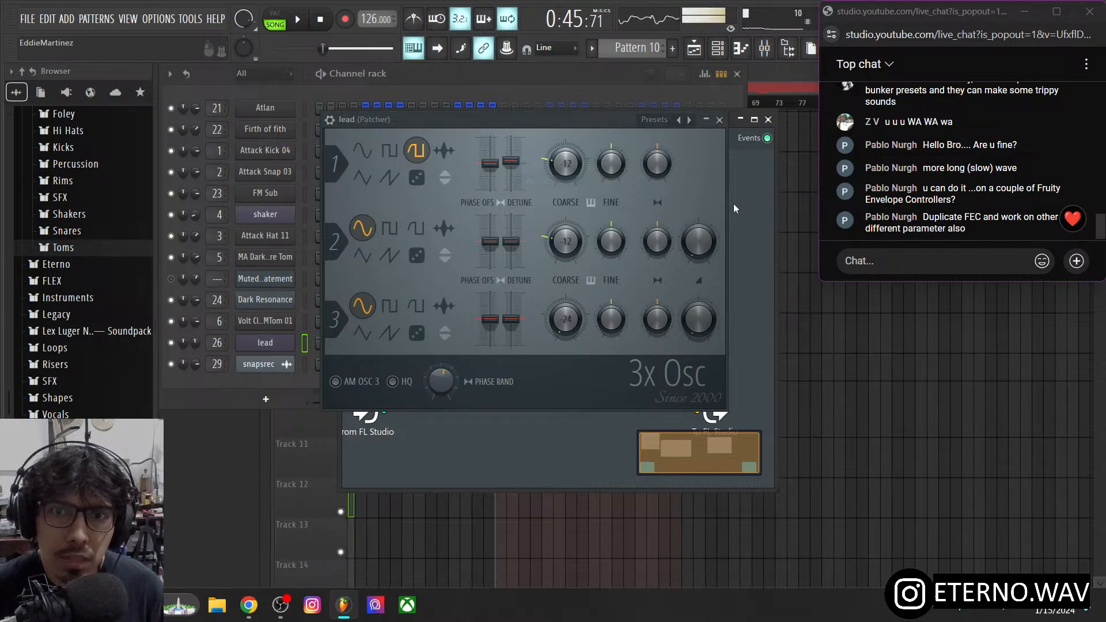
pyautogui.click(719, 119)
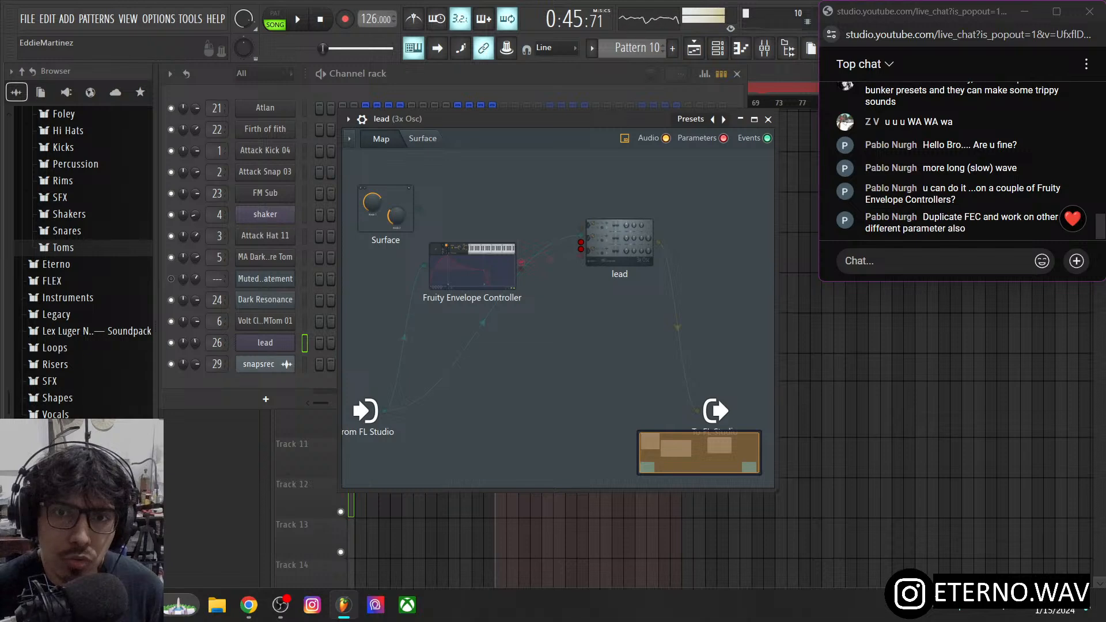
# - Move the Fruity Envelope Controller node slightly down and disable its unconnected second controller output
pyautogui.moveTo(468, 260)
pyautogui.mouseDown()
pyautogui.moveTo(483, 230)
pyautogui.moveTo(461, 274)
pyautogui.mouseUp()
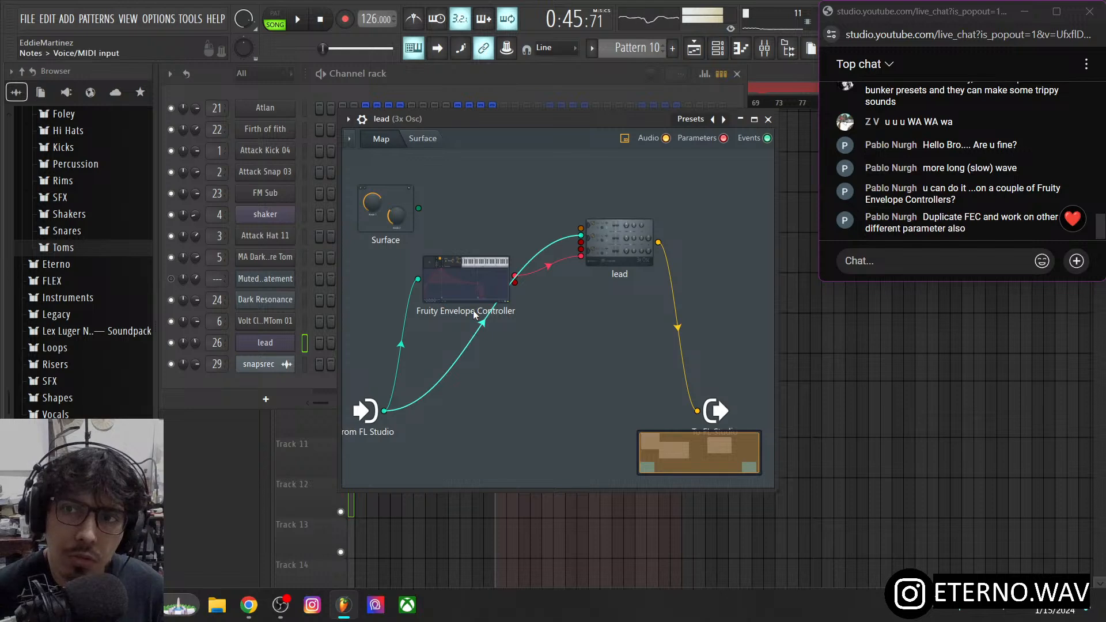
pyautogui.moveTo(476, 296); pyautogui.dragTo(476, 304)
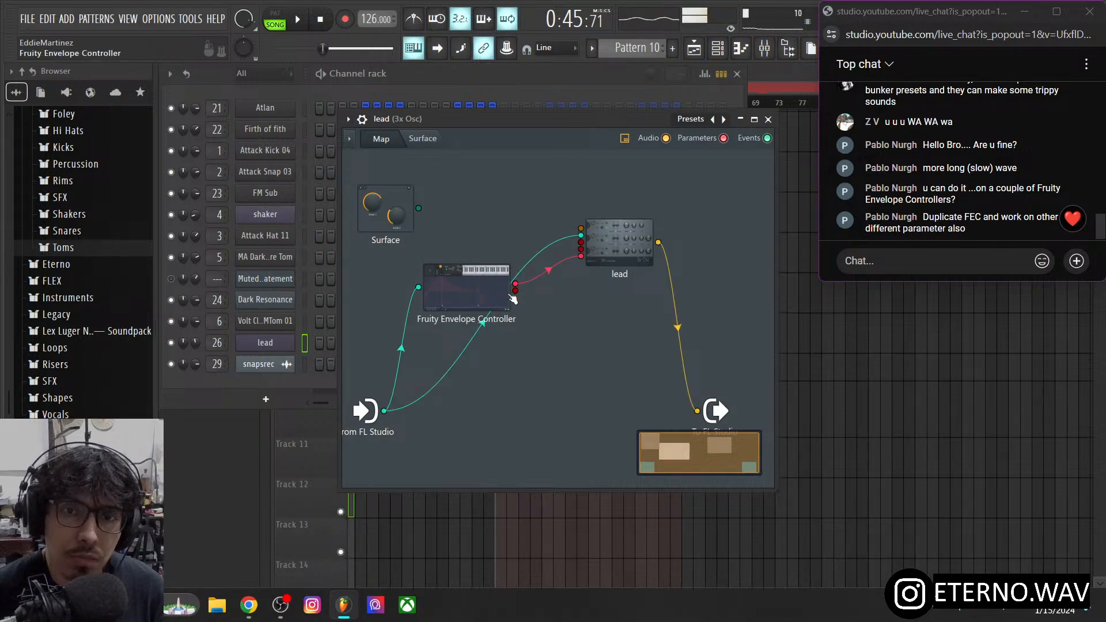
pyautogui.rightClick(497, 294)
pyautogui.moveTo(576, 374)
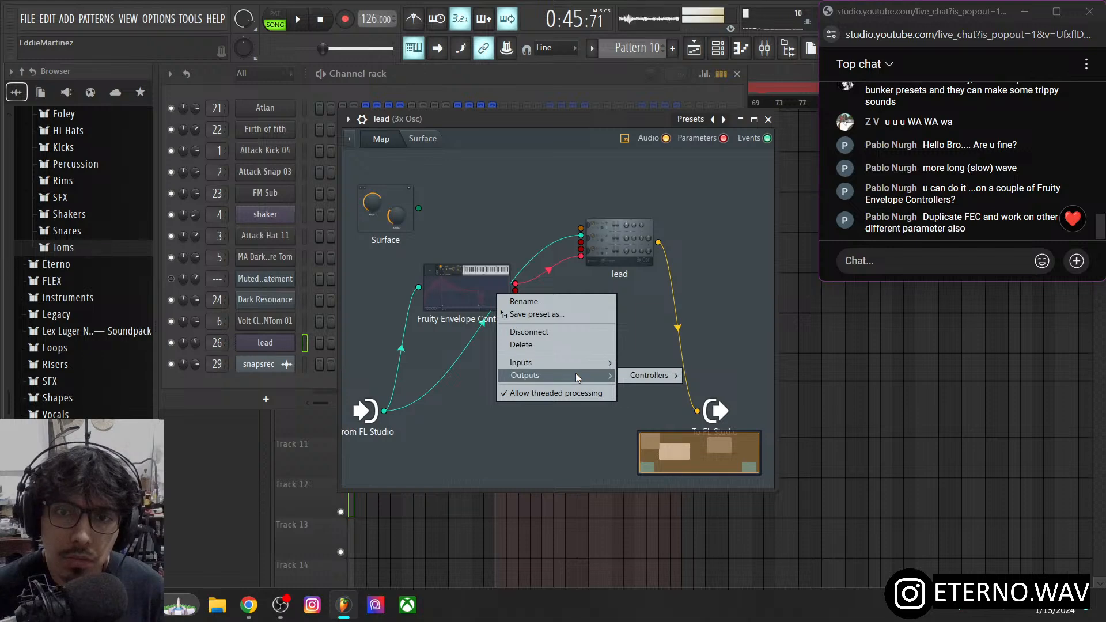
pyautogui.moveTo(651, 375)
pyautogui.click(721, 421)
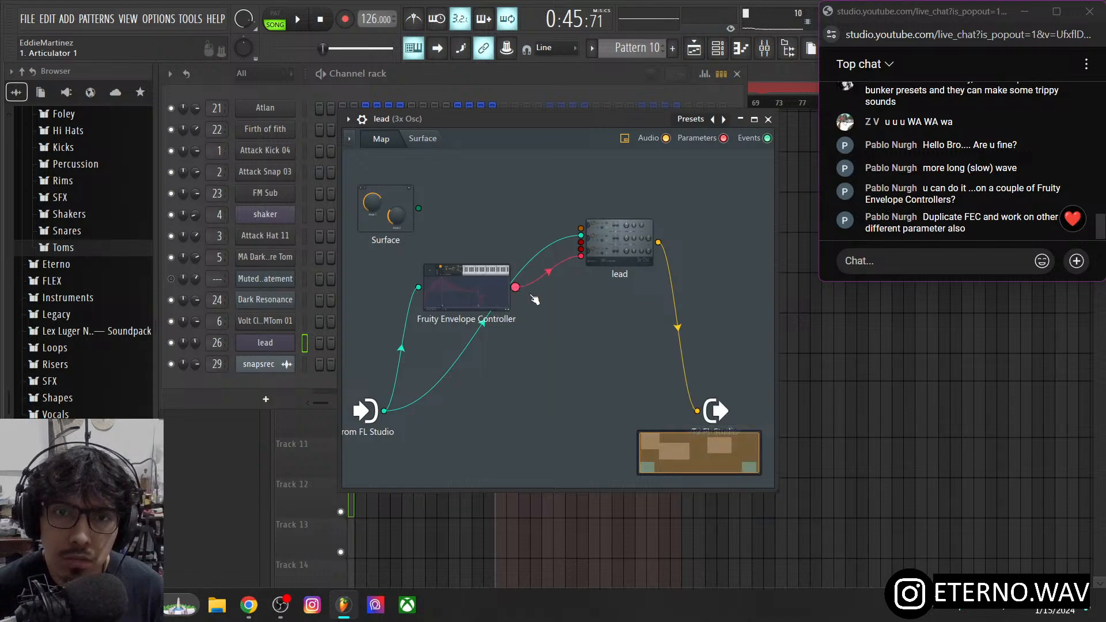
# - Disable the Patcher input for oscillator 1's detune in the 3x Osc lead
pyautogui.doubleClick(625, 242)
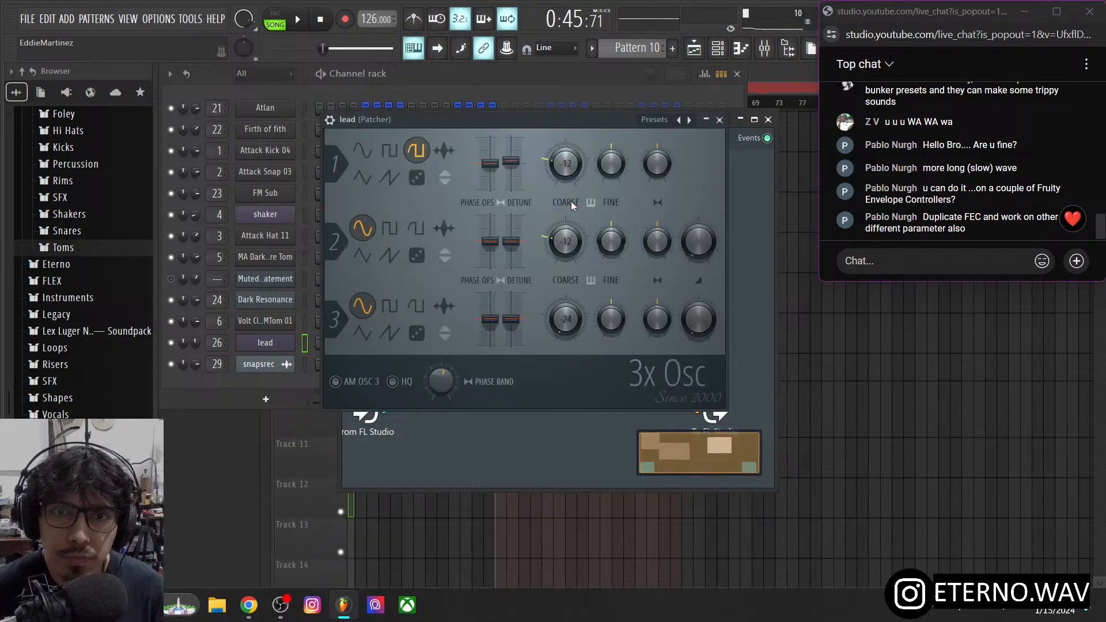
pyautogui.rightClick(513, 156)
pyautogui.click(525, 173)
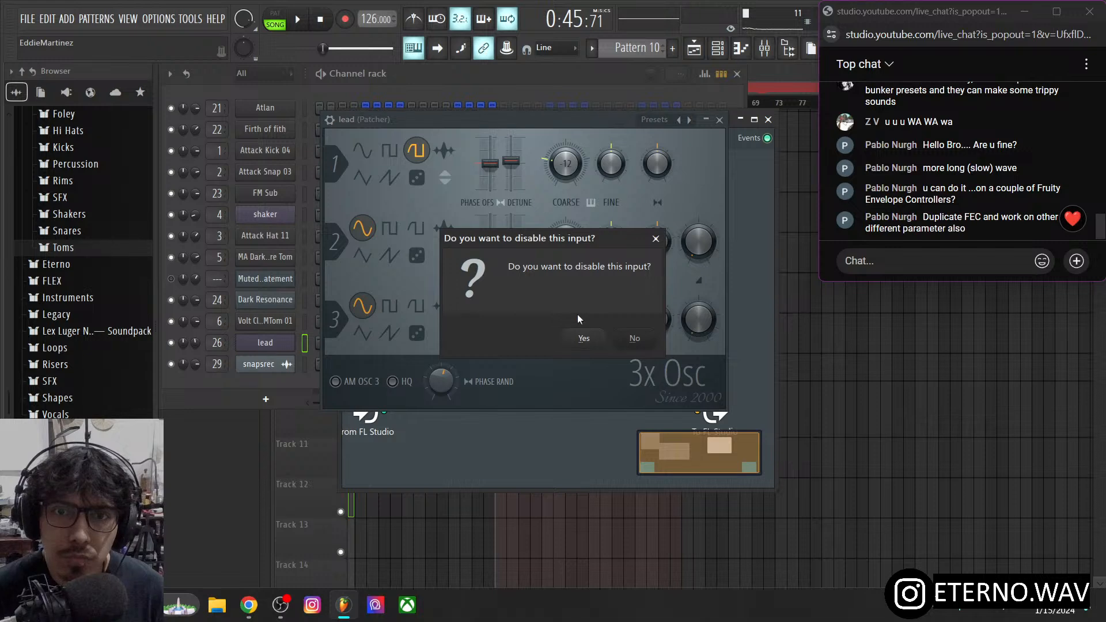
pyautogui.click(585, 339)
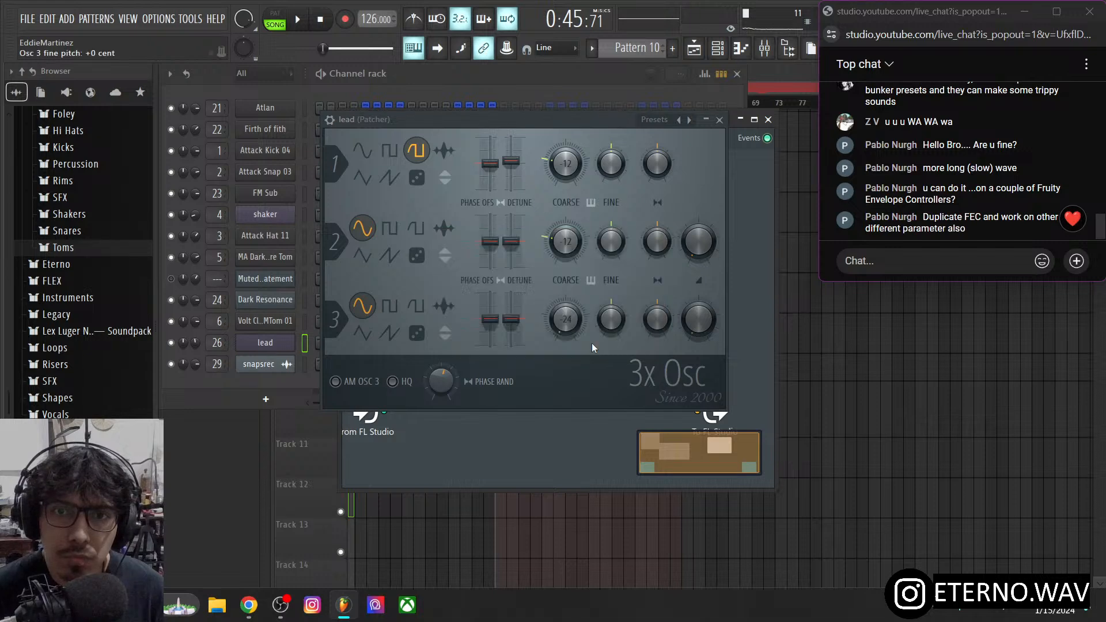
# - Disable the Patcher input for the filter's Mod Y in the 3x Osc lead and close the plugin
pyautogui.click(720, 120)
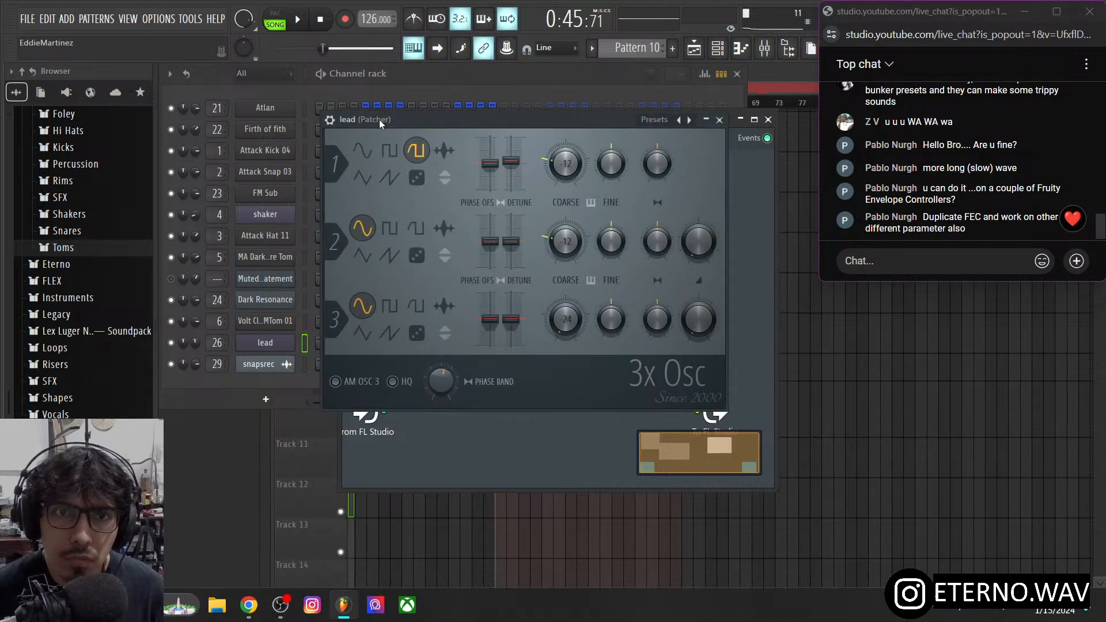
pyautogui.click(329, 119)
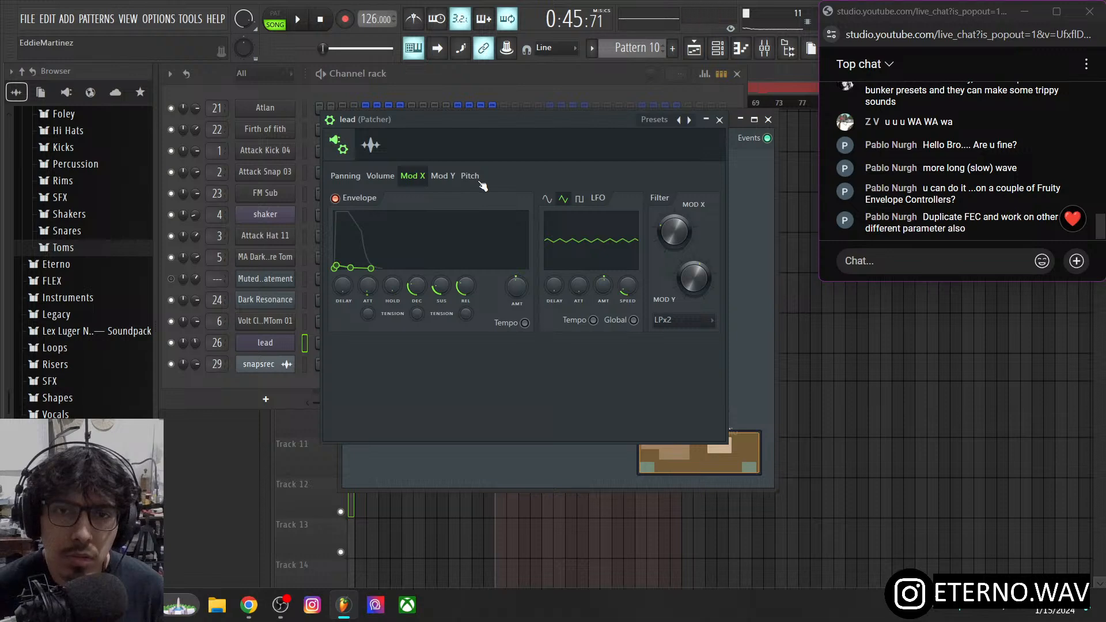
pyautogui.rightClick(701, 278)
pyautogui.click(726, 303)
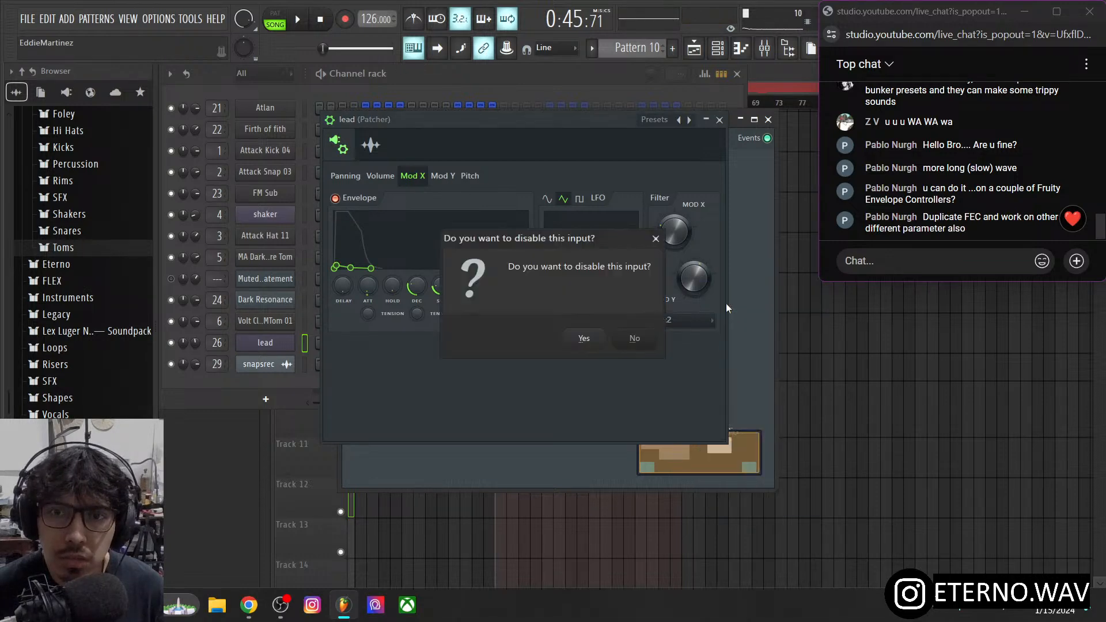
pyautogui.click(584, 338)
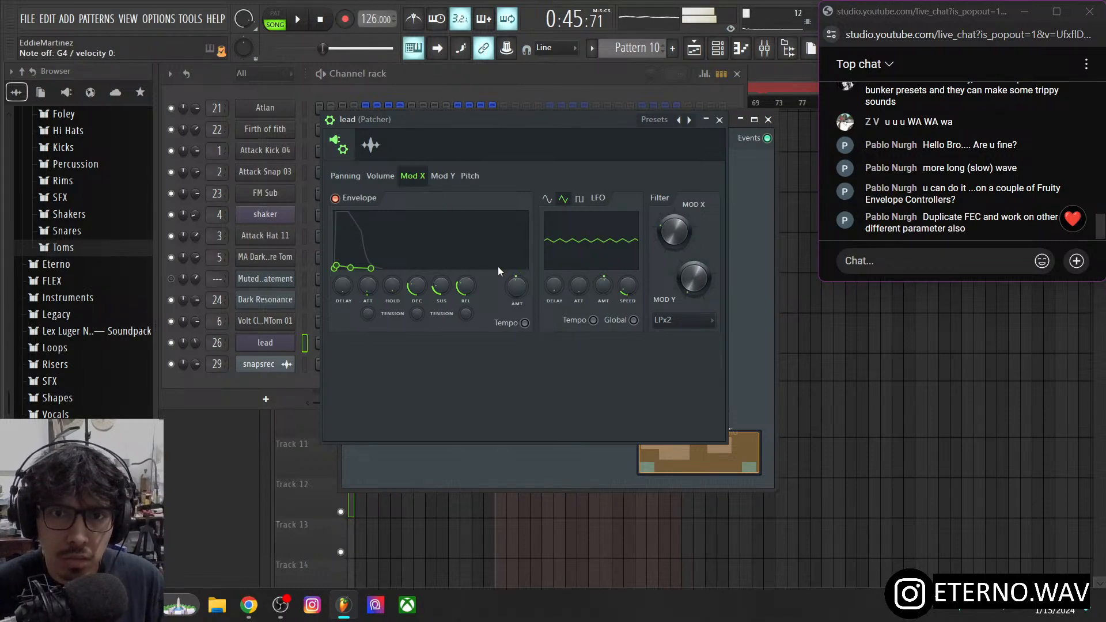
pyautogui.click(719, 119)
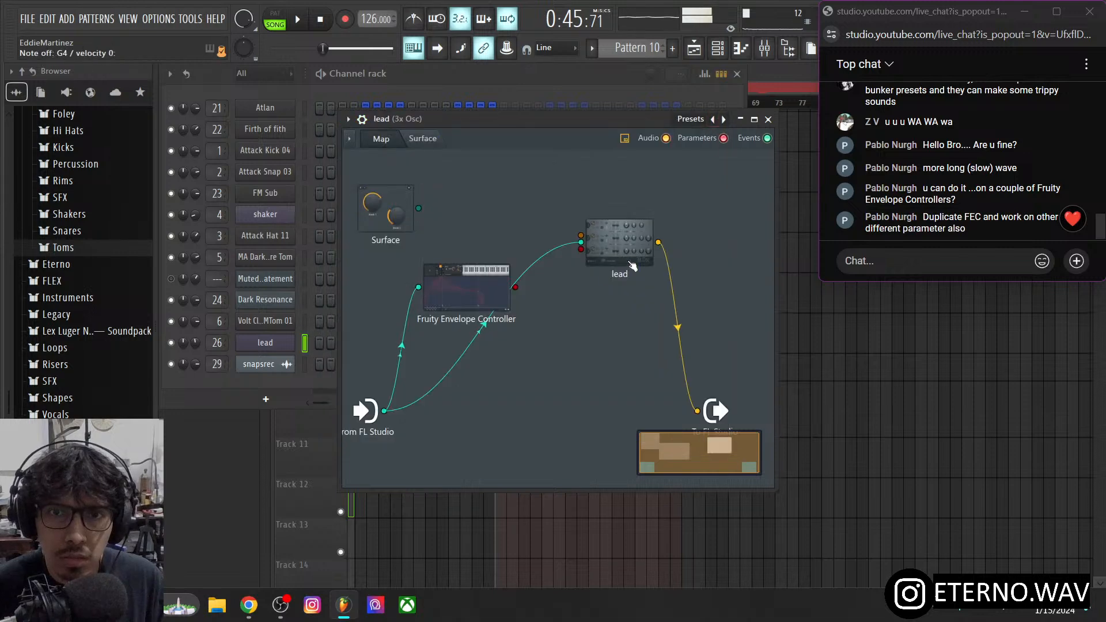
# - Link the Fruity Envelope Controller's output to the lead's parameter input, and space the two nodes apart with the controller below the lead
pyautogui.moveTo(493, 291); pyautogui.dragTo(608, 249)
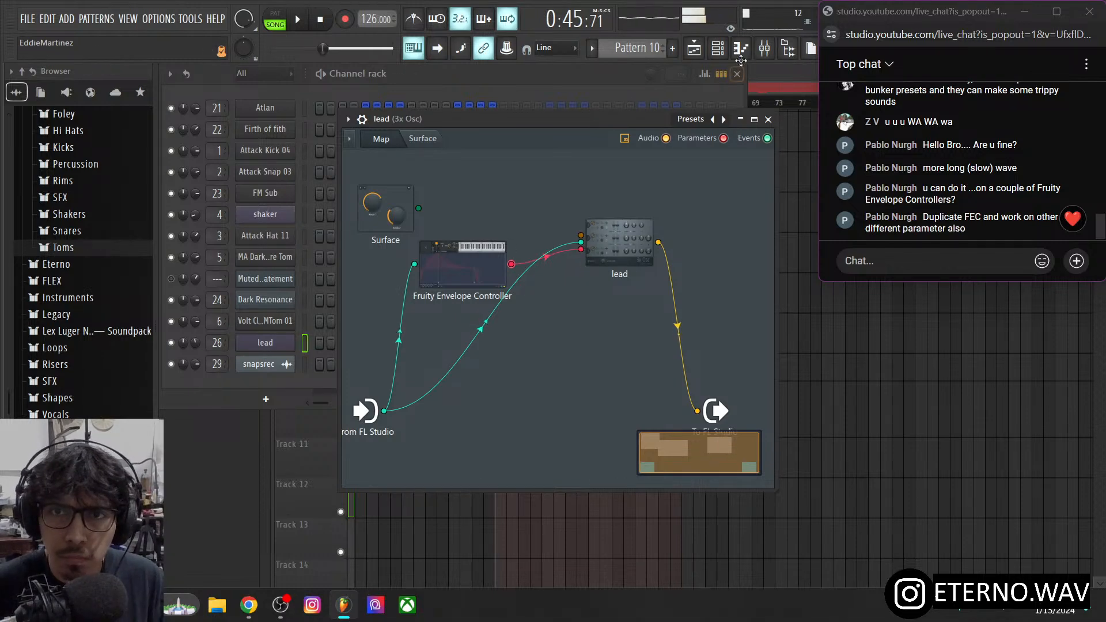
pyautogui.click(765, 47)
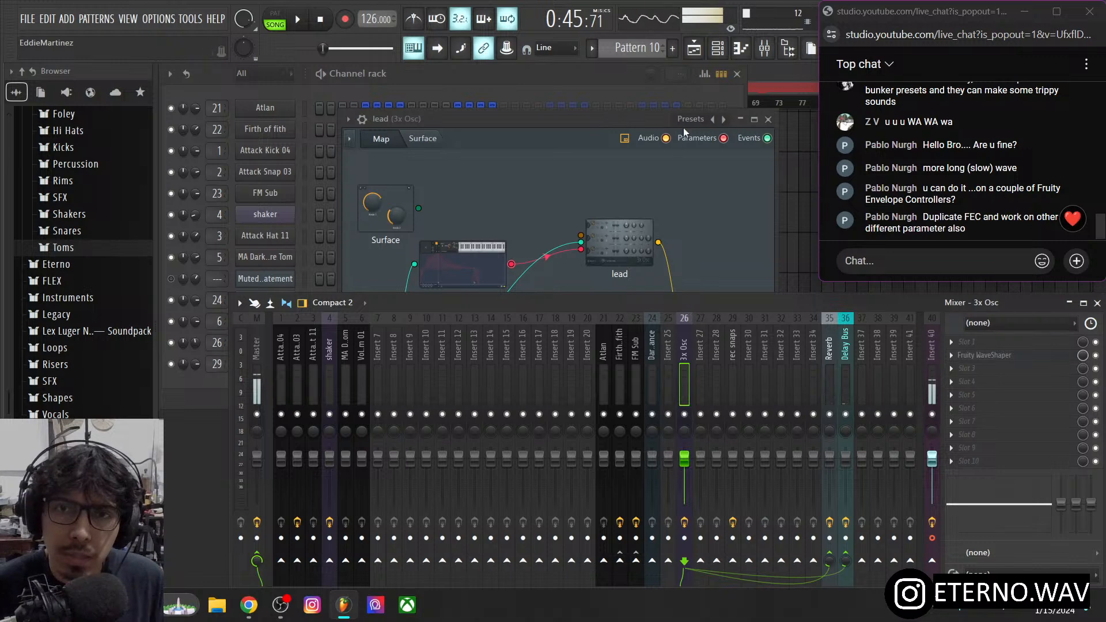
pyautogui.moveTo(665, 123); pyautogui.dragTo(665, 120)
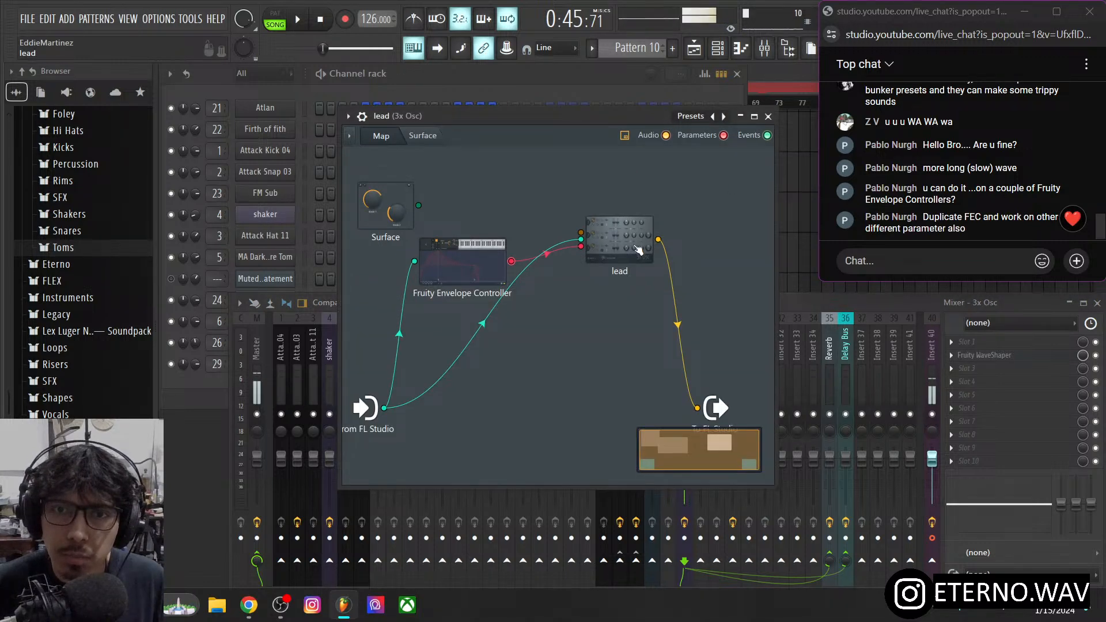
pyautogui.moveTo(637, 249); pyautogui.dragTo(588, 280)
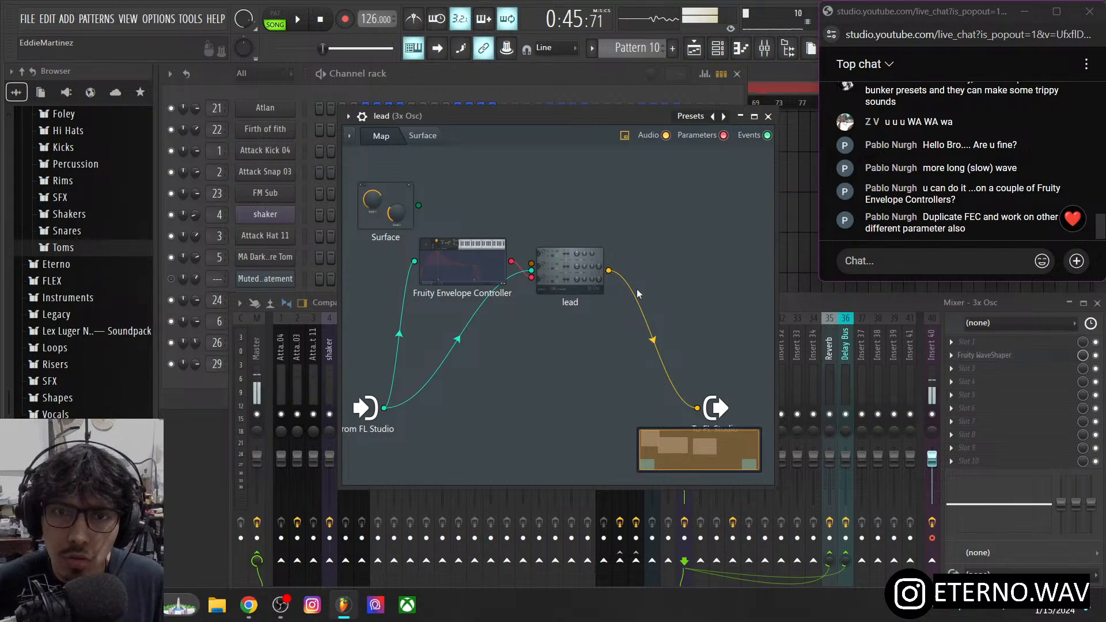
pyautogui.moveTo(470, 272); pyautogui.dragTo(483, 372)
pyautogui.moveTo(549, 300); pyautogui.dragTo(544, 282)
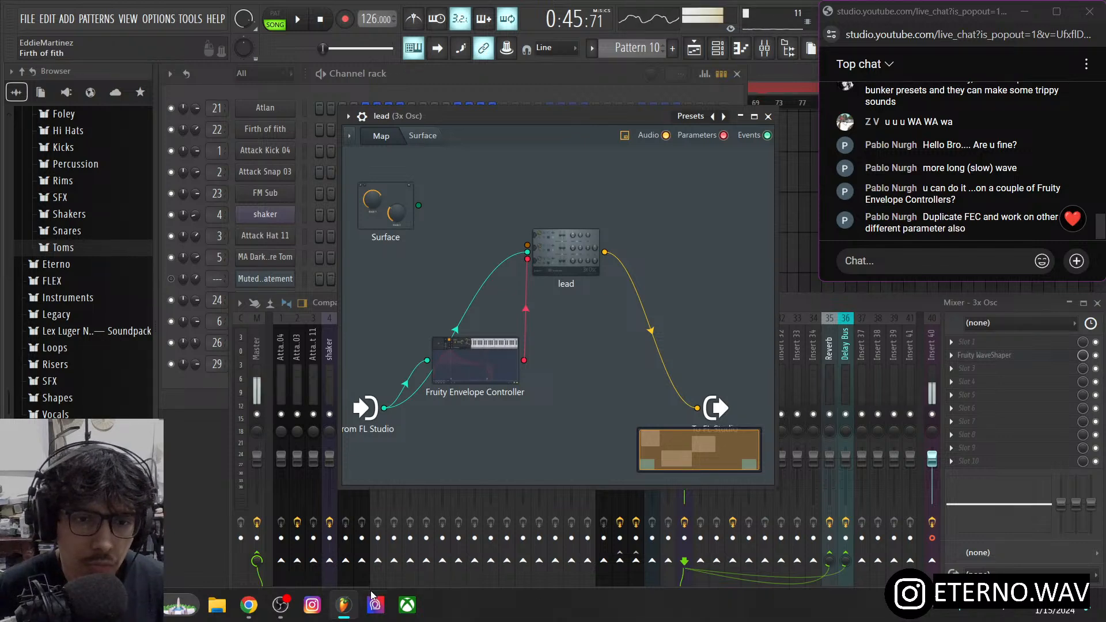
# - Clear the playlist's time selection and play the arrangement from the start to hear the result
pyautogui.moveTo(250, 604)
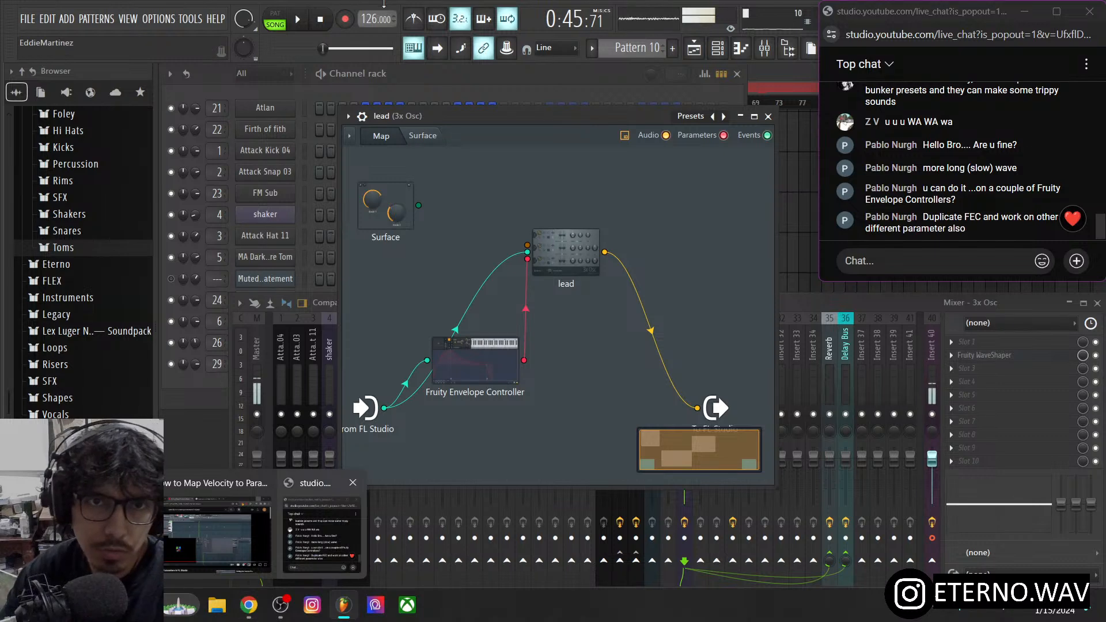
pyautogui.click(706, 51)
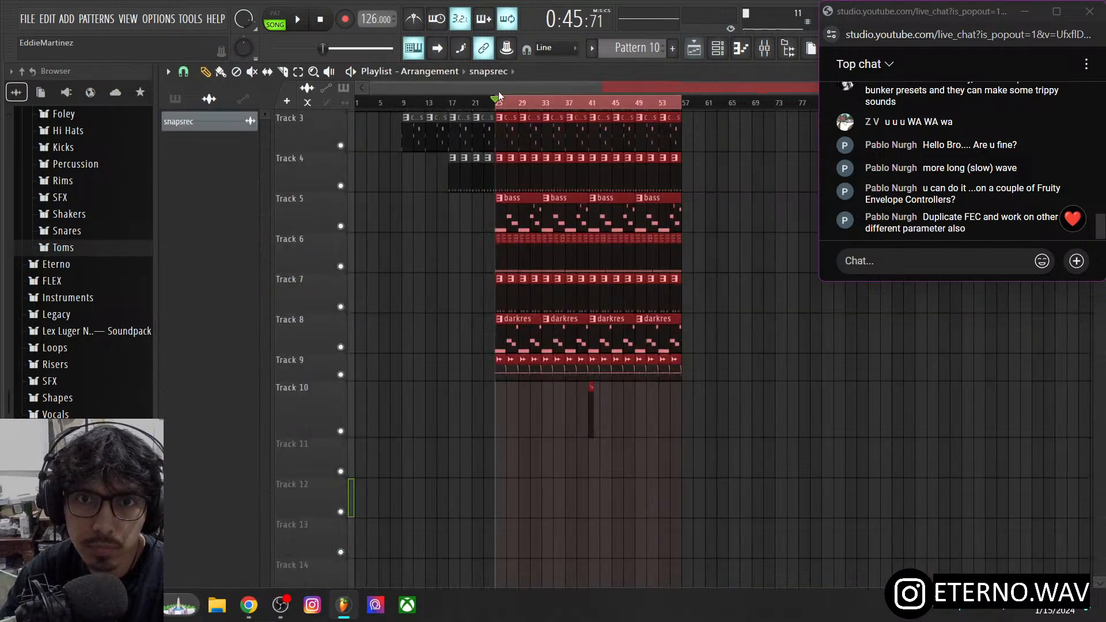
pyautogui.click(483, 101)
pyautogui.click(322, 19)
pyautogui.click(298, 19)
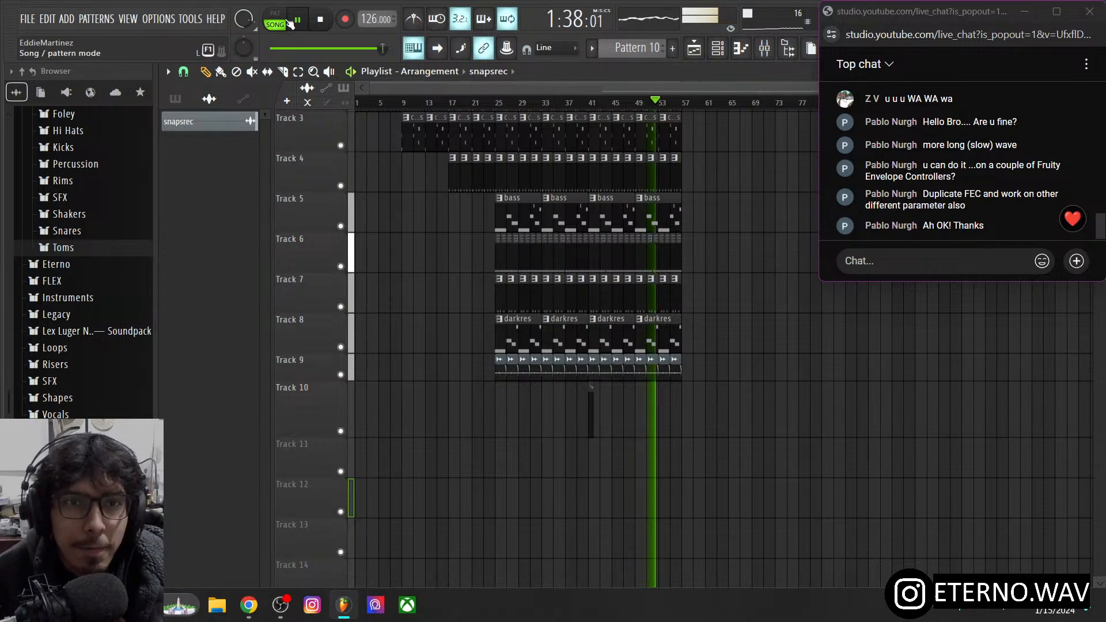
pyautogui.click(321, 20)
# - Select bars 25 to 32 in the playlist and play that section as a loop
pyautogui.scroll(2, 743, 340)
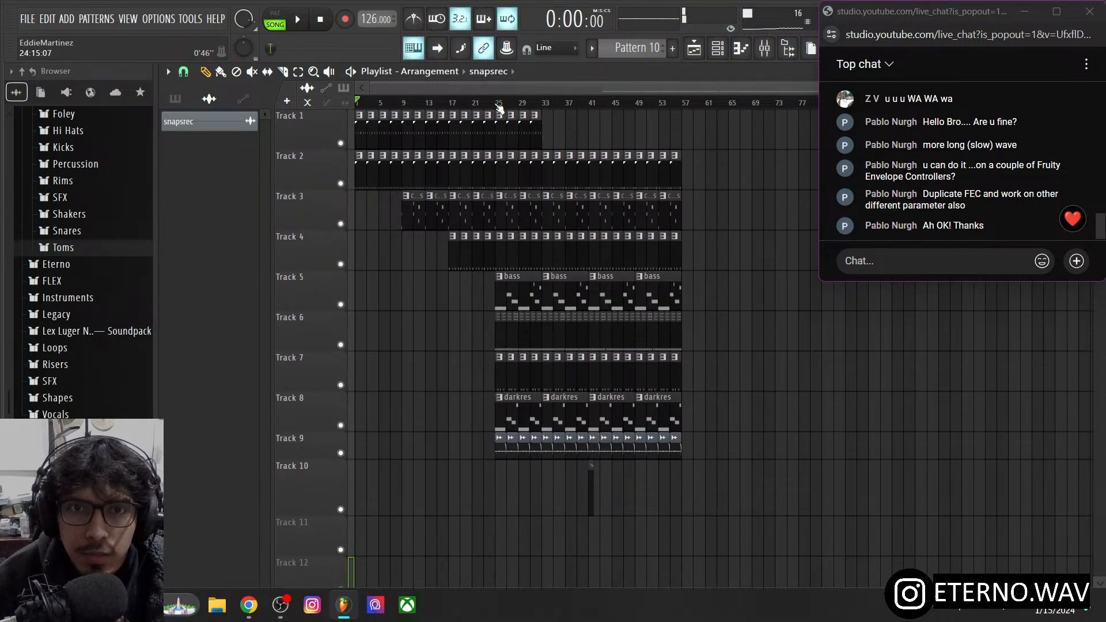
pyautogui.moveTo(507, 109); pyautogui.dragTo(545, 111)
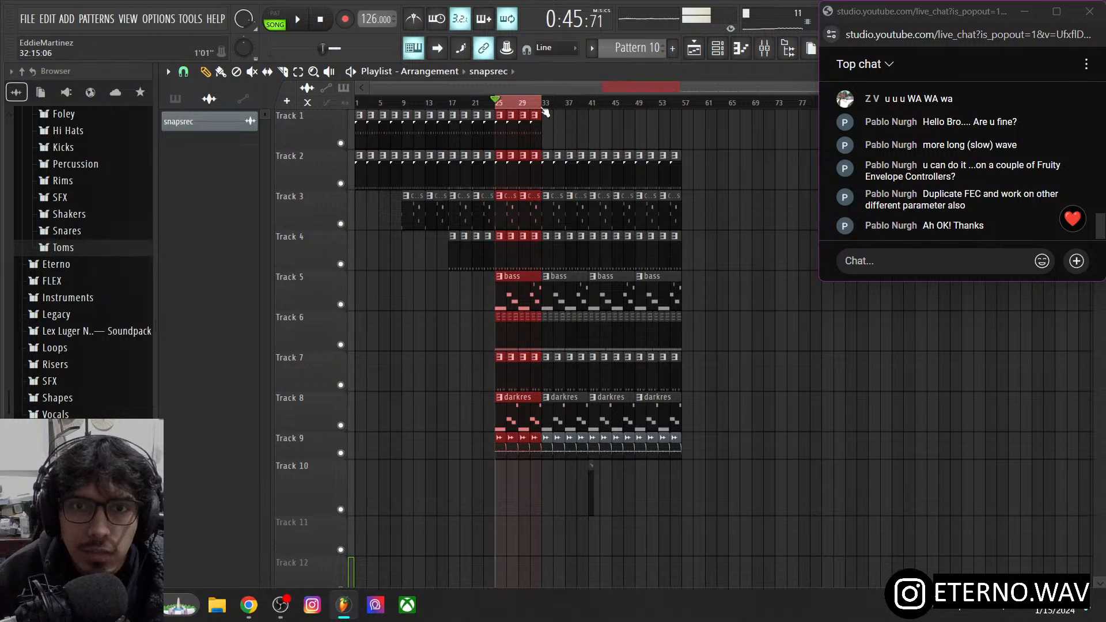
pyautogui.click(309, 22)
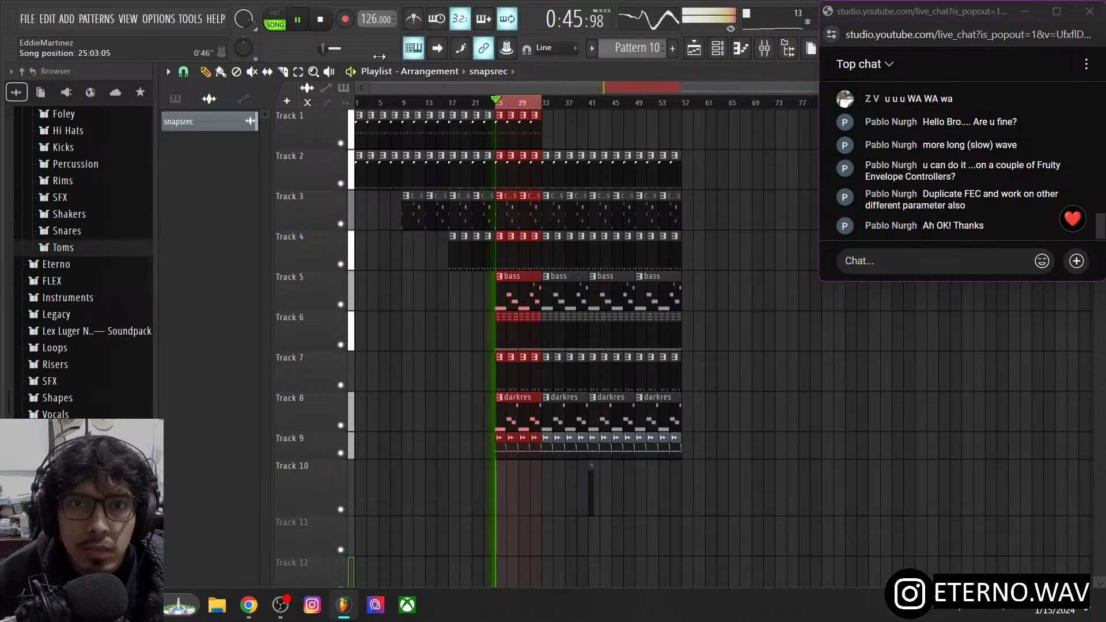
pyautogui.moveTo(563, 89); pyautogui.dragTo(563, 129)
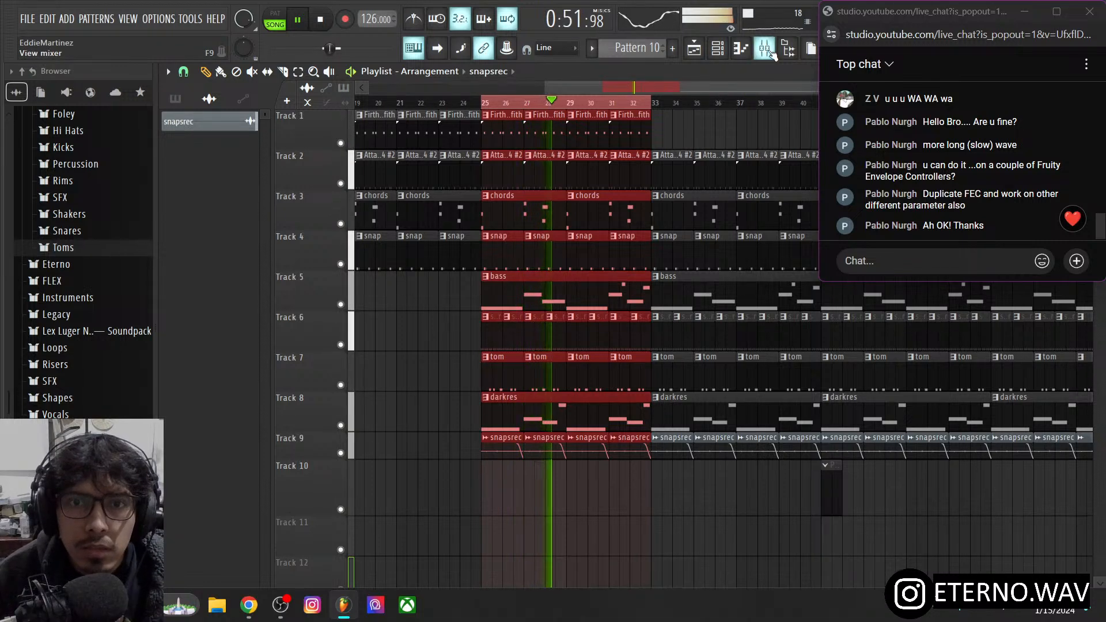
# - Set the 3x Osc mixer track's send levels to 80% for Reverb and 89% for Delay Bus
pyautogui.click(770, 51)
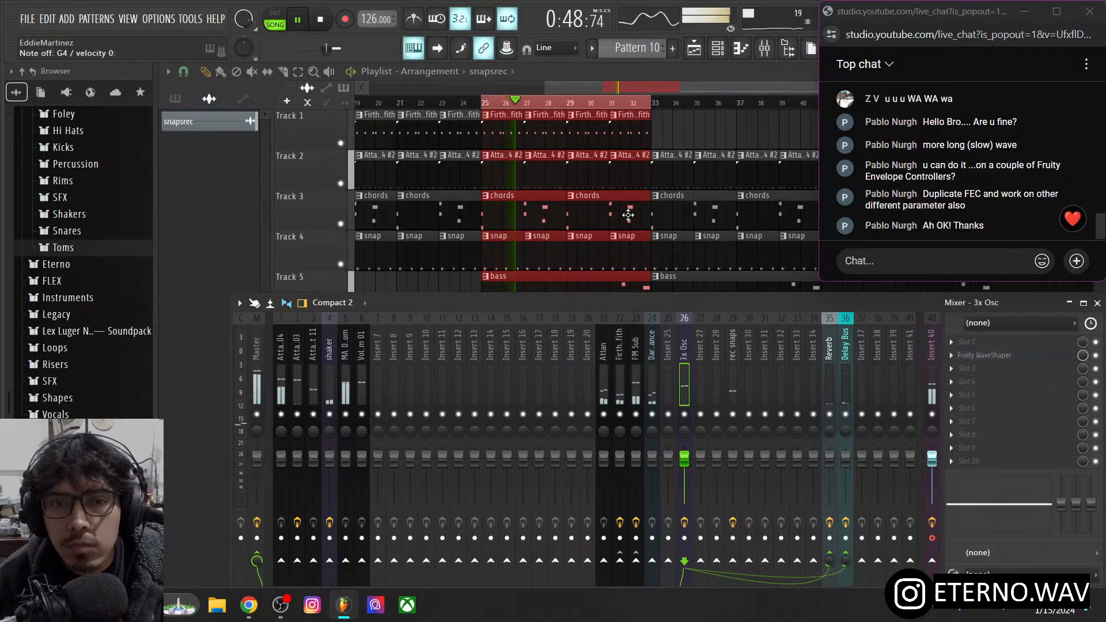
pyautogui.click(715, 53)
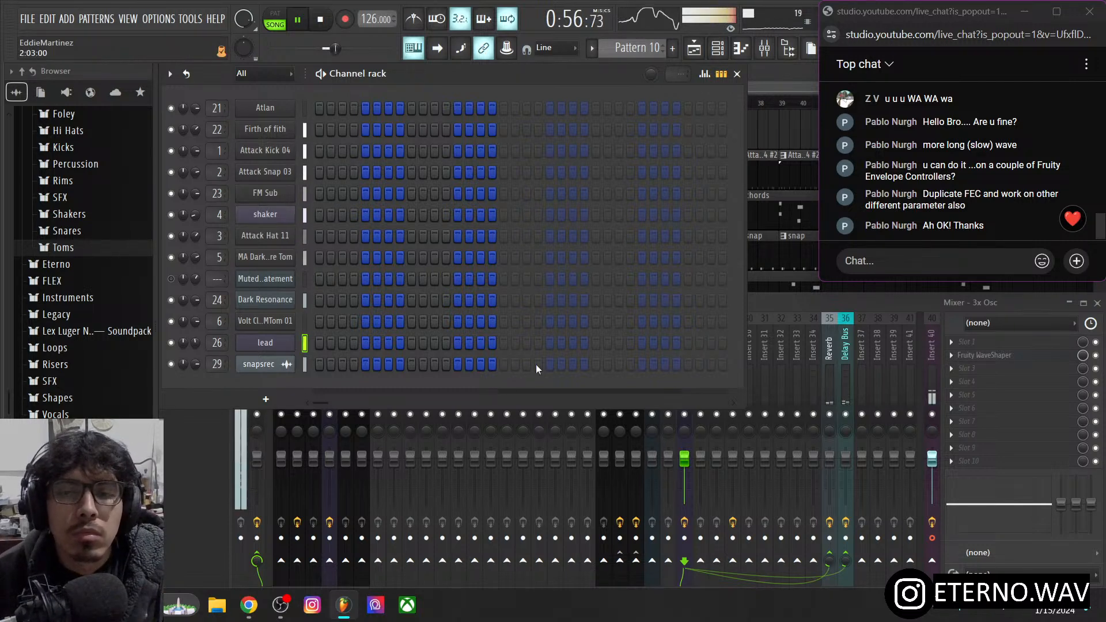
pyautogui.click(757, 374)
pyautogui.click(689, 389)
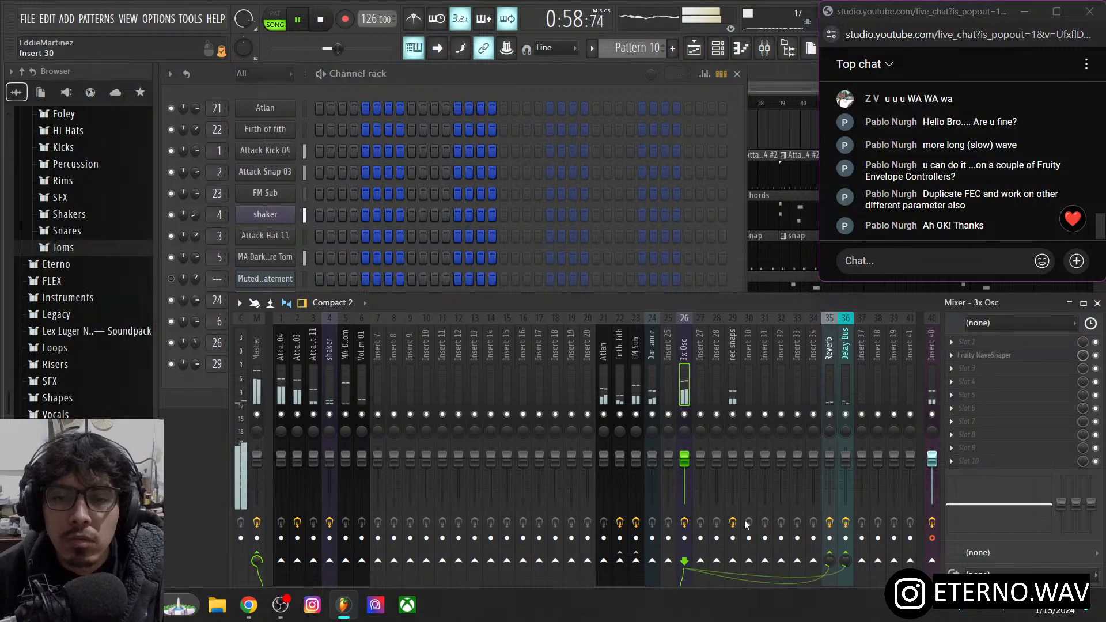
pyautogui.moveTo(831, 563); pyautogui.dragTo(830, 542)
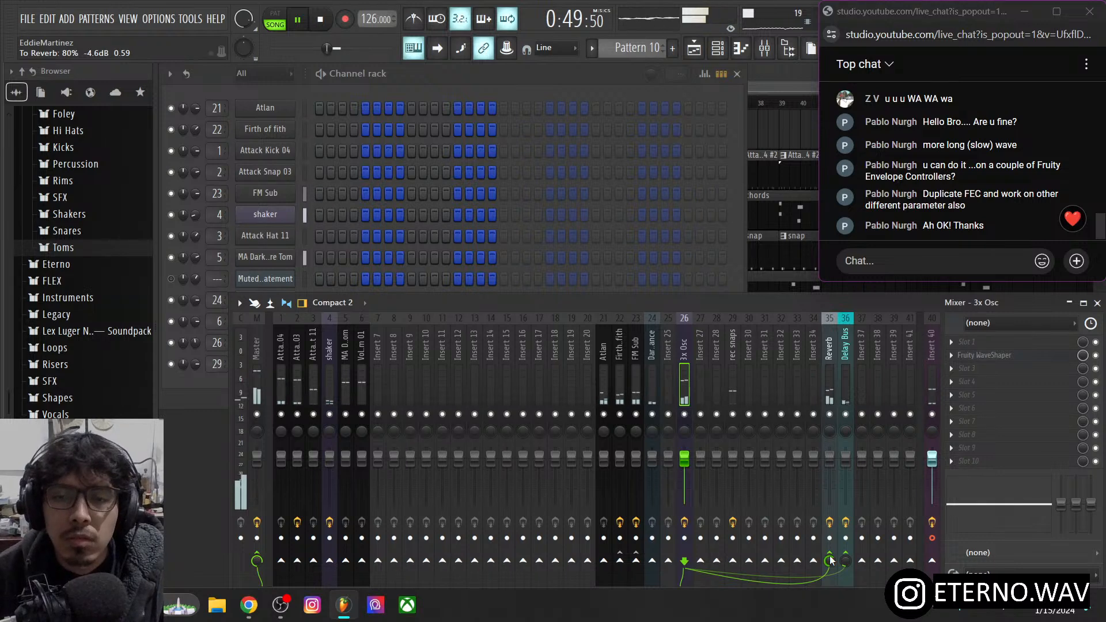
pyautogui.click(832, 379)
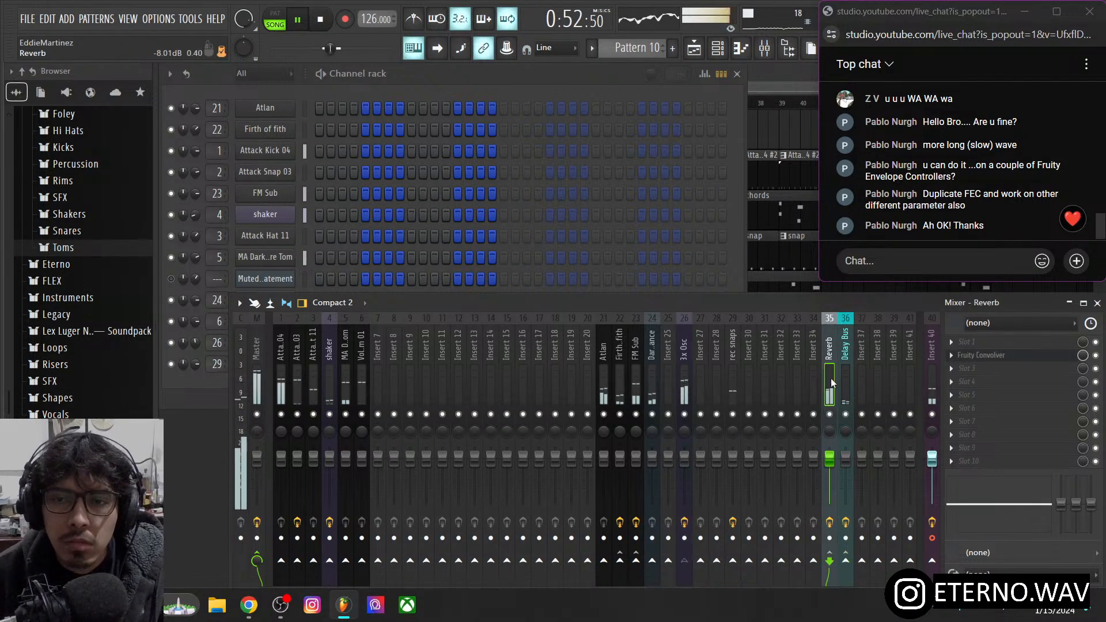
pyautogui.click(683, 391)
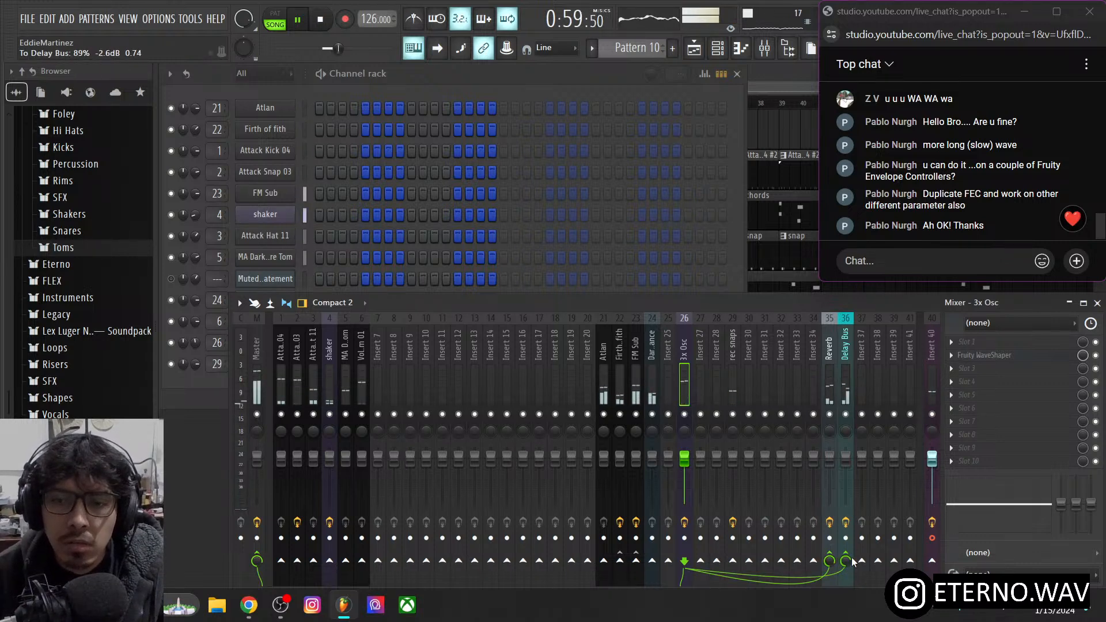
# - Check the Fruity Convolver on the Reverb track, and set the 3x Osc track's Reverb send to 90%
pyautogui.click(827, 346)
pyautogui.click(984, 356)
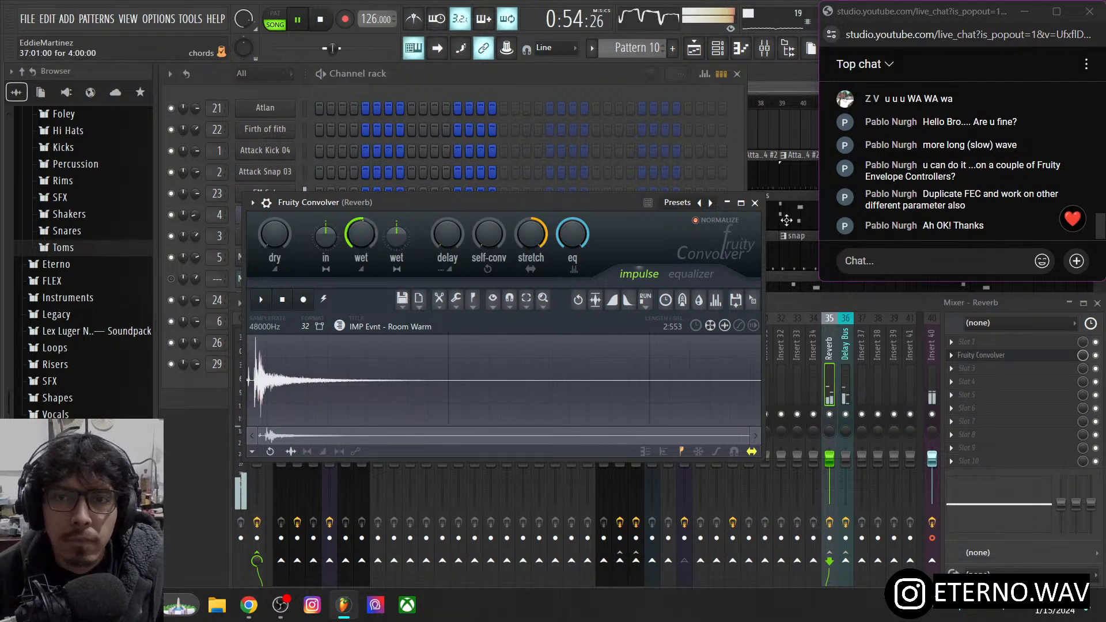
pyautogui.click(755, 203)
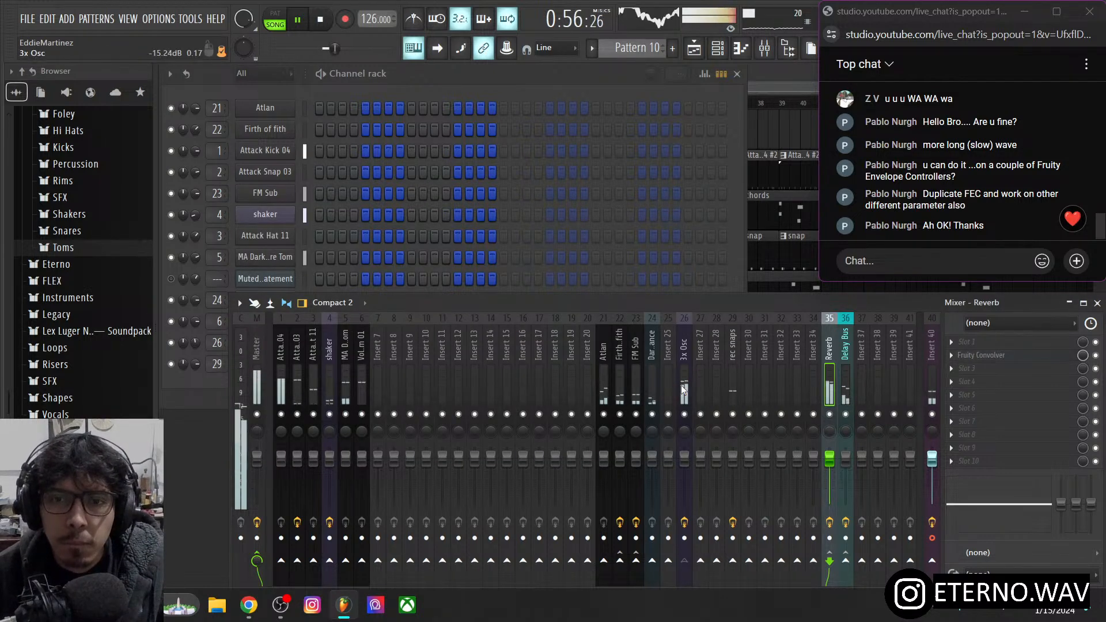
pyautogui.click(681, 385)
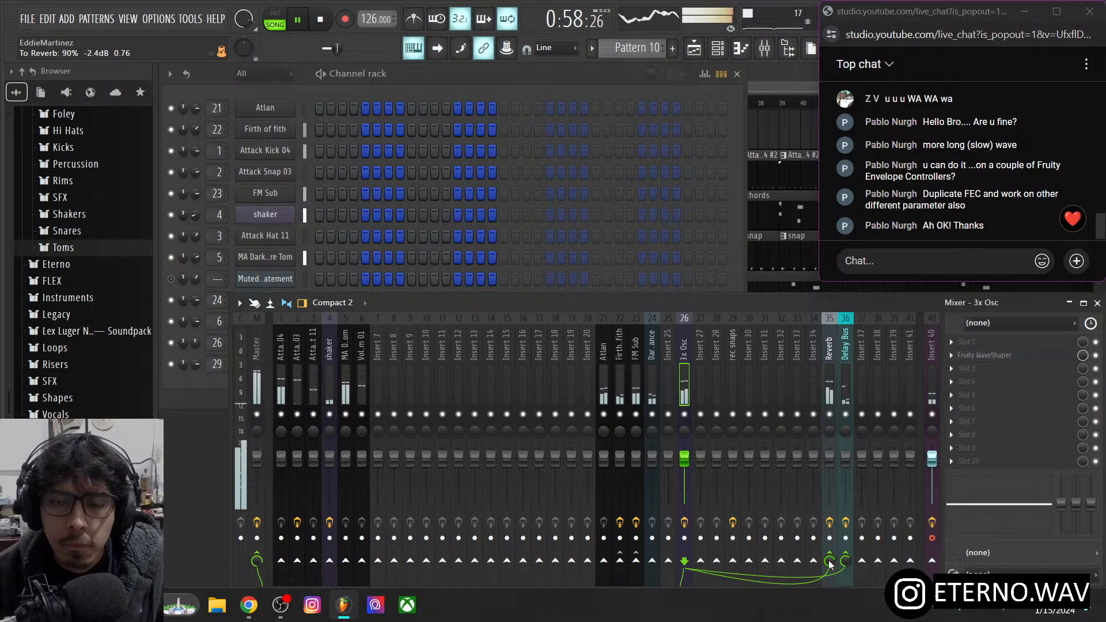
# - Bend articulator 1's velocity mapping curve upward in the lead's Fruity Envelope Controller, lower its end point slightly, and close the controller
pyautogui.click(217, 388)
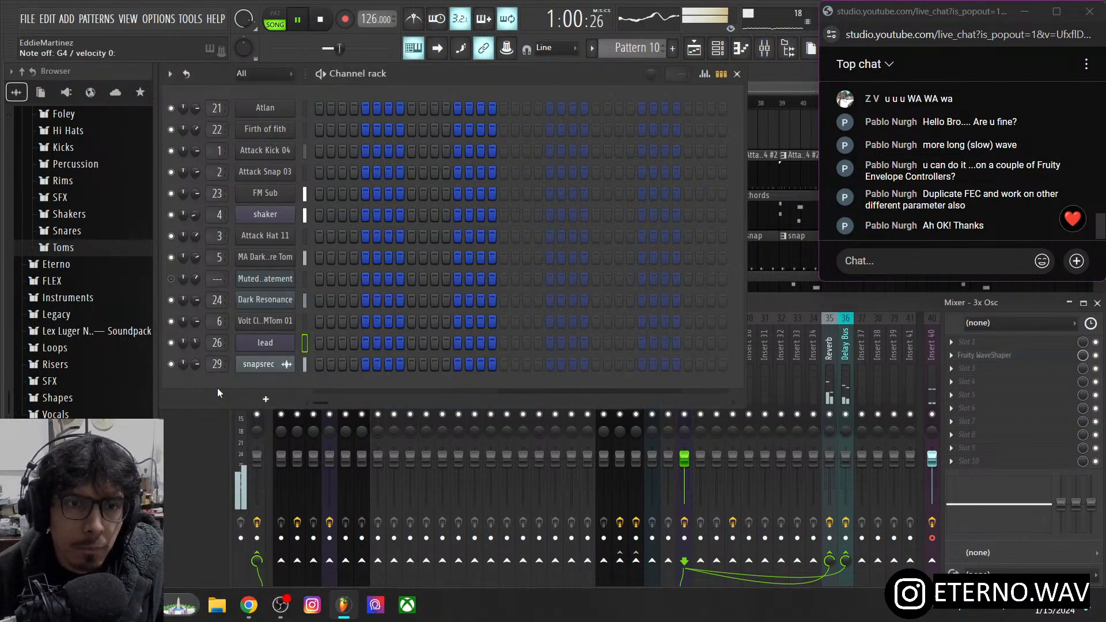
pyautogui.click(265, 341)
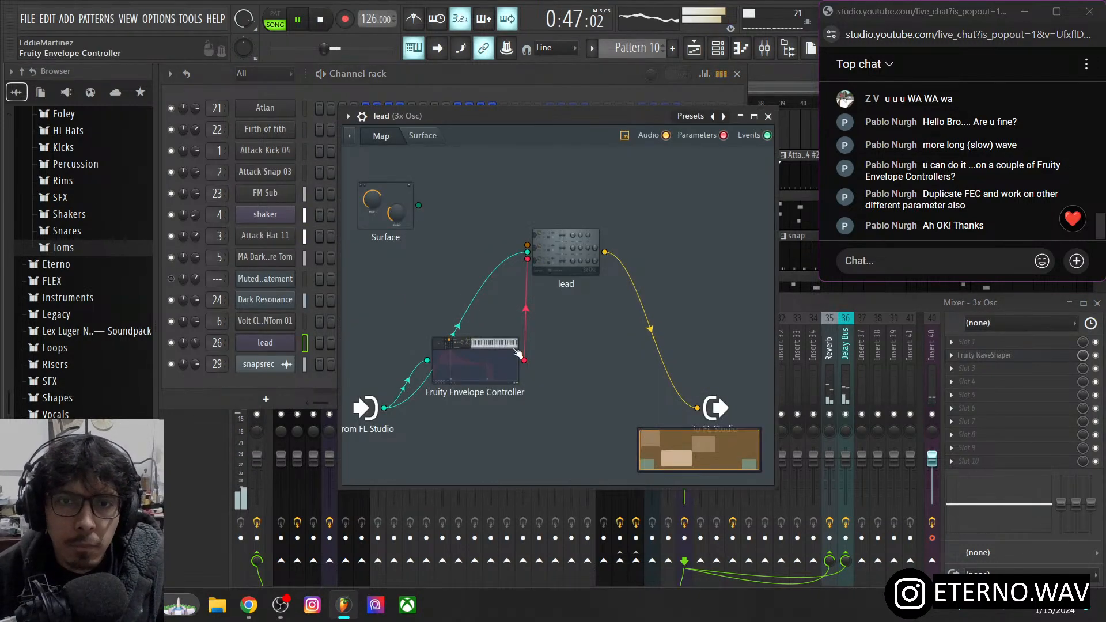
pyautogui.doubleClick(516, 355)
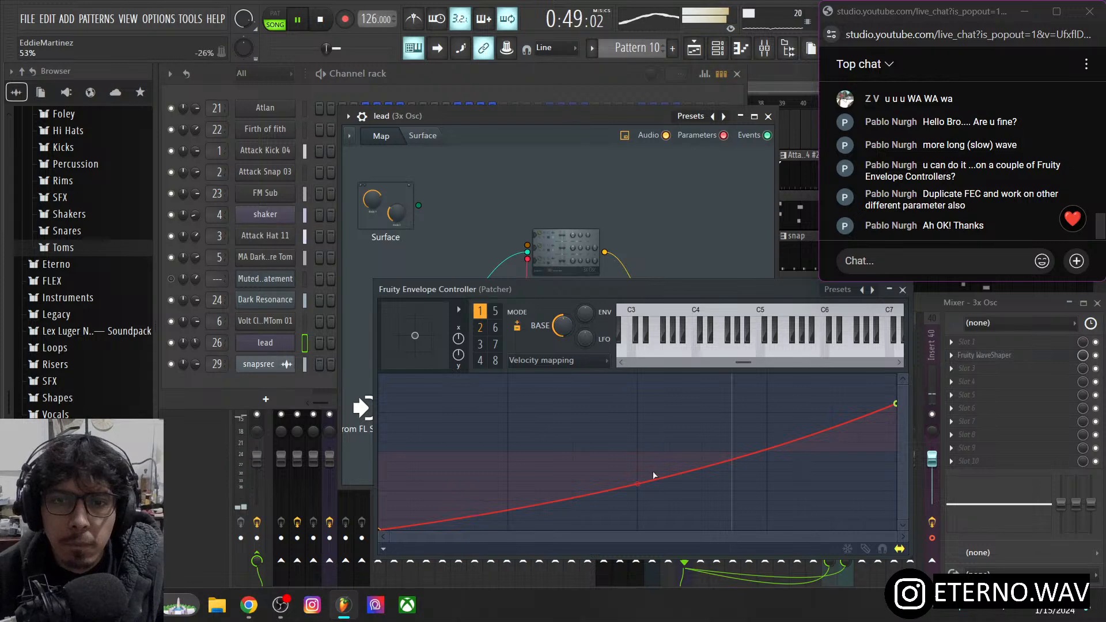
pyautogui.moveTo(637, 484); pyautogui.dragTo(637, 454)
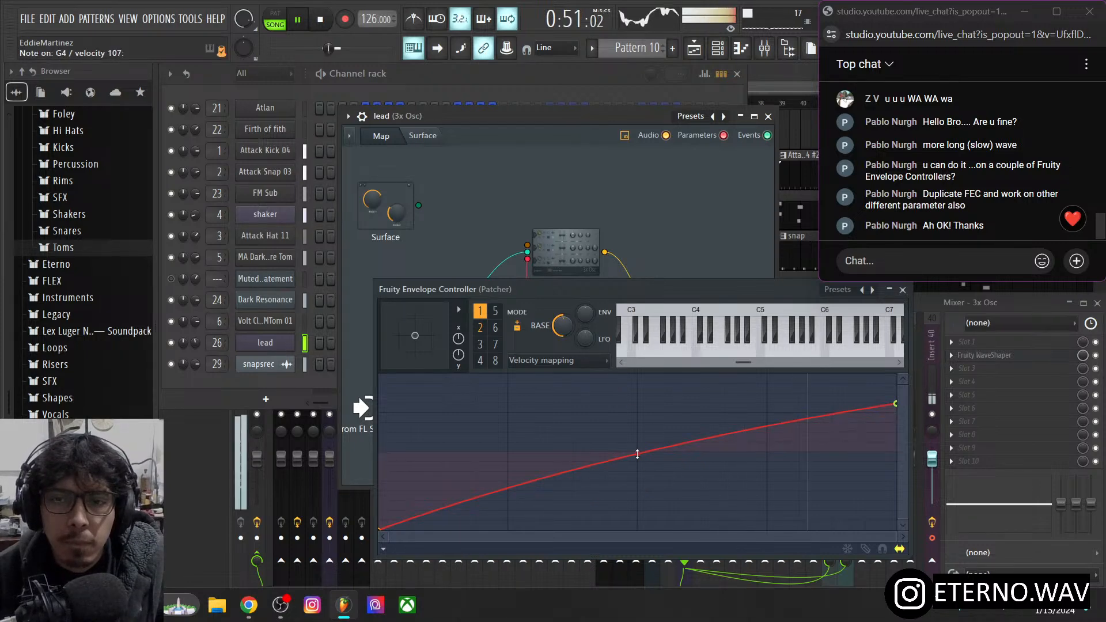
pyautogui.moveTo(897, 402); pyautogui.dragTo(898, 393)
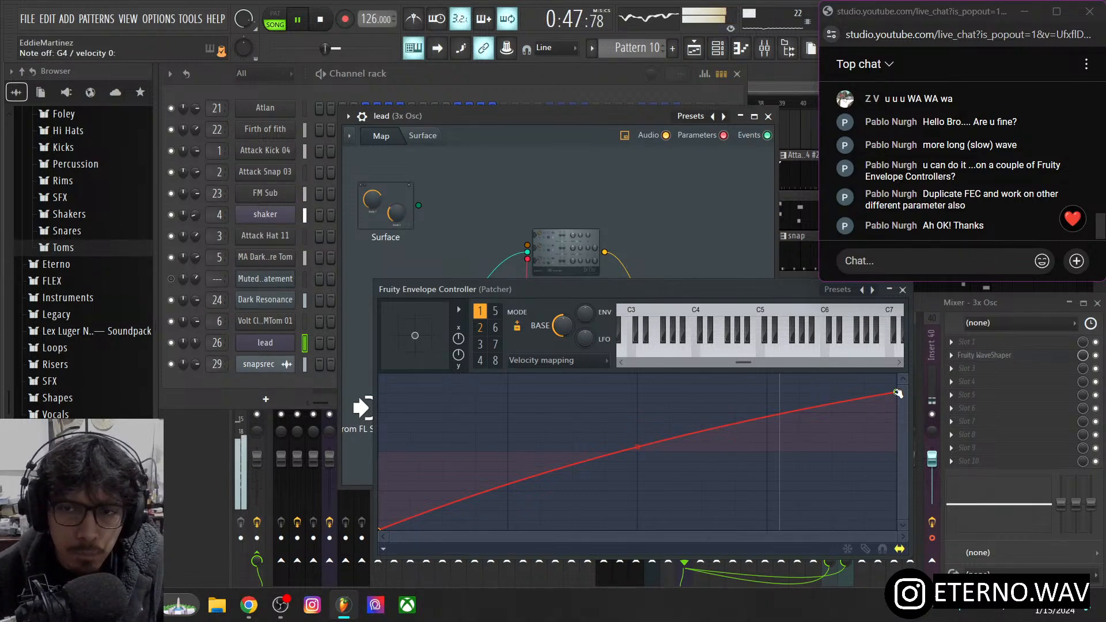
pyautogui.moveTo(898, 394); pyautogui.dragTo(898, 407)
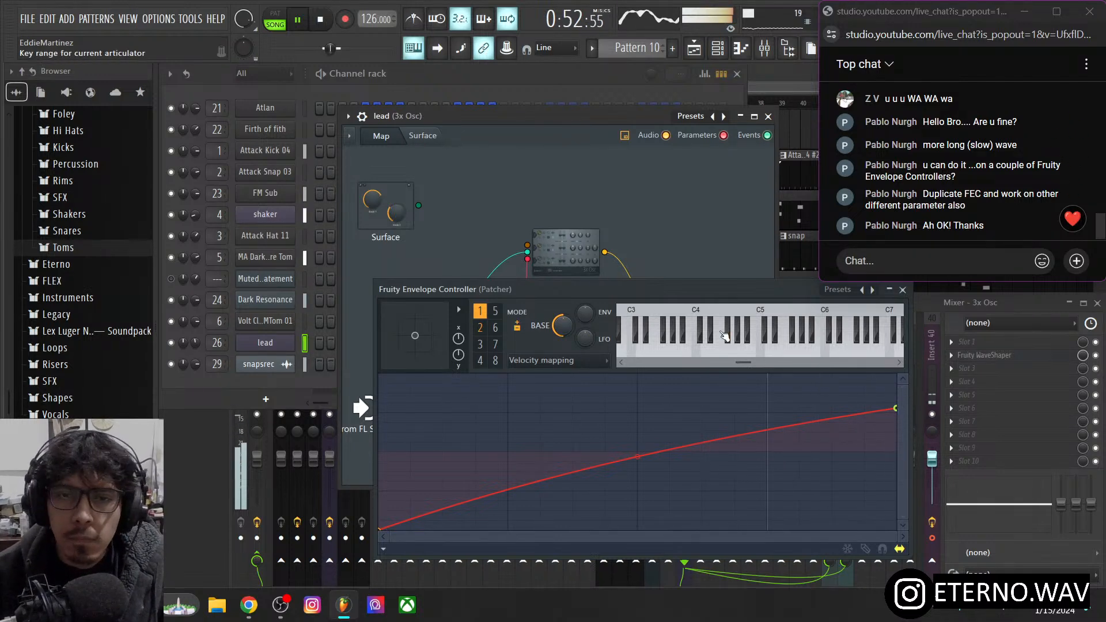
pyautogui.click(593, 204)
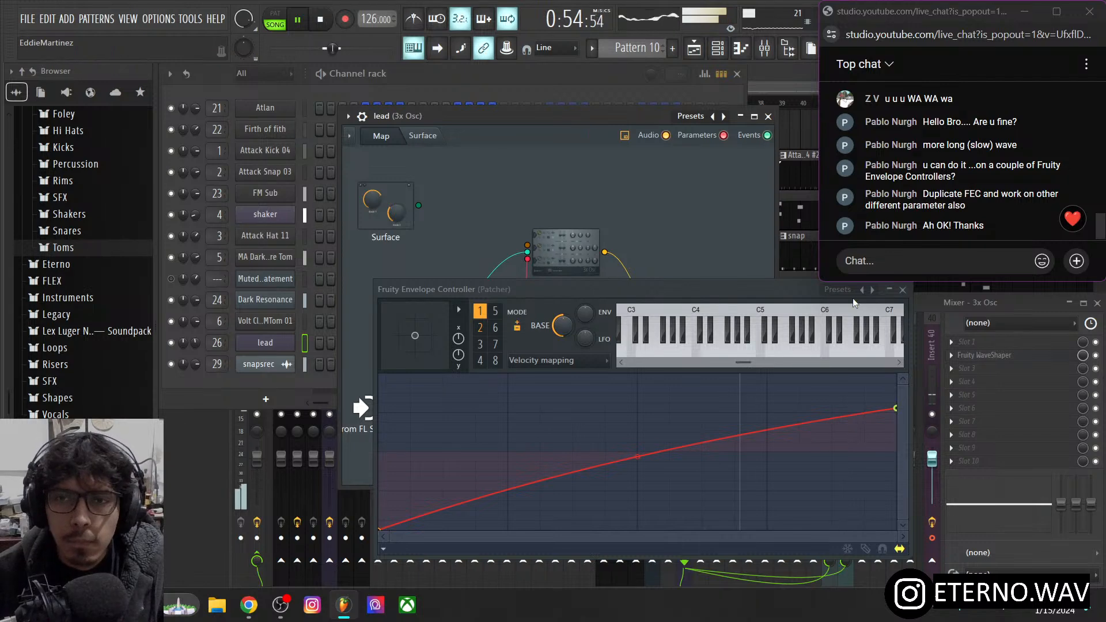
pyautogui.click(902, 290)
# - Set the lead channel's volume to about 40% in the channel rack and return to the mixer
pyautogui.click(197, 344)
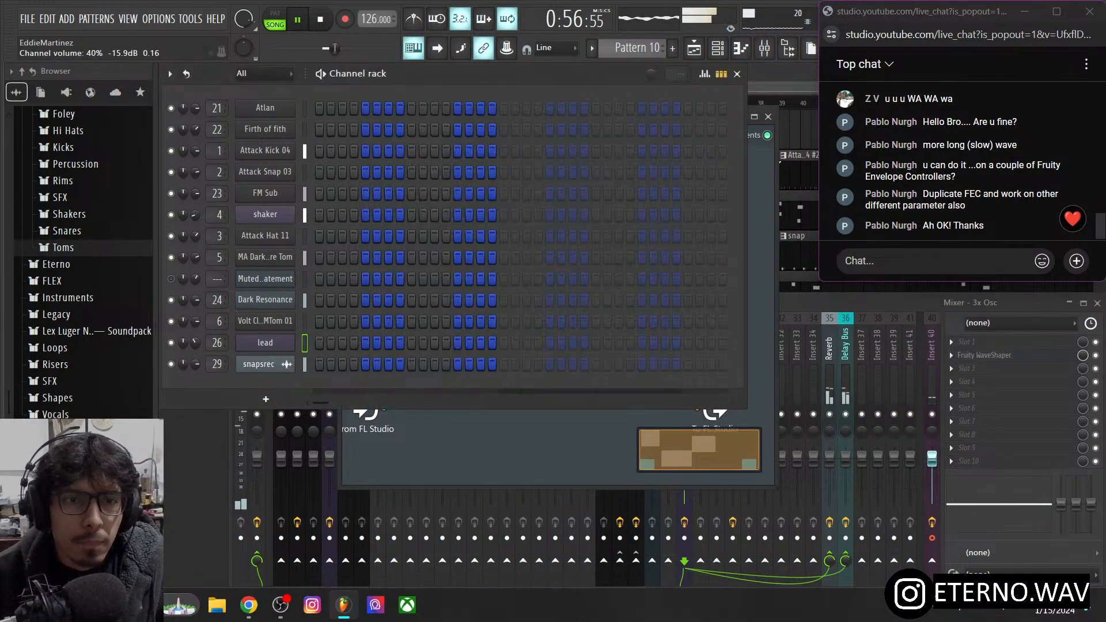
pyautogui.click(805, 317)
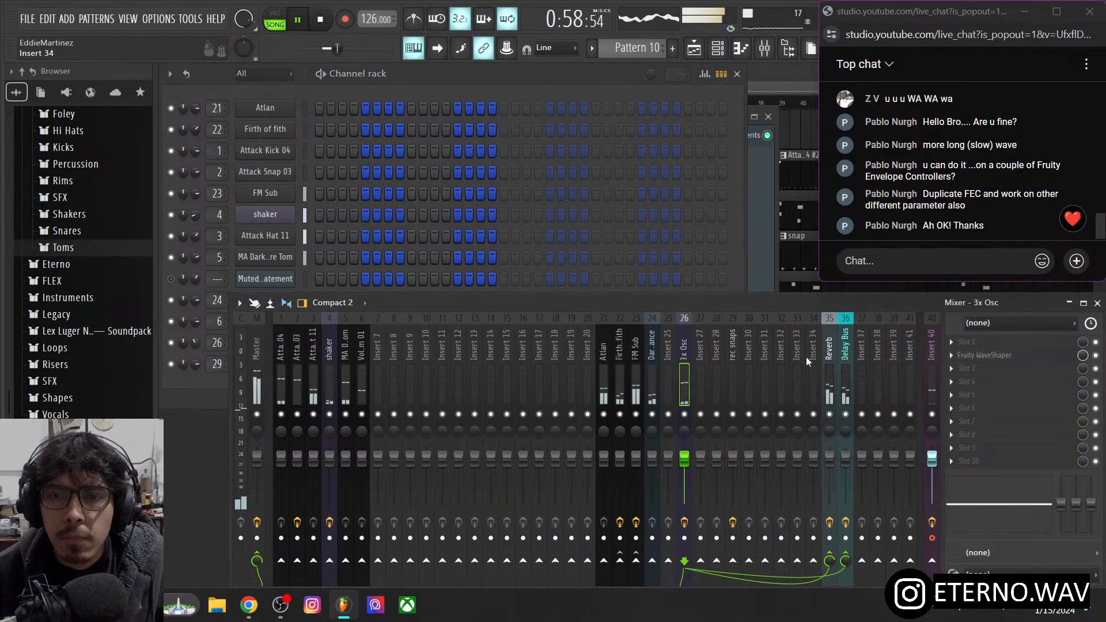
# - Bend the lower part of the Fruity WaveShaper curve upward on the 3x Osc mixer track
pyautogui.click(985, 355)
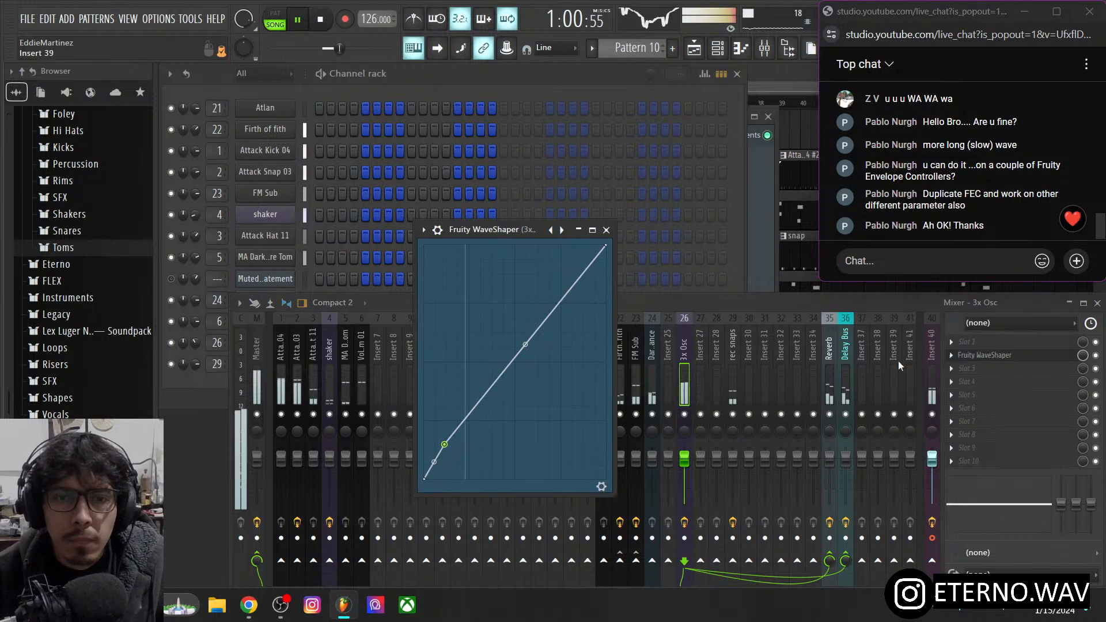
pyautogui.moveTo(454, 448); pyautogui.dragTo(462, 378)
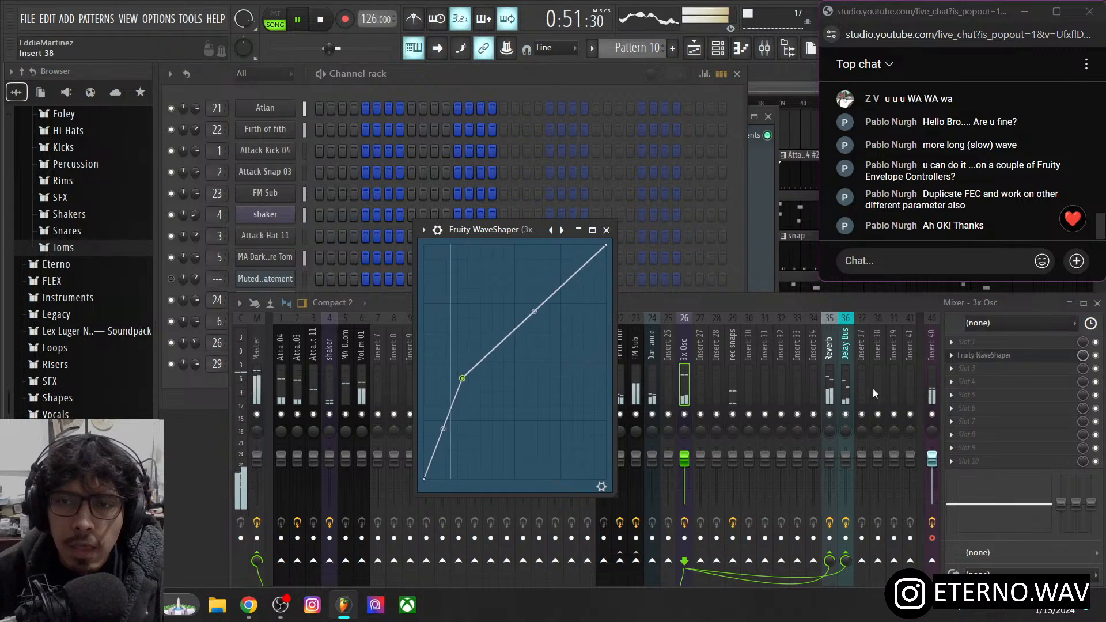
# - Replace the Fruity WaveShaper in slot 2 of the 3x Osc mixer track with Distructor
pyautogui.click(954, 362)
pyautogui.click(980, 287)
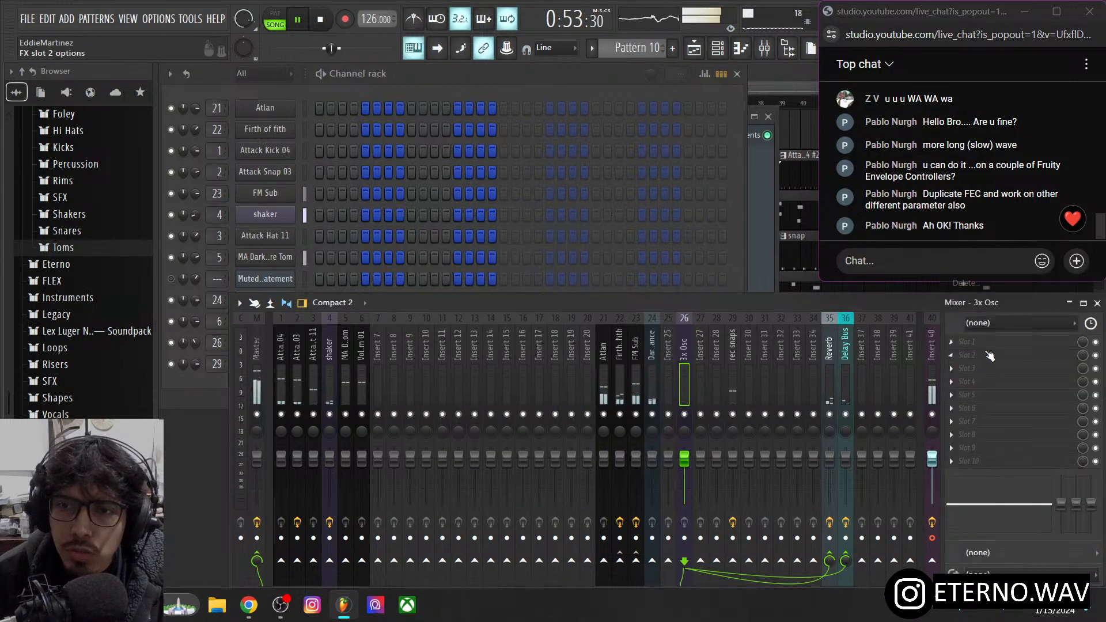
pyautogui.moveTo(901, 348)
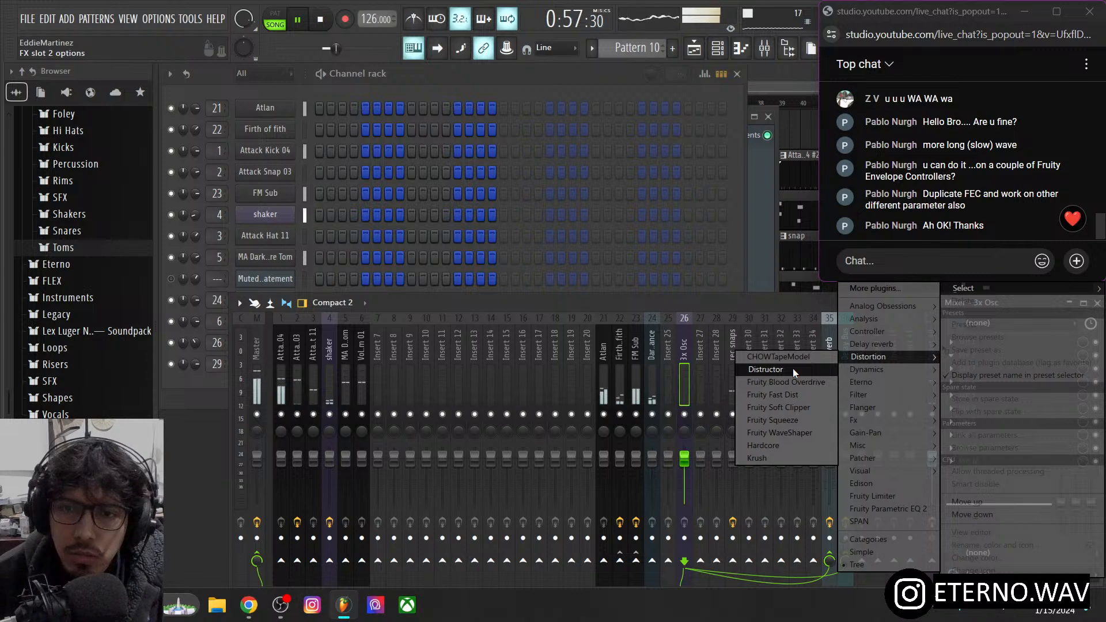
pyautogui.click(793, 368)
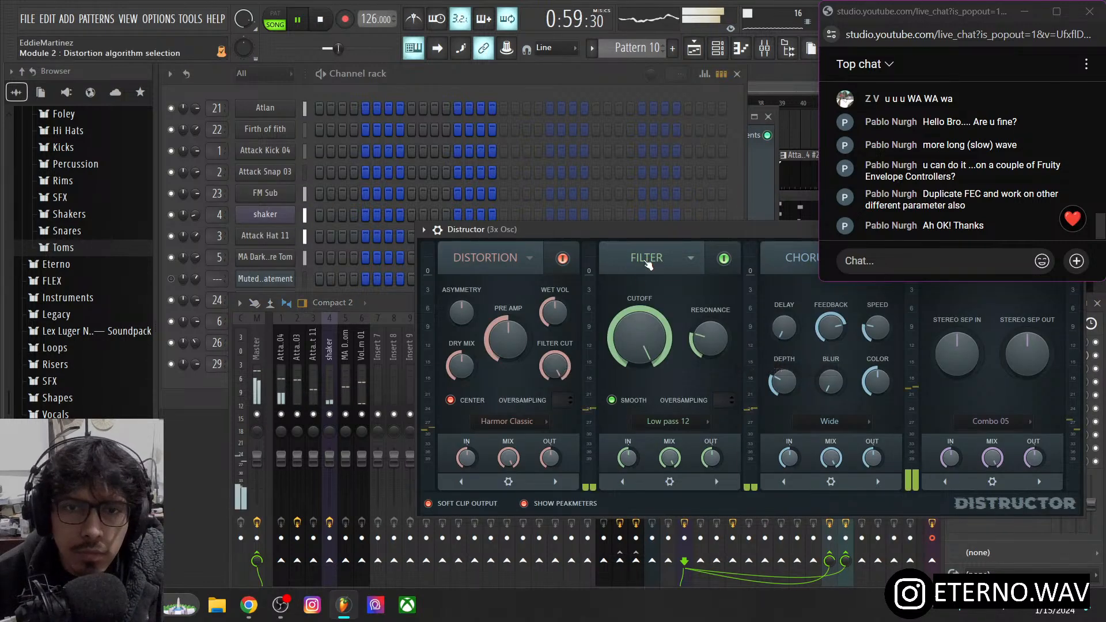
# - Switch off Distructor's Filter, Chorus and Speaker modules so only the Distortion module stays active
pyautogui.moveTo(496, 226); pyautogui.dragTo(496, 203)
pyautogui.click(567, 231)
pyautogui.click(728, 232)
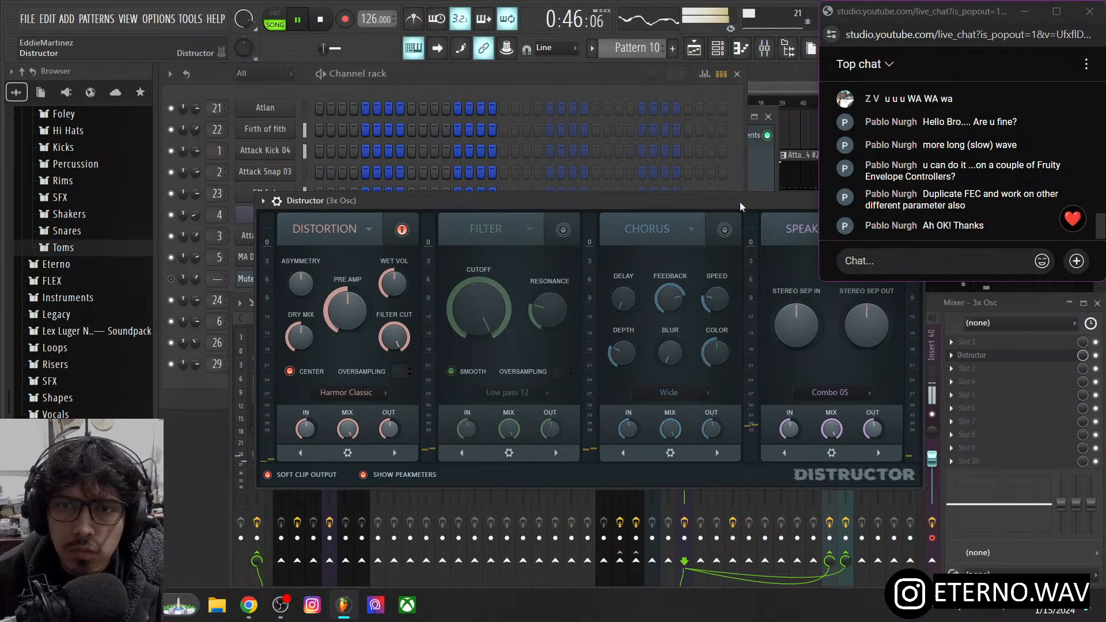
pyautogui.moveTo(740, 202); pyautogui.dragTo(637, 189)
pyautogui.click(779, 219)
pyautogui.moveTo(570, 189); pyautogui.dragTo(720, 193)
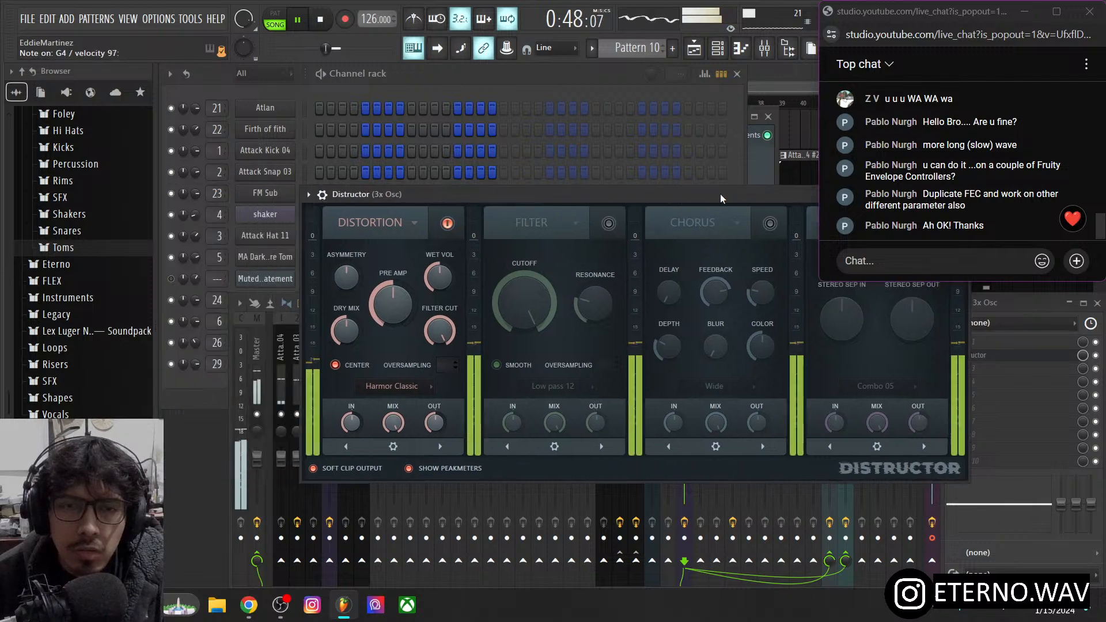
# - Audition the Harmor Cube, Harmor Log, Harmor Flathat, Soft clipper and Blood overdrive algorithms in Distructor's Distortion module
pyautogui.click(422, 386)
pyautogui.click(398, 431)
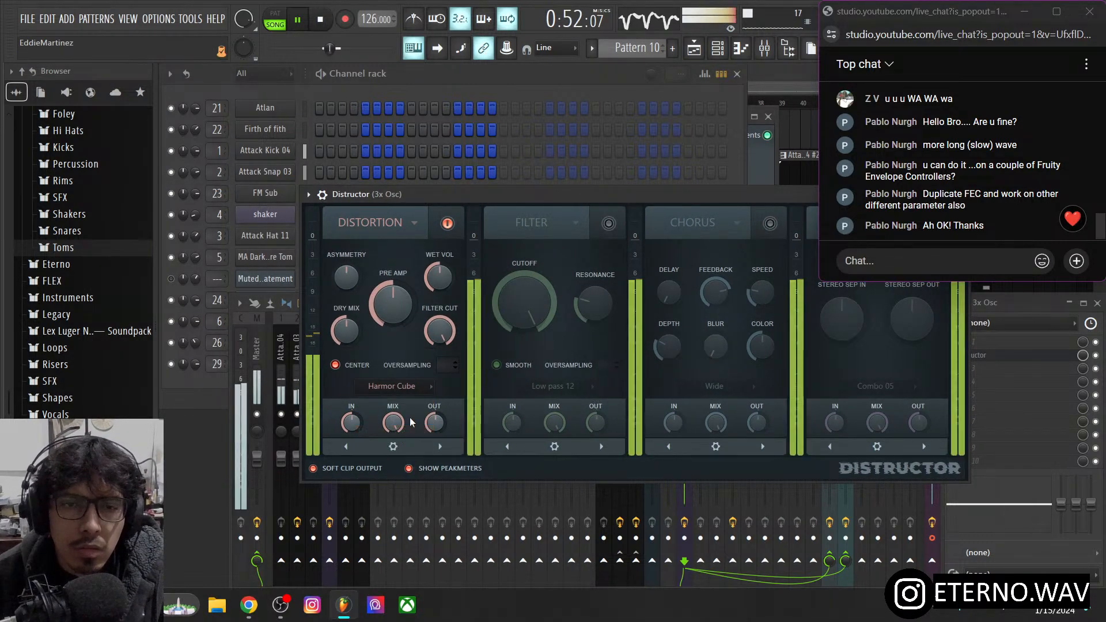
pyautogui.click(411, 386)
pyautogui.click(405, 443)
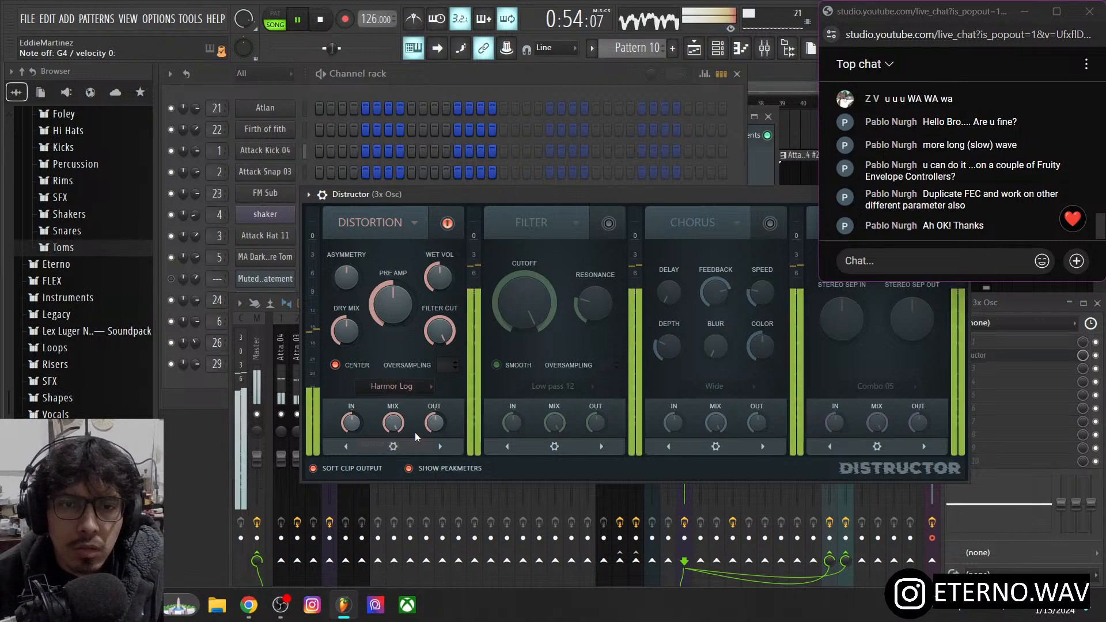
pyautogui.click(421, 389)
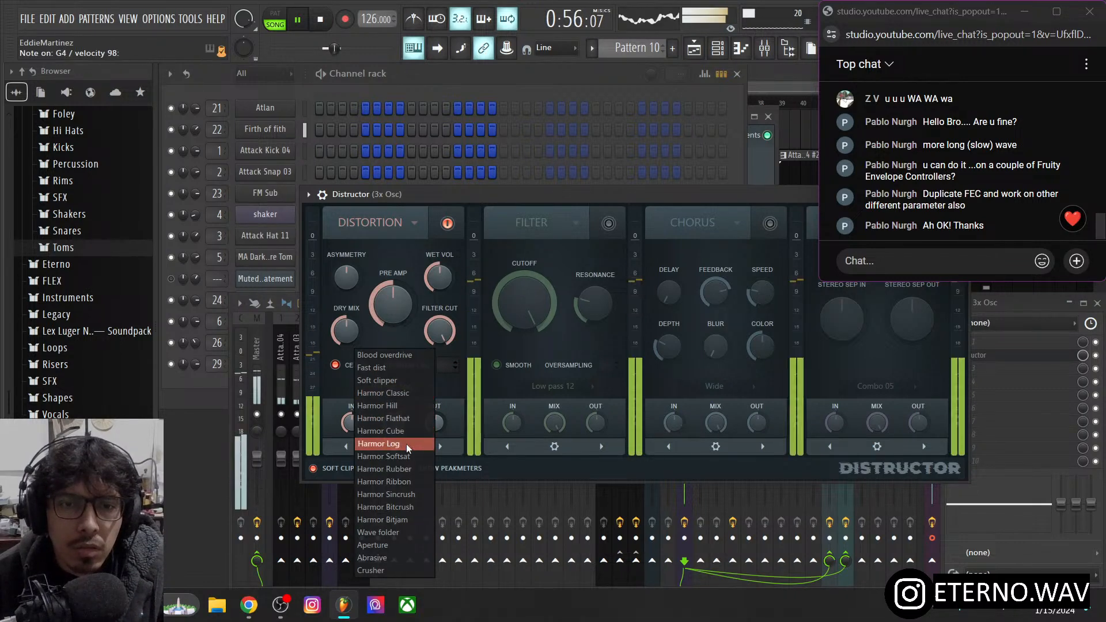
pyautogui.click(412, 417)
pyautogui.click(431, 385)
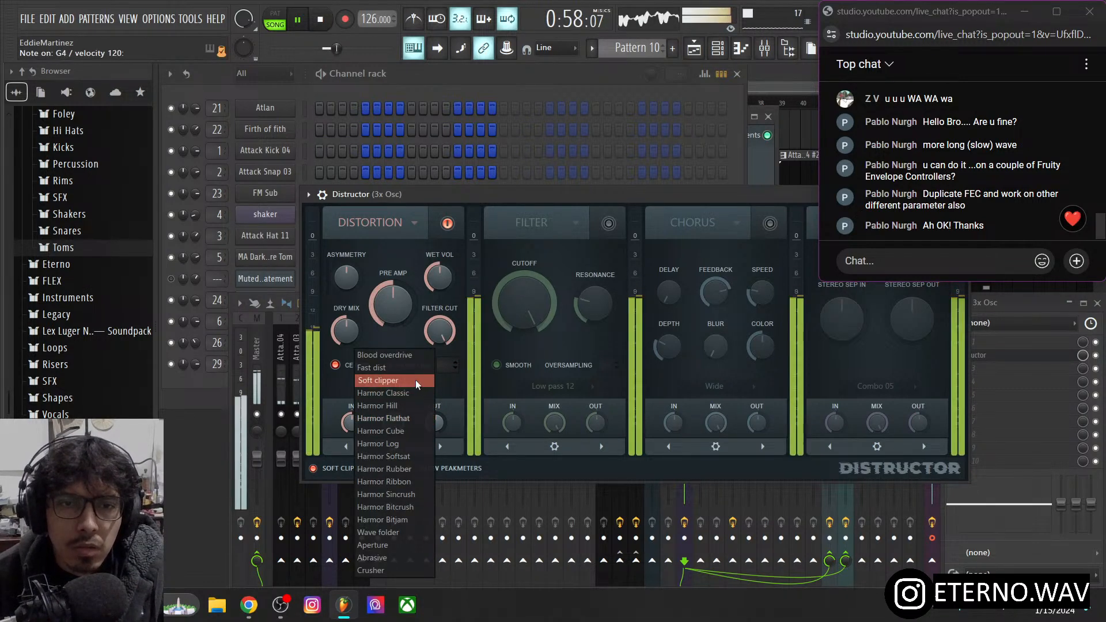
pyautogui.click(415, 379)
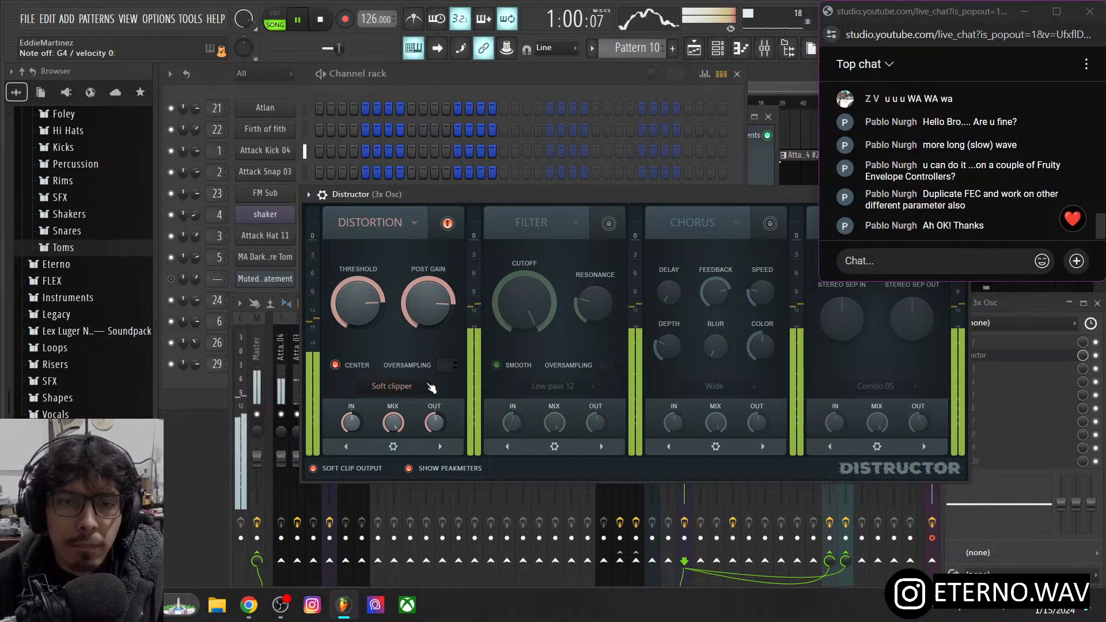
pyautogui.click(426, 382)
pyautogui.click(424, 356)
# - Select the Harmor Softsat distortion algorithm and raise the Distortion module's pre amp slightly
pyautogui.click(431, 385)
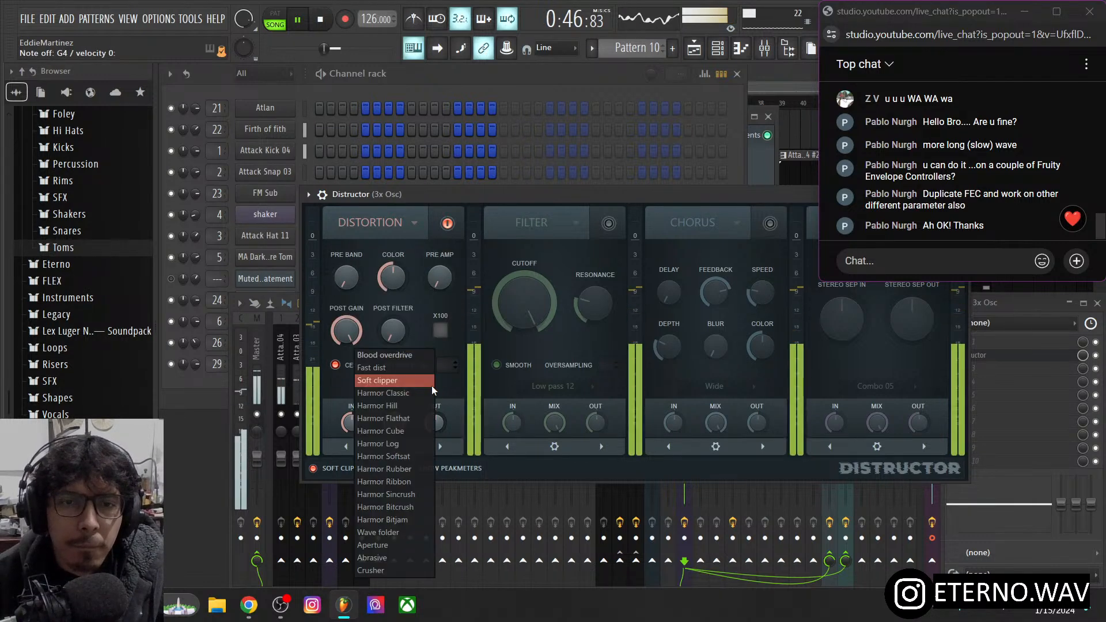
pyautogui.click(406, 456)
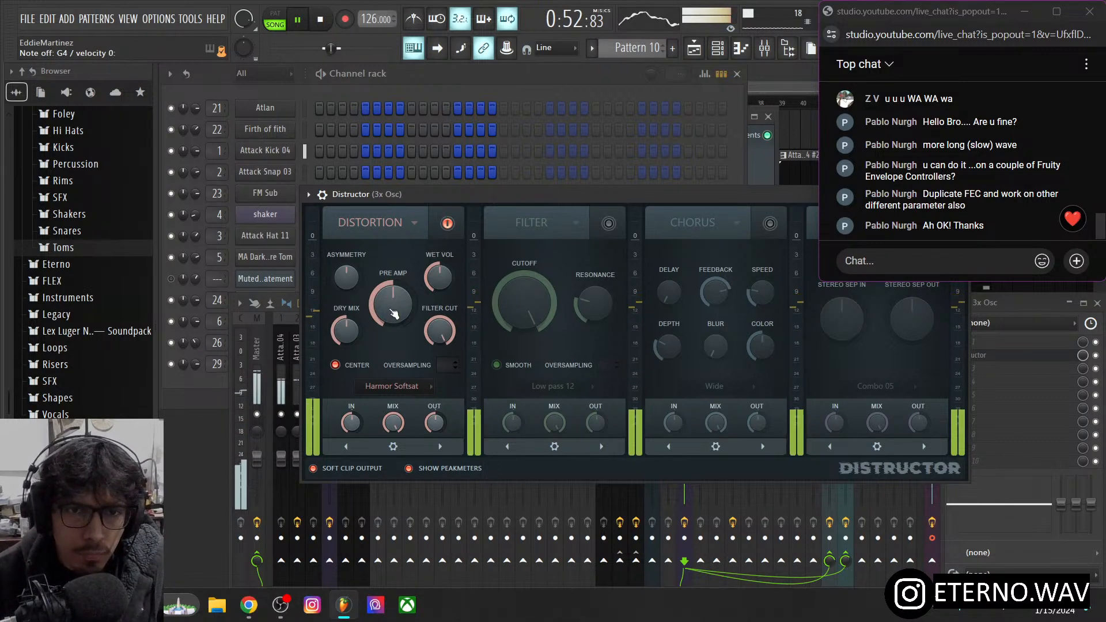
pyautogui.moveTo(397, 308)
pyautogui.mouseDown()
pyautogui.moveTo(398, 274)
pyautogui.moveTo(397, 287)
pyautogui.mouseUp()
# - Compare further distortion algorithms, including Harmor Rubber, and settle on Harmor Ribbon
pyautogui.click(393, 387)
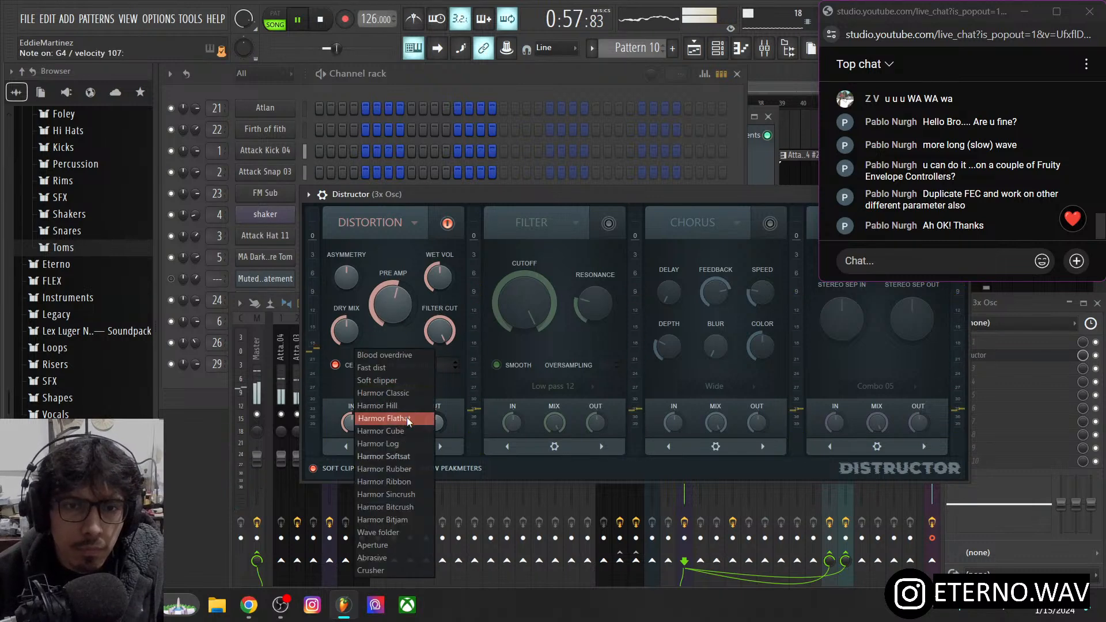
pyautogui.click(406, 470)
pyautogui.click(397, 386)
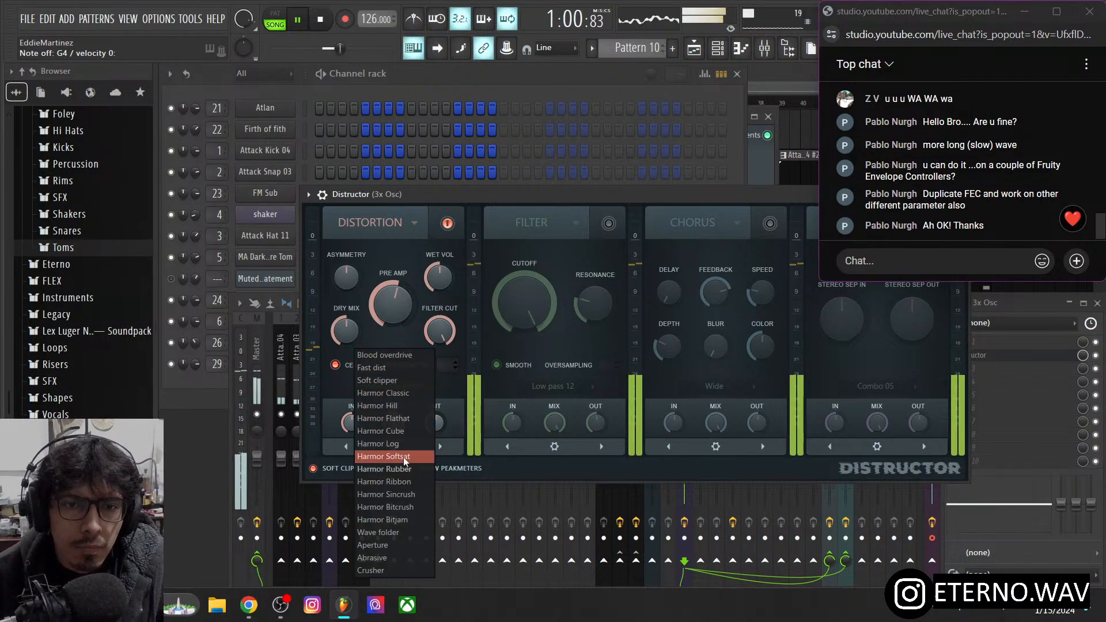
pyautogui.click(403, 461)
pyautogui.scroll(-1, 421, 390)
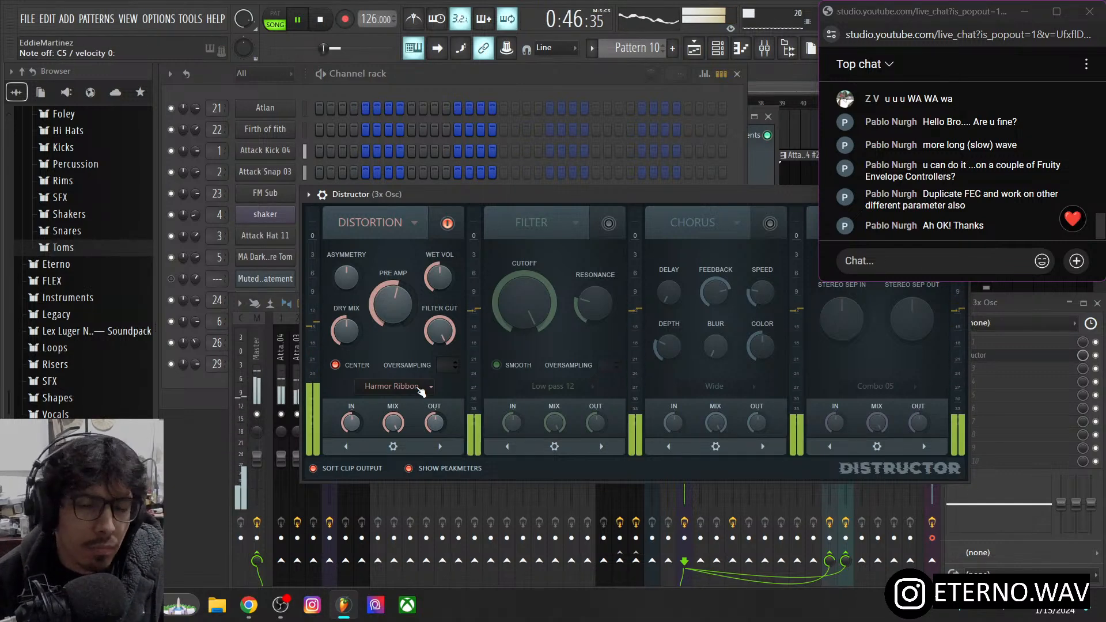
# - Open the 3x Osc inside the lead's Patcher and examine its Mod X envelope amount during playback
pyautogui.click(220, 382)
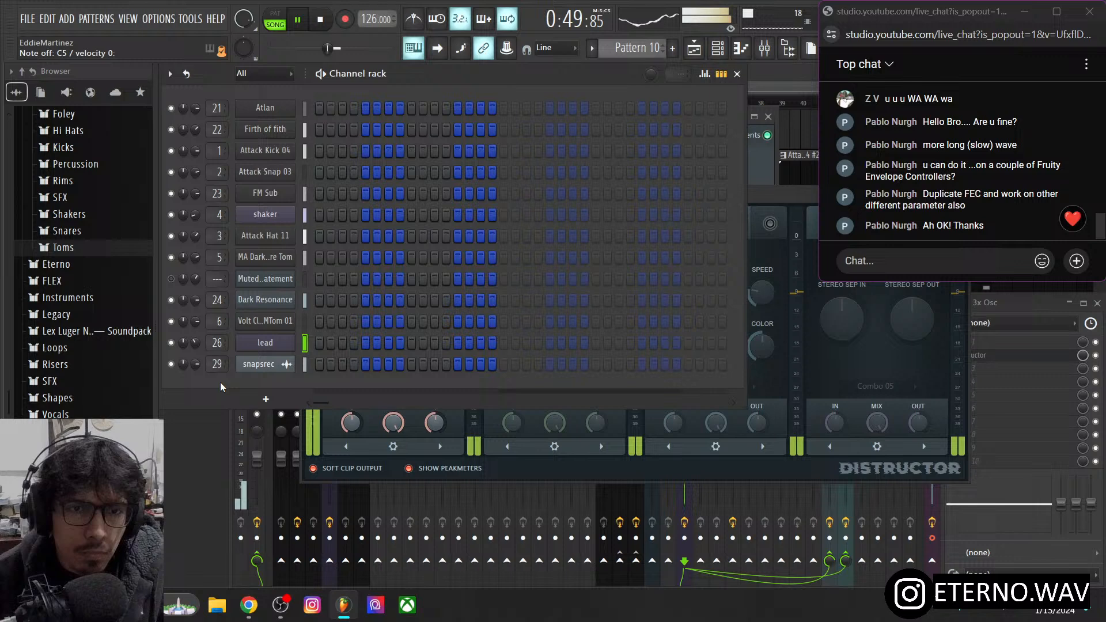
pyautogui.click(265, 342)
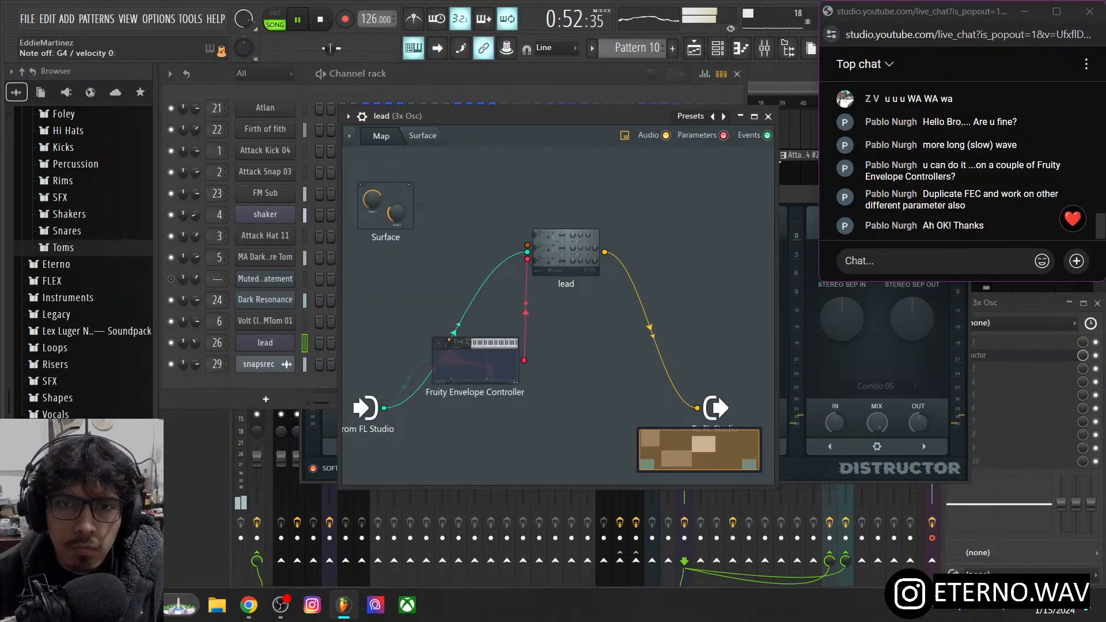
pyautogui.doubleClick(564, 252)
pyautogui.moveTo(356, 124); pyautogui.dragTo(347, 119)
pyautogui.click(325, 120)
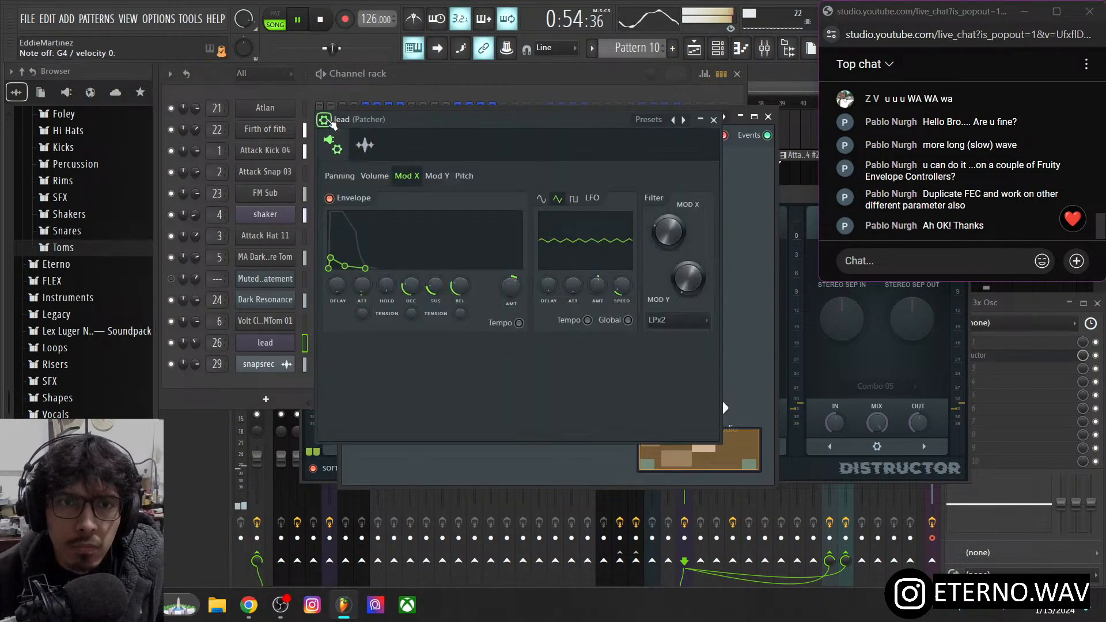
pyautogui.click(365, 148)
pyautogui.click(346, 145)
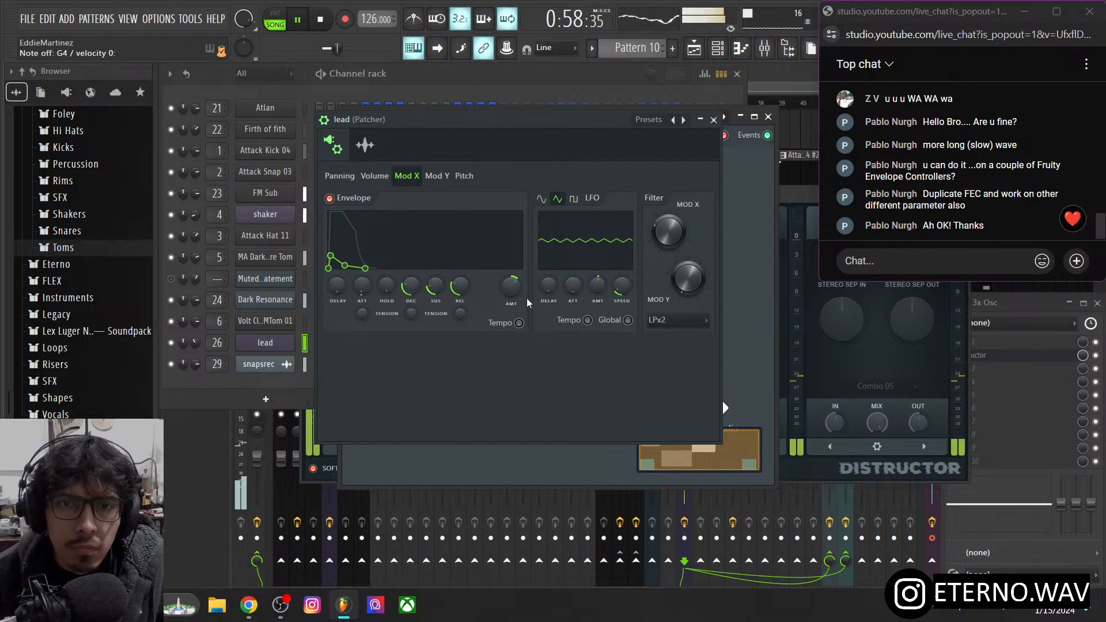
pyautogui.moveTo(511, 285); pyautogui.dragTo(511, 297)
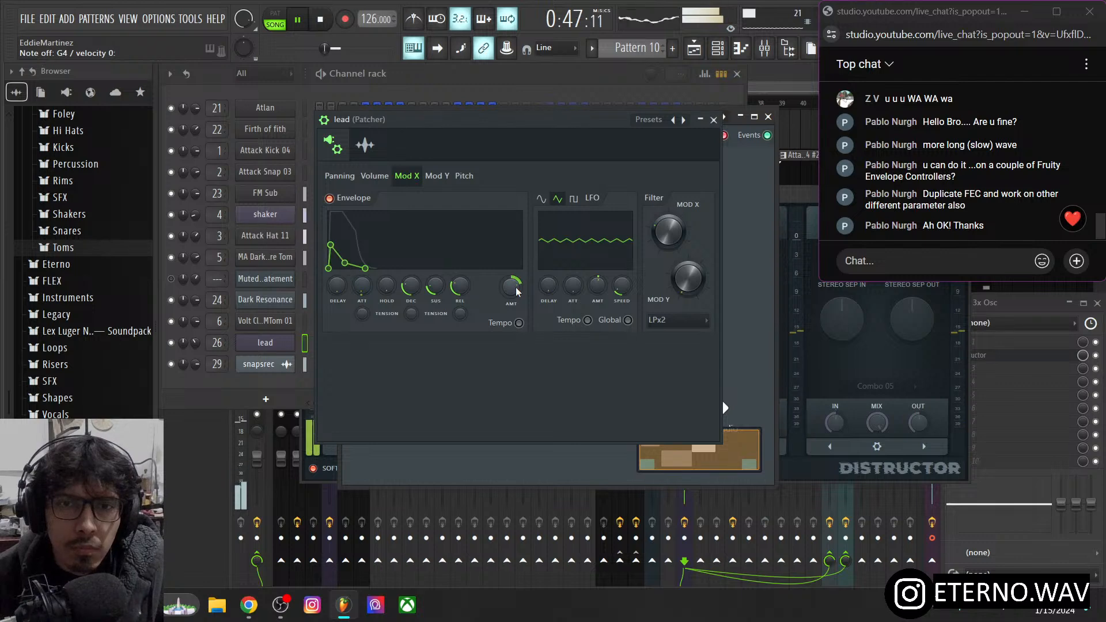
pyautogui.moveTo(516, 292); pyautogui.dragTo(516, 305)
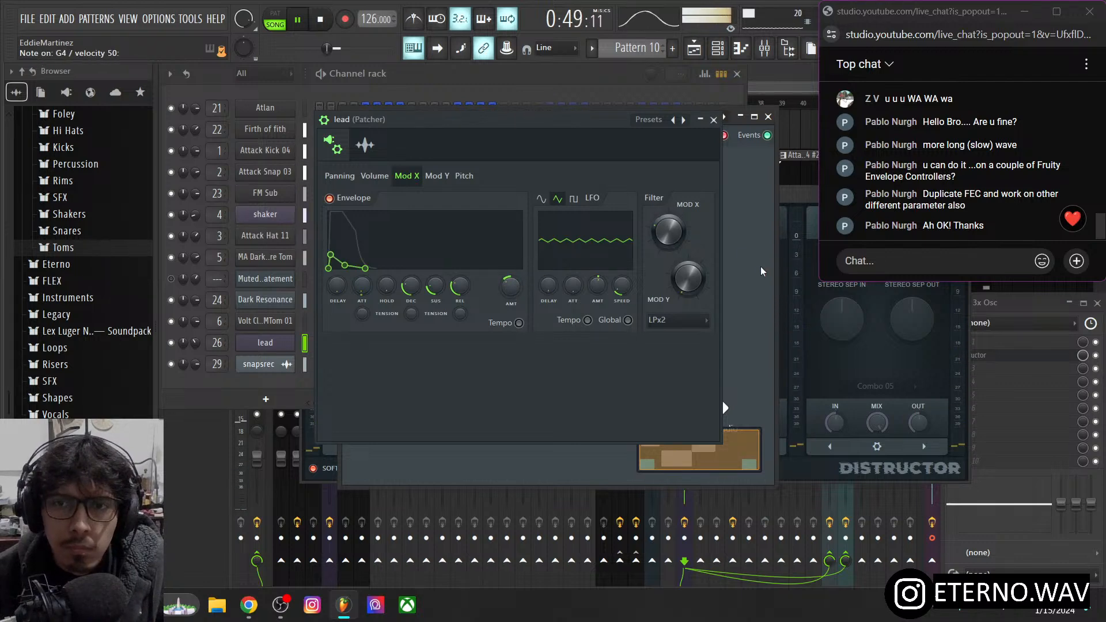
# - In the lead's Fruity Envelope Controller, raise the velocity curve's start point to just above the centre line and its end point slightly, and close the controller
pyautogui.click(794, 194)
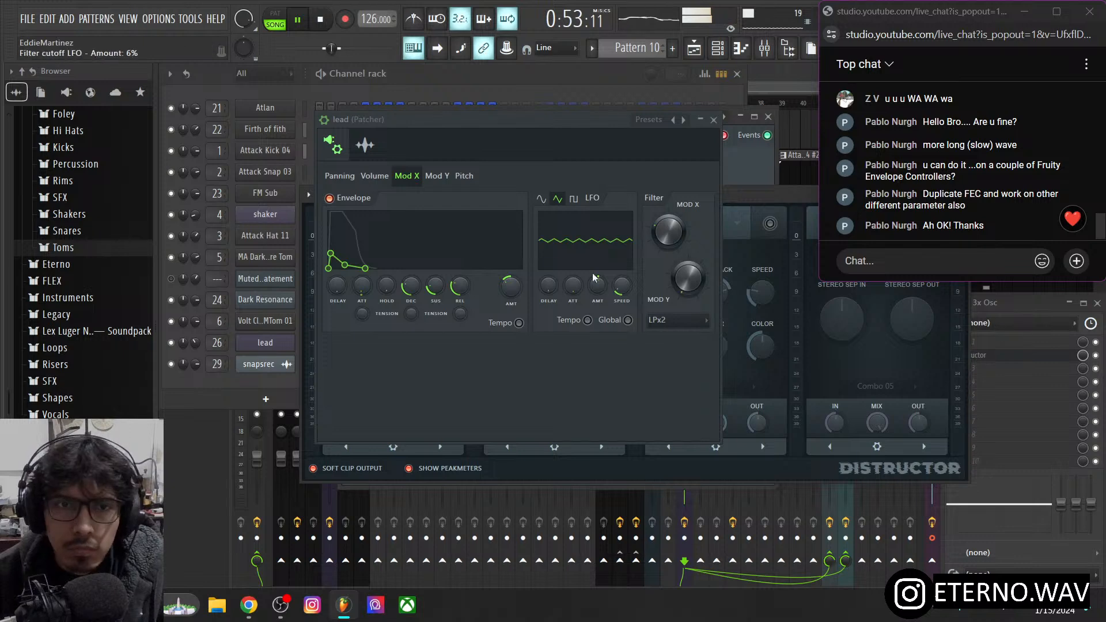
pyautogui.click(259, 341)
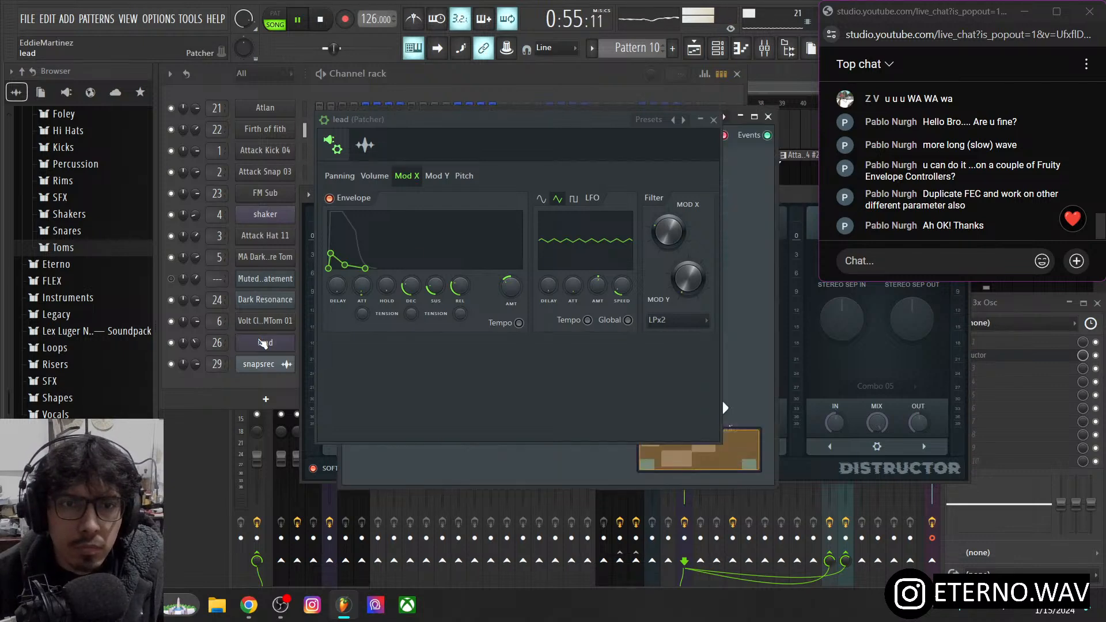
pyautogui.moveTo(616, 124); pyautogui.dragTo(883, 282)
pyautogui.click(500, 357)
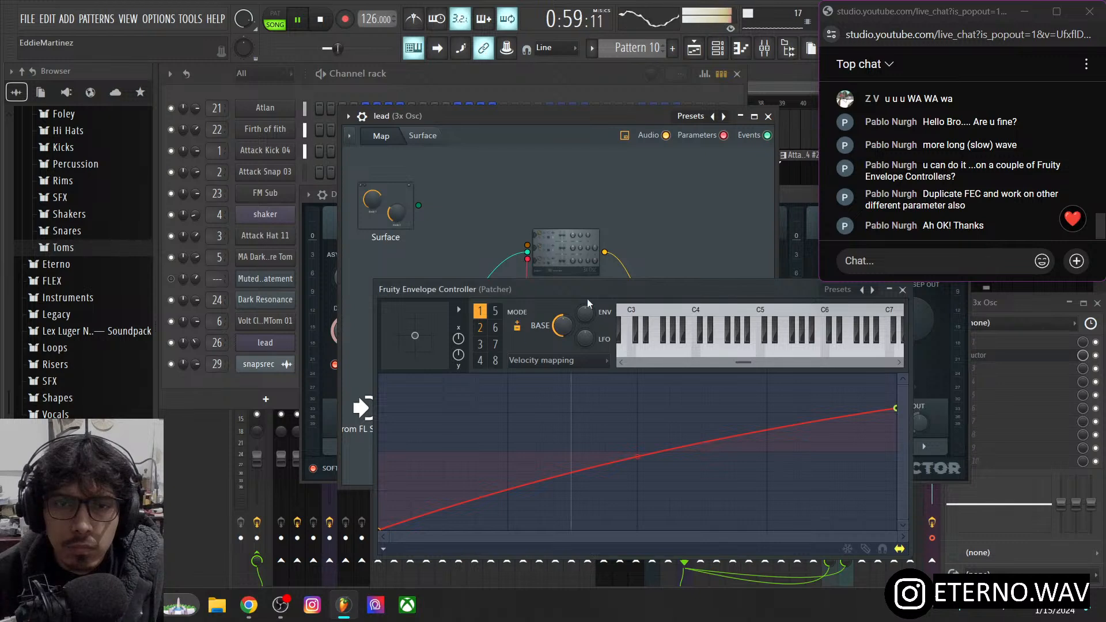
pyautogui.moveTo(587, 299); pyautogui.dragTo(534, 215)
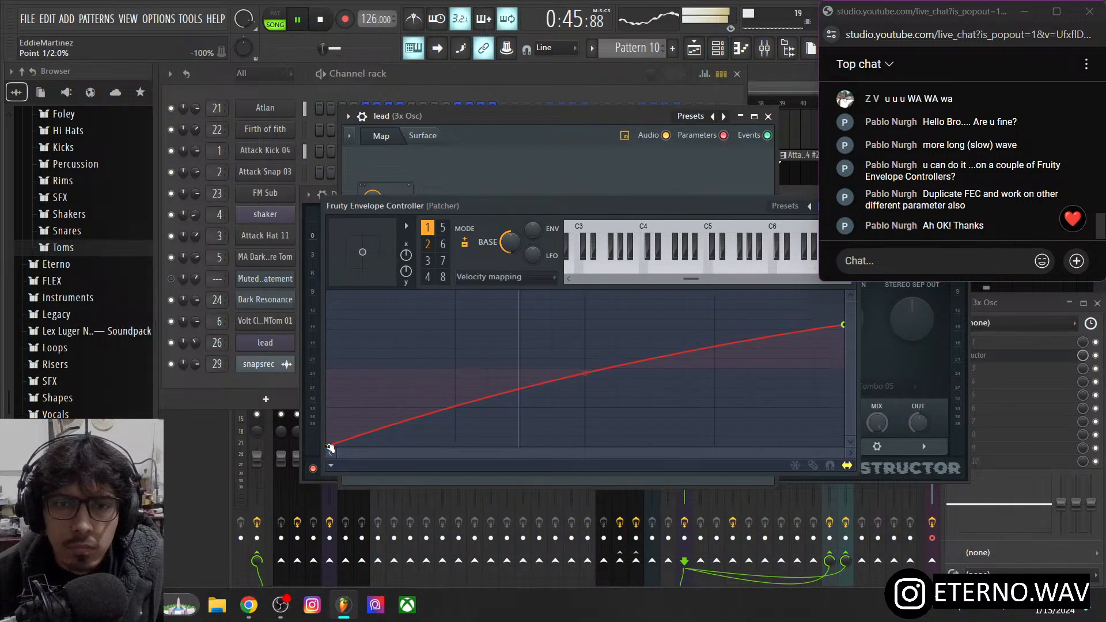
pyautogui.moveTo(330, 444); pyautogui.dragTo(318, 365)
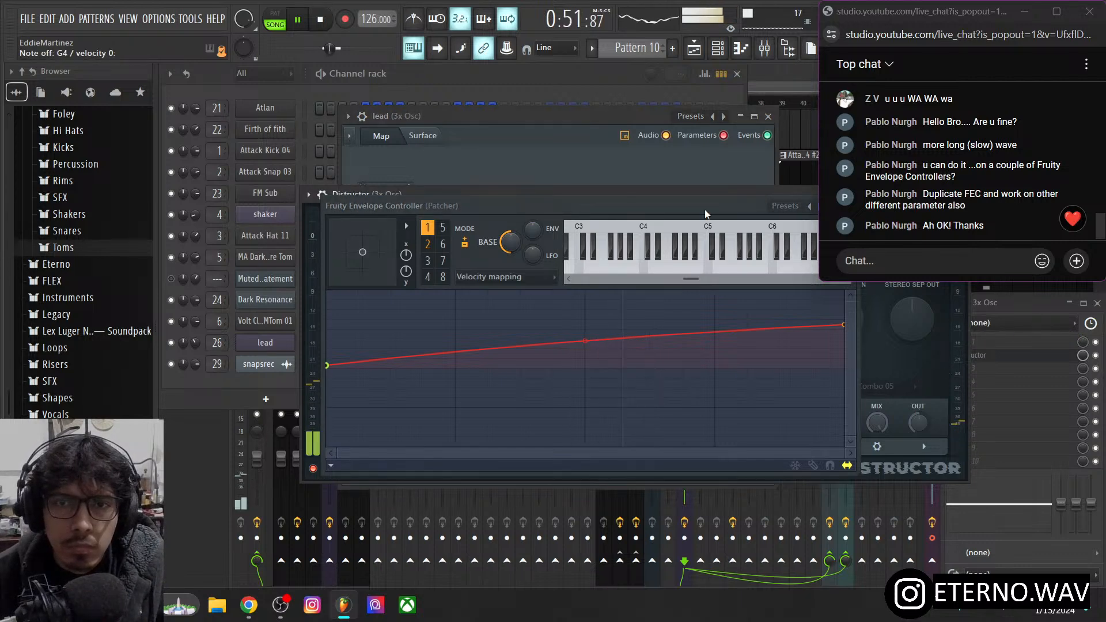
pyautogui.moveTo(704, 208); pyautogui.dragTo(529, 212)
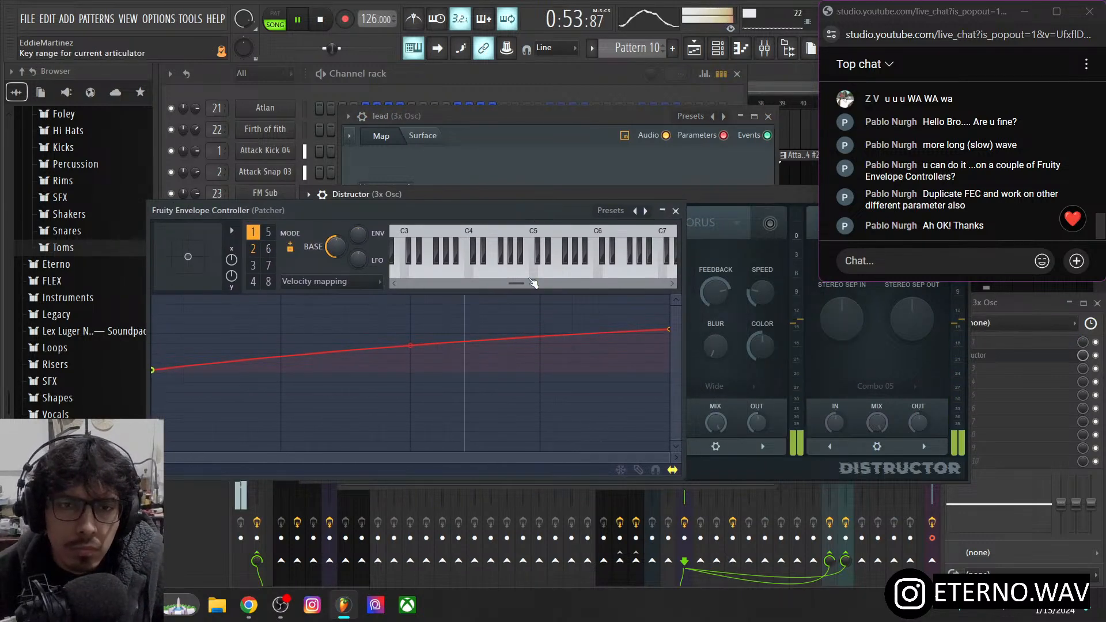
pyautogui.moveTo(668, 329); pyautogui.dragTo(670, 308)
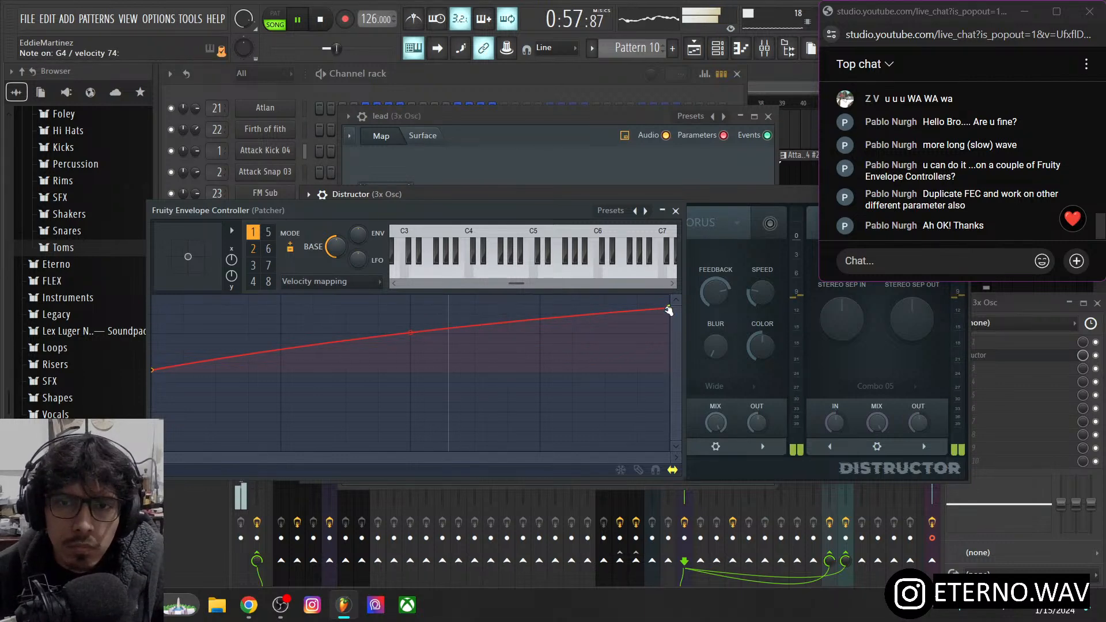
pyautogui.click(676, 211)
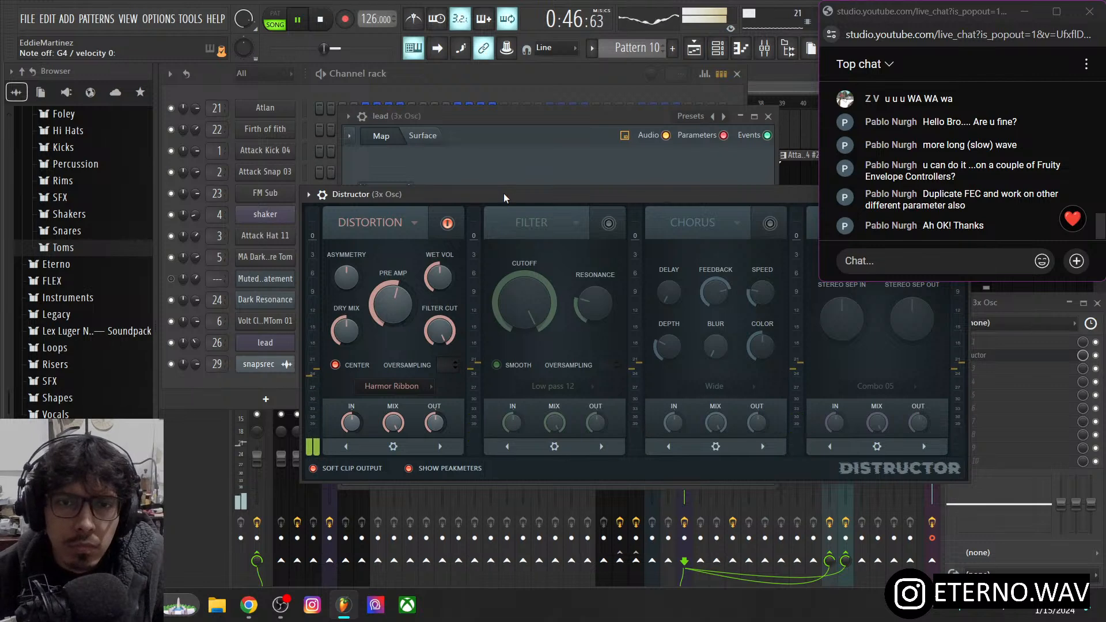
# - Reopen the 3x Osc's Mod X envelope settings and place them beside the lead's Patcher map
pyautogui.click(1014, 362)
pyautogui.click(1014, 361)
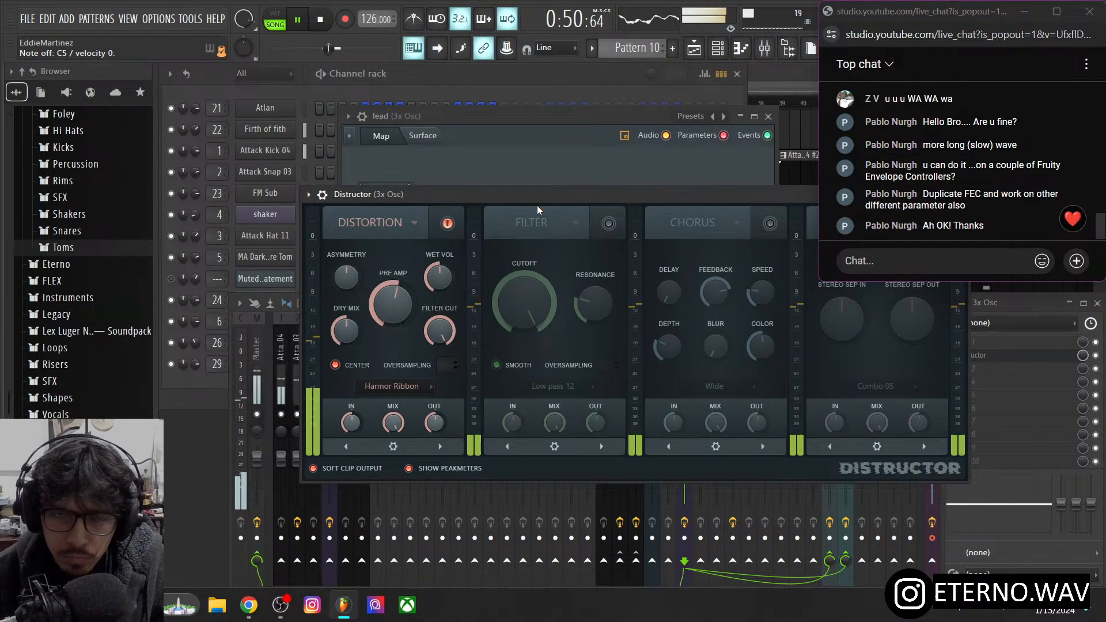
pyautogui.click(551, 163)
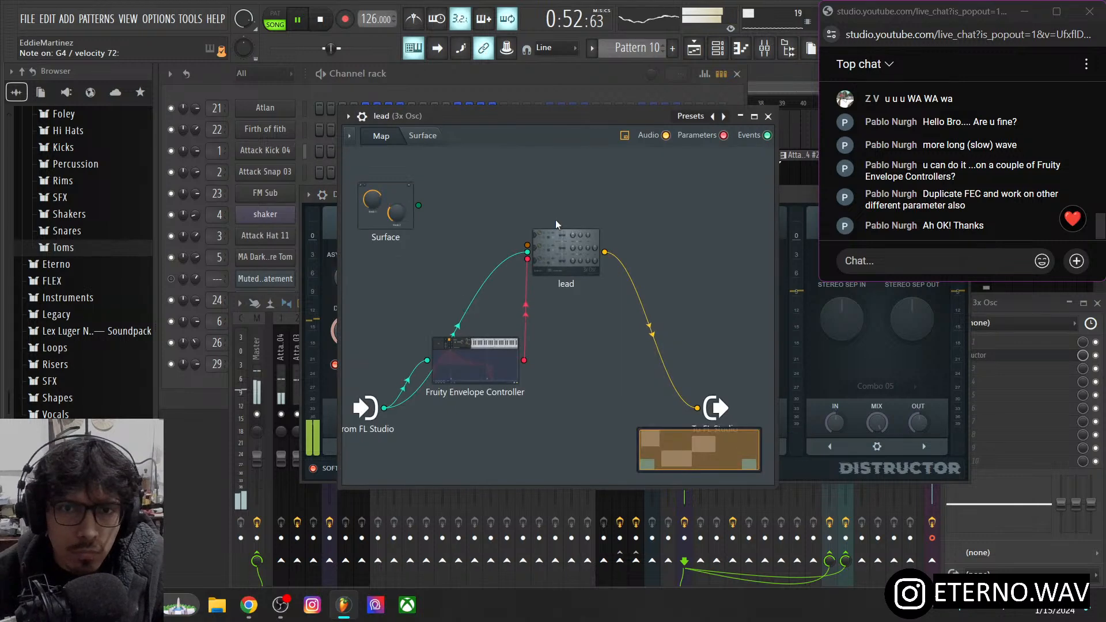
pyautogui.click(565, 257)
pyautogui.moveTo(676, 283); pyautogui.dragTo(230, 124)
pyautogui.click(142, 117)
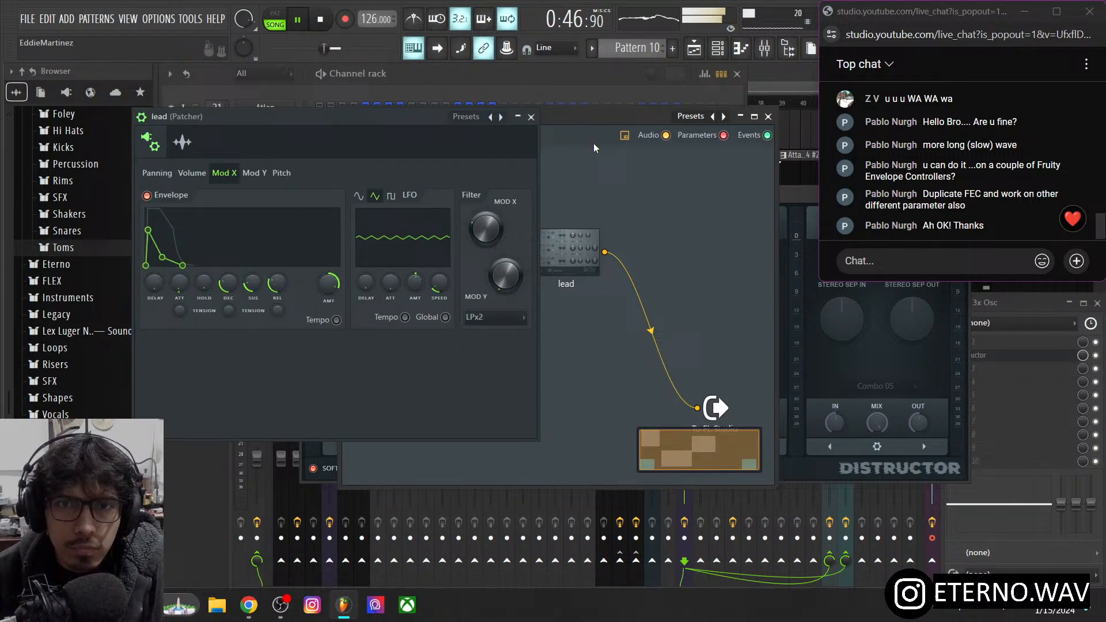
pyautogui.moveTo(593, 117); pyautogui.dragTo(708, 132)
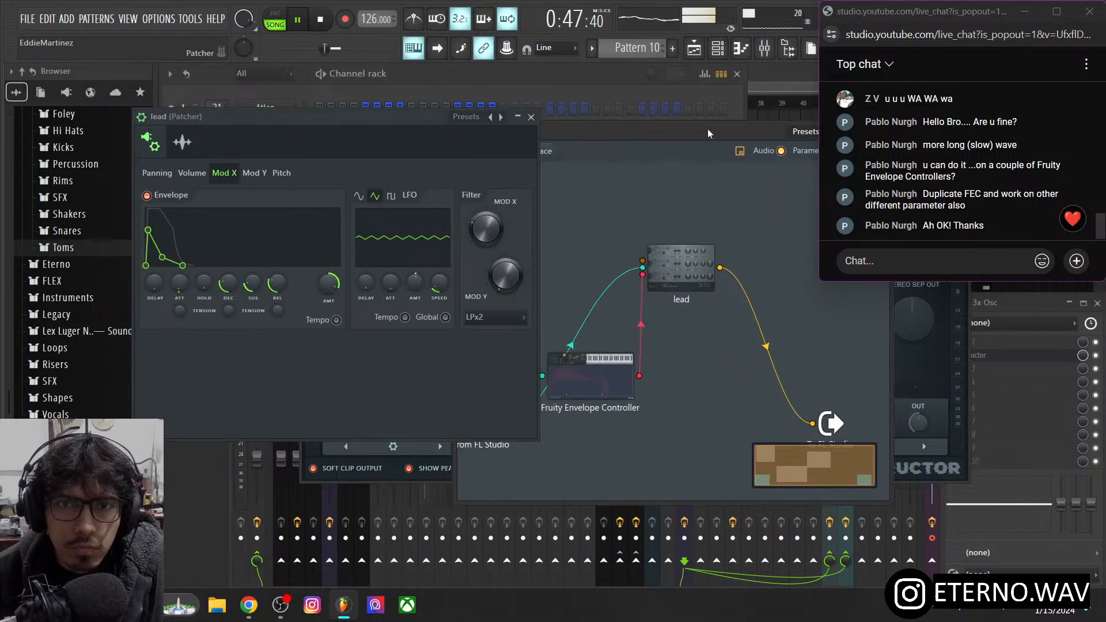
# - Reopen the lead's Fruity Envelope Controller and place it beside the 3x Osc's Mod X envelope settings
pyautogui.click(584, 368)
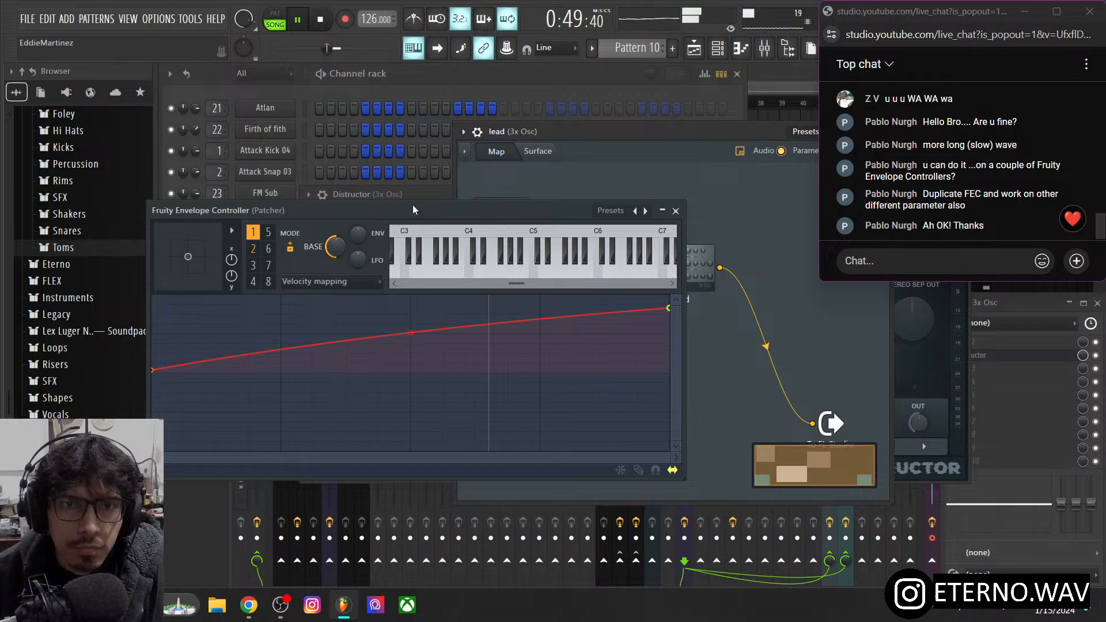
pyautogui.moveTo(412, 206); pyautogui.dragTo(737, 274)
pyautogui.moveTo(658, 273); pyautogui.dragTo(689, 322)
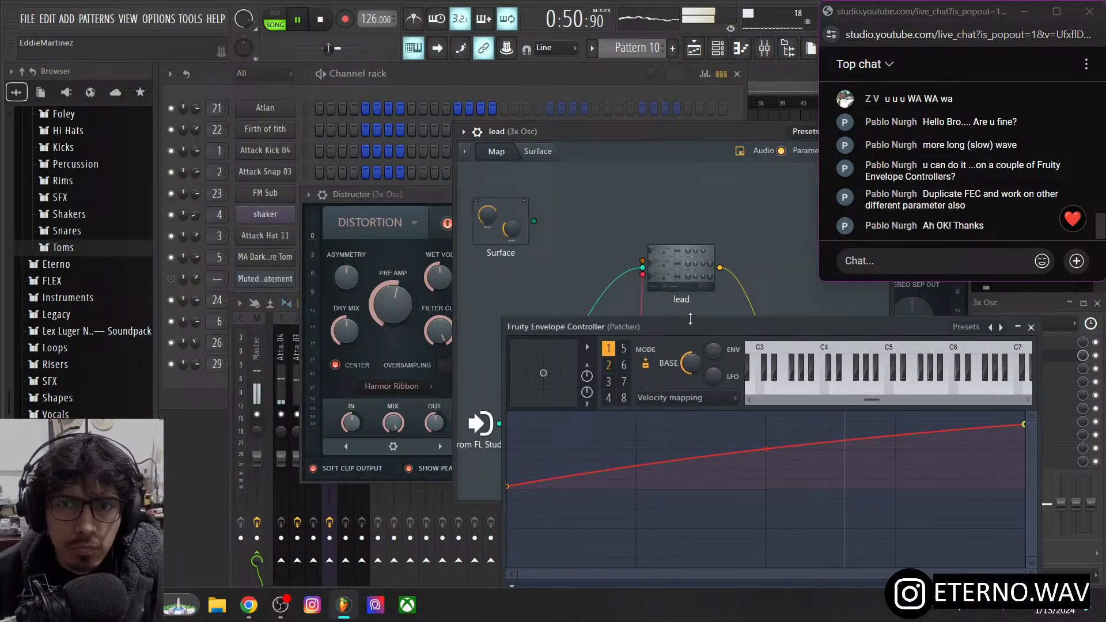
pyautogui.click(688, 268)
pyautogui.moveTo(775, 334); pyautogui.dragTo(811, 312)
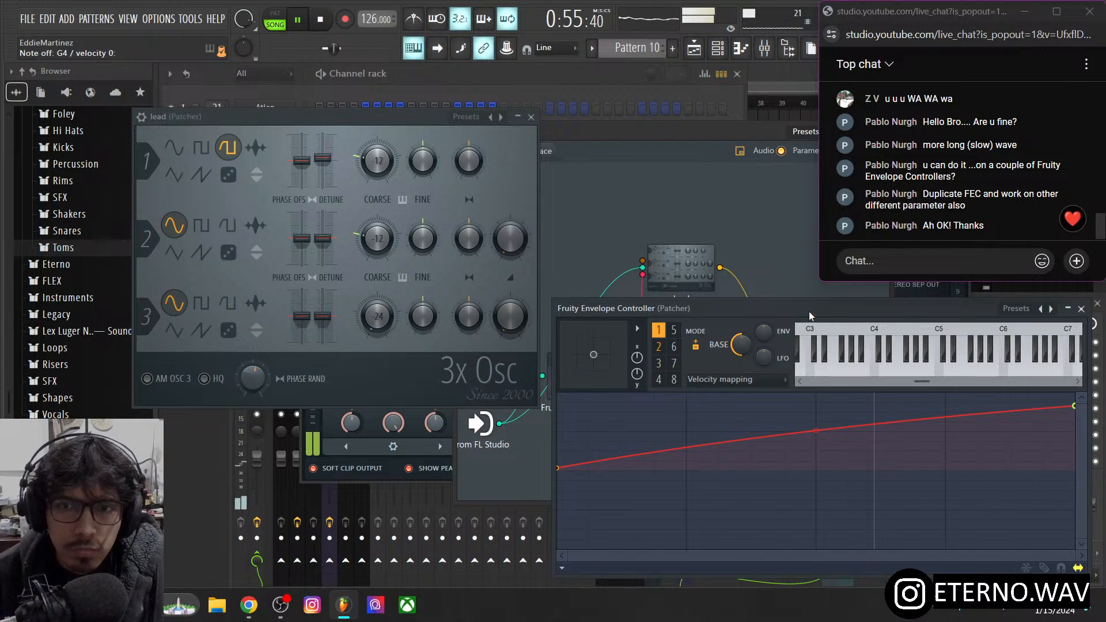
pyautogui.click(141, 117)
pyautogui.click(182, 147)
pyautogui.click(151, 143)
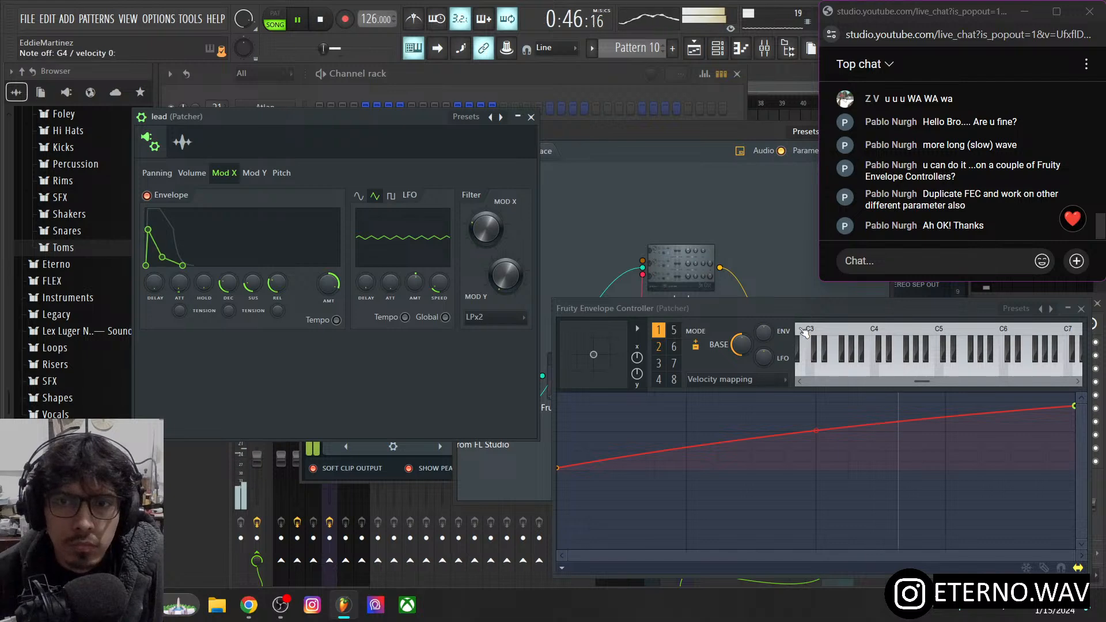
pyautogui.moveTo(804, 307); pyautogui.dragTo(793, 286)
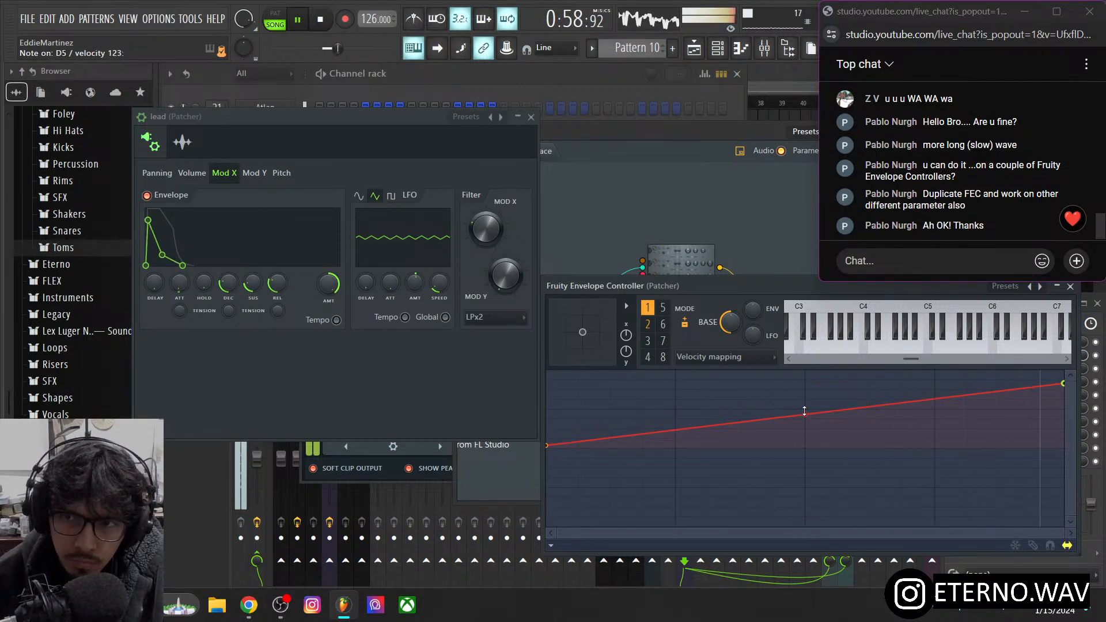
# - Flatten the lead's velocity curve by lowering its end point, and give the Mod X envelope a longer decay with partial sustain
pyautogui.moveTo(1063, 383); pyautogui.dragTo(1063, 395)
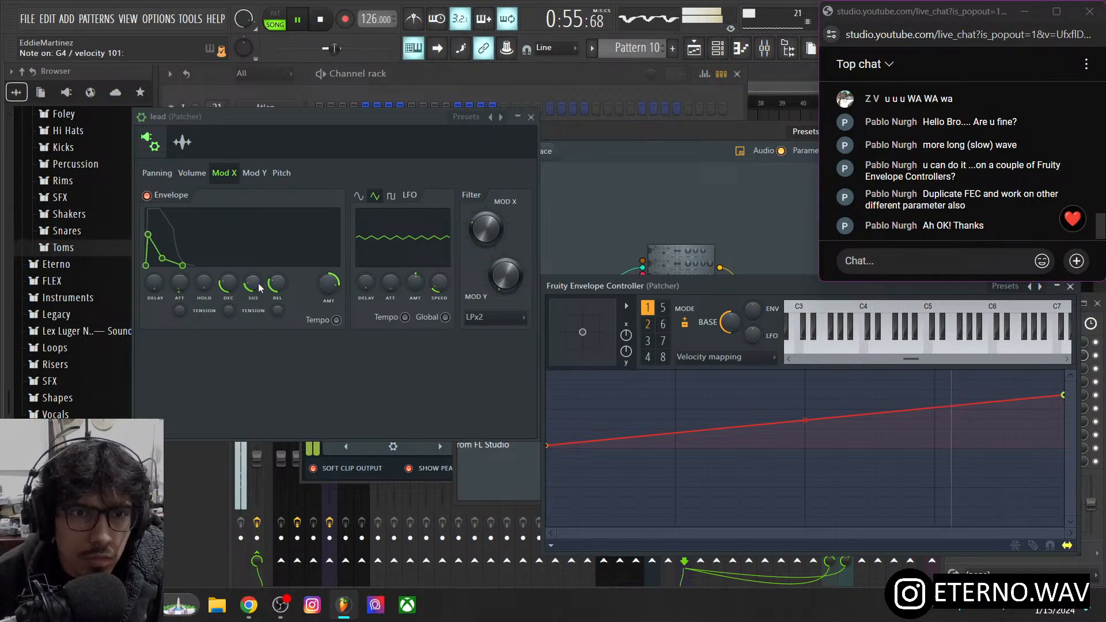
pyautogui.moveTo(252, 282); pyautogui.dragTo(252, 248)
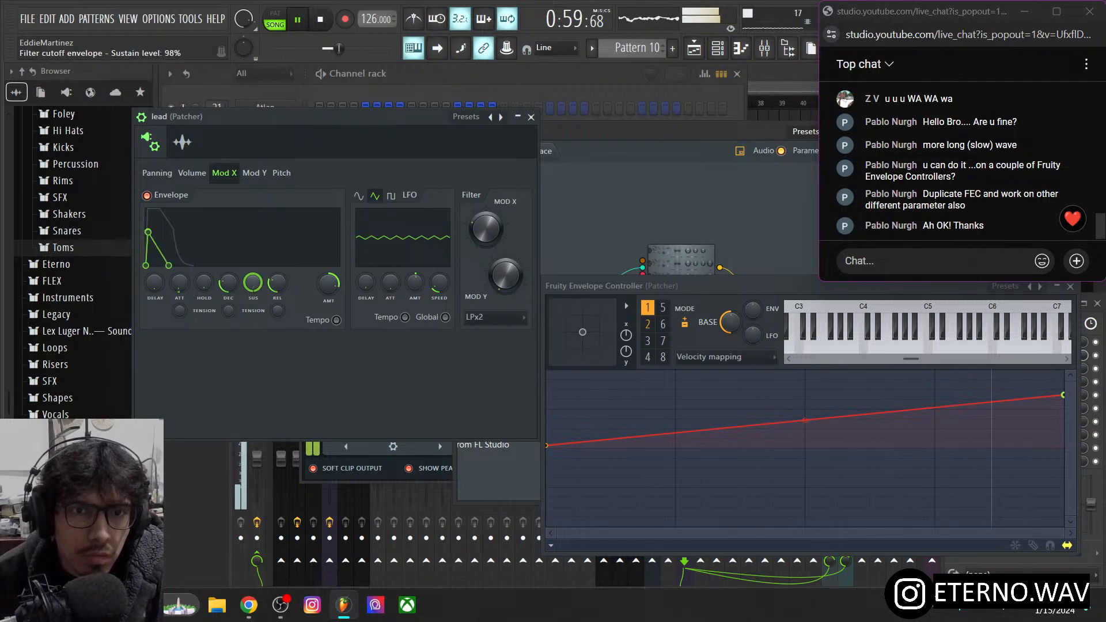
pyautogui.moveTo(252, 283)
pyautogui.mouseDown()
pyautogui.moveTo(252, 294)
pyautogui.moveTo(228, 276)
pyautogui.moveTo(251, 294)
pyautogui.mouseUp()
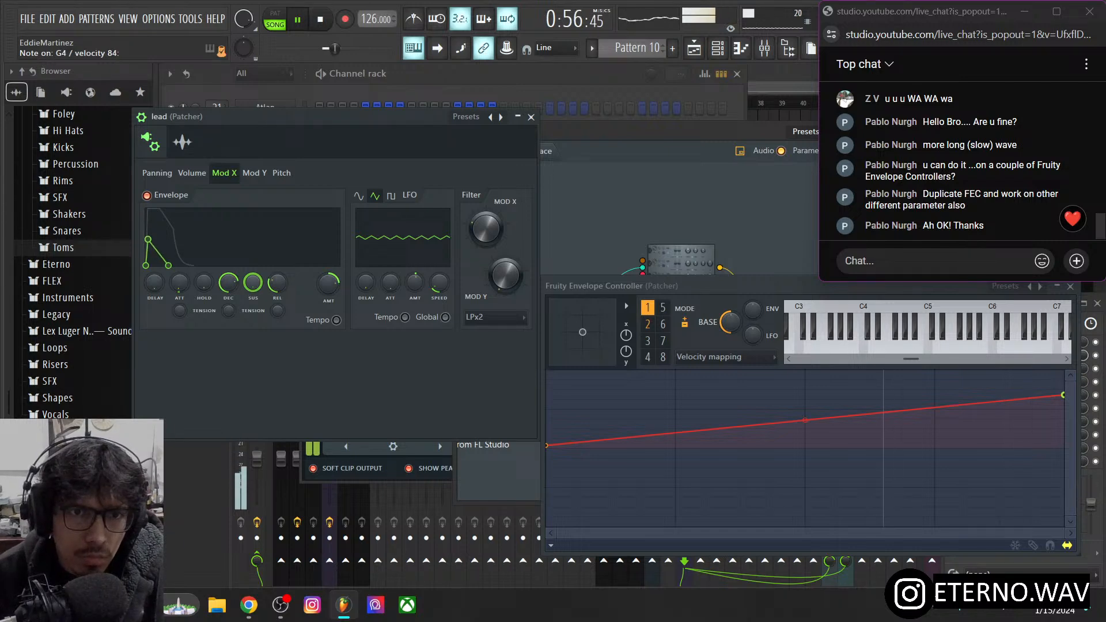
pyautogui.moveTo(252, 282); pyautogui.dragTo(252, 273)
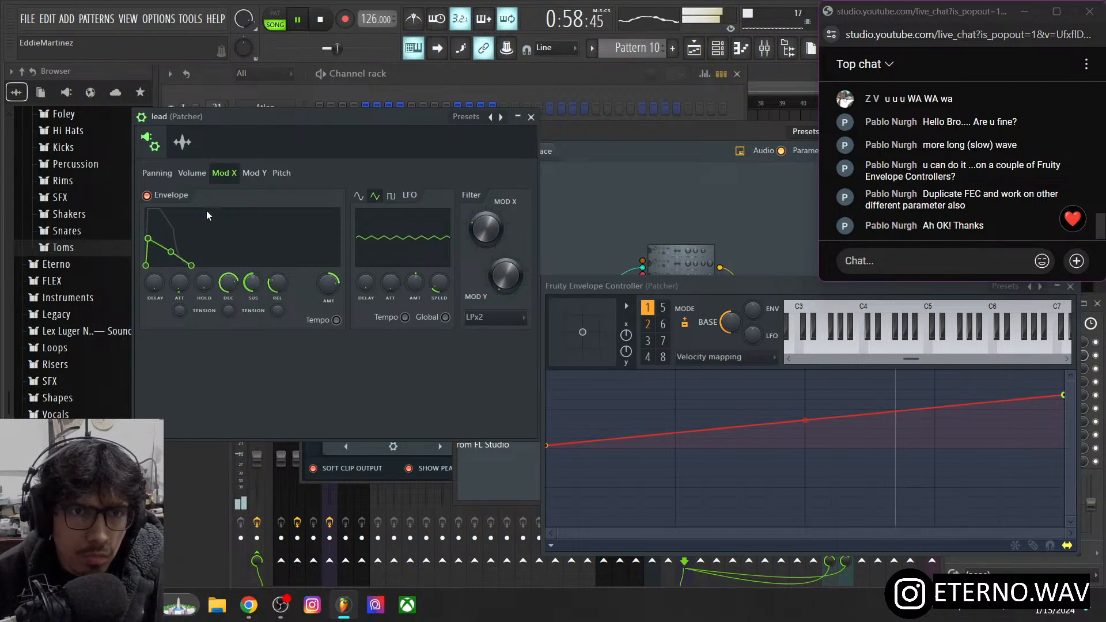
pyautogui.click(192, 173)
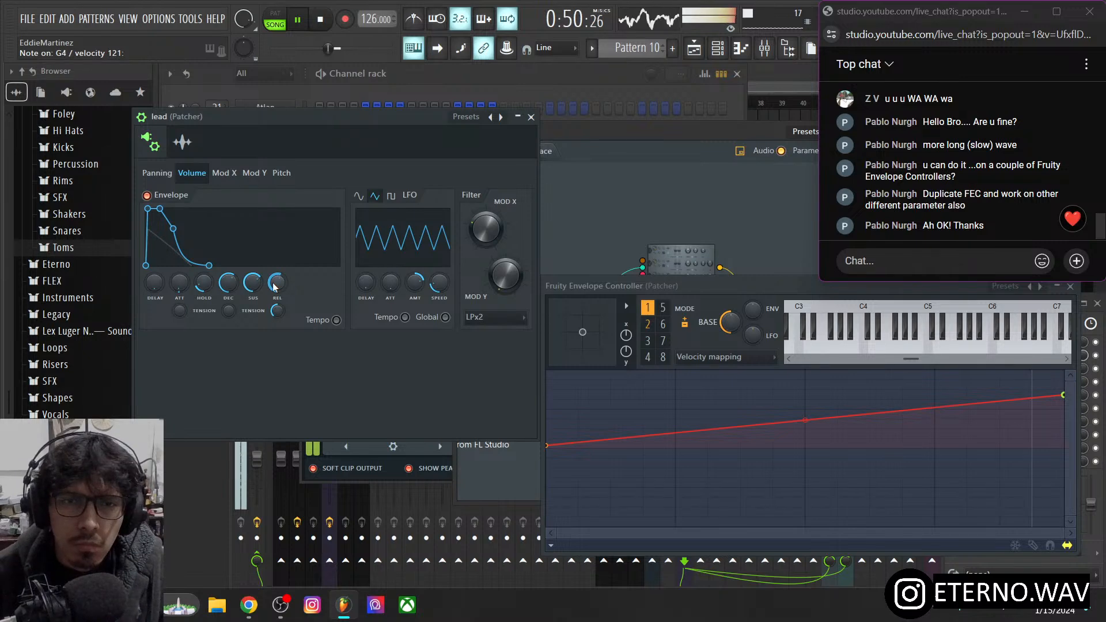
pyautogui.moveTo(1064, 395); pyautogui.dragTo(1065, 411)
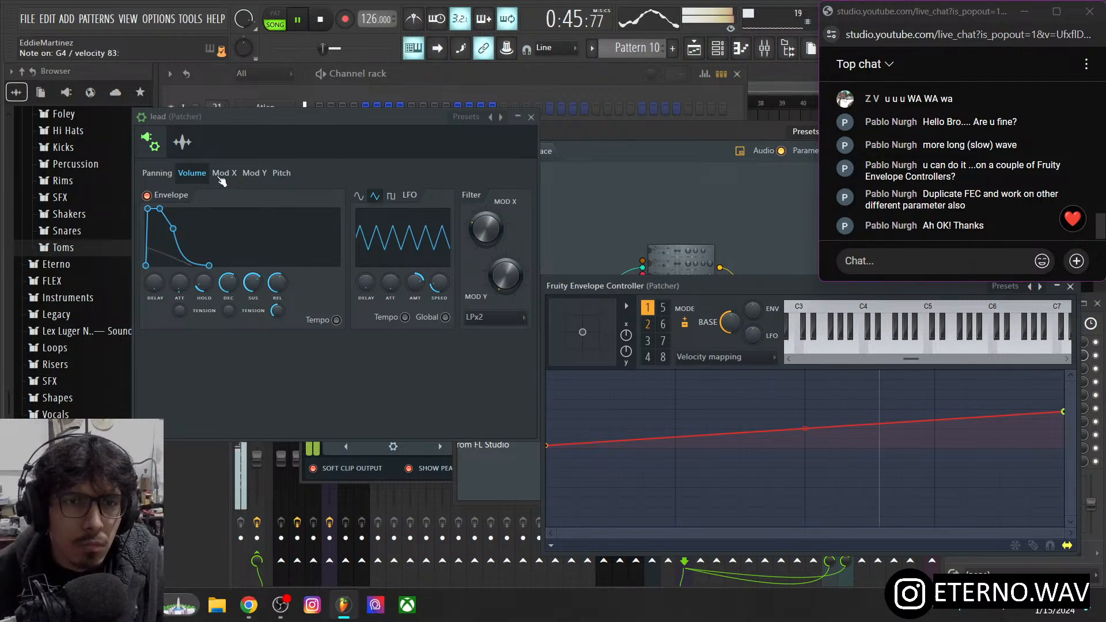
# - Examine the 3x Osc's Panning, Volume, Mod X, Mod Y and Pitch modulation settings, along with its sample page
pyautogui.click(259, 177)
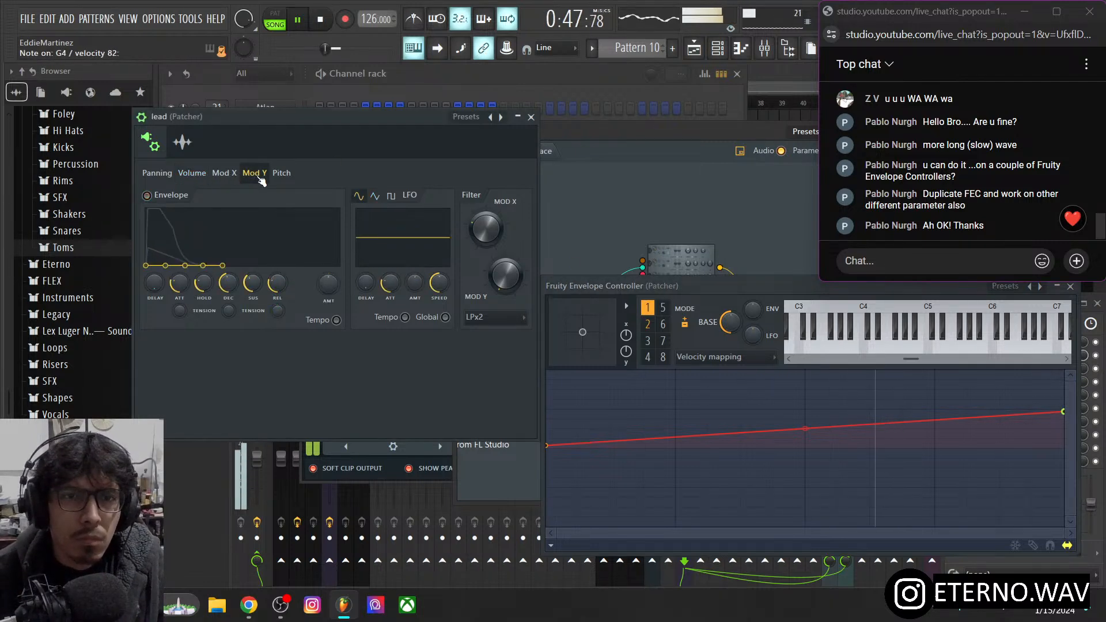
pyautogui.click(224, 173)
pyautogui.click(192, 173)
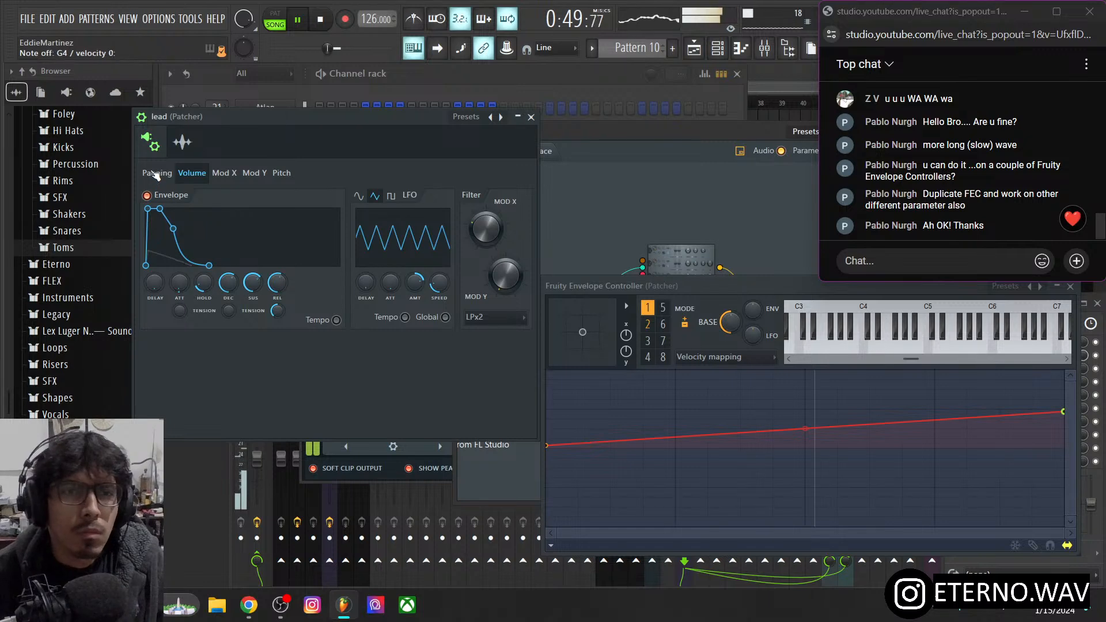
pyautogui.click(182, 142)
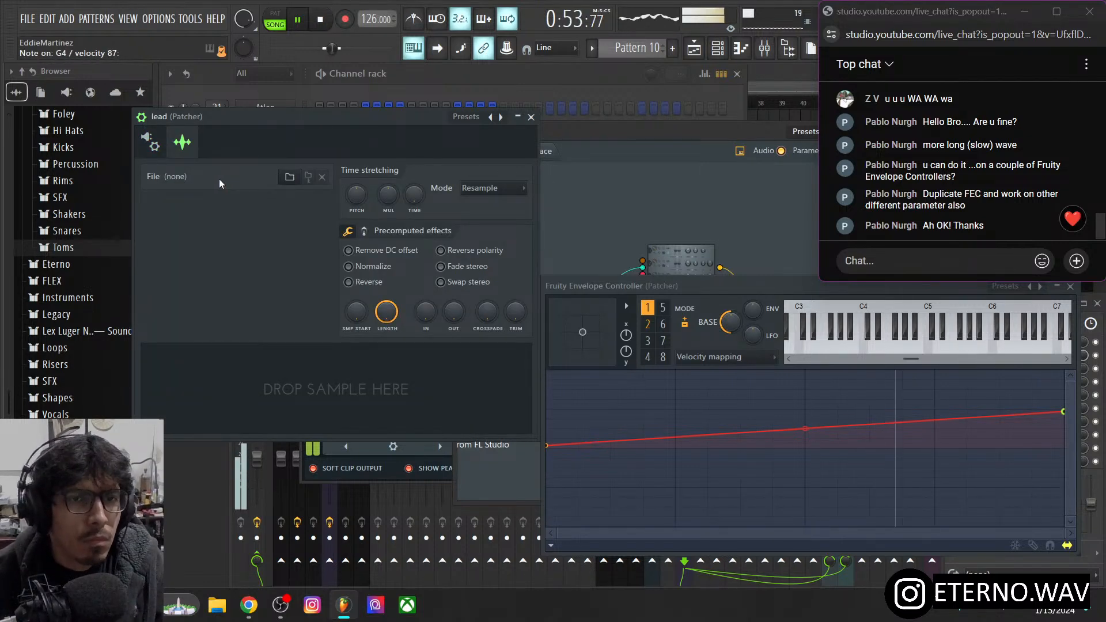
pyautogui.click(150, 143)
pyautogui.click(166, 175)
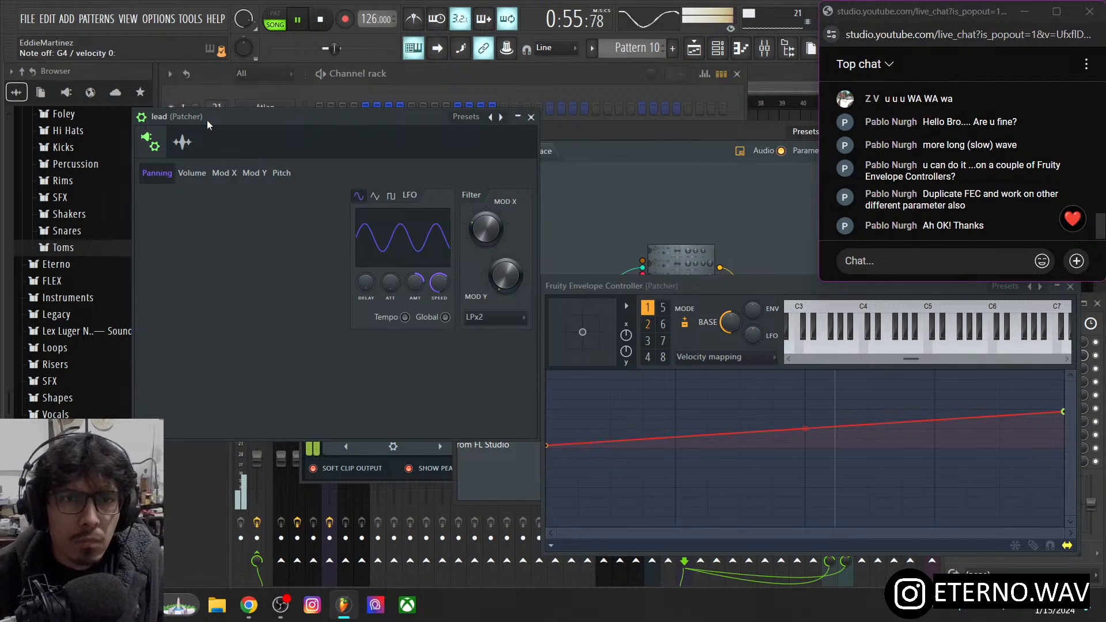
pyautogui.moveTo(206, 120); pyautogui.dragTo(262, 120)
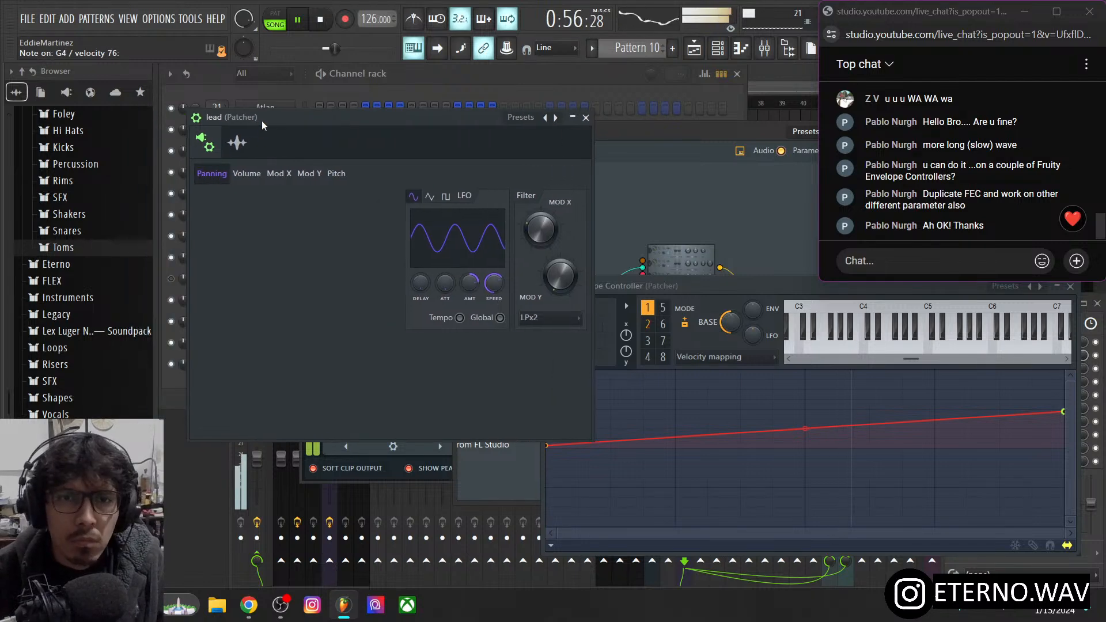
pyautogui.click(255, 178)
pyautogui.click(278, 178)
pyautogui.click(307, 179)
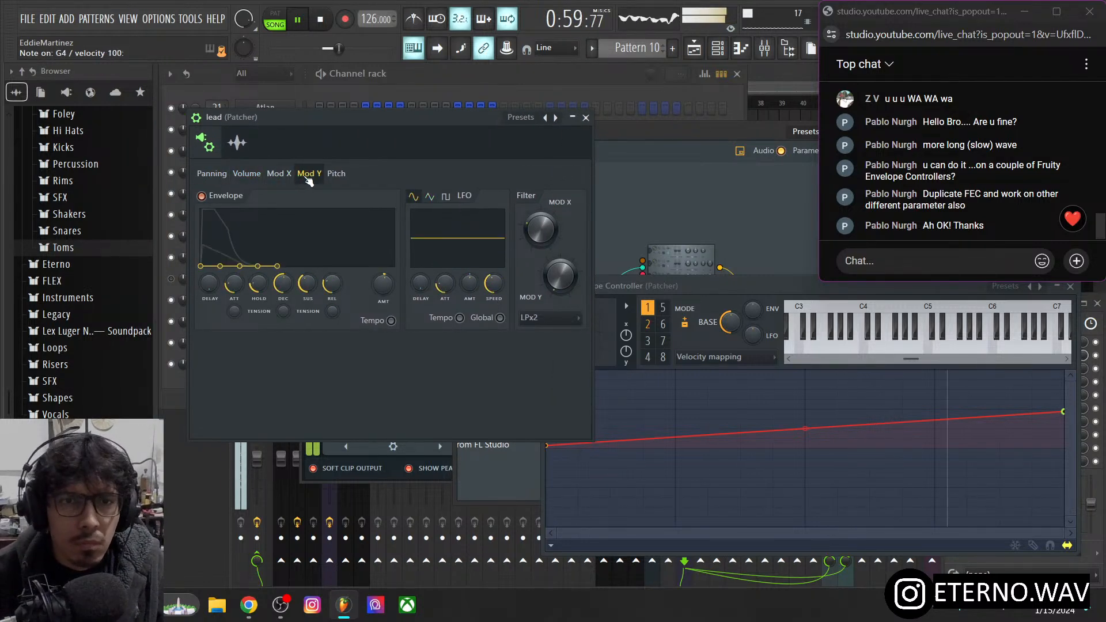
pyautogui.click(330, 180)
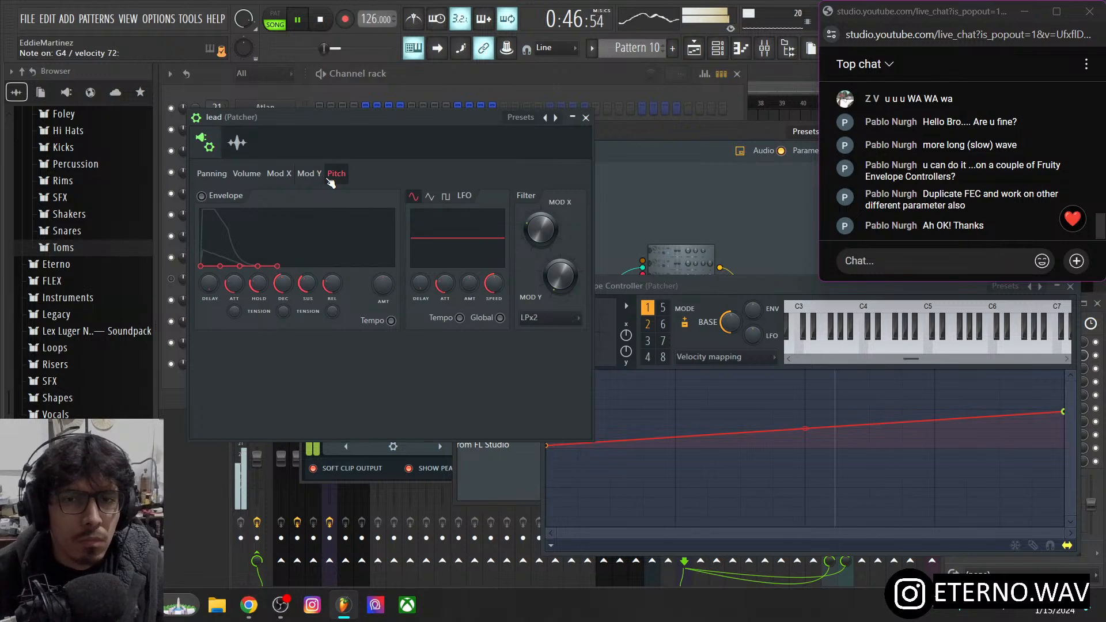
pyautogui.click(219, 177)
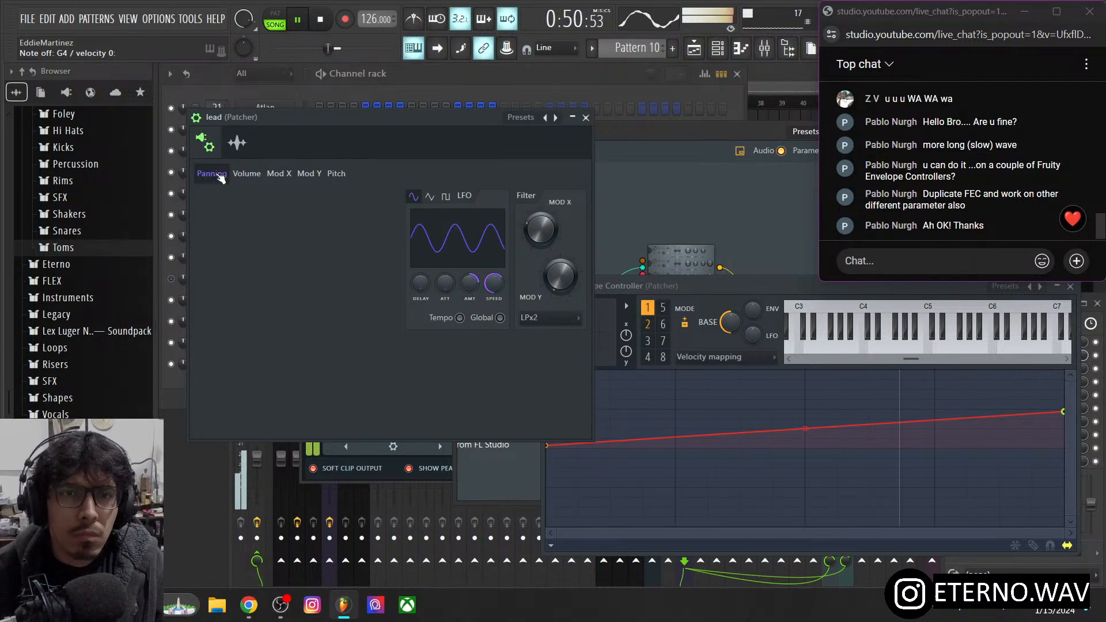
# - Audition a square wave on the 3x Osc's second oscillator and settle on a sawtooth with coarse pitch 0 and detune at maximum
pyautogui.click(204, 144)
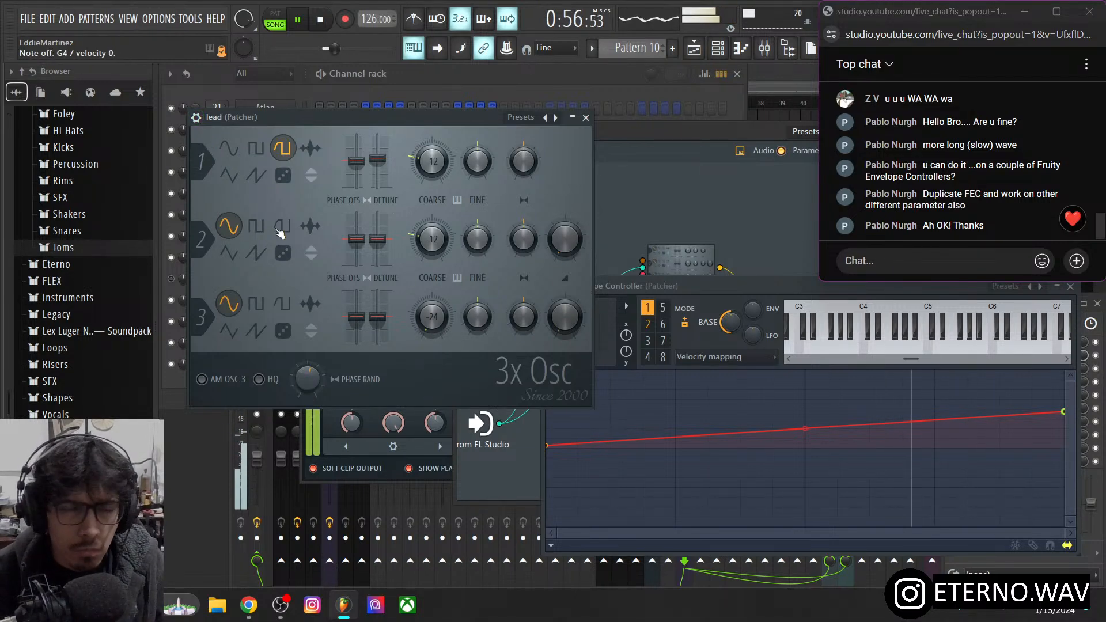
pyautogui.moveTo(565, 239); pyautogui.dragTo(565, 232)
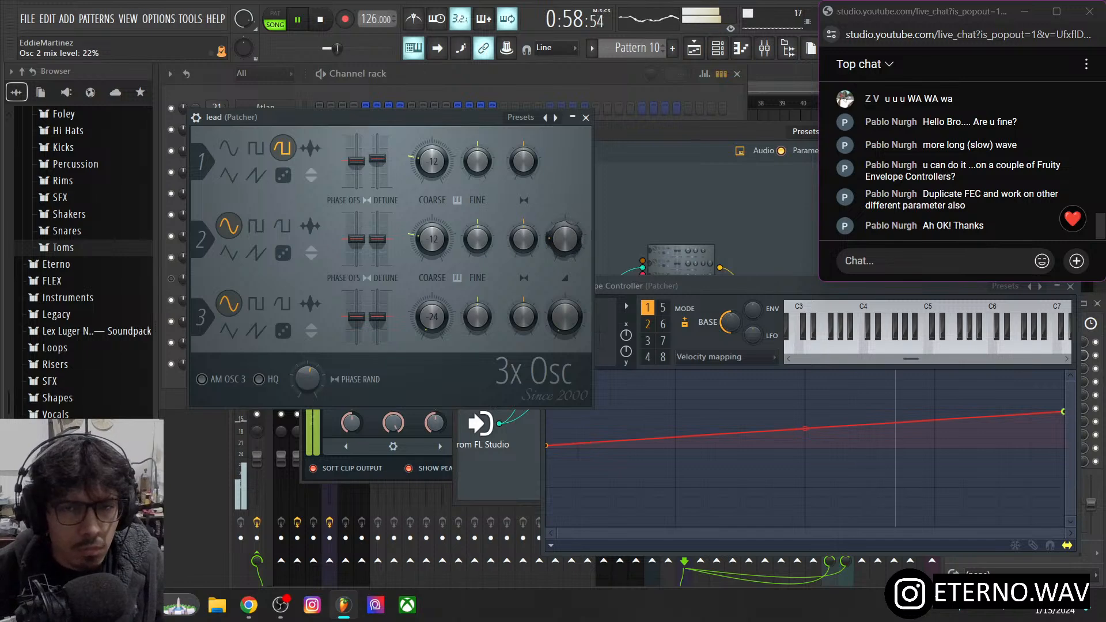
pyautogui.click(256, 226)
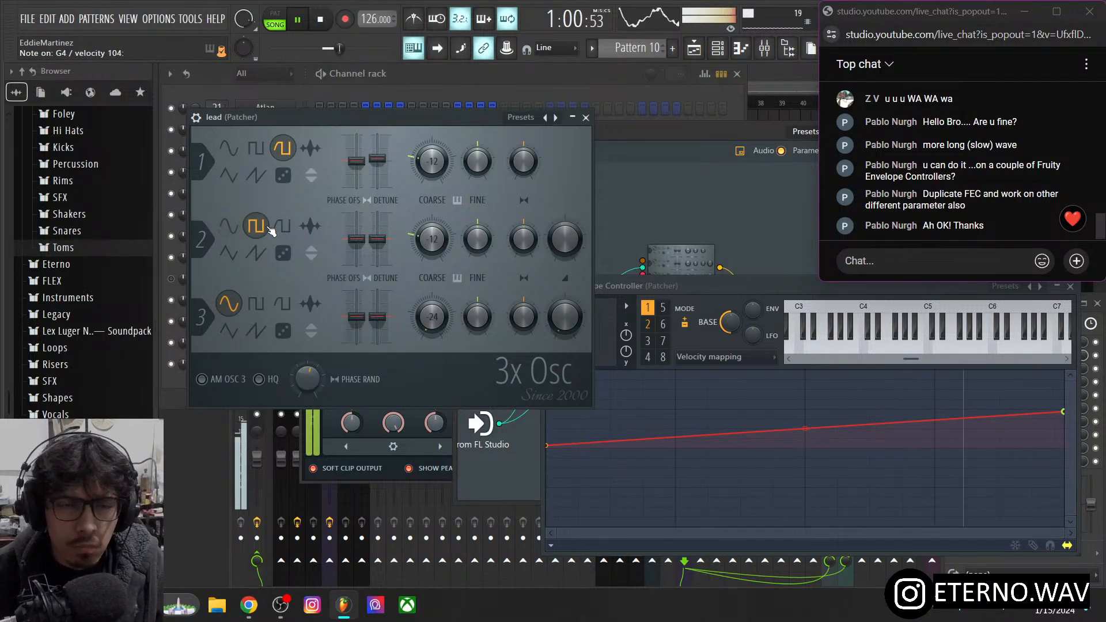
pyautogui.moveTo(431, 240); pyautogui.dragTo(431, 221)
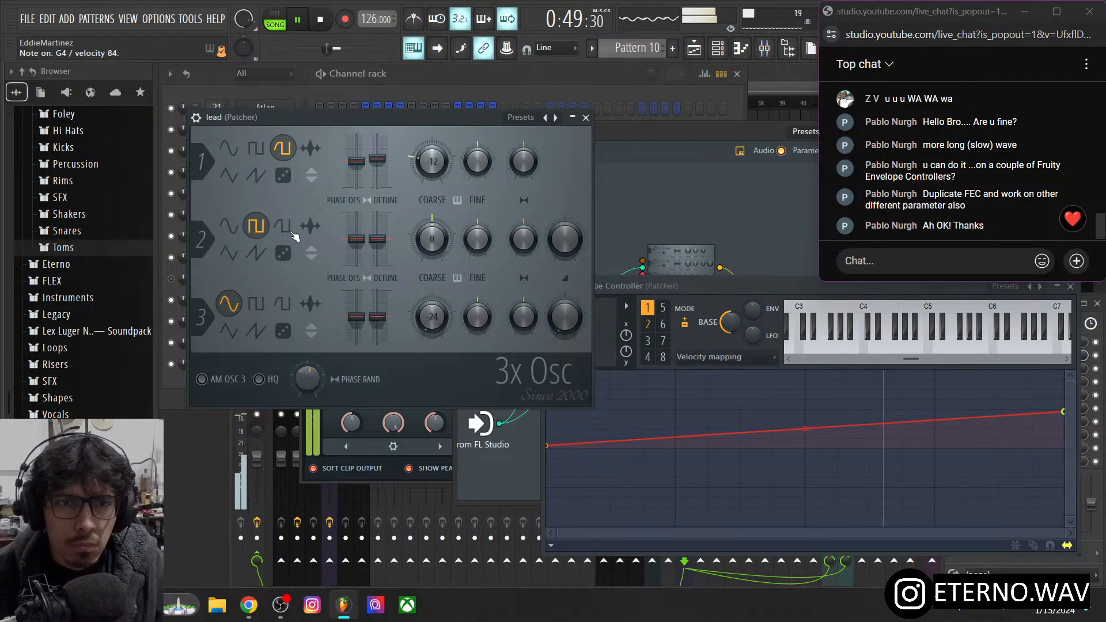
pyautogui.moveTo(564, 239)
pyautogui.mouseDown()
pyautogui.moveTo(565, 228)
pyautogui.moveTo(570, 258)
pyautogui.mouseUp()
pyautogui.click(255, 252)
pyautogui.moveTo(445, 239); pyautogui.dragTo(445, 222)
pyautogui.moveTo(378, 241); pyautogui.dragTo(382, 230)
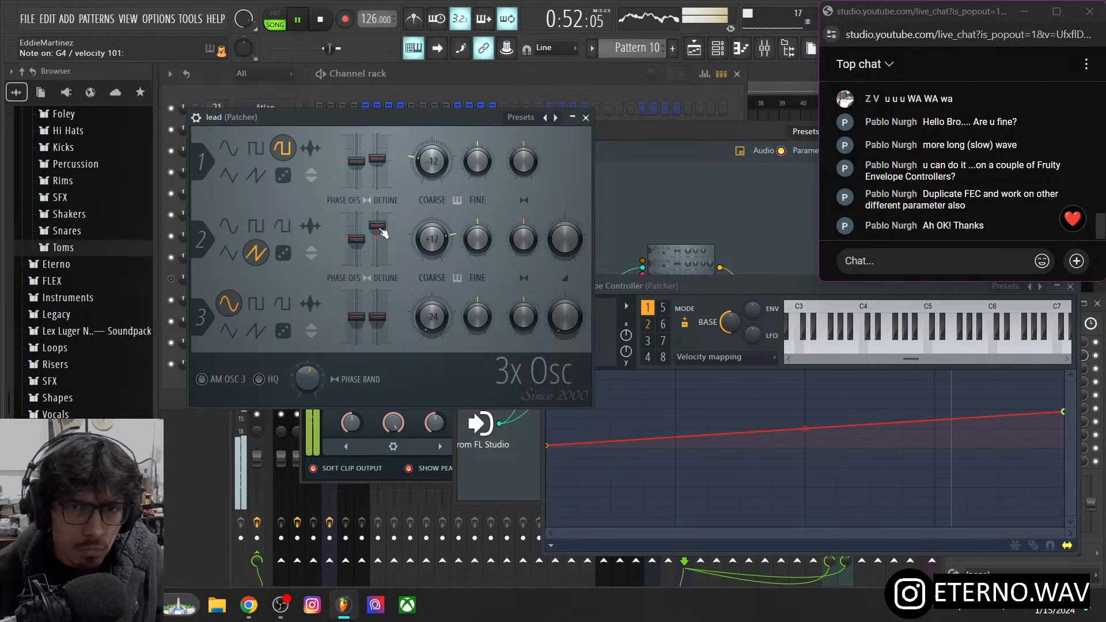
pyautogui.moveTo(431, 242); pyautogui.dragTo(377, 213)
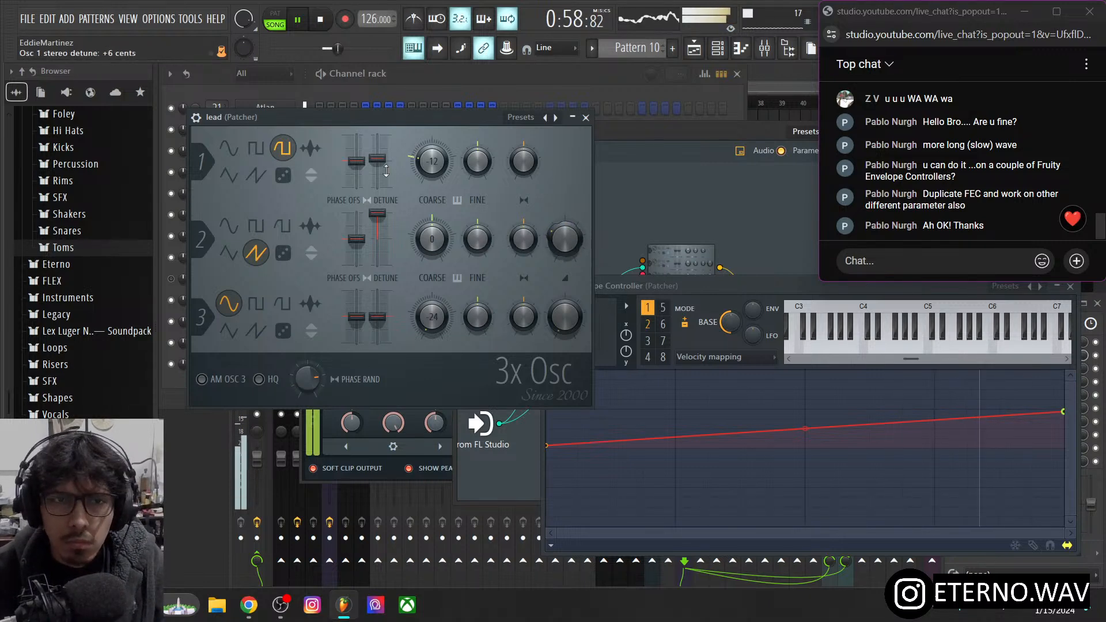
# - Close the 3x Osc and Fruity Envelope Controller, and reopen the Distructor on the 3x Osc mixer track
pyautogui.click(587, 118)
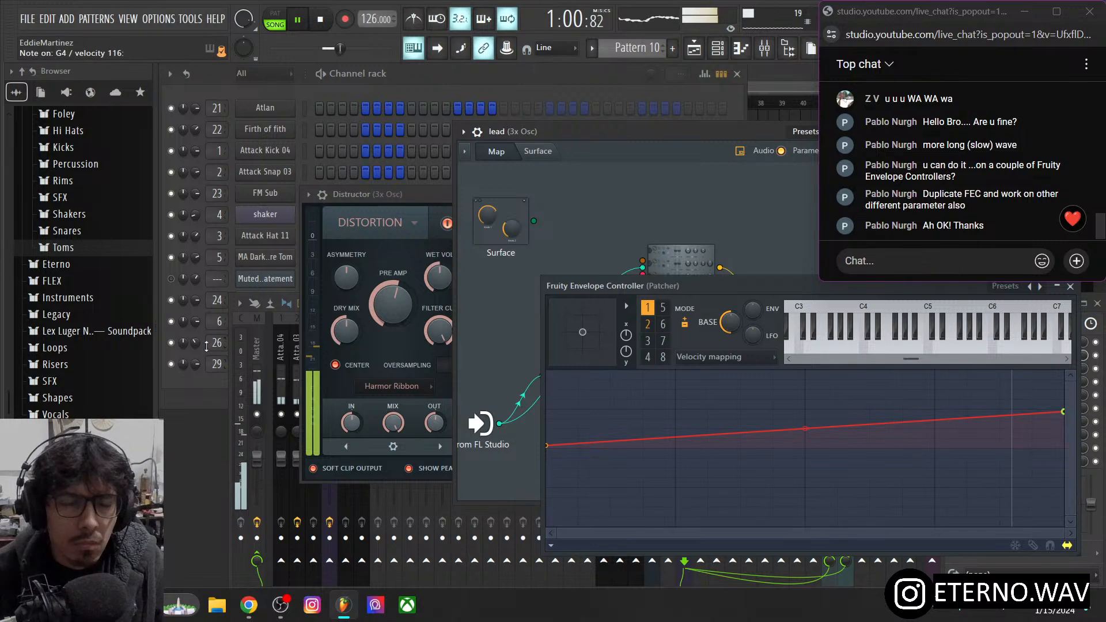
pyautogui.click(203, 389)
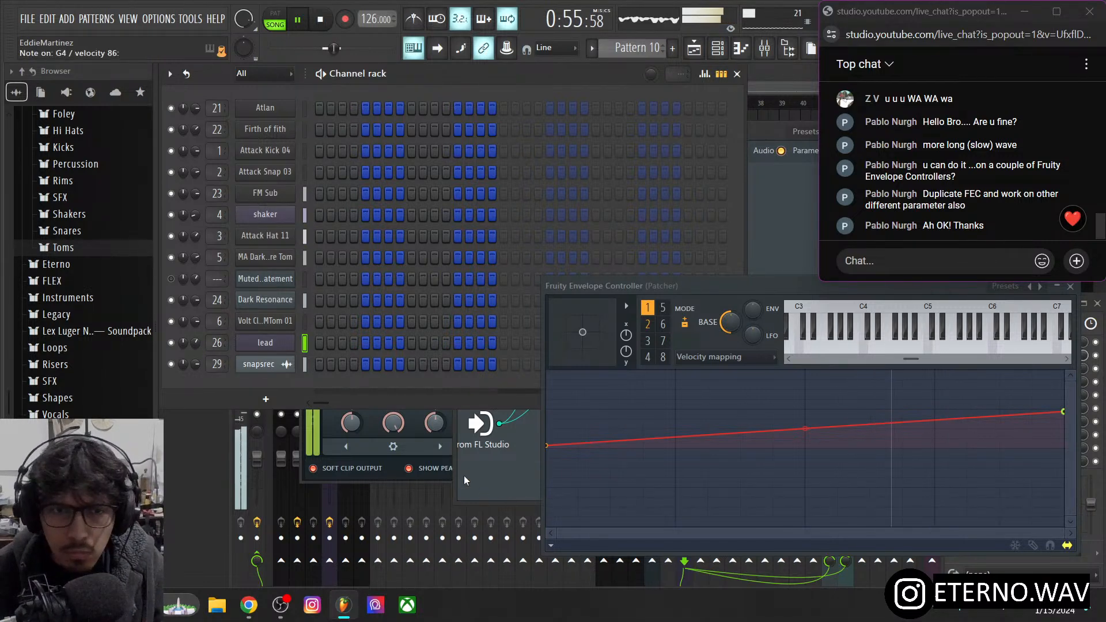
pyautogui.click(764, 47)
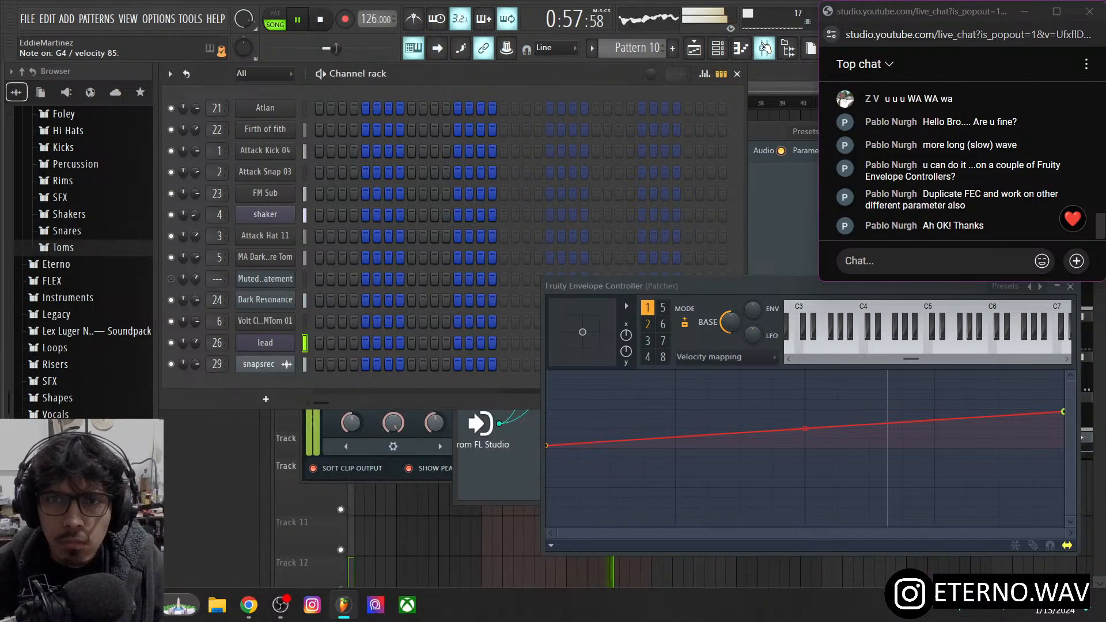
pyautogui.click(1071, 286)
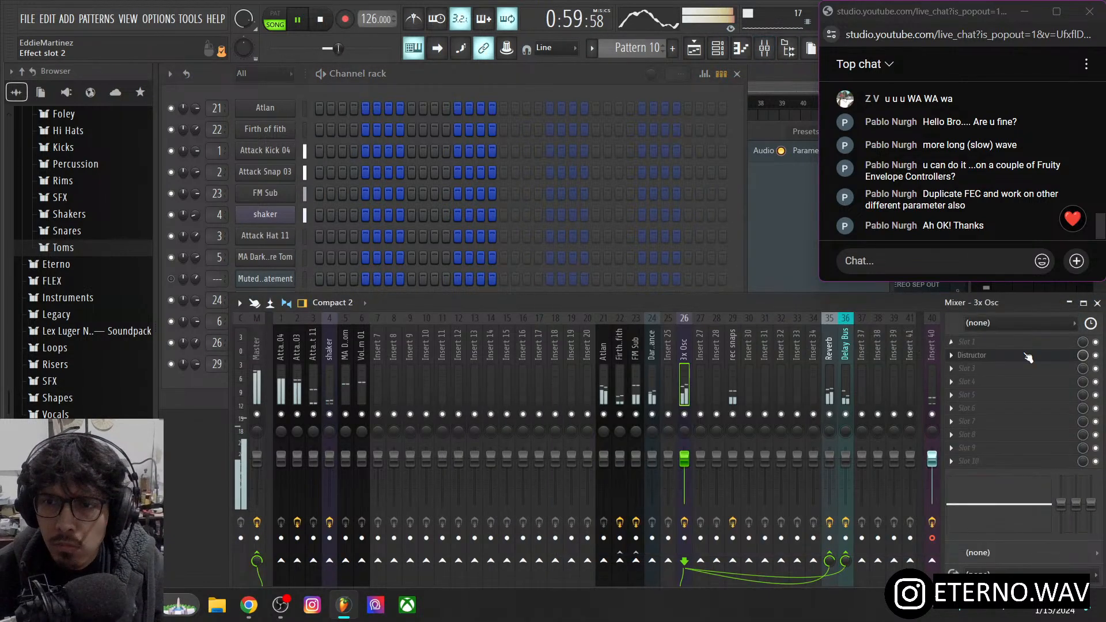
pyautogui.click(1006, 359)
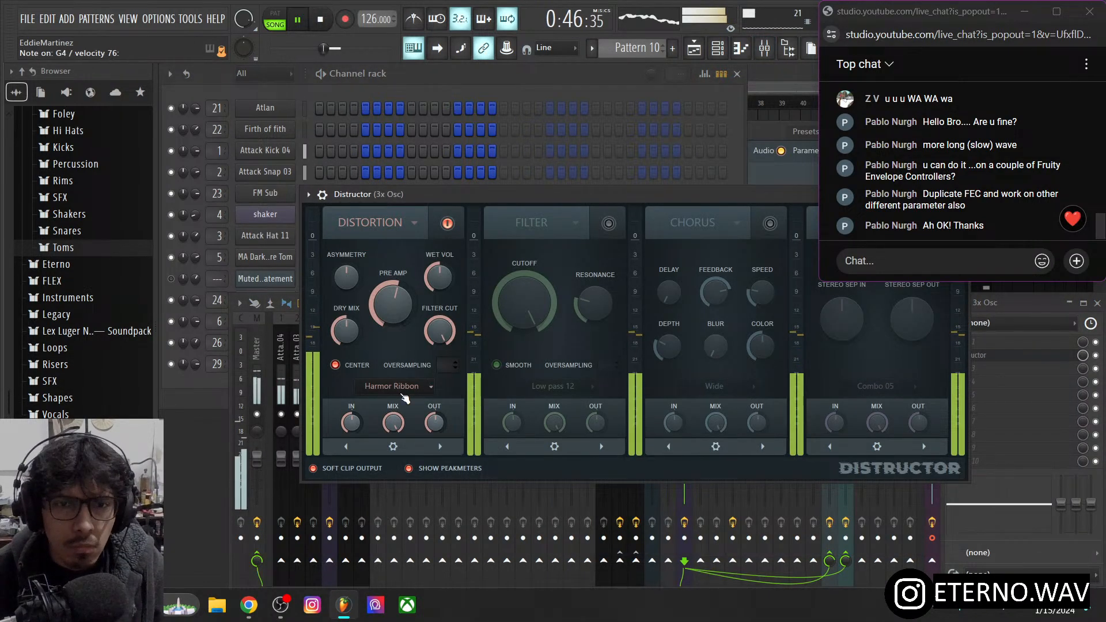
# - Lower the Distructor's pre amp to 41% and compare Harmor distortion algorithms from Sincrush through Cube, settling on Harmor Flathat
pyautogui.moveTo(389, 318); pyautogui.dragTo(389, 339)
pyautogui.scroll(-1, 408, 390)
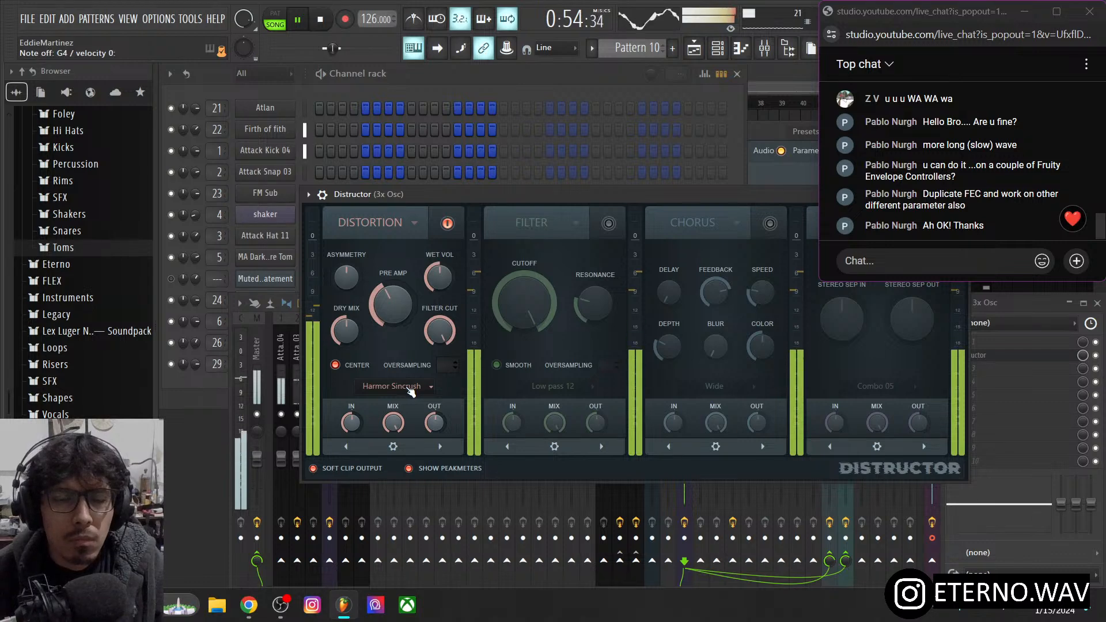
pyautogui.scroll(-1, 411, 392)
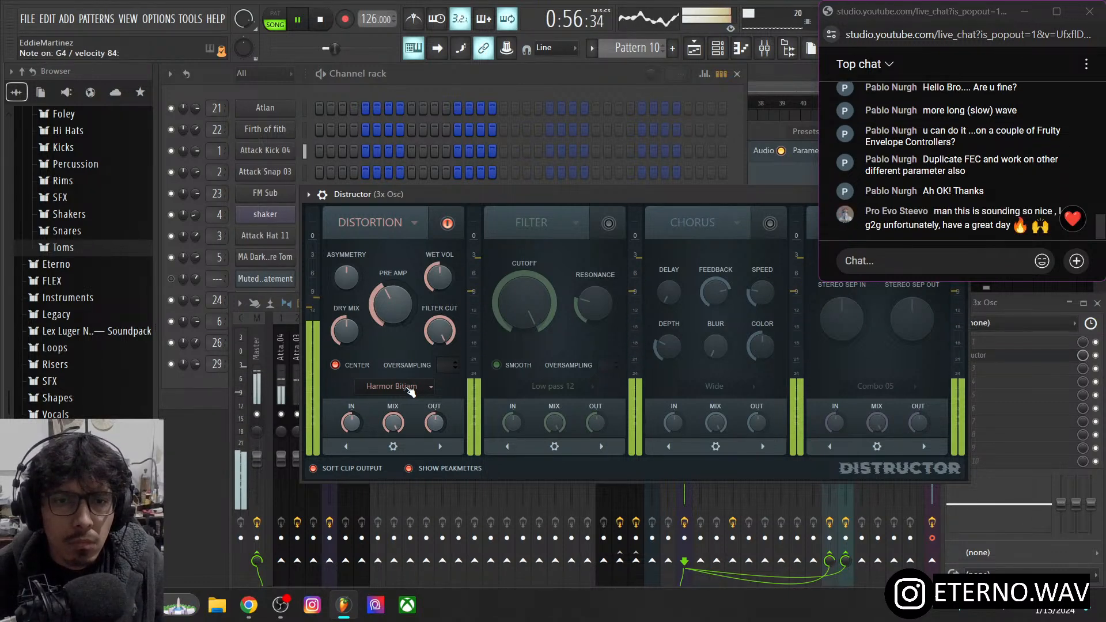
pyautogui.scroll(-1, 411, 392)
pyautogui.scroll(-1, 411, 392)
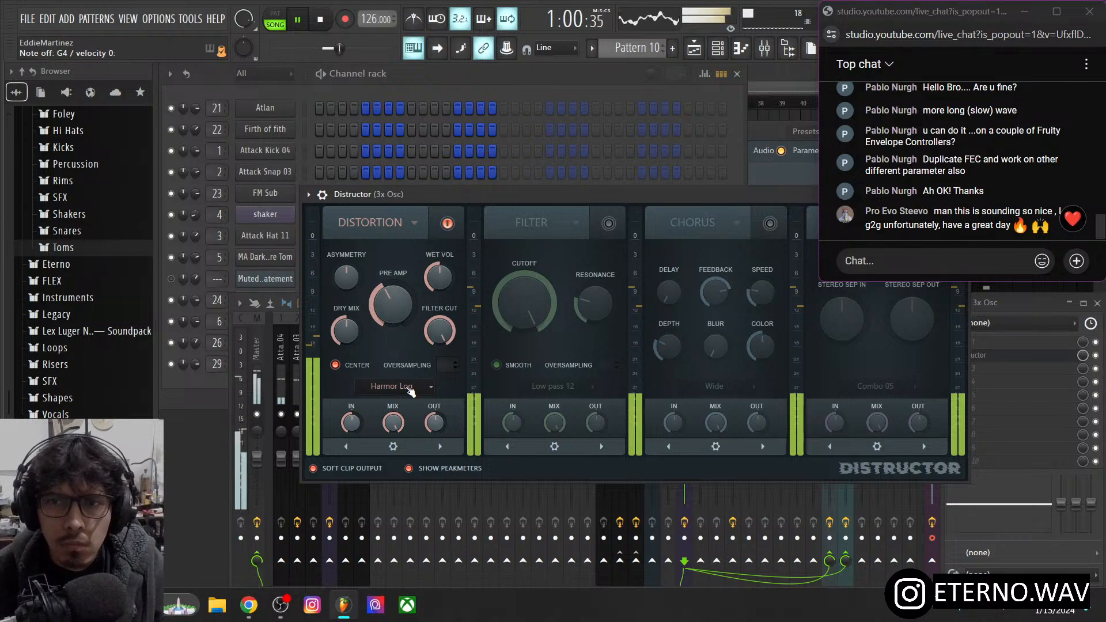
pyautogui.scroll(-1, 411, 392)
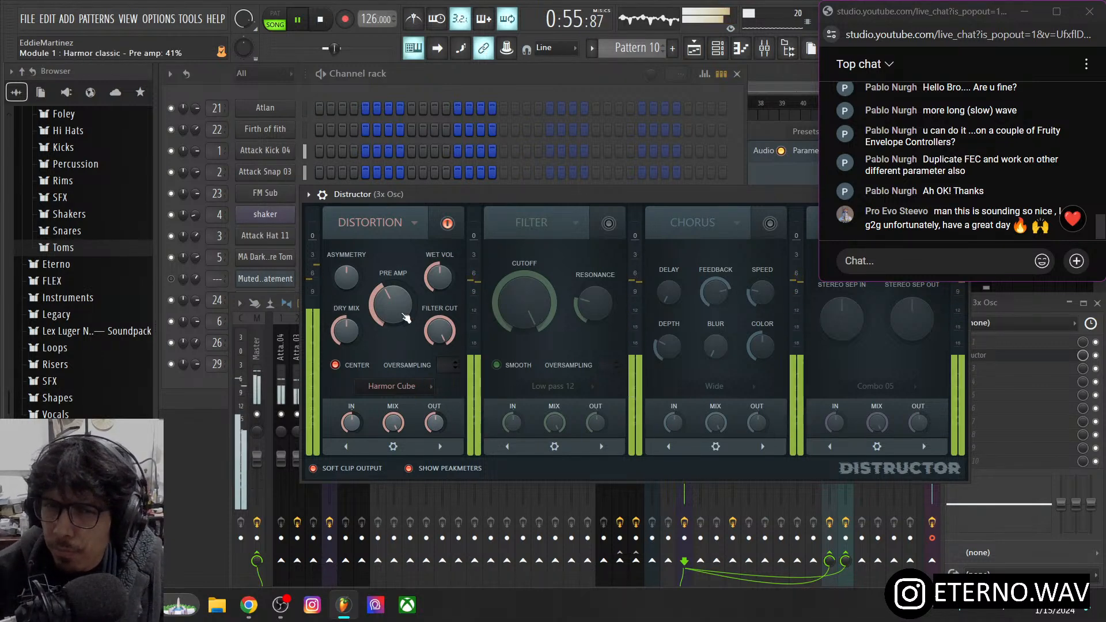
pyautogui.scroll(-1, 413, 391)
pyautogui.scroll(-1, 414, 390)
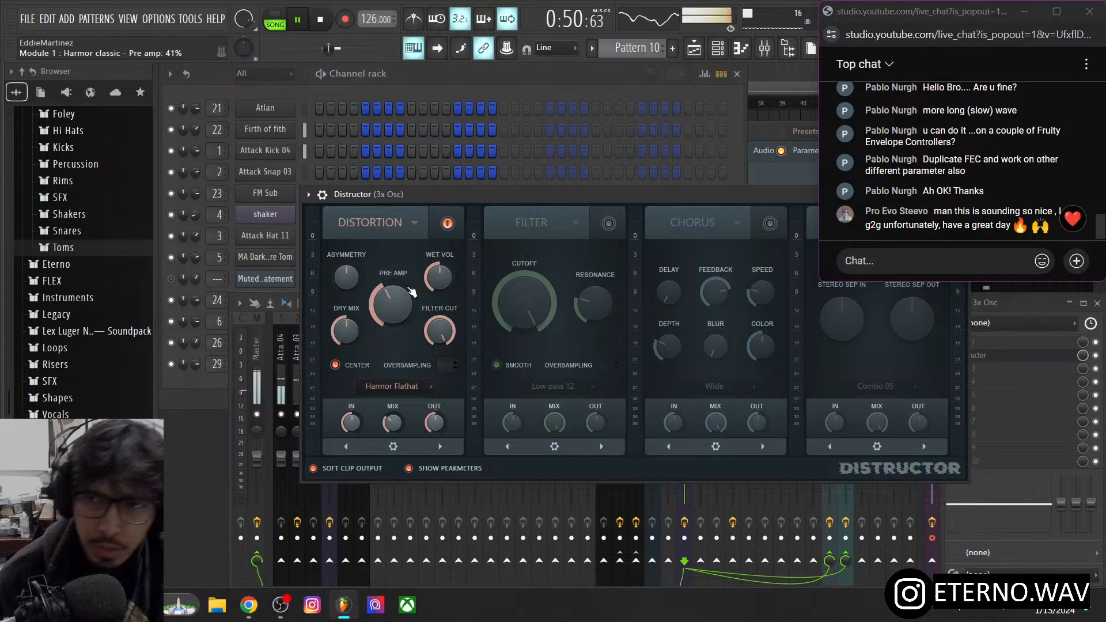
# - Restart looped playback of the arrangement and bring the channel rack, playlist and mixer into view
pyautogui.click(321, 21)
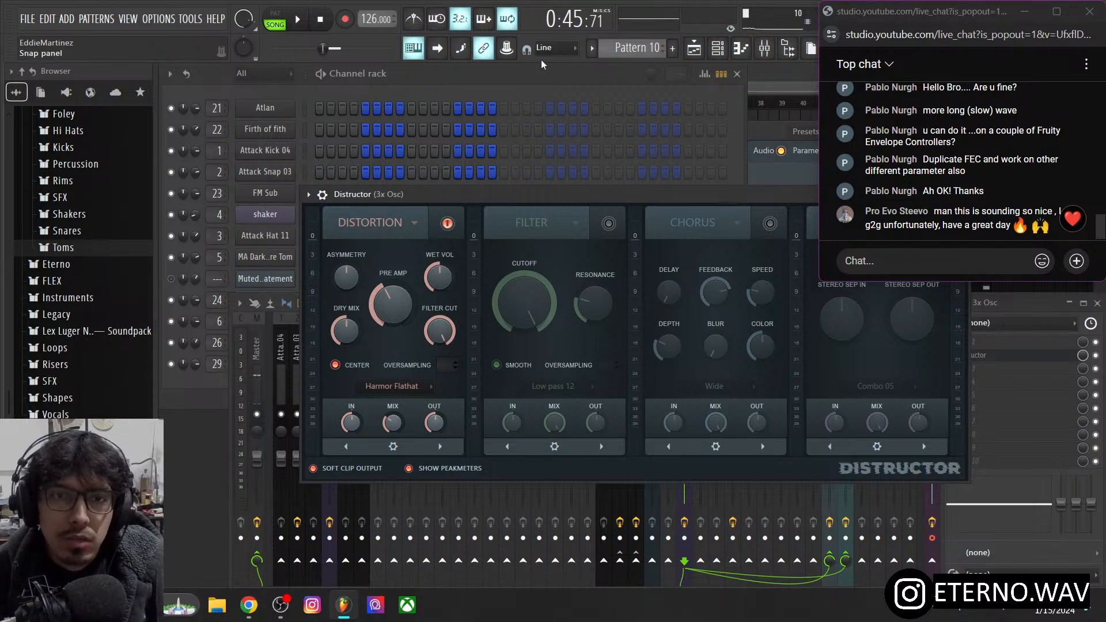
pyautogui.click(524, 82)
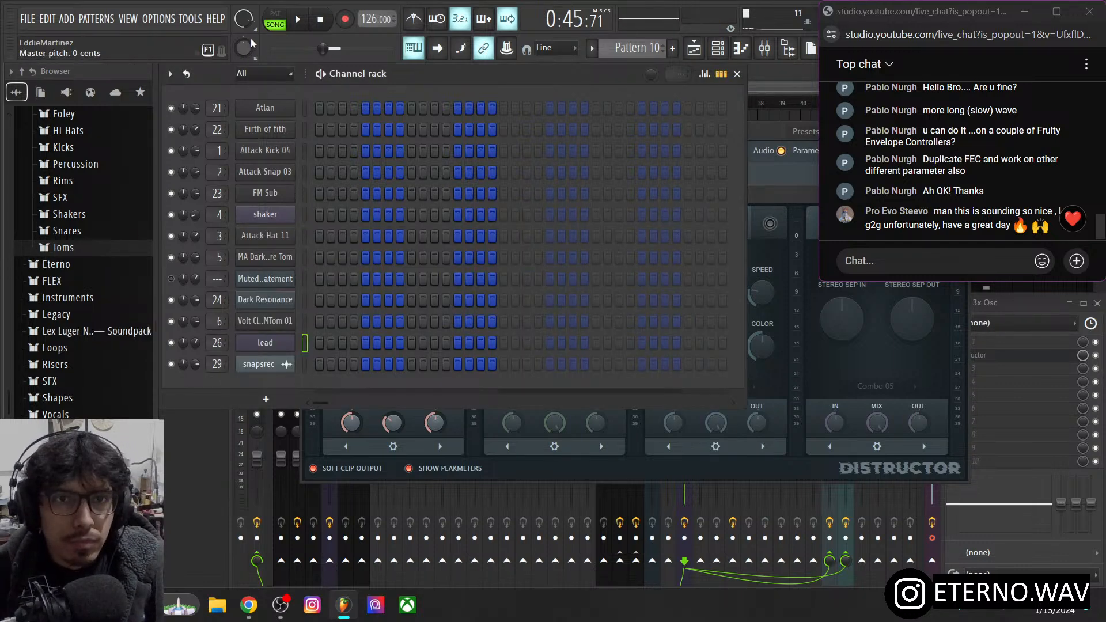
pyautogui.press('space')
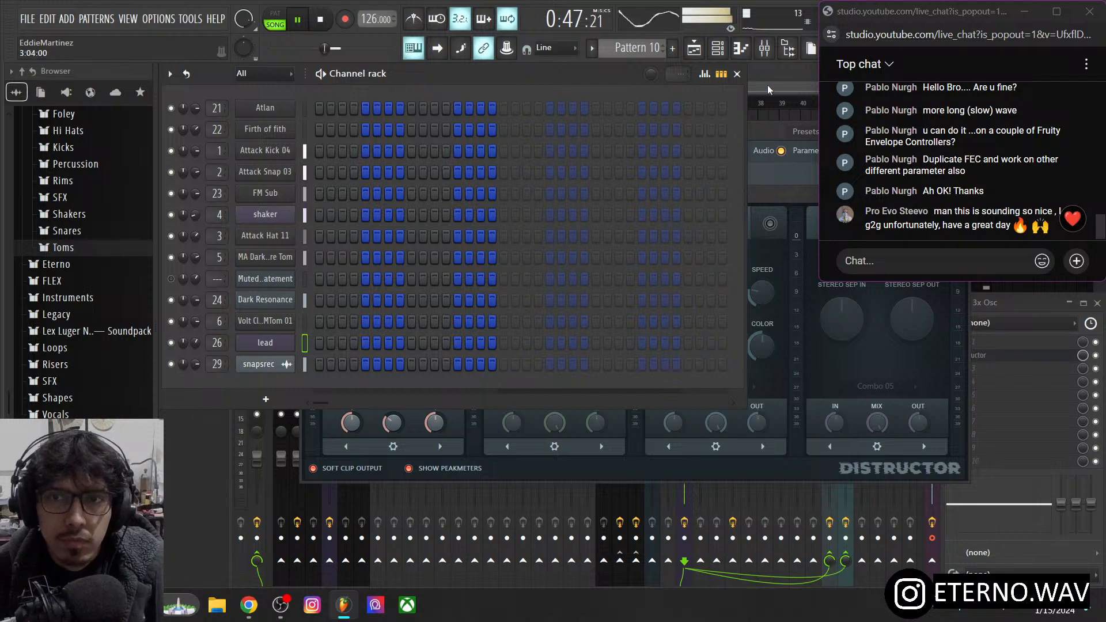
pyautogui.click(769, 84)
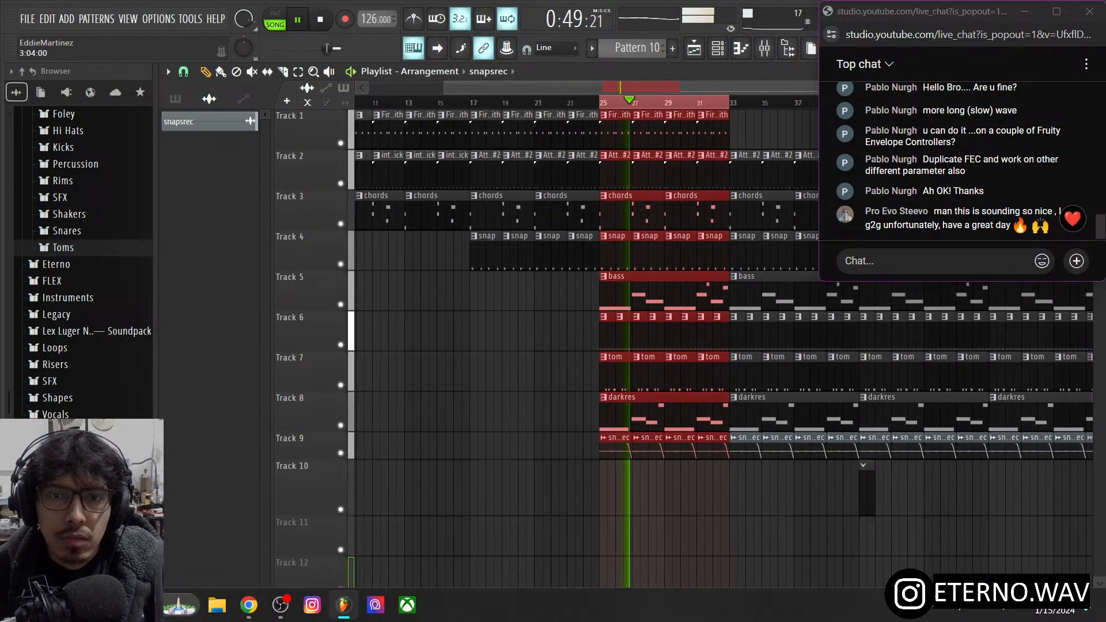
pyautogui.moveTo(601, 85); pyautogui.dragTo(603, 90)
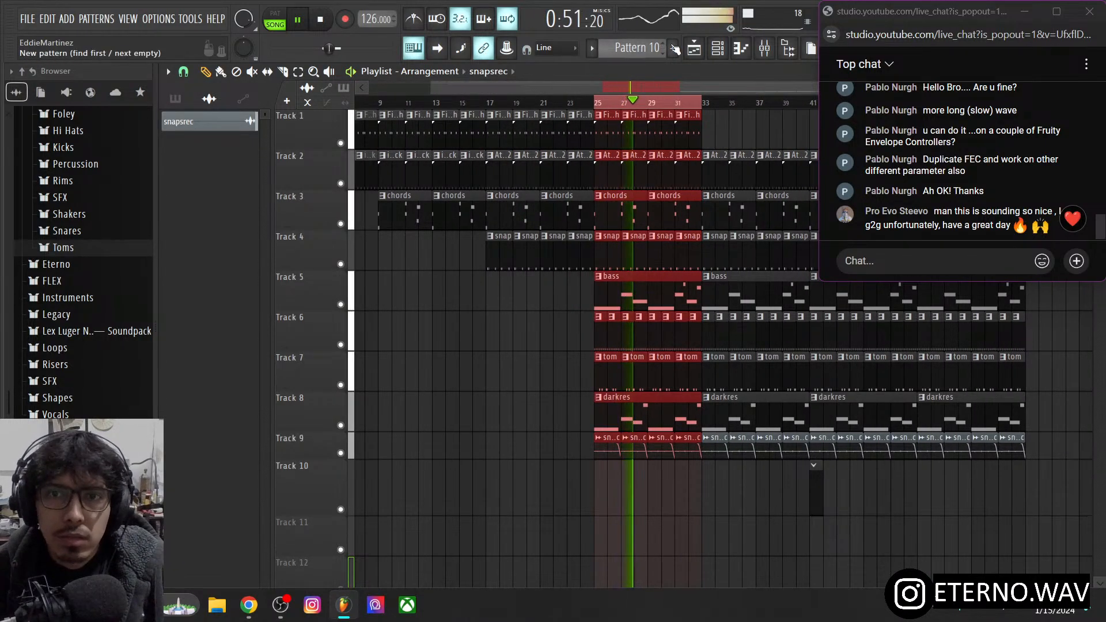
pyautogui.click(764, 47)
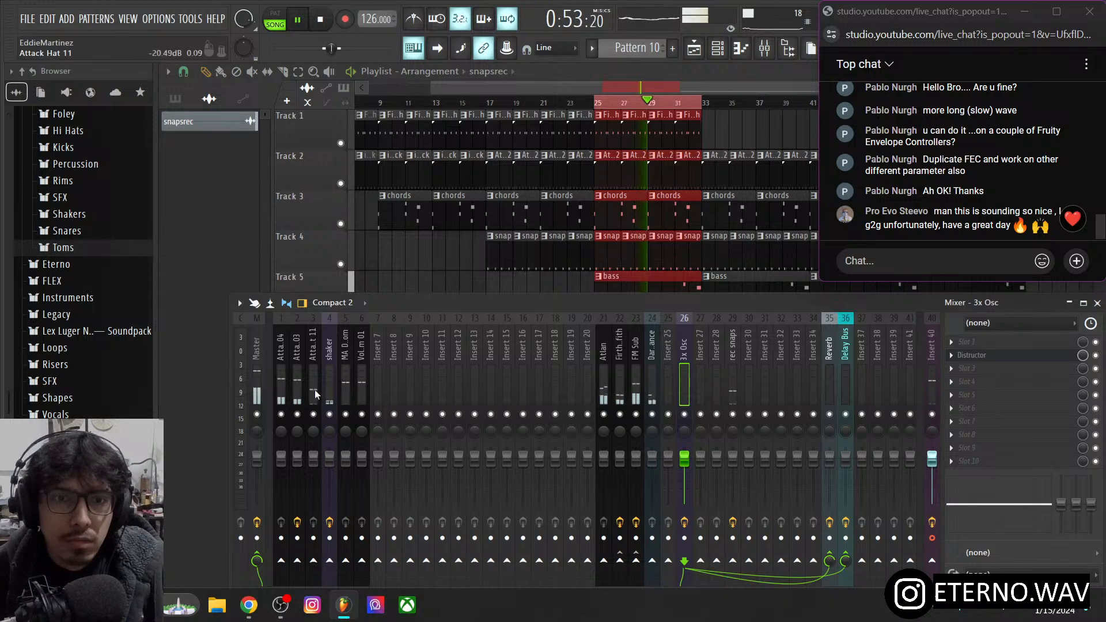
# - Begin saving the project in a new project folder, naming it ETERNO Stock only
pyautogui.click(28, 19)
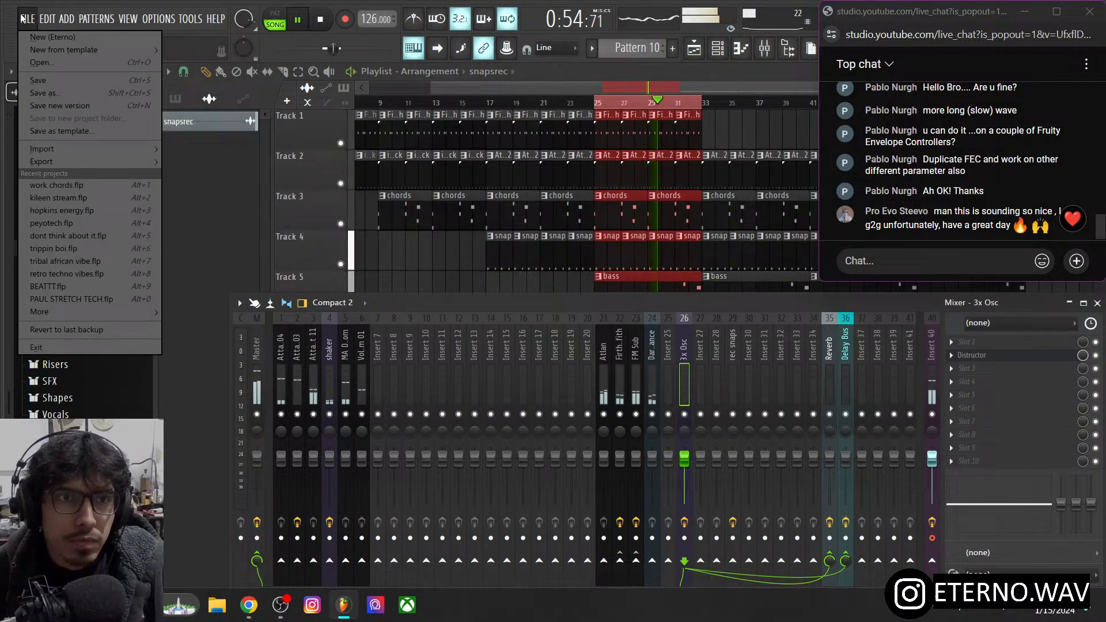
pyautogui.click(62, 81)
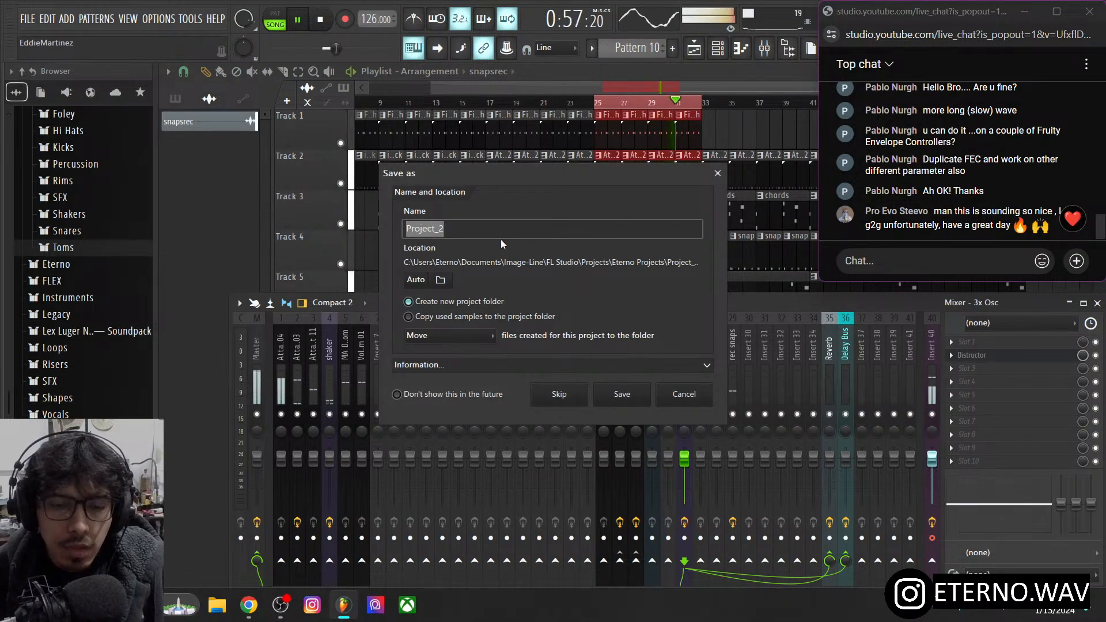
pyautogui.write('Stoc')
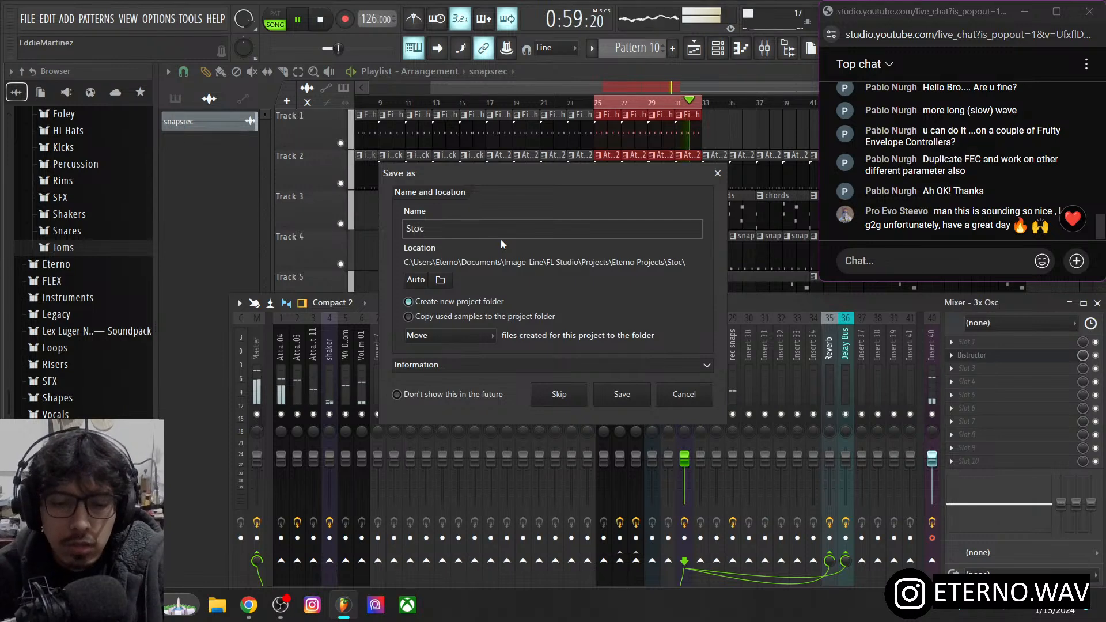
pyautogui.write('k only')
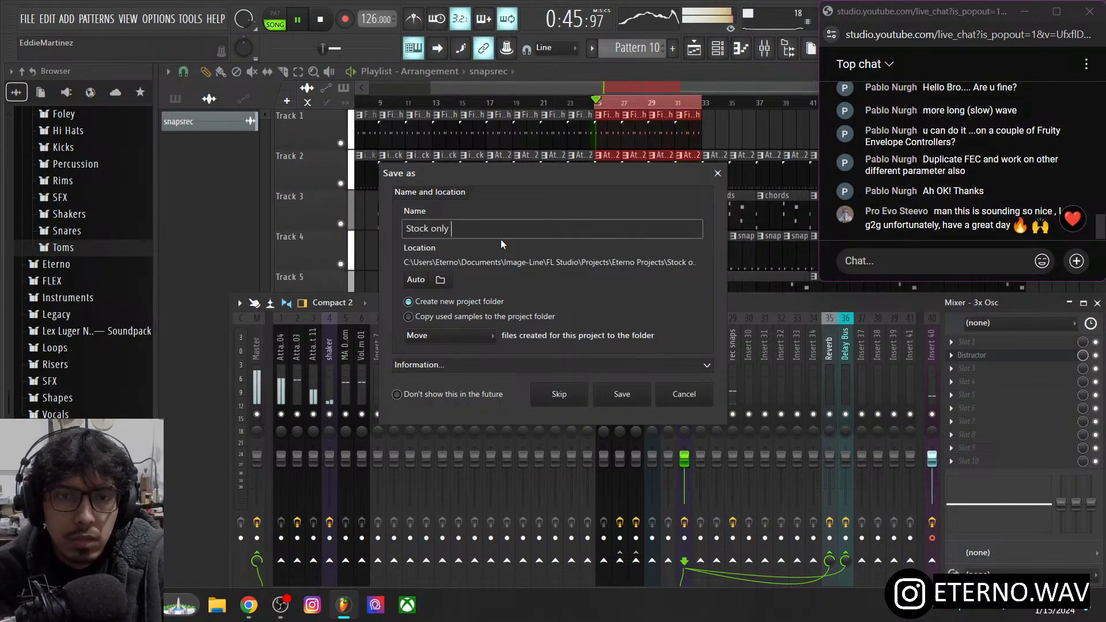
pyautogui.press('Home')
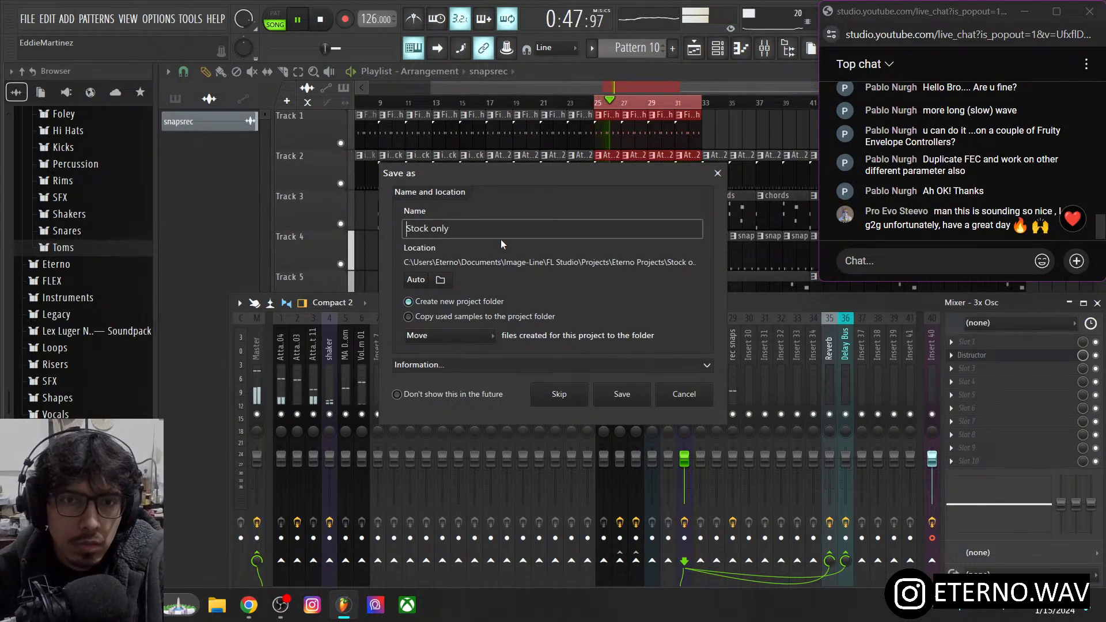
pyautogui.write('eterno')
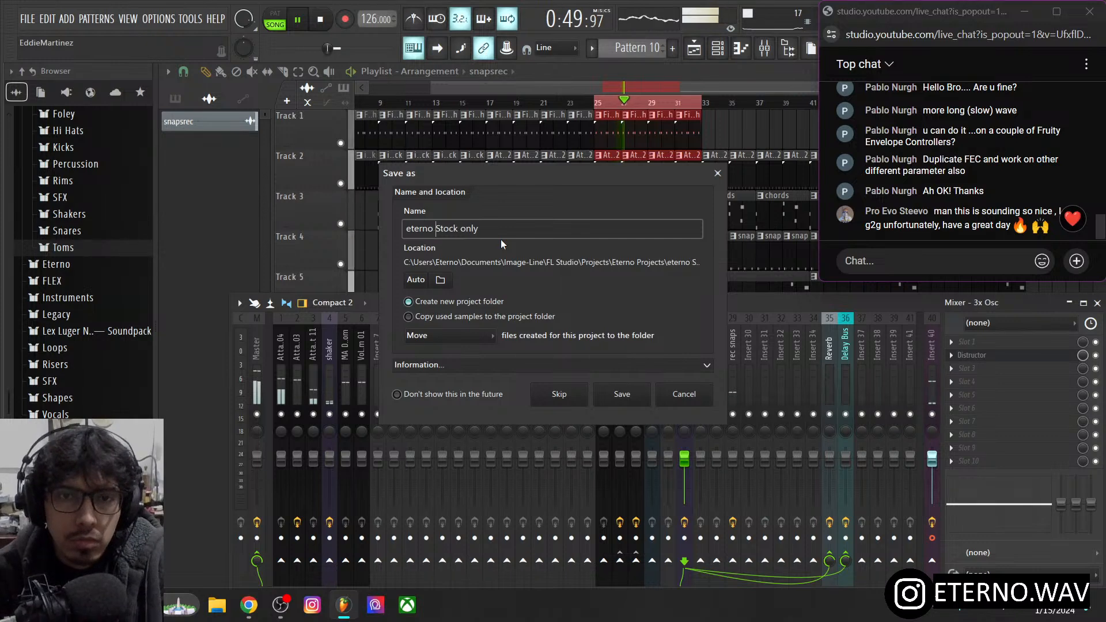
pyautogui.press('BackSpace')
pyautogui.press('BackSpace')
pyautogui.press('BackSpace')
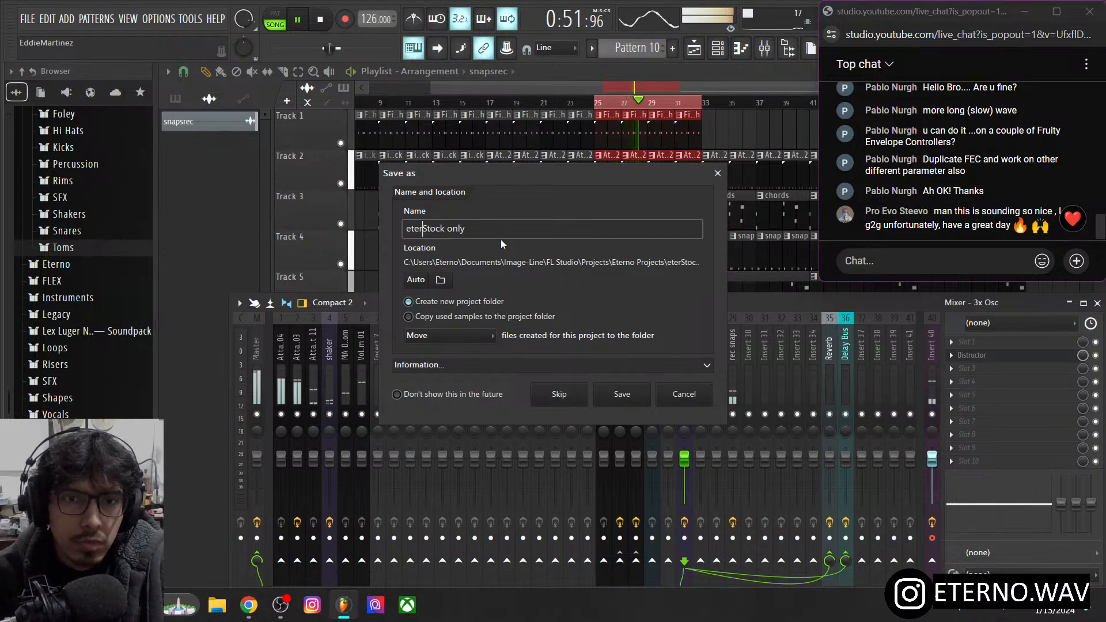
pyautogui.press('BackSpace')
pyautogui.press('BackSpace')
pyautogui.press('BackSpace')
pyautogui.press('BackSpace')
pyautogui.write('ETERNO')
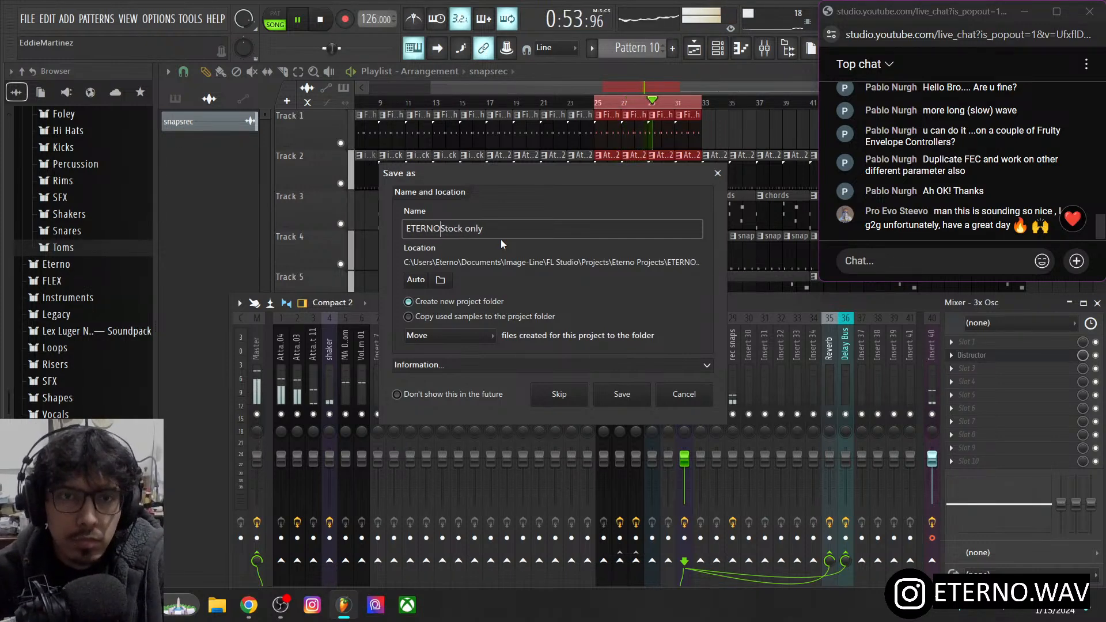
# - Complete the project name as "ETERNO Stock only smooth vibe techno" and save the project
pyautogui.press('Right')
pyautogui.press('Right')
pyautogui.press('Right')
pyautogui.press('Right')
pyautogui.press('Right')
pyautogui.press('Right')
pyautogui.press('Right')
pyautogui.press('Right')
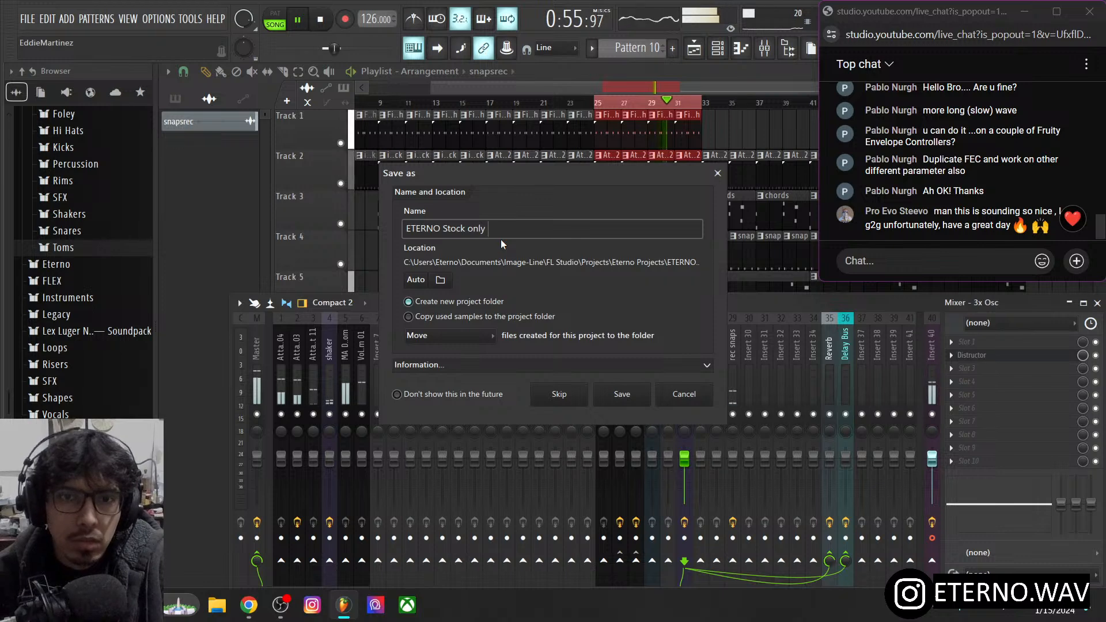
pyautogui.write('smooth ')
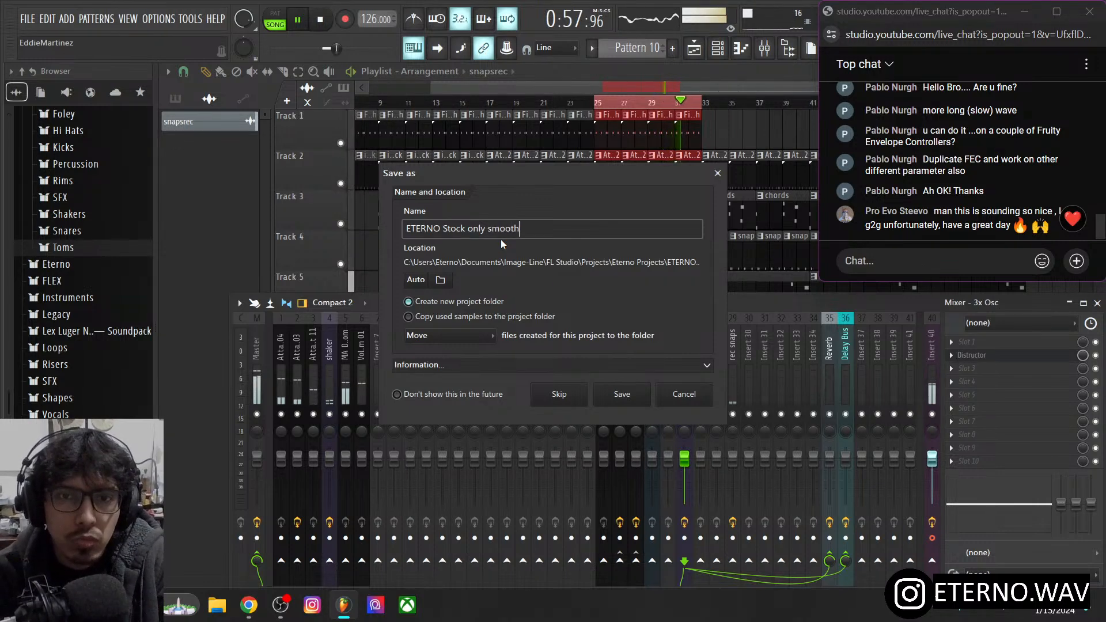
pyautogui.write('vibe')
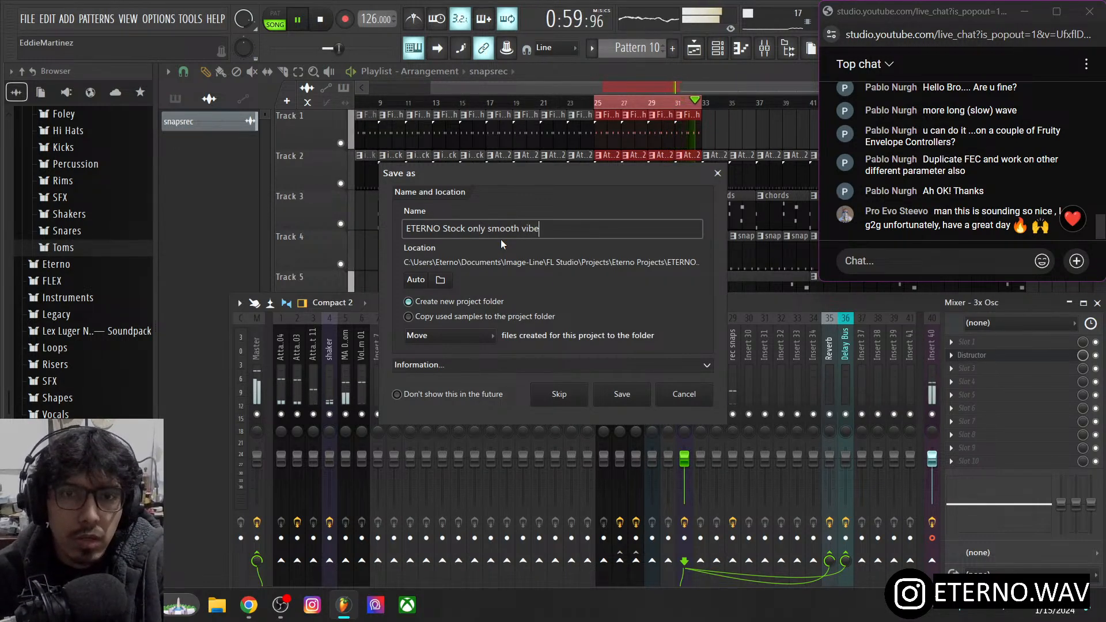
pyautogui.write(' techno')
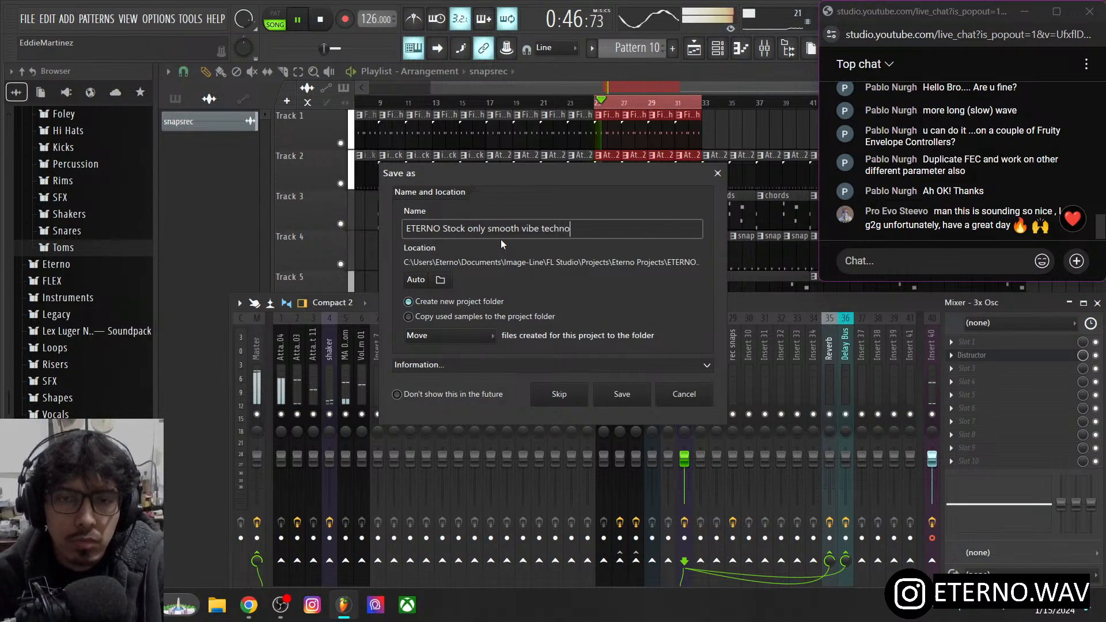
pyautogui.click(620, 392)
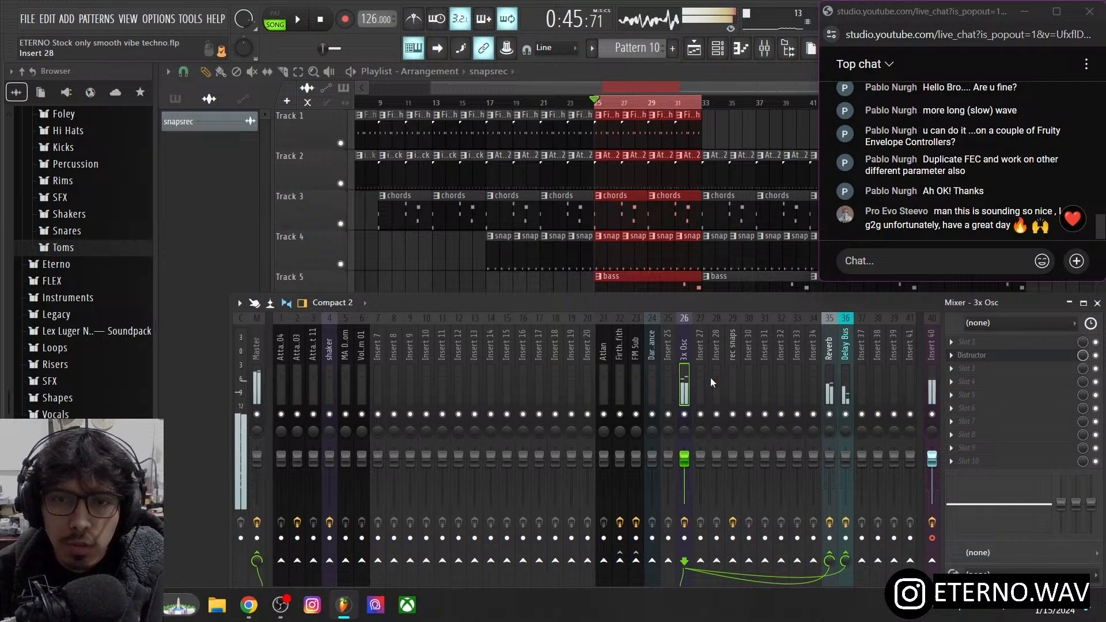
# - Load a Fruity Limiter into effect slot 3 of the 3x Osc mixer track
pyautogui.rightClick(981, 367)
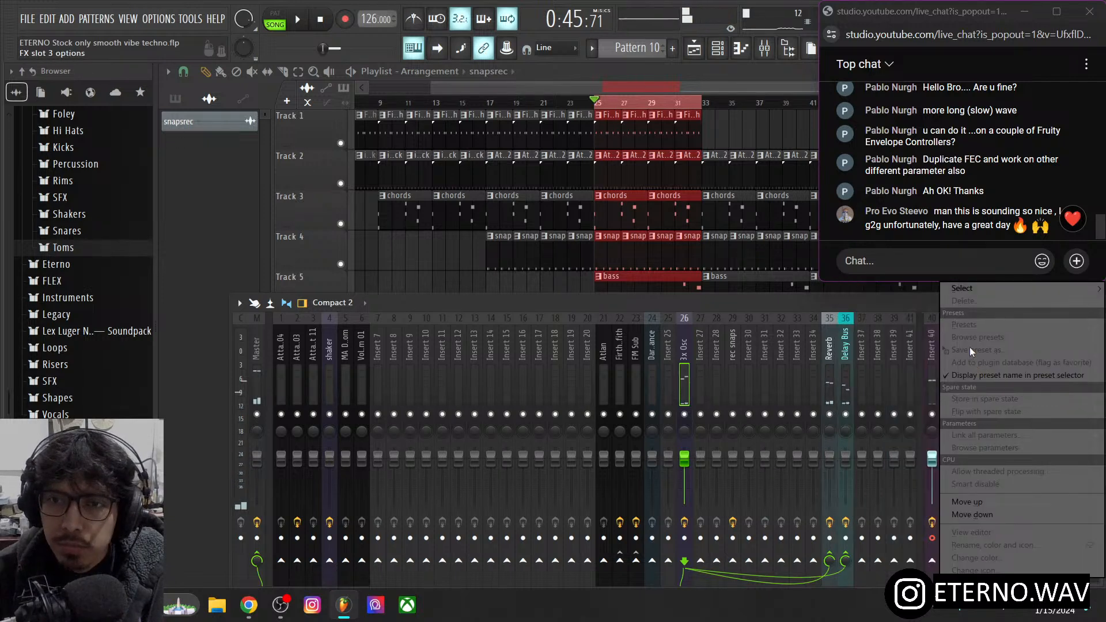
pyautogui.moveTo(966, 287)
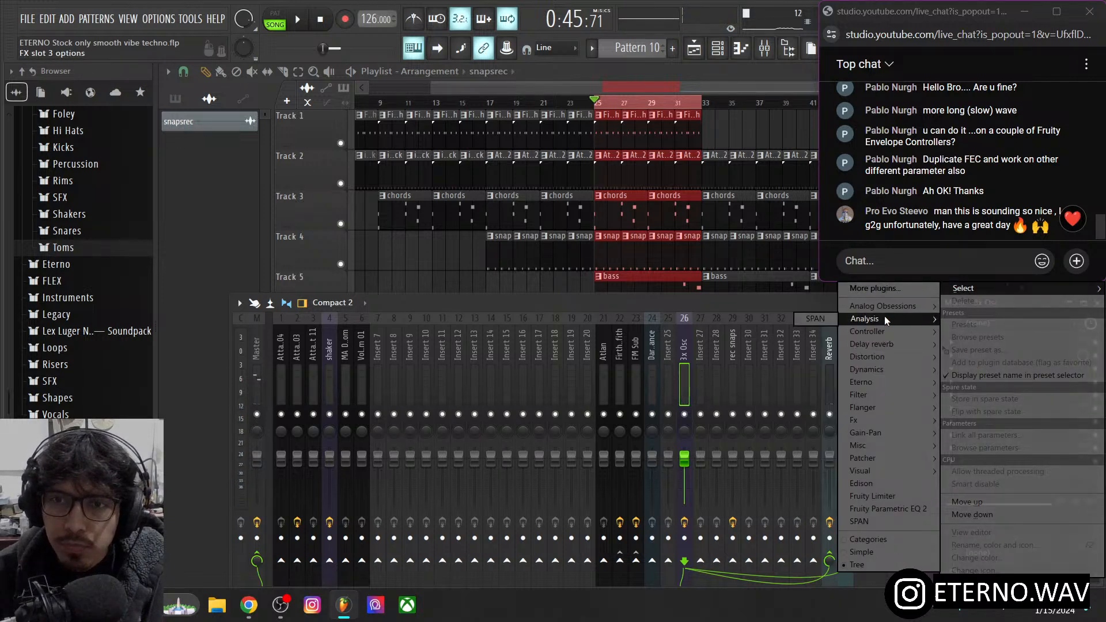
pyautogui.moveTo(885, 311)
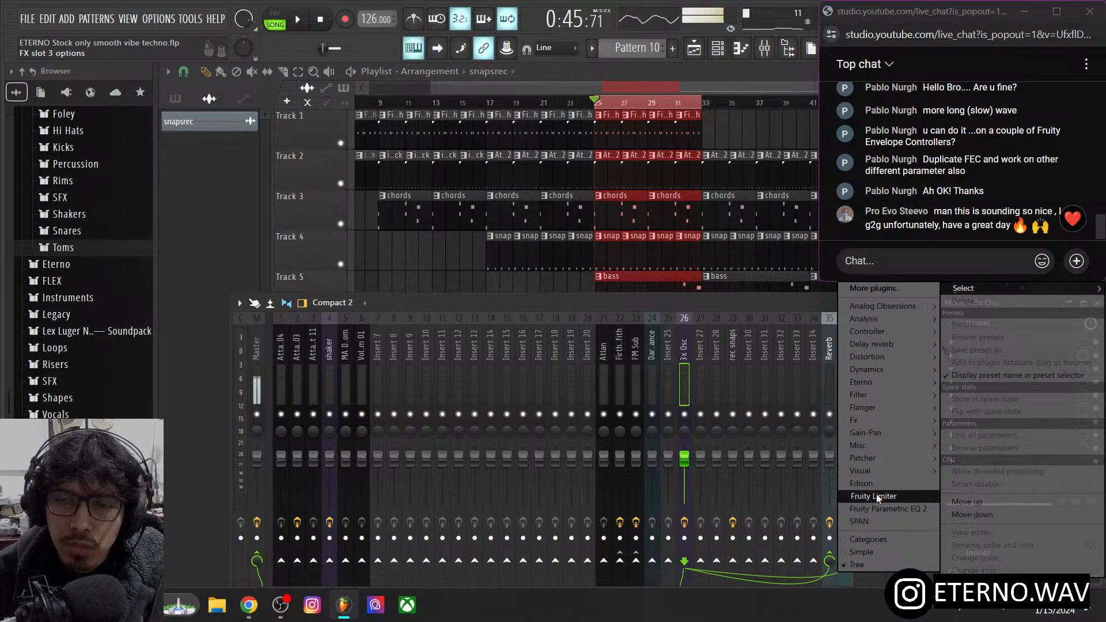
pyautogui.moveTo(874, 418)
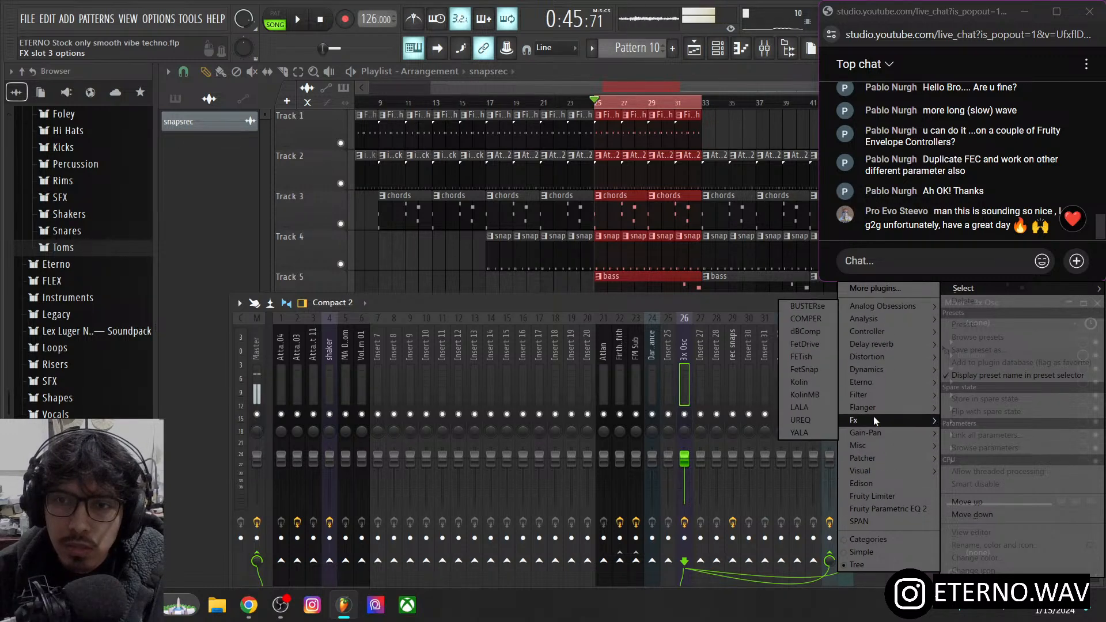
pyautogui.click(767, 392)
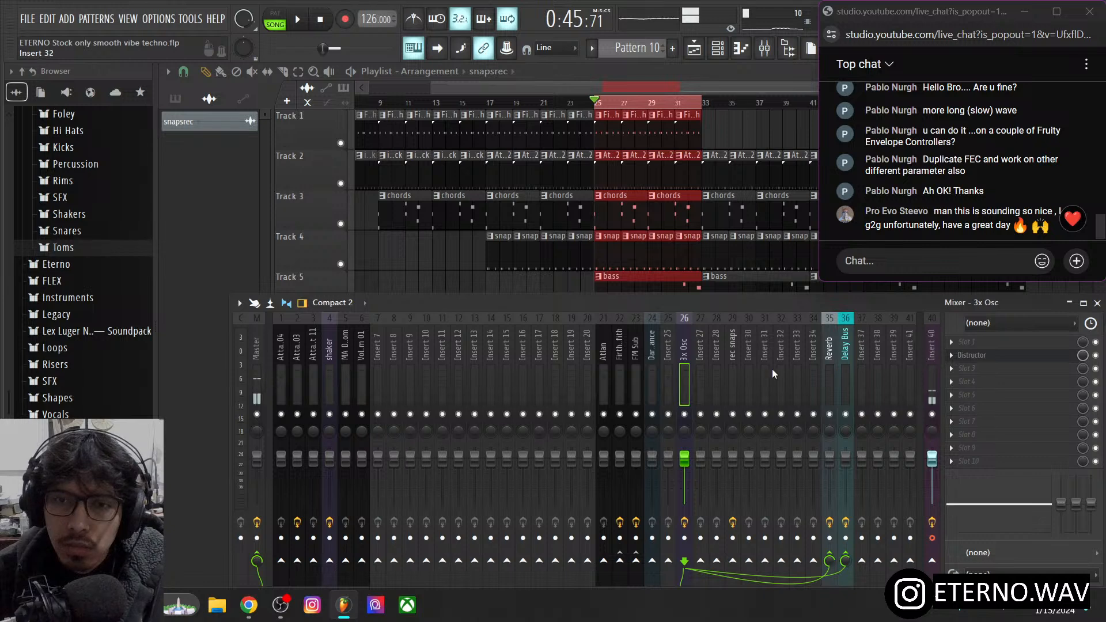
pyautogui.click(964, 368)
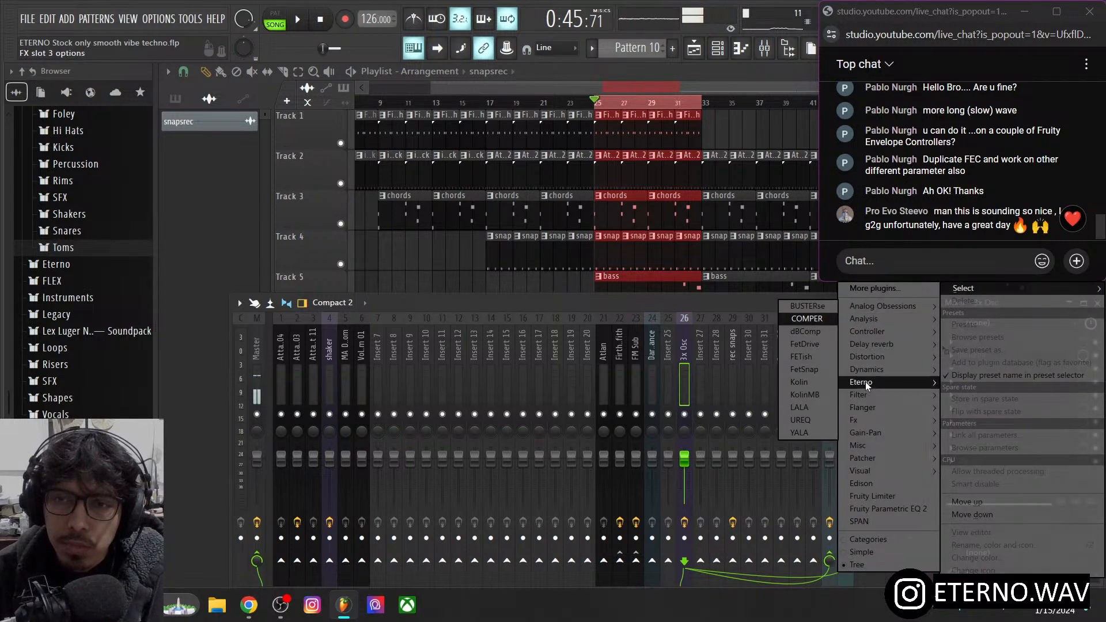
pyautogui.moveTo(893, 396)
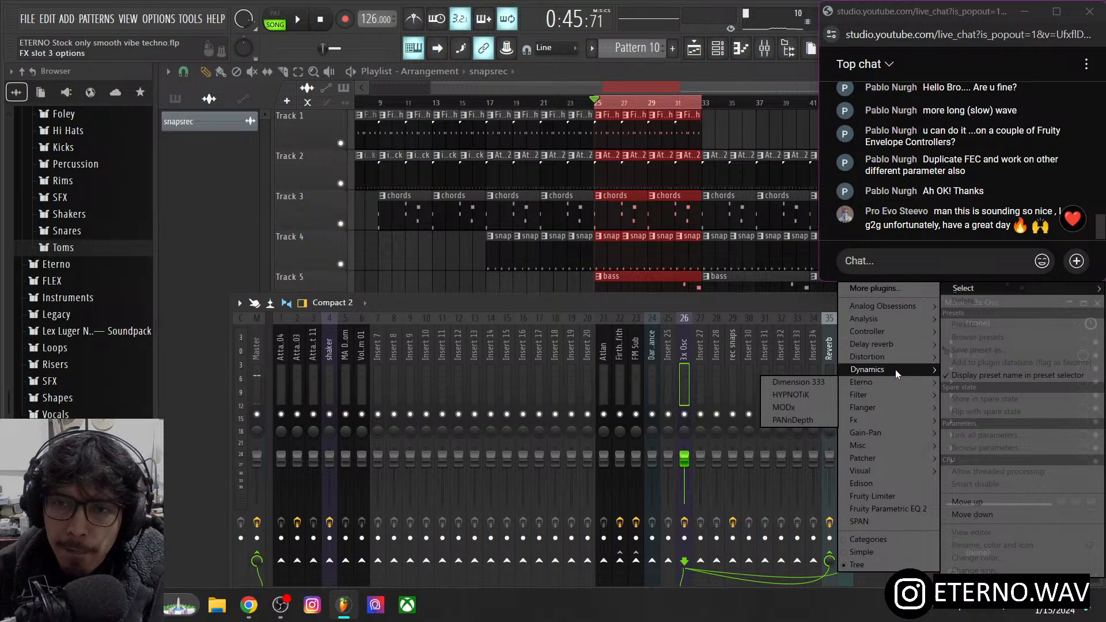
pyautogui.click(890, 500)
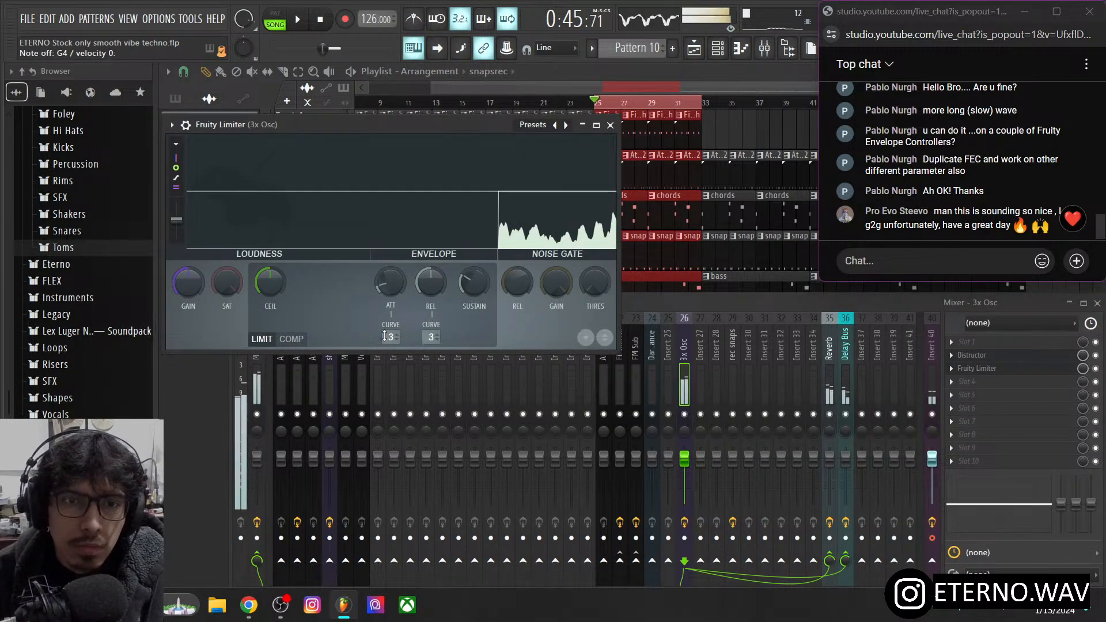
# - Switch the Fruity Limiter to compressor mode, lower its threshold, raise the knee and ratio, and adjust the release while auditioning notes
pyautogui.click(290, 339)
pyautogui.moveTo(280, 282); pyautogui.dragTo(280, 329)
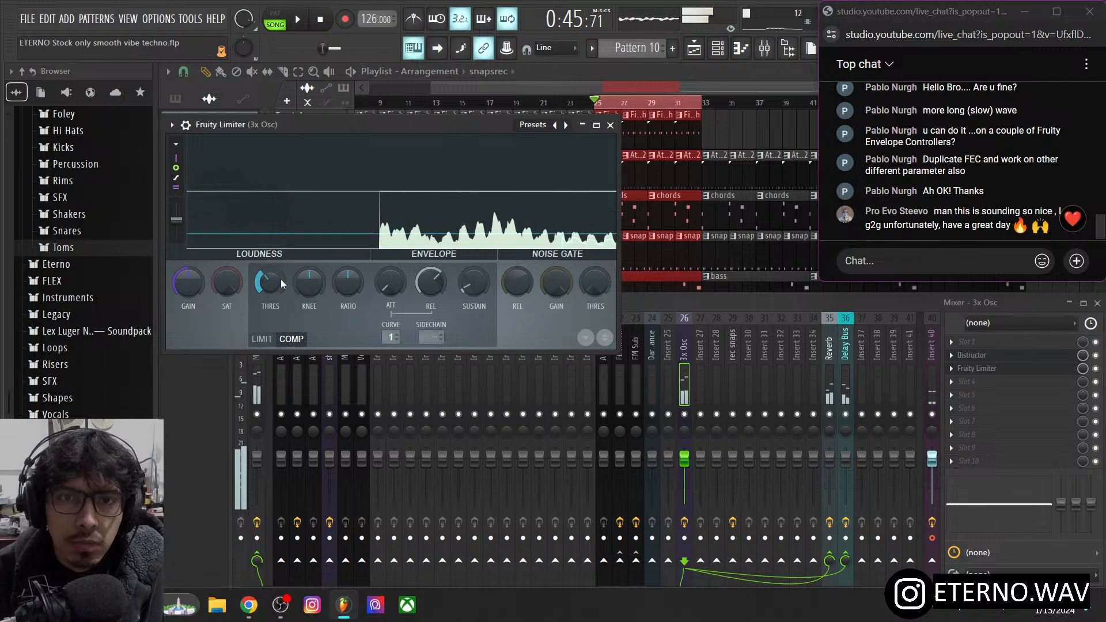
pyautogui.moveTo(319, 278); pyautogui.dragTo(318, 250)
pyautogui.moveTo(361, 282); pyautogui.dragTo(361, 262)
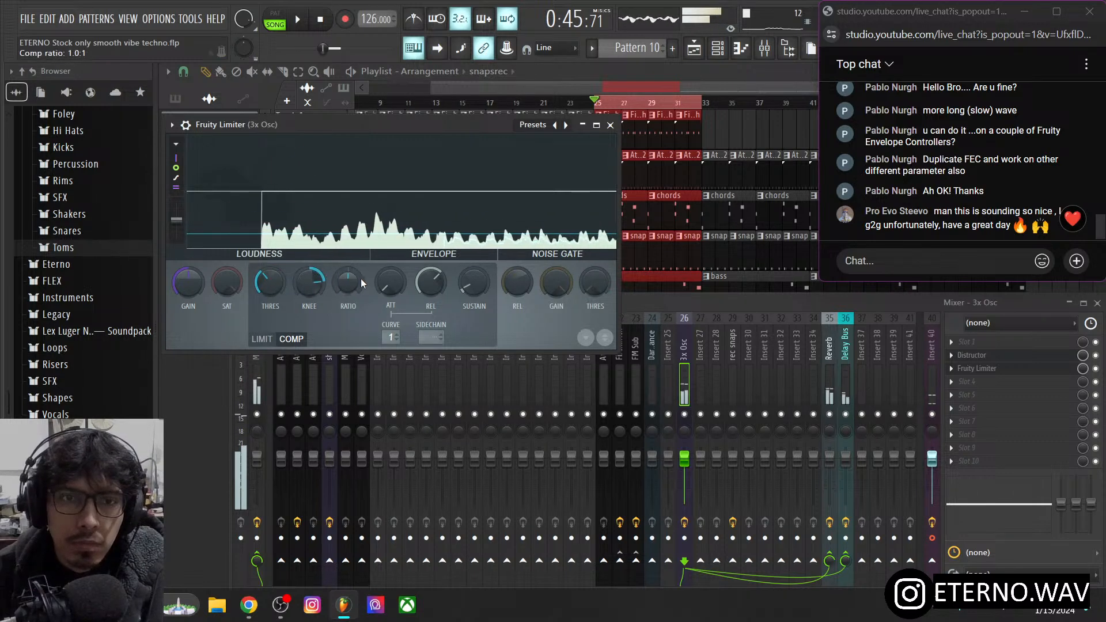
pyautogui.moveTo(271, 284)
pyautogui.mouseDown()
pyautogui.moveTo(271, 299)
pyautogui.moveTo(274, 276)
pyautogui.mouseUp()
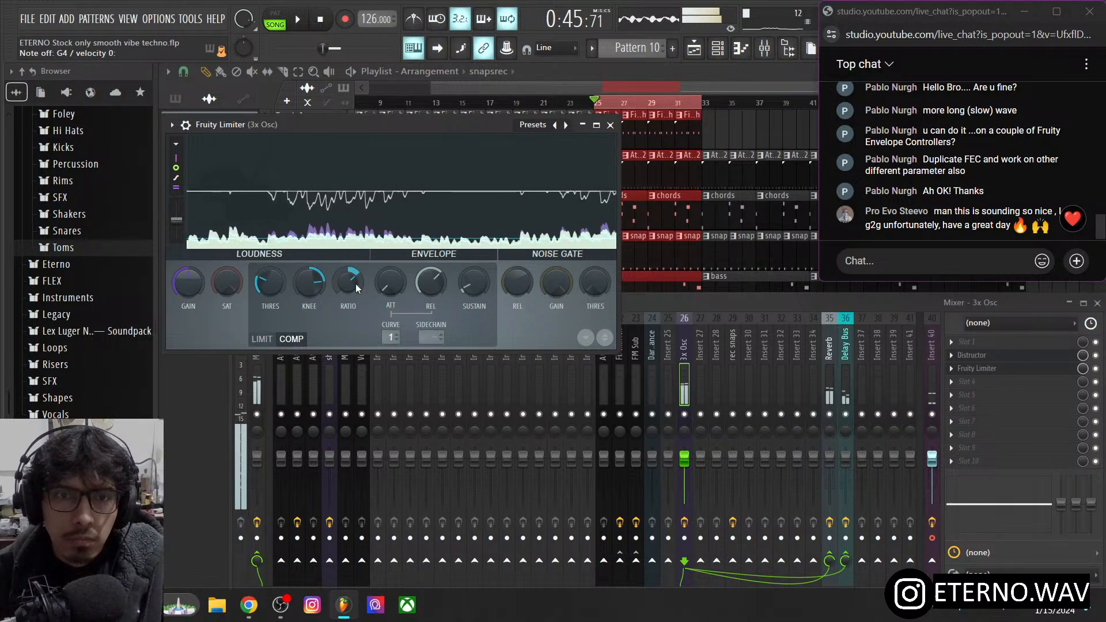
pyautogui.moveTo(428, 284)
pyautogui.mouseDown()
pyautogui.moveTo(427, 265)
pyautogui.moveTo(422, 284)
pyautogui.mouseUp()
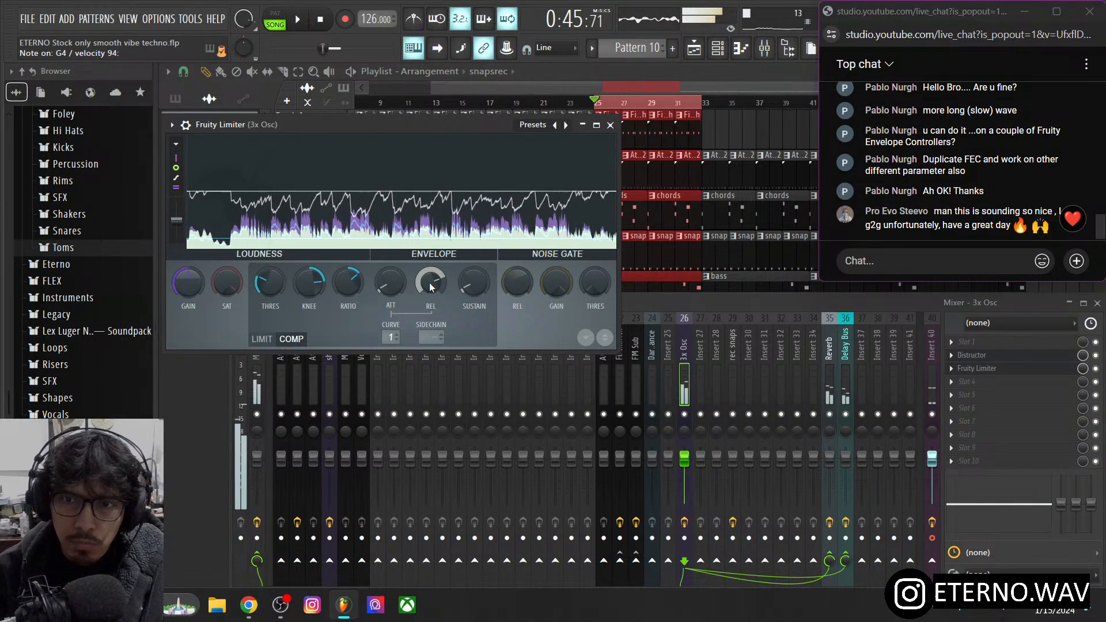
# - Mute the Insert 40 mixer track, reopen the lead channel's Patcher, and show its 3x Osc's envelope settings with the Panning page
pyautogui.click(934, 417)
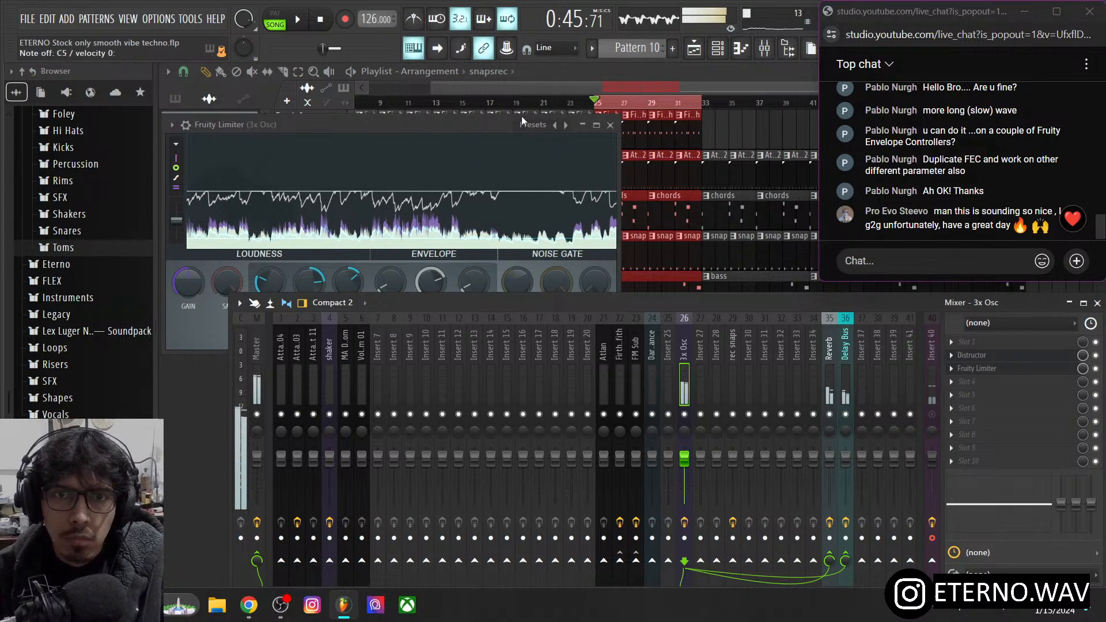
pyautogui.click(717, 51)
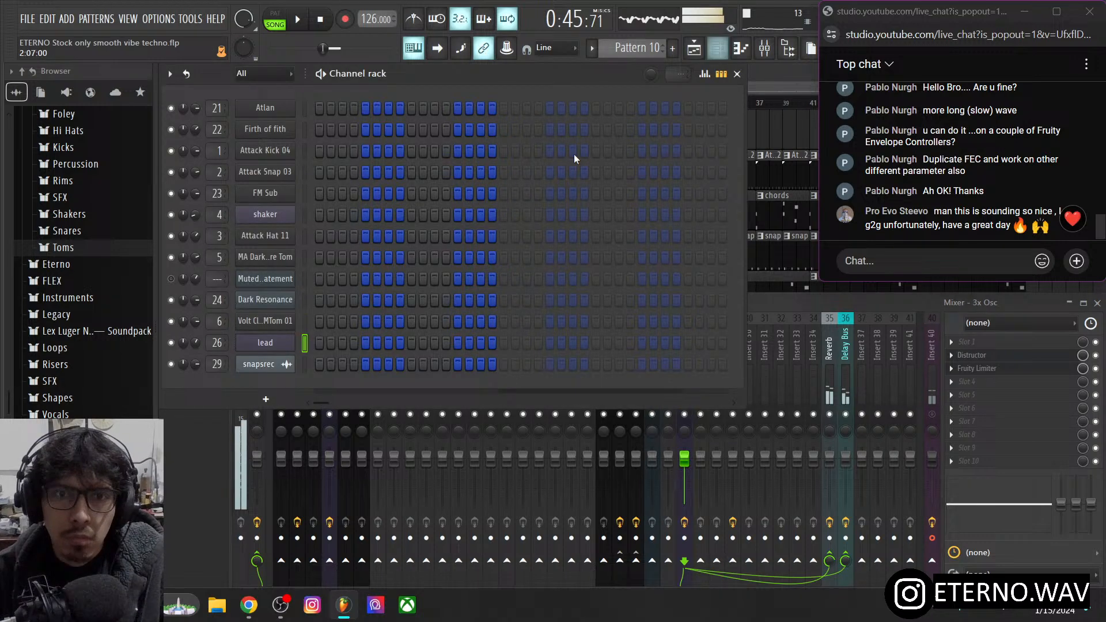
pyautogui.click(283, 349)
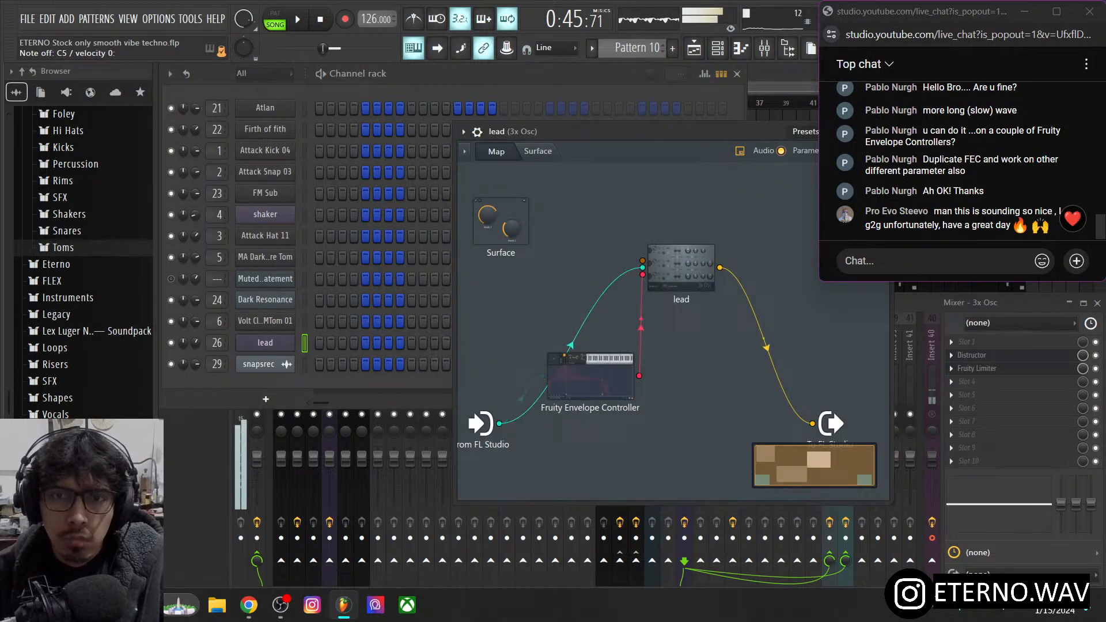
pyautogui.doubleClick(673, 266)
pyautogui.click(196, 118)
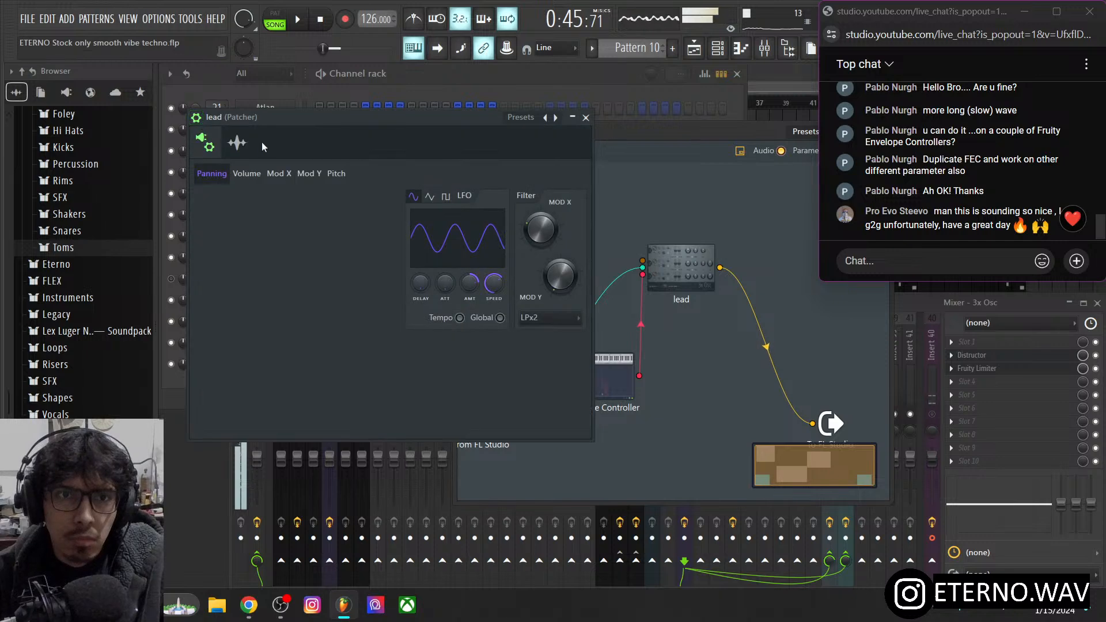
# - Check the 3x Osc's Mod X envelope, raise the end point of the Fruity Envelope Controller's velocity mapping, and play the song
pyautogui.click(279, 174)
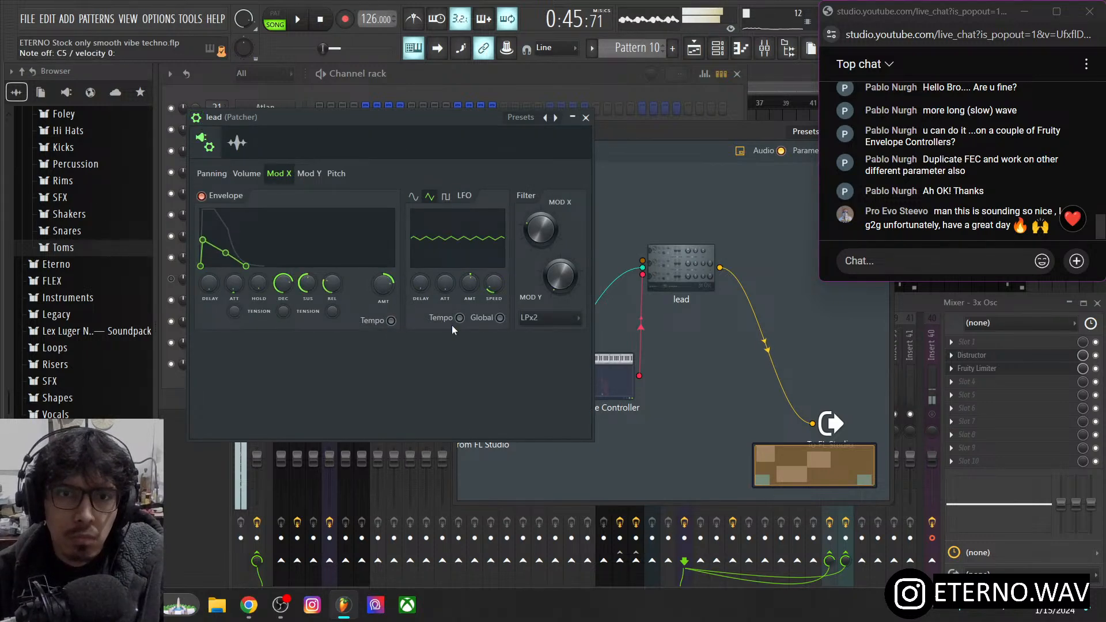
pyautogui.doubleClick(605, 368)
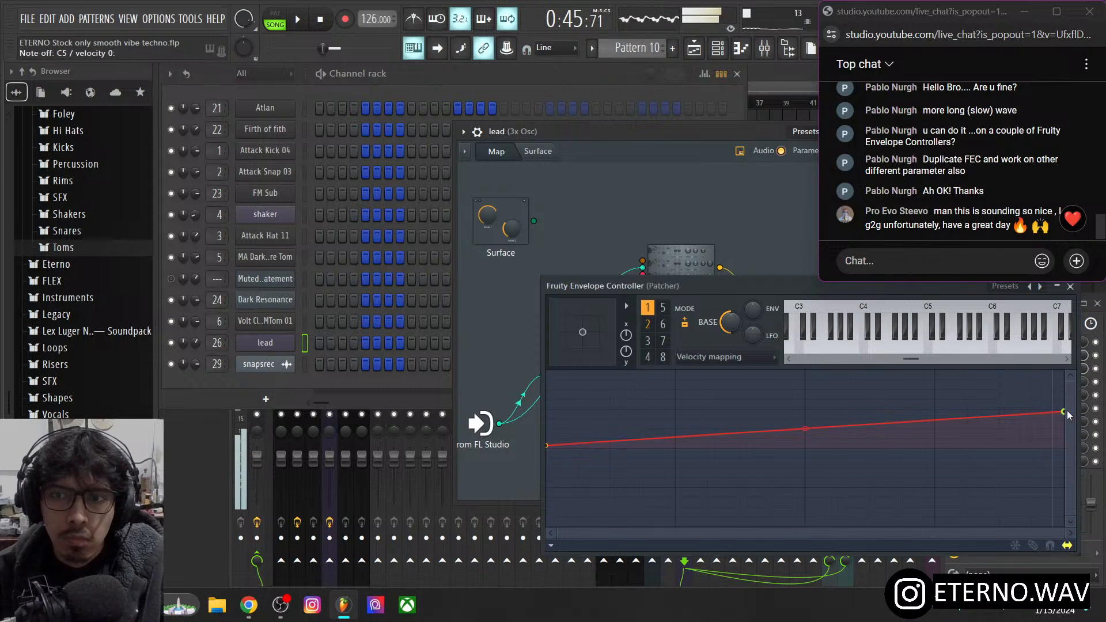
pyautogui.moveTo(1065, 411); pyautogui.dragTo(1063, 395)
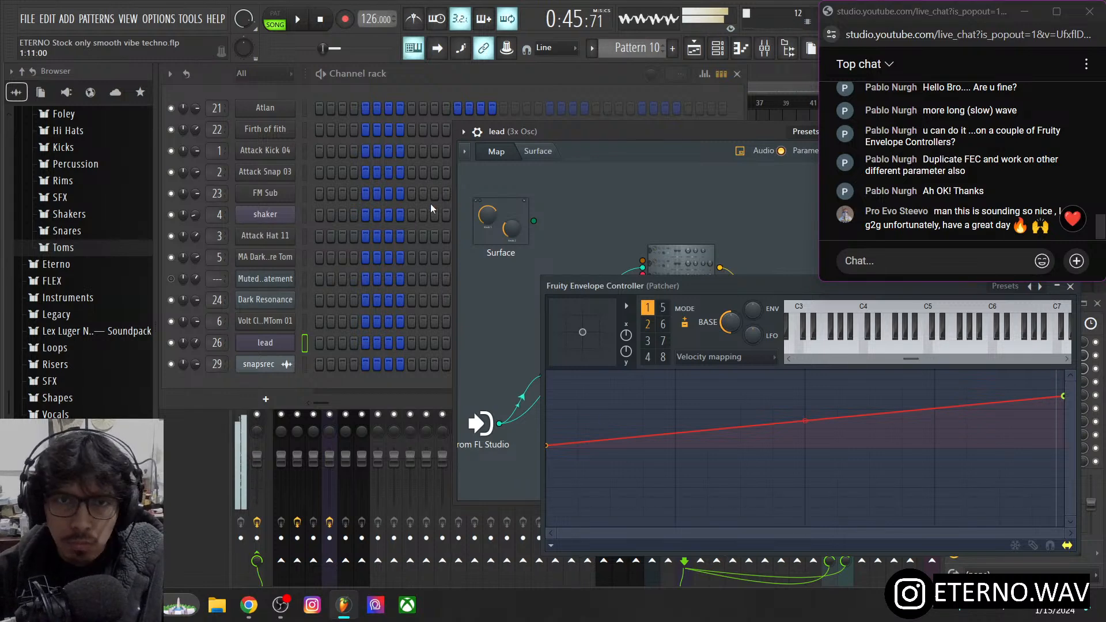
pyautogui.press('space')
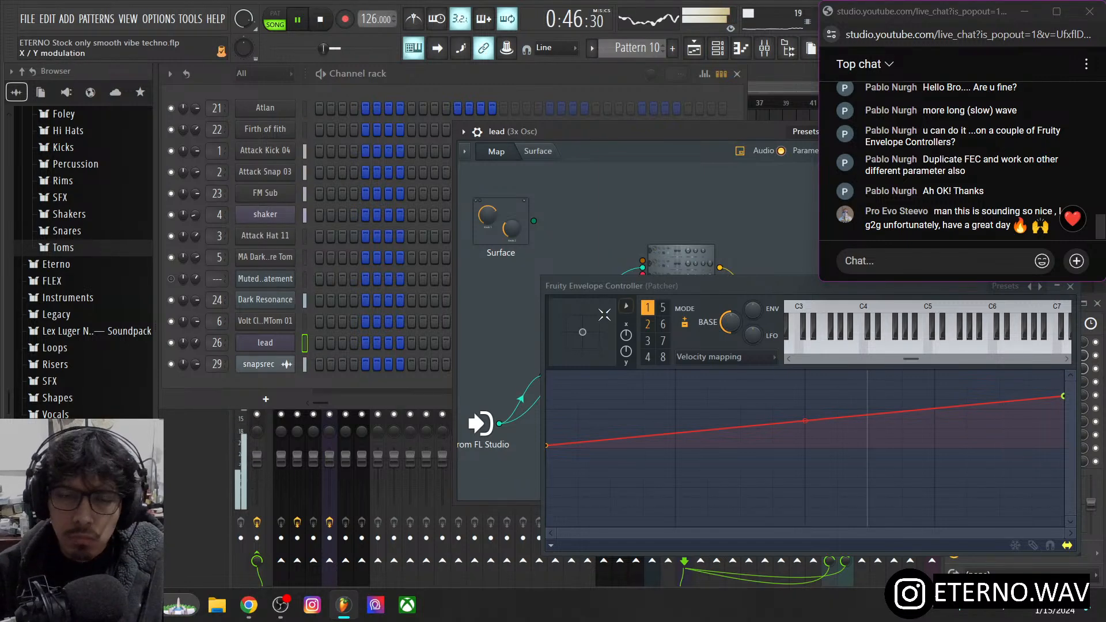
# - Close the lead's Patcher and envelope controller windows, and slightly lower the lead channel's volume
pyautogui.moveTo(661, 140); pyautogui.dragTo(529, 151)
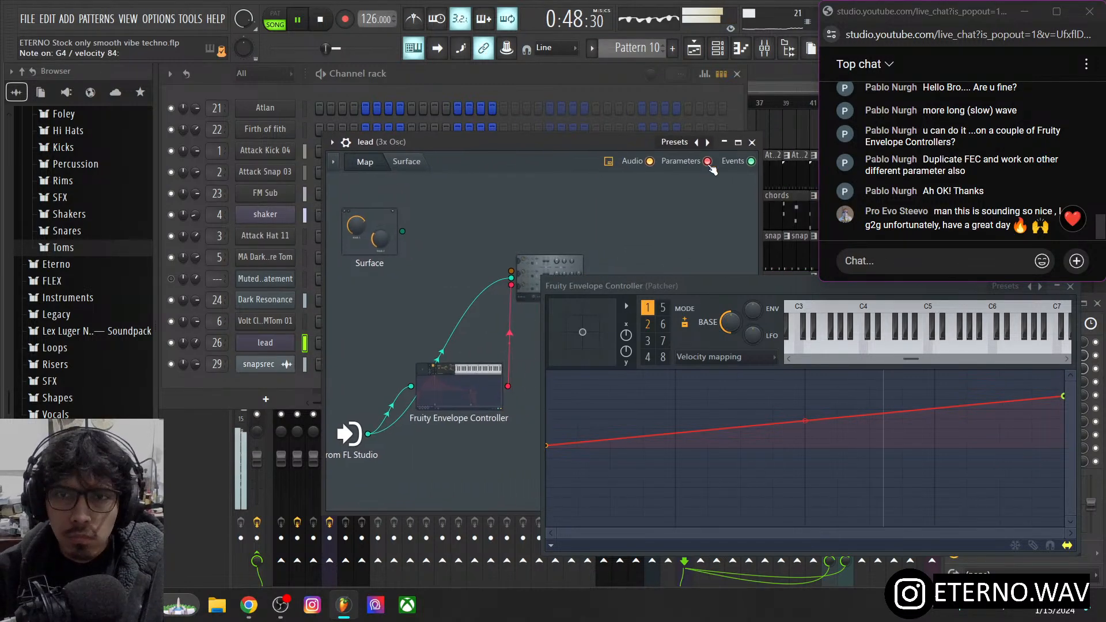
pyautogui.click(752, 142)
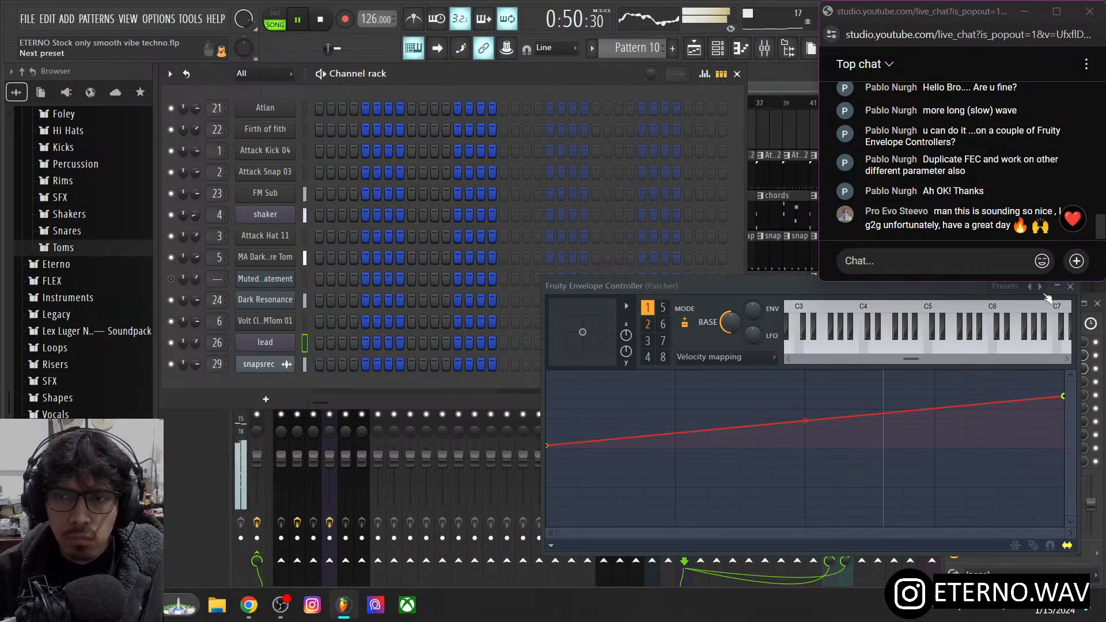
pyautogui.click(1072, 287)
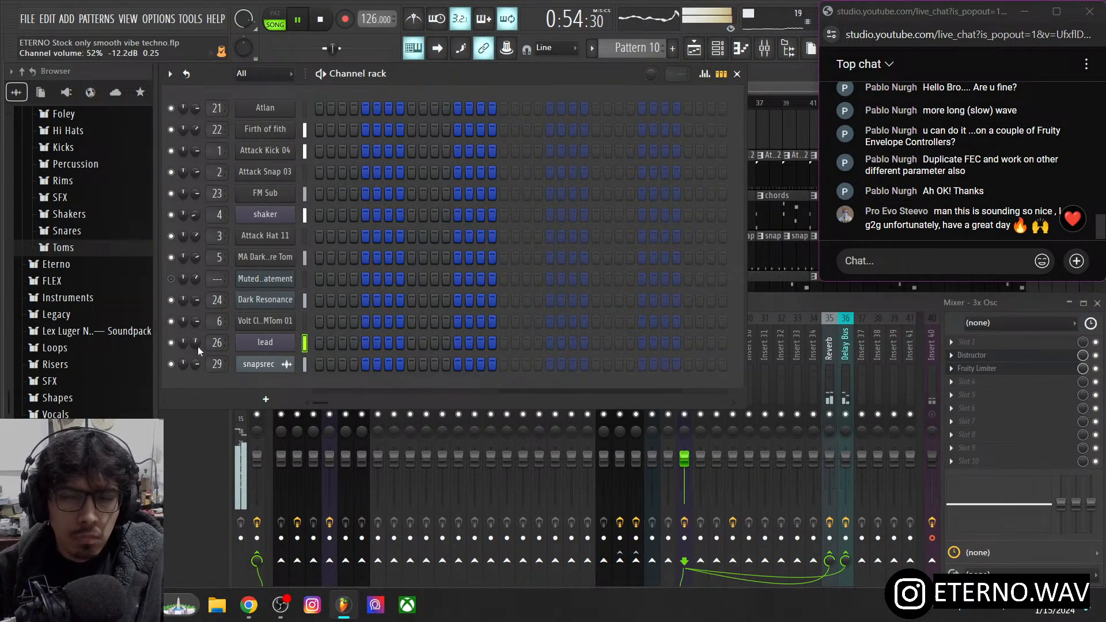
pyautogui.moveTo(198, 348); pyautogui.dragTo(198, 352)
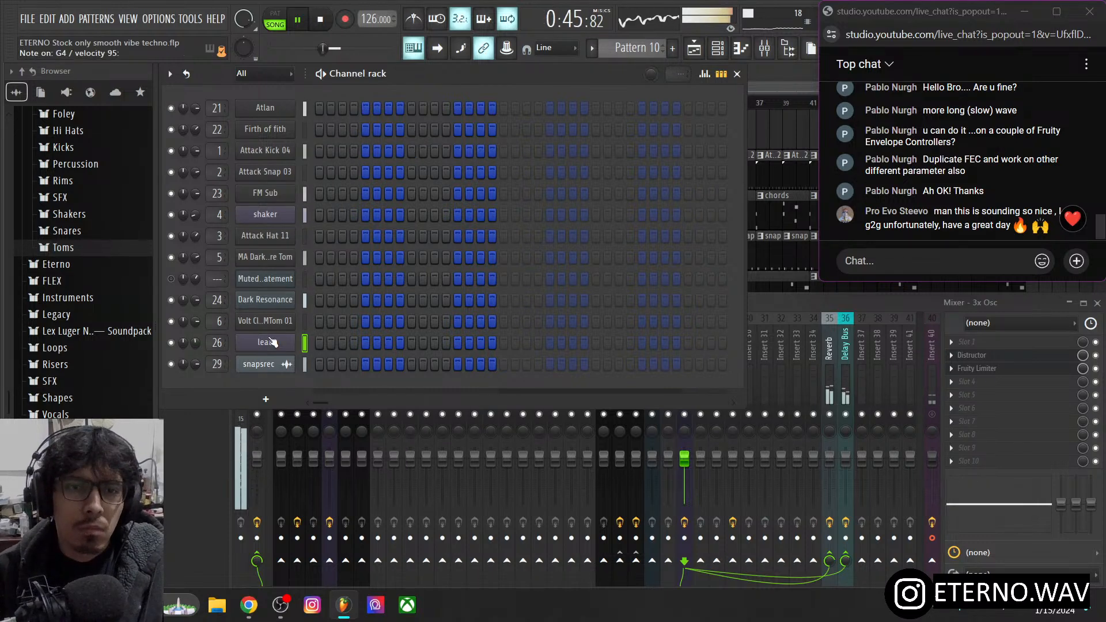
# - Reopen the 3x Osc inside the lead's Patcher, adjust oscillator 2's mix level, and check the Mod X settings
pyautogui.click(265, 343)
pyautogui.click(544, 277)
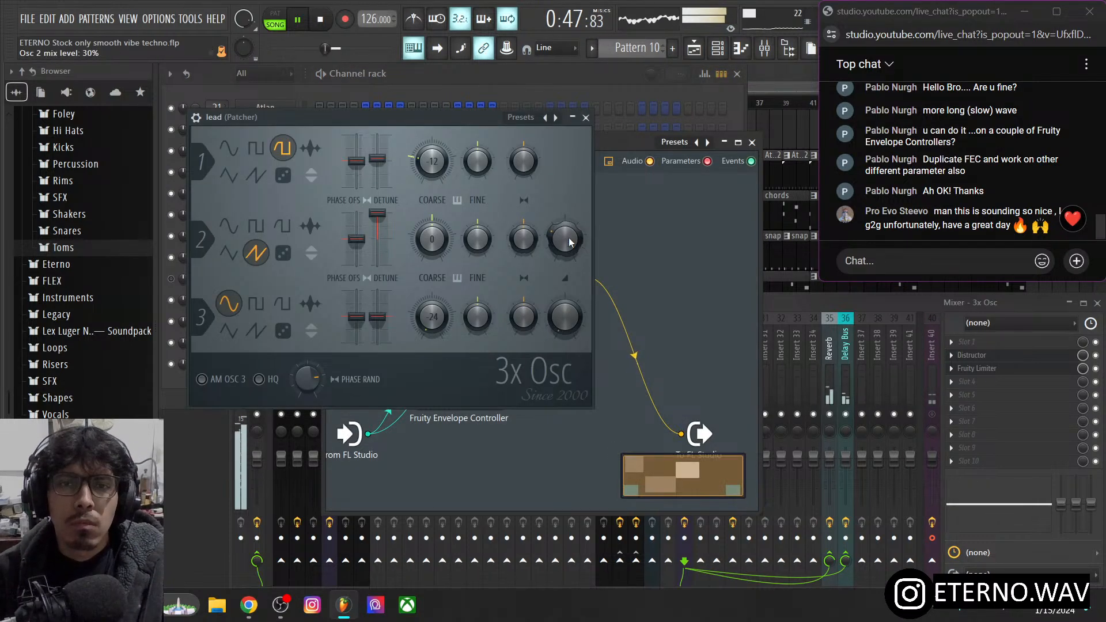
pyautogui.moveTo(565, 239); pyautogui.dragTo(565, 208)
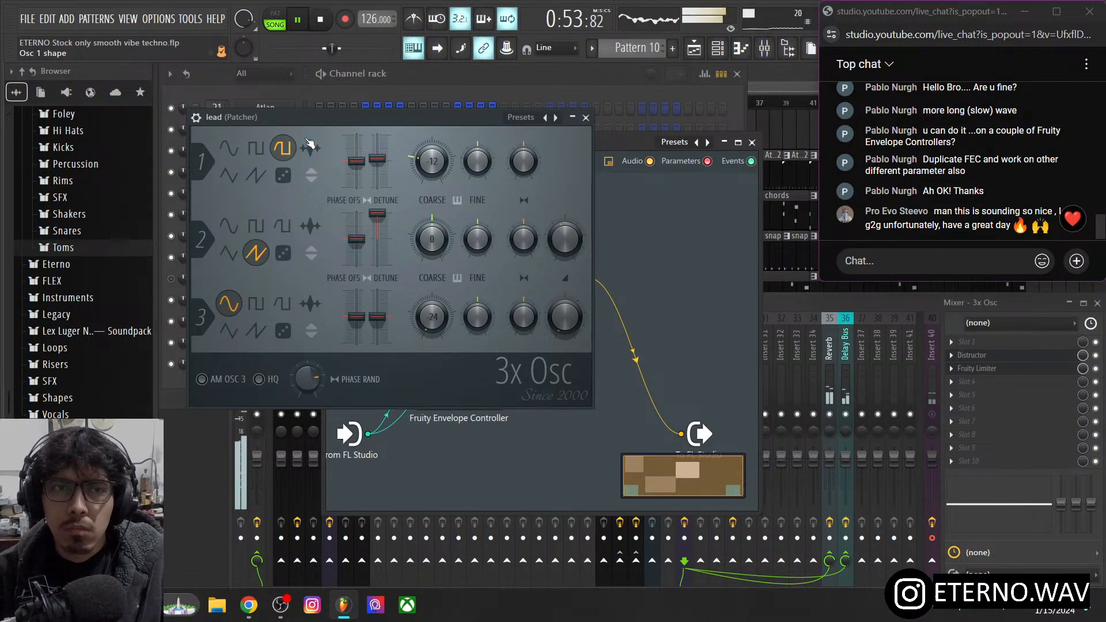
pyautogui.click(196, 119)
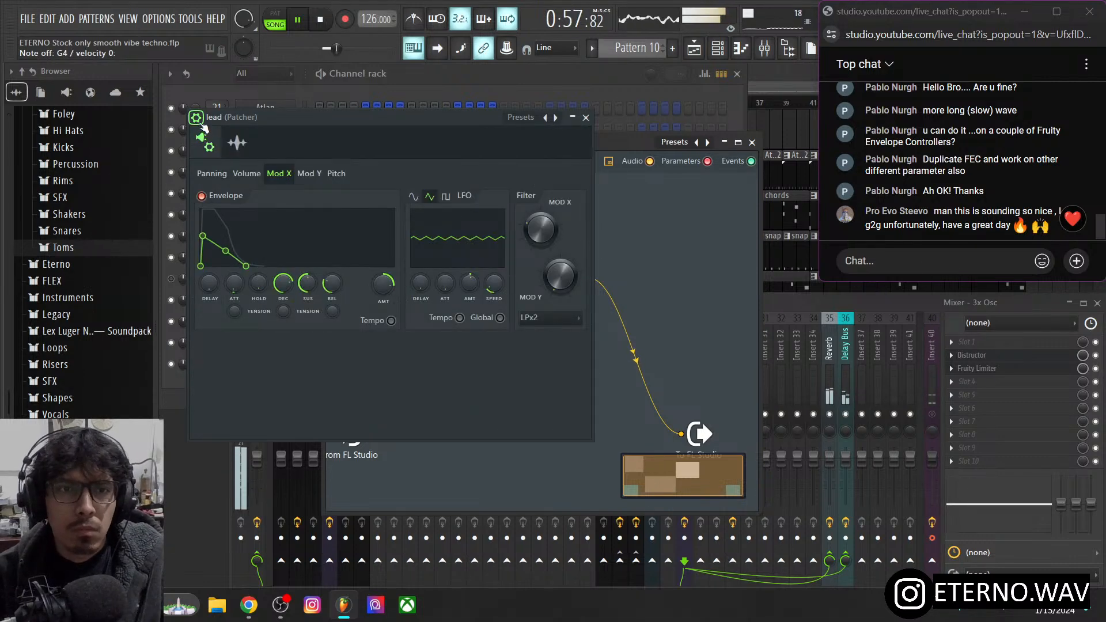
pyautogui.click(197, 118)
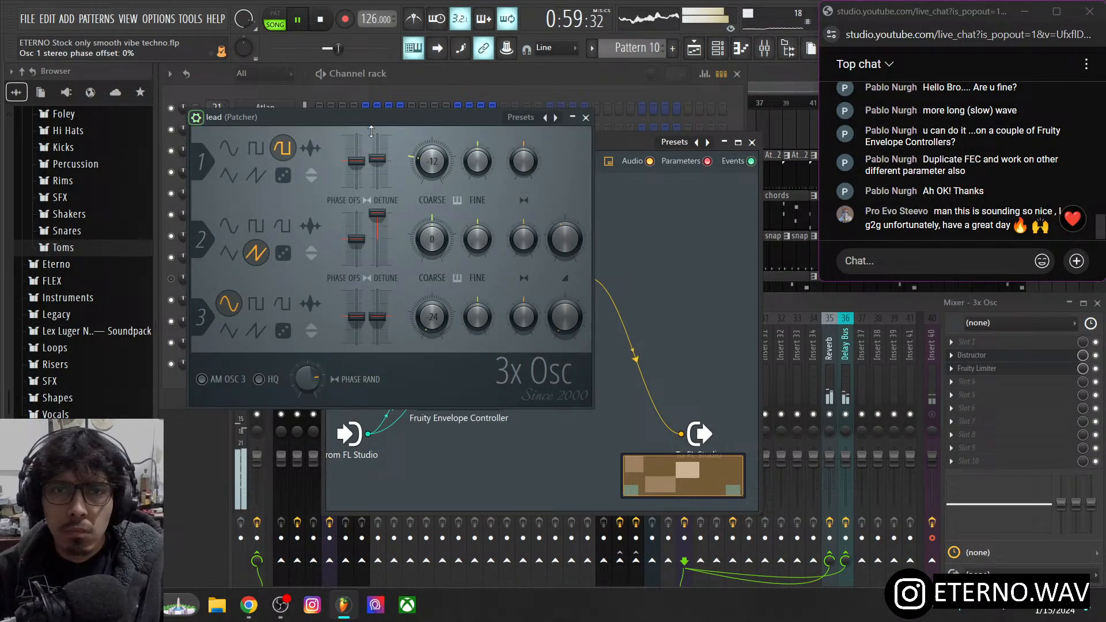
# - Save the 3x Osc settings as a new preset named "warm buzz2.fst" and close the synth
pyautogui.click(556, 119)
pyautogui.click(562, 133)
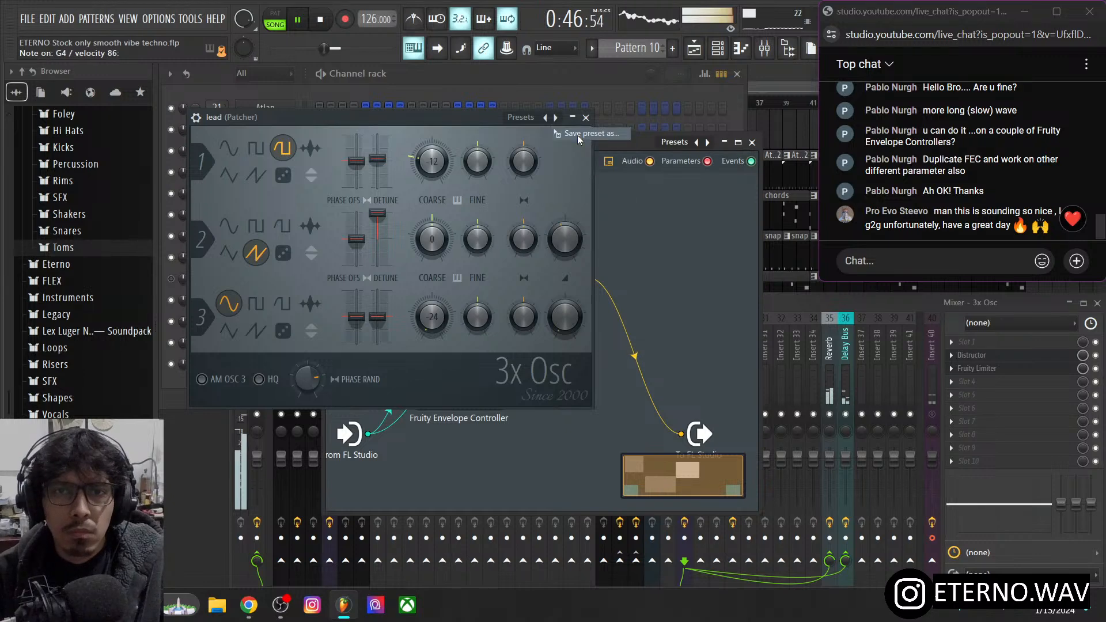
pyautogui.click(357, 224)
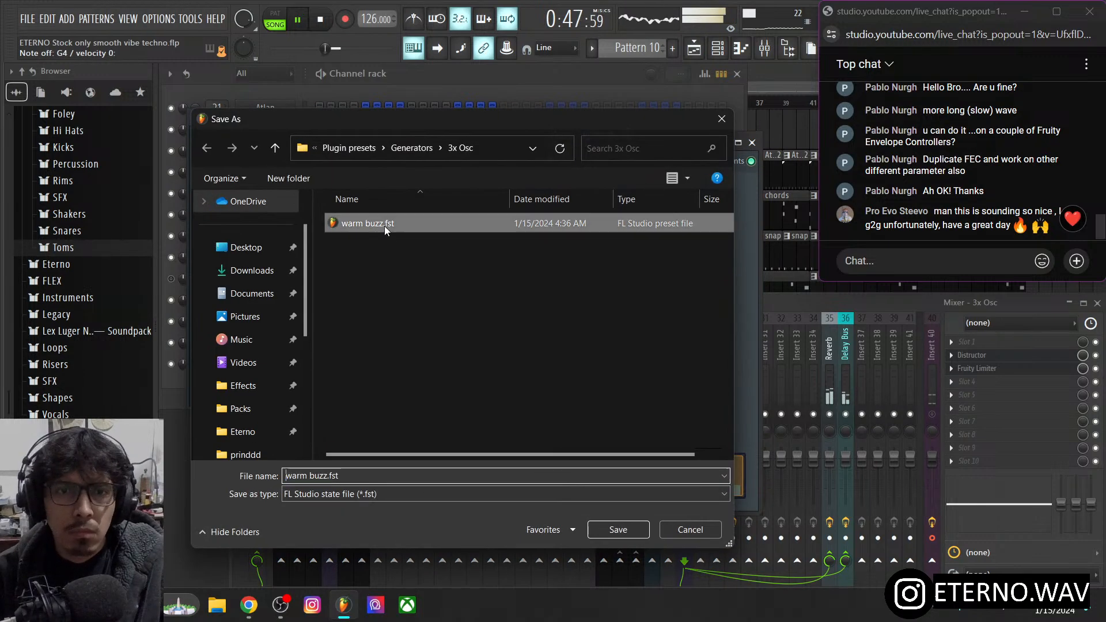
pyautogui.click(328, 476)
pyautogui.click(328, 476)
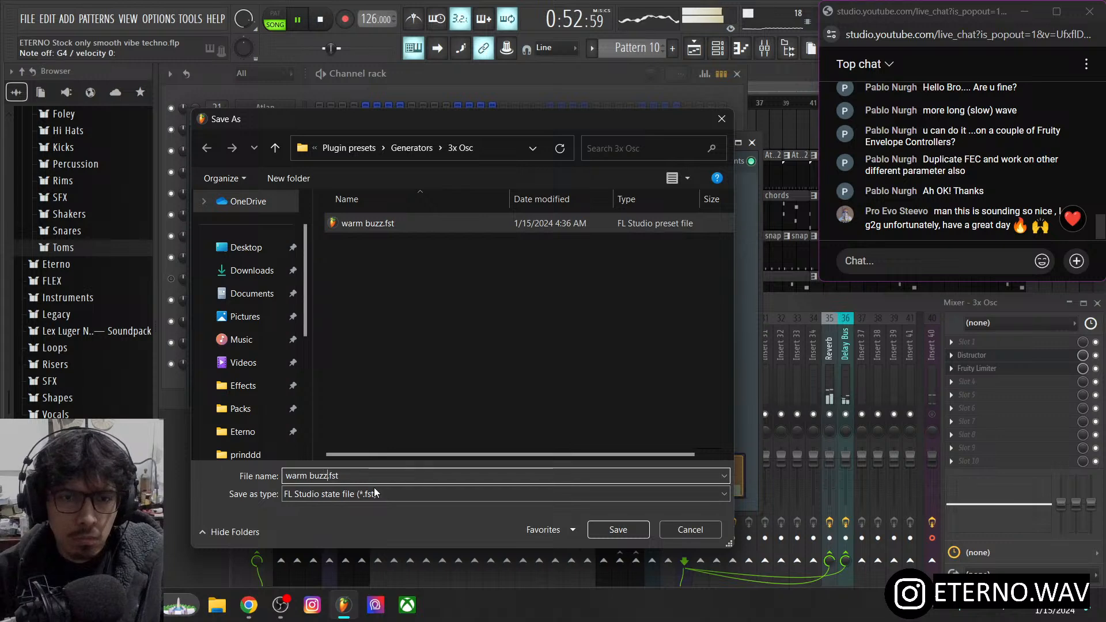
pyautogui.write('2')
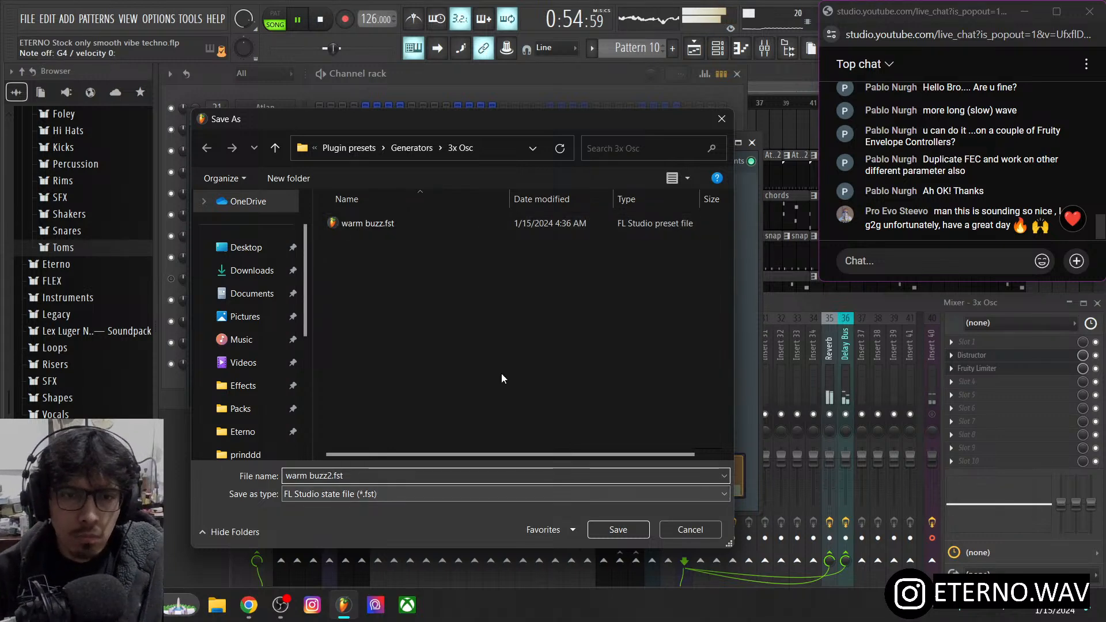
pyautogui.click(636, 531)
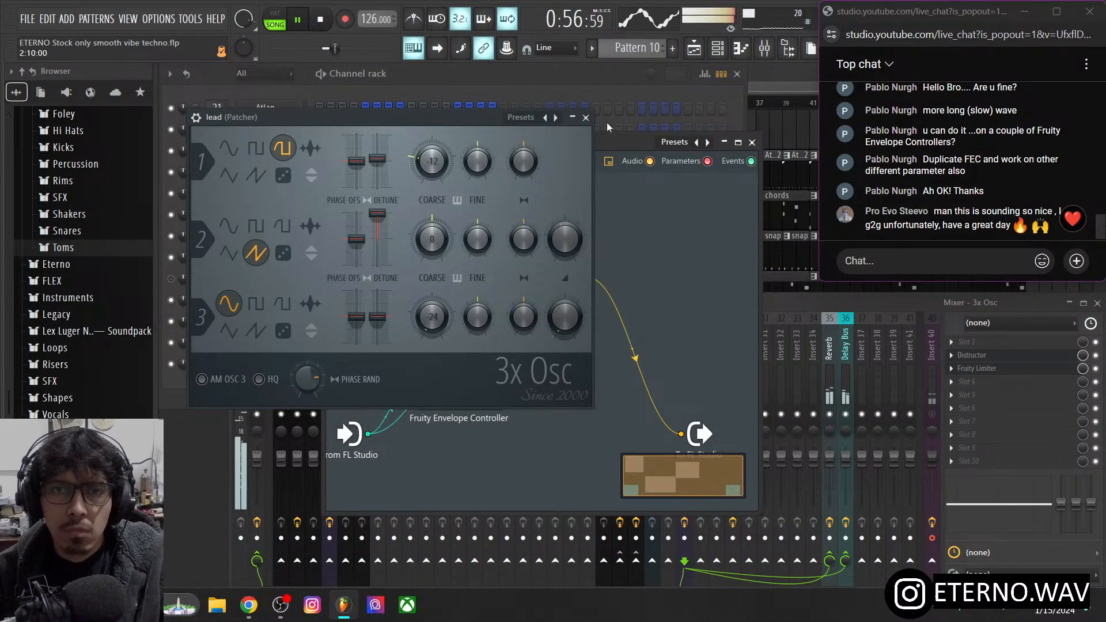
pyautogui.click(585, 118)
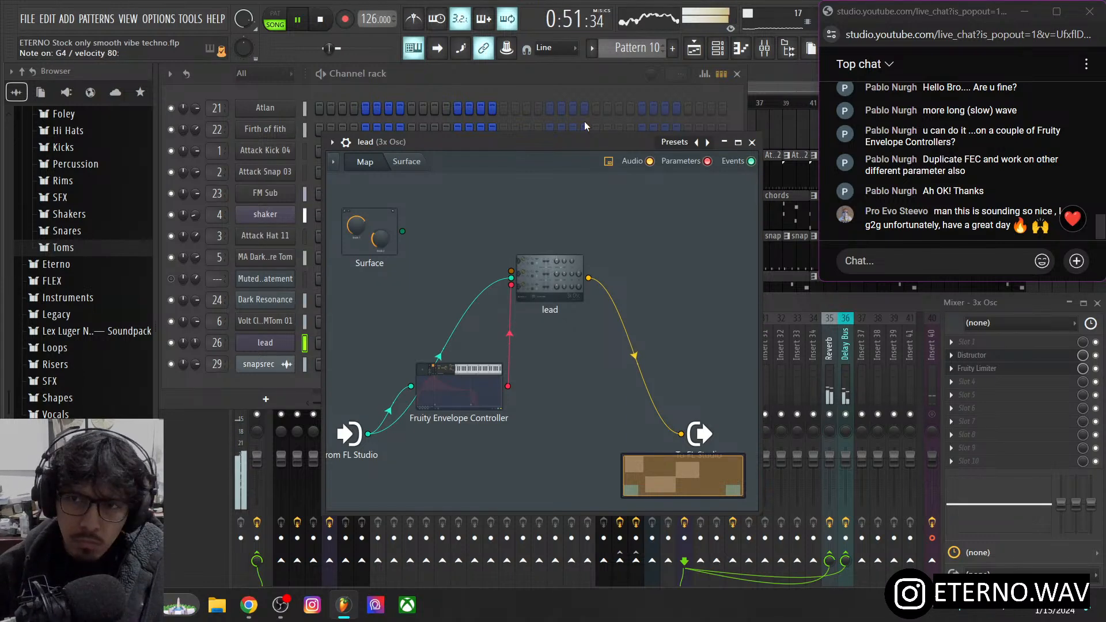
# - Readjust oscillator 2's mix level and set oscillator 3 to a square wave with a coarse pitch of +12
pyautogui.click(550, 271)
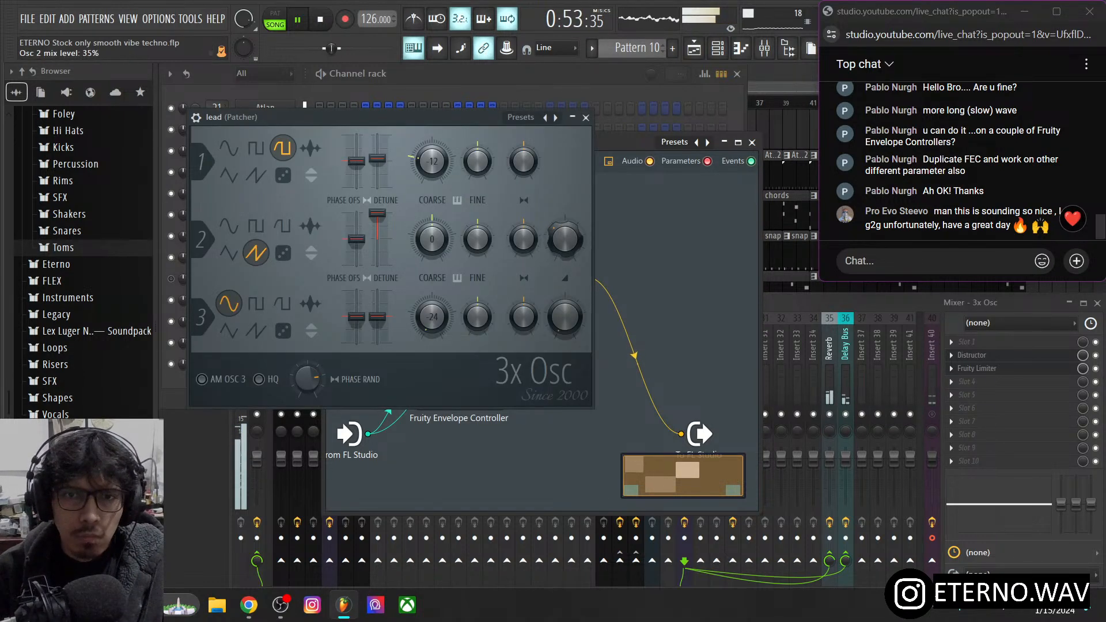
pyautogui.moveTo(564, 239); pyautogui.dragTo(565, 213)
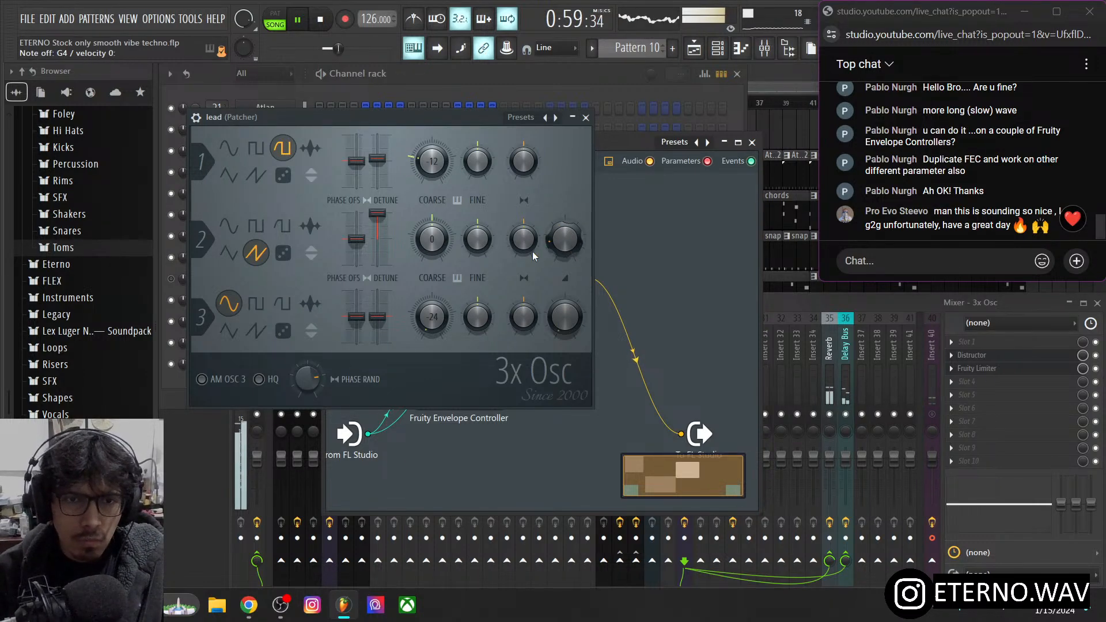
pyautogui.click(256, 304)
pyautogui.moveTo(565, 317); pyautogui.dragTo(565, 309)
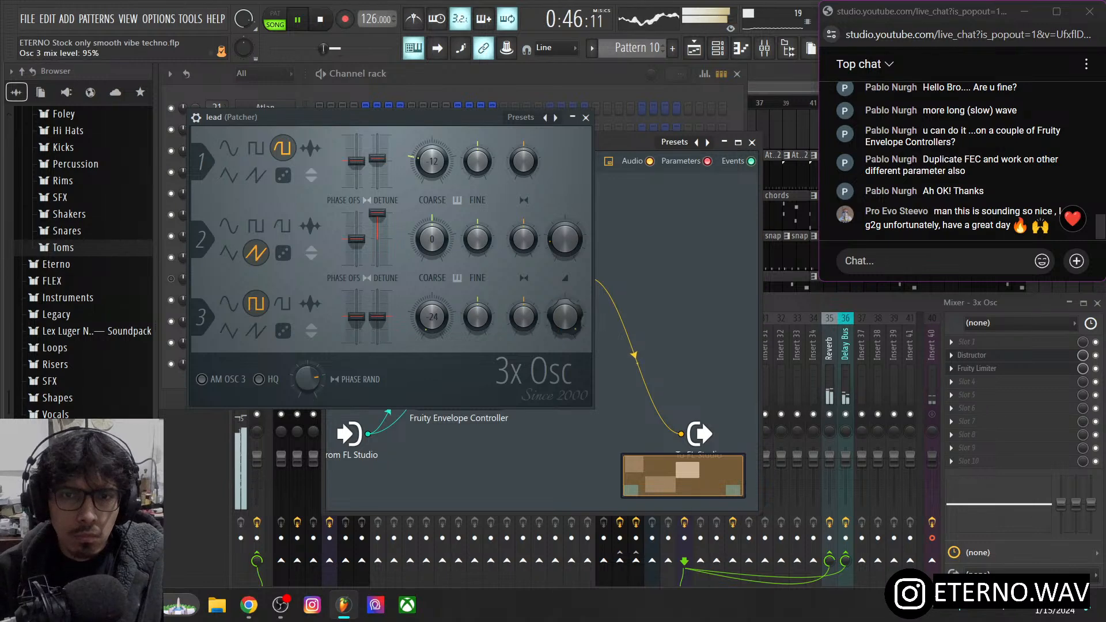
pyautogui.moveTo(432, 317); pyautogui.dragTo(432, 291)
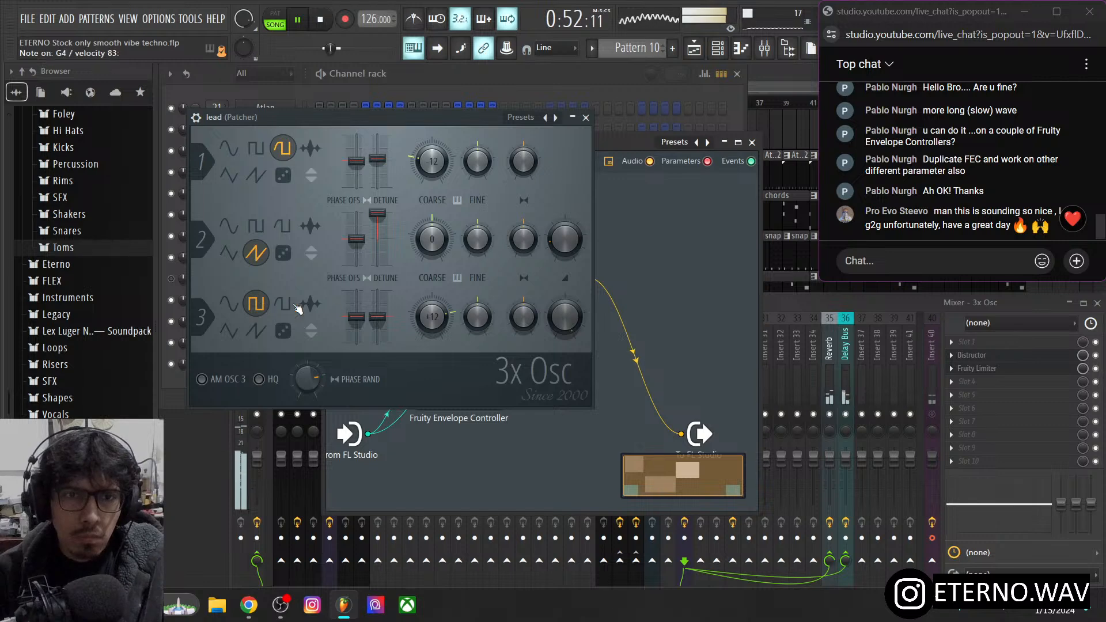
# - Raise oscillator 3's detune, adjust its mix level and panning, and rebalance oscillator 2's mix level
pyautogui.moveTo(552, 315); pyautogui.dragTo(552, 360)
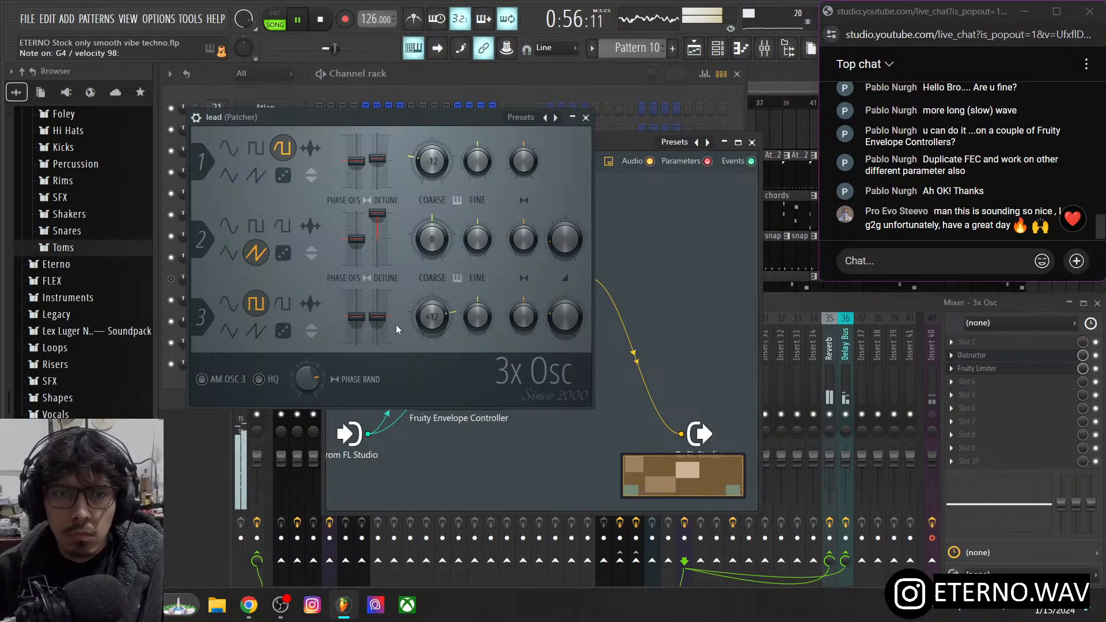
pyautogui.moveTo(377, 316); pyautogui.dragTo(377, 294)
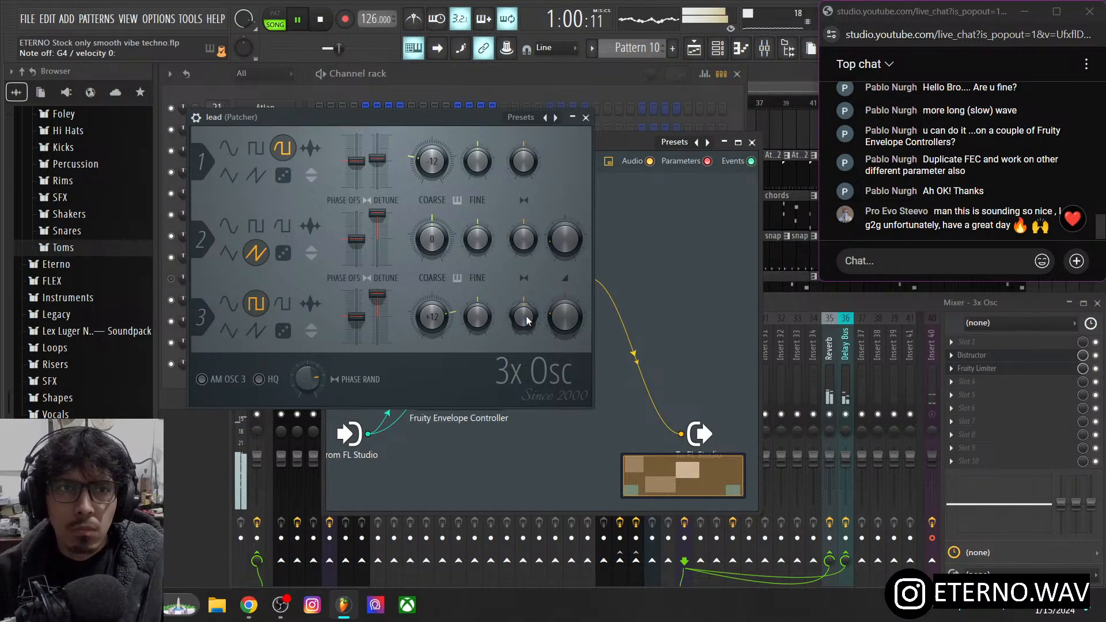
pyautogui.moveTo(526, 321); pyautogui.dragTo(526, 342)
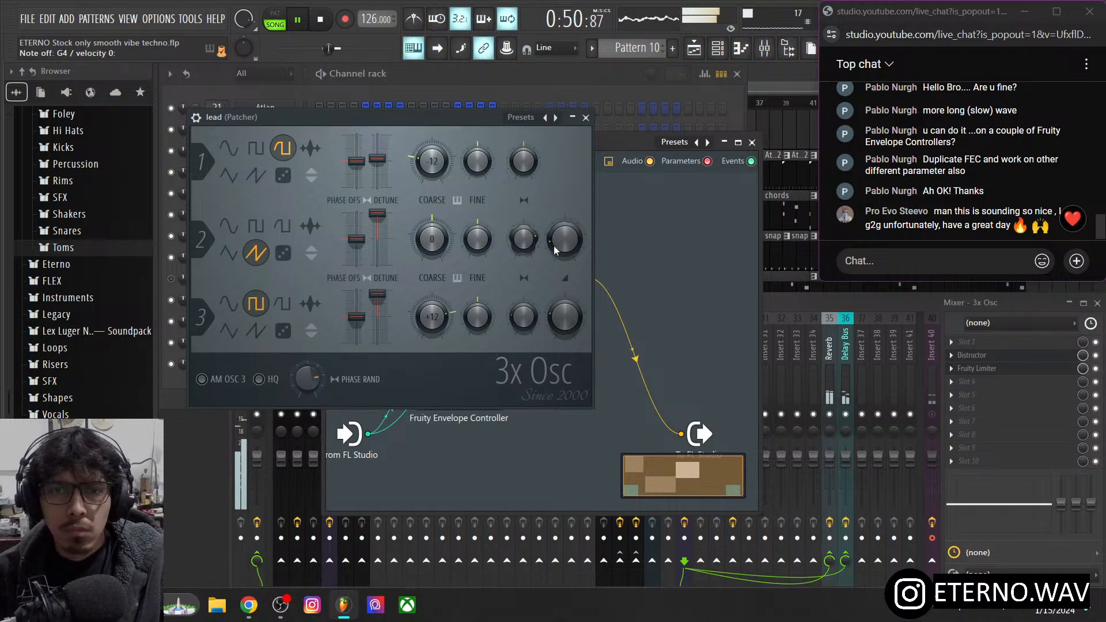
pyautogui.moveTo(558, 246); pyautogui.dragTo(558, 225)
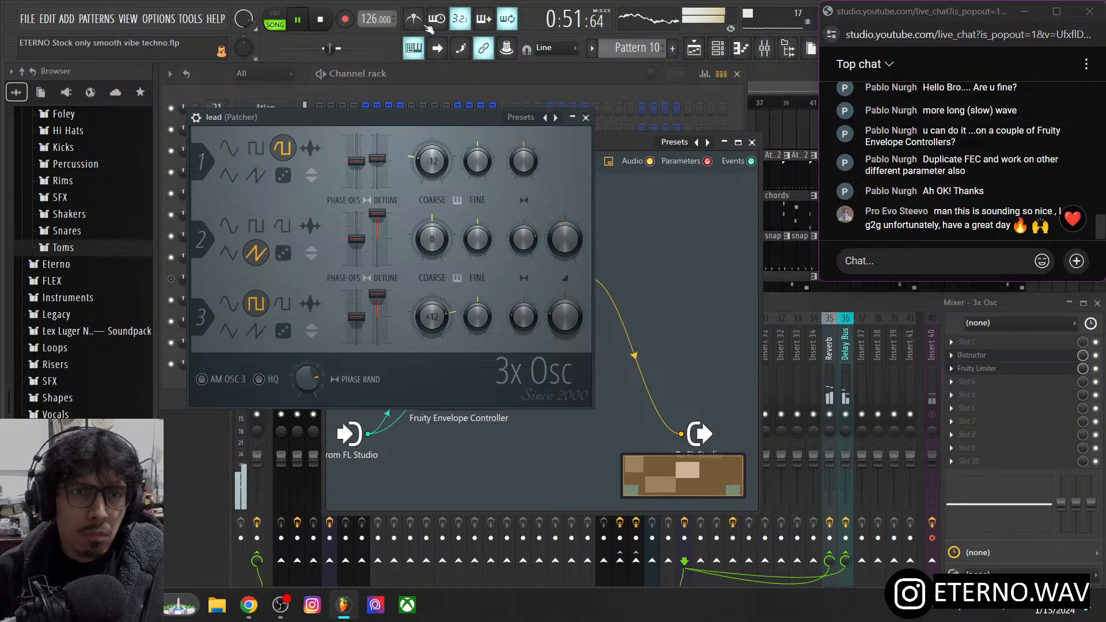
# - Adjust the Mod X filter frequency of the lead's 3x Osc and look through its sample and oscillator settings
pyautogui.click(196, 118)
pyautogui.moveTo(540, 229); pyautogui.dragTo(541, 197)
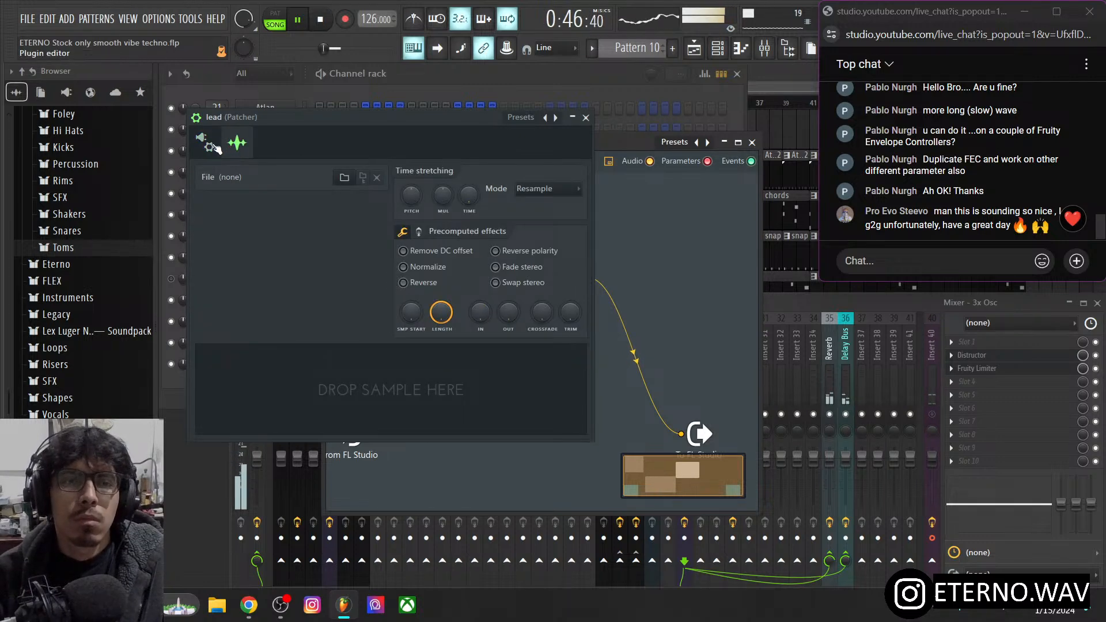
pyautogui.click(237, 143)
pyautogui.click(196, 117)
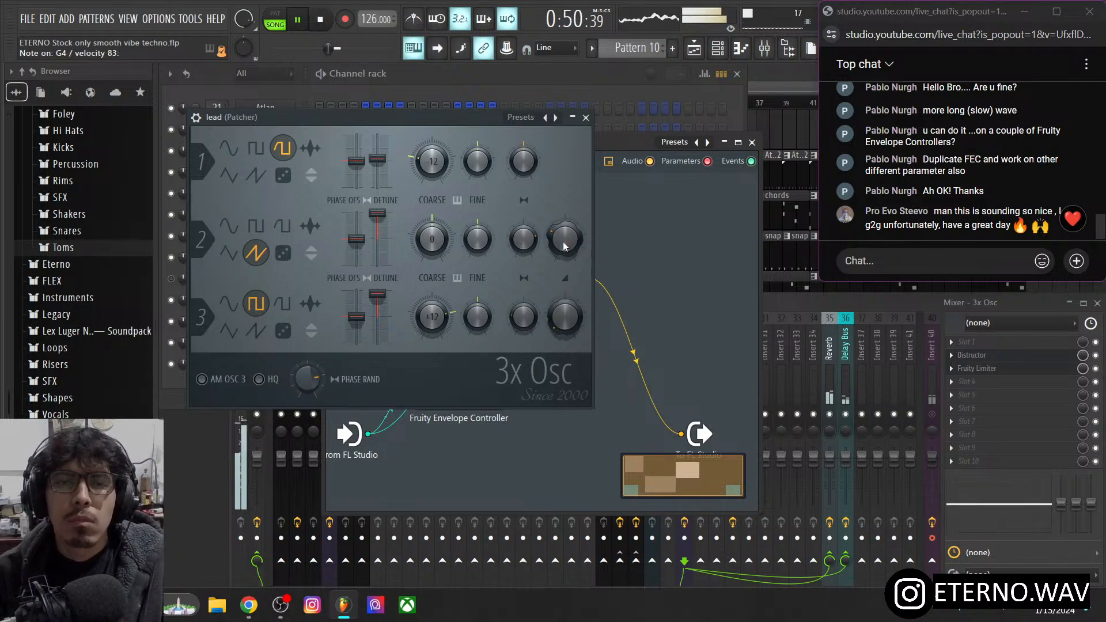
pyautogui.click(196, 118)
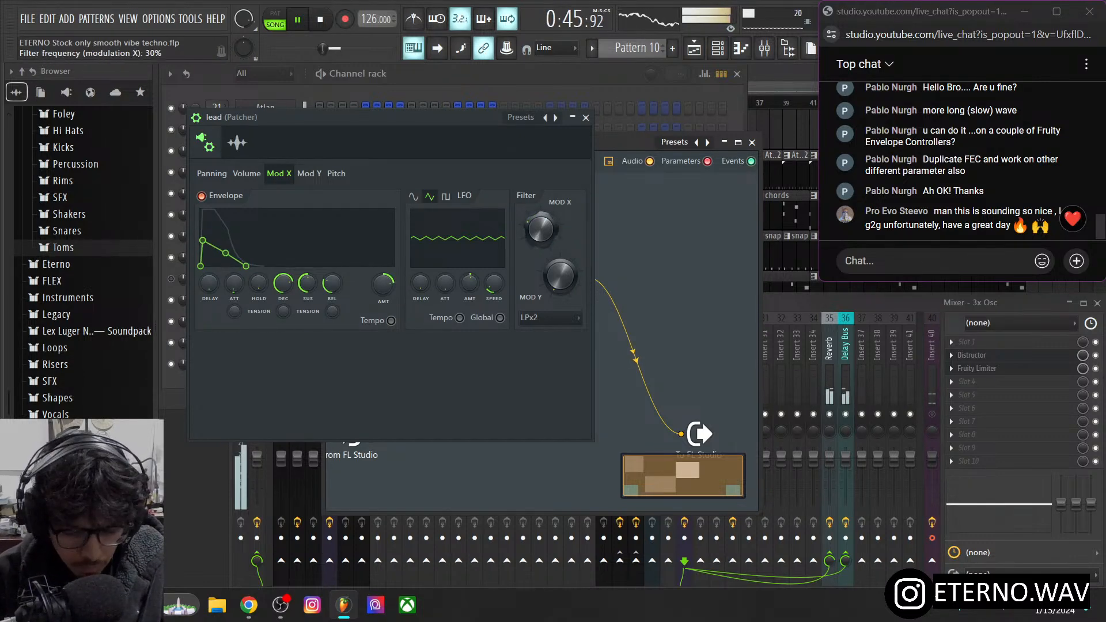
# - Unmute the Insert 40 mixer track, close the 3x Osc, and rename its mixer track as "lead"
pyautogui.click(806, 311)
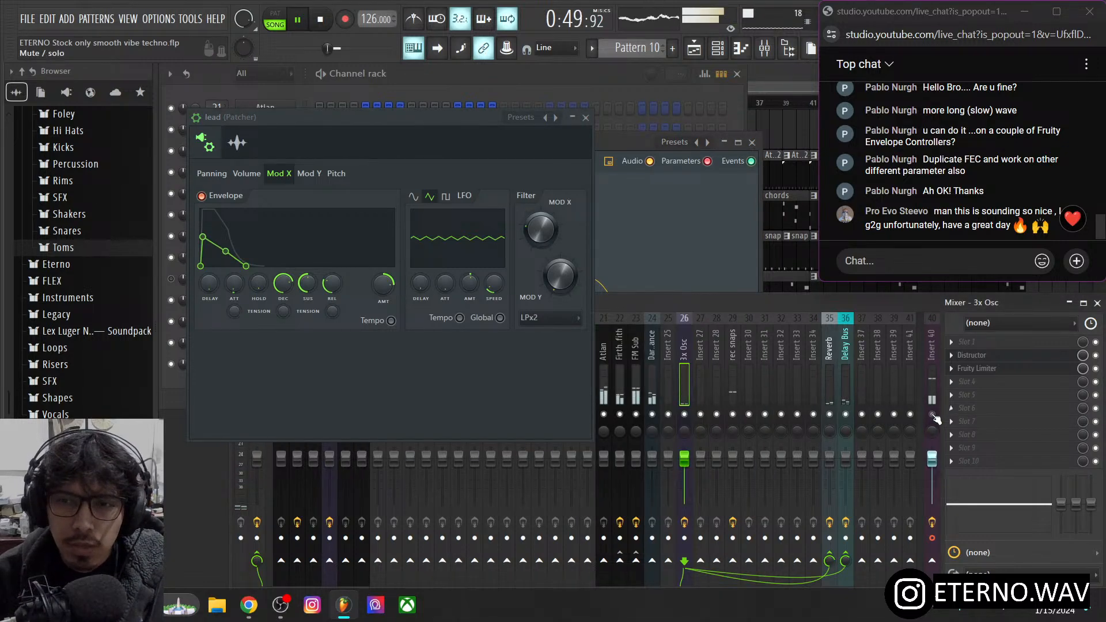
pyautogui.click(586, 118)
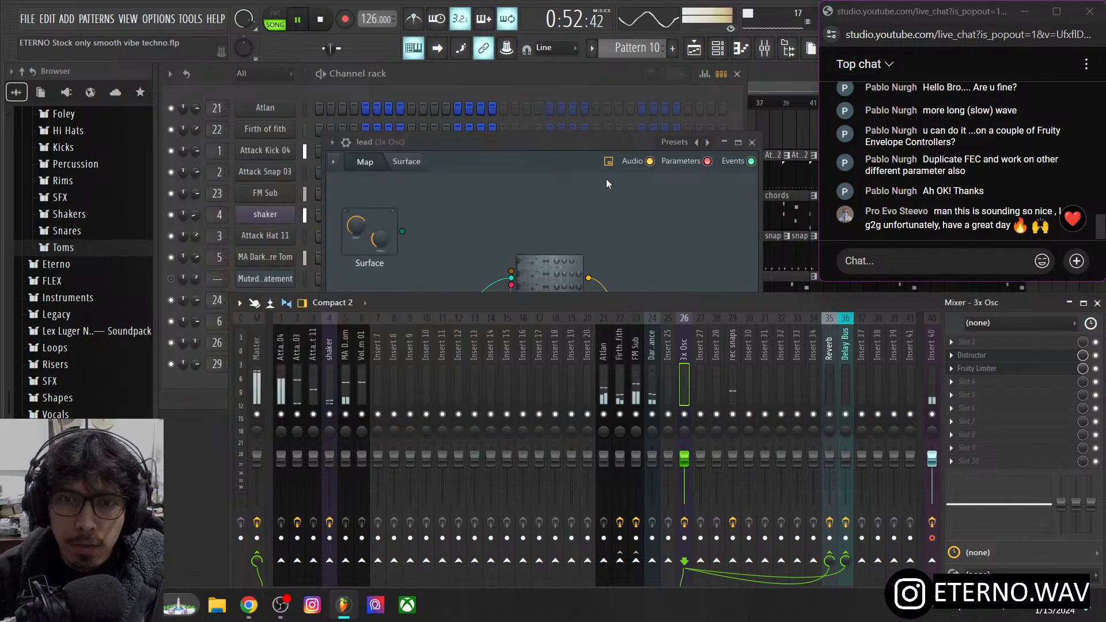
pyautogui.doubleClick(683, 348)
pyautogui.write('lead')
pyautogui.press('Return')
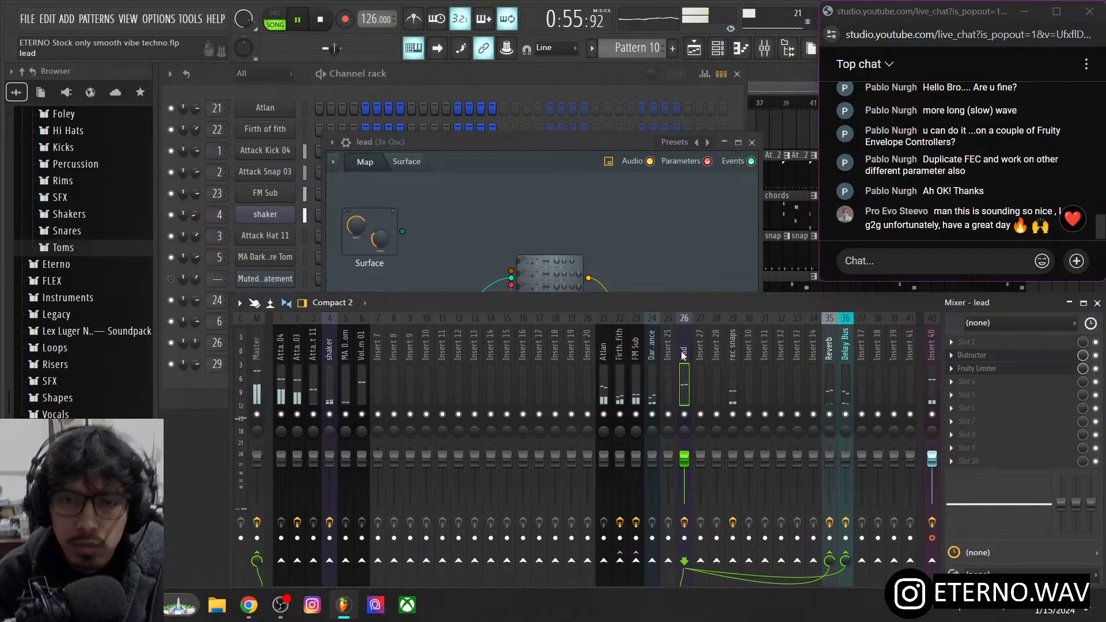
# - Sidechain the Attack Kick 04 mixer track to the lead track and select the lead track
pyautogui.click(290, 376)
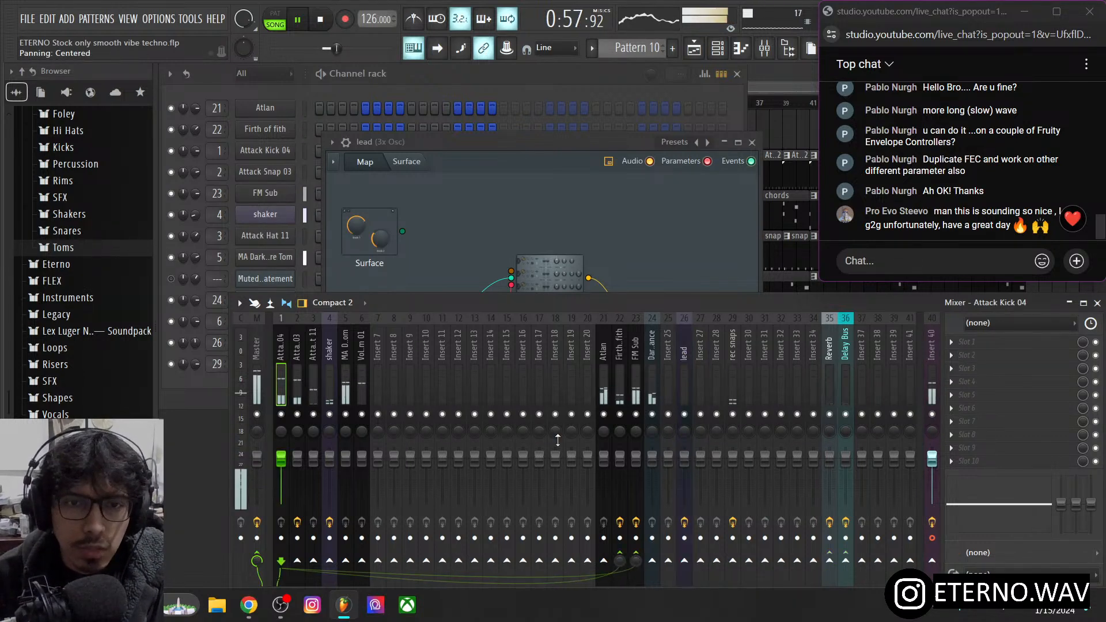
pyautogui.rightClick(685, 564)
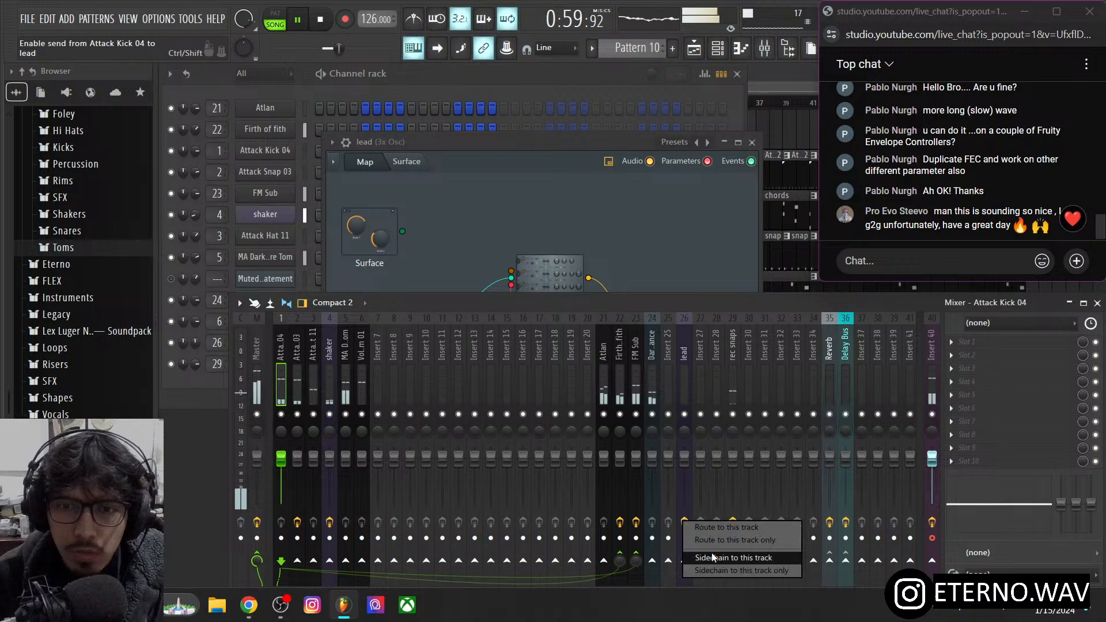
pyautogui.click(716, 558)
pyautogui.click(684, 362)
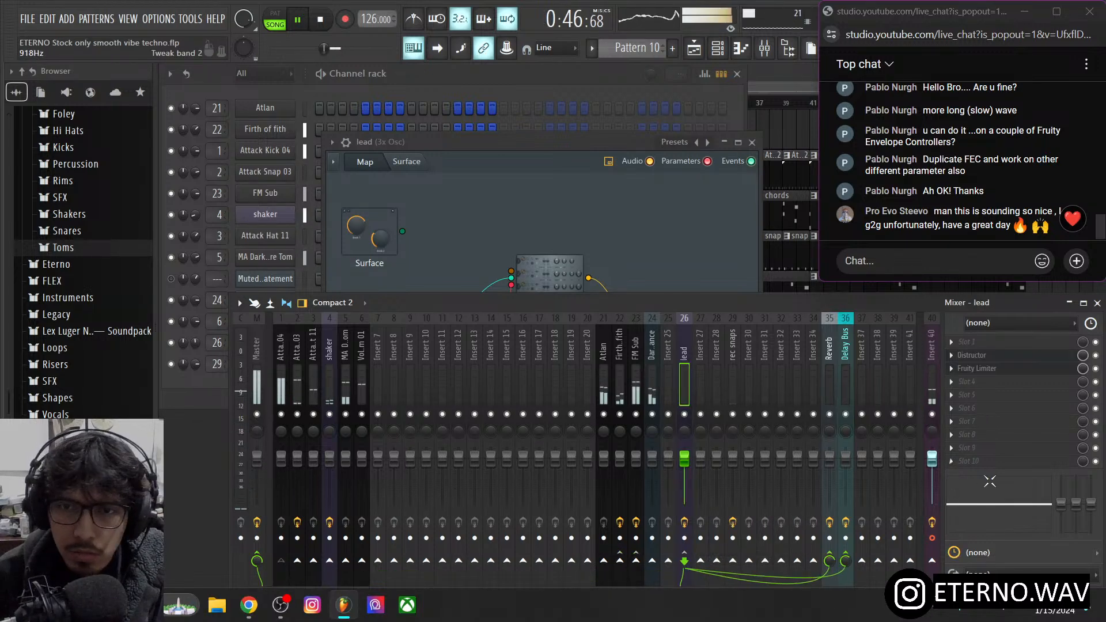
# - Add a Fruity Limiter to slot 7 of the lead mixer track and load its Sidechain preset
pyautogui.click(990, 420)
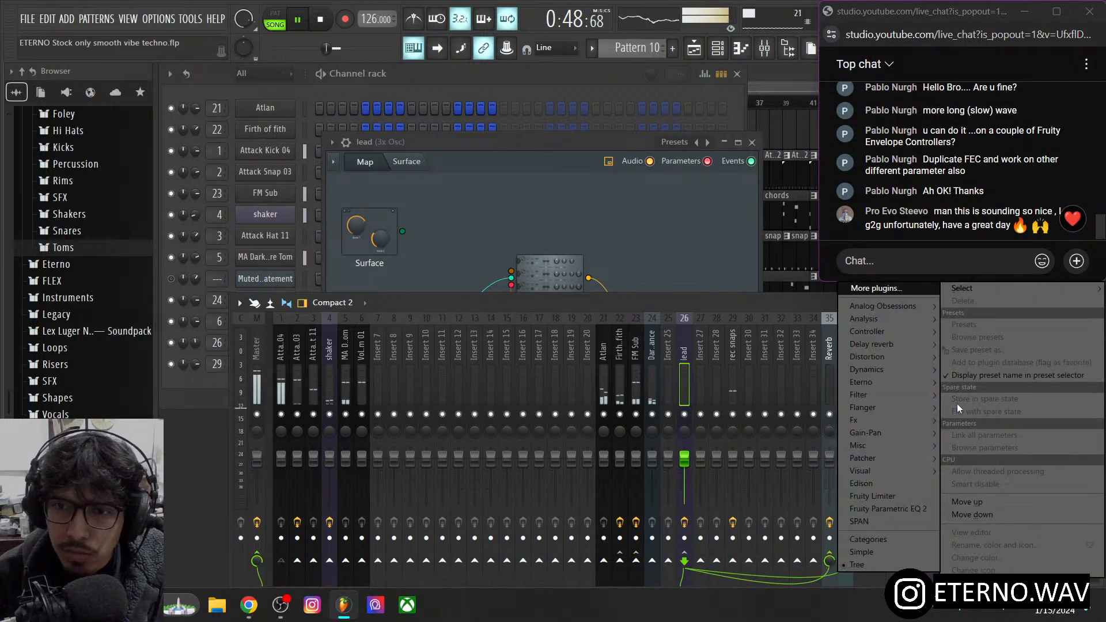
pyautogui.click(909, 494)
pyautogui.click(607, 198)
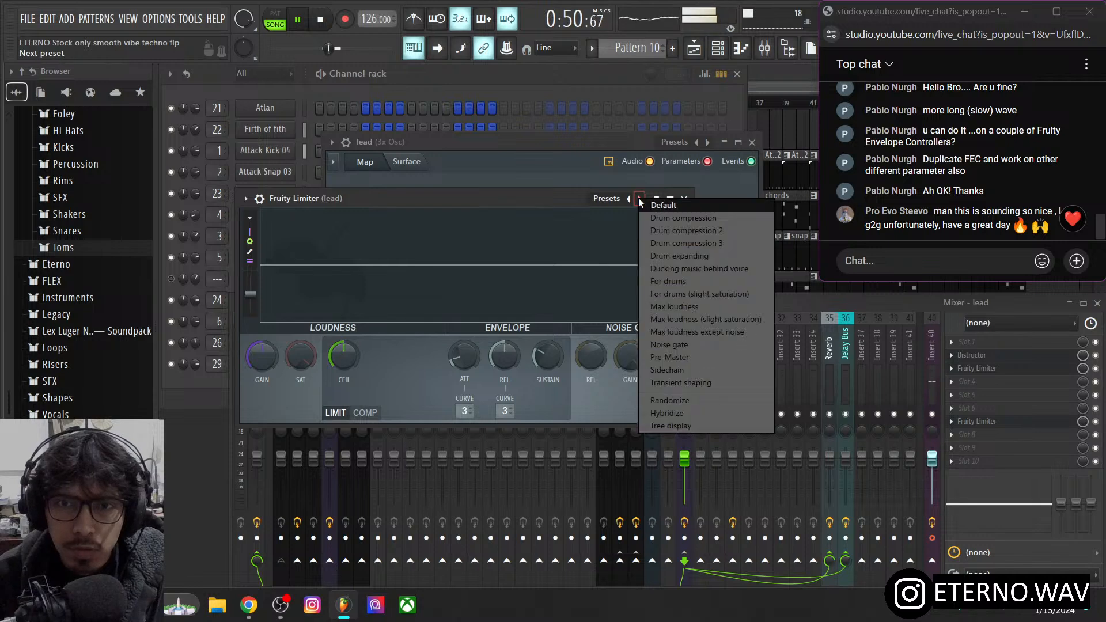
pyautogui.click(689, 372)
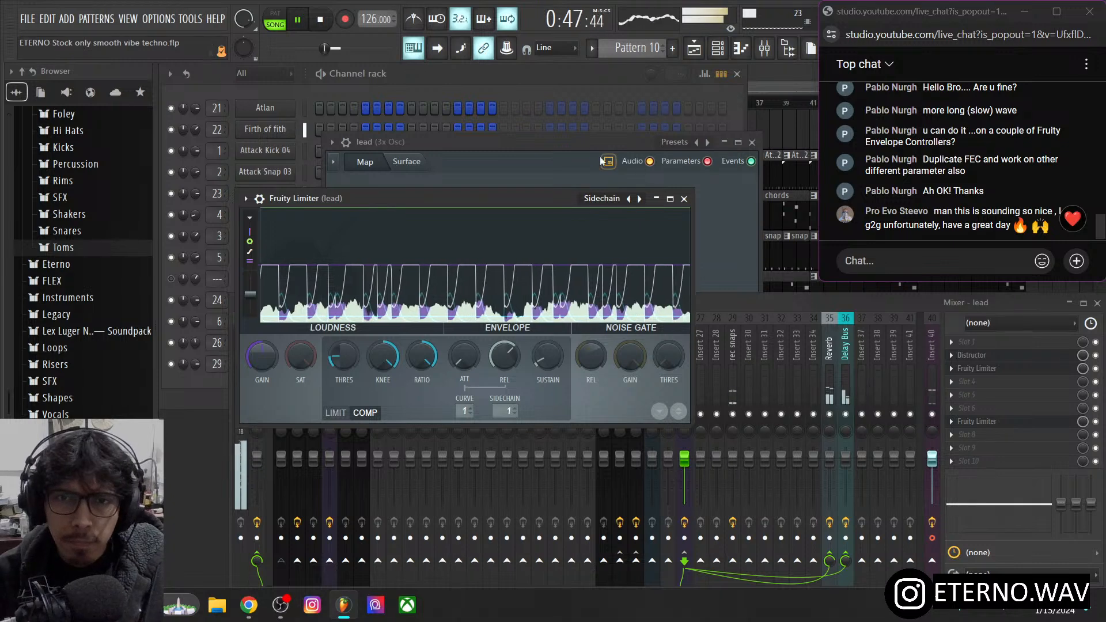
# - Open the 3x Osc inside the lead's patch and view its Mod X envelope and filter settings
pyautogui.click(572, 143)
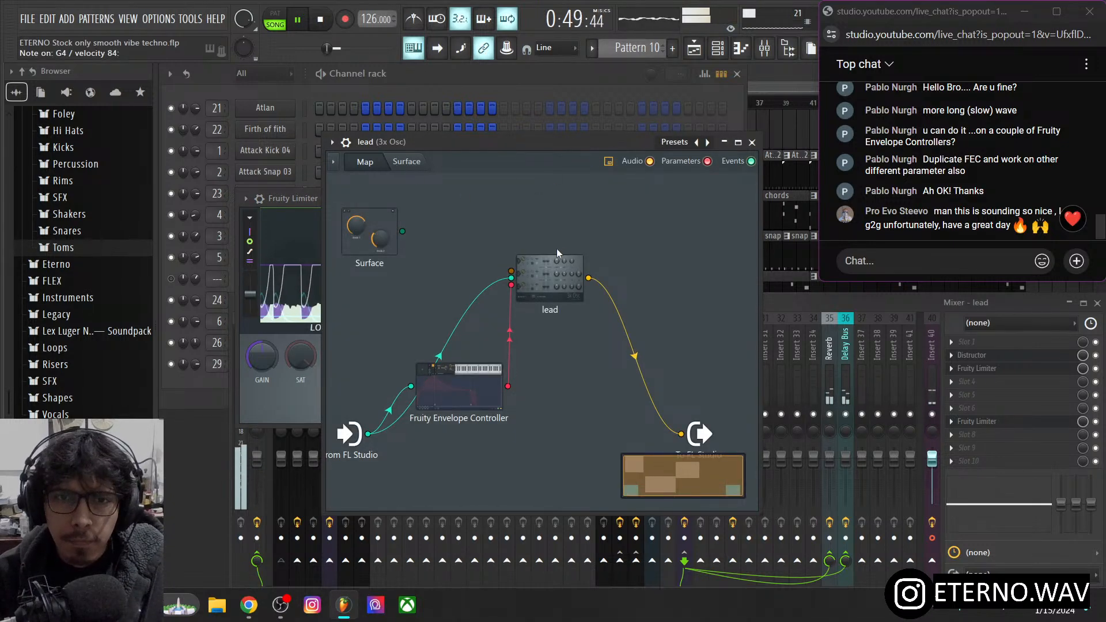
pyautogui.doubleClick(550, 278)
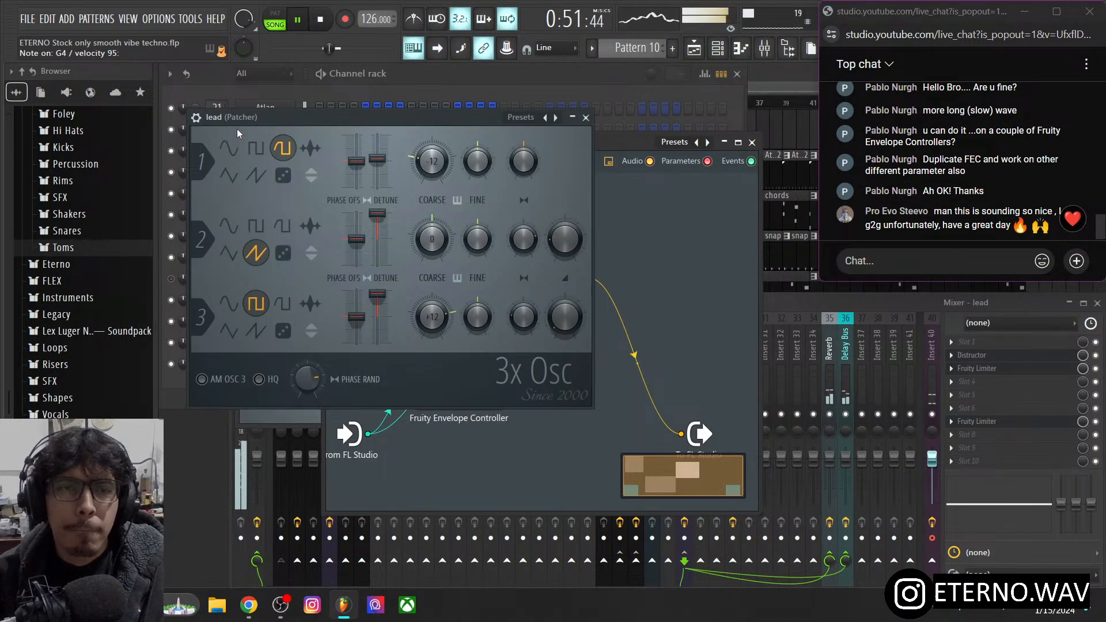
pyautogui.click(196, 117)
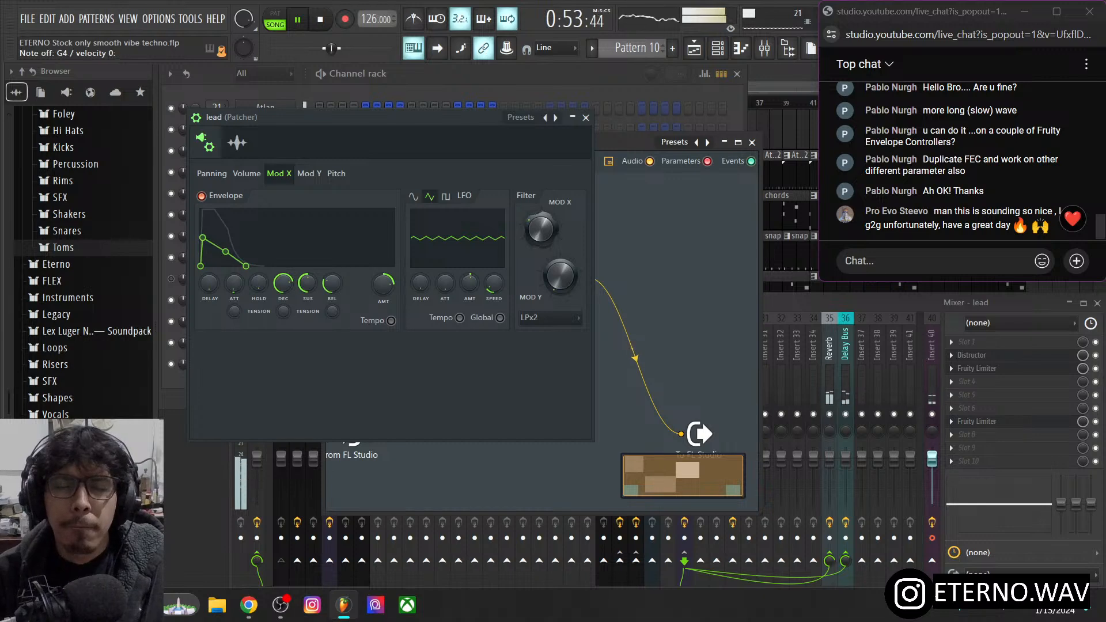
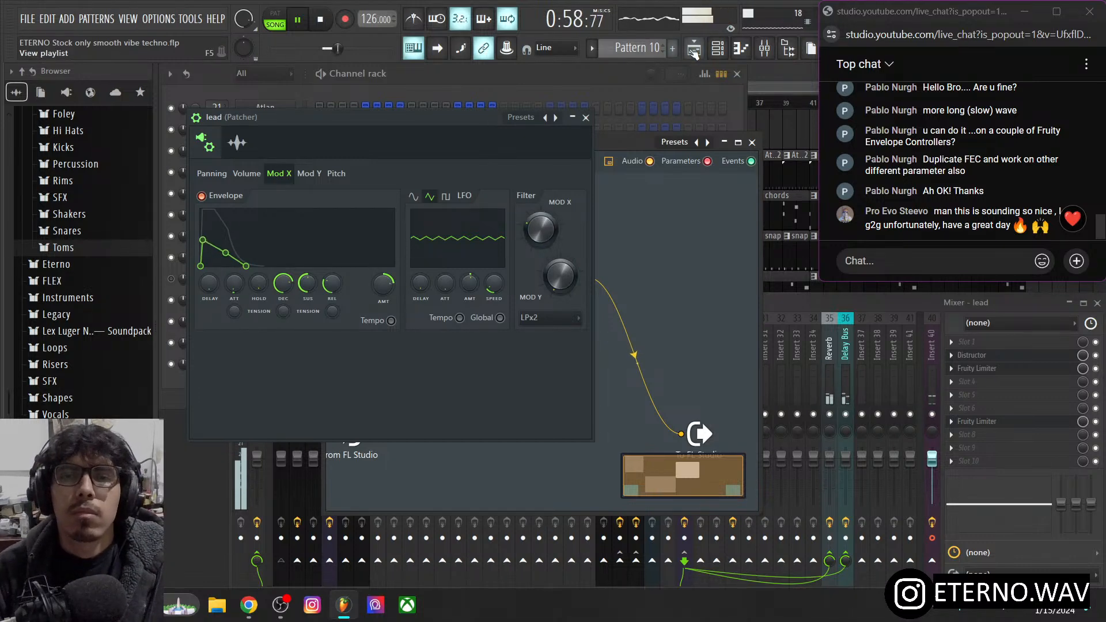
# - Bring up the playlist and replay the arrangement from shortly before bar 25
pyautogui.click(768, 75)
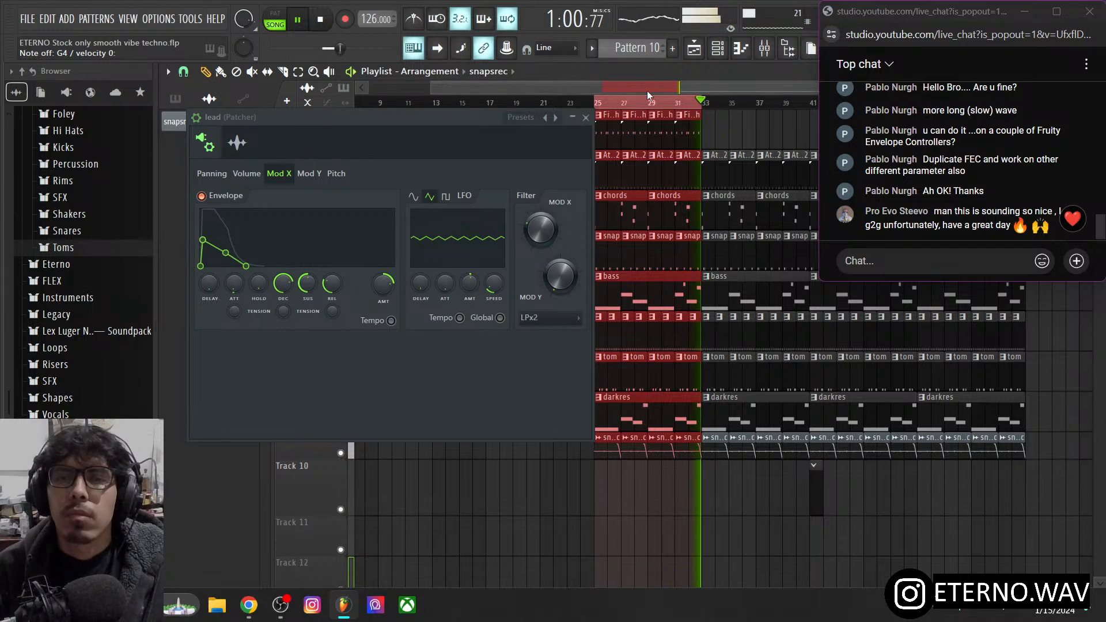
pyautogui.click(627, 104)
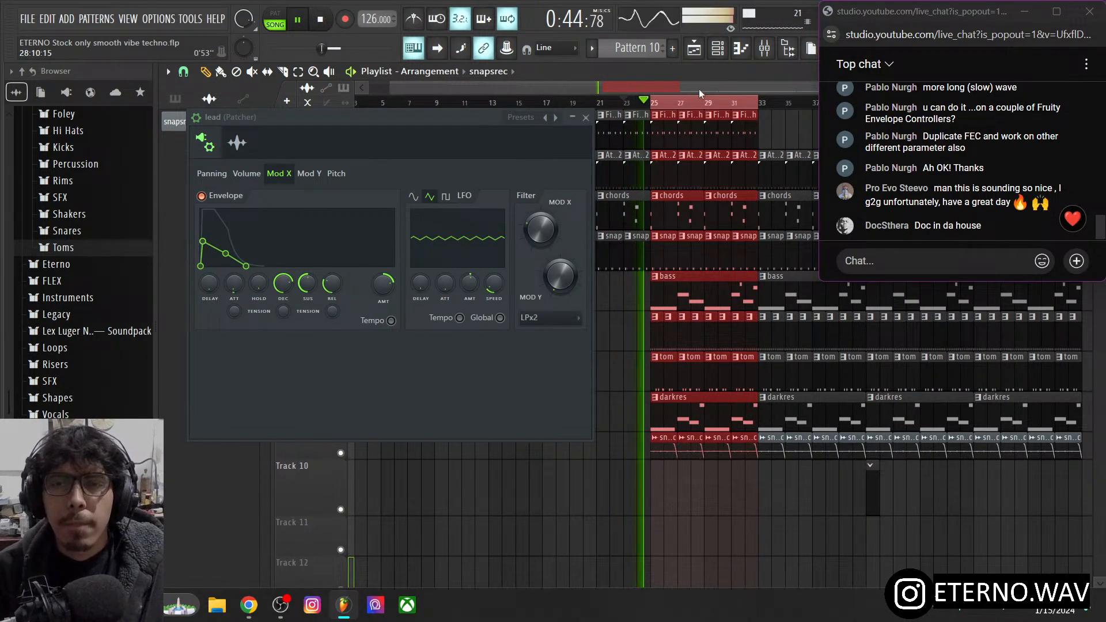
pyautogui.scroll(-1, 699, 93)
pyautogui.moveTo(699, 93); pyautogui.dragTo(708, 87)
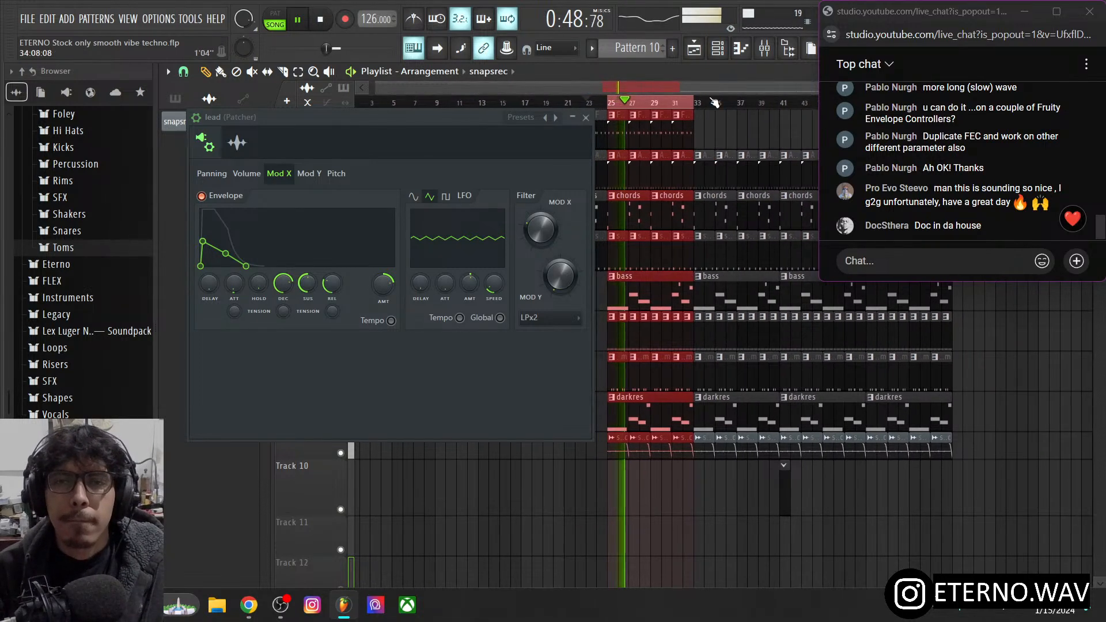
# - Move the playlist's time selection so that it spans about bars 33 to 40
pyautogui.click(695, 131)
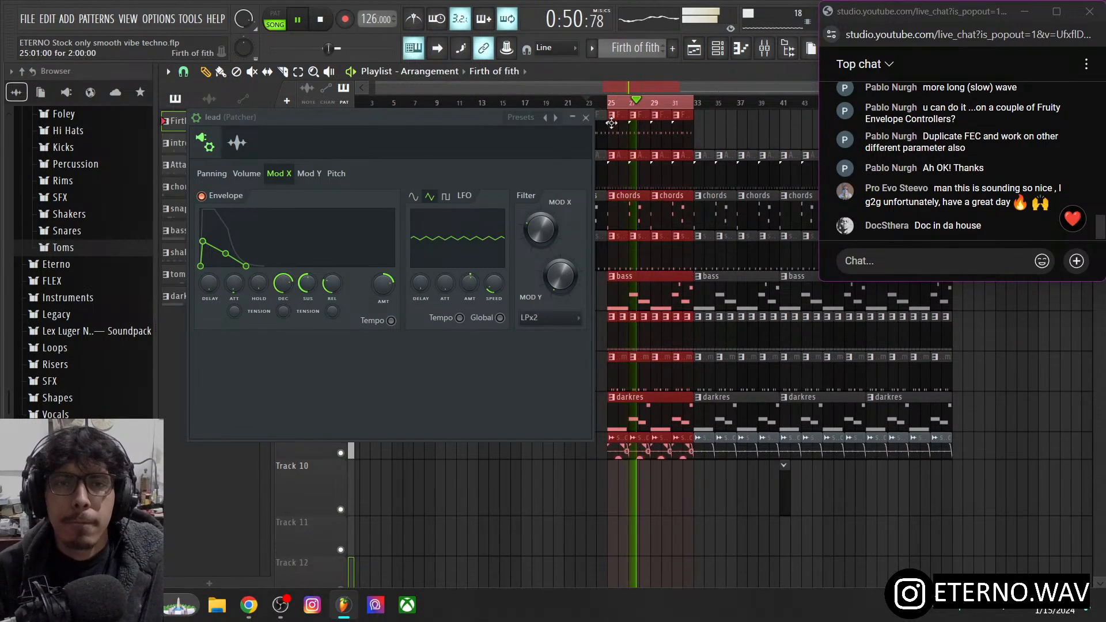
pyautogui.click(227, 74)
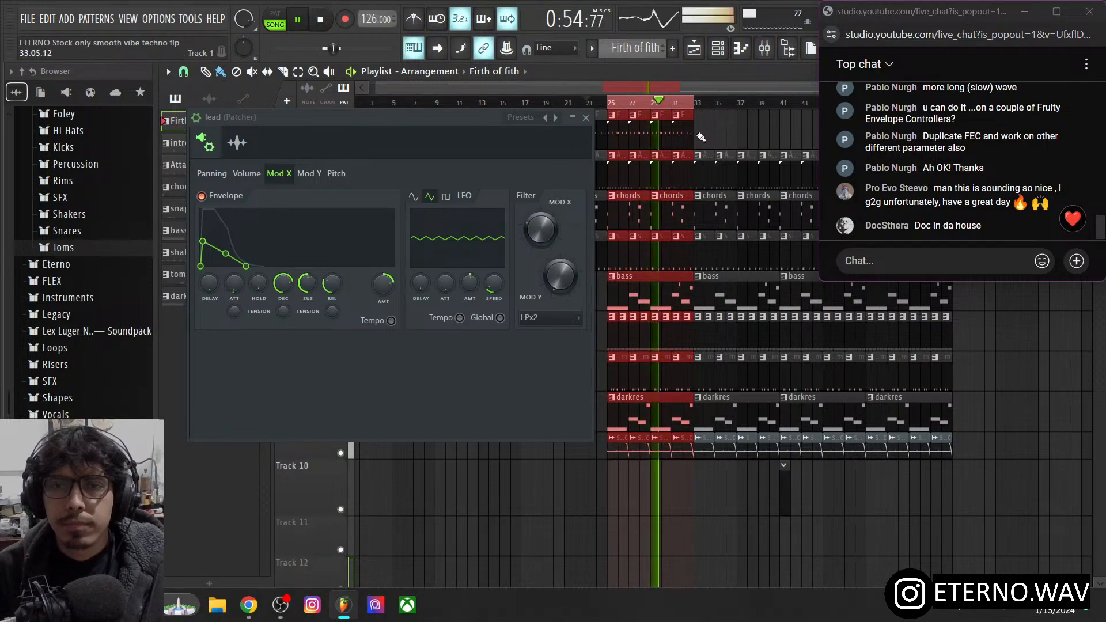
pyautogui.moveTo(695, 138); pyautogui.dragTo(815, 138)
pyautogui.moveTo(920, 157); pyautogui.dragTo(950, 151)
pyautogui.moveTo(773, 89)
pyautogui.mouseDown()
pyautogui.moveTo(908, 93)
pyautogui.moveTo(818, 92)
pyautogui.mouseUp()
pyautogui.keyDown('ctrl'); pyautogui.keyDown('shift'); pyautogui.click(724, 105); pyautogui.keyUp('shift'); pyautogui.keyUp('ctrl')
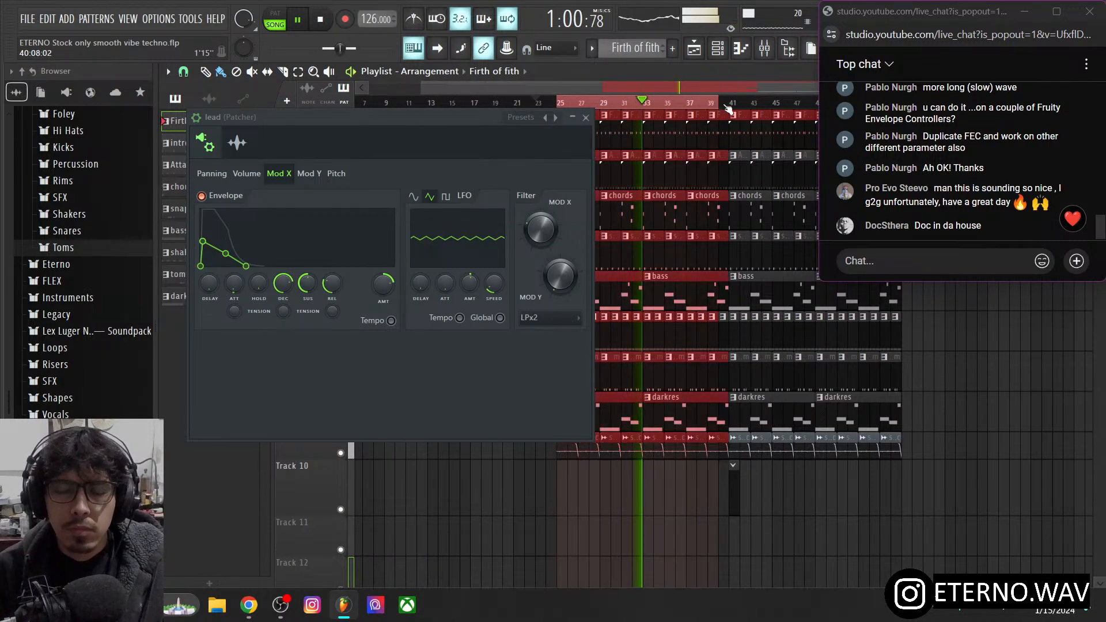
pyautogui.click(715, 51)
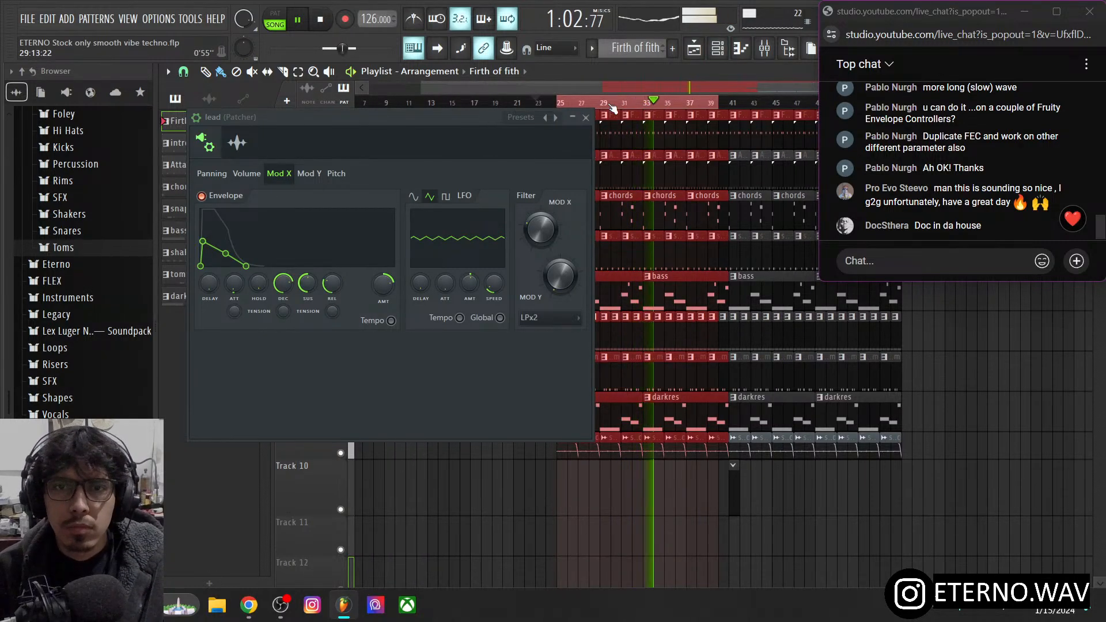
pyautogui.moveTo(558, 105); pyautogui.dragTo(633, 106)
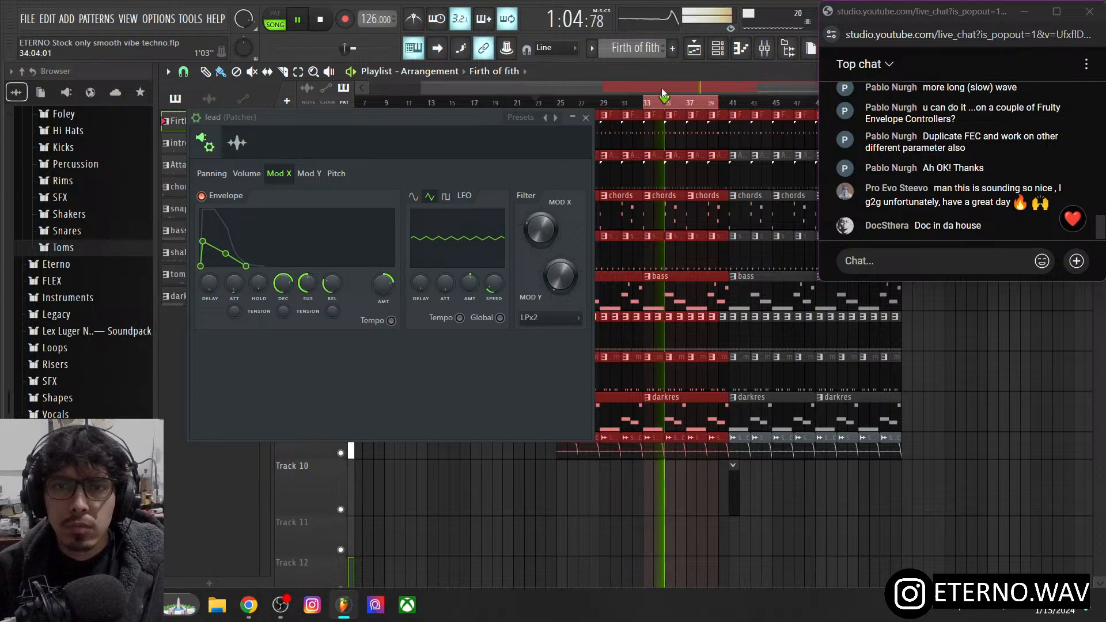
# - Move the Pattern 10 clip on Track 10 to bar 33 and extend the time selection to bar 57
pyautogui.scroll(-3, 662, 92)
pyautogui.rightClick(692, 489)
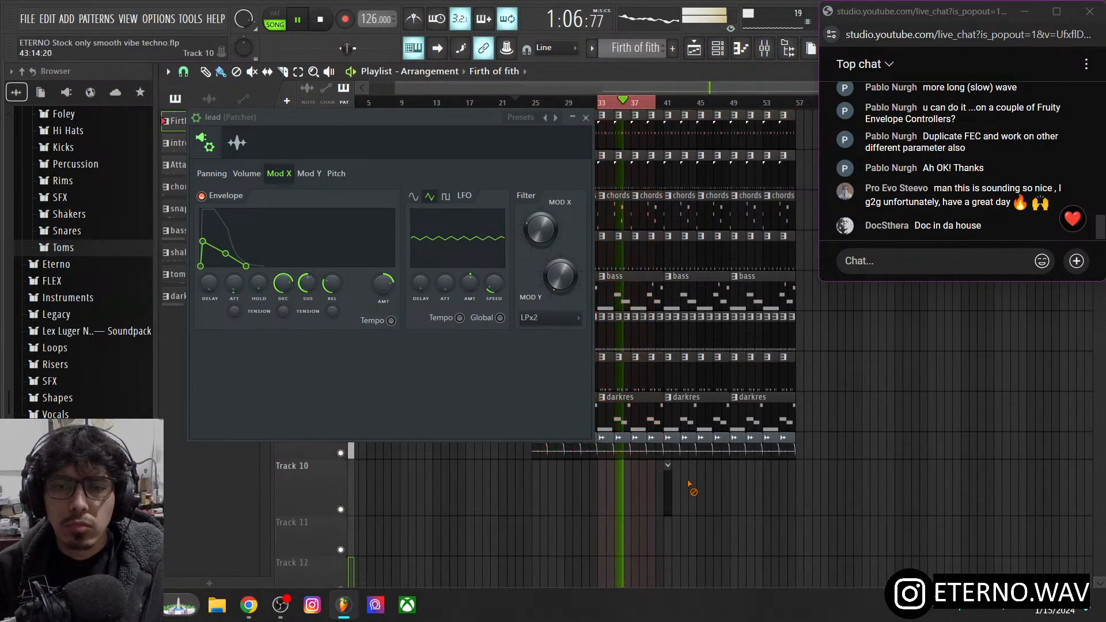
pyautogui.moveTo(619, 482); pyautogui.dragTo(603, 477)
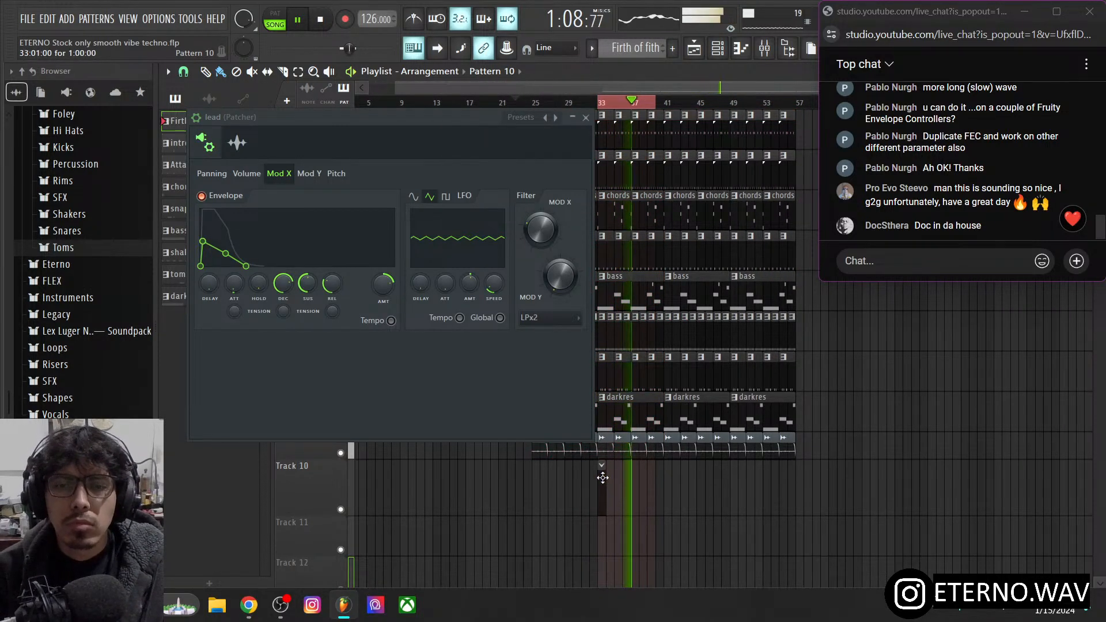
pyautogui.rightClick(798, 106)
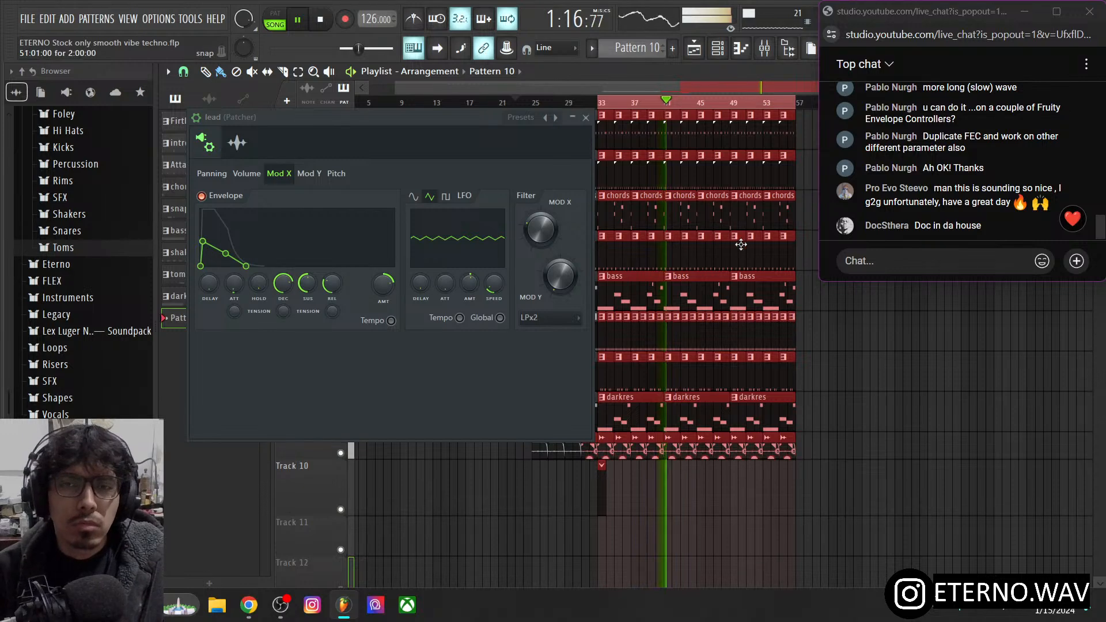
# - Close the 3x Osc, restart playback before bar 33, and record a 24-bar lead performance into Pattern 10
pyautogui.click(586, 118)
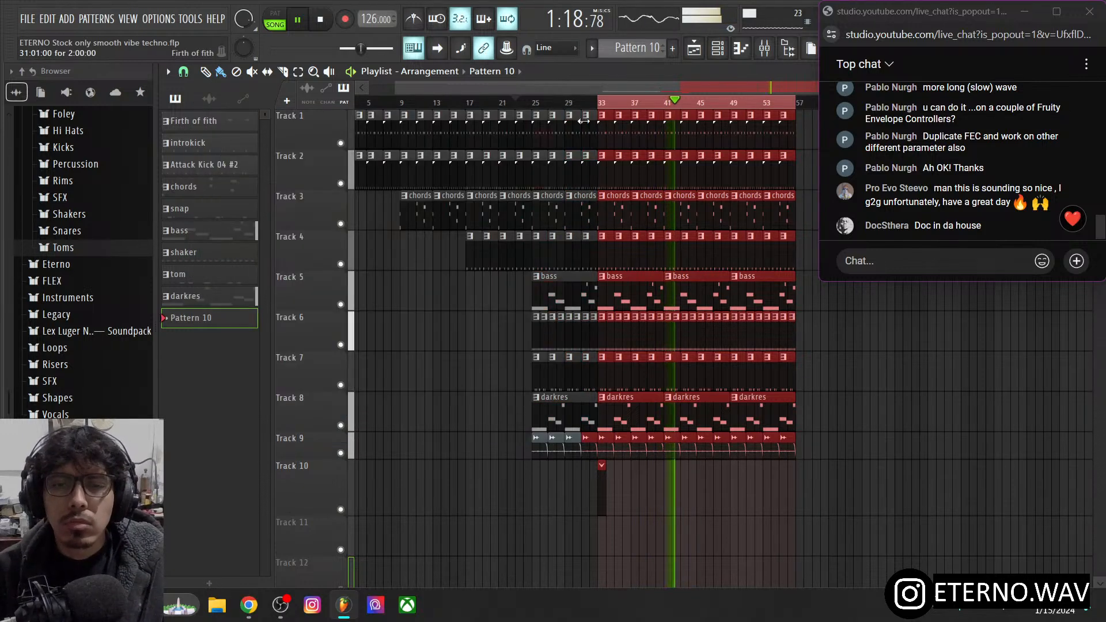
pyautogui.click(571, 109)
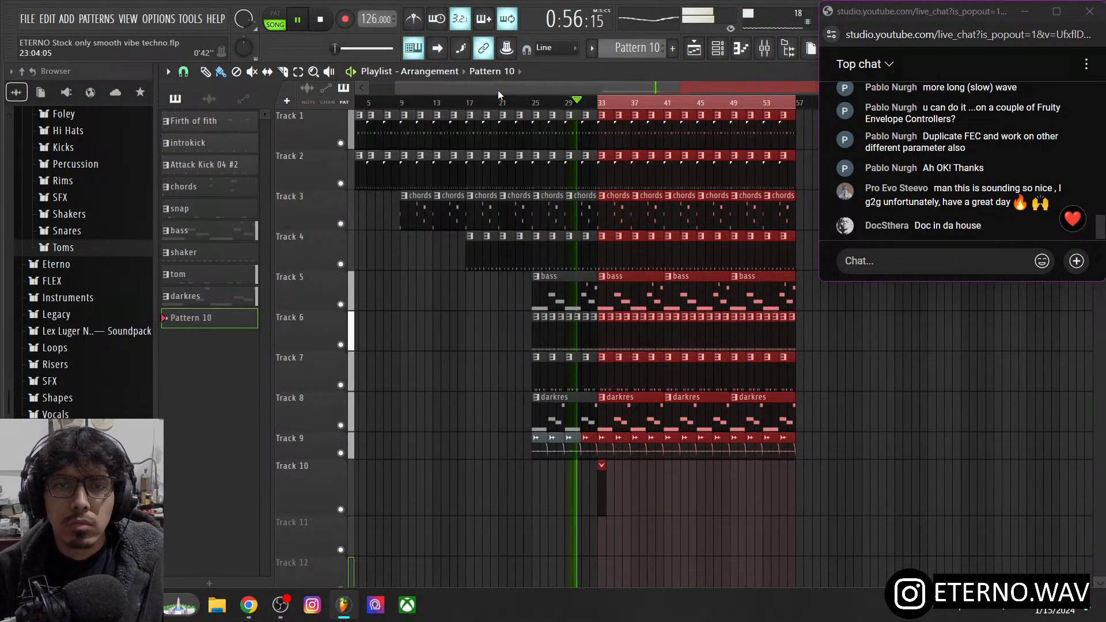
pyautogui.press('F6')
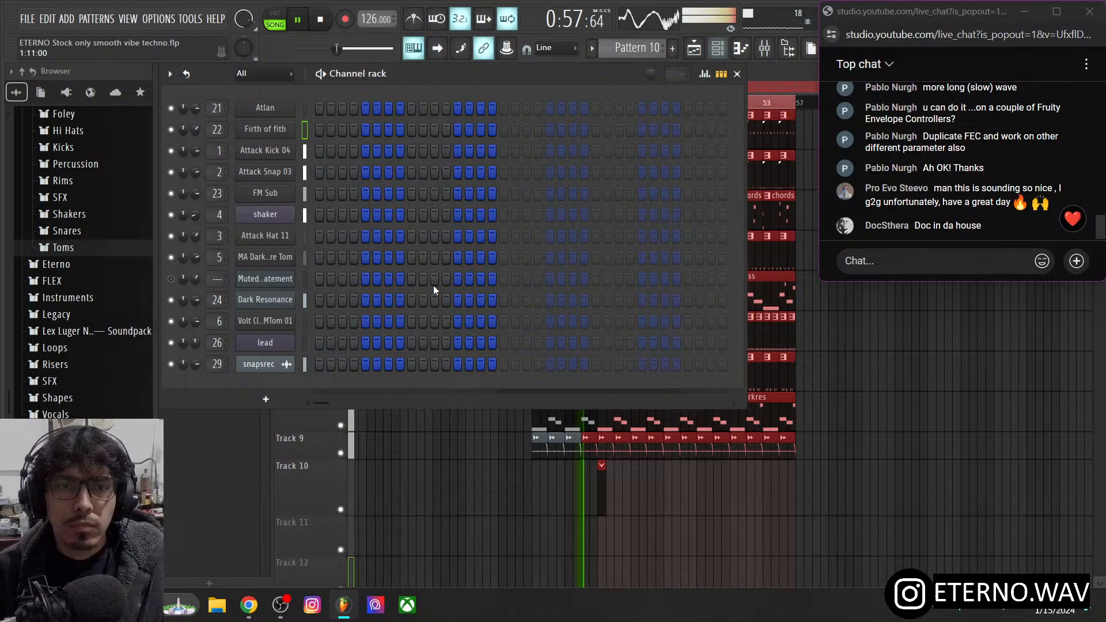
pyautogui.click(306, 343)
pyautogui.click(346, 20)
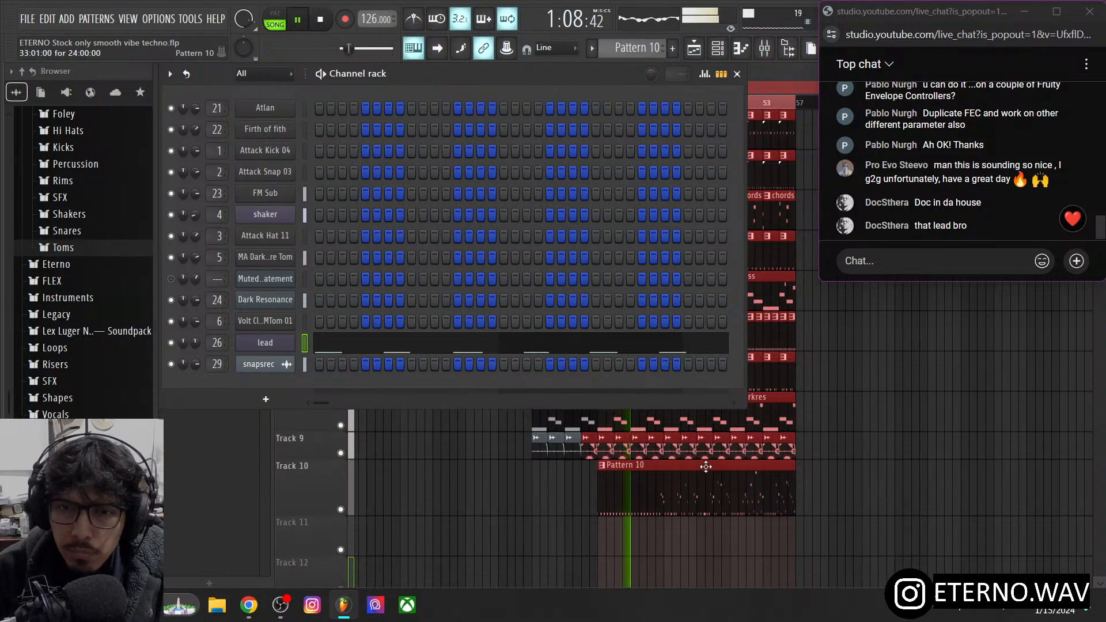
# - Reopen the lead's 3x Osc and review its channel settings and oscillators
pyautogui.click(276, 342)
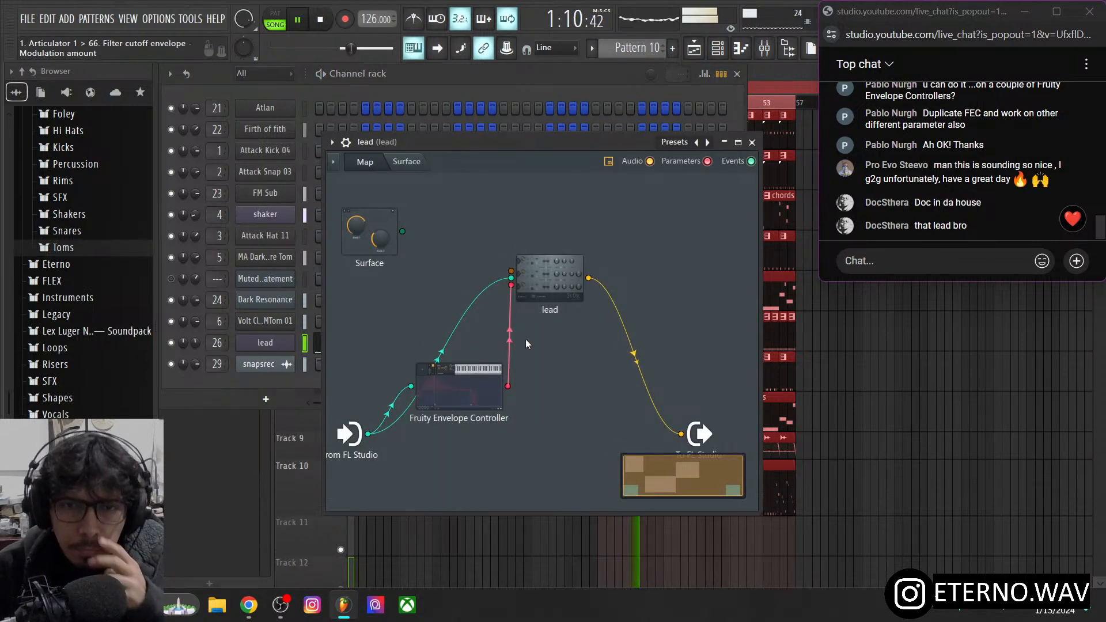
pyautogui.click(531, 271)
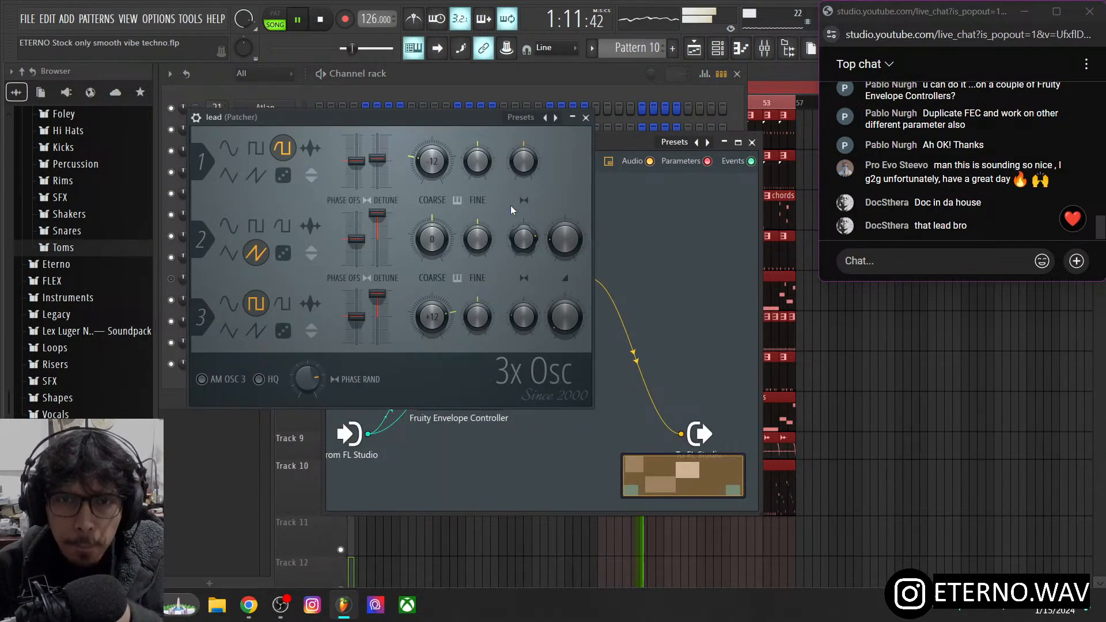
pyautogui.click(197, 118)
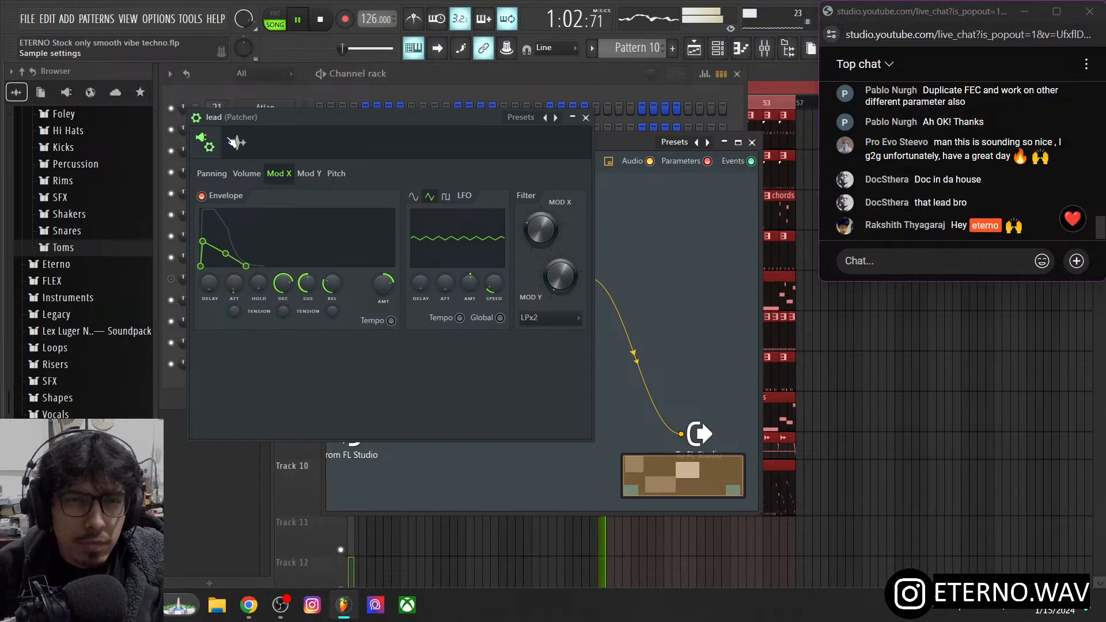
pyautogui.click(197, 119)
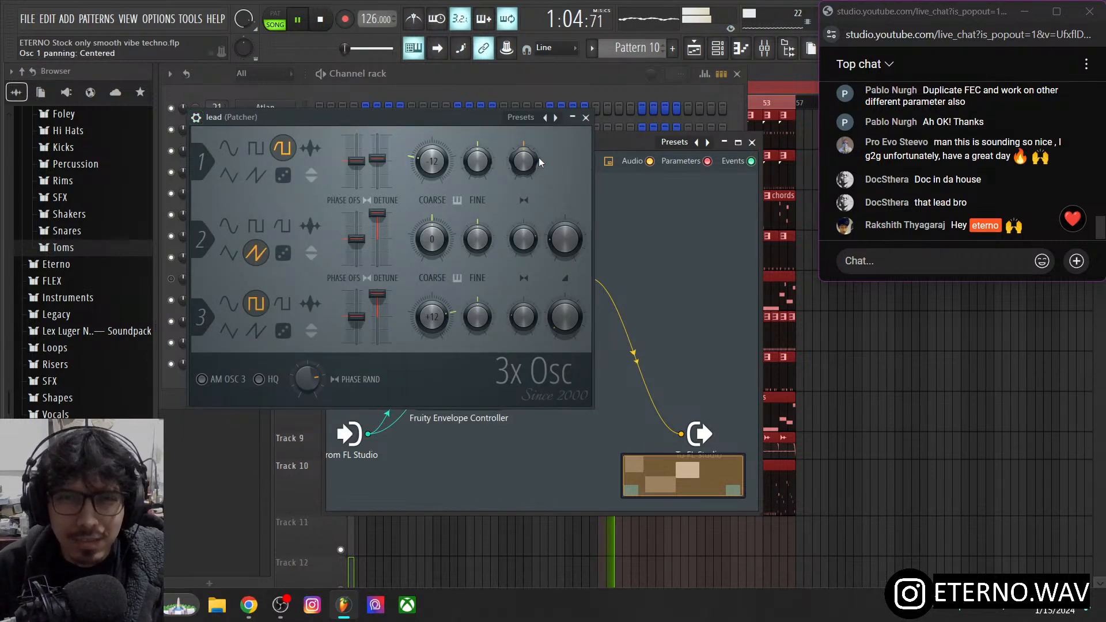
# - Save the lead's 3x Osc preset as "warm buzz 3.fst" and close the synth
pyautogui.click(547, 127)
pyautogui.click(577, 132)
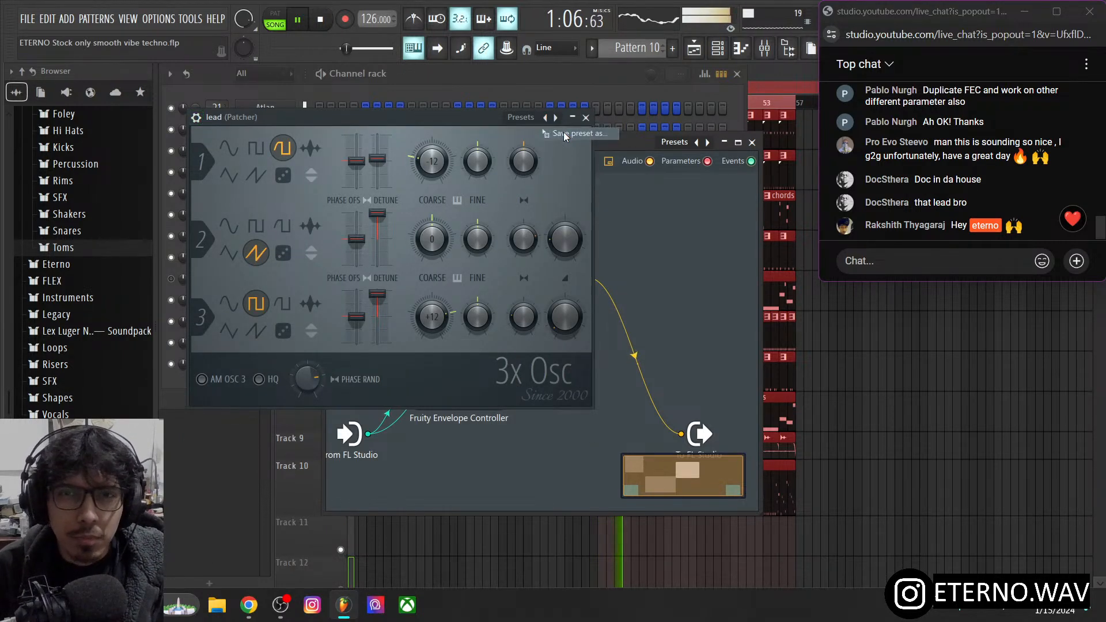
pyautogui.click(372, 247)
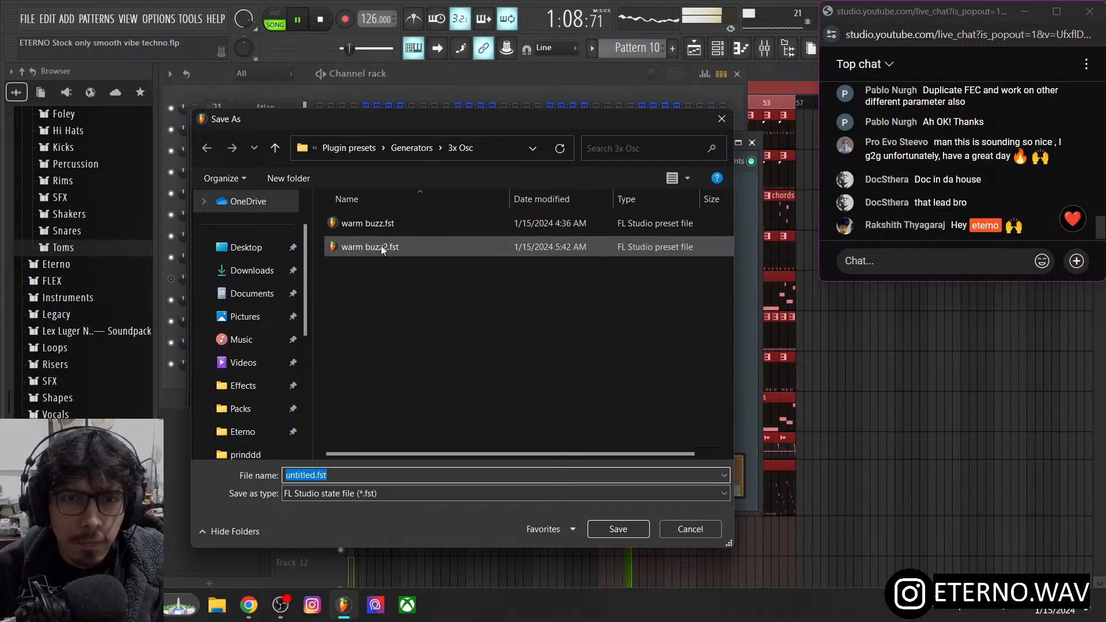
pyautogui.click(334, 475)
pyautogui.click(333, 475)
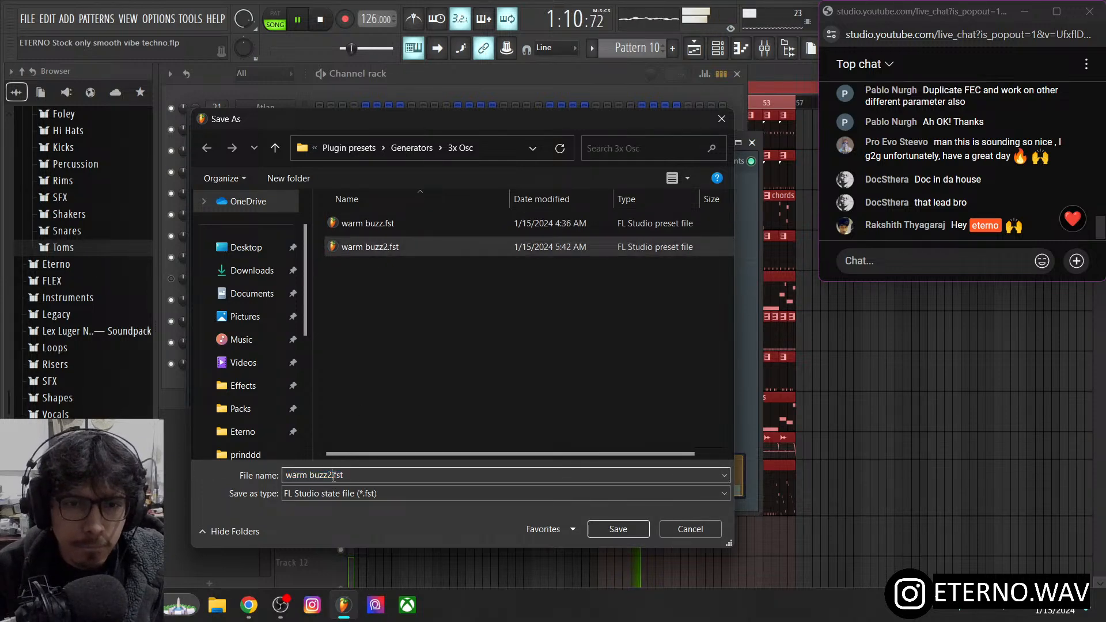
pyautogui.press('BackSpace')
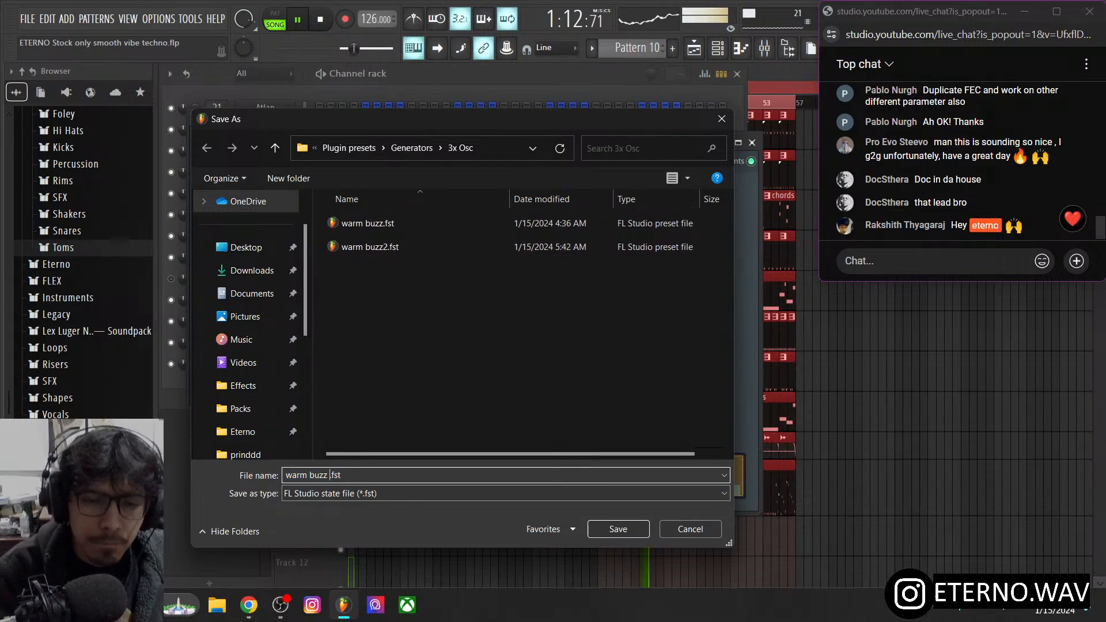
pyautogui.write('3')
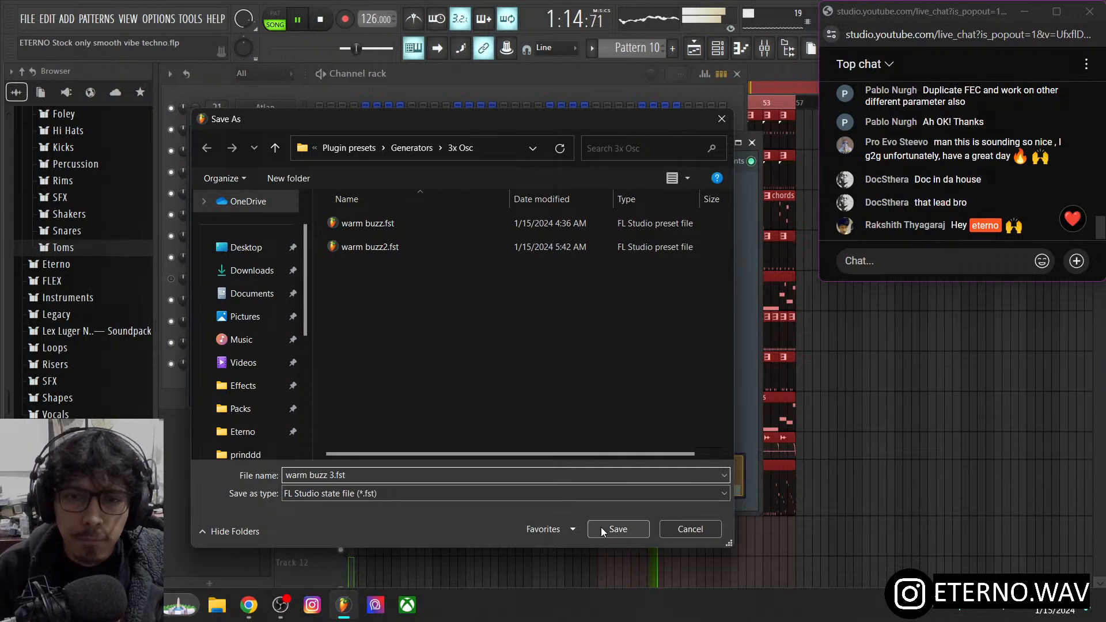
pyautogui.click(612, 528)
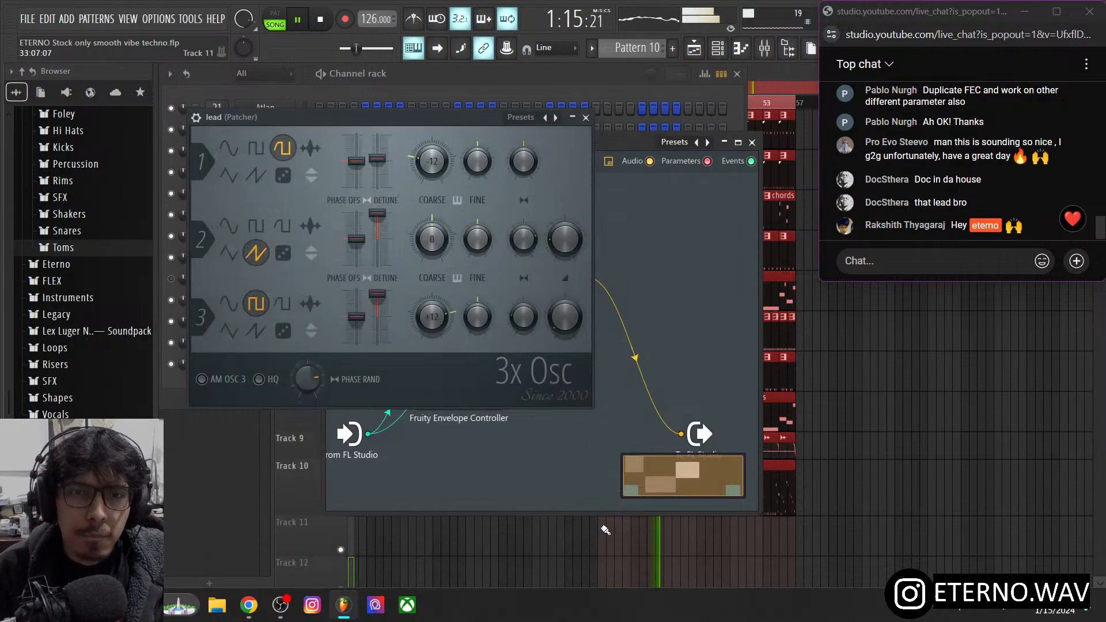
pyautogui.click(586, 118)
# - Bring up the playlist, the mixer and the channel rack to check the arrangement with the recorded lead
pyautogui.click(768, 71)
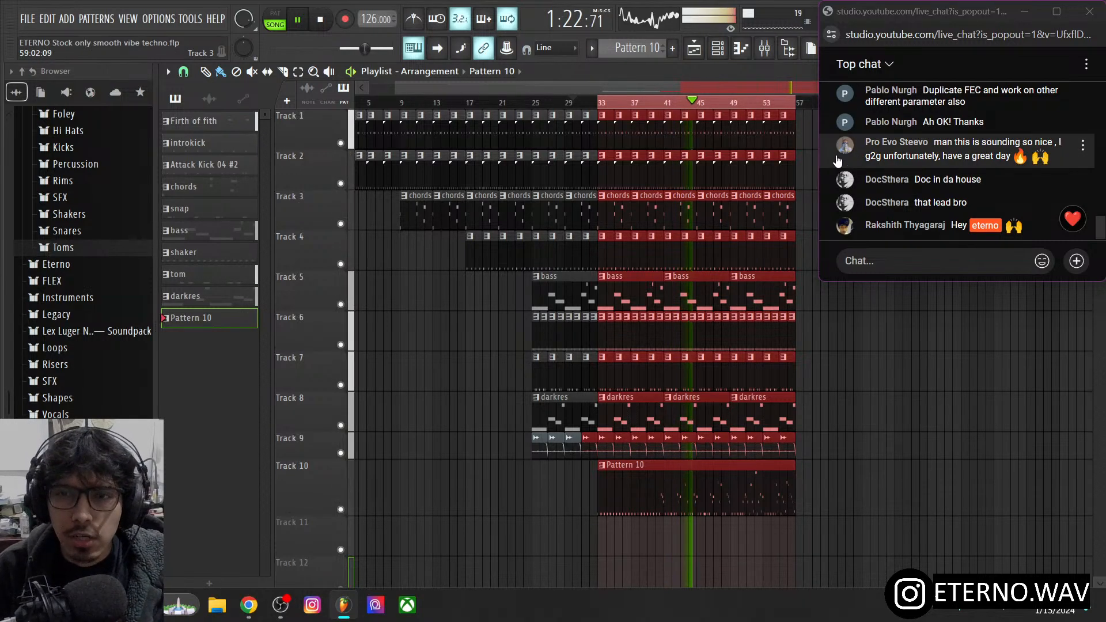
pyautogui.click(767, 53)
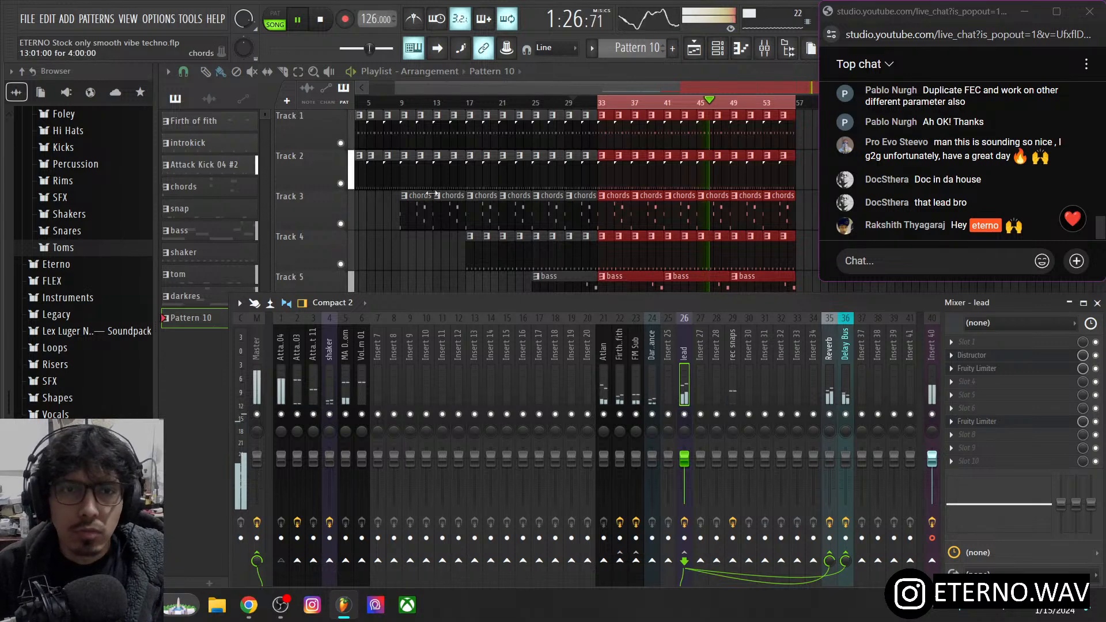
pyautogui.click(717, 48)
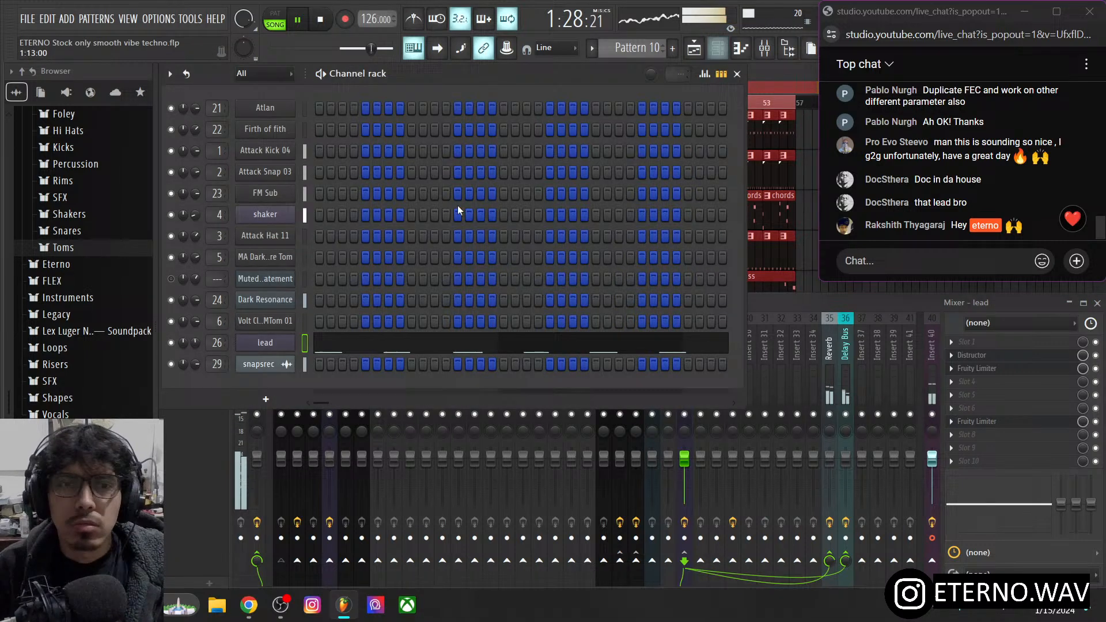
# - Review the oscillators and the Mod X envelope of the 3x Osc inside the lead's Patcher, and close both windows
pyautogui.click(265, 342)
pyautogui.doubleClick(553, 264)
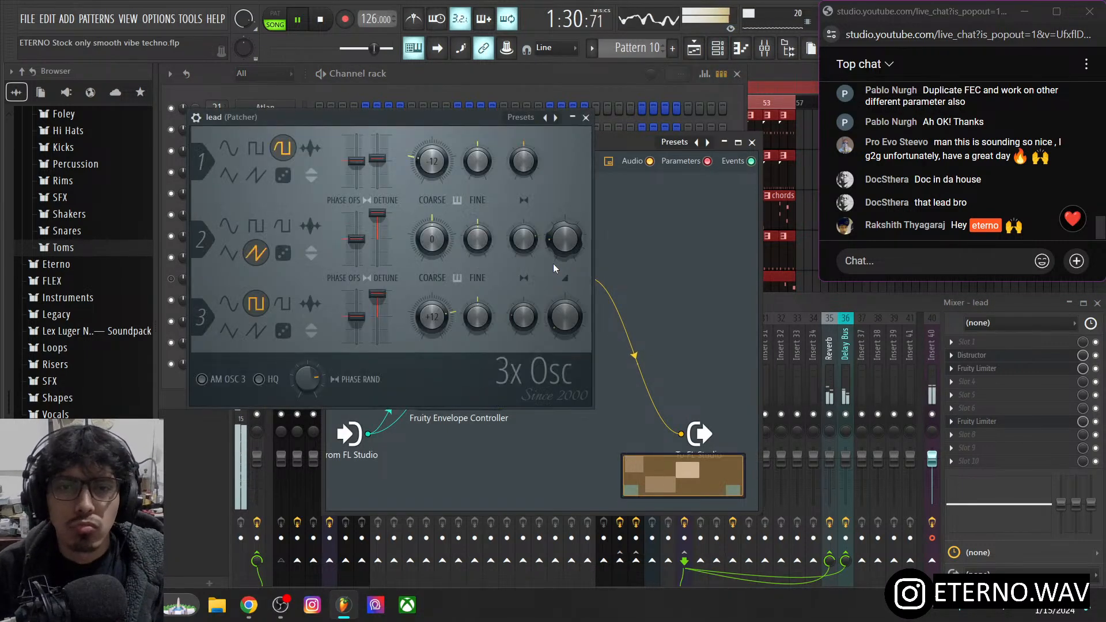
pyautogui.click(209, 123)
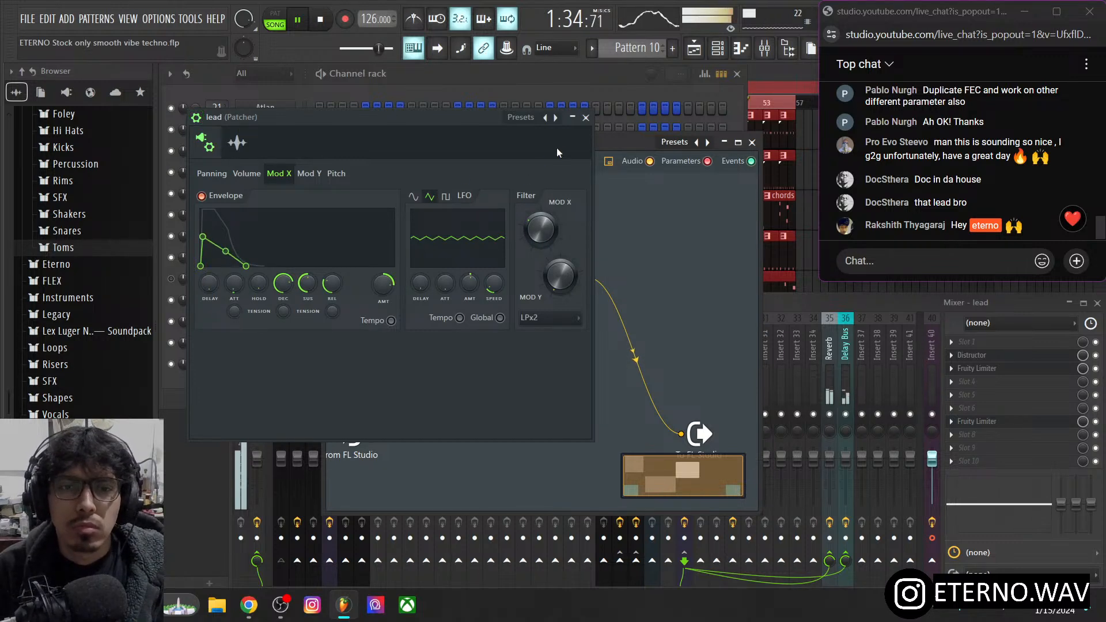
pyautogui.click(586, 117)
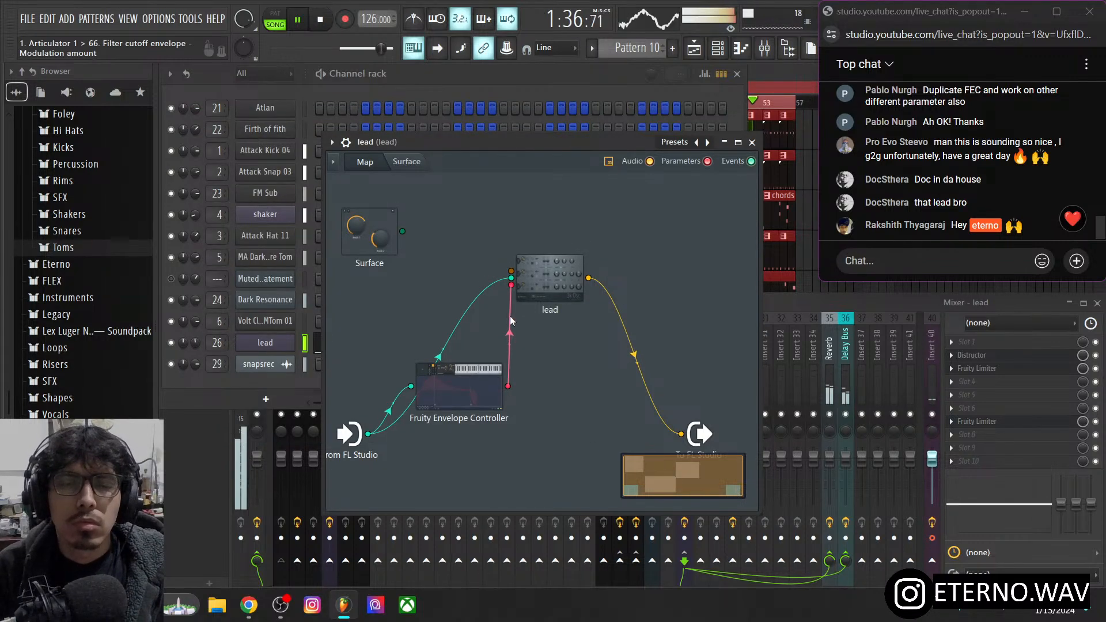
pyautogui.click(752, 142)
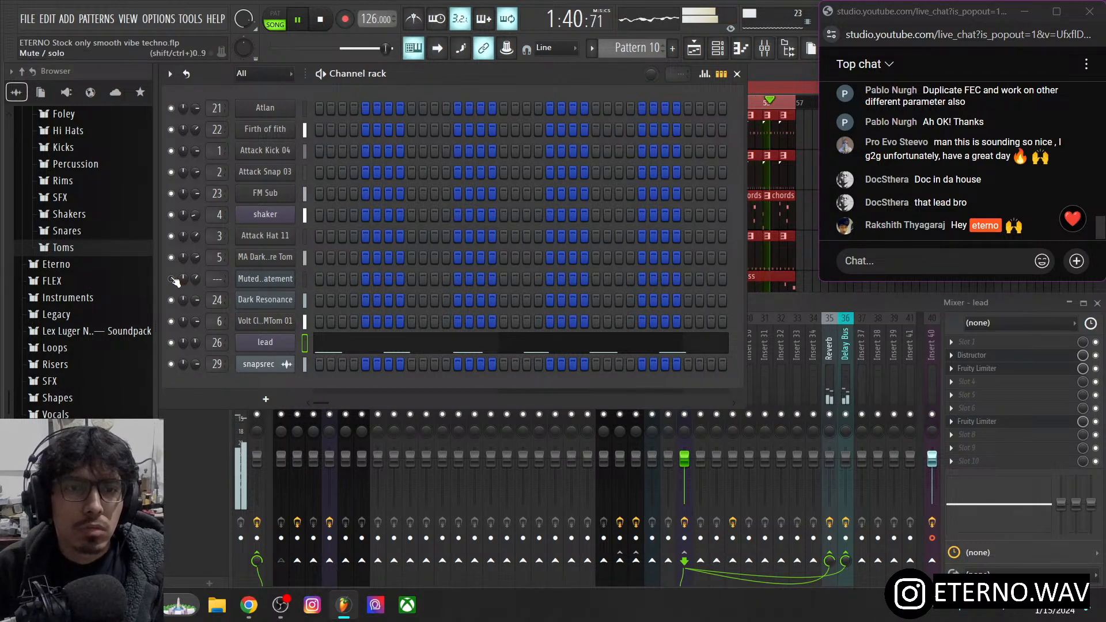
# - Bring the playlist to the front, restart the song from the beginning and save the project
pyautogui.click(329, 25)
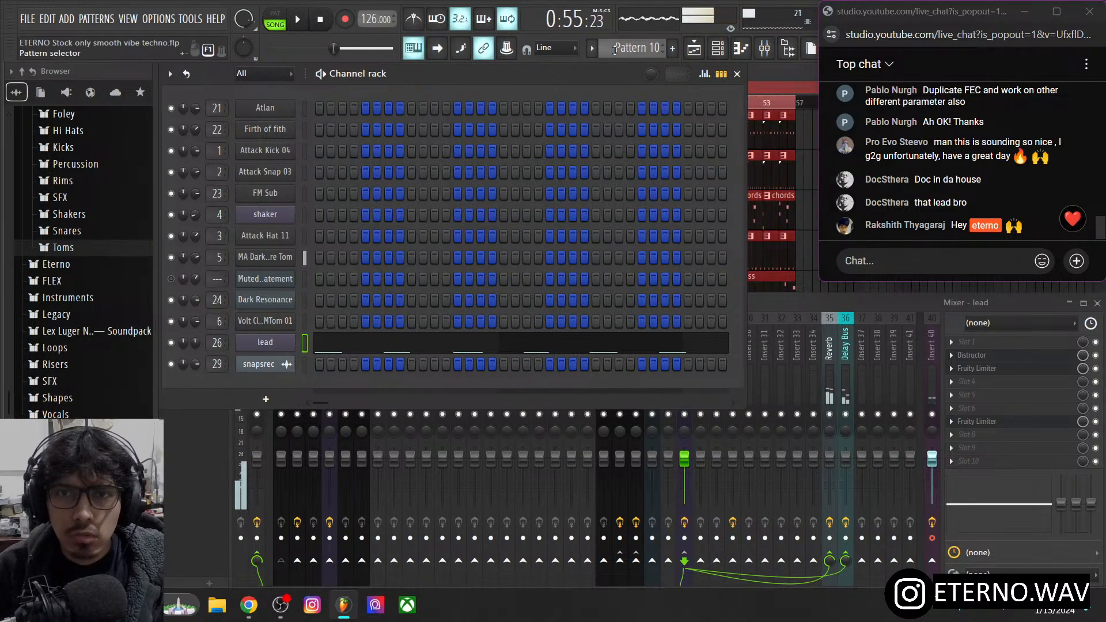
pyautogui.click(780, 72)
pyautogui.click(582, 102)
pyautogui.click(583, 103)
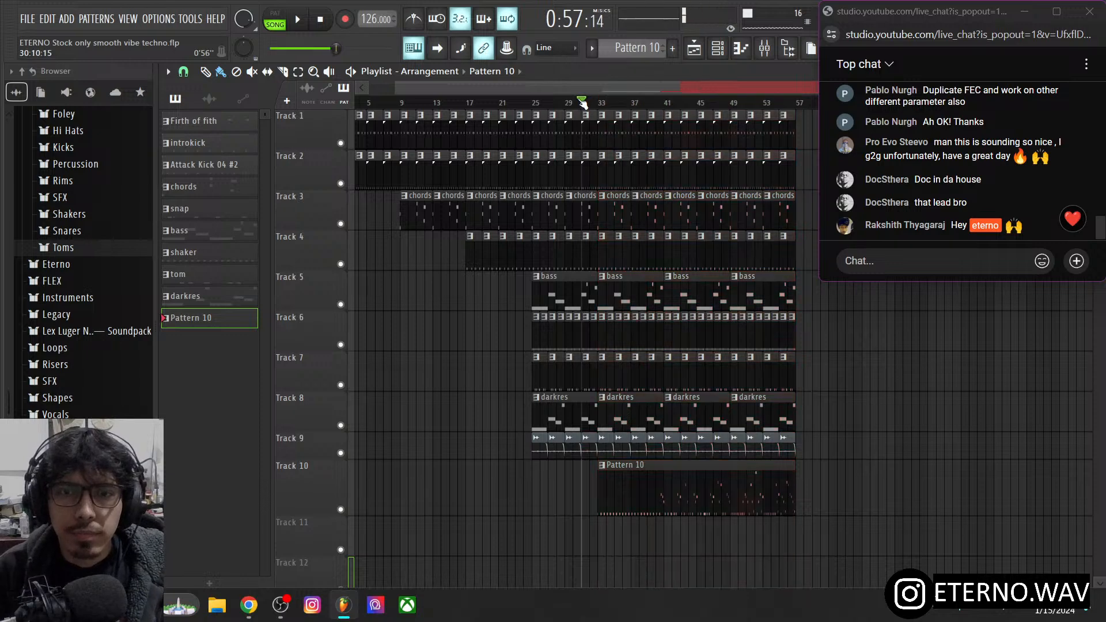
pyautogui.click(330, 24)
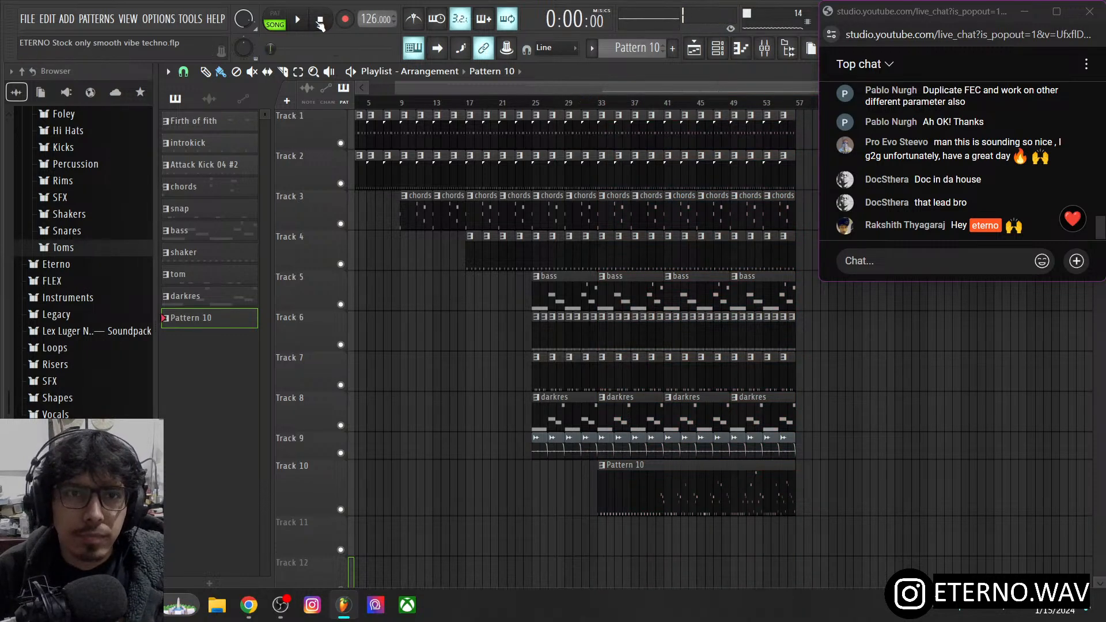
pyautogui.click(300, 21)
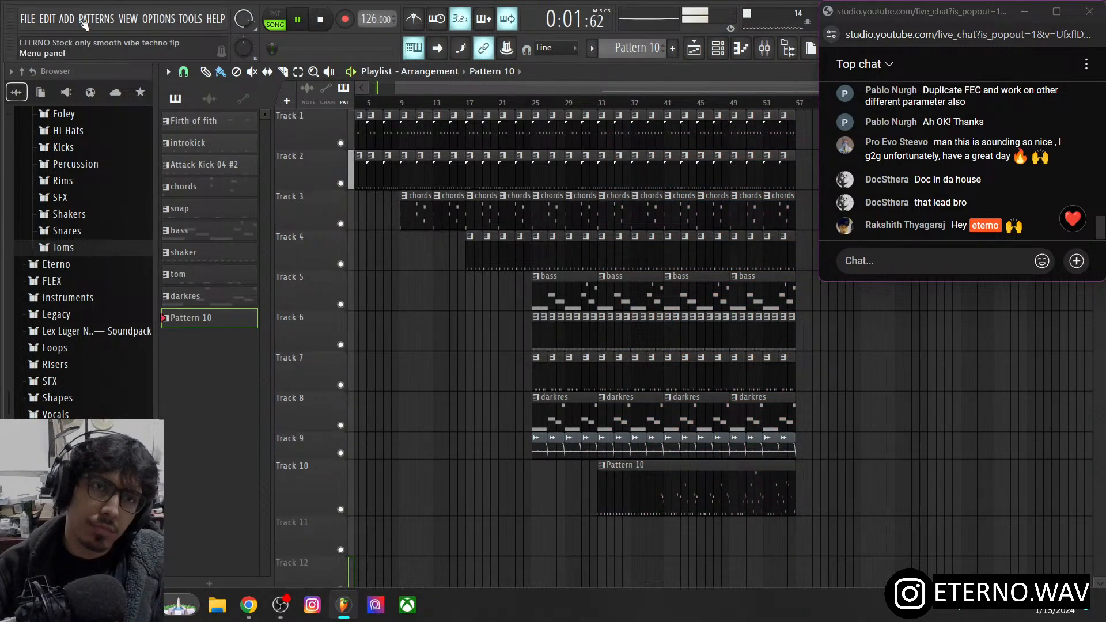
pyautogui.click(32, 20)
pyautogui.click(42, 83)
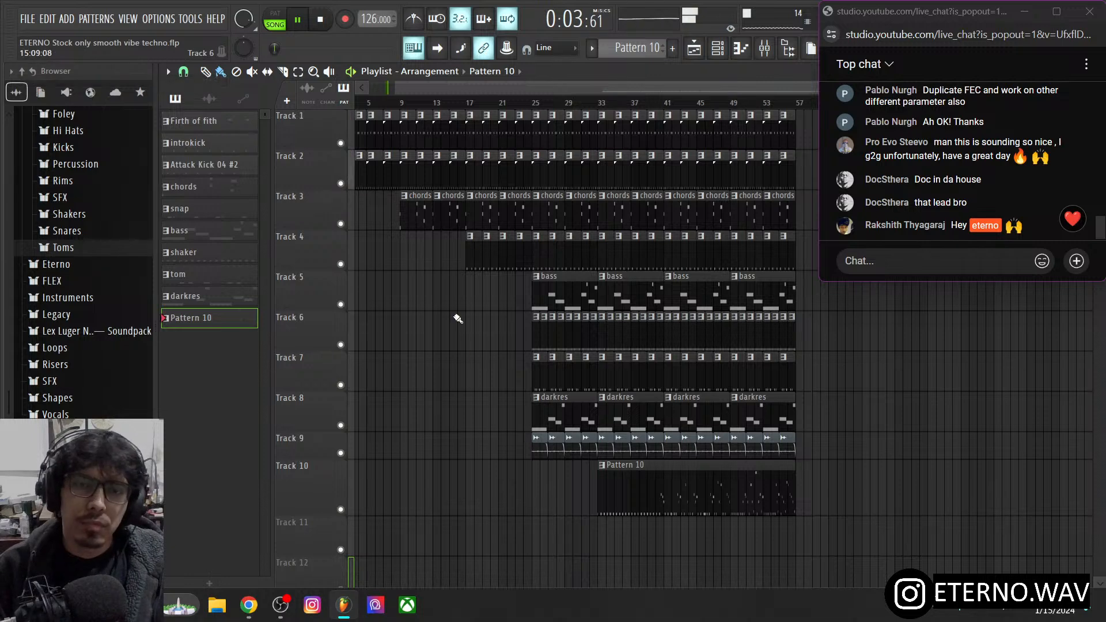
# - Play through the arrangement with the mixer shown and return to the playlist
pyautogui.scroll(-2, 713, 108)
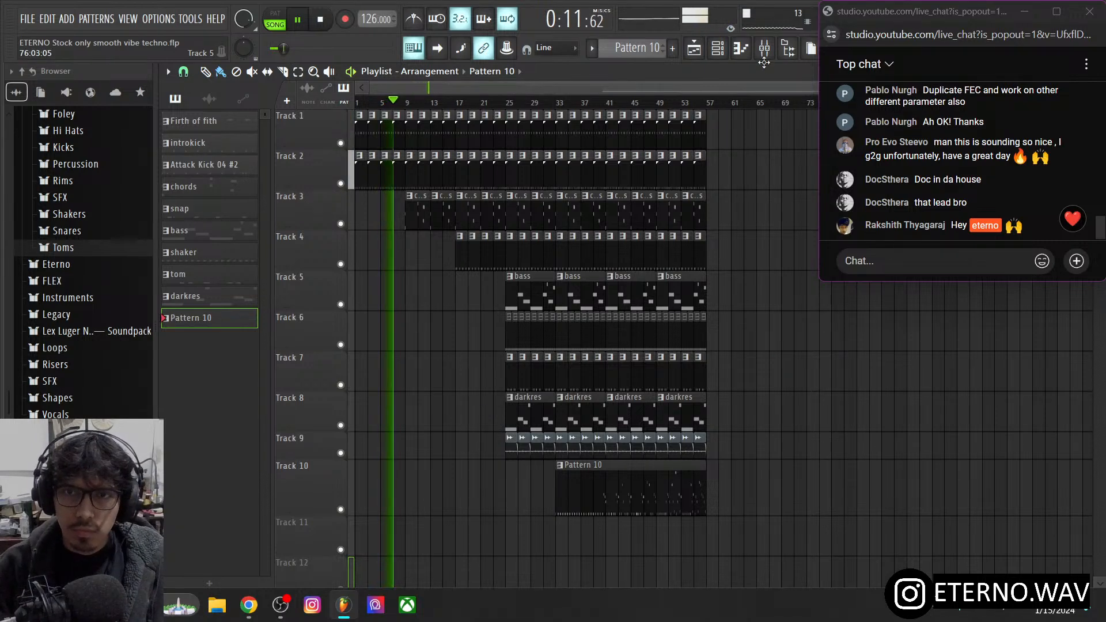
pyautogui.click(765, 47)
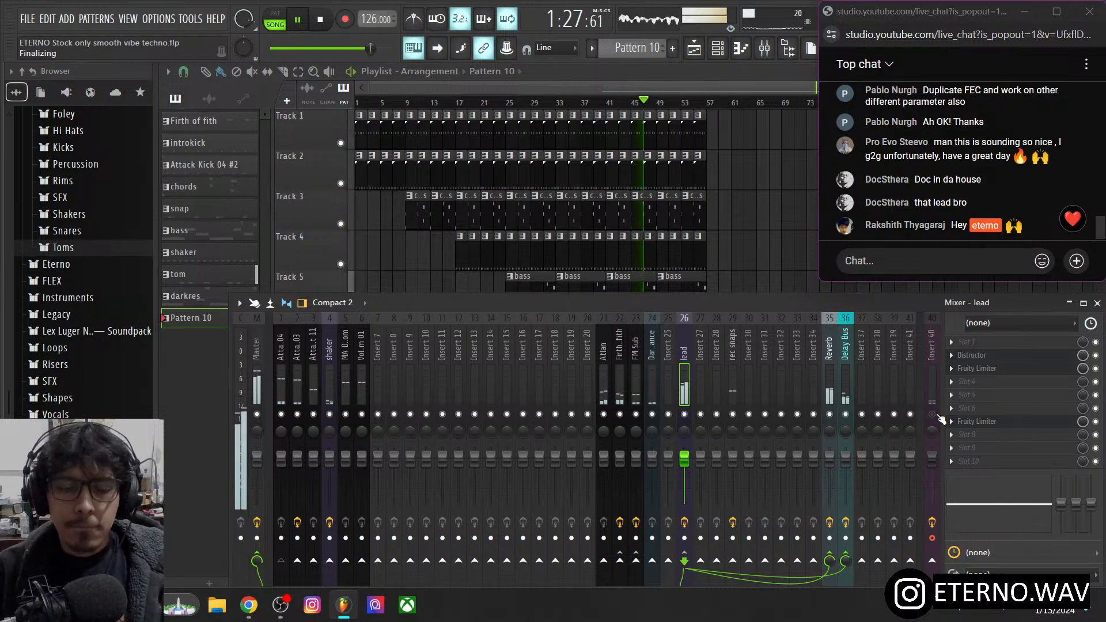
pyautogui.click(732, 85)
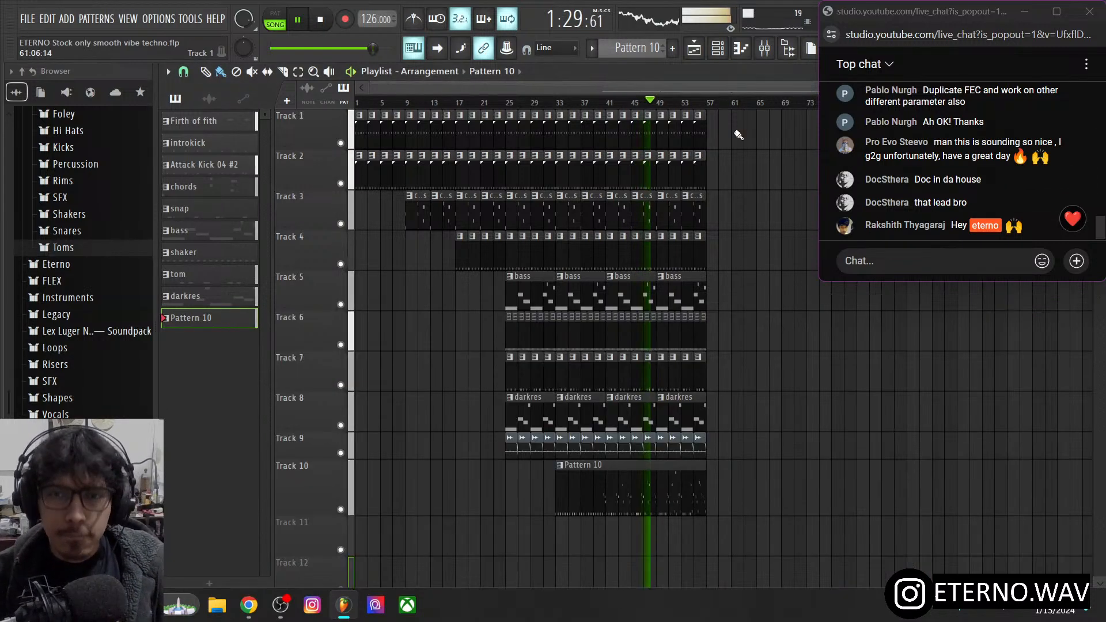
# - Duplicate the last eight bars of Tracks 1 to 5 to bar 57 and again to bar 65
pyautogui.moveTo(743, 89); pyautogui.dragTo(583, 304)
pyautogui.hotkey('ctrl', 'b')
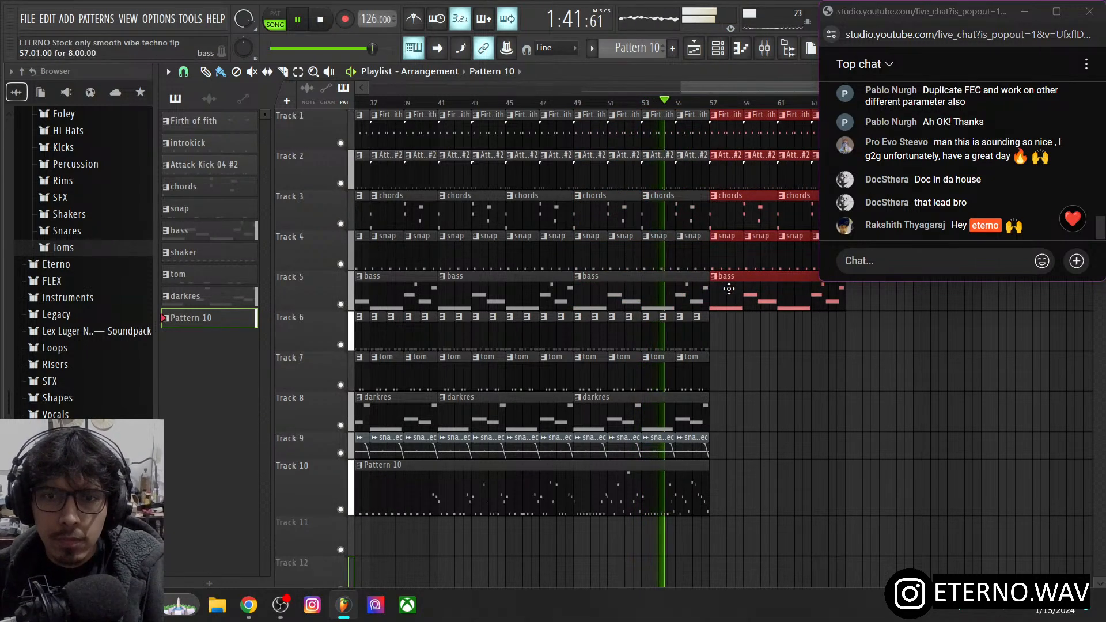
pyautogui.moveTo(710, 87); pyautogui.dragTo(749, 85)
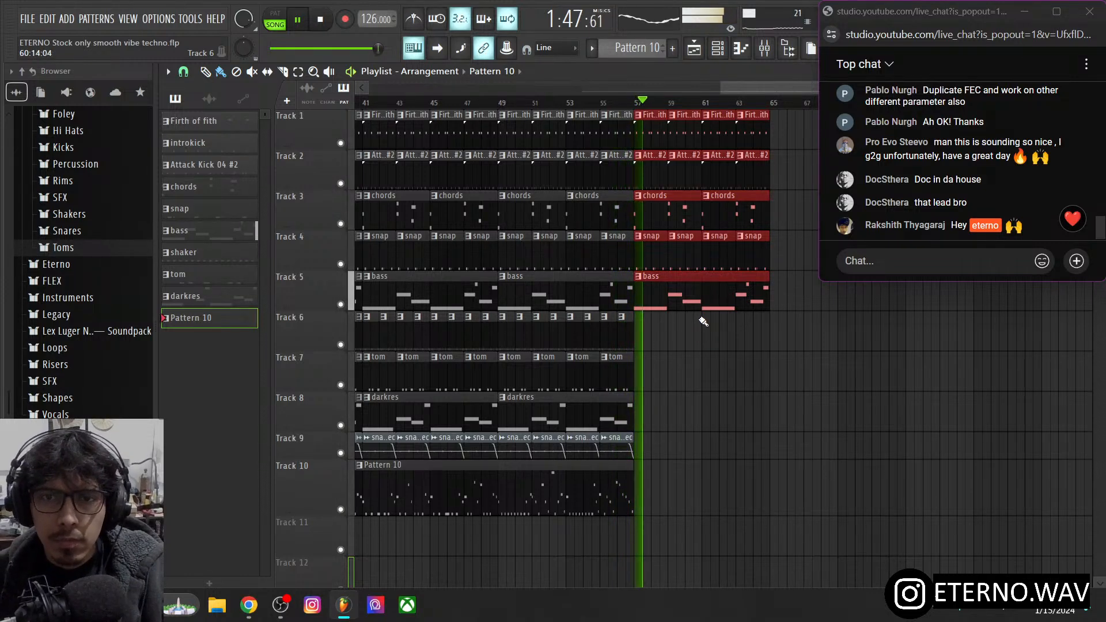
pyautogui.moveTo(724, 289); pyautogui.dragTo(859, 287)
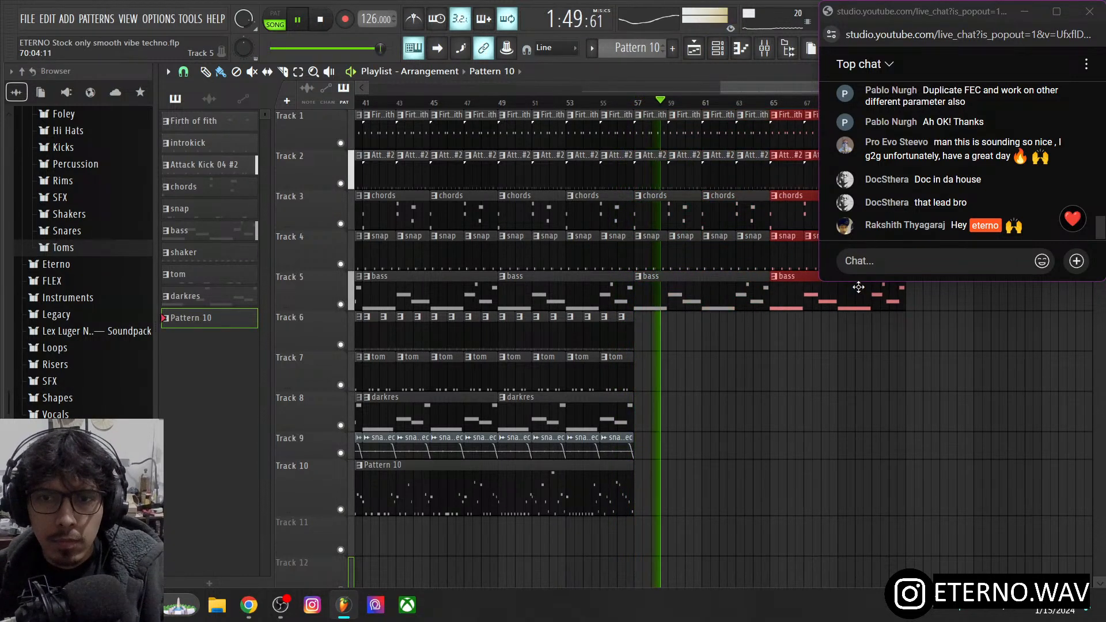
# - Add another Pattern 10 clip on Track 10 at bar 57 and shorten it to eight bars
pyautogui.click(585, 481)
pyautogui.click(648, 480)
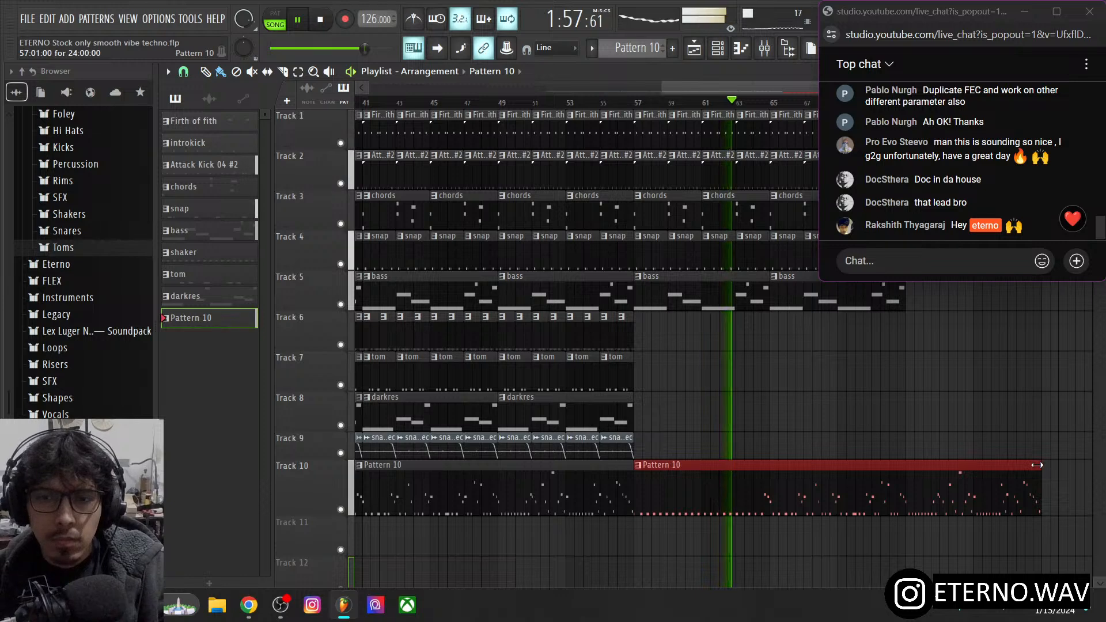
pyautogui.moveTo(1037, 465); pyautogui.dragTo(764, 458)
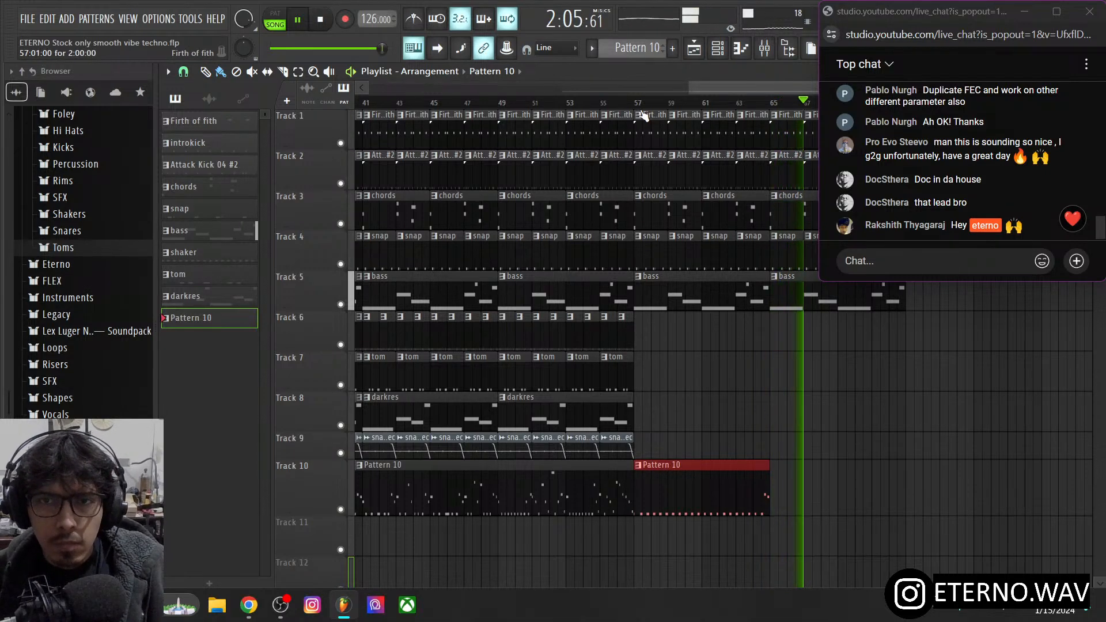
# - Save the project with the extended arrangement
pyautogui.scroll(-3, 642, 103)
pyautogui.moveTo(590, 102); pyautogui.dragTo(544, 104)
pyautogui.click(32, 24)
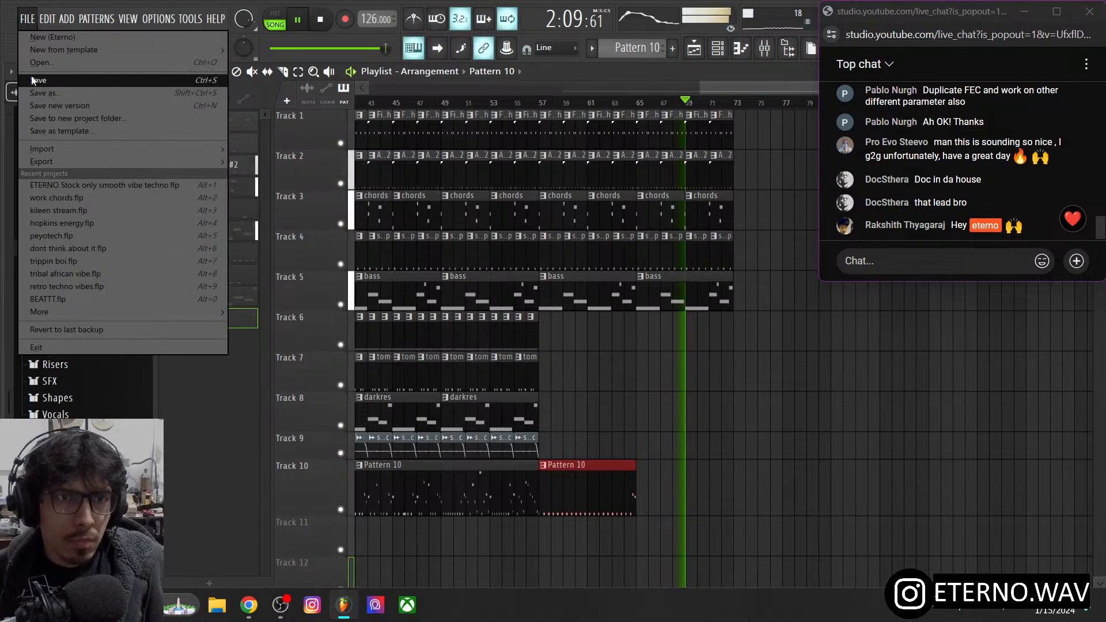
pyautogui.click(38, 82)
# - Listen to the song's opening with the mixer shown, stop playback and close the mixer
pyautogui.moveTo(698, 90); pyautogui.dragTo(567, 91)
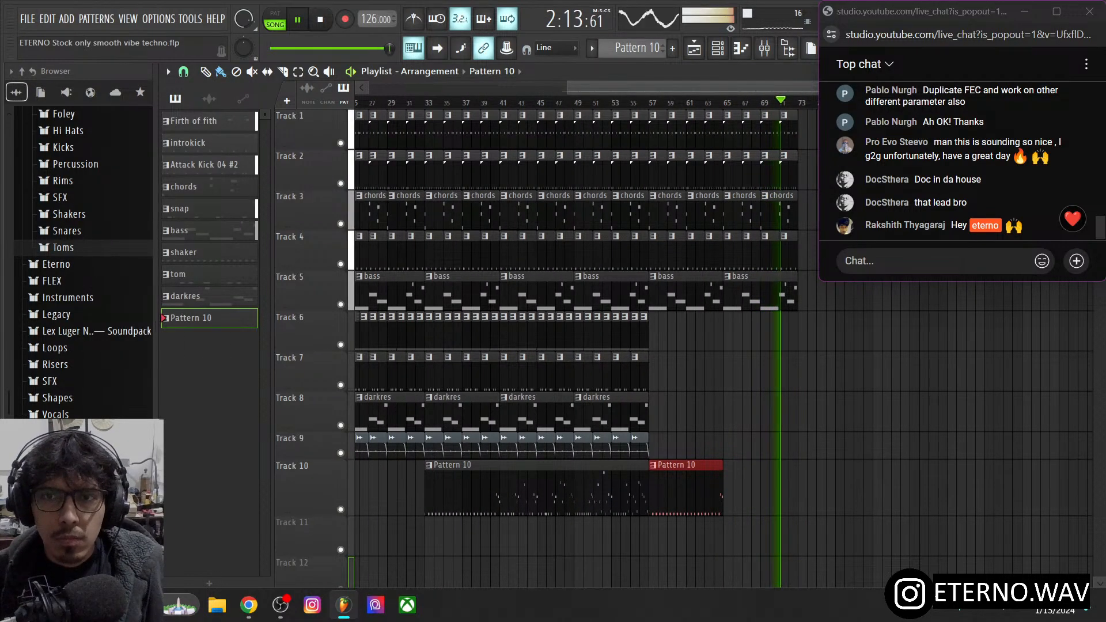
pyautogui.moveTo(567, 91); pyautogui.dragTo(368, 90)
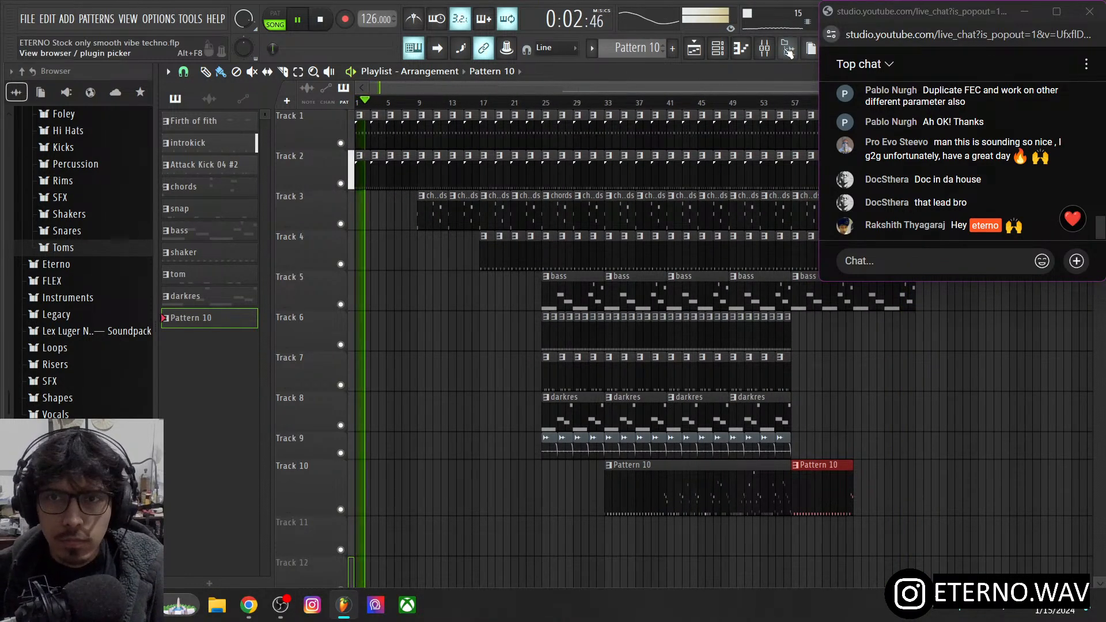
pyautogui.click(765, 48)
pyautogui.click(933, 415)
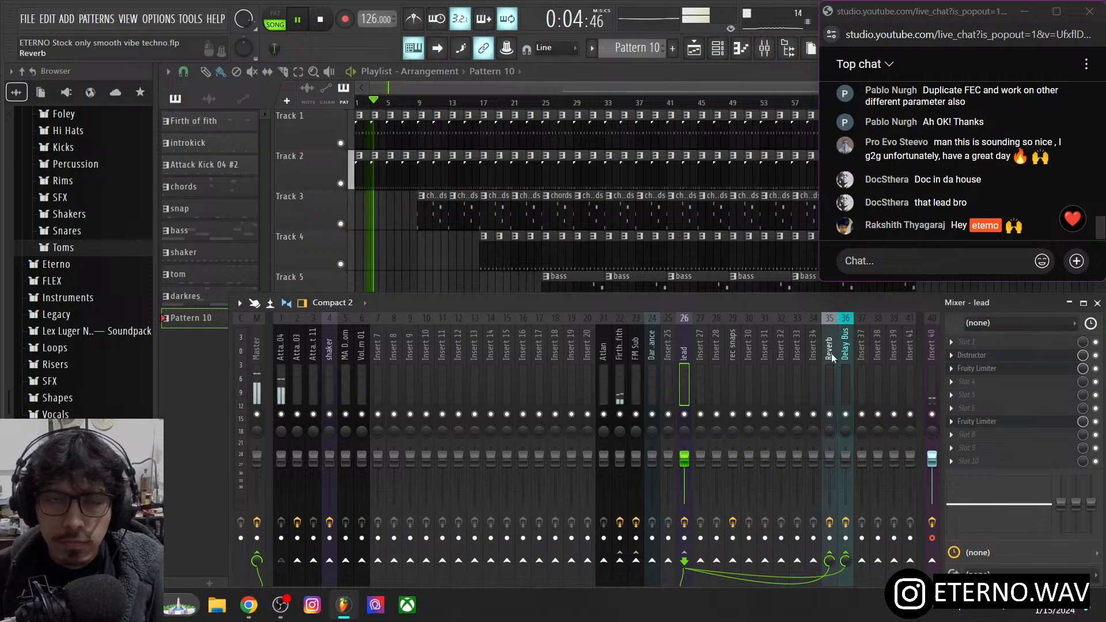
pyautogui.click(323, 21)
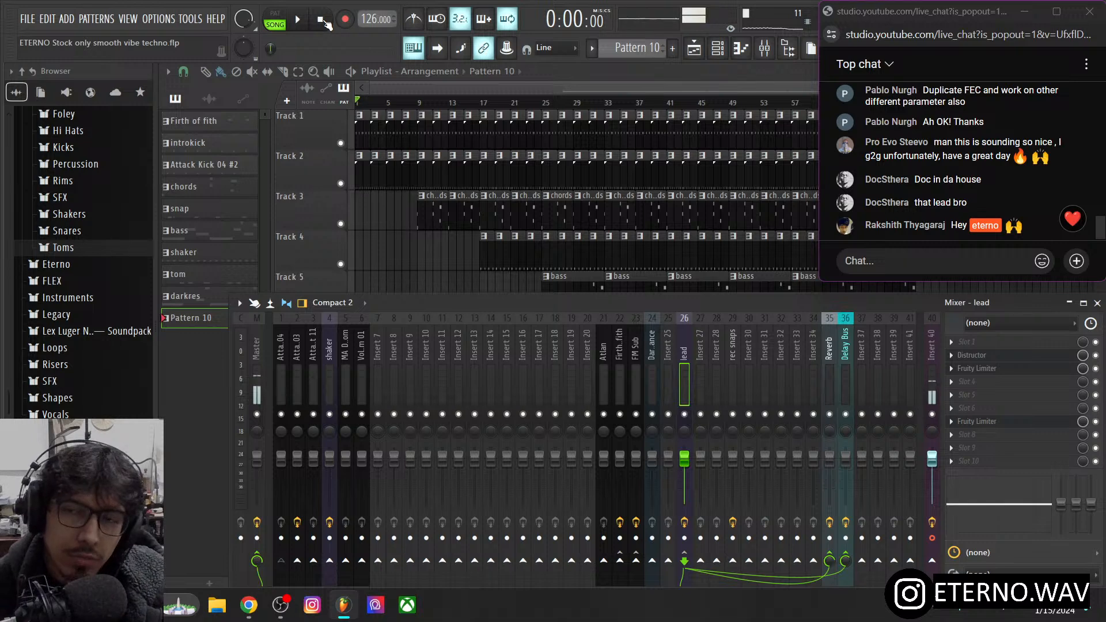
pyautogui.click(27, 18)
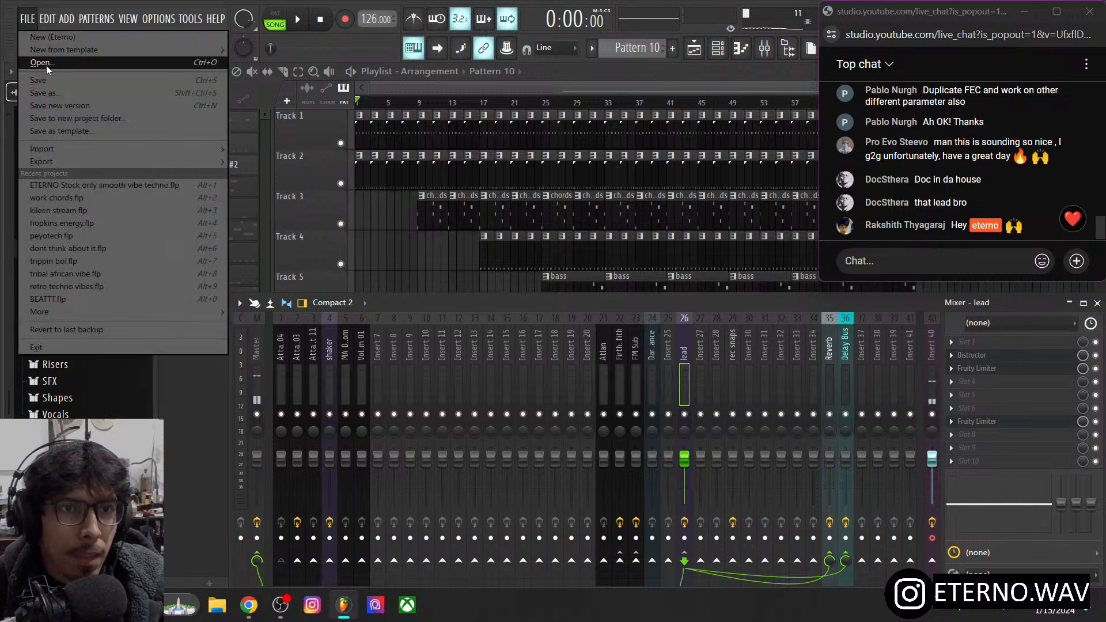
pyautogui.press('F9')
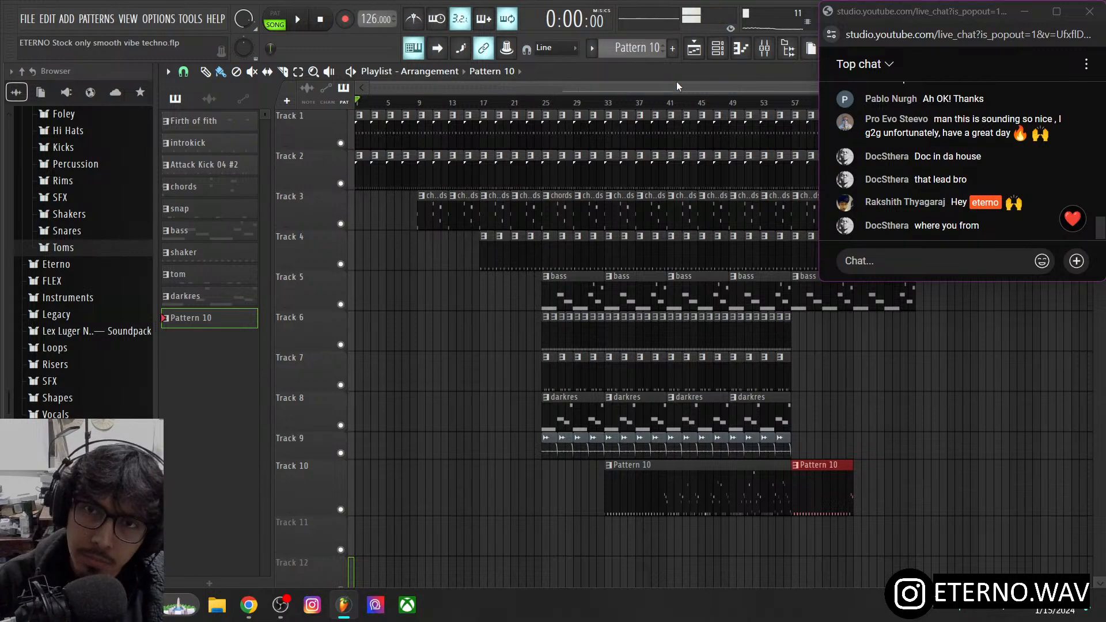
# - Reopen the lead's Patcher from the channel rack and show the 3x Osc's oscillators and Mod X envelope settings
pyautogui.click(718, 48)
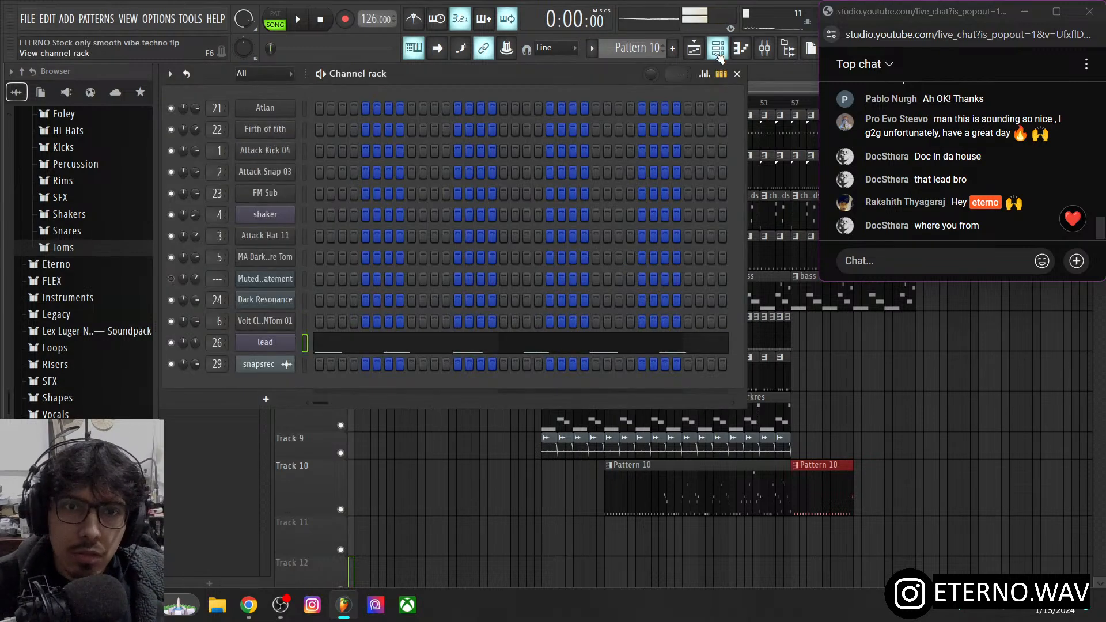
pyautogui.click(292, 342)
pyautogui.click(566, 284)
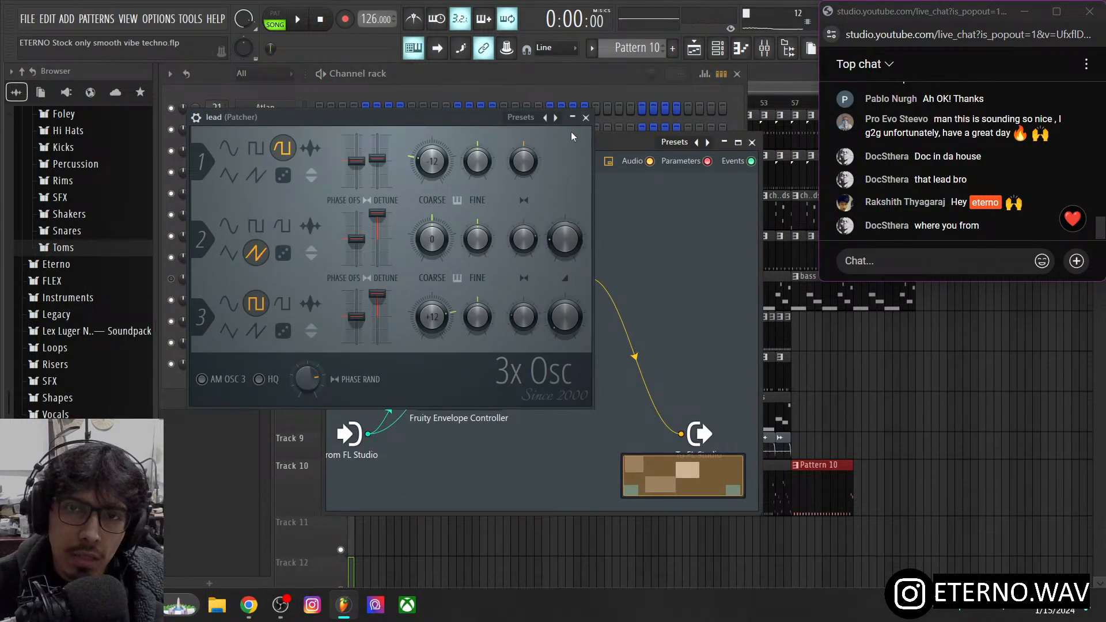
pyautogui.click(197, 118)
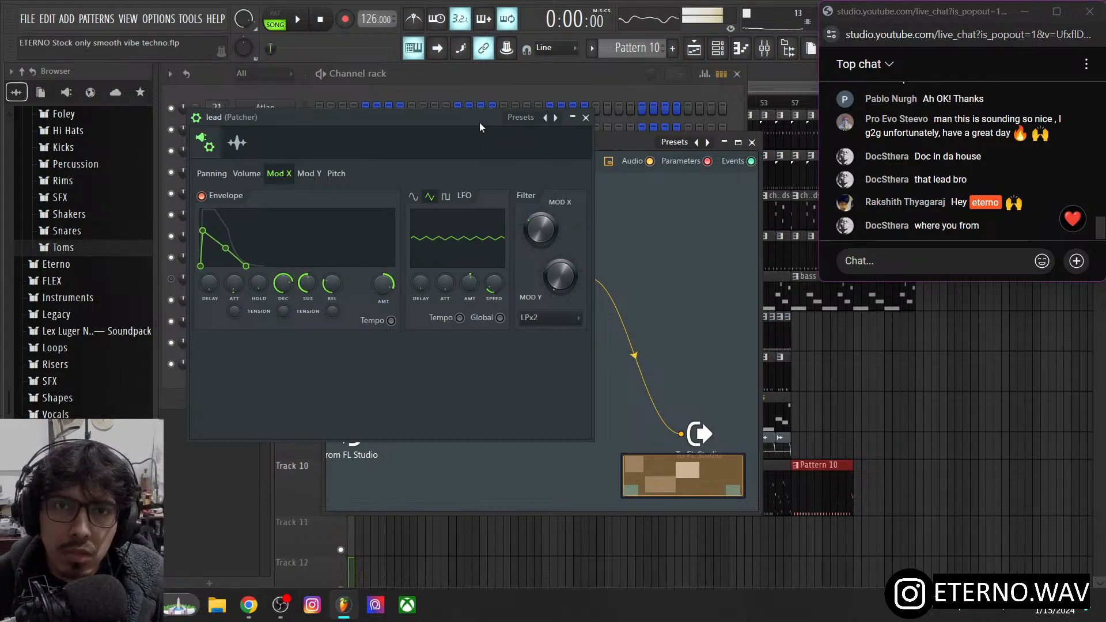
pyautogui.moveTo(480, 126); pyautogui.dragTo(375, 182)
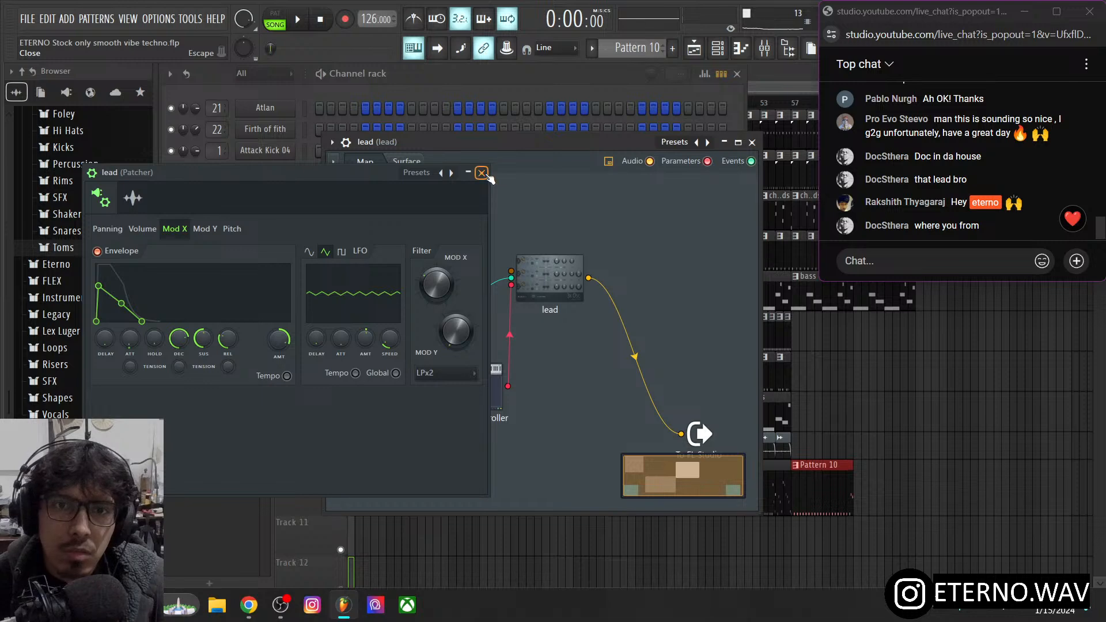
pyautogui.click(482, 173)
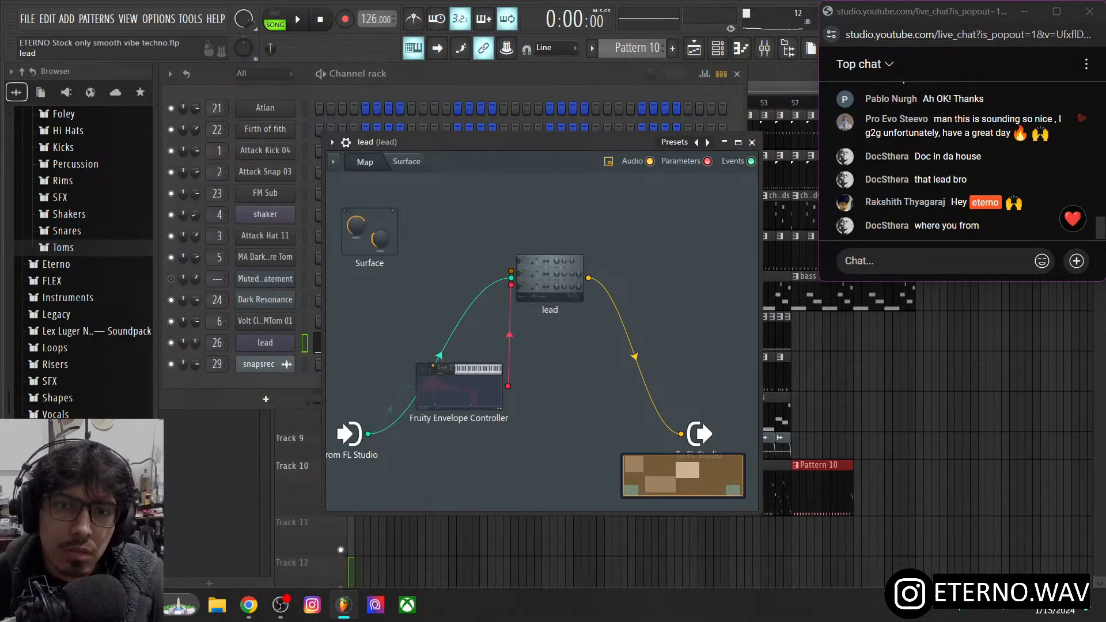
# - Rearrange the lead's Patcher map so the Fruity Envelope Controller sits beside the 3x Osc, and close Patcher
pyautogui.moveTo(551, 277); pyautogui.dragTo(568, 268)
pyautogui.moveTo(466, 393); pyautogui.dragTo(472, 266)
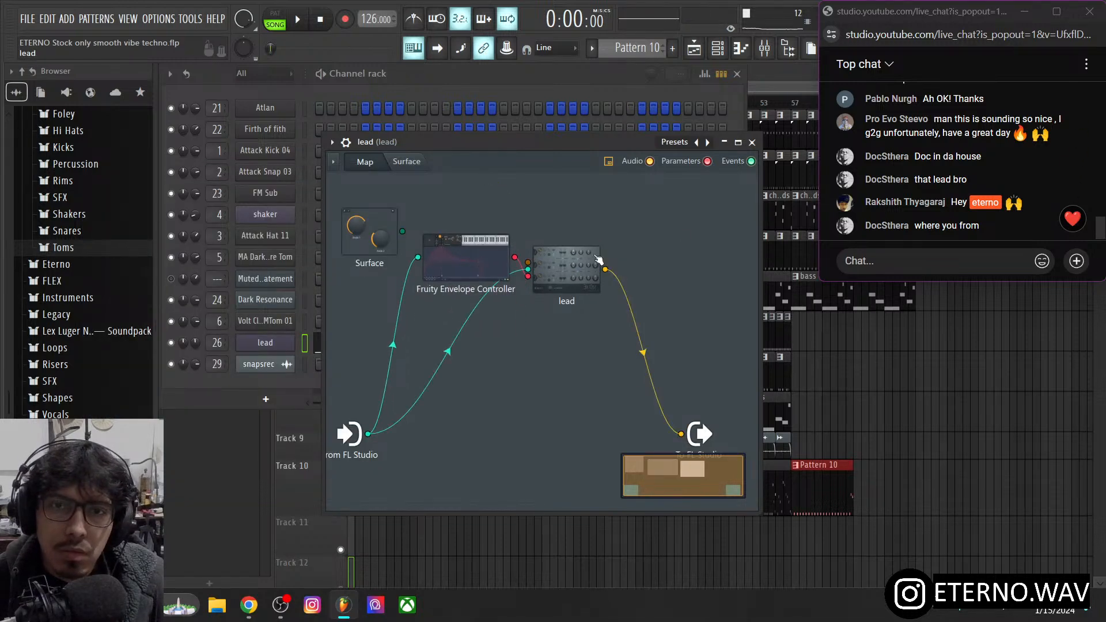
pyautogui.click(752, 143)
# - Examine the effects loaded on the Delay Bus and Reverb mixer tracks that the lead is sent to
pyautogui.click(776, 52)
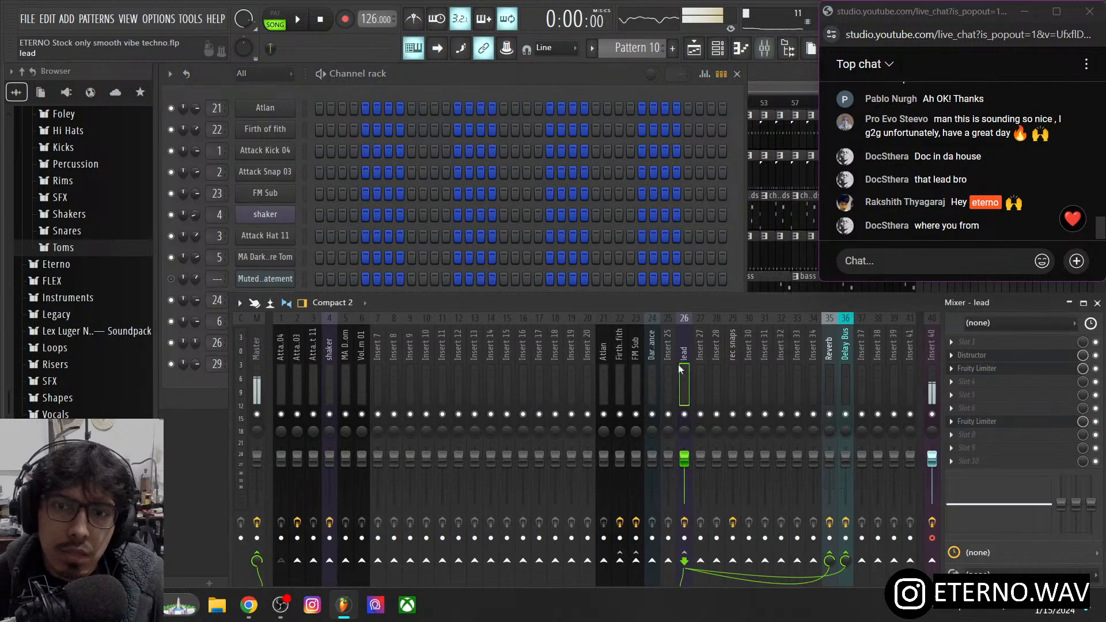
pyautogui.click(830, 414)
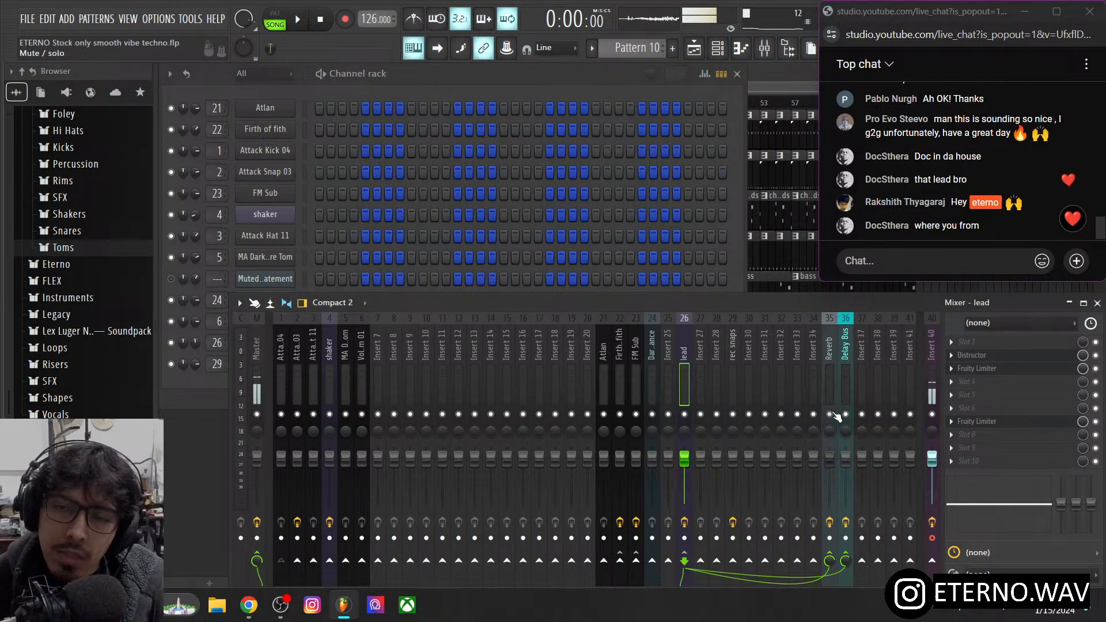
pyautogui.click(845, 415)
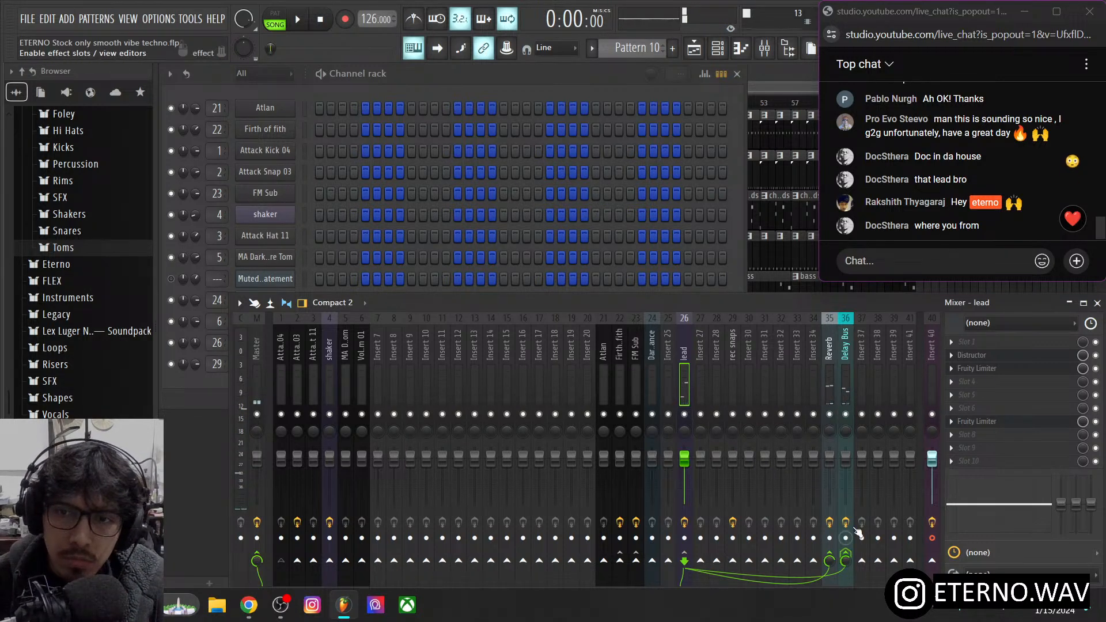
pyautogui.click(849, 382)
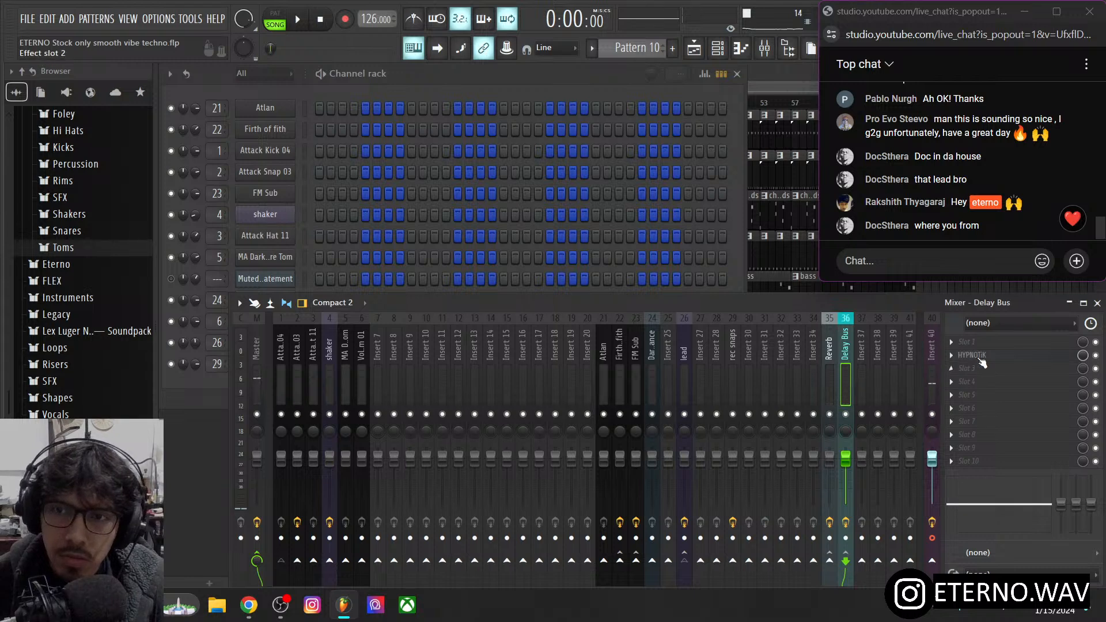
pyautogui.click(979, 356)
pyautogui.click(979, 356)
pyautogui.click(828, 382)
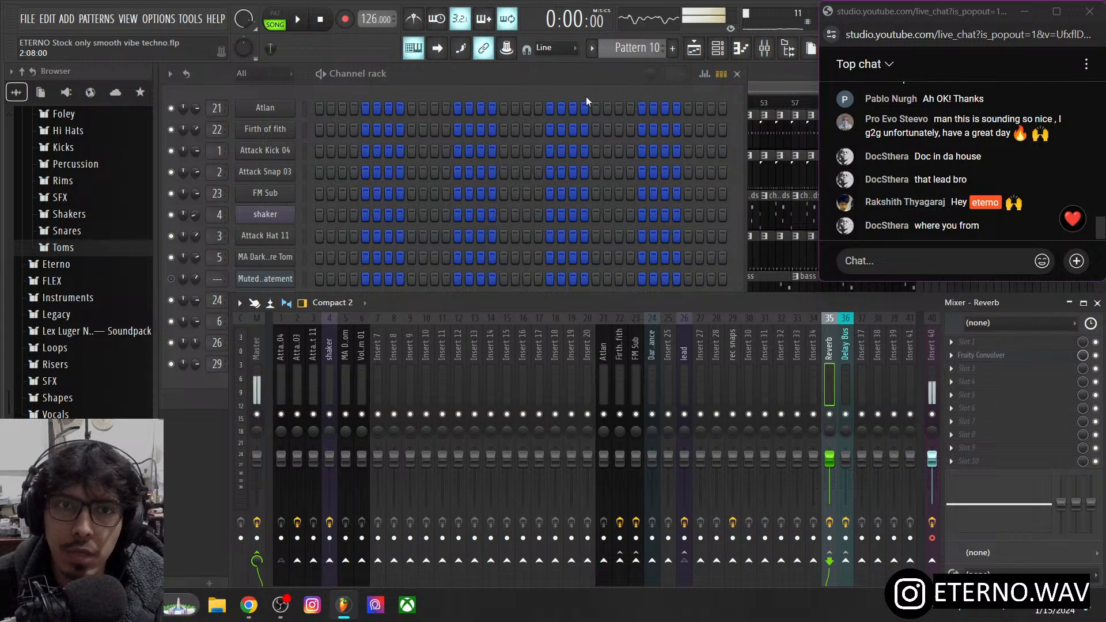
# - Bring the channel rack forward, show the lead's Patcher map and close it
pyautogui.click(558, 92)
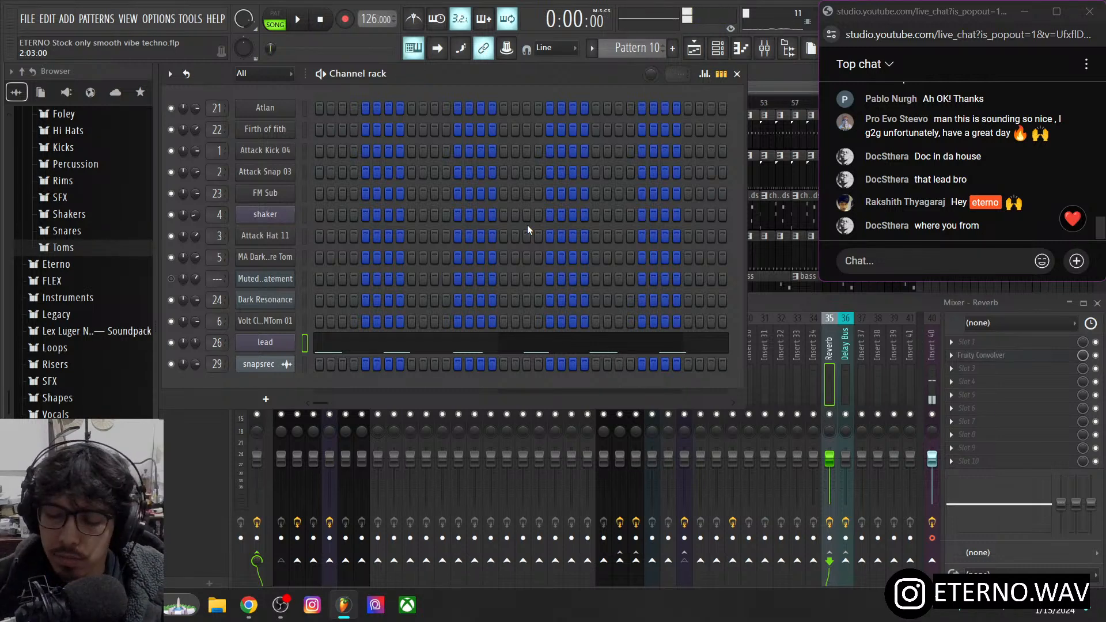
pyautogui.click(269, 344)
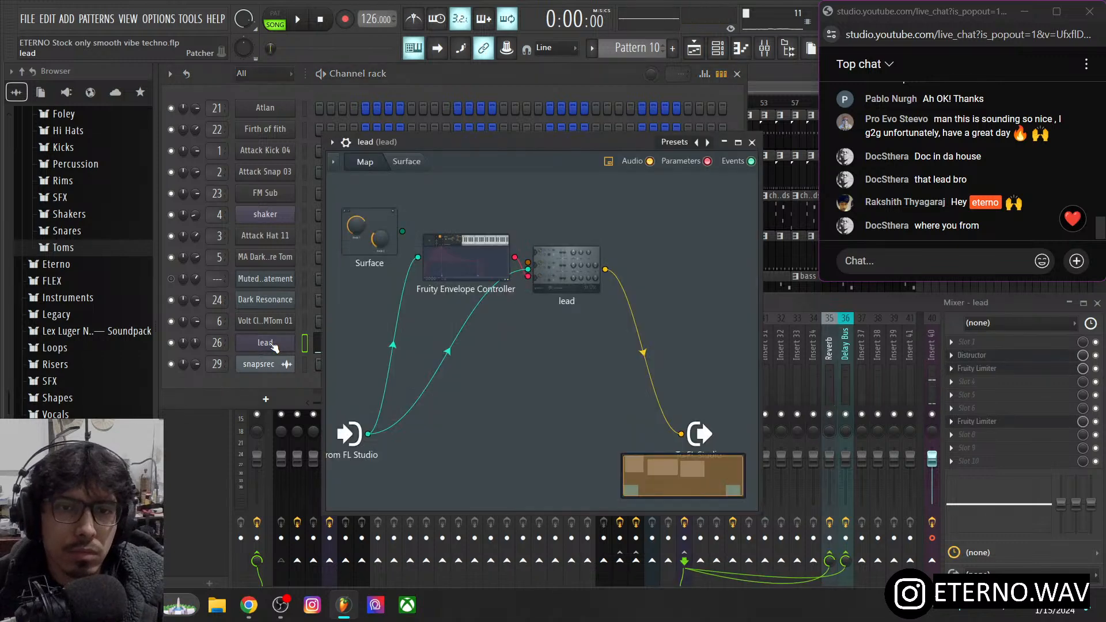
pyautogui.click(751, 142)
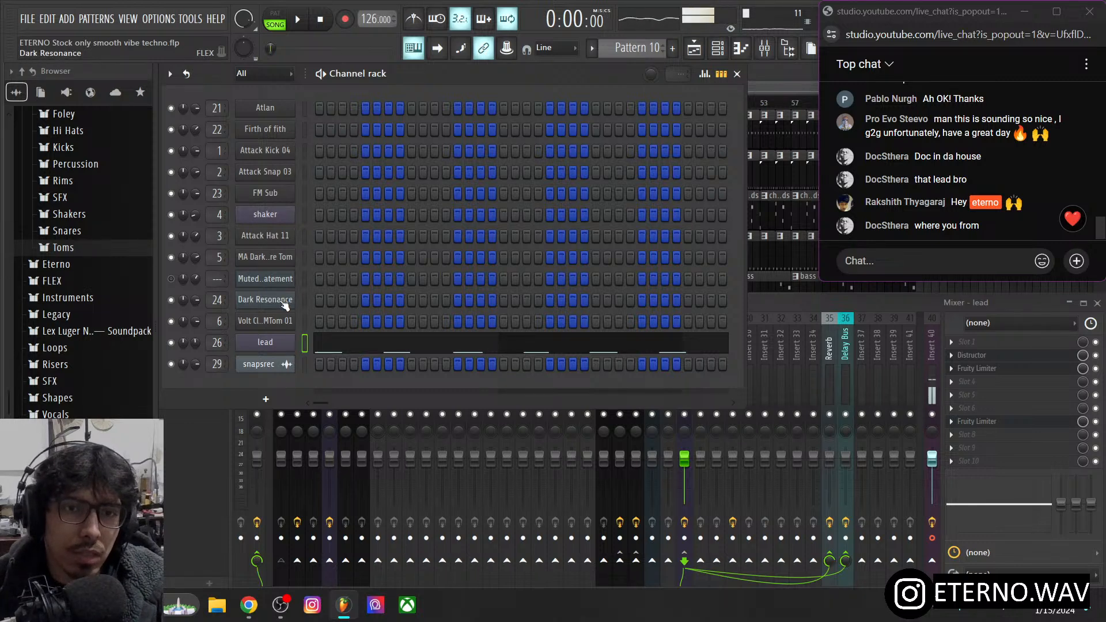
# - Show the channel options, including Patcherize, for the snapsrec audio clip and Dark Resonance, and dismiss them without choosing one
pyautogui.rightClick(285, 364)
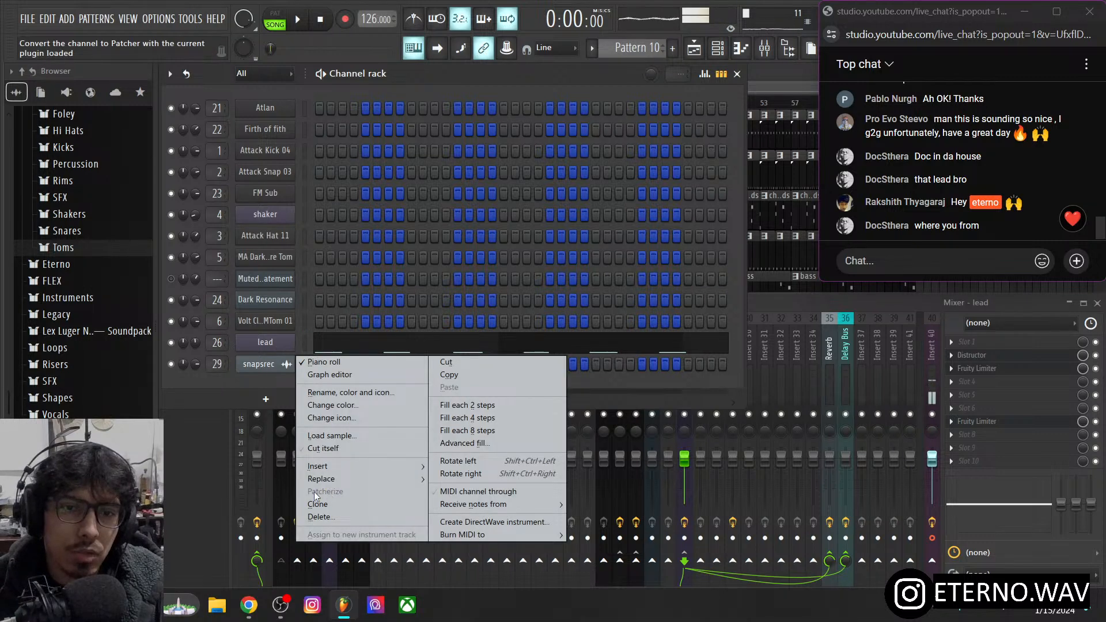
pyautogui.click(278, 384)
pyautogui.rightClick(274, 299)
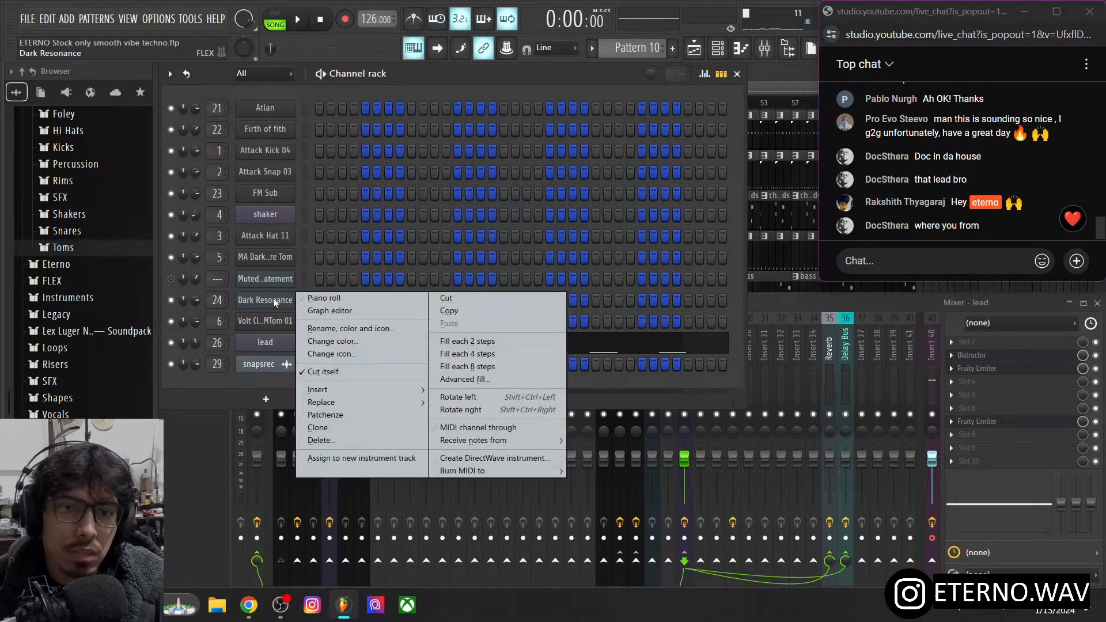
pyautogui.click(282, 366)
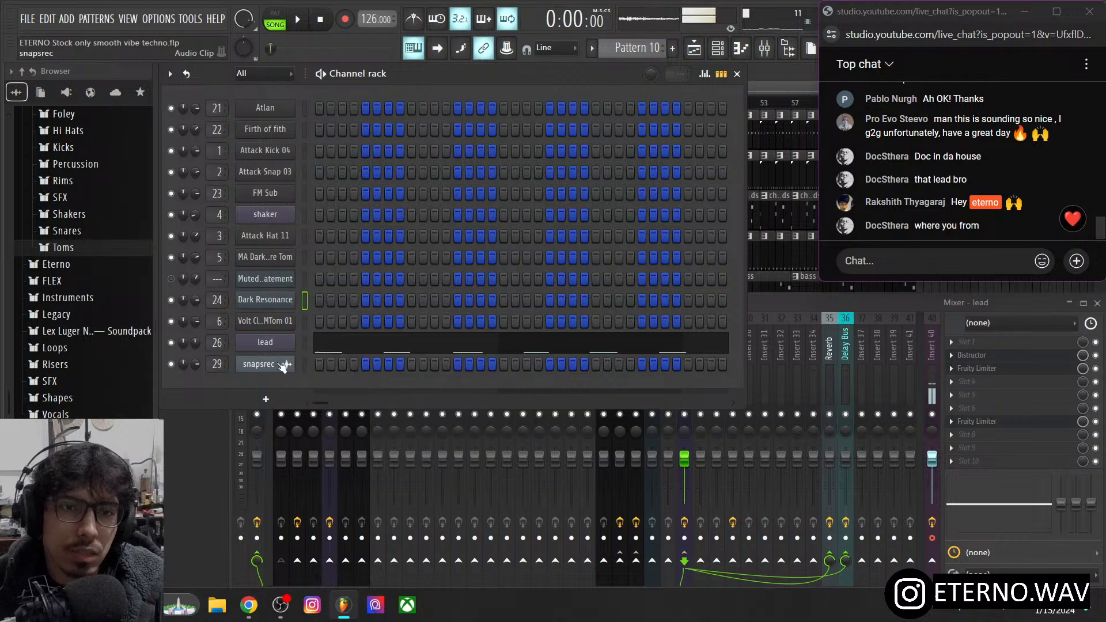
# - Inspect the Fruity Envelope Controller's velocity mapping curve inside the lead's Patcher, and close both the controller and Patcher
pyautogui.click(285, 348)
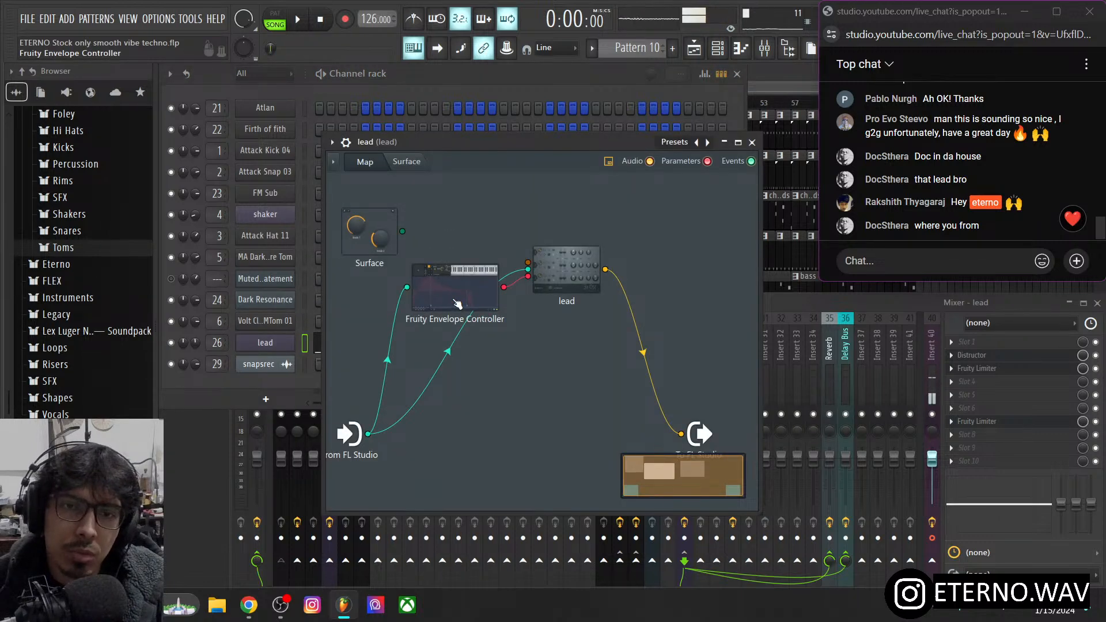
pyautogui.doubleClick(457, 304)
pyautogui.moveTo(686, 277); pyautogui.dragTo(491, 303)
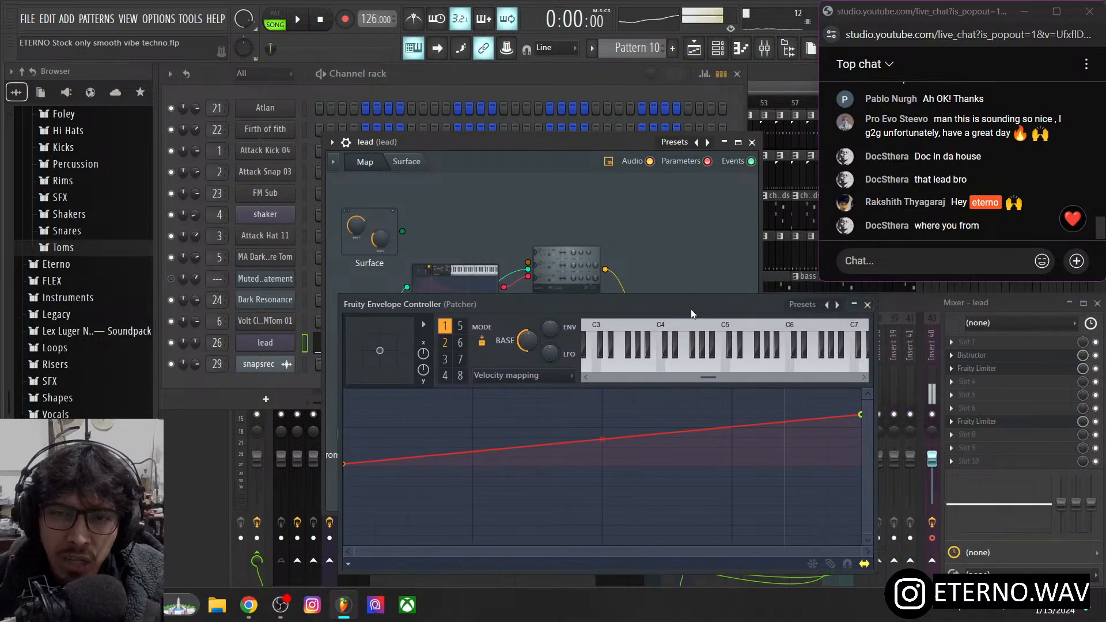
pyautogui.moveTo(691, 308); pyautogui.dragTo(703, 304)
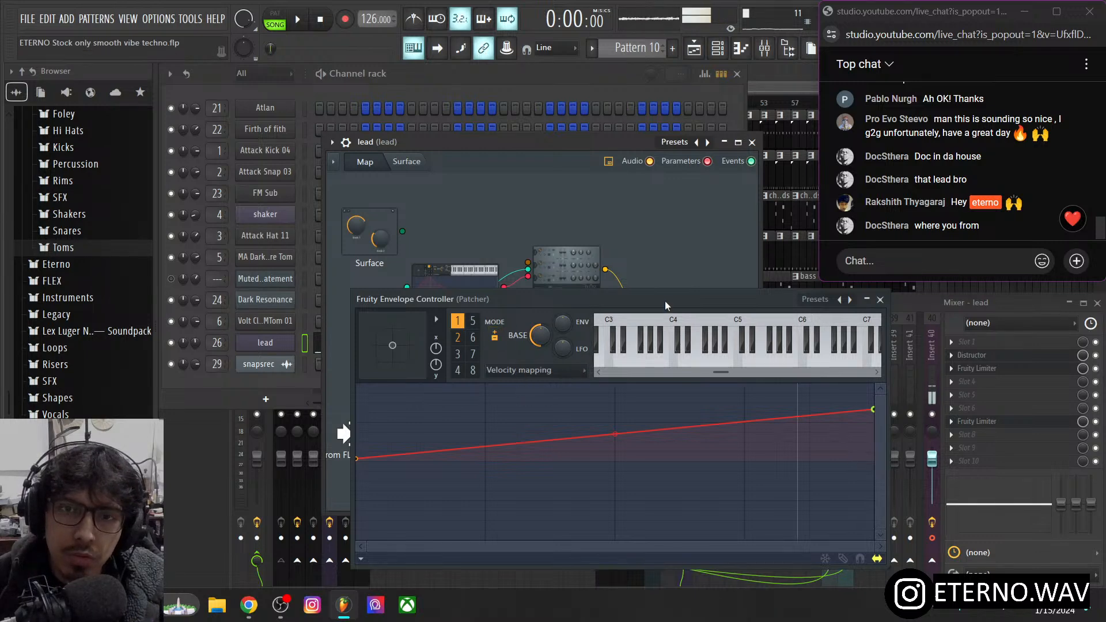
pyautogui.moveTo(665, 301); pyautogui.dragTo(655, 309)
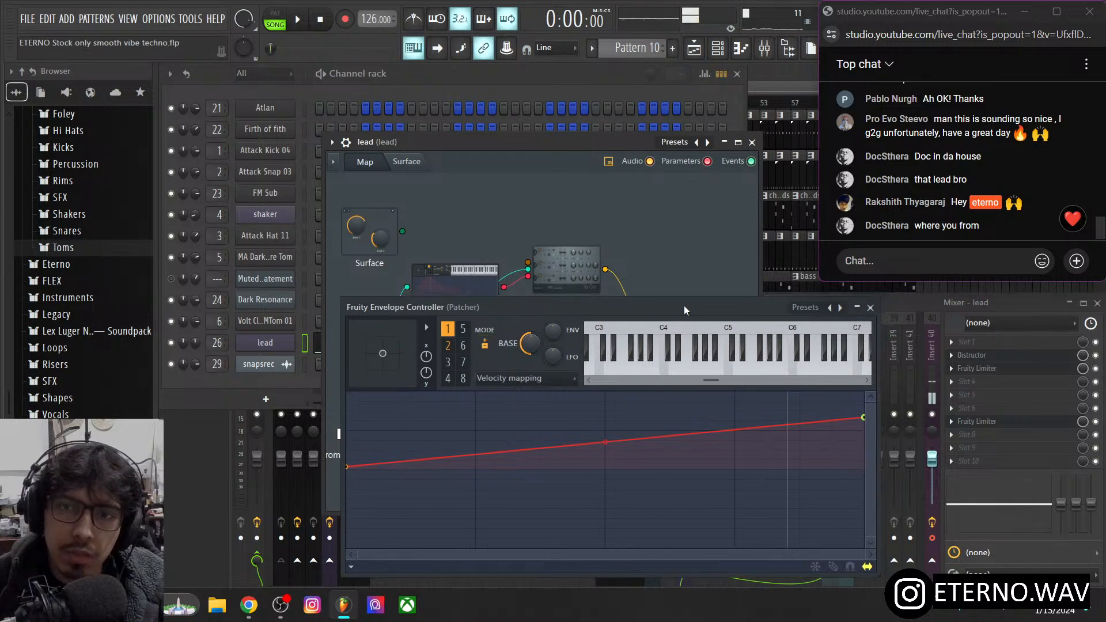
pyautogui.click(870, 308)
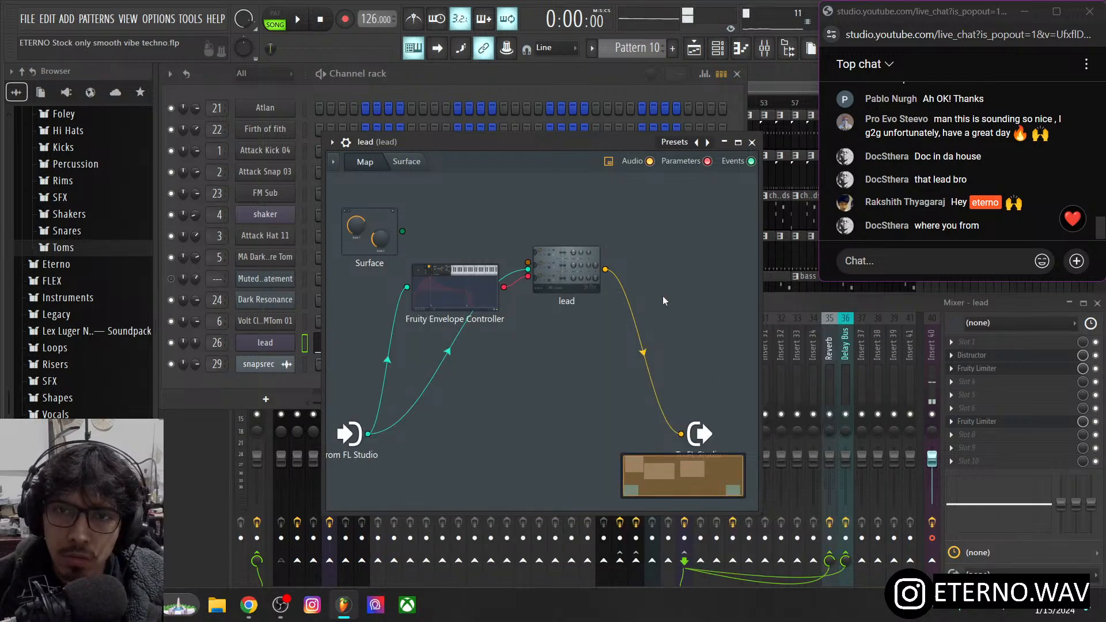
pyautogui.click(752, 142)
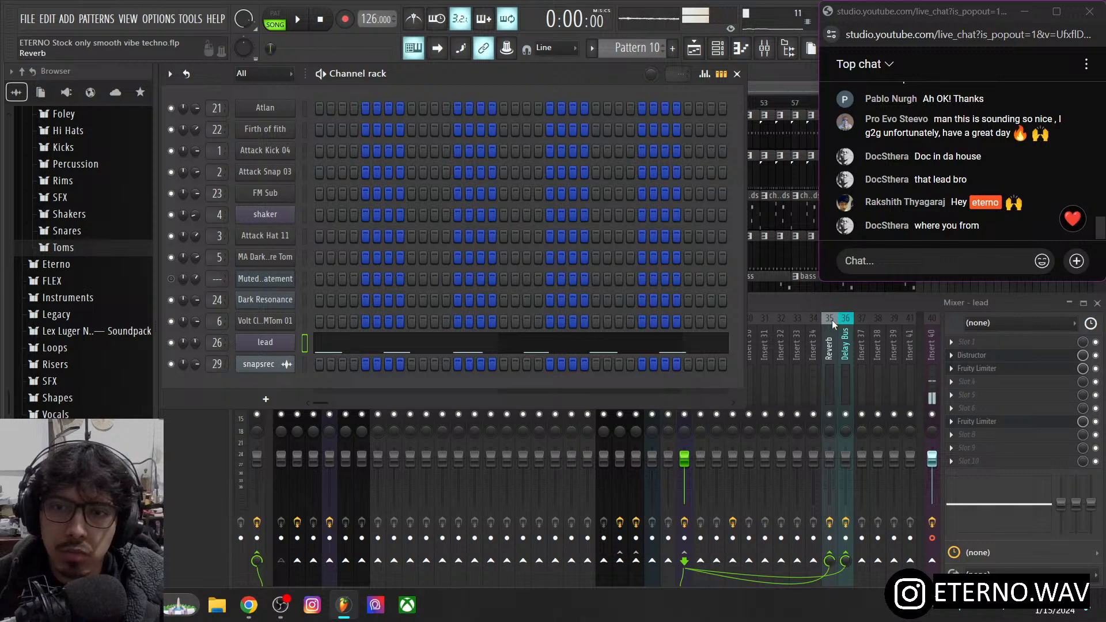
# - Clear the channel rack from view, bring up the mixer and adjust the noise gate threshold in the lead's Fruity Limiter
pyautogui.click(827, 306)
pyautogui.click(780, 77)
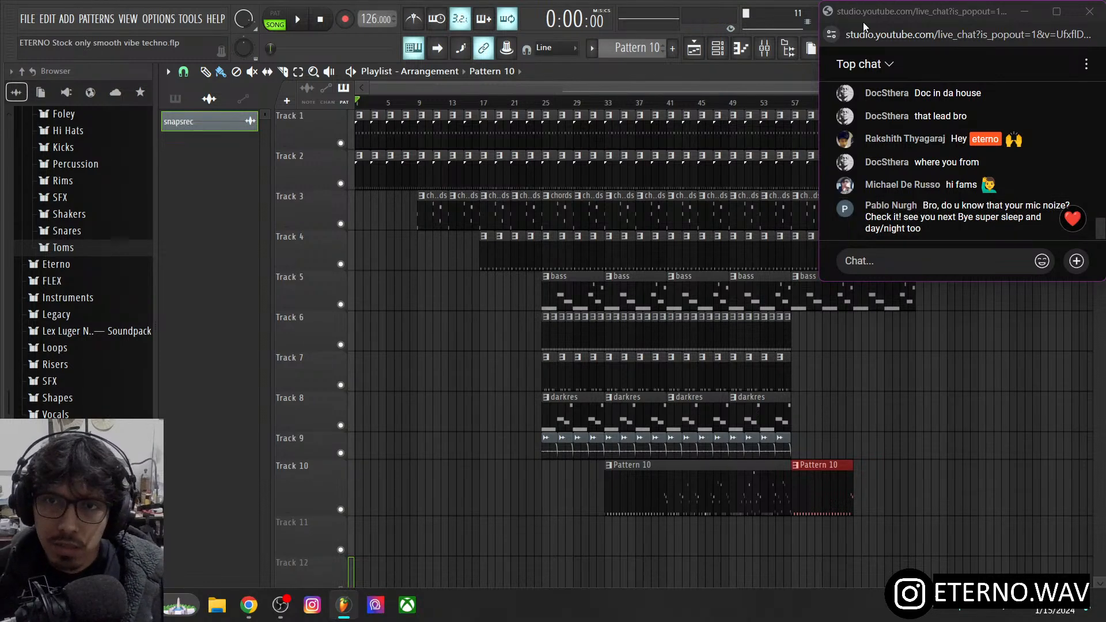
pyautogui.click(765, 48)
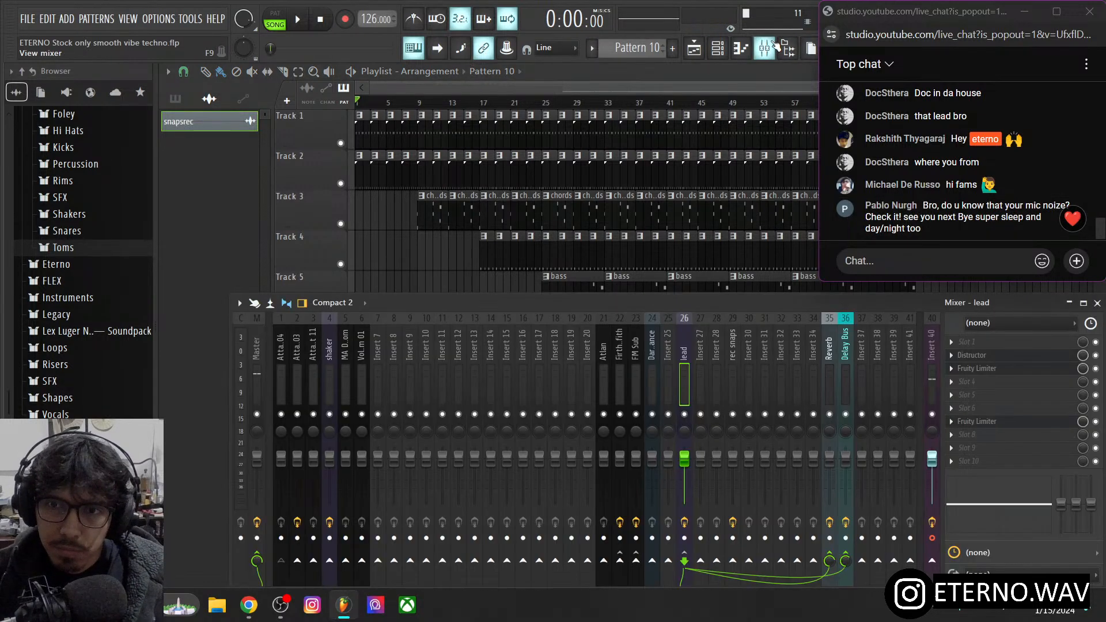
pyautogui.click(978, 368)
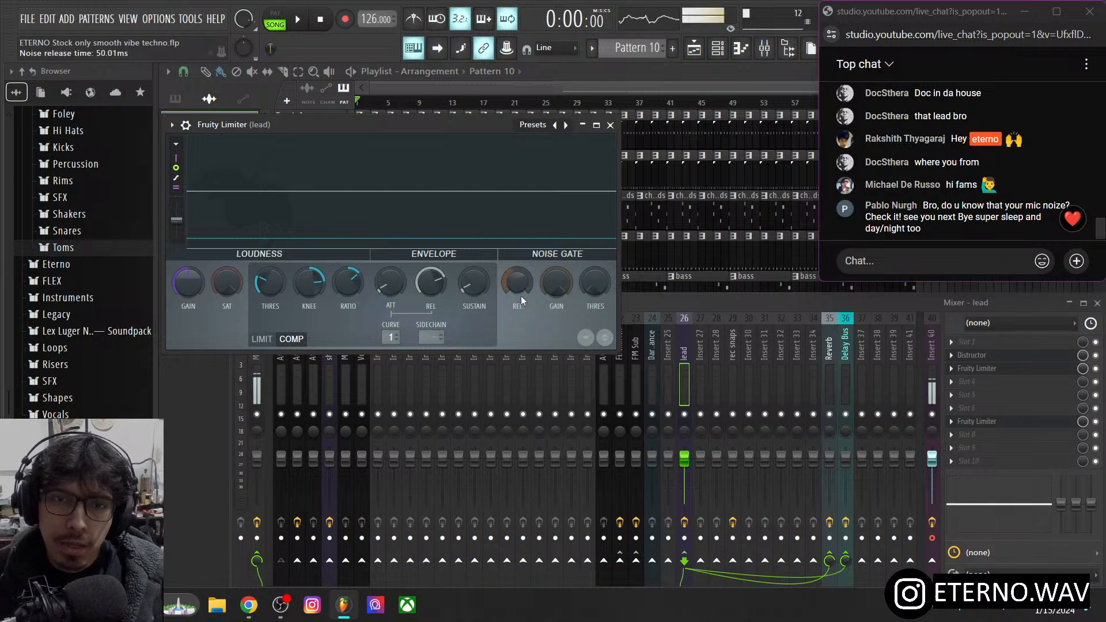
pyautogui.moveTo(593, 283)
pyautogui.mouseDown()
pyautogui.moveTo(594, 270)
pyautogui.moveTo(594, 299)
pyautogui.mouseUp()
# - Adjust the noise gate threshold in Insert 40's Fruity Limiter and switch to OBS to check the microphone level
pyautogui.click(928, 359)
pyautogui.click(998, 369)
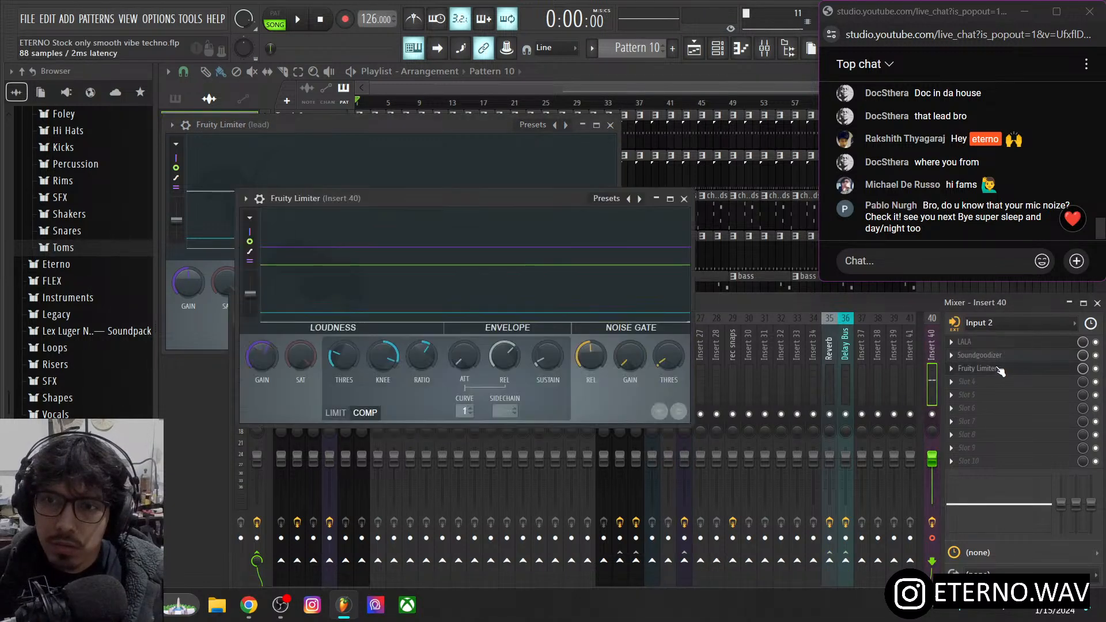
pyautogui.moveTo(668, 358)
pyautogui.mouseDown()
pyautogui.moveTo(668, 341)
pyautogui.moveTo(669, 366)
pyautogui.mouseUp()
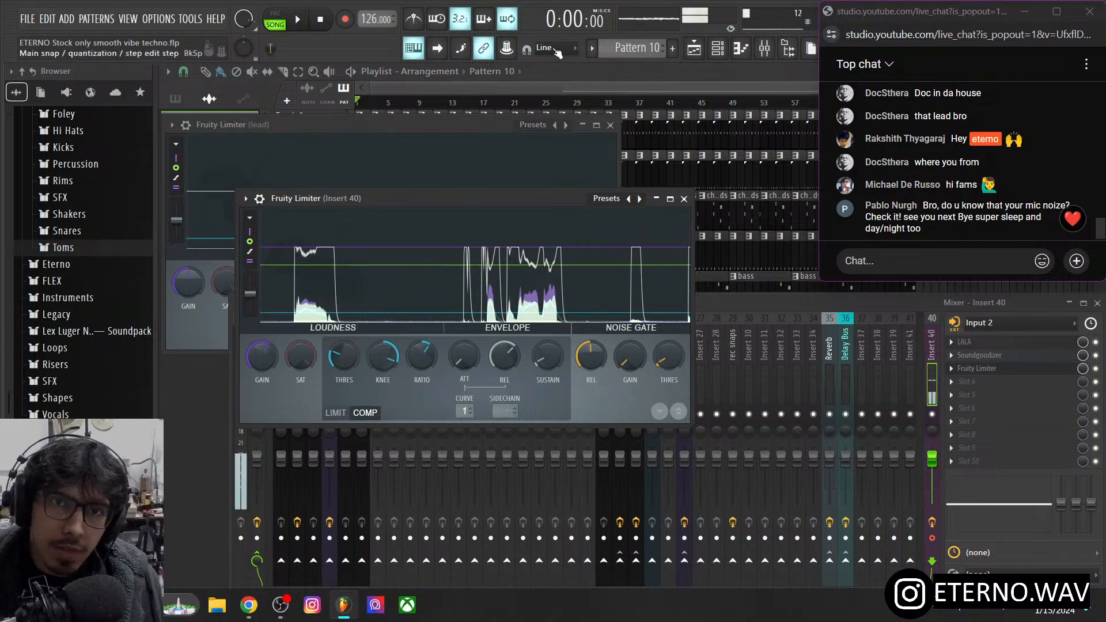
pyautogui.click(281, 605)
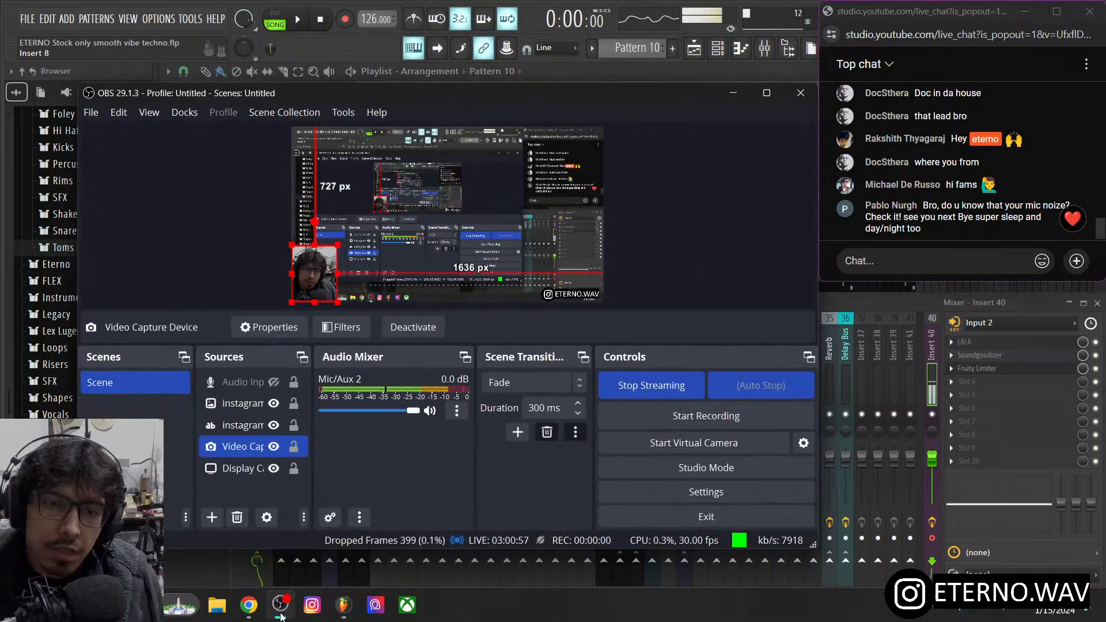